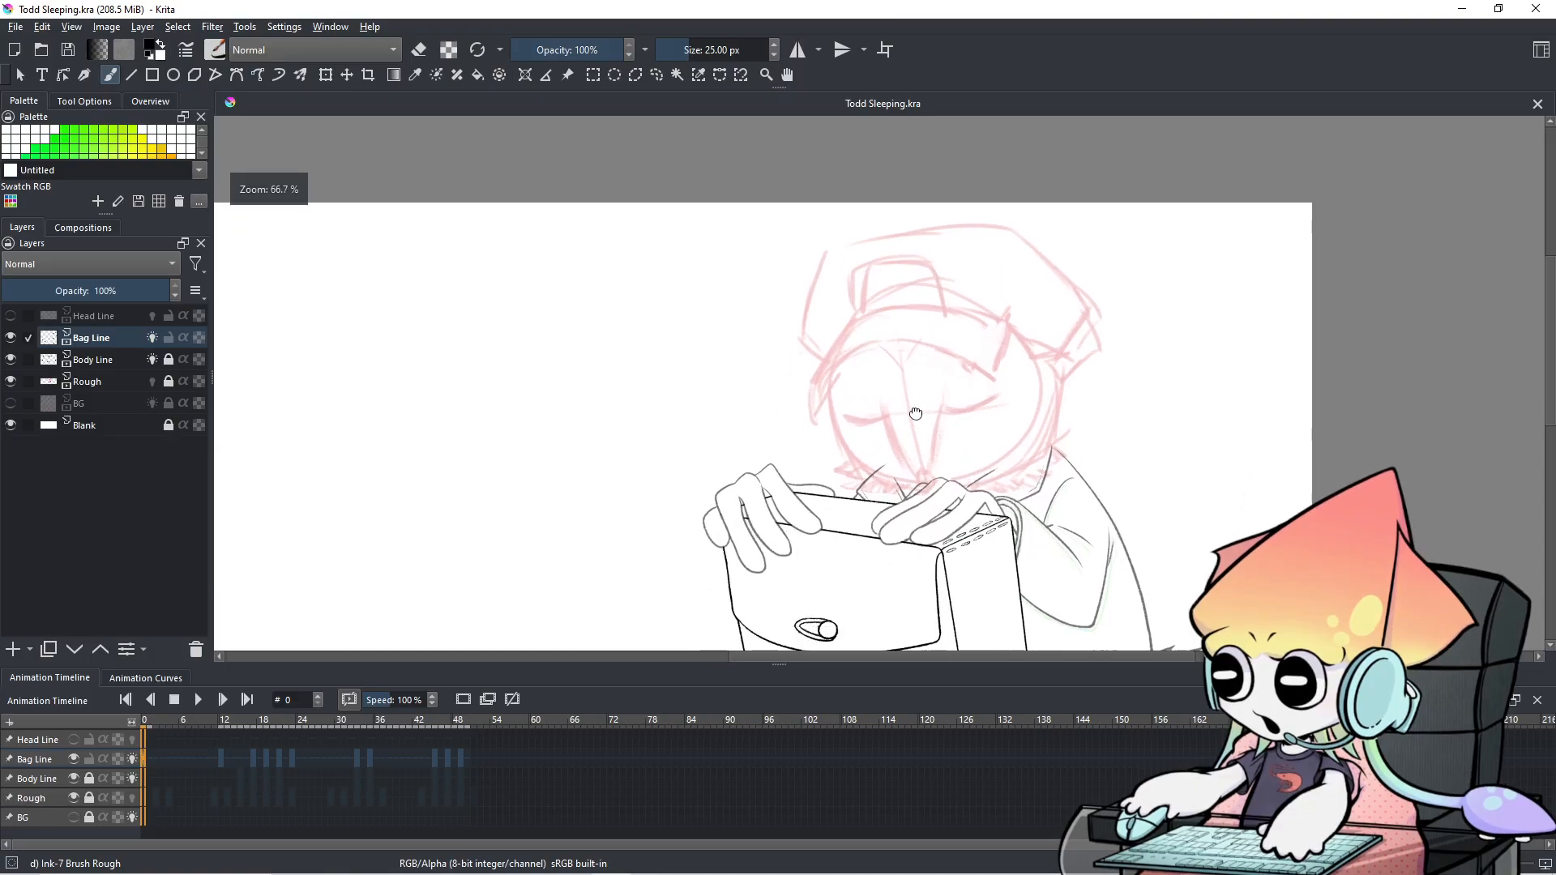
Play back the inked bag and hand animation, pause it, and stop on Bag Line frame 33.
{"action": "scroll", "coordinate": [959, 272], "scroll_direction": "down", "scroll_amount": 1}
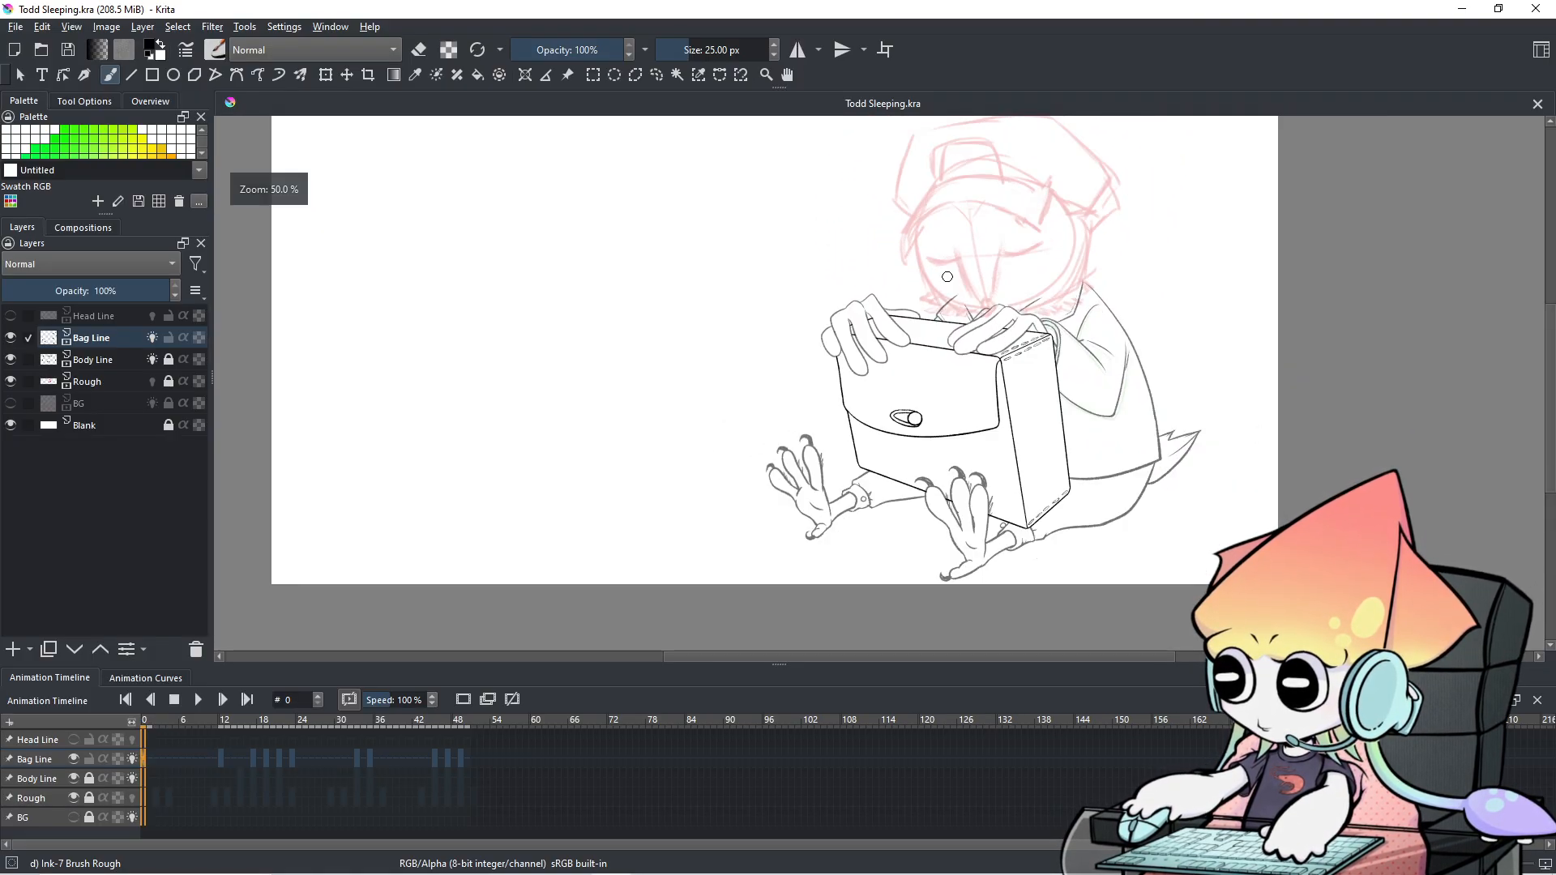
{"action": "scroll", "coordinate": [947, 276], "scroll_direction": "up", "scroll_amount": 1}
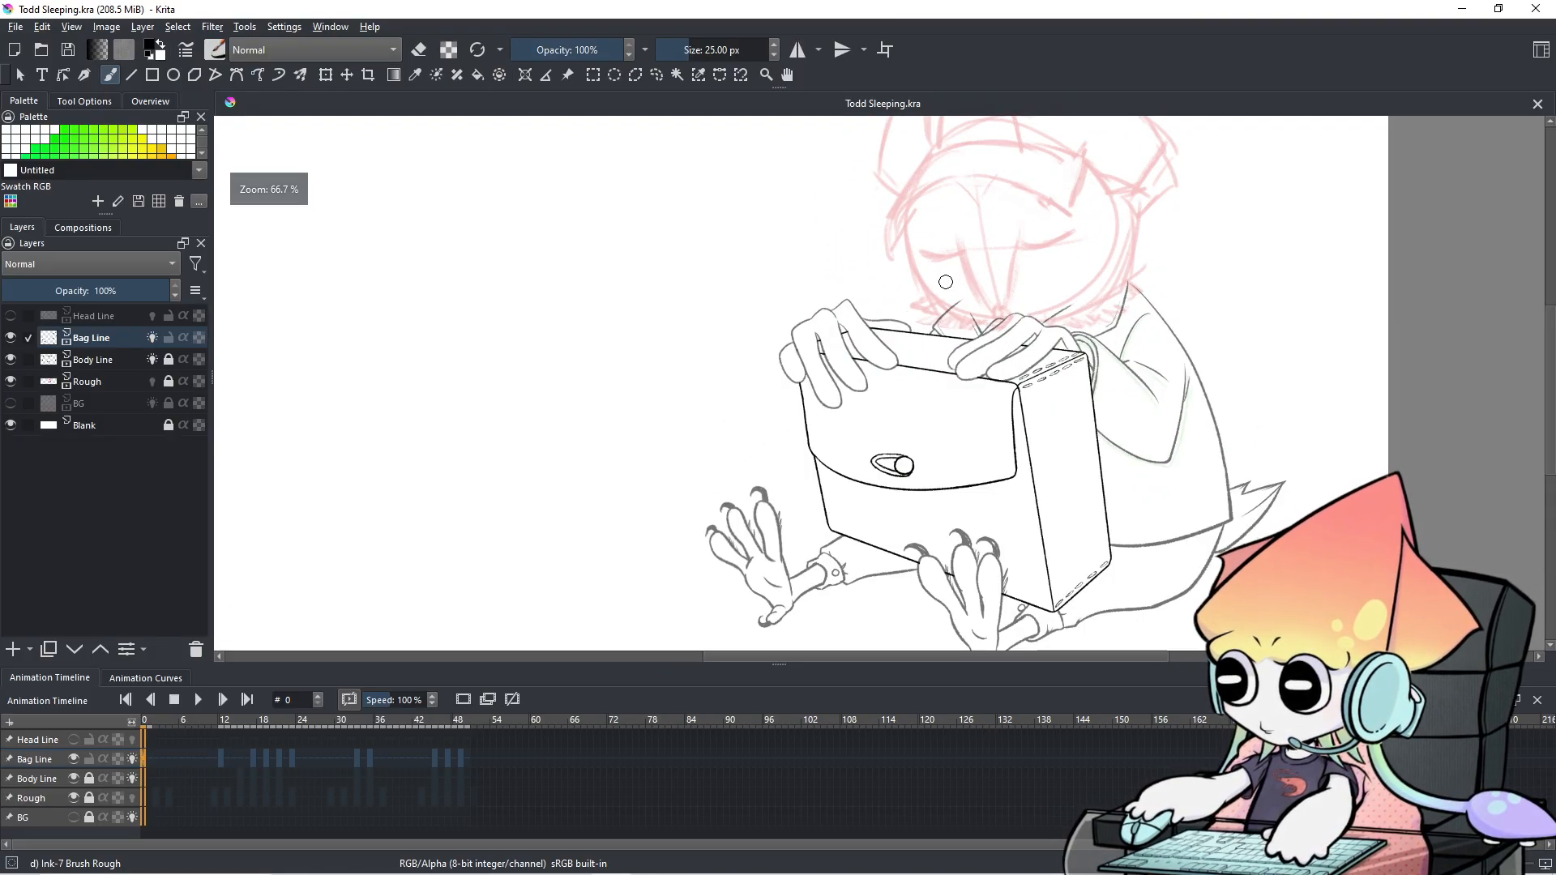
{"action": "left_click_drag", "start_coordinate": [935, 295], "coordinate": [920, 317]}
{"action": "scroll", "coordinate": [920, 316], "scroll_direction": "down", "scroll_amount": 1}
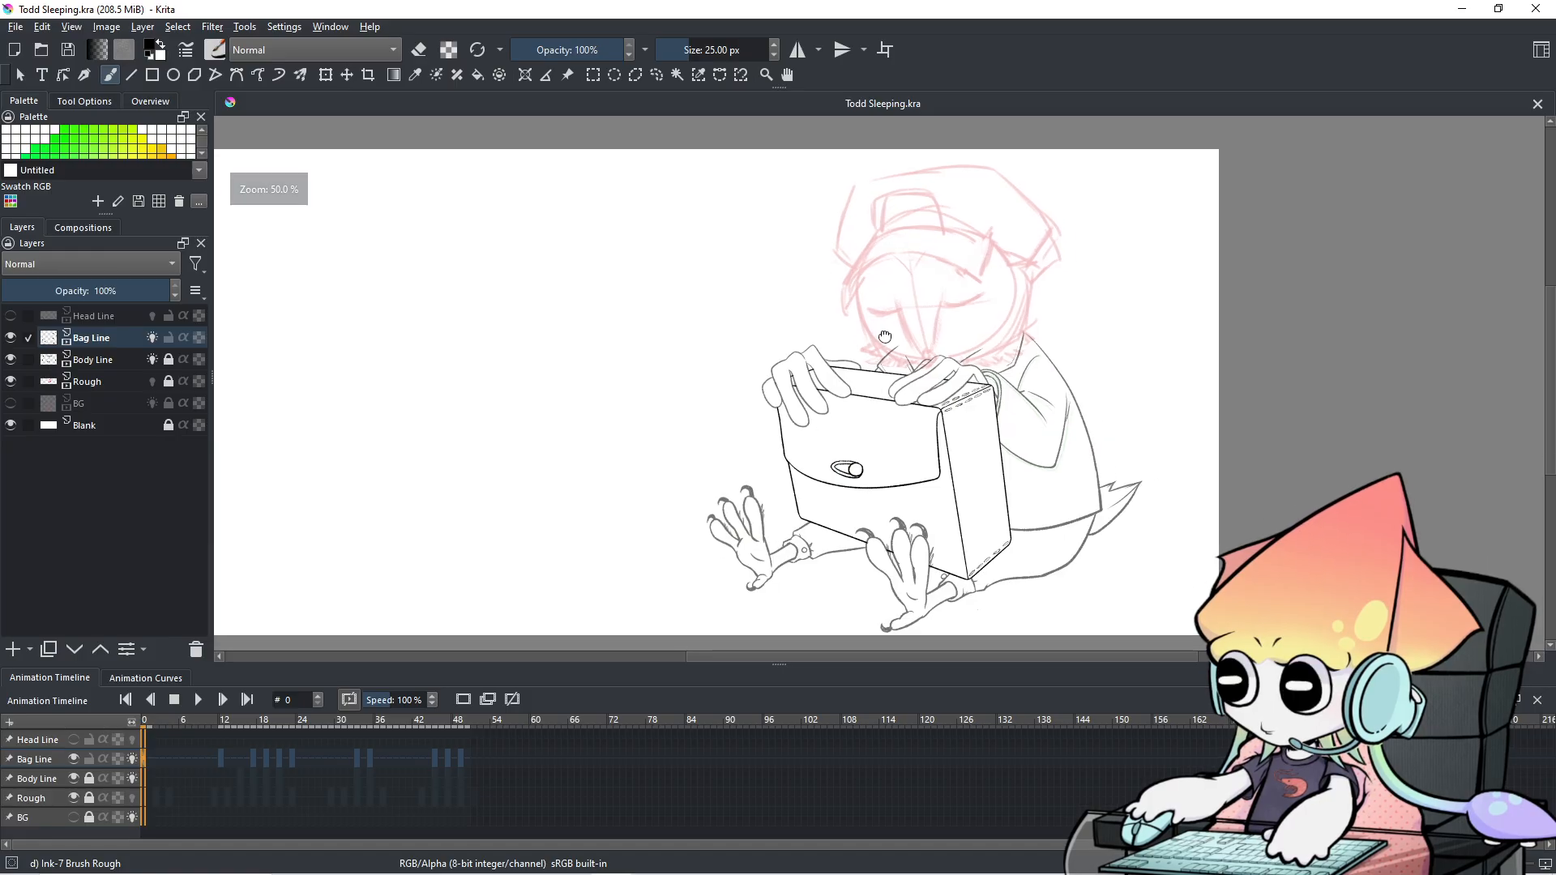
{"action": "scroll", "coordinate": [993, 240], "scroll_direction": "up", "scroll_amount": 1}
{"action": "left_click", "coordinate": [198, 700]}
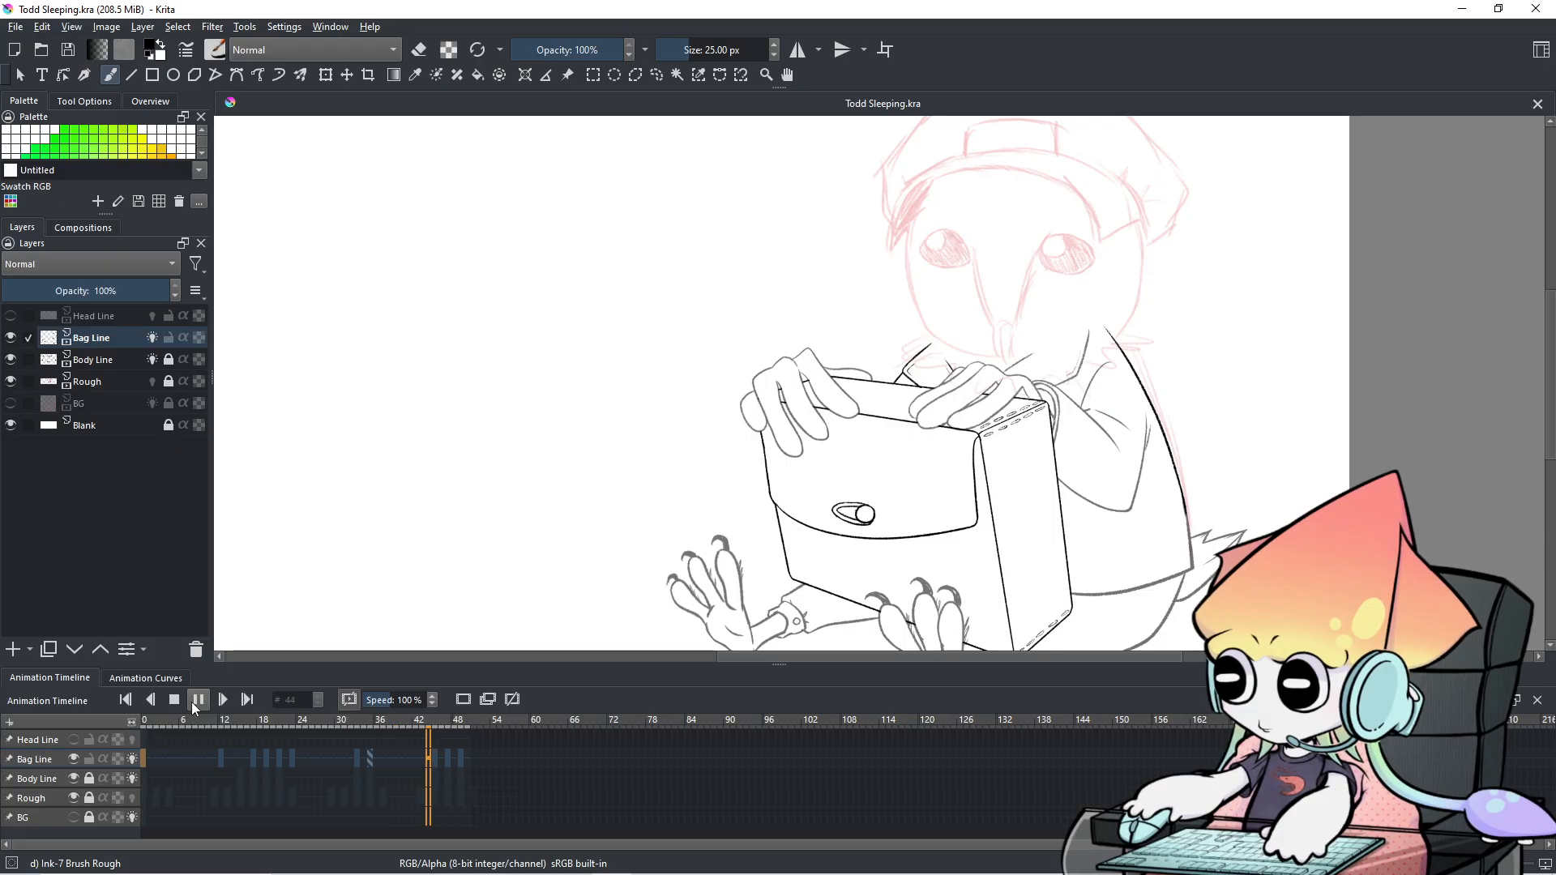
{"action": "scroll", "coordinate": [369, 622], "scroll_direction": "down", "scroll_amount": 1}
{"action": "left_click_drag", "start_coordinate": [434, 568], "coordinate": [430, 513]}
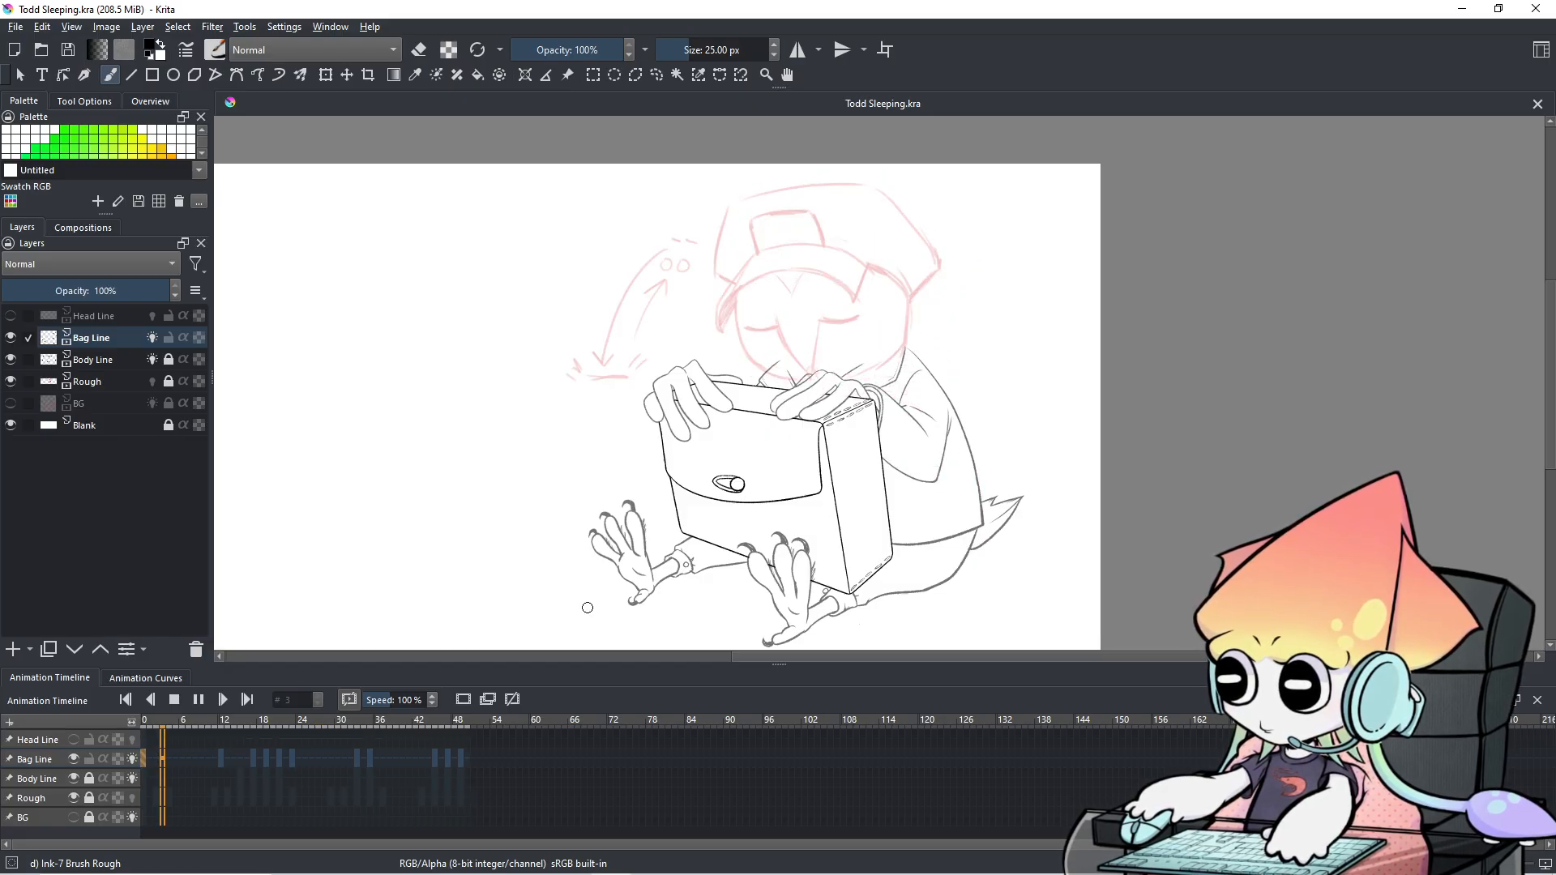
{"action": "left_click", "coordinate": [200, 700]}
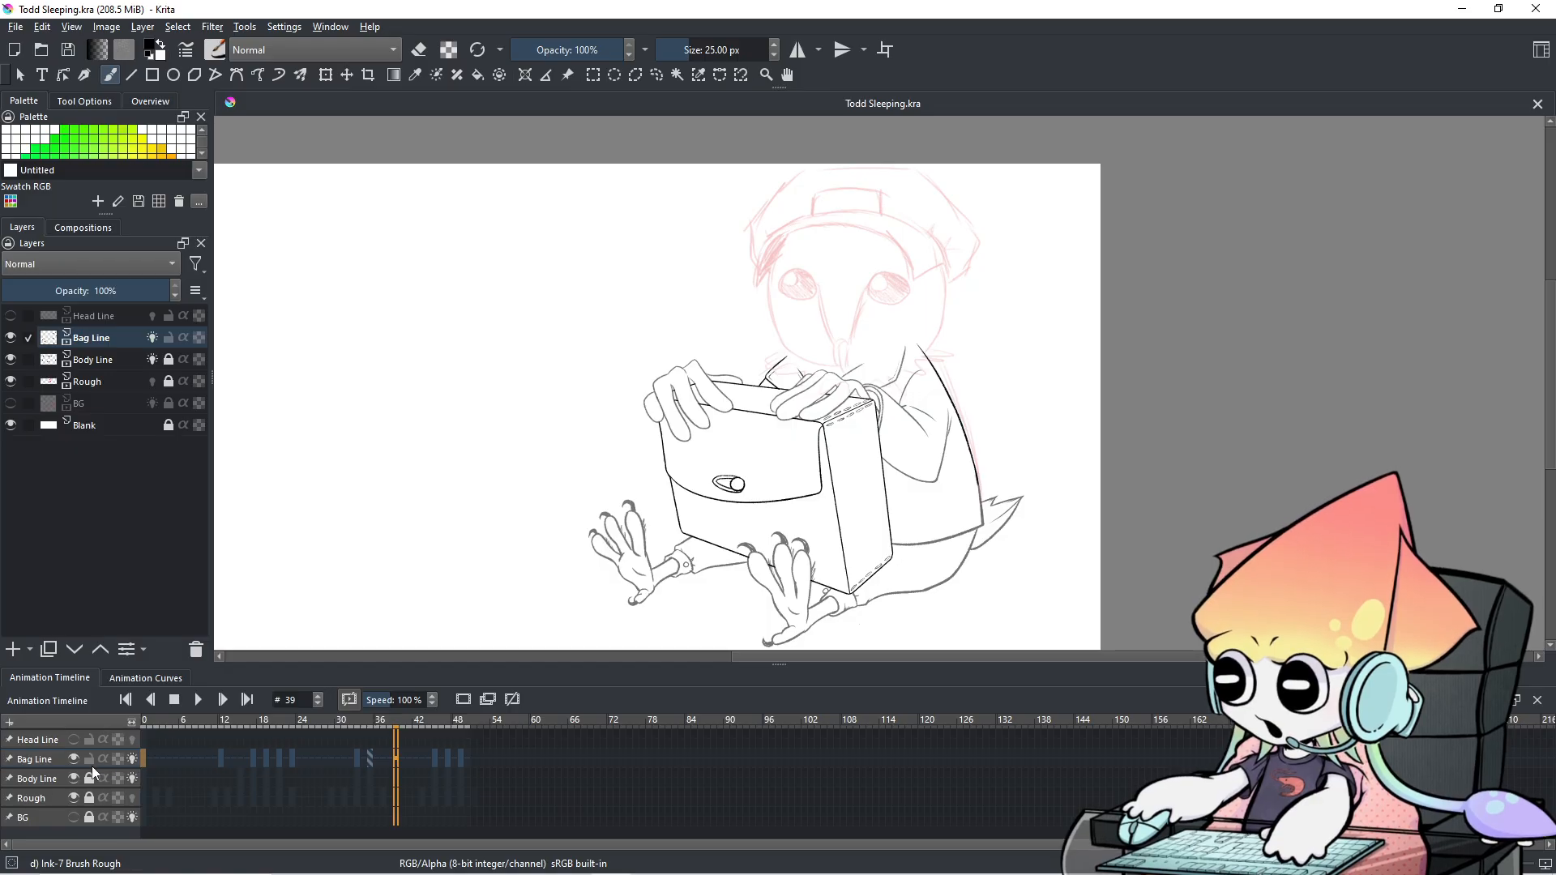
{"action": "left_click", "coordinate": [356, 759]}
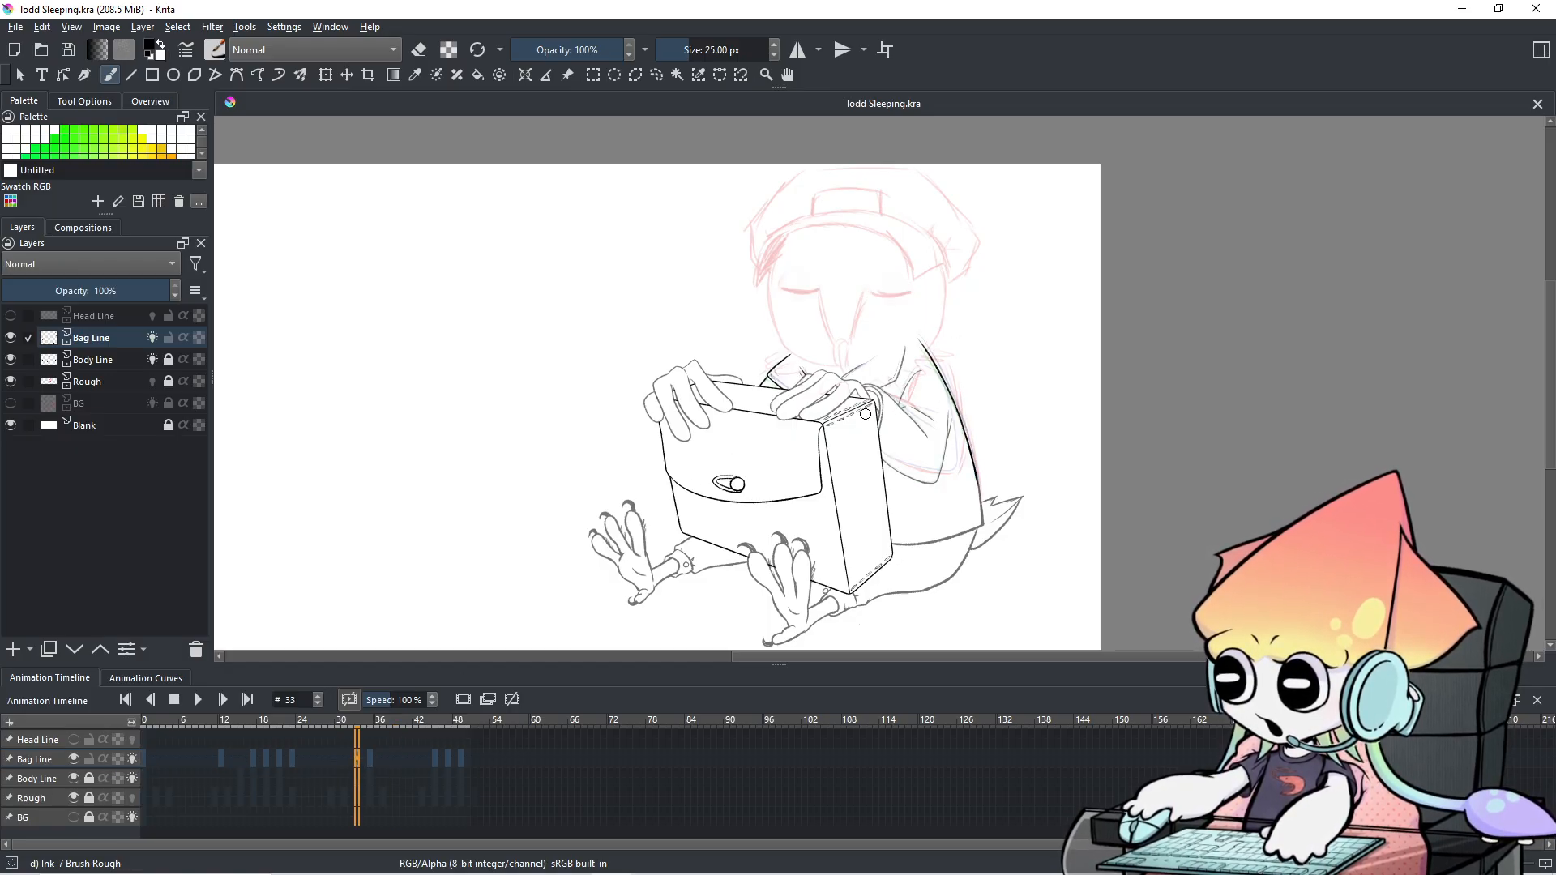
{"action": "scroll", "coordinate": [866, 414], "scroll_direction": "up", "scroll_amount": 6}
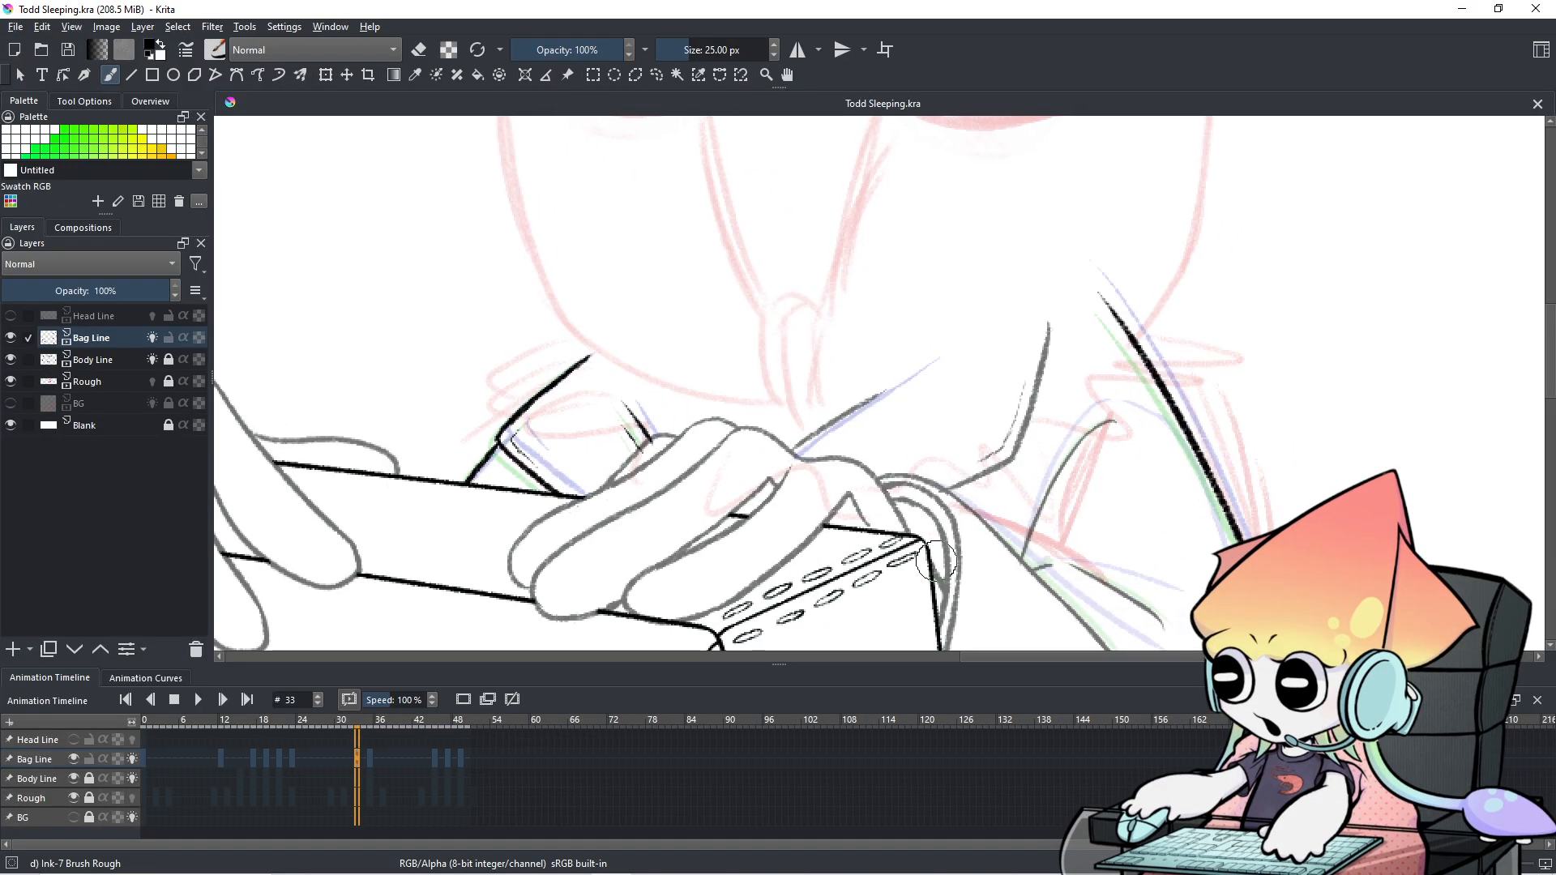
Zoom in and try diagonal strap strokes from the hand with a 6.40 px brush, undoing each.
{"action": "scroll", "coordinate": [663, 819], "scroll_direction": "down", "scroll_amount": 15}
{"action": "scroll", "coordinate": [661, 819], "scroll_direction": "up", "scroll_amount": 10}
{"action": "scroll", "coordinate": [661, 819], "scroll_direction": "up", "scroll_amount": 4}
{"action": "scroll", "coordinate": [662, 818], "scroll_direction": "up", "scroll_amount": 1}
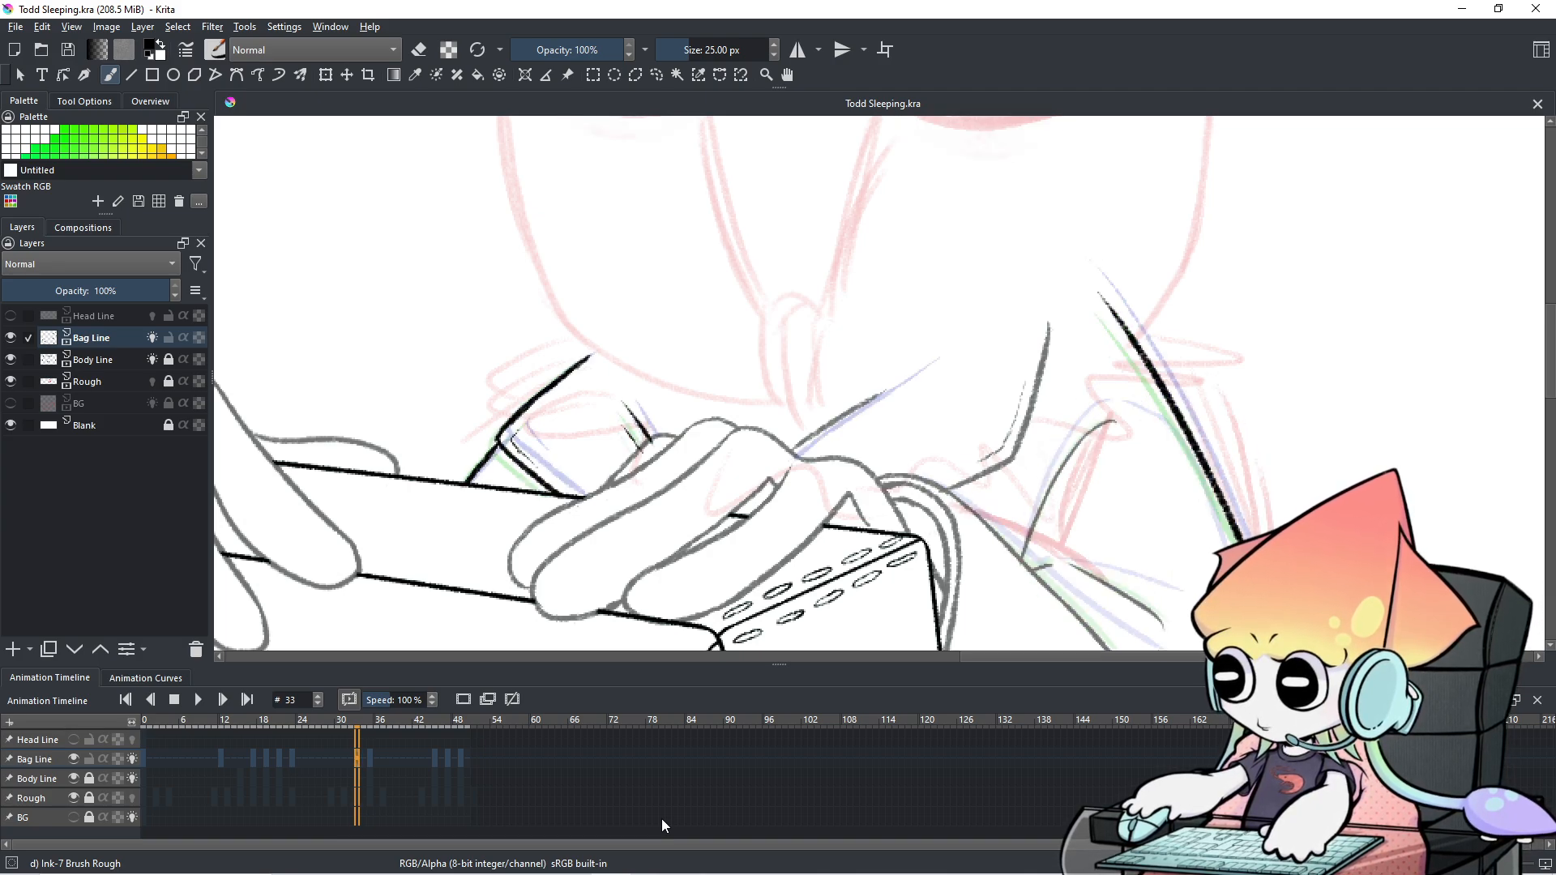
{"action": "left_click_drag", "start_coordinate": [649, 431], "coordinate": [640, 453]}
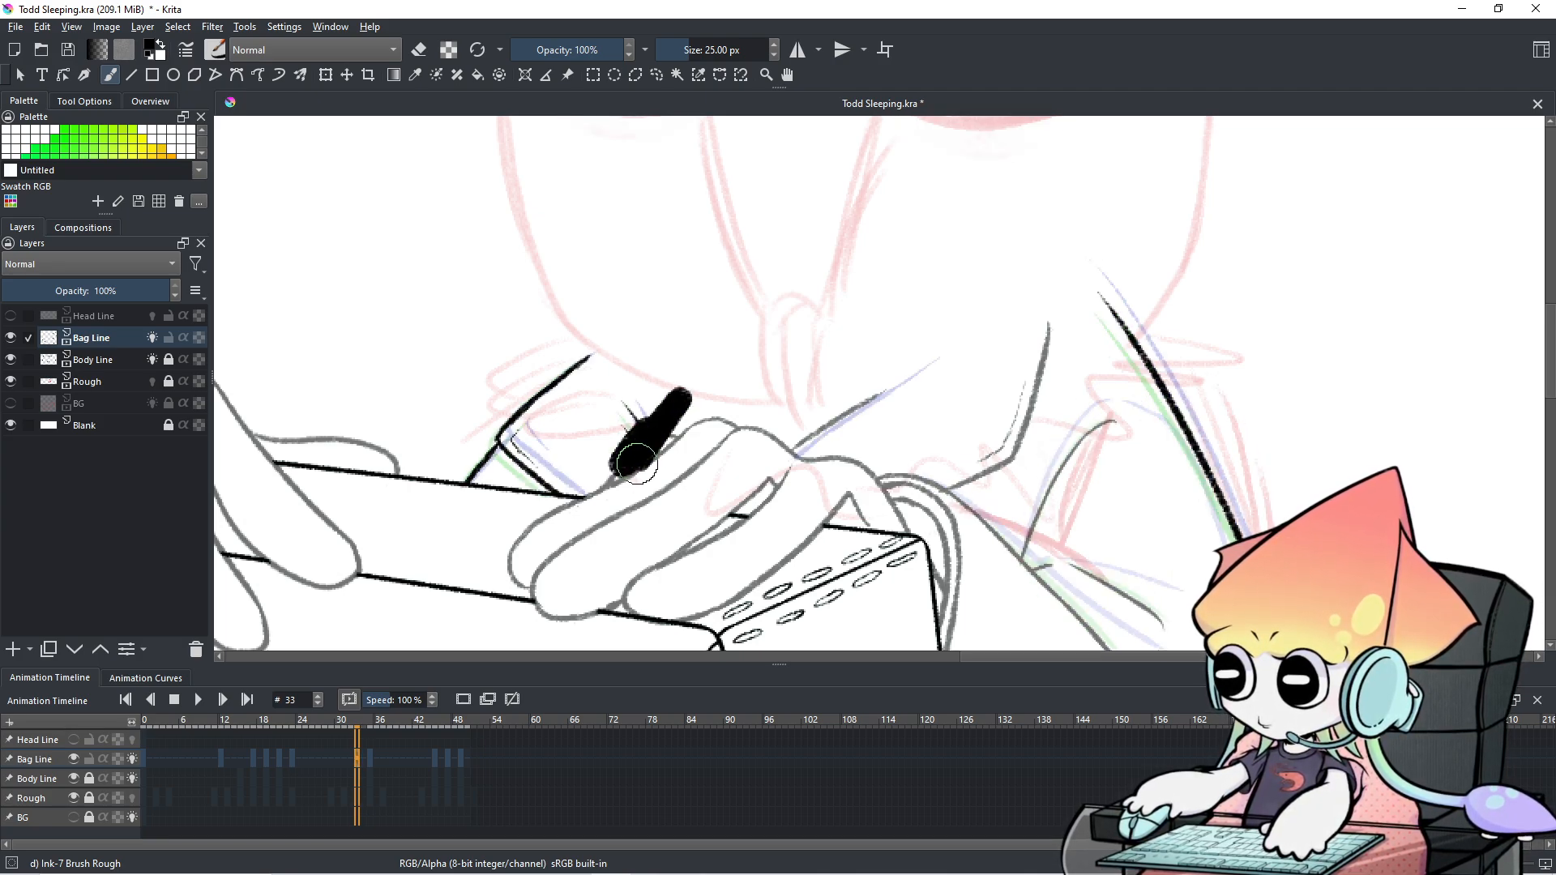
{"action": "key", "text": "ctrl+z"}
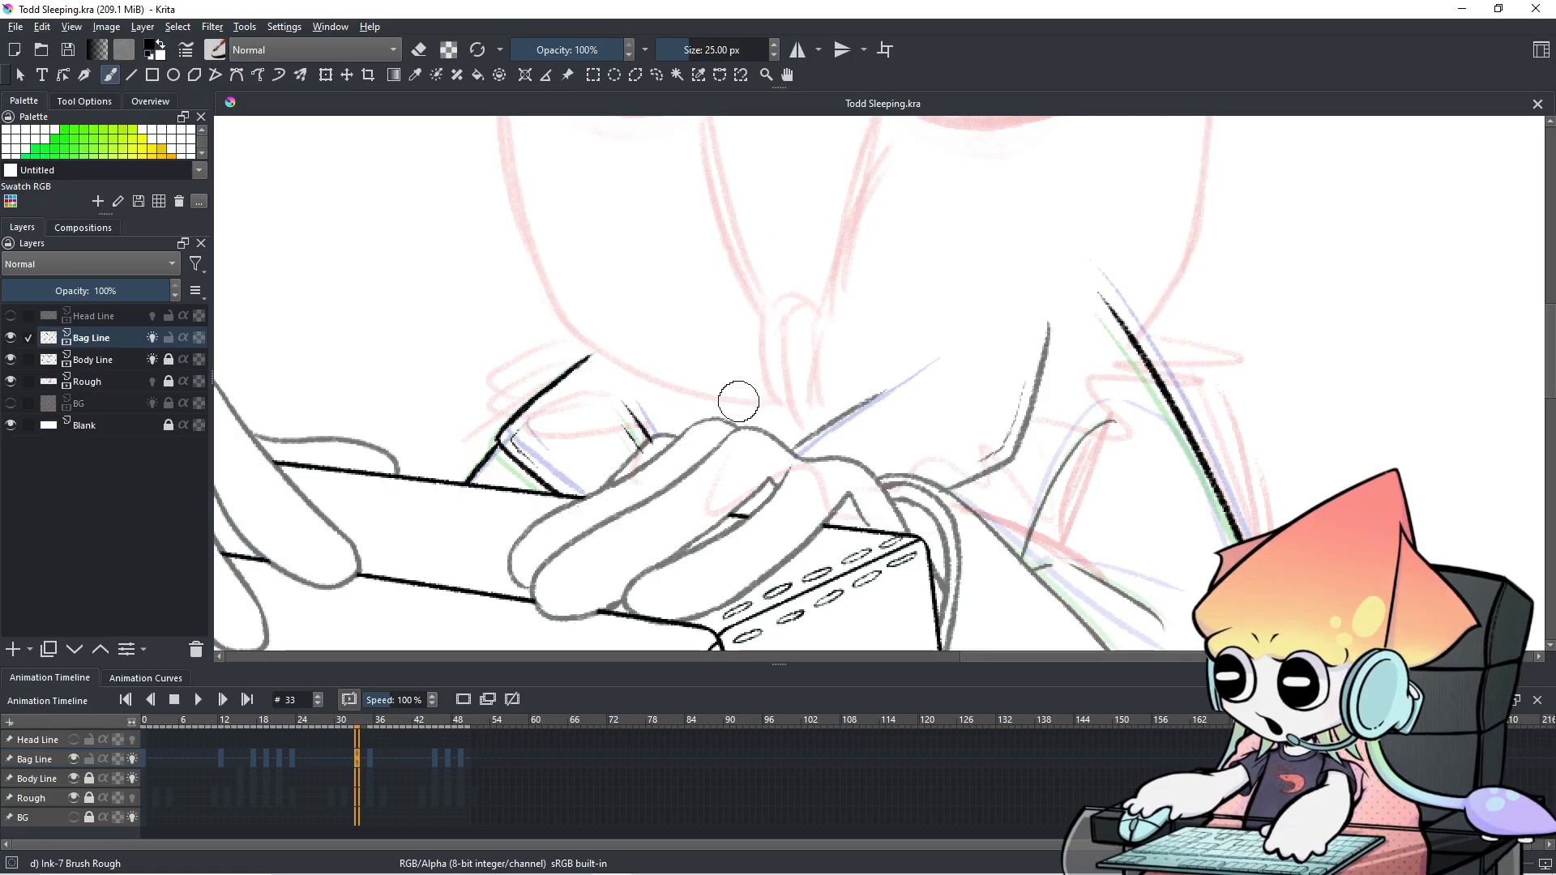
{"action": "mouse_move", "coordinate": [749, 367]}
{"action": "left_mouse_down", "text": "shift"}
{"action": "mouse_move", "coordinate": [720, 455]}
{"action": "mouse_move", "coordinate": [719, 428]}
{"action": "mouse_move", "coordinate": [906, 379]}
{"action": "left_mouse_up", "text": "shift"}
{"action": "key", "text": "ctrl+z"}
{"action": "mouse_move", "coordinate": [795, 445]}
{"action": "left_mouse_down", "text": "shift"}
{"action": "mouse_move", "coordinate": [799, 425]}
{"action": "mouse_move", "coordinate": [982, 338]}
{"action": "left_mouse_up", "text": "shift"}
{"action": "key", "text": "ctrl+z"}
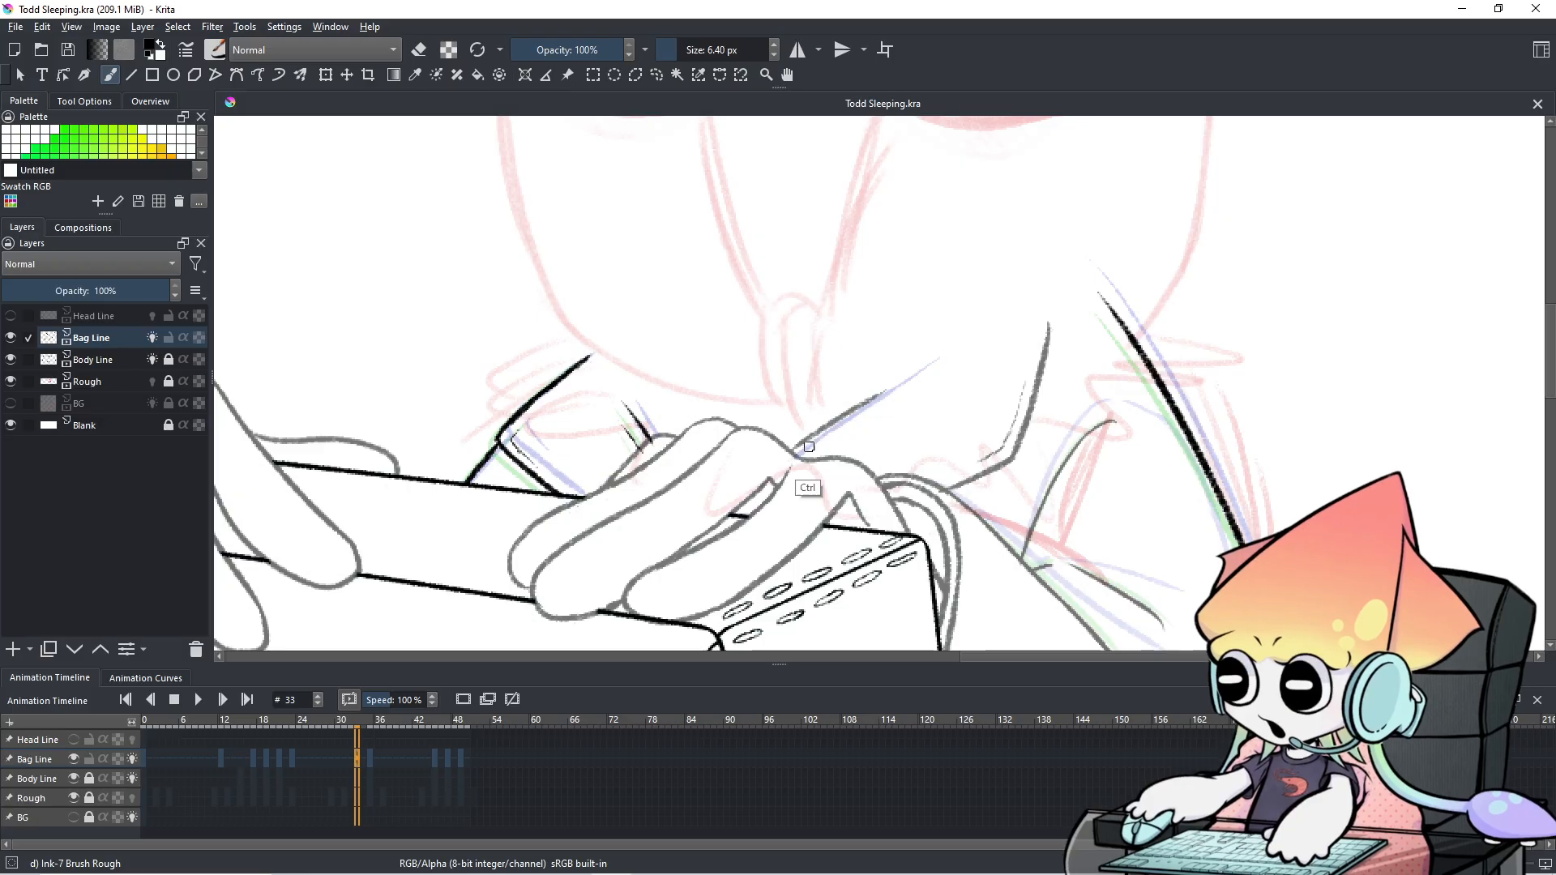
{"action": "left_click_drag", "start_coordinate": [790, 458], "coordinate": [908, 381]}
{"action": "key", "text": "ctrl+z"}
Compare frames 31 and 33, then draw and undo another strap line from the hand.
{"action": "left_click", "coordinate": [347, 755]}
{"action": "left_click", "coordinate": [356, 758]}
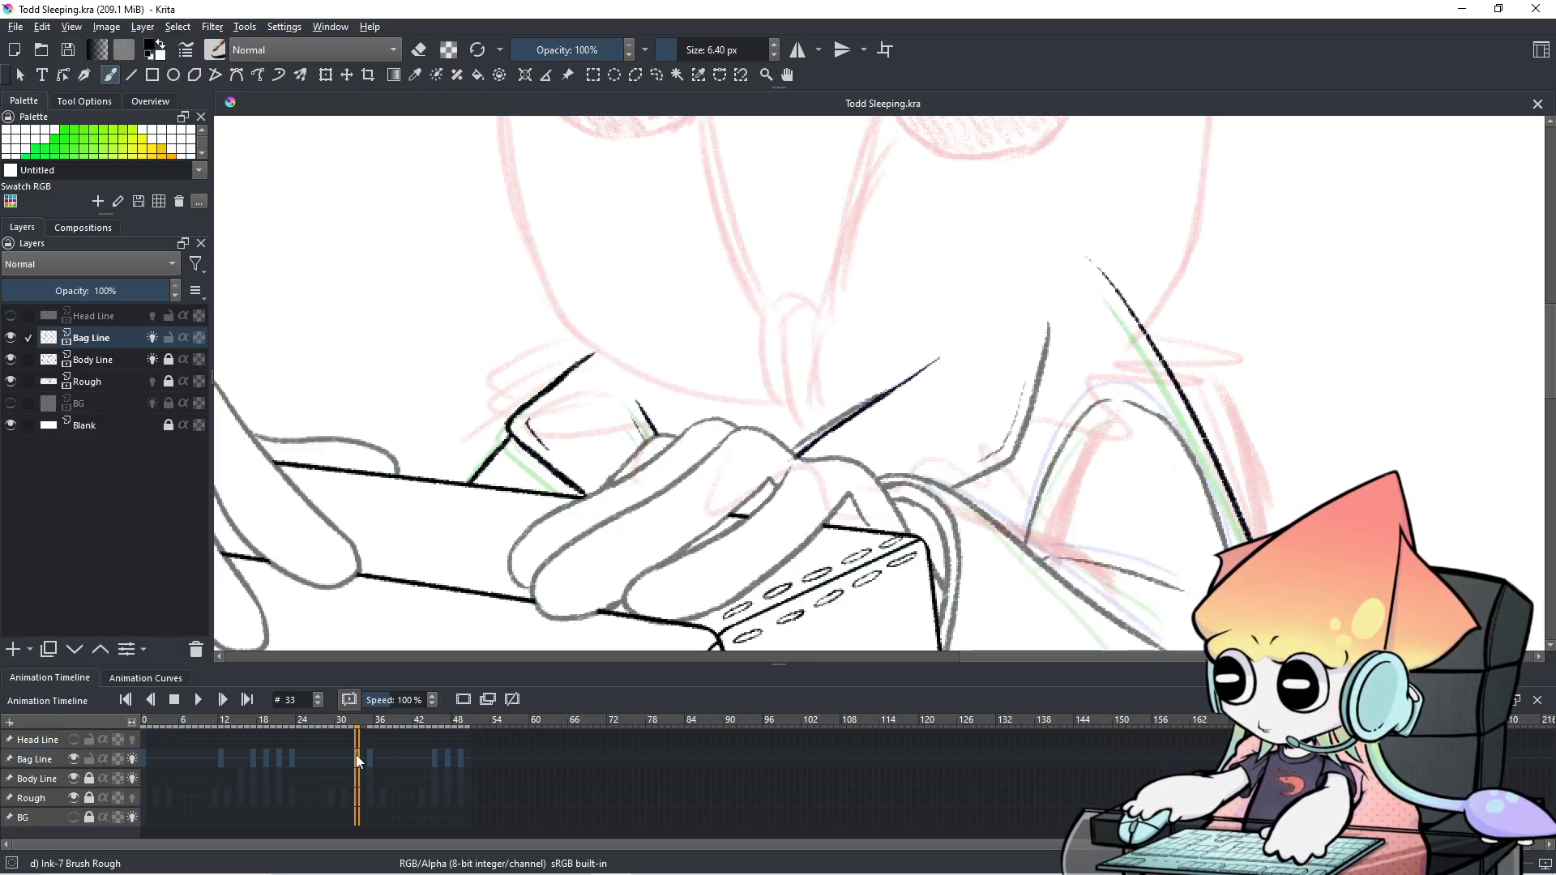
{"action": "left_click", "coordinate": [347, 757]}
{"action": "left_click", "coordinate": [355, 761]}
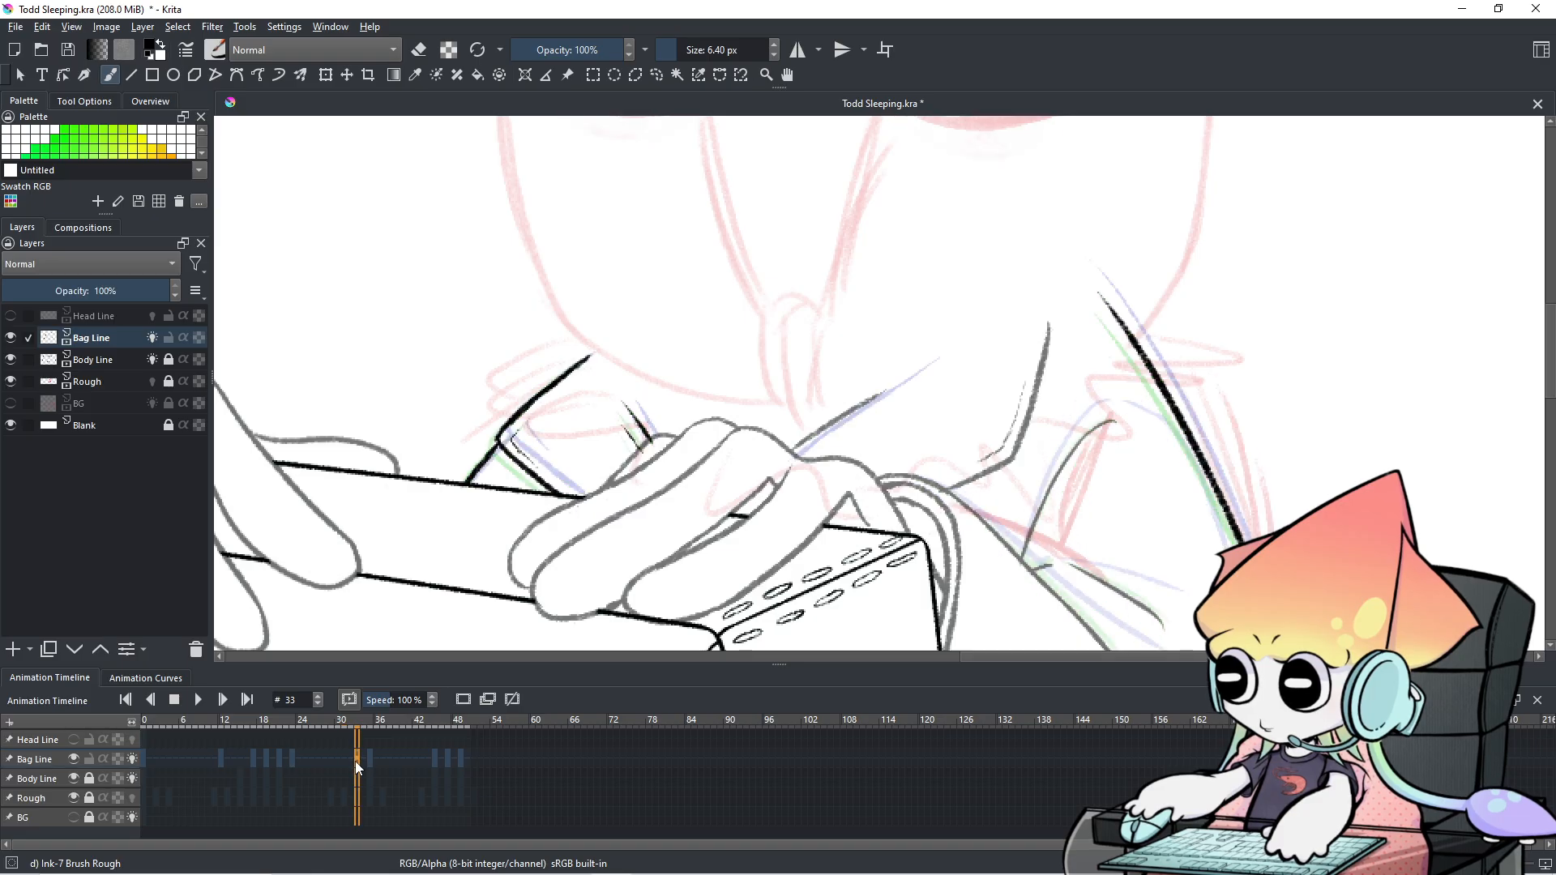
{"action": "mouse_move", "coordinate": [795, 457]}
{"action": "left_mouse_down"}
{"action": "mouse_move", "coordinate": [914, 378]}
{"action": "mouse_move", "coordinate": [910, 392]}
{"action": "left_mouse_up"}
{"action": "key", "text": "ctrl+z"}
{"action": "key", "text": "ctrl+z"}
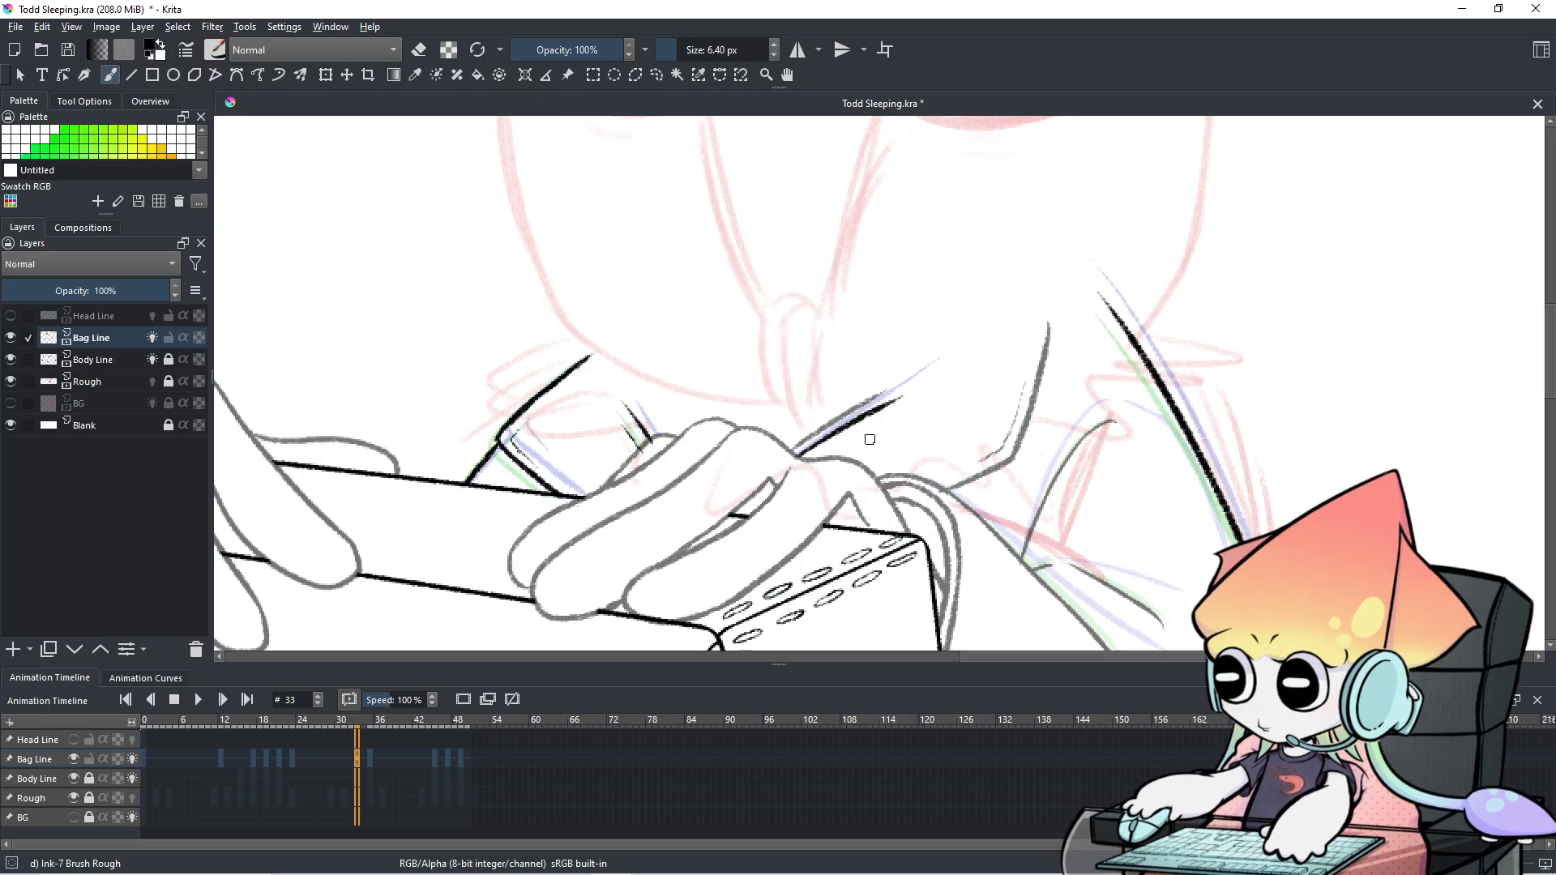
Compare frames 32 and 33, then extend the strap line up and to the right on frame 33.
{"action": "left_click", "coordinate": [351, 753]}
{"action": "left_click", "coordinate": [358, 762]}
{"action": "left_click", "coordinate": [350, 757]}
{"action": "left_click", "coordinate": [357, 758]}
{"action": "left_click", "coordinate": [349, 754]}
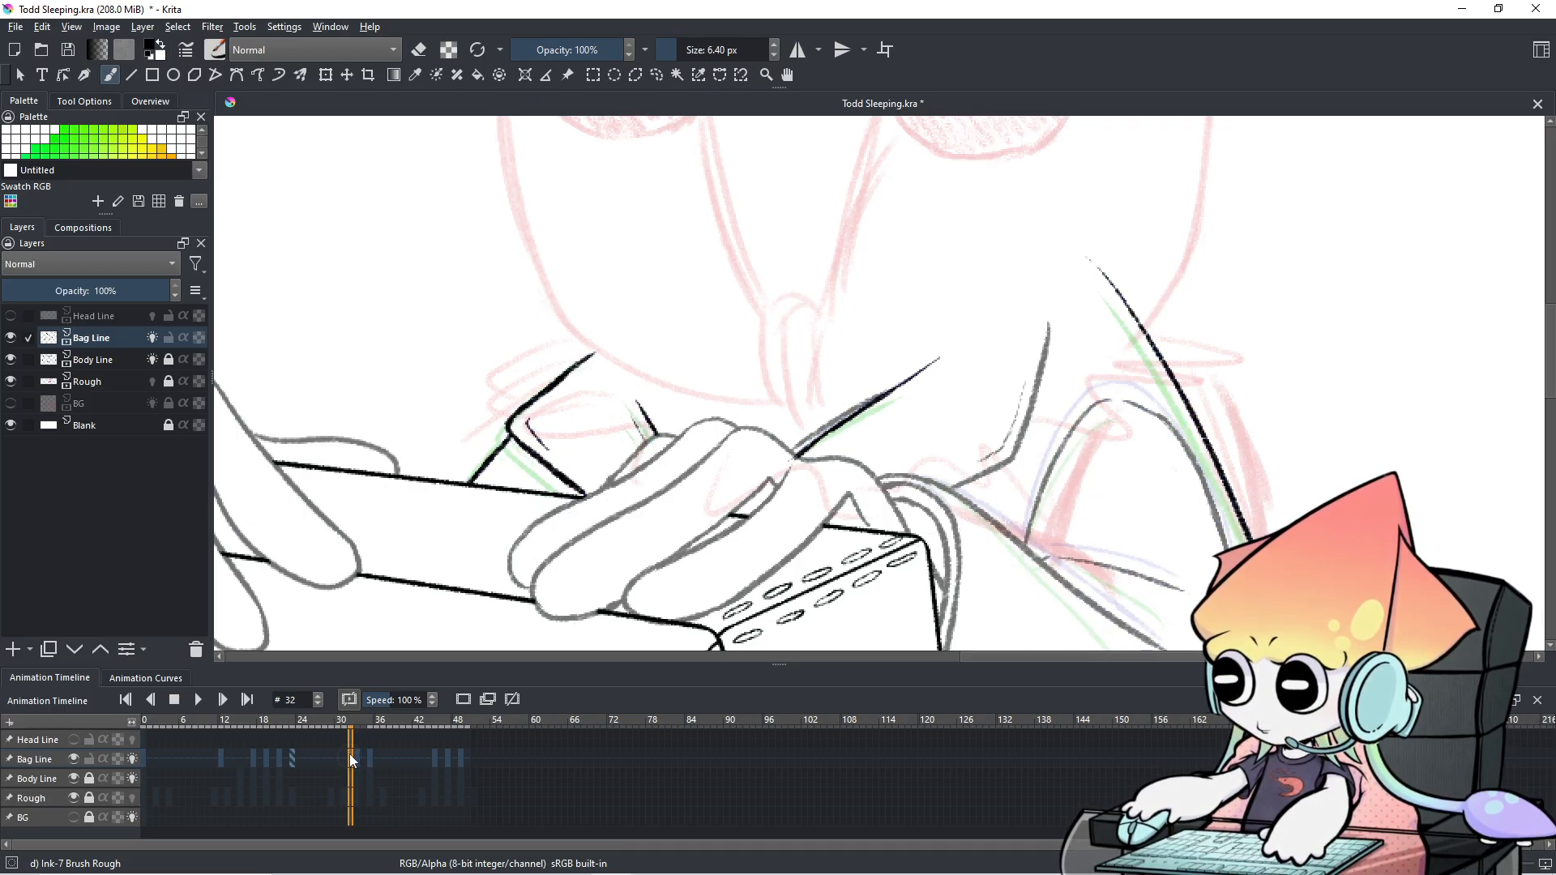
{"action": "left_click", "coordinate": [367, 760]}
{"action": "left_click", "coordinate": [352, 758]}
{"action": "left_click", "coordinate": [357, 758]}
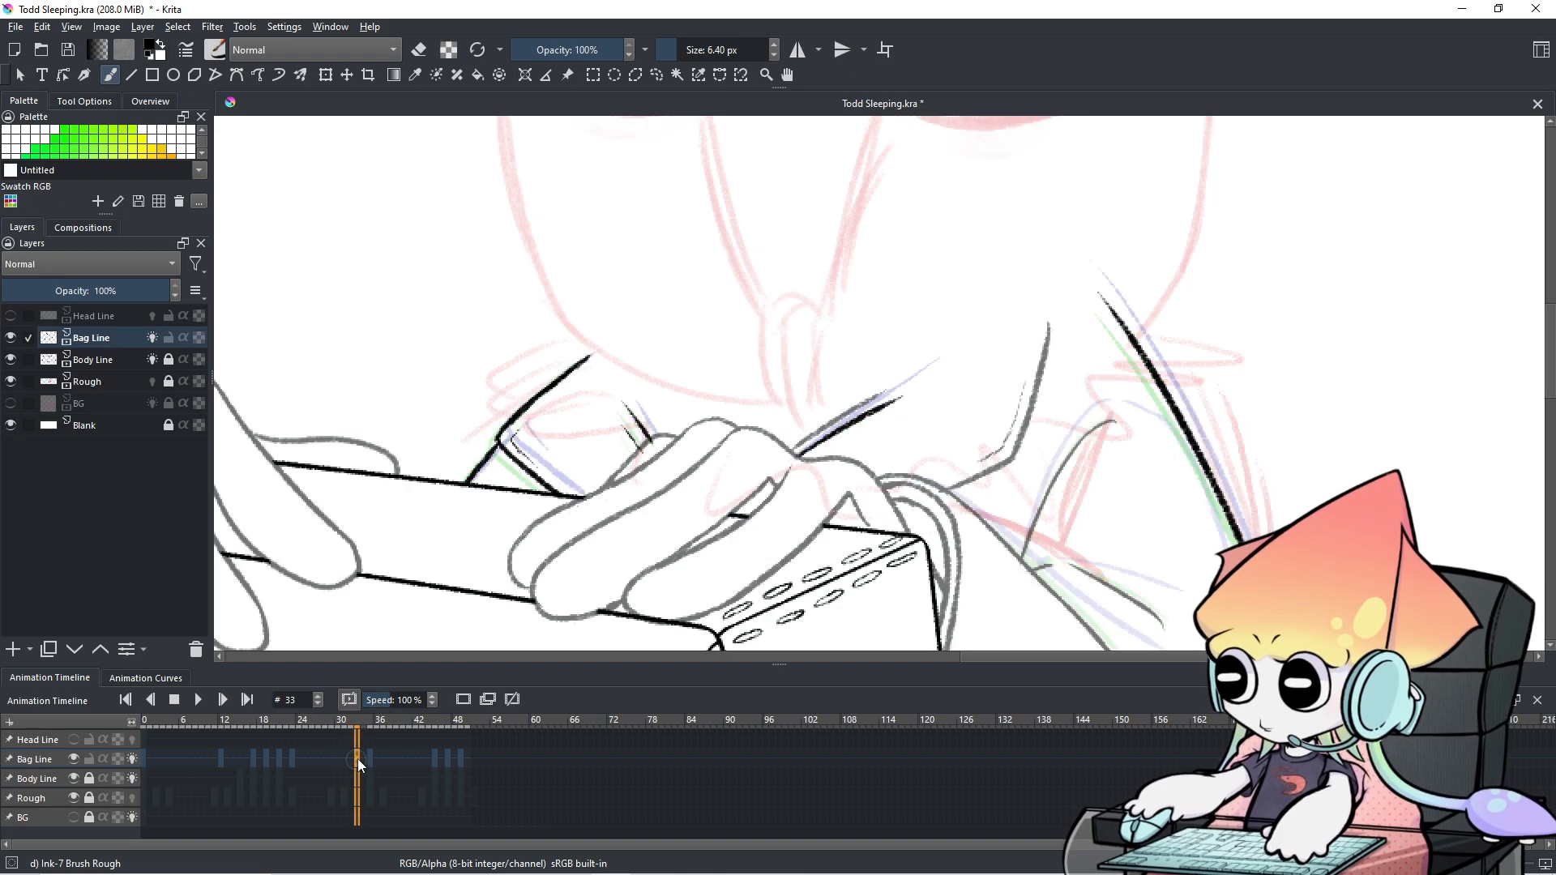
{"action": "left_click_drag", "start_coordinate": [880, 406], "coordinate": [938, 376]}
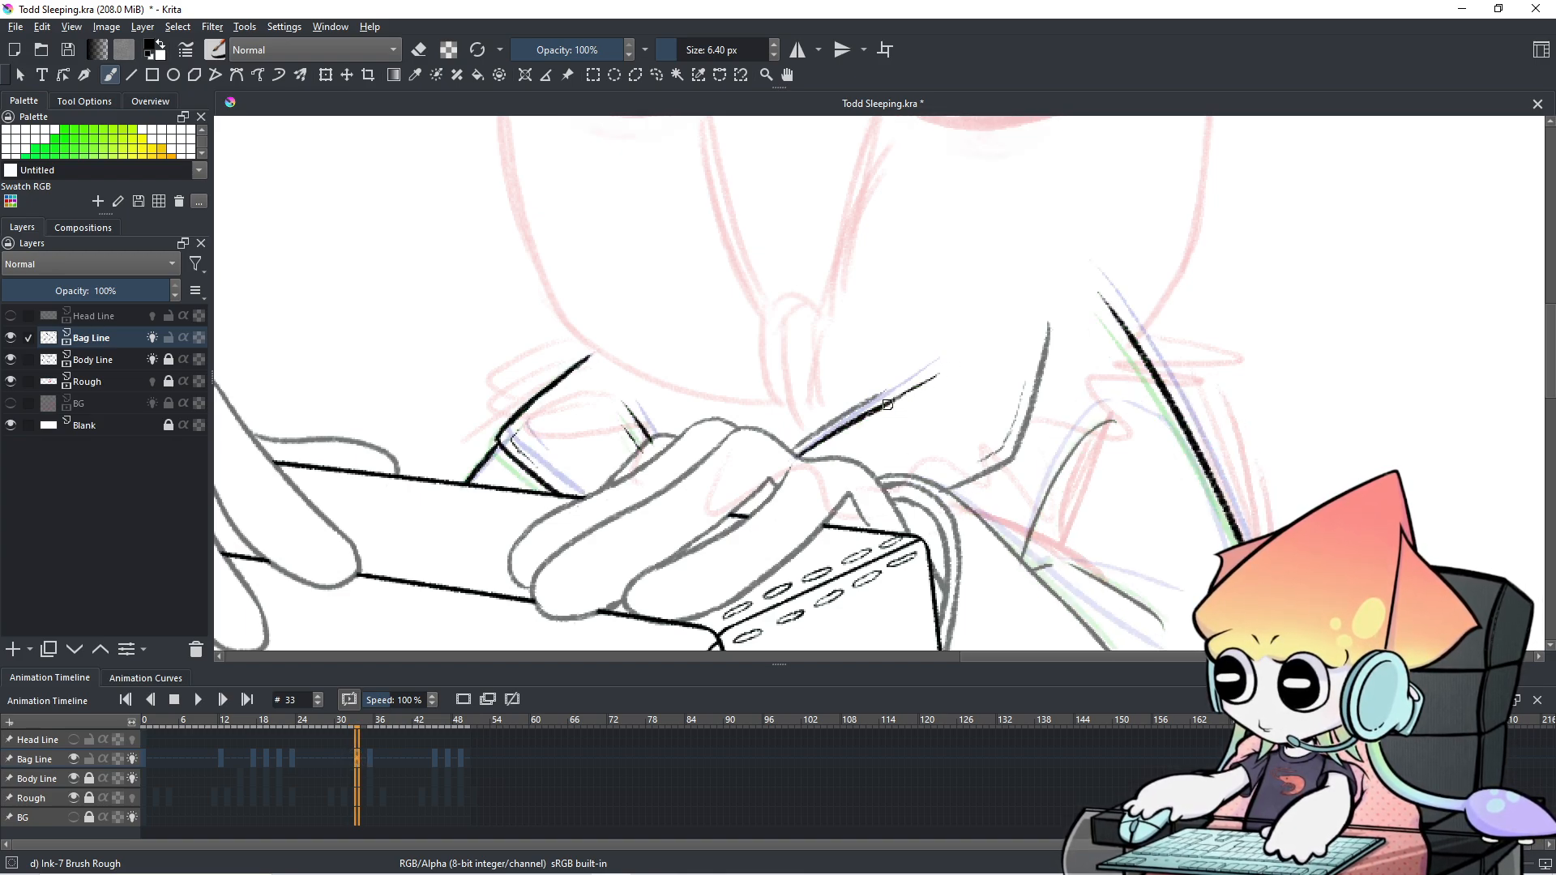
Check the strap against frame 32, toggle the eraser on and off, and pan the view left.
{"action": "left_click", "coordinate": [351, 764]}
{"action": "left_click", "coordinate": [356, 765]}
{"action": "left_click", "coordinate": [351, 762]}
{"action": "left_click", "coordinate": [357, 761]}
{"action": "key", "text": "e"}
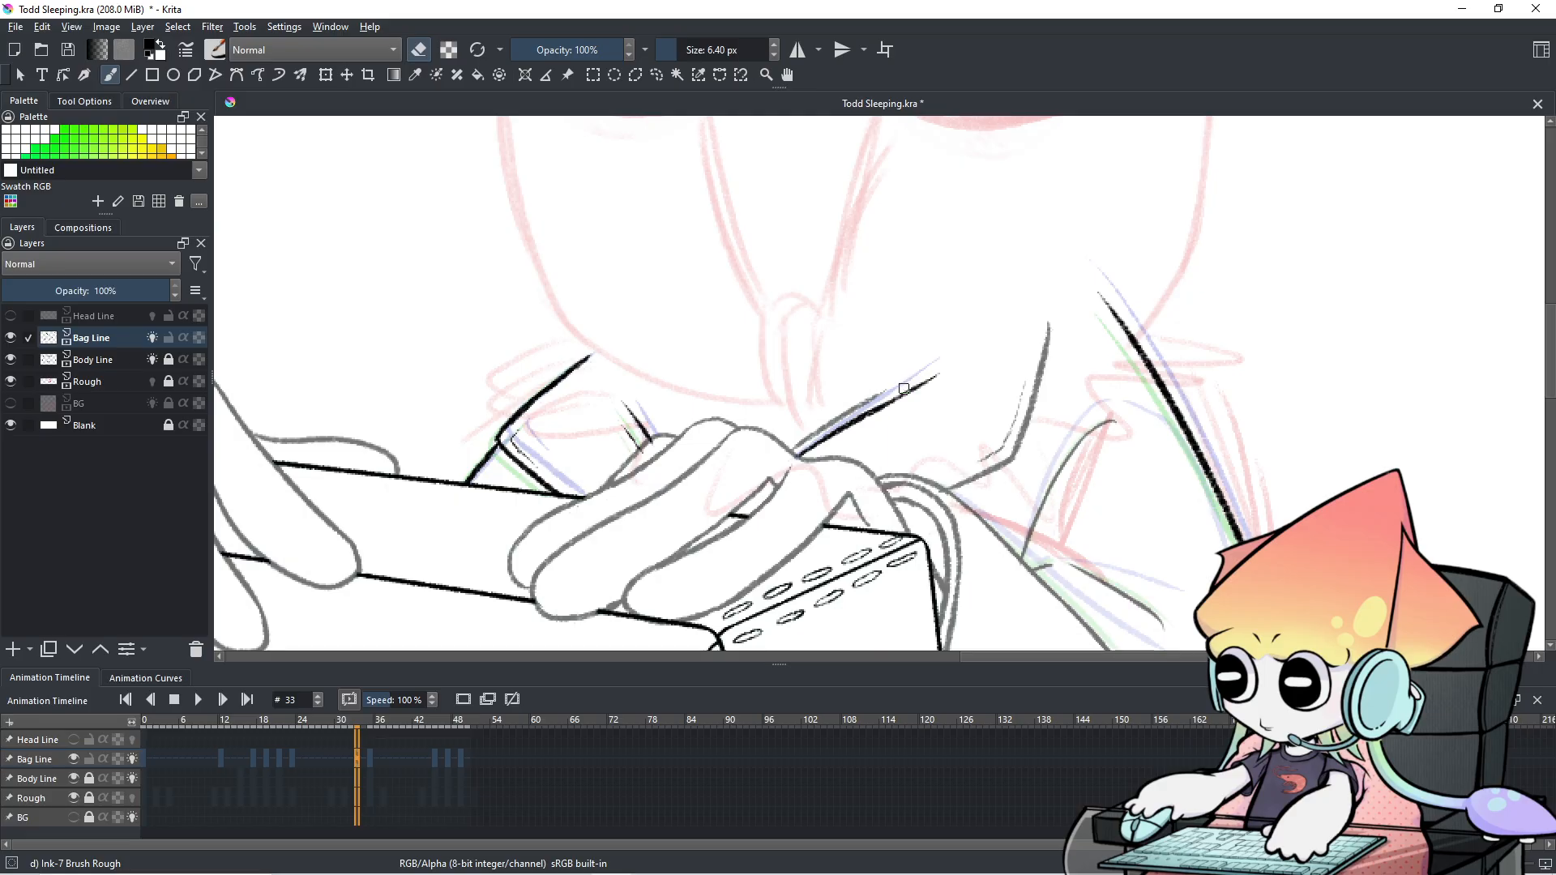
{"action": "key", "text": "e"}
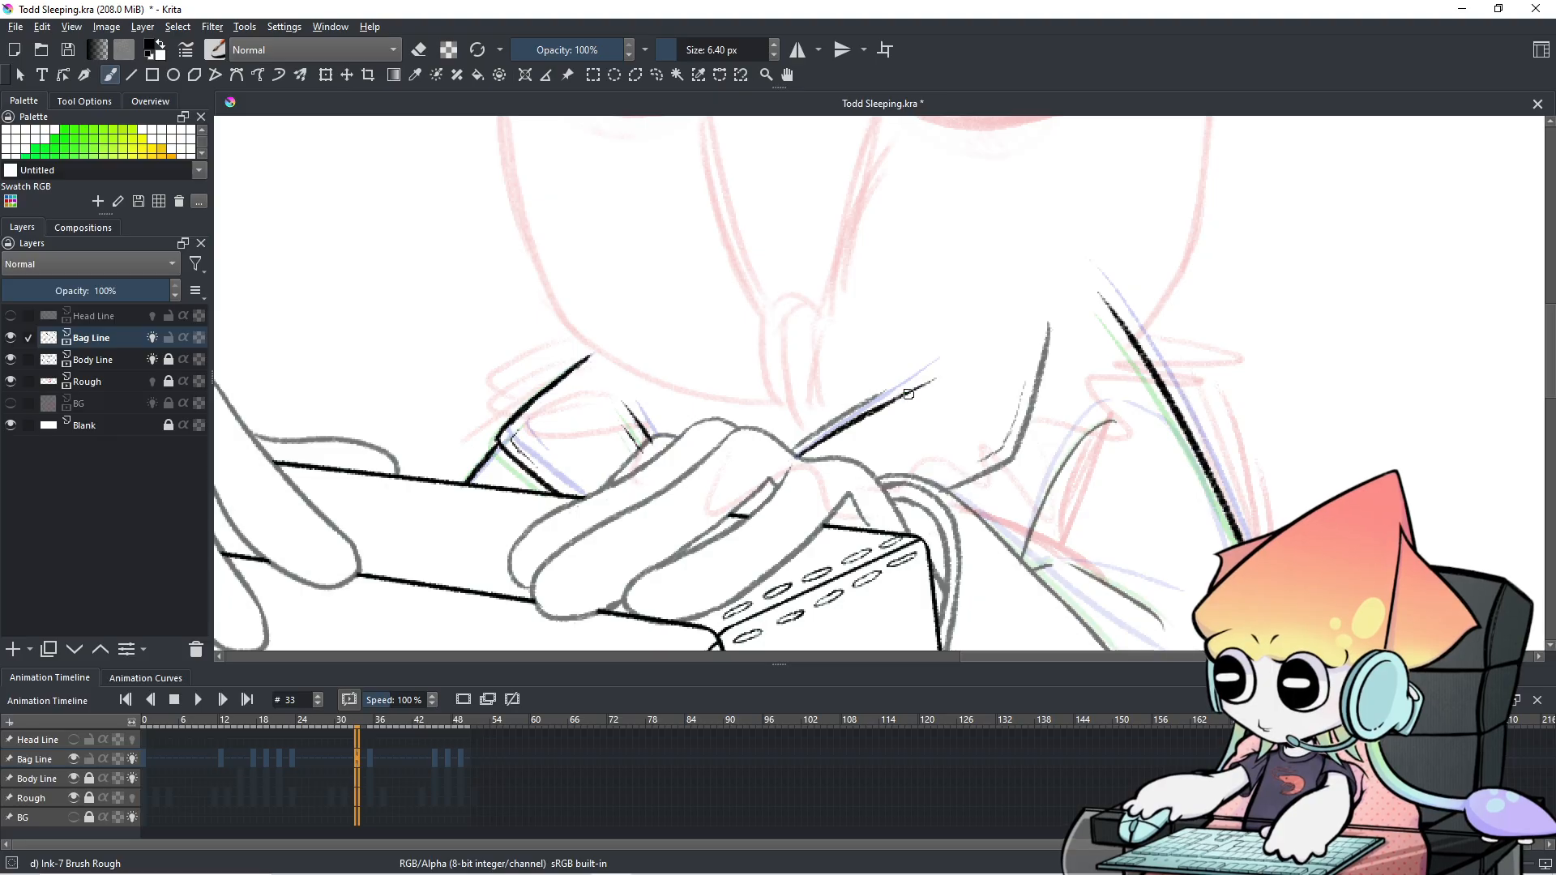
{"action": "left_click_drag", "start_coordinate": [951, 412], "coordinate": [874, 397]}
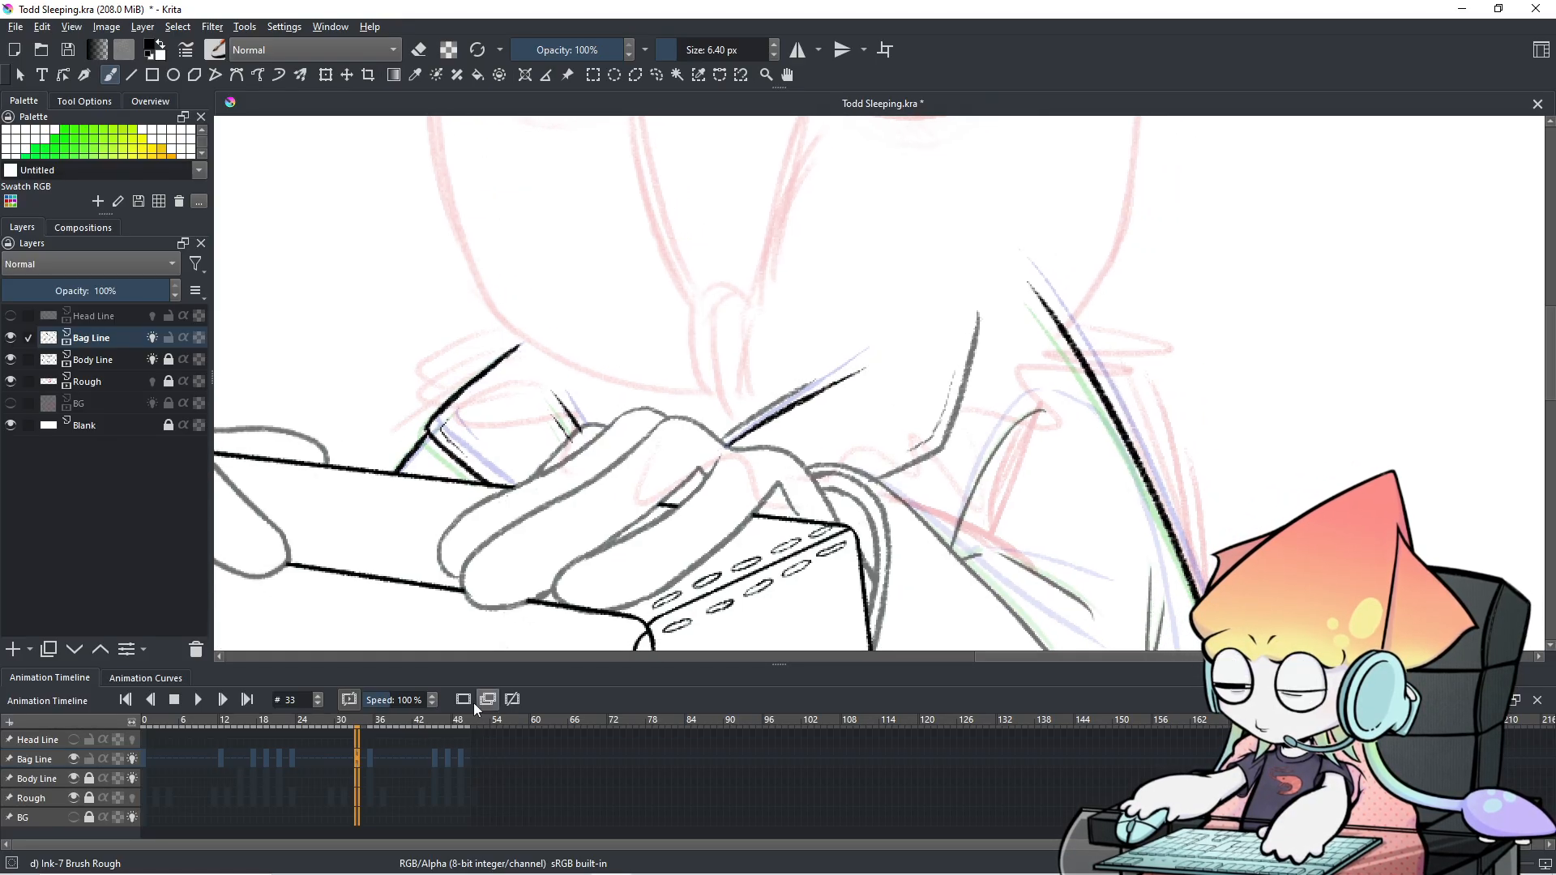
Compare frames 32 and 33, then undo and redraw the strap line's tip slightly shorter.
{"action": "left_click", "coordinate": [349, 756]}
{"action": "left_click", "coordinate": [358, 761]}
{"action": "left_click", "coordinate": [352, 762]}
{"action": "left_click", "coordinate": [357, 762]}
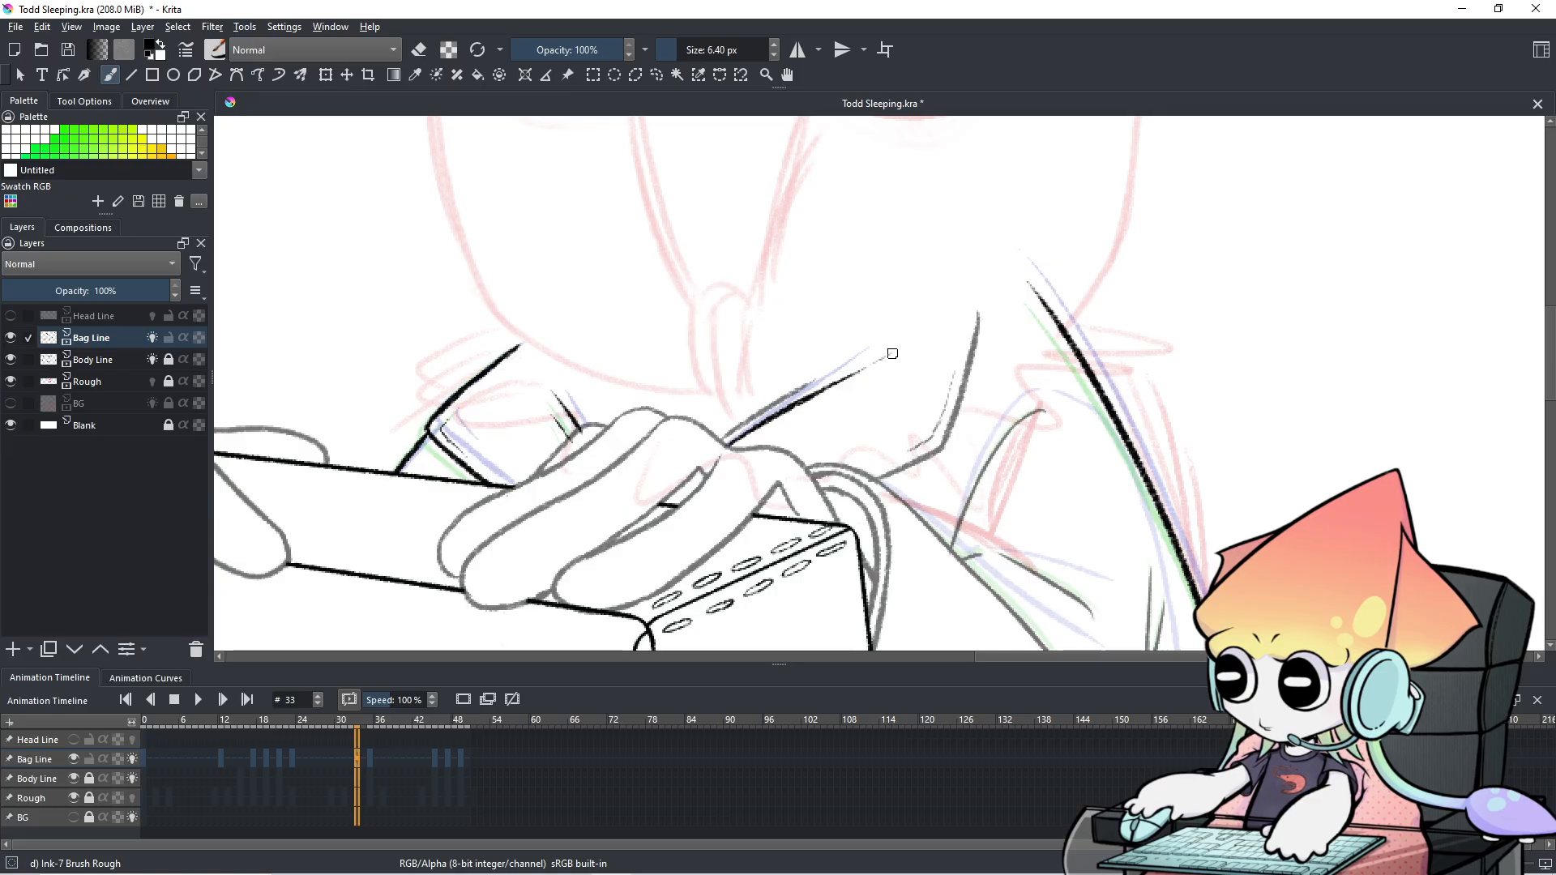
{"action": "key", "text": "ctrl+z"}
{"action": "key", "text": "ctrl+z"}
{"action": "left_click_drag", "start_coordinate": [851, 377], "coordinate": [882, 359]}
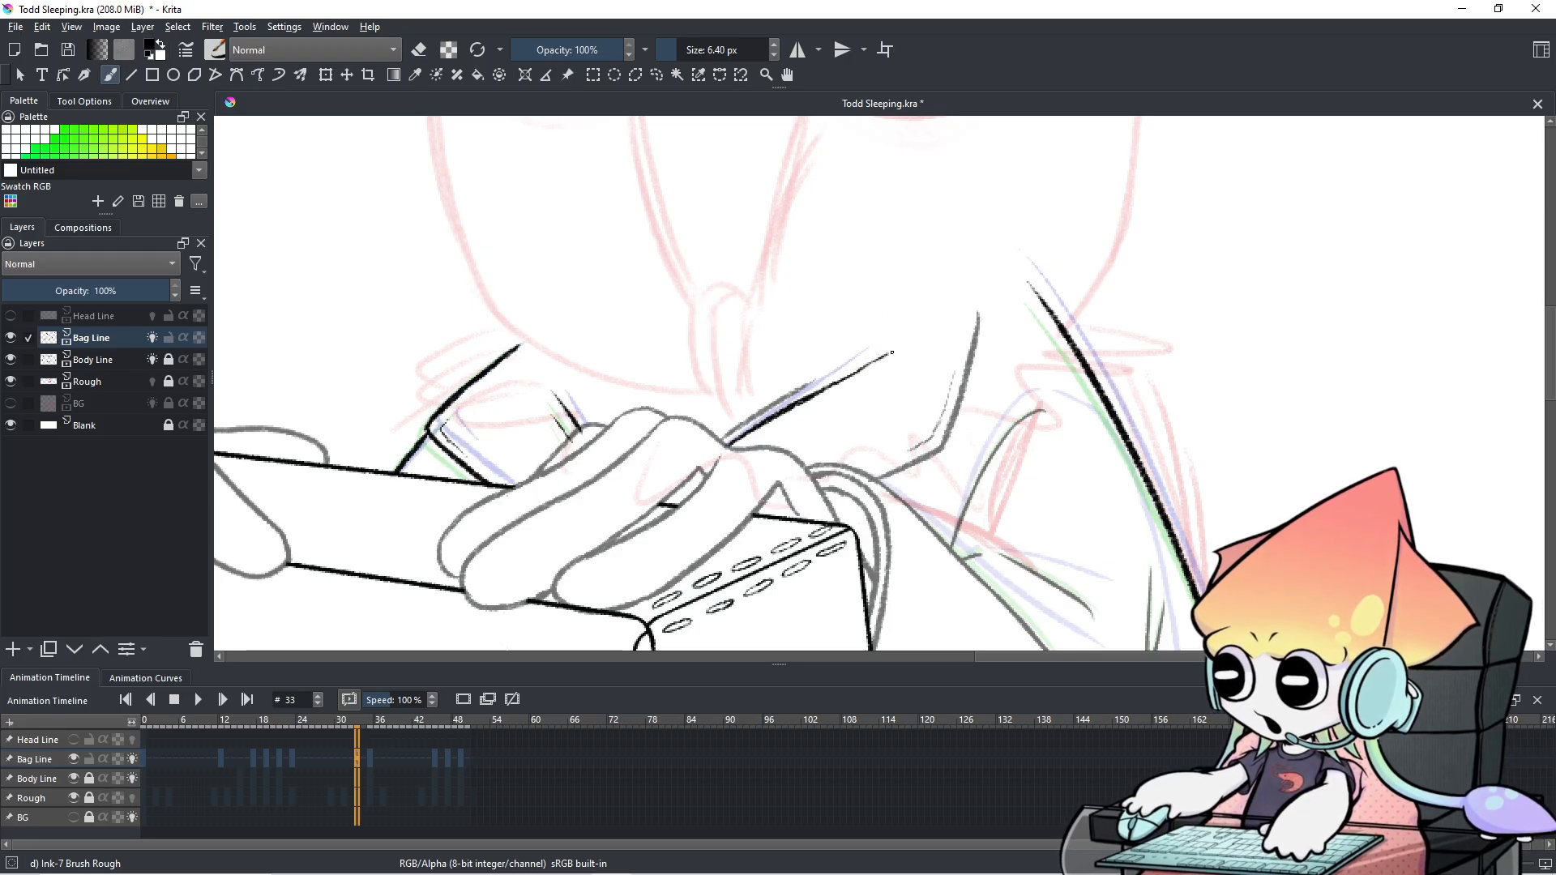
{"action": "key", "text": "ctrl+z"}
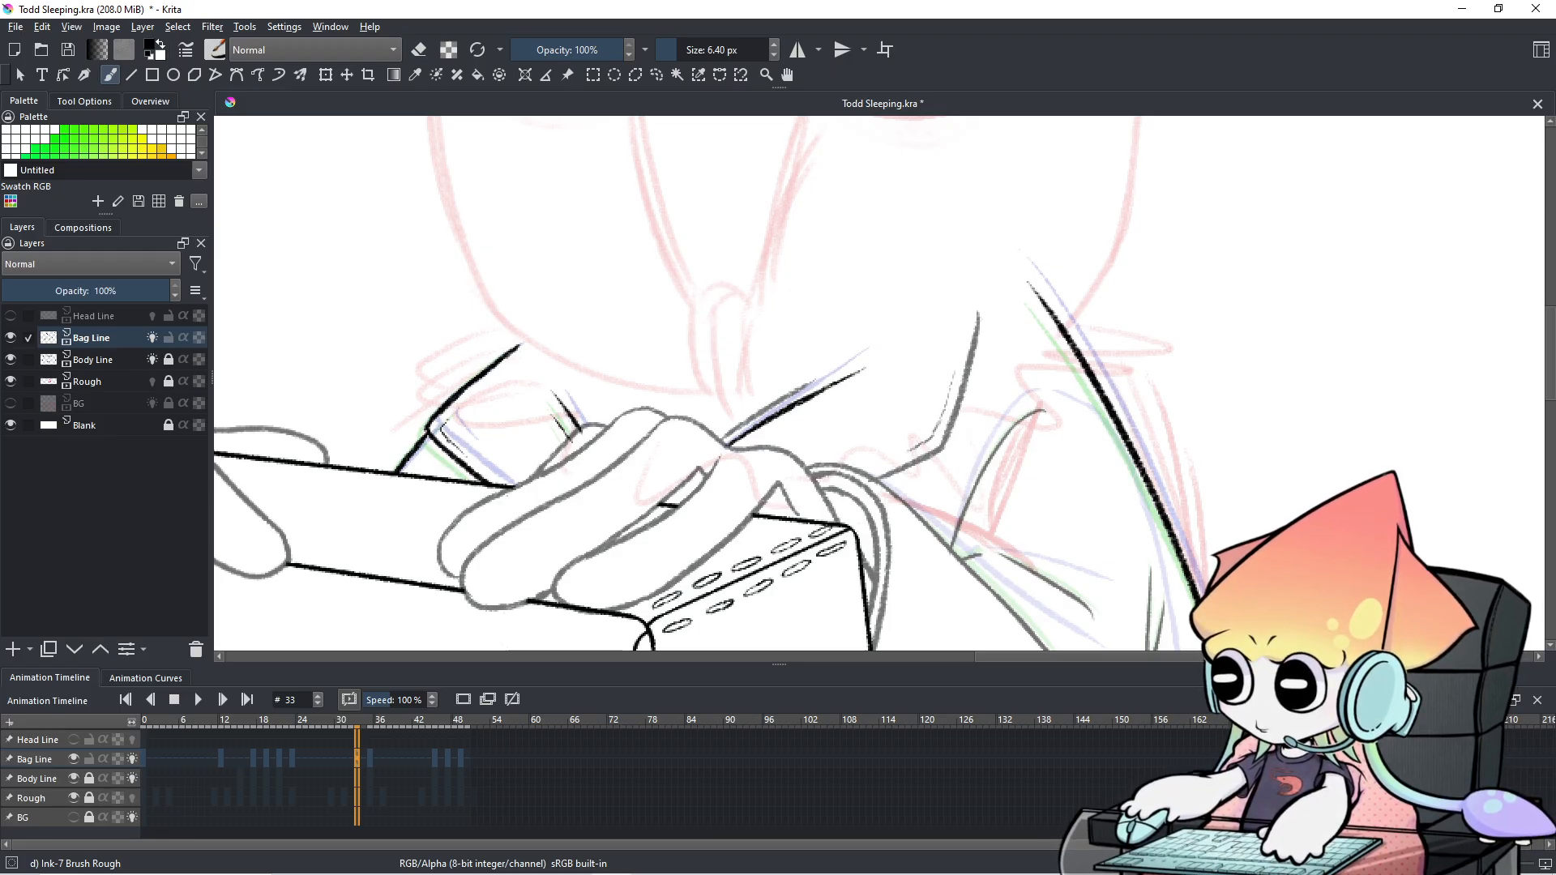
{"action": "left_click_drag", "start_coordinate": [819, 389], "coordinate": [880, 360]}
{"action": "key", "text": "ctrl+z"}
{"action": "key", "text": "ctrl+z"}
Flip repeatedly between frames 32 and 33 to compare the strap, settling on frame 32.
{"action": "left_click", "coordinate": [347, 754]}
{"action": "left_click", "coordinate": [358, 762]}
{"action": "left_click", "coordinate": [351, 762]}
{"action": "left_click", "coordinate": [357, 765]}
{"action": "left_click", "coordinate": [350, 761]}
{"action": "left_click", "coordinate": [358, 759]}
{"action": "left_click", "coordinate": [349, 759]}
{"action": "left_click", "coordinate": [359, 764]}
{"action": "left_click", "coordinate": [349, 761]}
{"action": "left_click", "coordinate": [358, 763]}
{"action": "left_click", "coordinate": [351, 766]}
{"action": "left_click", "coordinate": [358, 766]}
{"action": "left_click", "coordinate": [351, 766]}
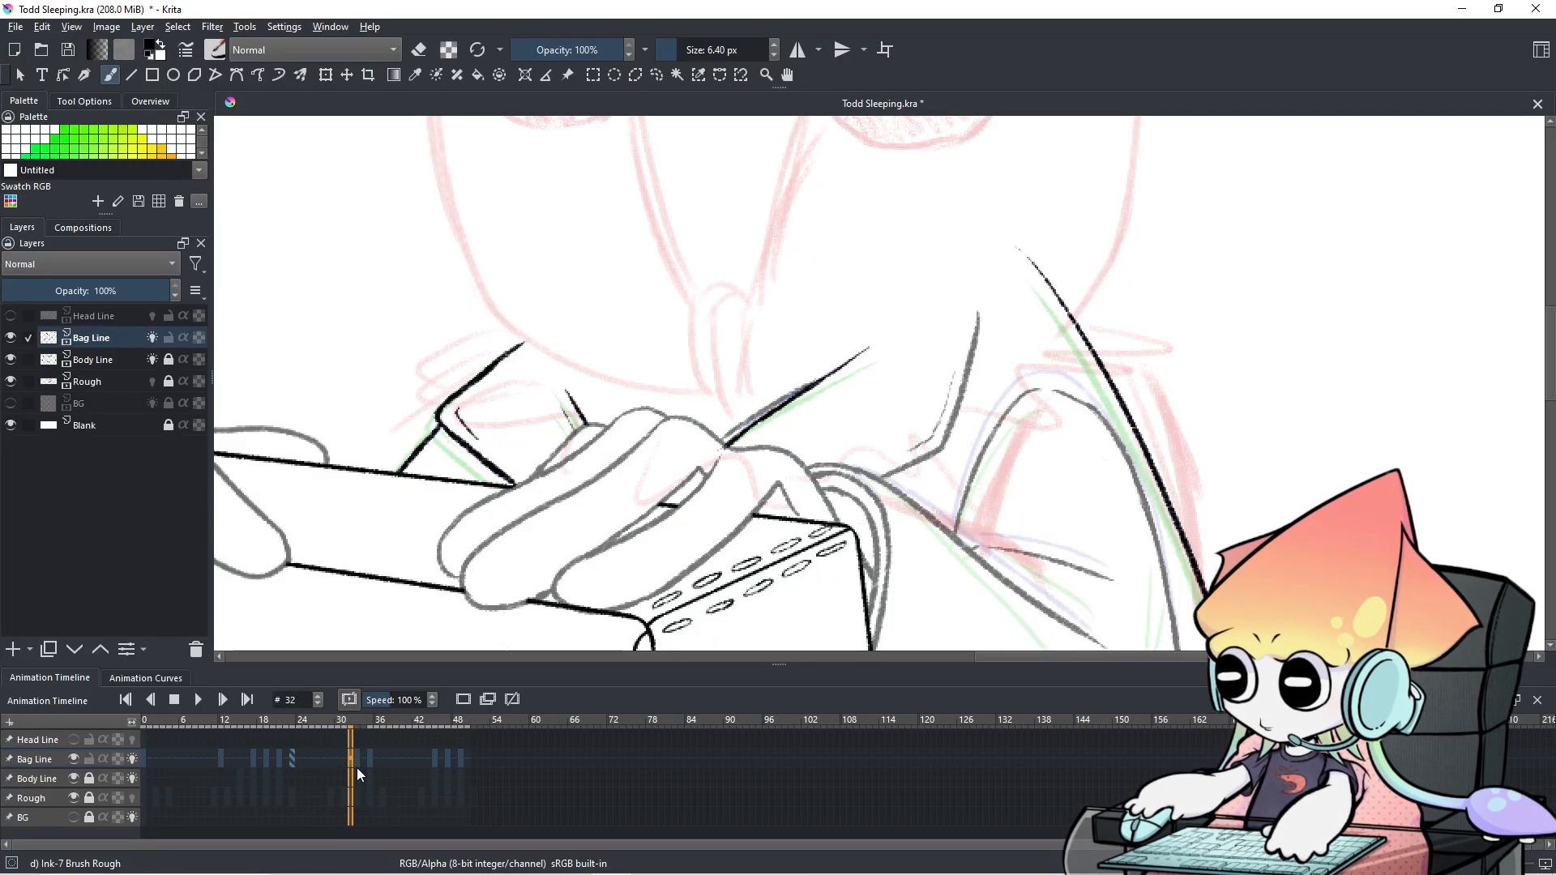
Remove a stray zigzag test stroke, then scrub frames 30 through 32 to compare.
{"action": "key", "text": "e"}
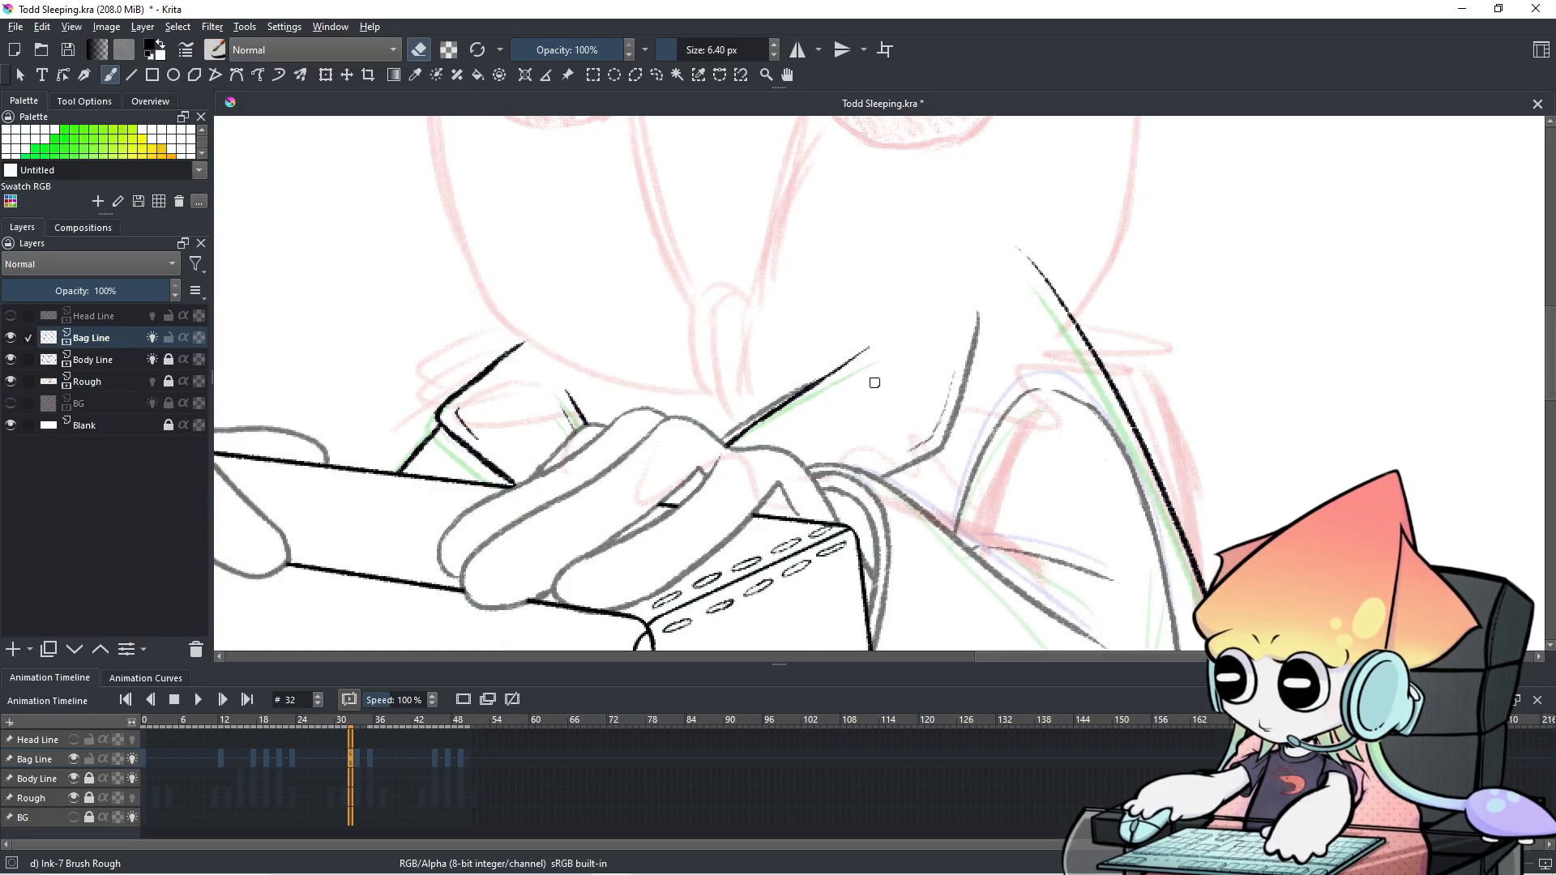
{"action": "key", "text": "e"}
{"action": "left_click_drag", "start_coordinate": [865, 413], "coordinate": [906, 377]}
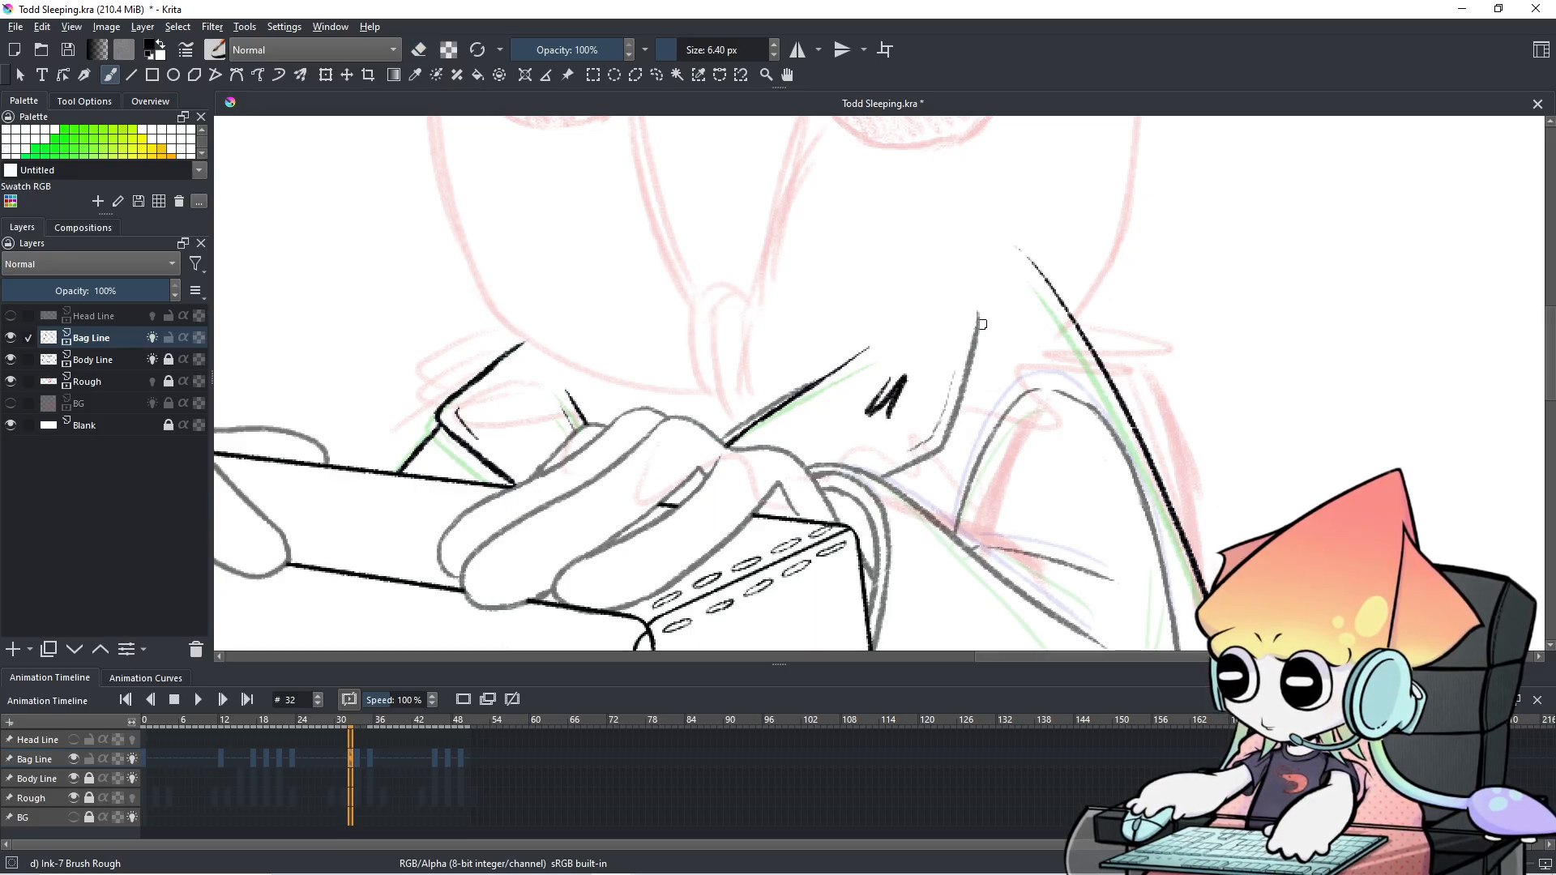
{"action": "key", "text": "ctrl+z"}
{"action": "left_click", "coordinate": [339, 759]}
{"action": "mouse_move", "coordinate": [349, 760]}
{"action": "left_mouse_down"}
{"action": "mouse_move", "coordinate": [328, 752]}
{"action": "mouse_move", "coordinate": [357, 762]}
{"action": "mouse_move", "coordinate": [342, 765]}
{"action": "left_mouse_up"}
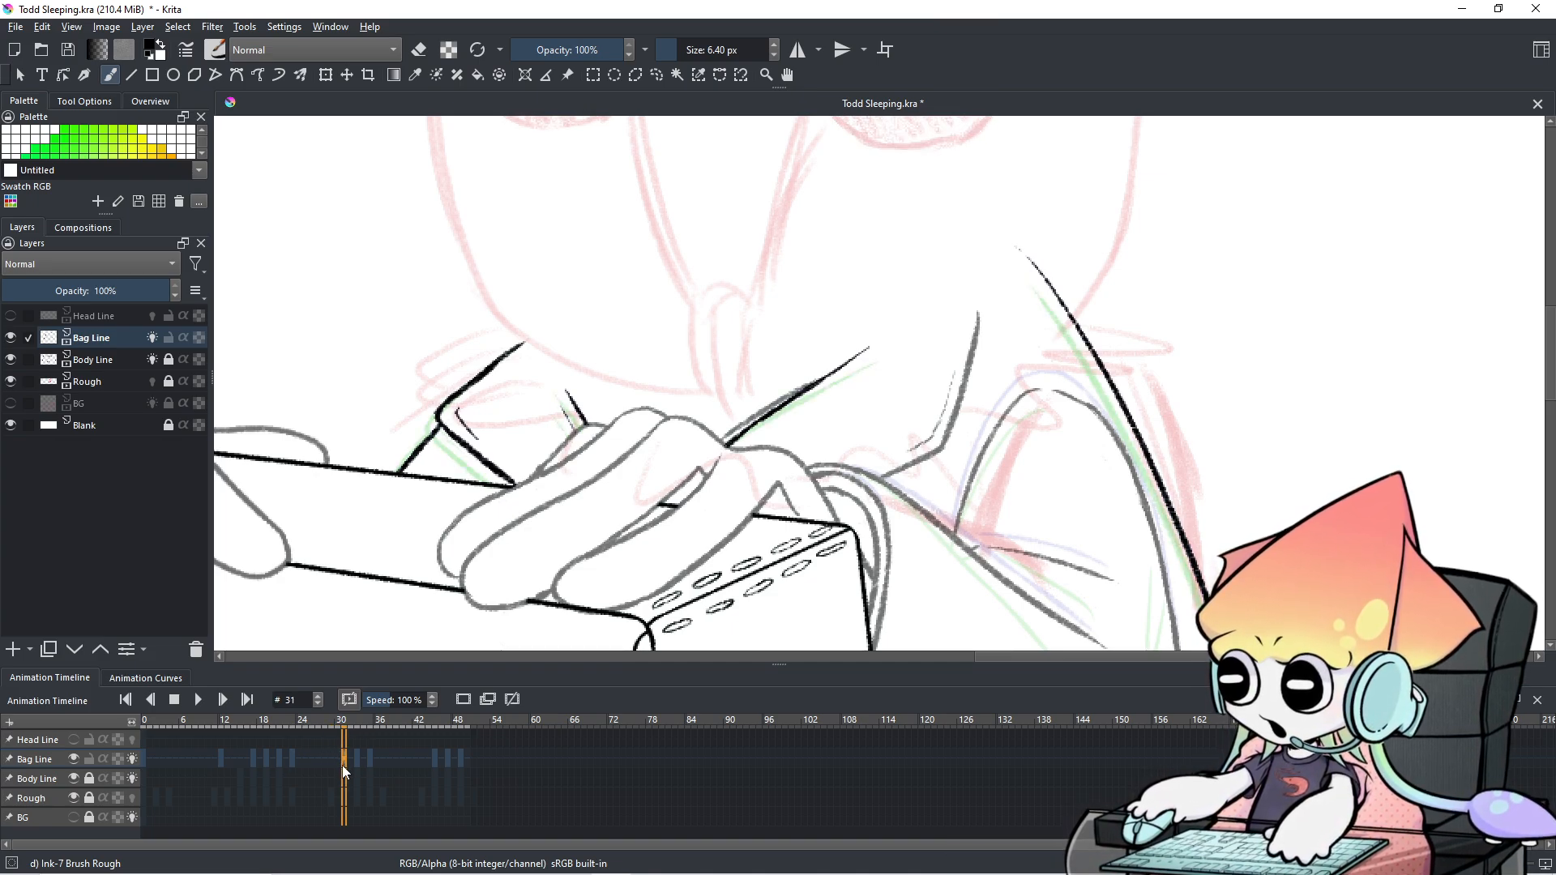
Step through frames 22–31 and remove the Bag Line keyframe at frame 31.
{"action": "left_click", "coordinate": [277, 756]}
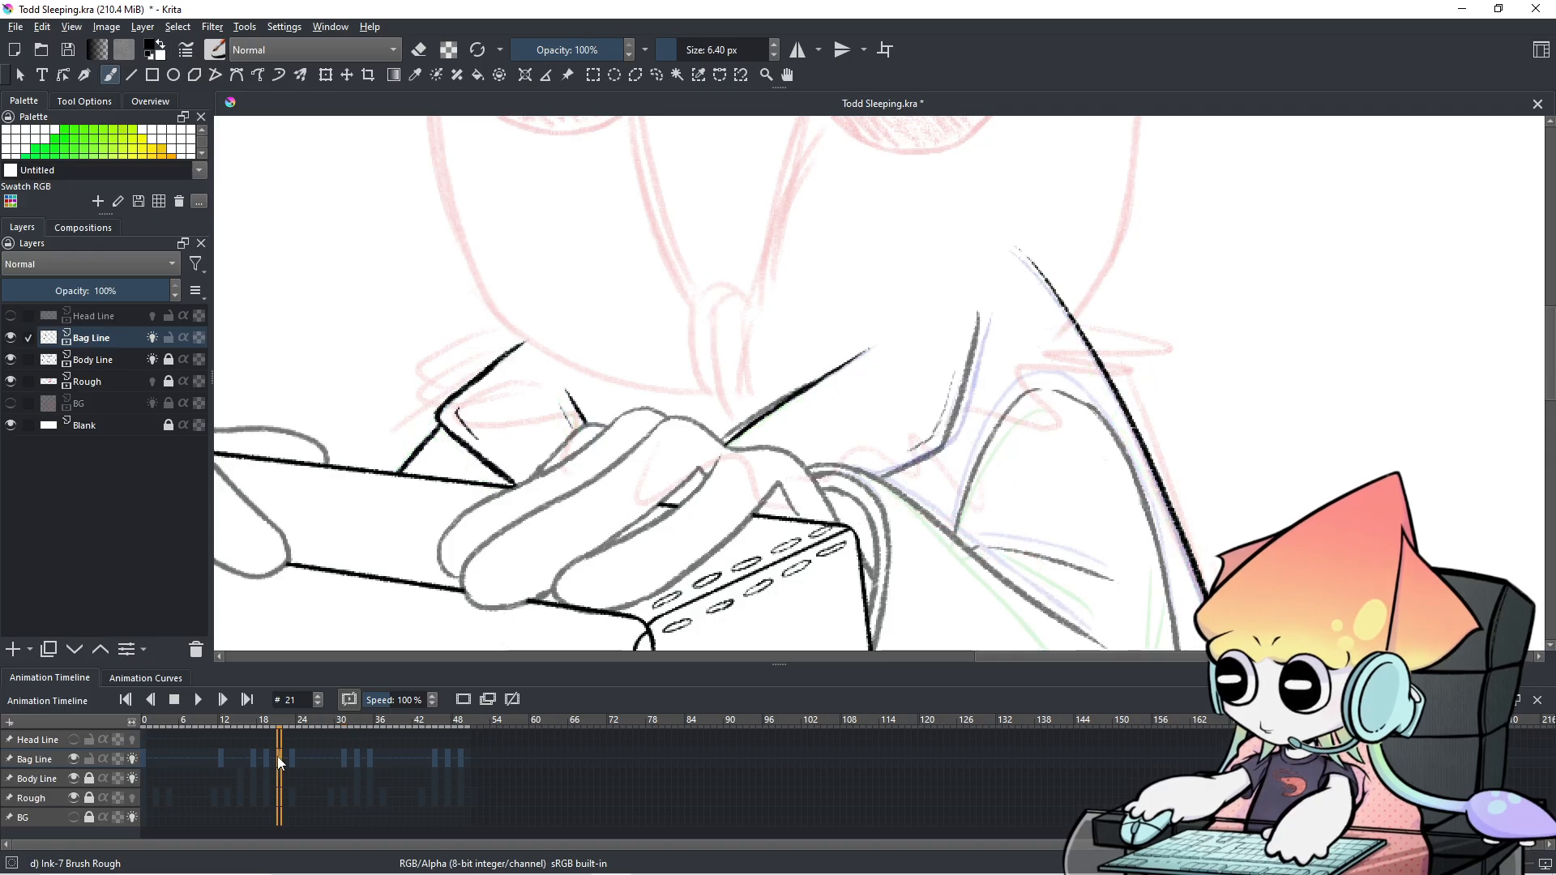
{"action": "key", "text": "Right"}
{"action": "key", "text": "Right"}
{"action": "key", "text": "Right"}
{"action": "key", "text": "Right"}
{"action": "key", "text": "Right"}
{"action": "key", "text": "Right"}
{"action": "key", "text": "Right"}
{"action": "key", "text": "Right"}
{"action": "key", "text": "Right"}
{"action": "key", "text": "Left"}
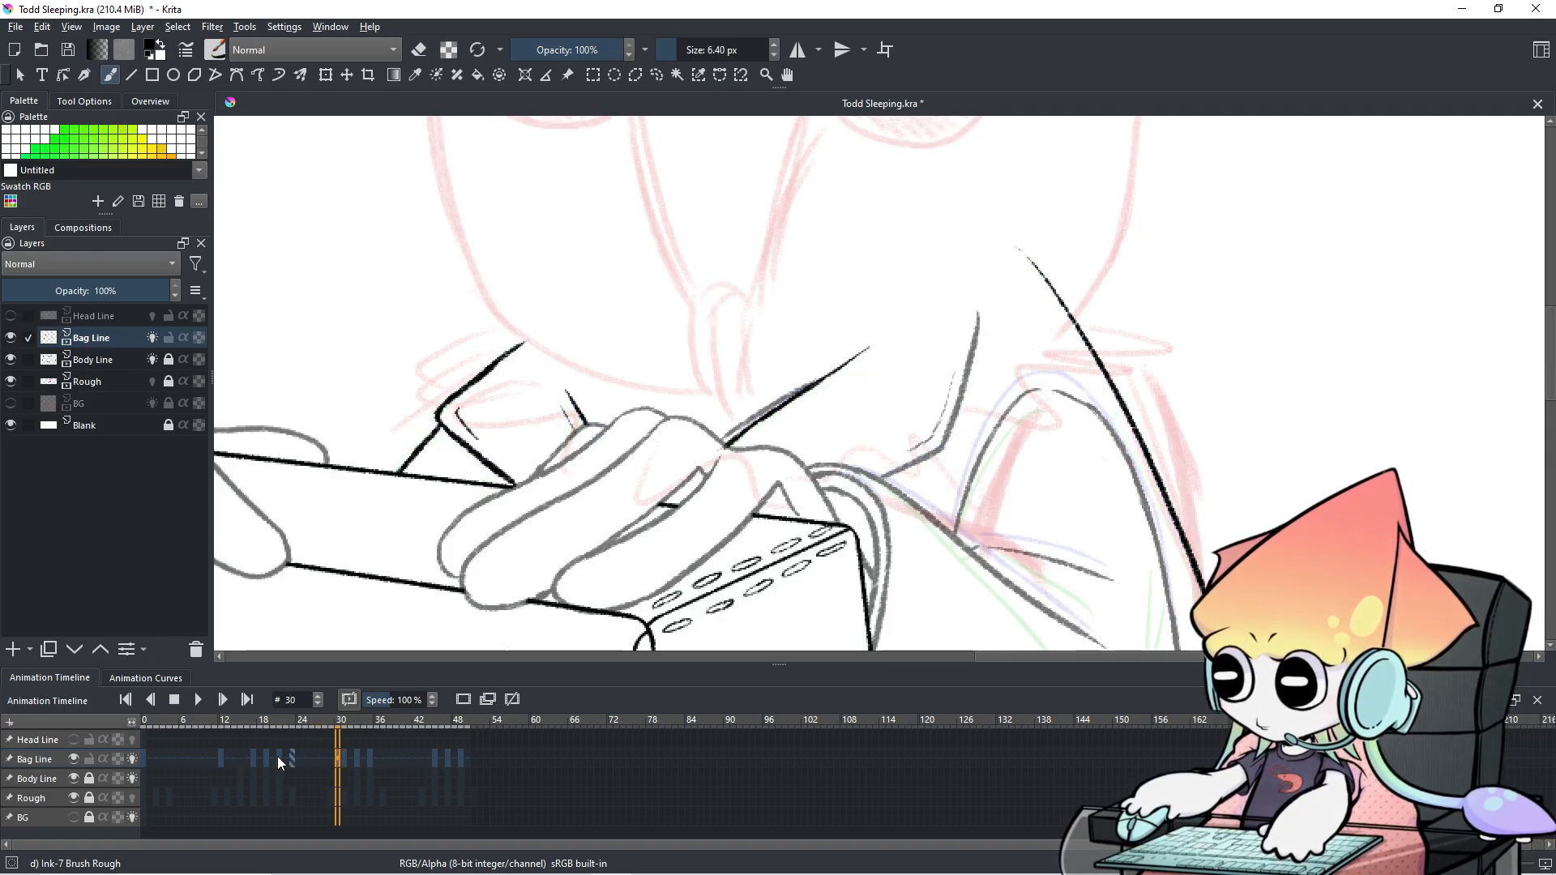
{"action": "key", "text": "Right"}
{"action": "key", "text": "Right"}
{"action": "key", "text": "Right"}
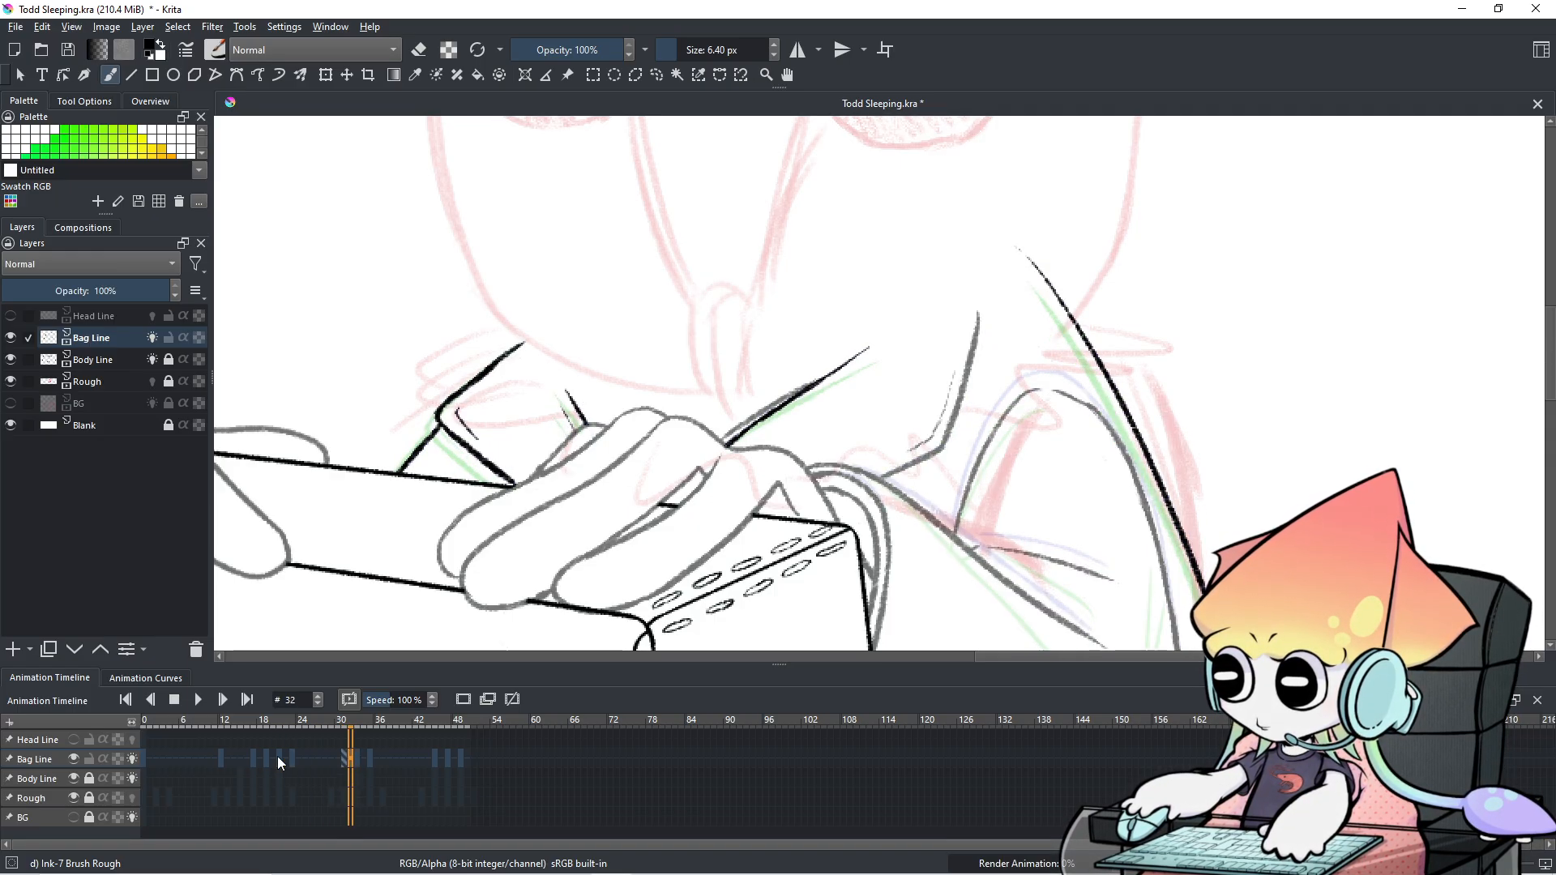
{"action": "key", "text": "Left"}
{"action": "key", "text": "Left"}
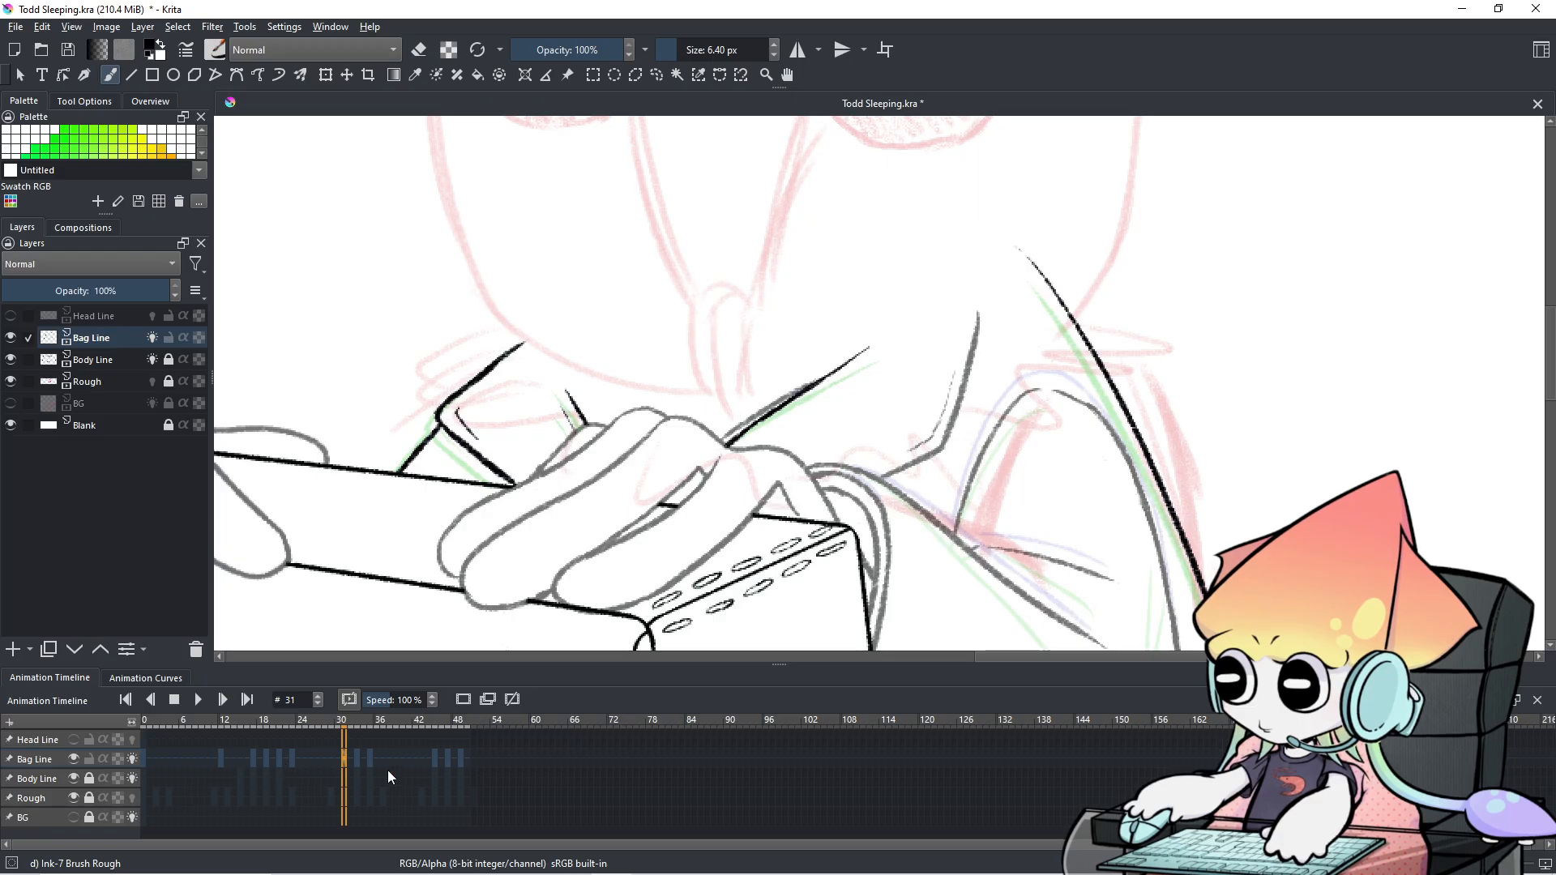
{"action": "right_click", "coordinate": [342, 760]}
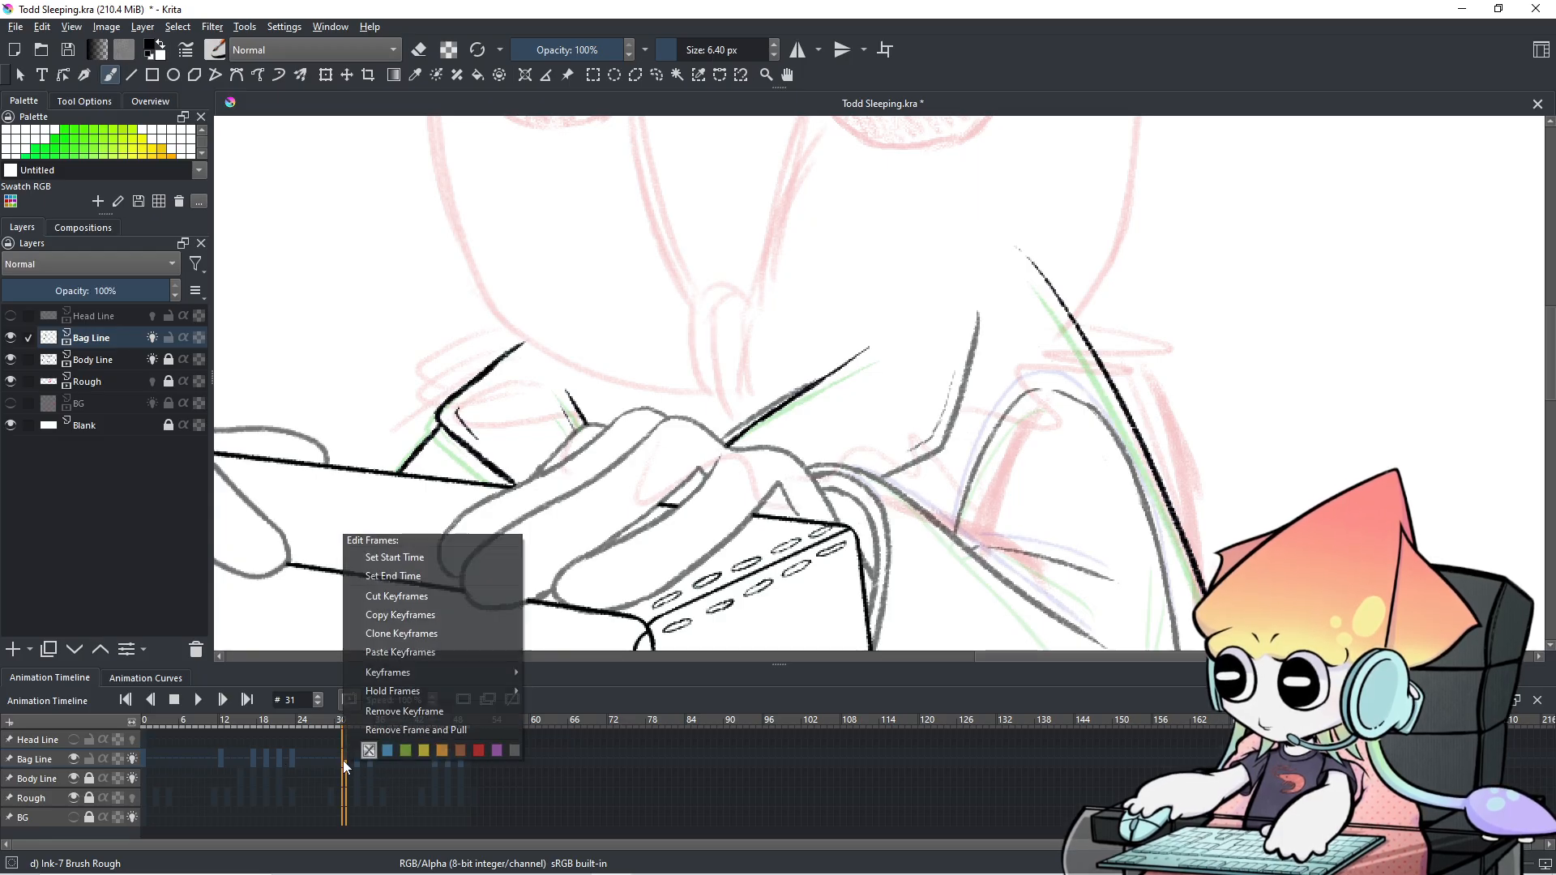
{"action": "left_click", "coordinate": [396, 716]}
Flip back and forth between frames 31–35 to compare the line art, ending on frame 35.
{"action": "key", "text": "Left"}
{"action": "key", "text": "Left"}
{"action": "key", "text": "Left"}
{"action": "key", "text": "Left"}
{"action": "key", "text": "Left"}
{"action": "key", "text": "Left"}
{"action": "key", "text": "Left"}
{"action": "key", "text": "Left"}
{"action": "key", "text": "Left"}
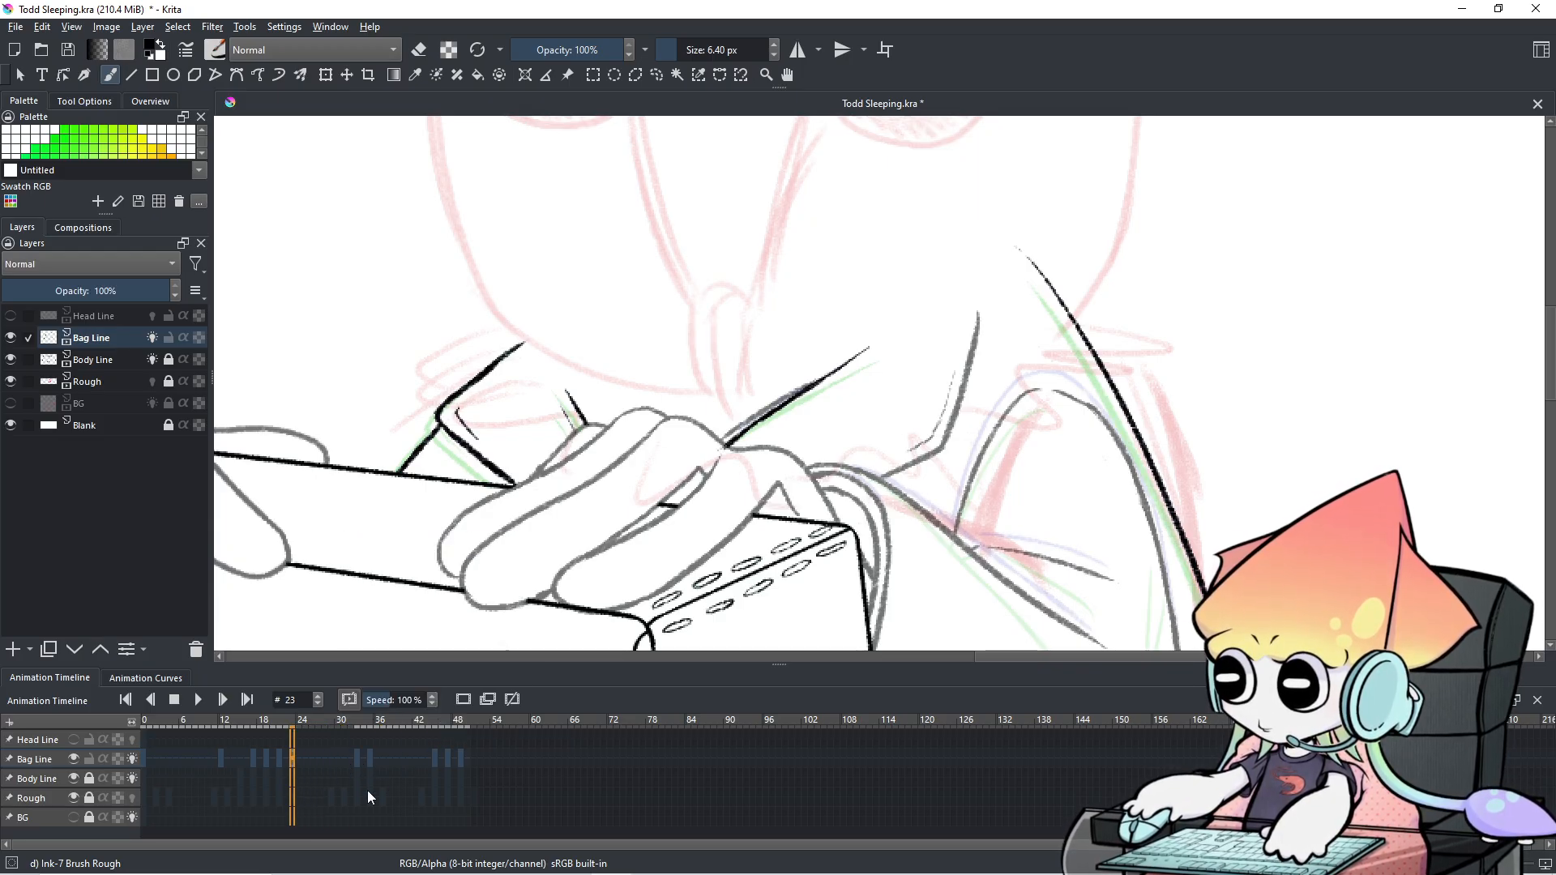
{"action": "key", "text": "Right"}
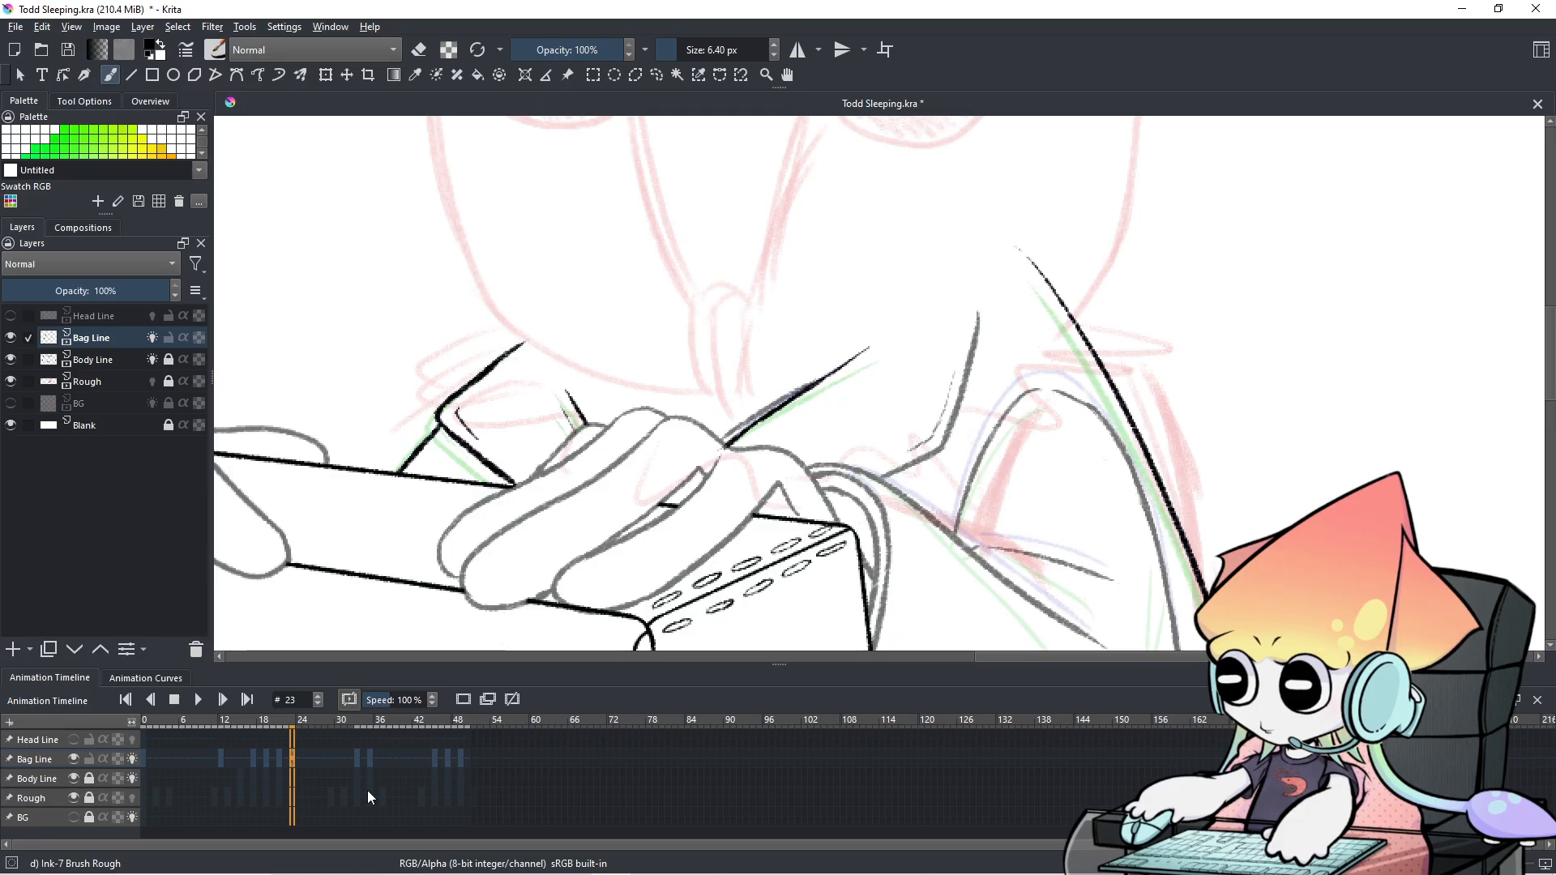
{"action": "key", "text": "Right"}
{"action": "key", "text": "Right"}
{"action": "key", "text": "Right"}
{"action": "key", "text": "Right"}
{"action": "key", "text": "Right"}
{"action": "key", "text": "Right"}
{"action": "key", "text": "Right"}
{"action": "key", "text": "Right"}
{"action": "key", "text": "Right"}
{"action": "key", "text": "Right"}
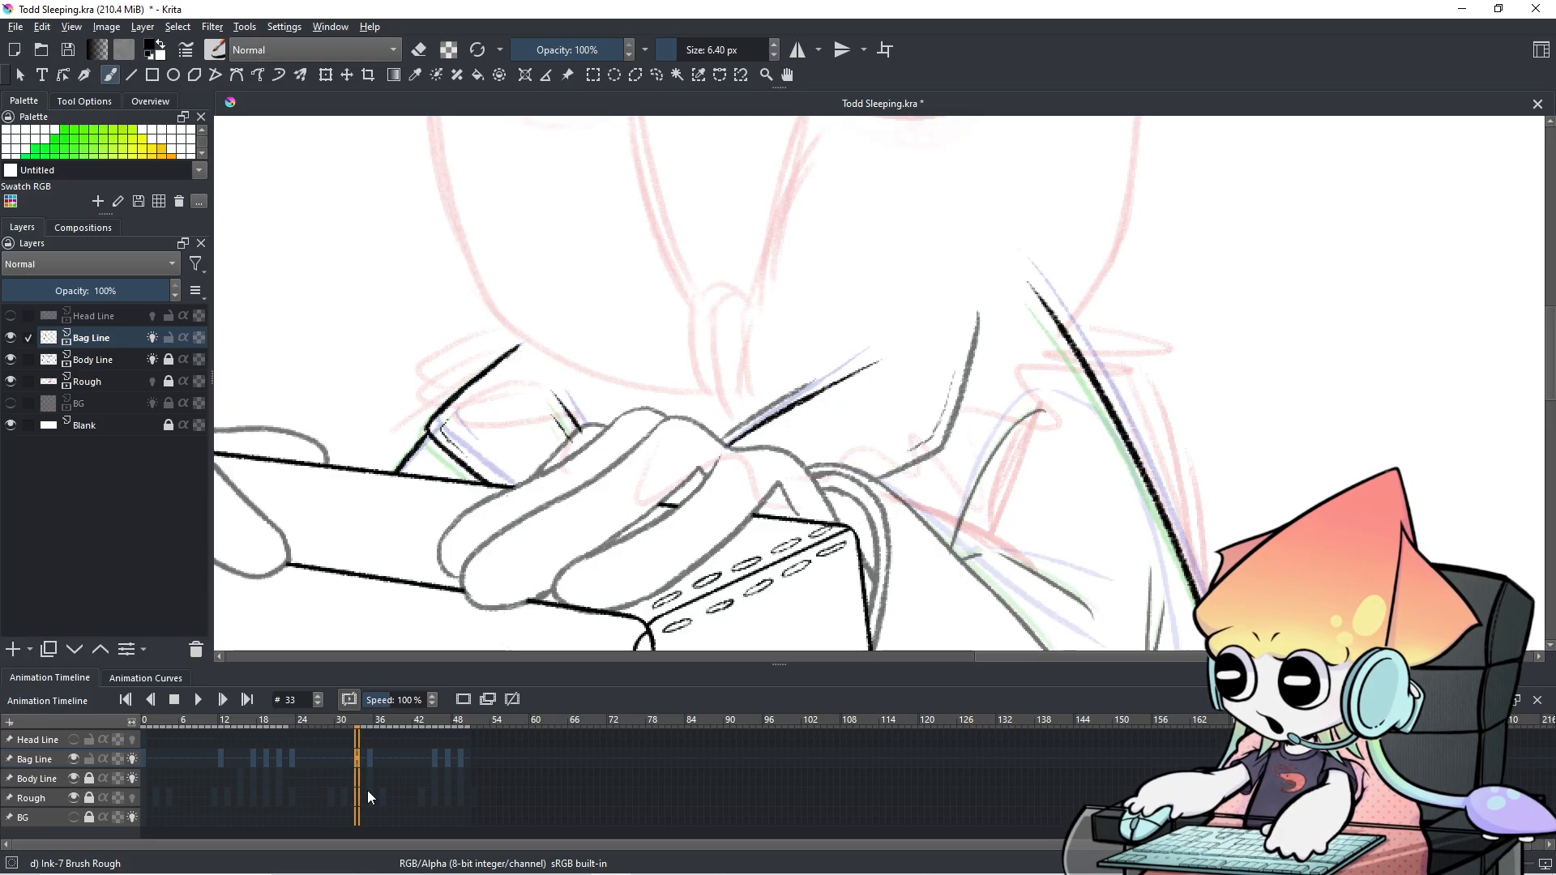
{"action": "key", "text": "Left"}
{"action": "key", "text": "Right"}
{"action": "key", "text": "Right"}
{"action": "key", "text": "Right"}
{"action": "key", "text": "Left"}
{"action": "key", "text": "Left"}
{"action": "key", "text": "Left"}
{"action": "key", "text": "Left"}
{"action": "key", "text": "Right"}
{"action": "key", "text": "Right"}
{"action": "key", "text": "Right"}
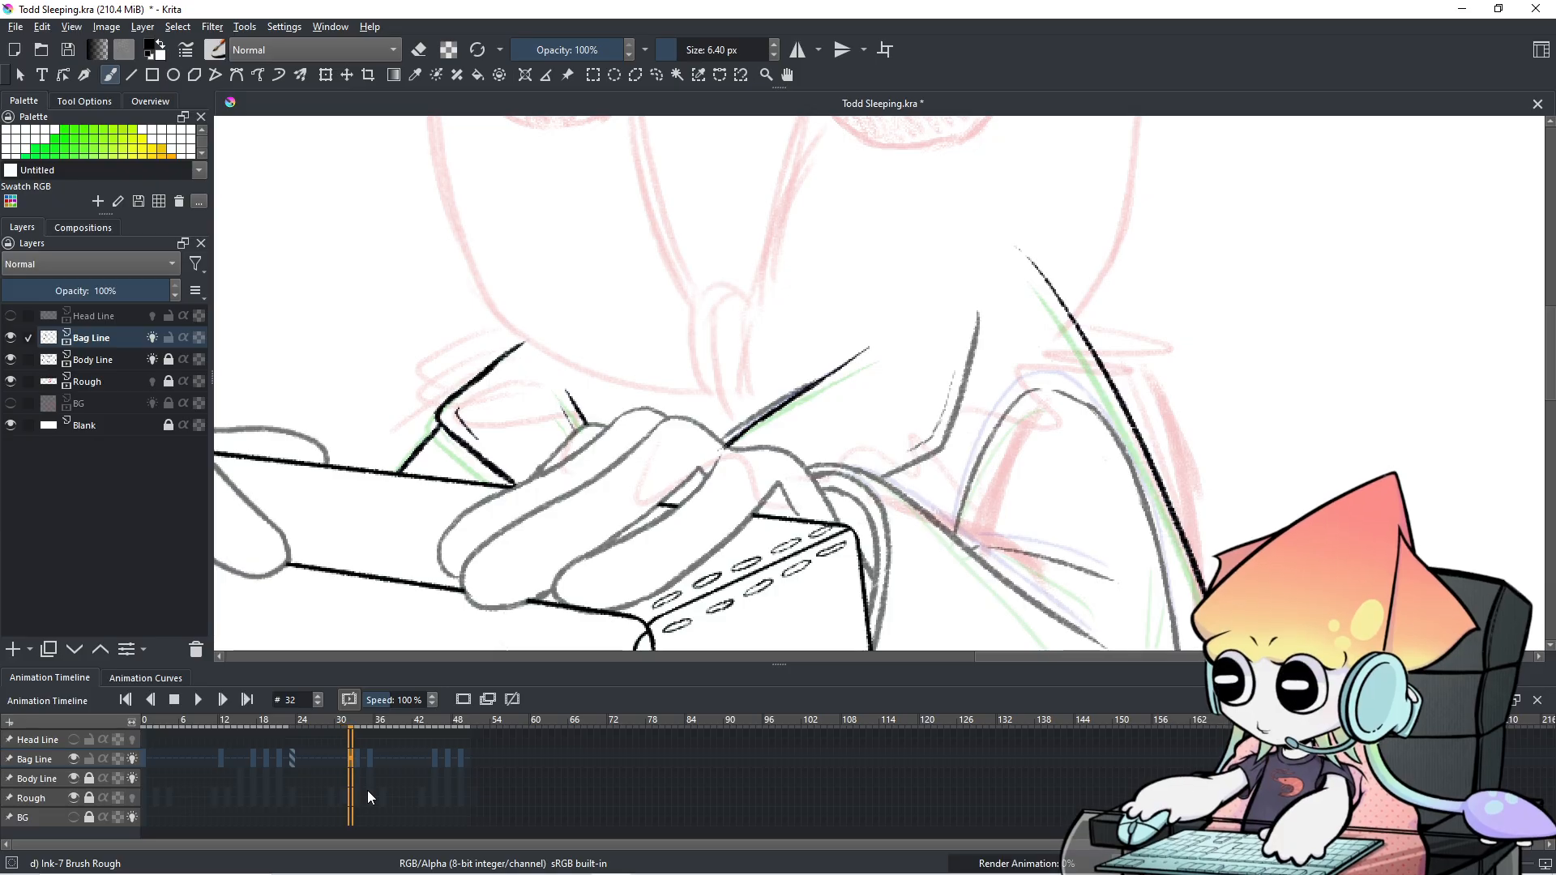
{"action": "key", "text": "Left"}
{"action": "key", "text": "Left"}
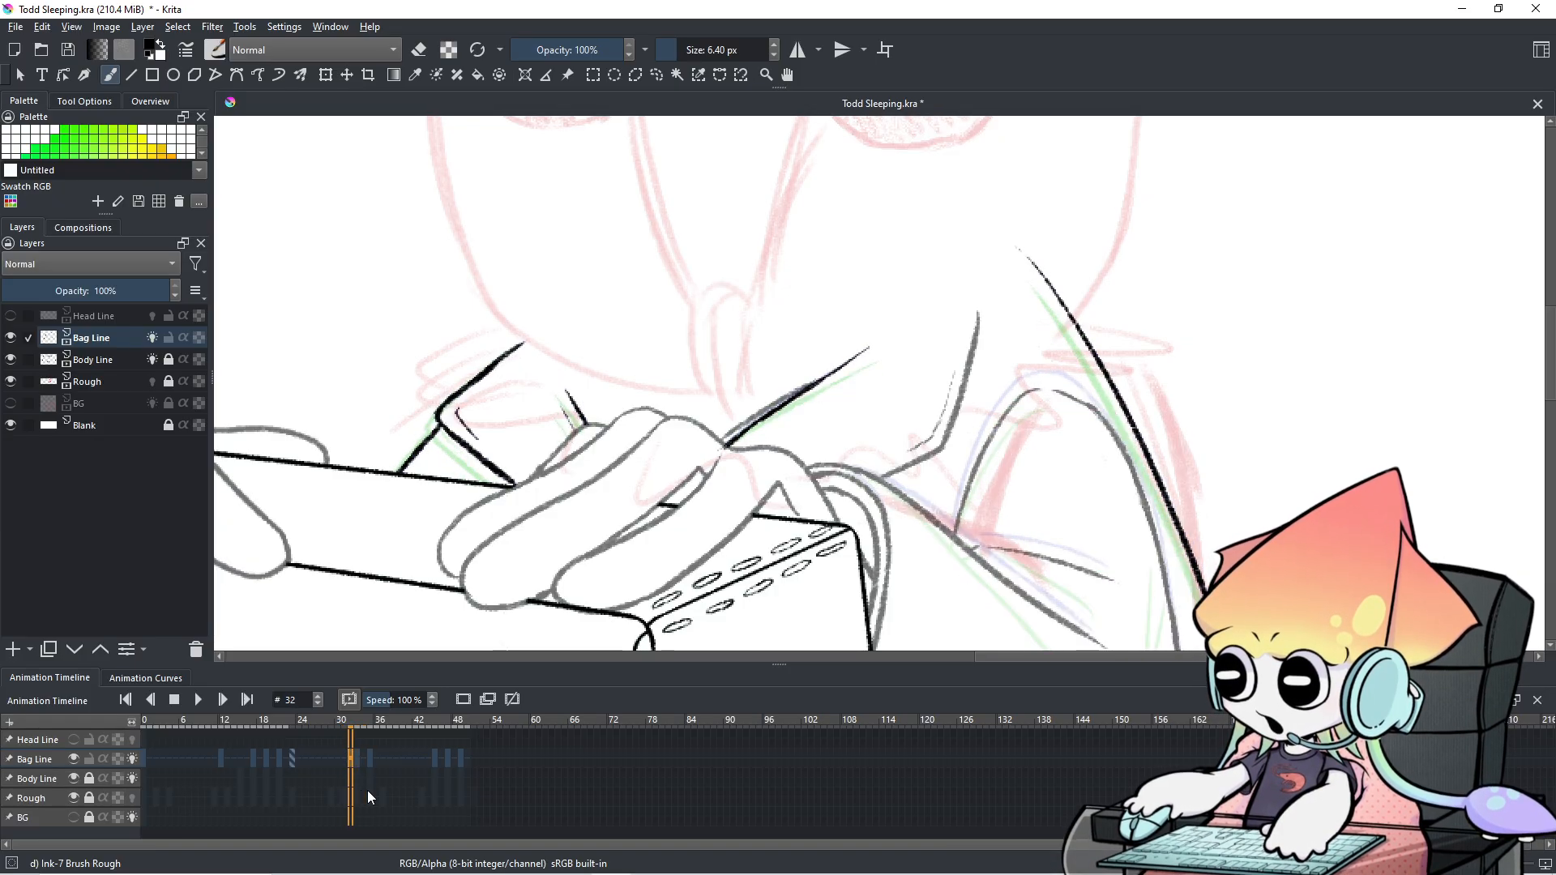
{"action": "key", "text": "Right"}
{"action": "key", "text": "Left"}
{"action": "key", "text": "Right"}
{"action": "key", "text": "Right"}
{"action": "key", "text": "Right"}
{"action": "key", "text": "Left"}
{"action": "key", "text": "Left"}
{"action": "key", "text": "Left"}
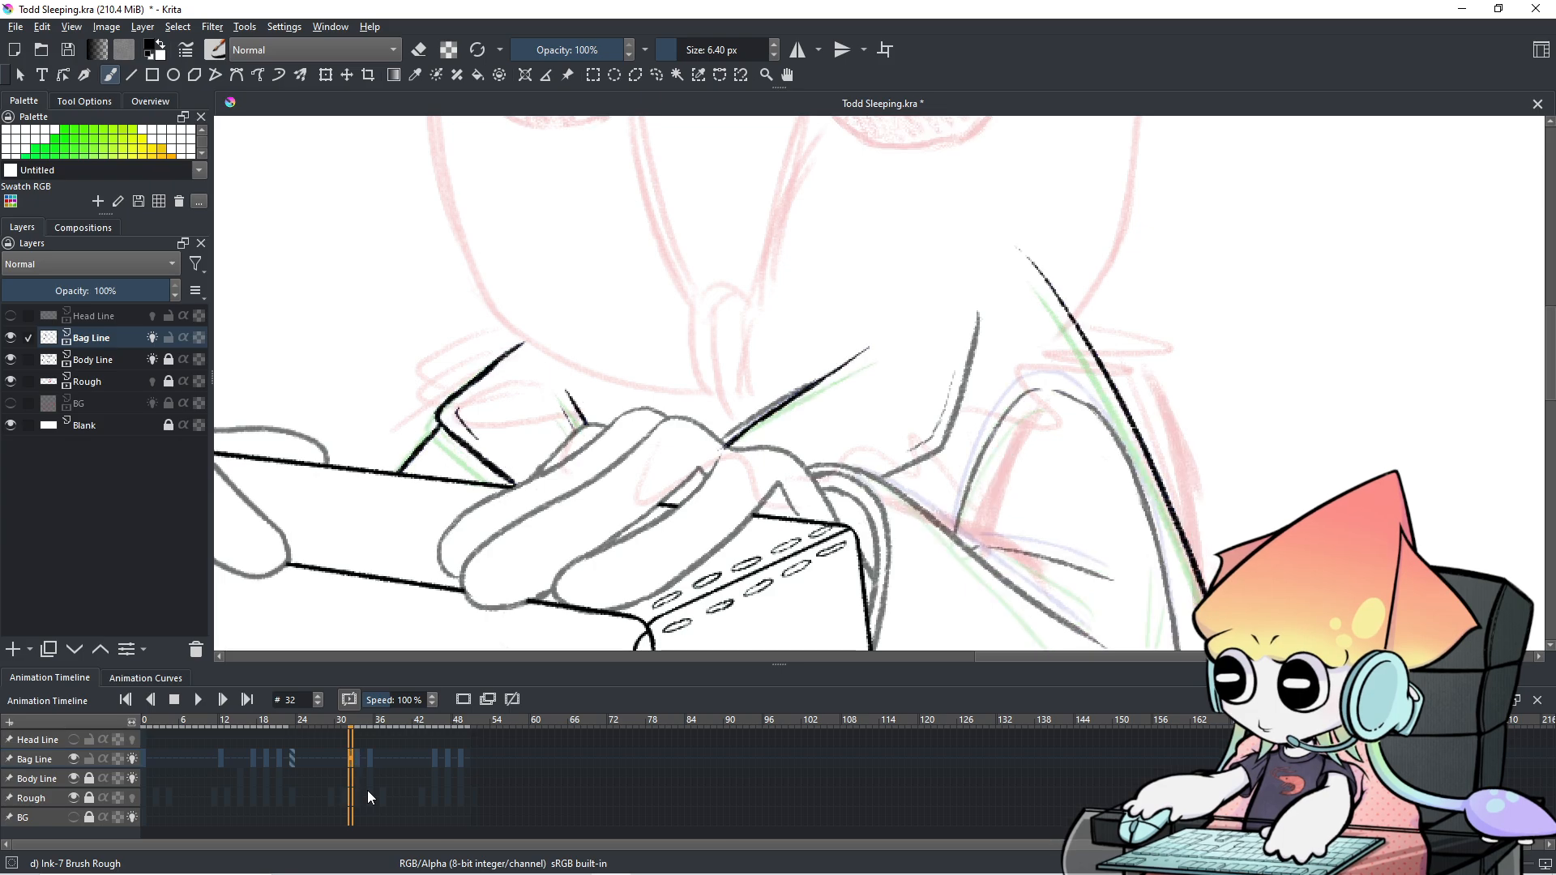
{"action": "key", "text": "Right"}
{"action": "key", "text": "Right"}
{"action": "key", "text": "Left"}
{"action": "key", "text": "Right"}
{"action": "key", "text": "Left"}
{"action": "key", "text": "Right"}
{"action": "key", "text": "Right"}
{"action": "key", "text": "Left"}
{"action": "key", "text": "Left"}
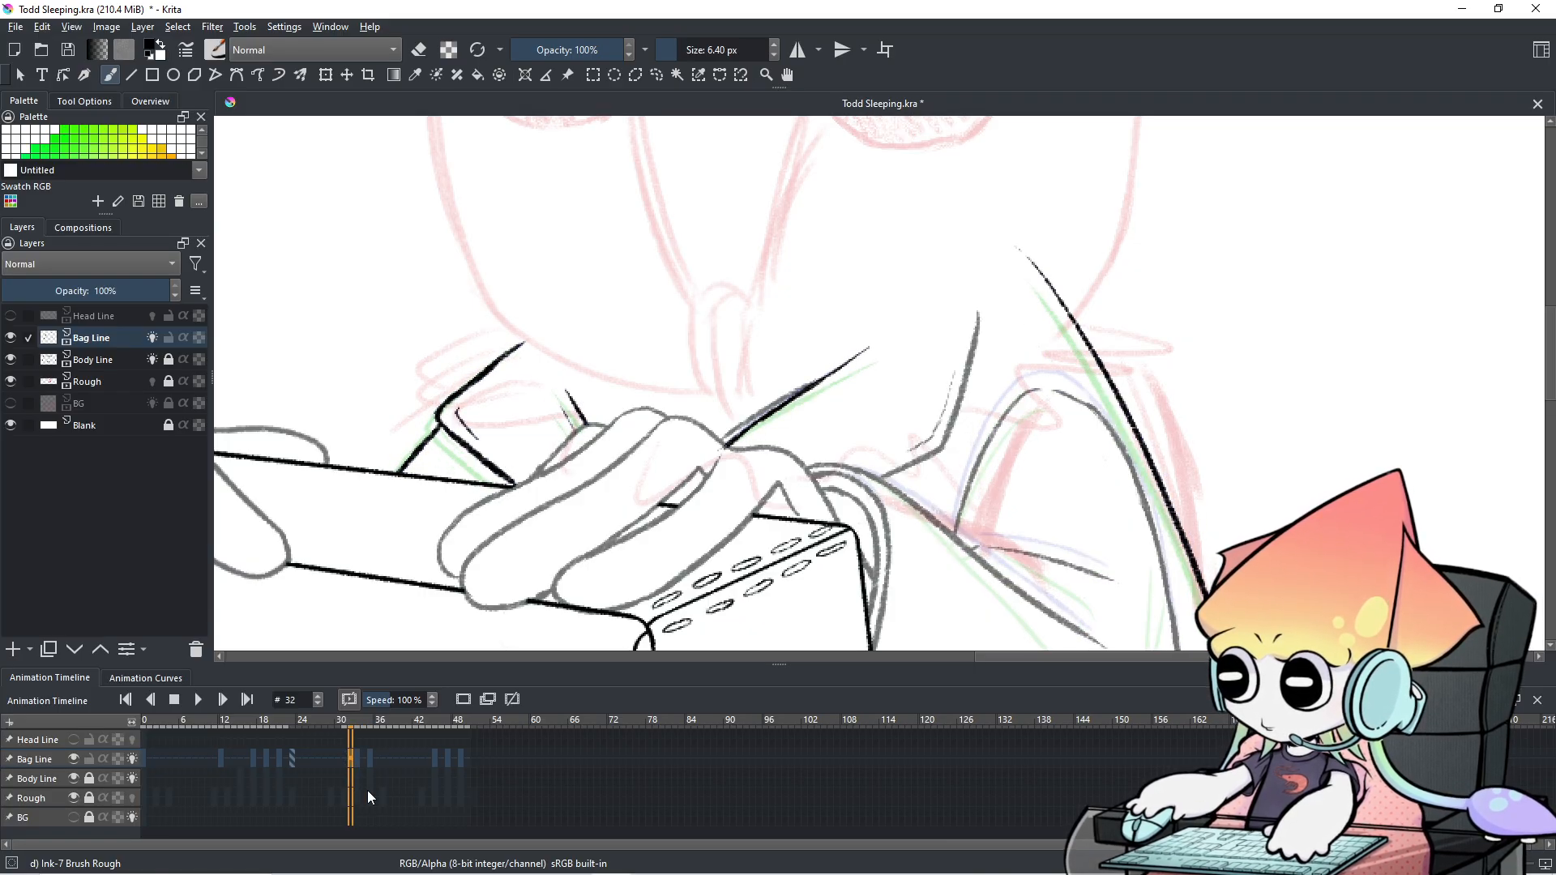
{"action": "key", "text": "Right"}
{"action": "key", "text": "Left"}
{"action": "key", "text": "Right"}
{"action": "key", "text": "Left"}
{"action": "key", "text": "Right"}
{"action": "key", "text": "Right"}
{"action": "key", "text": "Left"}
{"action": "key", "text": "Right"}
{"action": "key", "text": "Right"}
{"action": "key", "text": "Left"}
{"action": "key", "text": "Left"}
{"action": "key", "text": "Left"}
{"action": "key", "text": "Right"}
{"action": "key", "text": "Left"}
{"action": "key", "text": "Right"}
{"action": "key", "text": "Right"}
{"action": "key", "text": "Right"}
{"action": "key", "text": "Left"}
{"action": "key", "text": "Left"}
{"action": "key", "text": "Left"}
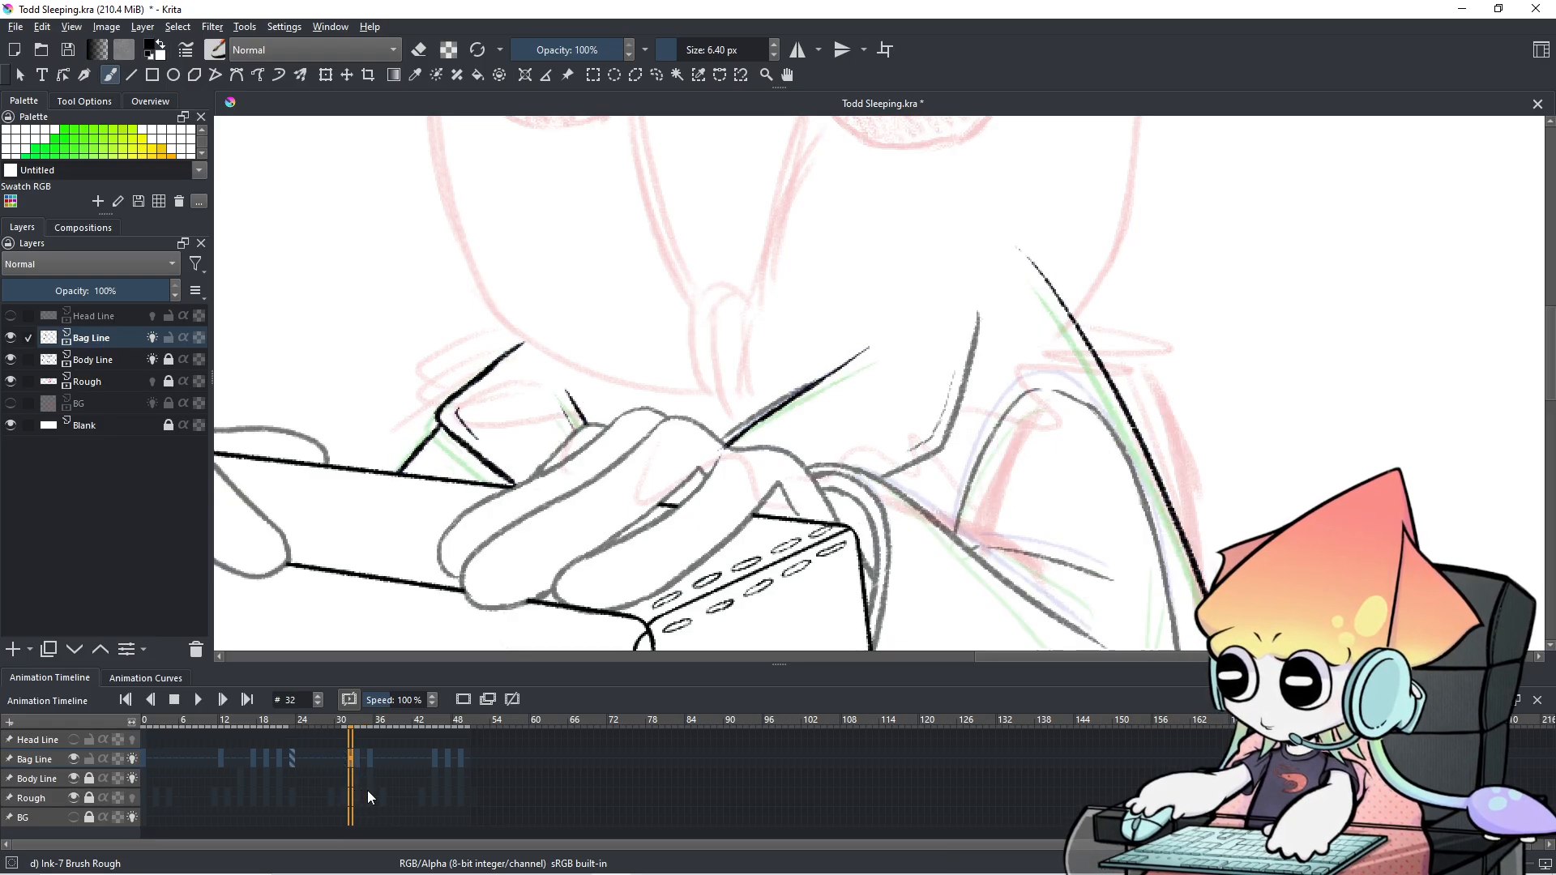
{"action": "key", "text": "Right"}
{"action": "key", "text": "Right"}
{"action": "key", "text": "Right"}
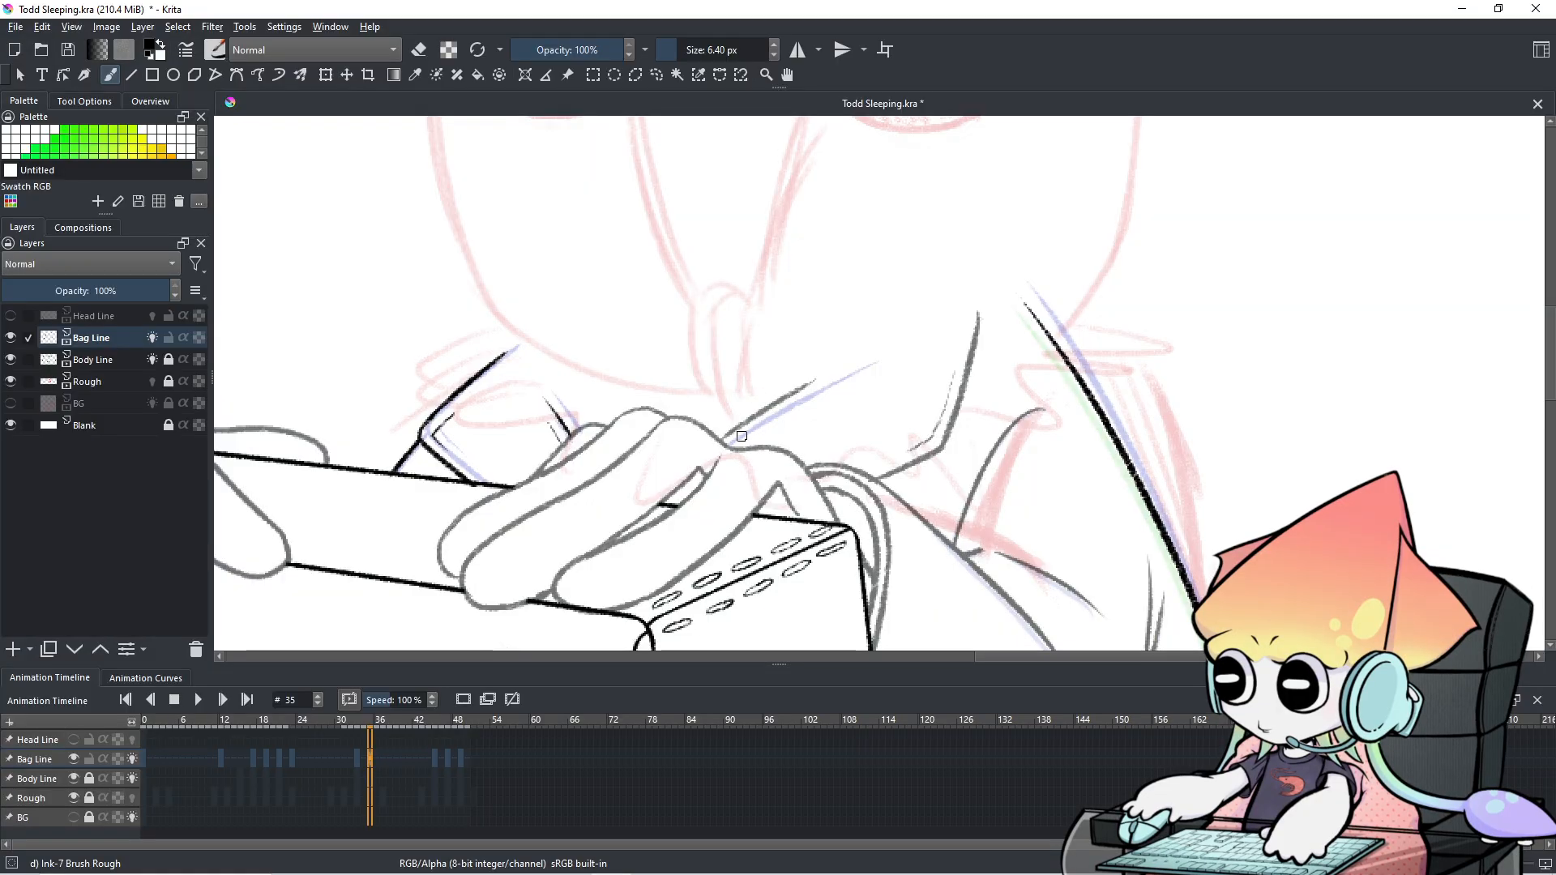
Ink the bag strap line over the sketch on frame 35, retrying until the lower-left part is bolder.
{"action": "left_click_drag", "start_coordinate": [724, 441], "coordinate": [820, 381]}
{"action": "key", "text": "ctrl+z"}
{"action": "left_click_drag", "start_coordinate": [726, 446], "coordinate": [835, 380]}
{"action": "key", "text": "ctrl+z"}
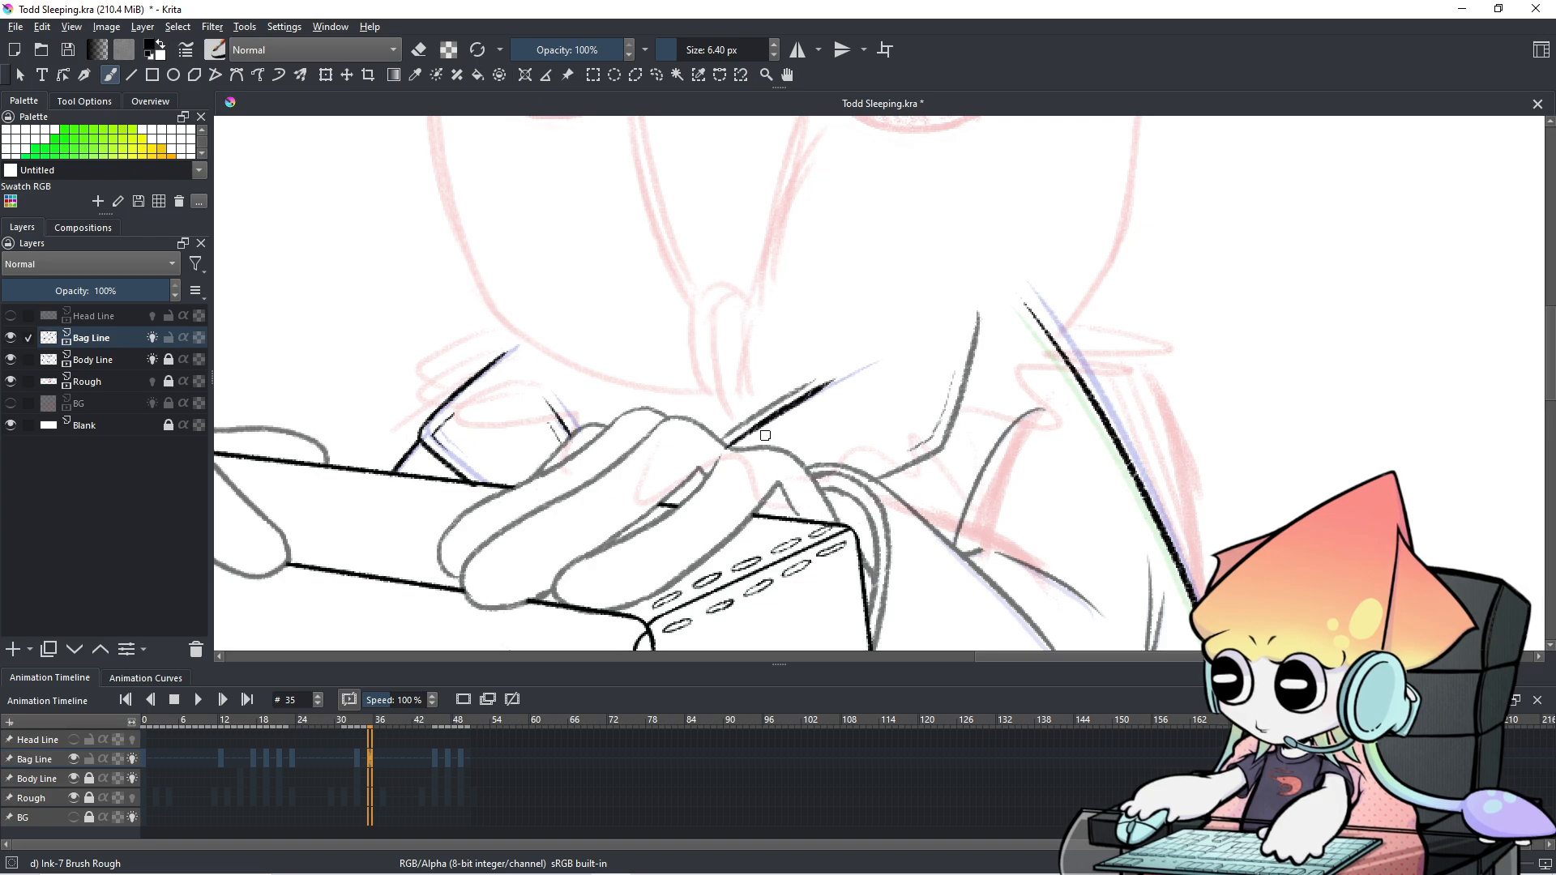
{"action": "key", "text": "ctrl+z"}
{"action": "left_click_drag", "start_coordinate": [725, 445], "coordinate": [855, 366]}
{"action": "key", "text": "ctrl+z"}
{"action": "key", "text": "ctrl+z"}
{"action": "left_click_drag", "start_coordinate": [722, 447], "coordinate": [775, 410]}
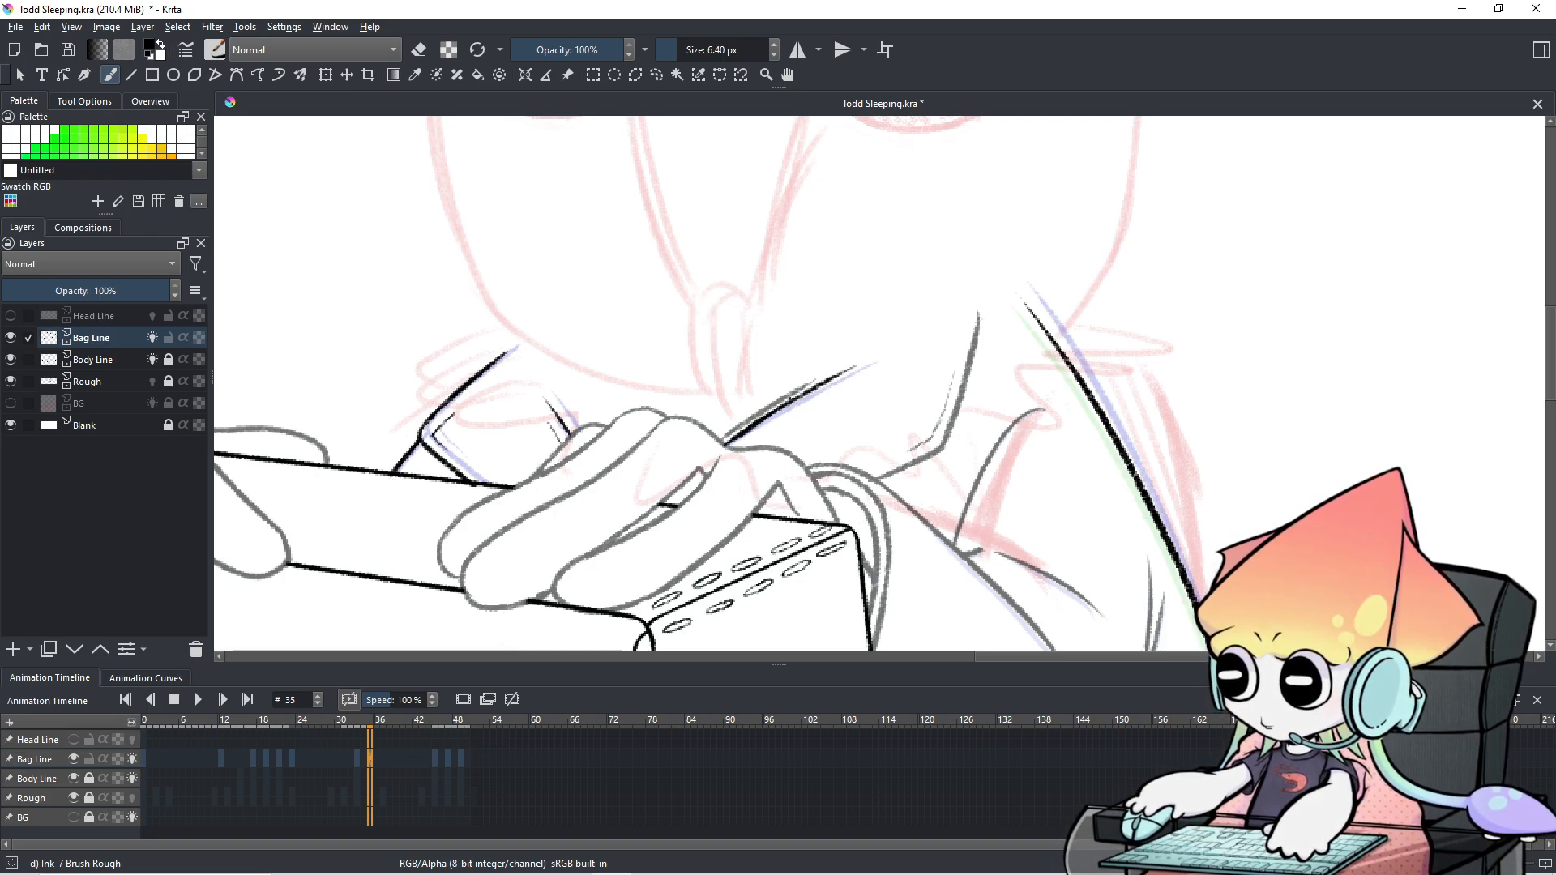
Compare the inked strap across frames 32–35 in the timeline, returning to frame 35.
{"action": "left_click", "coordinate": [362, 757]}
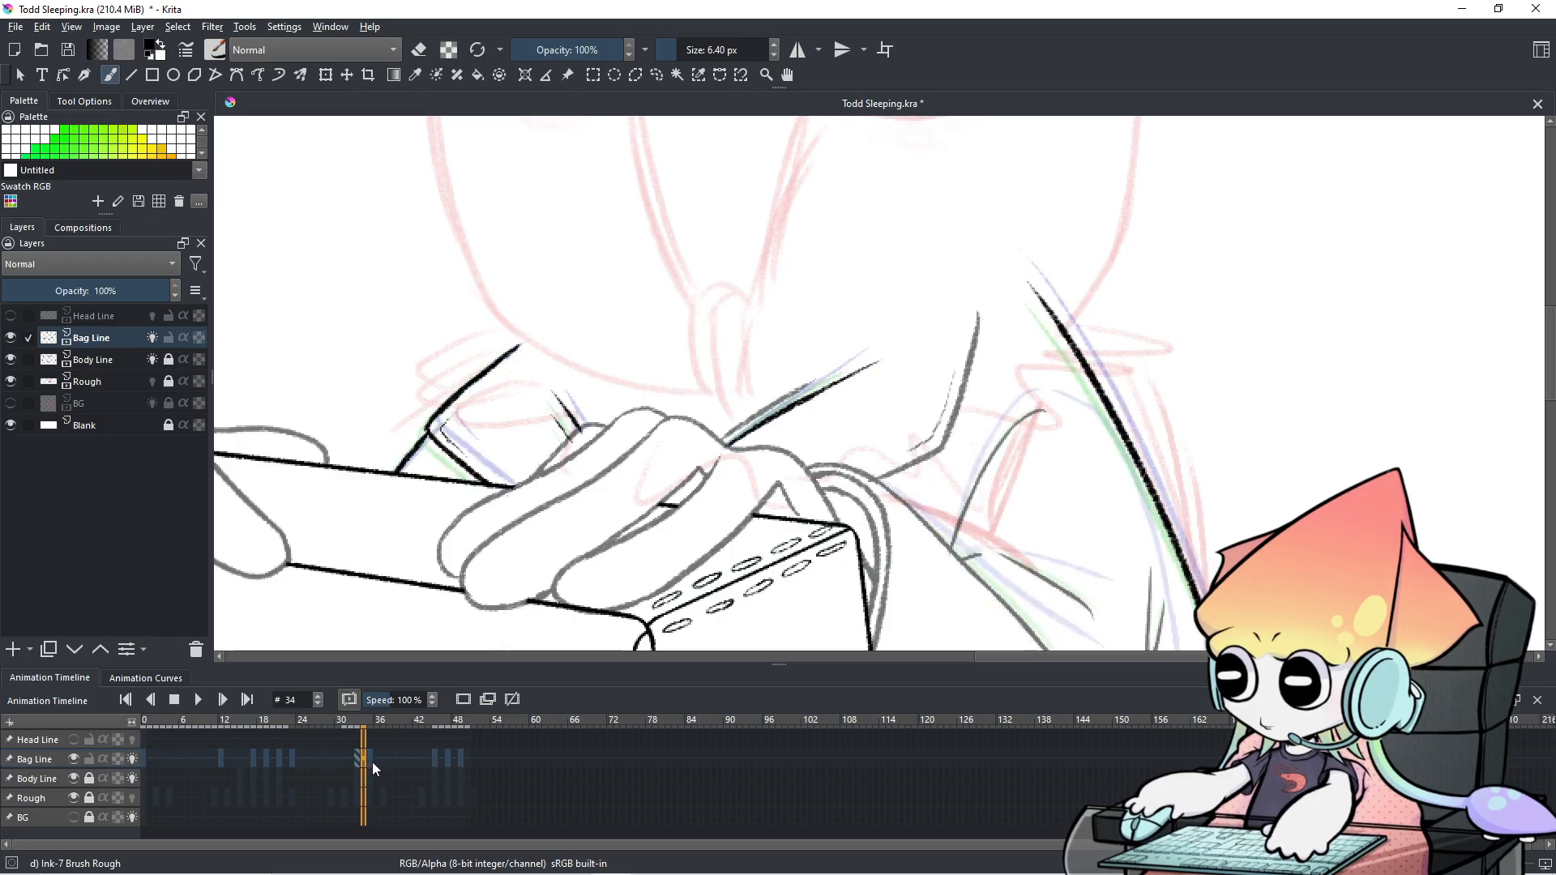
{"action": "left_click", "coordinate": [374, 758]}
{"action": "left_click", "coordinate": [353, 761]}
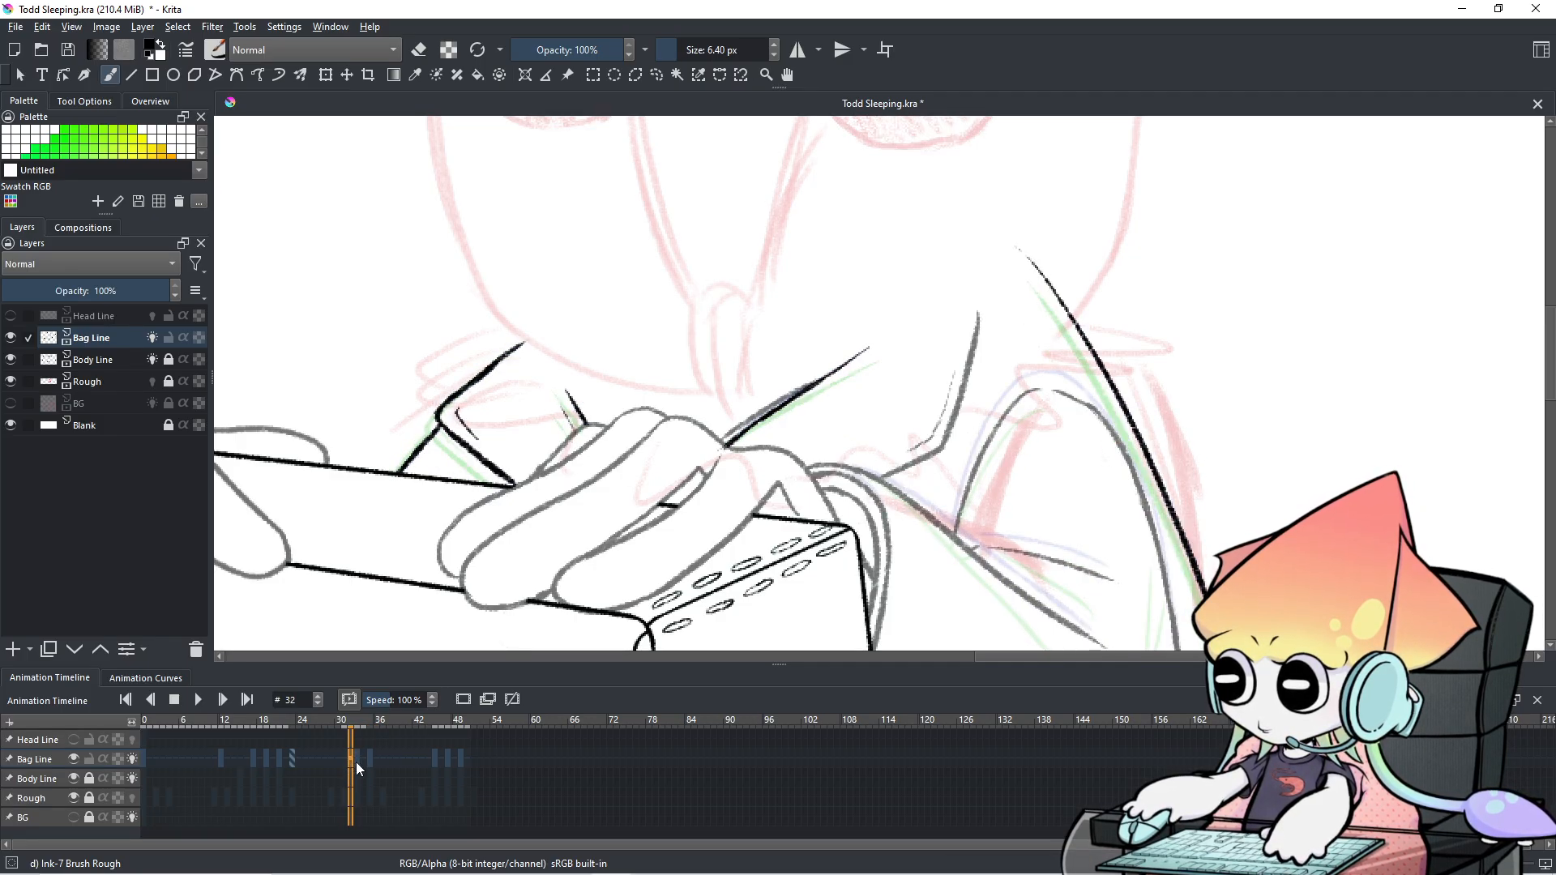
{"action": "left_click", "coordinate": [357, 762]}
{"action": "left_click", "coordinate": [364, 758]}
{"action": "left_click", "coordinate": [350, 761]}
{"action": "left_click", "coordinate": [358, 757]}
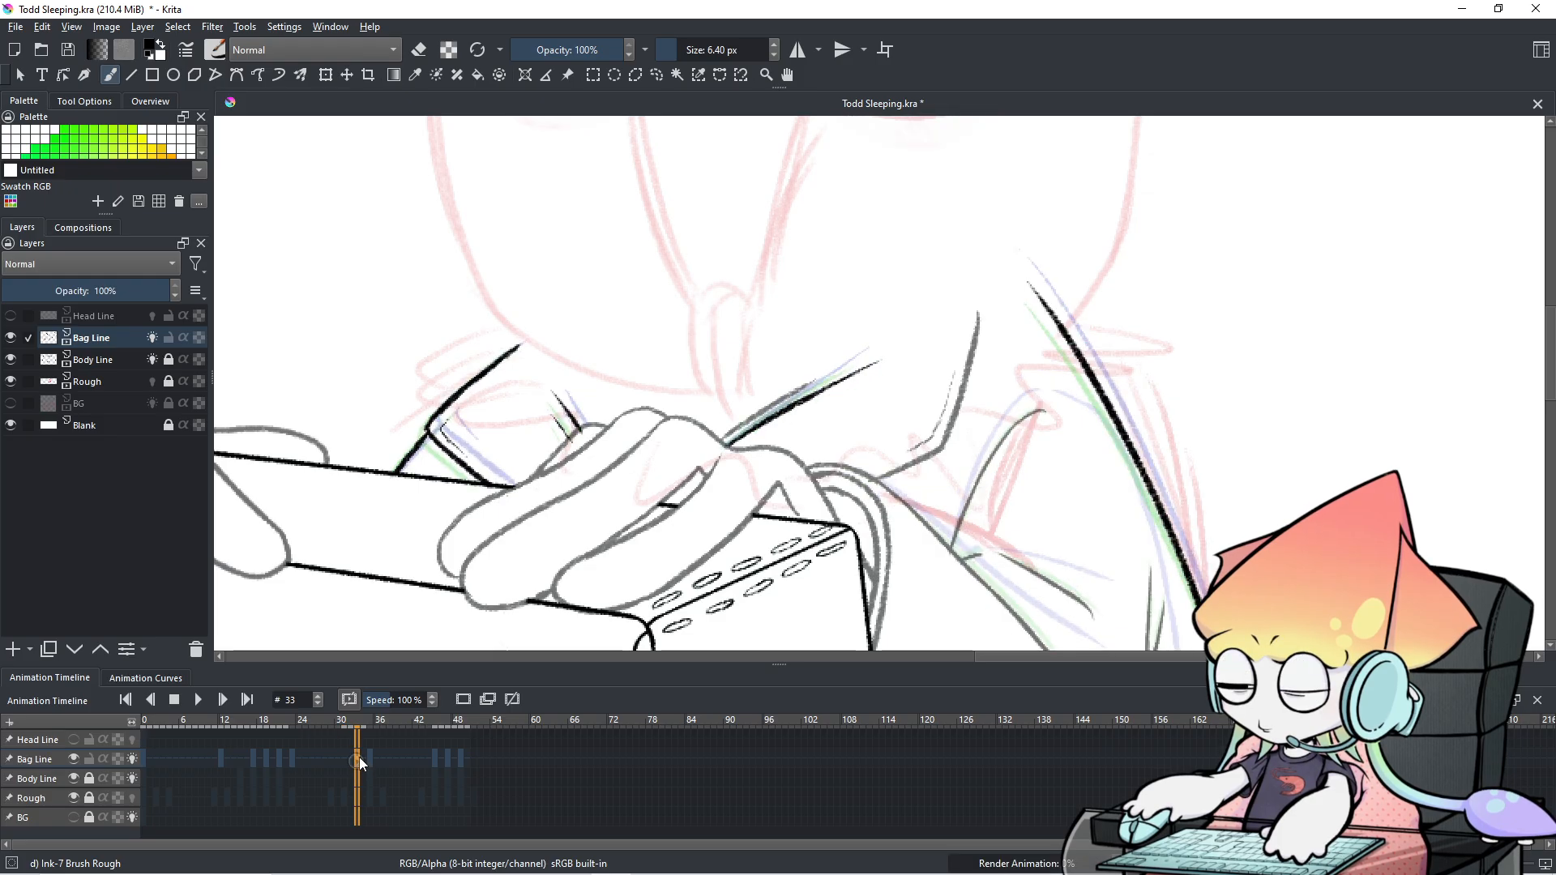
{"action": "left_click", "coordinate": [368, 761]}
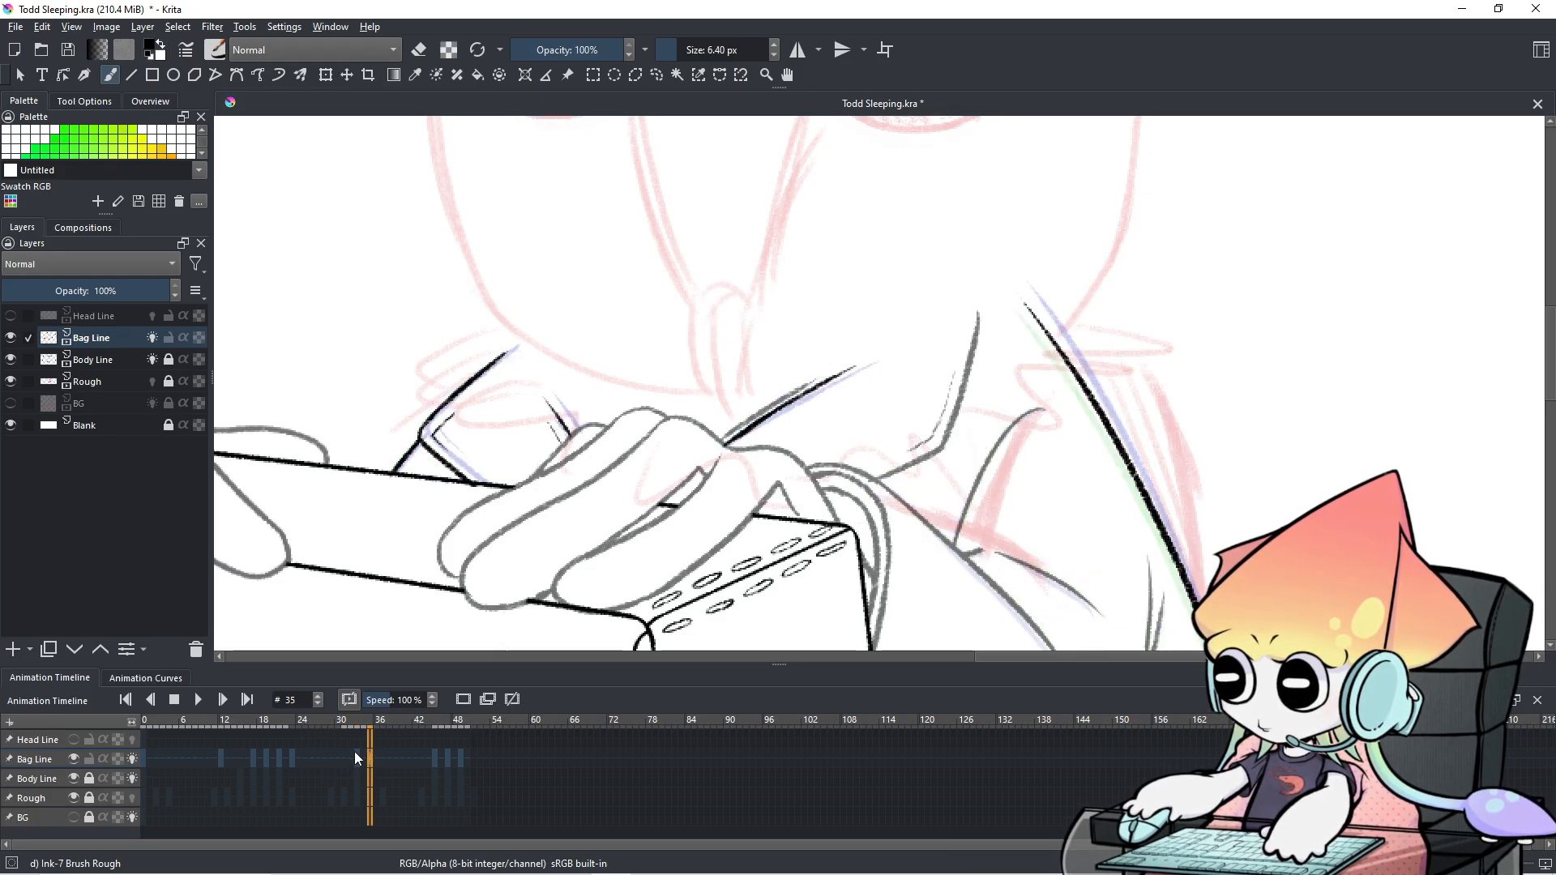
{"action": "left_click", "coordinate": [351, 762]}
{"action": "left_click", "coordinate": [357, 762]}
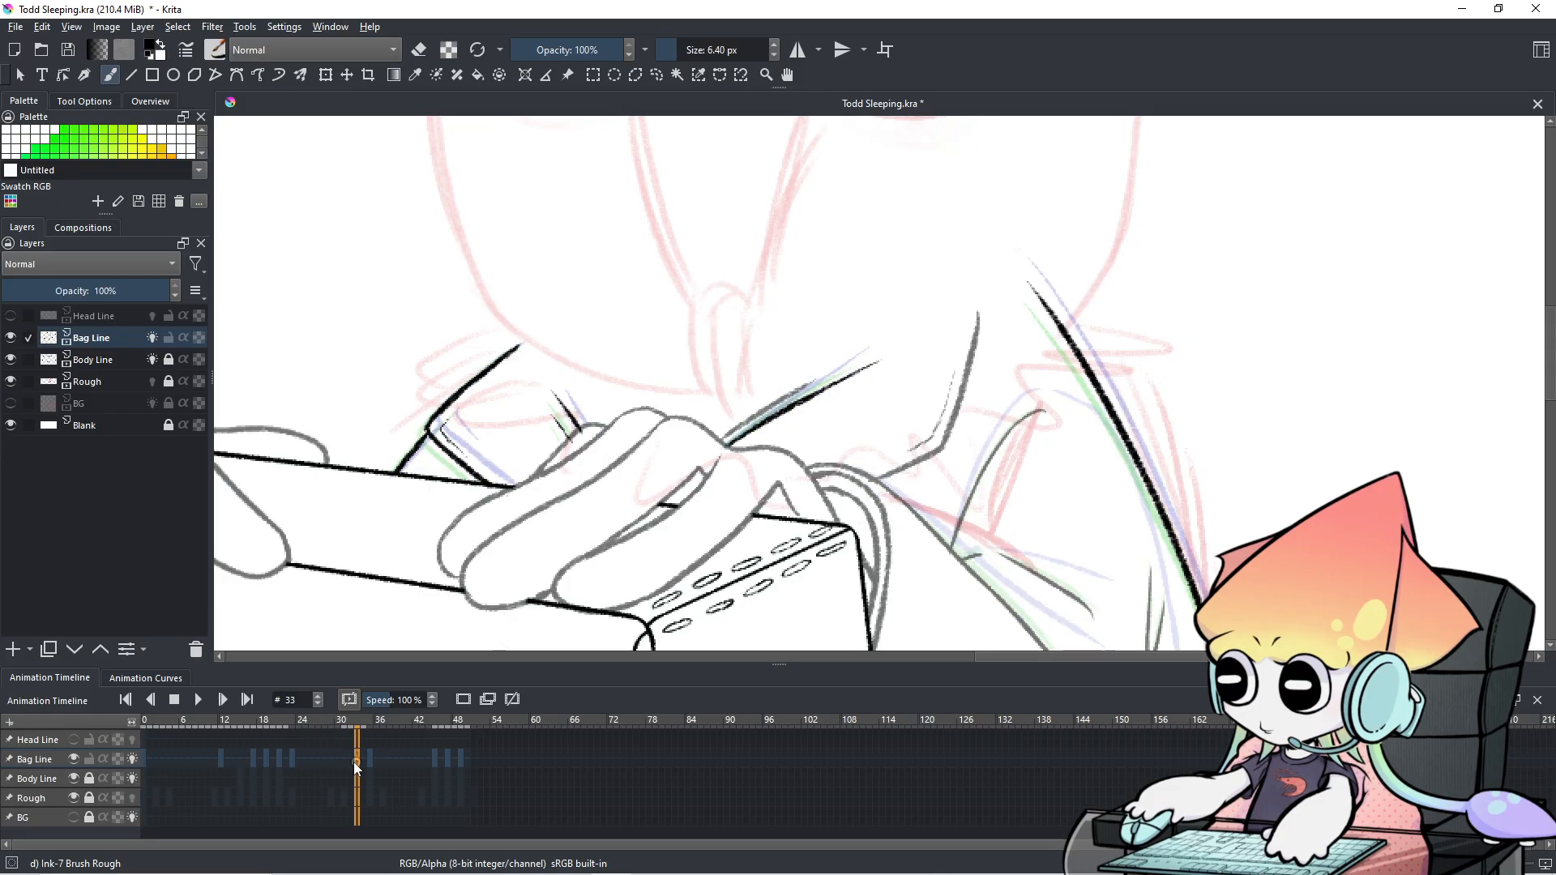
{"action": "left_click", "coordinate": [368, 762]}
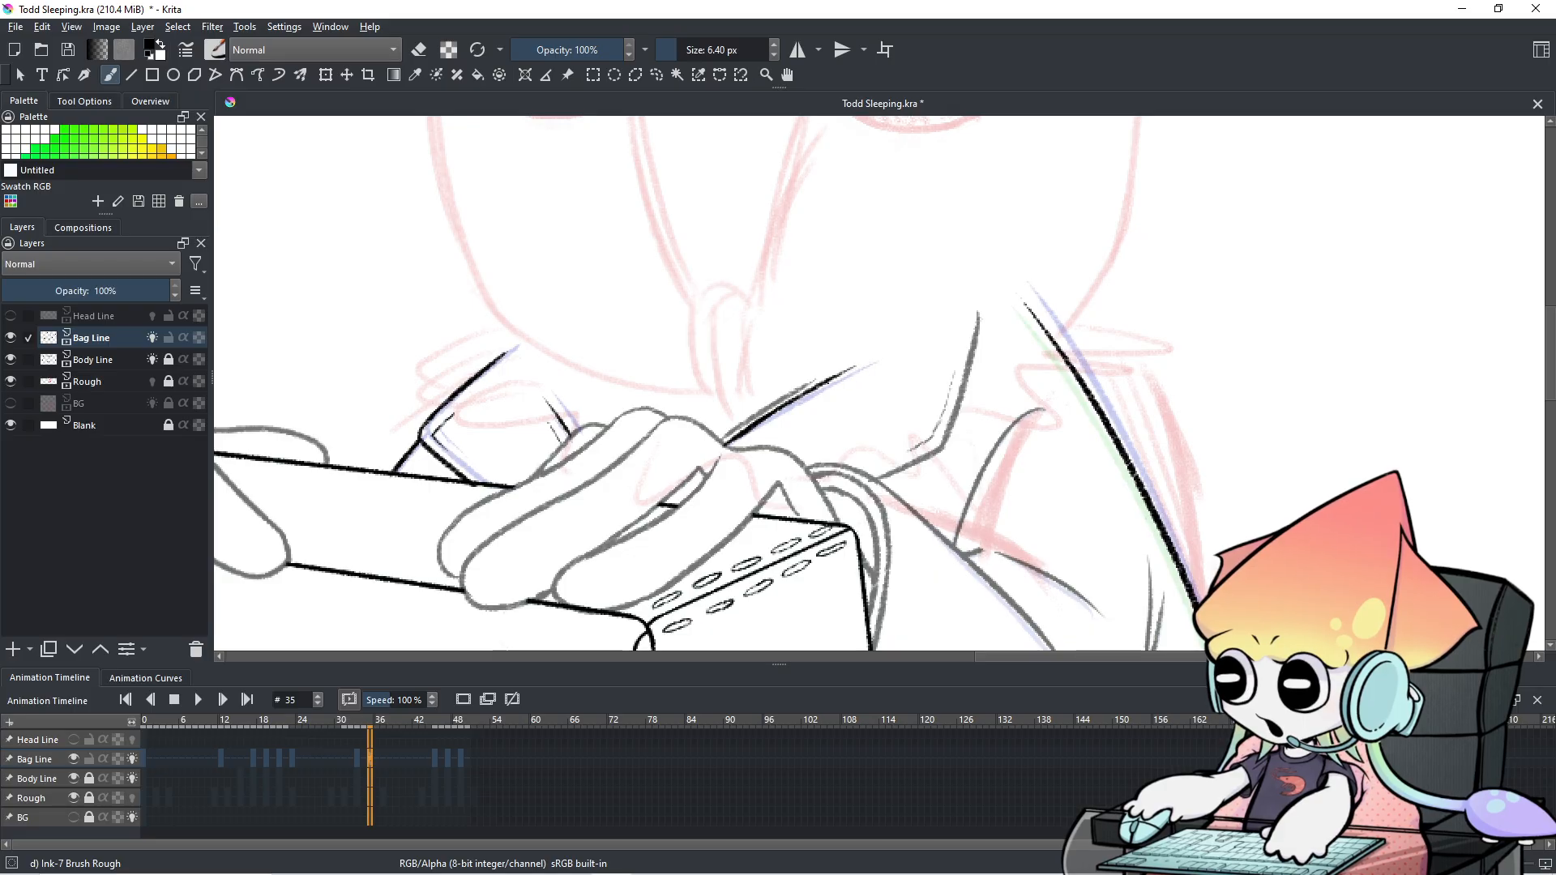
Retry and undo a strap touch-up near the hand, then compare frames 31–35.
{"action": "key", "text": "ctrl+z"}
{"action": "left_click_drag", "start_coordinate": [720, 448], "coordinate": [775, 409]}
{"action": "key", "text": "ctrl+z"}
{"action": "left_click", "coordinate": [343, 761]}
{"action": "left_click", "coordinate": [357, 761]}
{"action": "left_click", "coordinate": [363, 761]}
{"action": "left_click", "coordinate": [370, 763]}
{"action": "left_click", "coordinate": [360, 760]}
{"action": "left_click", "coordinate": [353, 762]}
{"action": "left_click", "coordinate": [356, 762]}
{"action": "left_click", "coordinate": [363, 764]}
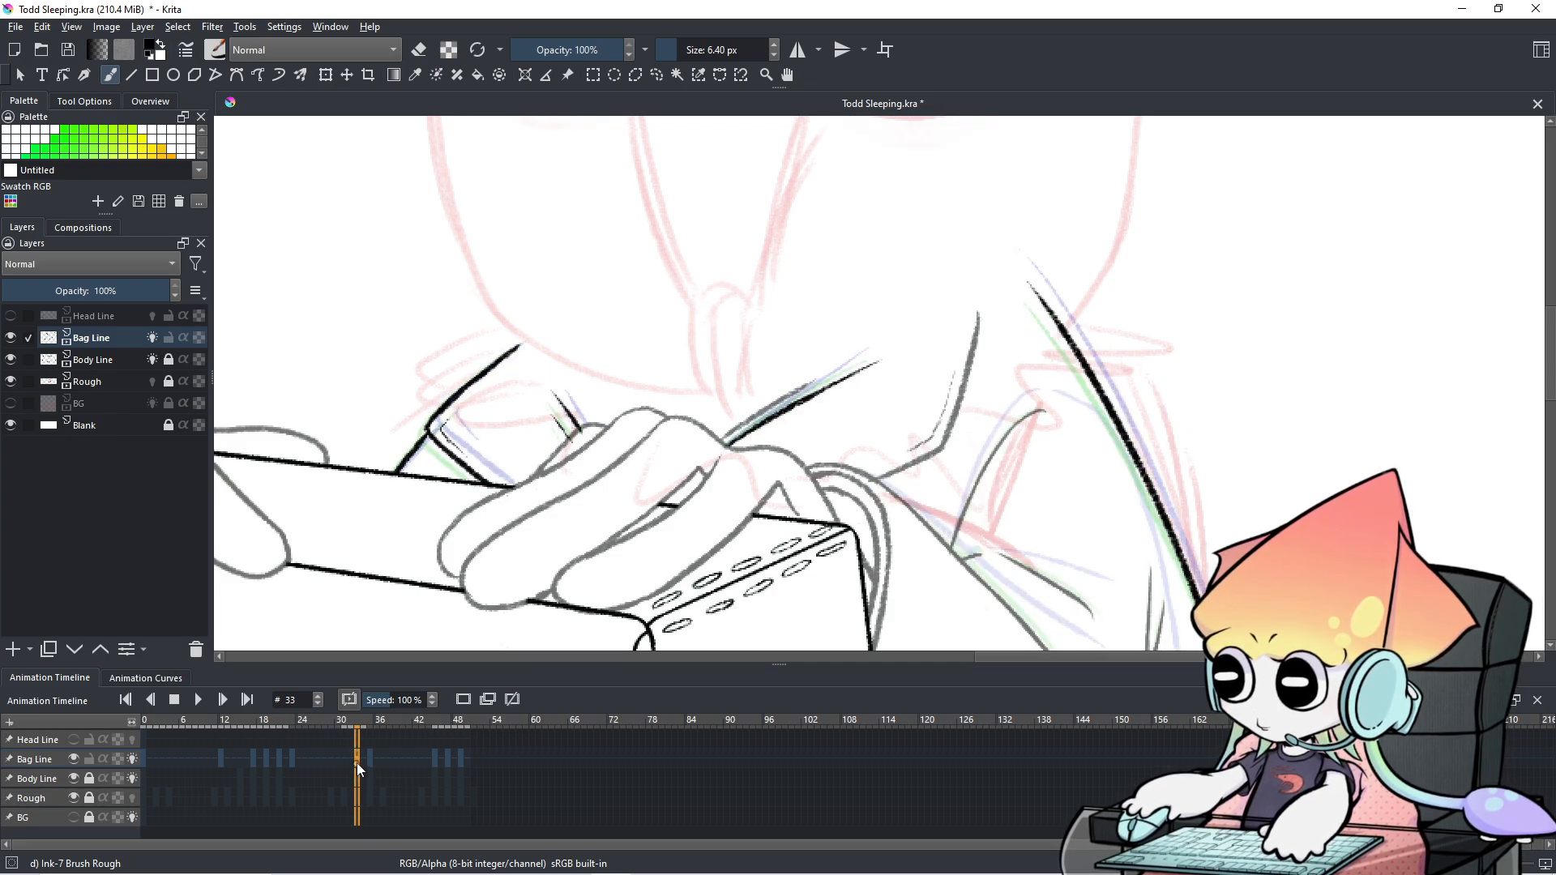
{"action": "left_click", "coordinate": [368, 764]}
Keep flipping between frames 31–35 to check the strap line, ending on frame 35.
{"action": "left_click", "coordinate": [363, 761]}
{"action": "left_click", "coordinate": [345, 758]}
{"action": "left_click", "coordinate": [360, 762]}
{"action": "left_click", "coordinate": [371, 760]}
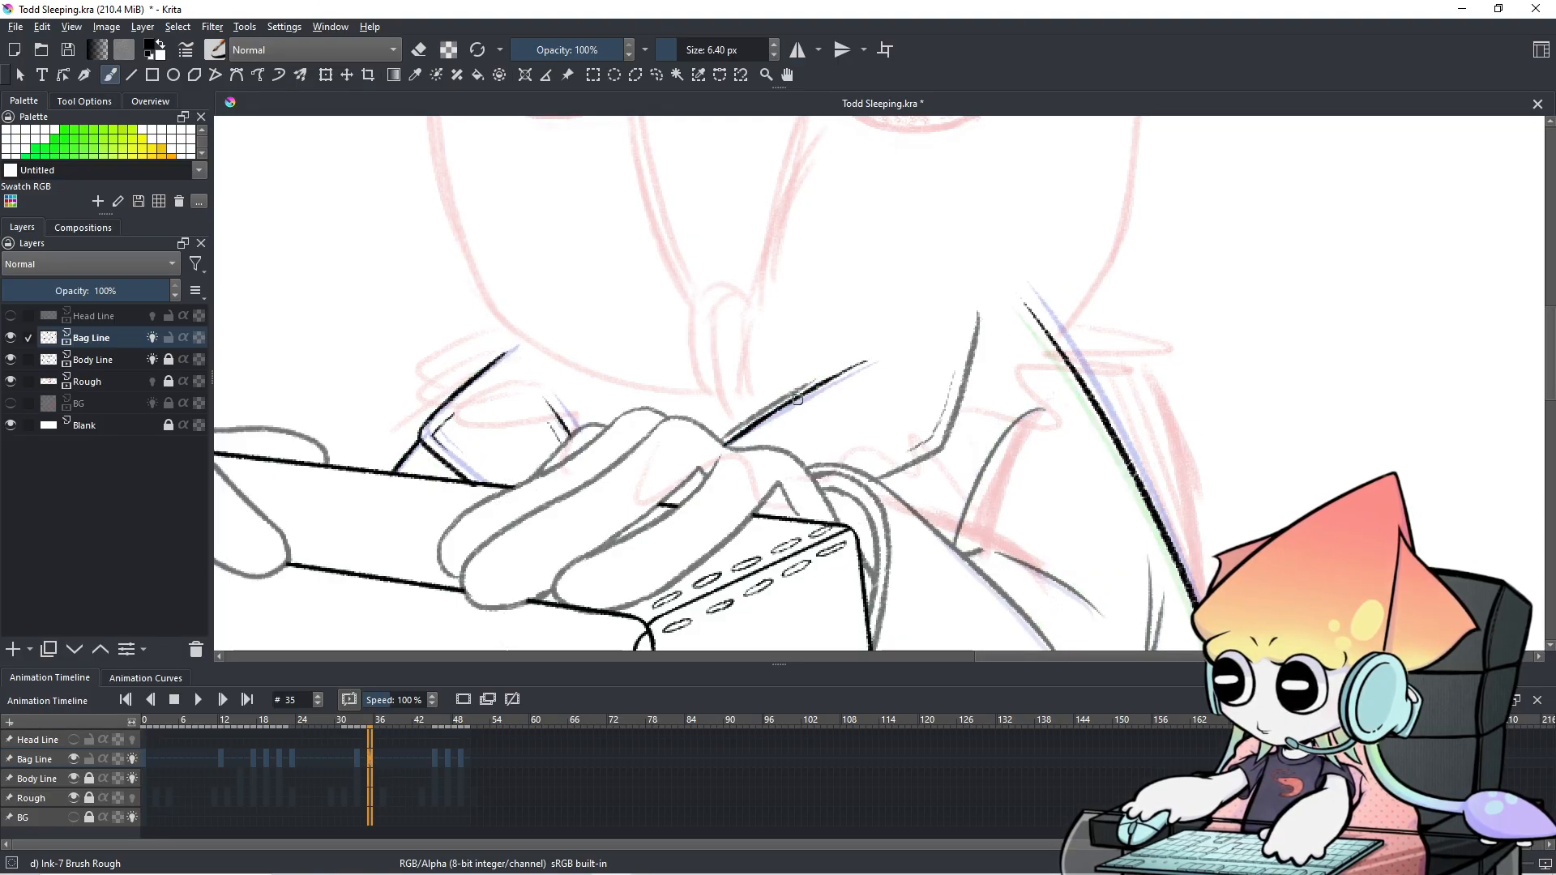
{"action": "left_click", "coordinate": [347, 761]}
{"action": "left_click", "coordinate": [356, 763]}
{"action": "left_click", "coordinate": [364, 764]}
{"action": "left_click", "coordinate": [356, 764]}
{"action": "left_click", "coordinate": [365, 765]}
{"action": "left_click", "coordinate": [356, 763]}
{"action": "left_click", "coordinate": [361, 765]}
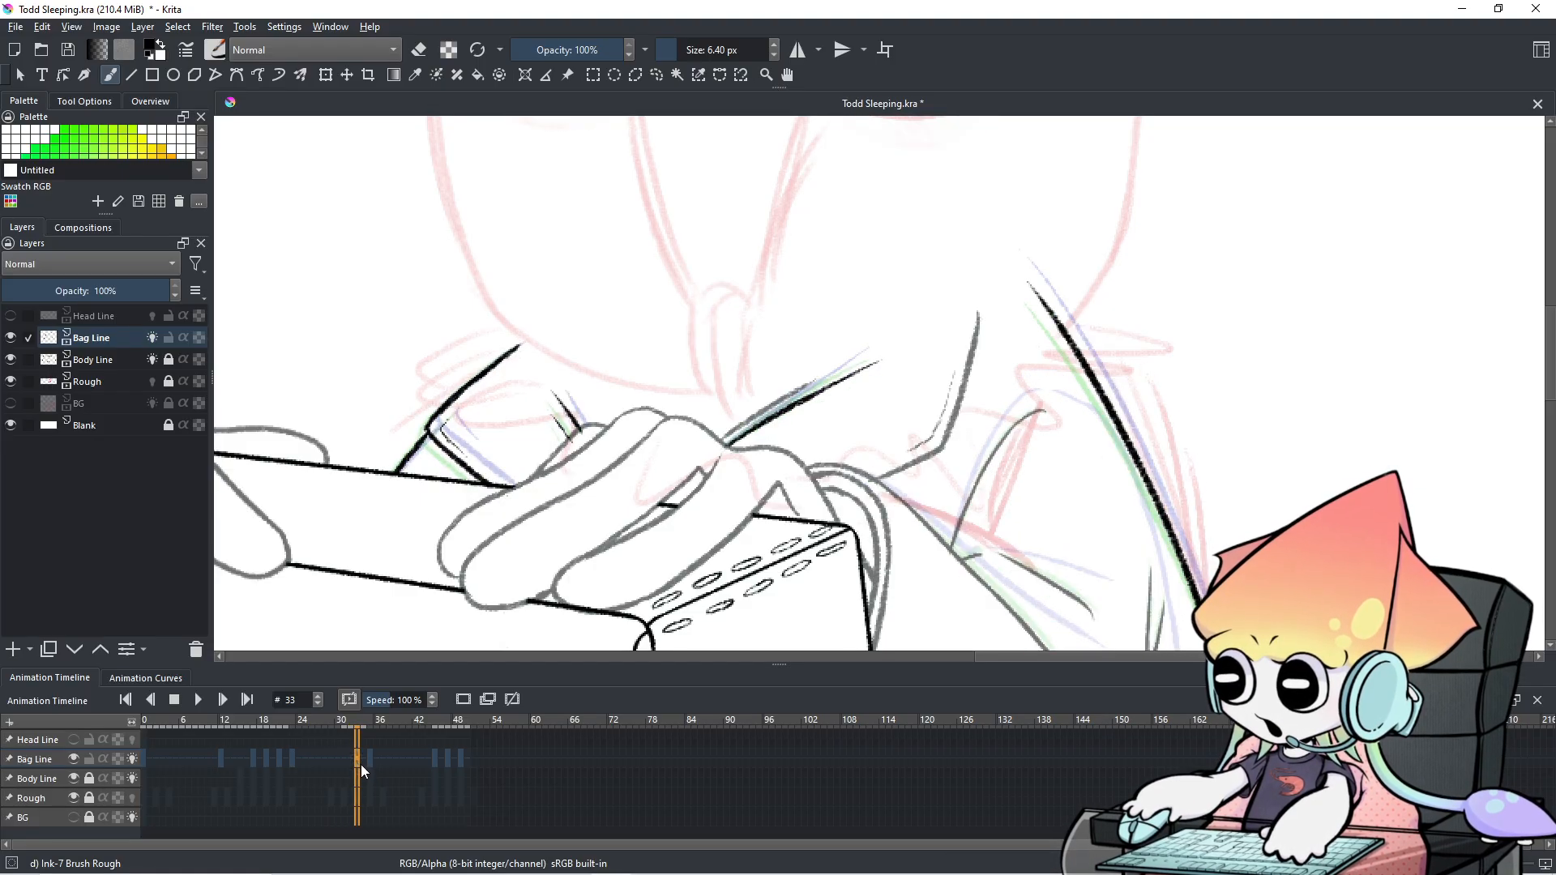
{"action": "left_click", "coordinate": [350, 762]}
{"action": "left_click", "coordinate": [358, 763]}
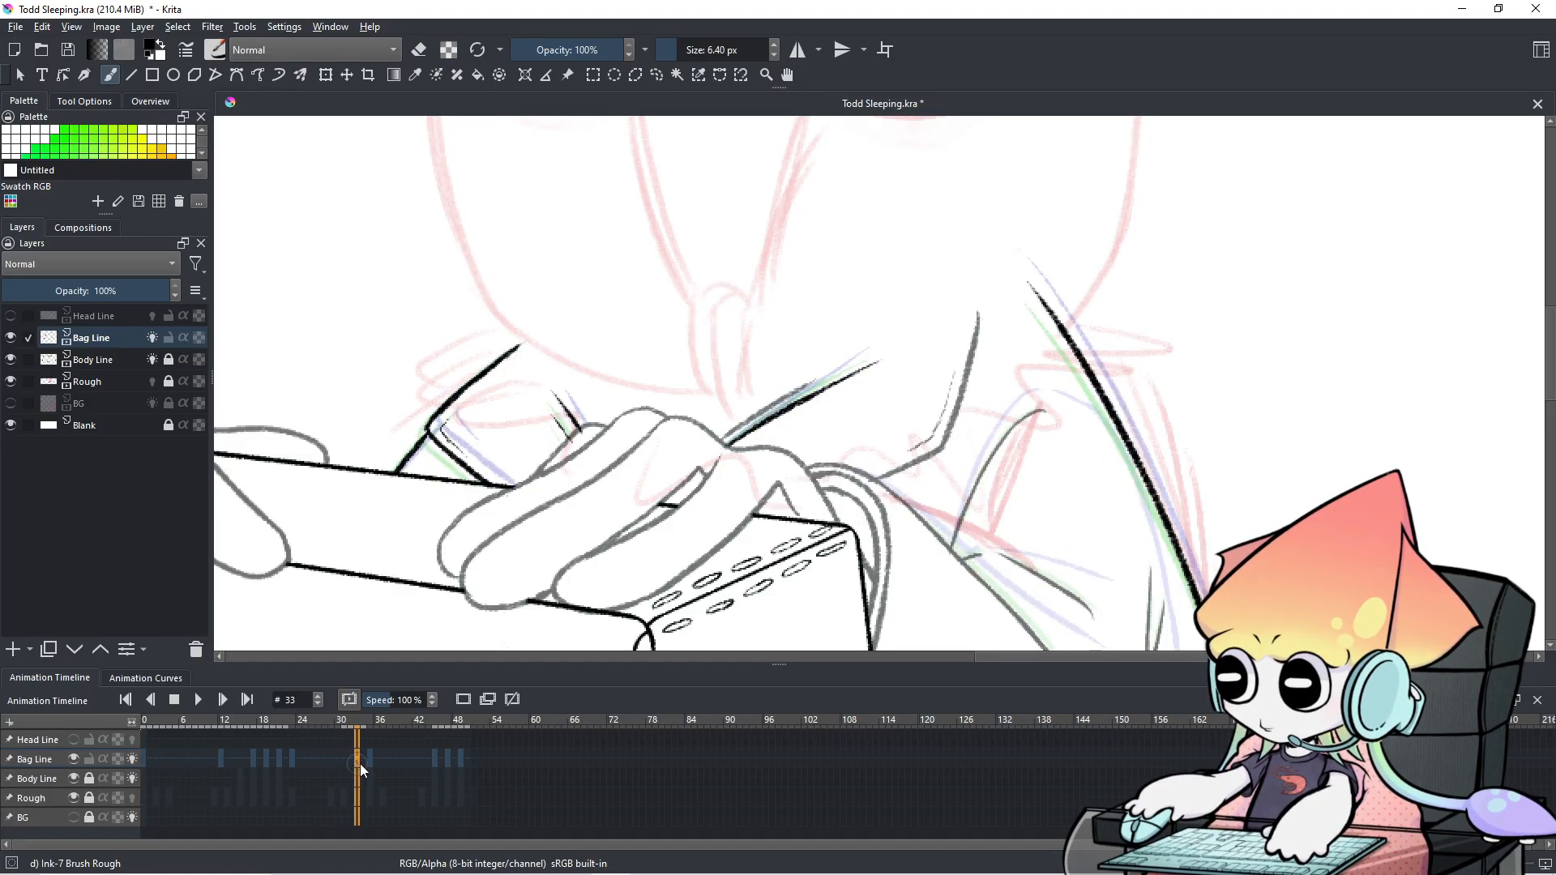
{"action": "left_click", "coordinate": [368, 765]}
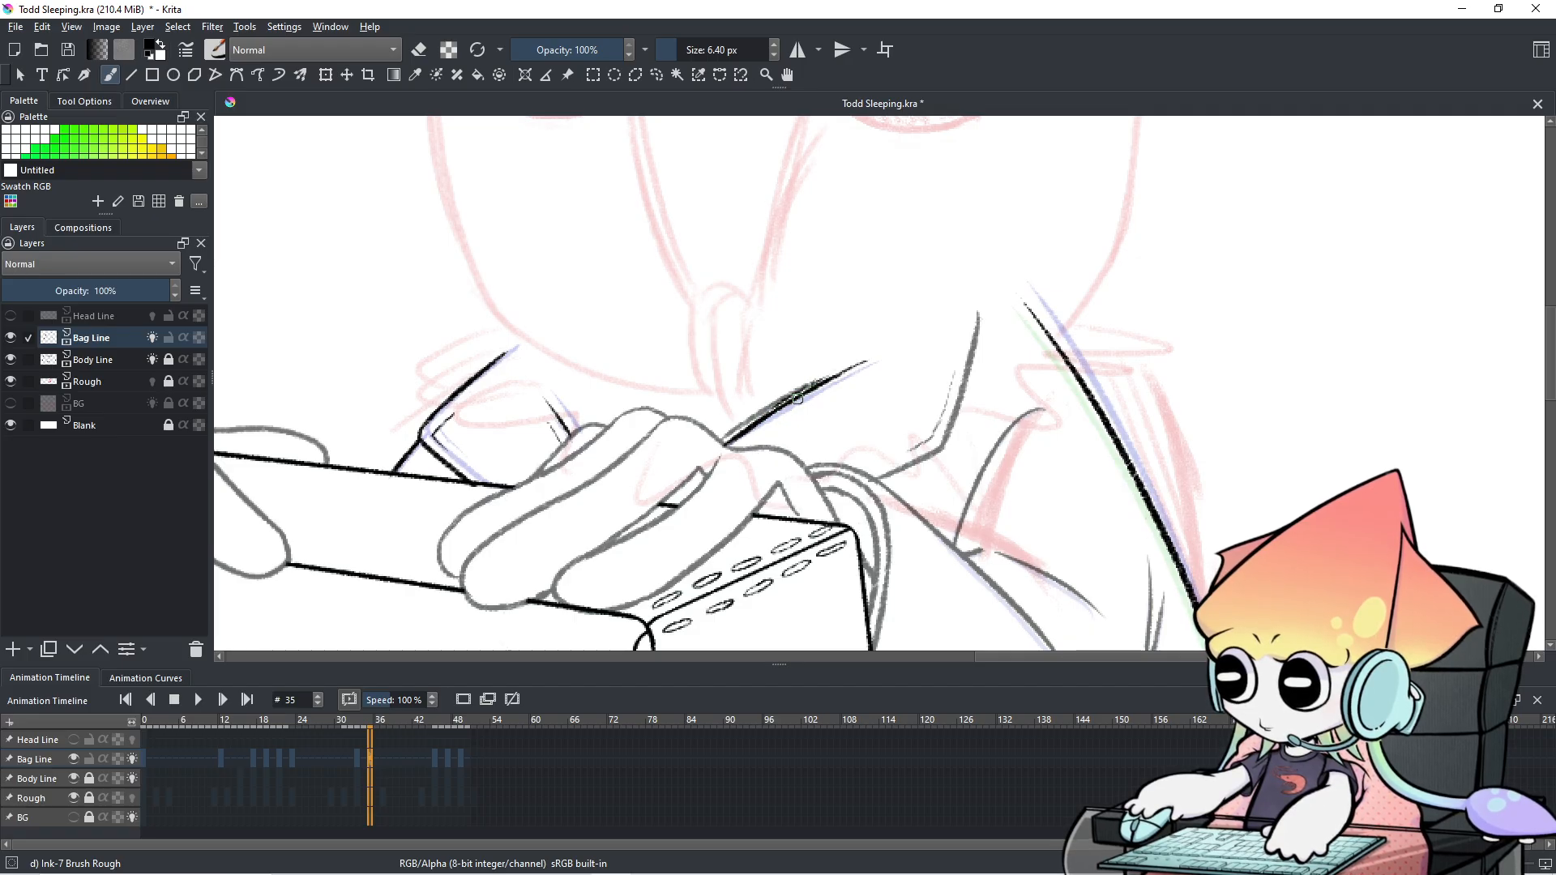
{"action": "left_click", "coordinate": [353, 756]}
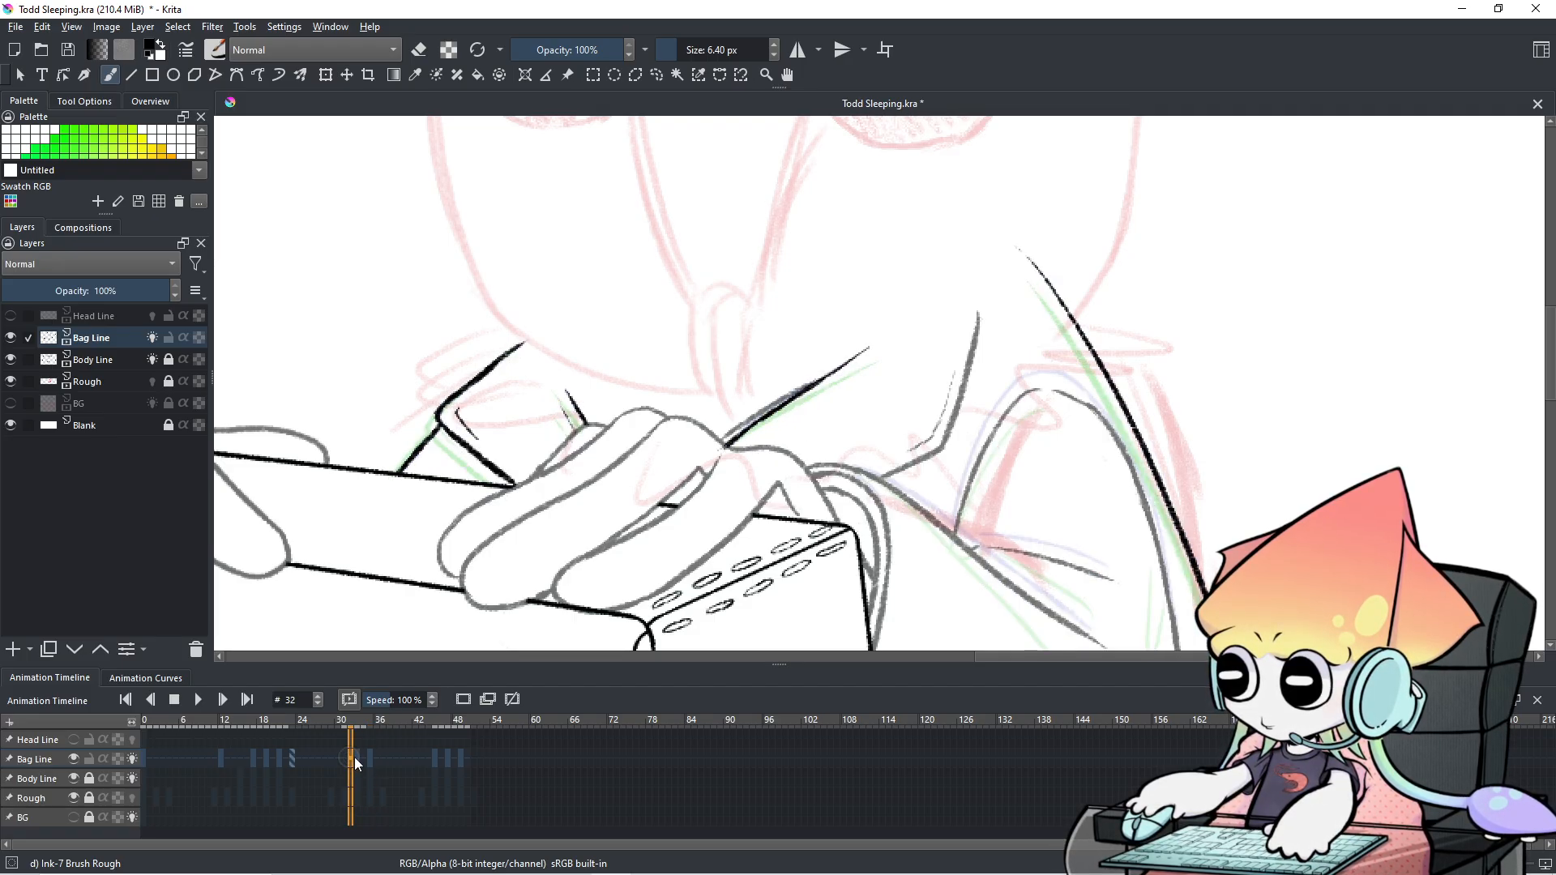
{"action": "left_click", "coordinate": [358, 760]}
{"action": "left_click", "coordinate": [369, 760]}
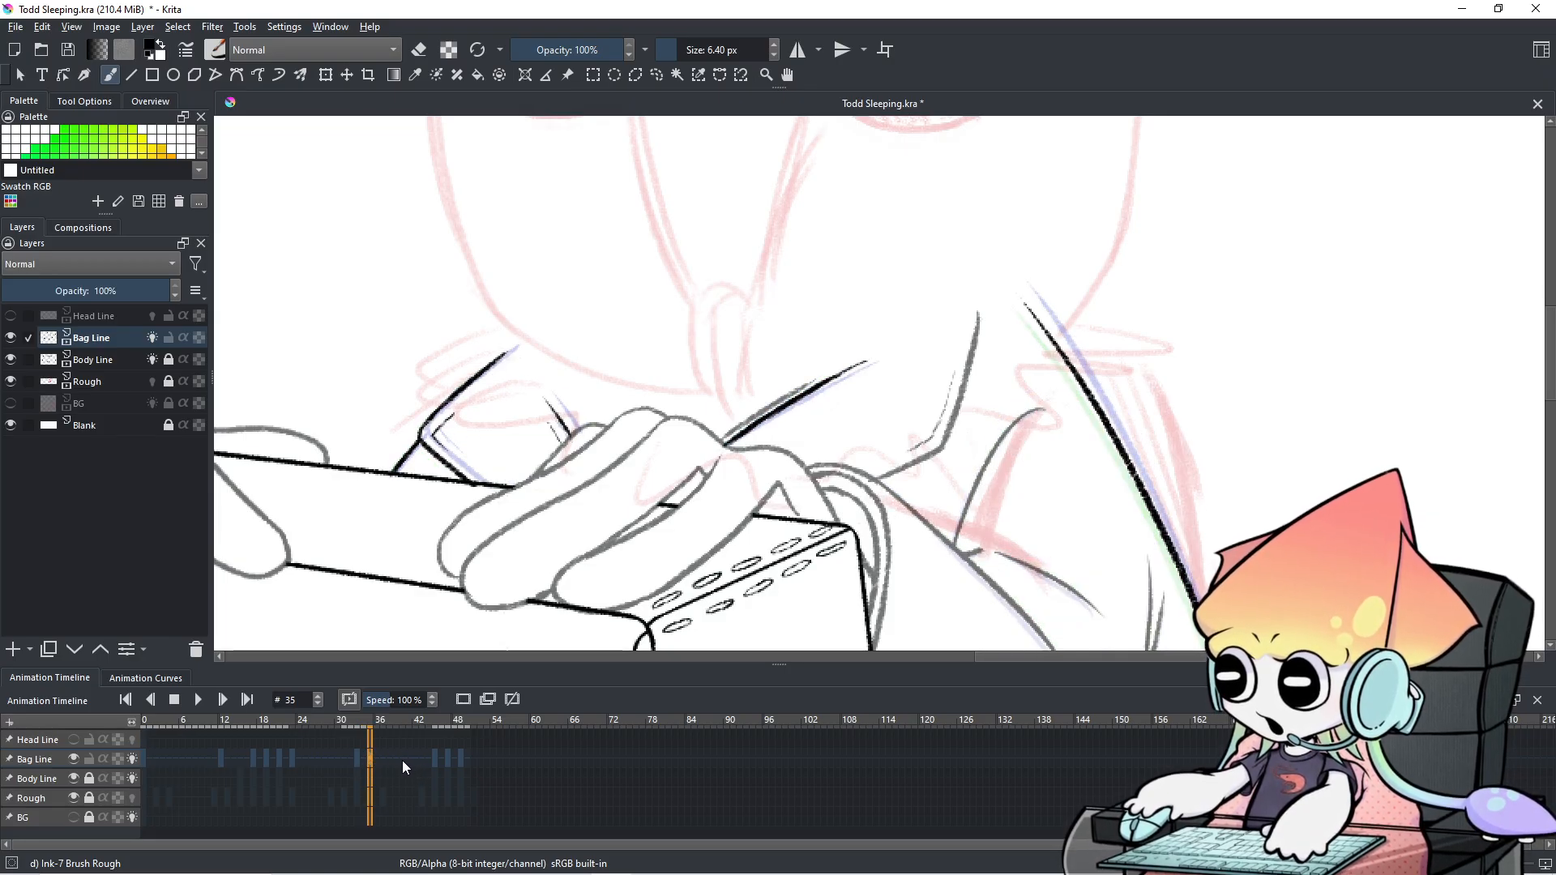
Move ahead through frames 39–45, settling on frame 43.
{"action": "left_click", "coordinate": [396, 760]}
{"action": "left_click", "coordinate": [427, 762]}
{"action": "left_click", "coordinate": [433, 764]}
{"action": "left_click", "coordinate": [425, 761]}
Scrub frames 42–45 with the whole character and bag in view, then advance to frame 50.
{"action": "left_click", "coordinate": [431, 762]}
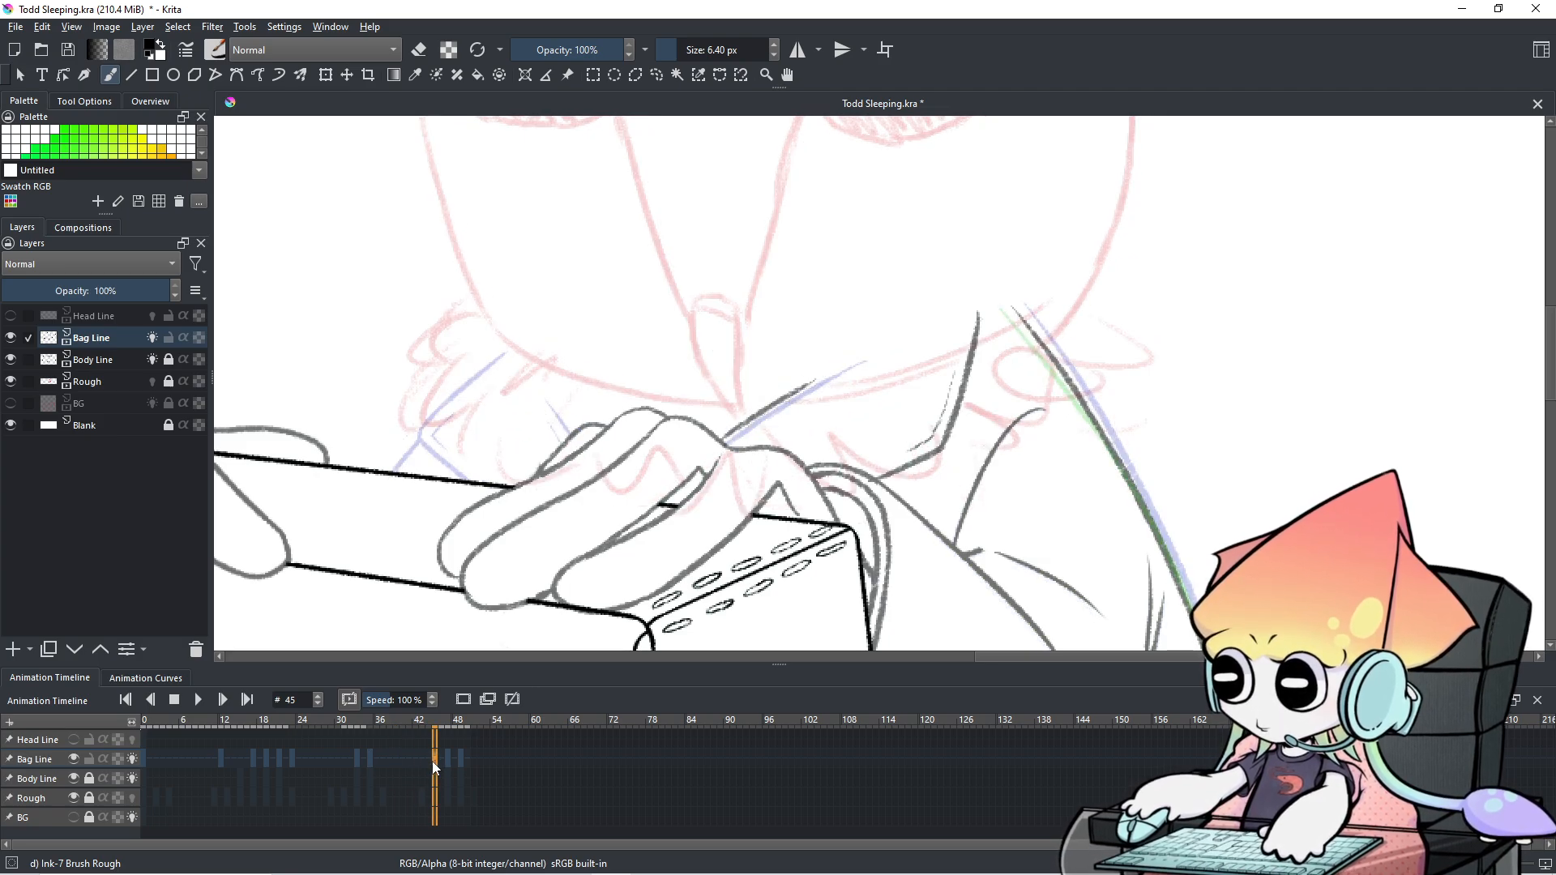
{"action": "left_click", "coordinate": [421, 761]}
{"action": "left_click", "coordinate": [435, 762]}
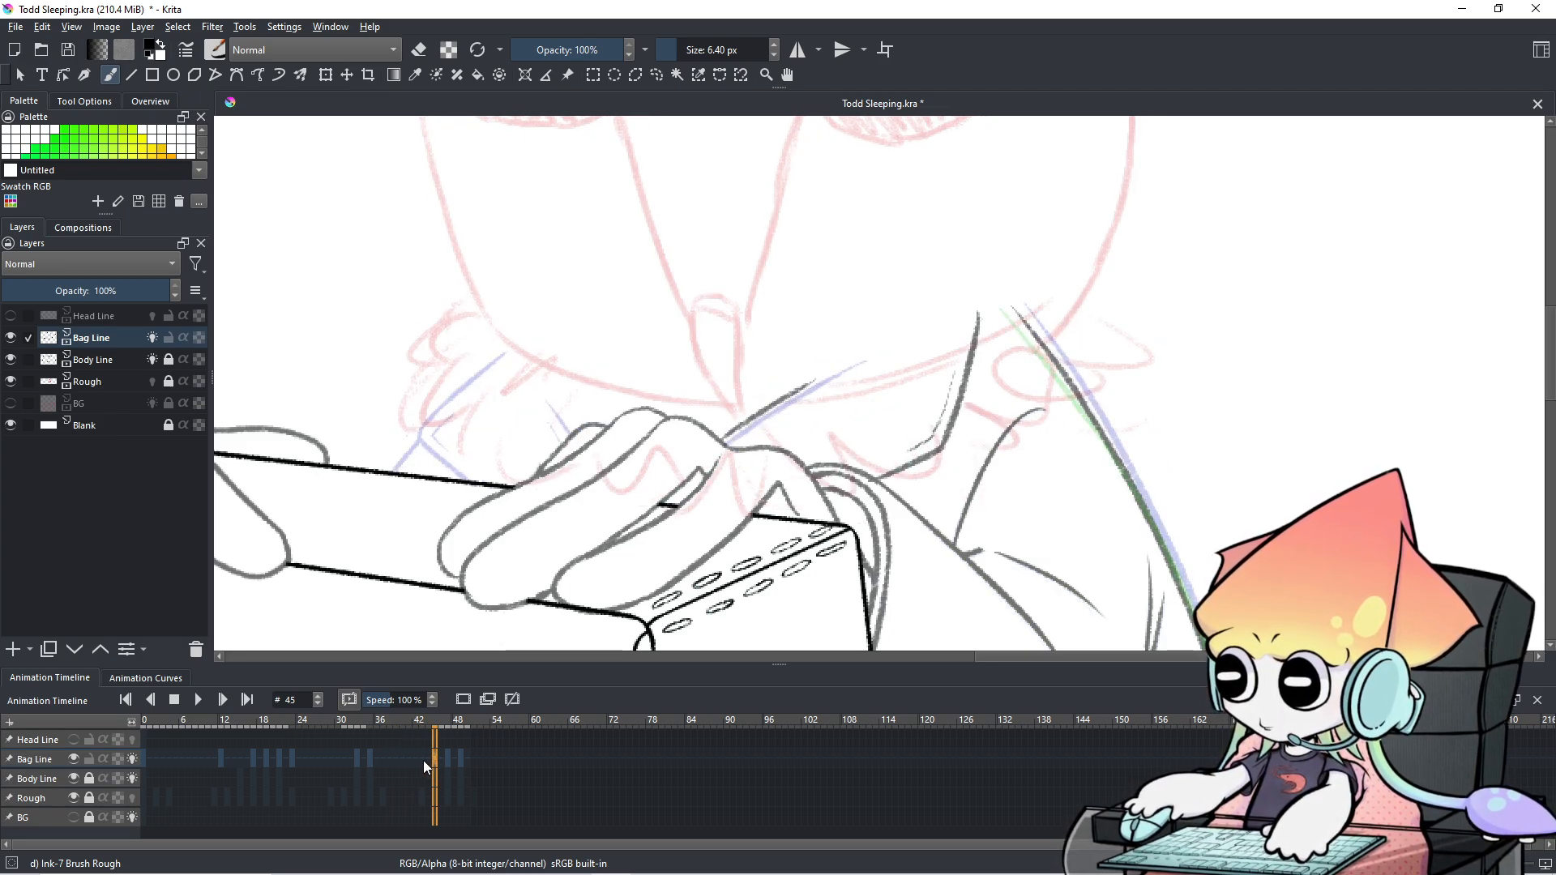
{"action": "left_click", "coordinate": [423, 762]}
{"action": "left_click", "coordinate": [426, 761]}
{"action": "left_click", "coordinate": [434, 762]}
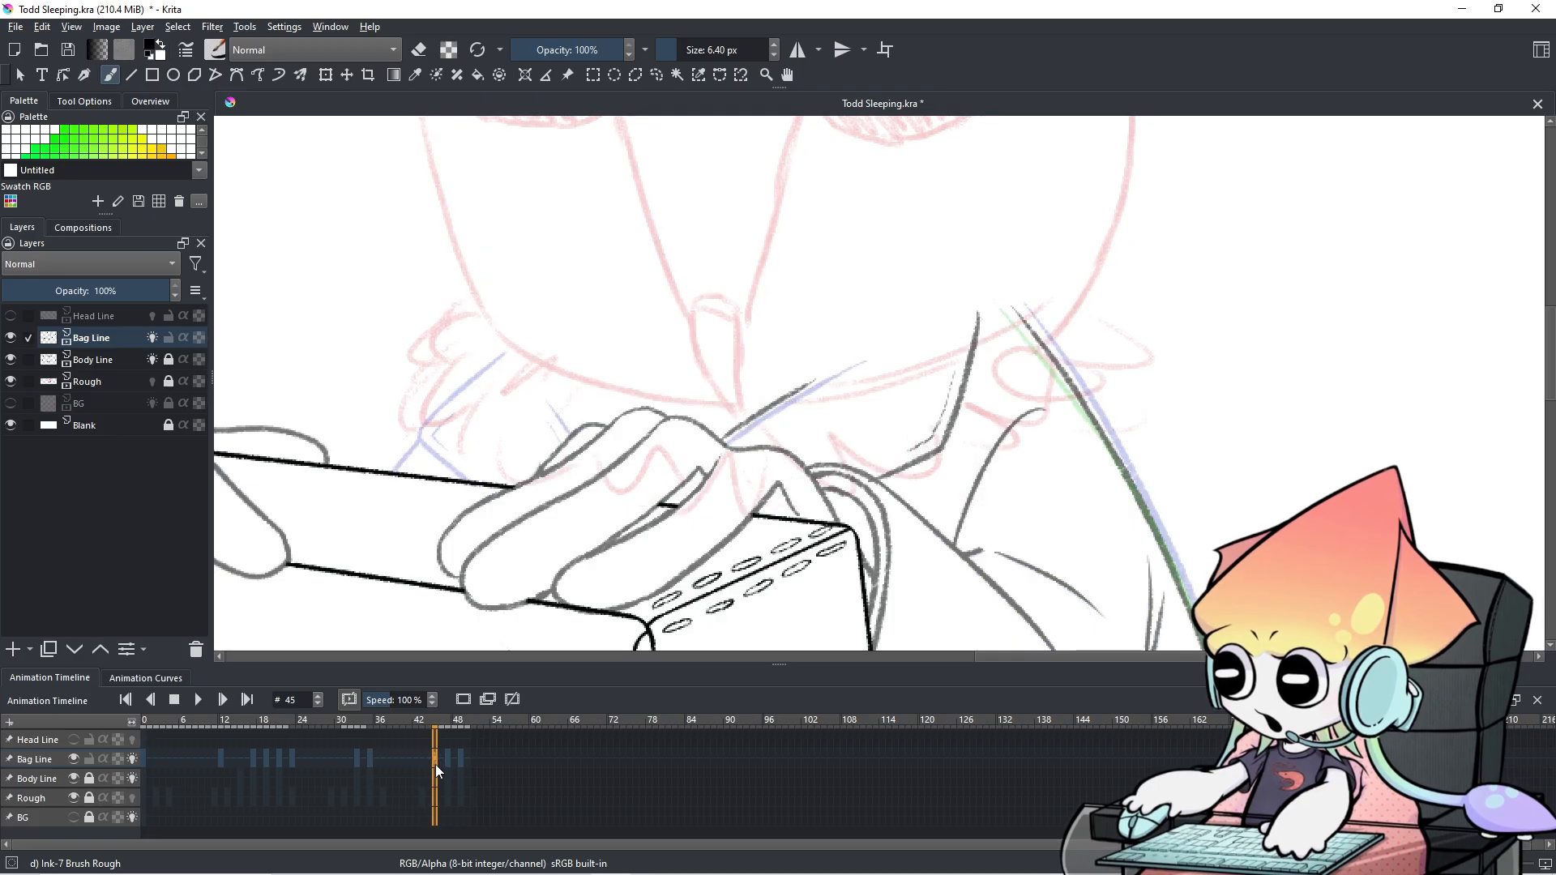
{"action": "scroll", "coordinate": [877, 417], "scroll_direction": "down", "scroll_amount": 3}
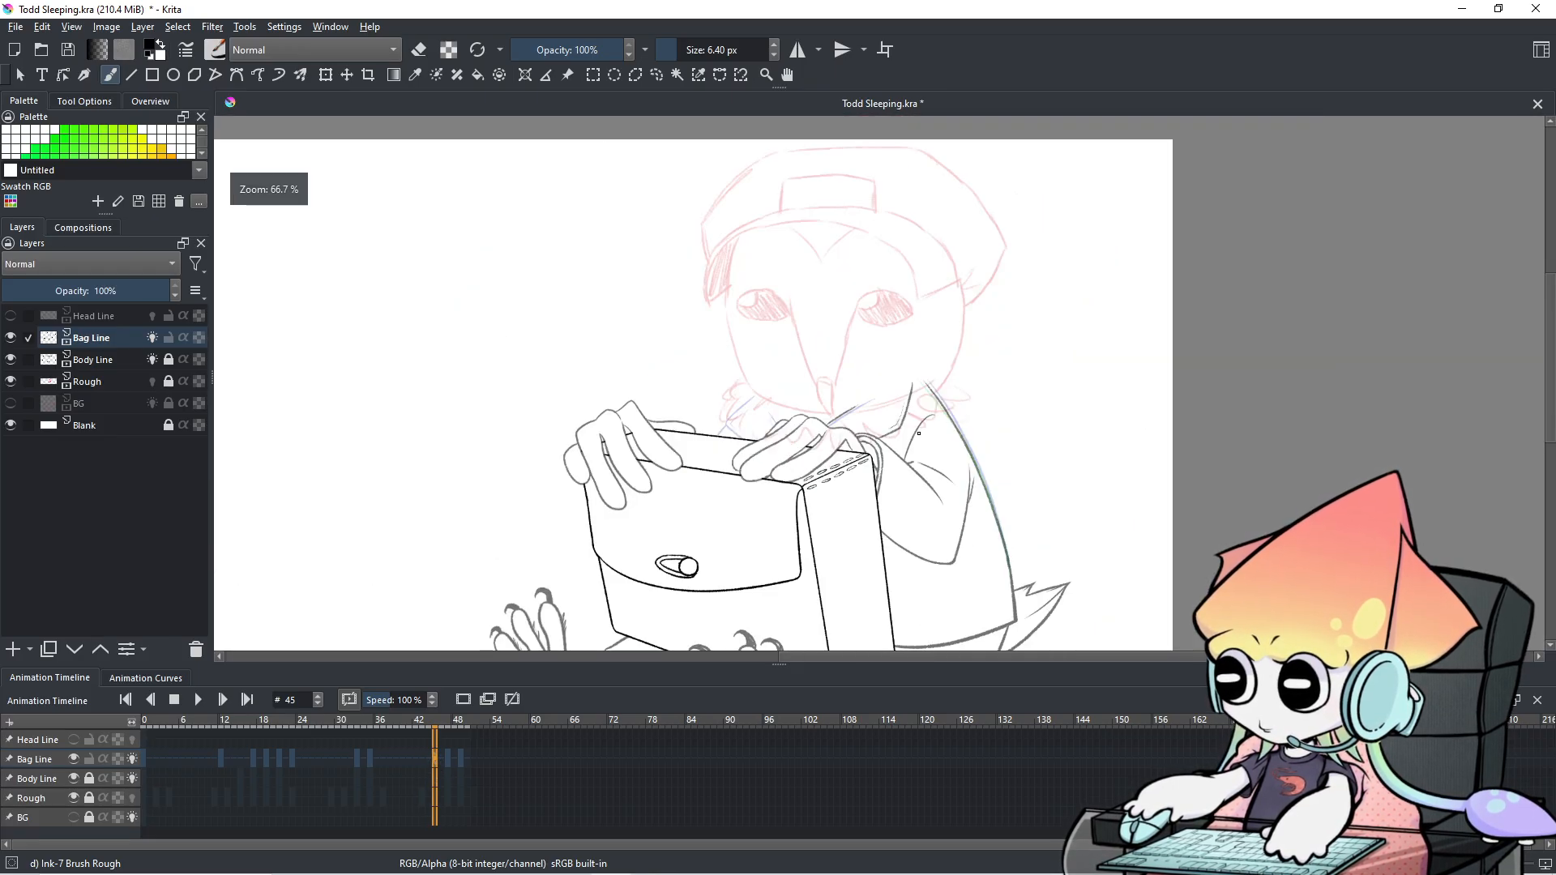
{"action": "left_click_drag", "start_coordinate": [919, 433], "coordinate": [911, 399]}
{"action": "key", "text": "Left"}
{"action": "key", "text": "Right"}
{"action": "key", "text": "Right"}
{"action": "key", "text": "Right"}
{"action": "key", "text": "Right"}
{"action": "key", "text": "Right"}
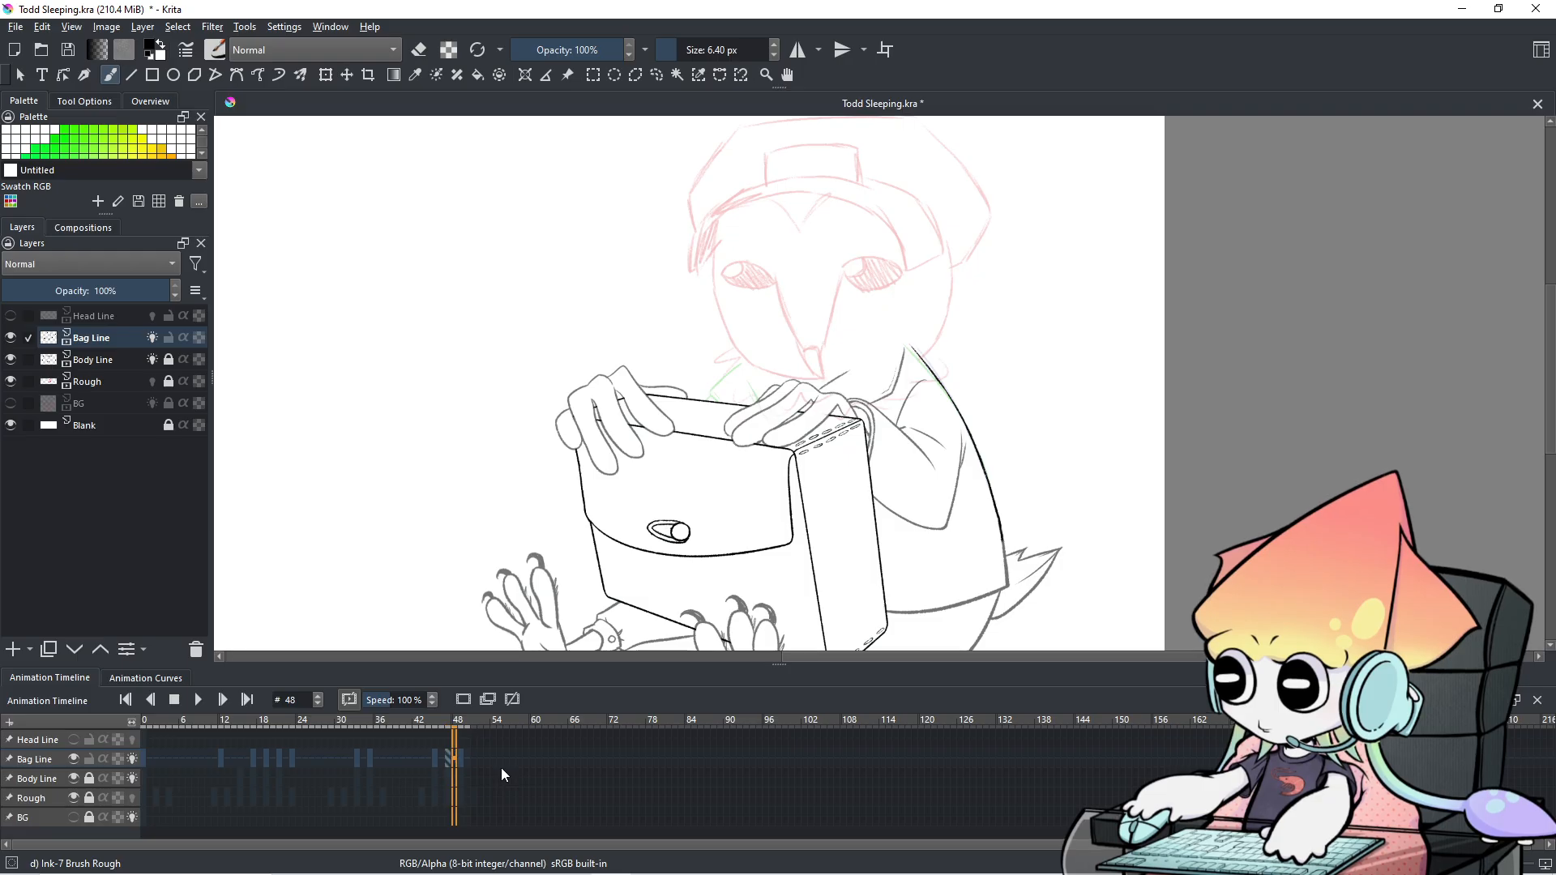
{"action": "key", "text": "Right"}
Toggle the Bag Line and Rough layers off and on, zoom in on the hands, and return to frame 45.
{"action": "left_click", "coordinate": [73, 759]}
{"action": "left_click", "coordinate": [73, 758]}
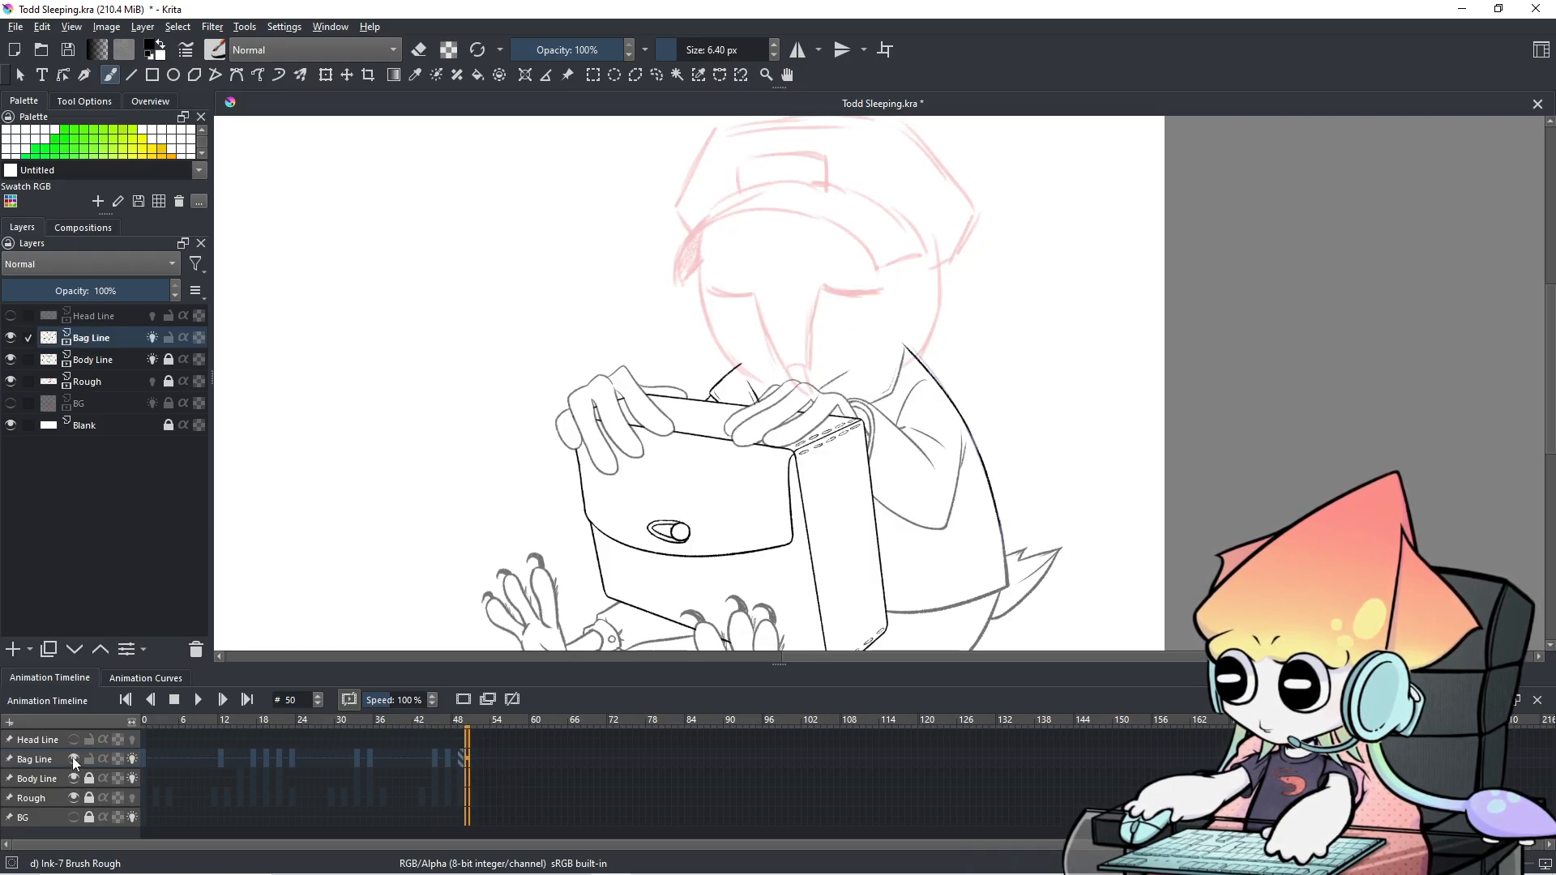
{"action": "left_click", "coordinate": [73, 798]}
{"action": "left_click", "coordinate": [74, 797]}
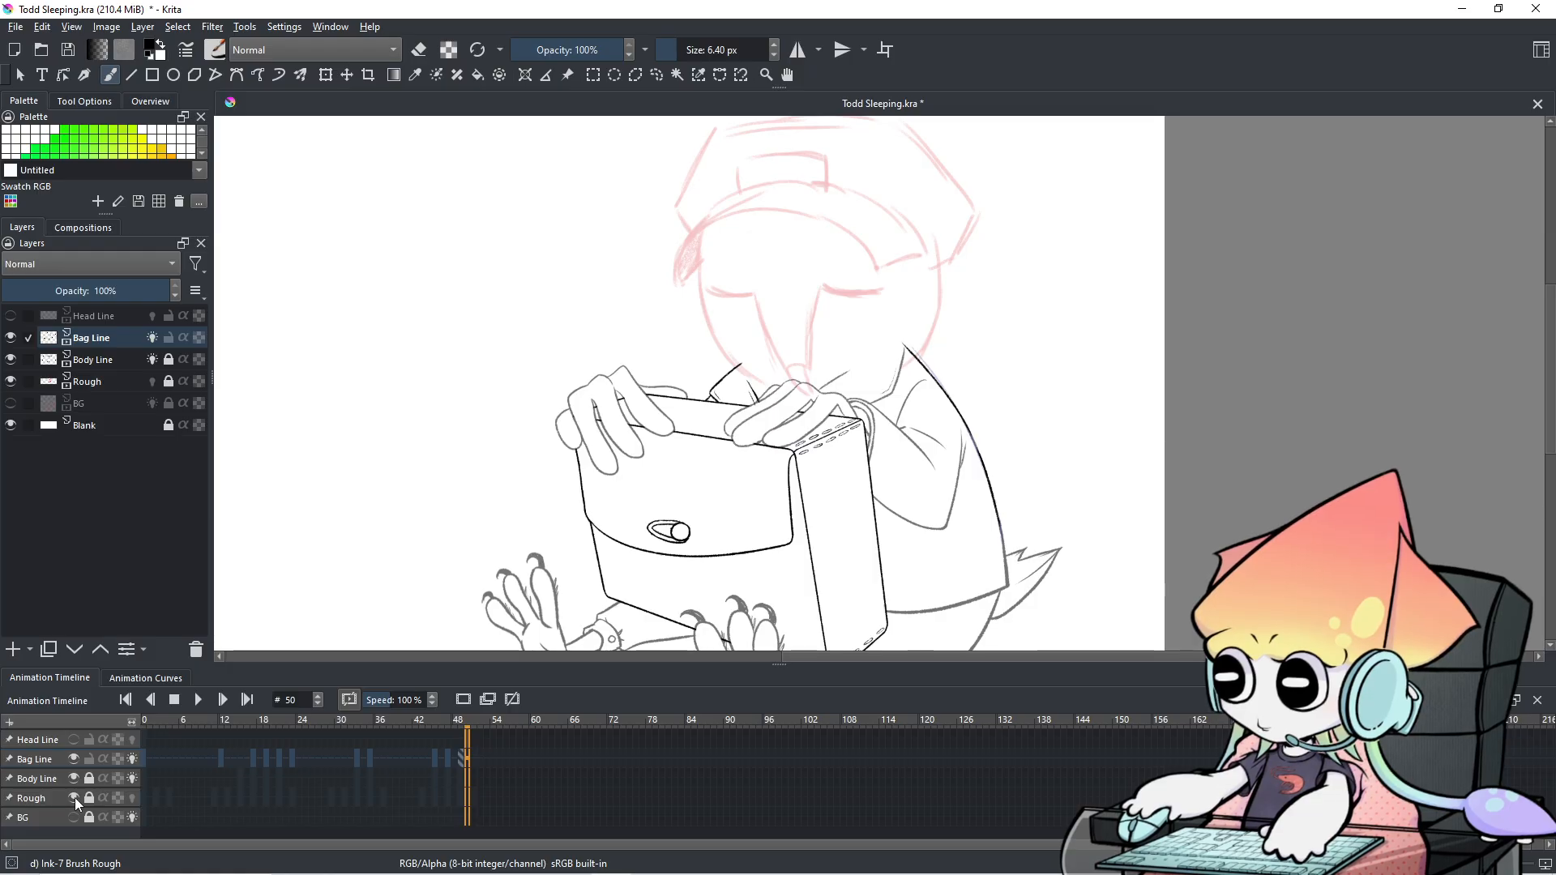
{"action": "scroll", "coordinate": [800, 507], "scroll_direction": "up", "scroll_amount": 1}
{"action": "left_click_drag", "start_coordinate": [799, 509], "coordinate": [795, 530]}
{"action": "left_click", "coordinate": [435, 769]}
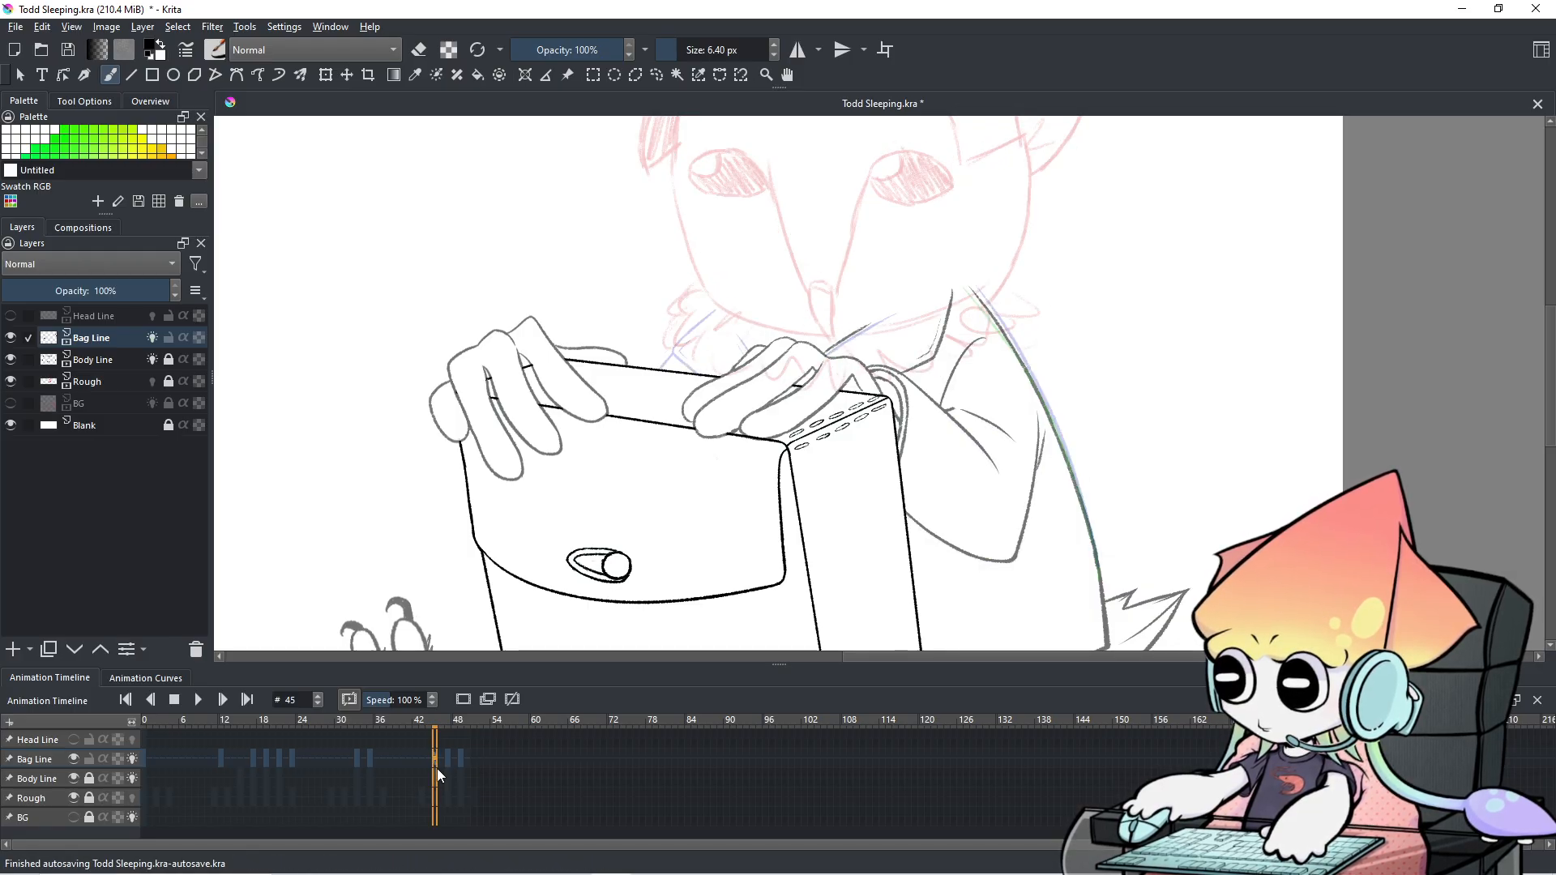
Step through frames 44–50 and draw, then undo, a test loop near the jaw.
{"action": "key", "text": "Left"}
{"action": "key", "text": "Right"}
{"action": "key", "text": "Right"}
{"action": "key", "text": "Right"}
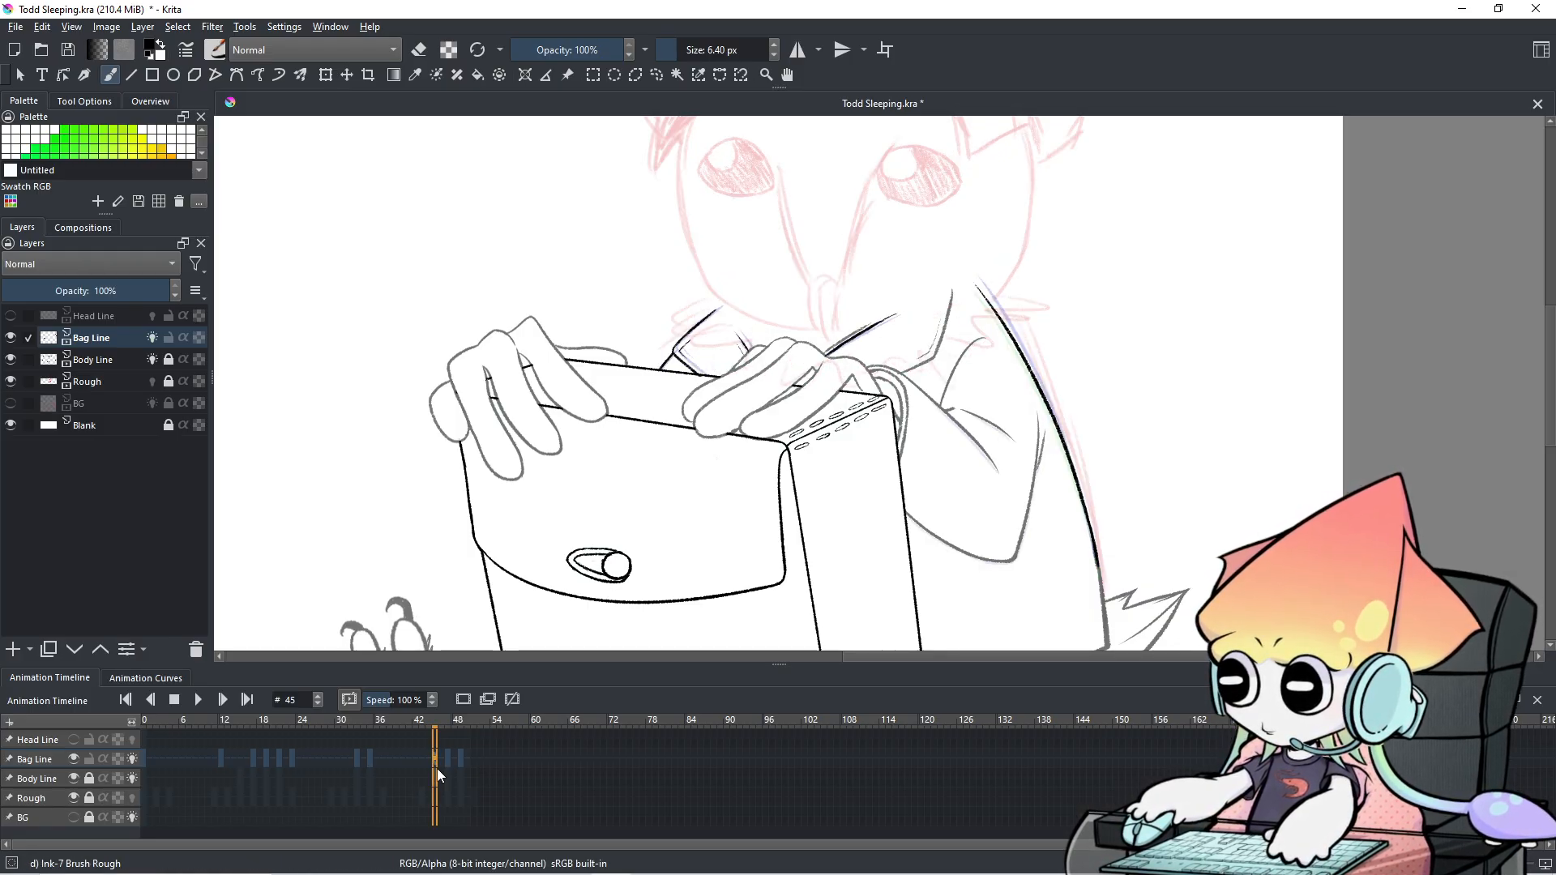
{"action": "key", "text": "Right"}
{"action": "key", "text": "Right"}
{"action": "key", "text": "Right"}
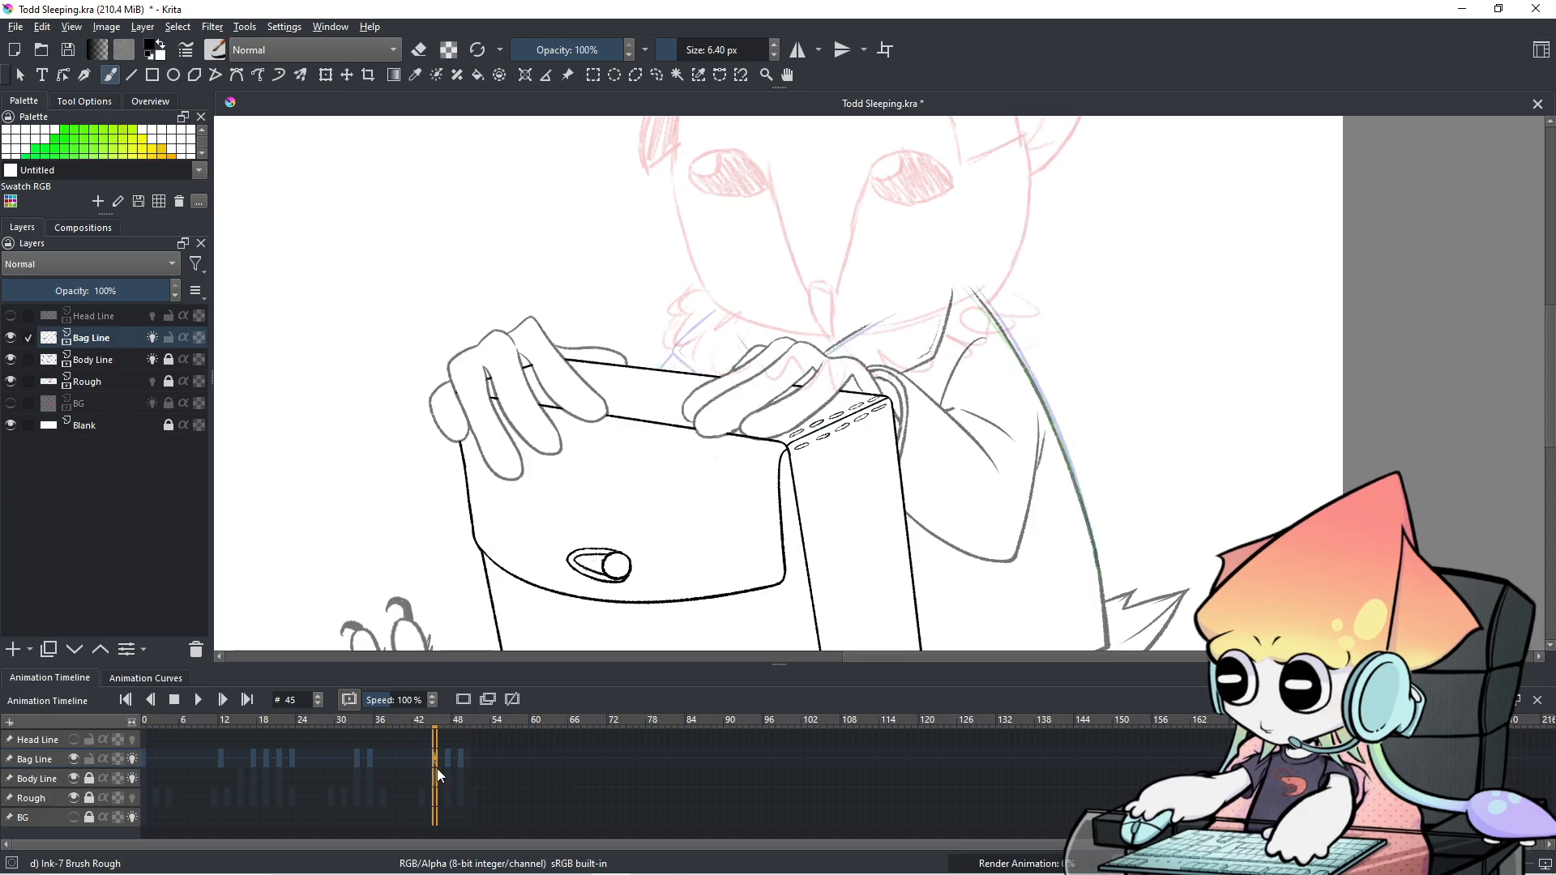
{"action": "key", "text": "Left"}
{"action": "key", "text": "Left"}
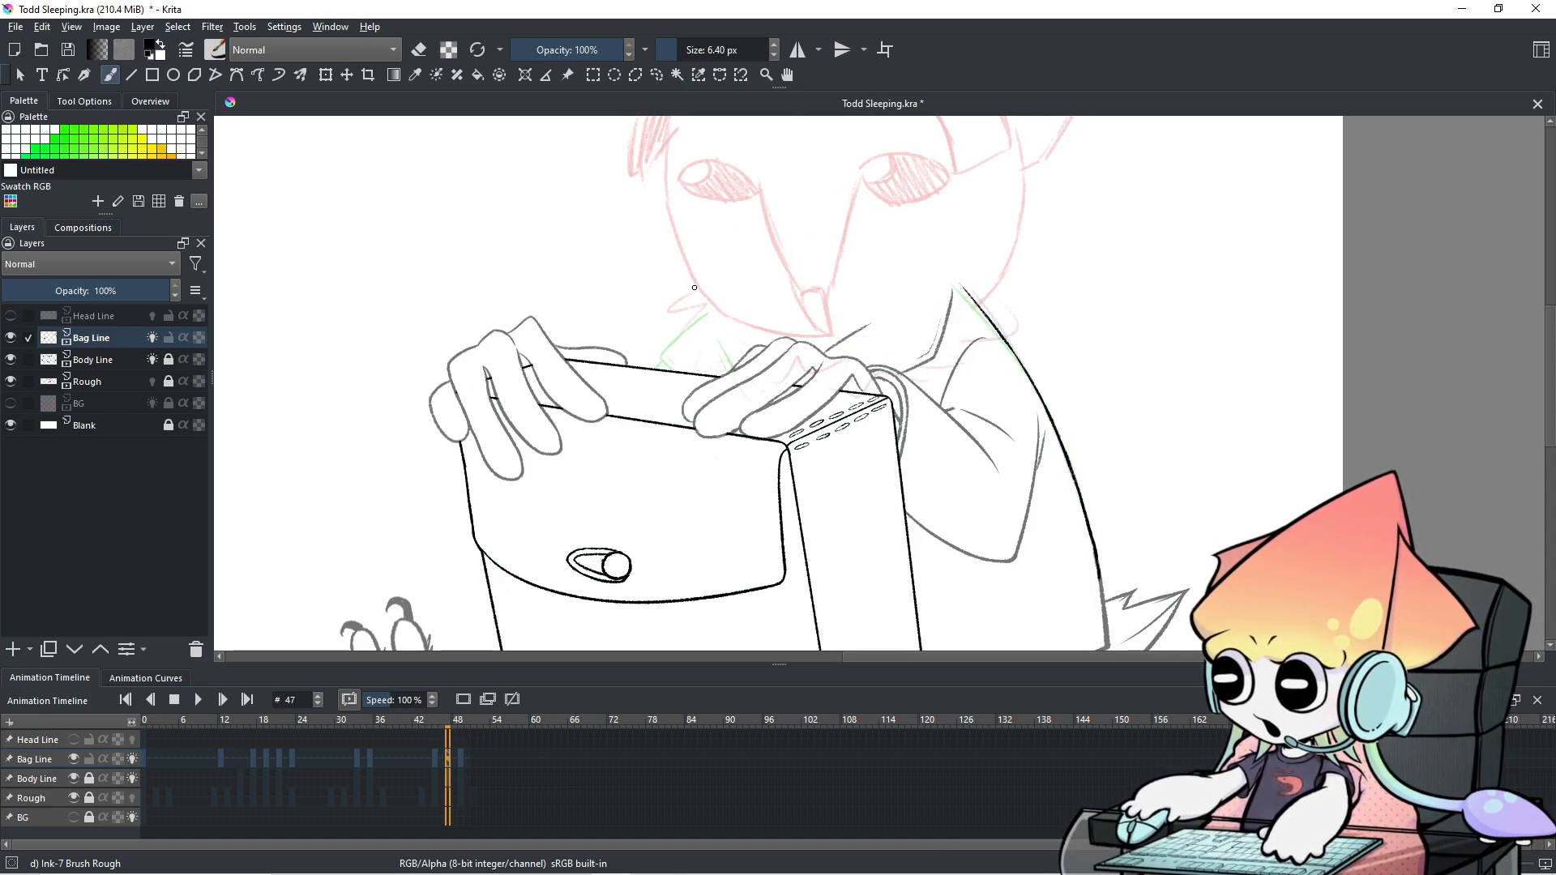
{"action": "scroll", "coordinate": [744, 372], "scroll_direction": "up", "scroll_amount": 2}
{"action": "mouse_move", "coordinate": [703, 235]}
{"action": "left_mouse_down"}
{"action": "mouse_move", "coordinate": [625, 250]}
{"action": "mouse_move", "coordinate": [624, 379]}
{"action": "mouse_move", "coordinate": [762, 366]}
{"action": "mouse_move", "coordinate": [703, 276]}
{"action": "left_mouse_up"}
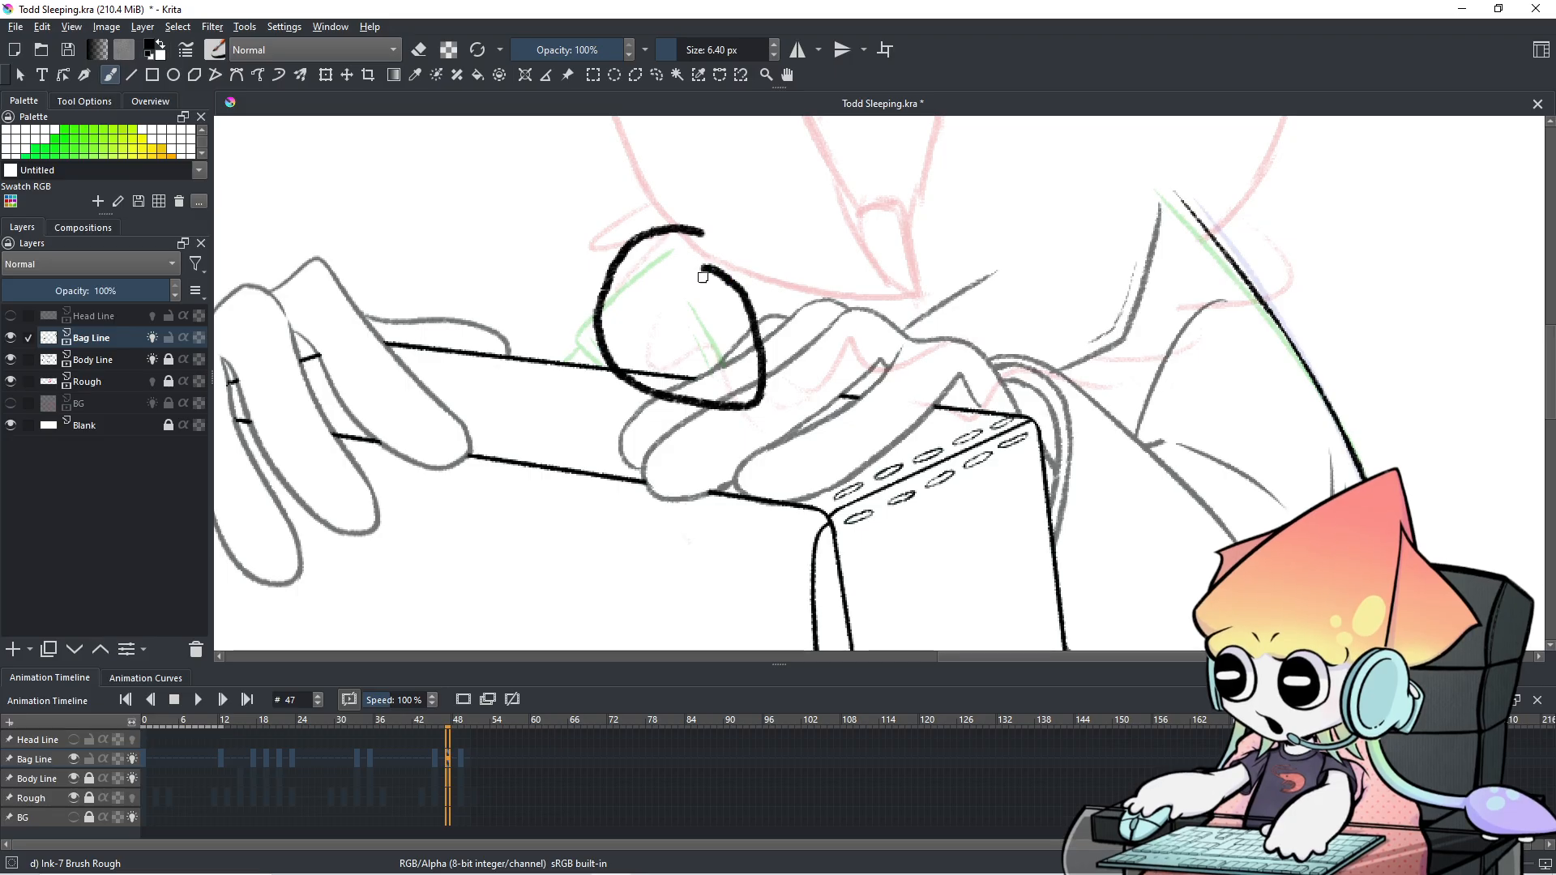
{"action": "key", "text": "ctrl+z"}
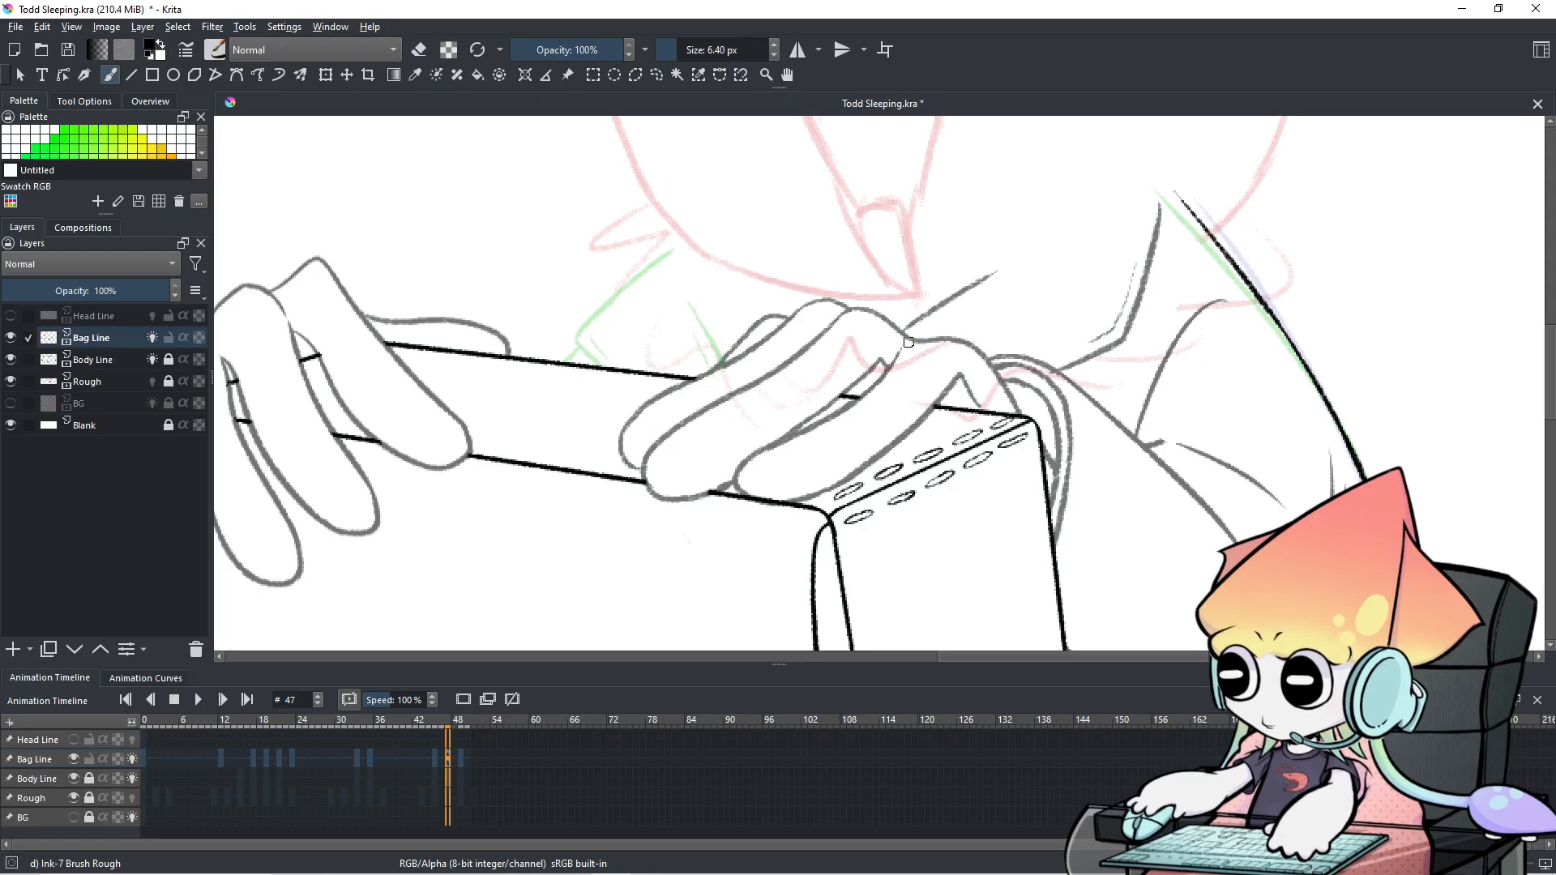
Zoom out to face and hands, then toggle Rough, Body Line and Bag Line visibility to compare.
{"action": "scroll", "coordinate": [908, 342], "scroll_direction": "down", "scroll_amount": 1}
{"action": "left_click_drag", "start_coordinate": [909, 343], "coordinate": [908, 444]}
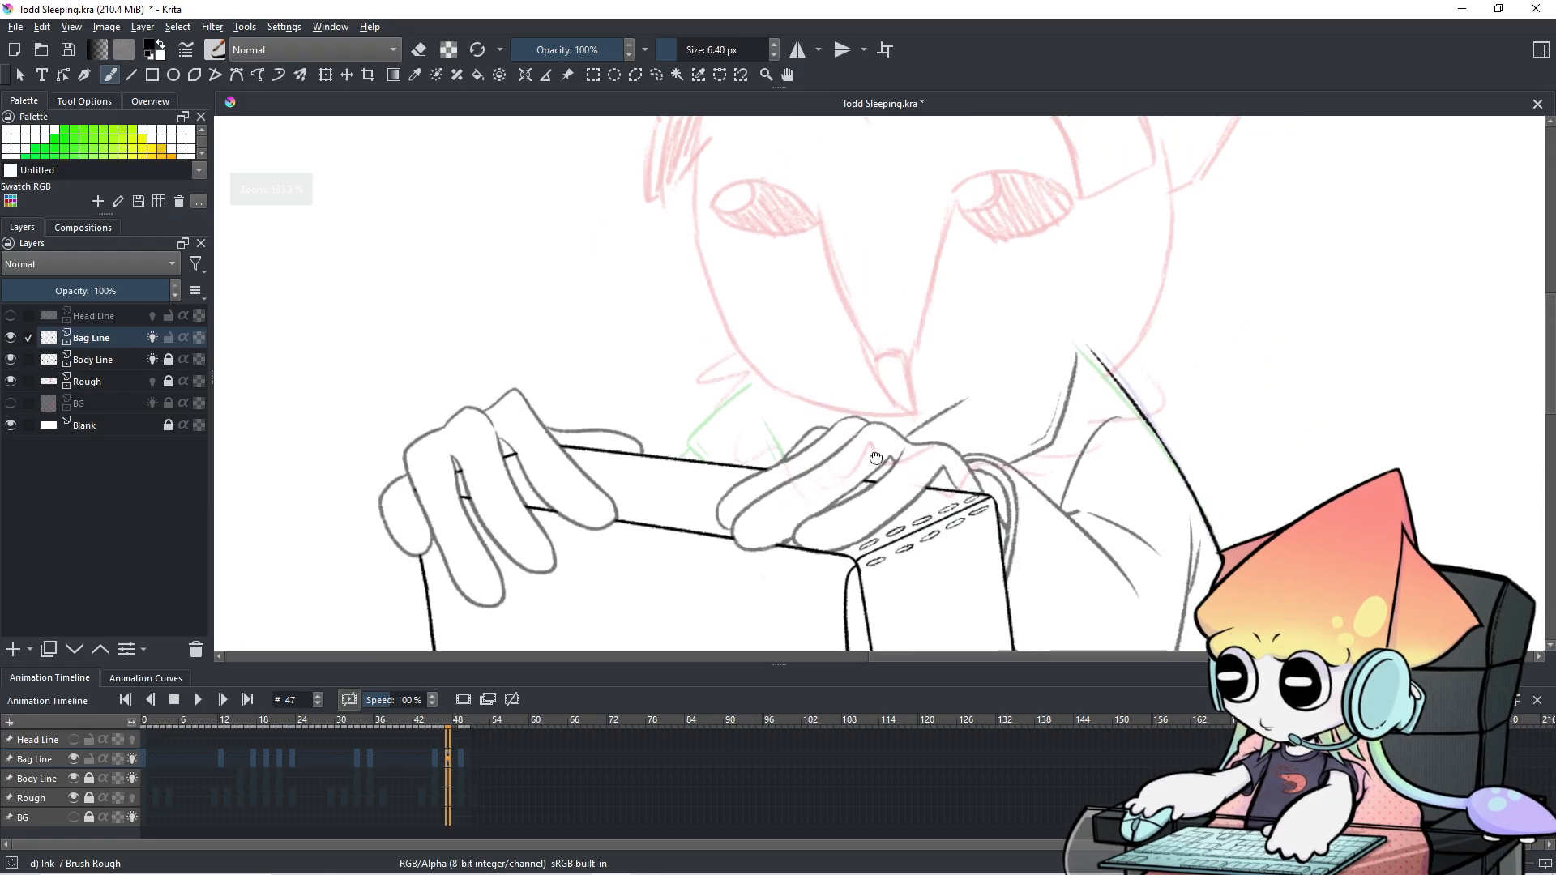
{"action": "key", "text": "Left"}
{"action": "key", "text": "Left"}
{"action": "key", "text": "Left"}
{"action": "key", "text": "Left"}
{"action": "key", "text": "Left"}
{"action": "key", "text": "Left"}
{"action": "key", "text": "Left"}
{"action": "key", "text": "Left"}
{"action": "key", "text": "Right"}
{"action": "key", "text": "Right"}
{"action": "key", "text": "Right"}
{"action": "key", "text": "Right"}
{"action": "key", "text": "Right"}
{"action": "key", "text": "Right"}
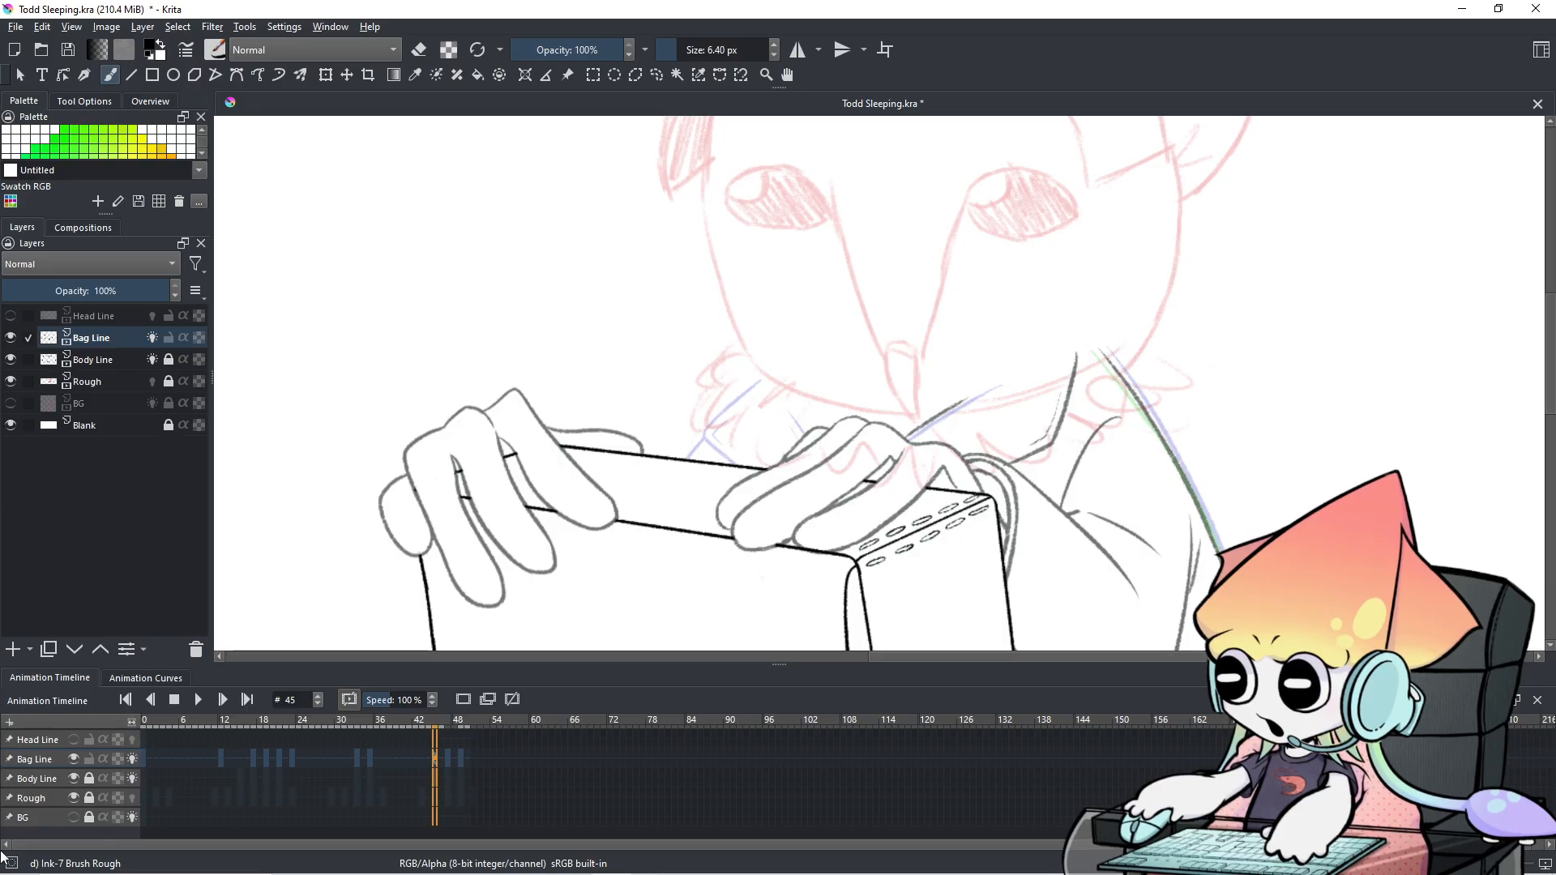
{"action": "left_click", "coordinate": [75, 796]}
{"action": "left_click", "coordinate": [76, 796]}
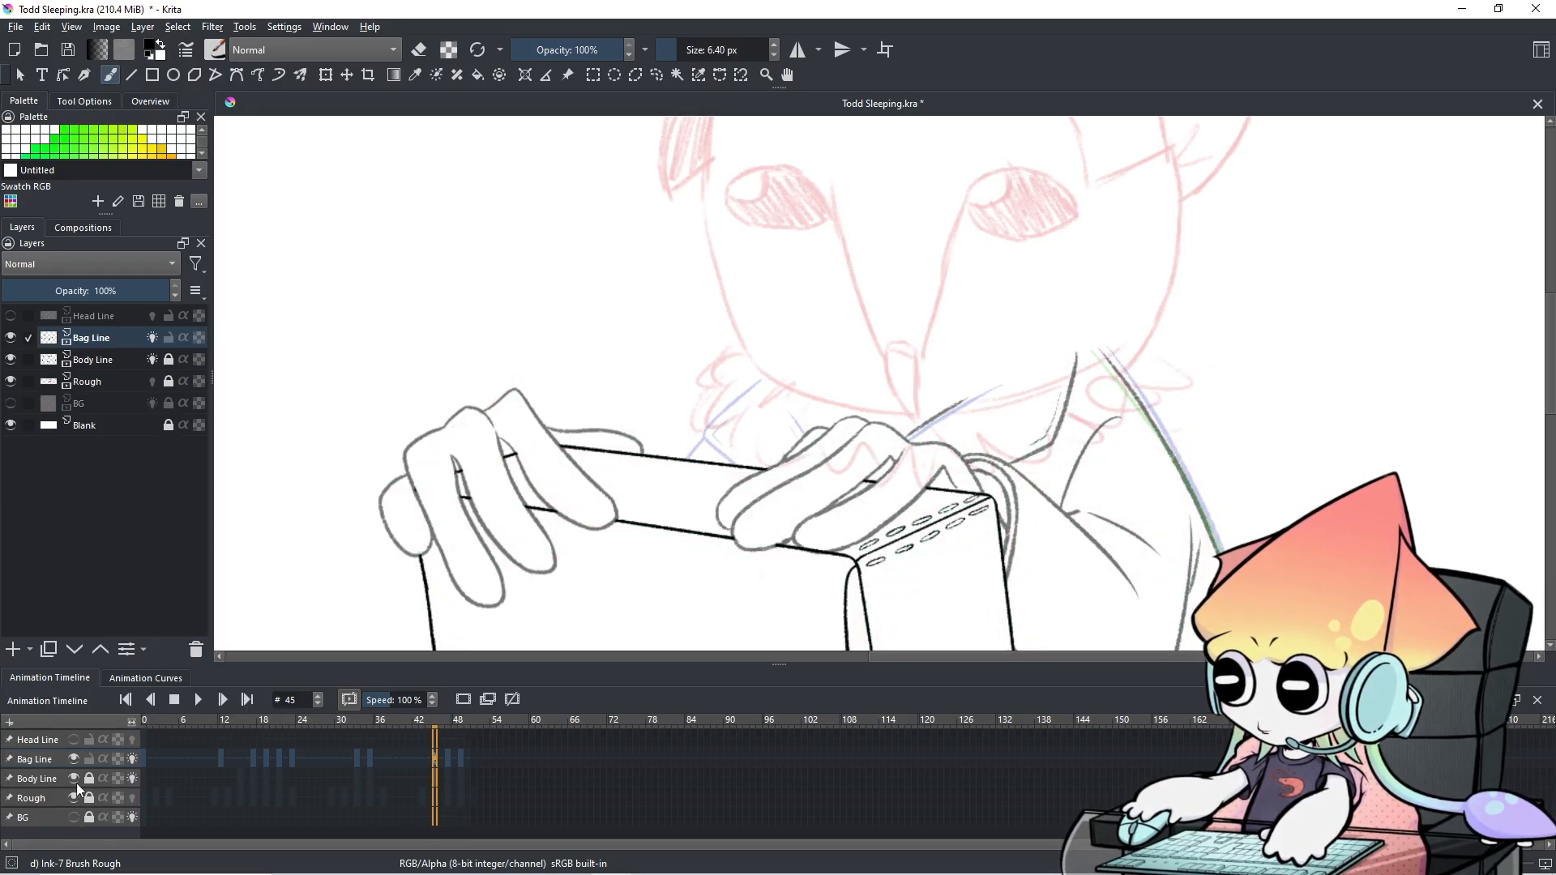
{"action": "left_click", "coordinate": [76, 780]}
{"action": "left_click", "coordinate": [76, 781]}
{"action": "left_click", "coordinate": [76, 781]}
{"action": "left_click", "coordinate": [76, 781]}
{"action": "left_click", "coordinate": [76, 761]}
{"action": "left_click", "coordinate": [77, 760]}
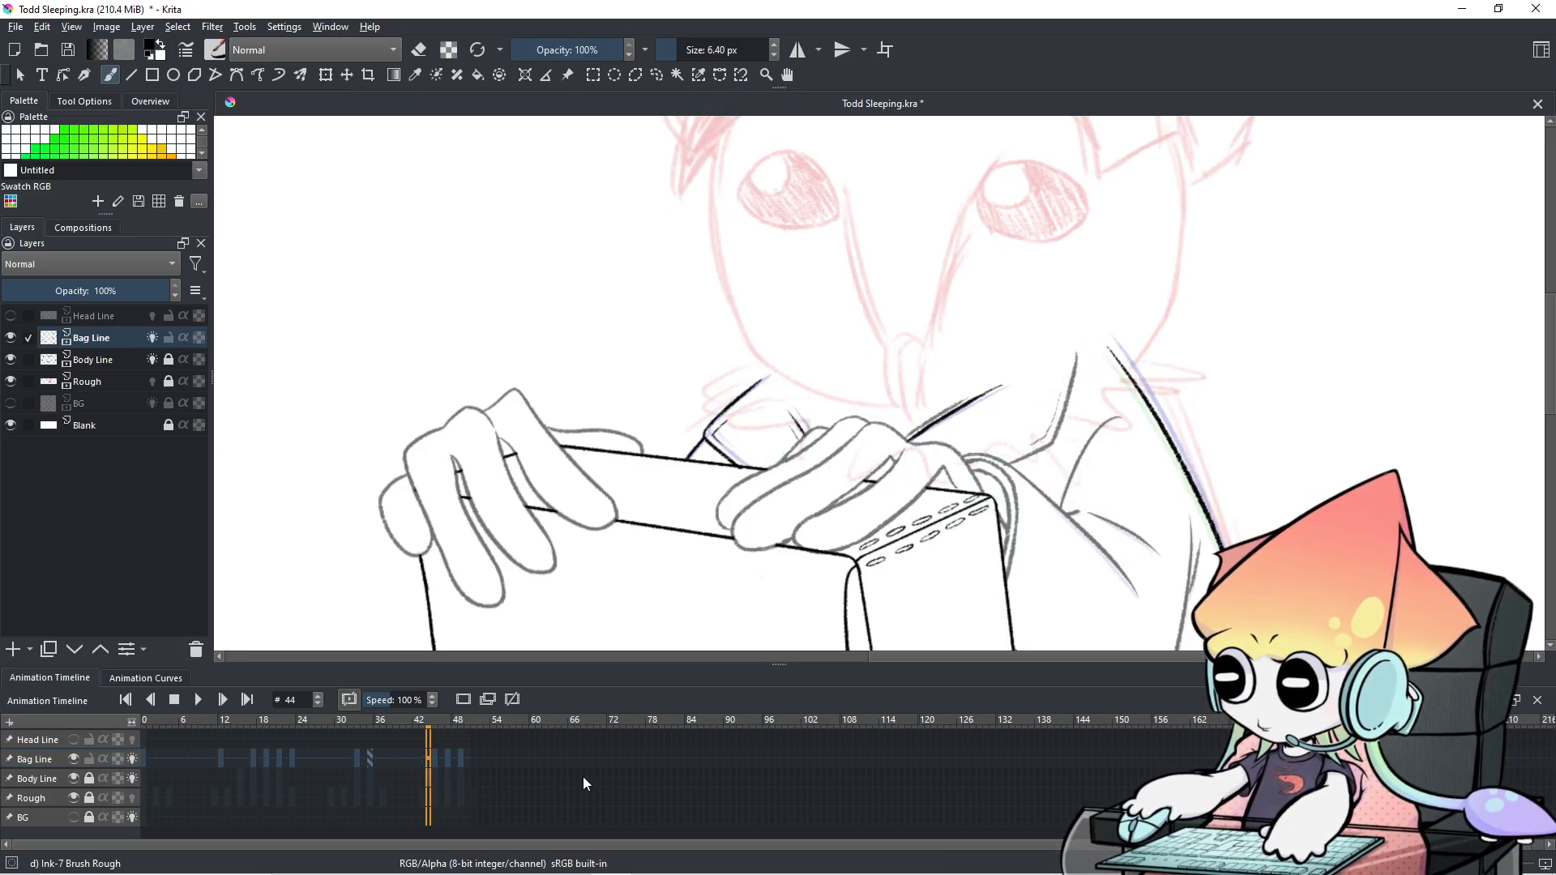
{"action": "key", "text": "Right"}
{"action": "key", "text": "Right"}
{"action": "key", "text": "Right"}
{"action": "key", "text": "Right"}
{"action": "key", "text": "Right"}
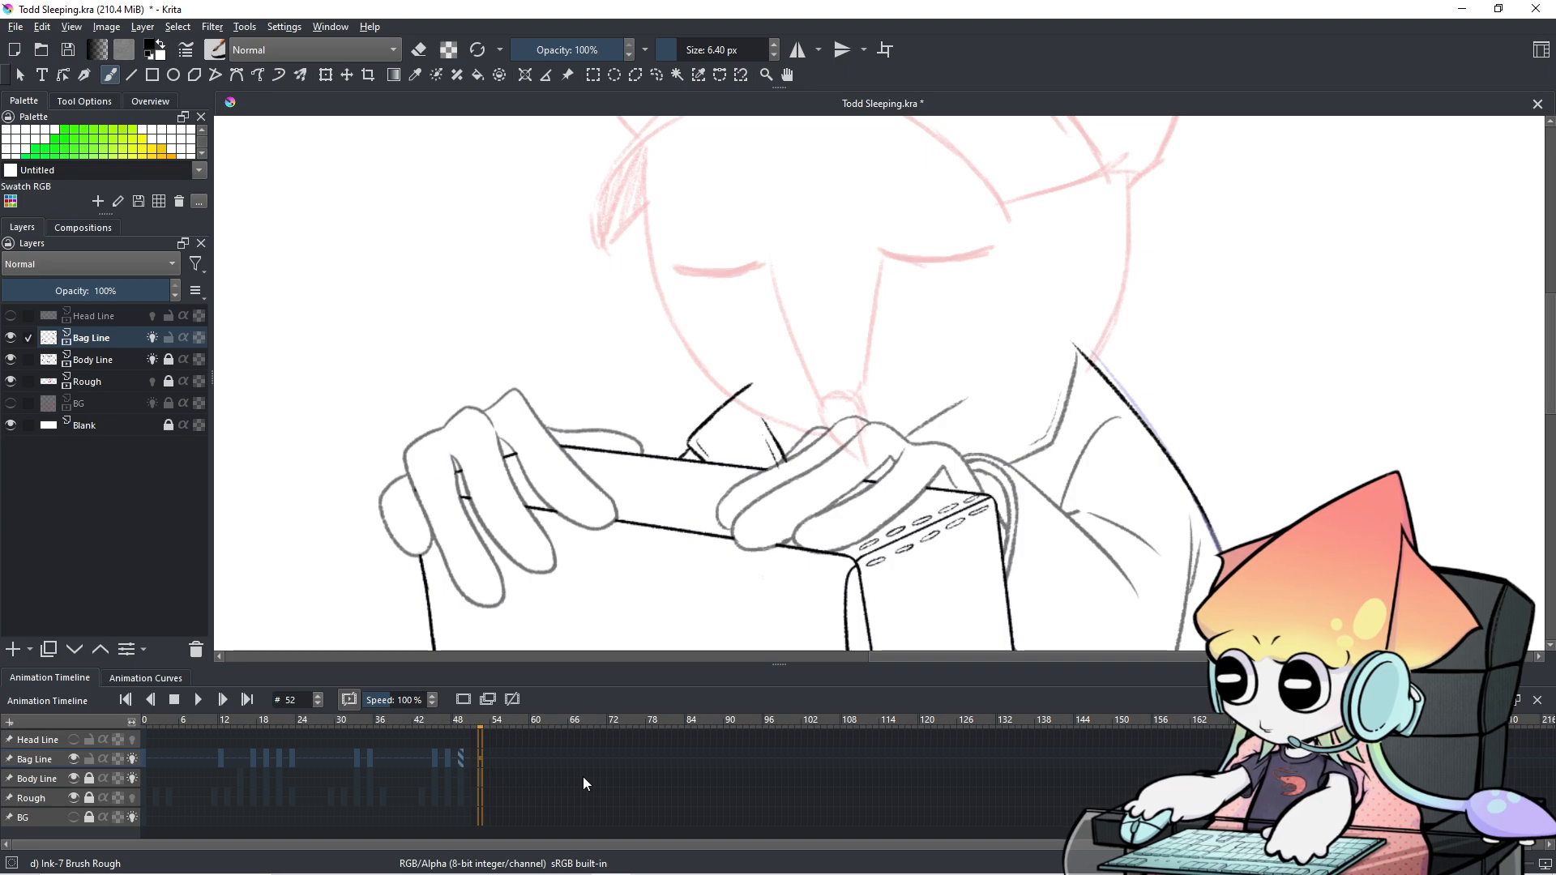
{"action": "key", "text": "Left"}
{"action": "key", "text": "Left"}
{"action": "key", "text": "Left"}
{"action": "key", "text": "Left"}
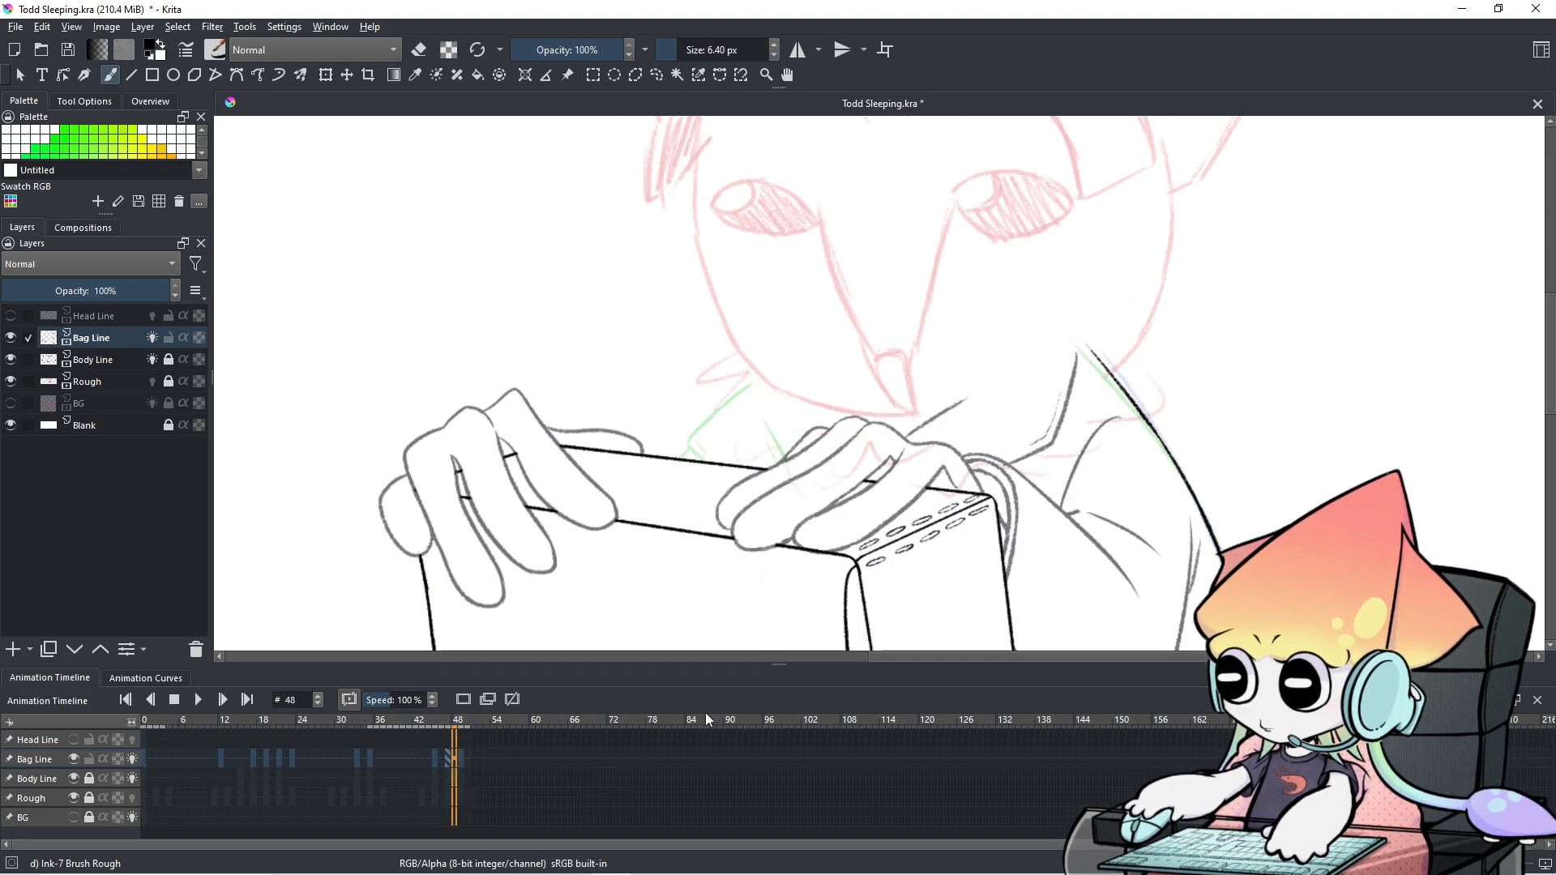
{"action": "scroll", "coordinate": [749, 540], "scroll_direction": "down", "scroll_amount": 1}
{"action": "scroll", "coordinate": [726, 508], "scroll_direction": "down", "scroll_amount": 3}
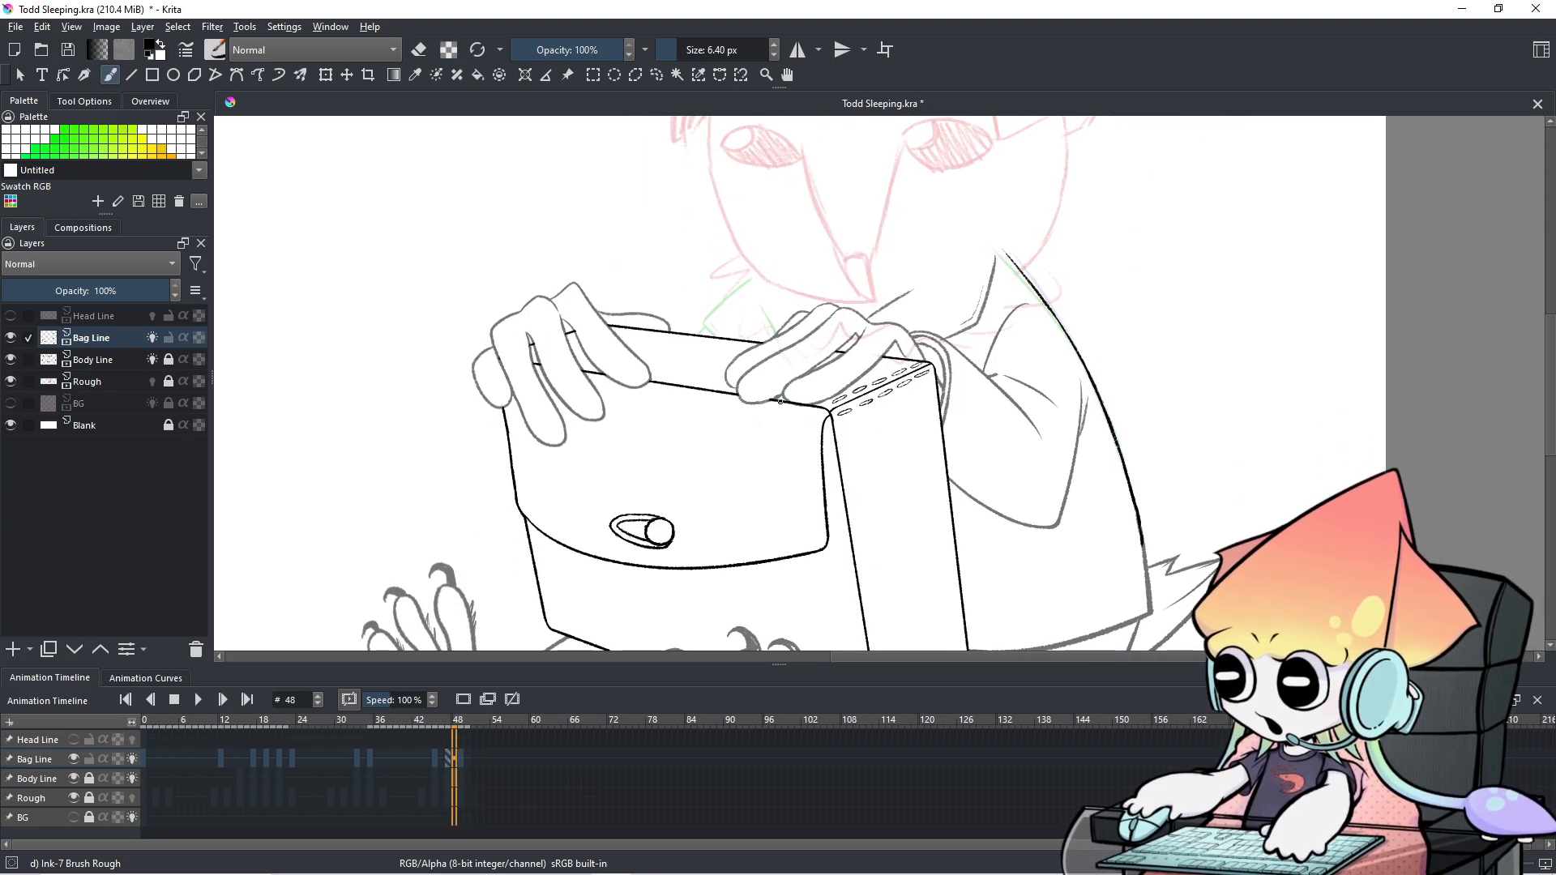
{"action": "scroll", "coordinate": [726, 507], "scroll_direction": "up", "scroll_amount": 1}
{"action": "scroll", "coordinate": [726, 507], "scroll_direction": "up", "scroll_amount": 3}
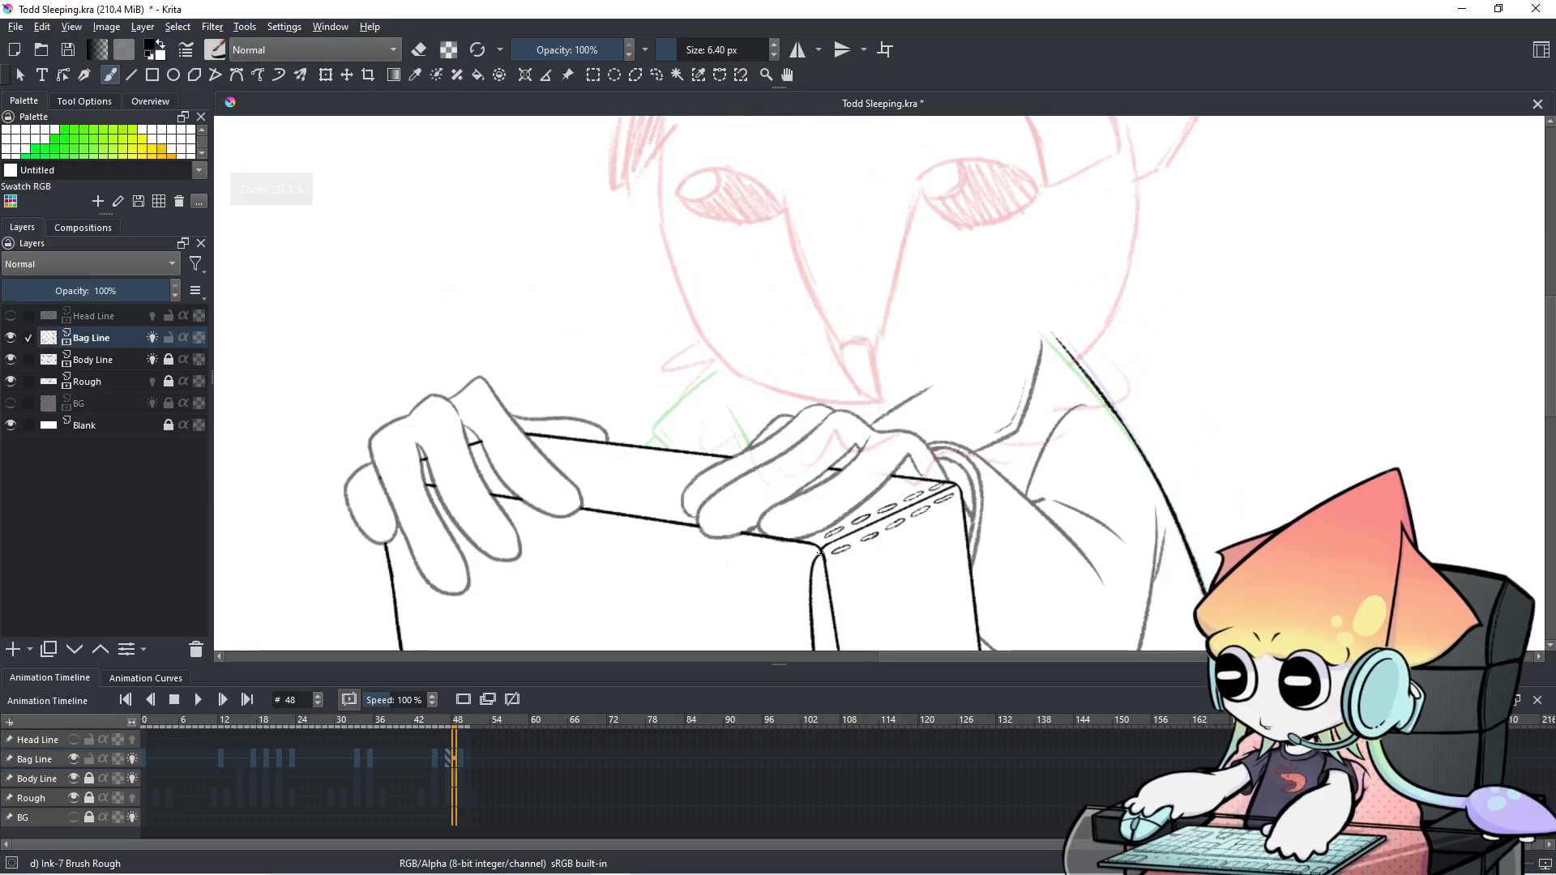
{"action": "left_click_drag", "start_coordinate": [1249, 537], "coordinate": [1283, 562]}
{"action": "scroll", "coordinate": [577, 765], "scroll_direction": "down", "scroll_amount": 6}
{"action": "scroll", "coordinate": [577, 765], "scroll_direction": "up", "scroll_amount": 5}
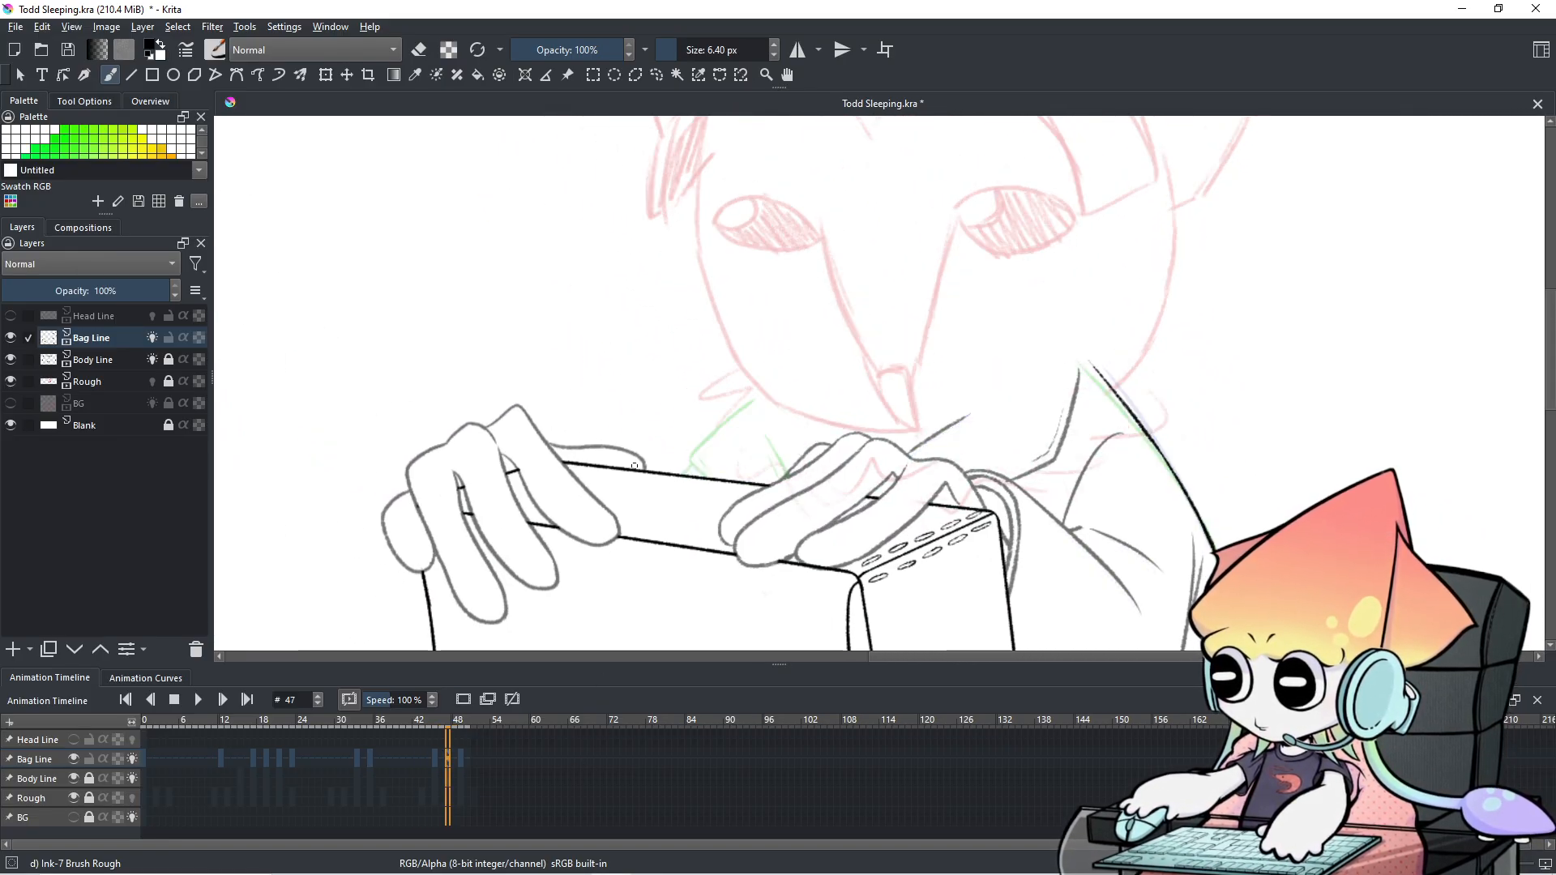
{"action": "scroll", "coordinate": [542, 775], "scroll_direction": "down", "scroll_amount": 4}
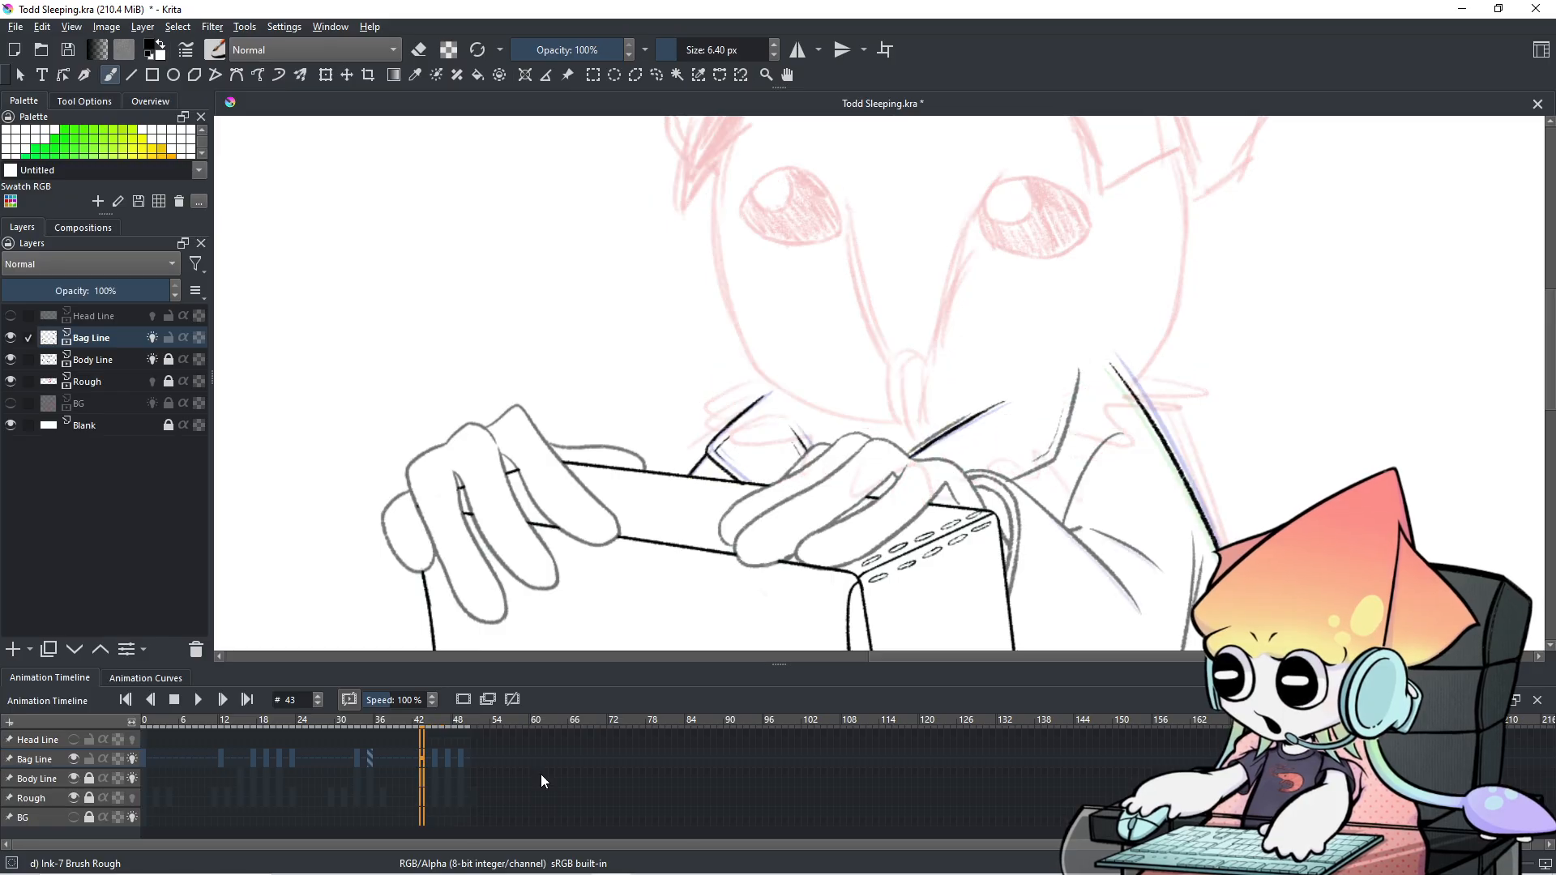
{"action": "scroll", "coordinate": [542, 774], "scroll_direction": "down", "scroll_amount": 13}
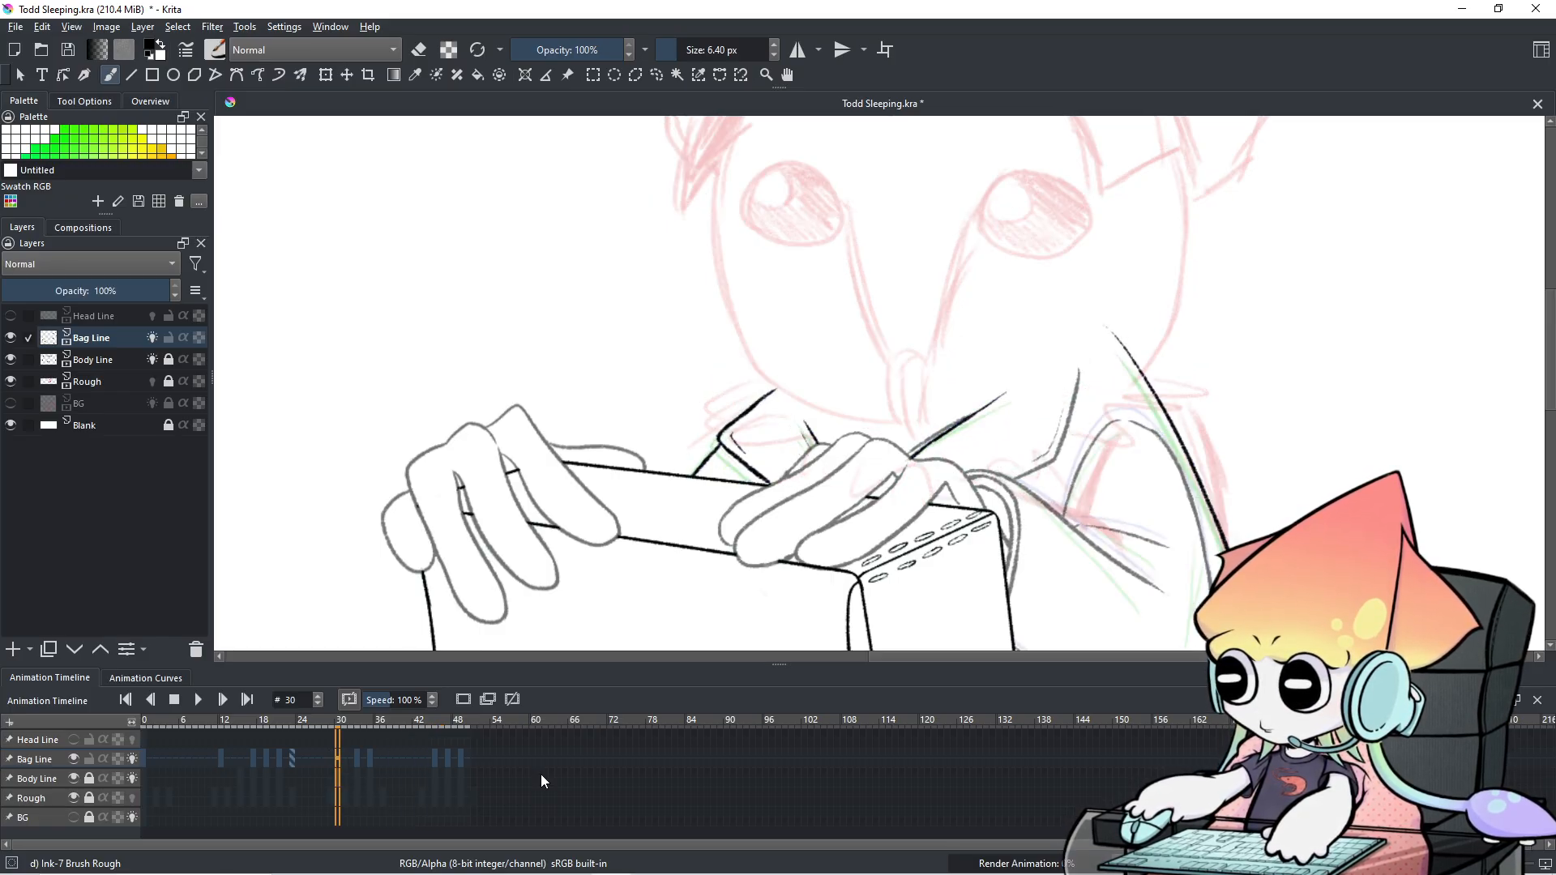
{"action": "scroll", "coordinate": [541, 775], "scroll_direction": "up", "scroll_amount": 12}
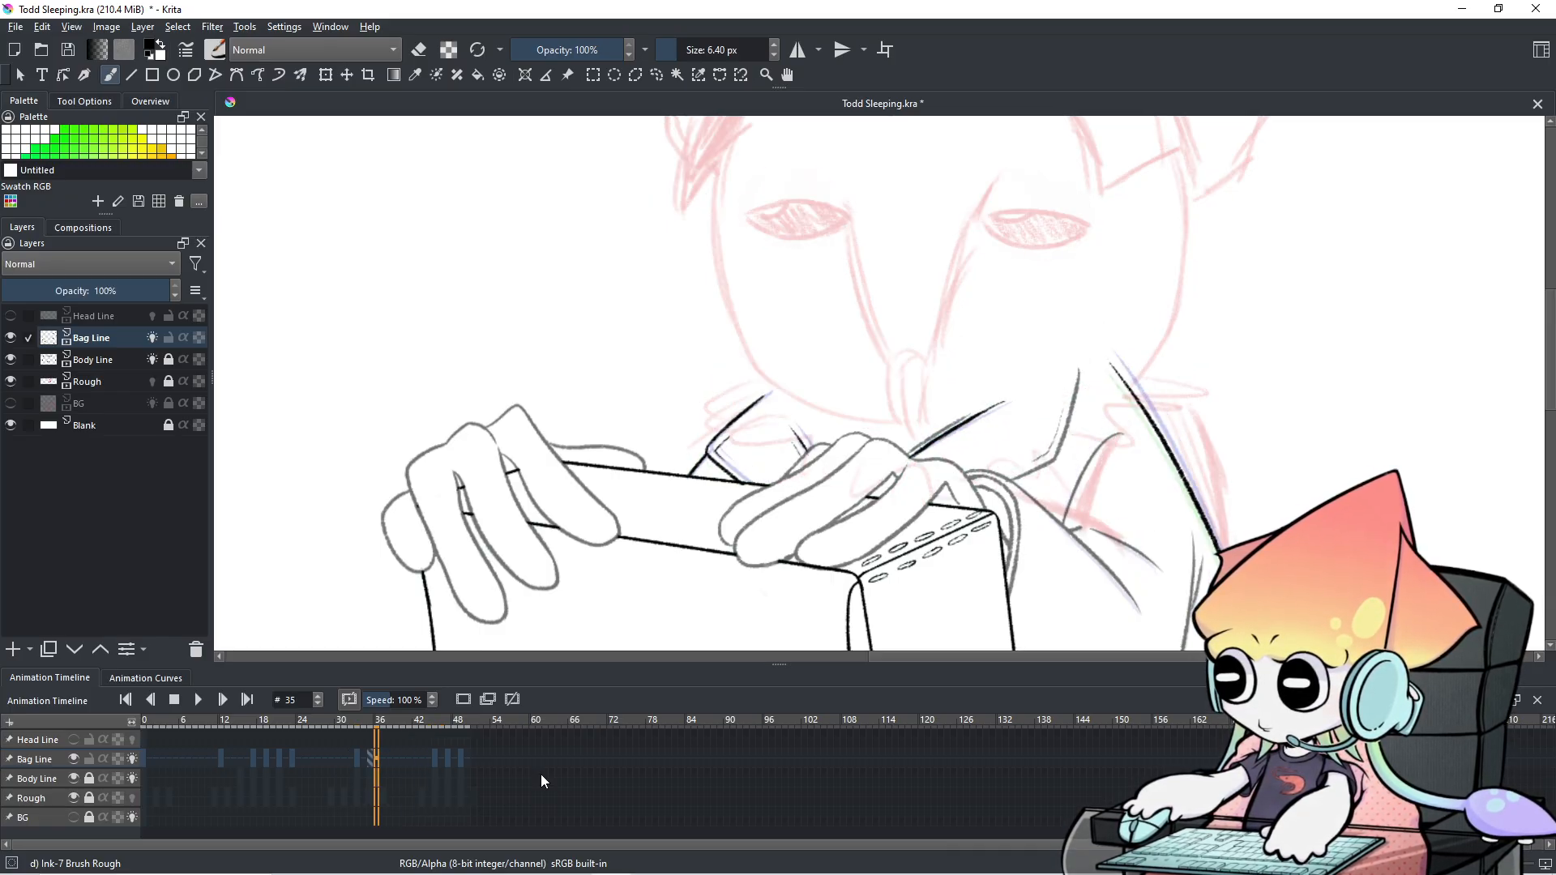
{"action": "scroll", "coordinate": [535, 775], "scroll_direction": "up", "scroll_amount": 3}
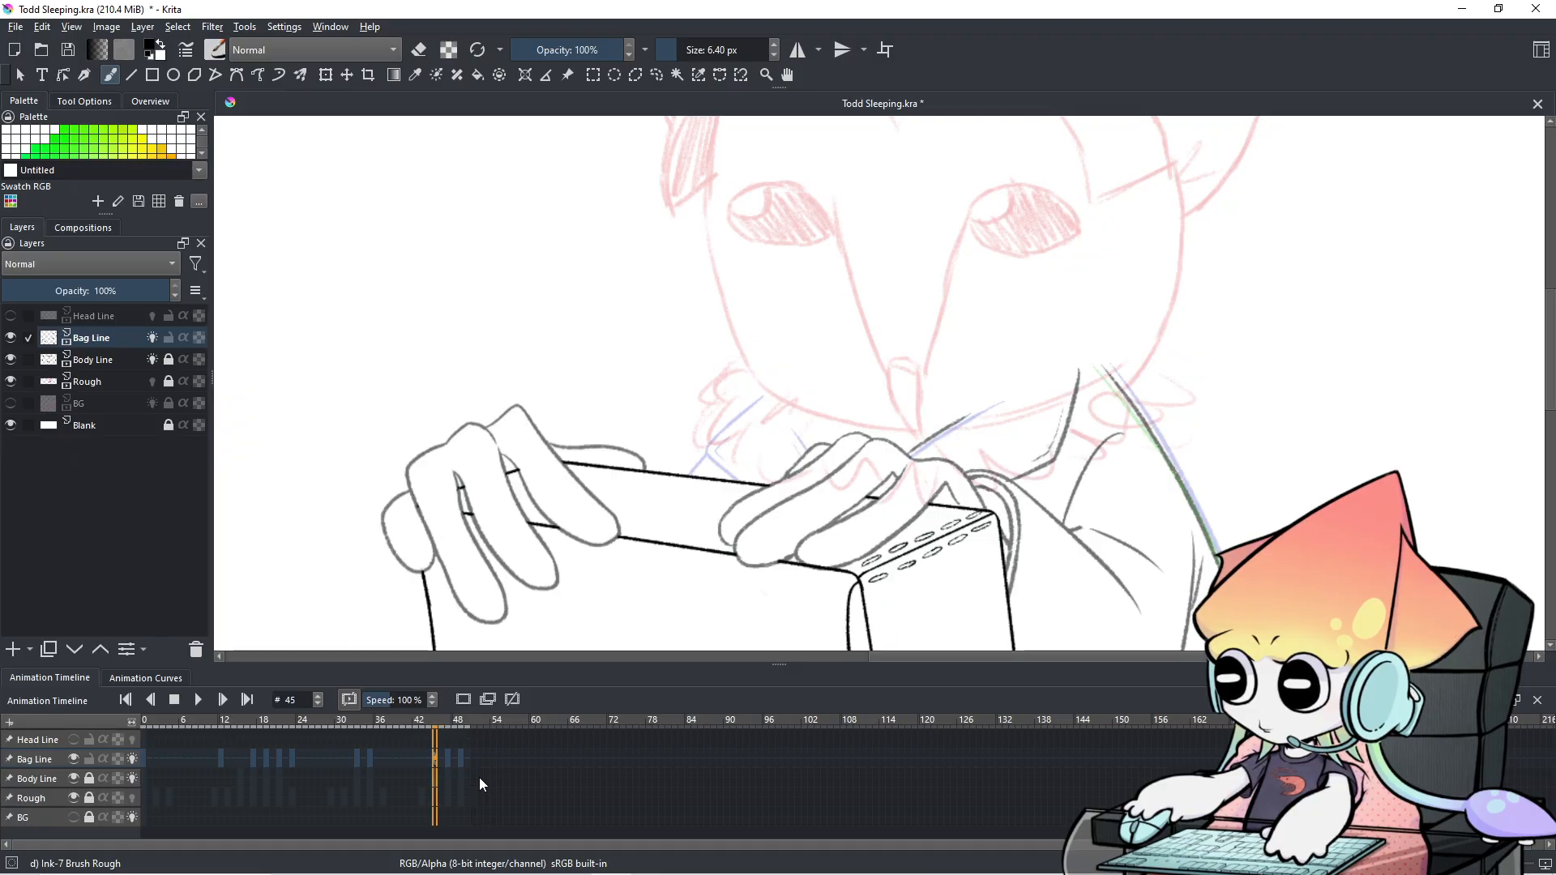
{"action": "scroll", "coordinate": [479, 777], "scroll_direction": "down", "scroll_amount": 11}
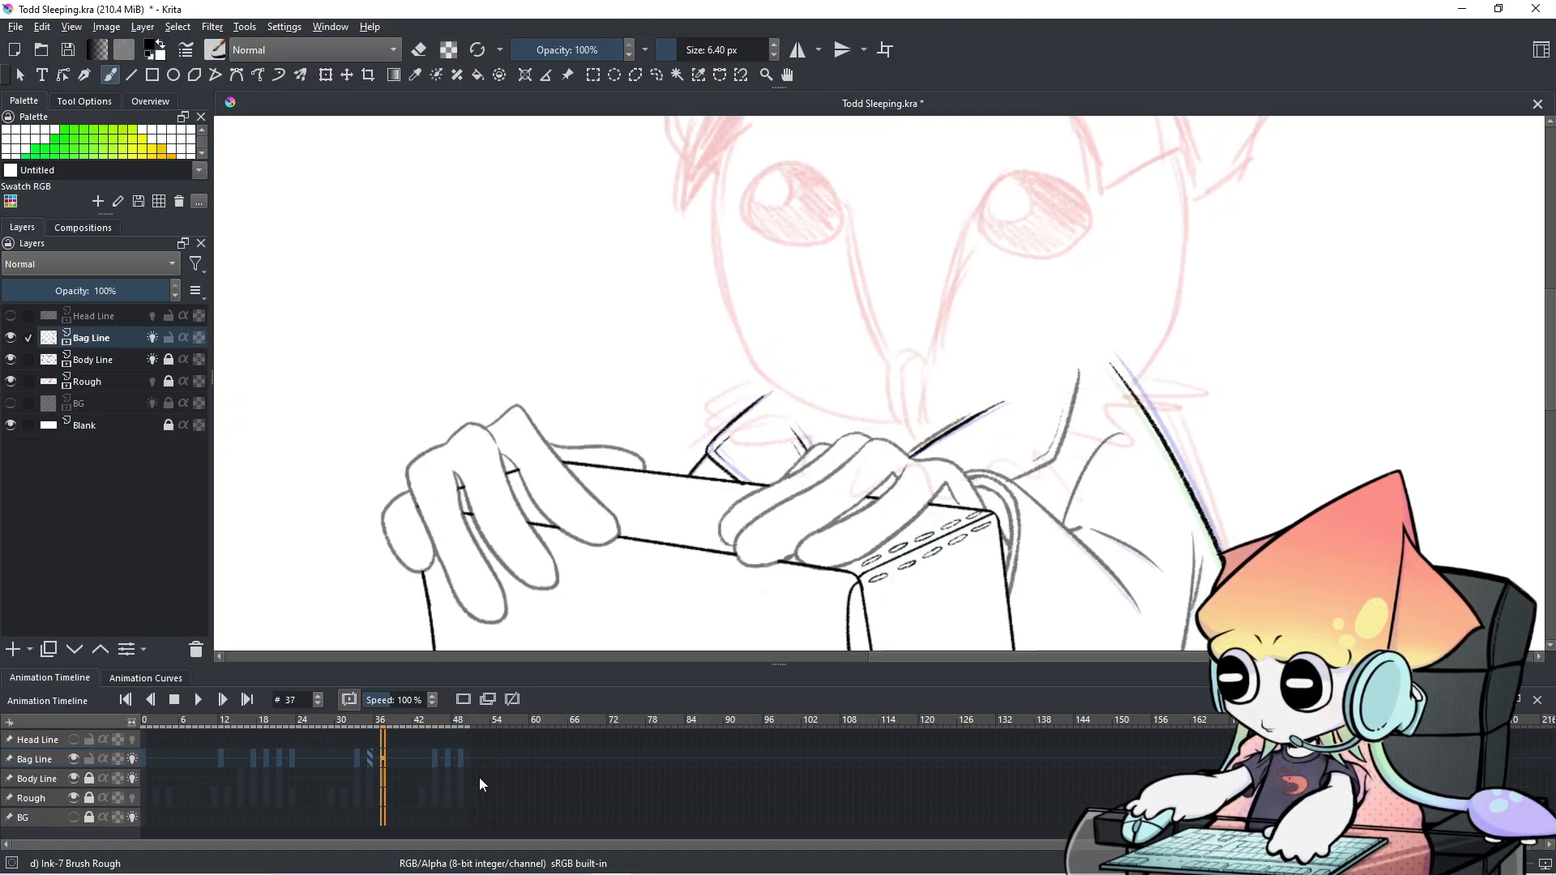
{"action": "scroll", "coordinate": [478, 777], "scroll_direction": "down", "scroll_amount": 8}
{"action": "scroll", "coordinate": [479, 777], "scroll_direction": "up", "scroll_amount": 12}
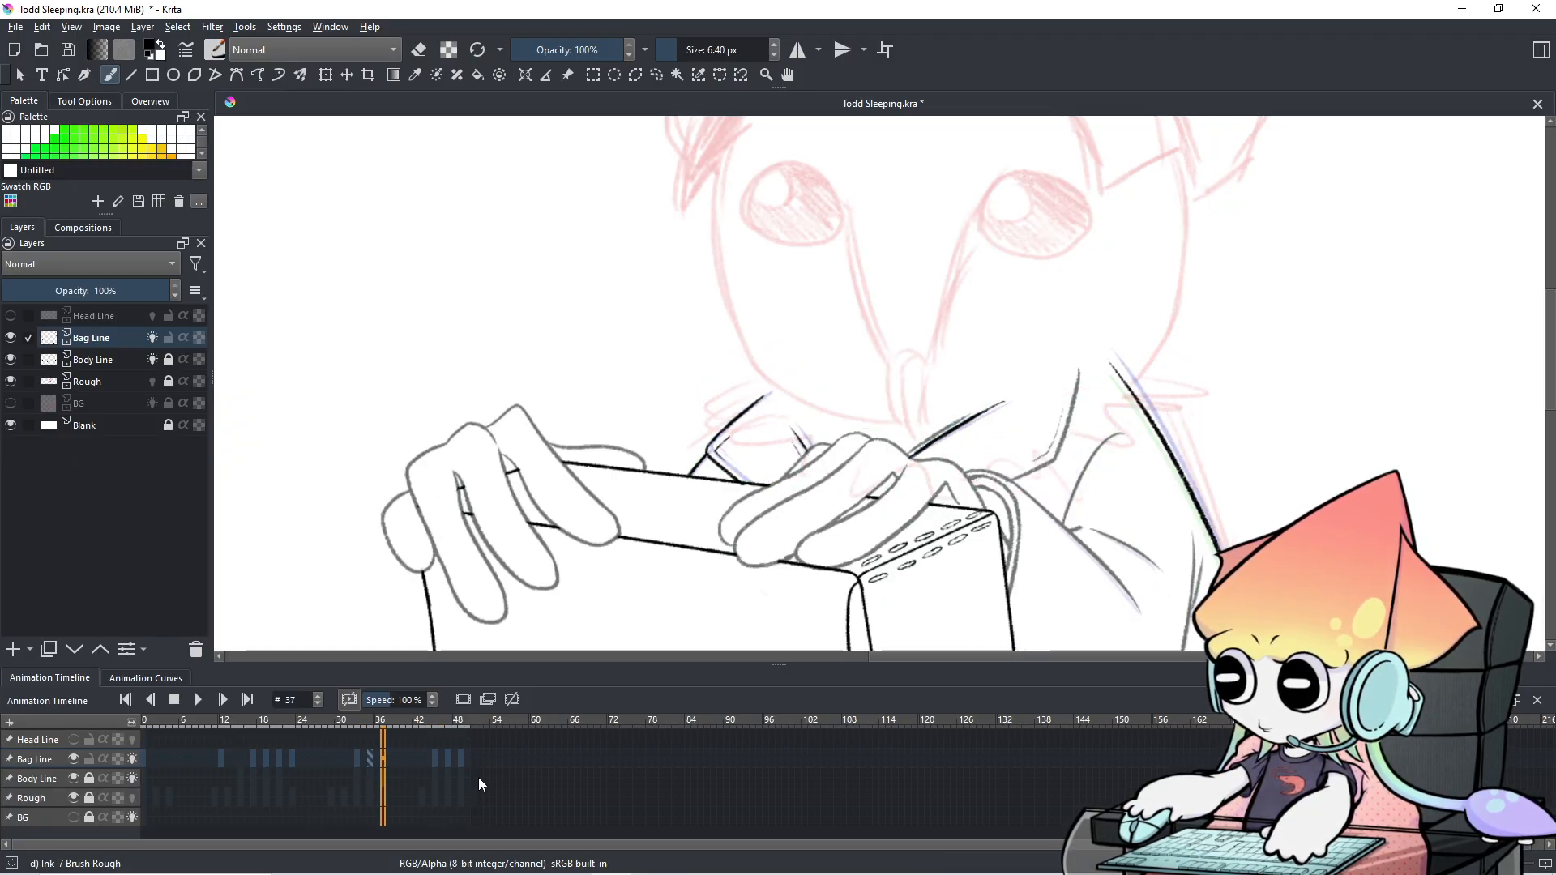
{"action": "scroll", "coordinate": [478, 776], "scroll_direction": "up", "scroll_amount": 7}
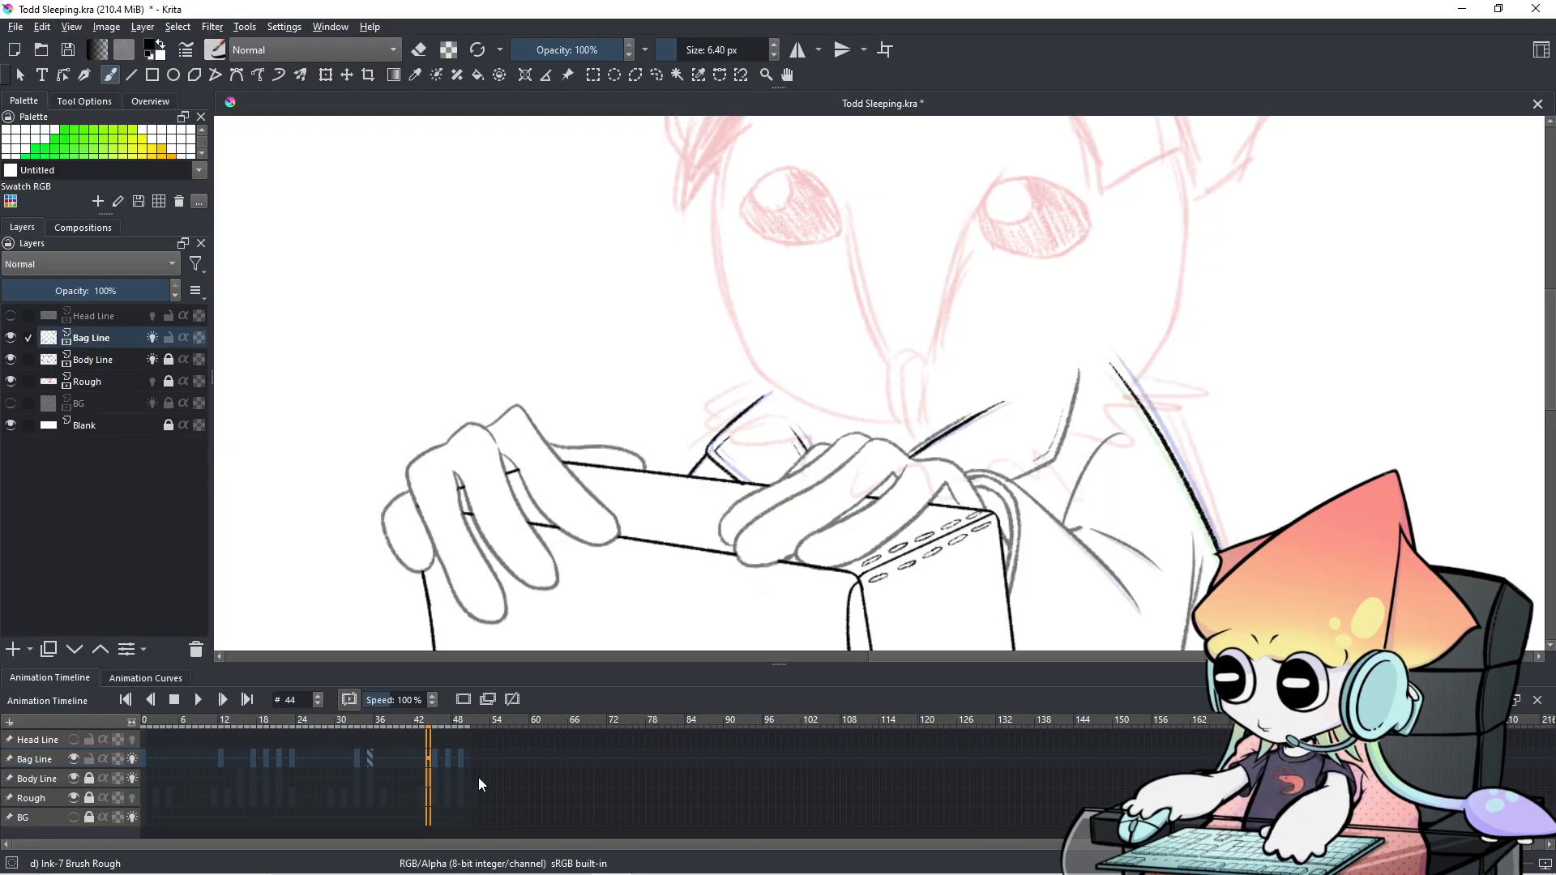
{"action": "scroll", "coordinate": [478, 776], "scroll_direction": "down", "scroll_amount": 1}
{"action": "scroll", "coordinate": [479, 776], "scroll_direction": "up", "scroll_amount": 1}
{"action": "scroll", "coordinate": [478, 776], "scroll_direction": "down", "scroll_amount": 1}
{"action": "scroll", "coordinate": [478, 777], "scroll_direction": "up", "scroll_amount": 1}
{"action": "scroll", "coordinate": [479, 777], "scroll_direction": "down", "scroll_amount": 1}
{"action": "scroll", "coordinate": [478, 777], "scroll_direction": "up", "scroll_amount": 1}
{"action": "scroll", "coordinate": [478, 776], "scroll_direction": "down", "scroll_amount": 1}
{"action": "scroll", "coordinate": [478, 776], "scroll_direction": "up", "scroll_amount": 1}
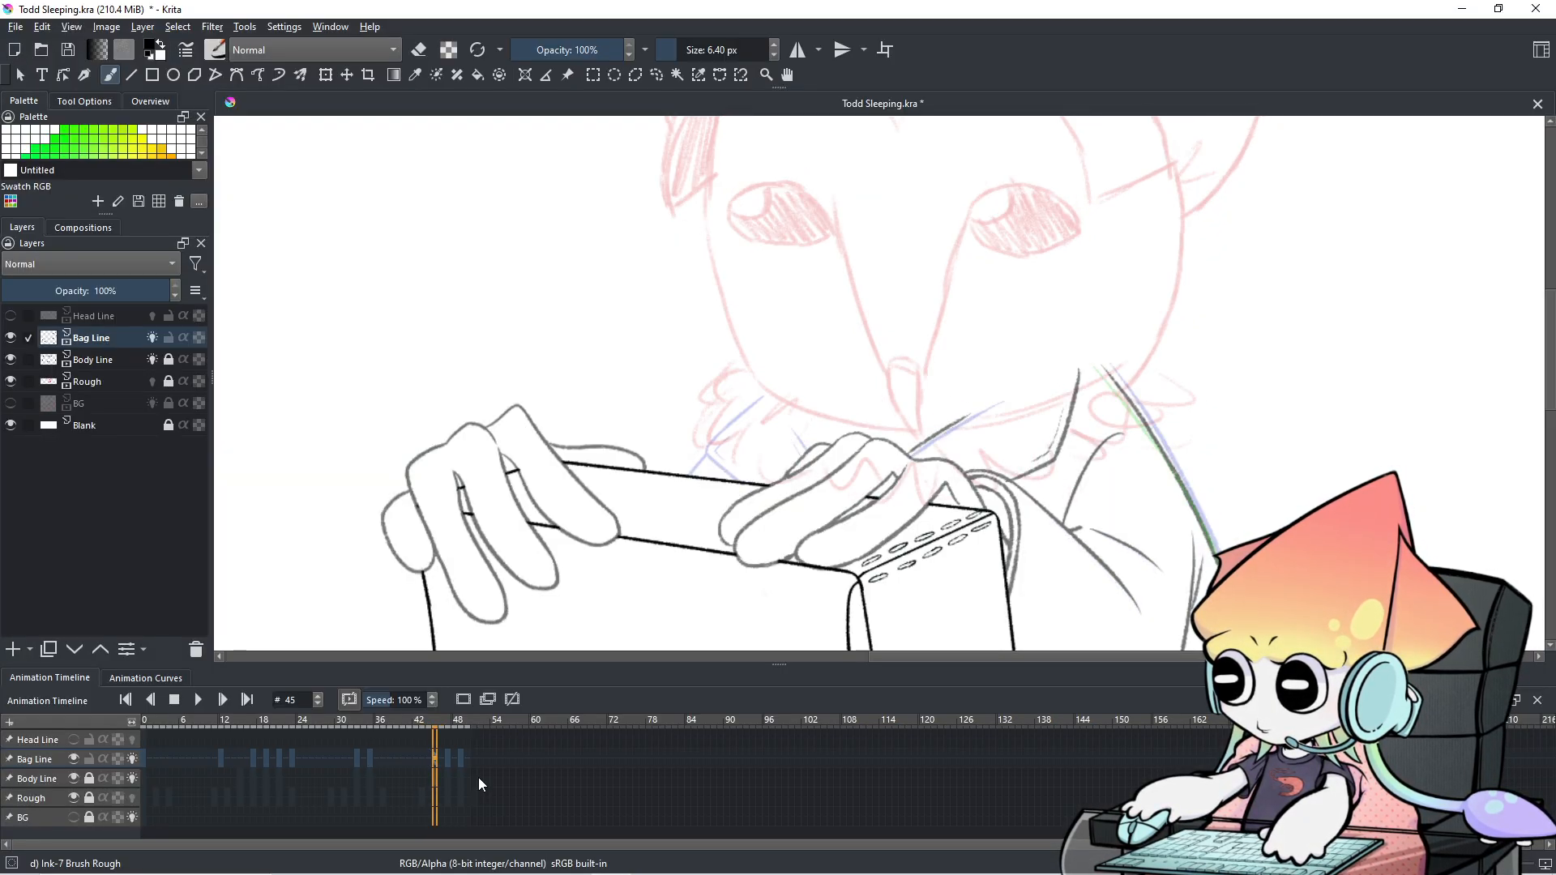
{"action": "left_click_drag", "start_coordinate": [1037, 459], "coordinate": [921, 232]}
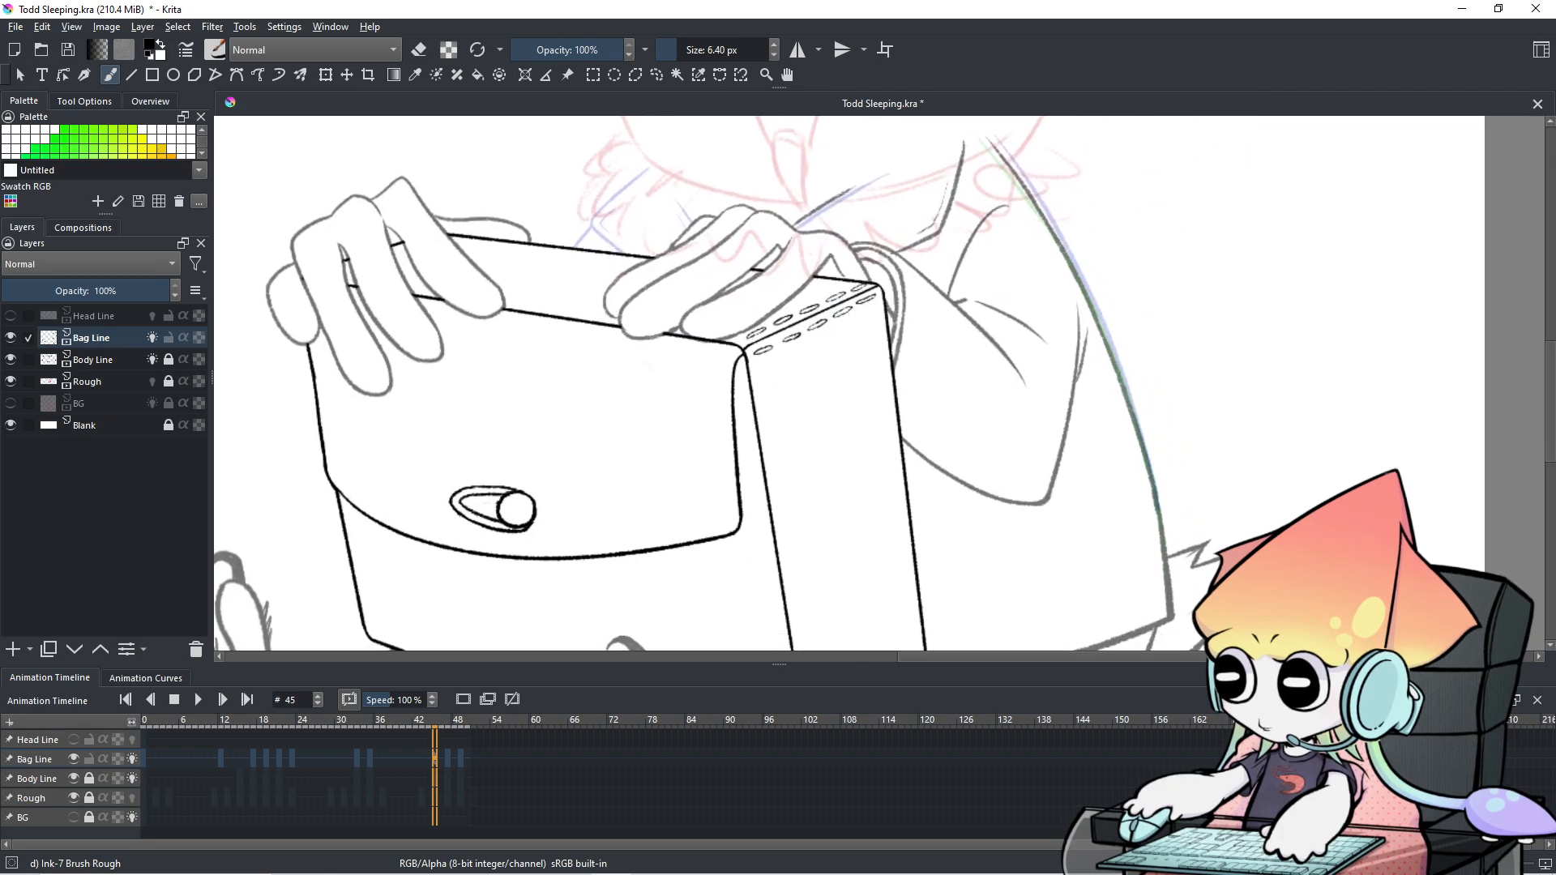
{"action": "left_click", "coordinate": [74, 760]}
{"action": "left_click", "coordinate": [74, 760]}
{"action": "left_click", "coordinate": [75, 761]}
{"action": "left_click", "coordinate": [75, 761]}
{"action": "left_click", "coordinate": [75, 761]}
{"action": "left_click", "coordinate": [75, 761]}
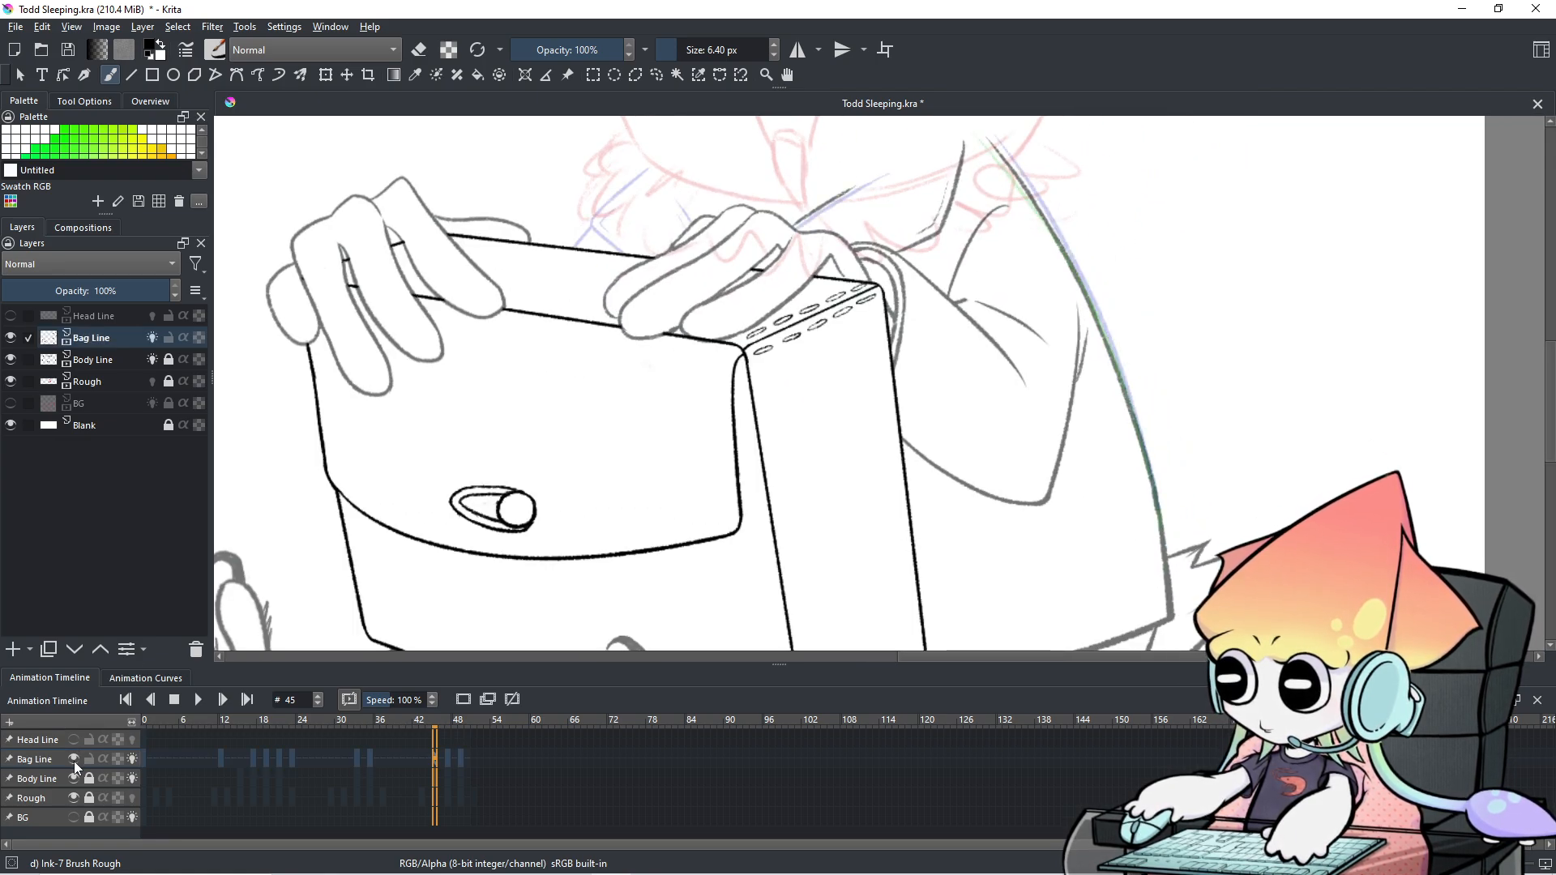
{"action": "left_click_drag", "start_coordinate": [748, 481], "coordinate": [720, 495]}
{"action": "left_click_drag", "start_coordinate": [995, 201], "coordinate": [1094, 357]}
{"action": "key", "text": "ctrl+z"}
{"action": "key", "text": "Right"}
{"action": "key", "text": "Right"}
{"action": "key", "text": "Left"}
{"action": "key", "text": "Right"}
{"action": "key", "text": "Right"}
{"action": "key", "text": "Right"}
{"action": "key", "text": "Right"}
{"action": "key", "text": "Left"}
{"action": "key", "text": "Left"}
{"action": "key", "text": "Left"}
{"action": "key", "text": "Left"}
{"action": "key", "text": "Left"}
{"action": "key", "text": "Right"}
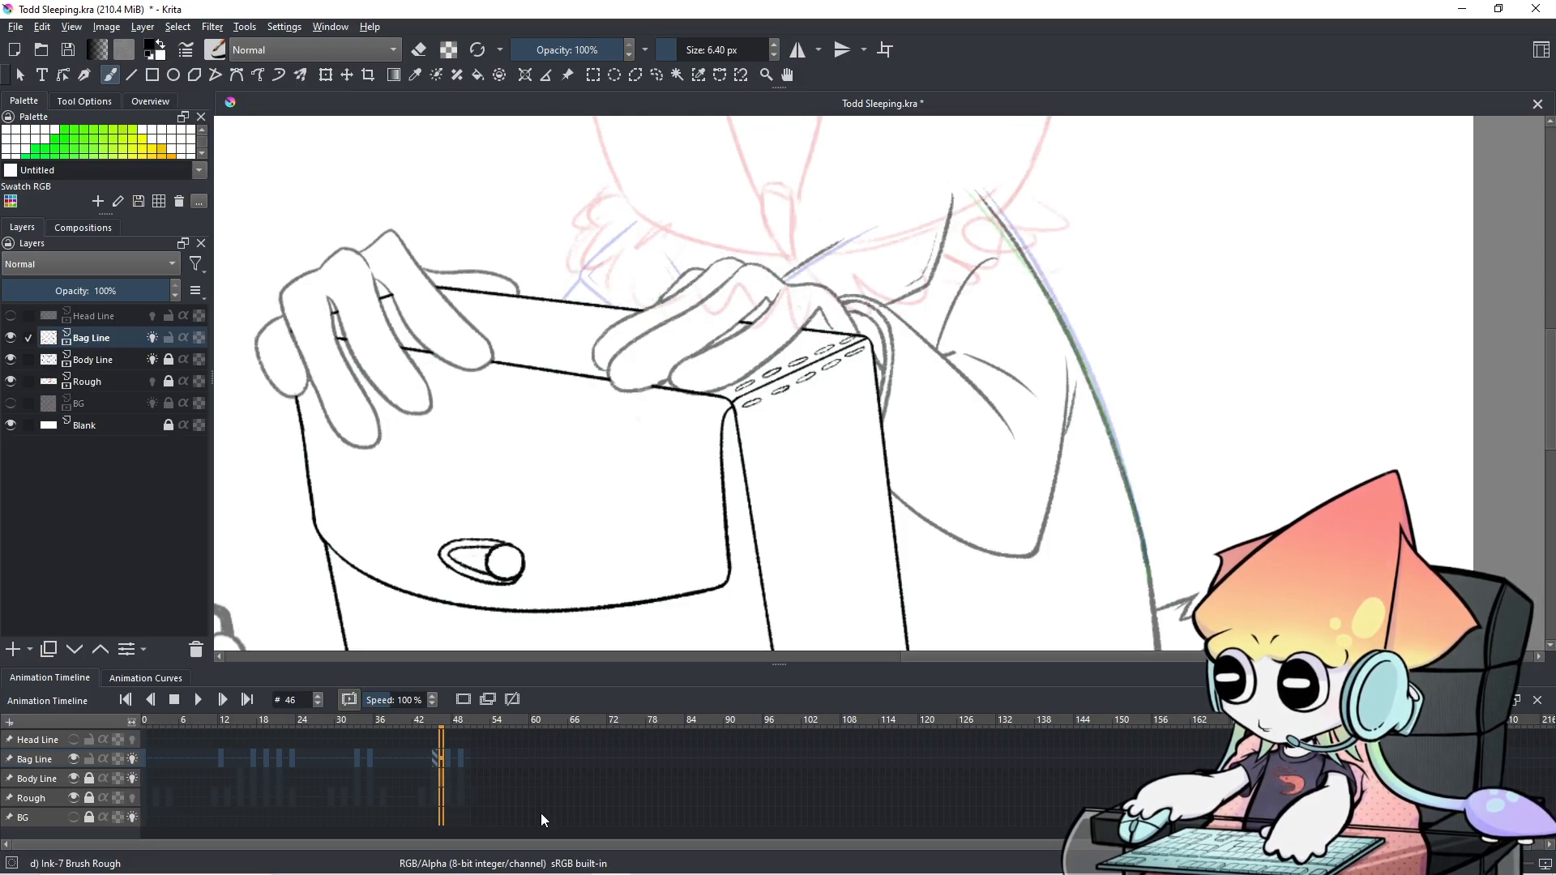
{"action": "key", "text": "Right"}
{"action": "key", "text": "Left"}
{"action": "key", "text": "Left"}
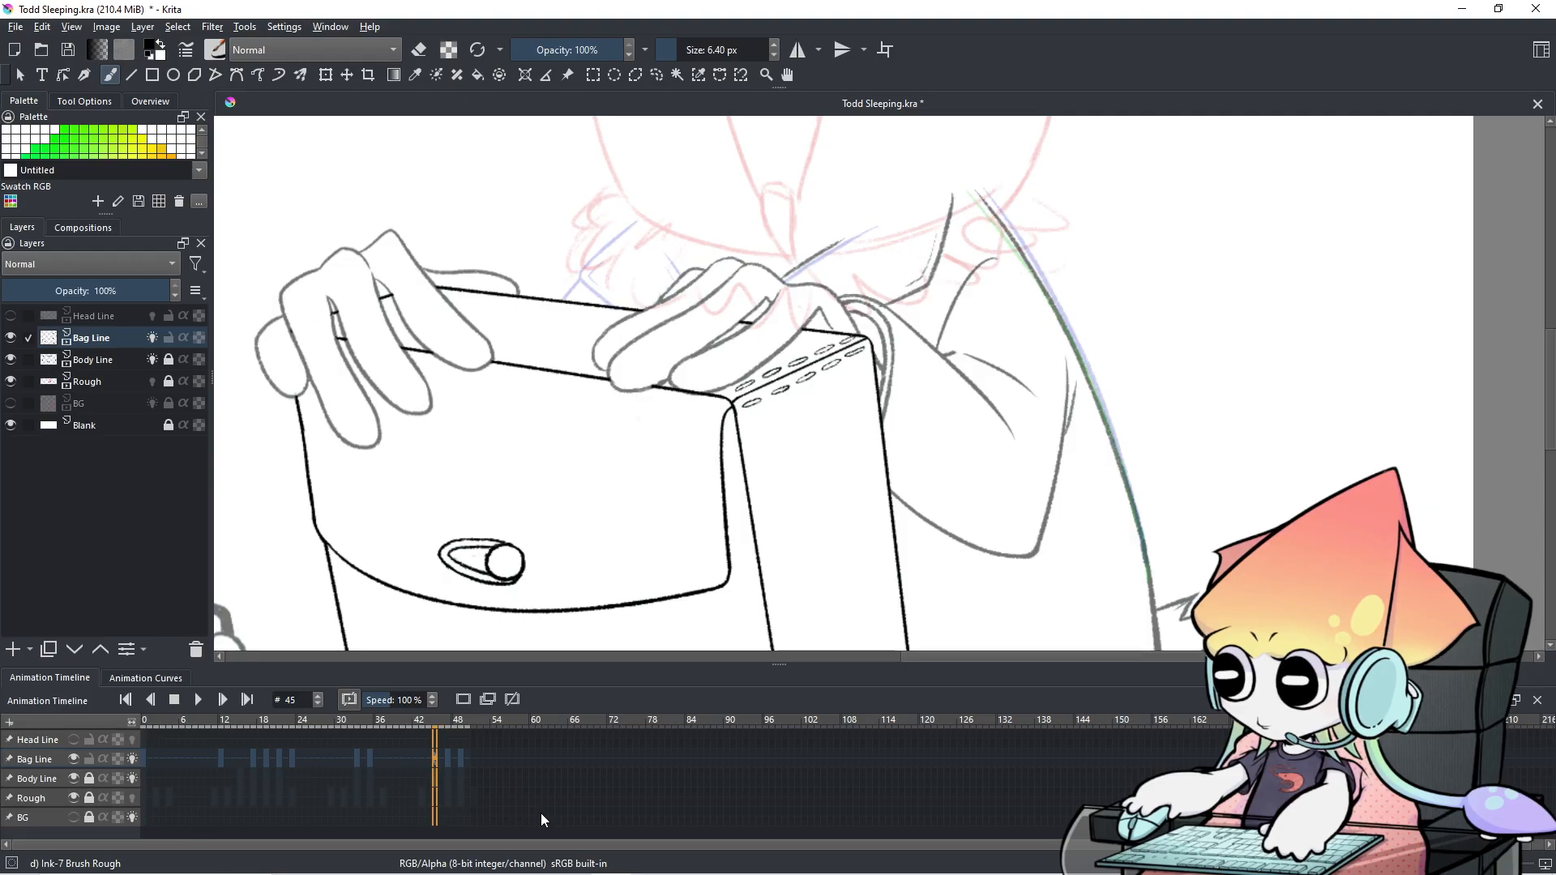
Remove the Bag Line keyframe at frame 45 and step through the neighbouring frames.
{"action": "right_click", "coordinate": [434, 766]}
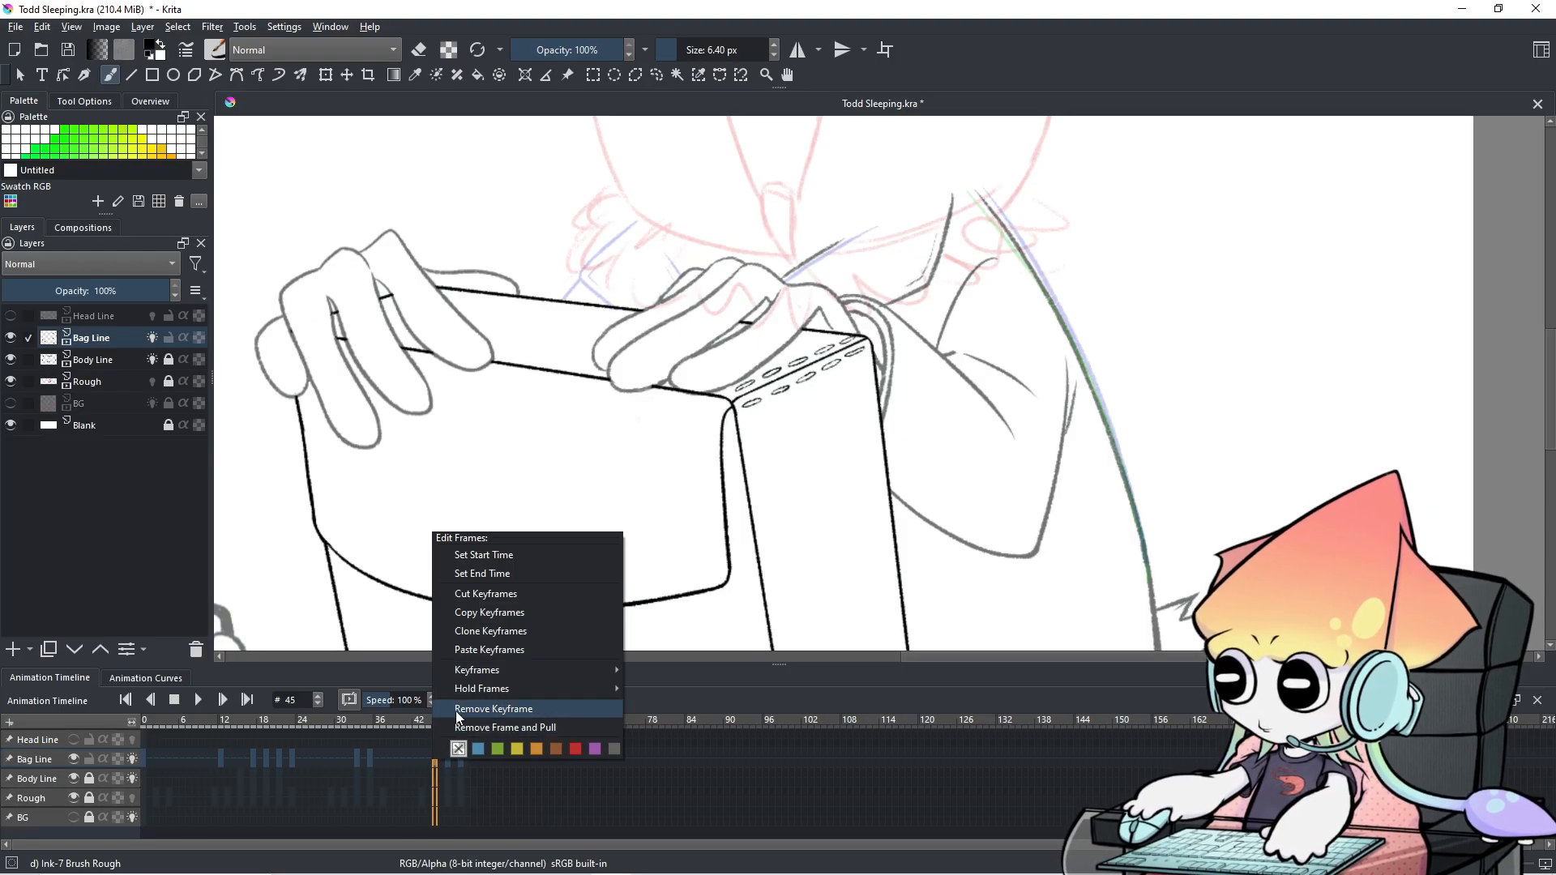
{"action": "left_click", "coordinate": [483, 692]}
{"action": "key", "text": "Left"}
{"action": "key", "text": "Right"}
{"action": "key", "text": "Right"}
{"action": "key", "text": "Right"}
{"action": "key", "text": "Right"}
{"action": "key", "text": "Right"}
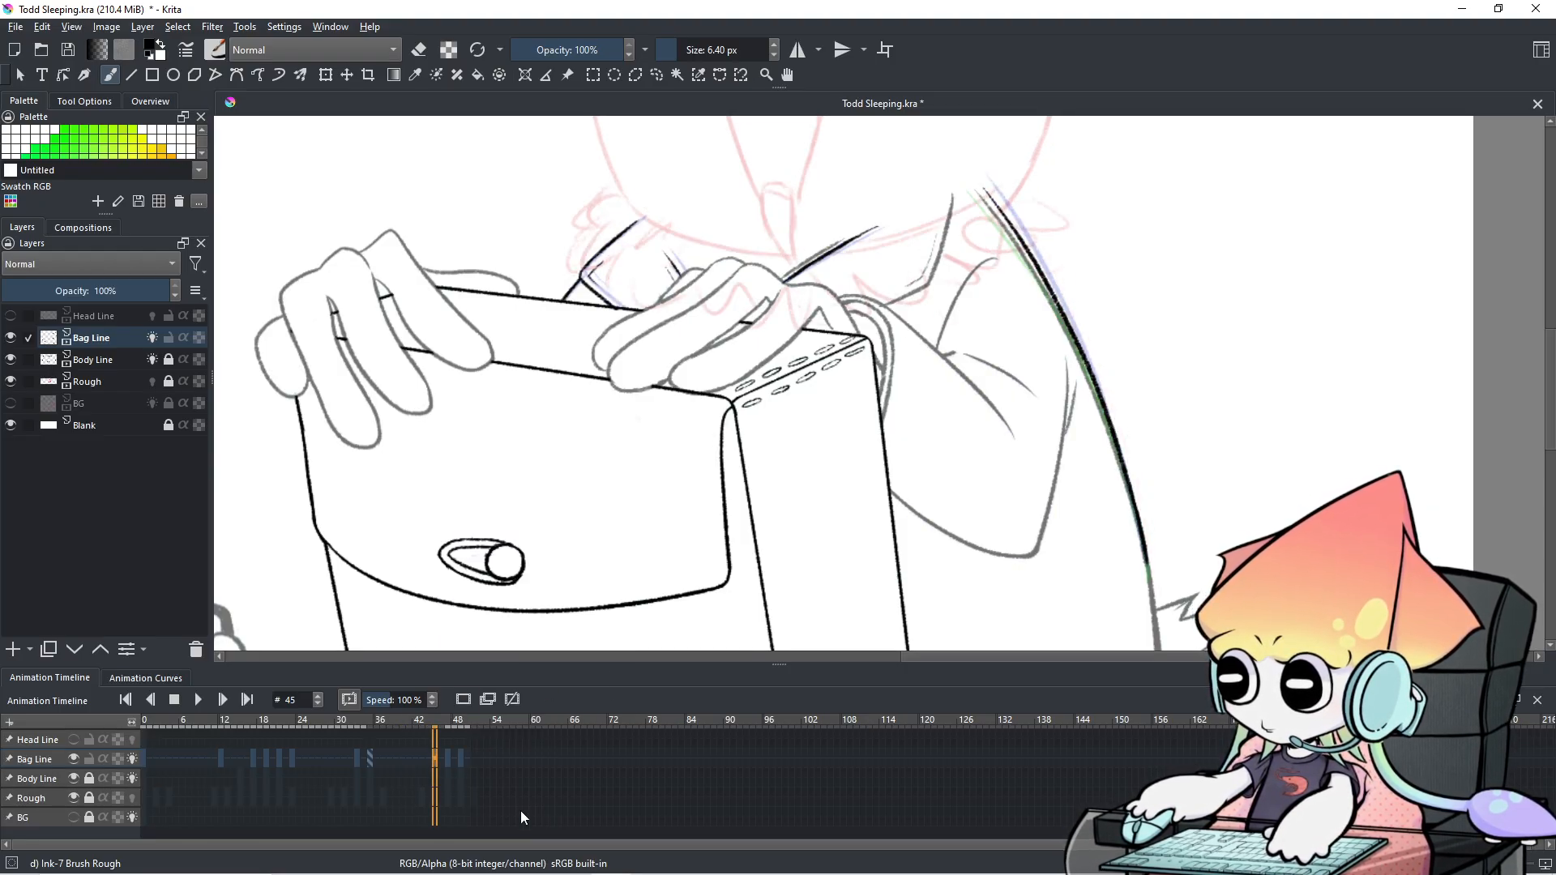
{"action": "key", "text": "Right"}
{"action": "key", "text": "Right"}
{"action": "key", "text": "Right"}
{"action": "key", "text": "Right"}
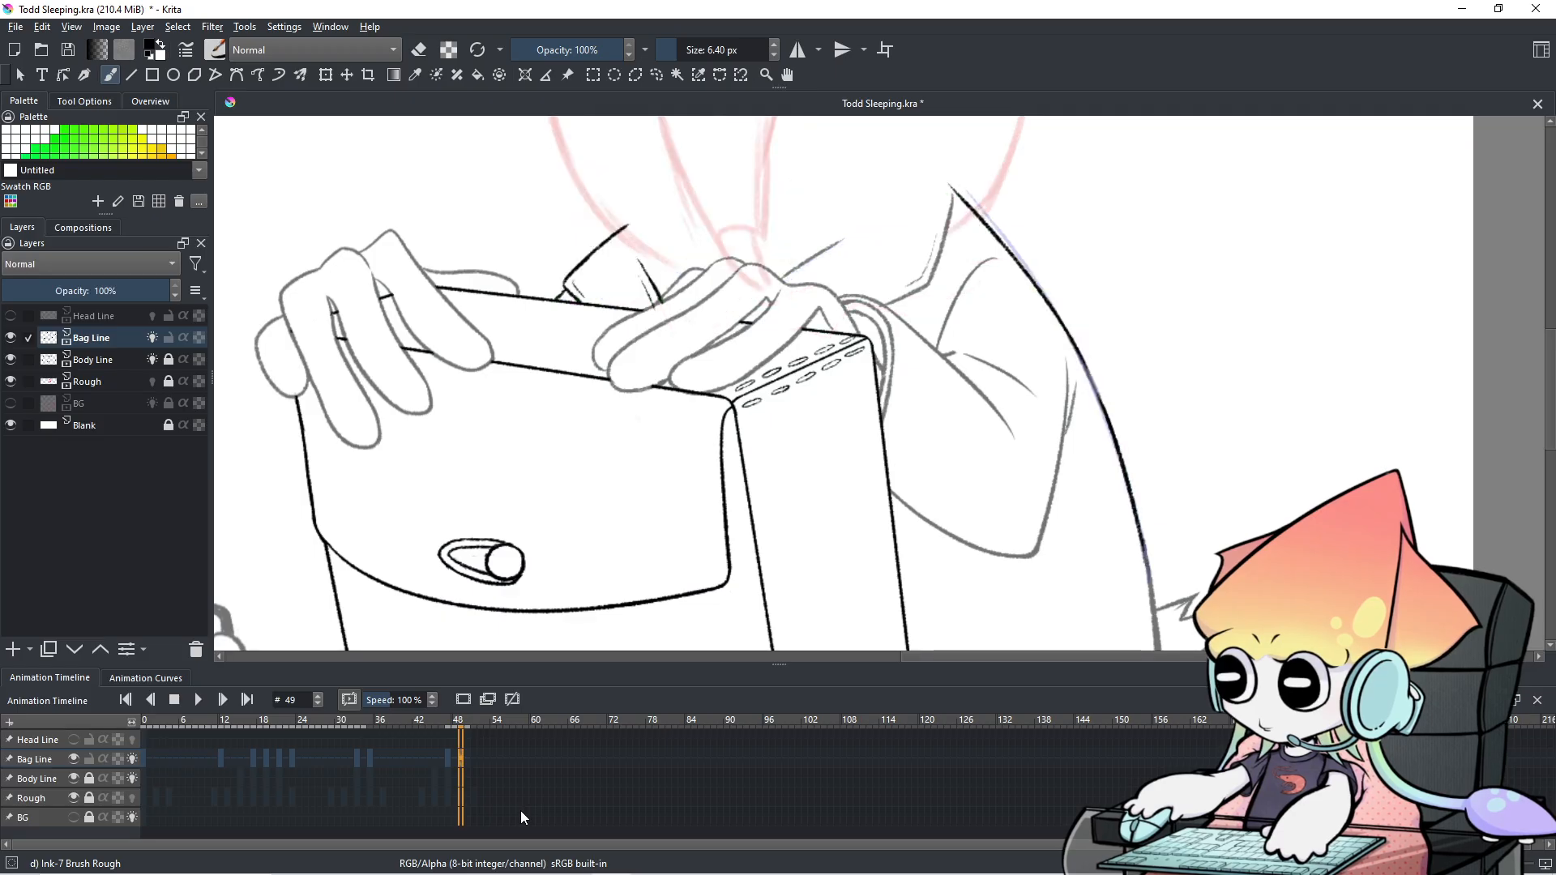
Zoom out to the whole character and play the animation, stopping on frame 45.
{"action": "scroll", "coordinate": [825, 485], "scroll_direction": "down", "scroll_amount": 2}
{"action": "left_click_drag", "start_coordinate": [837, 485], "coordinate": [834, 399]}
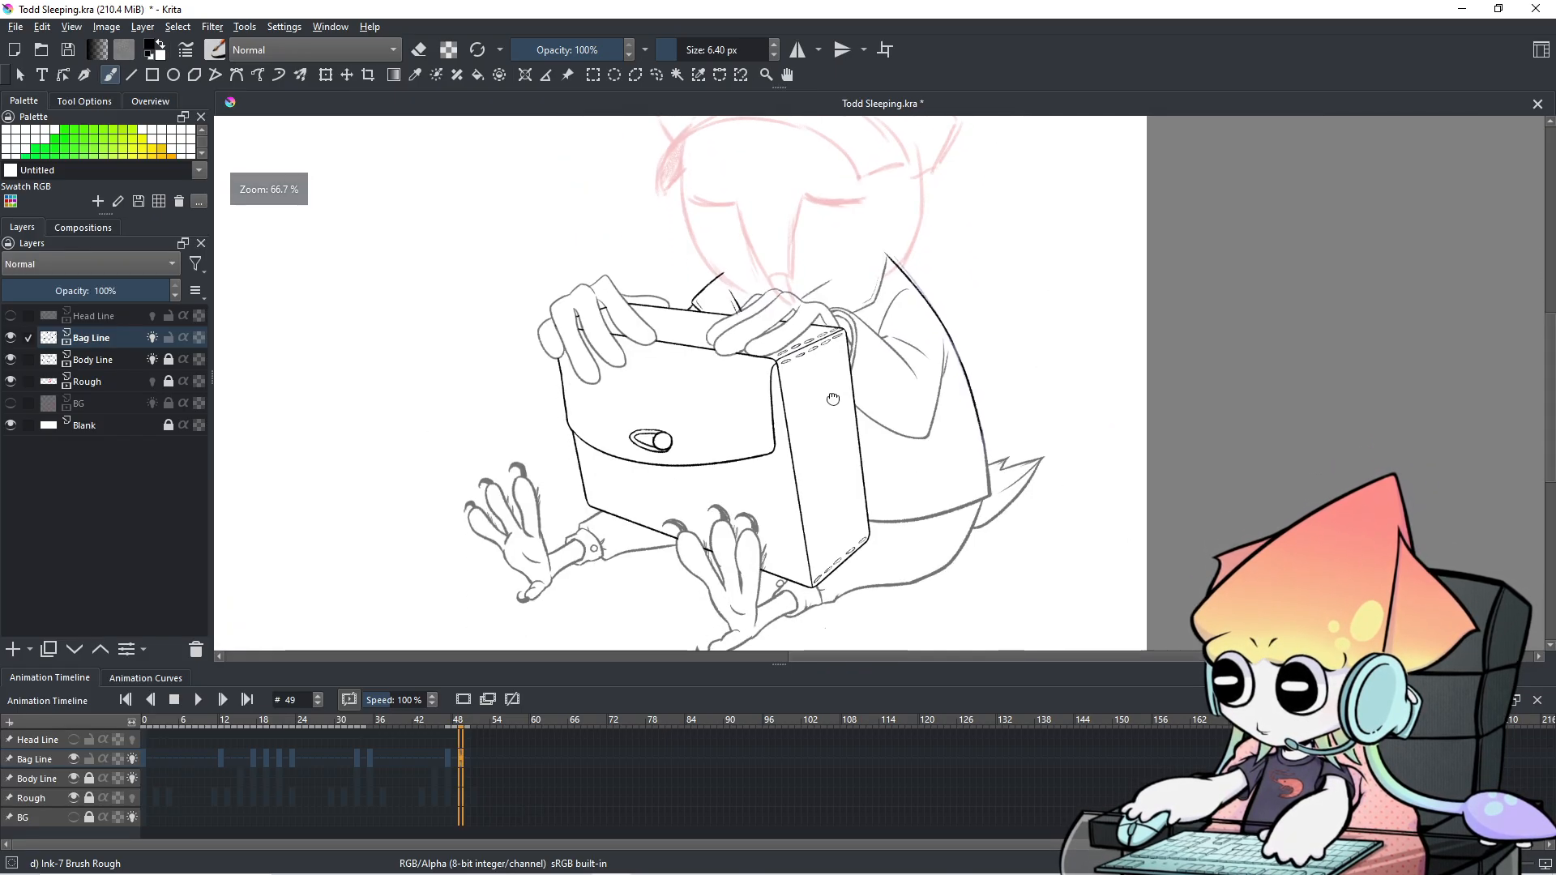
{"action": "left_click", "coordinate": [207, 705]}
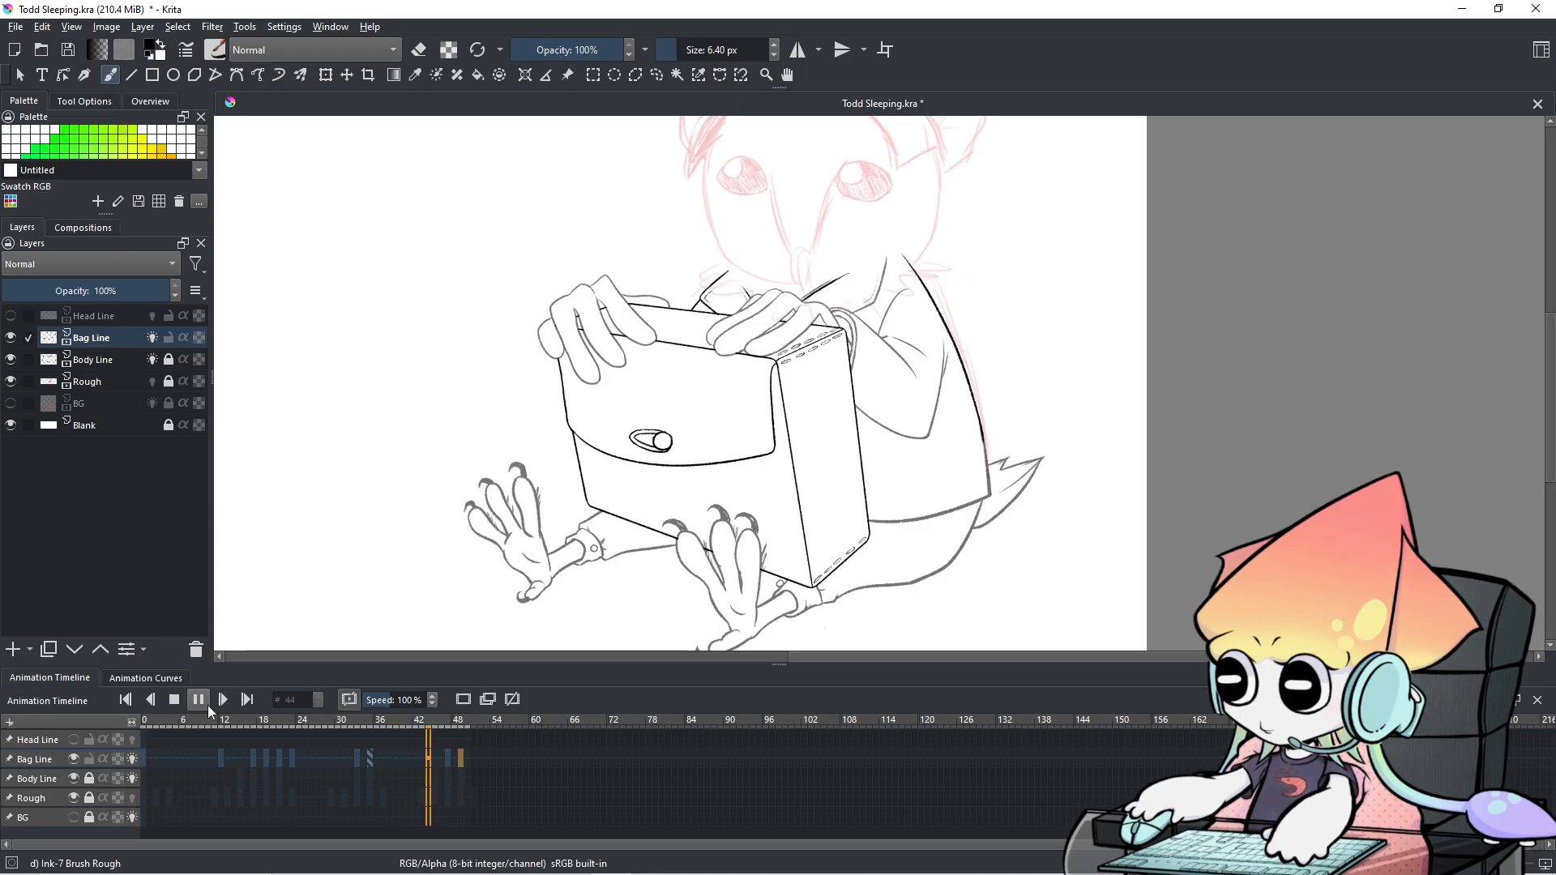
{"action": "left_click", "coordinate": [824, 462]}
Step through frames 38–46 to compare the lines, then make Body Line the working layer.
{"action": "scroll", "coordinate": [1081, 308], "scroll_direction": "up", "scroll_amount": 2}
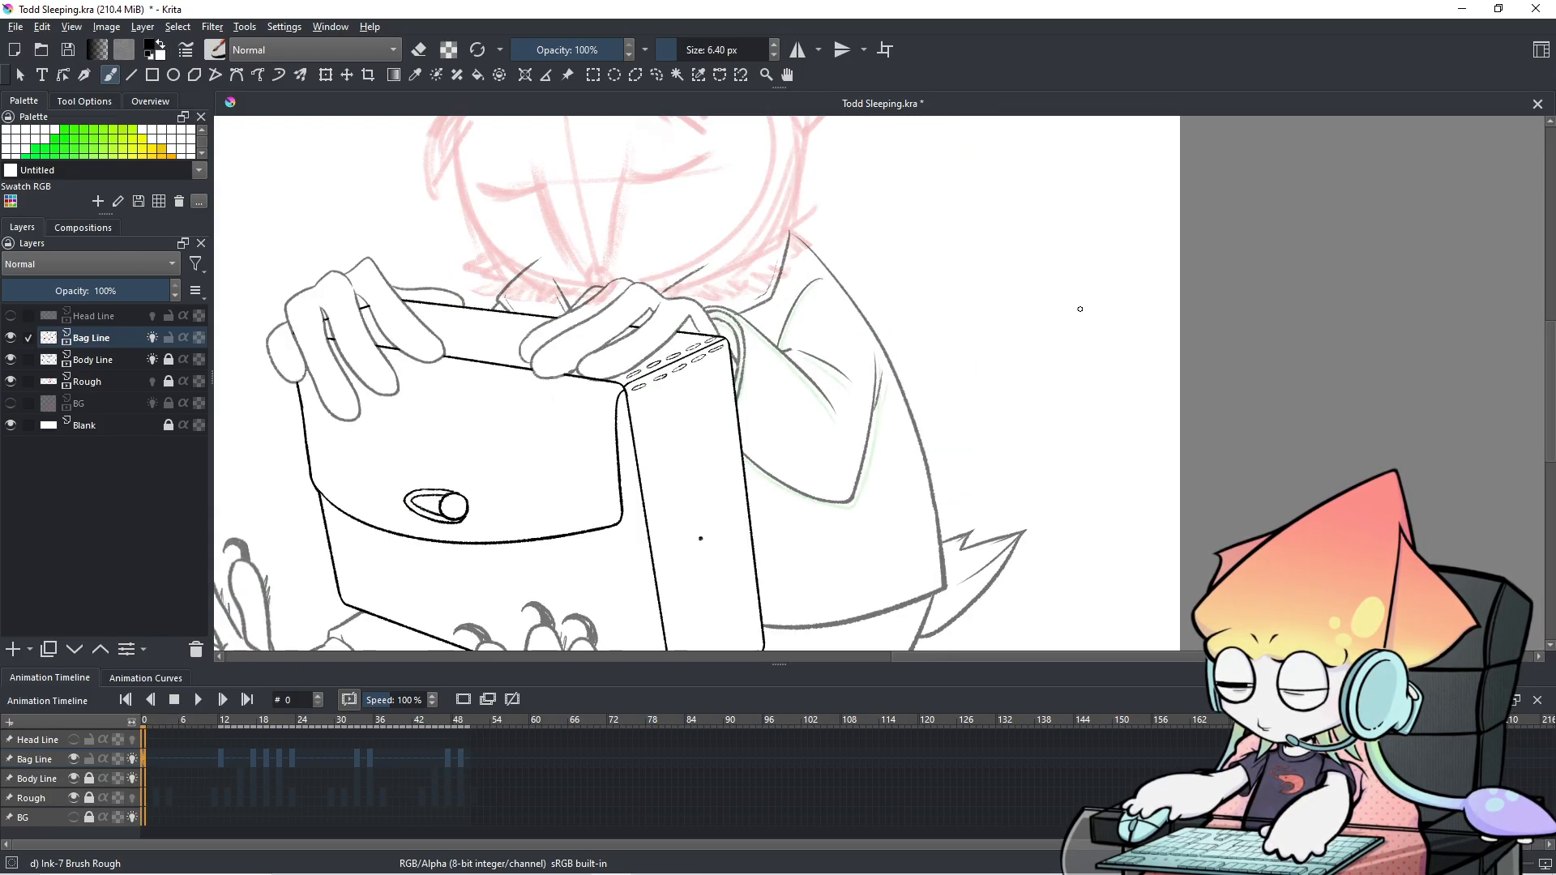
{"action": "left_click", "coordinate": [421, 762]}
{"action": "key", "text": "Right"}
{"action": "key", "text": "Right"}
{"action": "key", "text": "Right"}
{"action": "key", "text": "Right"}
{"action": "key", "text": "Right"}
{"action": "key", "text": "Left"}
{"action": "key", "text": "Left"}
{"action": "key", "text": "Left"}
{"action": "key", "text": "Left"}
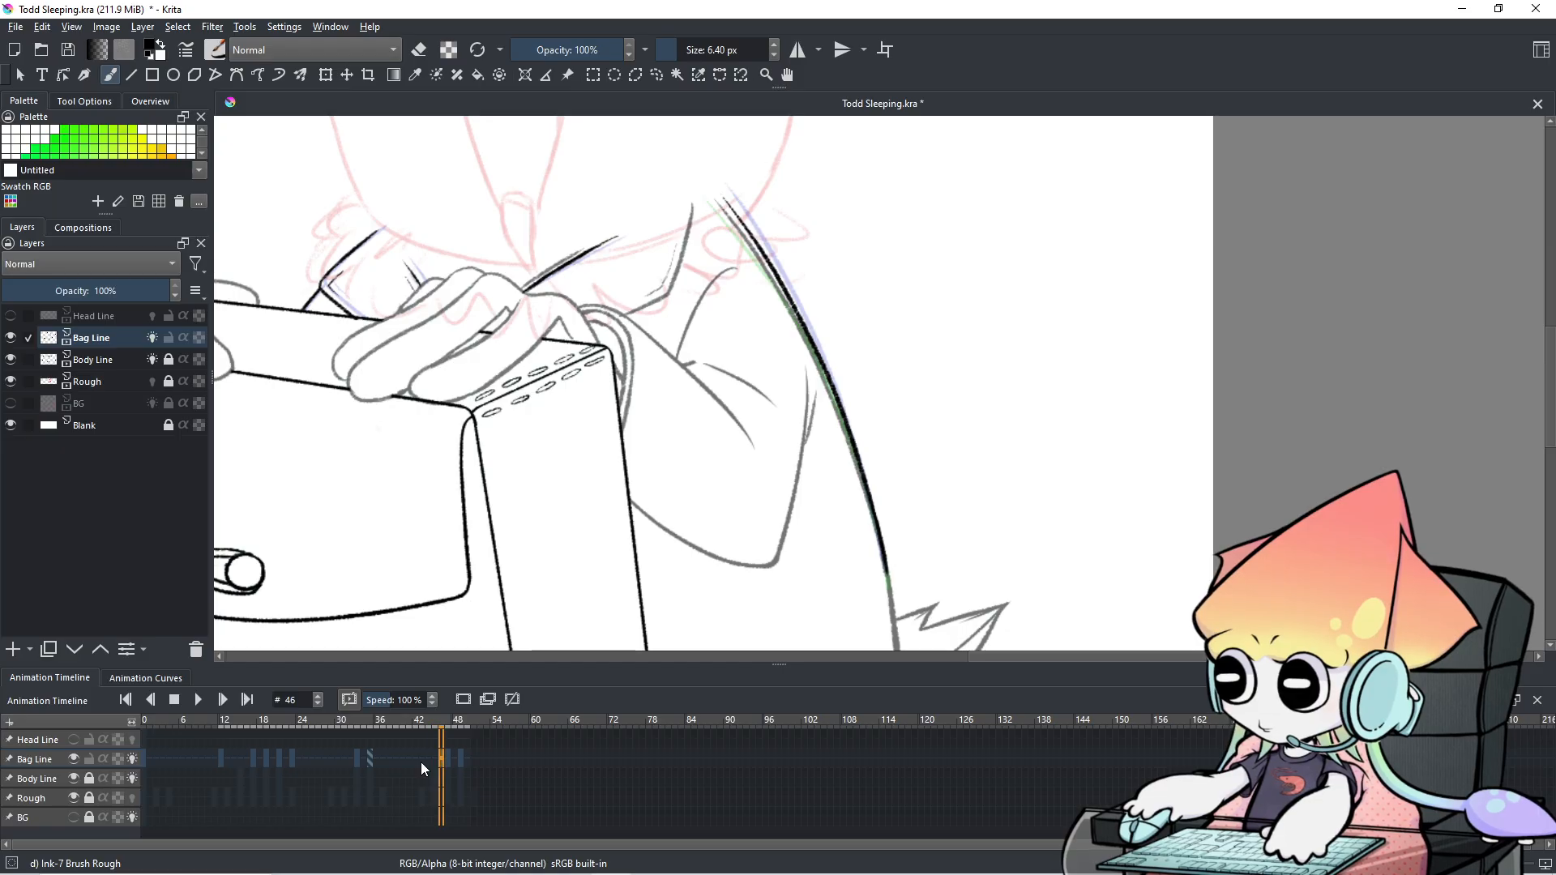
{"action": "key", "text": "Right"}
{"action": "key", "text": "Right"}
{"action": "key", "text": "Left"}
{"action": "key", "text": "Left"}
{"action": "key", "text": "Left"}
{"action": "key", "text": "Left"}
{"action": "key", "text": "Left"}
{"action": "key", "text": "Left"}
{"action": "key", "text": "Left"}
{"action": "key", "text": "Left"}
{"action": "key", "text": "Left"}
{"action": "key", "text": "Left"}
{"action": "key", "text": "Left"}
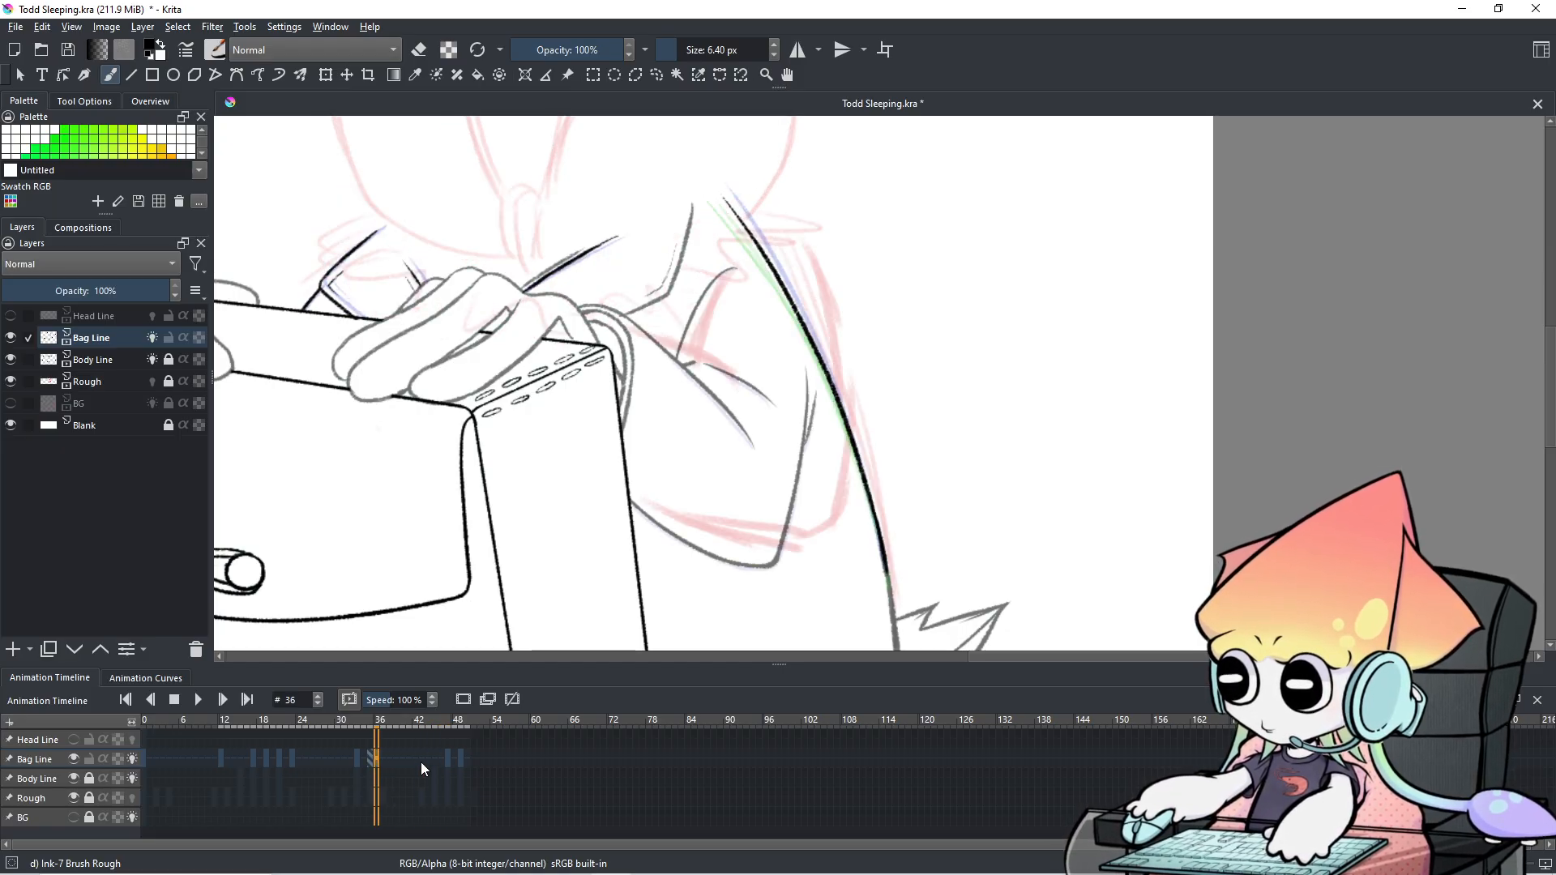
{"action": "key", "text": "Right"}
{"action": "key", "text": "Right"}
{"action": "key", "text": "Right"}
{"action": "key", "text": "Right"}
{"action": "key", "text": "Right"}
{"action": "key", "text": "Right"}
{"action": "key", "text": "Right"}
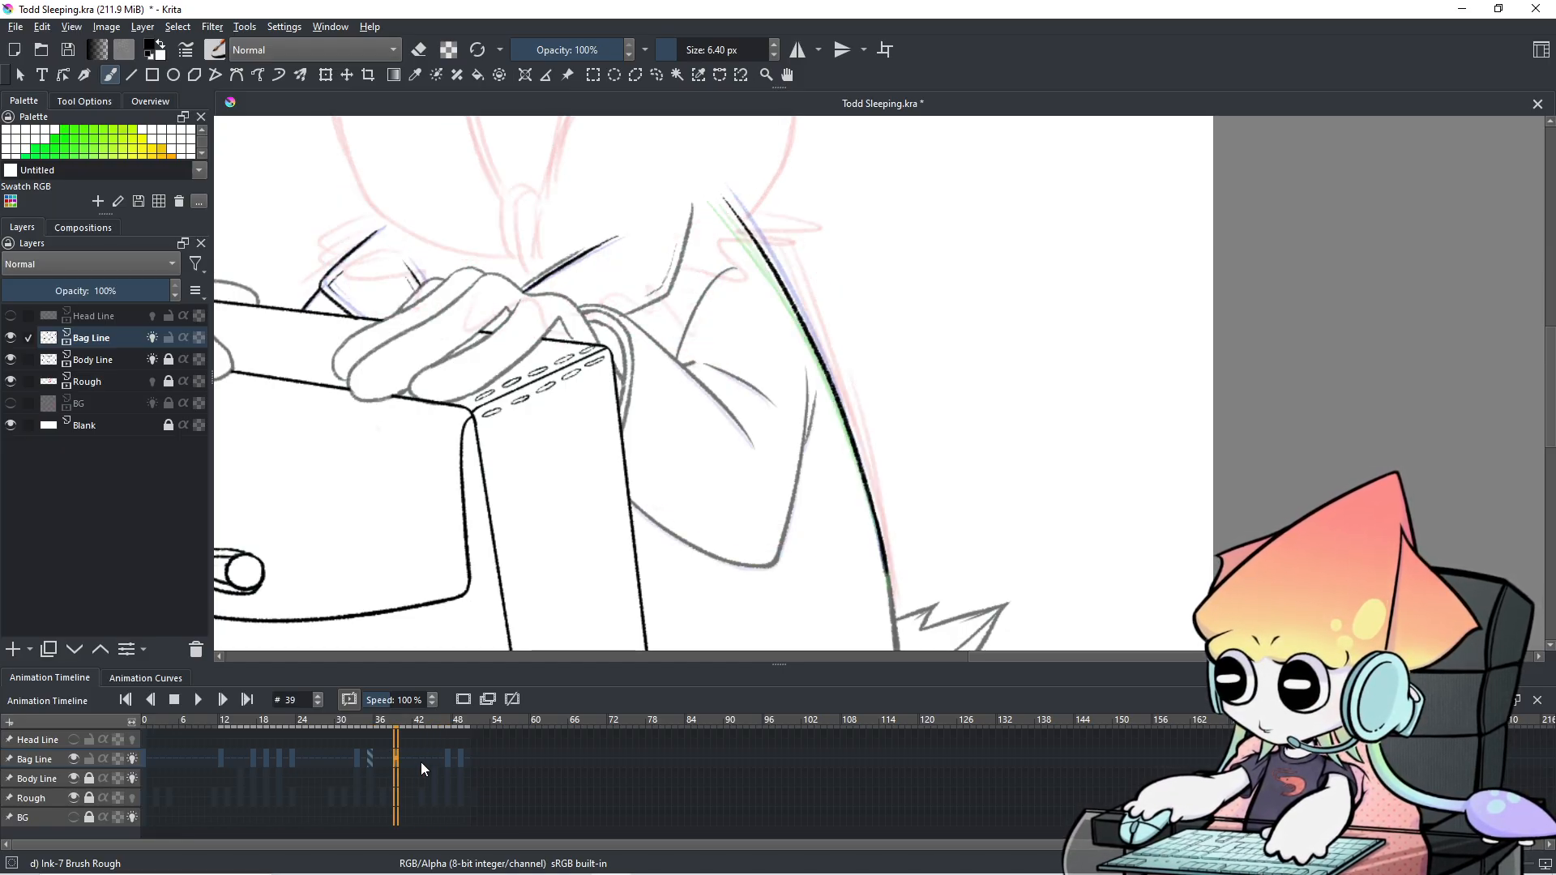
{"action": "key", "text": "Right"}
{"action": "key", "text": "Right"}
{"action": "key", "text": "Right"}
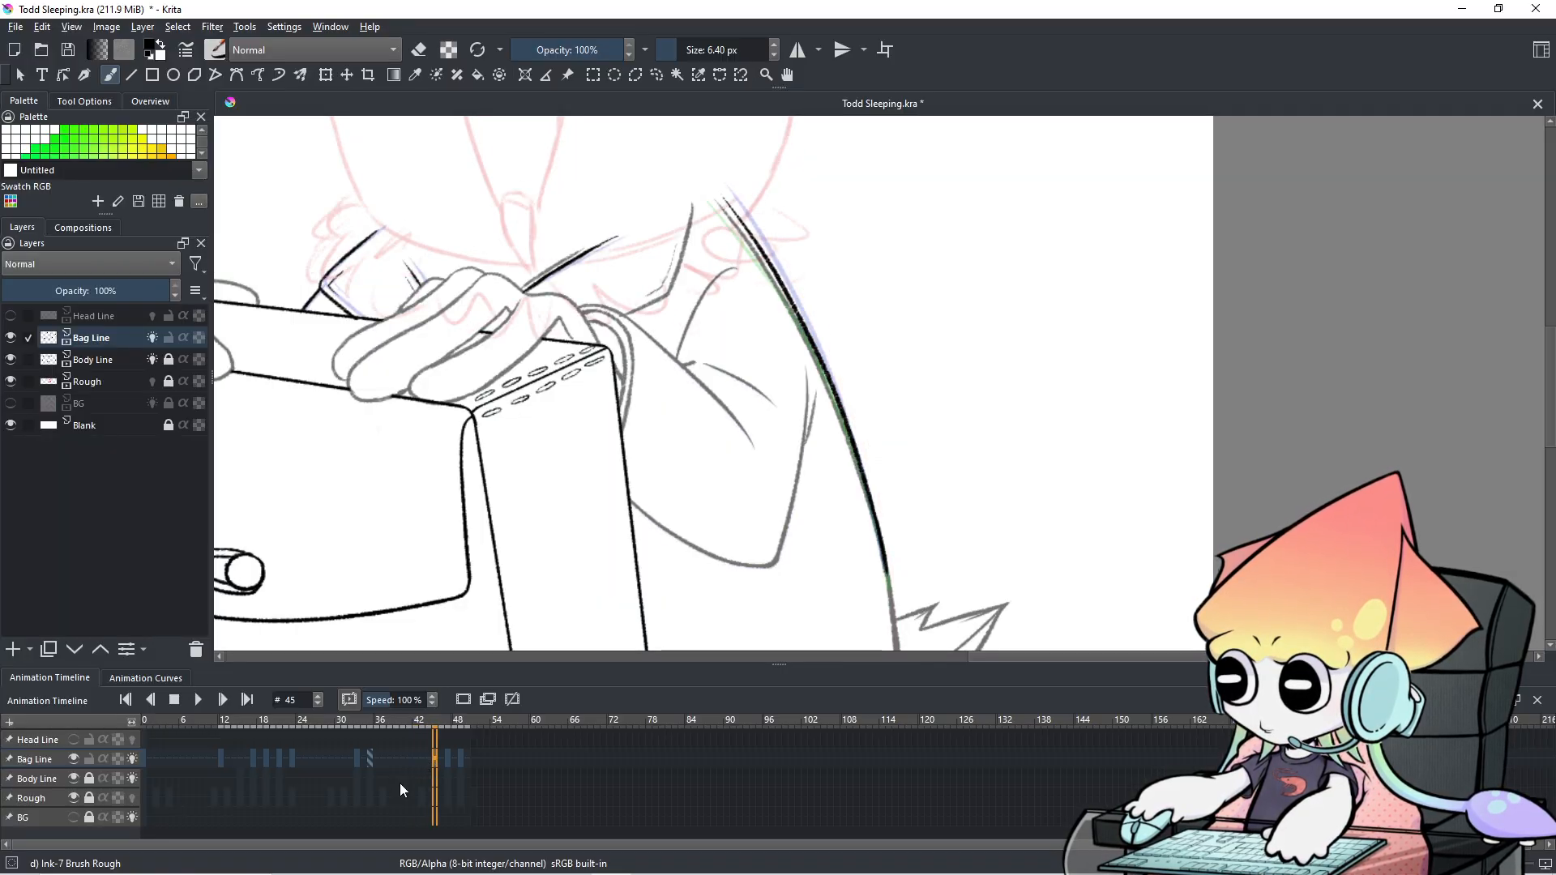
{"action": "left_click", "coordinate": [39, 776]}
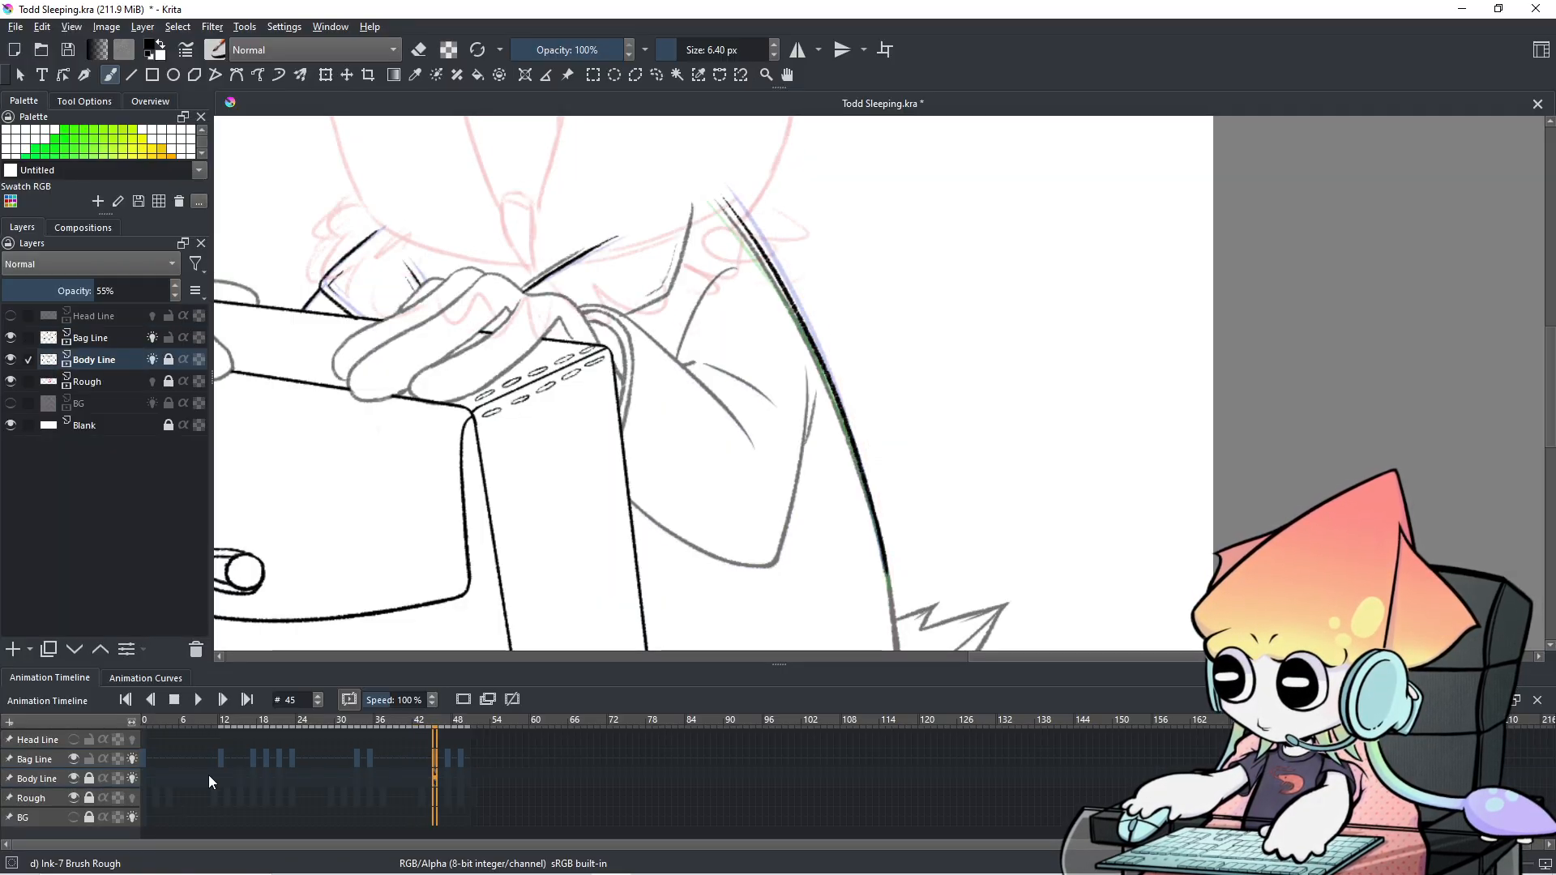
Unlock the Body Line layer and bring the coat's right outline into view.
{"action": "left_click", "coordinate": [89, 778]}
{"action": "scroll", "coordinate": [768, 494], "scroll_direction": "down", "scroll_amount": 1}
{"action": "left_click_drag", "start_coordinate": [769, 493], "coordinate": [812, 484]}
{"action": "scroll", "coordinate": [802, 491], "scroll_direction": "up", "scroll_amount": 1}
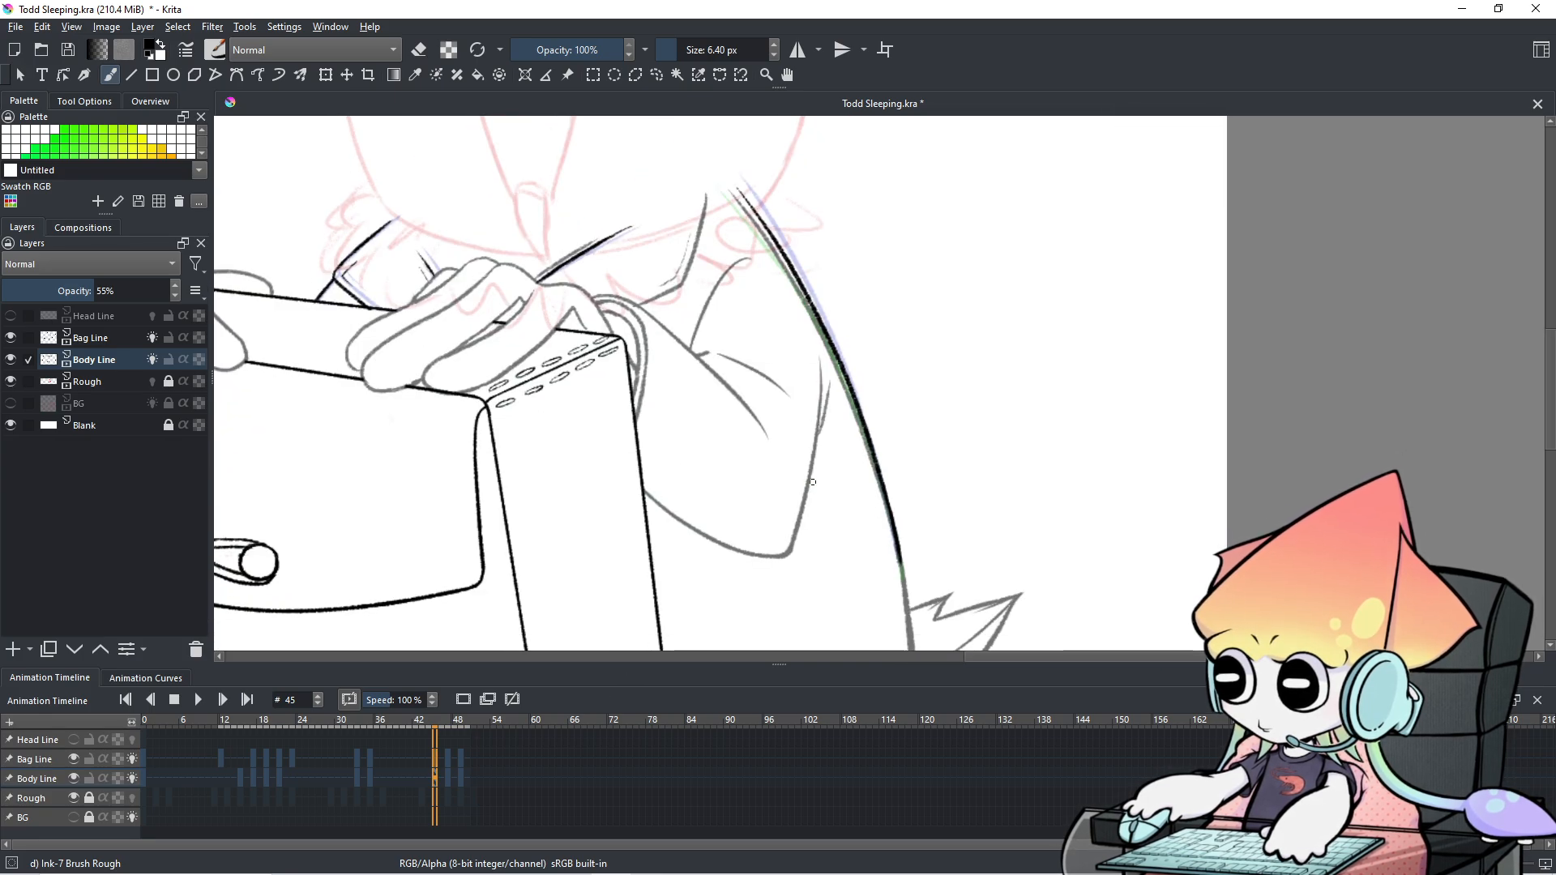
Erase the rough grey fringe along the coat's right outline with a 20.41 px eraser.
{"action": "mouse_move", "coordinate": [872, 383]}
{"action": "left_mouse_down"}
{"action": "mouse_move", "coordinate": [857, 438]}
{"action": "mouse_move", "coordinate": [868, 422]}
{"action": "mouse_move", "coordinate": [868, 460]}
{"action": "left_mouse_up"}
{"action": "key", "text": "e"}
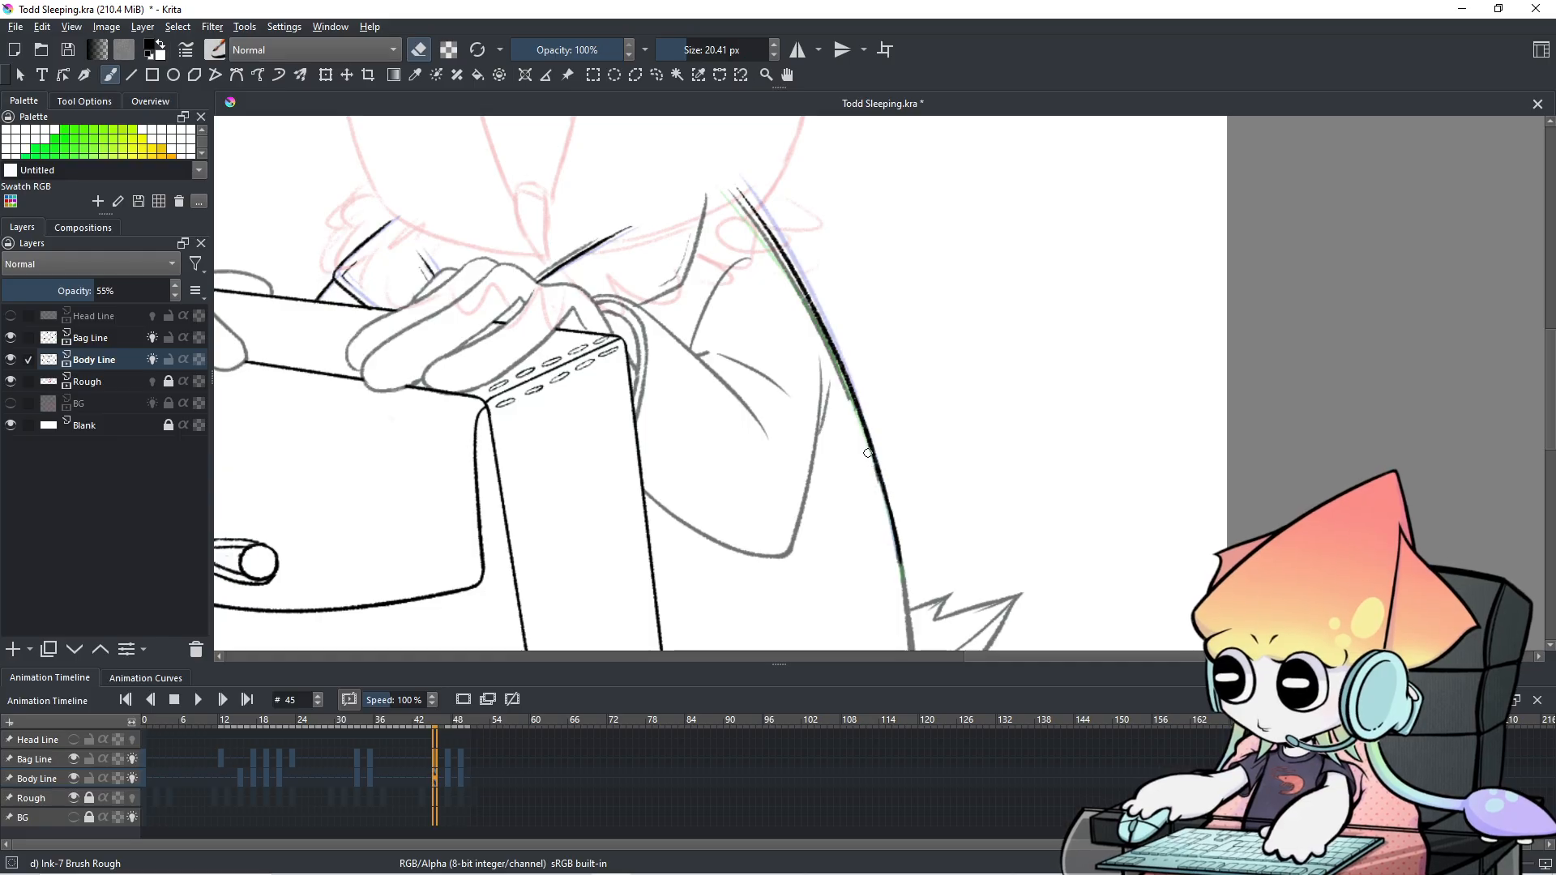
{"action": "left_click_drag", "start_coordinate": [836, 366], "coordinate": [848, 392]}
{"action": "left_click_drag", "start_coordinate": [820, 331], "coordinate": [832, 355]}
{"action": "left_click_drag", "start_coordinate": [806, 303], "coordinate": [819, 323]}
{"action": "left_click_drag", "start_coordinate": [729, 177], "coordinate": [802, 285]}
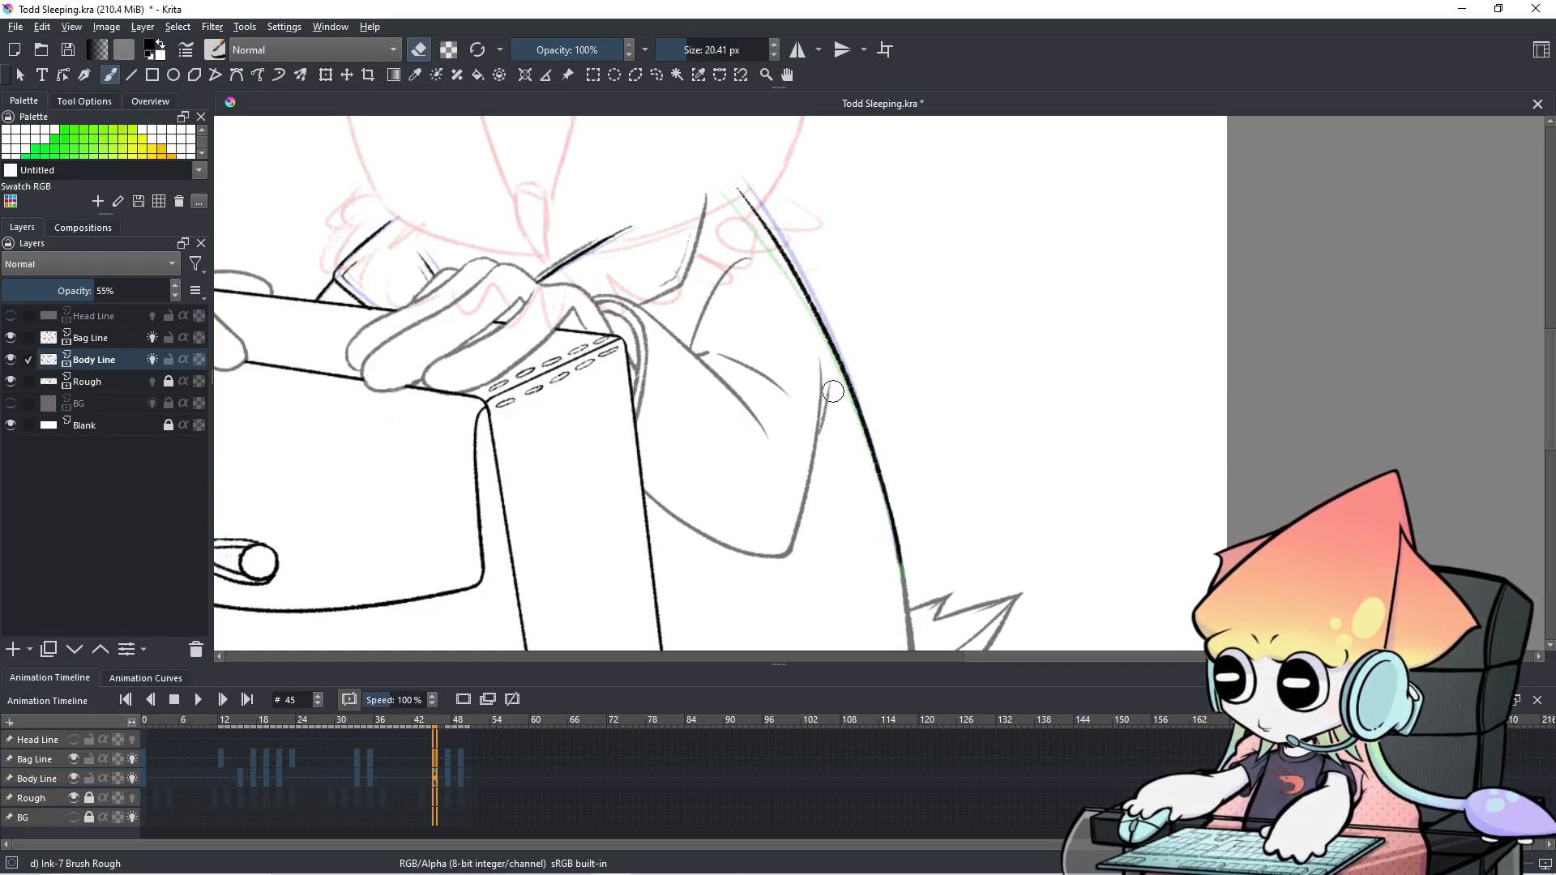
Flip through frames 44 to 49 to check the cleaned coat outline.
{"action": "key", "text": "Right"}
{"action": "key", "text": "Left"}
{"action": "key", "text": "Left"}
{"action": "key", "text": "Right"}
{"action": "key", "text": "Right"}
{"action": "key", "text": "Right"}
{"action": "key", "text": "Right"}
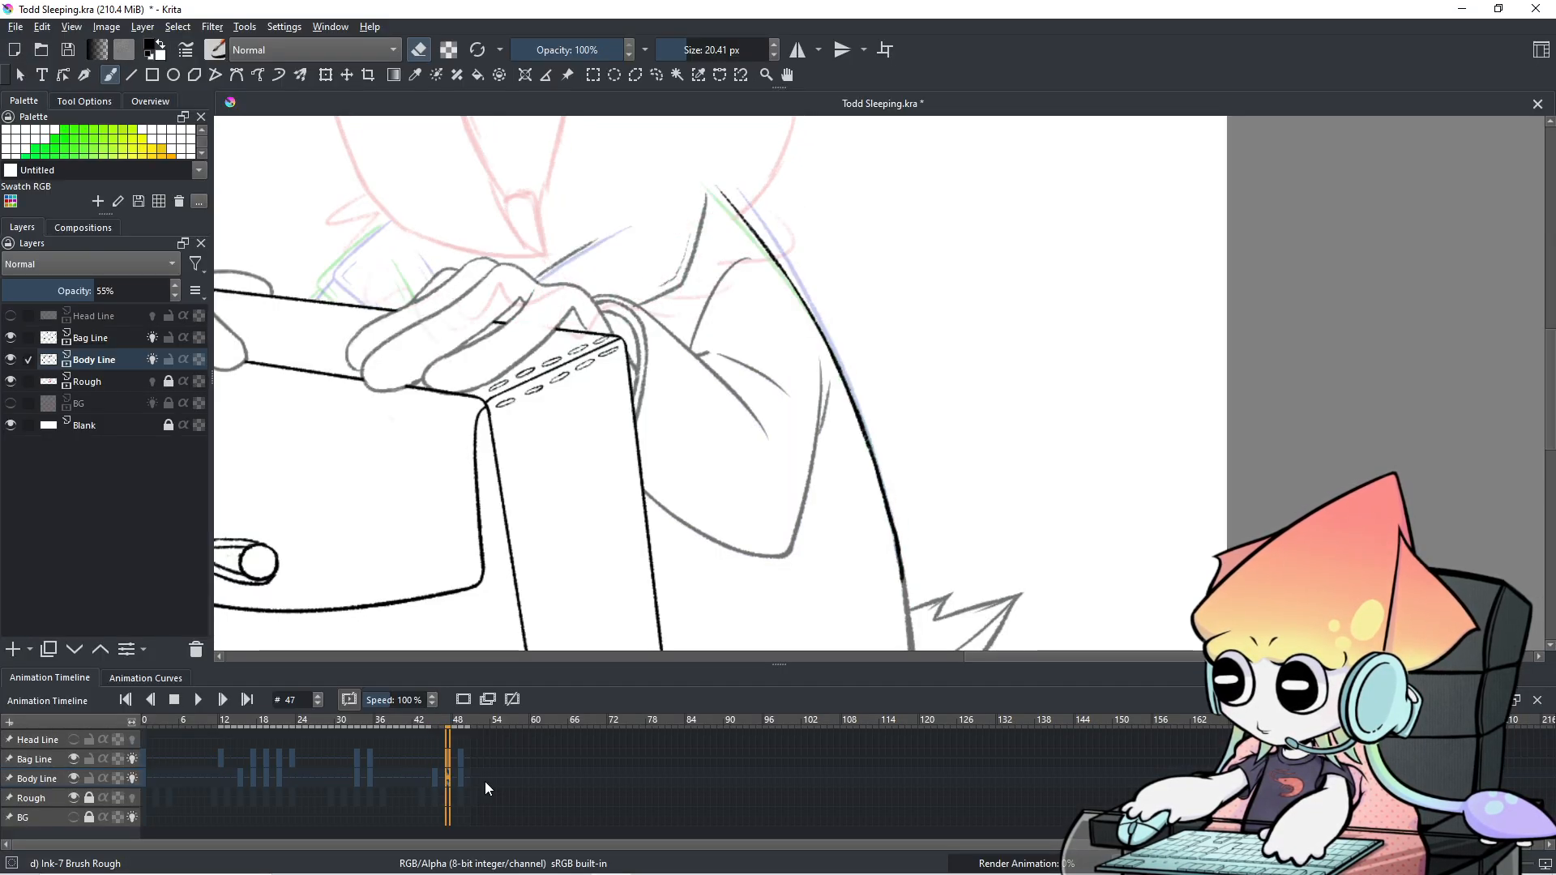
{"action": "key", "text": "Right"}
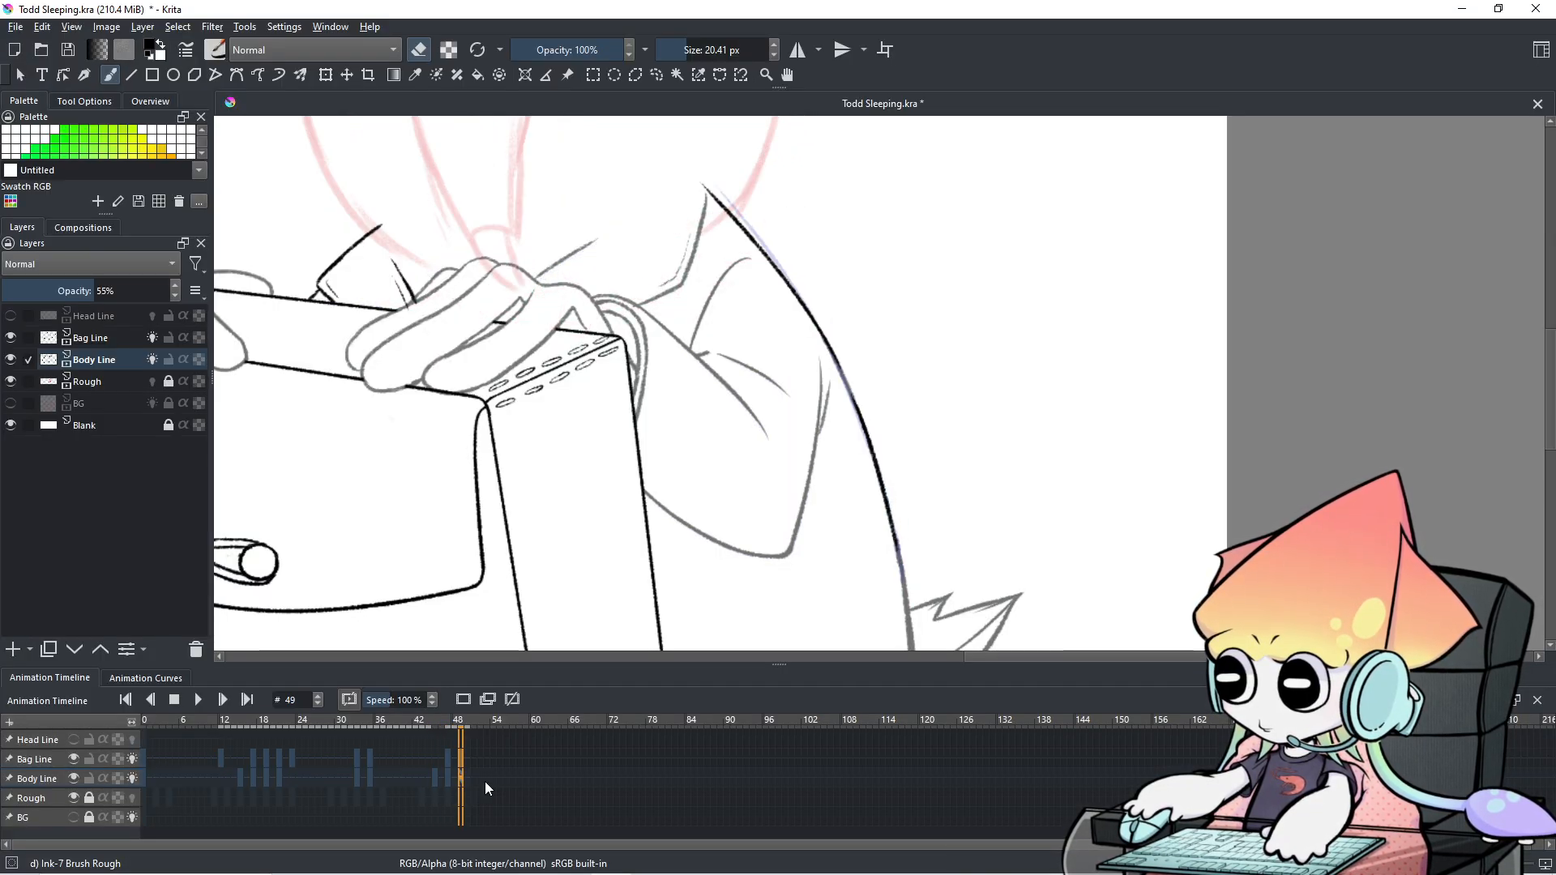
{"action": "scroll", "coordinate": [766, 413], "scroll_direction": "down", "scroll_amount": 4}
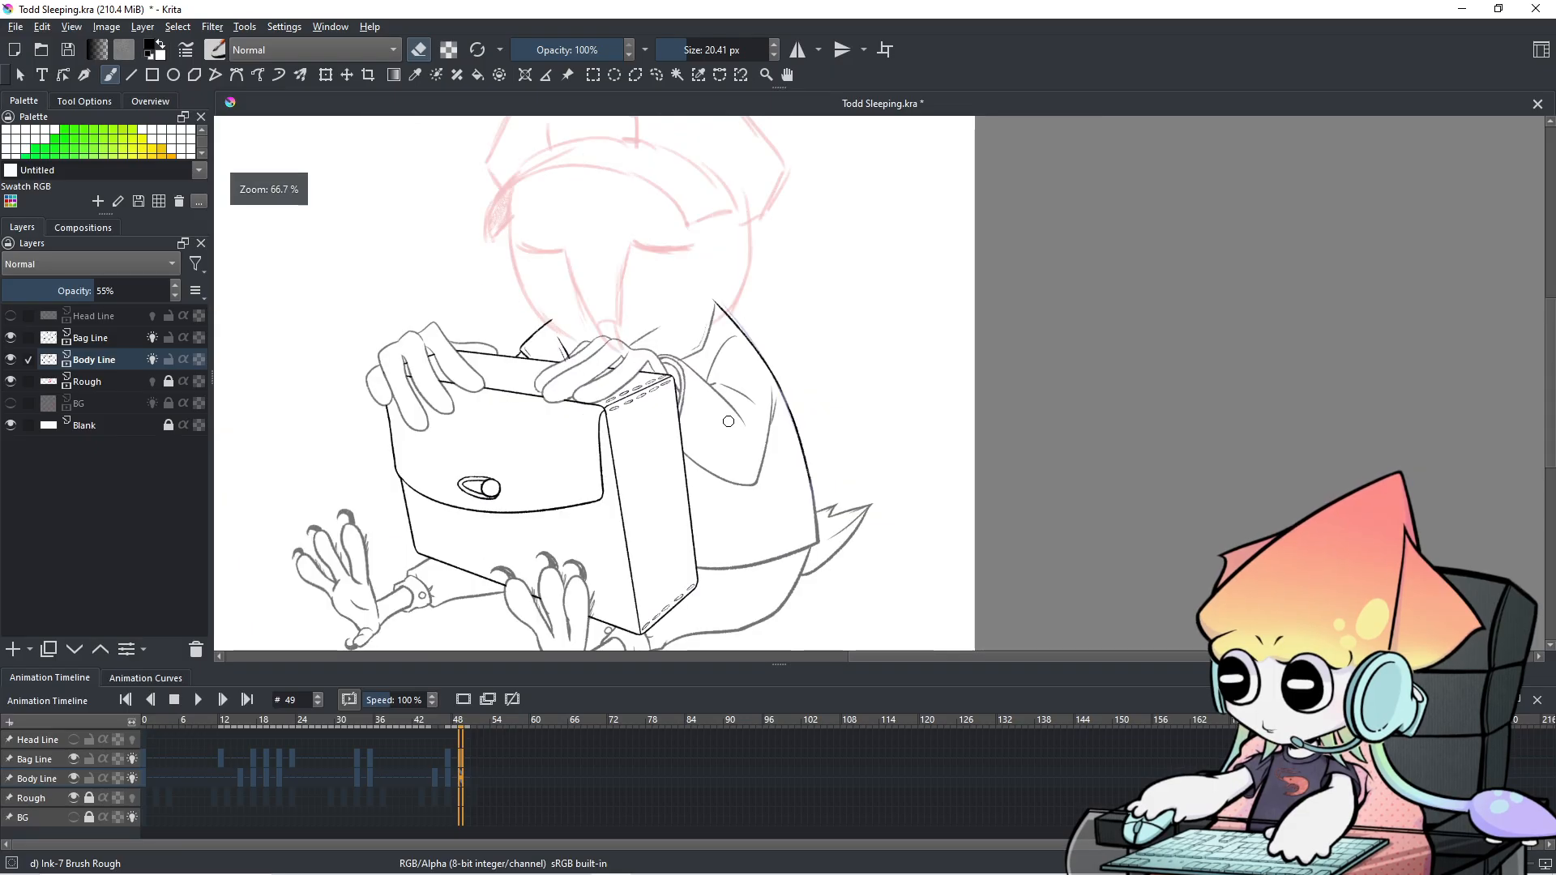
Play the animation, pause at frame 20, and zoom the drawing out to 100%.
{"action": "left_click_drag", "start_coordinate": [767, 413], "coordinate": [792, 404]}
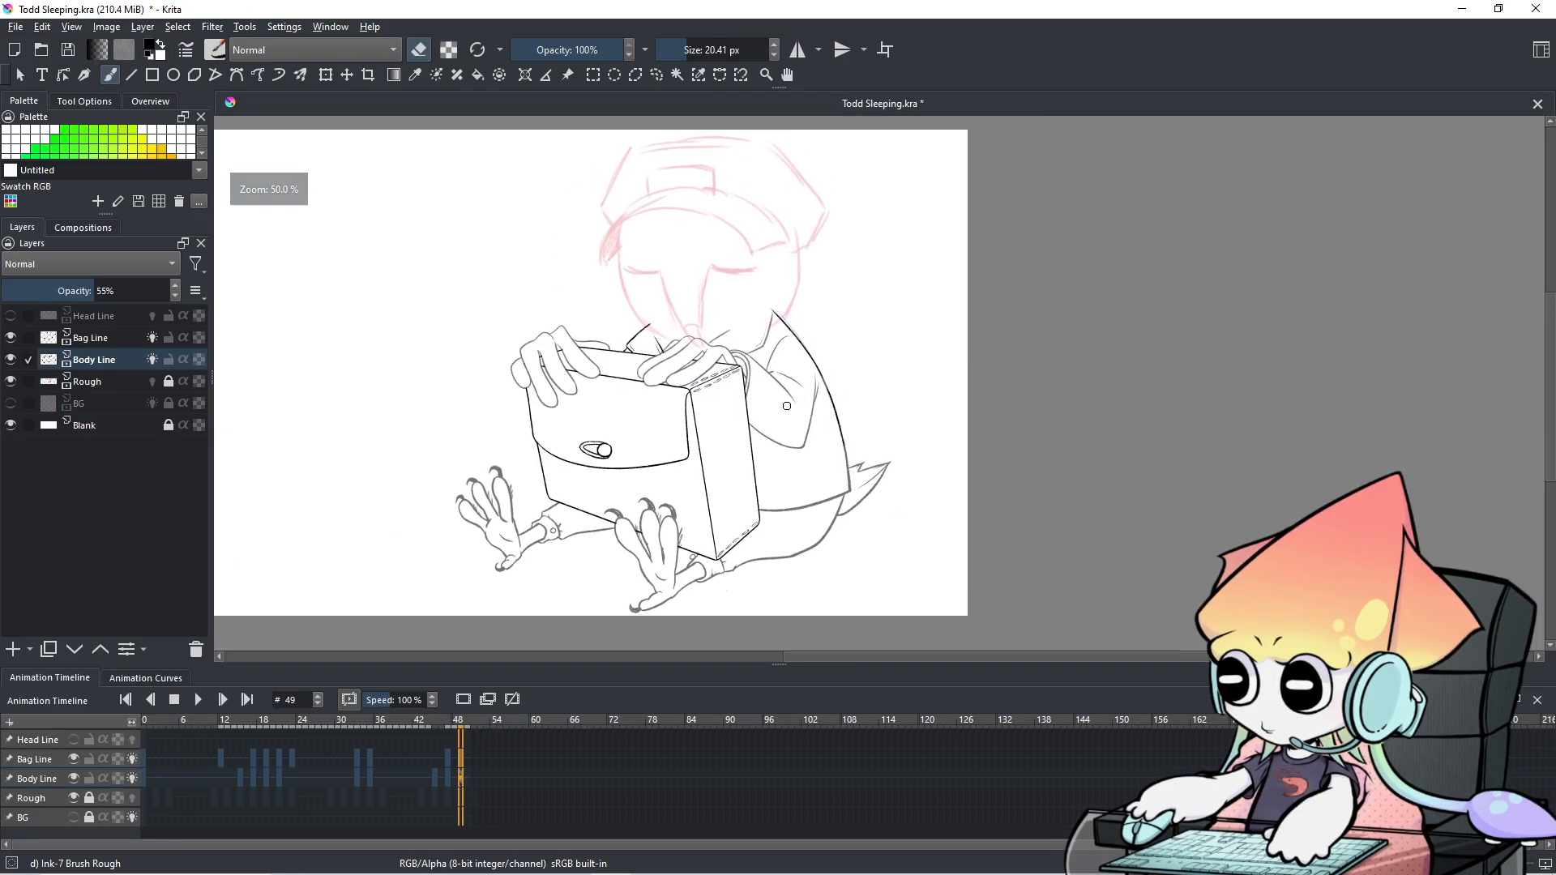
{"action": "left_click", "coordinate": [208, 696]}
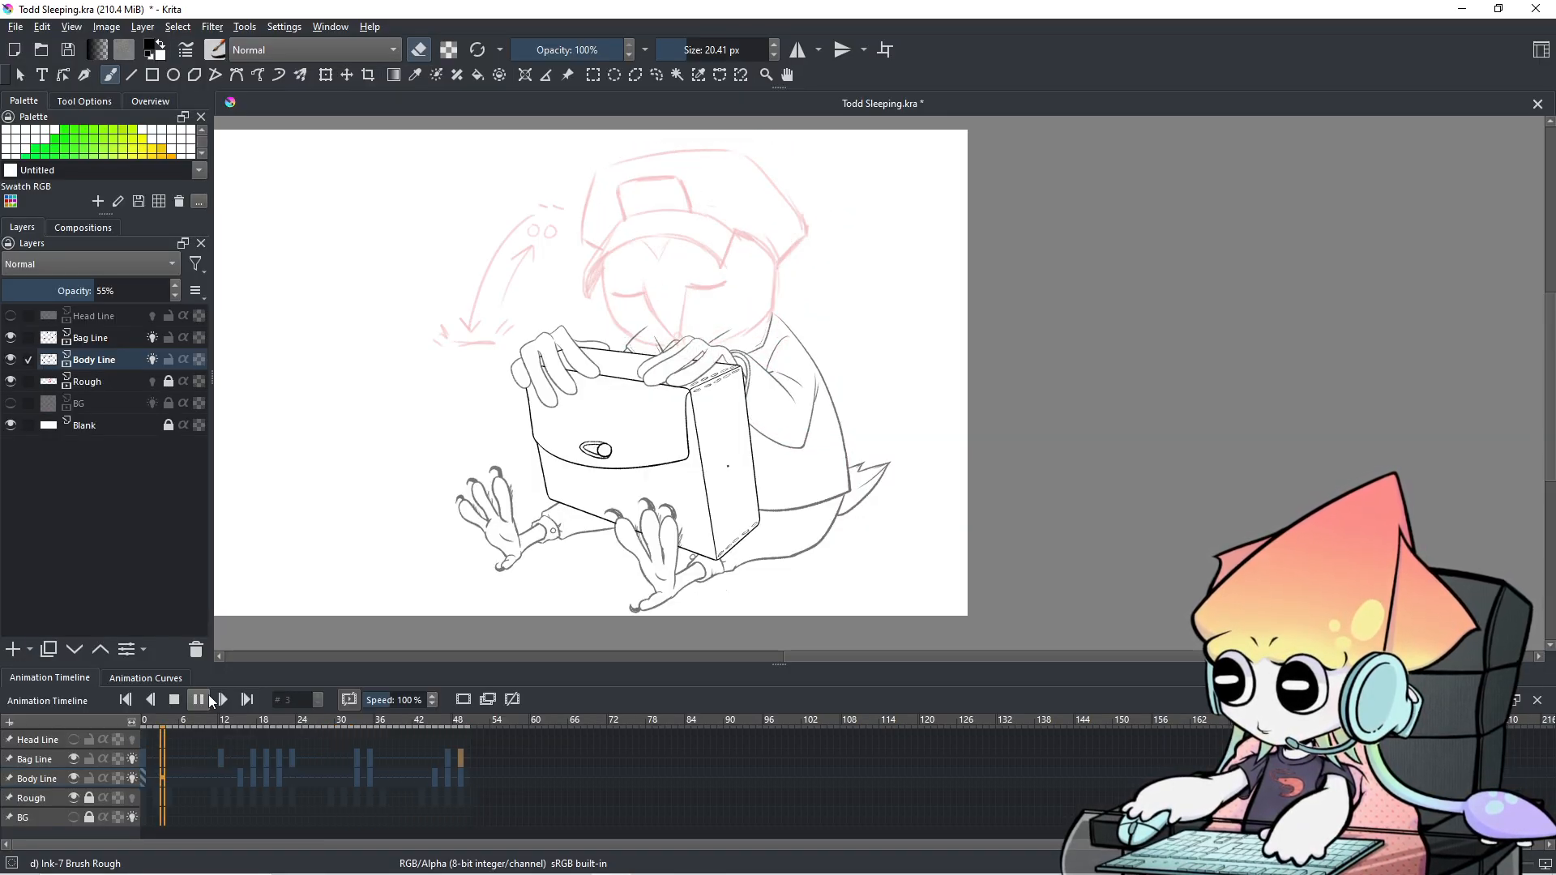
{"action": "left_click", "coordinate": [207, 696]}
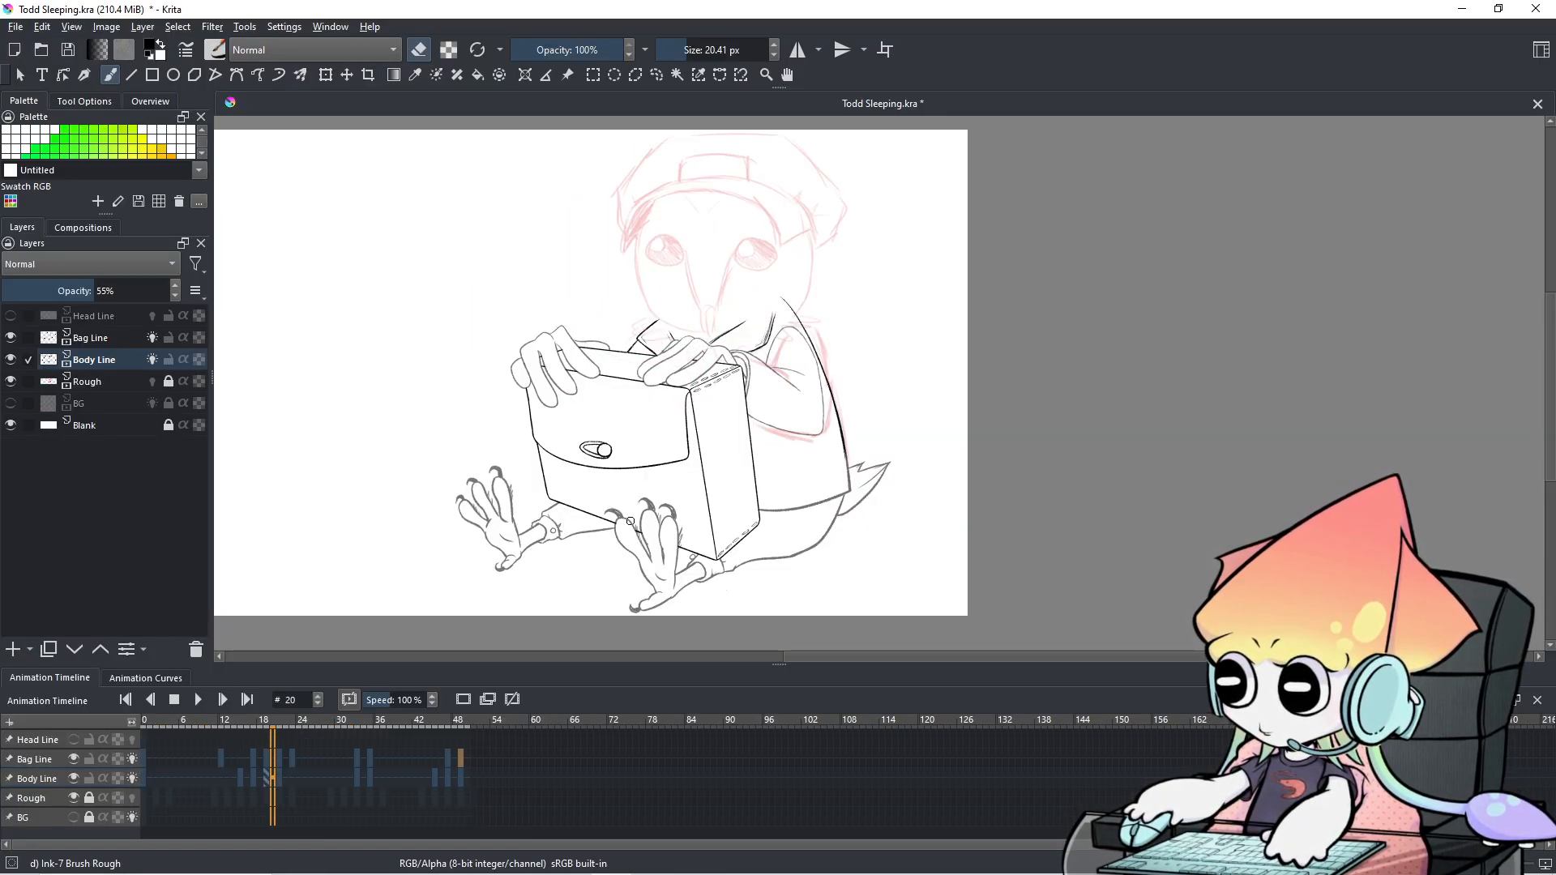
{"action": "scroll", "coordinate": [629, 520], "scroll_direction": "up", "scroll_amount": 3}
{"action": "left_click_drag", "start_coordinate": [856, 413], "coordinate": [774, 441]}
{"action": "scroll", "coordinate": [328, 773], "scroll_direction": "up", "scroll_amount": 3}
{"action": "scroll", "coordinate": [329, 773], "scroll_direction": "down", "scroll_amount": 5}
{"action": "scroll", "coordinate": [328, 773], "scroll_direction": "down", "scroll_amount": 20}
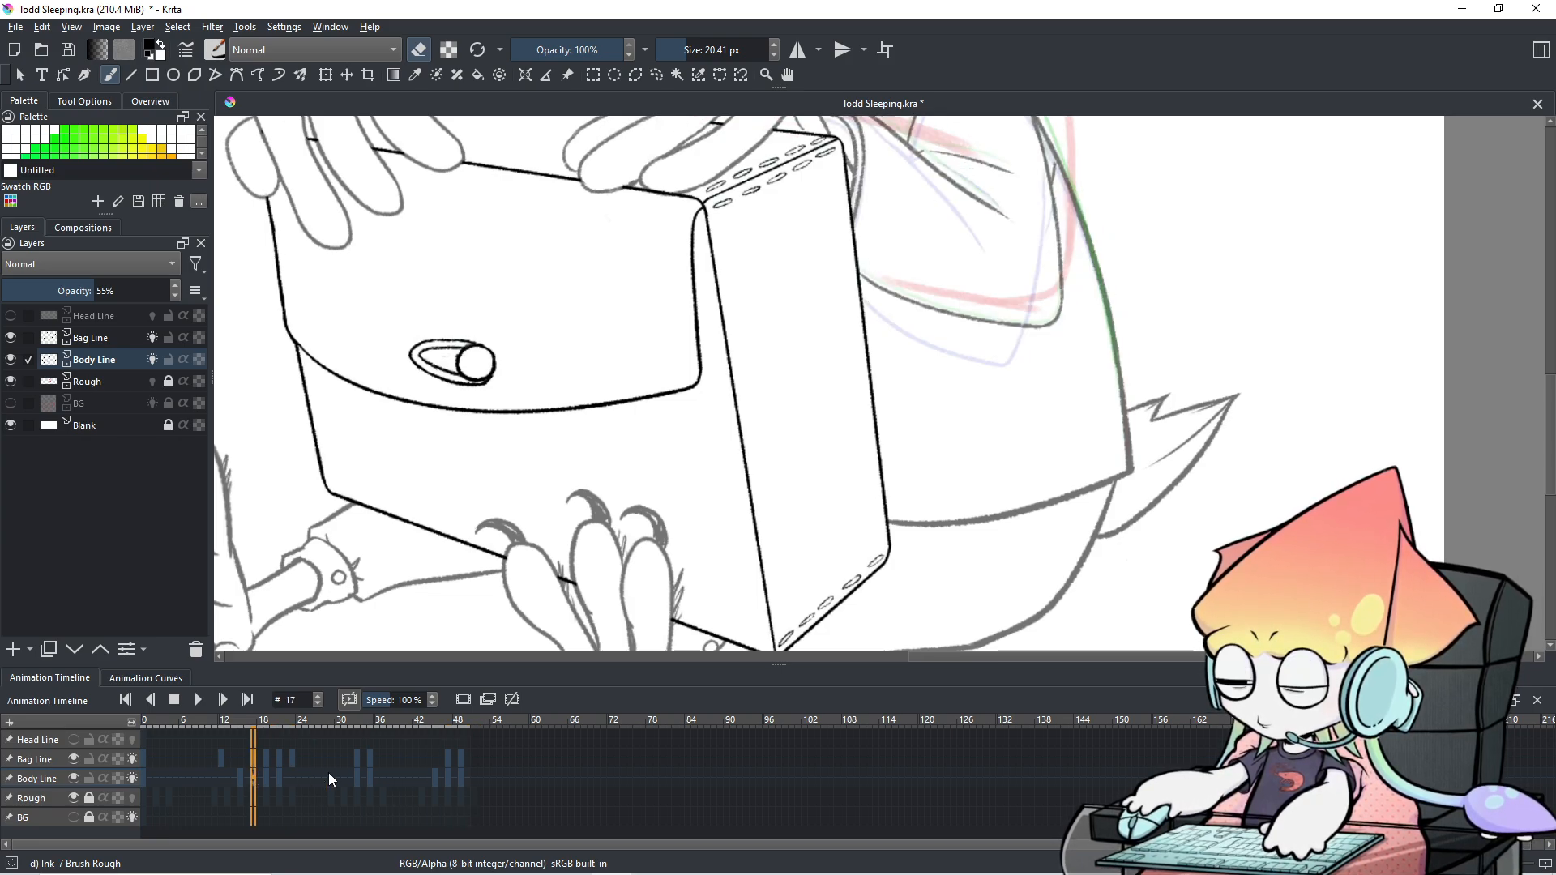
{"action": "scroll", "coordinate": [328, 772], "scroll_direction": "down", "scroll_amount": 1}
{"action": "key", "text": "minus"}
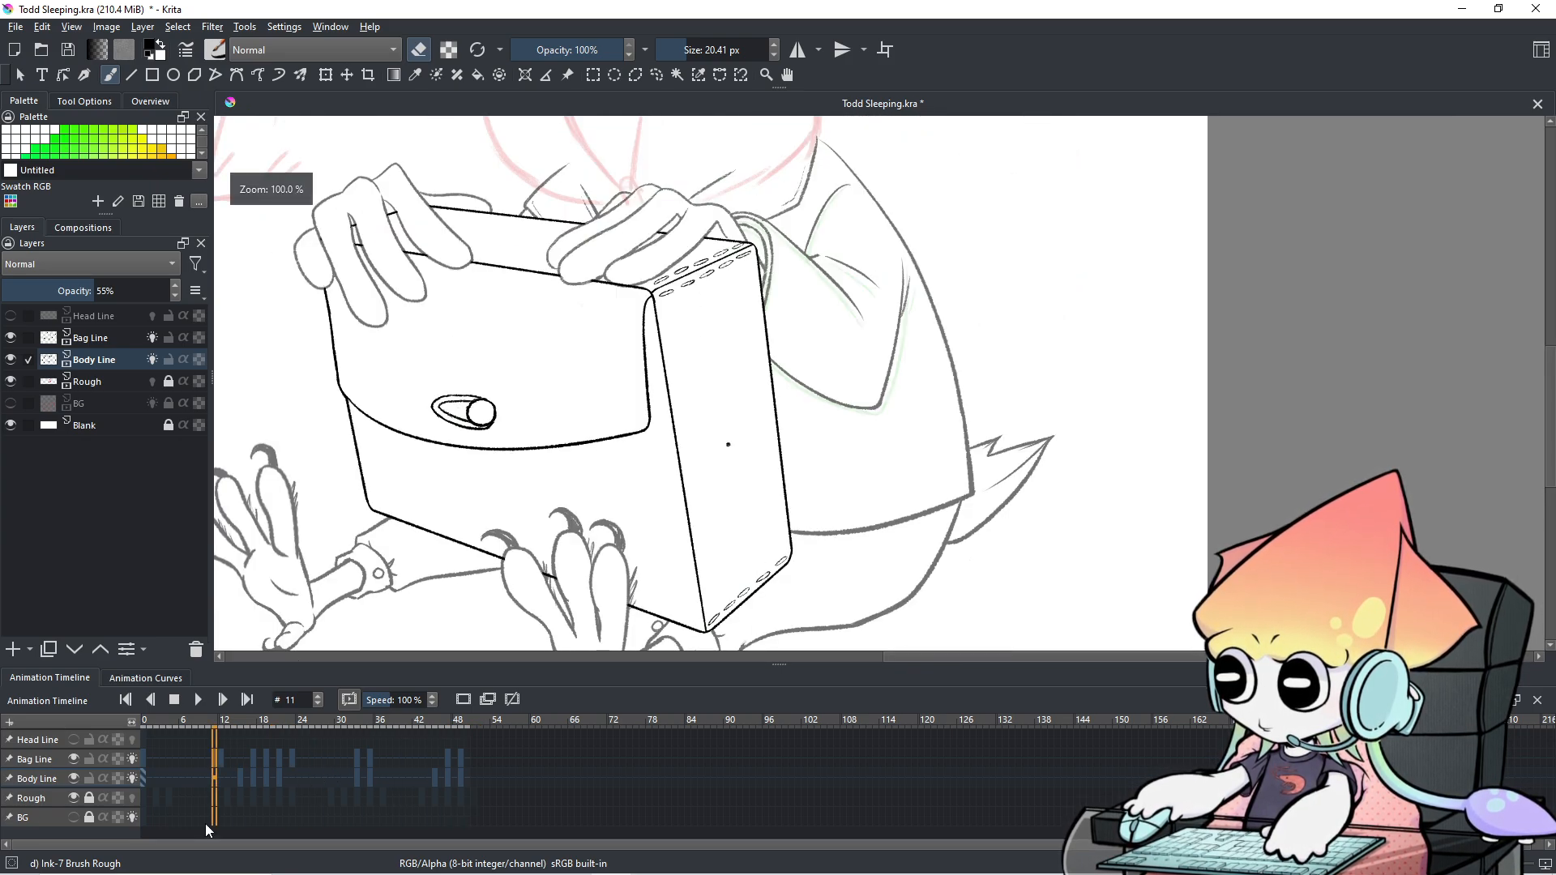
{"action": "scroll", "coordinate": [264, 779], "scroll_direction": "down", "scroll_amount": 11}
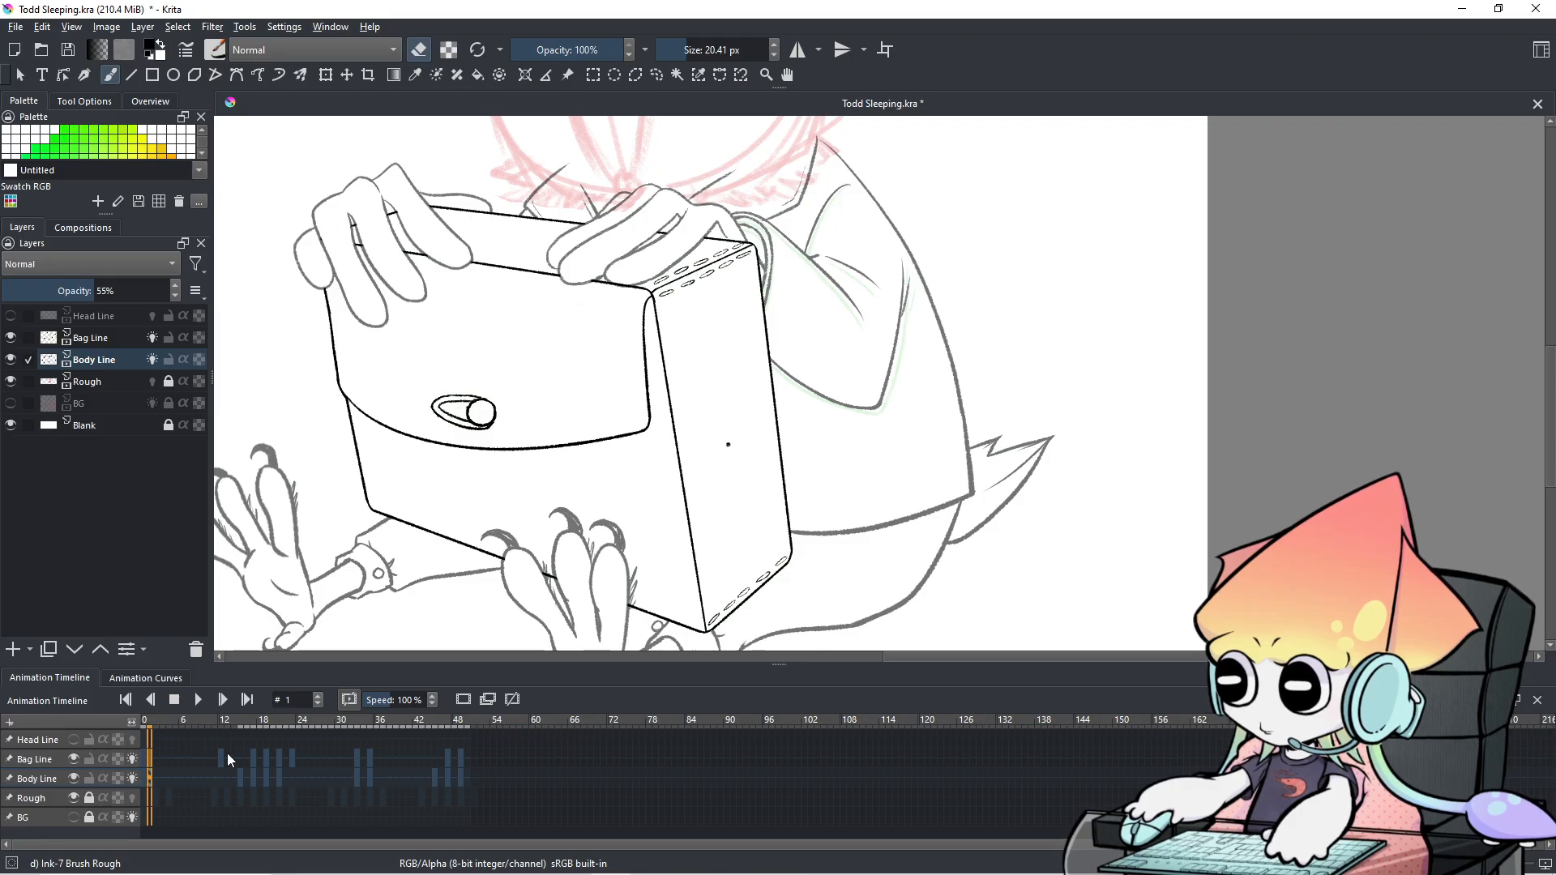
Flip between frames 0, 1 and 2 to compare the drawings.
{"action": "left_click", "coordinate": [151, 773]}
{"action": "key", "text": "ctrl+z"}
{"action": "key", "text": "ctrl+z"}
{"action": "key", "text": "ctrl+z"}
{"action": "key", "text": "Right"}
{"action": "key", "text": "Left"}
{"action": "key", "text": "Right"}
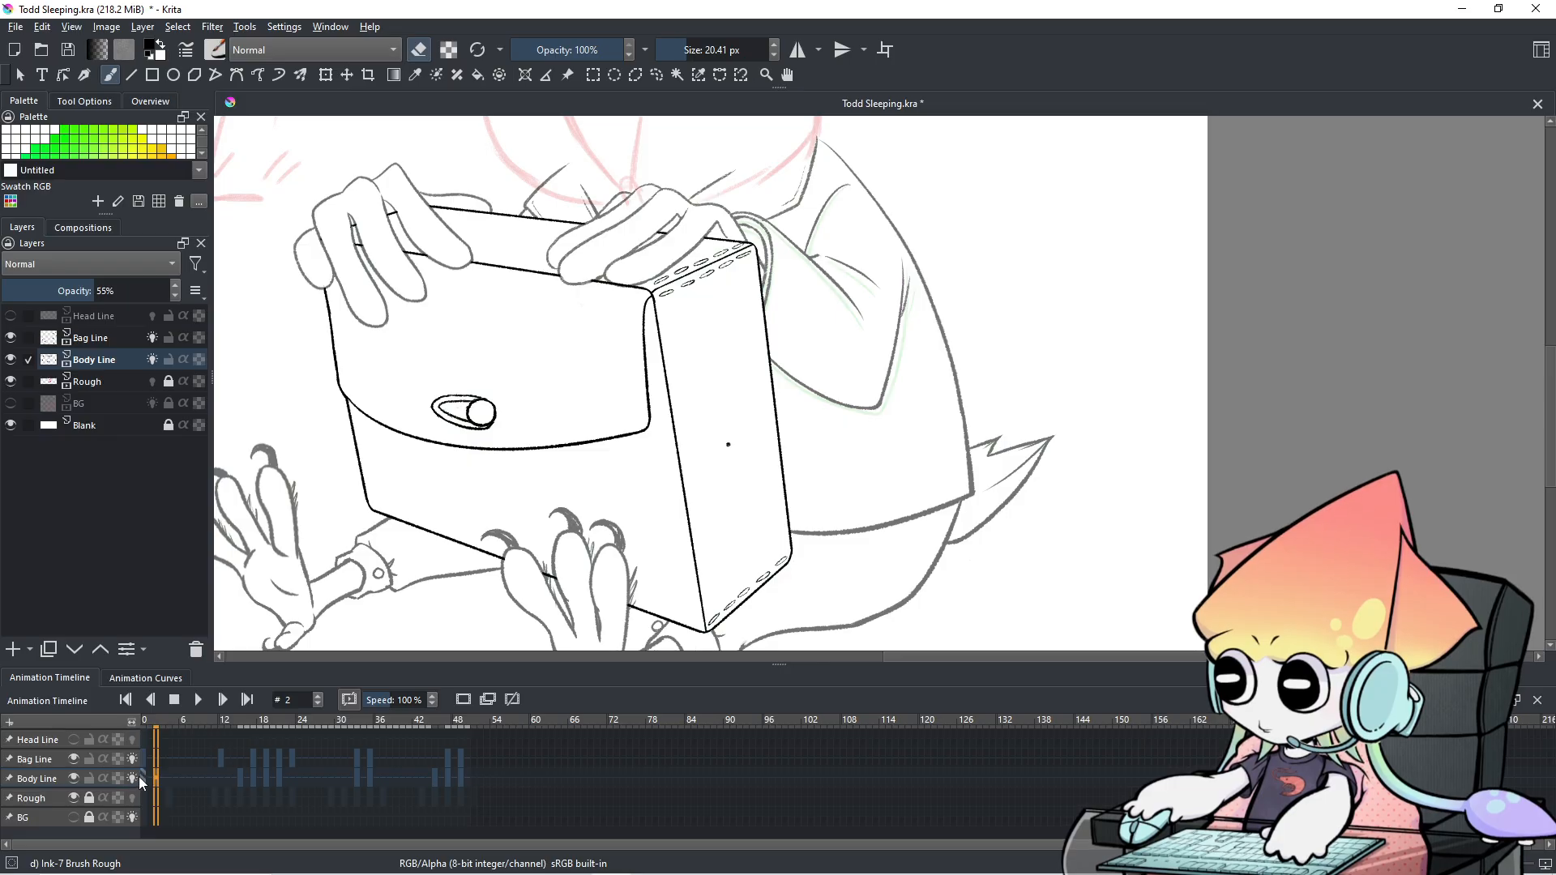
{"action": "left_click", "coordinate": [144, 774]}
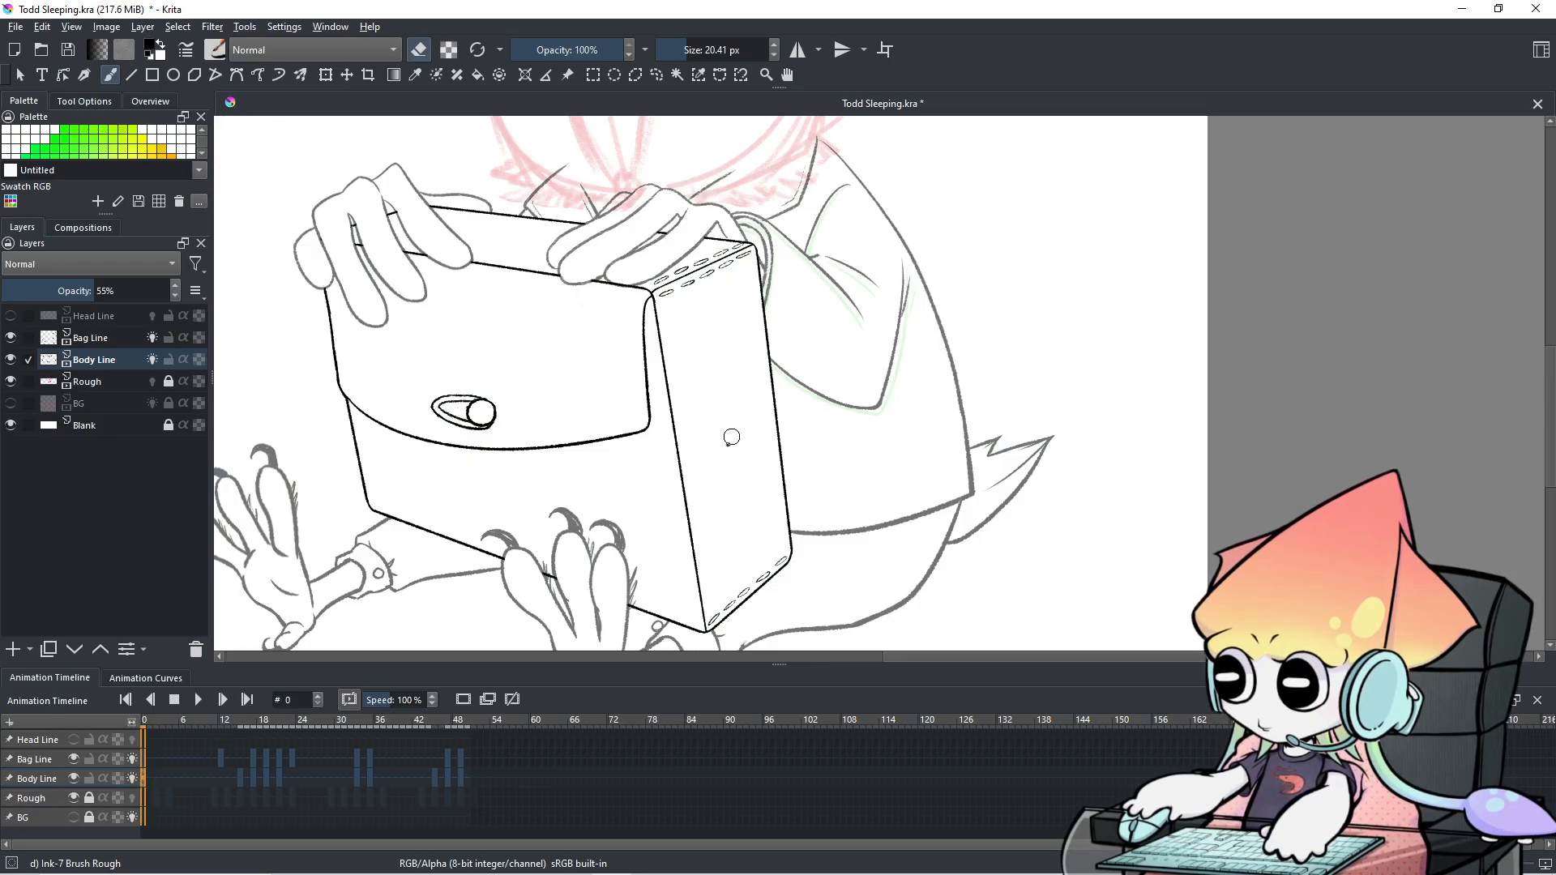
Make Bag Line the working layer and replay the animation with the whole character in view.
{"action": "left_click", "coordinate": [37, 760]}
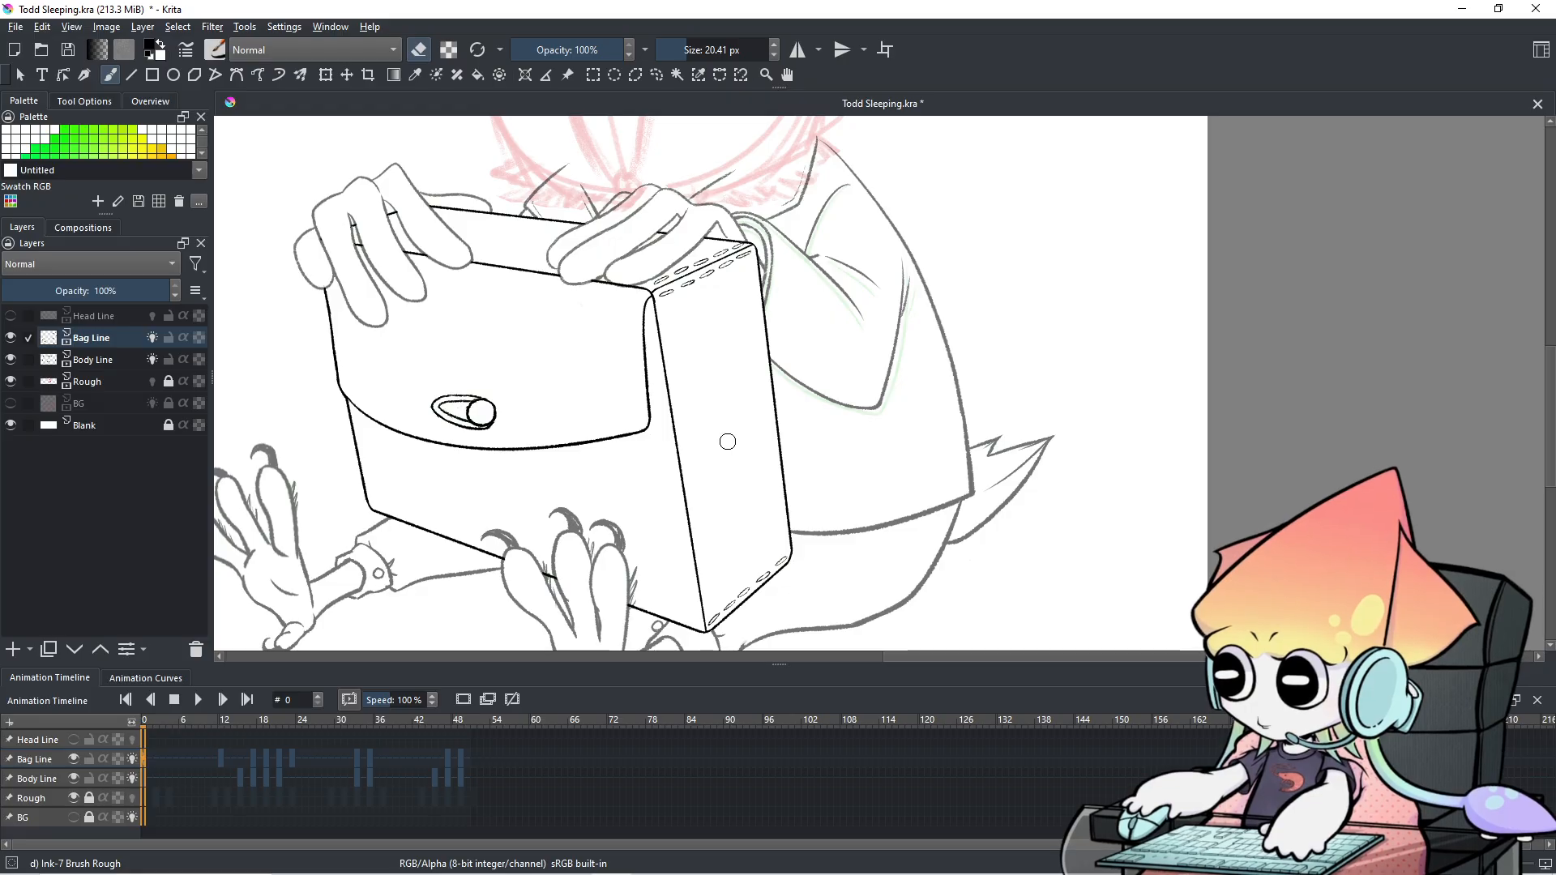
{"action": "left_click_drag", "start_coordinate": [694, 467], "coordinate": [808, 476]}
{"action": "scroll", "coordinate": [785, 510], "scroll_direction": "down", "scroll_amount": 1}
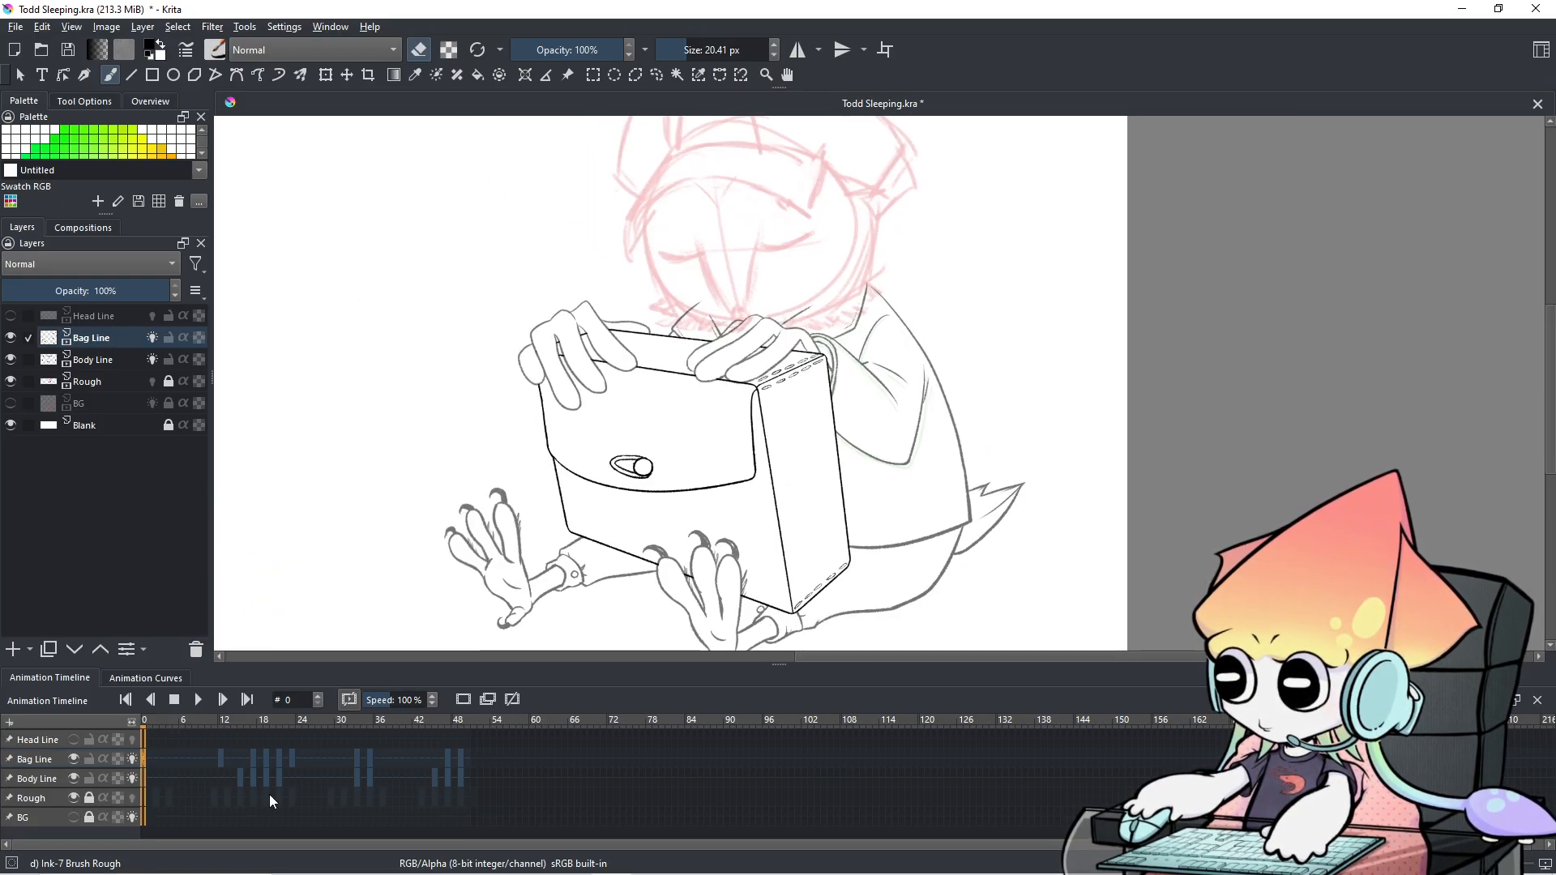
{"action": "key", "text": "space"}
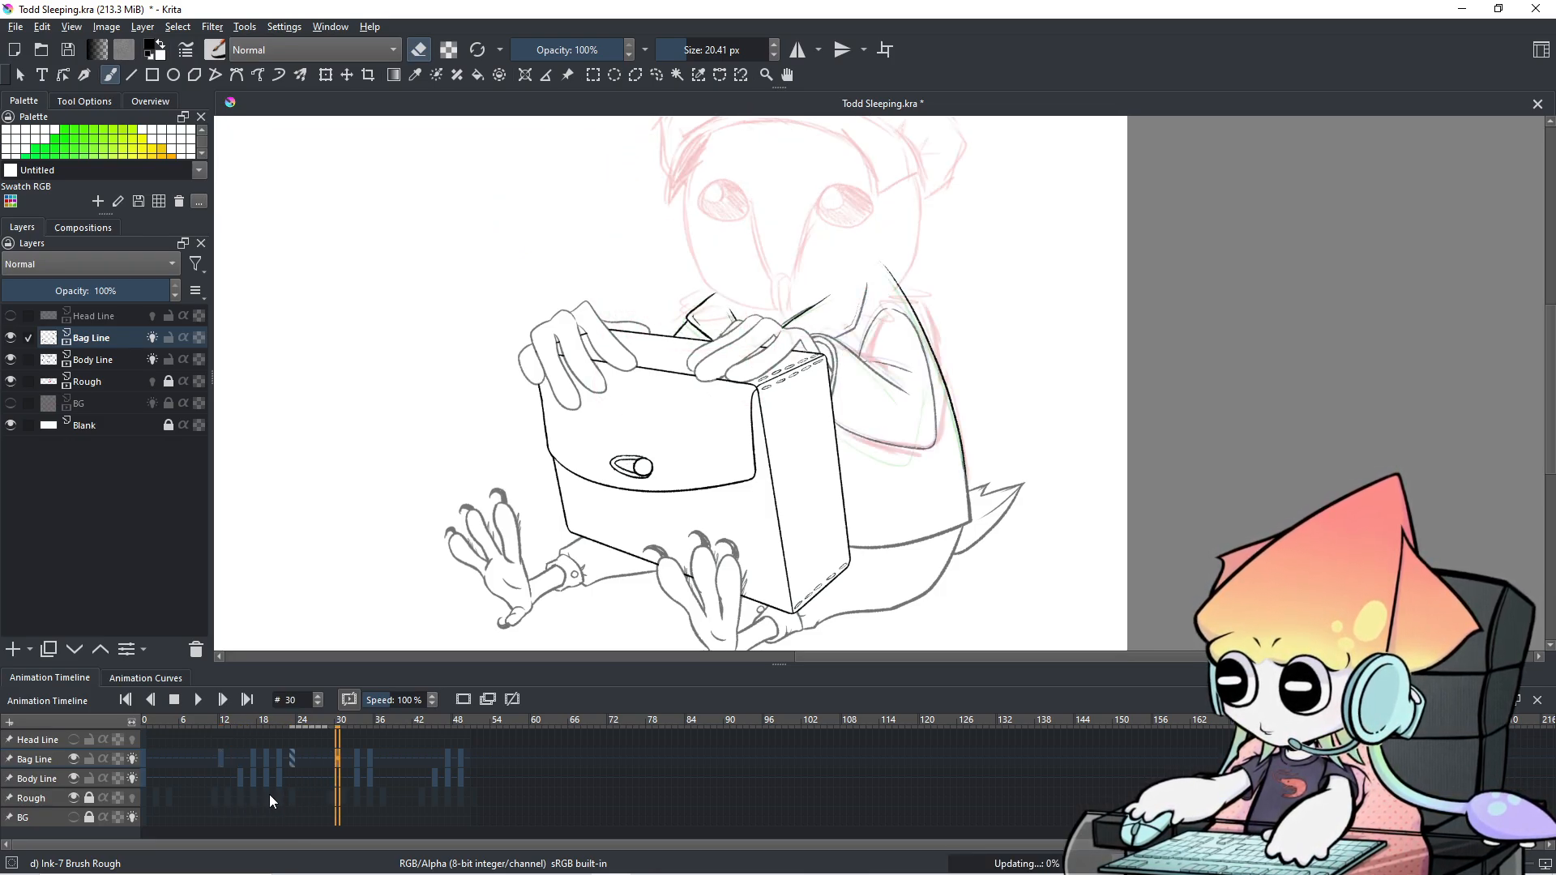
{"action": "left_click", "coordinate": [198, 700]}
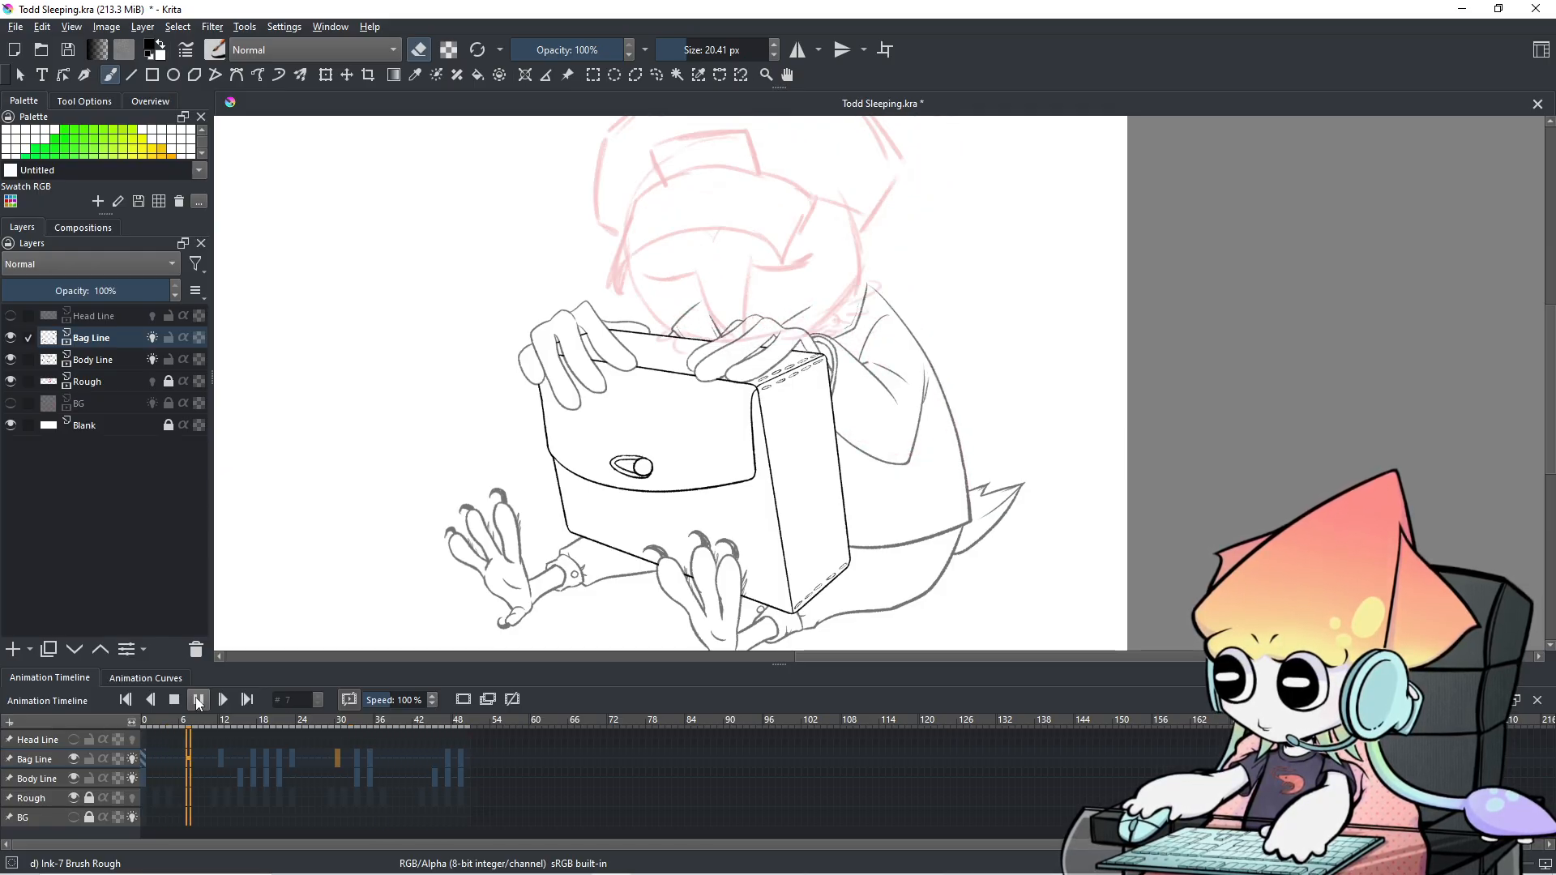
{"action": "left_click", "coordinate": [198, 701]}
Pan the drawing and scroll the timeline over to frame 17.
{"action": "left_click_drag", "start_coordinate": [808, 442], "coordinate": [774, 392]}
{"action": "scroll", "coordinate": [430, 820], "scroll_direction": "down", "scroll_amount": 20}
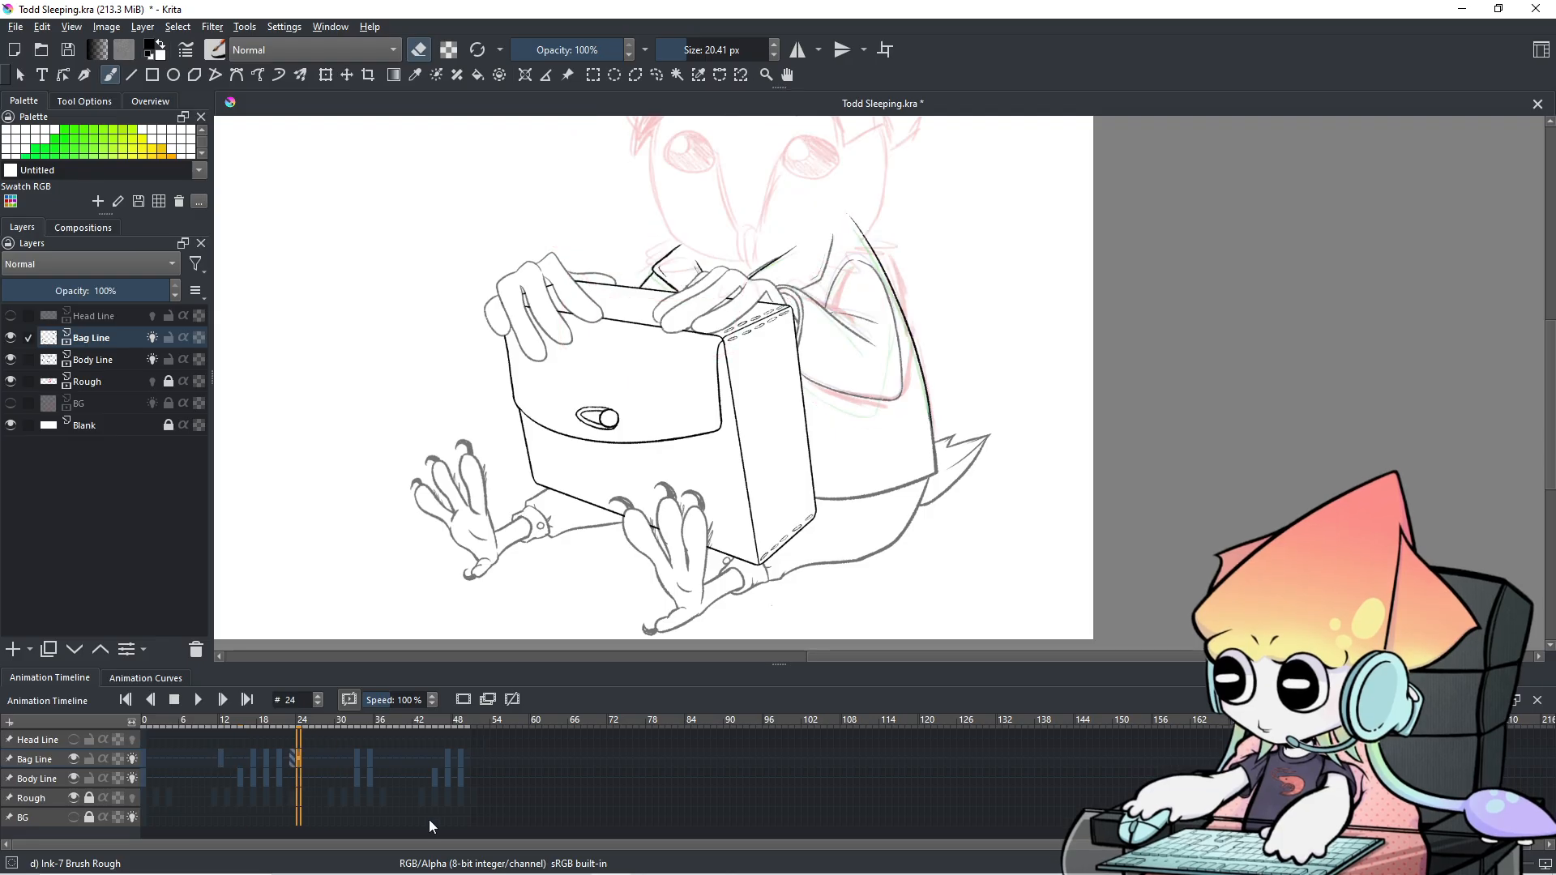
{"action": "scroll", "coordinate": [429, 819], "scroll_direction": "up", "scroll_amount": 3}
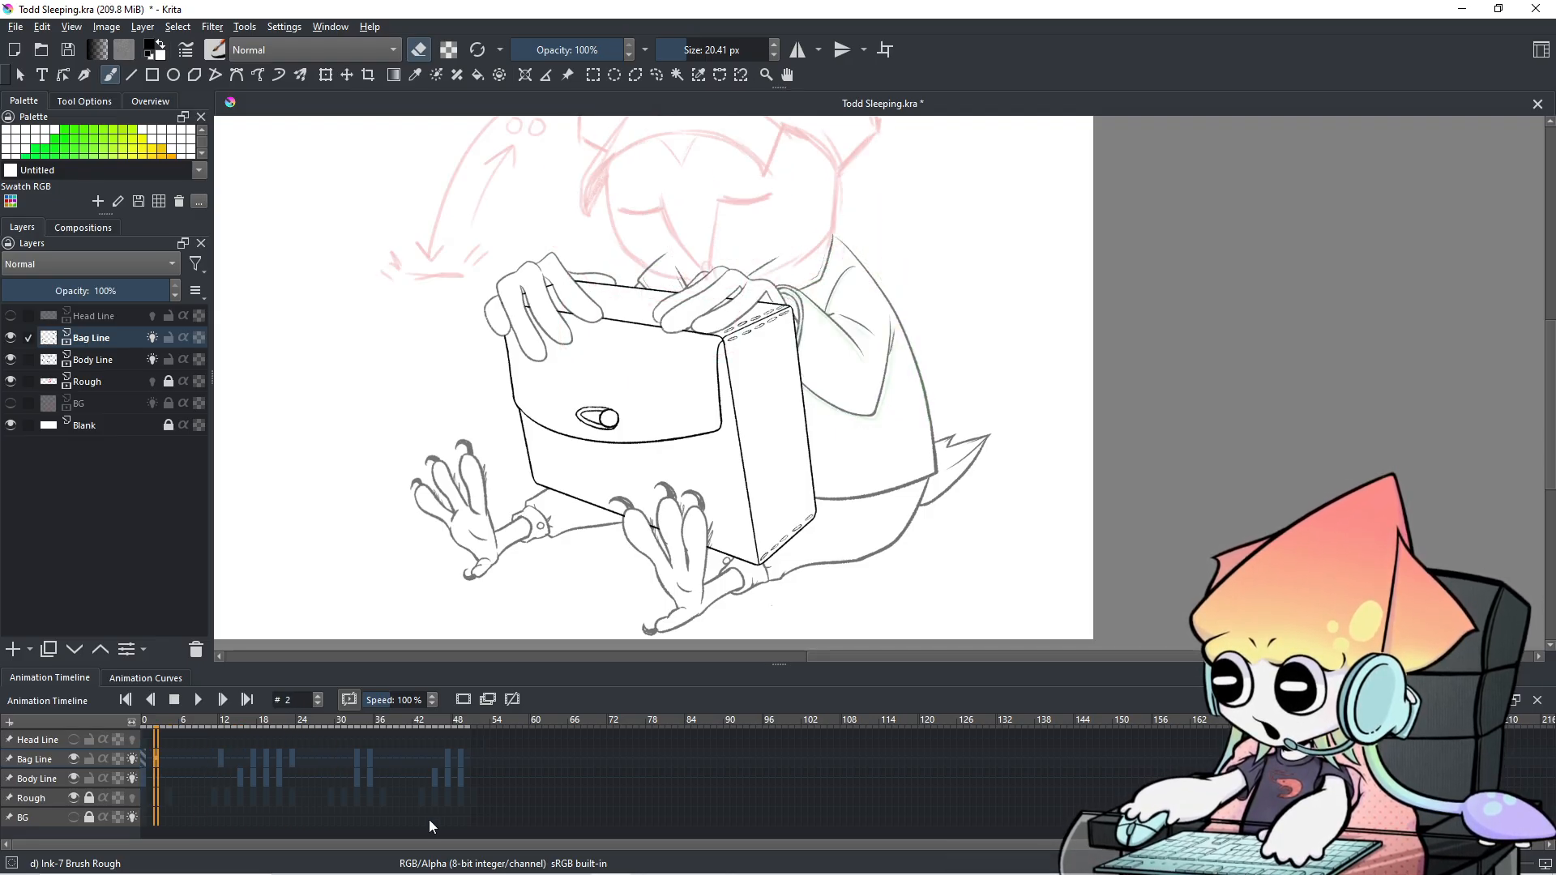
{"action": "scroll", "coordinate": [430, 819], "scroll_direction": "down", "scroll_amount": 16}
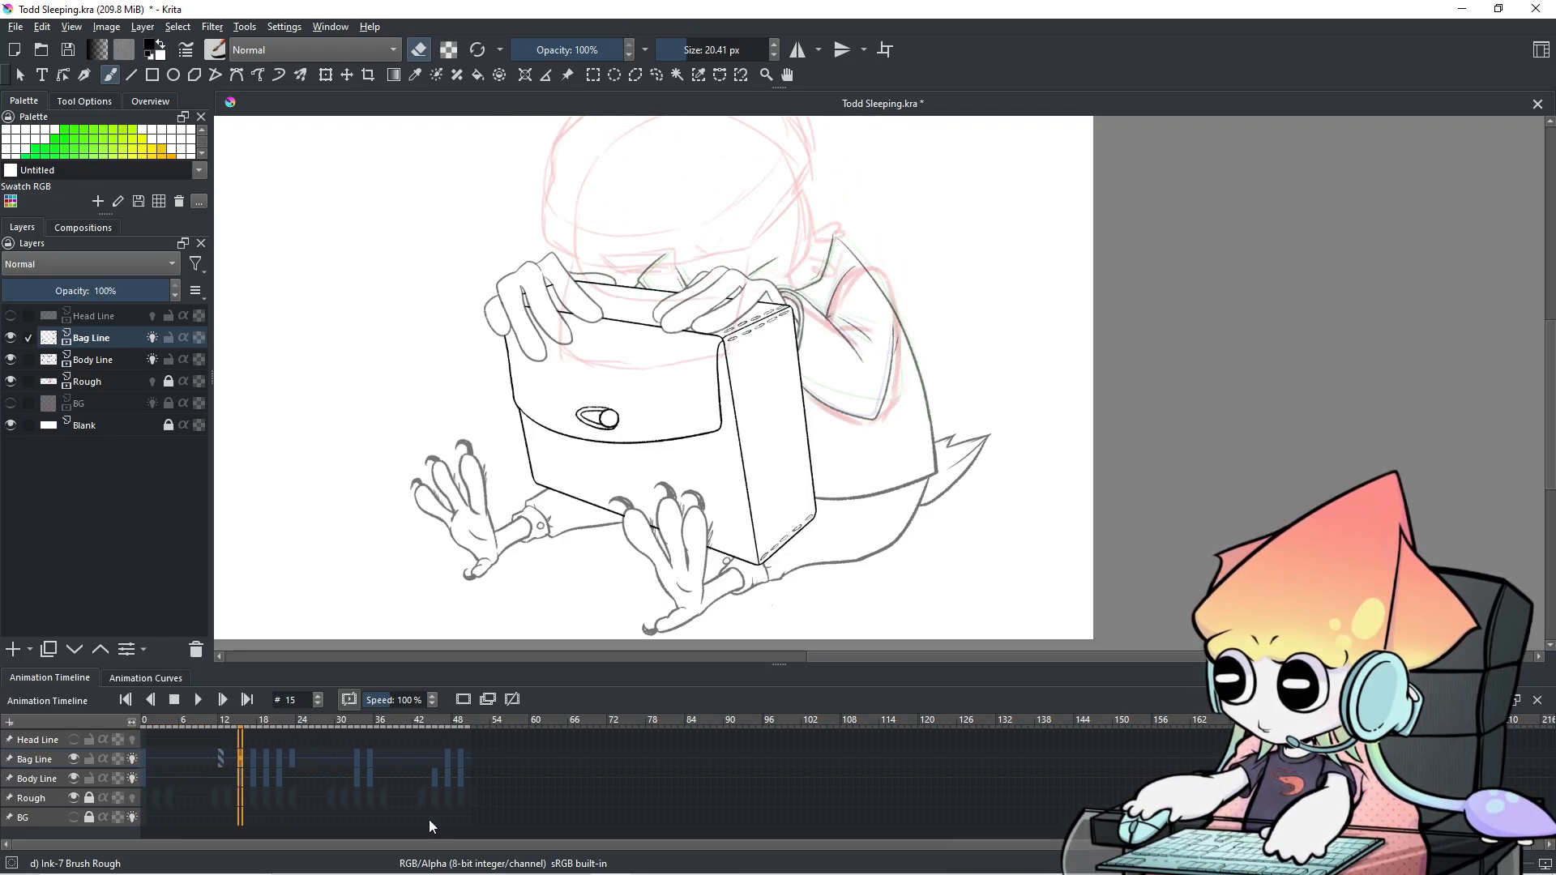
{"action": "scroll", "coordinate": [429, 819], "scroll_direction": "up", "scroll_amount": 2}
{"action": "scroll", "coordinate": [429, 820], "scroll_direction": "down", "scroll_amount": 5}
{"action": "scroll", "coordinate": [429, 819], "scroll_direction": "up", "scroll_amount": 1}
{"action": "scroll", "coordinate": [429, 819], "scroll_direction": "down", "scroll_amount": 1}
{"action": "scroll", "coordinate": [813, 407], "scroll_direction": "up", "scroll_amount": 2}
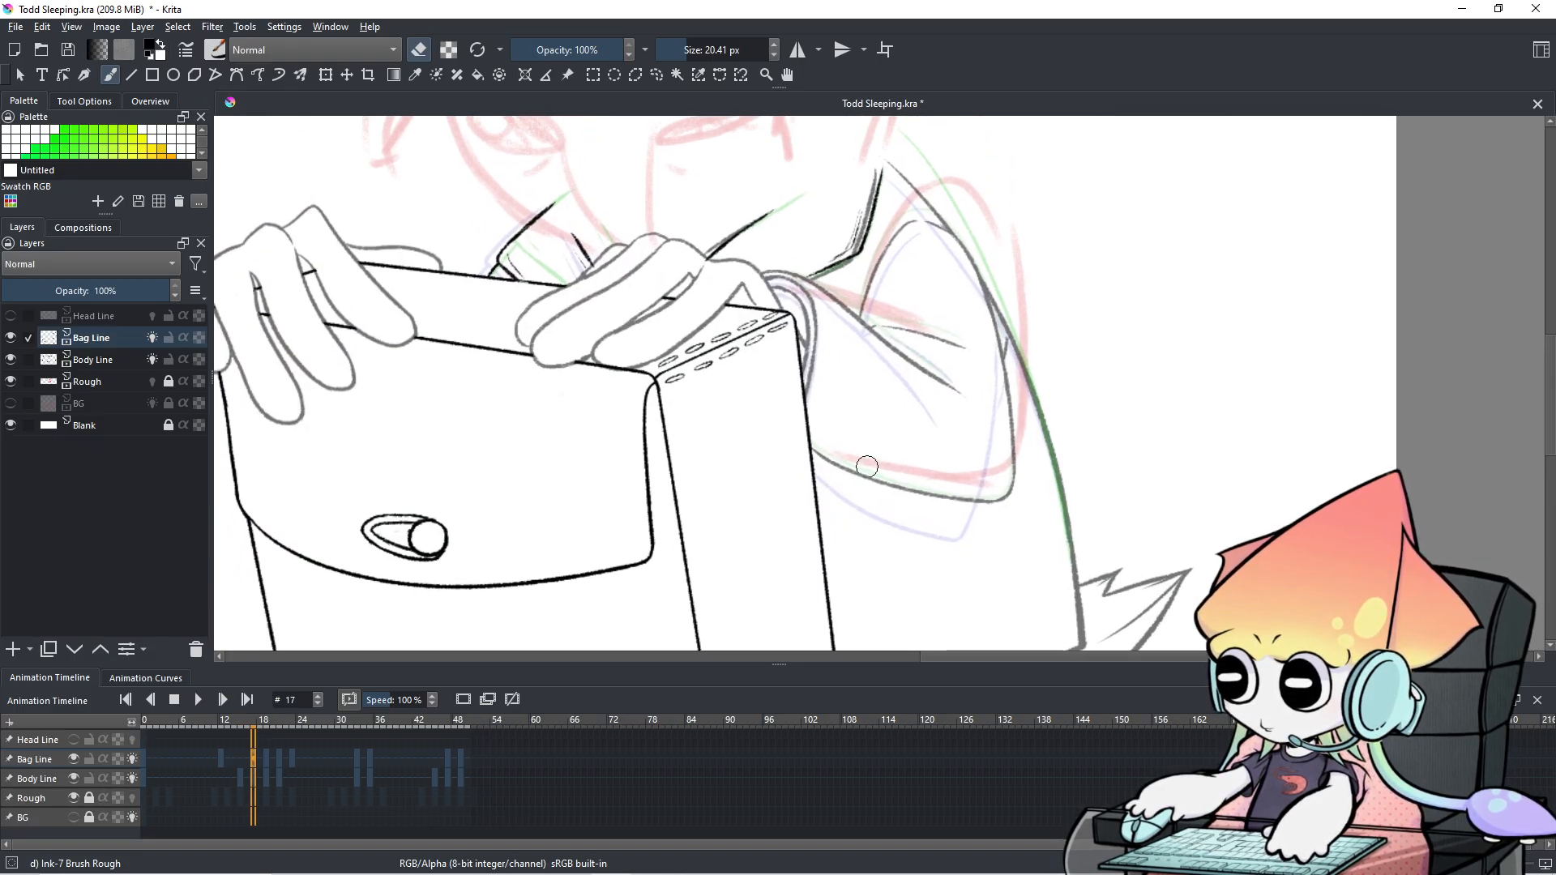
On frame 17's Body Line, erase the stray doubled strokes beside the arm with an 11 px eraser.
{"action": "scroll", "coordinate": [896, 434], "scroll_direction": "up", "scroll_amount": 3}
{"action": "left_click_drag", "start_coordinate": [703, 308], "coordinate": [688, 304]}
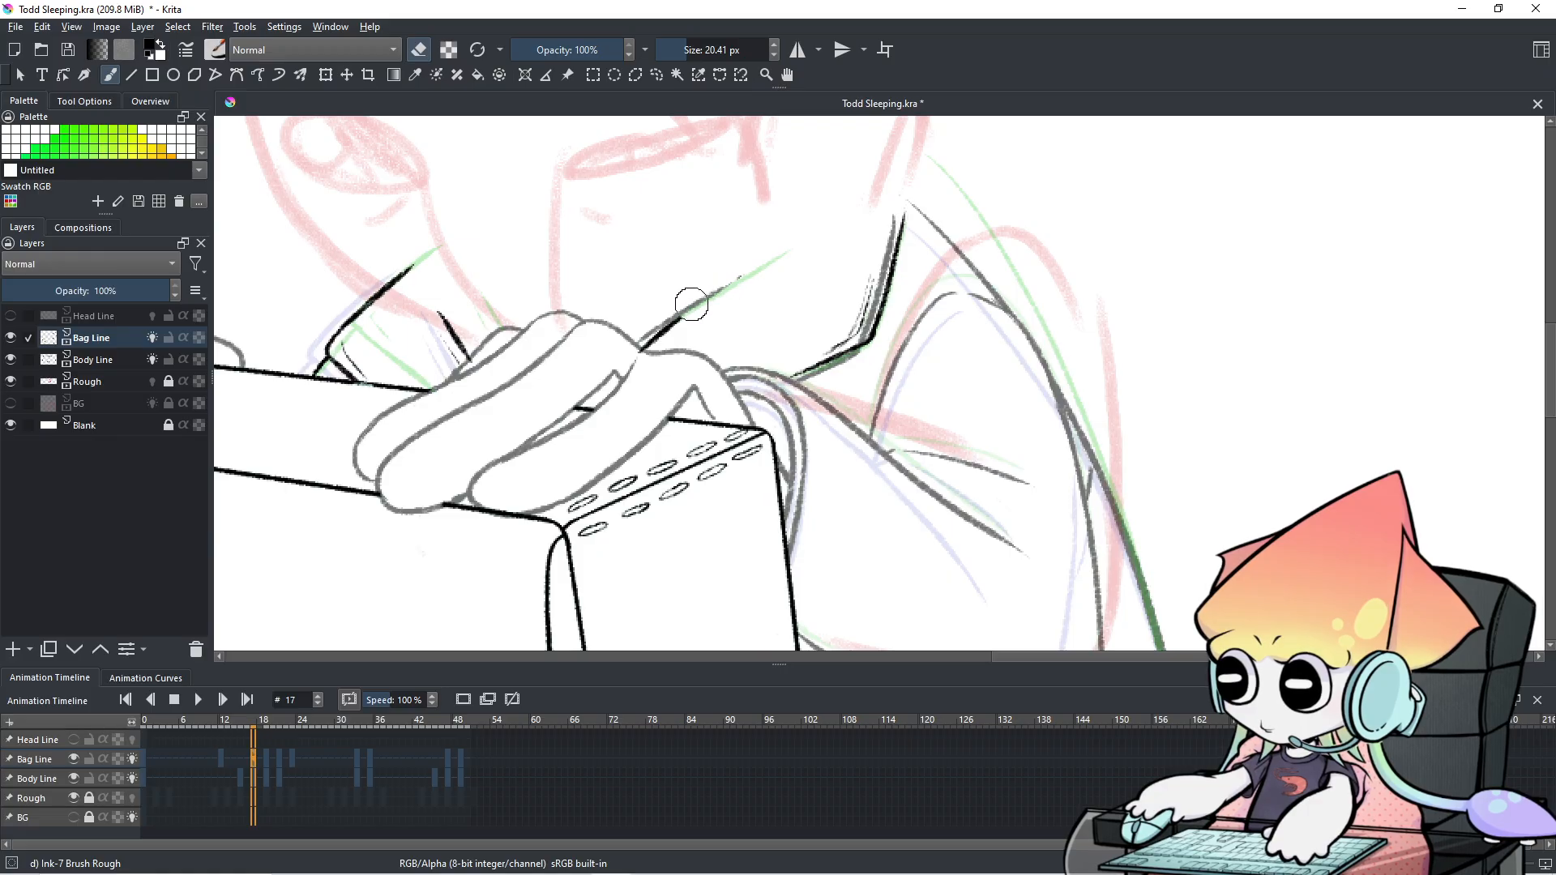
{"action": "key", "text": "ctrl+z"}
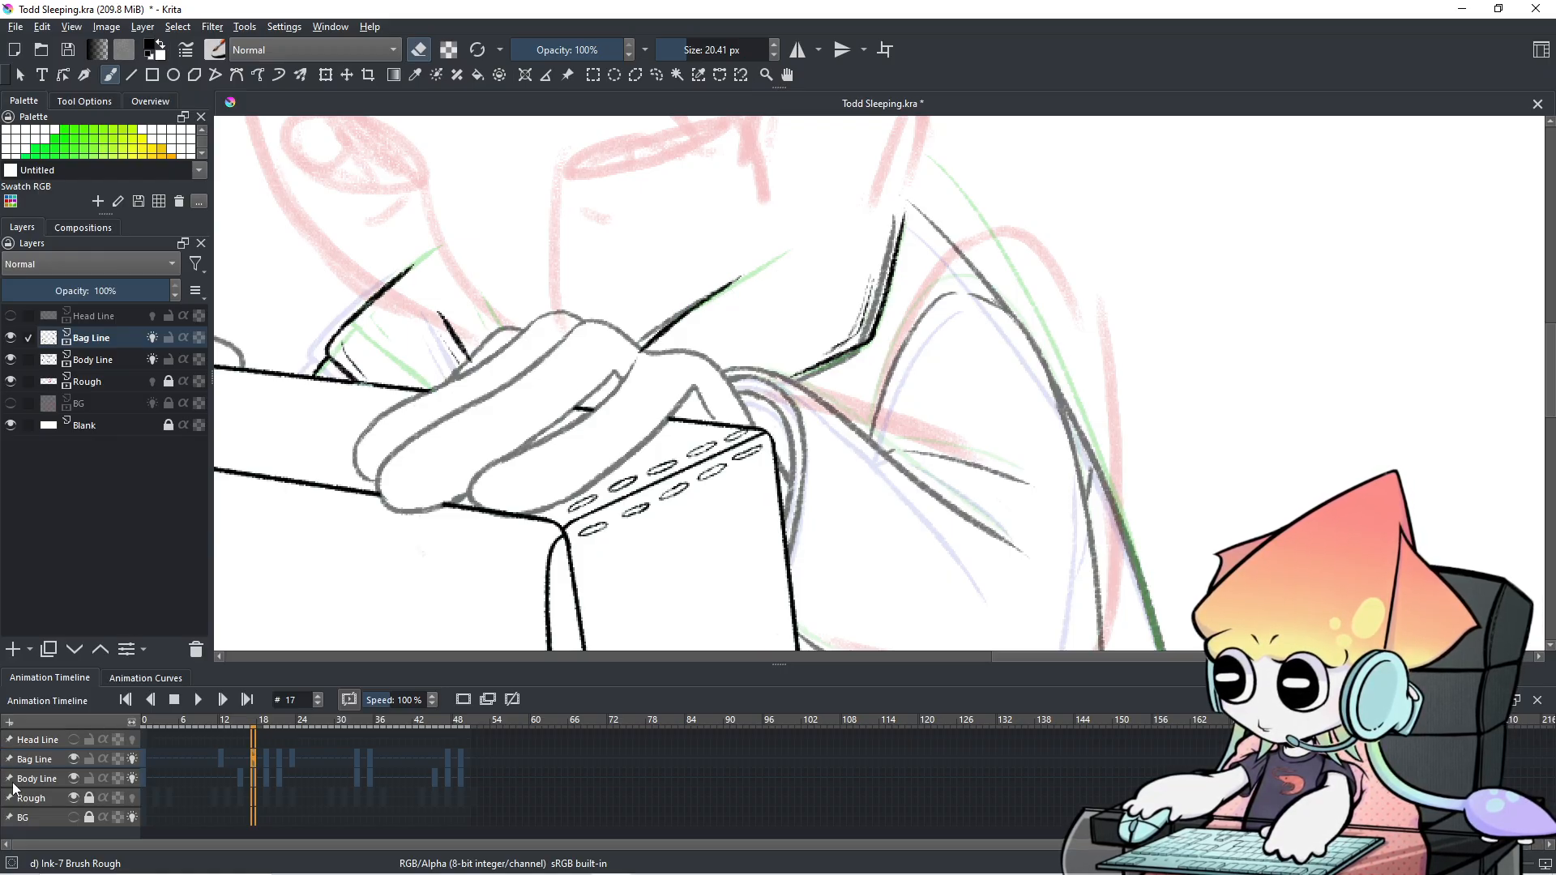
{"action": "left_click", "coordinate": [35, 782]}
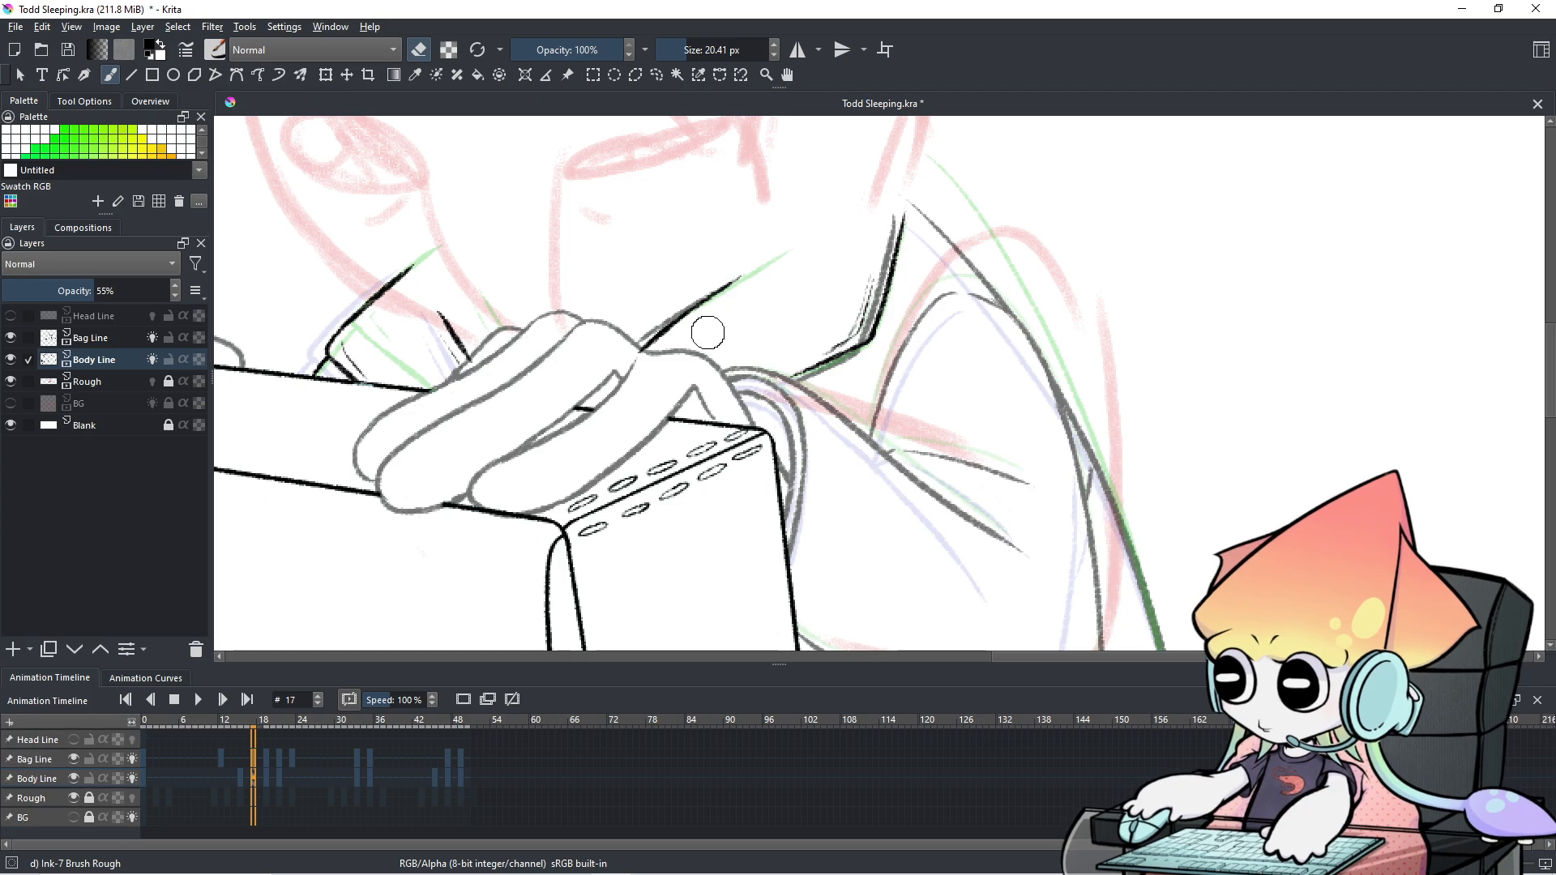
{"action": "mouse_move", "coordinate": [724, 293]}
{"action": "left_mouse_down", "text": "shift"}
{"action": "mouse_move", "coordinate": [694, 348]}
{"action": "mouse_move", "coordinate": [657, 349]}
{"action": "mouse_move", "coordinate": [654, 324]}
{"action": "left_mouse_up", "text": "shift"}
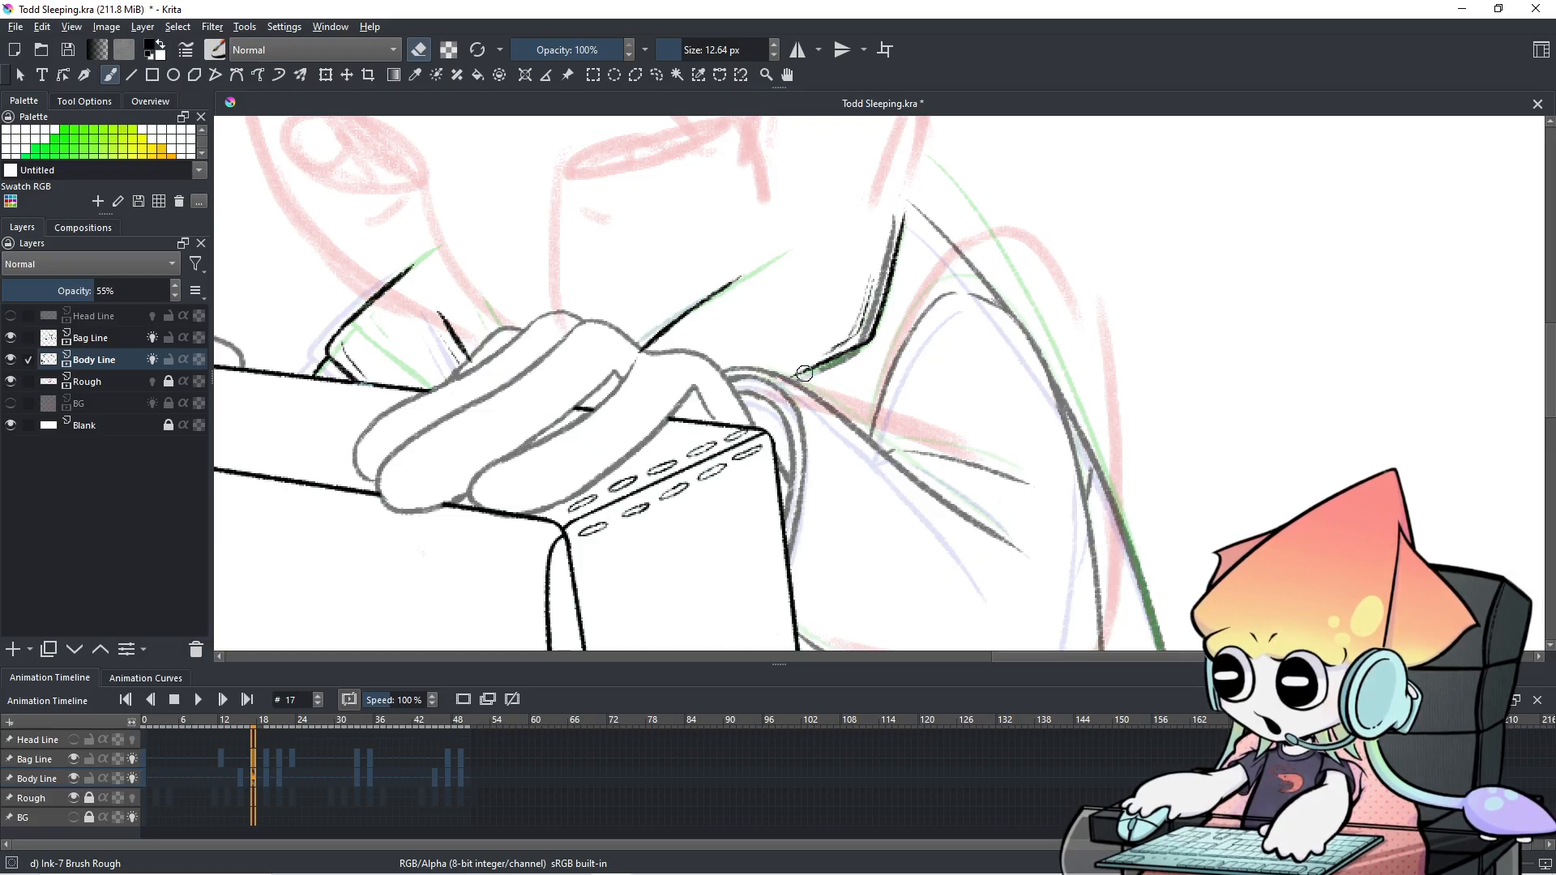
{"action": "mouse_move", "coordinate": [838, 355]}
{"action": "left_mouse_down"}
{"action": "mouse_move", "coordinate": [900, 218]}
{"action": "mouse_move", "coordinate": [899, 268]}
{"action": "mouse_move", "coordinate": [865, 325]}
{"action": "left_mouse_up"}
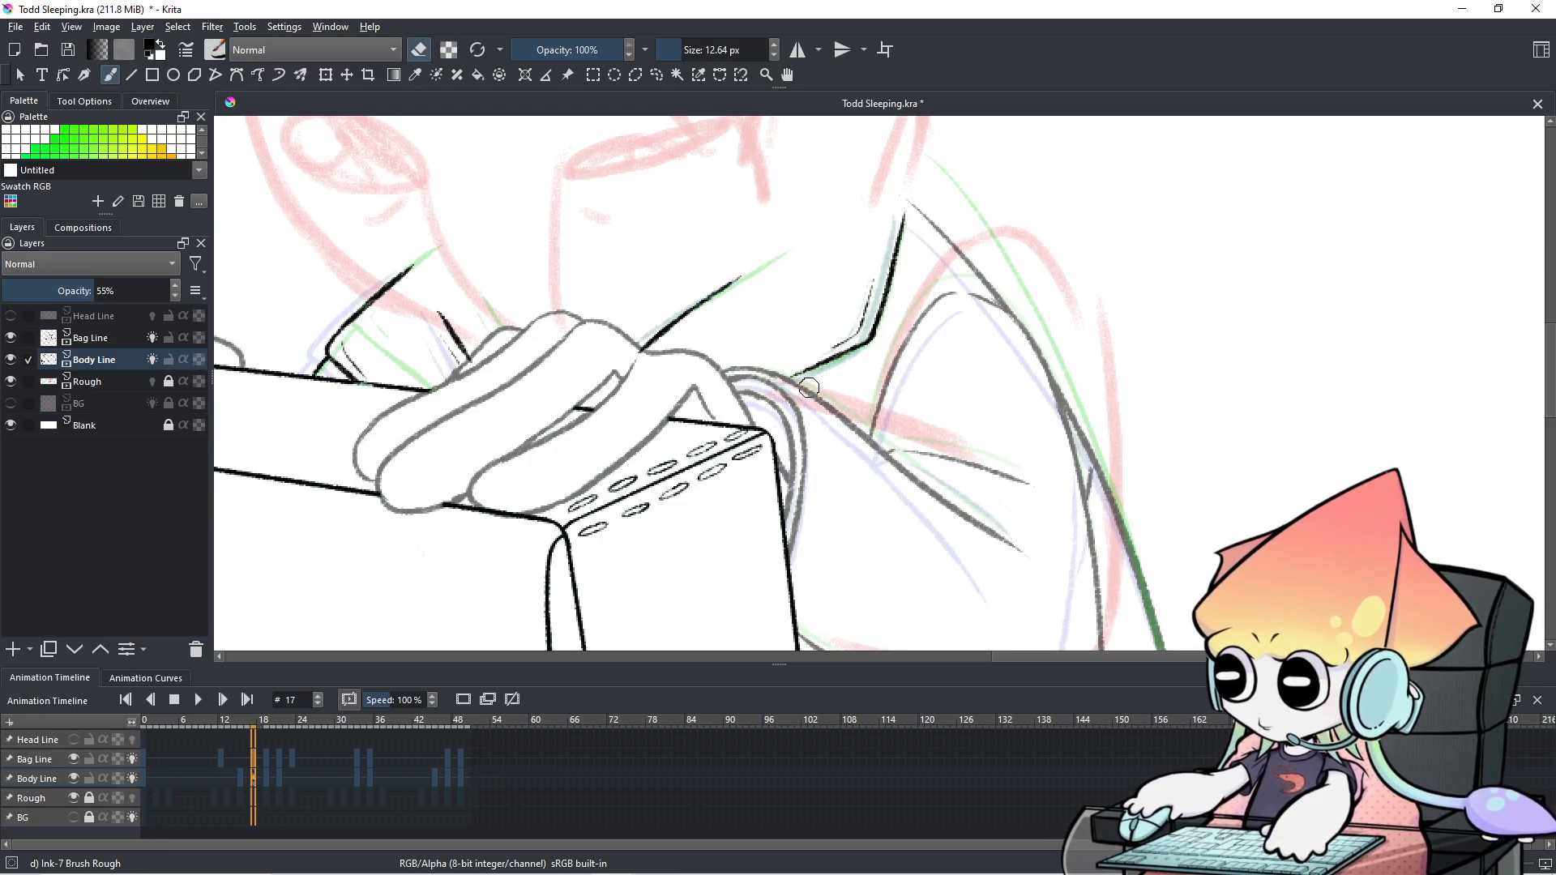
On frames 19 and 21, thin the diagonal arm line and lighten the side contour.
{"action": "left_click_drag", "start_coordinate": [263, 762], "coordinate": [271, 757]}
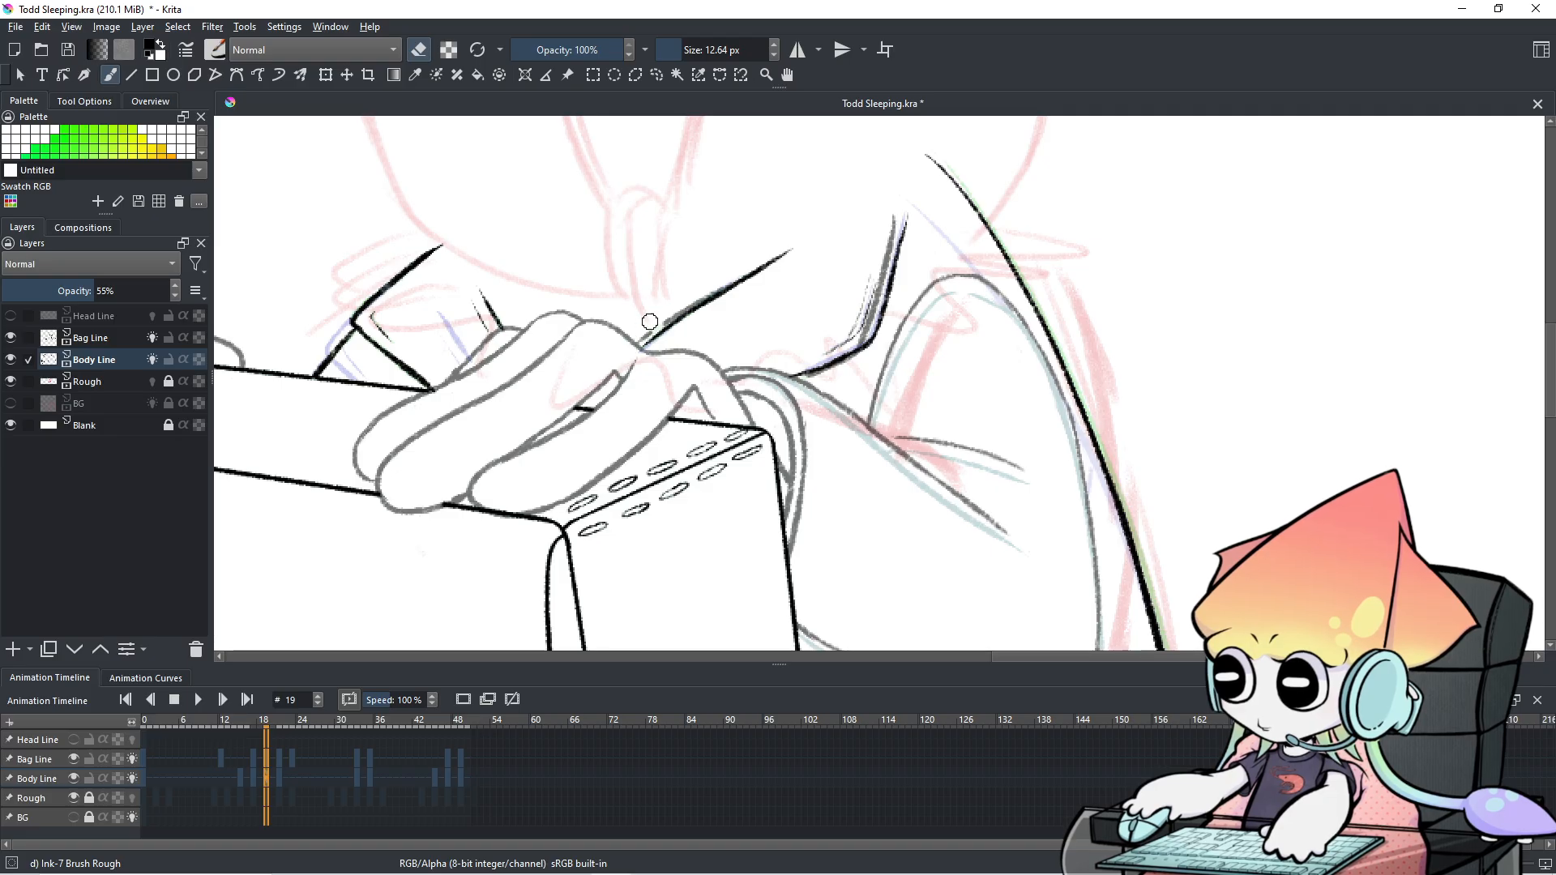
{"action": "mouse_move", "coordinate": [651, 343]}
{"action": "left_mouse_down"}
{"action": "mouse_move", "coordinate": [735, 272]}
{"action": "mouse_move", "coordinate": [679, 320]}
{"action": "mouse_move", "coordinate": [796, 257]}
{"action": "left_mouse_up"}
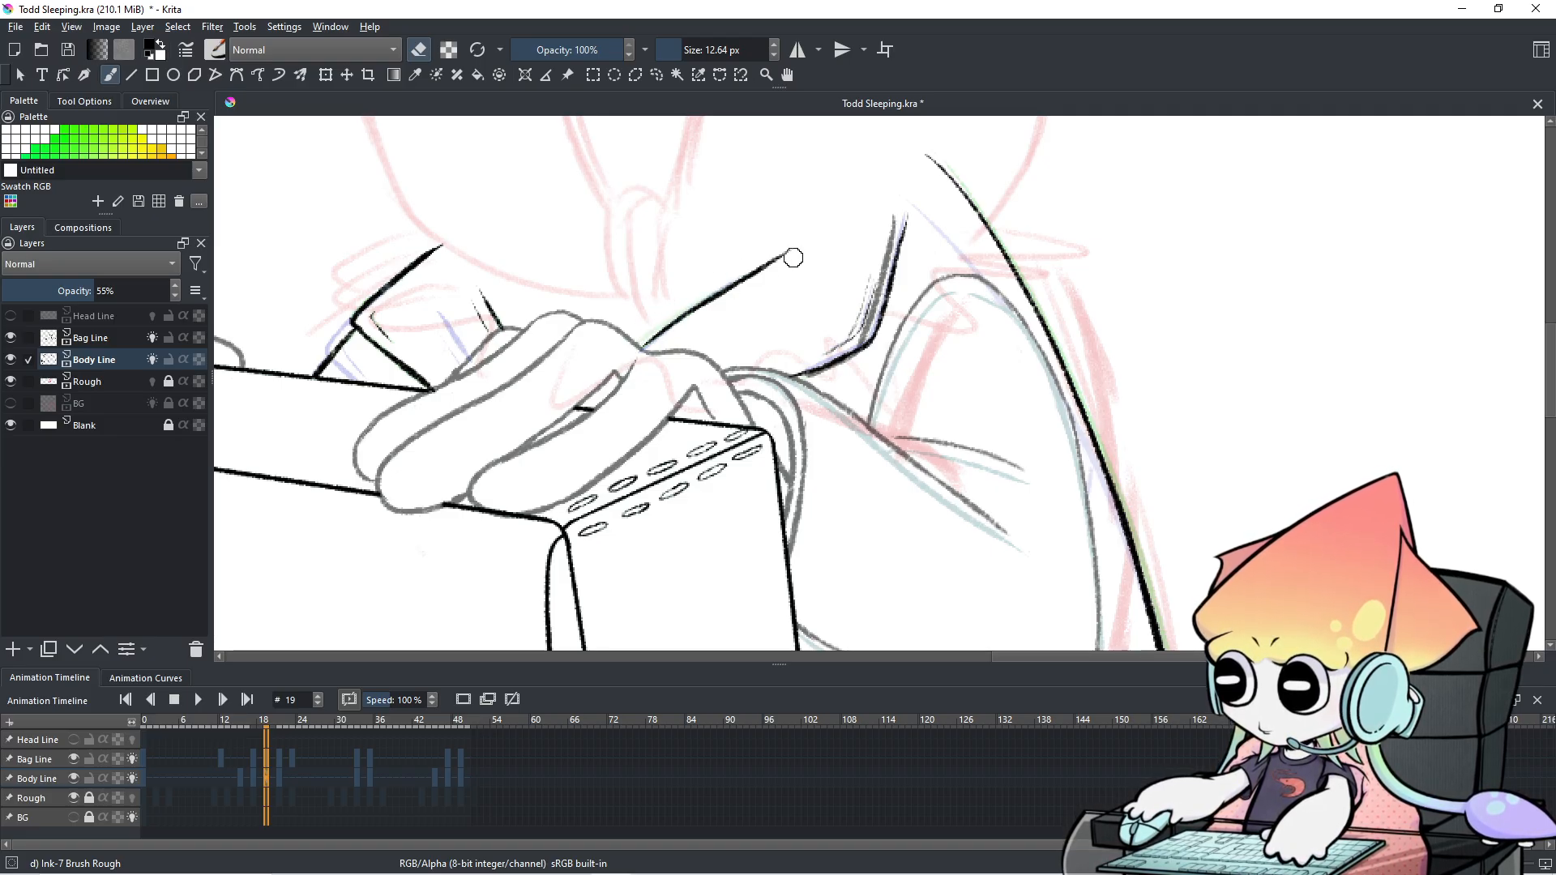
{"action": "mouse_move", "coordinate": [809, 374]}
{"action": "left_mouse_down"}
{"action": "mouse_move", "coordinate": [840, 359]}
{"action": "mouse_move", "coordinate": [870, 309]}
{"action": "mouse_move", "coordinate": [855, 340]}
{"action": "mouse_move", "coordinate": [896, 264]}
{"action": "left_mouse_up"}
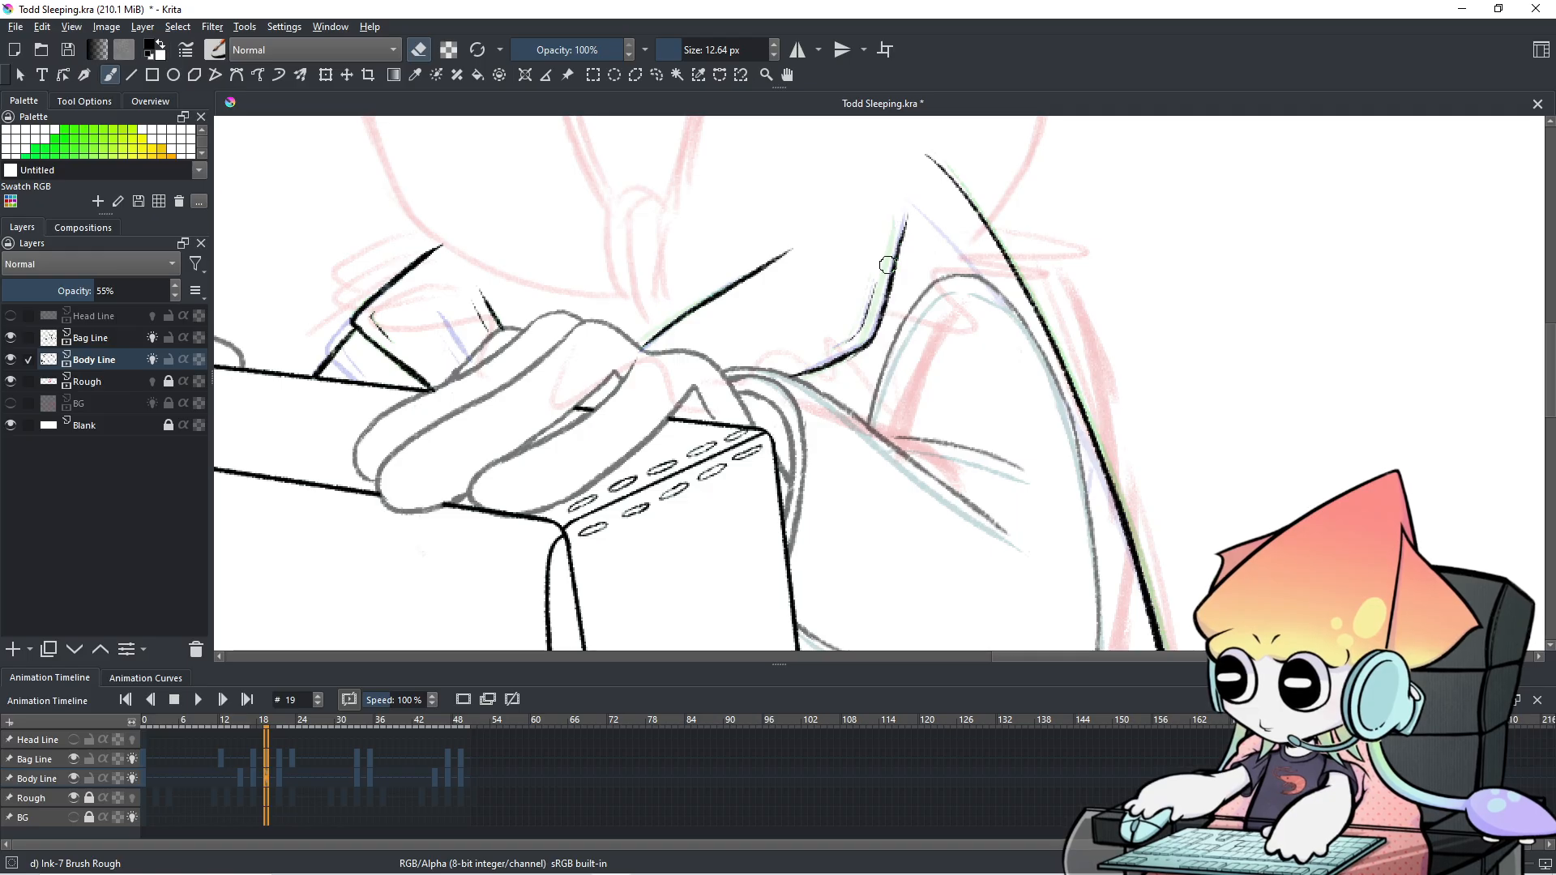
{"action": "left_click_drag", "start_coordinate": [266, 763], "coordinate": [280, 742]}
{"action": "left_click_drag", "start_coordinate": [649, 341], "coordinate": [713, 289]}
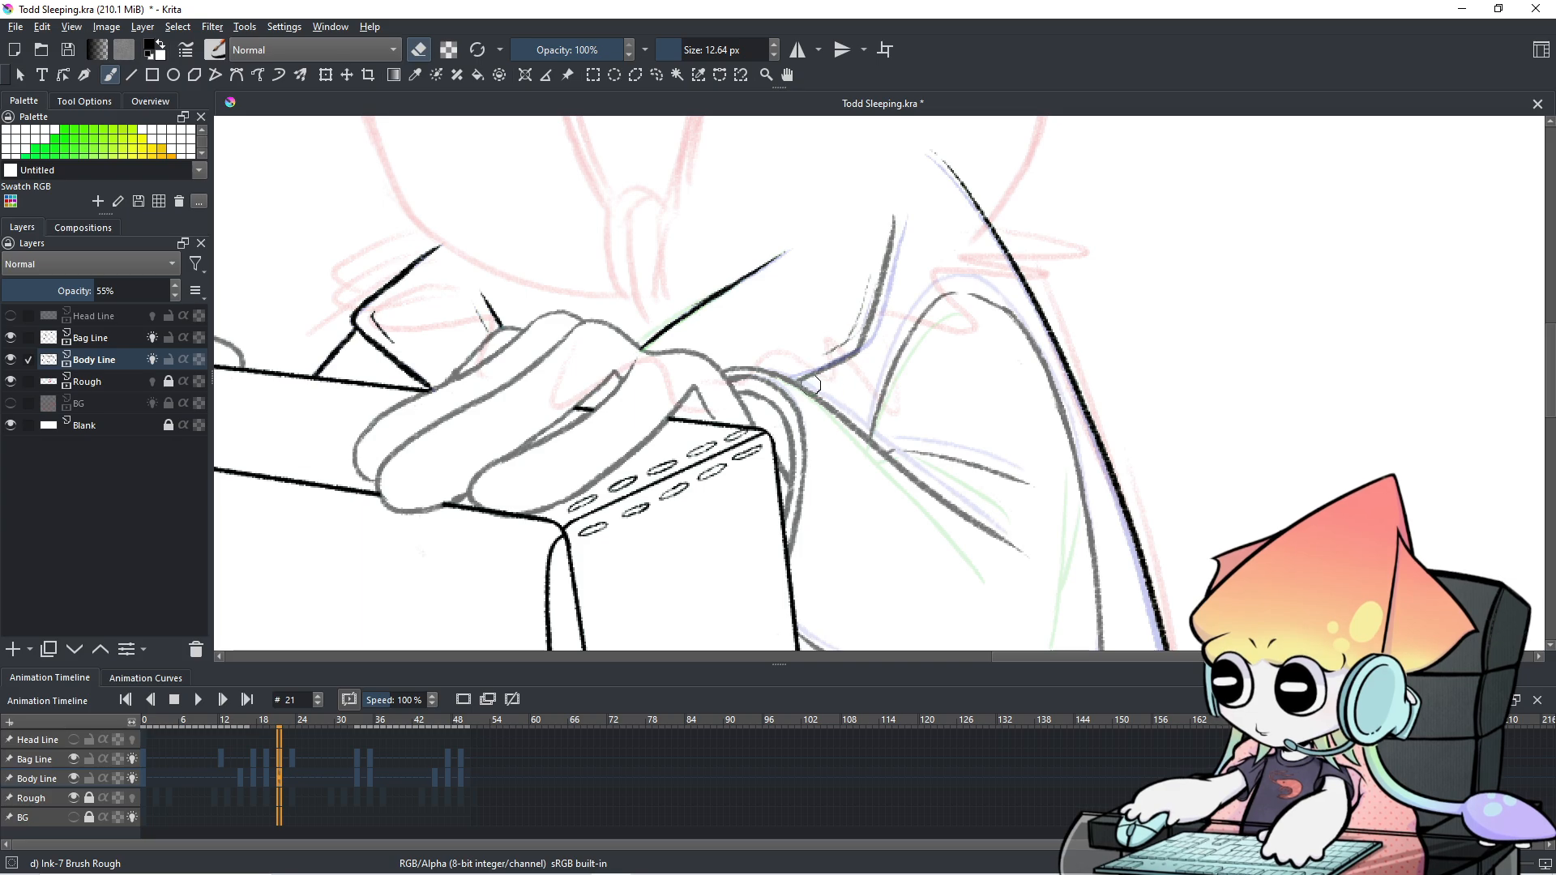
Flip between frames 18, 19, 21, 22 and 23 to compare the cleaned lines, ending on frame 21.
{"action": "left_click", "coordinate": [290, 756]}
{"action": "left_click", "coordinate": [267, 762]}
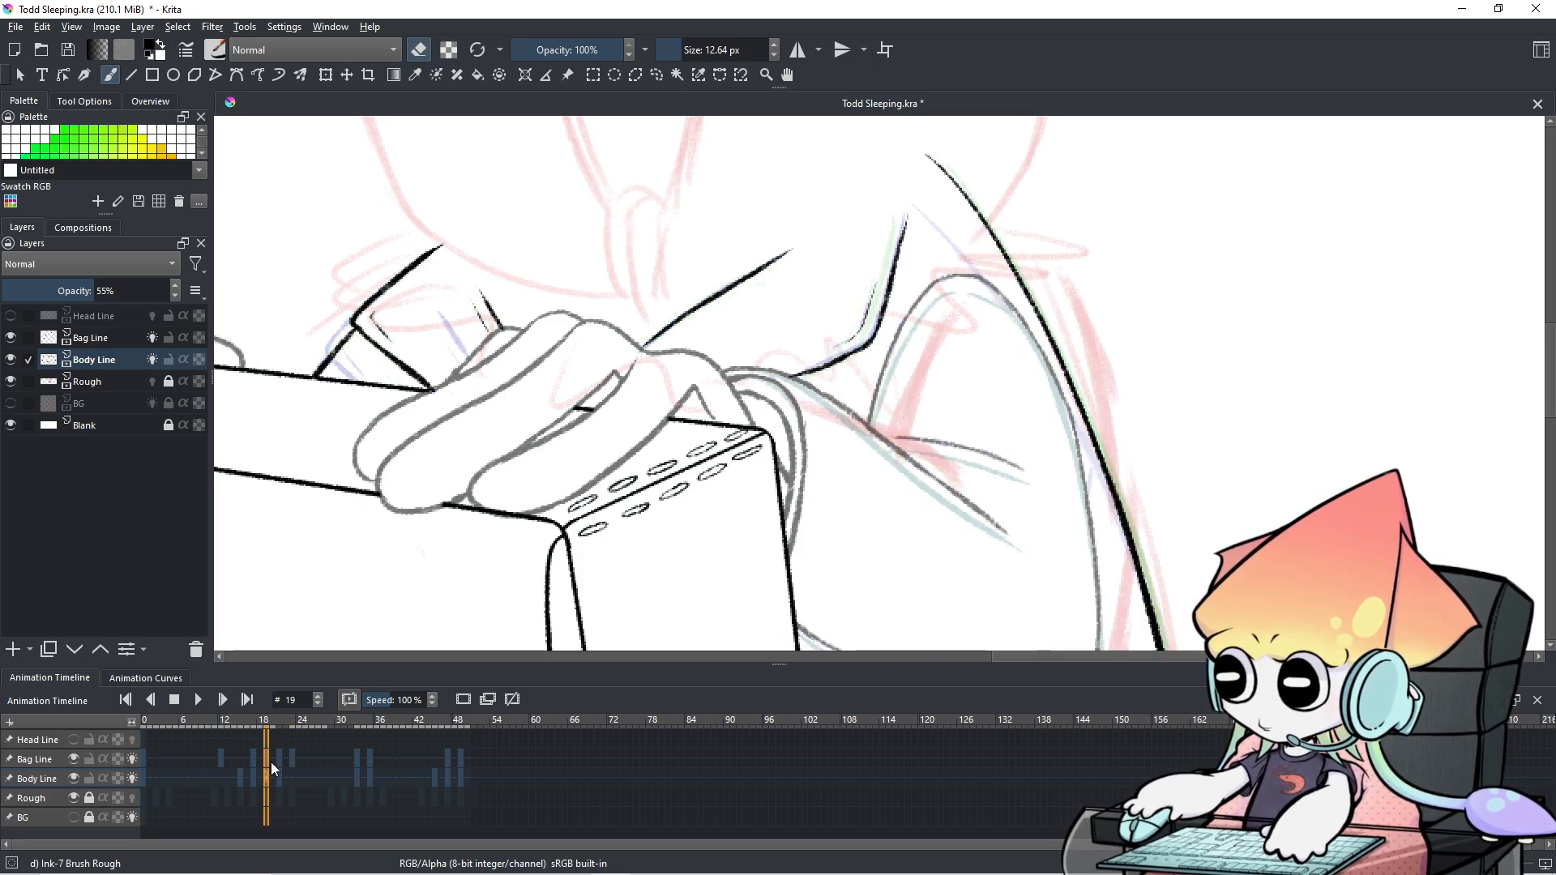
{"action": "left_click", "coordinate": [285, 766]}
{"action": "left_click", "coordinate": [291, 760]}
{"action": "left_click", "coordinate": [279, 761]}
{"action": "left_click", "coordinate": [290, 762]}
{"action": "left_click", "coordinate": [264, 761]}
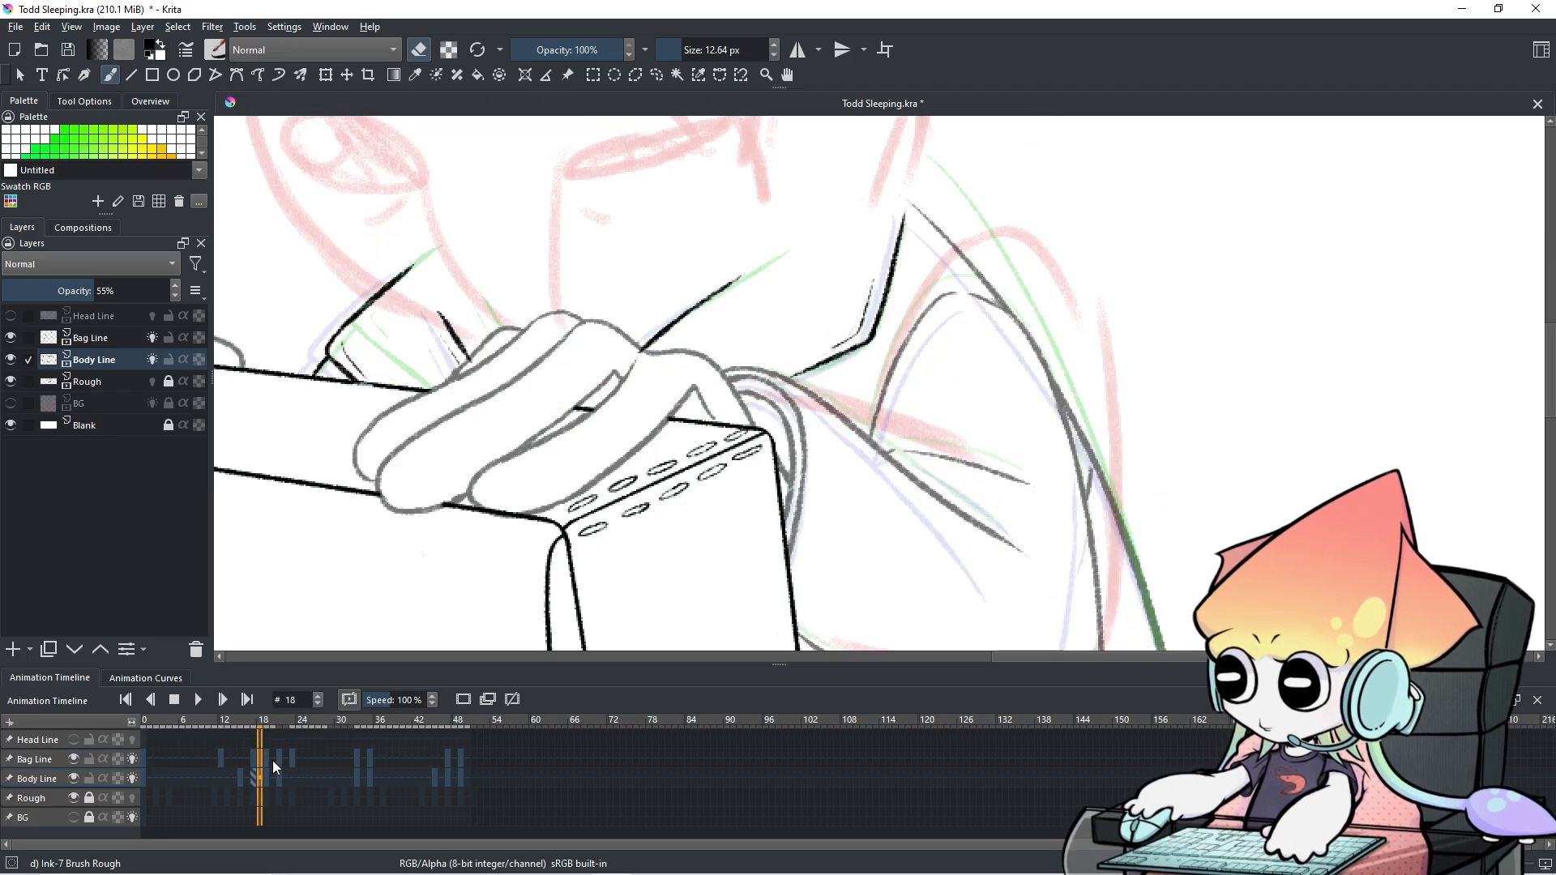
{"action": "left_click", "coordinate": [274, 761]}
{"action": "left_click", "coordinate": [282, 759]}
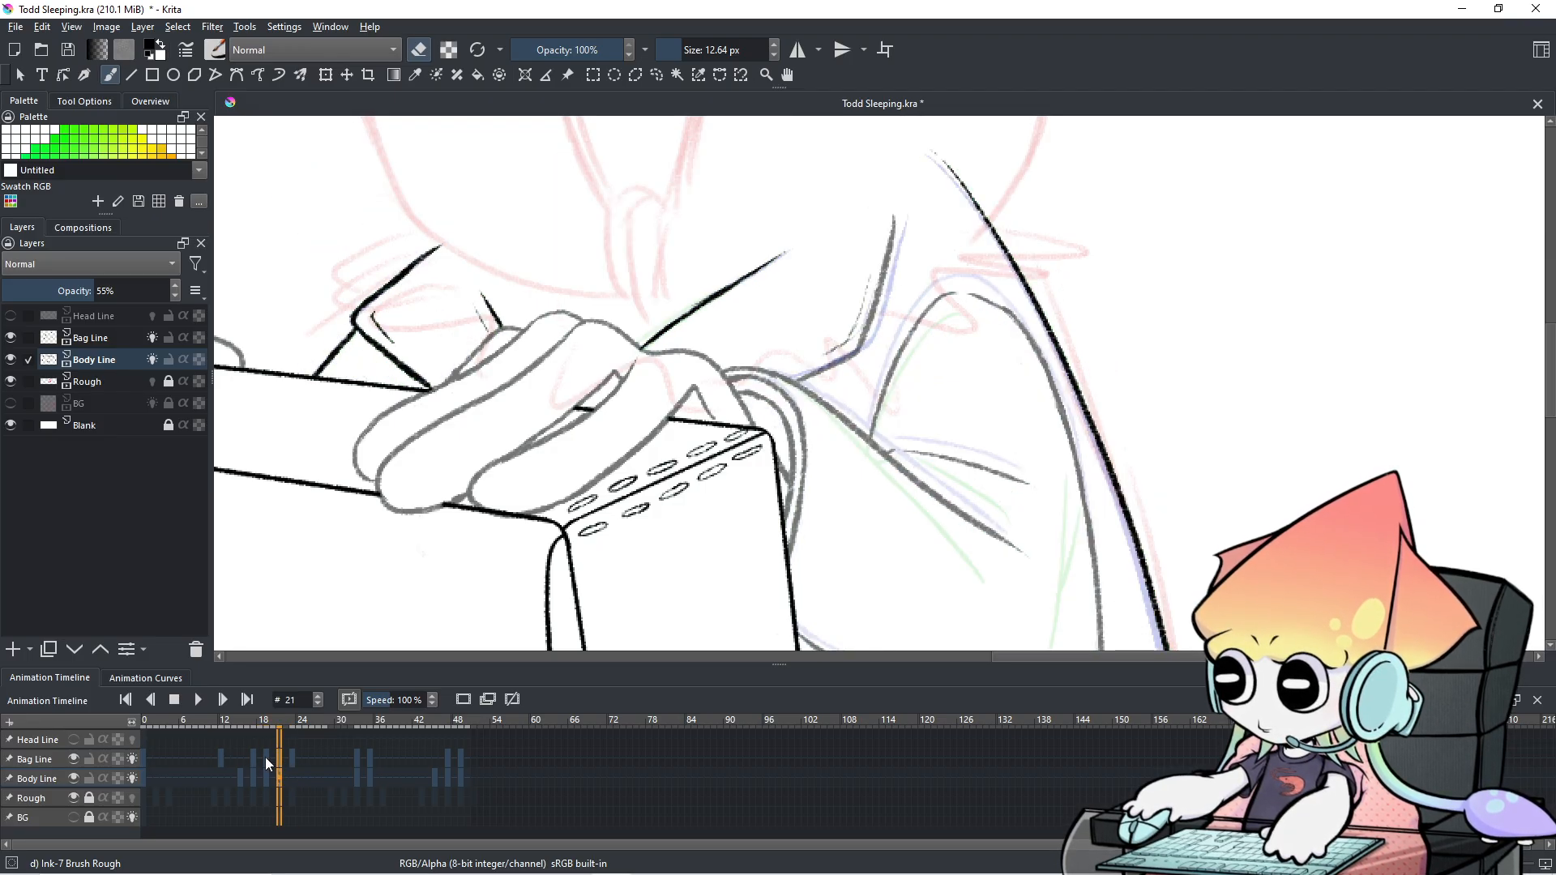
{"action": "left_click", "coordinate": [267, 759]}
{"action": "left_click", "coordinate": [290, 757]}
{"action": "left_click", "coordinate": [278, 758]}
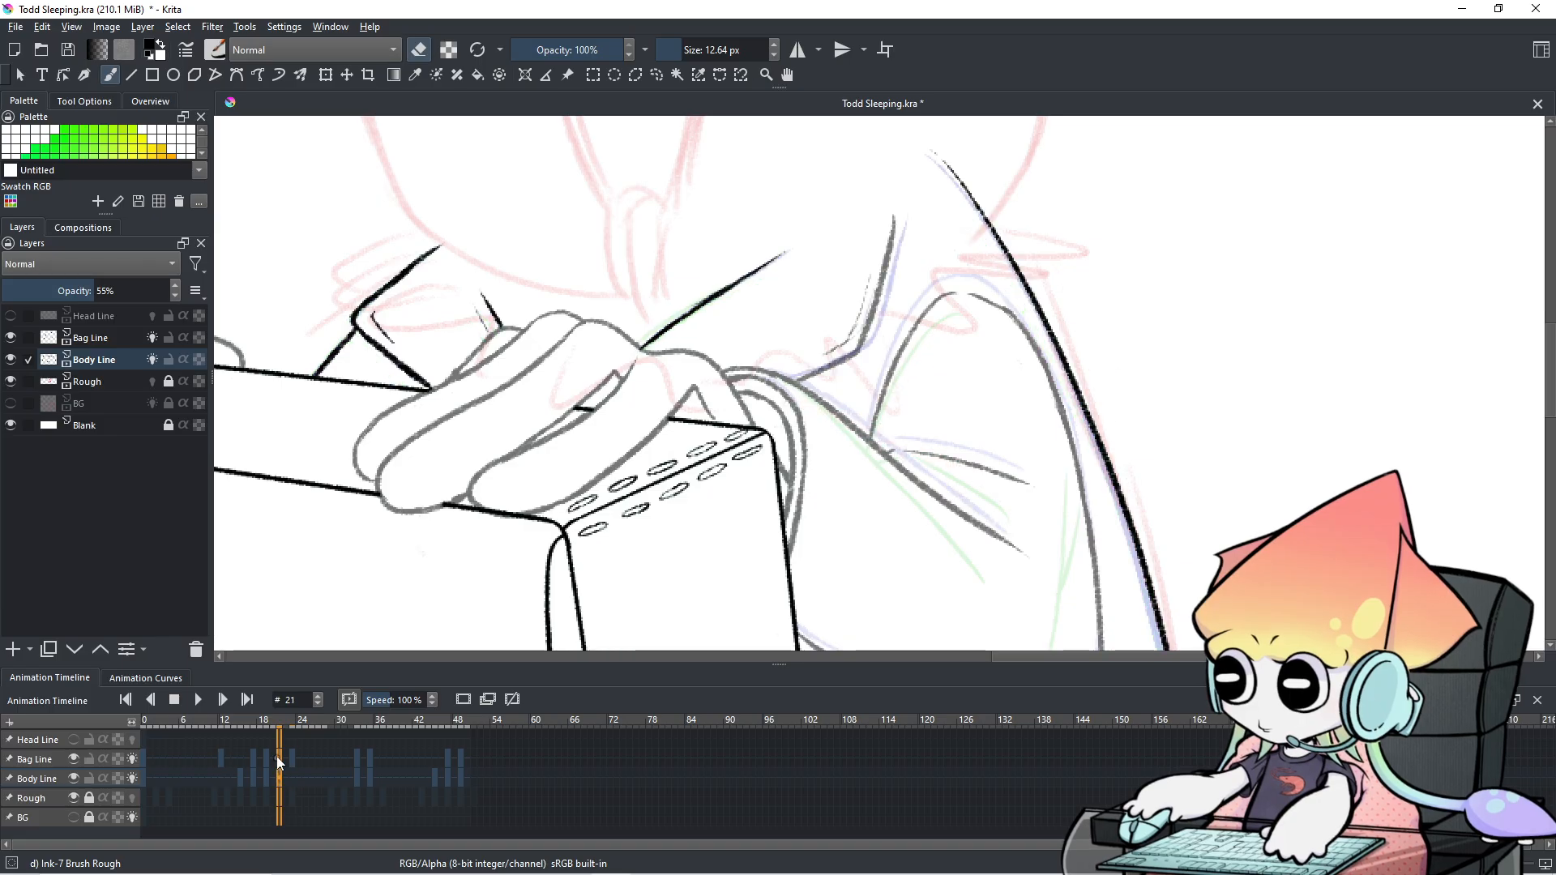
{"action": "left_click", "coordinate": [292, 760]}
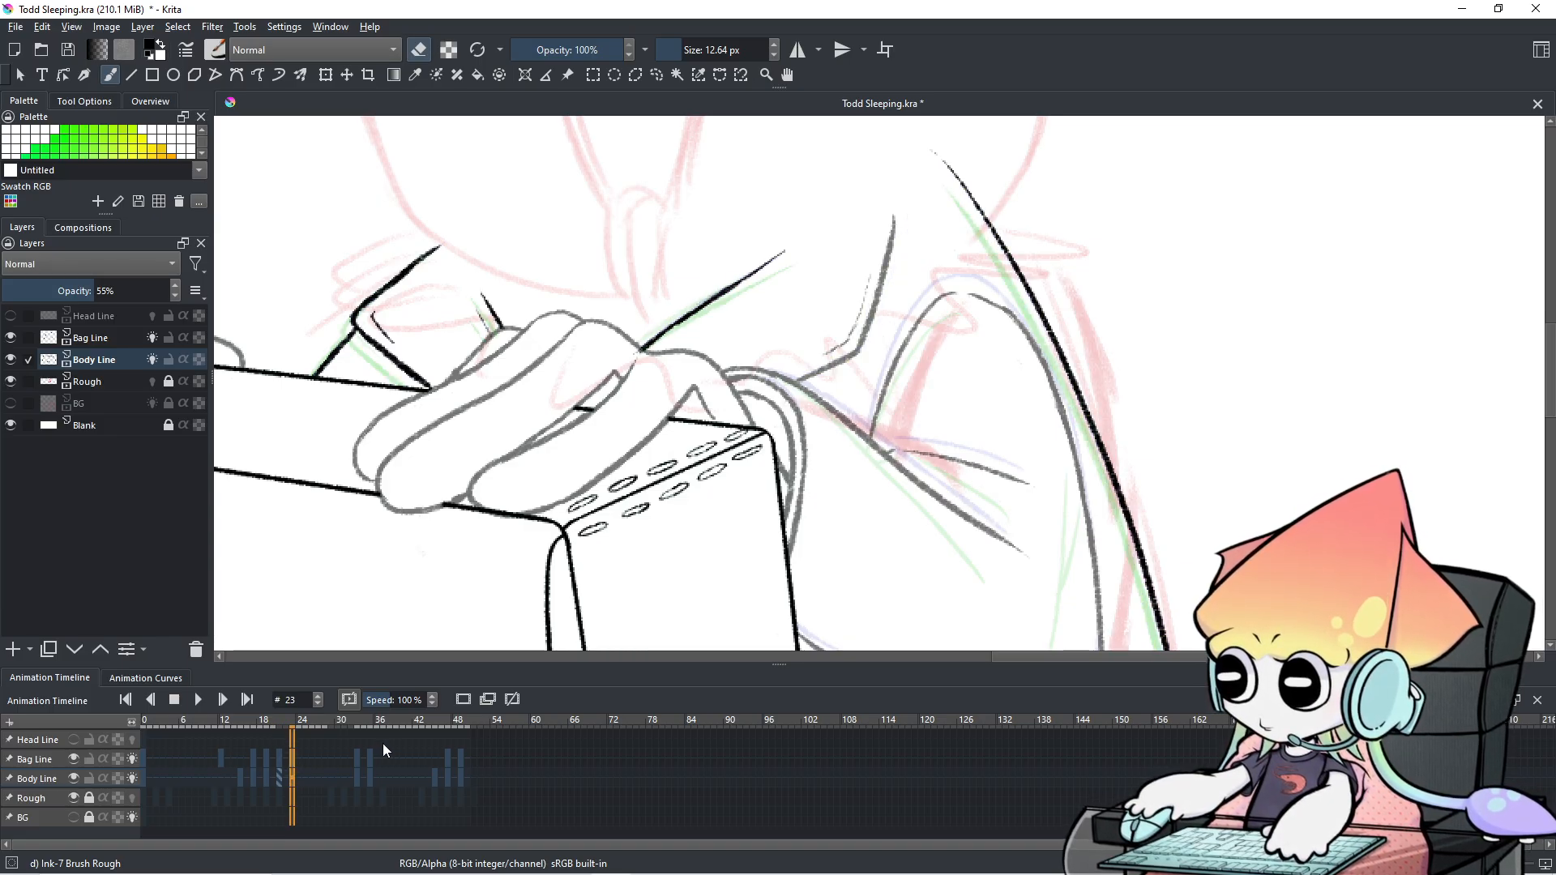
{"action": "left_click", "coordinate": [274, 757]}
{"action": "left_click", "coordinate": [283, 761]}
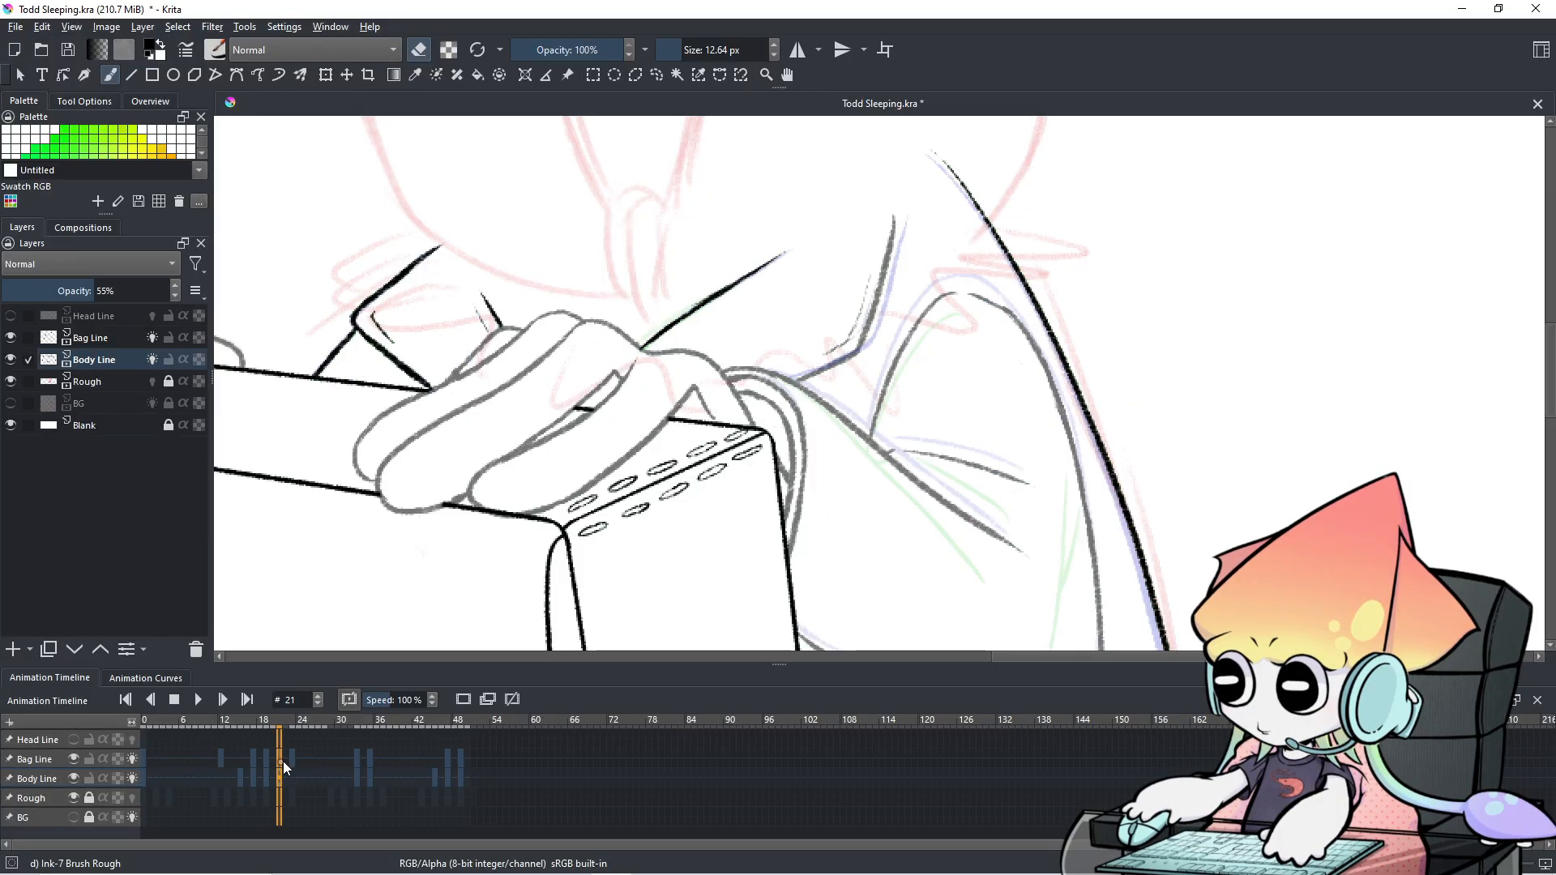
Switch to Bag Line, turn off eraser mode and shrink the brush for finer lines.
{"action": "left_click", "coordinate": [61, 759]}
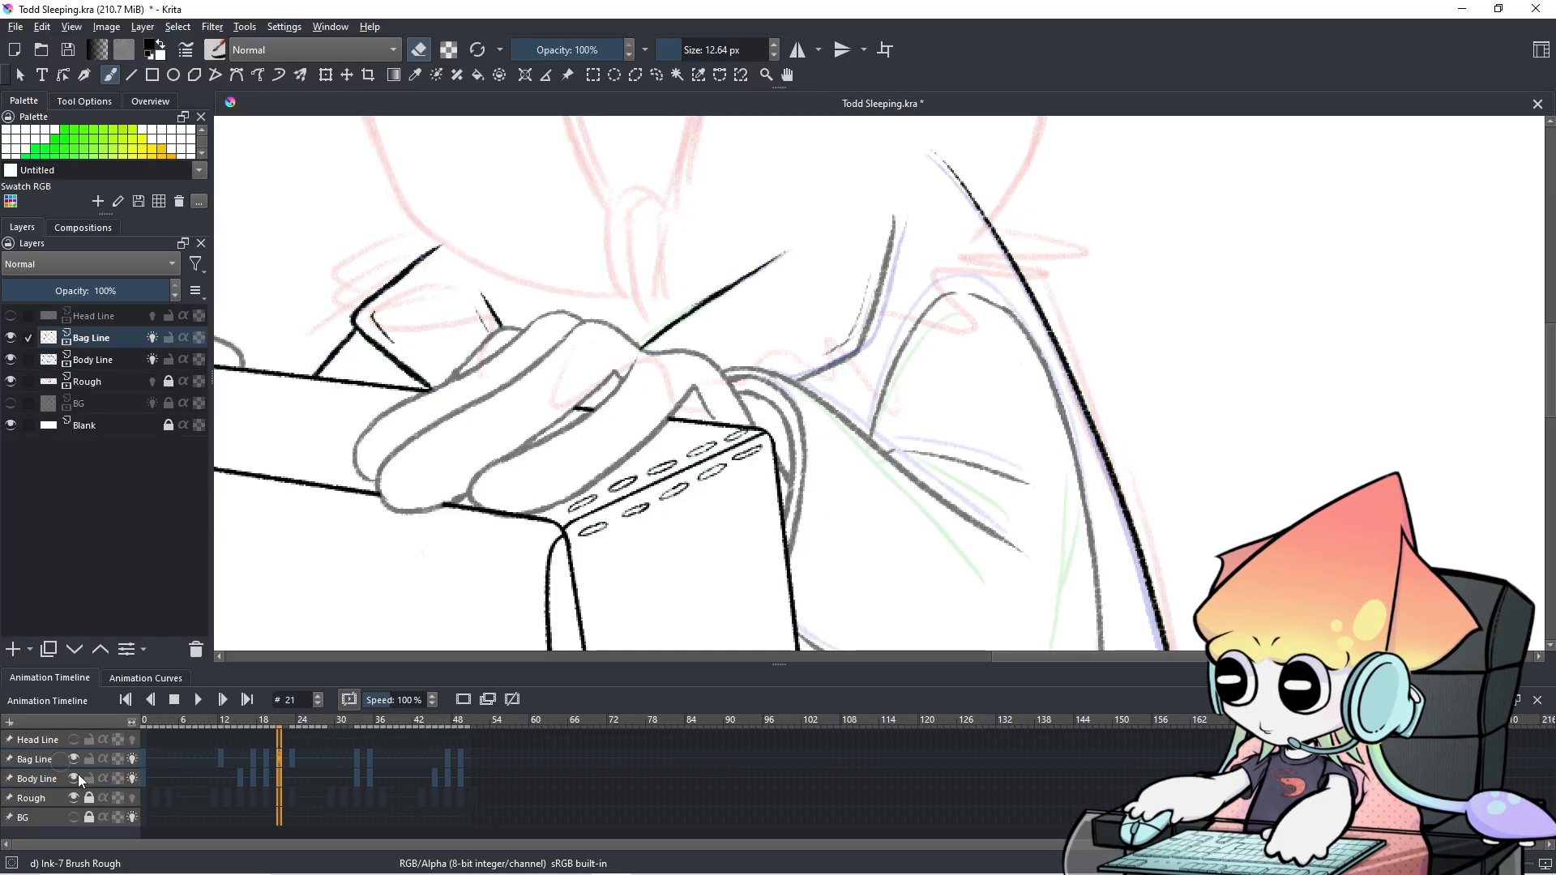
{"action": "key", "text": "e"}
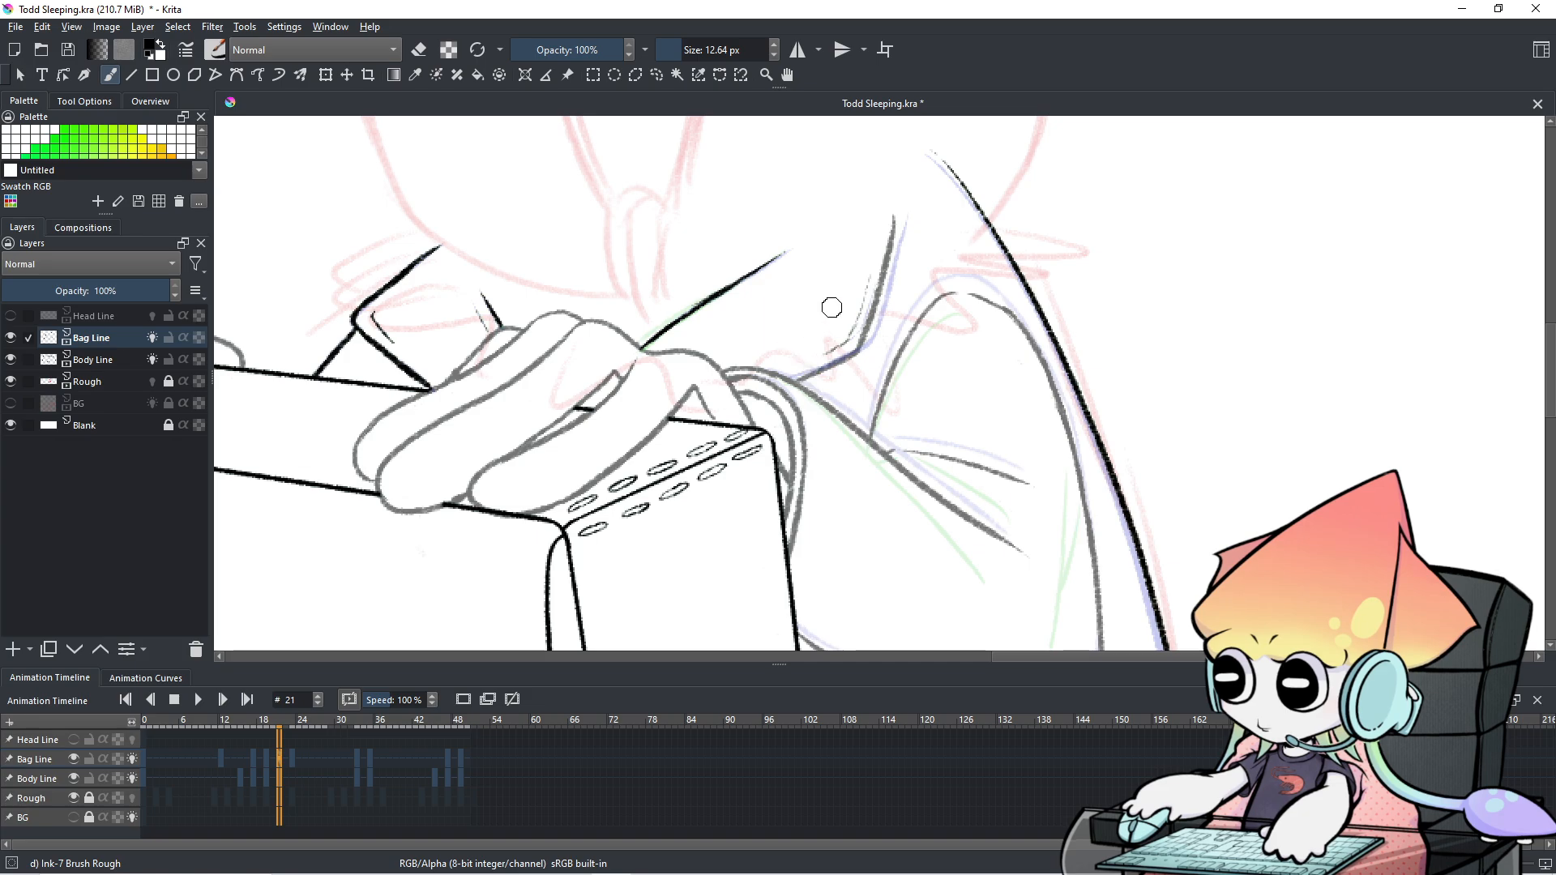
{"action": "mouse_move", "coordinate": [843, 346]}
{"action": "left_mouse_down"}
{"action": "mouse_move", "coordinate": [847, 389]}
{"action": "mouse_move", "coordinate": [824, 361]}
{"action": "mouse_move", "coordinate": [834, 380]}
{"action": "mouse_move", "coordinate": [872, 379]}
{"action": "mouse_move", "coordinate": [841, 374]}
{"action": "left_mouse_up"}
{"action": "key", "text": "ctrl+z"}
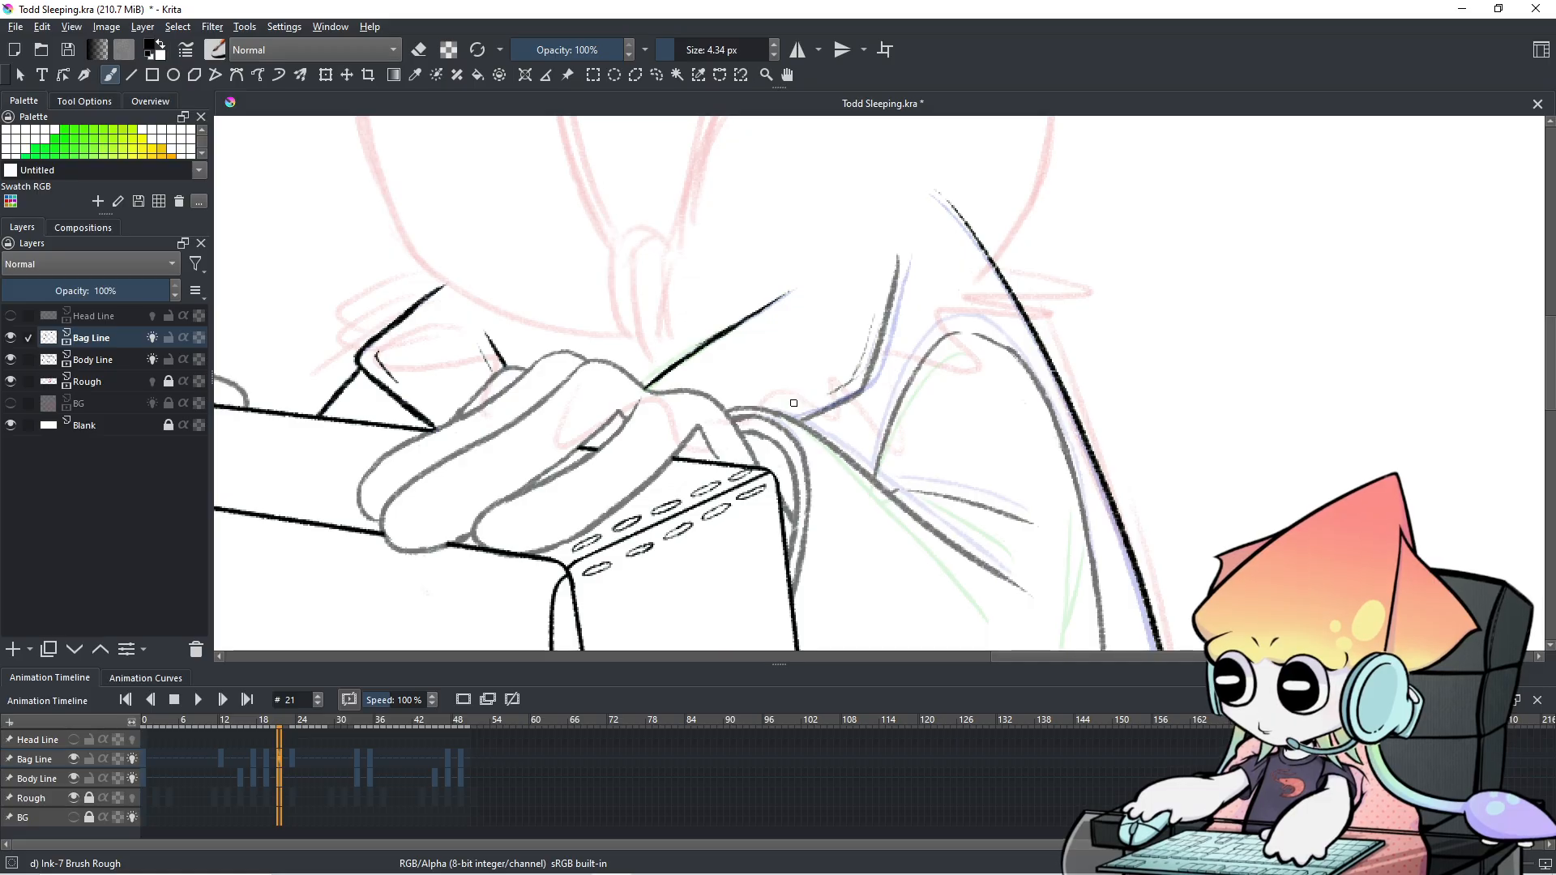
Compare frame 19 with frame 21 before inking.
{"action": "left_click", "coordinate": [269, 761]}
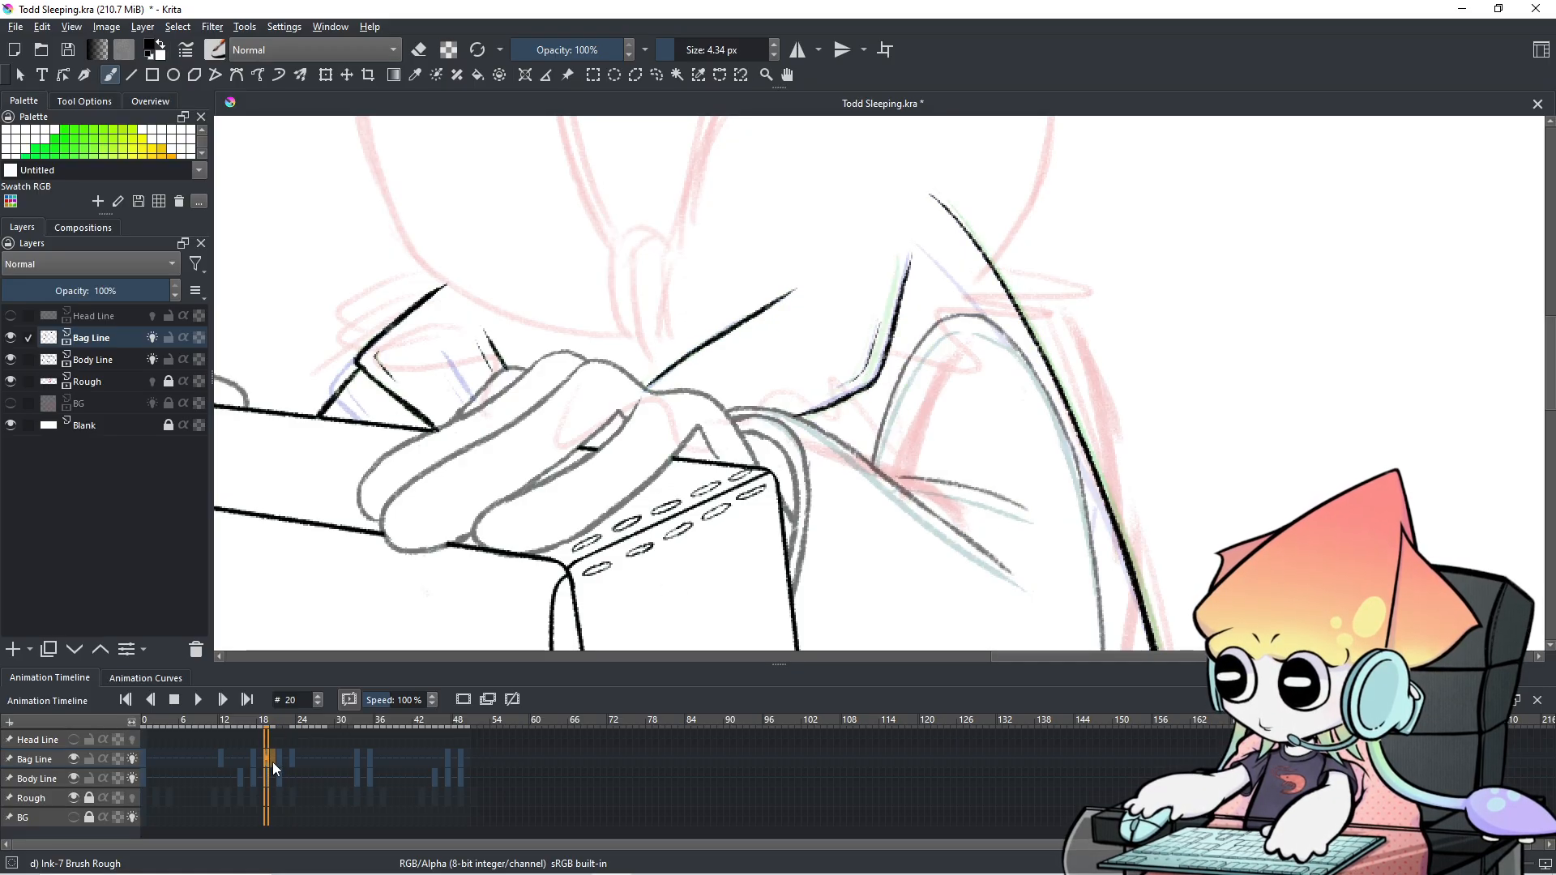
{"action": "left_click", "coordinate": [281, 763]}
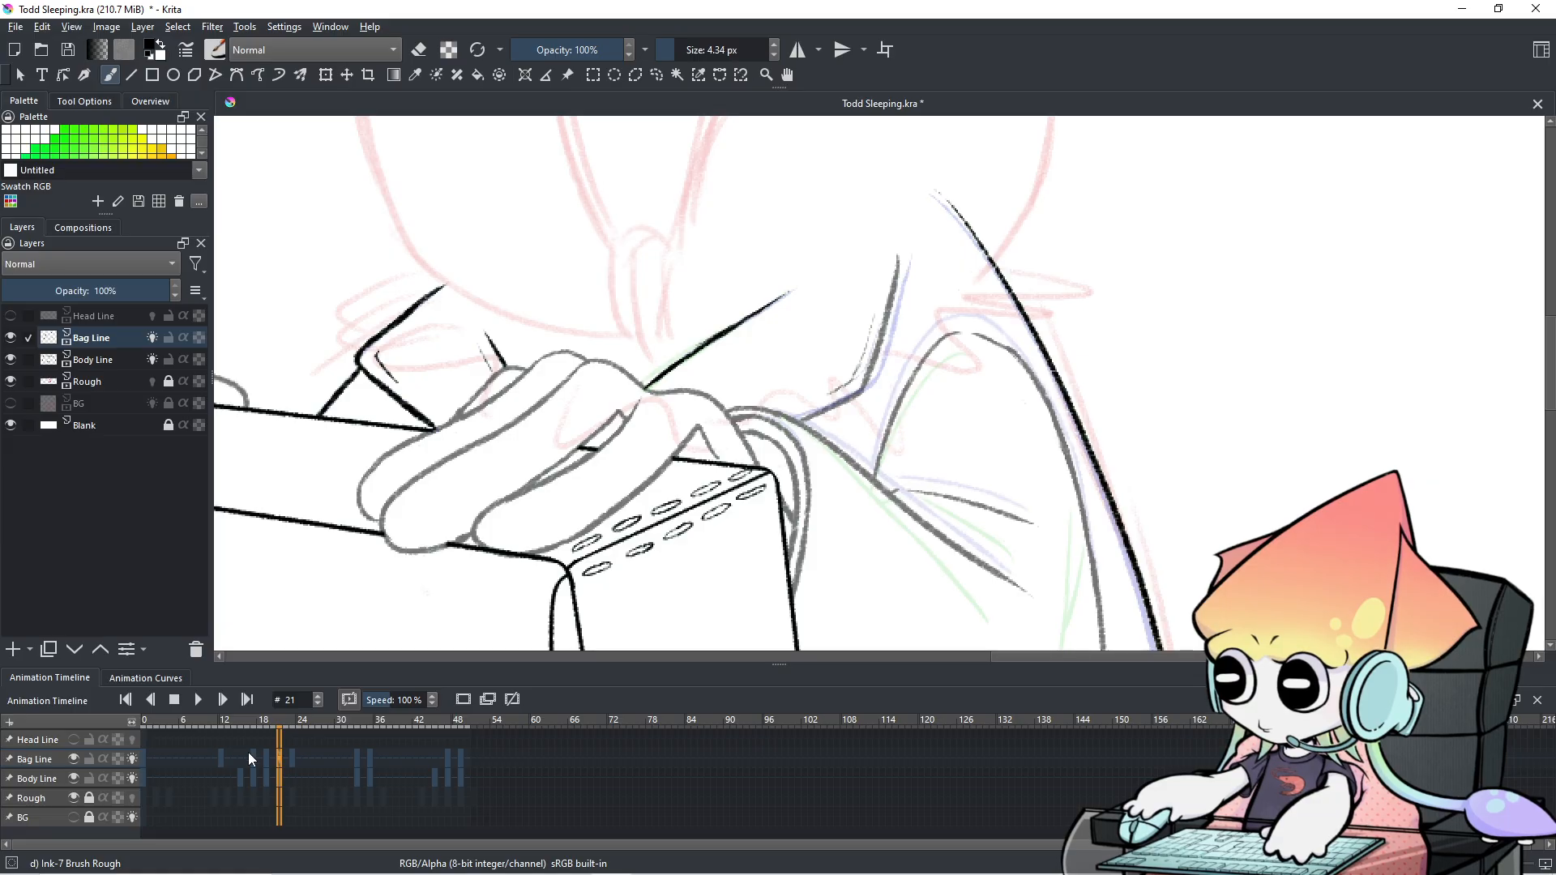
{"action": "left_click", "coordinate": [270, 762]}
{"action": "left_click", "coordinate": [281, 763]}
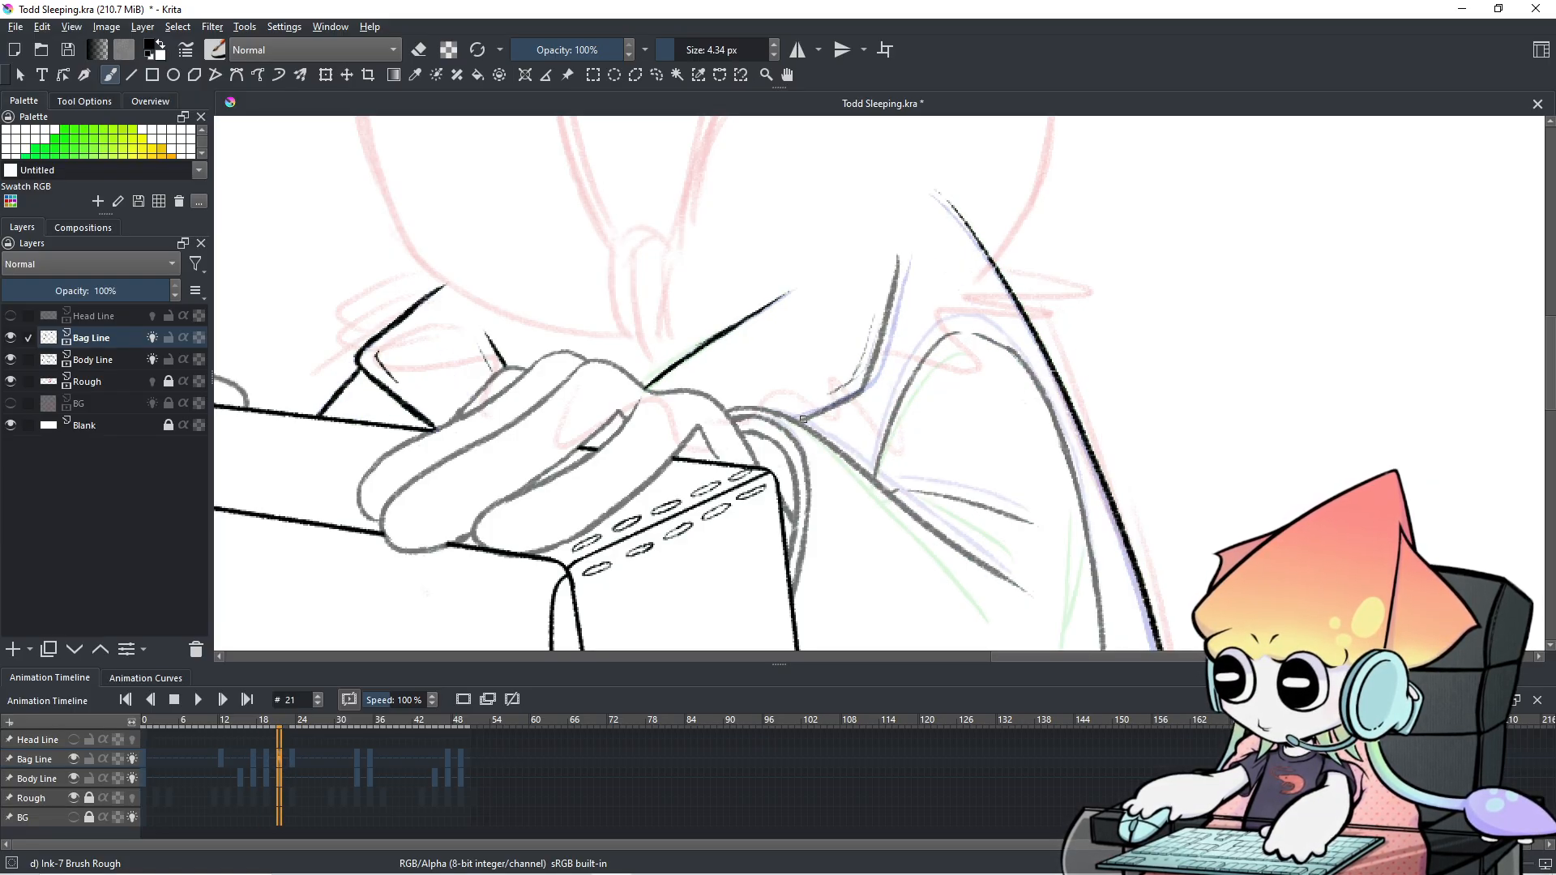
Ink thin black lines along the bag strap's bend beside the arm on frame 21.
{"action": "mouse_move", "coordinate": [851, 389]}
{"action": "left_mouse_down"}
{"action": "mouse_move", "coordinate": [798, 416]}
{"action": "mouse_move", "coordinate": [866, 366]}
{"action": "left_mouse_up"}
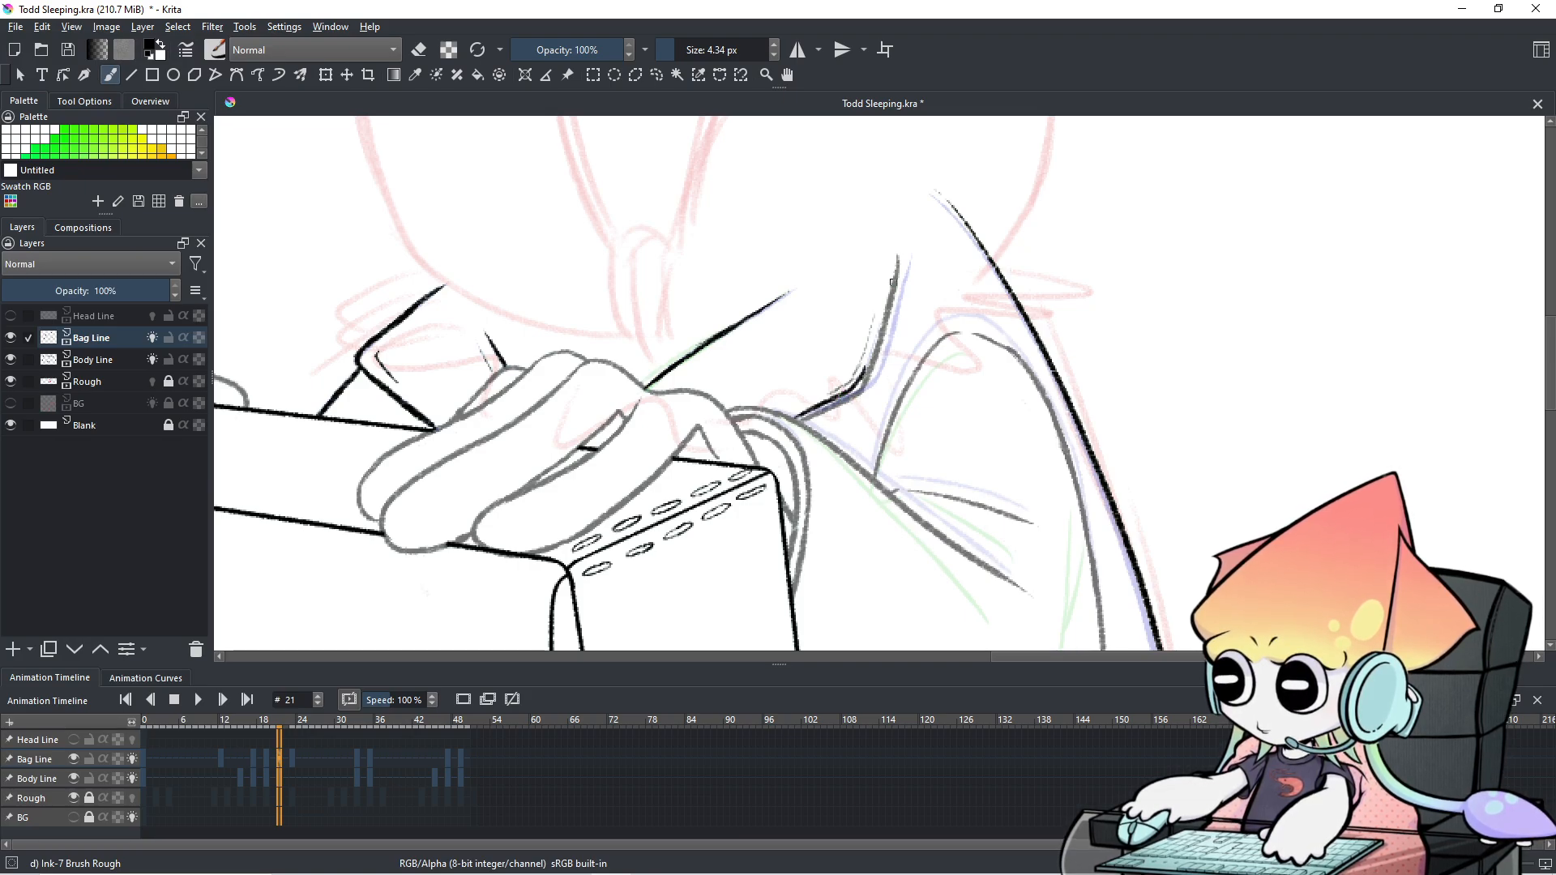
{"action": "left_click_drag", "start_coordinate": [893, 258], "coordinate": [869, 364]}
{"action": "key", "text": "ctrl+z"}
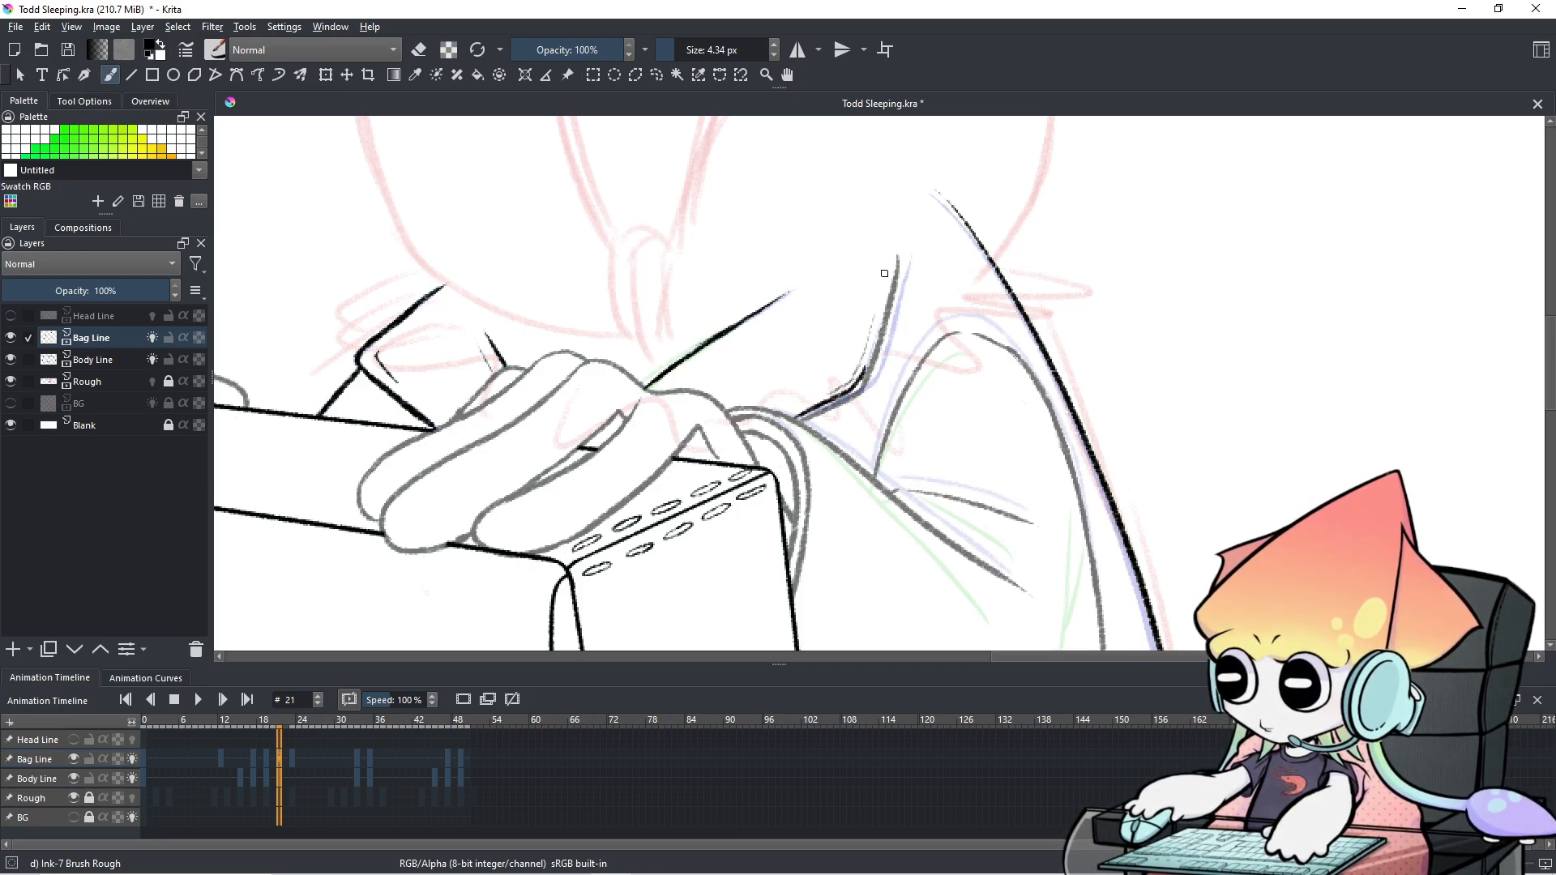
{"action": "mouse_move", "coordinate": [896, 257]}
{"action": "left_mouse_down"}
{"action": "mouse_move", "coordinate": [861, 384]}
{"action": "mouse_move", "coordinate": [842, 396]}
{"action": "mouse_move", "coordinate": [857, 387]}
{"action": "left_mouse_up"}
{"action": "key", "text": "ctrl+z"}
{"action": "key", "text": "ctrl+z"}
{"action": "key", "text": "ctrl+z"}
{"action": "key", "text": "ctrl+z"}
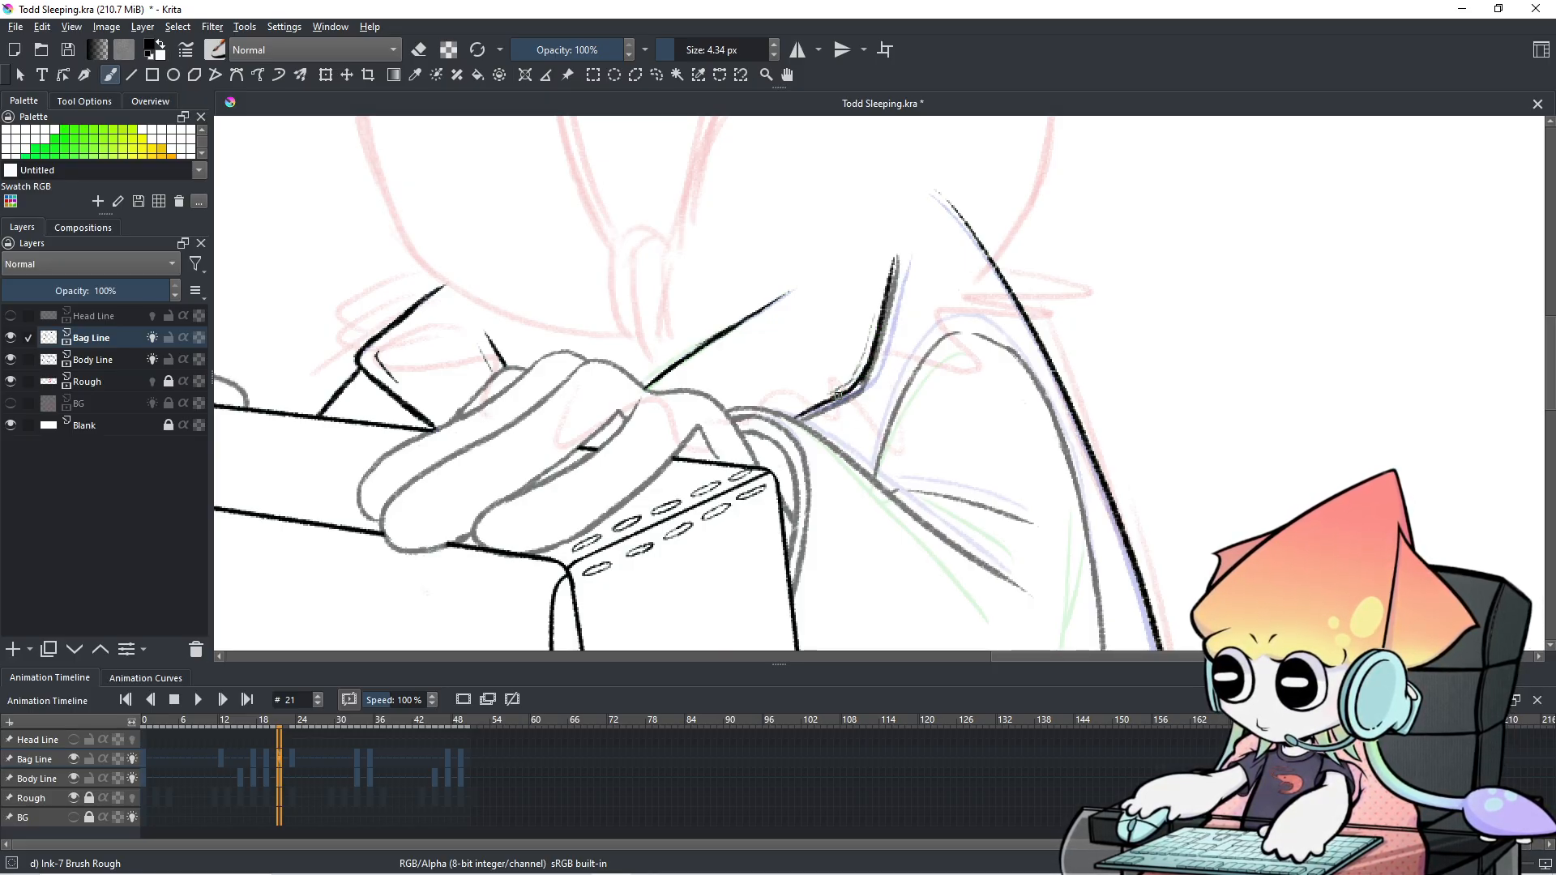
{"action": "mouse_move", "coordinate": [865, 331]}
{"action": "left_mouse_down"}
{"action": "mouse_move", "coordinate": [858, 365]}
{"action": "mouse_move", "coordinate": [818, 395]}
{"action": "left_mouse_up"}
{"action": "key", "text": "ctrl+z"}
{"action": "key", "text": "ctrl+z"}
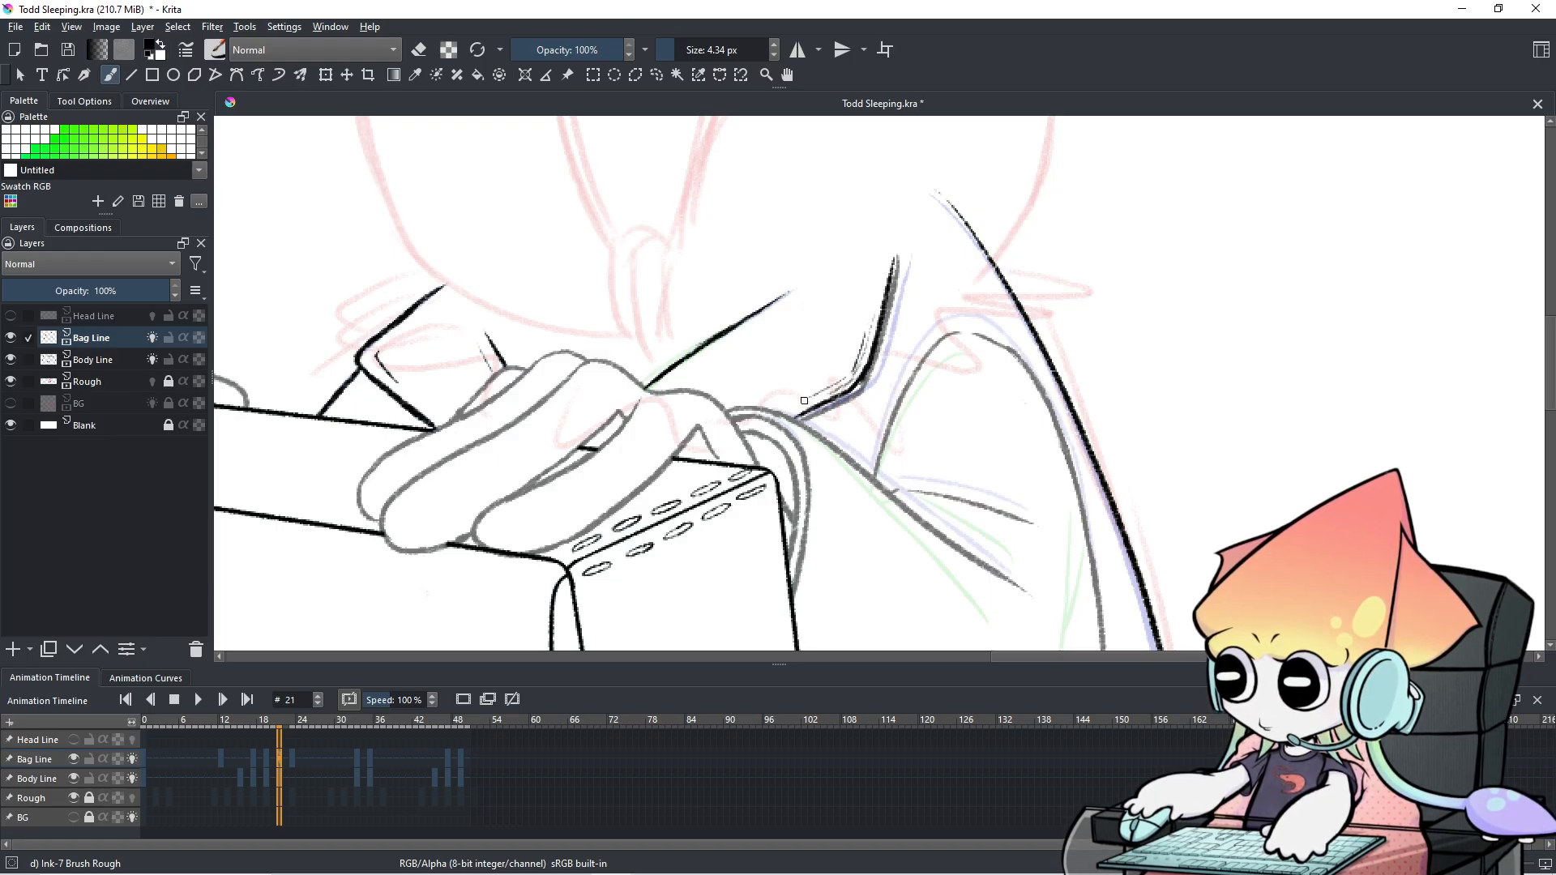
{"action": "key", "text": "ctrl+z"}
{"action": "left_click_drag", "start_coordinate": [832, 388], "coordinate": [858, 361]}
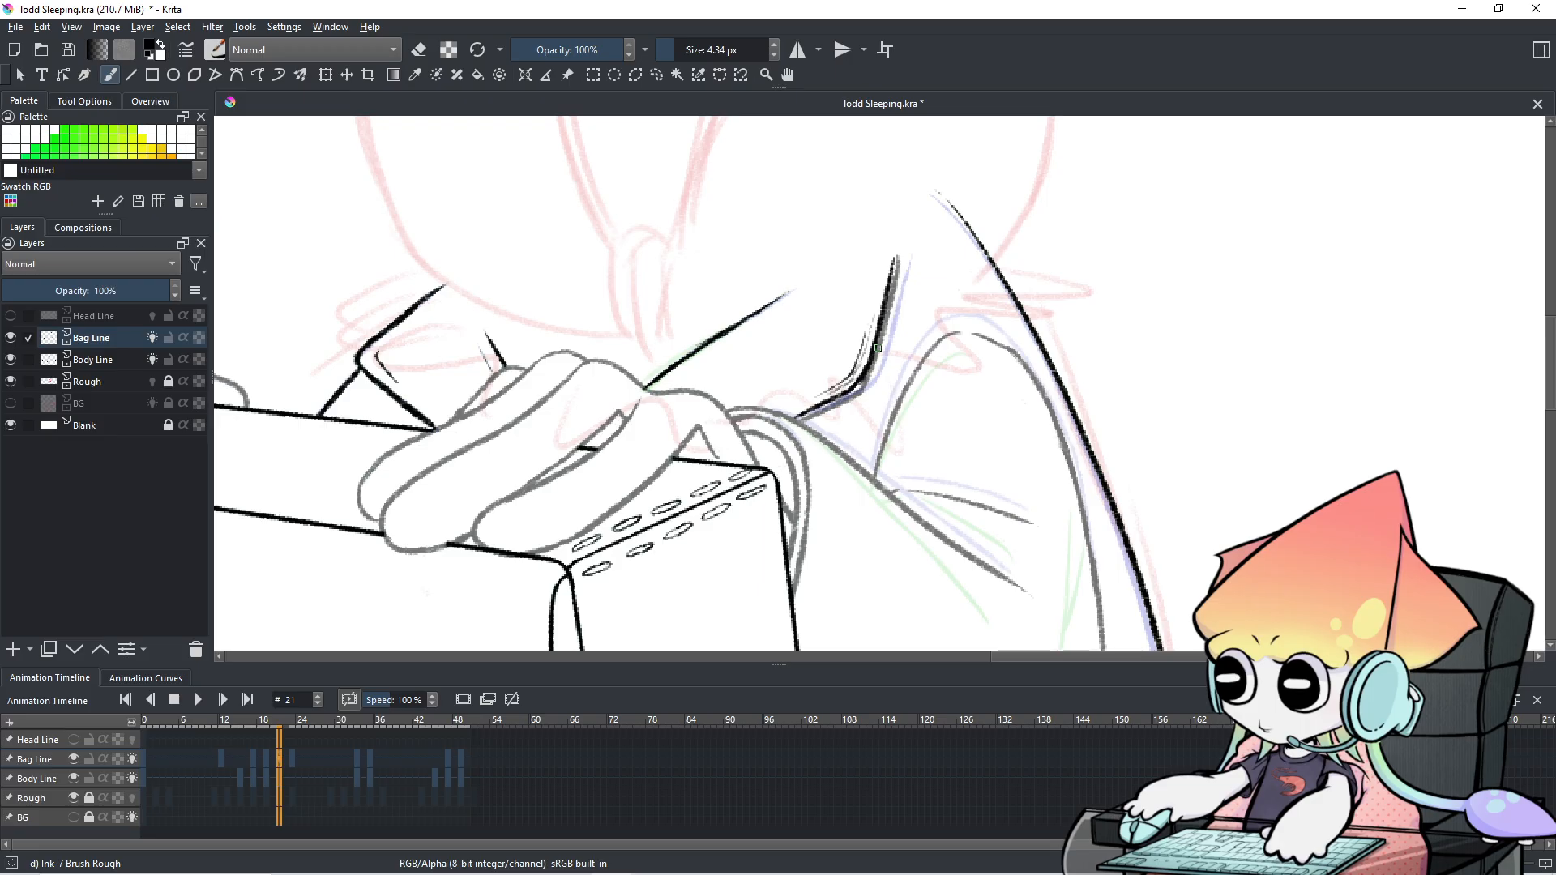
{"action": "left_click_drag", "start_coordinate": [855, 389], "coordinate": [976, 439]}
{"action": "key", "text": "ctrl+z"}
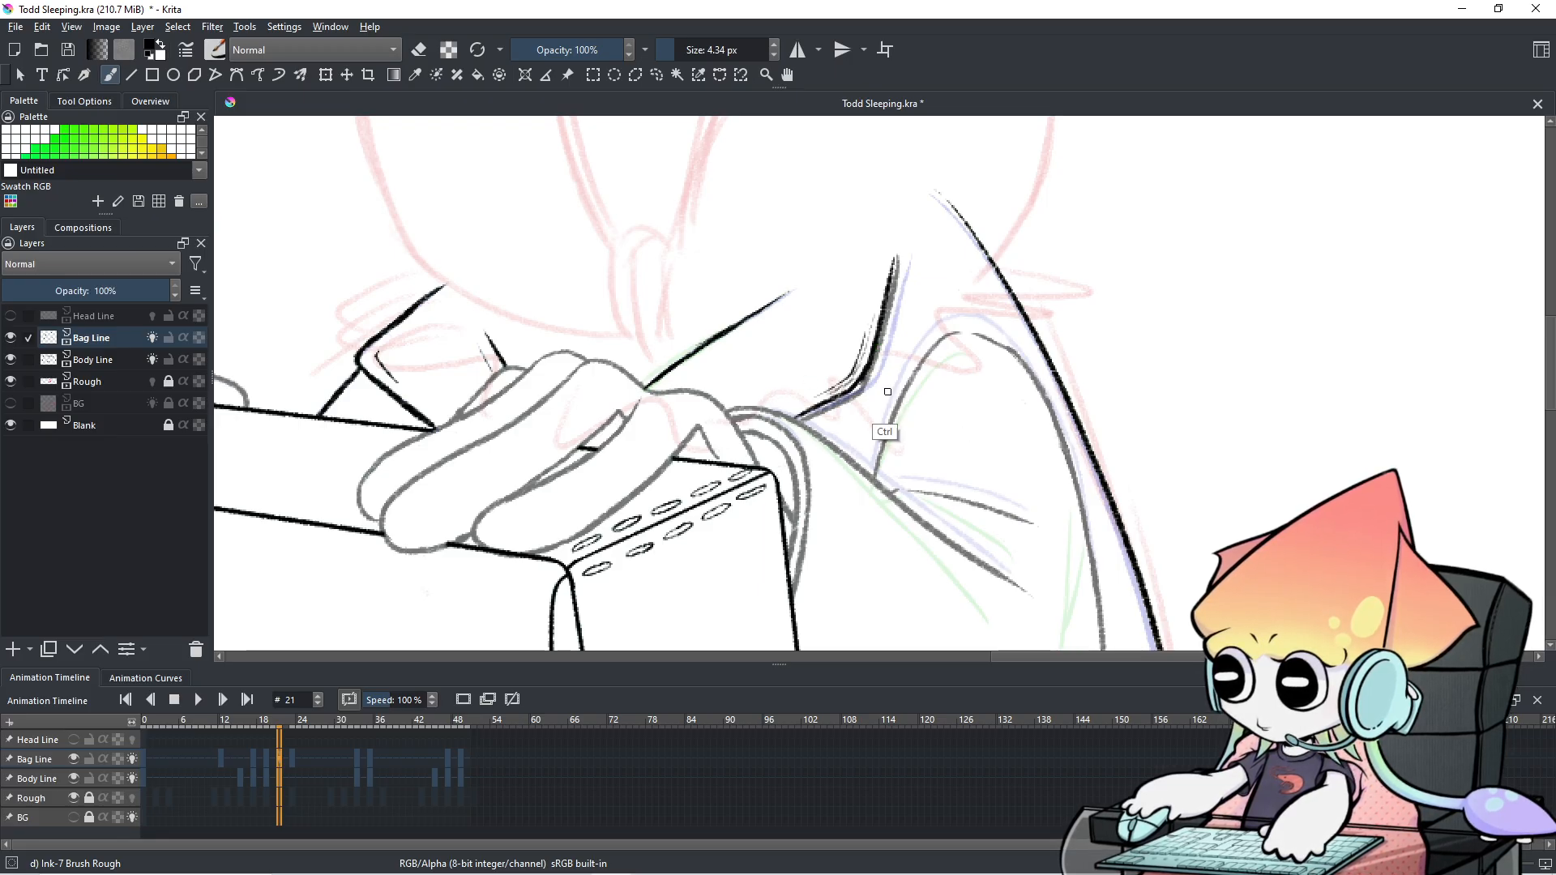
{"action": "left_click_drag", "start_coordinate": [874, 352], "coordinate": [913, 288]}
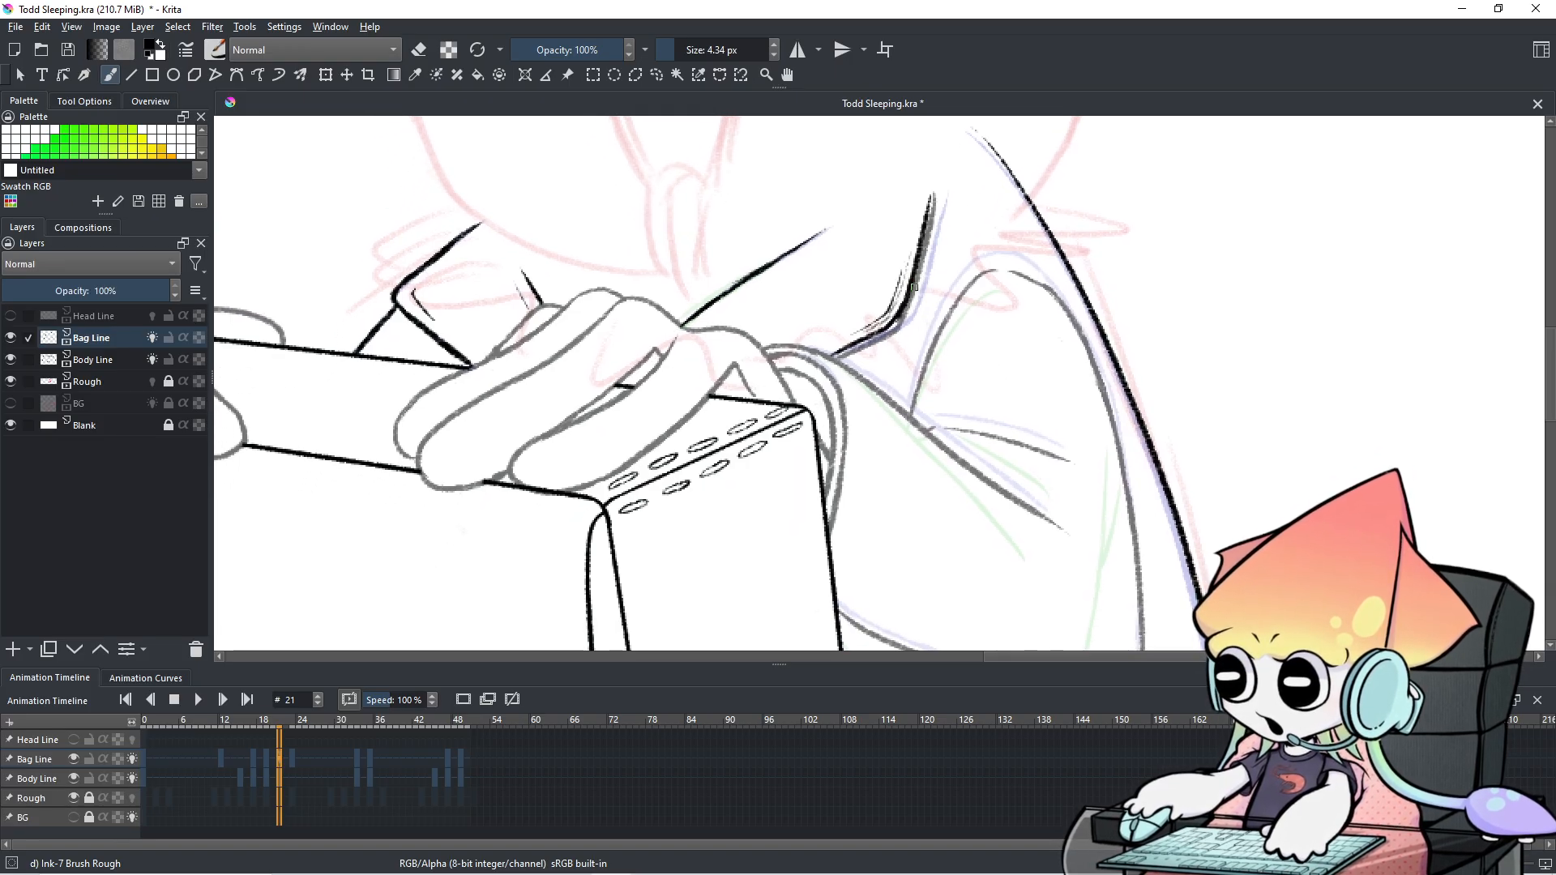
Flip between frames 20, 21 and 25 to compare the strap, ending on frame 21.
{"action": "left_click", "coordinate": [305, 759]}
{"action": "left_click", "coordinate": [270, 760]}
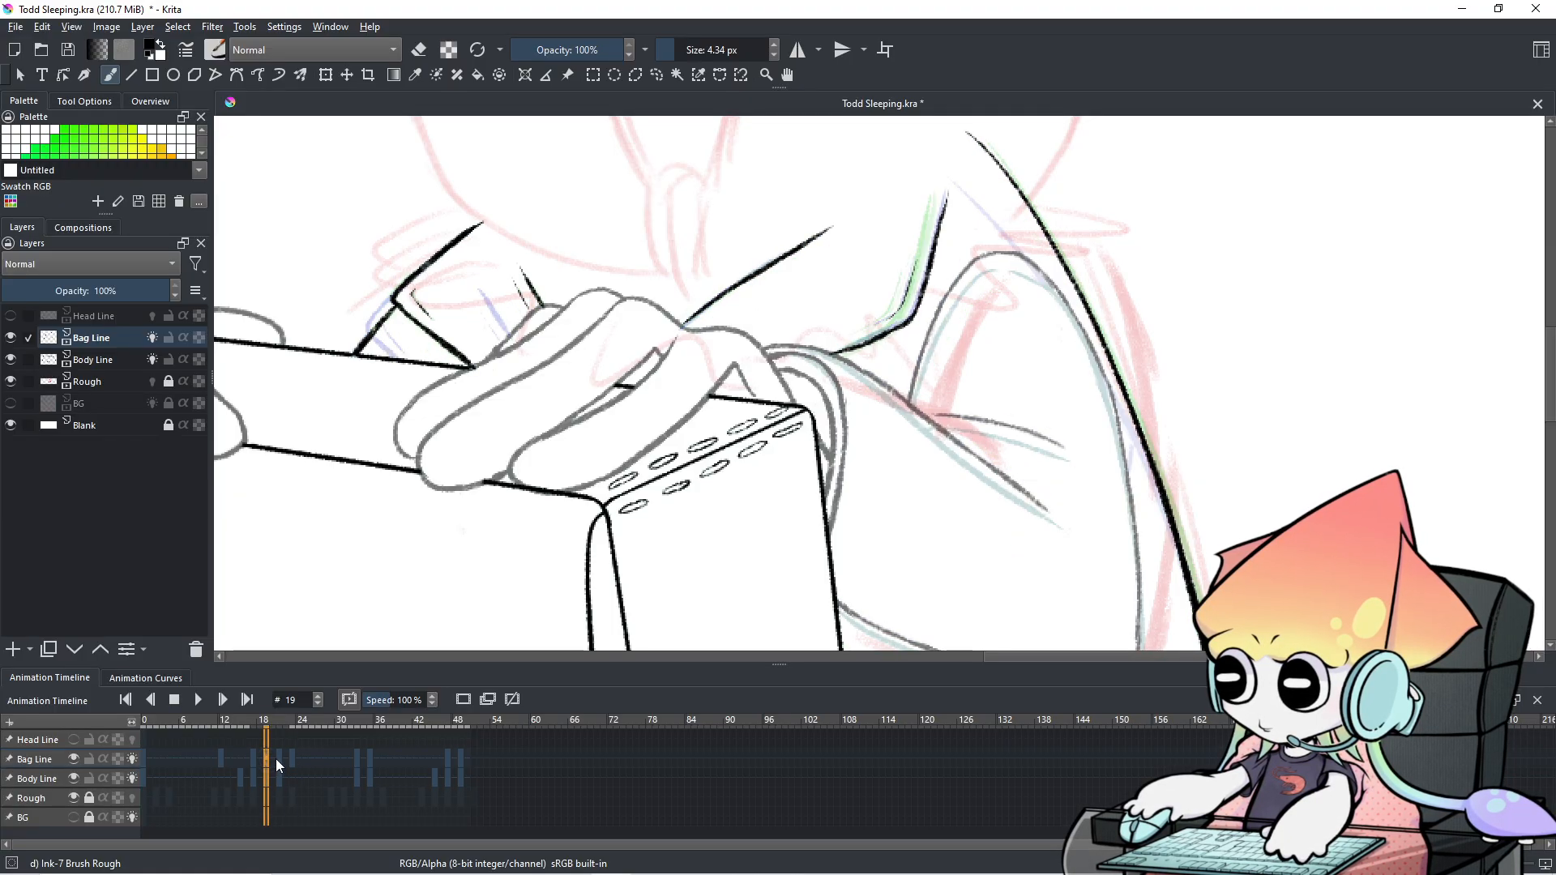
{"action": "left_click", "coordinate": [278, 757]}
{"action": "left_click", "coordinate": [273, 756]}
{"action": "left_click", "coordinate": [279, 757]}
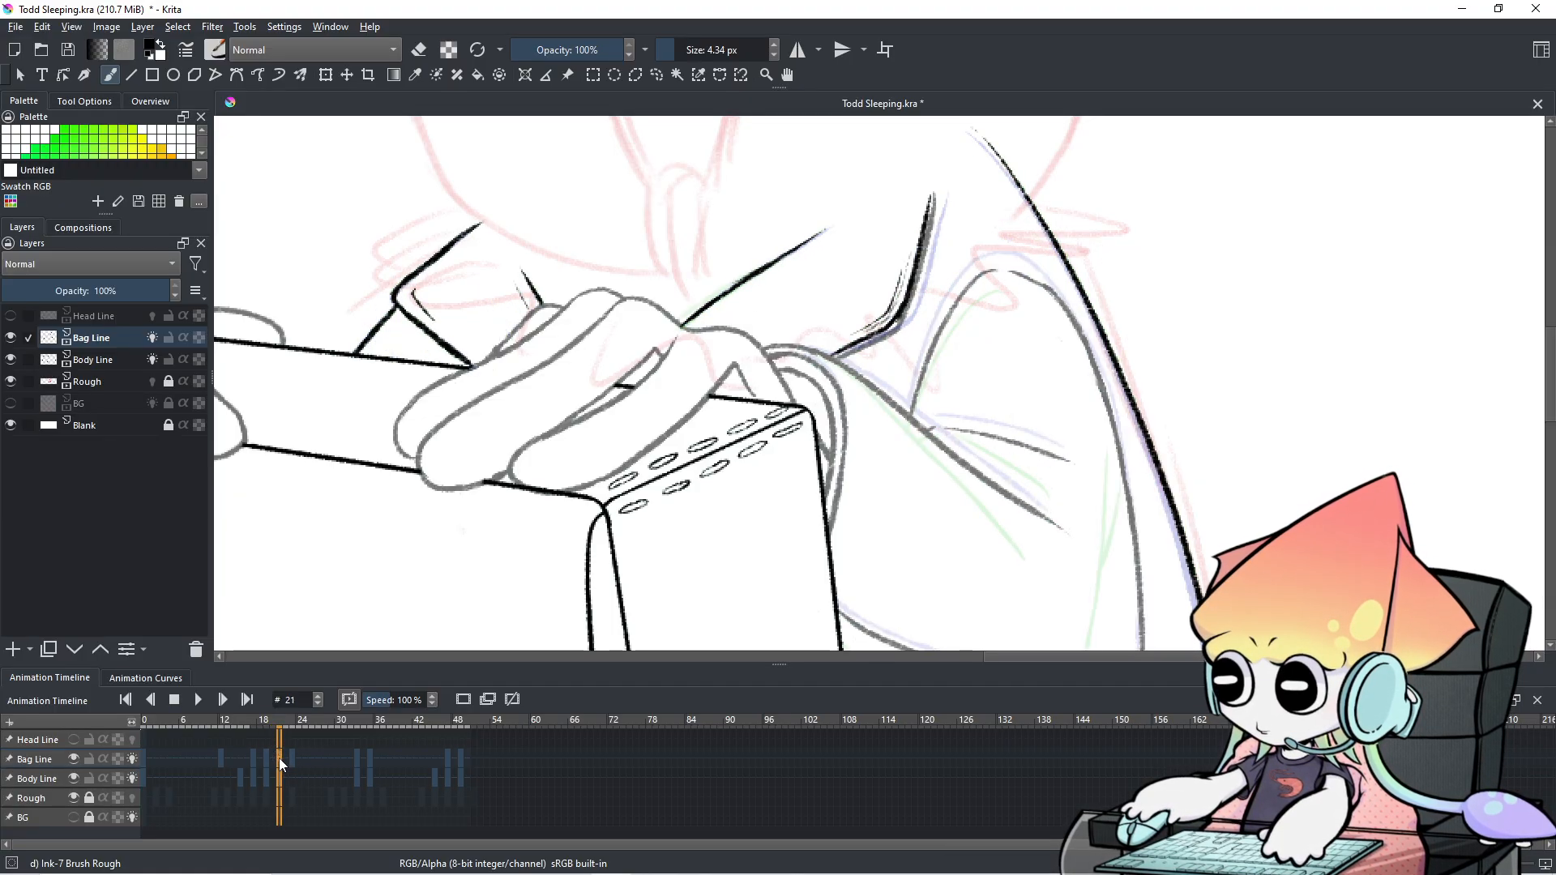
{"action": "left_click", "coordinate": [271, 756]}
{"action": "left_click", "coordinate": [280, 758]}
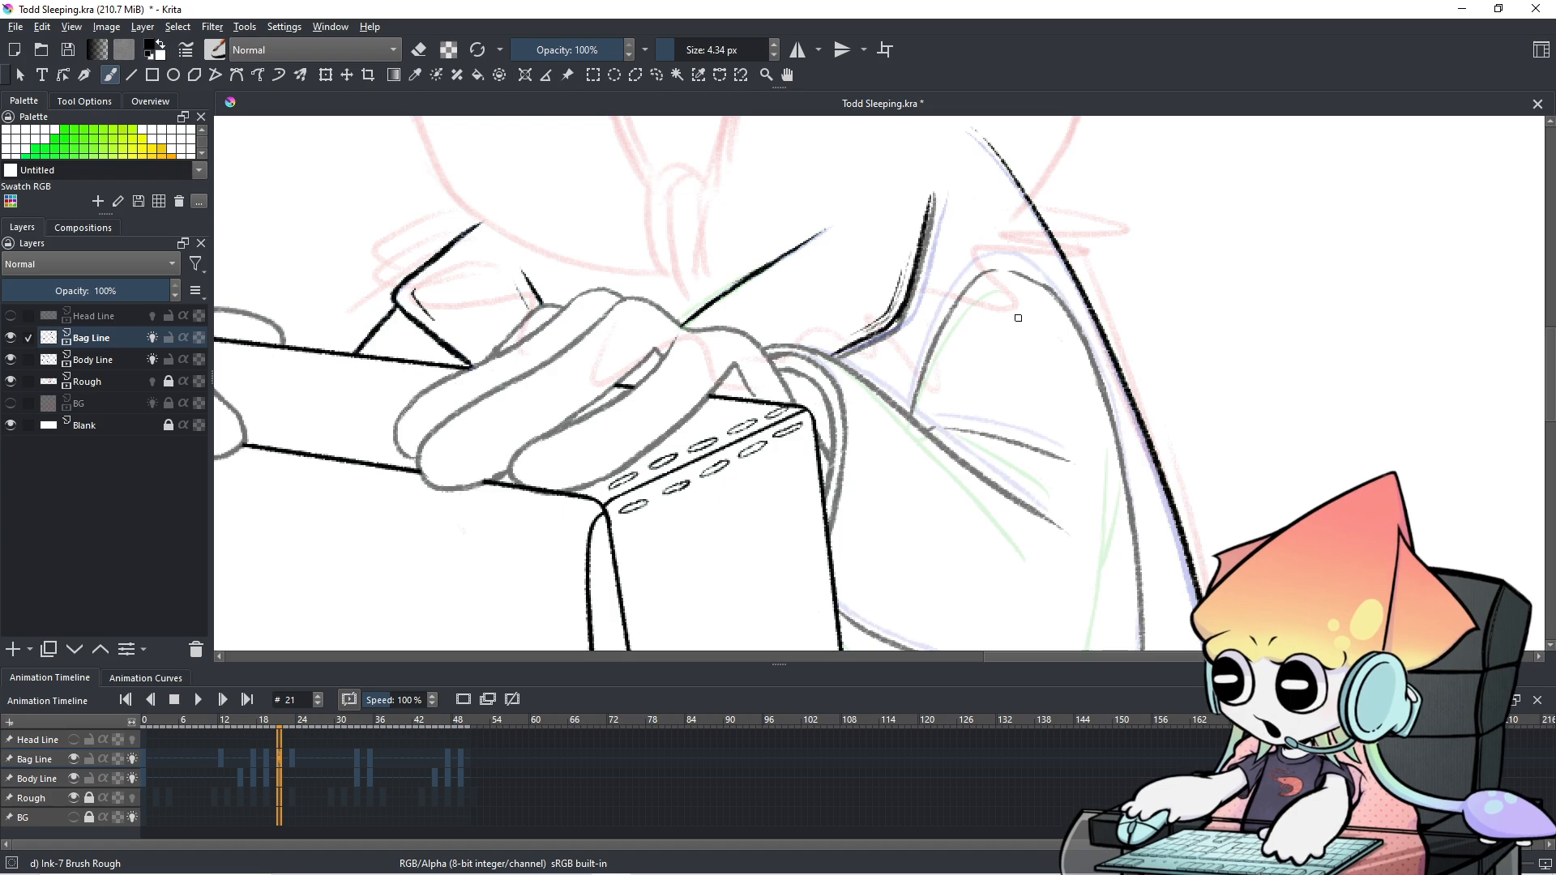
{"action": "mouse_move", "coordinate": [939, 303]}
{"action": "left_mouse_down"}
{"action": "mouse_move", "coordinate": [856, 375]}
{"action": "mouse_move", "coordinate": [906, 326]}
{"action": "mouse_move", "coordinate": [880, 357]}
{"action": "mouse_move", "coordinate": [914, 274]}
{"action": "mouse_move", "coordinate": [907, 350]}
{"action": "mouse_move", "coordinate": [924, 241]}
{"action": "left_mouse_up"}
Erase the dark bit and faint line end at the strap's bend, checking against frame 20.
{"action": "key", "text": "e"}
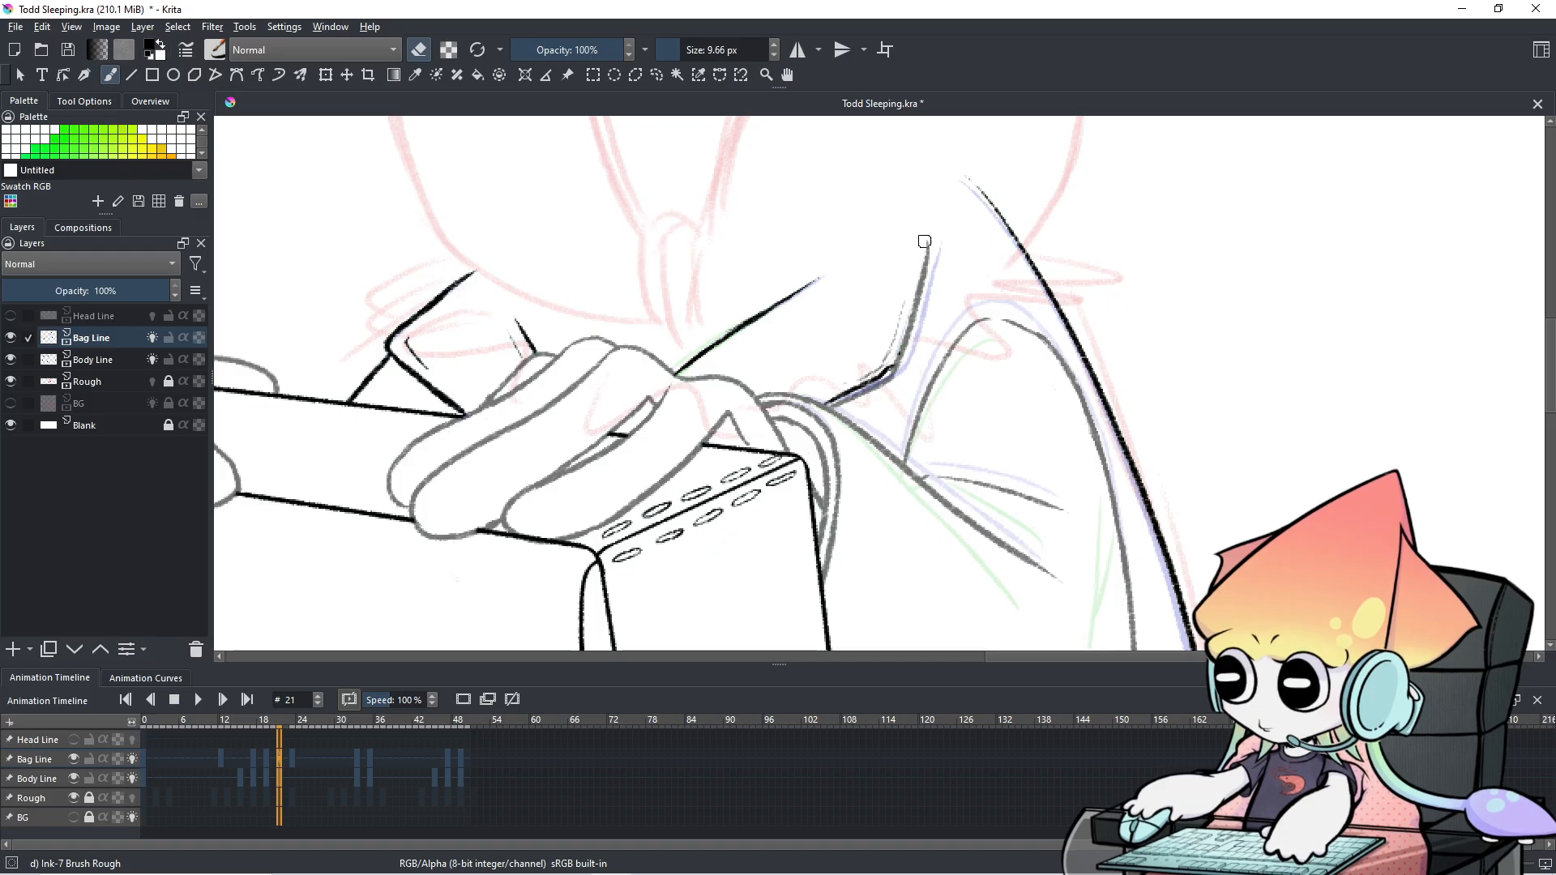
{"action": "left_click_drag", "start_coordinate": [861, 373], "coordinate": [846, 380]}
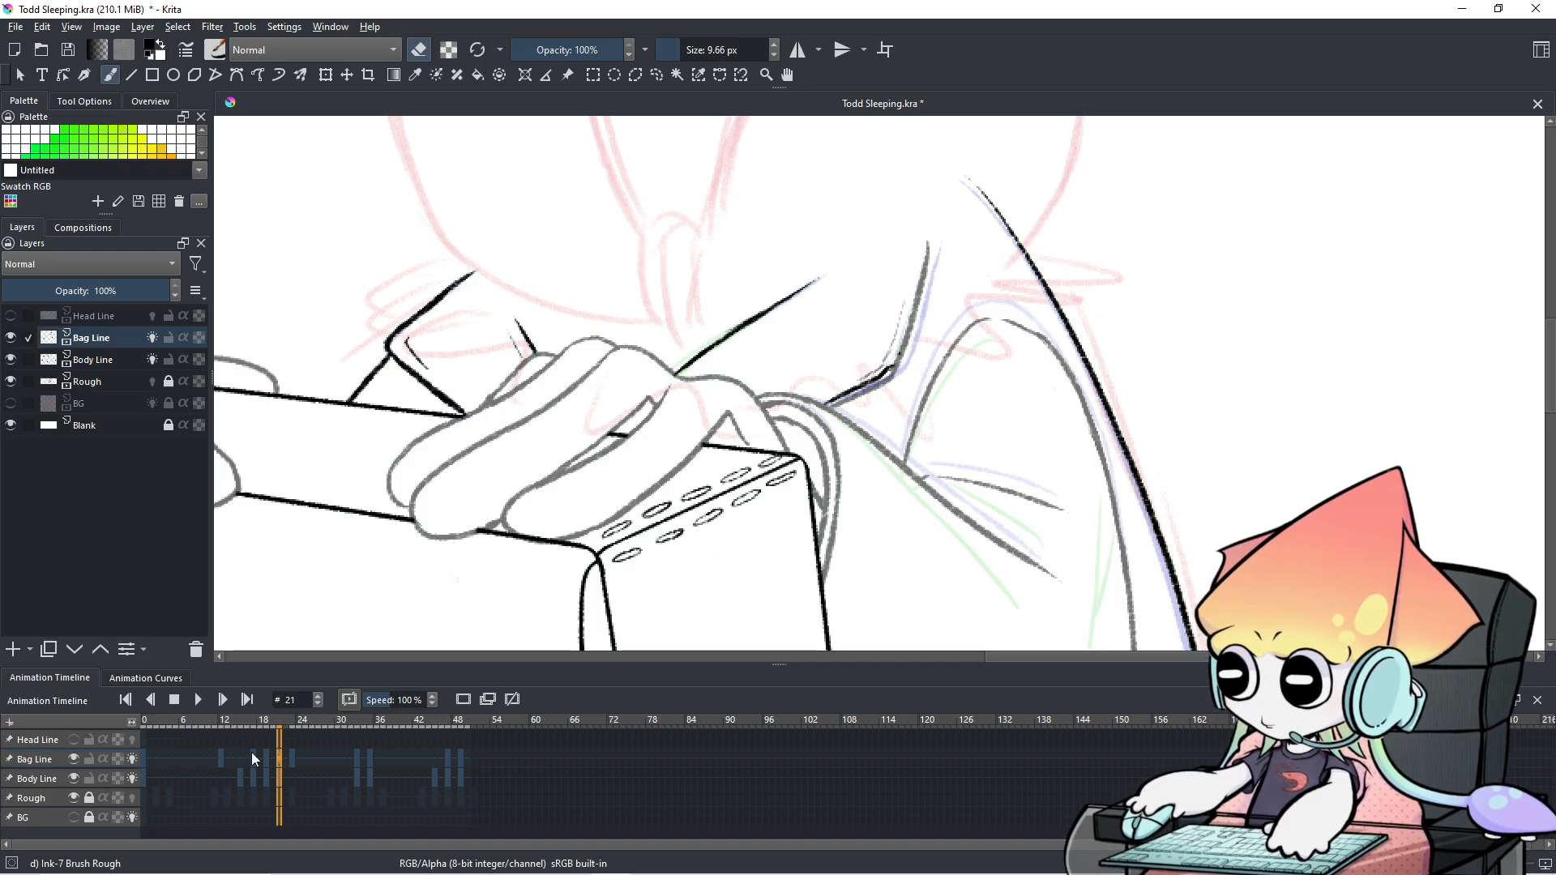
{"action": "left_click", "coordinate": [276, 757]}
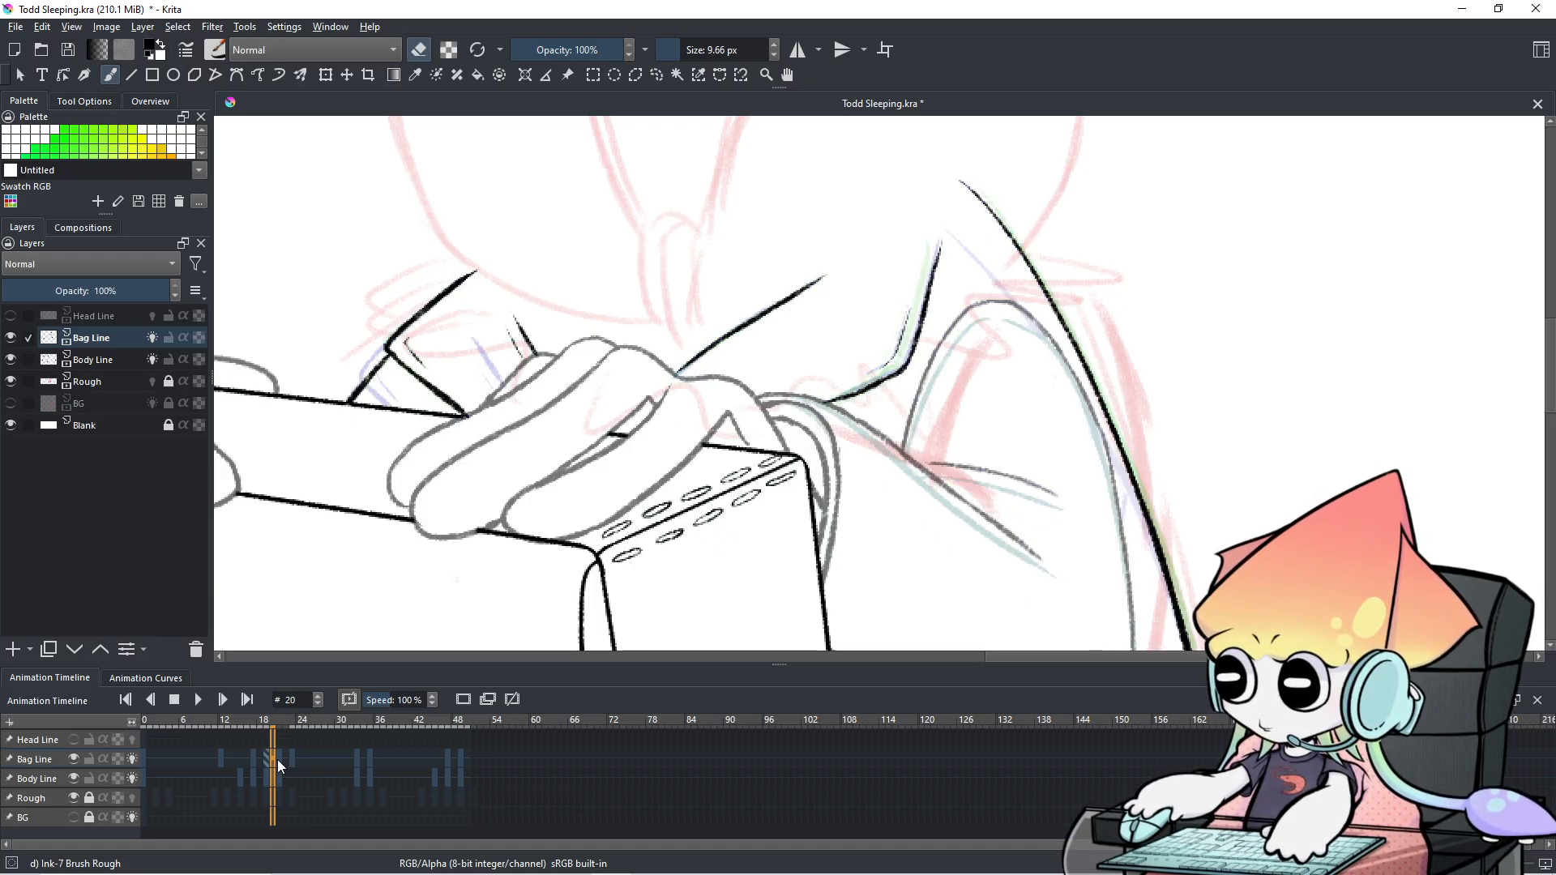
{"action": "left_click", "coordinate": [278, 760]}
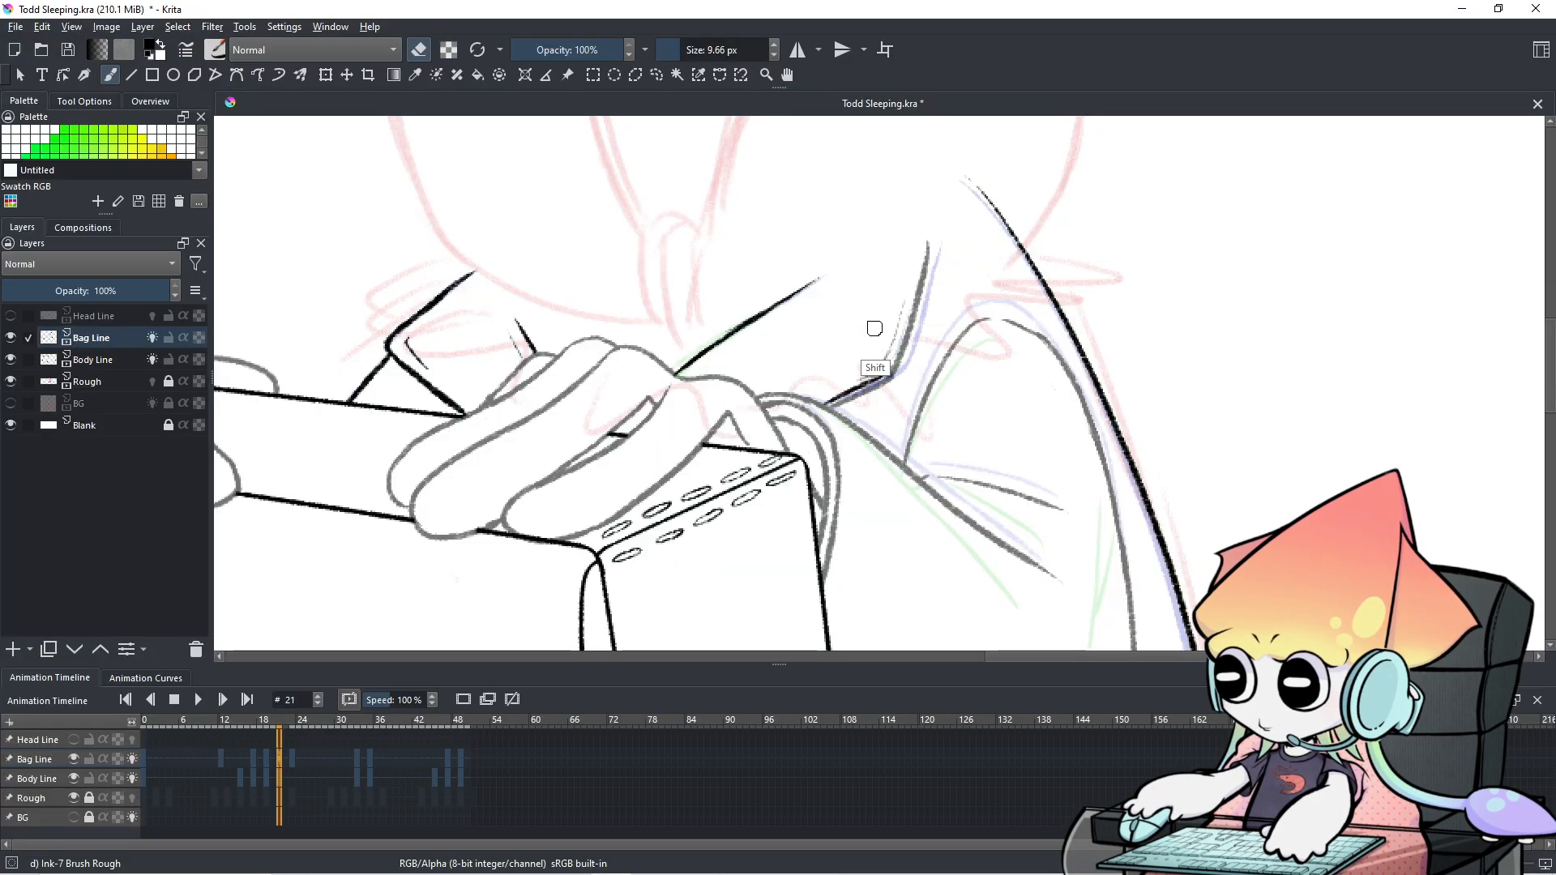
Try redrawing the bag's right edge in ink several times, undoing each attempt.
{"action": "key", "text": "e"}
{"action": "left_click_drag", "start_coordinate": [876, 302], "coordinate": [871, 335]}
{"action": "key", "text": "ctrl+z"}
{"action": "left_click_drag", "start_coordinate": [932, 245], "coordinate": [912, 341]}
{"action": "key", "text": "ctrl+z"}
{"action": "mouse_move", "coordinate": [936, 242]}
{"action": "left_mouse_down"}
{"action": "mouse_move", "coordinate": [913, 337]}
{"action": "mouse_move", "coordinate": [872, 380]}
{"action": "mouse_move", "coordinate": [908, 333]}
{"action": "left_mouse_up"}
{"action": "key", "text": "ctrl+z"}
{"action": "key", "text": "ctrl+z"}
{"action": "key", "text": "ctrl+z"}
{"action": "key", "text": "ctrl+z"}
{"action": "key", "text": "ctrl+z"}
{"action": "key", "text": "ctrl+z"}
{"action": "left_click_drag", "start_coordinate": [937, 246], "coordinate": [914, 339]}
{"action": "key", "text": "ctrl+z"}
{"action": "mouse_move", "coordinate": [932, 245]}
{"action": "left_mouse_down"}
{"action": "mouse_move", "coordinate": [908, 350]}
{"action": "mouse_move", "coordinate": [915, 327]}
{"action": "mouse_move", "coordinate": [884, 377]}
{"action": "left_mouse_up"}
{"action": "key", "text": "ctrl+z"}
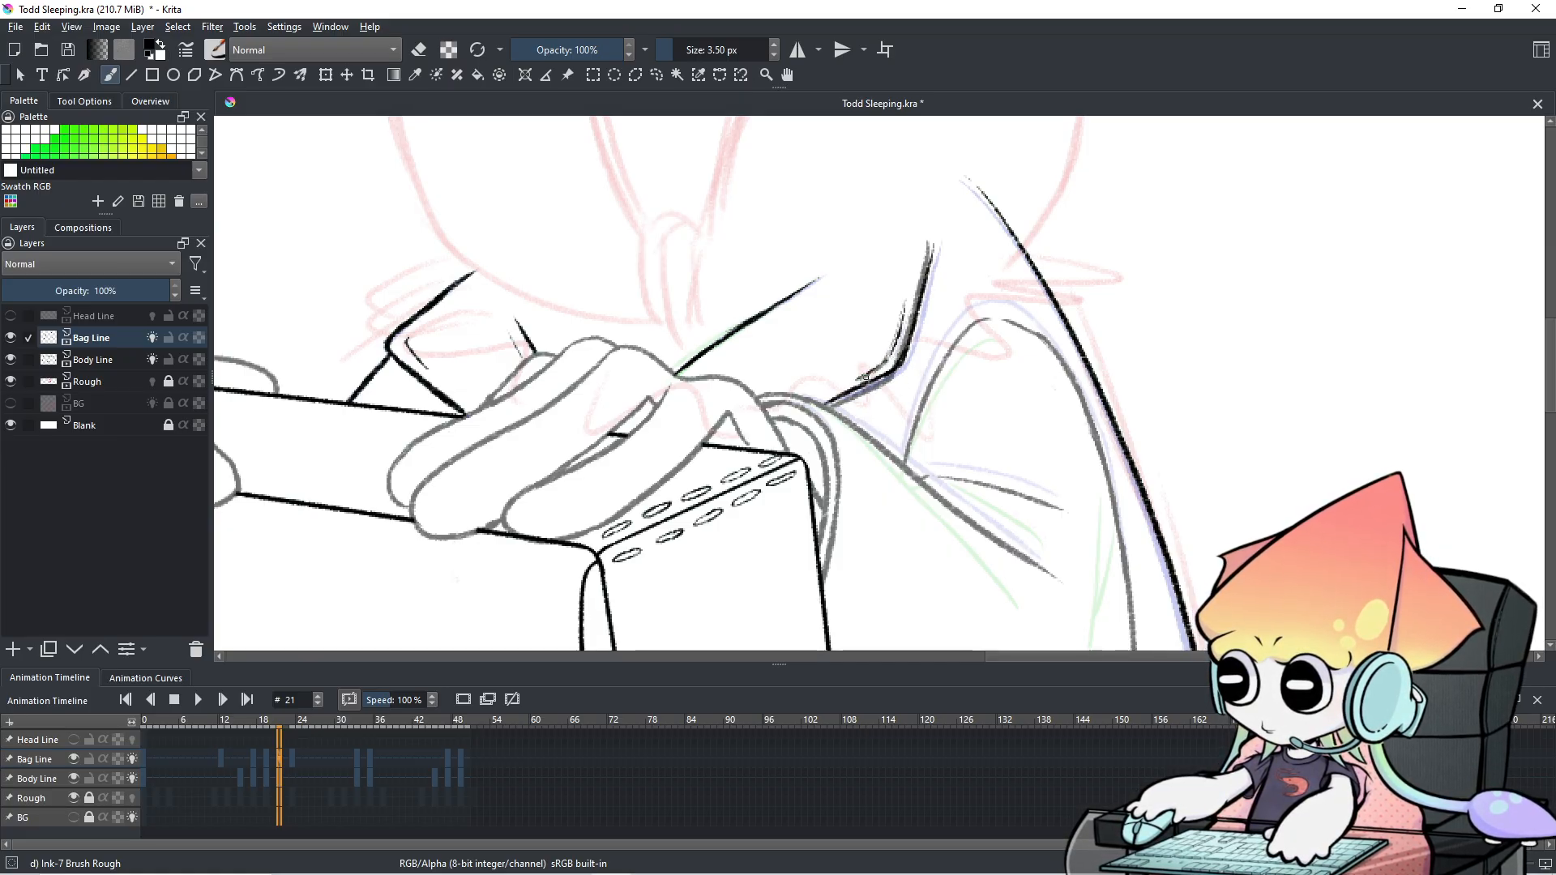
Compare frames 20 and 21, then set the brush to erase at 10.83 px.
{"action": "left_click", "coordinate": [276, 753]}
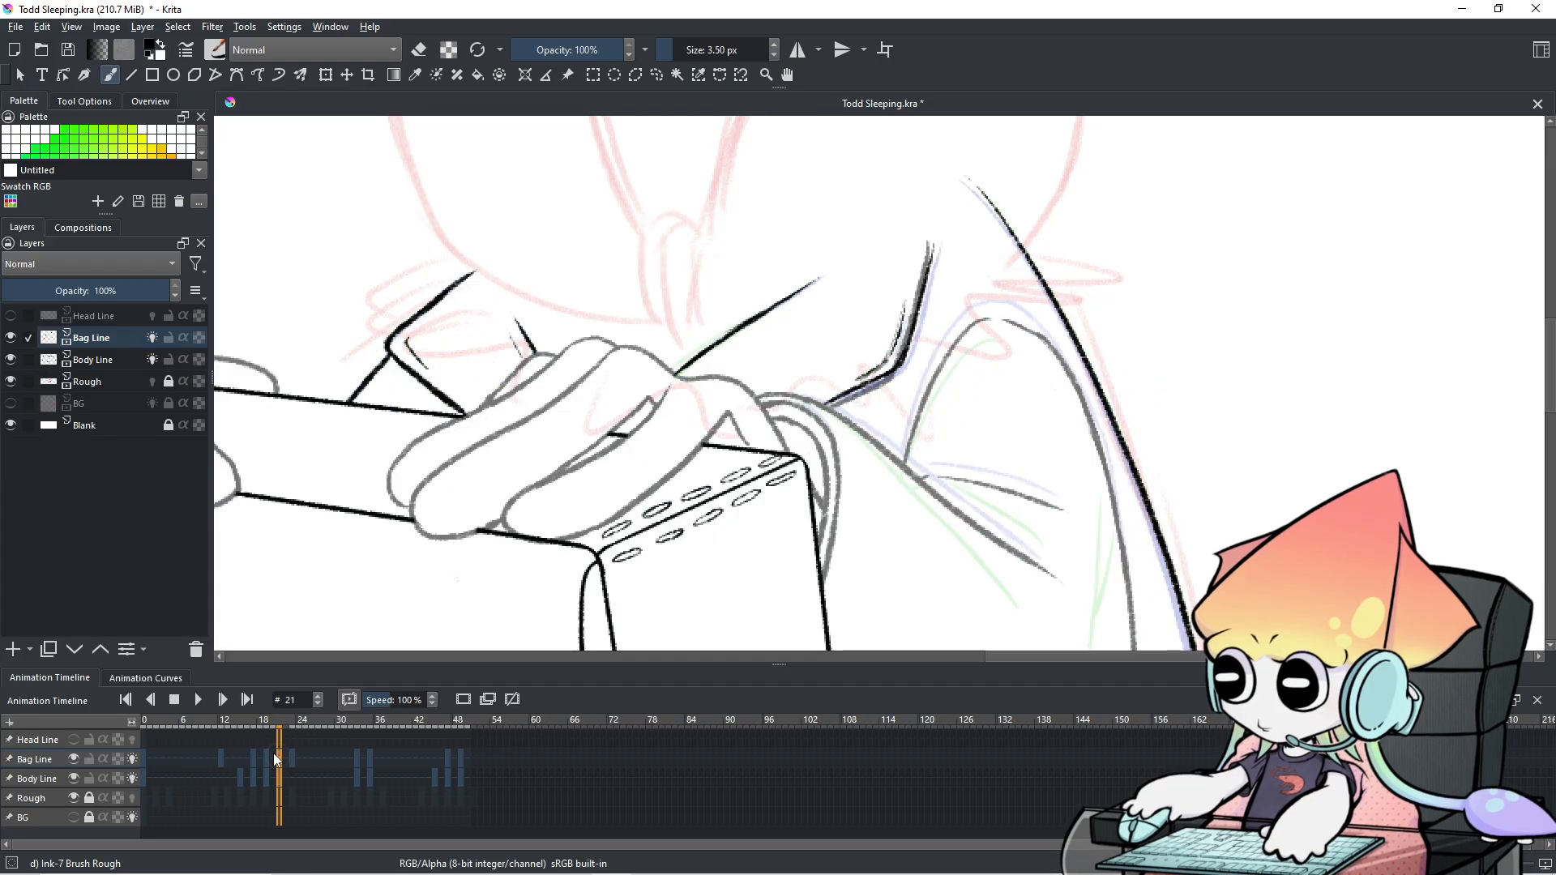
{"action": "left_click", "coordinate": [279, 754]}
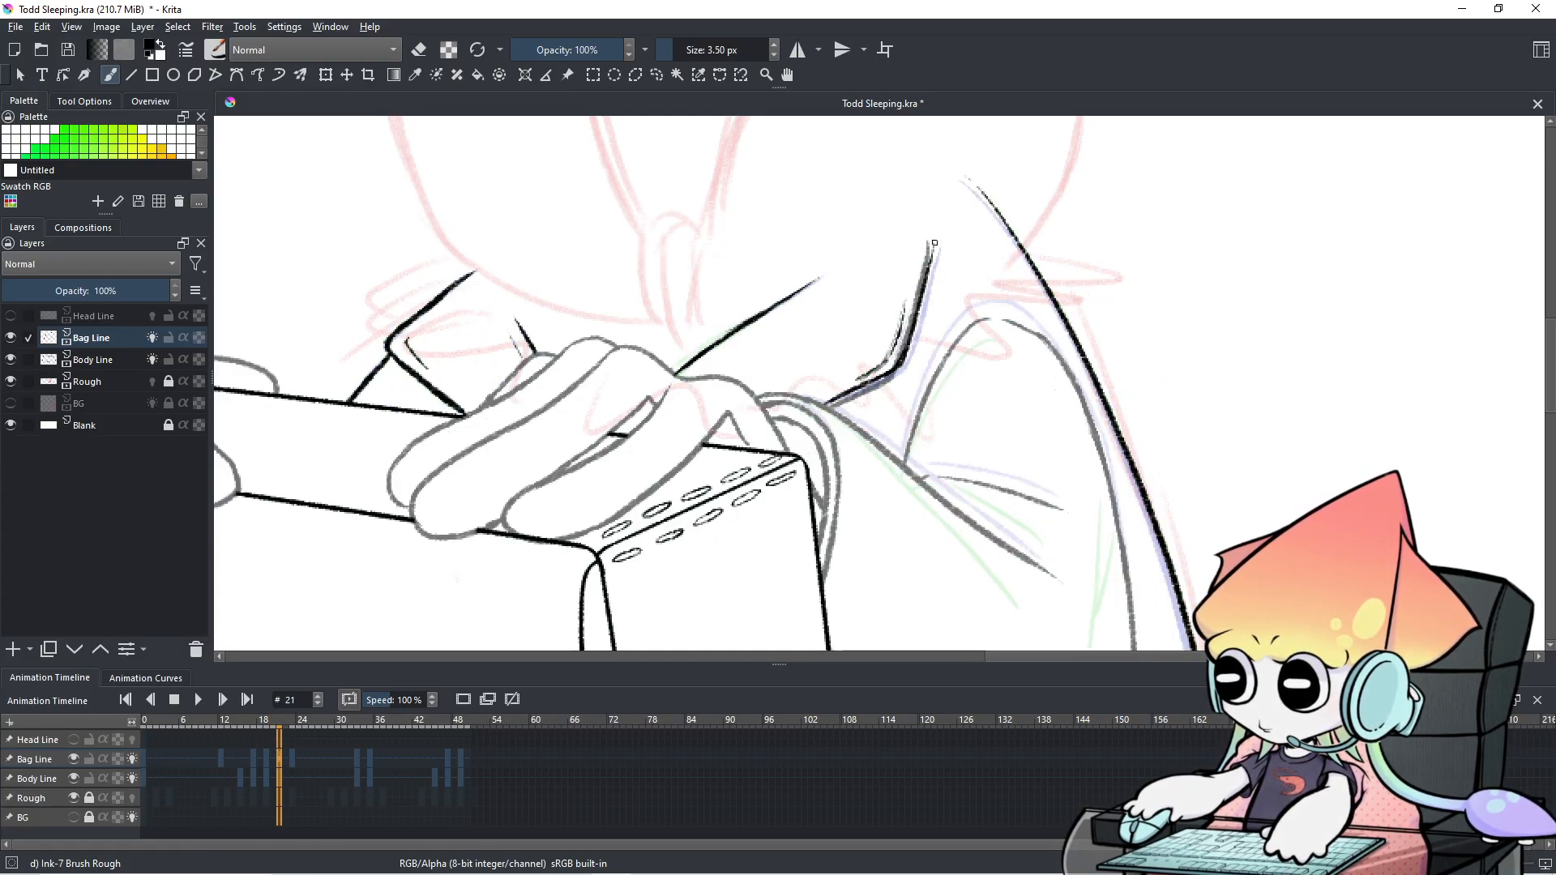
{"action": "key", "text": "Left"}
{"action": "key", "text": "Right"}
{"action": "key", "text": "e"}
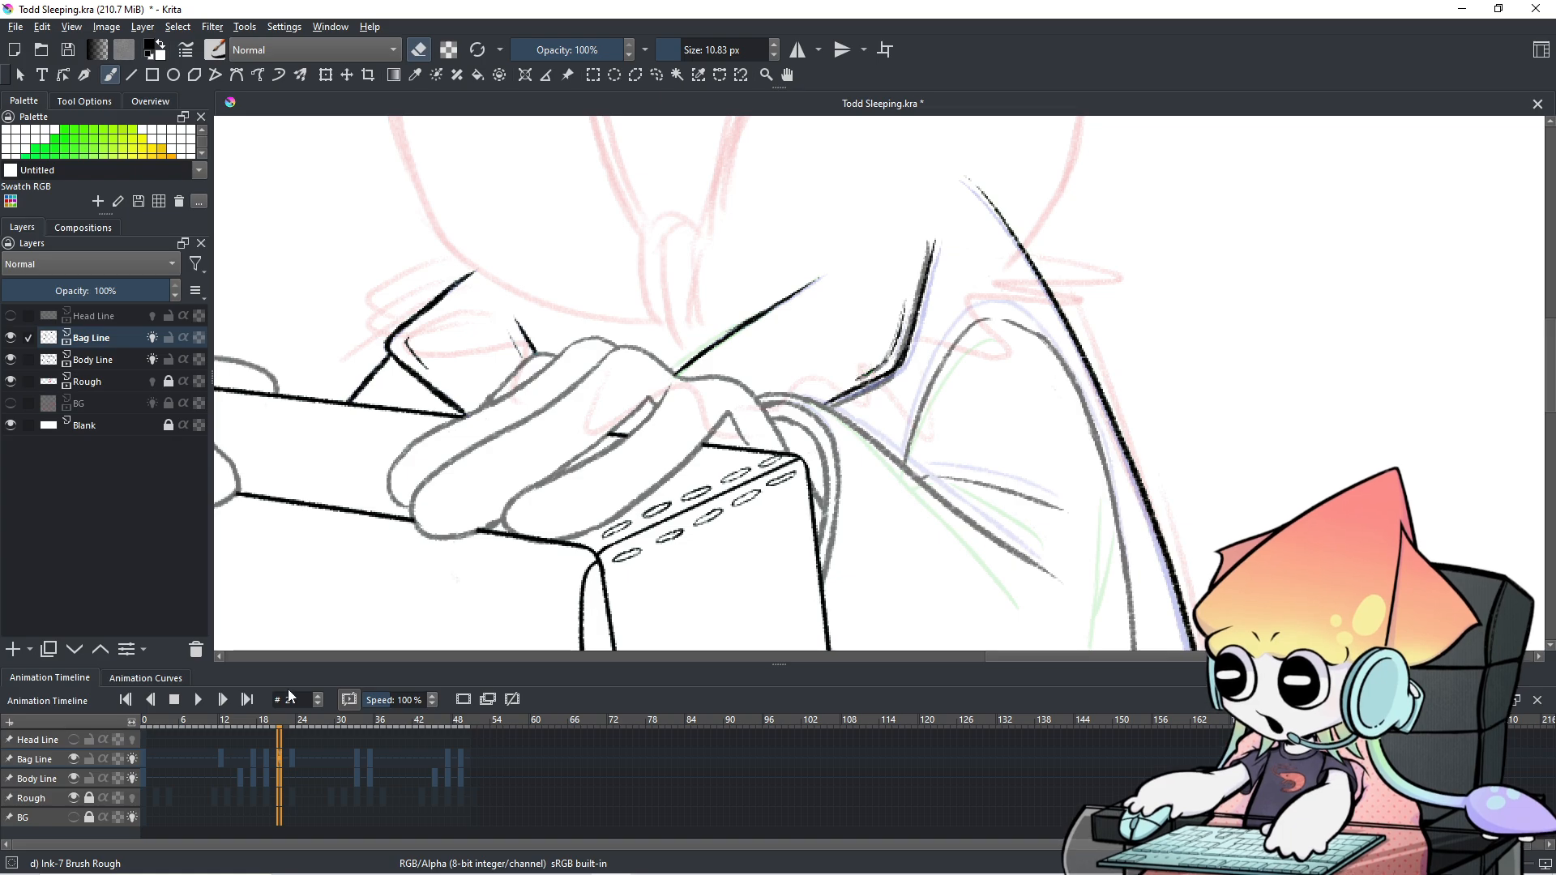
Compare frames 20 and 21 while toggling Bag Line visibility to inspect the strap strokes.
{"action": "left_click", "coordinate": [274, 762]}
{"action": "left_click", "coordinate": [278, 759]}
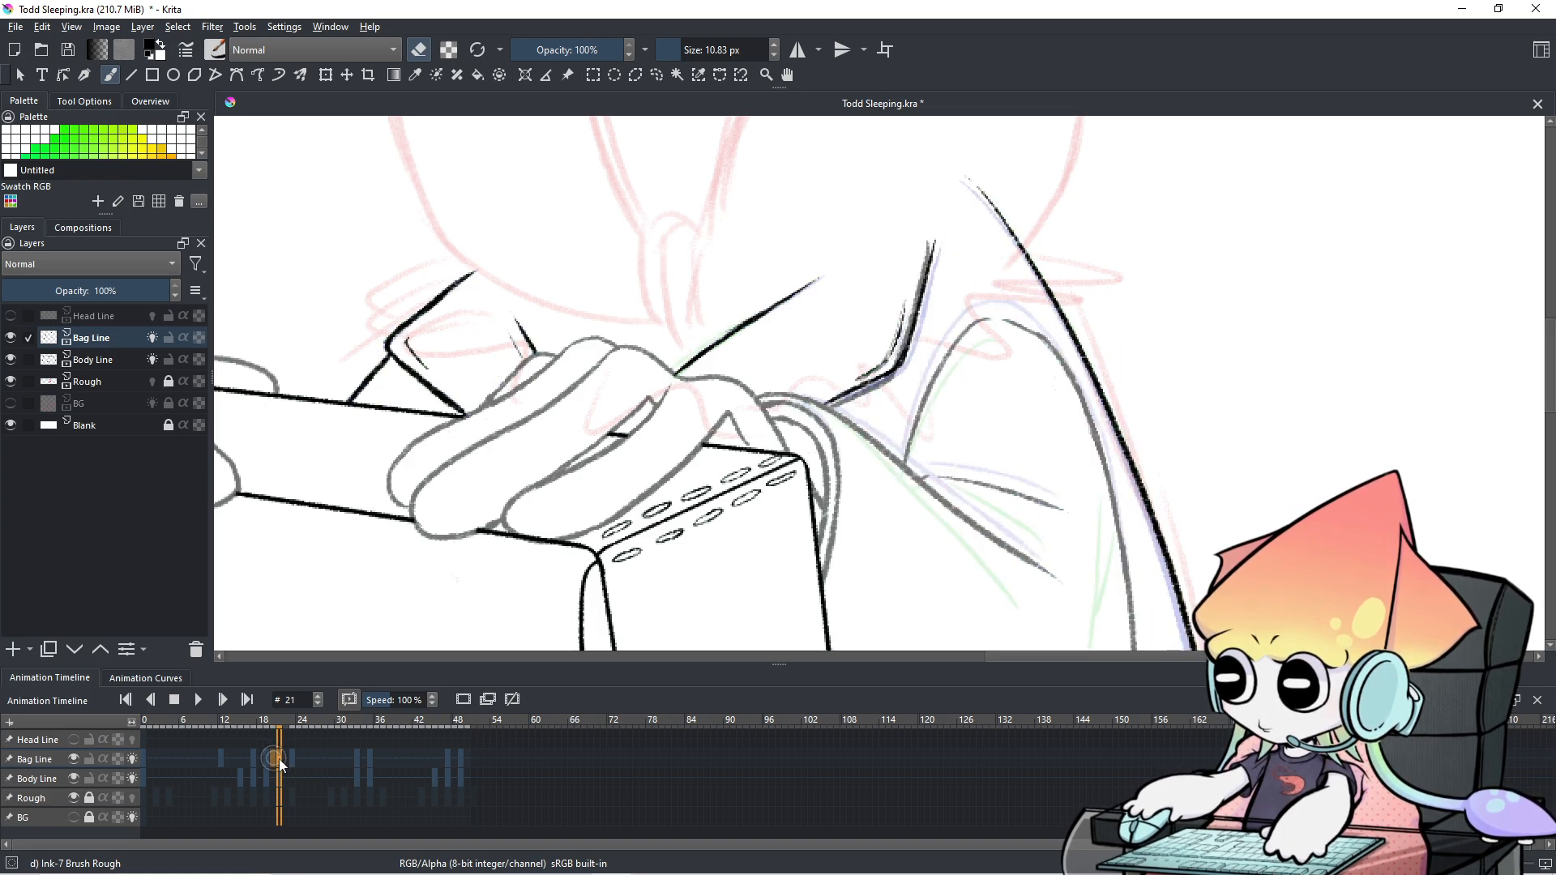
{"action": "left_click", "coordinate": [72, 758]}
{"action": "left_click", "coordinate": [73, 759]}
{"action": "left_click", "coordinate": [73, 759]}
{"action": "left_click", "coordinate": [75, 757]}
Check the Body Line layer, then erase its stray grey lines under the strap on frame 21.
{"action": "left_click", "coordinate": [75, 778]}
{"action": "left_click", "coordinate": [75, 778]}
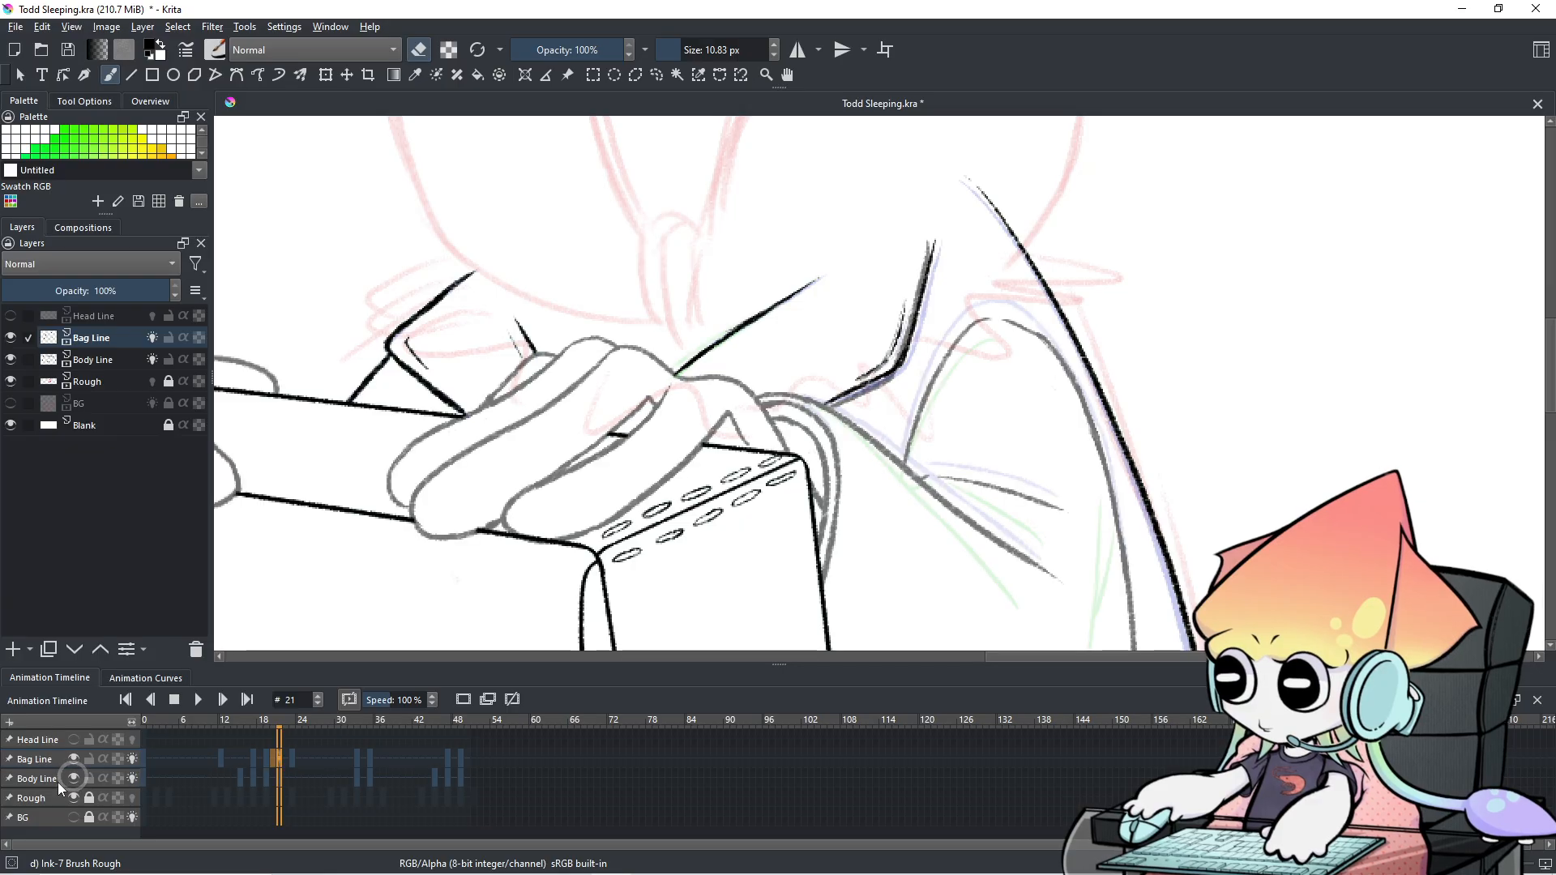
{"action": "left_click", "coordinate": [56, 781]}
{"action": "mouse_move", "coordinate": [868, 388]}
{"action": "left_mouse_down"}
{"action": "mouse_move", "coordinate": [838, 403]}
{"action": "mouse_move", "coordinate": [869, 394]}
{"action": "mouse_move", "coordinate": [912, 328]}
{"action": "mouse_move", "coordinate": [865, 369]}
{"action": "mouse_move", "coordinate": [910, 286]}
{"action": "mouse_move", "coordinate": [904, 337]}
{"action": "mouse_move", "coordinate": [932, 245]}
{"action": "left_mouse_up"}
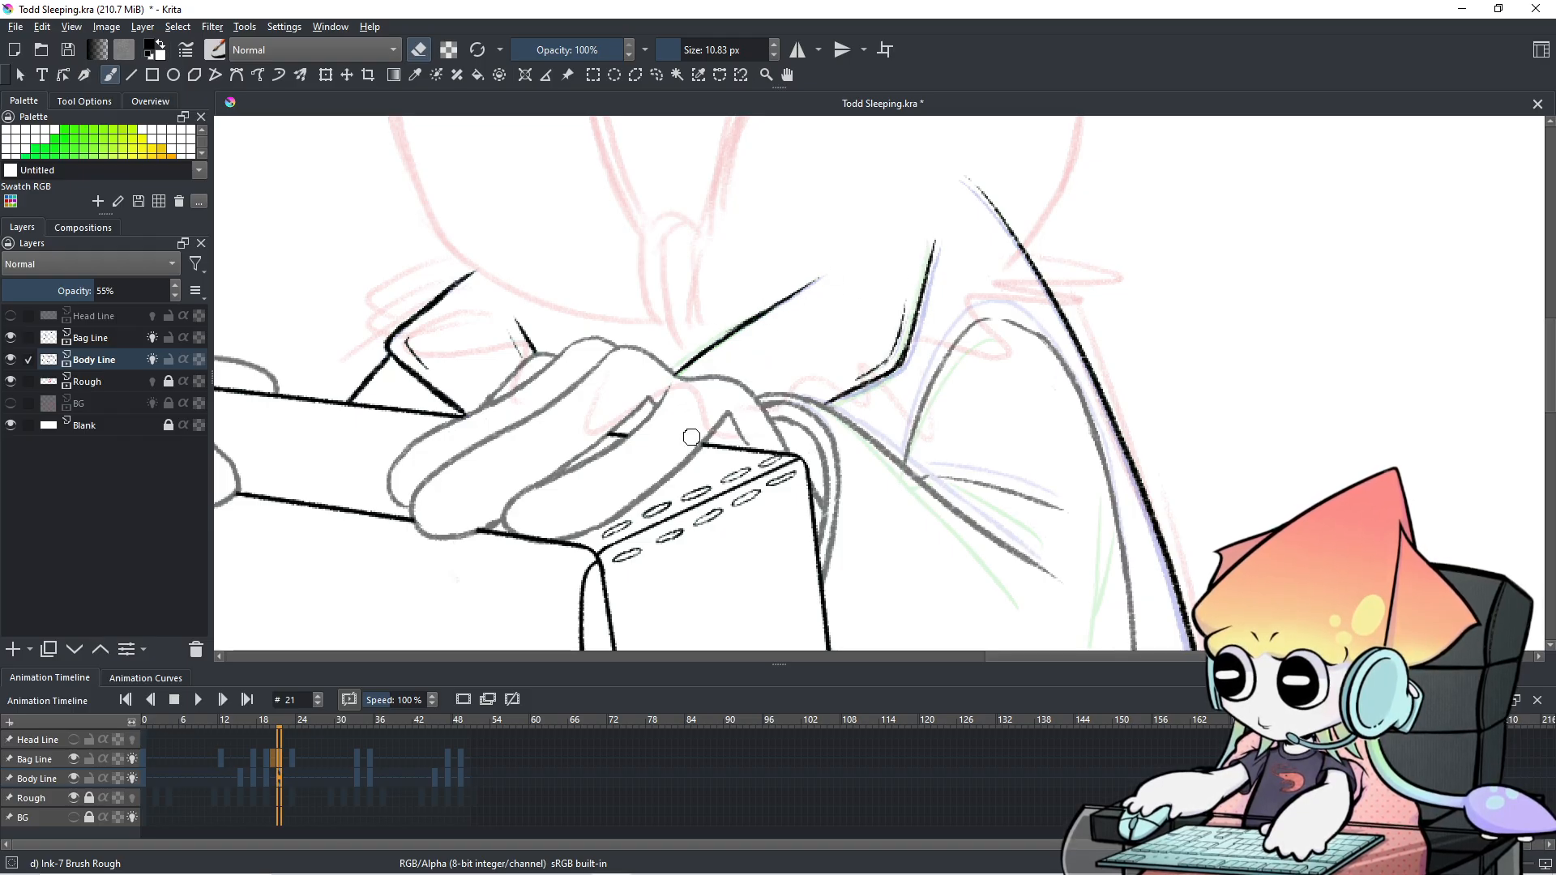
Compare the strap drawings across frames 19, 20, 21 and 23.
{"action": "left_click", "coordinate": [267, 779]}
{"action": "left_click", "coordinate": [279, 776]}
{"action": "left_click", "coordinate": [272, 774]}
{"action": "left_click", "coordinate": [277, 775]}
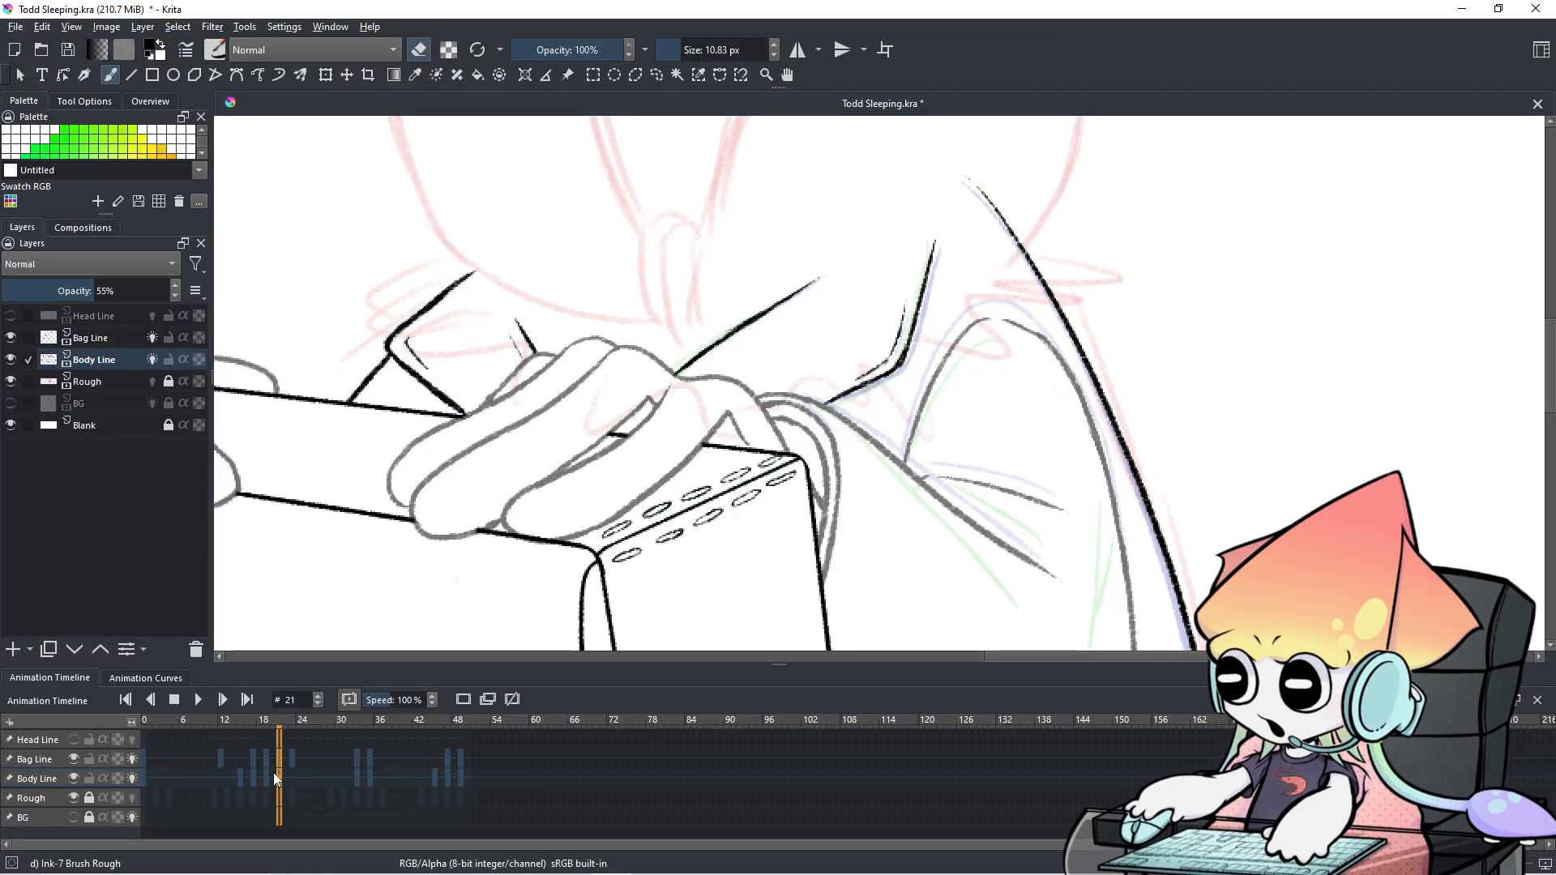
{"action": "left_click", "coordinate": [271, 767]}
{"action": "left_click", "coordinate": [279, 775]}
{"action": "left_click", "coordinate": [292, 762]}
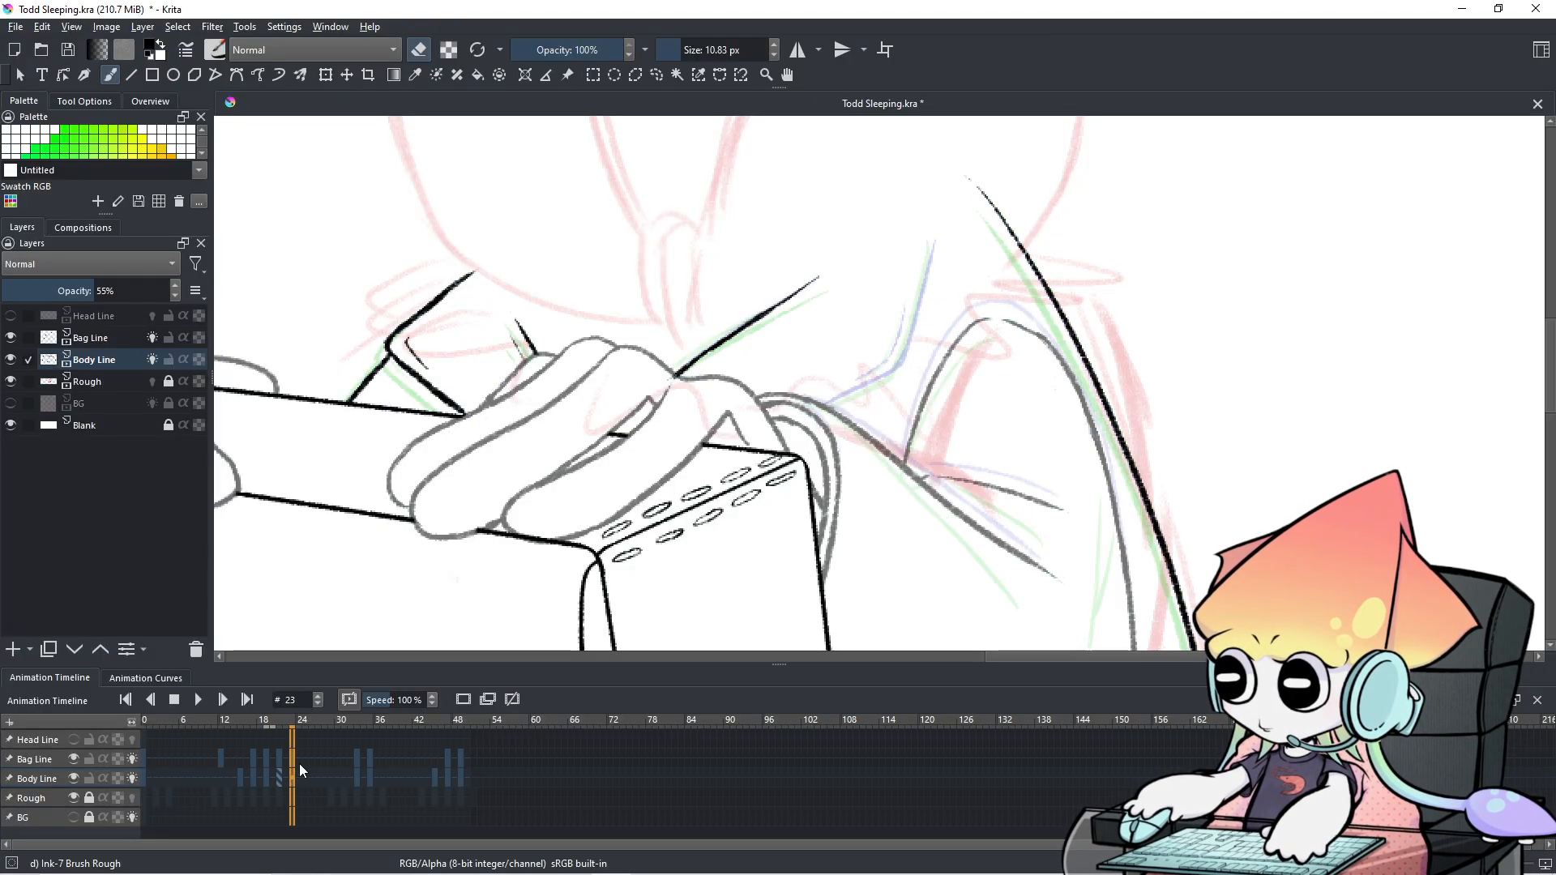
Switch back to drawing on Bag Line with a 3.74 px brush and undo the stray stroke.
{"action": "left_click_drag", "start_coordinate": [901, 286], "coordinate": [900, 286]}
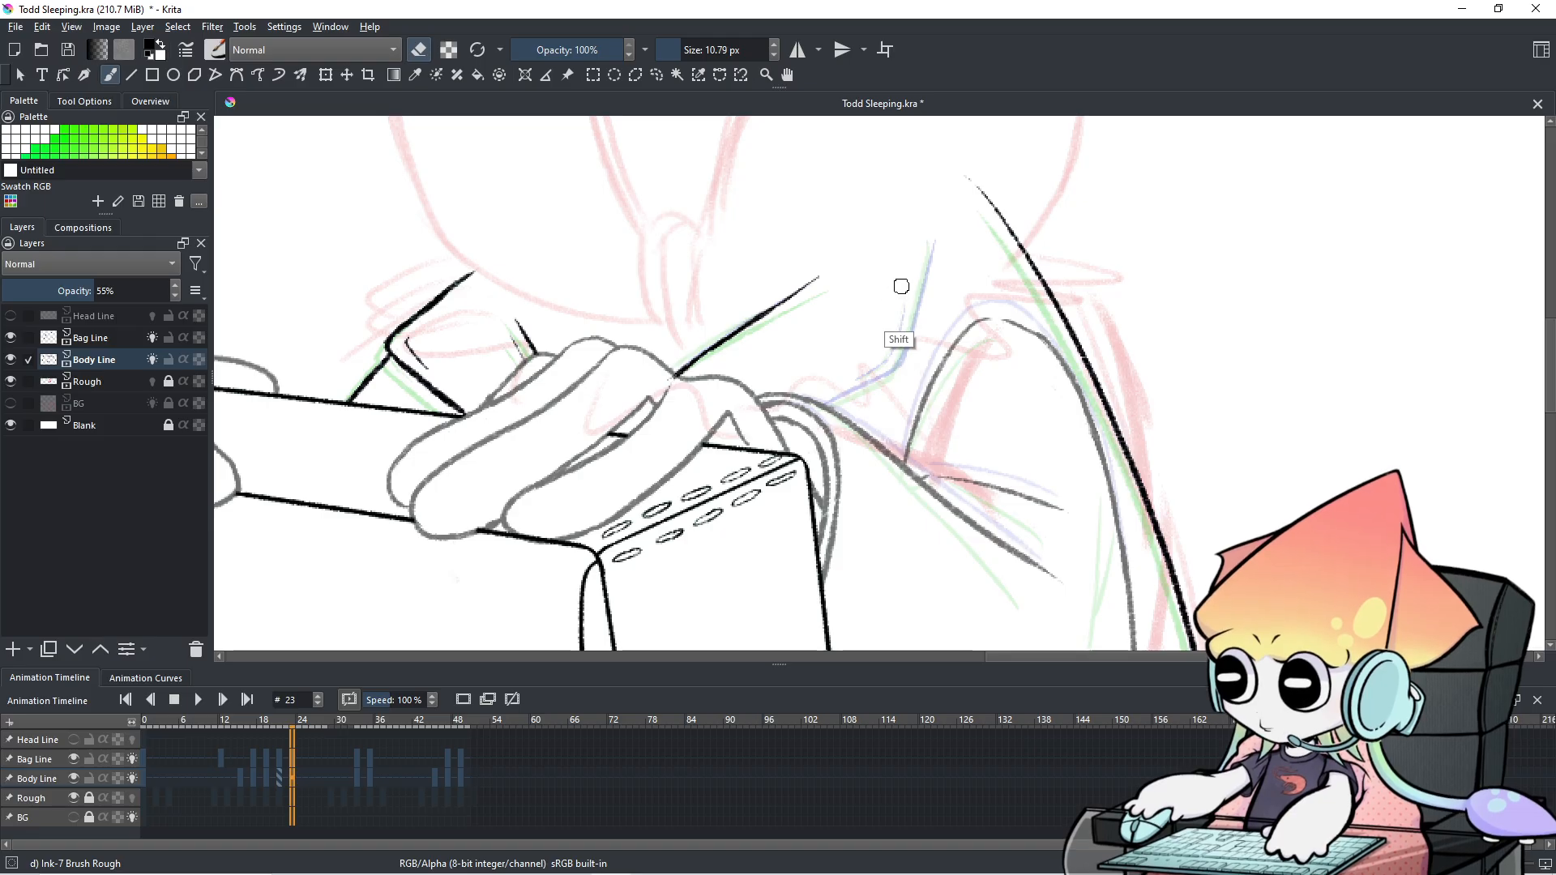
{"action": "key", "text": "e"}
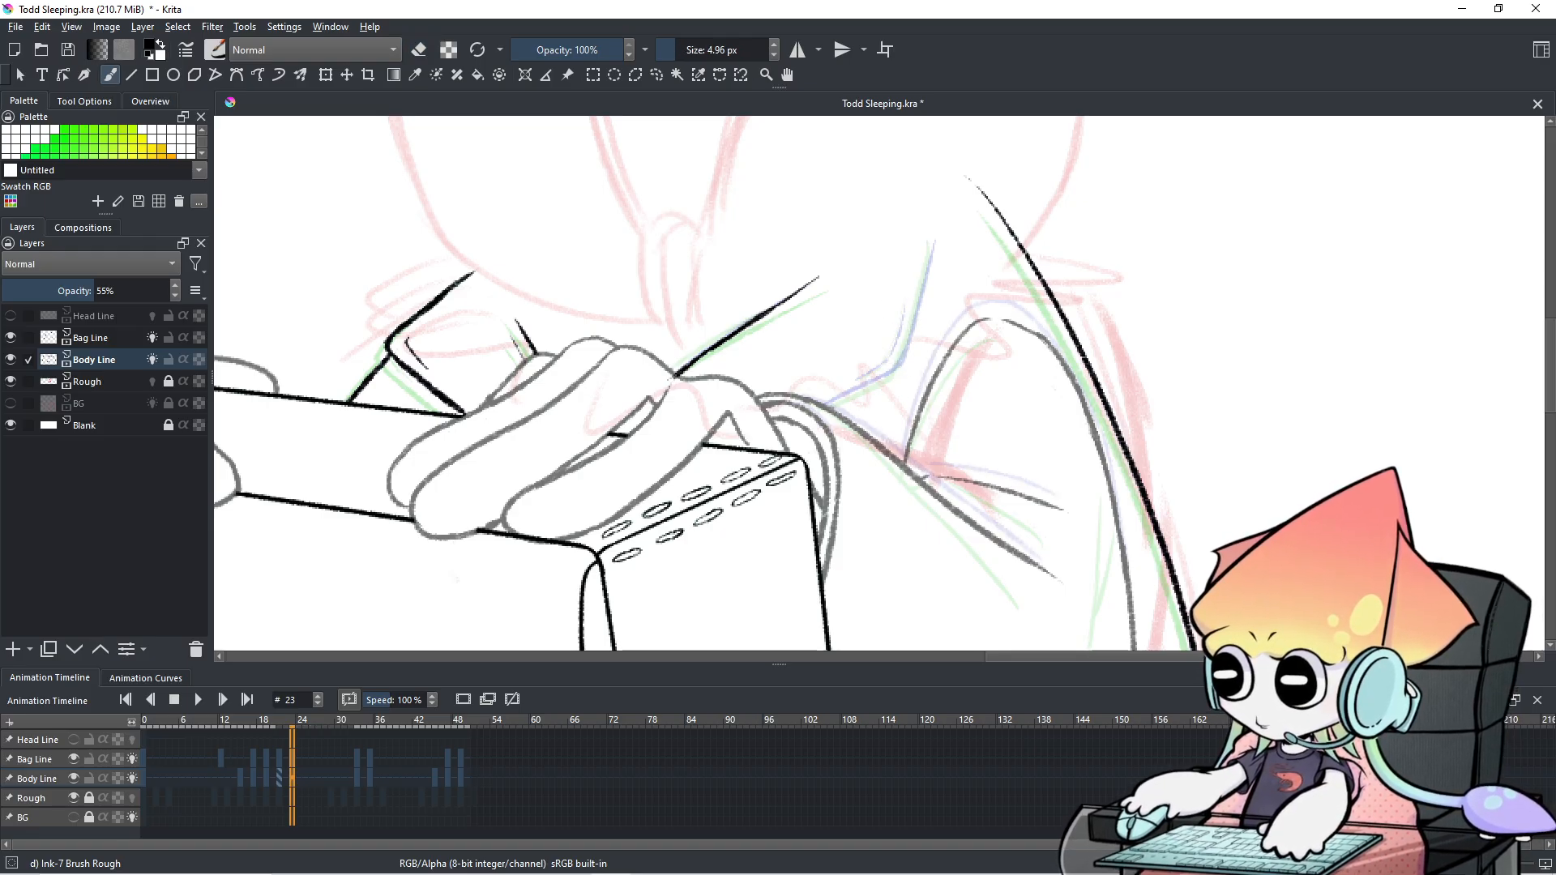
{"action": "left_click", "coordinate": [36, 758]}
{"action": "left_click", "coordinate": [286, 757]}
{"action": "left_click", "coordinate": [292, 759]}
{"action": "mouse_move", "coordinate": [814, 303]}
{"action": "left_mouse_down"}
{"action": "mouse_move", "coordinate": [834, 304]}
{"action": "mouse_move", "coordinate": [826, 357]}
{"action": "left_mouse_up"}
{"action": "key", "text": "ctrl+z"}
{"action": "left_click", "coordinate": [269, 758]}
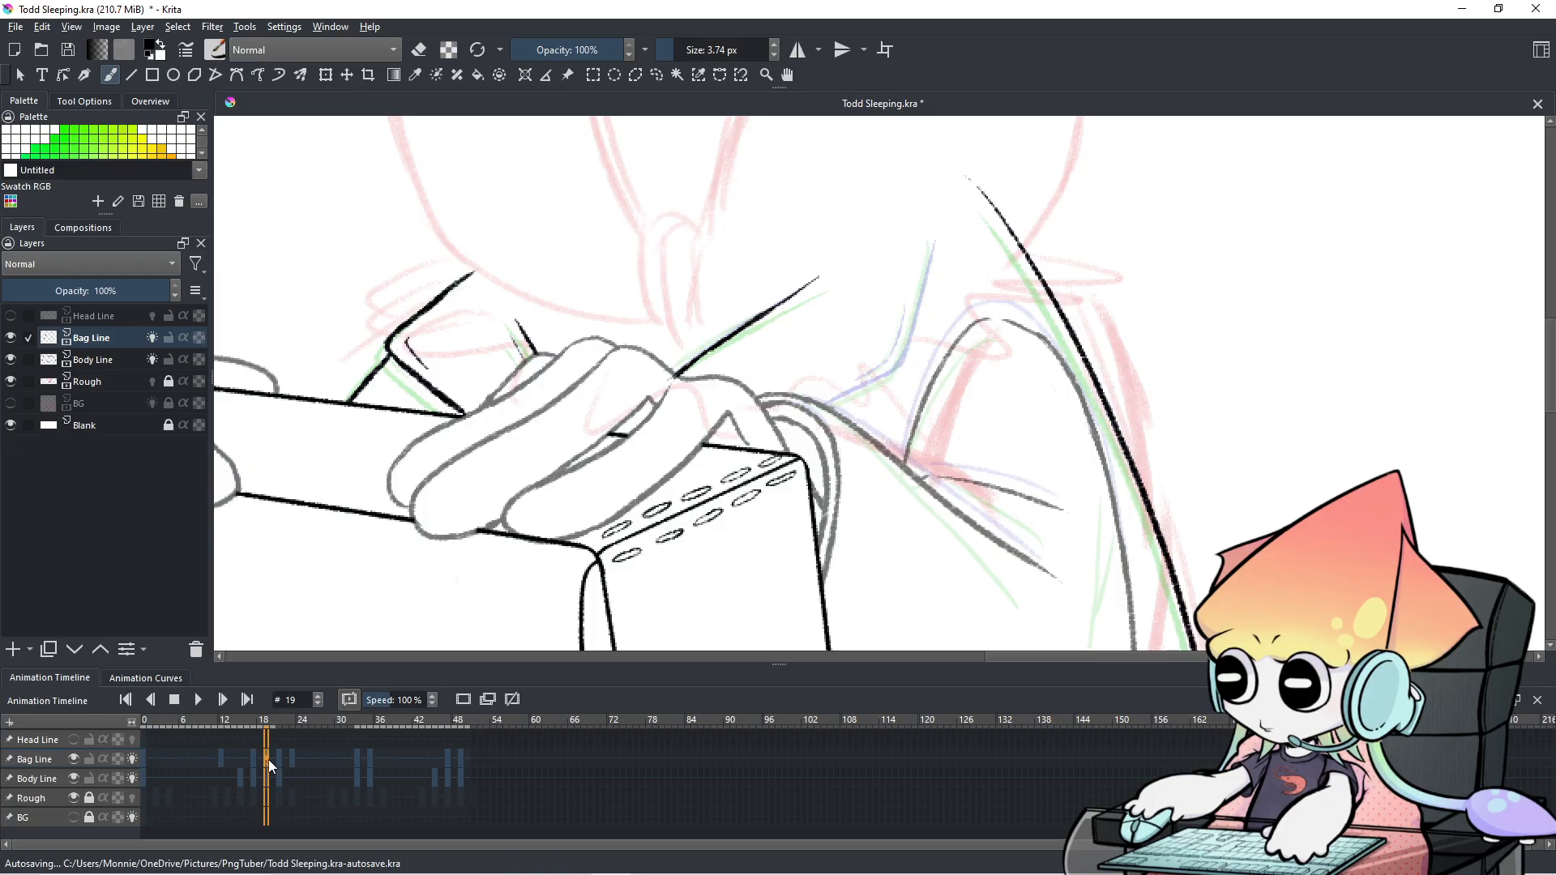
{"action": "left_click", "coordinate": [280, 758]}
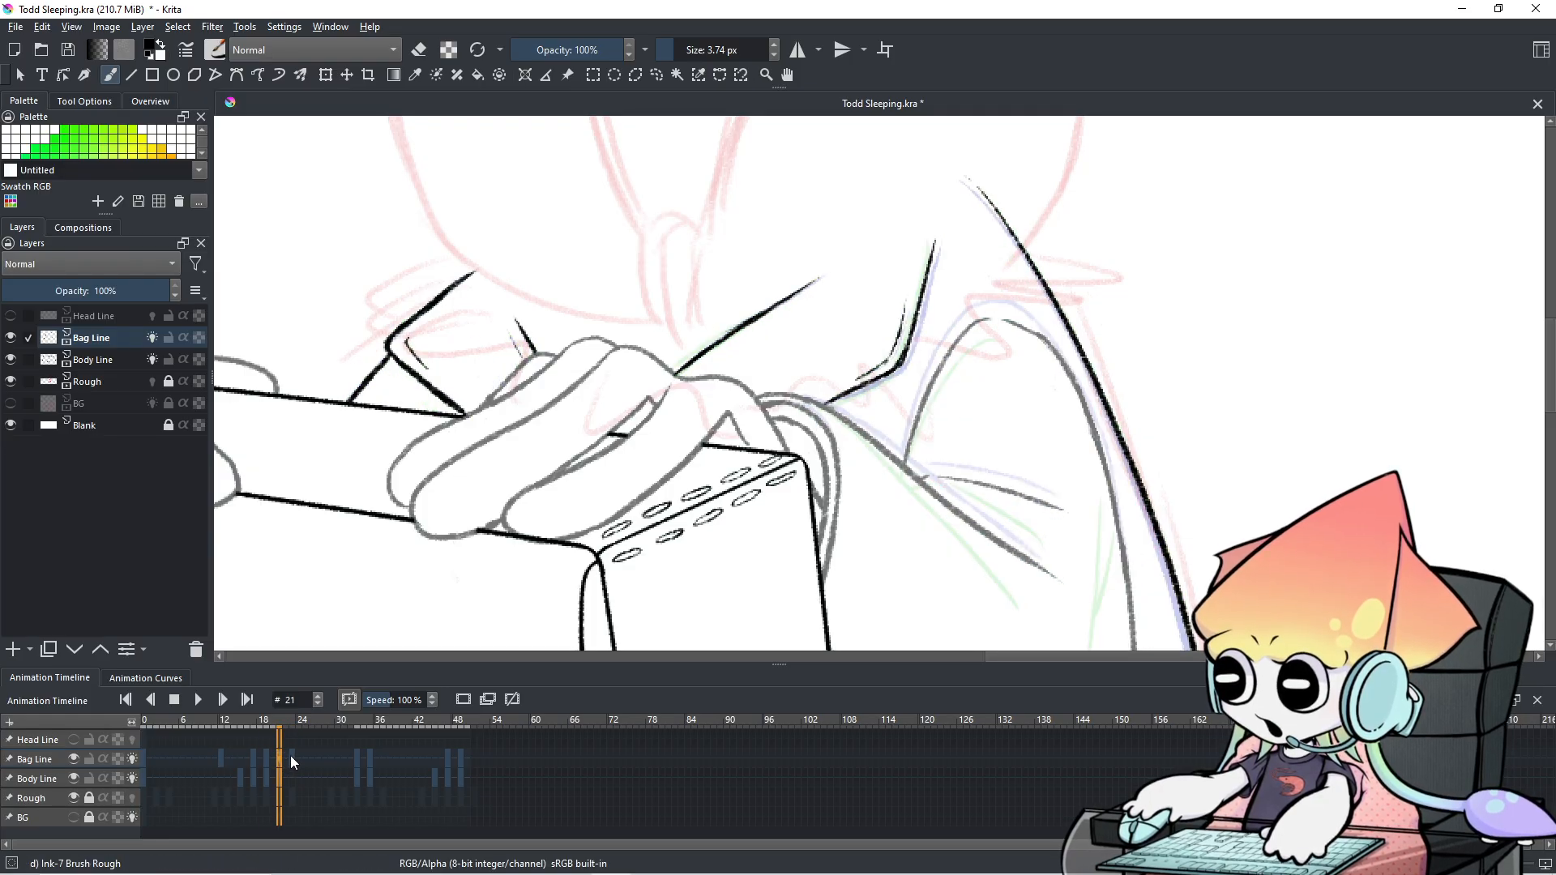
Check frames 19 and 21 for reference, then settle on frame 23.
{"action": "left_click", "coordinate": [290, 761]}
{"action": "left_click", "coordinate": [264, 760]}
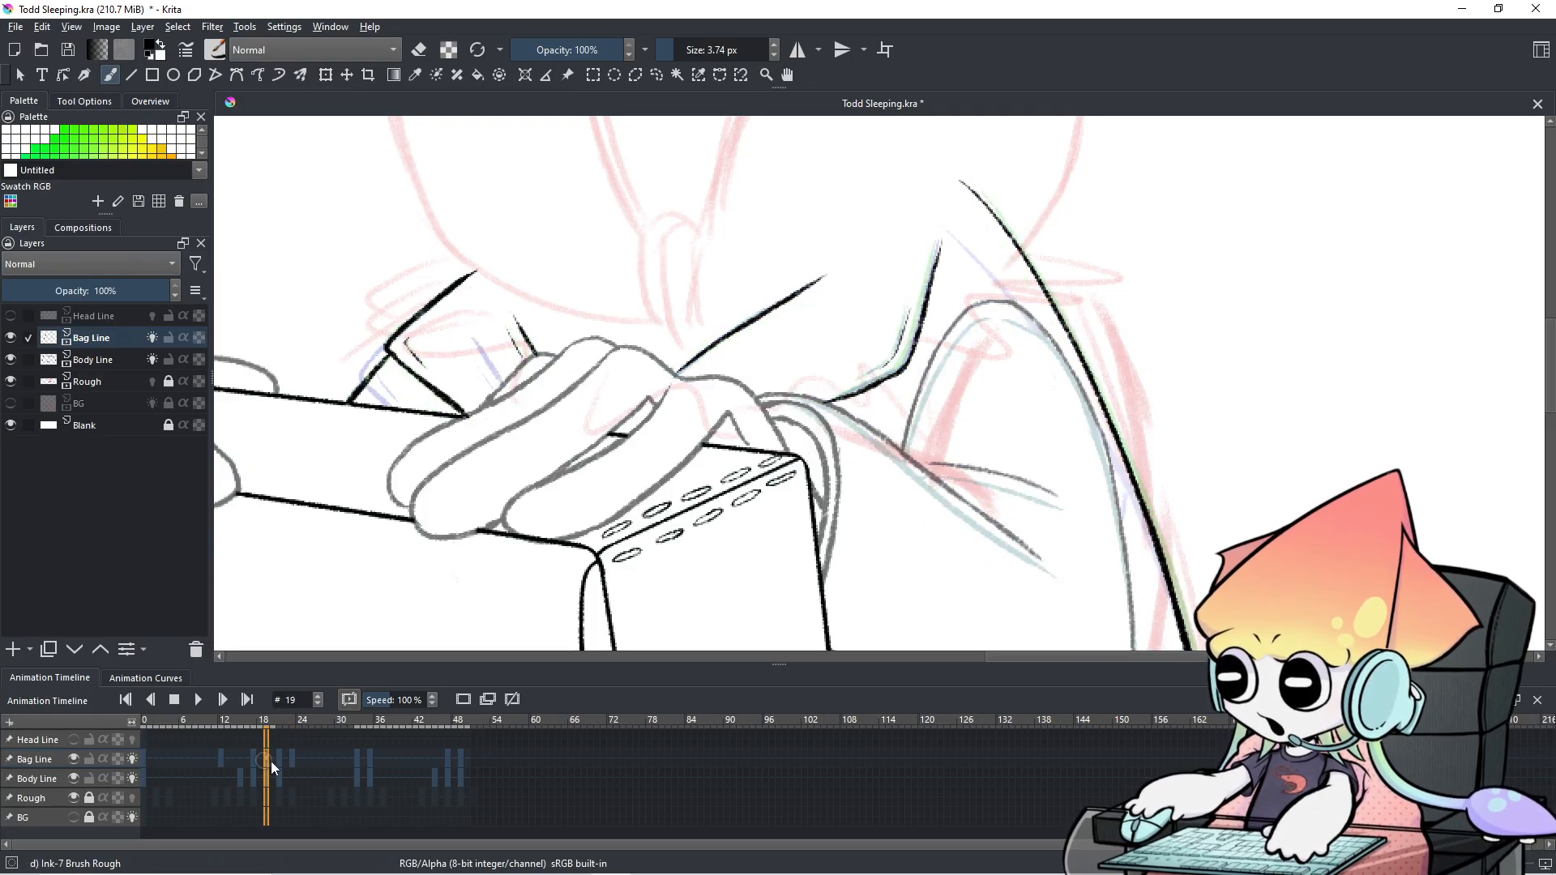
{"action": "left_click", "coordinate": [279, 763]}
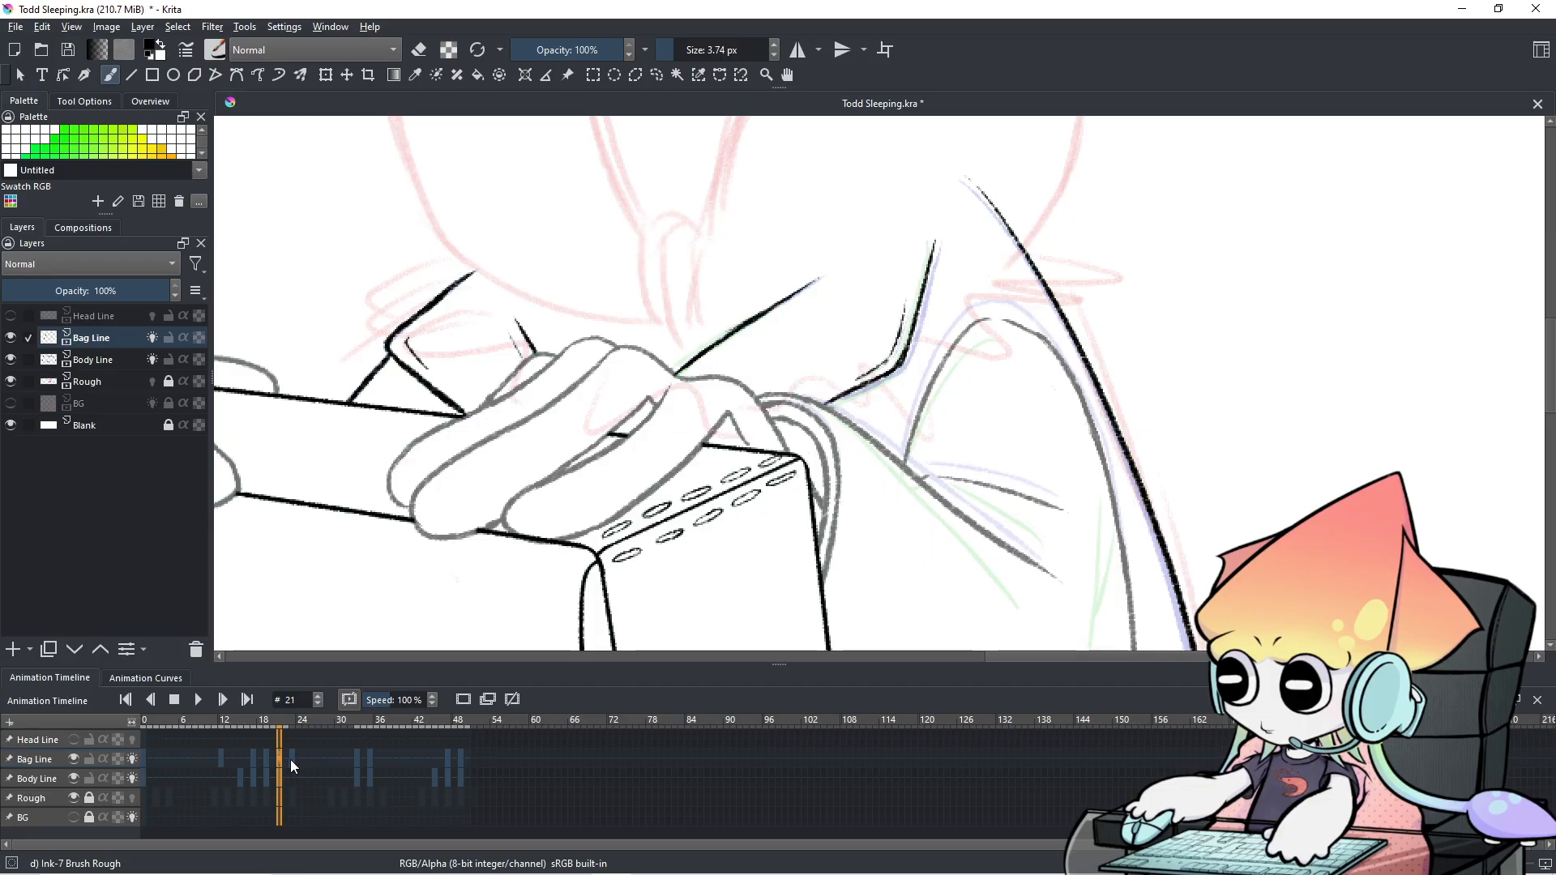
{"action": "left_click", "coordinate": [290, 760]}
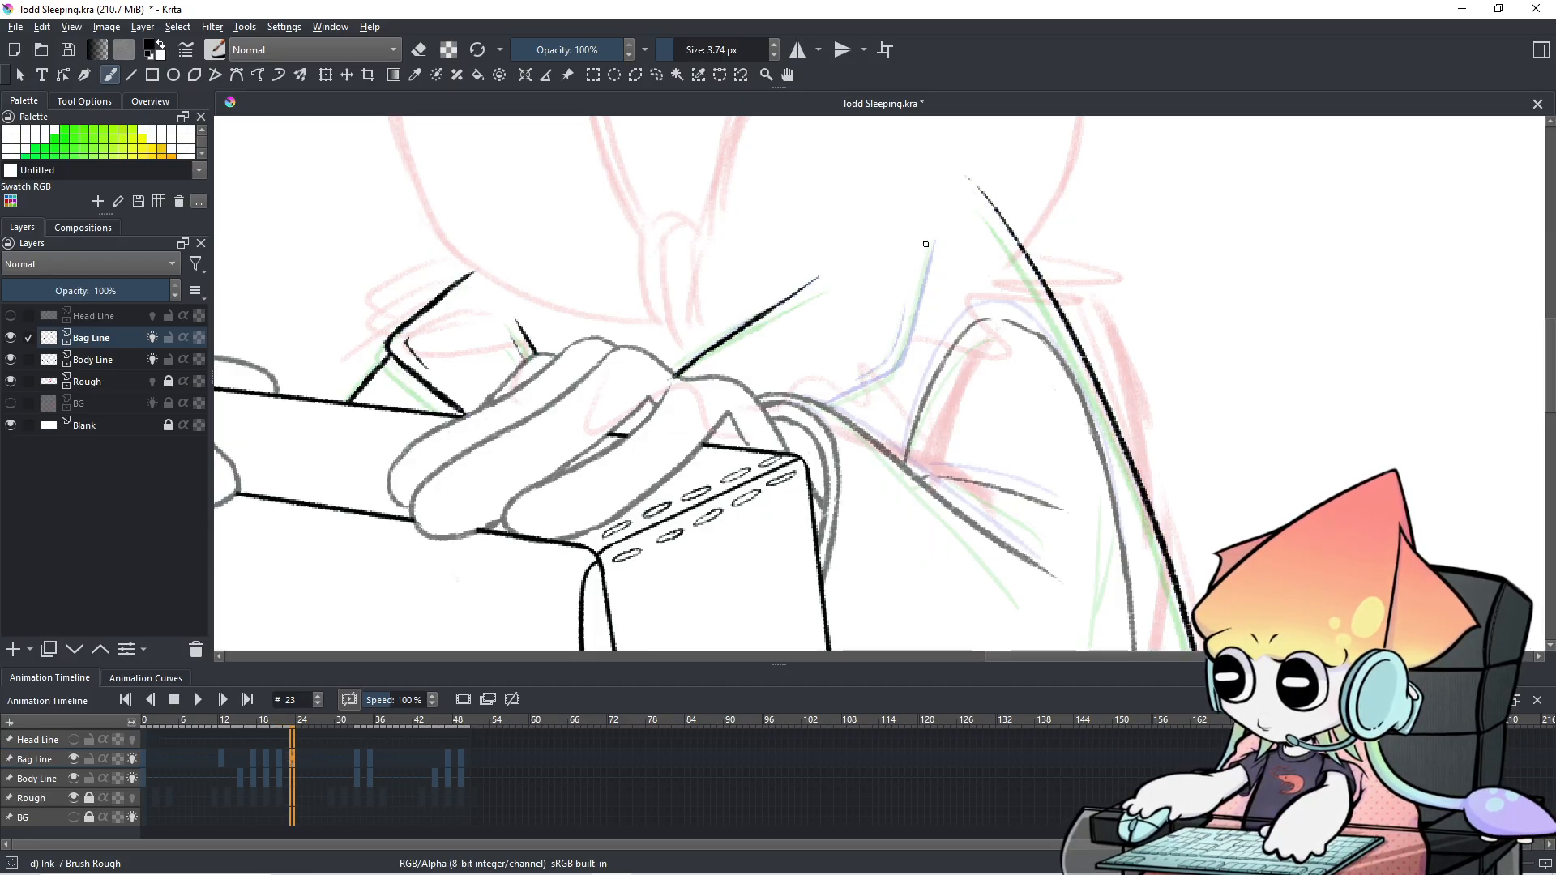
Trace the black strap line along the blue guide on frame 23, redrawing until it fits.
{"action": "left_click_drag", "start_coordinate": [935, 241], "coordinate": [900, 360]}
{"action": "key", "text": "ctrl+z"}
{"action": "left_click_drag", "start_coordinate": [935, 241], "coordinate": [899, 362]}
{"action": "key", "text": "ctrl+z"}
{"action": "left_click_drag", "start_coordinate": [935, 241], "coordinate": [896, 368]}
{"action": "key", "text": "ctrl+z"}
{"action": "key", "text": "ctrl+z"}
{"action": "left_click_drag", "start_coordinate": [935, 243], "coordinate": [896, 363]}
{"action": "key", "text": "ctrl+z"}
{"action": "left_click_drag", "start_coordinate": [936, 239], "coordinate": [895, 369]}
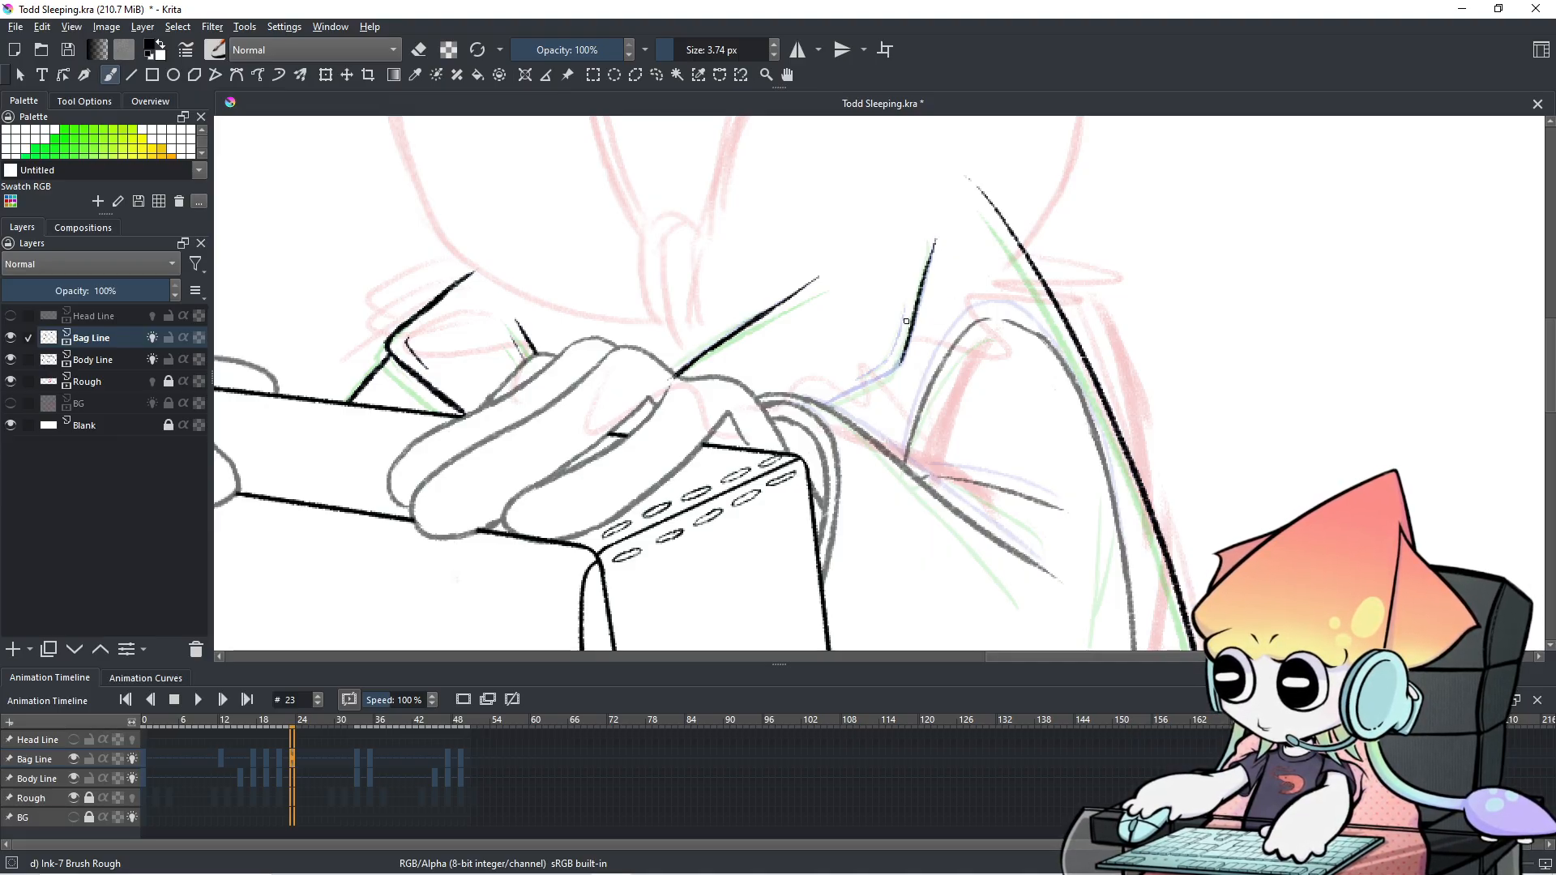
{"action": "key", "text": "ctrl+z"}
{"action": "left_click_drag", "start_coordinate": [936, 240], "coordinate": [894, 374]}
{"action": "key", "text": "ctrl+z"}
Try extending the strap's lower end into an angled segment toward the hand, undoing each attempt.
{"action": "key", "text": "ctrl+z"}
{"action": "mouse_move", "coordinate": [917, 313]}
{"action": "left_mouse_down"}
{"action": "mouse_move", "coordinate": [896, 376]}
{"action": "mouse_move", "coordinate": [846, 392]}
{"action": "mouse_move", "coordinate": [903, 367]}
{"action": "left_mouse_up"}
{"action": "key", "text": "ctrl+z"}
{"action": "key", "text": "ctrl+z"}
{"action": "left_click_drag", "start_coordinate": [823, 402], "coordinate": [896, 370]}
{"action": "key", "text": "ctrl+z"}
{"action": "key", "text": "ctrl+z"}
{"action": "key", "text": "ctrl+z"}
{"action": "key", "text": "ctrl+z"}
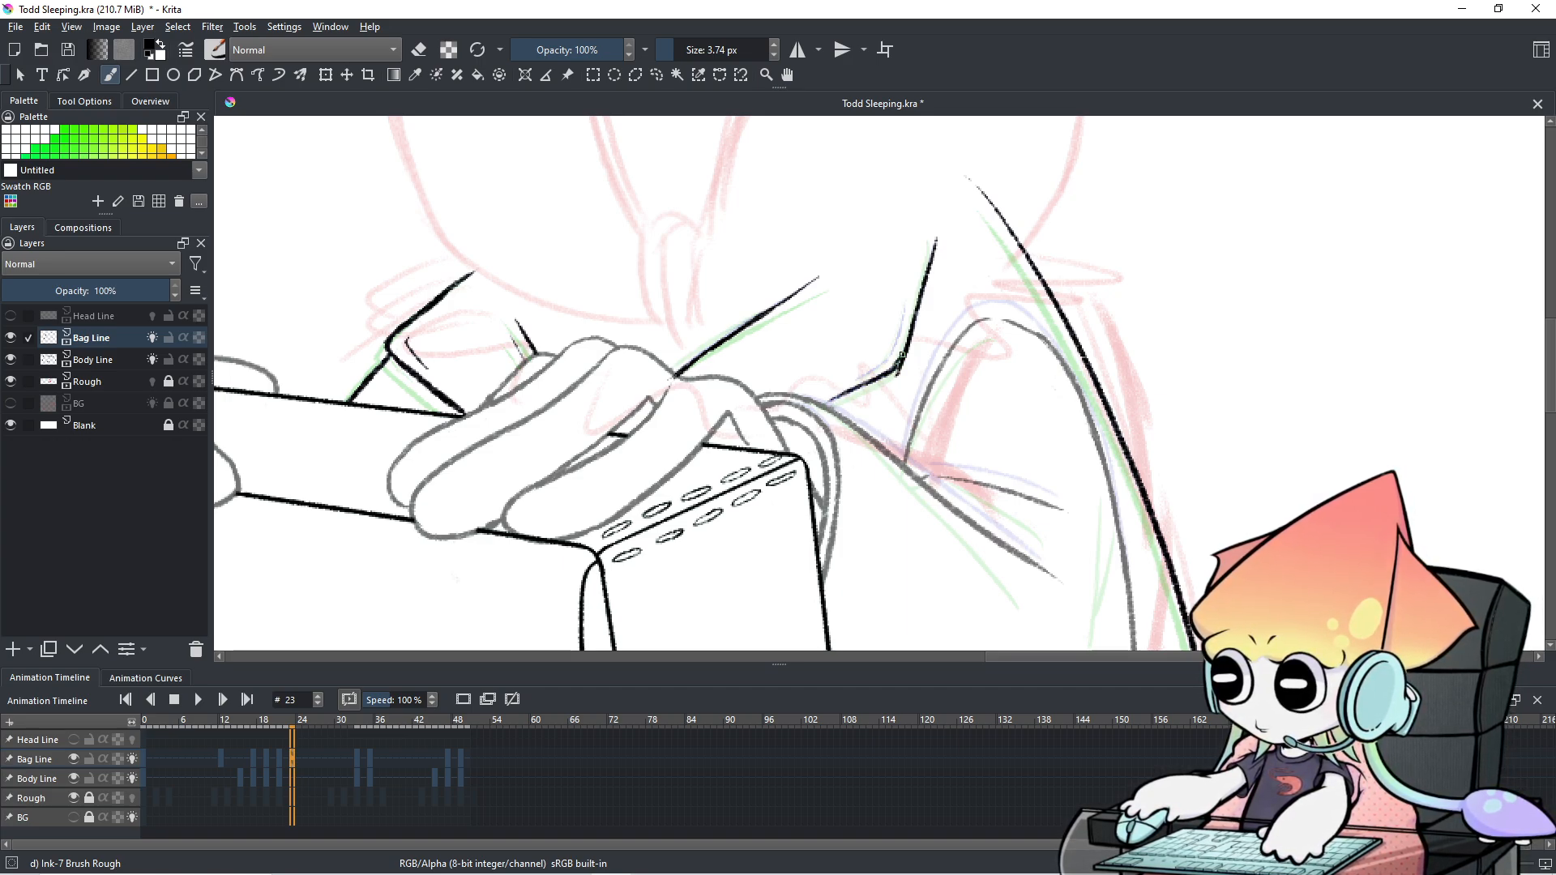
{"action": "left_click_drag", "start_coordinate": [816, 407], "coordinate": [864, 383]}
{"action": "key", "text": "ctrl+z"}
{"action": "key", "text": "e"}
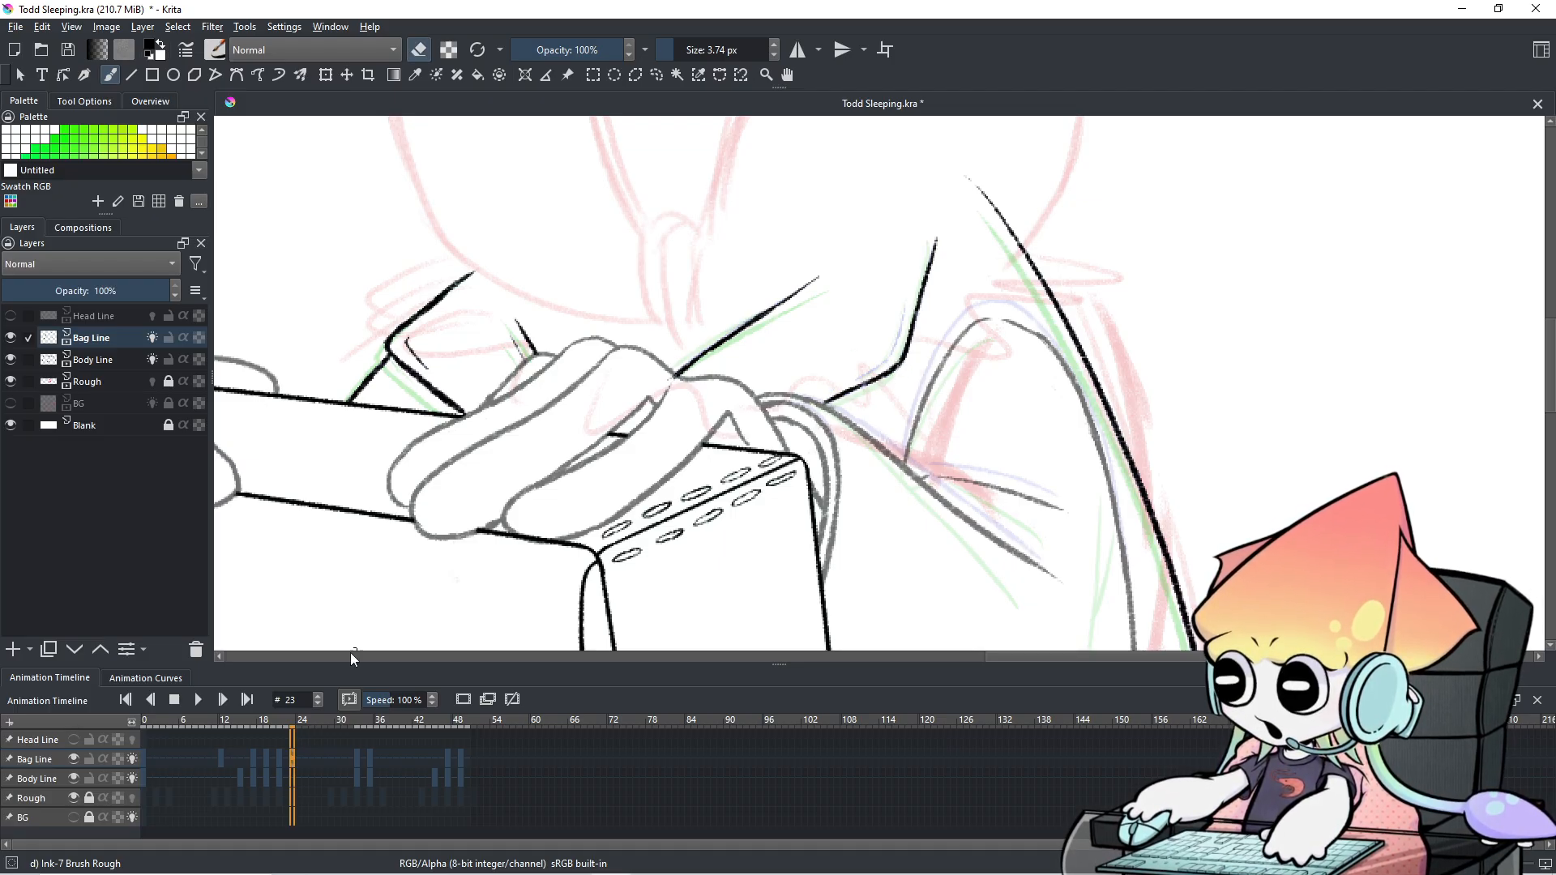
Scrub frames 20 through 24 to compare the strap line's motion.
{"action": "left_click", "coordinate": [274, 761]}
{"action": "left_click", "coordinate": [279, 761]}
{"action": "left_click", "coordinate": [274, 762]}
{"action": "left_click", "coordinate": [277, 760]}
{"action": "left_click", "coordinate": [274, 758]}
{"action": "left_click", "coordinate": [278, 761]}
{"action": "left_click", "coordinate": [287, 761]}
{"action": "left_click", "coordinate": [290, 760]}
{"action": "left_click", "coordinate": [280, 758]}
{"action": "left_click", "coordinate": [273, 759]}
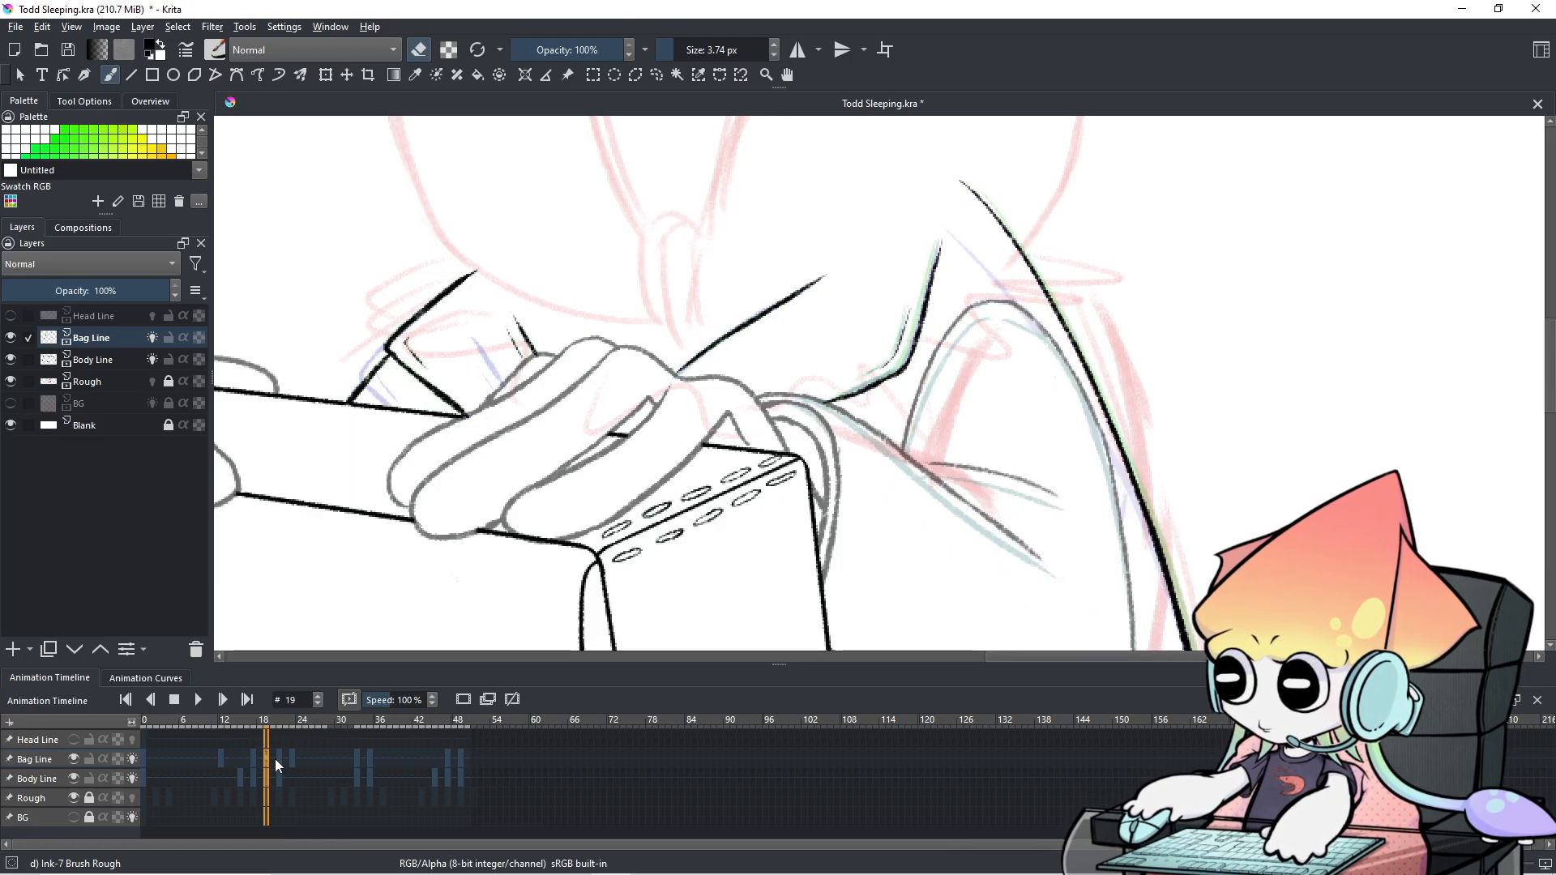
{"action": "left_click", "coordinate": [280, 757]}
{"action": "left_click", "coordinate": [295, 760]}
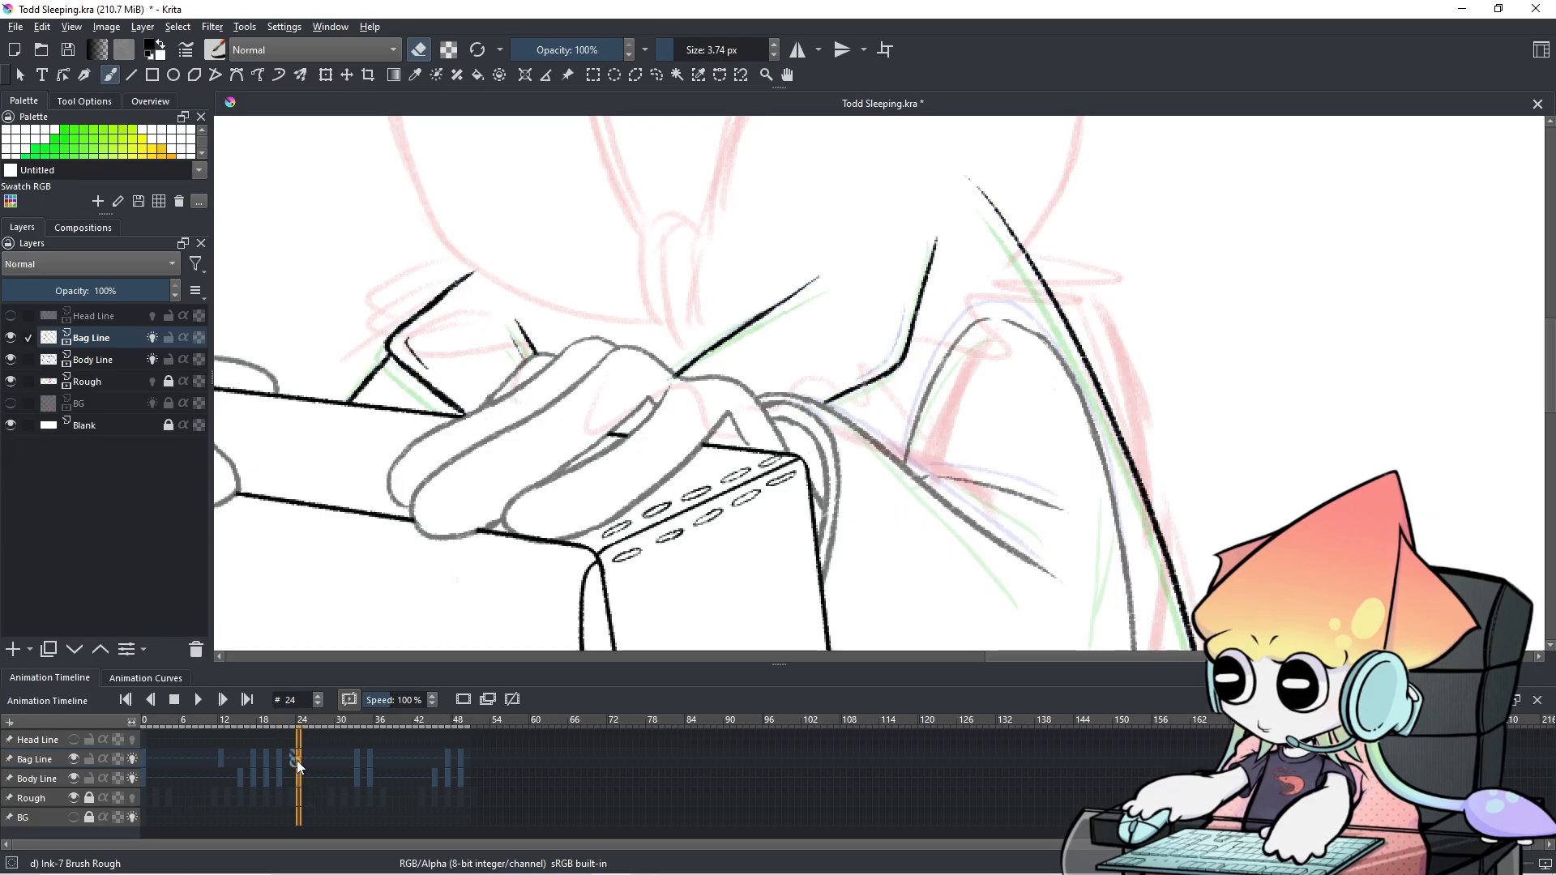
Back in drawing mode, ink a short thin inner stroke beside the strap on frame 23, retrying it.
{"action": "key", "text": "e"}
{"action": "left_click_drag", "start_coordinate": [902, 312], "coordinate": [886, 357]}
{"action": "key", "text": "ctrl+z"}
{"action": "left_click", "coordinate": [294, 758]}
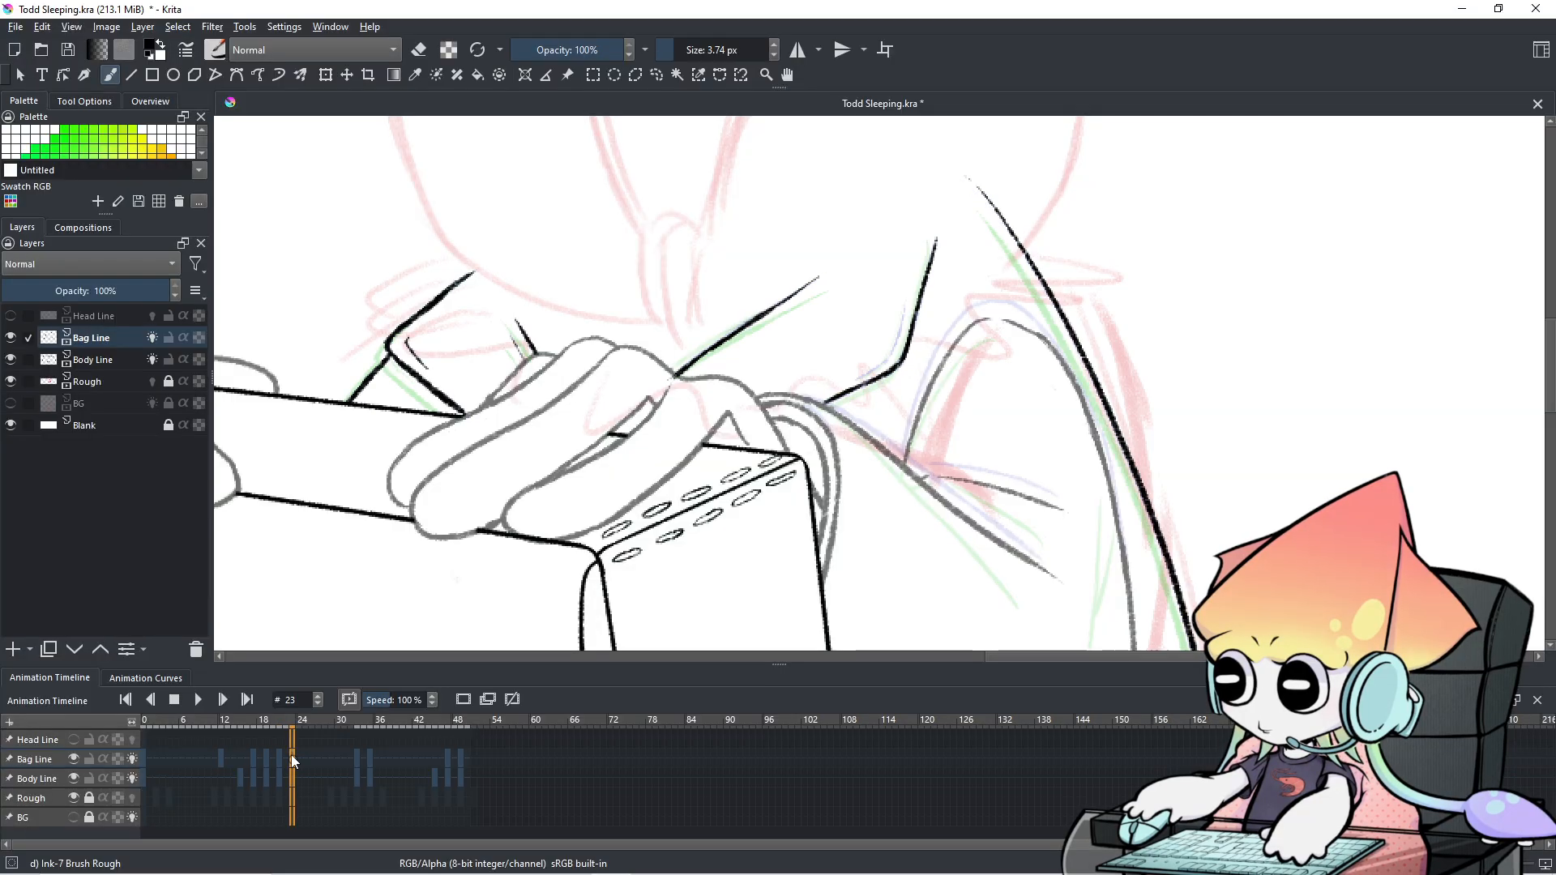
{"action": "key", "text": "ctrl+z"}
{"action": "left_click_drag", "start_coordinate": [905, 302], "coordinate": [885, 359]}
{"action": "key", "text": "ctrl+z"}
{"action": "left_click_drag", "start_coordinate": [905, 306], "coordinate": [885, 353]}
{"action": "key", "text": "ctrl+z"}
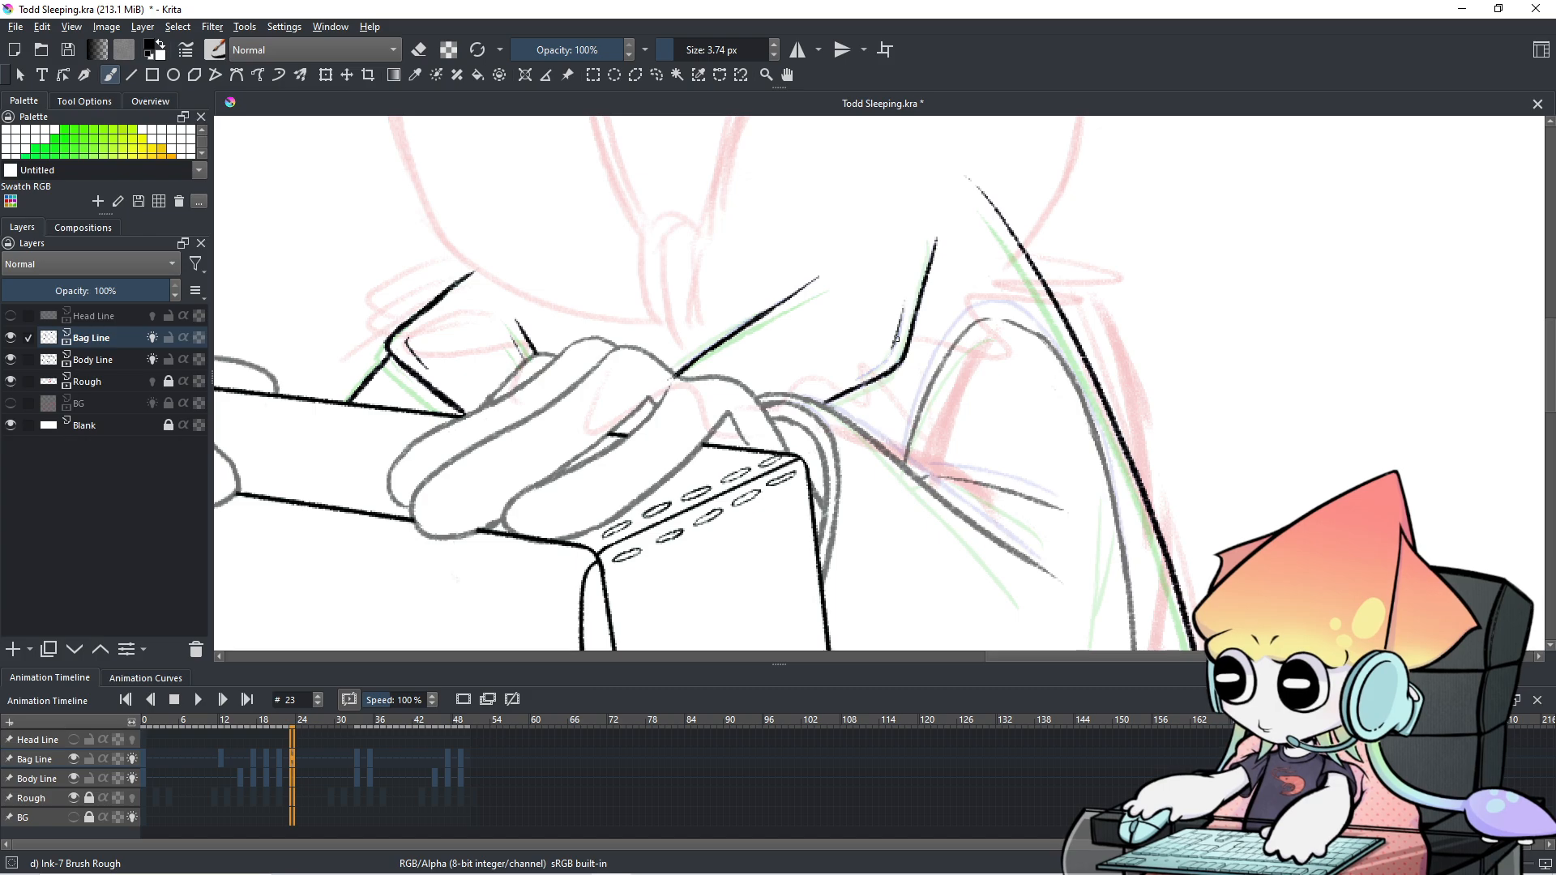
Extend the thin inner line down-left toward the hand.
{"action": "left_click_drag", "start_coordinate": [877, 367], "coordinate": [847, 381]}
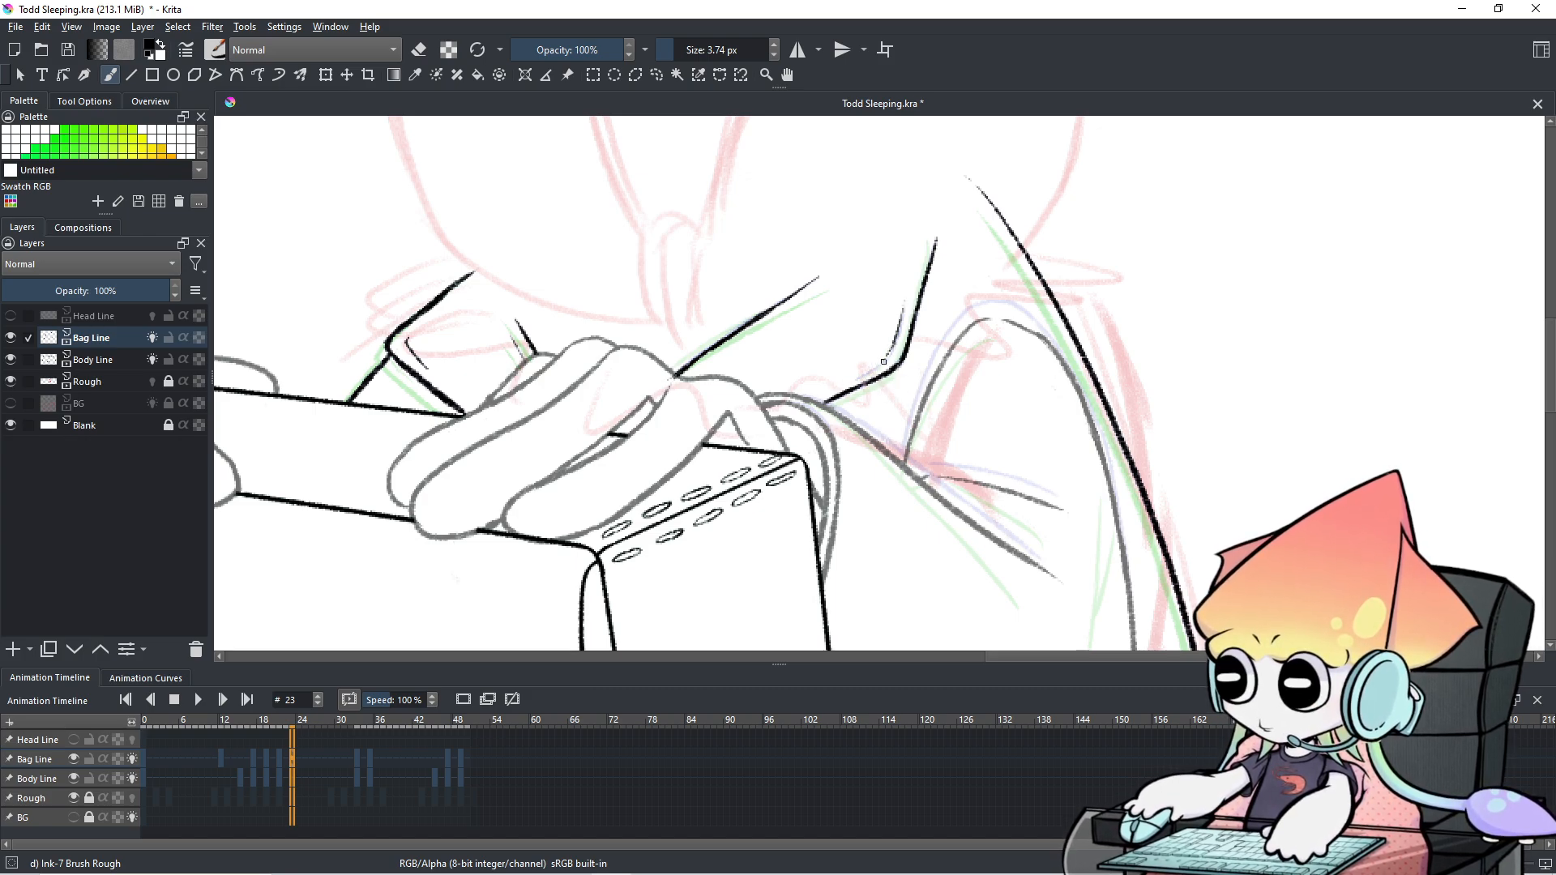
{"action": "mouse_move", "coordinate": [892, 346]}
{"action": "left_mouse_down"}
{"action": "mouse_move", "coordinate": [859, 379]}
{"action": "mouse_move", "coordinate": [882, 365]}
{"action": "left_mouse_up"}
{"action": "key", "text": "ctrl+z"}
{"action": "key", "text": "ctrl+z"}
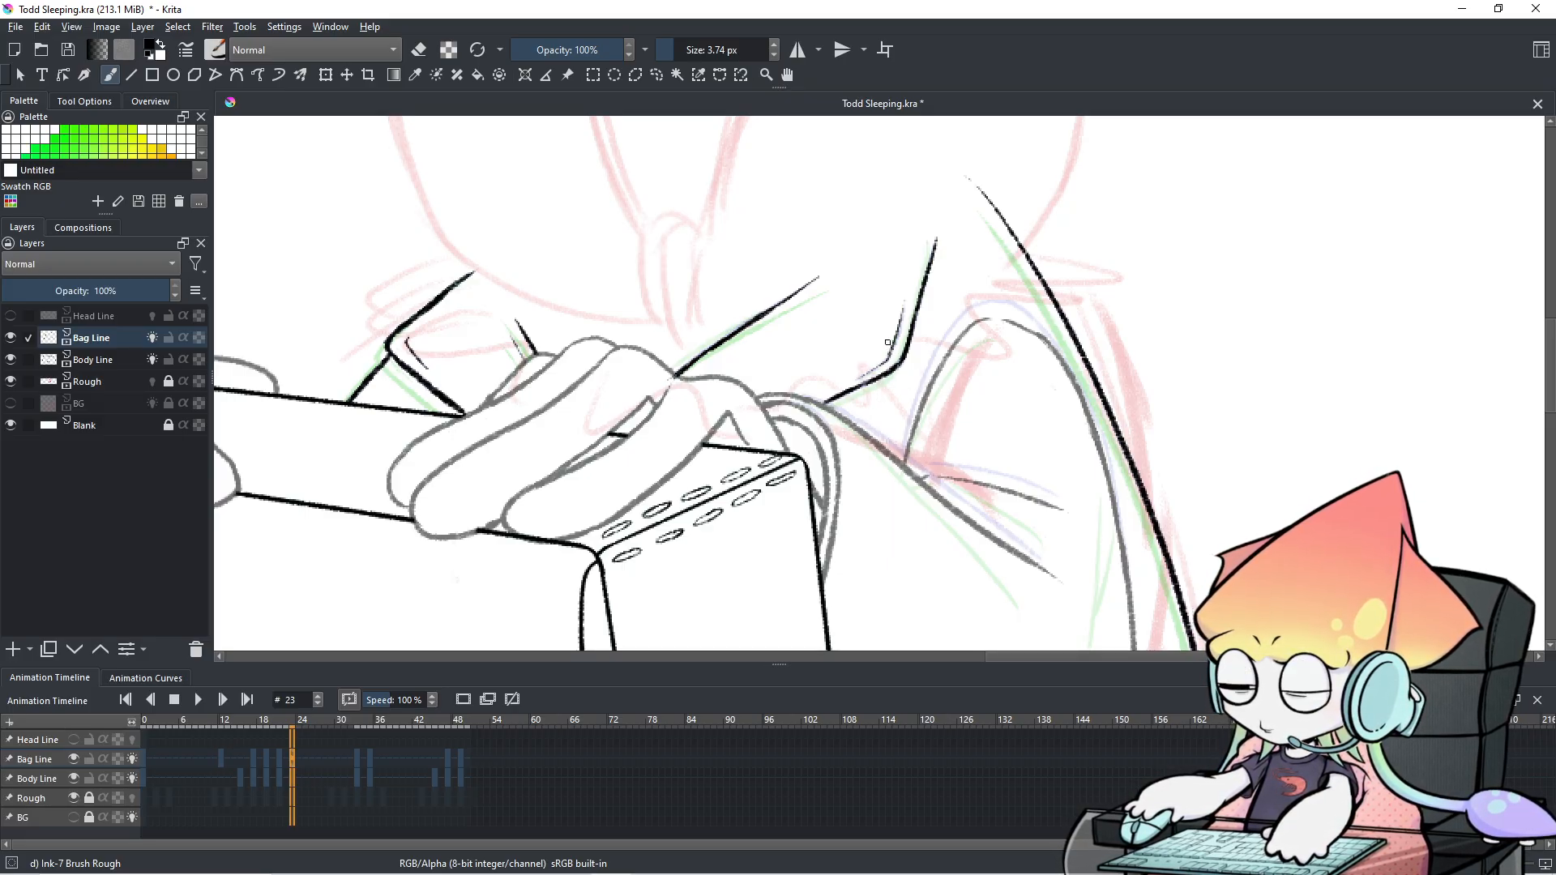
Flip between frames 22 and 23 to compare the inked strap.
{"action": "left_click", "coordinate": [288, 761]}
{"action": "left_click", "coordinate": [291, 760]}
{"action": "left_click", "coordinate": [288, 761]}
{"action": "left_click", "coordinate": [291, 761]}
{"action": "left_click", "coordinate": [288, 760]}
{"action": "left_click", "coordinate": [292, 758]}
{"action": "left_click", "coordinate": [285, 756]}
{"action": "left_click", "coordinate": [292, 760]}
Review frame 33 against frames 32, 24, 30 and 35.
{"action": "left_click", "coordinate": [357, 759]}
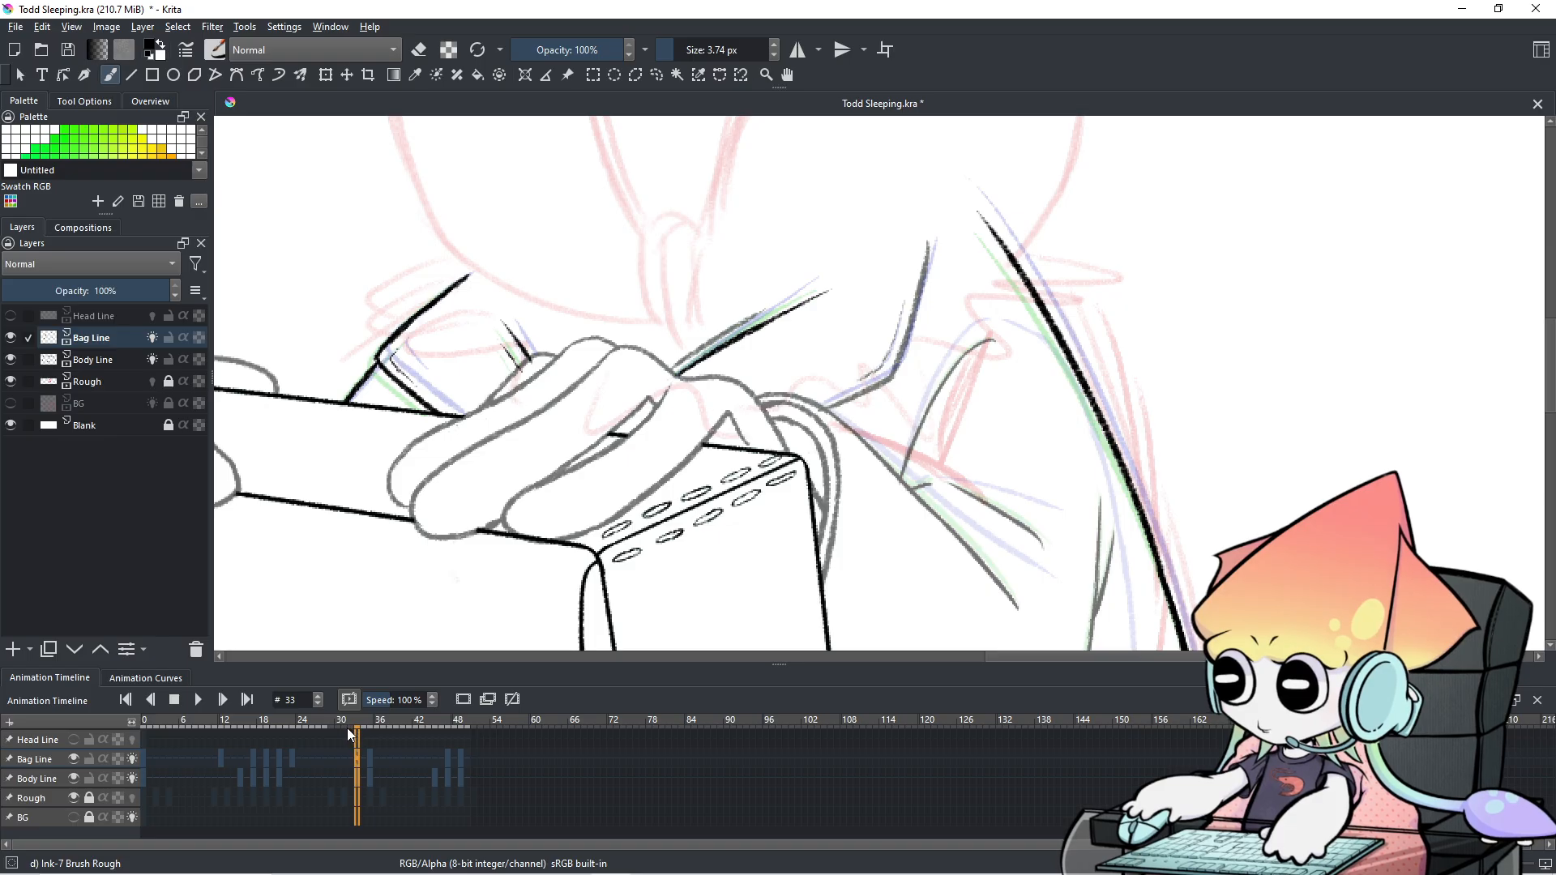
{"action": "left_click", "coordinate": [350, 760]}
{"action": "left_click", "coordinate": [358, 761]}
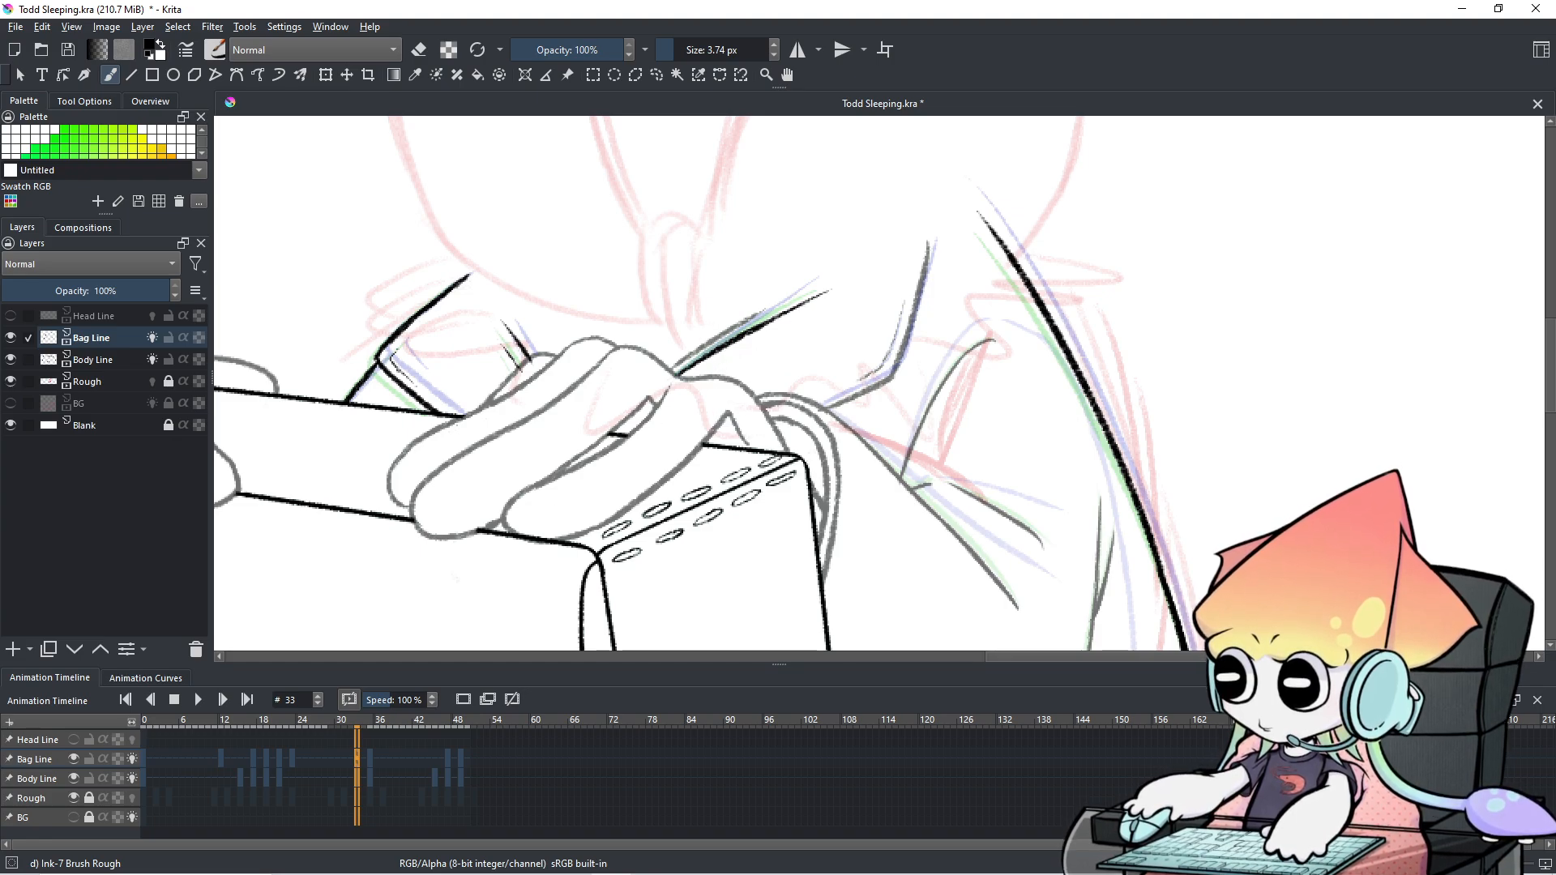
{"action": "left_click", "coordinate": [297, 759]}
{"action": "left_click", "coordinate": [359, 759]}
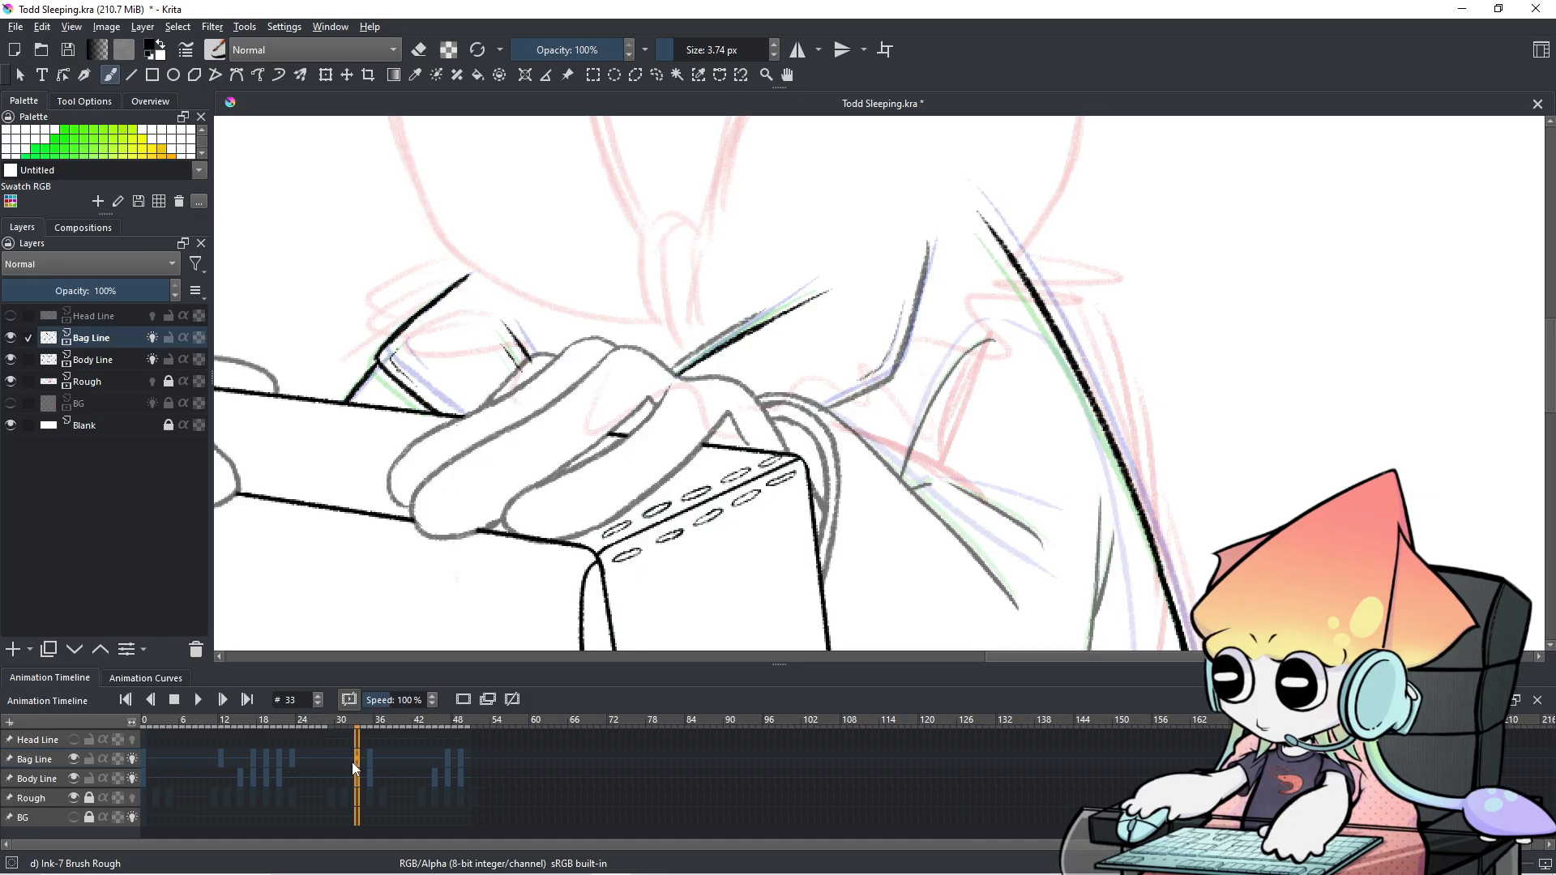
{"action": "left_click", "coordinate": [351, 762]}
{"action": "left_click", "coordinate": [357, 763]}
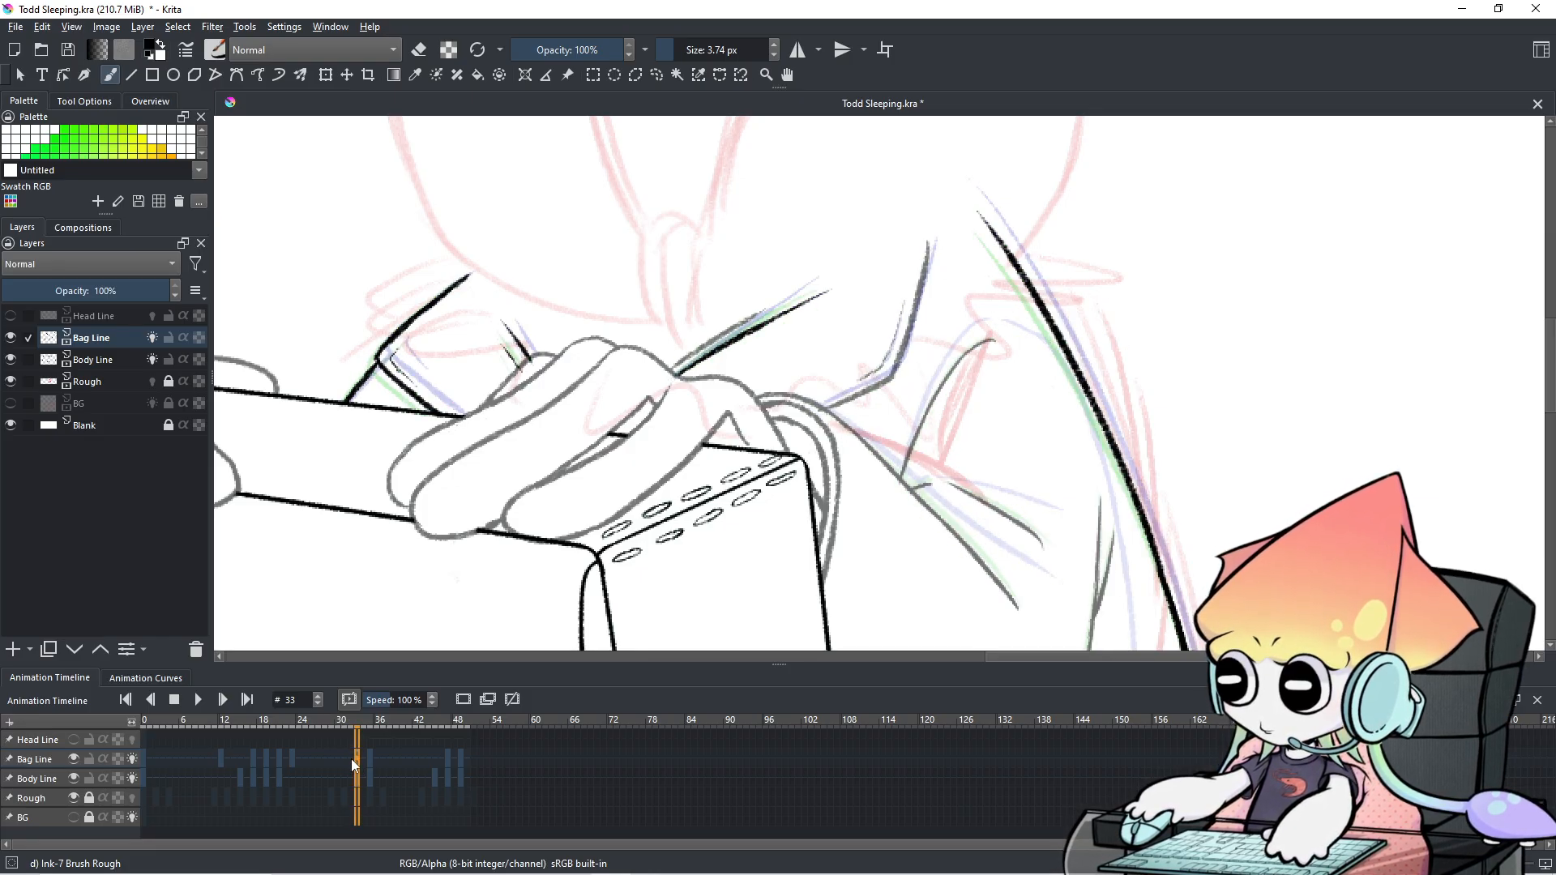
{"action": "left_click", "coordinate": [338, 755]}
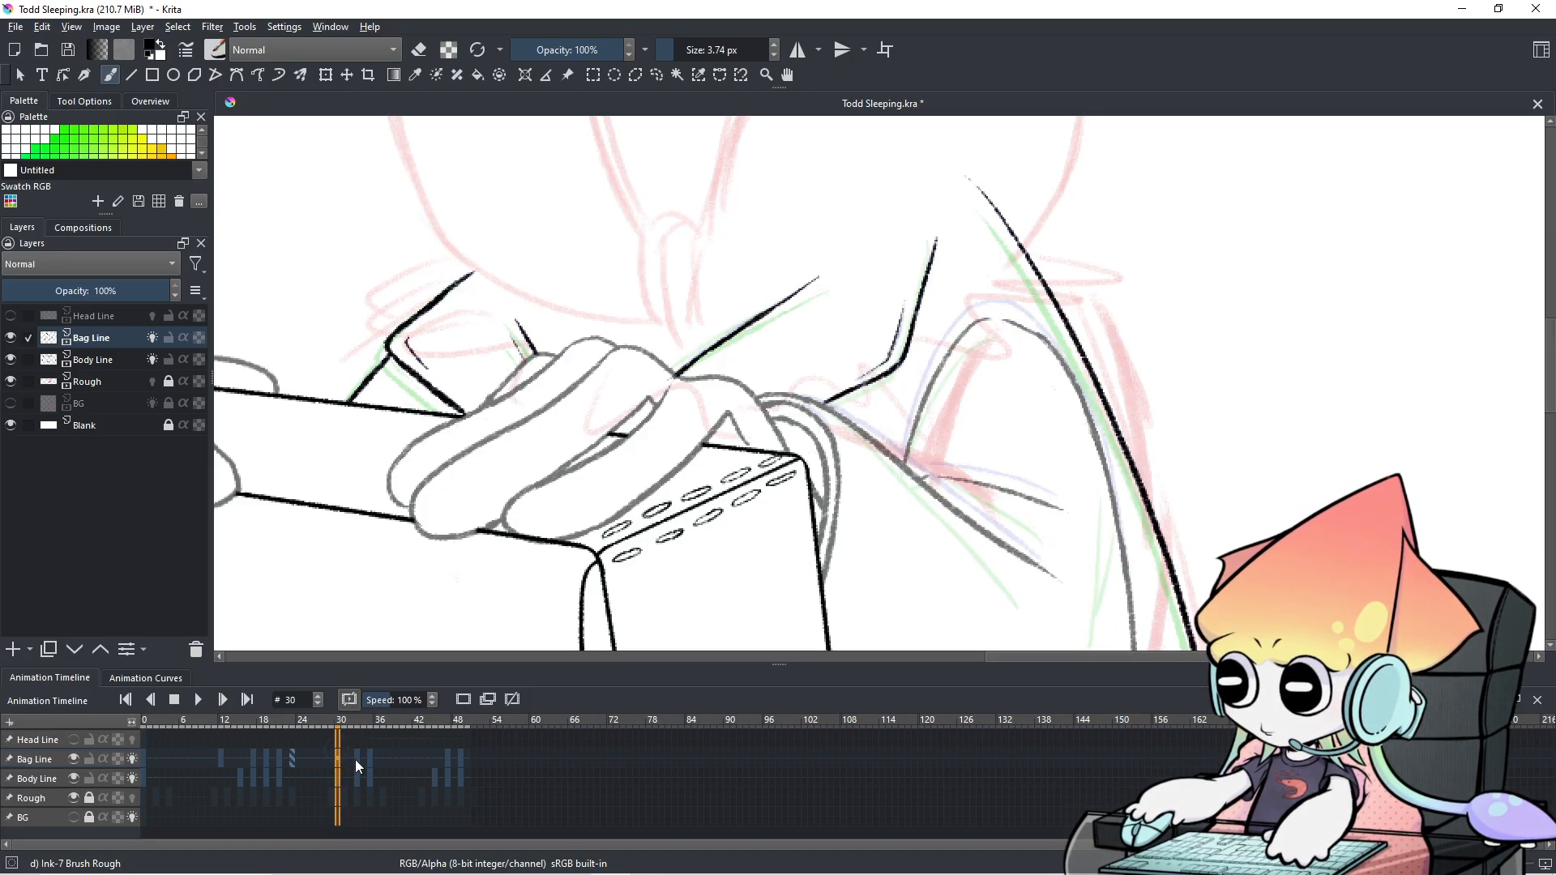
{"action": "left_click", "coordinate": [357, 760]}
{"action": "left_click", "coordinate": [373, 759]}
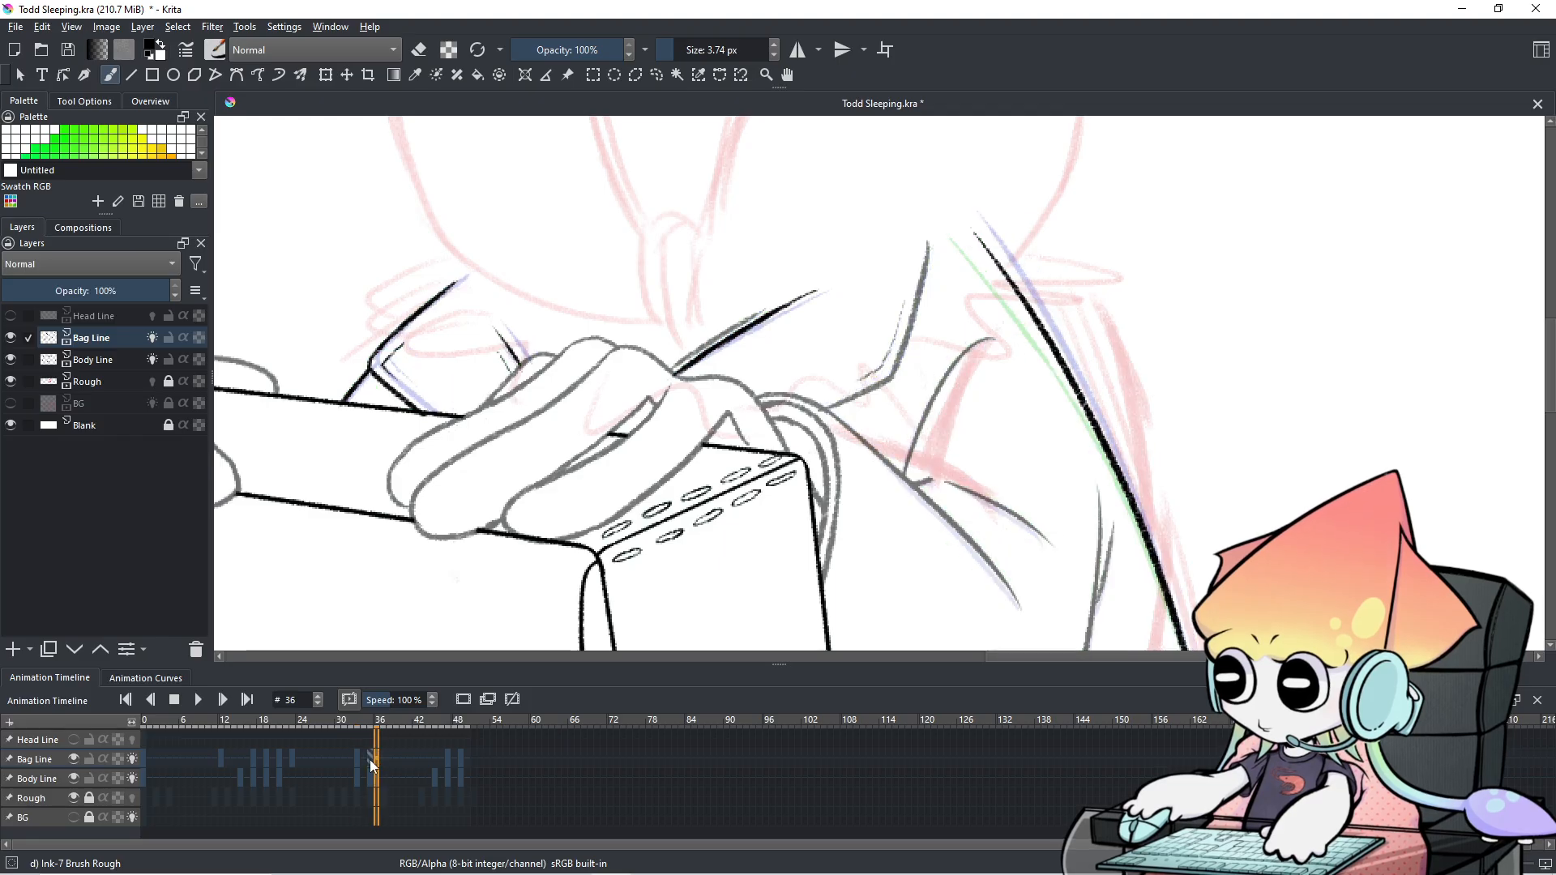
Step back through the earlier Bag Line frames to review the strap drawings.
{"action": "left_click", "coordinate": [254, 760]}
{"action": "left_click", "coordinate": [274, 760]}
{"action": "left_click", "coordinate": [287, 762]}
{"action": "left_click", "coordinate": [301, 761]}
{"action": "left_click", "coordinate": [317, 762]}
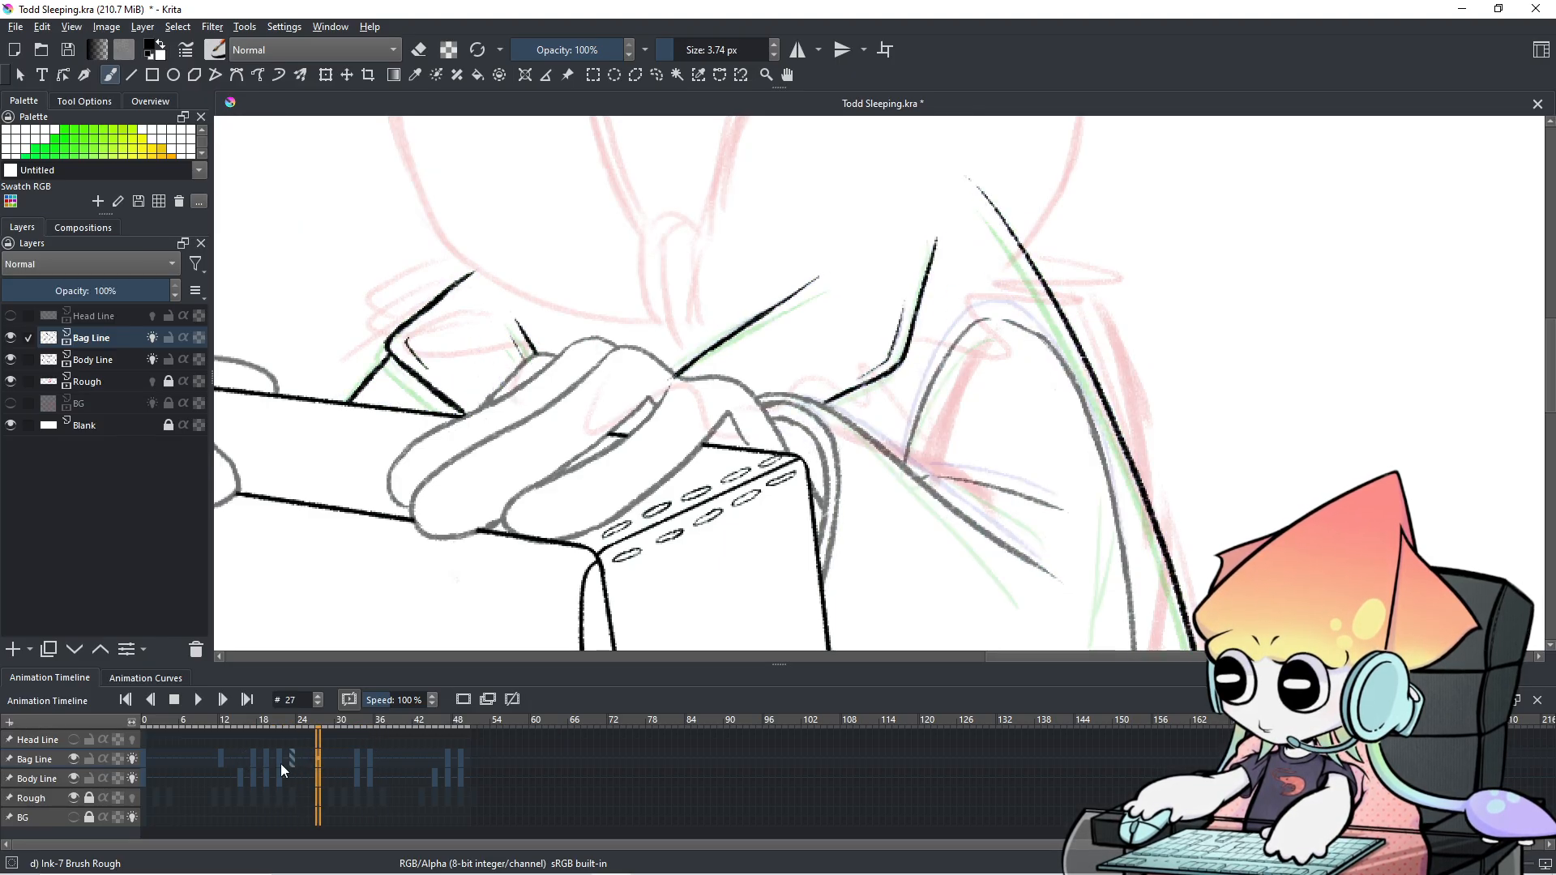
{"action": "left_click", "coordinate": [203, 758]}
{"action": "left_click", "coordinate": [236, 761]}
{"action": "left_click", "coordinate": [264, 762]}
{"action": "left_click", "coordinate": [285, 762]}
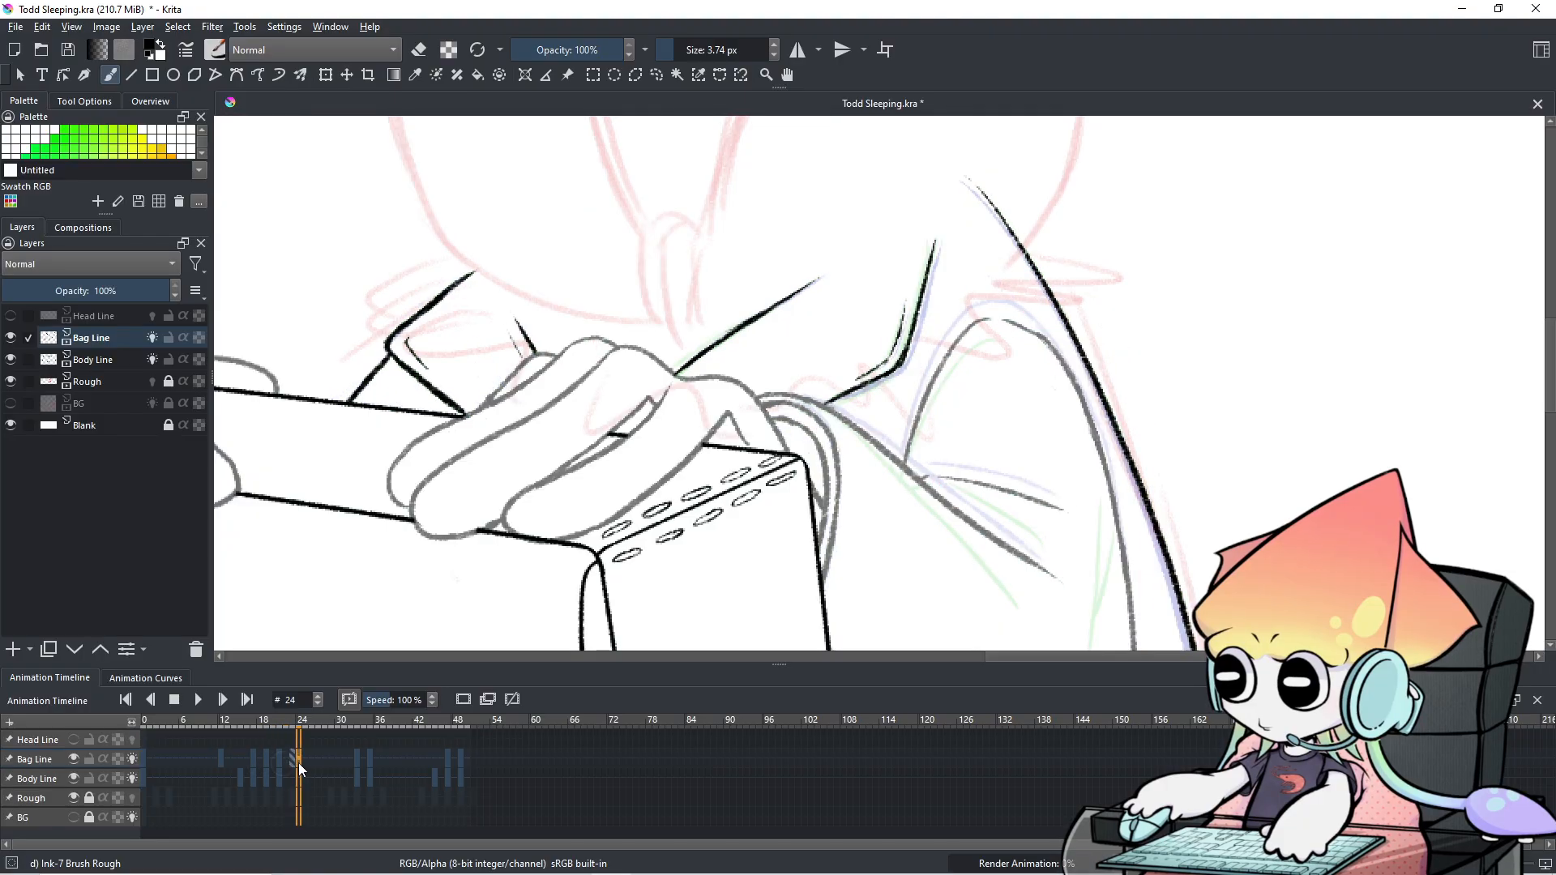
Compare frames 22, 23 and 26, then land on frame 33 for inking.
{"action": "left_click", "coordinate": [300, 764]}
{"action": "left_click", "coordinate": [313, 766]}
{"action": "left_click", "coordinate": [288, 767]}
{"action": "left_click", "coordinate": [290, 762]}
{"action": "left_click", "coordinate": [287, 761]}
{"action": "left_click", "coordinate": [290, 760], "text": "shift"}
{"action": "left_click", "coordinate": [355, 757]}
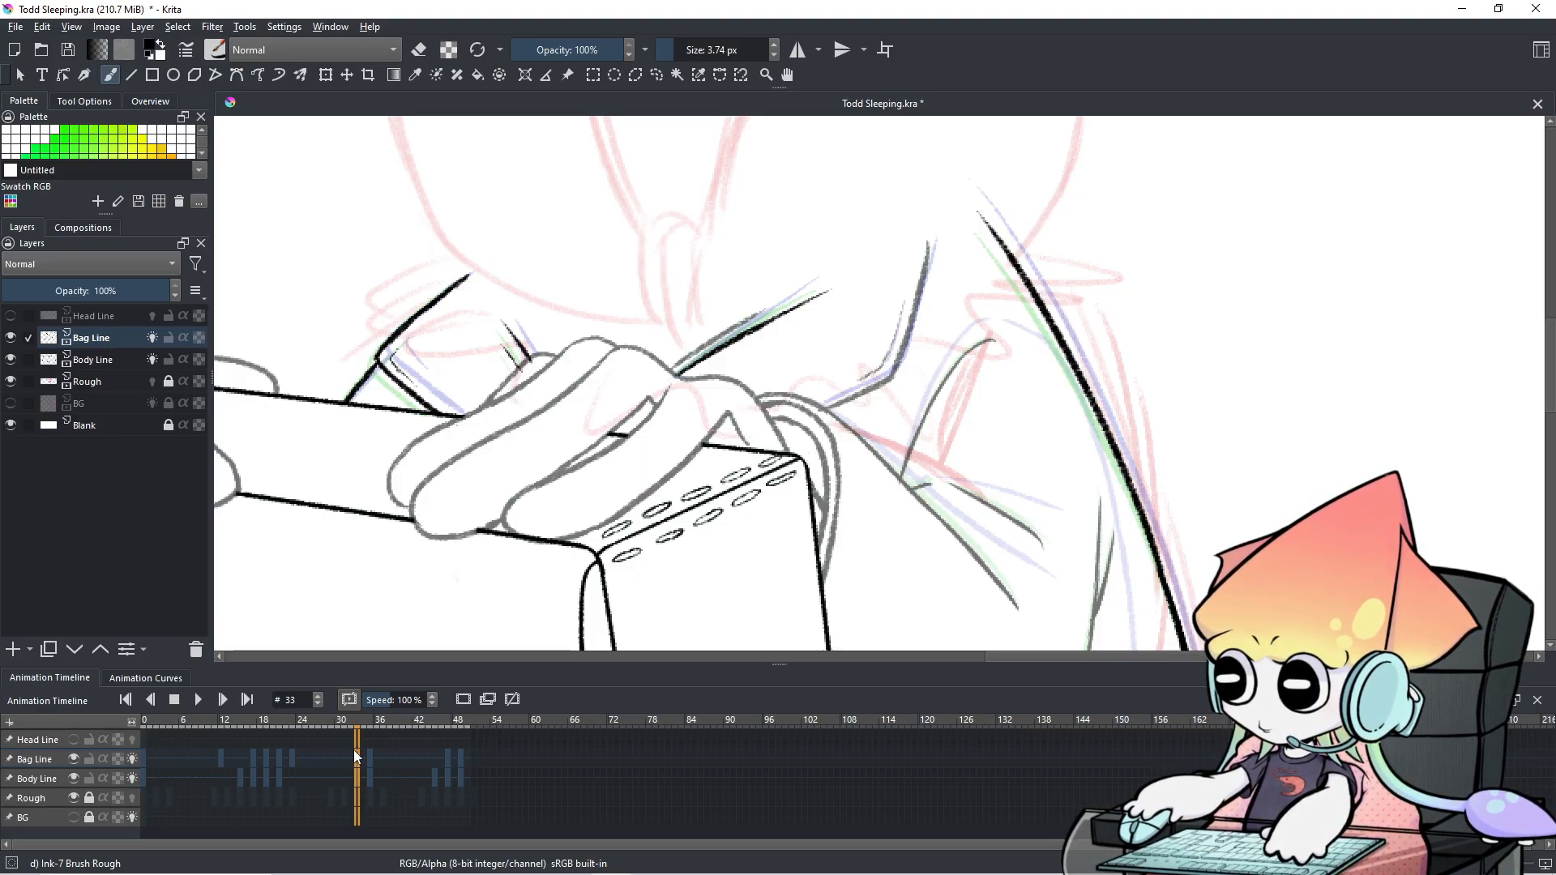
Try two short strap strokes, undo them, and pan back to the shoulder and strap area.
{"action": "left_click_drag", "start_coordinate": [970, 316], "coordinate": [882, 323]}
{"action": "mouse_move", "coordinate": [878, 410]}
{"action": "left_mouse_down"}
{"action": "mouse_move", "coordinate": [880, 432]}
{"action": "mouse_move", "coordinate": [902, 392]}
{"action": "left_mouse_up"}
{"action": "key", "text": "ctrl+z"}
{"action": "key", "text": "ctrl+z"}
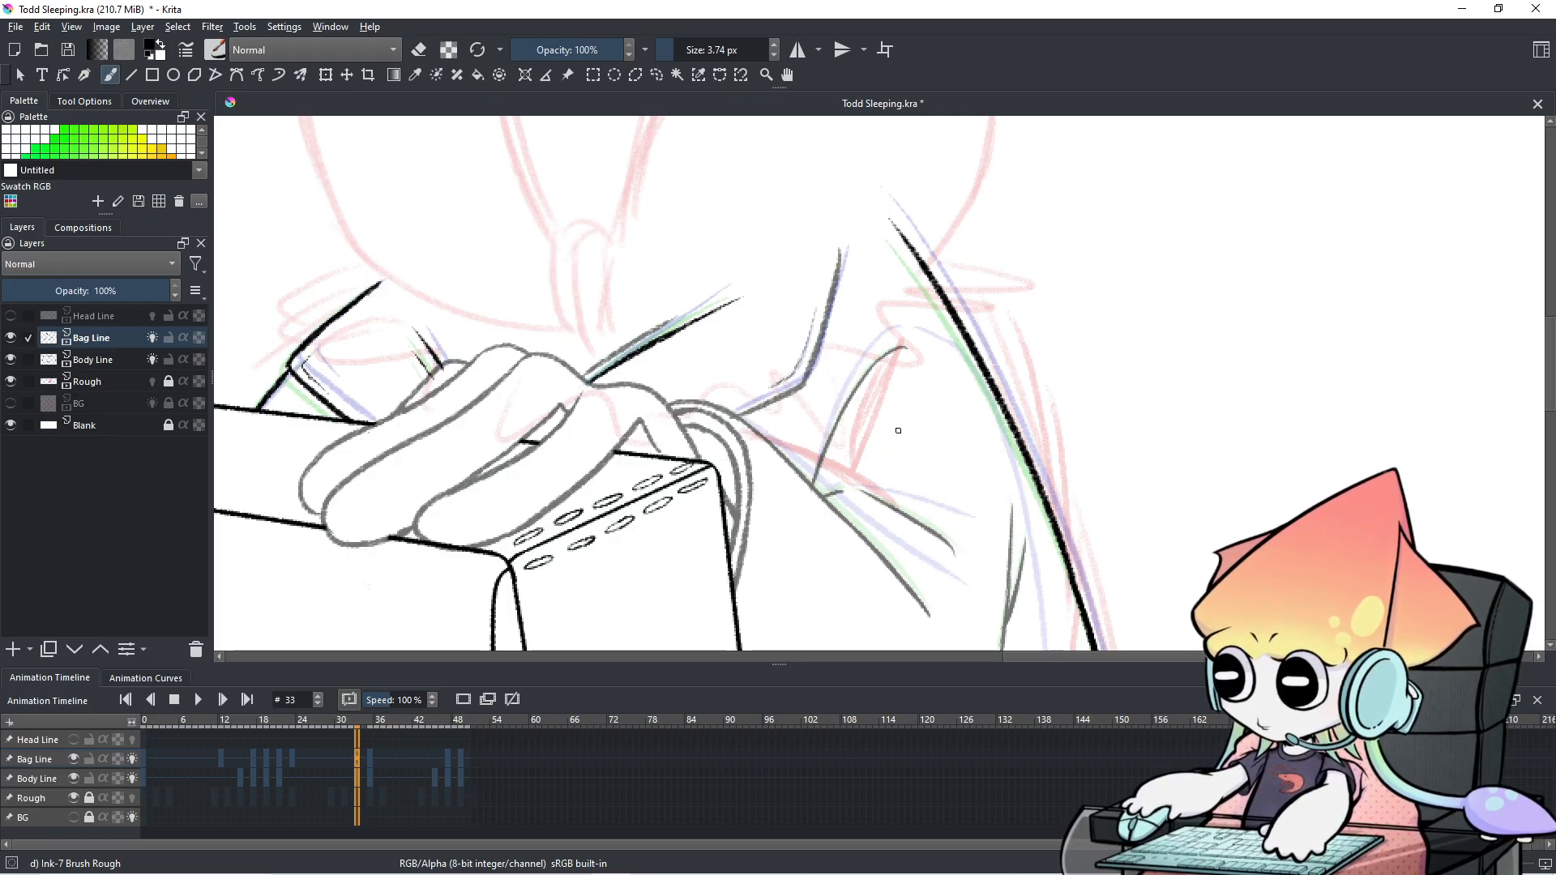
{"action": "key", "text": "space"}
{"action": "left_click_drag", "start_coordinate": [952, 395], "coordinate": [900, 198]}
{"action": "mouse_move", "coordinate": [956, 440]}
{"action": "left_mouse_down"}
{"action": "mouse_move", "coordinate": [969, 406]}
{"action": "mouse_move", "coordinate": [1071, 452]}
{"action": "left_mouse_up"}
{"action": "left_click_drag", "start_coordinate": [1043, 363], "coordinate": [1079, 445]}
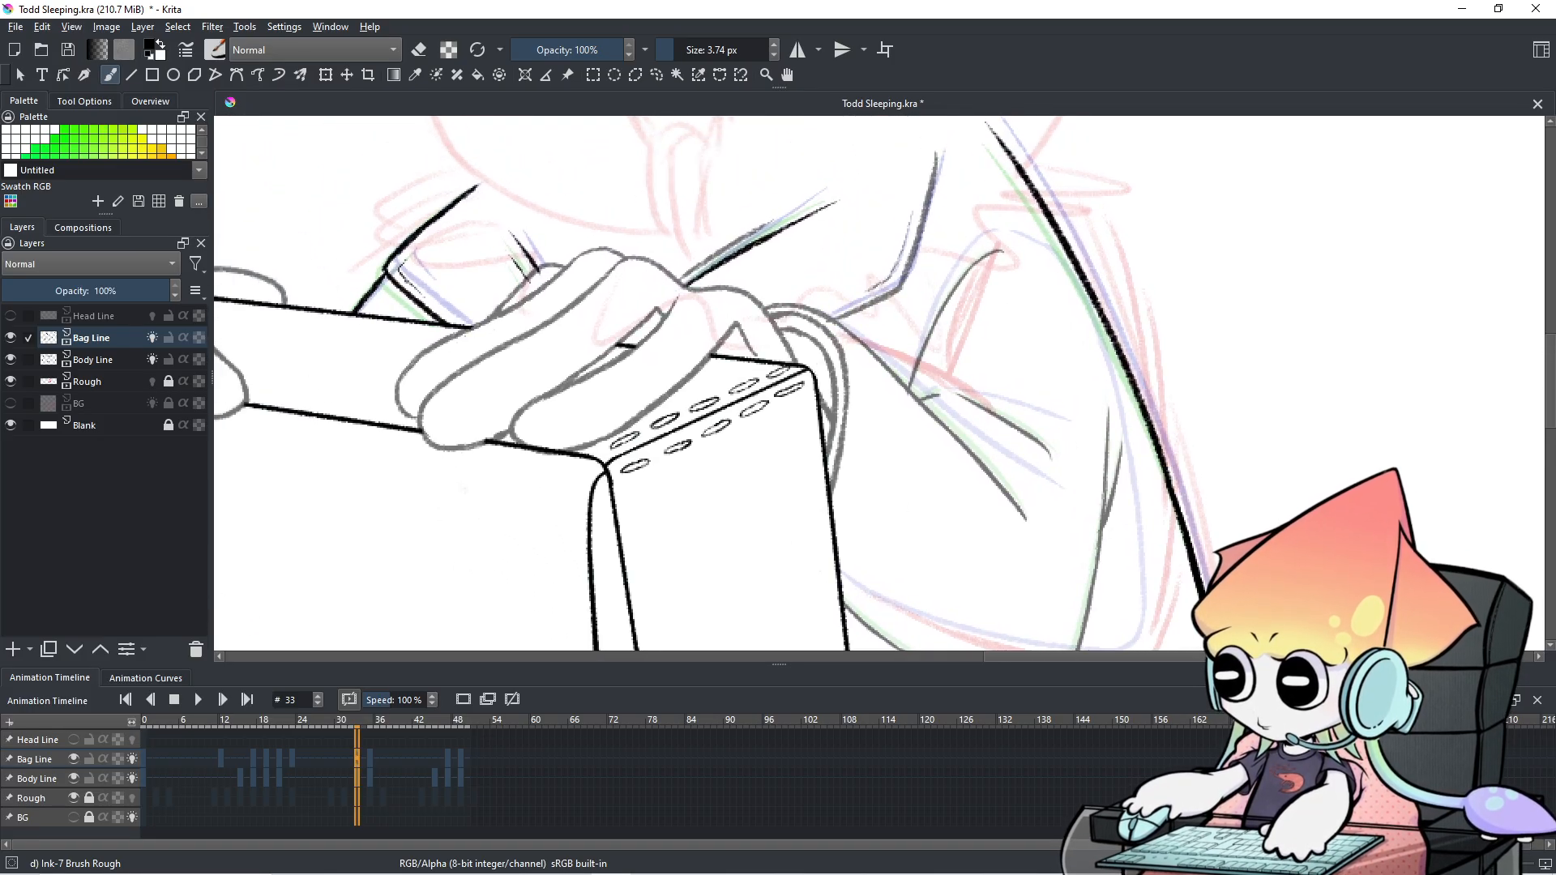
Flip between frames 31, 32 and 33 to compare the strap, ending on frame 33.
{"action": "left_click", "coordinate": [352, 765]}
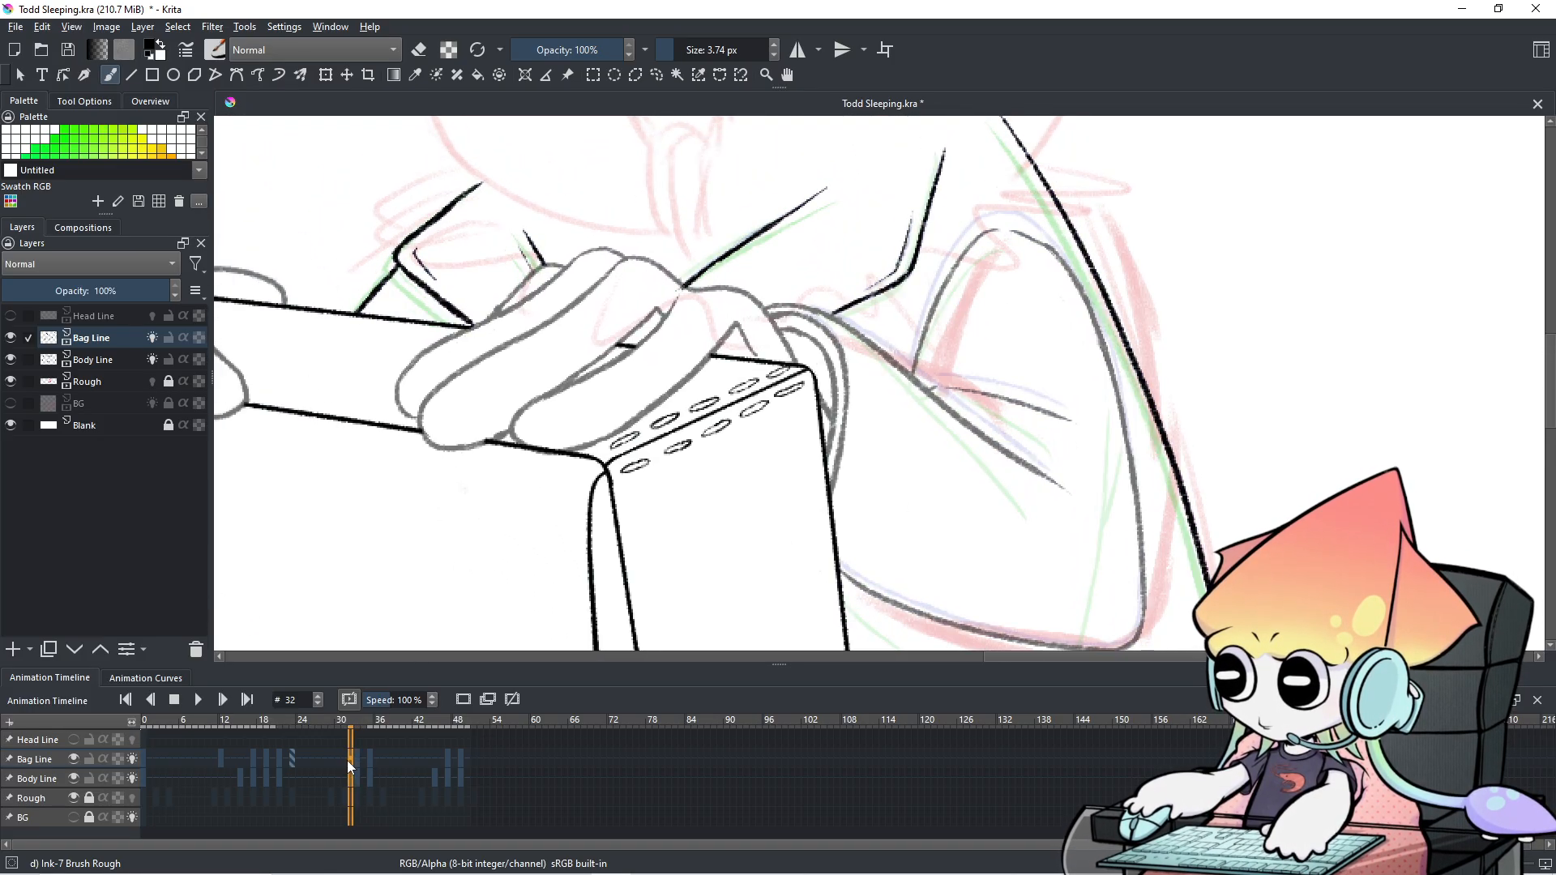
{"action": "left_click", "coordinate": [348, 760]}
{"action": "left_click", "coordinate": [358, 760]}
{"action": "left_click", "coordinate": [349, 757]}
{"action": "left_click", "coordinate": [358, 757]}
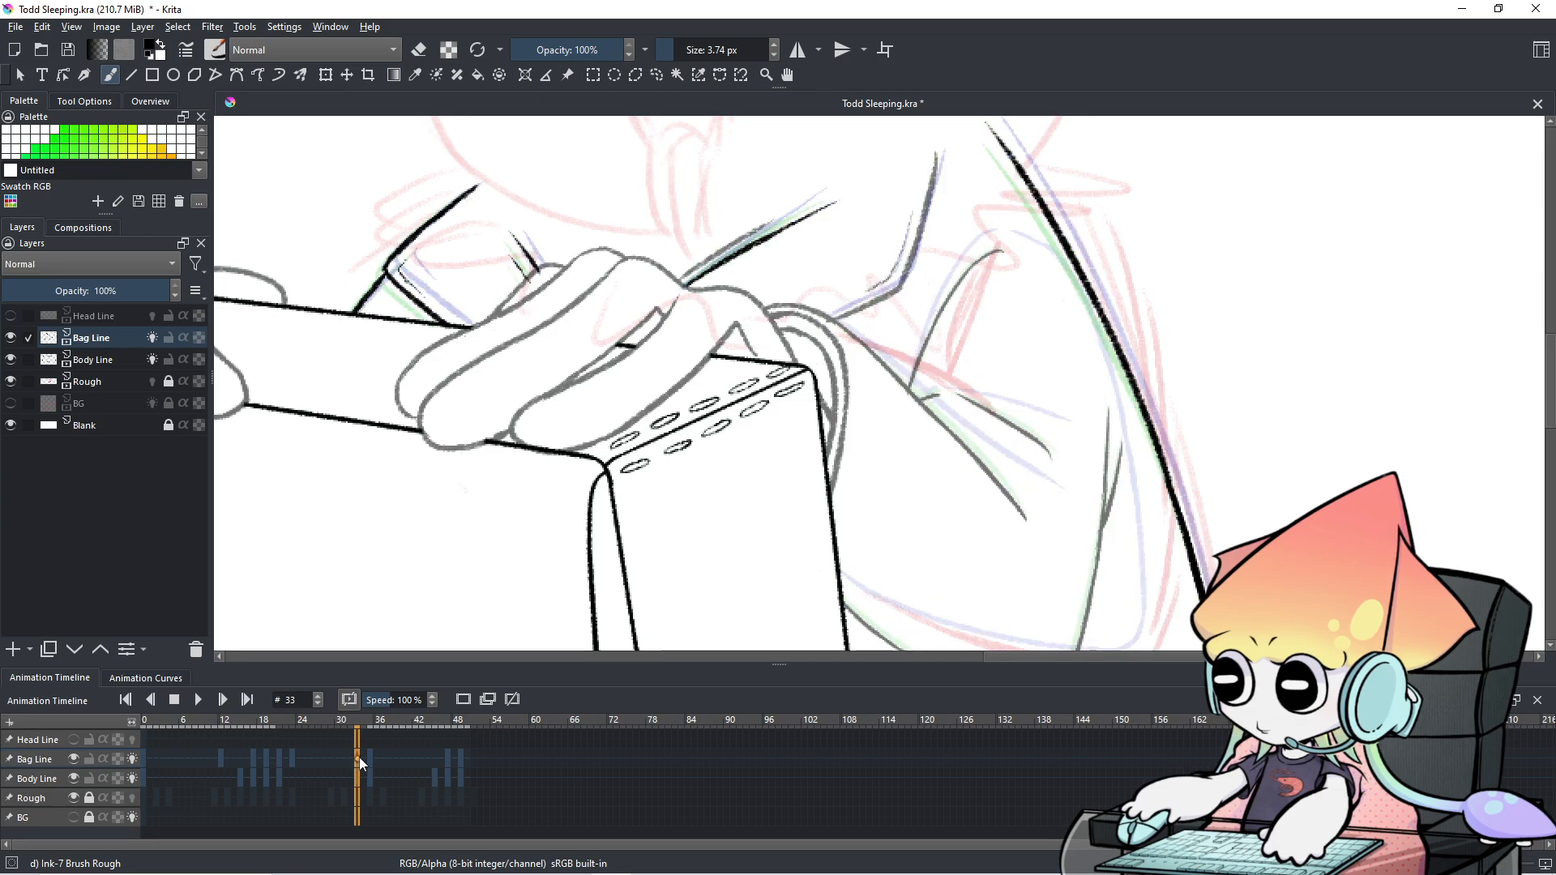
{"action": "left_click", "coordinate": [346, 761]}
{"action": "left_click", "coordinate": [357, 762]}
{"action": "left_click", "coordinate": [350, 765]}
{"action": "left_click", "coordinate": [359, 756]}
{"action": "left_click_drag", "start_coordinate": [811, 284], "coordinate": [811, 377]}
{"action": "left_click", "coordinate": [353, 762]}
{"action": "left_click", "coordinate": [361, 757]}
{"action": "left_click", "coordinate": [351, 760]}
{"action": "left_click", "coordinate": [354, 759]}
{"action": "left_click", "coordinate": [347, 754]}
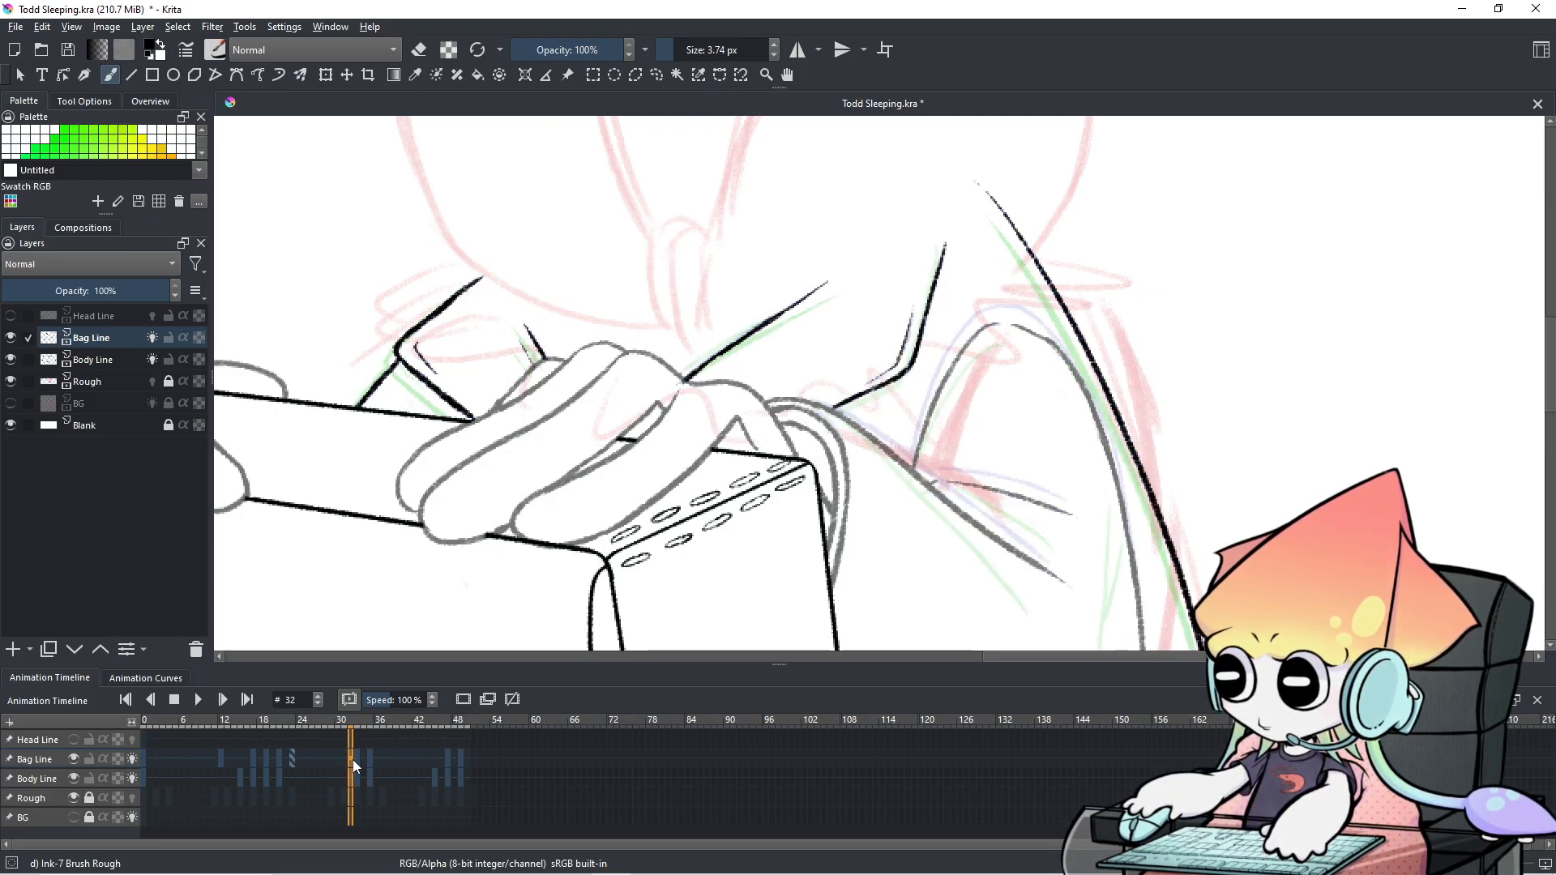
{"action": "left_click", "coordinate": [357, 761]}
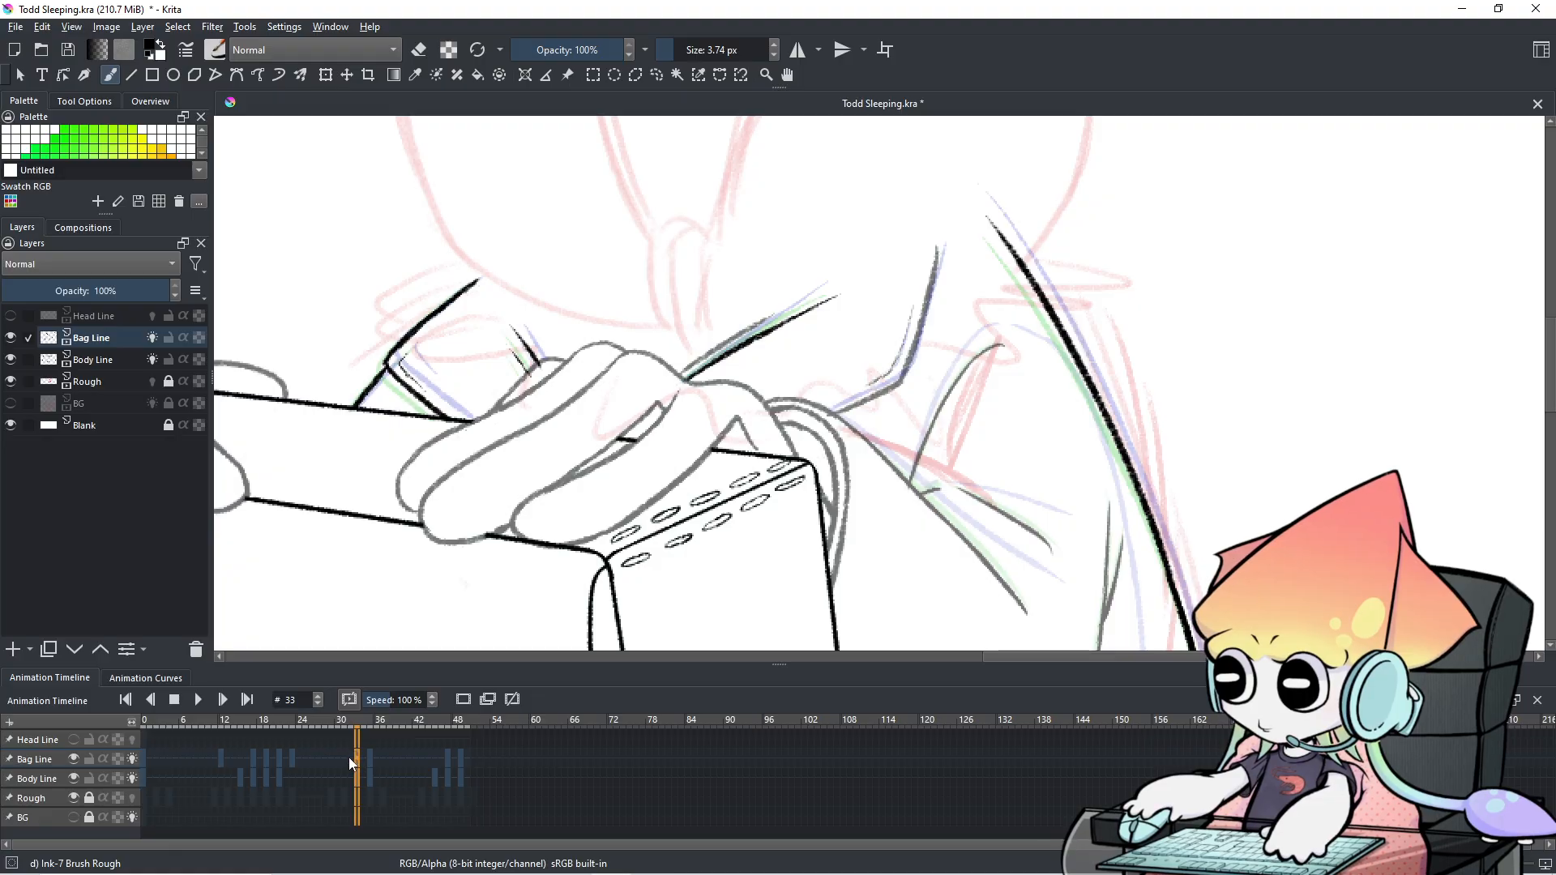
{"action": "left_click", "coordinate": [348, 759]}
{"action": "left_click", "coordinate": [357, 760]}
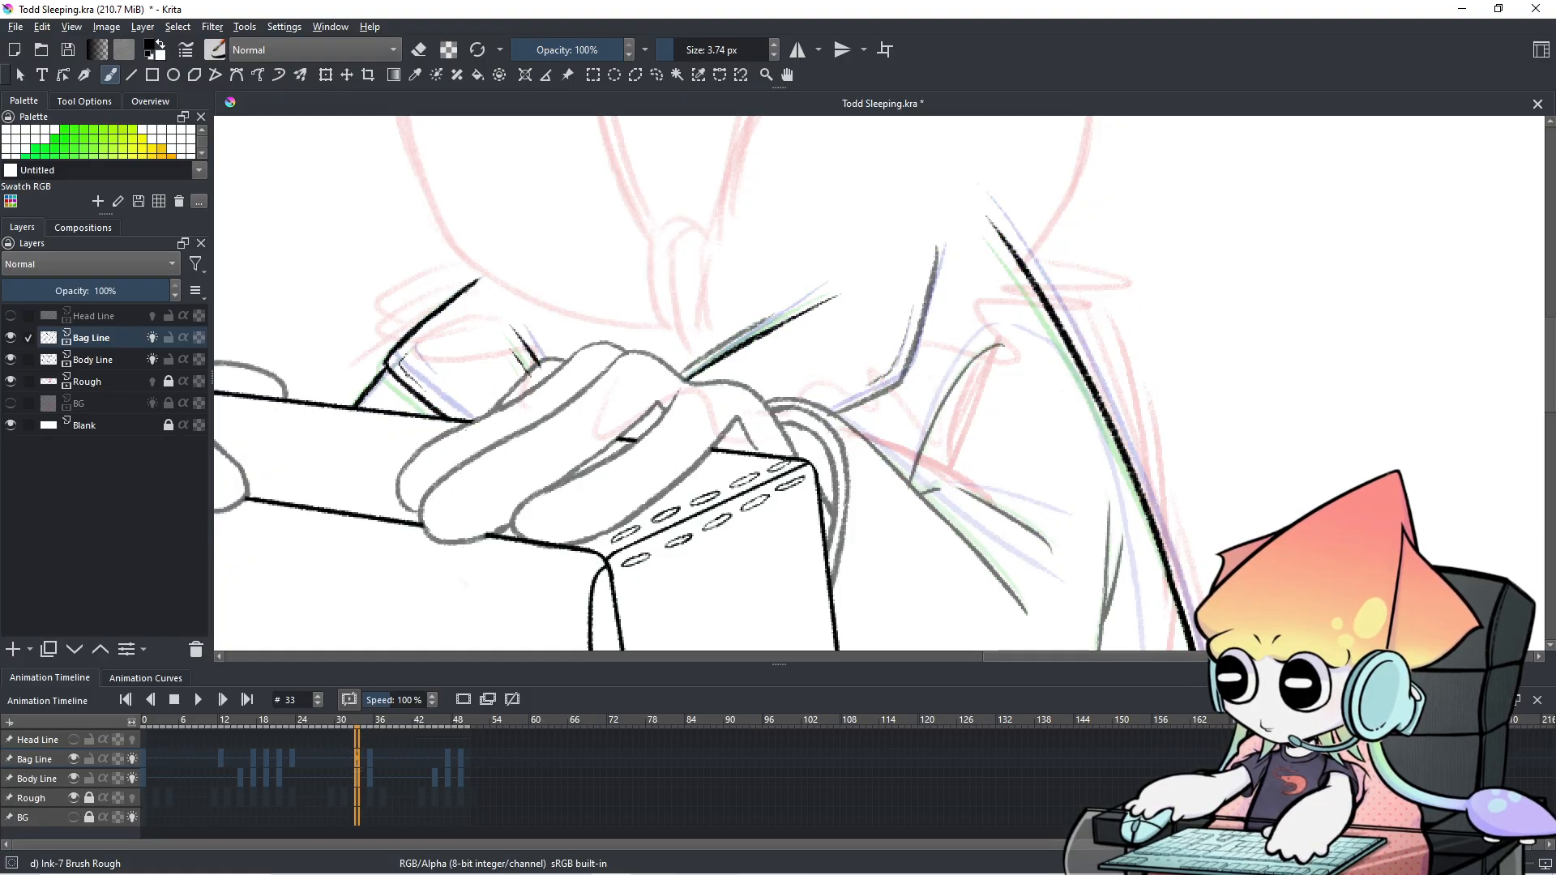
Ink the strap lines down from the shoulder and erase the lower line's overshooting tip.
{"action": "left_click_drag", "start_coordinate": [952, 252], "coordinate": [903, 397]}
{"action": "key", "text": "ctrl+z"}
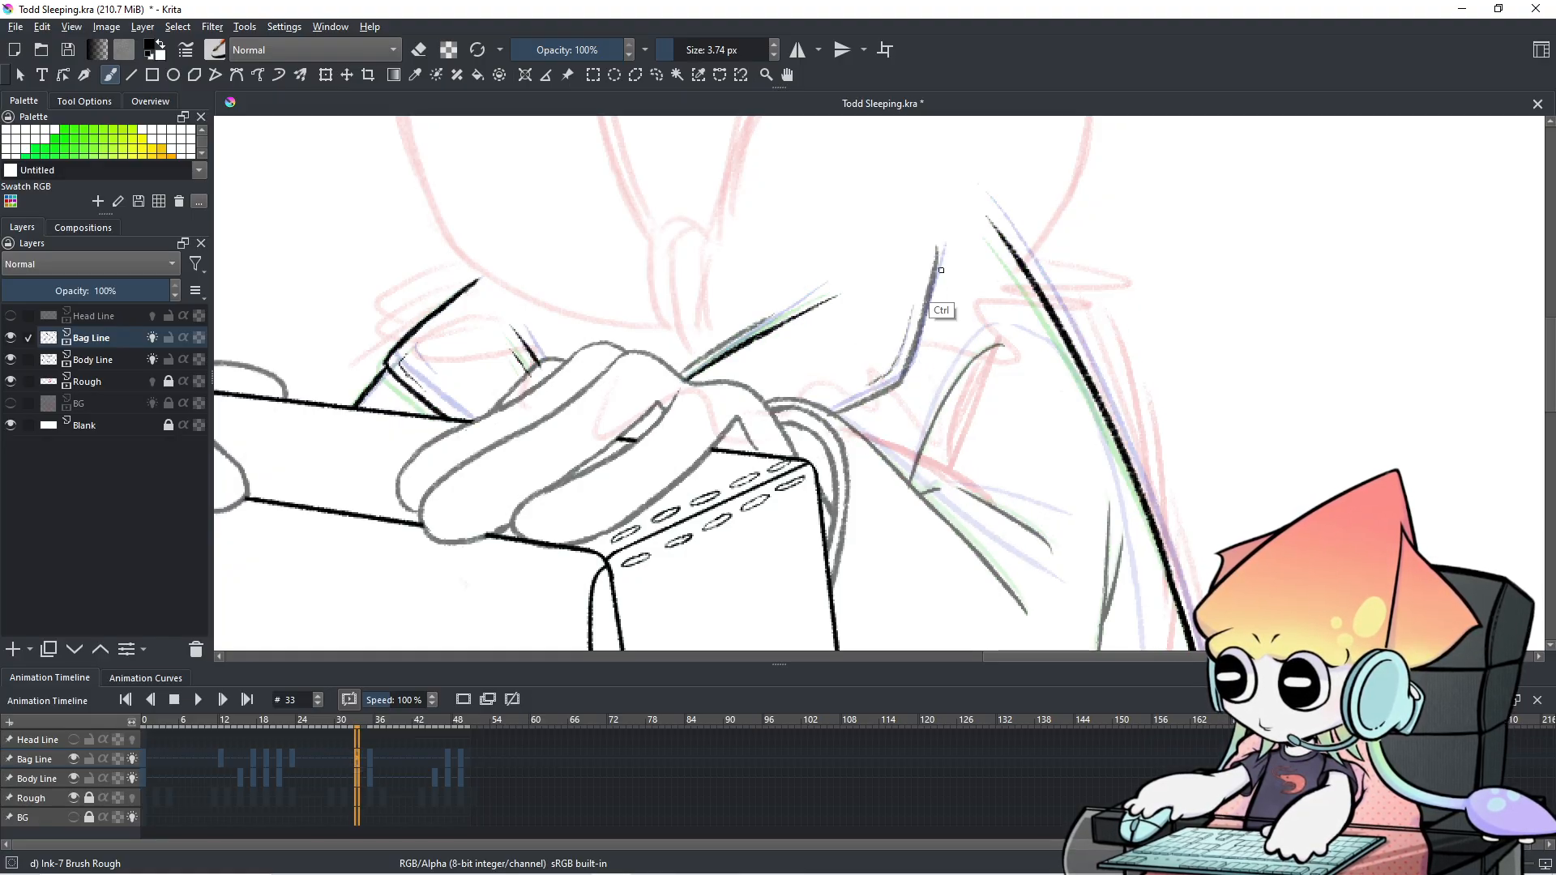
{"action": "left_click_drag", "start_coordinate": [954, 248], "coordinate": [905, 405]}
{"action": "key", "text": "ctrl+z"}
{"action": "key", "text": "ctrl+z"}
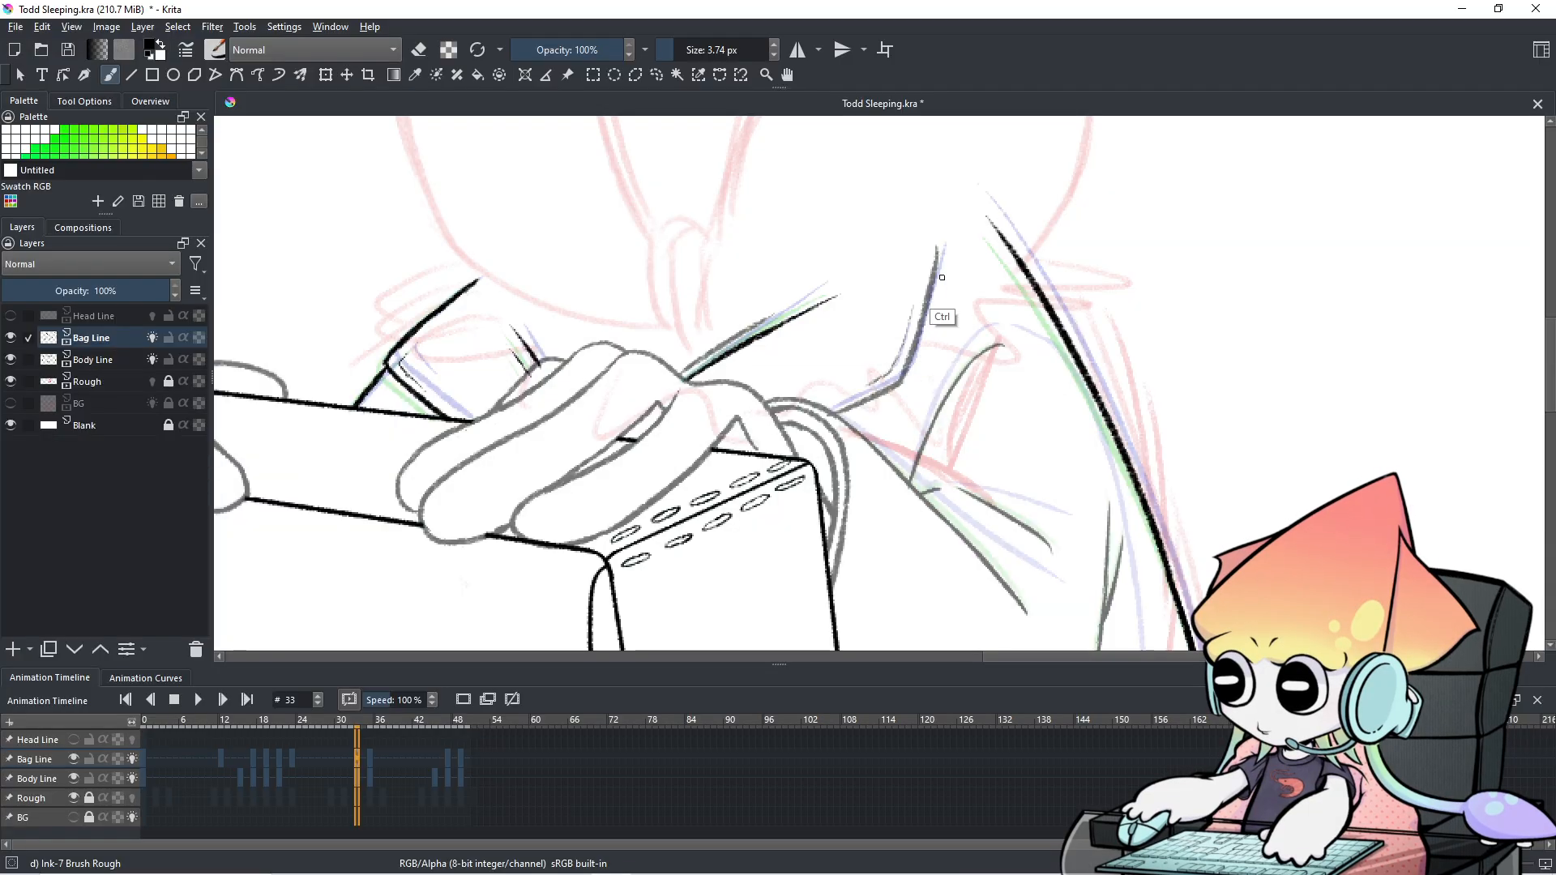
{"action": "mouse_move", "coordinate": [955, 250]}
{"action": "left_mouse_down"}
{"action": "mouse_move", "coordinate": [910, 396]}
{"action": "mouse_move", "coordinate": [910, 377]}
{"action": "left_mouse_up"}
{"action": "key", "text": "ctrl+z"}
{"action": "key", "text": "ctrl+z"}
{"action": "left_click_drag", "start_coordinate": [837, 419], "coordinate": [922, 384]}
{"action": "left_click_drag", "start_coordinate": [839, 418], "coordinate": [900, 387]}
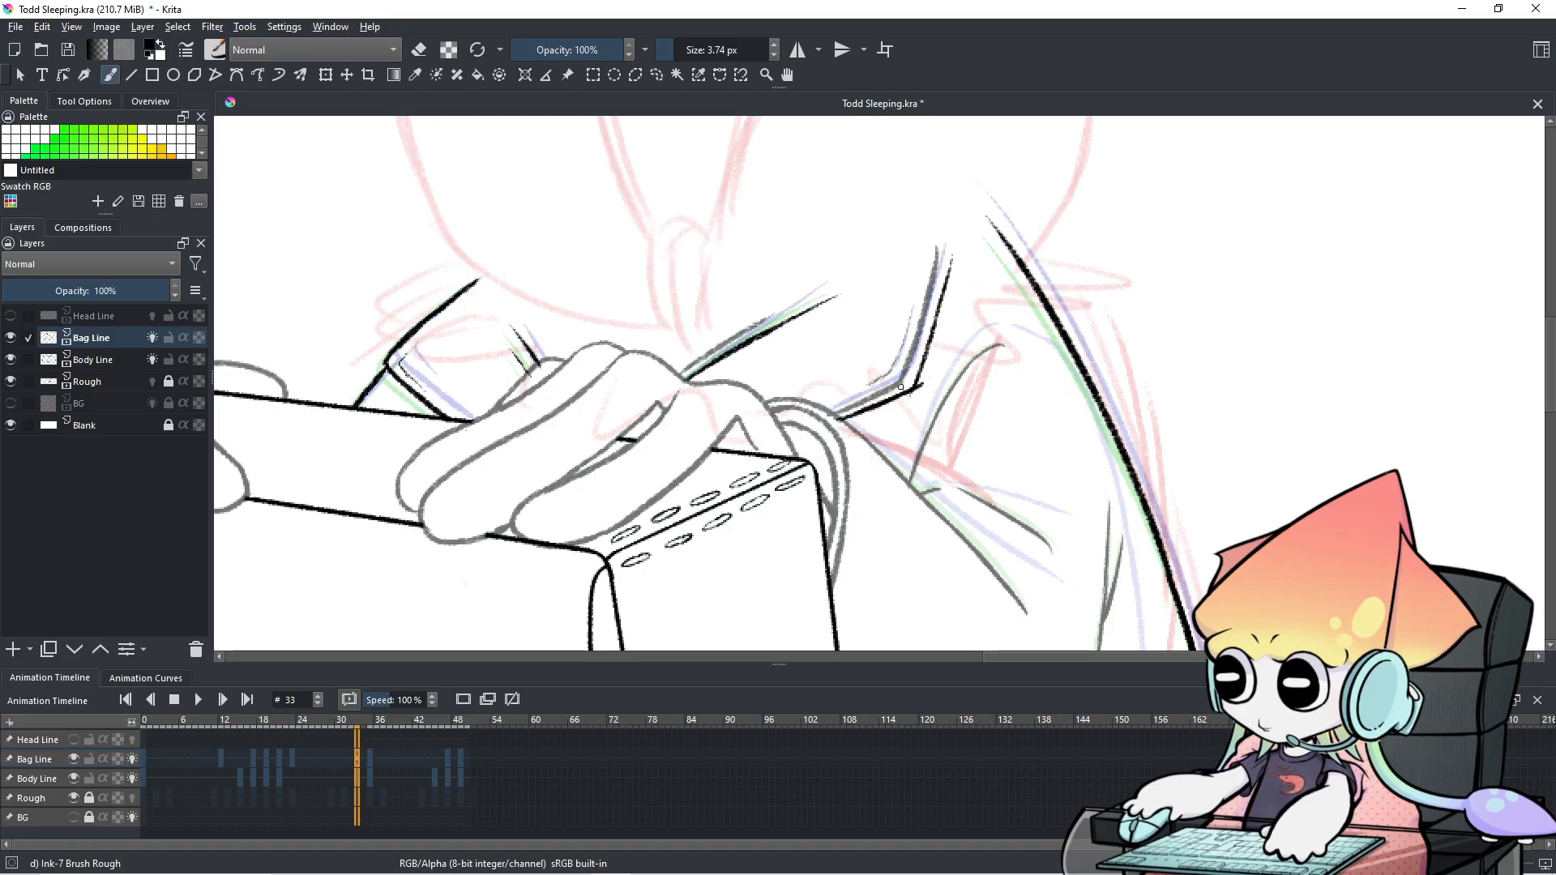
{"action": "key", "text": "e"}
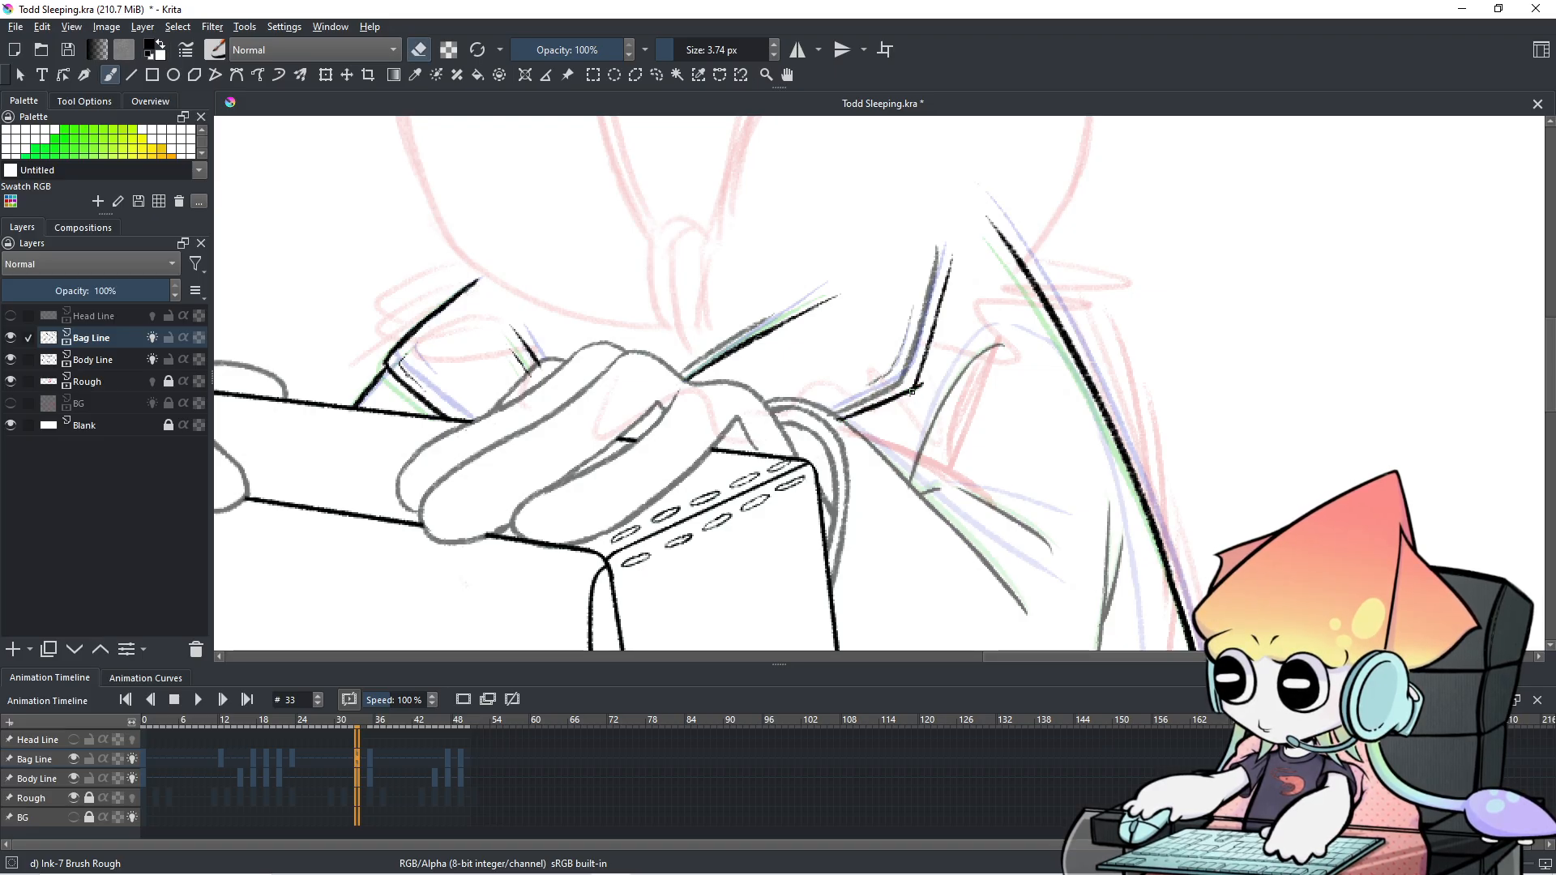
{"action": "left_click_drag", "start_coordinate": [906, 397], "coordinate": [922, 386]}
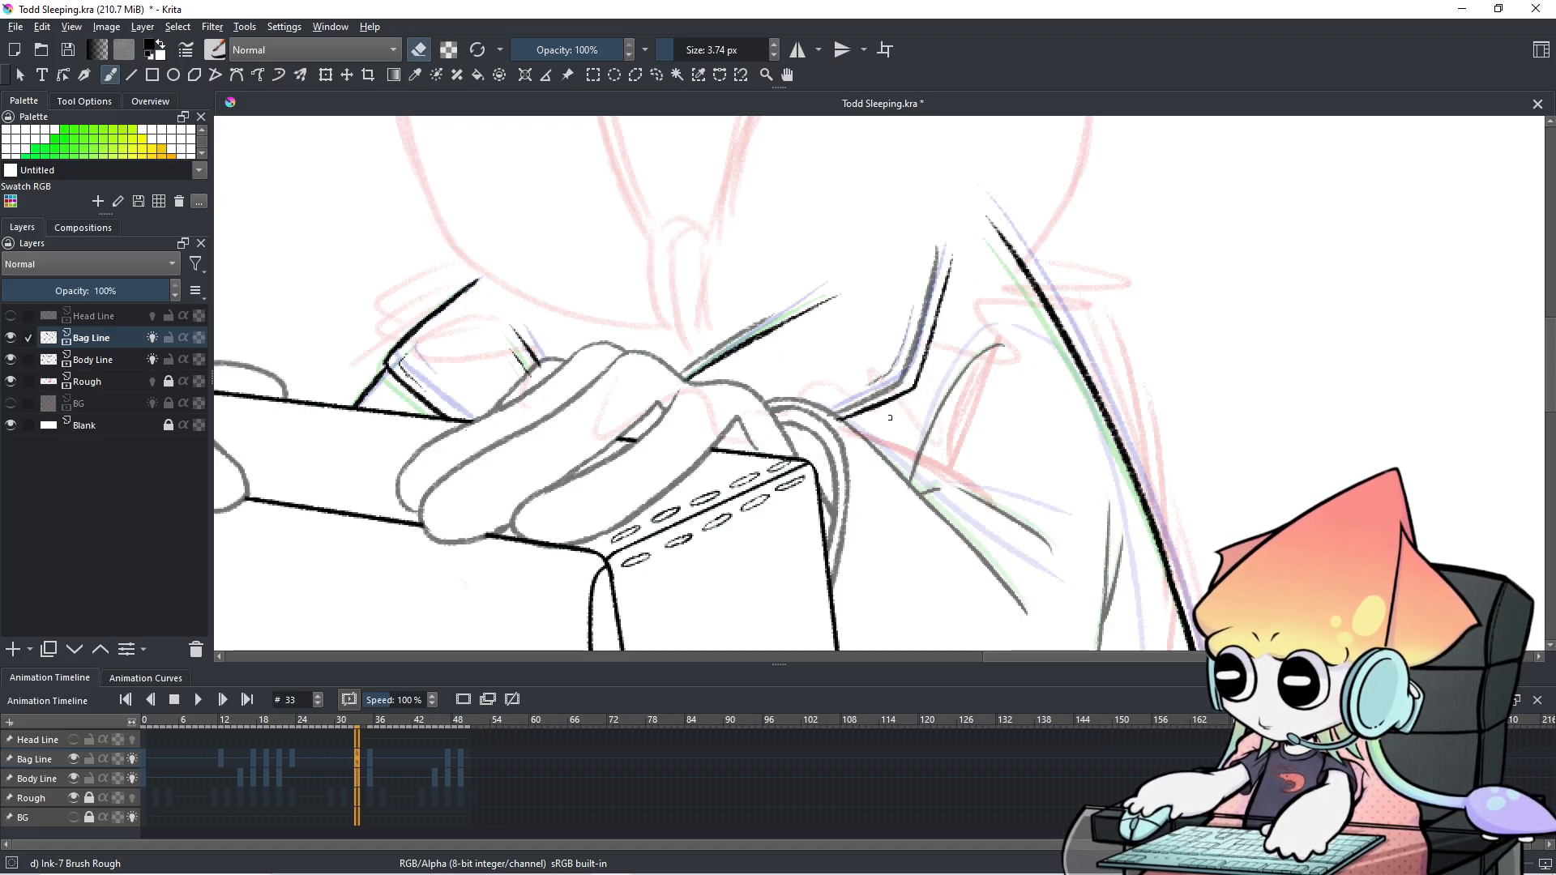
Check the strap against frame 31, then try and undo further strap strokes on frame 33.
{"action": "left_click", "coordinate": [345, 761]}
{"action": "left_click", "coordinate": [357, 760]}
{"action": "left_click", "coordinate": [347, 760]}
{"action": "left_click", "coordinate": [358, 758]}
{"action": "key", "text": "e"}
{"action": "left_click_drag", "start_coordinate": [918, 310], "coordinate": [913, 352]}
{"action": "key", "text": "ctrl+z"}
{"action": "key", "text": "ctrl+z"}
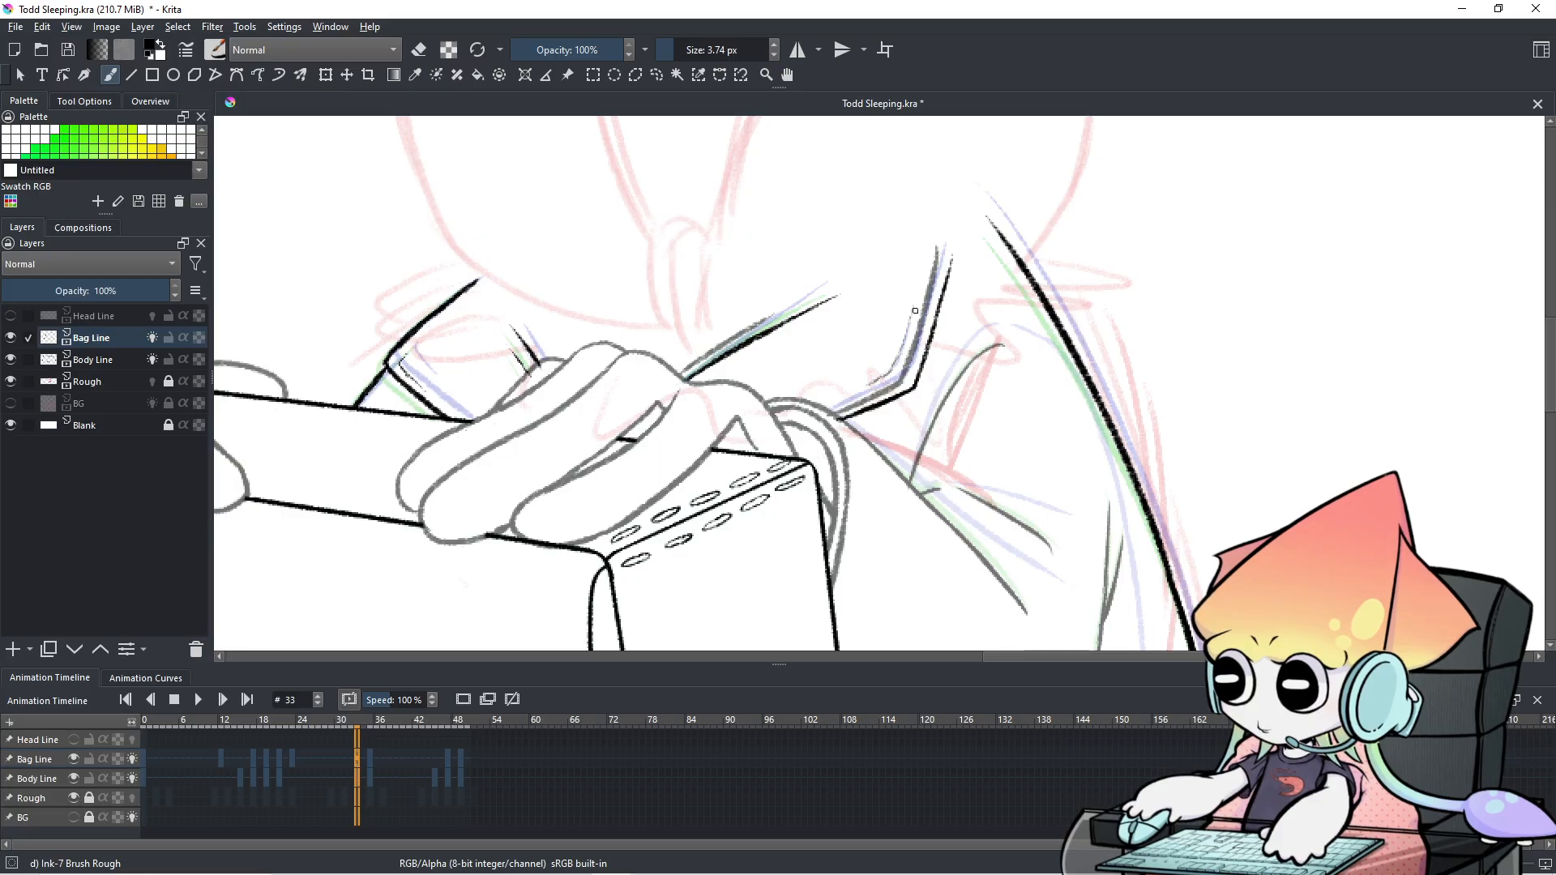
{"action": "mouse_move", "coordinate": [923, 313]}
{"action": "left_mouse_down"}
{"action": "mouse_move", "coordinate": [899, 387]}
{"action": "mouse_move", "coordinate": [915, 346]}
{"action": "mouse_move", "coordinate": [875, 401]}
{"action": "left_mouse_up"}
{"action": "key", "text": "ctrl+z"}
{"action": "key", "text": "ctrl+z"}
{"action": "key", "text": "ctrl+z"}
{"action": "key", "text": "ctrl+z"}
{"action": "key", "text": "ctrl+z"}
{"action": "key", "text": "ctrl+z"}
{"action": "mouse_move", "coordinate": [923, 318]}
{"action": "left_mouse_down"}
{"action": "mouse_move", "coordinate": [910, 370]}
{"action": "mouse_move", "coordinate": [885, 390]}
{"action": "mouse_move", "coordinate": [905, 377]}
{"action": "mouse_move", "coordinate": [865, 400]}
{"action": "left_mouse_up"}
{"action": "key", "text": "ctrl+z"}
{"action": "key", "text": "ctrl+z"}
{"action": "key", "text": "ctrl+z"}
{"action": "key", "text": "ctrl+z"}
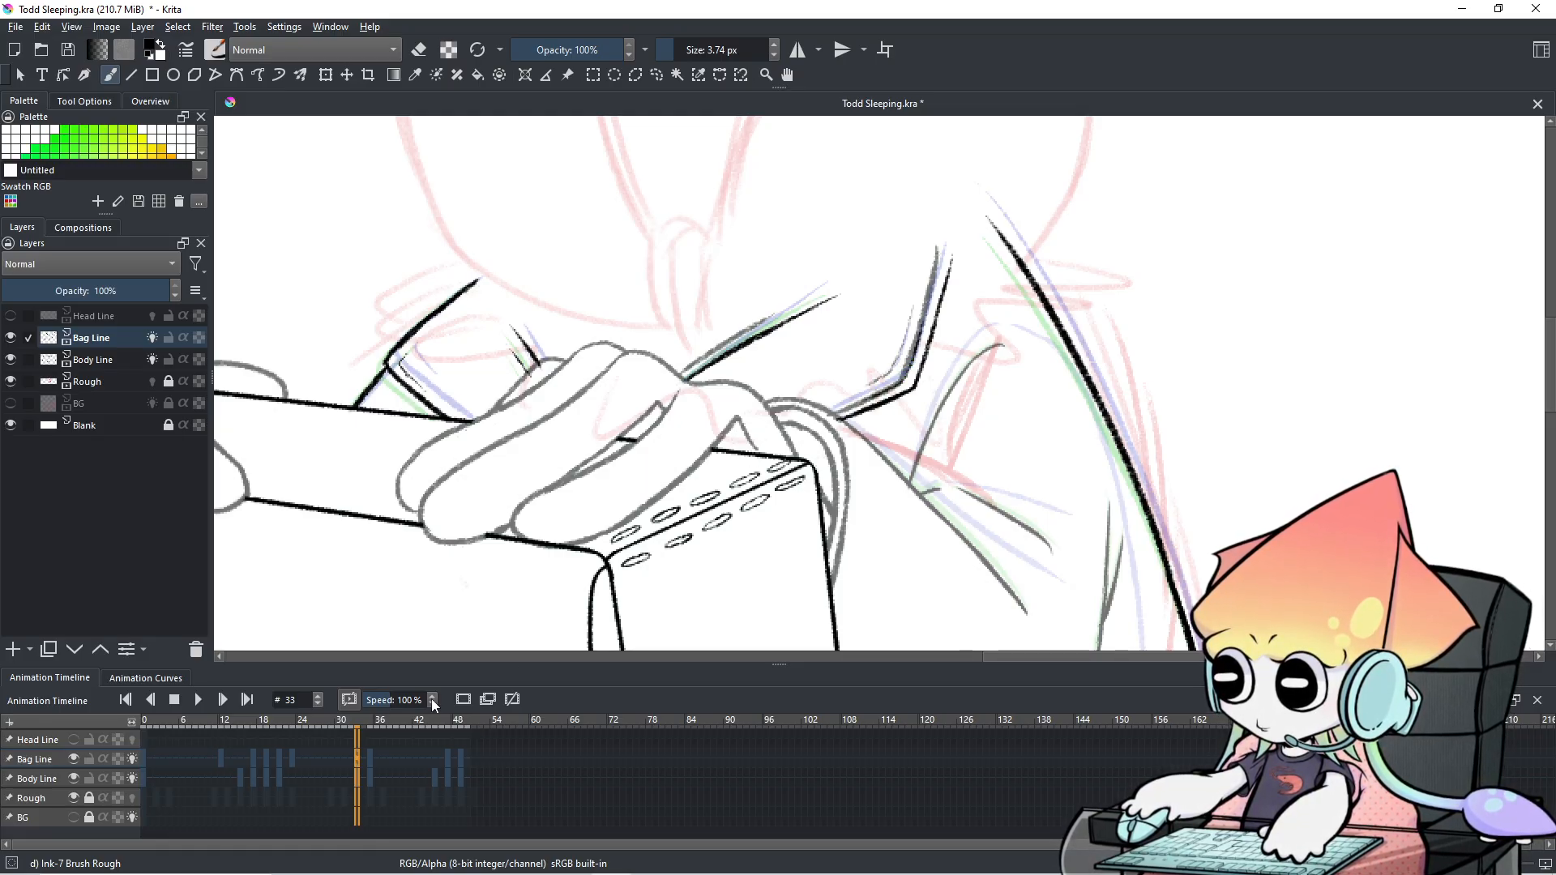
Flip between frames 32 and 33 to compare, ending on frame 33.
{"action": "left_click", "coordinate": [352, 752]}
{"action": "left_click", "coordinate": [357, 757]}
{"action": "left_click", "coordinate": [352, 755]}
{"action": "left_click", "coordinate": [357, 755]}
{"action": "left_click", "coordinate": [349, 751]}
{"action": "left_click", "coordinate": [358, 754]}
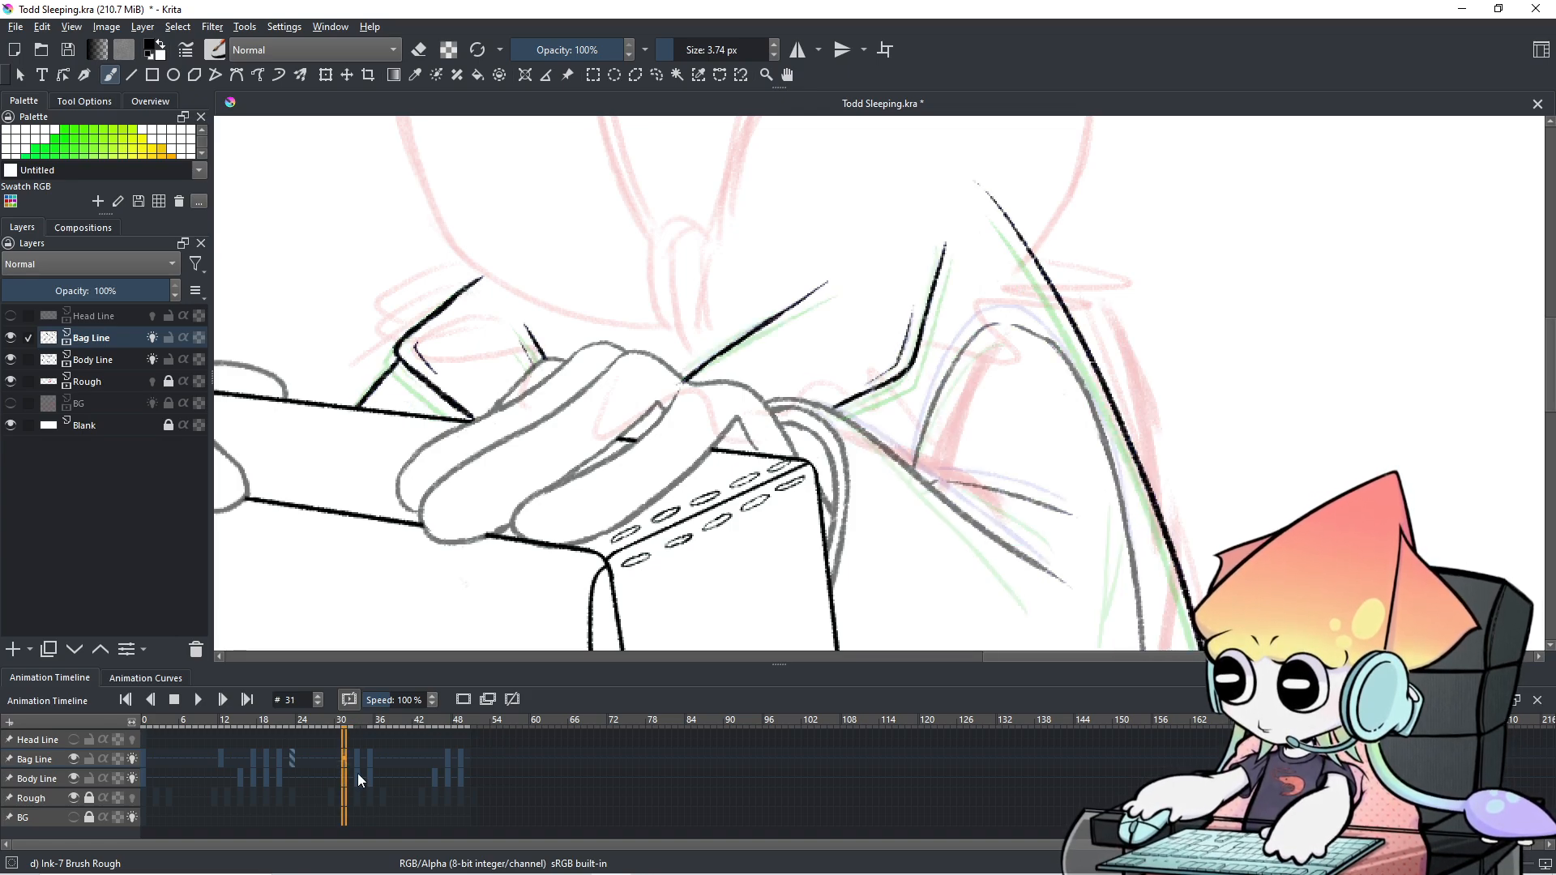
On Body Line, erase the upper grey sleeve line and the faint grey marks near its corner.
{"action": "key", "text": "e"}
{"action": "left_click_drag", "start_coordinate": [744, 339], "coordinate": [707, 358]}
{"action": "key", "text": "ctrl+z"}
{"action": "left_click", "coordinate": [32, 780]}
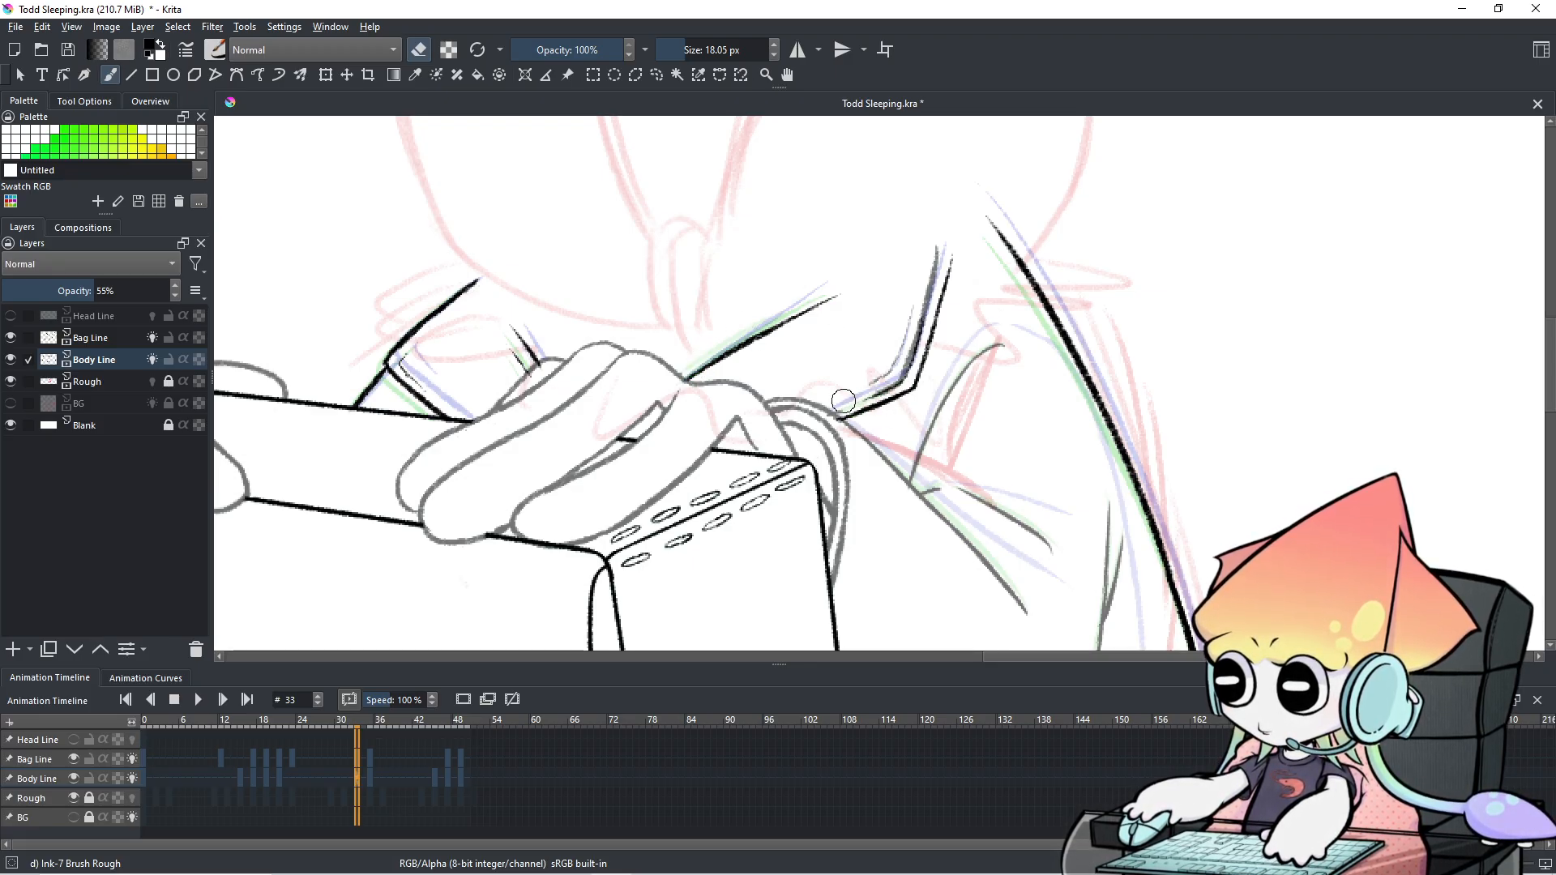
{"action": "left_click_drag", "start_coordinate": [900, 378], "coordinate": [894, 372]}
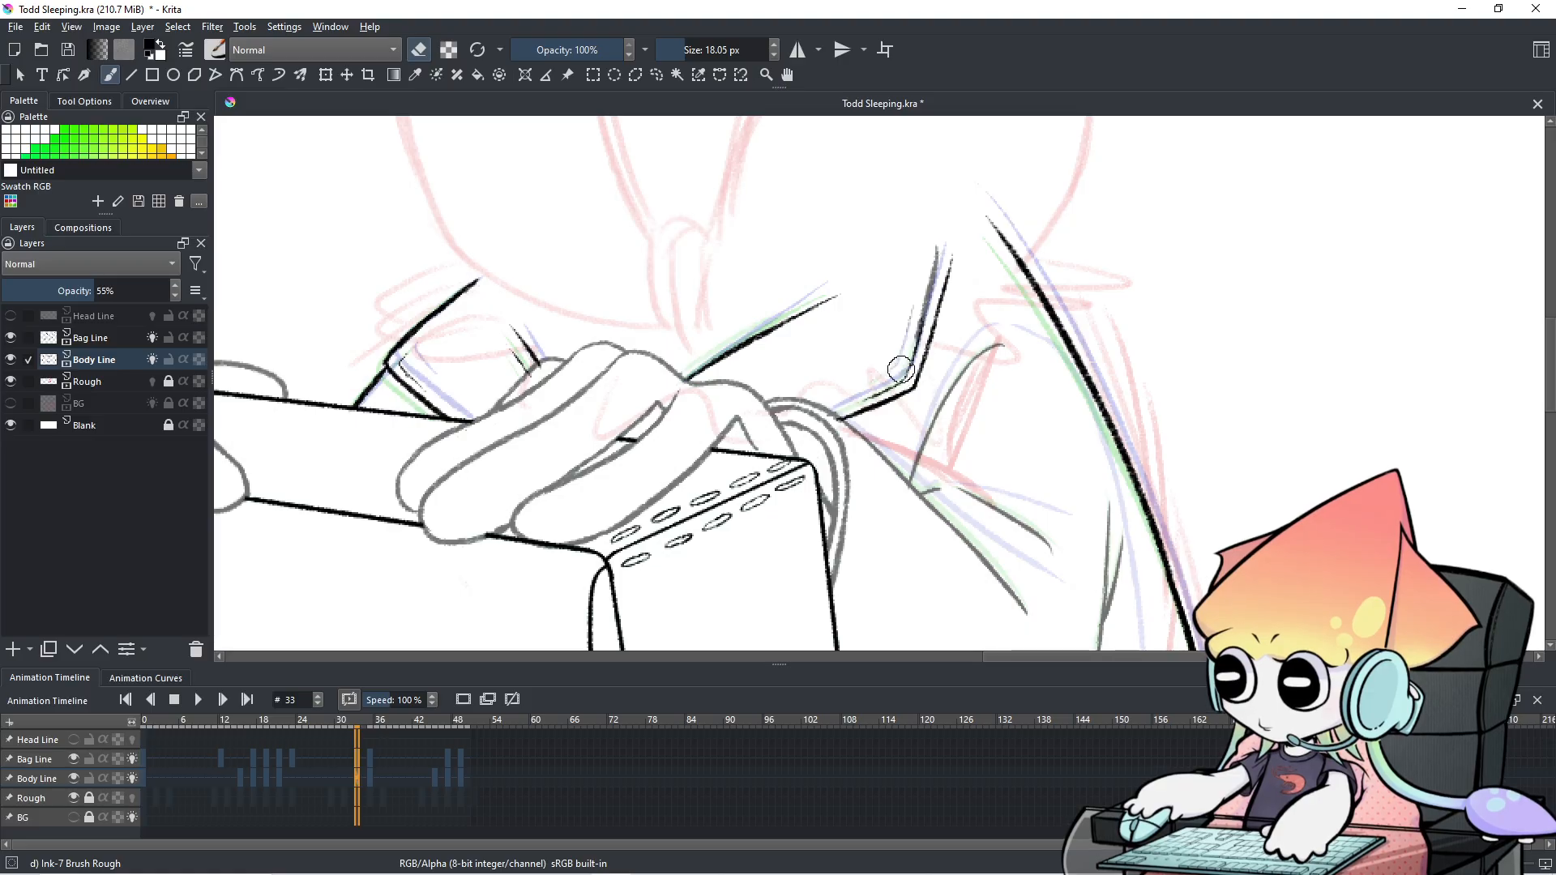
{"action": "left_click_drag", "start_coordinate": [937, 252], "coordinate": [922, 343]}
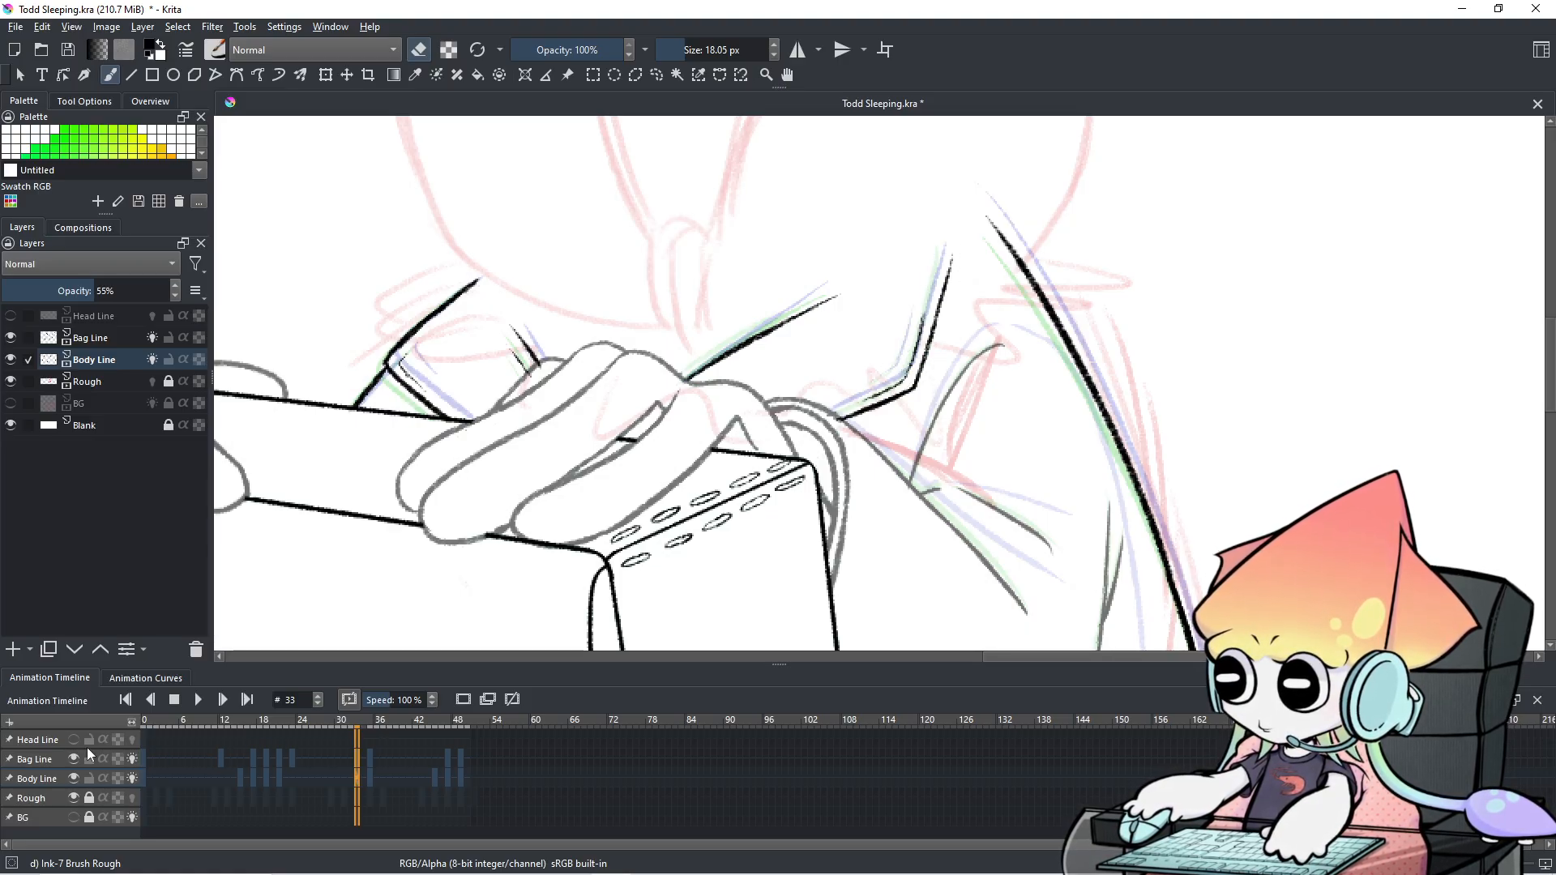
Reselect Bag Line, shrink the brush to 2.84 px and switch back to drawing.
{"action": "left_click", "coordinate": [68, 758]}
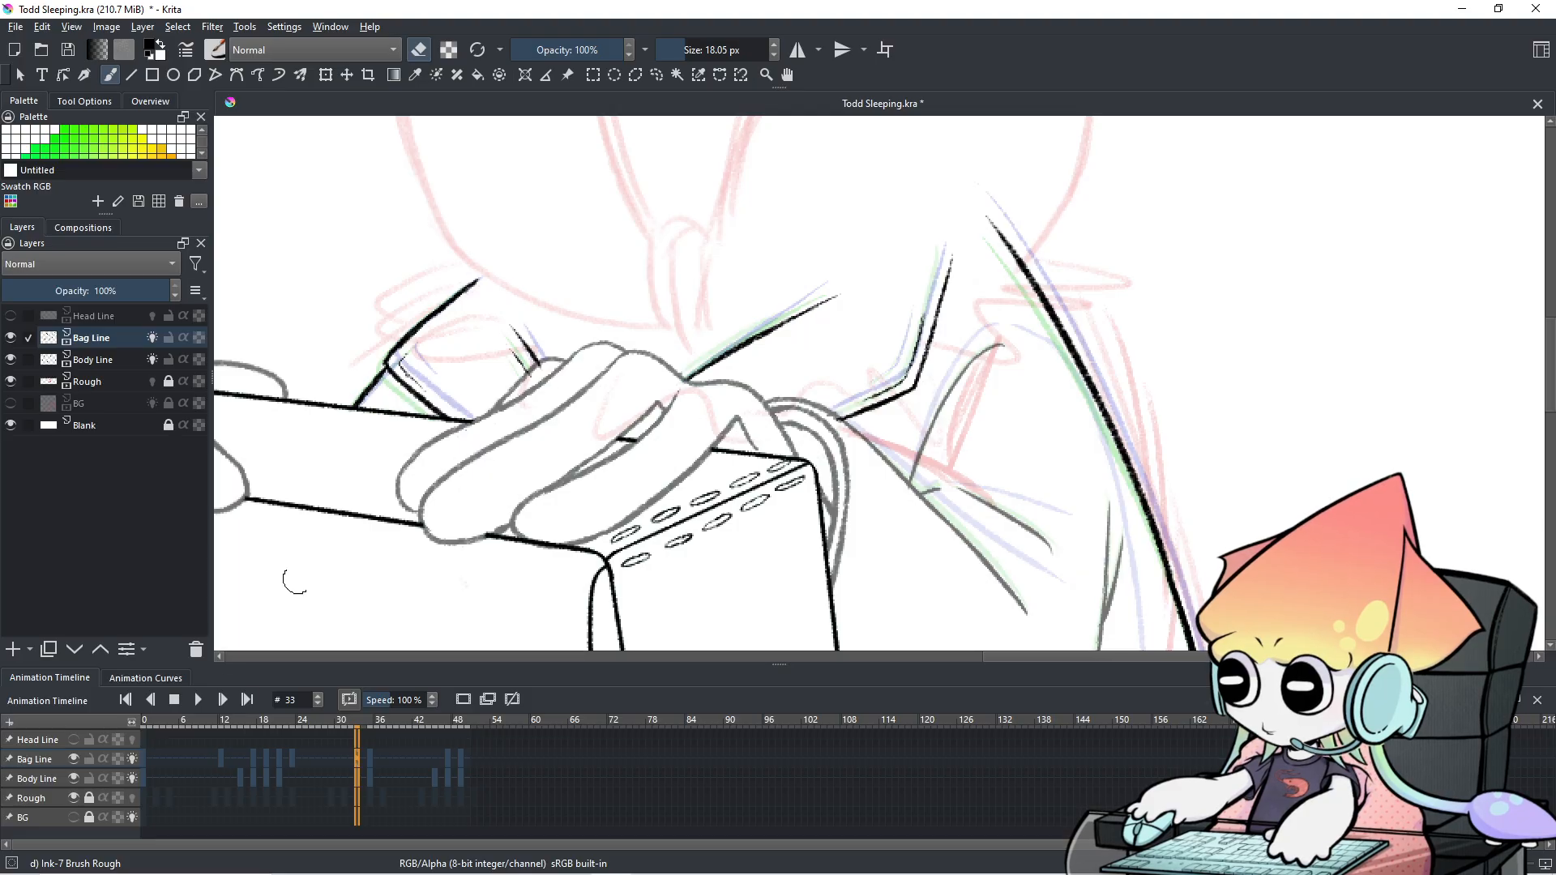
{"action": "left_click_drag", "start_coordinate": [837, 272], "coordinate": [818, 366]}
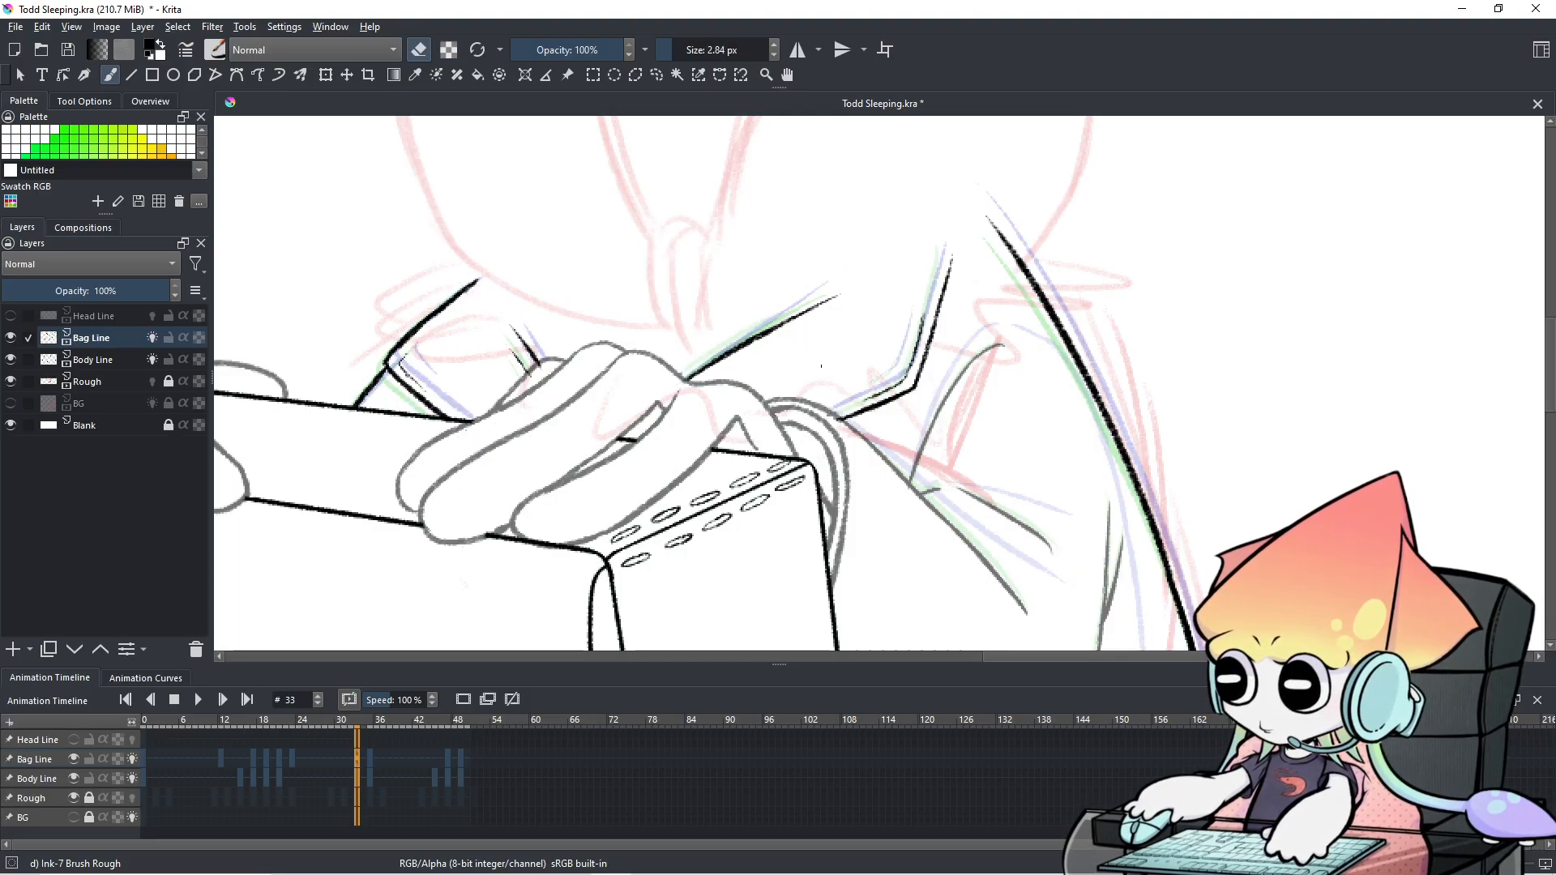
{"action": "left_click_drag", "start_coordinate": [924, 310], "coordinate": [924, 316]}
{"action": "key", "text": "e"}
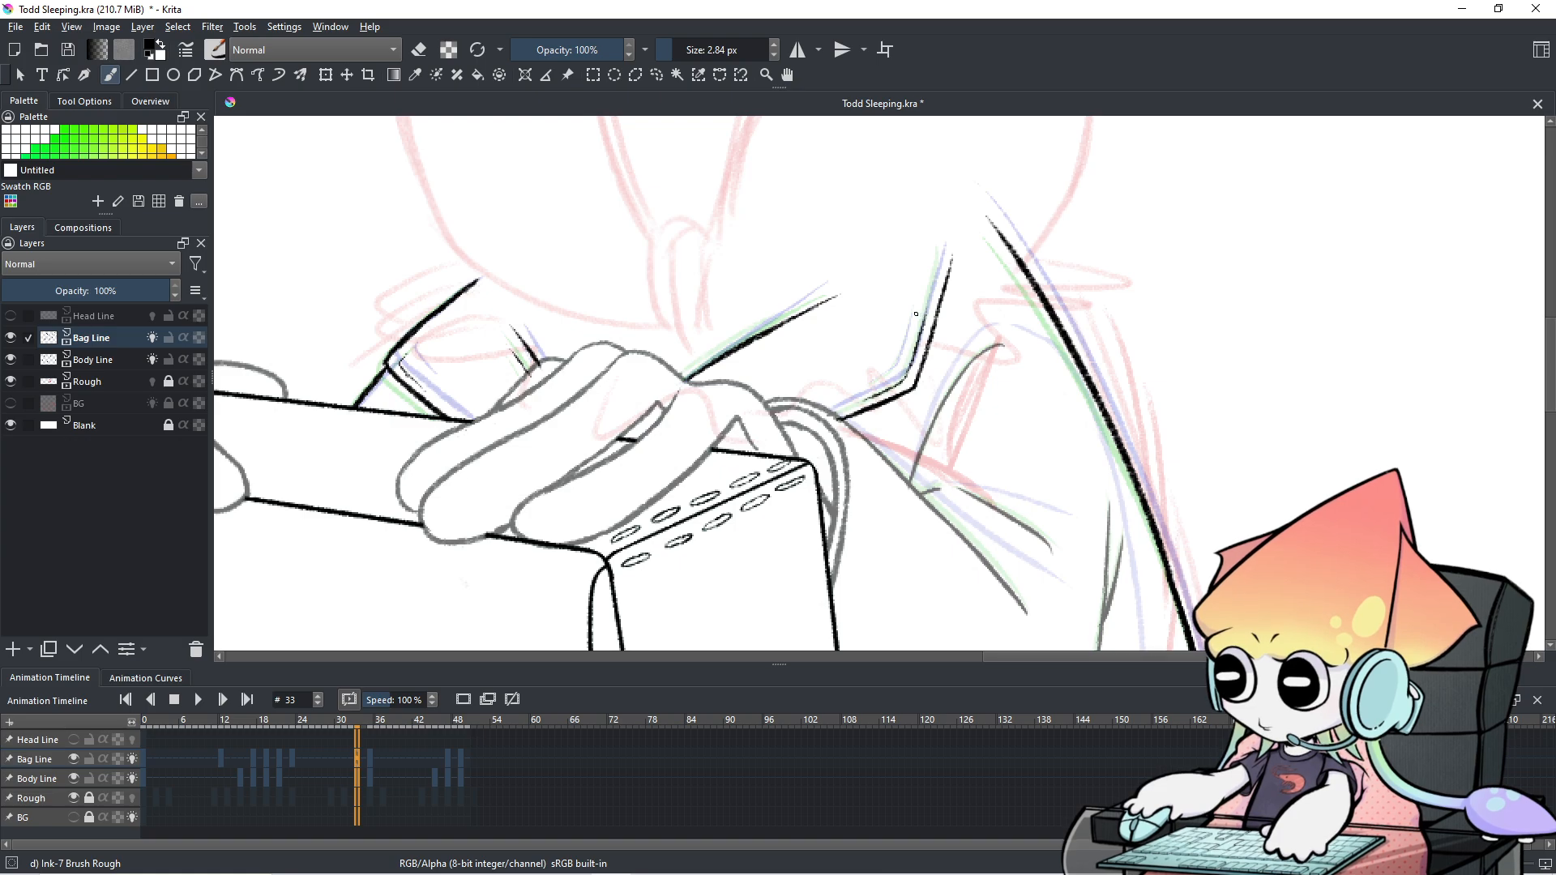
{"action": "scroll", "coordinate": [919, 300], "scroll_direction": "down", "scroll_amount": 2}
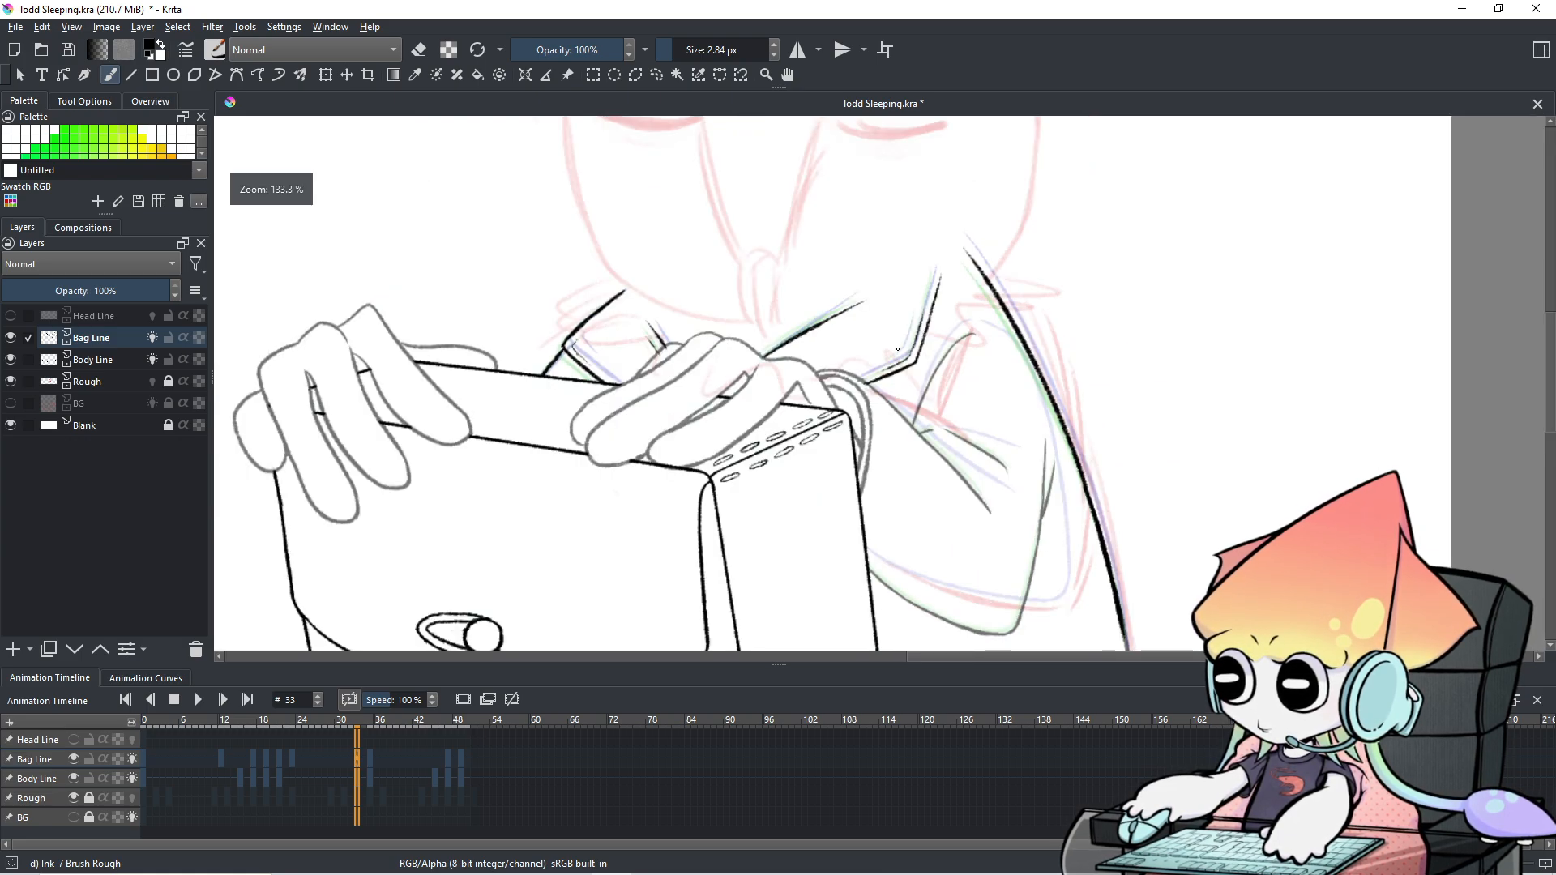
Back in the Animation Timeline, step through frames 28 to 37 with the arrow keys to review the motion.
{"action": "left_click_drag", "start_coordinate": [898, 349], "coordinate": [889, 369]}
{"action": "left_click", "coordinate": [146, 678]}
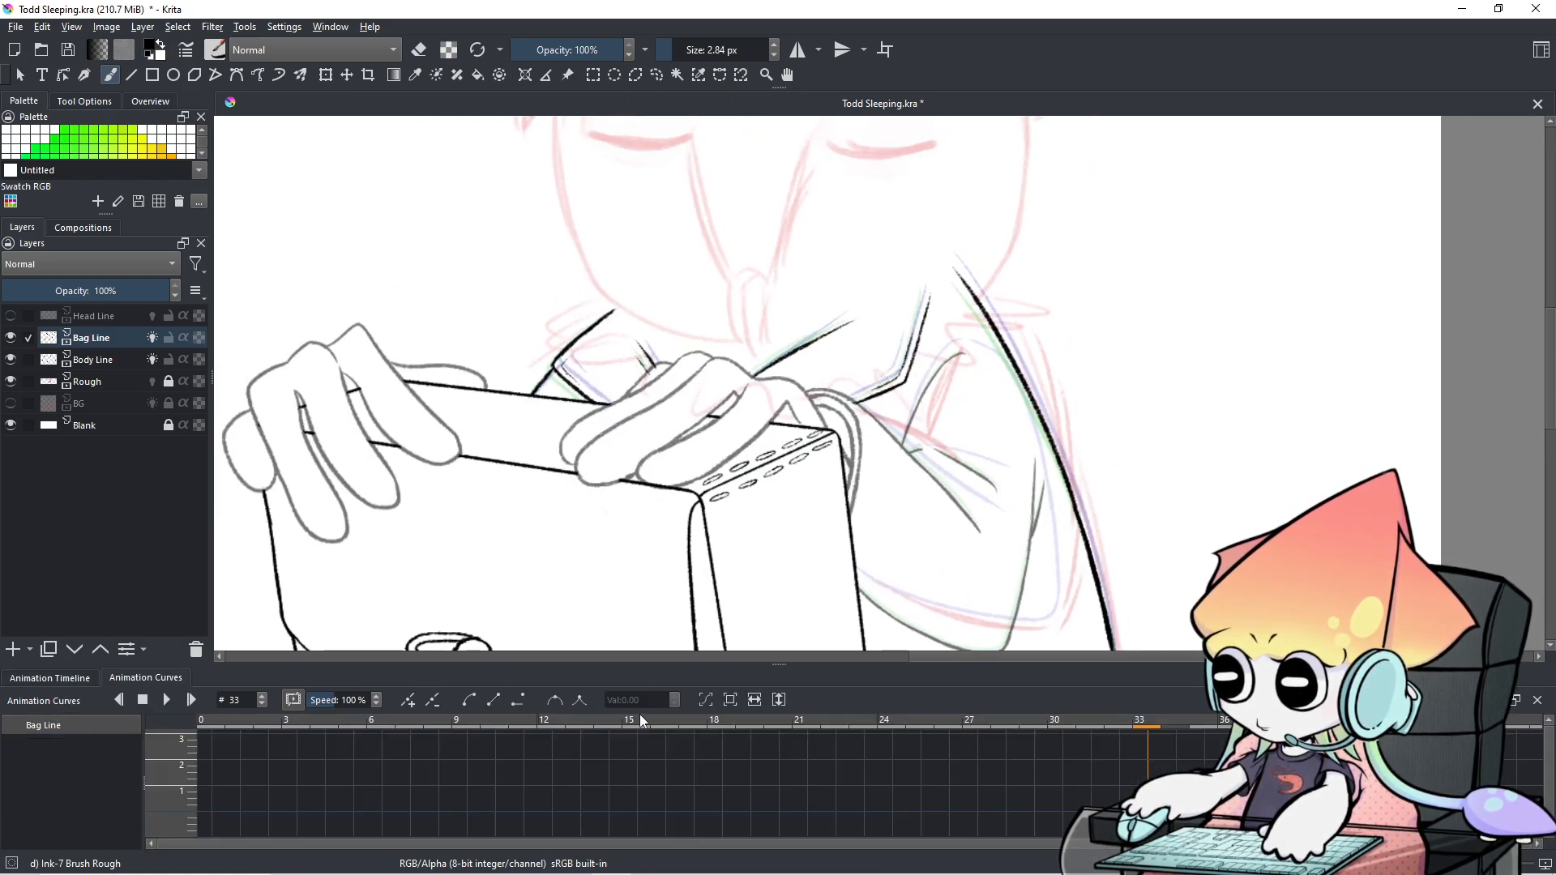
{"action": "left_click", "coordinate": [50, 678]}
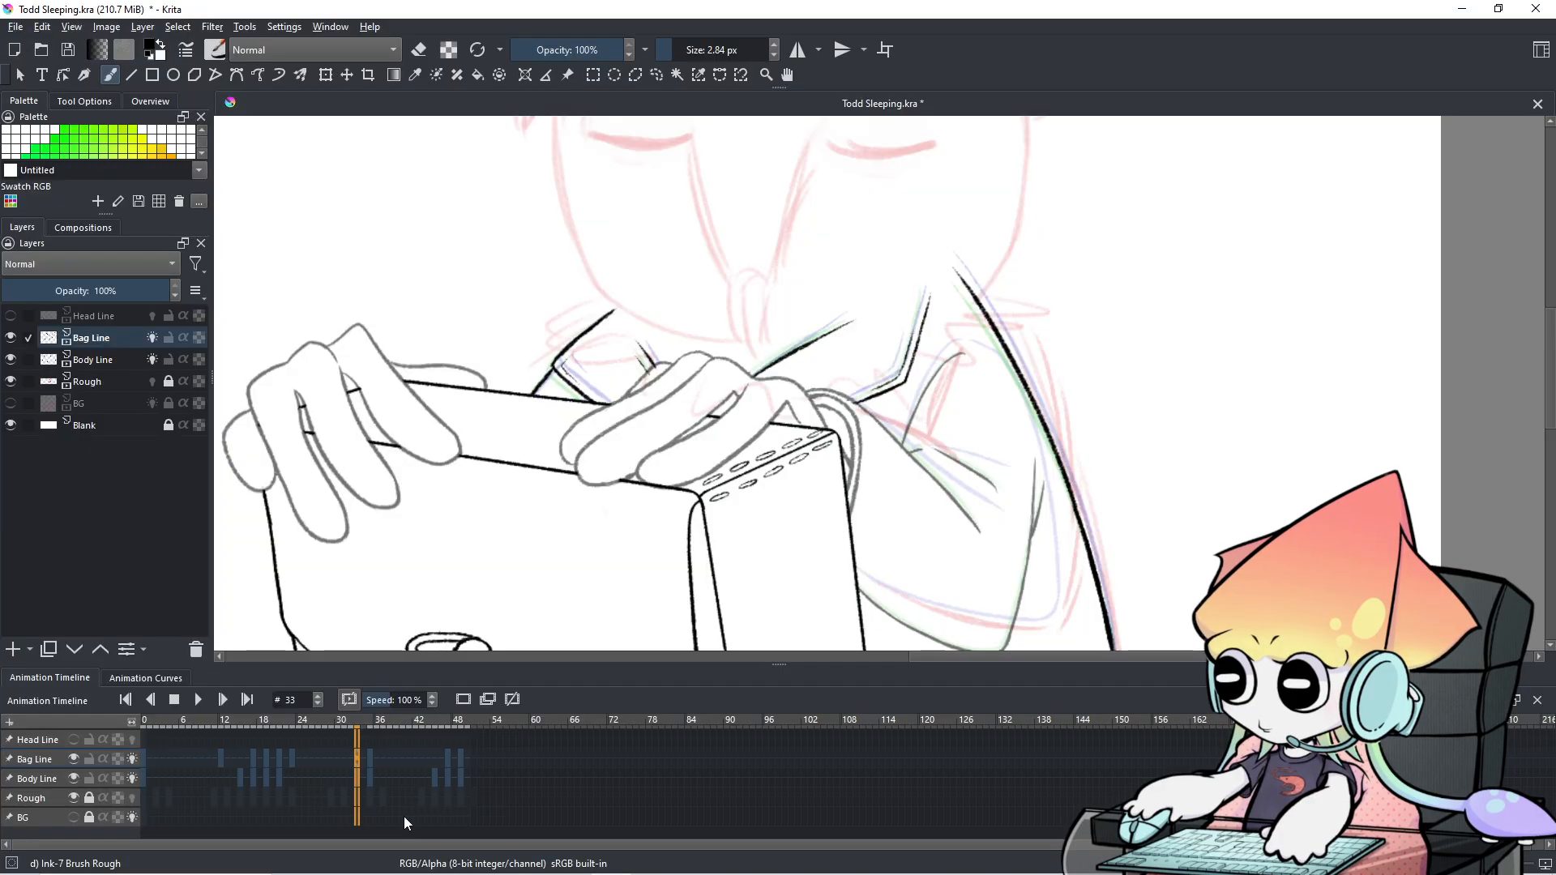
{"action": "key", "text": "Left"}
{"action": "key", "text": "Left"}
{"action": "key", "text": "Left"}
{"action": "key", "text": "Left"}
{"action": "key", "text": "Right"}
{"action": "key", "text": "Right"}
{"action": "key", "text": "Right"}
{"action": "key", "text": "Right"}
{"action": "key", "text": "Right"}
{"action": "key", "text": "Left"}
{"action": "key", "text": "Left"}
{"action": "key", "text": "Left"}
{"action": "key", "text": "Left"}
{"action": "key", "text": "Left"}
{"action": "key", "text": "Left"}
{"action": "key", "text": "Right"}
{"action": "key", "text": "Right"}
{"action": "key", "text": "Right"}
{"action": "key", "text": "Right"}
{"action": "key", "text": "Right"}
{"action": "key", "text": "Right"}
{"action": "key", "text": "Right"}
{"action": "key", "text": "Right"}
{"action": "key", "text": "Right"}
{"action": "key", "text": "Left"}
{"action": "key", "text": "Left"}
{"action": "key", "text": "Left"}
{"action": "key", "text": "Left"}
{"action": "key", "text": "Left"}
{"action": "key", "text": "Right"}
{"action": "key", "text": "Right"}
{"action": "key", "text": "Right"}
{"action": "key", "text": "Right"}
{"action": "key", "text": "Left"}
{"action": "key", "text": "Left"}
{"action": "key", "text": "Left"}
{"action": "key", "text": "Left"}
{"action": "key", "text": "Left"}
{"action": "key", "text": "Left"}
{"action": "key", "text": "Right"}
{"action": "key", "text": "Right"}
{"action": "key", "text": "Right"}
{"action": "key", "text": "Right"}
{"action": "key", "text": "Right"}
{"action": "key", "text": "Right"}
{"action": "key", "text": "Right"}
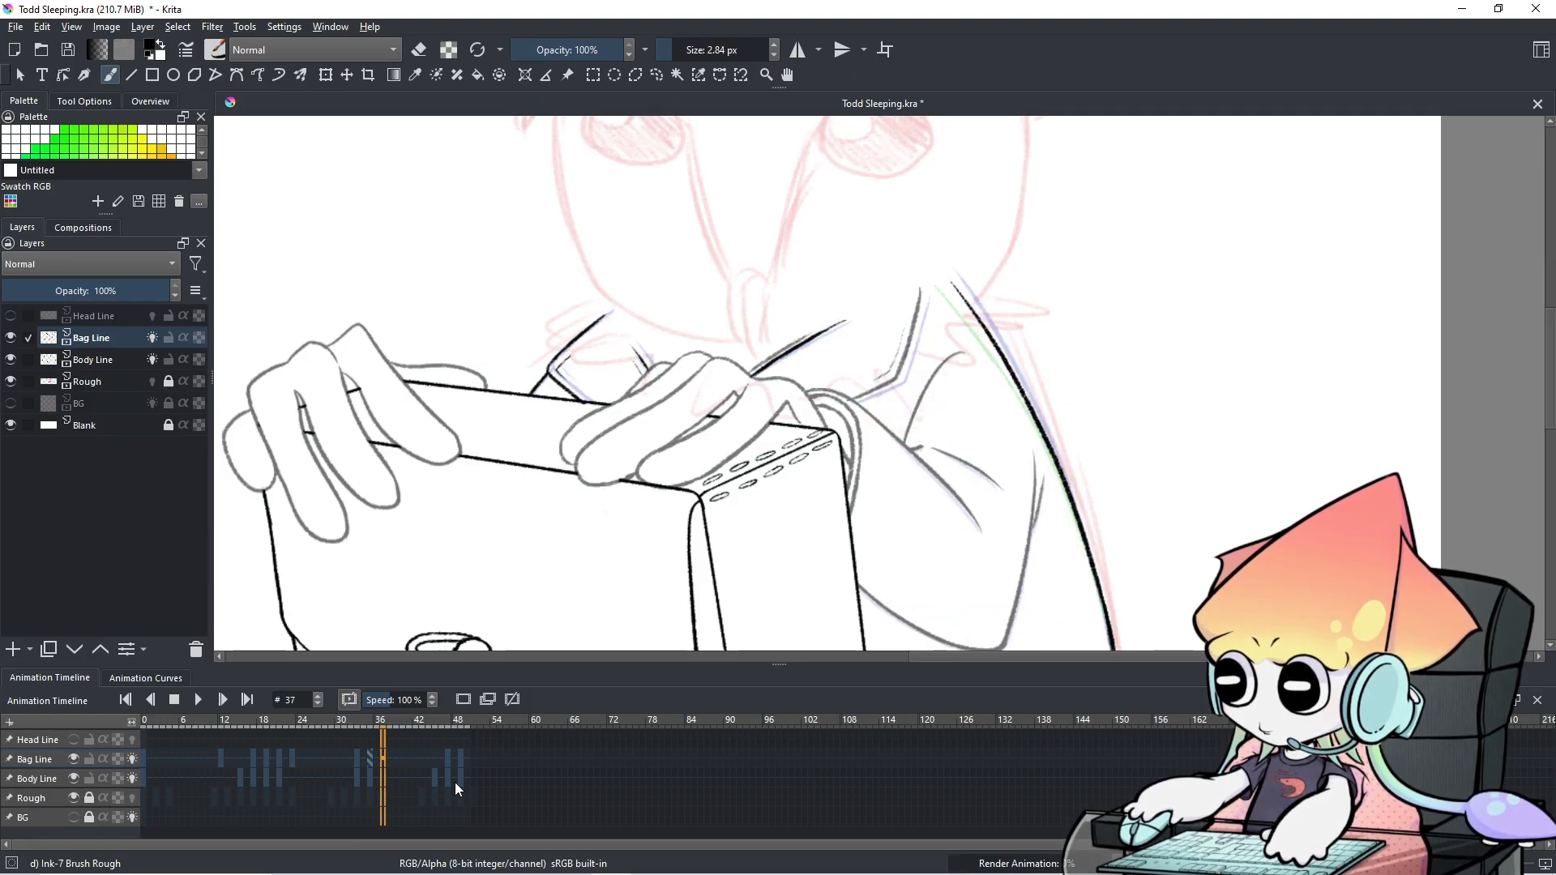
{"action": "key", "text": "Left"}
{"action": "key", "text": "Left"}
{"action": "key", "text": "Left"}
{"action": "key", "text": "Left"}
{"action": "key", "text": "Left"}
{"action": "key", "text": "Left"}
{"action": "key", "text": "Right"}
{"action": "key", "text": "Right"}
{"action": "key", "text": "Right"}
{"action": "key", "text": "Right"}
On Body Line, enlarge the eraser to about 12 px and erase the grey line above the black strap.
{"action": "scroll", "coordinate": [829, 354], "scroll_direction": "up", "scroll_amount": 2}
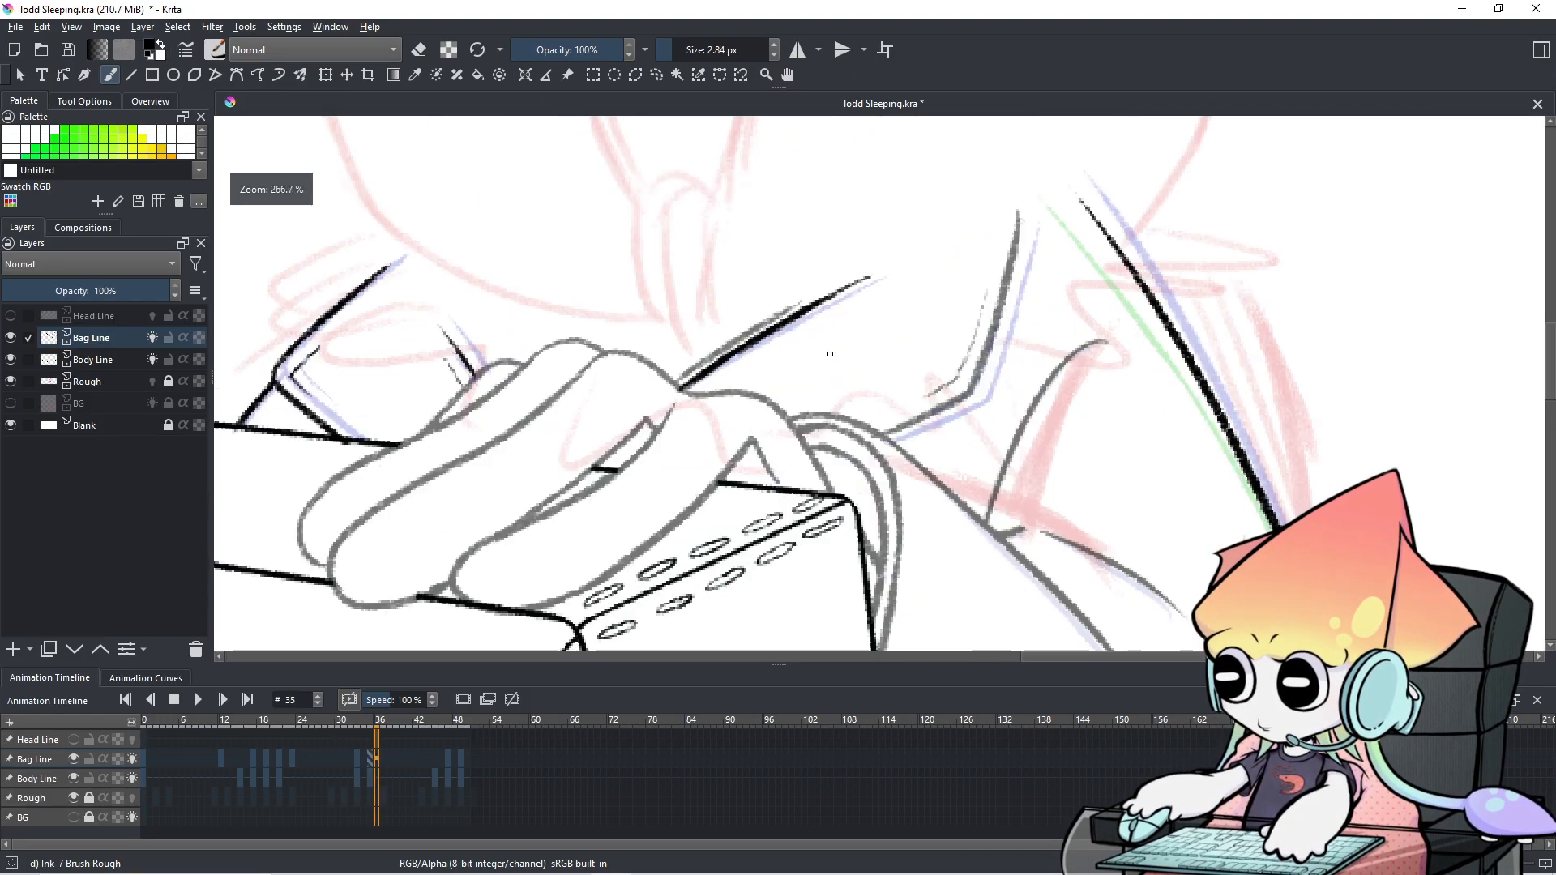
{"action": "scroll", "coordinate": [829, 354], "scroll_direction": "up", "scroll_amount": 3}
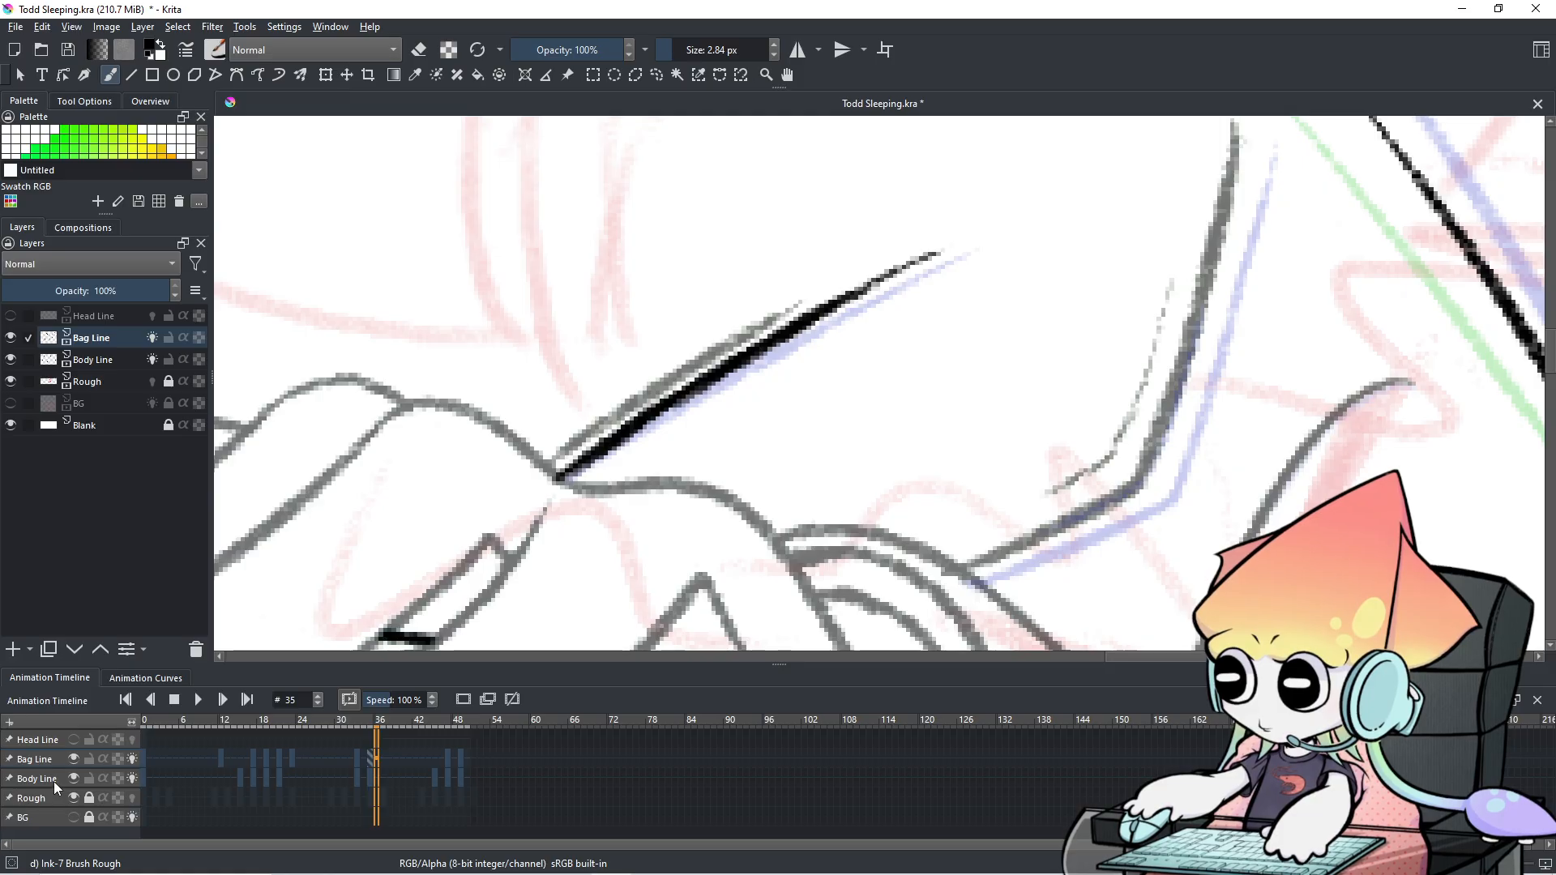
{"action": "left_click", "coordinate": [53, 781]}
{"action": "left_click_drag", "start_coordinate": [715, 299], "coordinate": [750, 251]}
{"action": "key", "text": "e"}
{"action": "left_click_drag", "start_coordinate": [563, 433], "coordinate": [579, 448]}
{"action": "left_click_drag", "start_coordinate": [573, 450], "coordinate": [729, 341]}
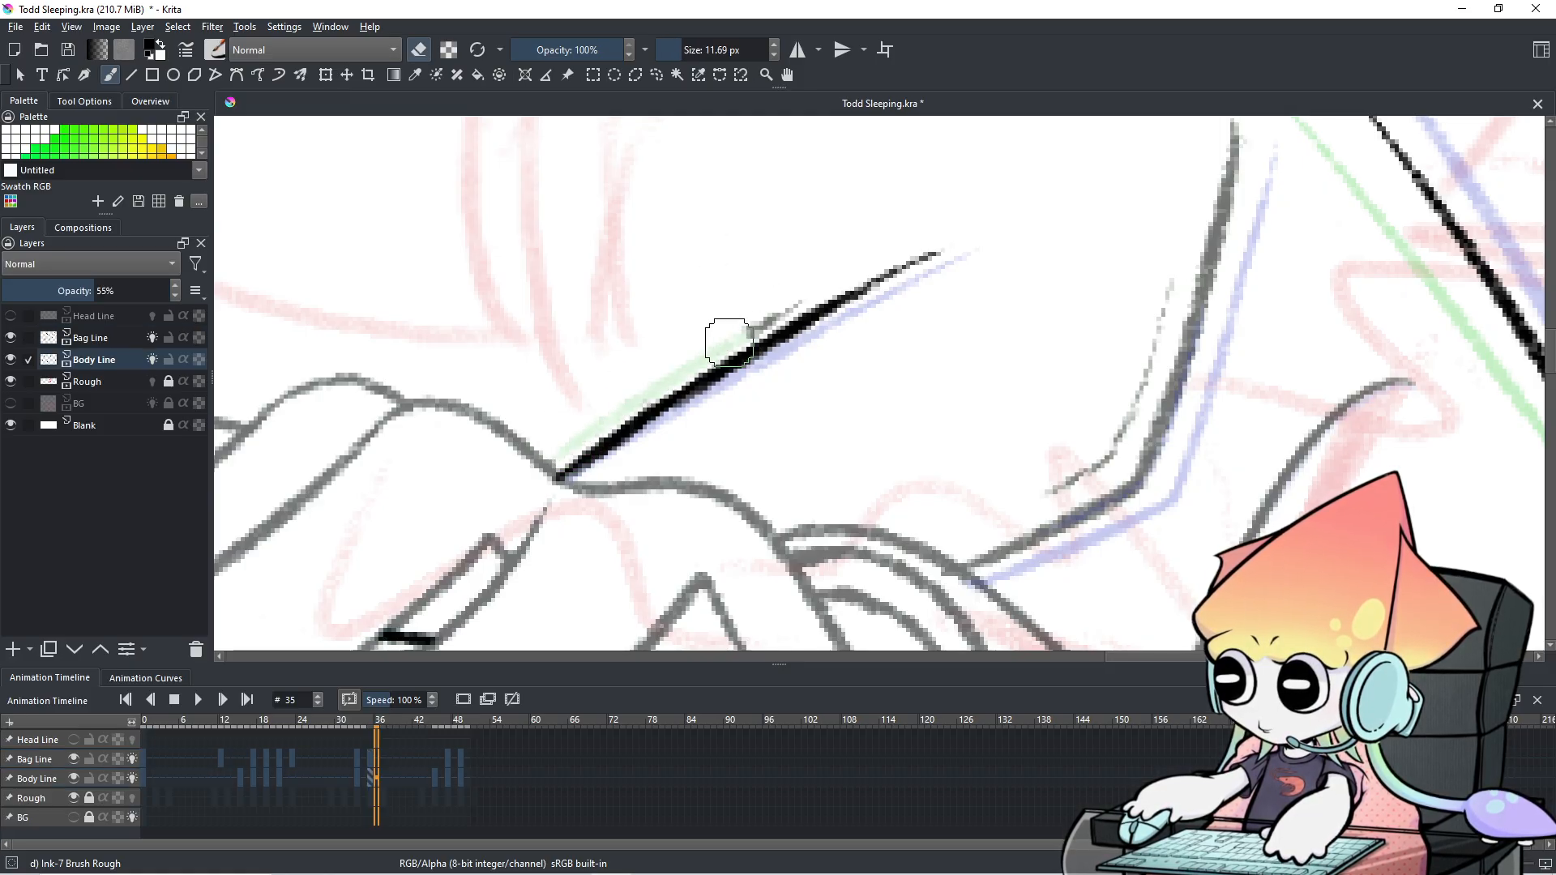
{"action": "left_click_drag", "start_coordinate": [622, 406], "coordinate": [799, 300]}
Pan toward the hands and box, switch back to inking, and shrink the brush to 3.06 px.
{"action": "mouse_move", "coordinate": [1064, 294]}
{"action": "left_mouse_down"}
{"action": "mouse_move", "coordinate": [805, 399]}
{"action": "mouse_move", "coordinate": [914, 323]}
{"action": "left_mouse_up"}
{"action": "scroll", "coordinate": [930, 302], "scroll_direction": "down", "scroll_amount": 2}
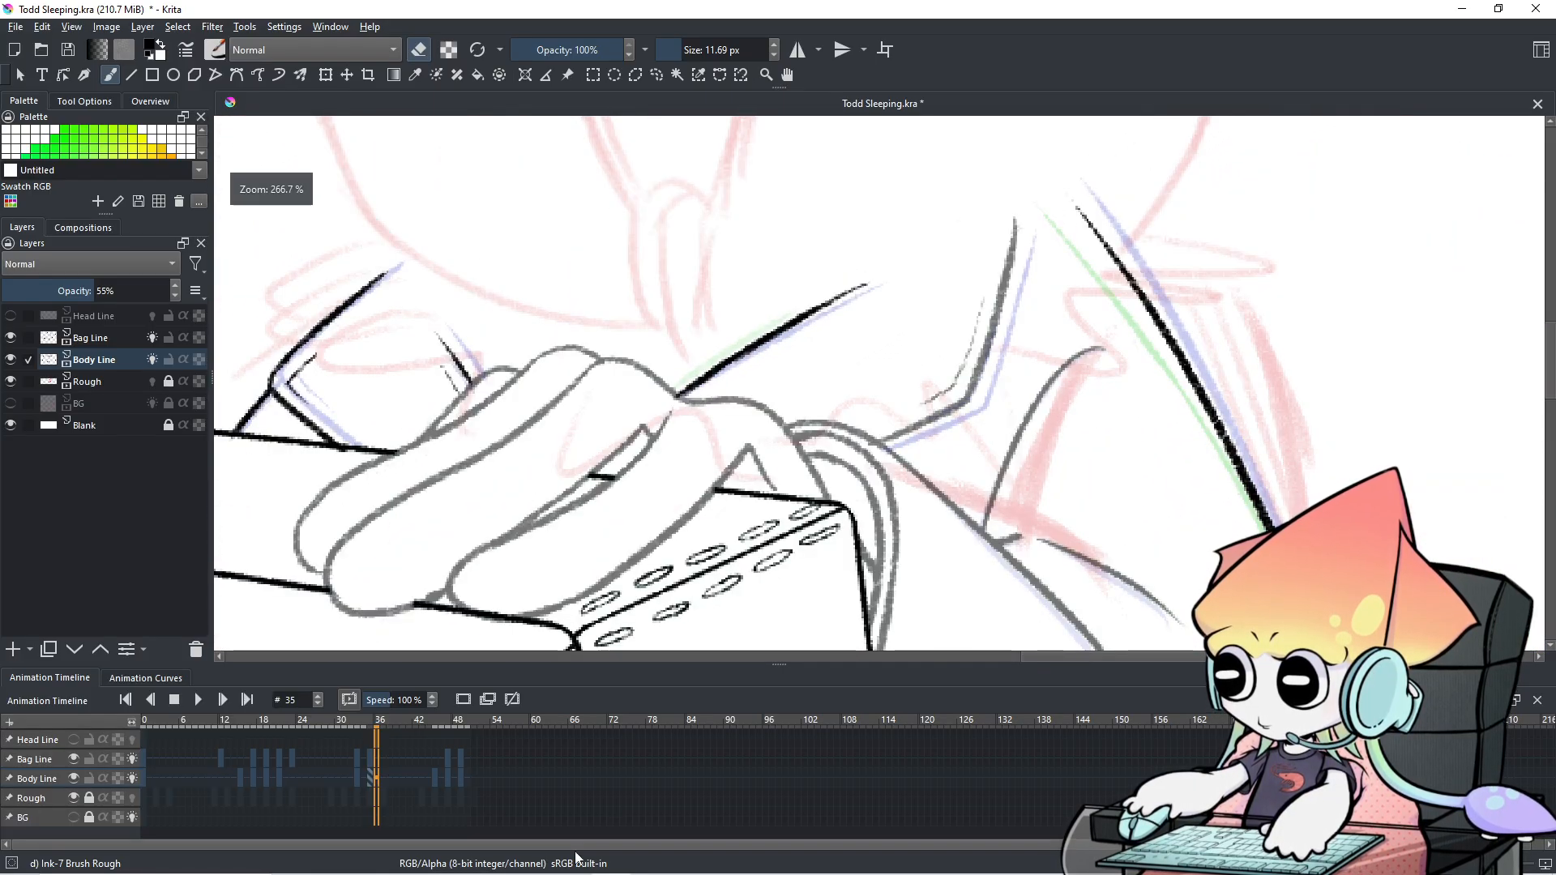
{"action": "scroll", "coordinate": [600, 792], "scroll_direction": "down", "scroll_amount": 2}
{"action": "scroll", "coordinate": [599, 791], "scroll_direction": "up", "scroll_amount": 1}
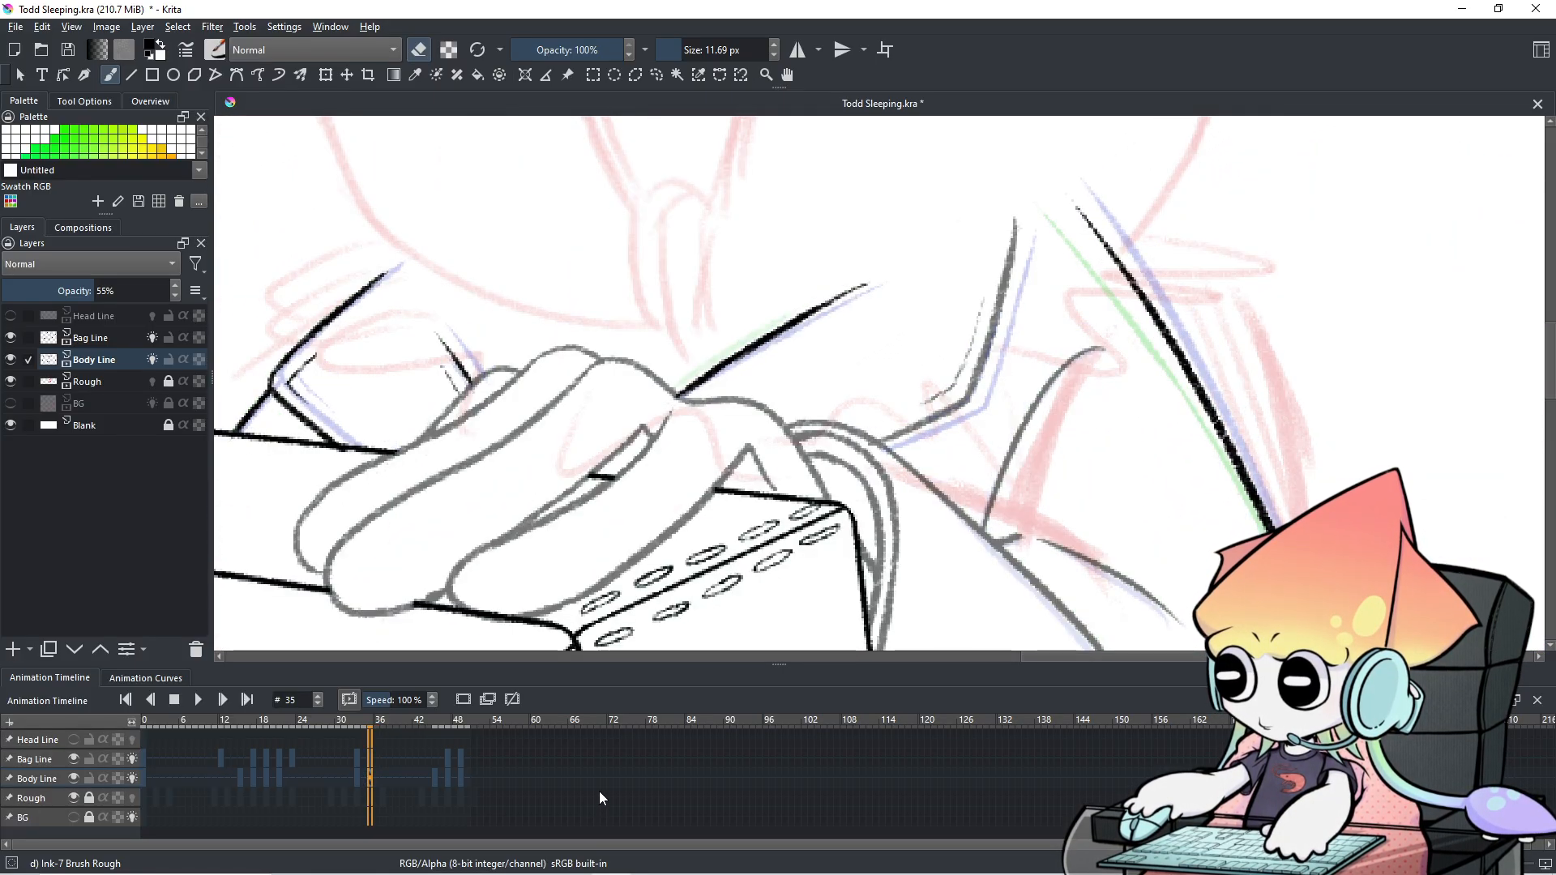
{"action": "scroll", "coordinate": [600, 791], "scroll_direction": "up", "scroll_amount": 5}
{"action": "scroll", "coordinate": [600, 791], "scroll_direction": "down", "scroll_amount": 6}
{"action": "scroll", "coordinate": [600, 791], "scroll_direction": "up", "scroll_amount": 1}
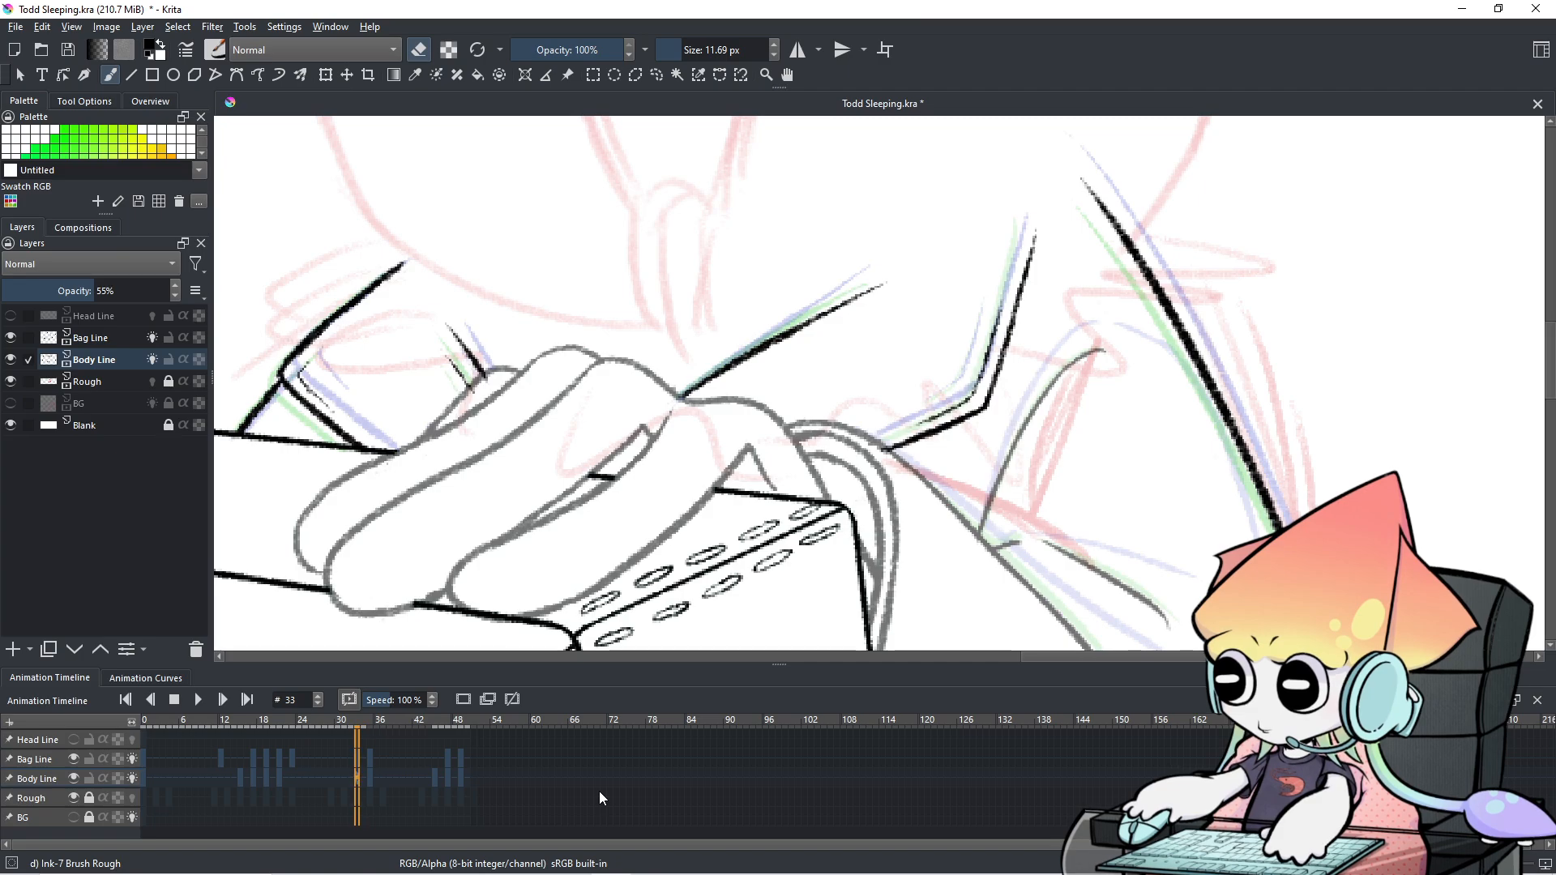
{"action": "left_click_drag", "start_coordinate": [1096, 372], "coordinate": [1174, 416]}
{"action": "key", "text": "e"}
{"action": "mouse_move", "coordinate": [1064, 339]}
{"action": "left_mouse_down", "text": "shift"}
{"action": "mouse_move", "coordinate": [1041, 387]}
{"action": "mouse_move", "coordinate": [1069, 337]}
{"action": "mouse_move", "coordinate": [1056, 394]}
{"action": "left_mouse_up", "text": "shift"}
{"action": "key", "text": "ctrl+z"}
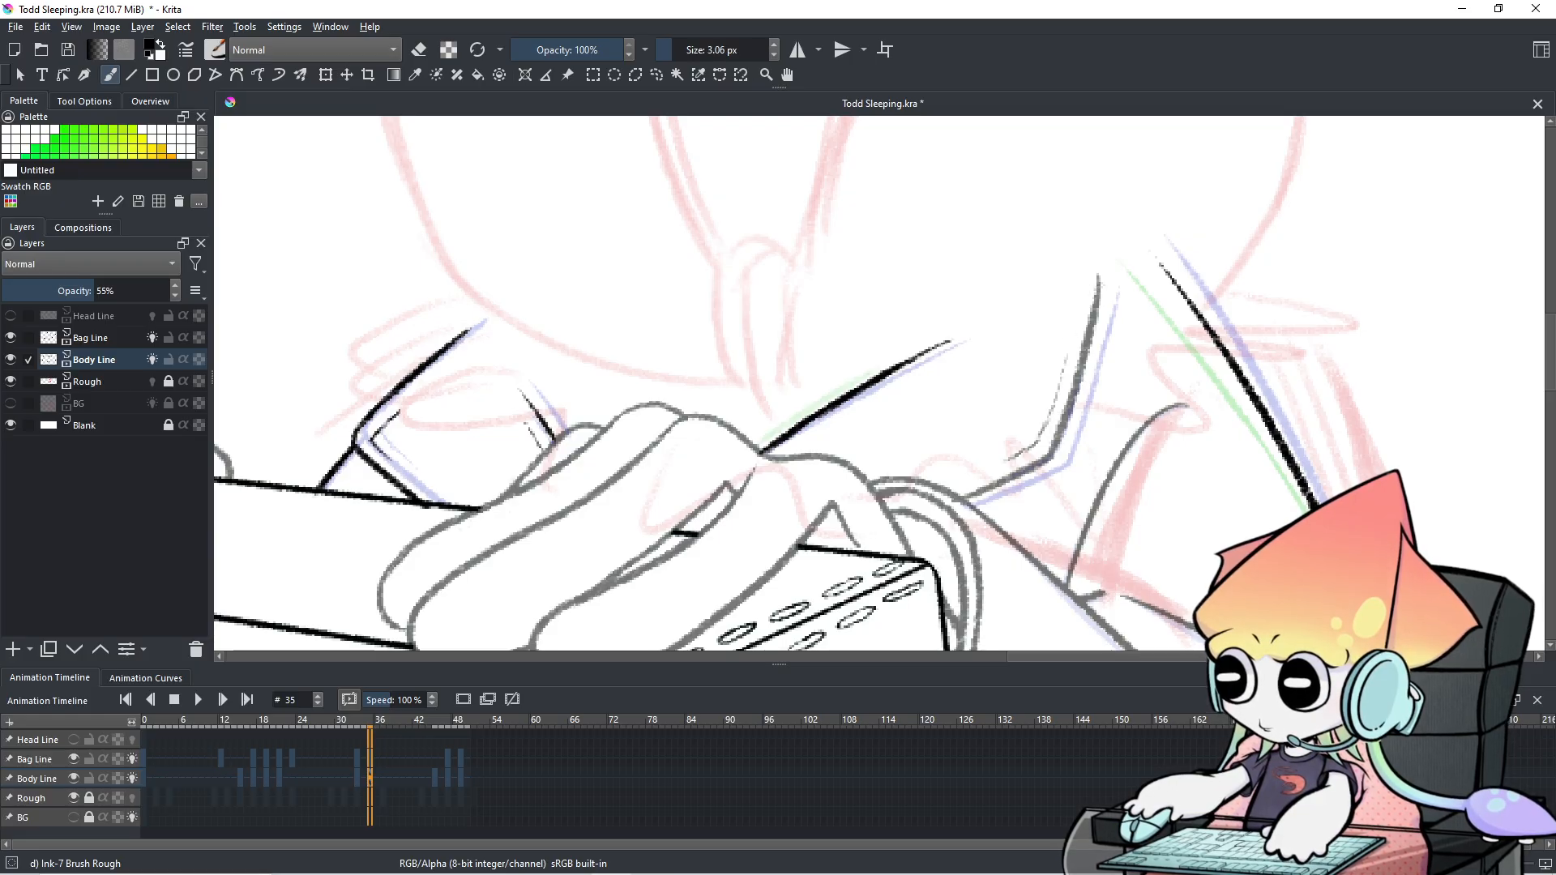
On Bag Line, enlarge the brush slightly and pan up toward the strap.
{"action": "left_click", "coordinate": [60, 757]}
{"action": "left_click_drag", "start_coordinate": [833, 337], "coordinate": [840, 338], "text": "shift"}
{"action": "mouse_move", "coordinate": [845, 322]}
{"action": "left_mouse_down"}
{"action": "mouse_move", "coordinate": [823, 369]}
{"action": "mouse_move", "coordinate": [846, 328]}
{"action": "left_mouse_up"}
{"action": "key", "text": "ctrl+z"}
{"action": "key", "text": "ctrl+z"}
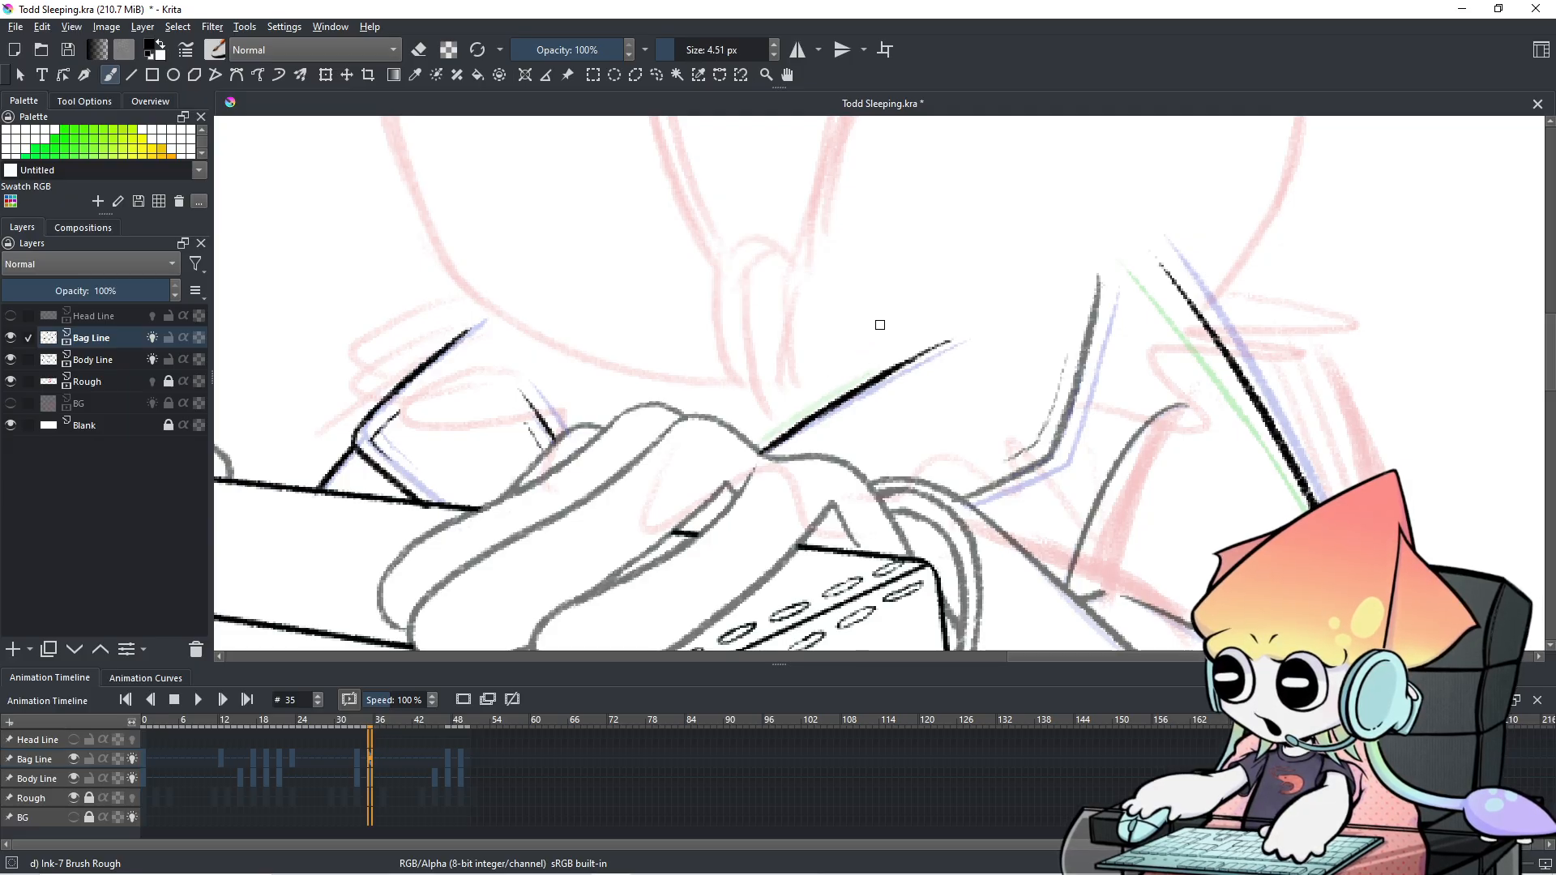
{"action": "left_click_drag", "start_coordinate": [1067, 343], "coordinate": [1086, 279]}
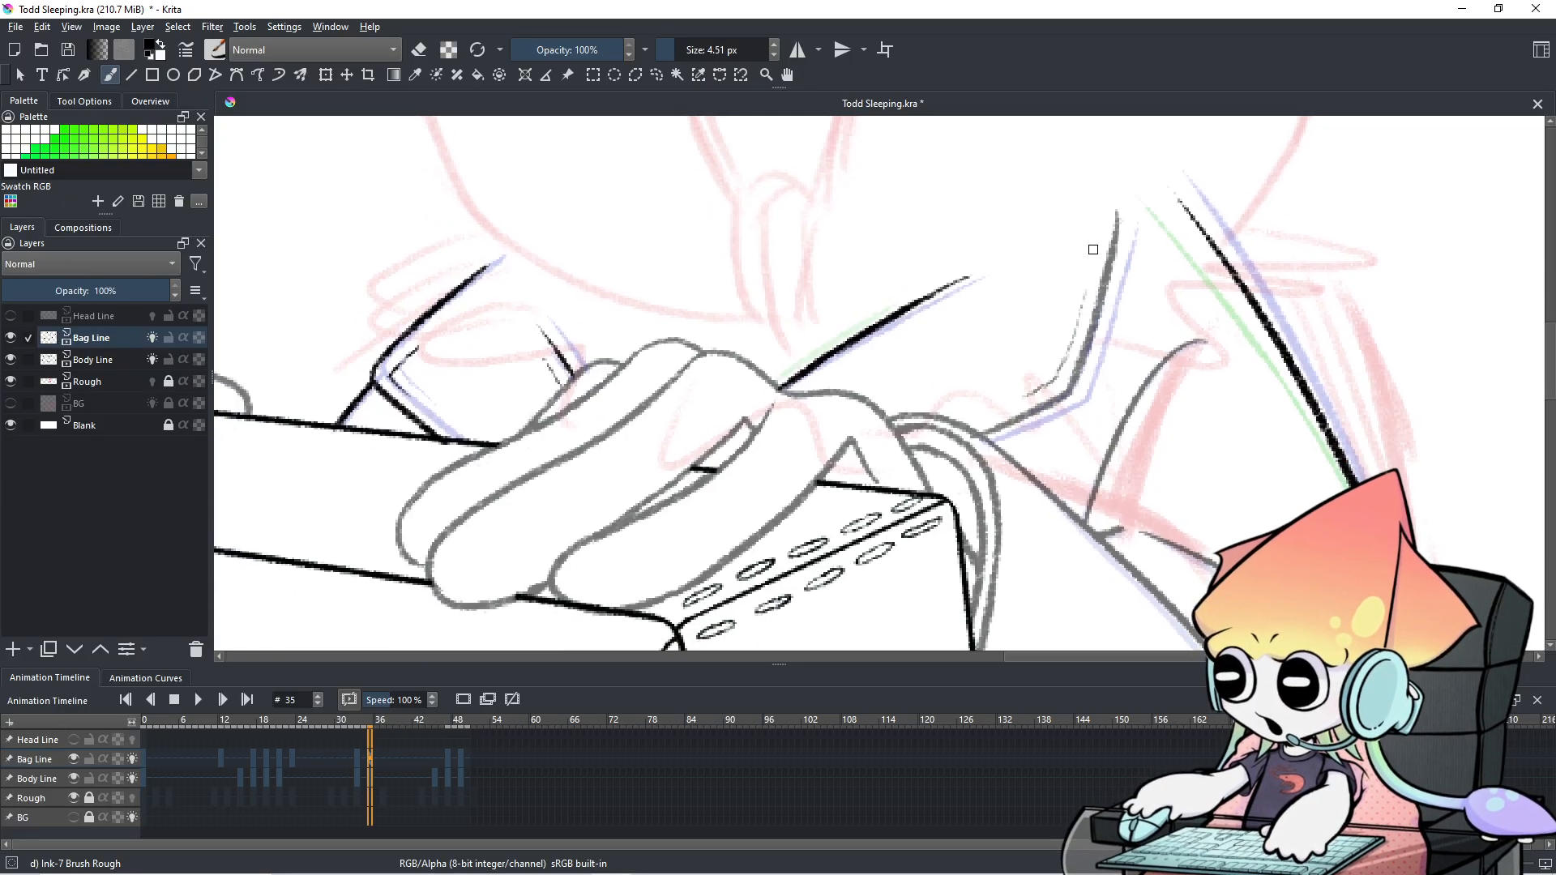
Ink the upper strap edge down from the shoulder, redoing it until it sits right.
{"action": "left_click_drag", "start_coordinate": [1131, 219], "coordinate": [1082, 360]}
{"action": "key", "text": "ctrl+z"}
{"action": "key", "text": "ctrl+z"}
{"action": "left_click_drag", "start_coordinate": [1114, 294], "coordinate": [1090, 356]}
{"action": "key", "text": "ctrl+z"}
{"action": "left_click_drag", "start_coordinate": [1129, 226], "coordinate": [1094, 345]}
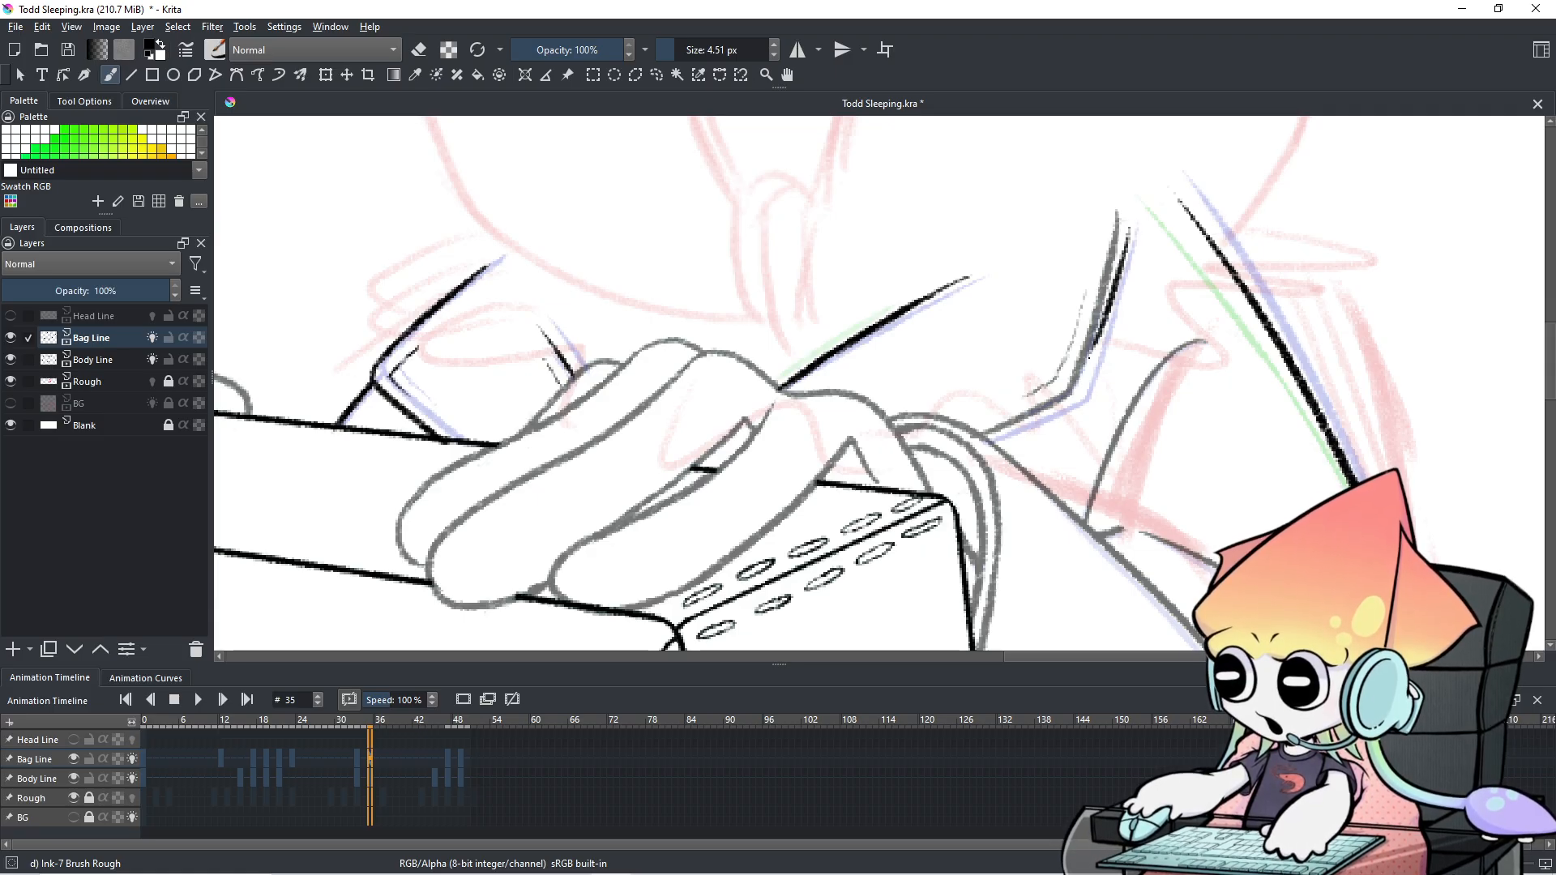
{"action": "key", "text": "ctrl+z"}
{"action": "left_click_drag", "start_coordinate": [1129, 237], "coordinate": [1088, 384]}
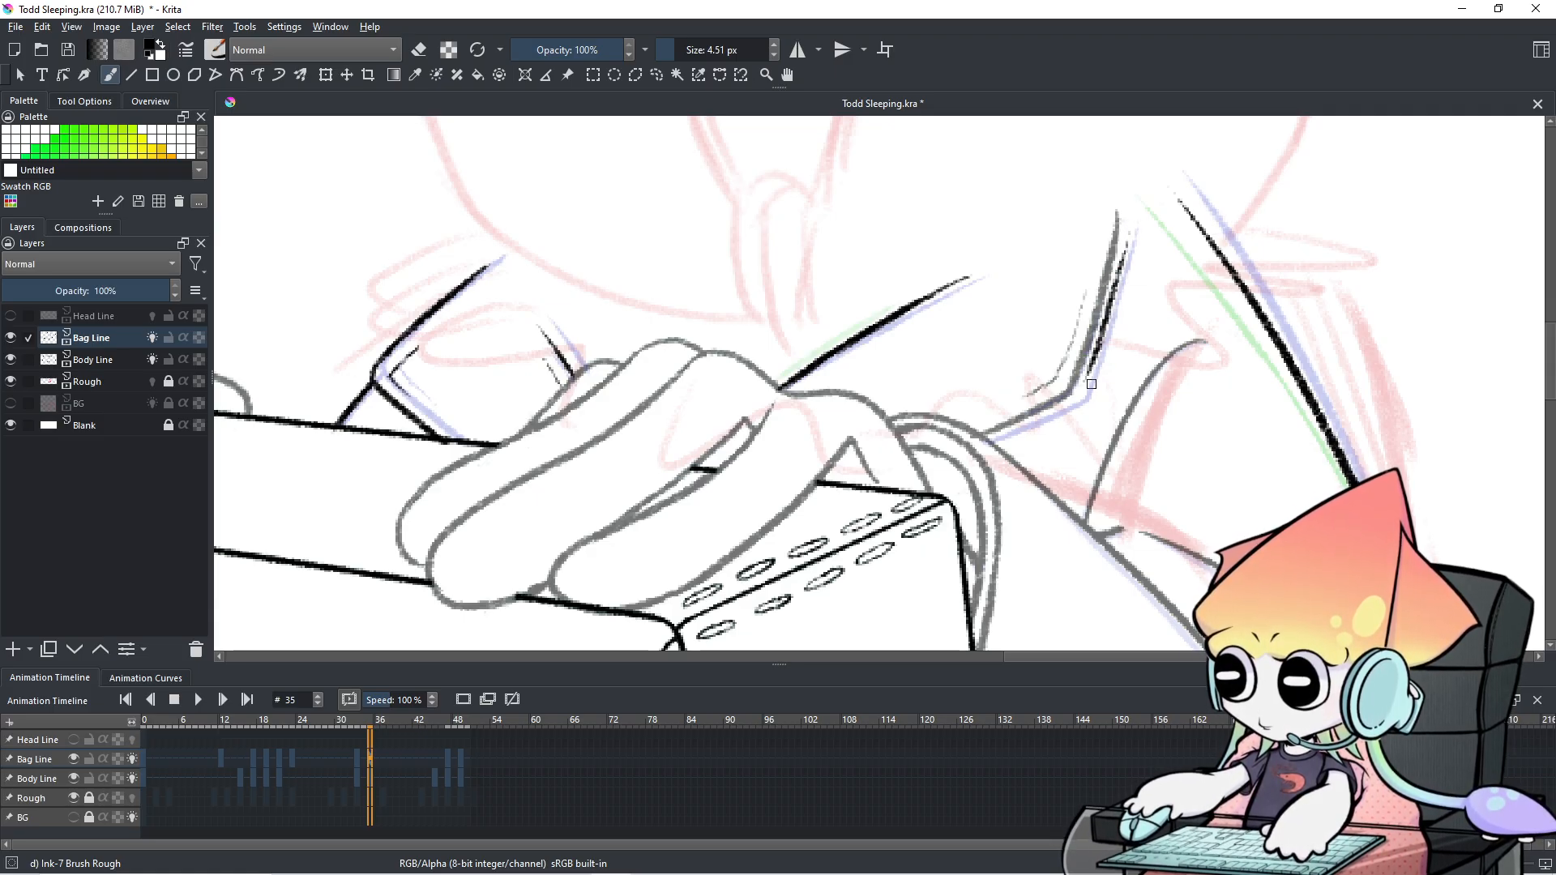
Ink the lower strap edge rising to the right of the hands, retrying it twice.
{"action": "left_click_drag", "start_coordinate": [987, 442], "coordinate": [1074, 401]}
{"action": "key", "text": "ctrl+z"}
{"action": "key", "text": "ctrl+z"}
{"action": "mouse_move", "coordinate": [987, 440]}
{"action": "left_mouse_down"}
{"action": "mouse_move", "coordinate": [1090, 391]}
{"action": "mouse_move", "coordinate": [1074, 395]}
{"action": "left_mouse_up"}
{"action": "key", "text": "ctrl+z"}
{"action": "key", "text": "ctrl+z"}
{"action": "key", "text": "ctrl+z"}
{"action": "left_click_drag", "start_coordinate": [983, 439], "coordinate": [1062, 407]}
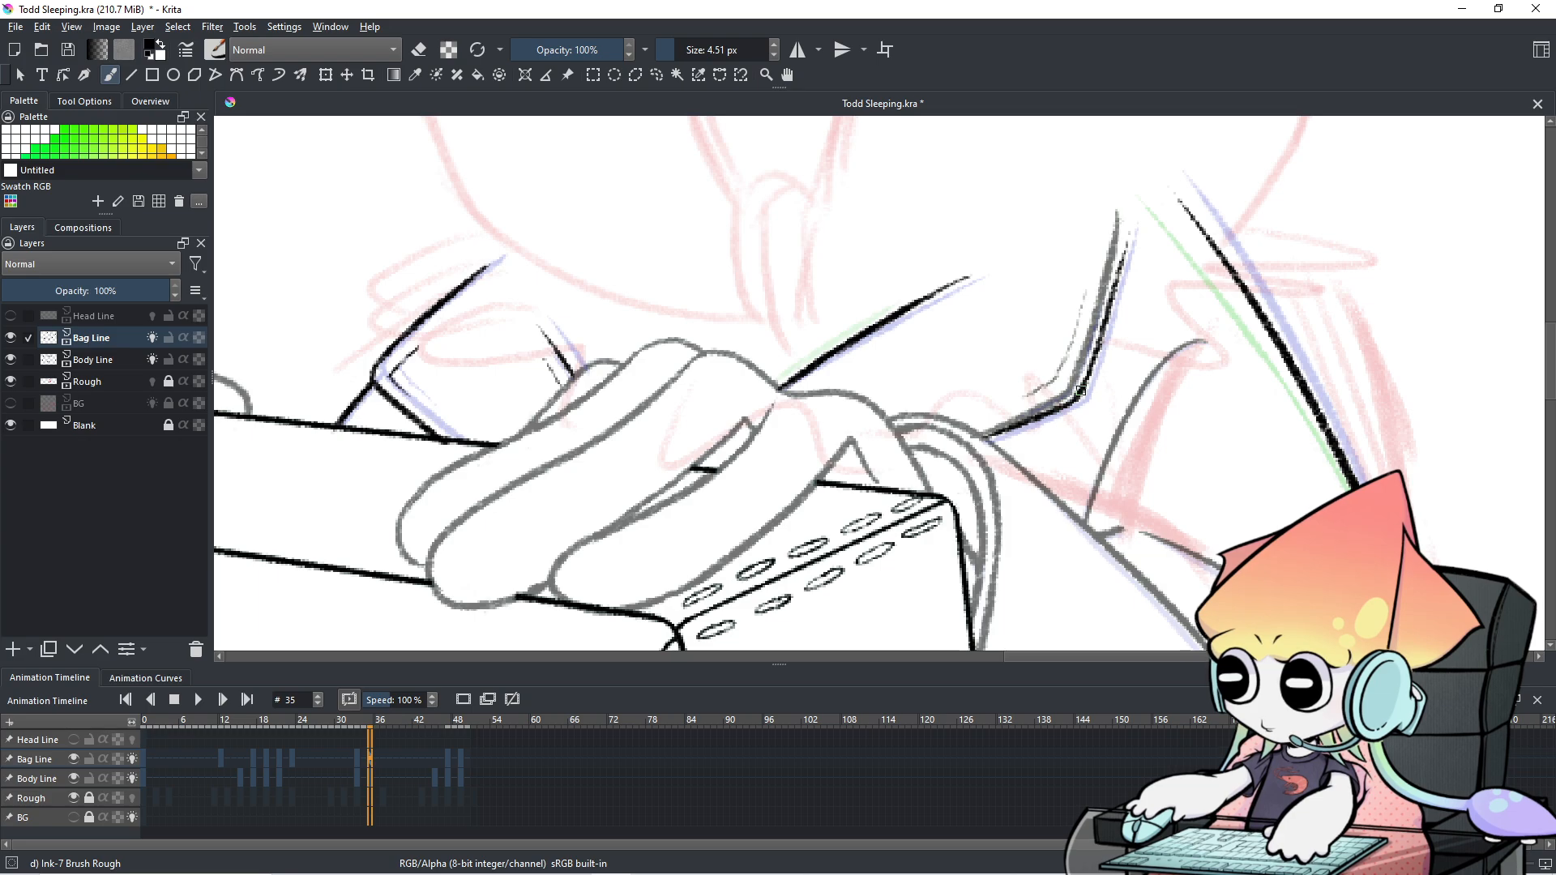
{"action": "key", "text": "e"}
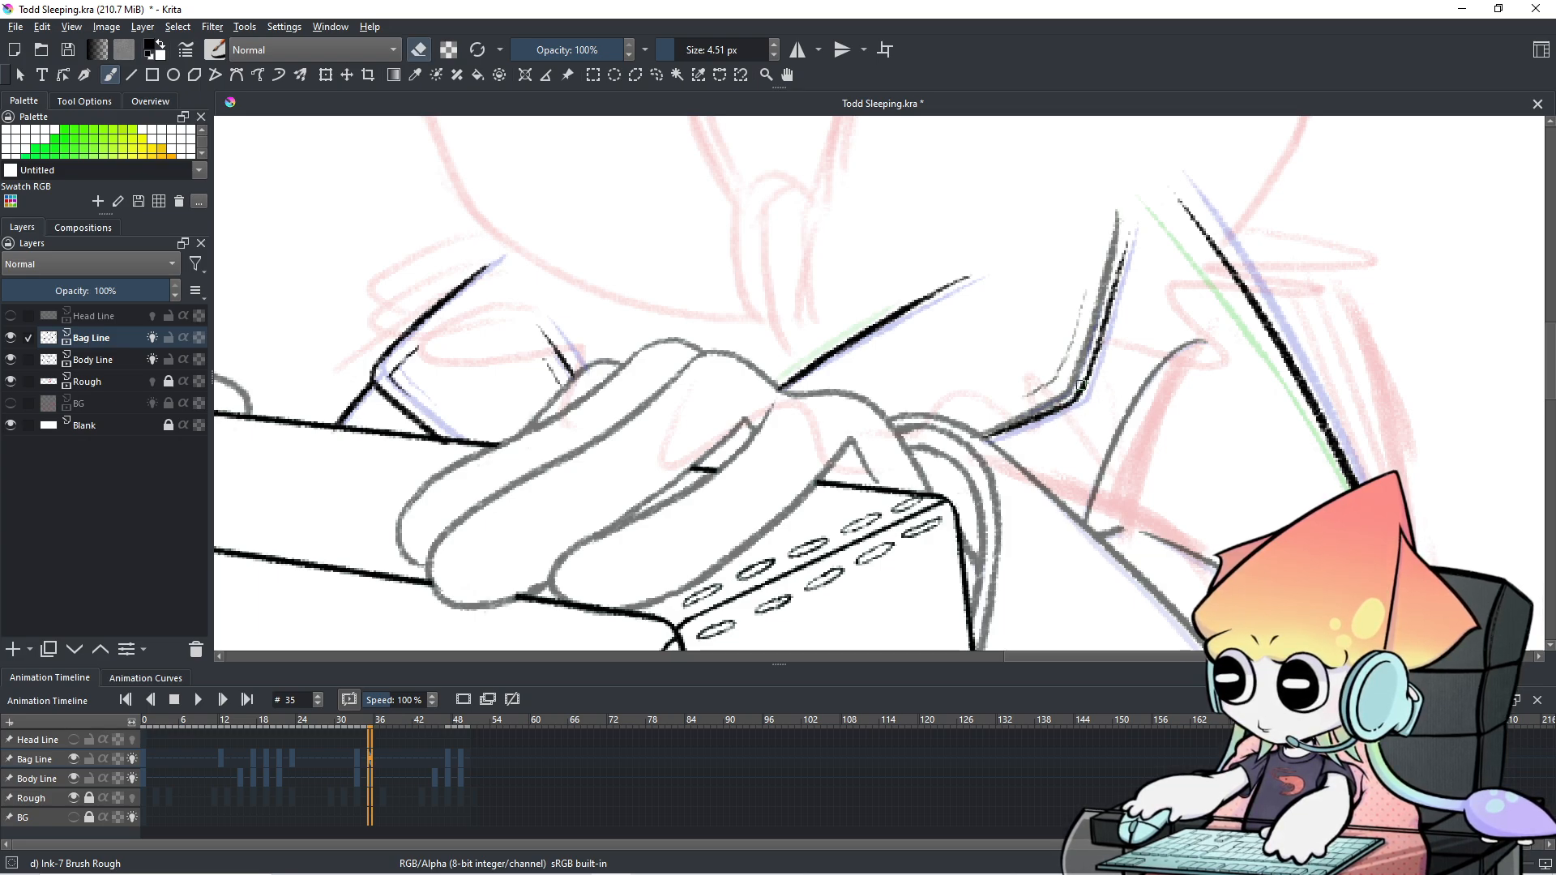
{"action": "key", "text": "e"}
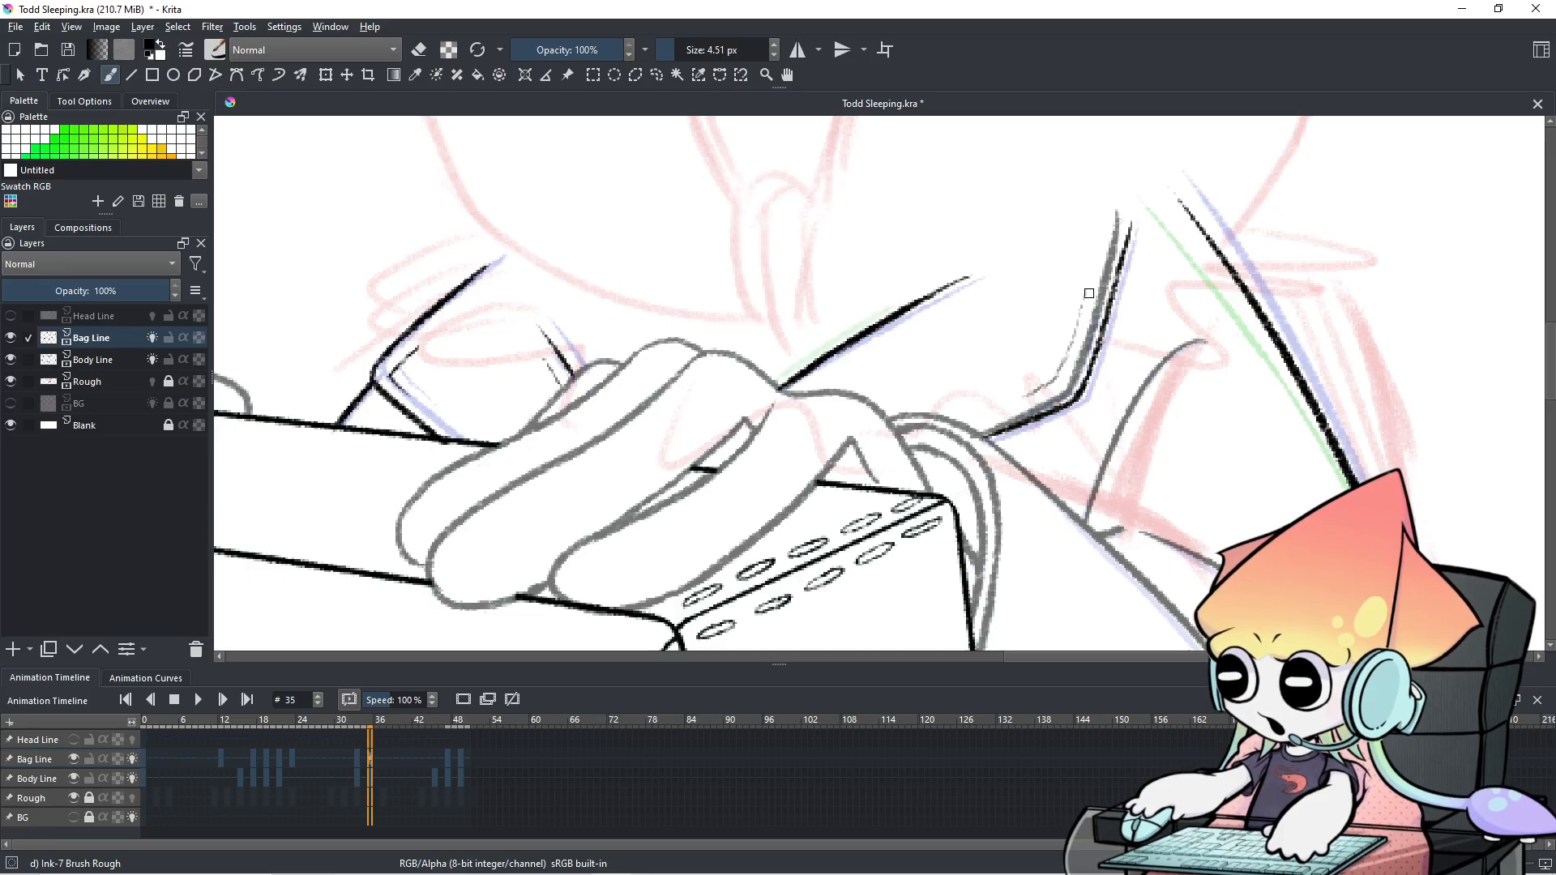
{"action": "scroll", "coordinate": [1089, 294], "scroll_direction": "down", "scroll_amount": 4}
{"action": "scroll", "coordinate": [1088, 294], "scroll_direction": "up", "scroll_amount": 2}
On Body Line, erase the stray thin line beside the strap with a 14 px eraser, then reselect Bag Line.
{"action": "scroll", "coordinate": [1088, 293], "scroll_direction": "up", "scroll_amount": 3}
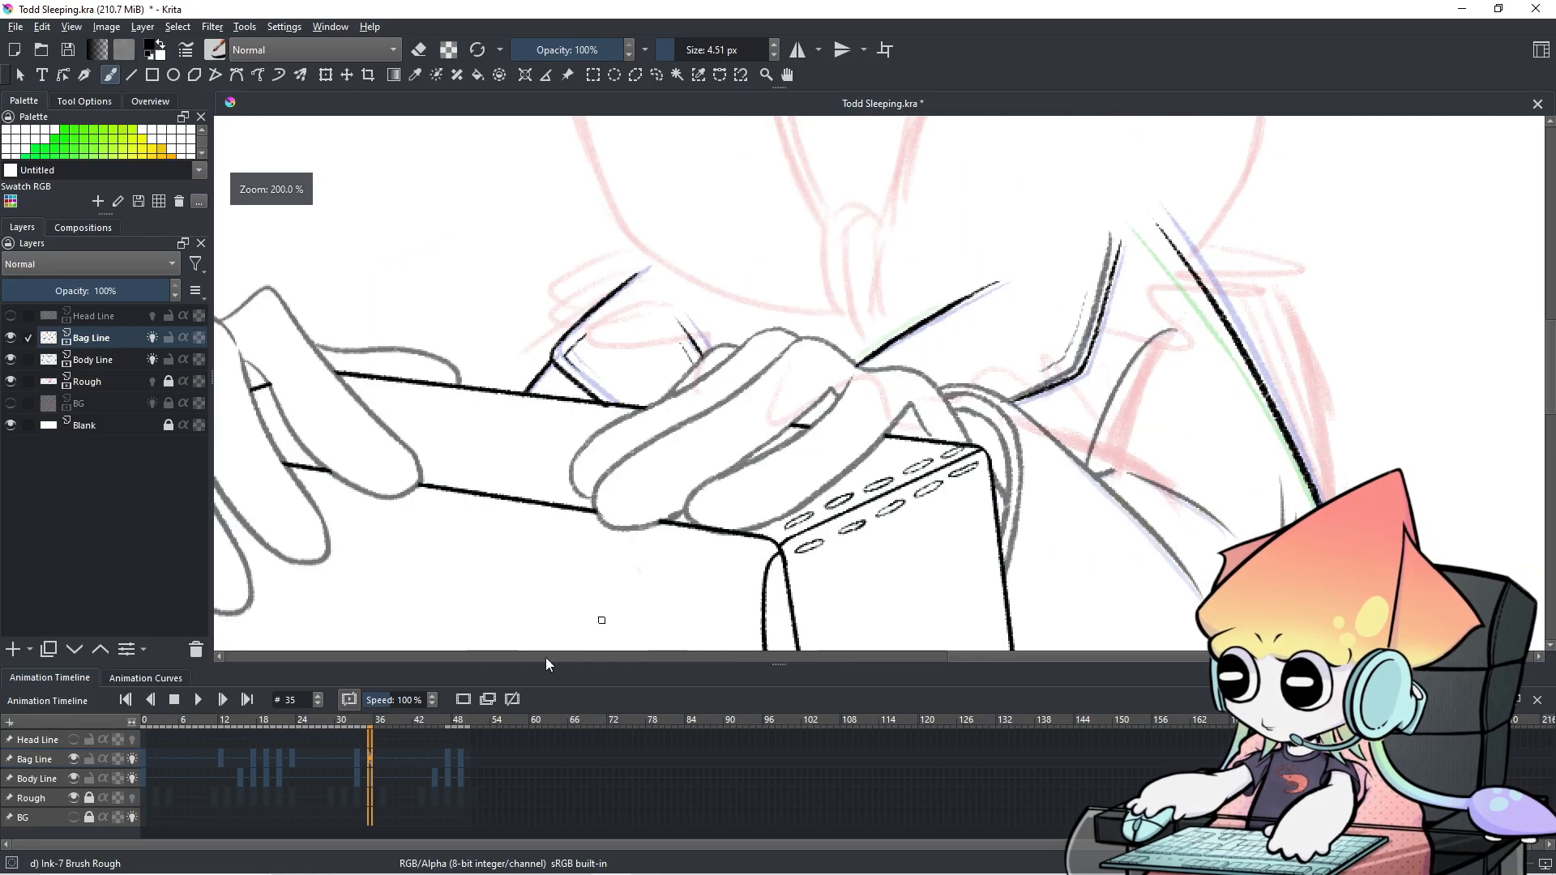
{"action": "scroll", "coordinate": [1050, 342], "scroll_direction": "up", "scroll_amount": 2}
{"action": "left_click_drag", "start_coordinate": [1049, 342], "coordinate": [930, 450]}
{"action": "scroll", "coordinate": [925, 453], "scroll_direction": "down", "scroll_amount": 1}
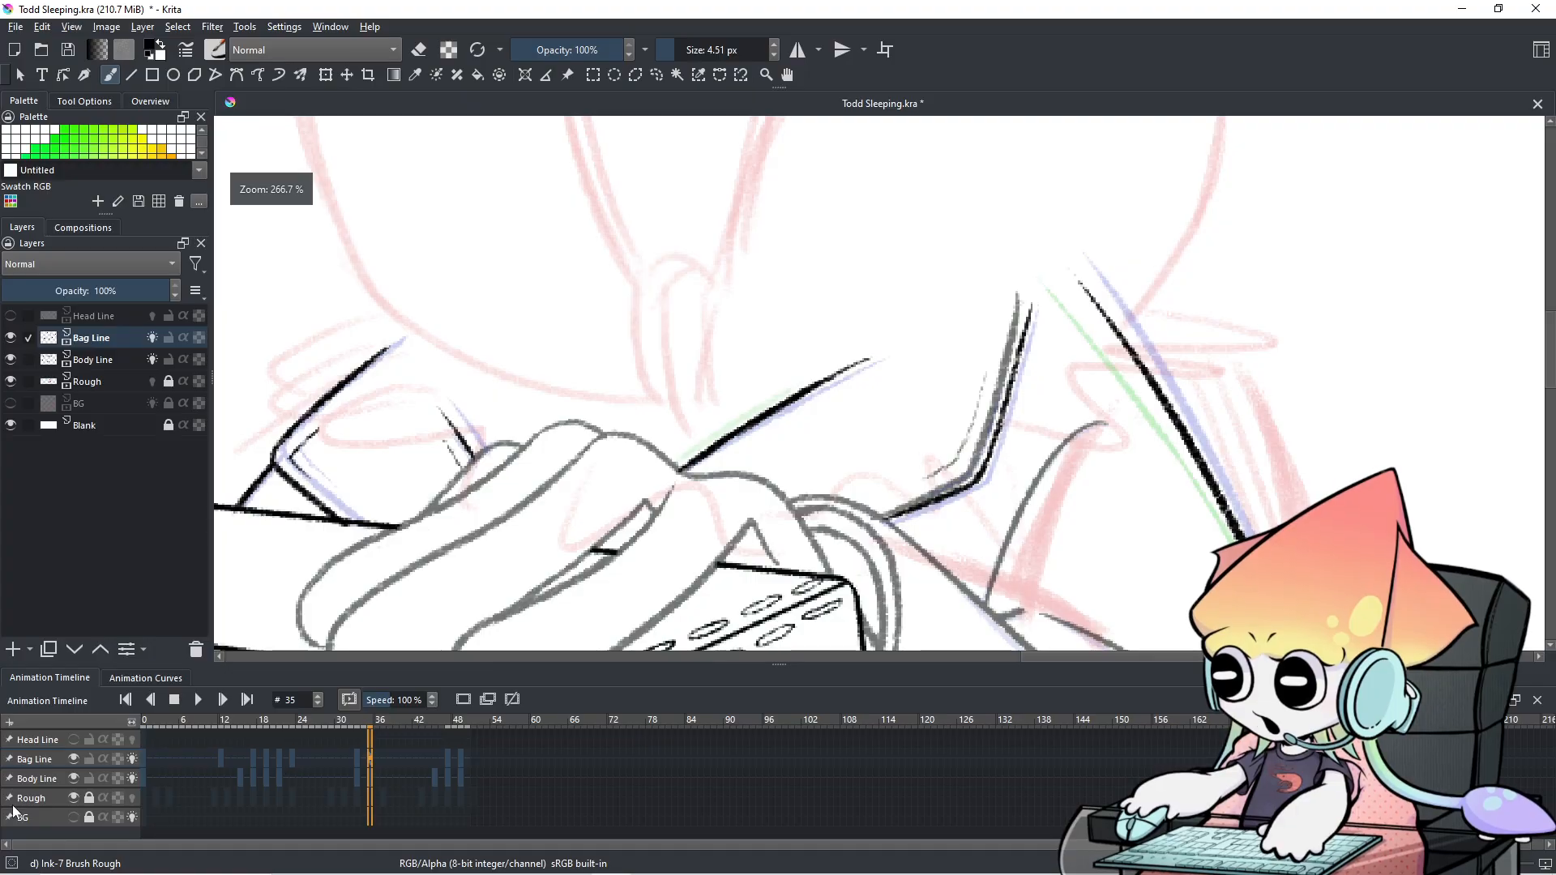
{"action": "key", "text": "Page_Down"}
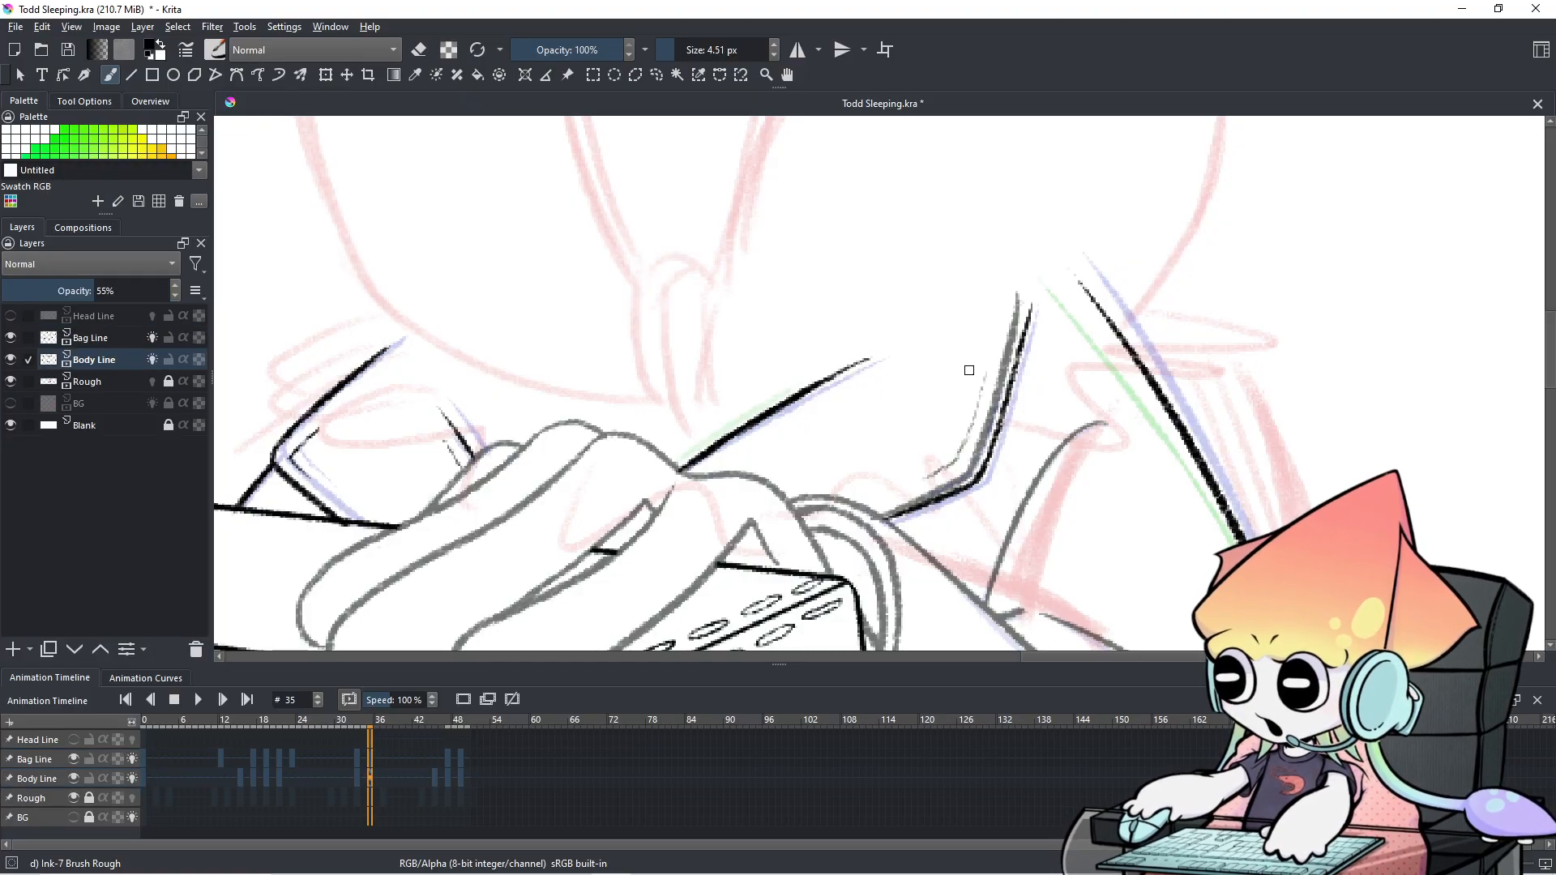
{"action": "left_click_drag", "start_coordinate": [884, 430], "coordinate": [895, 431]}
{"action": "key", "text": "e"}
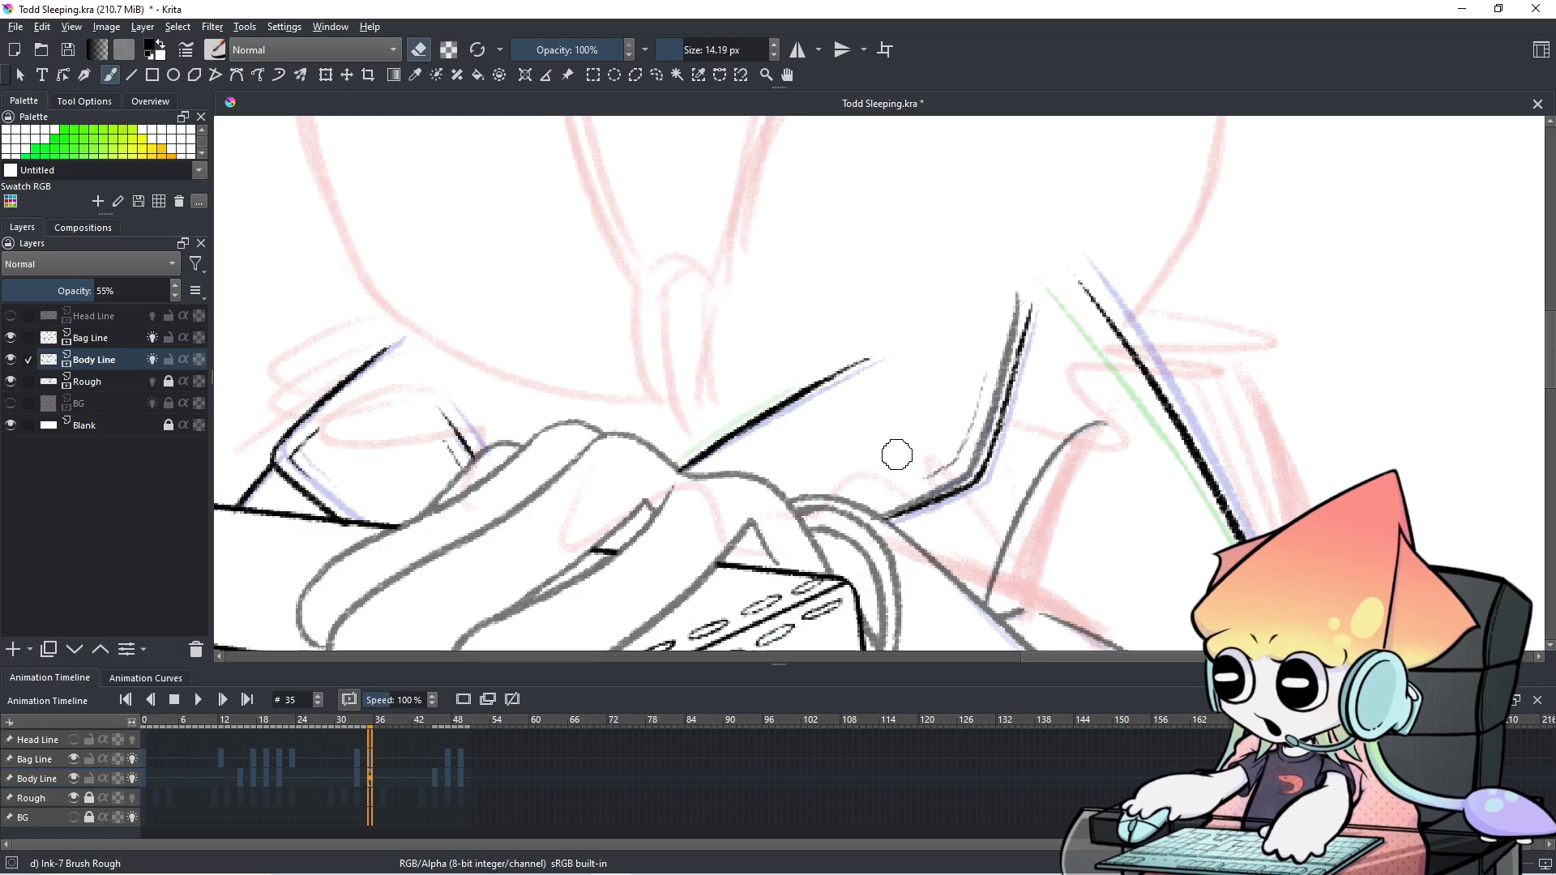
{"action": "mouse_move", "coordinate": [888, 503]}
{"action": "left_mouse_down"}
{"action": "mouse_move", "coordinate": [956, 477]}
{"action": "mouse_move", "coordinate": [920, 485]}
{"action": "mouse_move", "coordinate": [964, 440]}
{"action": "mouse_move", "coordinate": [961, 473]}
{"action": "mouse_move", "coordinate": [1022, 306]}
{"action": "mouse_move", "coordinate": [945, 474]}
{"action": "mouse_move", "coordinate": [1013, 376]}
{"action": "mouse_move", "coordinate": [941, 498]}
{"action": "mouse_move", "coordinate": [1015, 333]}
{"action": "mouse_move", "coordinate": [1013, 405]}
{"action": "mouse_move", "coordinate": [919, 502]}
{"action": "left_mouse_up"}
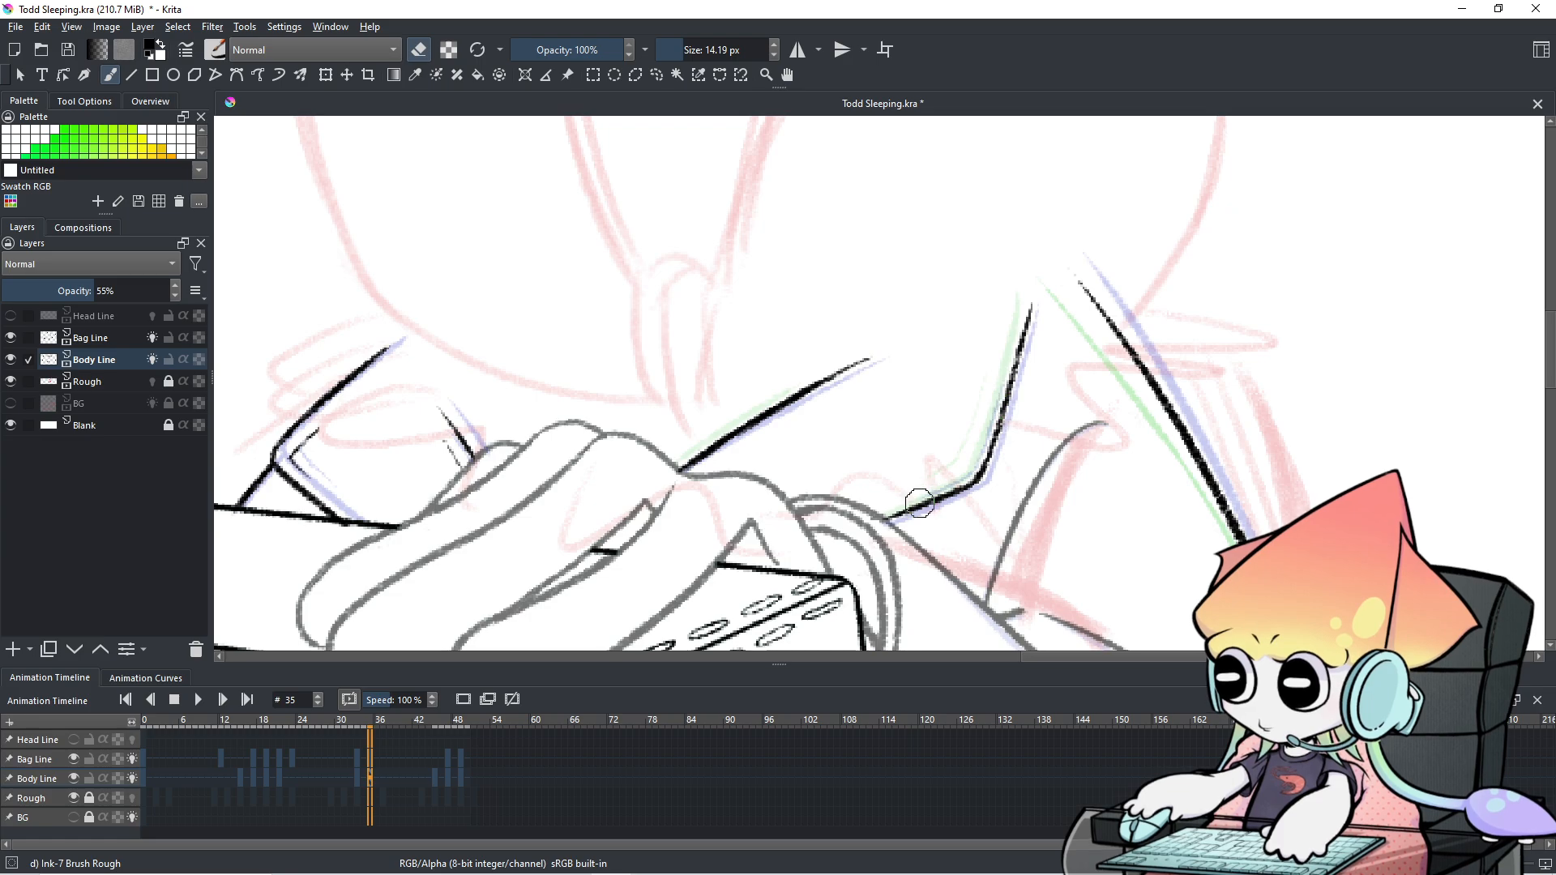
{"action": "left_click", "coordinate": [60, 753]}
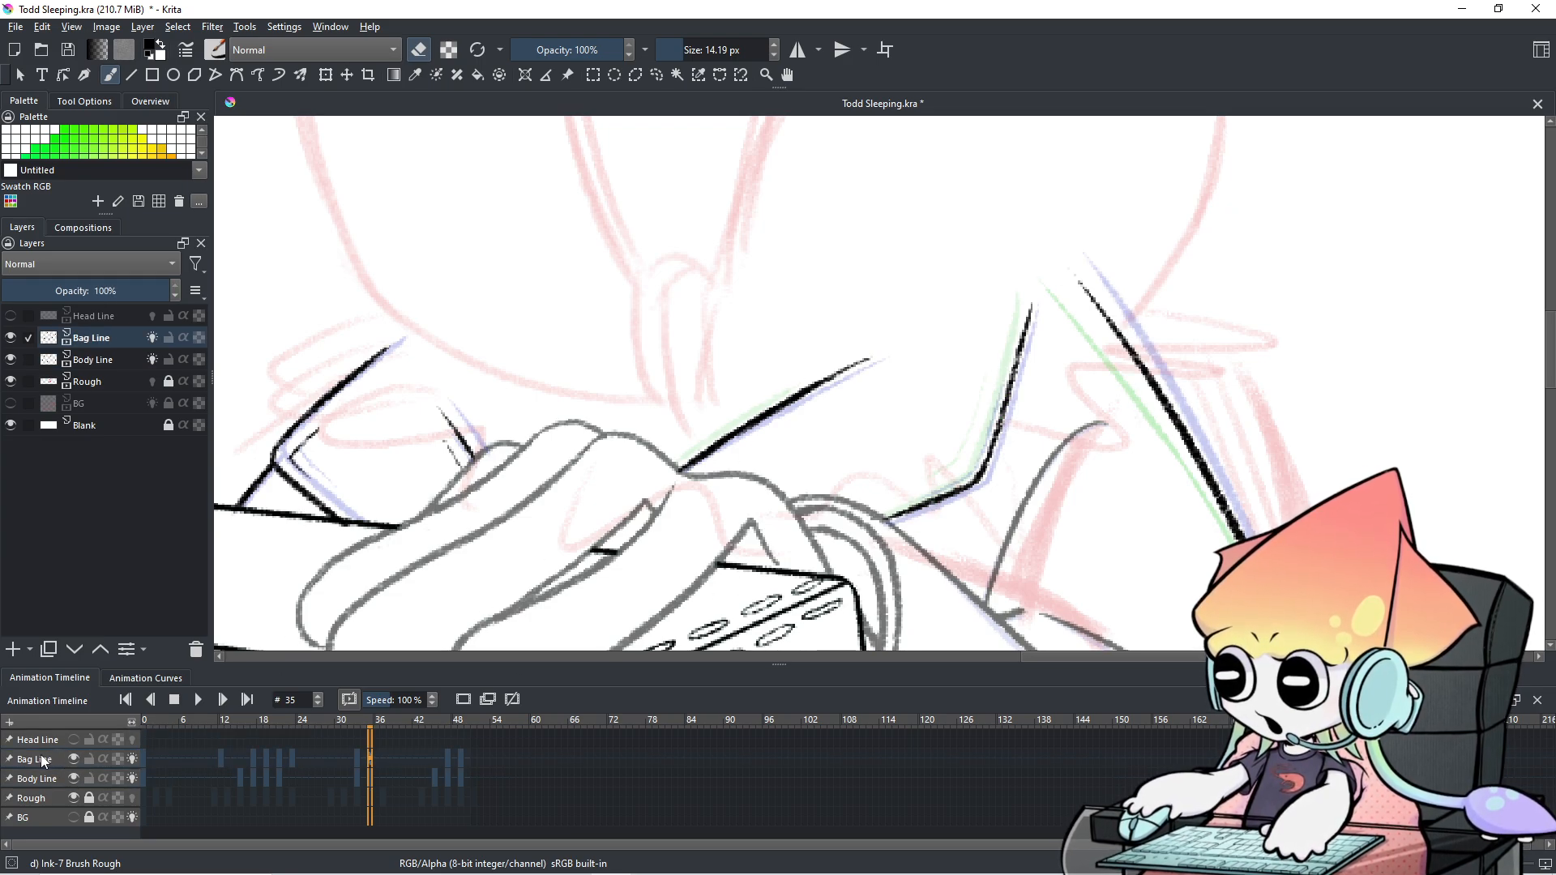
With a 3 px brush, ink the strap's thin inner line, undoing the extra inner segments.
{"action": "left_click_drag", "start_coordinate": [897, 271], "coordinate": [876, 303], "text": "shift"}
{"action": "key", "text": "e"}
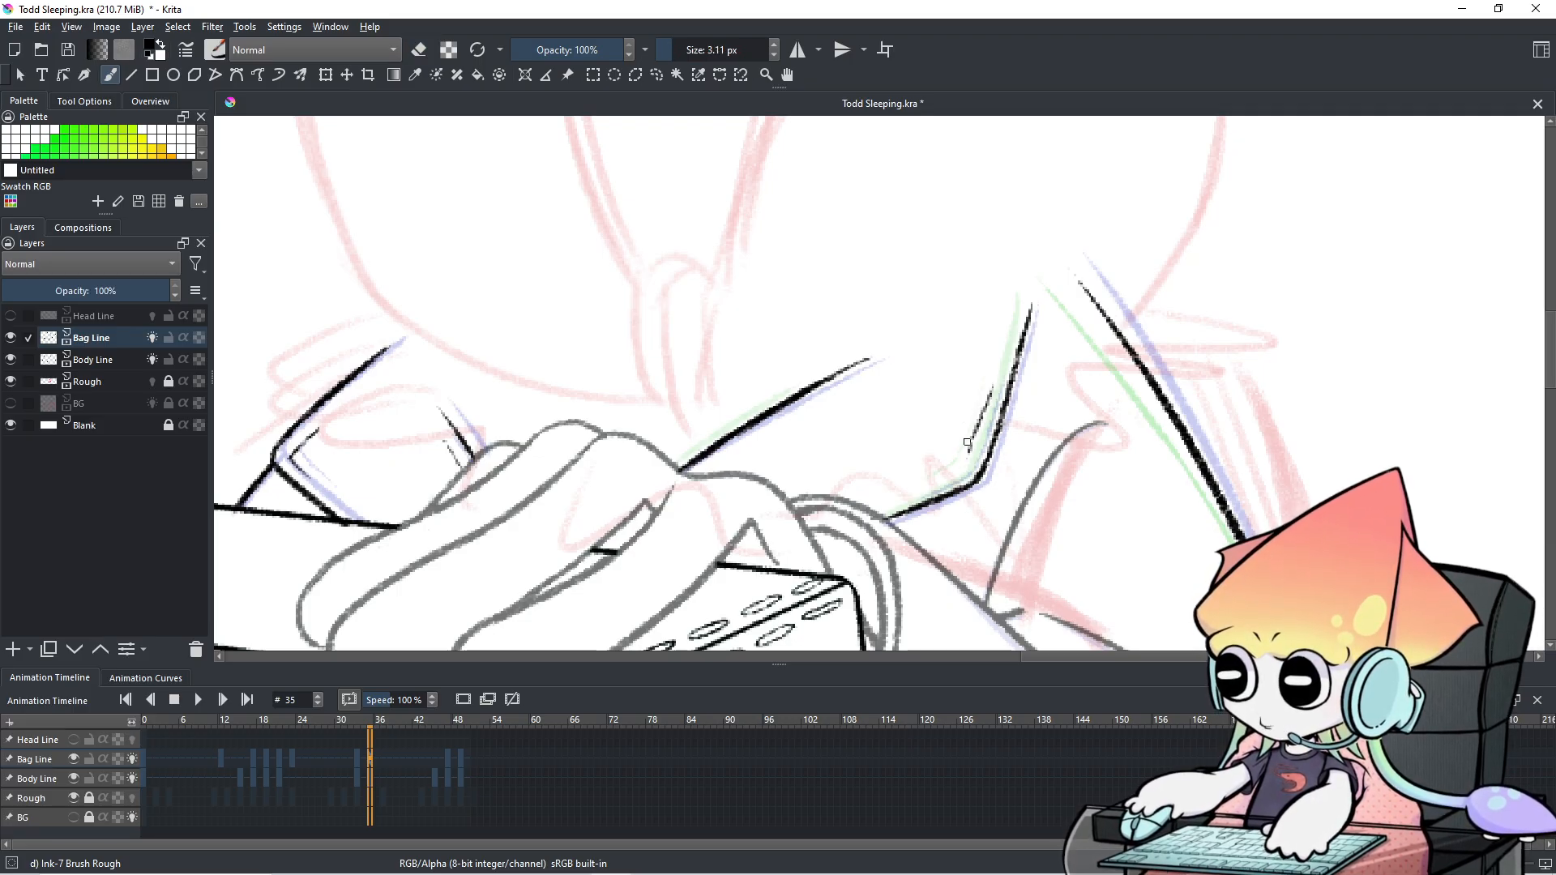
{"action": "mouse_move", "coordinate": [995, 381]}
{"action": "left_mouse_down"}
{"action": "mouse_move", "coordinate": [940, 486]}
{"action": "mouse_move", "coordinate": [960, 473]}
{"action": "mouse_move", "coordinate": [927, 489]}
{"action": "mouse_move", "coordinate": [964, 465]}
{"action": "left_mouse_up"}
{"action": "key", "text": "ctrl+z"}
{"action": "key", "text": "ctrl+z"}
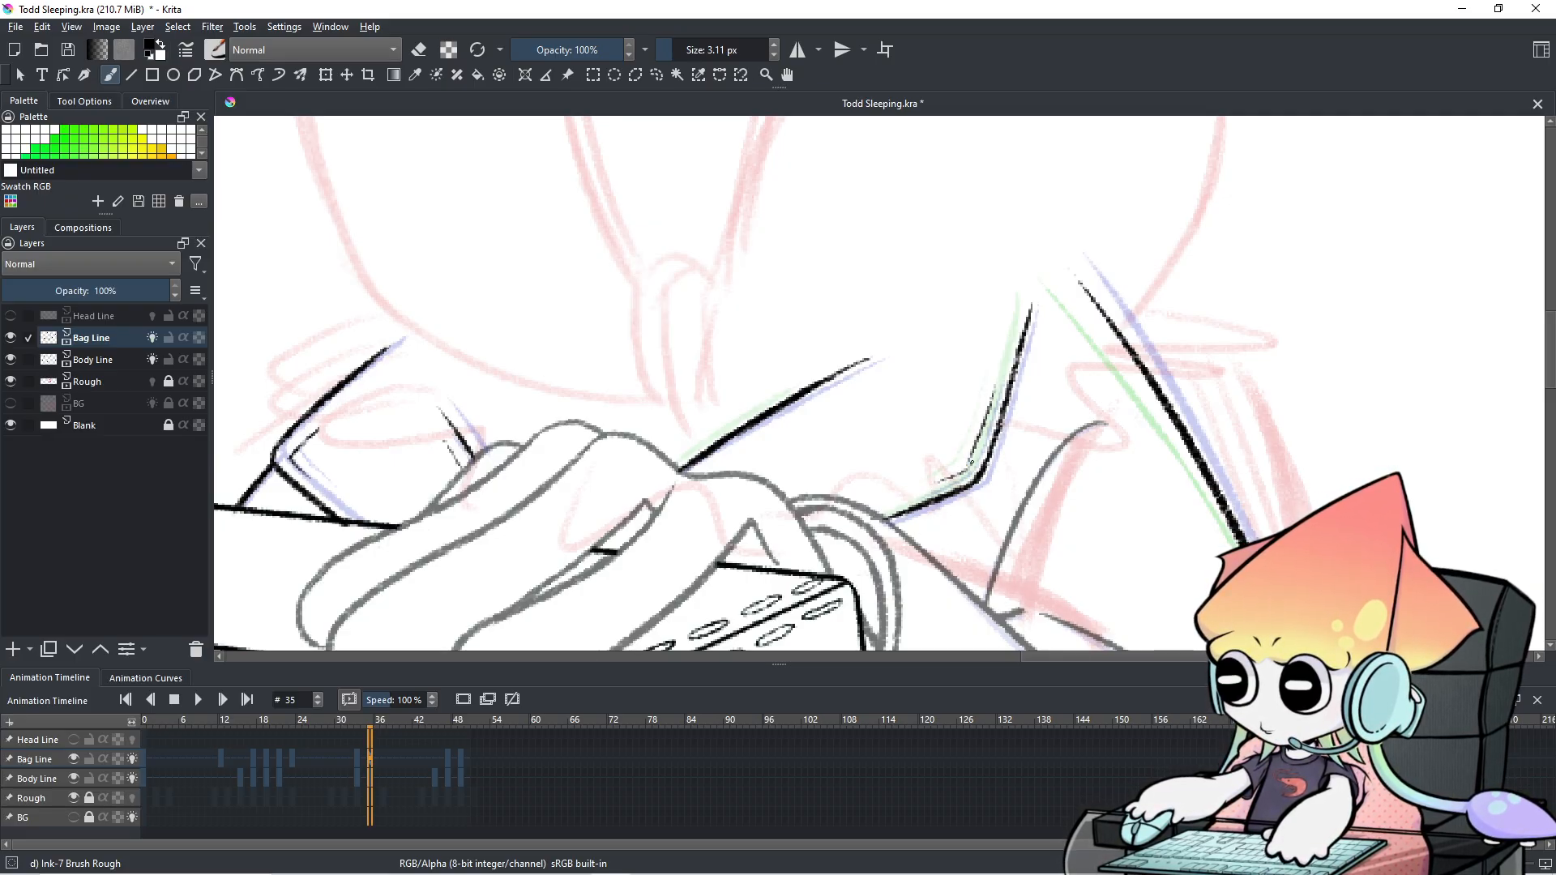
{"action": "key", "text": "ctrl+z"}
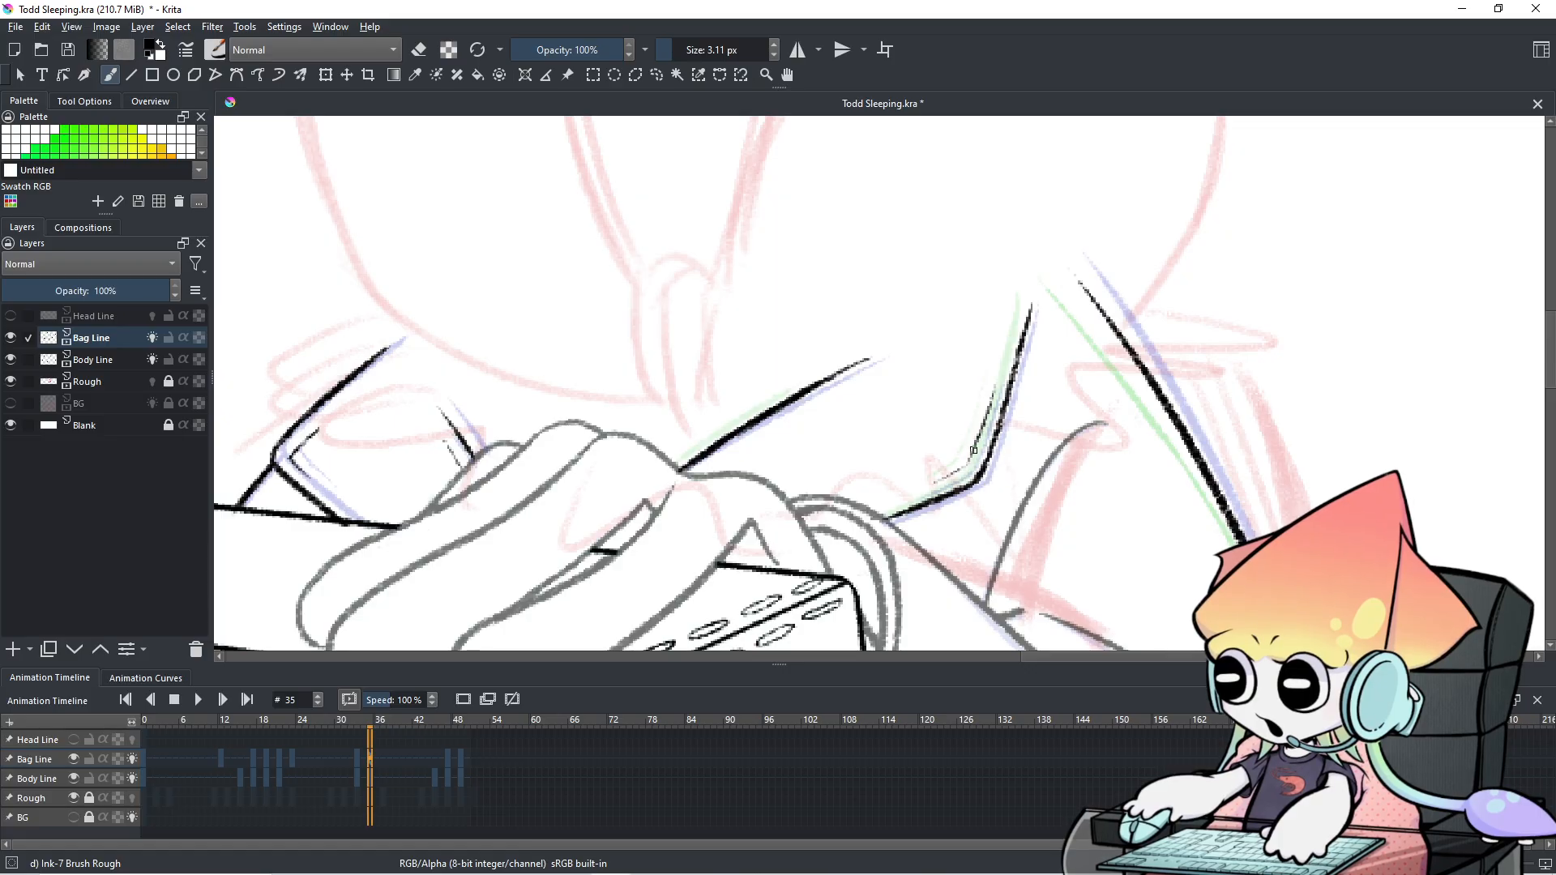
{"action": "key", "text": "ctrl+z"}
{"action": "key", "text": "ctrl+z"}
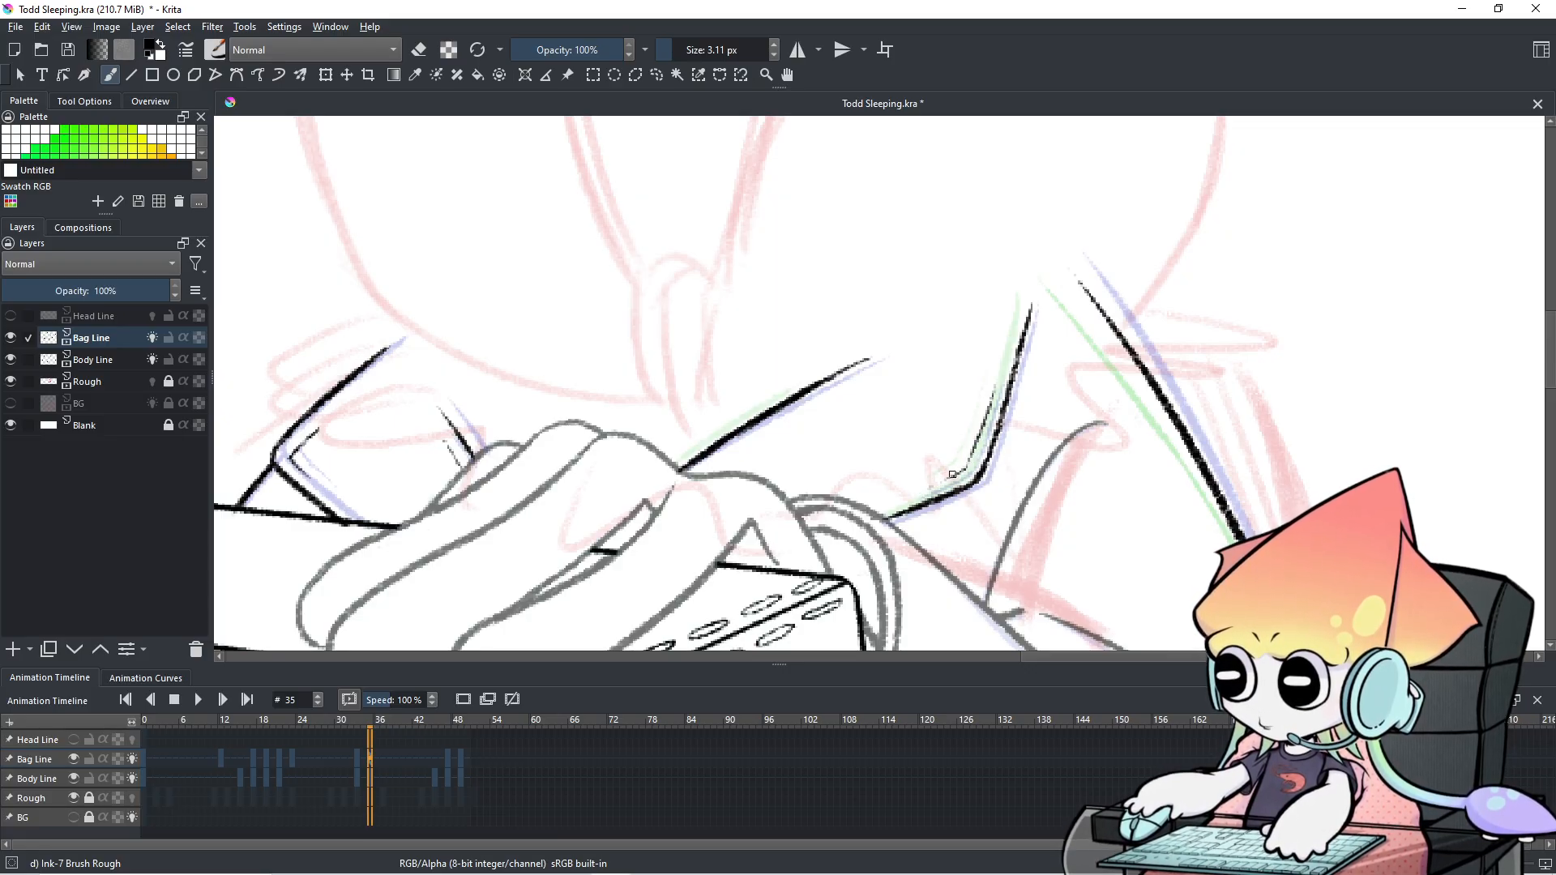
{"action": "key", "text": "ctrl+z"}
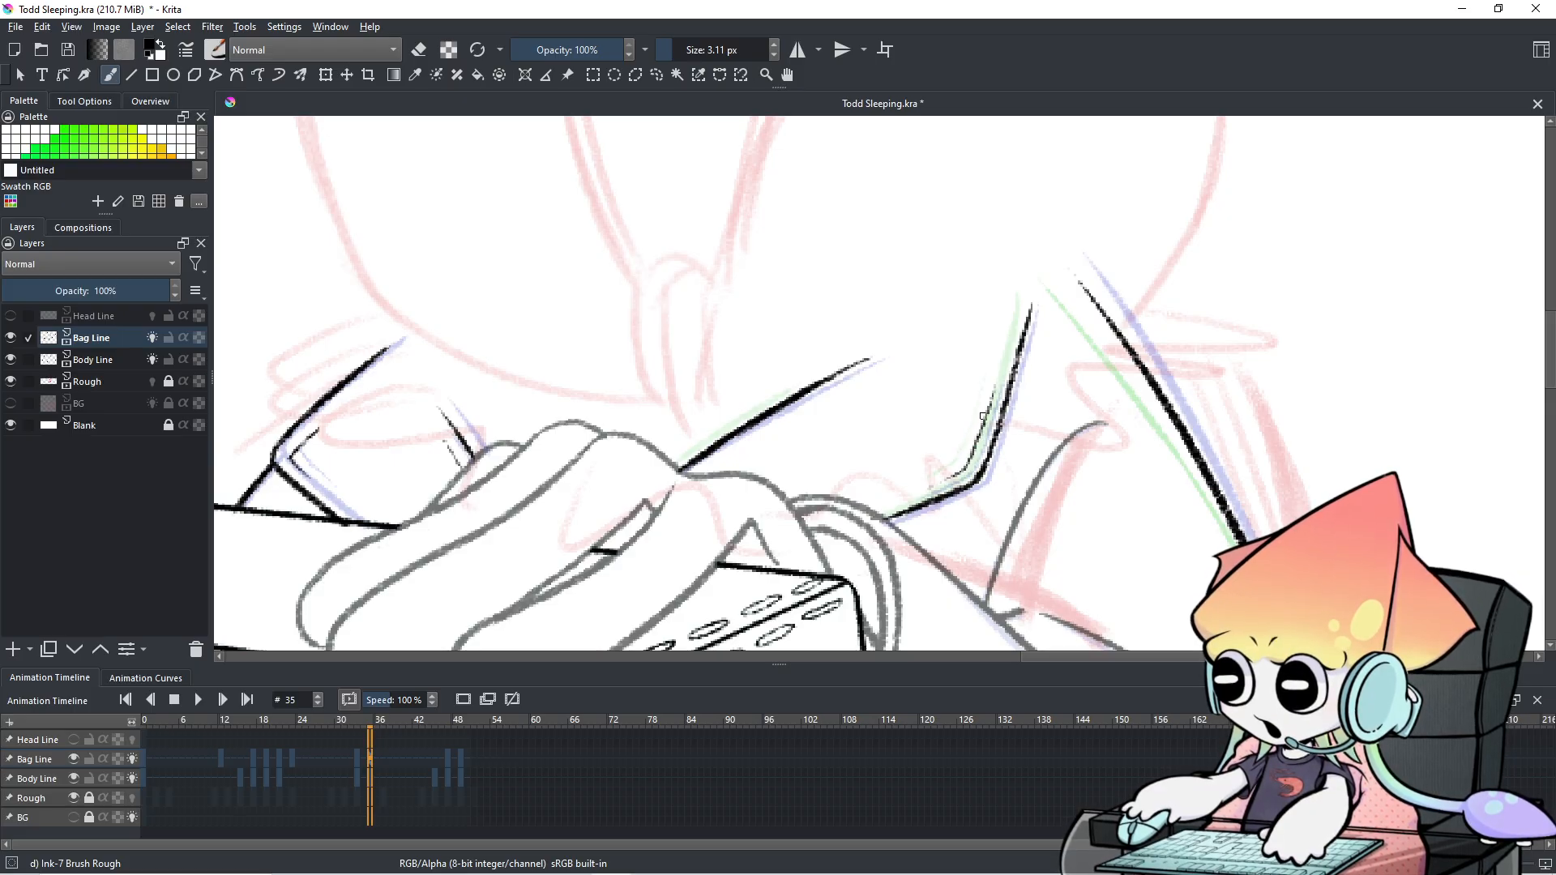
{"action": "key", "text": "e"}
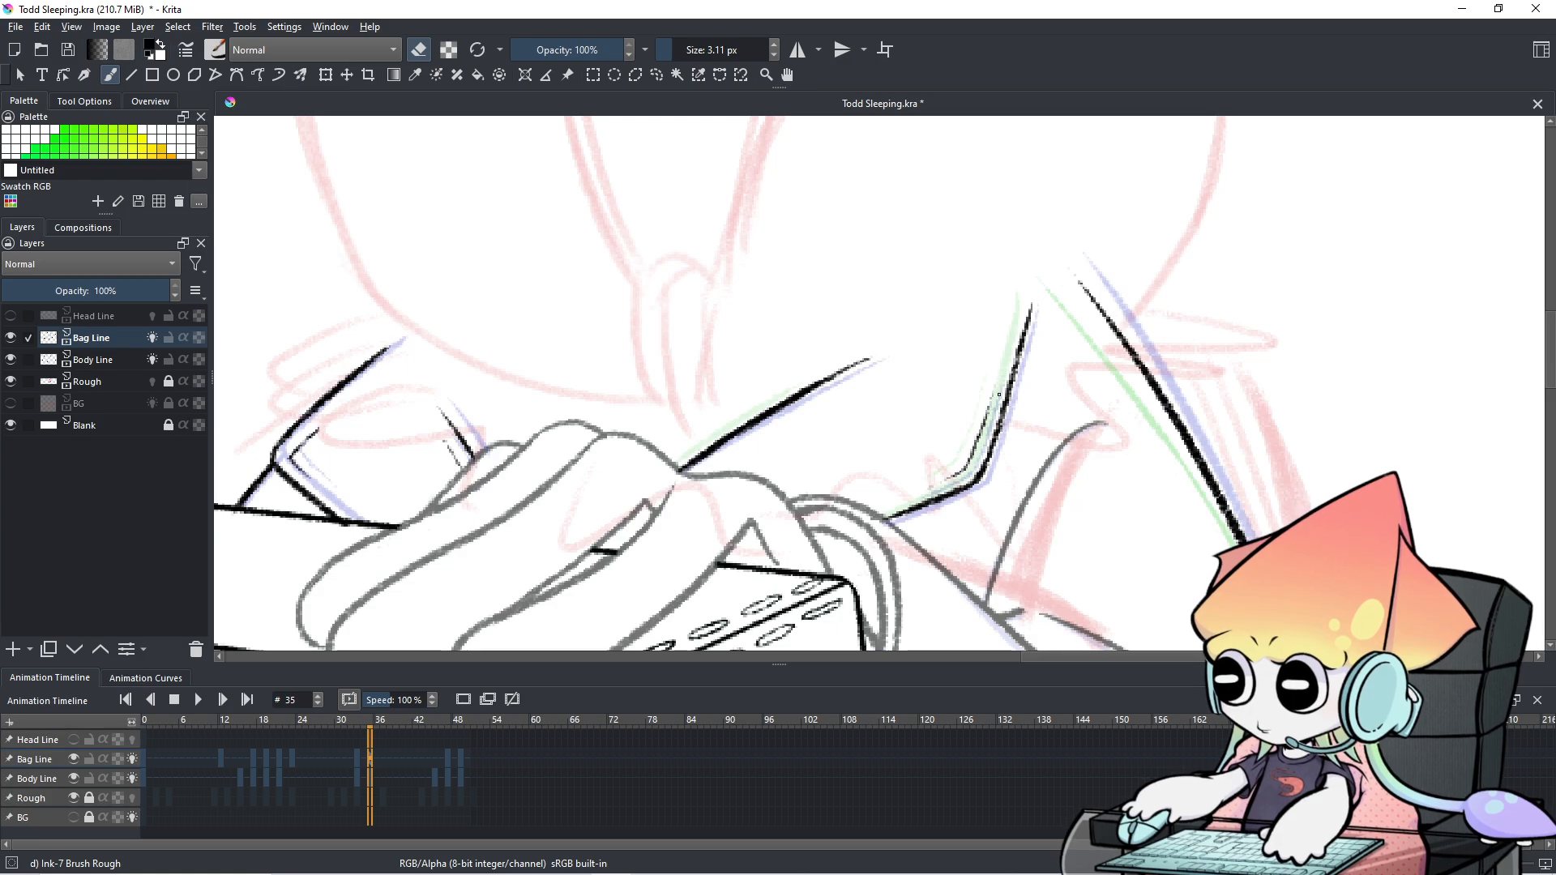
{"action": "key", "text": "e"}
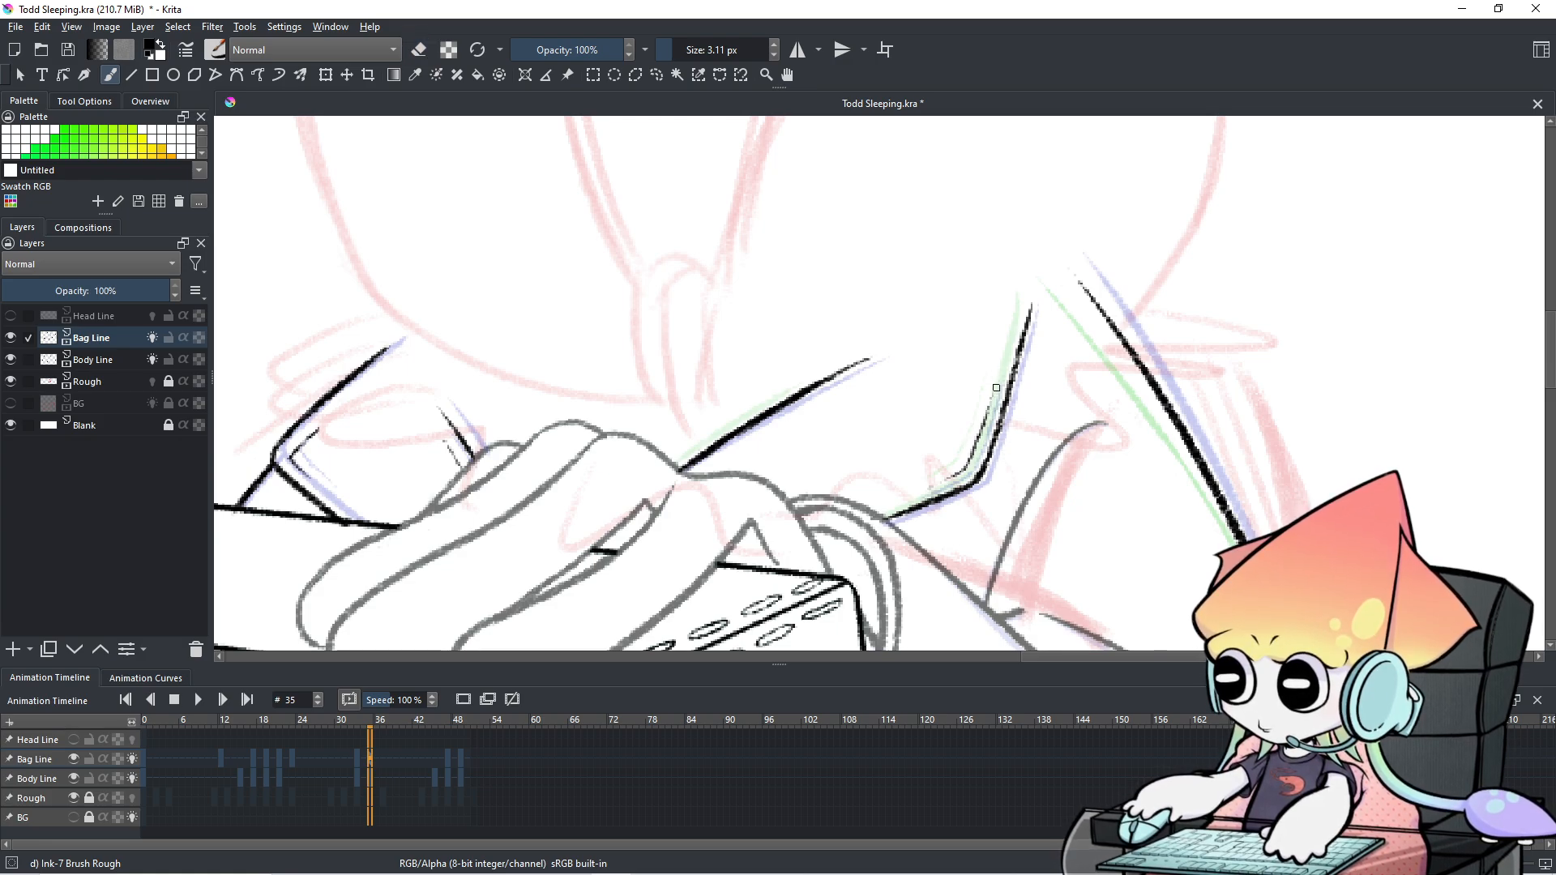
{"action": "scroll", "coordinate": [992, 402], "scroll_direction": "down", "scroll_amount": 2}
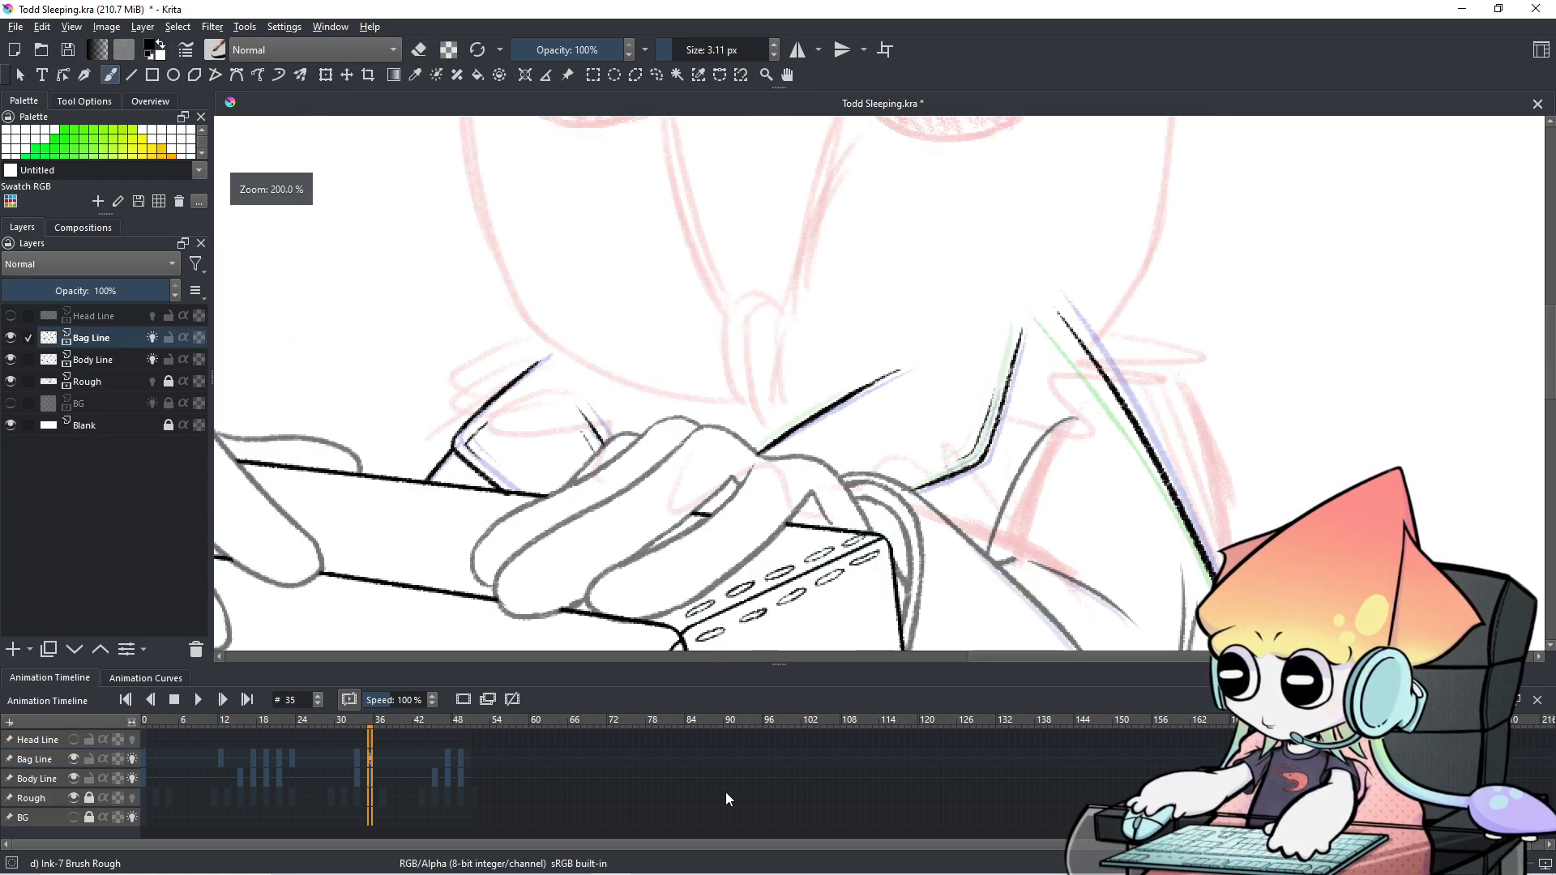
Step back and forth through frames 32–38 to check the newly inked lines.
{"action": "key", "text": "Left"}
{"action": "key", "text": "Left"}
{"action": "key", "text": "Left"}
{"action": "key", "text": "Right"}
{"action": "key", "text": "Right"}
{"action": "key", "text": "Right"}
{"action": "key", "text": "Left"}
{"action": "key", "text": "Left"}
{"action": "key", "text": "Left"}
{"action": "key", "text": "Left"}
{"action": "key", "text": "Left"}
{"action": "key", "text": "Left"}
{"action": "key", "text": "Left"}
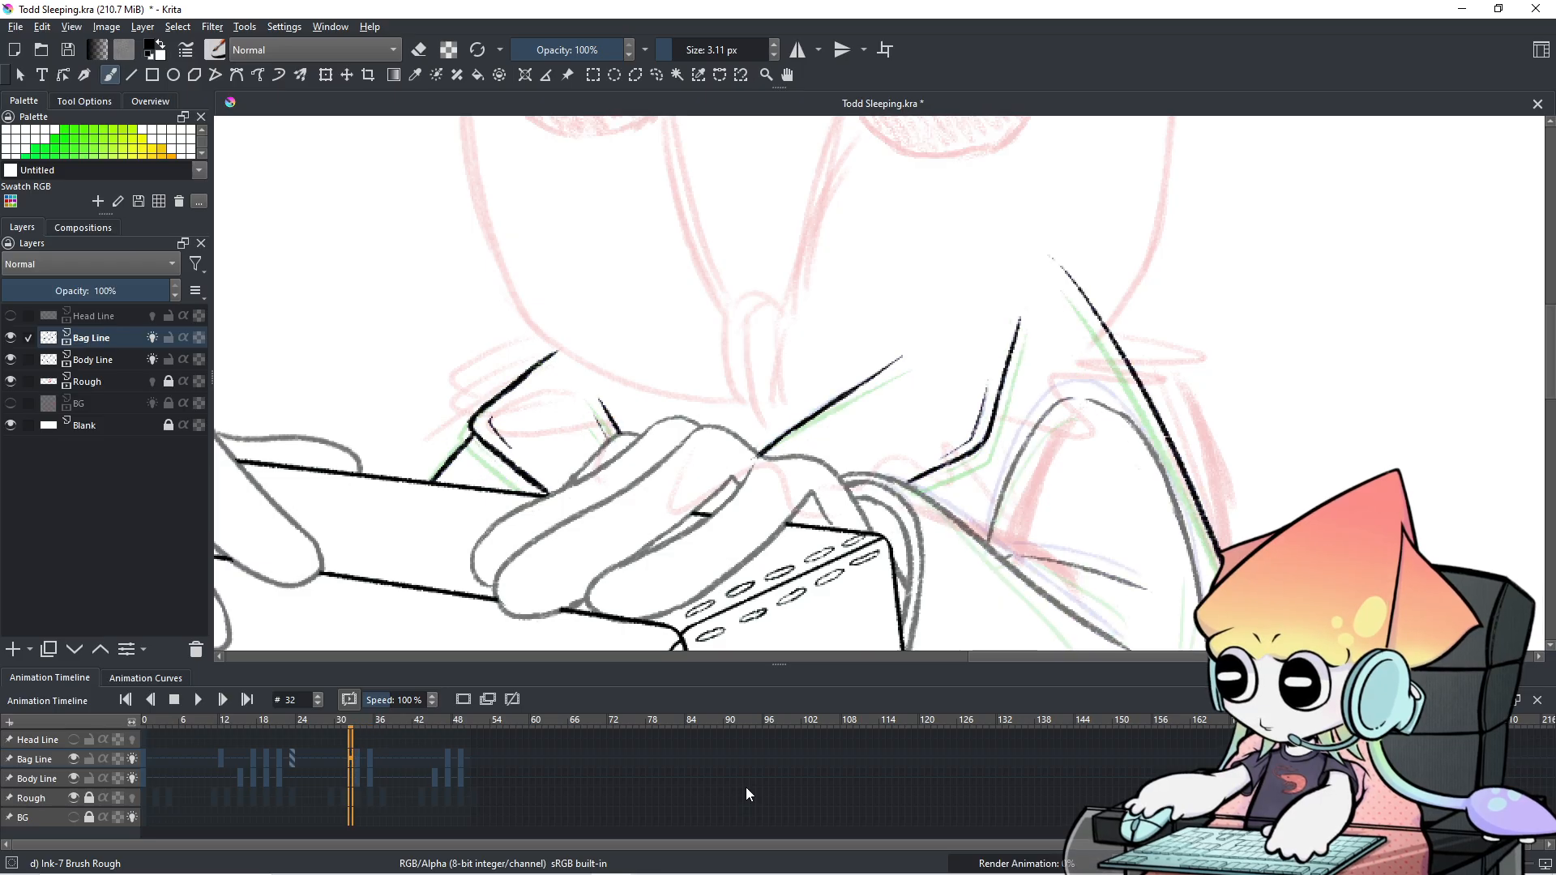
{"action": "key", "text": "Right"}
{"action": "key", "text": "Right"}
{"action": "key", "text": "Right"}
{"action": "key", "text": "Right"}
{"action": "key", "text": "Right"}
{"action": "key", "text": "Right"}
{"action": "key", "text": "Right"}
{"action": "key", "text": "Right"}
{"action": "key", "text": "Right"}
{"action": "key", "text": "Right"}
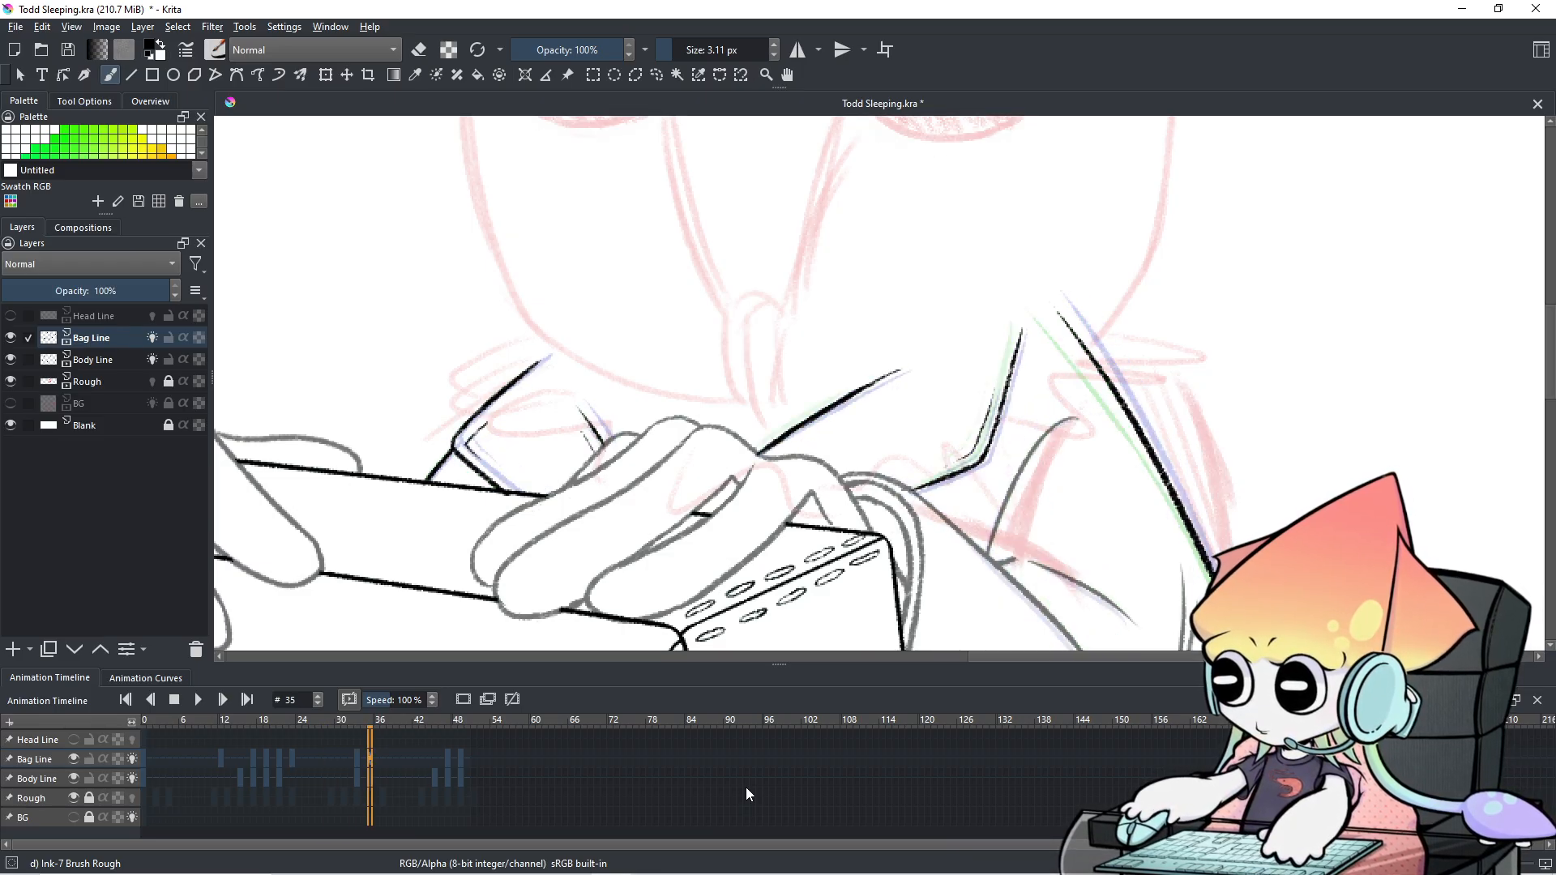
{"action": "key", "text": "Left"}
{"action": "key", "text": "Left"}
{"action": "key", "text": "Left"}
Zoom out and pan to show the whole sleeping character holding the box.
{"action": "key", "text": "Left"}
{"action": "key", "text": "Right"}
{"action": "scroll", "coordinate": [1183, 342], "scroll_direction": "down", "scroll_amount": 3}
{"action": "mouse_move", "coordinate": [1136, 428]}
{"action": "left_mouse_down"}
{"action": "mouse_move", "coordinate": [949, 320]}
{"action": "mouse_move", "coordinate": [956, 342]}
{"action": "left_mouse_up"}
{"action": "key", "text": "Left"}
{"action": "key", "text": "Left"}
{"action": "key", "text": "Left"}
{"action": "key", "text": "Left"}
{"action": "key", "text": "Left"}
{"action": "key", "text": "Left"}
{"action": "key", "text": "Left"}
{"action": "key", "text": "Left"}
{"action": "key", "text": "Left"}
{"action": "key", "text": "Left"}
{"action": "key", "text": "Left"}
{"action": "key", "text": "Left"}
{"action": "key", "text": "Left"}
{"action": "key", "text": "Left"}
{"action": "key", "text": "Left"}
{"action": "key", "text": "Left"}
{"action": "key", "text": "Left"}
{"action": "key", "text": "Left"}
{"action": "key", "text": "Left"}
{"action": "key", "text": "Left"}
{"action": "key", "text": "Left"}
{"action": "key", "text": "Left"}
{"action": "key", "text": "Left"}
Play the animation through in the timeline, then stop the playback.
{"action": "scroll", "coordinate": [668, 349], "scroll_direction": "down", "scroll_amount": 2}
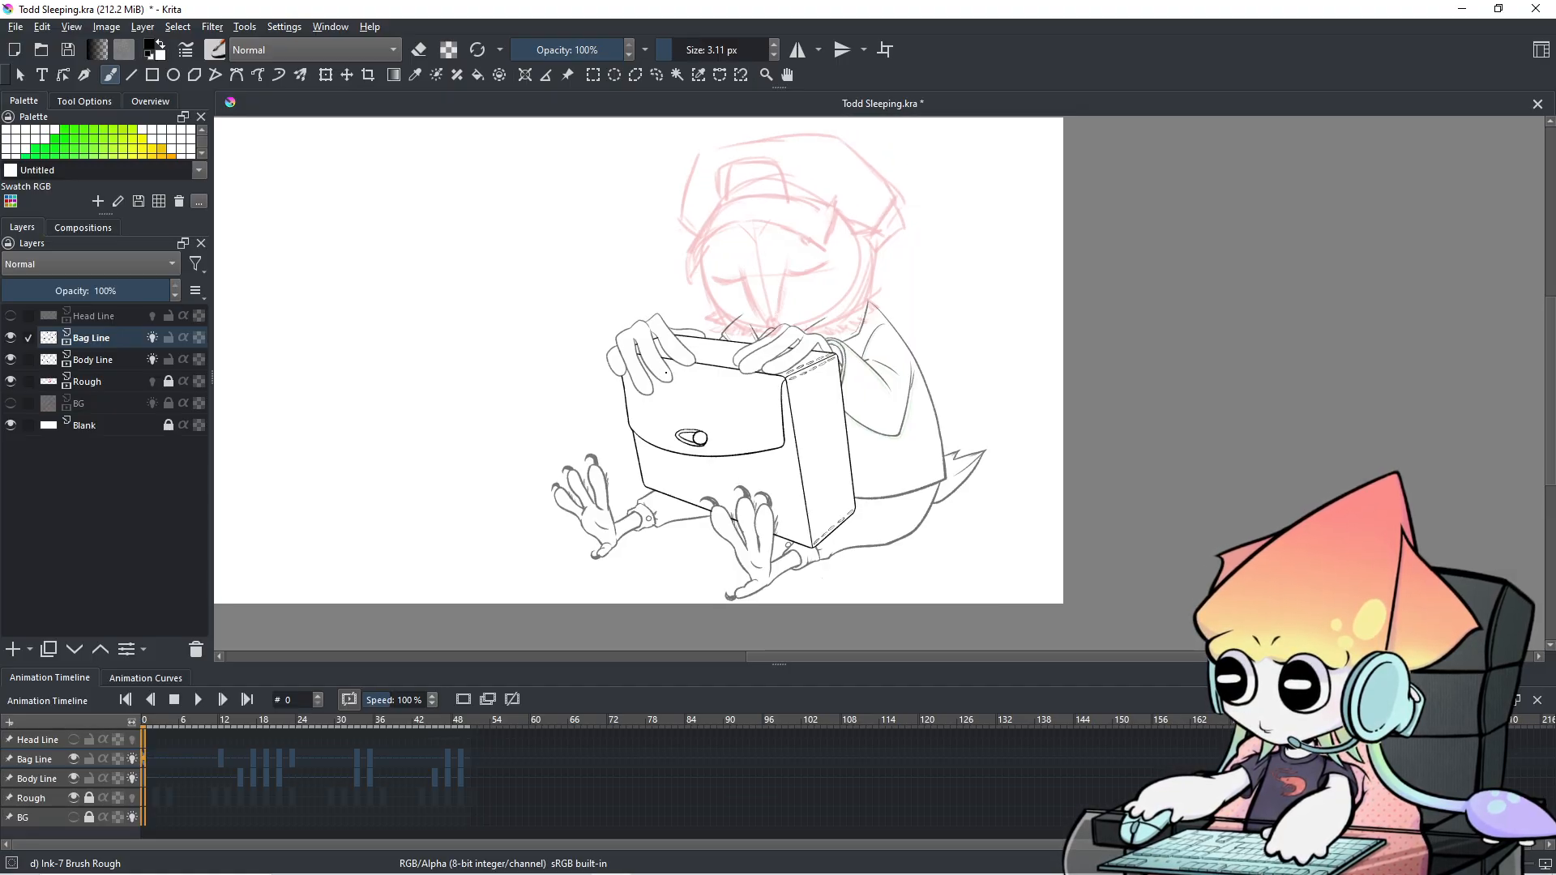
{"action": "left_click", "coordinate": [198, 702]}
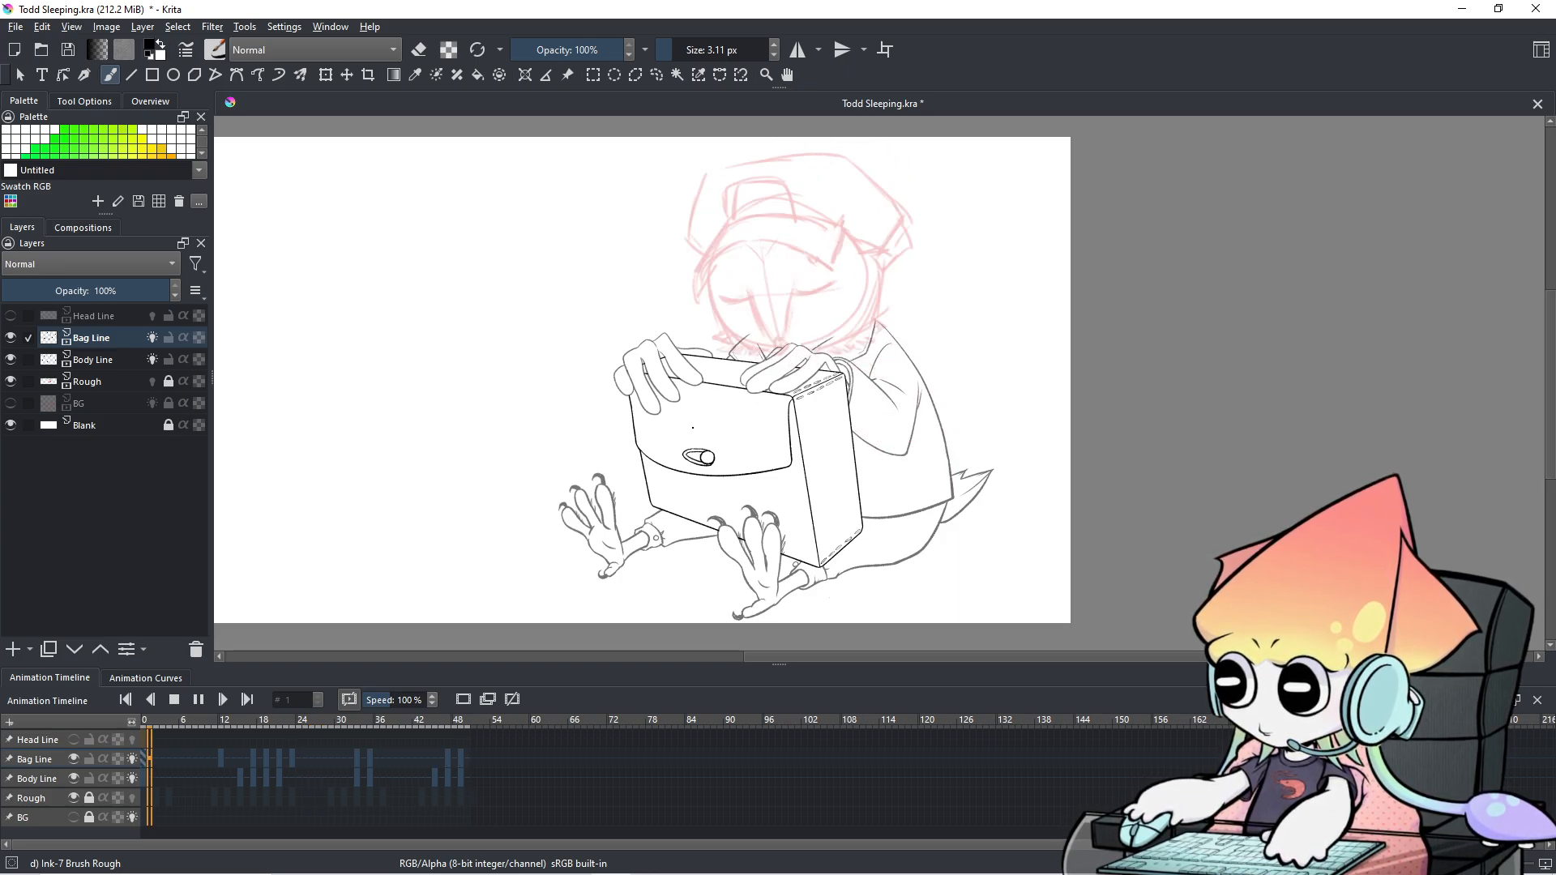
{"action": "left_click", "coordinate": [202, 701]}
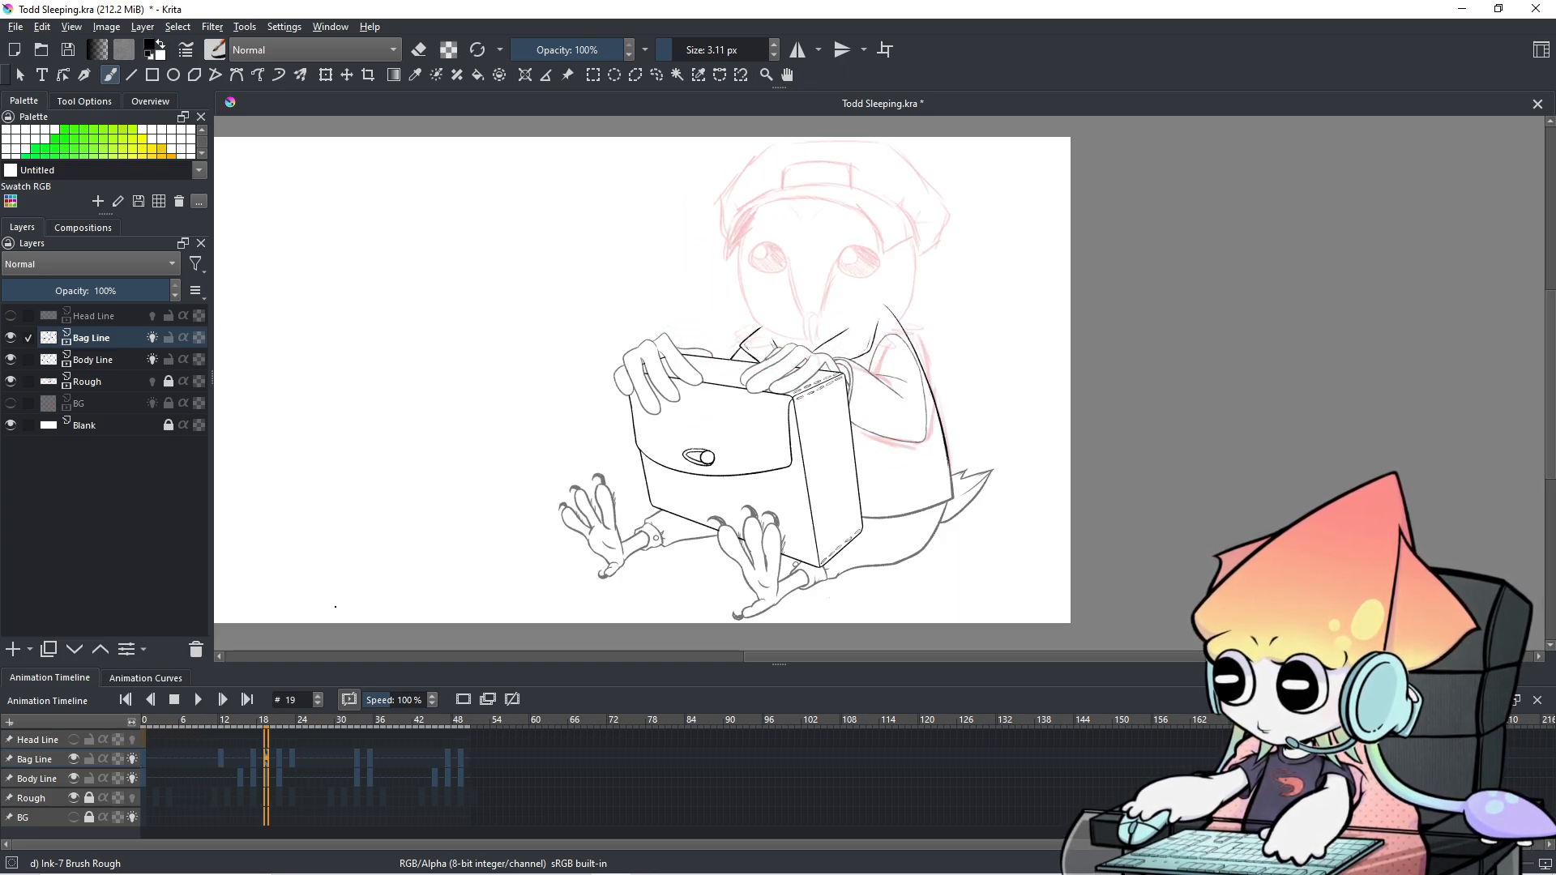
Zoom in close on the inked hands, strap and bag.
{"action": "scroll", "coordinate": [288, 780], "scroll_direction": "down", "scroll_amount": 15}
{"action": "scroll", "coordinate": [288, 780], "scroll_direction": "up", "scroll_amount": 20}
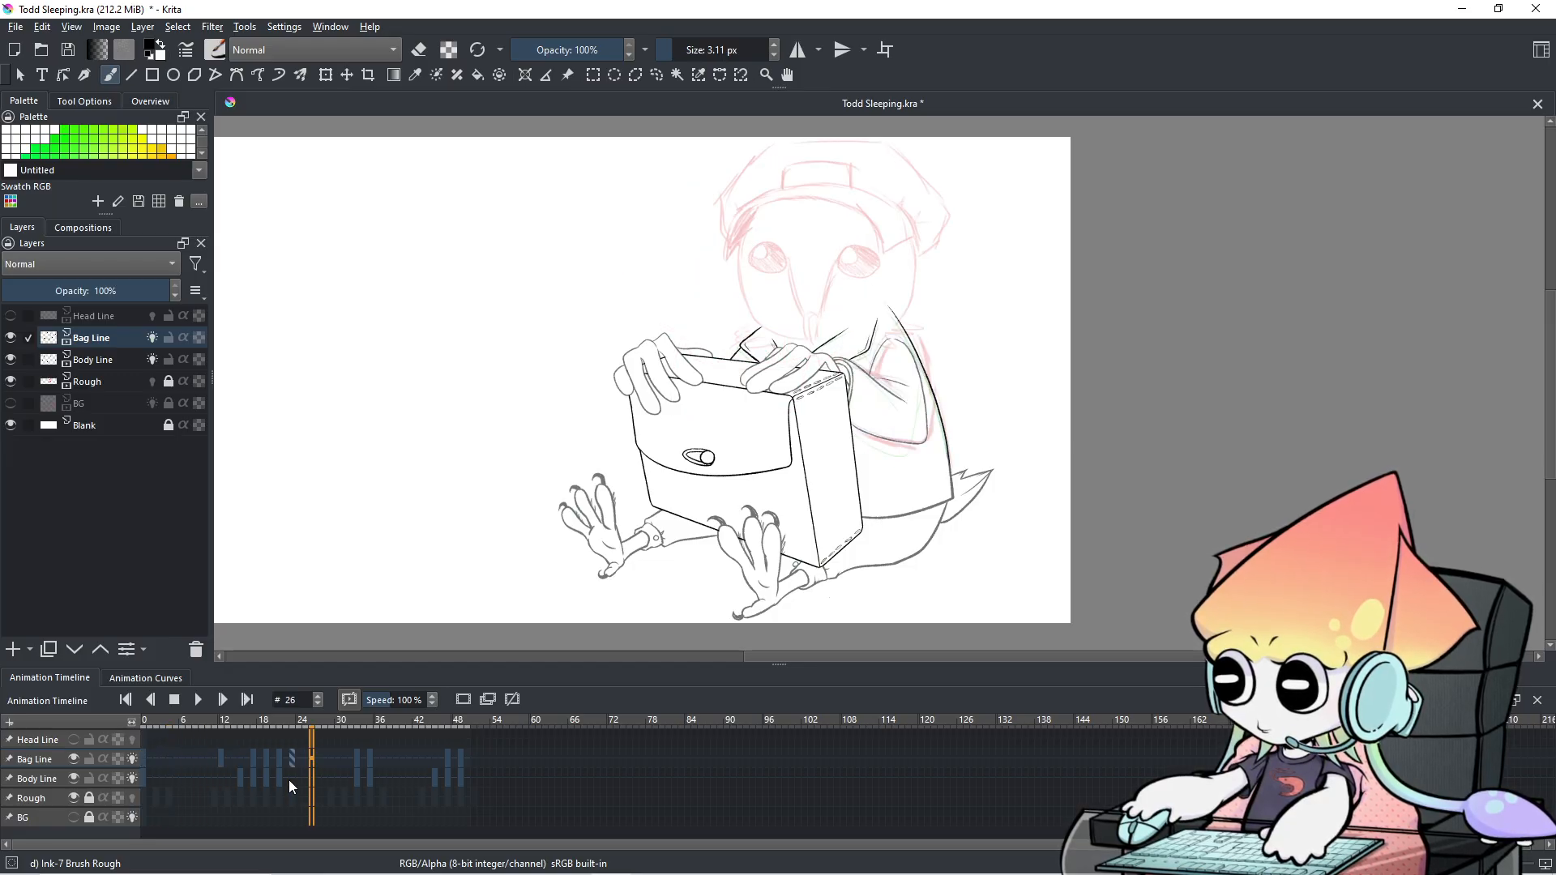
{"action": "scroll", "coordinate": [753, 351], "scroll_direction": "up", "scroll_amount": 2}
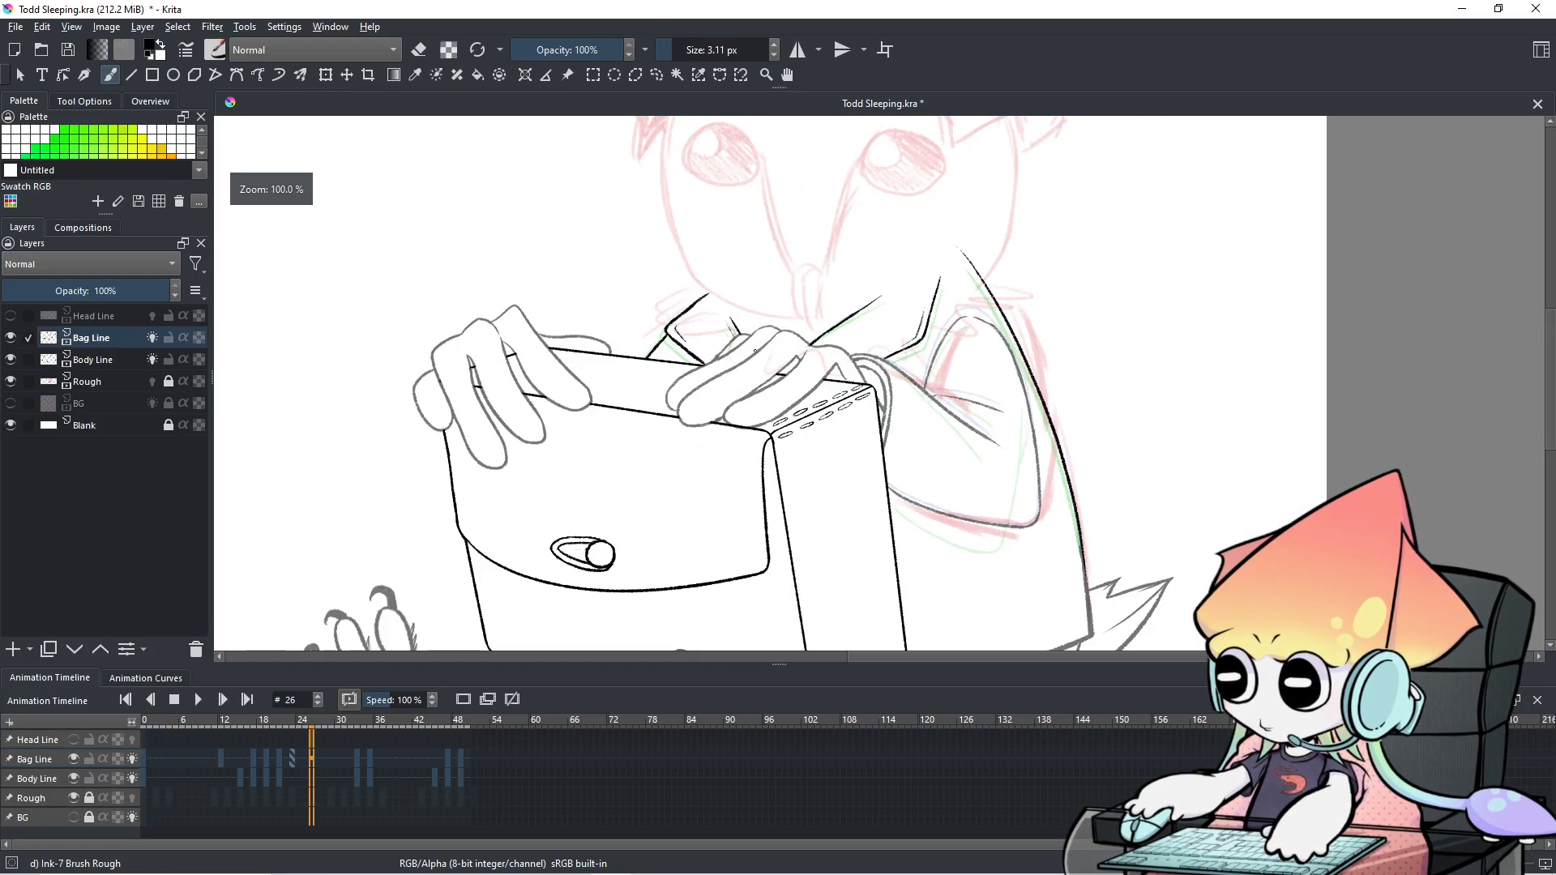
{"action": "left_click_drag", "start_coordinate": [754, 352], "coordinate": [757, 348]}
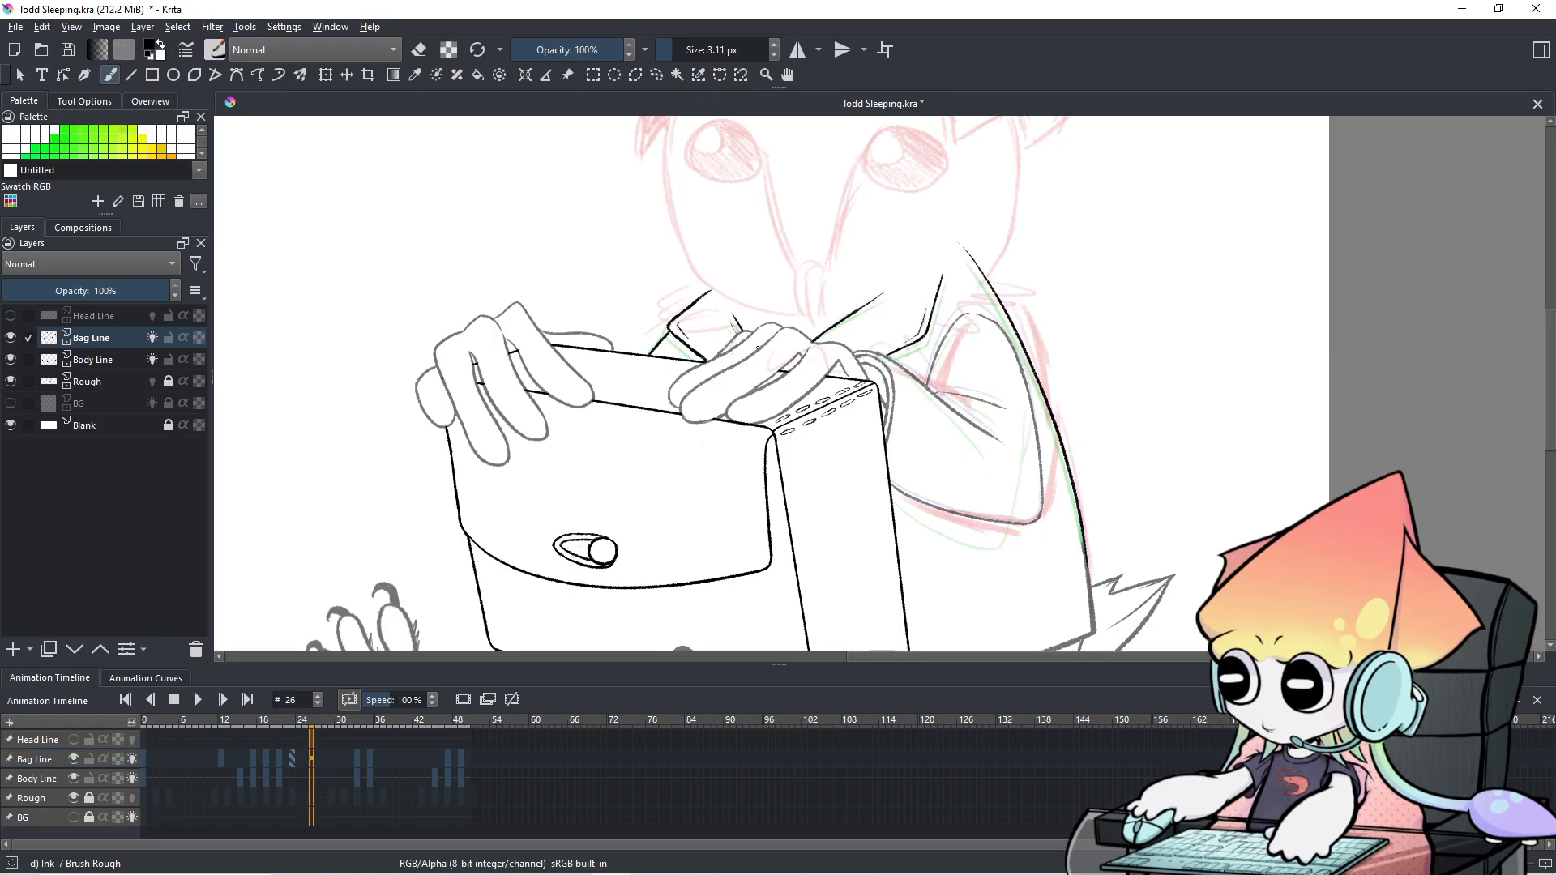
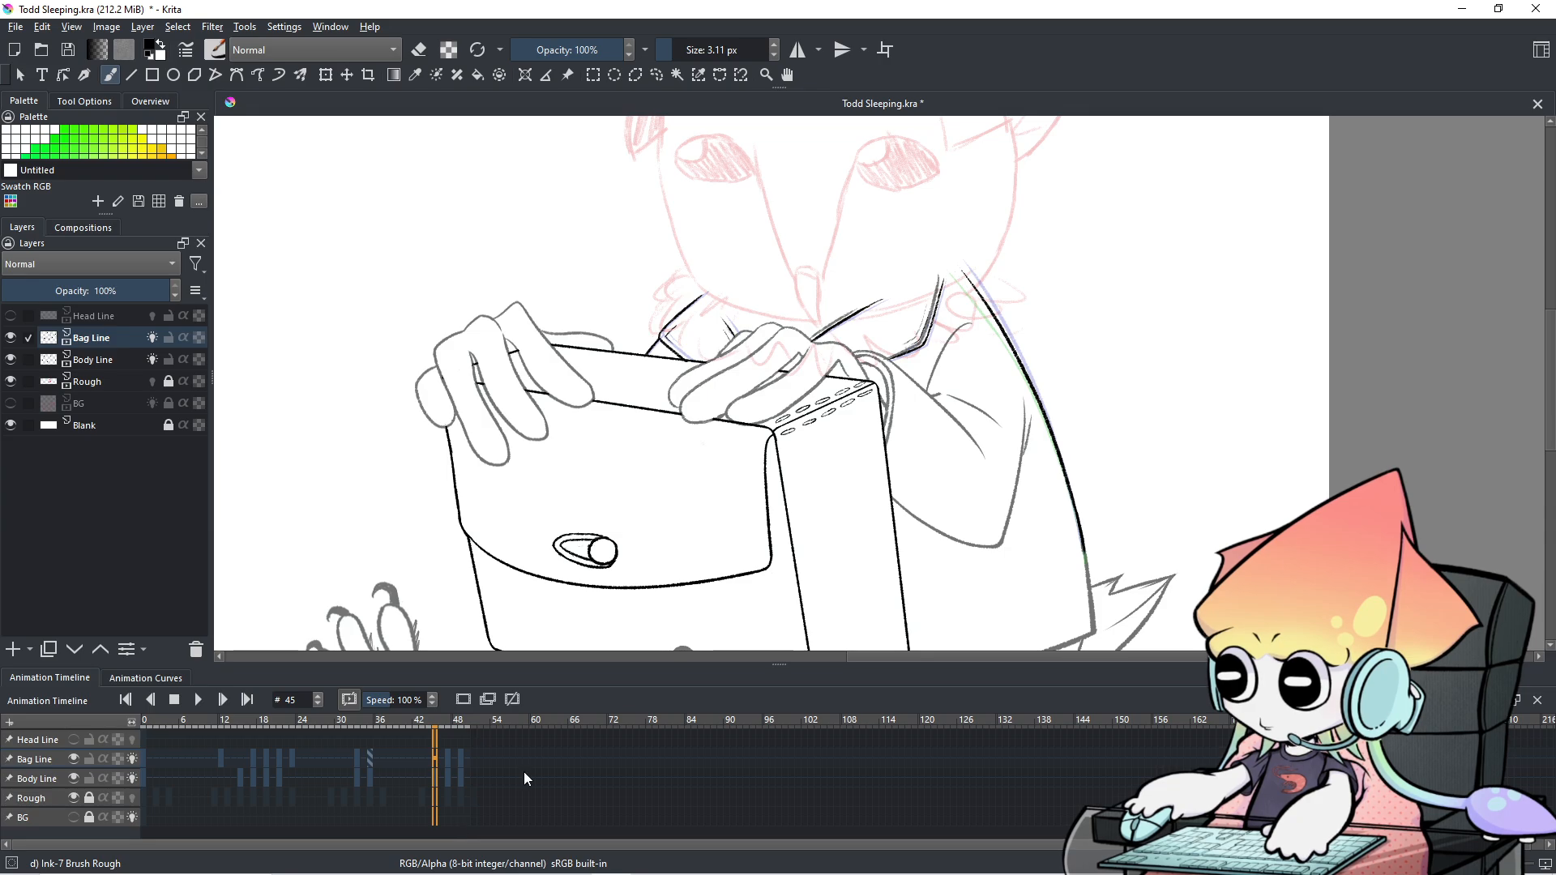
On the Body Line layer, erase the doubled grey strokes along the straight and bent arm lines.
{"action": "scroll", "coordinate": [885, 270], "scroll_direction": "up", "scroll_amount": 4}
{"action": "left_click_drag", "start_coordinate": [885, 271], "coordinate": [1025, 184]}
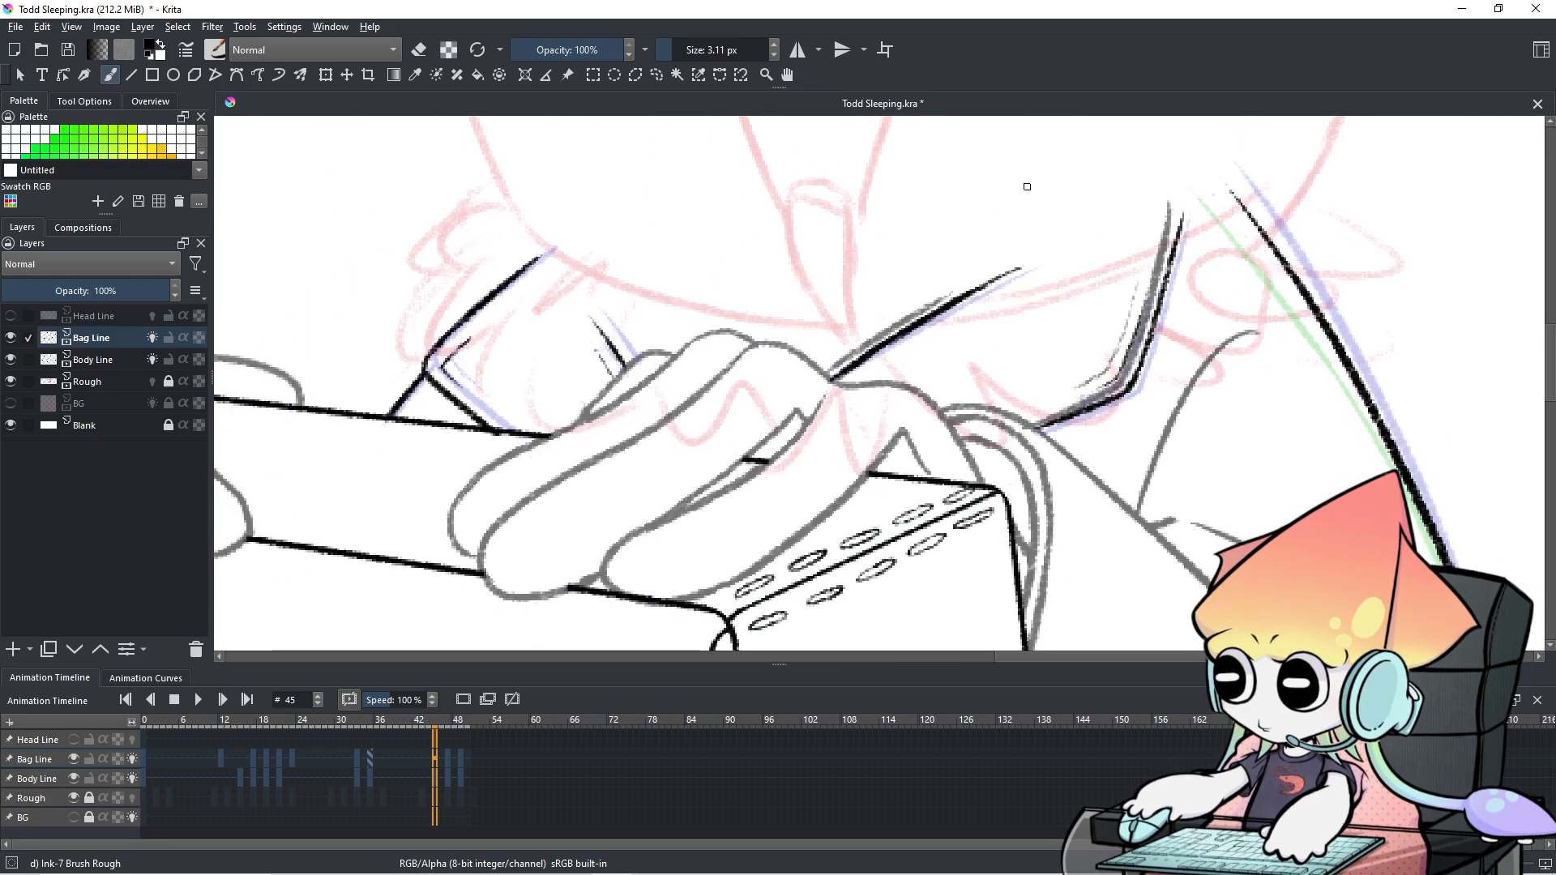
{"action": "left_click", "coordinate": [40, 779]}
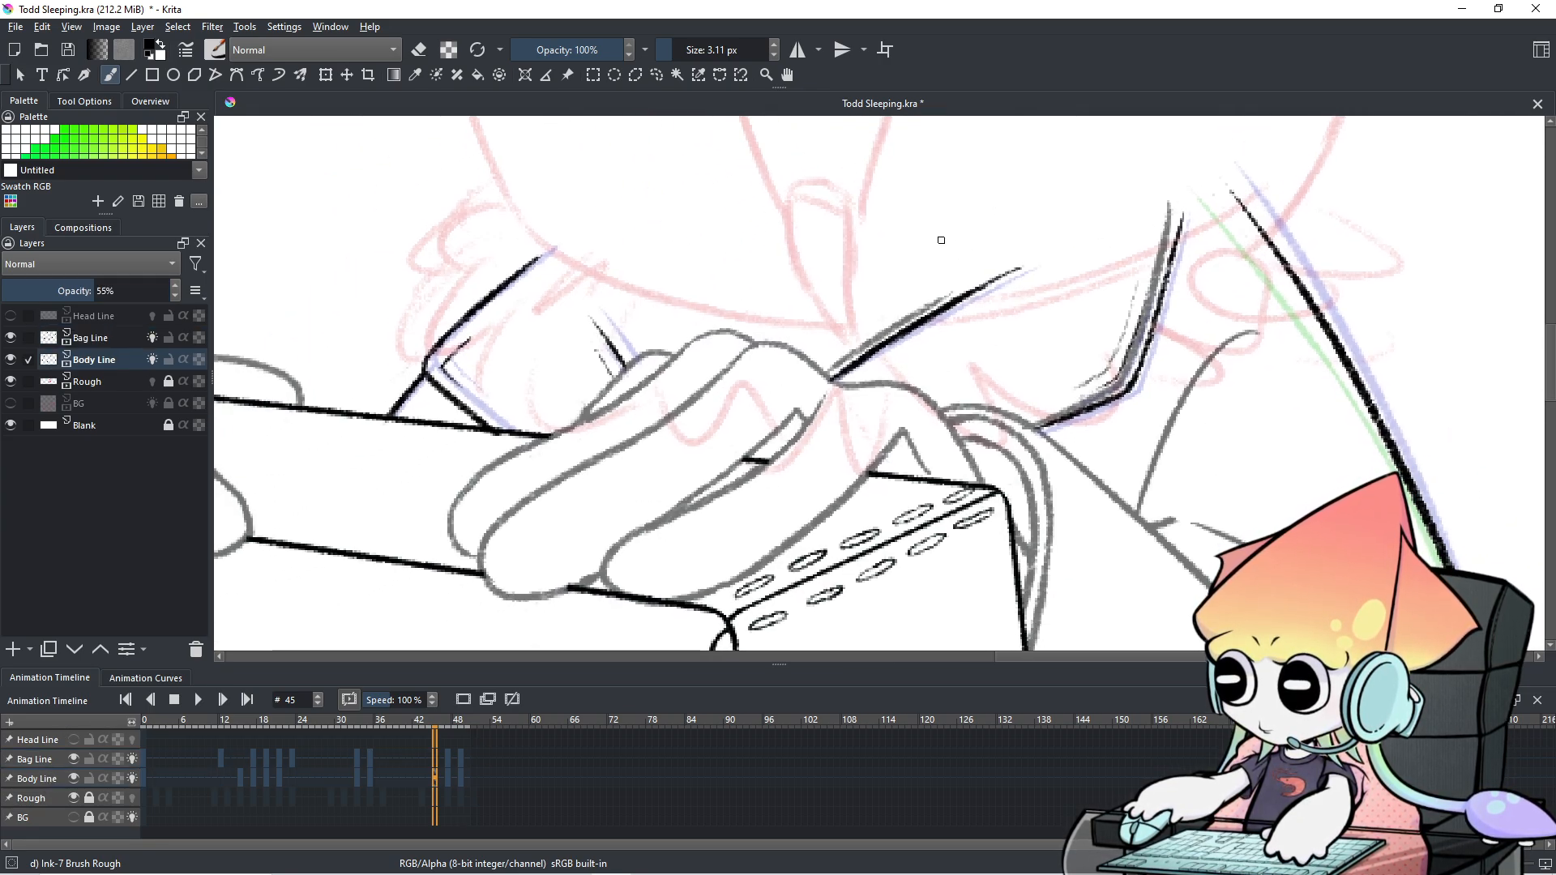
{"action": "key", "text": "e"}
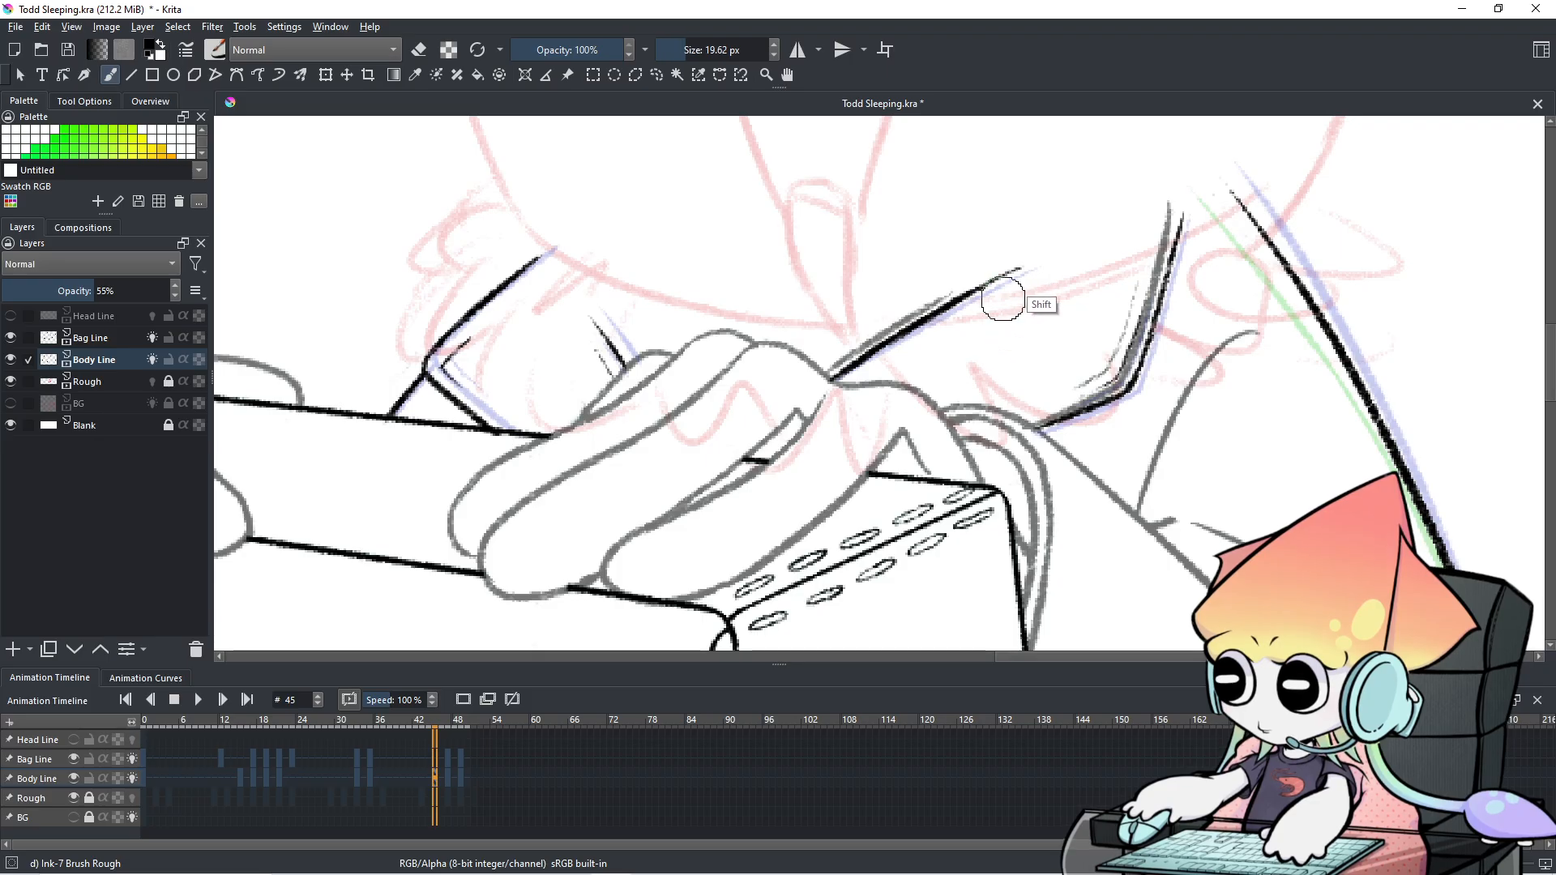
{"action": "left_click_drag", "start_coordinate": [836, 350], "coordinate": [1030, 258]}
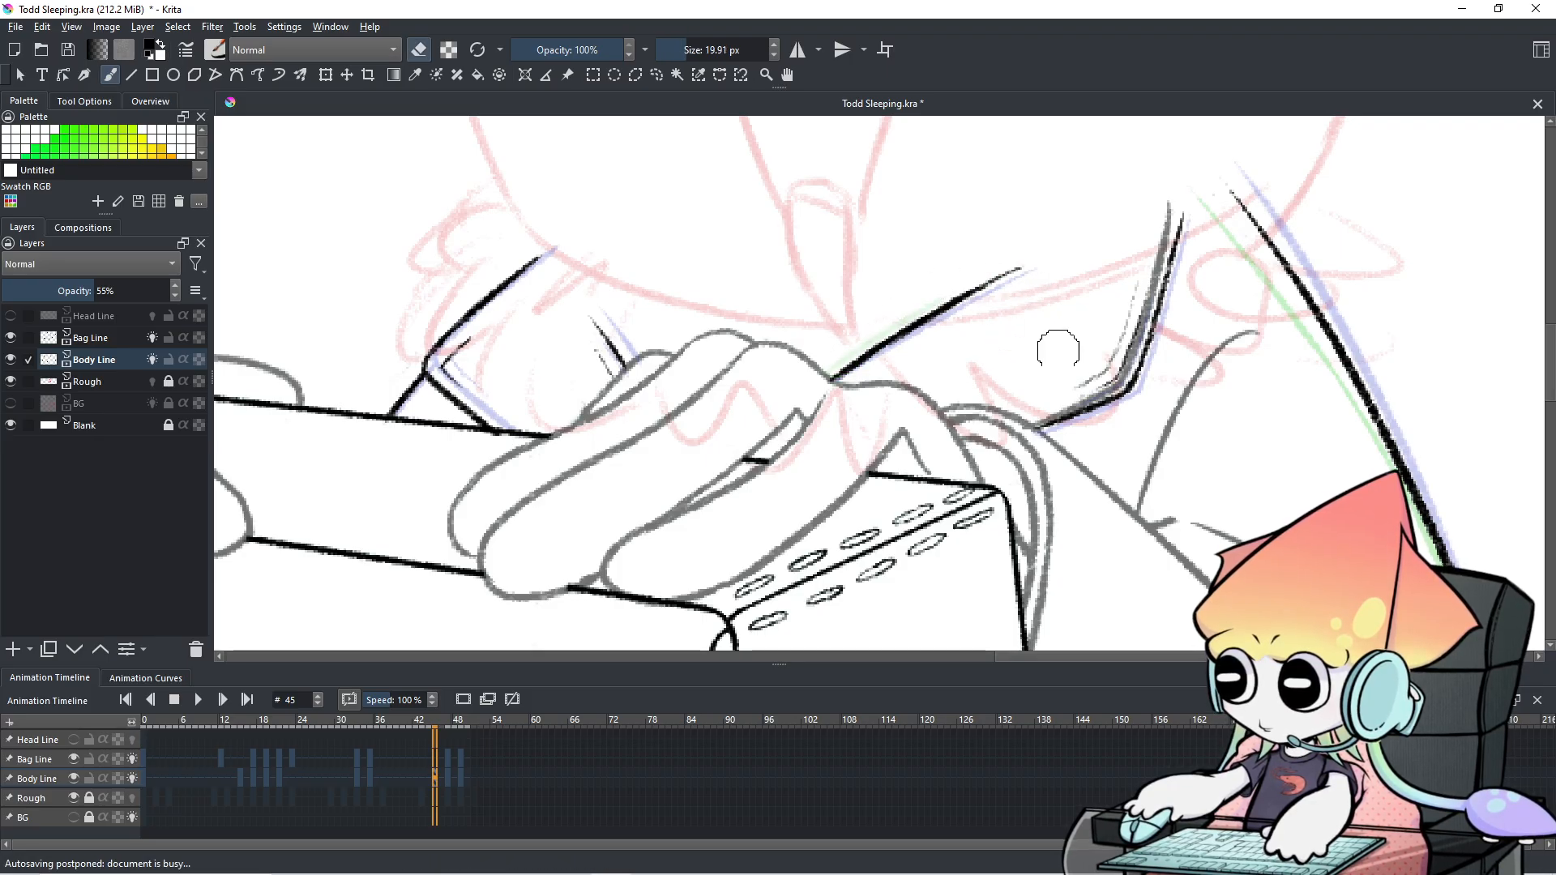
{"action": "mouse_move", "coordinate": [1054, 412]}
{"action": "left_mouse_down"}
{"action": "mouse_move", "coordinate": [1107, 394]}
{"action": "mouse_move", "coordinate": [1094, 399]}
{"action": "mouse_move", "coordinate": [1152, 329]}
{"action": "mouse_move", "coordinate": [1116, 375]}
{"action": "mouse_move", "coordinate": [1170, 233]}
{"action": "mouse_move", "coordinate": [1104, 385]}
{"action": "left_mouse_up"}
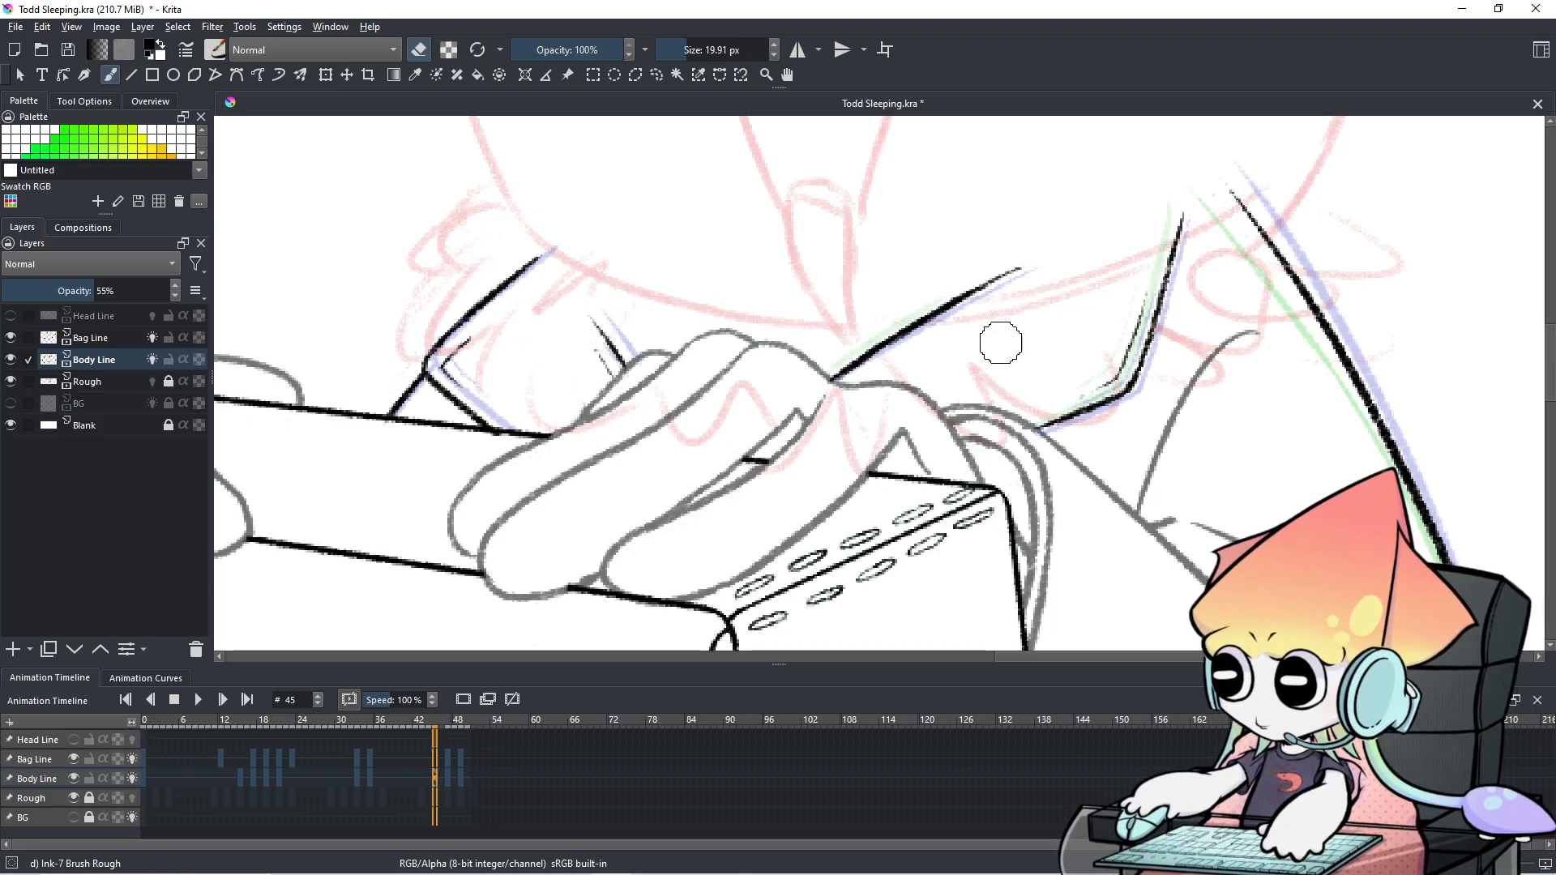
Zoom out and flip between frames 44, 45 and 46 to check the cleaned lines.
{"action": "scroll", "coordinate": [1001, 342], "scroll_direction": "down", "scroll_amount": 2}
{"action": "key", "text": "Left"}
{"action": "key", "text": "Left"}
{"action": "key", "text": "Left"}
{"action": "key", "text": "Left"}
{"action": "key", "text": "Left"}
{"action": "key", "text": "Right"}
{"action": "key", "text": "Right"}
{"action": "key", "text": "Right"}
{"action": "key", "text": "Right"}
{"action": "key", "text": "Right"}
{"action": "key", "text": "Right"}
{"action": "key", "text": "Left"}
{"action": "key", "text": "Left"}
{"action": "key", "text": "Left"}
{"action": "key", "text": "Left"}
{"action": "key", "text": "Left"}
{"action": "key", "text": "Left"}
{"action": "key", "text": "Right"}
{"action": "key", "text": "Right"}
{"action": "key", "text": "Right"}
{"action": "key", "text": "Right"}
{"action": "key", "text": "Right"}
{"action": "key", "text": "Right"}
{"action": "key", "text": "Right"}
{"action": "key", "text": "Left"}
{"action": "key", "text": "Left"}
{"action": "key", "text": "Left"}
{"action": "key", "text": "Left"}
{"action": "key", "text": "Left"}
{"action": "key", "text": "Right"}
{"action": "key", "text": "Right"}
{"action": "key", "text": "Right"}
{"action": "key", "text": "Right"}
{"action": "key", "text": "Left"}
{"action": "key", "text": "Left"}
{"action": "key", "text": "Left"}
{"action": "key", "text": "Left"}
{"action": "key", "text": "Right"}
{"action": "key", "text": "Right"}
{"action": "key", "text": "Right"}
{"action": "key", "text": "Right"}
{"action": "key", "text": "Left"}
{"action": "key", "text": "Right"}
{"action": "key", "text": "Left"}
{"action": "key", "text": "Left"}
{"action": "key", "text": "Right"}
{"action": "scroll", "coordinate": [851, 508], "scroll_direction": "down", "scroll_amount": 3}
Play the animation from an earlier frame, then pause the playback.
{"action": "left_click_drag", "start_coordinate": [851, 508], "coordinate": [821, 442]}
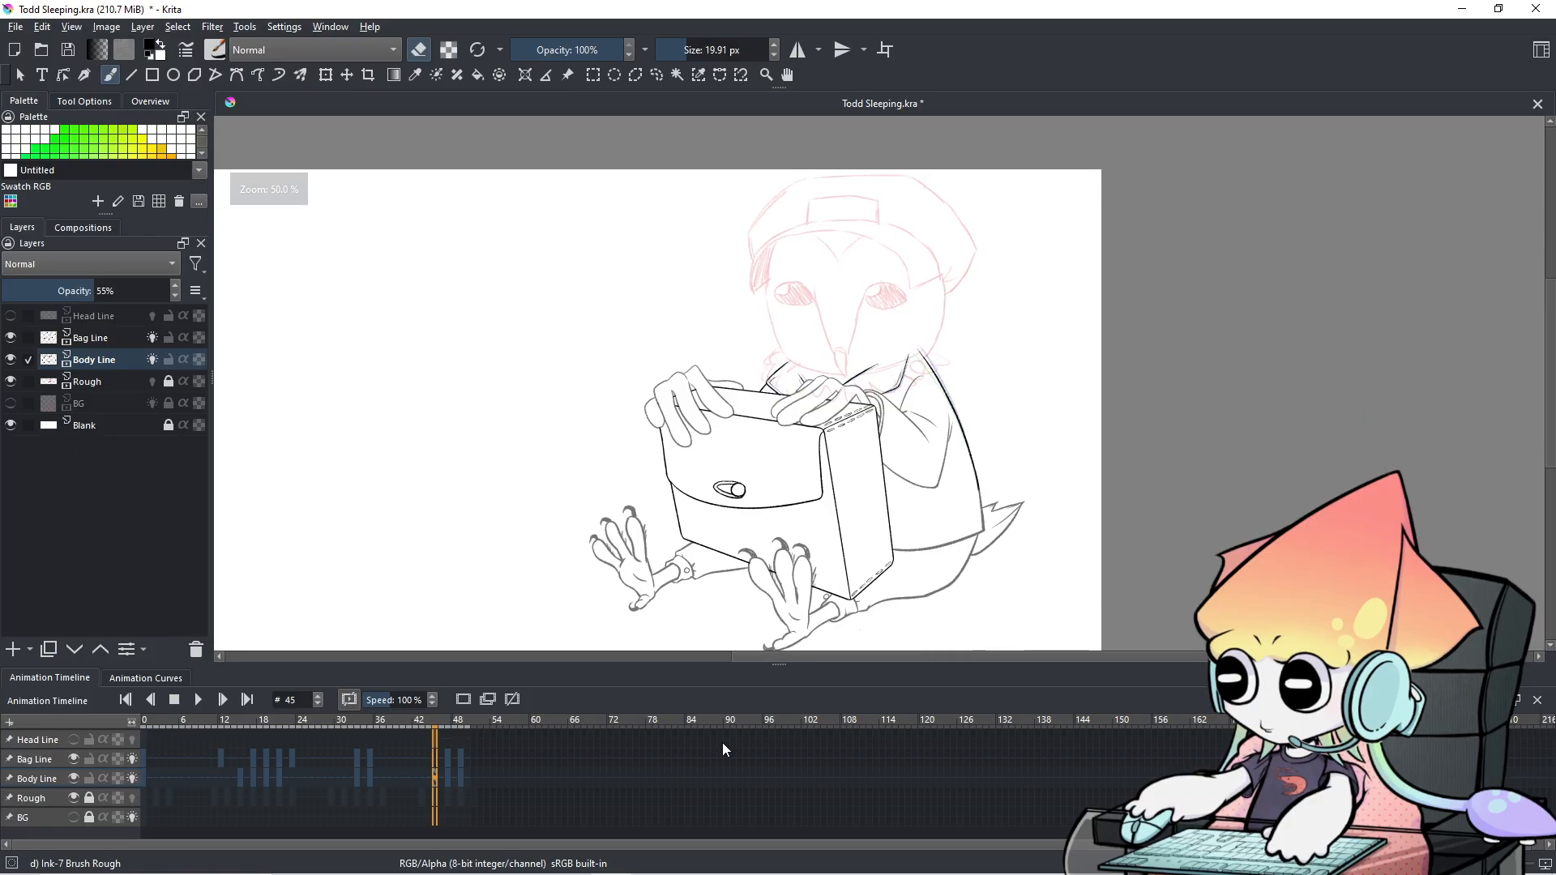
{"action": "left_click", "coordinate": [390, 721]}
{"action": "left_click", "coordinate": [197, 702]}
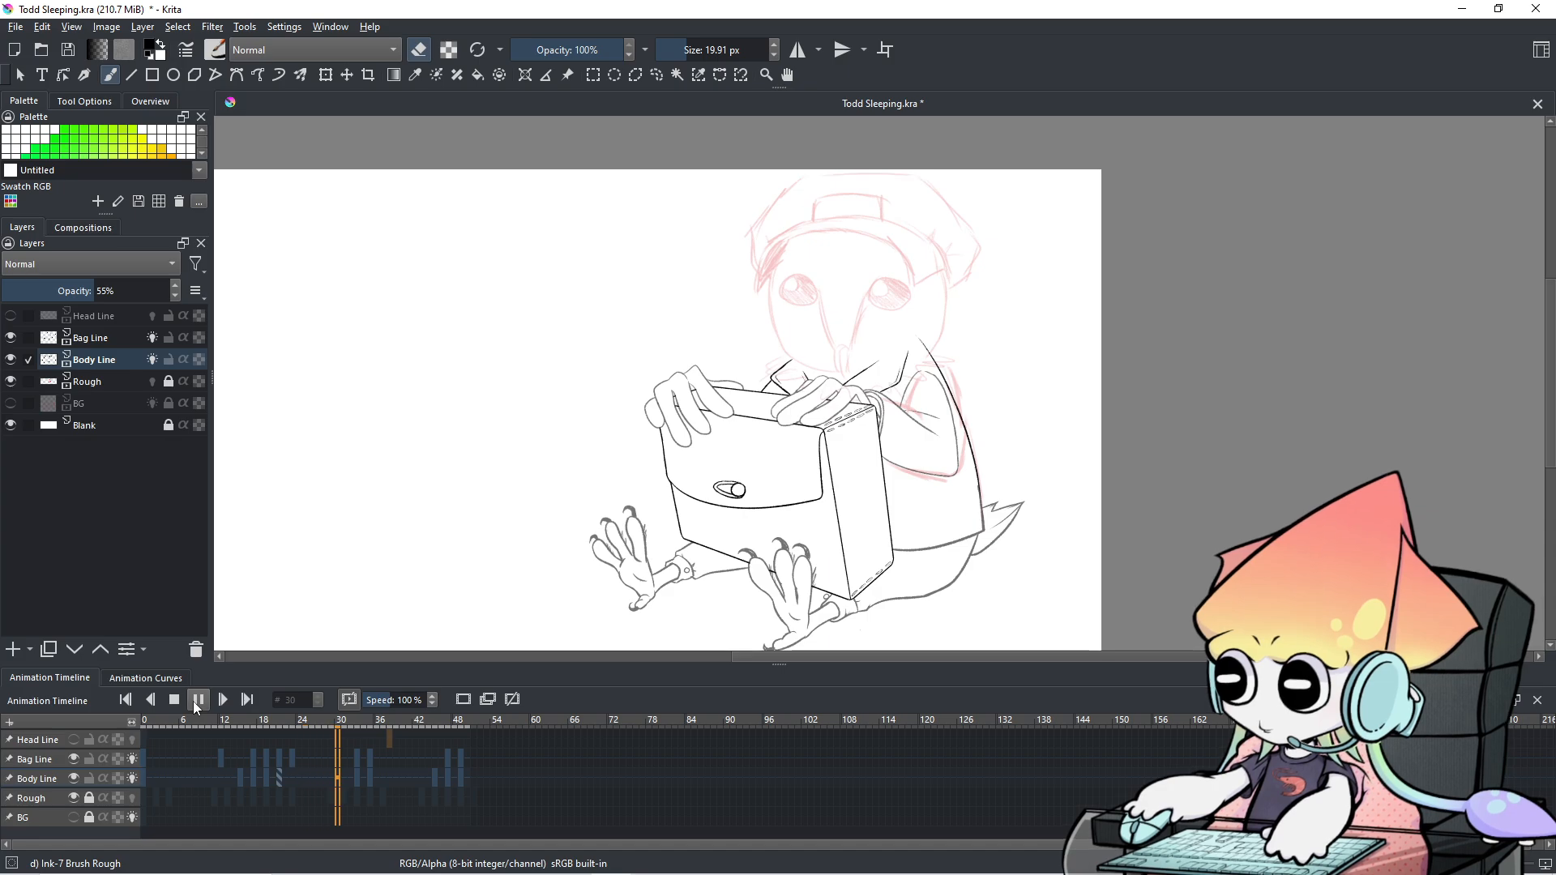
{"action": "left_click", "coordinate": [195, 702]}
Step through frames 16 to 21, stop on frame 19 and zoom in on the arm.
{"action": "left_click", "coordinate": [299, 778]}
{"action": "key", "text": "Left"}
{"action": "key", "text": "Left"}
{"action": "key", "text": "Left"}
{"action": "key", "text": "Left"}
{"action": "key", "text": "Left"}
{"action": "key", "text": "Left"}
{"action": "key", "text": "Left"}
{"action": "key", "text": "Left"}
{"action": "key", "text": "Left"}
{"action": "key", "text": "Left"}
{"action": "key", "text": "Right"}
{"action": "key", "text": "Right"}
{"action": "key", "text": "Right"}
{"action": "key", "text": "Right"}
{"action": "key", "text": "Right"}
{"action": "key", "text": "Right"}
{"action": "key", "text": "Left"}
{"action": "key", "text": "Left"}
{"action": "key", "text": "Left"}
{"action": "key", "text": "Left"}
{"action": "key", "text": "Right"}
{"action": "key", "text": "Left"}
{"action": "key", "text": "Right"}
{"action": "key", "text": "Left"}
{"action": "key", "text": "Right"}
{"action": "key", "text": "Right"}
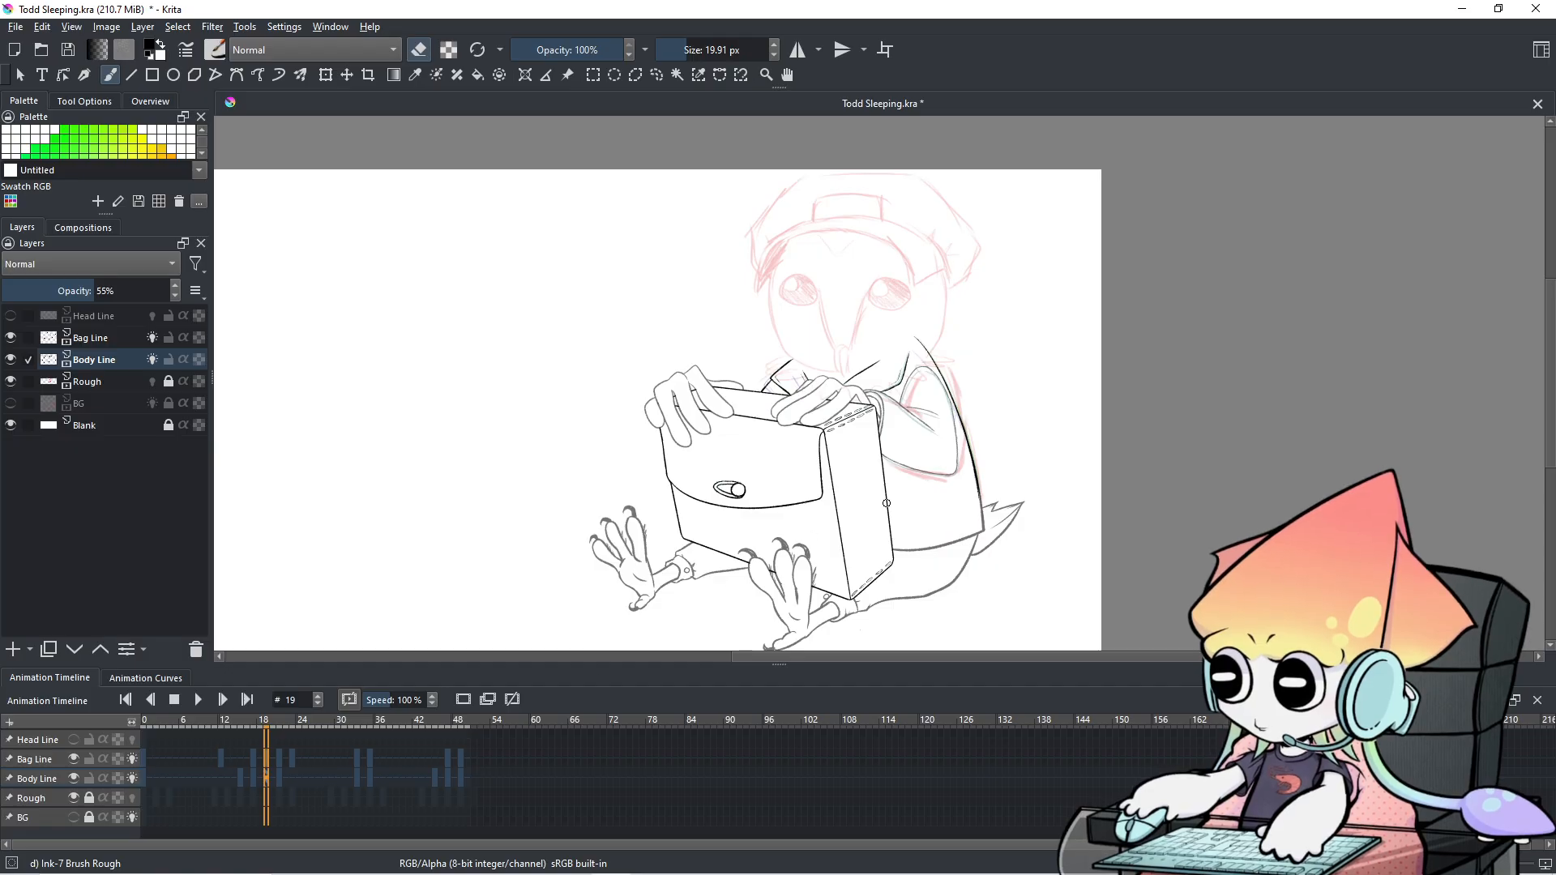
{"action": "scroll", "coordinate": [875, 398], "scroll_direction": "up", "scroll_amount": 5}
{"action": "scroll", "coordinate": [875, 397], "scroll_direction": "up", "scroll_amount": 2}
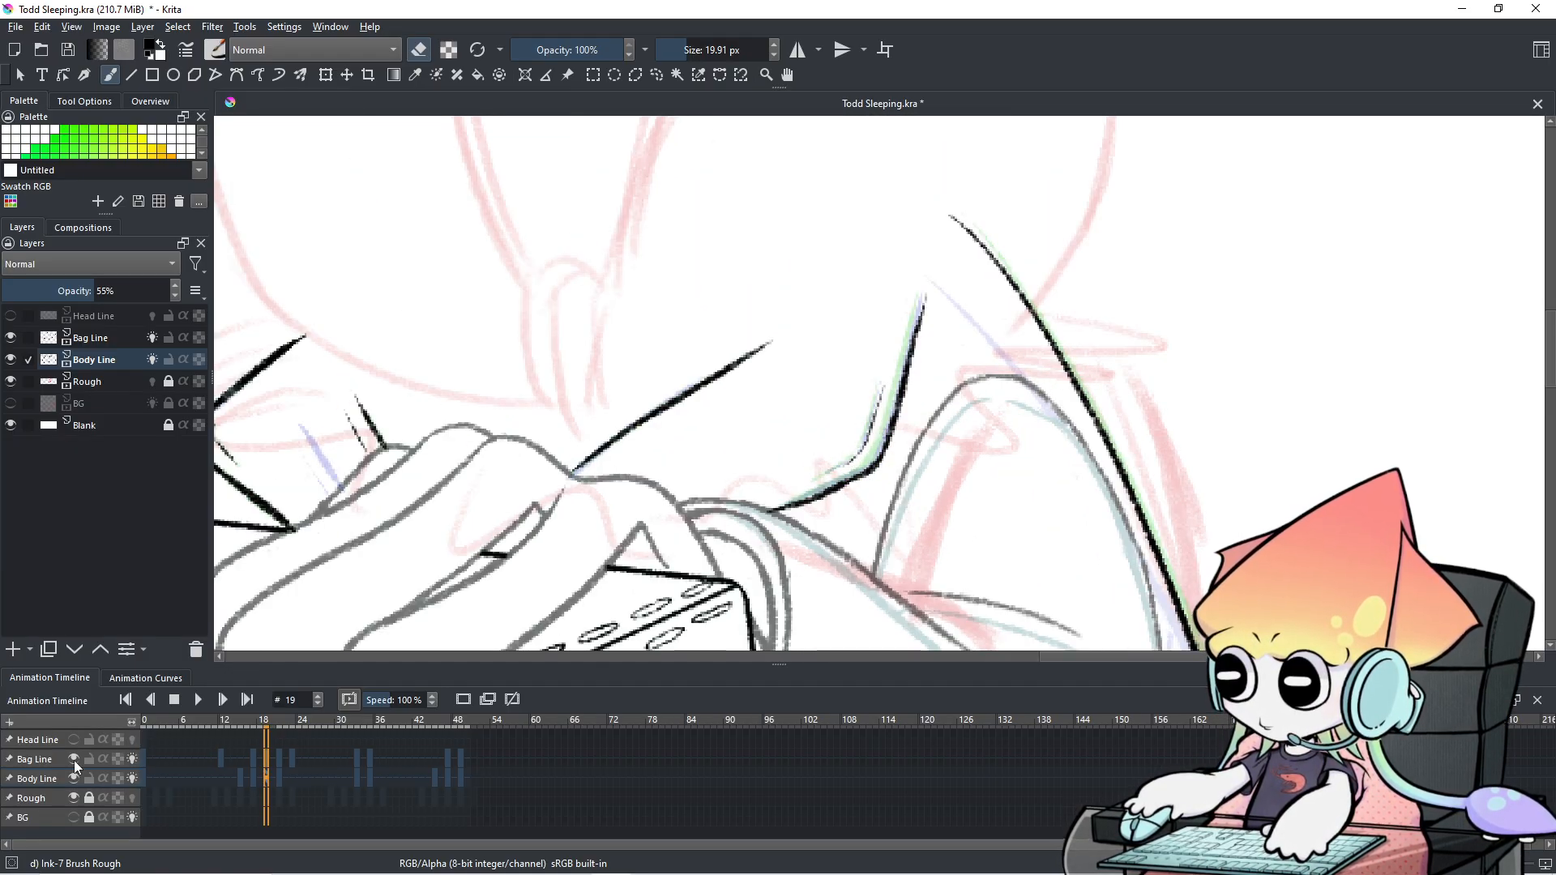
On Bag Line, erase the old bag edge stroke and shrink the brush to a fine inking size.
{"action": "left_click", "coordinate": [54, 756]}
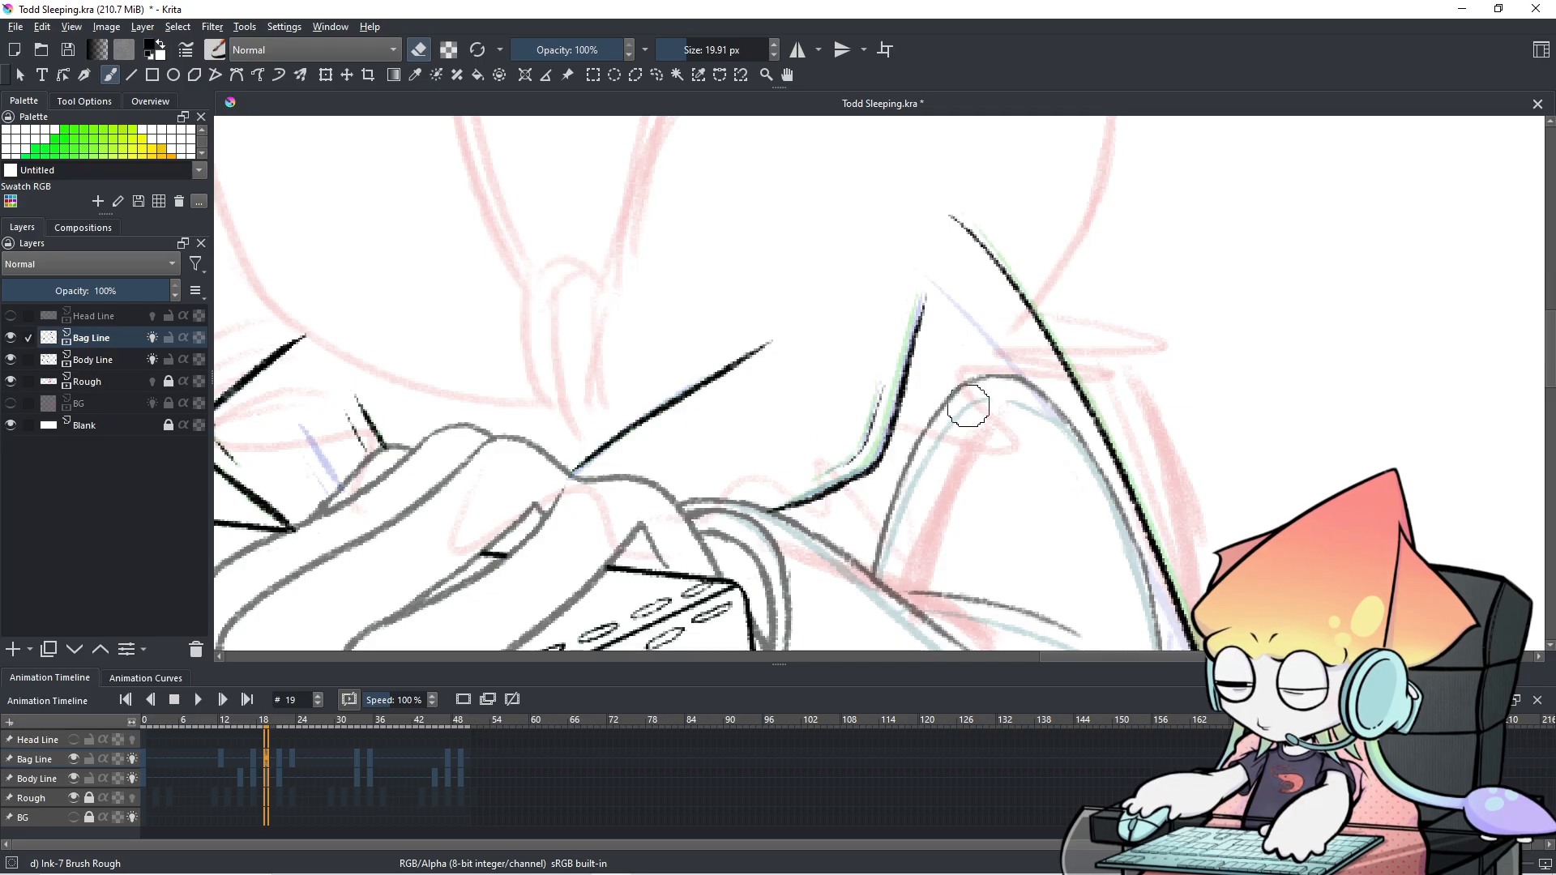
{"action": "mouse_move", "coordinate": [838, 460]}
{"action": "left_mouse_down"}
{"action": "mouse_move", "coordinate": [876, 445]}
{"action": "mouse_move", "coordinate": [868, 455]}
{"action": "mouse_move", "coordinate": [903, 364]}
{"action": "left_mouse_up"}
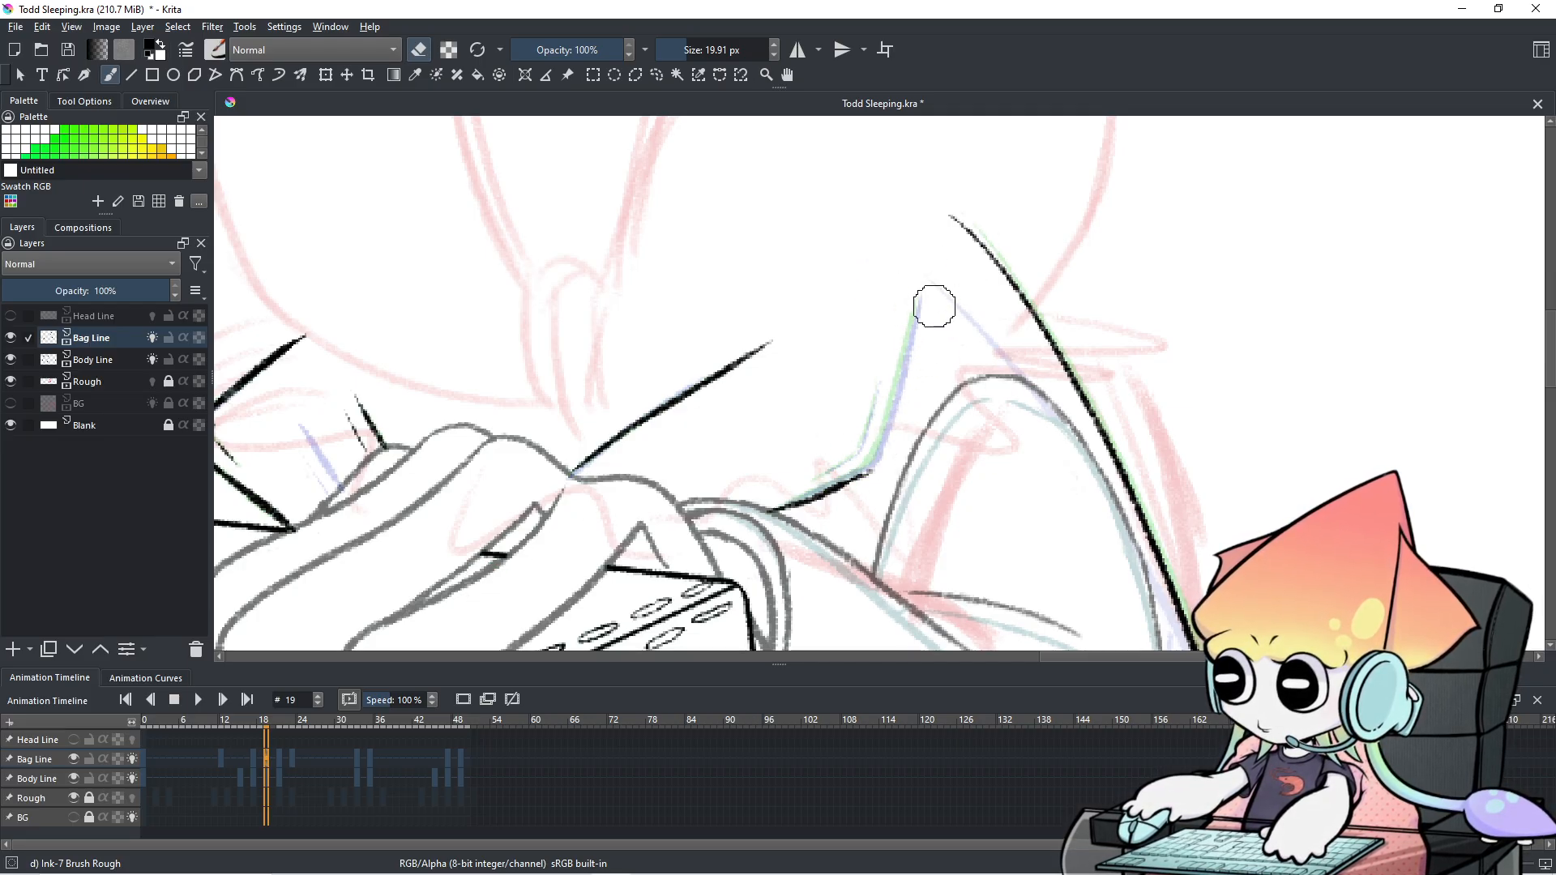
{"action": "left_click_drag", "start_coordinate": [939, 292], "coordinate": [898, 383]}
{"action": "key", "text": "e"}
Ink a new bag edge line beside the arm, retrying the strokes until it sits right.
{"action": "left_click_drag", "start_coordinate": [959, 243], "coordinate": [907, 407]}
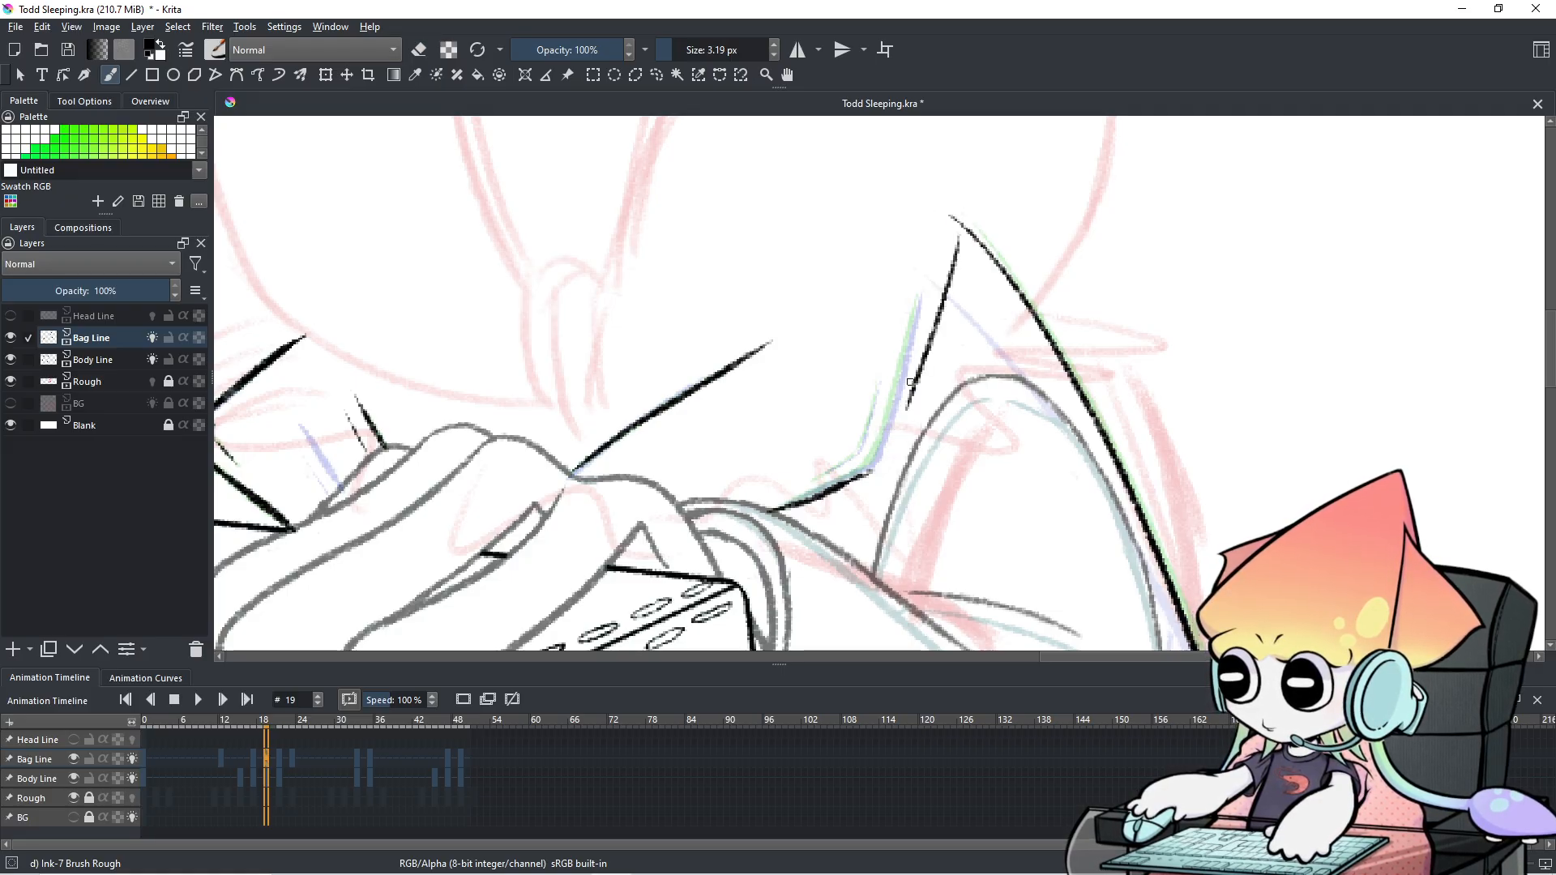
{"action": "key", "text": "ctrl+z"}
{"action": "left_click_drag", "start_coordinate": [961, 237], "coordinate": [923, 441]}
{"action": "key", "text": "ctrl+z"}
{"action": "left_click_drag", "start_coordinate": [963, 239], "coordinate": [889, 433]}
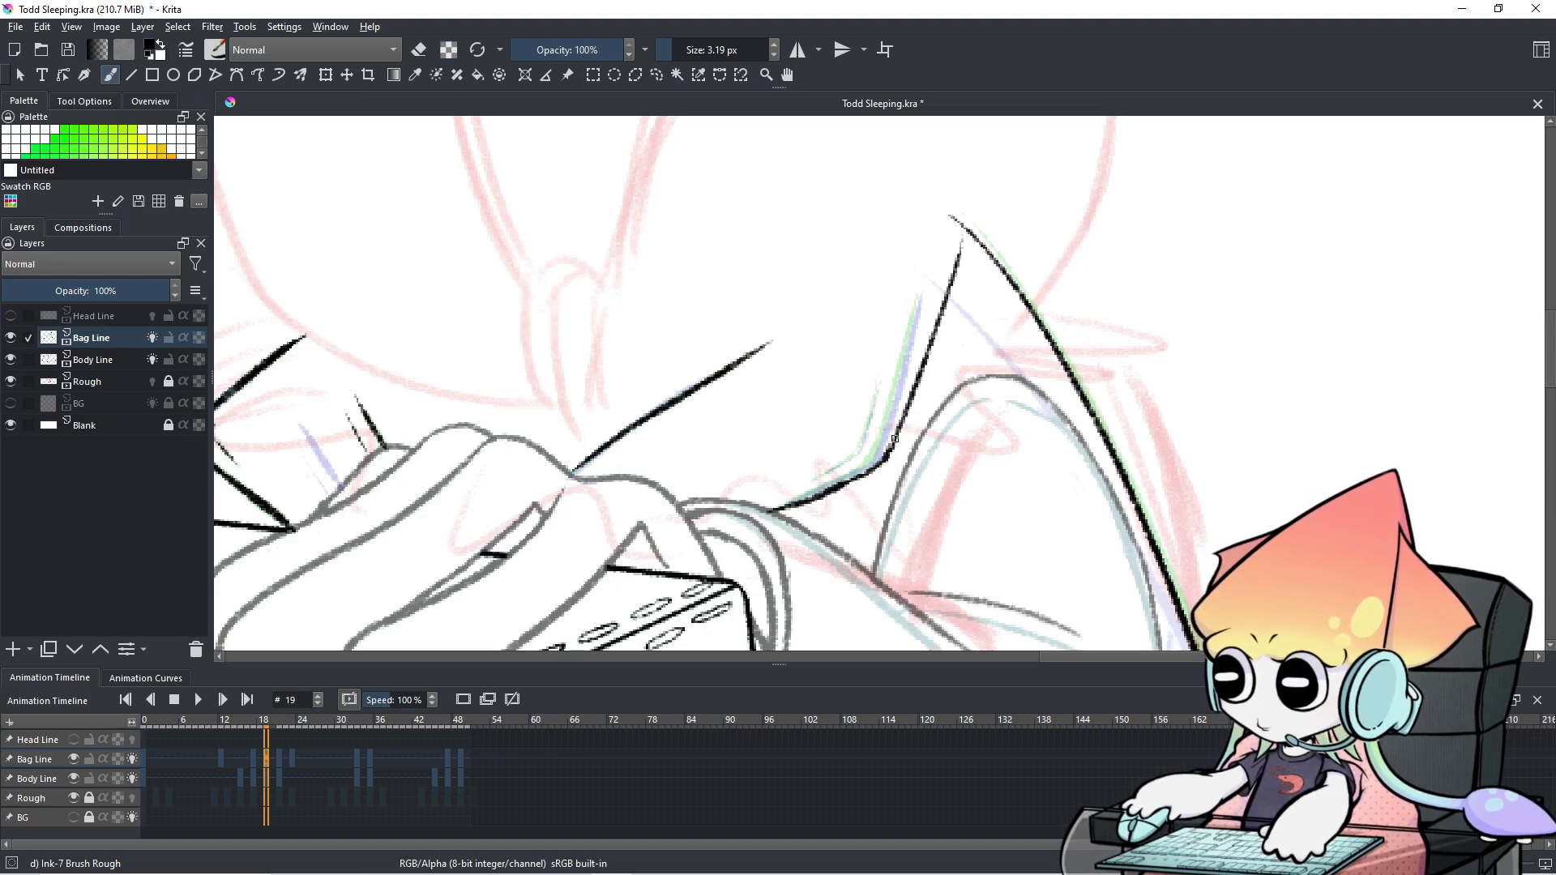
{"action": "left_click_drag", "start_coordinate": [892, 397], "coordinate": [876, 447]}
{"action": "left_click_drag", "start_coordinate": [845, 467], "coordinate": [872, 449]}
{"action": "key", "text": "ctrl+z"}
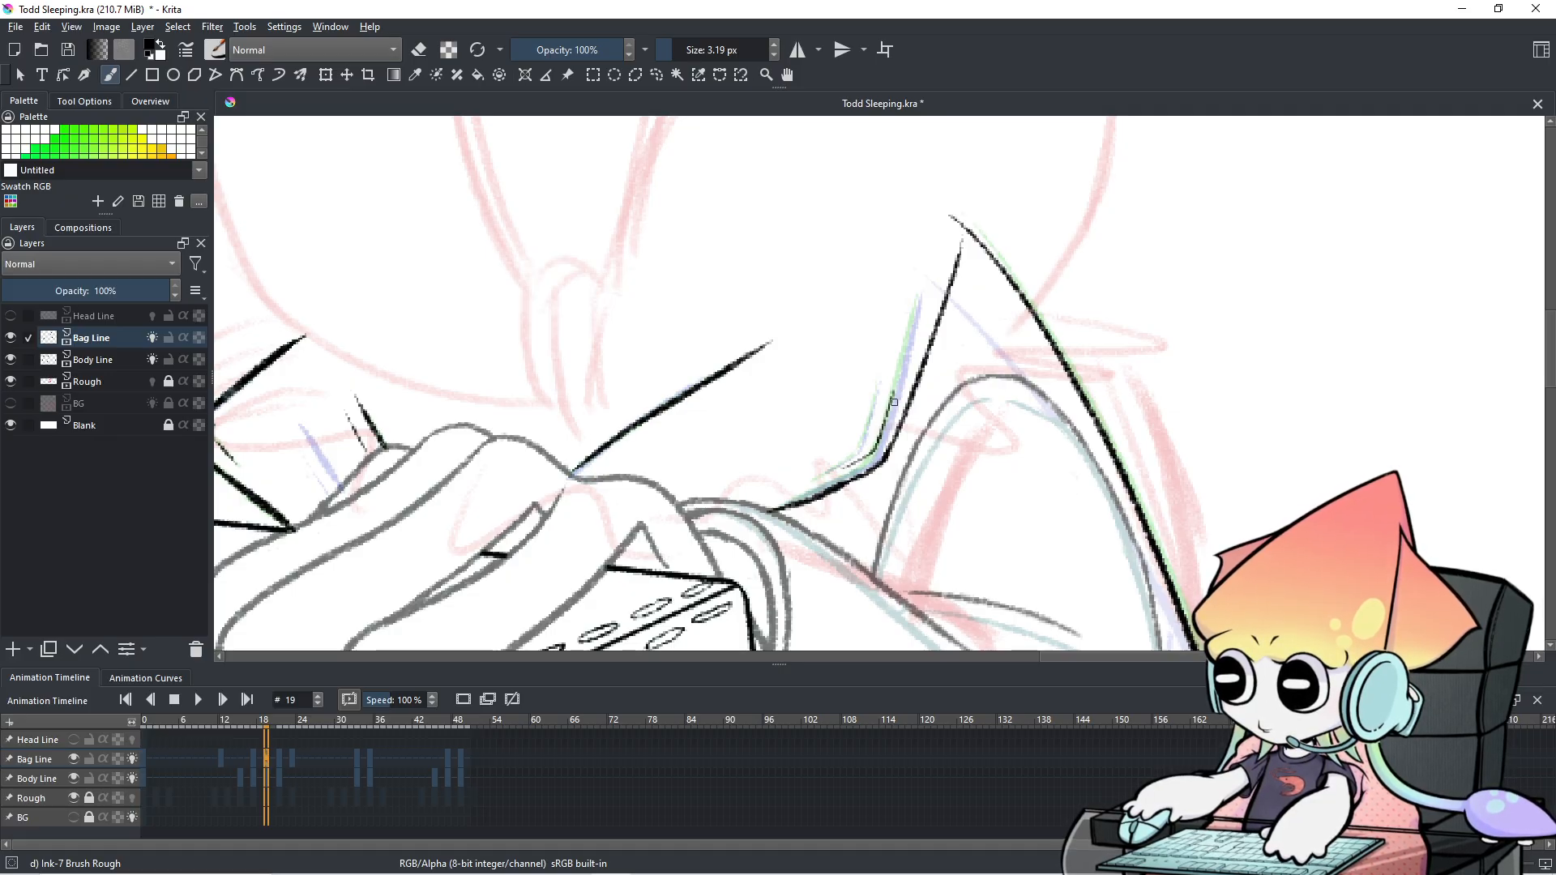
Compare frame 19 with keyframe 17, then erase the stray short line at the bag corner.
{"action": "scroll", "coordinate": [923, 386], "scroll_direction": "down", "scroll_amount": 2}
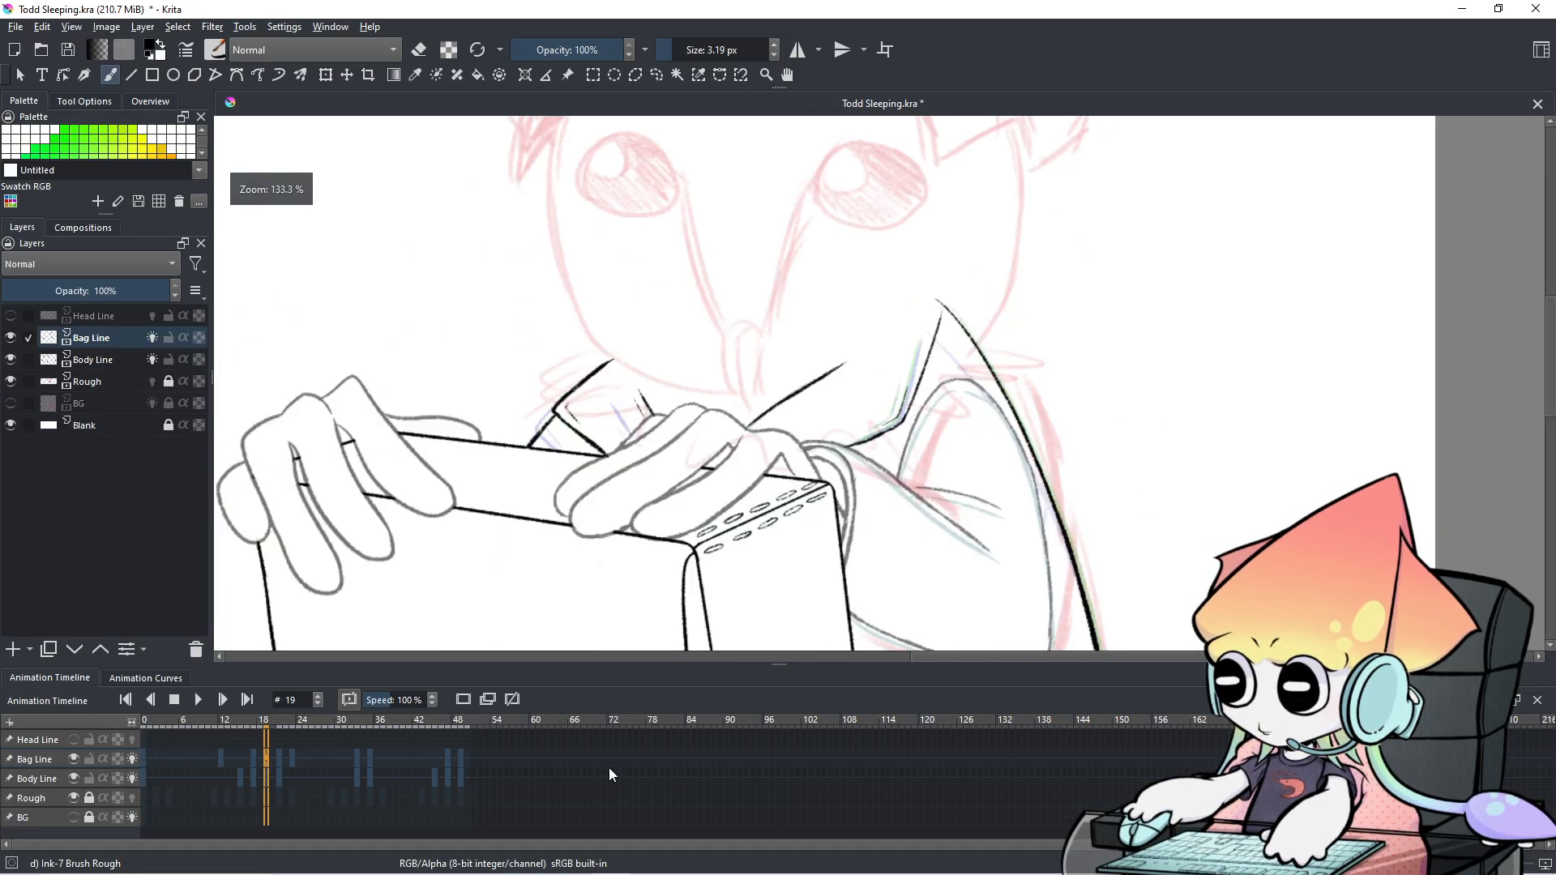
{"action": "key", "text": "comma"}
{"action": "key", "text": "period"}
{"action": "key", "text": "comma"}
{"action": "key", "text": "period"}
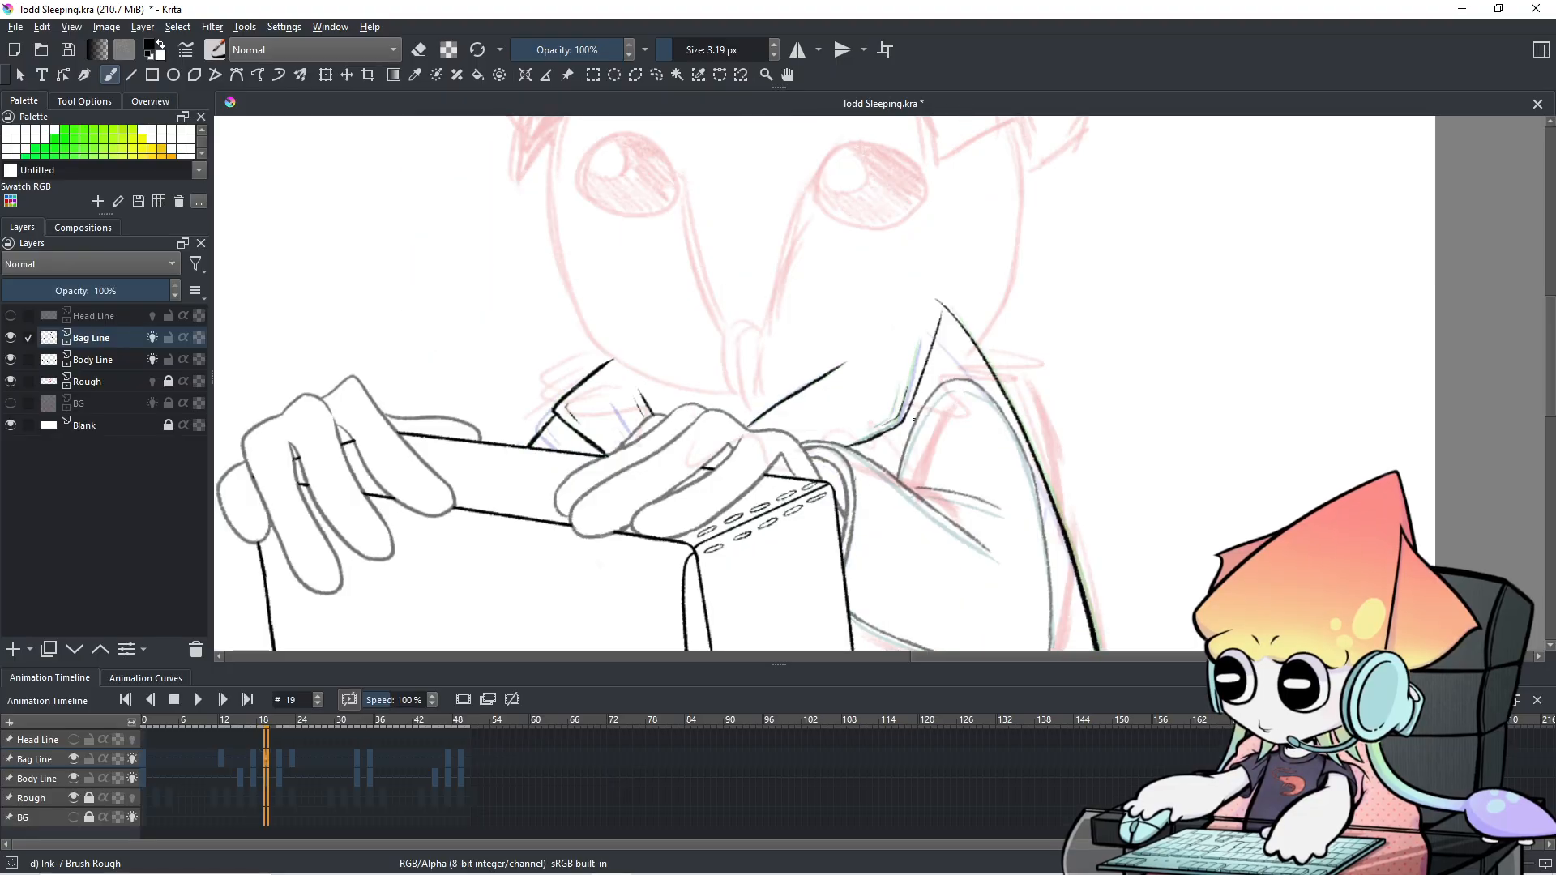
{"action": "scroll", "coordinate": [919, 392], "scroll_direction": "up", "scroll_amount": 3}
{"action": "mouse_move", "coordinate": [919, 392]}
{"action": "left_mouse_down"}
{"action": "mouse_move", "coordinate": [966, 373]}
{"action": "mouse_move", "coordinate": [911, 456]}
{"action": "left_mouse_up"}
{"action": "key", "text": "e"}
{"action": "key", "text": "e"}
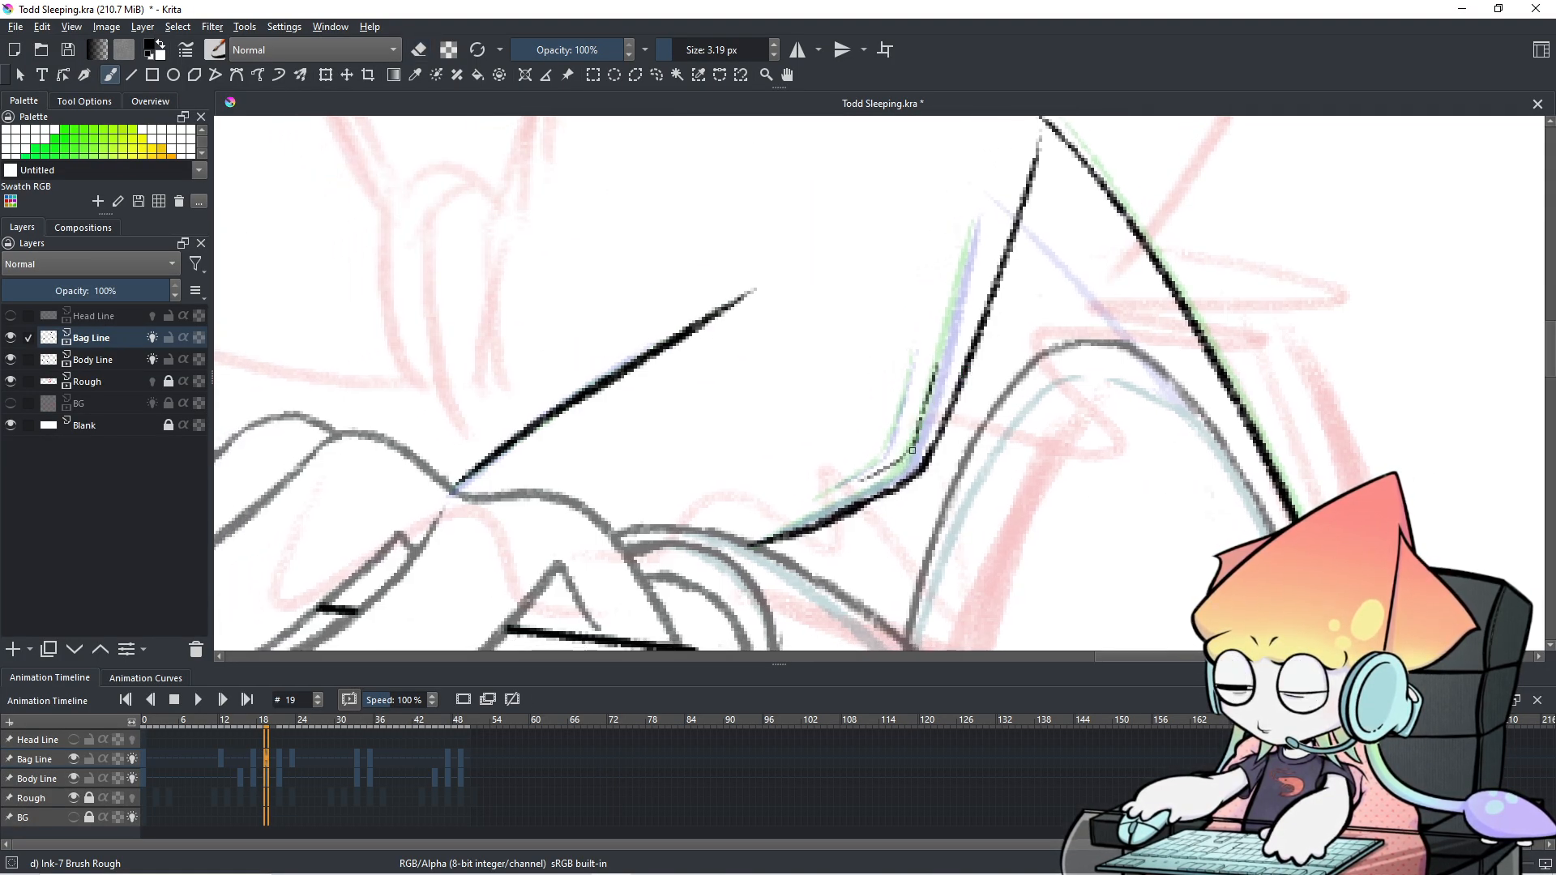
{"action": "left_click_drag", "start_coordinate": [930, 402], "coordinate": [910, 452]}
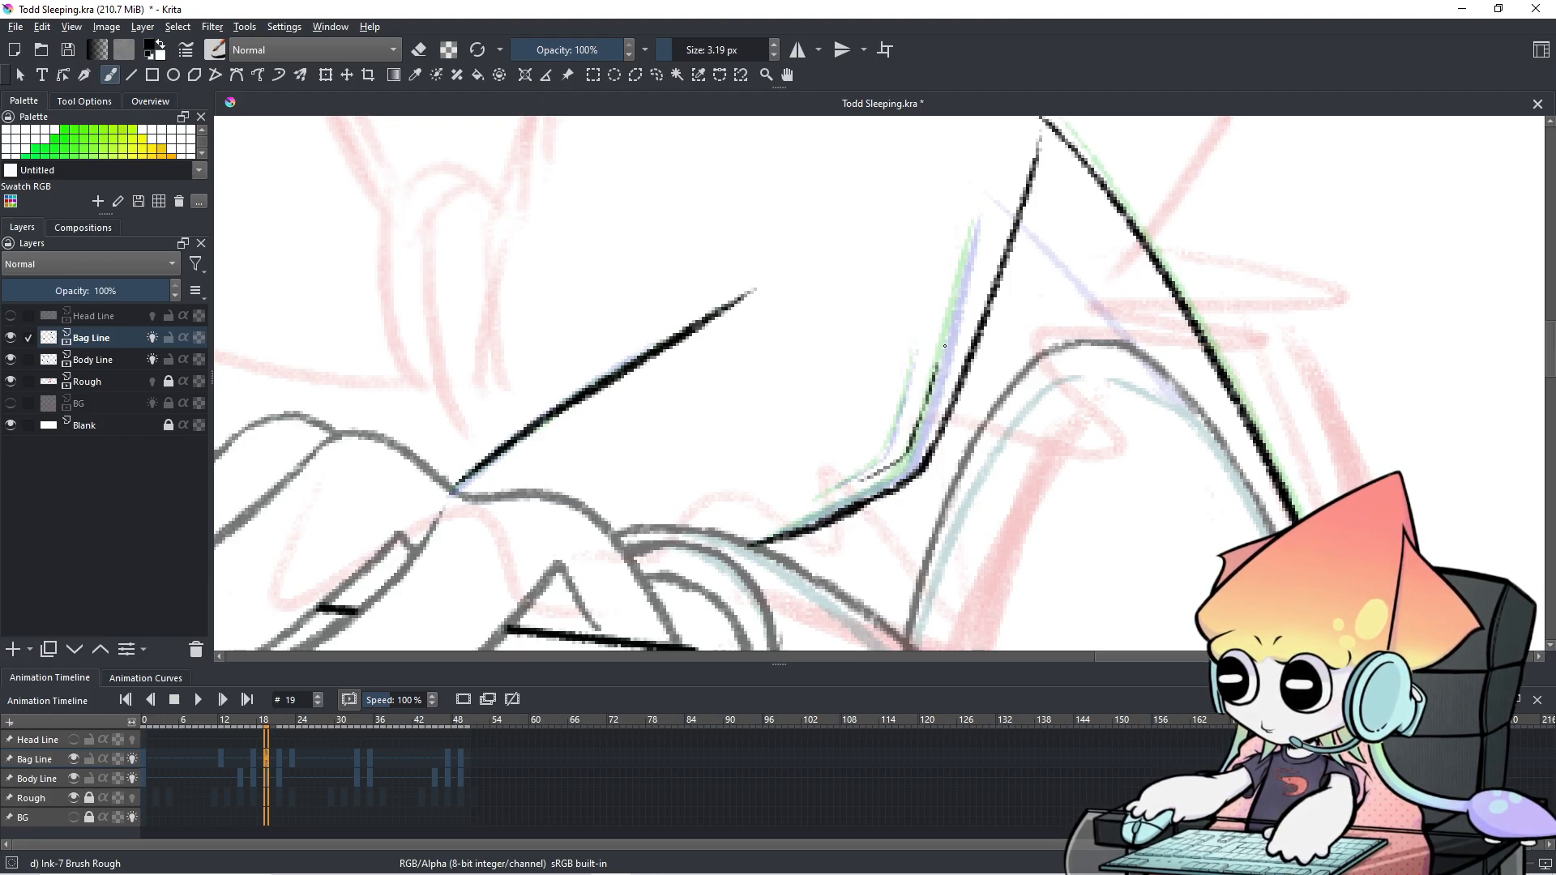
Step forward, enlarge the brush and test-erase the inner bag corner line, then undo it.
{"action": "scroll", "coordinate": [947, 336], "scroll_direction": "down", "scroll_amount": 3}
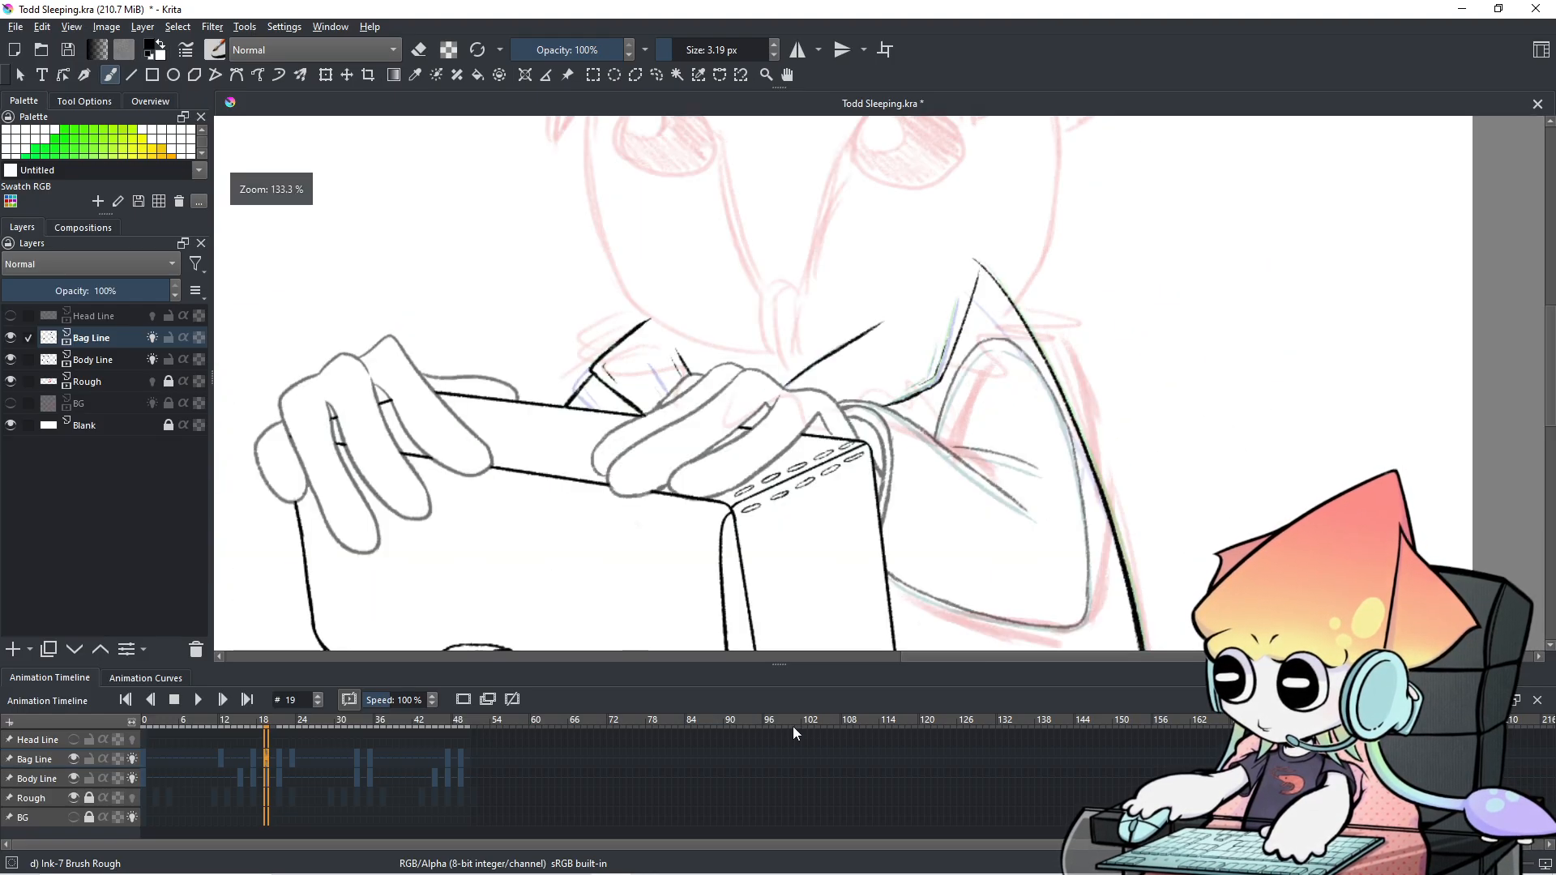
{"action": "key", "text": "Right"}
{"action": "key", "text": "Right"}
{"action": "key", "text": "Right"}
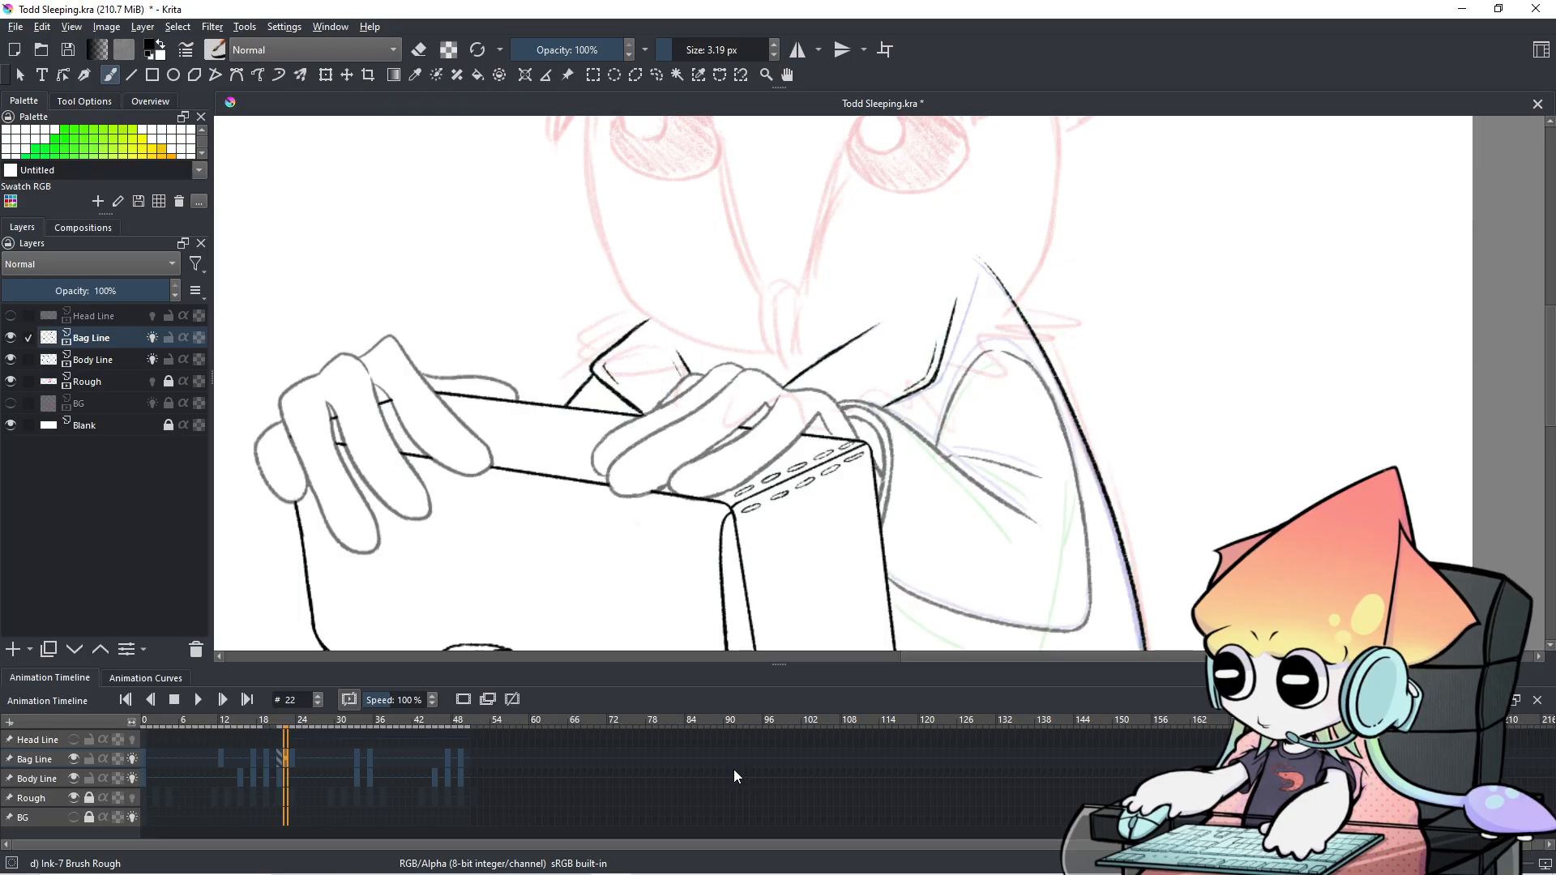
{"action": "scroll", "coordinate": [908, 405], "scroll_direction": "up", "scroll_amount": 1}
{"action": "scroll", "coordinate": [909, 404], "scroll_direction": "up", "scroll_amount": 2}
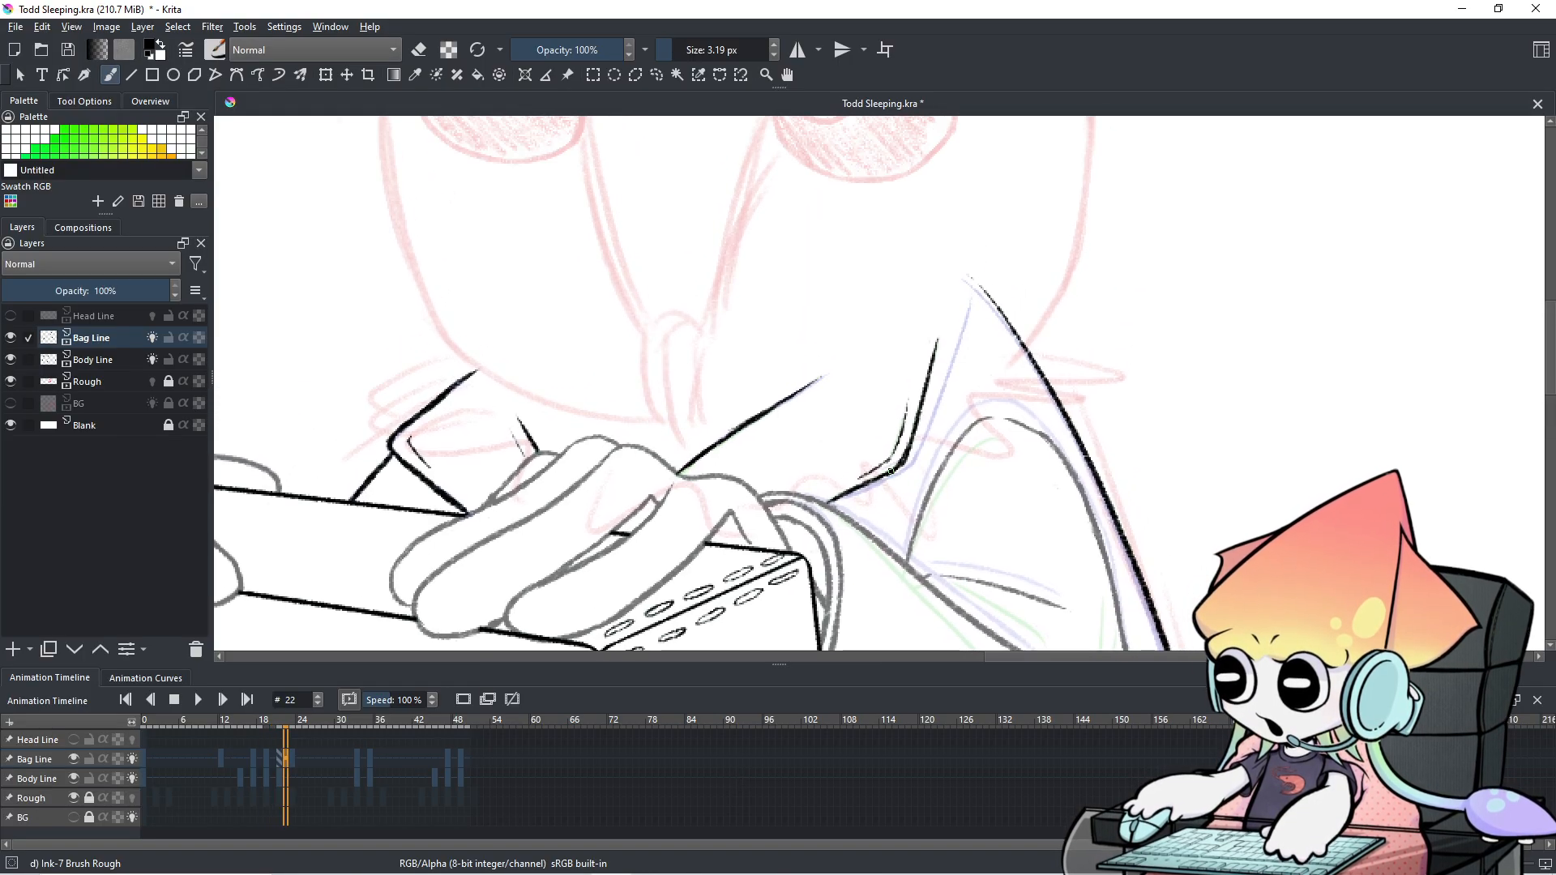
{"action": "left_click_drag", "start_coordinate": [856, 372], "coordinate": [890, 347], "text": "shift"}
{"action": "key", "text": "e"}
{"action": "left_click_drag", "start_coordinate": [846, 471], "coordinate": [885, 449]}
{"action": "key", "text": "ctrl+z"}
On frame 21, erase the middle of the inner bag line.
{"action": "left_click", "coordinate": [240, 770]}
{"action": "left_click", "coordinate": [265, 757]}
{"action": "left_click", "coordinate": [280, 757]}
{"action": "mouse_move", "coordinate": [862, 462]}
{"action": "left_mouse_down"}
{"action": "mouse_move", "coordinate": [922, 406]}
{"action": "mouse_move", "coordinate": [935, 313]}
{"action": "mouse_move", "coordinate": [888, 423]}
{"action": "mouse_move", "coordinate": [913, 359]}
{"action": "left_mouse_up"}
Try fine new ink strokes along the bag edge, undoing each attempt.
{"action": "key", "text": "e"}
{"action": "key", "text": "ctrl+z"}
{"action": "left_click_drag", "start_coordinate": [898, 401], "coordinate": [920, 334]}
{"action": "key", "text": "ctrl+z"}
{"action": "left_click_drag", "start_coordinate": [998, 243], "coordinate": [959, 369]}
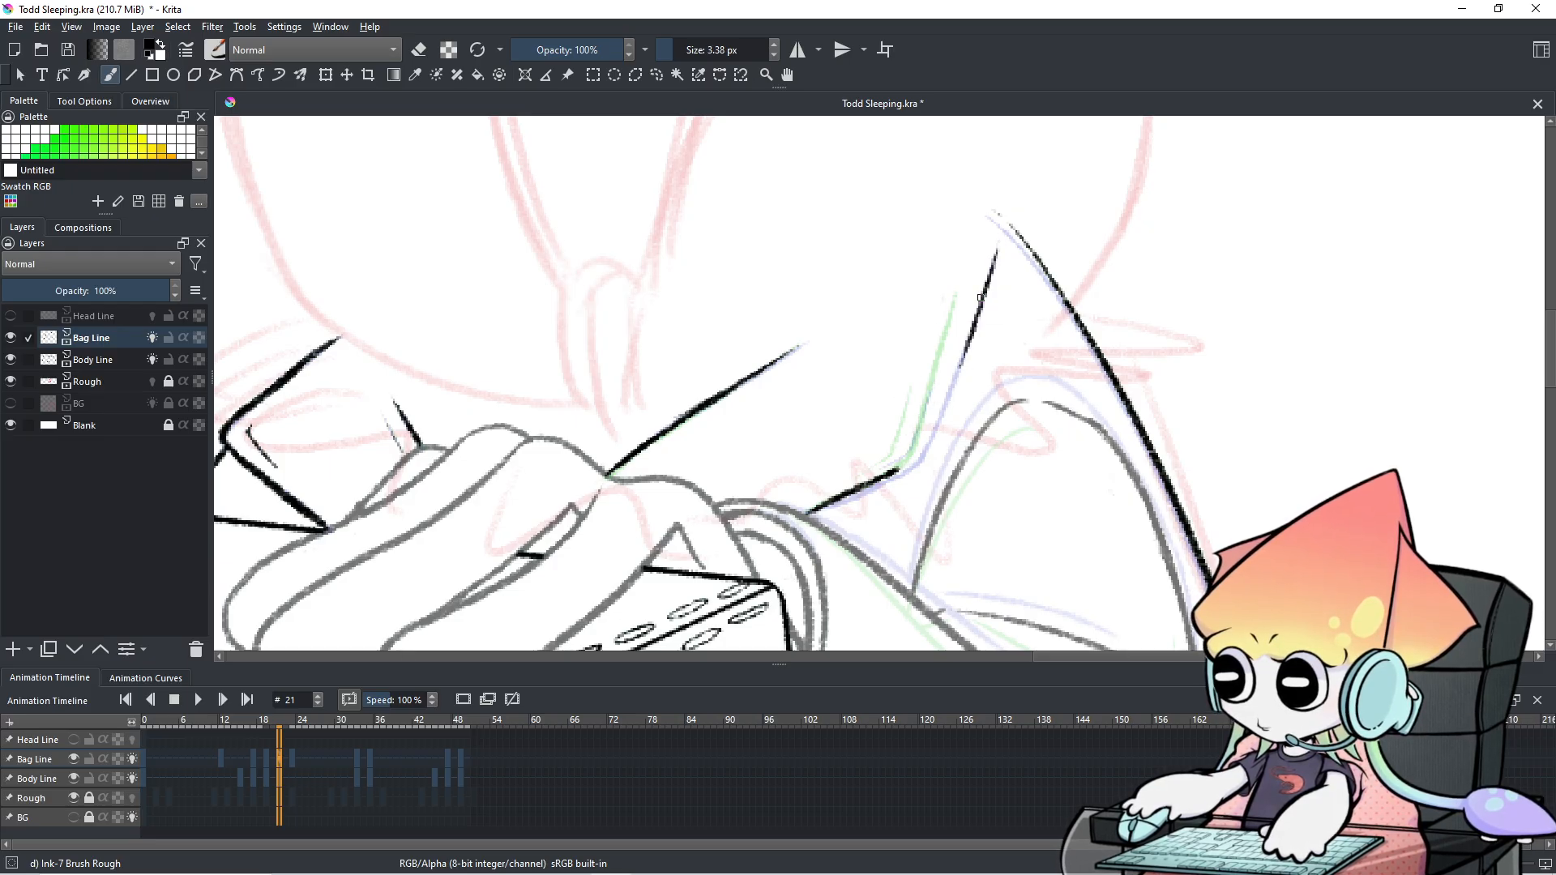
{"action": "key", "text": "ctrl+z"}
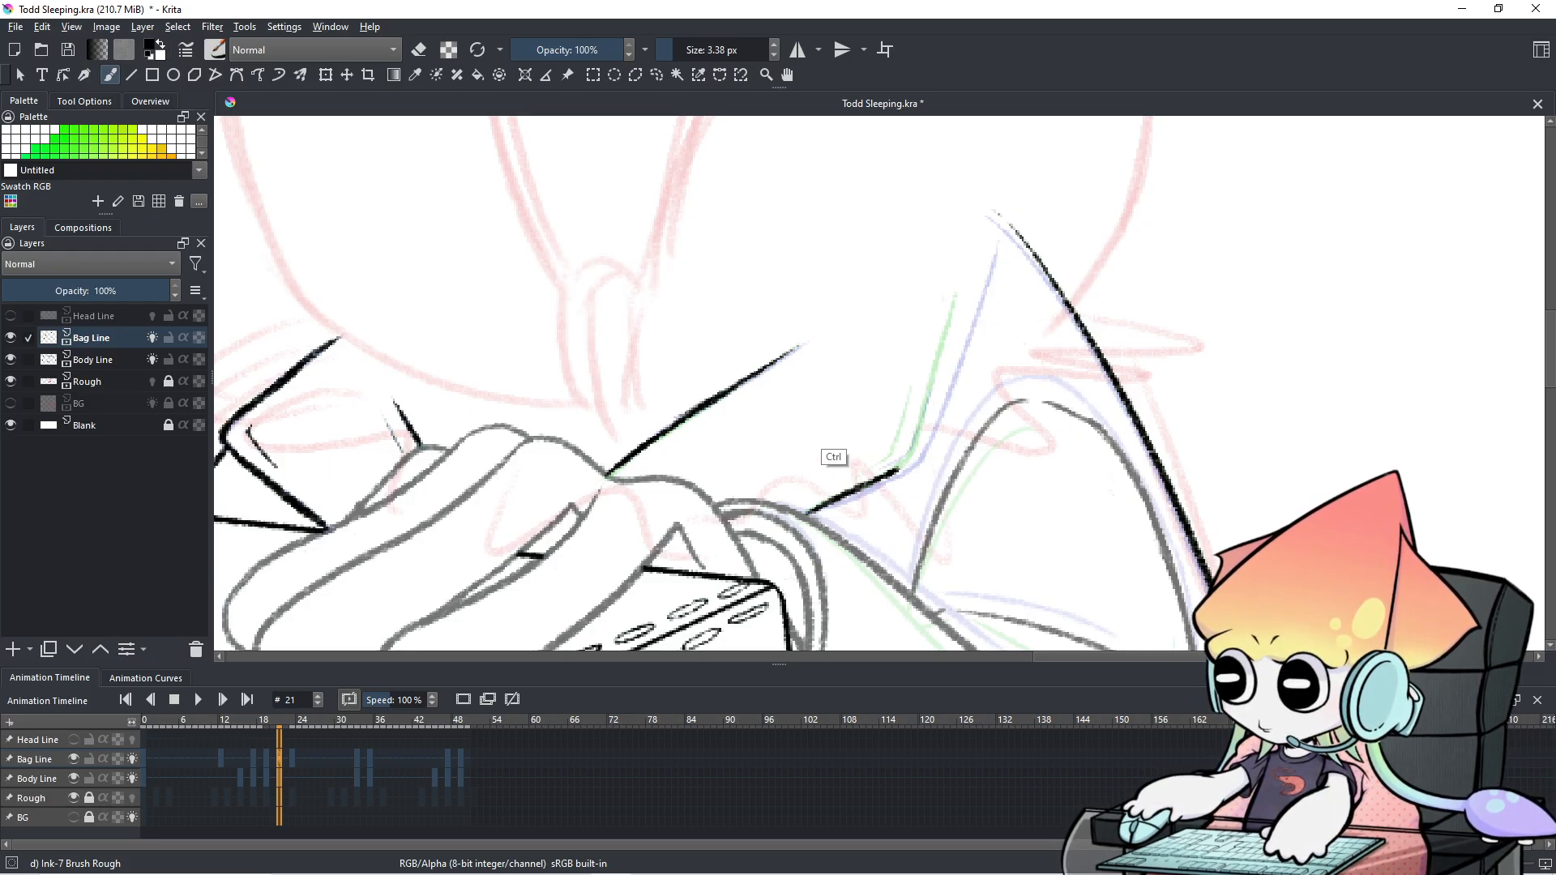
Compare frames 20, 19 and 18 against frame 21, ending back on frame 21.
{"action": "left_click", "coordinate": [270, 752]}
{"action": "left_click", "coordinate": [266, 755]}
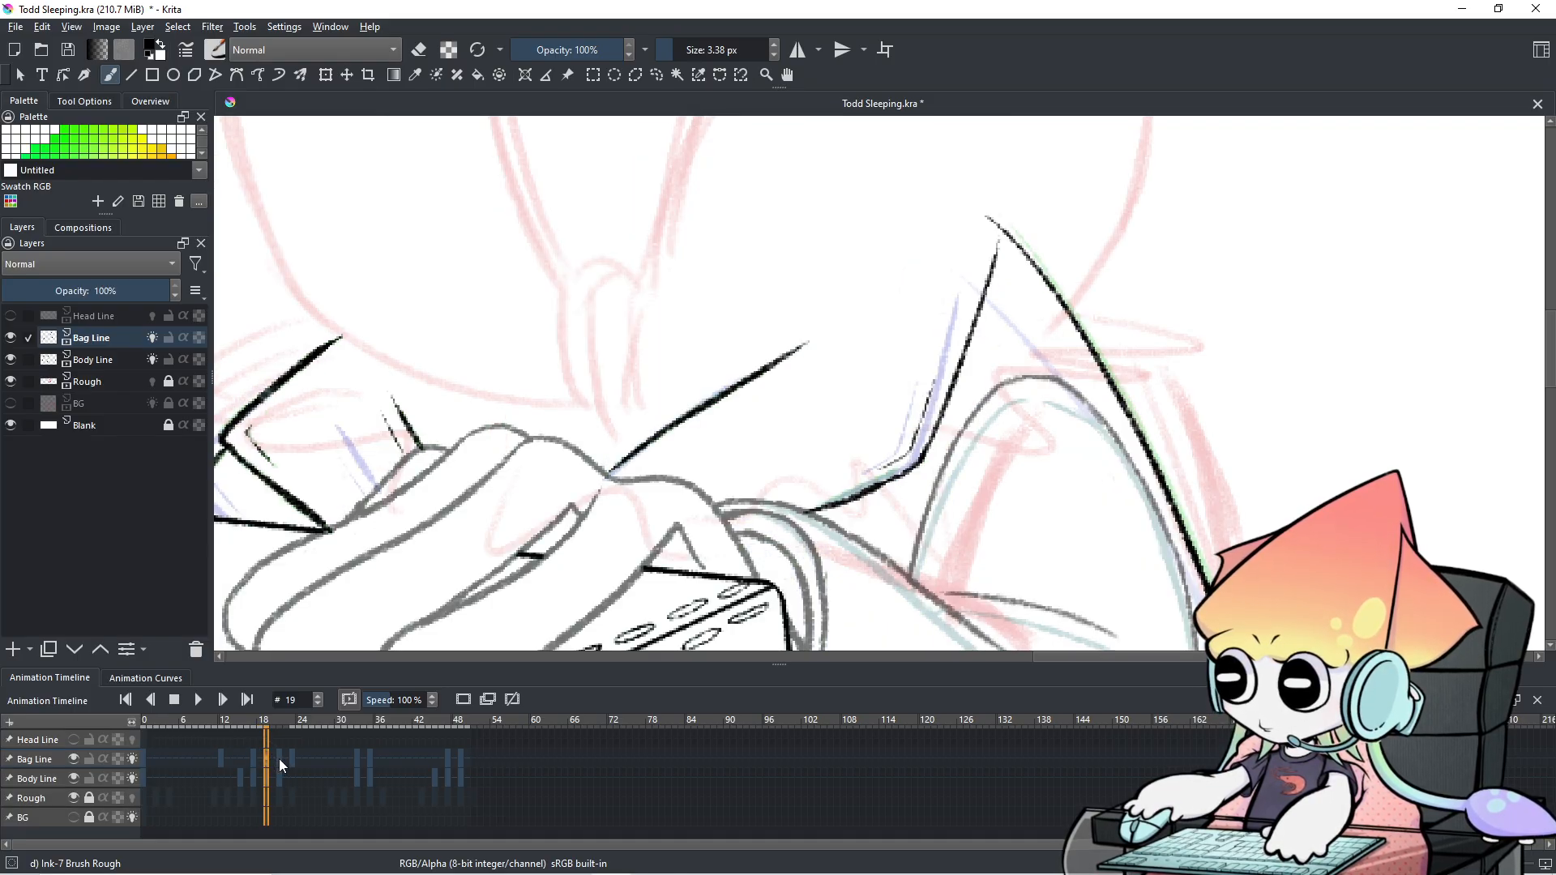
{"action": "left_click", "coordinate": [261, 757]}
{"action": "left_click", "coordinate": [269, 759]}
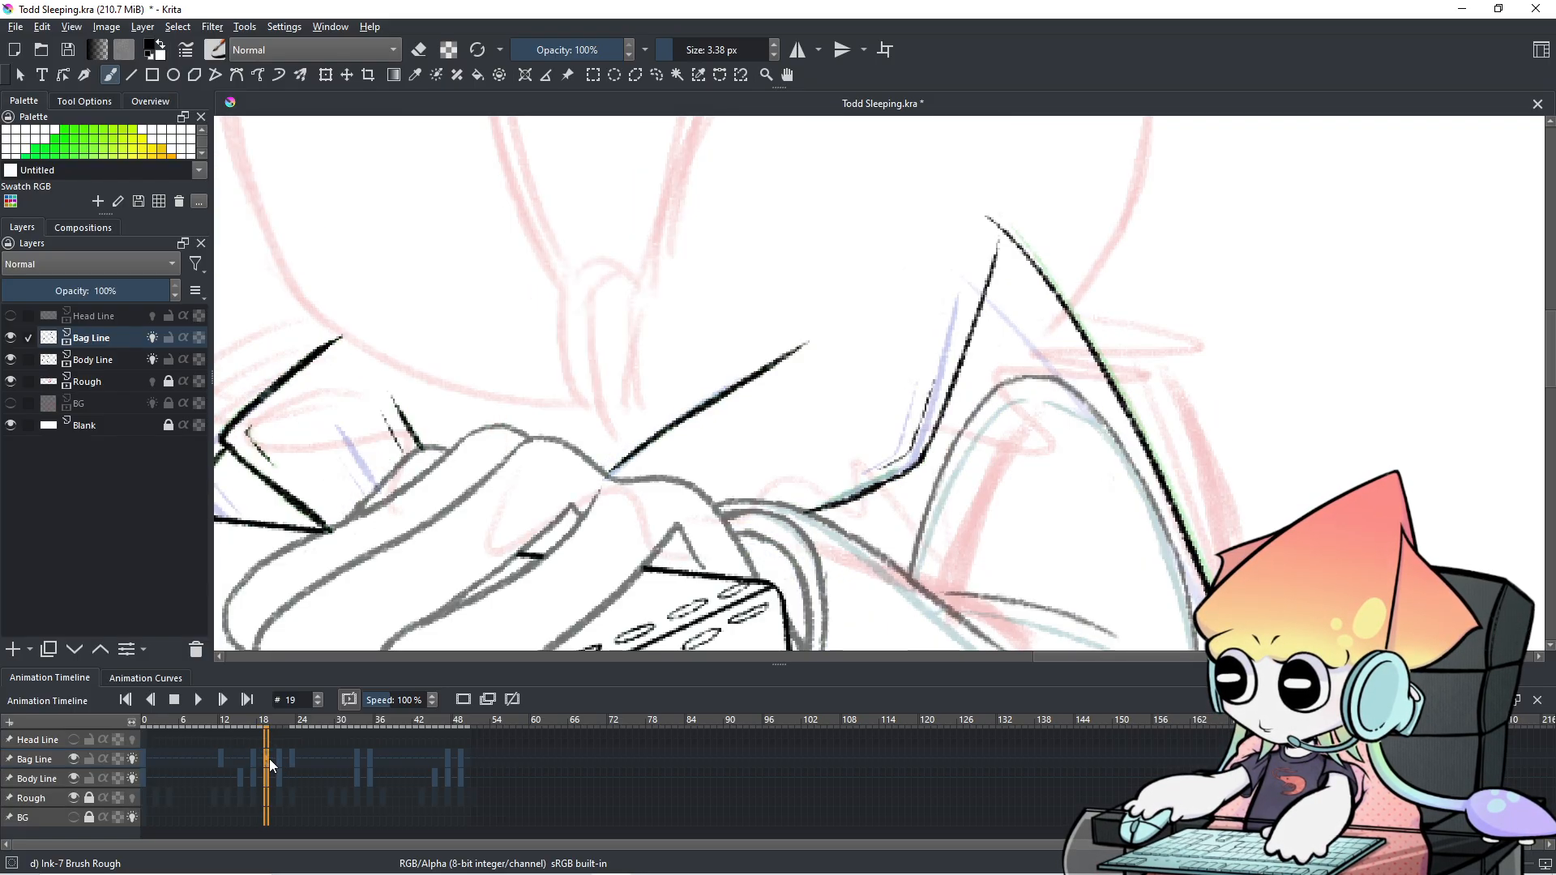
{"action": "left_click", "coordinate": [278, 757]}
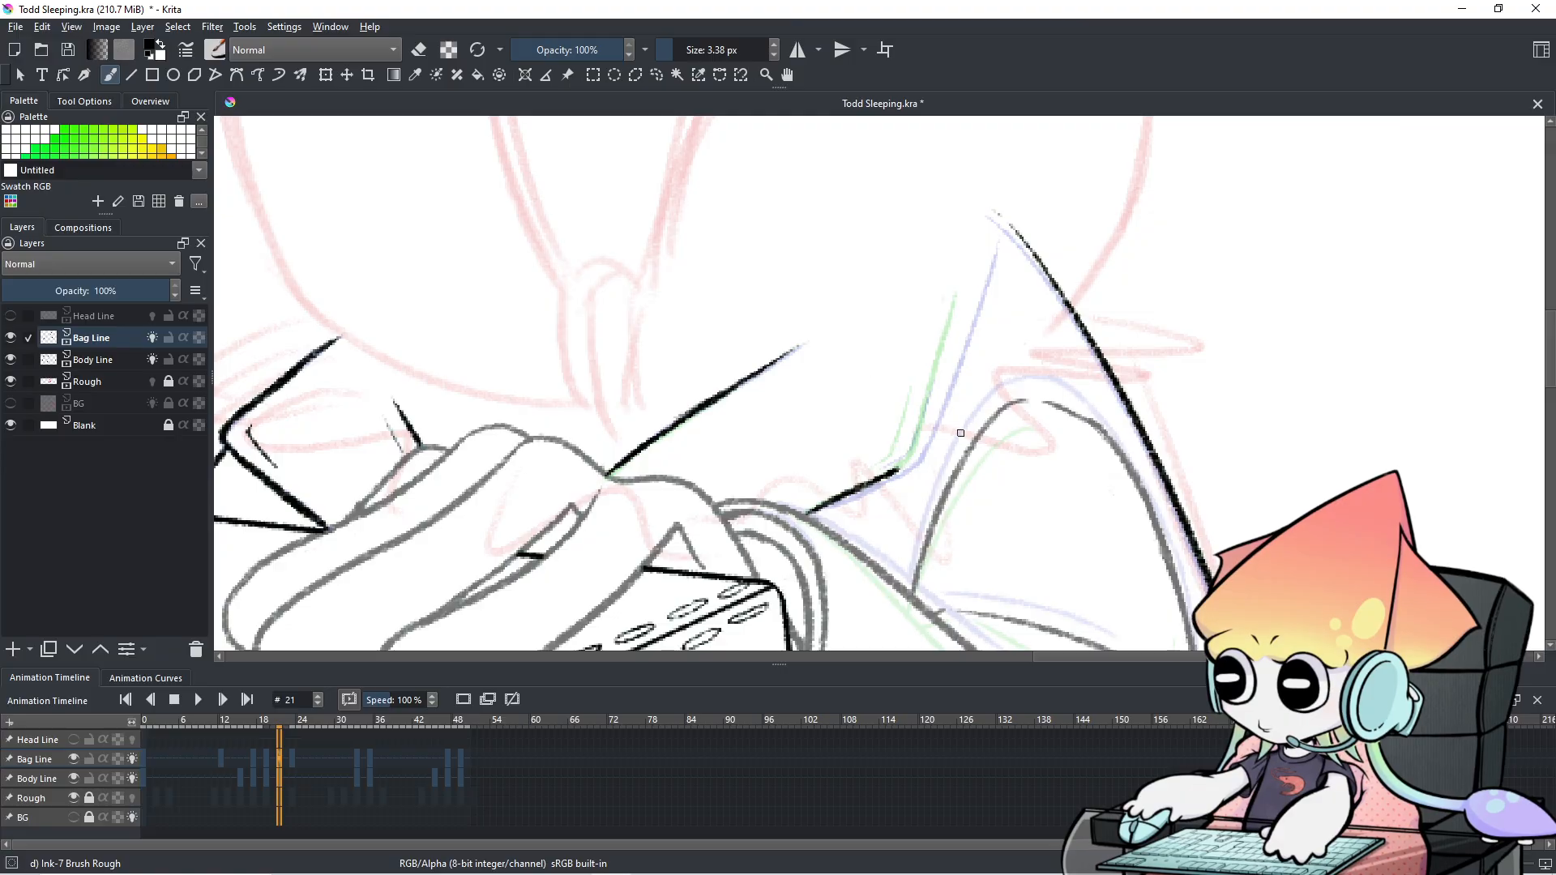
Re-ink the bag edge line down-left from the strap peak, retrying the stroke several times.
{"action": "left_click_drag", "start_coordinate": [1003, 244], "coordinate": [972, 320]}
{"action": "key", "text": "ctrl+z"}
{"action": "left_click_drag", "start_coordinate": [1003, 244], "coordinate": [952, 382]}
{"action": "key", "text": "ctrl+z"}
{"action": "key", "text": "ctrl+z"}
{"action": "left_click_drag", "start_coordinate": [1003, 244], "coordinate": [943, 409]}
{"action": "key", "text": "ctrl+z"}
{"action": "left_click_drag", "start_coordinate": [1003, 246], "coordinate": [966, 344]}
{"action": "key", "text": "ctrl+z"}
{"action": "left_click_drag", "start_coordinate": [1002, 245], "coordinate": [940, 422]}
{"action": "key", "text": "ctrl+z"}
{"action": "left_click_drag", "start_coordinate": [981, 320], "coordinate": [934, 441]}
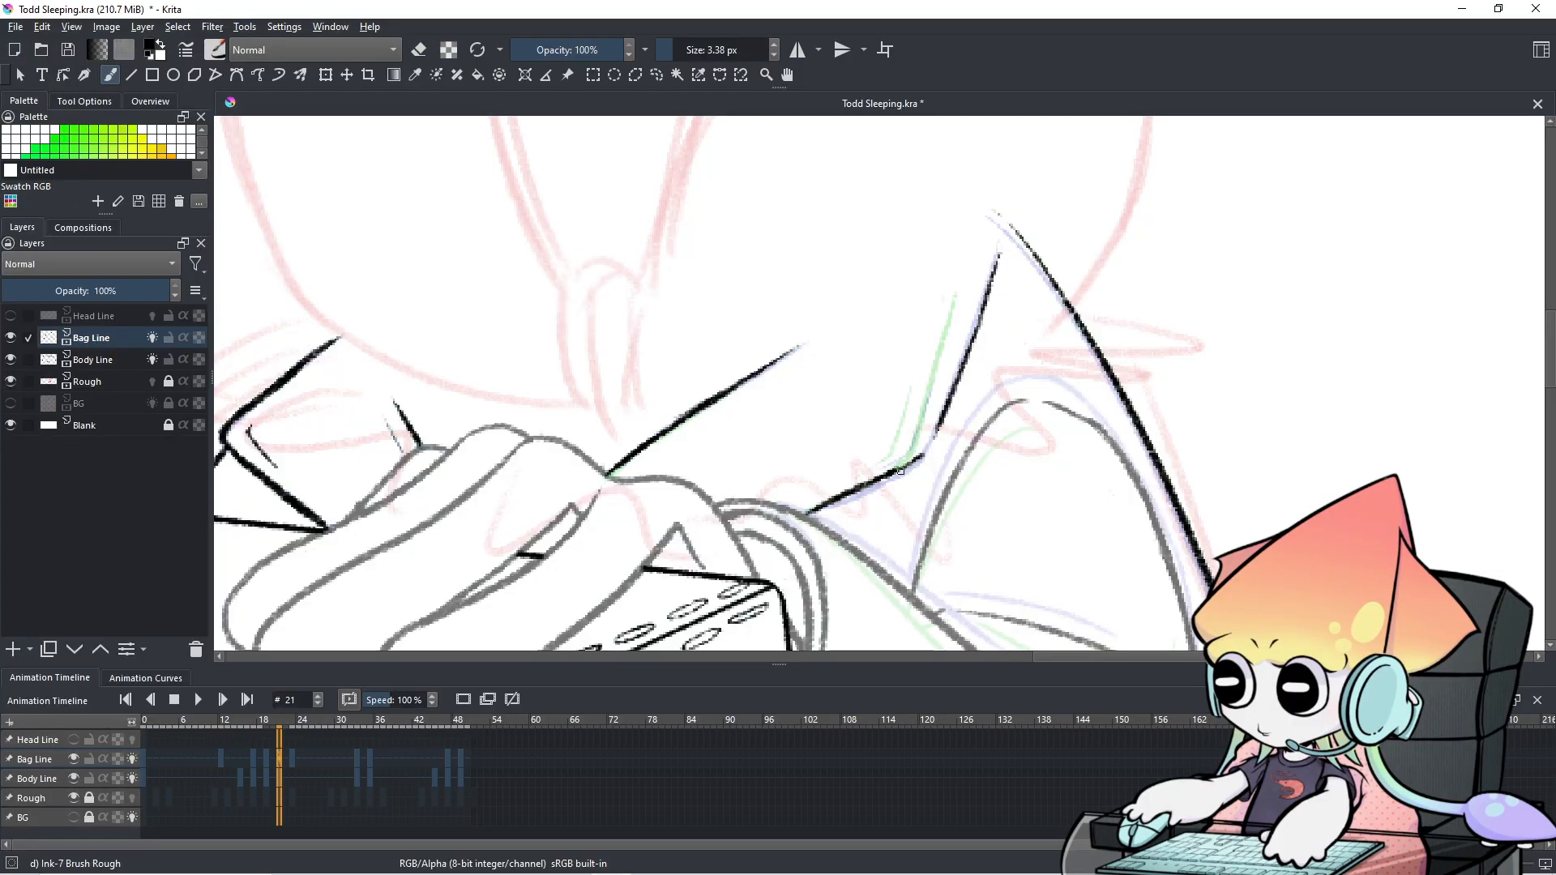
Erase part of the lower bag line and undo the short extension stroke.
{"action": "key", "text": "e"}
{"action": "mouse_move", "coordinate": [898, 472]}
{"action": "left_mouse_down"}
{"action": "mouse_move", "coordinate": [830, 496]}
{"action": "mouse_move", "coordinate": [919, 461]}
{"action": "mouse_move", "coordinate": [938, 425]}
{"action": "mouse_move", "coordinate": [932, 443]}
{"action": "left_mouse_up"}
{"action": "key", "text": "e"}
{"action": "key", "text": "ctrl+z"}
{"action": "key", "text": "ctrl+z"}
{"action": "key", "text": "ctrl+z"}
On frame 17, remove the stray ink blob at the bag strap's peak.
{"action": "left_click", "coordinate": [252, 762]}
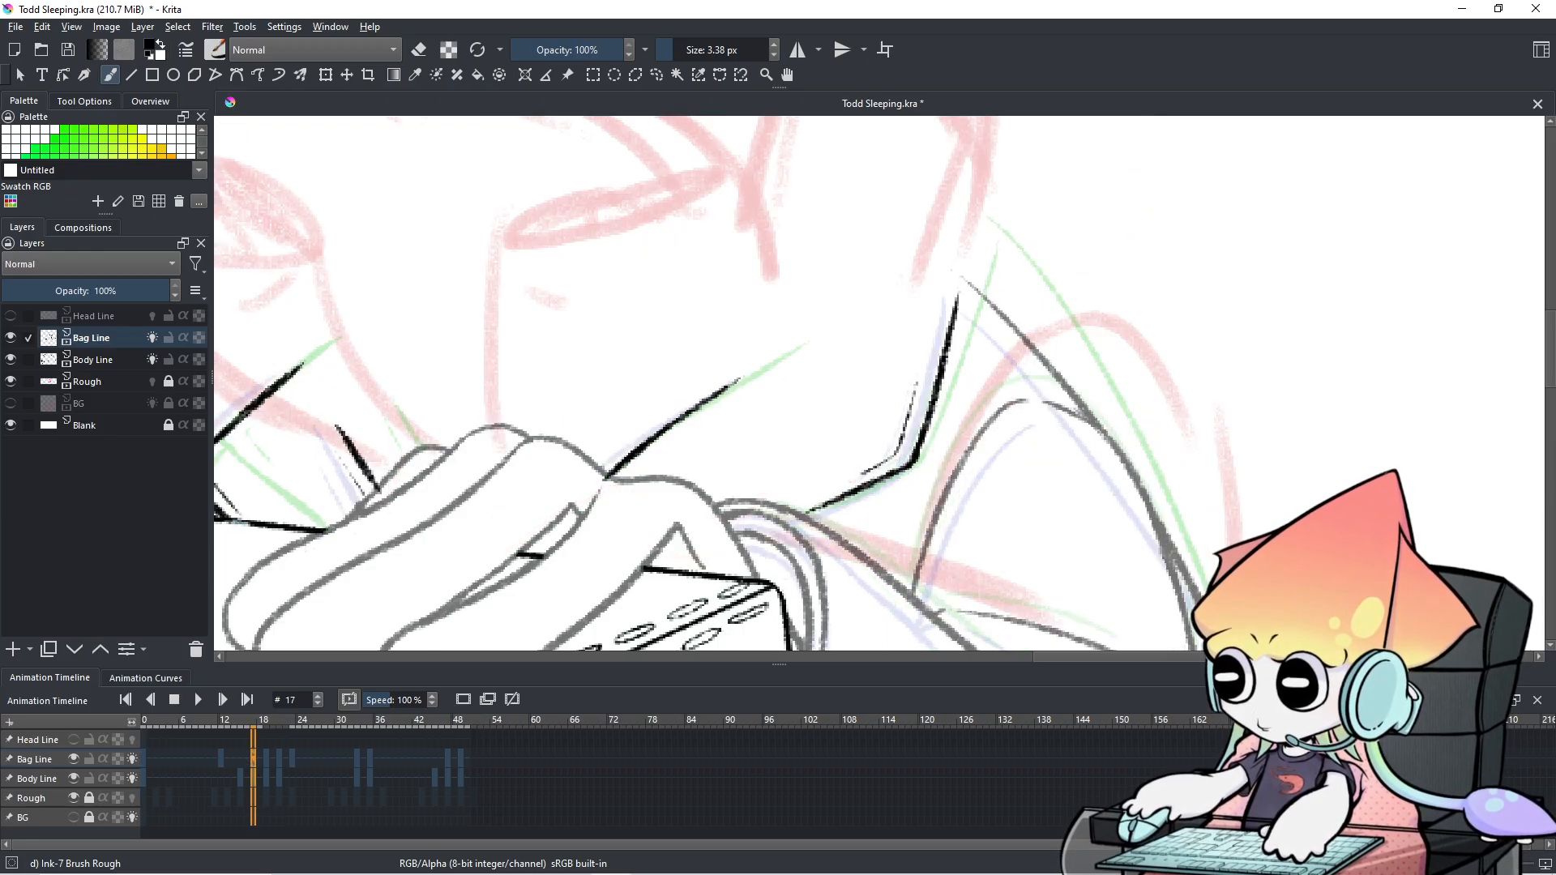
{"action": "left_click_drag", "start_coordinate": [966, 265], "coordinate": [970, 281]}
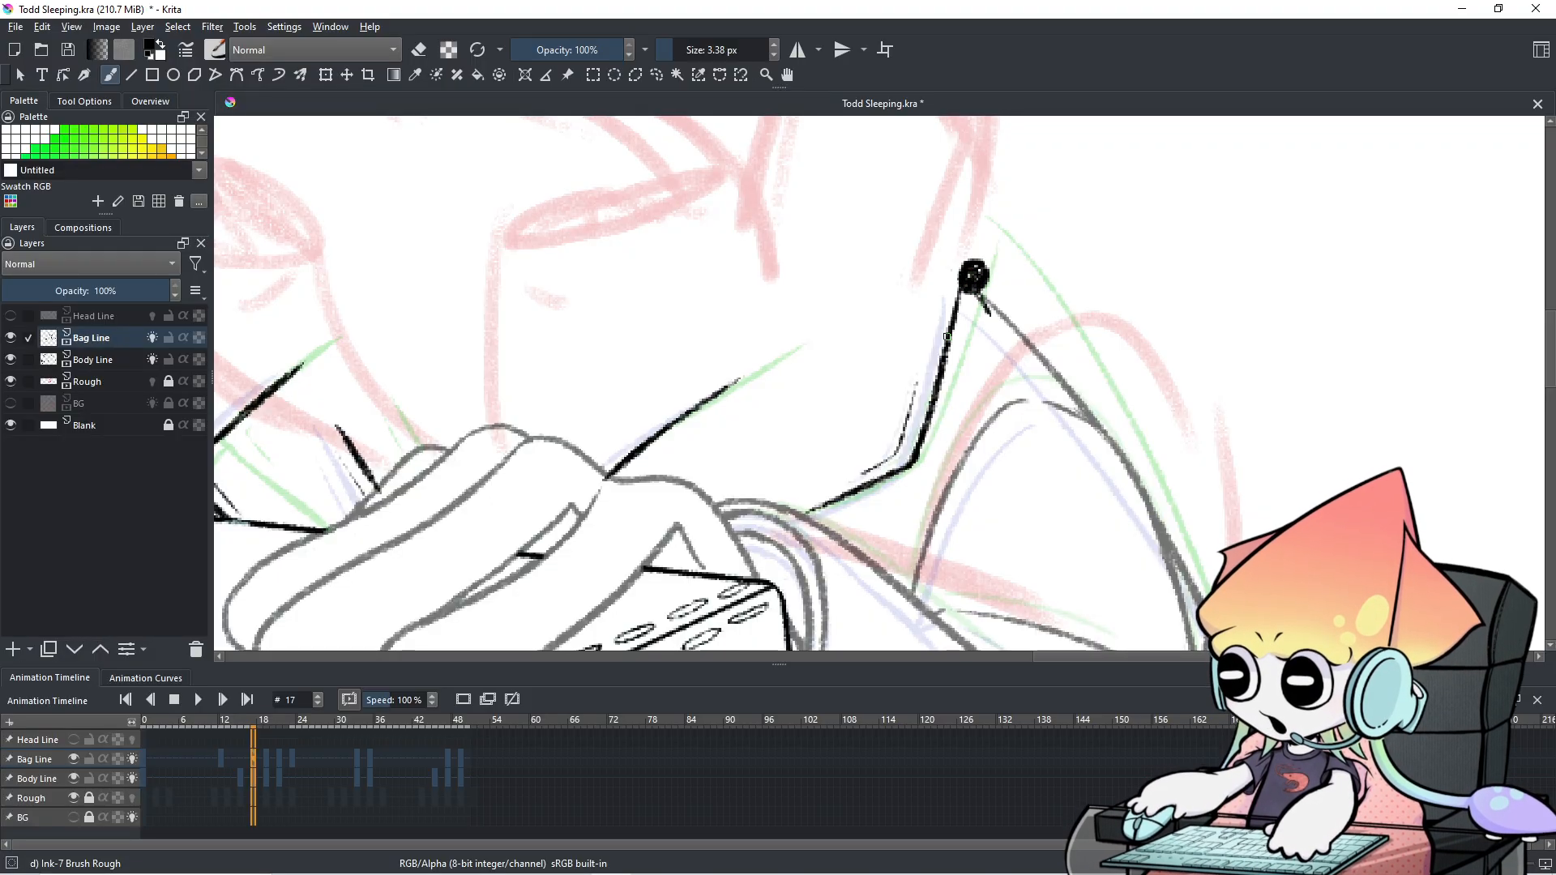
{"action": "key", "text": "ctrl+z"}
Review frames 19, 21, 16, 18, 15, 14 and 11, ending on frame 10.
{"action": "left_click", "coordinate": [269, 757]}
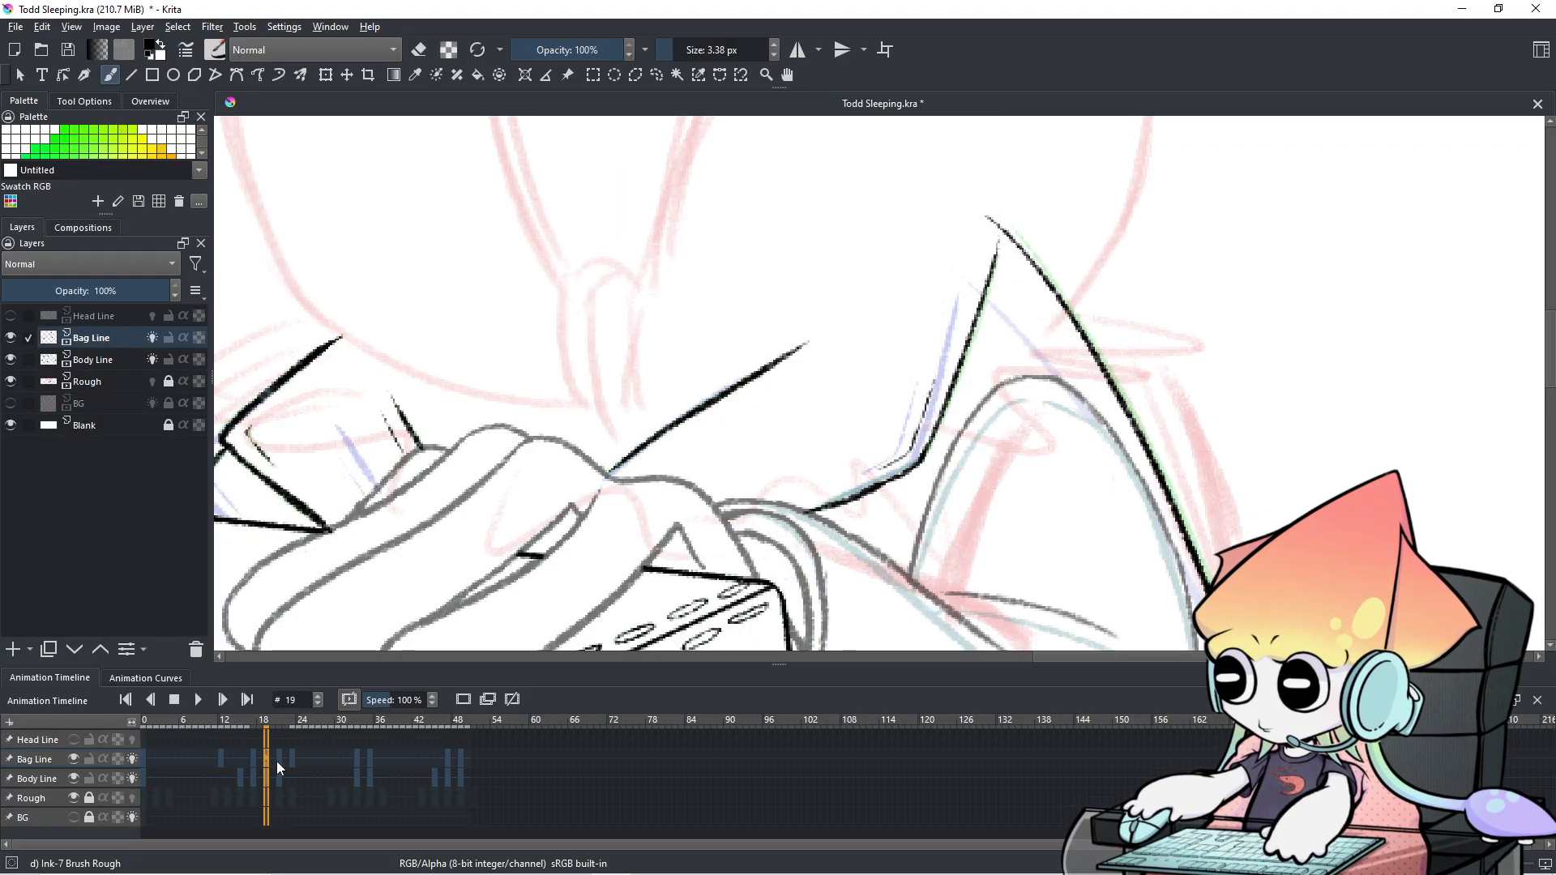
{"action": "left_click", "coordinate": [281, 763]}
{"action": "left_click", "coordinate": [250, 760]}
{"action": "left_click", "coordinate": [260, 758]}
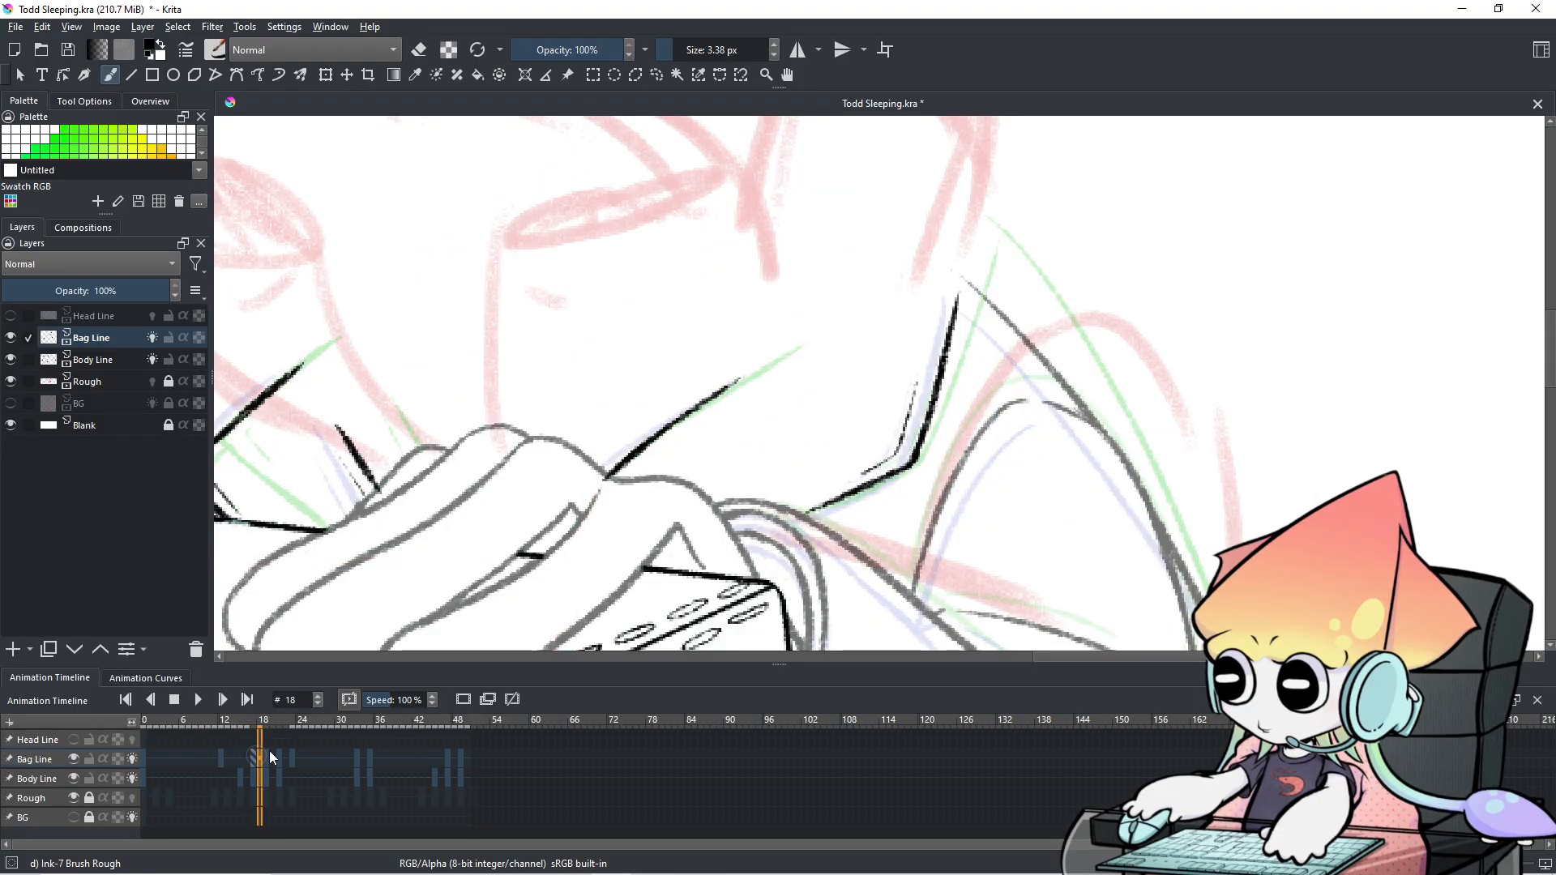
{"action": "left_click", "coordinate": [245, 757]}
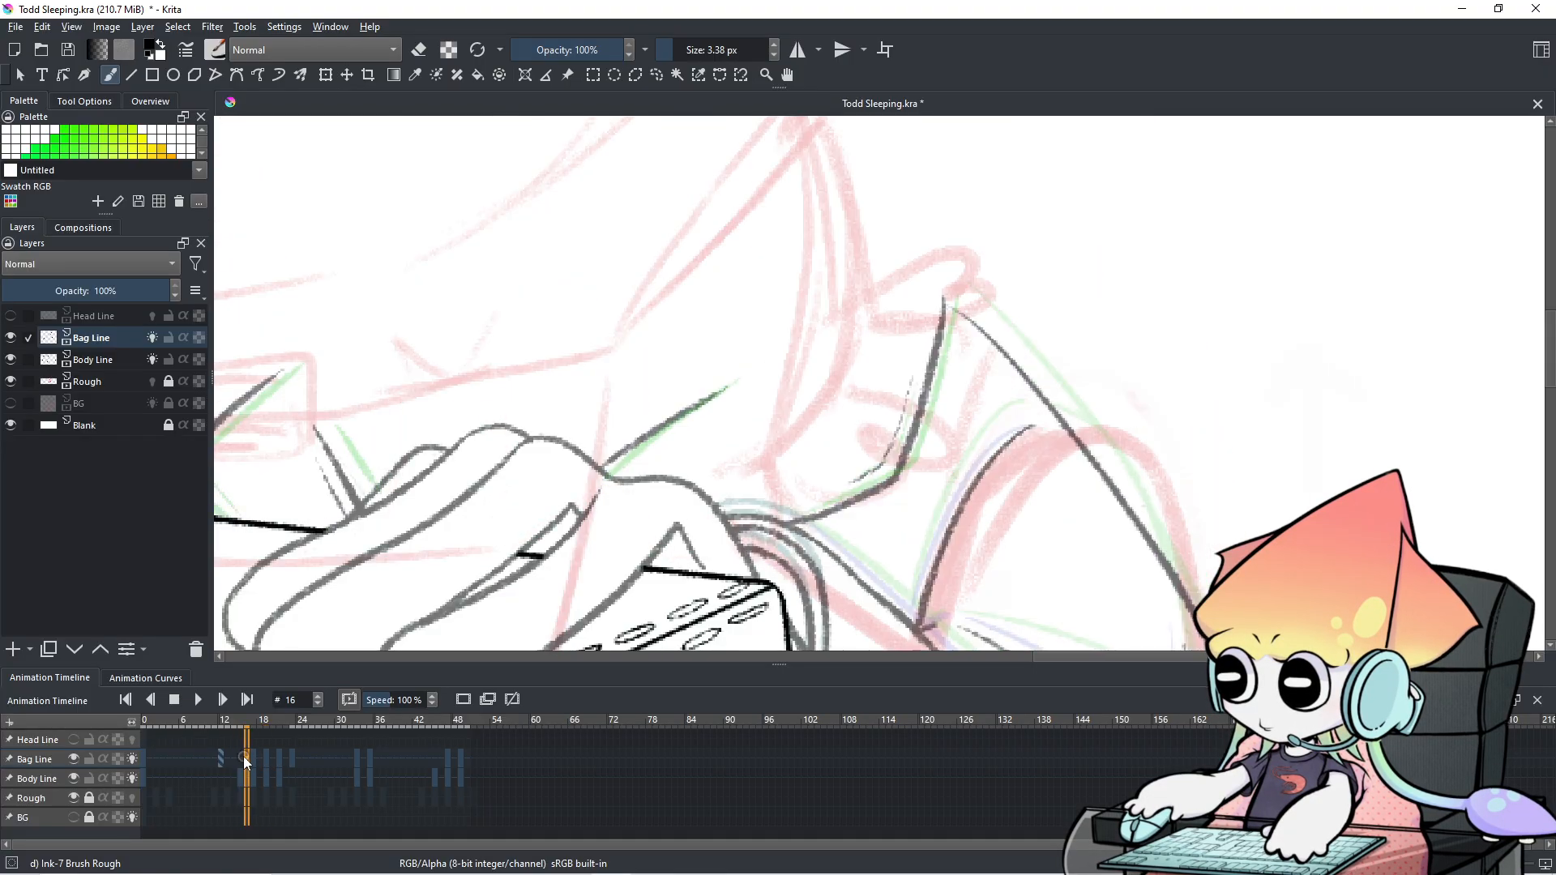
{"action": "left_click", "coordinate": [241, 757]}
{"action": "left_click", "coordinate": [233, 757]}
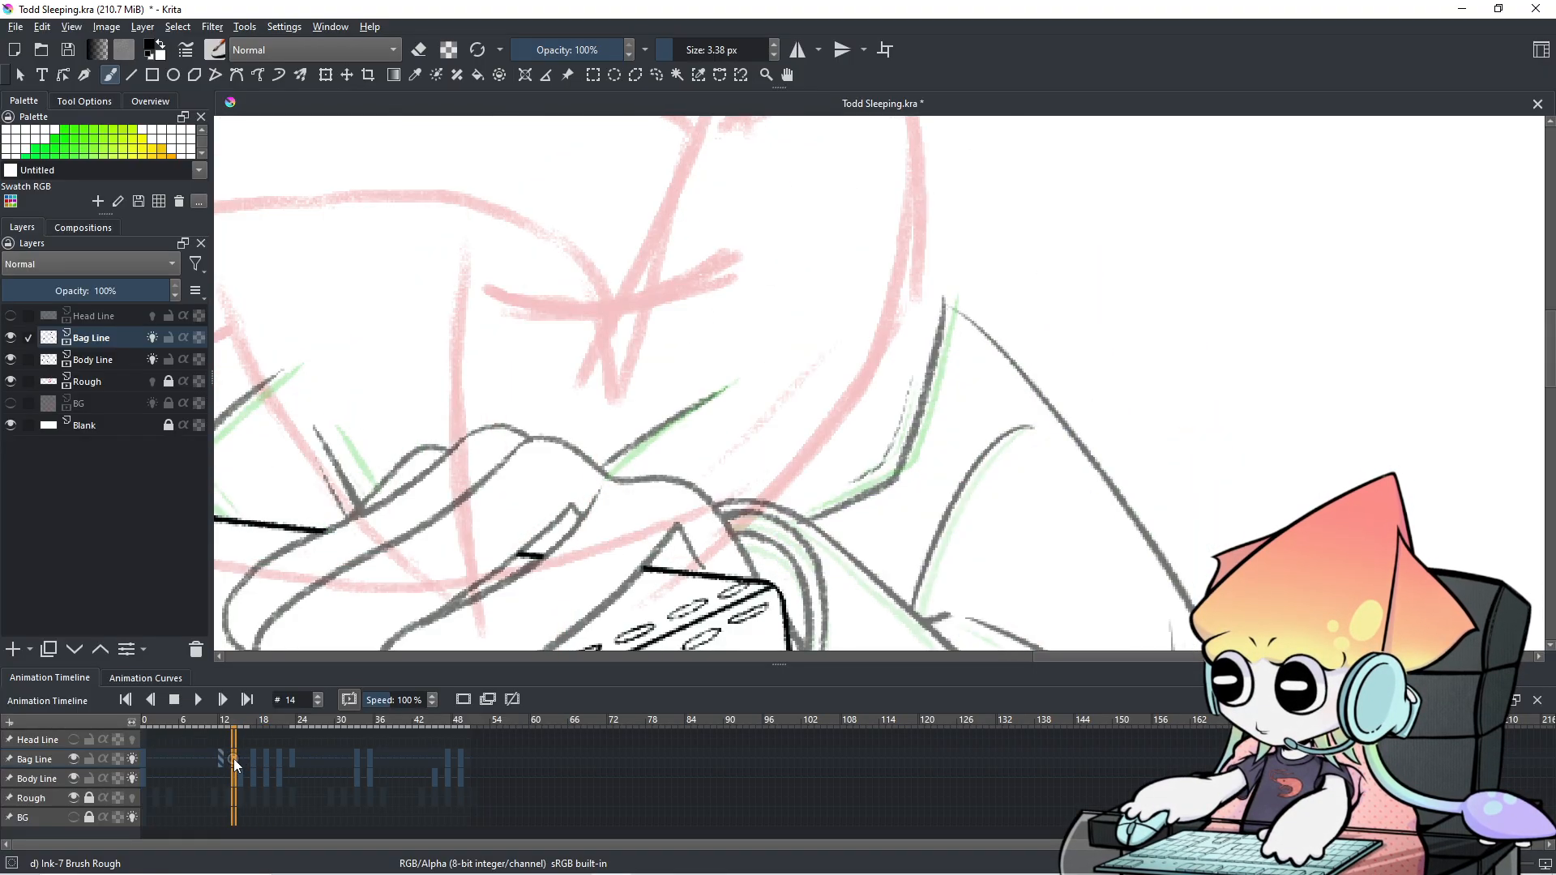
{"action": "left_click", "coordinate": [215, 757]}
{"action": "left_click", "coordinate": [209, 757]}
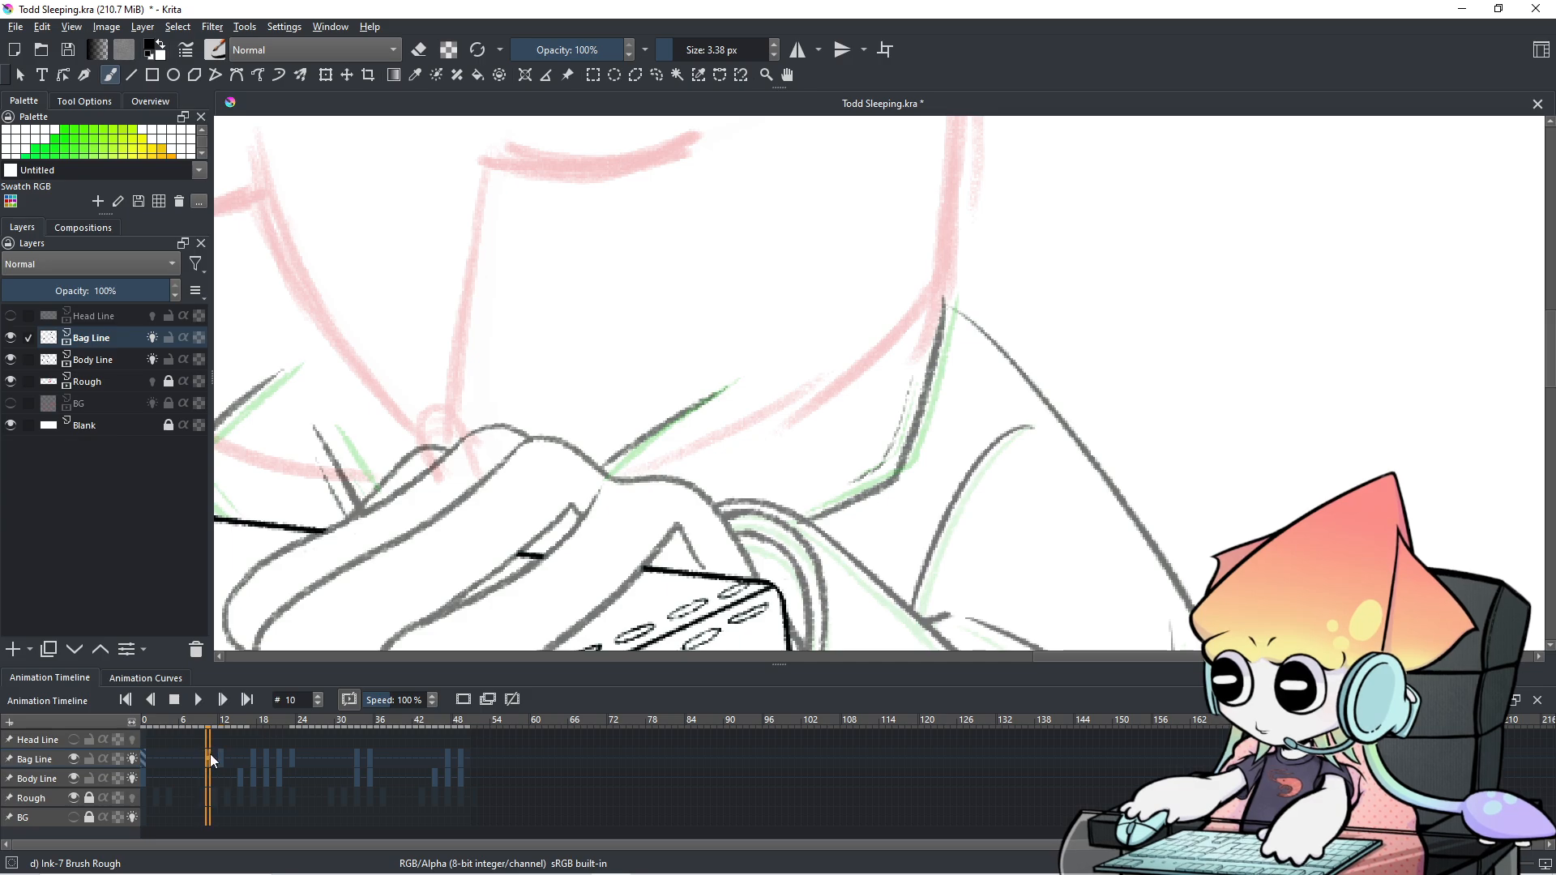
On frame 17, zoom to the strap corner and erase the old steep strap line with a 7 px eraser.
{"action": "scroll", "coordinate": [593, 603], "scroll_direction": "down", "scroll_amount": 4}
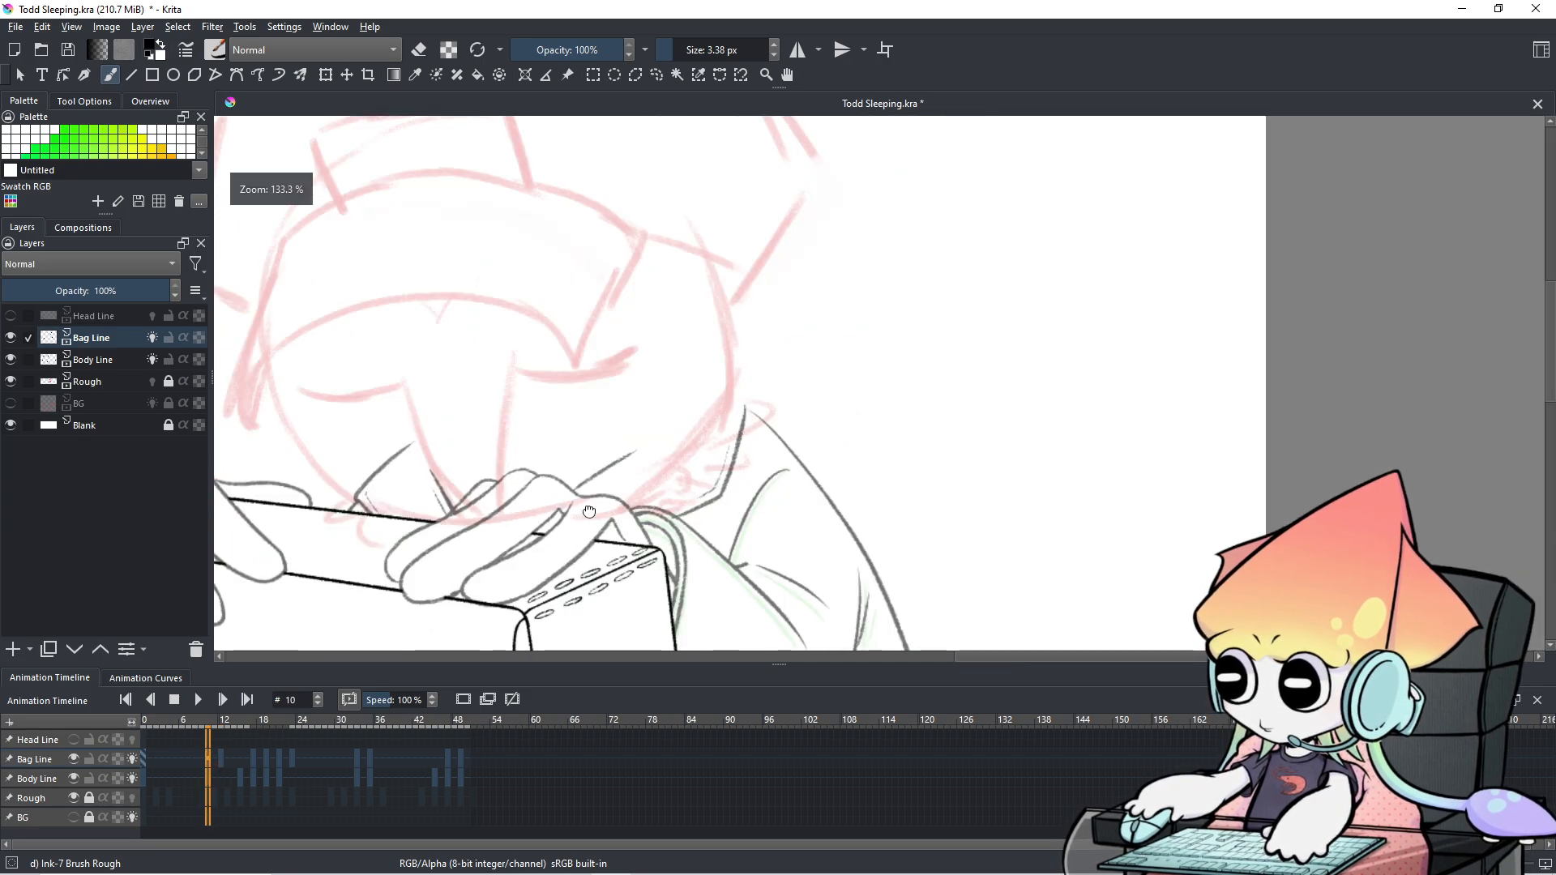
{"action": "key", "text": "Right"}
{"action": "key", "text": "Right"}
{"action": "key", "text": "Right"}
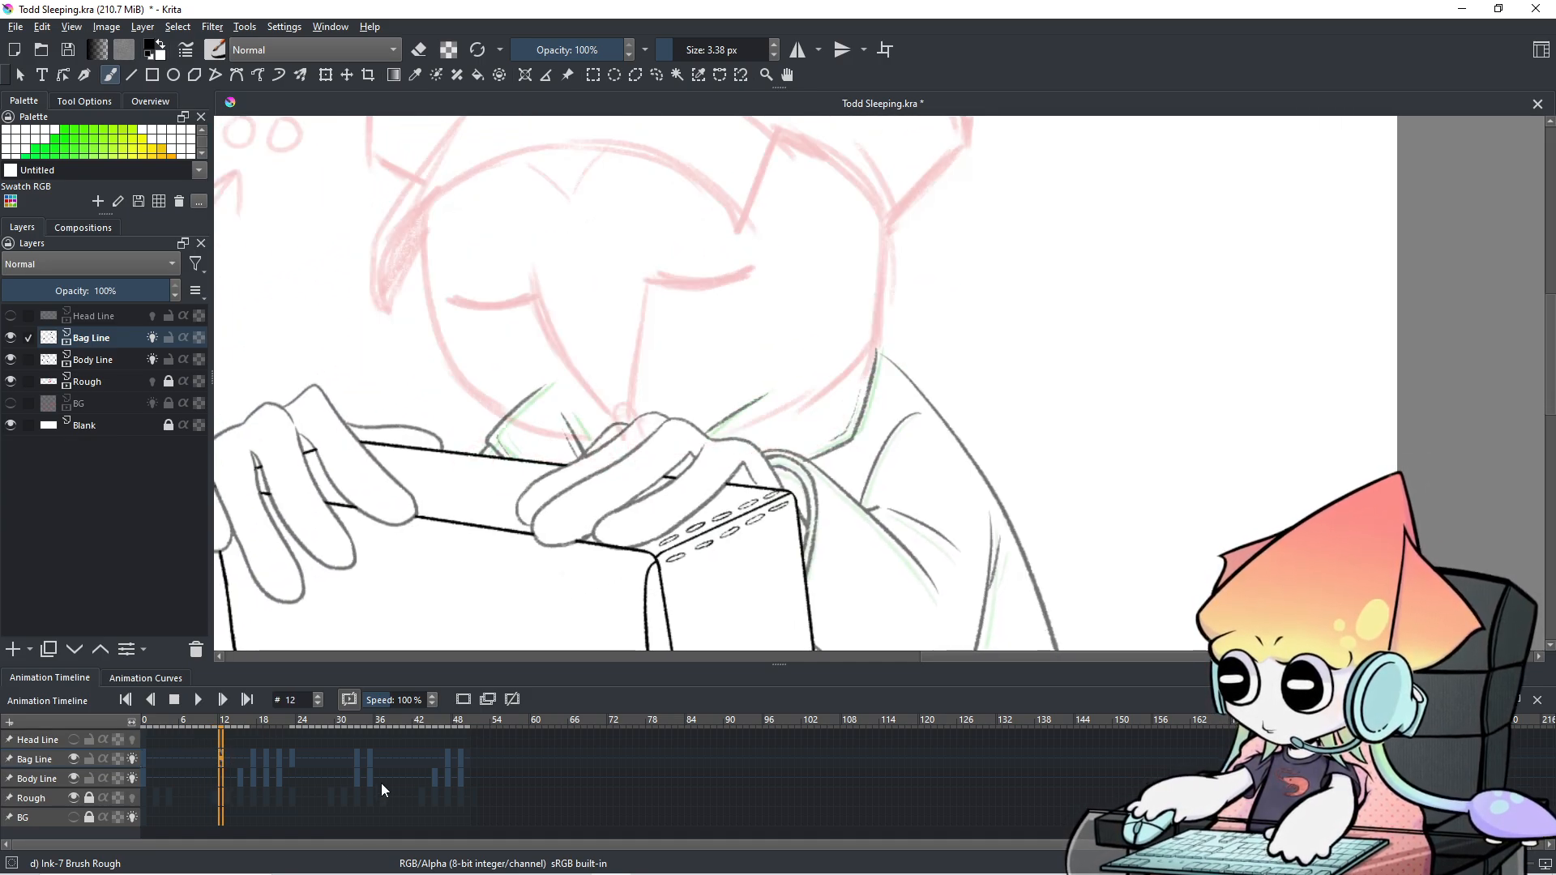
{"action": "key", "text": "Right"}
{"action": "key", "text": "Right"}
{"action": "key", "text": "Right"}
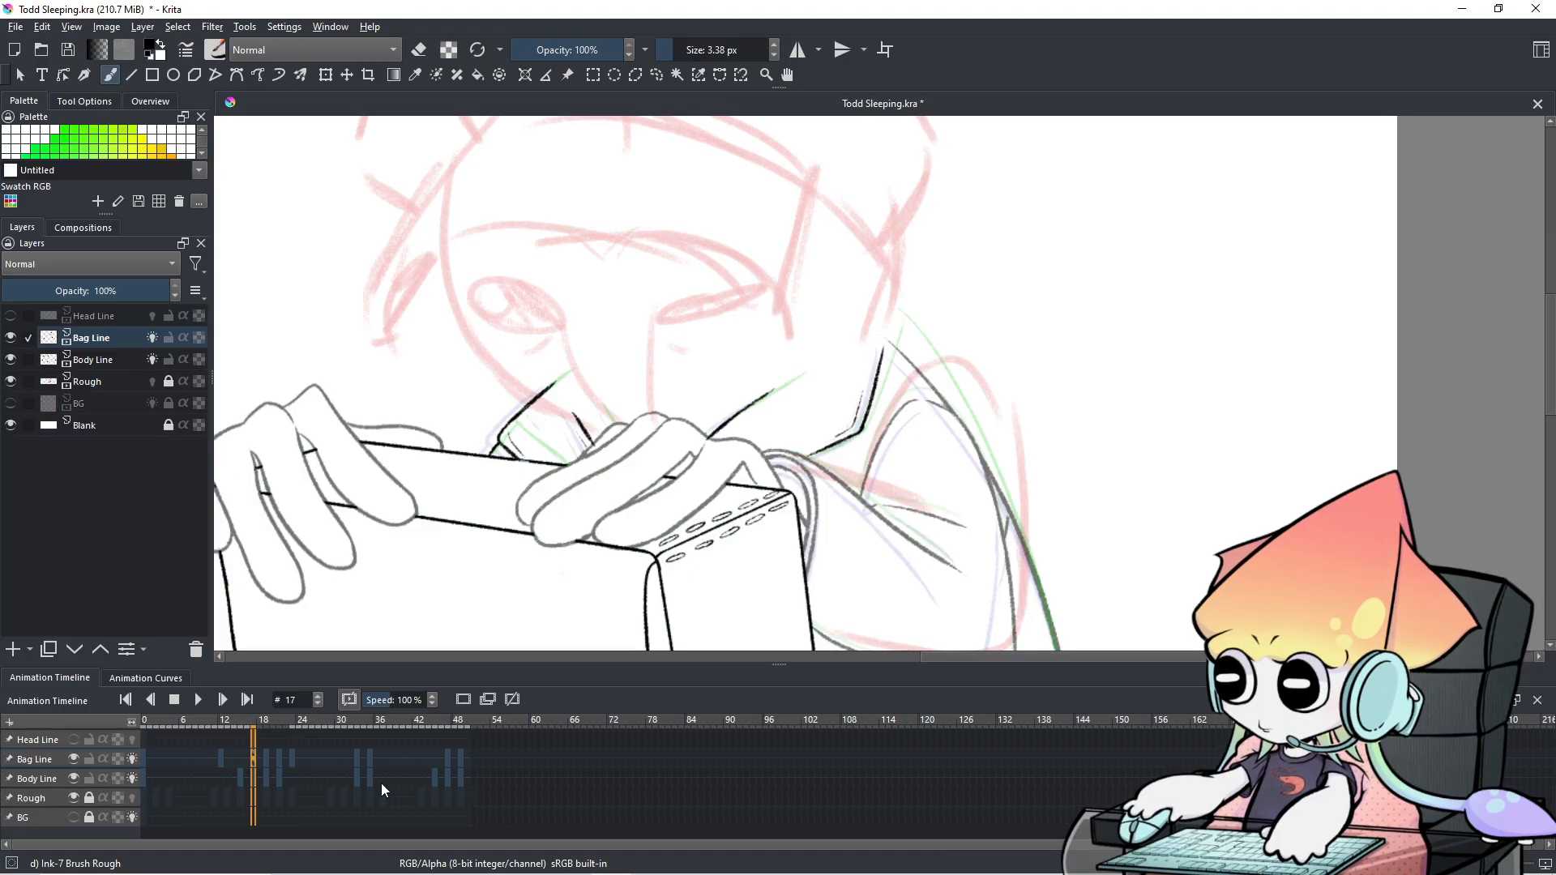
{"action": "key", "text": "Right"}
{"action": "scroll", "coordinate": [914, 393], "scroll_direction": "up", "scroll_amount": 2}
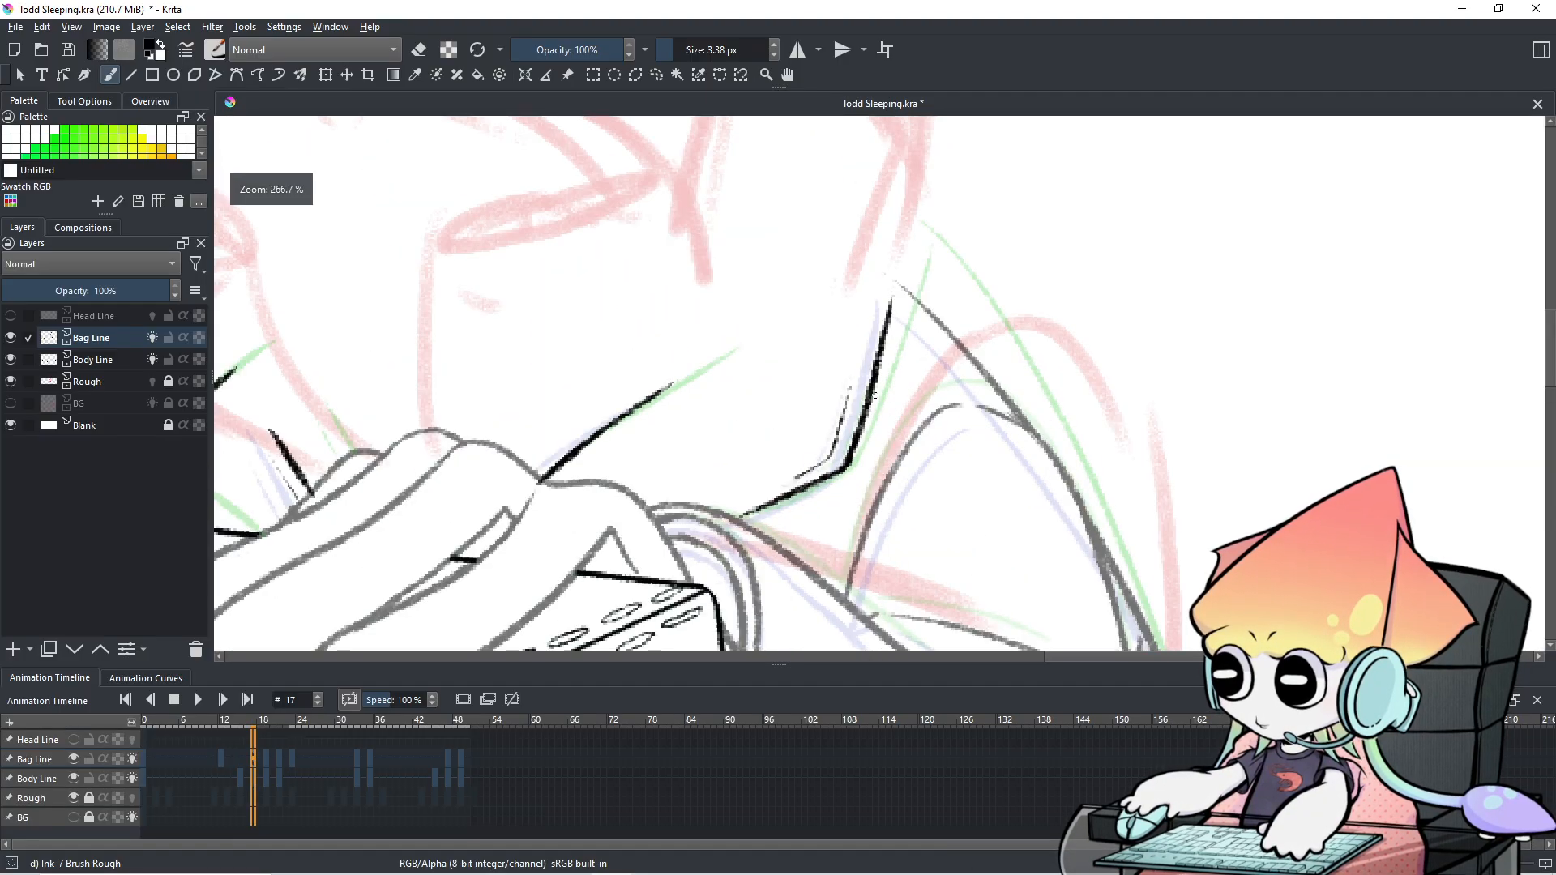
{"action": "mouse_move", "coordinate": [914, 393]}
{"action": "left_mouse_down"}
{"action": "mouse_move", "coordinate": [909, 425]}
{"action": "mouse_move", "coordinate": [943, 402]}
{"action": "left_mouse_up"}
{"action": "key", "text": "e"}
{"action": "mouse_move", "coordinate": [825, 509]}
{"action": "left_mouse_down"}
{"action": "mouse_move", "coordinate": [854, 490]}
{"action": "mouse_move", "coordinate": [830, 510]}
{"action": "mouse_move", "coordinate": [886, 413]}
{"action": "left_mouse_up"}
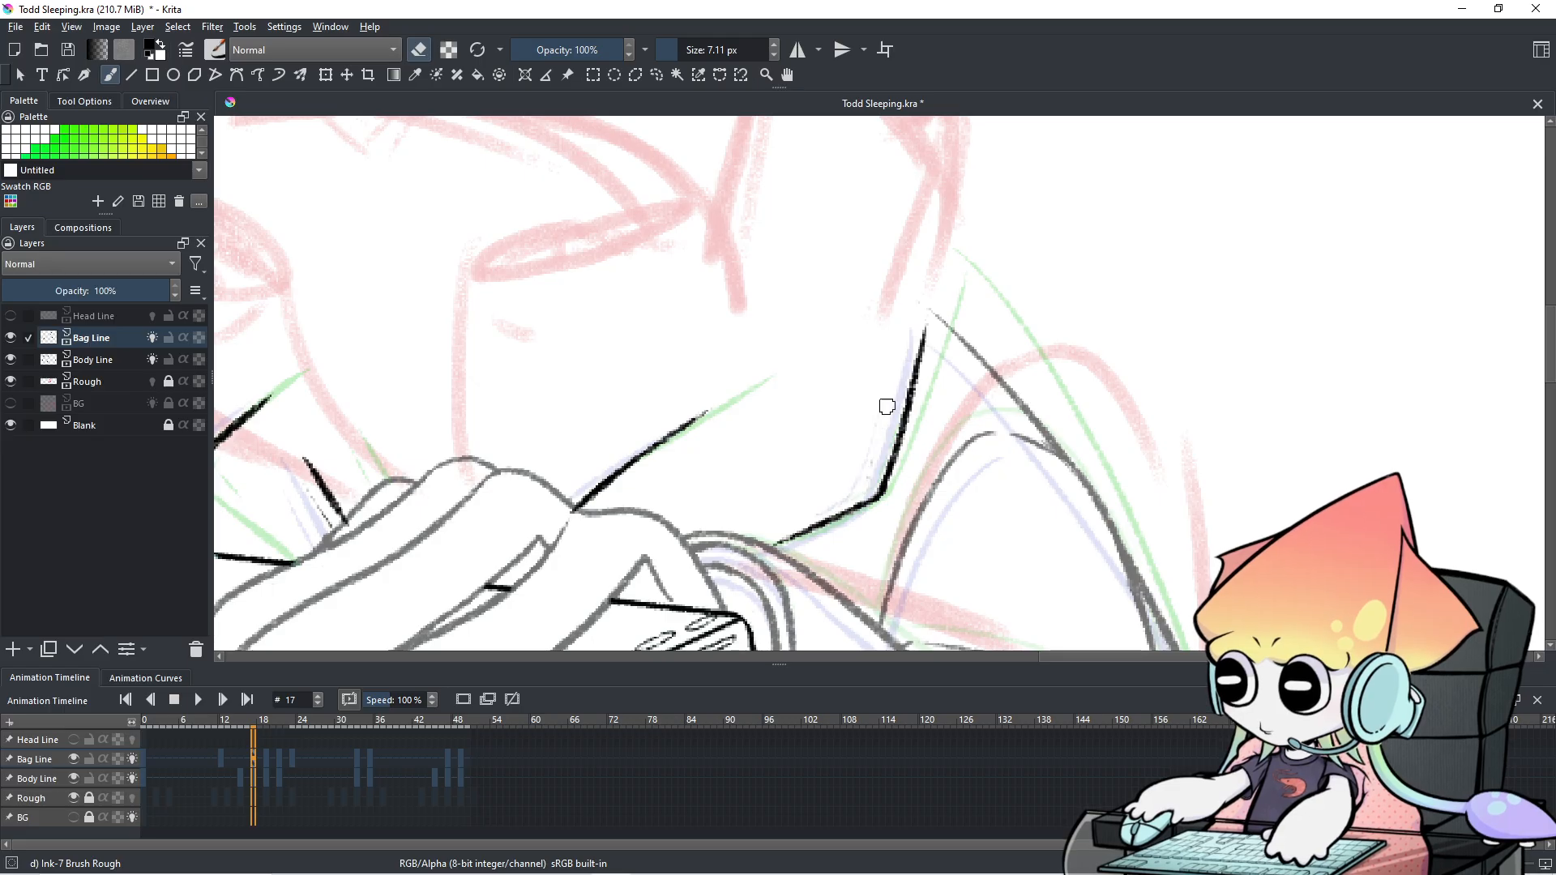
{"action": "mouse_move", "coordinate": [872, 487]}
{"action": "left_mouse_down"}
{"action": "mouse_move", "coordinate": [924, 329]}
{"action": "mouse_move", "coordinate": [921, 375]}
{"action": "left_mouse_up"}
Redraw the strap line in black ink with a 4 px brush, retrying strokes until it sits right.
{"action": "key", "text": "e"}
{"action": "left_click_drag", "start_coordinate": [936, 322], "coordinate": [904, 454]}
{"action": "key", "text": "ctrl+z"}
{"action": "left_click_drag", "start_coordinate": [938, 320], "coordinate": [895, 463]}
{"action": "key", "text": "ctrl+z"}
{"action": "left_click_drag", "start_coordinate": [932, 321], "coordinate": [898, 469]}
{"action": "key", "text": "ctrl+z"}
{"action": "left_click_drag", "start_coordinate": [933, 320], "coordinate": [895, 466]}
{"action": "key", "text": "ctrl+z"}
{"action": "mouse_move", "coordinate": [933, 324]}
{"action": "left_mouse_down"}
{"action": "mouse_move", "coordinate": [890, 485]}
{"action": "mouse_move", "coordinate": [929, 384]}
{"action": "left_mouse_up"}
{"action": "key", "text": "ctrl+z"}
{"action": "left_click_drag", "start_coordinate": [943, 322], "coordinate": [929, 382]}
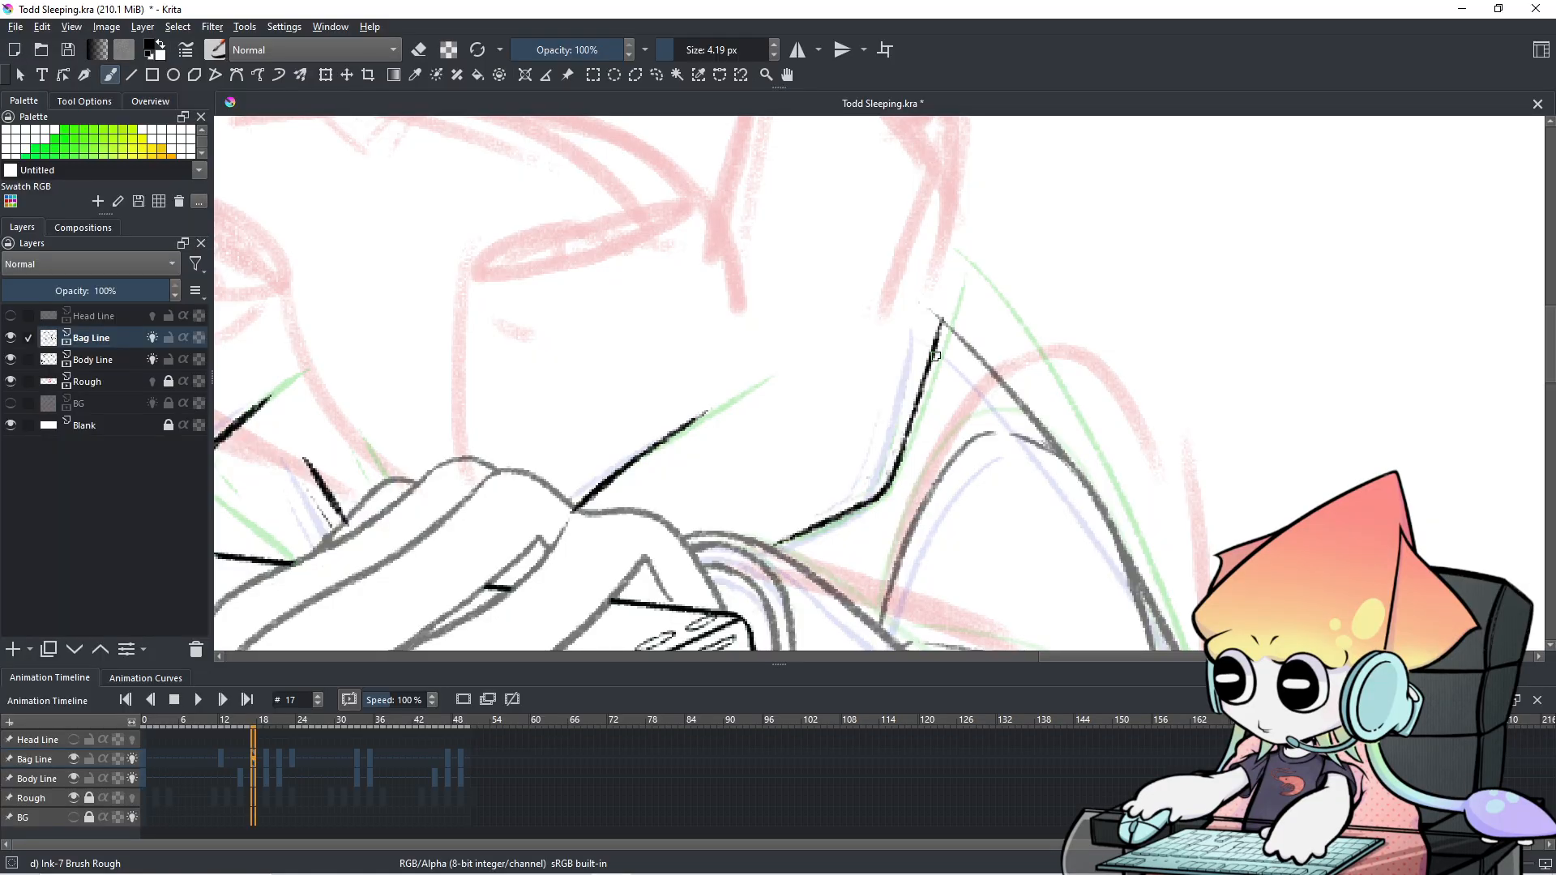
Compare frame 17 with frames 16 through 19, ending back on frame 17.
{"action": "key", "text": "Left"}
{"action": "key", "text": "Right"}
{"action": "key", "text": "Right"}
{"action": "key", "text": "Right"}
{"action": "key", "text": "Left"}
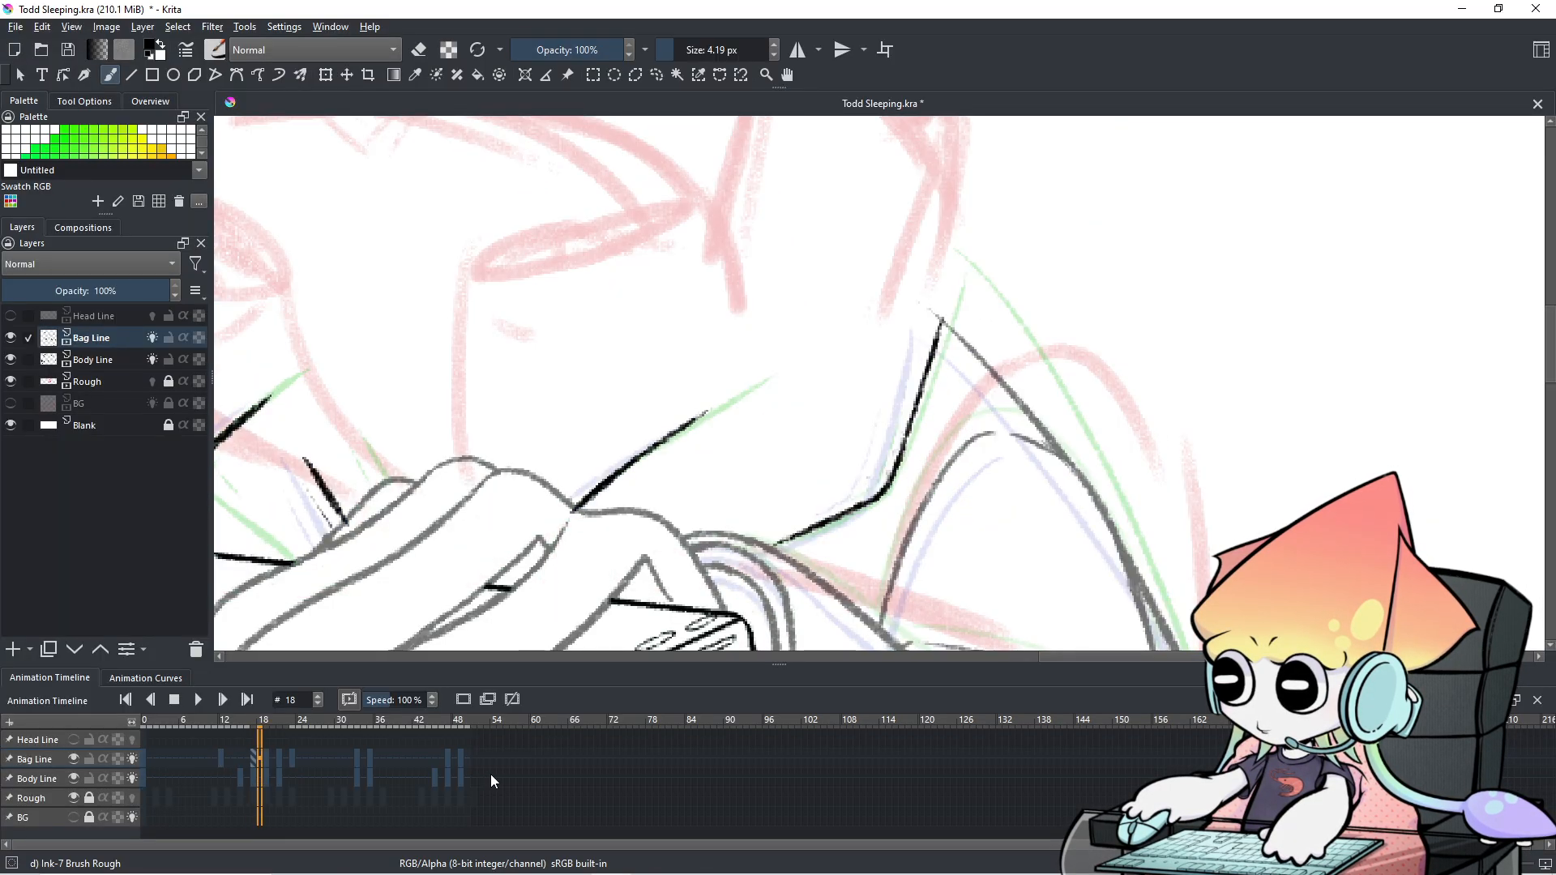
{"action": "key", "text": "Left"}
{"action": "key", "text": "Right"}
{"action": "key", "text": "Right"}
{"action": "key", "text": "Left"}
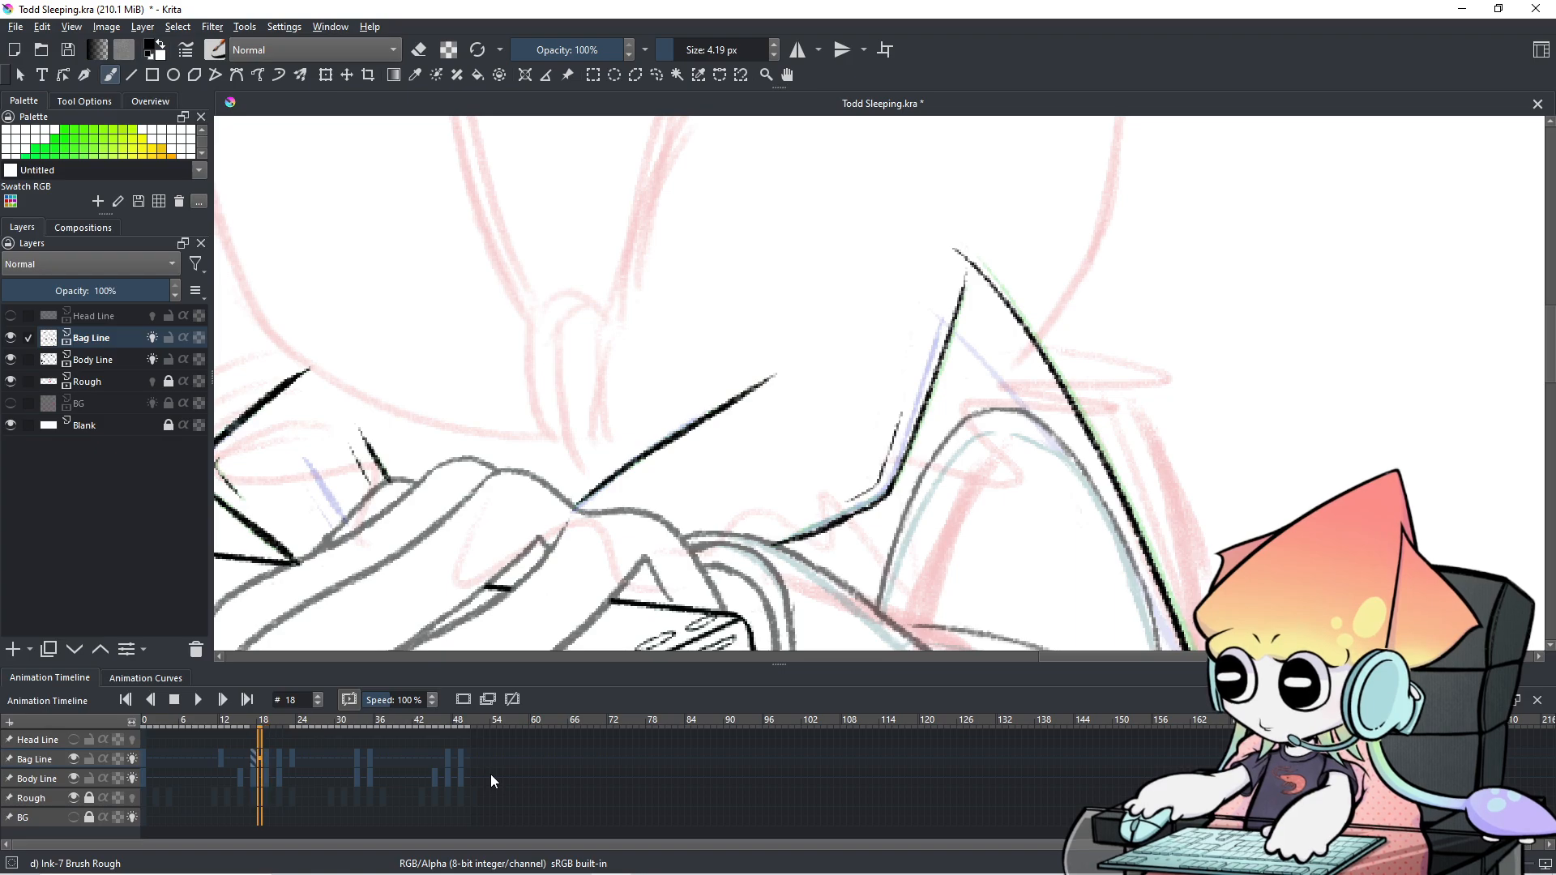
{"action": "key", "text": "Left"}
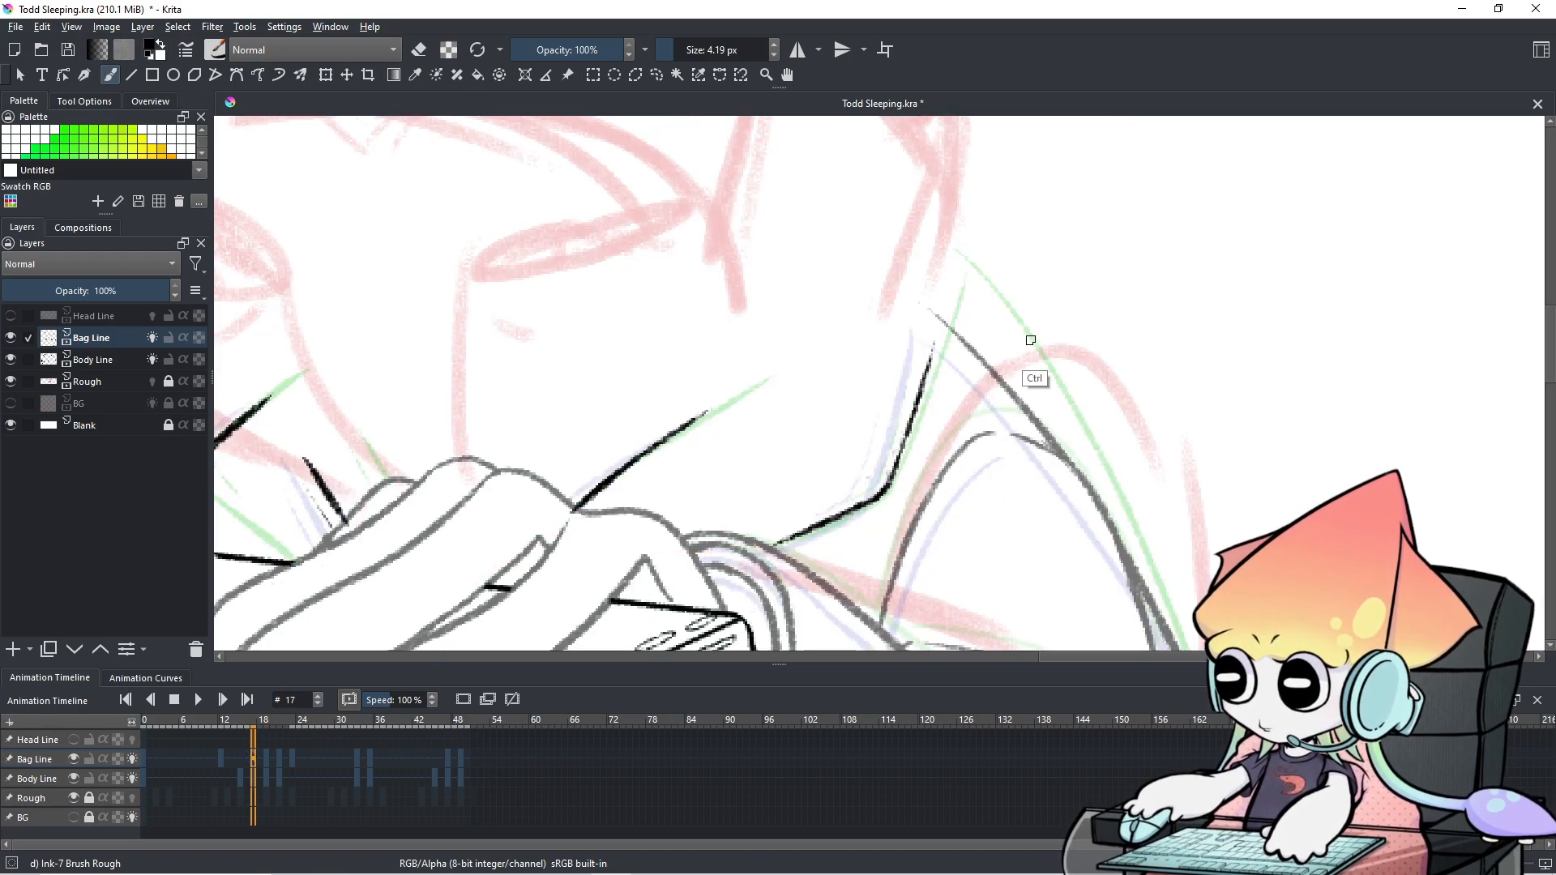
Redraw the strap from its top as one stroke reaching down to the lower line.
{"action": "key", "text": "e"}
{"action": "key", "text": "e"}
{"action": "key", "text": "ctrl+z"}
{"action": "key", "text": "ctrl+z"}
{"action": "key", "text": "ctrl+z"}
{"action": "key", "text": "ctrl+shift+z"}
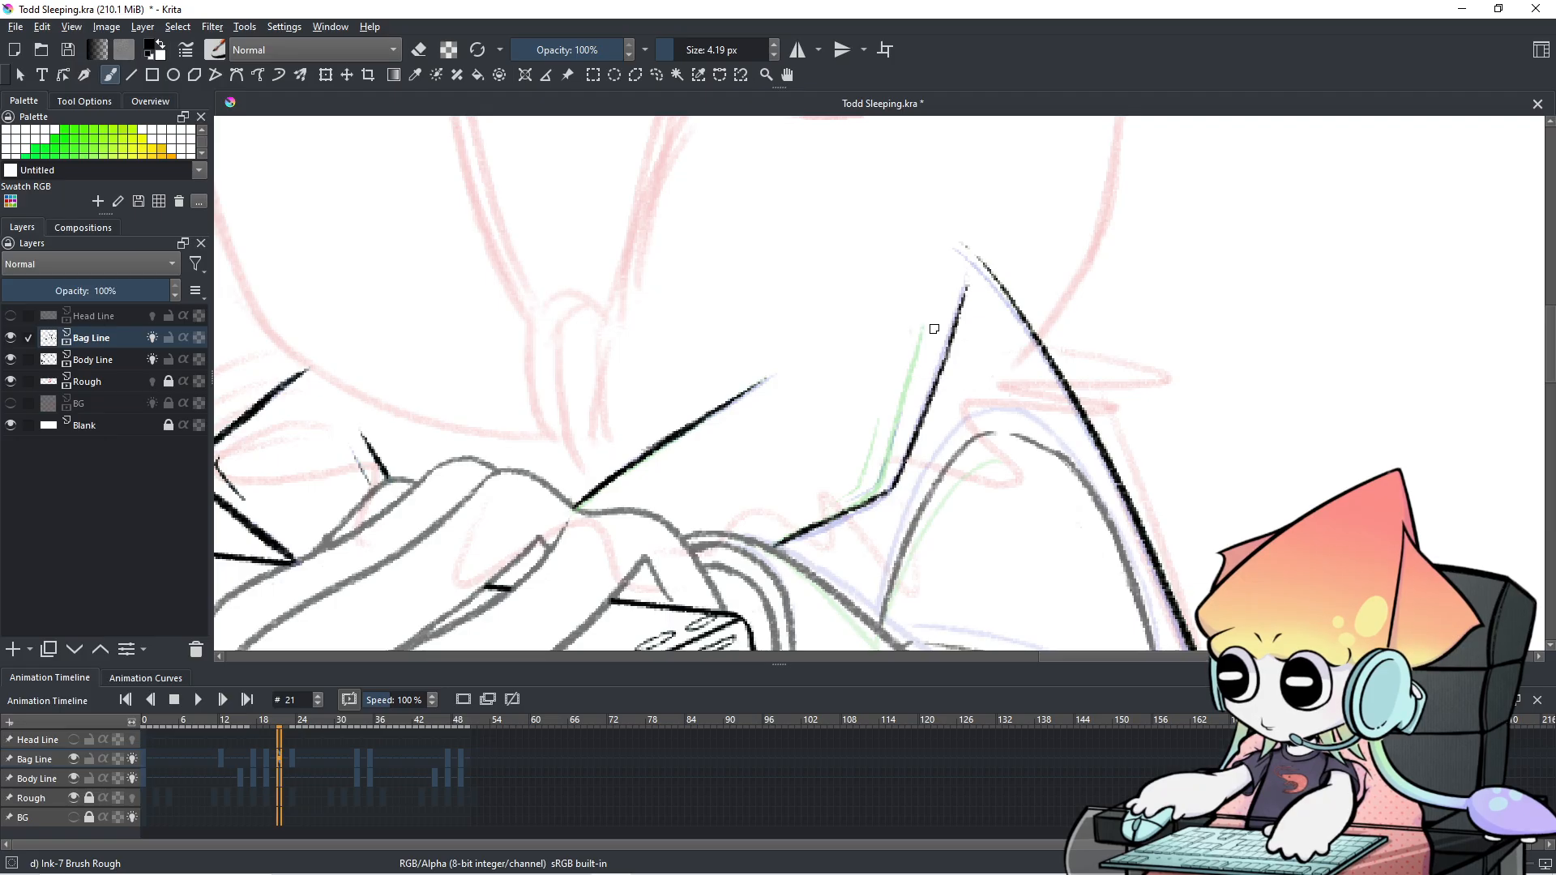
{"action": "key", "text": "ctrl+shift+z"}
{"action": "key", "text": "ctrl+shift+z"}
{"action": "left_click_drag", "start_coordinate": [935, 326], "coordinate": [919, 393]}
{"action": "key", "text": "ctrl+z"}
{"action": "left_click_drag", "start_coordinate": [932, 325], "coordinate": [893, 475]}
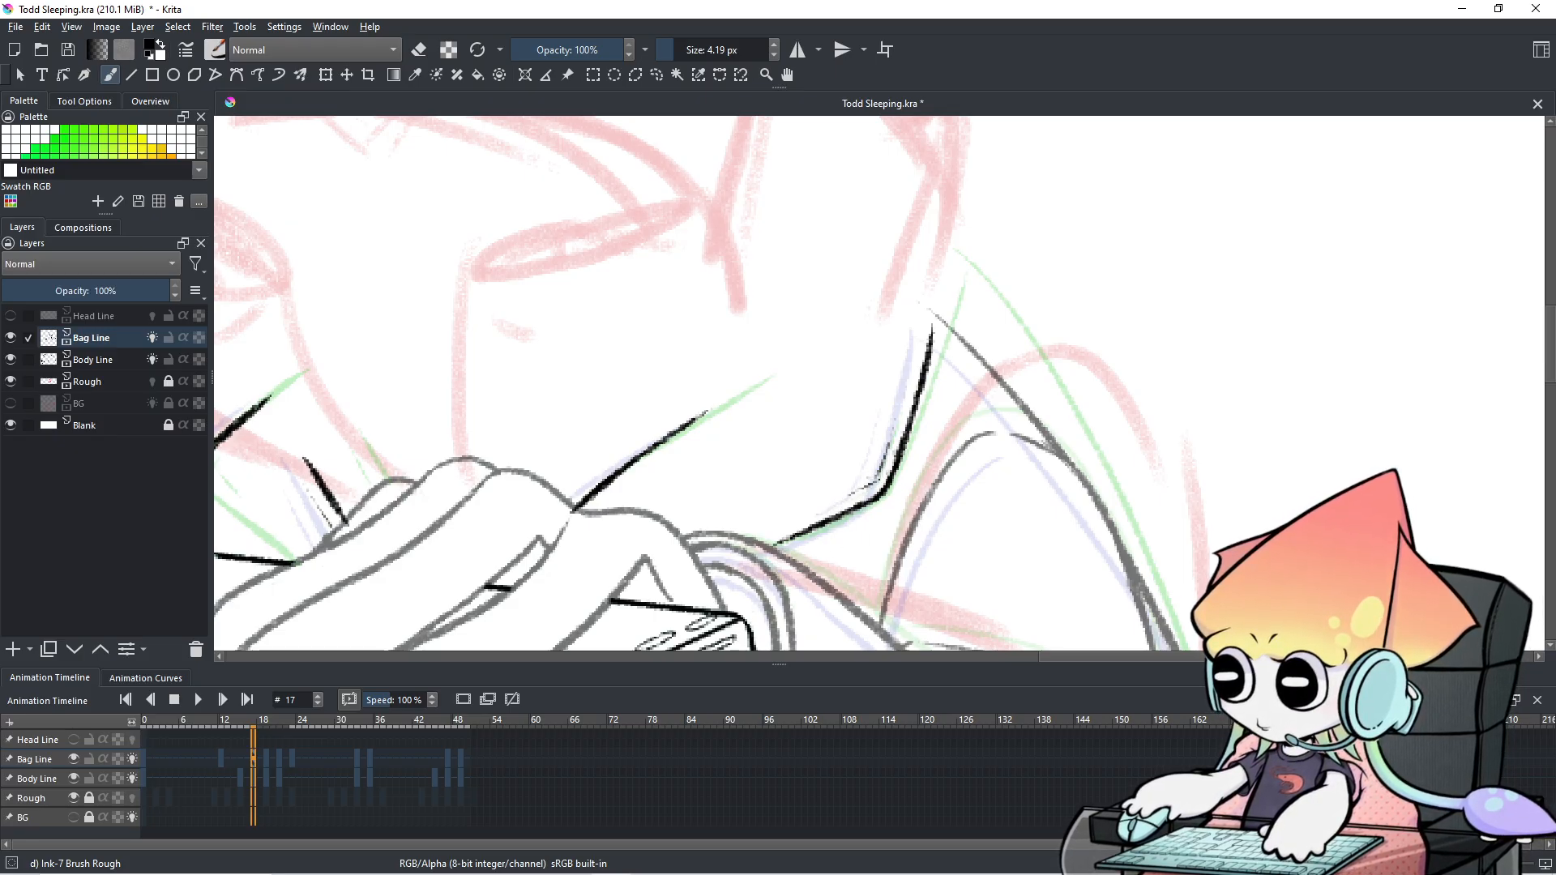
Play through to frame 23, then erase the rough steep strap stroke and nearby stray marks.
{"action": "scroll", "coordinate": [891, 460], "scroll_direction": "down", "scroll_amount": 2}
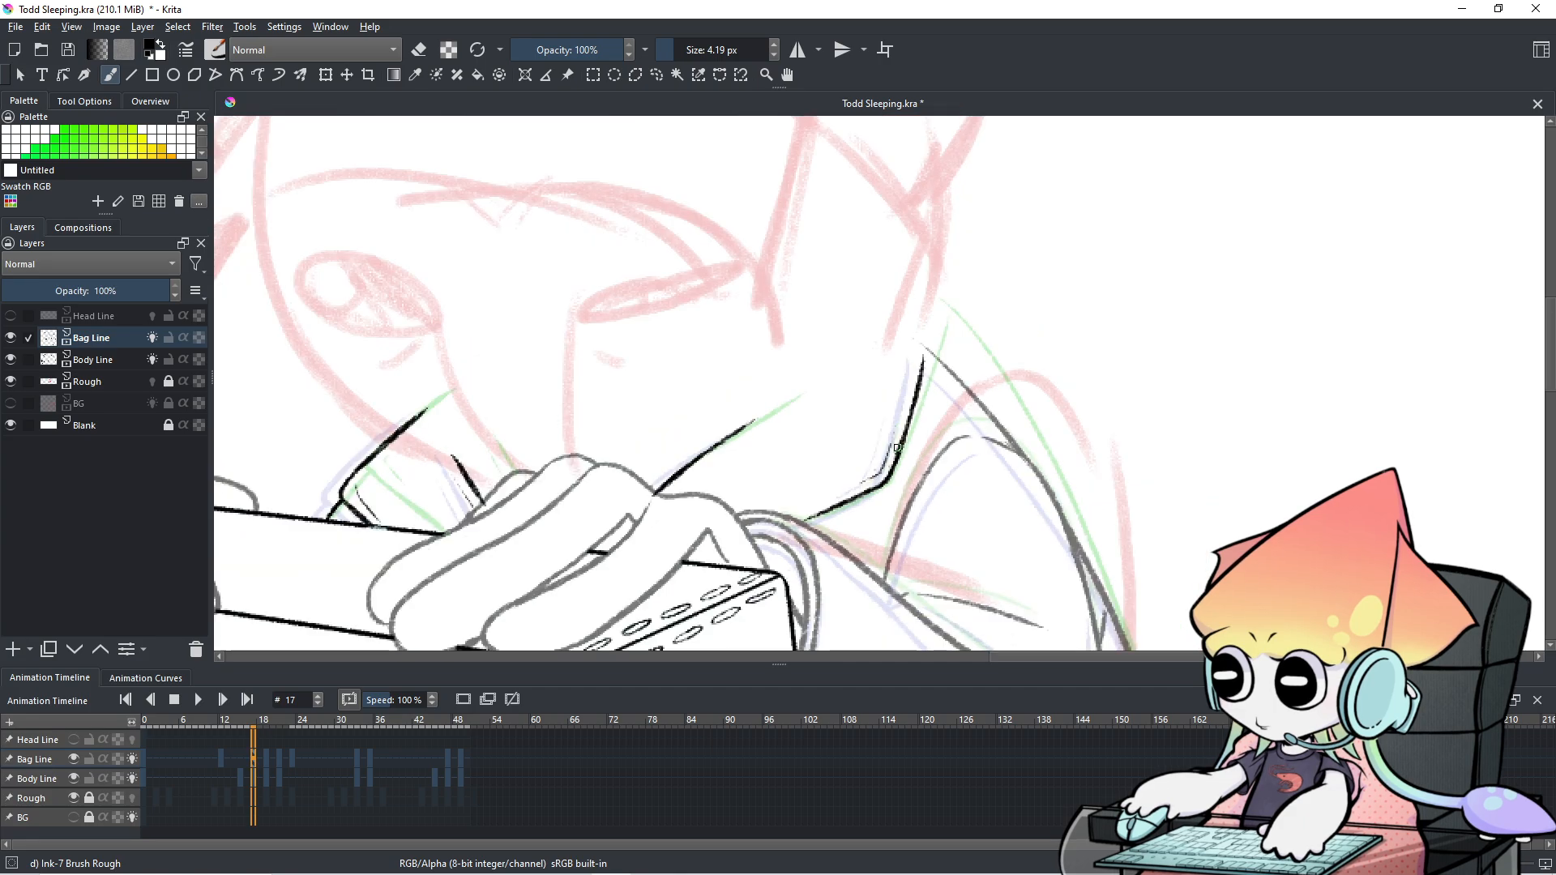
{"action": "key", "text": "Left"}
{"action": "key", "text": "Left"}
{"action": "key", "text": "space"}
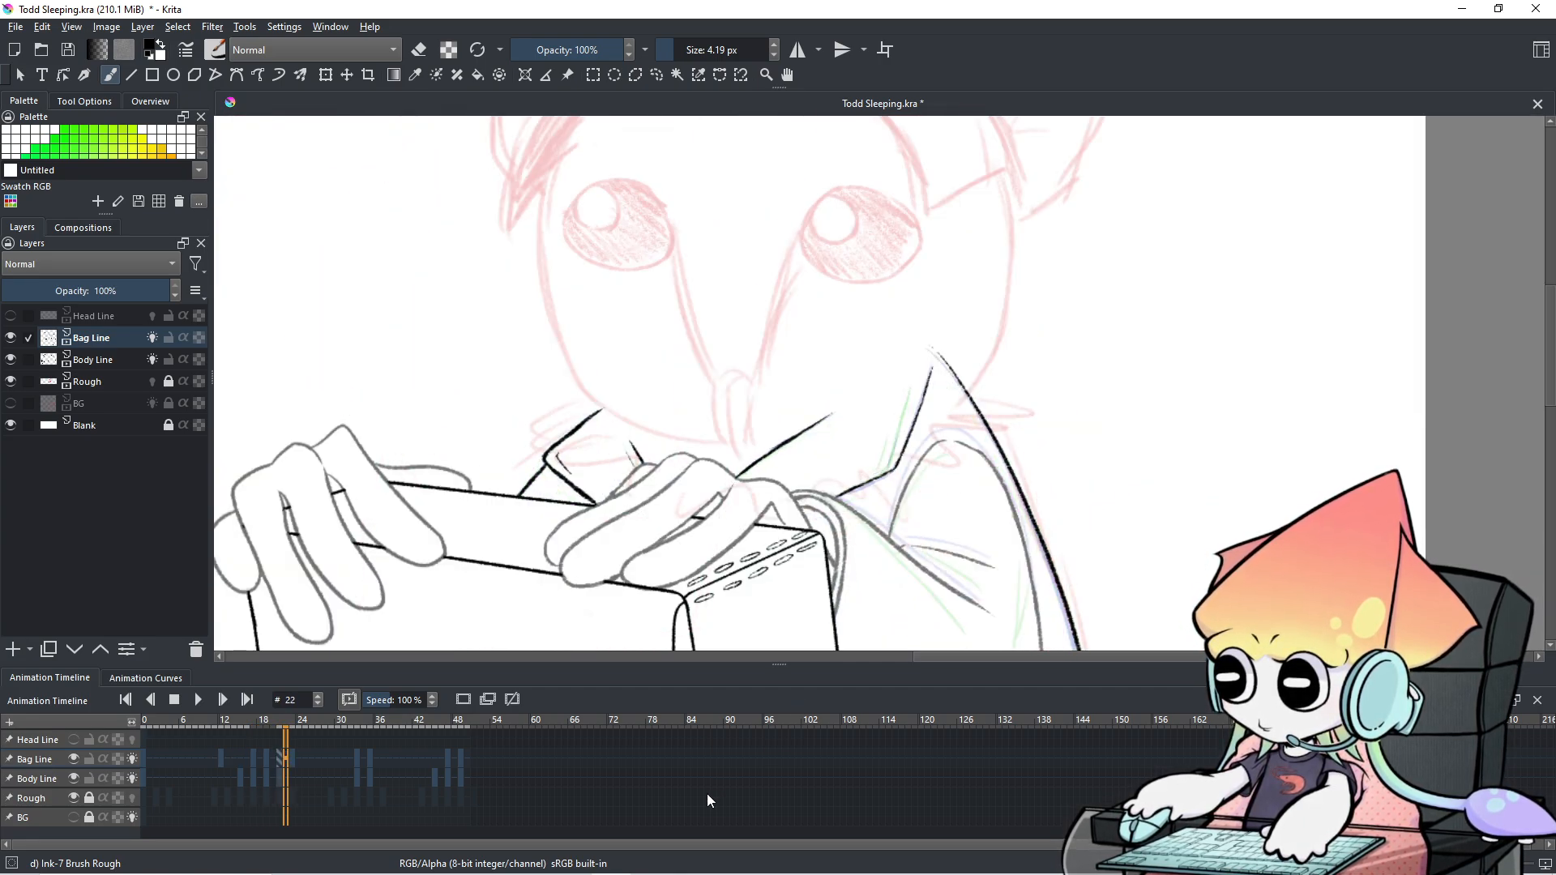
{"action": "scroll", "coordinate": [957, 457], "scroll_direction": "up", "scroll_amount": 3}
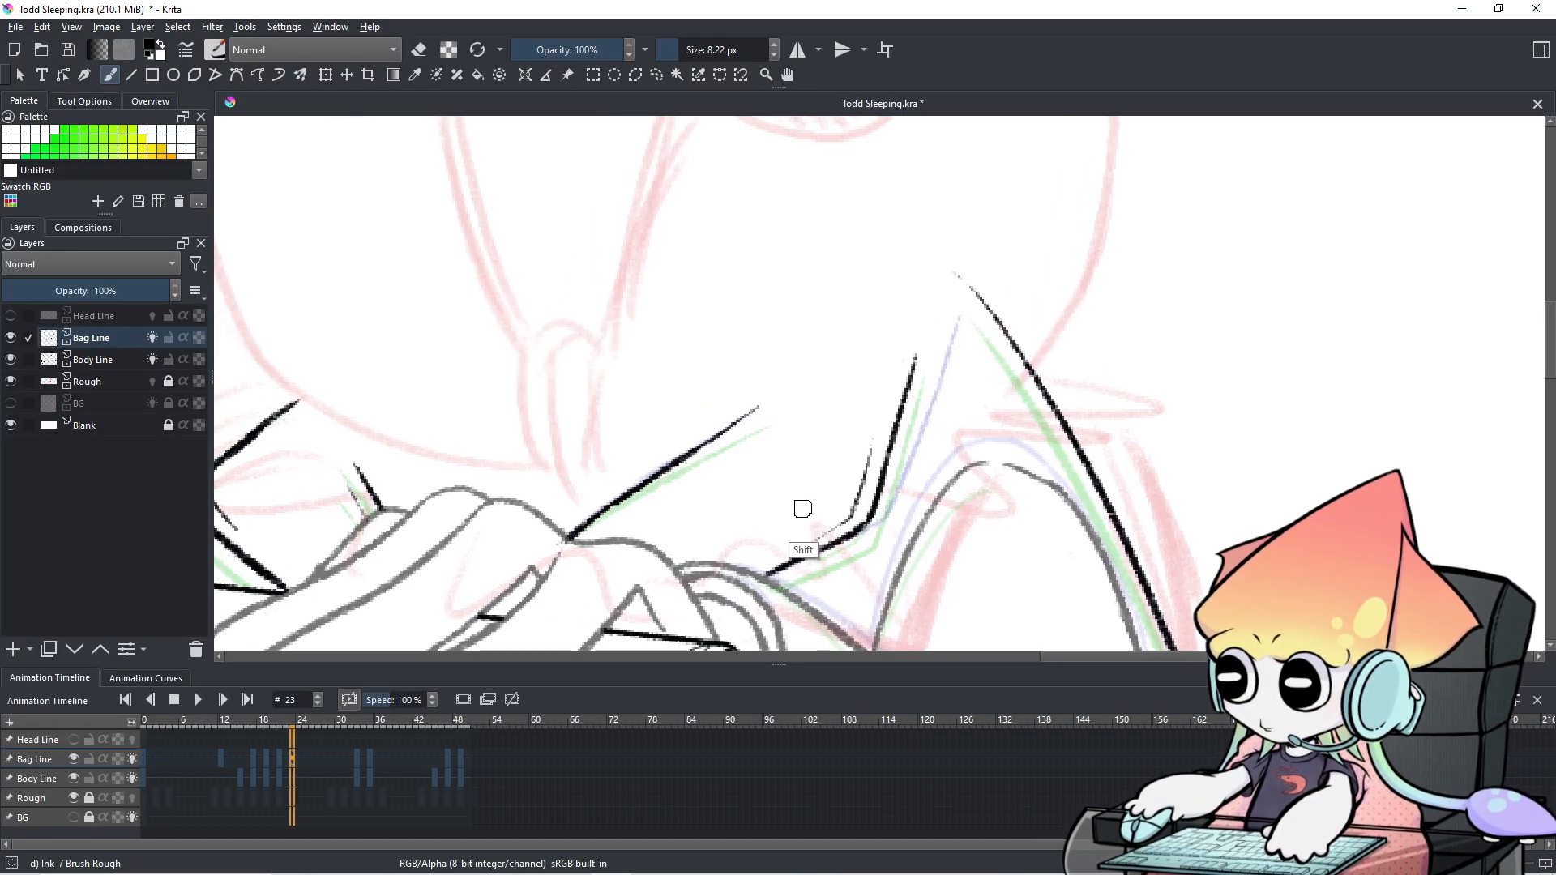
{"action": "key", "text": "e"}
{"action": "left_click_drag", "start_coordinate": [839, 526], "coordinate": [867, 455]}
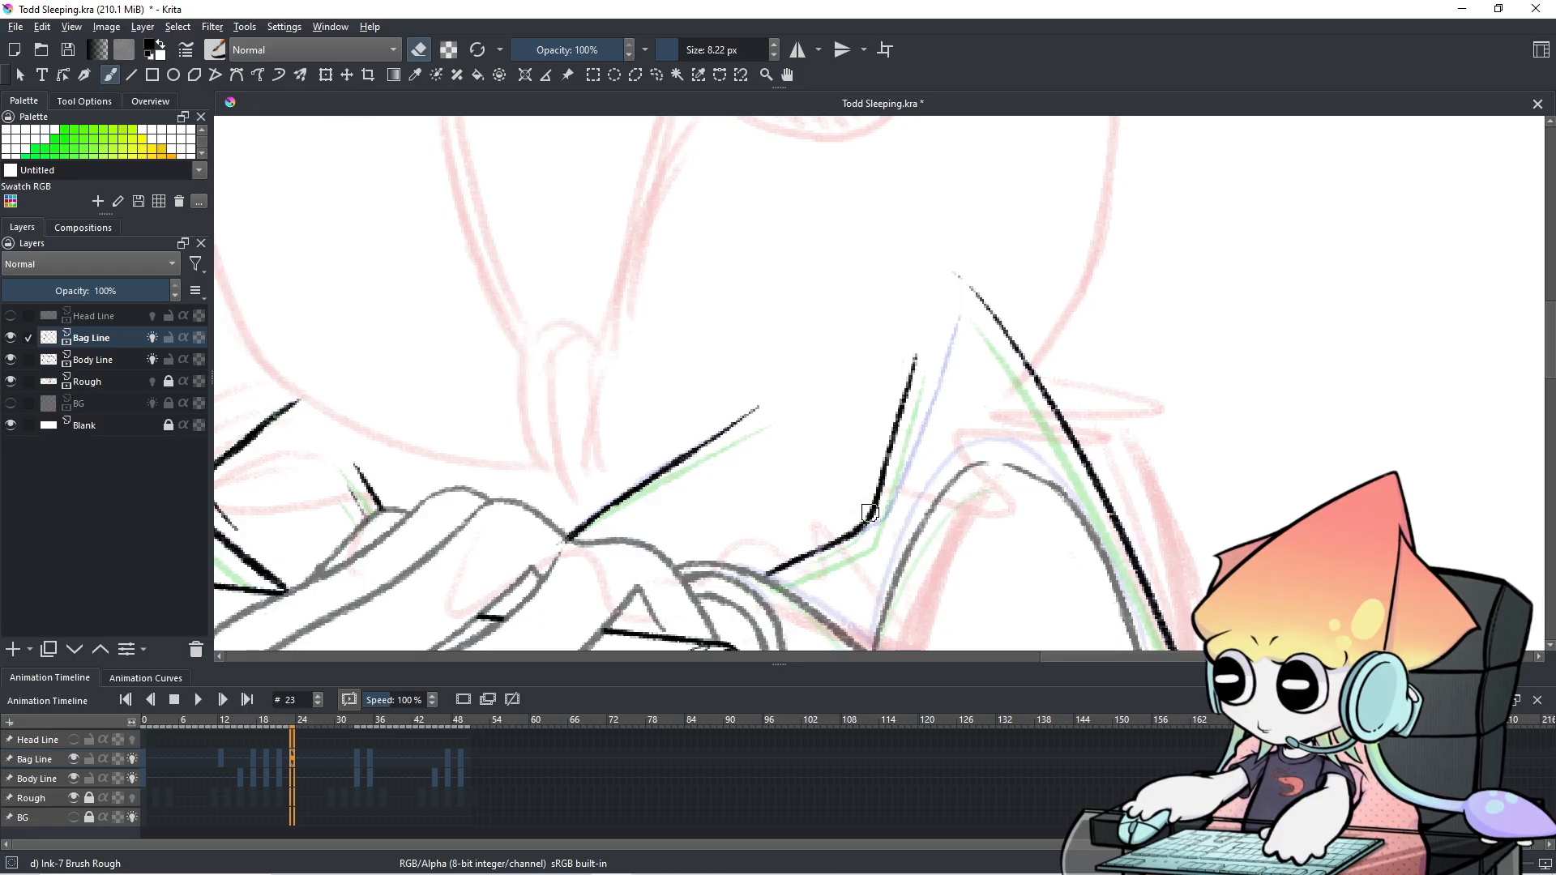
{"action": "left_click_drag", "start_coordinate": [871, 513], "coordinate": [870, 519]}
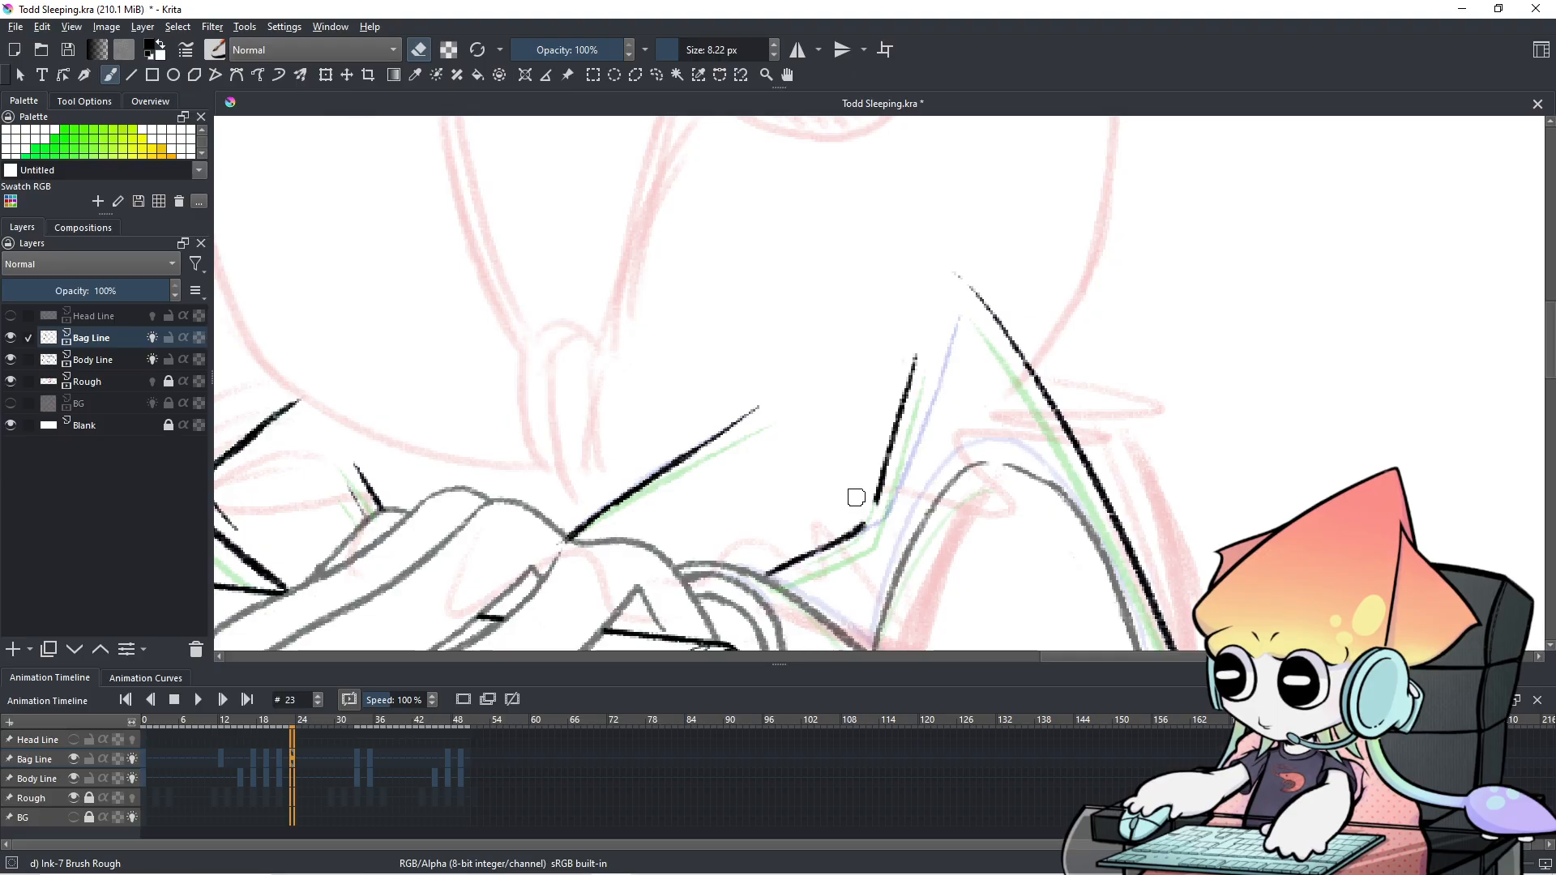
{"action": "mouse_move", "coordinate": [854, 520]}
{"action": "left_mouse_down"}
{"action": "mouse_move", "coordinate": [875, 503]}
{"action": "mouse_move", "coordinate": [902, 347]}
{"action": "left_mouse_up"}
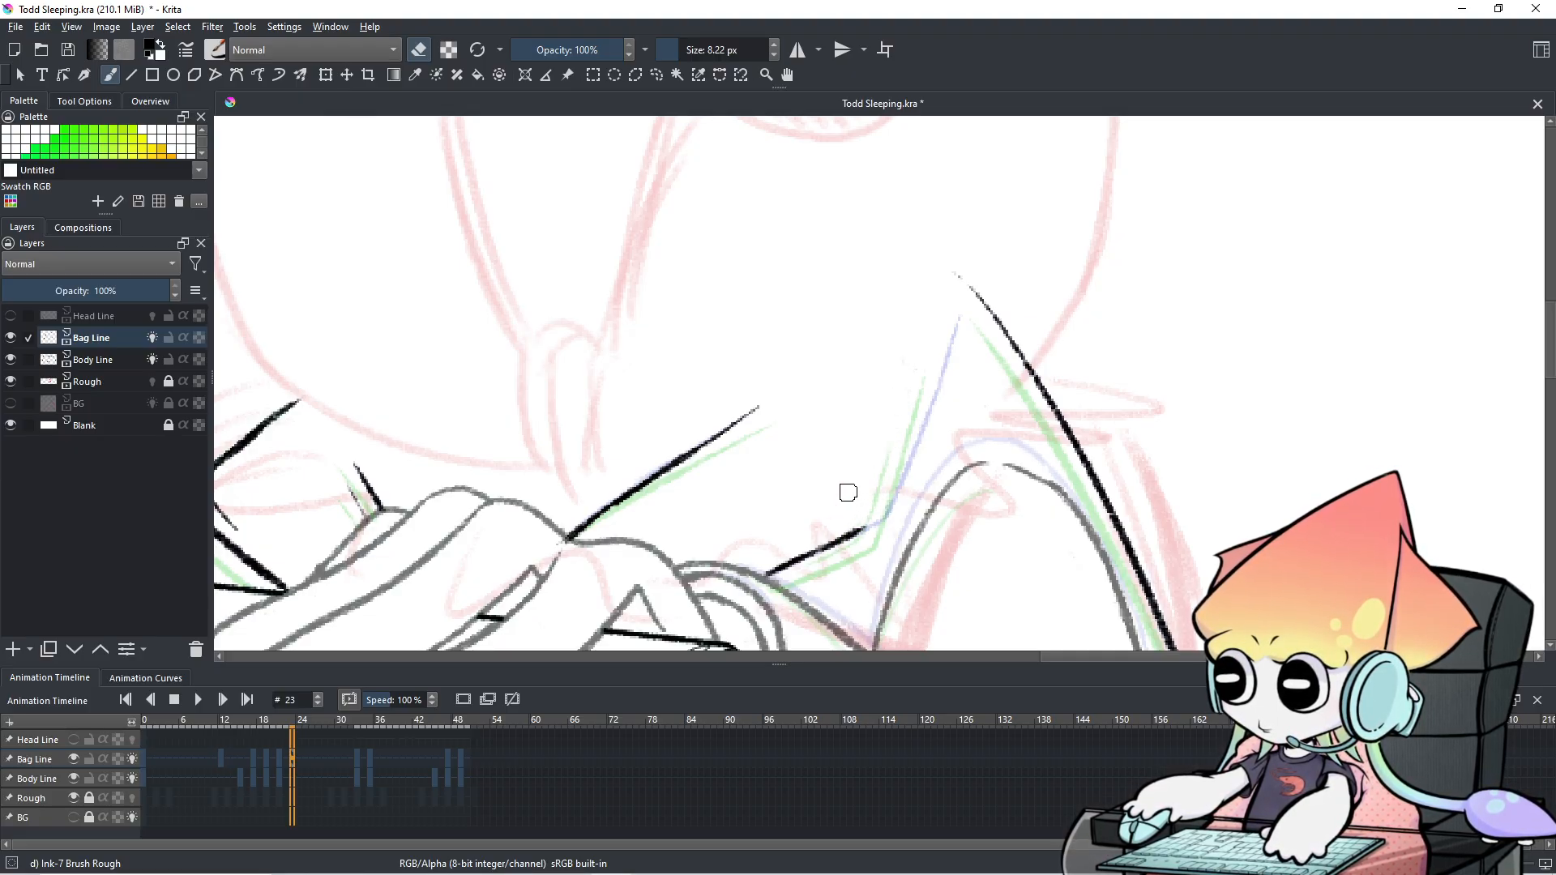
Redraw the strap in black ink, retrying strokes until it connects to the lower line.
{"action": "key", "text": "e"}
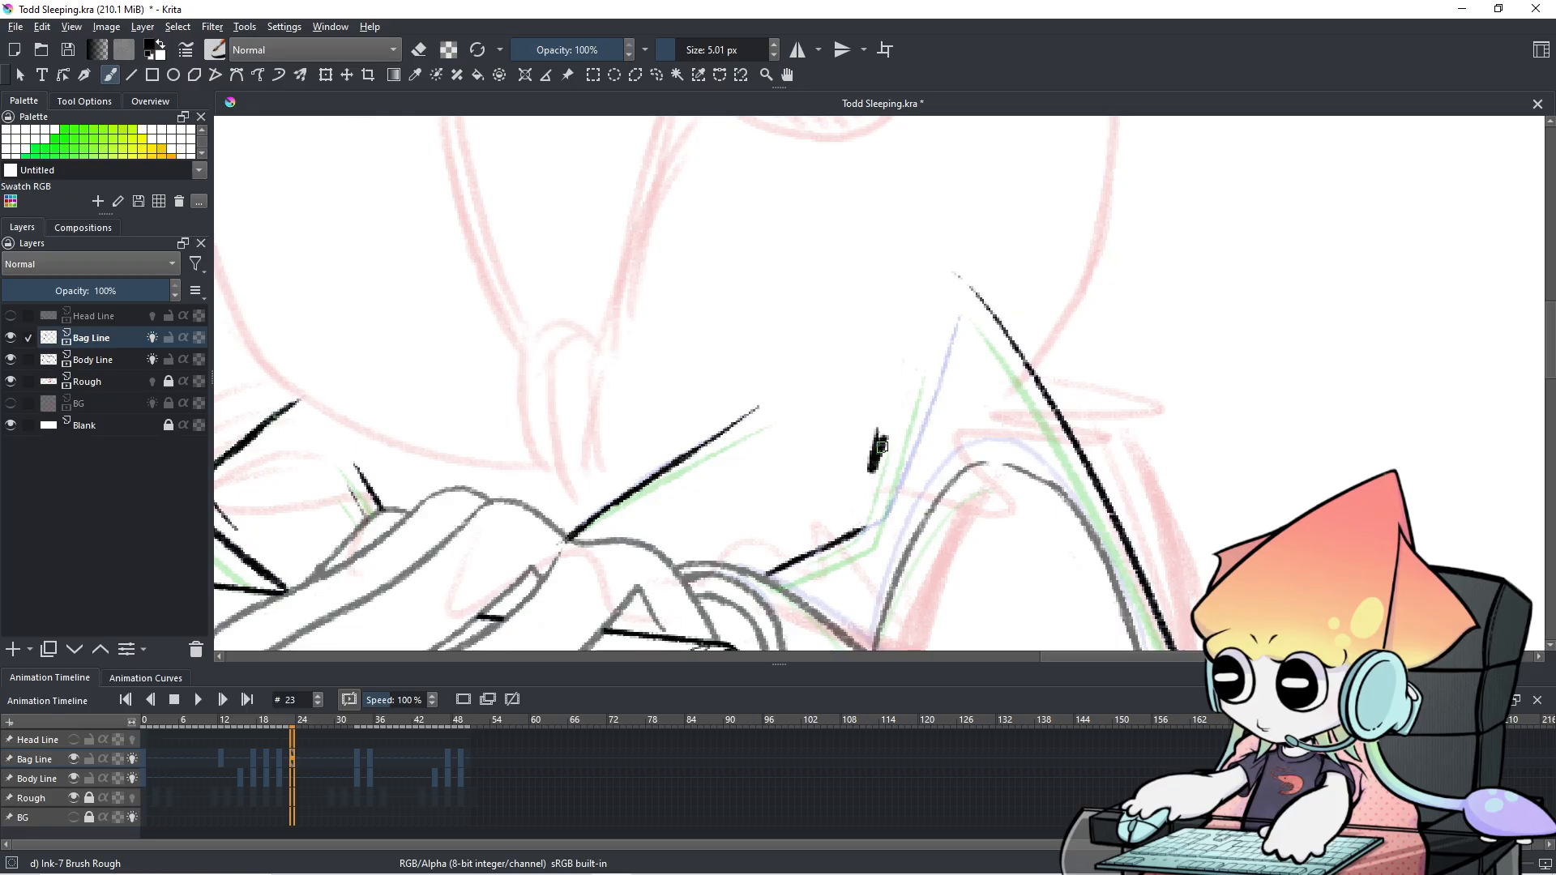
{"action": "left_click_drag", "start_coordinate": [877, 426], "coordinate": [871, 478]}
{"action": "key", "text": "ctrl+z"}
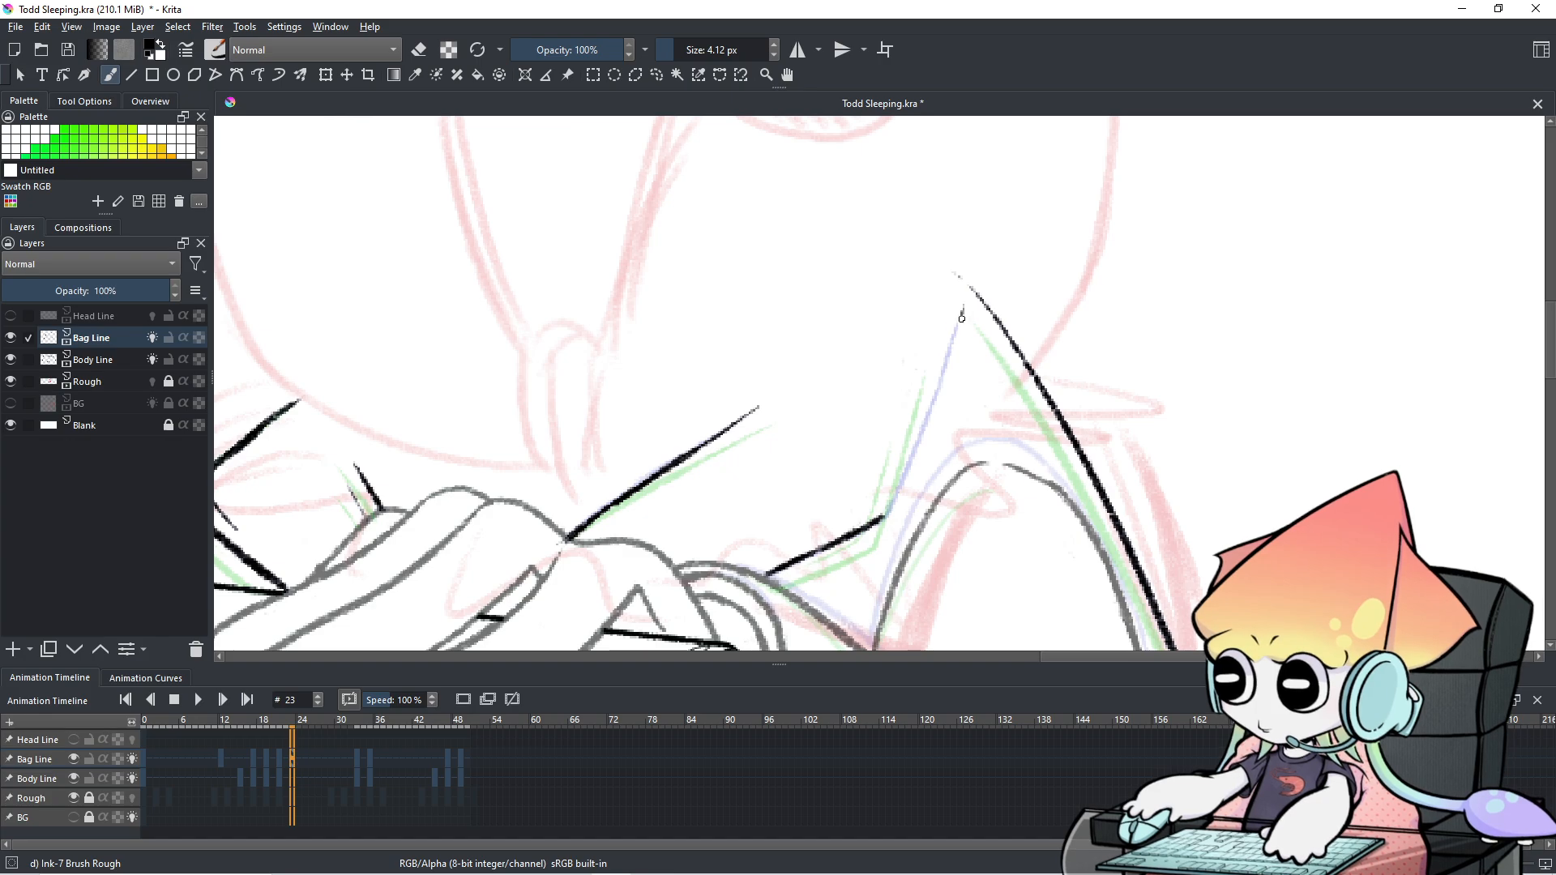
{"action": "left_click_drag", "start_coordinate": [957, 320], "coordinate": [922, 441]}
{"action": "key", "text": "ctrl+z"}
{"action": "left_click_drag", "start_coordinate": [960, 317], "coordinate": [921, 441]}
{"action": "left_click_drag", "start_coordinate": [939, 380], "coordinate": [901, 494]}
{"action": "key", "text": "ctrl+z"}
{"action": "left_click_drag", "start_coordinate": [933, 387], "coordinate": [887, 518]}
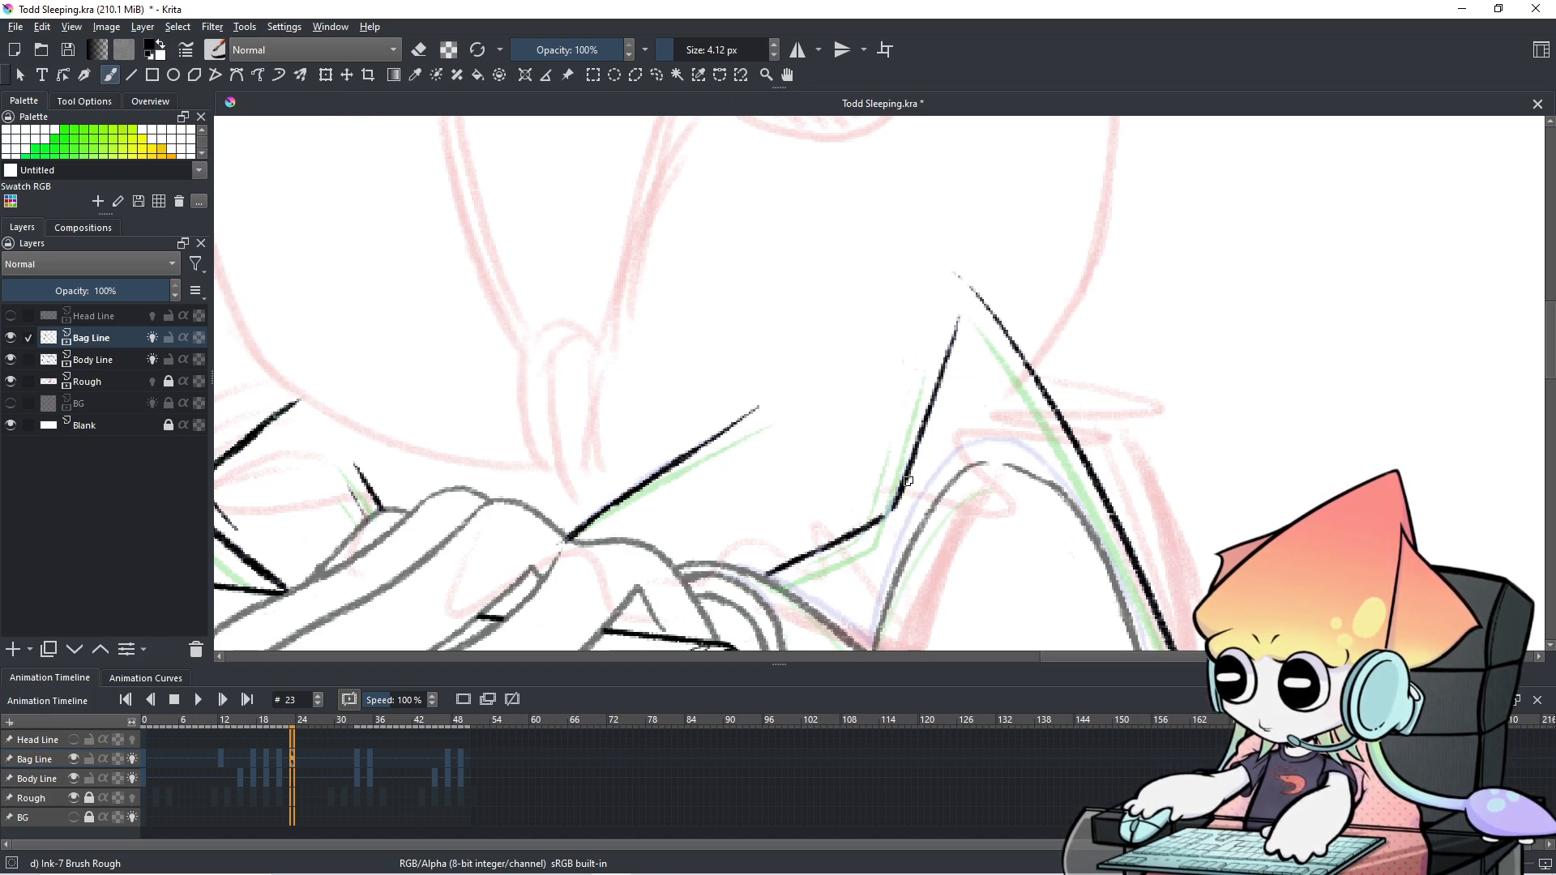
Flip between frame 21 and the previous drawing to compare the bag's left edge.
{"action": "scroll", "coordinate": [893, 500], "scroll_direction": "down", "scroll_amount": 1}
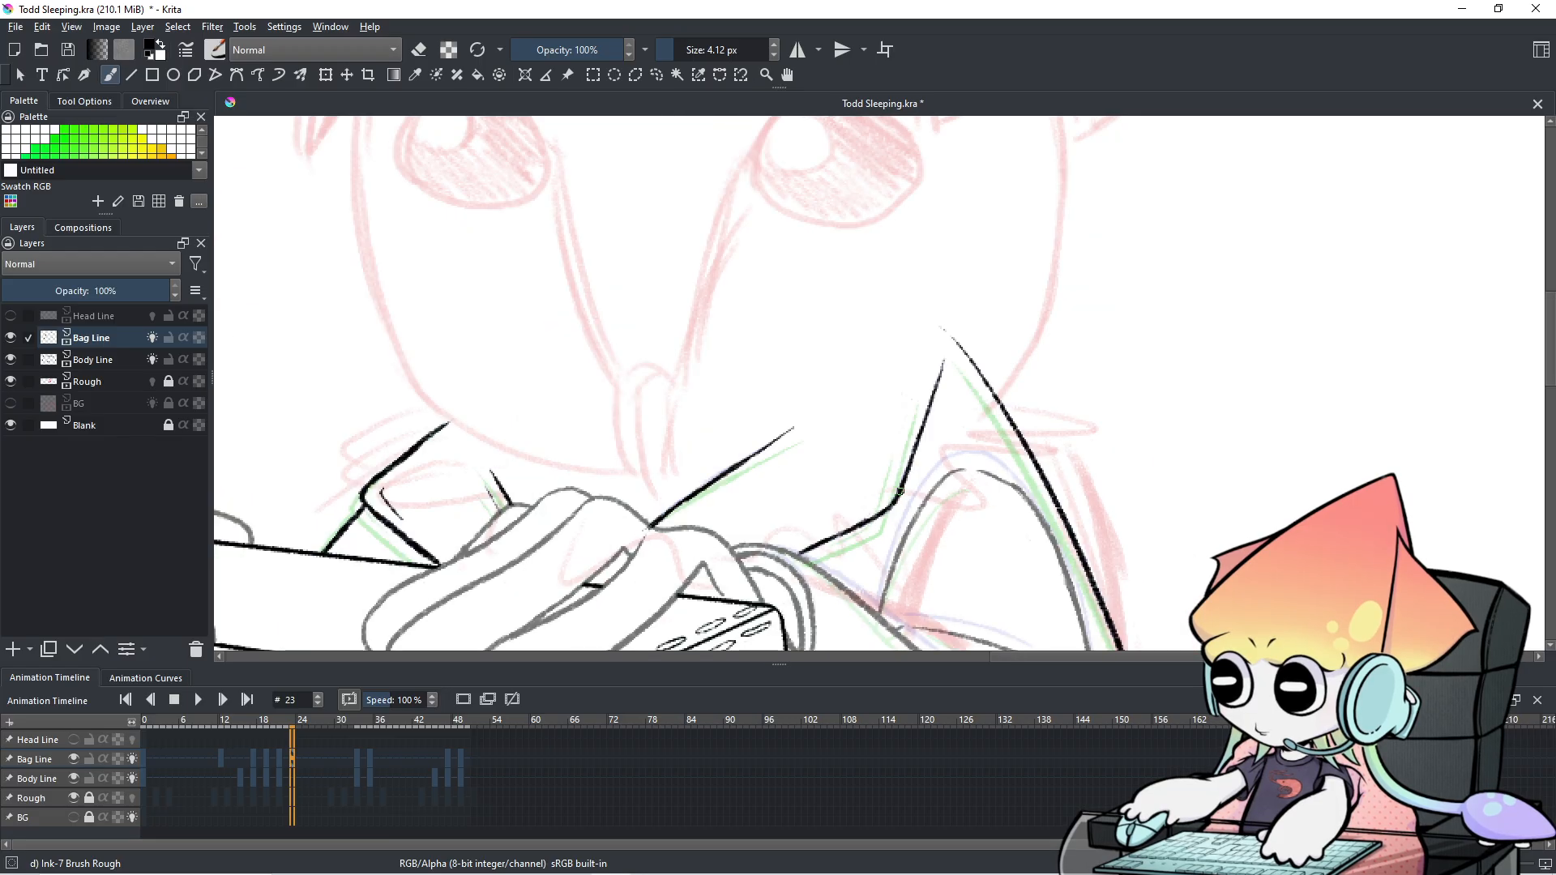
{"action": "scroll", "coordinate": [859, 683], "scroll_direction": "down", "scroll_amount": 1}
{"action": "scroll", "coordinate": [841, 692], "scroll_direction": "up", "scroll_amount": 1}
{"action": "key", "text": "Left"}
{"action": "key", "text": "Left"}
{"action": "key", "text": "Left"}
{"action": "key", "text": "Right"}
{"action": "key", "text": "Left"}
{"action": "key", "text": "Right"}
{"action": "key", "text": "Left"}
{"action": "key", "text": "Right"}
{"action": "key", "text": "Left"}
{"action": "key", "text": "Right"}
{"action": "scroll", "coordinate": [921, 496], "scroll_direction": "up", "scroll_amount": 1}
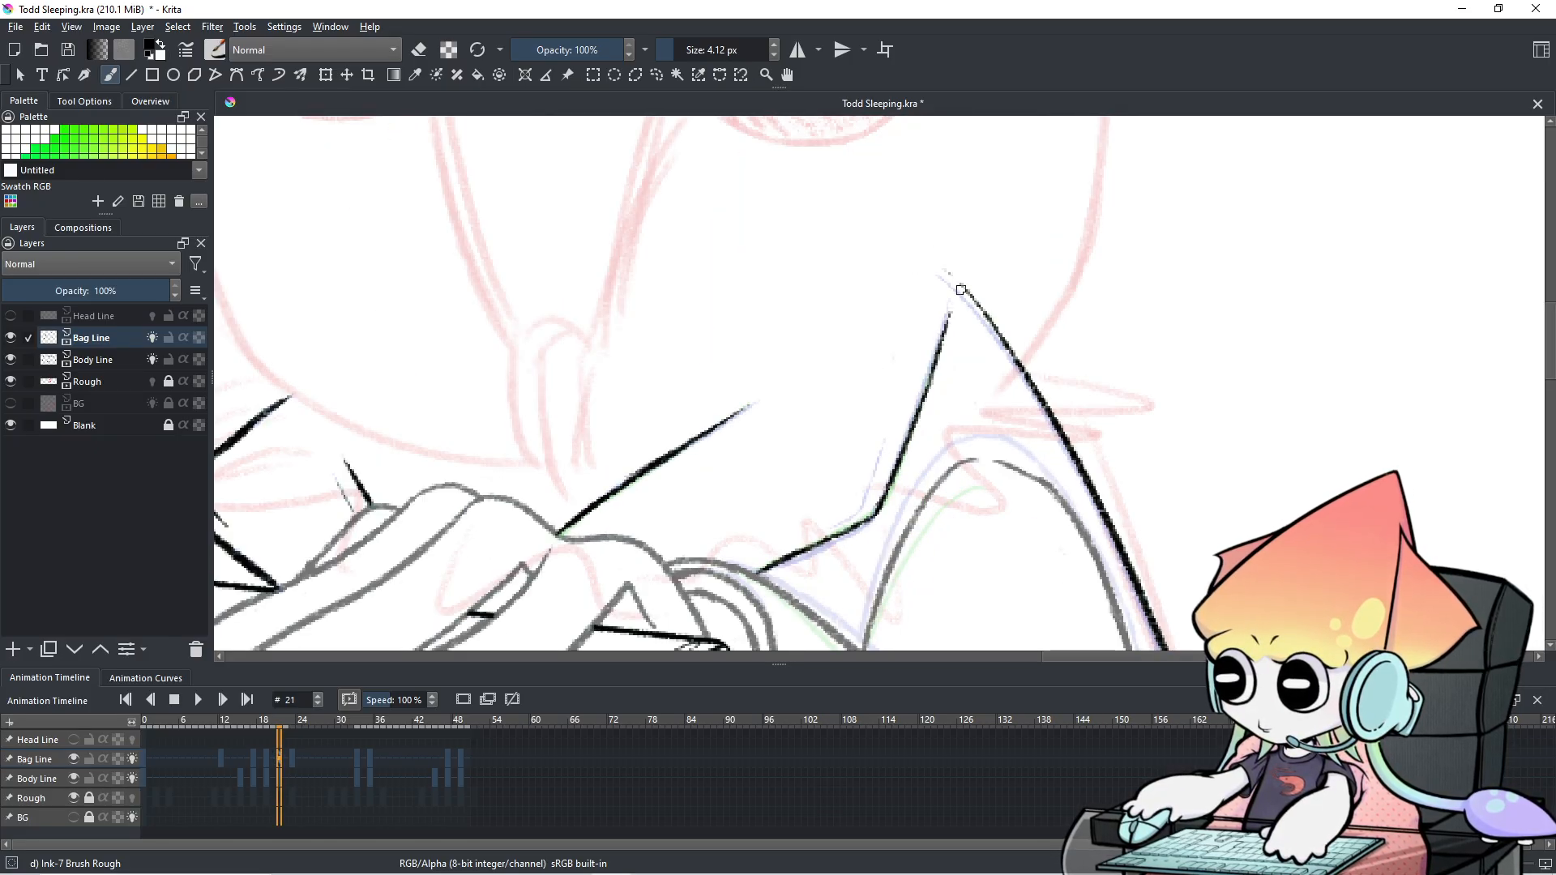
Redraw the short ink stroke along the bag's left edge below the peak, undoing bad tries.
{"action": "left_click_drag", "start_coordinate": [883, 438], "coordinate": [869, 491]}
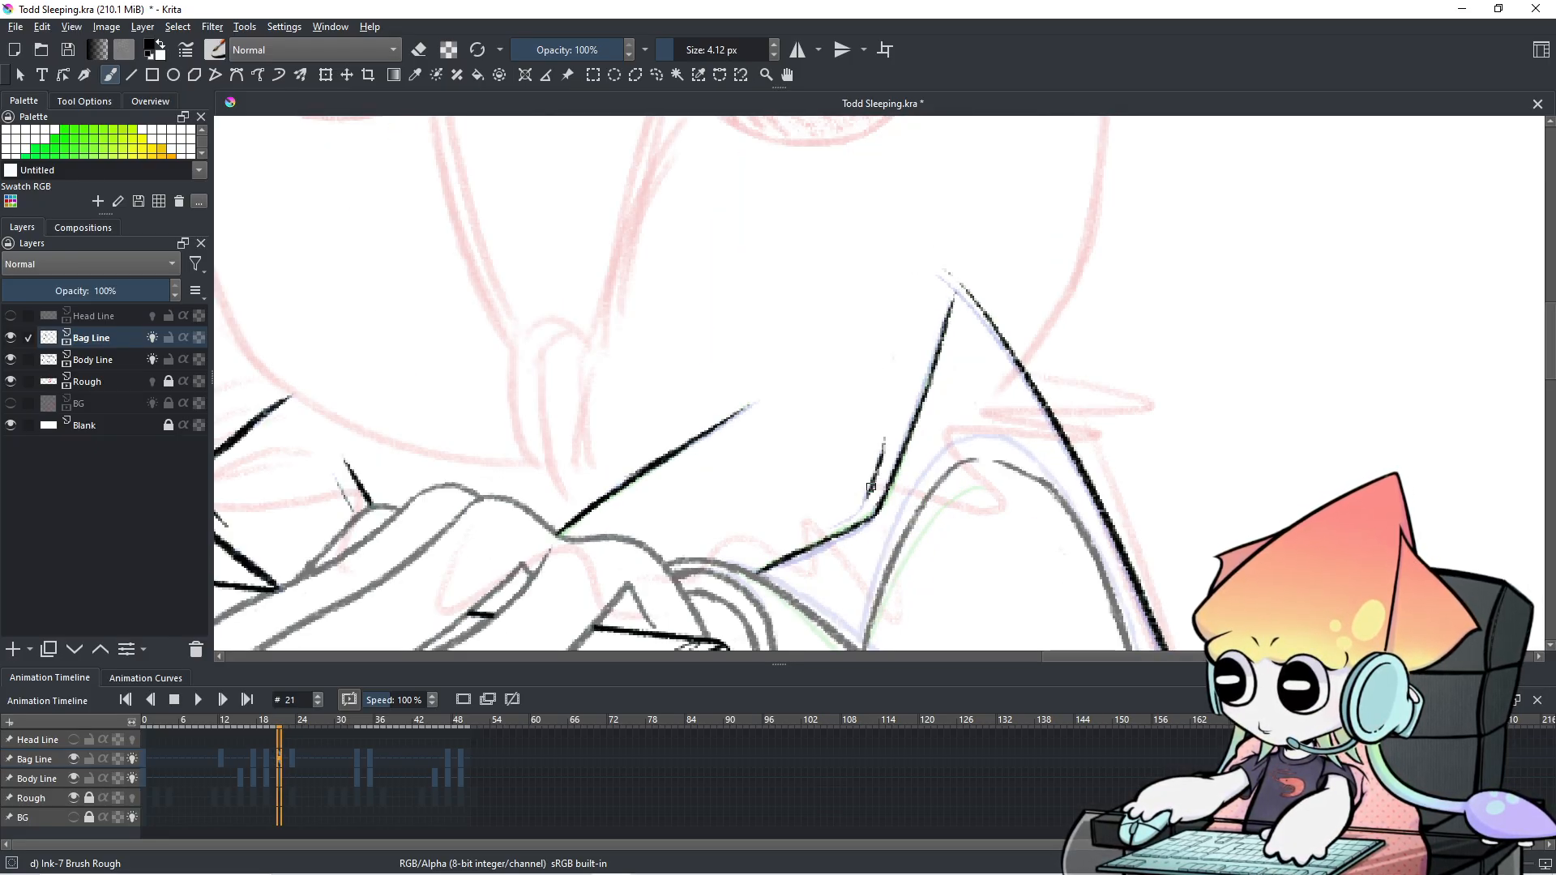
{"action": "key", "text": "ctrl+z"}
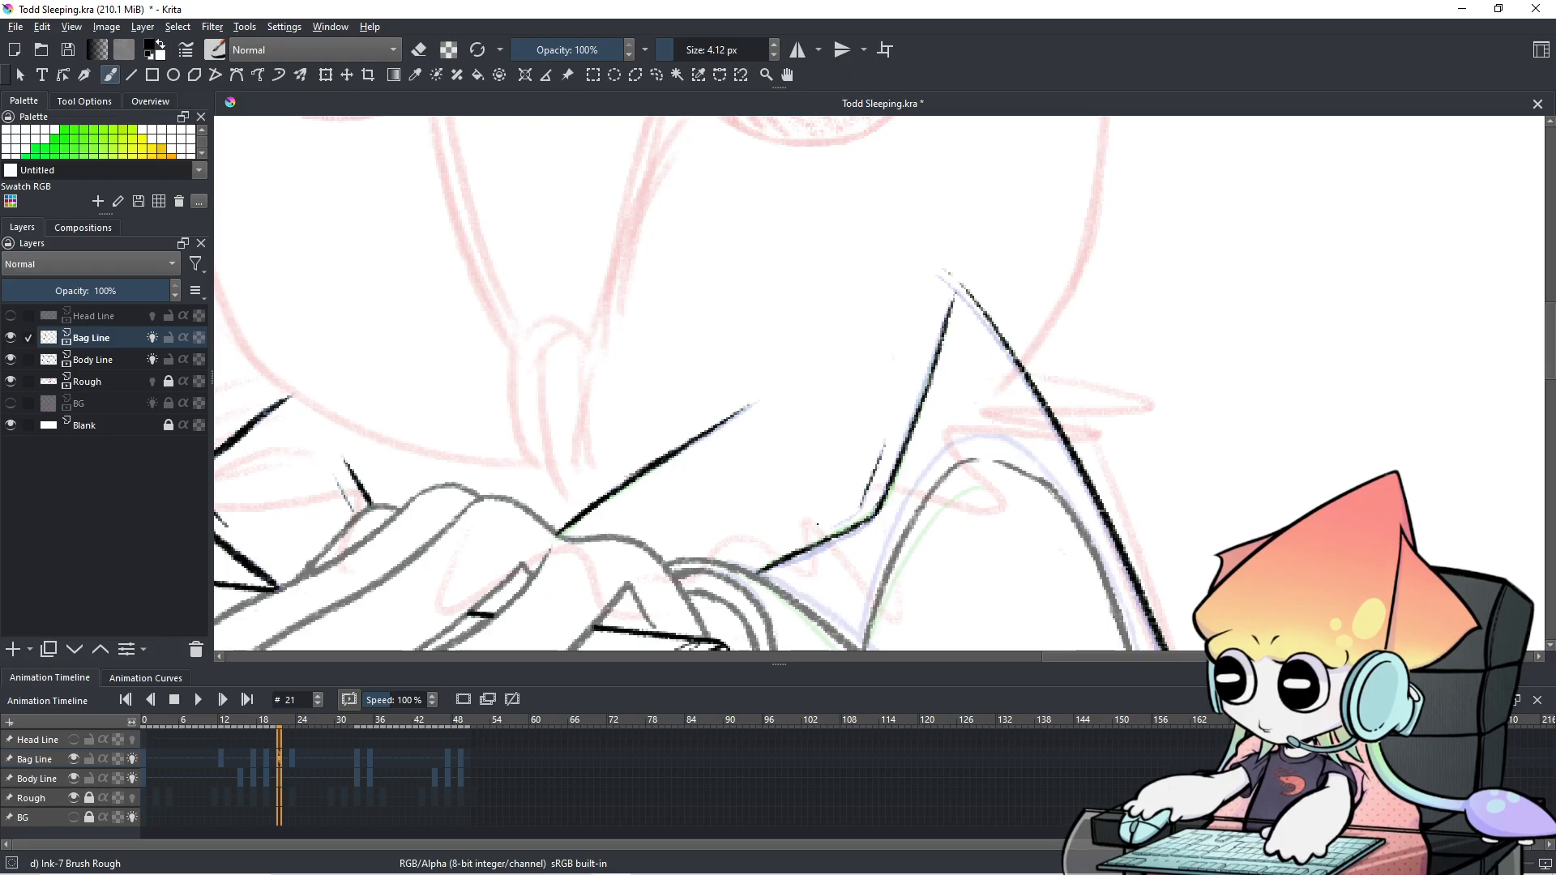
{"action": "mouse_move", "coordinate": [879, 440]}
{"action": "left_mouse_down"}
{"action": "mouse_move", "coordinate": [837, 530]}
{"action": "mouse_move", "coordinate": [887, 438]}
{"action": "mouse_move", "coordinate": [863, 500]}
{"action": "mouse_move", "coordinate": [871, 480]}
{"action": "mouse_move", "coordinate": [829, 529]}
{"action": "mouse_move", "coordinate": [864, 493]}
{"action": "mouse_move", "coordinate": [837, 515]}
{"action": "left_mouse_up"}
{"action": "key", "text": "ctrl+z"}
{"action": "key", "text": "ctrl+z"}
{"action": "key", "text": "ctrl+z"}
{"action": "key", "text": "ctrl+z"}
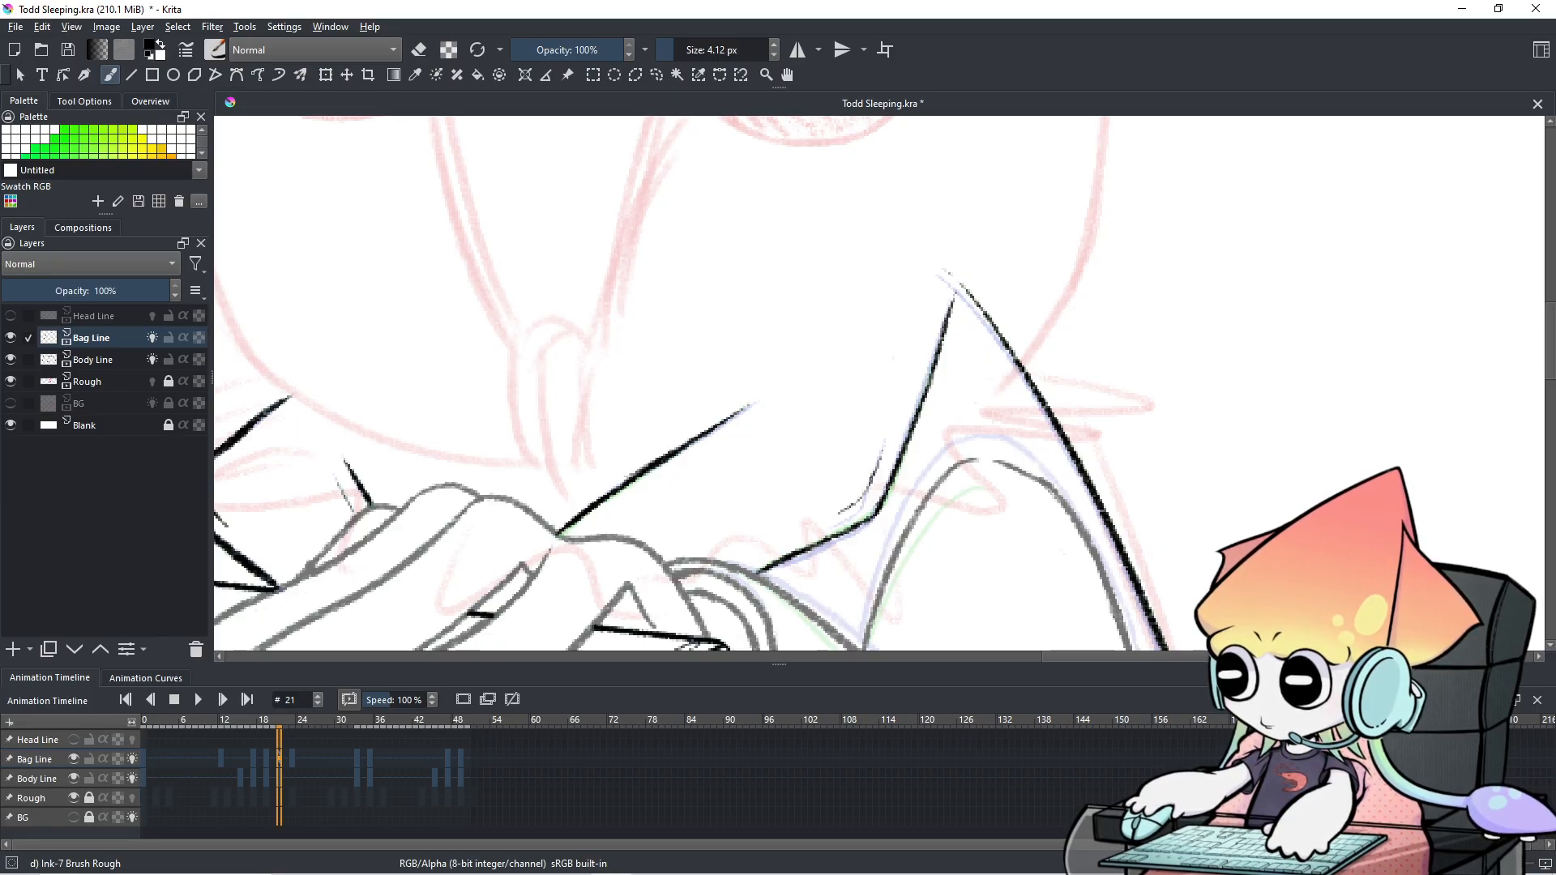
{"action": "left_click_drag", "start_coordinate": [829, 519], "coordinate": [855, 507]}
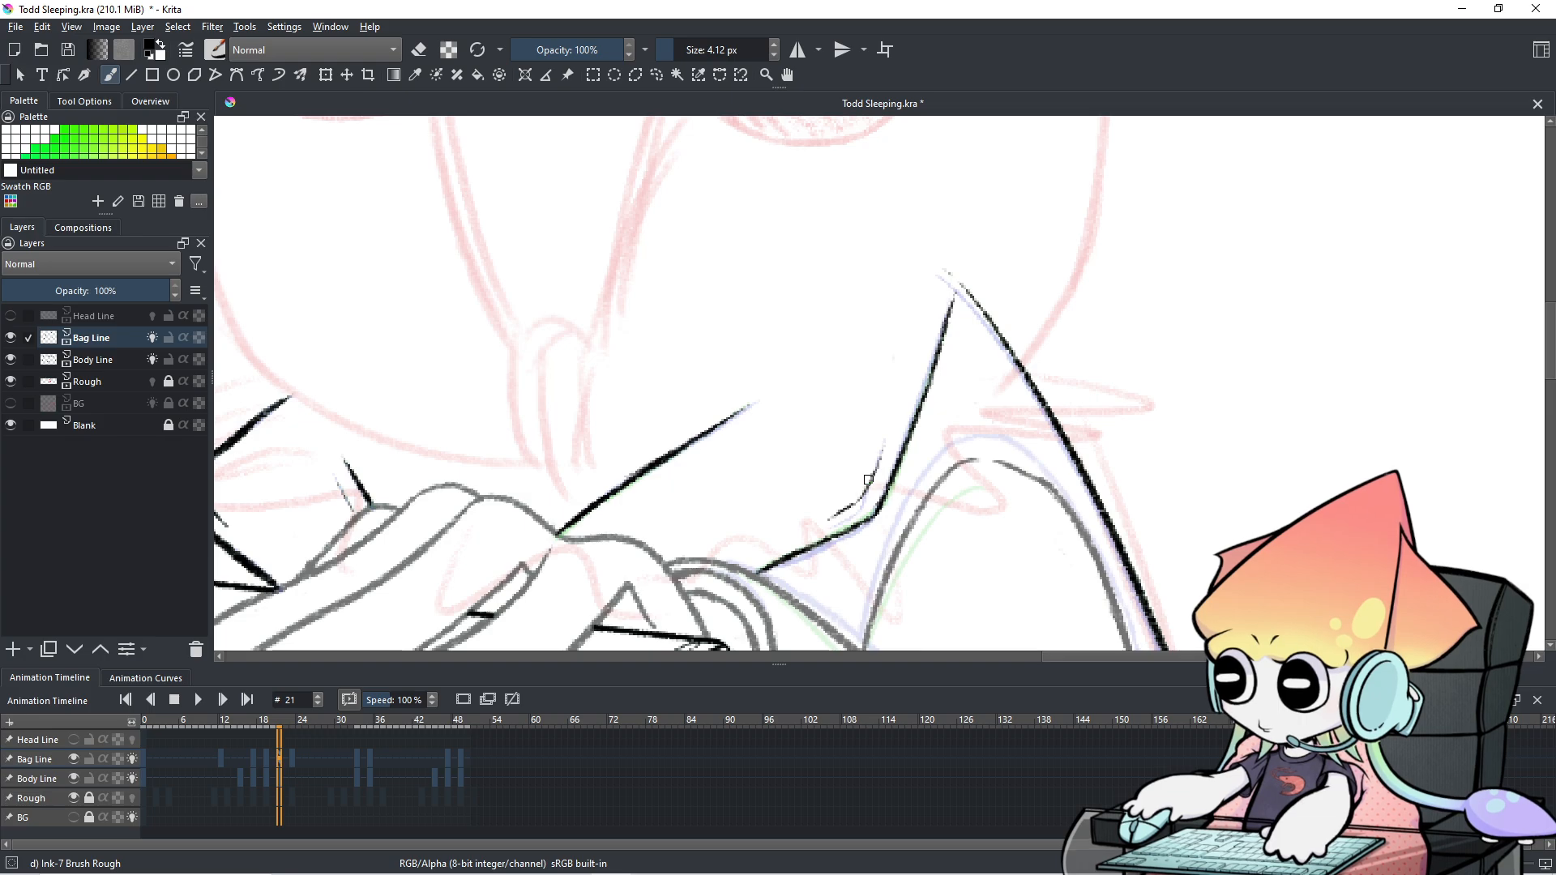
{"action": "scroll", "coordinate": [823, 776], "scroll_direction": "down", "scroll_amount": 7}
{"action": "scroll", "coordinate": [824, 776], "scroll_direction": "up", "scroll_amount": 6}
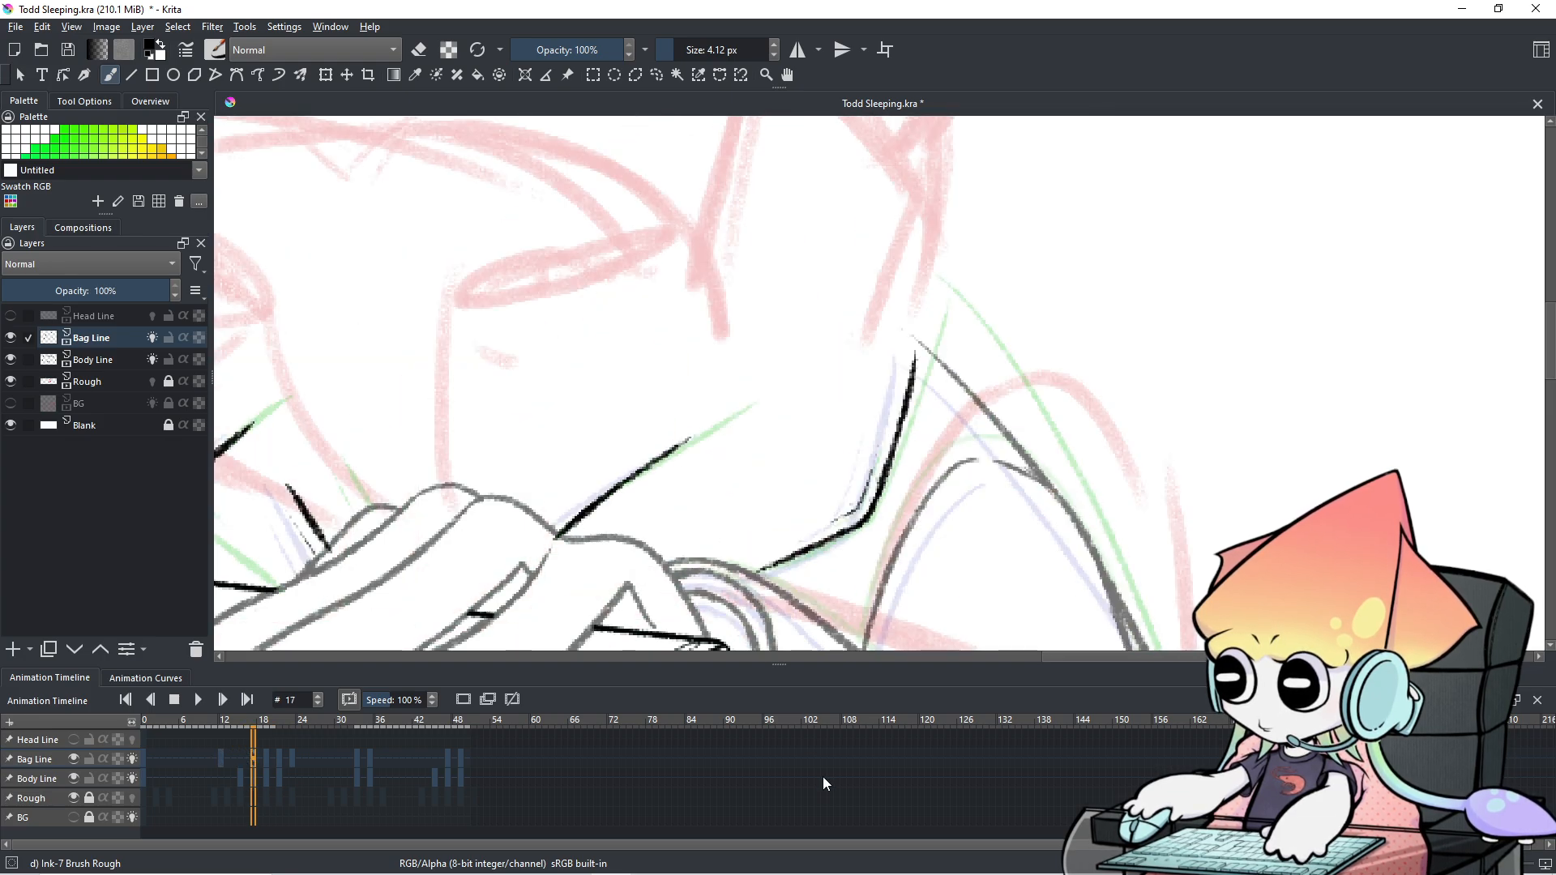
{"action": "scroll", "coordinate": [824, 776], "scroll_direction": "down", "scroll_amount": 1}
{"action": "scroll", "coordinate": [823, 776], "scroll_direction": "up", "scroll_amount": 3}
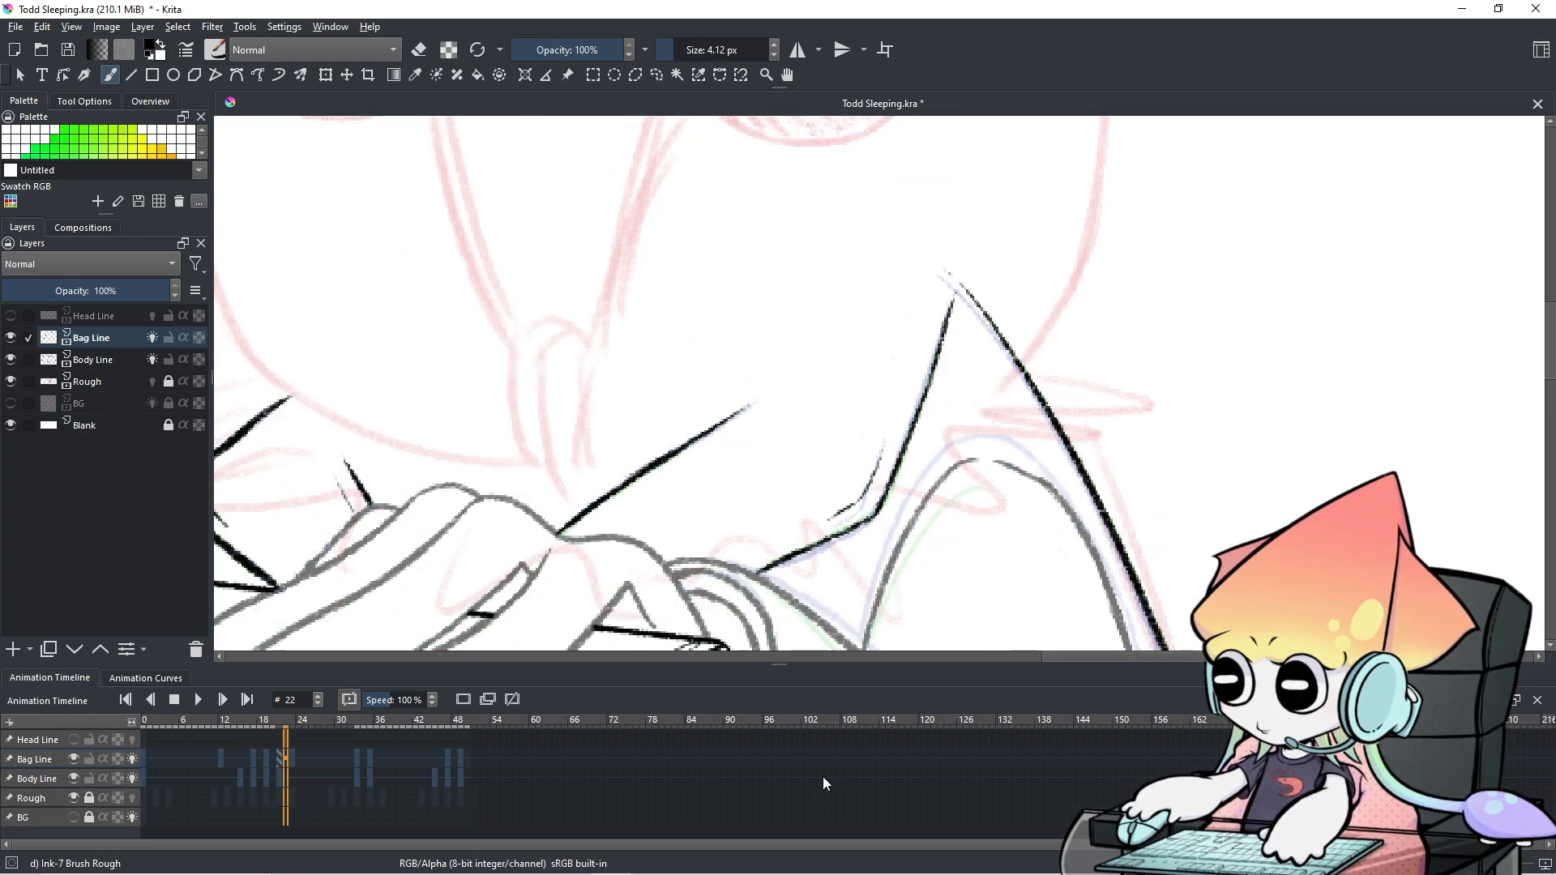
{"action": "scroll", "coordinate": [823, 777], "scroll_direction": "down", "scroll_amount": 2}
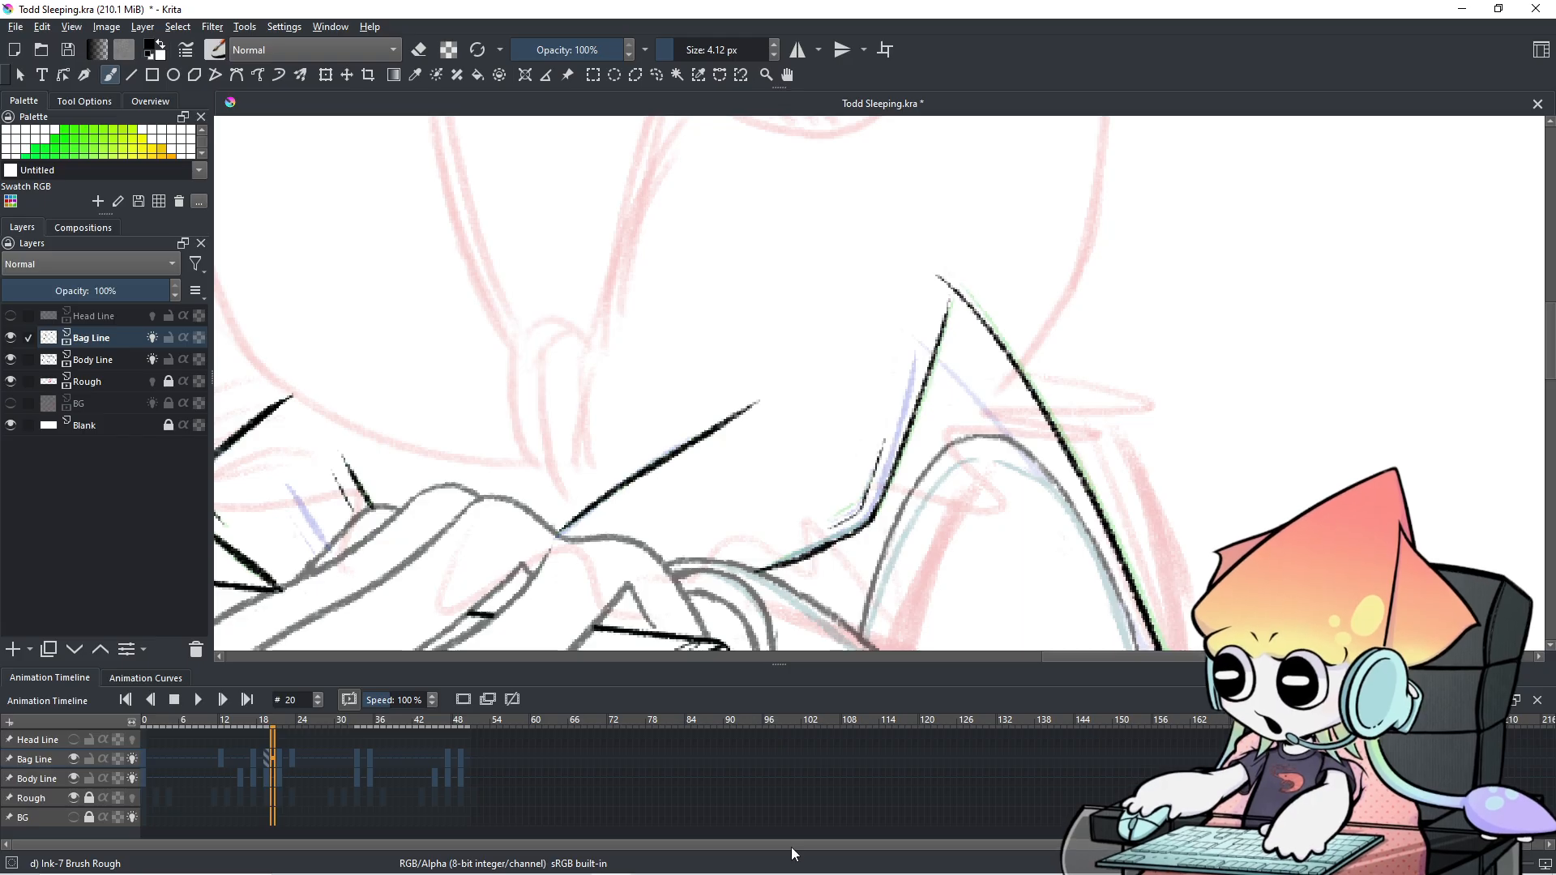
{"action": "scroll", "coordinate": [651, 779], "scroll_direction": "down", "scroll_amount": 5}
{"action": "scroll", "coordinate": [648, 783], "scroll_direction": "up", "scroll_amount": 3}
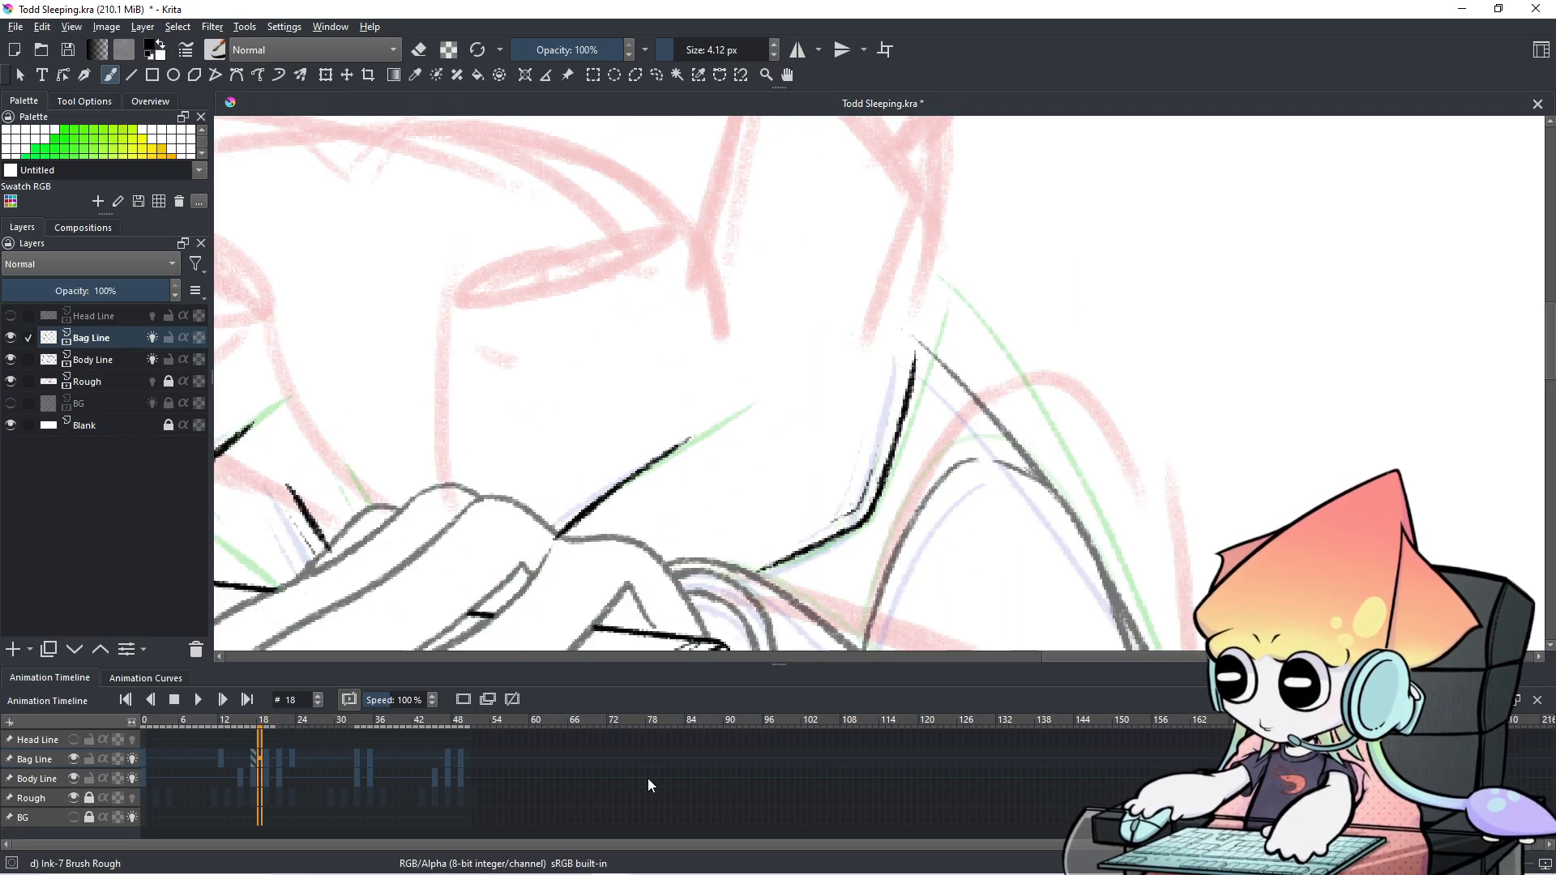
{"action": "scroll", "coordinate": [649, 780], "scroll_direction": "down", "scroll_amount": 1}
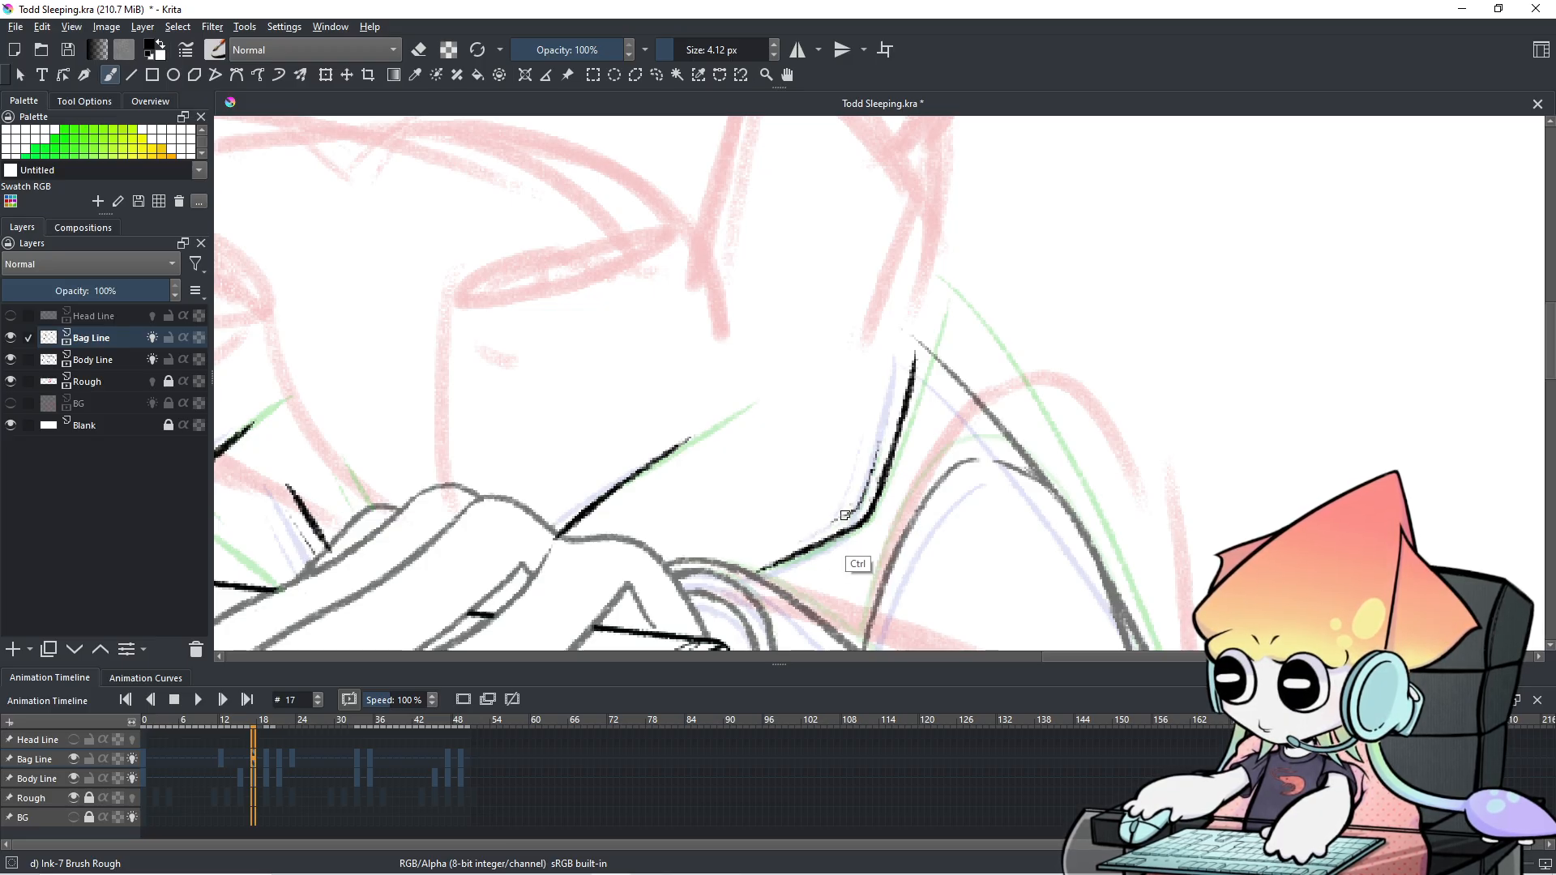
On frame 19, erase the faint stray marks beside the bag strap.
{"action": "left_click", "coordinate": [264, 759]}
{"action": "mouse_move", "coordinate": [274, 750]}
{"action": "left_mouse_down"}
{"action": "mouse_move", "coordinate": [259, 757]}
{"action": "mouse_move", "coordinate": [271, 763]}
{"action": "left_mouse_up"}
{"action": "key", "text": "e"}
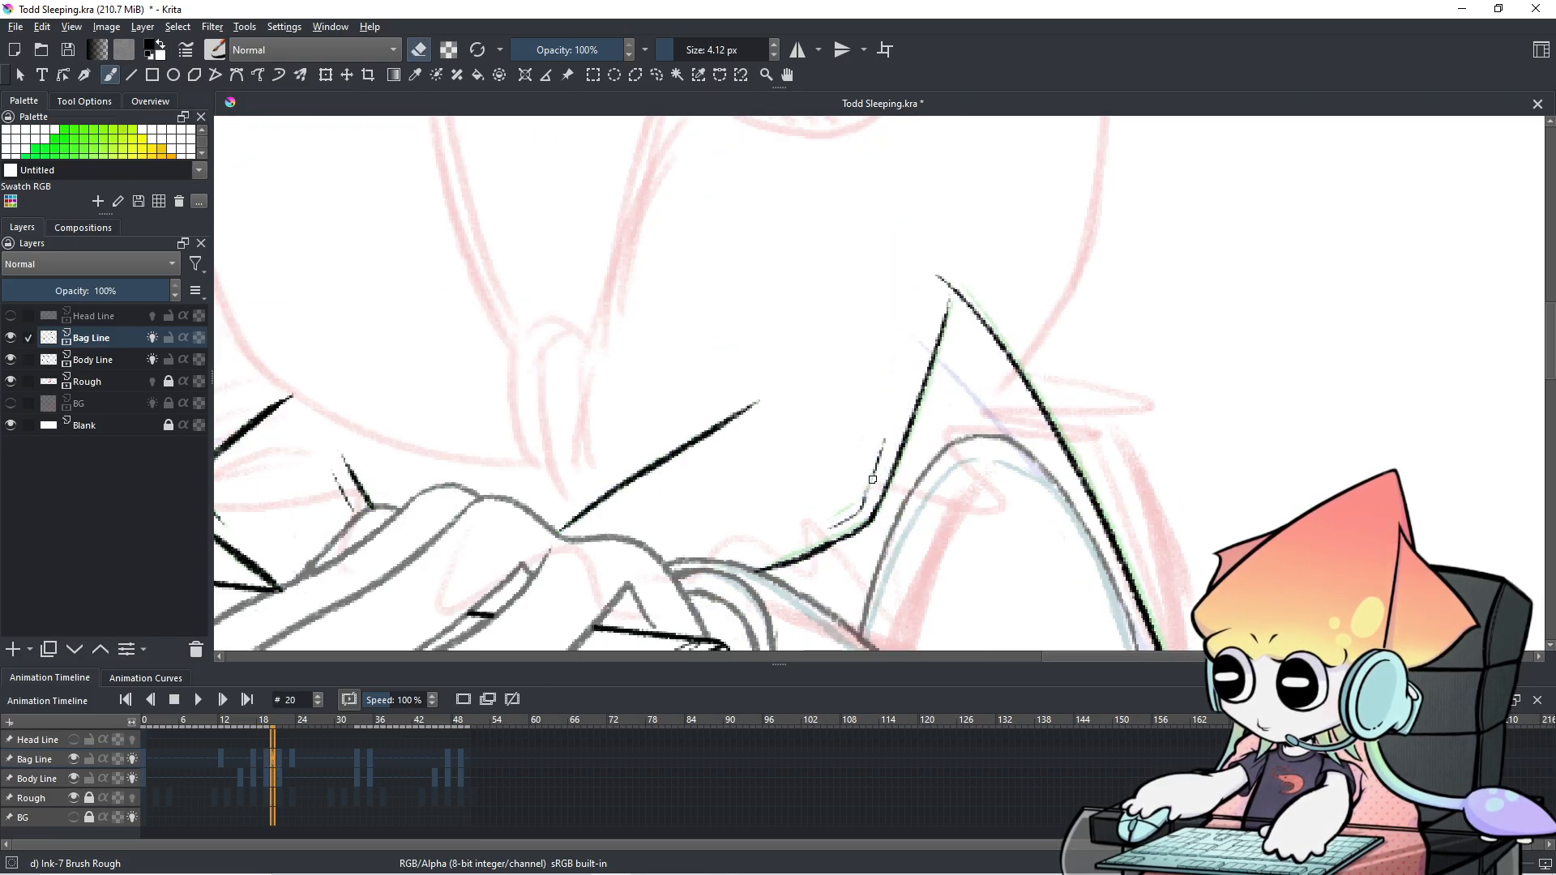
{"action": "left_click", "coordinate": [267, 759]}
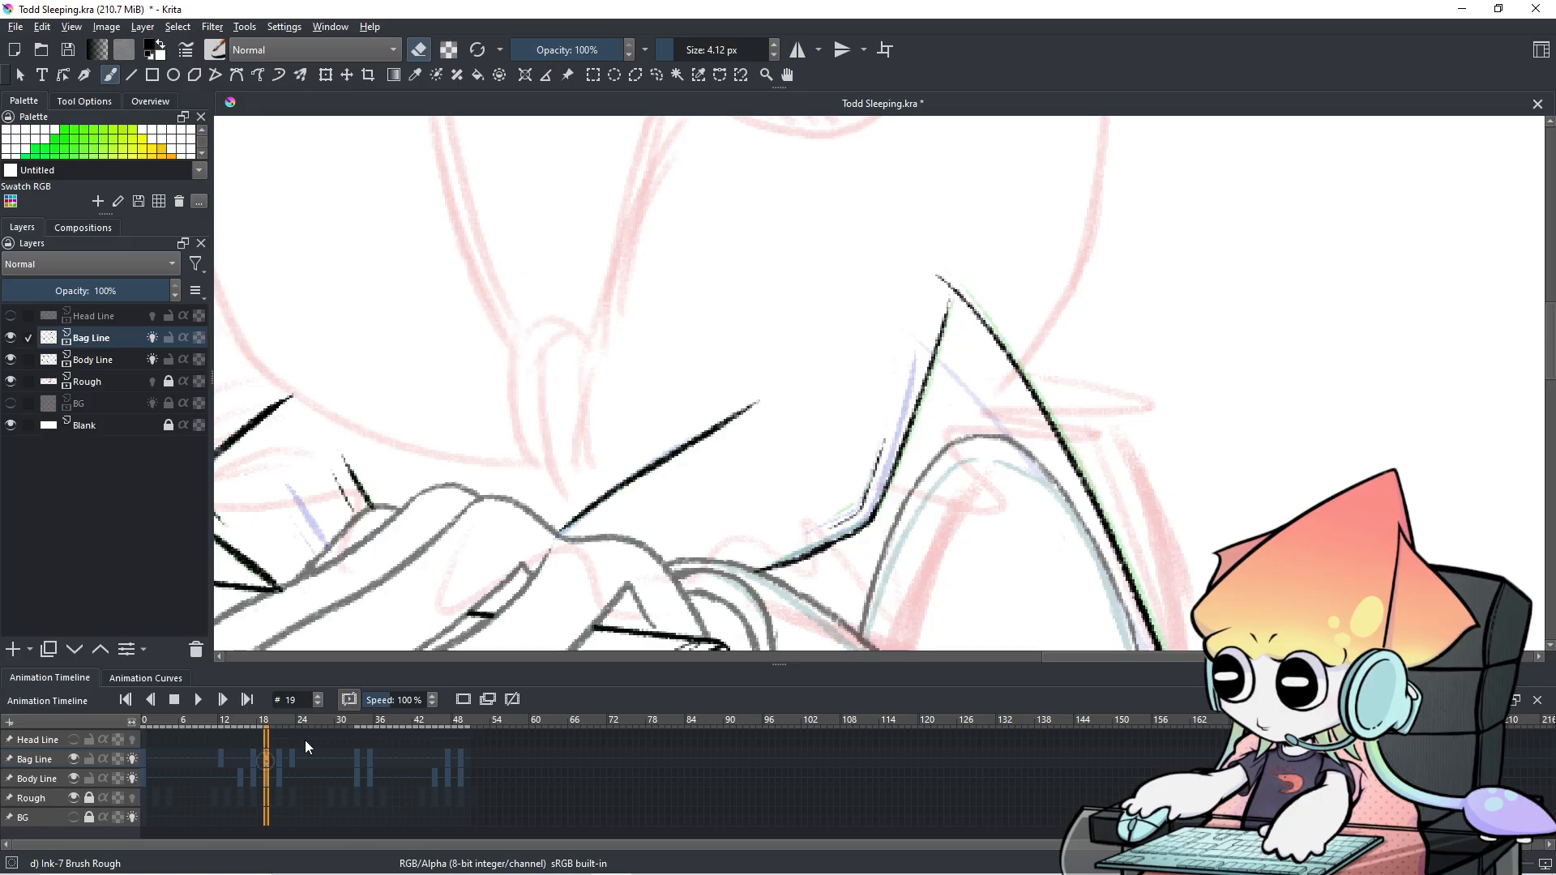
{"action": "key", "text": "e"}
{"action": "mouse_move", "coordinate": [851, 513]}
{"action": "left_mouse_down"}
{"action": "mouse_move", "coordinate": [877, 455]}
{"action": "mouse_move", "coordinate": [866, 503]}
{"action": "left_mouse_up"}
{"action": "key", "text": "ctrl+z"}
{"action": "key", "text": "e"}
{"action": "key", "text": "e"}
{"action": "key", "text": "ctrl+z"}
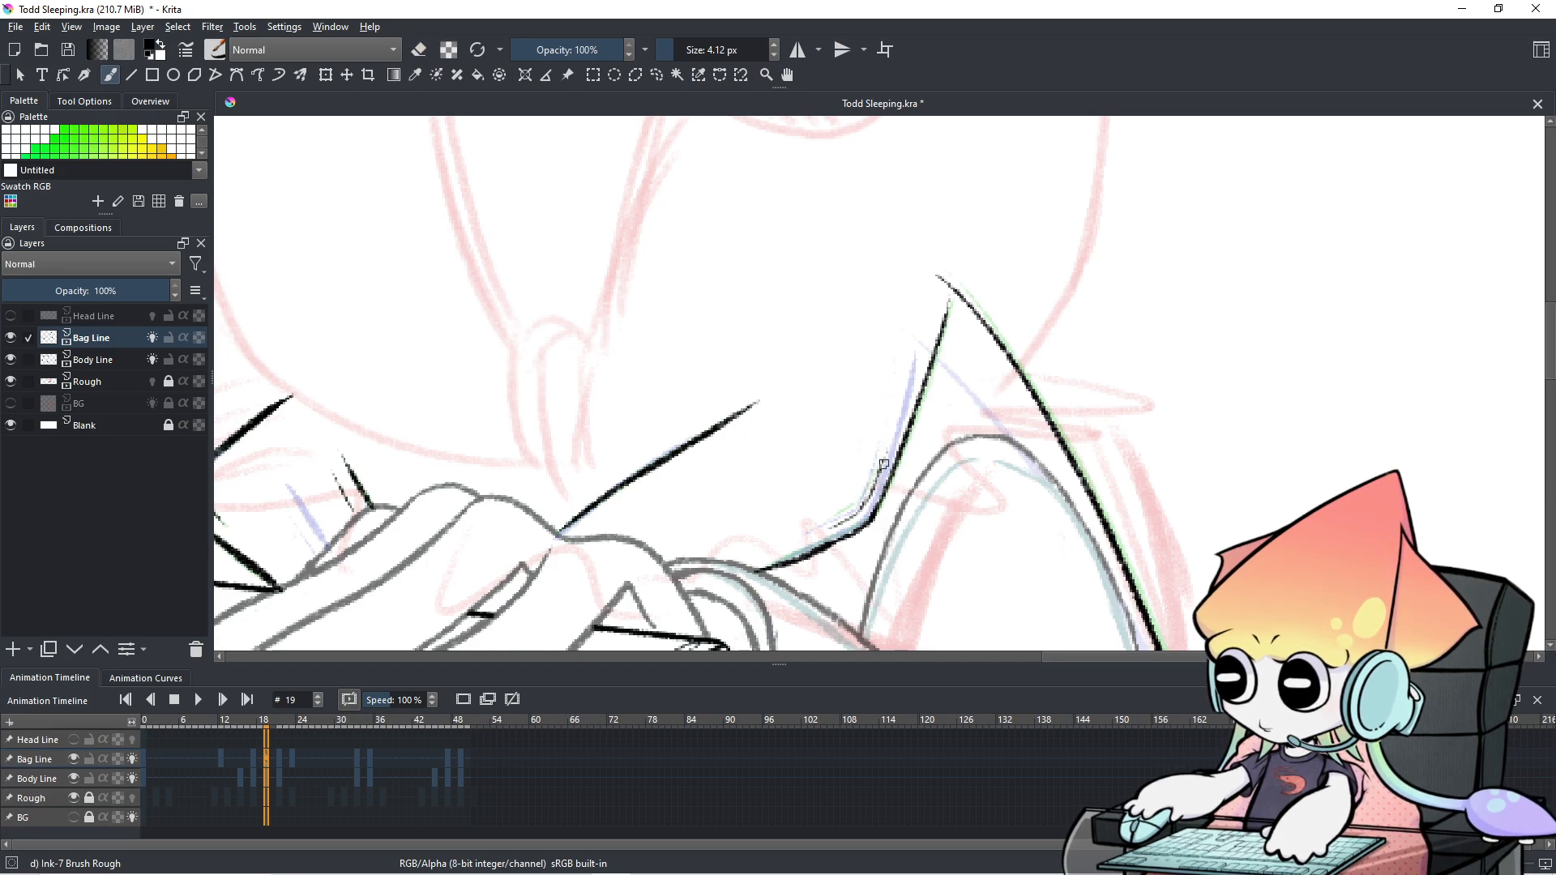
Scrub between frames 19, 20 and 21 to compare, ending on frame 21.
{"action": "left_click", "coordinate": [281, 757]}
{"action": "left_click", "coordinate": [270, 755]}
{"action": "left_click", "coordinate": [265, 755]}
{"action": "left_click", "coordinate": [276, 756]}
{"action": "left_click", "coordinate": [261, 757]}
{"action": "left_click", "coordinate": [266, 758]}
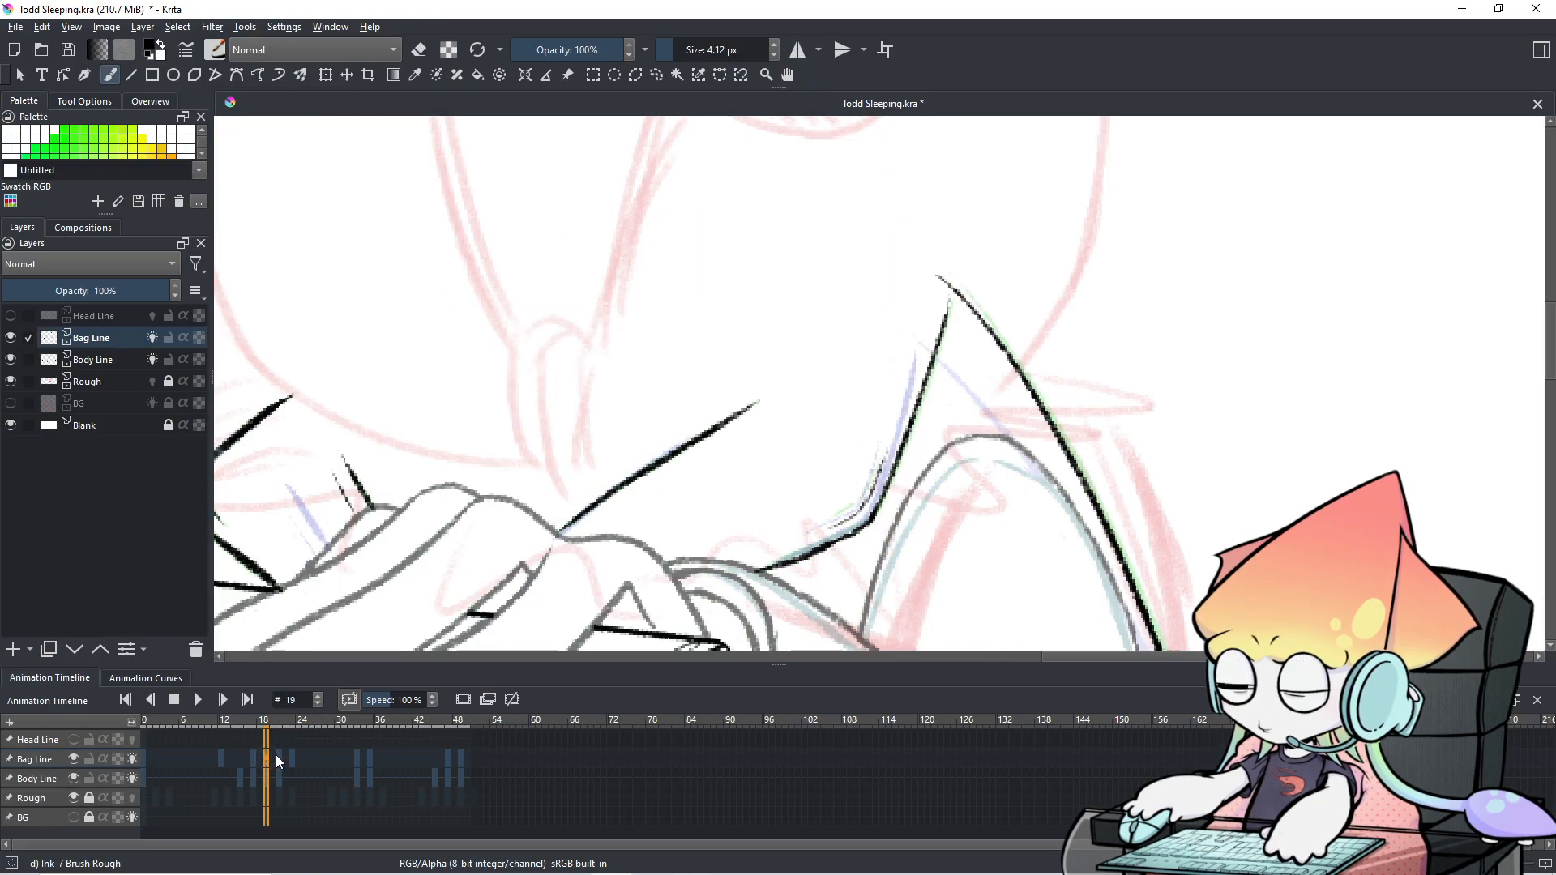
{"action": "left_click", "coordinate": [280, 757]}
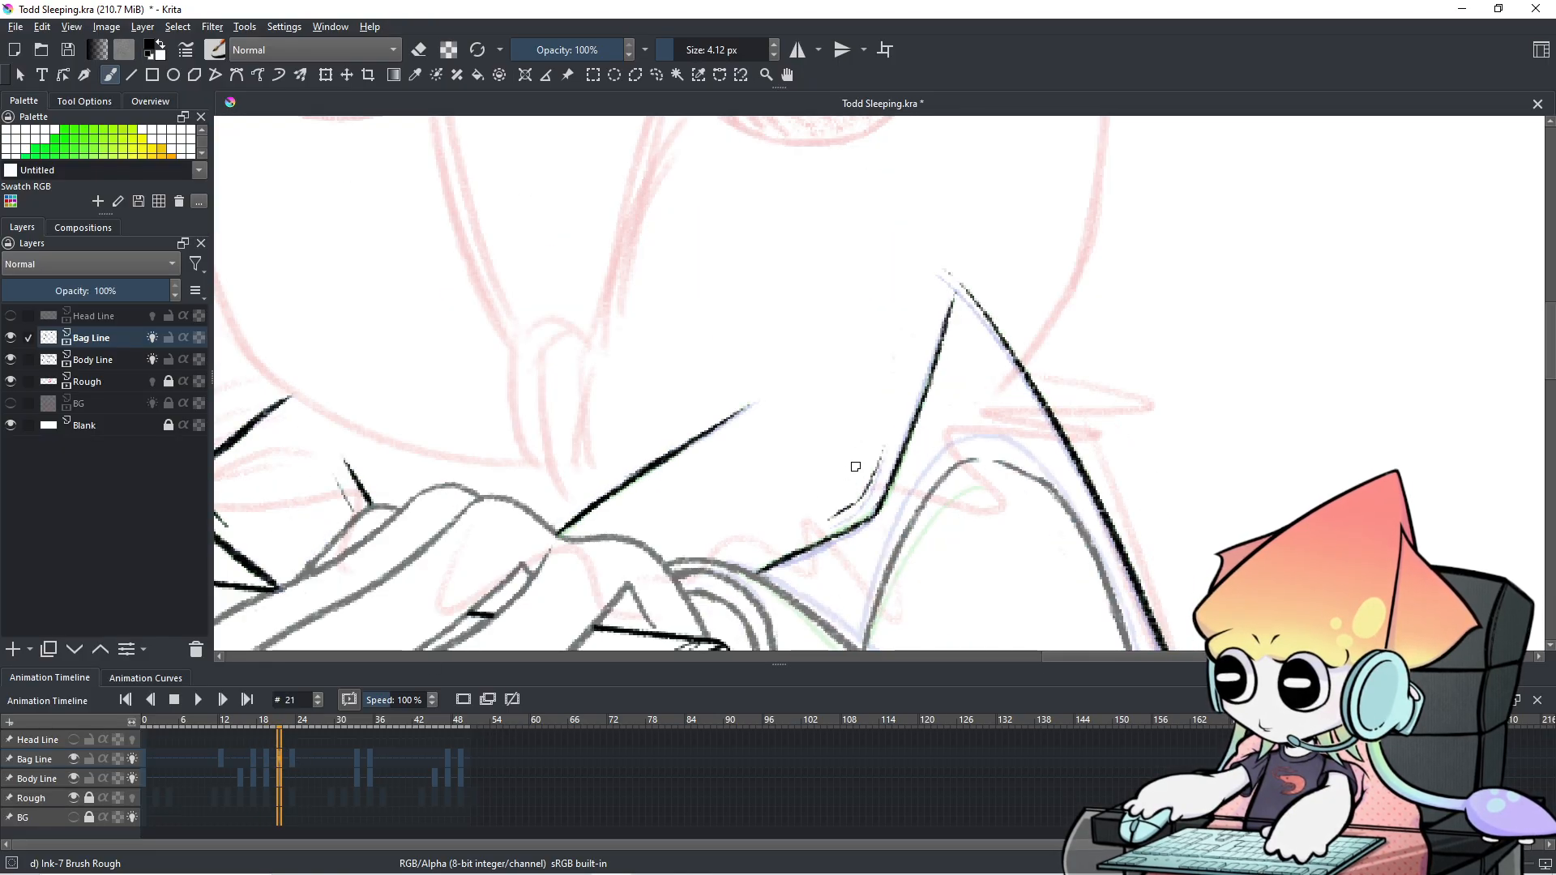
Set the brush to 6.86 px and nudge the lassoed stroke end beside the peak slightly lower-right.
{"action": "left_click_drag", "start_coordinate": [853, 495], "coordinate": [859, 484], "text": "shift"}
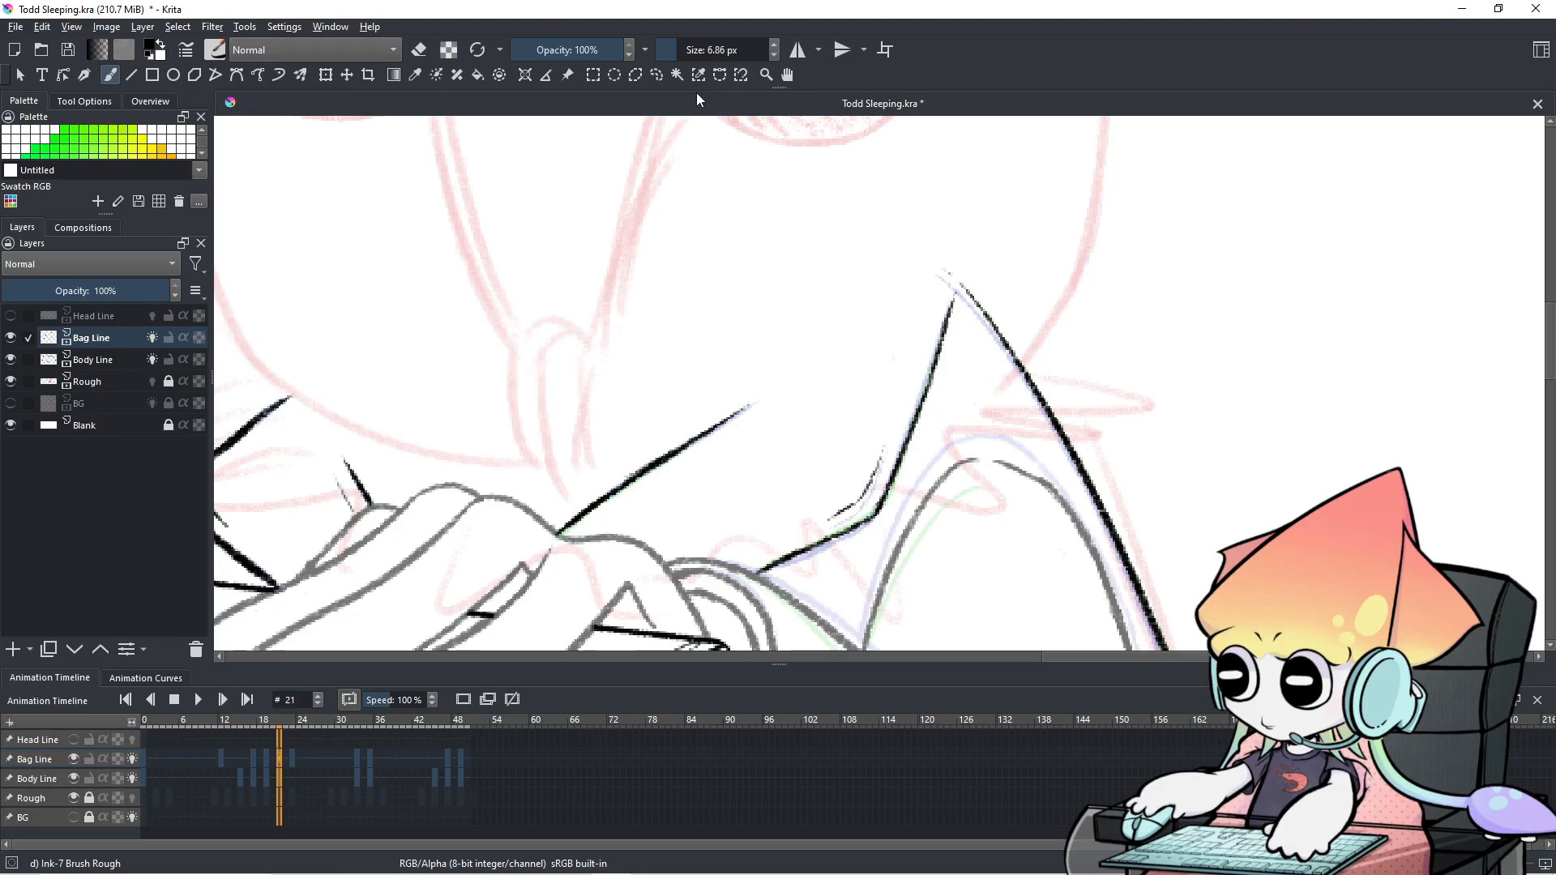
{"action": "left_click", "coordinate": [658, 76]}
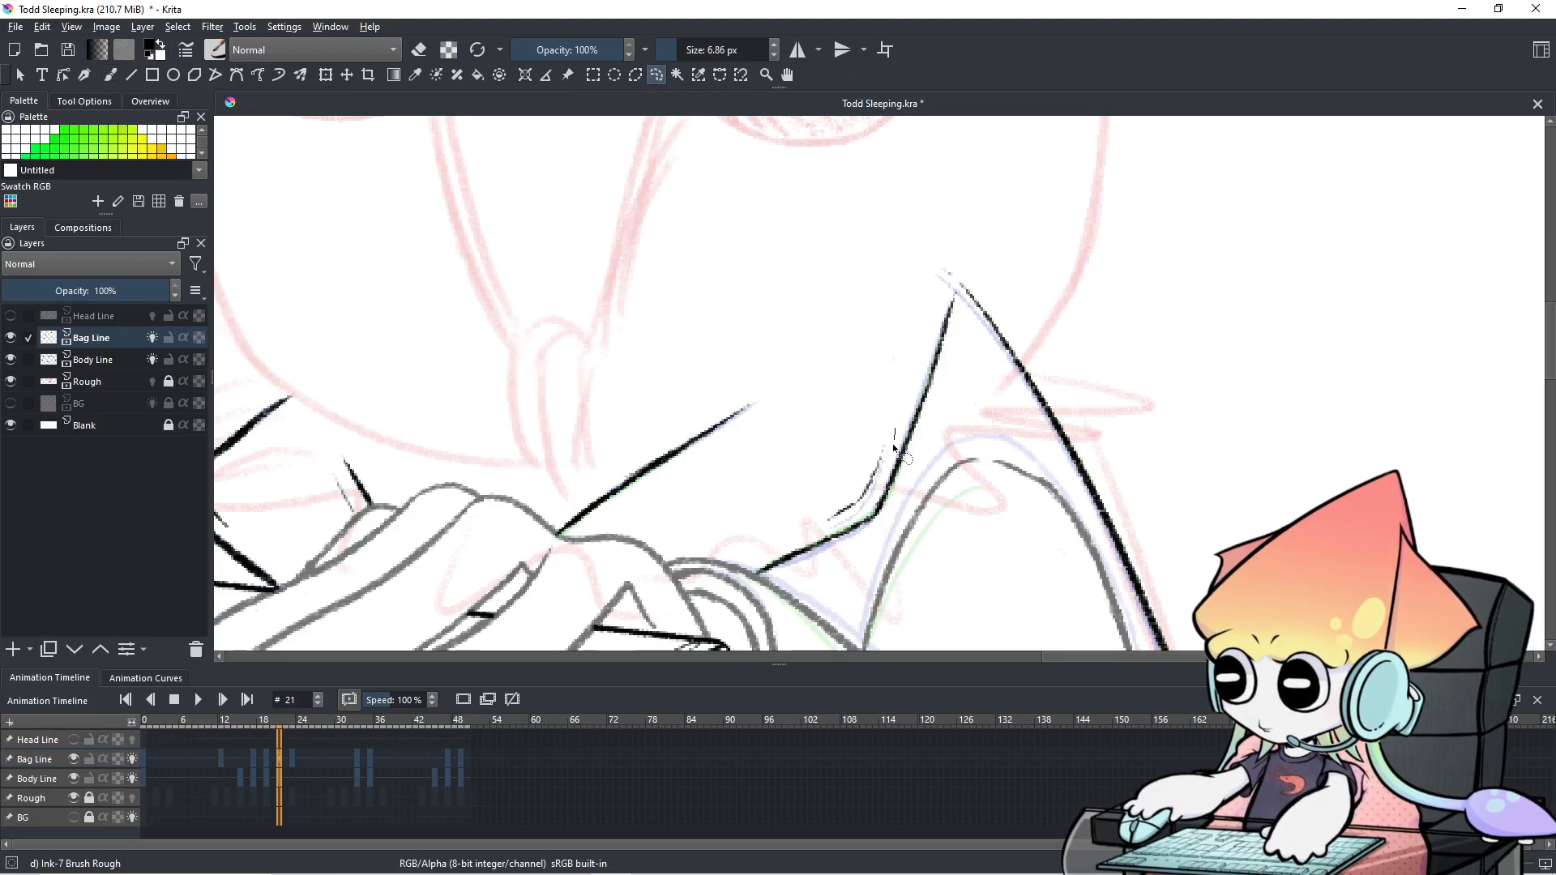
{"action": "mouse_move", "coordinate": [870, 501]}
{"action": "left_mouse_down"}
{"action": "mouse_move", "coordinate": [817, 460]}
{"action": "mouse_move", "coordinate": [845, 422]}
{"action": "mouse_move", "coordinate": [860, 465]}
{"action": "left_mouse_up"}
{"action": "key", "text": "t"}
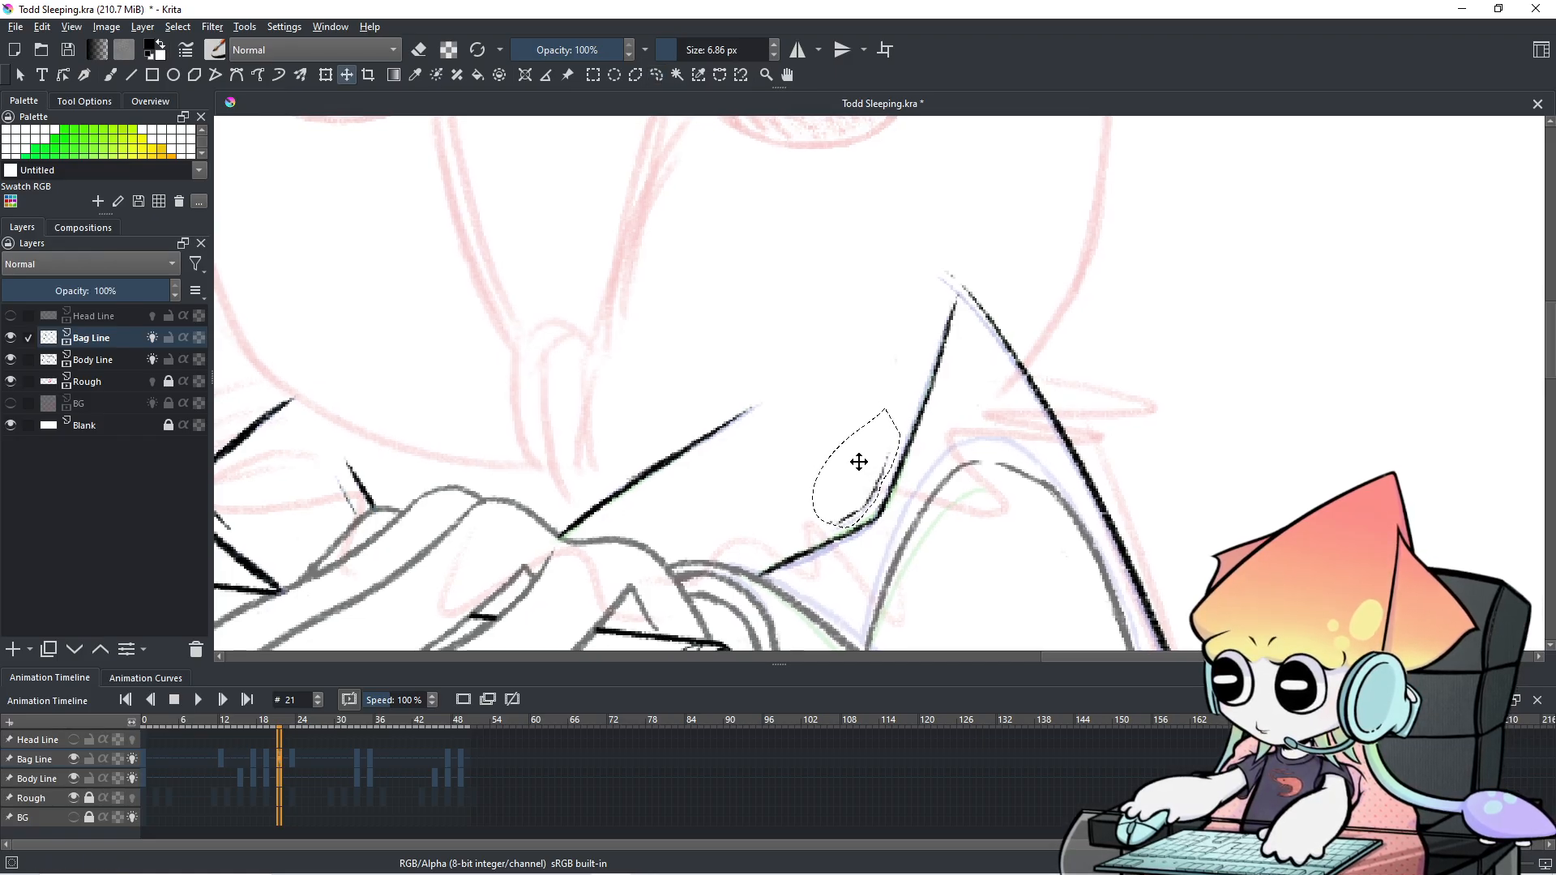
{"action": "left_click", "coordinate": [656, 75]}
{"action": "left_click", "coordinate": [590, 173]}
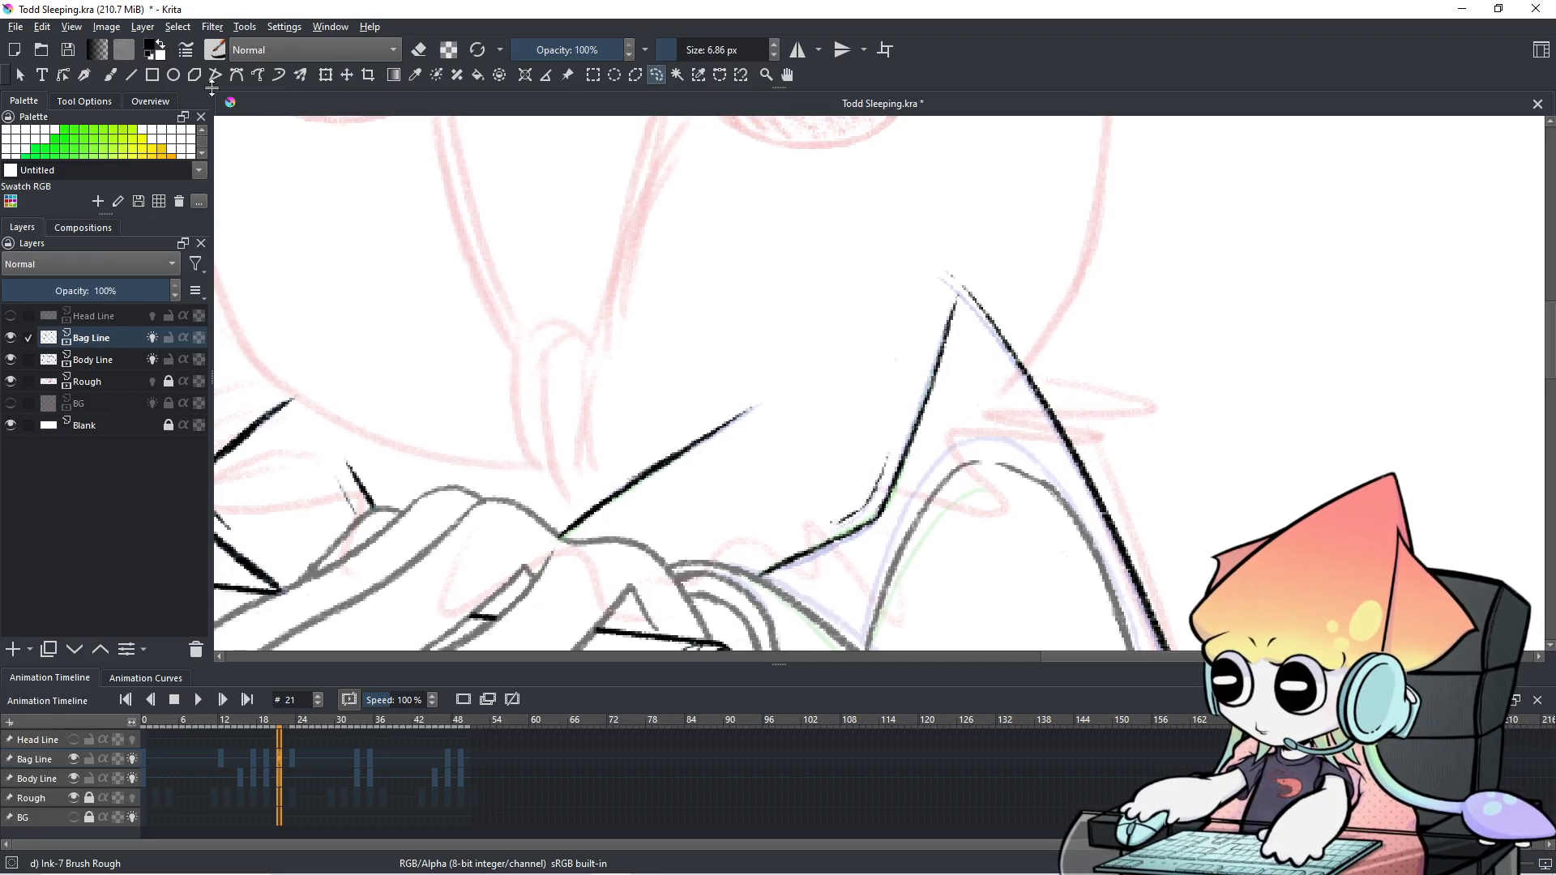
{"action": "left_click", "coordinate": [110, 78]}
Compare frames 19 and 21, then move on to frame 23.
{"action": "left_click", "coordinate": [269, 765]}
{"action": "left_click", "coordinate": [281, 761]}
{"action": "left_click", "coordinate": [293, 760]}
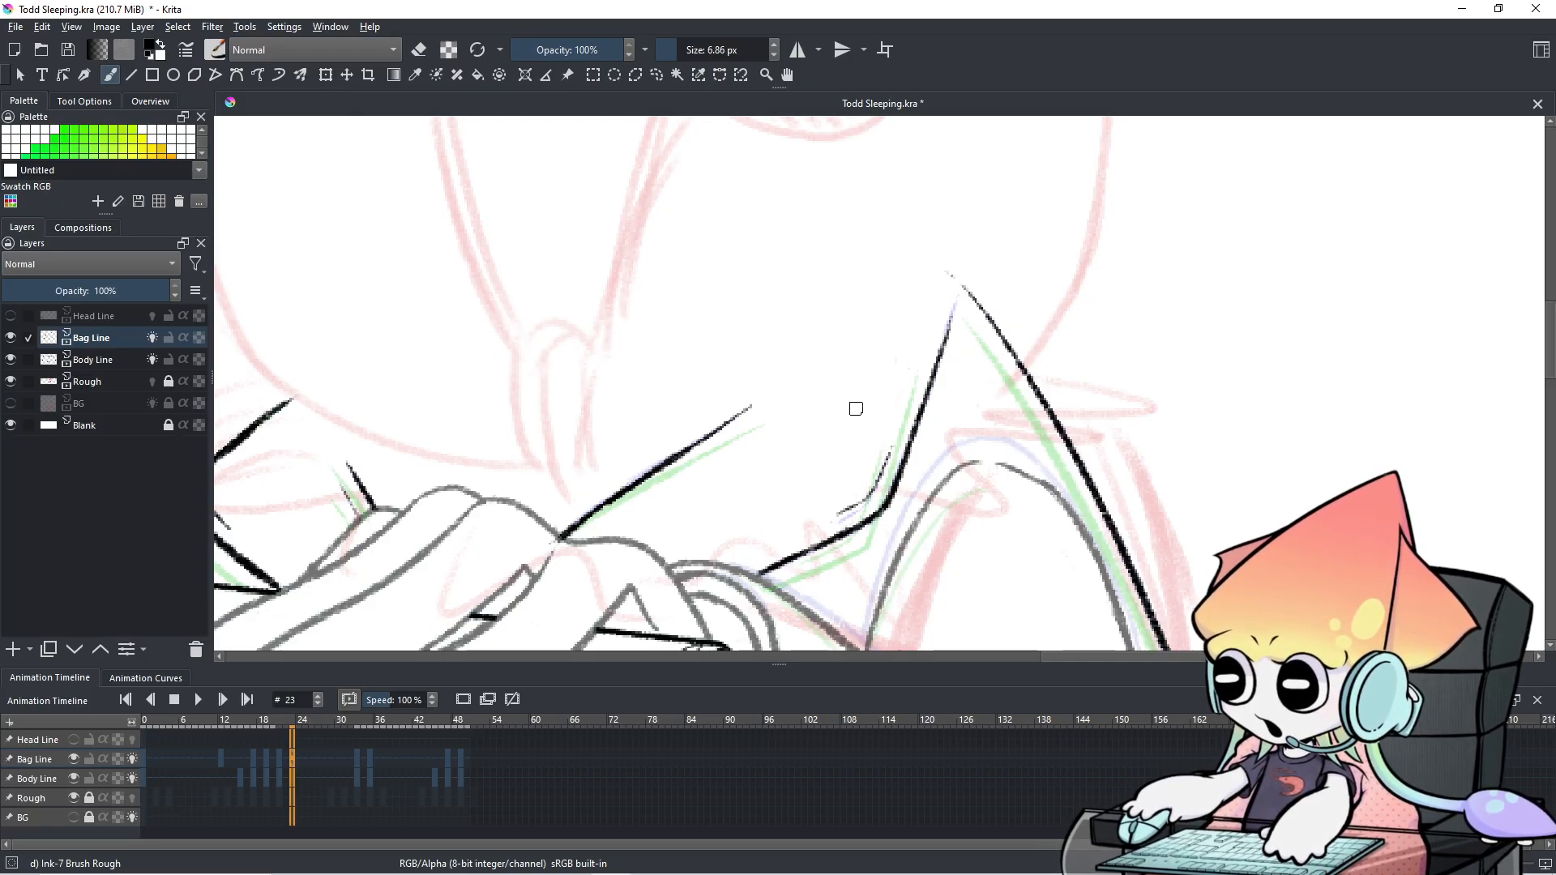
Zoom and pan to centre the bag's peak, and play back earlier frames to check motion.
{"action": "scroll", "coordinate": [856, 408], "scroll_direction": "down", "scroll_amount": 3}
{"action": "scroll", "coordinate": [857, 408], "scroll_direction": "down", "scroll_amount": 2}
{"action": "scroll", "coordinate": [857, 408], "scroll_direction": "up", "scroll_amount": 1}
{"action": "mouse_move", "coordinate": [859, 411]}
{"action": "left_mouse_down"}
{"action": "mouse_move", "coordinate": [960, 132]}
{"action": "mouse_move", "coordinate": [906, 464]}
{"action": "left_mouse_up"}
{"action": "scroll", "coordinate": [905, 463], "scroll_direction": "up", "scroll_amount": 2}
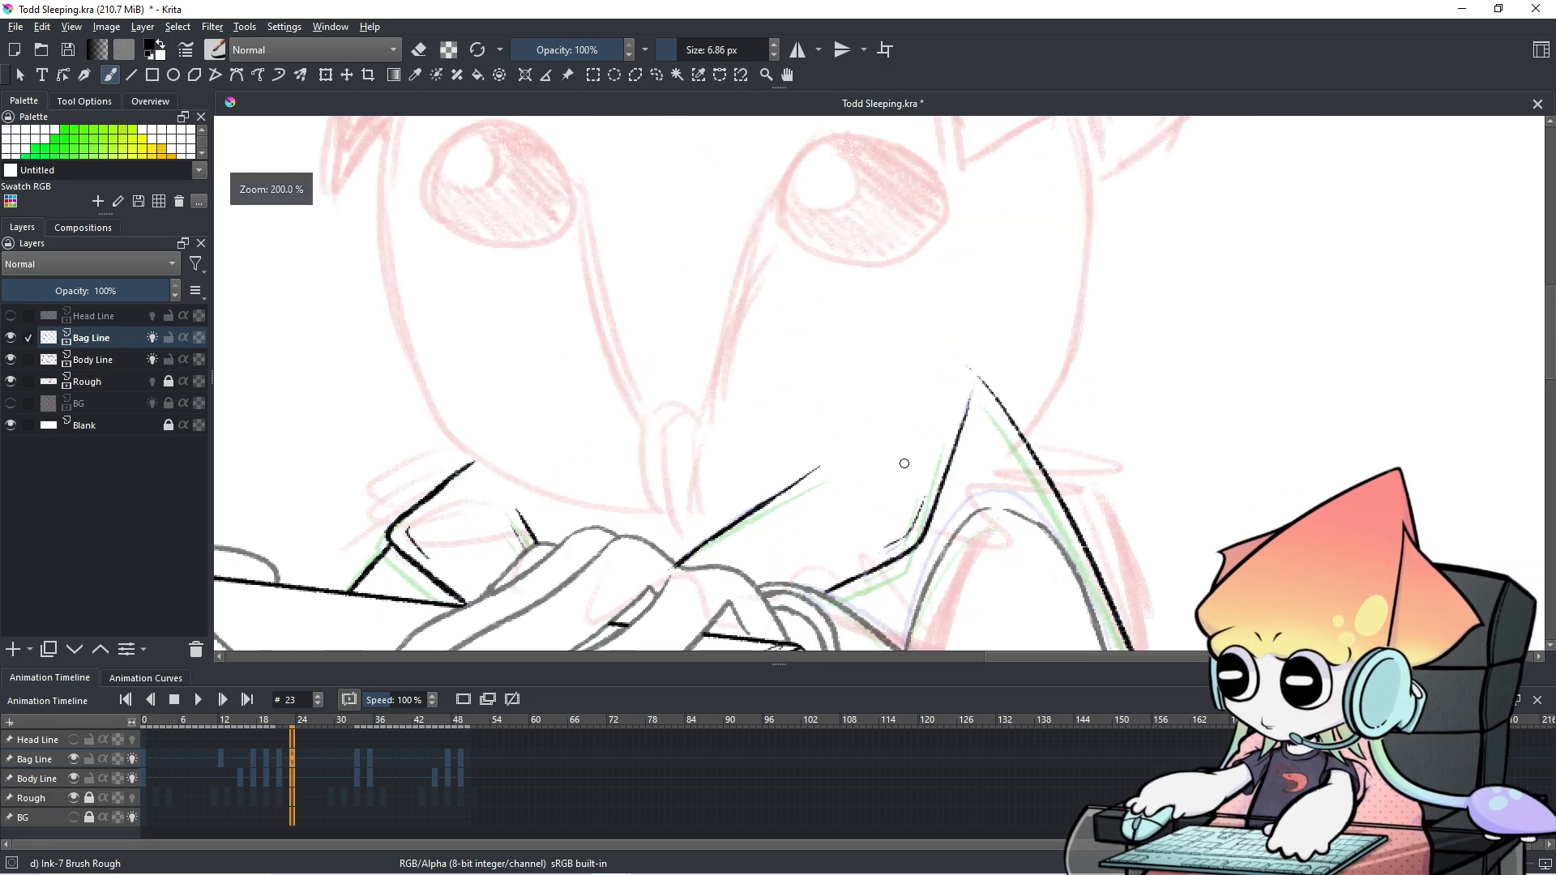
{"action": "scroll", "coordinate": [853, 458], "scroll_direction": "up", "scroll_amount": 1}
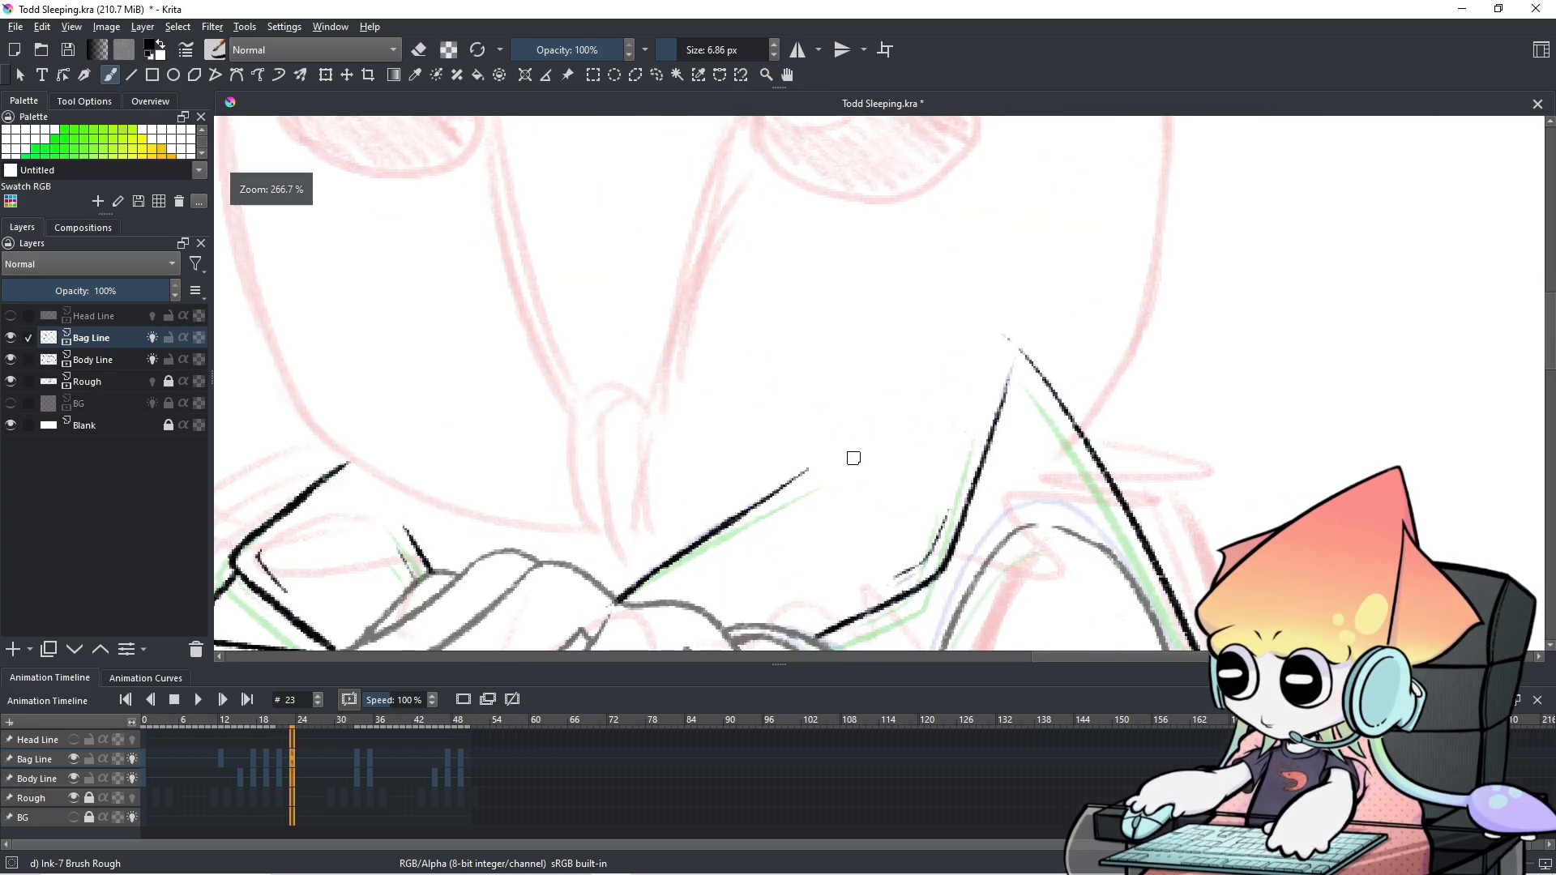
{"action": "left_click_drag", "start_coordinate": [851, 455], "coordinate": [909, 418]}
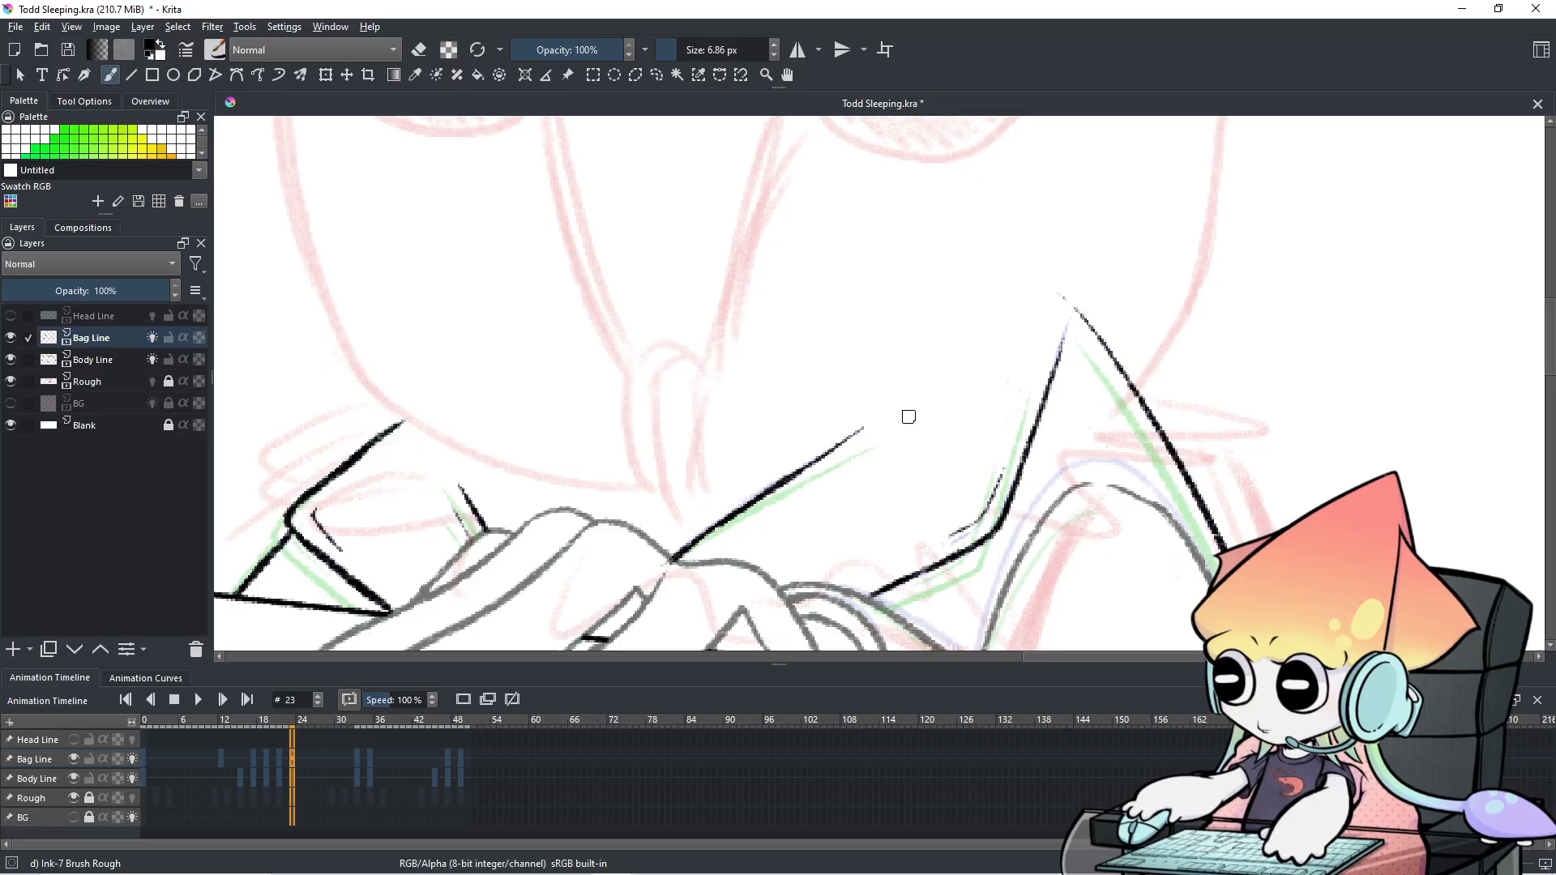
{"action": "left_click_drag", "start_coordinate": [256, 765], "coordinate": [293, 755]}
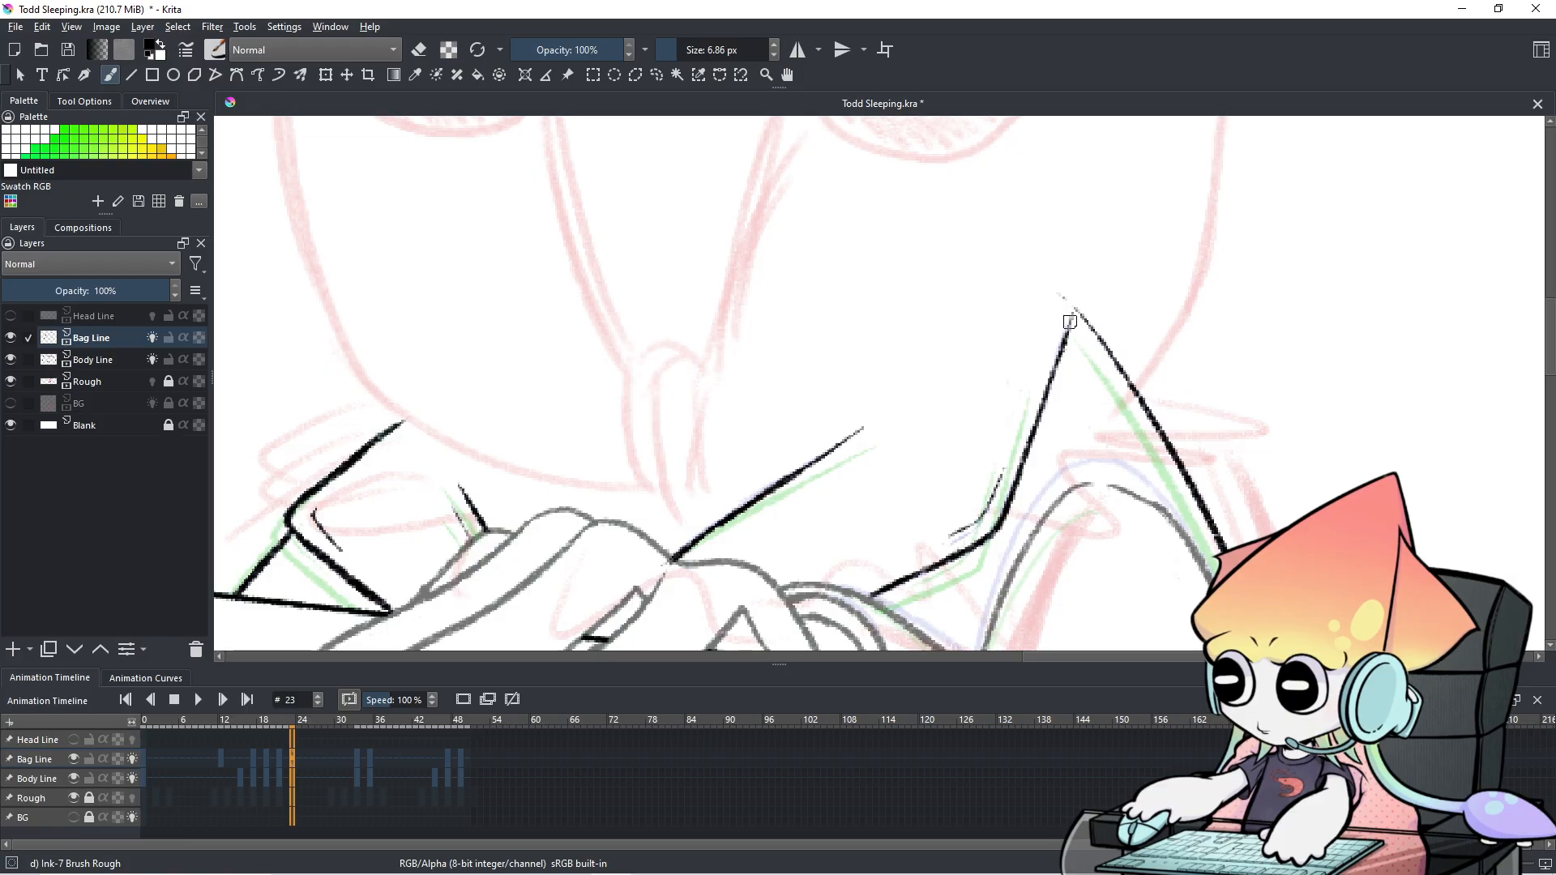
Draw a thin line from the peak tip down the left edge, then check frames 19–23.
{"action": "left_click_drag", "start_coordinate": [1070, 318], "coordinate": [1055, 366]}
{"action": "key", "text": "ctrl+z"}
{"action": "key", "text": "ctrl+z"}
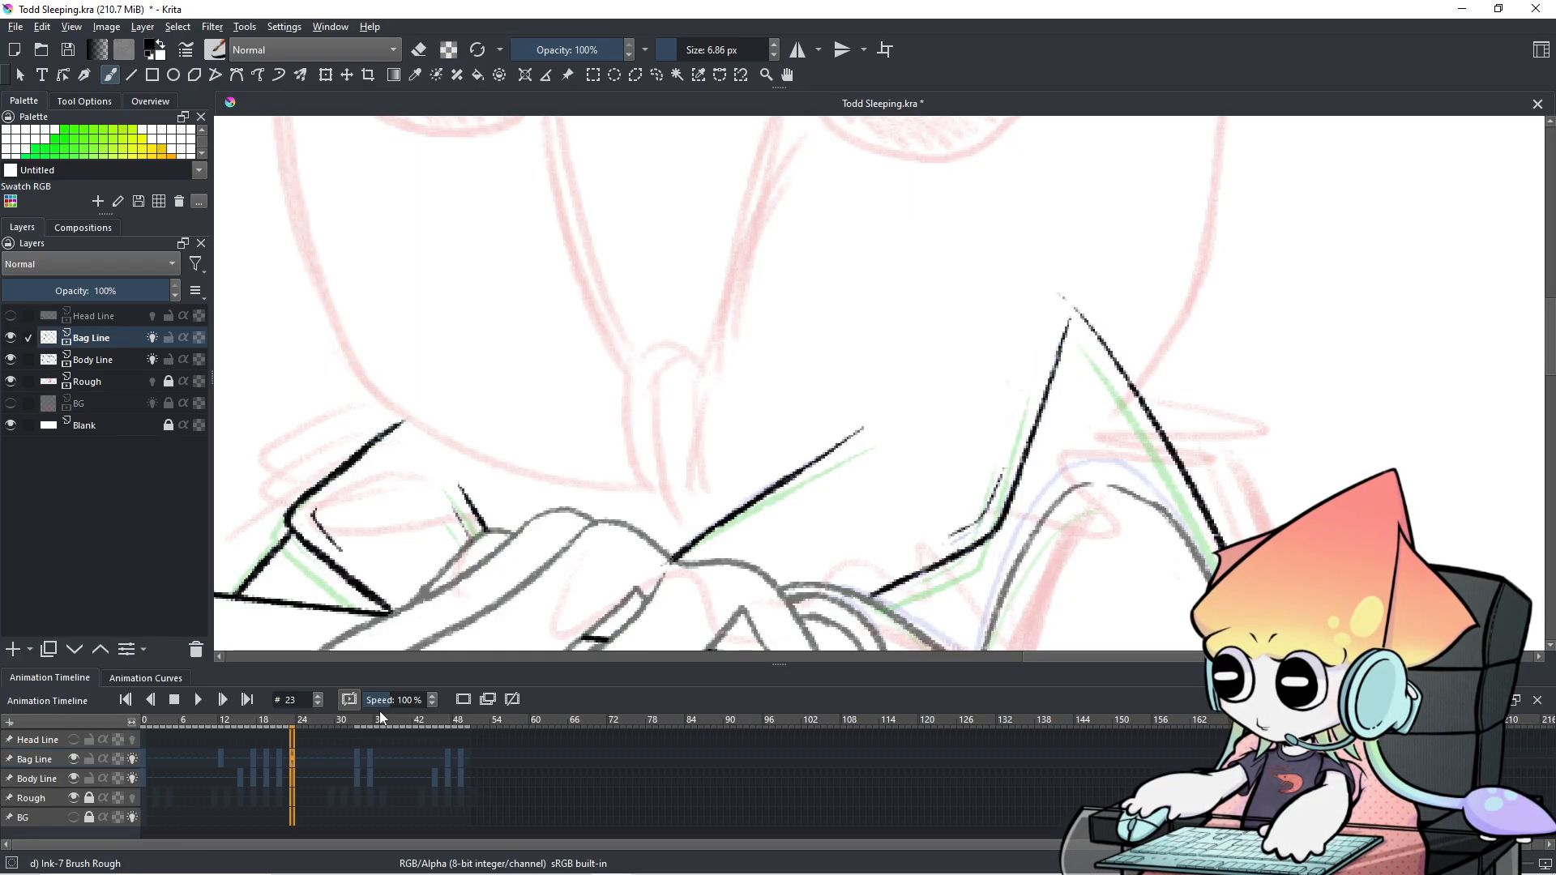
{"action": "left_click", "coordinate": [266, 752]}
{"action": "left_click", "coordinate": [281, 756]}
{"action": "left_click", "coordinate": [292, 752]}
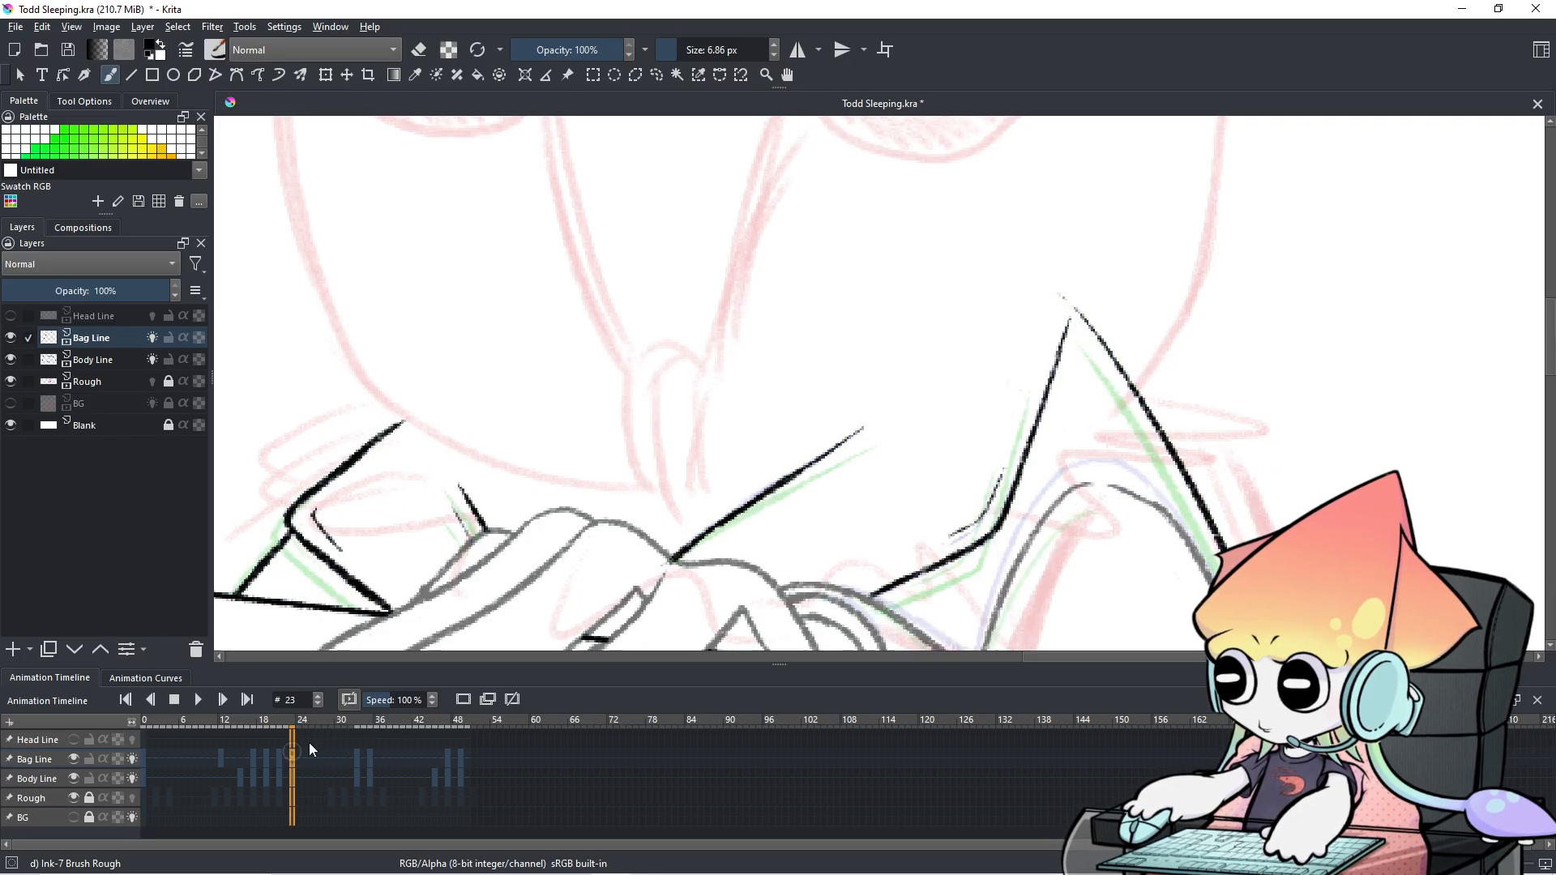
On frame 33, erase the stray tail and shrink the brush to 3.38 px.
{"action": "left_click", "coordinate": [361, 752]}
{"action": "key", "text": "e"}
{"action": "mouse_move", "coordinate": [913, 581]}
{"action": "left_mouse_down"}
{"action": "mouse_move", "coordinate": [975, 556]}
{"action": "mouse_move", "coordinate": [1021, 399]}
{"action": "mouse_move", "coordinate": [1010, 504]}
{"action": "left_mouse_up"}
{"action": "key", "text": "ctrl+z"}
{"action": "key", "text": "e"}
{"action": "mouse_move", "coordinate": [1039, 415]}
{"action": "left_mouse_down"}
{"action": "mouse_move", "coordinate": [1014, 500]}
{"action": "mouse_move", "coordinate": [1077, 329]}
{"action": "mouse_move", "coordinate": [1011, 531]}
{"action": "left_mouse_up"}
{"action": "key", "text": "ctrl+z"}
{"action": "key", "text": "ctrl+z"}
{"action": "key", "text": "ctrl+z"}
{"action": "key", "text": "ctrl+z"}
{"action": "key", "text": "ctrl+z"}
Redraw the peak's left side in thin black strokes reaching further down, retrying several strokes.
{"action": "mouse_move", "coordinate": [1077, 332]}
{"action": "left_mouse_down"}
{"action": "mouse_move", "coordinate": [995, 559]}
{"action": "mouse_move", "coordinate": [1013, 523]}
{"action": "left_mouse_up"}
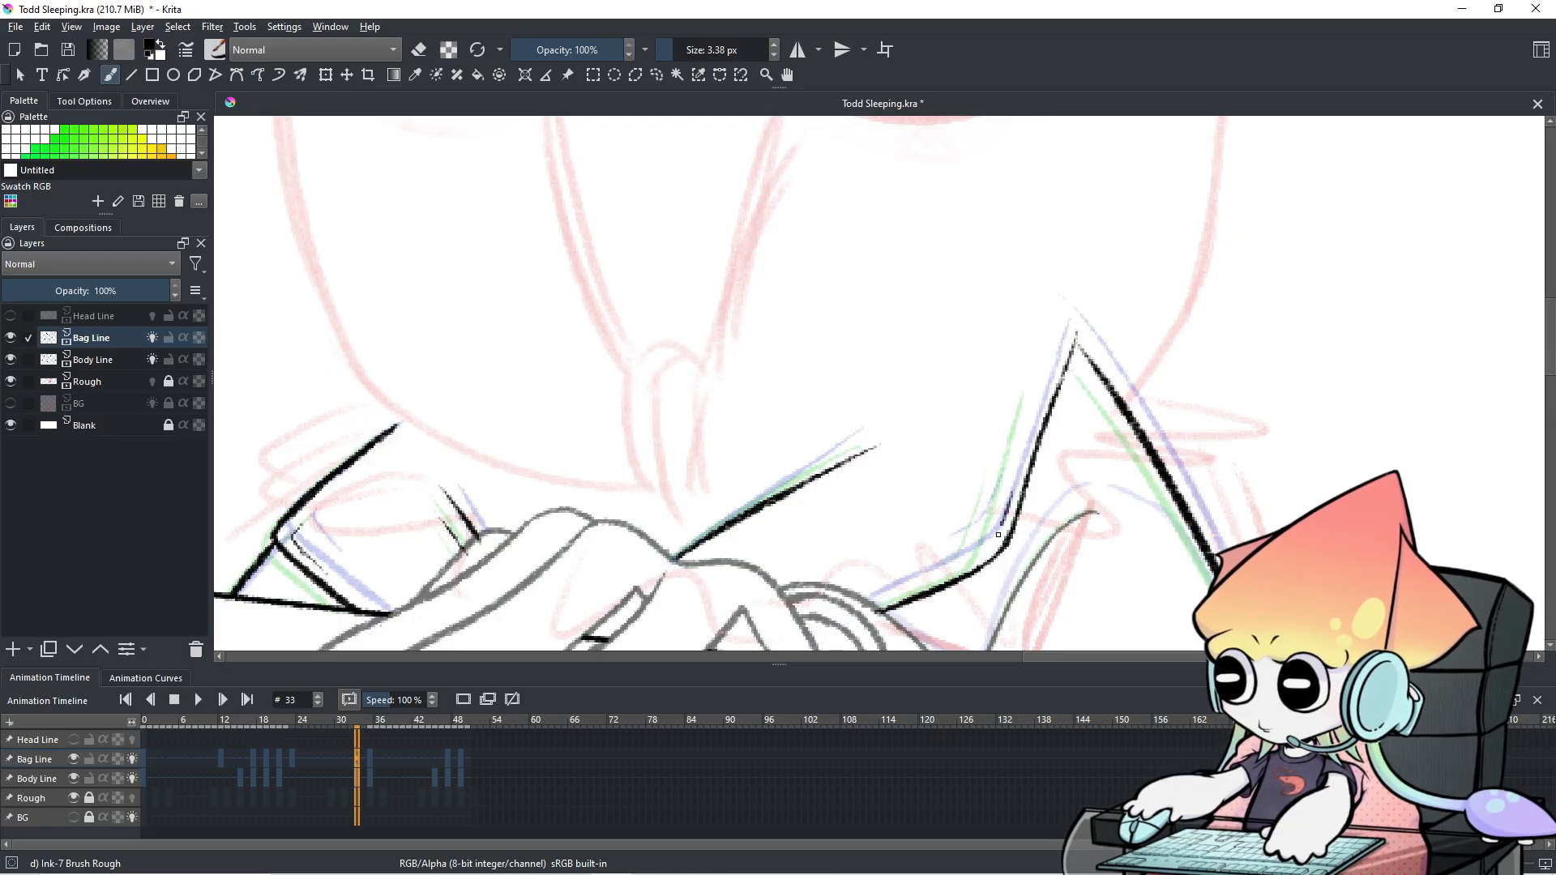
{"action": "key", "text": "ctrl+z"}
{"action": "key", "text": "ctrl+z"}
{"action": "key", "text": "ctrl+z"}
{"action": "mouse_move", "coordinate": [1018, 519]}
{"action": "left_mouse_down"}
{"action": "mouse_move", "coordinate": [978, 571]}
{"action": "mouse_move", "coordinate": [1007, 551]}
{"action": "left_mouse_up"}
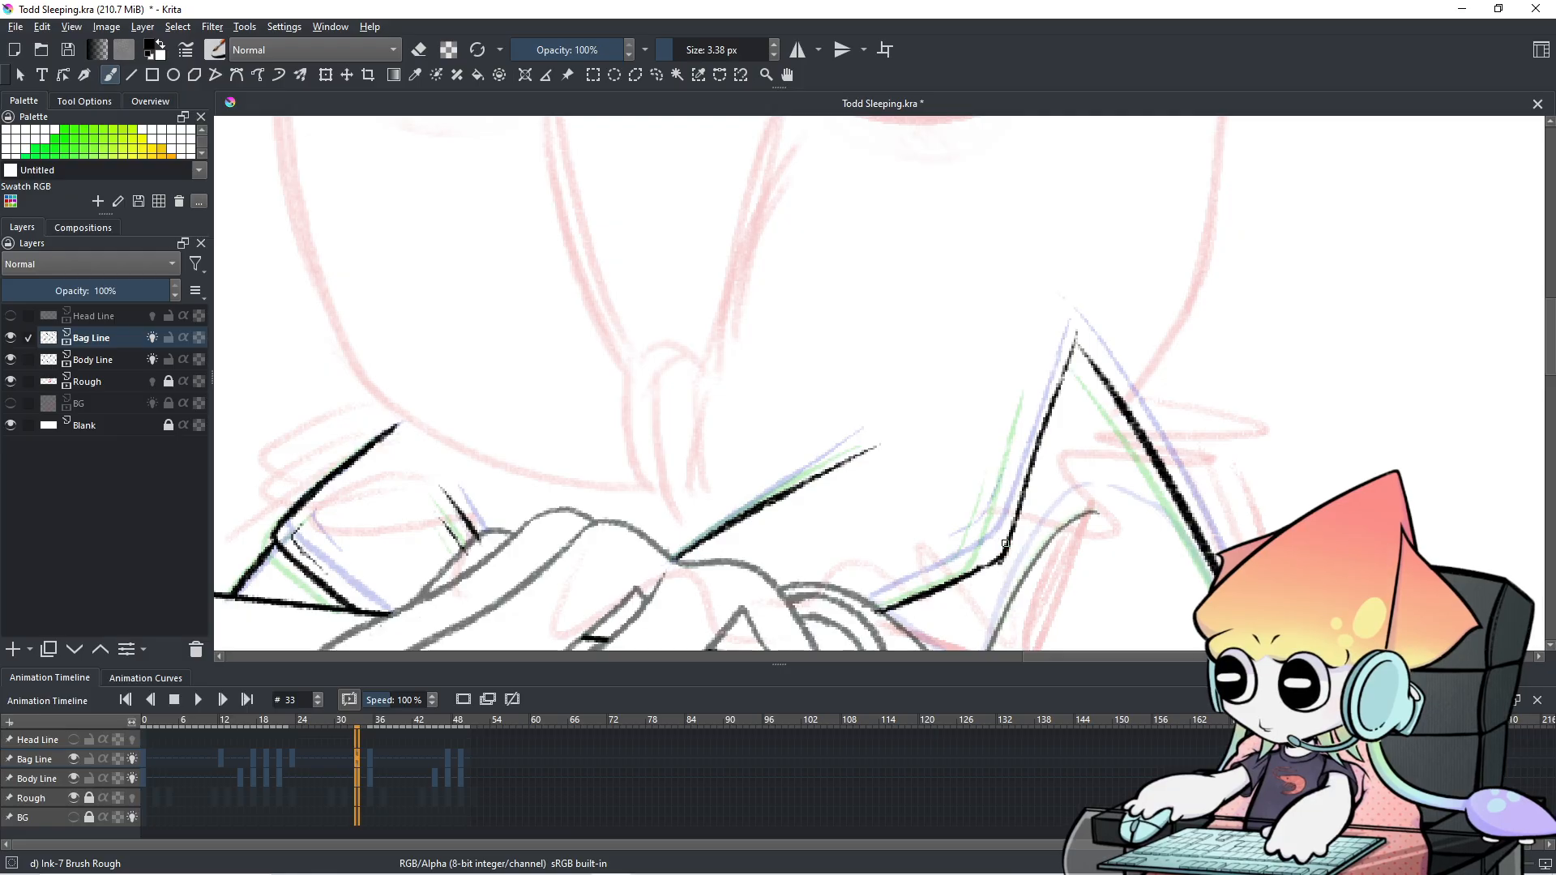
{"action": "key", "text": "e"}
{"action": "key", "text": "e"}
{"action": "left_click_drag", "start_coordinate": [1006, 496], "coordinate": [992, 549]}
{"action": "key", "text": "ctrl+z"}
{"action": "left_click_drag", "start_coordinate": [1007, 496], "coordinate": [984, 548]}
{"action": "key", "text": "ctrl+z"}
{"action": "key", "text": "ctrl+z"}
{"action": "key", "text": "ctrl+z"}
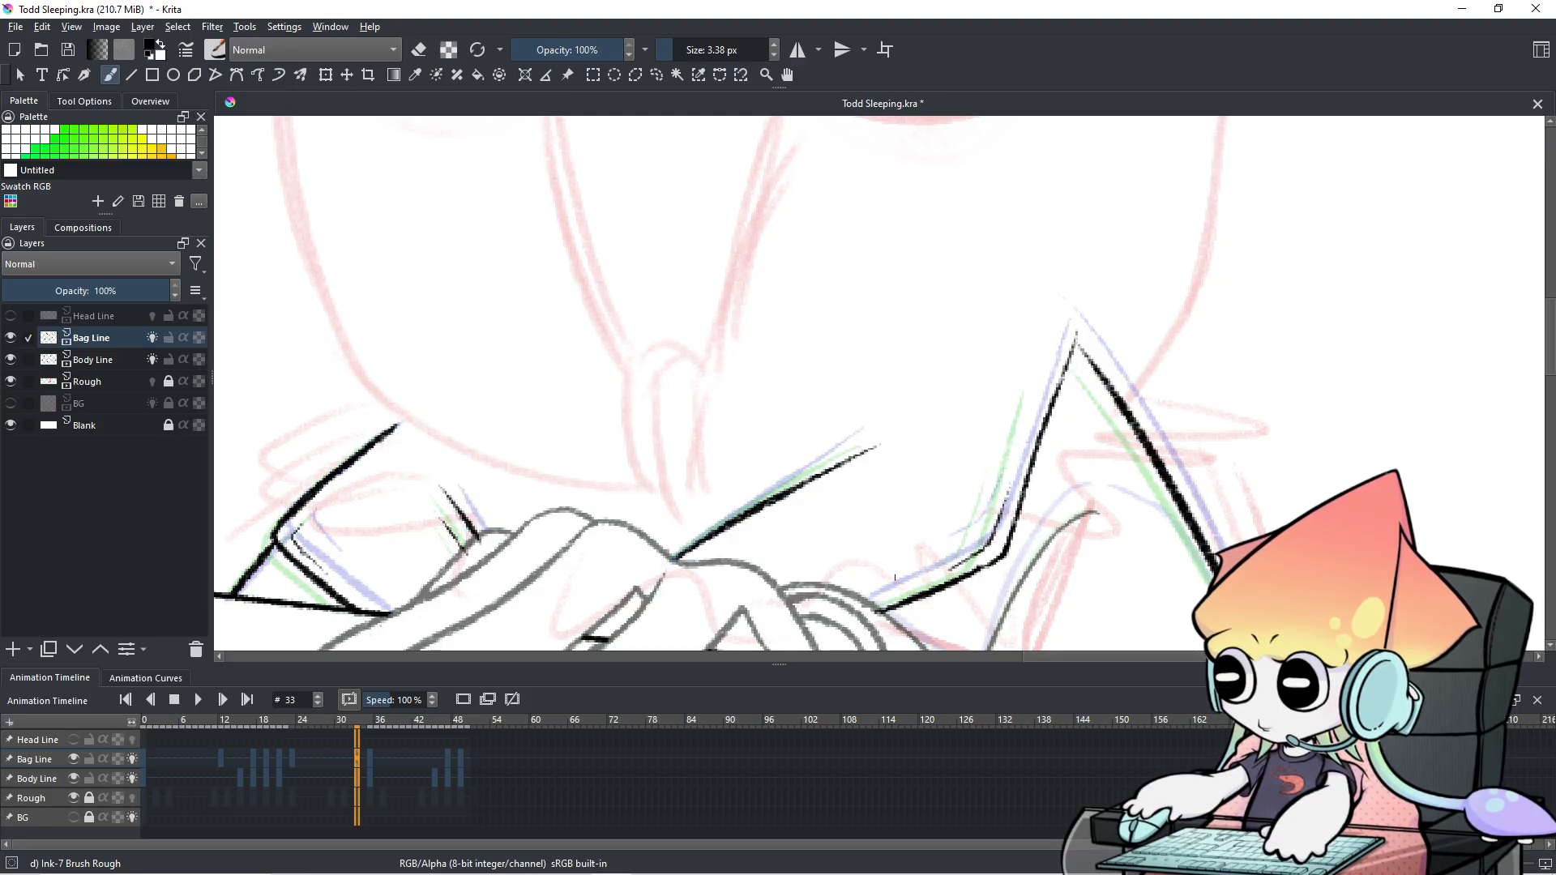
Compare frame 33 with frame 32 several times, ending on frame 33 with the eraser active.
{"action": "left_click", "coordinate": [348, 760]}
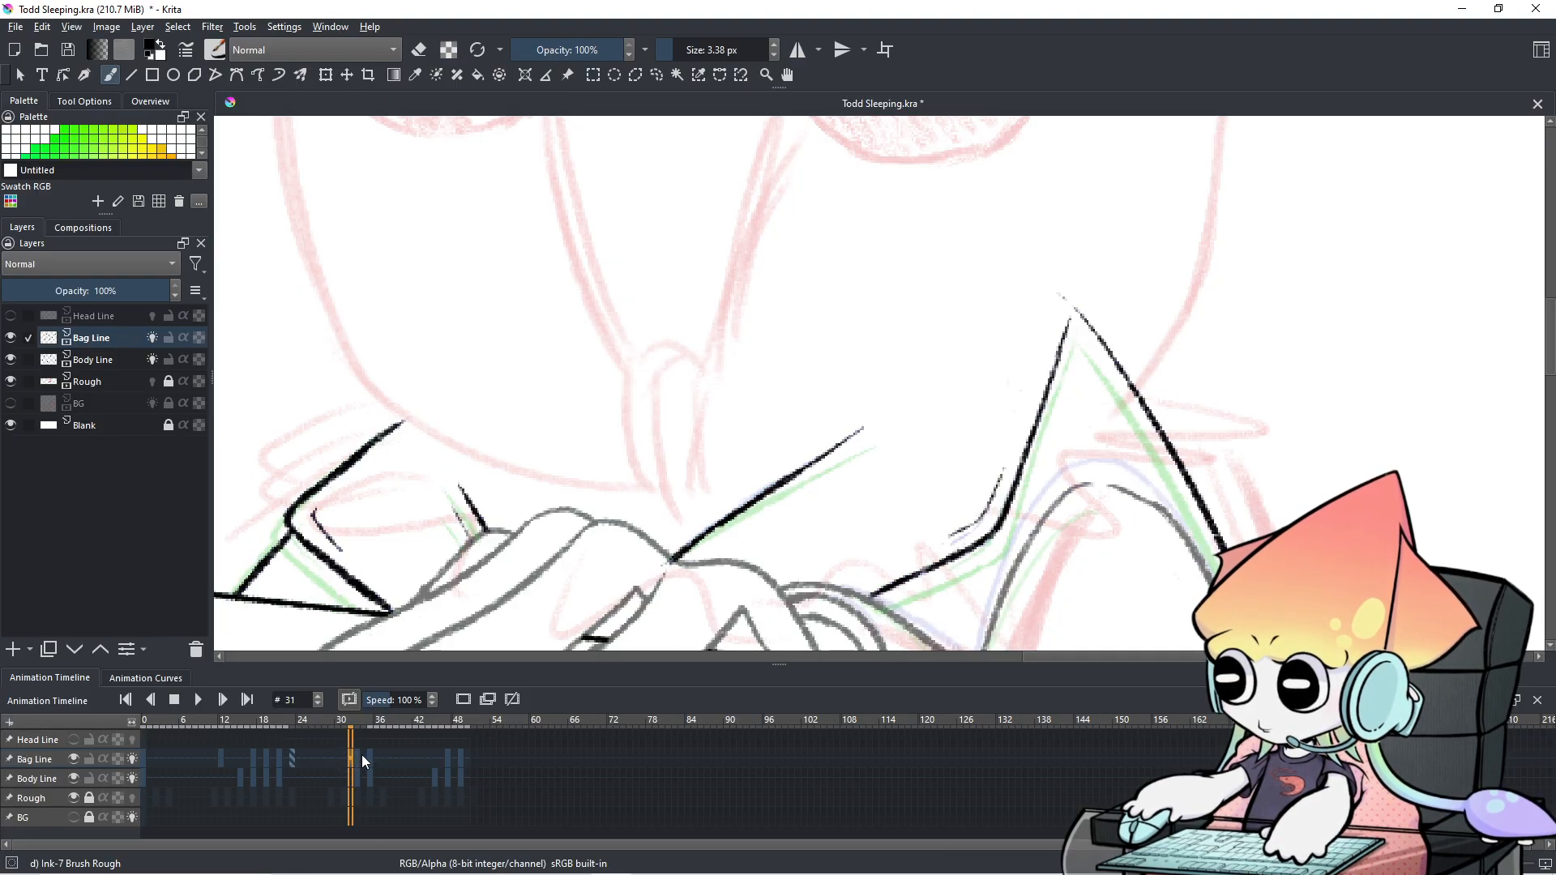
{"action": "left_click", "coordinate": [359, 760]}
{"action": "left_click", "coordinate": [352, 765]}
{"action": "left_click", "coordinate": [360, 764]}
{"action": "left_click", "coordinate": [352, 757]}
{"action": "left_click", "coordinate": [359, 758]}
{"action": "key", "text": "e"}
{"action": "key", "text": "e"}
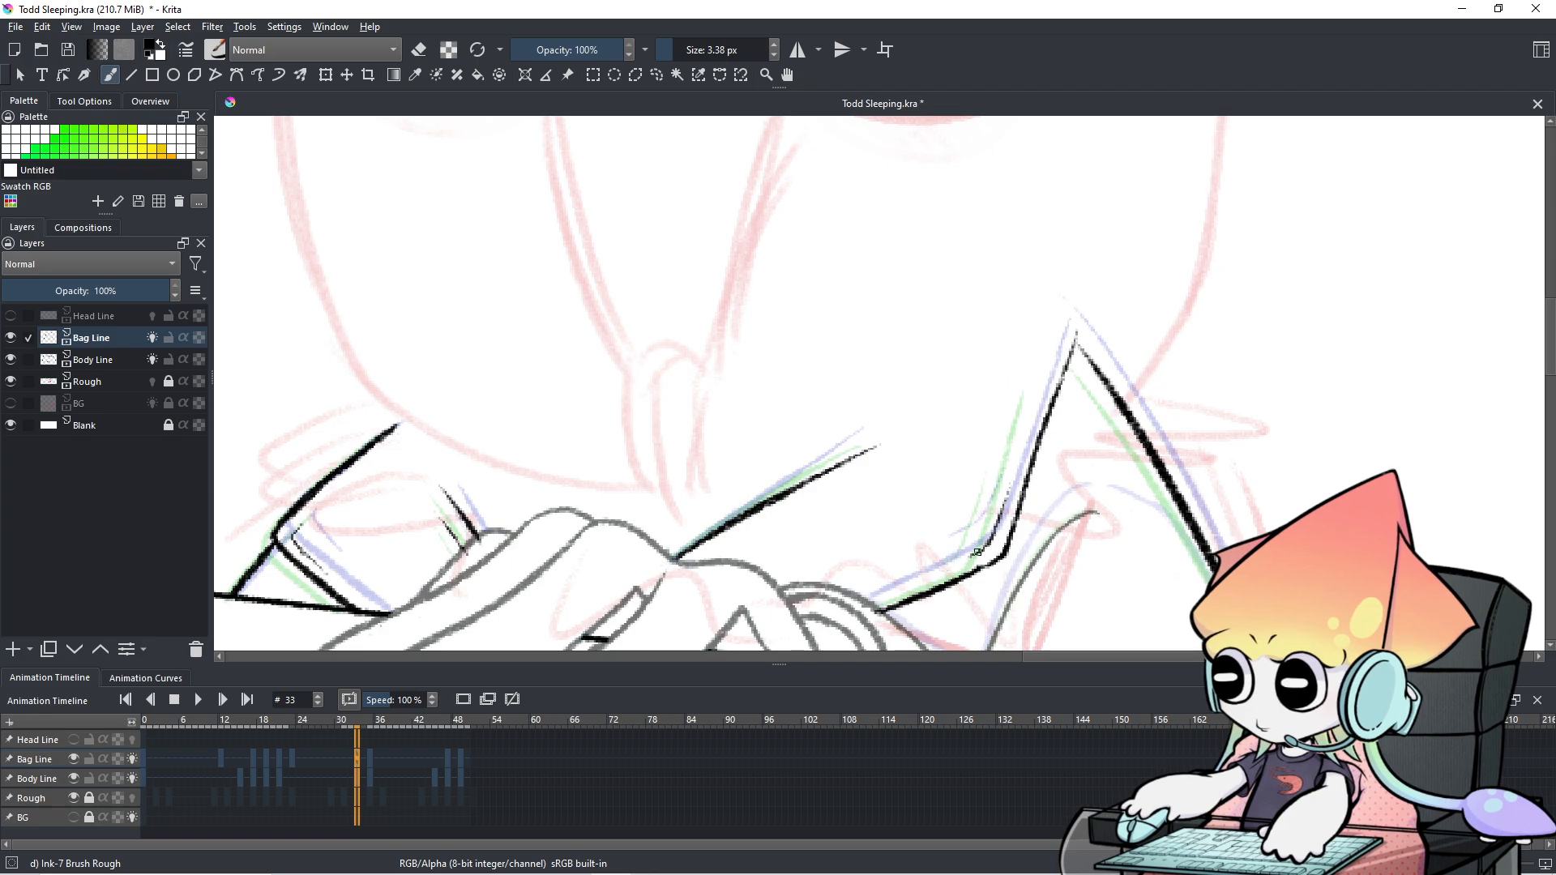
On frame 35, erase the short inner line and the thin steep line with a larger eraser.
{"action": "left_click", "coordinate": [370, 760]}
{"action": "key", "text": "e"}
{"action": "mouse_move", "coordinate": [923, 565]}
{"action": "left_mouse_down"}
{"action": "mouse_move", "coordinate": [973, 552]}
{"action": "mouse_move", "coordinate": [962, 561]}
{"action": "mouse_move", "coordinate": [994, 496]}
{"action": "left_mouse_up"}
{"action": "mouse_move", "coordinate": [982, 558]}
{"action": "left_mouse_down", "text": "shift"}
{"action": "mouse_move", "coordinate": [1015, 424]}
{"action": "mouse_move", "coordinate": [982, 534]}
{"action": "left_mouse_up", "text": "shift"}
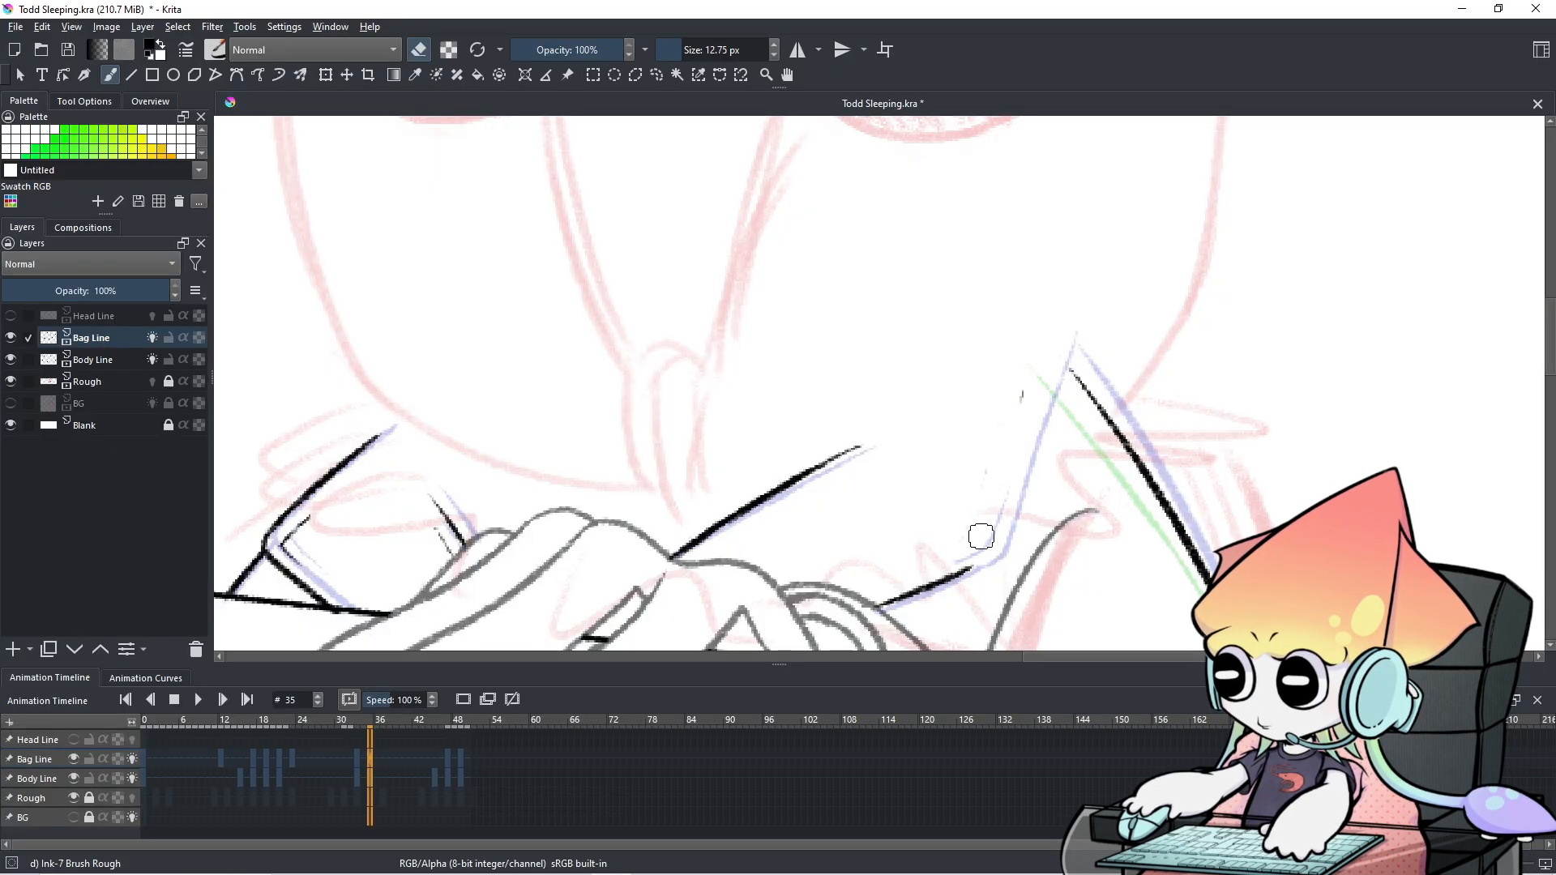
{"action": "left_click", "coordinate": [447, 761]}
{"action": "left_click_drag", "start_coordinate": [389, 755], "coordinate": [371, 760]}
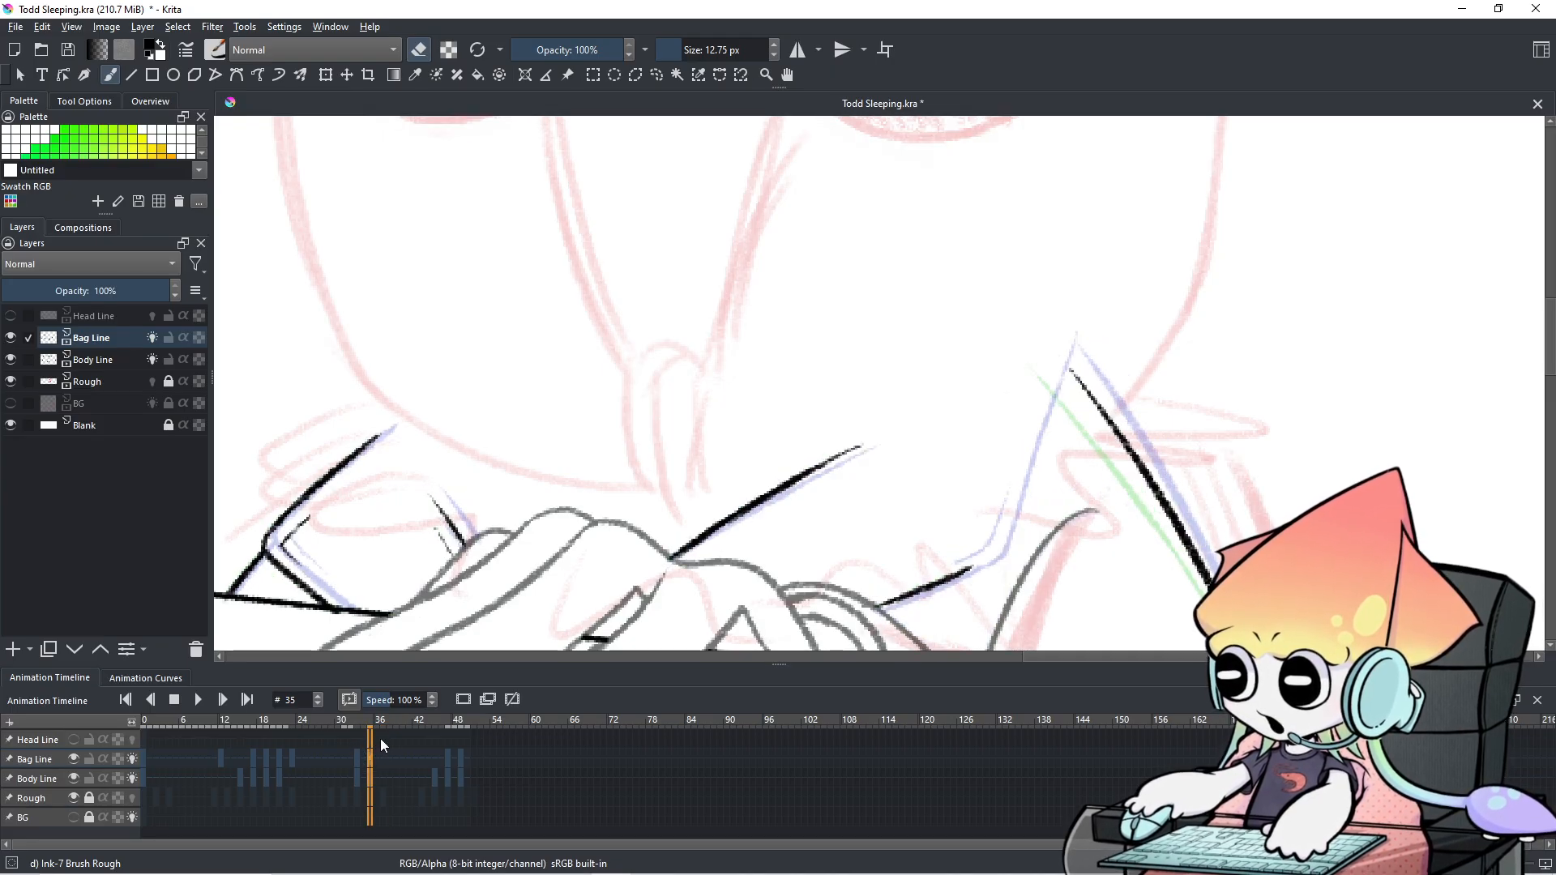
Shrink the brush to about 5.7 px and switch back to inking, undoing a test stroke.
{"action": "left_click_drag", "start_coordinate": [986, 452], "coordinate": [968, 517], "text": "shift"}
{"action": "key", "text": "e"}
{"action": "left_click_drag", "start_coordinate": [998, 462], "coordinate": [987, 531]}
{"action": "key", "text": "ctrl+z"}
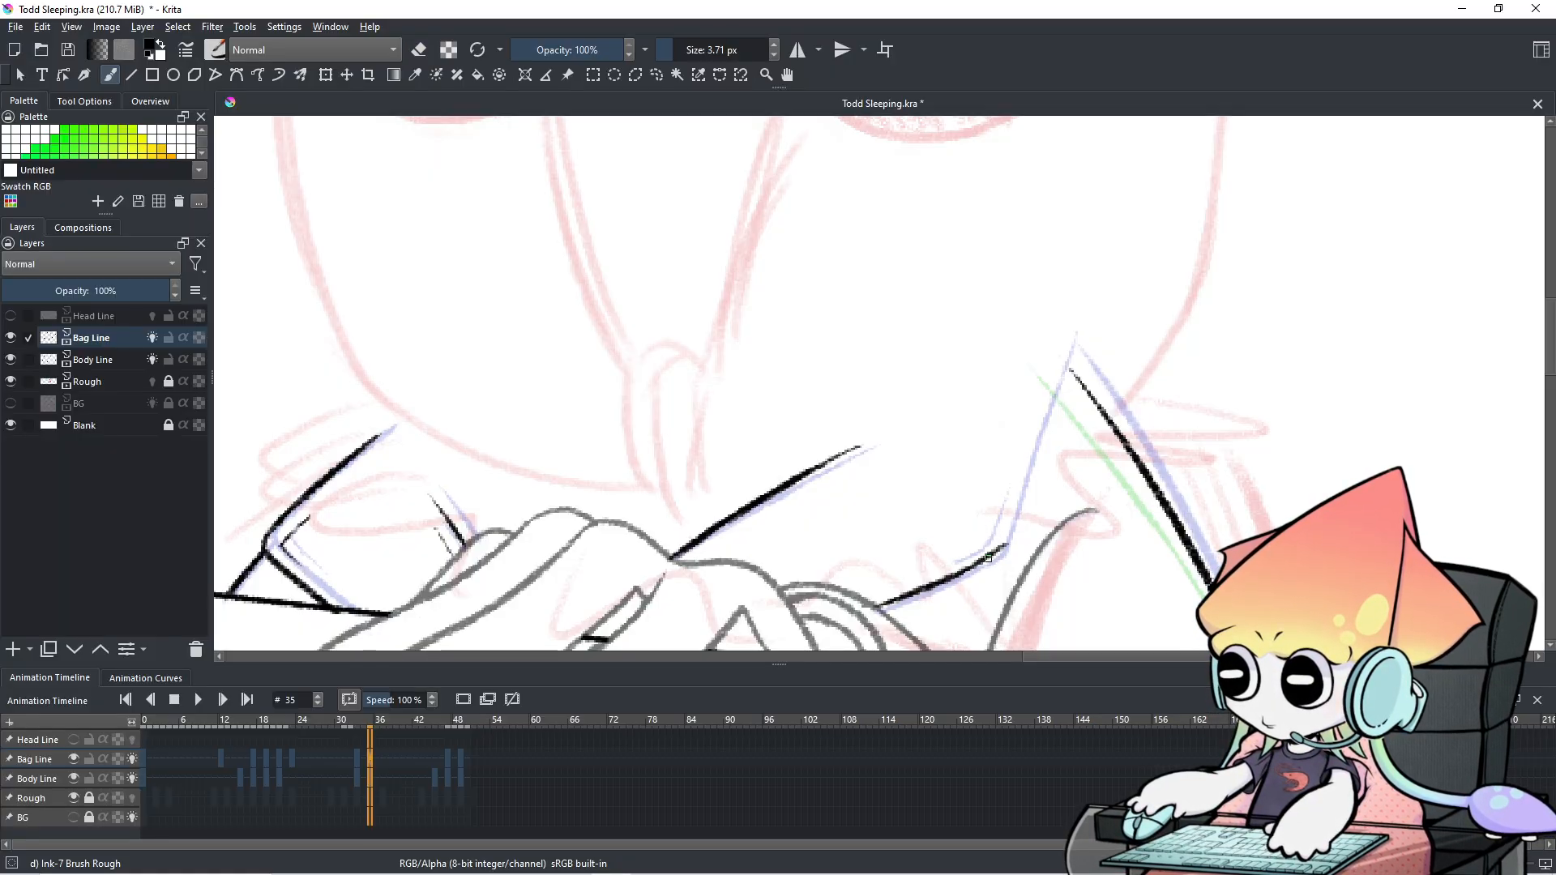
{"action": "key", "text": "ctrl+z"}
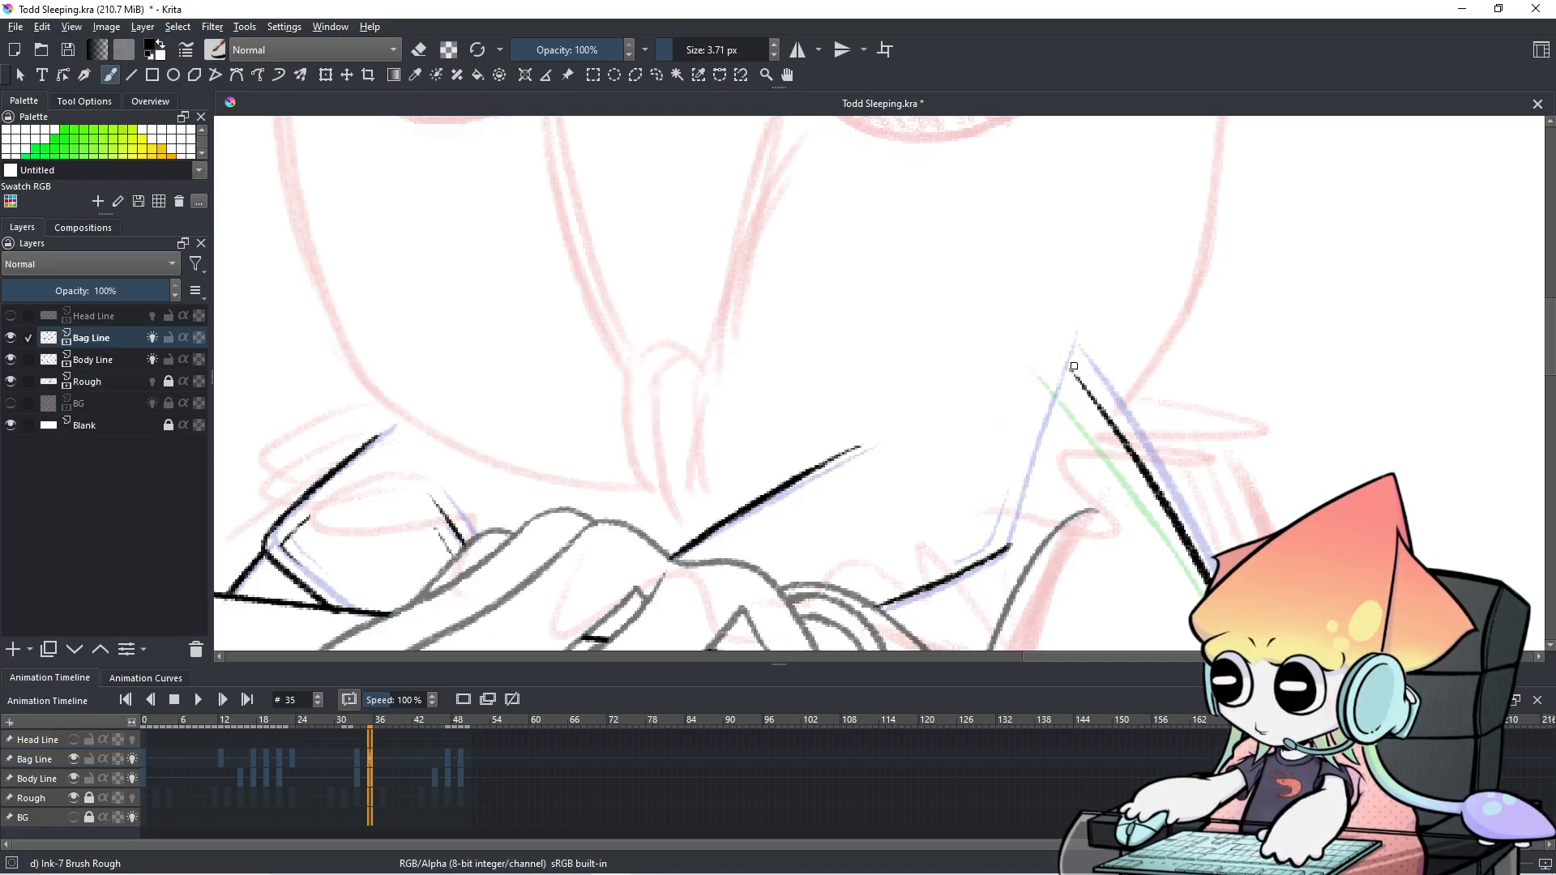
Ink the left side of the collar V down to the lower line, redrawing until it fits.
{"action": "left_click_drag", "start_coordinate": [1073, 364], "coordinate": [1038, 466]}
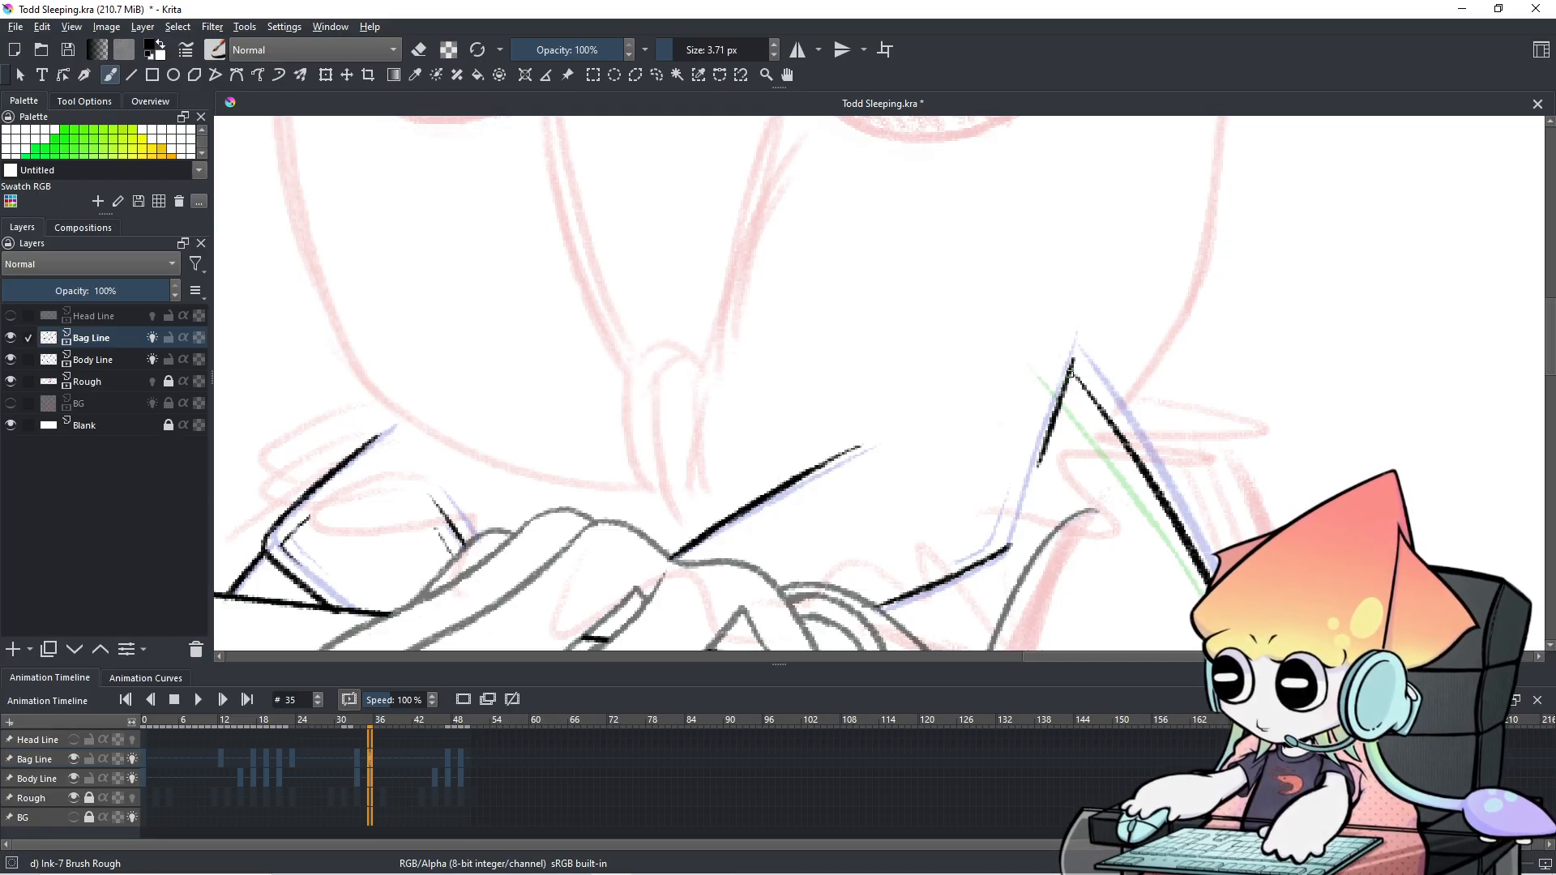
{"action": "key", "text": "ctrl+z"}
{"action": "left_click_drag", "start_coordinate": [1071, 368], "coordinate": [998, 529]}
{"action": "key", "text": "ctrl+z"}
{"action": "key", "text": "ctrl+z"}
{"action": "left_click_drag", "start_coordinate": [1069, 372], "coordinate": [1021, 517]}
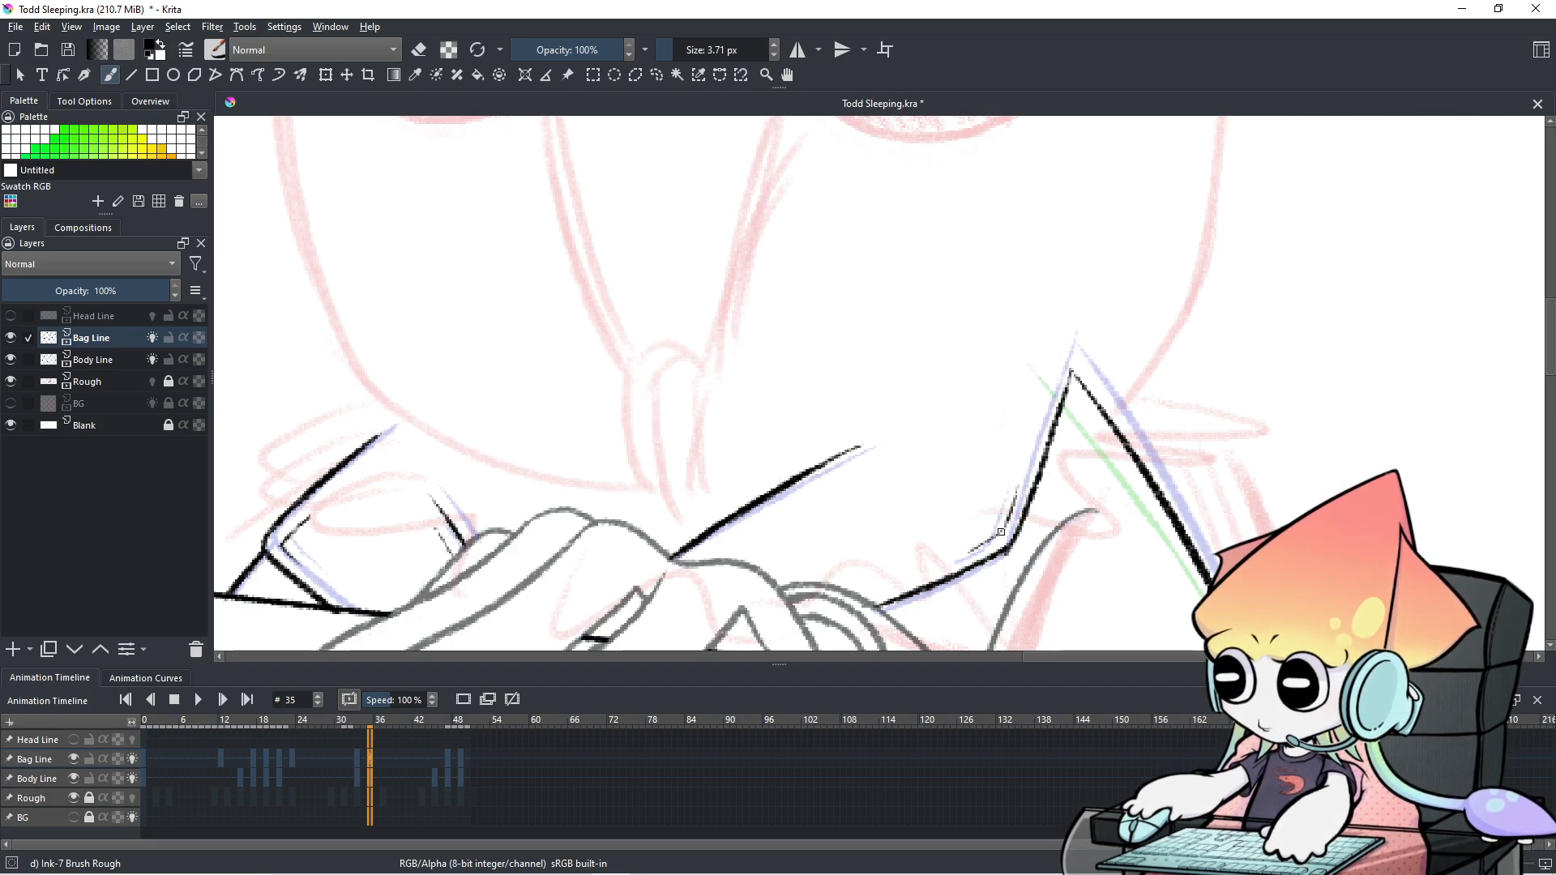
{"action": "scroll", "coordinate": [851, 459], "scroll_direction": "down", "scroll_amount": 4}
{"action": "left_click_drag", "start_coordinate": [867, 451], "coordinate": [870, 298]}
{"action": "scroll", "coordinate": [873, 299], "scroll_direction": "down", "scroll_amount": 1}
{"action": "scroll", "coordinate": [891, 324], "scroll_direction": "up", "scroll_amount": 1}
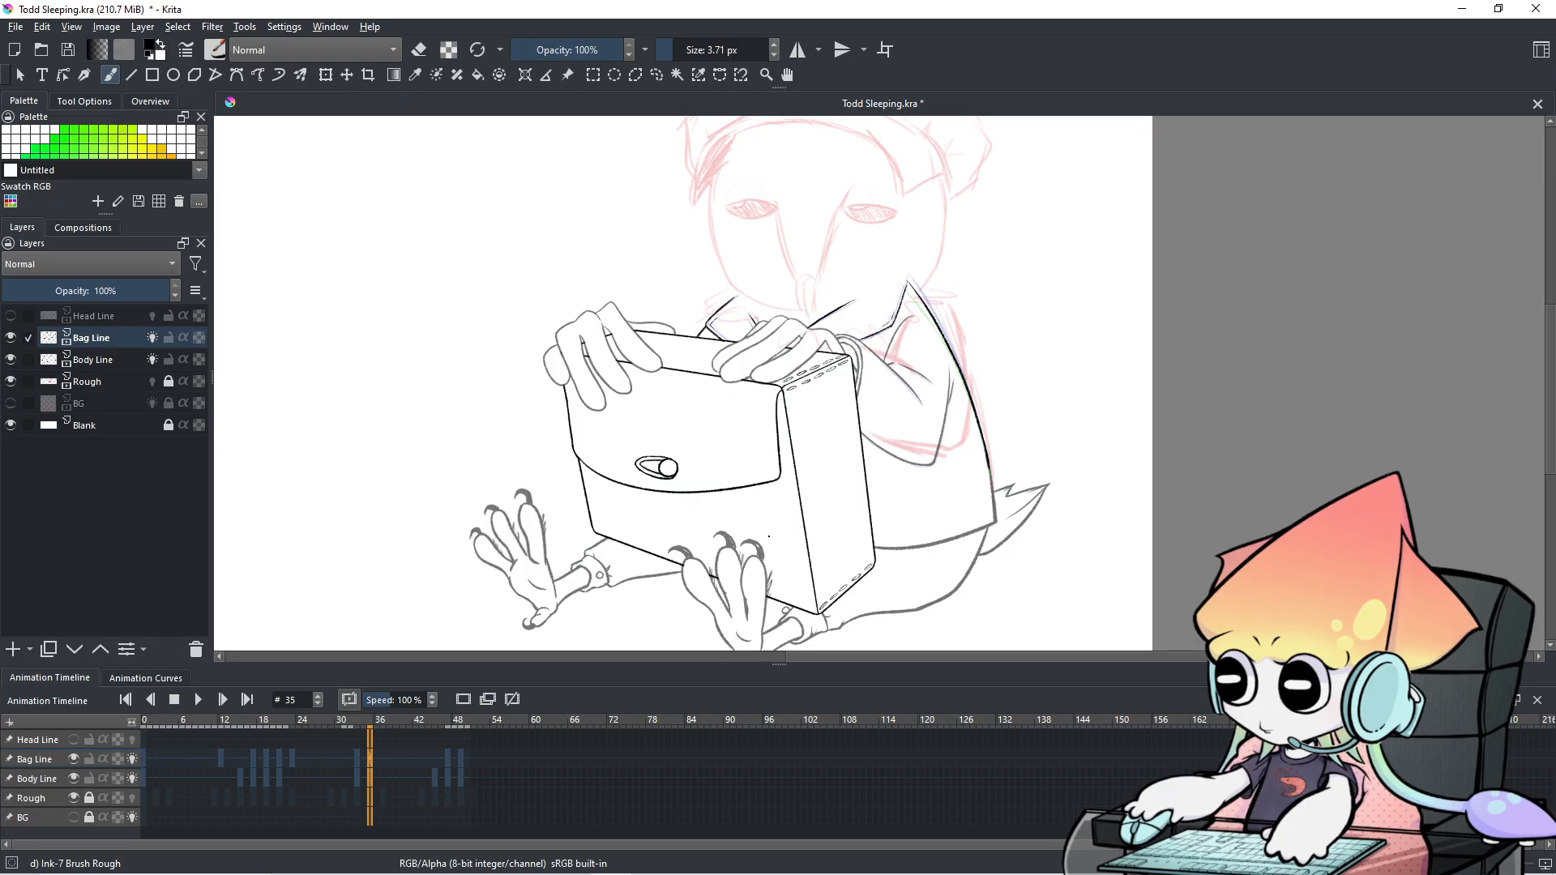
{"action": "scroll", "coordinate": [774, 535], "scroll_direction": "down", "scroll_amount": 1}
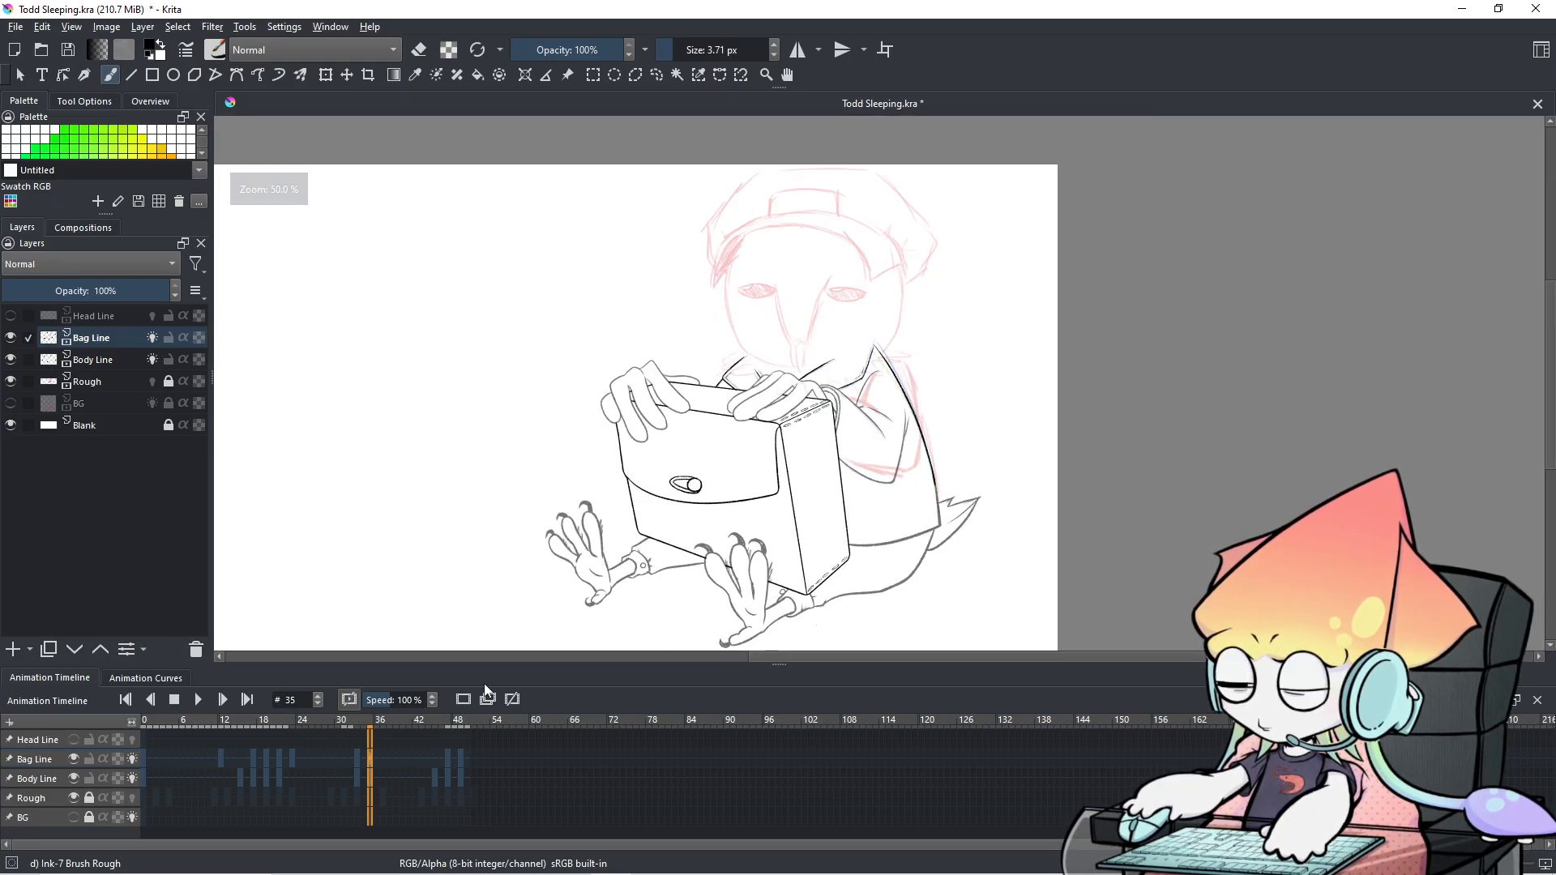
{"action": "key", "text": "."}
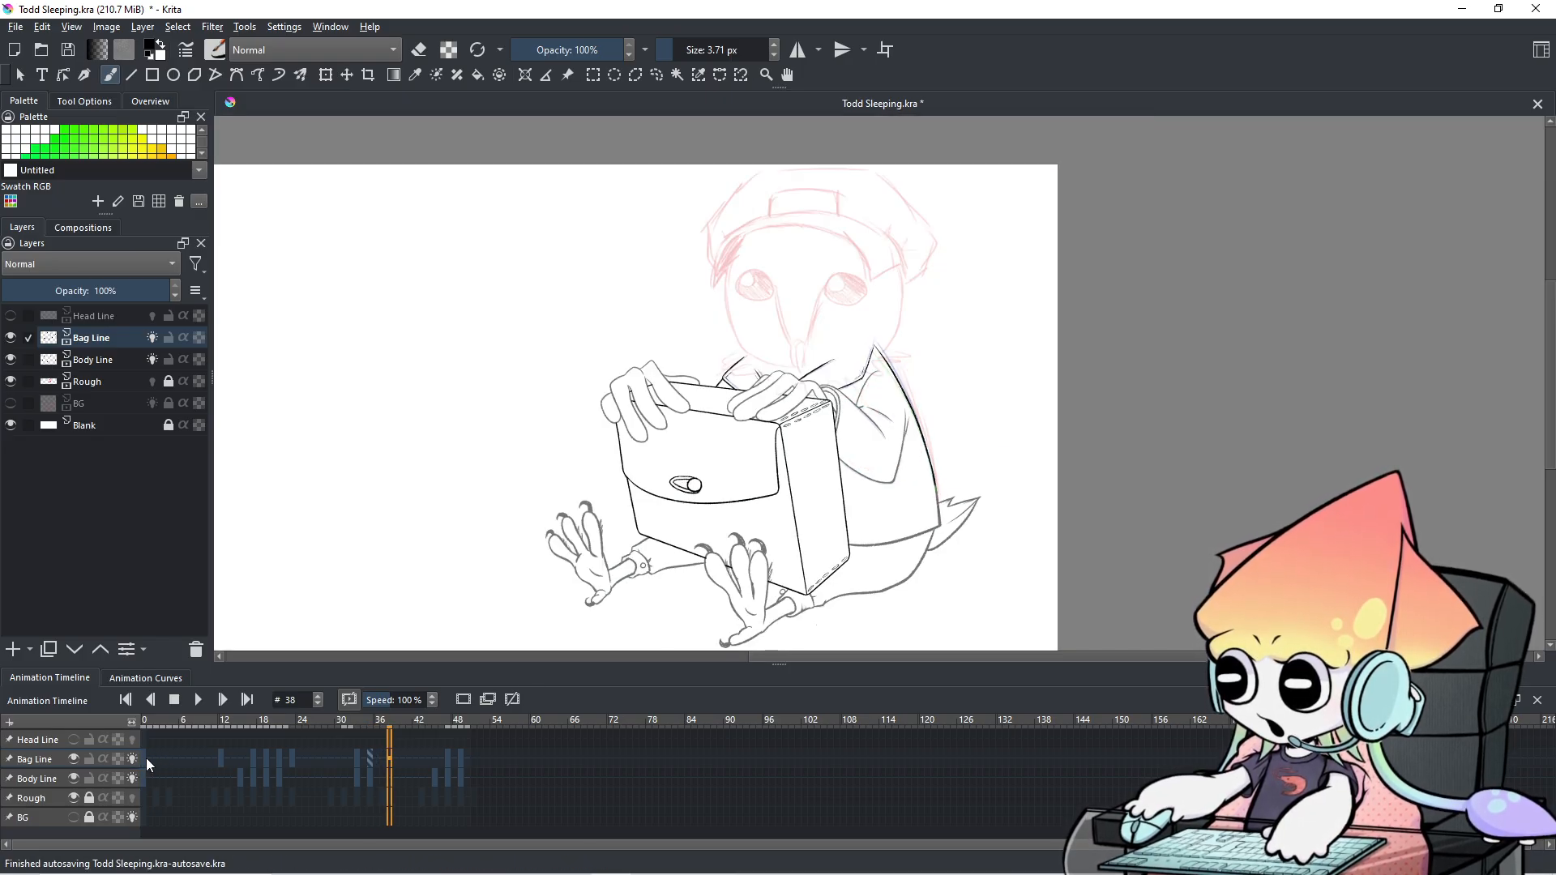
{"action": "left_click", "coordinate": [145, 760]}
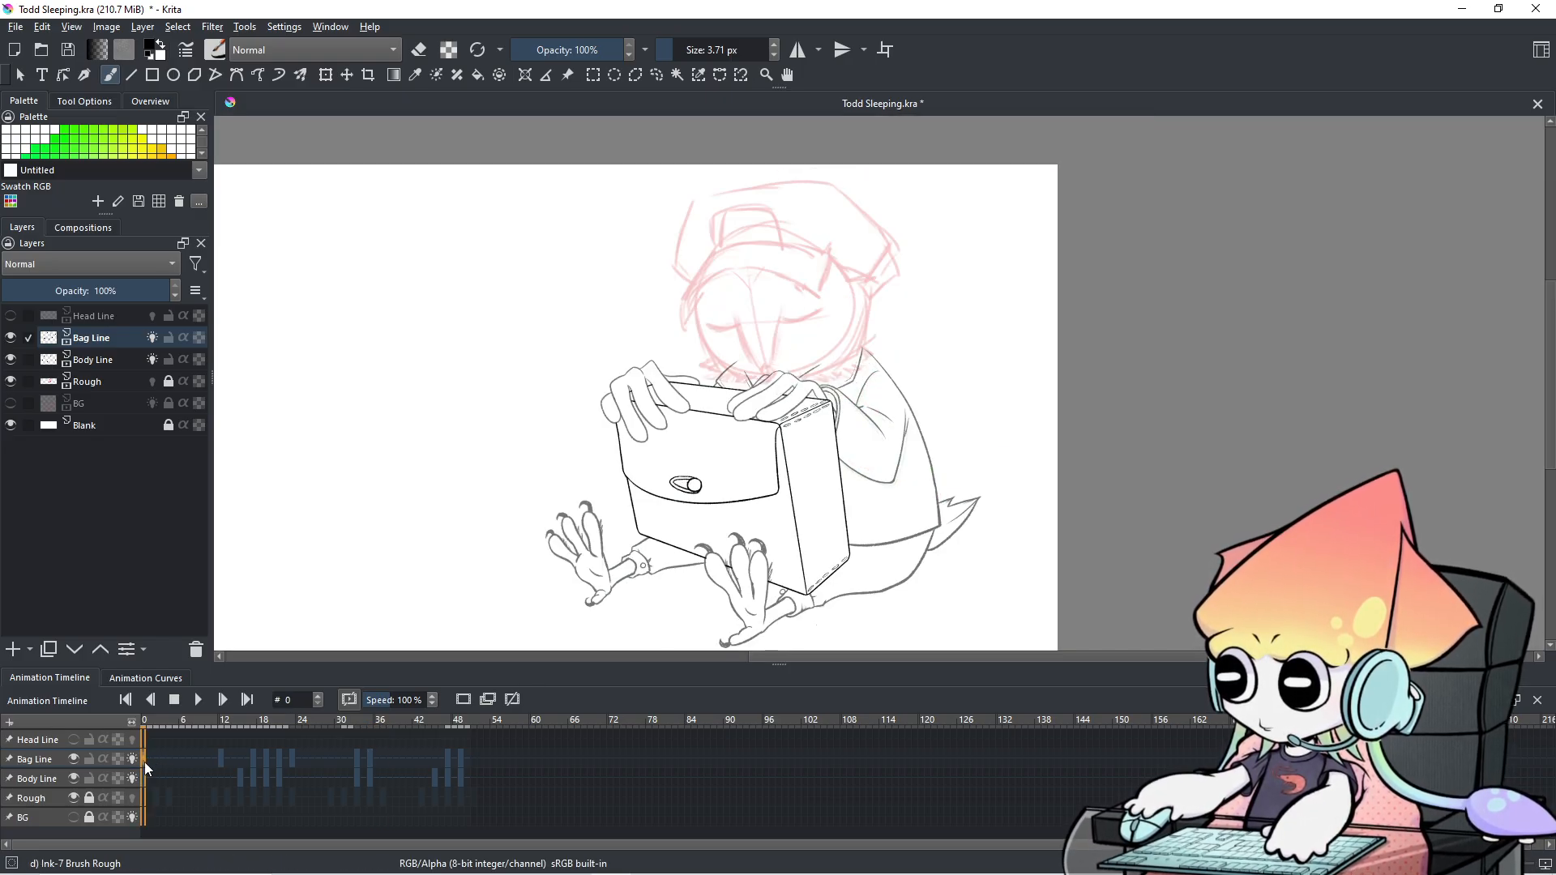
{"action": "left_click", "coordinate": [221, 702]}
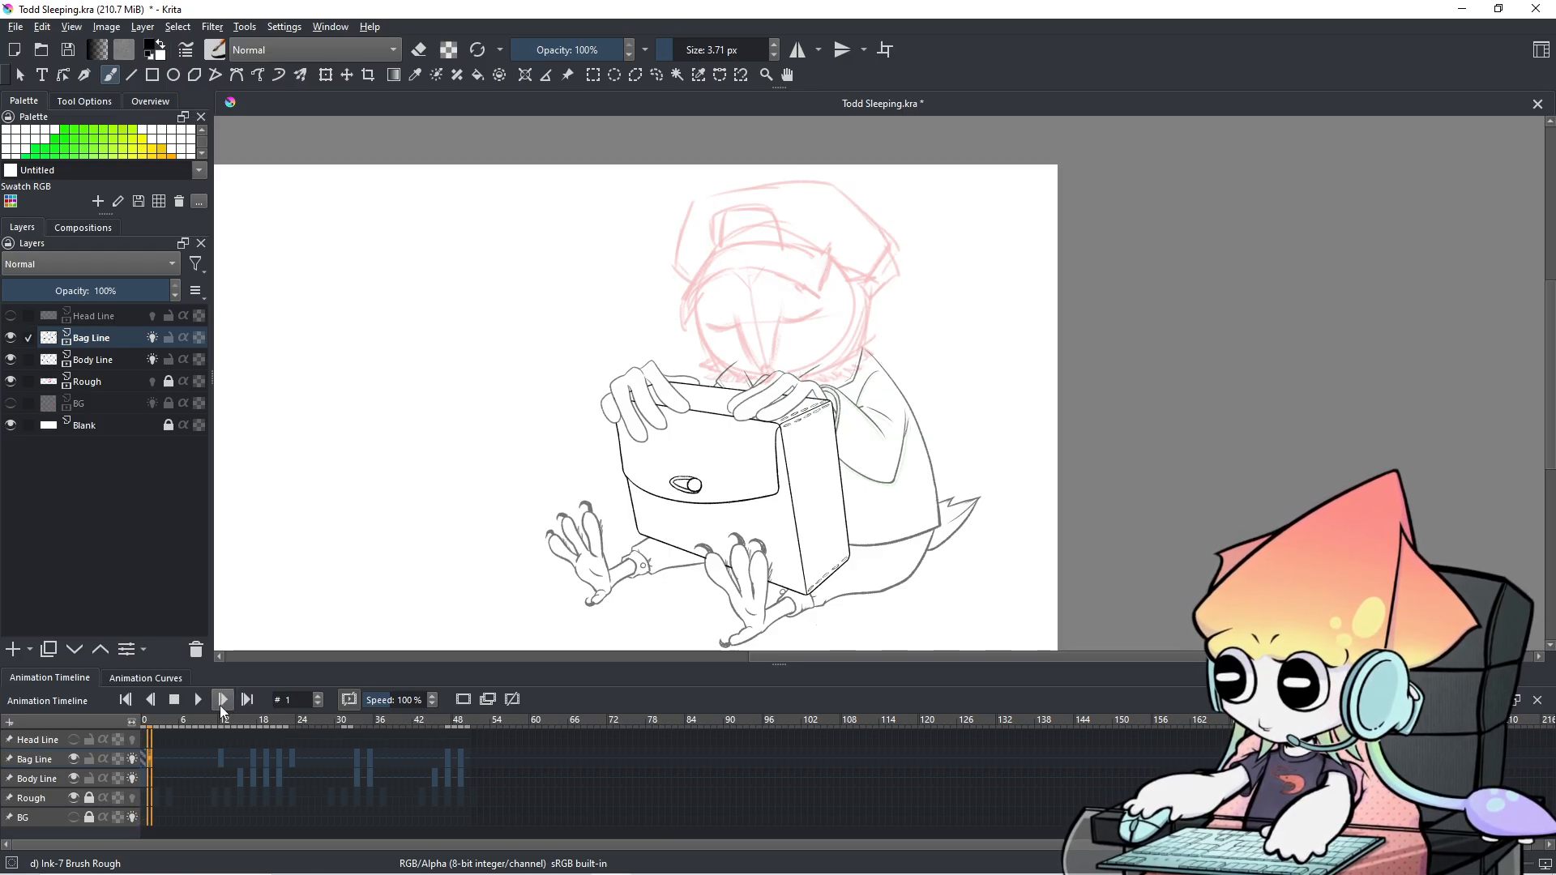
{"action": "left_click", "coordinate": [165, 766]}
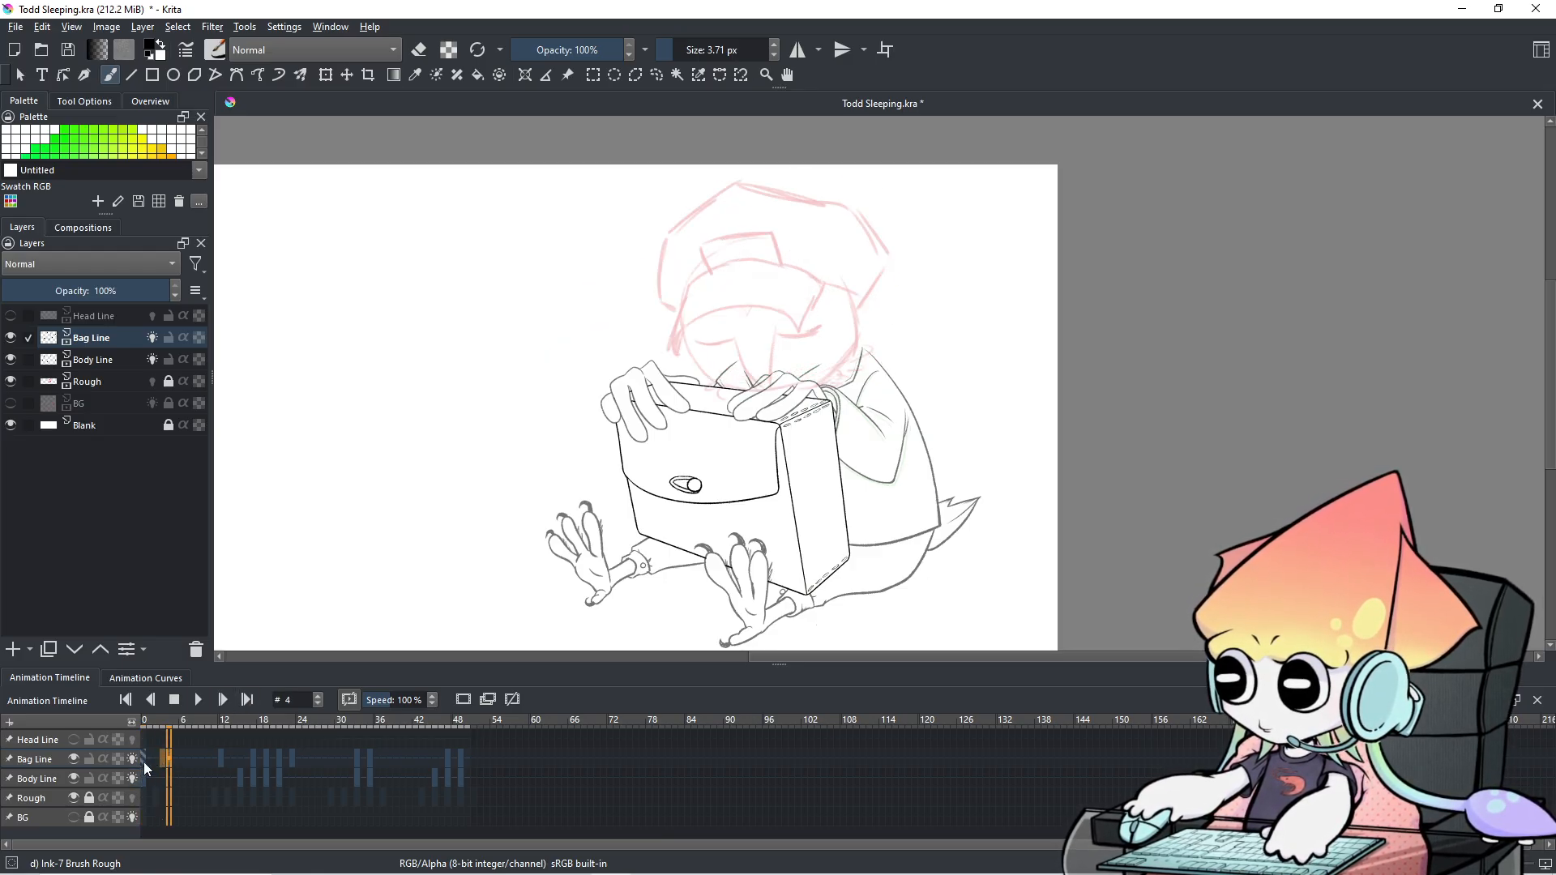
{"action": "left_click", "coordinate": [144, 761]}
{"action": "left_click", "coordinate": [197, 702]}
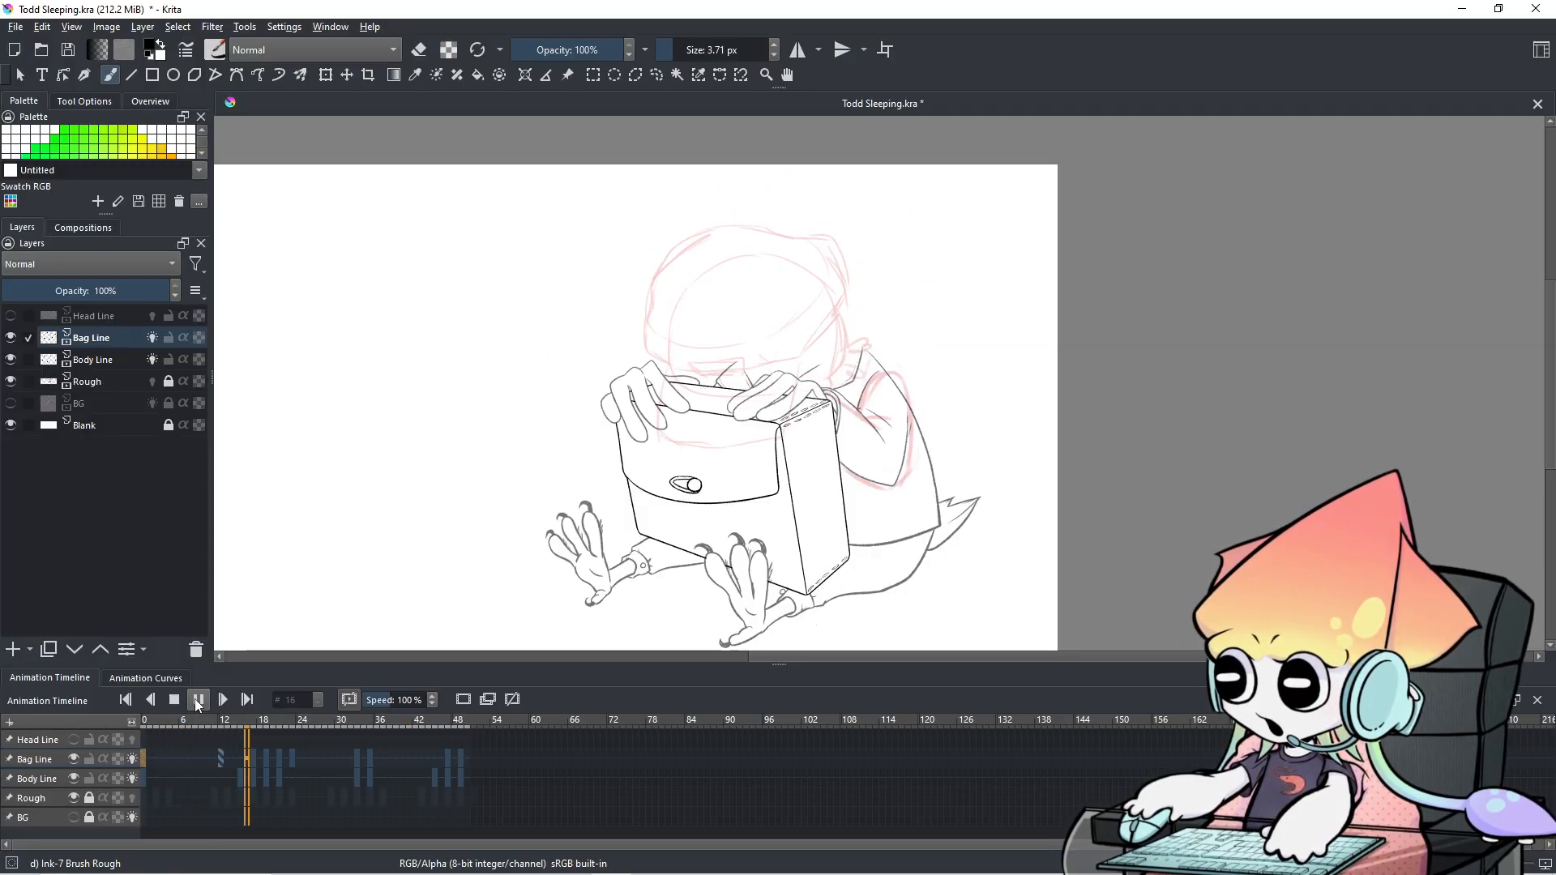
Pause playback and step through the frames from 31 to compare poses, landing on frame 47.
{"action": "scroll", "coordinate": [779, 392], "scroll_direction": "up", "scroll_amount": 2}
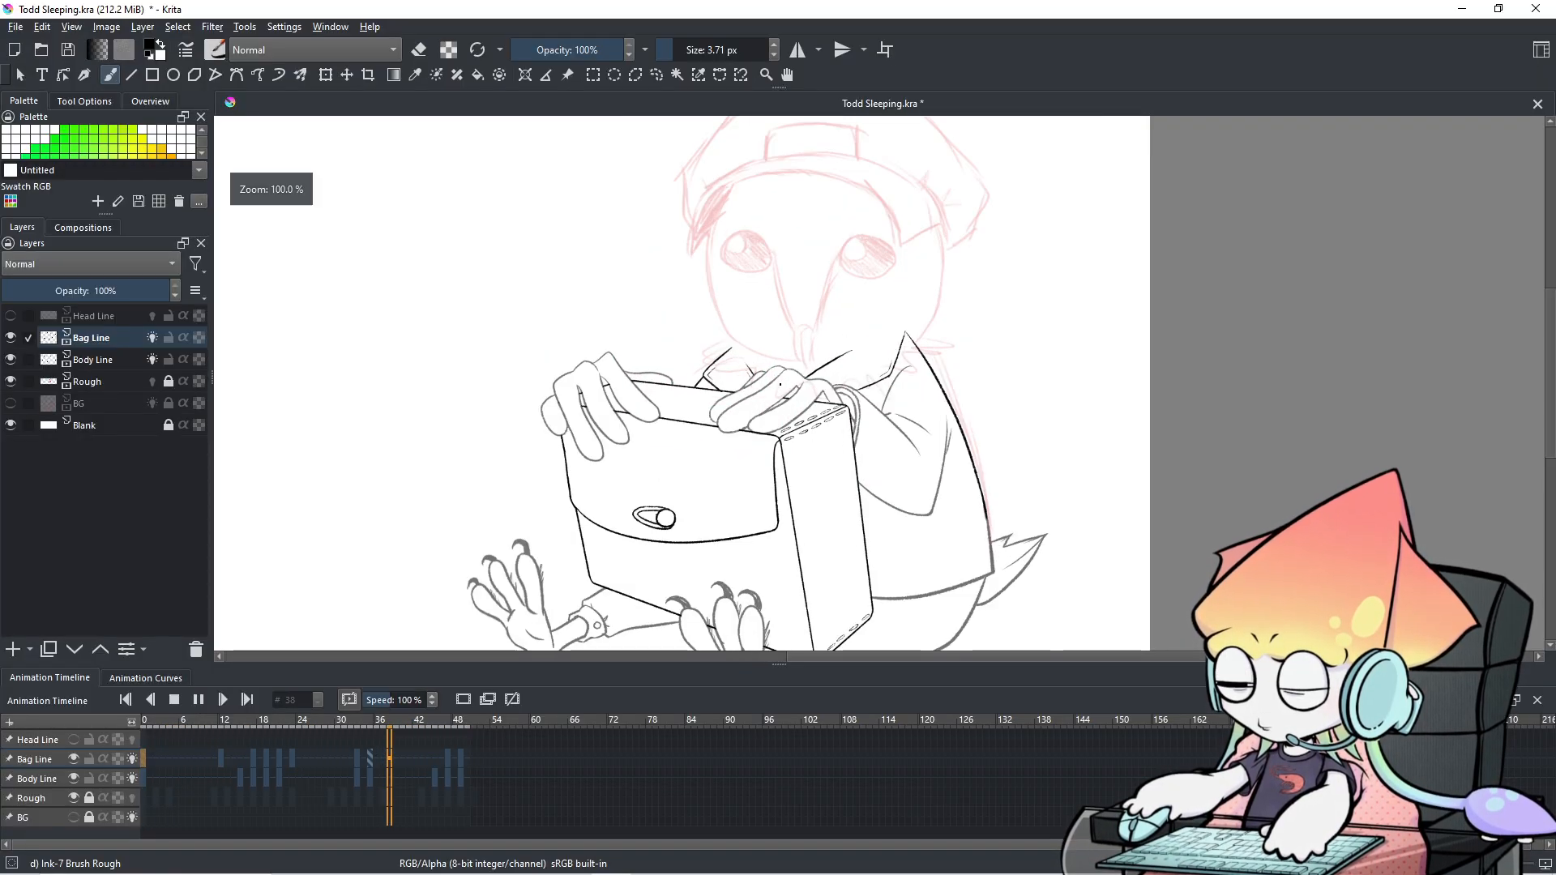
{"action": "left_click_drag", "start_coordinate": [779, 392], "coordinate": [773, 533]}
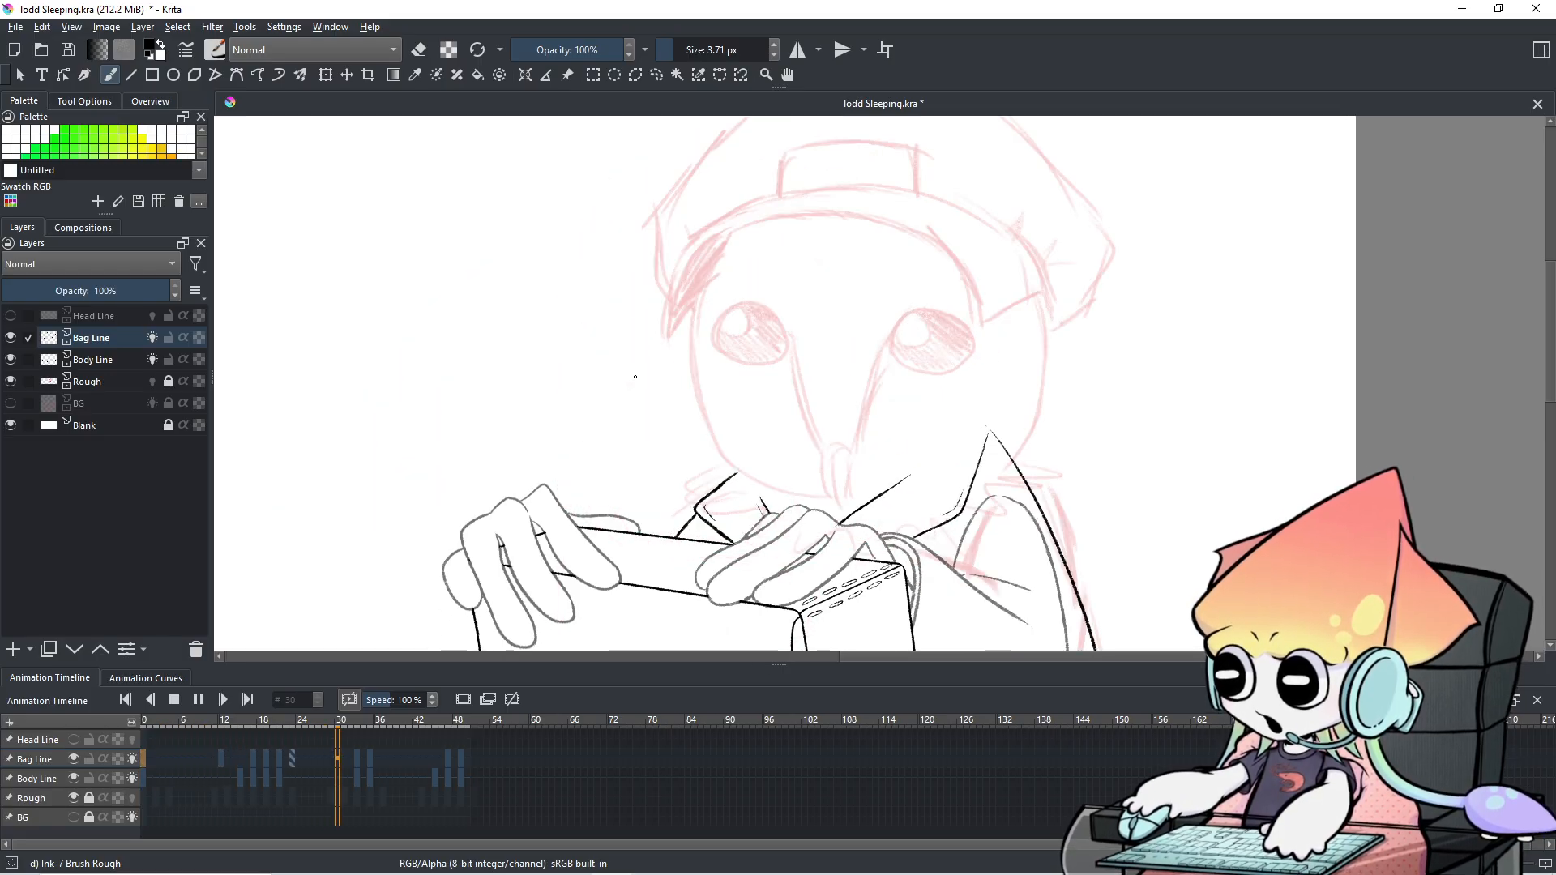
{"action": "left_click", "coordinate": [201, 697]}
{"action": "left_click", "coordinate": [345, 774]}
{"action": "key", "text": "Right"}
{"action": "key", "text": "Right"}
{"action": "key", "text": "Right"}
{"action": "key", "text": "Right"}
{"action": "key", "text": "Right"}
{"action": "key", "text": "Right"}
{"action": "key", "text": "Right"}
{"action": "key", "text": "Right"}
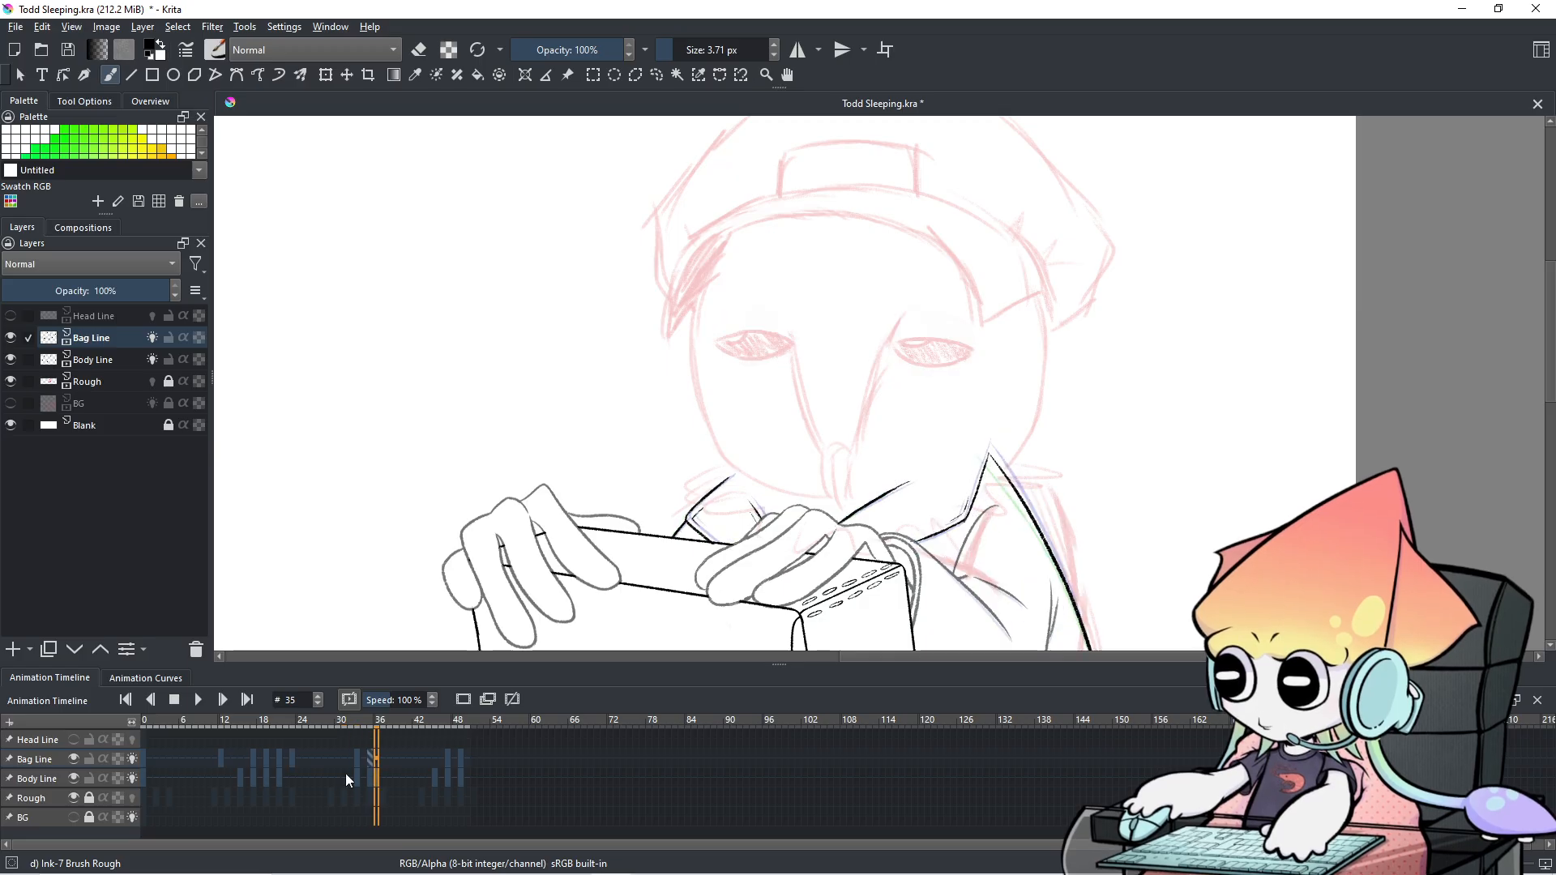
{"action": "key", "text": "Left"}
{"action": "key", "text": "Left"}
{"action": "key", "text": "Left"}
{"action": "key", "text": "Right"}
{"action": "key", "text": "Right"}
{"action": "key", "text": "Right"}
{"action": "key", "text": "Right"}
{"action": "key", "text": "Right"}
{"action": "key", "text": "Right"}
{"action": "key", "text": "Right"}
{"action": "key", "text": "Right"}
{"action": "key", "text": "Right"}
{"action": "key", "text": "Right"}
{"action": "key", "text": "Right"}
{"action": "key", "text": "Left"}
{"action": "key", "text": "Left"}
{"action": "key", "text": "Right"}
{"action": "key", "text": "Right"}
{"action": "key", "text": "Left"}
{"action": "key", "text": "Right"}
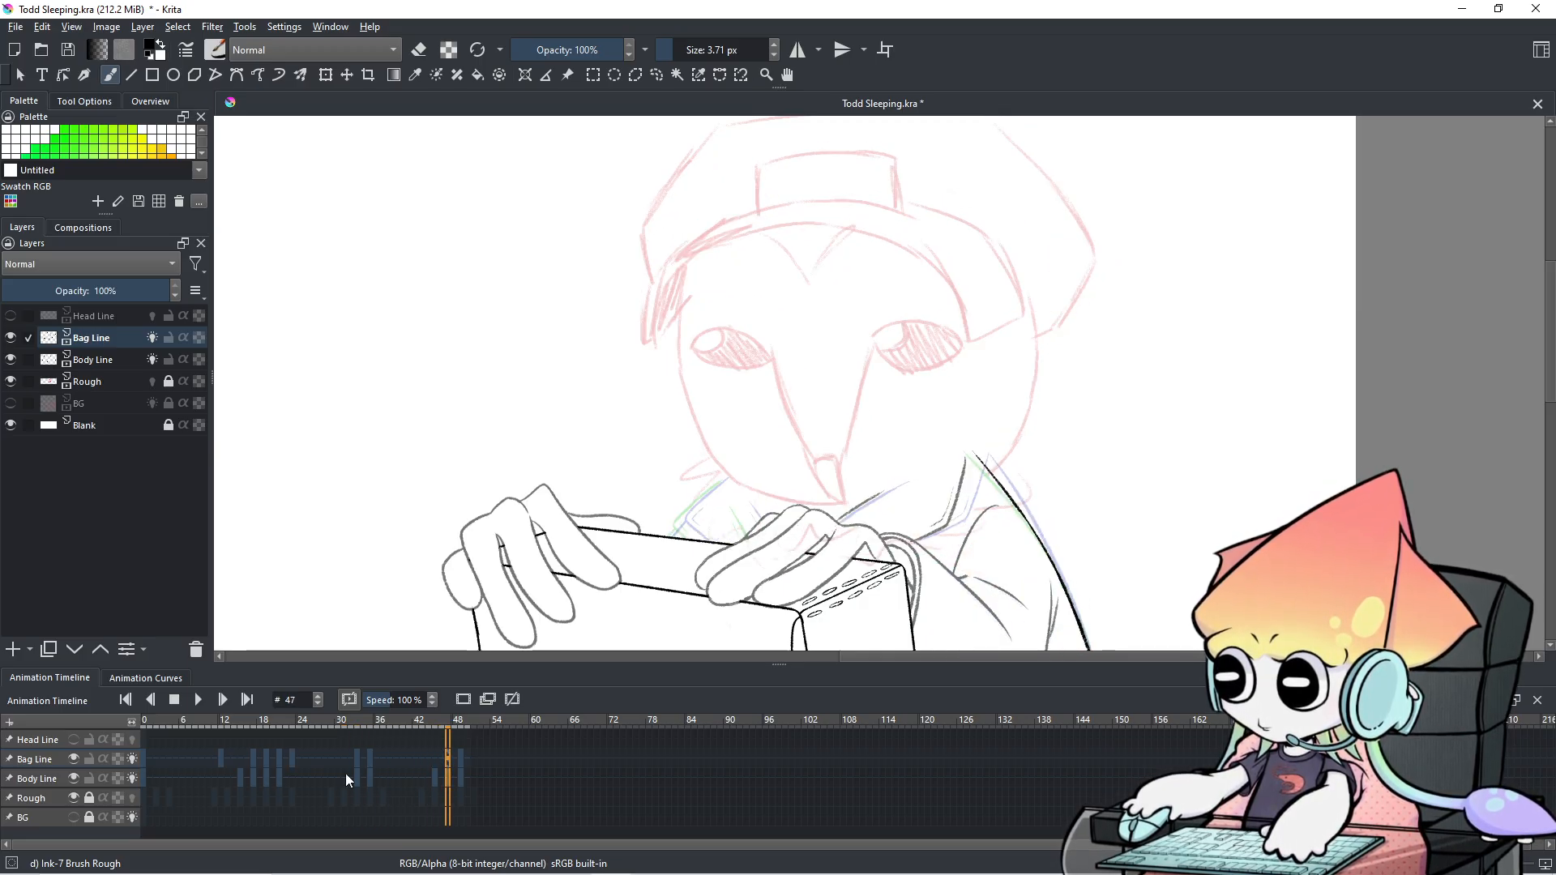
Ink a short collar stroke above the character's left hand on frame 47.
{"action": "scroll", "coordinate": [727, 460], "scroll_direction": "up", "scroll_amount": 4}
{"action": "left_click_drag", "start_coordinate": [791, 373], "coordinate": [685, 436]}
{"action": "scroll", "coordinate": [686, 430], "scroll_direction": "down", "scroll_amount": 2}
{"action": "left_click_drag", "start_coordinate": [742, 524], "coordinate": [749, 435]}
{"action": "scroll", "coordinate": [748, 432], "scroll_direction": "down", "scroll_amount": 1}
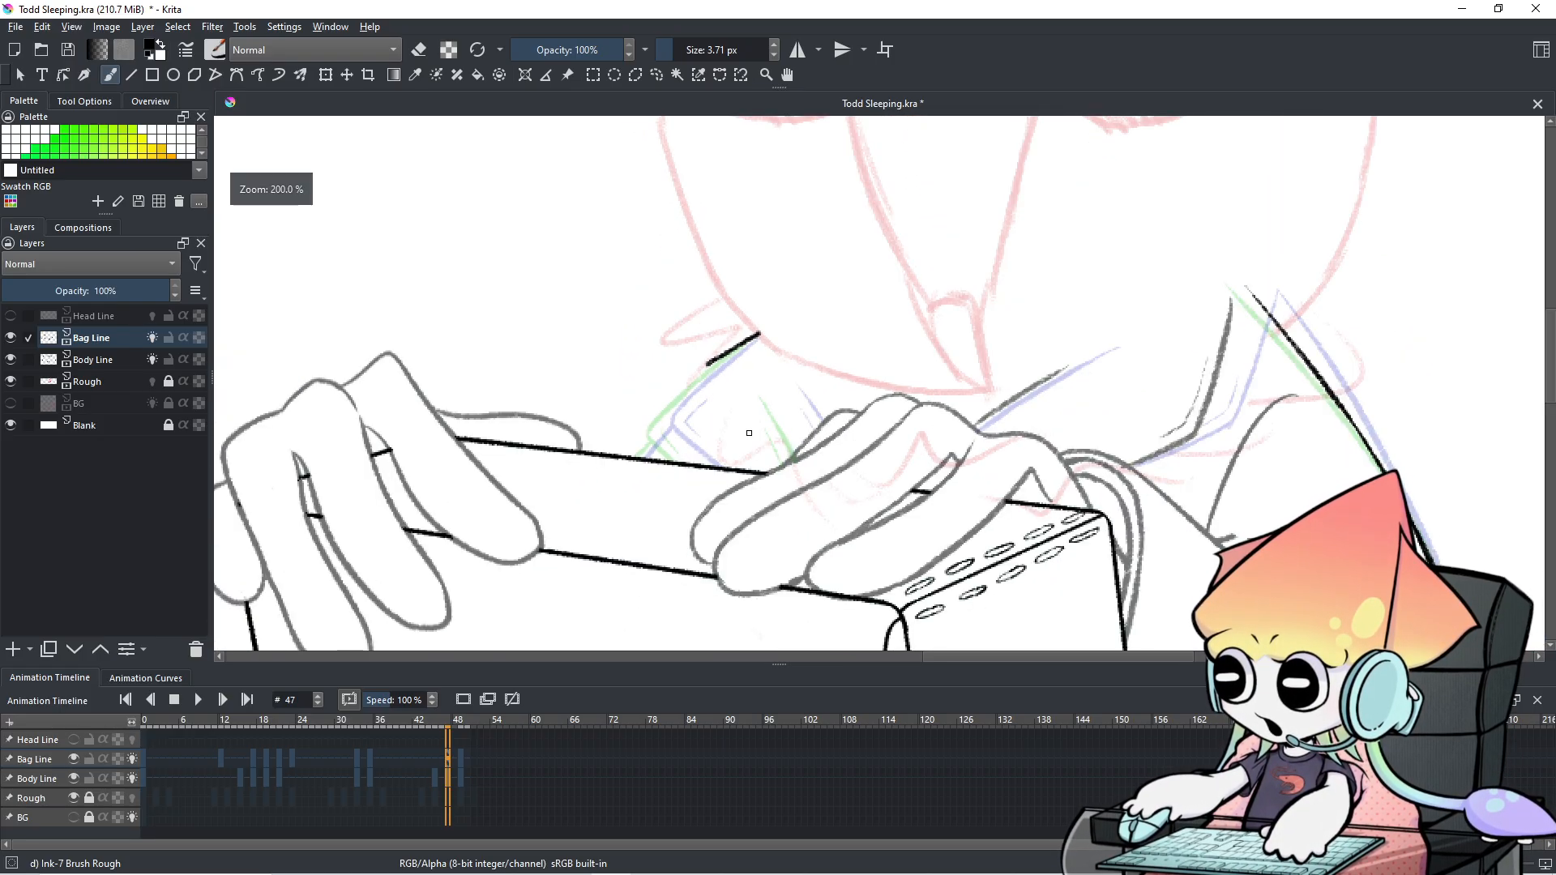
{"action": "left_click_drag", "start_coordinate": [759, 425], "coordinate": [730, 454]}
{"action": "scroll", "coordinate": [730, 452], "scroll_direction": "down", "scroll_amount": 1}
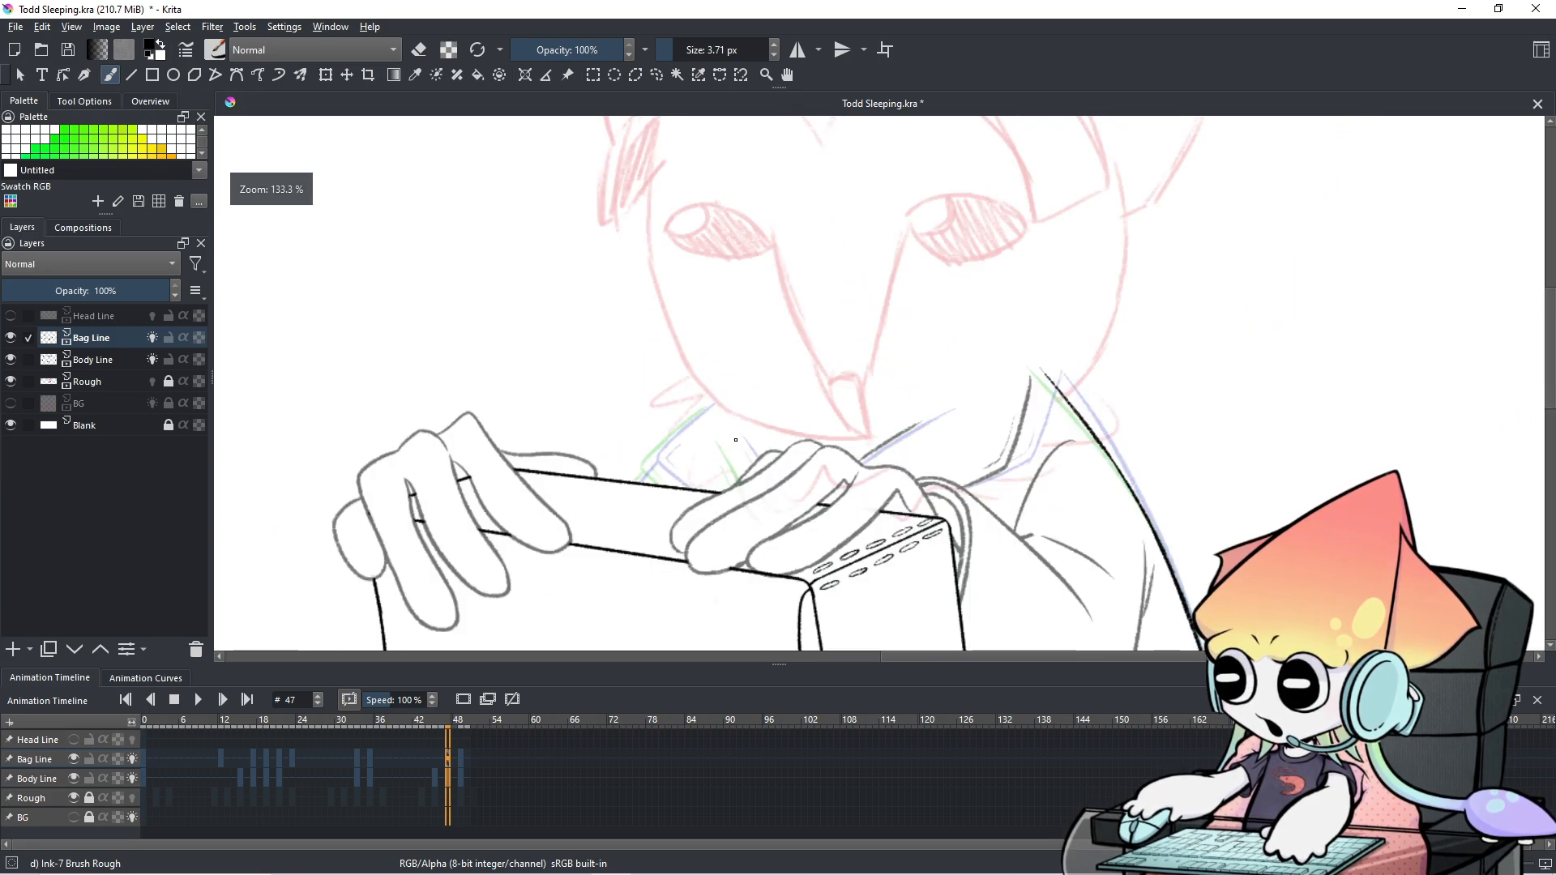
{"action": "left_click_drag", "start_coordinate": [644, 581], "coordinate": [620, 598]}
Flip between frames 44 and 48 to compare the new collar line with neighbouring poses.
{"action": "key", "text": "Left"}
{"action": "key", "text": "Left"}
{"action": "key", "text": "Left"}
{"action": "key", "text": "Left"}
{"action": "key", "text": "Left"}
{"action": "key", "text": "Left"}
{"action": "key", "text": "Left"}
{"action": "key", "text": "Left"}
{"action": "key", "text": "Left"}
{"action": "key", "text": "Left"}
{"action": "key", "text": "Left"}
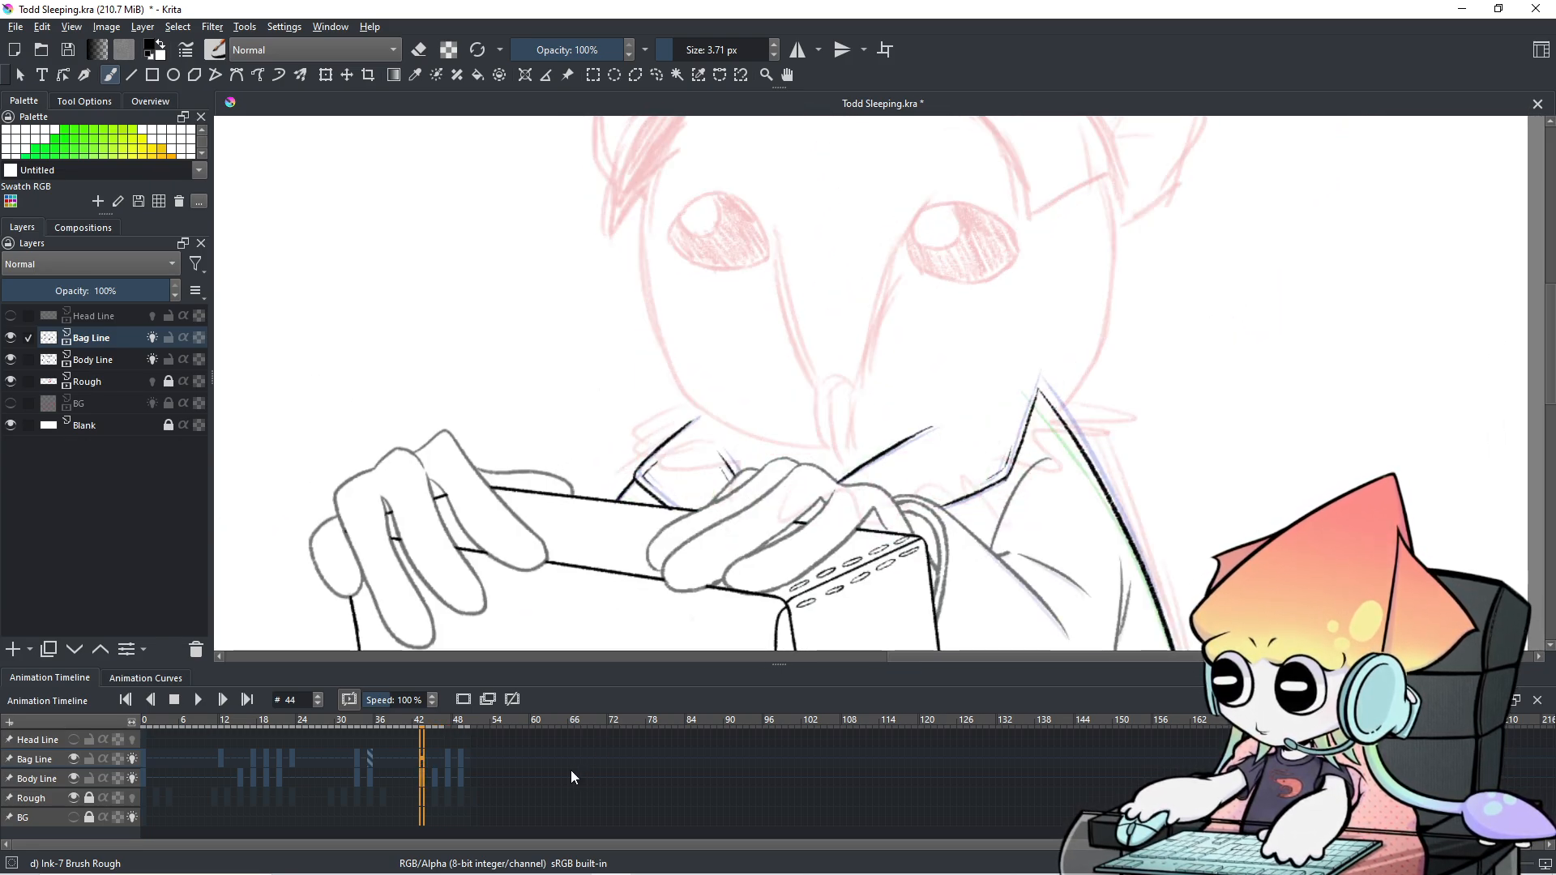
{"action": "key", "text": "Right"}
{"action": "key", "text": "Right"}
{"action": "key", "text": "Right"}
{"action": "key", "text": "Right"}
{"action": "key", "text": "Right"}
{"action": "key", "text": "Right"}
{"action": "key", "text": "Right"}
{"action": "key", "text": "Right"}
{"action": "key", "text": "Right"}
{"action": "key", "text": "Right"}
{"action": "key", "text": "Right"}
{"action": "key", "text": "Right"}
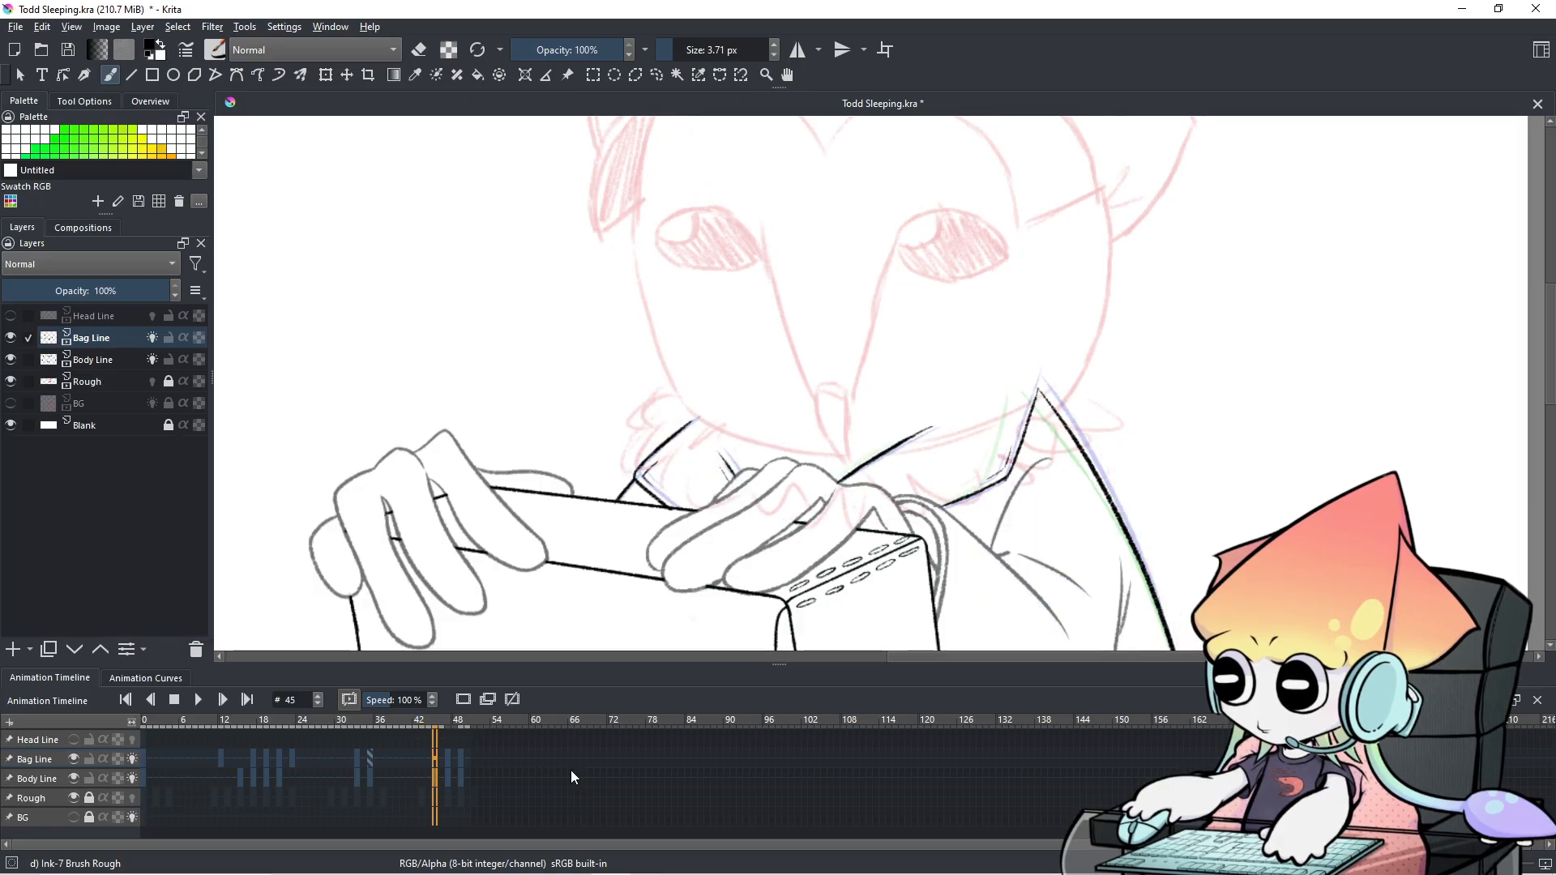
{"action": "key", "text": "Left"}
{"action": "key", "text": "Left"}
{"action": "key", "text": "Left"}
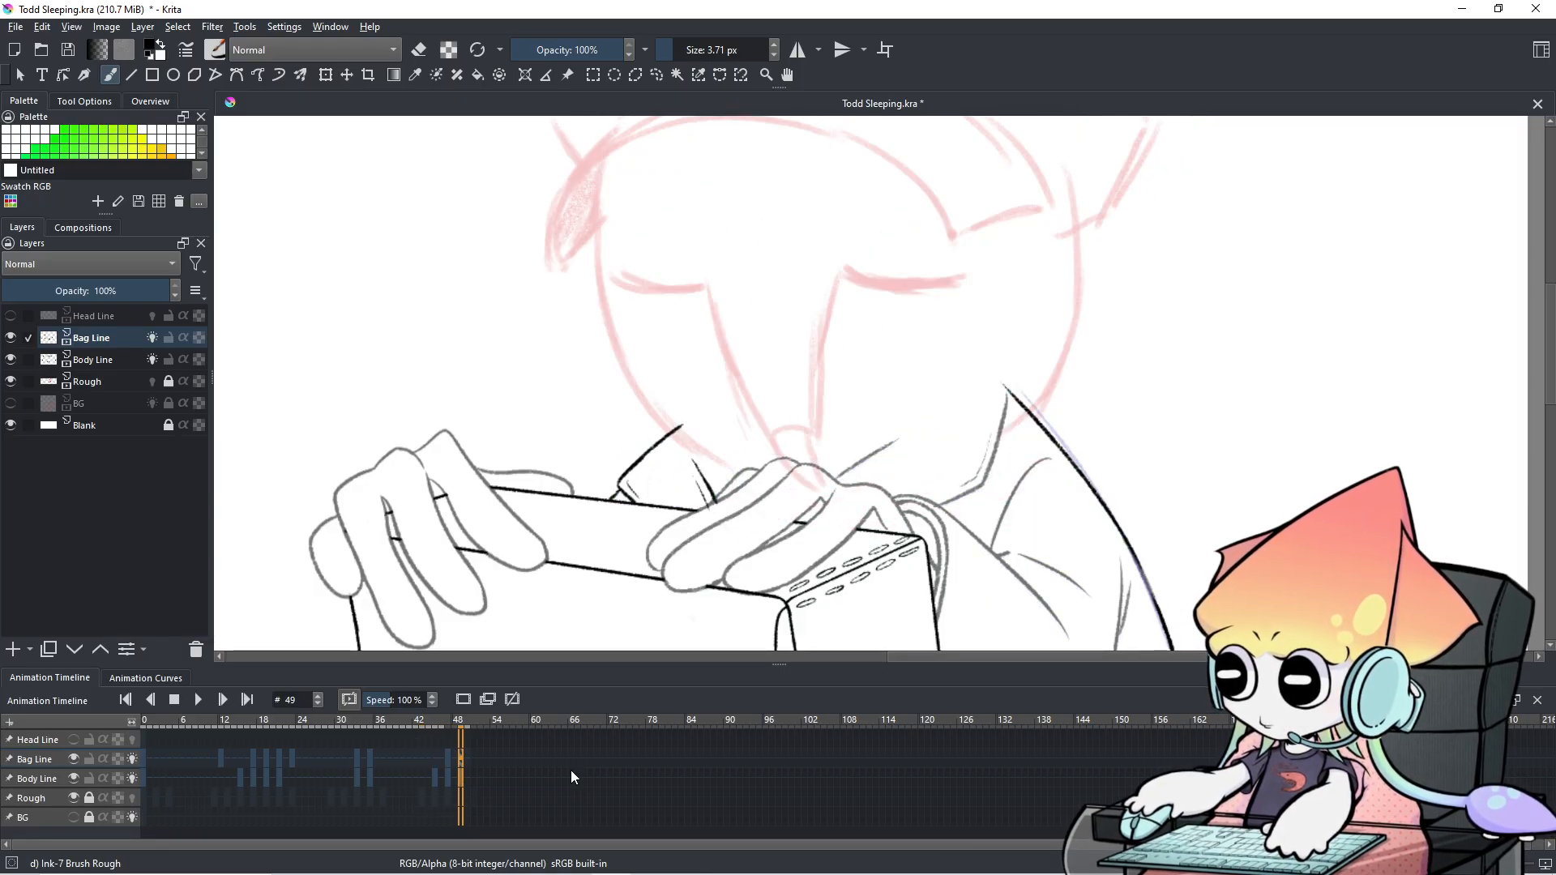
{"action": "key", "text": "Right"}
{"action": "key", "text": "Right"}
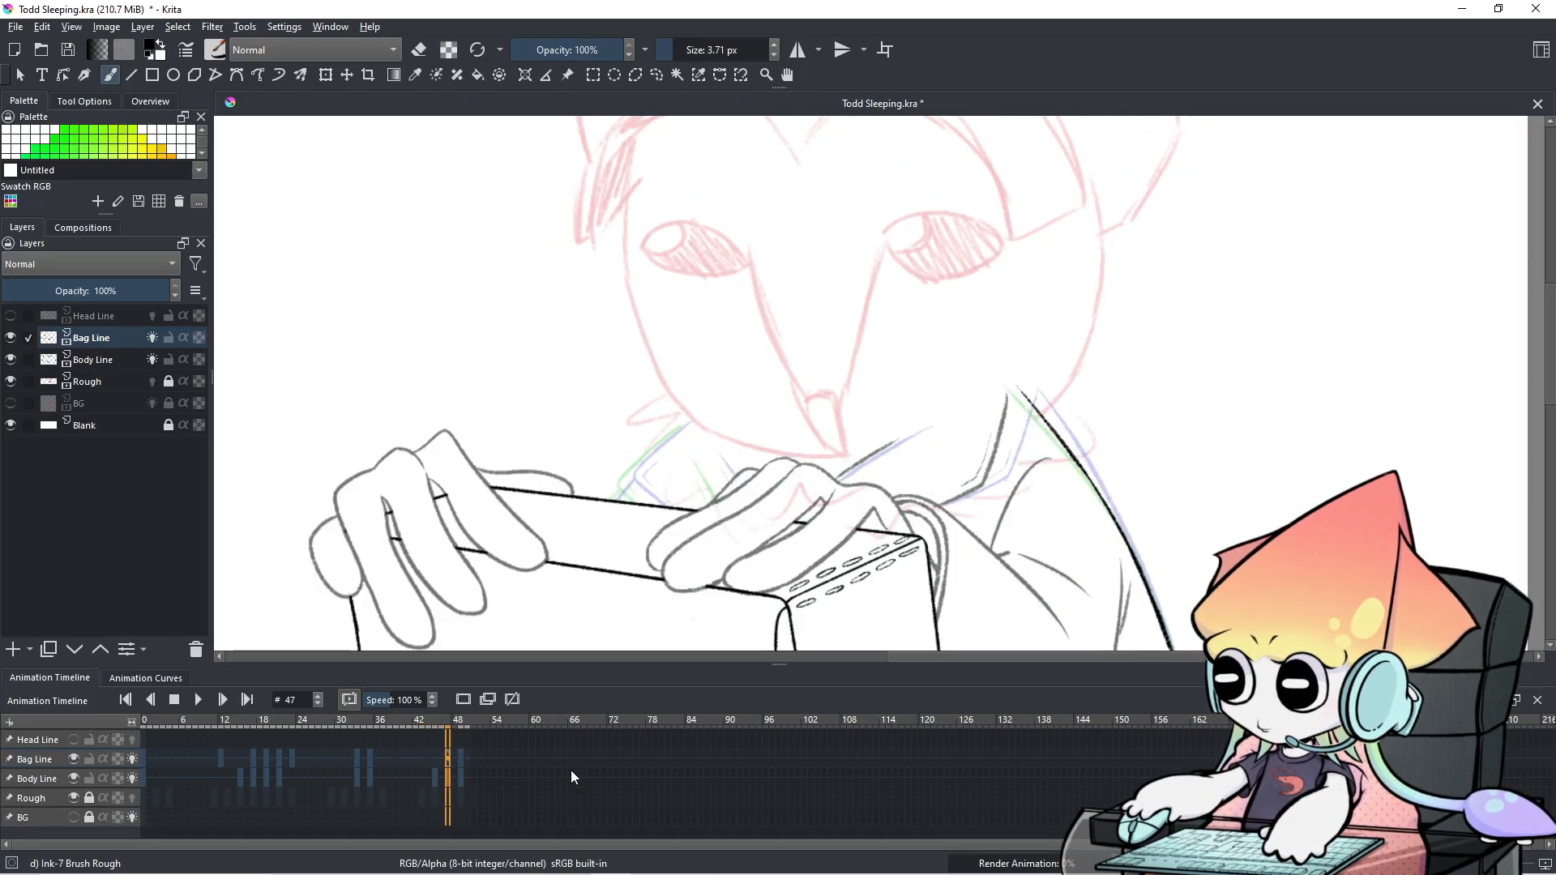
{"action": "key", "text": "Right"}
{"action": "key", "text": "Right"}
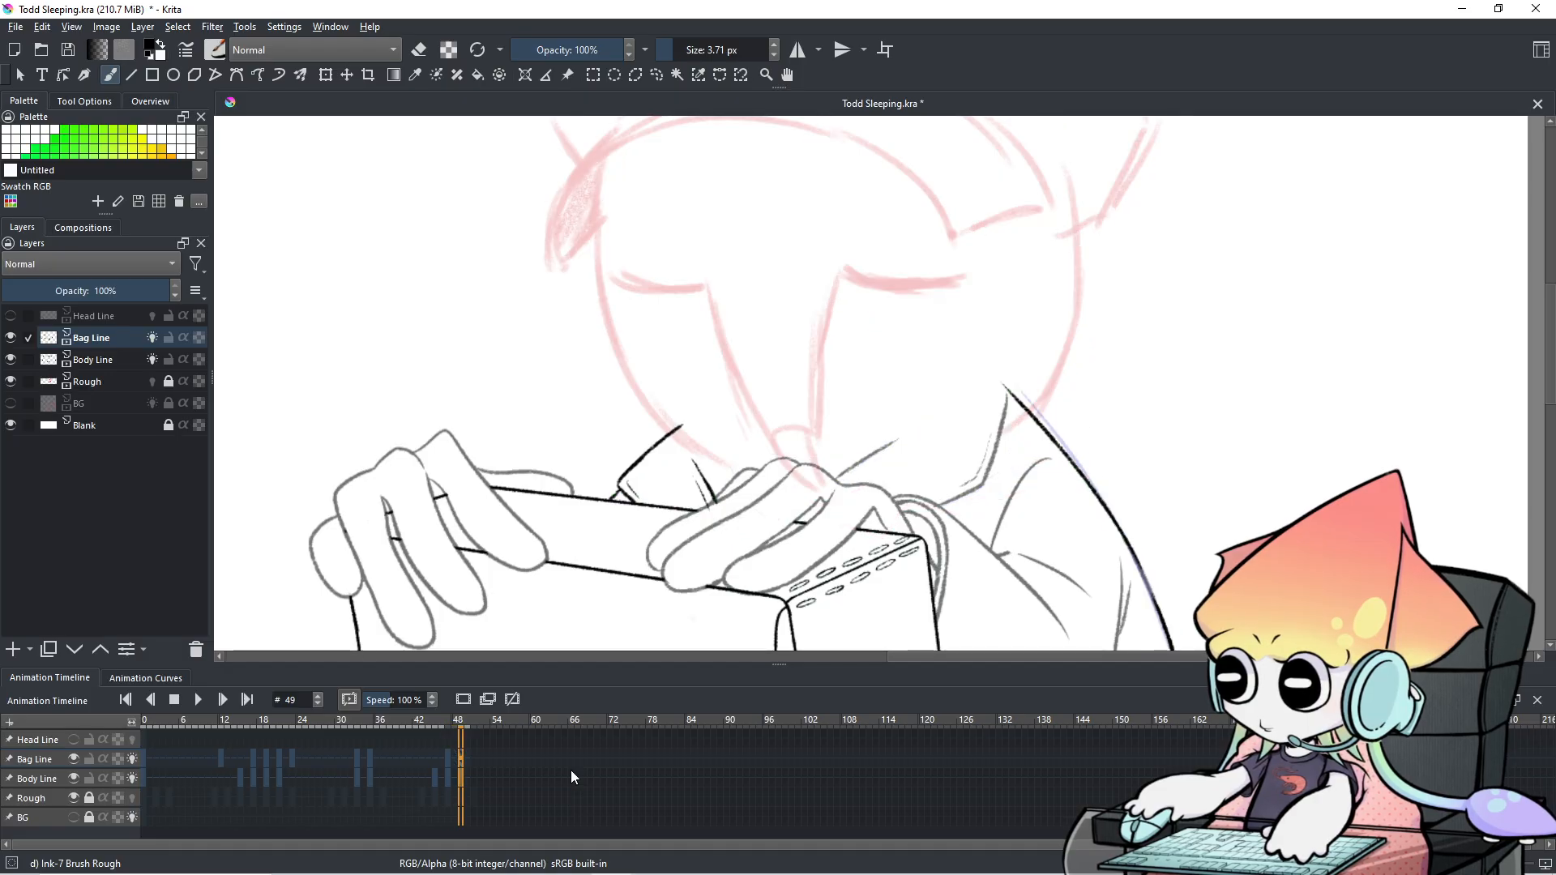
{"action": "key", "text": "Left"}
{"action": "key", "text": "Left"}
{"action": "key", "text": "Left"}
{"action": "key", "text": "Left"}
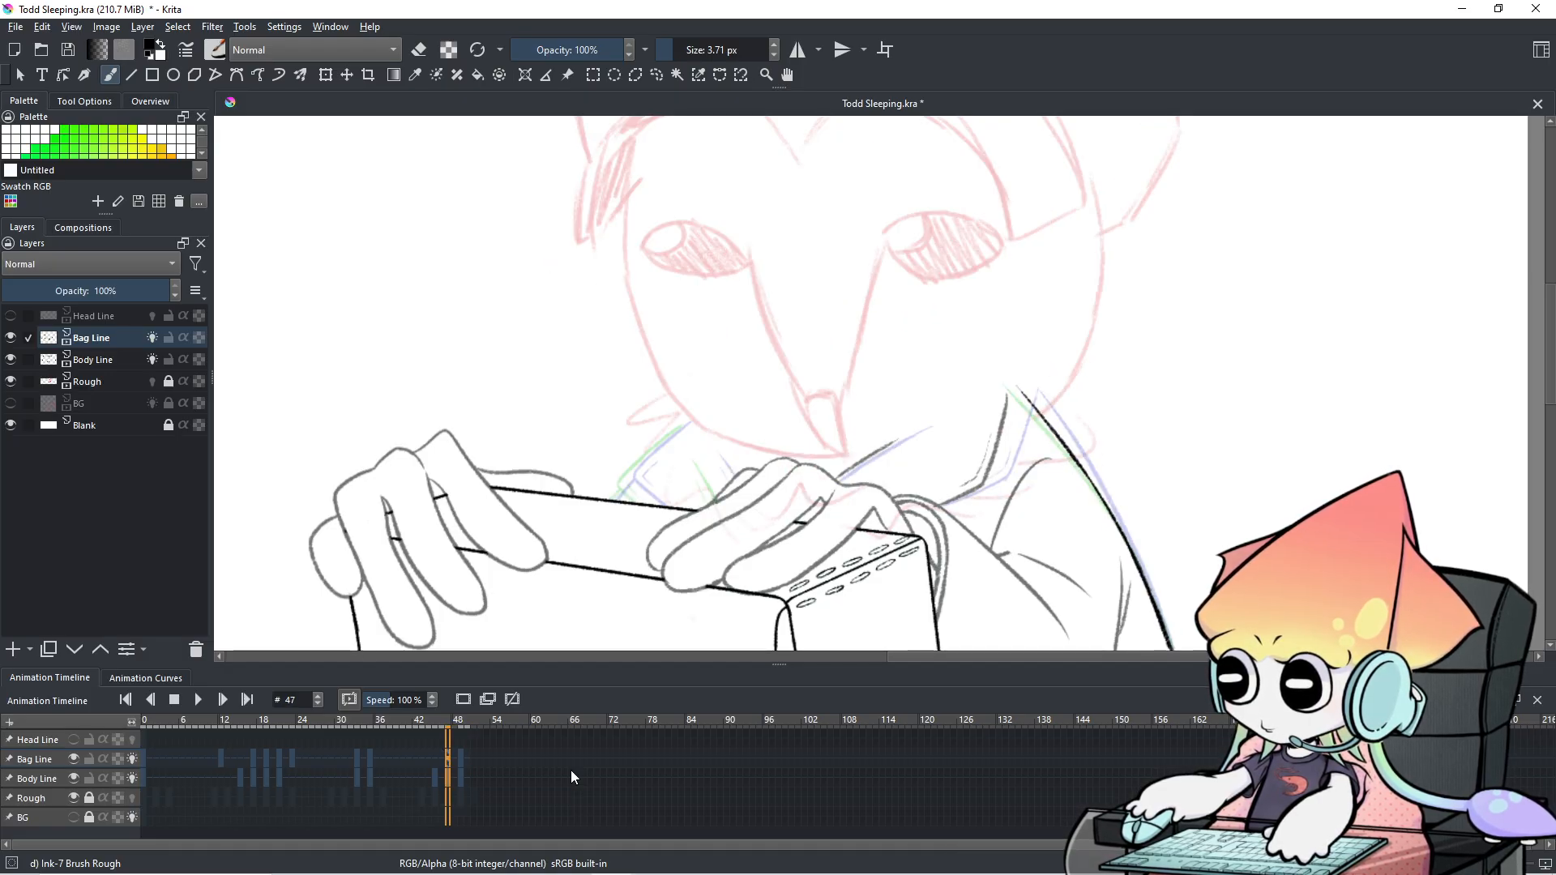
{"action": "key", "text": "Left"}
{"action": "key", "text": "Right"}
{"action": "key", "text": "Left"}
{"action": "key", "text": "Right"}
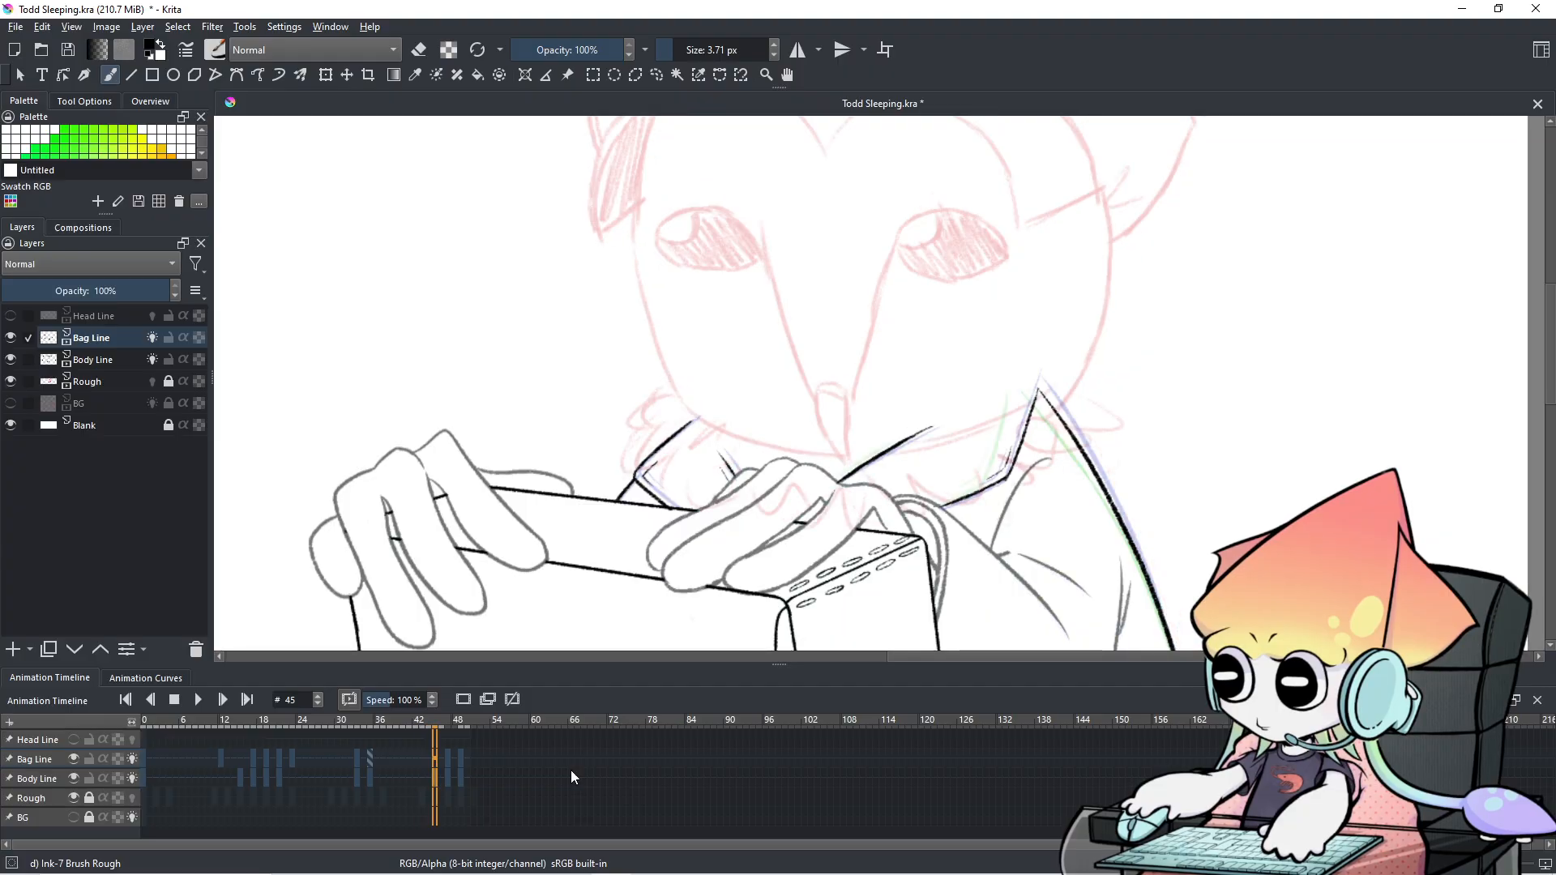
{"action": "key", "text": "Right"}
{"action": "key", "text": "Right"}
{"action": "key", "text": "Right"}
{"action": "key", "text": "Right"}
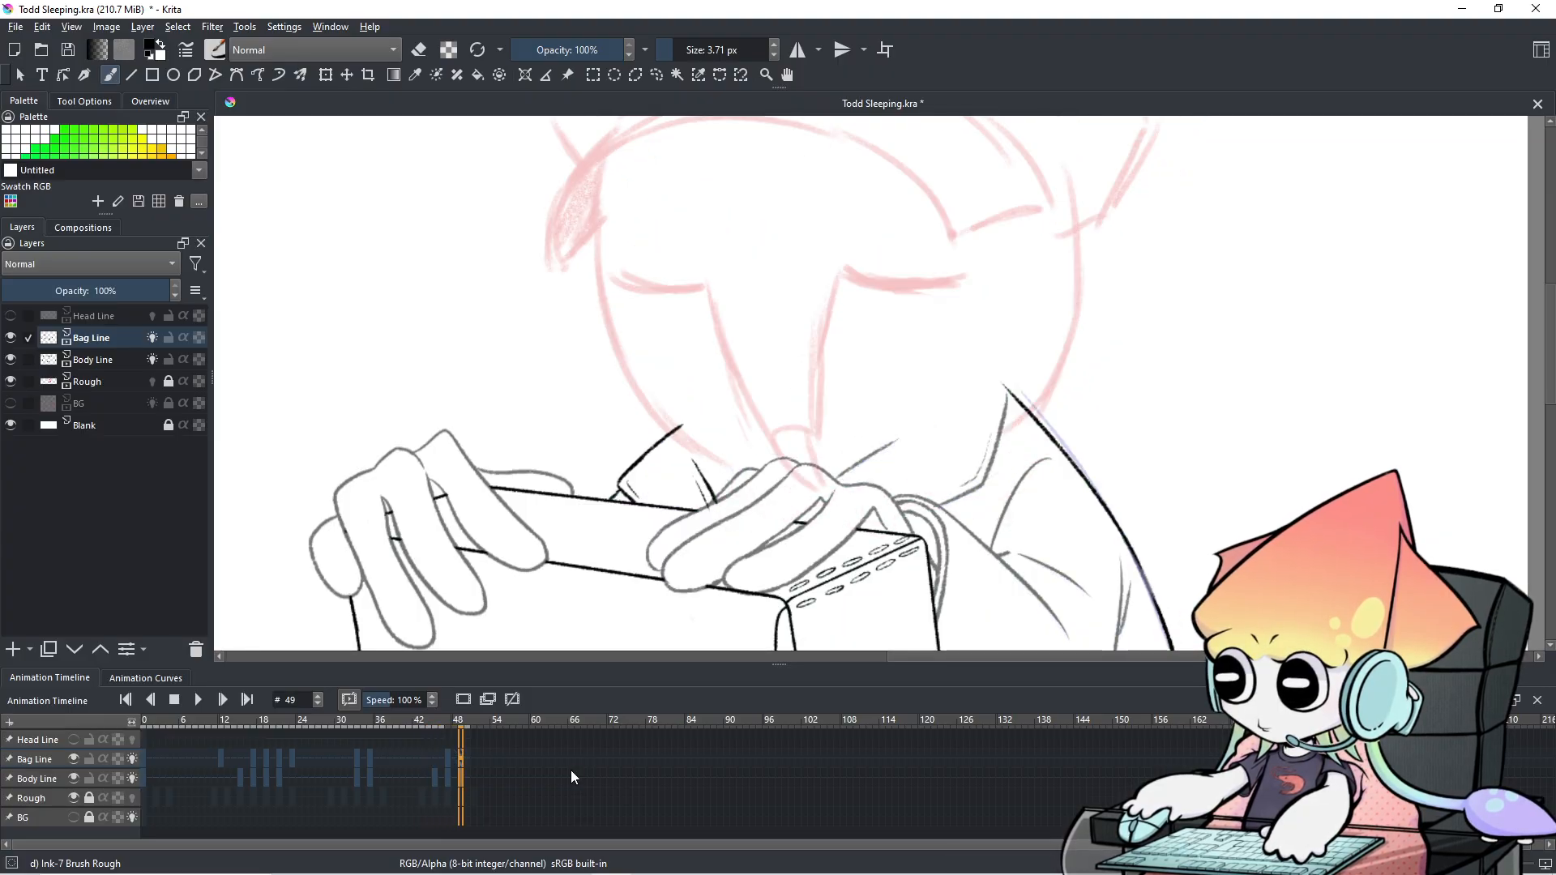
{"action": "key", "text": "Left"}
{"action": "key", "text": "Left"}
{"action": "key", "text": "Left"}
{"action": "key", "text": "Left"}
{"action": "key", "text": "Left"}
{"action": "key", "text": "Left"}
{"action": "key", "text": "Right"}
{"action": "key", "text": "Right"}
{"action": "key", "text": "Right"}
{"action": "key", "text": "Right"}
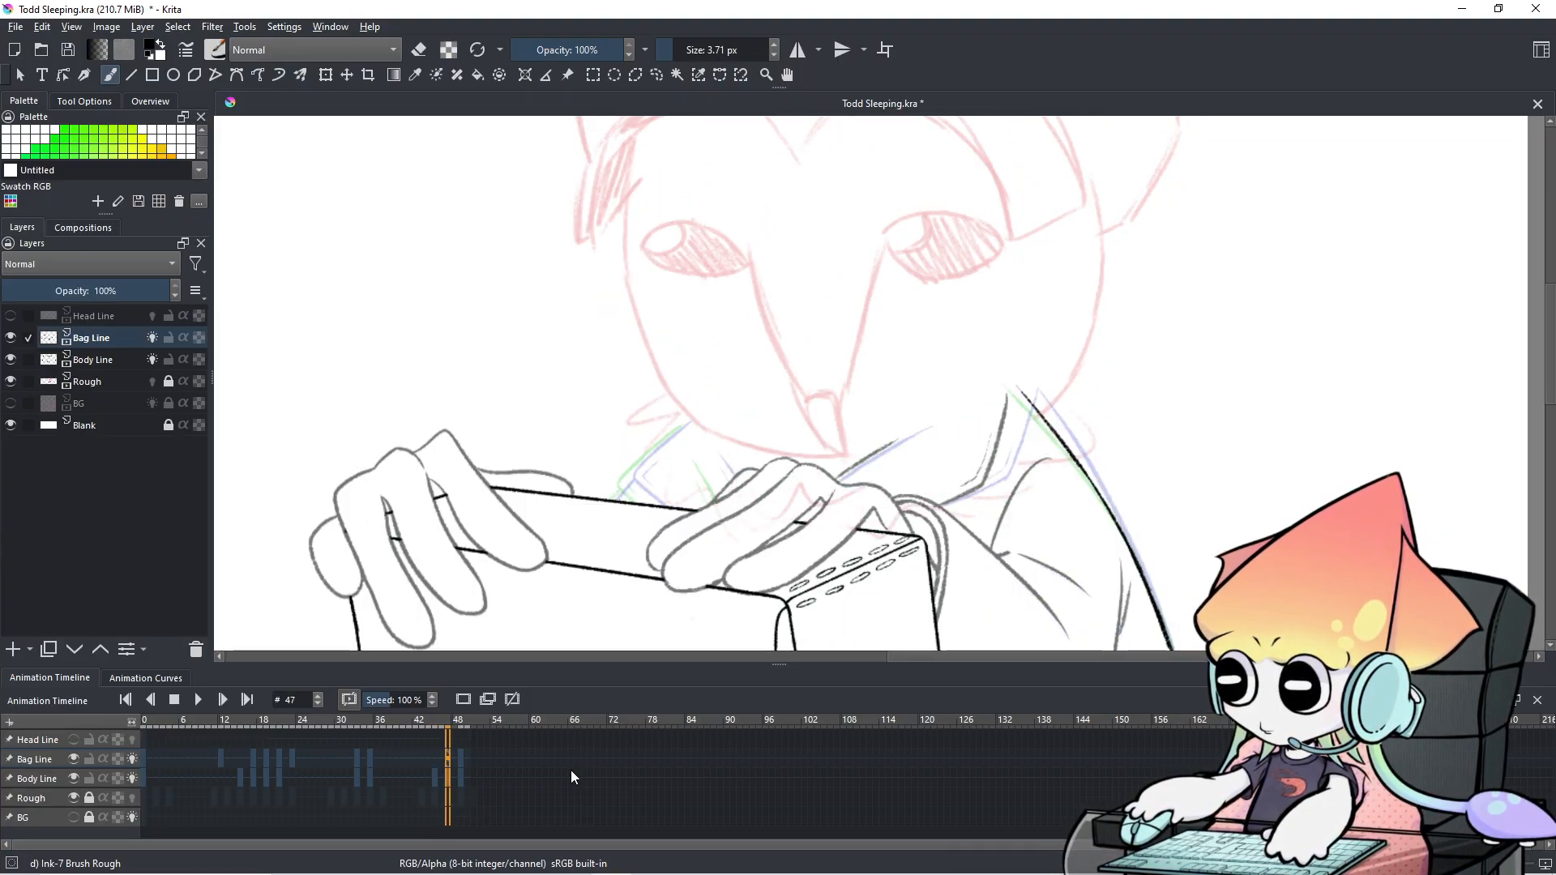
Ink the diagonal collar line down-left, redrawing it several times until it fits.
{"action": "scroll", "coordinate": [688, 487], "scroll_direction": "up", "scroll_amount": 5}
{"action": "left_click_drag", "start_coordinate": [689, 487], "coordinate": [853, 520]}
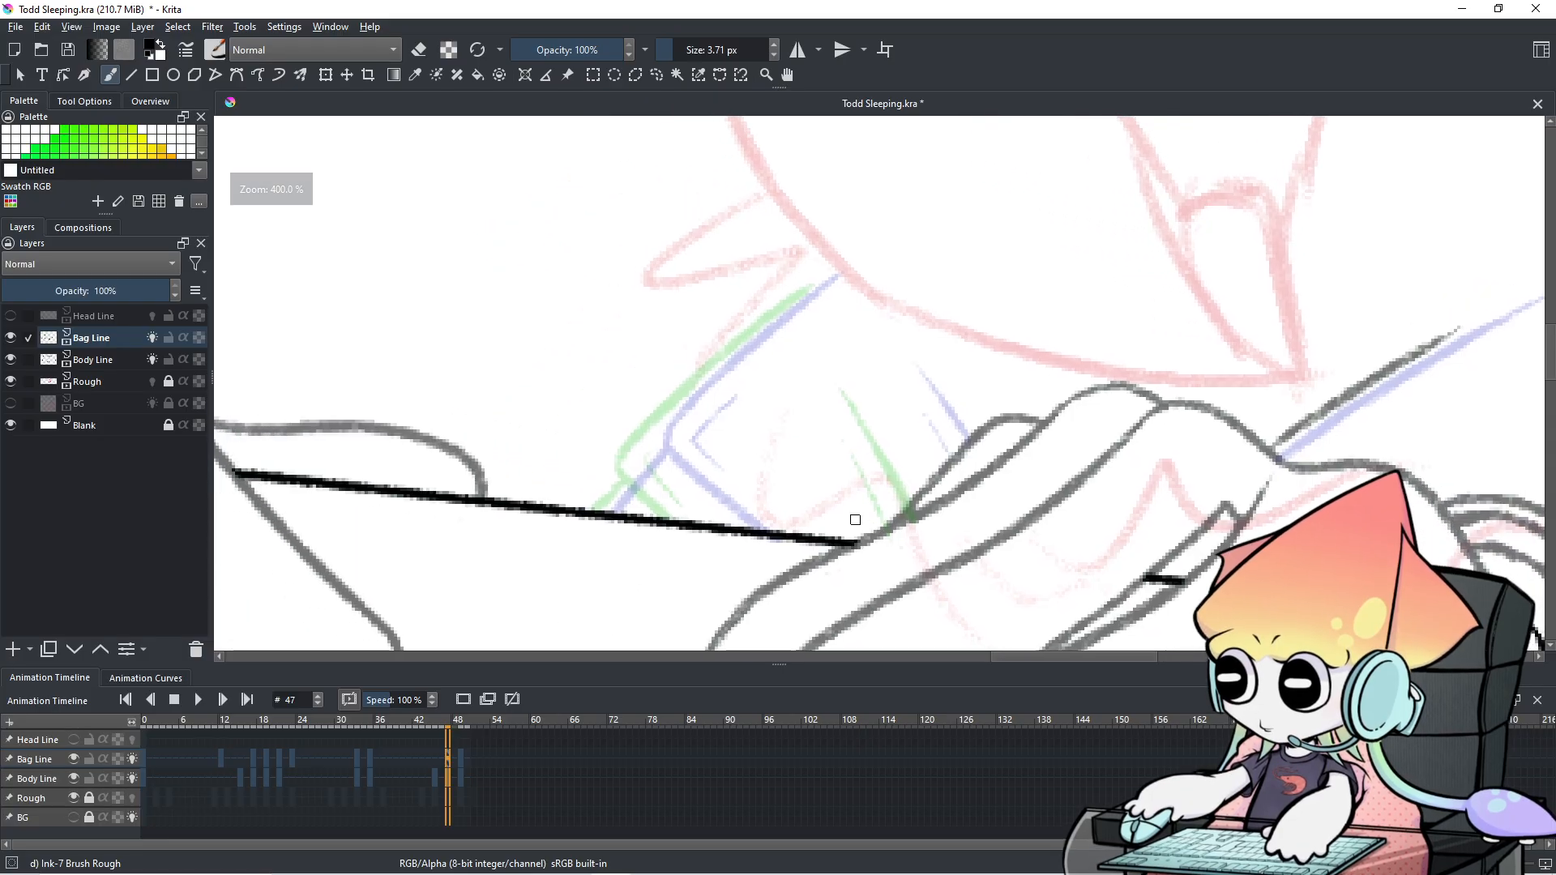
{"action": "key", "text": "ctrl+z"}
{"action": "left_click_drag", "start_coordinate": [837, 274], "coordinate": [662, 456]}
{"action": "key", "text": "ctrl+z"}
{"action": "left_click_drag", "start_coordinate": [843, 260], "coordinate": [702, 393]}
{"action": "key", "text": "ctrl+z"}
{"action": "left_click_drag", "start_coordinate": [847, 263], "coordinate": [668, 433]}
{"action": "key", "text": "ctrl+z"}
{"action": "left_click_drag", "start_coordinate": [839, 268], "coordinate": [687, 393]}
{"action": "key", "text": "ctrl+z"}
{"action": "left_click_drag", "start_coordinate": [837, 264], "coordinate": [674, 432]}
{"action": "key", "text": "ctrl+z"}
{"action": "key", "text": "ctrl+z"}
{"action": "left_click_drag", "start_coordinate": [786, 310], "coordinate": [647, 454]}
{"action": "key", "text": "ctrl+z"}
{"action": "mouse_move", "coordinate": [787, 308]}
{"action": "left_mouse_down"}
{"action": "mouse_move", "coordinate": [654, 446]}
{"action": "mouse_move", "coordinate": [705, 510]}
{"action": "left_mouse_up"}
Connect the horizontal line up to the collar corner, then frame the strap area.
{"action": "left_click_drag", "start_coordinate": [608, 509], "coordinate": [653, 456]}
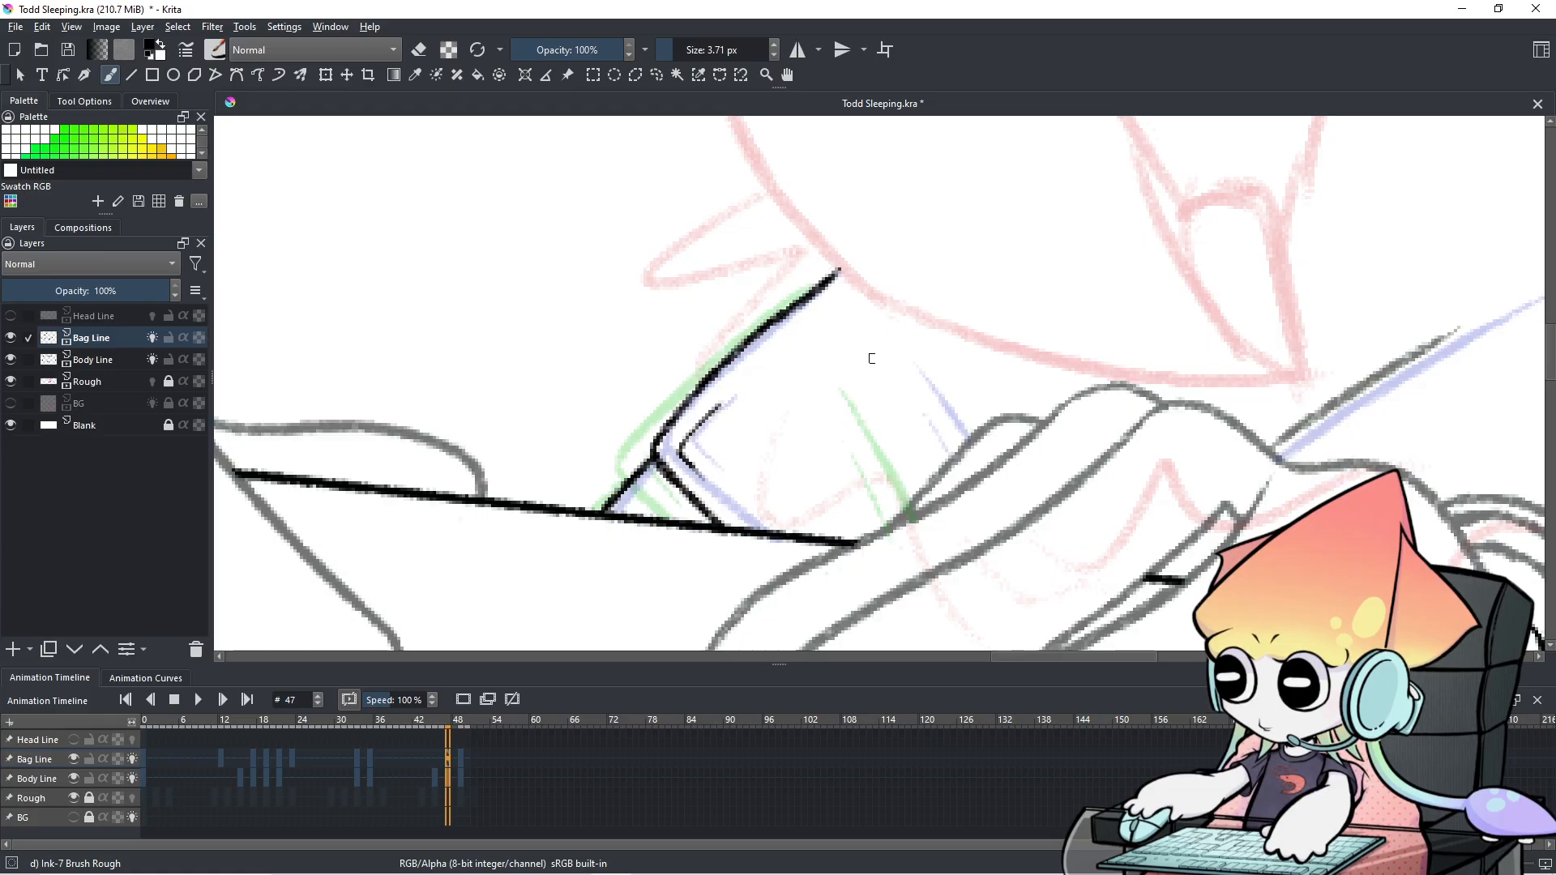
{"action": "scroll", "coordinate": [922, 354], "scroll_direction": "down", "scroll_amount": 1}
{"action": "left_click_drag", "start_coordinate": [794, 368], "coordinate": [627, 385]}
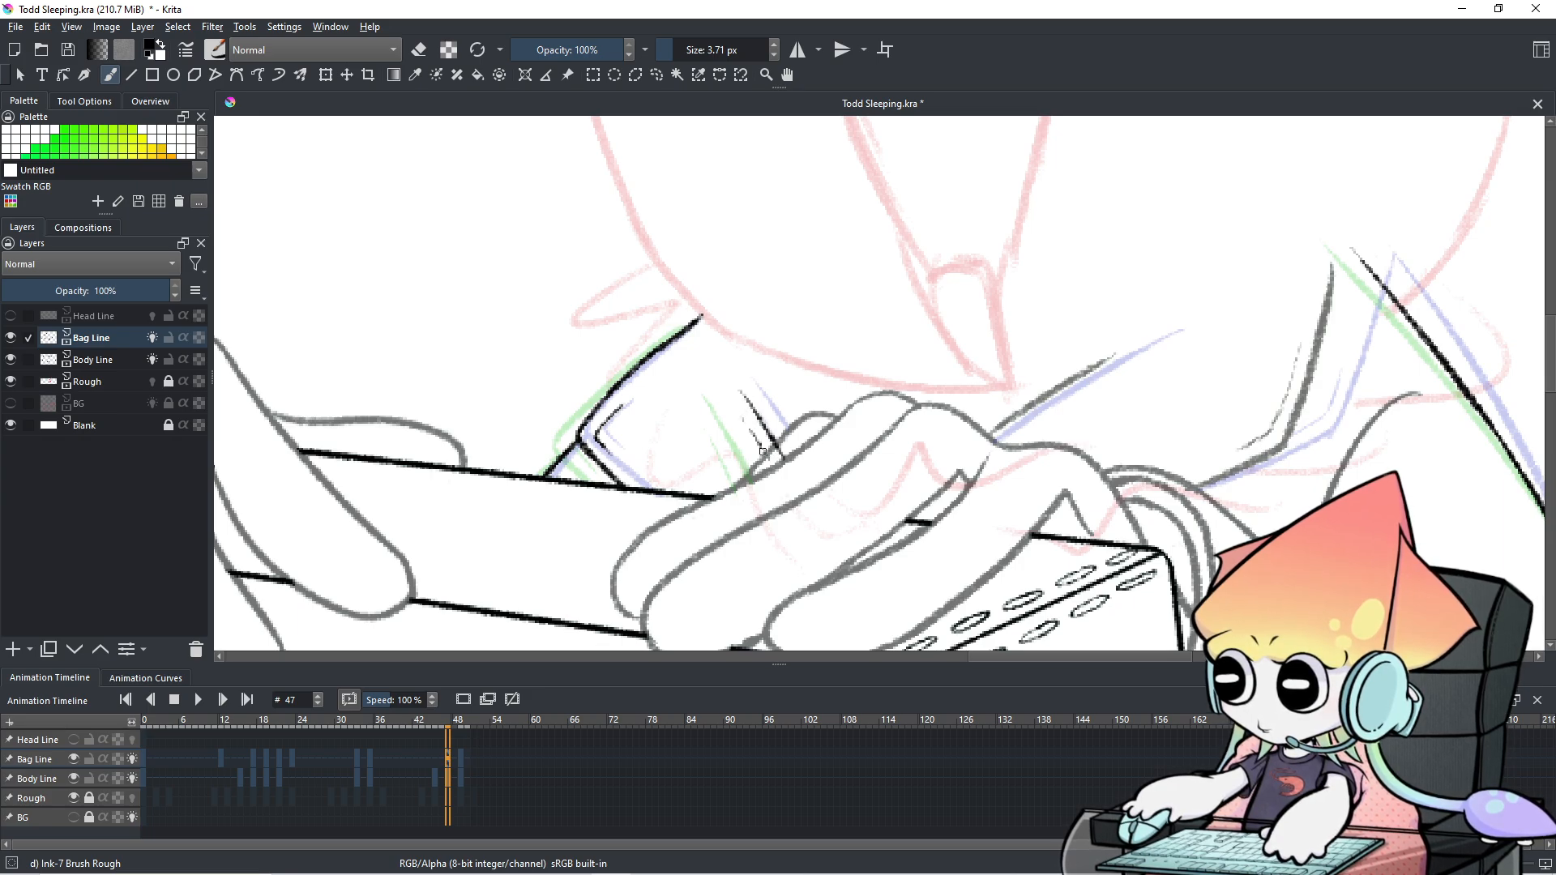
{"action": "scroll", "coordinate": [756, 432], "scroll_direction": "up", "scroll_amount": 1}
{"action": "scroll", "coordinate": [1178, 351], "scroll_direction": "down", "scroll_amount": 1}
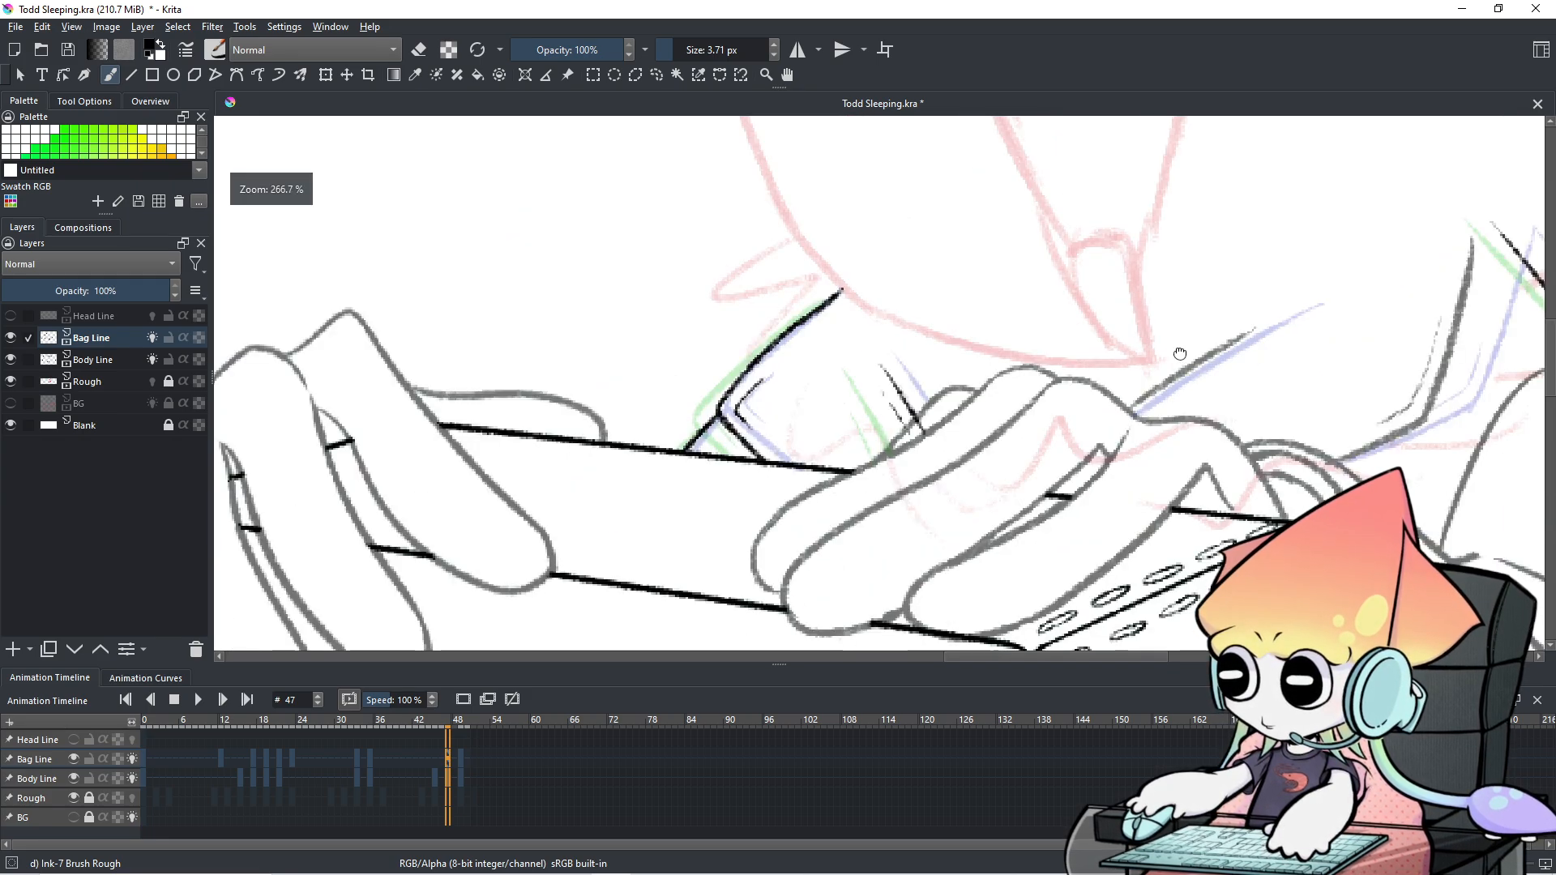
{"action": "left_click_drag", "start_coordinate": [1177, 351], "coordinate": [799, 413]}
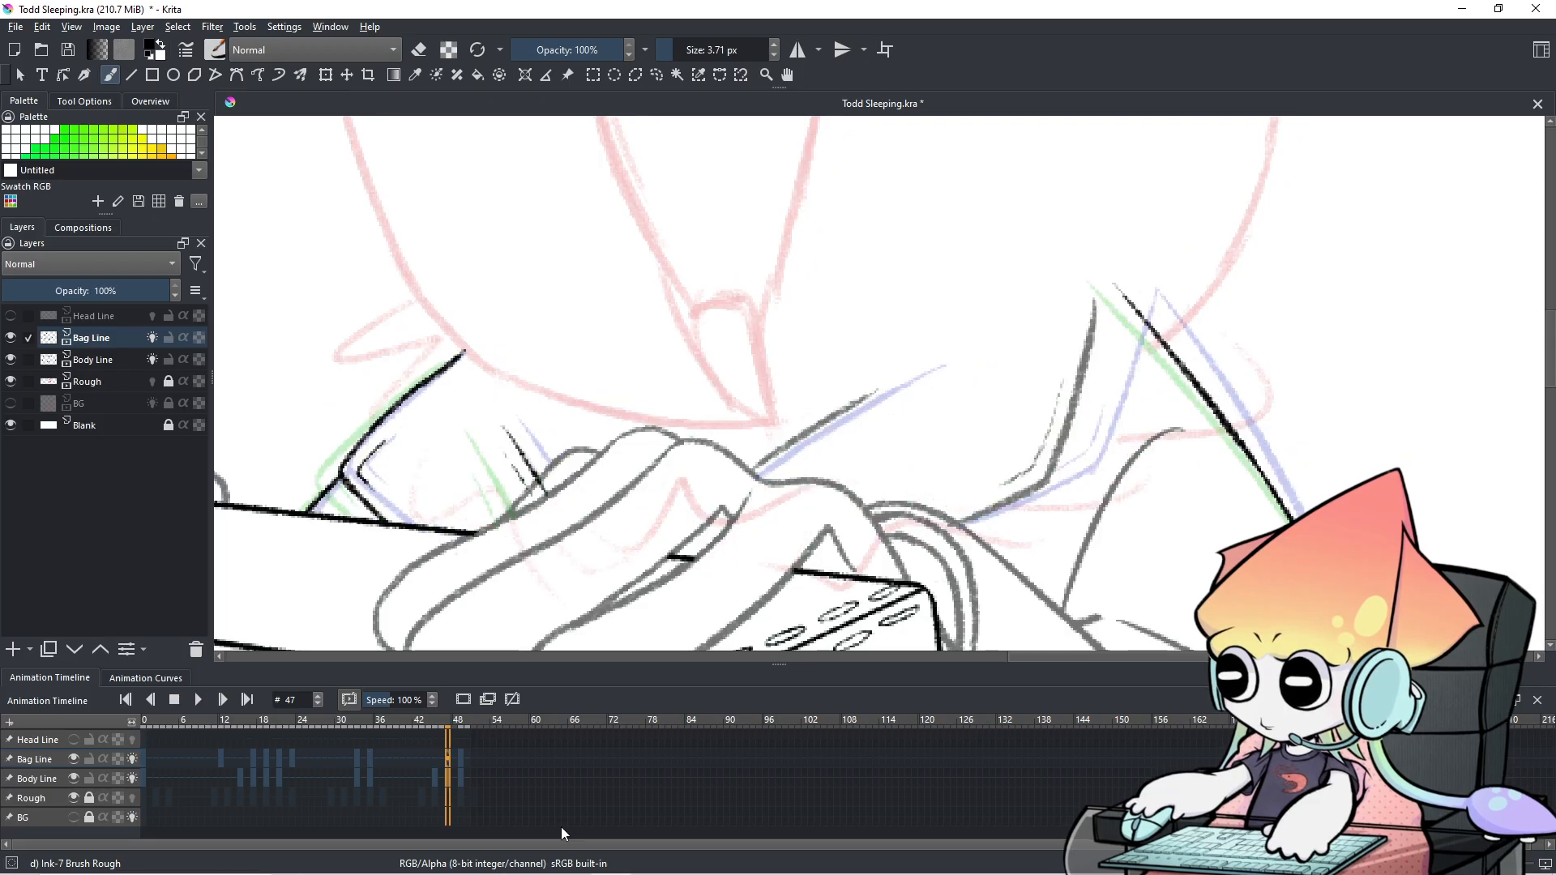
Flip between frames 45 and 49 to compare the inked strap lines.
{"action": "key", "text": "Left"}
{"action": "key", "text": "Left"}
{"action": "key", "text": "Right"}
{"action": "key", "text": "Right"}
{"action": "key", "text": "Right"}
{"action": "key", "text": "Right"}
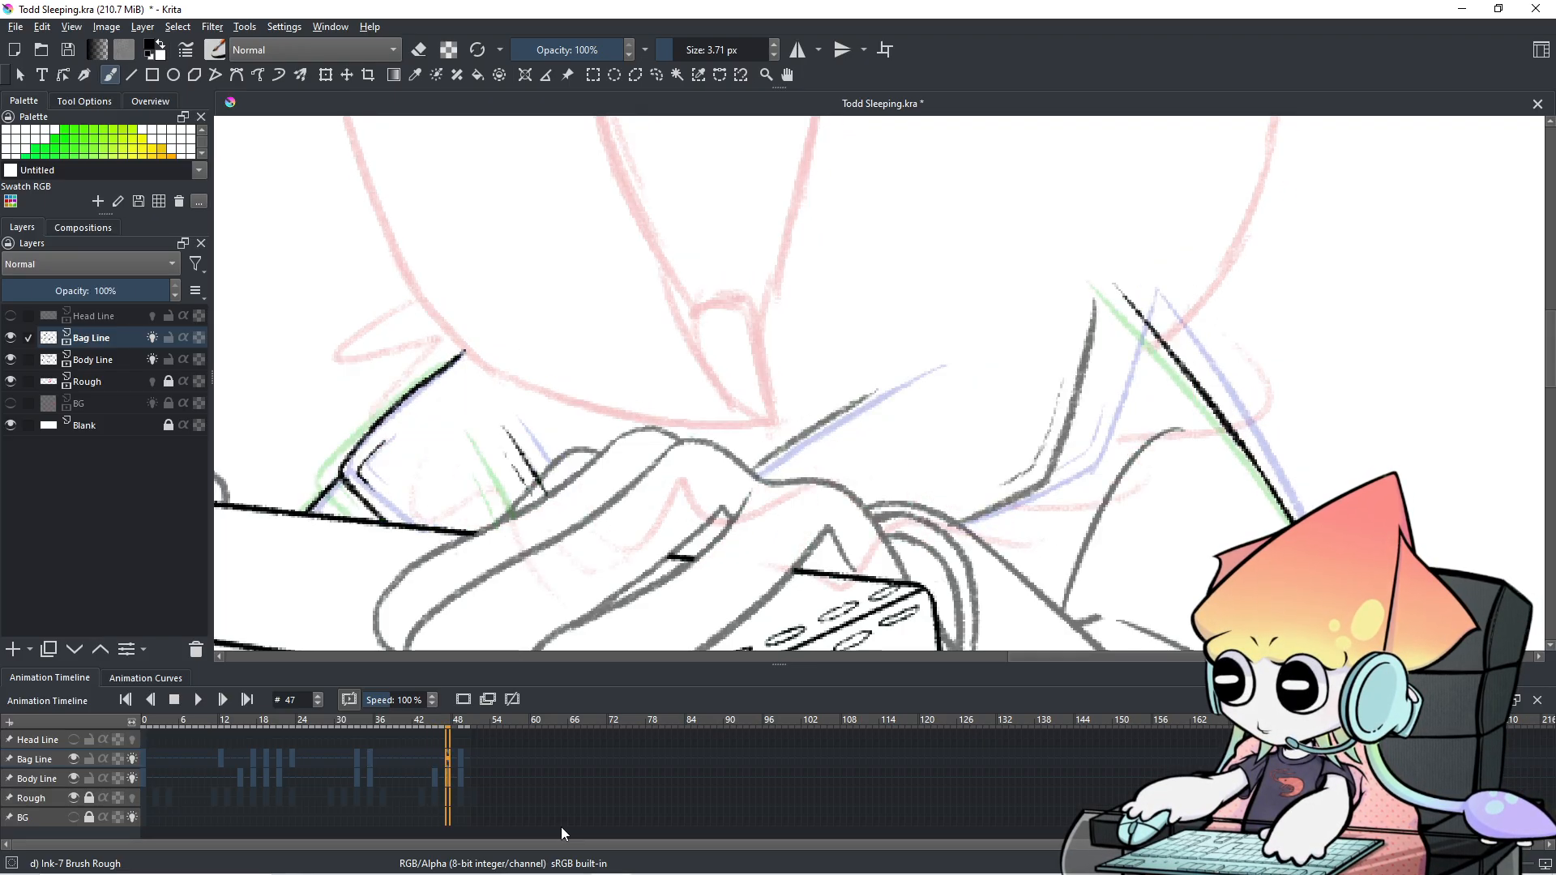
{"action": "key", "text": "Left"}
{"action": "key", "text": "Left"}
{"action": "key", "text": "Left"}
{"action": "key", "text": "Left"}
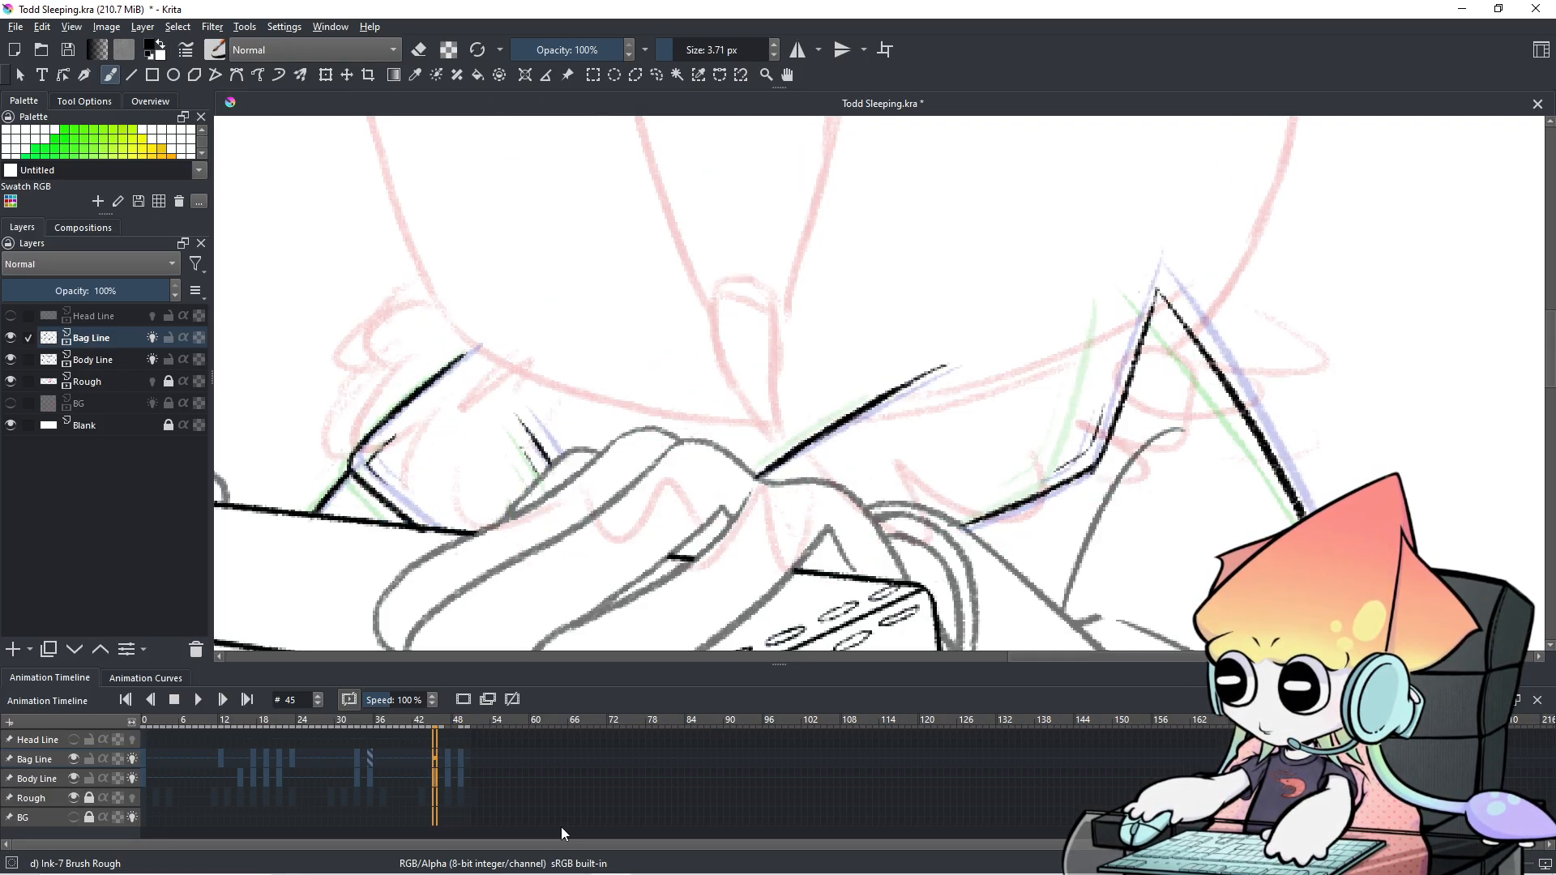
{"action": "key", "text": "Right"}
{"action": "key", "text": "Right"}
{"action": "key", "text": "Right"}
{"action": "key", "text": "Right"}
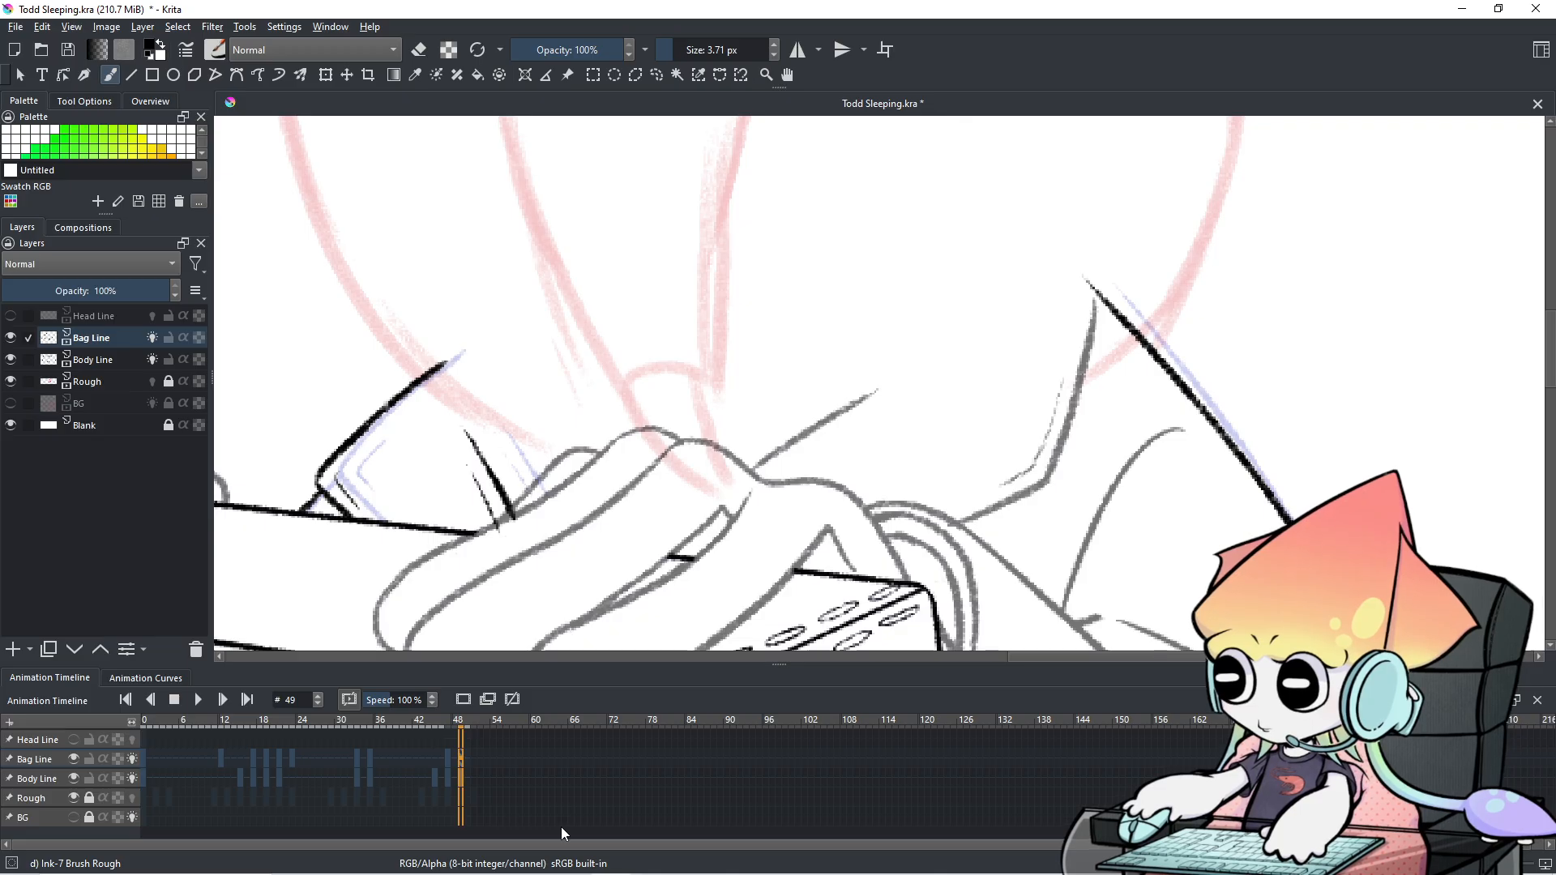
{"action": "key", "text": "Left"}
{"action": "key", "text": "Left"}
{"action": "key", "text": "Left"}
{"action": "key", "text": "Left"}
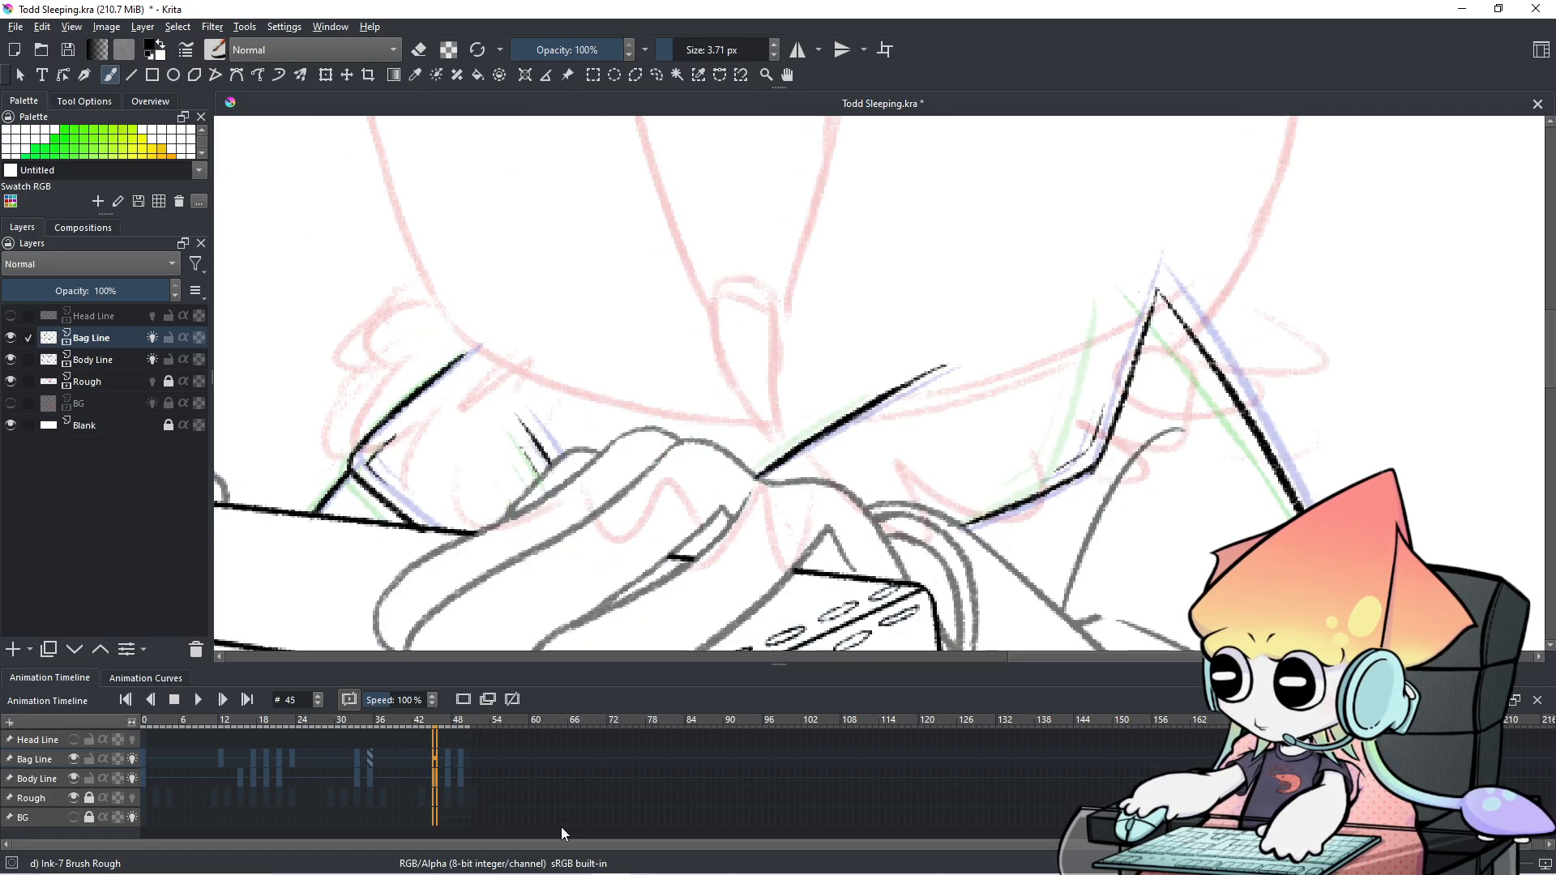
{"action": "key", "text": "Right"}
{"action": "key", "text": "Right"}
{"action": "key", "text": "Right"}
{"action": "key", "text": "Right"}
Review the sequence by jumping between frames 0, 45, 48 and 49, ending on frame 47.
{"action": "scroll", "coordinate": [956, 422], "scroll_direction": "down", "scroll_amount": 3}
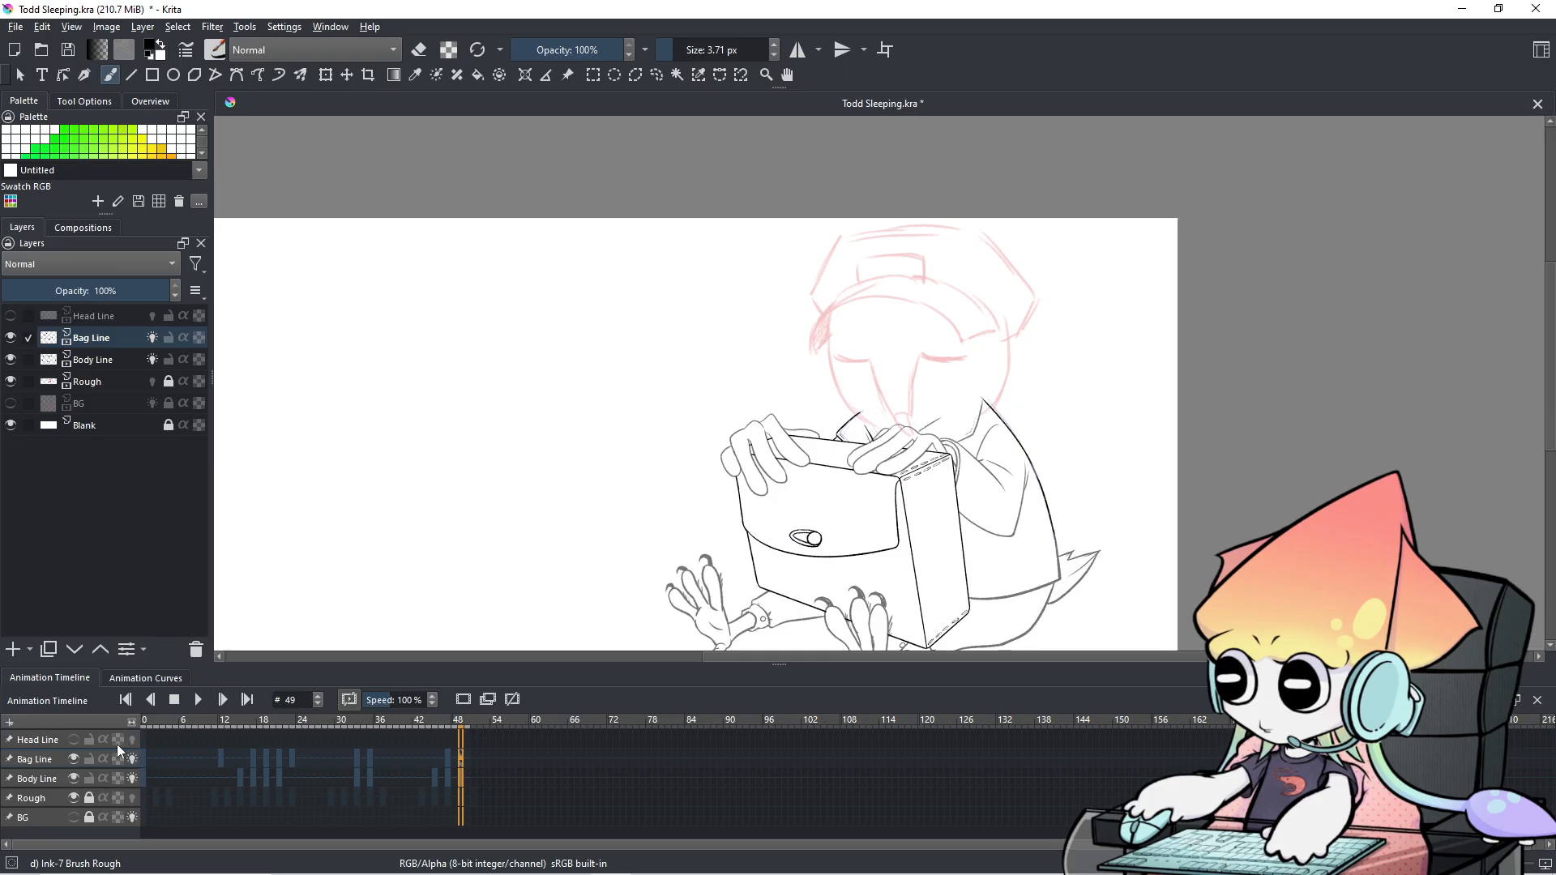
{"action": "left_click", "coordinate": [143, 756]}
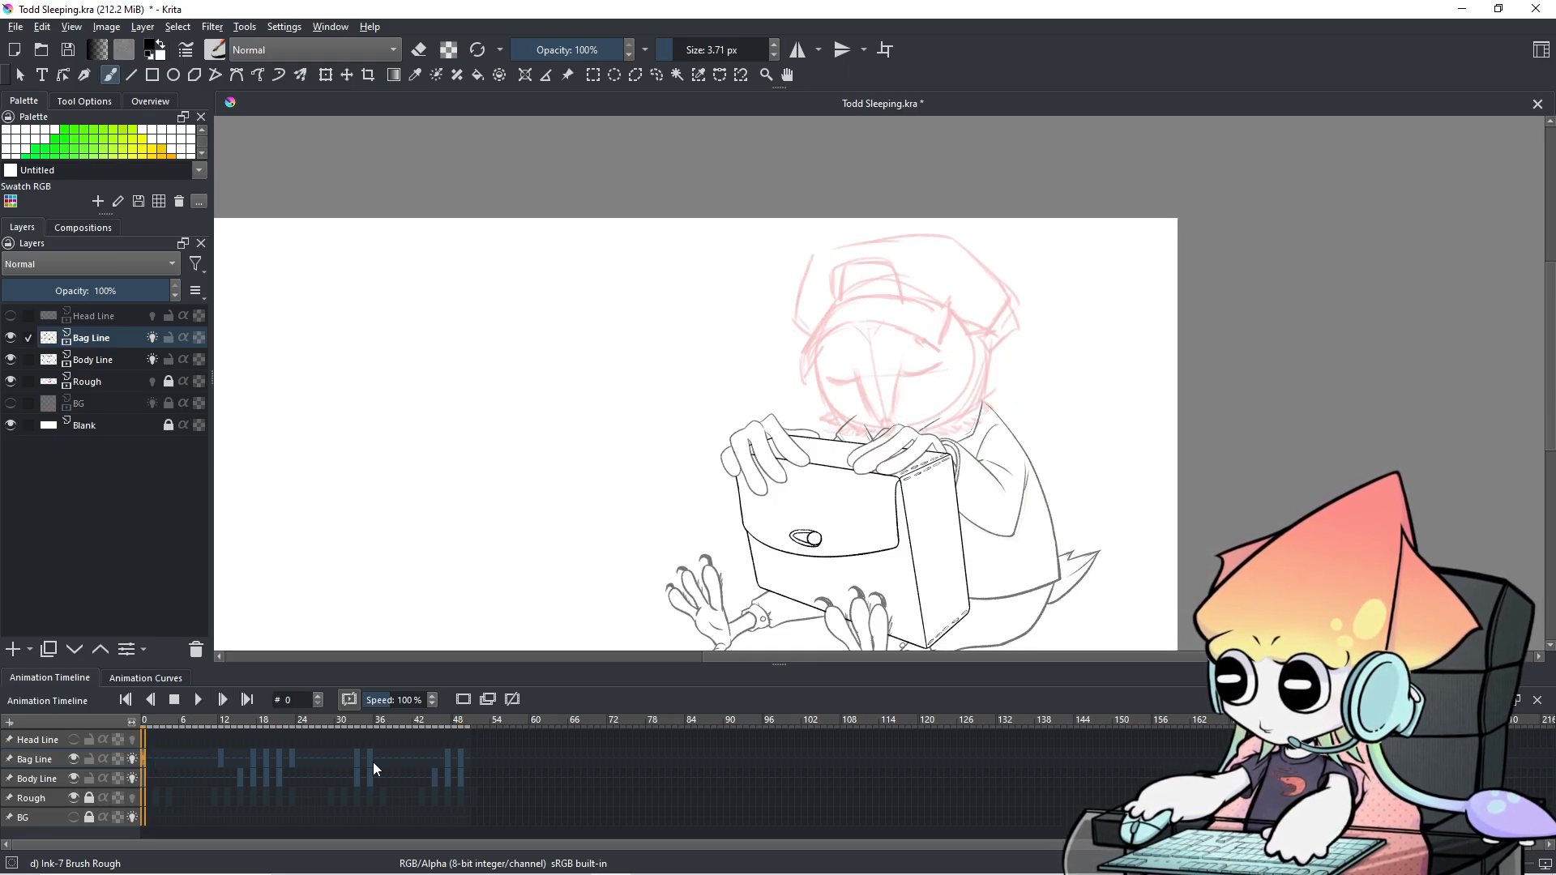
{"action": "left_click", "coordinate": [451, 752]}
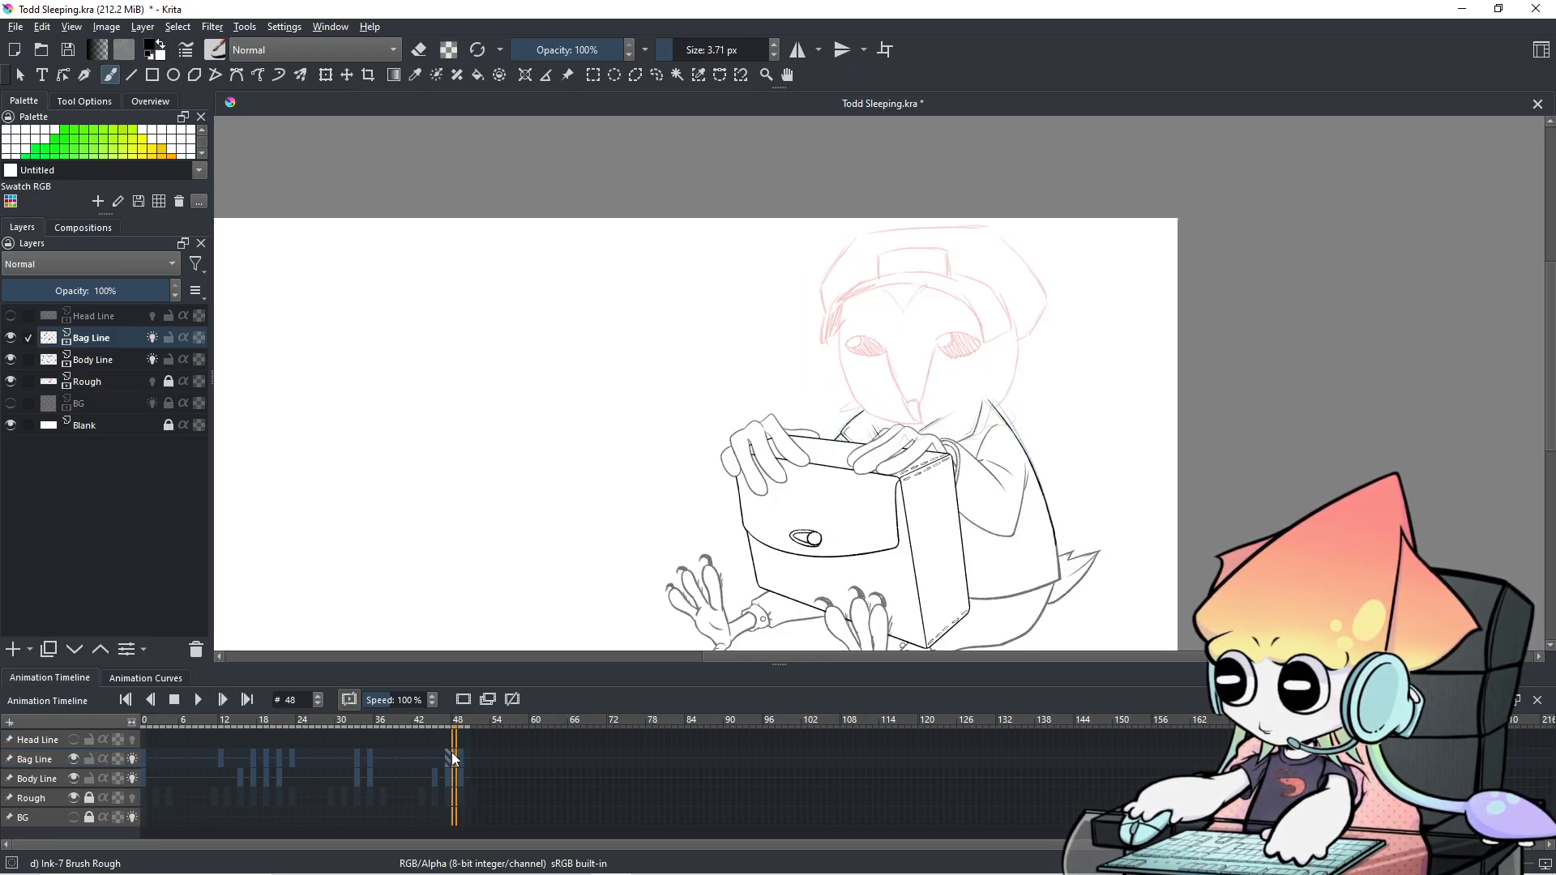
{"action": "left_click", "coordinate": [146, 762]}
{"action": "key", "text": "1"}
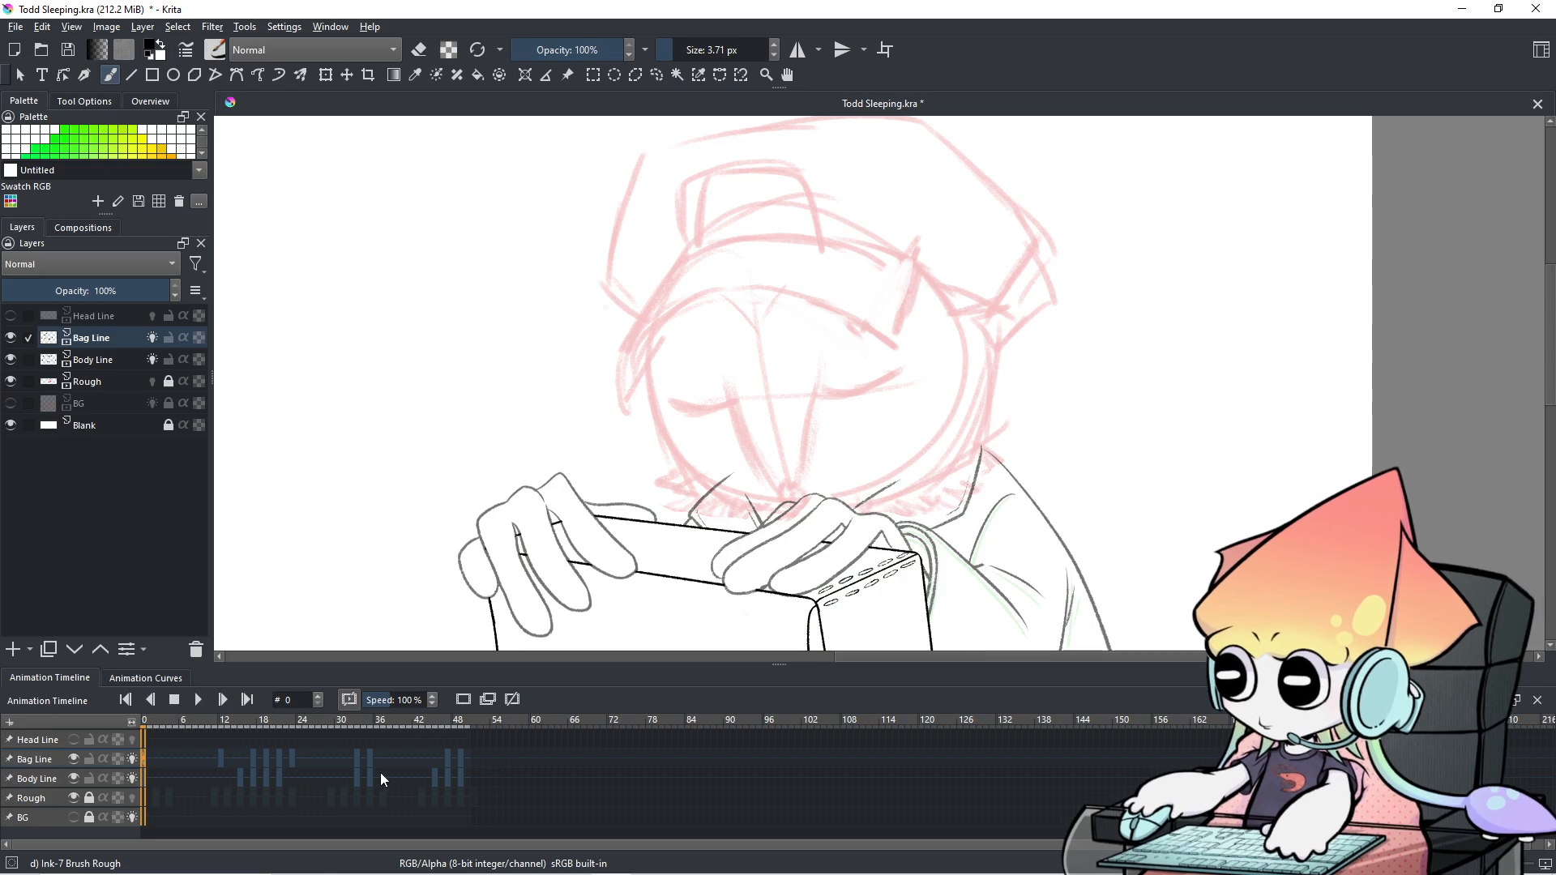
{"action": "left_click", "coordinate": [432, 762]}
{"action": "key", "text": "Left"}
{"action": "key", "text": "Right"}
{"action": "key", "text": "Right"}
{"action": "key", "text": "Right"}
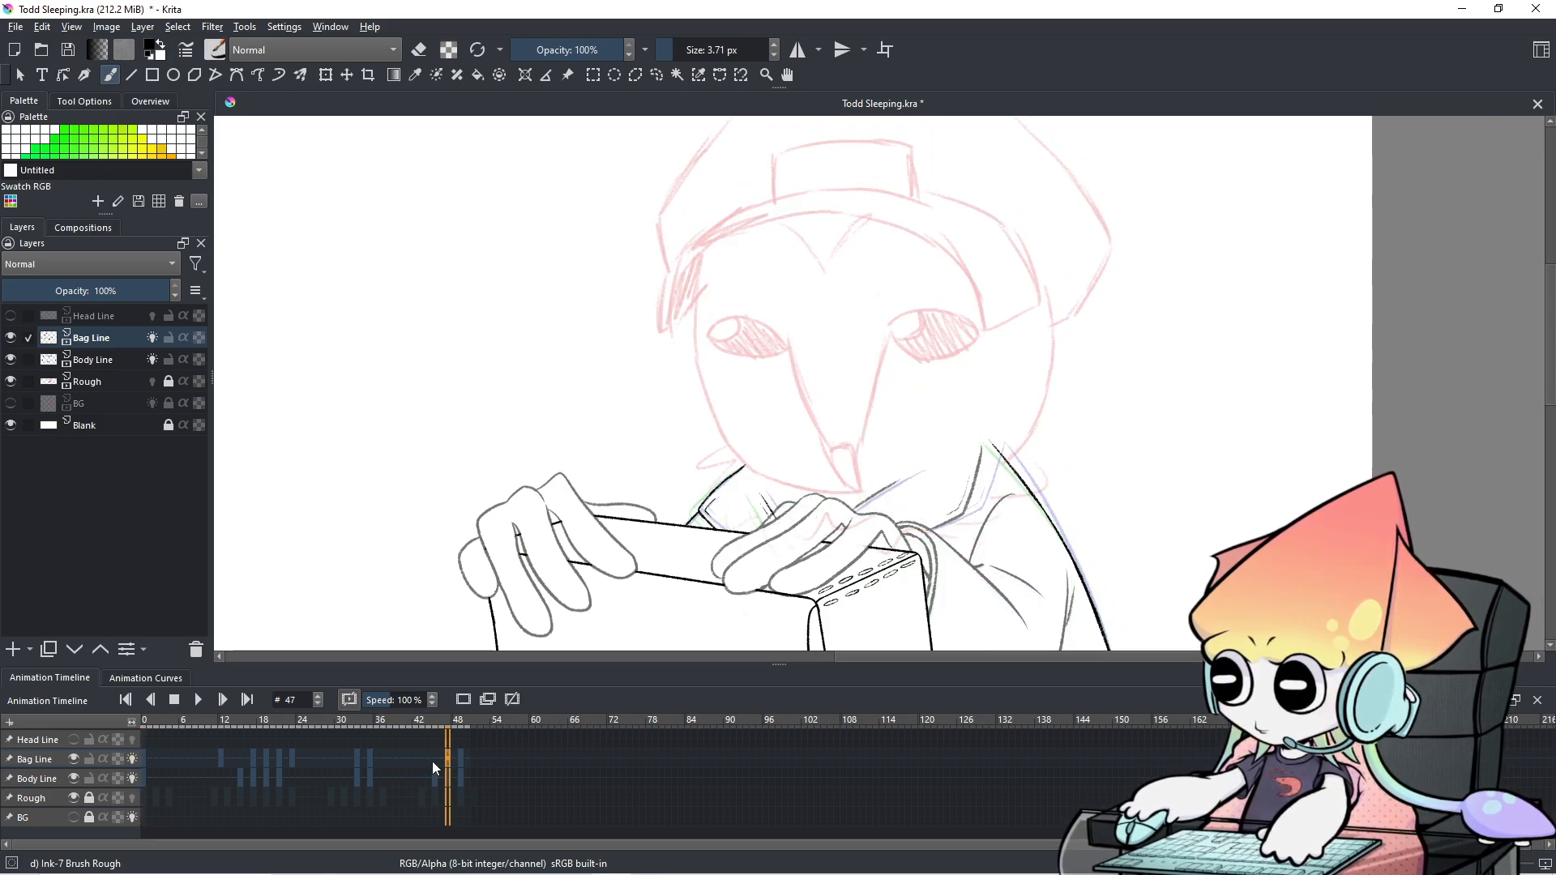
{"action": "key", "text": "Right"}
{"action": "key", "text": "Right"}
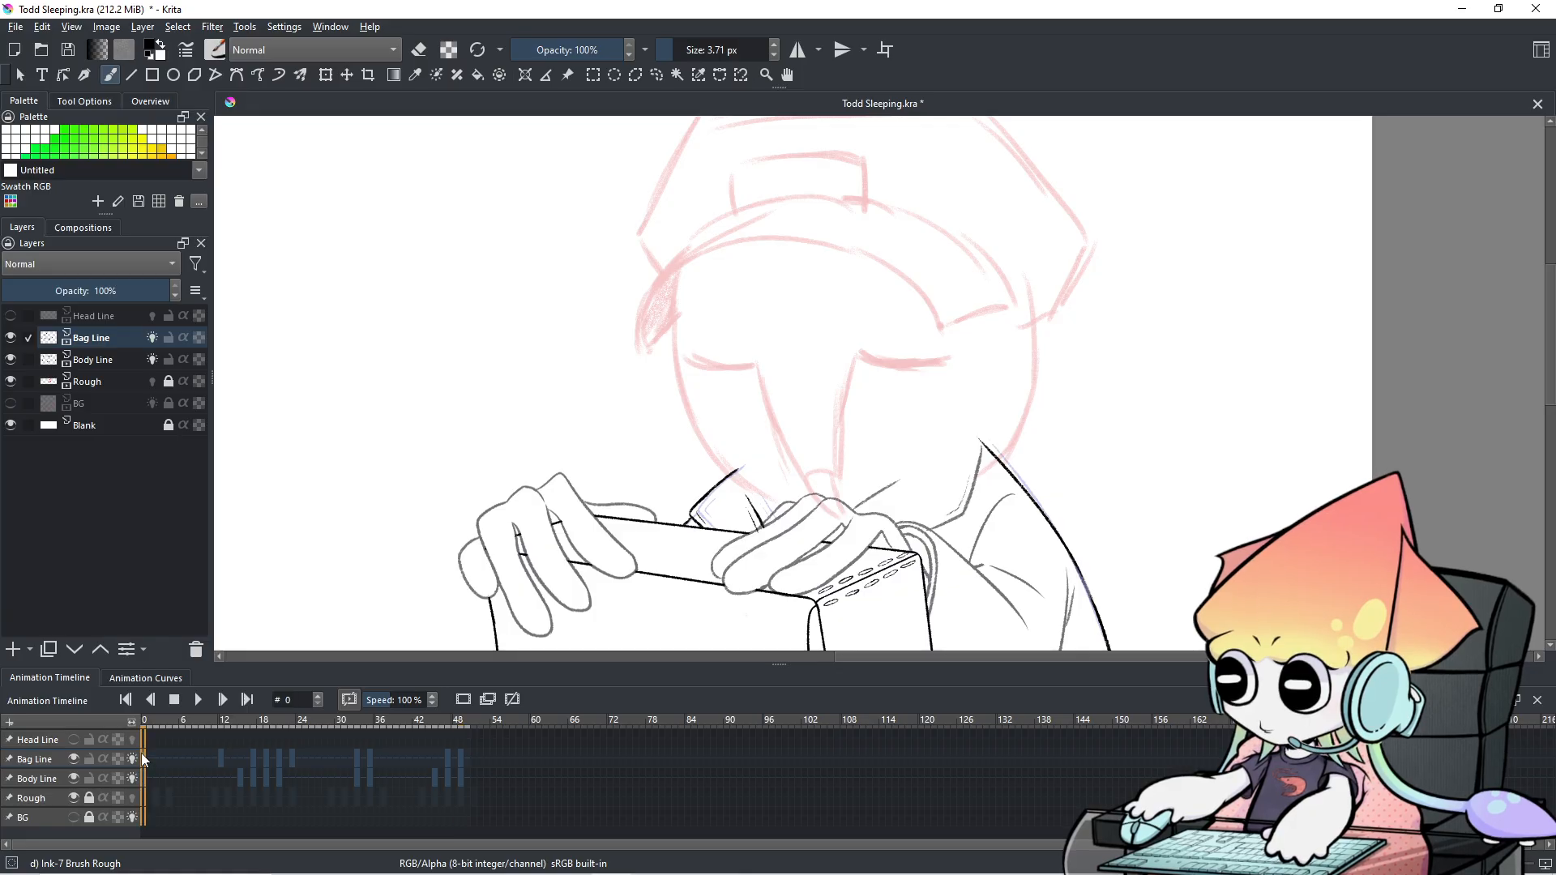
{"action": "left_click", "coordinate": [141, 754]}
{"action": "left_click", "coordinate": [457, 756]}
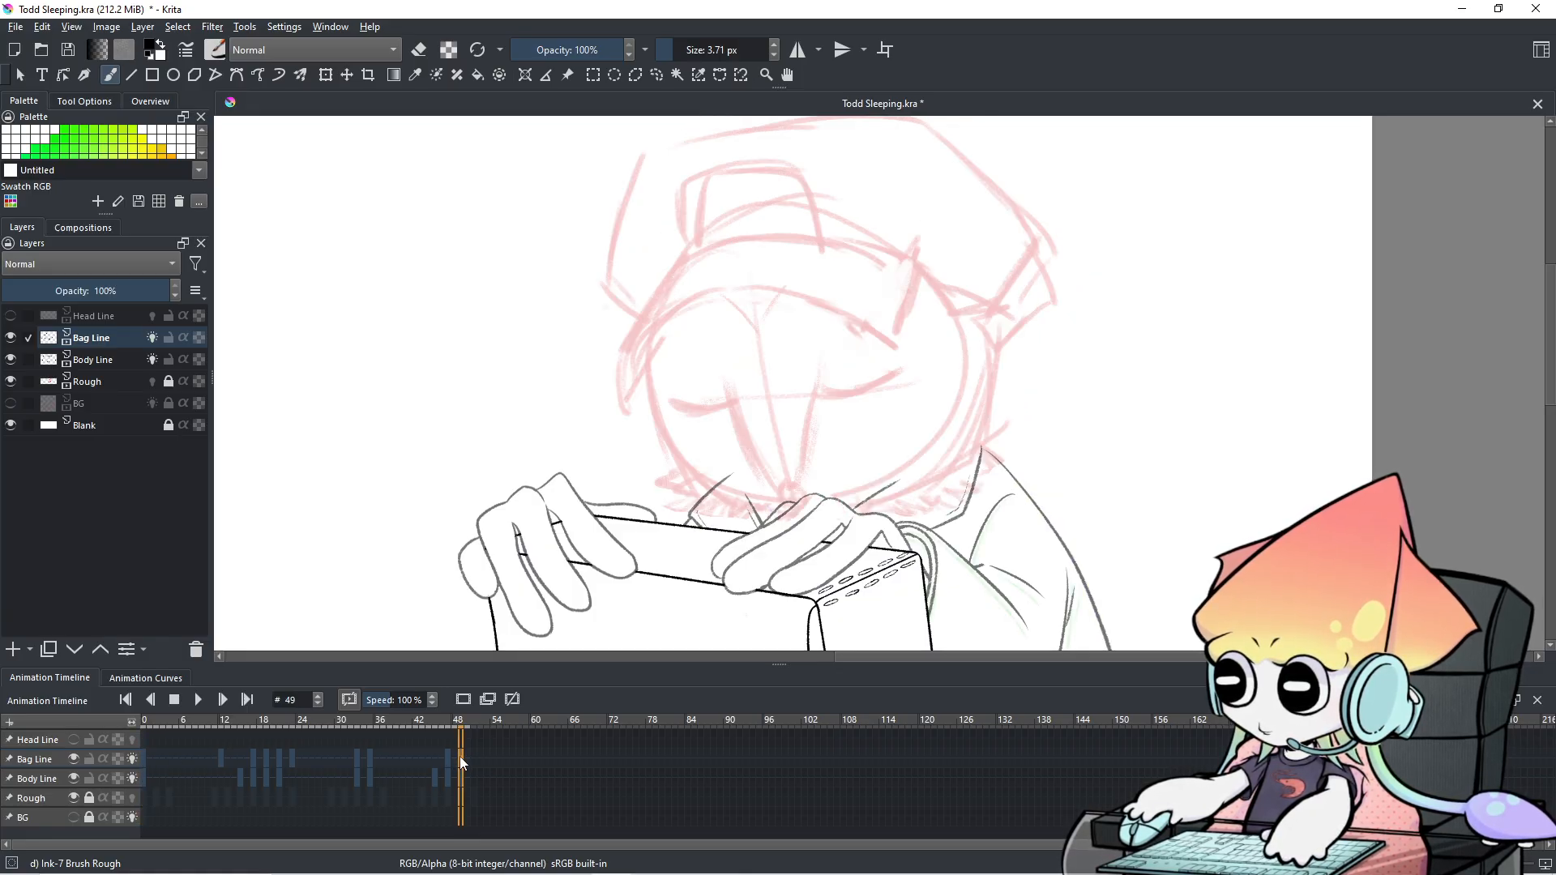
{"action": "key", "text": "Left"}
{"action": "key", "text": "Left"}
{"action": "key", "text": "Left"}
{"action": "key", "text": "Right"}
{"action": "key", "text": "Right"}
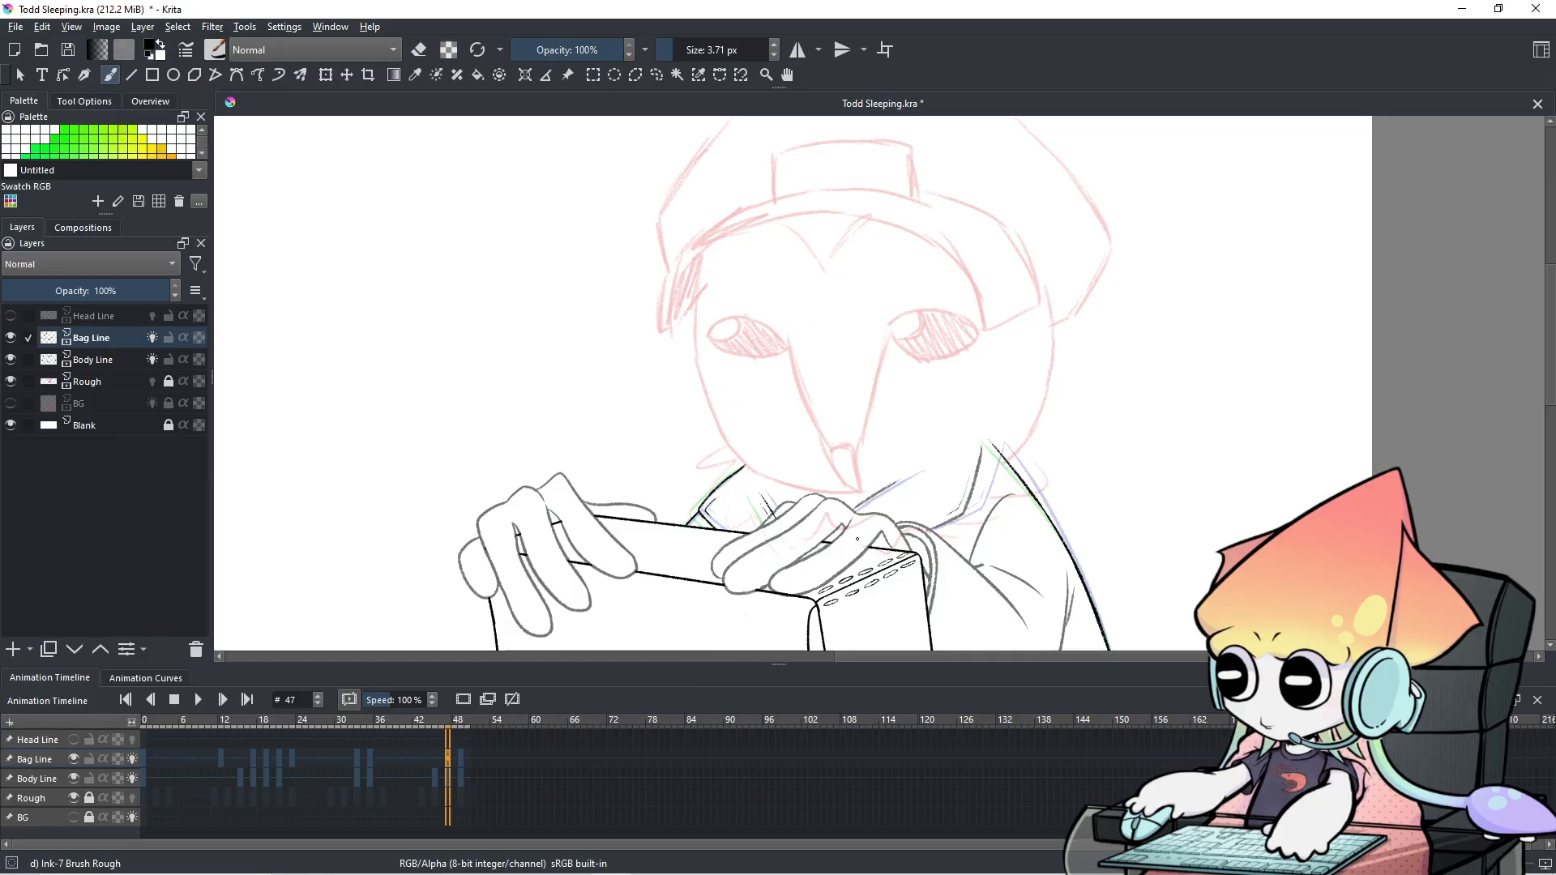
Ink a line rising up-right from the hand toward the strap.
{"action": "scroll", "coordinate": [863, 514], "scroll_direction": "up", "scroll_amount": 4}
{"action": "mouse_move", "coordinate": [868, 514]}
{"action": "left_mouse_down"}
{"action": "mouse_move", "coordinate": [763, 542]}
{"action": "mouse_move", "coordinate": [919, 386]}
{"action": "left_mouse_up"}
{"action": "key", "text": "ctrl+z"}
{"action": "left_click_drag", "start_coordinate": [733, 500], "coordinate": [904, 394]}
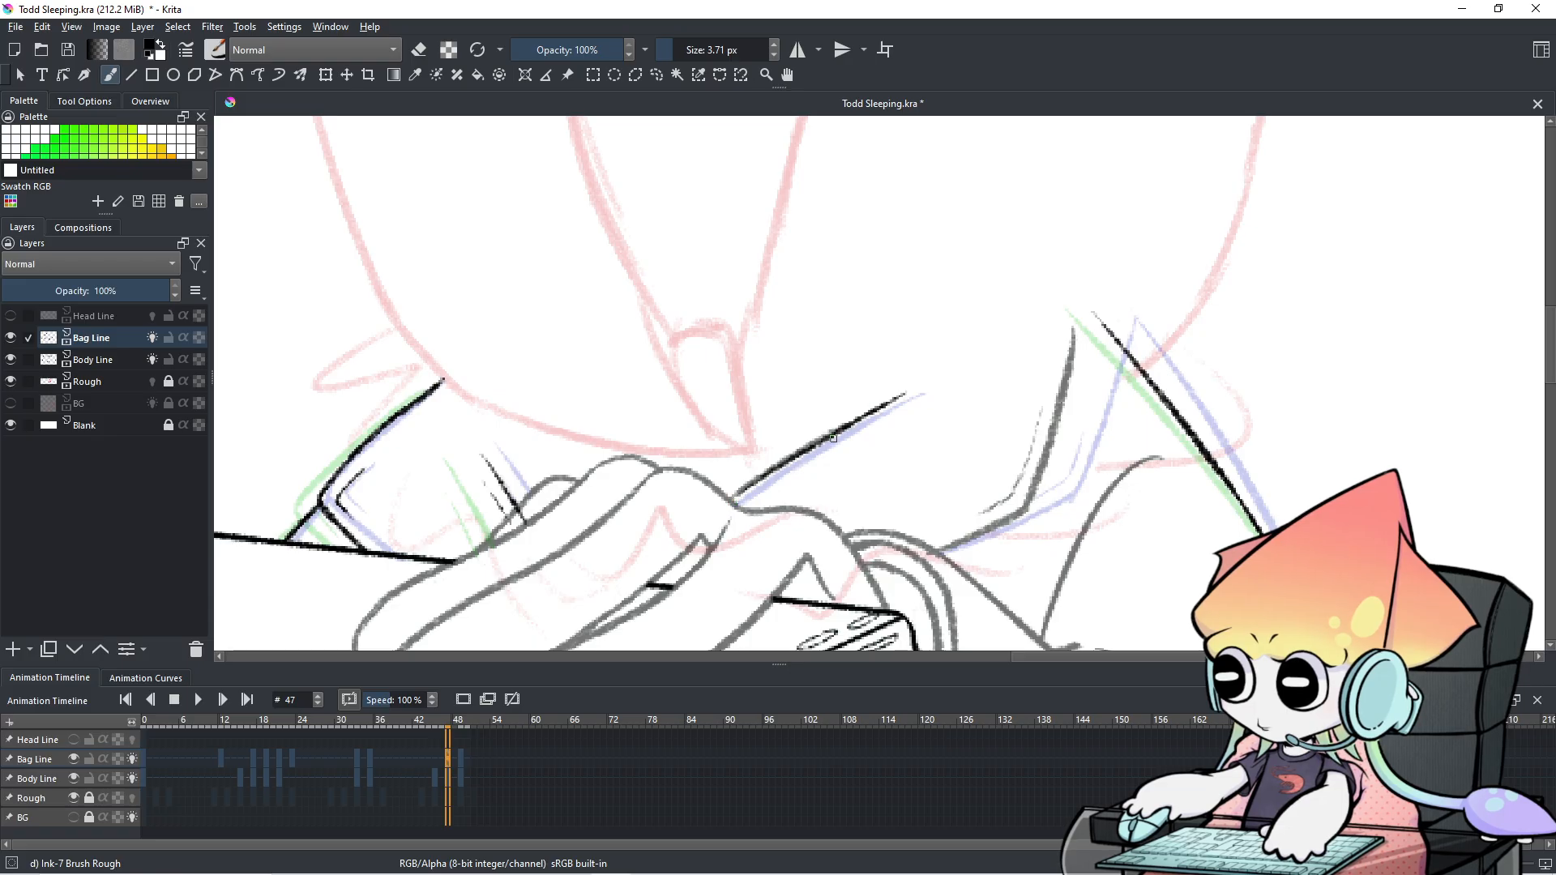
{"action": "key", "text": "e"}
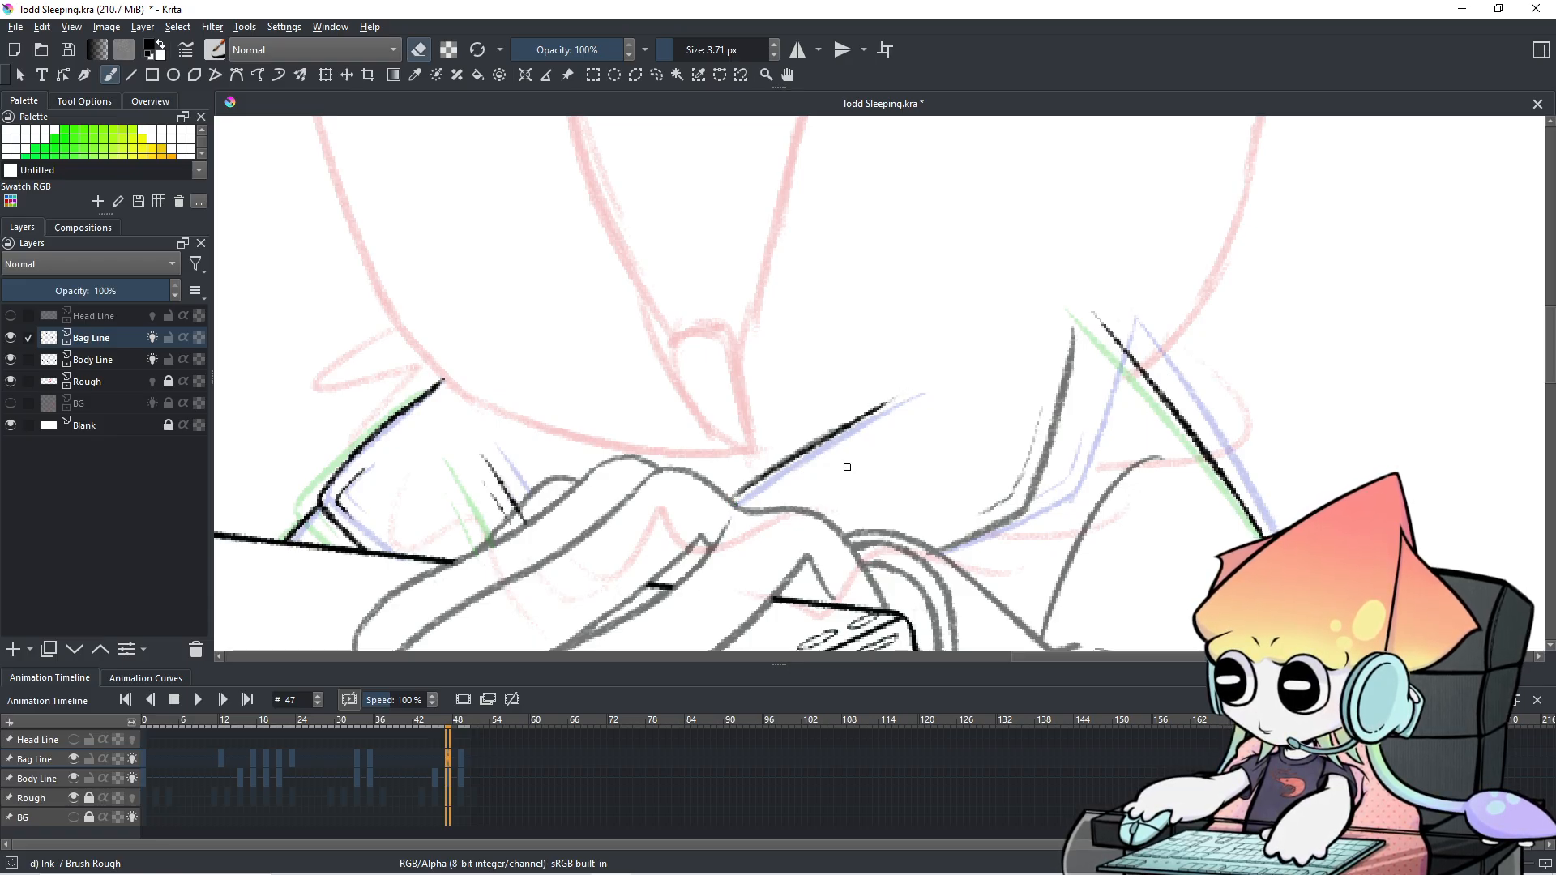
{"action": "key", "text": "e"}
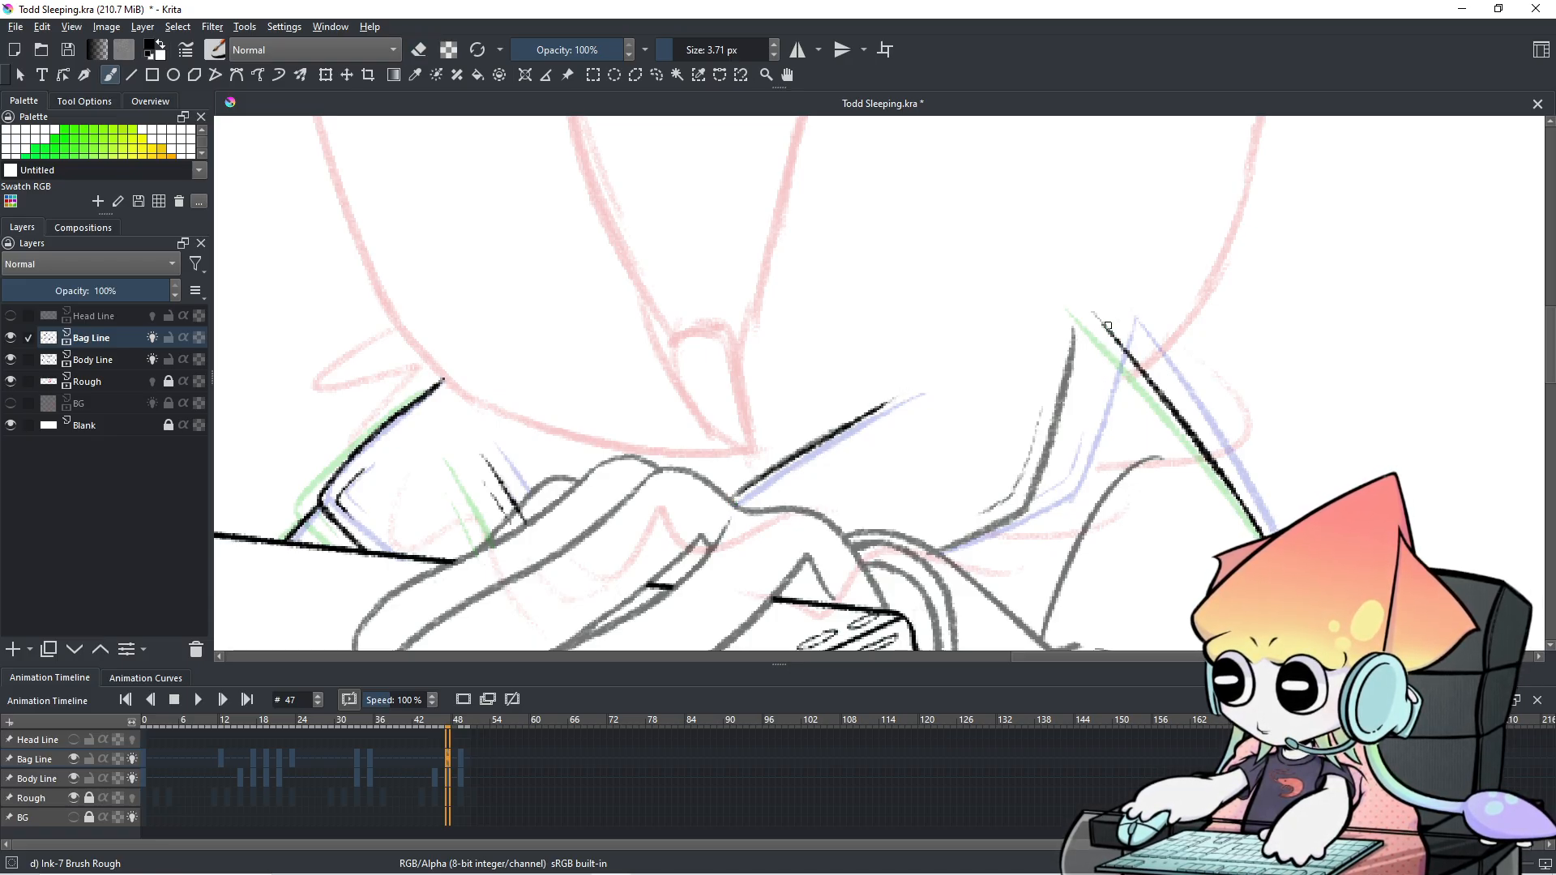
Ink the strap line down-left from its top, retrying until it sits right.
{"action": "left_click_drag", "start_coordinate": [1099, 315], "coordinate": [1043, 504]}
{"action": "key", "text": "ctrl+z"}
{"action": "left_click_drag", "start_coordinate": [1100, 314], "coordinate": [1044, 503]}
{"action": "key", "text": "ctrl+z"}
{"action": "left_click_drag", "start_coordinate": [1098, 316], "coordinate": [1048, 519]}
{"action": "key", "text": "ctrl+z"}
{"action": "left_click_drag", "start_coordinate": [1097, 317], "coordinate": [1052, 495]}
Connect the lower strap to the upper line and remove the stray stroke along its curve.
{"action": "left_click_drag", "start_coordinate": [947, 556], "coordinate": [1050, 501]}
{"action": "key", "text": "ctrl+z"}
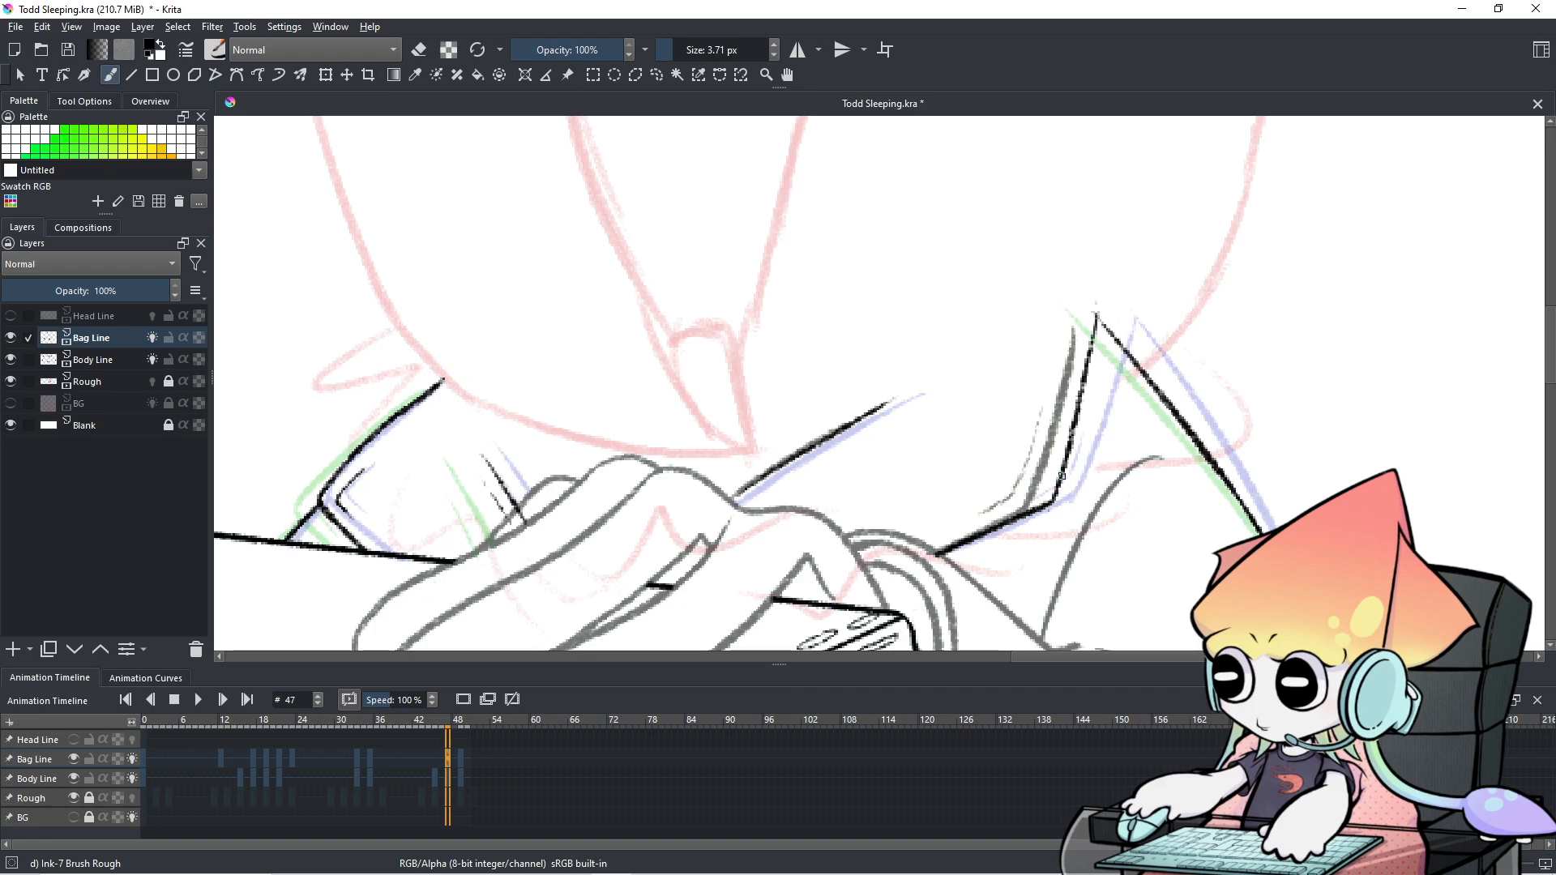
{"action": "key", "text": "e"}
{"action": "key", "text": "e"}
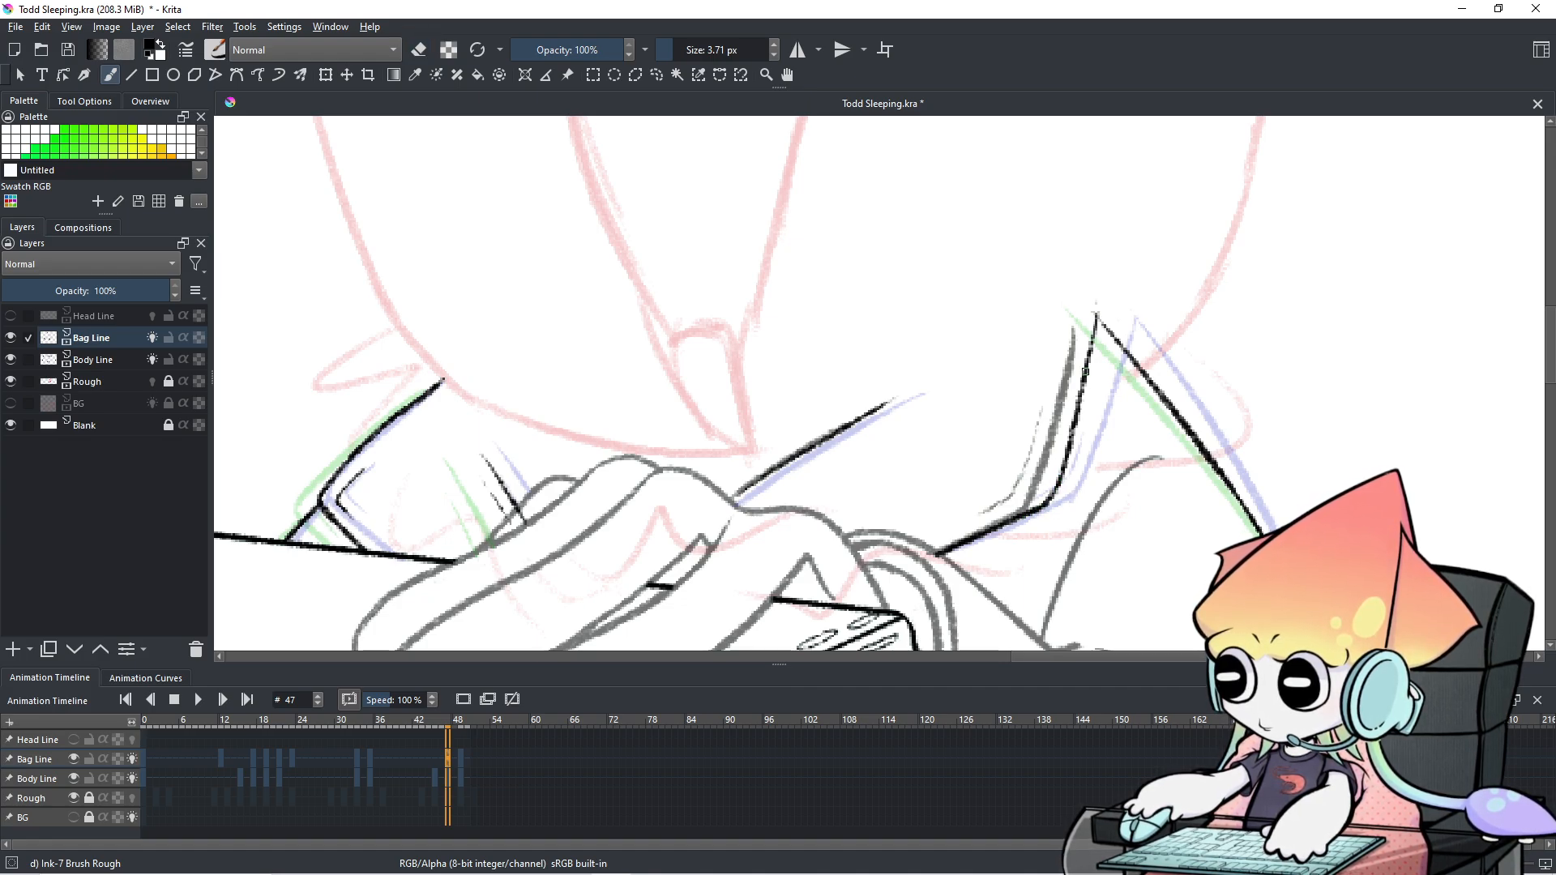
{"action": "left_click_drag", "start_coordinate": [1046, 469], "coordinate": [1038, 493]}
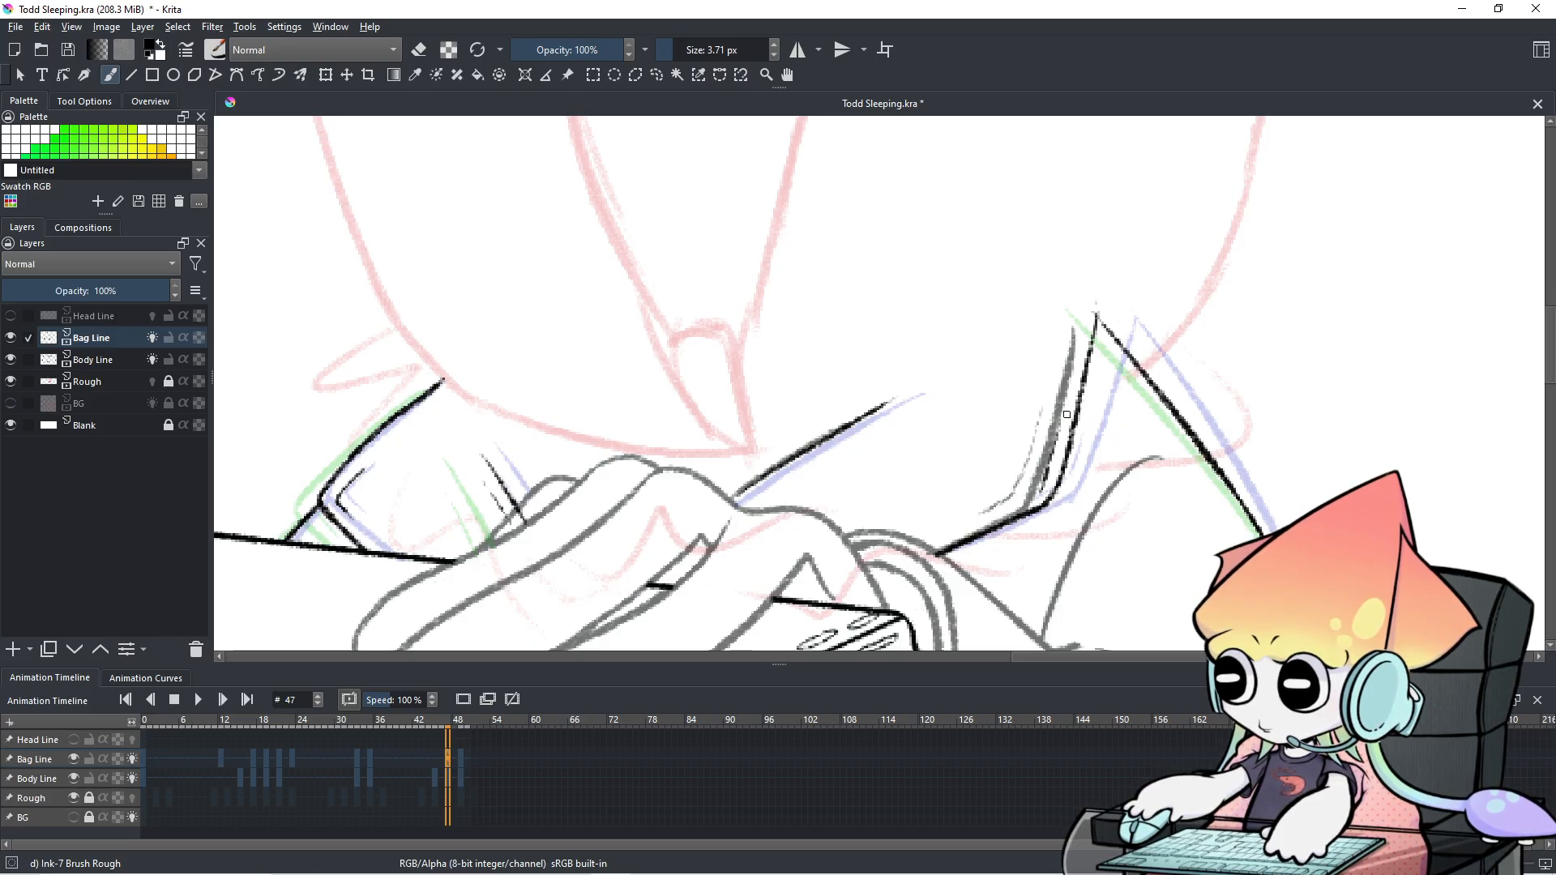
{"action": "key", "text": "ctrl+z"}
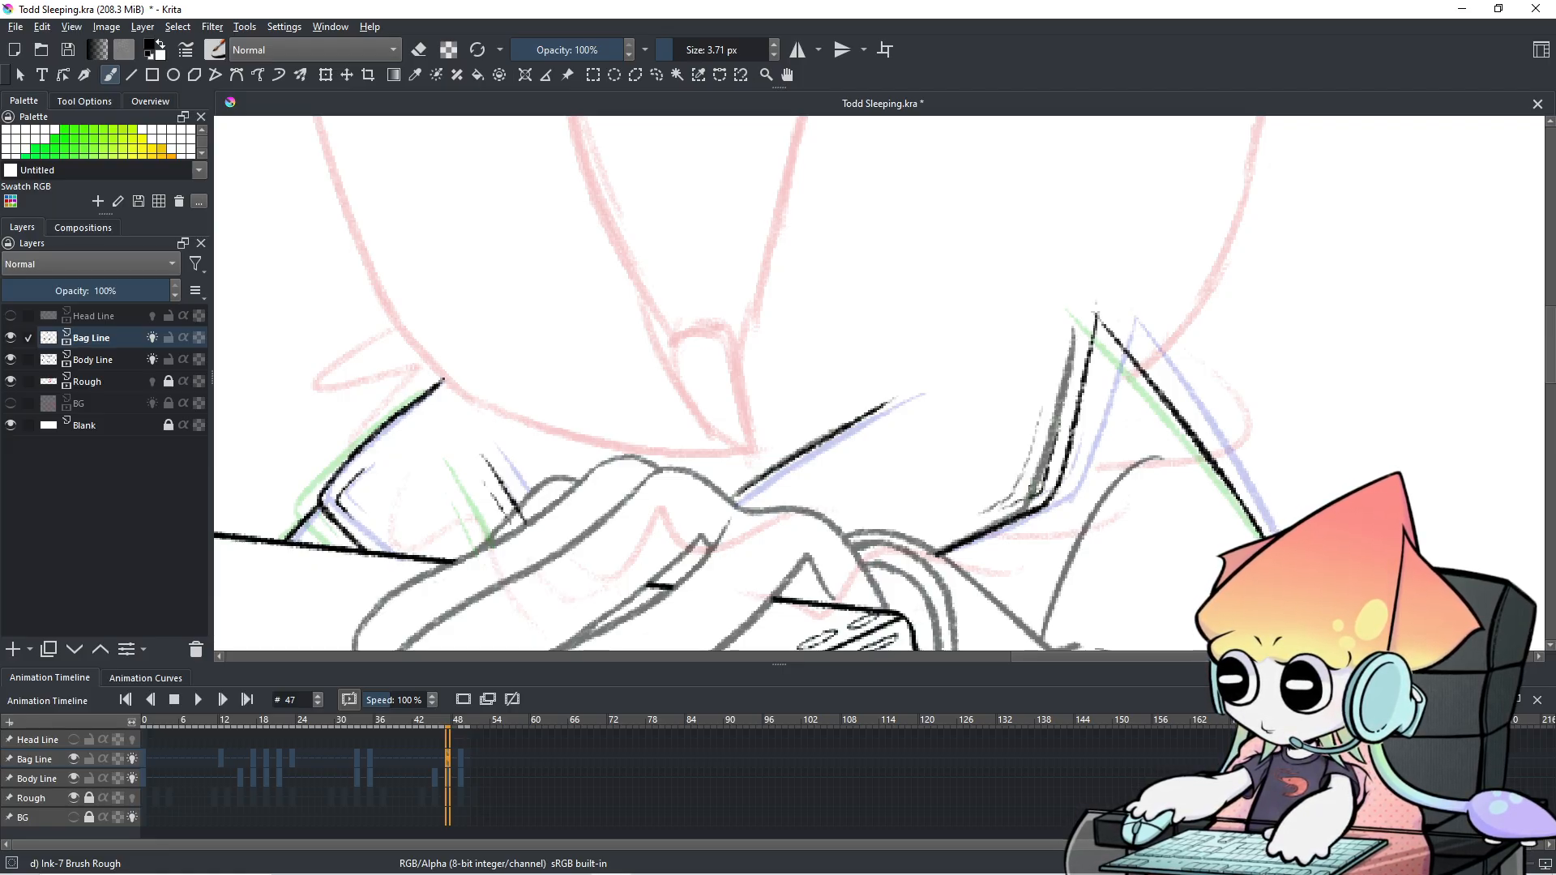
{"action": "scroll", "coordinate": [1004, 447], "scroll_direction": "down", "scroll_amount": 5}
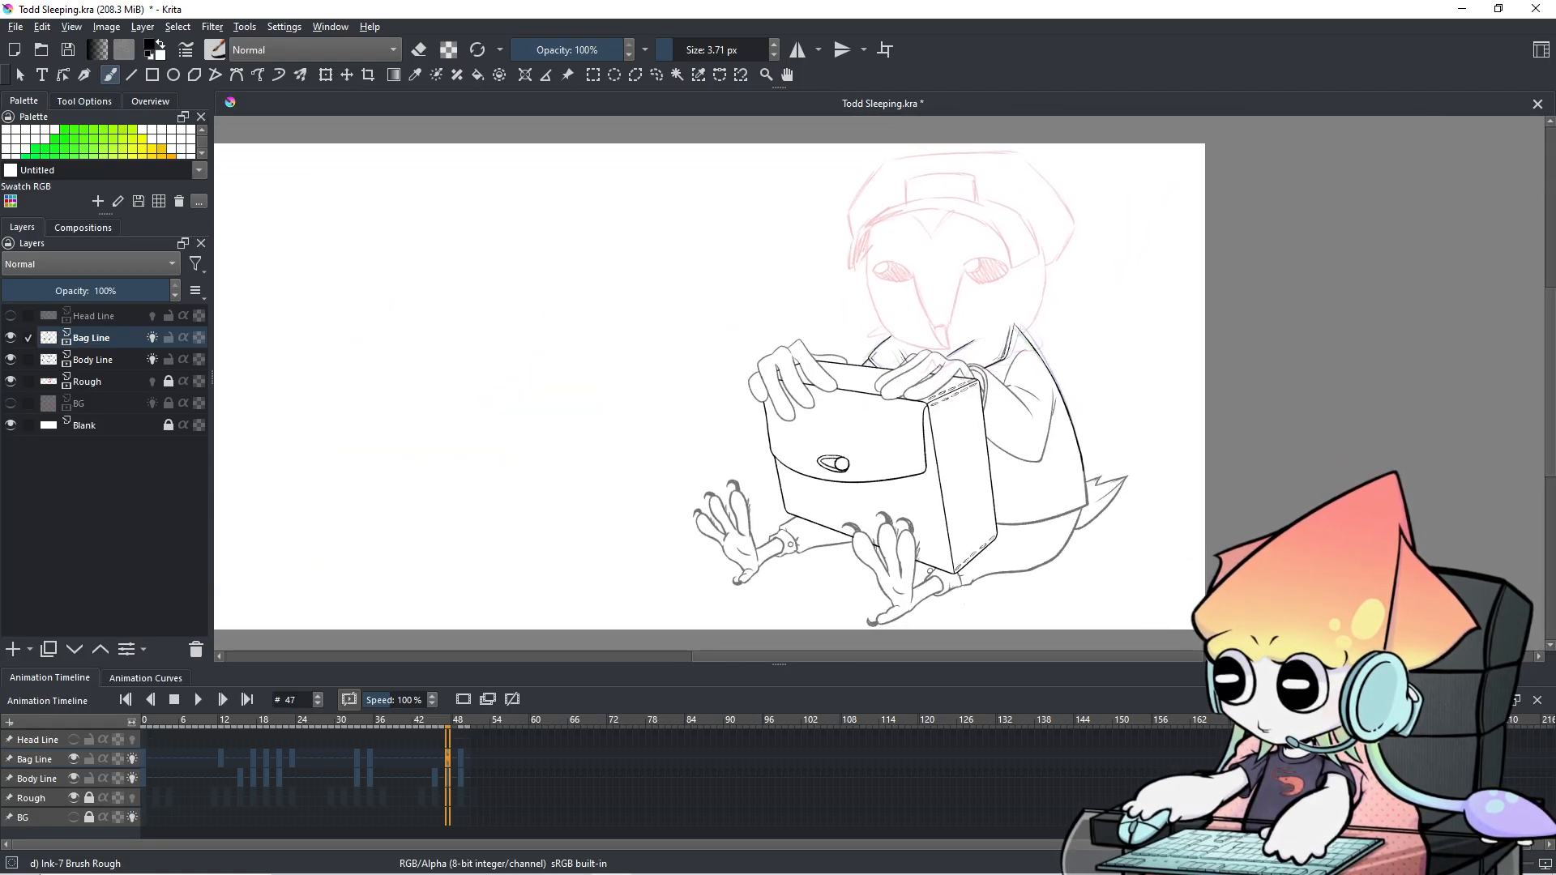
Advance to frame 50 and play the animation, zooming onto the hands and box.
{"action": "left_click", "coordinate": [221, 704]}
{"action": "left_click", "coordinate": [216, 712]}
{"action": "left_click", "coordinate": [216, 711]}
{"action": "left_click", "coordinate": [206, 699]}
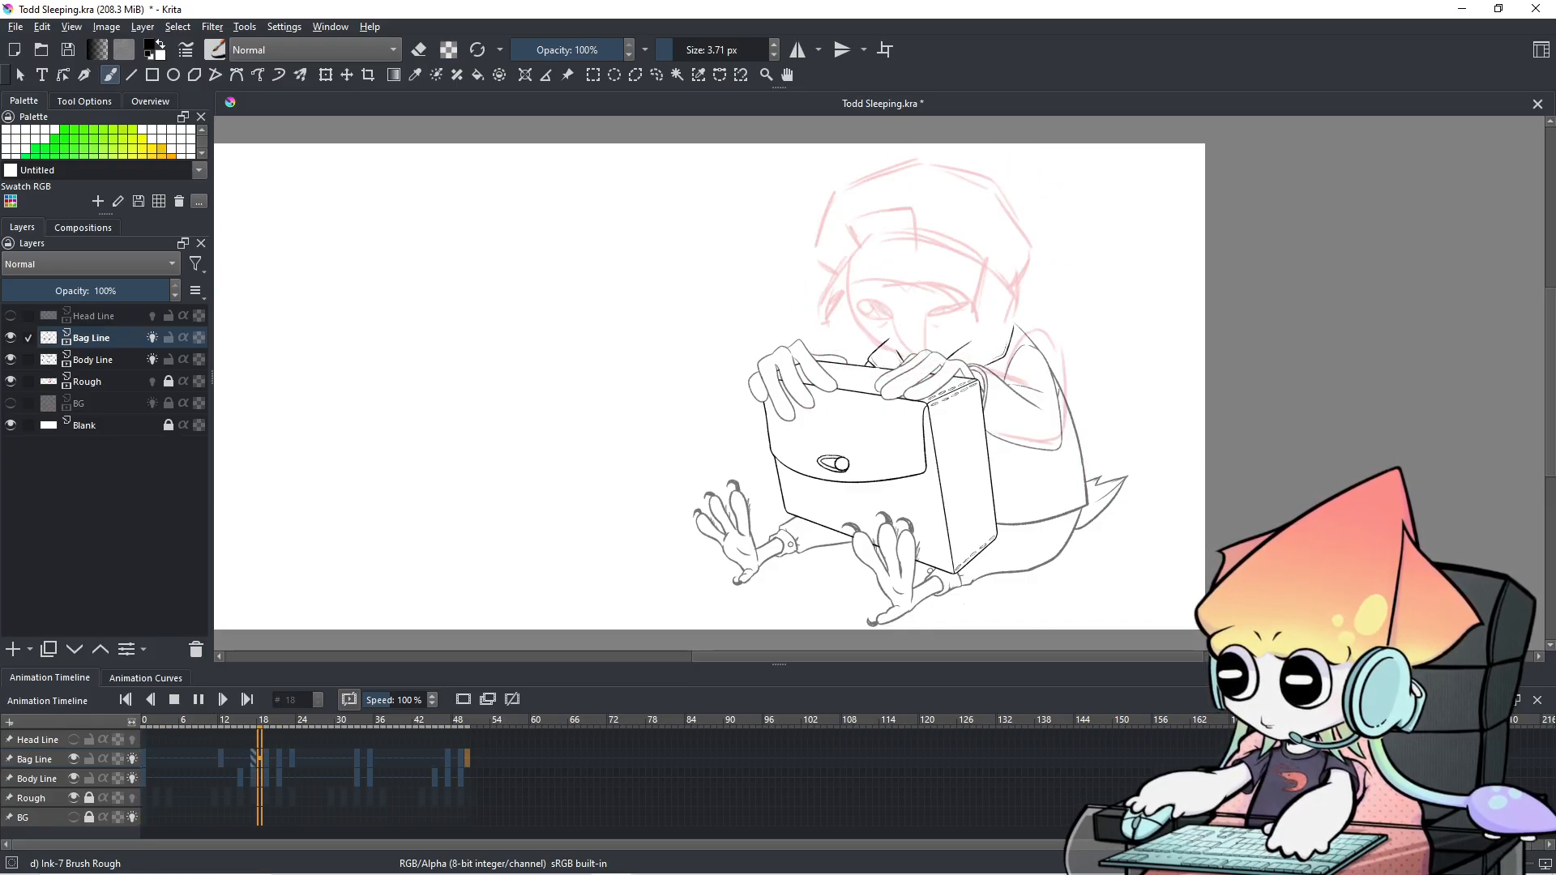
{"action": "scroll", "coordinate": [880, 429], "scroll_direction": "up", "scroll_amount": 2}
{"action": "left_click_drag", "start_coordinate": [882, 429], "coordinate": [683, 561]}
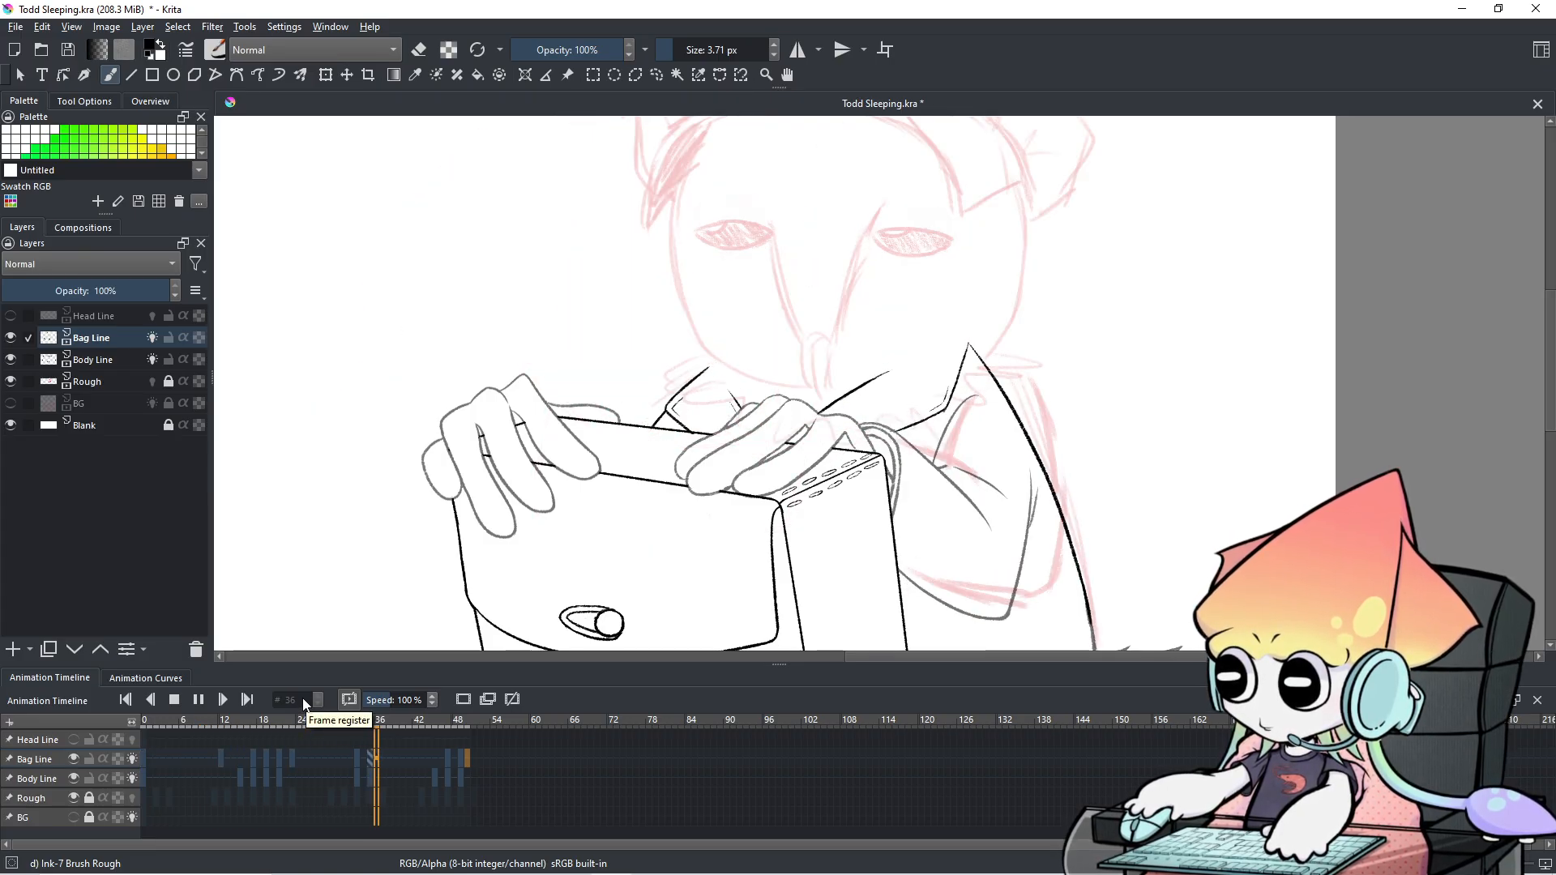
{"action": "left_click", "coordinate": [199, 700]}
{"action": "left_click", "coordinate": [268, 768]}
{"action": "key", "text": "Right"}
{"action": "key", "text": "Right"}
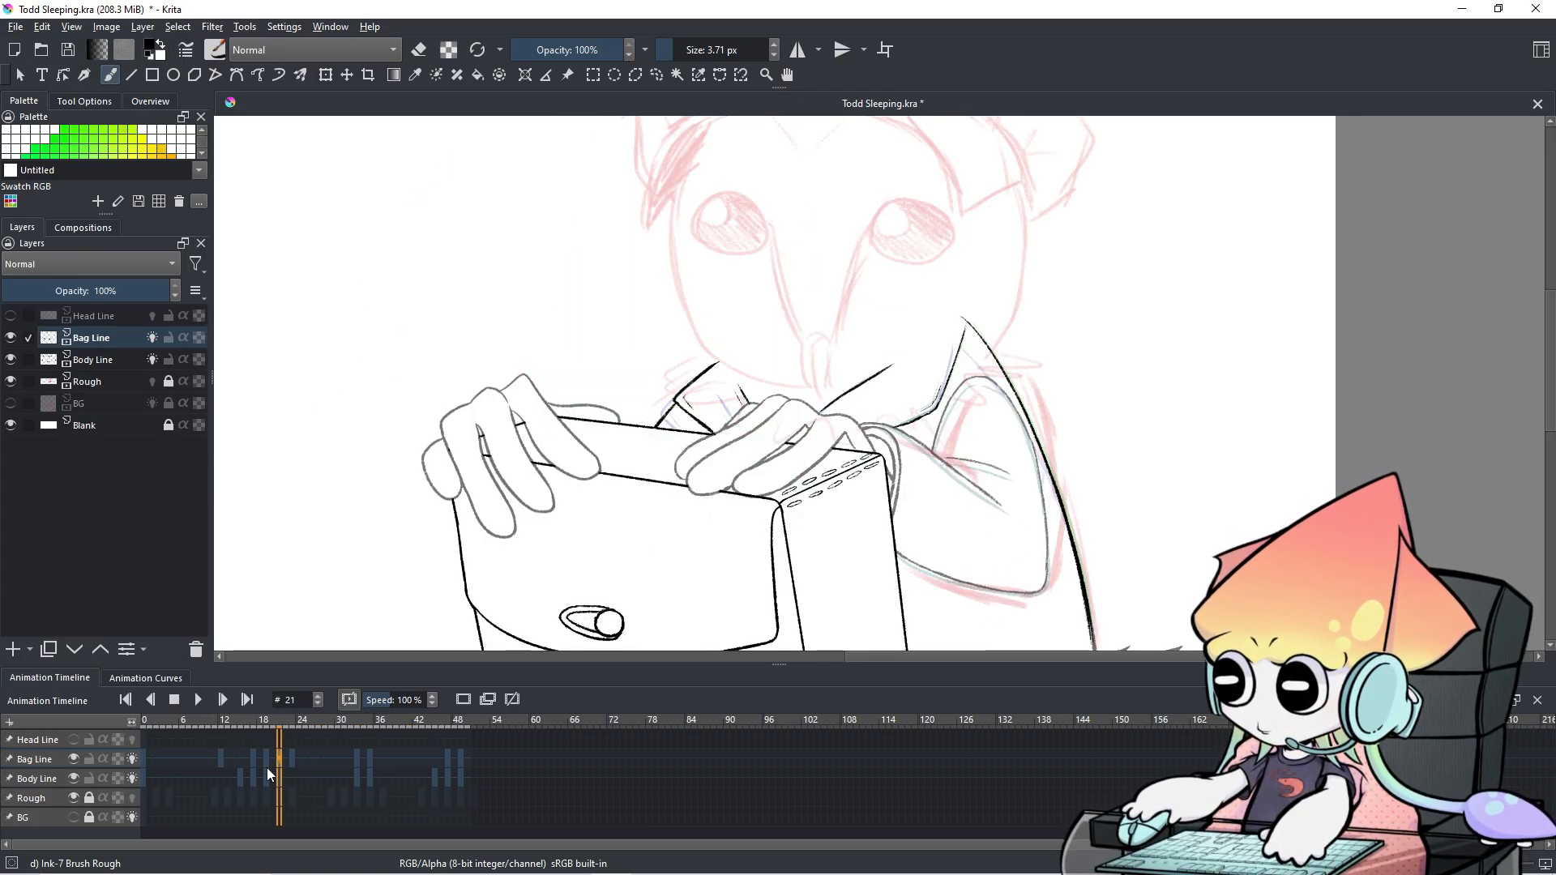
{"action": "key", "text": "Left"}
{"action": "scroll", "coordinate": [697, 484], "scroll_direction": "up", "scroll_amount": 3}
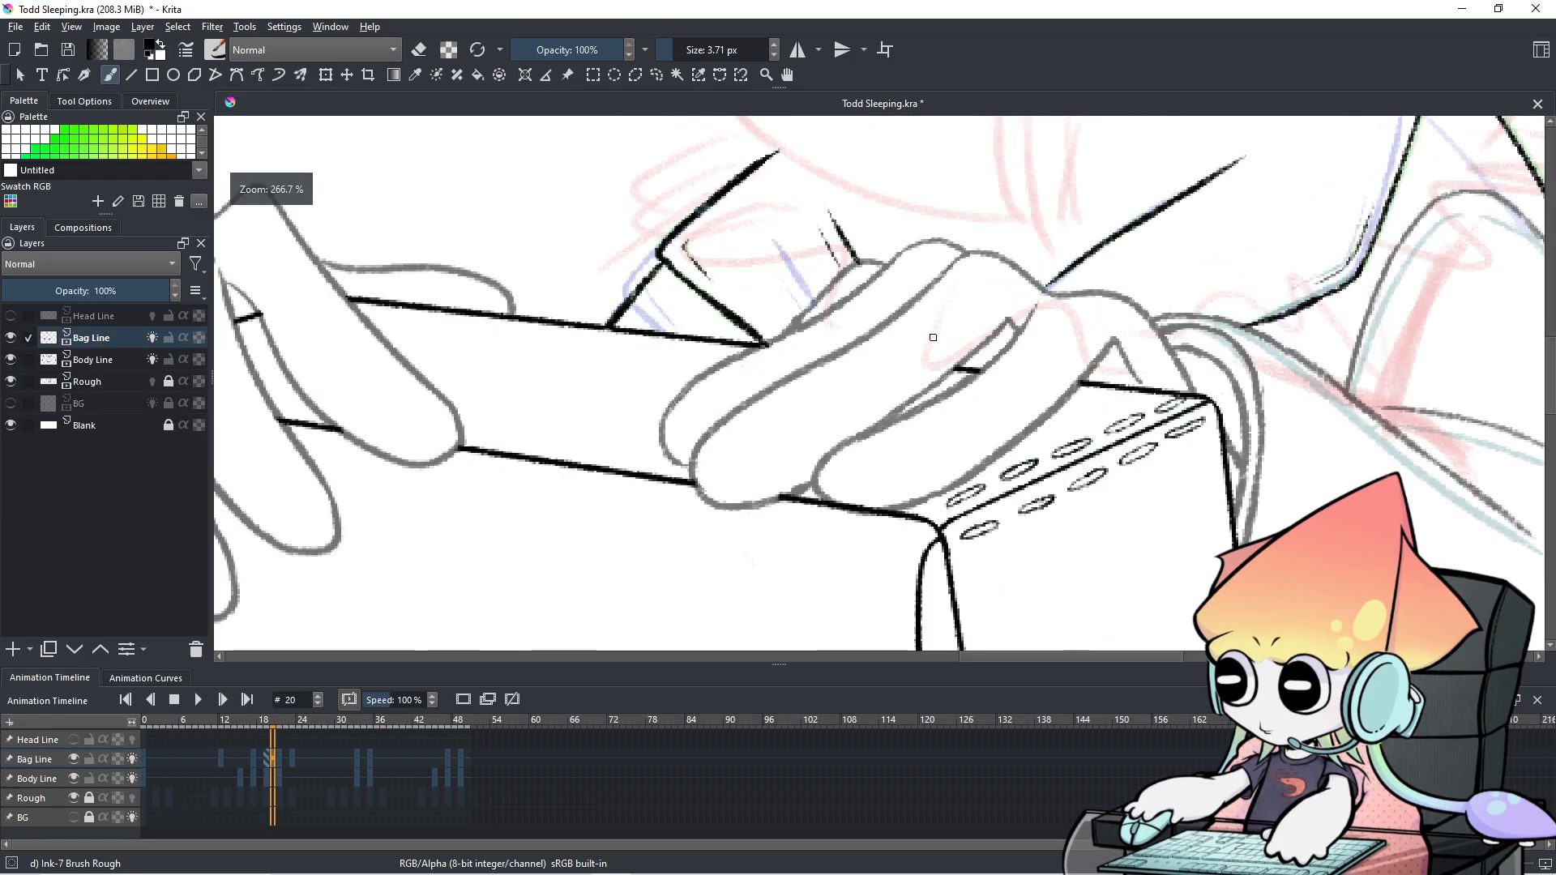
{"action": "left_click_drag", "start_coordinate": [706, 478], "coordinate": [465, 669]}
{"action": "key", "text": "Right"}
{"action": "key", "text": "Right"}
{"action": "key", "text": "Right"}
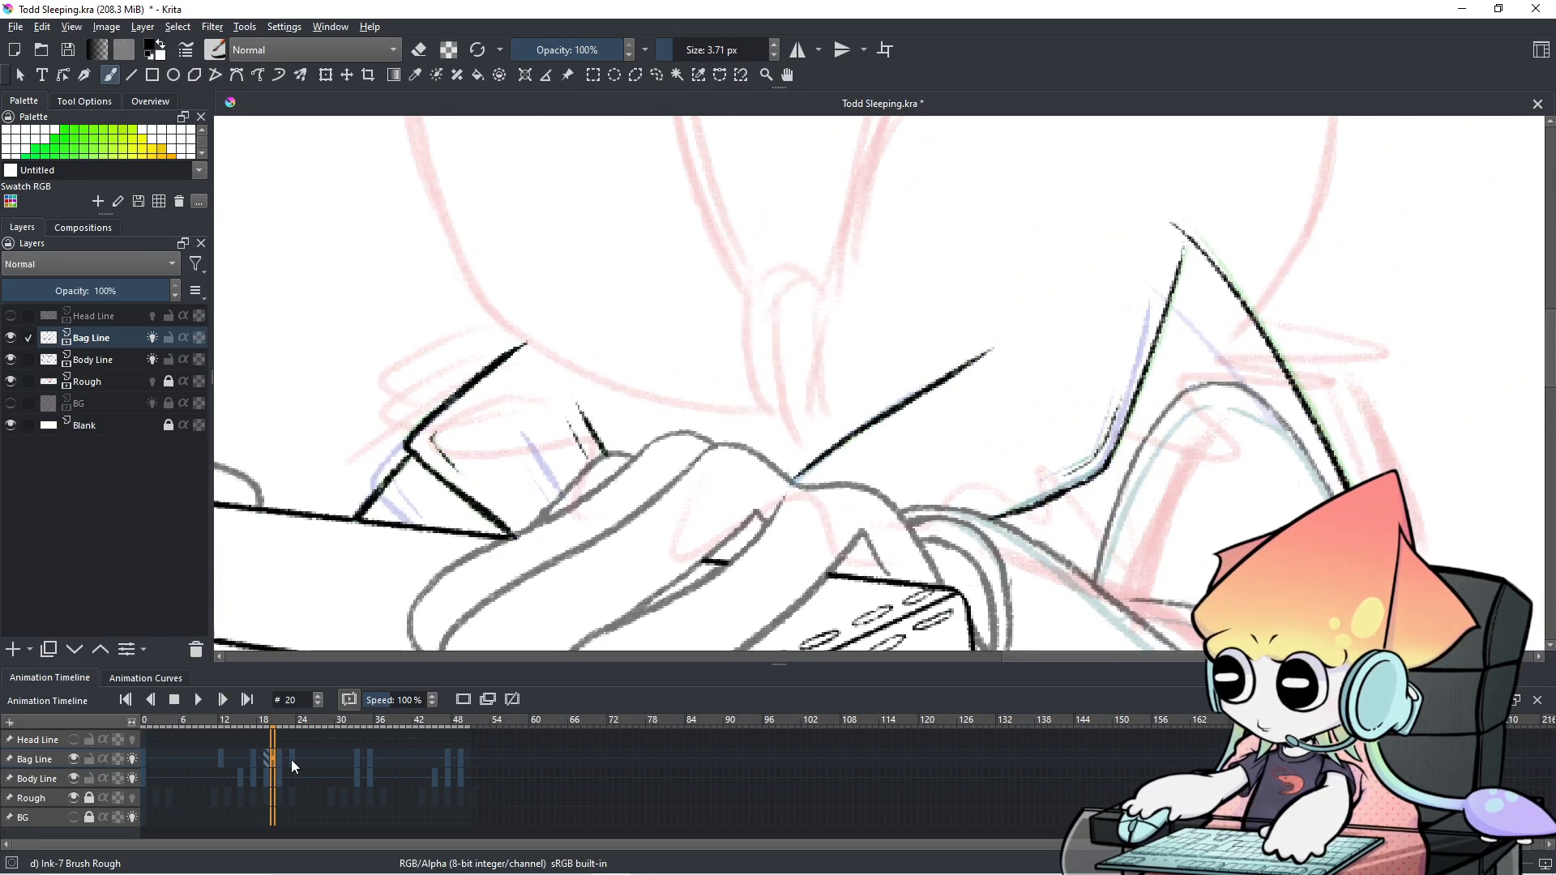
{"action": "left_click", "coordinate": [279, 760]}
{"action": "left_click", "coordinate": [272, 760]}
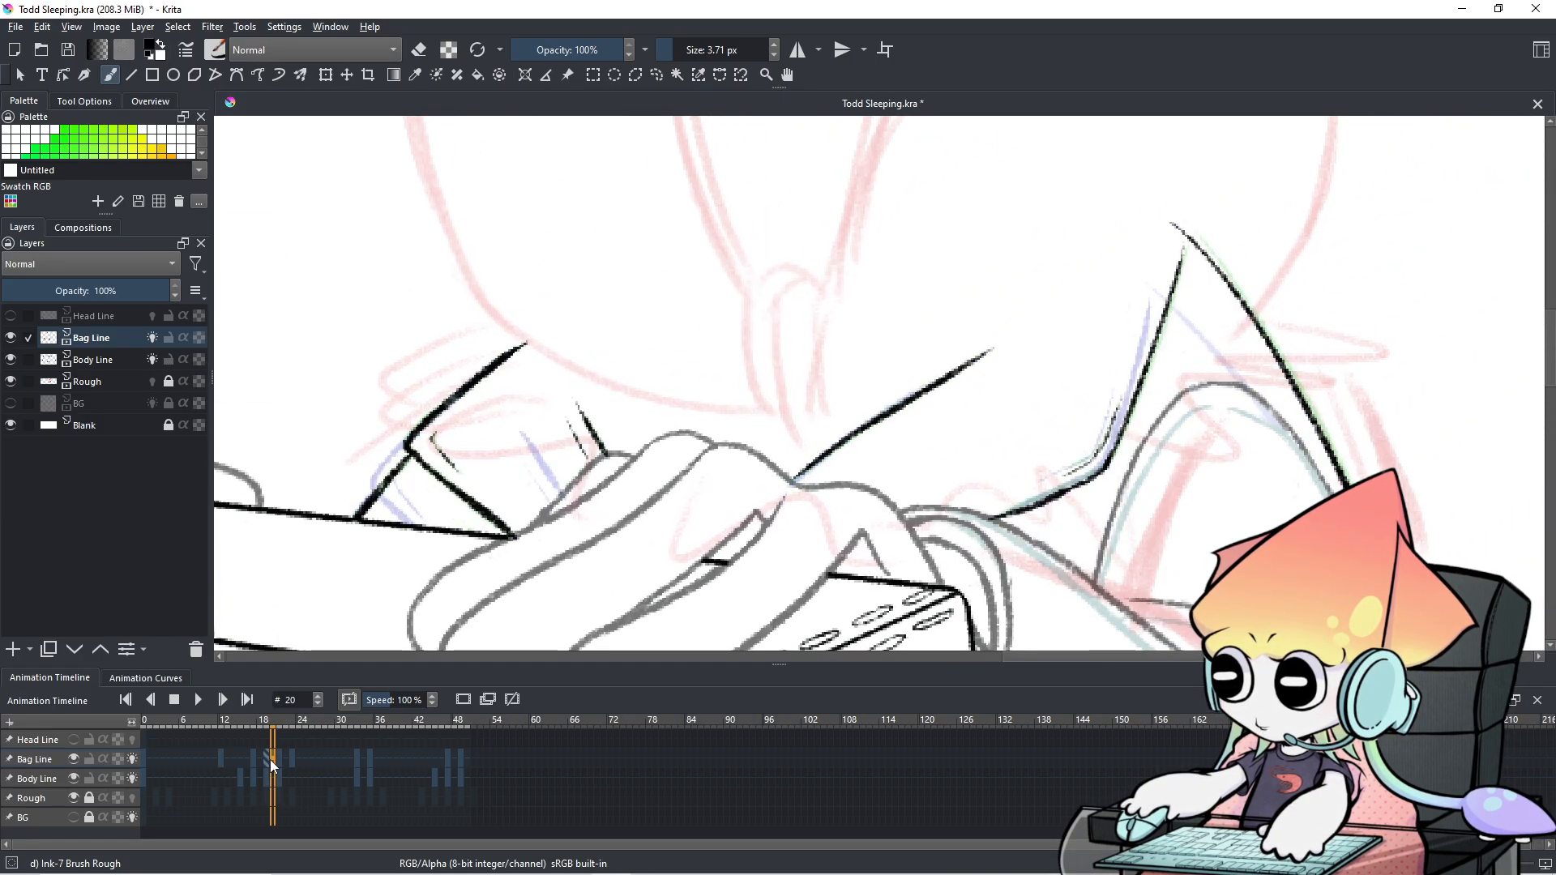
{"action": "left_click", "coordinate": [280, 757]}
{"action": "left_click", "coordinate": [274, 754]}
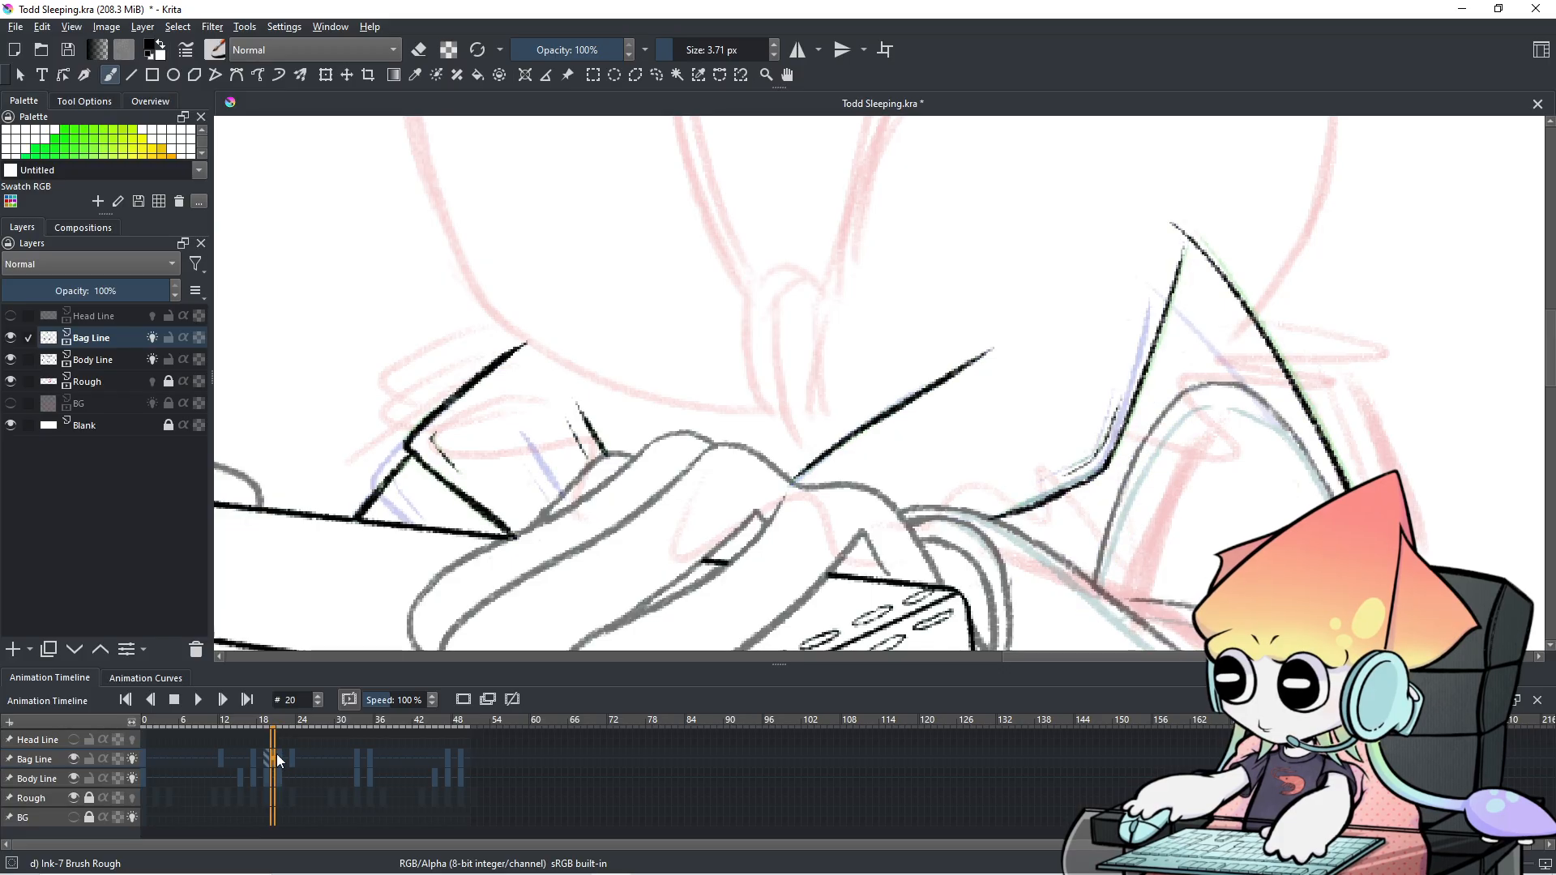
{"action": "left_click", "coordinate": [285, 757]}
{"action": "left_click", "coordinate": [290, 757]}
{"action": "left_click", "coordinate": [284, 757]}
{"action": "left_click", "coordinate": [276, 759]}
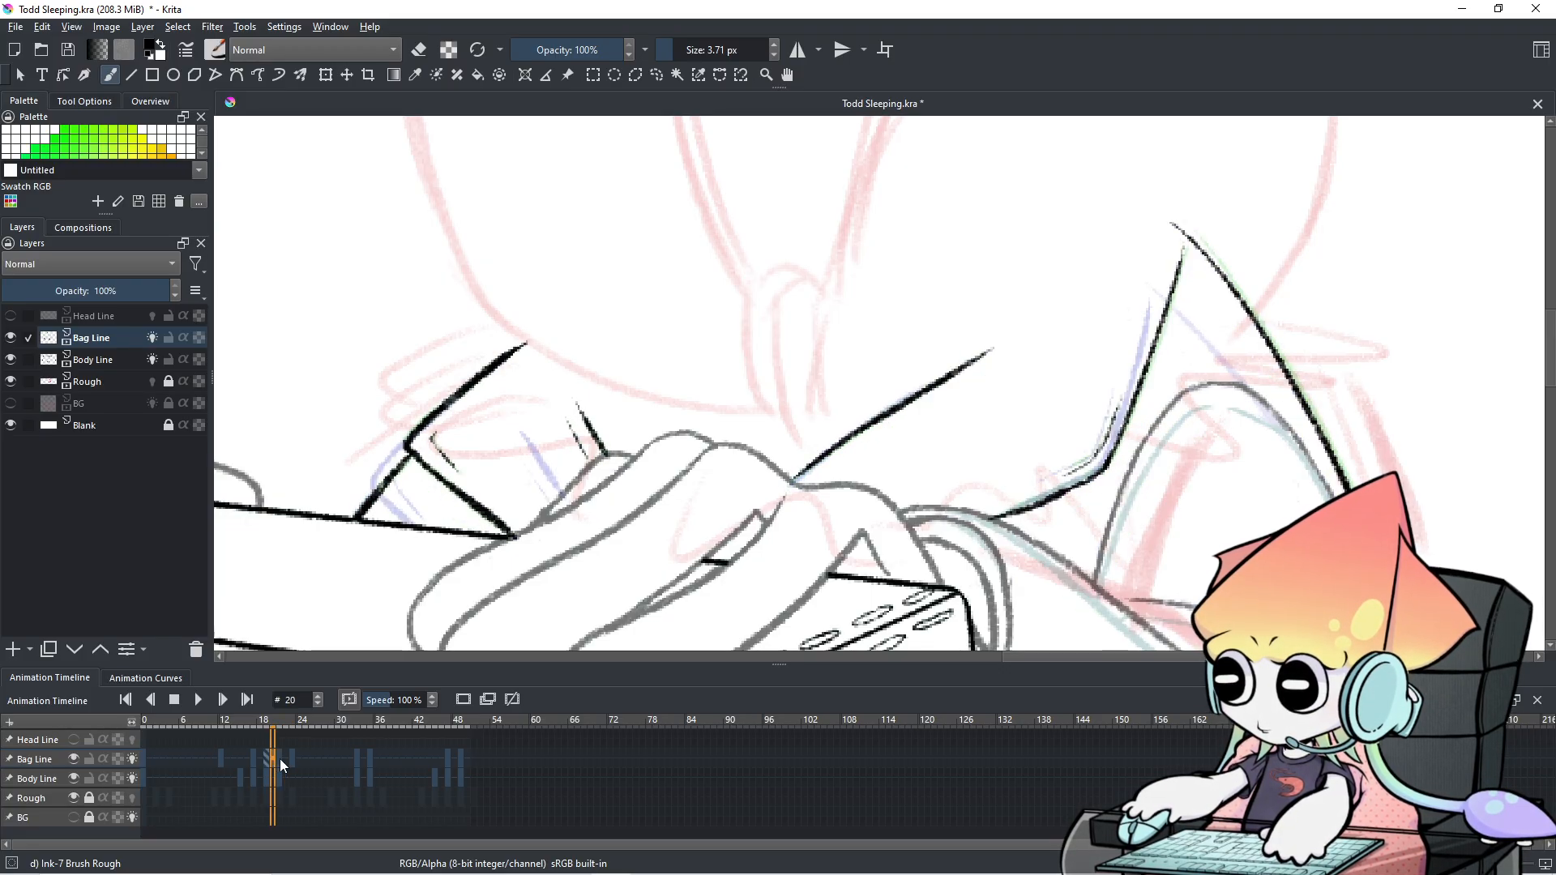
{"action": "scroll", "coordinate": [950, 396], "scroll_direction": "down", "scroll_amount": 2}
{"action": "left_click_drag", "start_coordinate": [949, 396], "coordinate": [914, 291]}
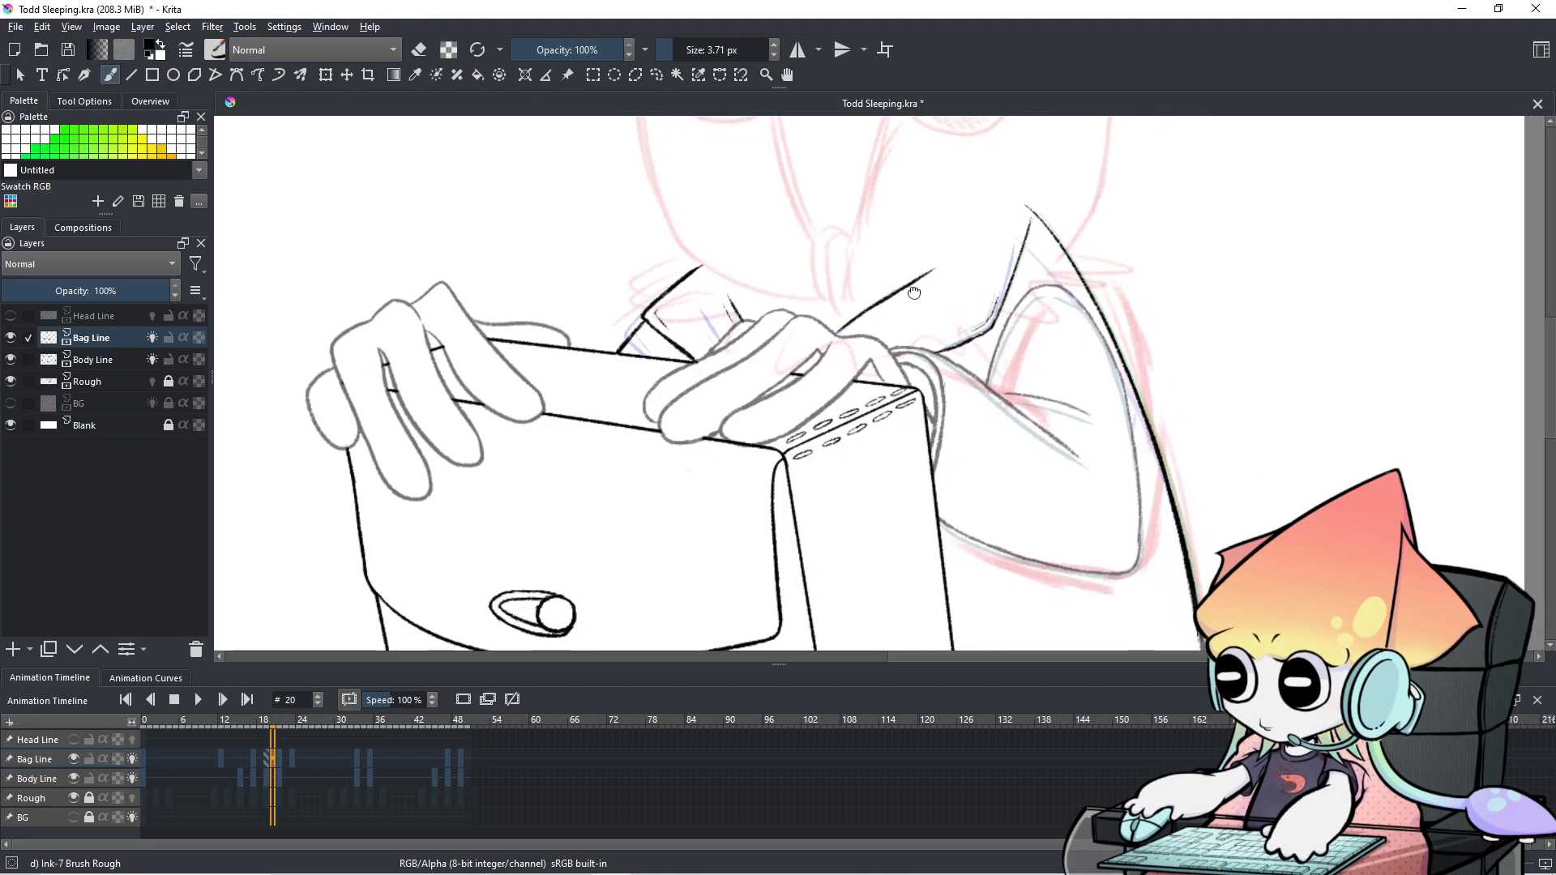
{"action": "key", "text": "Left"}
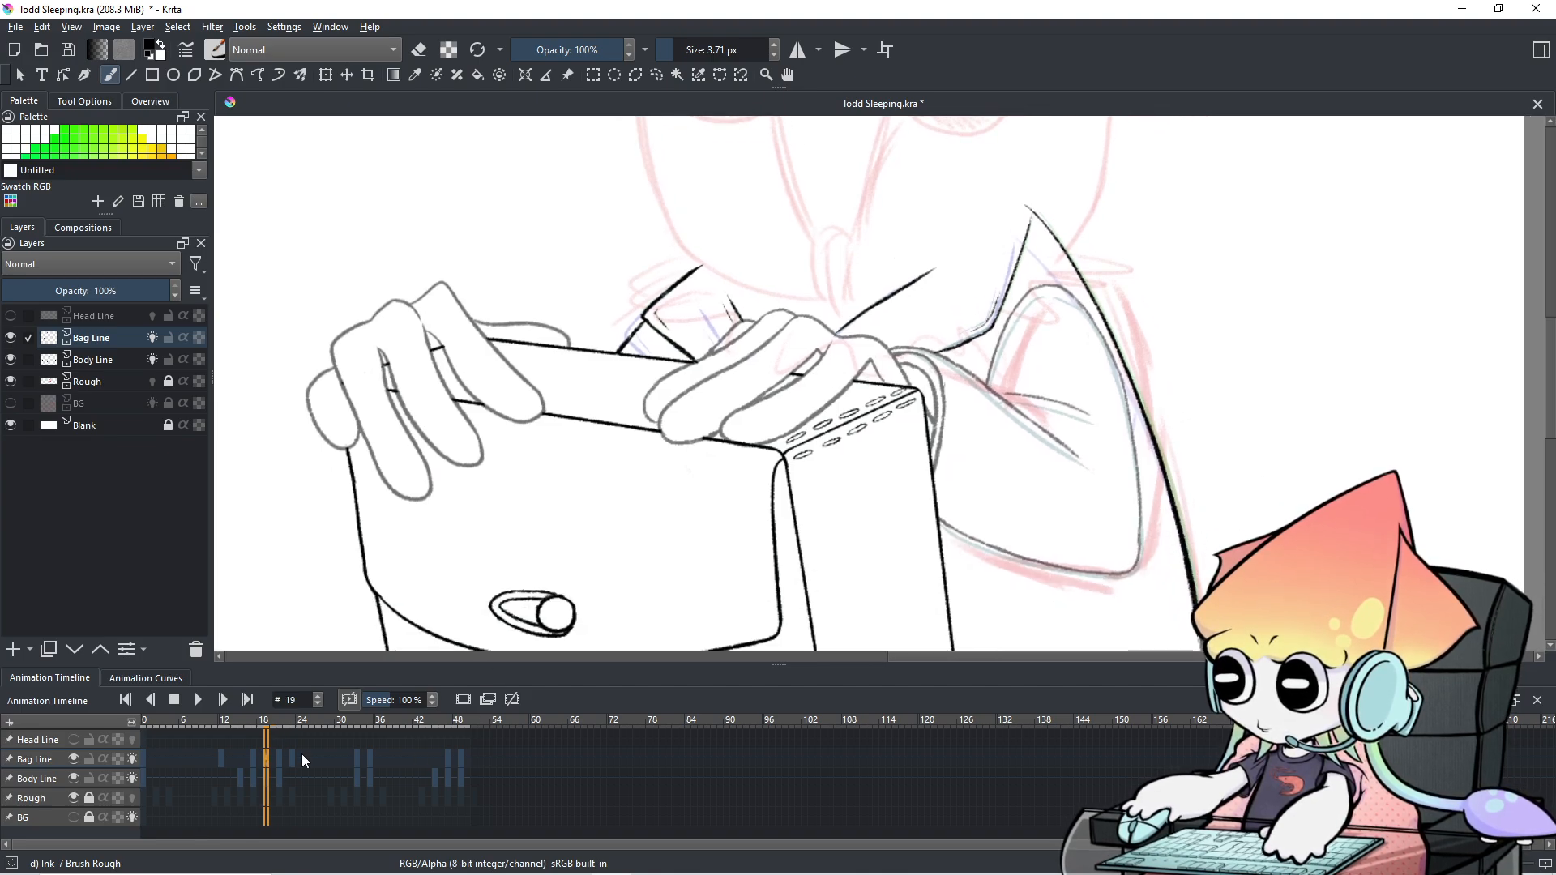
{"action": "left_click", "coordinate": [280, 757]}
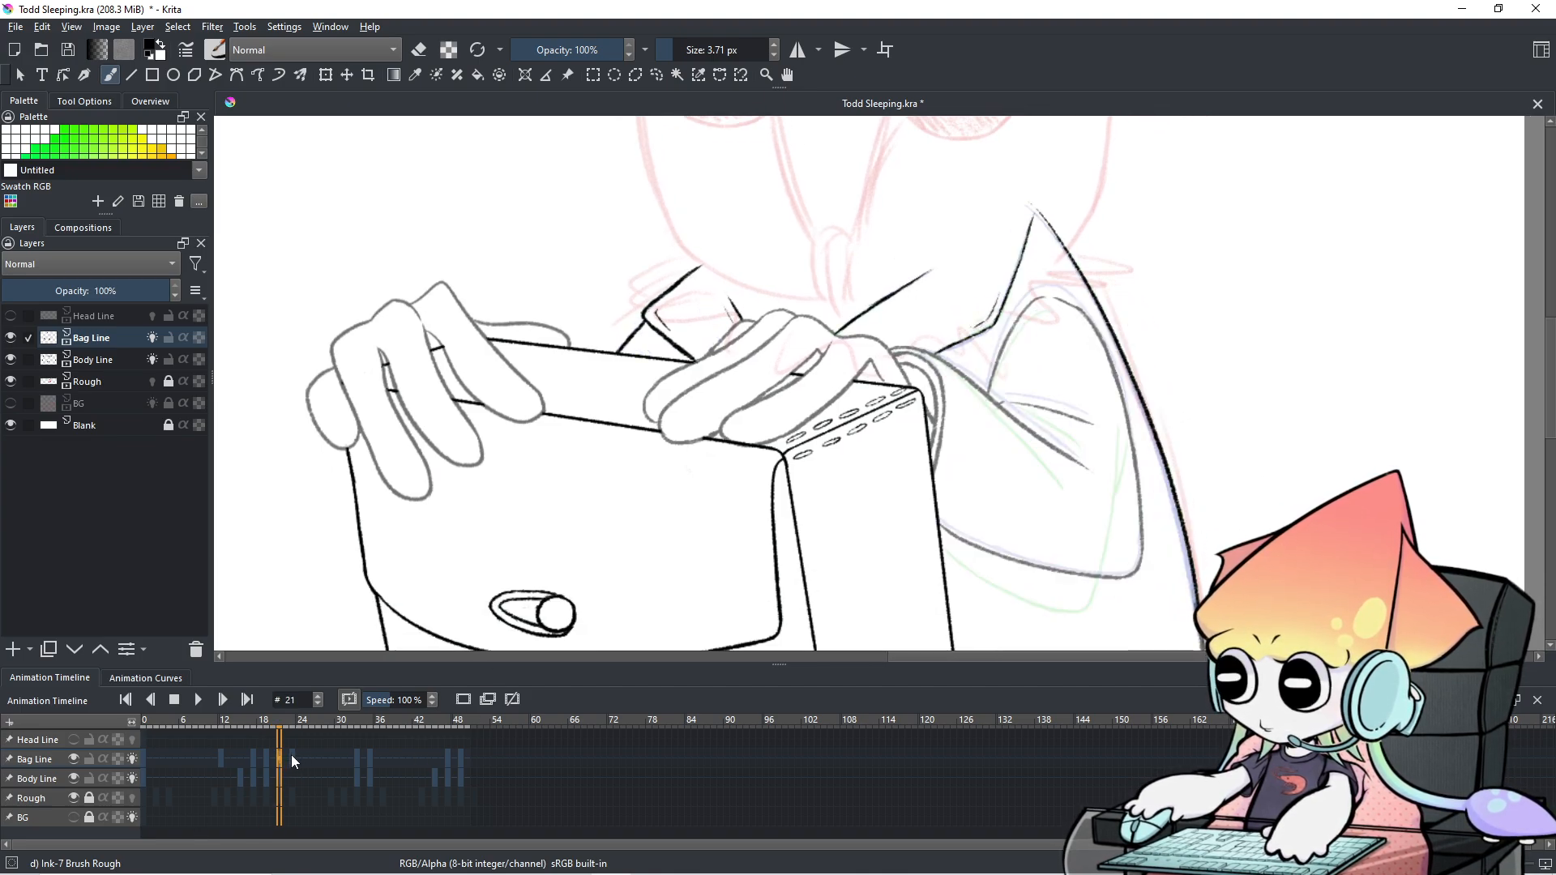
{"action": "left_click", "coordinate": [293, 757]}
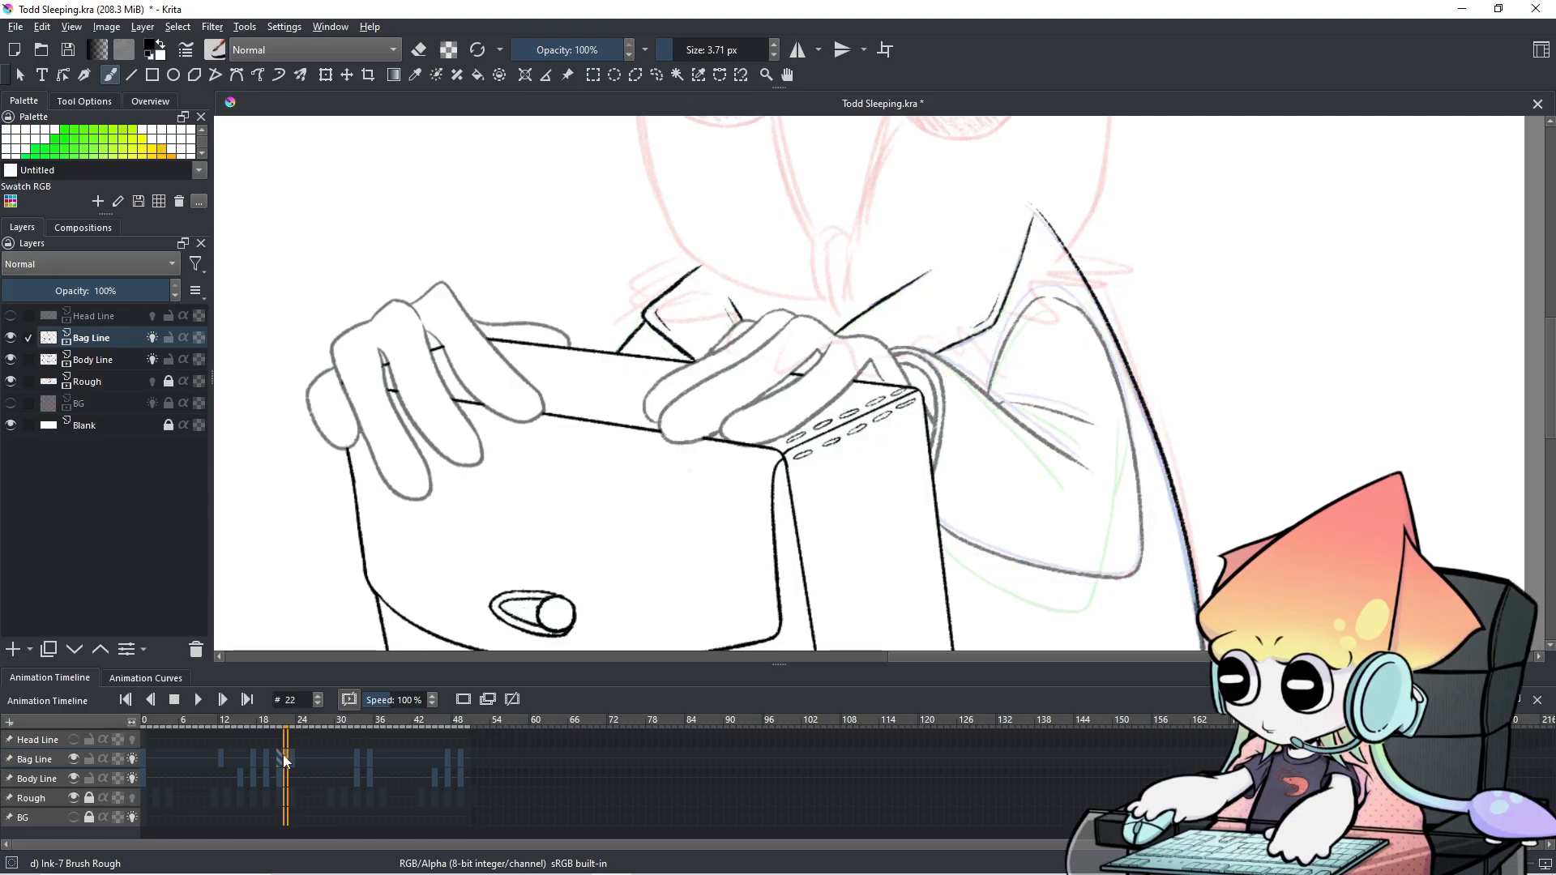
{"action": "scroll", "coordinate": [822, 475], "scroll_direction": "down", "scroll_amount": 2}
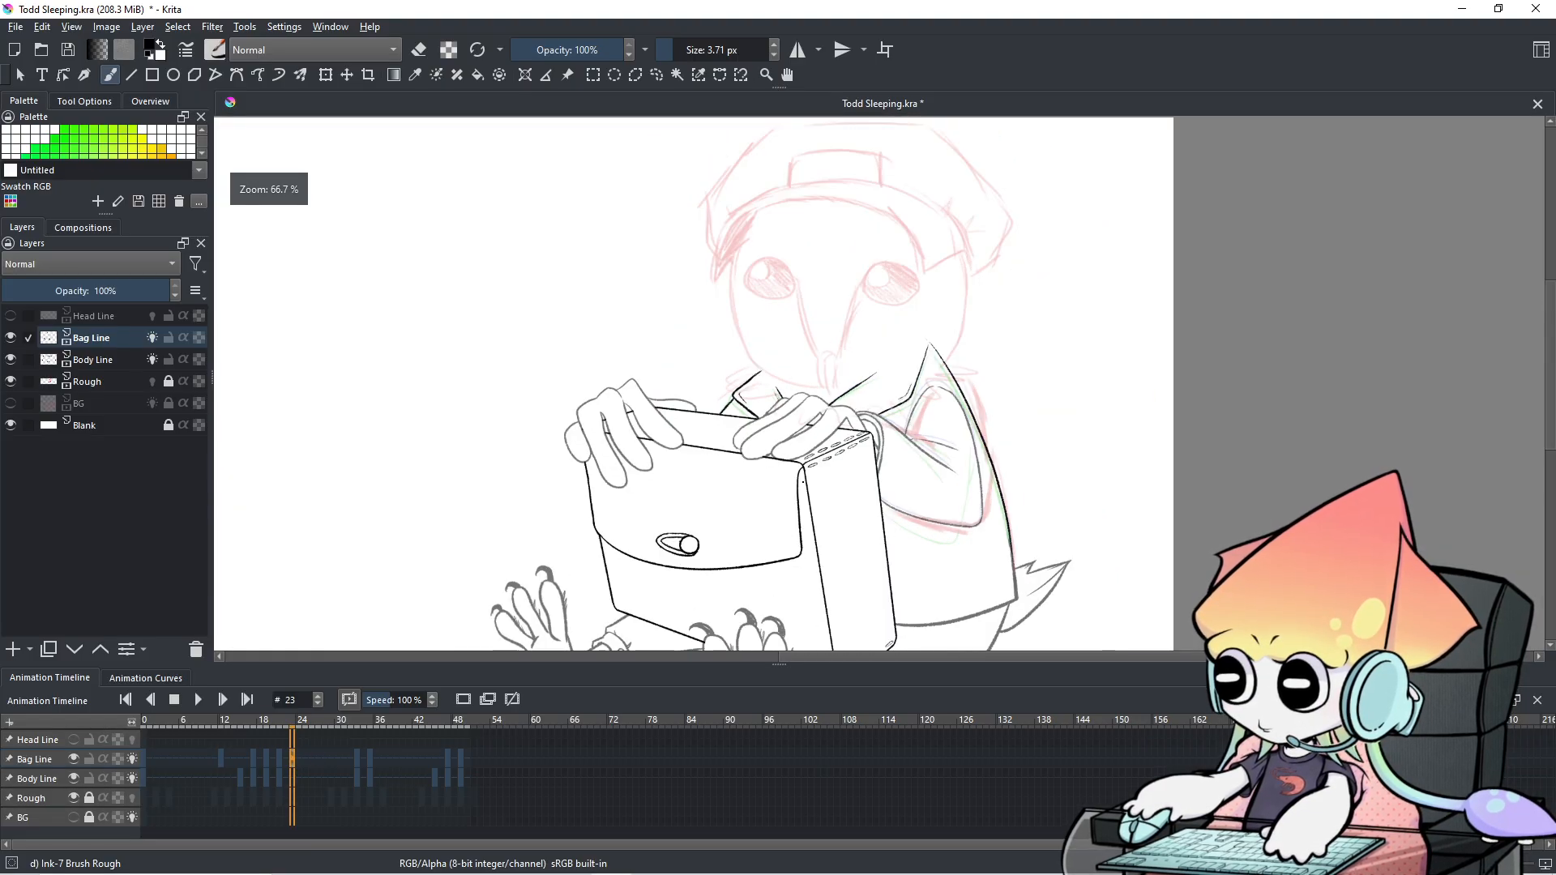
Flip through frames to compare bag drawings, then change the Bag Line keyframe at frame 23.
{"action": "scroll", "coordinate": [802, 481], "scroll_direction": "up", "scroll_amount": 1}
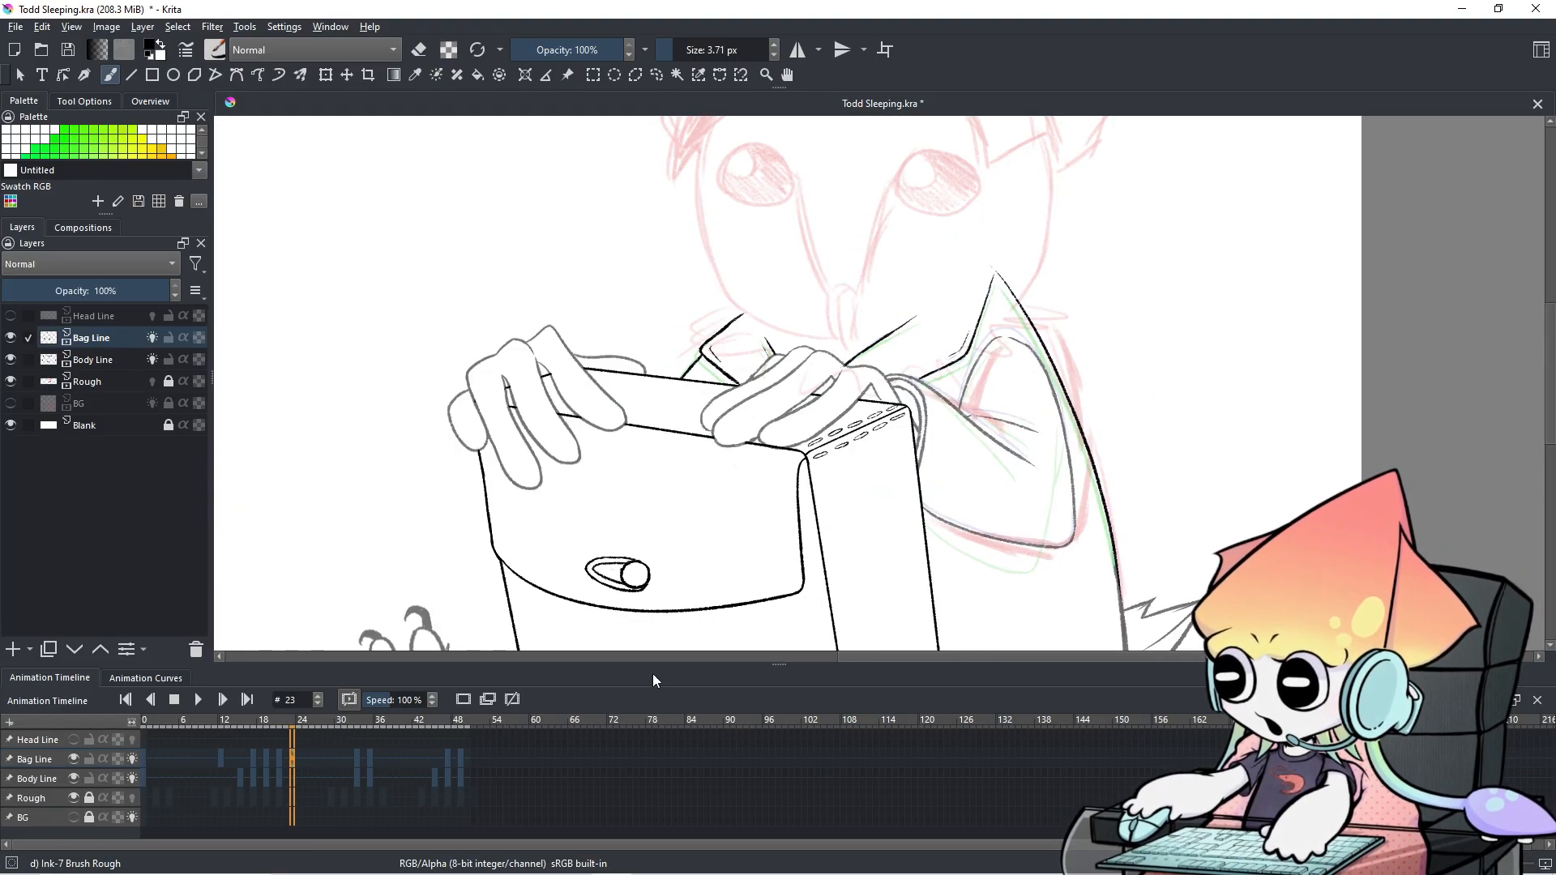
{"action": "key", "text": "Left"}
{"action": "key", "text": "Left"}
{"action": "key", "text": "Right"}
{"action": "key", "text": "Right"}
{"action": "key", "text": "Right"}
{"action": "key", "text": "Left"}
{"action": "key", "text": "Left"}
{"action": "key", "text": "Left"}
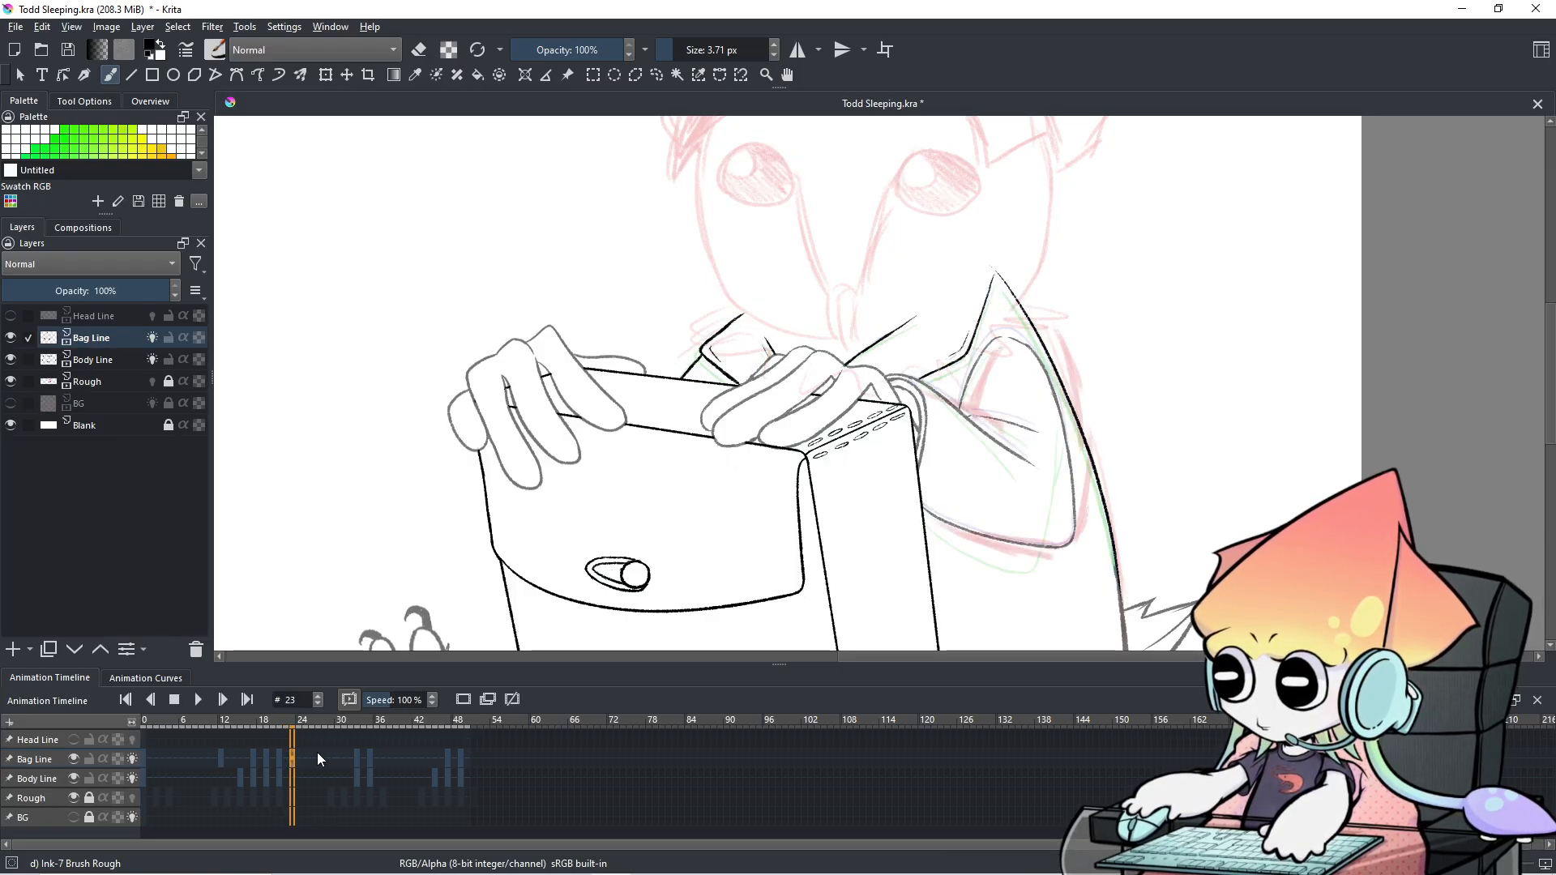
{"action": "key", "text": "Right"}
{"action": "key", "text": "Right"}
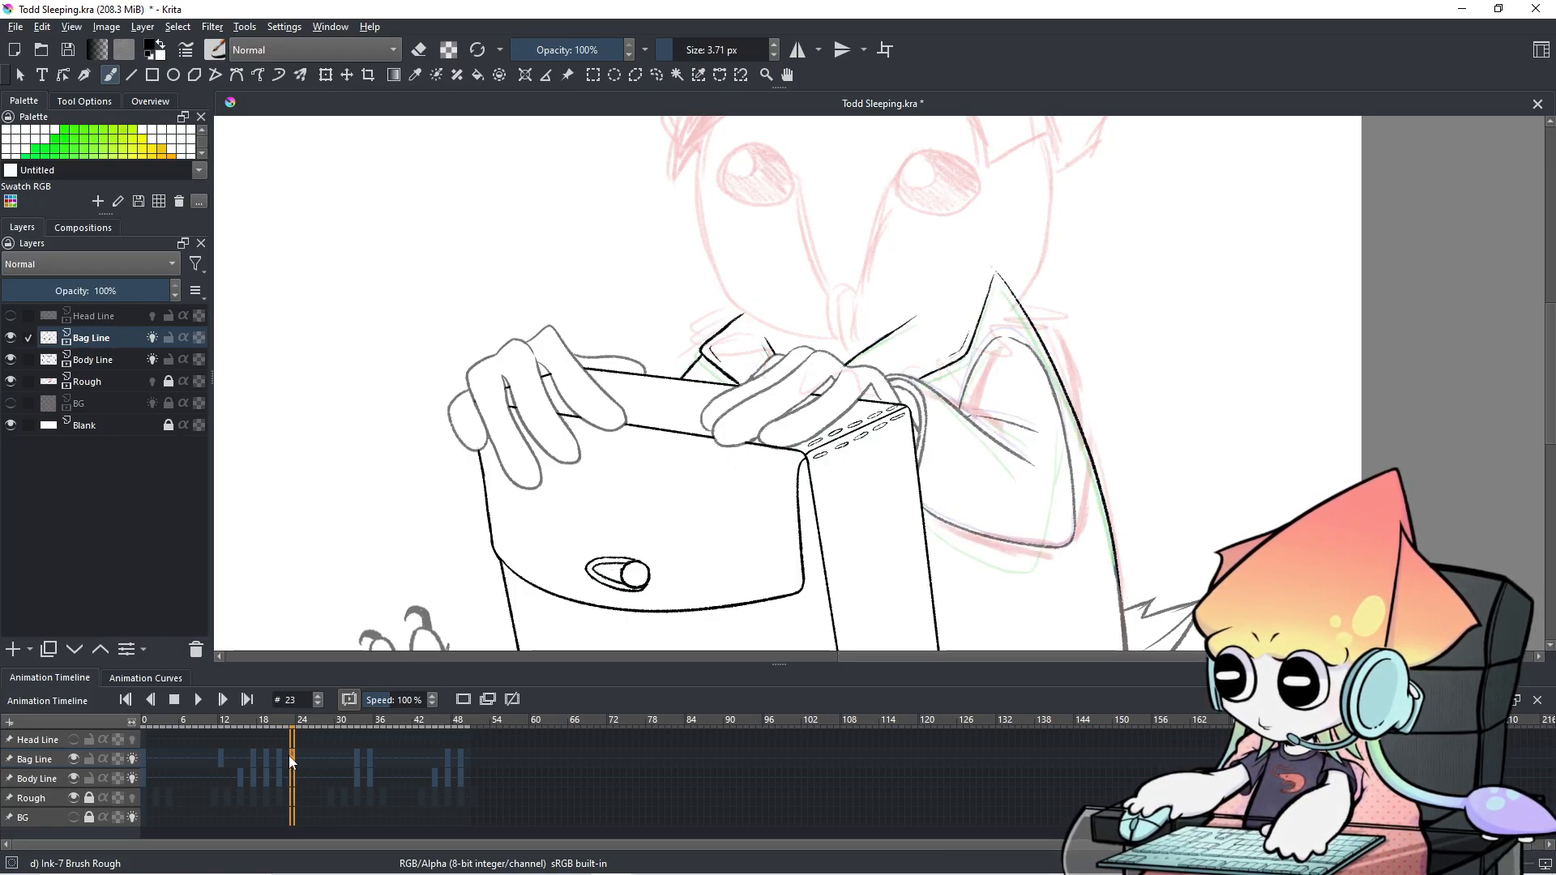
{"action": "right_click", "coordinate": [292, 759]}
{"action": "left_click", "coordinate": [381, 694]}
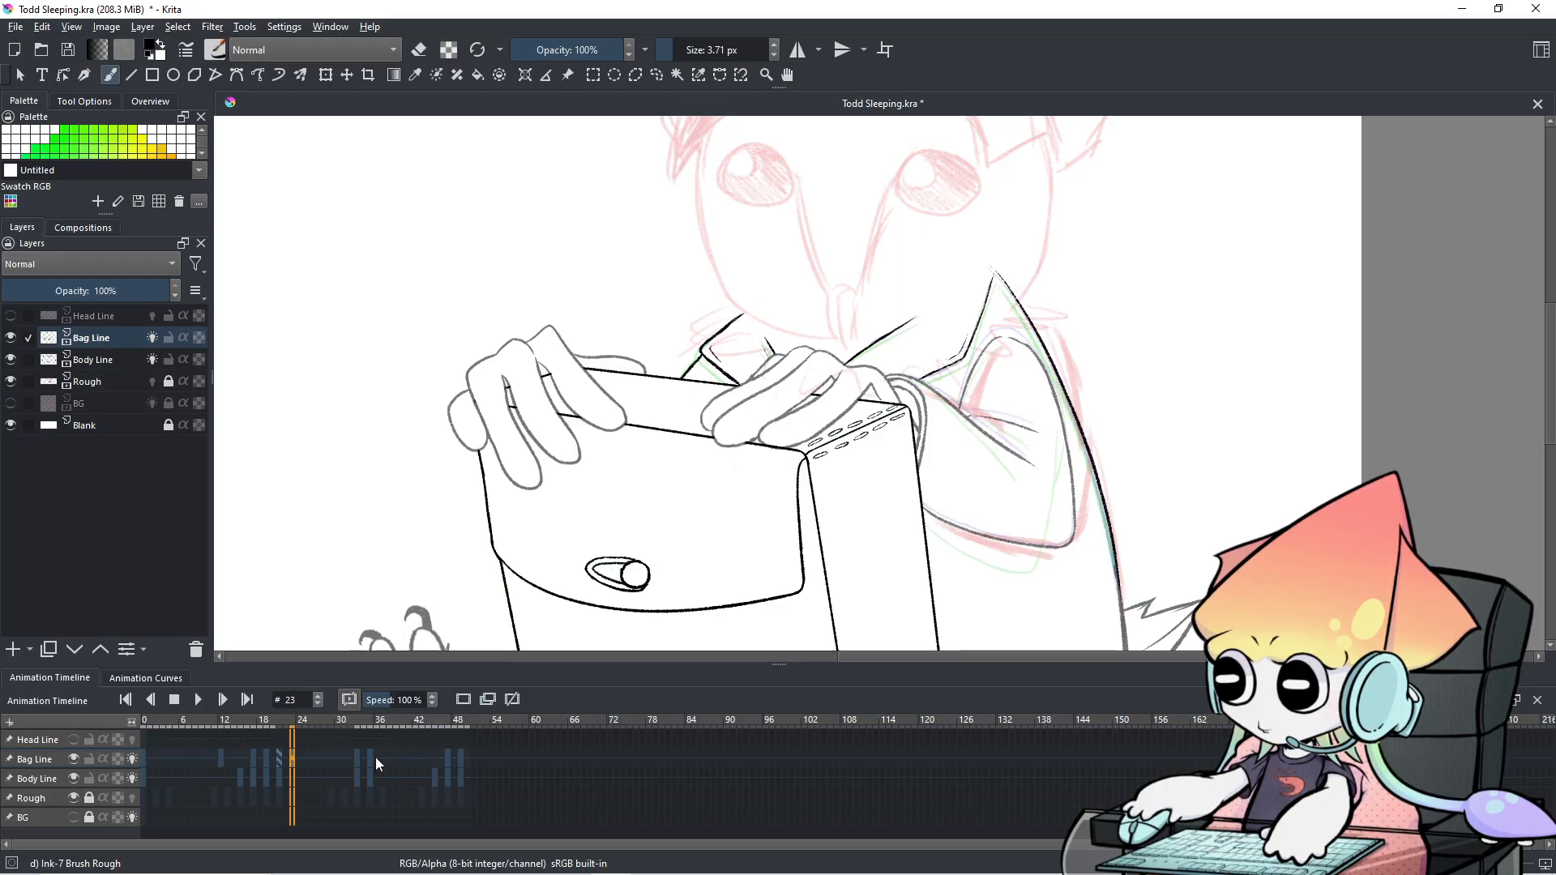
Return to frame 23 and delete its Bag Line keyframe from the timeline menu.
{"action": "key", "text": "Right"}
{"action": "key", "text": "Right"}
{"action": "key", "text": "Right"}
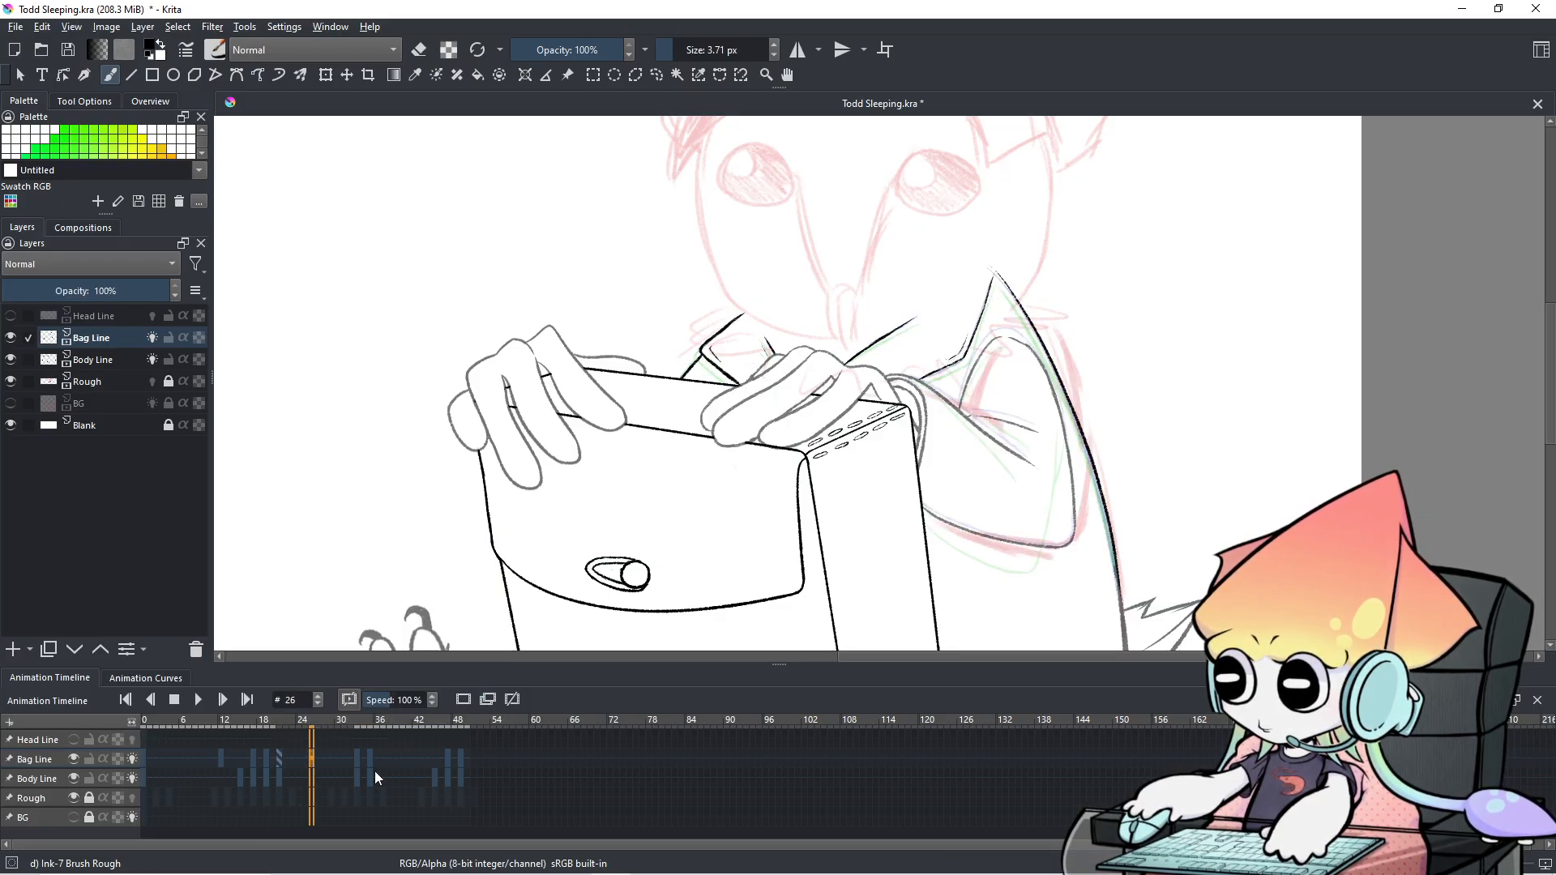
{"action": "left_click", "coordinate": [294, 779]}
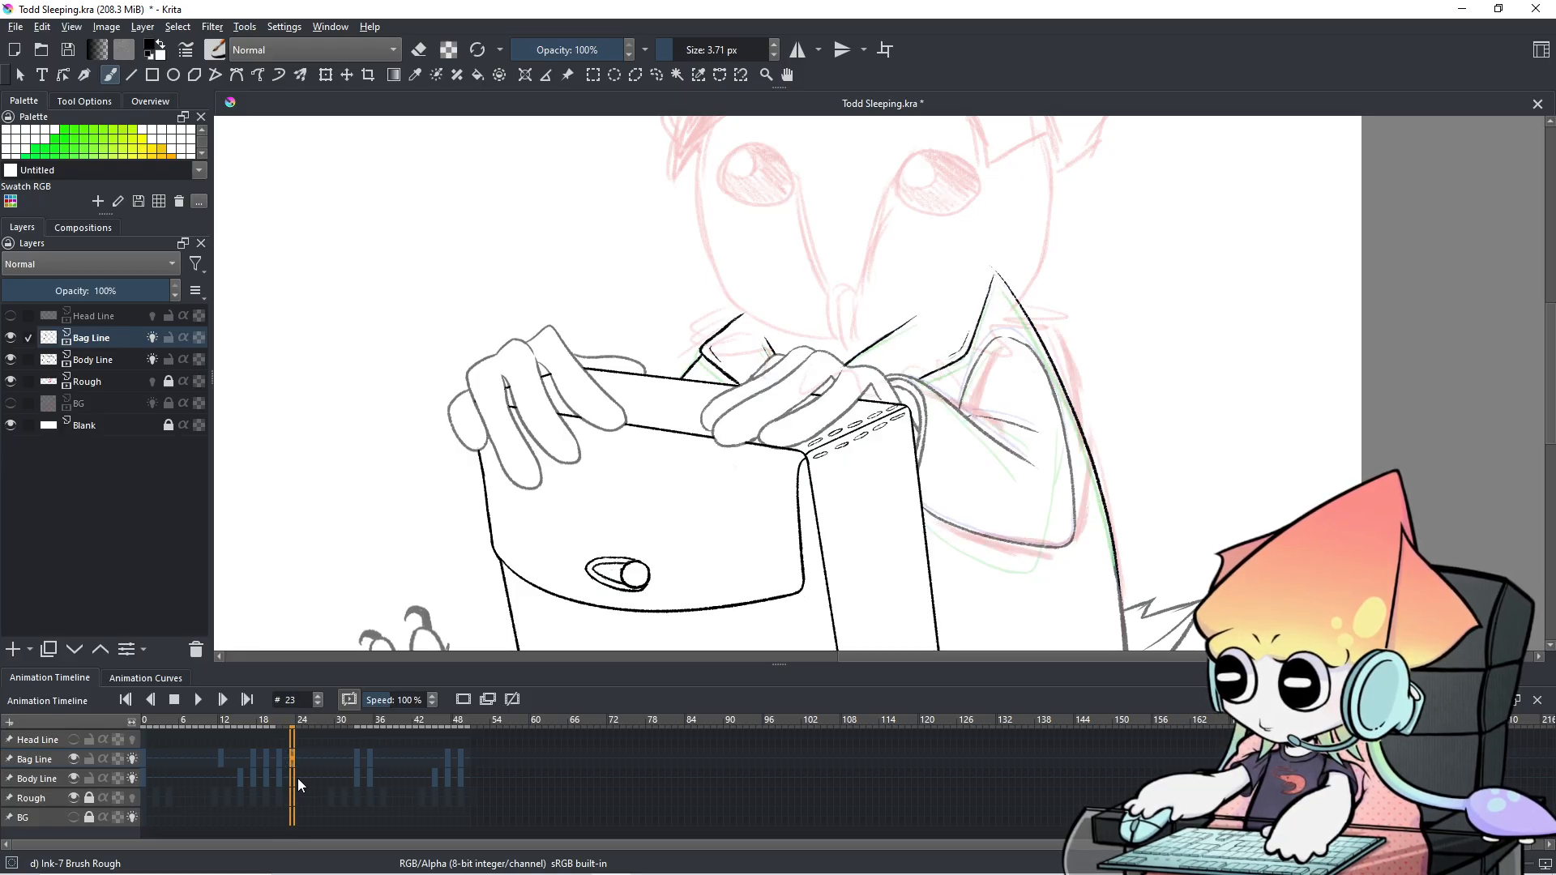
{"action": "right_click", "coordinate": [291, 754]}
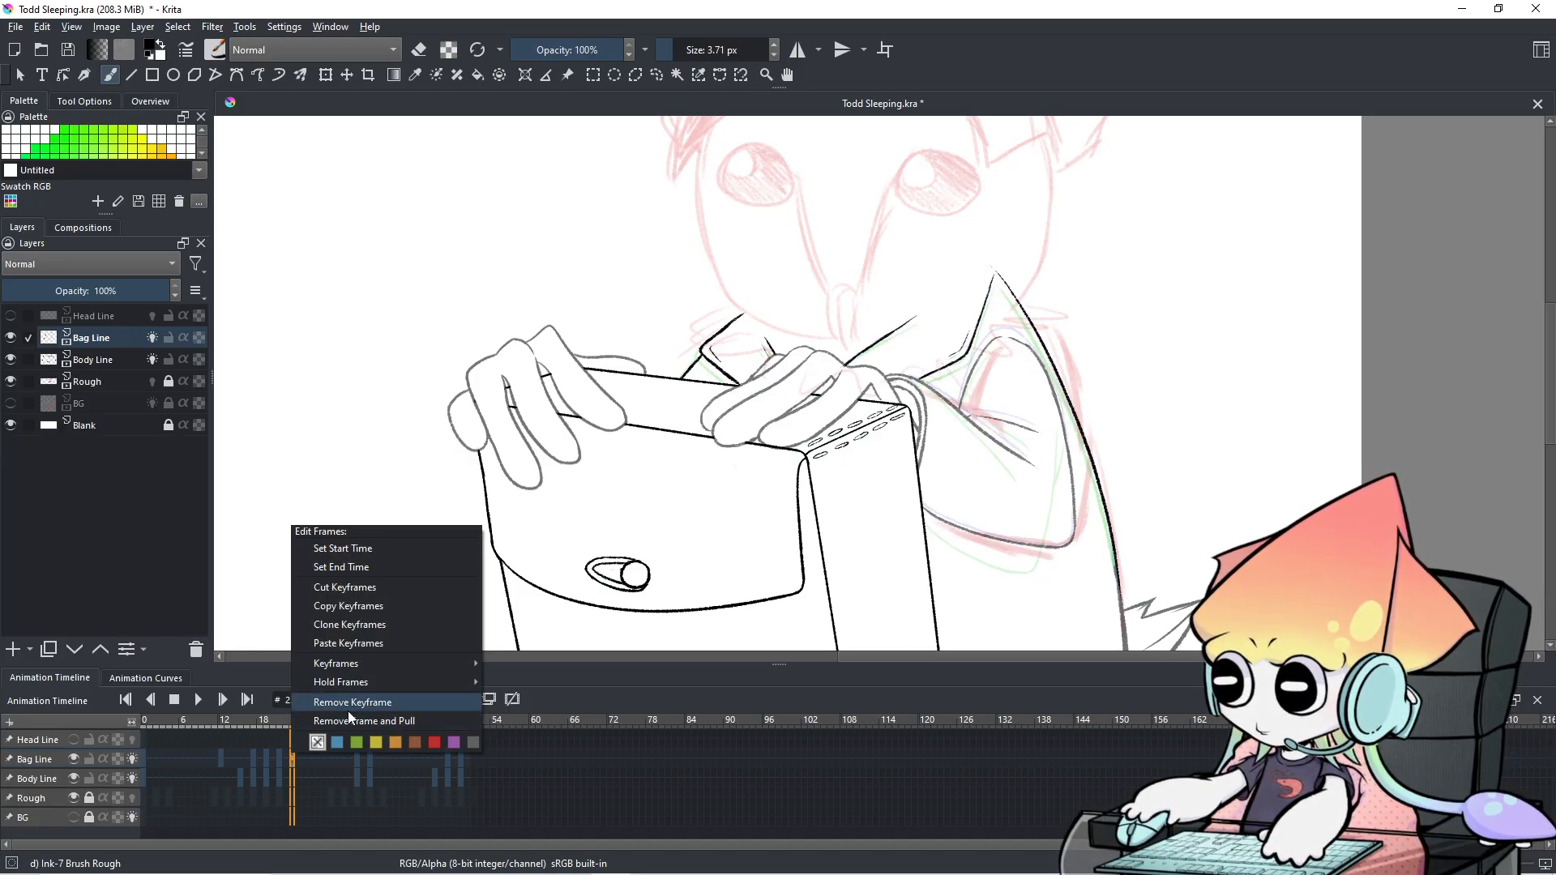
{"action": "left_click", "coordinate": [348, 710]}
{"action": "scroll", "coordinate": [800, 401], "scroll_direction": "down", "scroll_amount": 5}
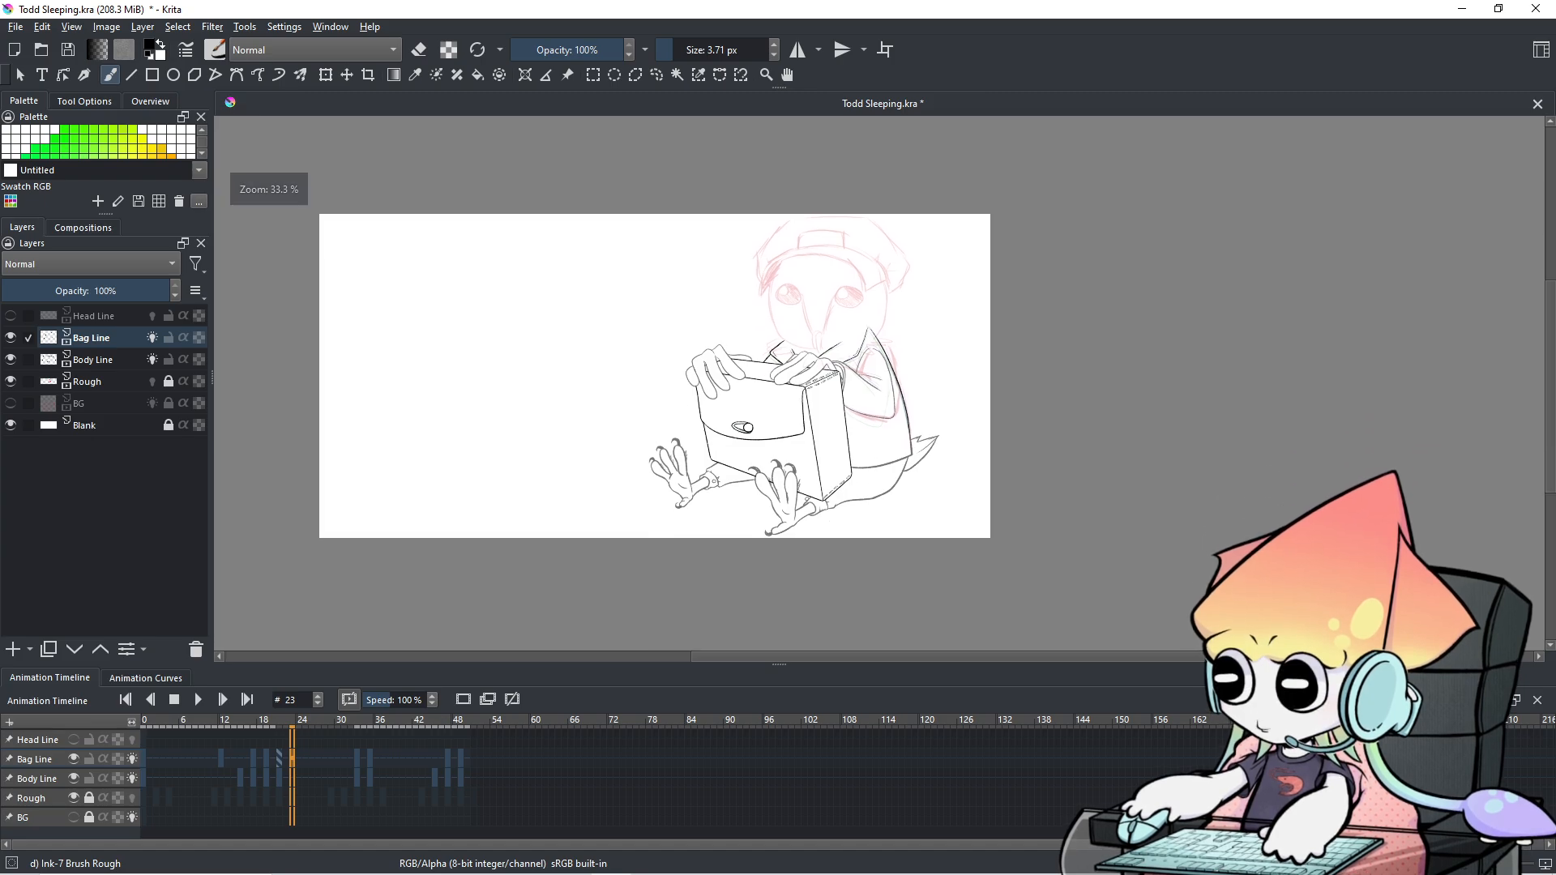
{"action": "scroll", "coordinate": [800, 401], "scroll_direction": "up", "scroll_amount": 1}
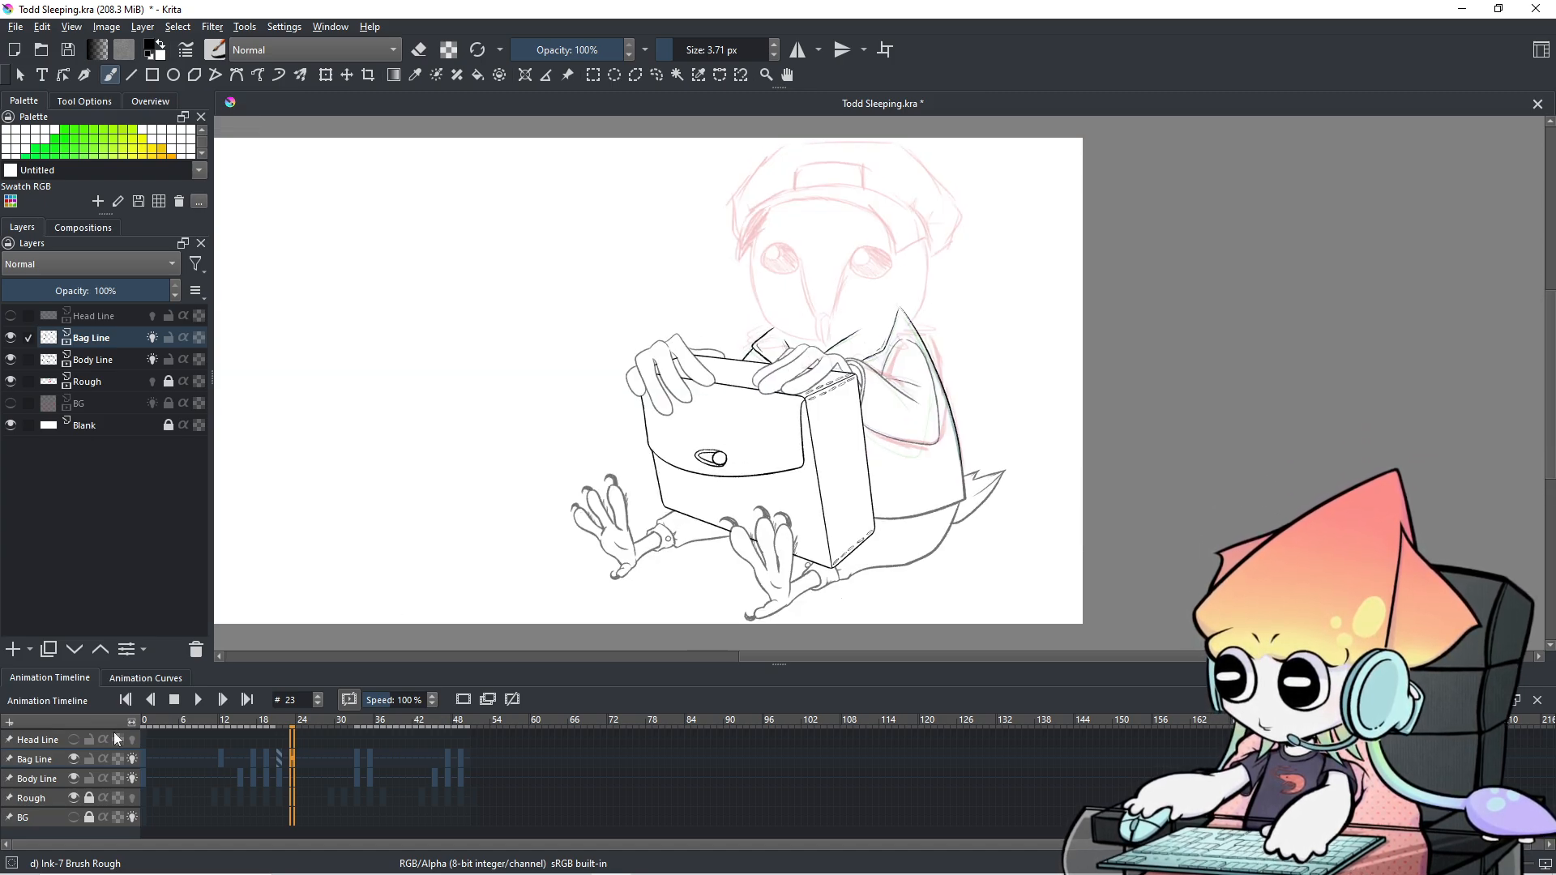
Play the animation and stop at frame 16, then show frame 47 zoomed on the arm and box corner.
{"action": "left_click", "coordinate": [198, 699]}
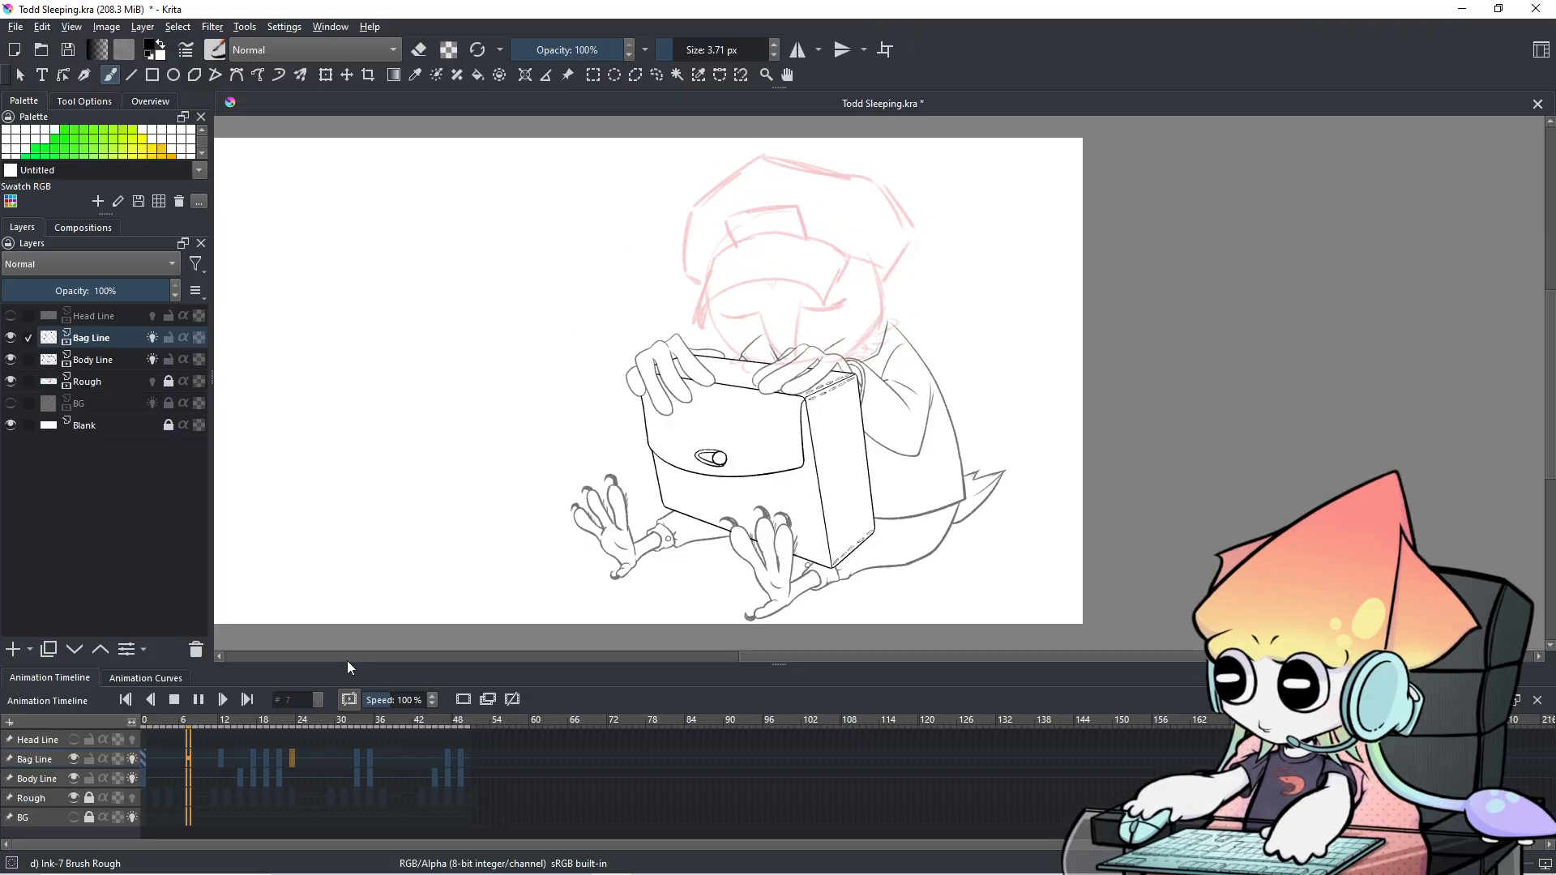
{"action": "left_click", "coordinate": [198, 699]}
{"action": "scroll", "coordinate": [991, 440], "scroll_direction": "up", "scroll_amount": 2}
{"action": "left_click_drag", "start_coordinate": [834, 324], "coordinate": [893, 589]}
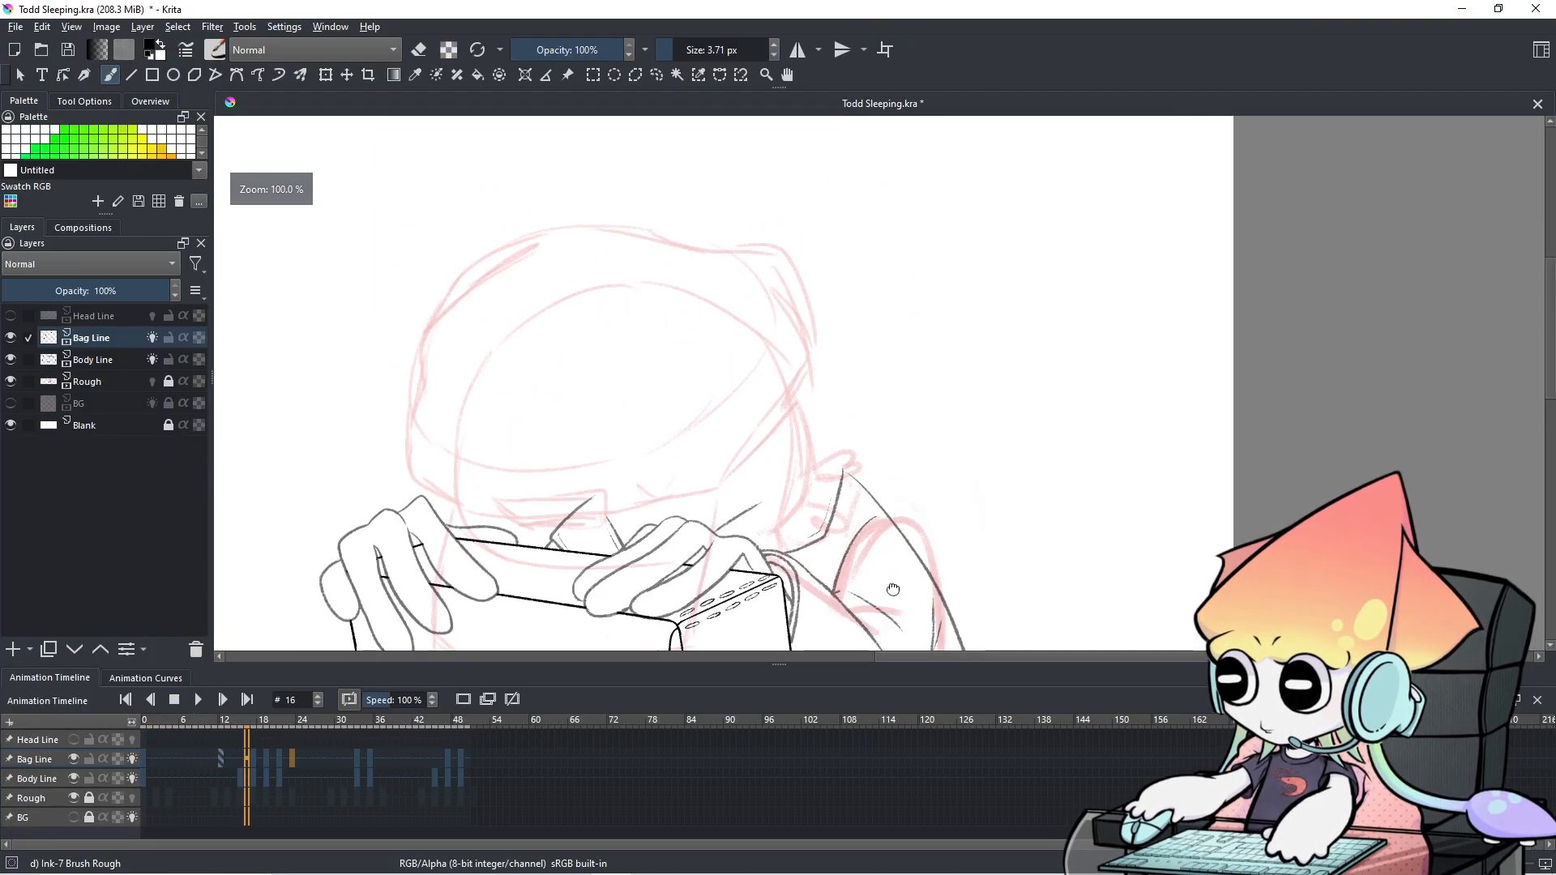
{"action": "left_click", "coordinate": [446, 765]}
{"action": "left_click", "coordinate": [447, 765]}
{"action": "scroll", "coordinate": [938, 487], "scroll_direction": "up", "scroll_amount": 3}
{"action": "mouse_move", "coordinate": [788, 499]}
{"action": "left_mouse_down"}
{"action": "mouse_move", "coordinate": [980, 396]}
{"action": "mouse_move", "coordinate": [1133, 351]}
{"action": "left_mouse_up"}
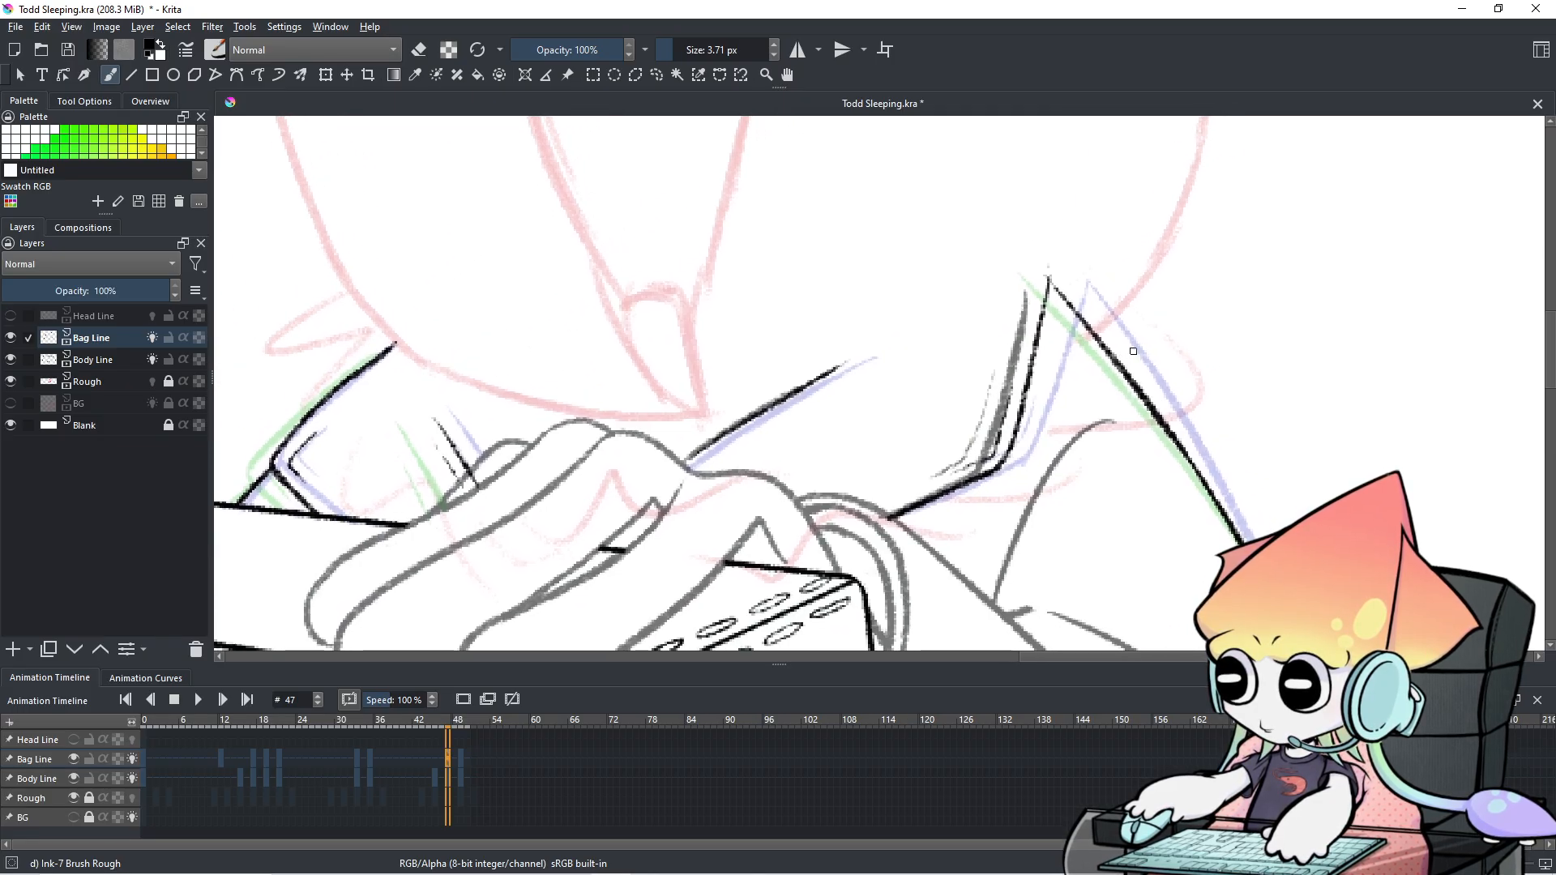
On the Body Line layer, erase the stray duplicate strokes above the box and beside the sleeve.
{"action": "left_click", "coordinate": [35, 780]}
{"action": "key", "text": "e"}
{"action": "left_click_drag", "start_coordinate": [697, 458], "coordinate": [759, 415]}
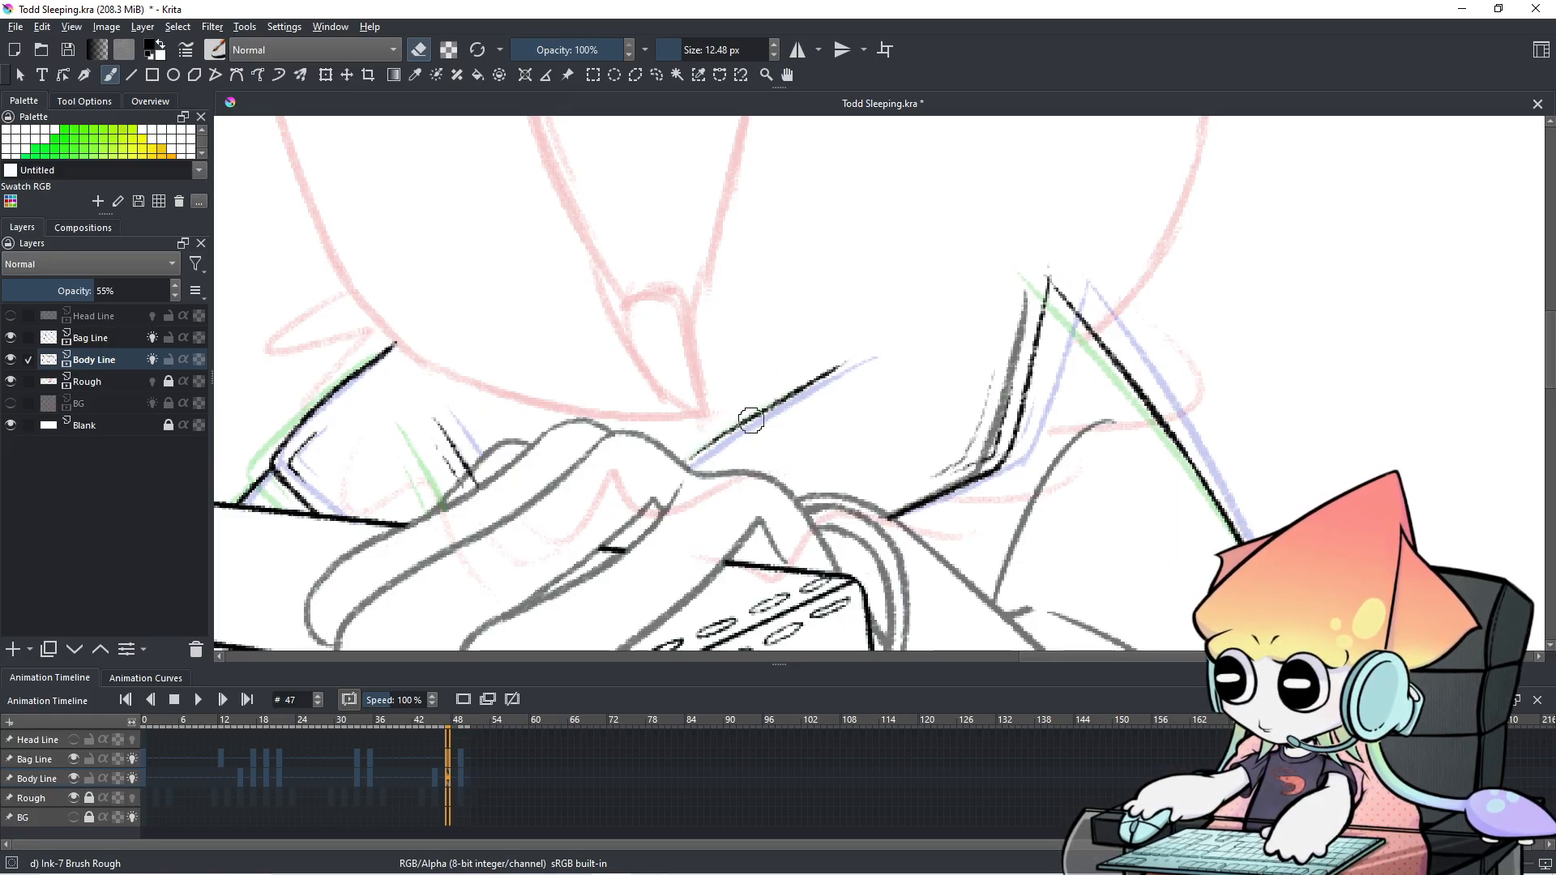
{"action": "mouse_move", "coordinate": [900, 502]}
{"action": "left_mouse_down"}
{"action": "mouse_move", "coordinate": [988, 450]}
{"action": "mouse_move", "coordinate": [941, 482]}
{"action": "mouse_move", "coordinate": [995, 466]}
{"action": "mouse_move", "coordinate": [956, 479]}
{"action": "mouse_move", "coordinate": [980, 465]}
{"action": "mouse_move", "coordinate": [1034, 314]}
{"action": "left_mouse_up"}
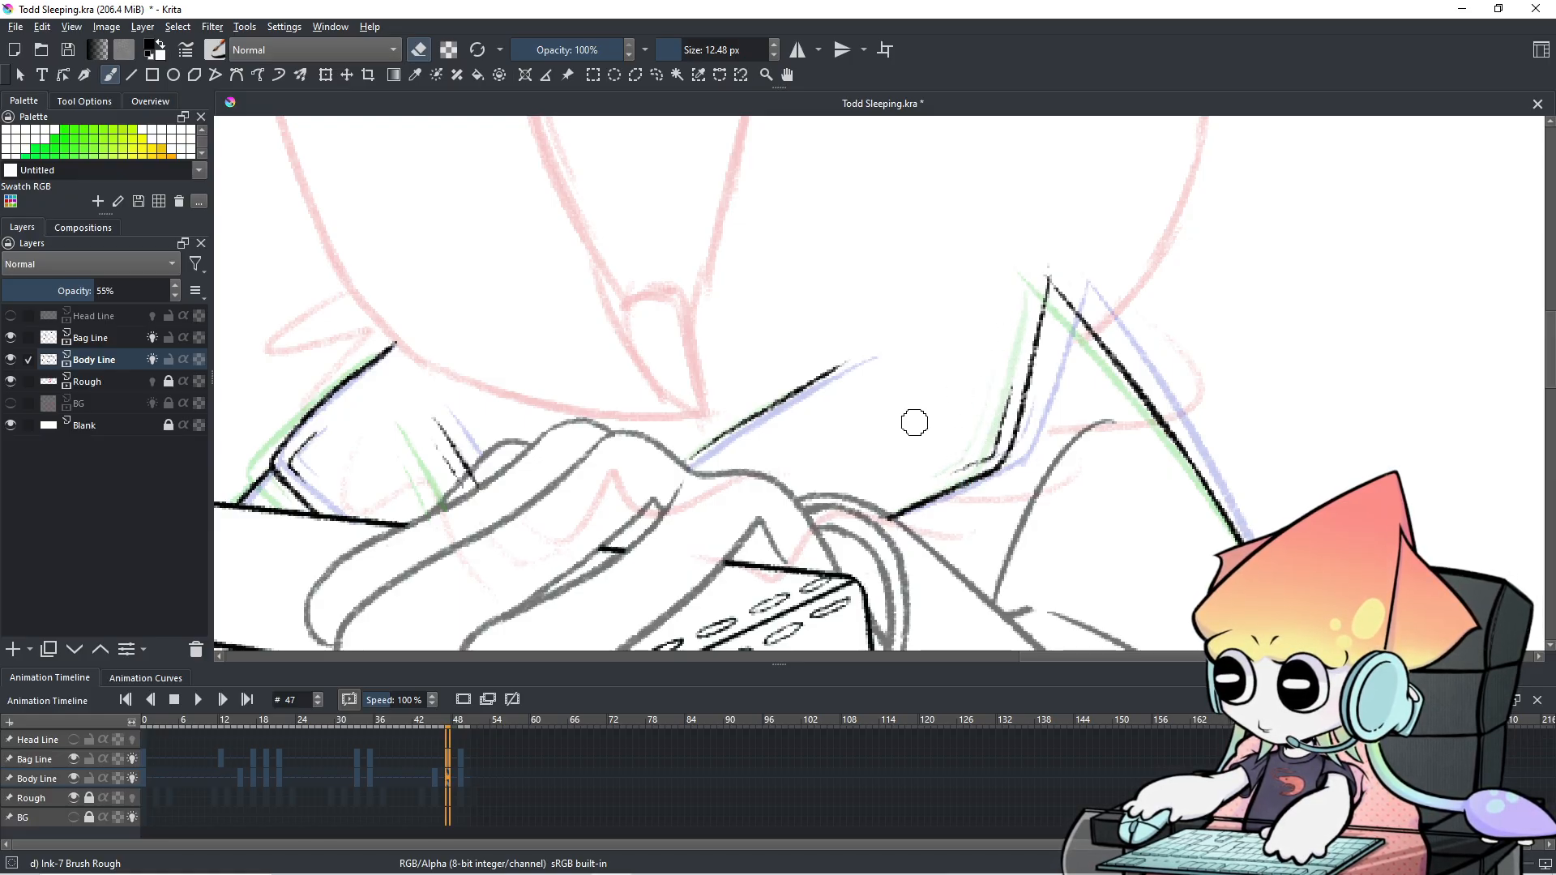
Step between frames 46 and 49 to check the cleanup, ending on frame 49.
{"action": "scroll", "coordinate": [914, 422], "scroll_direction": "down", "scroll_amount": 3}
{"action": "key", "text": "Left"}
{"action": "key", "text": "Right"}
{"action": "key", "text": "Right"}
{"action": "key", "text": "Right"}
{"action": "key", "text": "Left"}
{"action": "key", "text": "Right"}
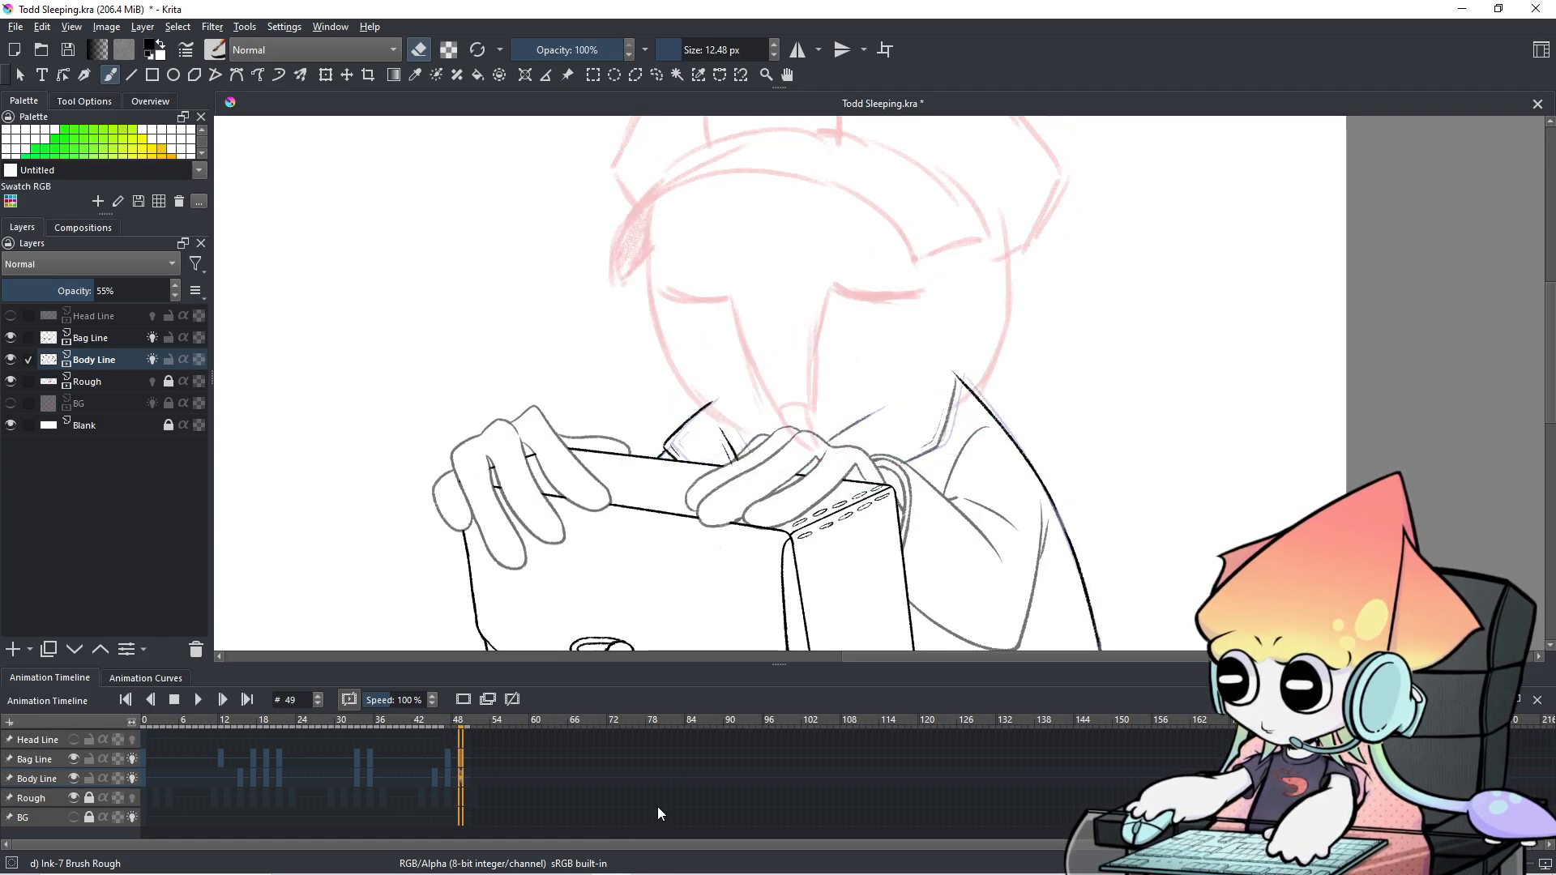
{"action": "key", "text": "minus"}
{"action": "left_click_drag", "start_coordinate": [804, 515], "coordinate": [817, 411]}
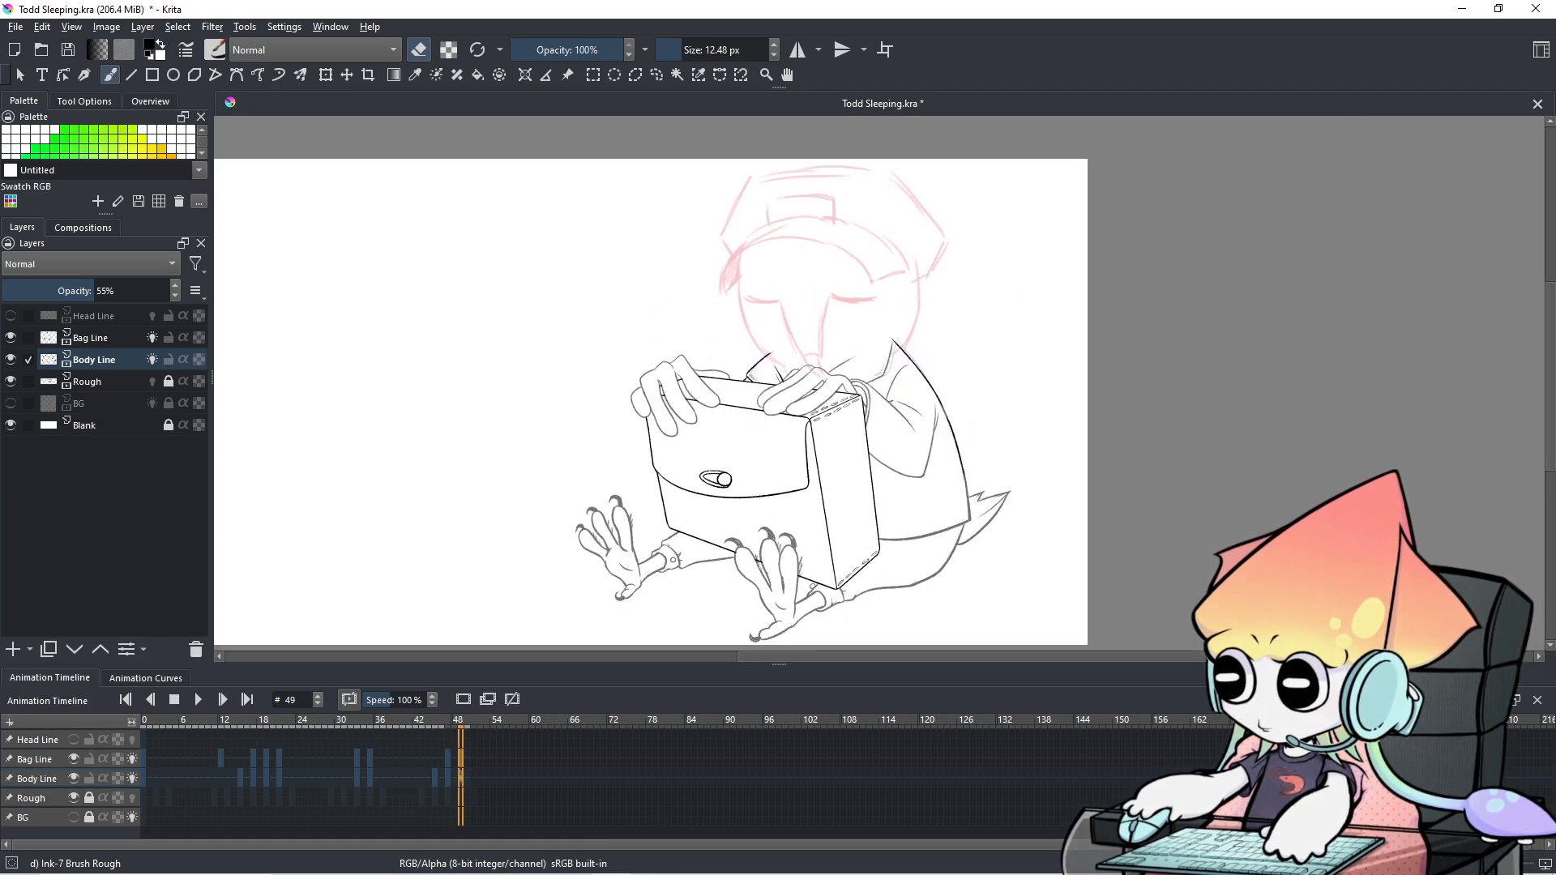
Play the animation preview, stop it, and save the file from the File menu.
{"action": "left_click", "coordinate": [203, 704]}
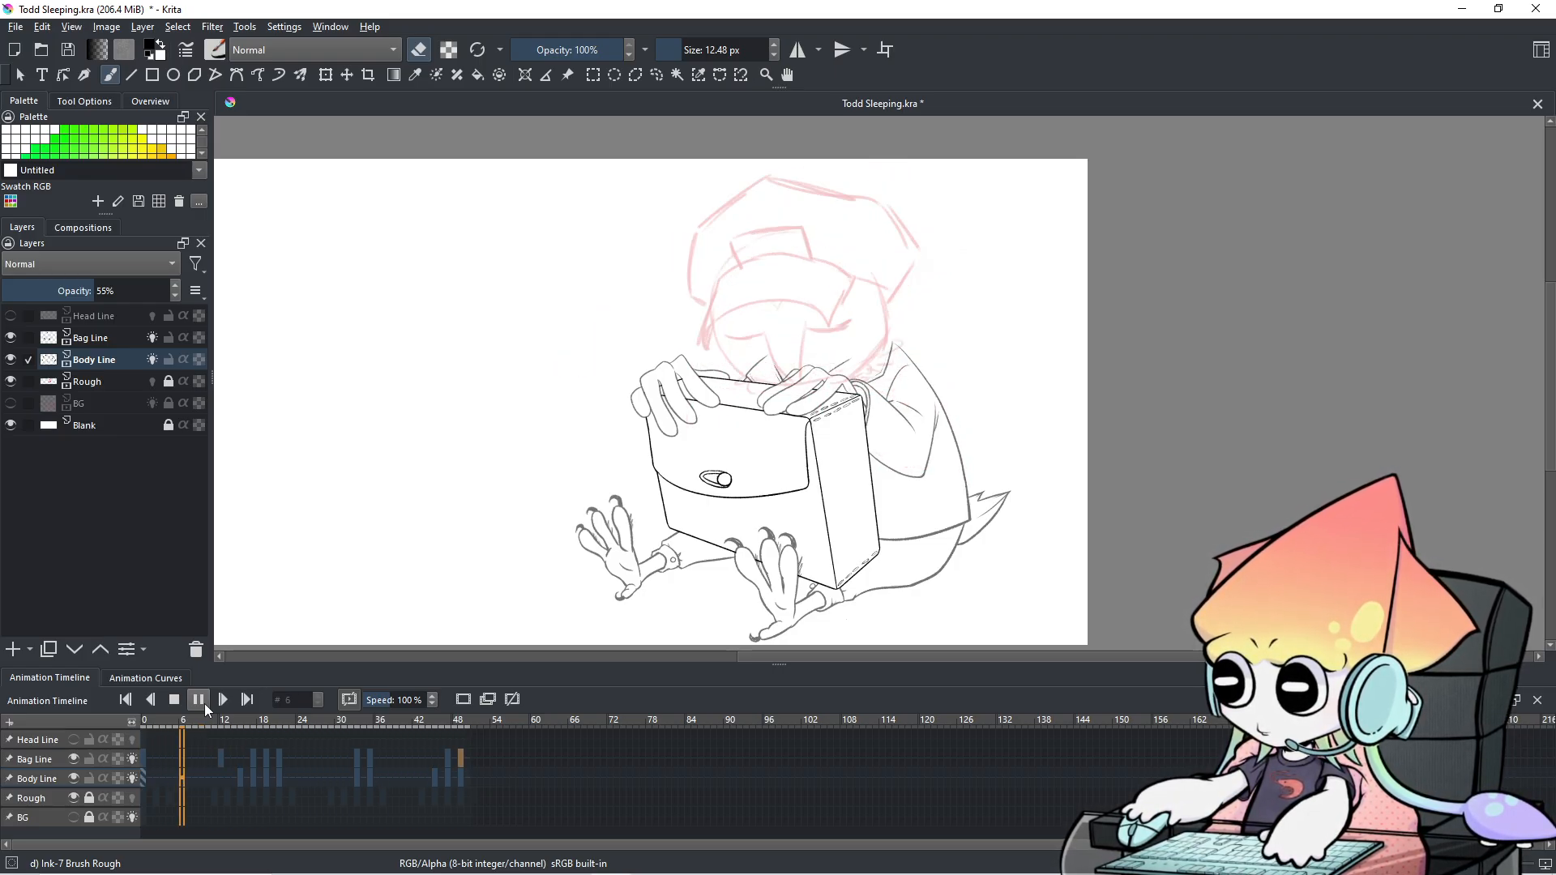
{"action": "left_click", "coordinate": [205, 703]}
{"action": "left_click", "coordinate": [15, 29]}
{"action": "left_click", "coordinate": [39, 100]}
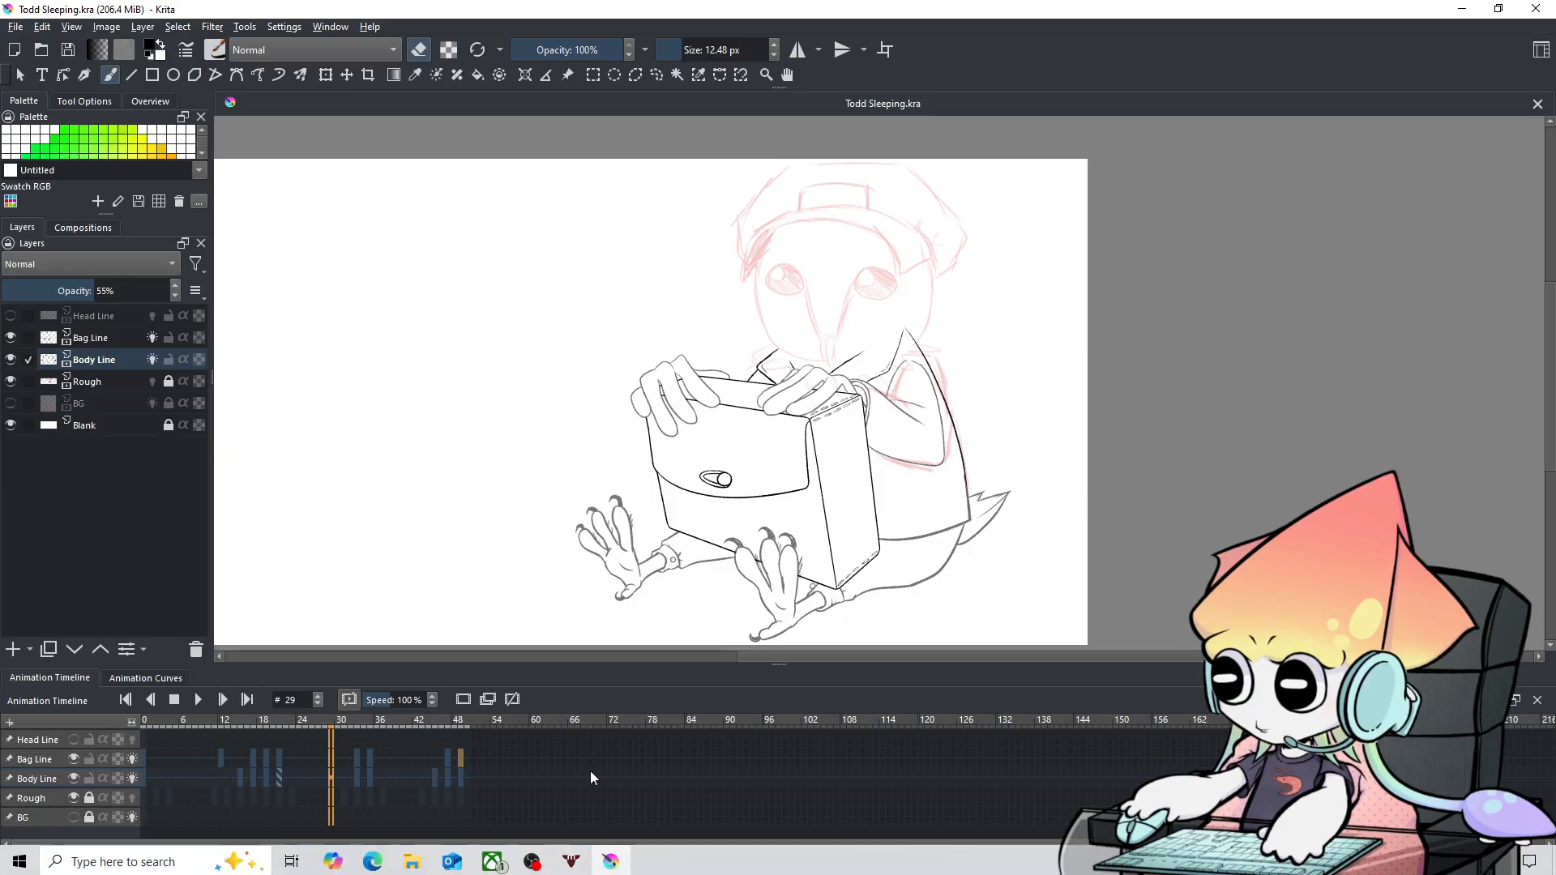
Step from frame 43 through to frame 50, then replay the animation and stop it.
{"action": "left_click", "coordinate": [421, 764]}
{"action": "key", "text": "Right"}
{"action": "key", "text": "Right"}
{"action": "key", "text": "Right"}
{"action": "key", "text": "Right"}
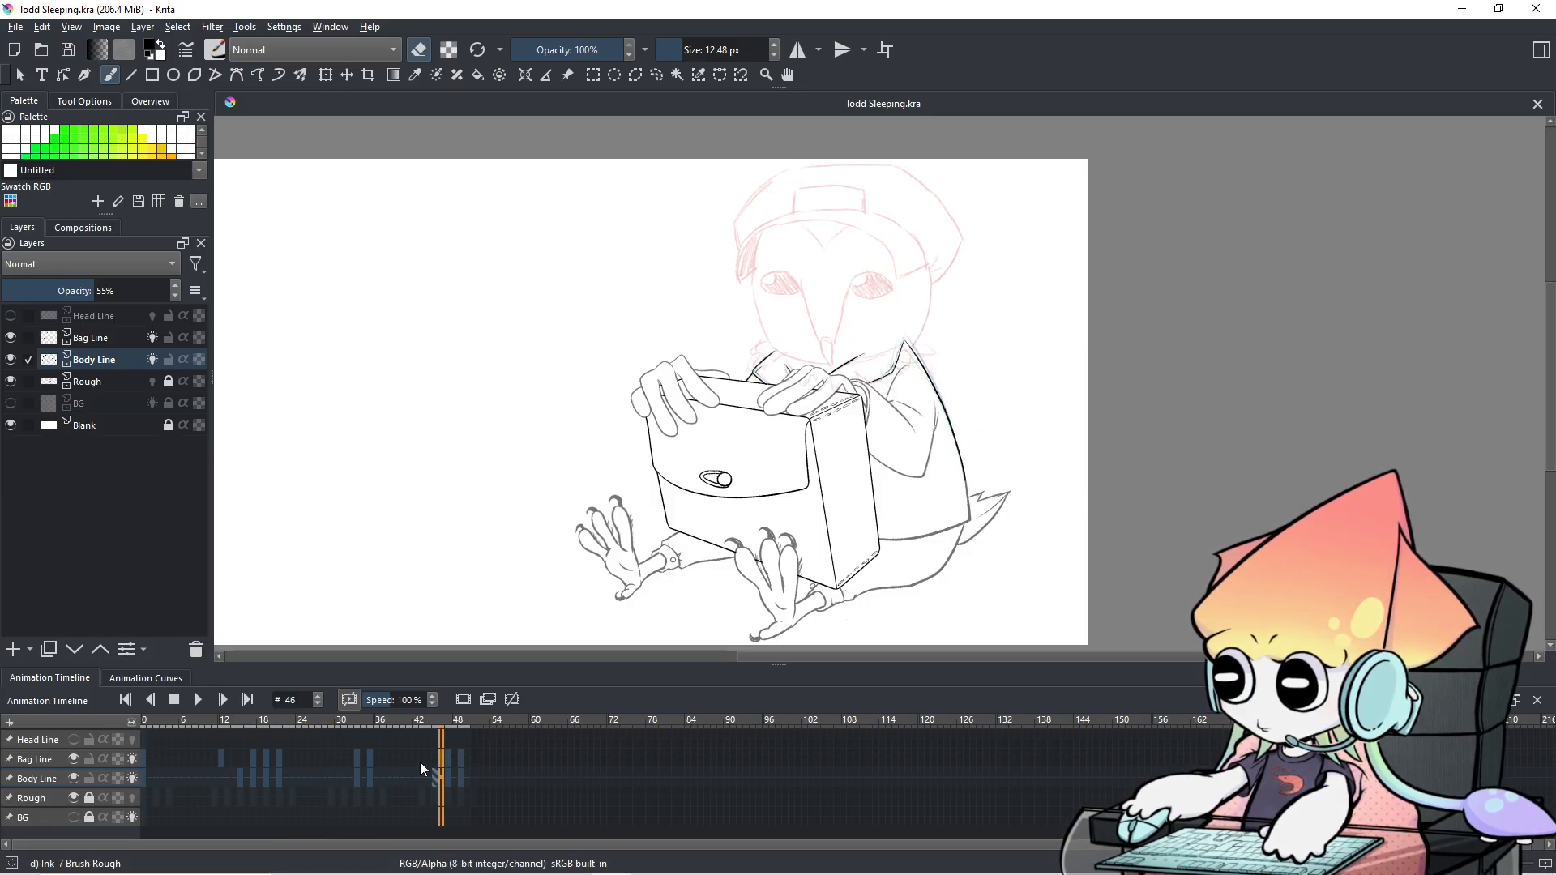
{"action": "key", "text": "Right"}
{"action": "key", "text": "Right"}
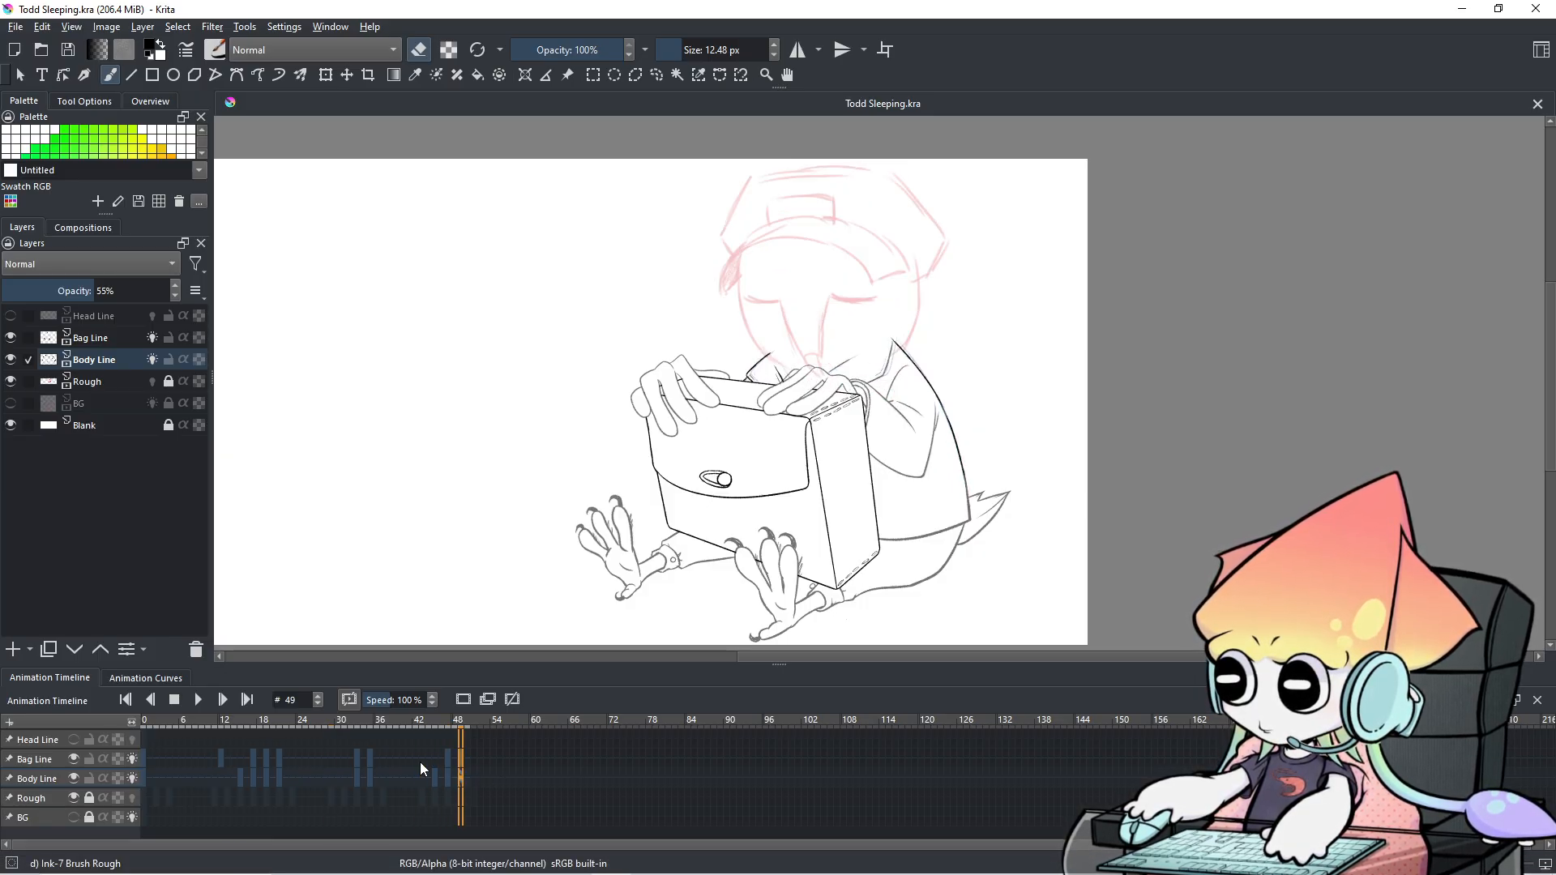
{"action": "key", "text": "Right"}
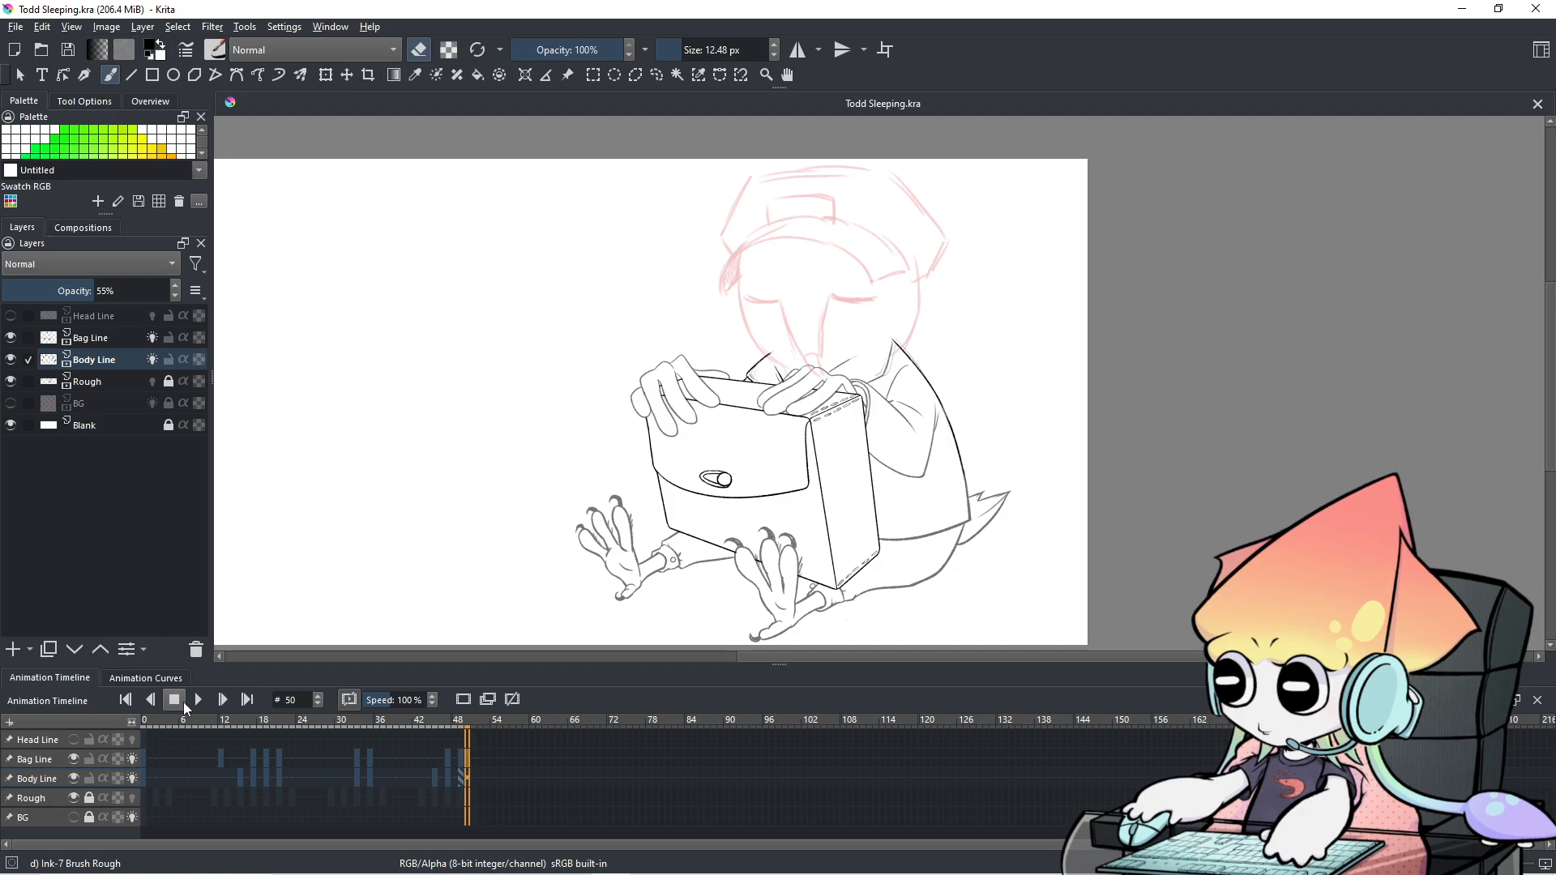
{"action": "left_click", "coordinate": [198, 702]}
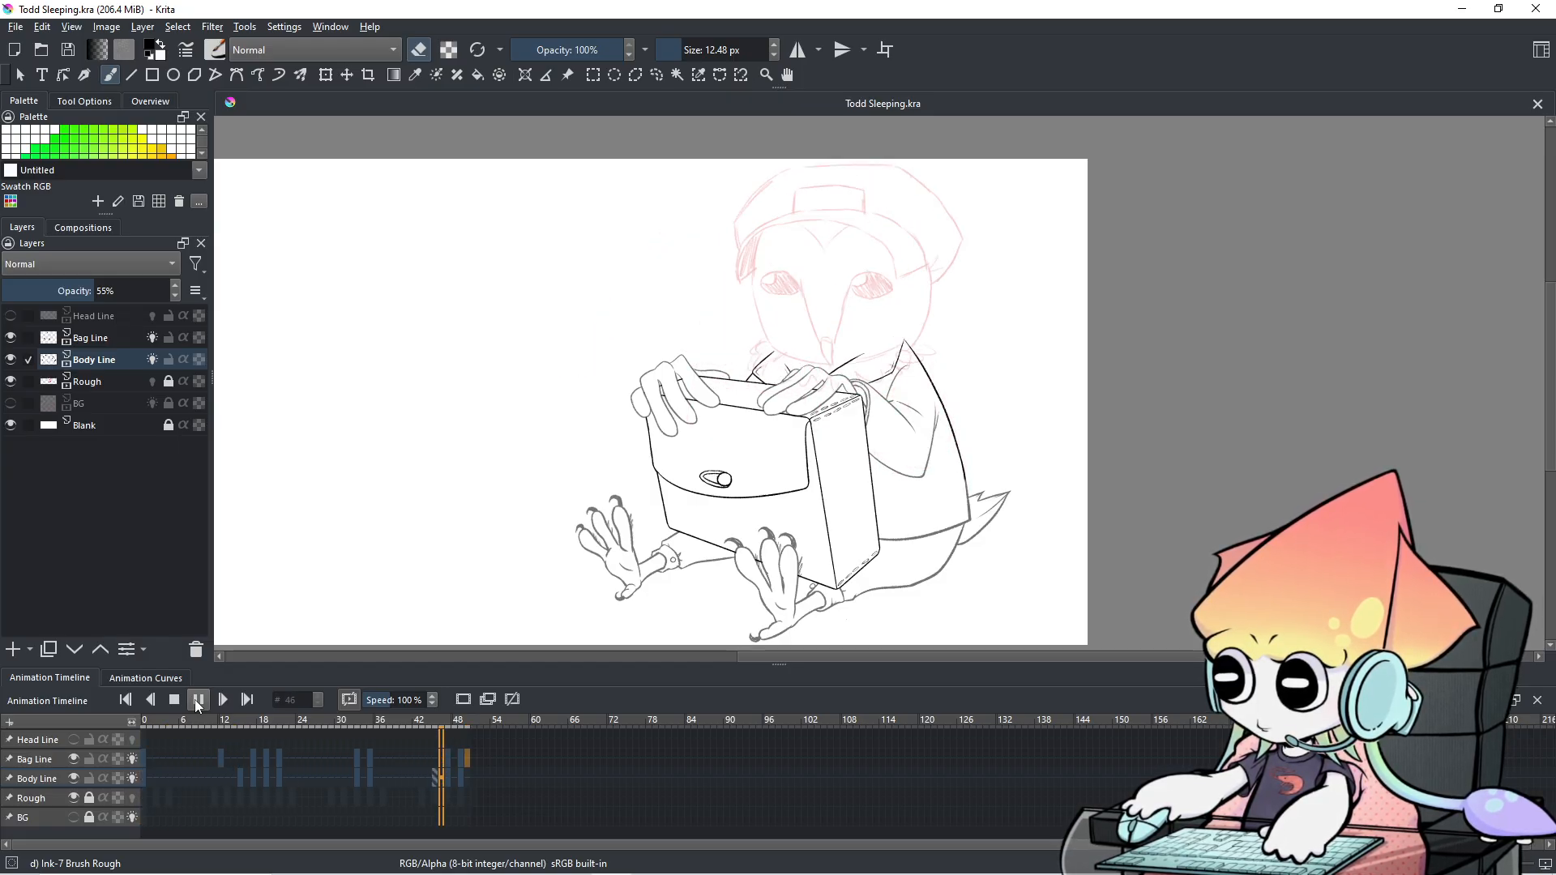
{"action": "left_click", "coordinate": [197, 700]}
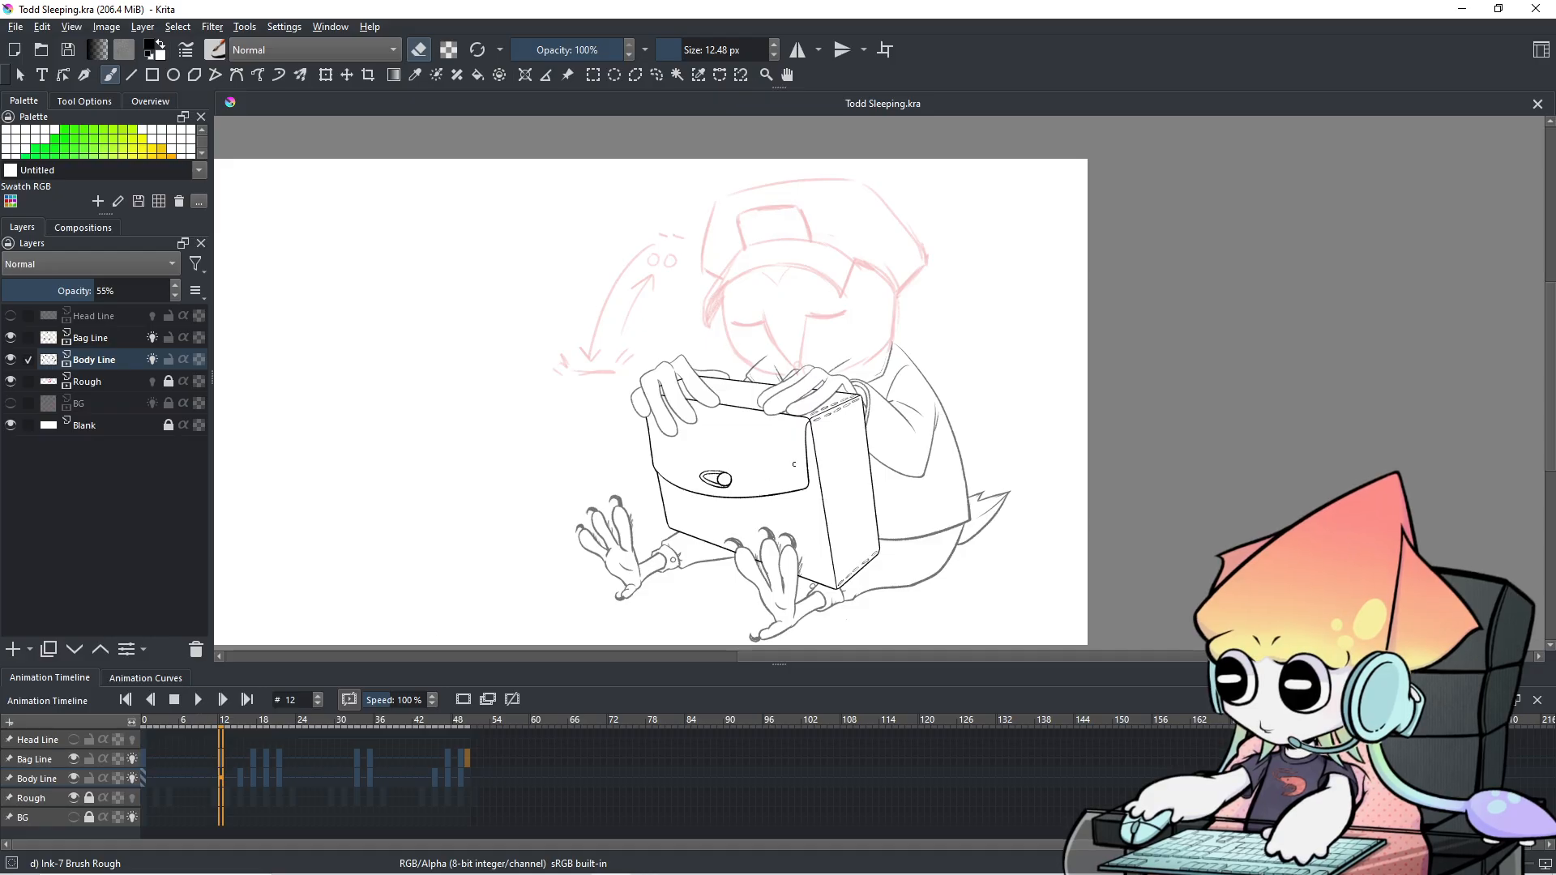
Zoom in on the character and flip between frames 1 and 2 to compare the head sketches.
{"action": "scroll", "coordinate": [835, 390], "scroll_direction": "up", "scroll_amount": 1}
{"action": "left_click_drag", "start_coordinate": [835, 391], "coordinate": [808, 458]}
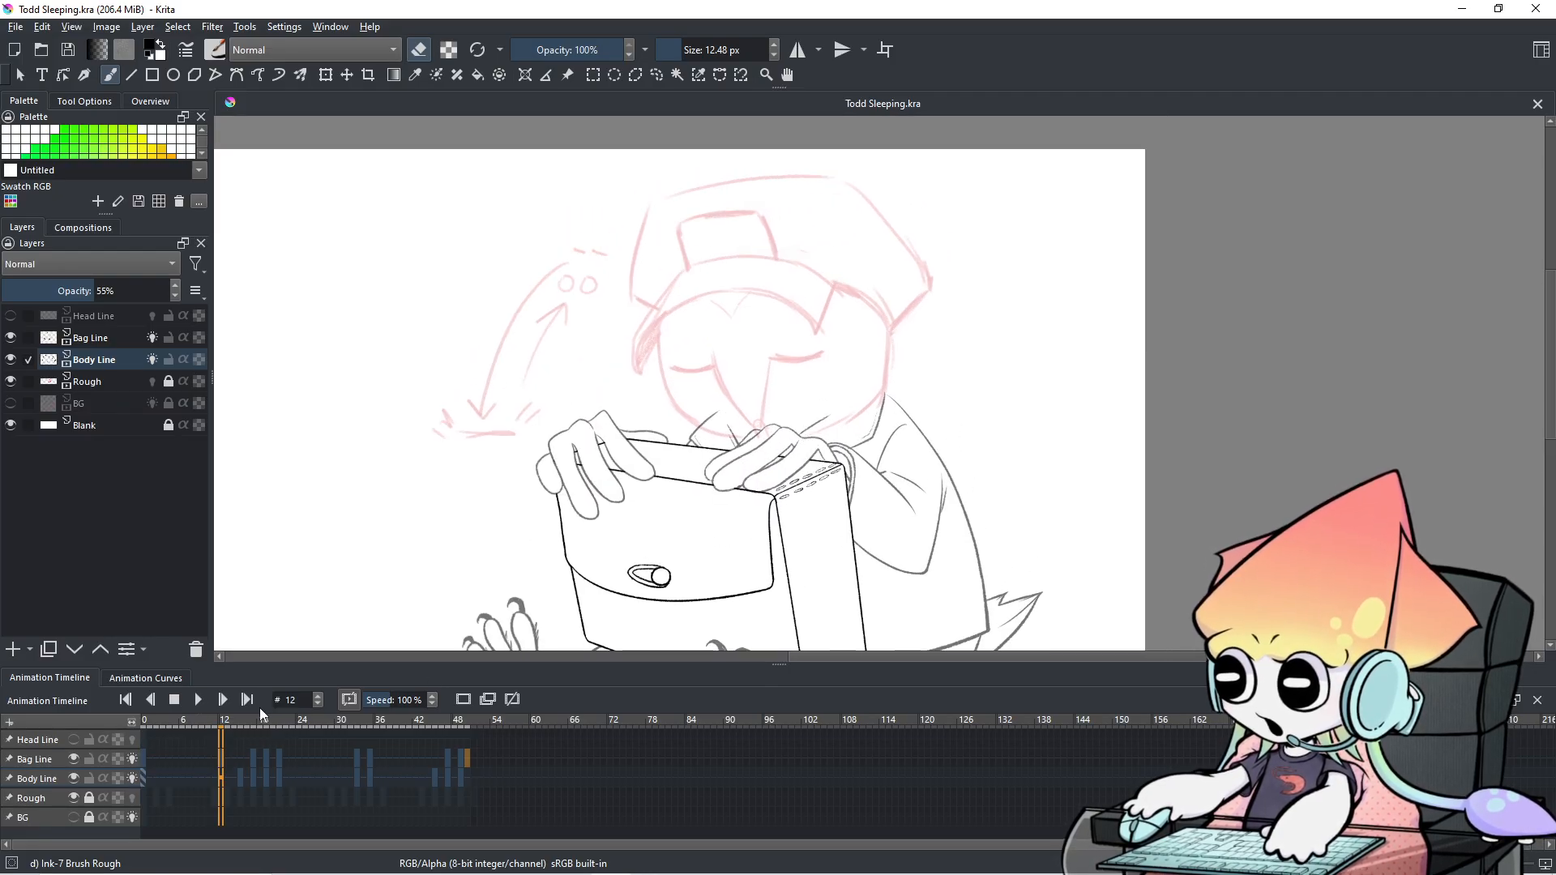
{"action": "left_click", "coordinate": [151, 760]}
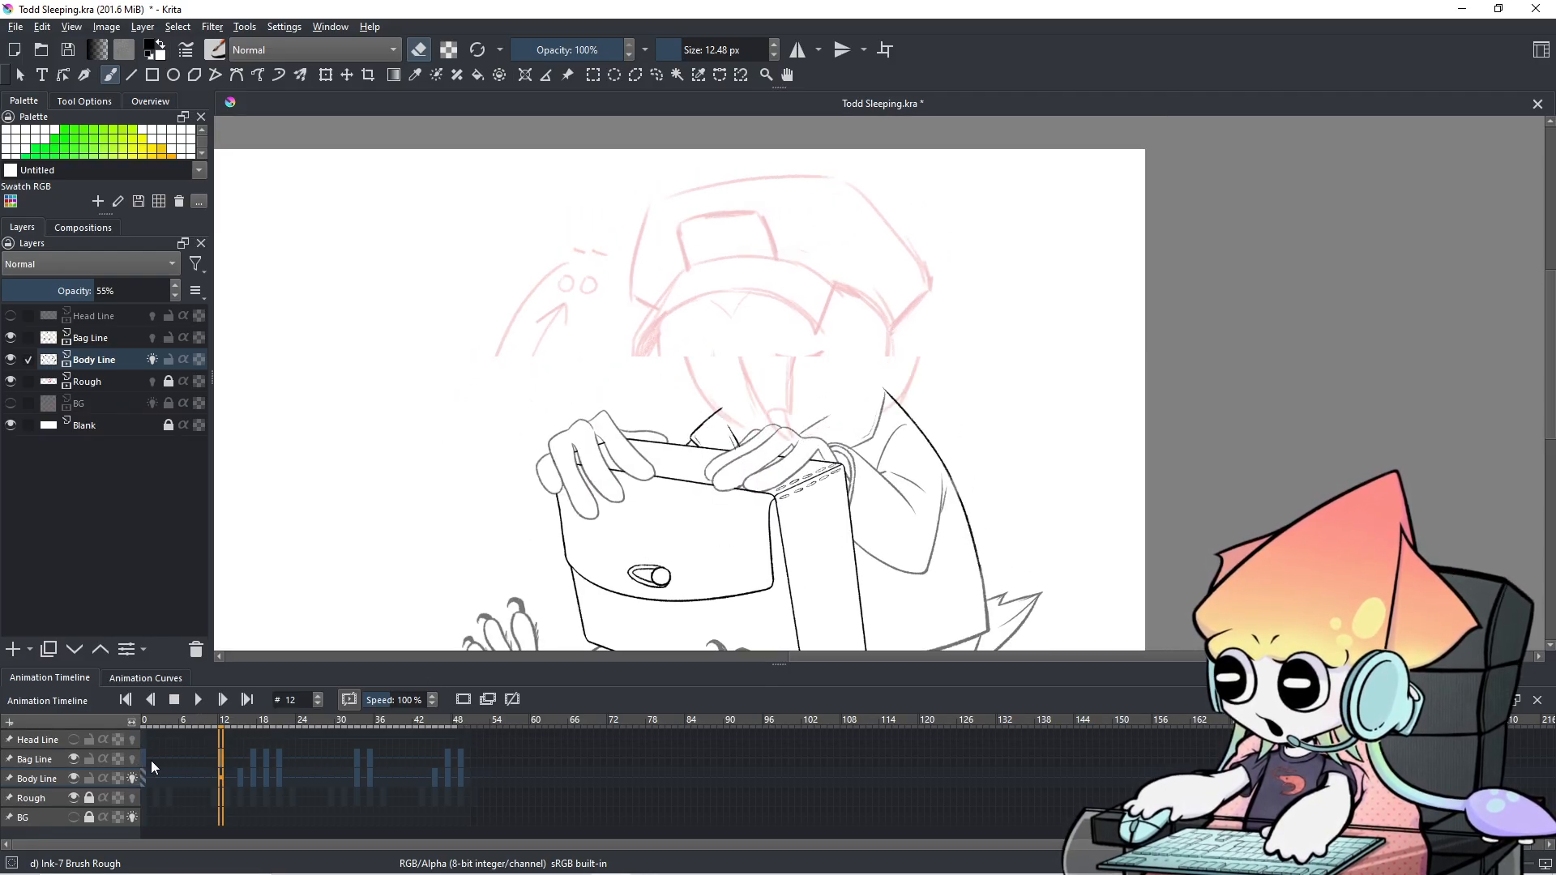
{"action": "key", "text": "Right"}
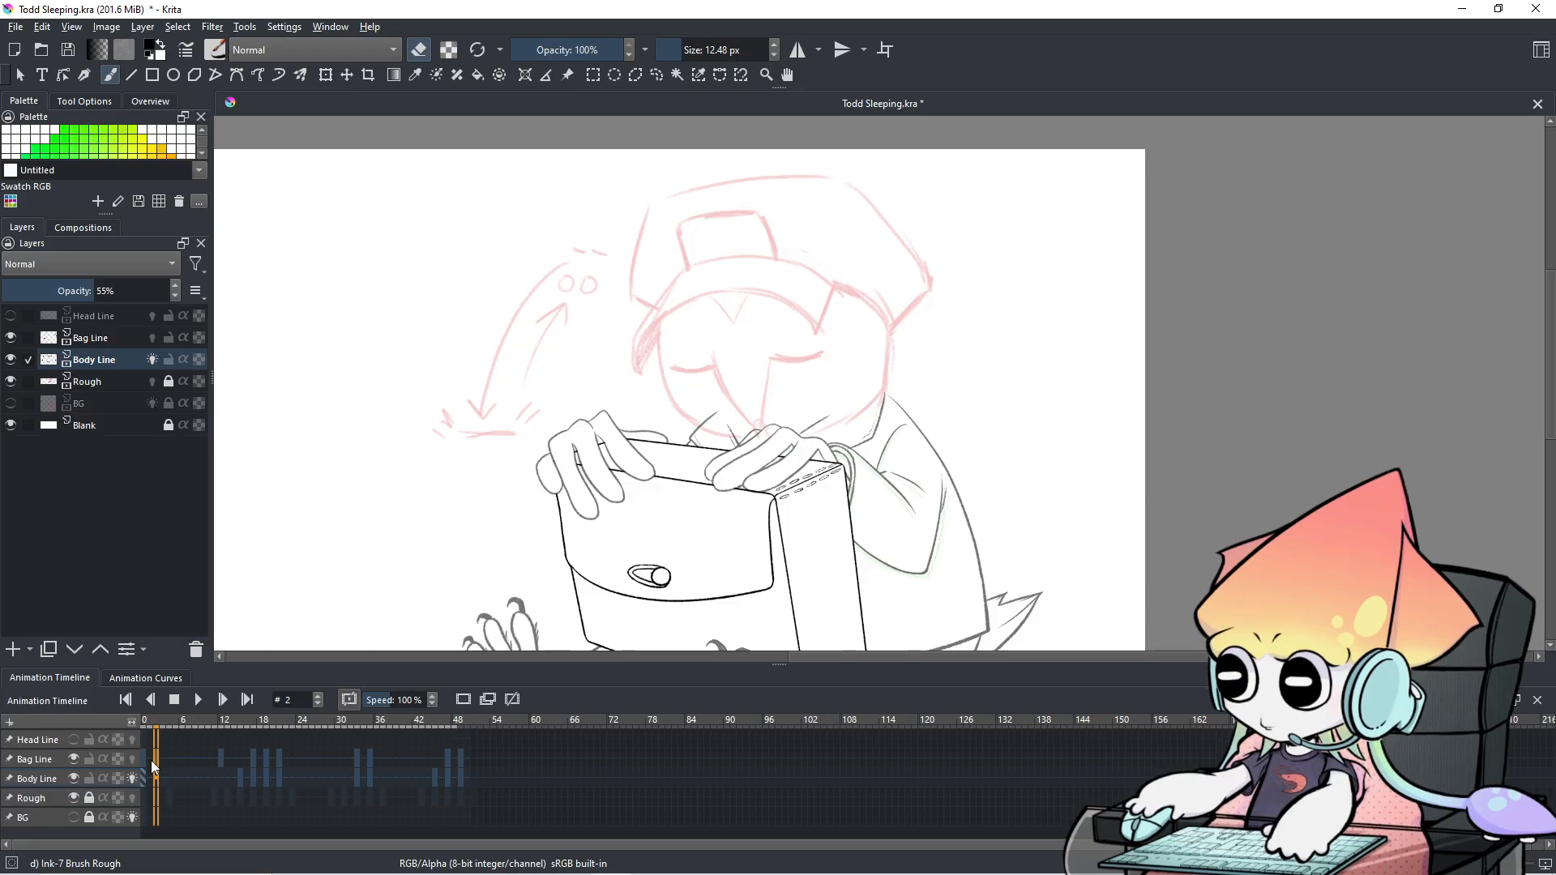
{"action": "key", "text": "Left"}
{"action": "key", "text": "Right"}
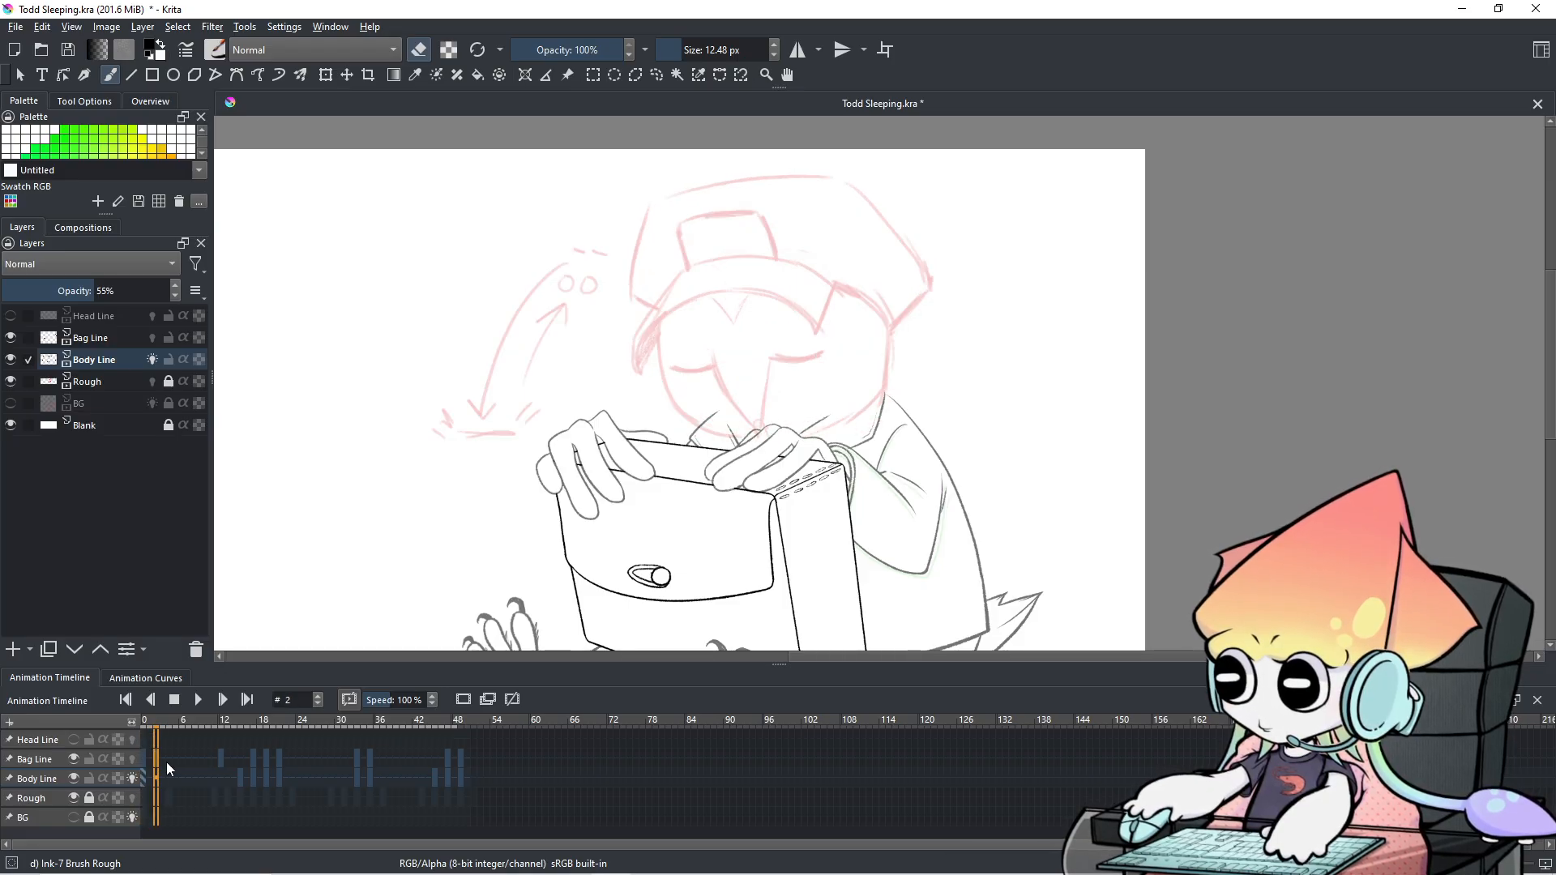
{"action": "key", "text": "Left"}
{"action": "key", "text": "Right"}
{"action": "key", "text": "Left"}
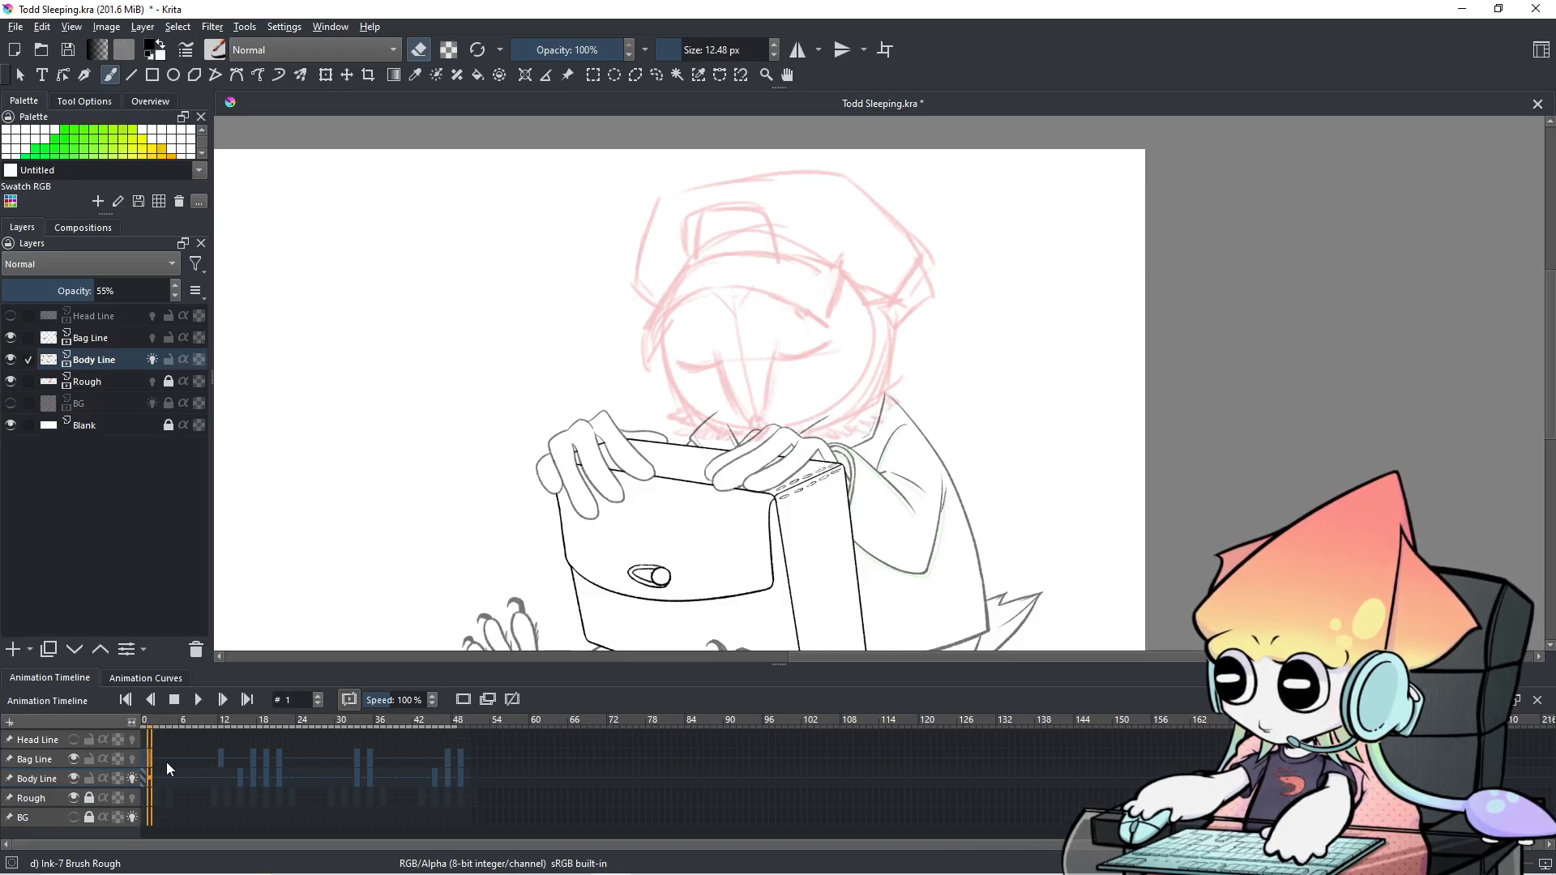
Step through frames 1 to 11 comparing poses, then settle on frame 4 of Body Line.
{"action": "left_click", "coordinate": [193, 760]}
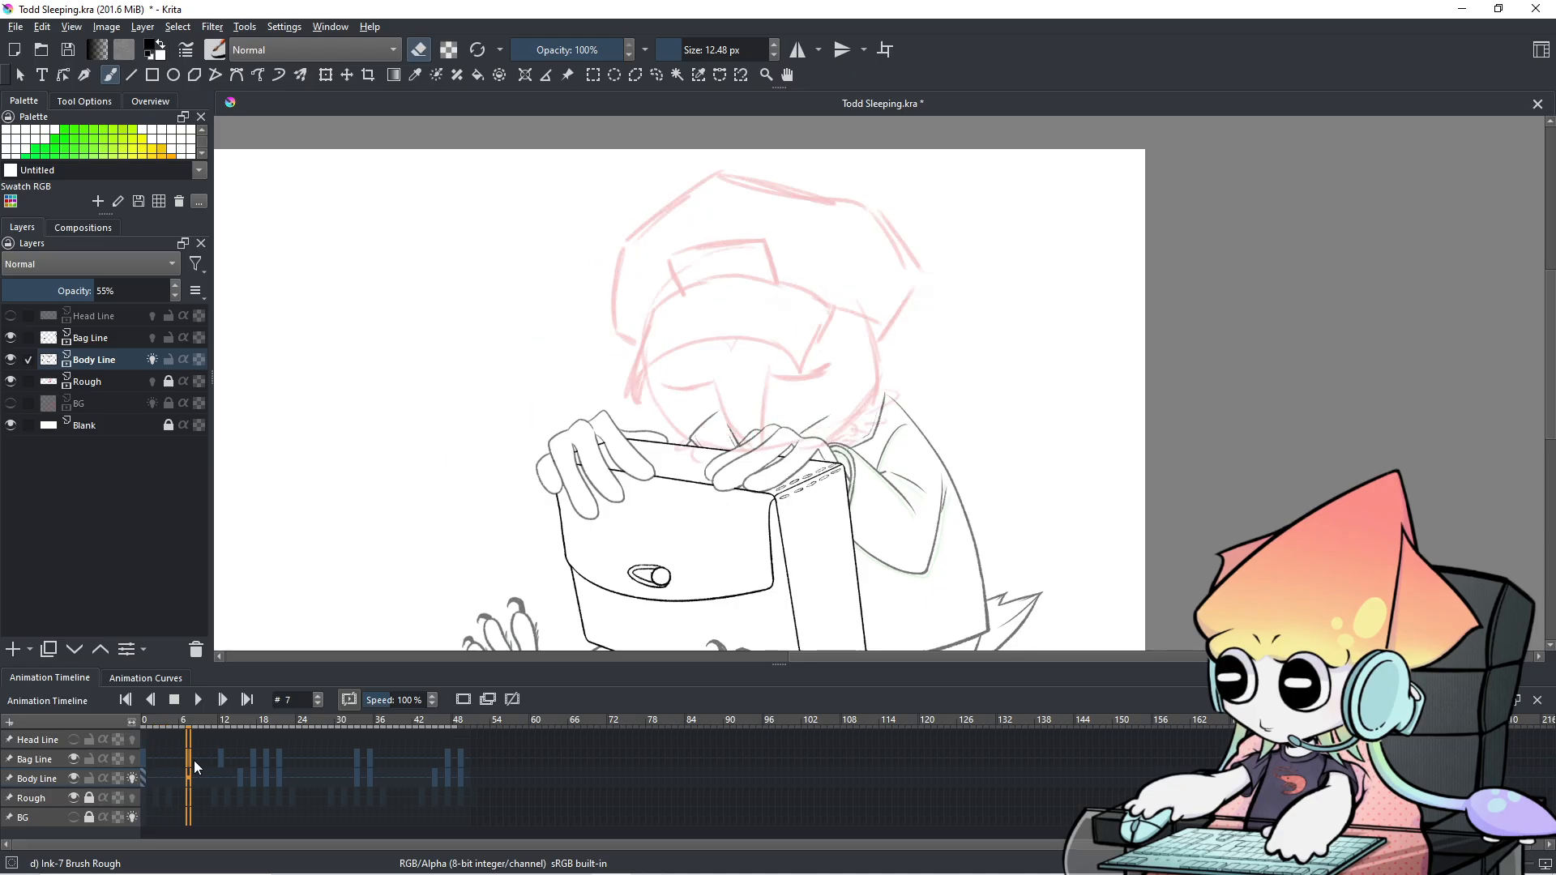
{"action": "key", "text": "Right"}
{"action": "key", "text": "Right"}
{"action": "key", "text": "Right"}
{"action": "key", "text": "Right"}
{"action": "key", "text": "Left"}
{"action": "key", "text": "Left"}
{"action": "key", "text": "Left"}
{"action": "key", "text": "Left"}
{"action": "key", "text": "Left"}
{"action": "key", "text": "Left"}
{"action": "key", "text": "Left"}
{"action": "key", "text": "Left"}
{"action": "key", "text": "Left"}
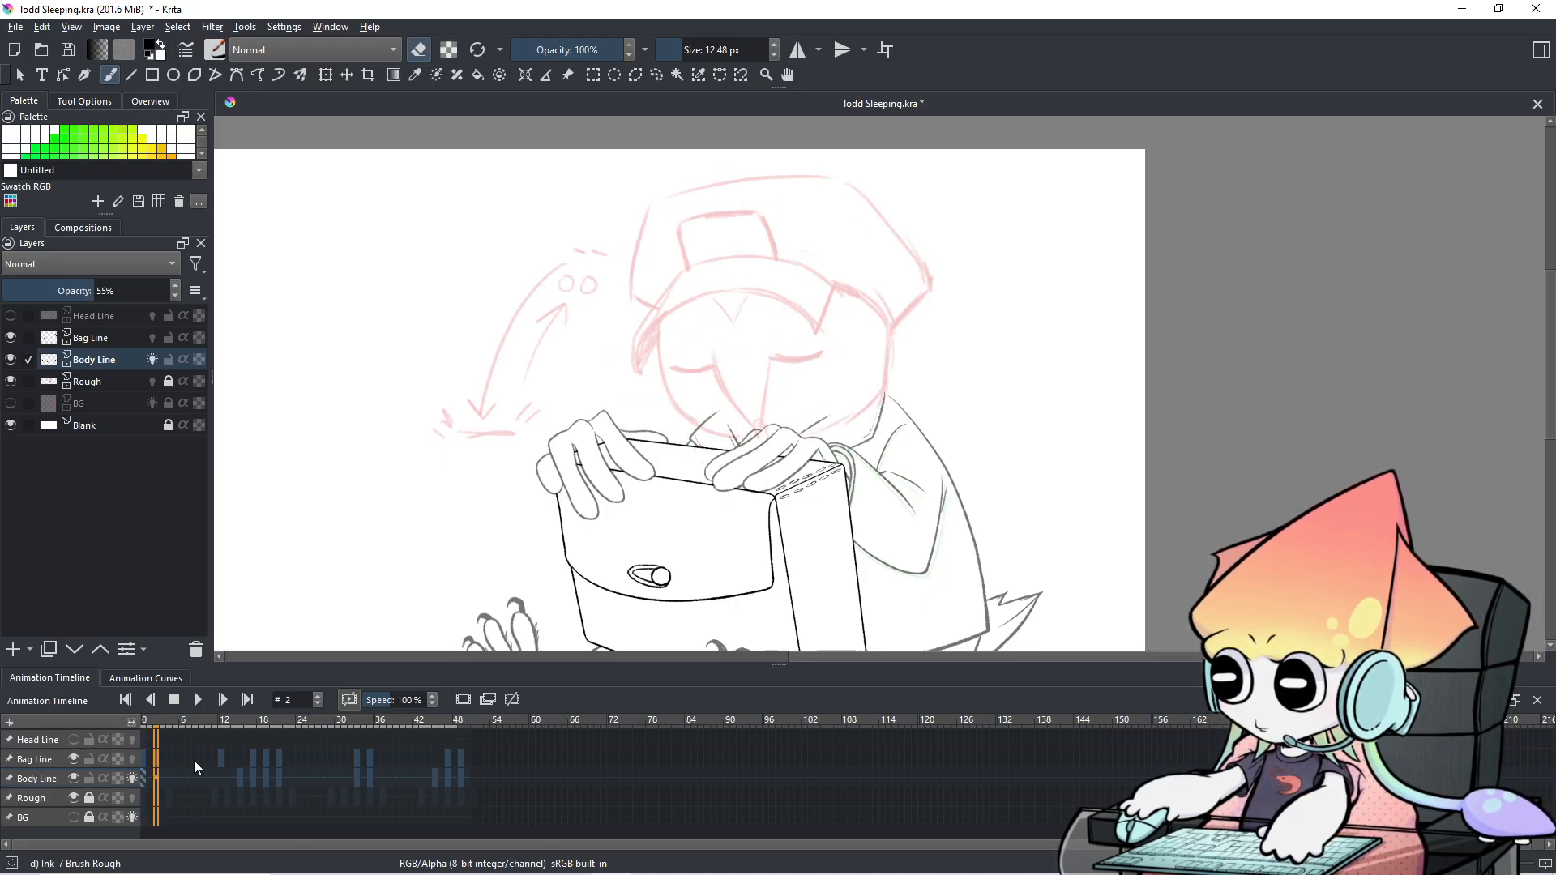
{"action": "key", "text": "Right"}
{"action": "key", "text": "Right"}
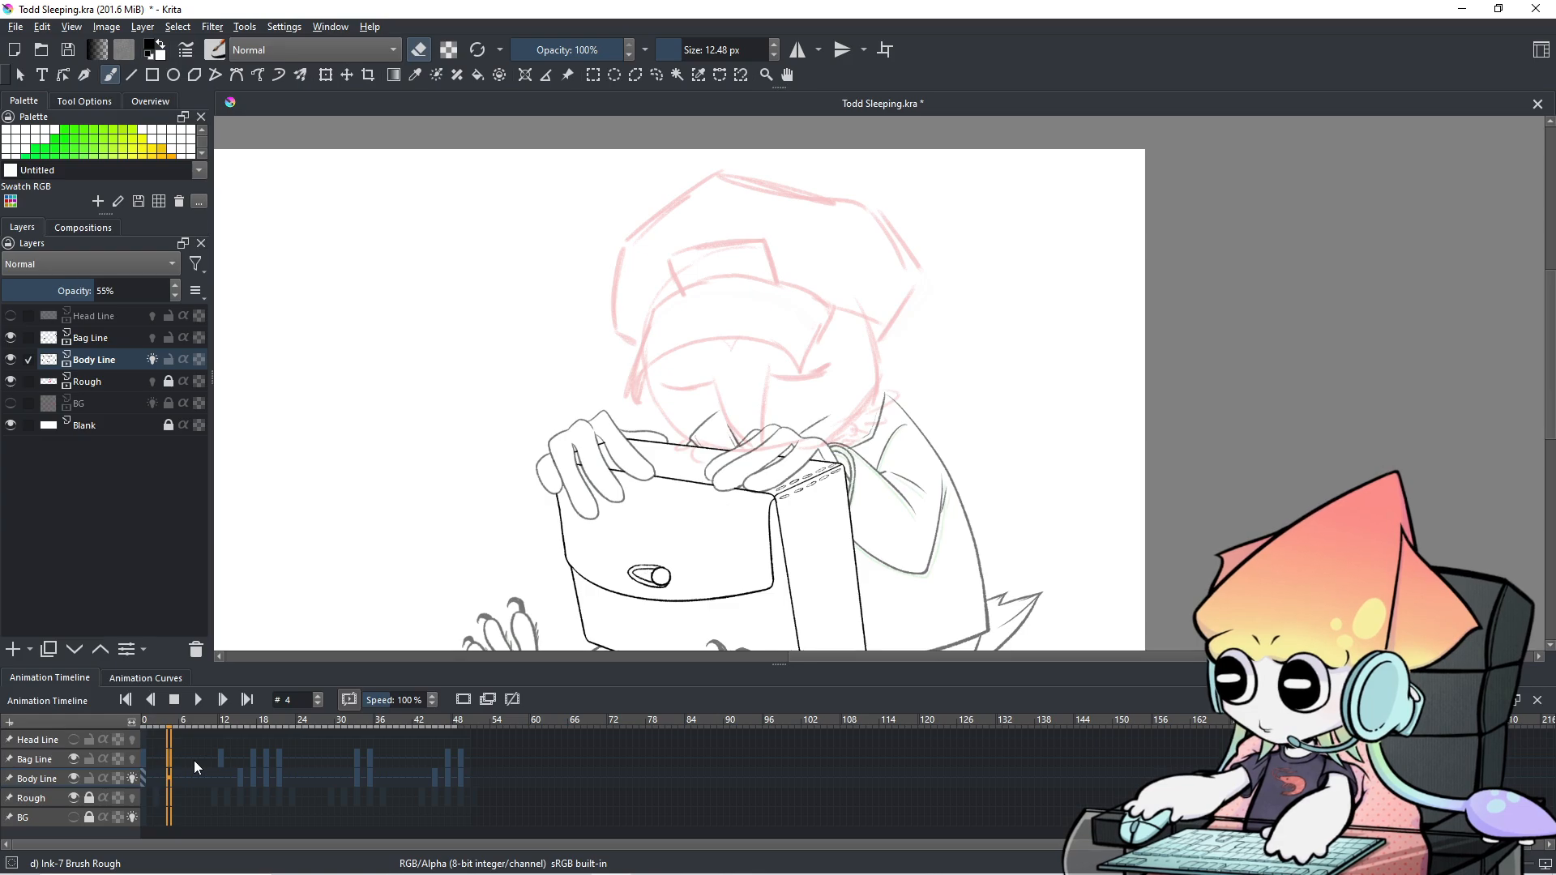
{"action": "key", "text": "Left"}
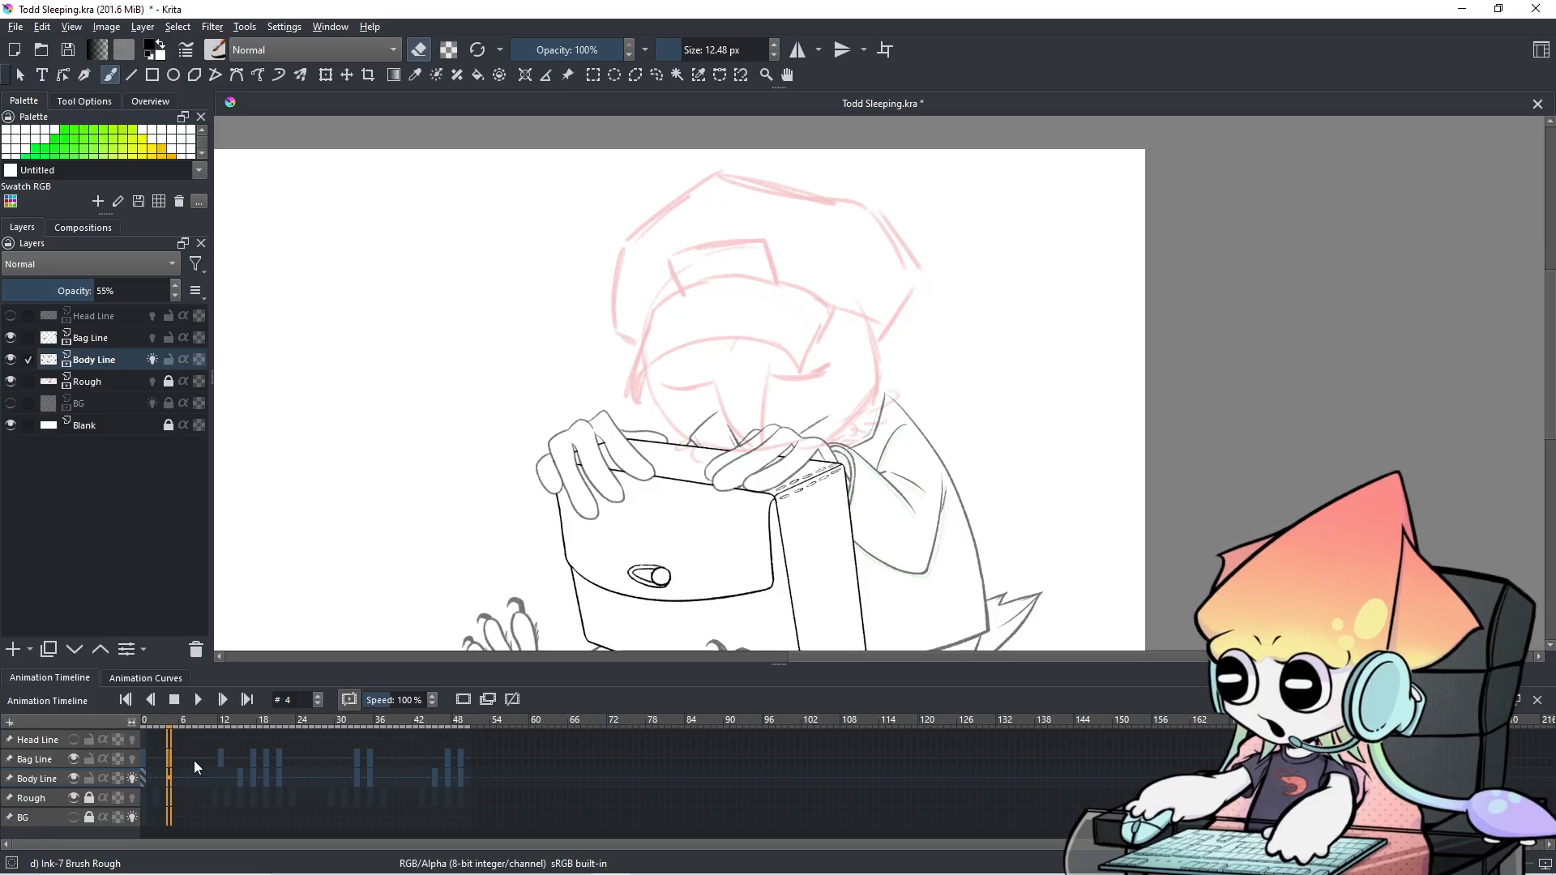
{"action": "key", "text": "Left"}
{"action": "key", "text": "Left"}
{"action": "key", "text": "Right"}
{"action": "key", "text": "Right"}
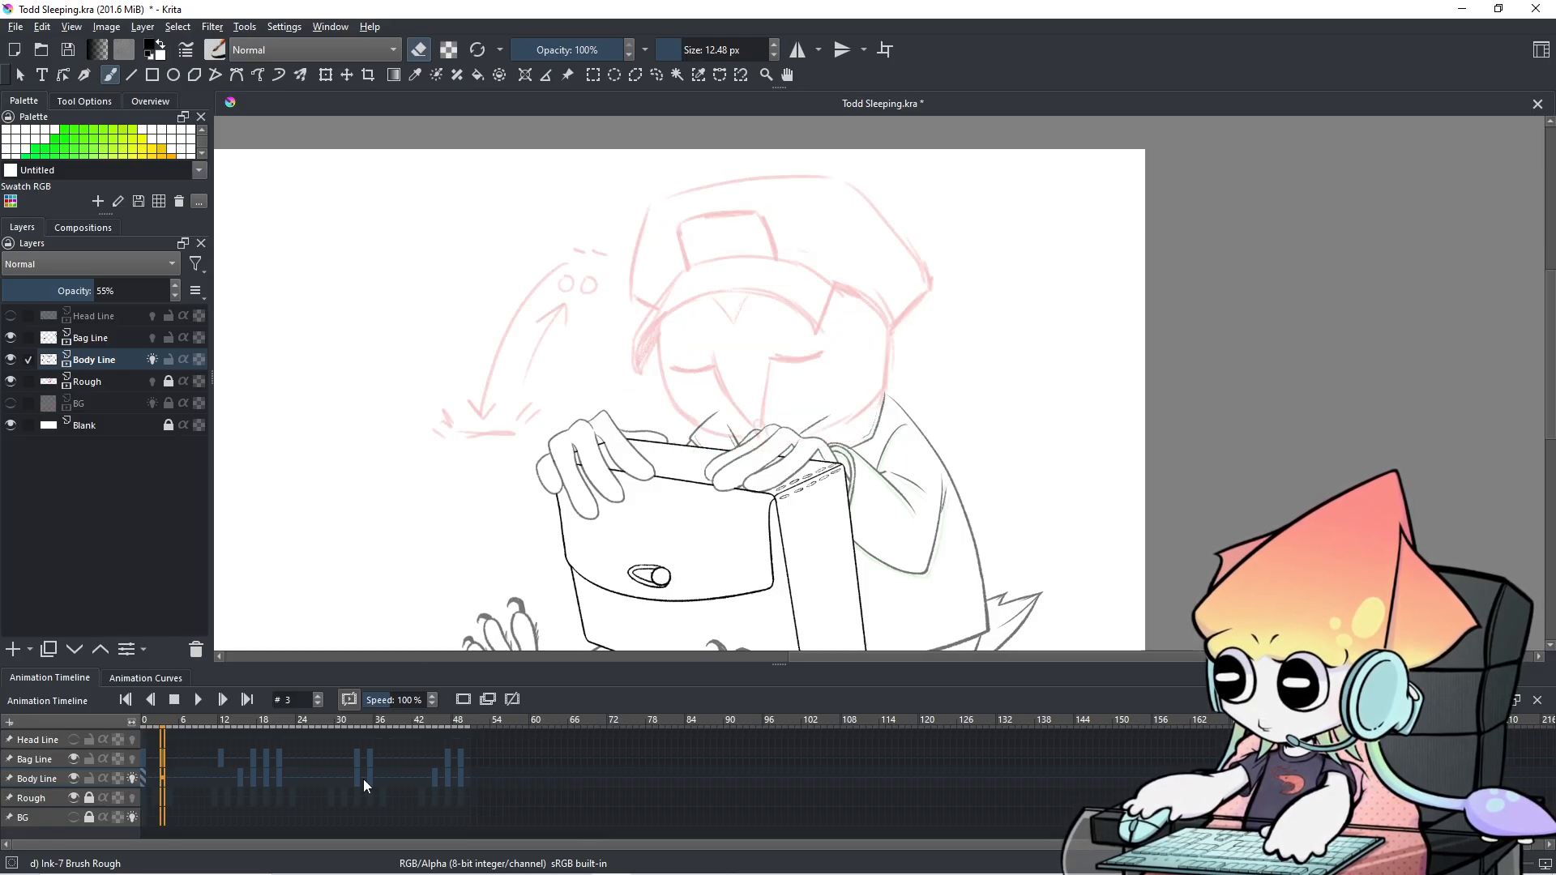
{"action": "key", "text": "Left"}
{"action": "key", "text": "Left"}
{"action": "key", "text": "Left"}
{"action": "key", "text": "Left"}
{"action": "key", "text": "Right"}
{"action": "key", "text": "Right"}
{"action": "key", "text": "Right"}
{"action": "key", "text": "Right"}
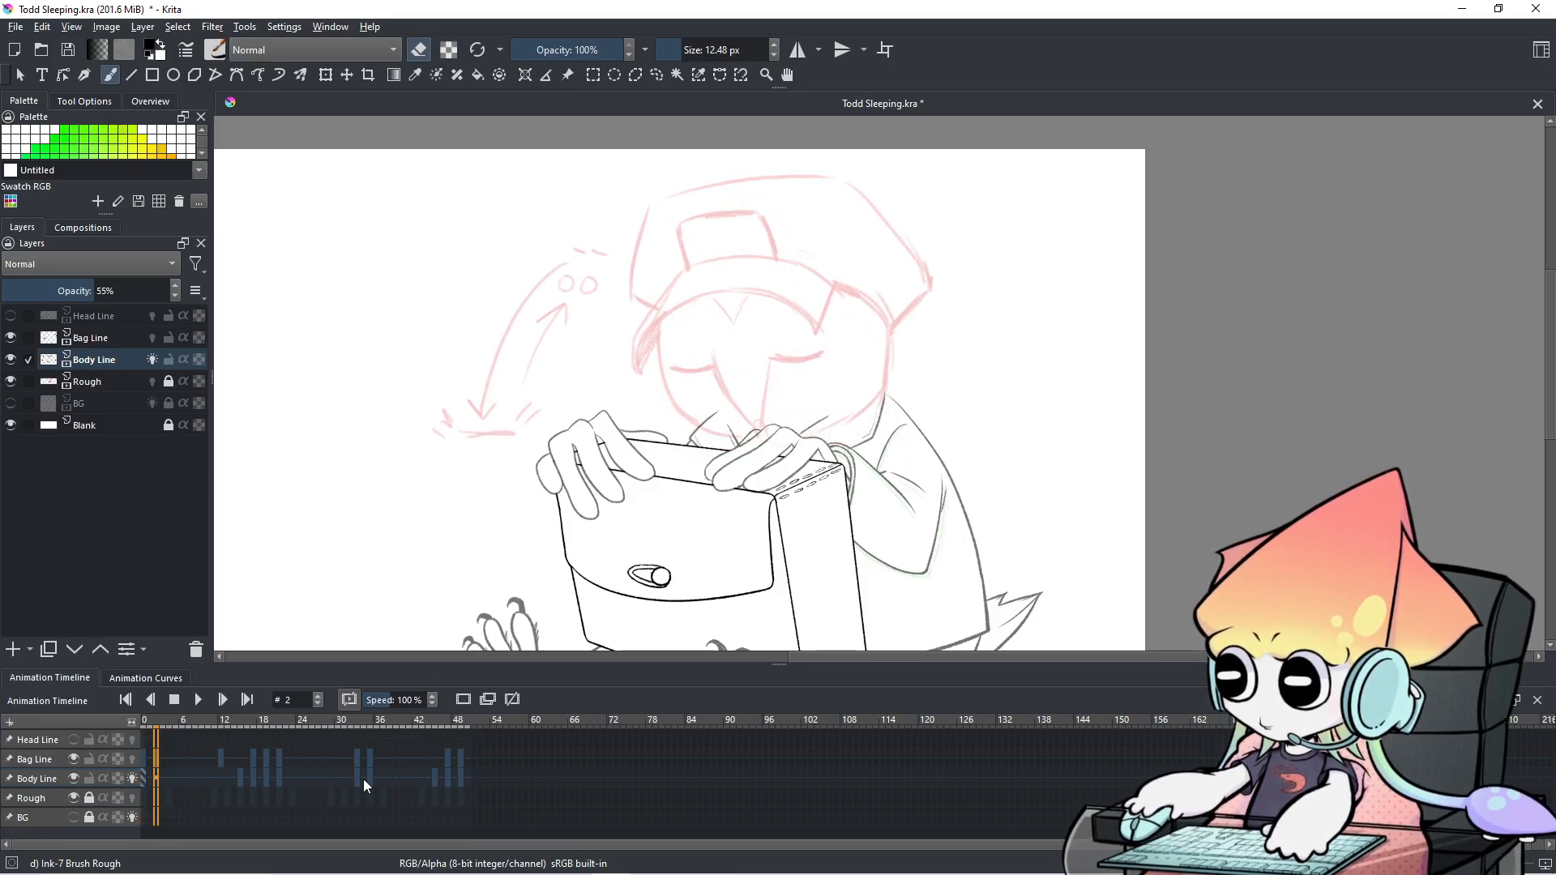
{"action": "key", "text": "Right"}
{"action": "key", "text": "Right"}
{"action": "key", "text": "Right"}
{"action": "key", "text": "Right"}
{"action": "key", "text": "Right"}
{"action": "key", "text": "Right"}
{"action": "key", "text": "Right"}
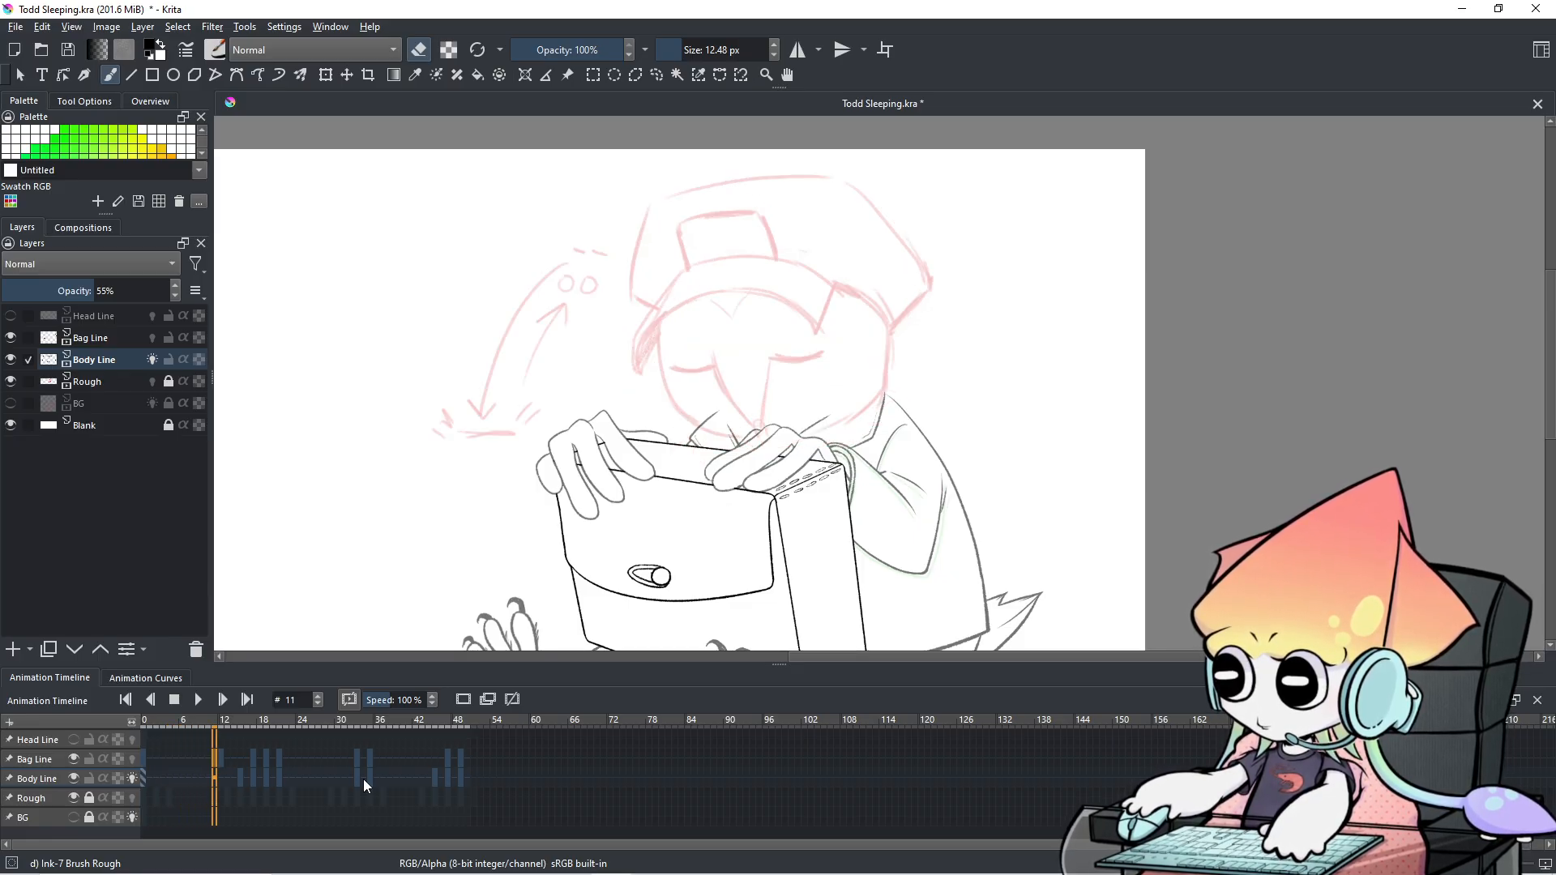
{"action": "key", "text": "Right"}
{"action": "key", "text": "Right"}
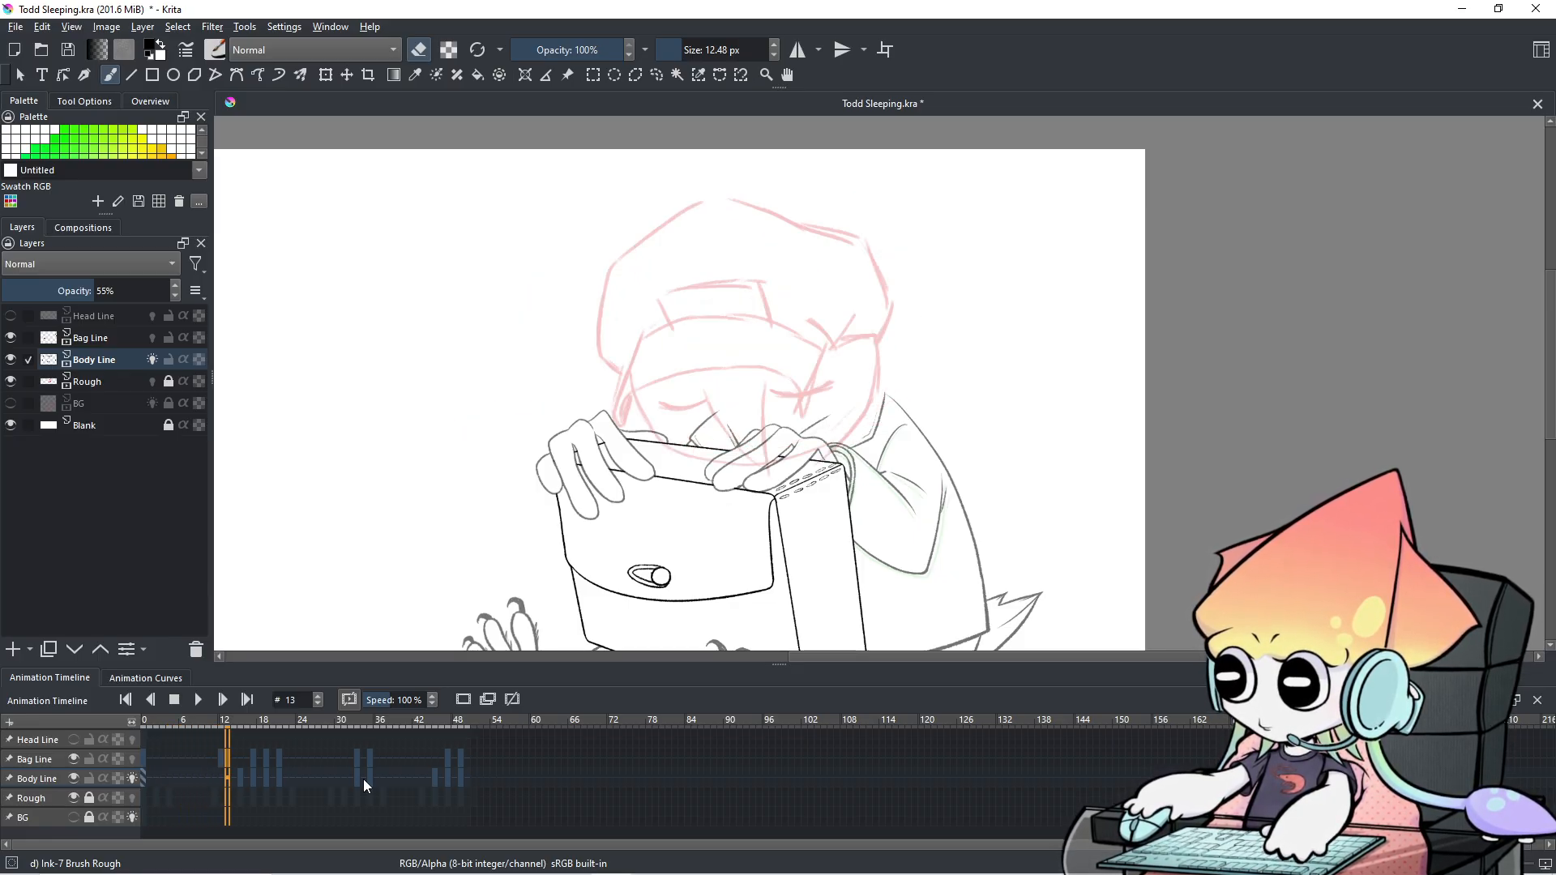
{"action": "left_click", "coordinate": [173, 783]}
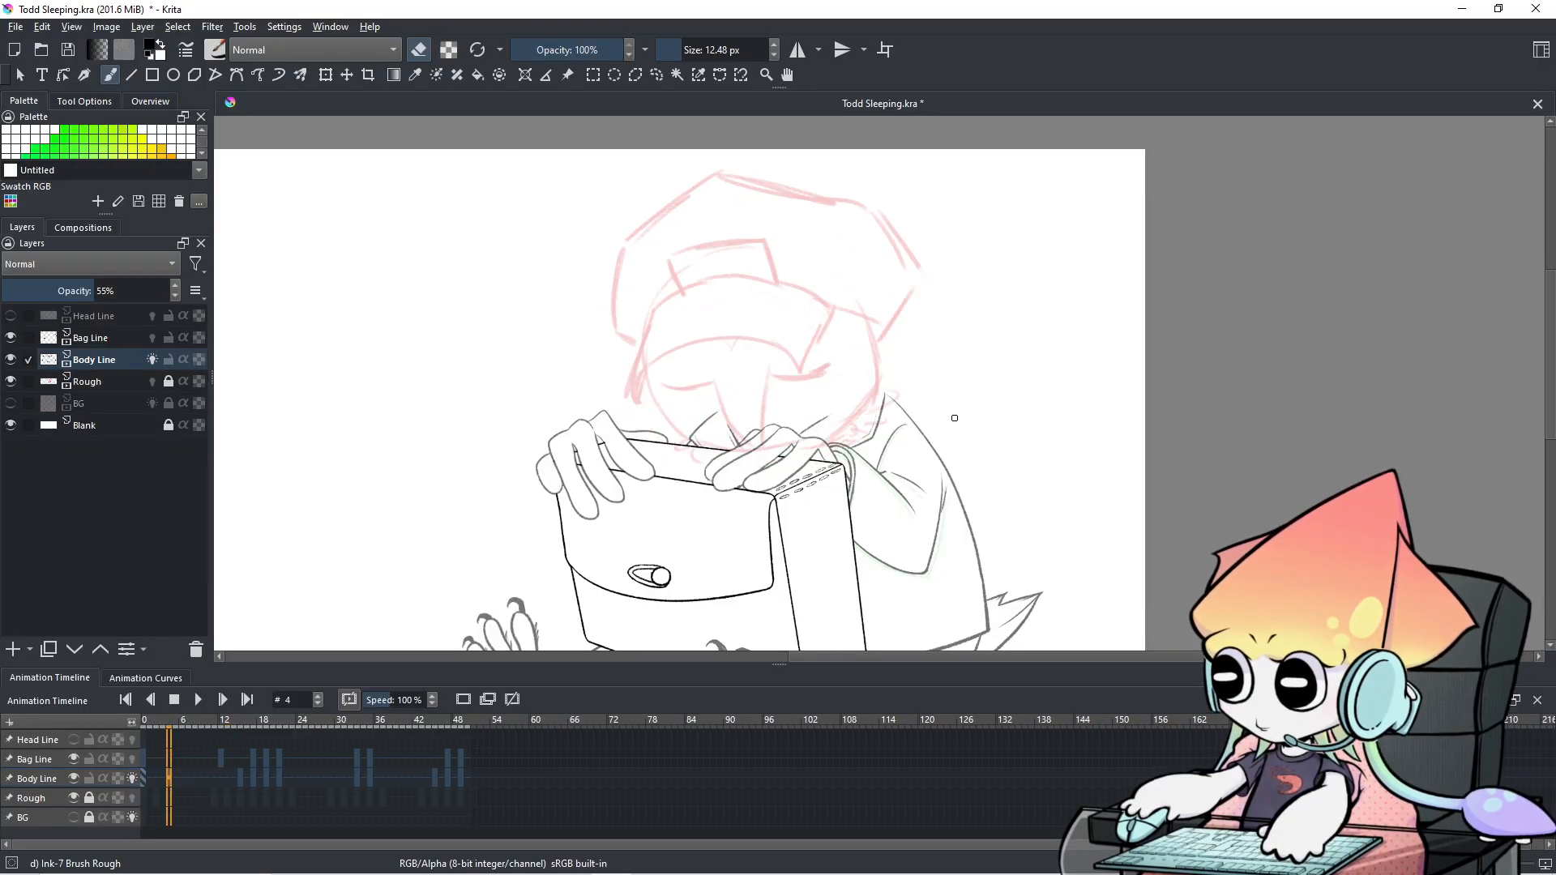
Centre the body and box in view, then play and stop the animation preview.
{"action": "left_click_drag", "start_coordinate": [943, 462], "coordinate": [936, 389]}
{"action": "scroll", "coordinate": [936, 389], "scroll_direction": "up", "scroll_amount": 1}
{"action": "scroll", "coordinate": [936, 389], "scroll_direction": "down", "scroll_amount": 1}
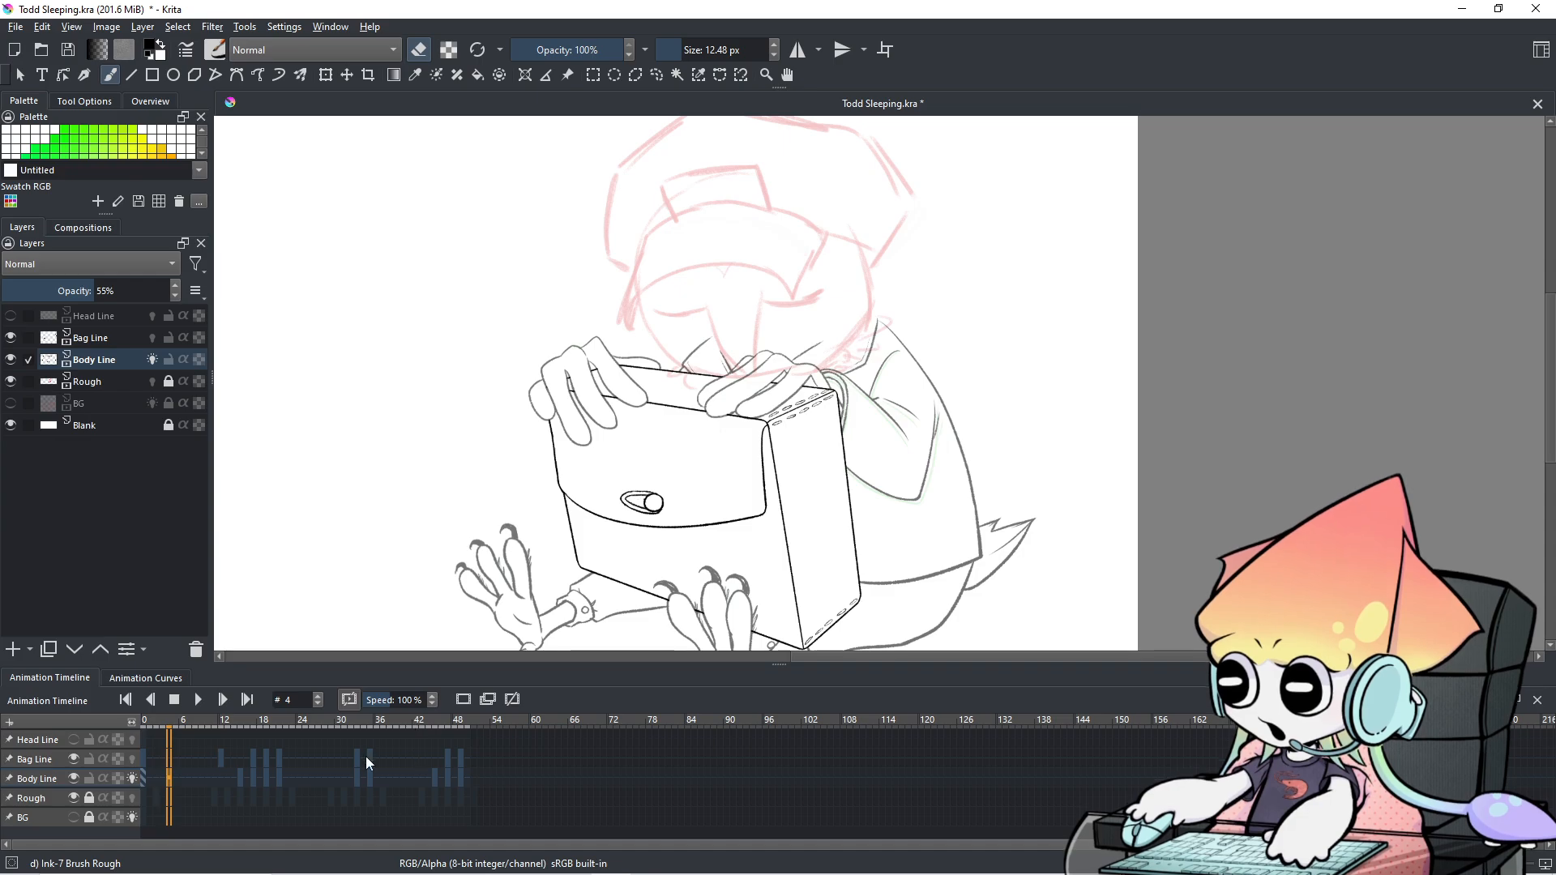
{"action": "key", "text": "space"}
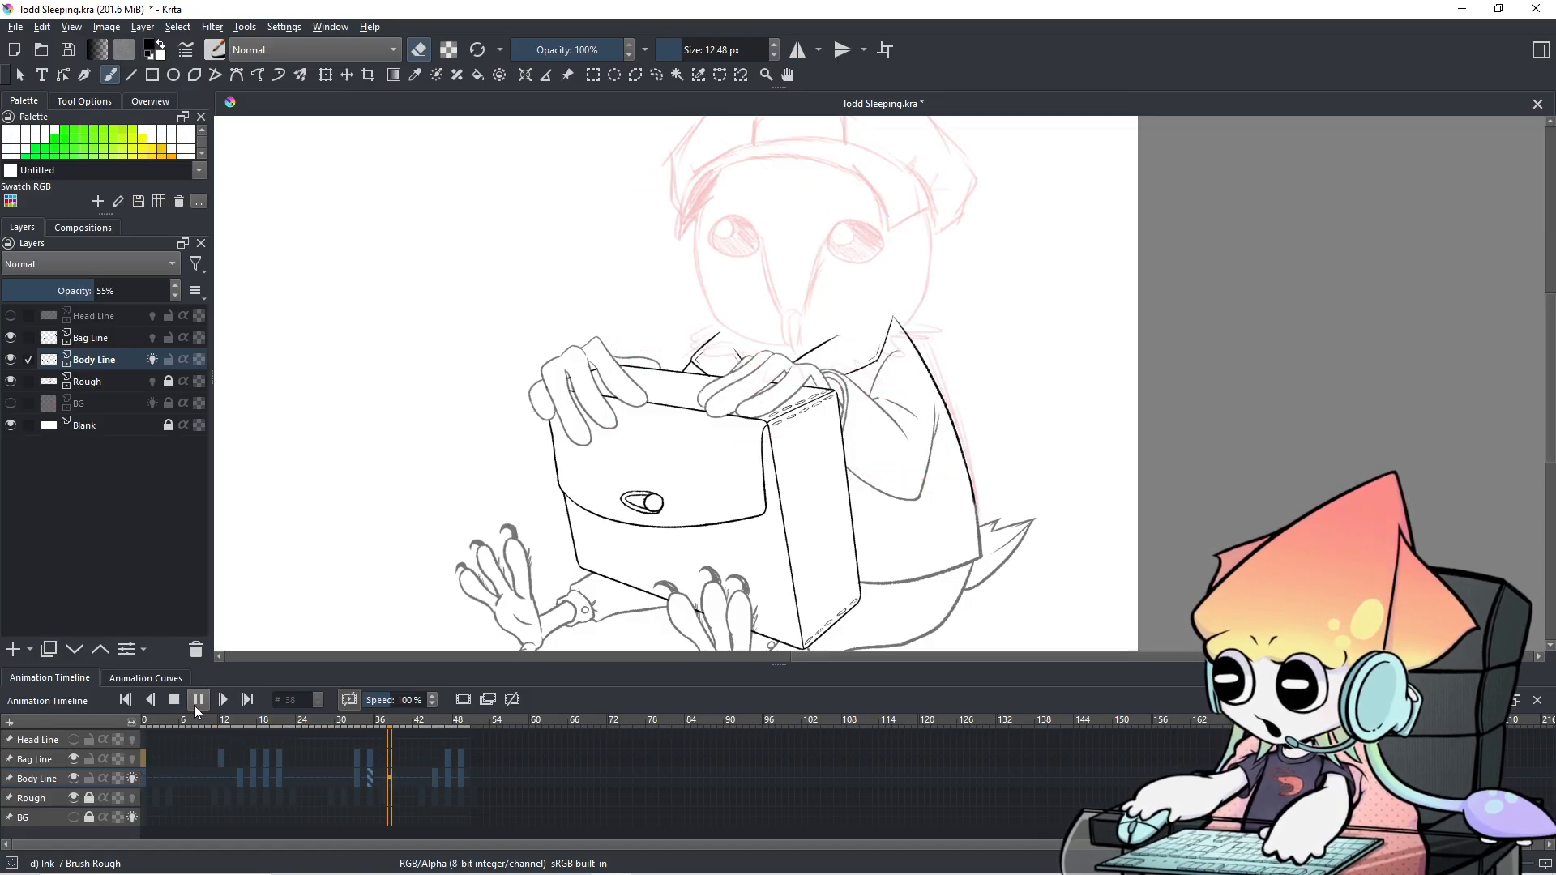
{"action": "left_click", "coordinate": [197, 702]}
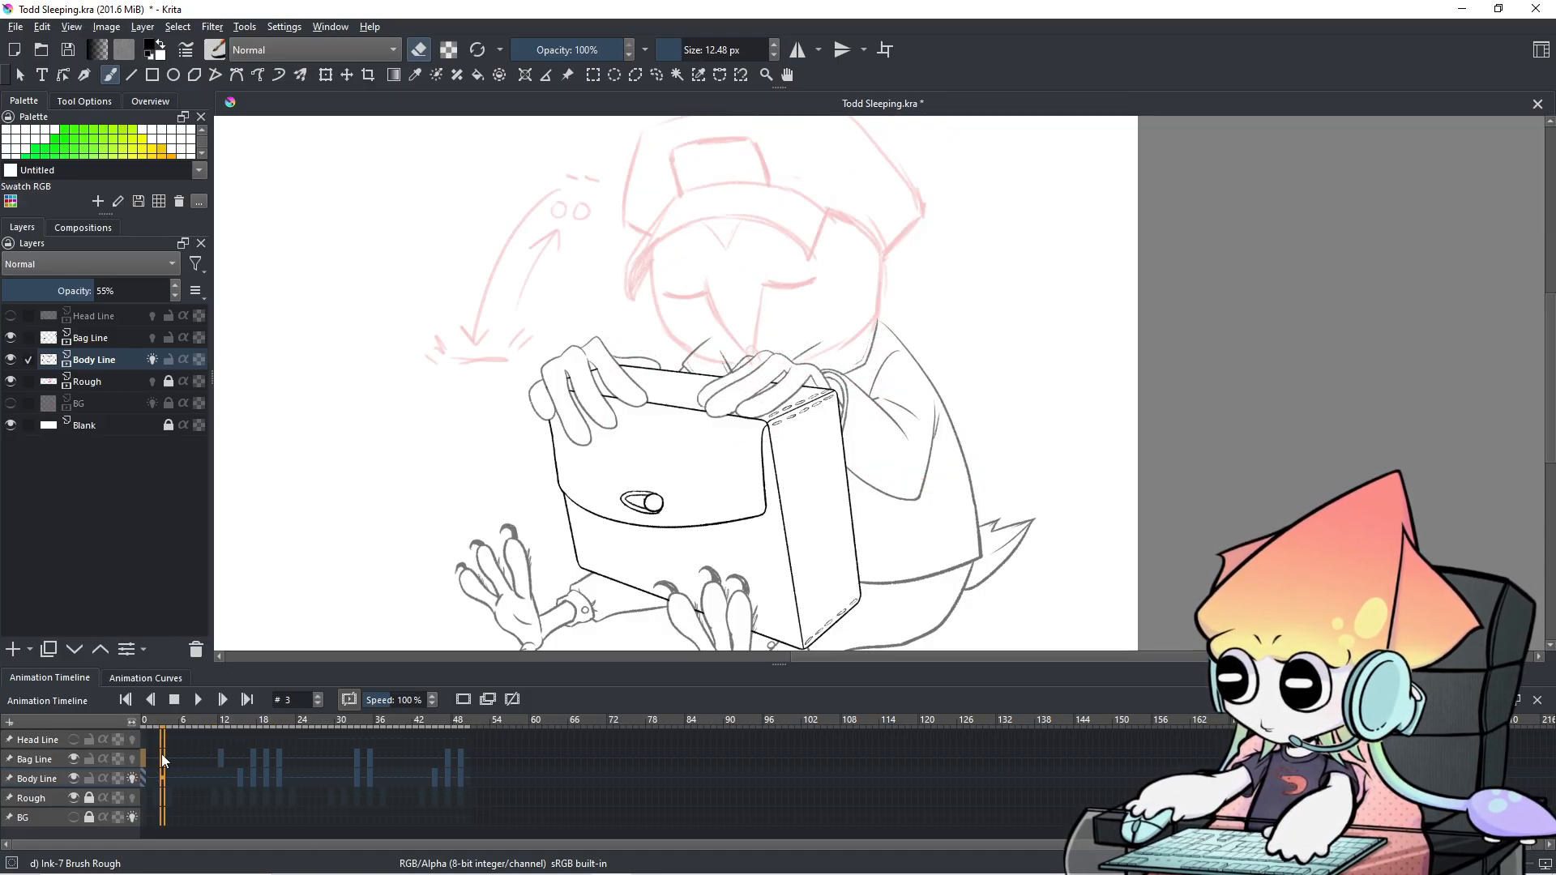
{"action": "scroll", "coordinate": [161, 758], "scroll_direction": "down", "scroll_amount": 2}
{"action": "scroll", "coordinate": [163, 759], "scroll_direction": "up", "scroll_amount": 3}
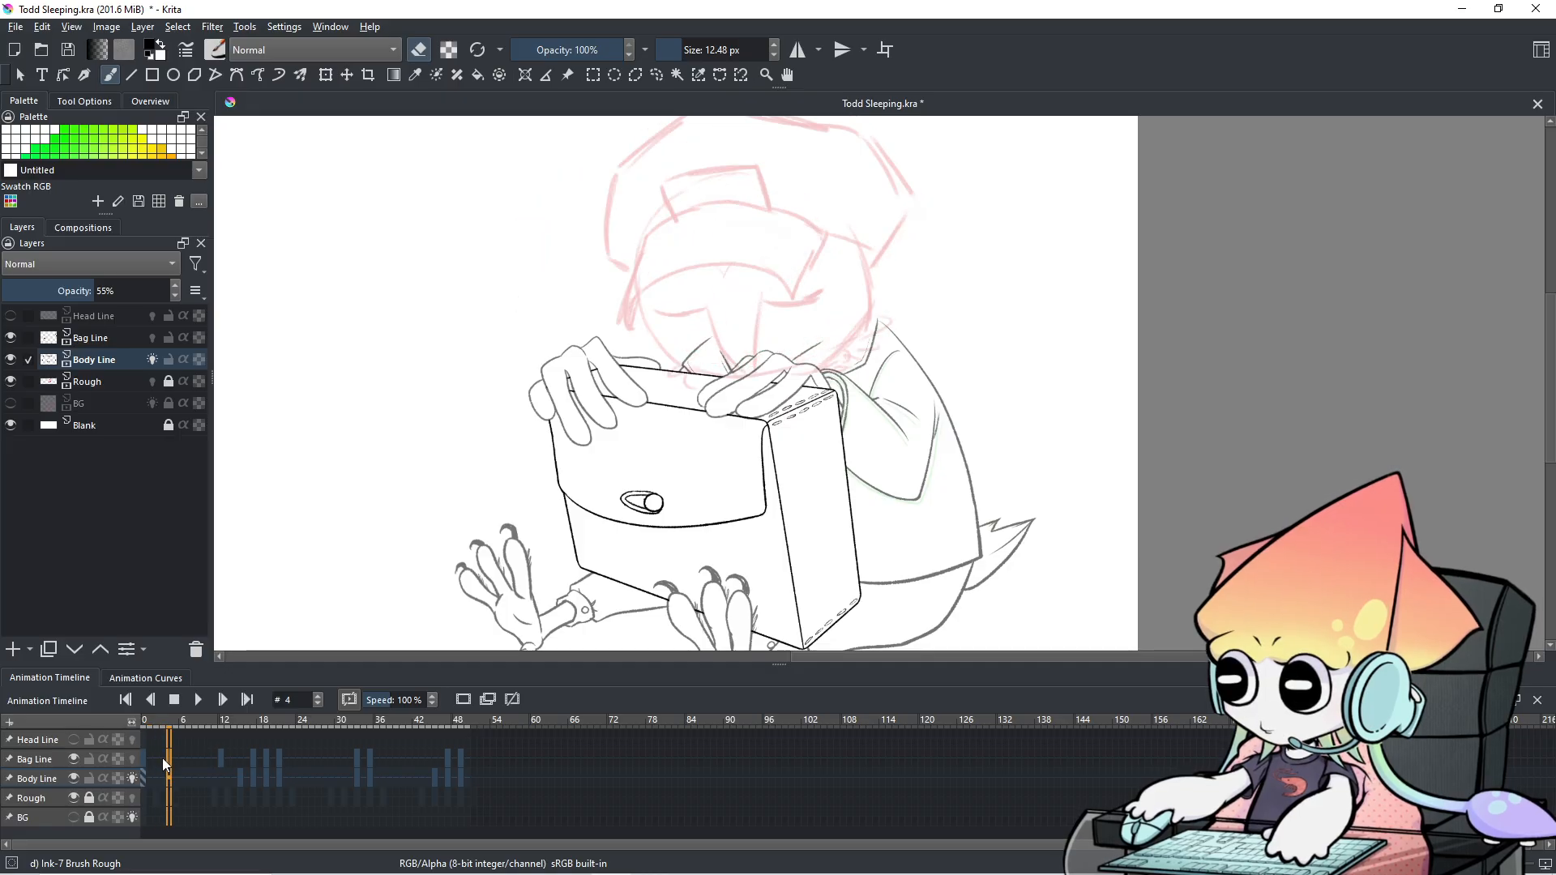
{"action": "scroll", "coordinate": [163, 759], "scroll_direction": "down", "scroll_amount": 1}
{"action": "scroll", "coordinate": [163, 759], "scroll_direction": "up", "scroll_amount": 1}
{"action": "scroll", "coordinate": [163, 759], "scroll_direction": "down", "scroll_amount": 3}
{"action": "scroll", "coordinate": [163, 760], "scroll_direction": "up", "scroll_amount": 2}
{"action": "scroll", "coordinate": [162, 757], "scroll_direction": "up", "scroll_amount": 1}
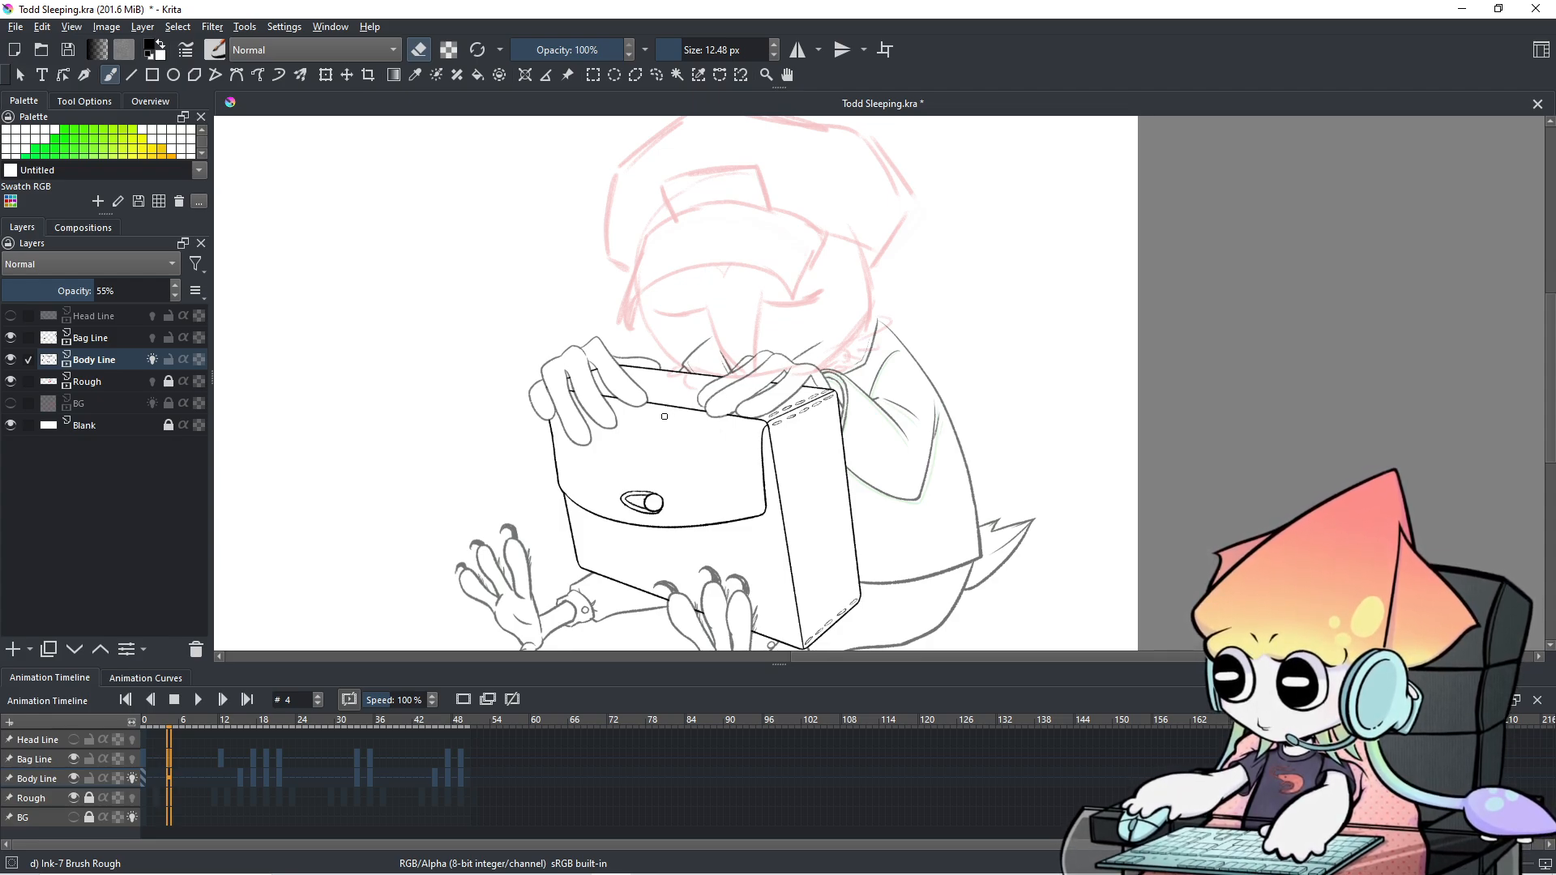
Switch the brush back to drawing, try two back-outline strokes, and undo them.
{"action": "key", "text": "e"}
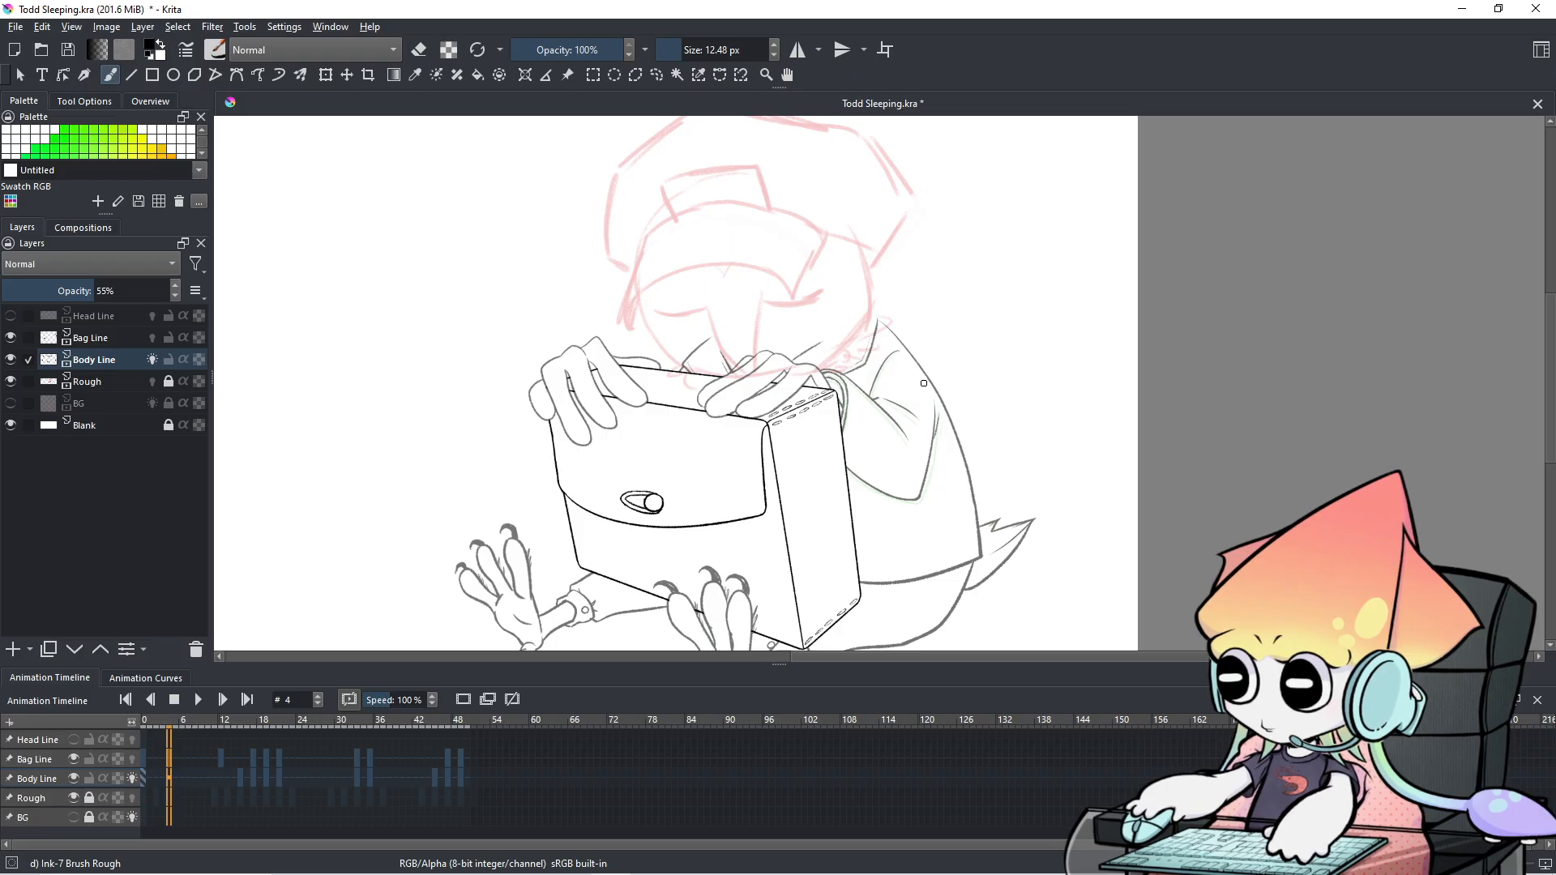
{"action": "mouse_move", "coordinate": [876, 328]}
{"action": "left_mouse_down"}
{"action": "mouse_move", "coordinate": [932, 416]}
{"action": "mouse_move", "coordinate": [984, 558]}
{"action": "left_mouse_up"}
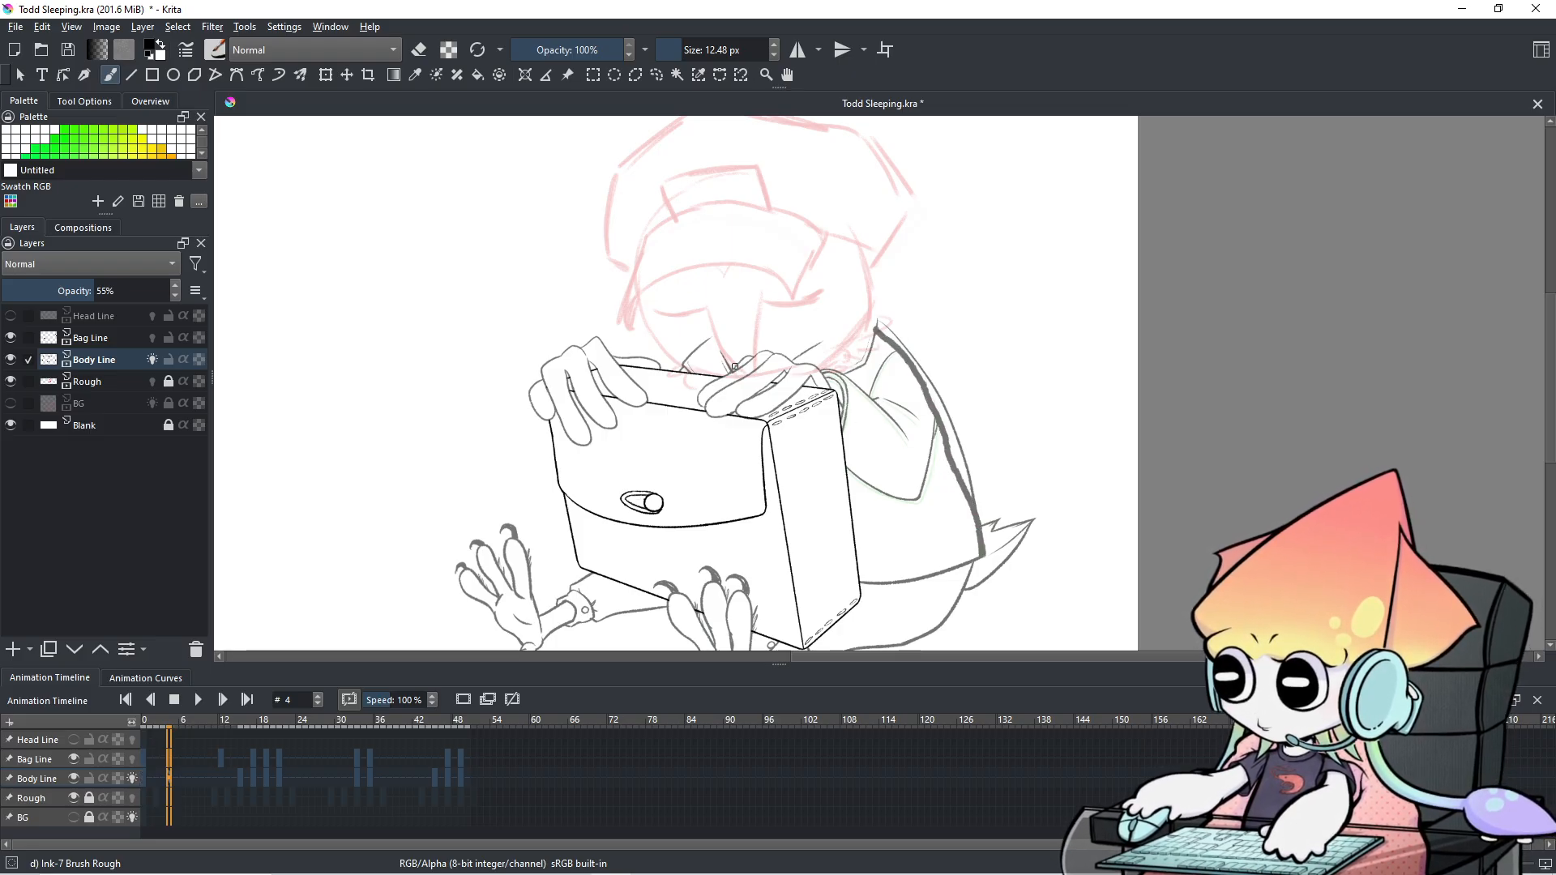
{"action": "left_click_drag", "start_coordinate": [875, 329], "coordinate": [820, 371]}
{"action": "key", "text": "ctrl+z"}
{"action": "key", "text": "ctrl+z"}
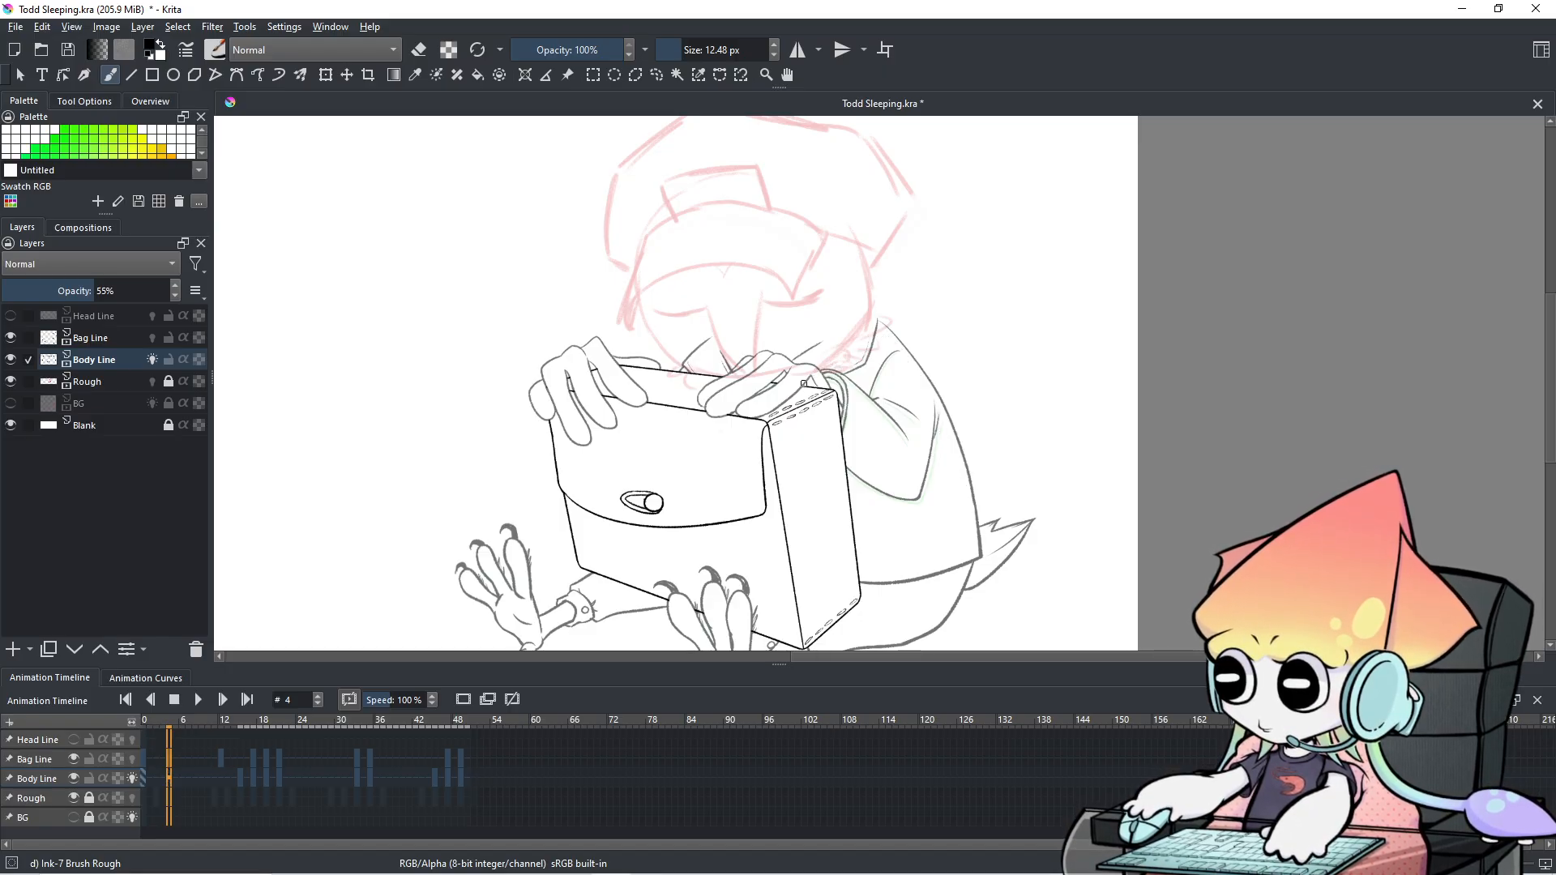
Flip between frames 3 and 4 to compare the head sketches, ending on frame 4.
{"action": "key", "text": "Left"}
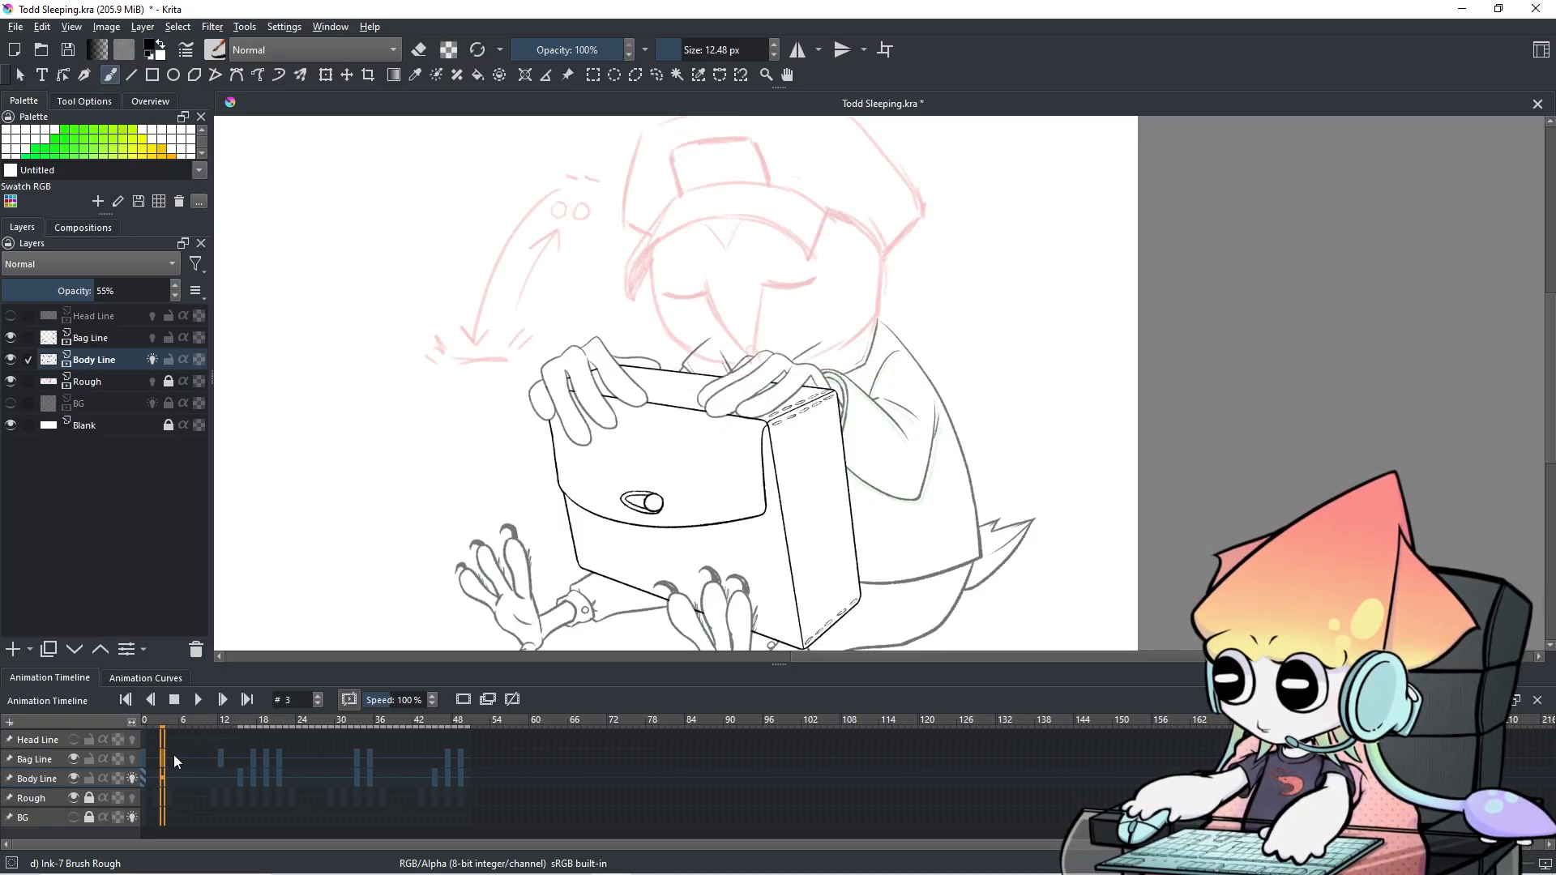
{"action": "key", "text": "Right"}
{"action": "key", "text": "Left"}
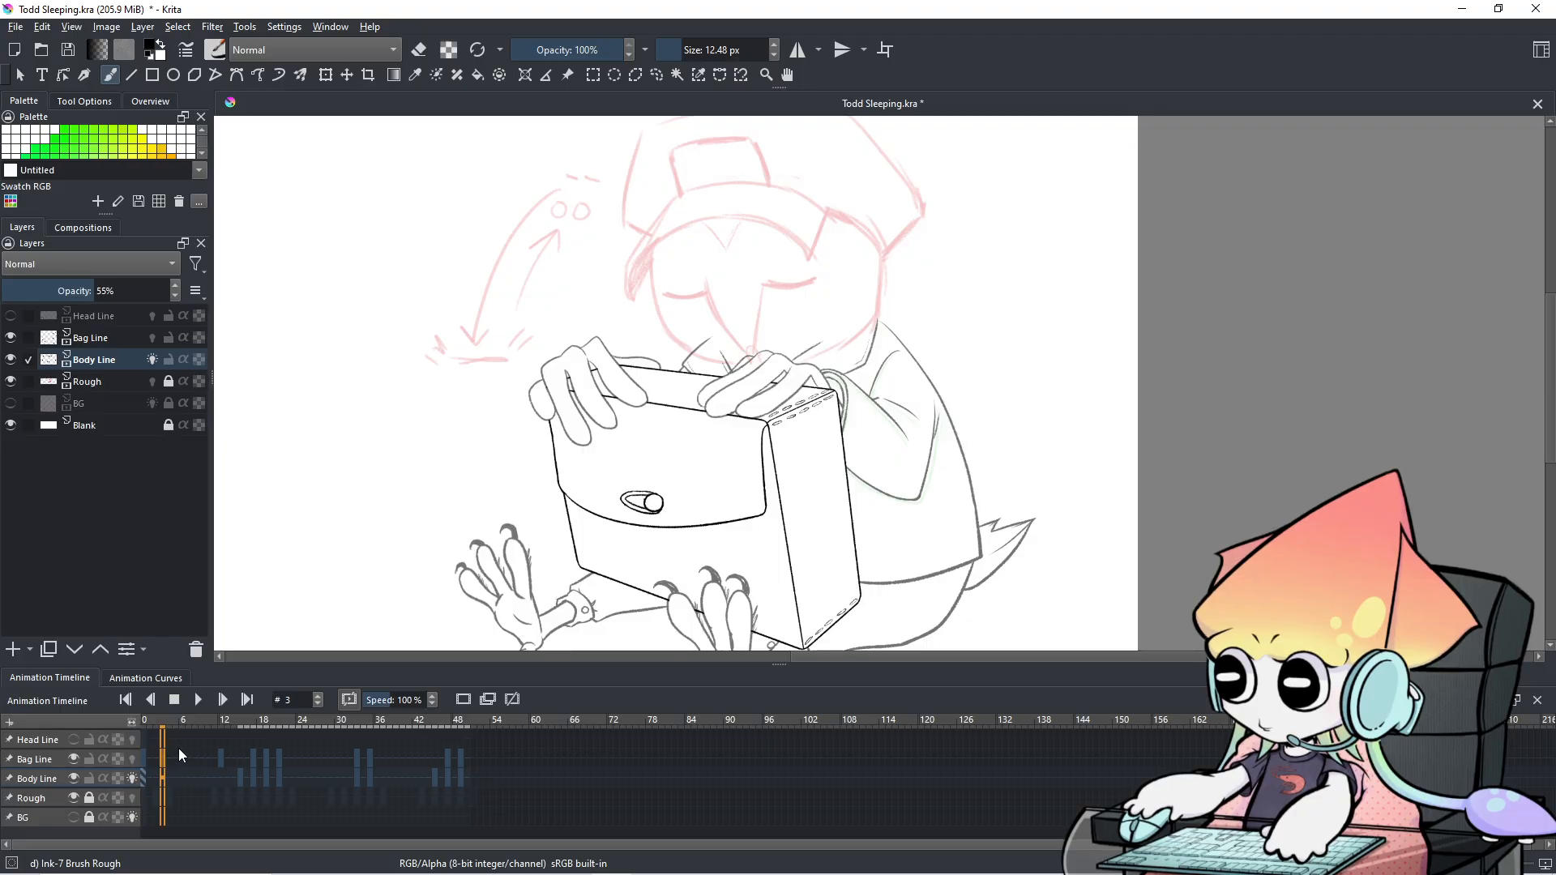
{"action": "key", "text": "Right"}
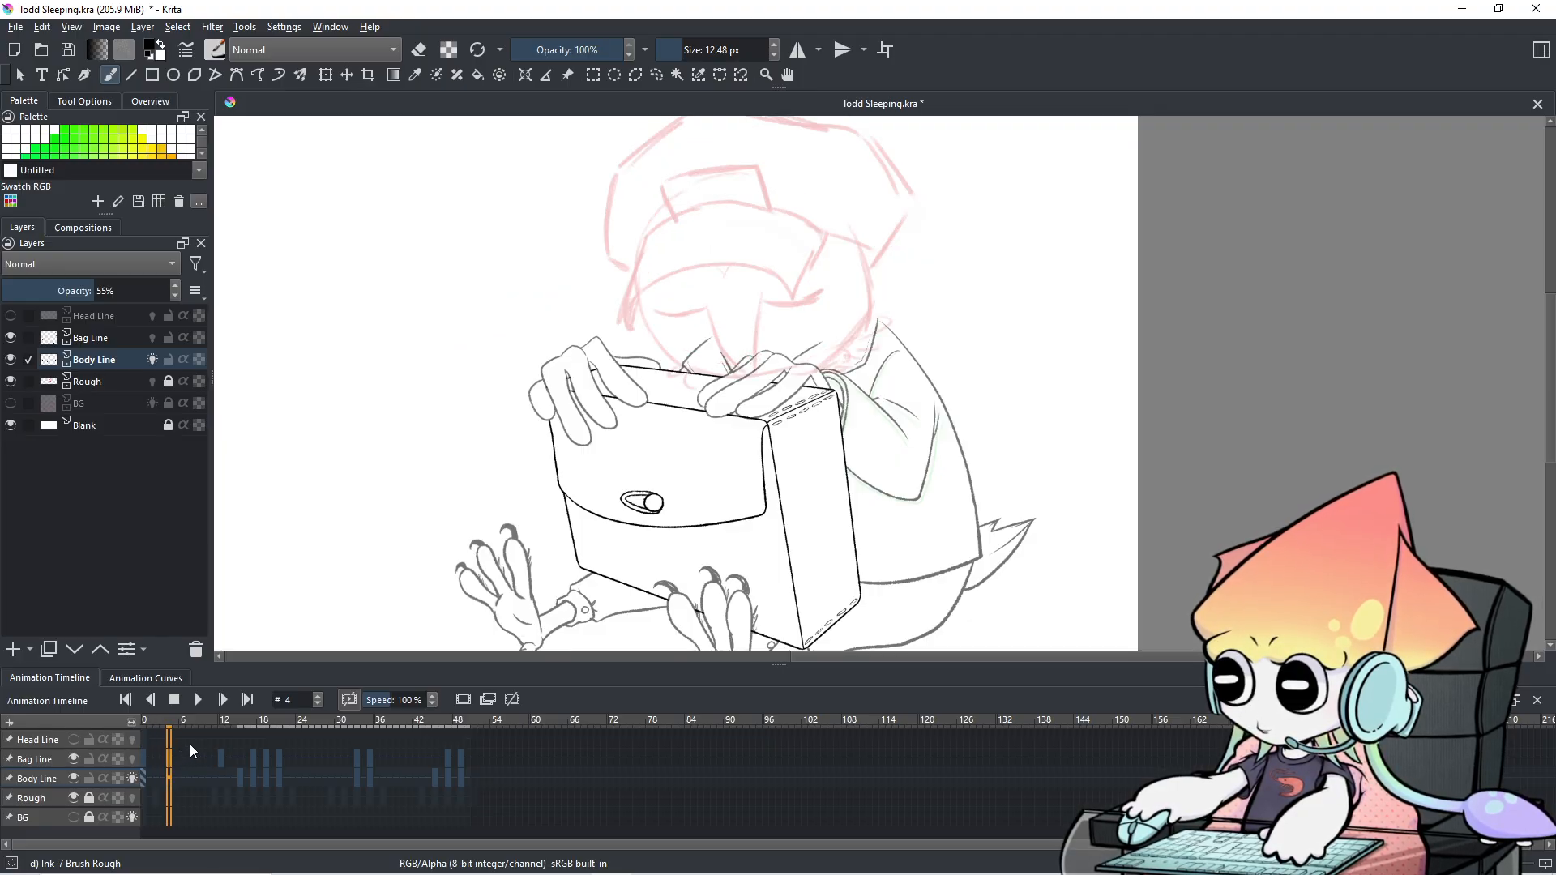
{"action": "key", "text": "Left"}
{"action": "key", "text": "Right"}
{"action": "key", "text": "Left"}
{"action": "key", "text": "Right"}
{"action": "key", "text": "Left"}
{"action": "key", "text": "Right"}
{"action": "key", "text": "Left"}
{"action": "key", "text": "Right"}
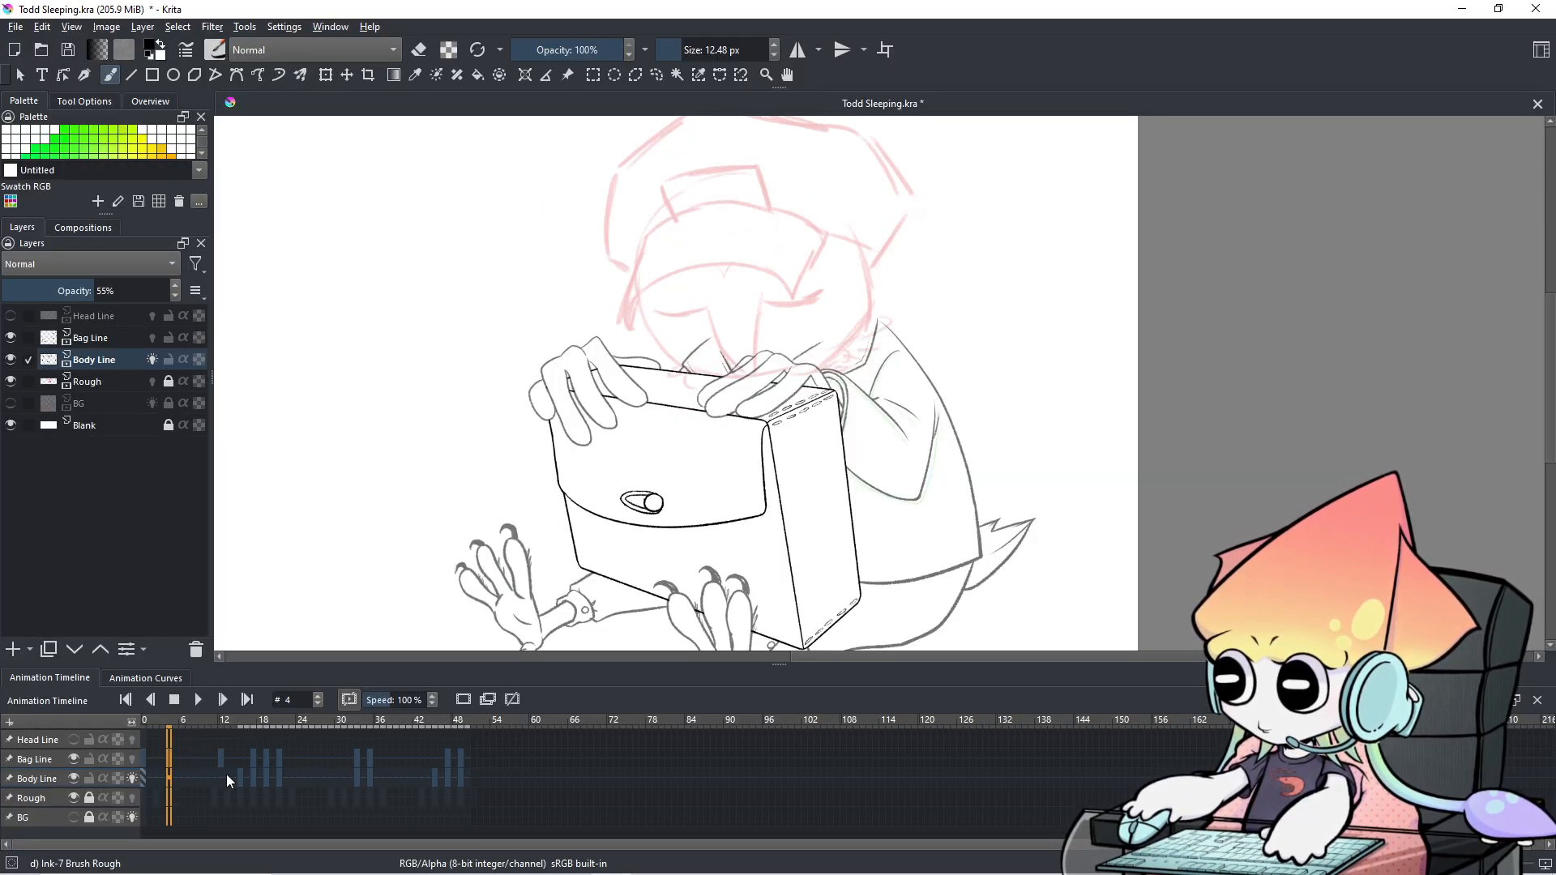
Copy the Bag Line keyframe with Copy Keyframes and inspect frame 5's options.
{"action": "left_click", "coordinate": [143, 761]}
{"action": "right_click", "coordinate": [143, 761]}
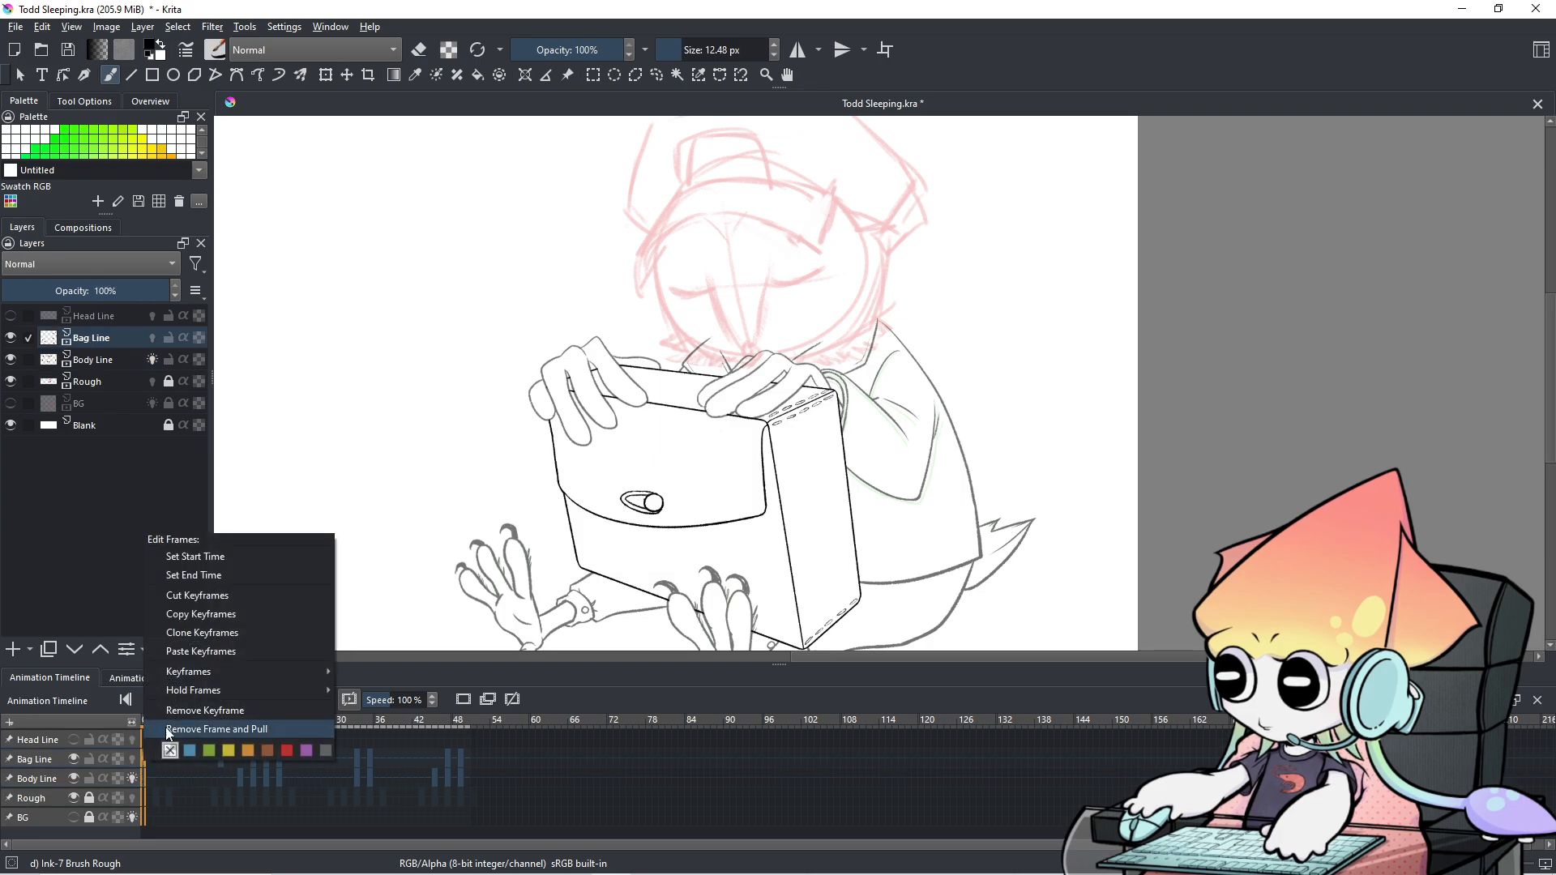
{"action": "left_click", "coordinate": [203, 622]}
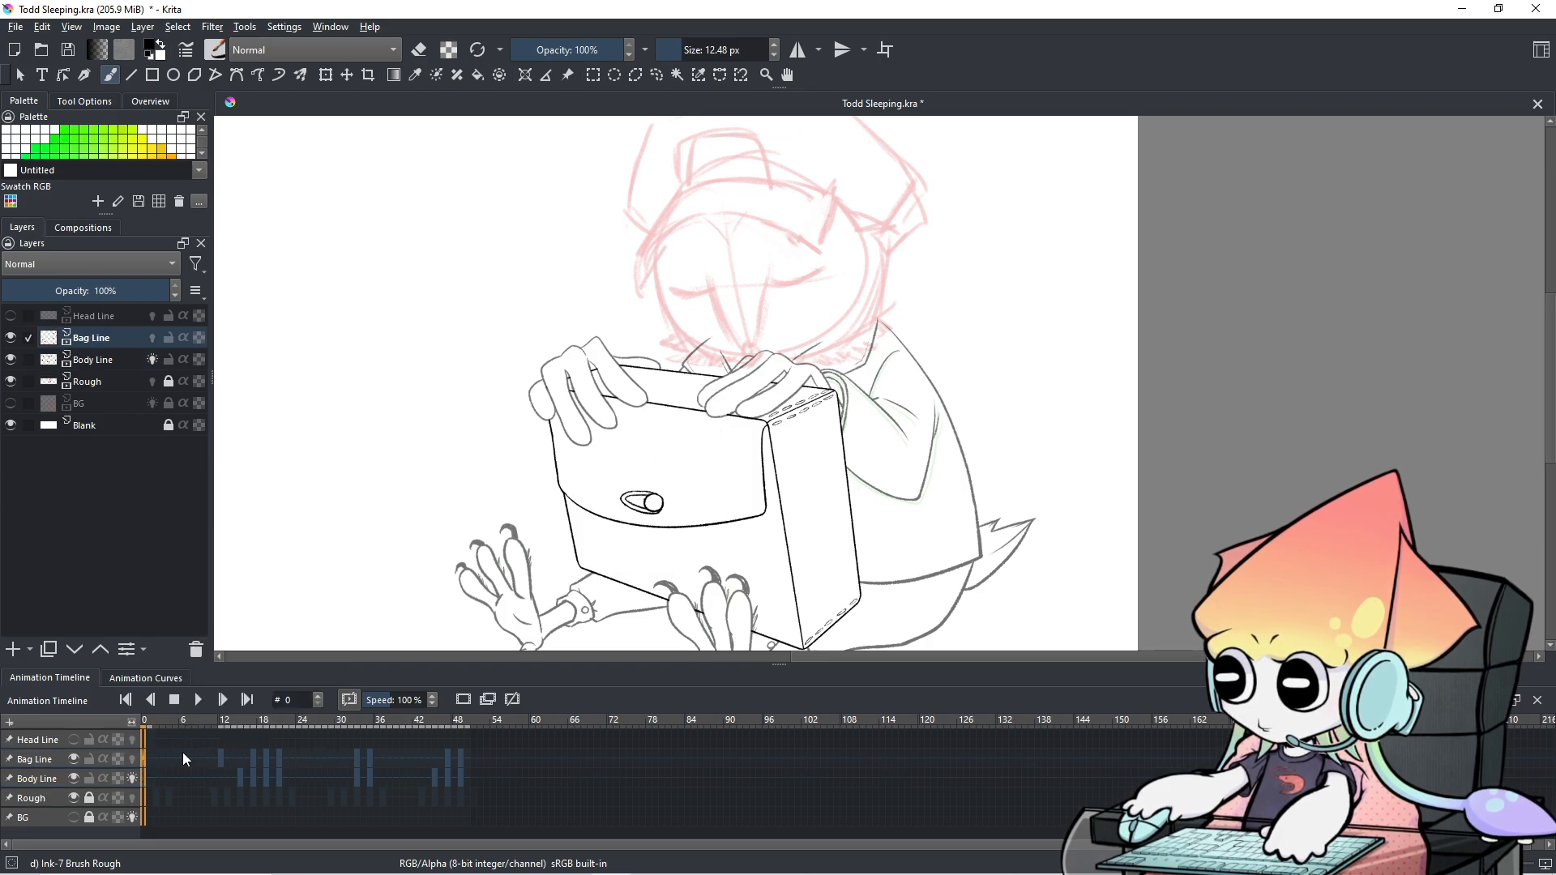
{"action": "key", "text": "Right"}
{"action": "key", "text": "Right"}
{"action": "key", "text": "Right"}
{"action": "key", "text": "Right"}
{"action": "key", "text": "Right"}
{"action": "right_click", "coordinate": [177, 761]}
{"action": "left_click", "coordinate": [232, 650]}
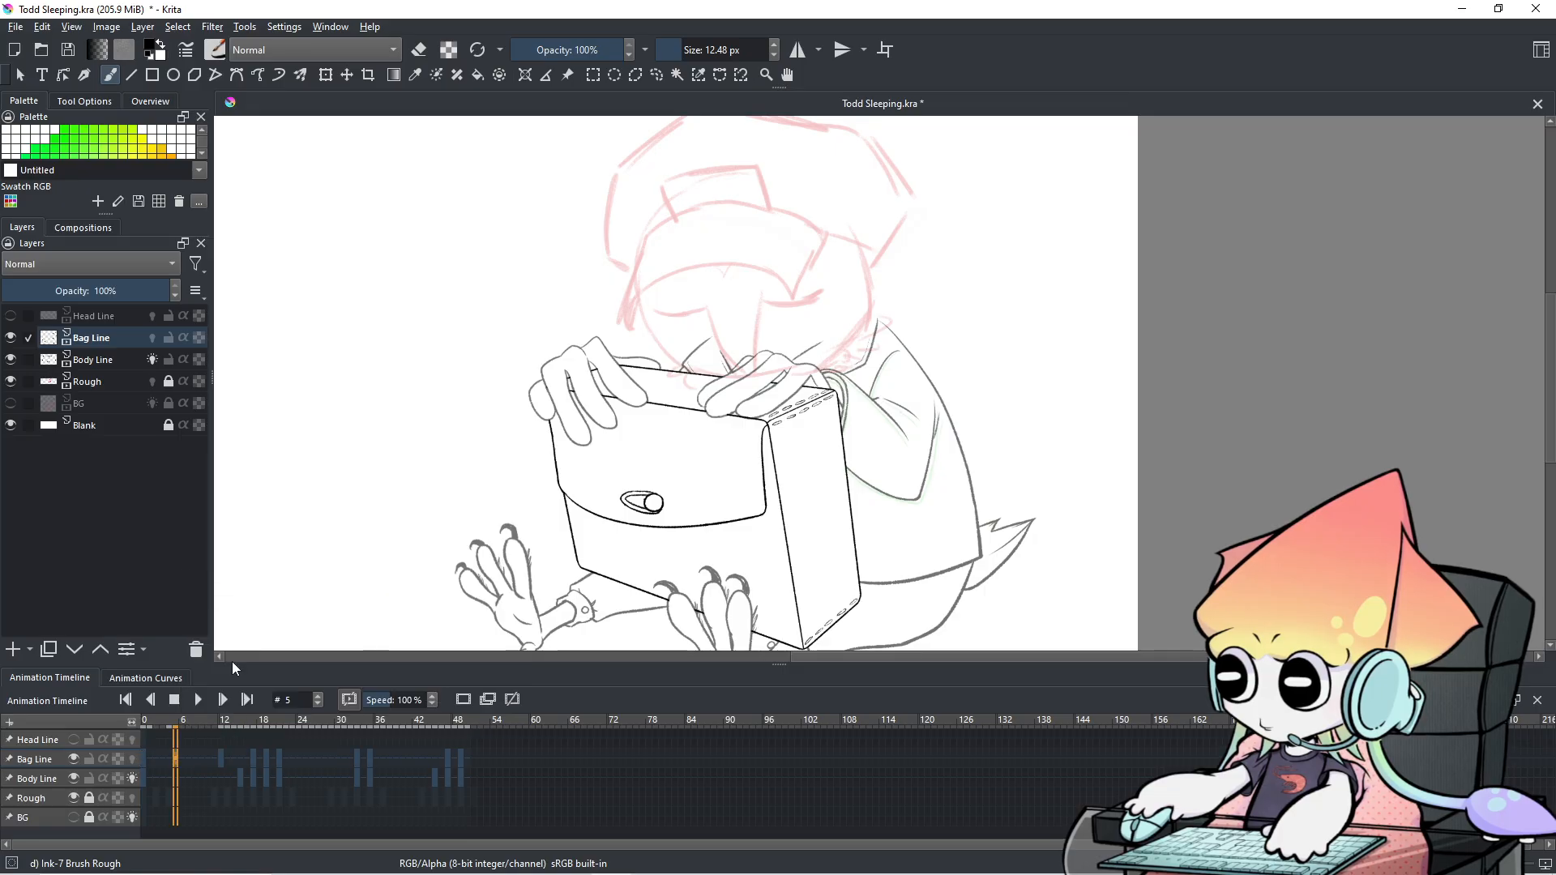
Step between frames 8 and 13 comparing head sketches, ending on frame 13.
{"action": "key", "text": "Right"}
{"action": "key", "text": "Right"}
{"action": "key", "text": "Right"}
{"action": "key", "text": "Right"}
{"action": "key", "text": "Right"}
{"action": "key", "text": "Right"}
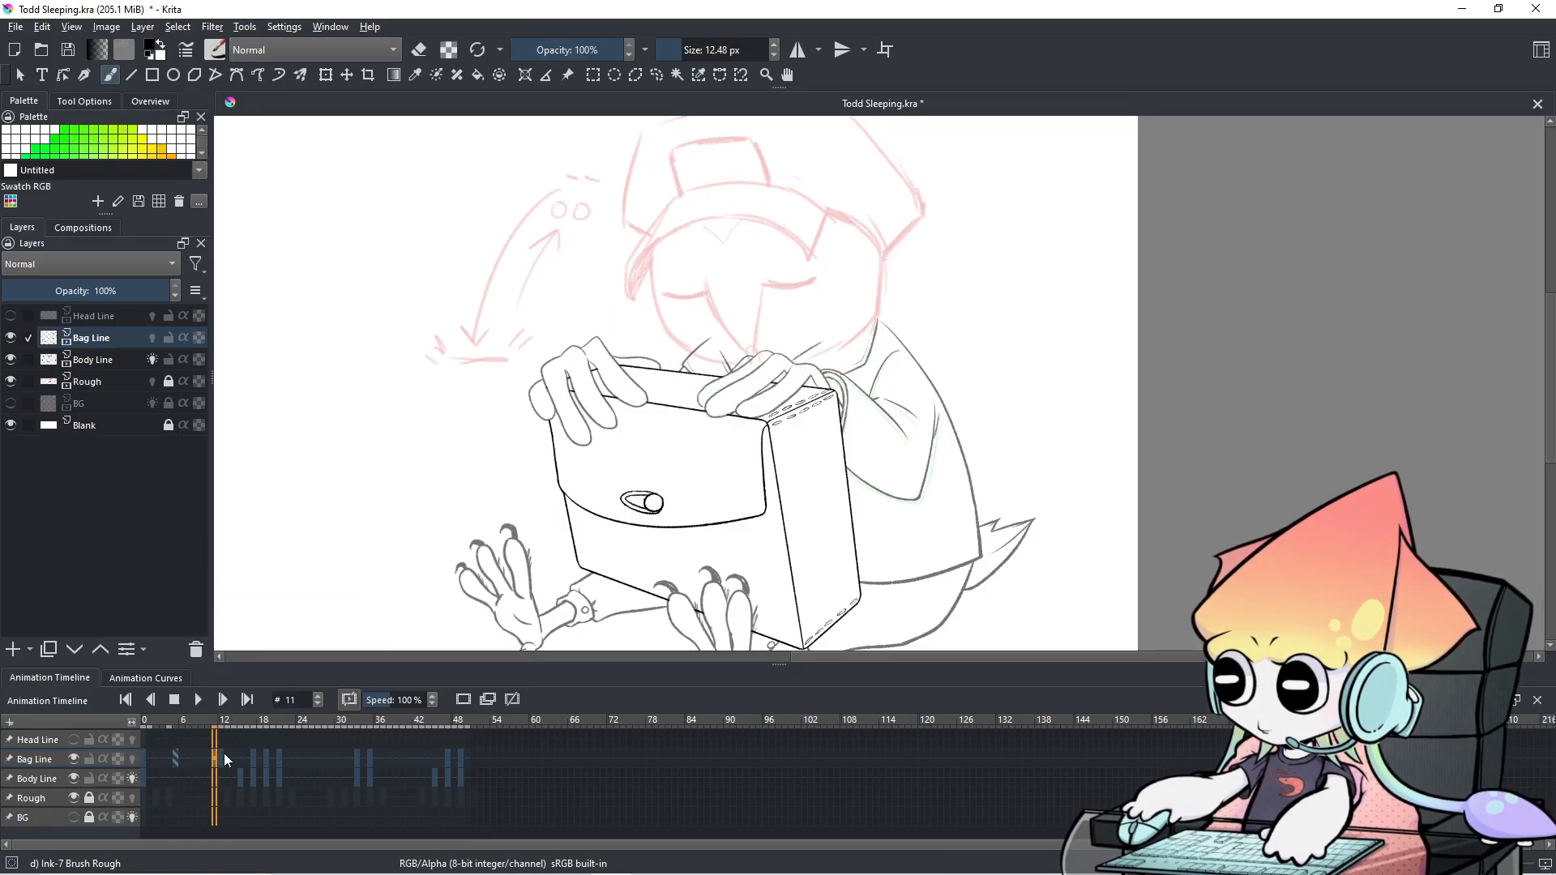
{"action": "key", "text": "Right"}
{"action": "key", "text": "ctrl+v"}
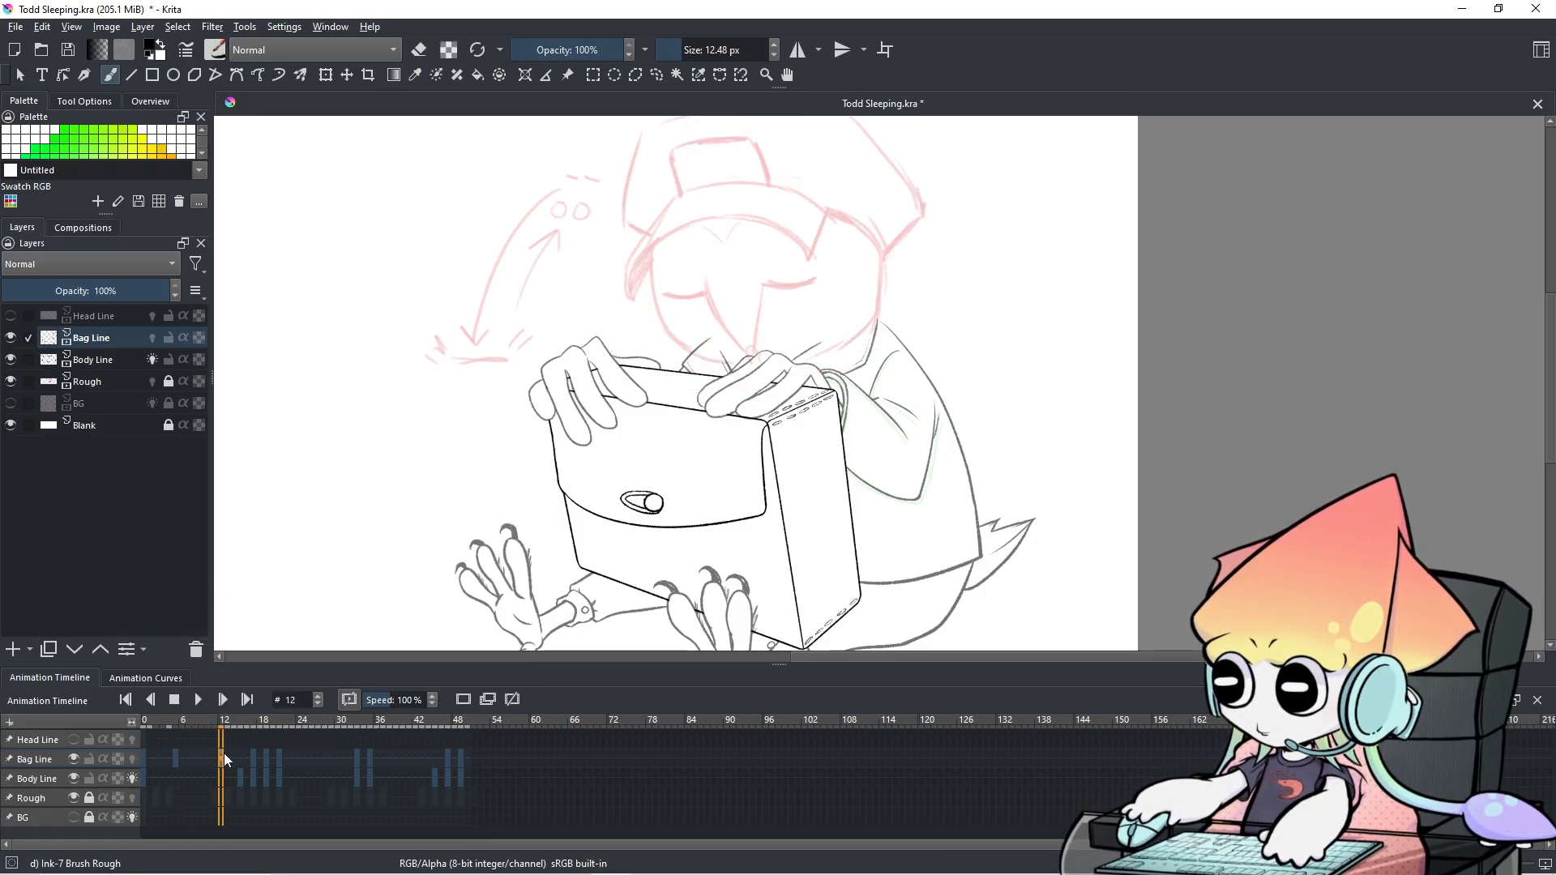
{"action": "key", "text": "Left"}
{"action": "key", "text": "Left"}
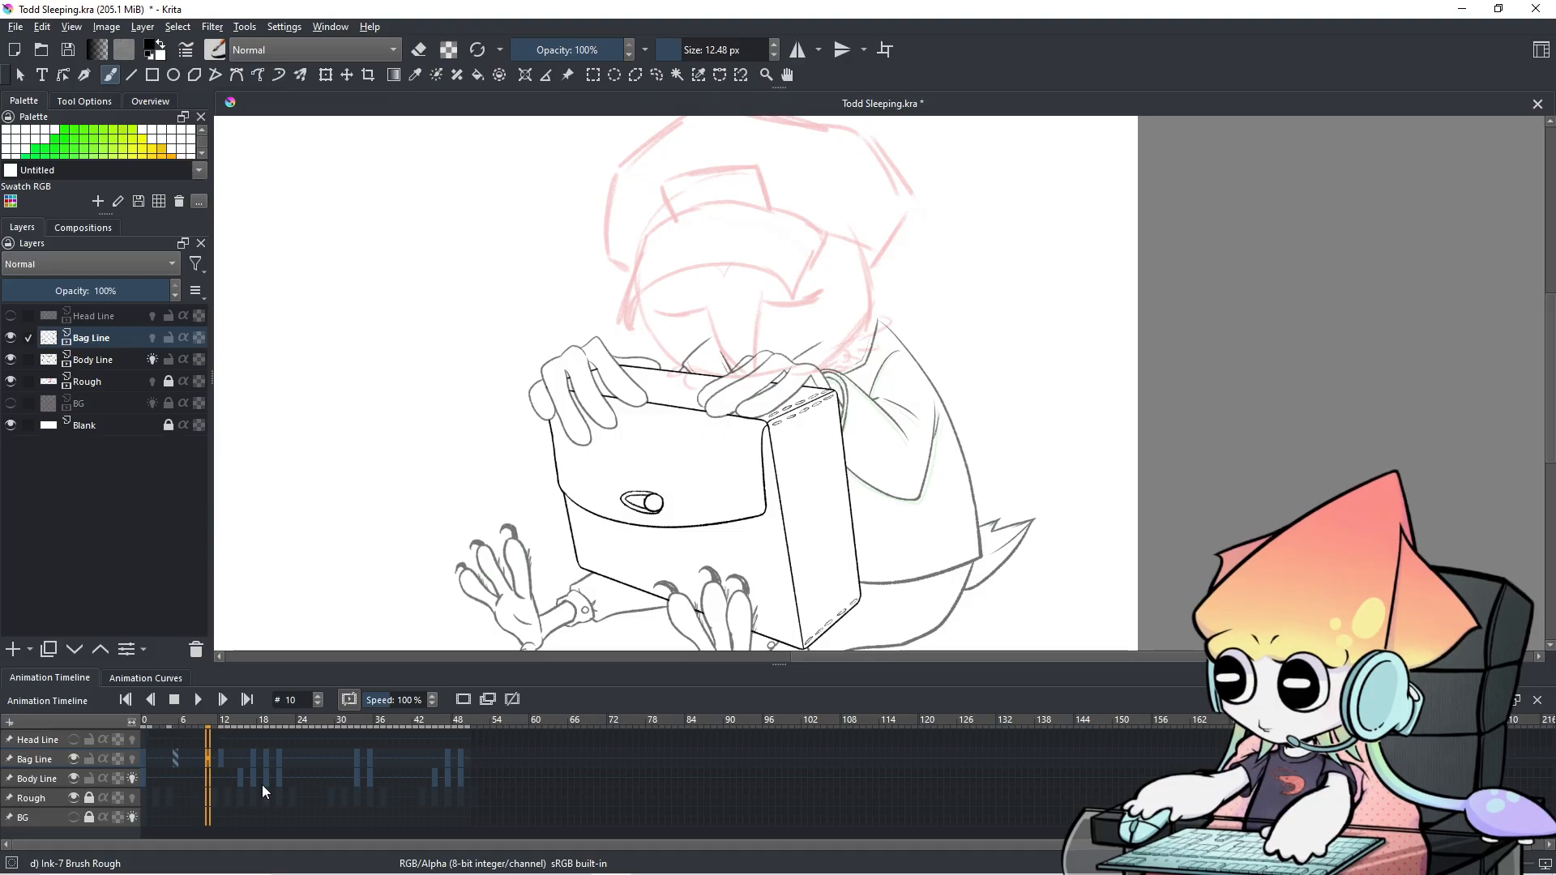
{"action": "key", "text": "Right"}
{"action": "key", "text": "Right"}
{"action": "key", "text": "Right"}
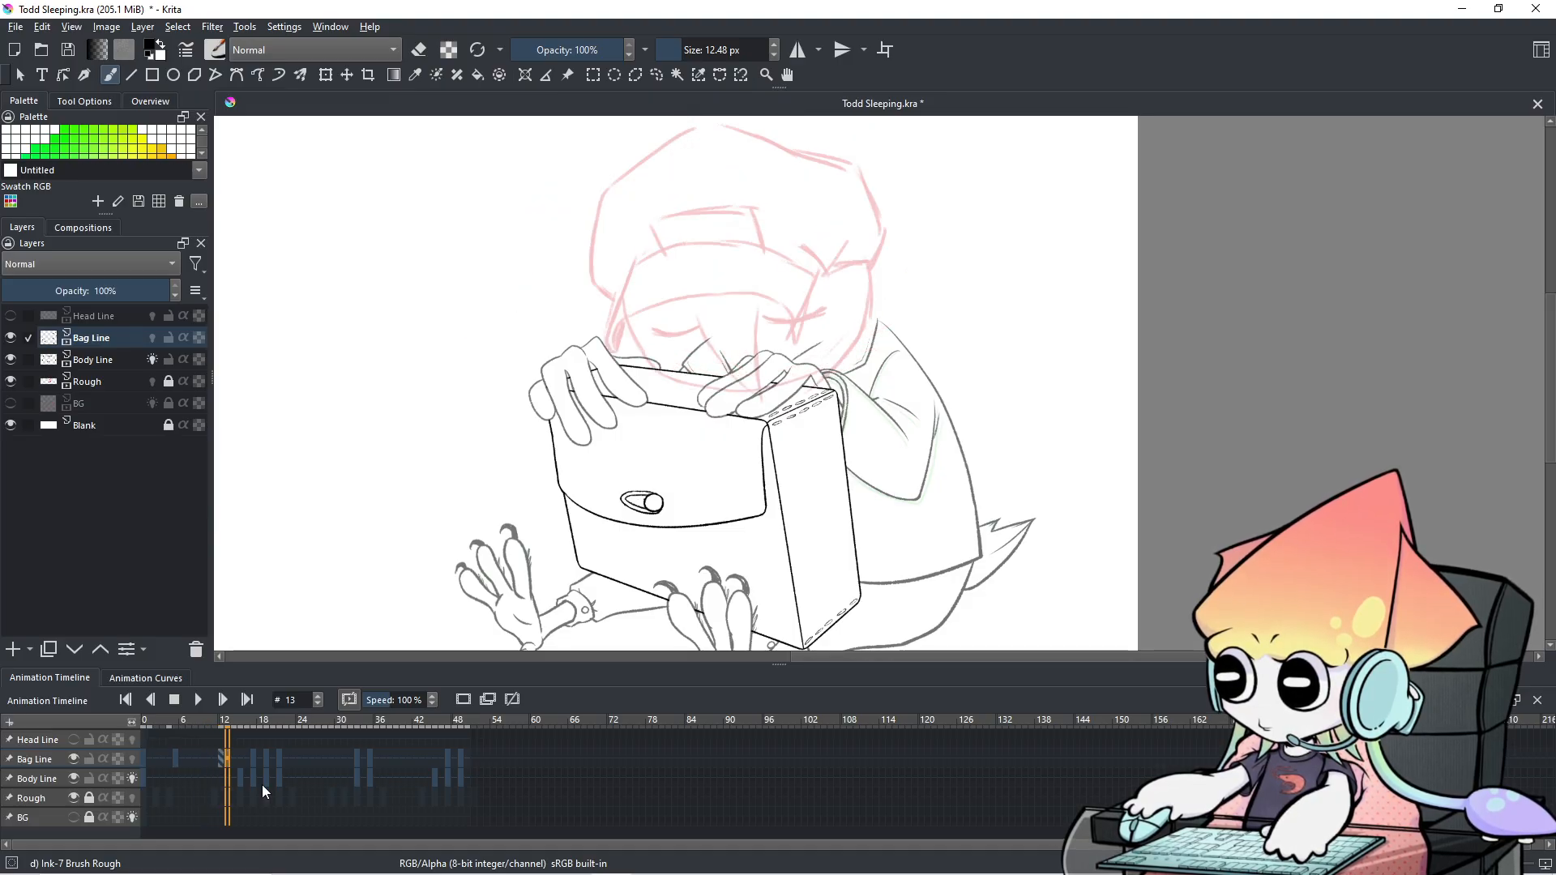
{"action": "left_click", "coordinate": [221, 760]}
{"action": "left_click", "coordinate": [226, 761]}
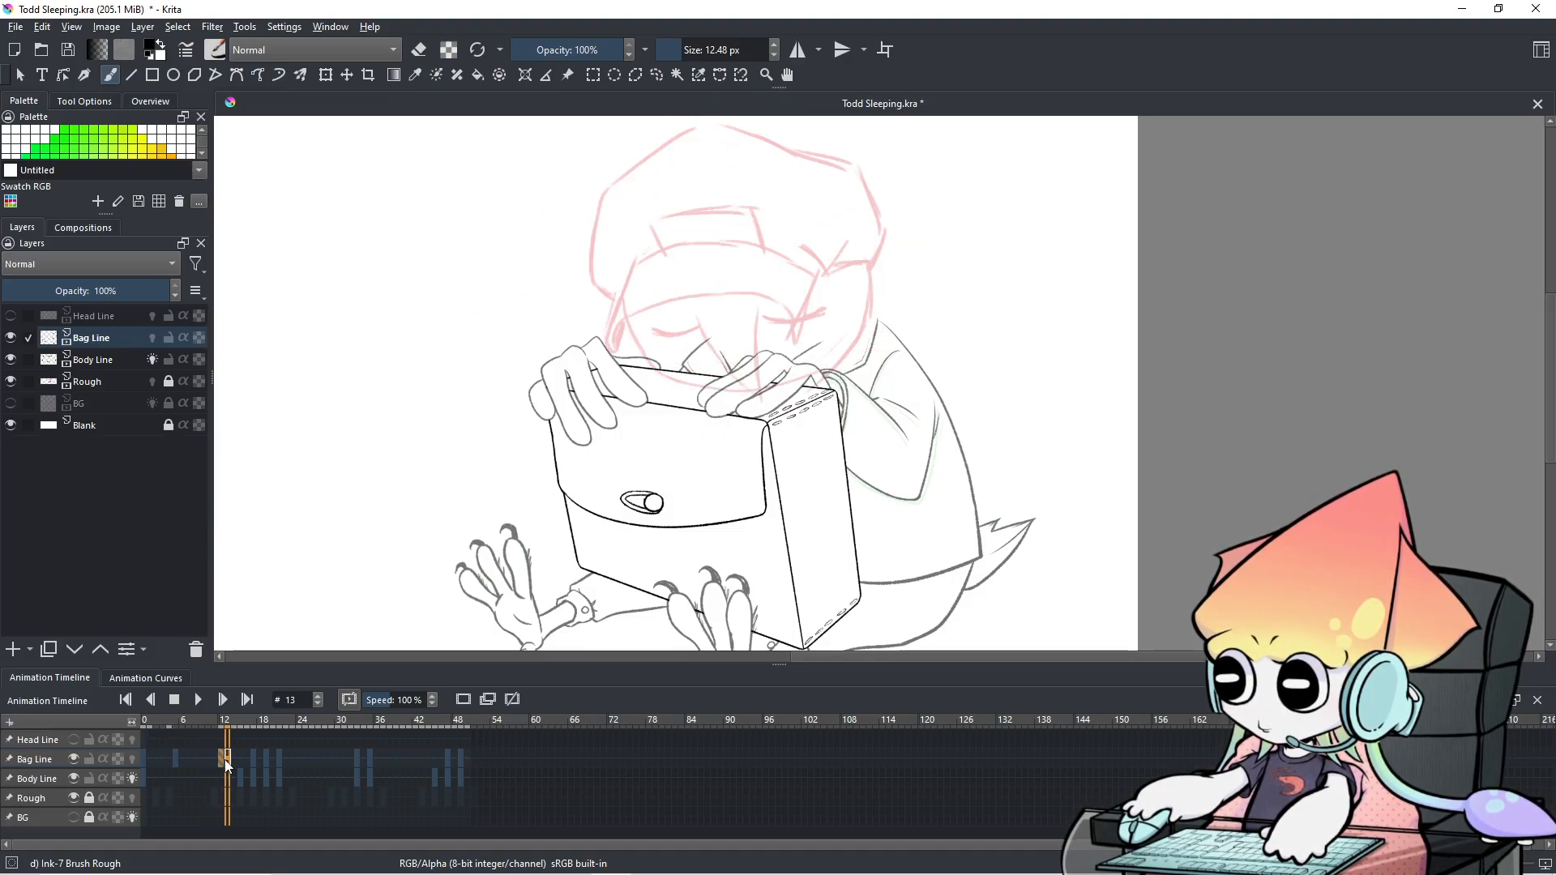
{"action": "left_click", "coordinate": [193, 781]}
{"action": "key", "text": "Right"}
{"action": "key", "text": "Right"}
{"action": "key", "text": "Right"}
{"action": "key", "text": "Right"}
{"action": "key", "text": "Right"}
{"action": "key", "text": "Left"}
{"action": "key", "text": "Right"}
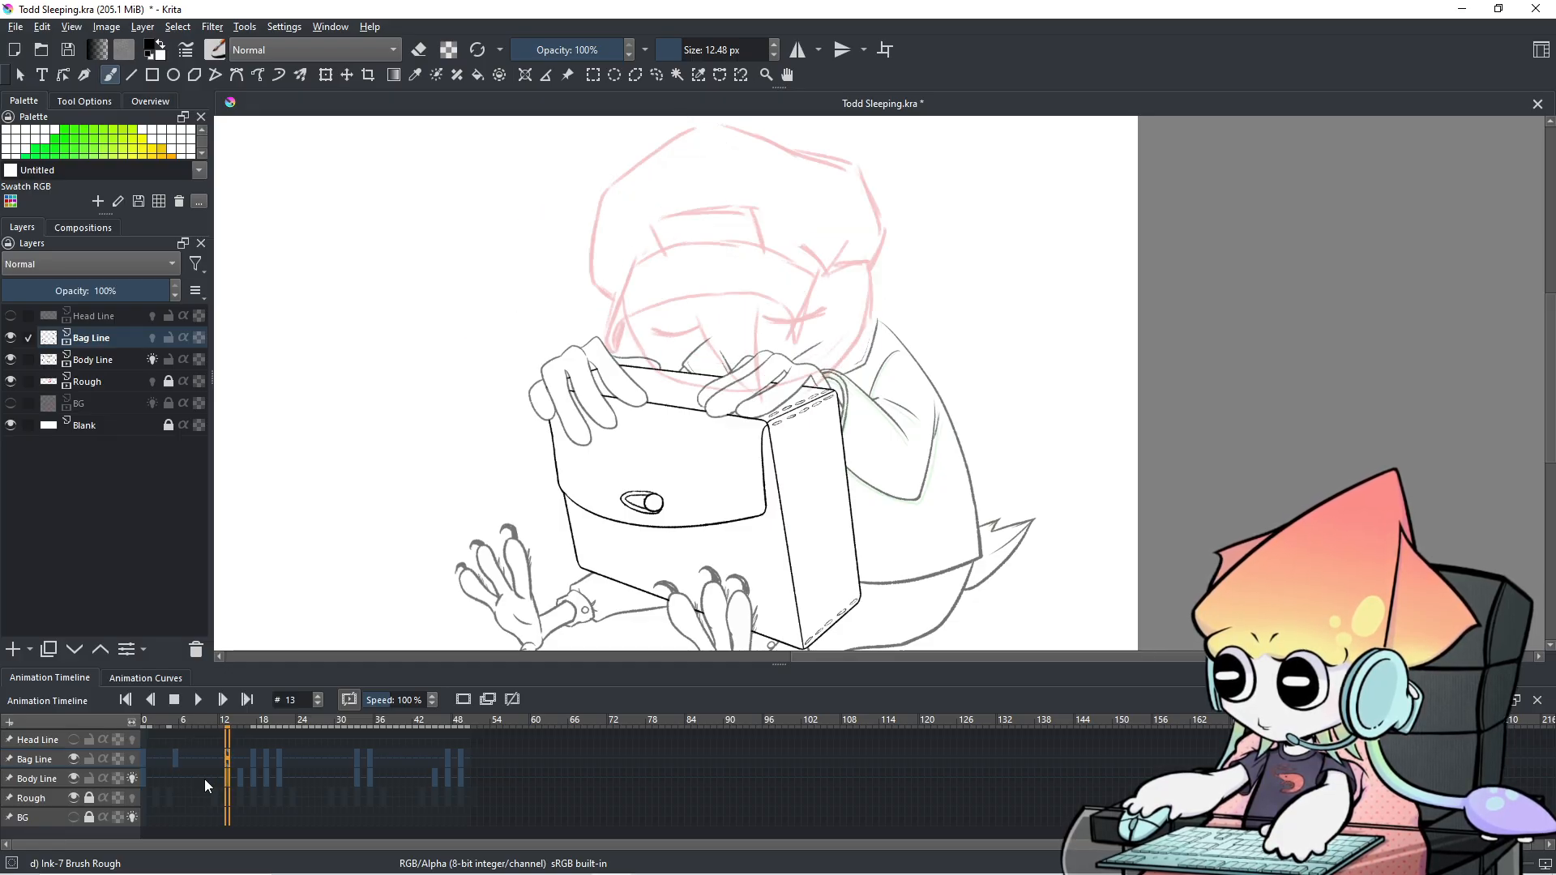
{"action": "key", "text": "Right"}
{"action": "key", "text": "Right"}
{"action": "key", "text": "Right"}
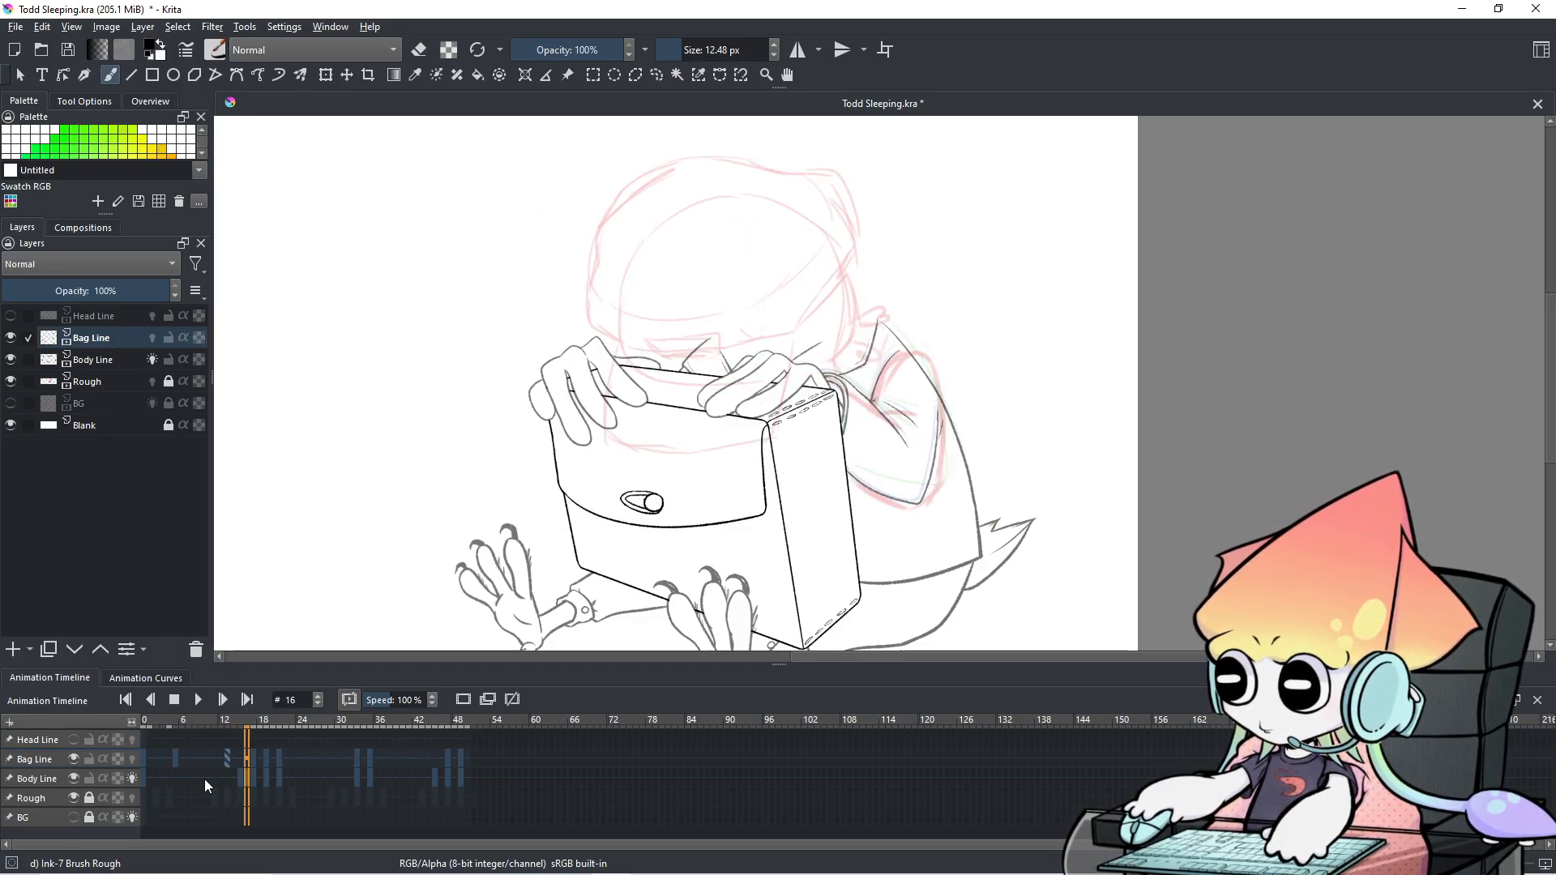
{"action": "key", "text": "Left"}
{"action": "key", "text": "Left"}
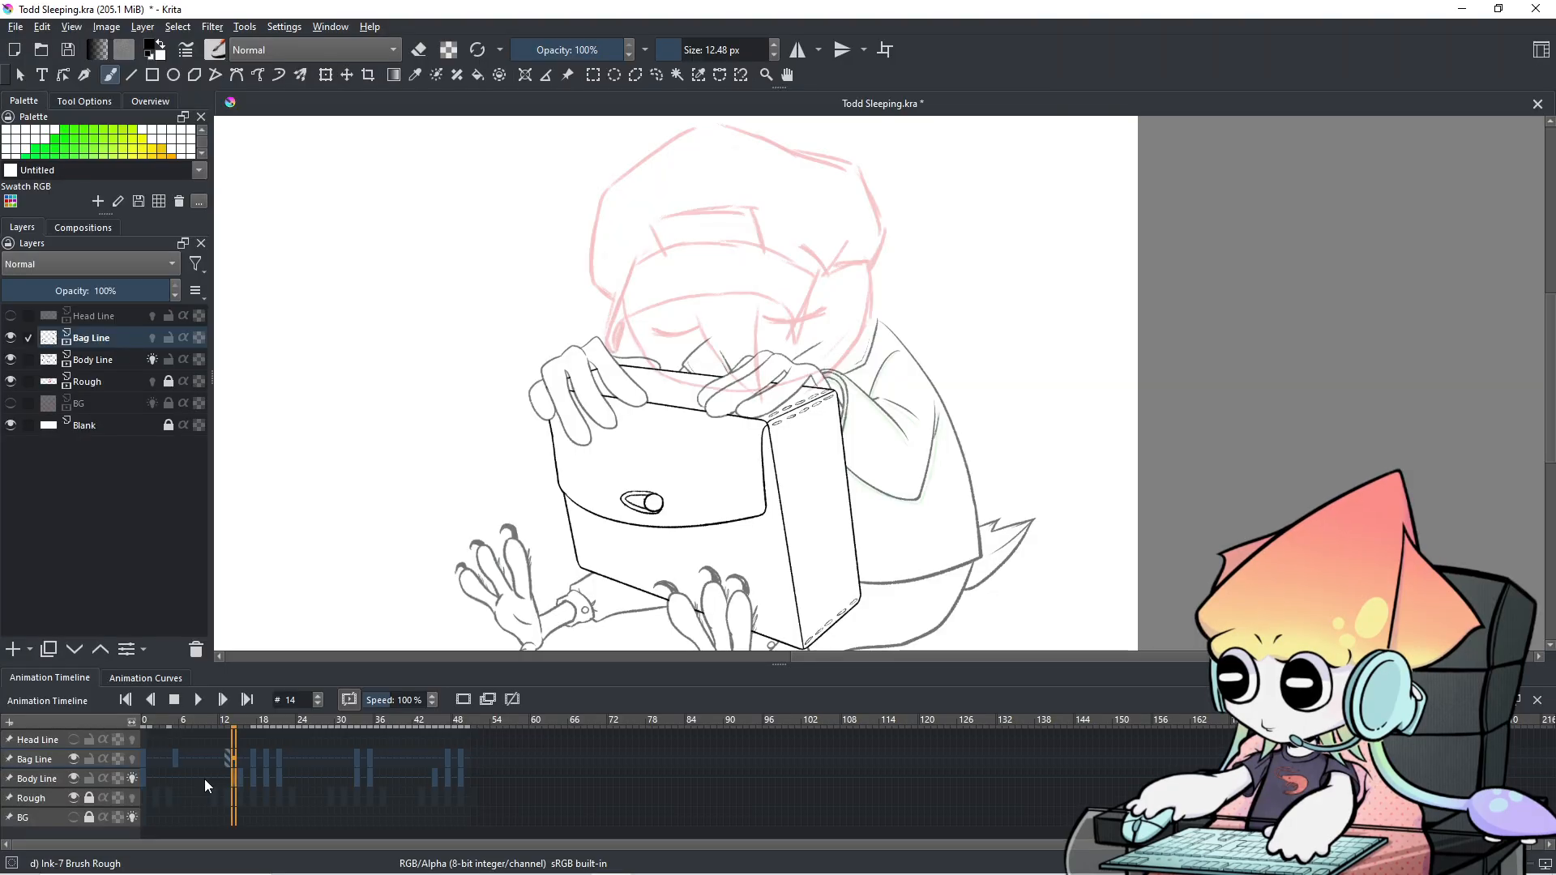
{"action": "key", "text": "Right"}
{"action": "key", "text": "Right"}
{"action": "key", "text": "Right"}
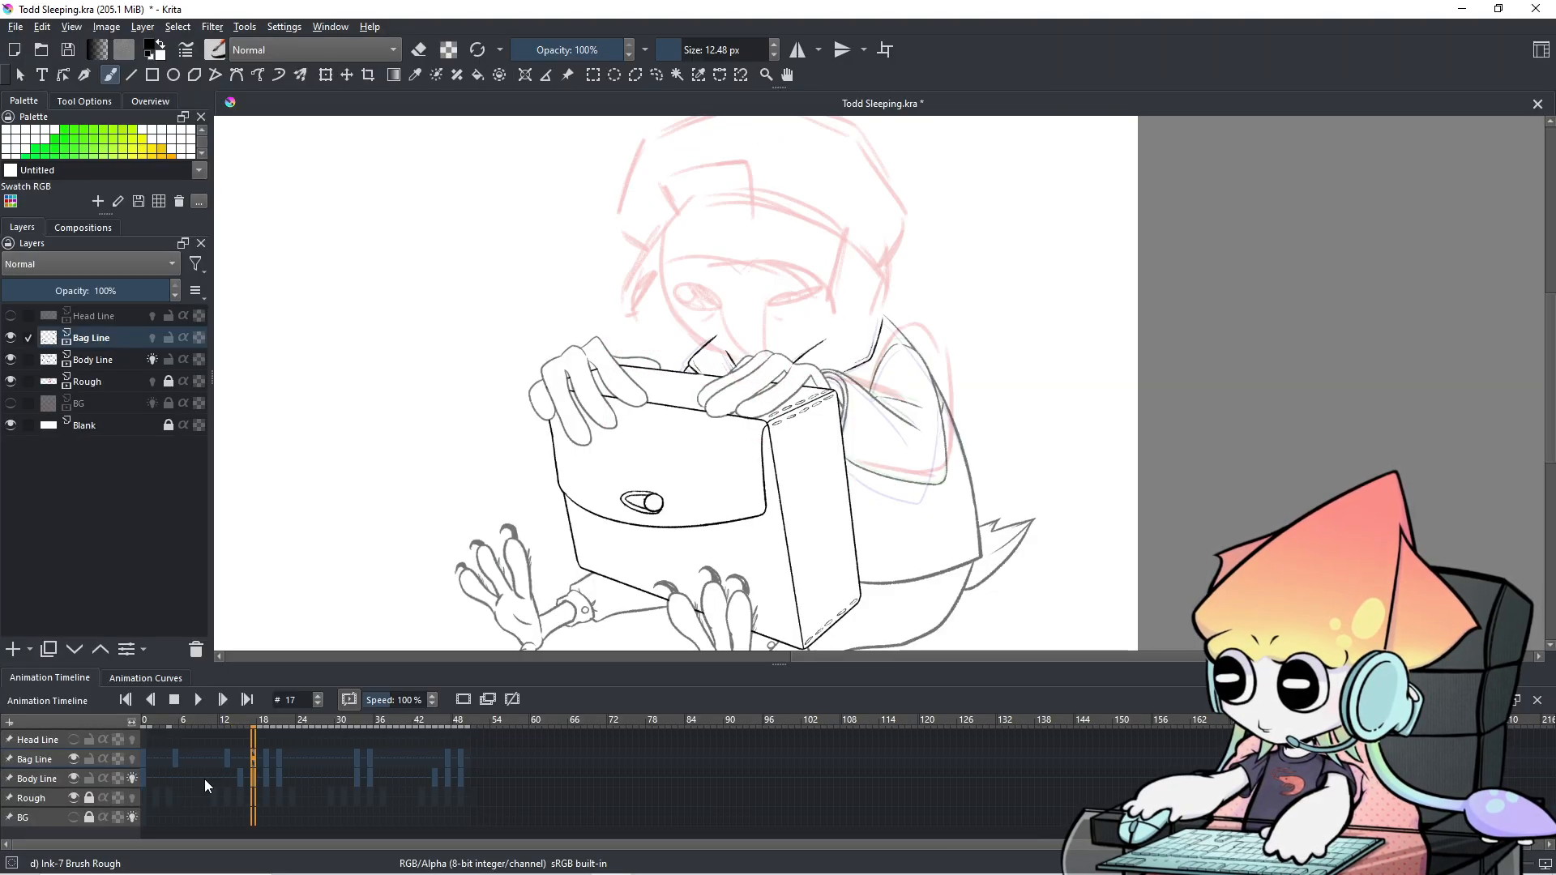
{"action": "key", "text": "Left"}
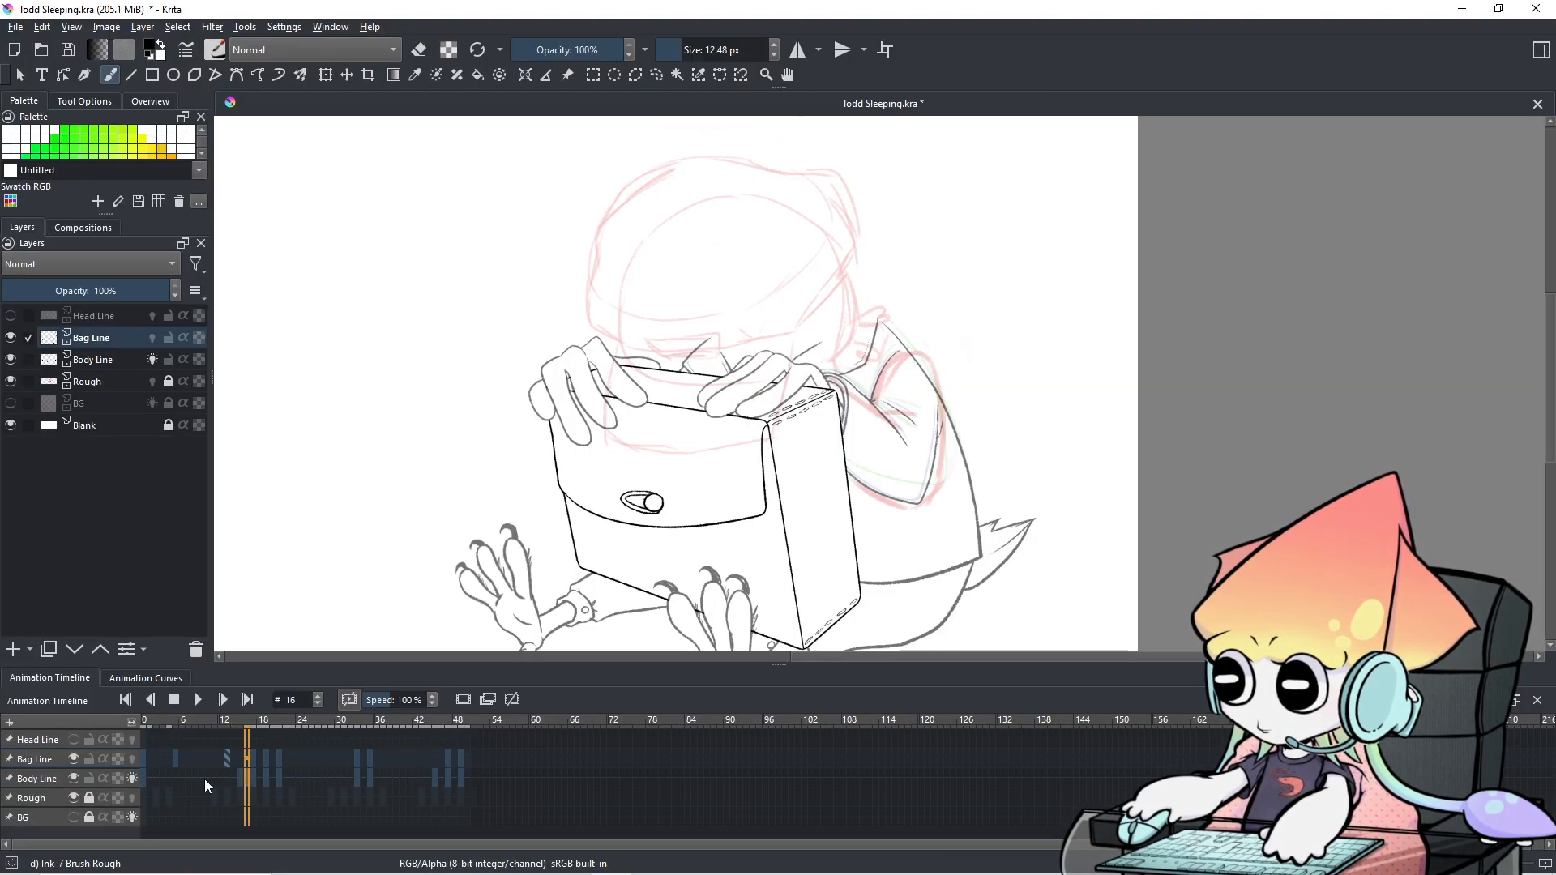
{"action": "key", "text": "Right"}
{"action": "key", "text": "Right"}
{"action": "key", "text": "Right"}
{"action": "key", "text": "Right"}
{"action": "key", "text": "Left"}
{"action": "key", "text": "Left"}
{"action": "key", "text": "Left"}
{"action": "key", "text": "Left"}
{"action": "key", "text": "Left"}
{"action": "key", "text": "Left"}
{"action": "key", "text": "Left"}
{"action": "key", "text": "Left"}
{"action": "key", "text": "Left"}
{"action": "key", "text": "Left"}
{"action": "key", "text": "Left"}
{"action": "key", "text": "Left"}
{"action": "key", "text": "Left"}
{"action": "key", "text": "Left"}
{"action": "key", "text": "Left"}
{"action": "key", "text": "Left"}
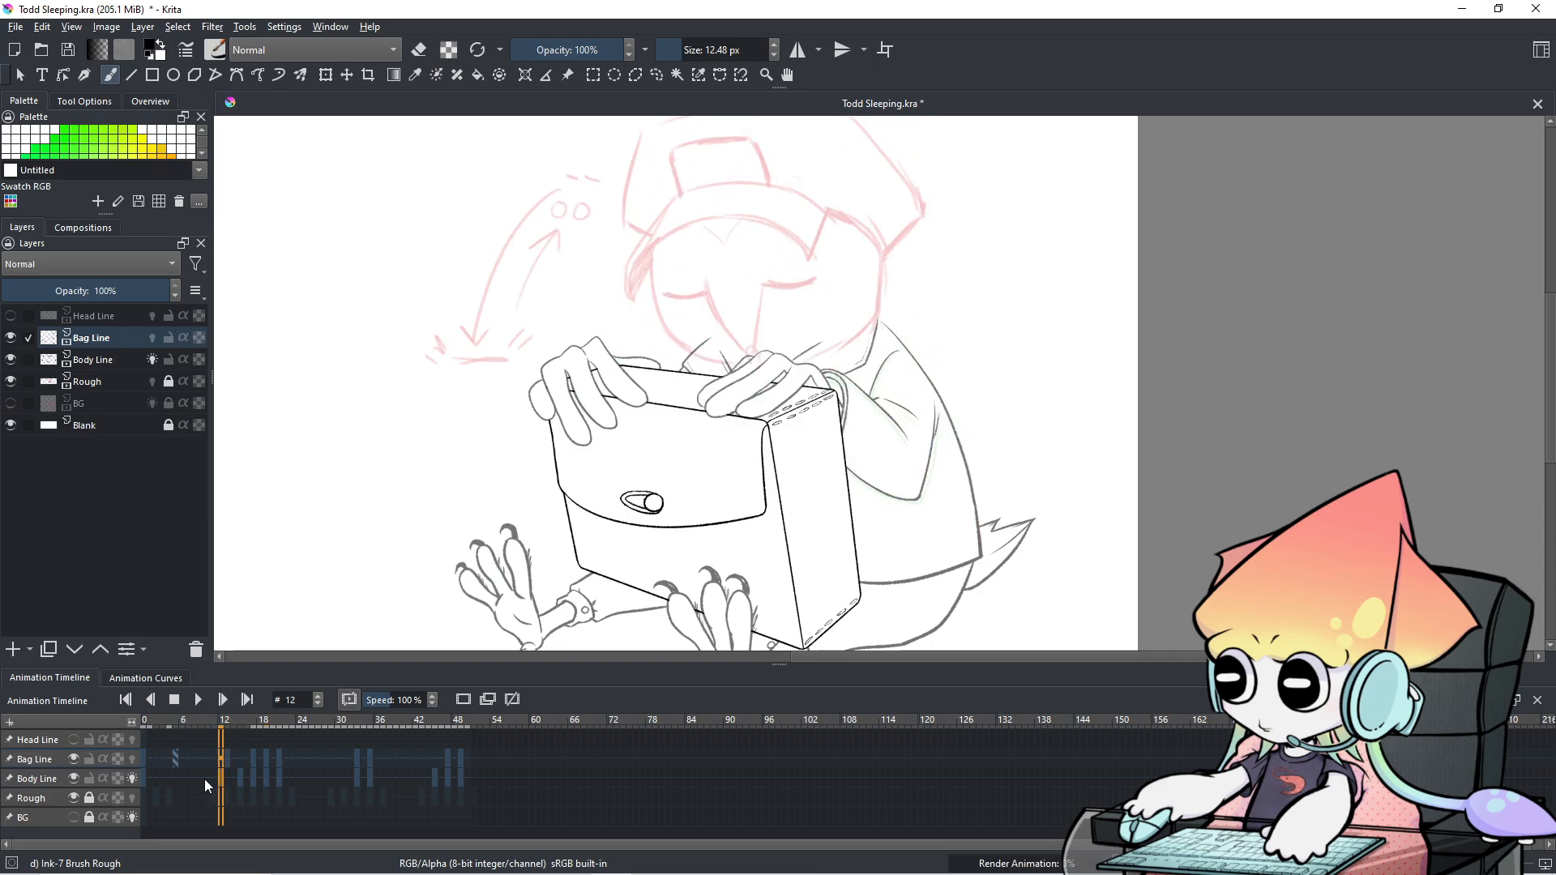
{"action": "key", "text": "Left"}
{"action": "key", "text": "Left"}
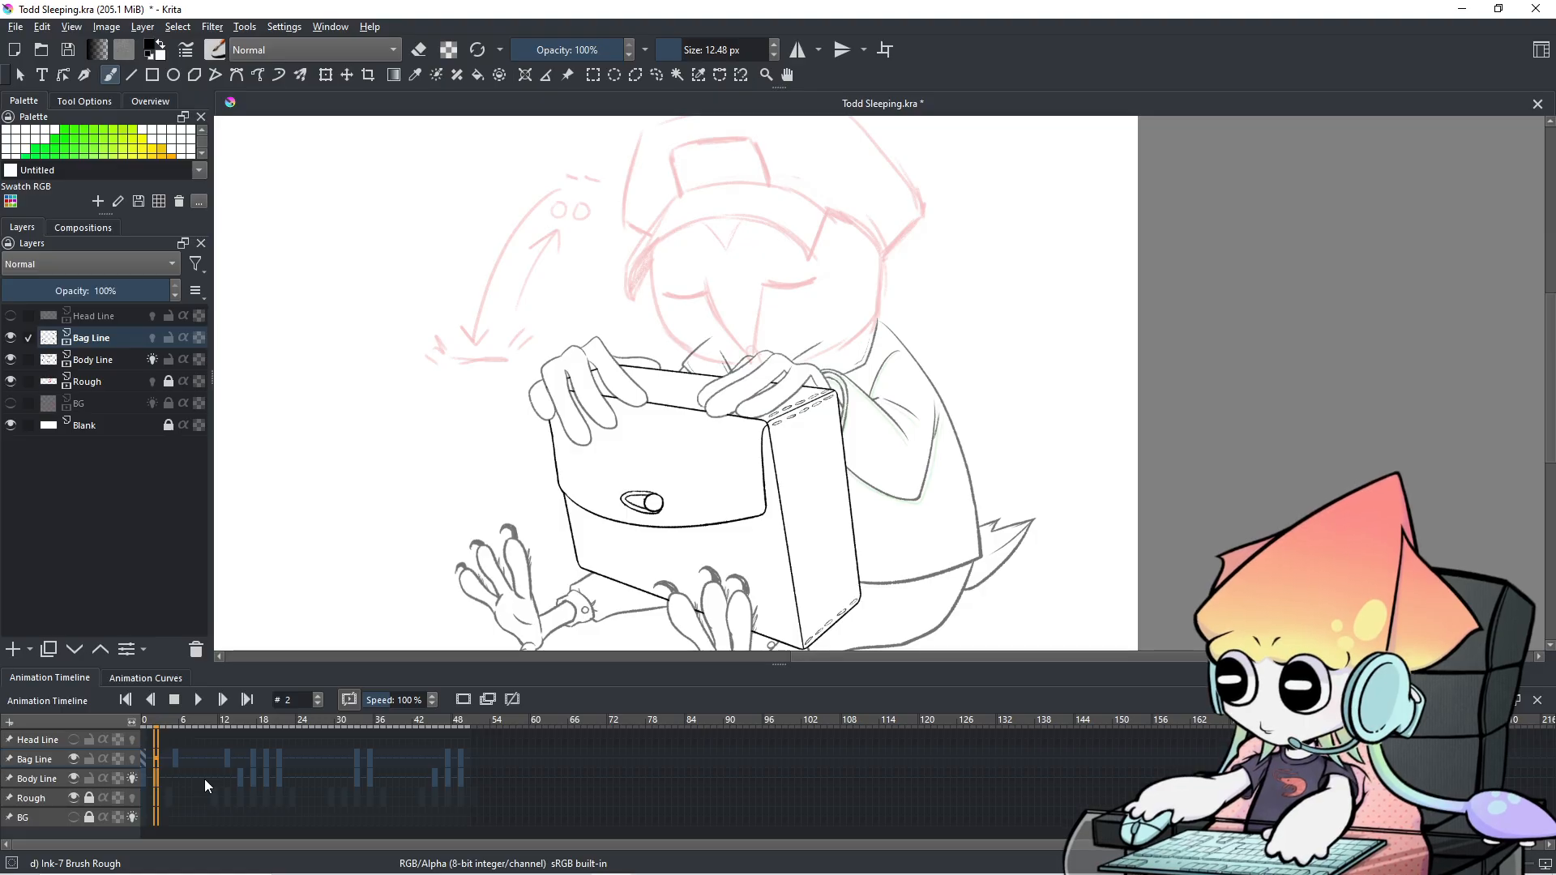
{"action": "key", "text": "Left"}
{"action": "key", "text": "Right"}
{"action": "key", "text": "Right"}
{"action": "key", "text": "Right"}
{"action": "key", "text": "Right"}
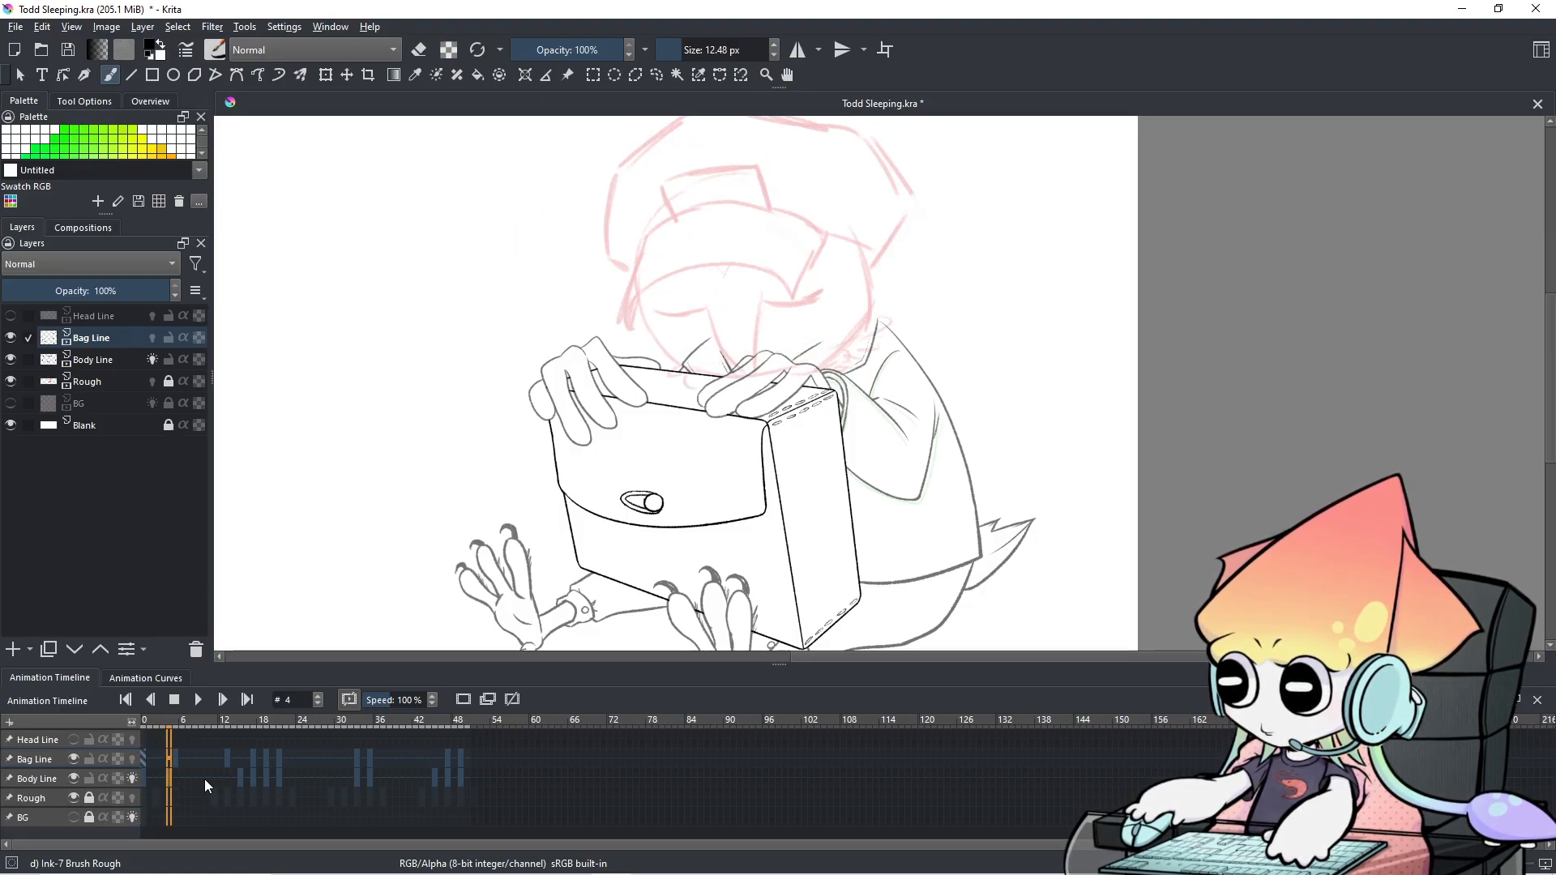
{"action": "key", "text": "Left"}
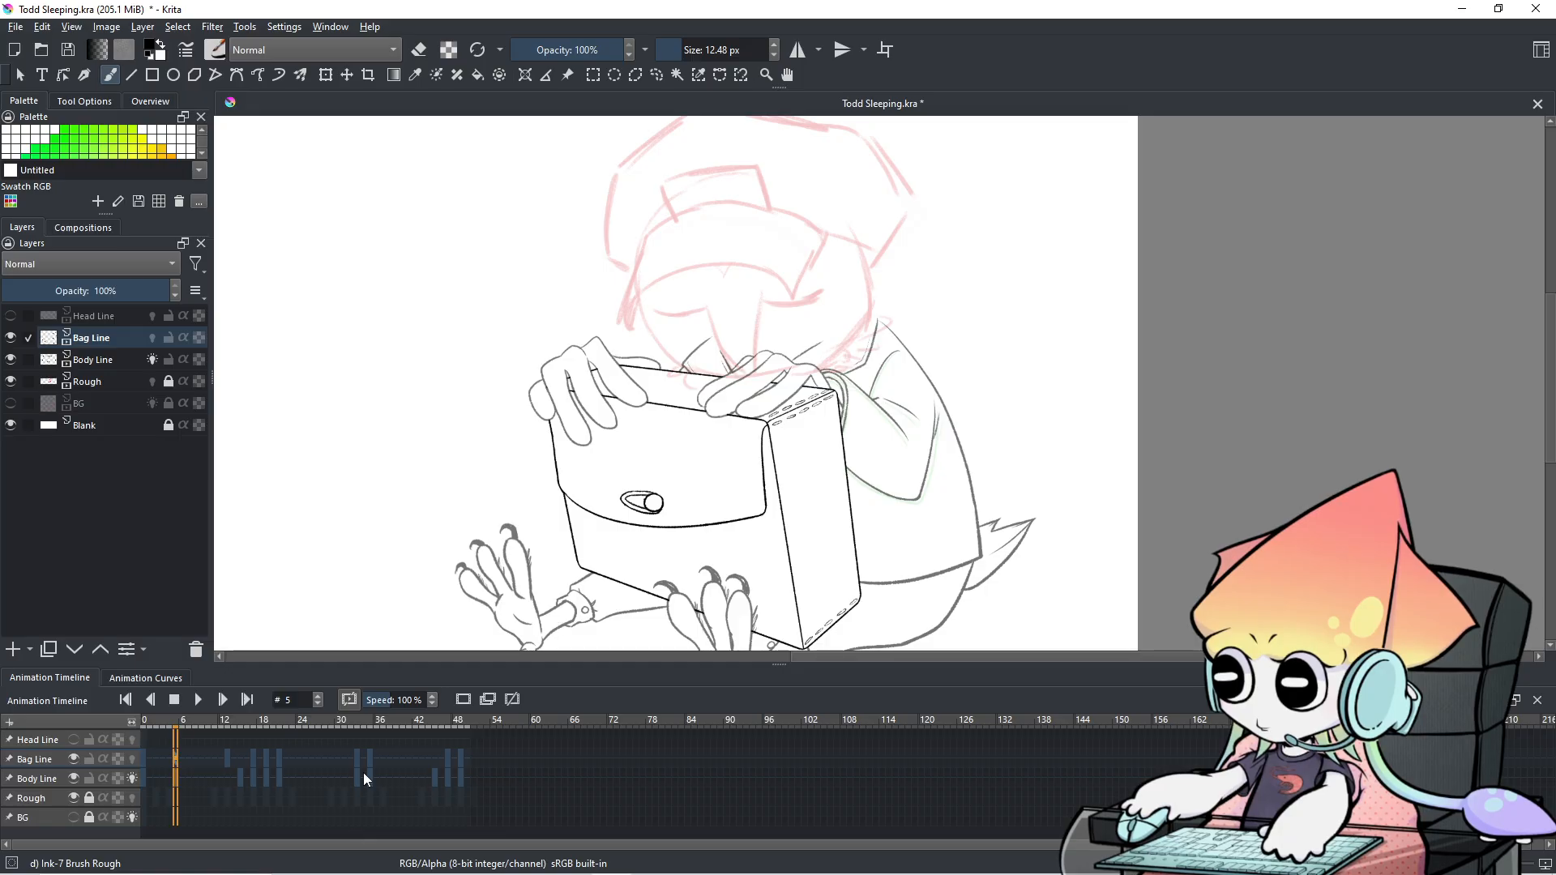
{"action": "key", "text": "ctrl+c"}
{"action": "key", "text": "Right"}
{"action": "key", "text": "Right"}
{"action": "key", "text": "Left"}
{"action": "key", "text": "Left"}
{"action": "key", "text": "Left"}
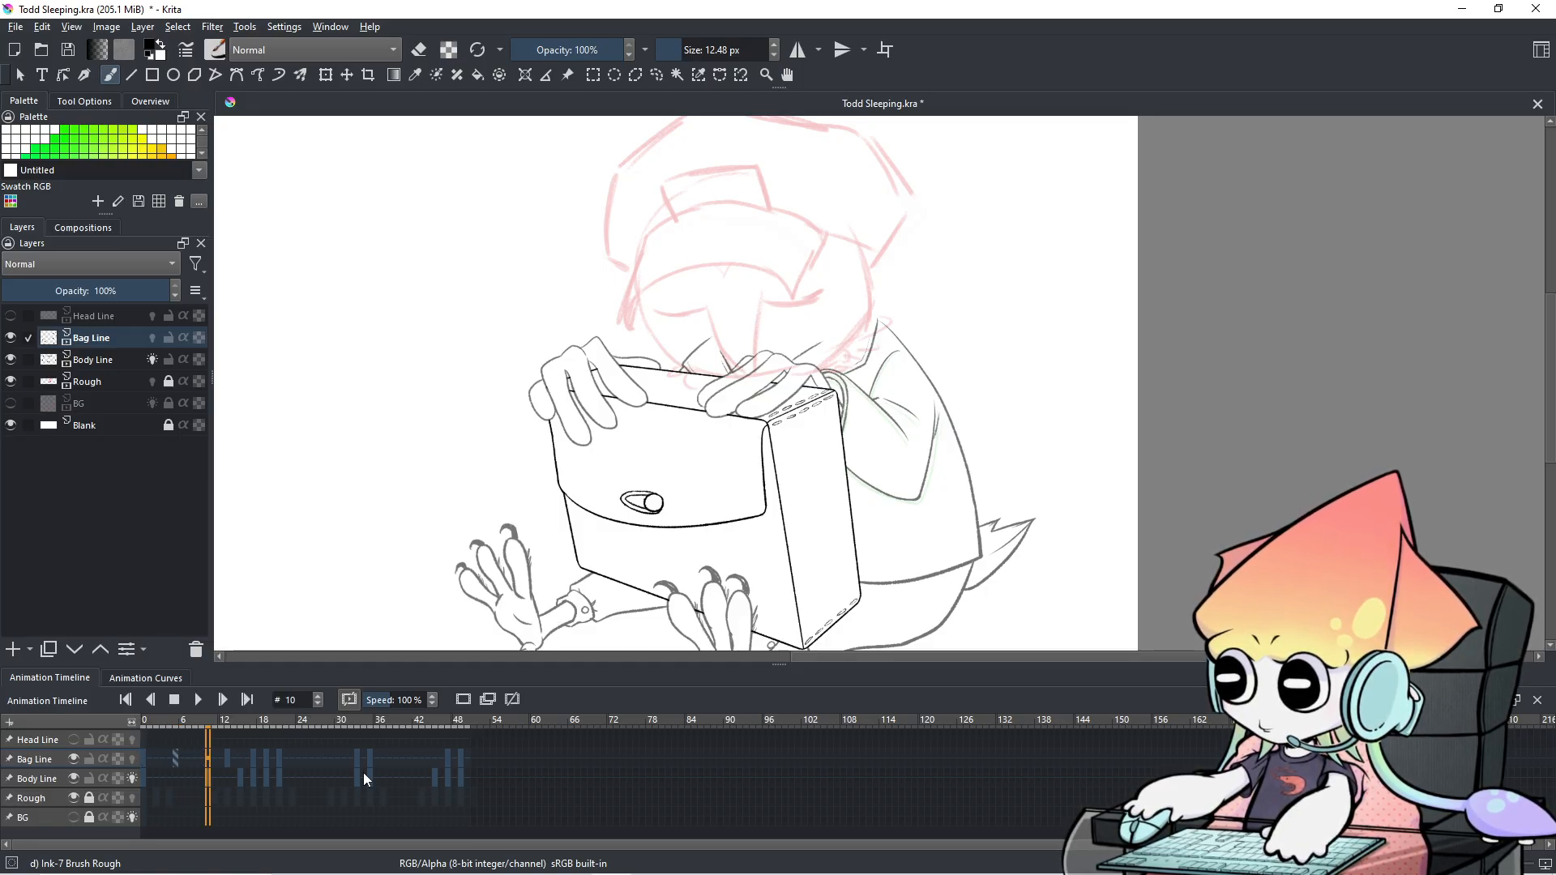
{"action": "key", "text": "Left"}
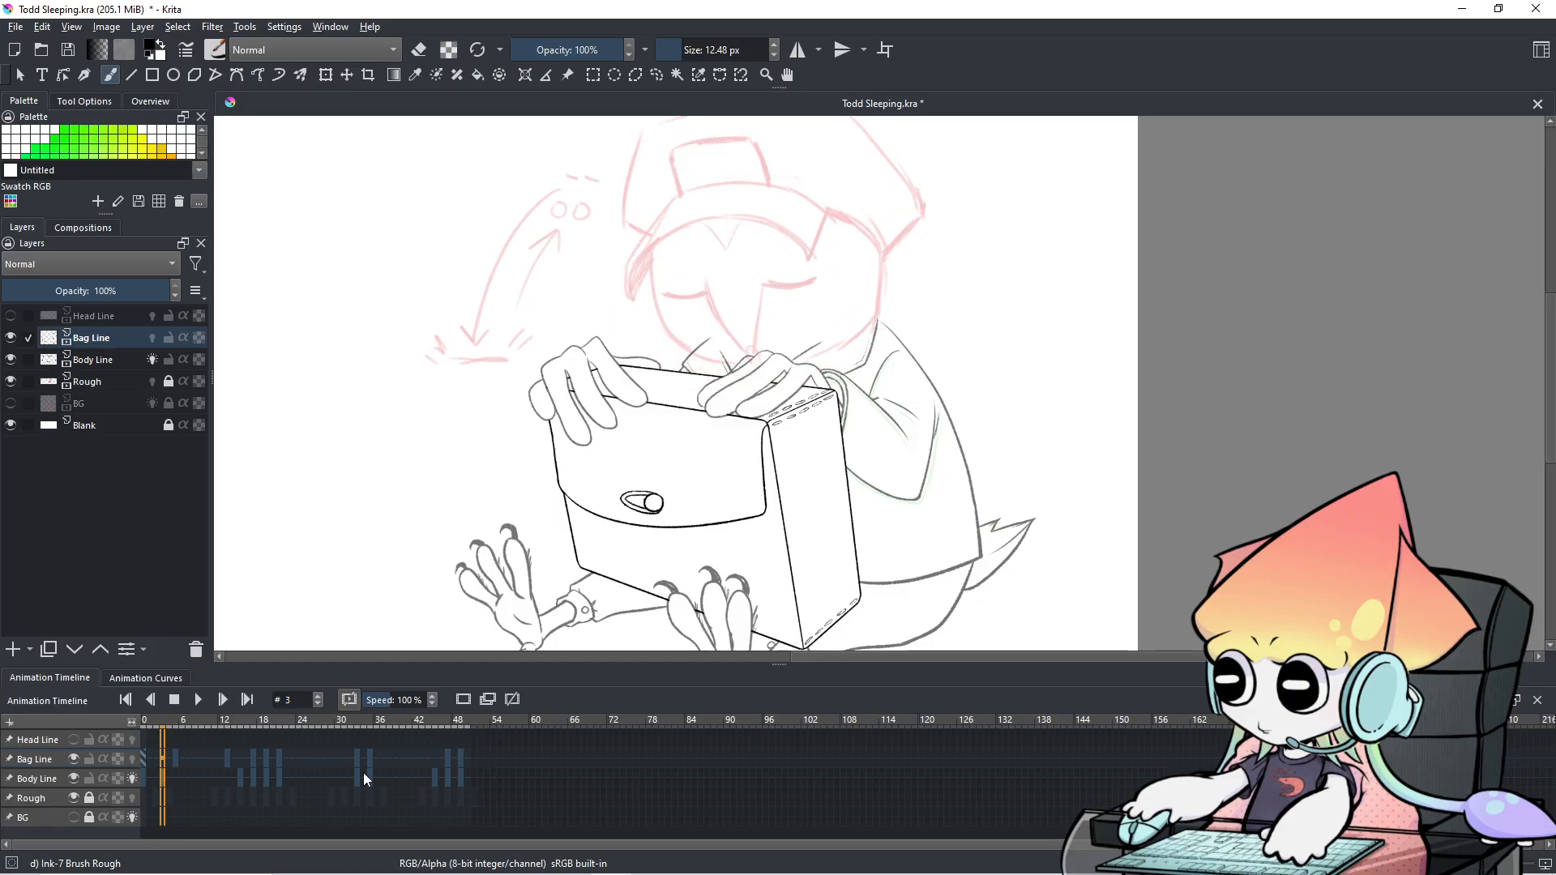
{"action": "key", "text": "Right"}
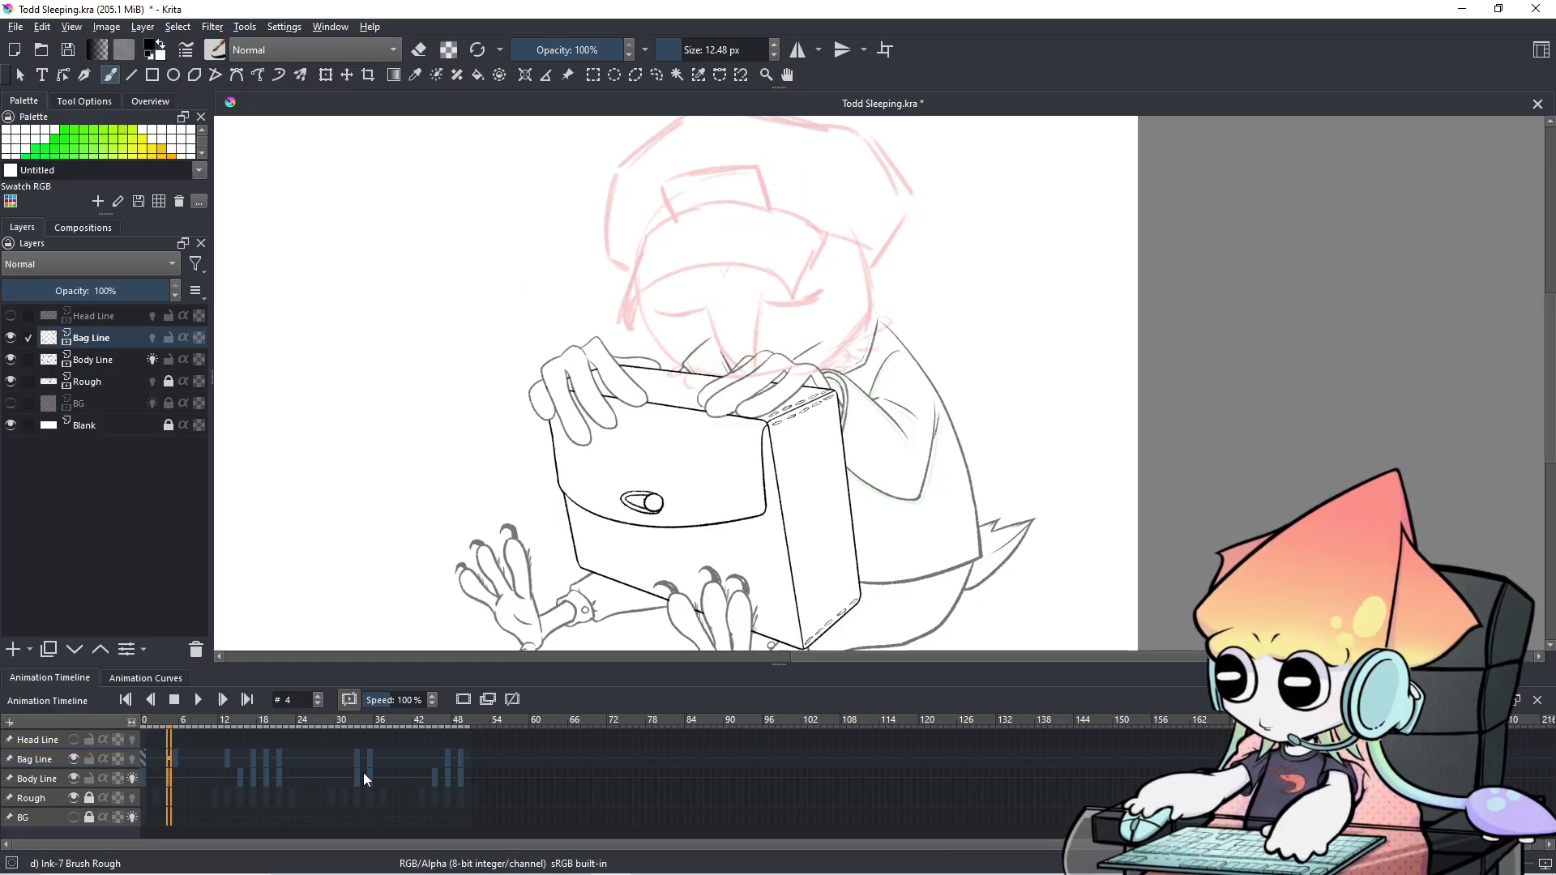
{"action": "left_click", "coordinate": [173, 759]}
{"action": "left_click", "coordinate": [169, 758]}
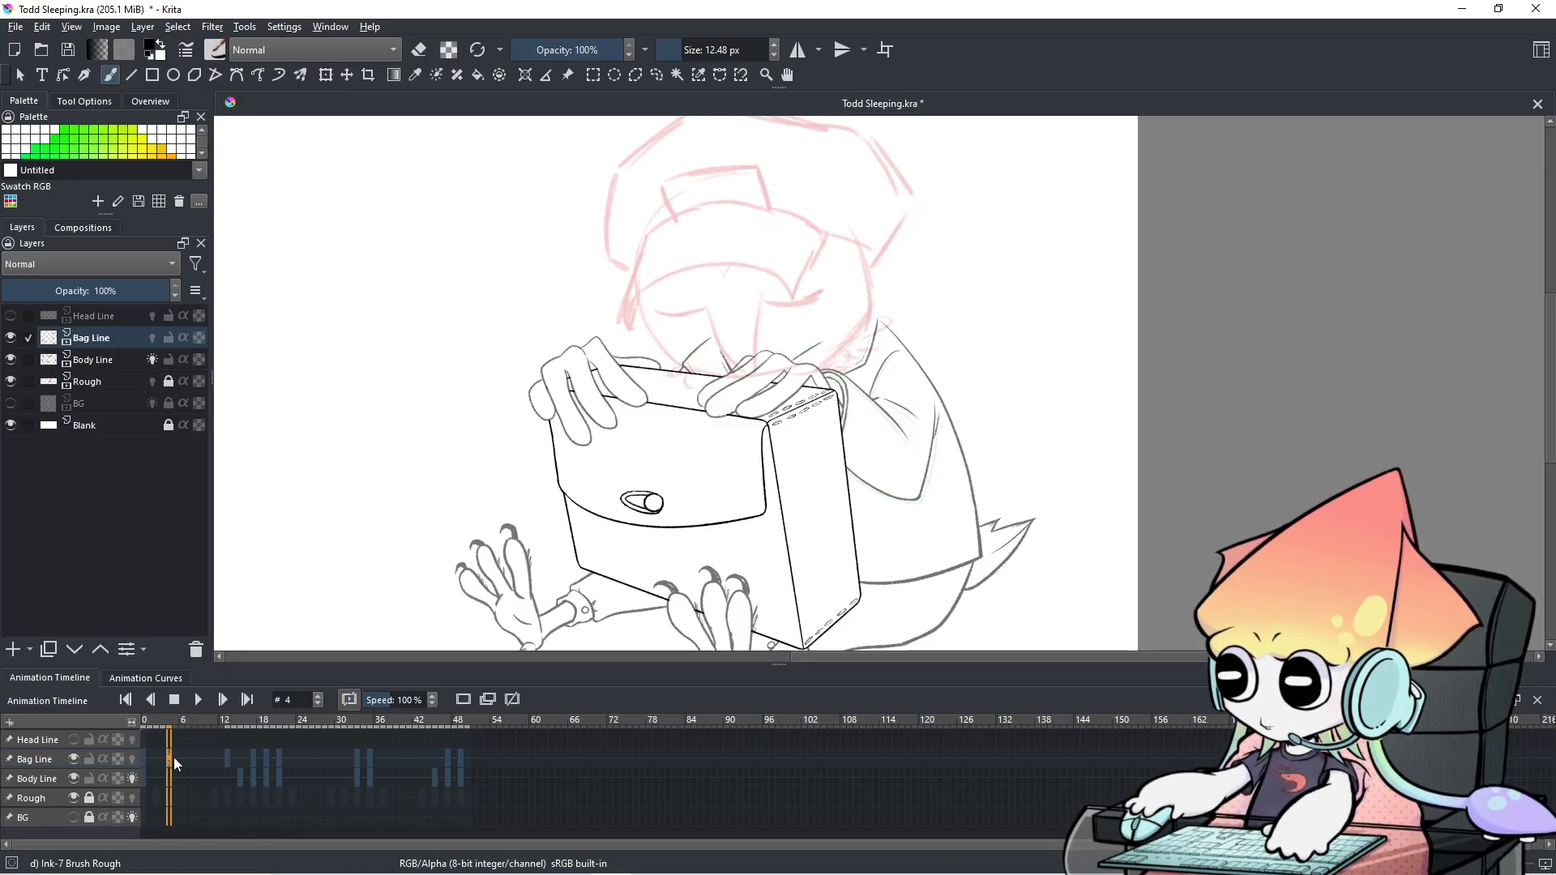
{"action": "left_click", "coordinate": [163, 761]}
{"action": "key", "text": "Right"}
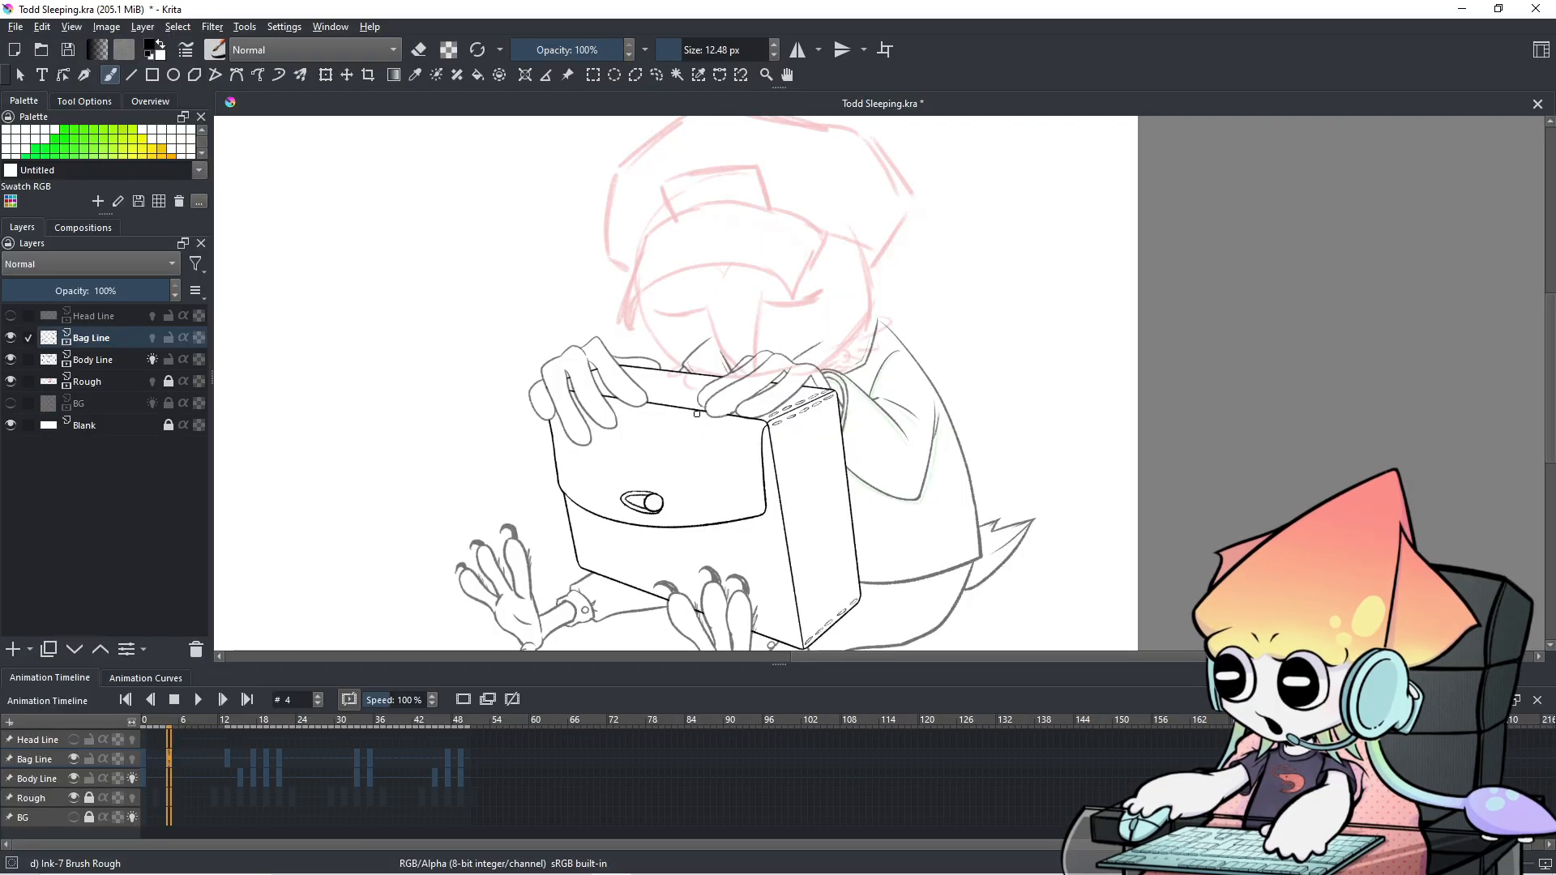
Centre the bag and jacket, undo a trial jacket-edge stroke, and adjust brush size toward 9.40 px.
{"action": "scroll", "coordinate": [697, 413], "scroll_direction": "up", "scroll_amount": 2}
{"action": "scroll", "coordinate": [1022, 427], "scroll_direction": "down", "scroll_amount": 1}
{"action": "left_click_drag", "start_coordinate": [1022, 428], "coordinate": [846, 385]}
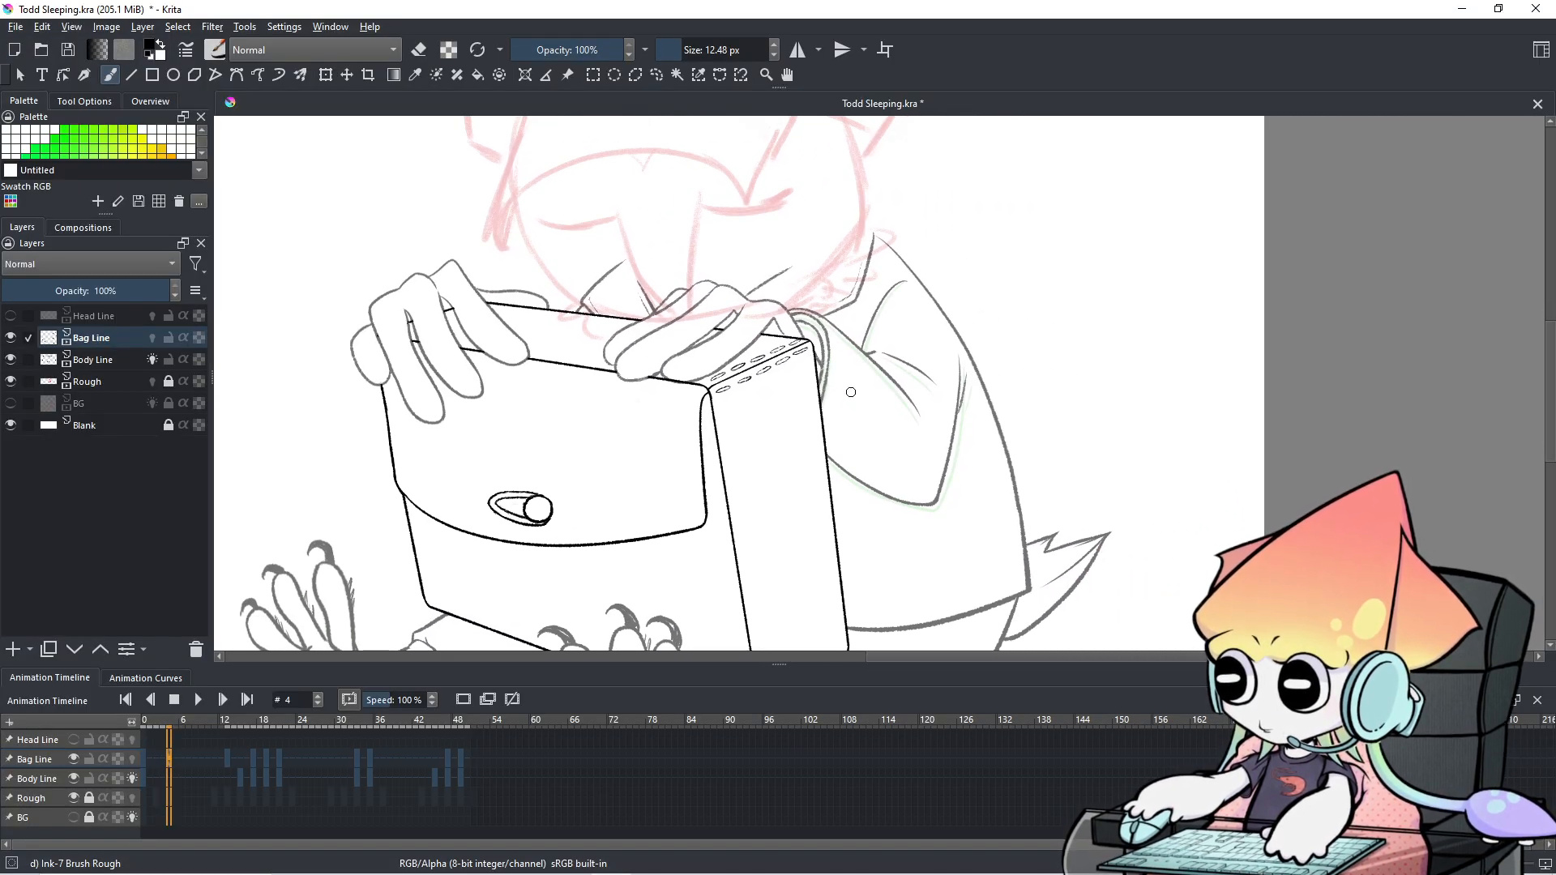
{"action": "scroll", "coordinate": [1013, 531], "scroll_direction": "up", "scroll_amount": 1}
{"action": "scroll", "coordinate": [1013, 531], "scroll_direction": "down", "scroll_amount": 1}
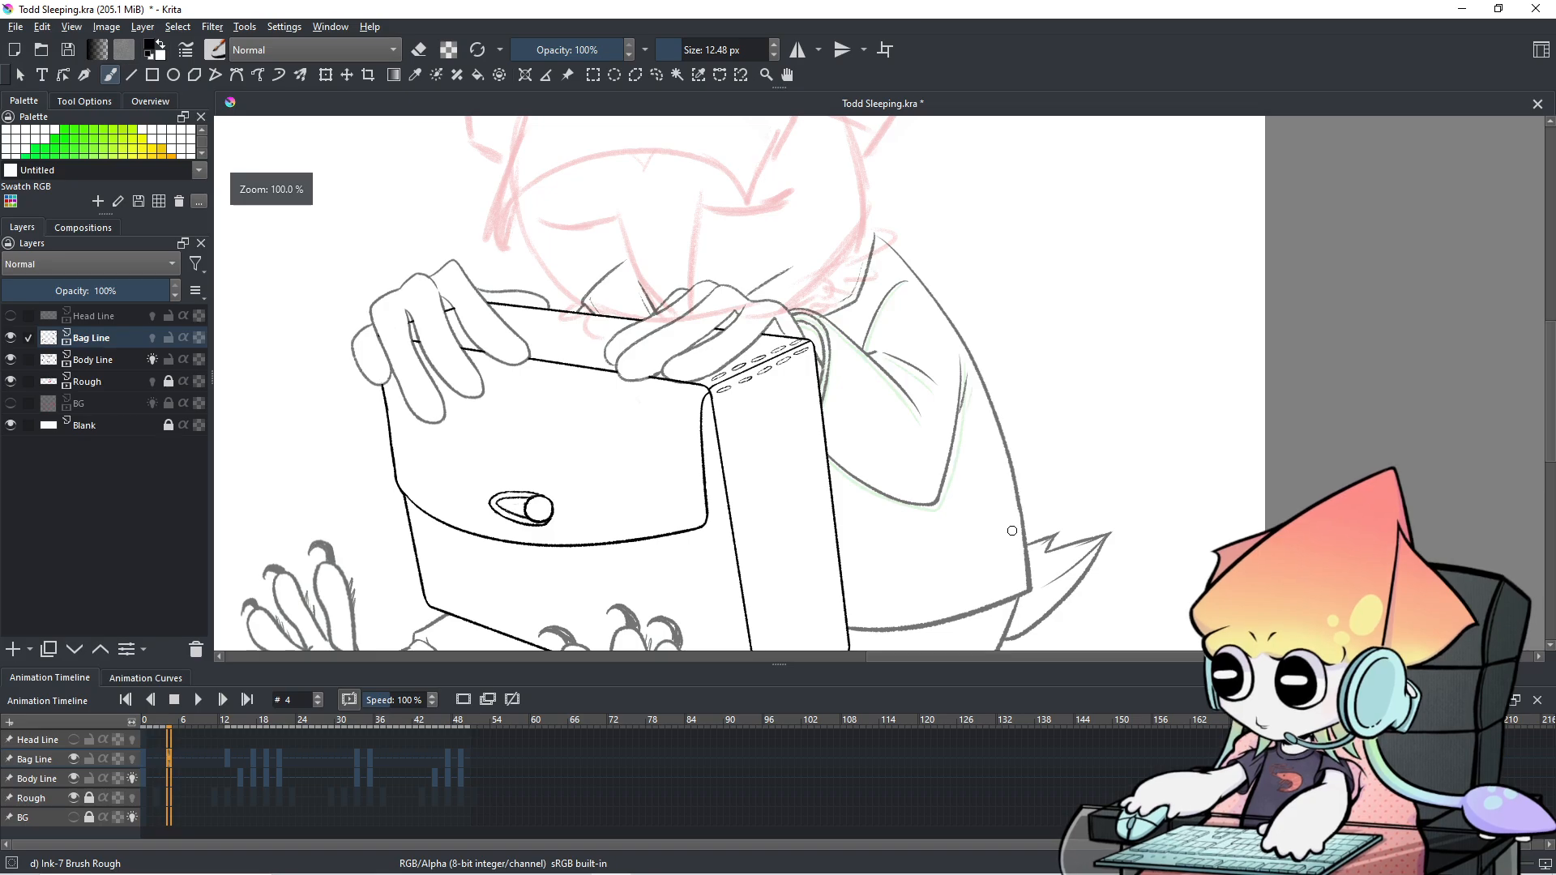
{"action": "left_click_drag", "start_coordinate": [1005, 484], "coordinate": [1016, 590]}
{"action": "key", "text": "ctrl+z"}
{"action": "left_click_drag", "start_coordinate": [1011, 494], "coordinate": [1002, 522], "text": "shift"}
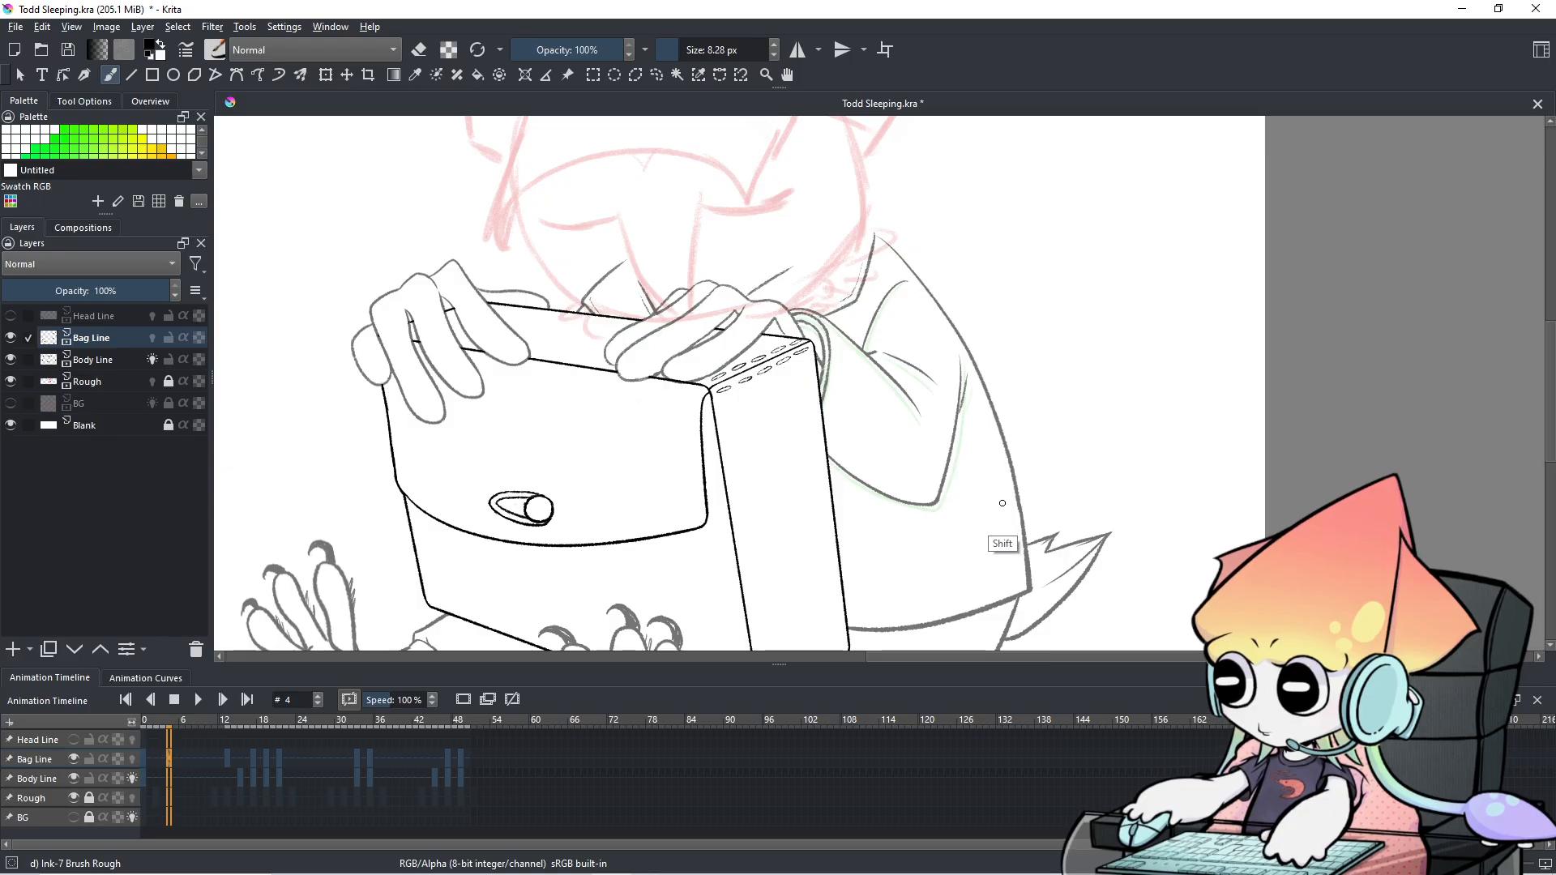
{"action": "mouse_move", "coordinate": [1008, 536]}
{"action": "left_mouse_down", "text": "shift"}
{"action": "mouse_move", "coordinate": [1005, 490]}
{"action": "mouse_move", "coordinate": [1018, 568]}
{"action": "left_mouse_up", "text": "shift"}
{"action": "key", "text": "ctrl+z"}
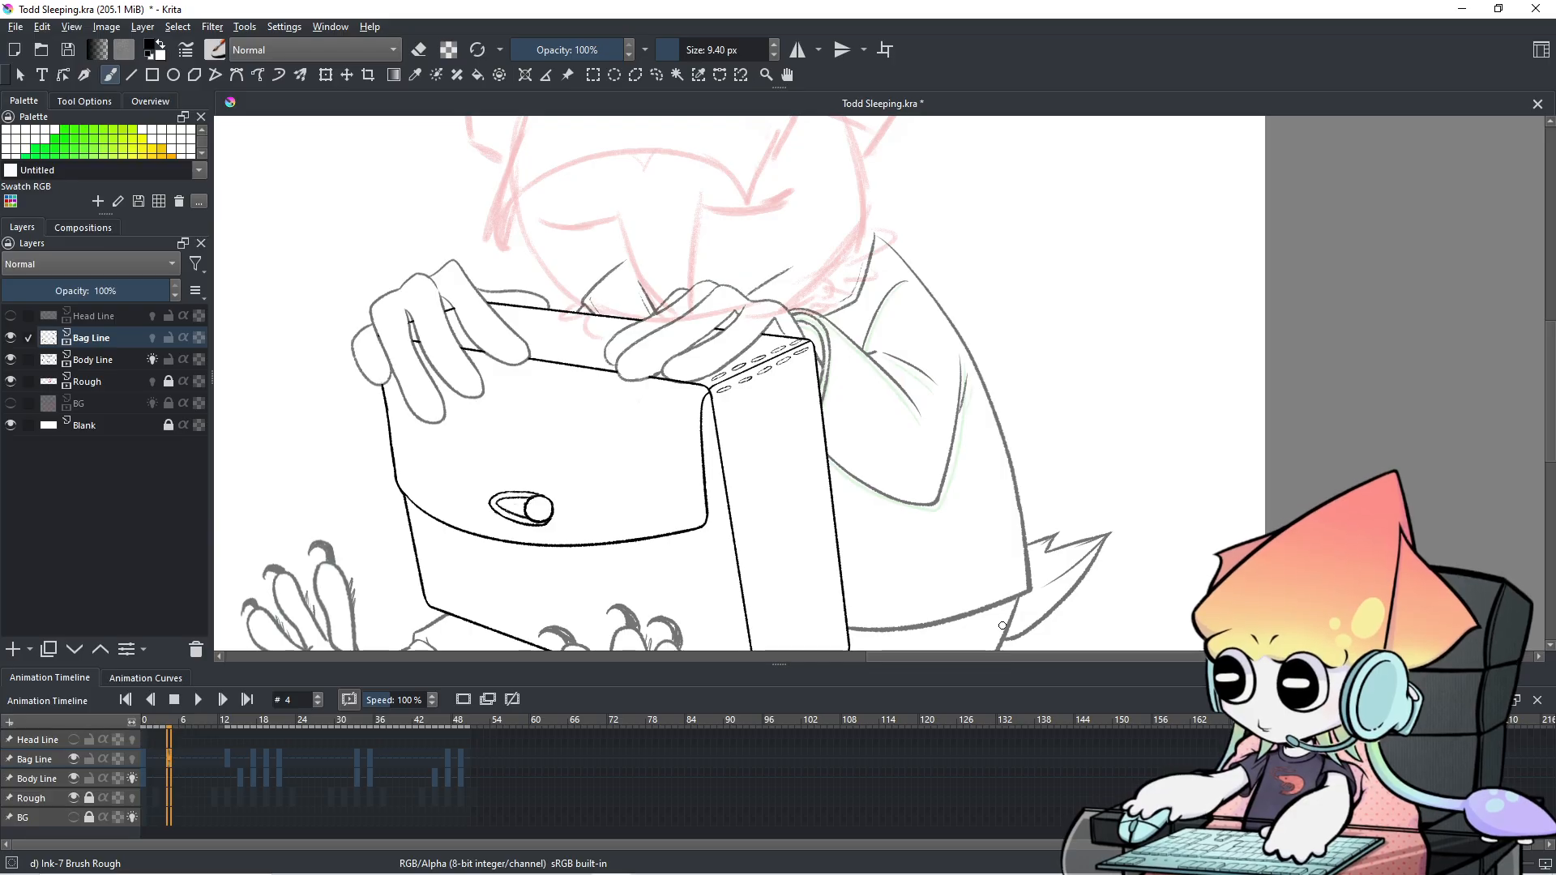
Rotate the canvas counter-clockwise and zoom in on the bag's left side.
{"action": "key", "text": "ctrl+bracketleft"}
{"action": "key", "text": "ctrl+bracketleft"}
{"action": "key", "text": "ctrl+bracketleft"}
{"action": "key", "text": "ctrl+bracketleft"}
{"action": "key", "text": "ctrl+bracketleft"}
{"action": "key", "text": "ctrl+bracketleft"}
{"action": "key", "text": "ctrl+bracketleft"}
{"action": "key", "text": "ctrl+bracketleft"}
{"action": "key", "text": "ctrl+bracketleft"}
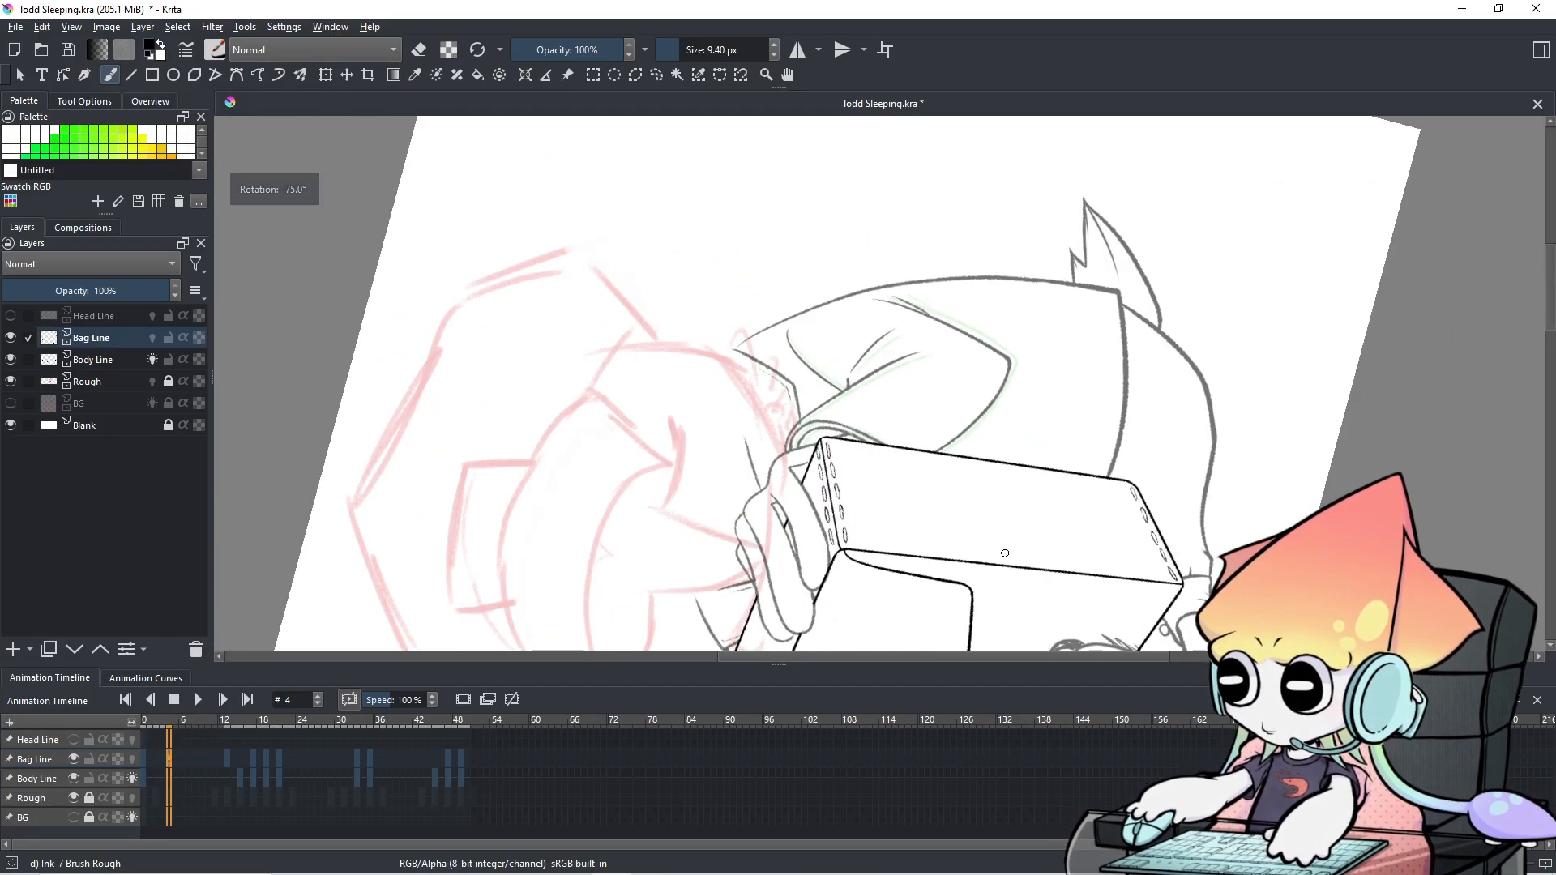
{"action": "key", "text": "ctrl+bracketleft"}
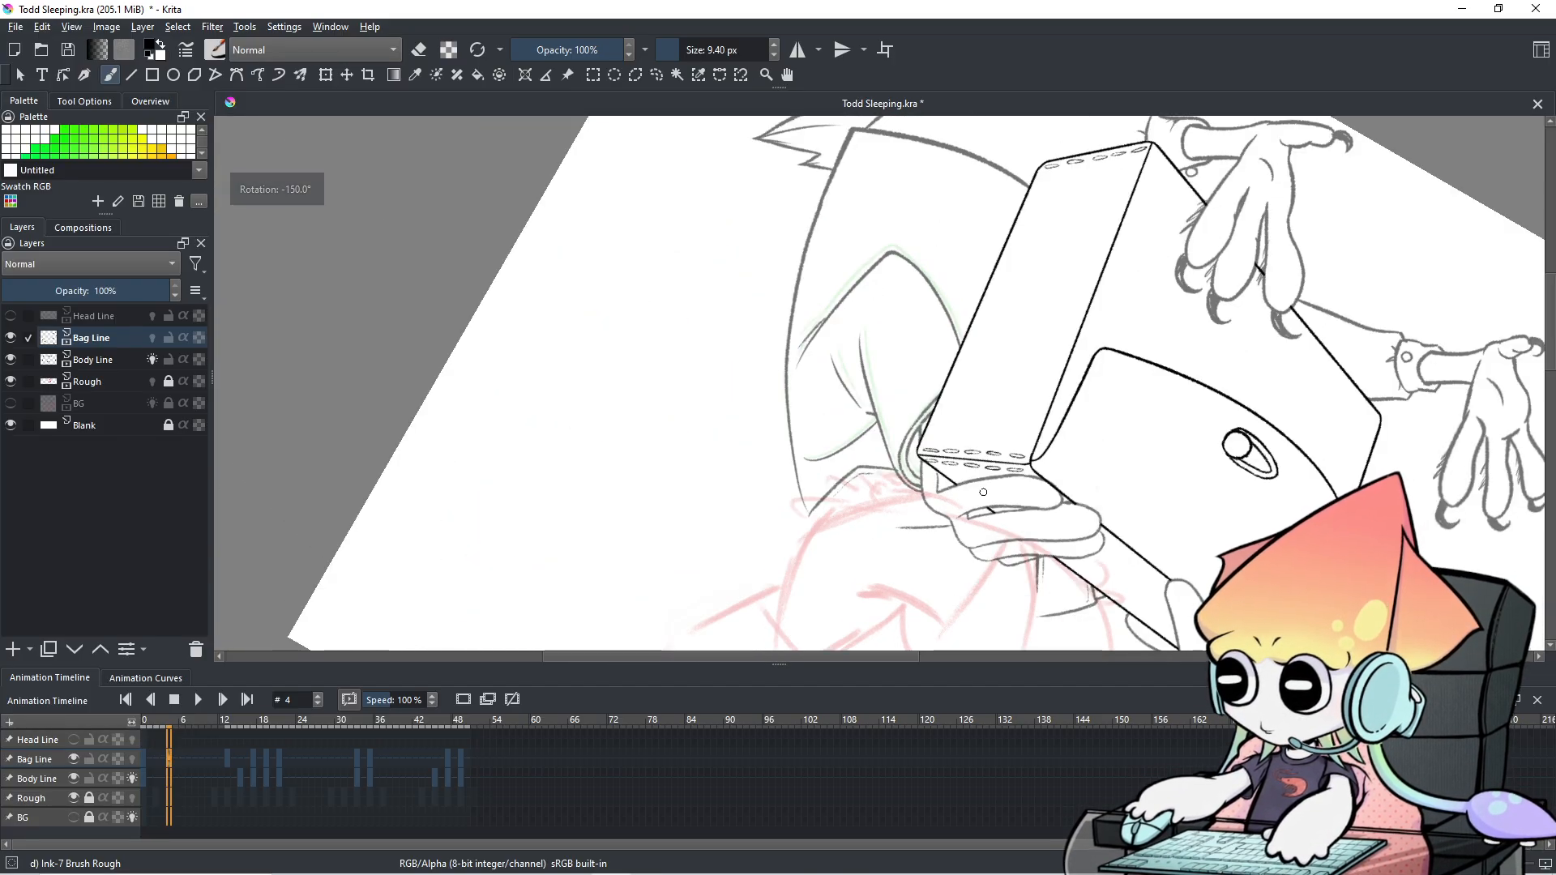
{"action": "left_click_drag", "start_coordinate": [1010, 400], "coordinate": [994, 446]}
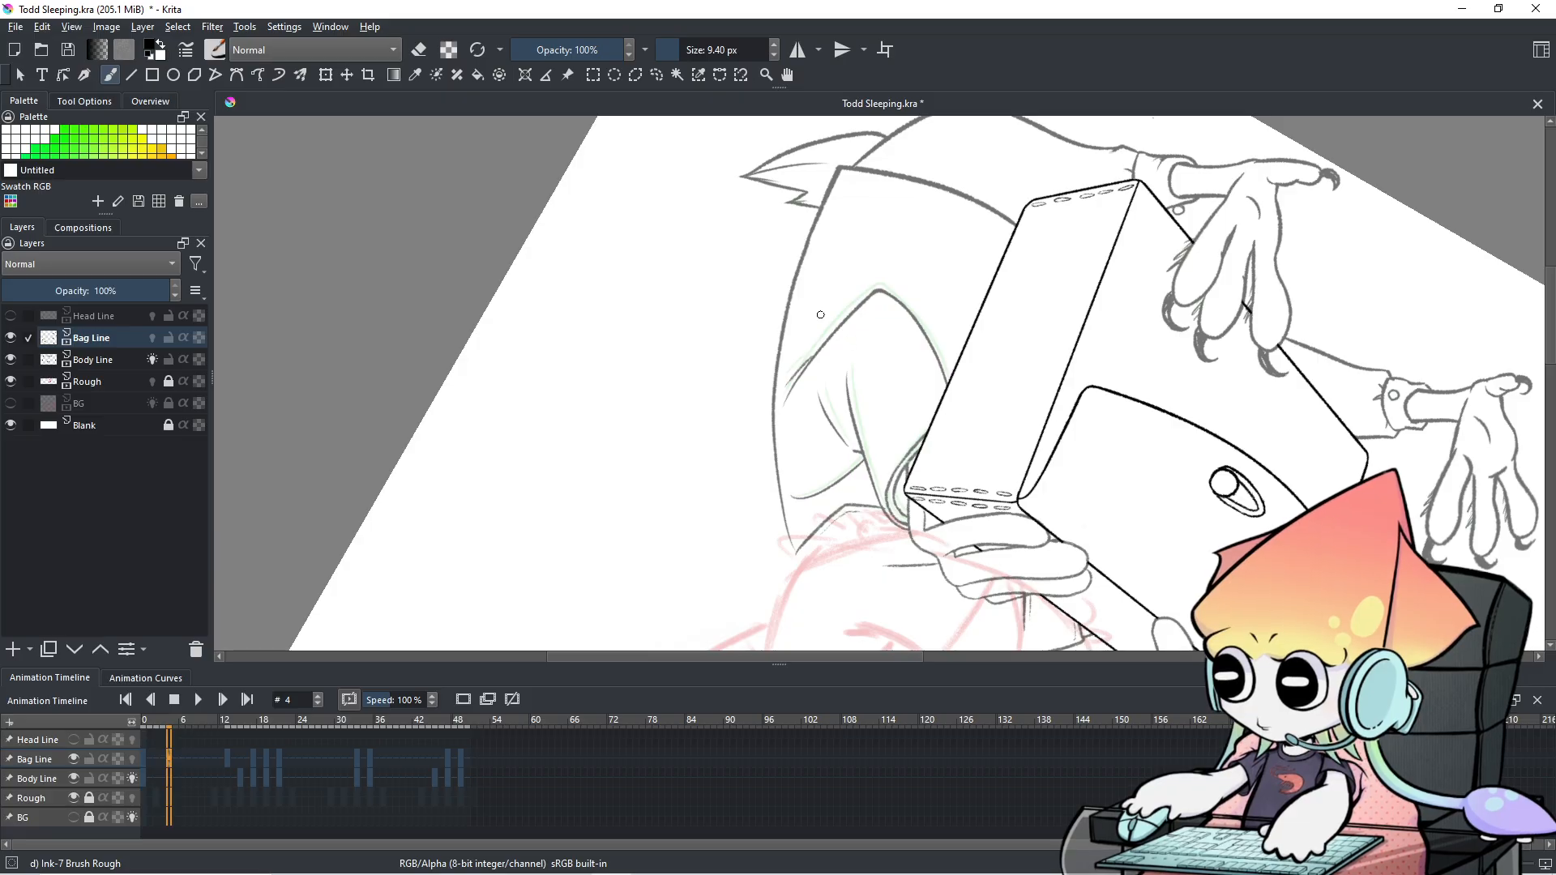
{"action": "key", "text": "ctrl+plus"}
{"action": "left_click_drag", "start_coordinate": [873, 359], "coordinate": [886, 384]}
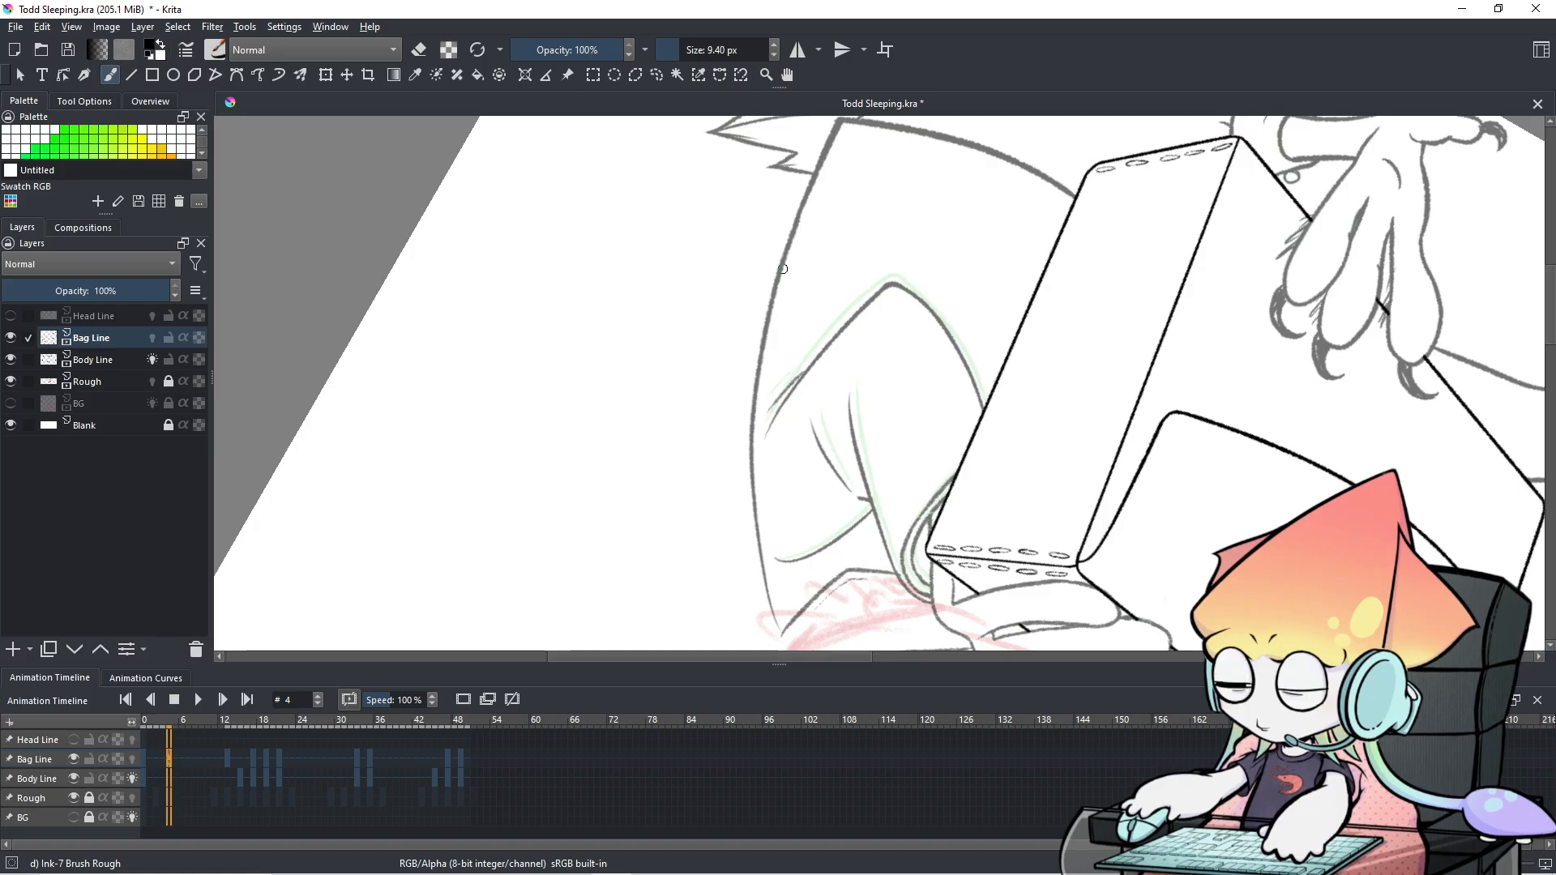
{"action": "key", "text": "ctrl+plus"}
{"action": "key", "text": "ctrl+minus"}
{"action": "key", "text": "ctrl+minus"}
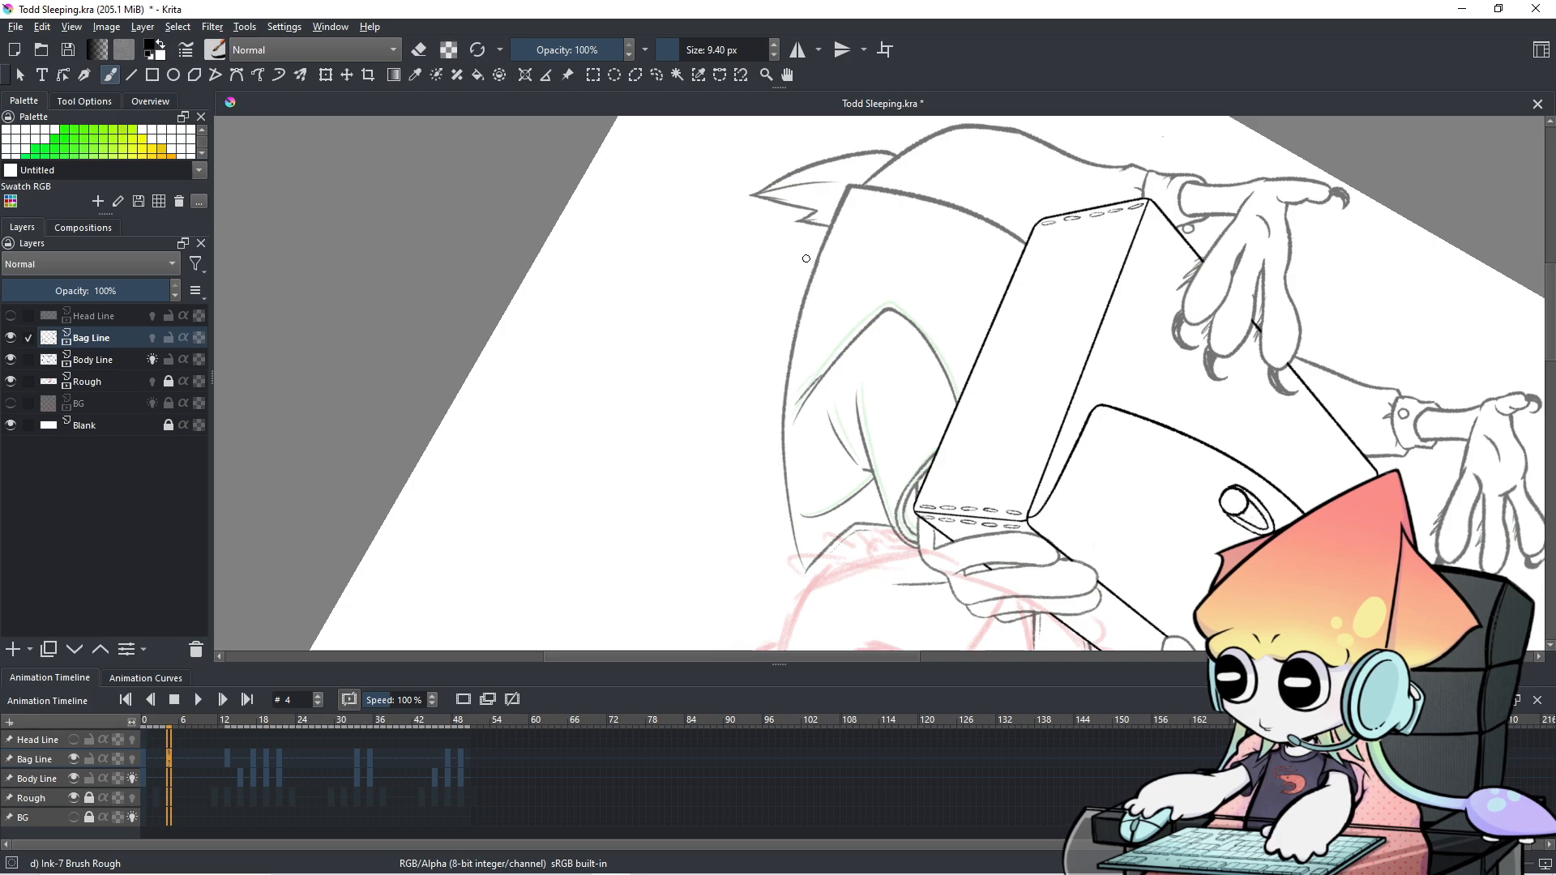
Redraw the bag's left edge repeatedly, undoing attempts until a final curved ink line fits.
{"action": "left_click_drag", "start_coordinate": [847, 186], "coordinate": [812, 340]}
{"action": "key", "text": "ctrl+z"}
{"action": "mouse_move", "coordinate": [858, 214]}
{"action": "left_mouse_down"}
{"action": "mouse_move", "coordinate": [834, 207]}
{"action": "mouse_move", "coordinate": [810, 307]}
{"action": "mouse_move", "coordinate": [796, 487]}
{"action": "left_mouse_up"}
{"action": "key", "text": "ctrl+z"}
{"action": "left_click_drag", "start_coordinate": [845, 185], "coordinate": [802, 579]}
{"action": "key", "text": "ctrl+z"}
{"action": "left_click_drag", "start_coordinate": [851, 183], "coordinate": [811, 599]}
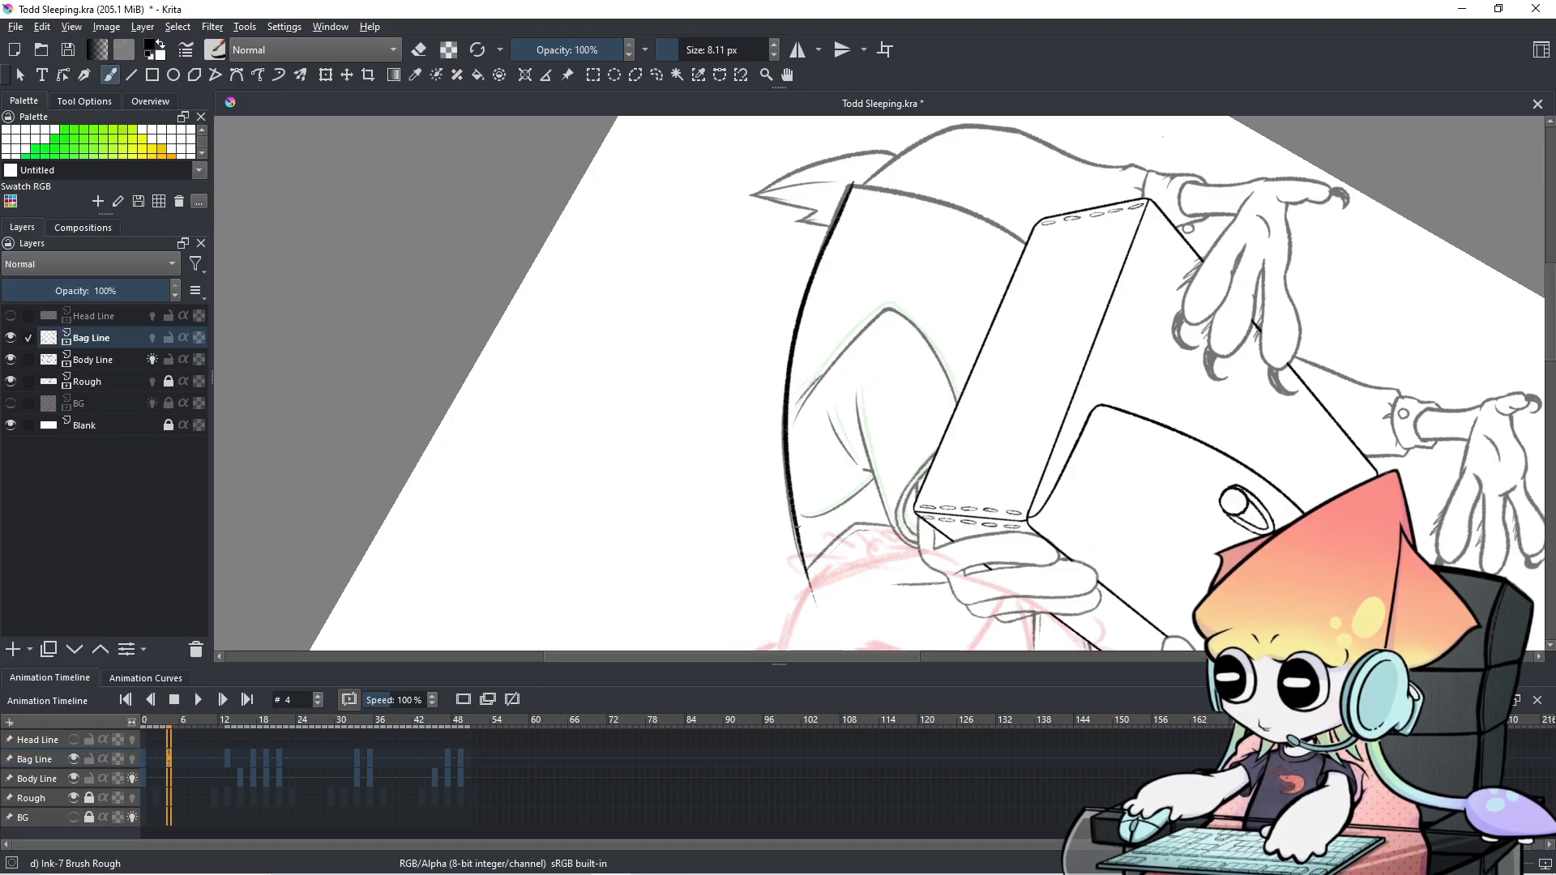
{"action": "key", "text": "ctrl+z"}
{"action": "left_click_drag", "start_coordinate": [850, 185], "coordinate": [803, 585]}
{"action": "key", "text": "ctrl+z"}
{"action": "left_click_drag", "start_coordinate": [847, 194], "coordinate": [843, 578]}
{"action": "key", "text": "ctrl+z"}
{"action": "left_click_drag", "start_coordinate": [848, 186], "coordinate": [816, 583]}
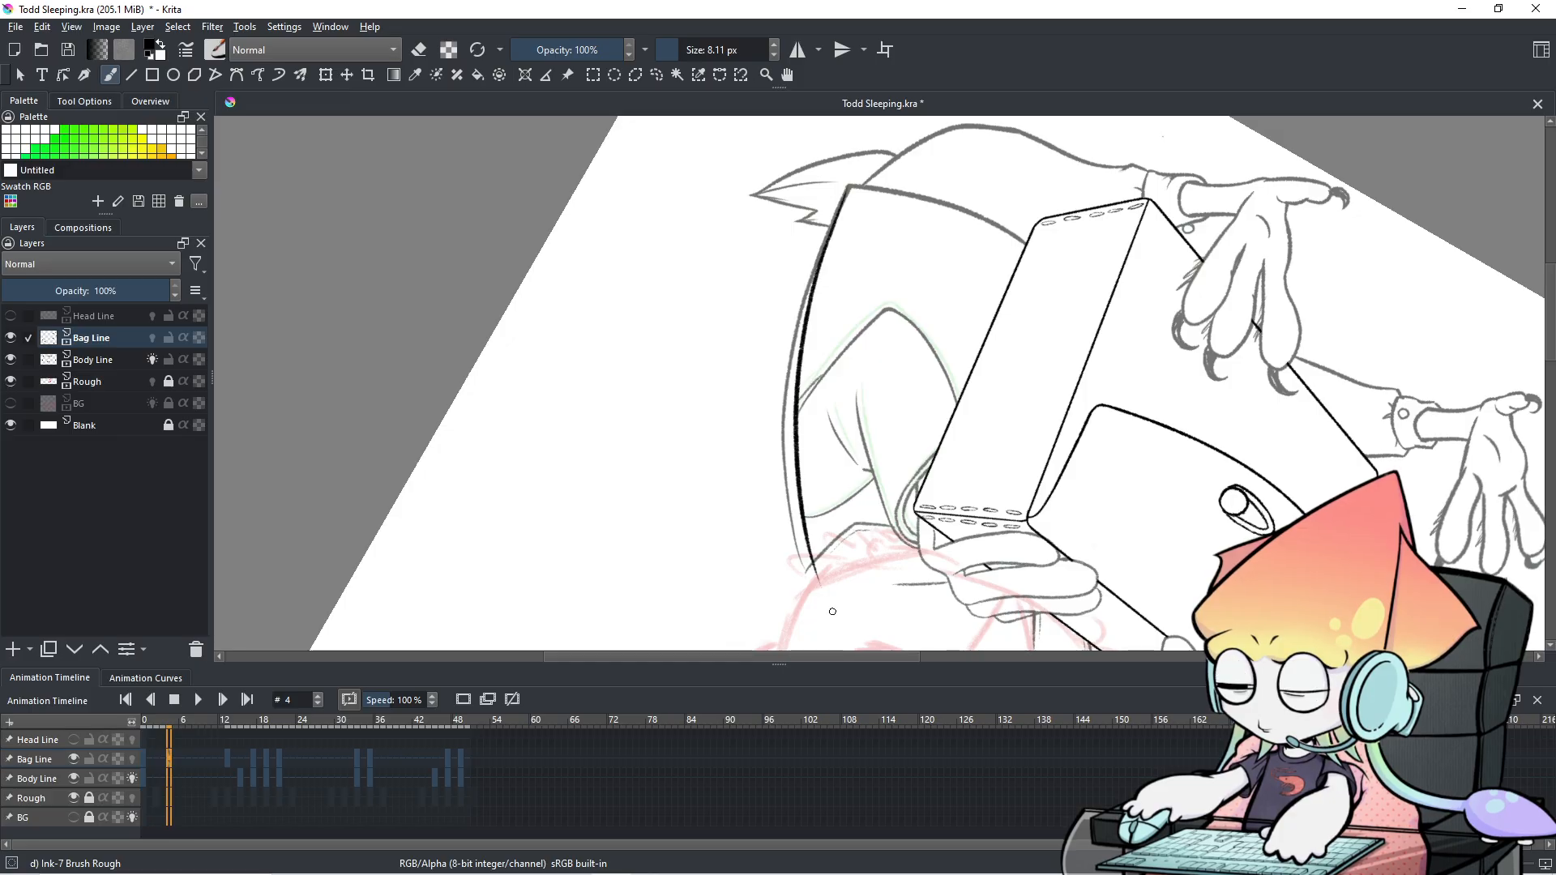
With a 12.57 px eraser, trim the lower tail of the bag-edge line.
{"action": "key", "text": "e"}
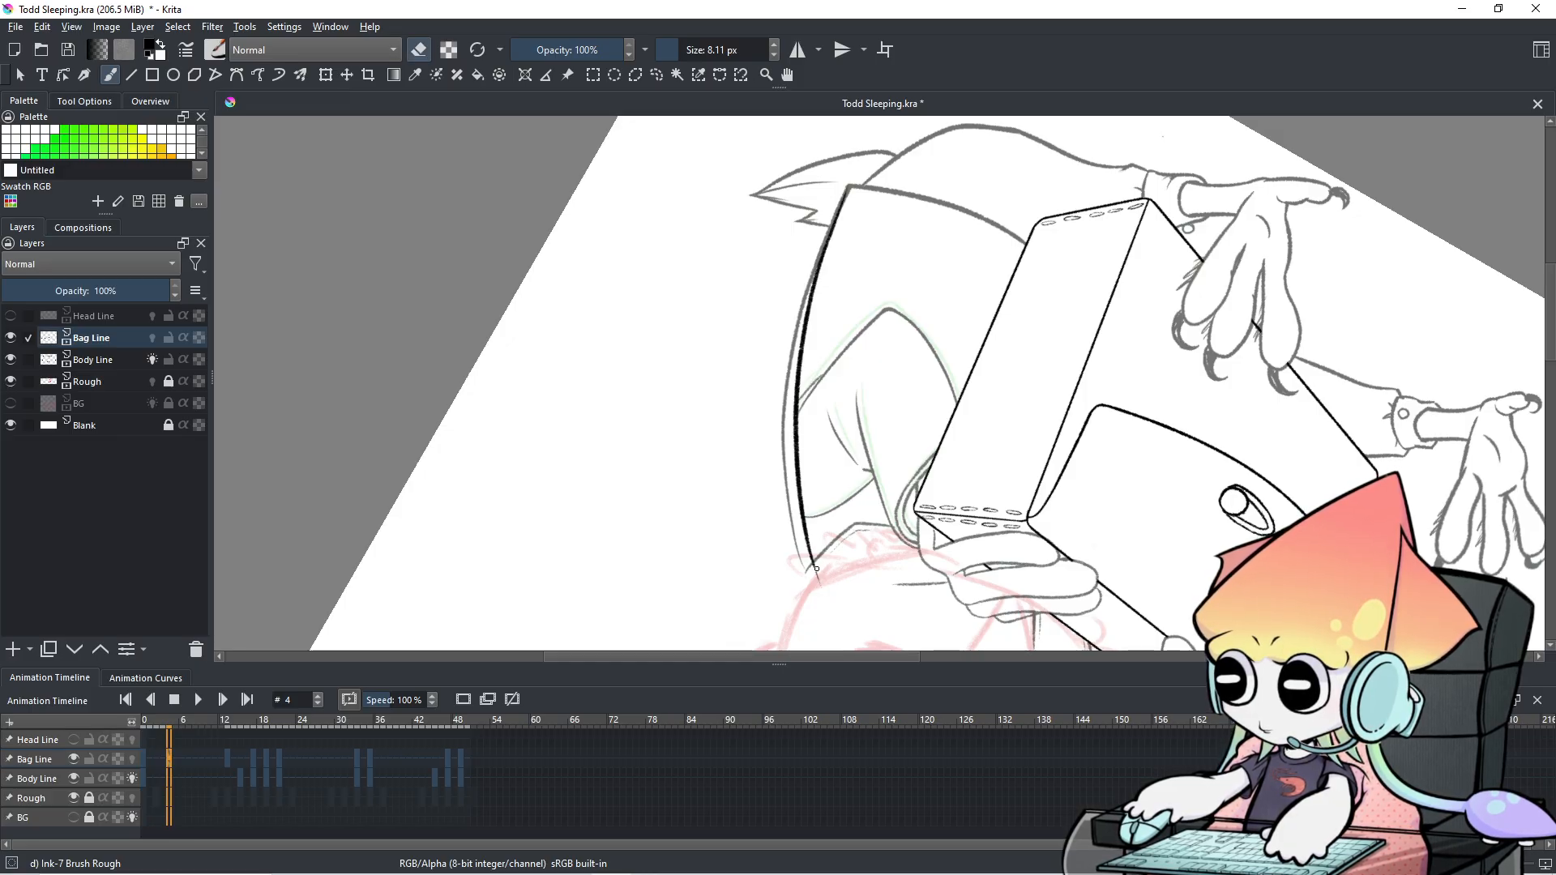
{"action": "key", "text": "bracketright"}
{"action": "left_click_drag", "start_coordinate": [815, 567], "coordinate": [821, 580]}
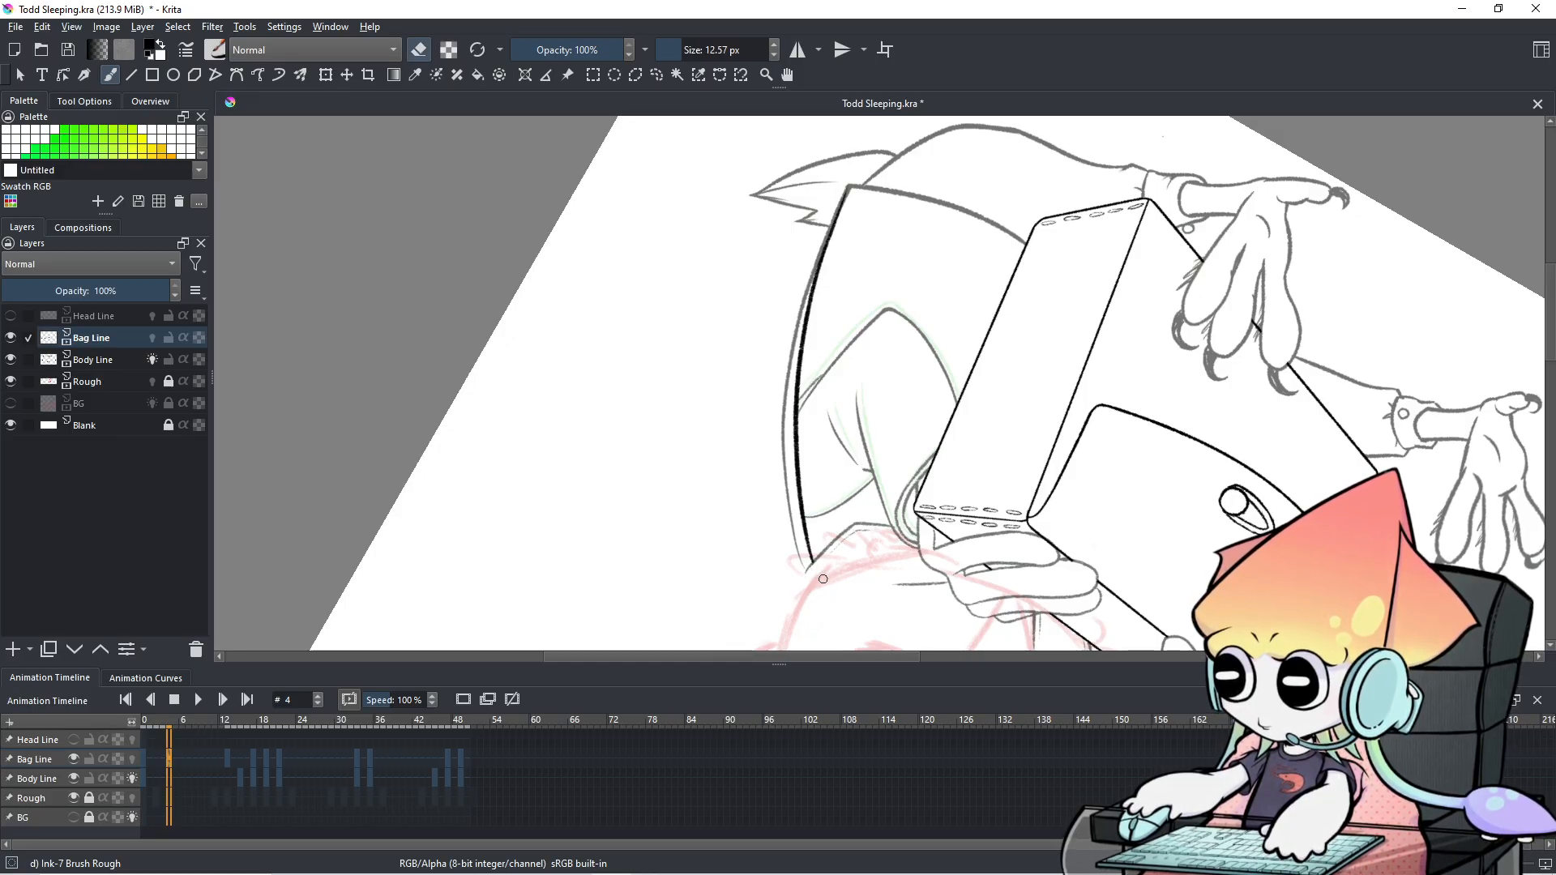
{"action": "mouse_move", "coordinate": [814, 526]}
{"action": "left_mouse_down"}
{"action": "mouse_move", "coordinate": [817, 569]}
{"action": "mouse_move", "coordinate": [804, 494]}
{"action": "mouse_move", "coordinate": [808, 529]}
{"action": "left_mouse_up"}
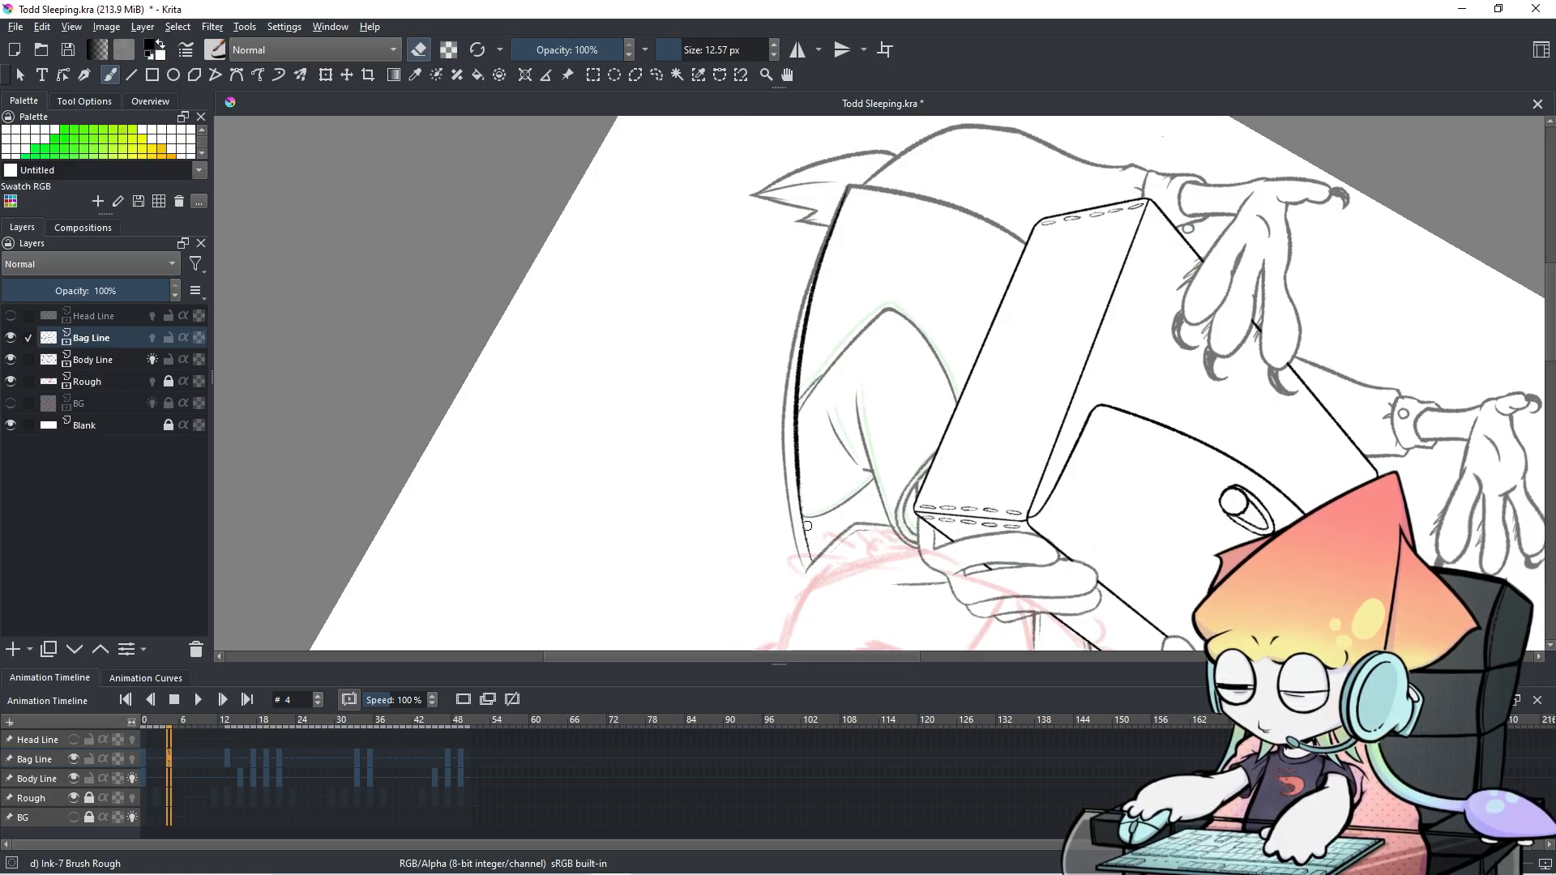
{"action": "left_click_drag", "start_coordinate": [803, 453], "coordinate": [799, 444]}
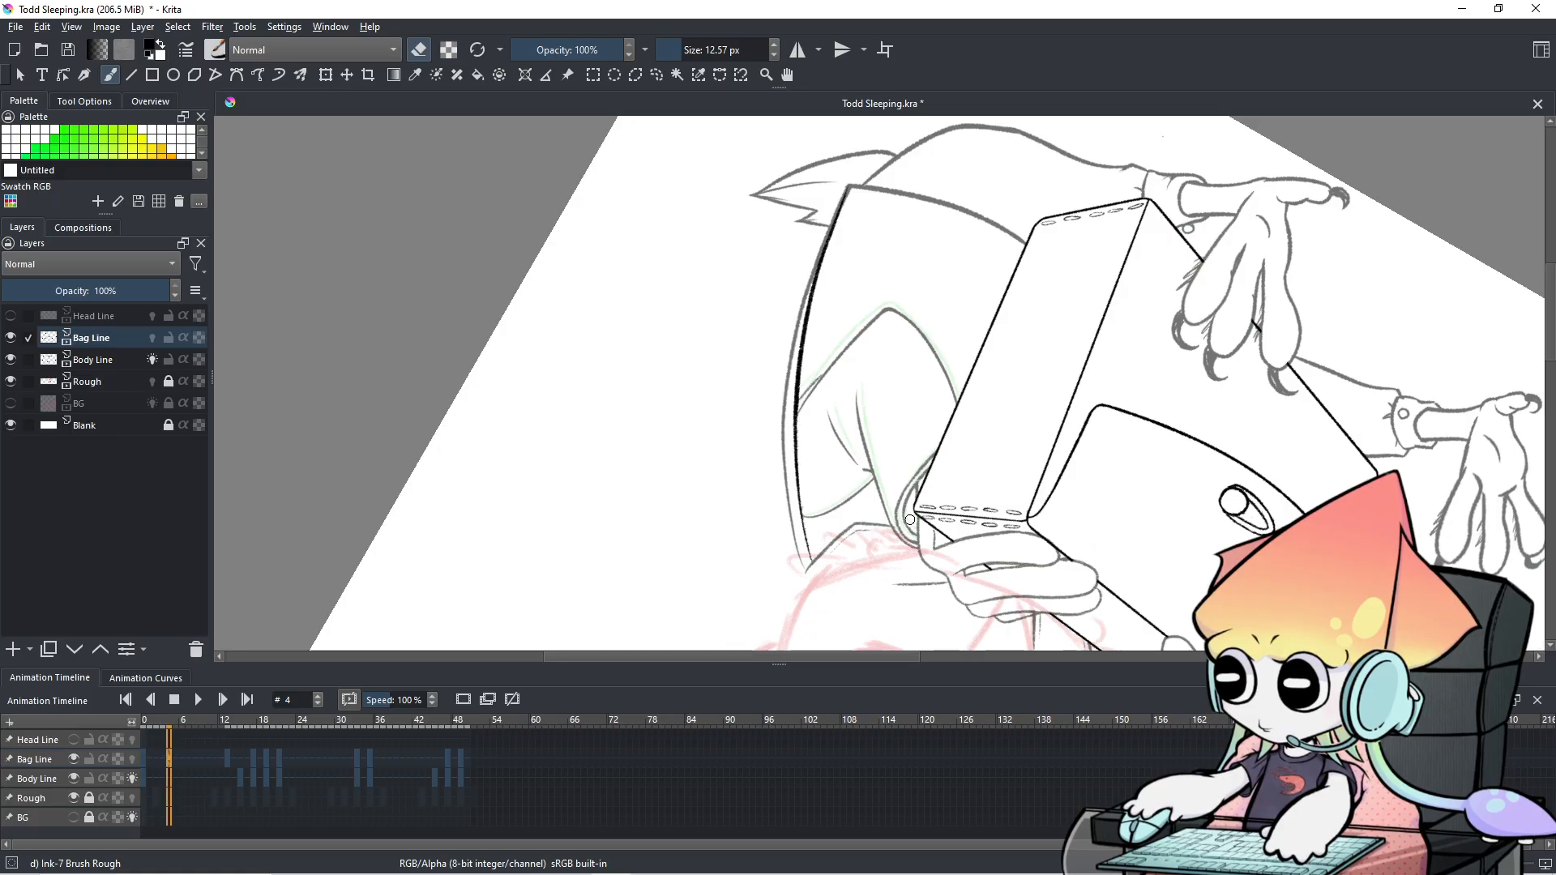
Lasso the bag's left edge line with Freehand Selection.
{"action": "left_click", "coordinate": [661, 79]}
{"action": "mouse_move", "coordinate": [873, 229]}
{"action": "left_mouse_down"}
{"action": "mouse_move", "coordinate": [766, 416]}
{"action": "mouse_move", "coordinate": [853, 594]}
{"action": "mouse_move", "coordinate": [854, 454]}
{"action": "left_mouse_up"}
{"action": "left_click", "coordinate": [853, 393]}
{"action": "mouse_move", "coordinate": [854, 178]}
{"action": "left_mouse_down"}
{"action": "mouse_move", "coordinate": [855, 601]}
{"action": "mouse_move", "coordinate": [862, 211]}
{"action": "left_mouse_up"}
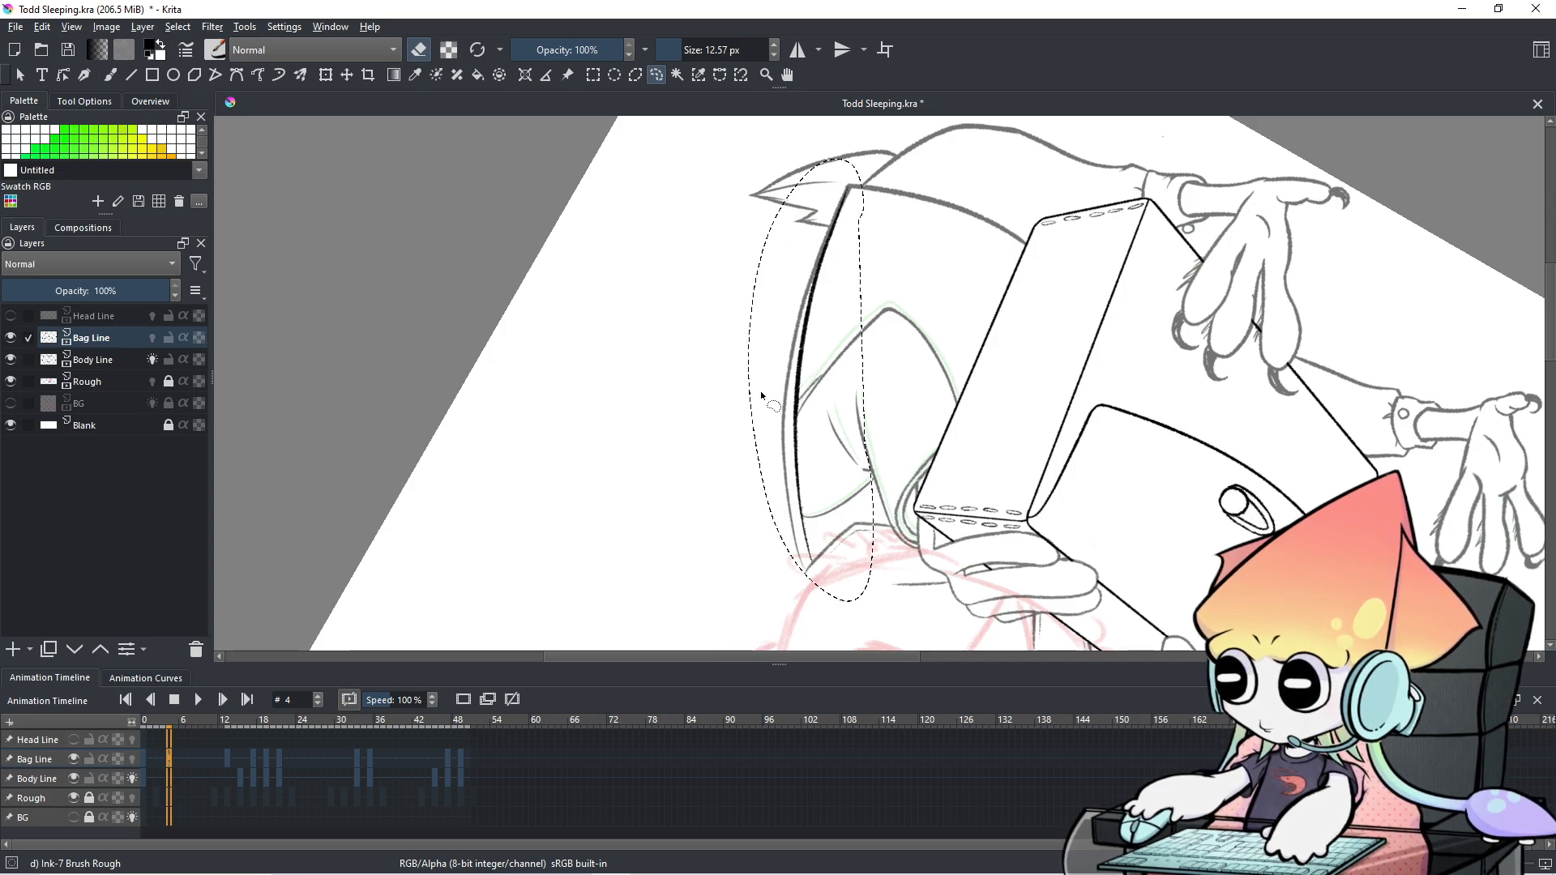
Transform the selected line, rotating it slightly and nudging it left into place, then apply.
{"action": "left_click", "coordinate": [326, 74]}
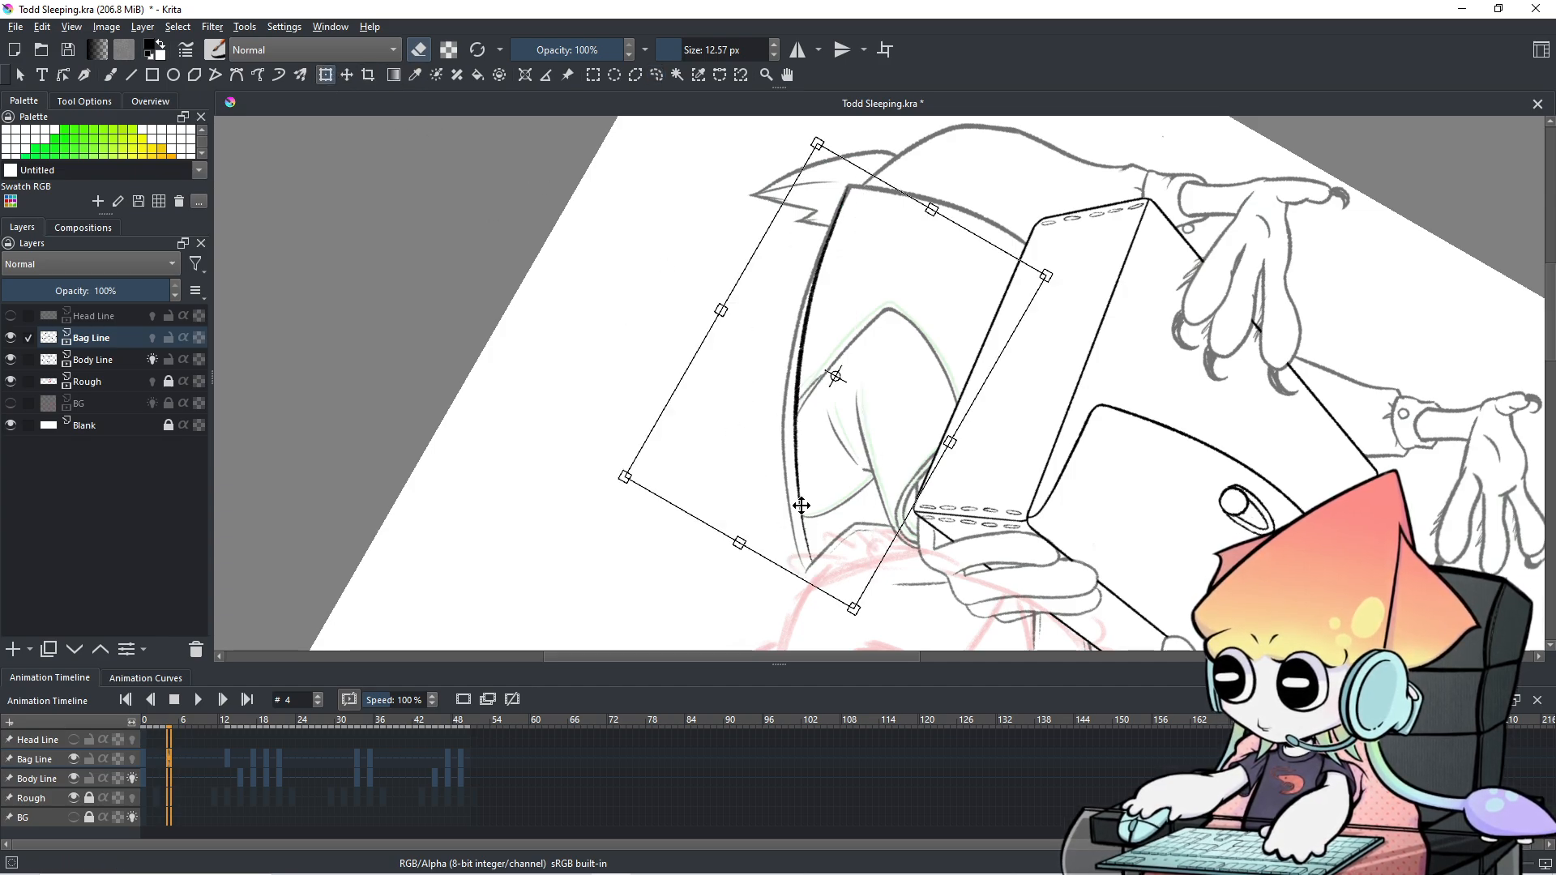
{"action": "left_click_drag", "start_coordinate": [801, 575], "coordinate": [795, 574]}
{"action": "left_click_drag", "start_coordinate": [870, 475], "coordinate": [871, 478]}
{"action": "left_click_drag", "start_coordinate": [935, 215], "coordinate": [937, 211]}
{"action": "left_click_drag", "start_coordinate": [909, 265], "coordinate": [901, 268]}
{"action": "left_click_drag", "start_coordinate": [795, 579], "coordinate": [799, 584]}
{"action": "left_click_drag", "start_coordinate": [928, 317], "coordinate": [929, 318]}
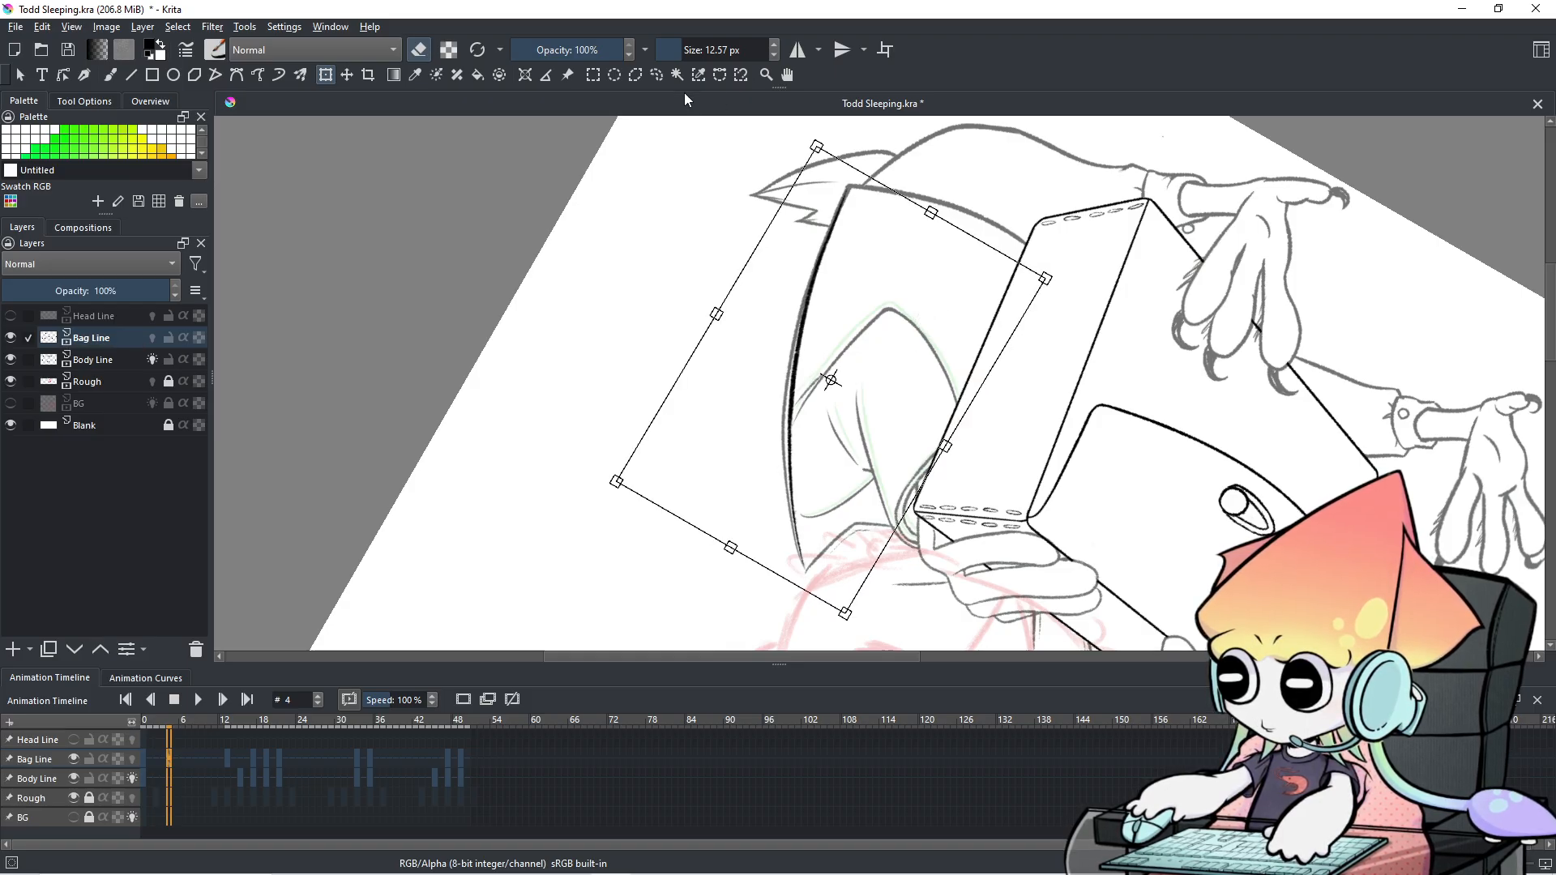
{"action": "left_click", "coordinate": [655, 76]}
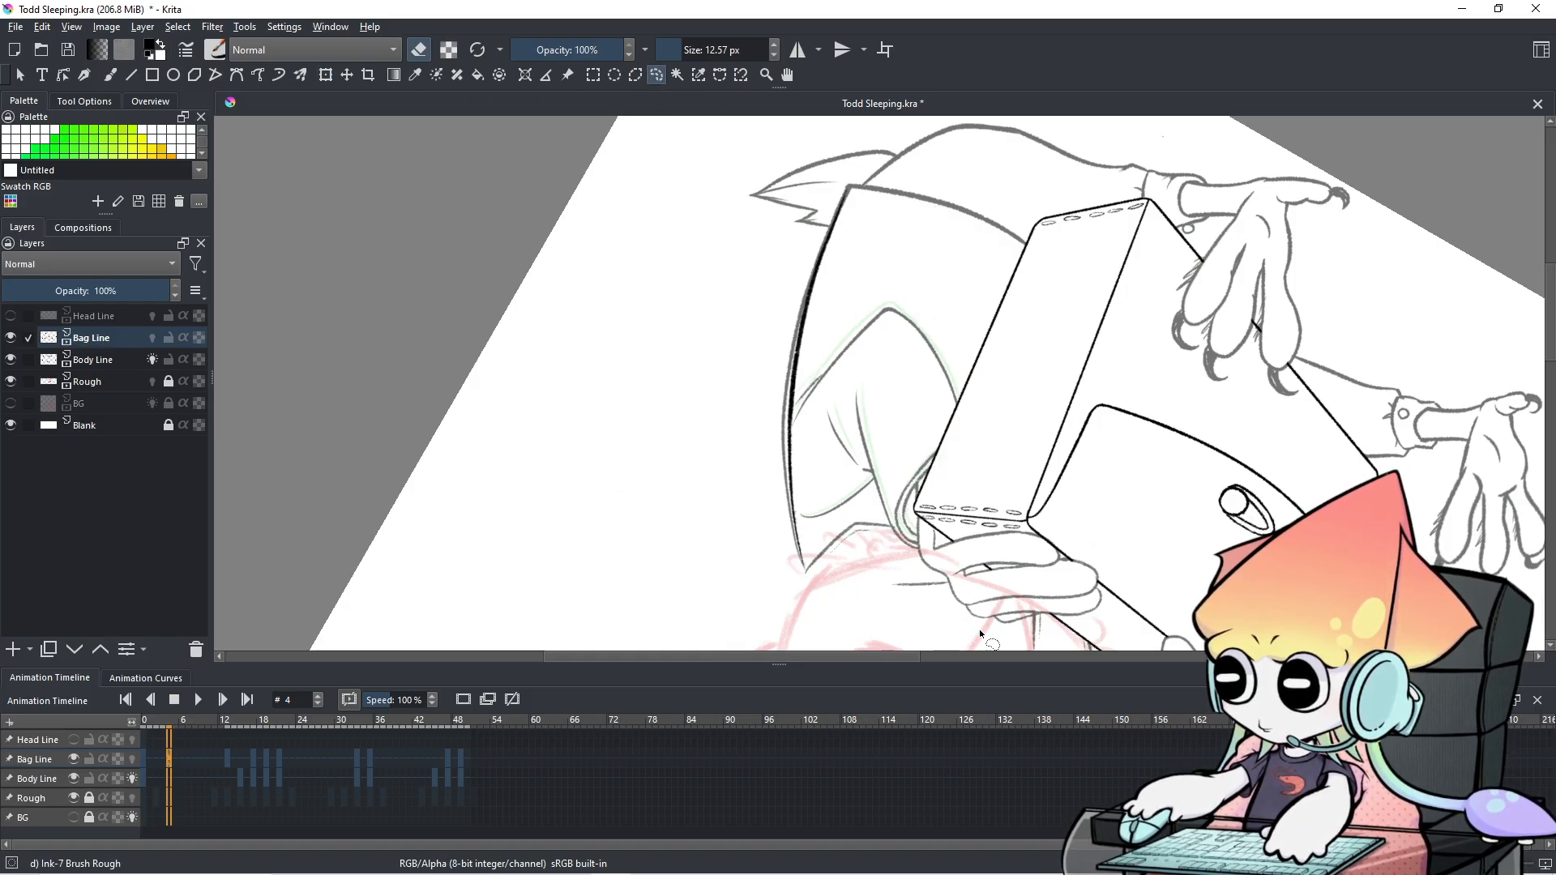
{"action": "key", "text": "4"}
{"action": "key", "text": "4"}
{"action": "key", "text": "4"}
{"action": "key", "text": "4"}
{"action": "key", "text": "4"}
{"action": "key", "text": "4"}
{"action": "key", "text": "4"}
{"action": "key", "text": "4"}
{"action": "key", "text": "4"}
{"action": "key", "text": "4"}
{"action": "key", "text": "4"}
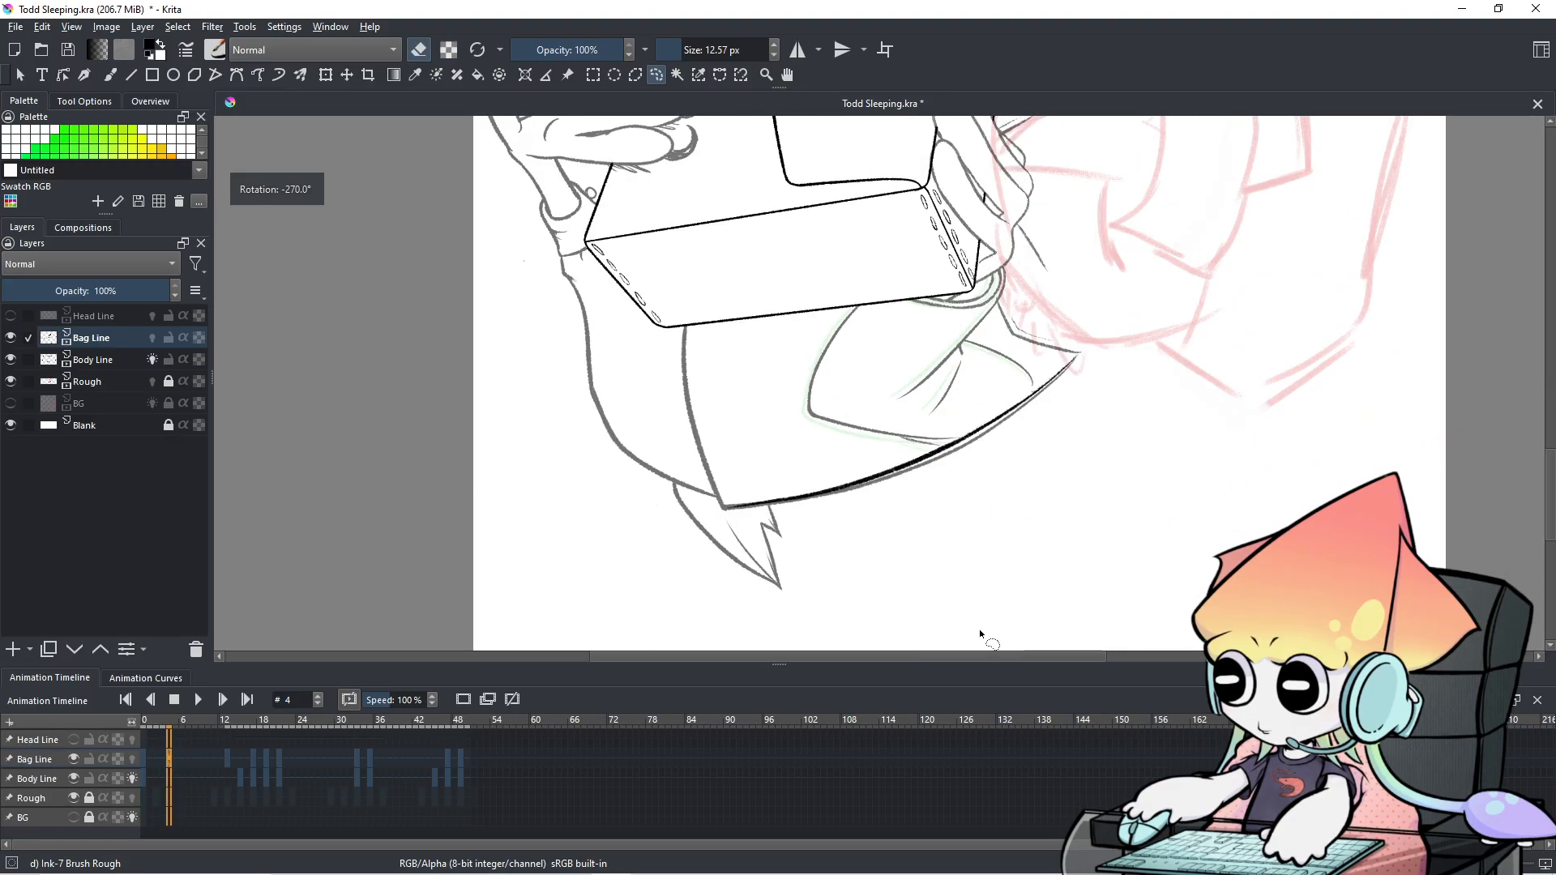
{"action": "key", "text": "4"}
{"action": "key", "text": "4"}
{"action": "key", "text": "4"}
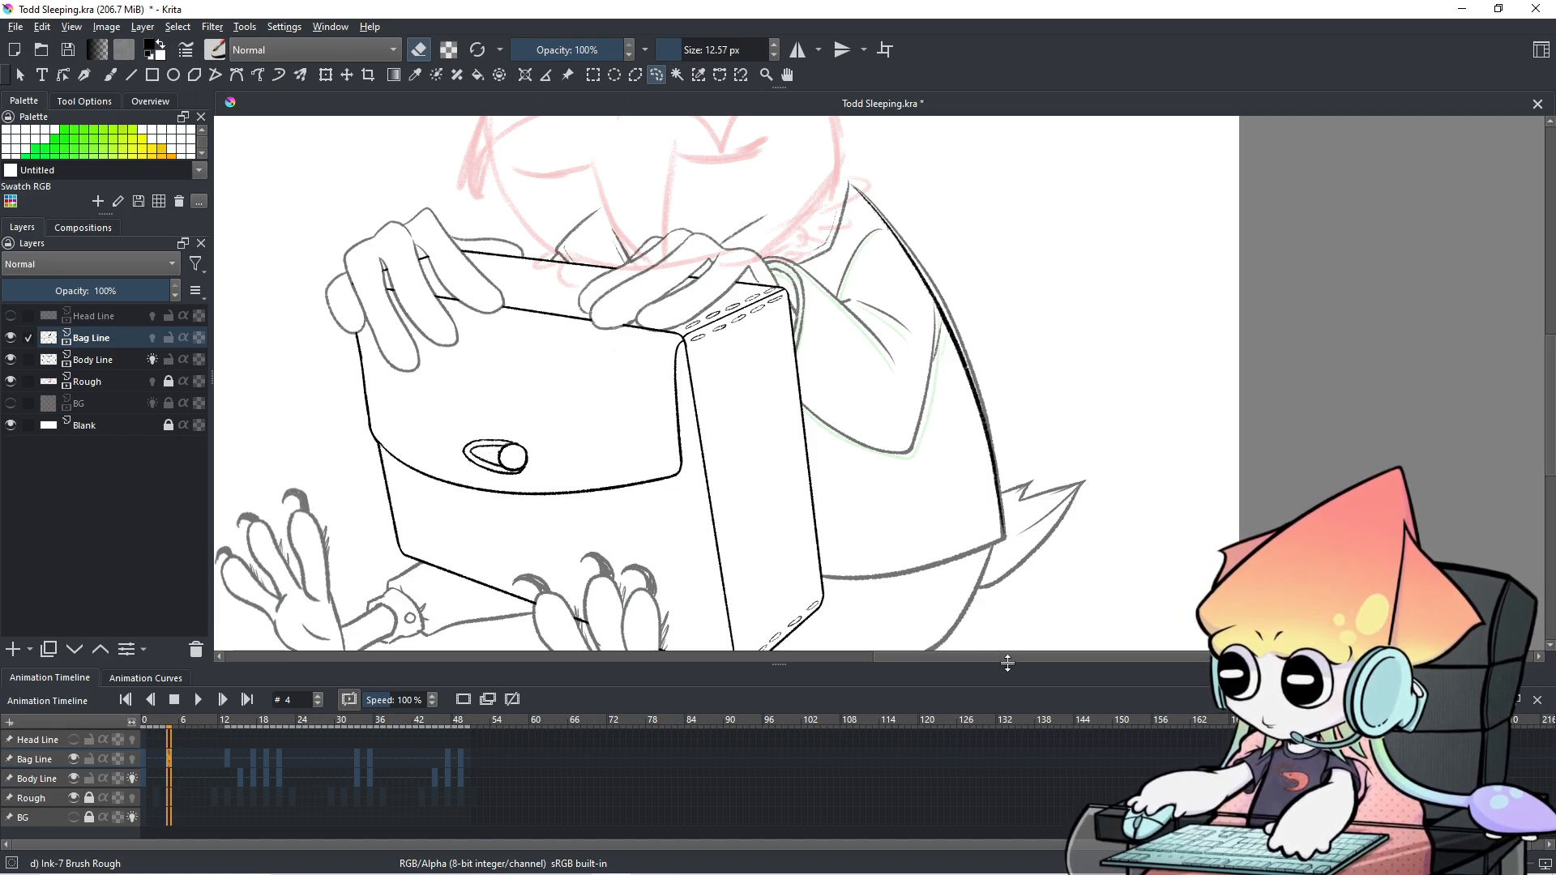
{"action": "scroll", "coordinate": [777, 441], "scroll_direction": "up", "scroll_amount": 3}
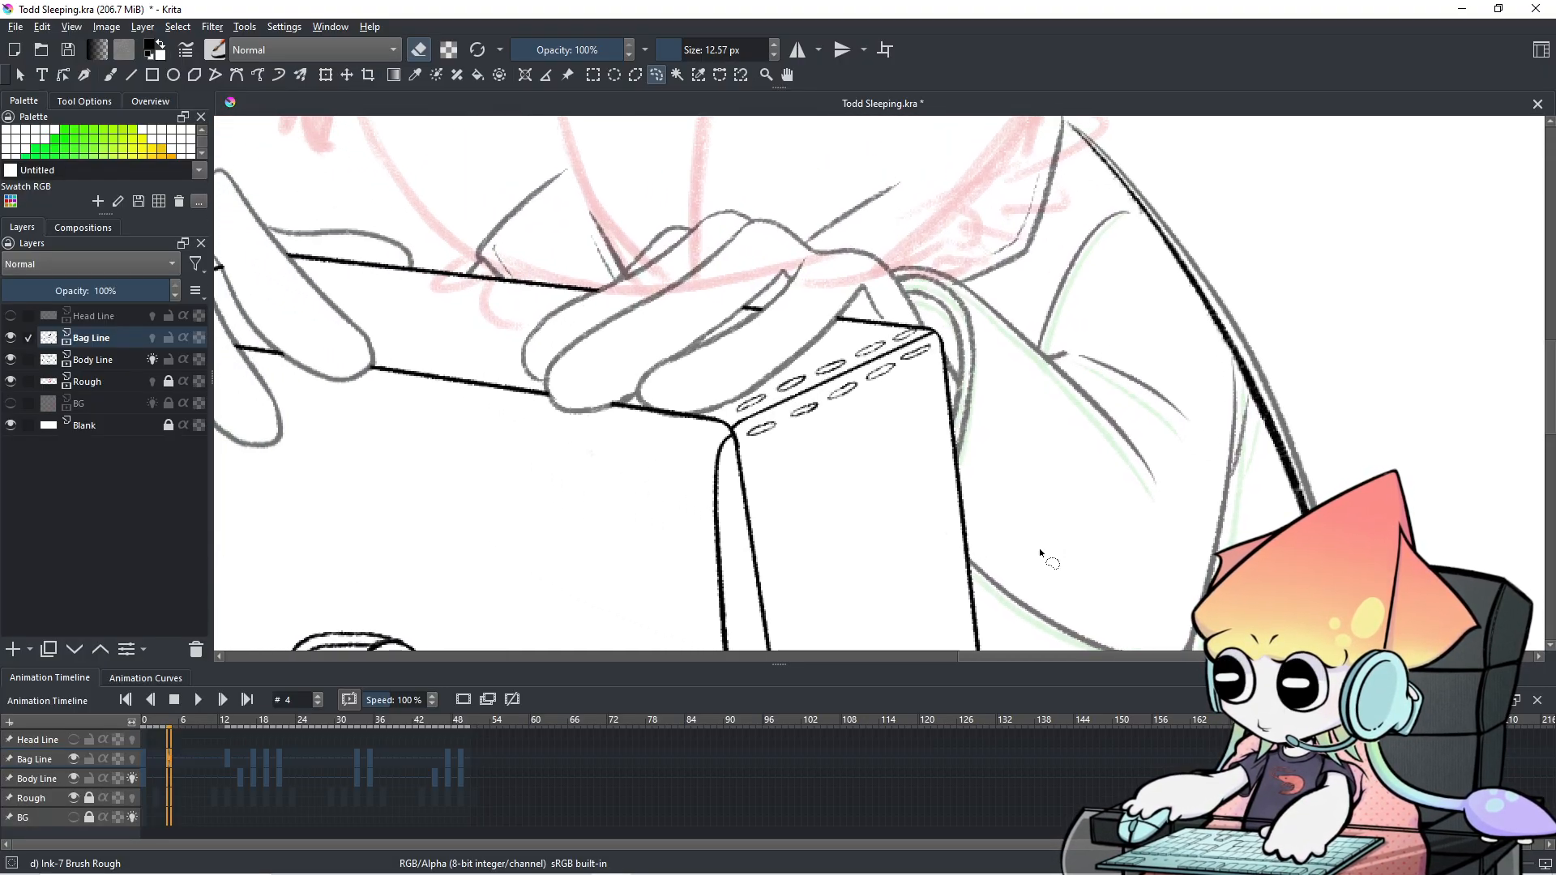
{"action": "left_click_drag", "start_coordinate": [966, 342], "coordinate": [994, 304]}
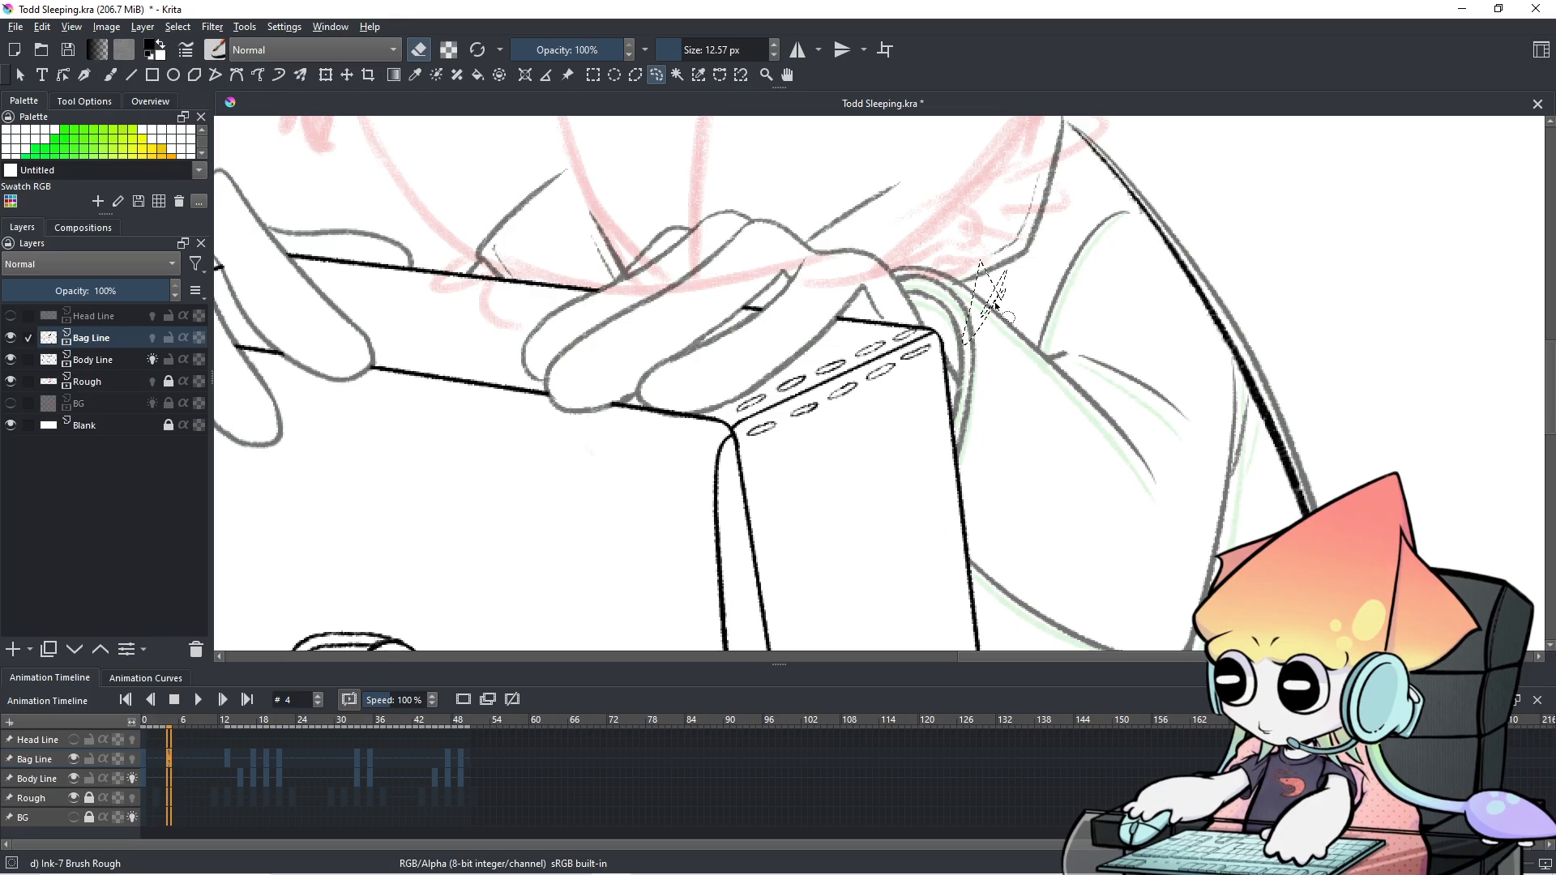
{"action": "left_click", "coordinate": [108, 76]}
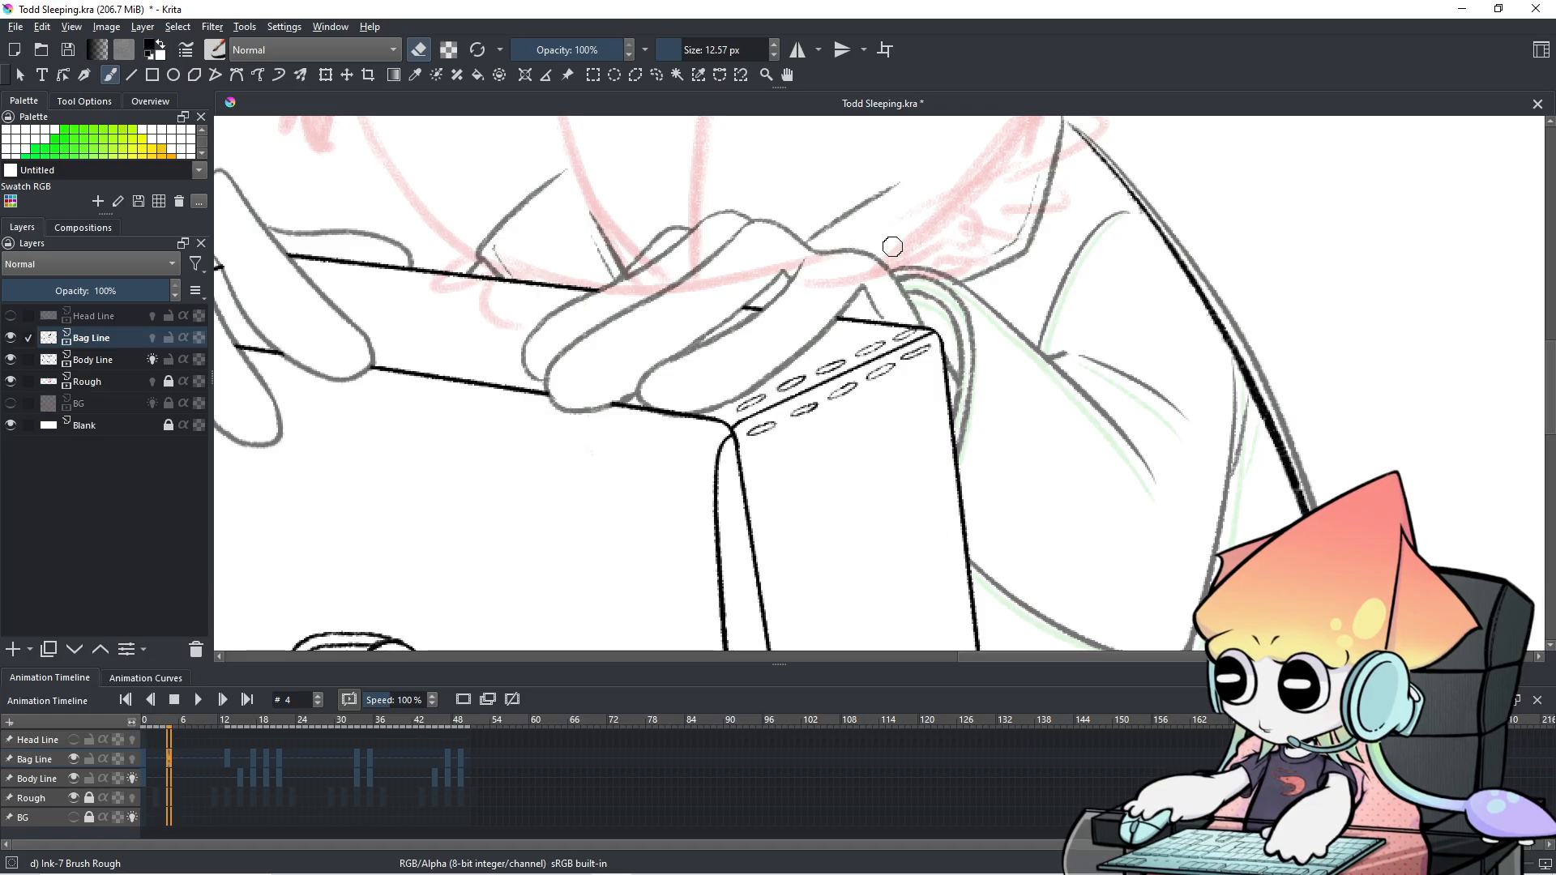
{"action": "left_click_drag", "start_coordinate": [756, 226], "coordinate": [1349, 494]}
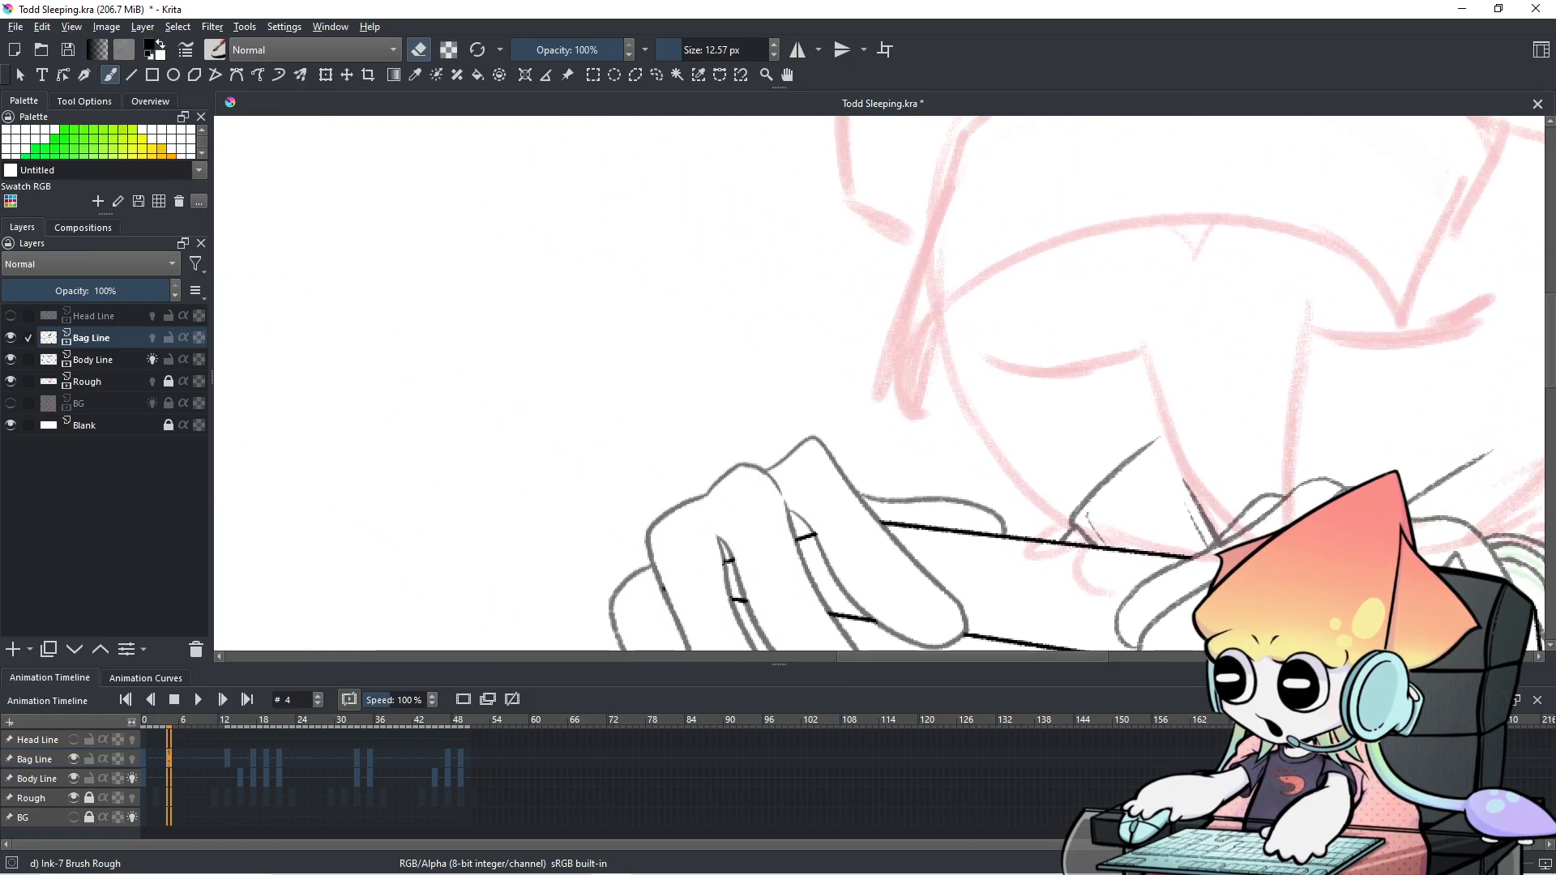
On the Body Line layer, draw the doodle's round head with eyes and mouth.
{"action": "mouse_move", "coordinate": [581, 278]}
{"action": "left_mouse_down"}
{"action": "mouse_move", "coordinate": [598, 351]}
{"action": "mouse_move", "coordinate": [620, 320]}
{"action": "mouse_move", "coordinate": [573, 303]}
{"action": "left_mouse_up"}
{"action": "key", "text": "ctrl+z"}
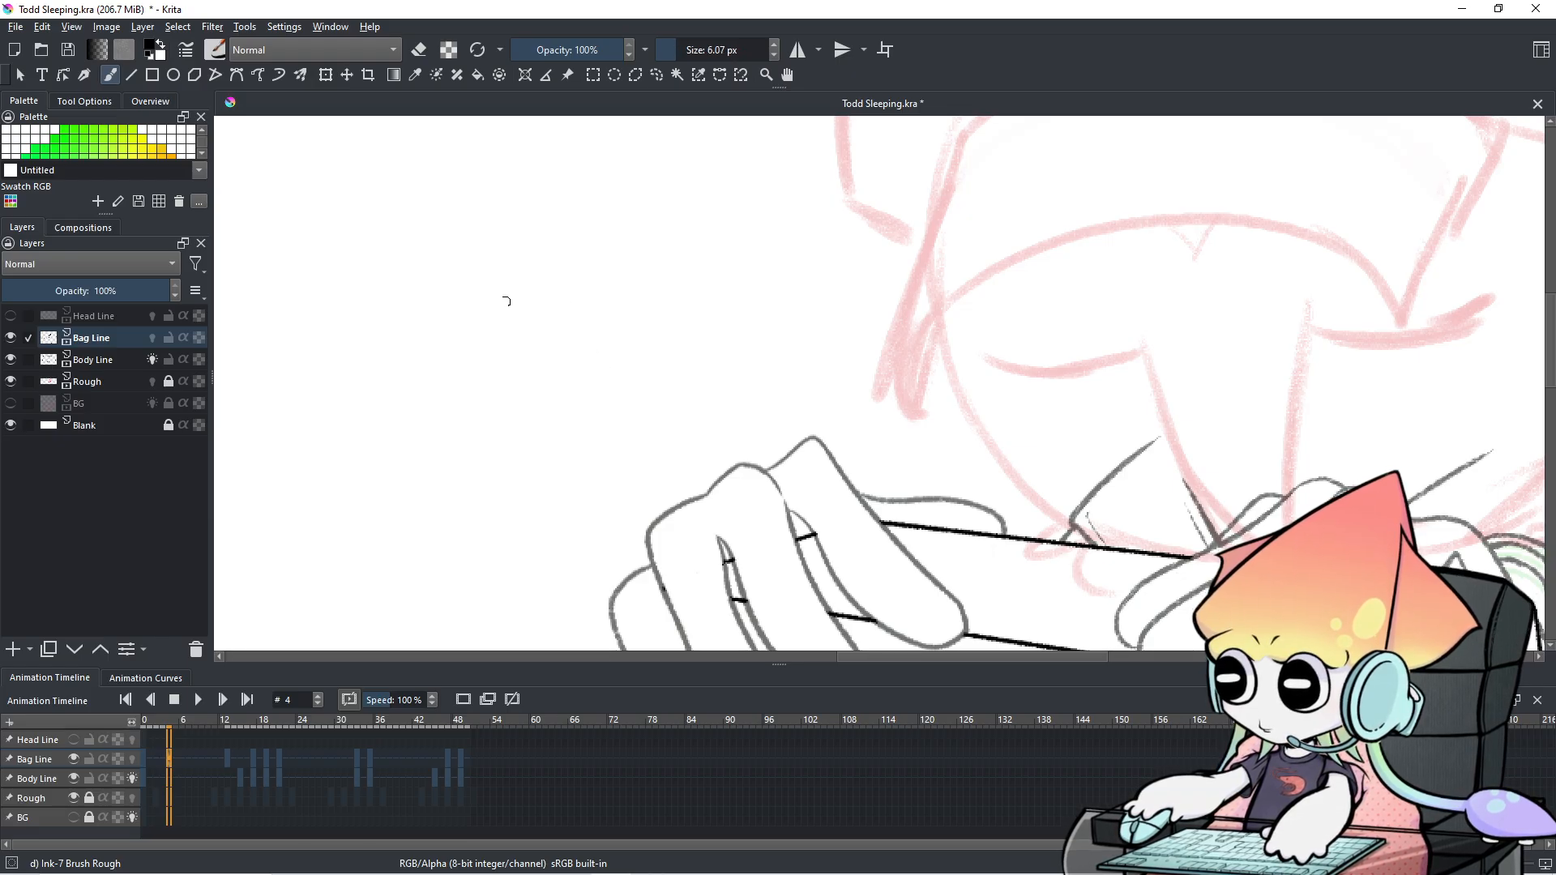
{"action": "left_click", "coordinate": [61, 774]}
{"action": "mouse_move", "coordinate": [355, 290]}
{"action": "left_mouse_down"}
{"action": "mouse_move", "coordinate": [401, 378]}
{"action": "mouse_move", "coordinate": [424, 303]}
{"action": "mouse_move", "coordinate": [364, 289]}
{"action": "mouse_move", "coordinate": [367, 336]}
{"action": "mouse_move", "coordinate": [415, 334]}
{"action": "left_mouse_up"}
{"action": "key", "text": "ctrl+z"}
{"action": "key", "text": "ctrl+z"}
{"action": "mouse_move", "coordinate": [367, 342]}
{"action": "left_mouse_down"}
{"action": "mouse_move", "coordinate": [346, 351]}
{"action": "mouse_move", "coordinate": [419, 333]}
{"action": "mouse_move", "coordinate": [345, 334]}
{"action": "left_mouse_up"}
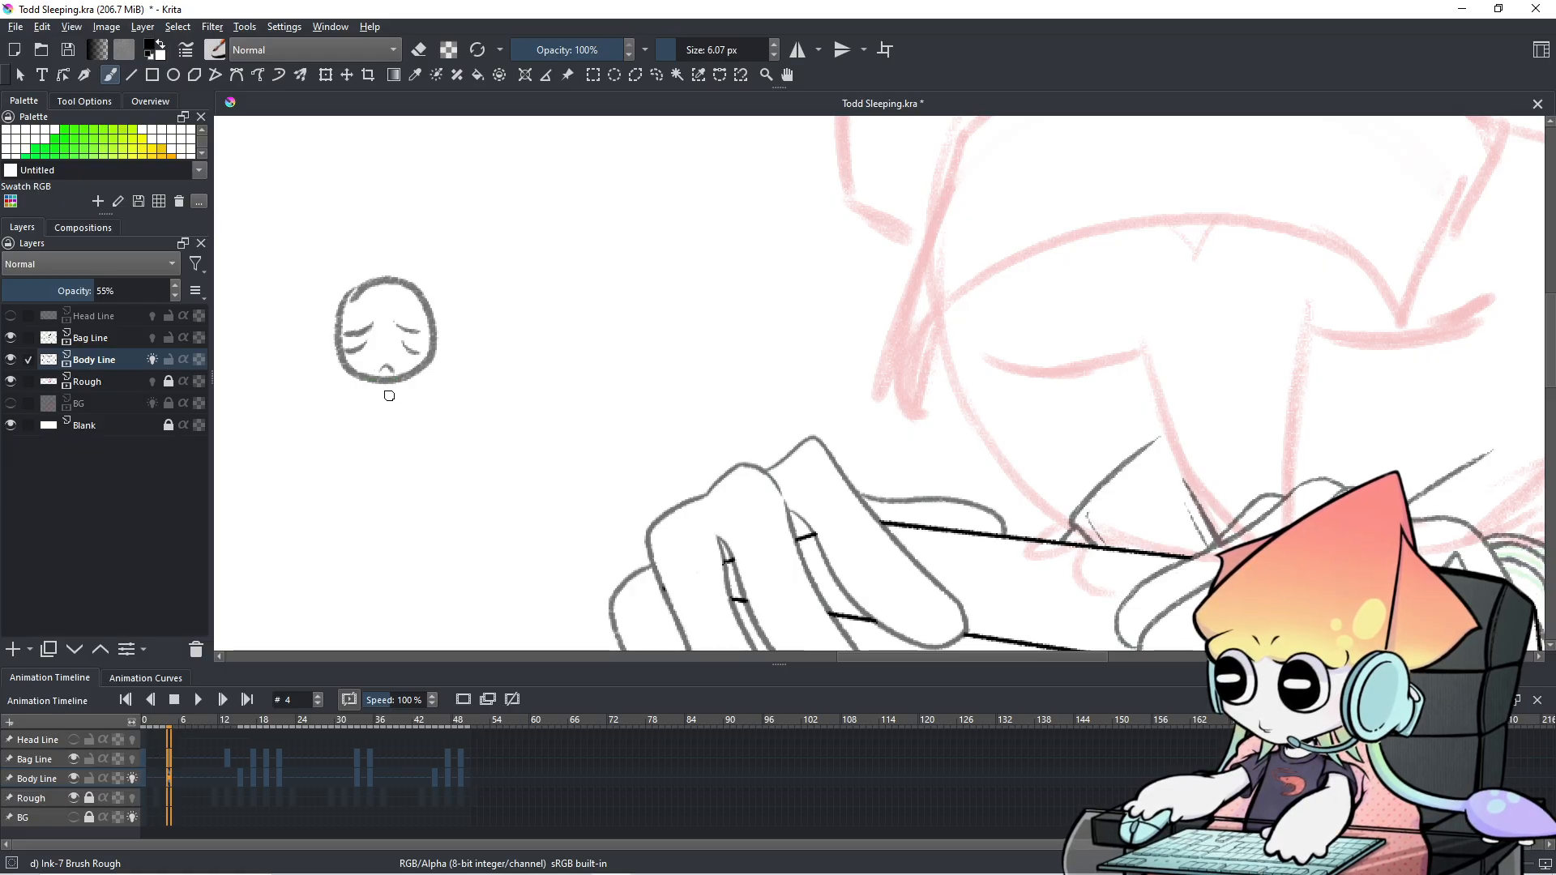
Add the doodle's body curve, arm, fingers and a tablet outline beneath the hand.
{"action": "mouse_move", "coordinate": [432, 370]}
{"action": "left_mouse_down"}
{"action": "mouse_move", "coordinate": [469, 454]}
{"action": "mouse_move", "coordinate": [448, 463]}
{"action": "mouse_move", "coordinate": [403, 442]}
{"action": "mouse_move", "coordinate": [396, 458]}
{"action": "mouse_move", "coordinate": [448, 460]}
{"action": "mouse_move", "coordinate": [446, 427]}
{"action": "mouse_move", "coordinate": [425, 425]}
{"action": "left_mouse_up"}
{"action": "left_click_drag", "start_coordinate": [419, 441], "coordinate": [412, 468]}
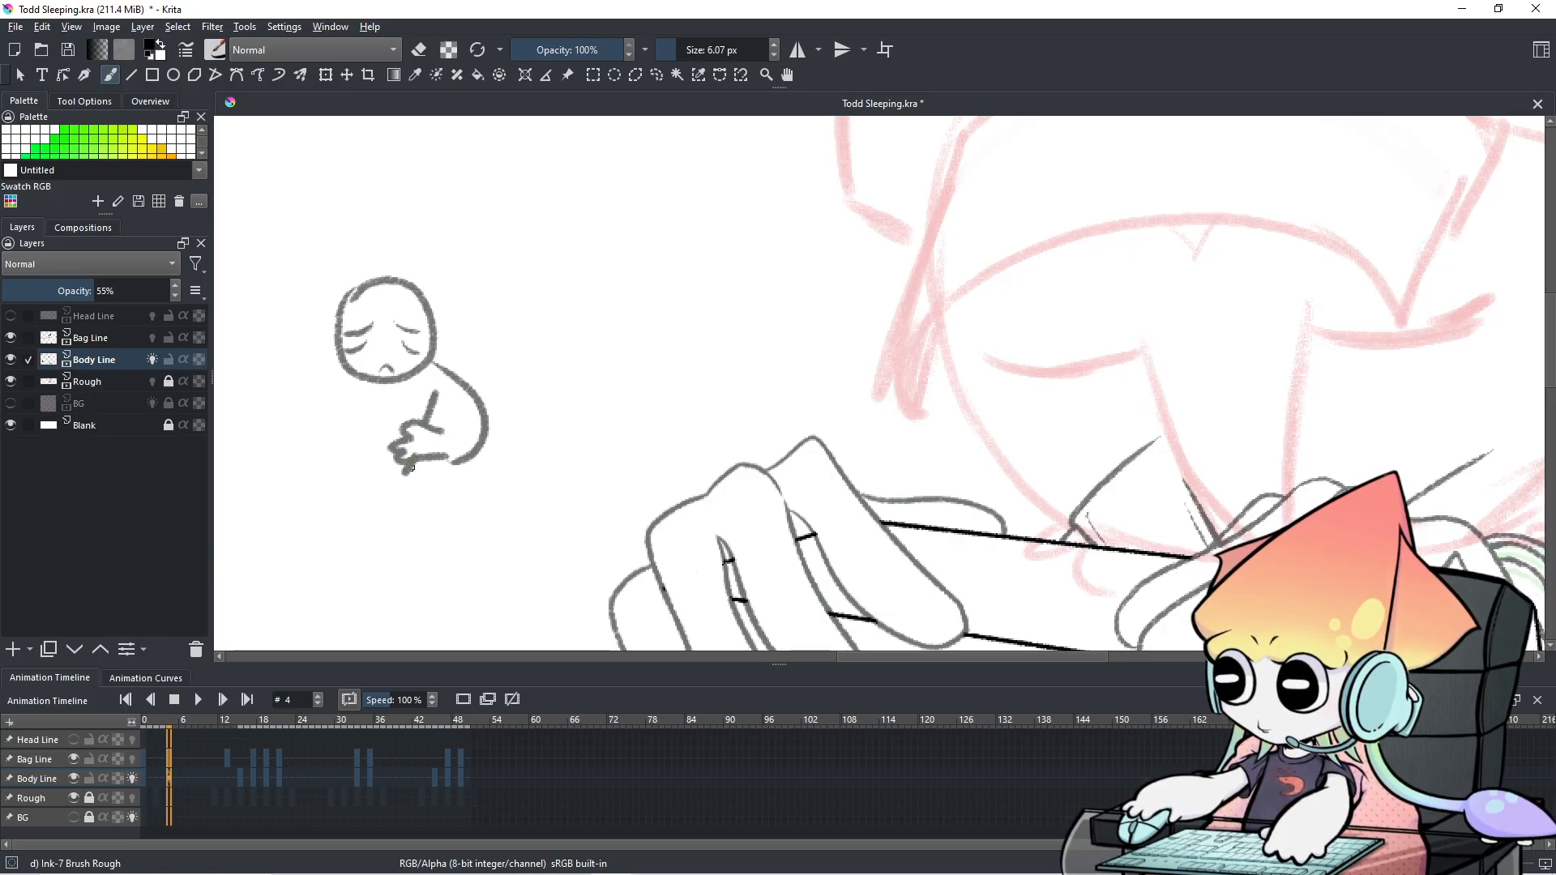
{"action": "key", "text": "ctrl+z"}
{"action": "key", "text": "ctrl+z"}
{"action": "left_click_drag", "start_coordinate": [407, 473], "coordinate": [421, 464]}
{"action": "left_click_drag", "start_coordinate": [435, 395], "coordinate": [430, 427]}
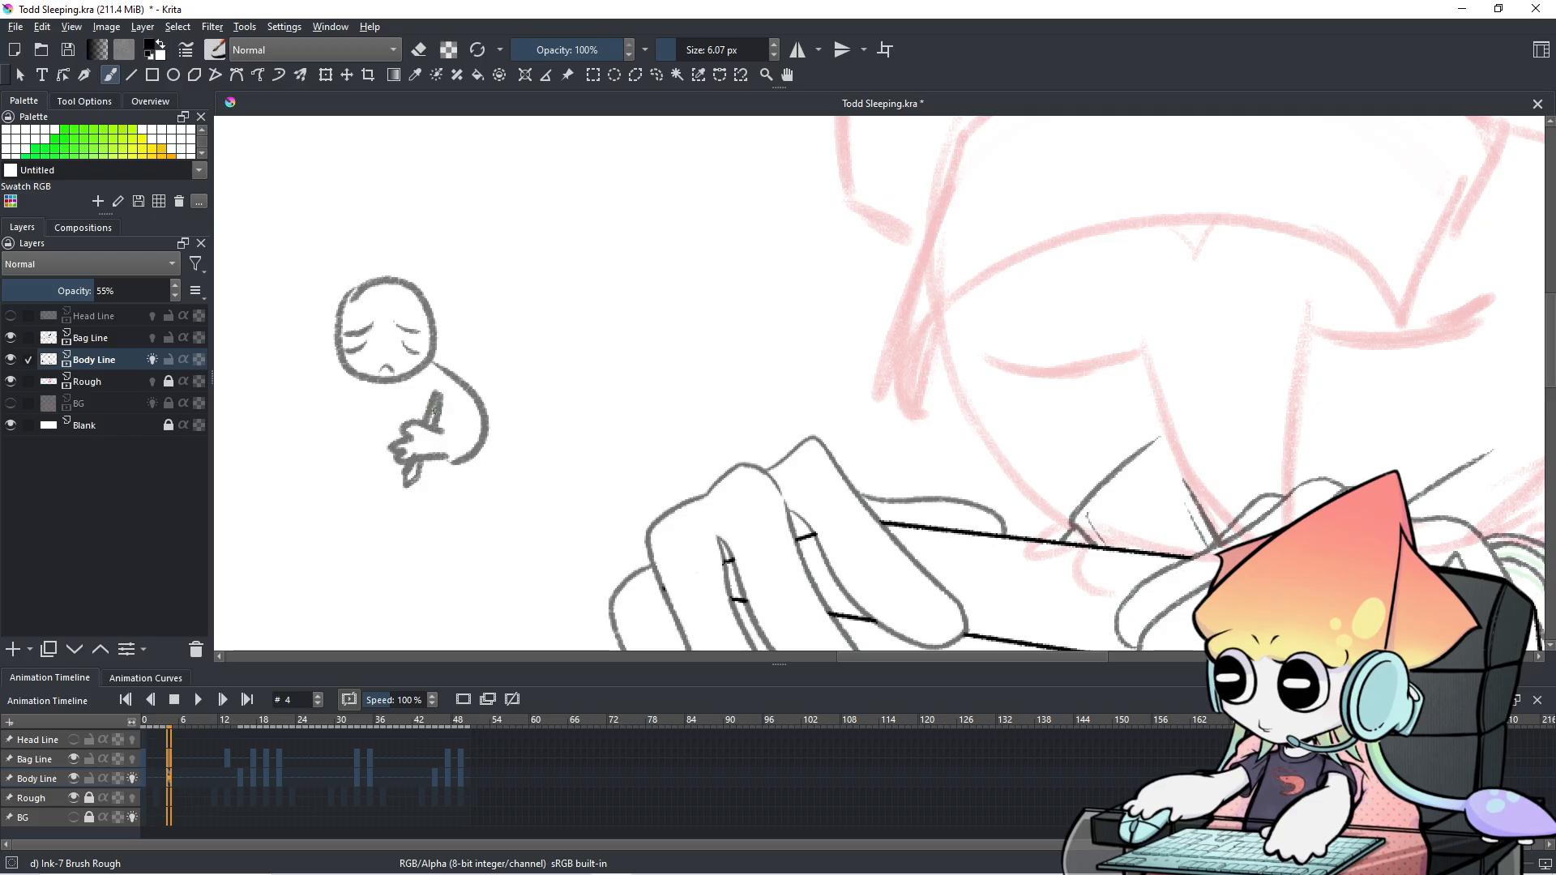
{"action": "mouse_move", "coordinate": [341, 479]}
{"action": "left_mouse_down"}
{"action": "mouse_move", "coordinate": [416, 467]}
{"action": "mouse_move", "coordinate": [343, 477]}
{"action": "mouse_move", "coordinate": [430, 485]}
{"action": "mouse_move", "coordinate": [306, 518]}
{"action": "mouse_move", "coordinate": [429, 509]}
{"action": "left_mouse_up"}
{"action": "key", "text": "ctrl+z"}
{"action": "key", "text": "ctrl+z"}
{"action": "key", "text": "ctrl+z"}
{"action": "mouse_move", "coordinate": [339, 478]}
{"action": "left_mouse_down"}
{"action": "mouse_move", "coordinate": [354, 519]}
{"action": "mouse_move", "coordinate": [453, 511]}
{"action": "mouse_move", "coordinate": [437, 483]}
{"action": "mouse_move", "coordinate": [346, 483]}
{"action": "mouse_move", "coordinate": [338, 503]}
{"action": "mouse_move", "coordinate": [346, 480]}
{"action": "mouse_move", "coordinate": [336, 515]}
{"action": "mouse_move", "coordinate": [391, 514]}
{"action": "mouse_move", "coordinate": [426, 478]}
{"action": "mouse_move", "coordinate": [435, 497]}
{"action": "mouse_move", "coordinate": [356, 482]}
{"action": "mouse_move", "coordinate": [402, 478]}
{"action": "left_mouse_up"}
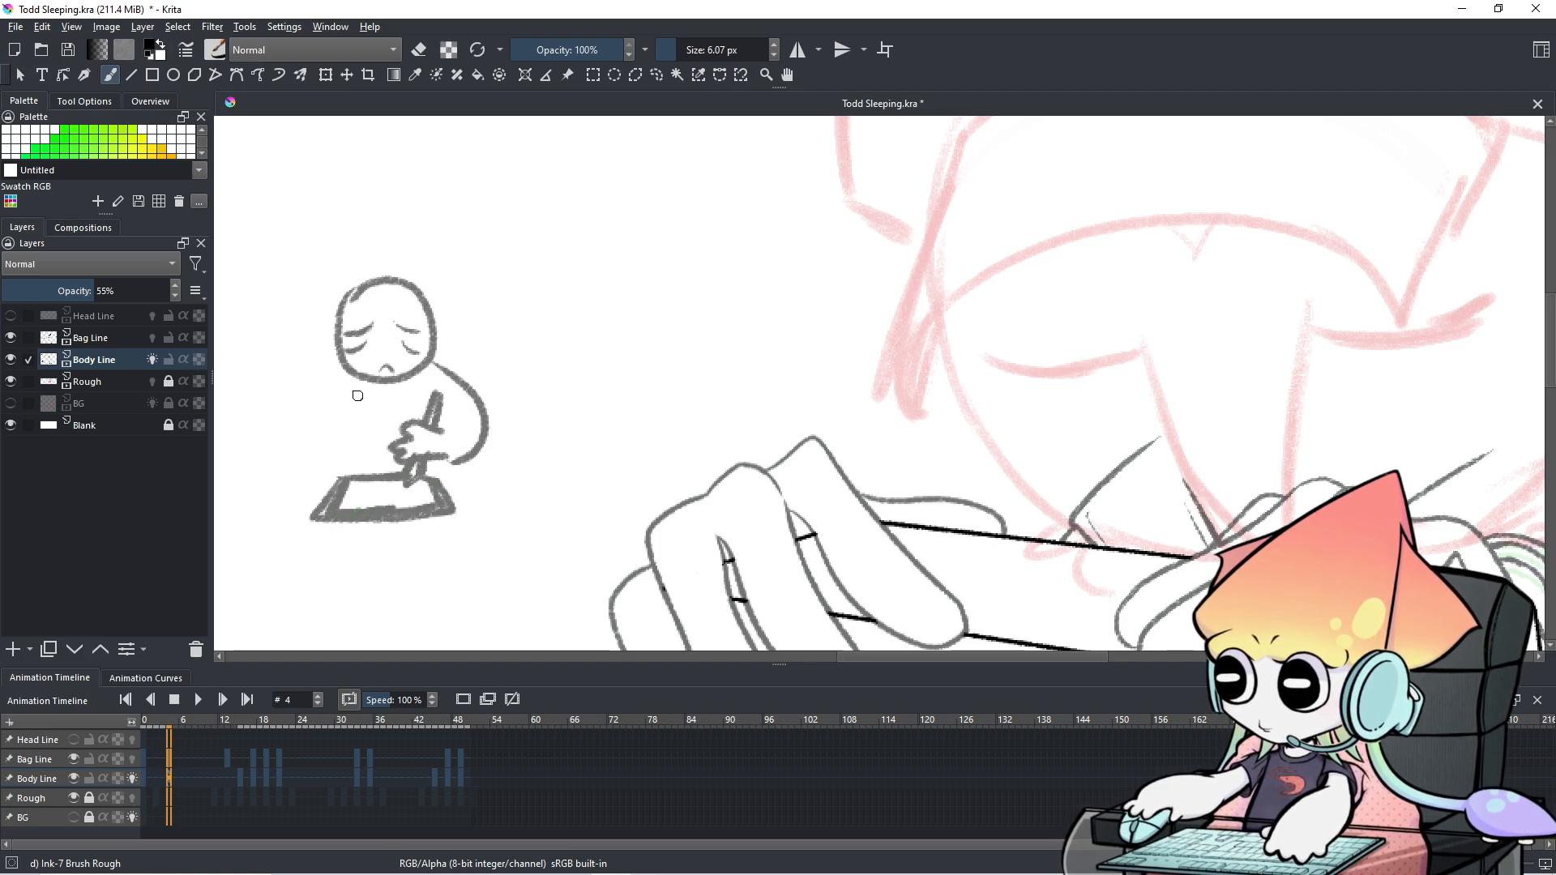
Add a looping shape left of the doodle and darken its hand and pen.
{"action": "mouse_move", "coordinate": [442, 424]}
{"action": "left_mouse_down"}
{"action": "mouse_move", "coordinate": [455, 460]}
{"action": "mouse_move", "coordinate": [476, 456]}
{"action": "left_mouse_up"}
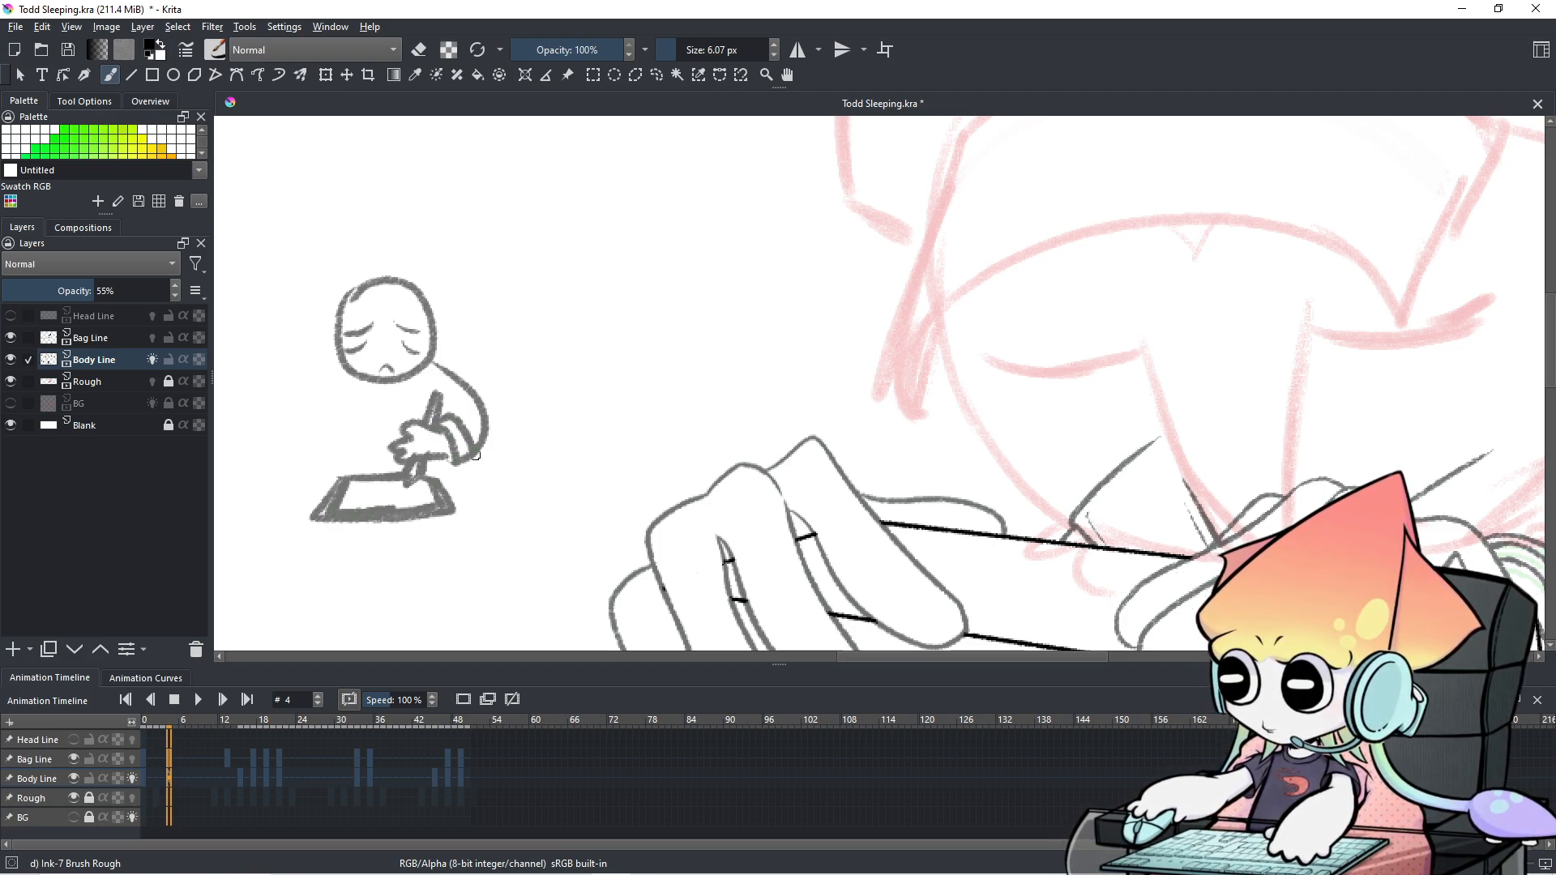
{"action": "key", "text": "ctrl+z"}
{"action": "key", "text": "ctrl+z"}
{"action": "mouse_move", "coordinate": [344, 370]}
{"action": "left_mouse_down"}
{"action": "mouse_move", "coordinate": [411, 381]}
{"action": "mouse_move", "coordinate": [364, 389]}
{"action": "mouse_move", "coordinate": [426, 372]}
{"action": "mouse_move", "coordinate": [486, 402]}
{"action": "mouse_move", "coordinate": [500, 439]}
{"action": "mouse_move", "coordinate": [515, 425]}
{"action": "mouse_move", "coordinate": [516, 473]}
{"action": "left_mouse_up"}
{"action": "key", "text": "ctrl+z"}
{"action": "mouse_move", "coordinate": [334, 379]}
{"action": "left_mouse_down"}
{"action": "mouse_move", "coordinate": [287, 394]}
{"action": "mouse_move", "coordinate": [301, 400]}
{"action": "mouse_move", "coordinate": [269, 427]}
{"action": "mouse_move", "coordinate": [274, 512]}
{"action": "left_mouse_up"}
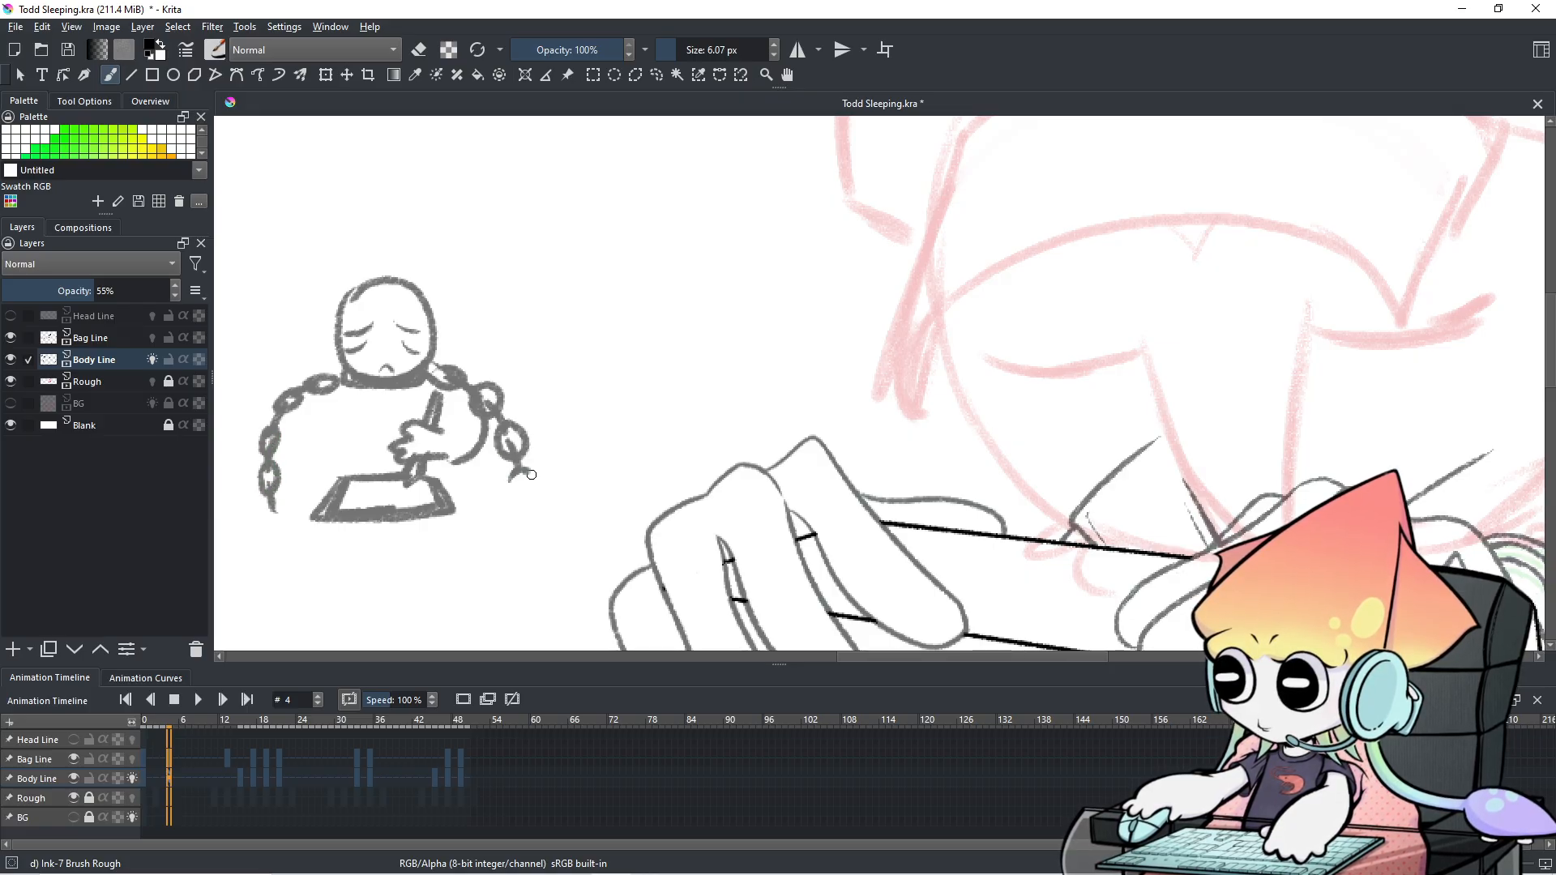
{"action": "mouse_move", "coordinate": [440, 448]}
{"action": "left_mouse_down"}
{"action": "mouse_move", "coordinate": [446, 429]}
{"action": "mouse_move", "coordinate": [456, 450]}
{"action": "left_mouse_up"}
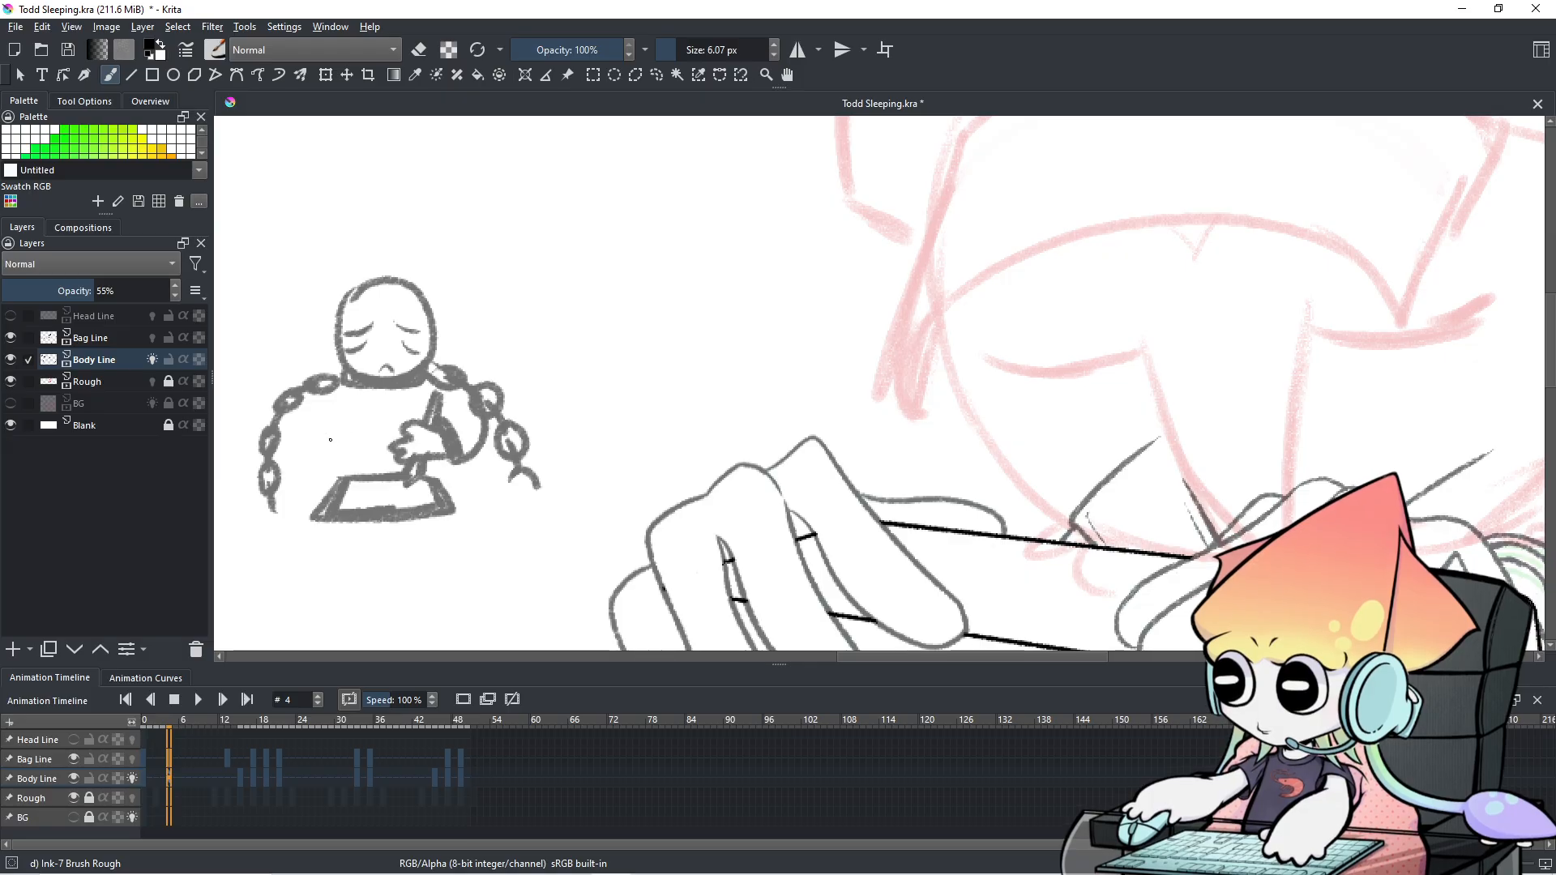
Draw the doodle's torso and both arms, then a small sad face above it.
{"action": "mouse_move", "coordinate": [325, 461]}
{"action": "left_mouse_down"}
{"action": "mouse_move", "coordinate": [351, 463]}
{"action": "mouse_move", "coordinate": [301, 465]}
{"action": "mouse_move", "coordinate": [329, 453]}
{"action": "left_mouse_up"}
{"action": "left_click_drag", "start_coordinate": [334, 391], "coordinate": [298, 469]}
{"action": "left_click_drag", "start_coordinate": [344, 407], "coordinate": [334, 450]}
{"action": "key", "text": "ctrl+z"}
{"action": "key", "text": "ctrl+z"}
{"action": "mouse_move", "coordinate": [332, 386]}
{"action": "left_mouse_down"}
{"action": "mouse_move", "coordinate": [287, 458]}
{"action": "mouse_move", "coordinate": [314, 454]}
{"action": "left_mouse_up"}
{"action": "left_click_drag", "start_coordinate": [433, 387], "coordinate": [495, 465]}
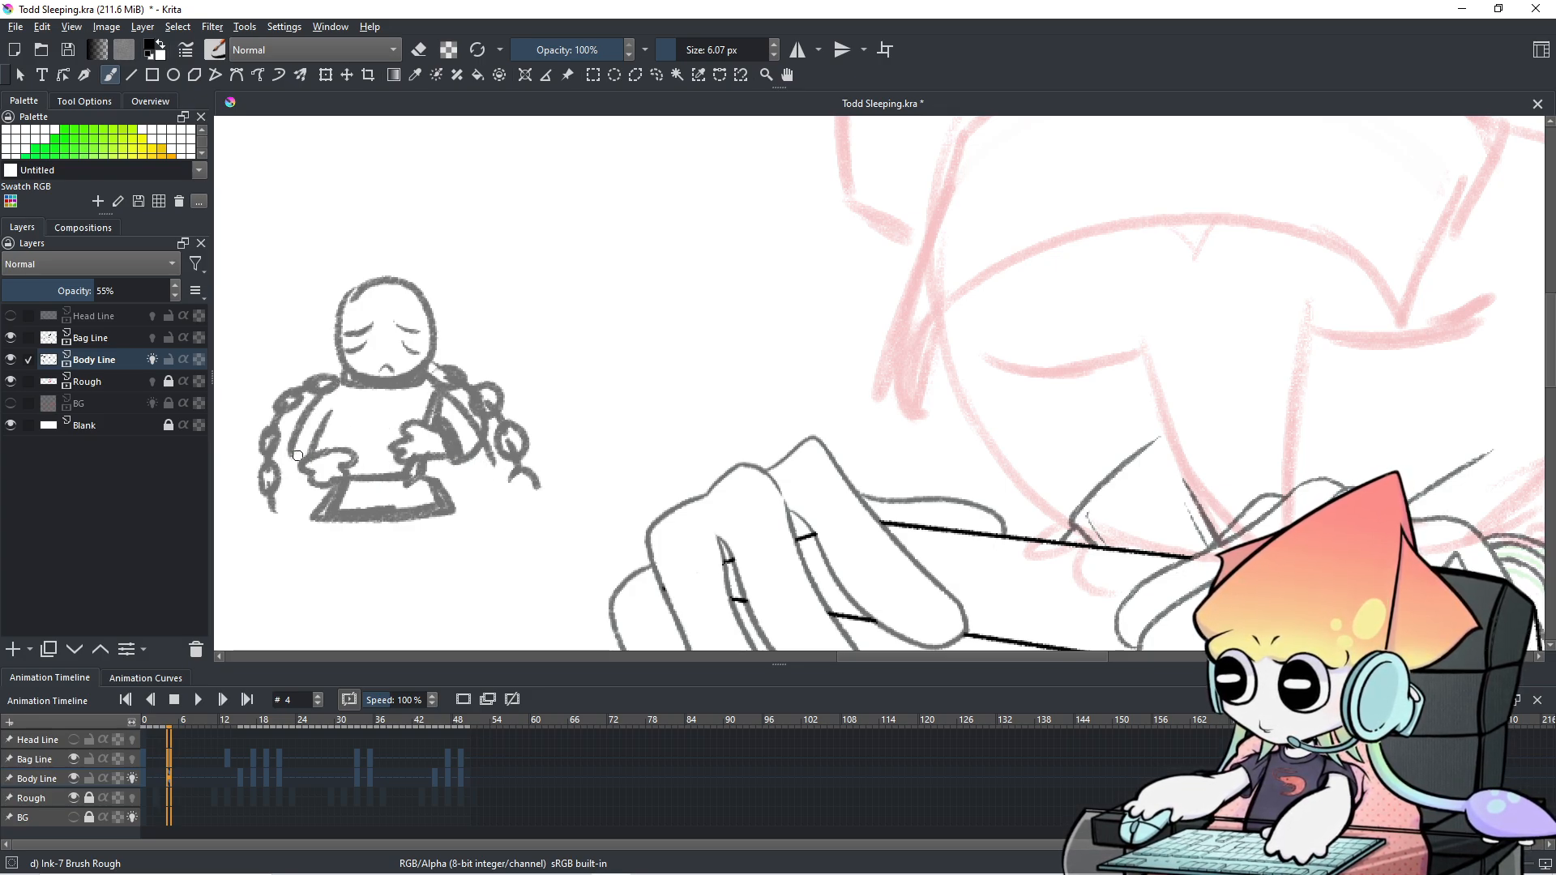
{"action": "left_click_drag", "start_coordinate": [250, 473], "coordinate": [540, 452]}
{"action": "key", "text": "ctrl+z"}
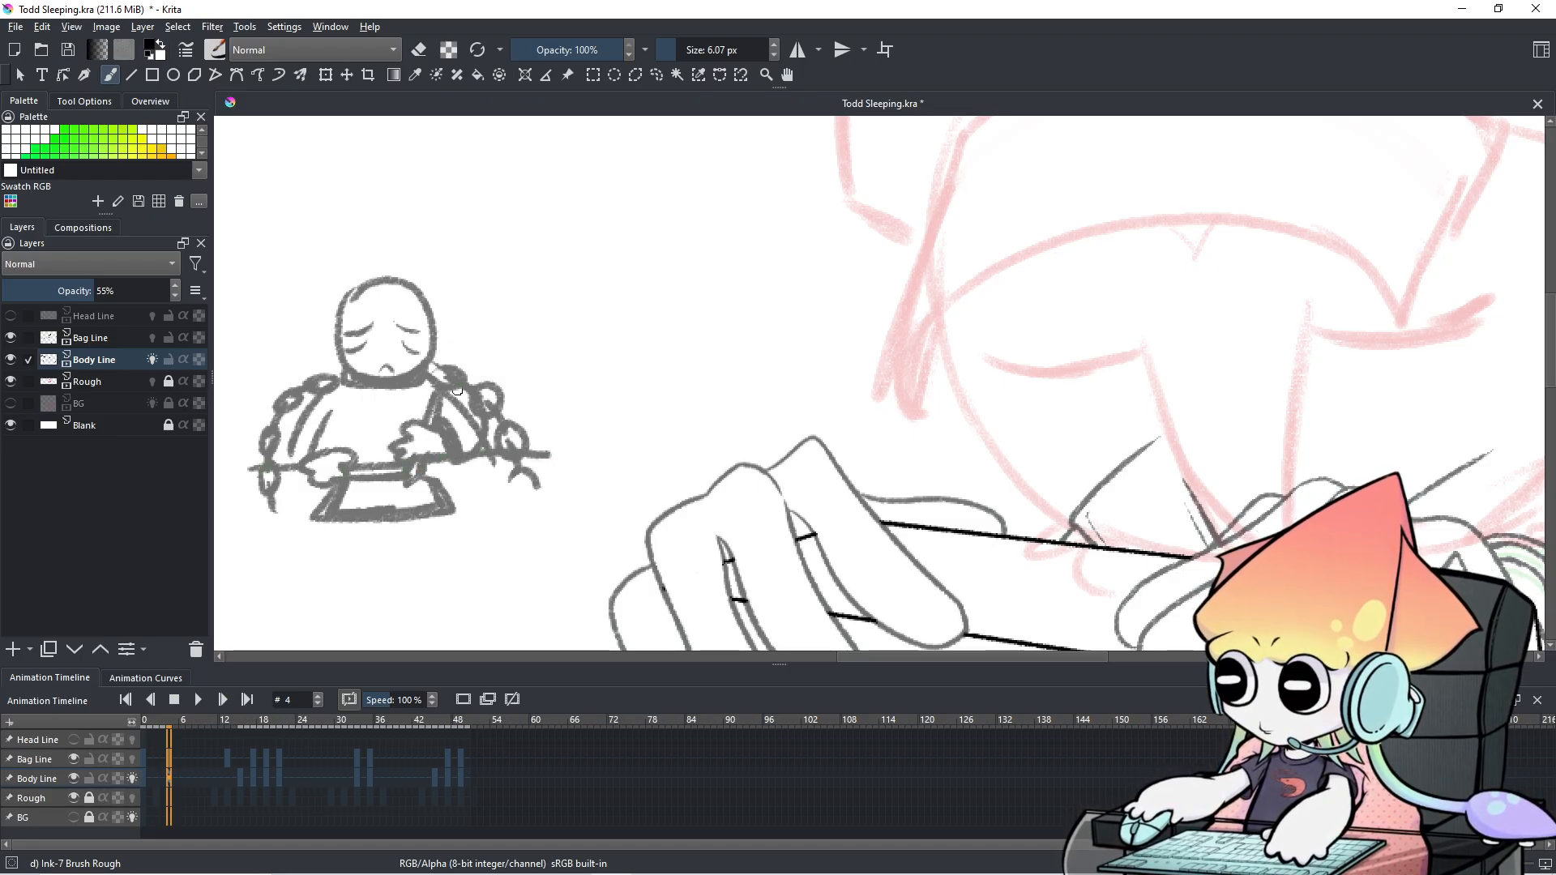
{"action": "left_click_drag", "start_coordinate": [476, 309], "coordinate": [548, 372]}
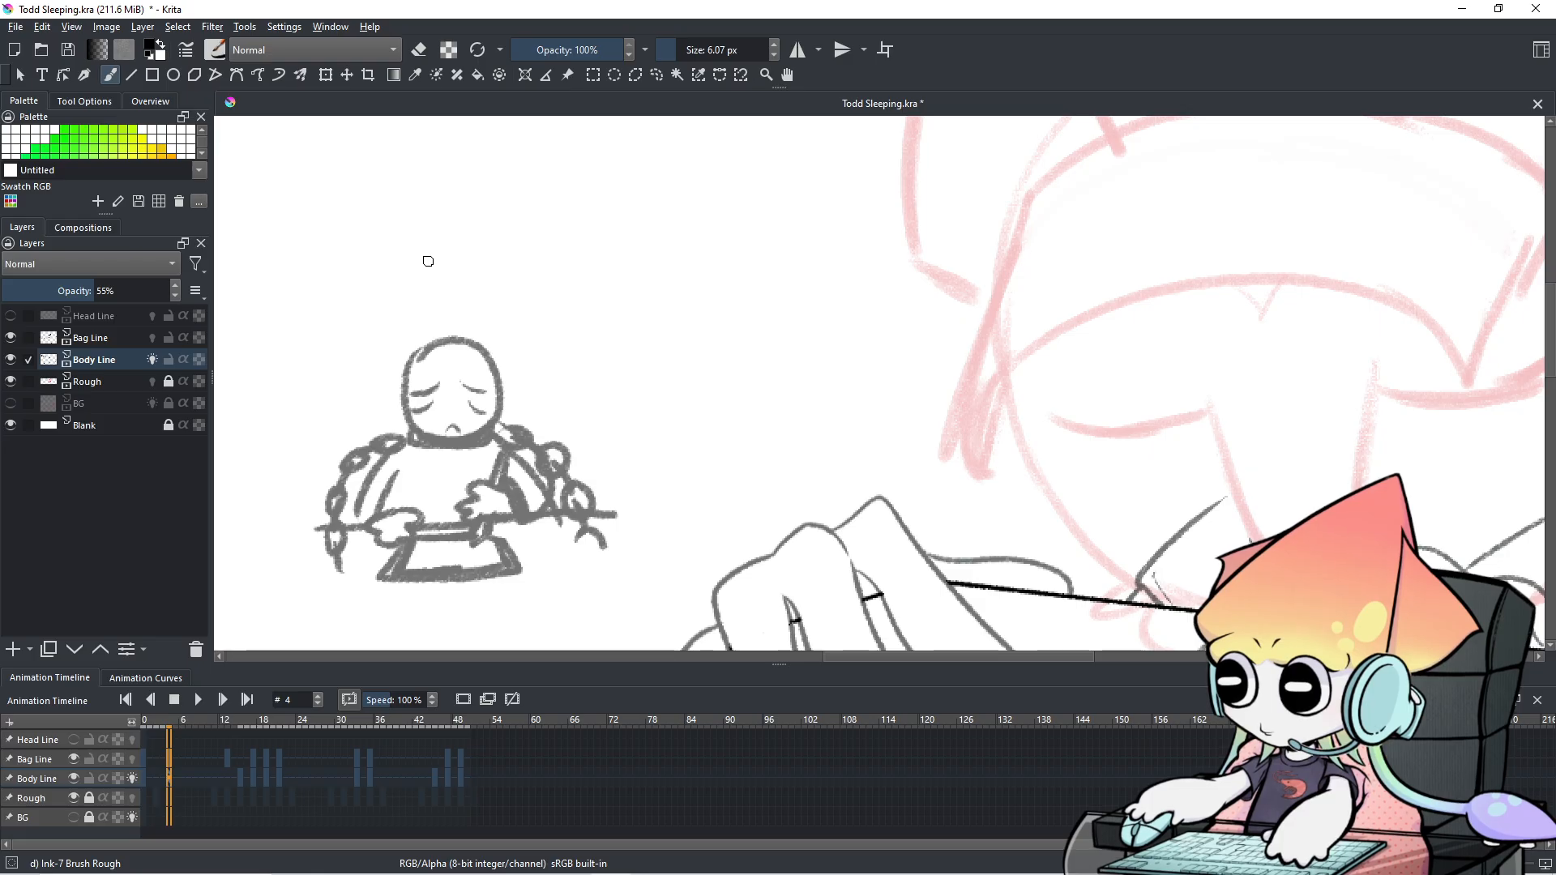
{"action": "mouse_move", "coordinate": [442, 269]}
{"action": "left_mouse_down"}
{"action": "mouse_move", "coordinate": [414, 290]}
{"action": "mouse_move", "coordinate": [456, 302]}
{"action": "mouse_move", "coordinate": [479, 279]}
{"action": "mouse_move", "coordinate": [453, 250]}
{"action": "mouse_move", "coordinate": [416, 256]}
{"action": "left_mouse_up"}
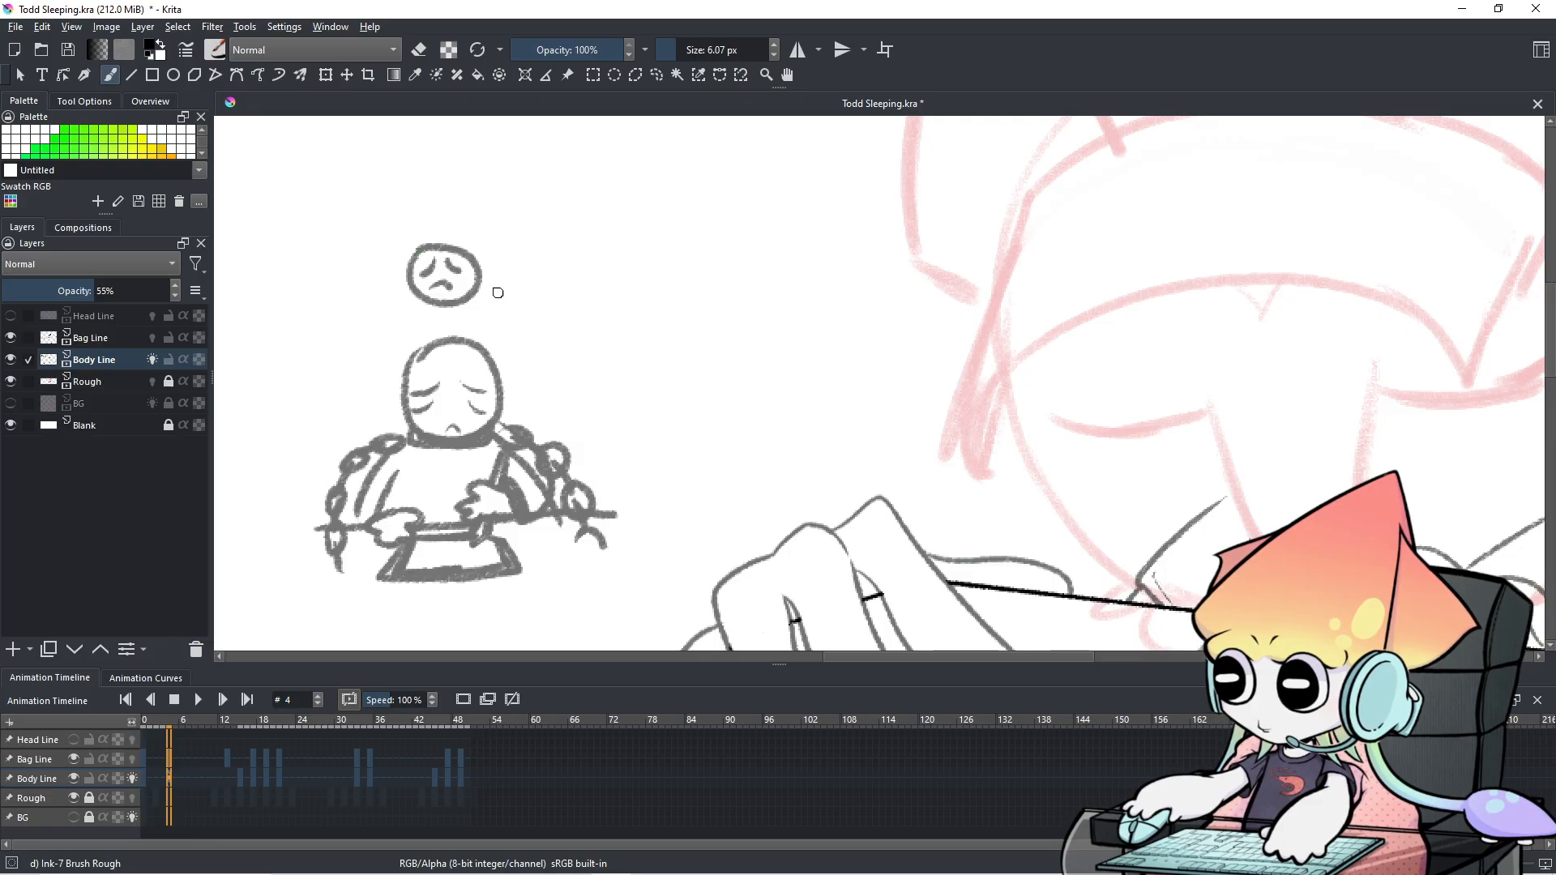
Compare frame 4 against frame 3 and bring the shoulder line into view.
{"action": "scroll", "coordinate": [991, 399], "scroll_direction": "down", "scroll_amount": 2}
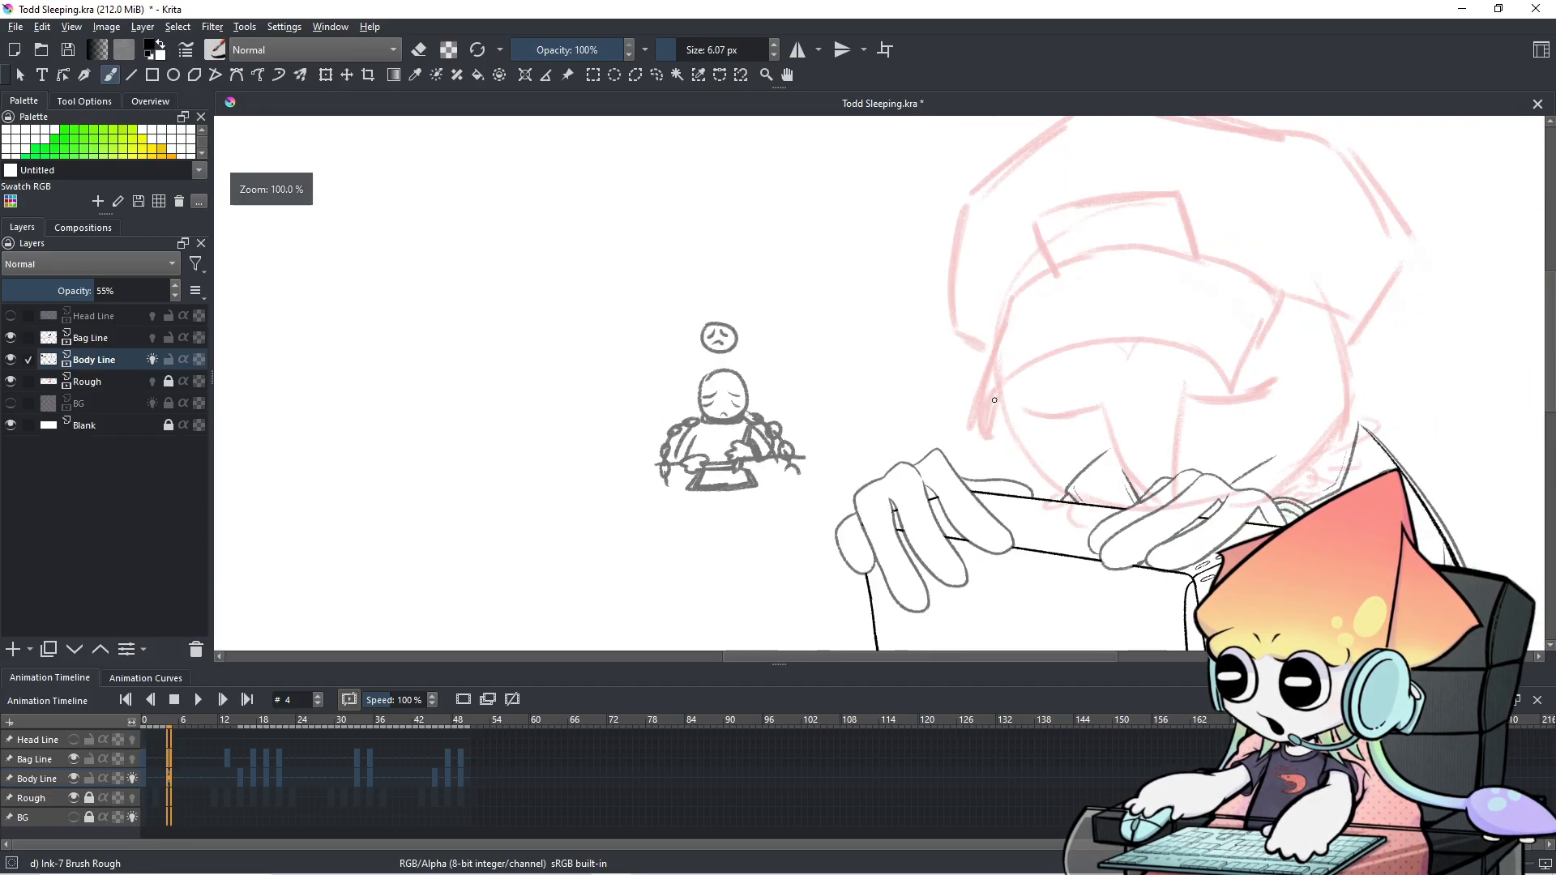
{"action": "mouse_move", "coordinate": [986, 400]}
{"action": "left_mouse_down"}
{"action": "mouse_move", "coordinate": [626, 376]}
{"action": "mouse_move", "coordinate": [649, 344]}
{"action": "left_mouse_up"}
{"action": "key", "text": "Left"}
{"action": "key", "text": "Left"}
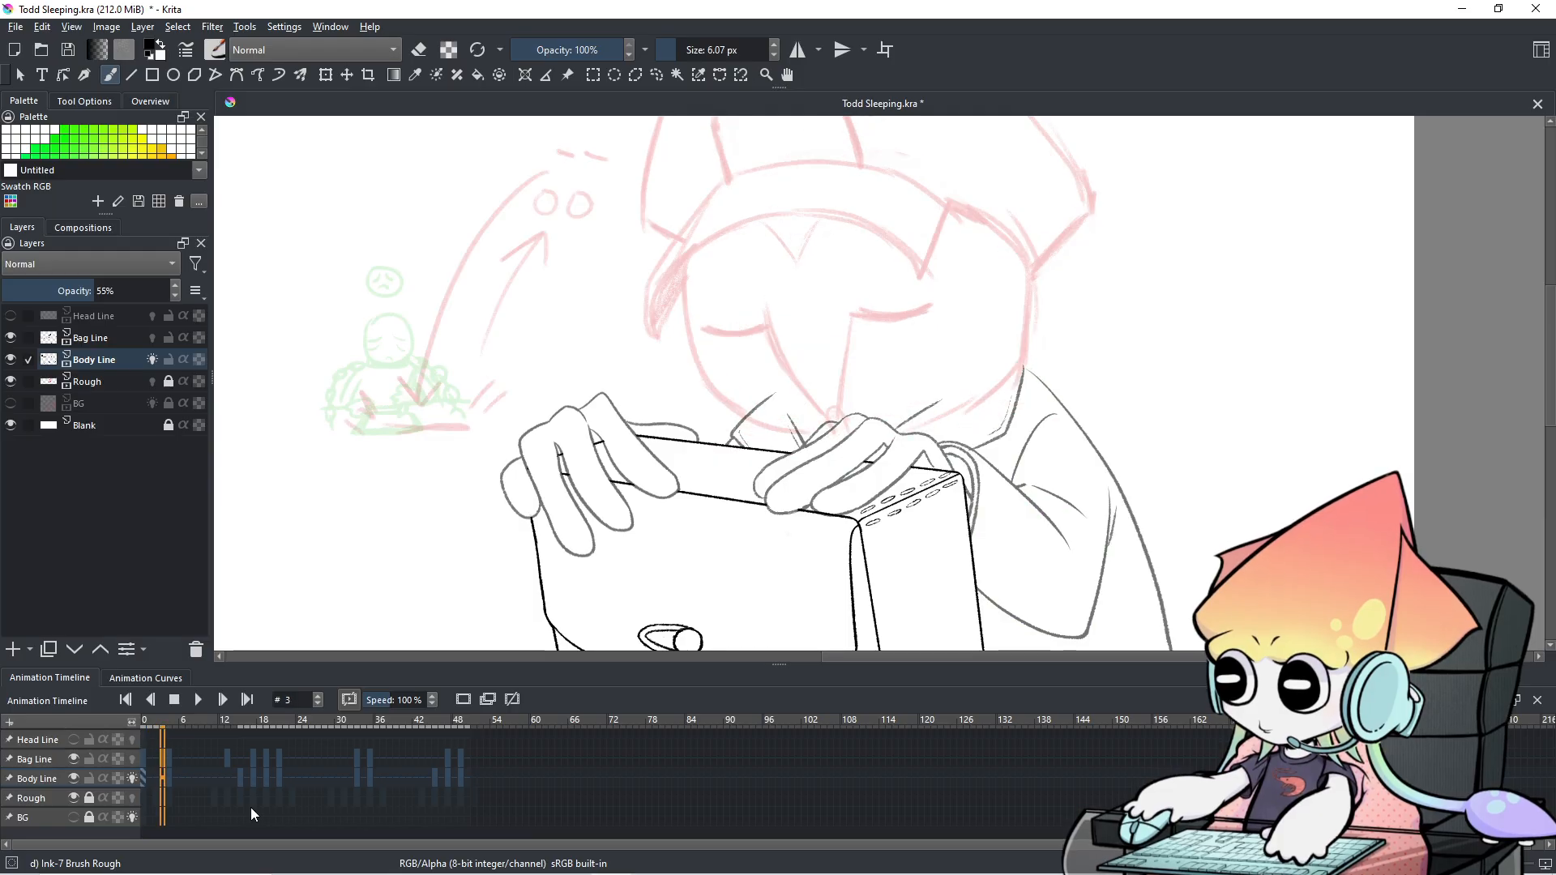
{"action": "key", "text": "Right"}
{"action": "key", "text": "Right"}
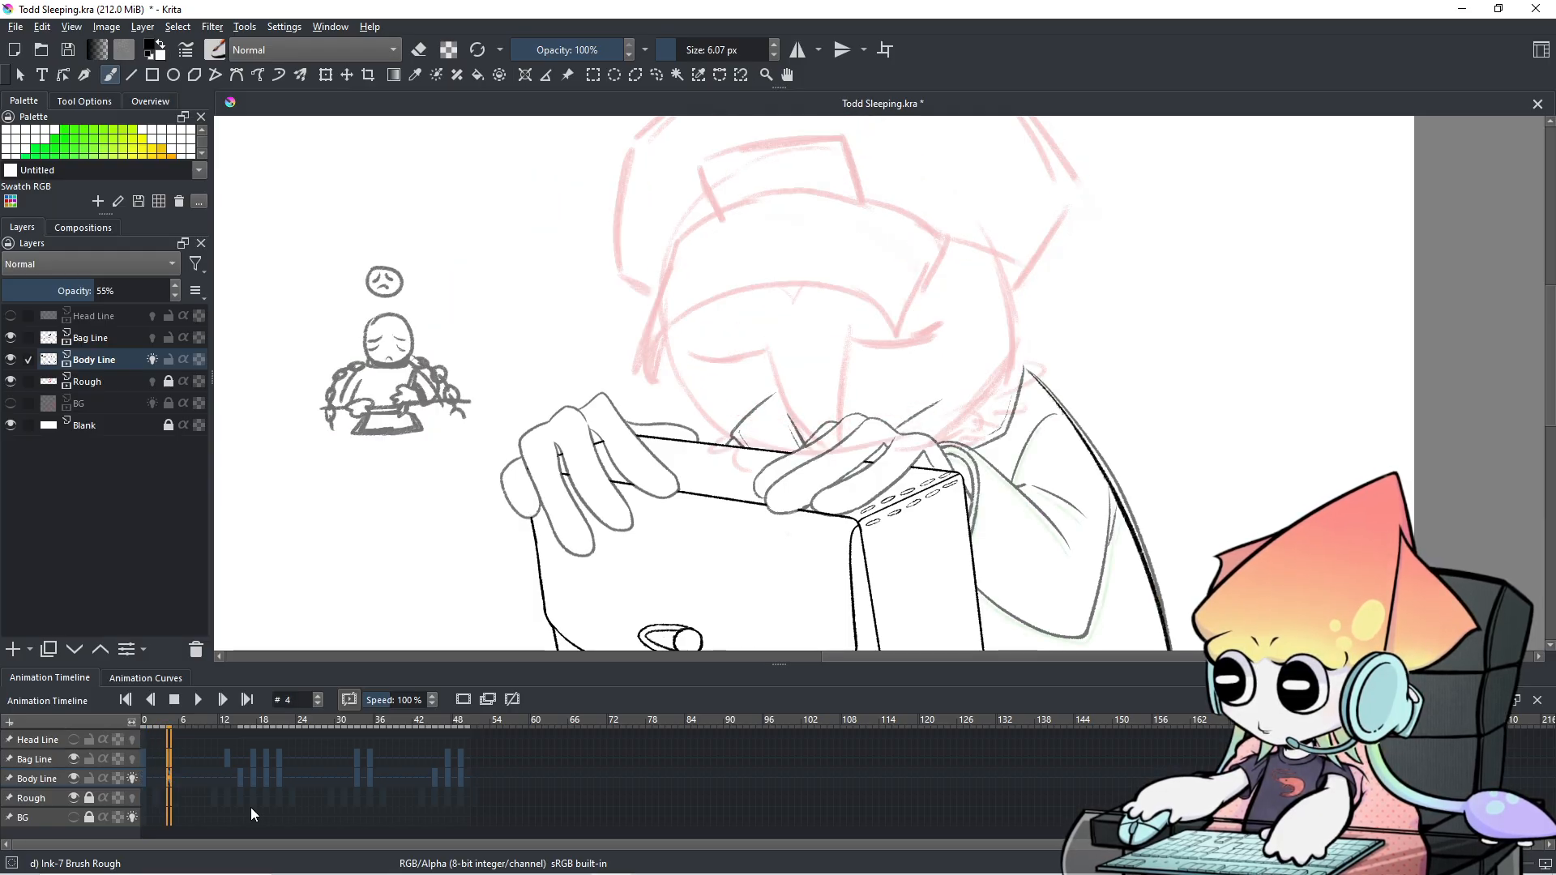
{"action": "key", "text": "Left"}
{"action": "key", "text": "Left"}
{"action": "key", "text": "Left"}
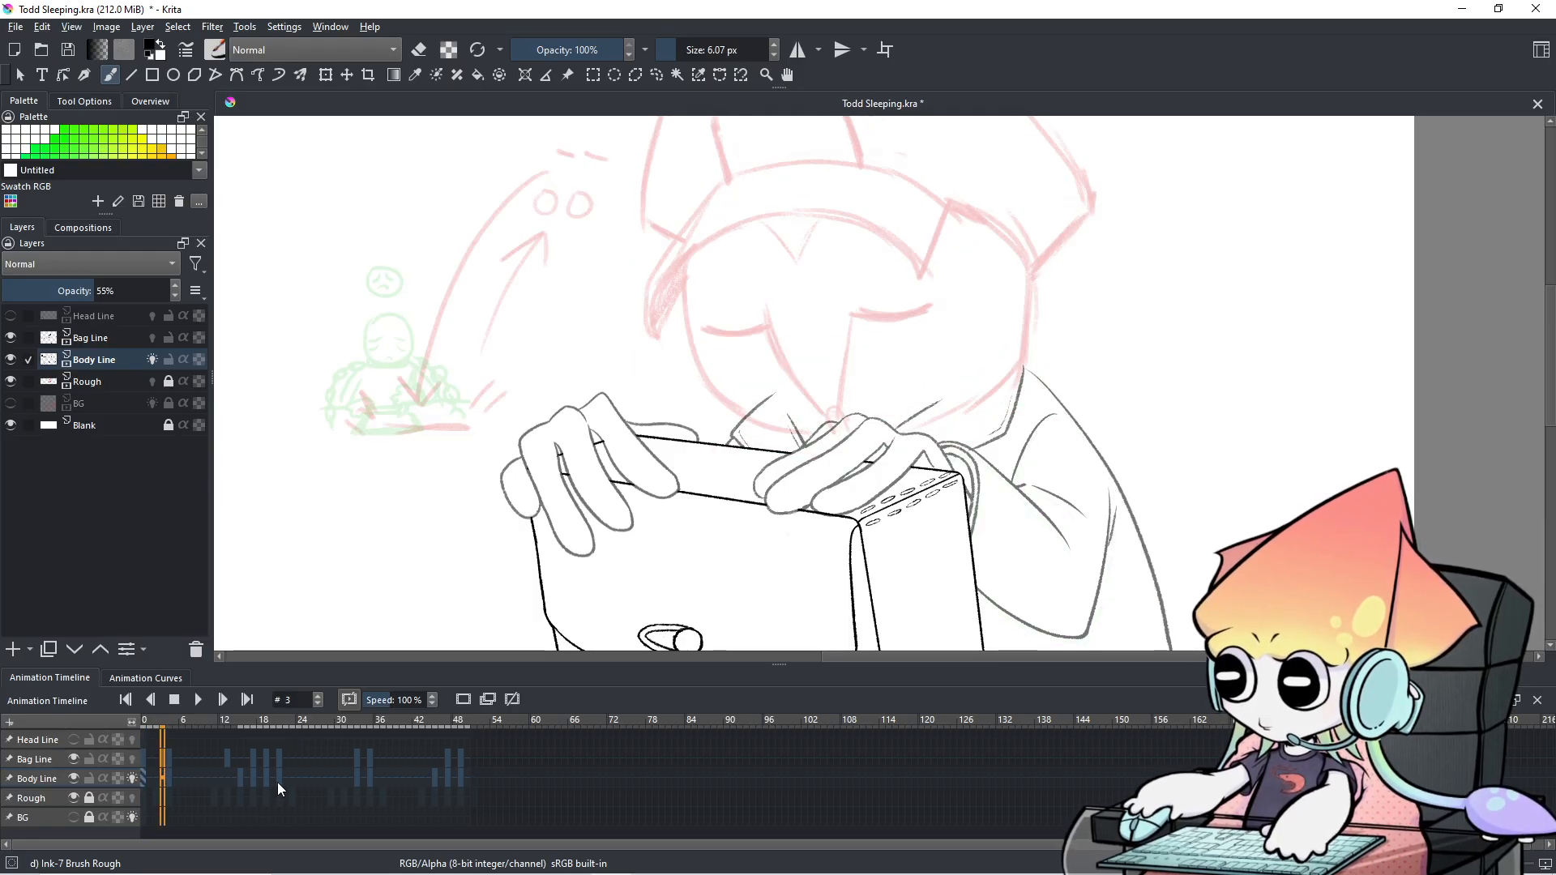
{"action": "key", "text": "Right"}
{"action": "key", "text": "Right"}
{"action": "key", "text": "Right"}
{"action": "key", "text": "Left"}
{"action": "key", "text": "Right"}
{"action": "key", "text": "Left"}
{"action": "key", "text": "Right"}
{"action": "mouse_move", "coordinate": [1232, 506]}
{"action": "left_mouse_down"}
{"action": "mouse_move", "coordinate": [1108, 396]}
{"action": "mouse_move", "coordinate": [1076, 400]}
{"action": "mouse_move", "coordinate": [1070, 424]}
{"action": "left_mouse_up"}
{"action": "scroll", "coordinate": [1076, 399], "scroll_direction": "up", "scroll_amount": 1}
Switch the Ink brush to eraser mode, enlarge it, and erase the grey line beside the shoulder.
{"action": "key", "text": "e"}
{"action": "mouse_move", "coordinate": [940, 443]}
{"action": "left_mouse_down"}
{"action": "mouse_move", "coordinate": [946, 461]}
{"action": "mouse_move", "coordinate": [962, 444]}
{"action": "mouse_move", "coordinate": [982, 538]}
{"action": "mouse_move", "coordinate": [947, 430]}
{"action": "left_mouse_up"}
{"action": "key", "text": "ctrl+z"}
{"action": "mouse_move", "coordinate": [820, 257]}
{"action": "left_mouse_down", "text": "shift"}
{"action": "mouse_move", "coordinate": [808, 243]}
{"action": "mouse_move", "coordinate": [963, 517]}
{"action": "left_mouse_up", "text": "shift"}
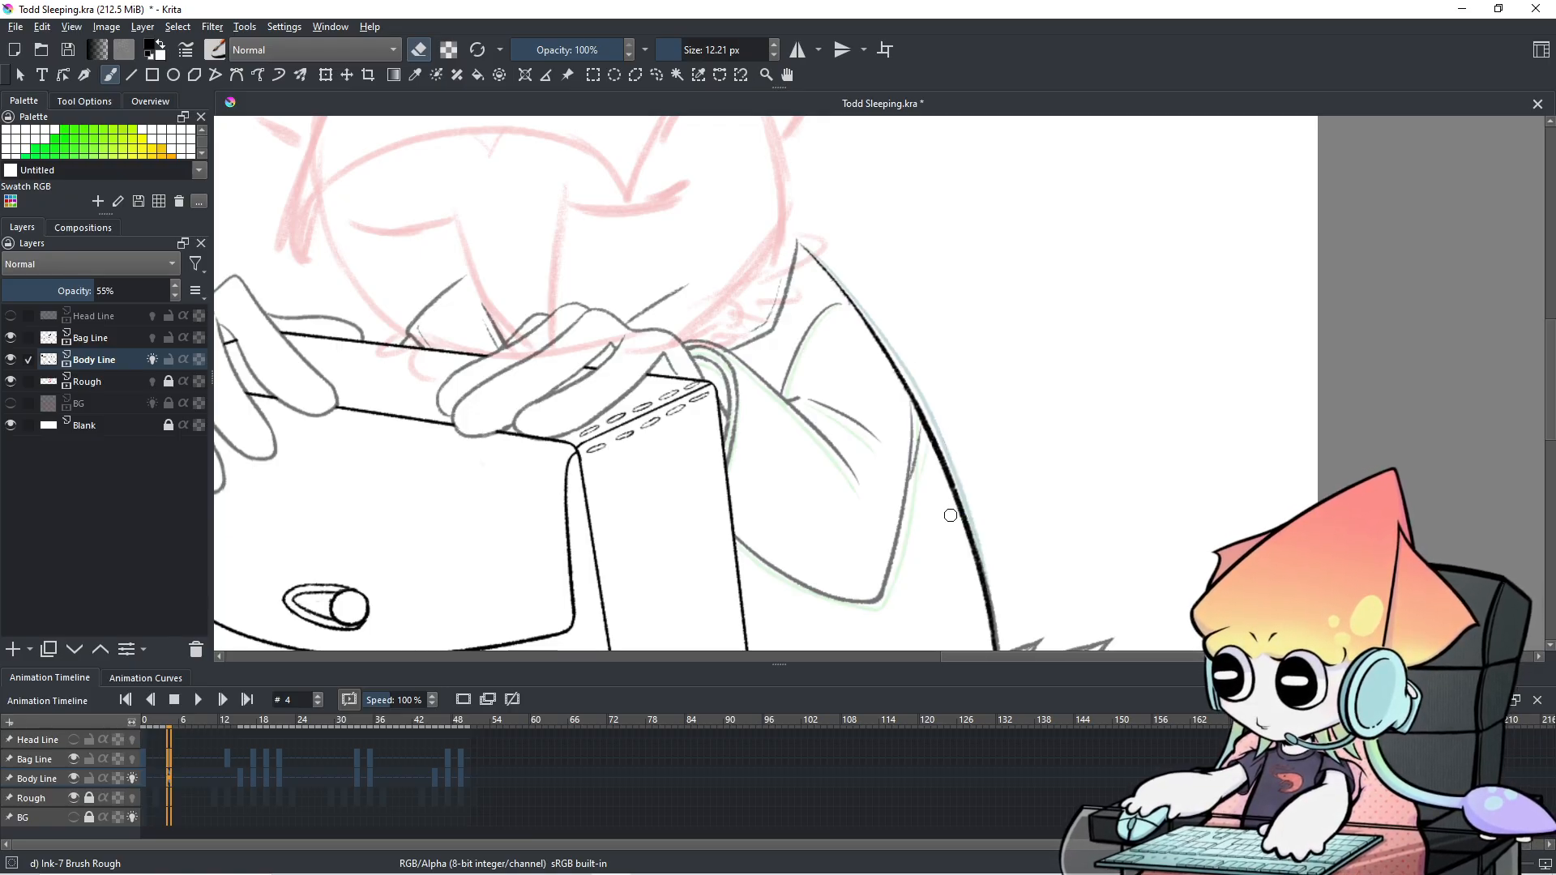
{"action": "scroll", "coordinate": [950, 516], "scroll_direction": "down", "scroll_amount": 3}
{"action": "scroll", "coordinate": [951, 515], "scroll_direction": "up", "scroll_amount": 1}
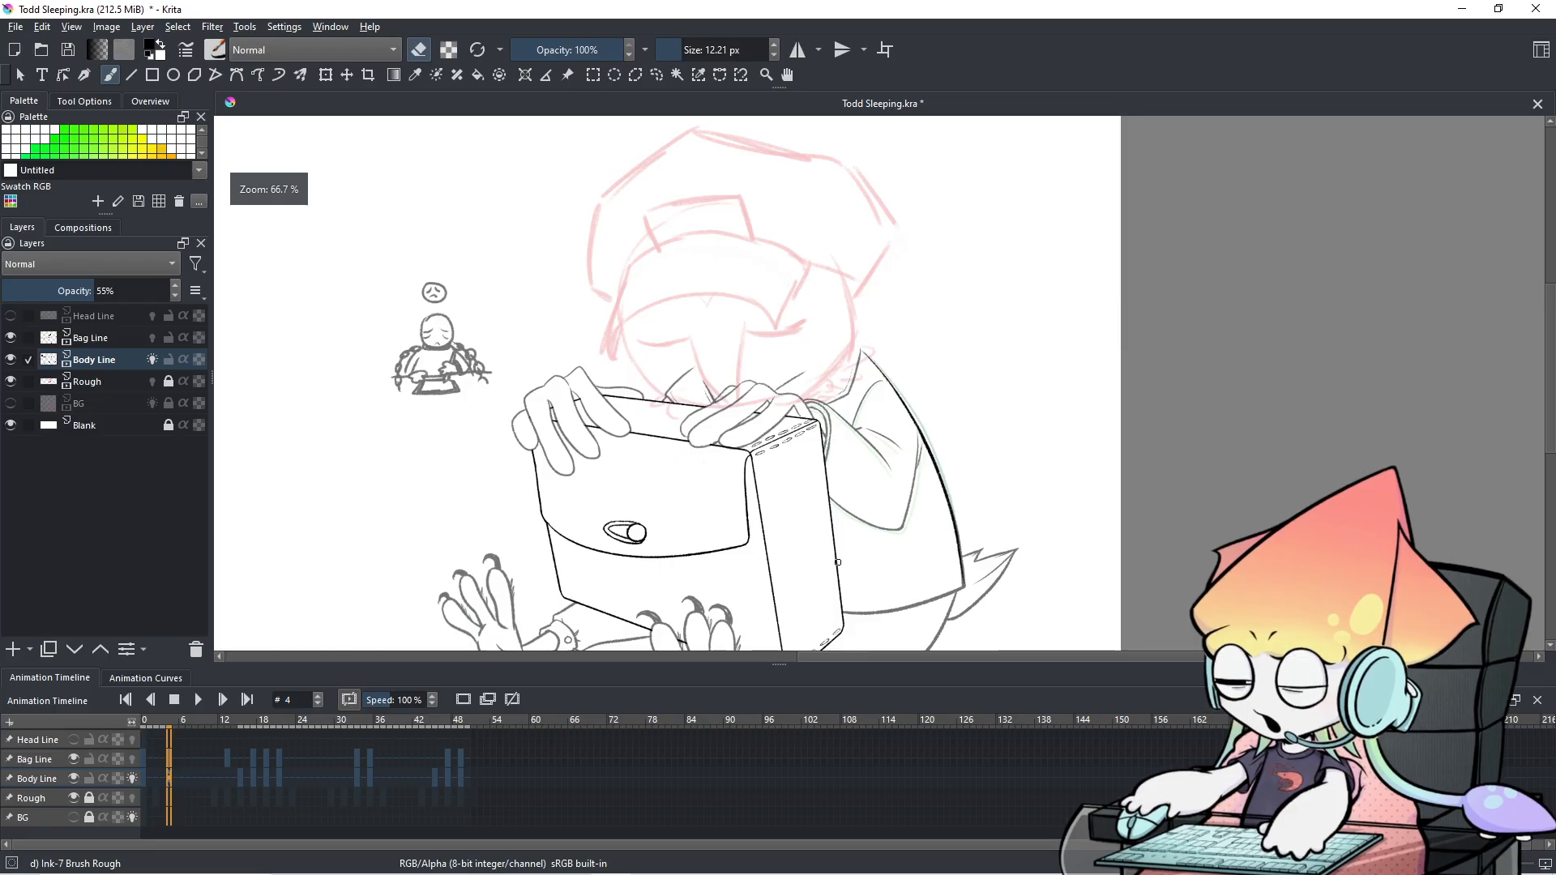
Flip between frame 4 and frame 5 to check the cleaned shoulder.
{"action": "key", "text": "Right"}
{"action": "key", "text": "Left"}
{"action": "key", "text": "Left"}
{"action": "key", "text": "Left"}
{"action": "key", "text": "Right"}
{"action": "key", "text": "Right"}
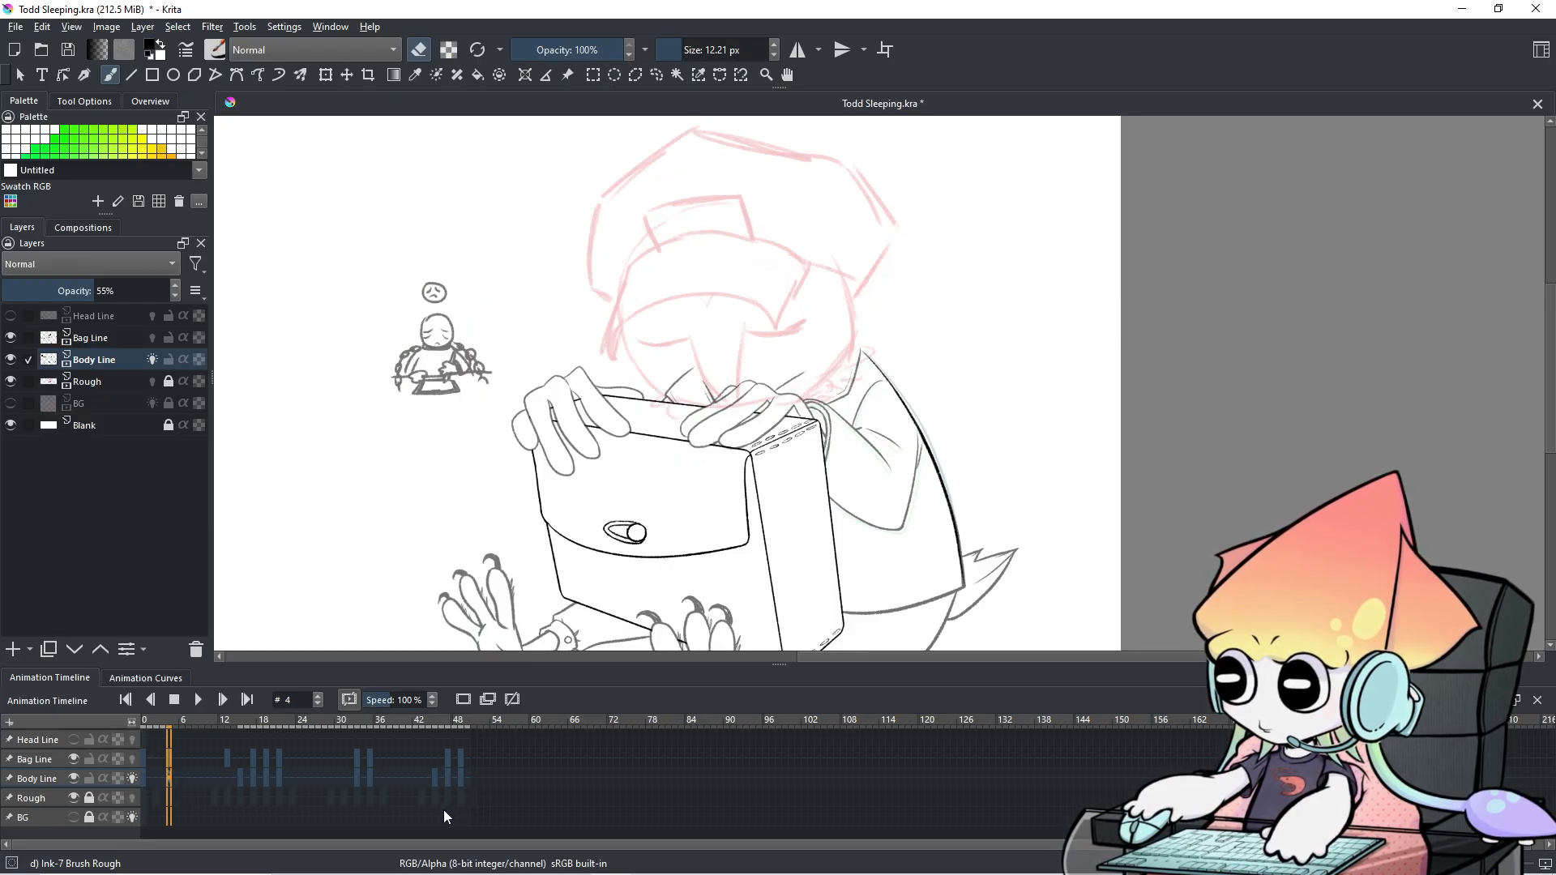
{"action": "key", "text": "Right"}
{"action": "key", "text": "Left"}
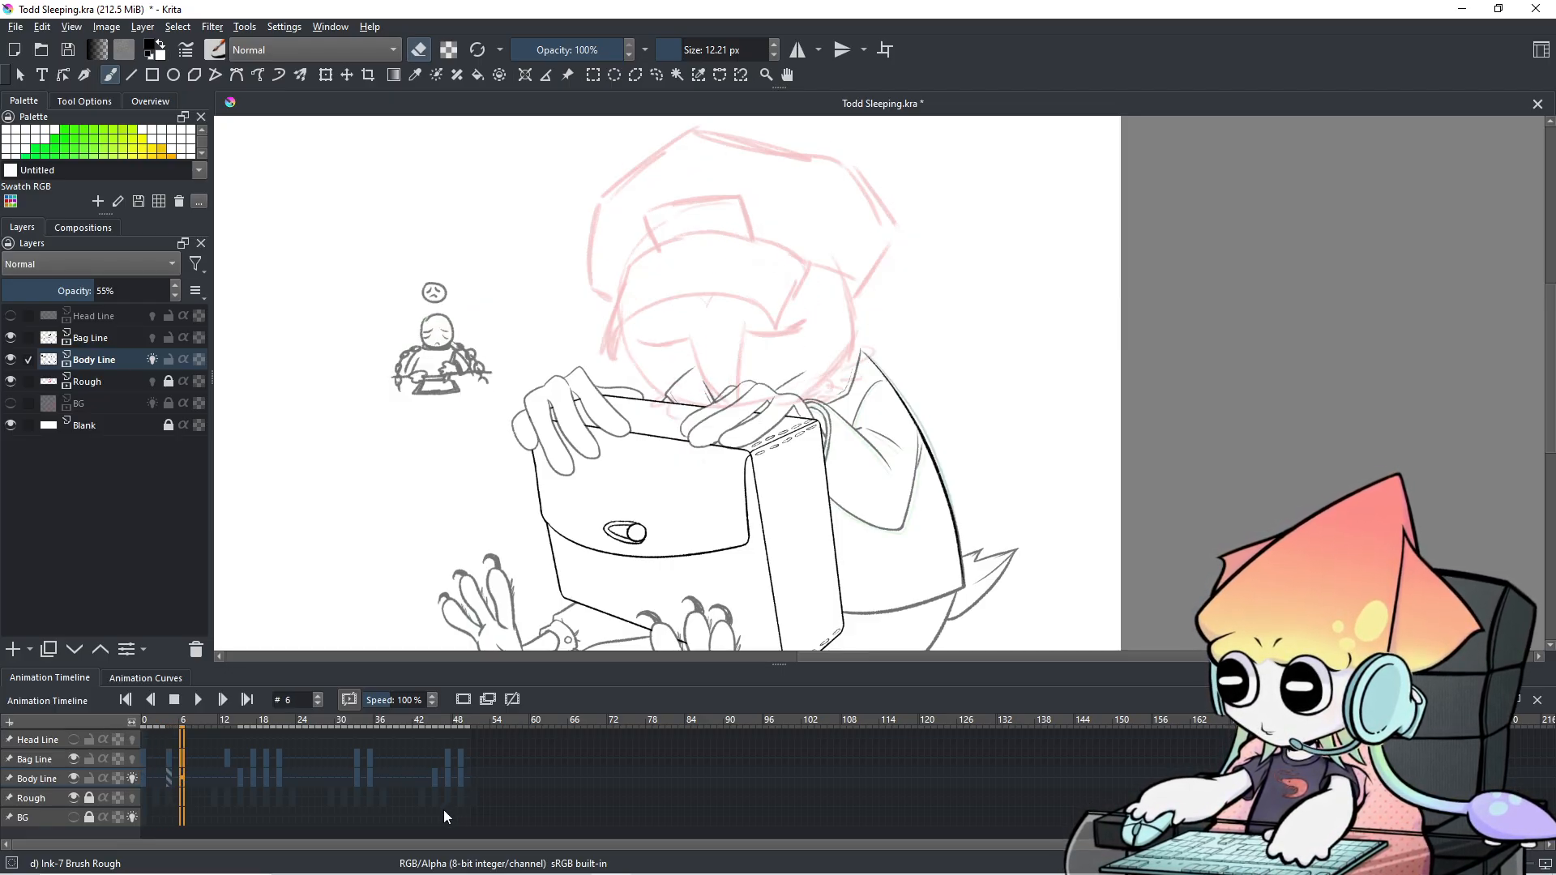
{"action": "key", "text": "Right"}
{"action": "key", "text": "Left"}
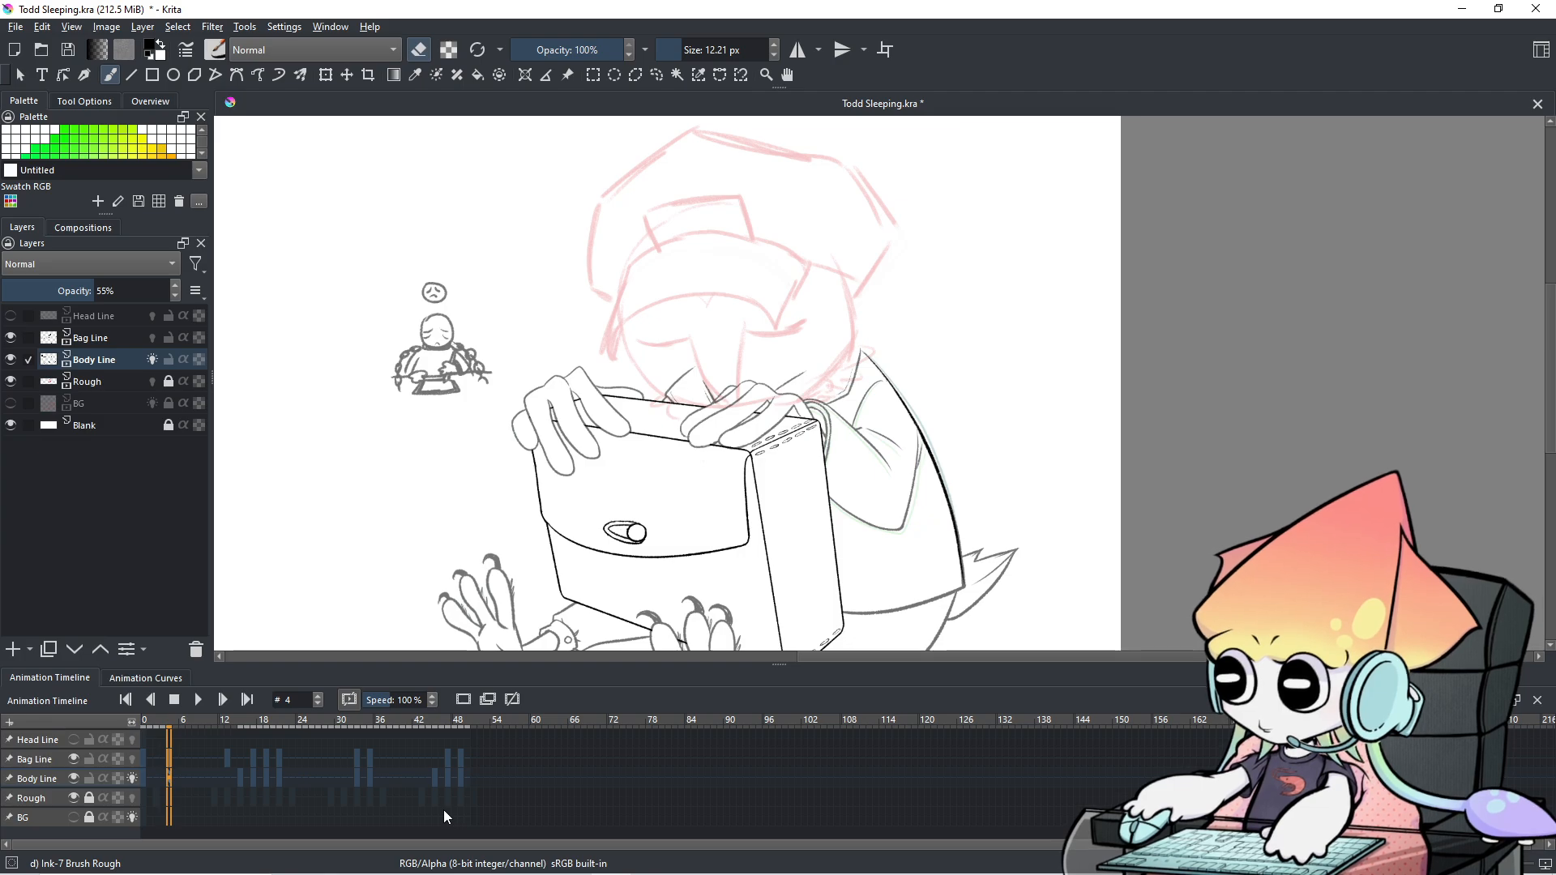
{"action": "scroll", "coordinate": [979, 596], "scroll_direction": "up", "scroll_amount": 2}
Lasso the sleeve outline on frame 4 and shift it slightly with Transform.
{"action": "left_click_drag", "start_coordinate": [906, 488], "coordinate": [945, 572]}
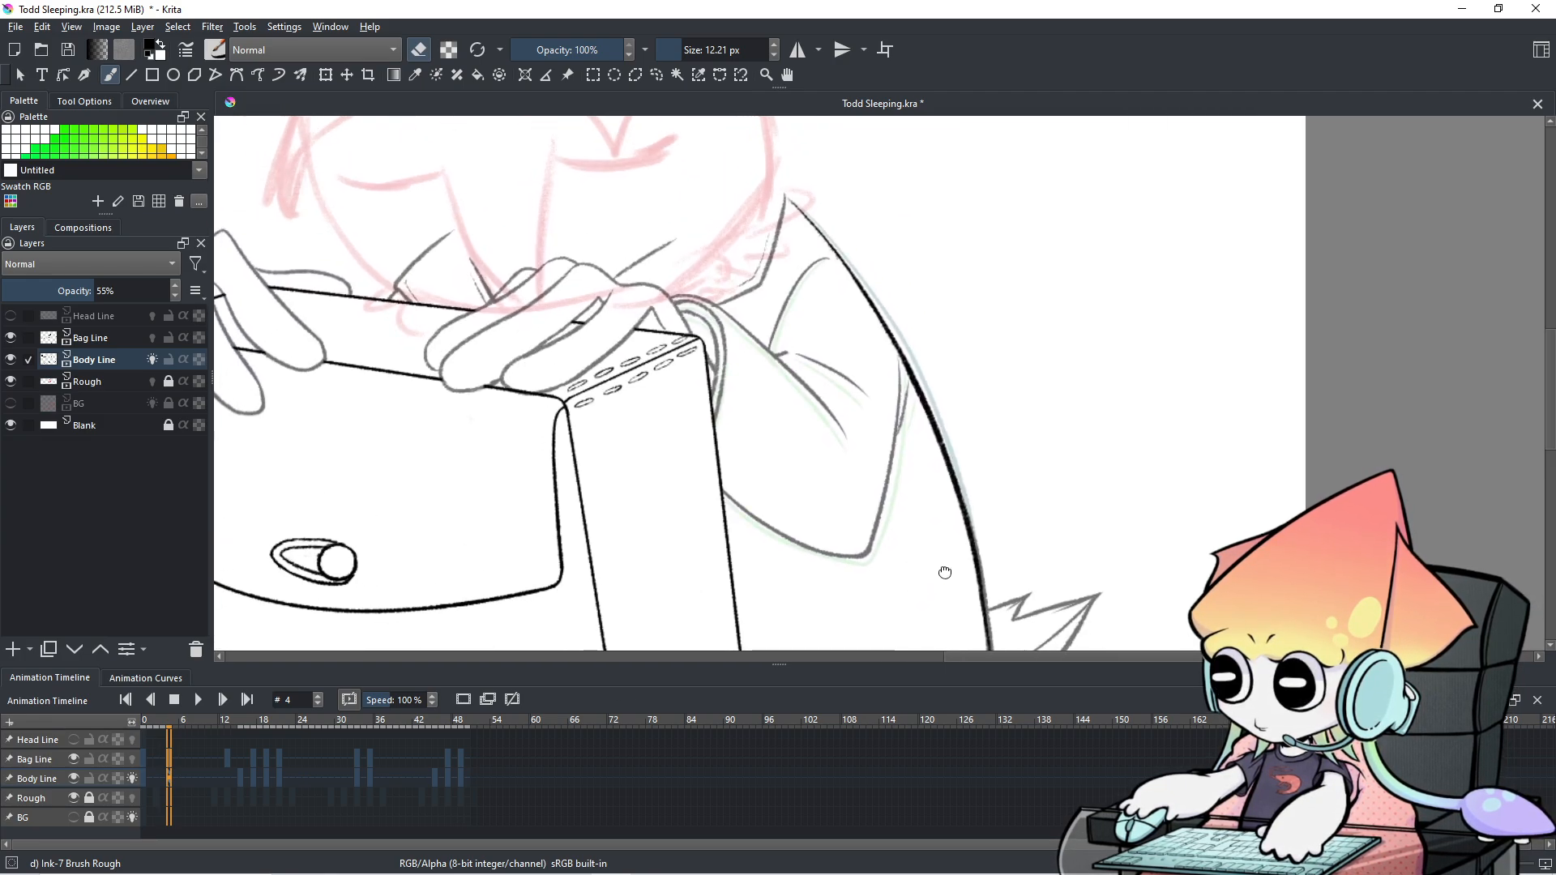
{"action": "left_click", "coordinate": [658, 76]}
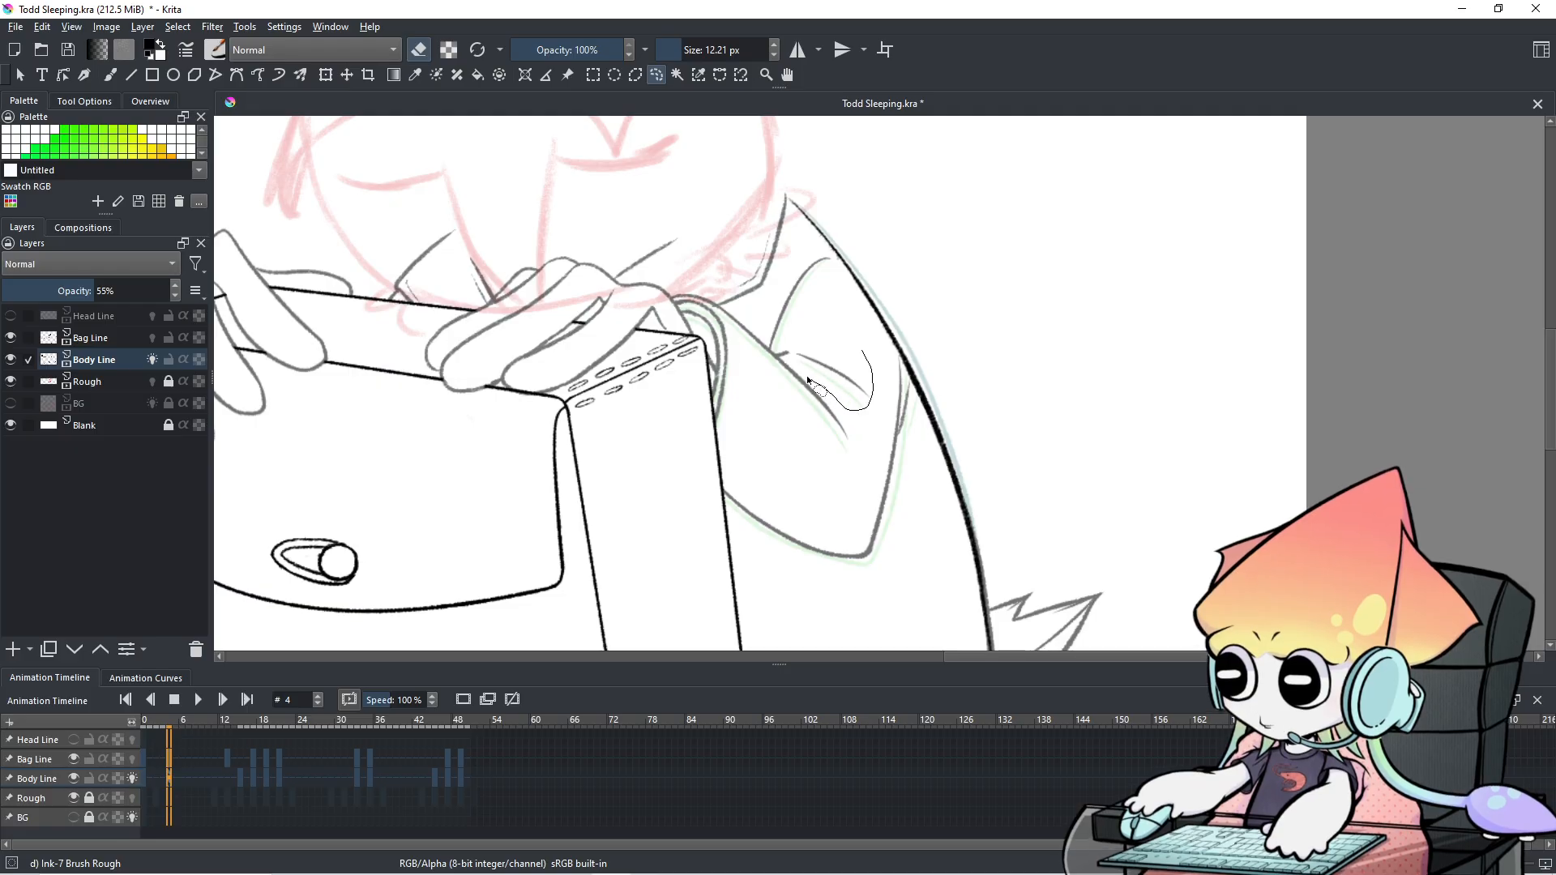
{"action": "mouse_move", "coordinate": [832, 364]}
{"action": "left_mouse_down"}
{"action": "mouse_move", "coordinate": [837, 339]}
{"action": "mouse_move", "coordinate": [872, 405]}
{"action": "mouse_move", "coordinate": [798, 369]}
{"action": "left_mouse_up"}
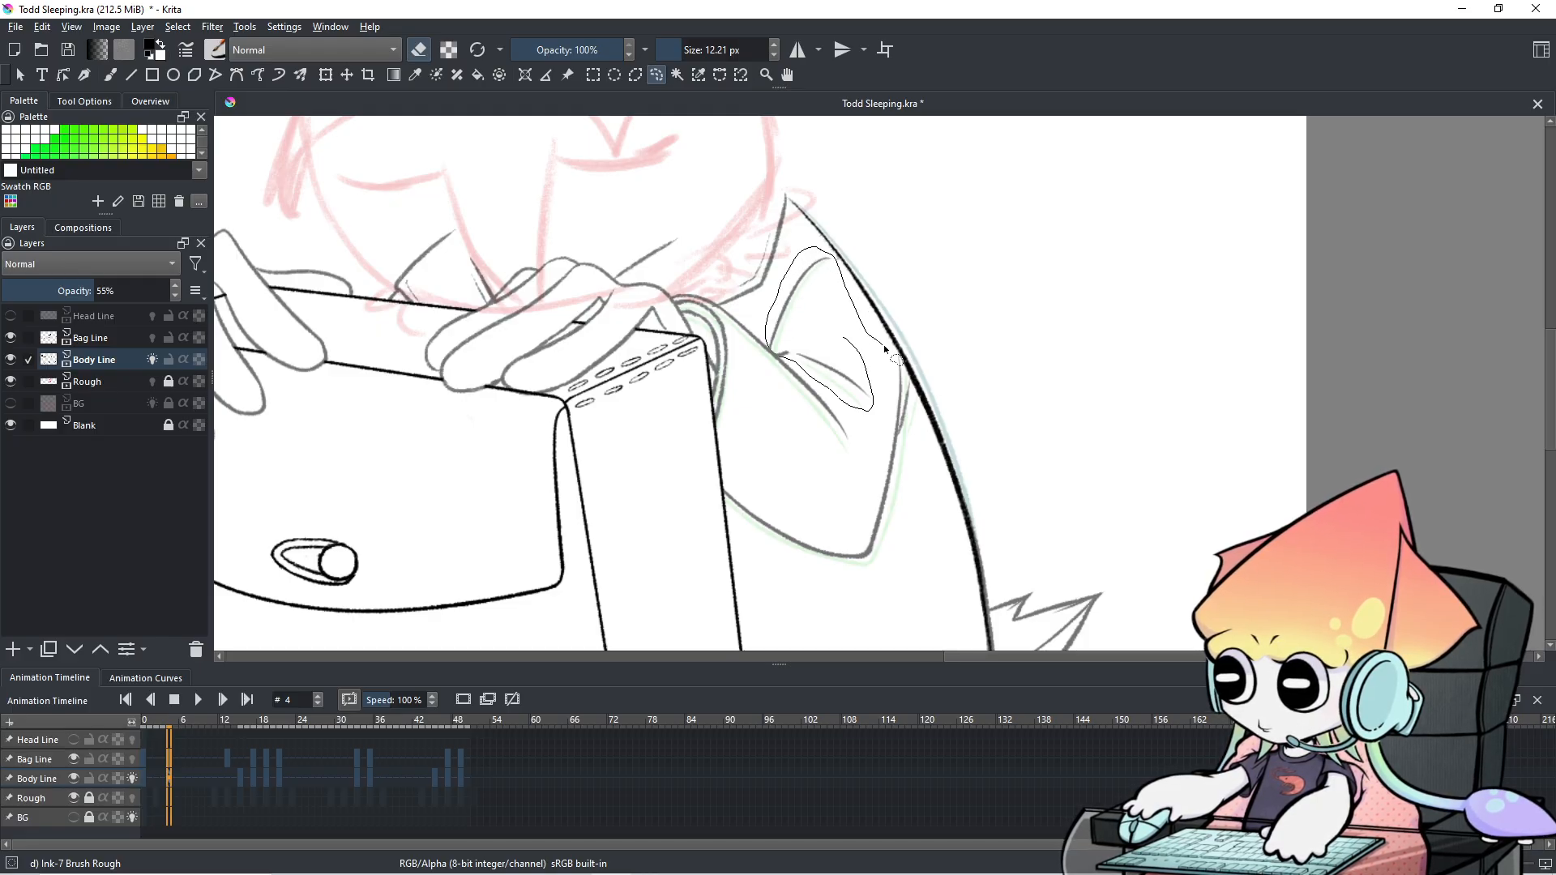
{"action": "mouse_move", "coordinate": [906, 366]}
{"action": "left_mouse_down"}
{"action": "mouse_move", "coordinate": [908, 552]}
{"action": "mouse_move", "coordinate": [849, 577]}
{"action": "mouse_move", "coordinate": [782, 561]}
{"action": "mouse_move", "coordinate": [725, 501]}
{"action": "mouse_move", "coordinate": [736, 454]}
{"action": "mouse_move", "coordinate": [758, 415]}
{"action": "mouse_move", "coordinate": [823, 447]}
{"action": "mouse_move", "coordinate": [858, 436]}
{"action": "mouse_move", "coordinate": [904, 370]}
{"action": "left_mouse_up"}
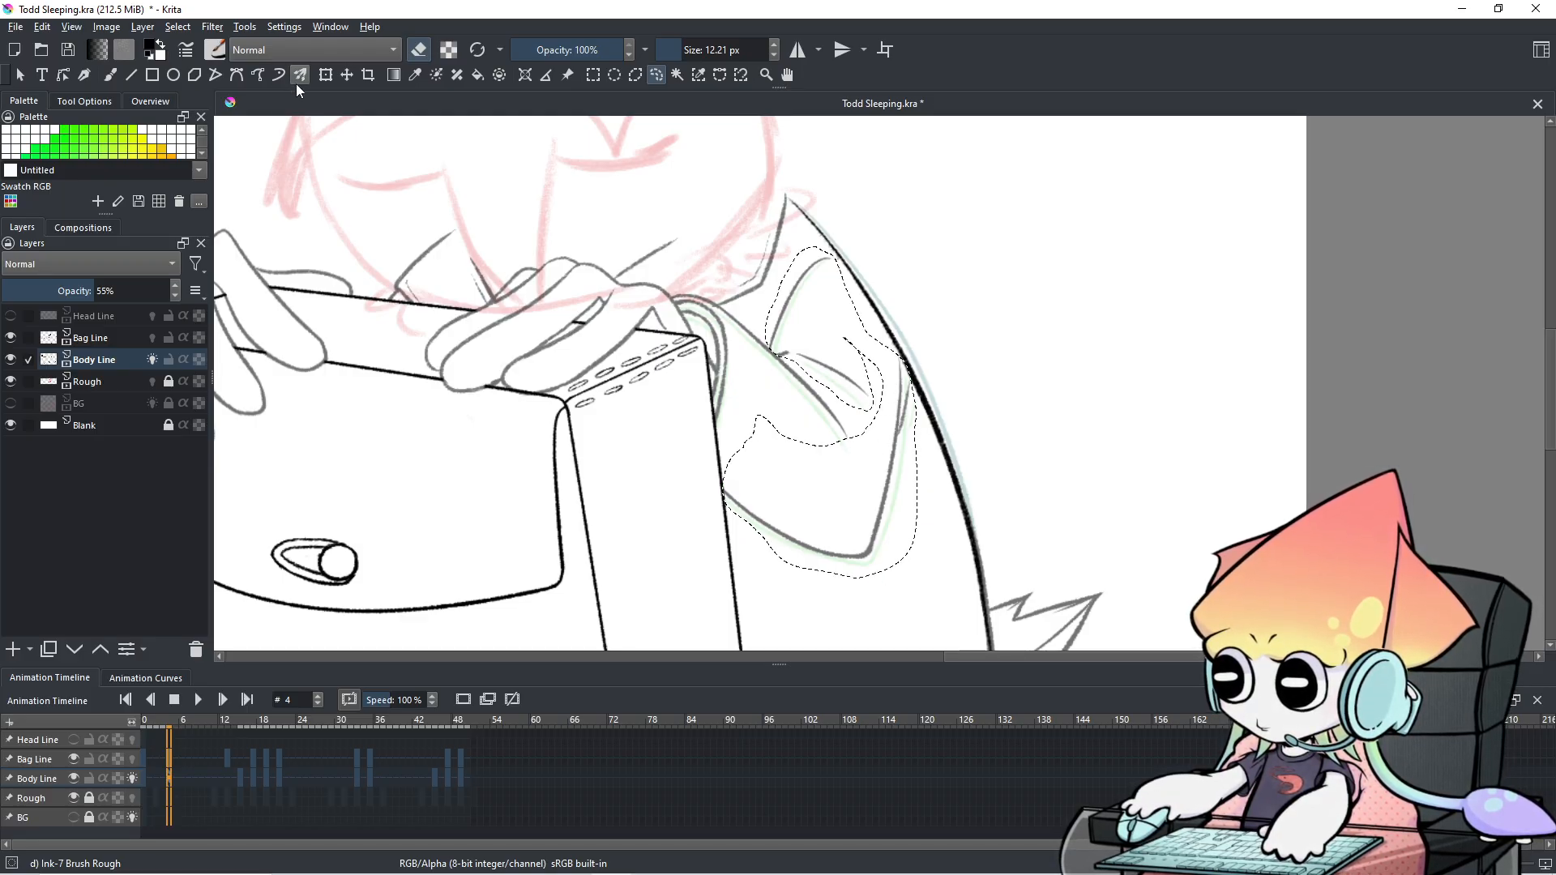
{"action": "left_click", "coordinate": [326, 75]}
{"action": "mouse_move", "coordinate": [845, 267]}
{"action": "left_mouse_down"}
{"action": "mouse_move", "coordinate": [851, 284]}
{"action": "mouse_move", "coordinate": [847, 272]}
{"action": "left_mouse_up"}
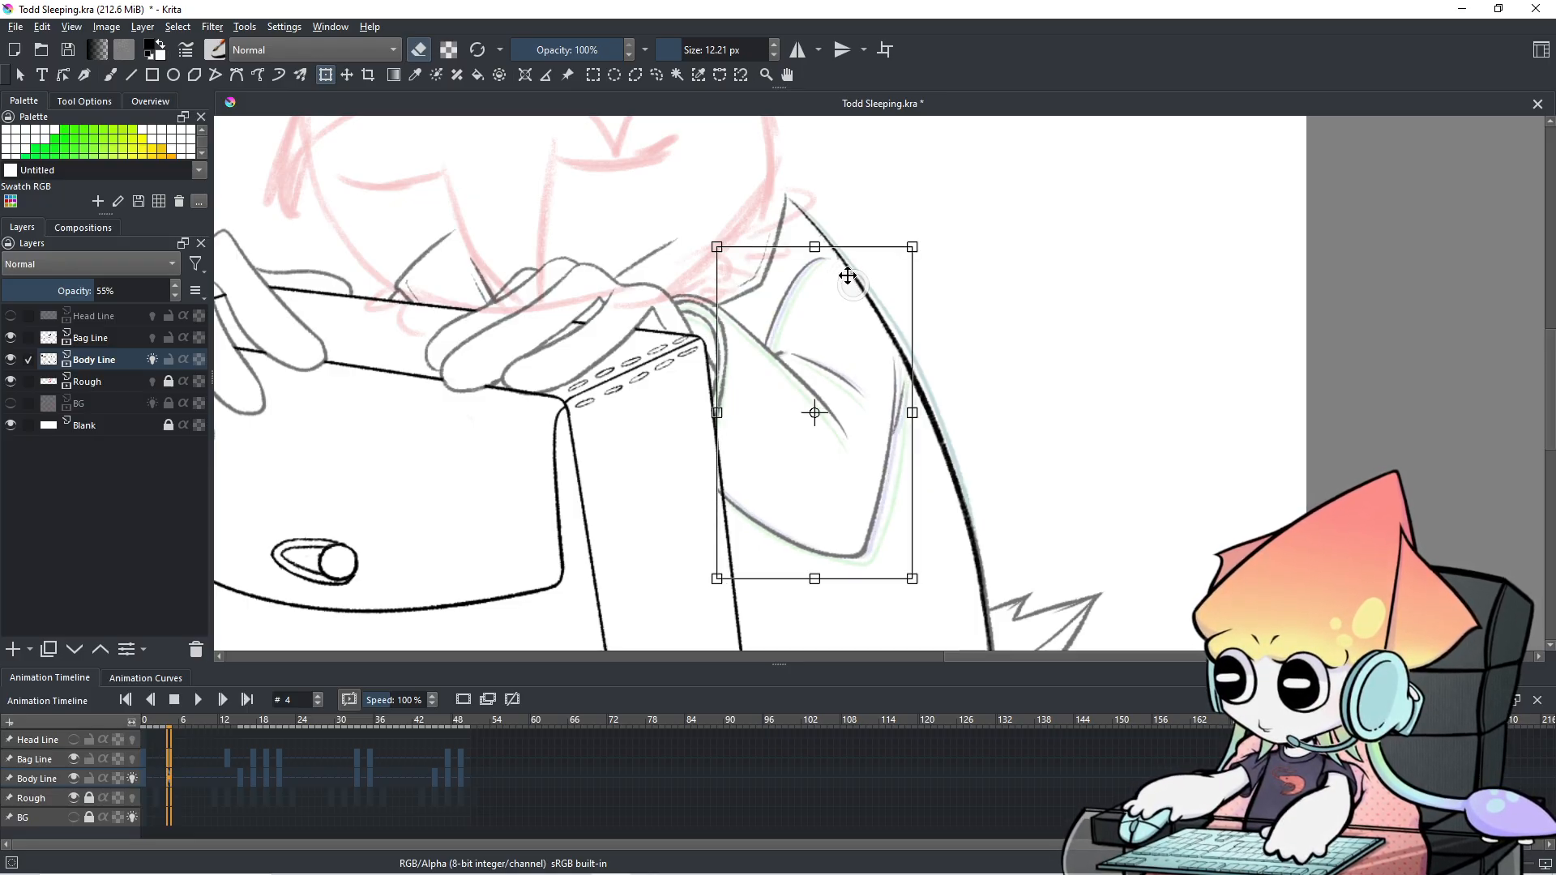
Apply the transform, clear the selection, and return to the Freehand Brush.
{"action": "left_click", "coordinate": [660, 73]}
{"action": "left_click", "coordinate": [653, 138]}
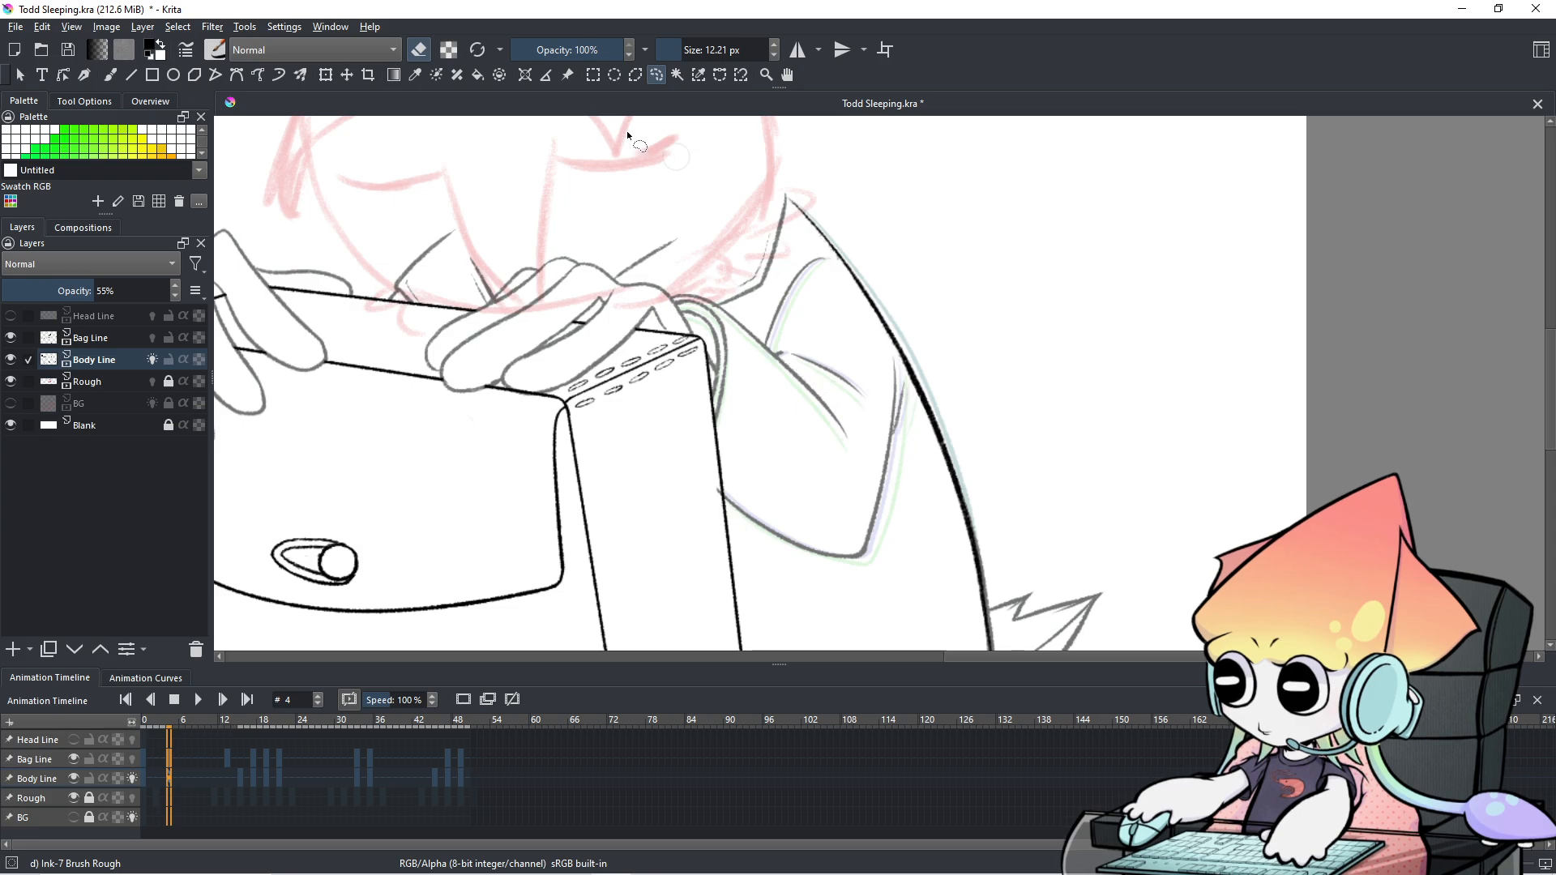
{"action": "left_click", "coordinate": [111, 73]}
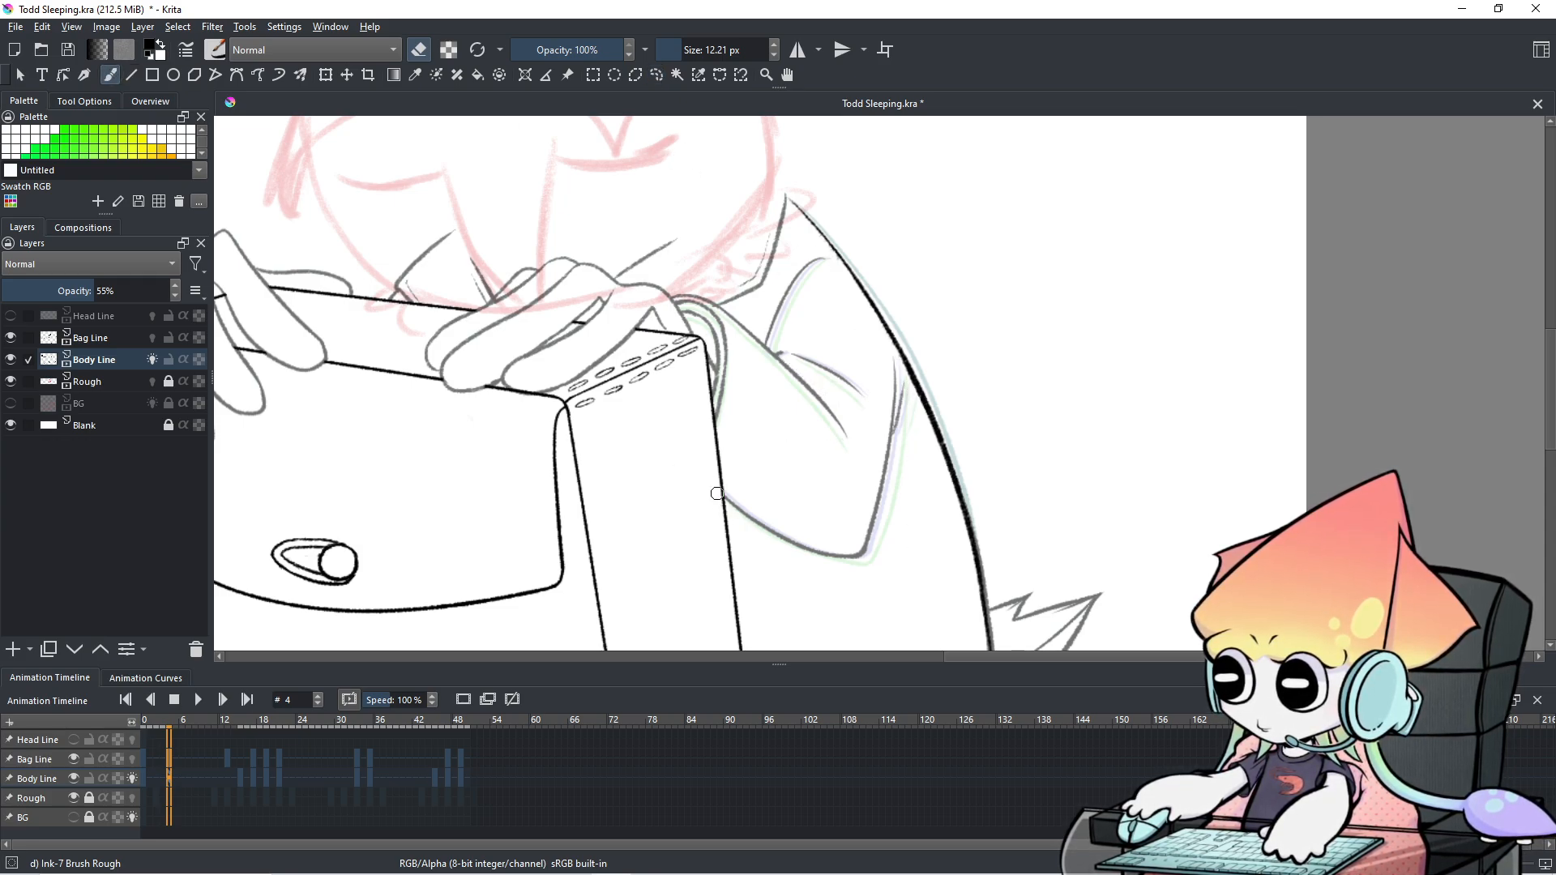
{"action": "scroll", "coordinate": [717, 494], "scroll_direction": "down", "scroll_amount": 3}
{"action": "key", "text": "period"}
{"action": "key", "text": "period"}
{"action": "key", "text": "period"}
{"action": "key", "text": "period"}
{"action": "key", "text": "period"}
{"action": "key", "text": "period"}
{"action": "key", "text": "period"}
{"action": "key", "text": "Right"}
{"action": "key", "text": "Right"}
{"action": "key", "text": "Left"}
{"action": "key", "text": "Left"}
{"action": "key", "text": "Left"}
{"action": "key", "text": "Left"}
{"action": "key", "text": "Left"}
{"action": "key", "text": "Left"}
{"action": "key", "text": "Left"}
{"action": "key", "text": "Left"}
{"action": "key", "text": "Left"}
{"action": "key", "text": "Left"}
{"action": "key", "text": "Left"}
{"action": "key", "text": "Left"}
{"action": "key", "text": "Left"}
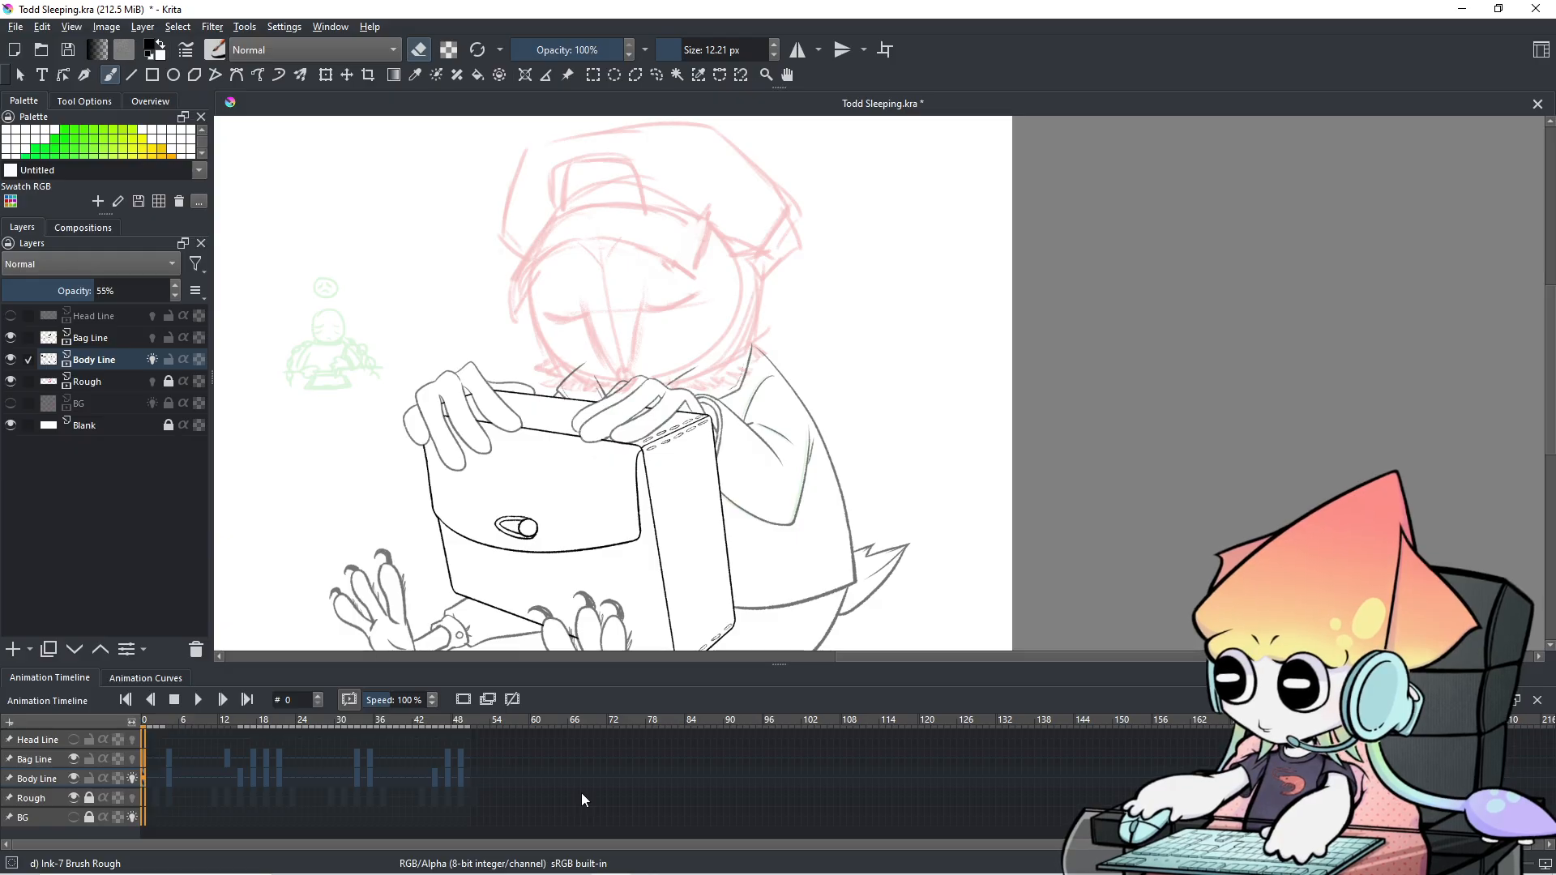
{"action": "key", "text": "Right"}
{"action": "key", "text": "Right"}
{"action": "key", "text": "Right"}
{"action": "key", "text": "Right"}
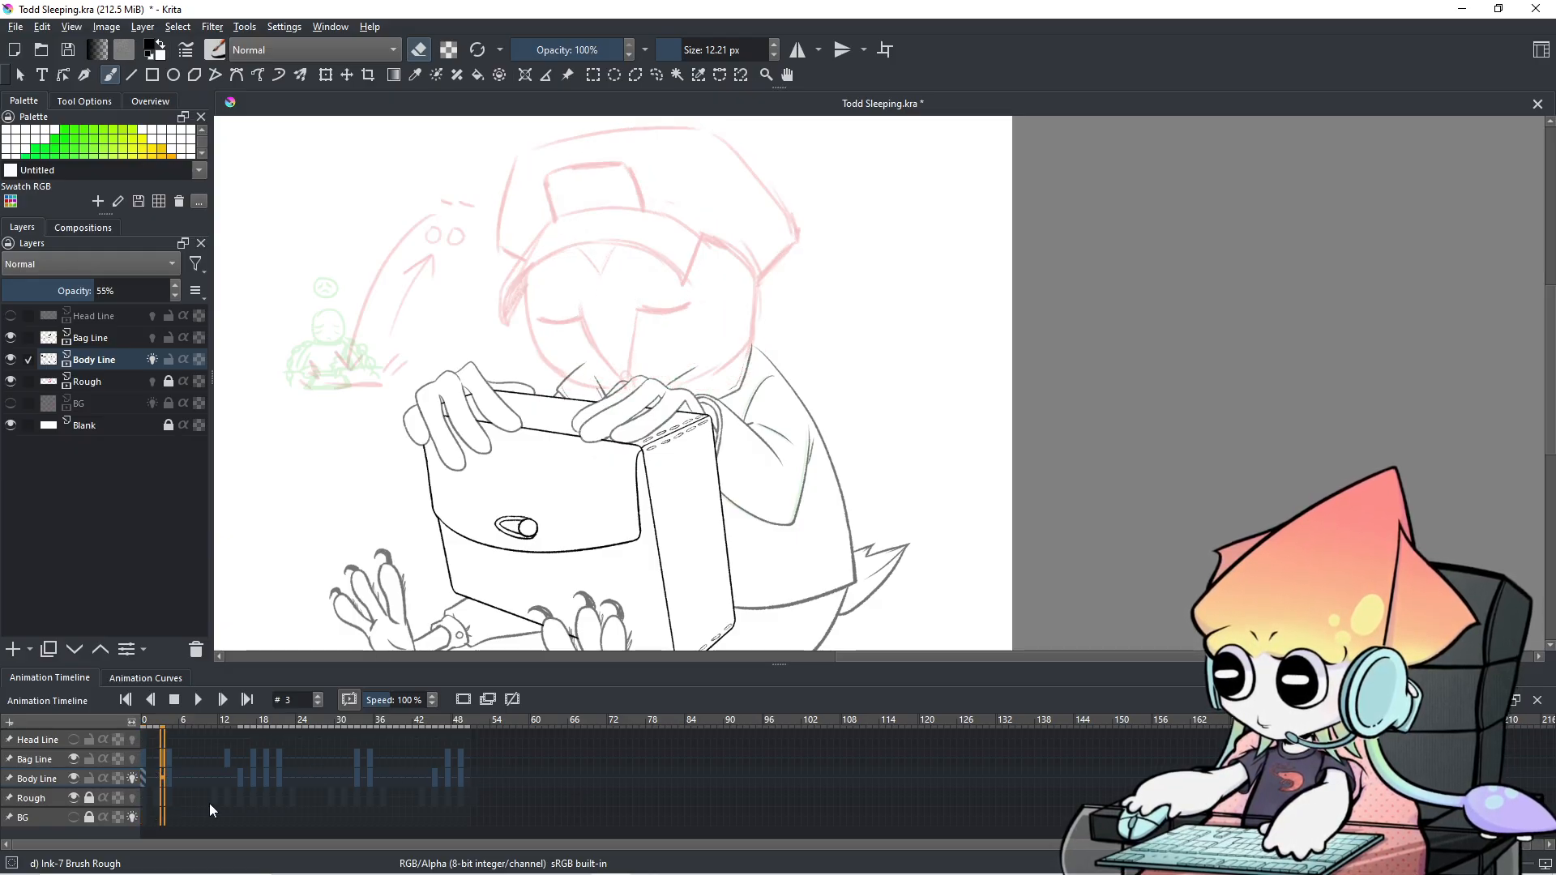
{"action": "key", "text": "Left"}
{"action": "key", "text": "Right"}
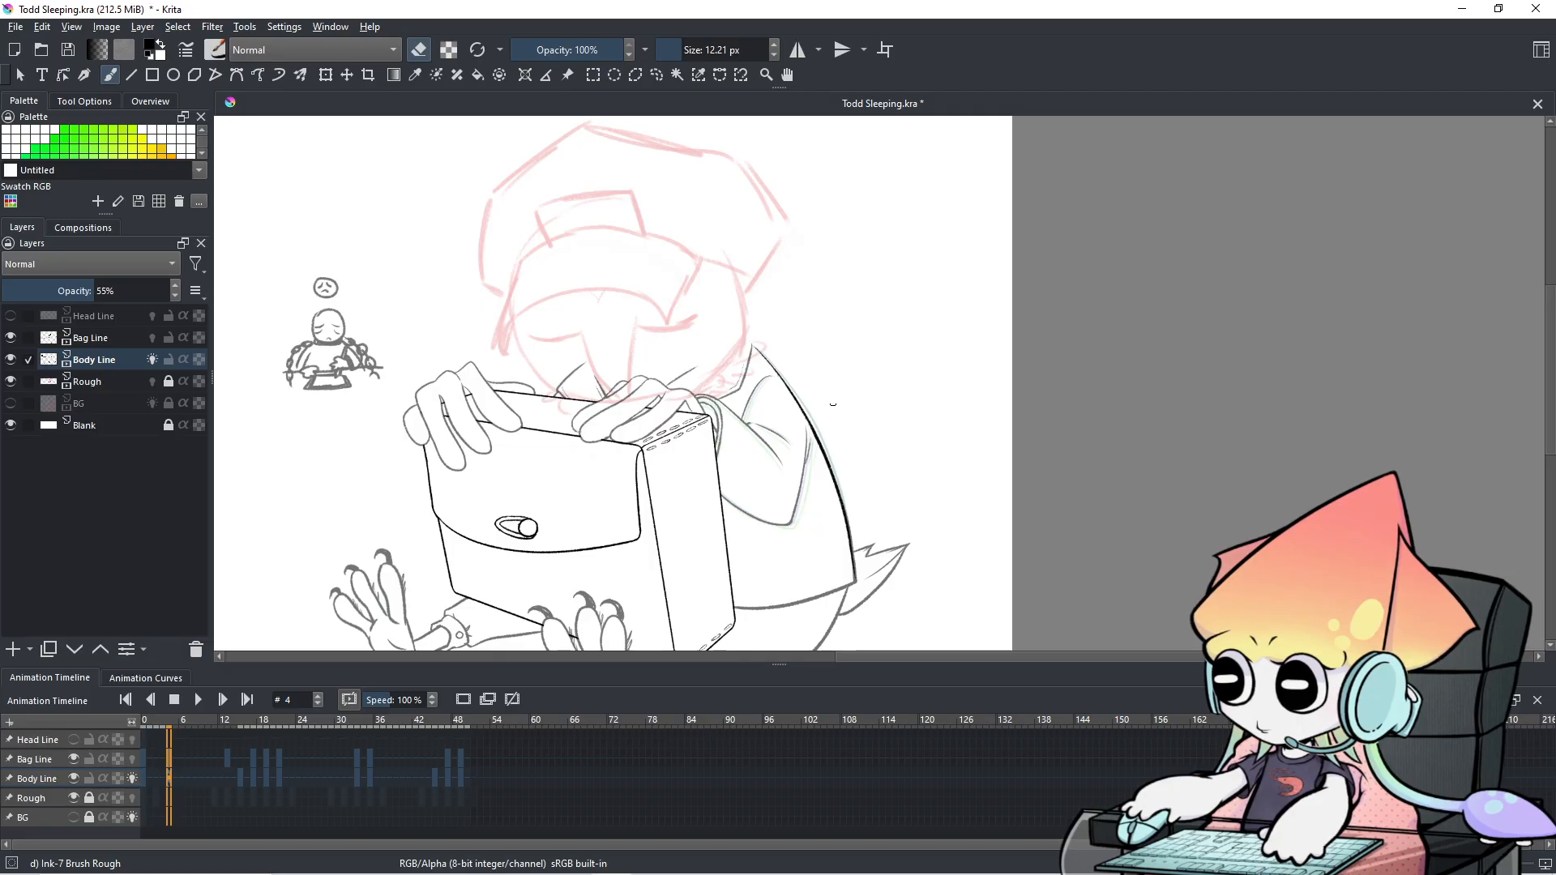
{"action": "scroll", "coordinate": [837, 393], "scroll_direction": "up", "scroll_amount": 2}
{"action": "scroll", "coordinate": [836, 393], "scroll_direction": "down", "scroll_amount": 1}
{"action": "left_click_drag", "start_coordinate": [836, 393], "coordinate": [928, 310]}
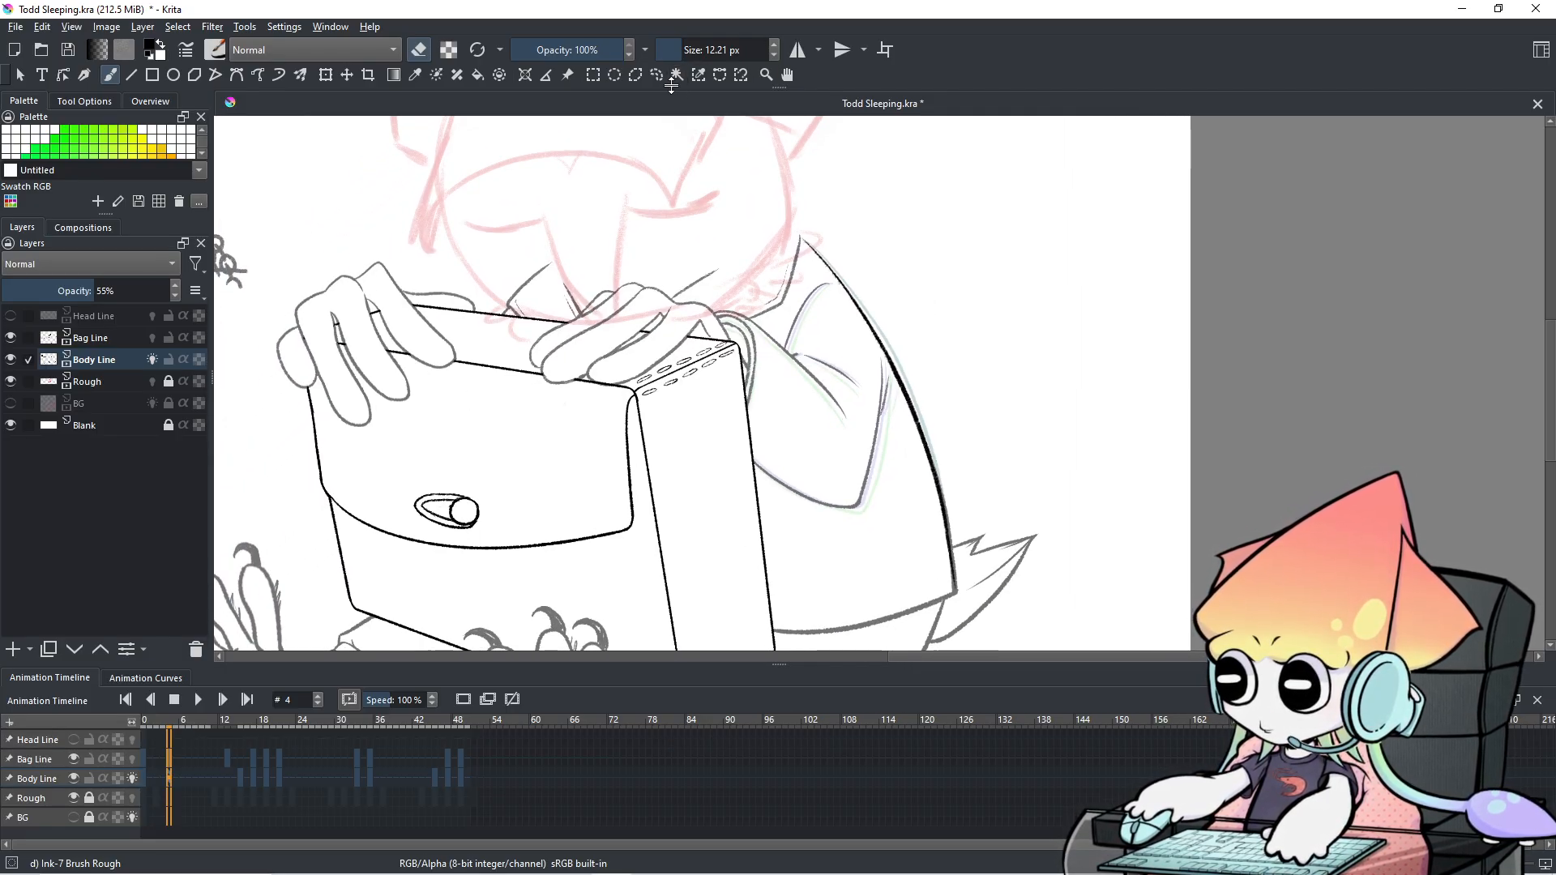
{"action": "scroll", "coordinate": [984, 506], "scroll_direction": "up", "scroll_amount": 2}
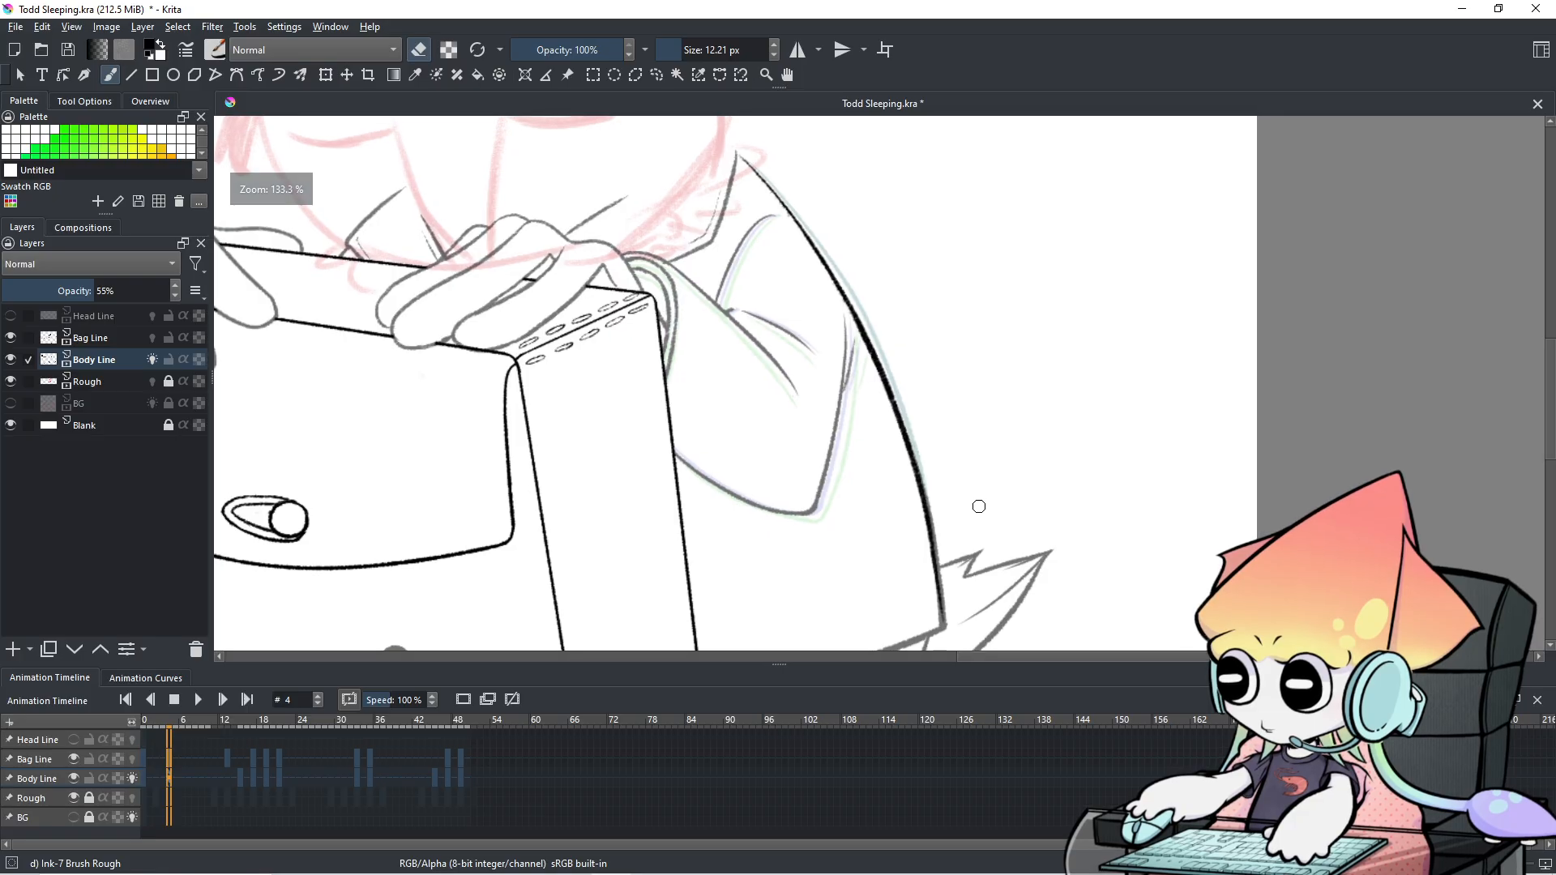
On Bag Line, erase the curved back line's inner edge and shrink the brush to about 6.78 px.
{"action": "left_click", "coordinate": [46, 762]}
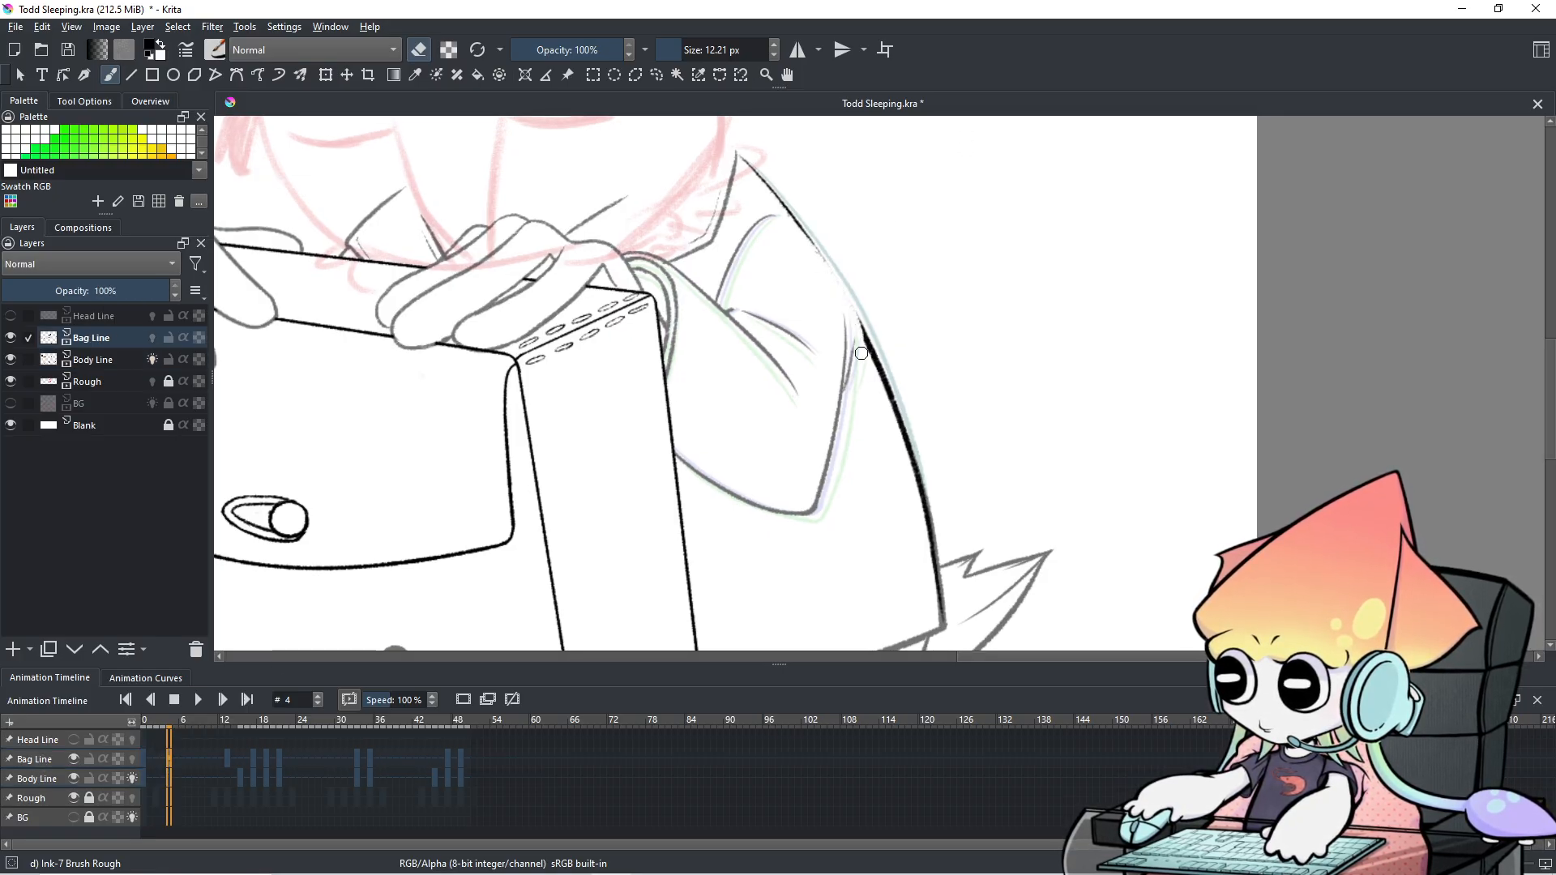
{"action": "key", "text": "ctrl+z"}
{"action": "left_click_drag", "start_coordinate": [821, 271], "coordinate": [889, 412]}
{"action": "key", "text": "ctrl+z"}
{"action": "left_click_drag", "start_coordinate": [853, 323], "coordinate": [871, 370]}
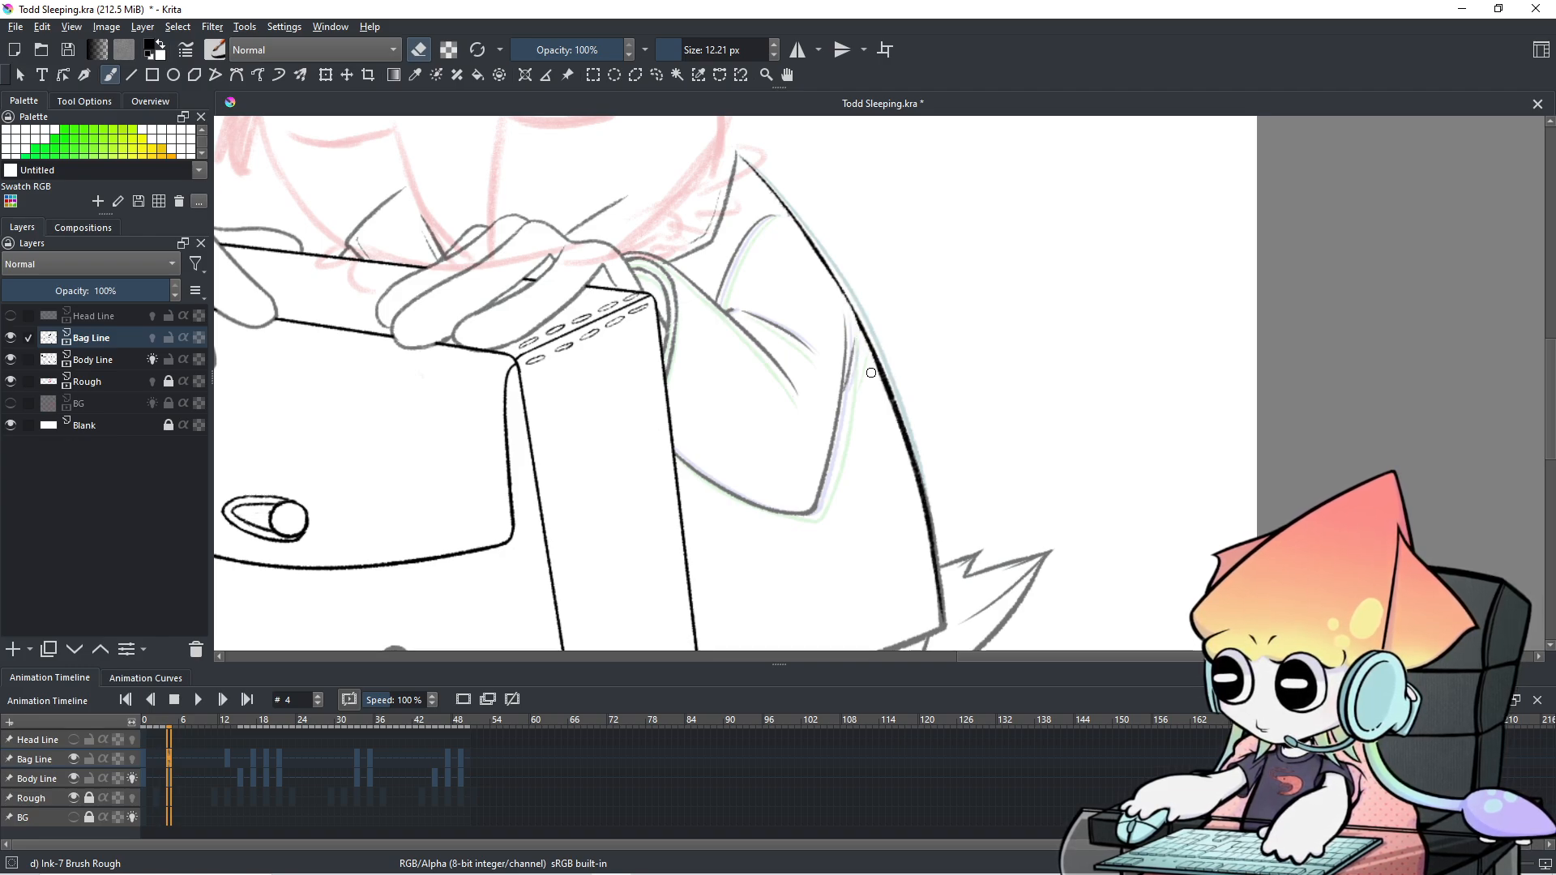
{"action": "mouse_move", "coordinate": [861, 255]}
{"action": "left_mouse_down", "text": "shift"}
{"action": "mouse_move", "coordinate": [853, 288]}
{"action": "mouse_move", "coordinate": [880, 369]}
{"action": "left_mouse_up", "text": "shift"}
Leave eraser mode and ink a darker, thicker stroke over the curved back line.
{"action": "key", "text": "e"}
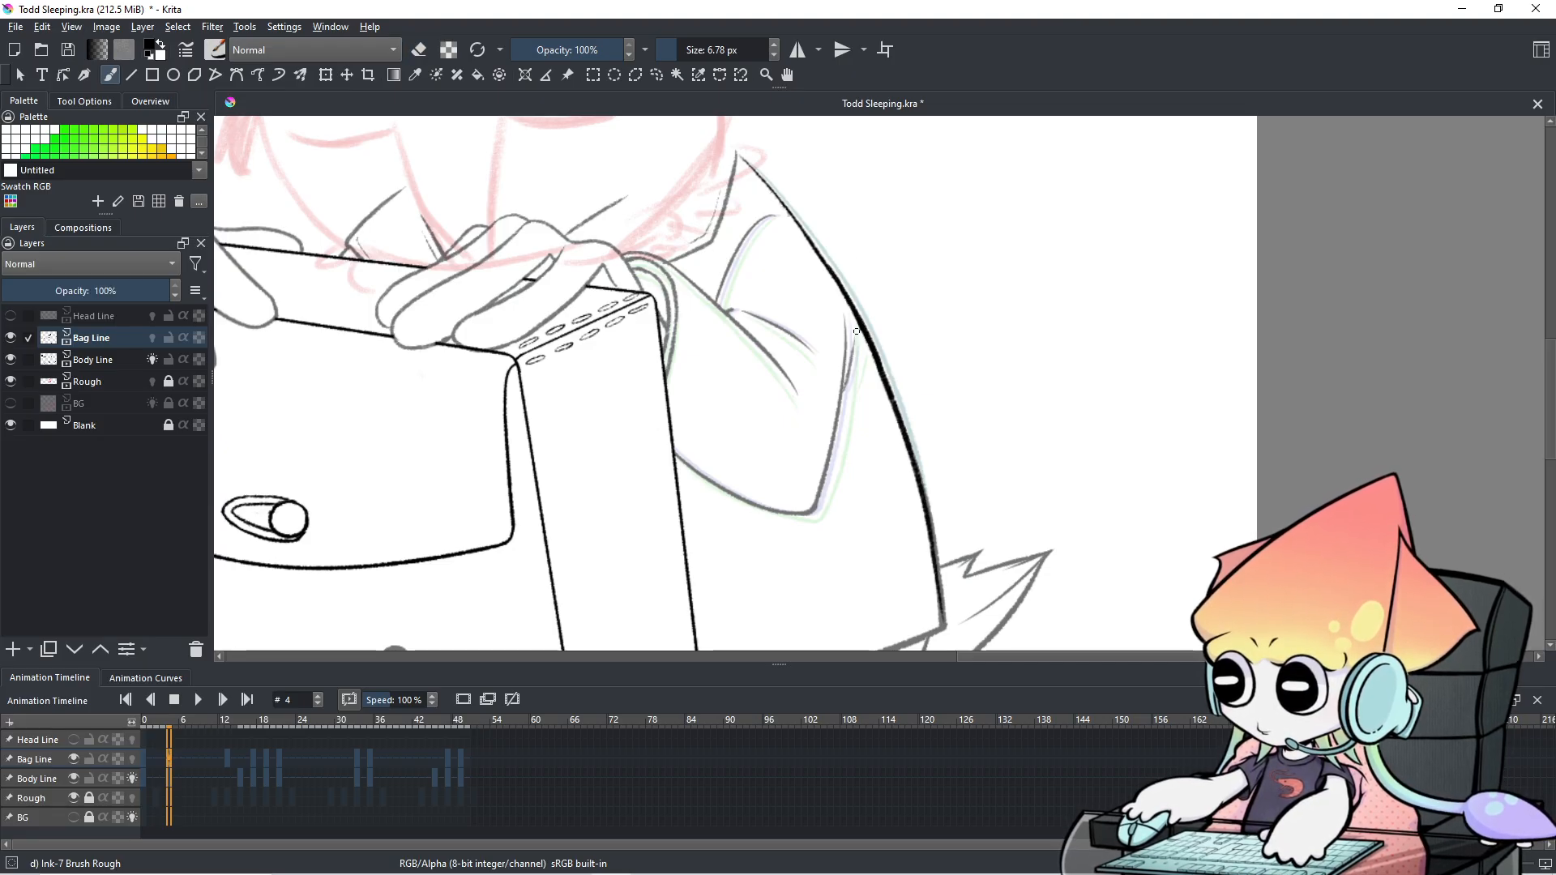
{"action": "key", "text": "ctrl+z"}
{"action": "left_click_drag", "start_coordinate": [824, 254], "coordinate": [872, 348]}
{"action": "key", "text": "ctrl+z"}
{"action": "left_click_drag", "start_coordinate": [827, 270], "coordinate": [872, 354]}
{"action": "key", "text": "ctrl+z"}
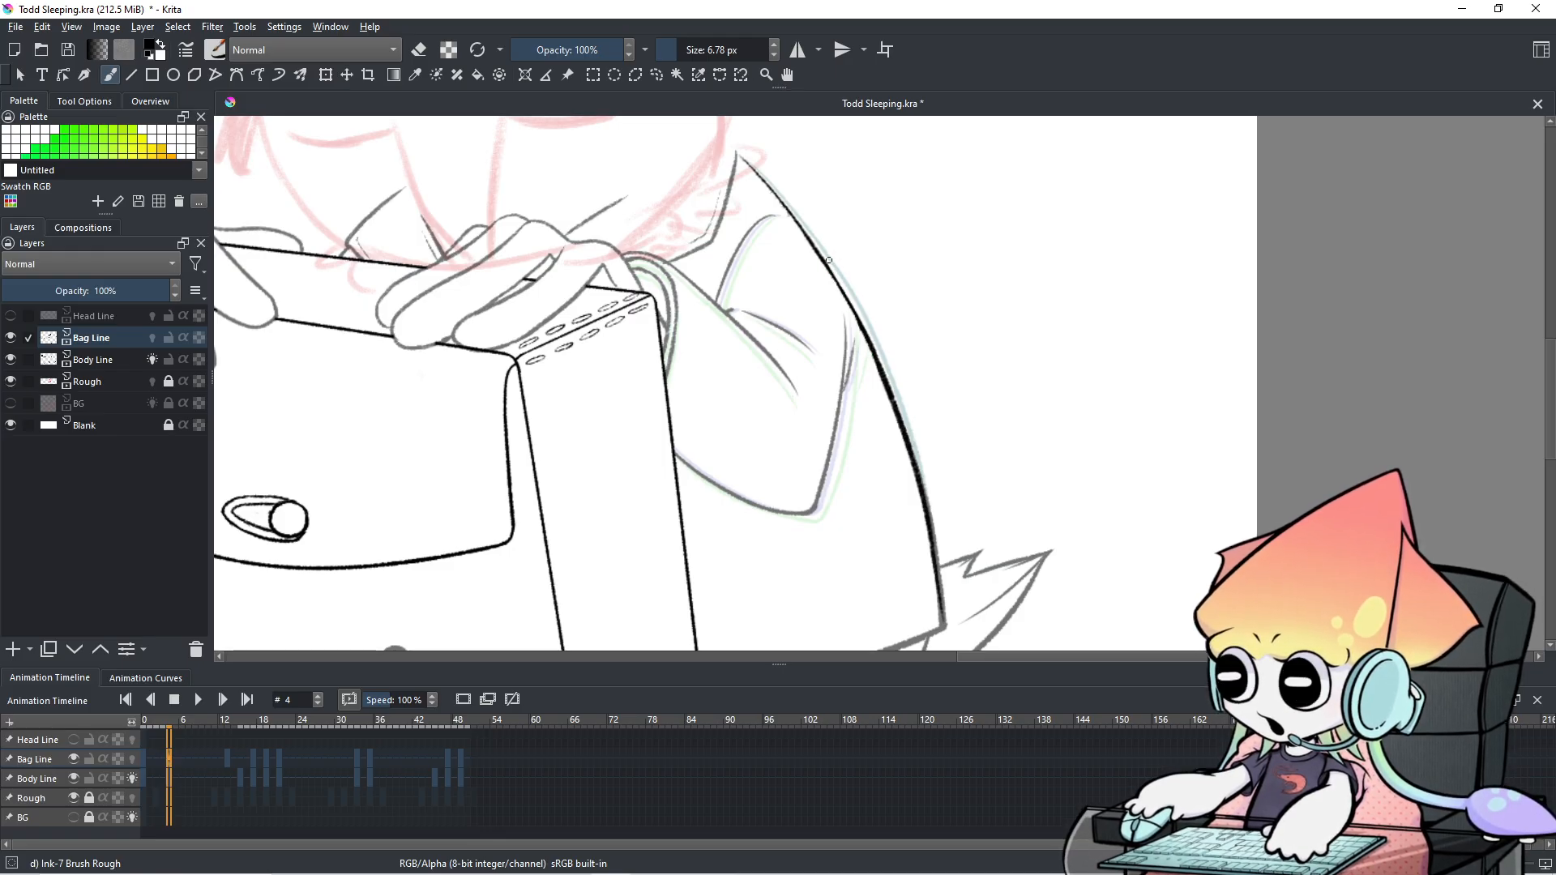
{"action": "left_click_drag", "start_coordinate": [820, 260], "coordinate": [859, 324]}
Compare frame 4 with its neighbour and bring the bag and back line into view.
{"action": "scroll", "coordinate": [854, 274], "scroll_direction": "down", "scroll_amount": 4}
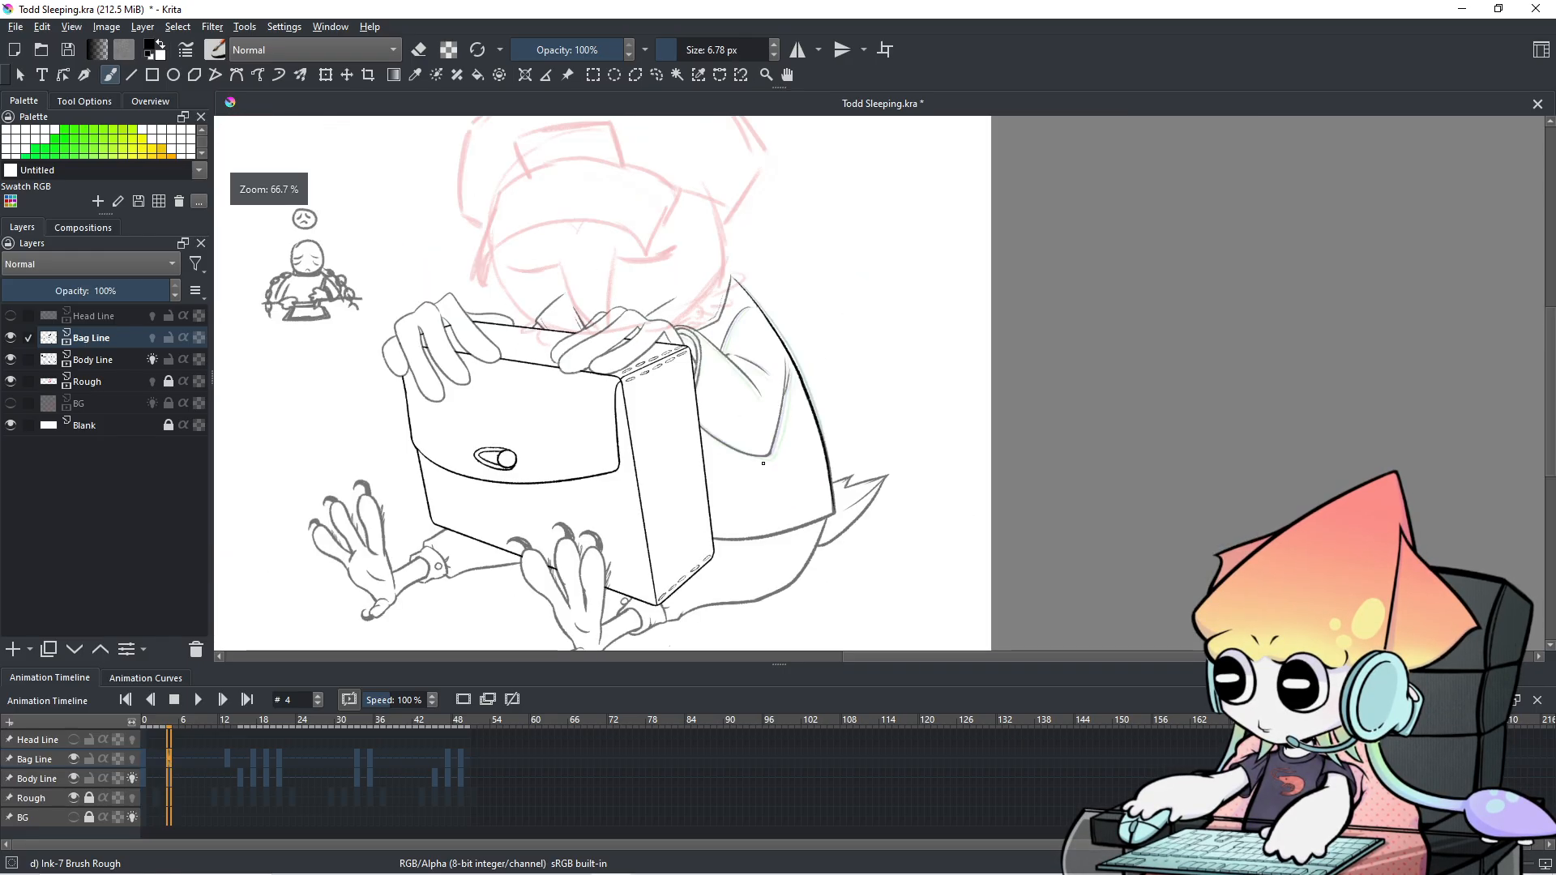
{"action": "key", "text": "Right"}
{"action": "key", "text": "Left"}
{"action": "key", "text": "Right"}
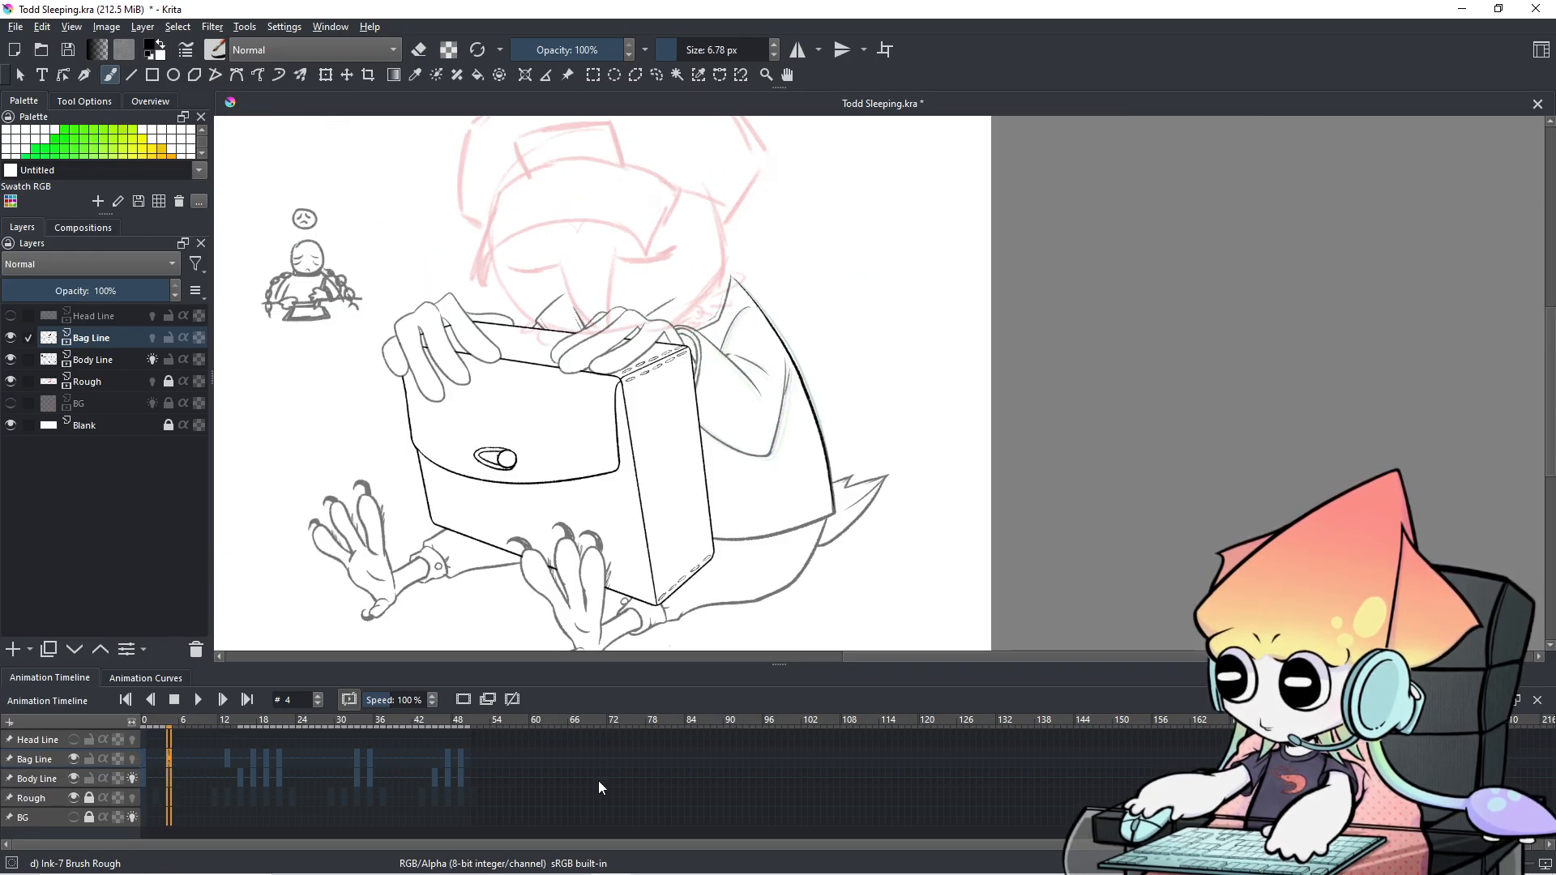
{"action": "scroll", "coordinate": [771, 510], "scroll_direction": "up", "scroll_amount": 5}
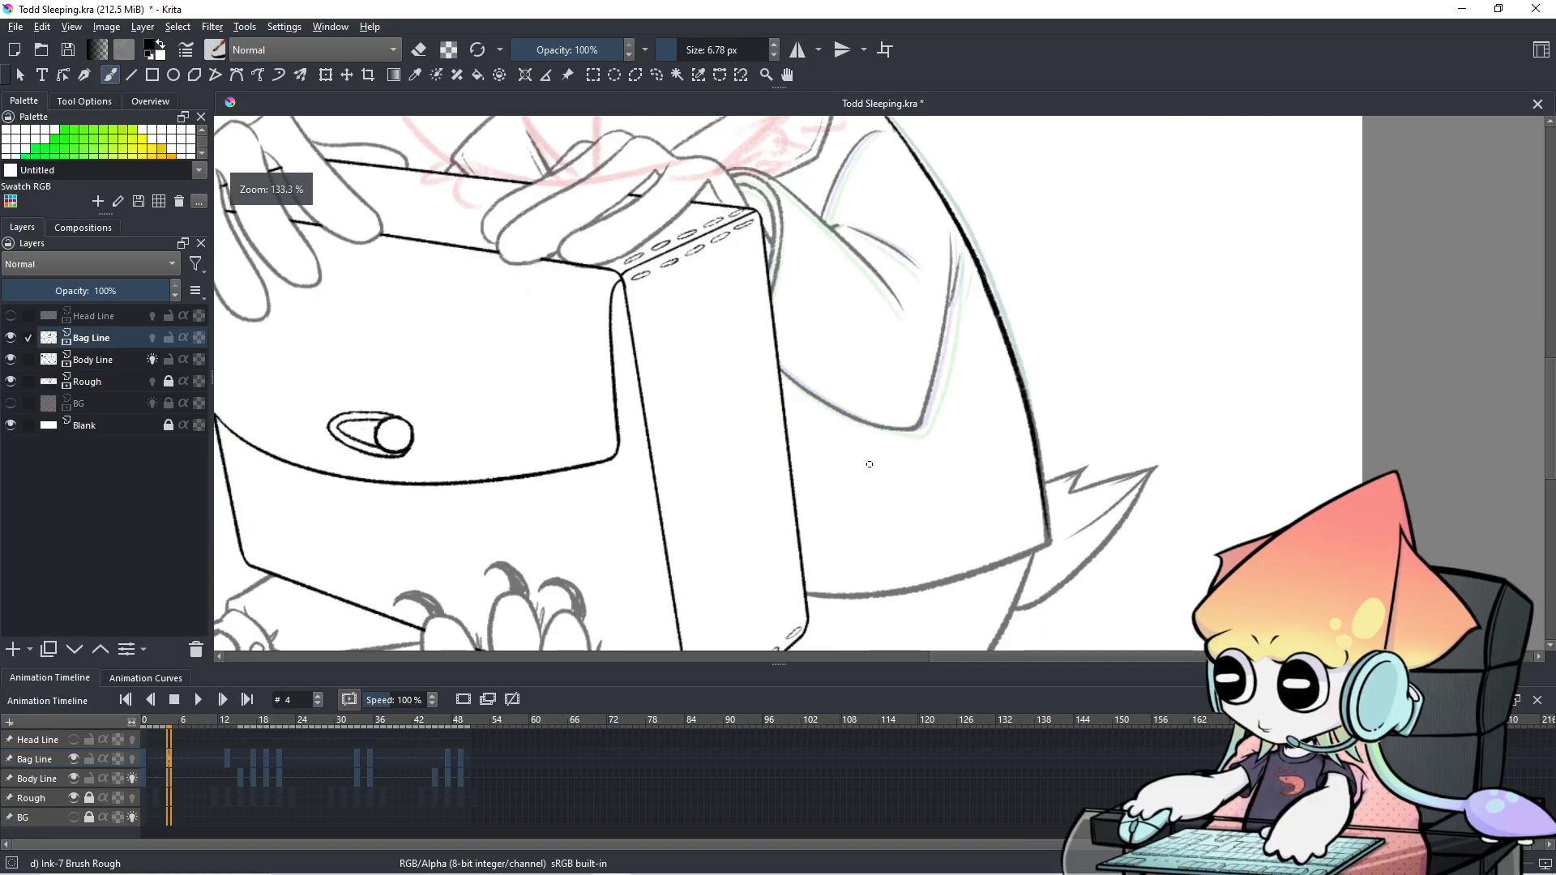
{"action": "left_click_drag", "start_coordinate": [771, 510], "coordinate": [635, 629]}
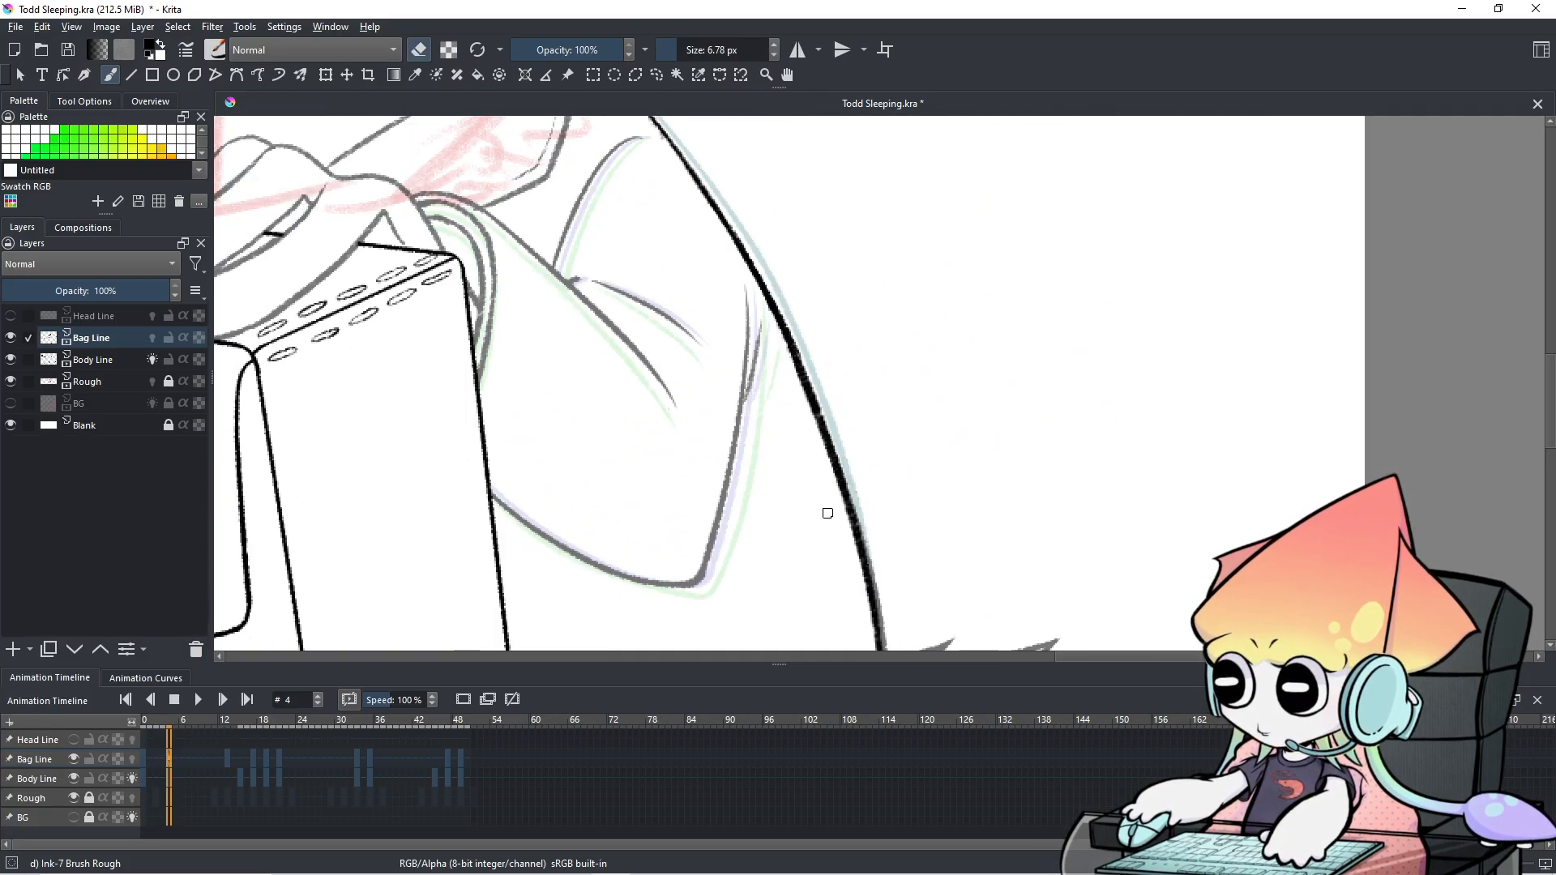
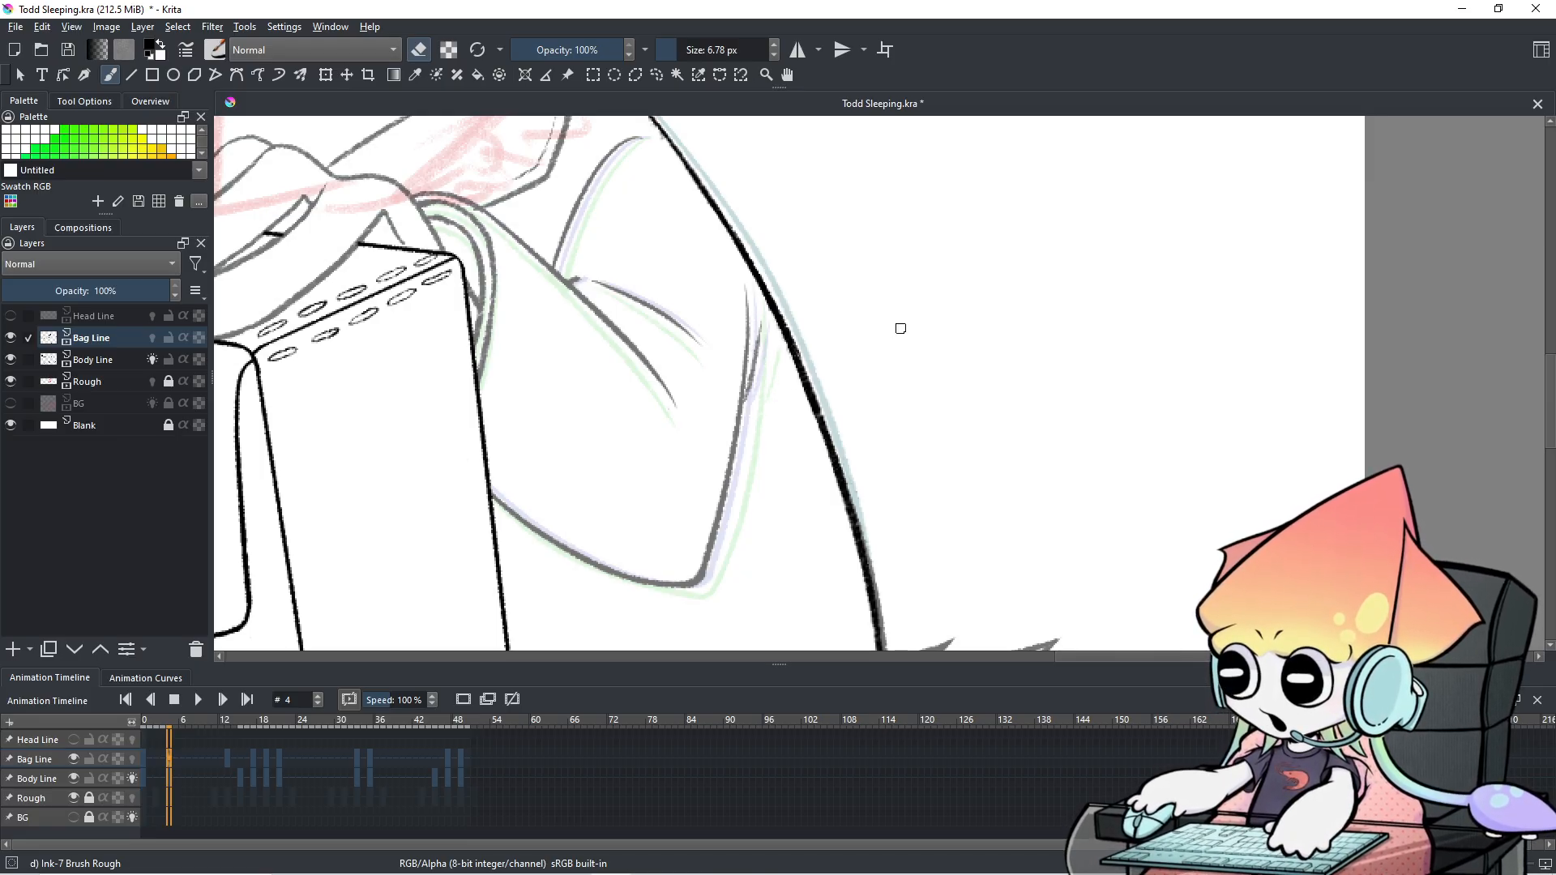
Zoom out and flip between frames 3 and 4 to compare the box drawing.
{"action": "key", "text": "minus"}
{"action": "scroll", "coordinate": [815, 350], "scroll_direction": "down", "scroll_amount": 1}
{"action": "left_click_drag", "start_coordinate": [893, 361], "coordinate": [1127, 364]}
{"action": "key", "text": "Left"}
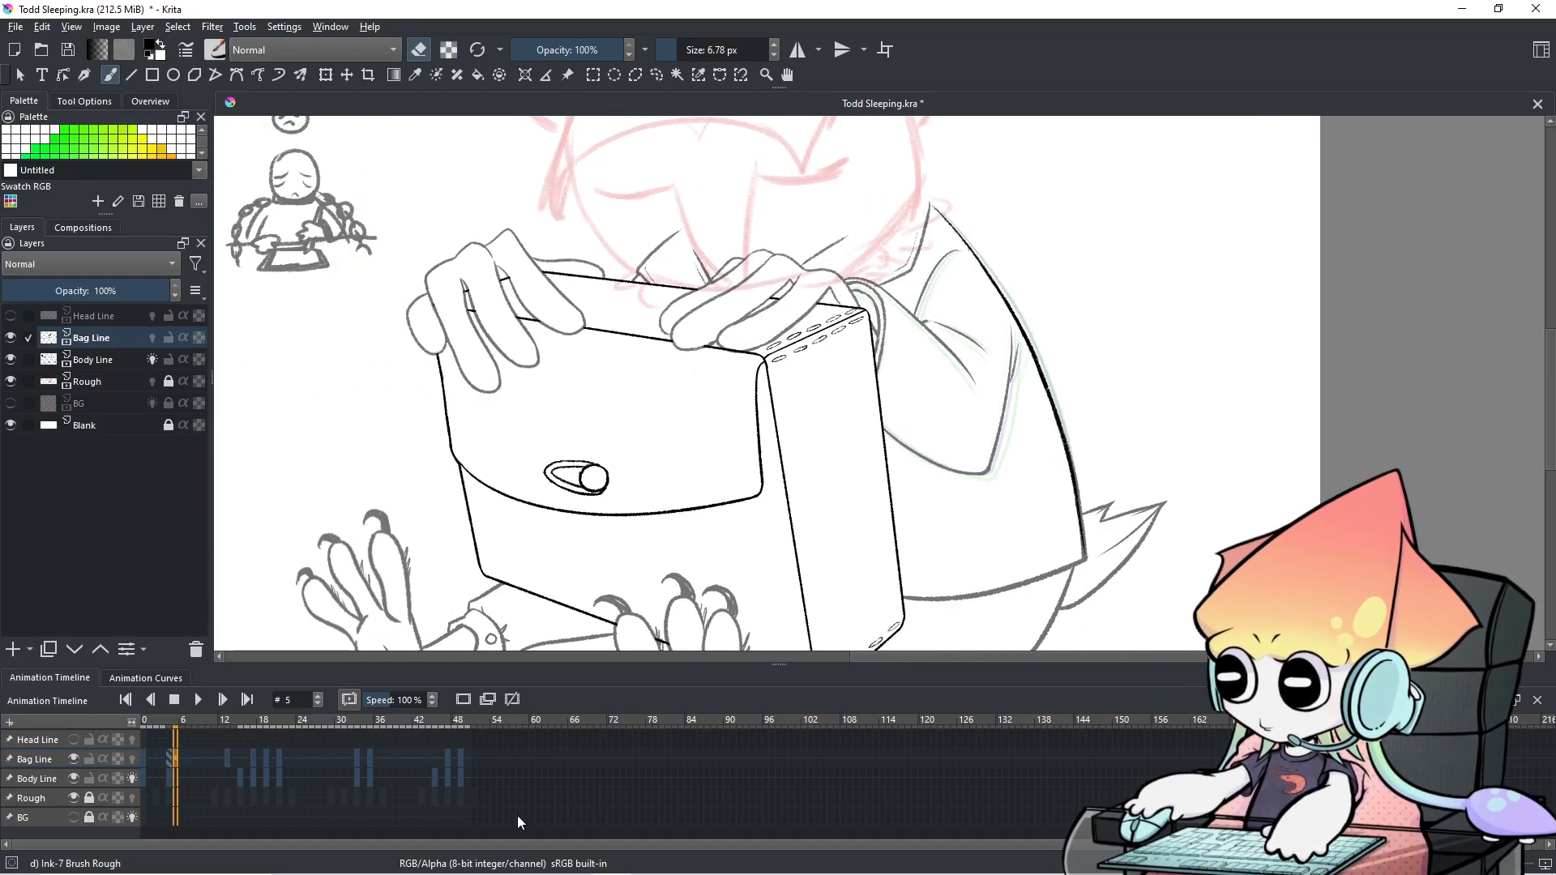
{"action": "key", "text": "Right"}
{"action": "key", "text": "Left"}
{"action": "key", "text": "Right"}
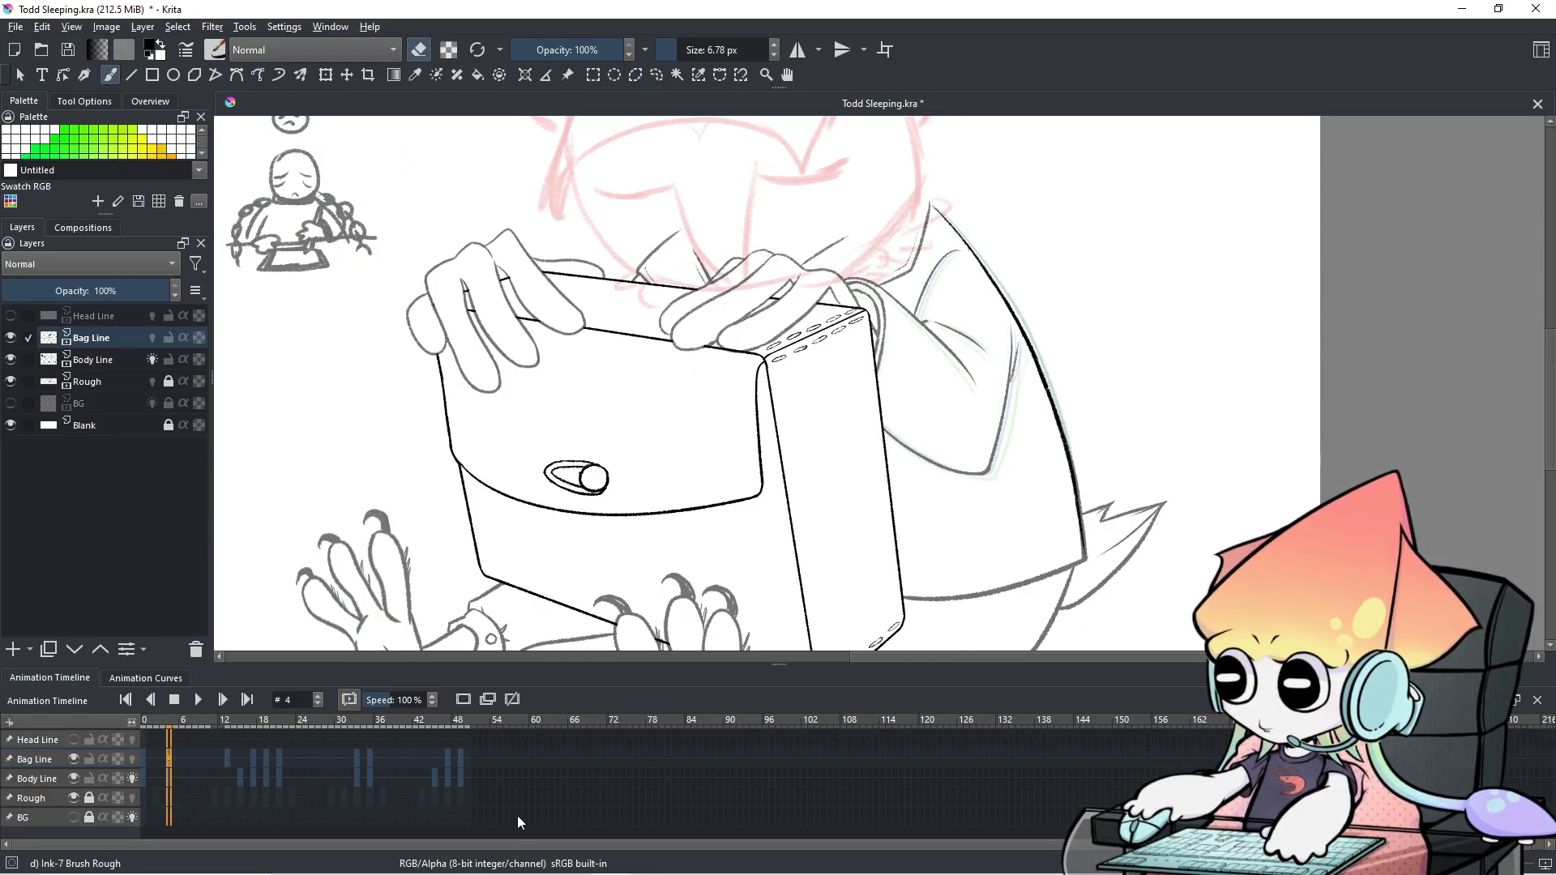
Pan along the box edge to the left hand and reference sketch, then back to the hands.
{"action": "scroll", "coordinate": [713, 608], "scroll_direction": "up", "scroll_amount": 2}
{"action": "left_click_drag", "start_coordinate": [868, 476], "coordinate": [574, 649]}
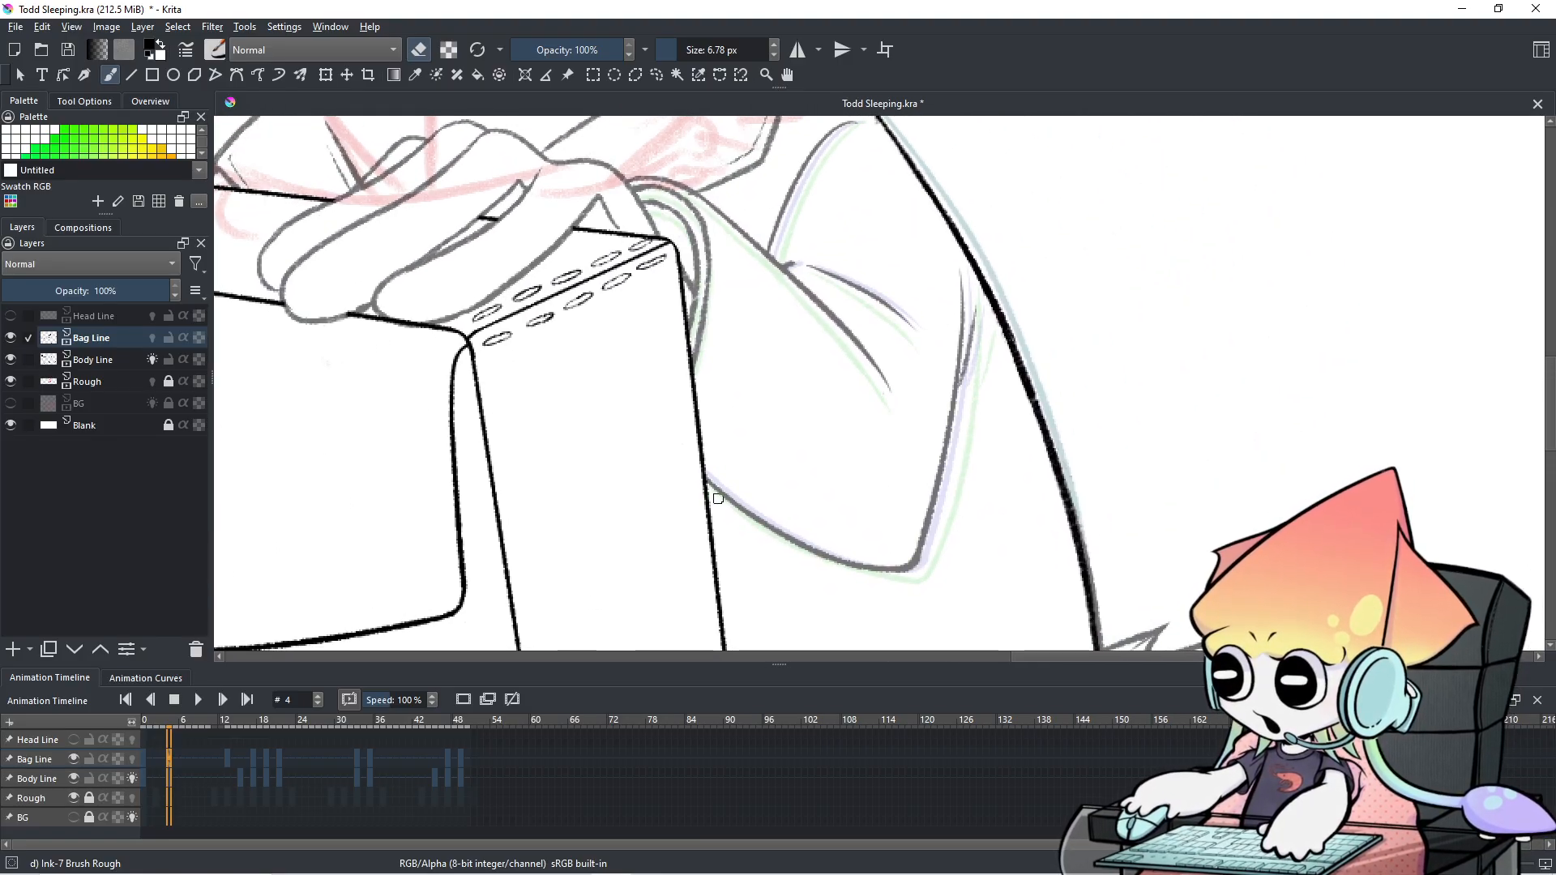
{"action": "left_click_drag", "start_coordinate": [447, 414], "coordinate": [794, 485]}
{"action": "mouse_move", "coordinate": [284, 350]}
{"action": "left_mouse_down"}
{"action": "mouse_move", "coordinate": [835, 419]}
{"action": "mouse_move", "coordinate": [1041, 687]}
{"action": "left_mouse_up"}
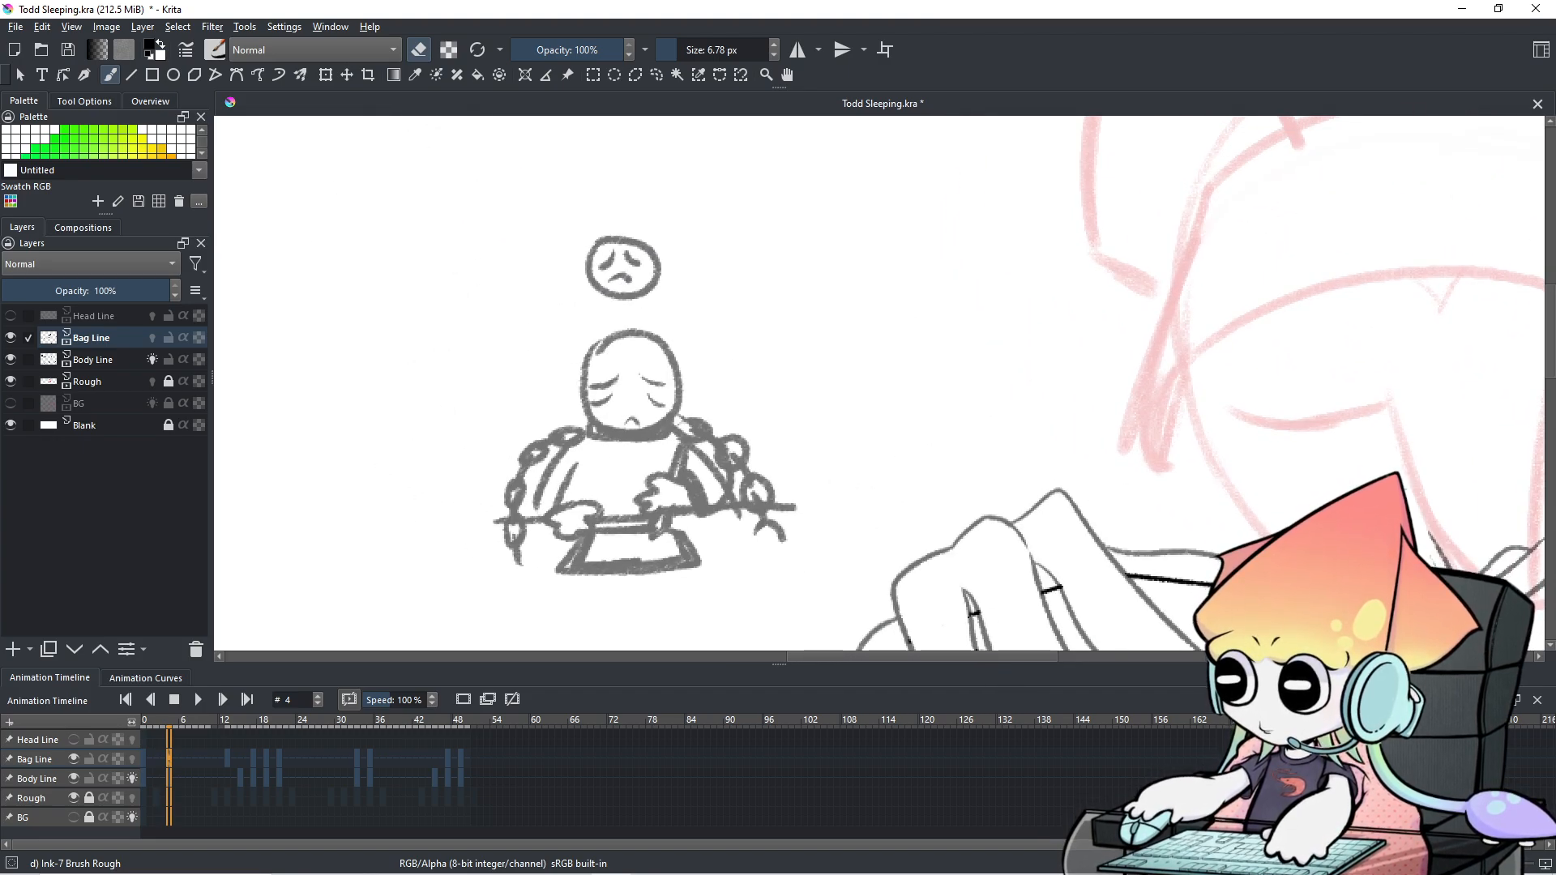
{"action": "scroll", "coordinate": [1224, 412], "scroll_direction": "down", "scroll_amount": 1}
{"action": "left_click_drag", "start_coordinate": [1252, 407], "coordinate": [553, 206]}
{"action": "left_click_drag", "start_coordinate": [1003, 424], "coordinate": [970, 336]}
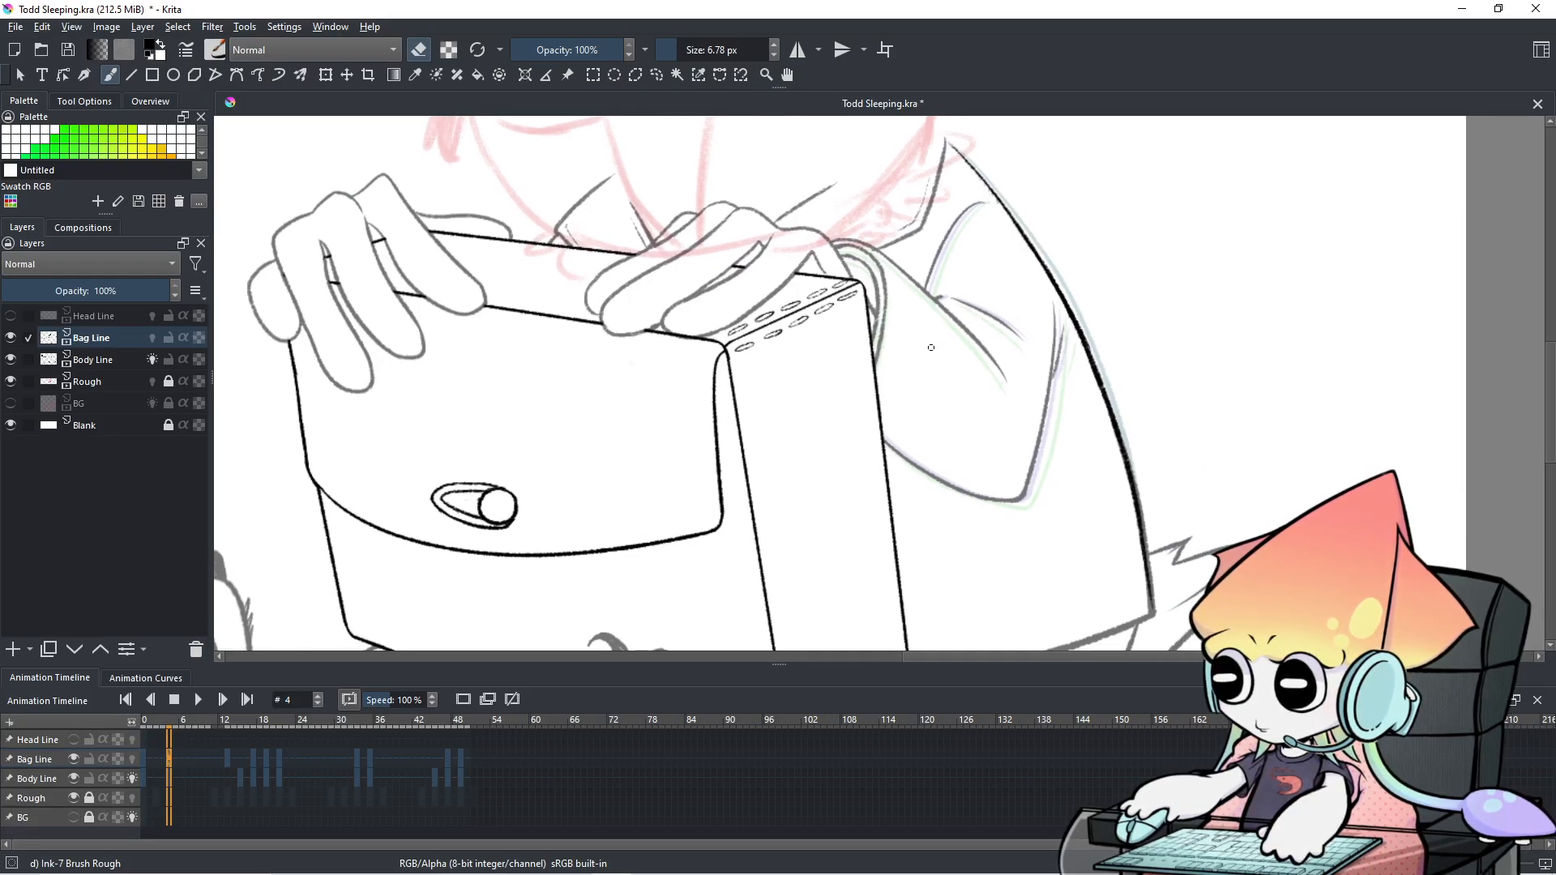
{"action": "left_click_drag", "start_coordinate": [931, 353], "coordinate": [828, 538]}
Flip between frames 12 and 13 to compare the drawings.
{"action": "key", "text": "Left"}
{"action": "key", "text": "Right"}
{"action": "key", "text": "Right"}
{"action": "key", "text": "Right"}
{"action": "key", "text": "Right"}
{"action": "key", "text": "Right"}
{"action": "key", "text": "Right"}
{"action": "key", "text": "Right"}
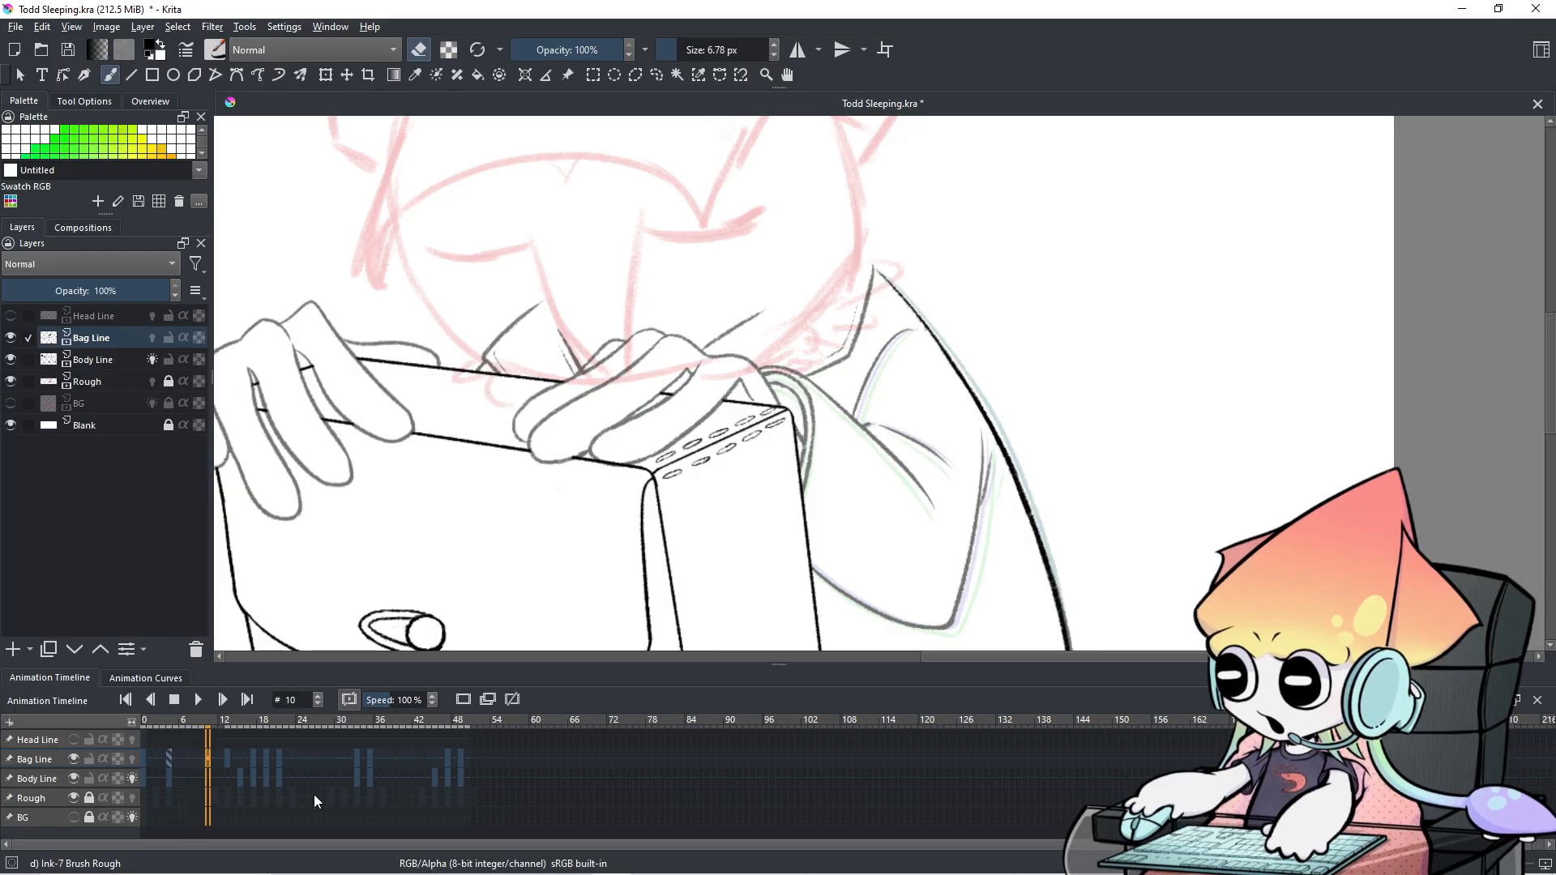
{"action": "key", "text": "Right"}
{"action": "key", "text": "Right"}
{"action": "key", "text": "Right"}
{"action": "key", "text": "Left"}
{"action": "key", "text": "Right"}
{"action": "key", "text": "Left"}
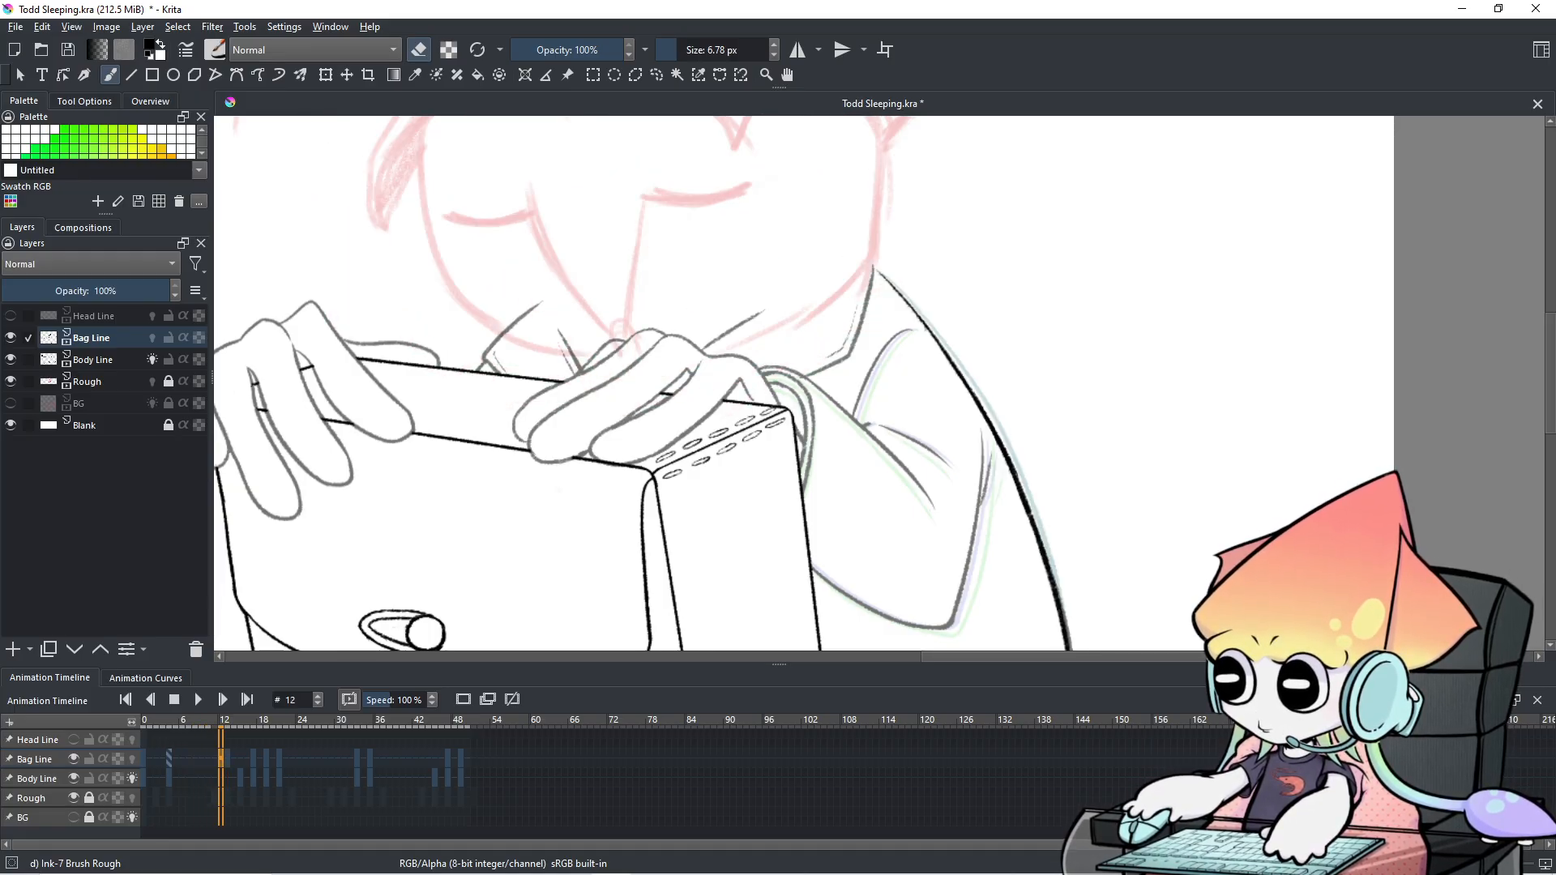
{"action": "scroll", "coordinate": [877, 389], "scroll_direction": "down", "scroll_amount": 1}
{"action": "left_click_drag", "start_coordinate": [877, 389], "coordinate": [865, 291]}
Step through frames 4 to 13 comparing neighbours, settling on frame 11.
{"action": "key", "text": "Left"}
{"action": "key", "text": "Left"}
{"action": "key", "text": "Left"}
{"action": "key", "text": "Left"}
{"action": "key", "text": "Left"}
{"action": "key", "text": "Left"}
{"action": "key", "text": "Left"}
{"action": "key", "text": "Left"}
{"action": "key", "text": "Left"}
{"action": "key", "text": "Right"}
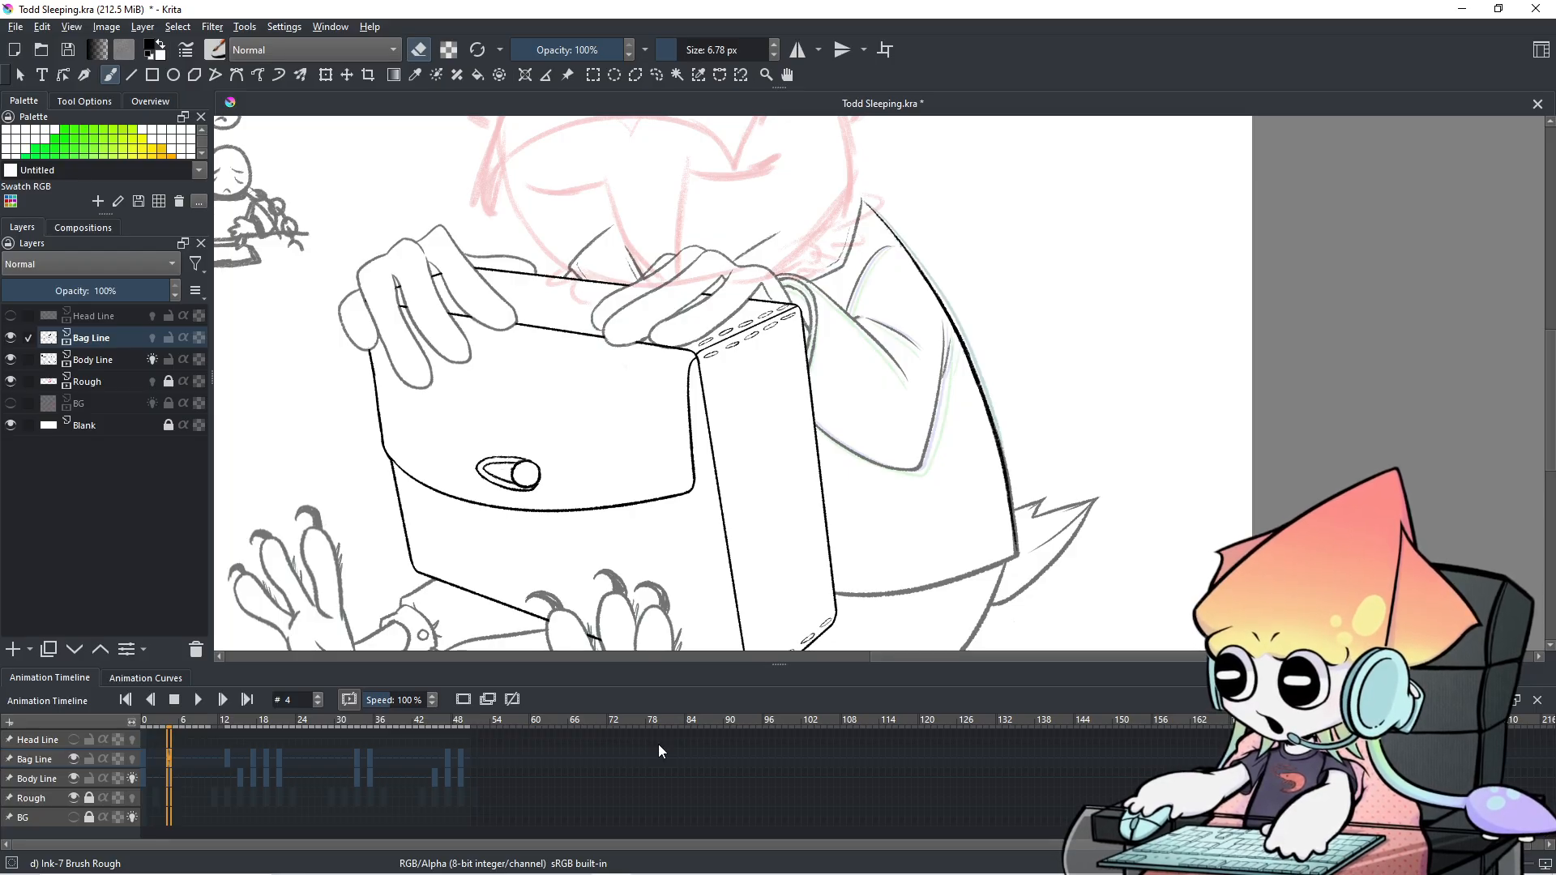
{"action": "key", "text": "Left"}
{"action": "key", "text": "Right"}
{"action": "key", "text": "Right"}
{"action": "key", "text": "Right"}
{"action": "key", "text": "Right"}
{"action": "key", "text": "Right"}
{"action": "key", "text": "Right"}
{"action": "key", "text": "Right"}
{"action": "key", "text": "Right"}
{"action": "key", "text": "Right"}
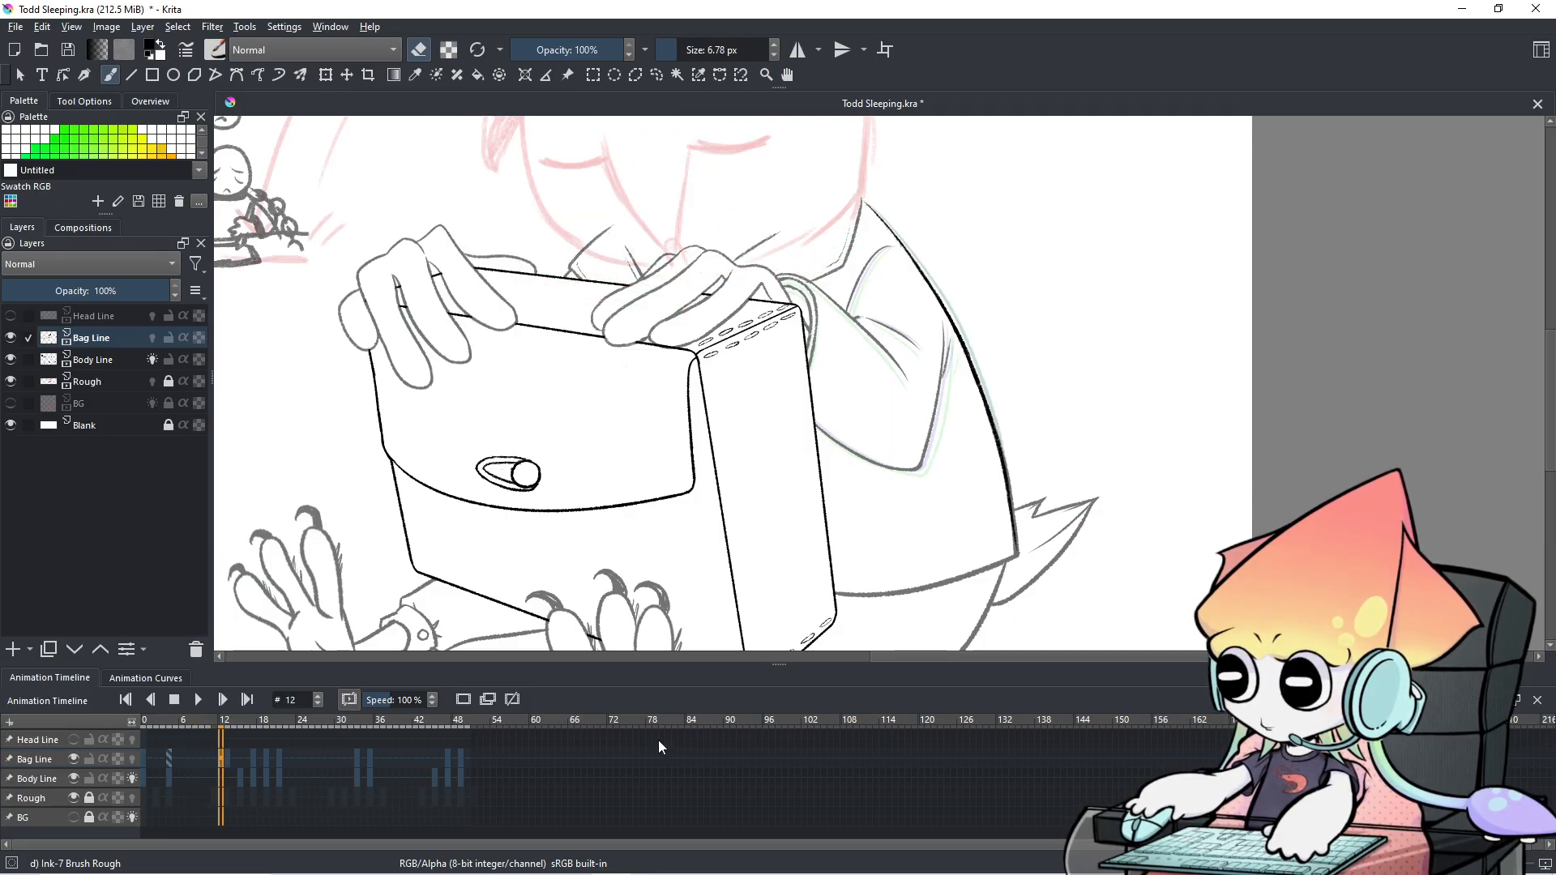
{"action": "key", "text": "Right"}
{"action": "key", "text": "Left"}
{"action": "key", "text": "Left"}
{"action": "key", "text": "Left"}
{"action": "key", "text": "Left"}
{"action": "key", "text": "Left"}
{"action": "key", "text": "Left"}
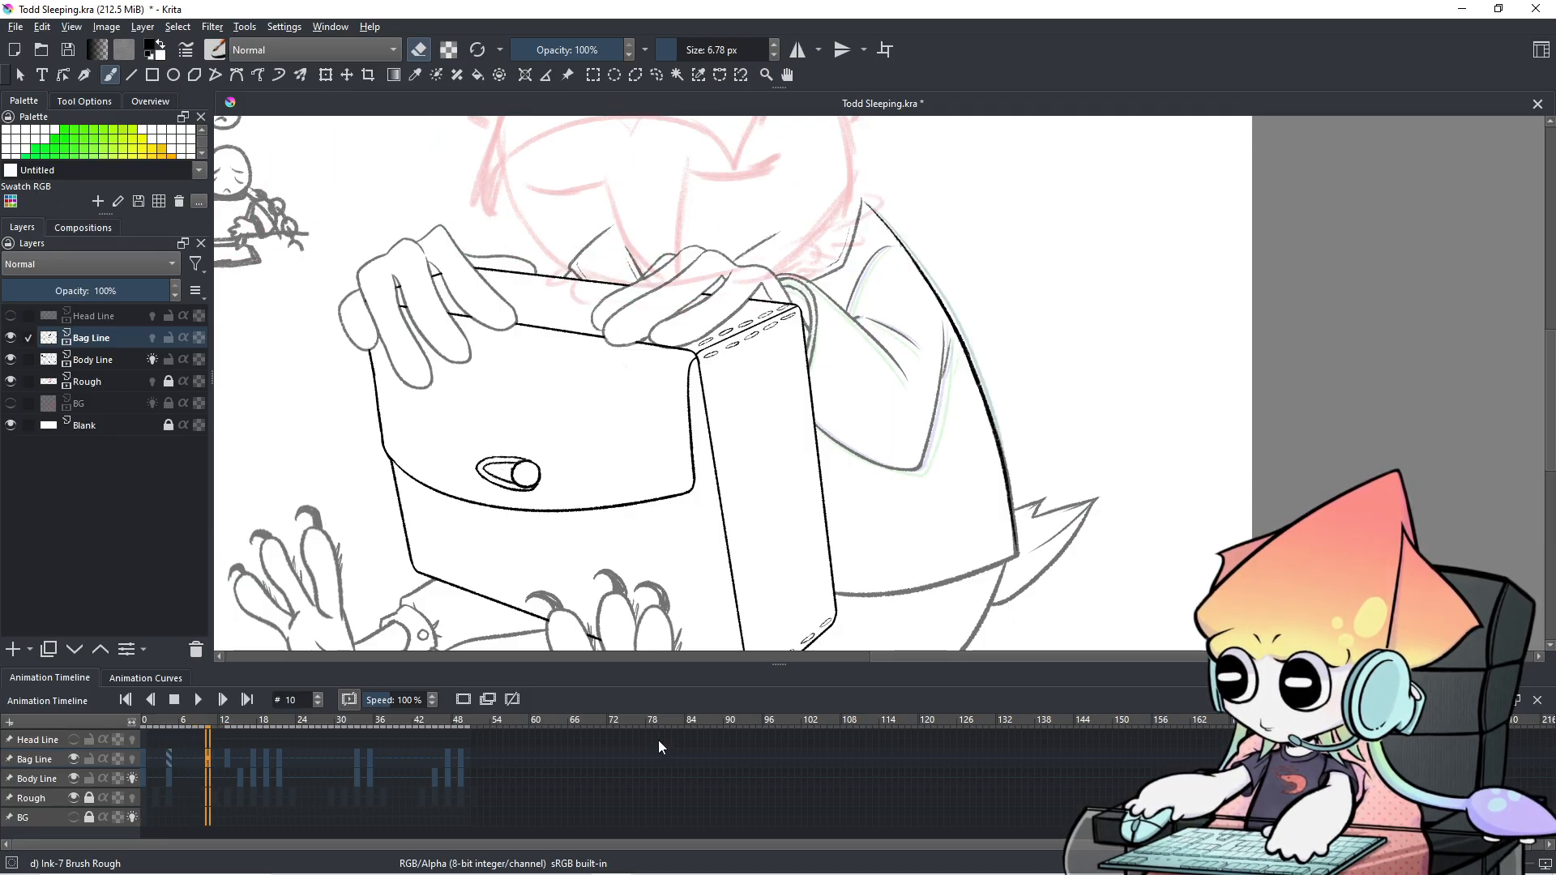
{"action": "key", "text": "Left"}
{"action": "key", "text": "Right"}
{"action": "key", "text": "Right"}
{"action": "key", "text": "Right"}
{"action": "key", "text": "Right"}
{"action": "key", "text": "Right"}
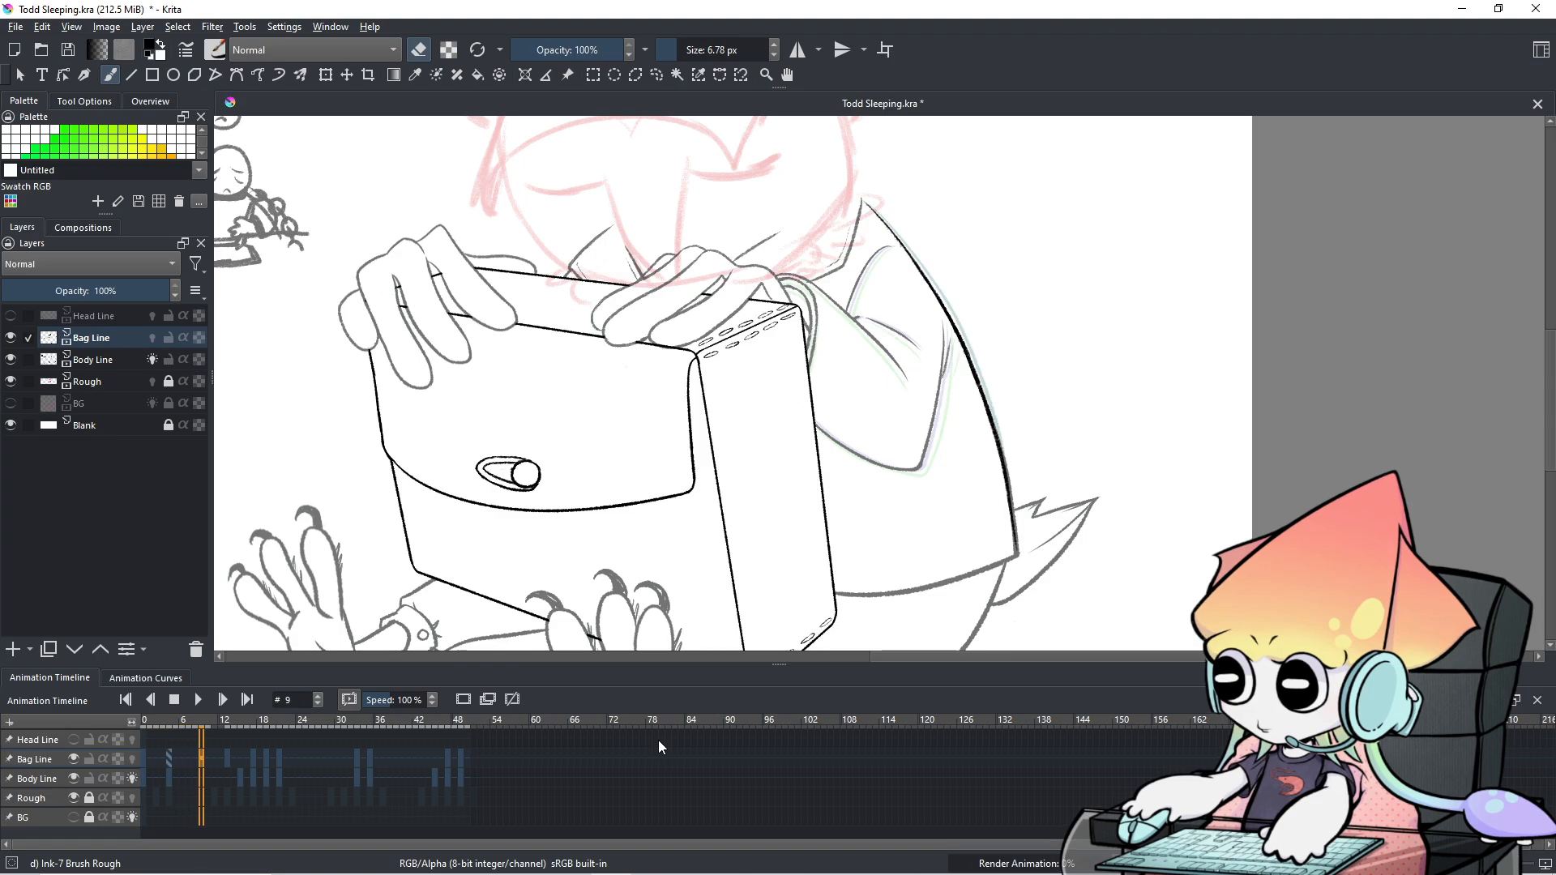
{"action": "left_click_drag", "start_coordinate": [616, 340], "coordinate": [549, 451]}
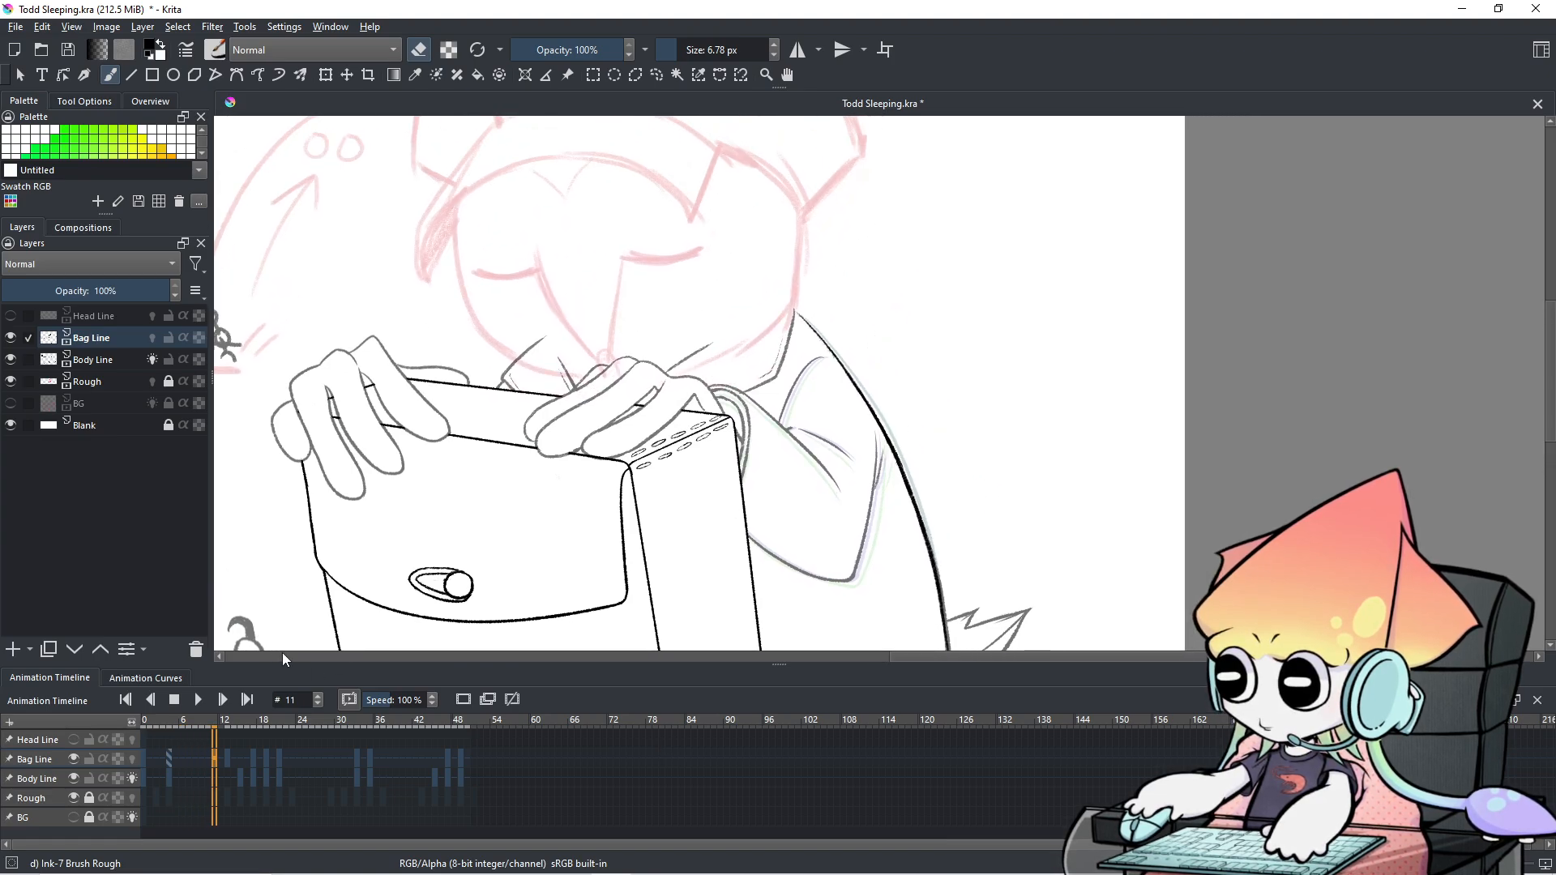
Copy Bag Line's frame 0 keyframe and paste it at frame 11.
{"action": "left_click", "coordinate": [141, 756]}
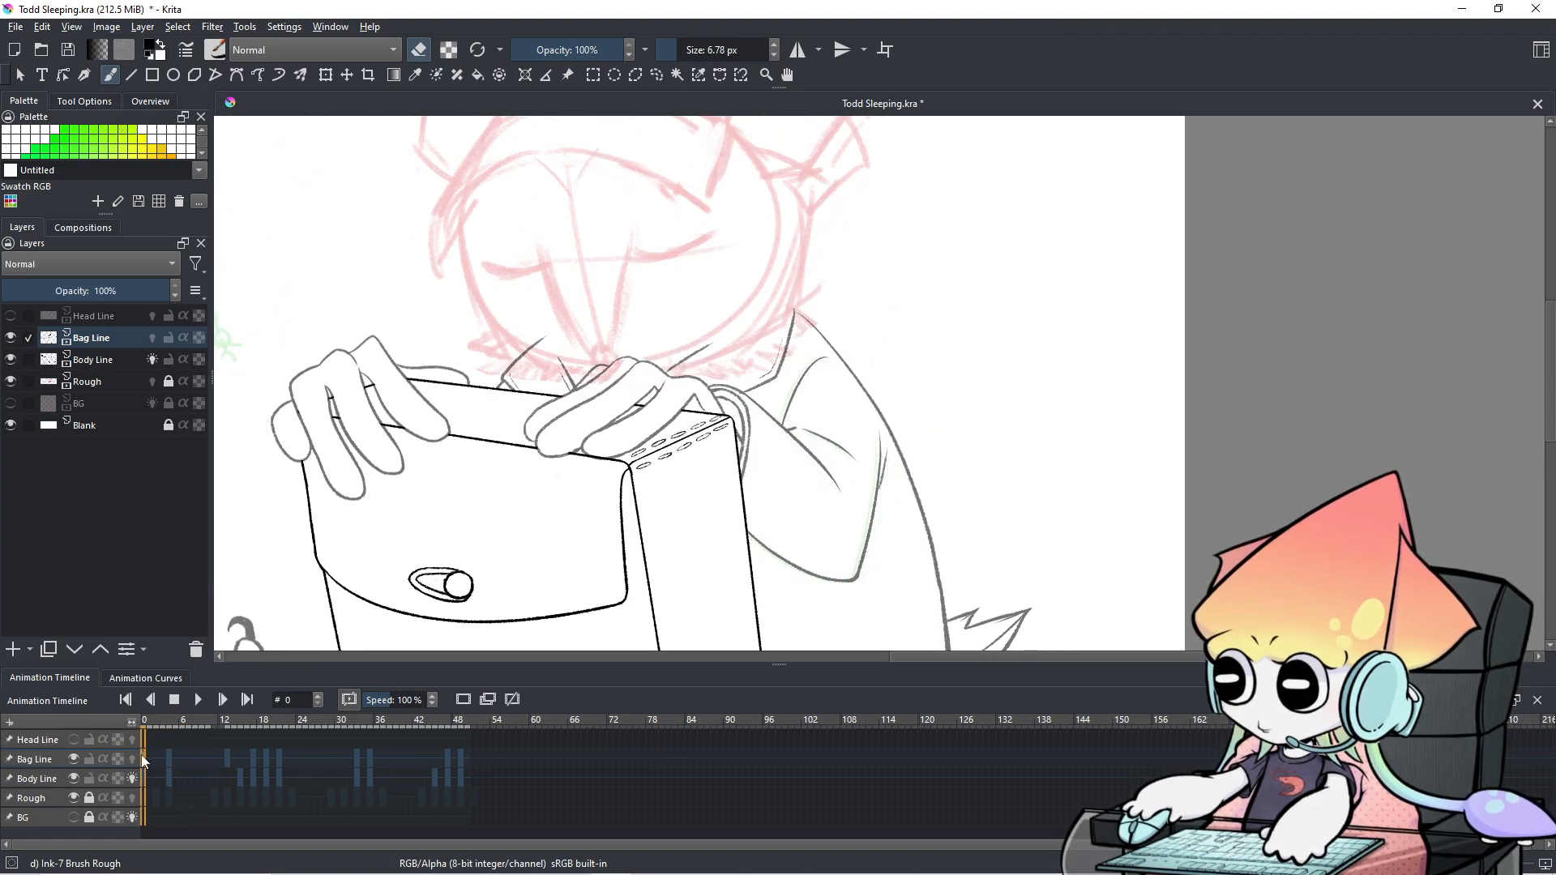
{"action": "right_click", "coordinate": [142, 756]}
{"action": "left_click", "coordinate": [215, 616]}
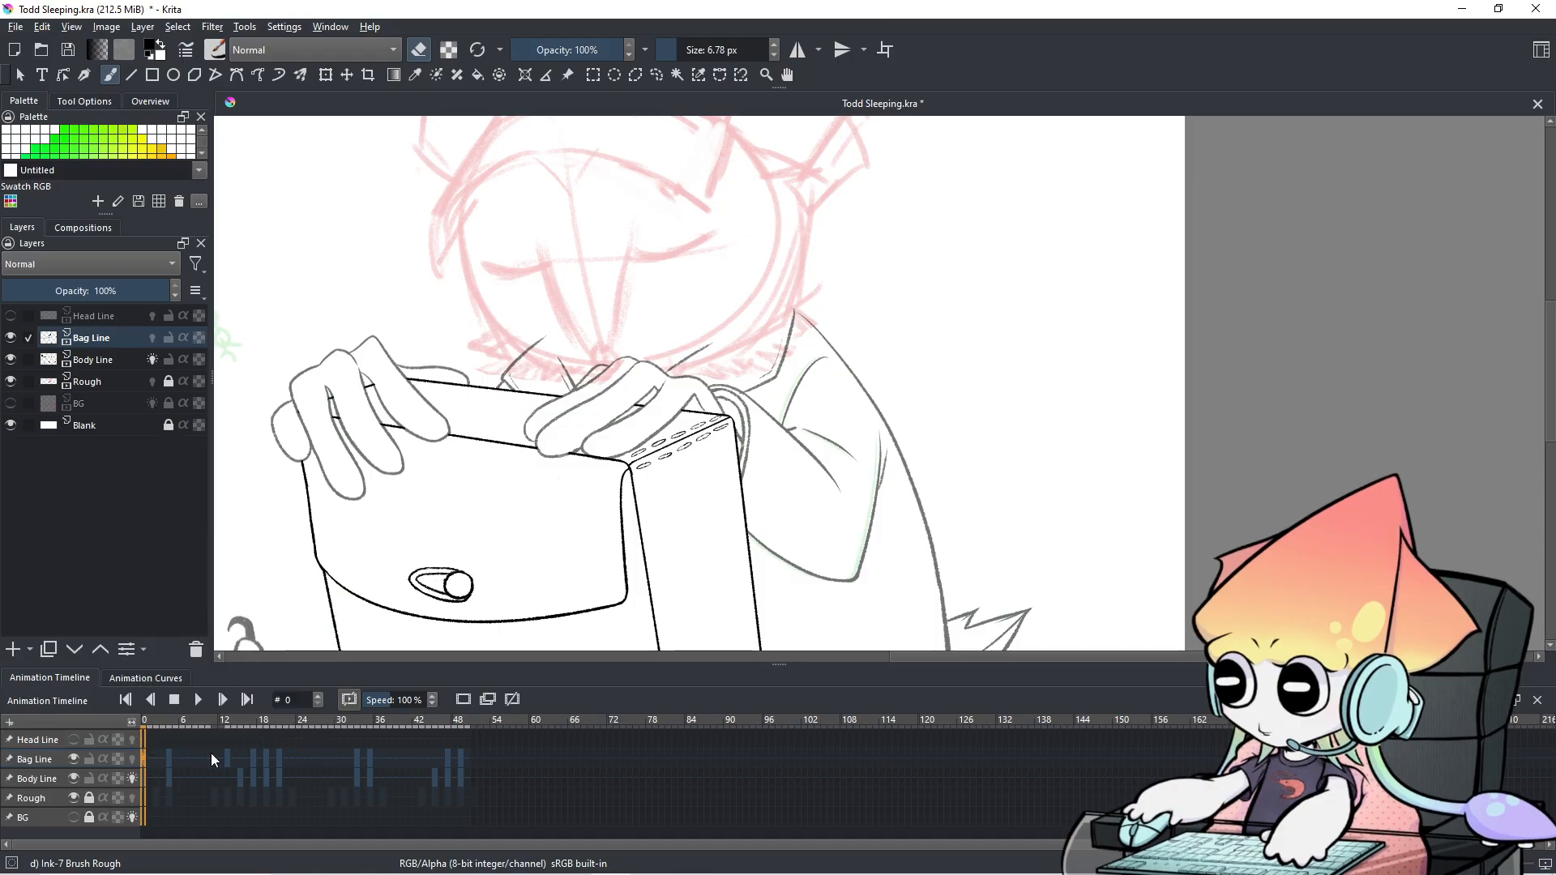
{"action": "left_click", "coordinate": [211, 769]}
{"action": "left_click", "coordinate": [212, 767]}
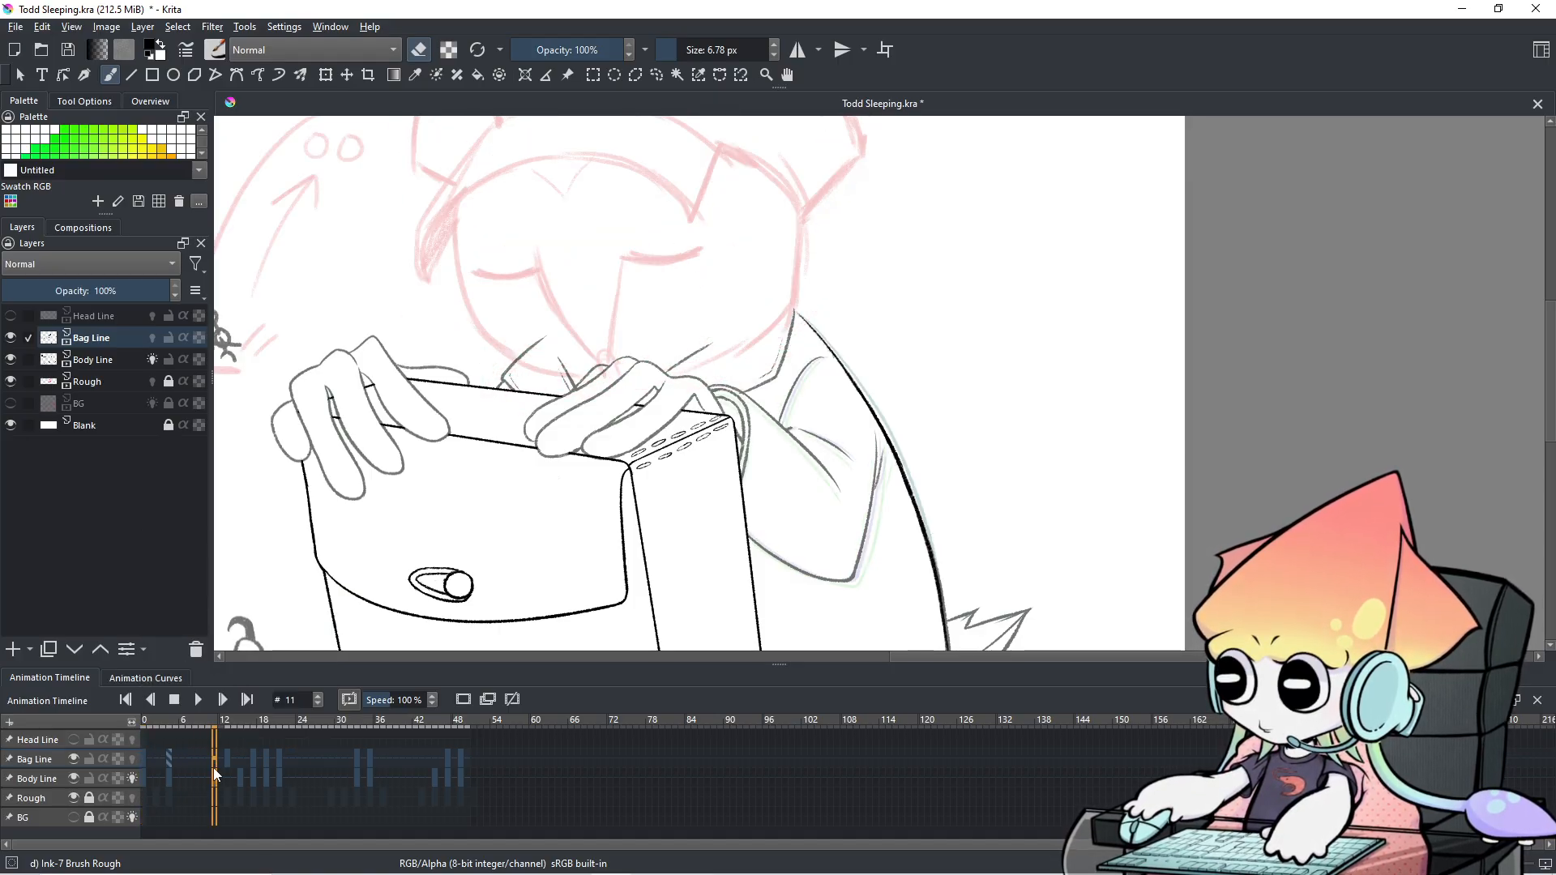
{"action": "right_click", "coordinate": [214, 757]}
{"action": "left_click", "coordinate": [269, 634]}
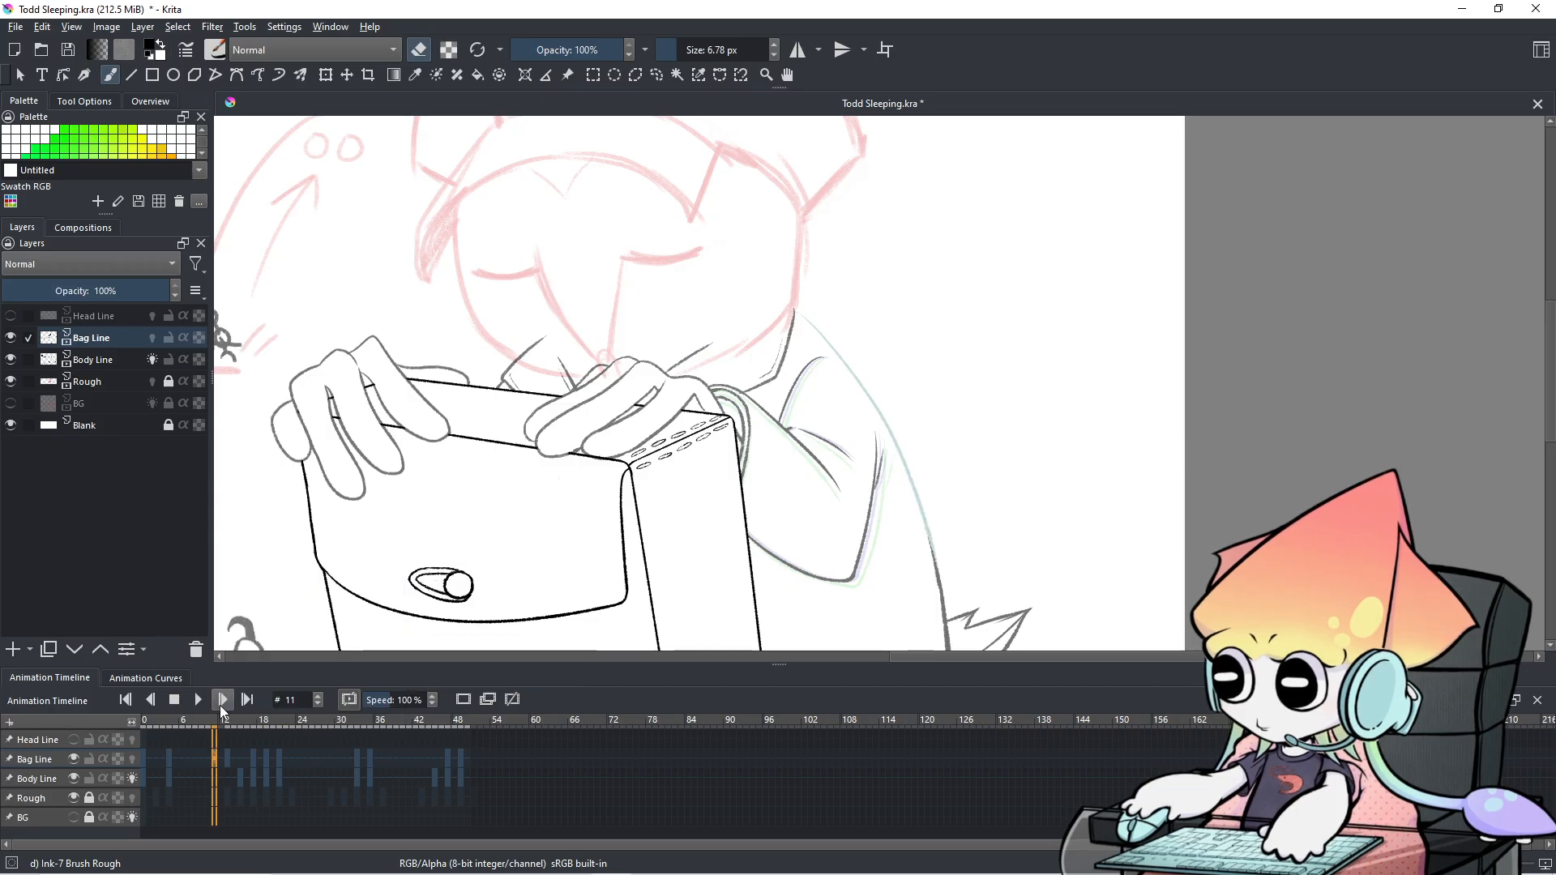
{"action": "left_click", "coordinate": [144, 760]}
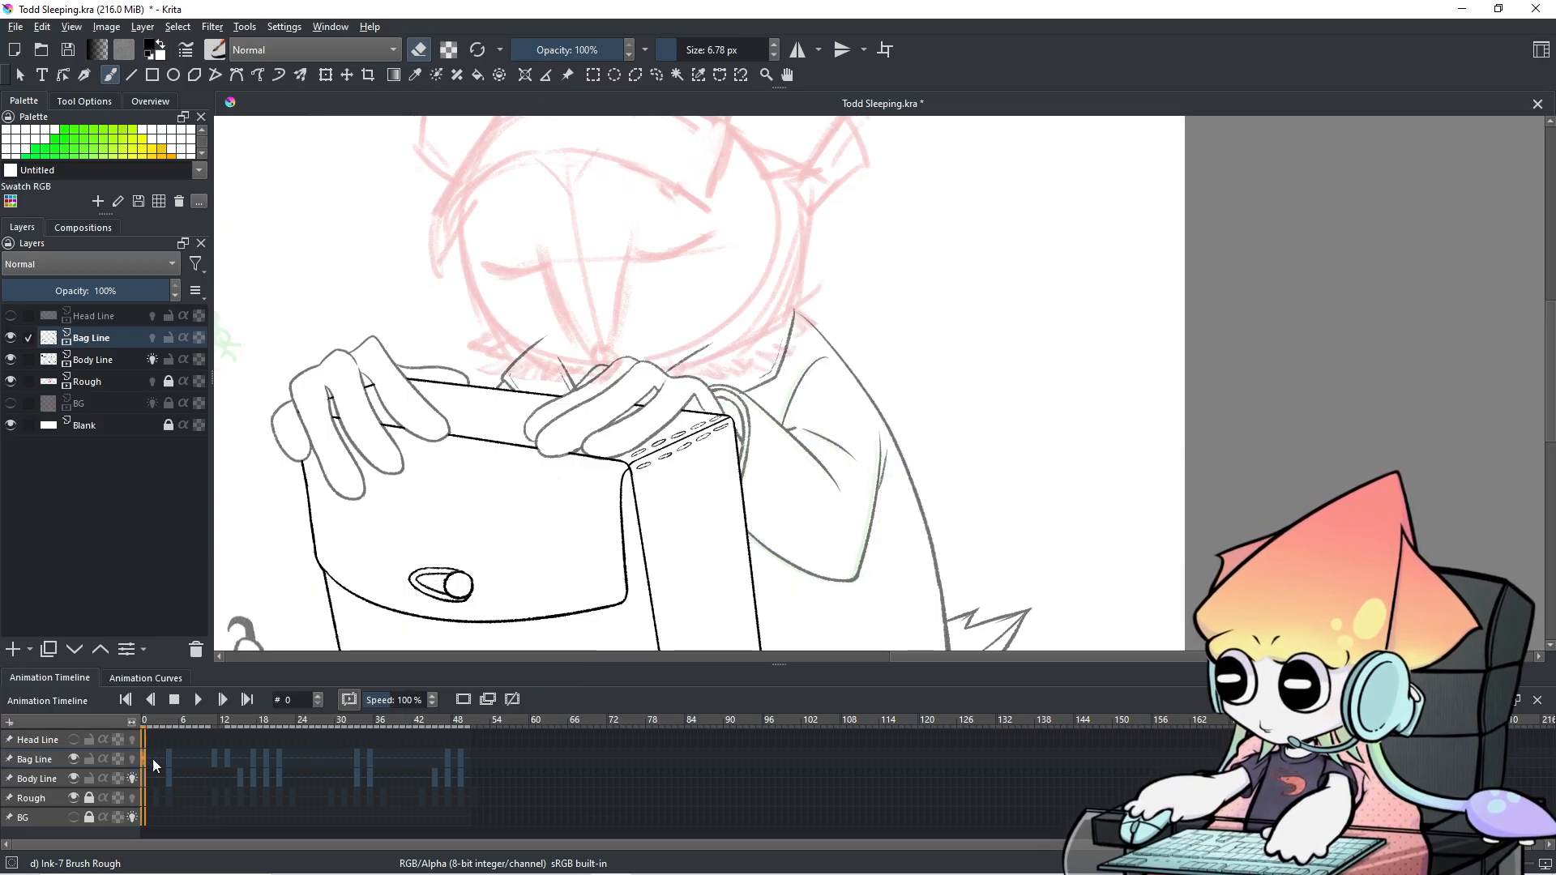
{"action": "left_click", "coordinate": [212, 760]}
Compare frames 5 to 11, then apply a frame edit to Bag Line frame 11.
{"action": "key", "text": "Right"}
{"action": "key", "text": "Right"}
{"action": "key", "text": "Left"}
{"action": "key", "text": "Left"}
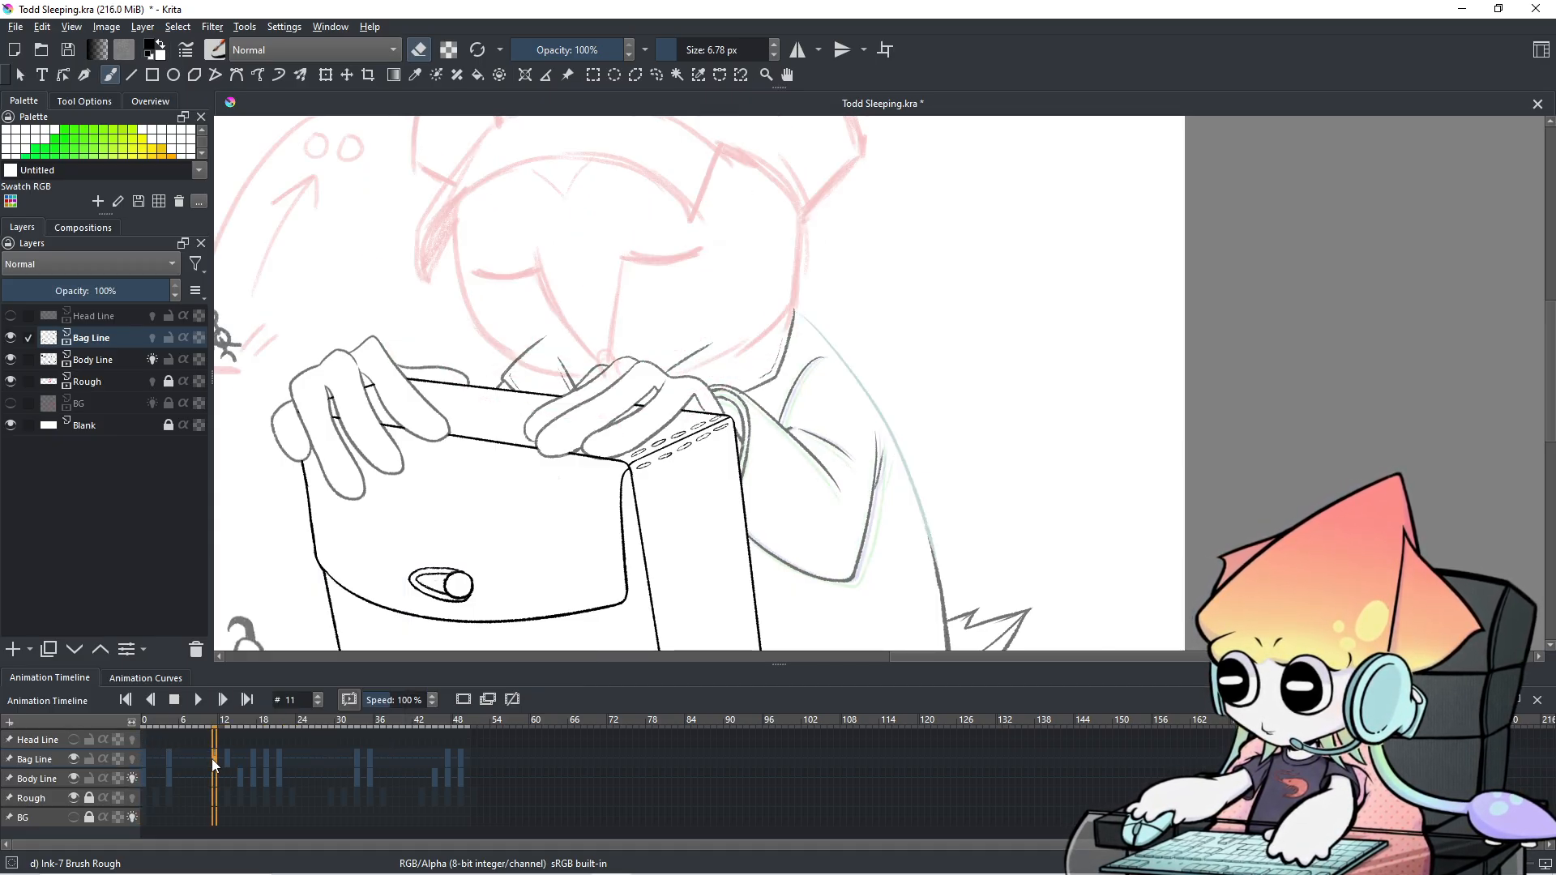
{"action": "key", "text": "Left"}
{"action": "key", "text": "Left"}
{"action": "key", "text": "Left"}
{"action": "key", "text": "Left"}
{"action": "key", "text": "Left"}
{"action": "key", "text": "Left"}
{"action": "key", "text": "Right"}
{"action": "key", "text": "Right"}
{"action": "key", "text": "Right"}
{"action": "key", "text": "Right"}
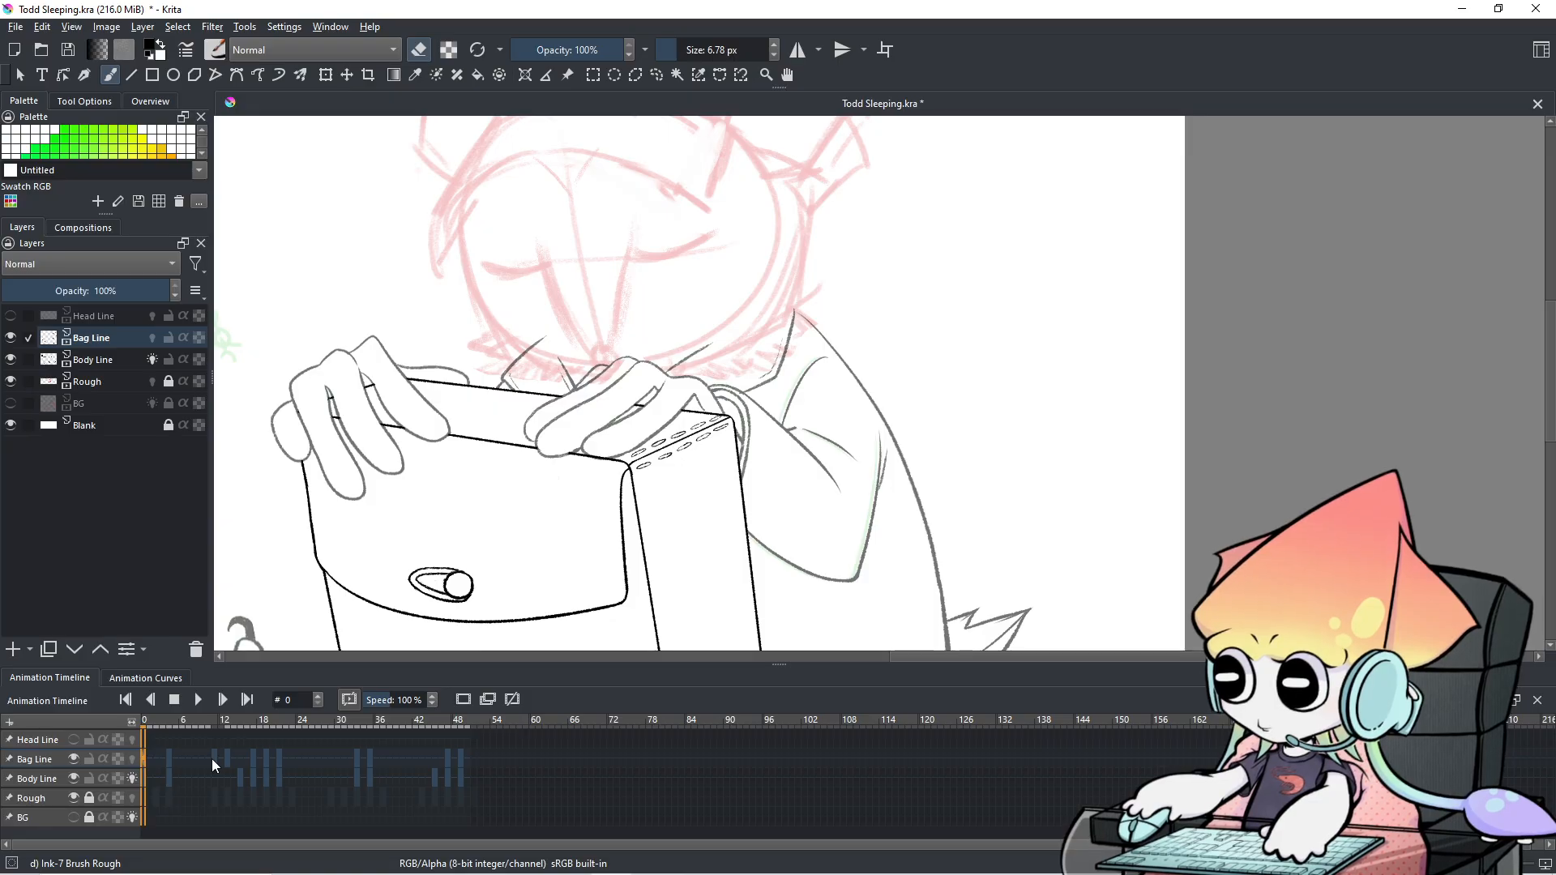
{"action": "key", "text": "Right"}
{"action": "key", "text": "Right"}
{"action": "key", "text": "Right"}
{"action": "key", "text": "Left"}
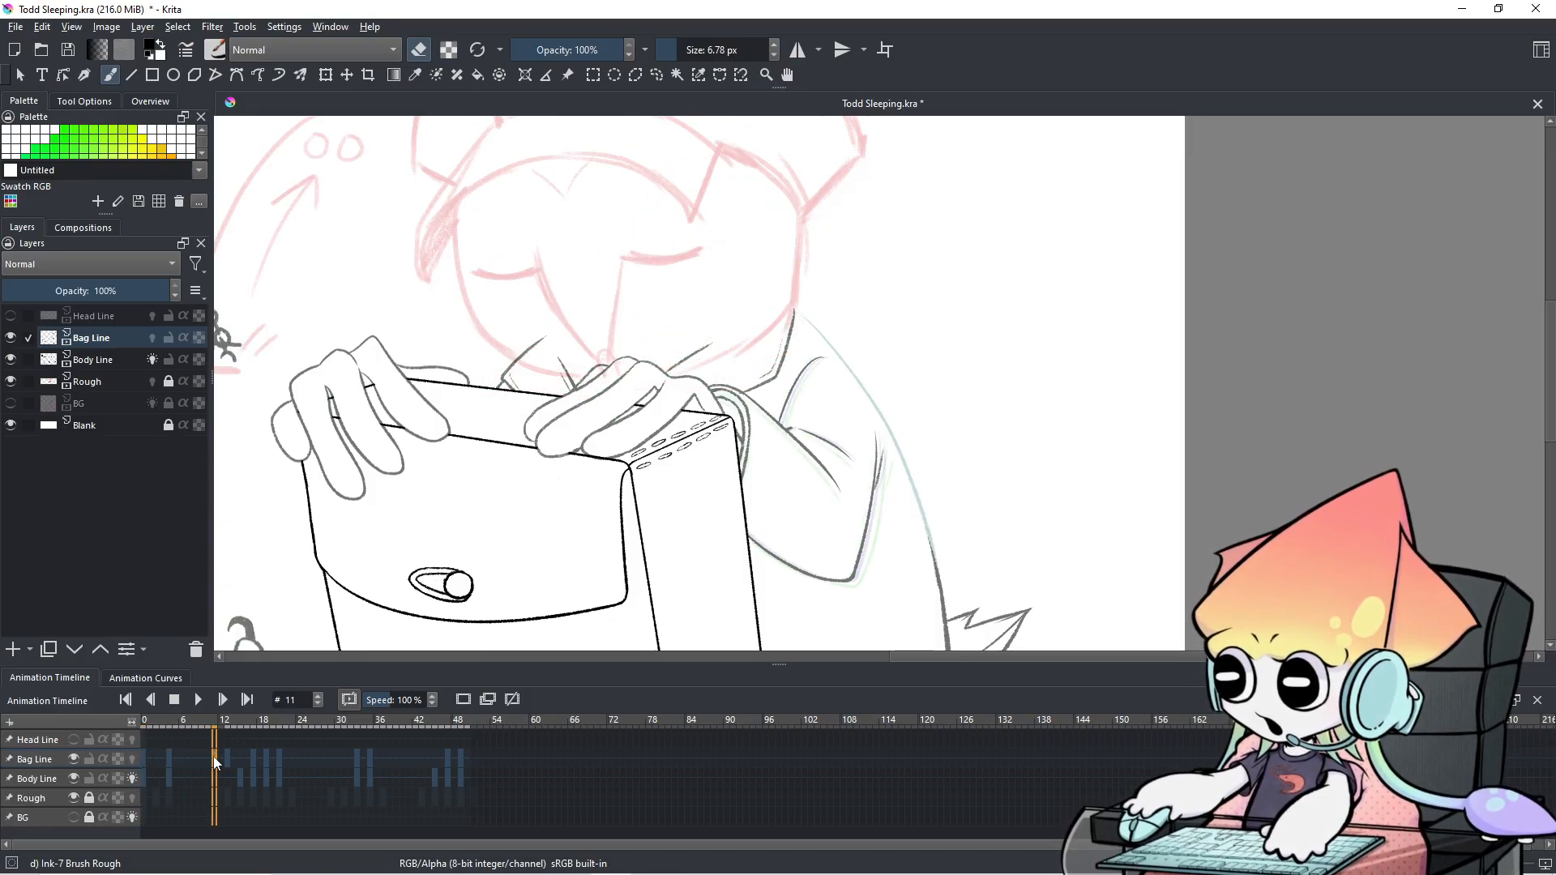
{"action": "right_click", "coordinate": [213, 759]}
{"action": "left_click", "coordinate": [243, 707]}
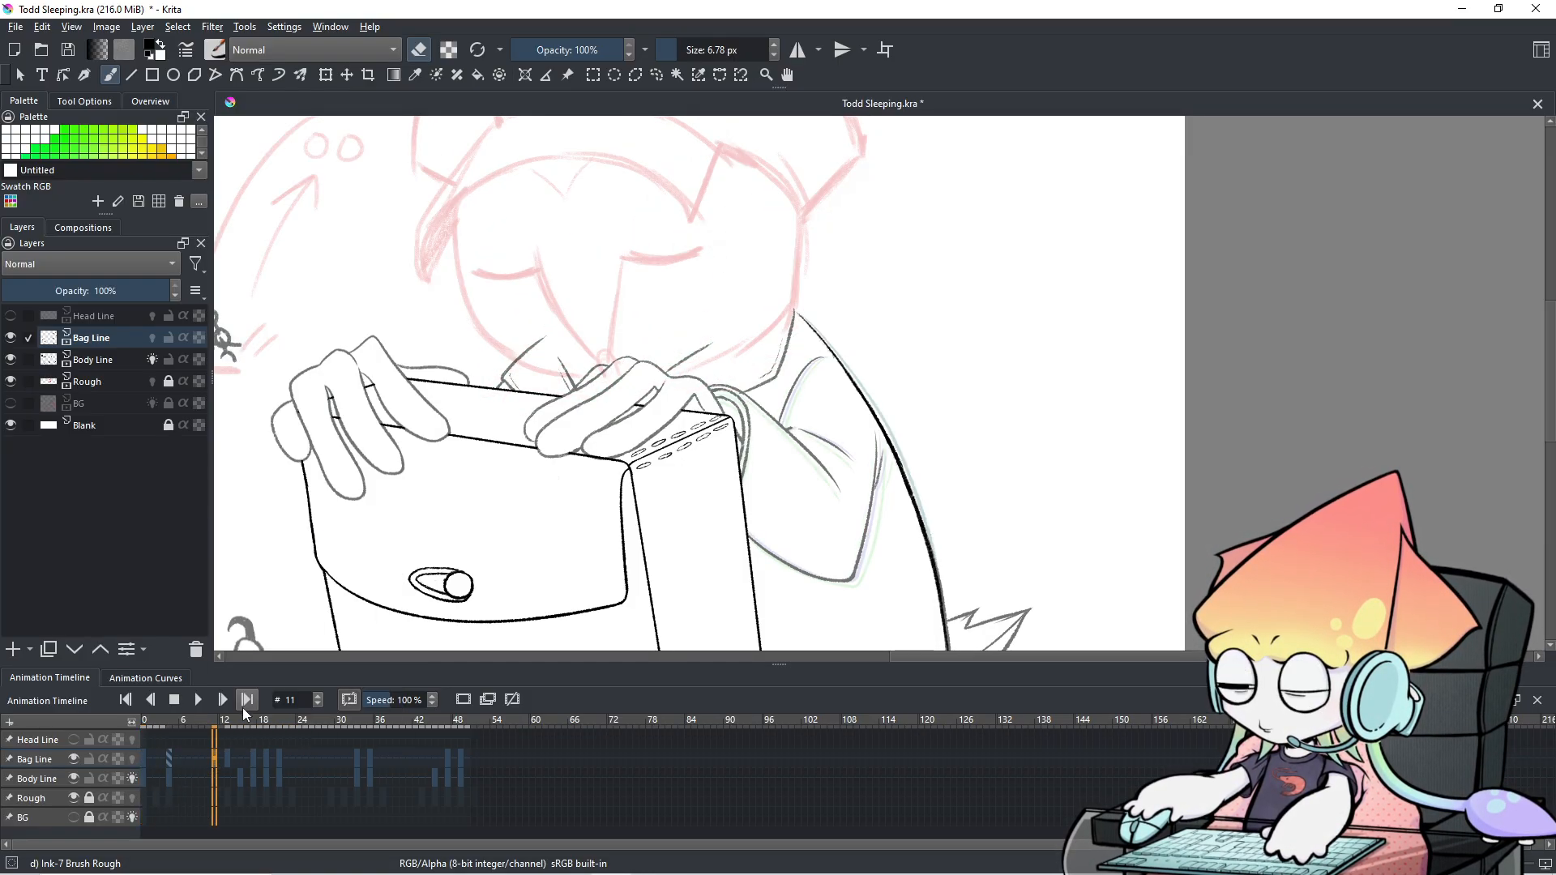
Copy Body Line's frame 0 keyframe and paste it at frame 14.
{"action": "left_click", "coordinate": [143, 775]}
{"action": "scroll", "coordinate": [672, 544], "scroll_direction": "down", "scroll_amount": 1}
{"action": "left_click_drag", "start_coordinate": [688, 533], "coordinate": [745, 405]}
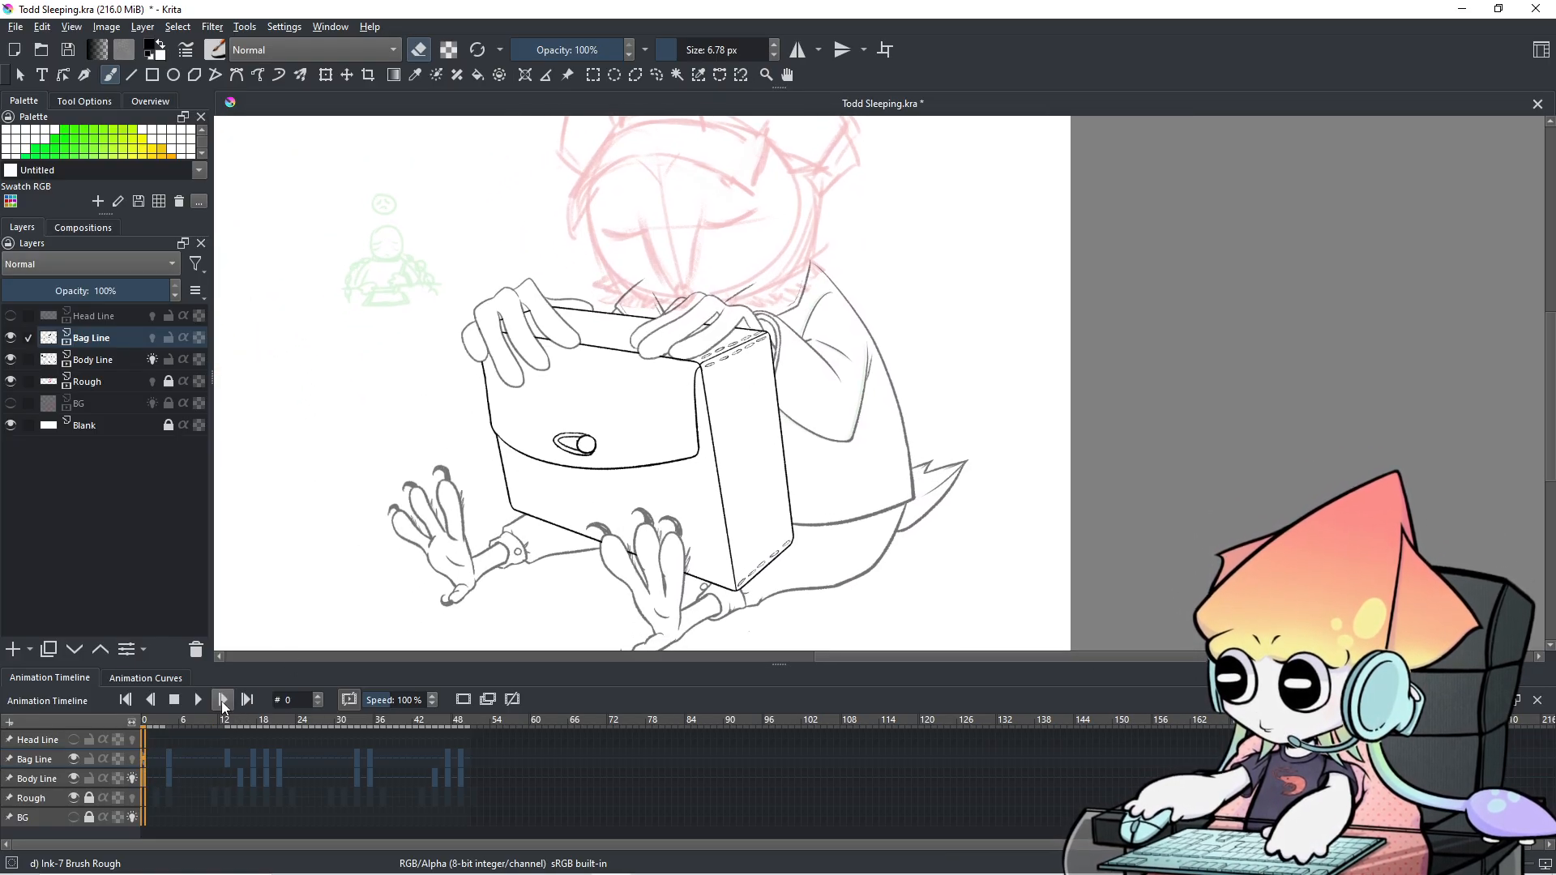
{"action": "right_click", "coordinate": [144, 782]}
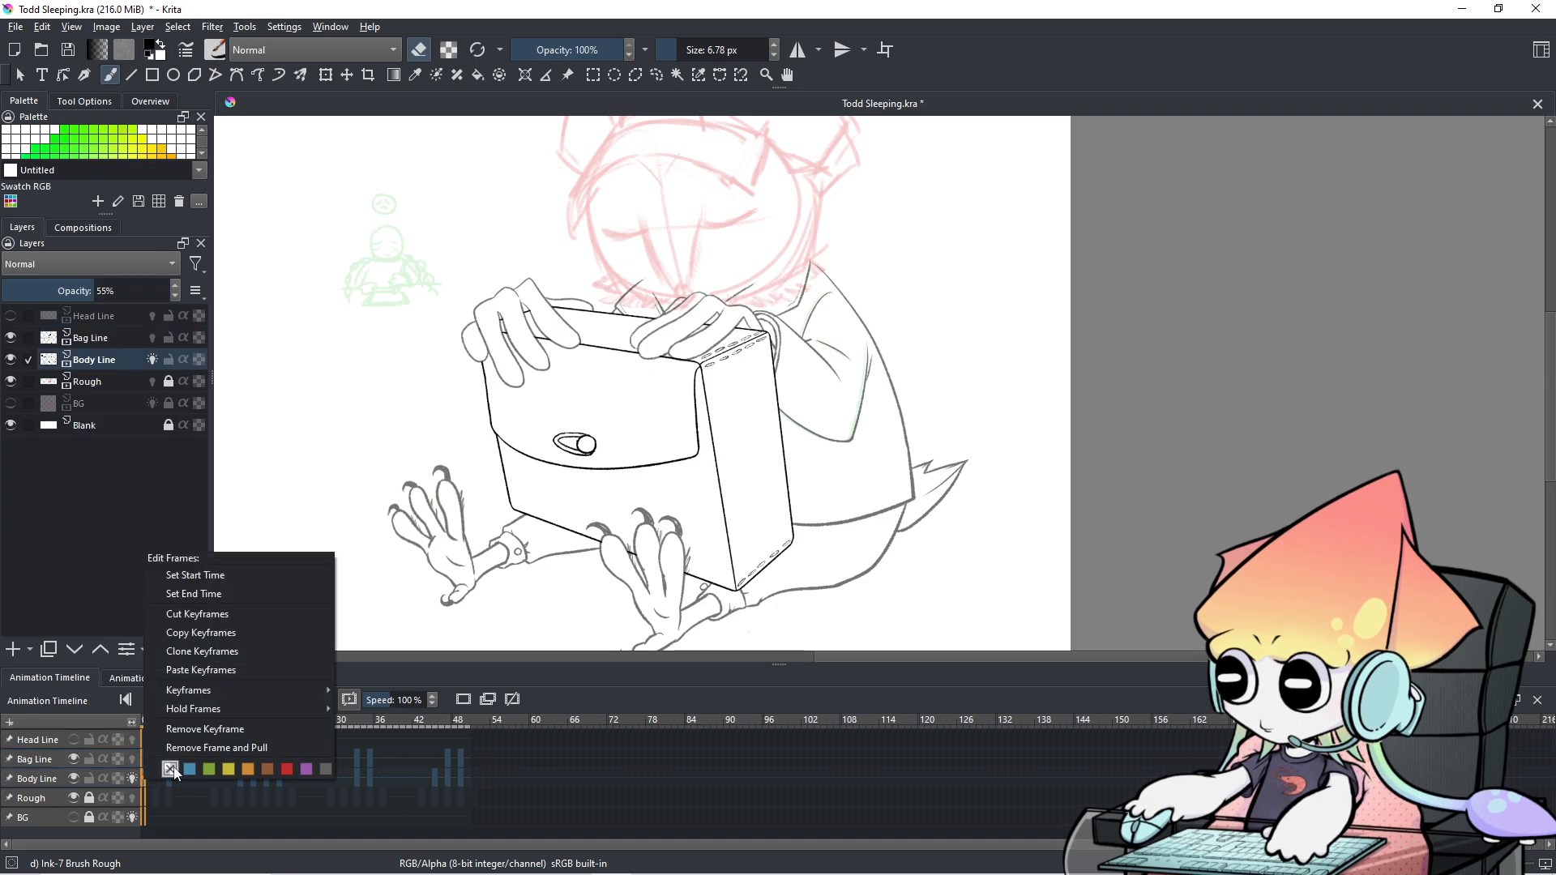
{"action": "left_click", "coordinate": [205, 632]}
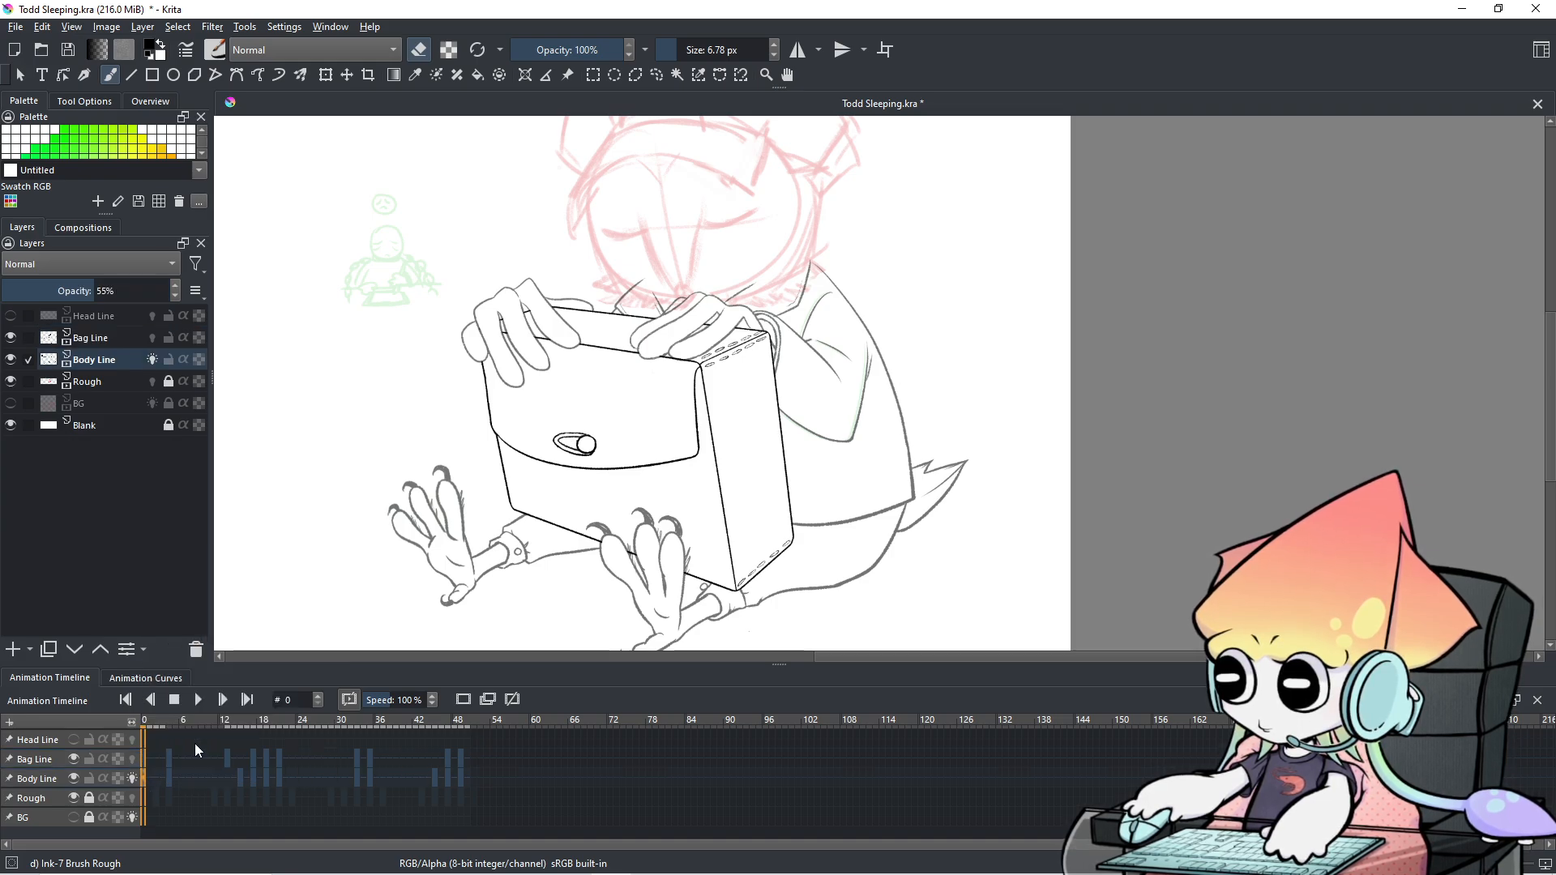
{"action": "left_click", "coordinate": [230, 783]}
{"action": "key", "text": "ctrl+v"}
{"action": "key", "text": "Left"}
{"action": "key", "text": "Left"}
{"action": "key", "text": "Left"}
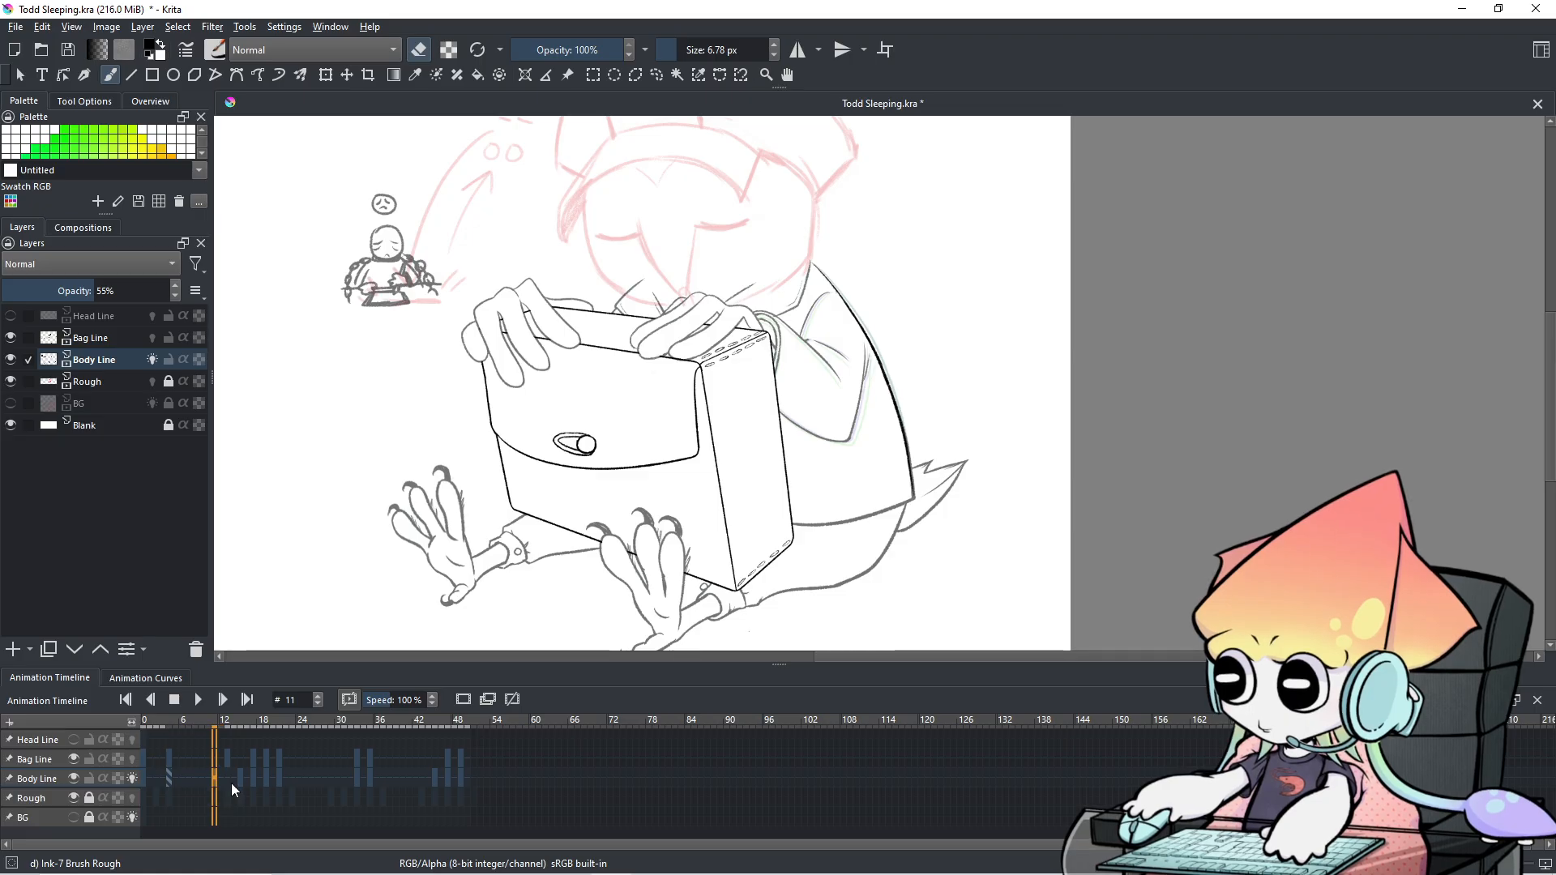
Apply a frame edit to Bag Line frame 13, then return to frame 11.
{"action": "left_click", "coordinate": [226, 754]}
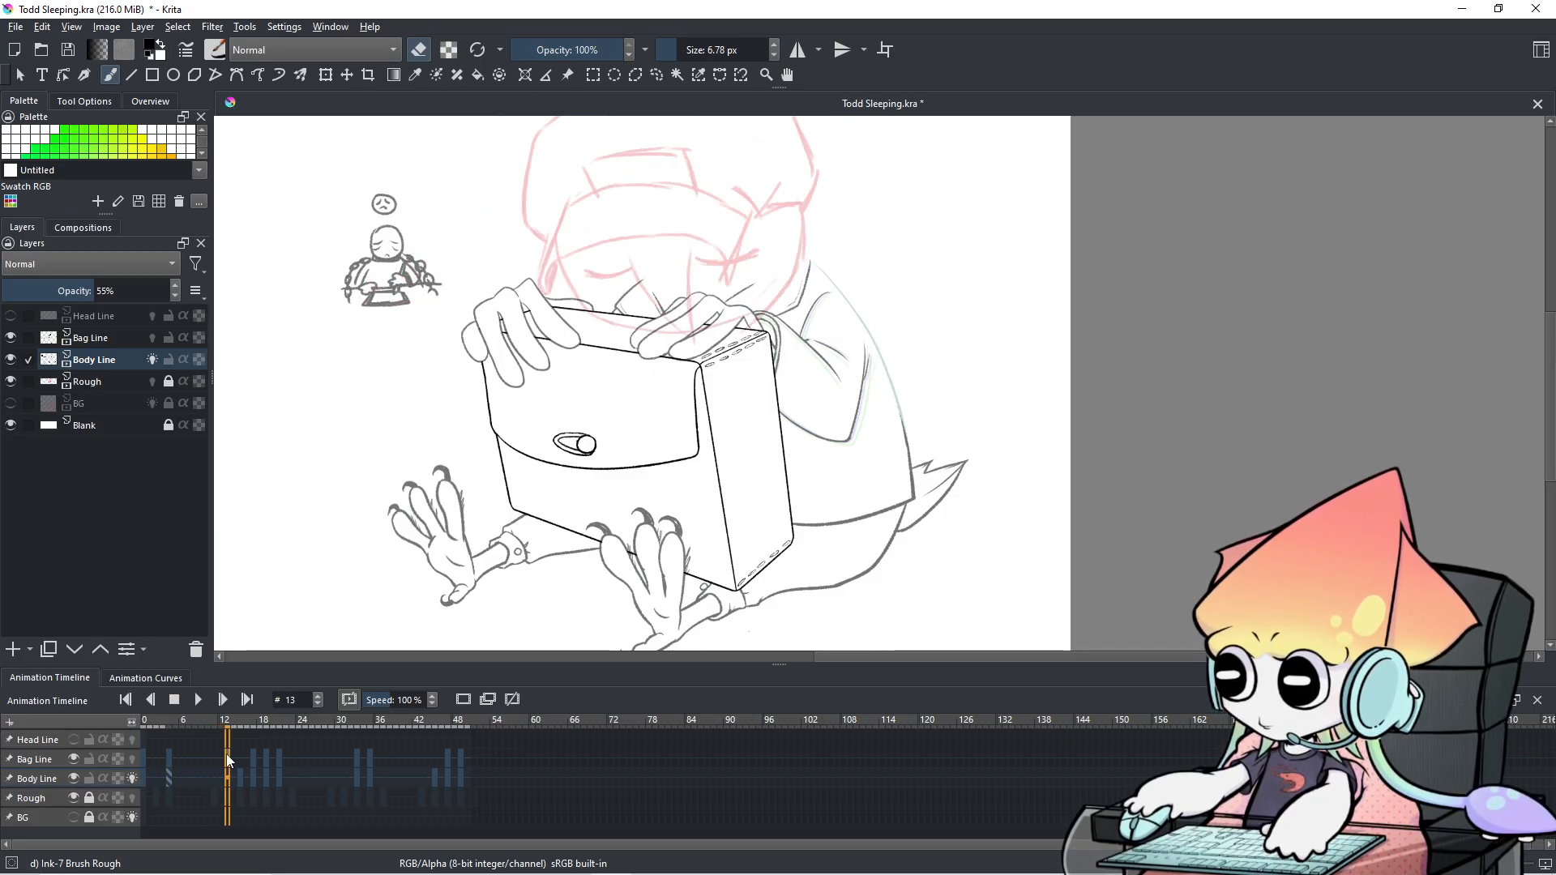
{"action": "right_click", "coordinate": [226, 753]}
{"action": "left_click", "coordinate": [288, 695]}
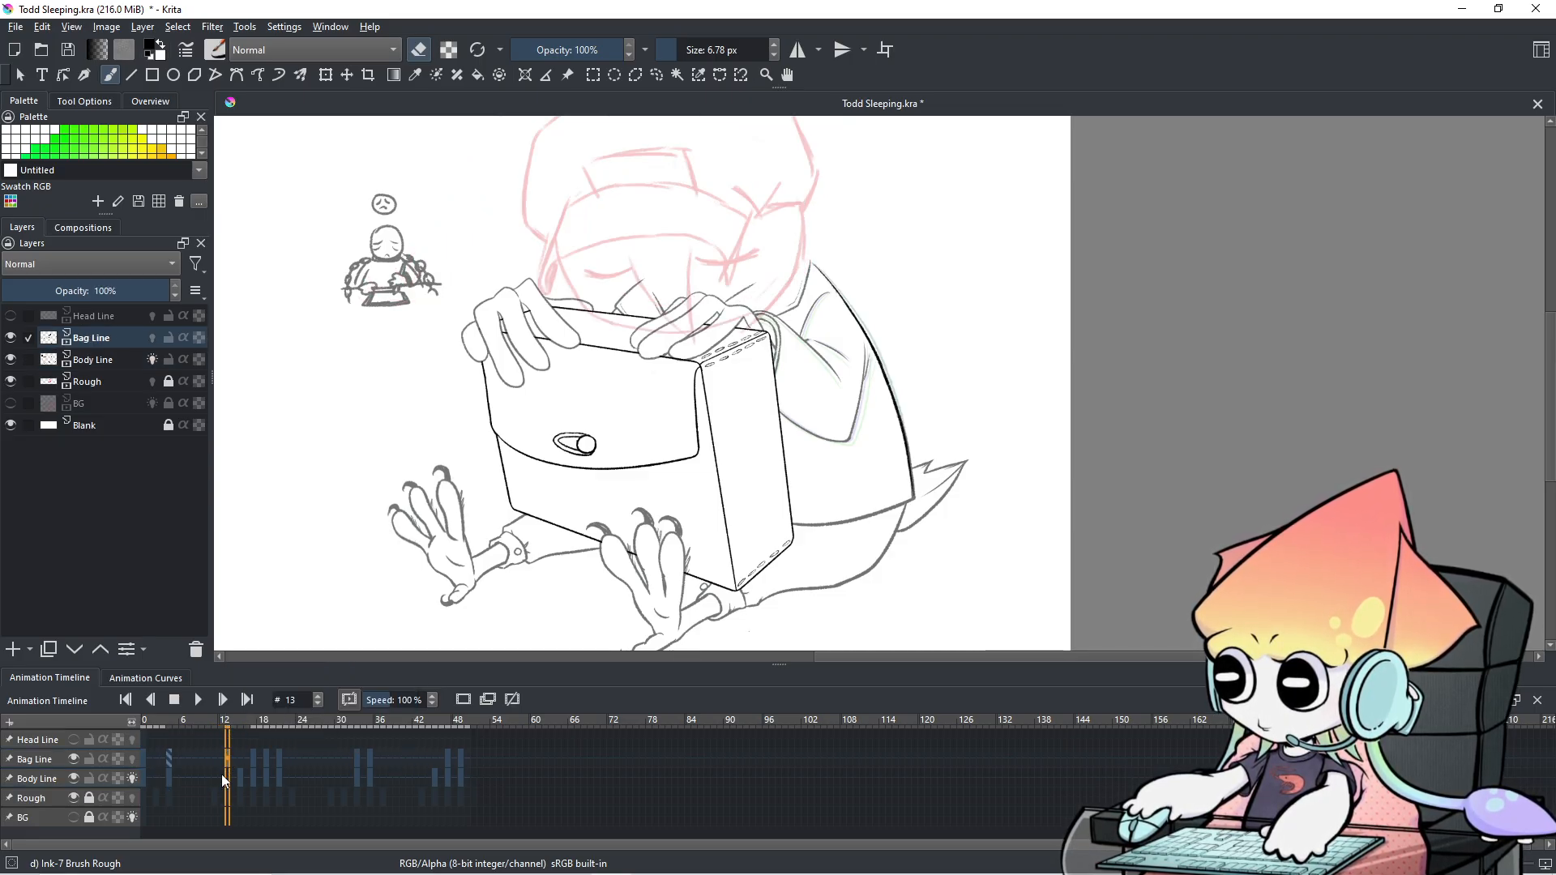
{"action": "key", "text": "Left"}
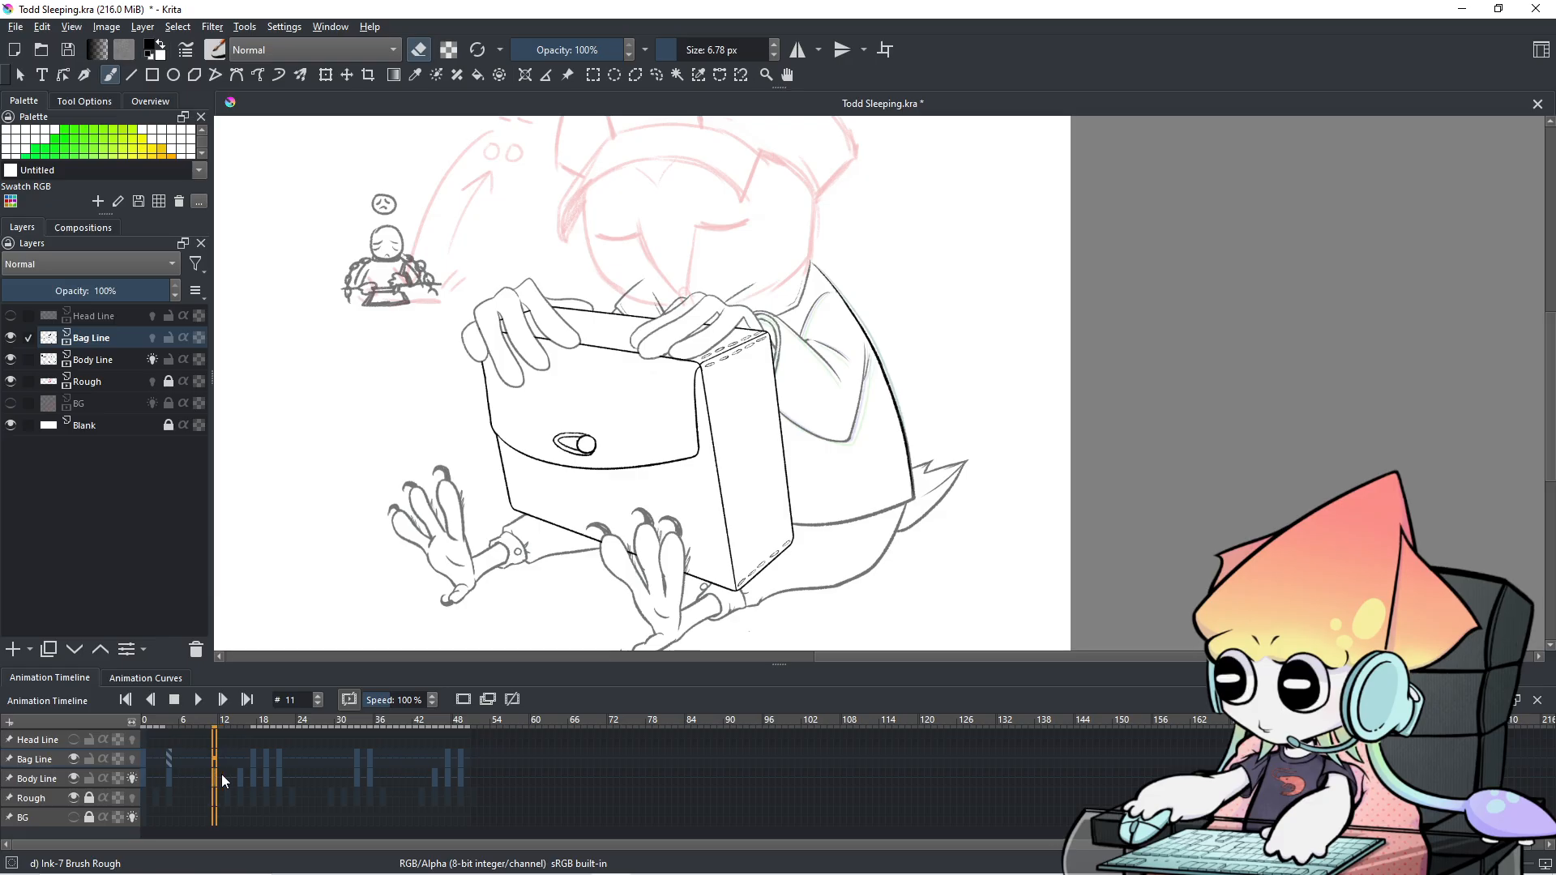
{"action": "key", "text": "Left"}
{"action": "key", "text": "Left"}
{"action": "key", "text": "Right"}
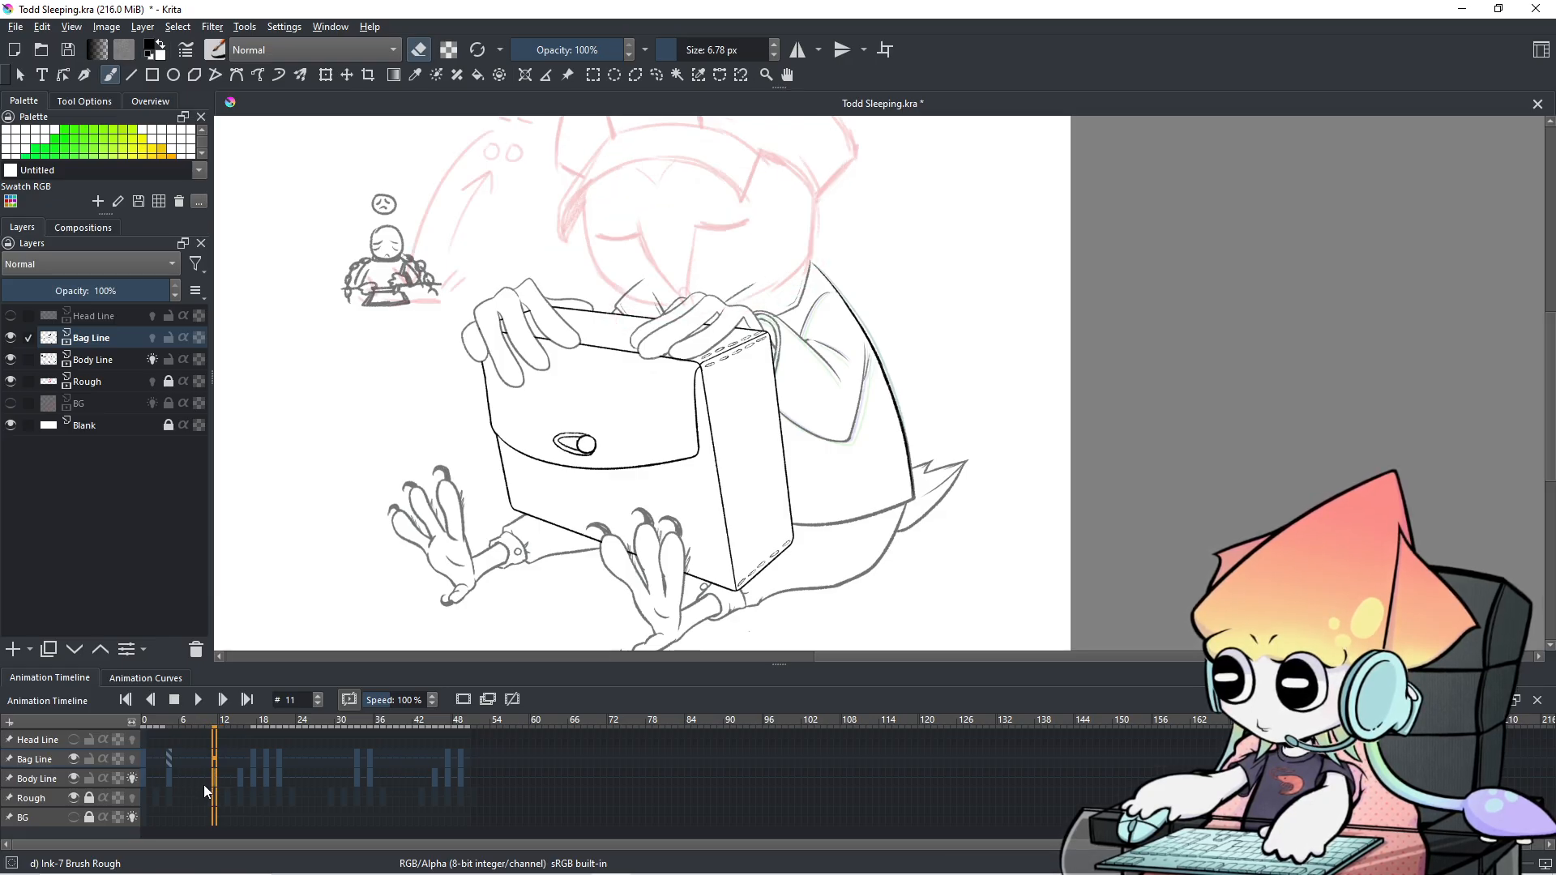
Create a Body Line keyframe at frame 11 and compare it with the previous frame.
{"action": "right_click", "coordinate": [212, 776]}
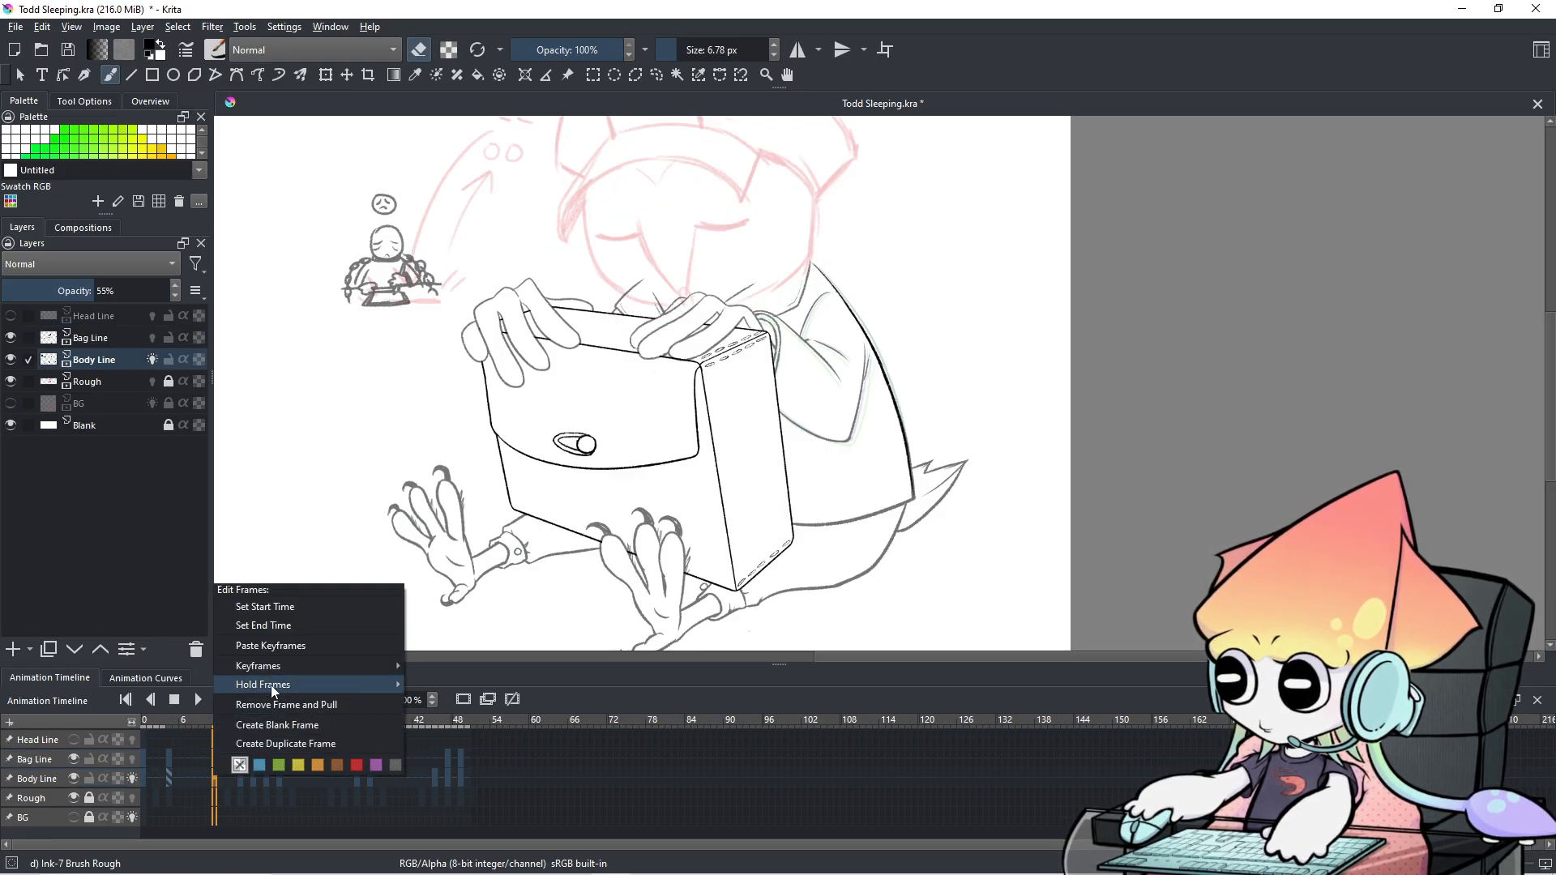
{"action": "left_click", "coordinate": [271, 646]}
{"action": "key", "text": "Left"}
{"action": "key", "text": "Right"}
{"action": "key", "text": "Left"}
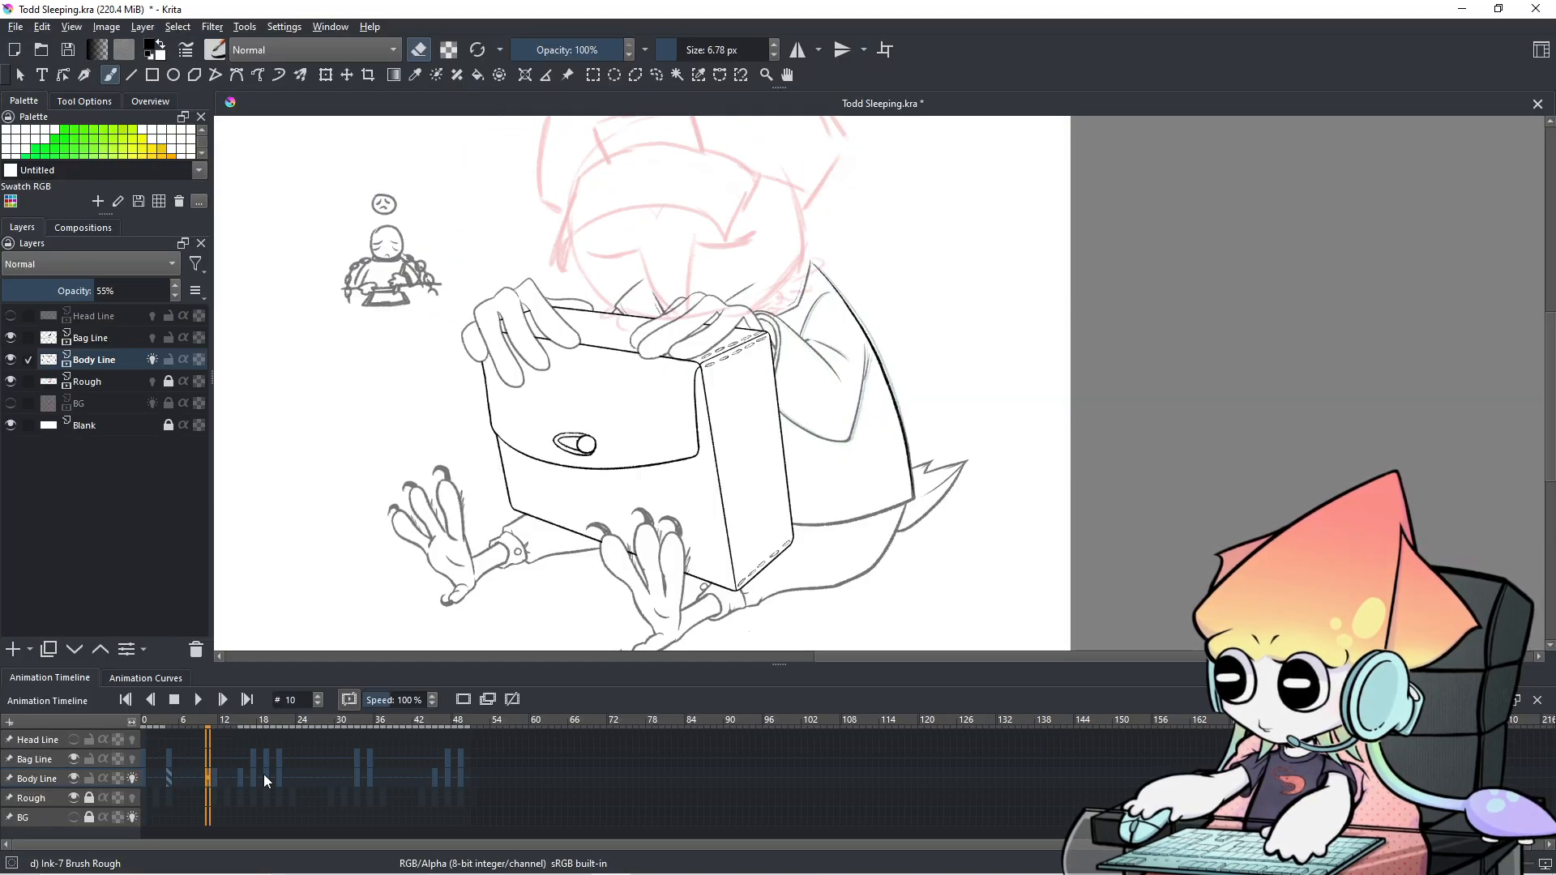
{"action": "key", "text": "Right"}
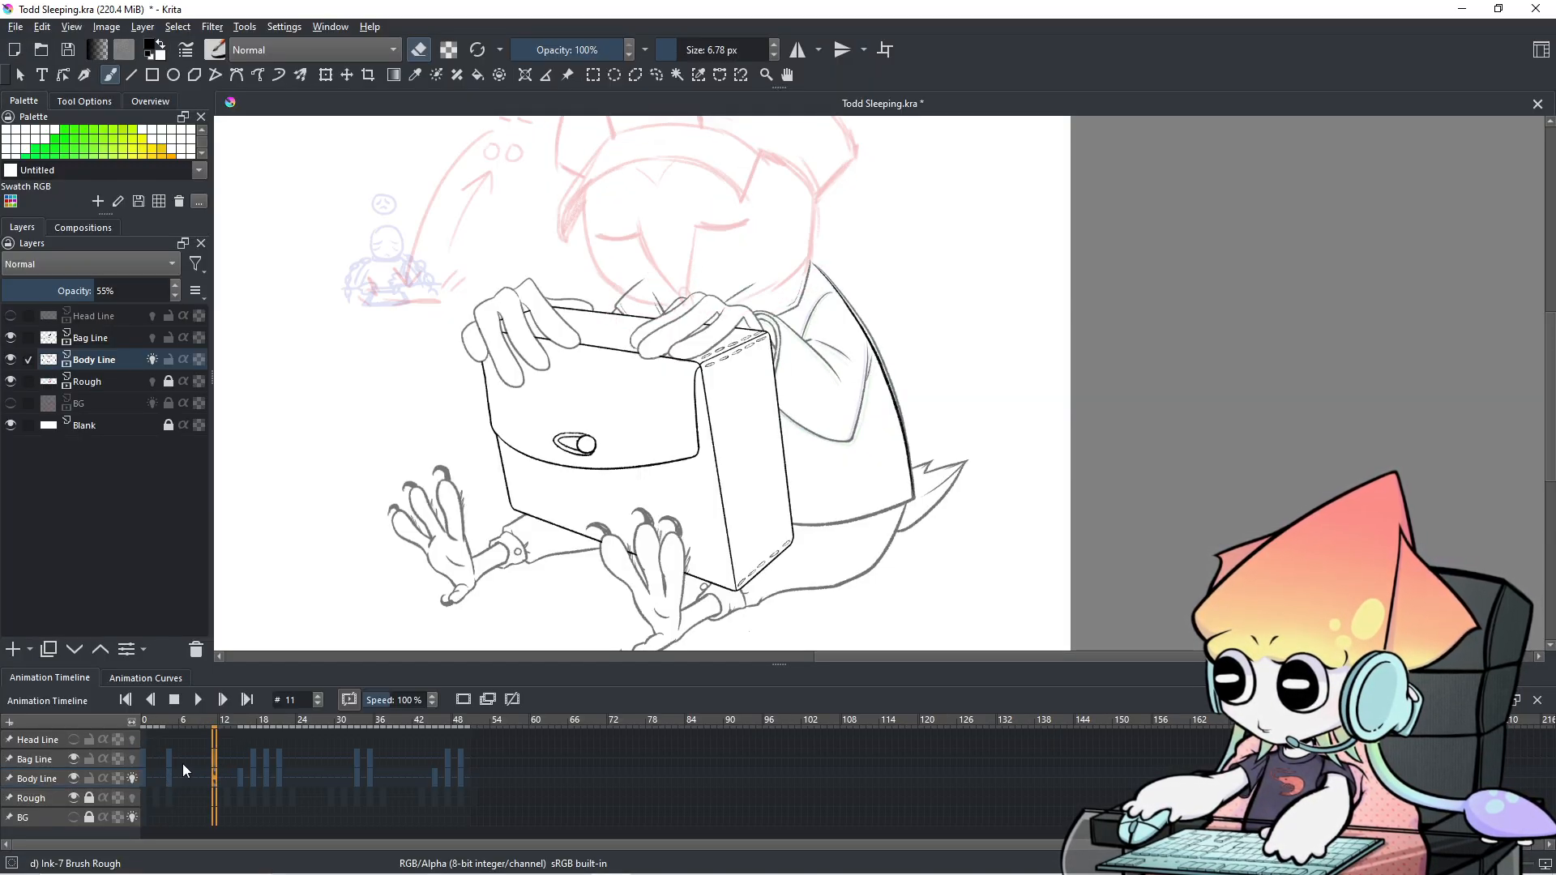
Copy Bag Line's first keyframe and paste it at frame 11.
{"action": "right_click", "coordinate": [142, 756]}
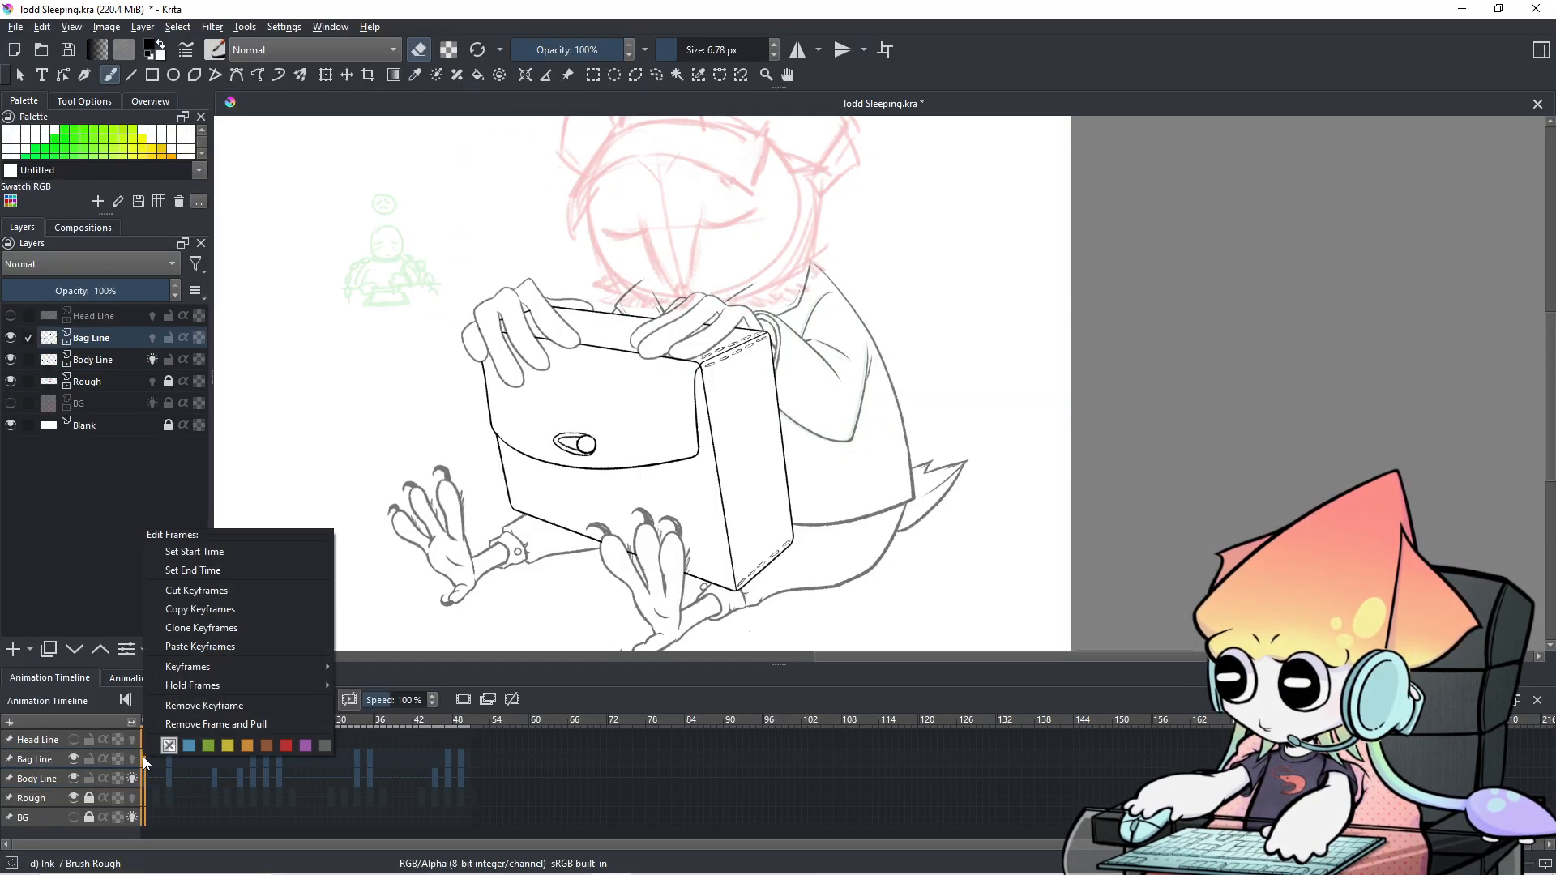
{"action": "left_click", "coordinate": [211, 627]}
{"action": "right_click", "coordinate": [214, 757]}
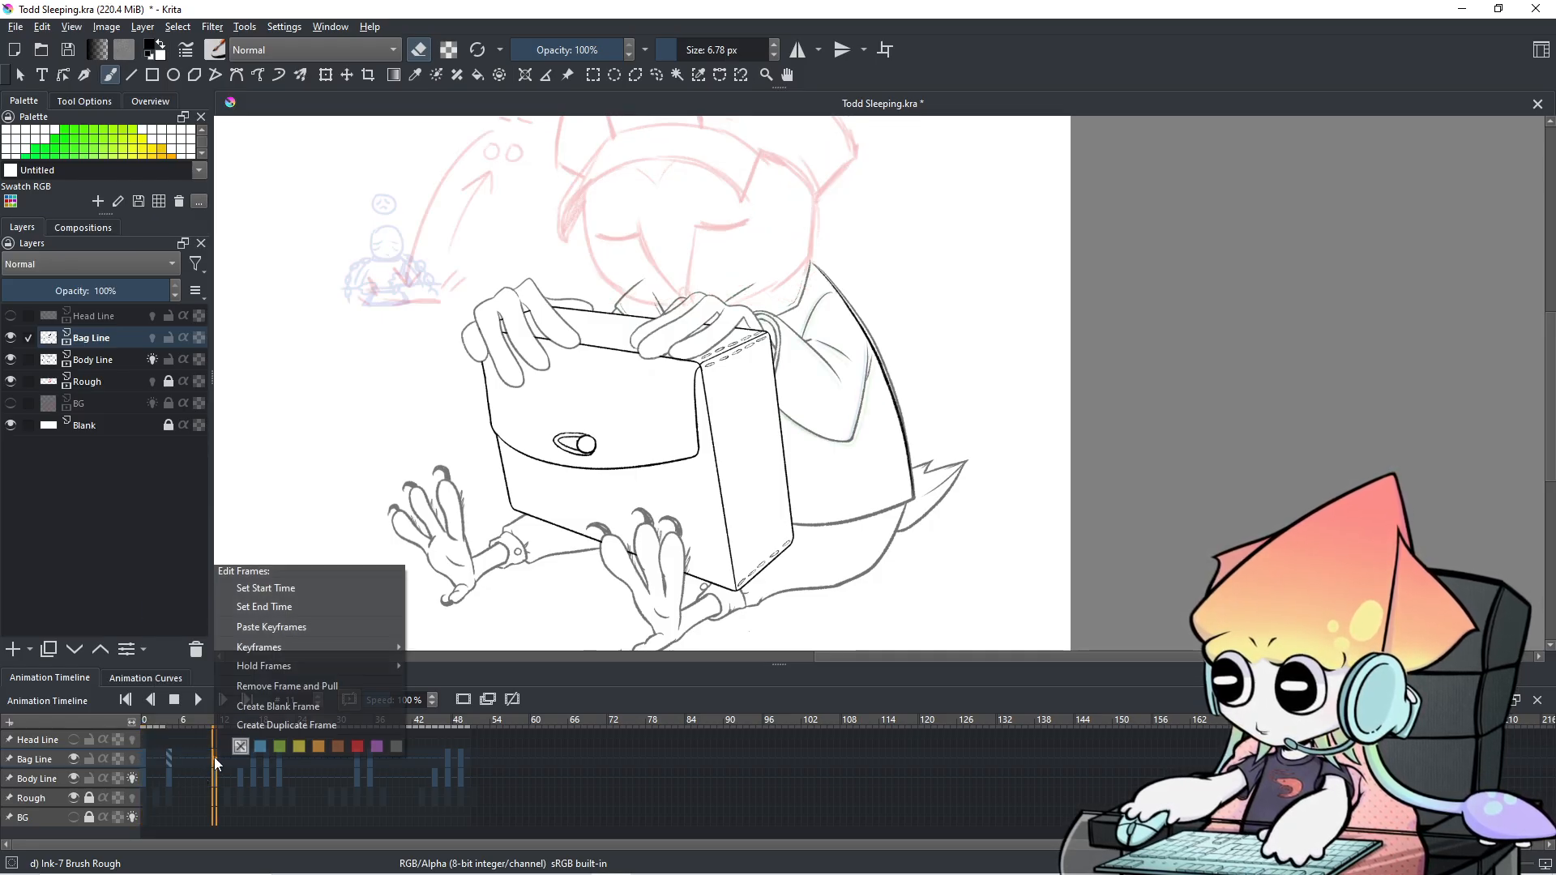
{"action": "left_click", "coordinate": [275, 628]}
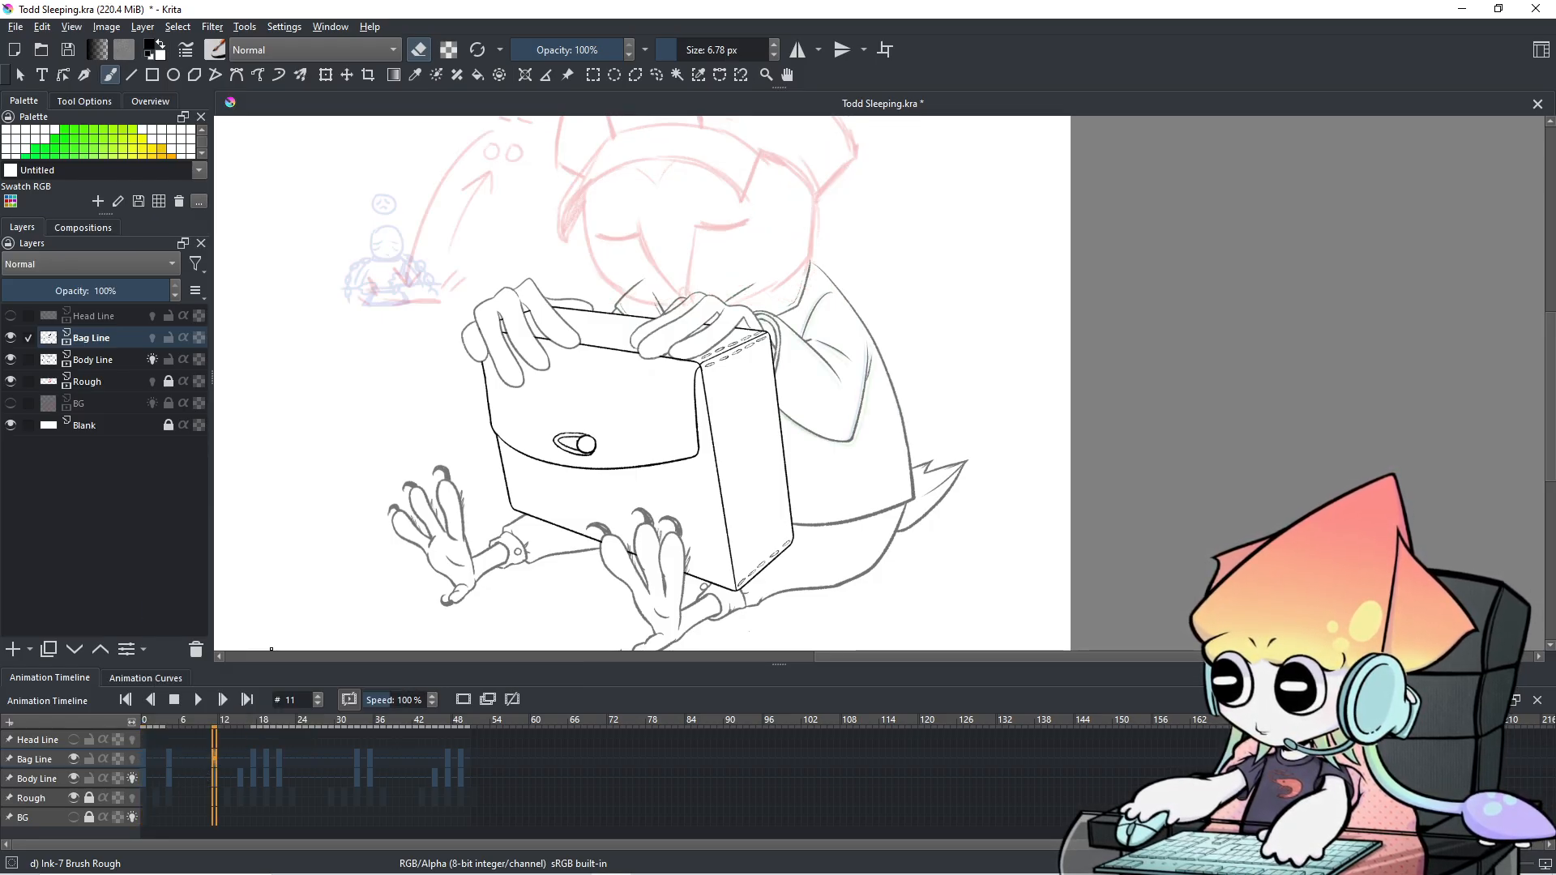
{"action": "scroll", "coordinate": [648, 493], "scroll_direction": "up", "scroll_amount": 2}
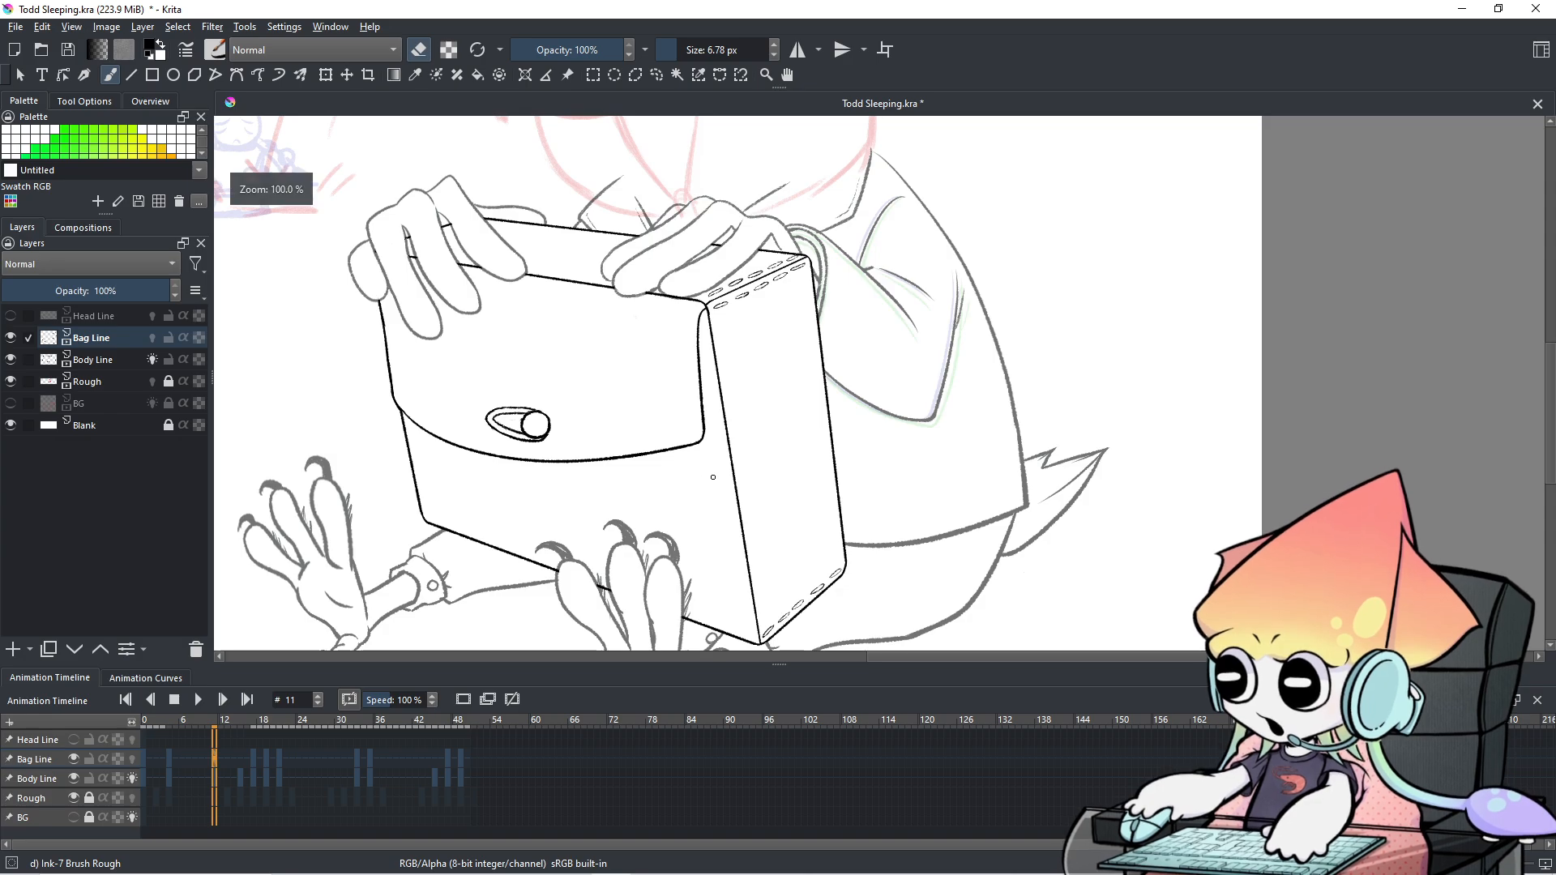
{"action": "left_click_drag", "start_coordinate": [731, 373], "coordinate": [596, 513]}
{"action": "scroll", "coordinate": [417, 789], "scroll_direction": "down", "scroll_amount": 1}
{"action": "scroll", "coordinate": [416, 789], "scroll_direction": "up", "scroll_amount": 1}
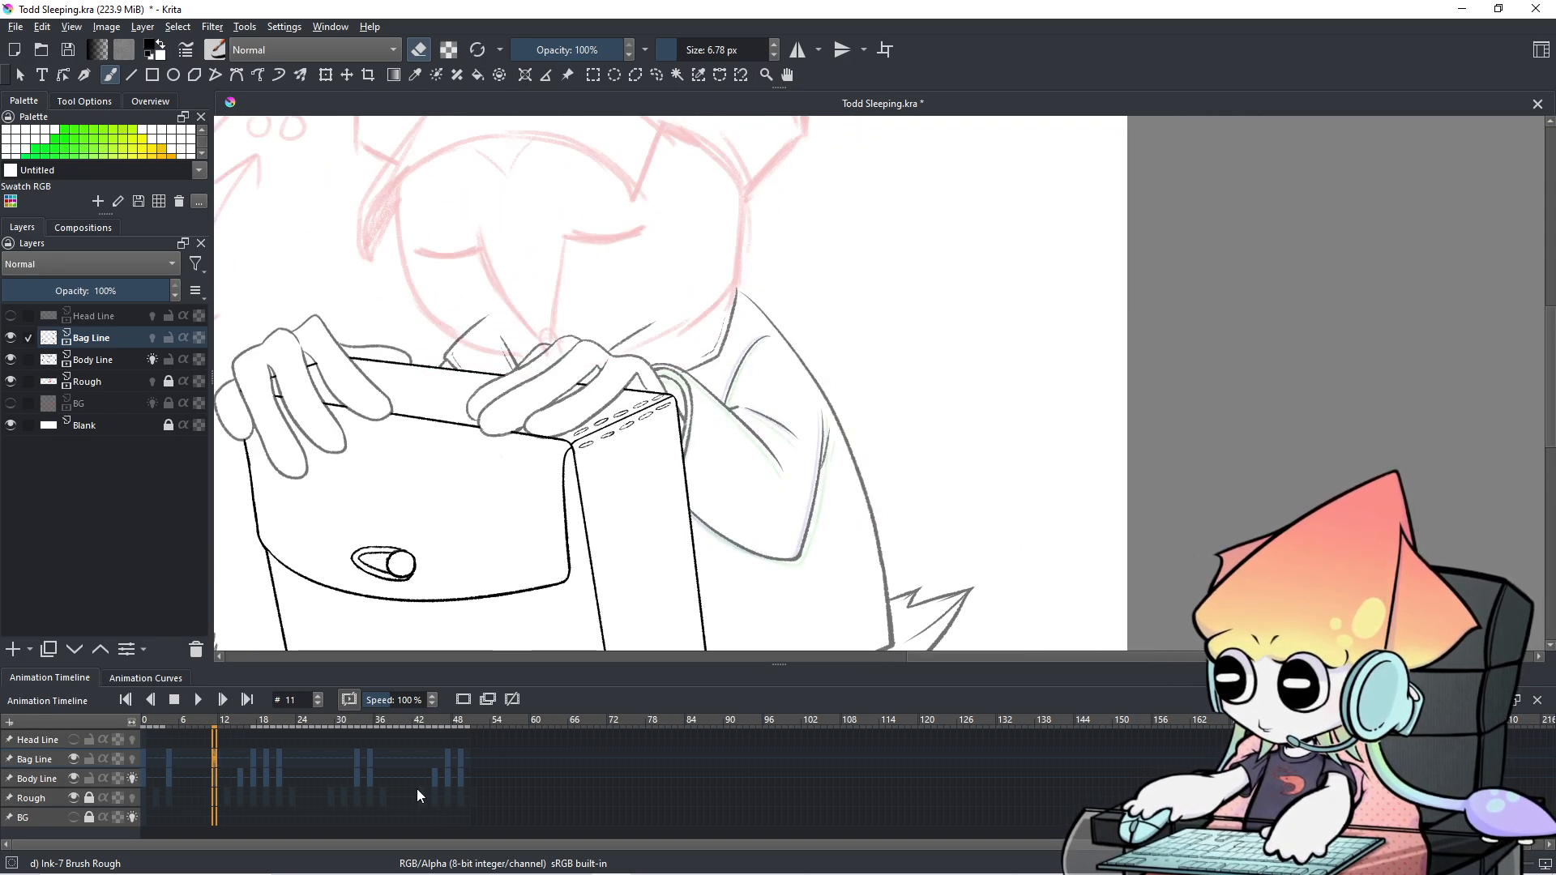
{"action": "scroll", "coordinate": [498, 786], "scroll_direction": "up", "scroll_amount": 4}
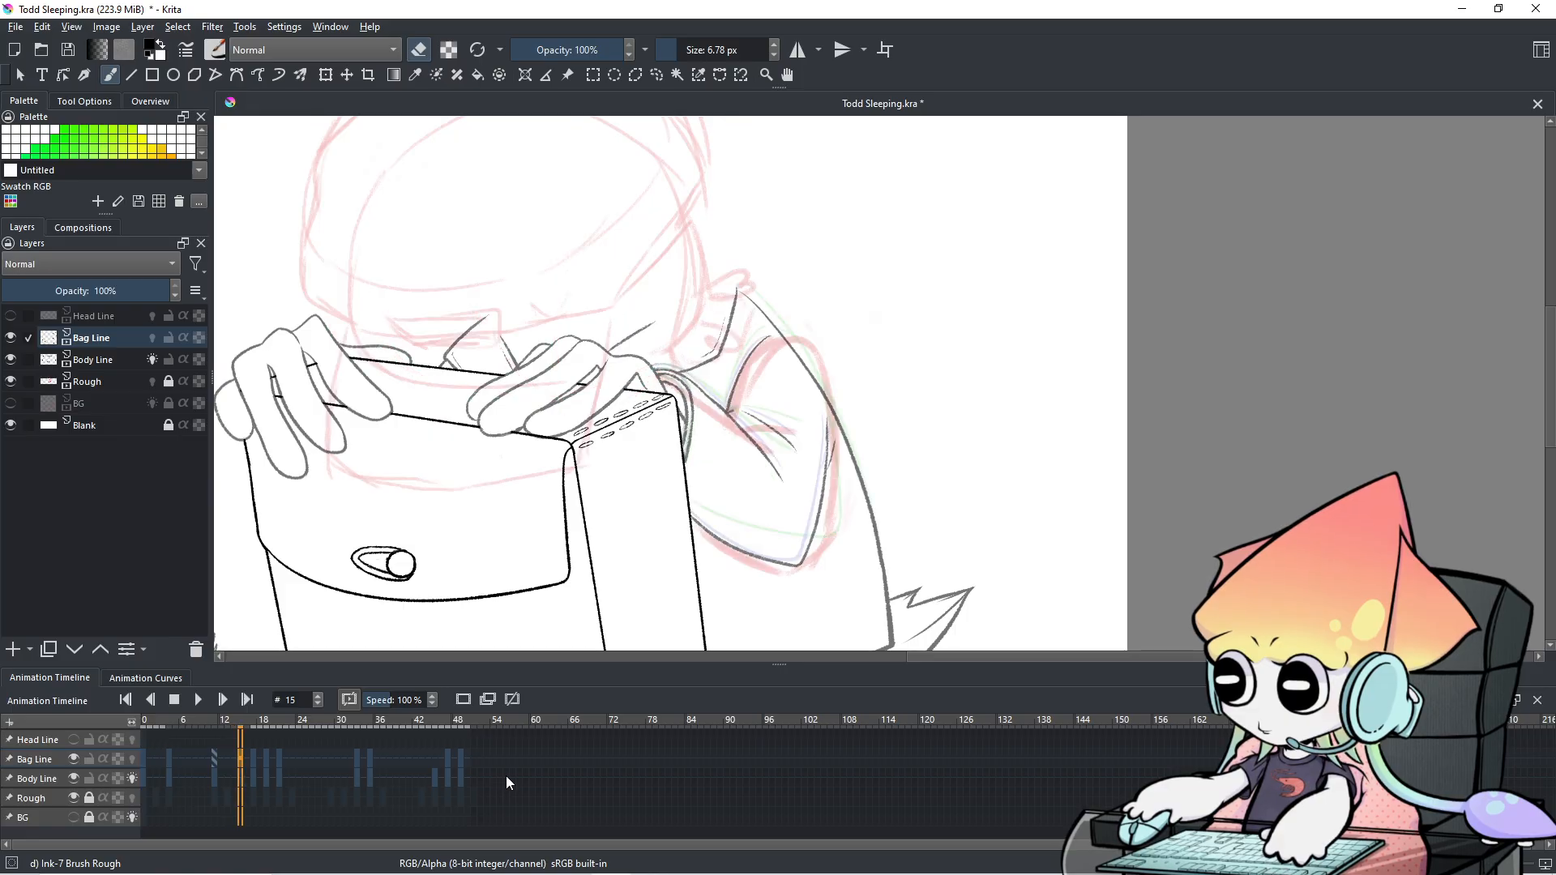
{"action": "scroll", "coordinate": [506, 776], "scroll_direction": "down", "scroll_amount": 3}
{"action": "scroll", "coordinate": [505, 776], "scroll_direction": "down", "scroll_amount": 2}
{"action": "scroll", "coordinate": [505, 776], "scroll_direction": "up", "scroll_amount": 1}
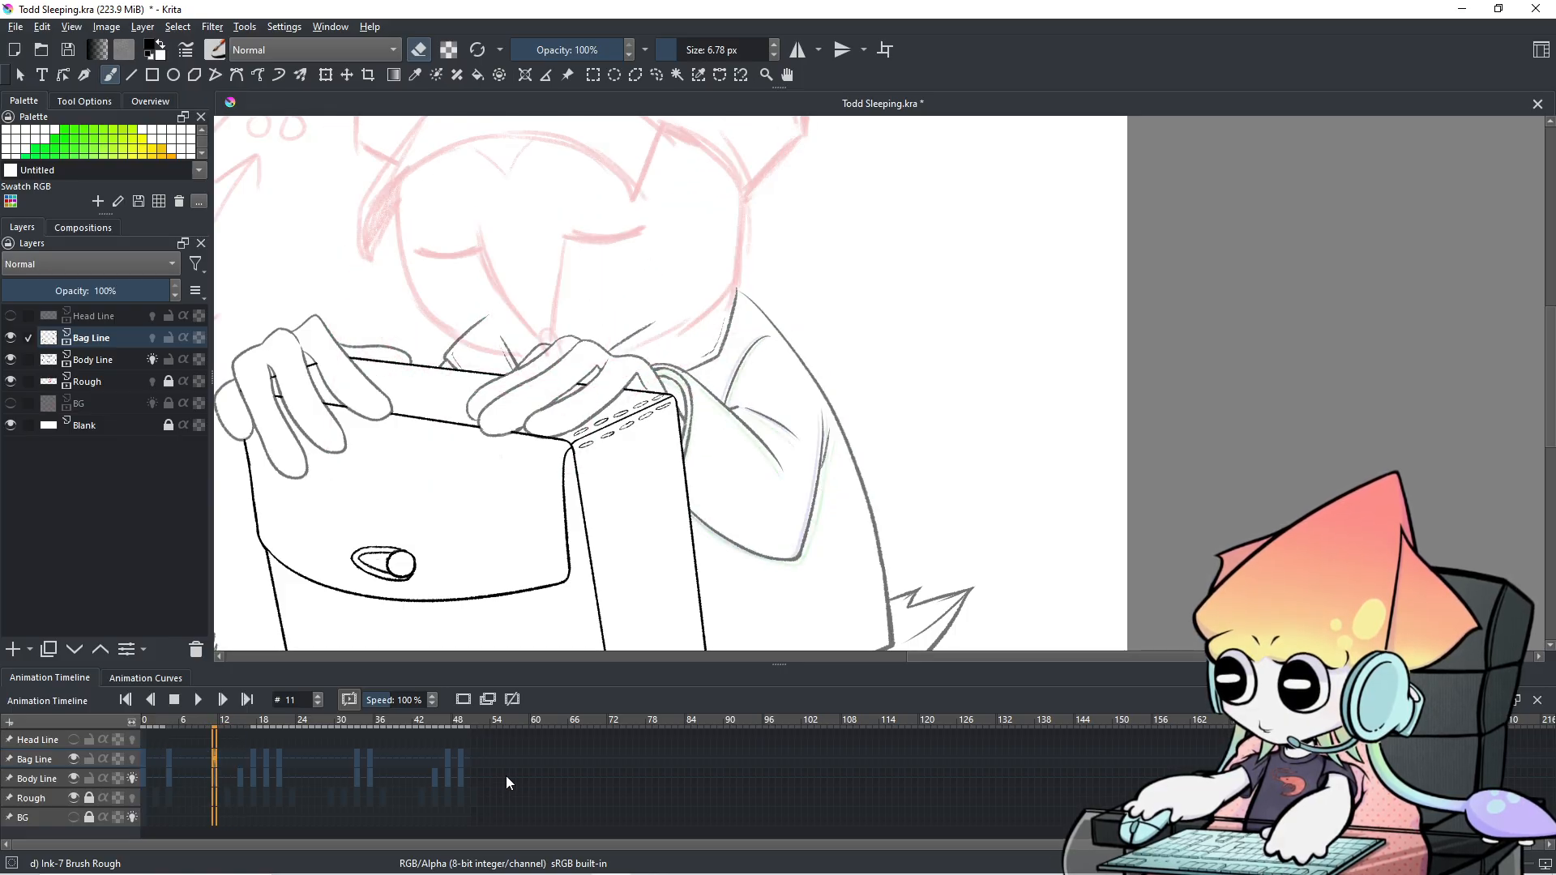
{"action": "scroll", "coordinate": [506, 776], "scroll_direction": "down", "scroll_amount": 4}
{"action": "scroll", "coordinate": [506, 776], "scroll_direction": "up", "scroll_amount": 2}
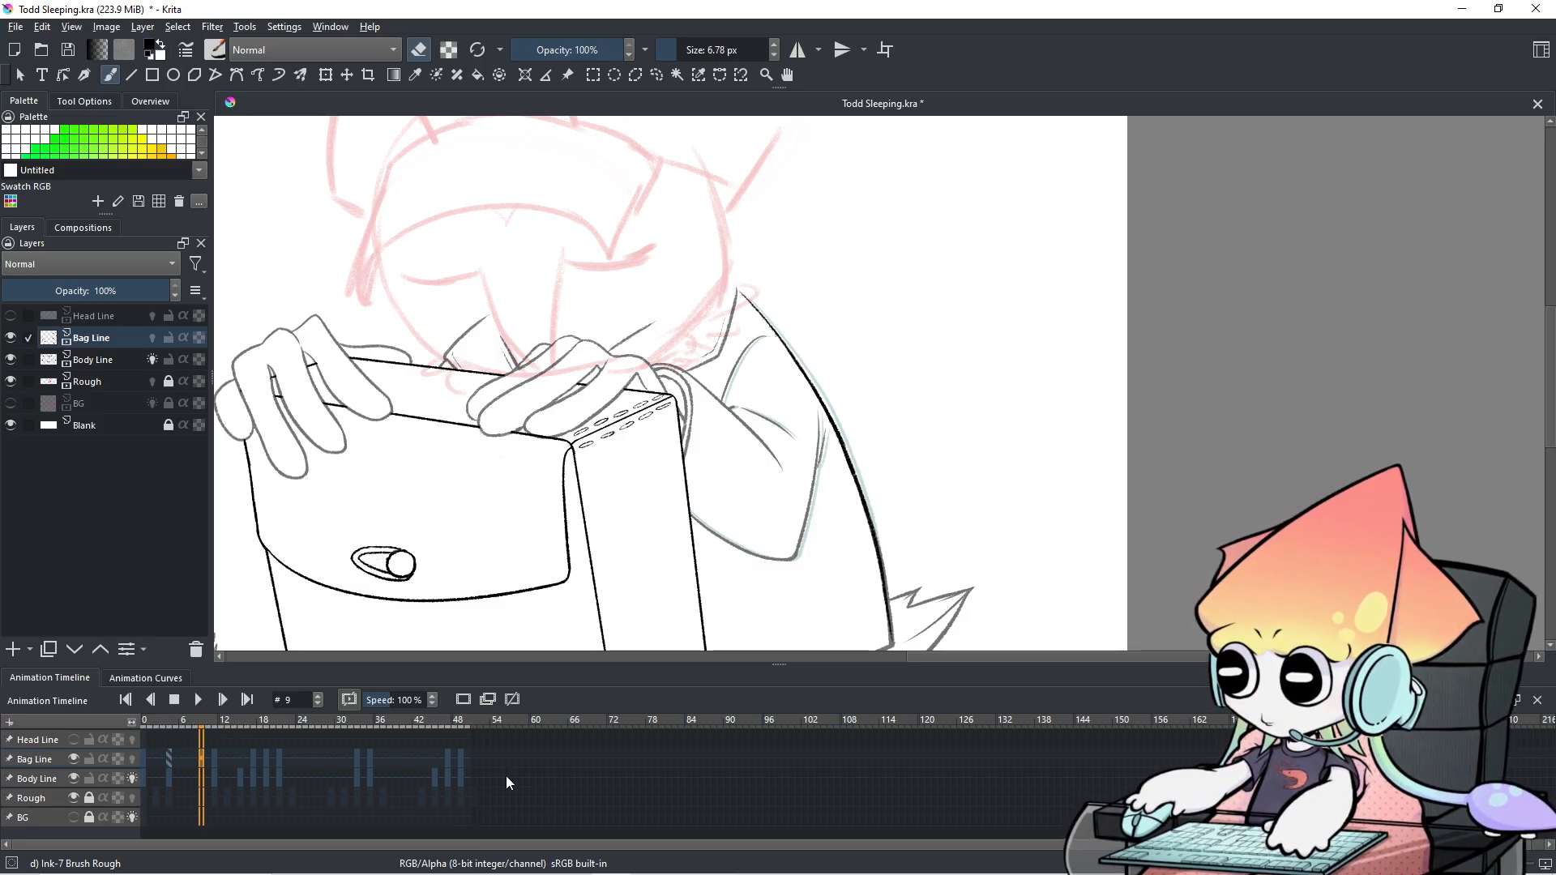
{"action": "key", "text": "Left"}
{"action": "key", "text": "Left"}
{"action": "key", "text": "Left"}
{"action": "key", "text": "Left"}
{"action": "key", "text": "Left"}
{"action": "key", "text": "Left"}
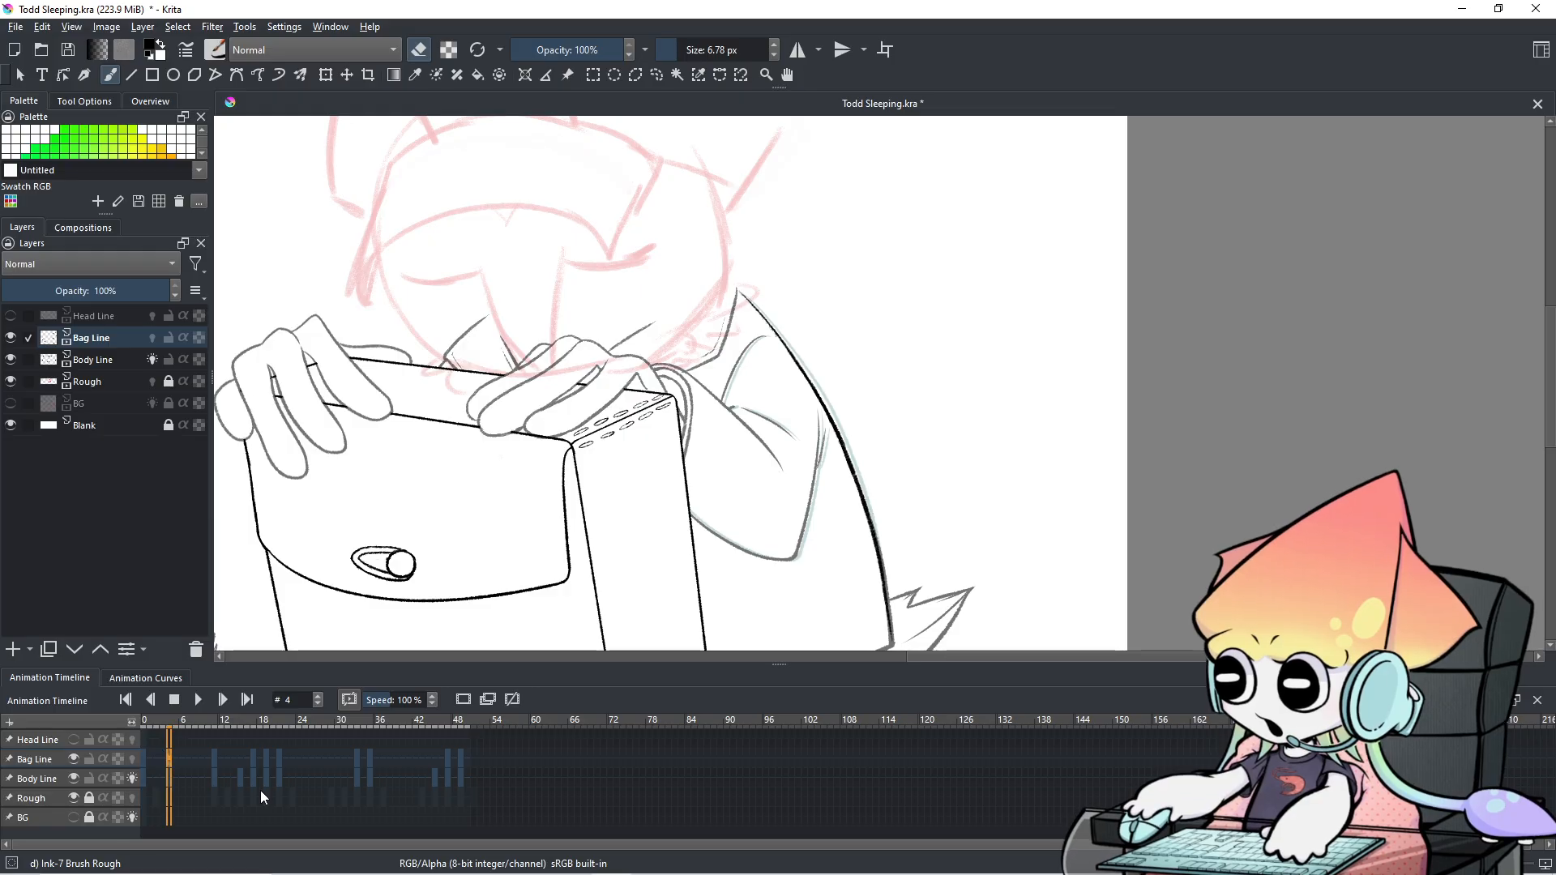
{"action": "key", "text": "Right"}
{"action": "key", "text": "Right"}
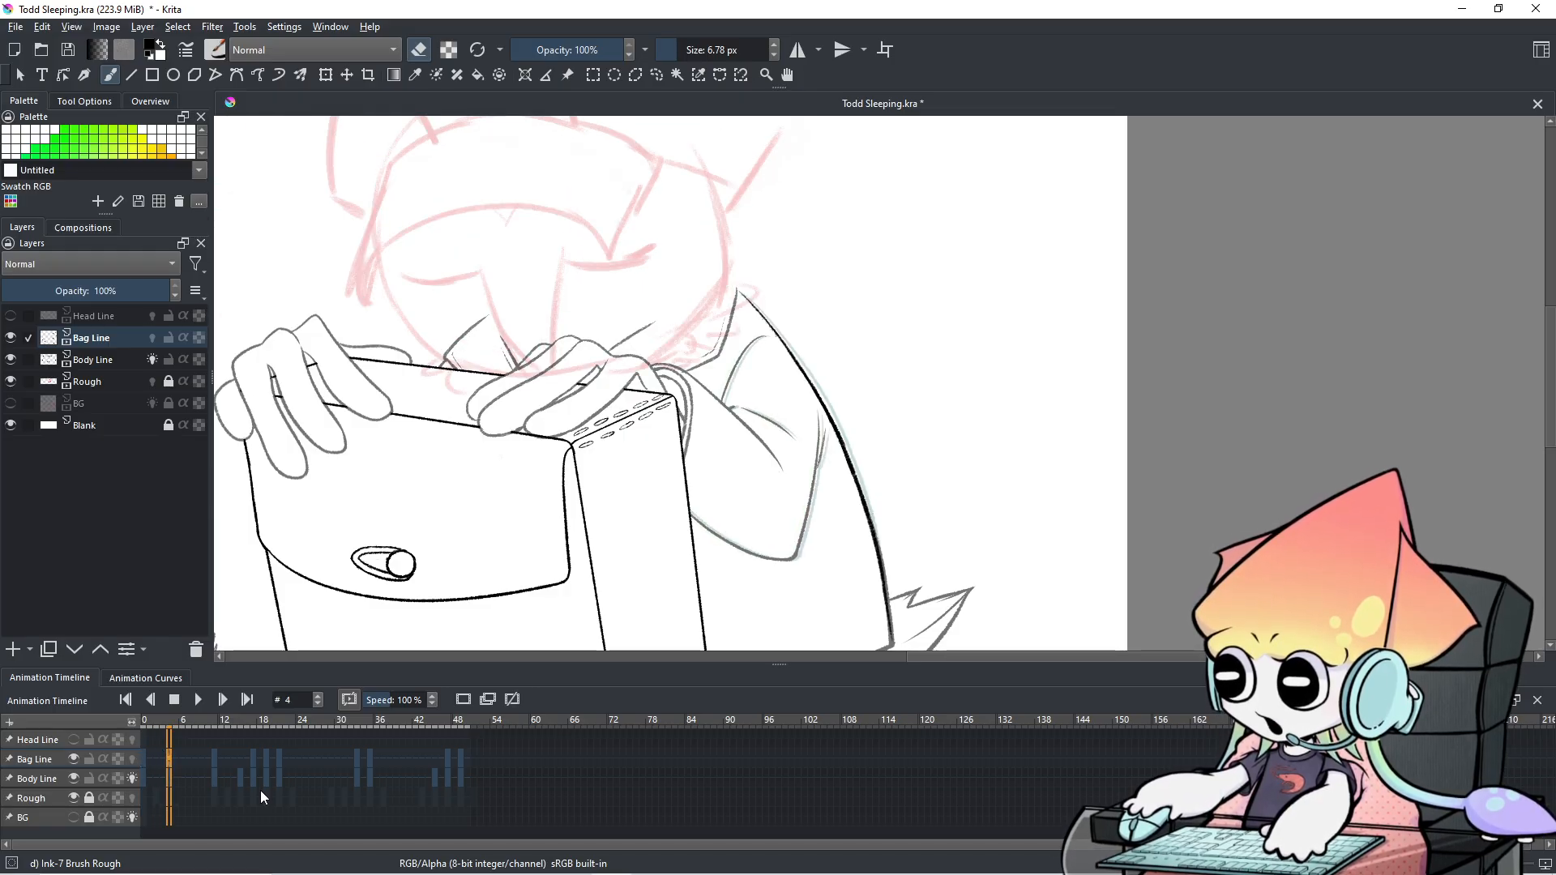
{"action": "key", "text": "Right"}
{"action": "key", "text": "Right"}
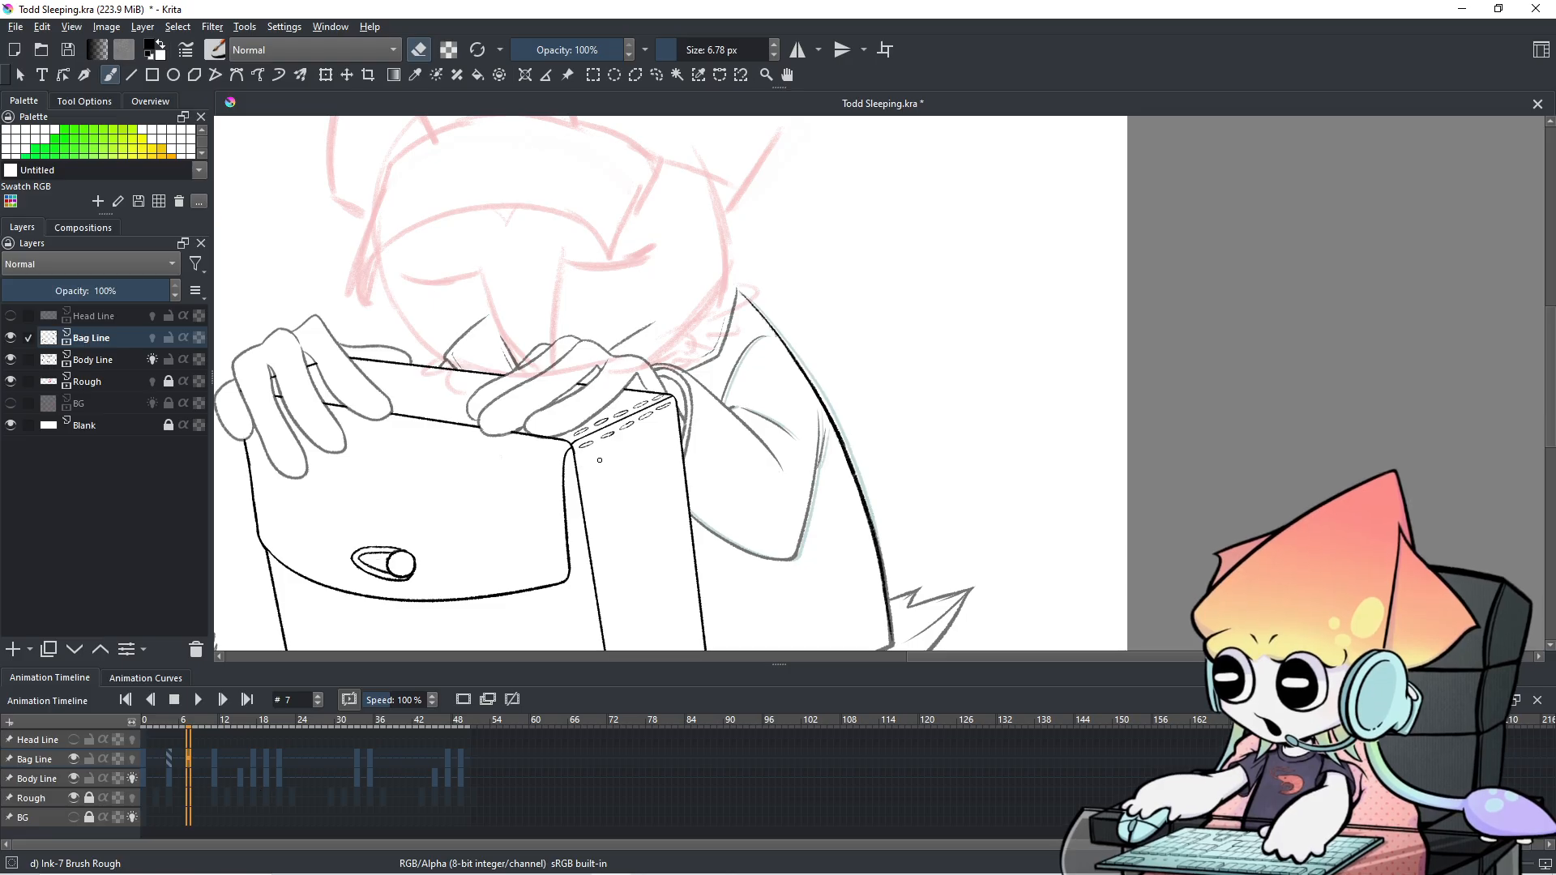
{"action": "scroll", "coordinate": [1003, 536], "scroll_direction": "down", "scroll_amount": 1}
{"action": "scroll", "coordinate": [1002, 536], "scroll_direction": "up", "scroll_amount": 1}
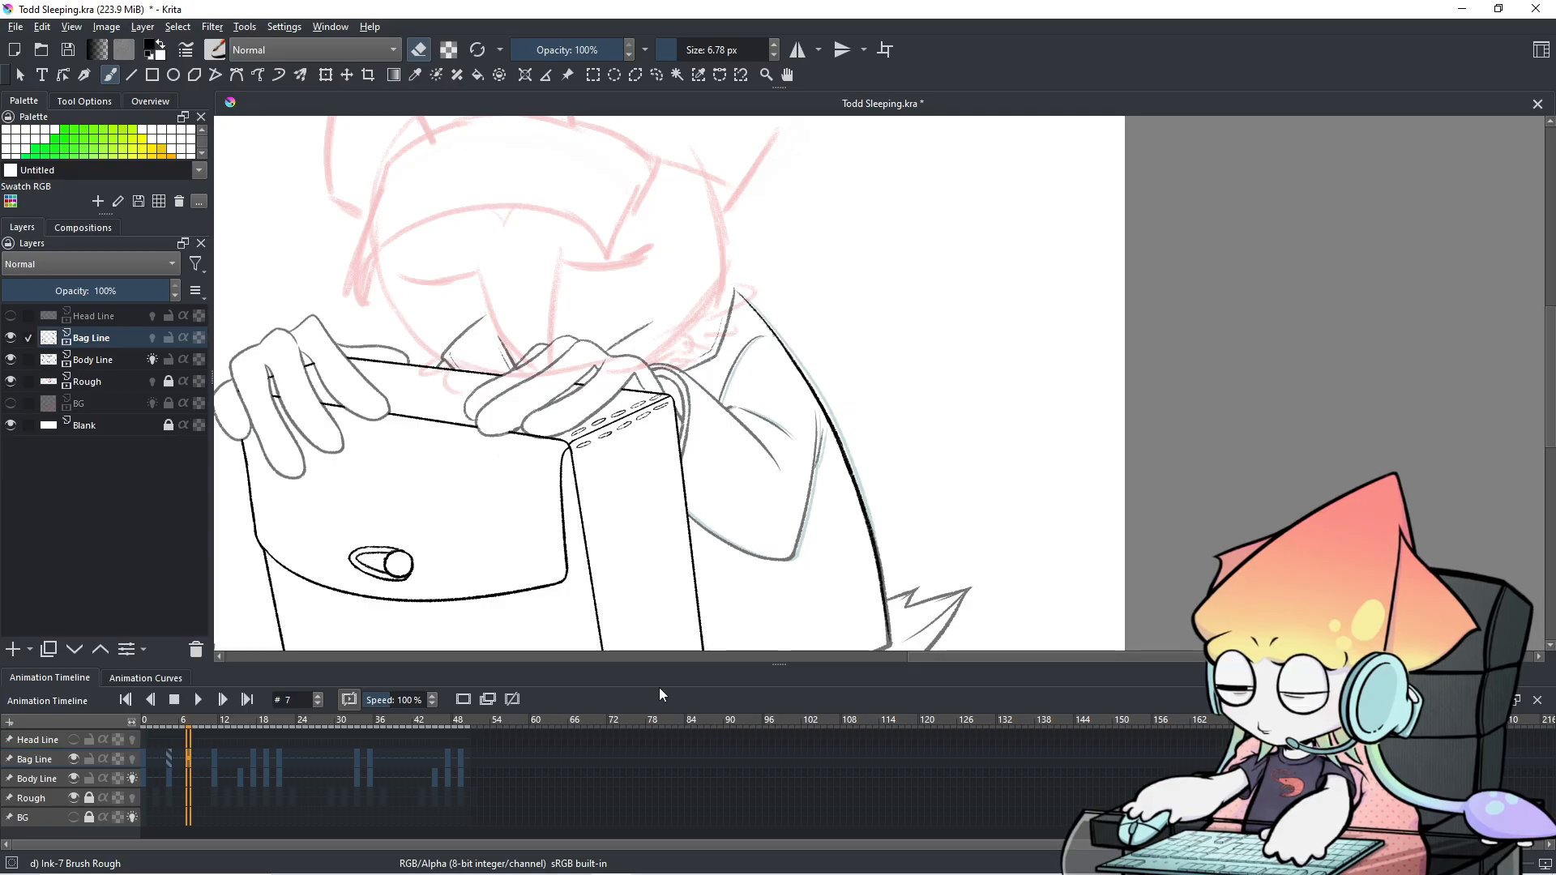
{"action": "scroll", "coordinate": [809, 517], "scroll_direction": "up", "scroll_amount": 1}
{"action": "left_click_drag", "start_coordinate": [810, 511], "coordinate": [885, 563]}
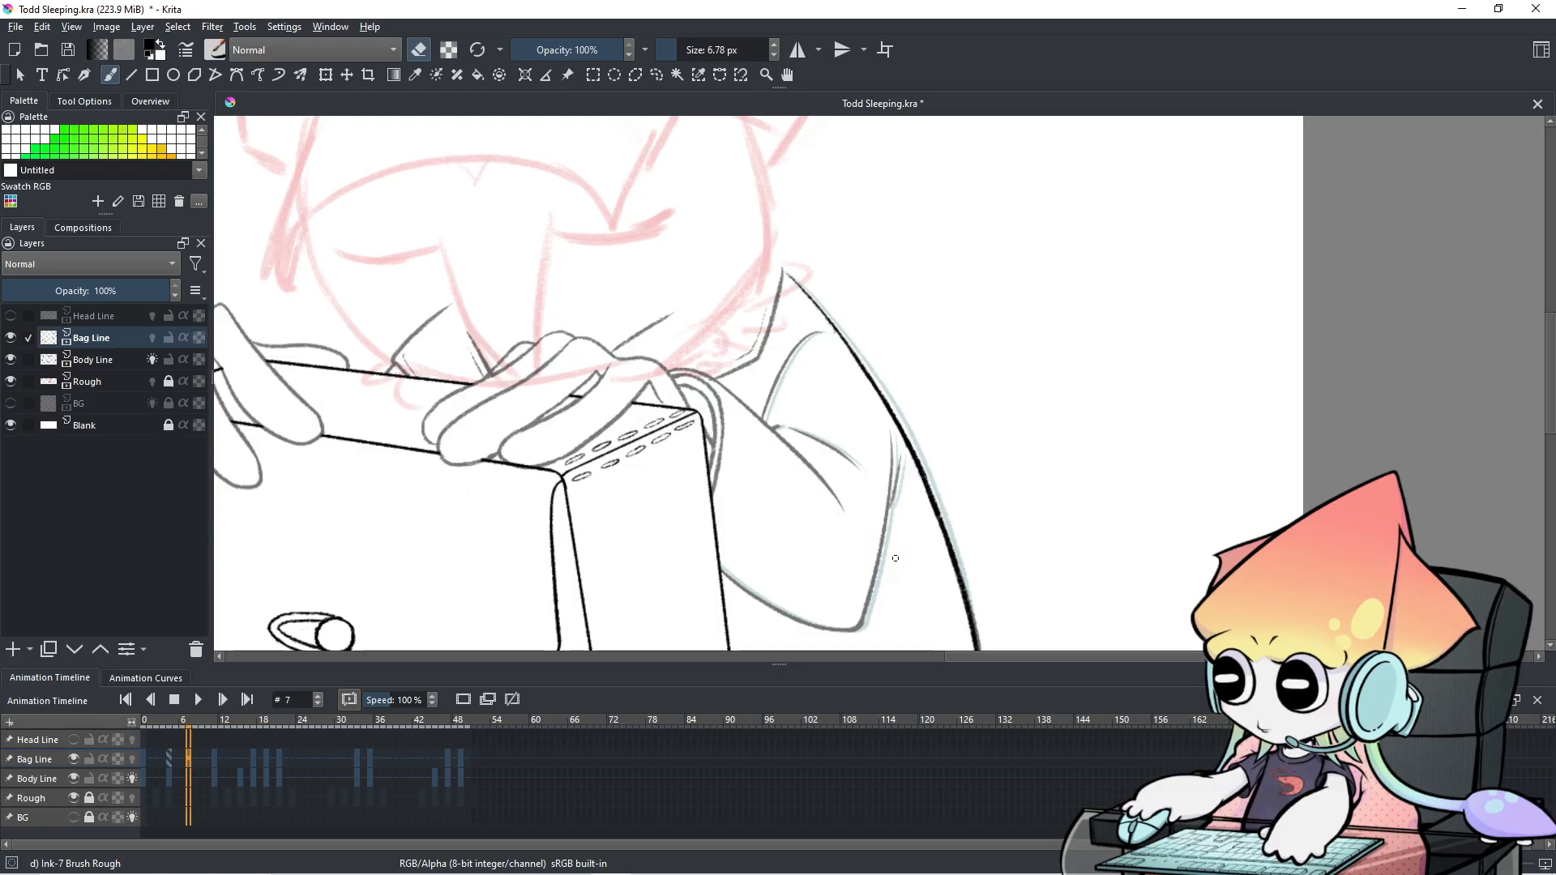
{"action": "scroll", "coordinate": [932, 495], "scroll_direction": "up", "scroll_amount": 1}
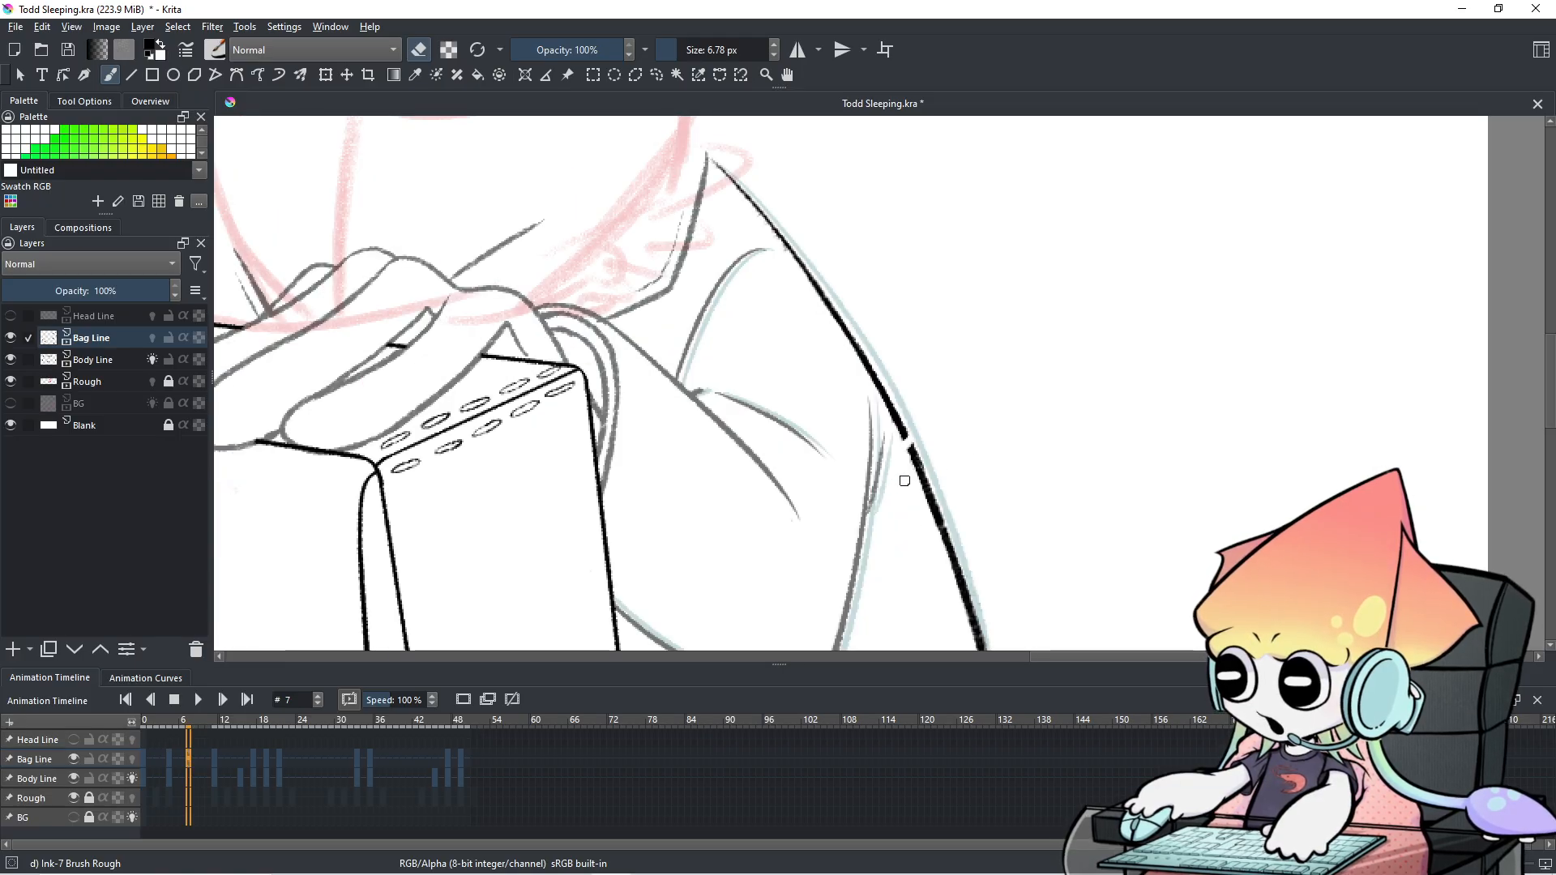
{"action": "scroll", "coordinate": [1002, 457], "scroll_direction": "down", "scroll_amount": 1}
{"action": "left_click_drag", "start_coordinate": [1008, 451], "coordinate": [991, 412]}
{"action": "scroll", "coordinate": [584, 771], "scroll_direction": "down", "scroll_amount": 2}
{"action": "scroll", "coordinate": [584, 771], "scroll_direction": "up", "scroll_amount": 6}
{"action": "scroll", "coordinate": [583, 771], "scroll_direction": "up", "scroll_amount": 3}
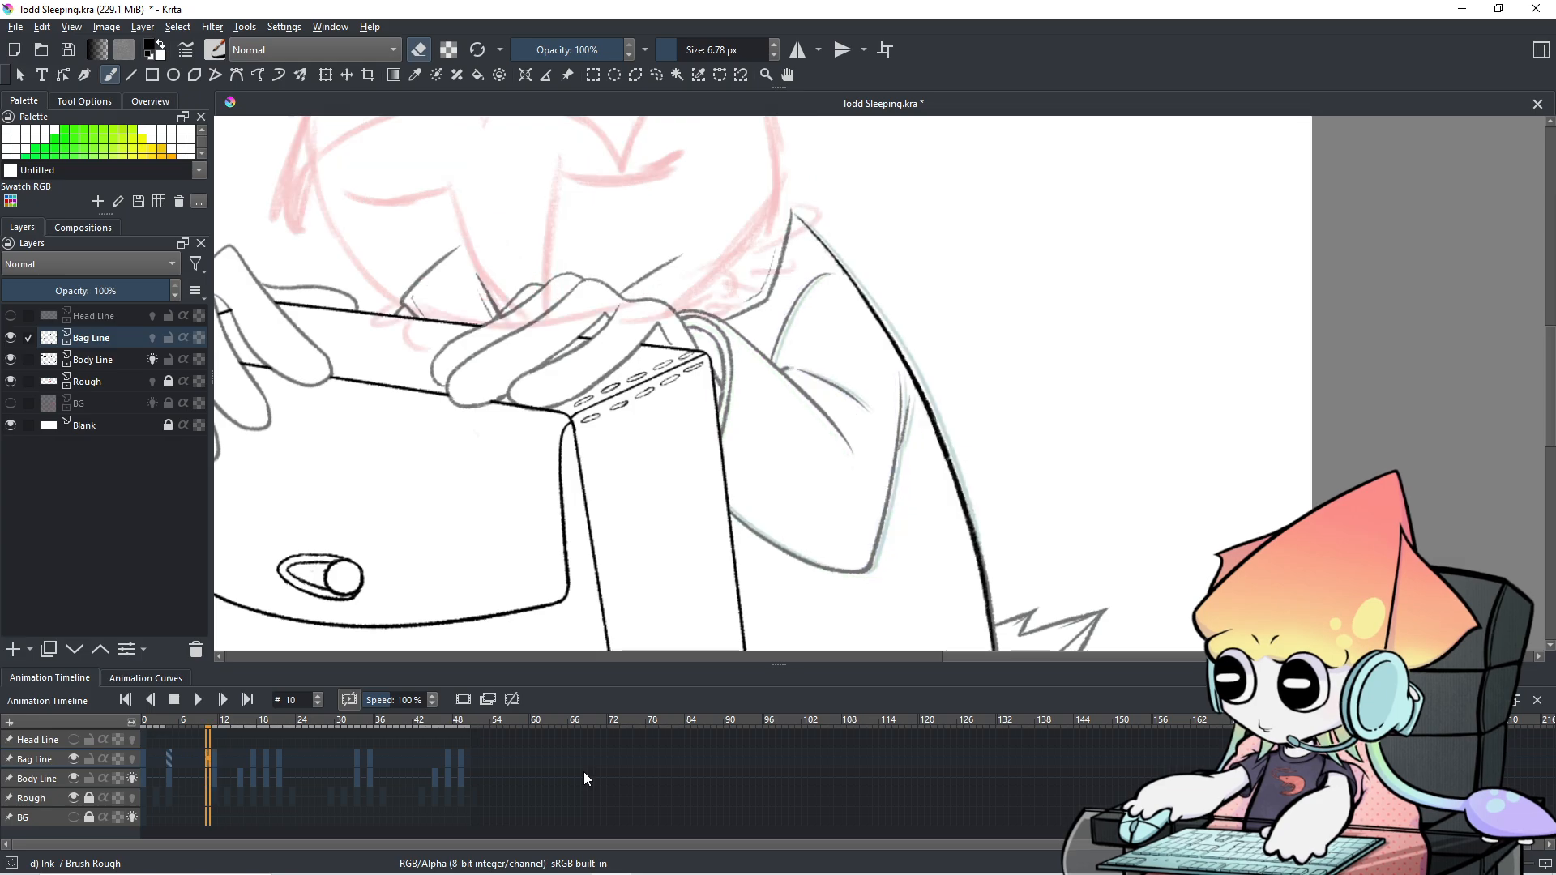
{"action": "scroll", "coordinate": [583, 771], "scroll_direction": "down", "scroll_amount": 3}
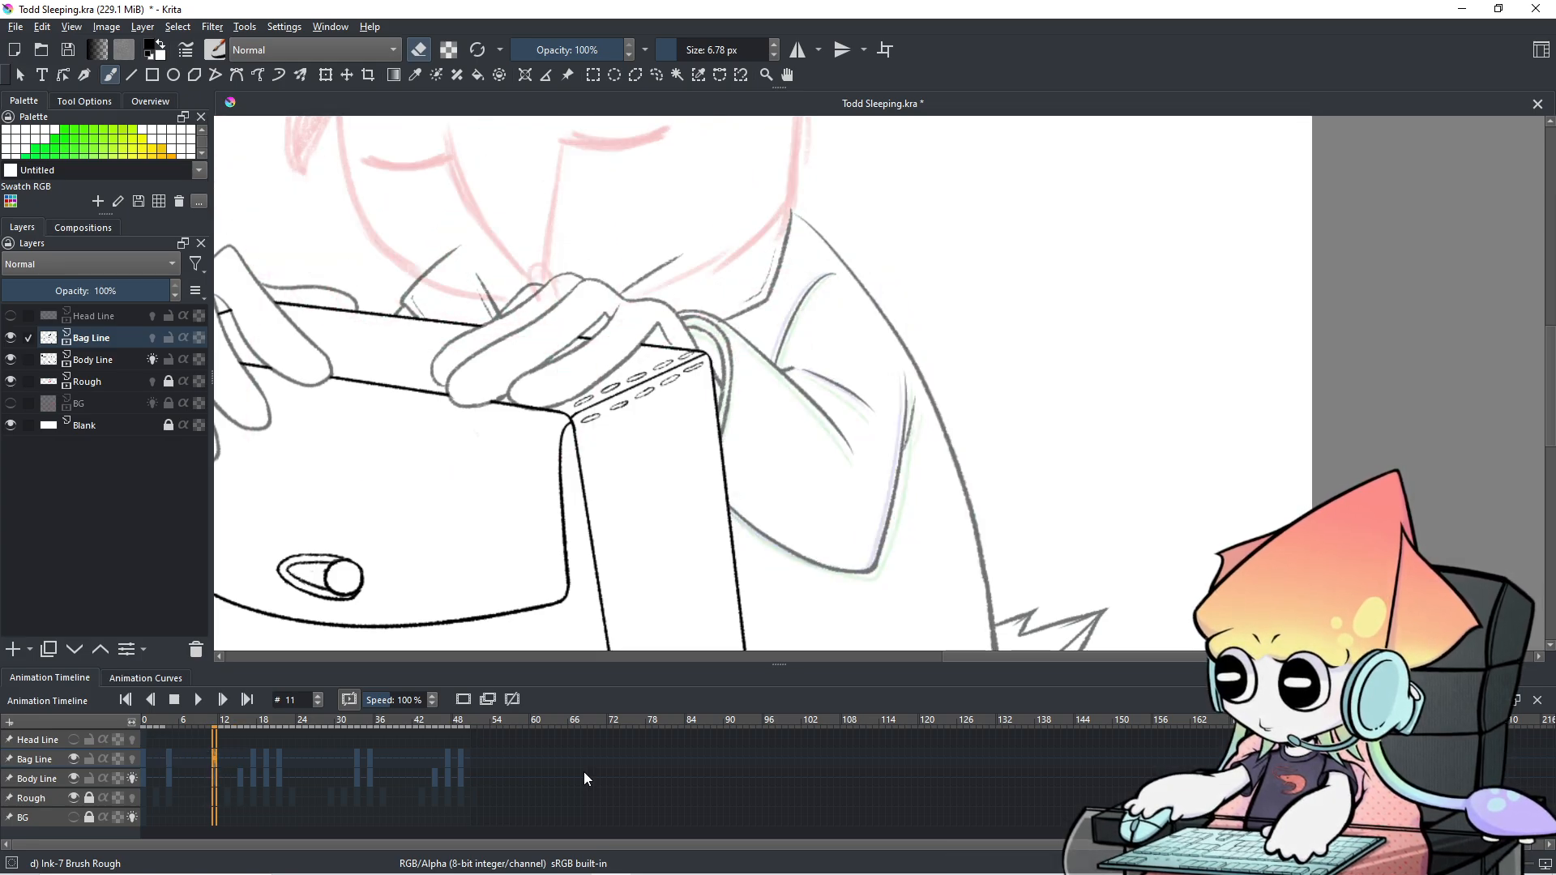
{"action": "scroll", "coordinate": [505, 791], "scroll_direction": "down", "scroll_amount": 1}
{"action": "scroll", "coordinate": [504, 790], "scroll_direction": "up", "scroll_amount": 1}
{"action": "scroll", "coordinate": [504, 790], "scroll_direction": "up", "scroll_amount": 1}
{"action": "scroll", "coordinate": [504, 790], "scroll_direction": "down", "scroll_amount": 2}
{"action": "scroll", "coordinate": [504, 790], "scroll_direction": "up", "scroll_amount": 1}
{"action": "scroll", "coordinate": [503, 795], "scroll_direction": "up", "scroll_amount": 3}
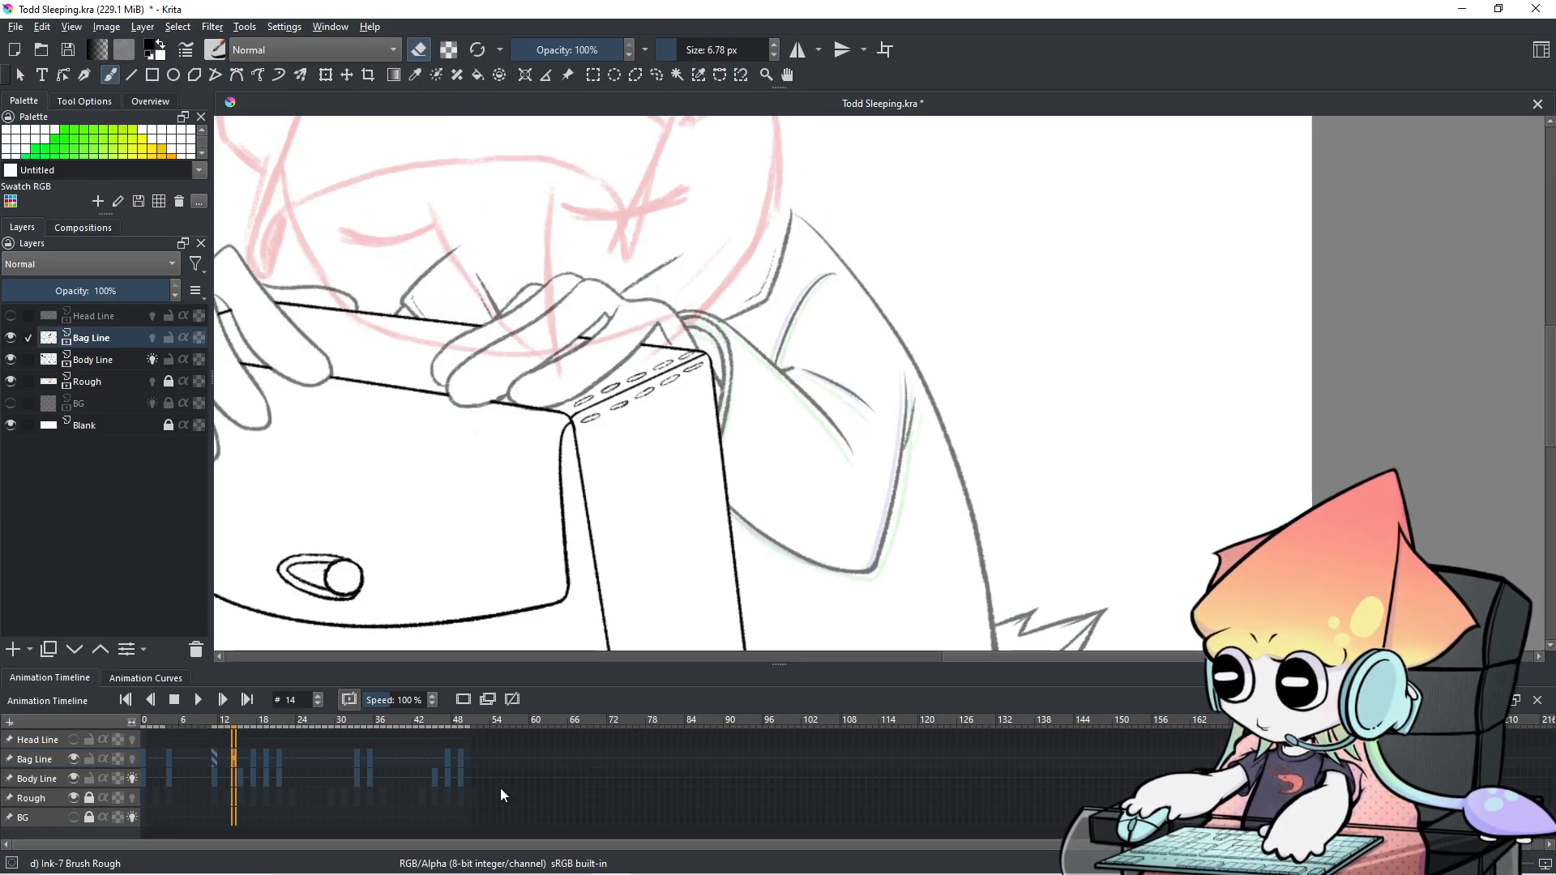
{"action": "scroll", "coordinate": [500, 788], "scroll_direction": "up", "scroll_amount": 1}
{"action": "scroll", "coordinate": [500, 788], "scroll_direction": "down", "scroll_amount": 1}
{"action": "scroll", "coordinate": [693, 438], "scroll_direction": "down", "scroll_amount": 2}
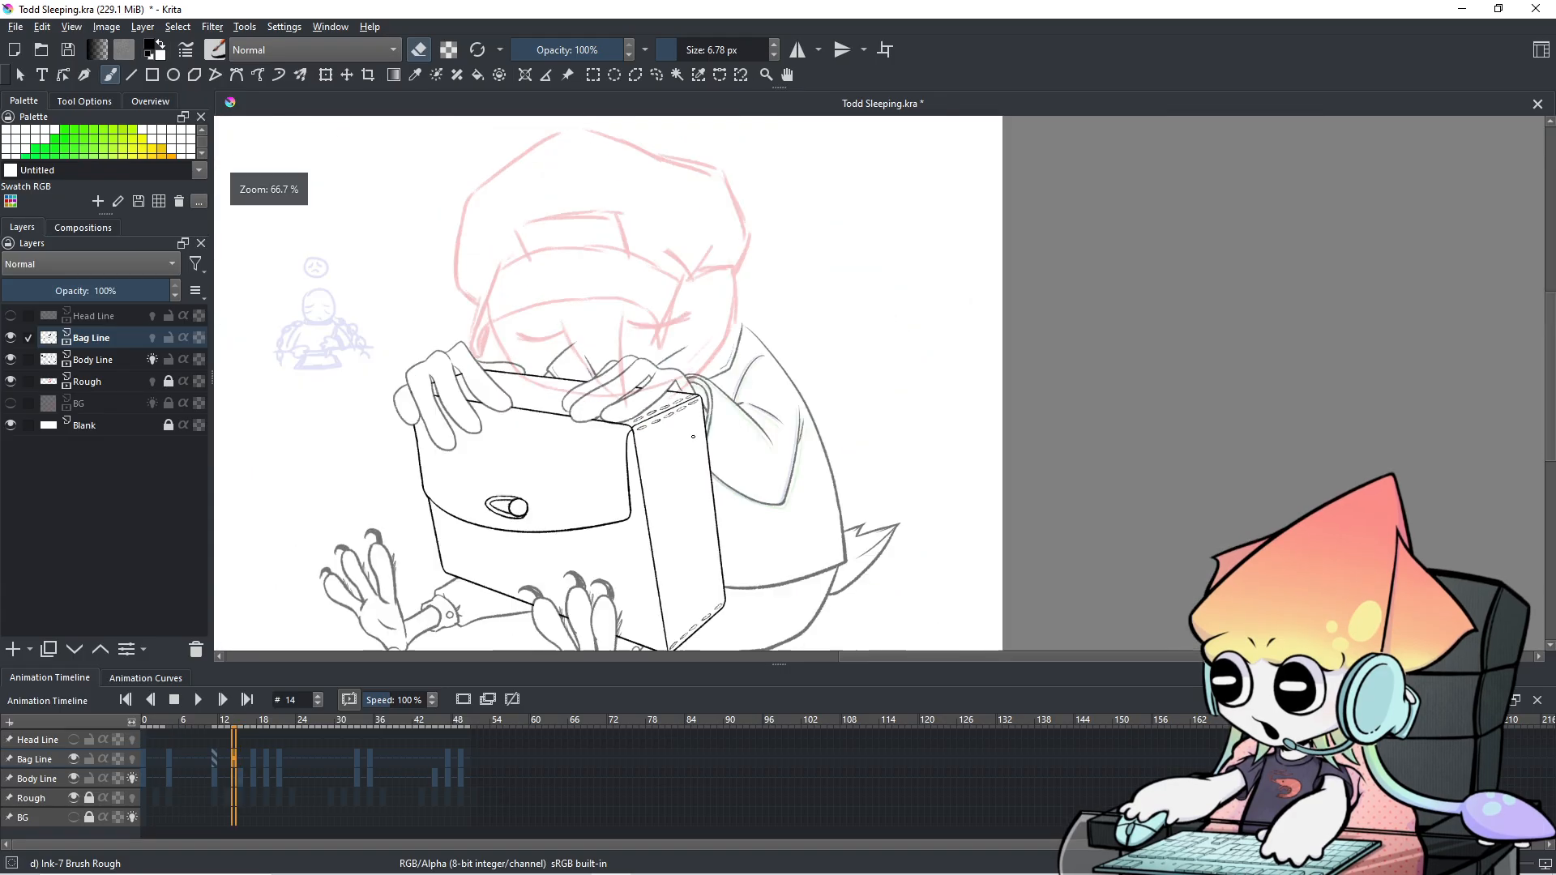
{"action": "left_click_drag", "start_coordinate": [692, 439], "coordinate": [789, 409]}
{"action": "scroll", "coordinate": [551, 780], "scroll_direction": "down", "scroll_amount": 6}
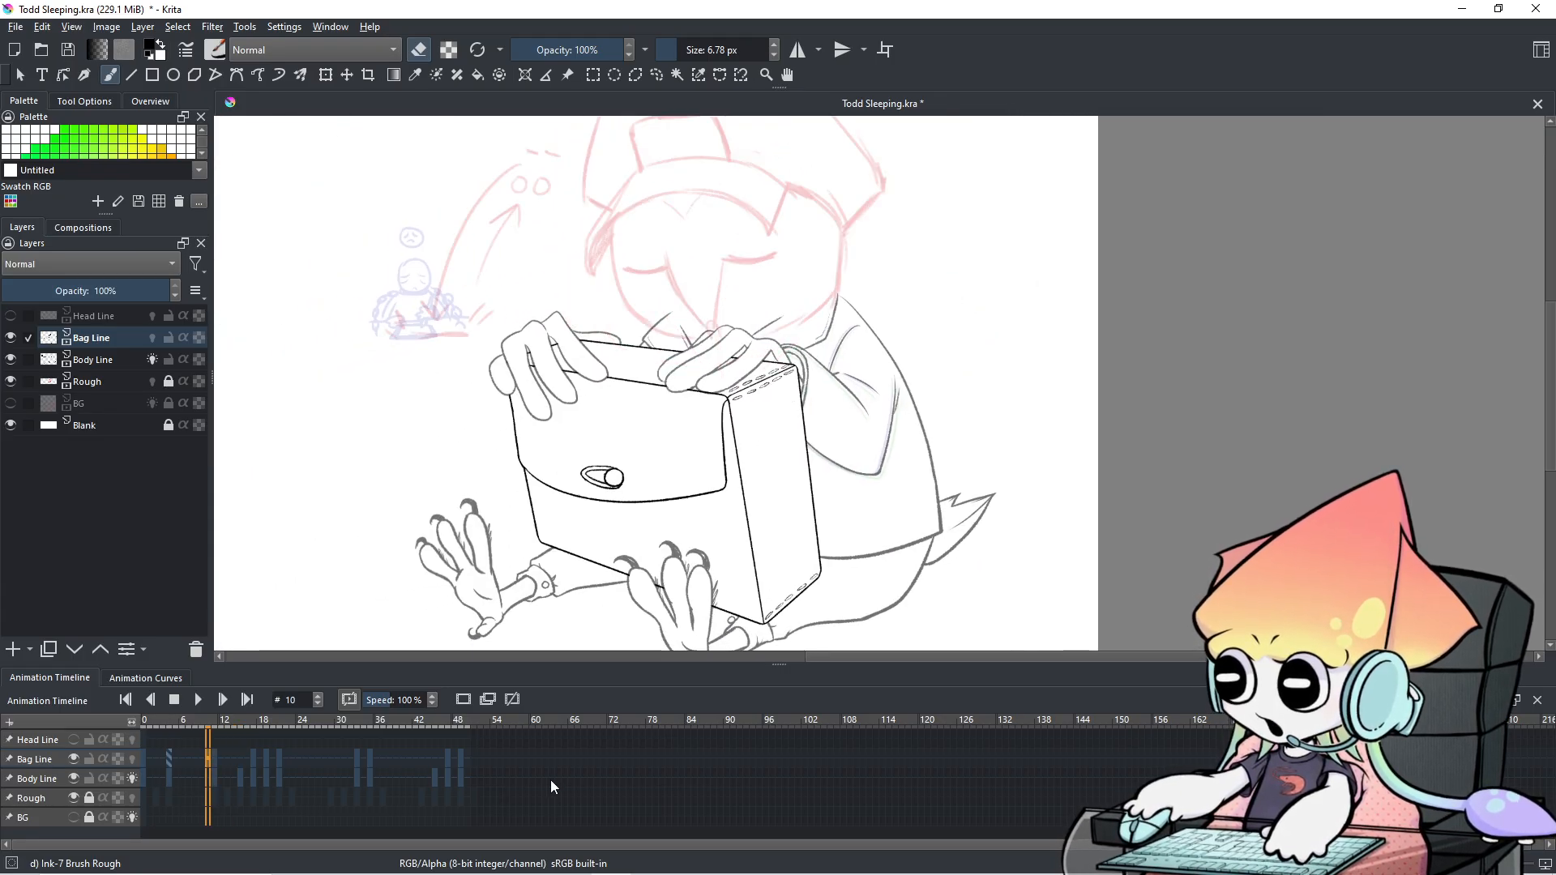
{"action": "scroll", "coordinate": [550, 780], "scroll_direction": "up", "scroll_amount": 3}
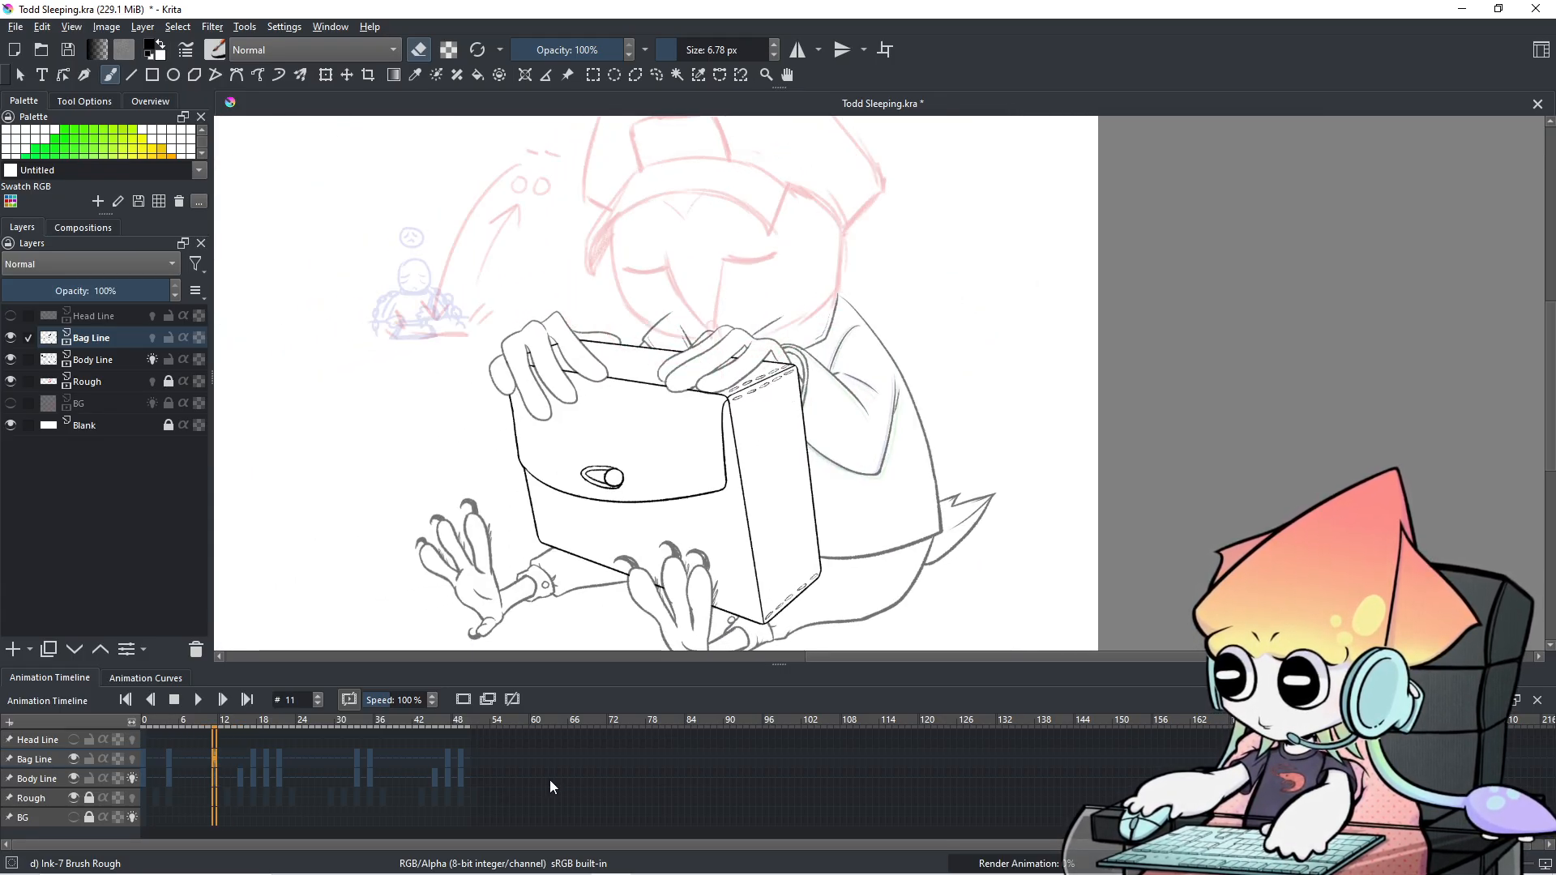
{"action": "scroll", "coordinate": [549, 779], "scroll_direction": "up", "scroll_amount": 3}
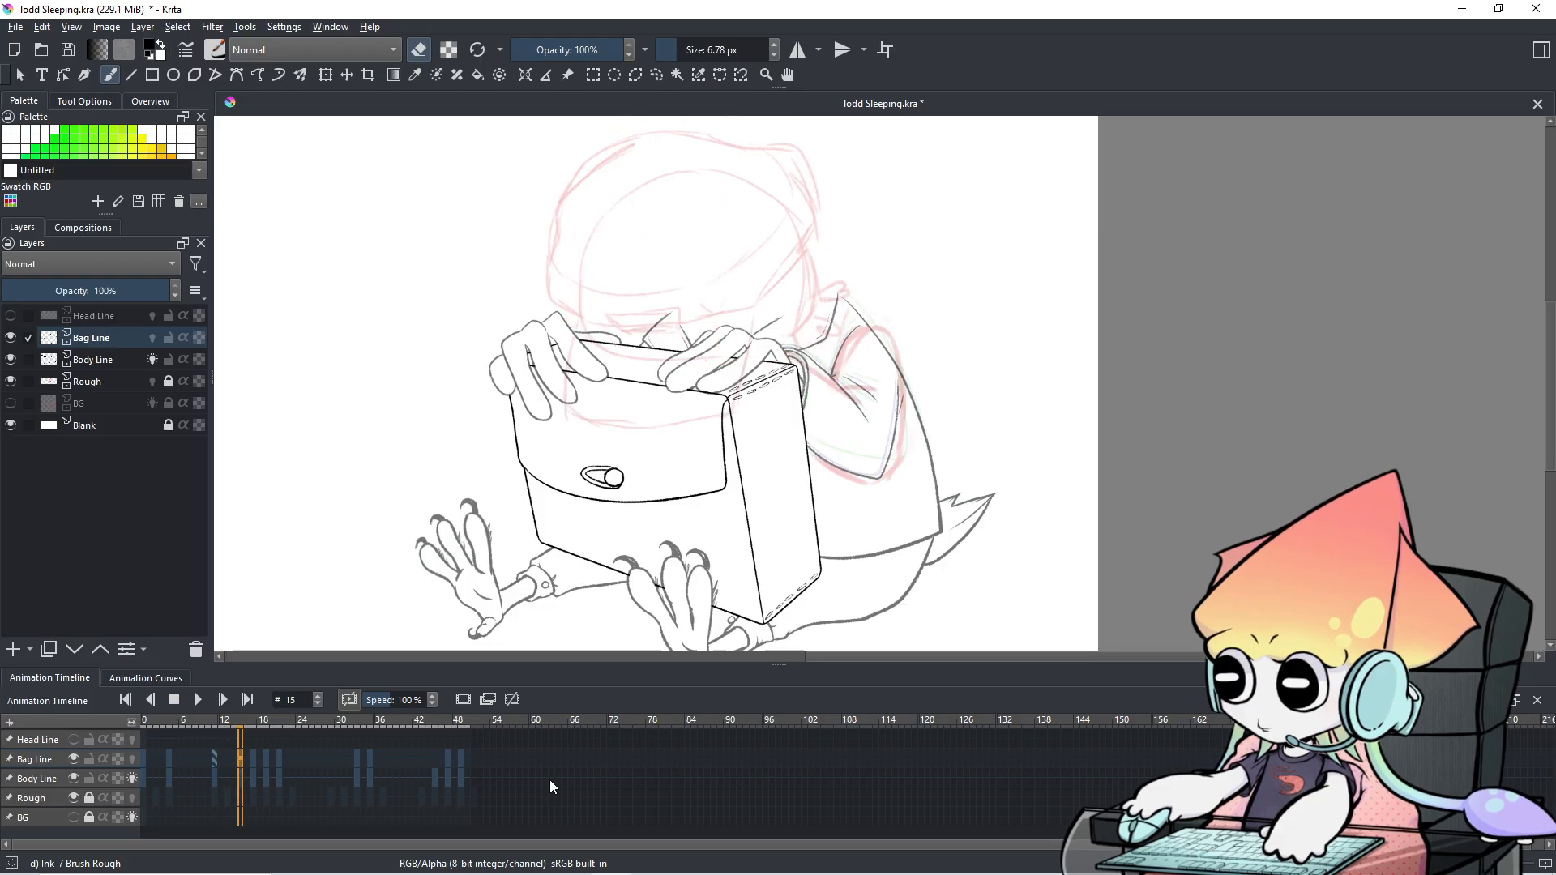
{"action": "scroll", "coordinate": [470, 780], "scroll_direction": "down", "scroll_amount": 6}
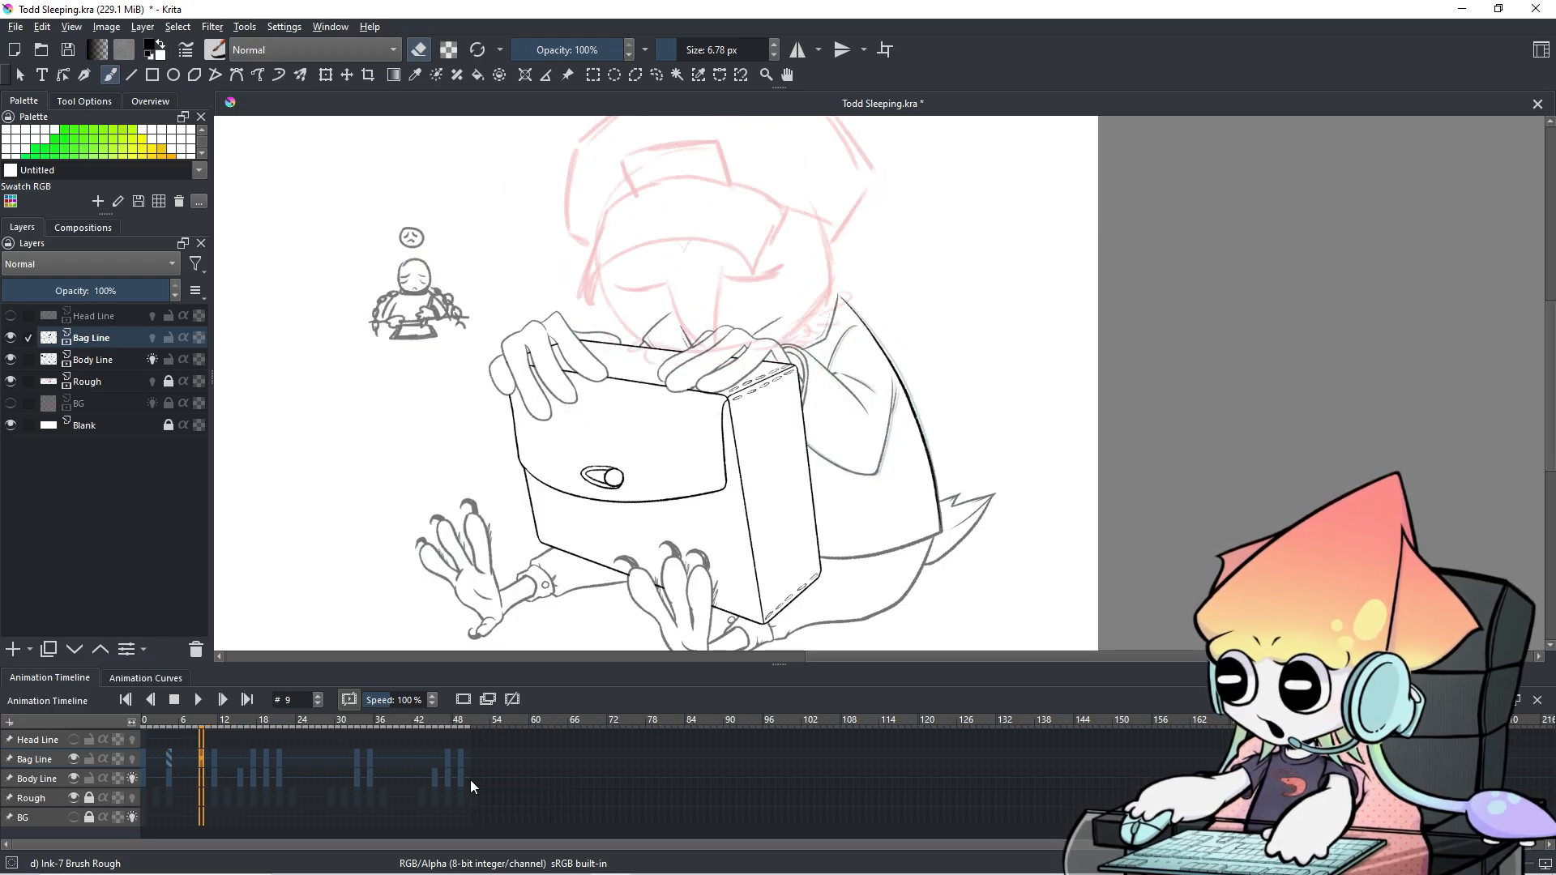
{"action": "scroll", "coordinate": [470, 779], "scroll_direction": "down", "scroll_amount": 4}
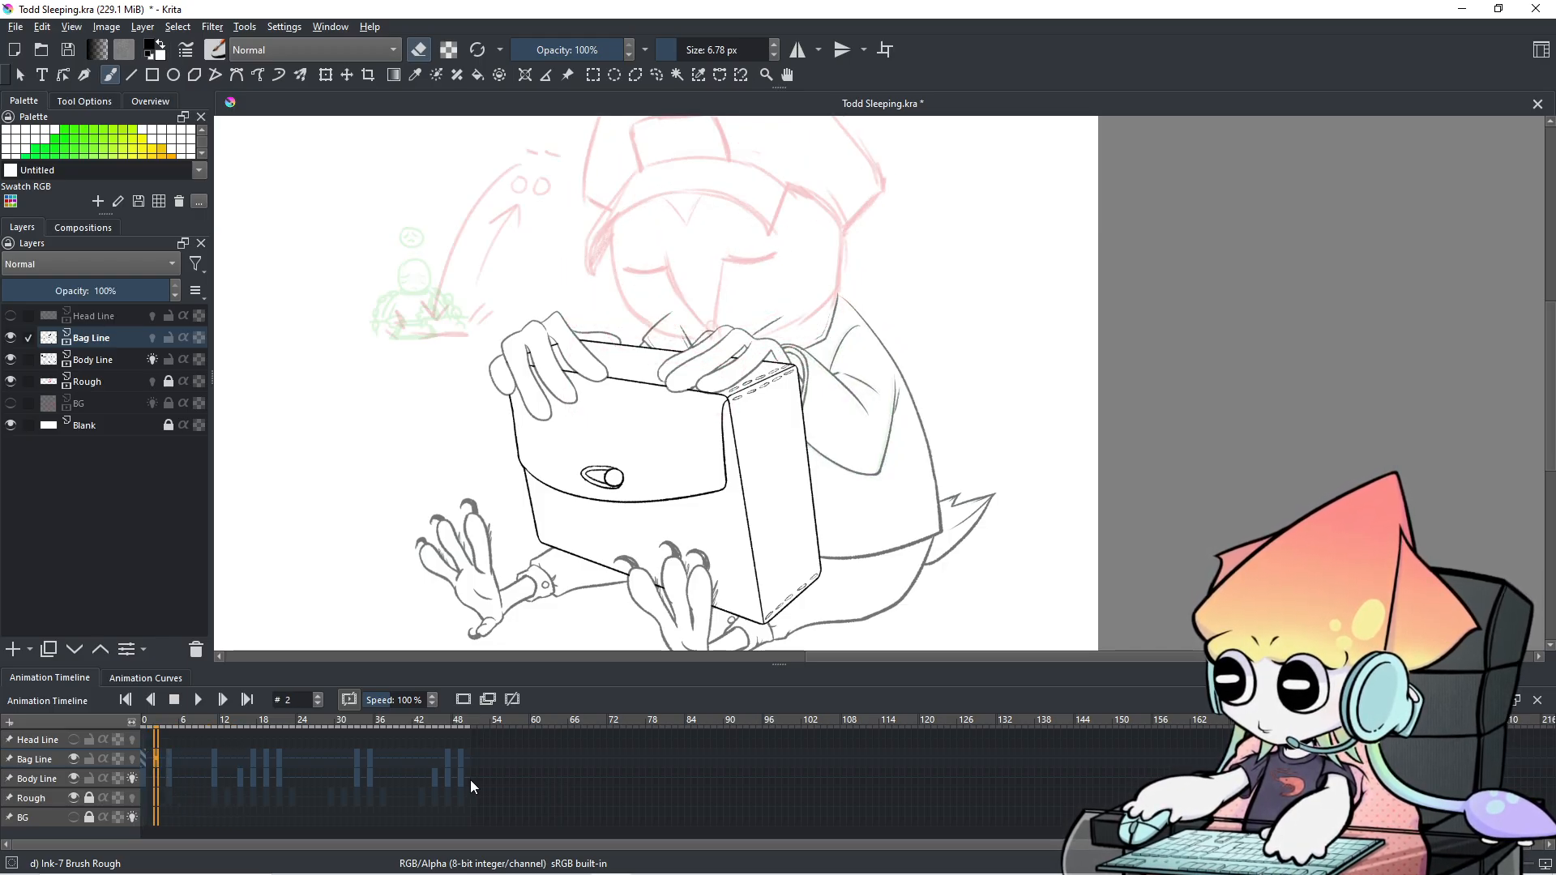
{"action": "scroll", "coordinate": [470, 779], "scroll_direction": "up", "scroll_amount": 5}
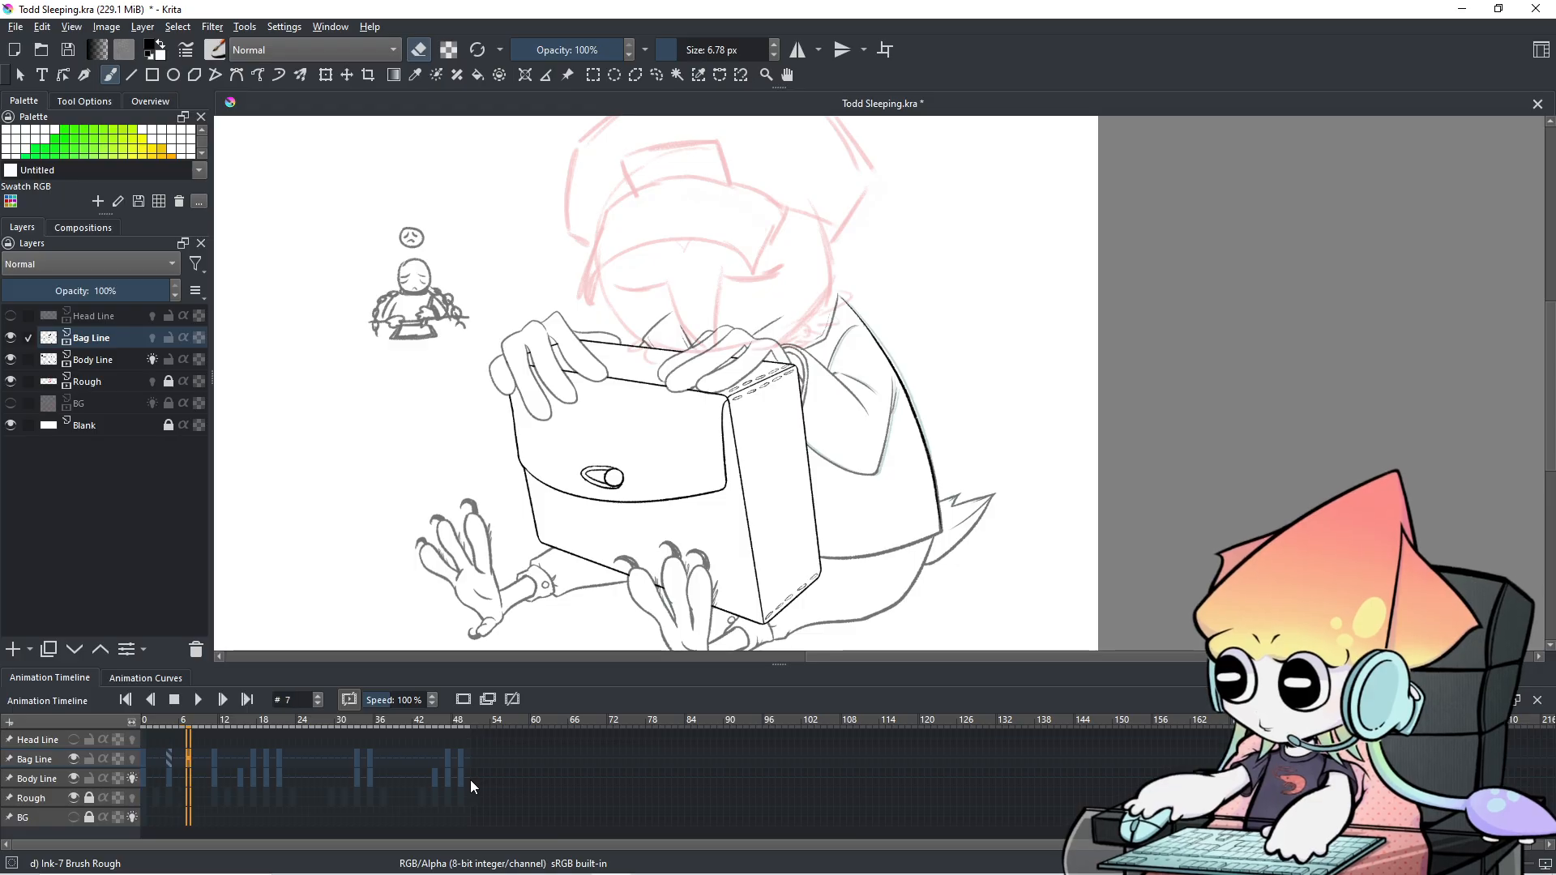
{"action": "scroll", "coordinate": [471, 780], "scroll_direction": "up", "scroll_amount": 1}
{"action": "scroll", "coordinate": [470, 779], "scroll_direction": "up", "scroll_amount": 1}
{"action": "scroll", "coordinate": [470, 779], "scroll_direction": "down", "scroll_amount": 1}
{"action": "scroll", "coordinate": [470, 780], "scroll_direction": "up", "scroll_amount": 5}
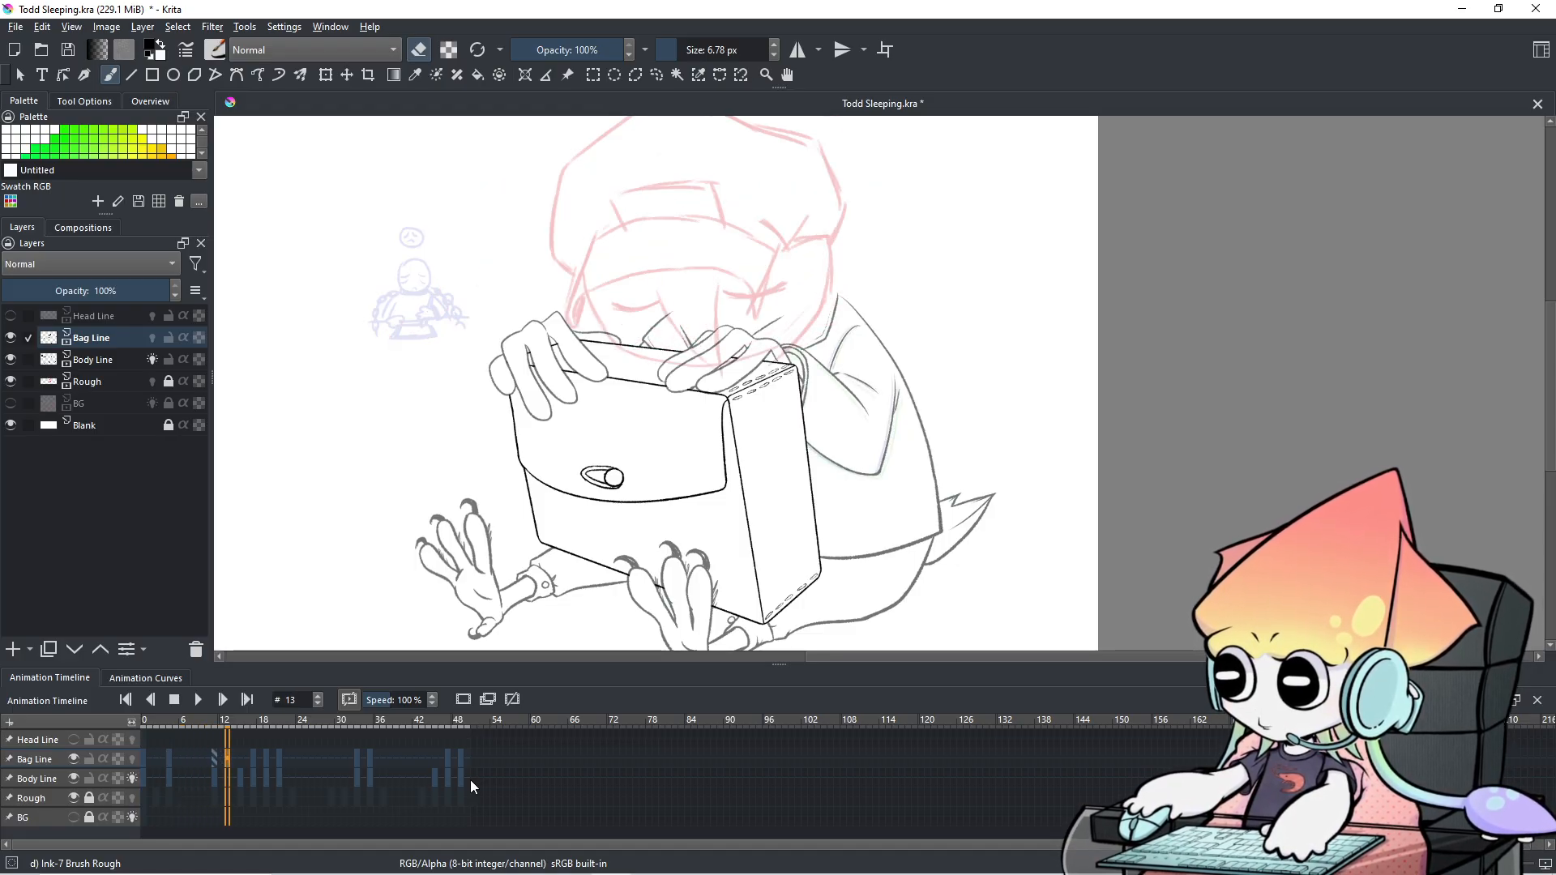
{"action": "scroll", "coordinate": [470, 780], "scroll_direction": "down", "scroll_amount": 1}
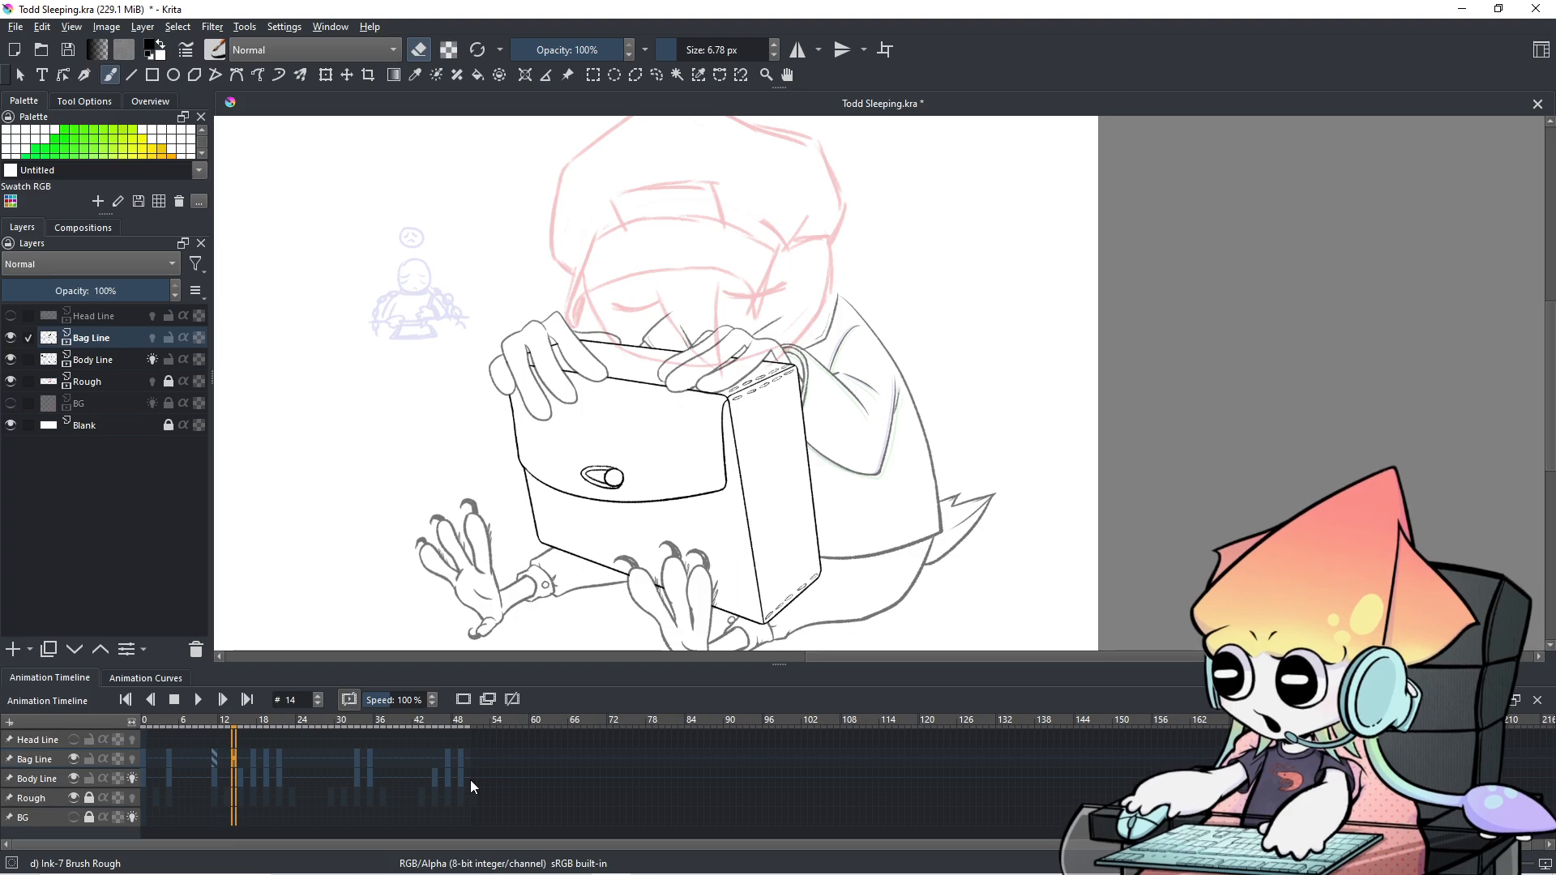
{"action": "scroll", "coordinate": [470, 780], "scroll_direction": "down", "scroll_amount": 1}
{"action": "scroll", "coordinate": [470, 780], "scroll_direction": "up", "scroll_amount": 5}
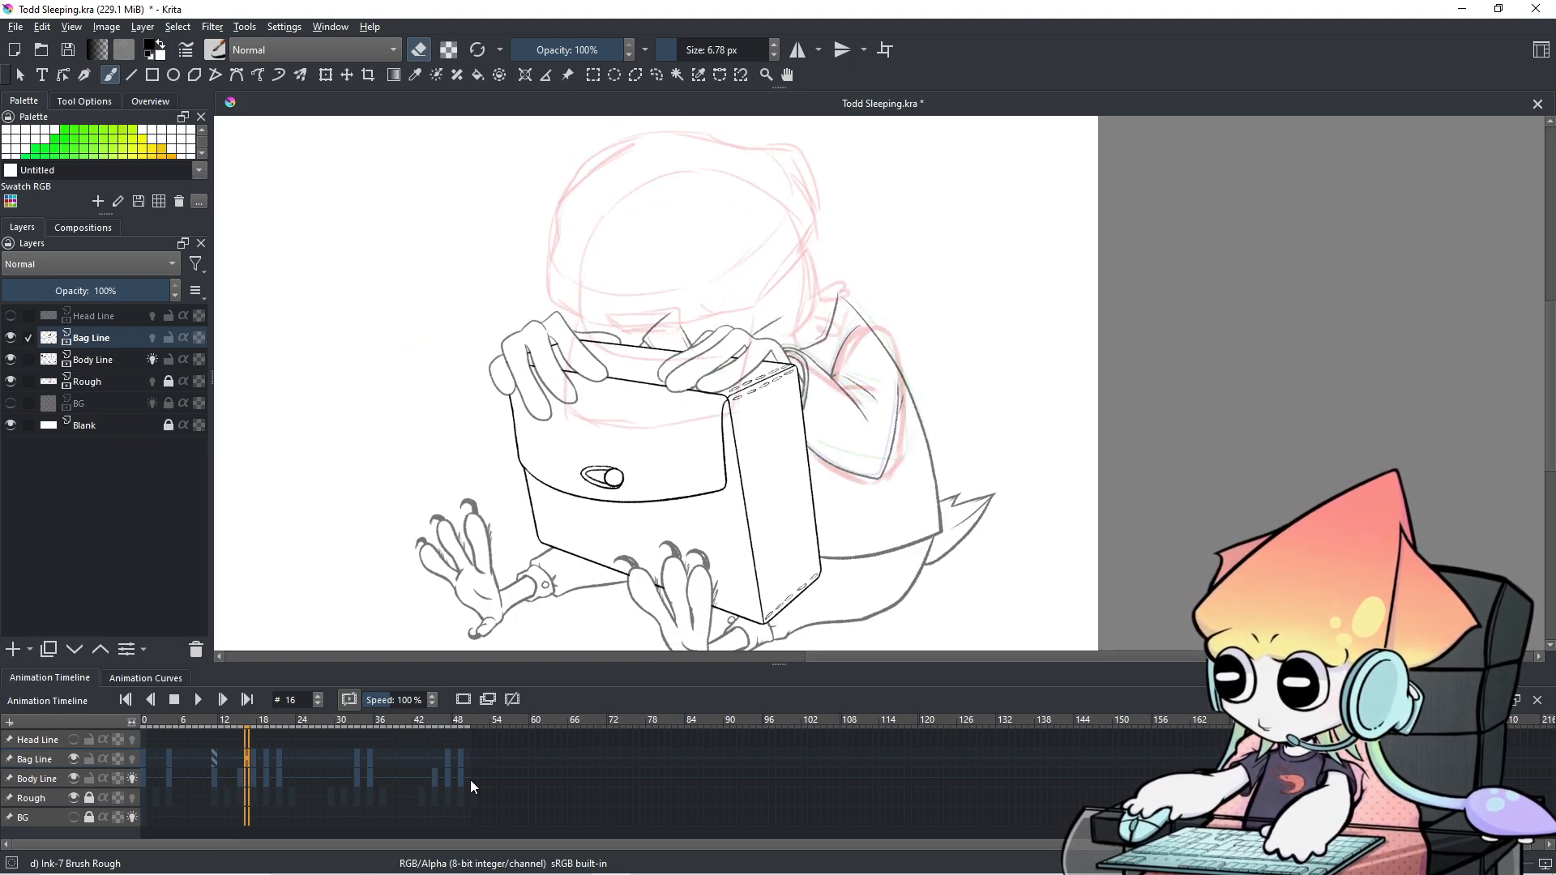
{"action": "scroll", "coordinate": [470, 779], "scroll_direction": "down", "scroll_amount": 13}
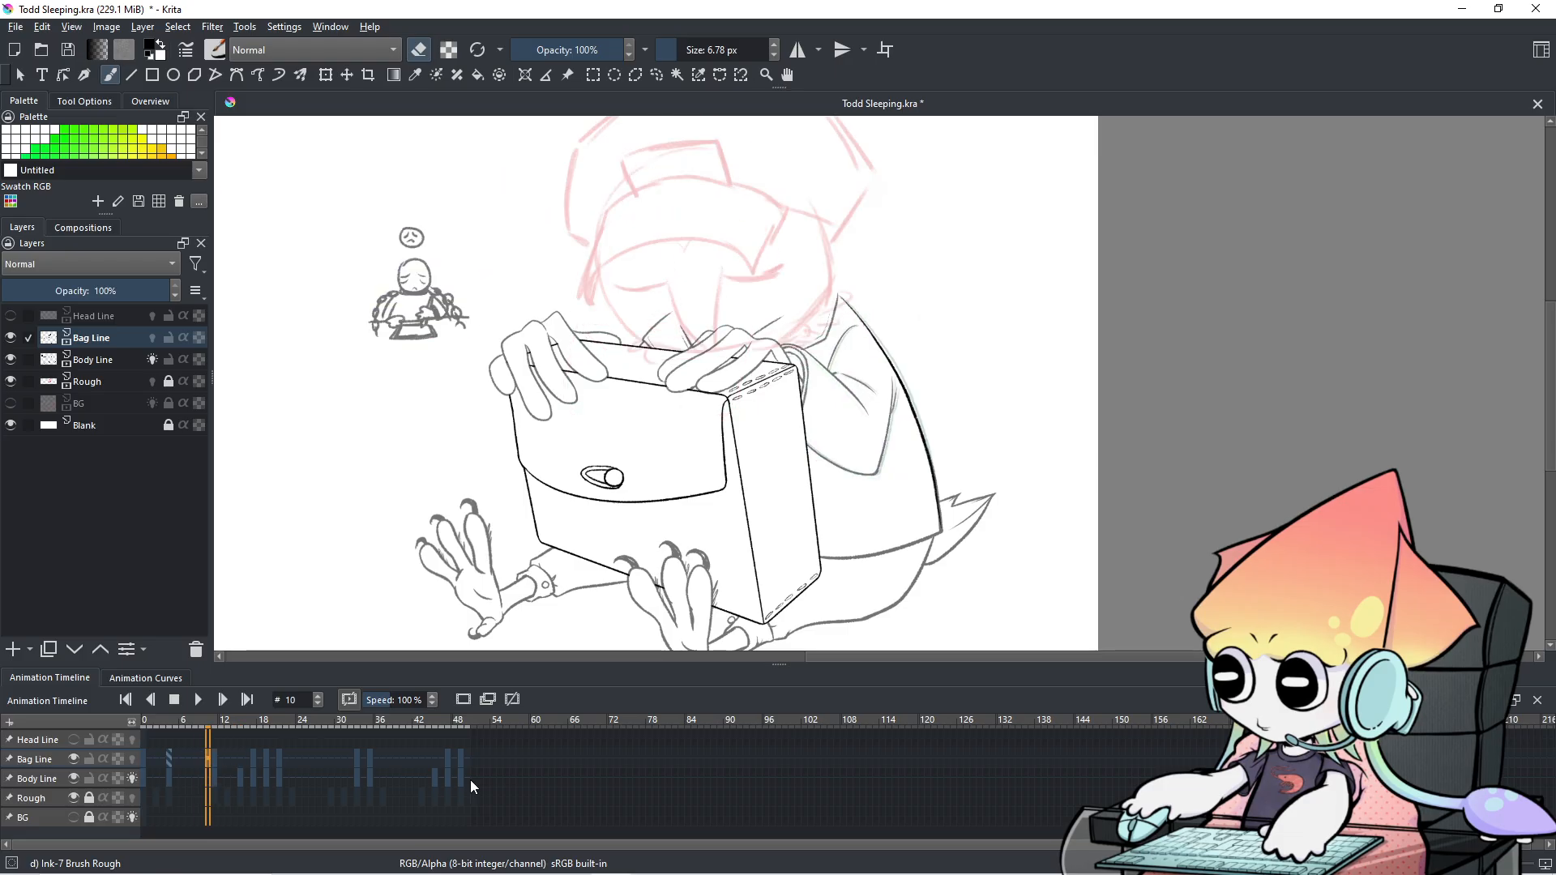
{"action": "scroll", "coordinate": [470, 779], "scroll_direction": "down", "scroll_amount": 1}
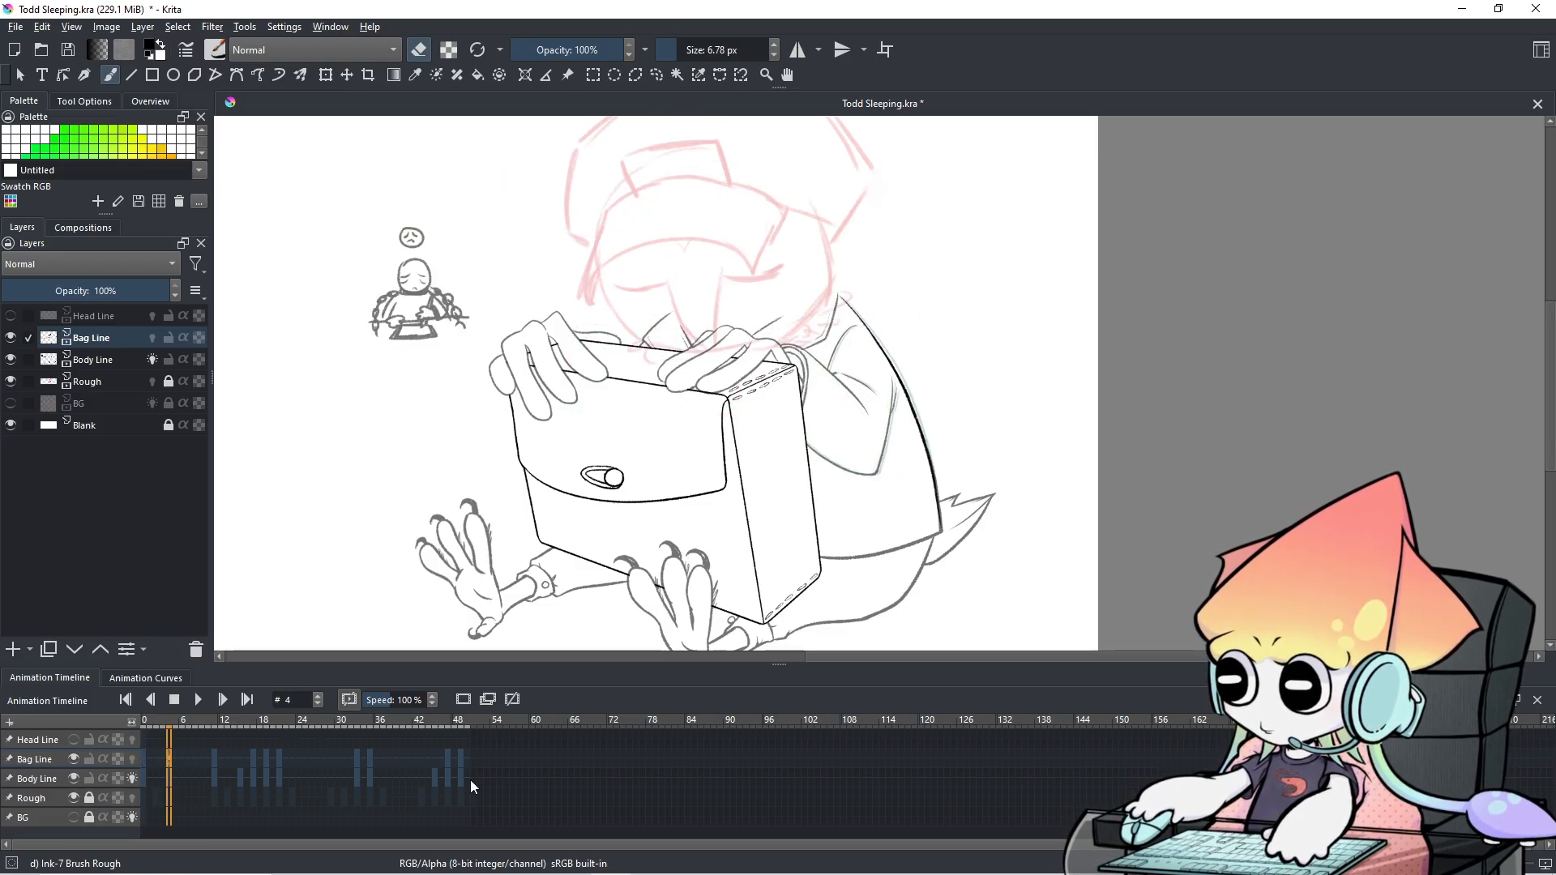
{"action": "scroll", "coordinate": [470, 780], "scroll_direction": "up", "scroll_amount": 7}
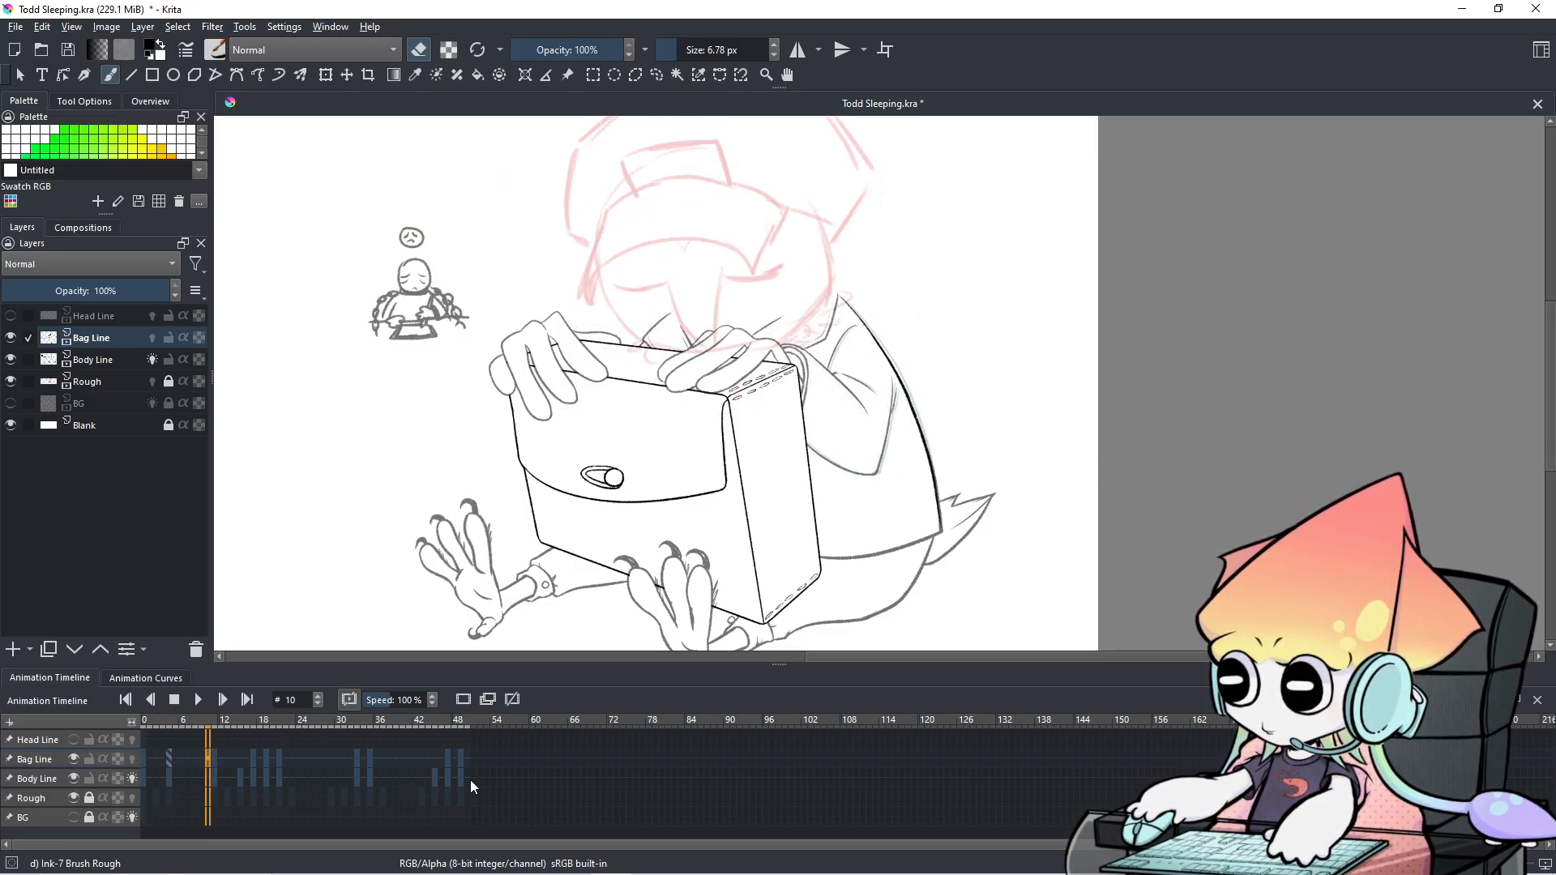
{"action": "scroll", "coordinate": [470, 786], "scroll_direction": "down", "scroll_amount": 1}
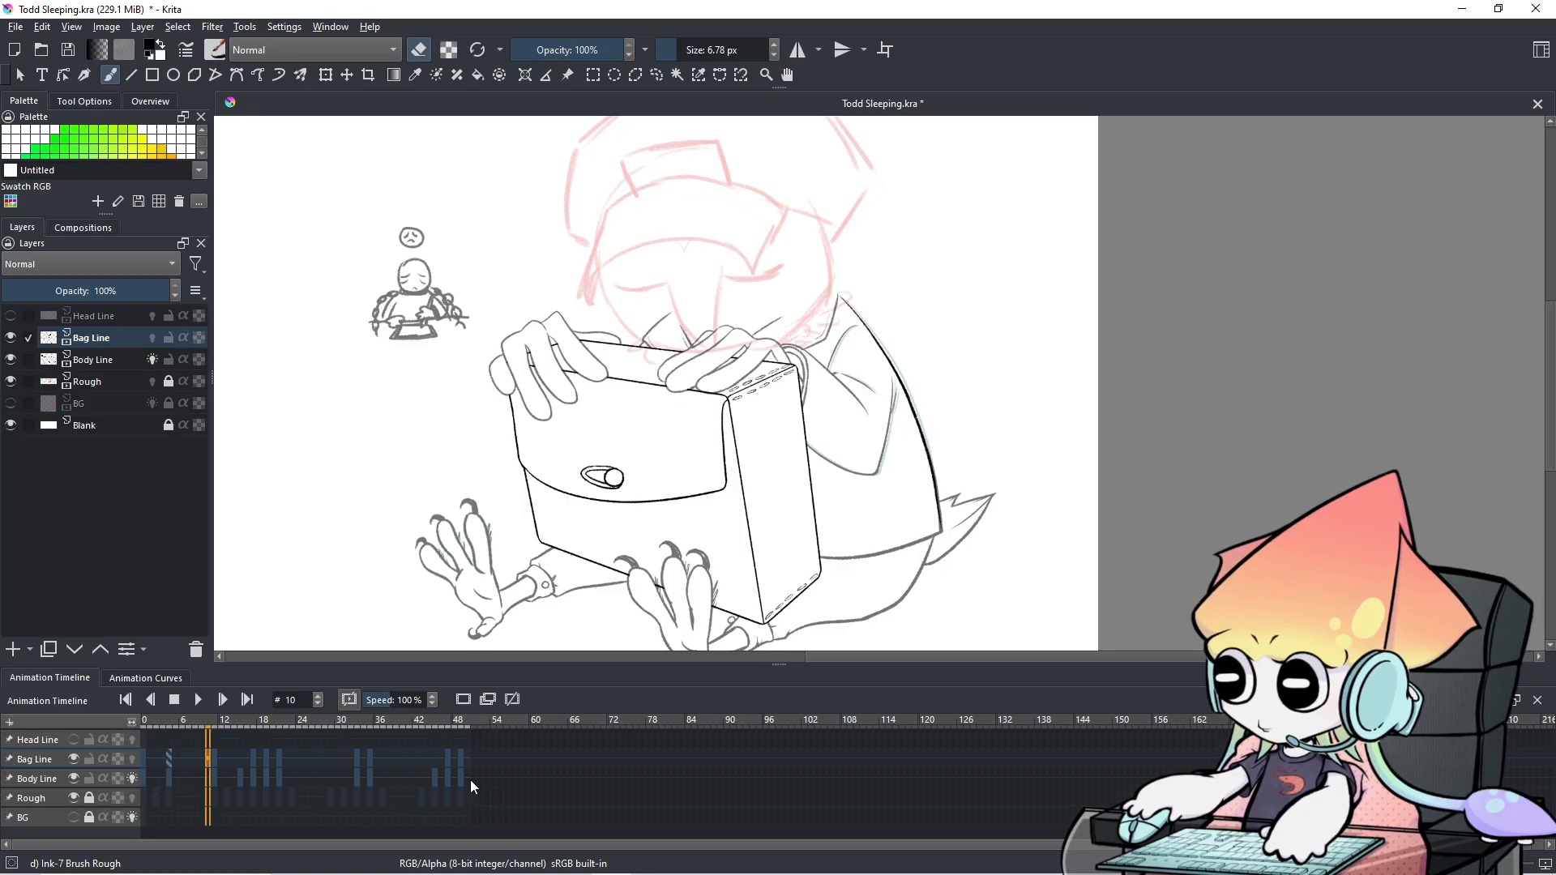
{"action": "scroll", "coordinate": [471, 784], "scroll_direction": "up", "scroll_amount": 5}
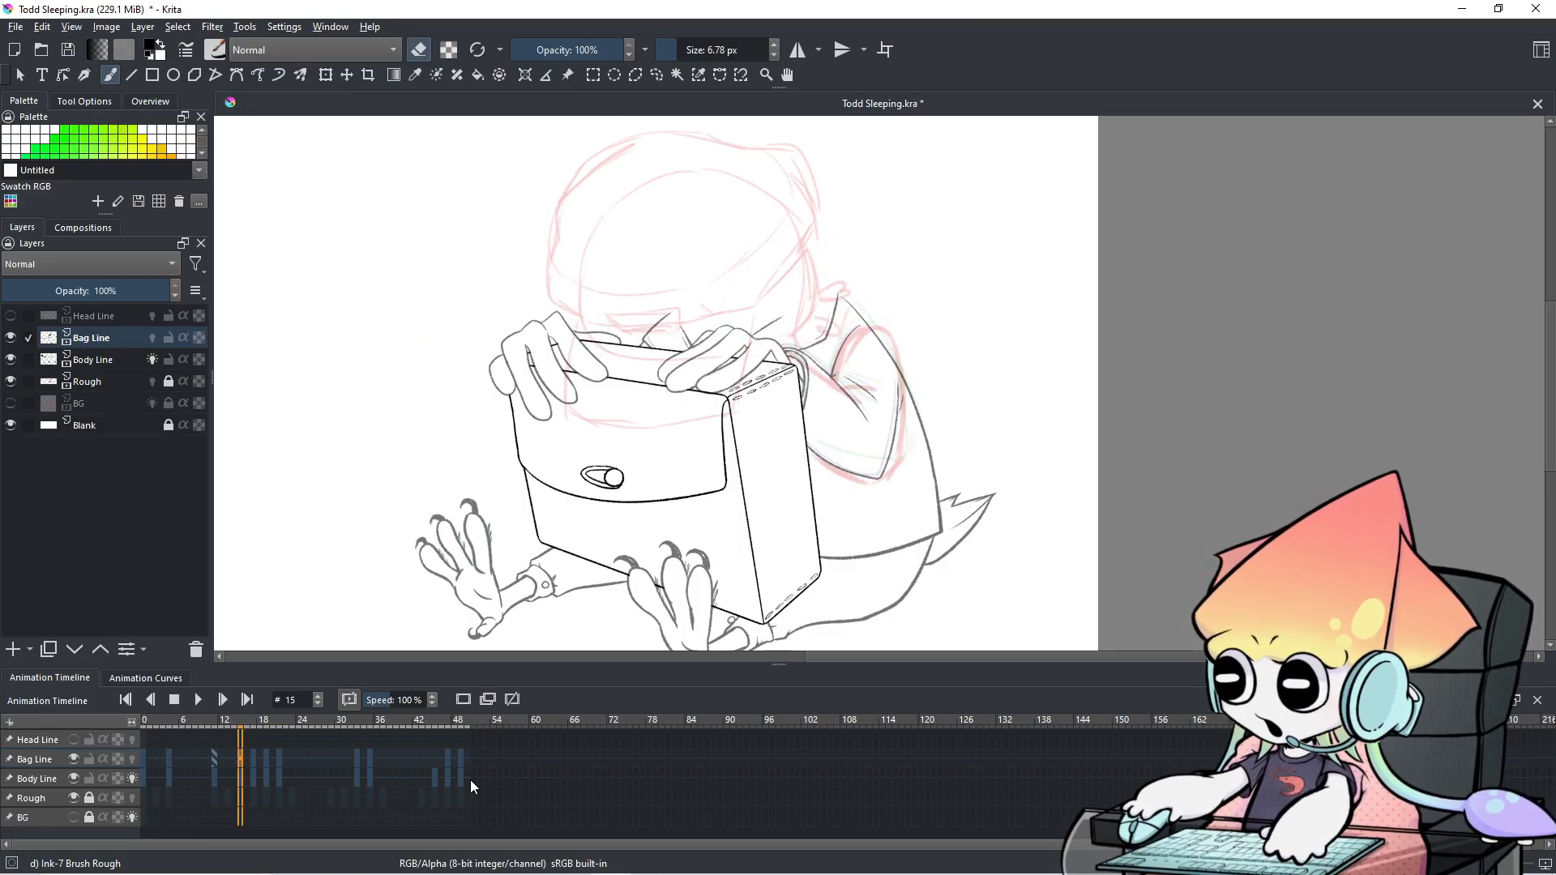
{"action": "scroll", "coordinate": [470, 786], "scroll_direction": "down", "scroll_amount": 4}
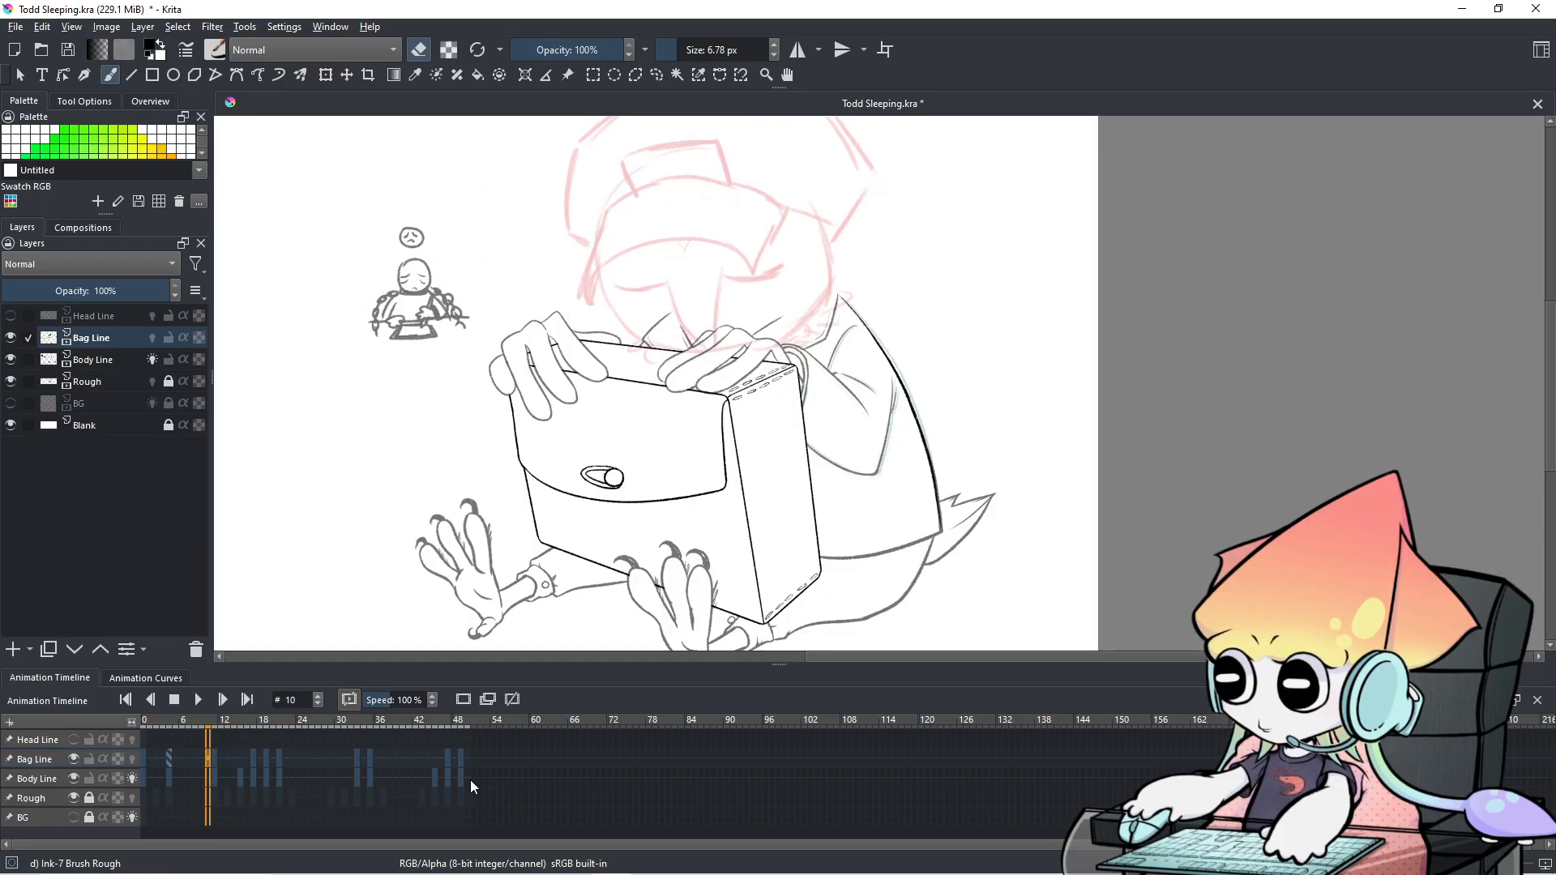
{"action": "scroll", "coordinate": [470, 780], "scroll_direction": "down", "scroll_amount": 8}
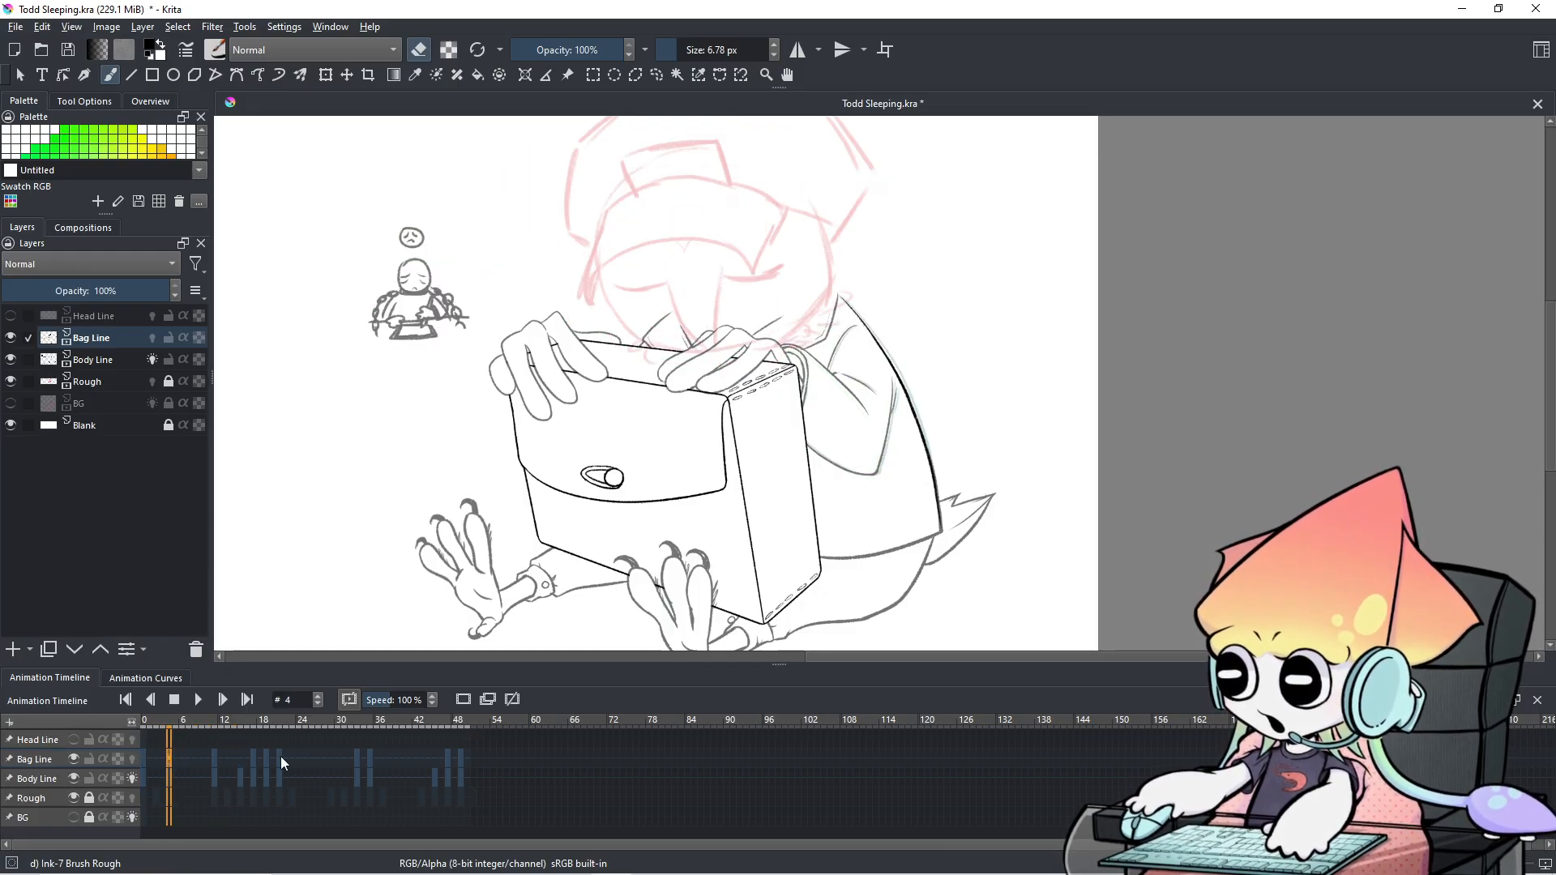
Copy Bag Line's frame 4 bag drawing and paste it as a new keyframe at frame 13.
{"action": "right_click", "coordinate": [172, 761]}
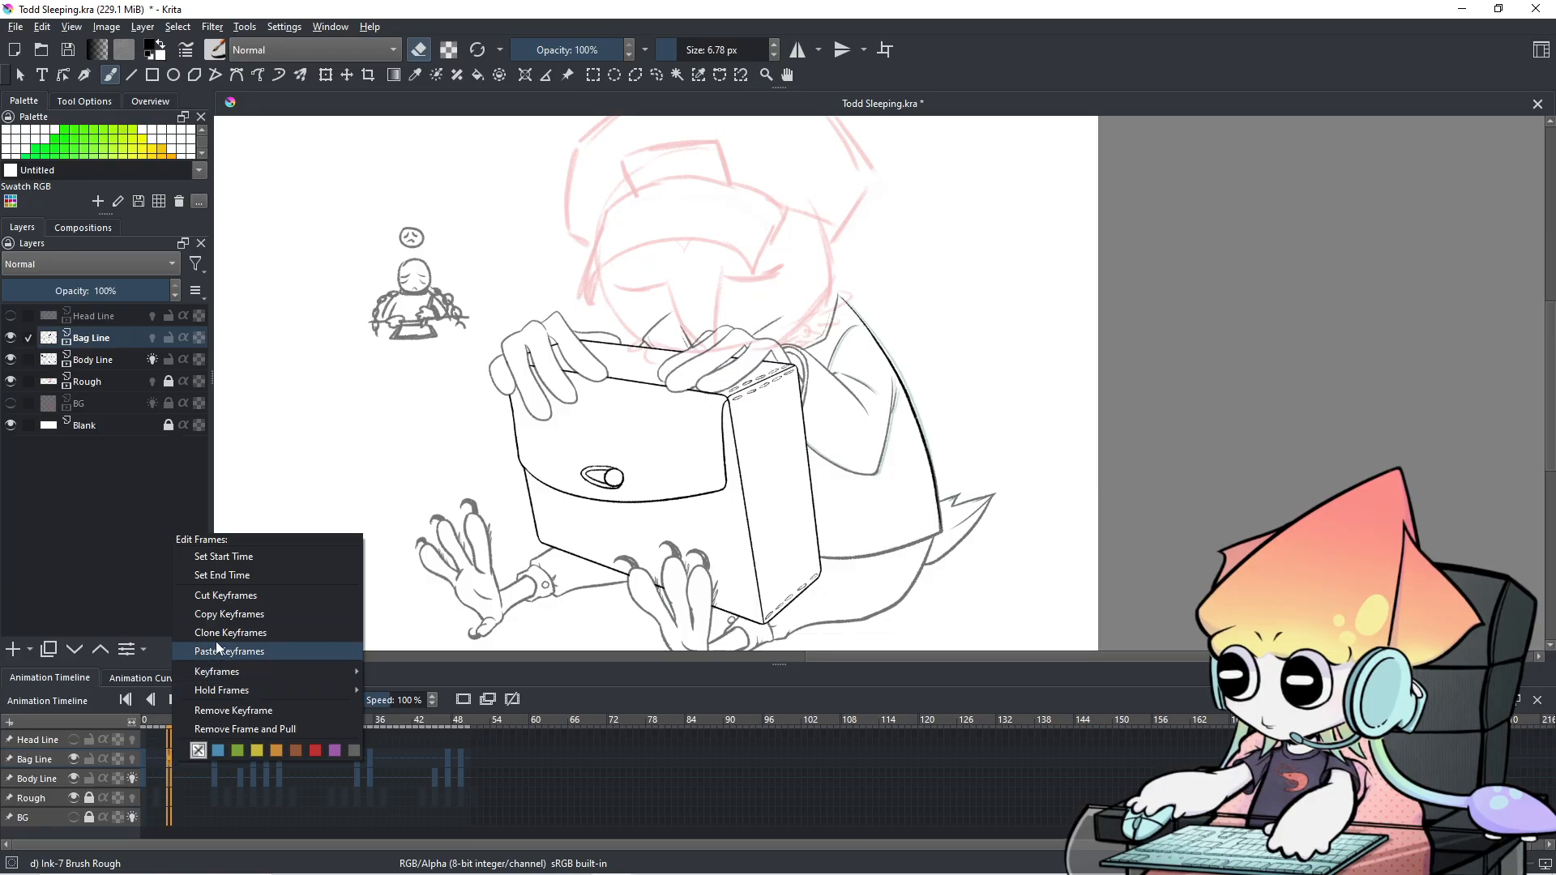
{"action": "left_click", "coordinate": [235, 615]}
{"action": "left_click", "coordinate": [222, 766]}
{"action": "scroll", "coordinate": [222, 766], "scroll_direction": "up", "scroll_amount": 3}
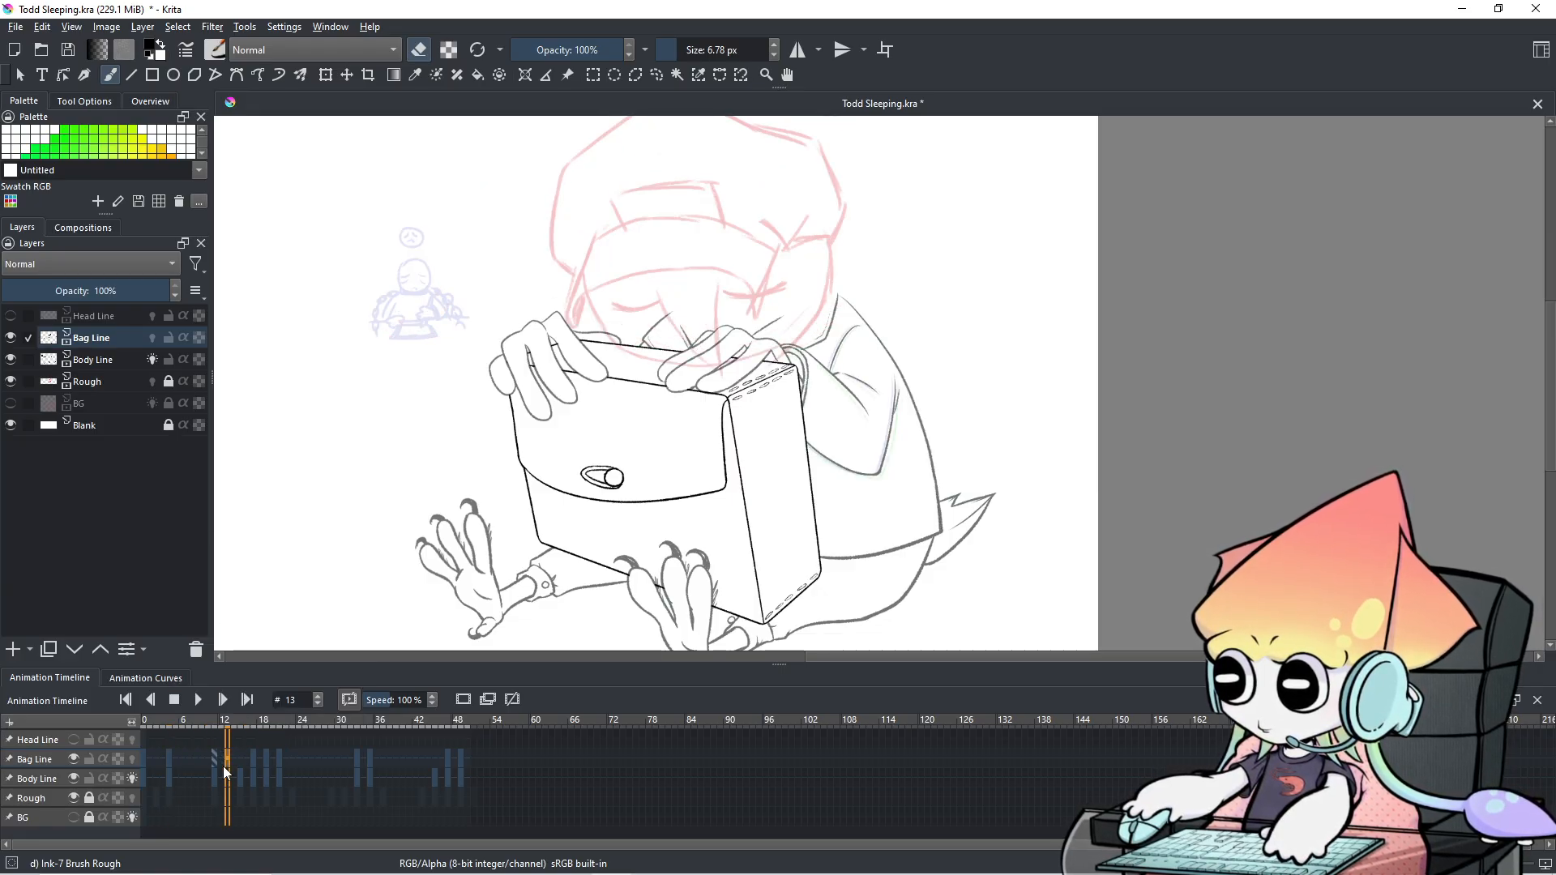
{"action": "scroll", "coordinate": [222, 766], "scroll_direction": "down", "scroll_amount": 5}
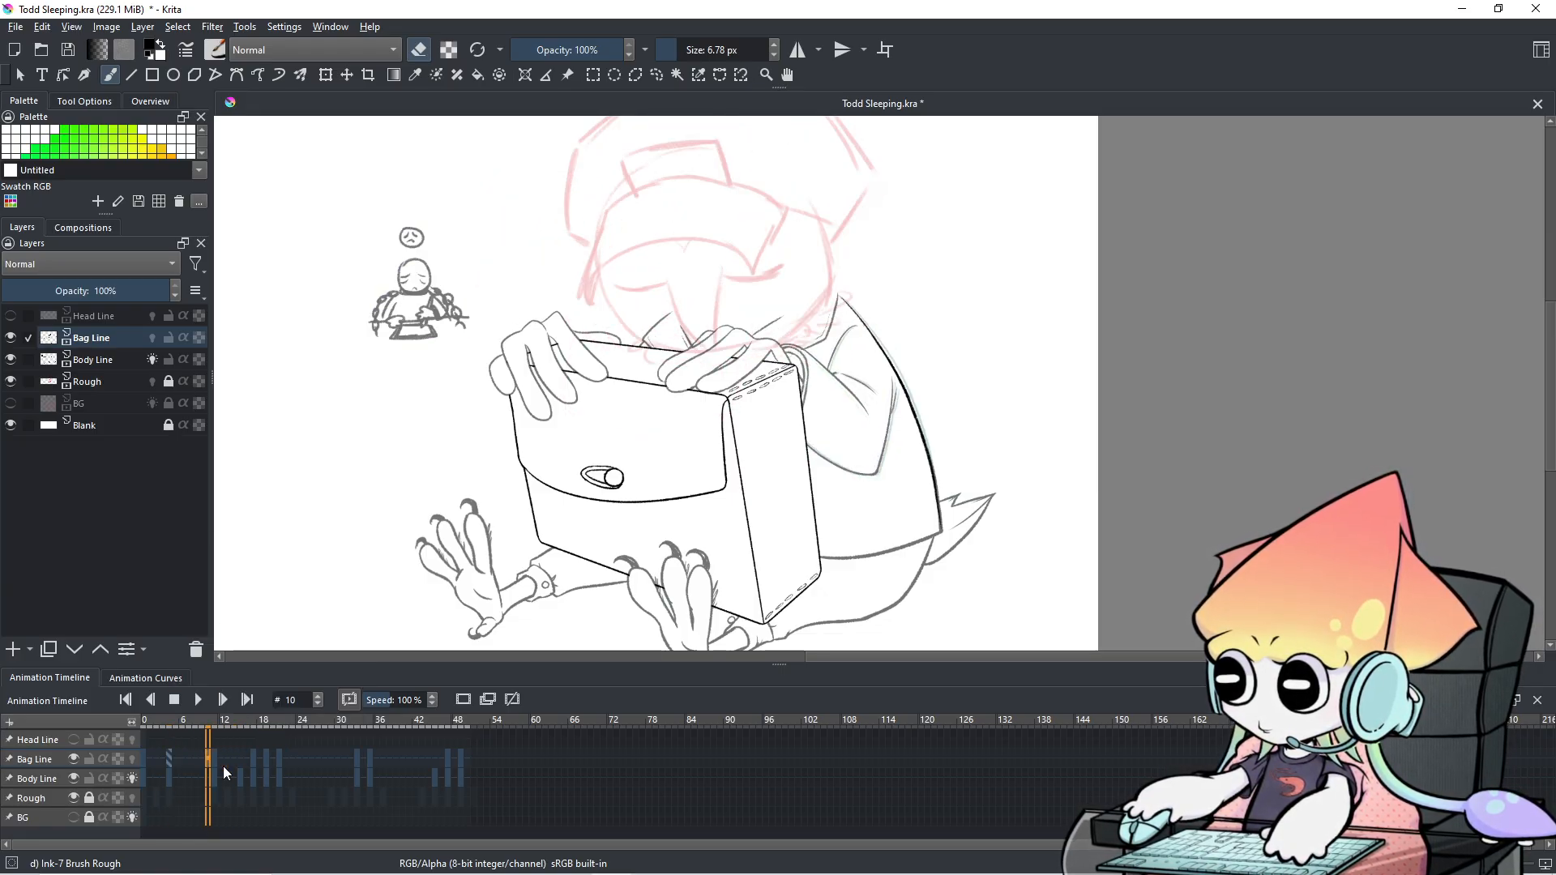
{"action": "scroll", "coordinate": [222, 766], "scroll_direction": "up", "scroll_amount": 2}
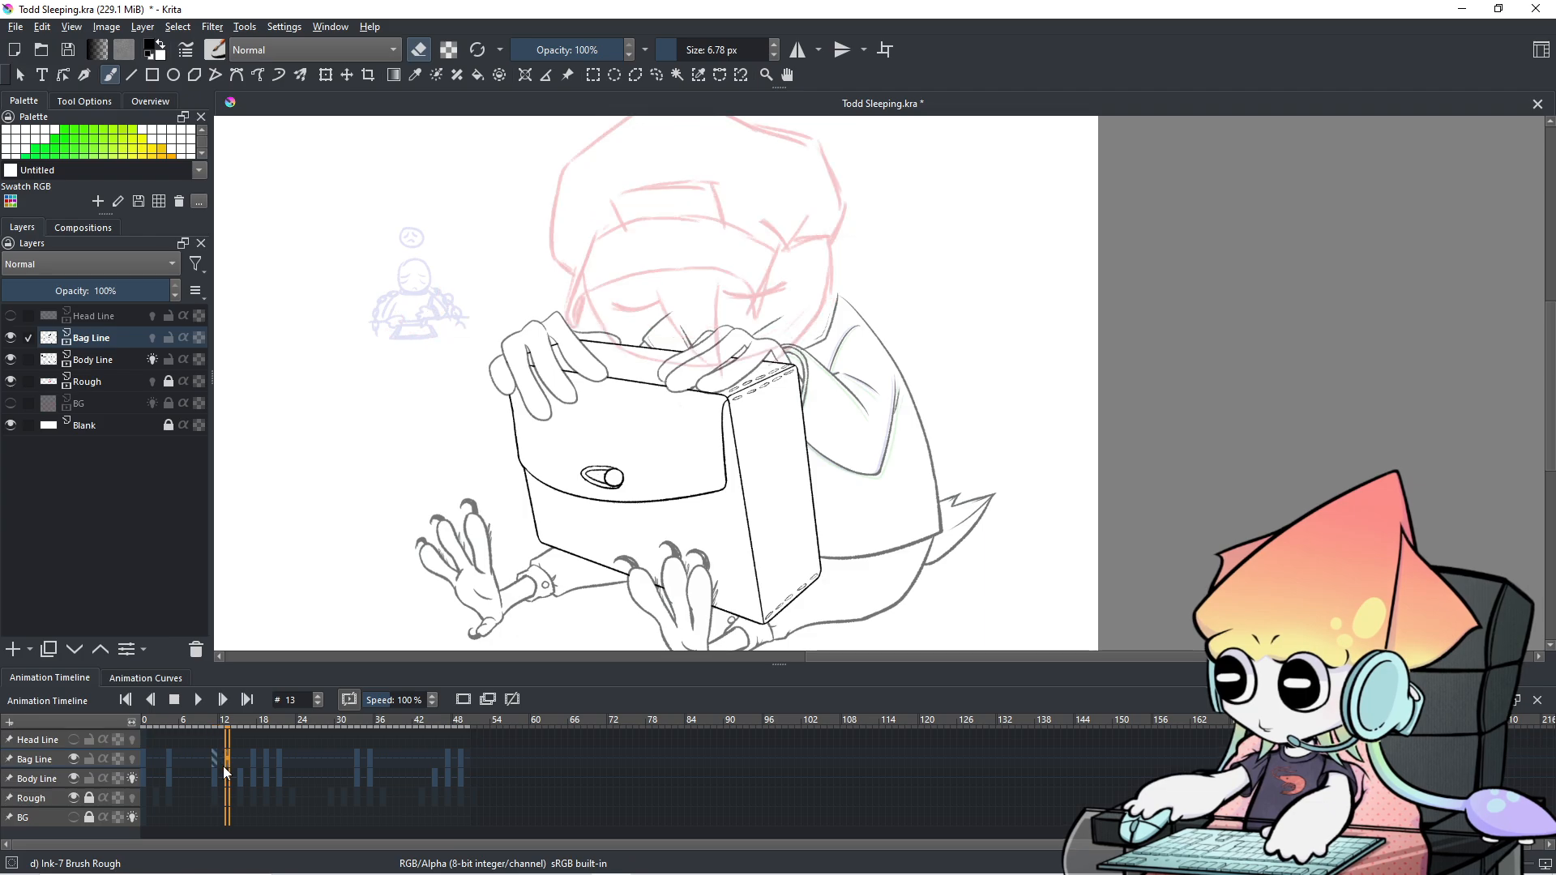
{"action": "scroll", "coordinate": [222, 766], "scroll_direction": "up", "scroll_amount": 1}
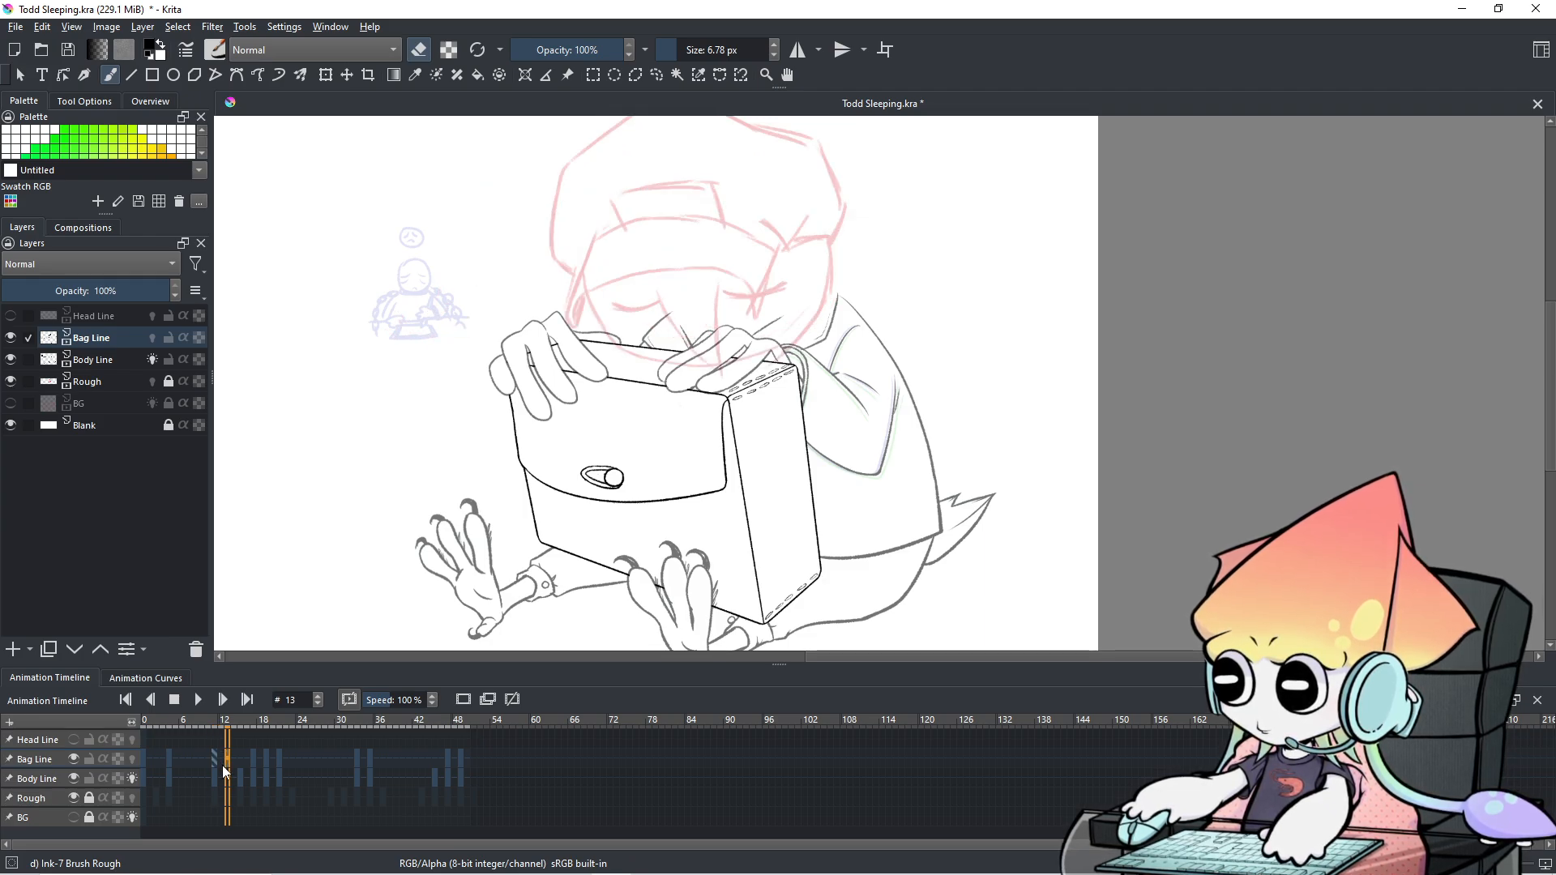
{"action": "right_click", "coordinate": [227, 761]}
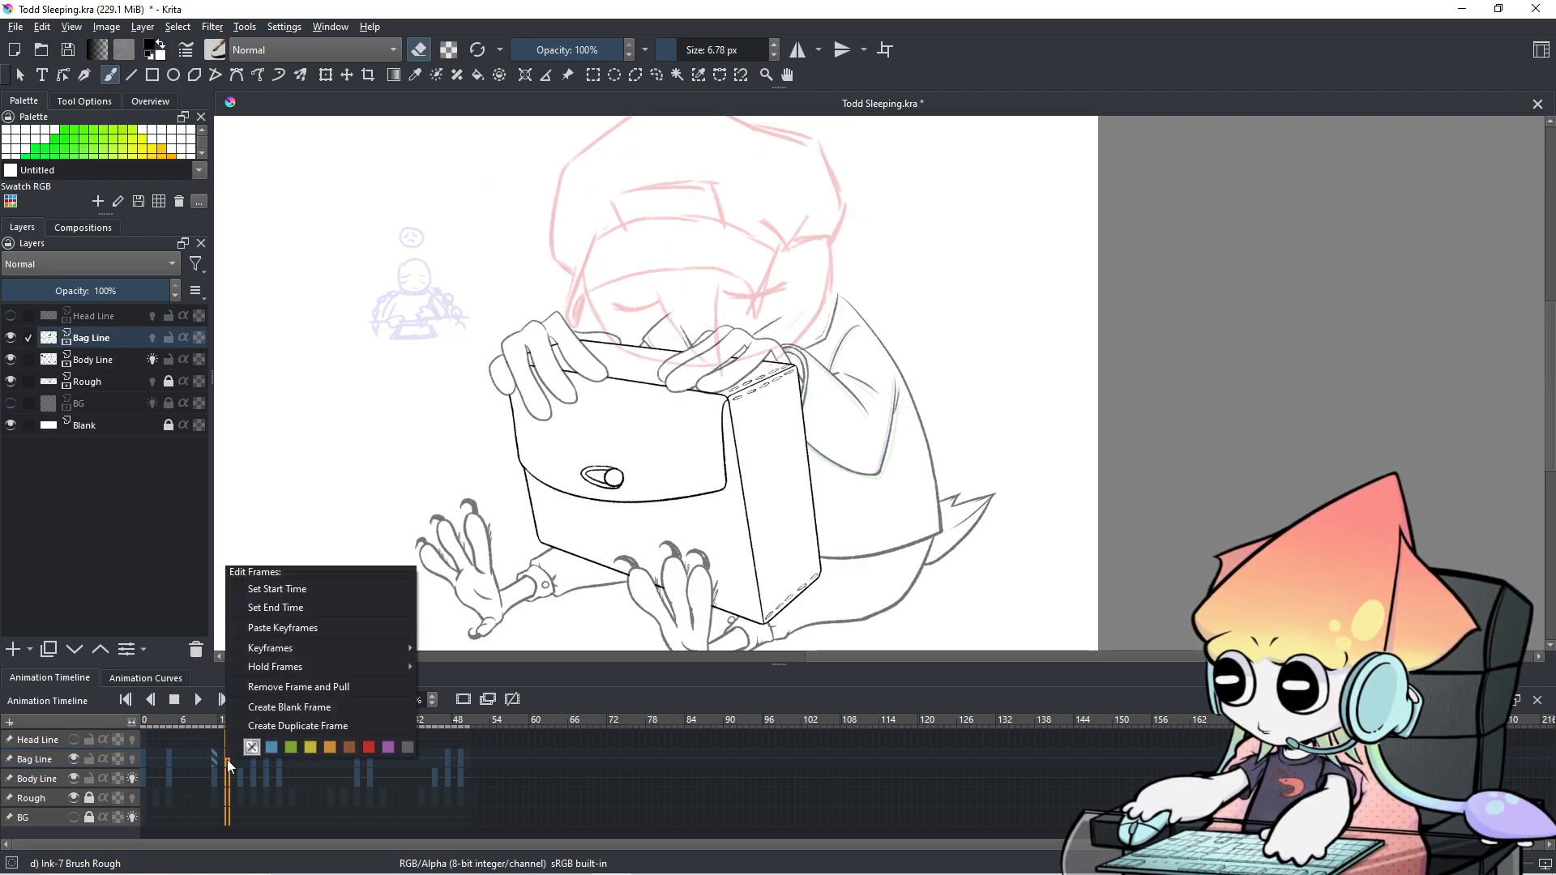
{"action": "left_click", "coordinate": [276, 632]}
{"action": "scroll", "coordinate": [319, 810], "scroll_direction": "up", "scroll_amount": 4}
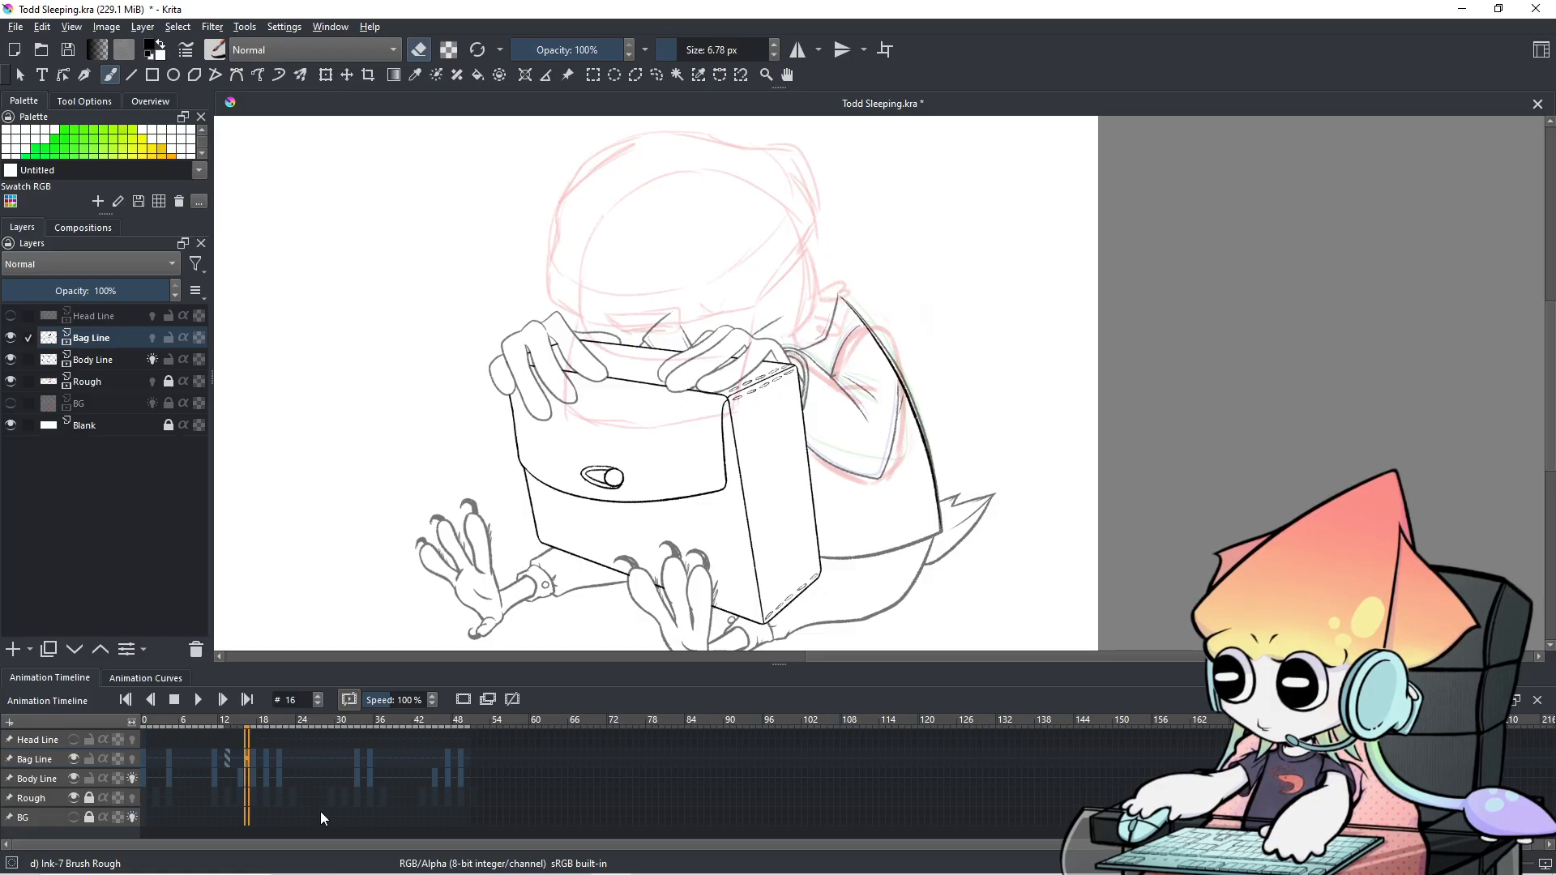
{"action": "scroll", "coordinate": [319, 811], "scroll_direction": "down", "scroll_amount": 5}
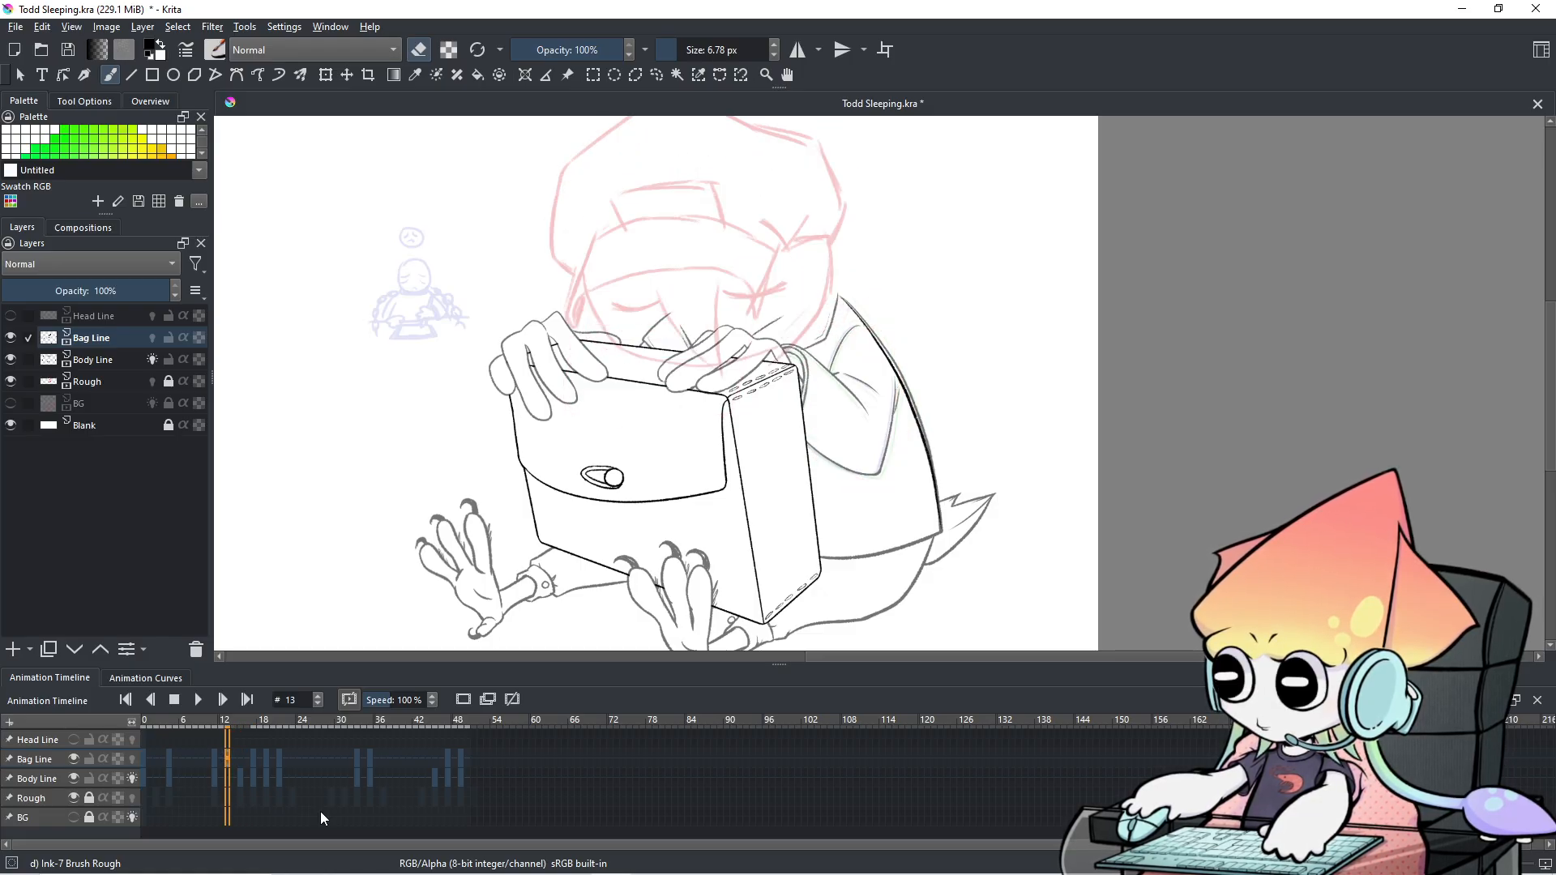
{"action": "scroll", "coordinate": [321, 818], "scroll_direction": "up", "scroll_amount": 1}
{"action": "scroll", "coordinate": [321, 818], "scroll_direction": "down", "scroll_amount": 1}
{"action": "scroll", "coordinate": [321, 818], "scroll_direction": "up", "scroll_amount": 1}
{"action": "scroll", "coordinate": [824, 554], "scroll_direction": "up", "scroll_amount": 2}
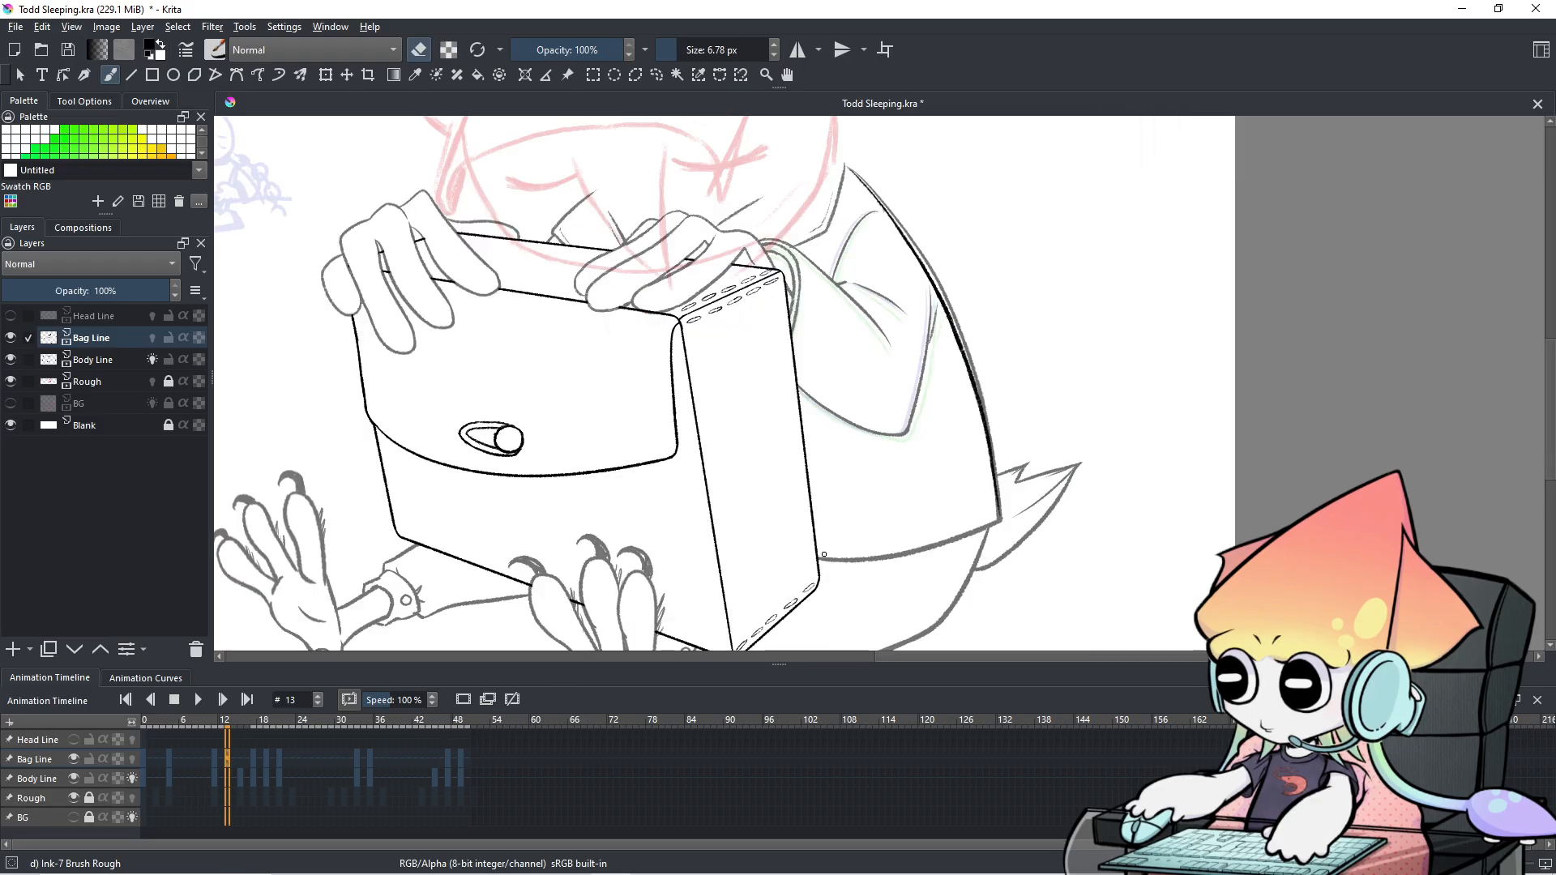
{"action": "scroll", "coordinate": [824, 554], "scroll_direction": "down", "scroll_amount": 1}
{"action": "scroll", "coordinate": [959, 479], "scroll_direction": "down", "scroll_amount": 1}
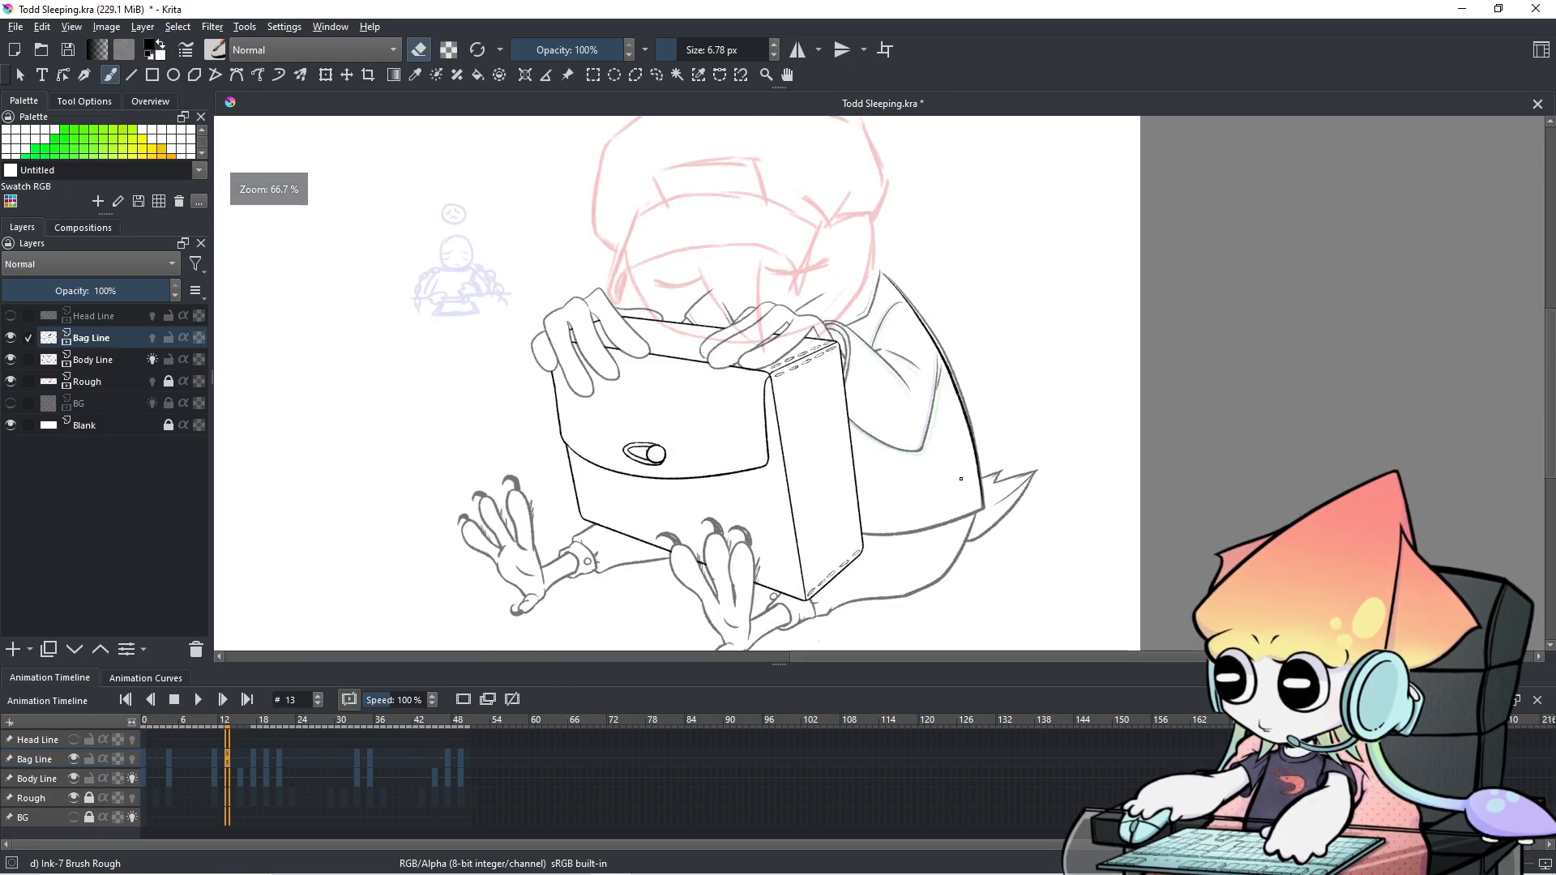
{"action": "scroll", "coordinate": [957, 493], "scroll_direction": "up", "scroll_amount": 1}
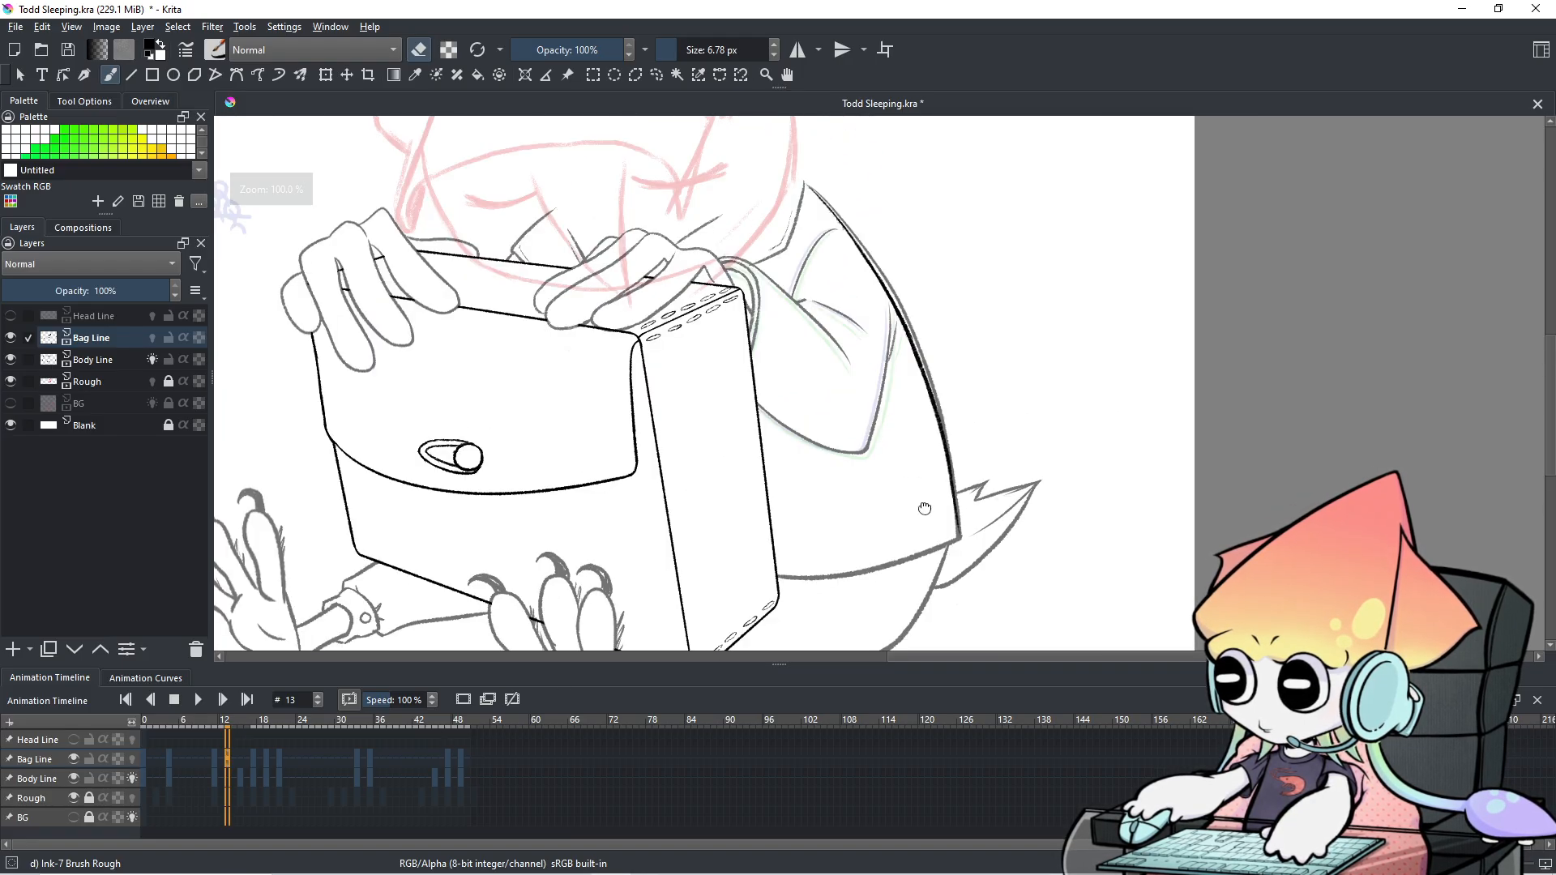
{"action": "left_click_drag", "start_coordinate": [924, 509], "coordinate": [889, 562]}
{"action": "key", "text": "Right"}
{"action": "key", "text": "Right"}
{"action": "key", "text": "Right"}
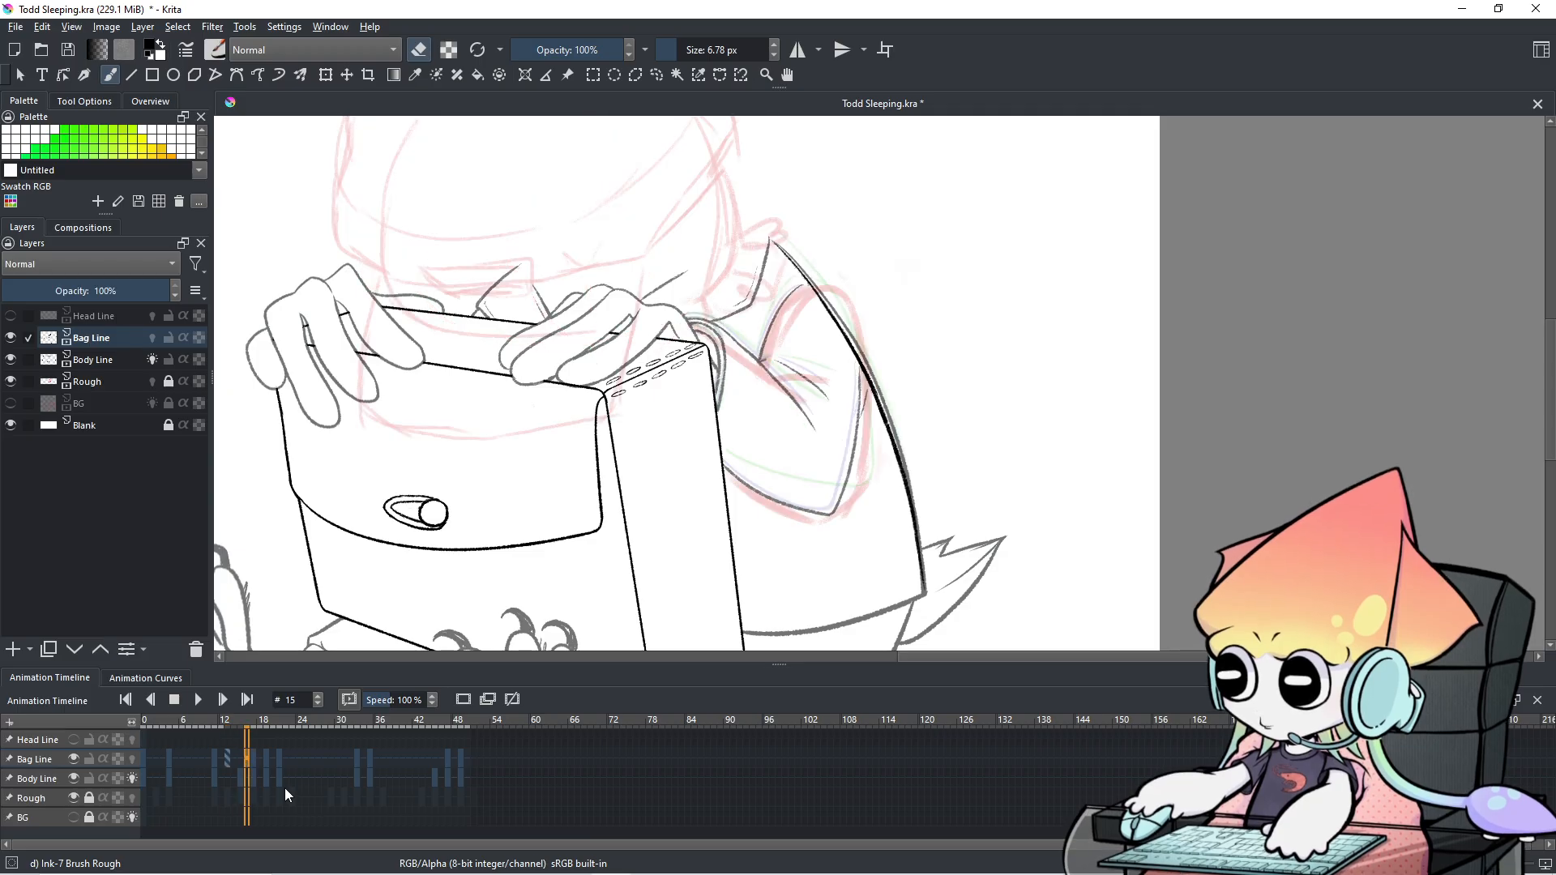
{"action": "key", "text": "Right"}
{"action": "key", "text": "Right"}
{"action": "key", "text": "Right"}
{"action": "key", "text": "Right"}
{"action": "key", "text": "Left"}
{"action": "key", "text": "Left"}
{"action": "key", "text": "Left"}
{"action": "key", "text": "Left"}
{"action": "key", "text": "Left"}
{"action": "key", "text": "Left"}
{"action": "key", "text": "Left"}
{"action": "key", "text": "Left"}
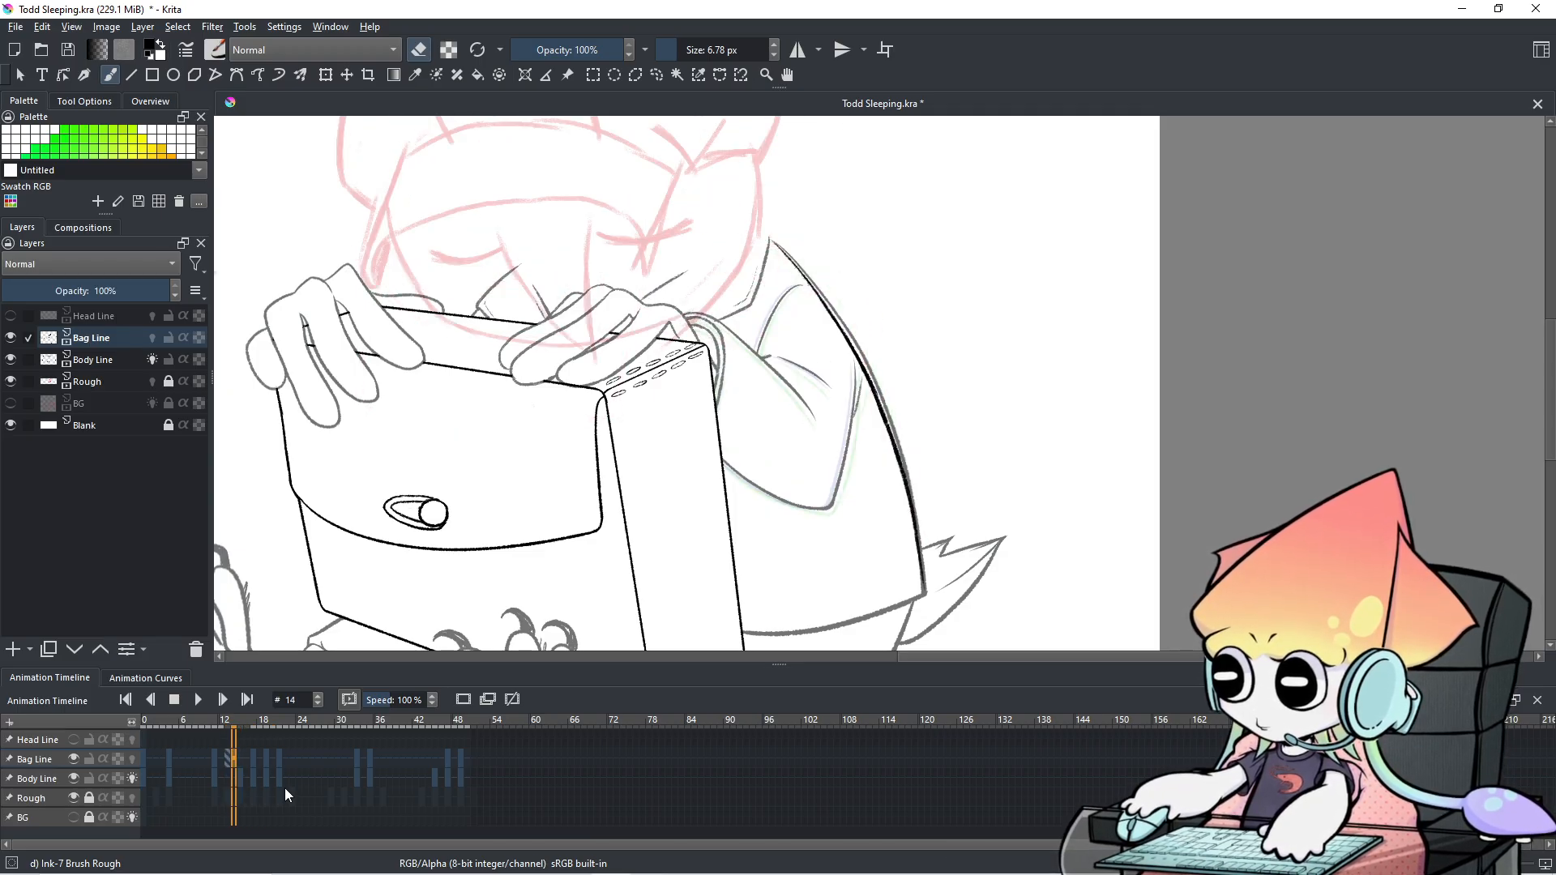
{"action": "key", "text": "Right"}
{"action": "key", "text": "Right"}
{"action": "key", "text": "Left"}
{"action": "key", "text": "Left"}
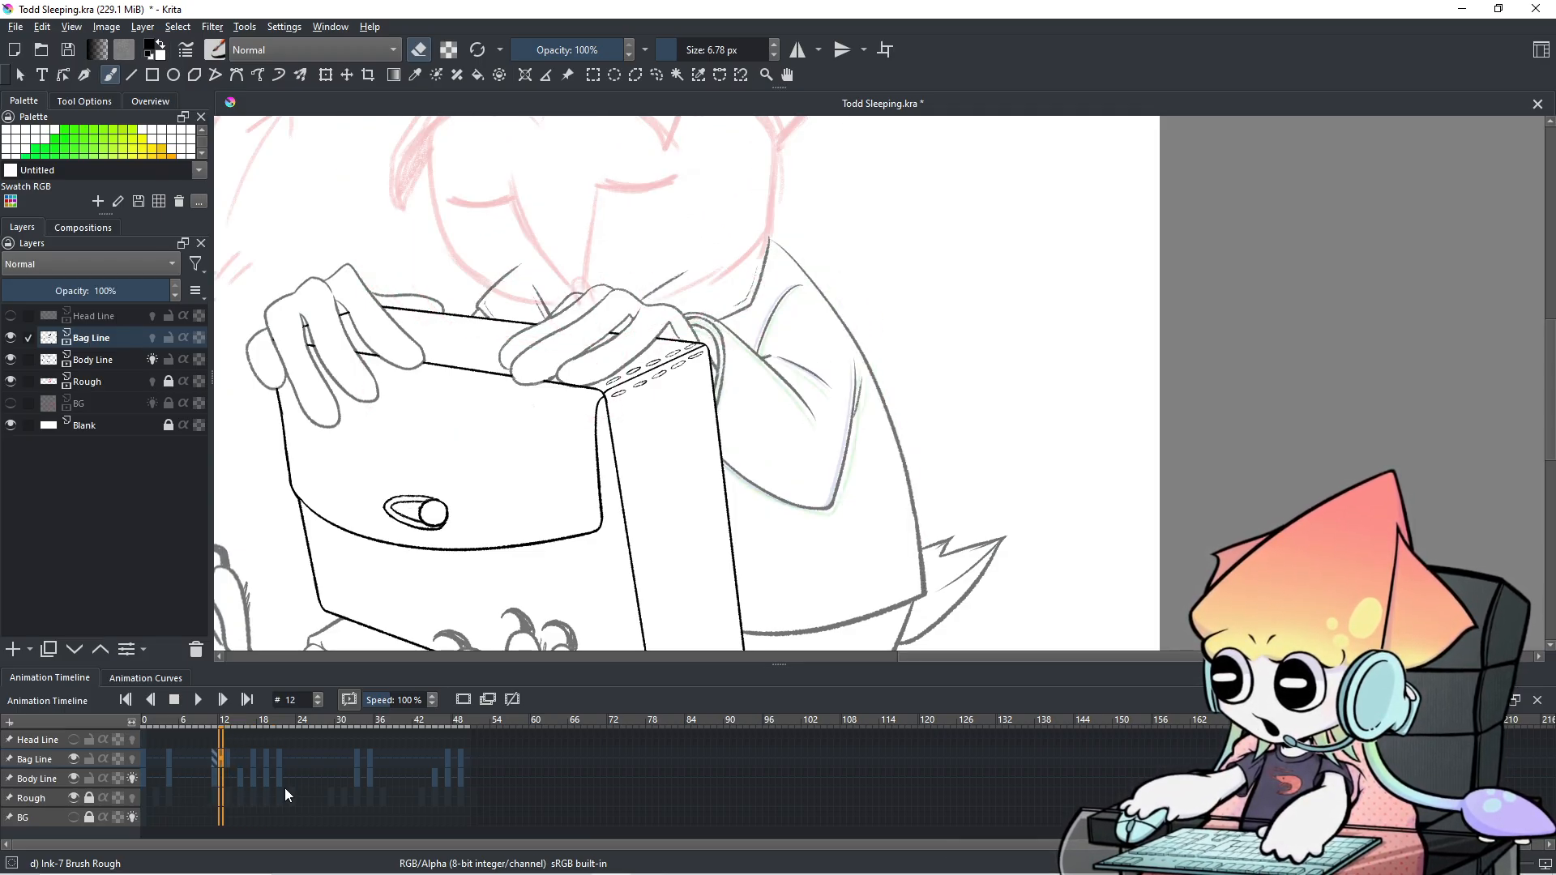
{"action": "key", "text": "Right"}
{"action": "key", "text": "Right"}
{"action": "key", "text": "Left"}
{"action": "key", "text": "Left"}
{"action": "key", "text": "Left"}
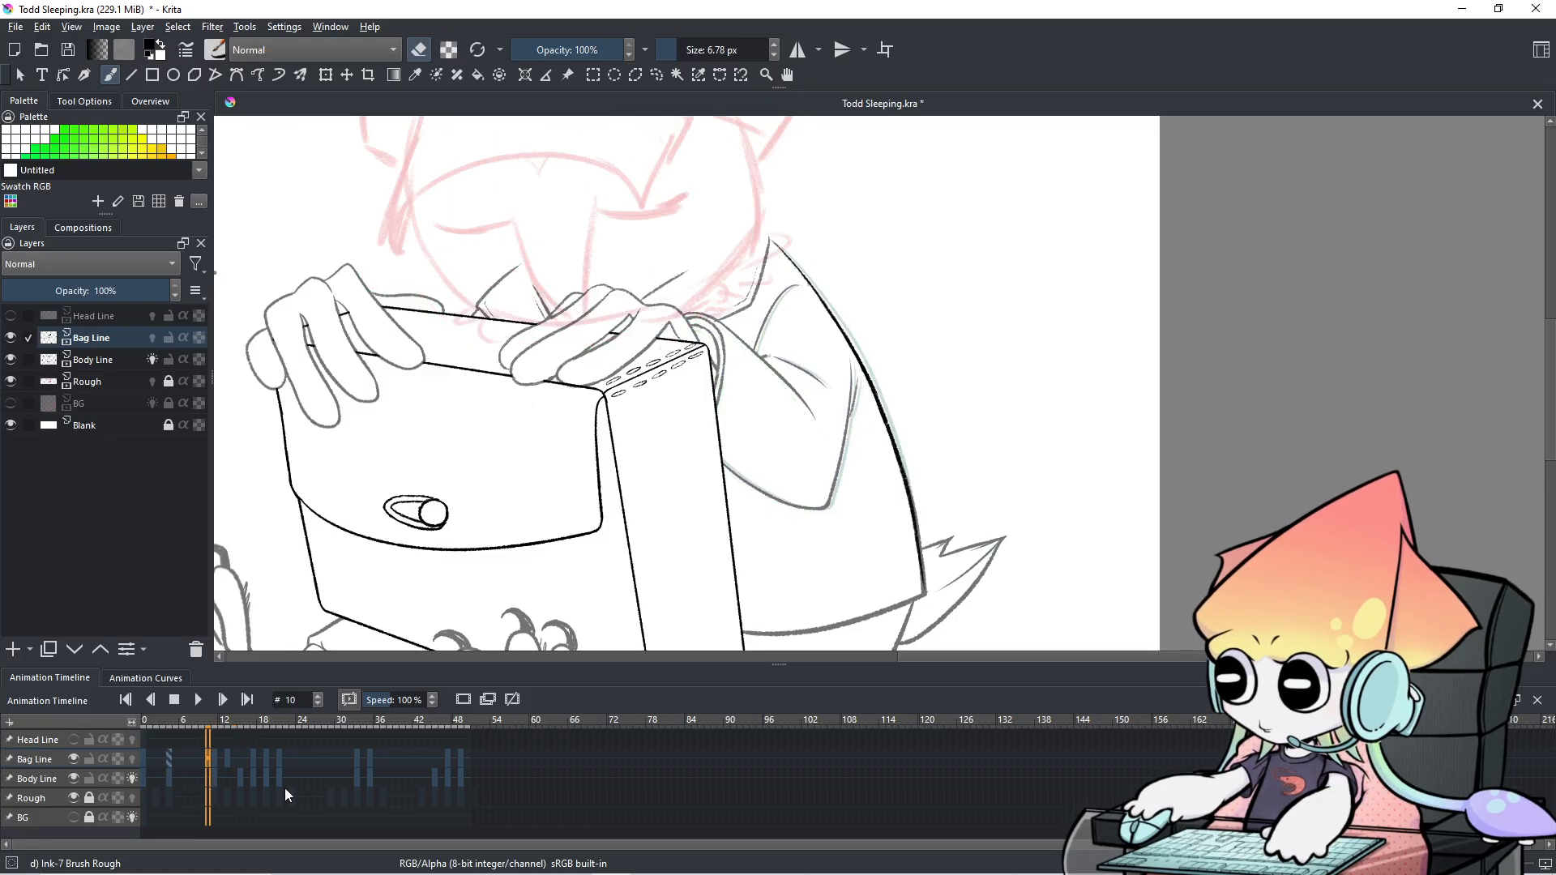
{"action": "key", "text": "Right"}
{"action": "key", "text": "Right"}
{"action": "key", "text": "Left"}
{"action": "key", "text": "Right"}
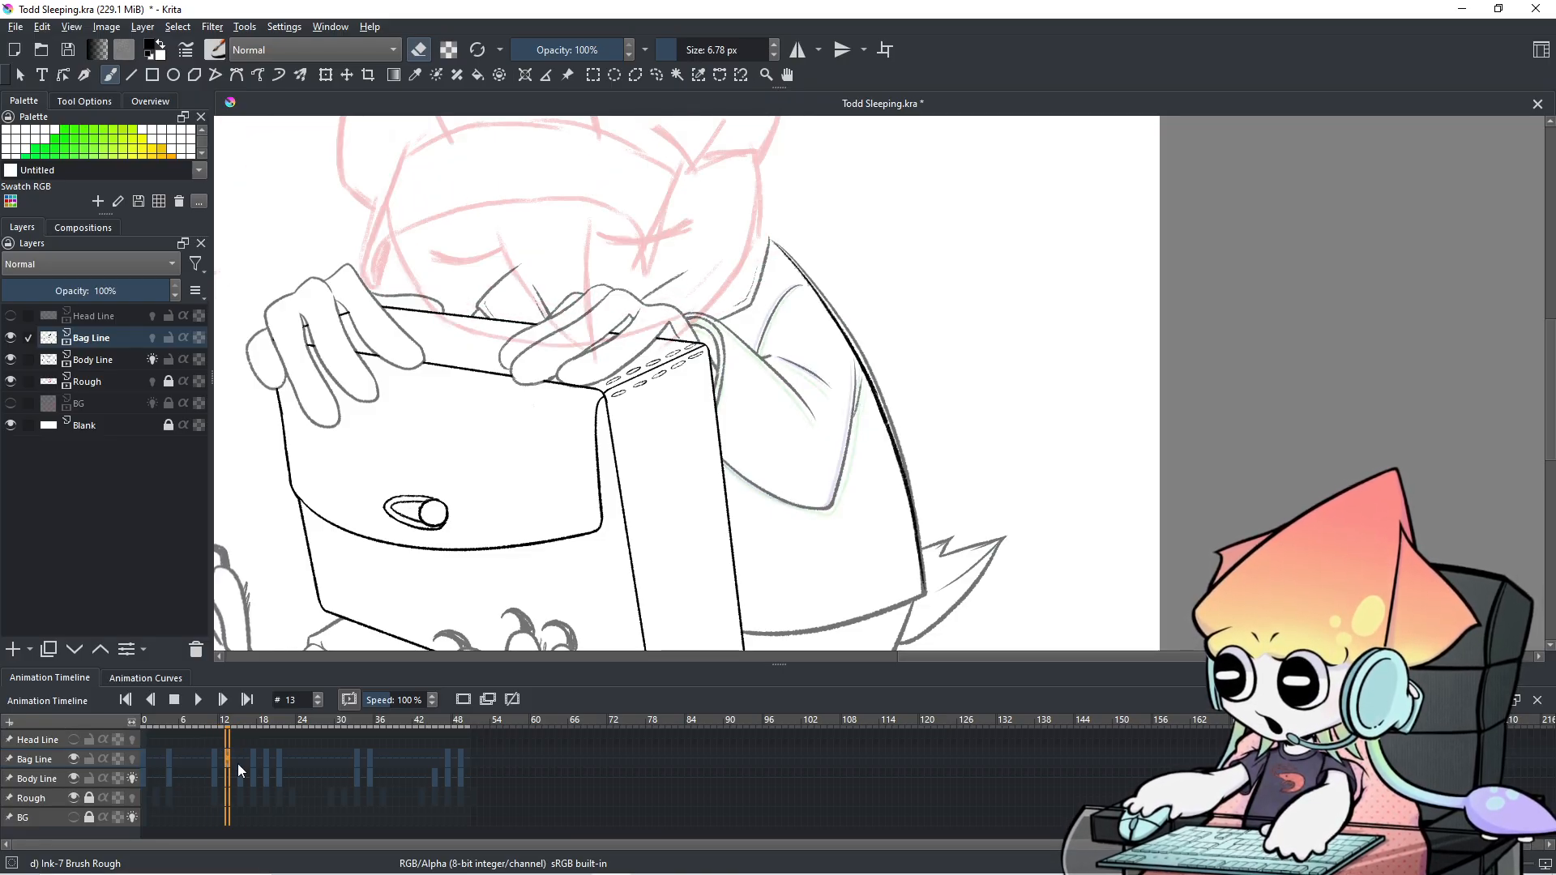
{"action": "left_click", "coordinate": [77, 761]}
{"action": "left_click", "coordinate": [77, 761]}
{"action": "left_click", "coordinate": [74, 779]}
{"action": "left_click", "coordinate": [74, 780]}
{"action": "left_click", "coordinate": [46, 777]}
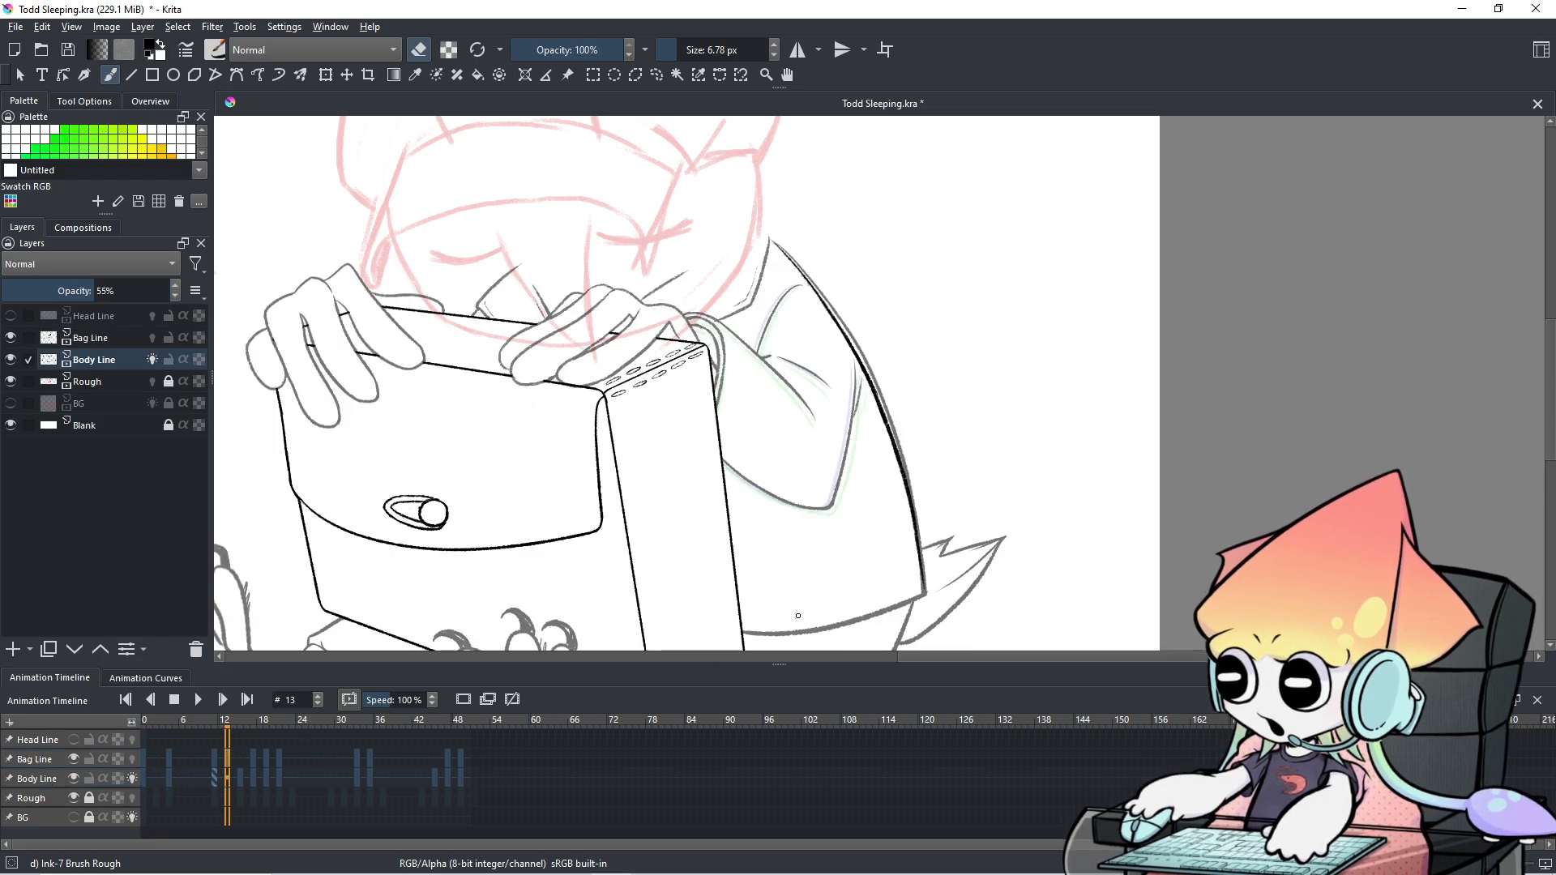
{"action": "scroll", "coordinate": [808, 617], "scroll_direction": "up", "scroll_amount": 1}
{"action": "left_click_drag", "start_coordinate": [892, 539], "coordinate": [877, 561]}
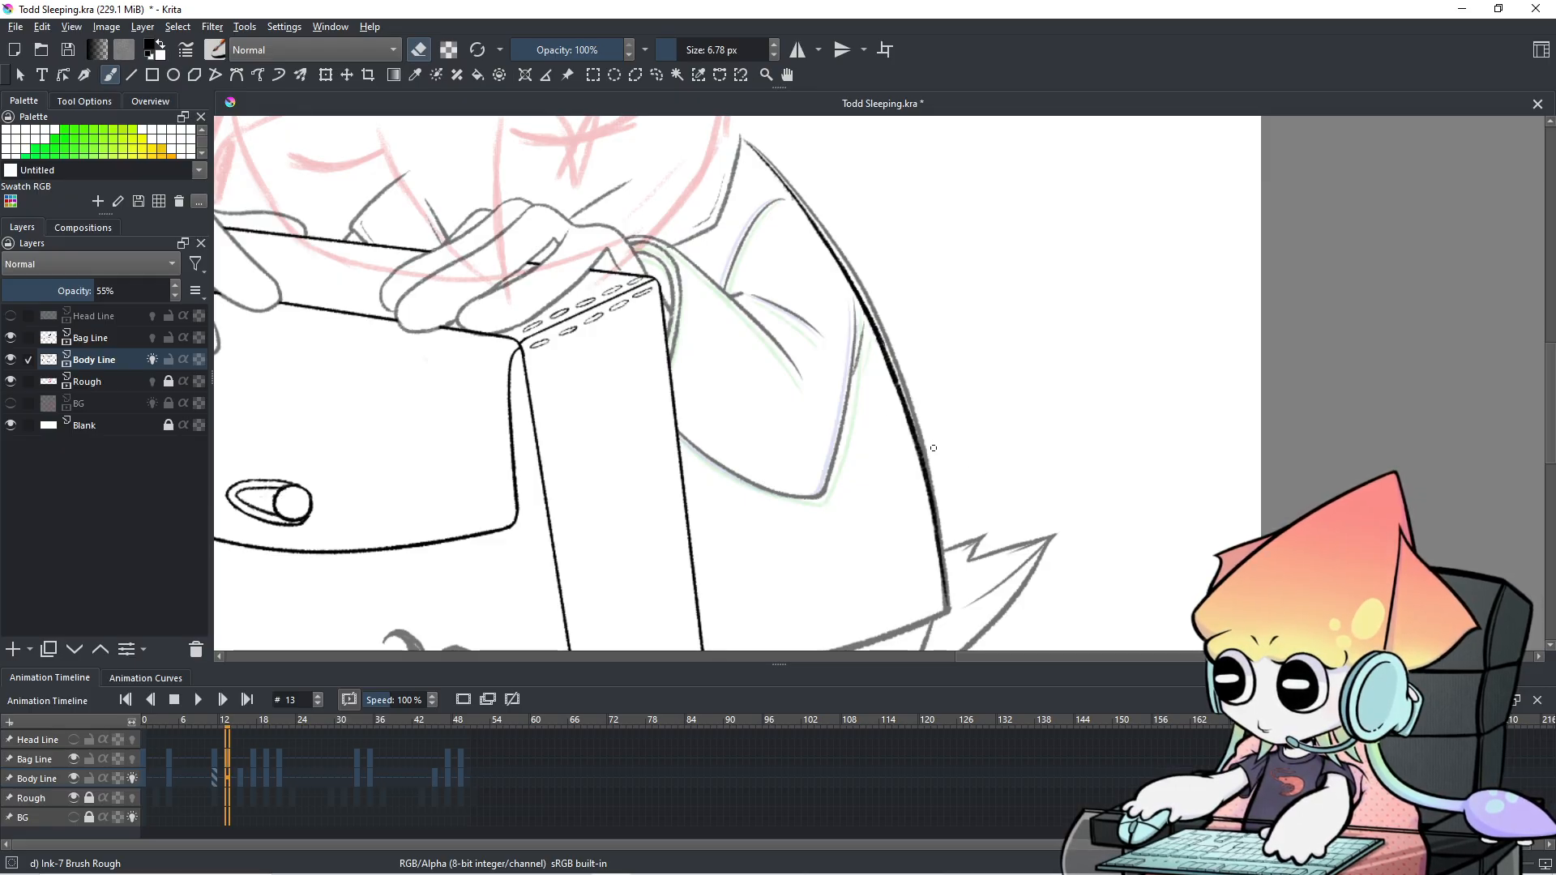
{"action": "left_click_drag", "start_coordinate": [957, 414], "coordinate": [973, 413], "text": "shift"}
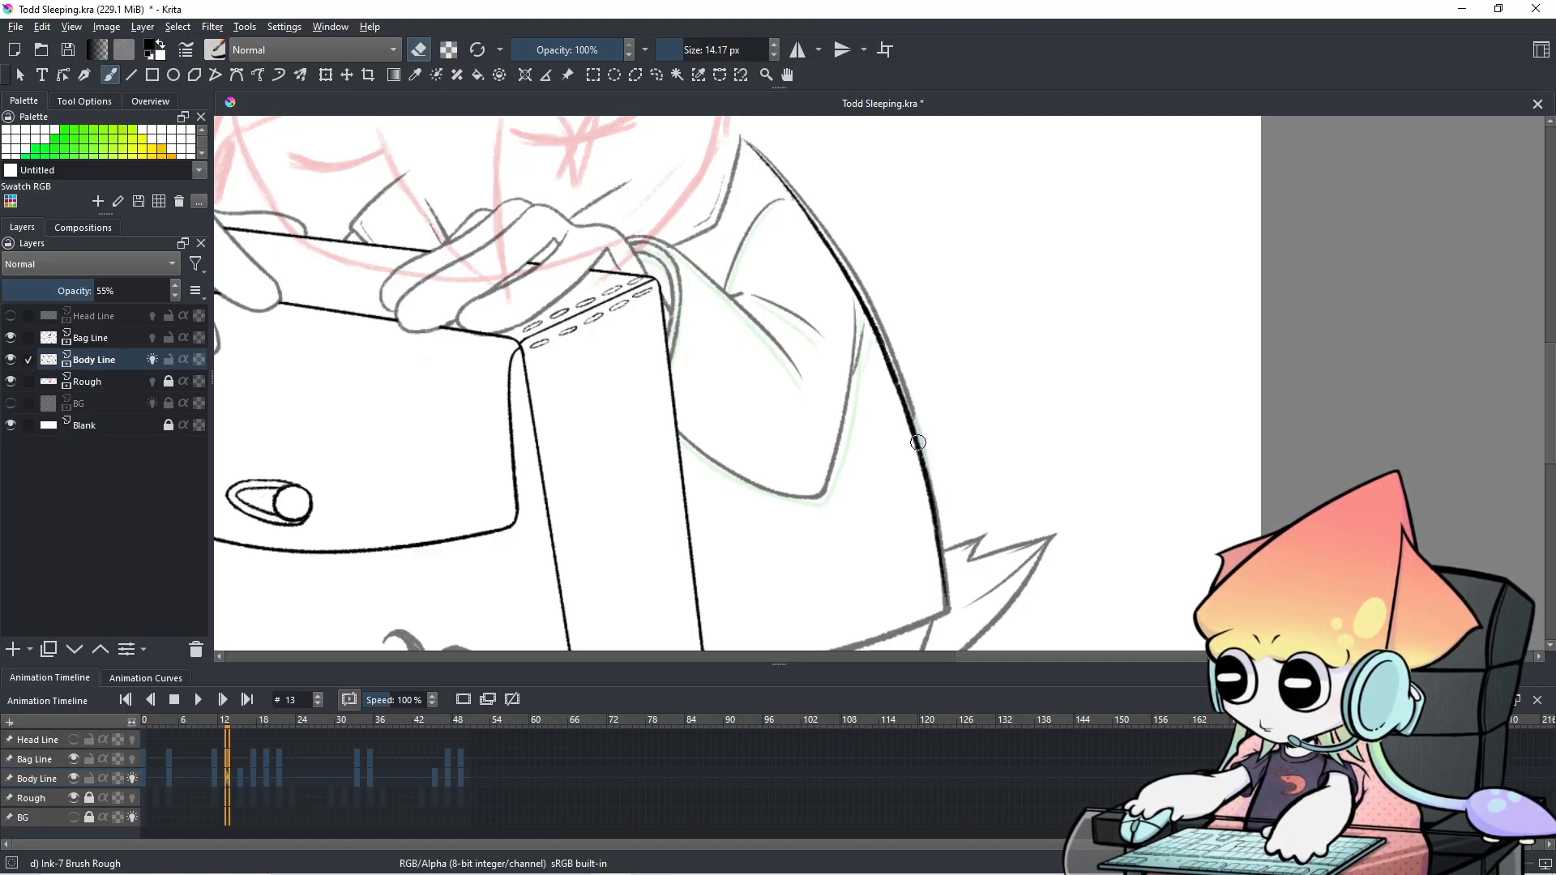
{"action": "left_click_drag", "start_coordinate": [976, 285], "coordinate": [1070, 364]}
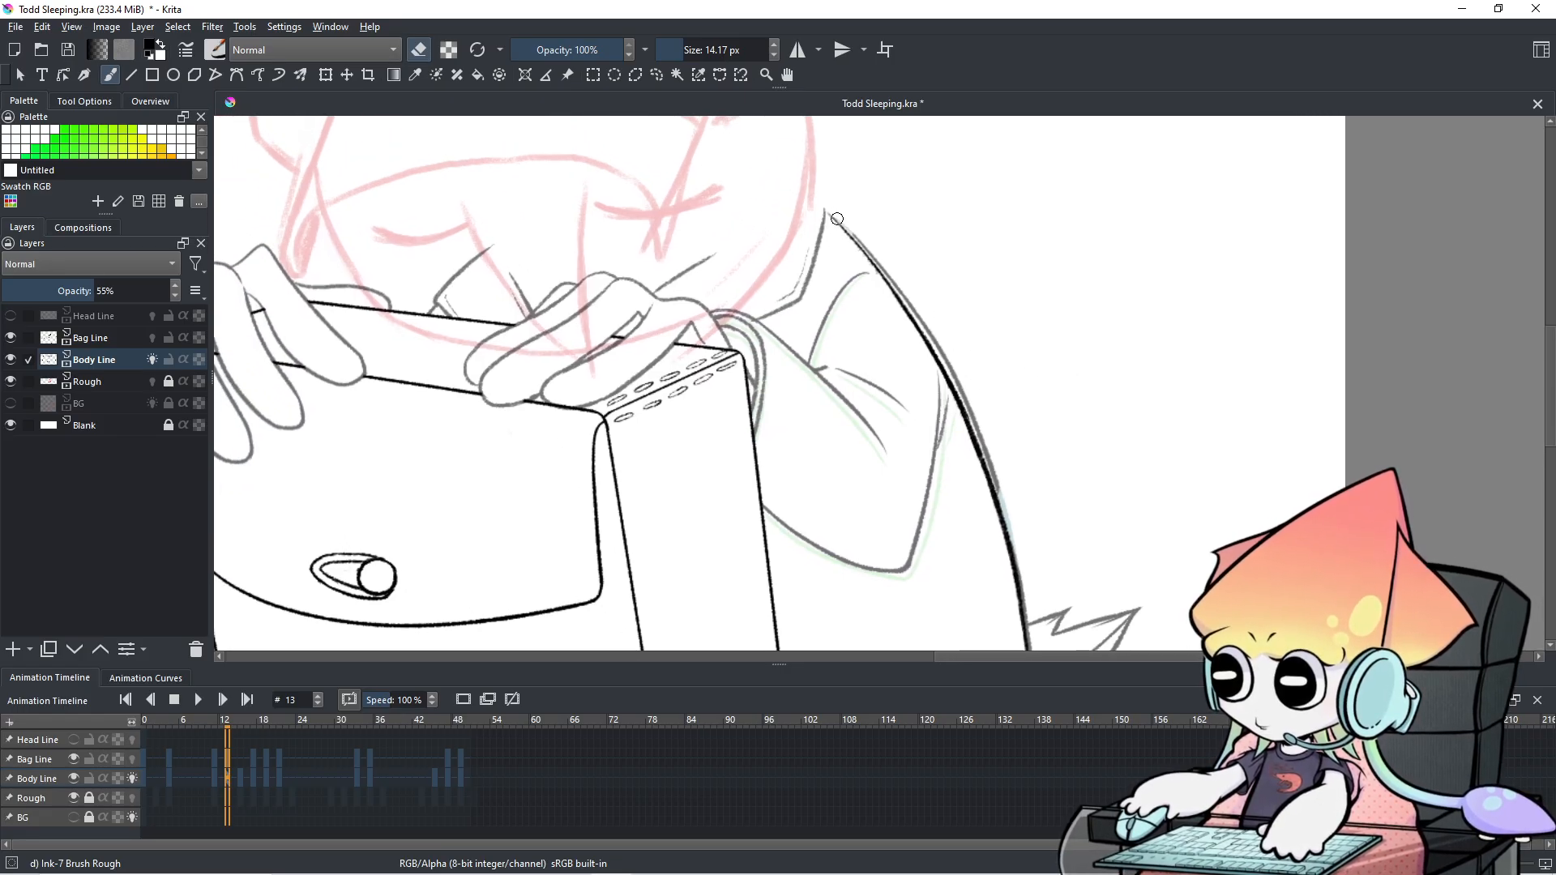
{"action": "left_click_drag", "start_coordinate": [835, 214], "coordinate": [907, 284]}
{"action": "mouse_move", "coordinate": [860, 235]}
{"action": "left_mouse_down"}
{"action": "mouse_move", "coordinate": [932, 358]}
{"action": "mouse_move", "coordinate": [930, 325]}
{"action": "mouse_move", "coordinate": [1004, 514]}
{"action": "left_mouse_up"}
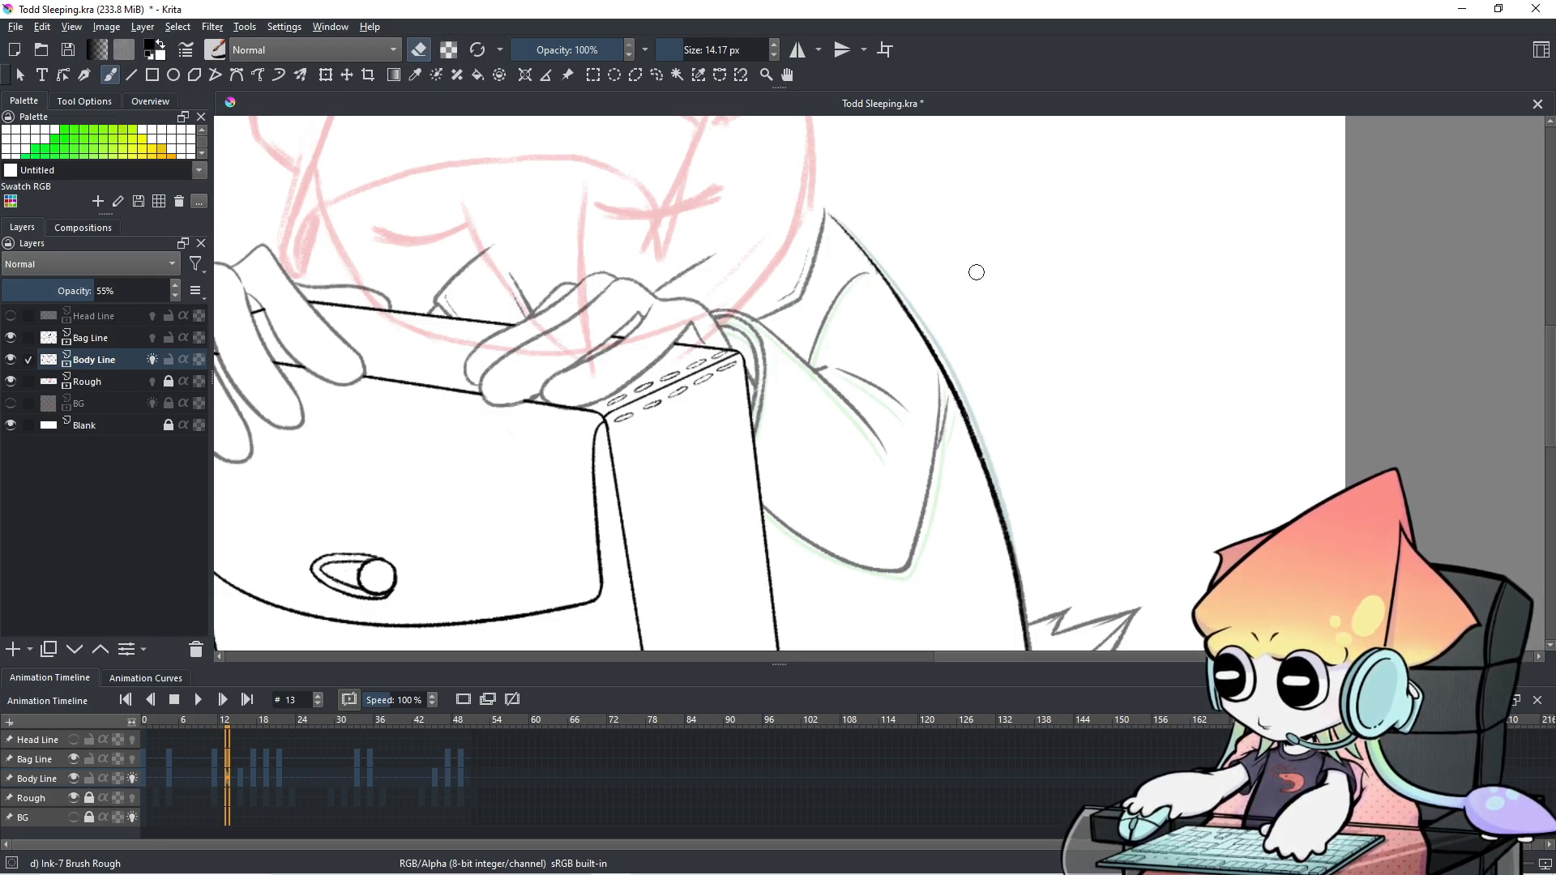
{"action": "scroll", "coordinate": [969, 272], "scroll_direction": "down", "scroll_amount": 1}
{"action": "key", "text": "Left"}
{"action": "key", "text": "Right"}
{"action": "key", "text": "Left"}
{"action": "key", "text": "Right"}
{"action": "key", "text": "Left"}
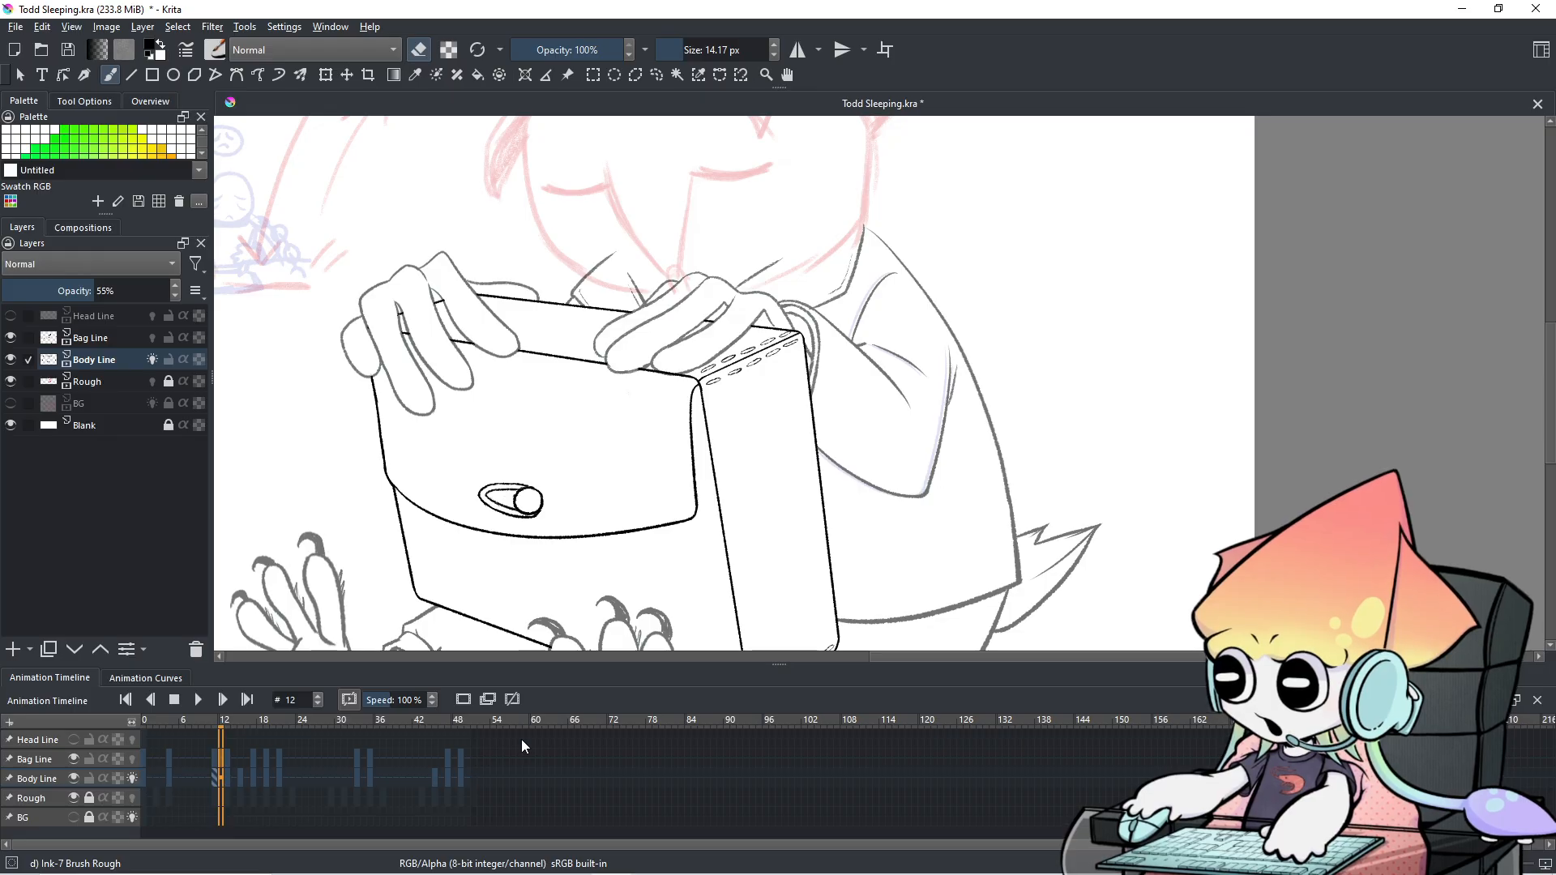
{"action": "key", "text": "Left"}
{"action": "key", "text": "Left"}
{"action": "key", "text": "Right"}
{"action": "key", "text": "Right"}
{"action": "key", "text": "Right"}
{"action": "key", "text": "Left"}
{"action": "key", "text": "Right"}
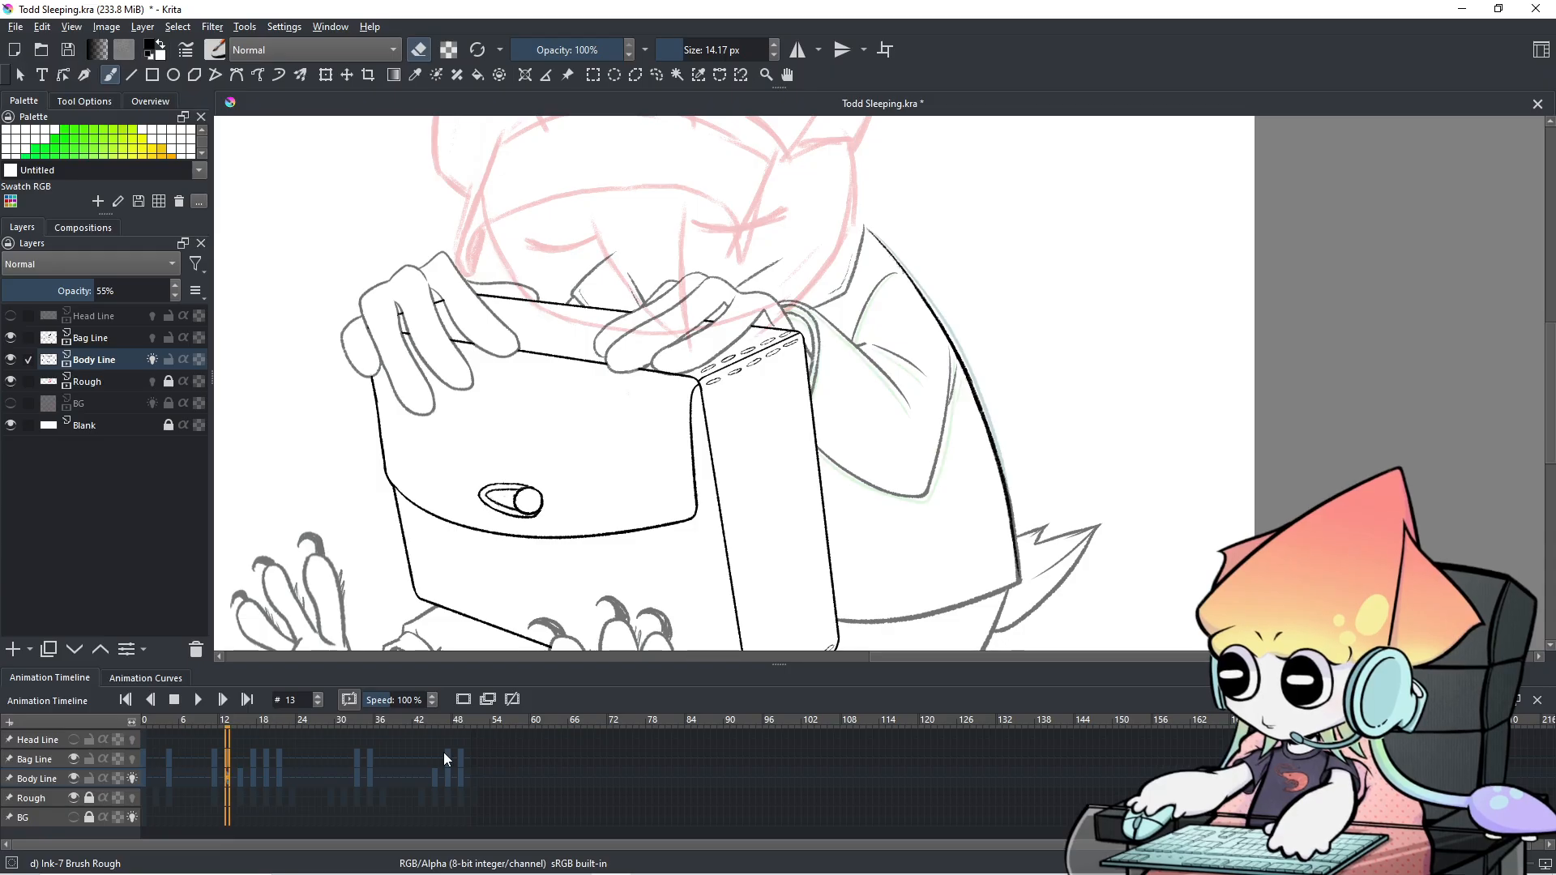
{"action": "key", "text": "Left"}
{"action": "key", "text": "Right"}
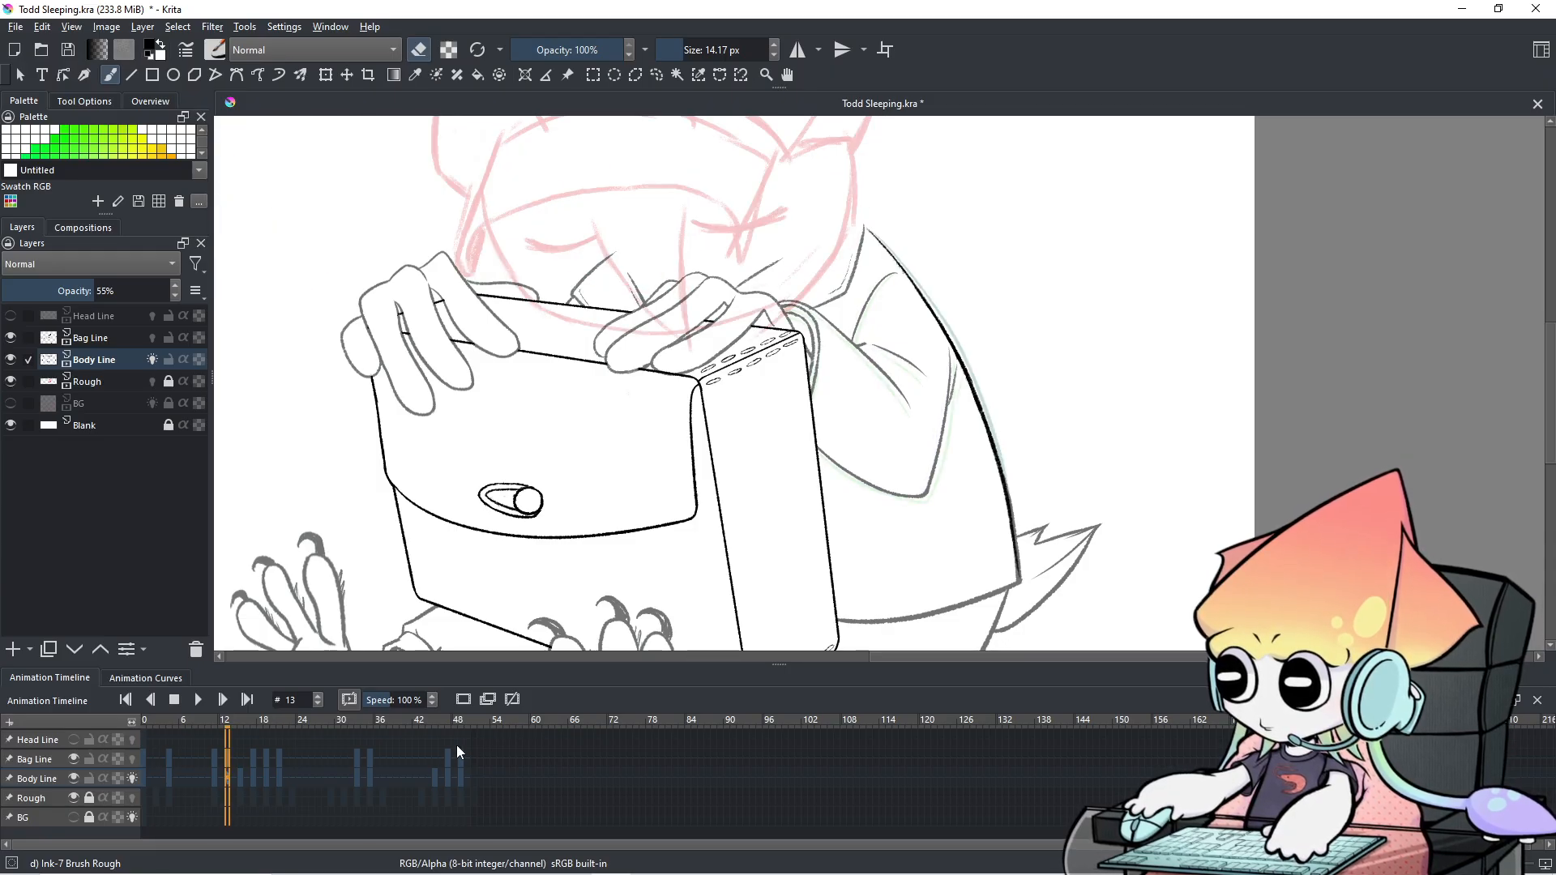
{"action": "scroll", "coordinate": [944, 357], "scroll_direction": "down", "scroll_amount": 1}
{"action": "left_click_drag", "start_coordinate": [945, 358], "coordinate": [943, 320]}
{"action": "left_click", "coordinate": [165, 778]}
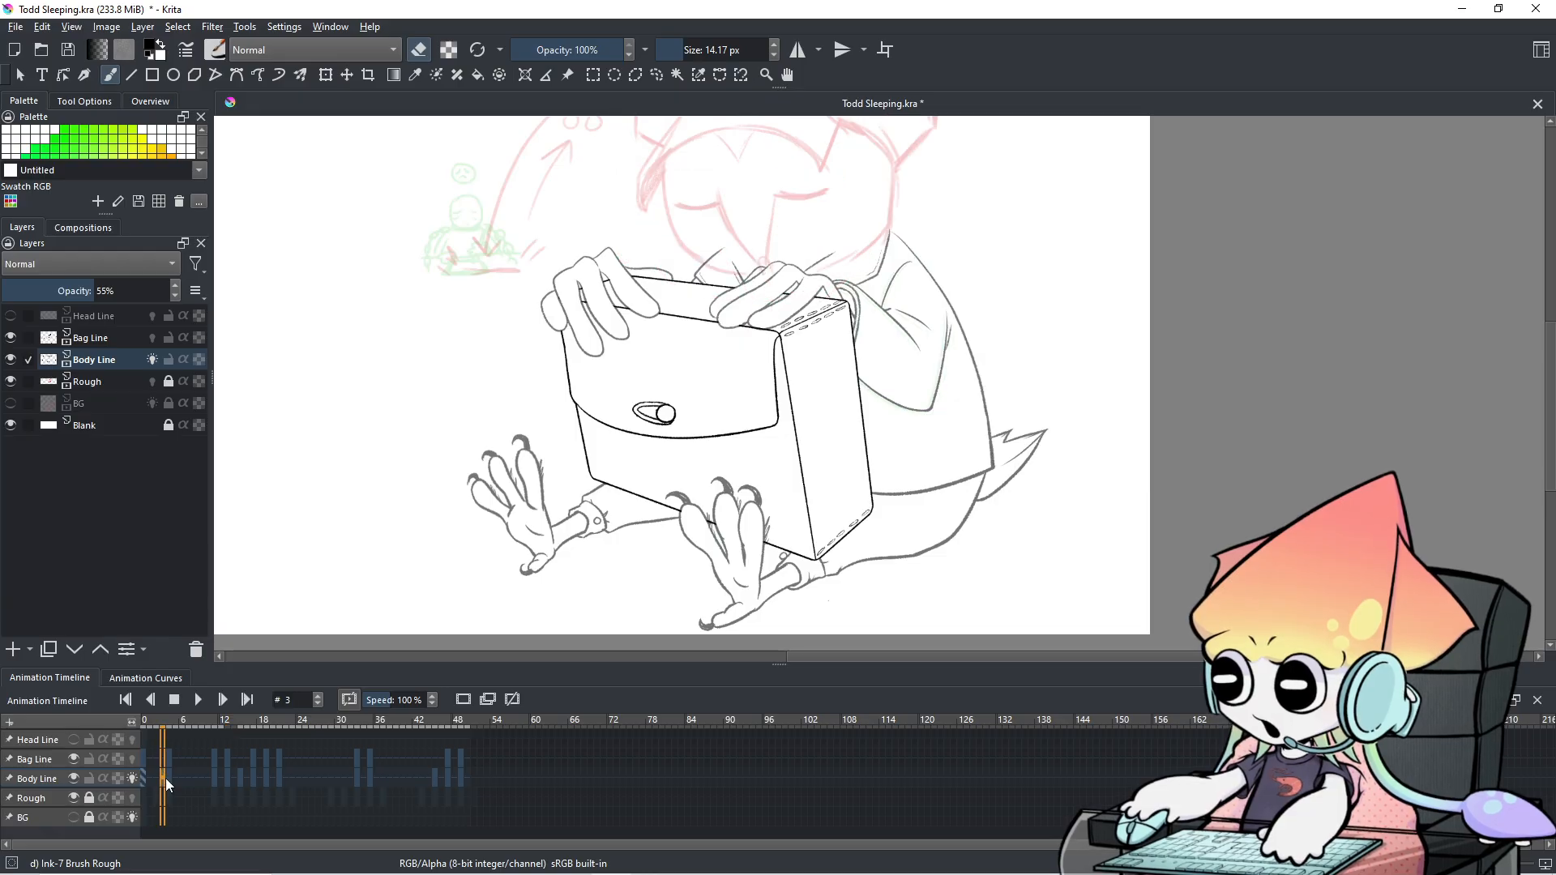
{"action": "left_click", "coordinate": [168, 778]}
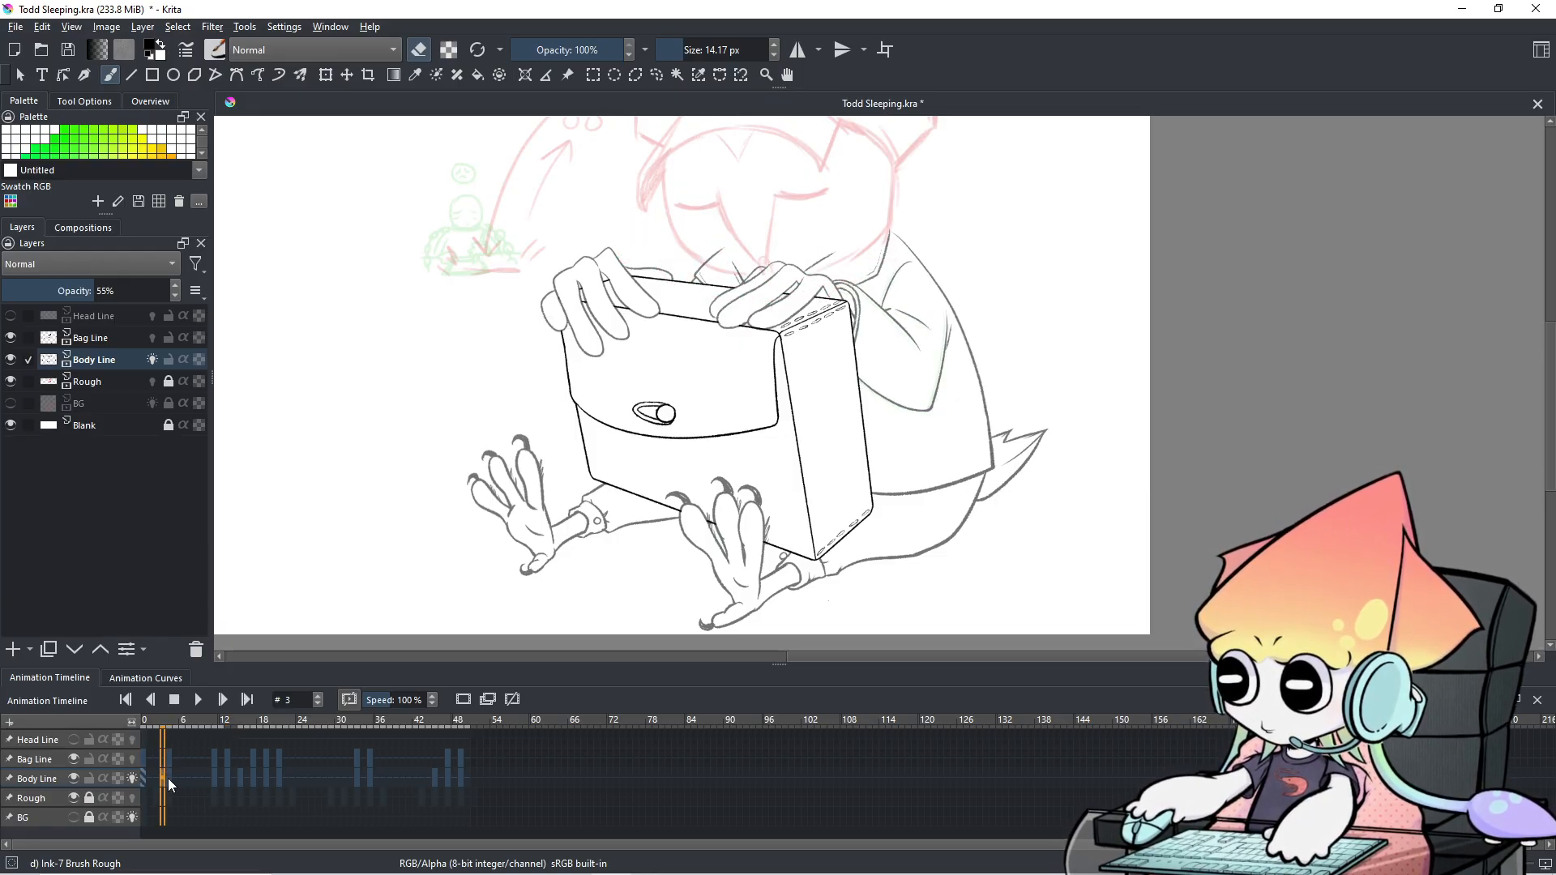
Copy an early Body Line keyframe and paste it at frame 13.
{"action": "left_click", "coordinate": [169, 780]}
{"action": "right_click", "coordinate": [169, 780]}
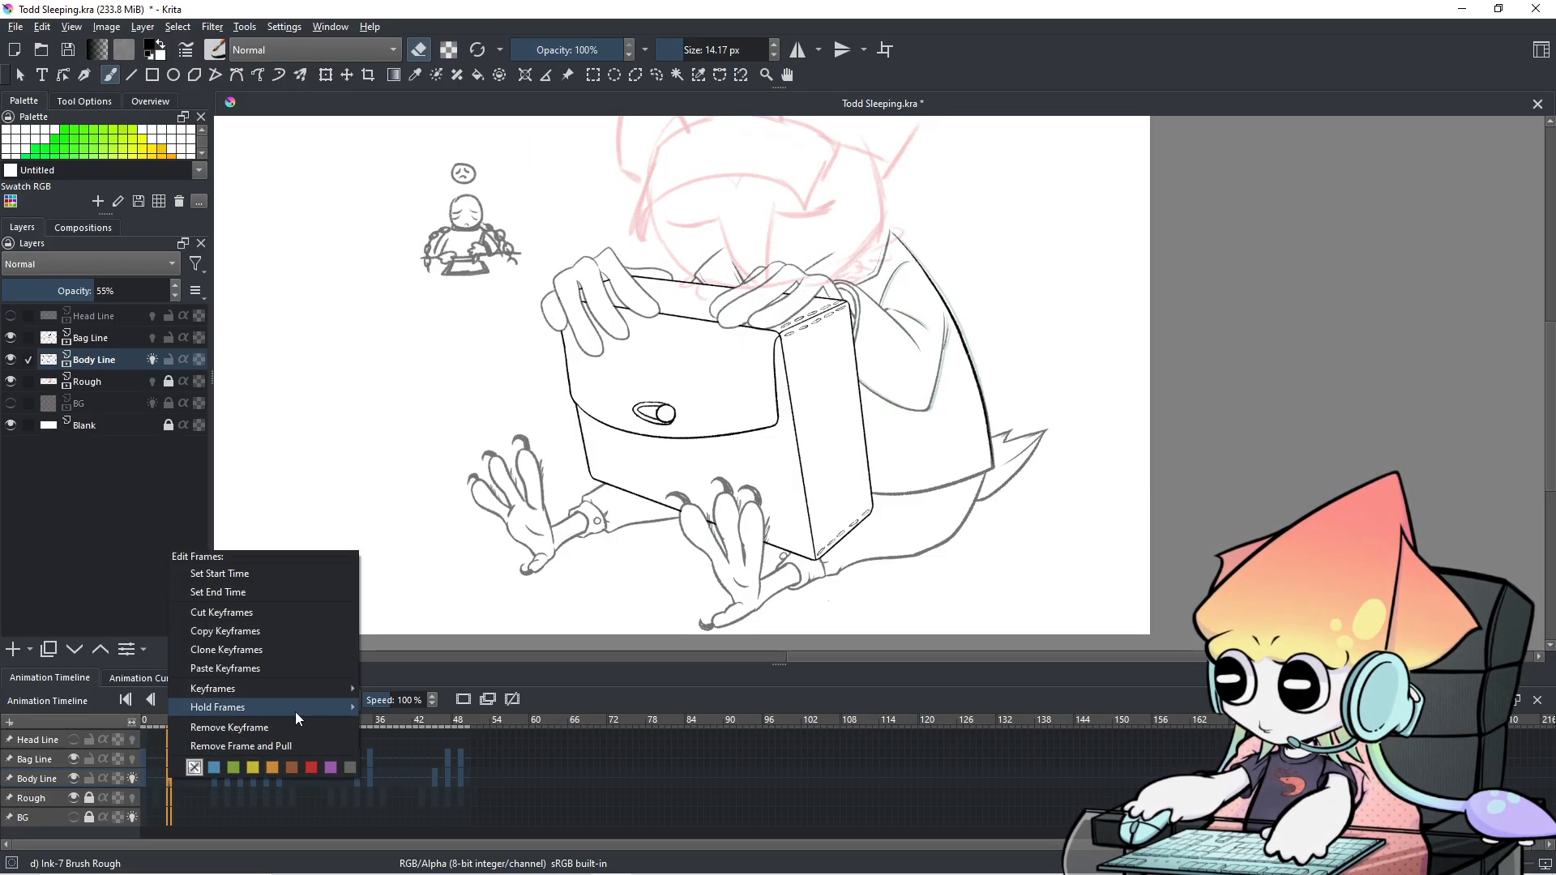
{"action": "left_click", "coordinate": [226, 633]}
{"action": "right_click", "coordinate": [169, 782]}
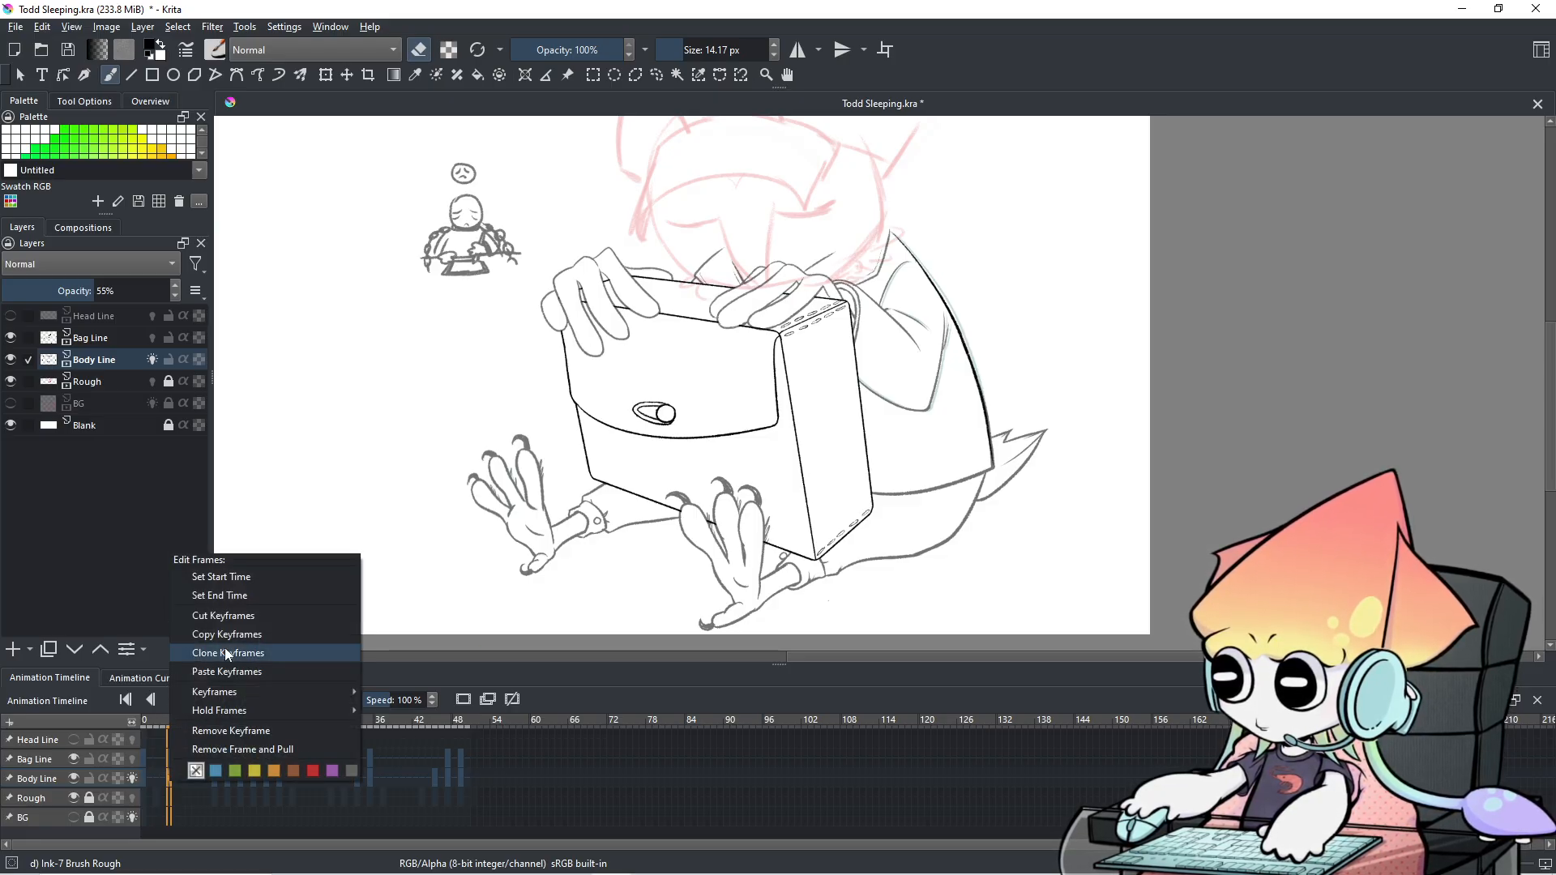
{"action": "left_click", "coordinate": [188, 782]}
{"action": "key", "text": "Right"}
{"action": "key", "text": "Right"}
{"action": "key", "text": "Right"}
{"action": "key", "text": "Right"}
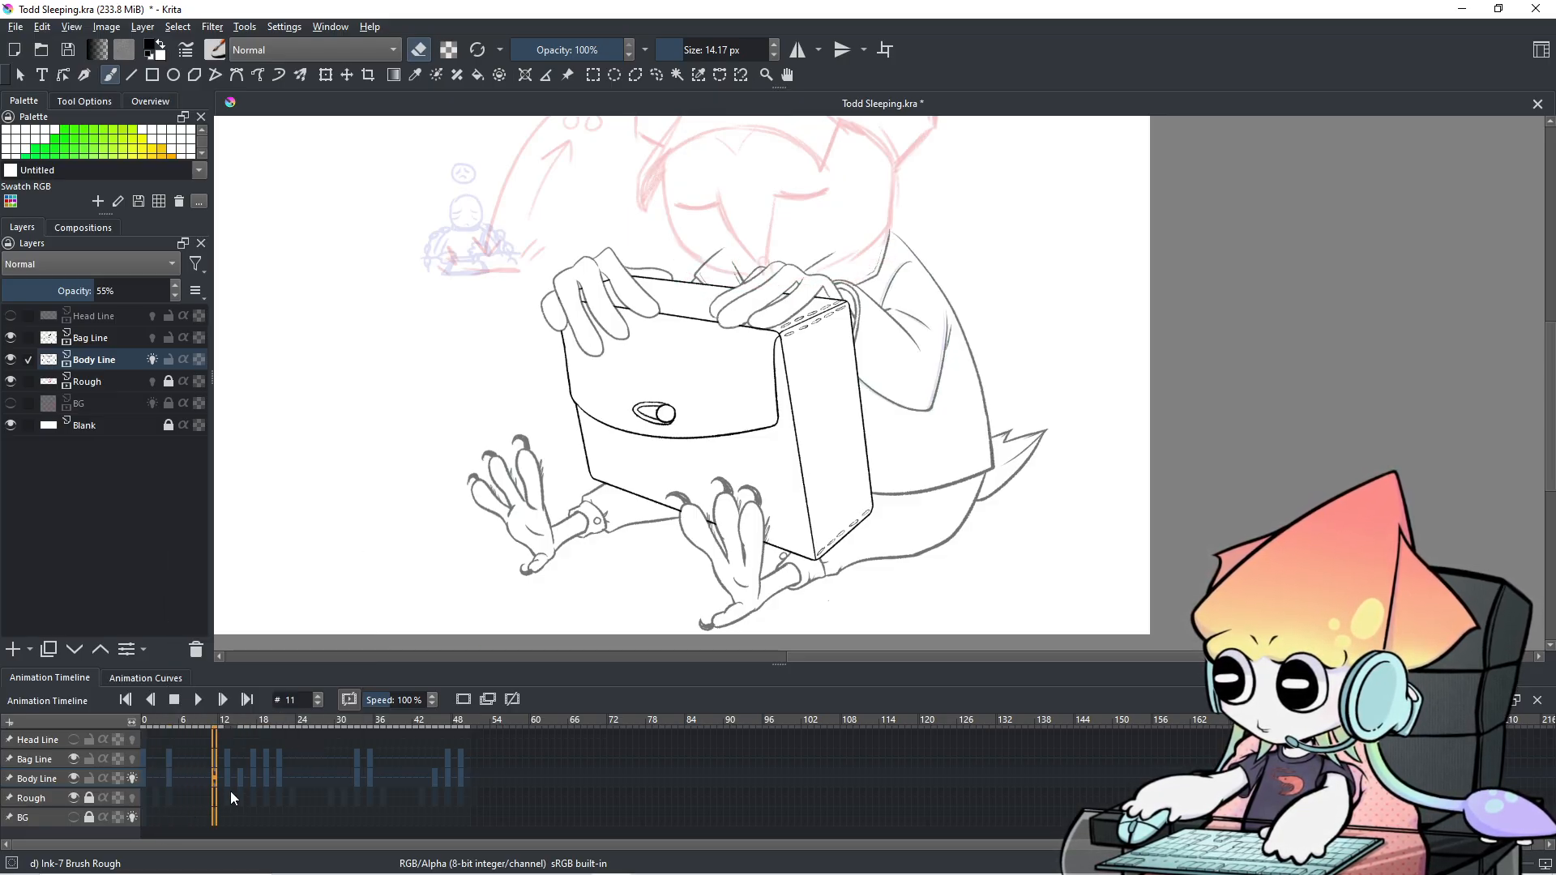
{"action": "key", "text": "Right"}
{"action": "key", "text": "Right"}
{"action": "key", "text": "Right"}
{"action": "key", "text": "Left"}
{"action": "right_click", "coordinate": [229, 786]}
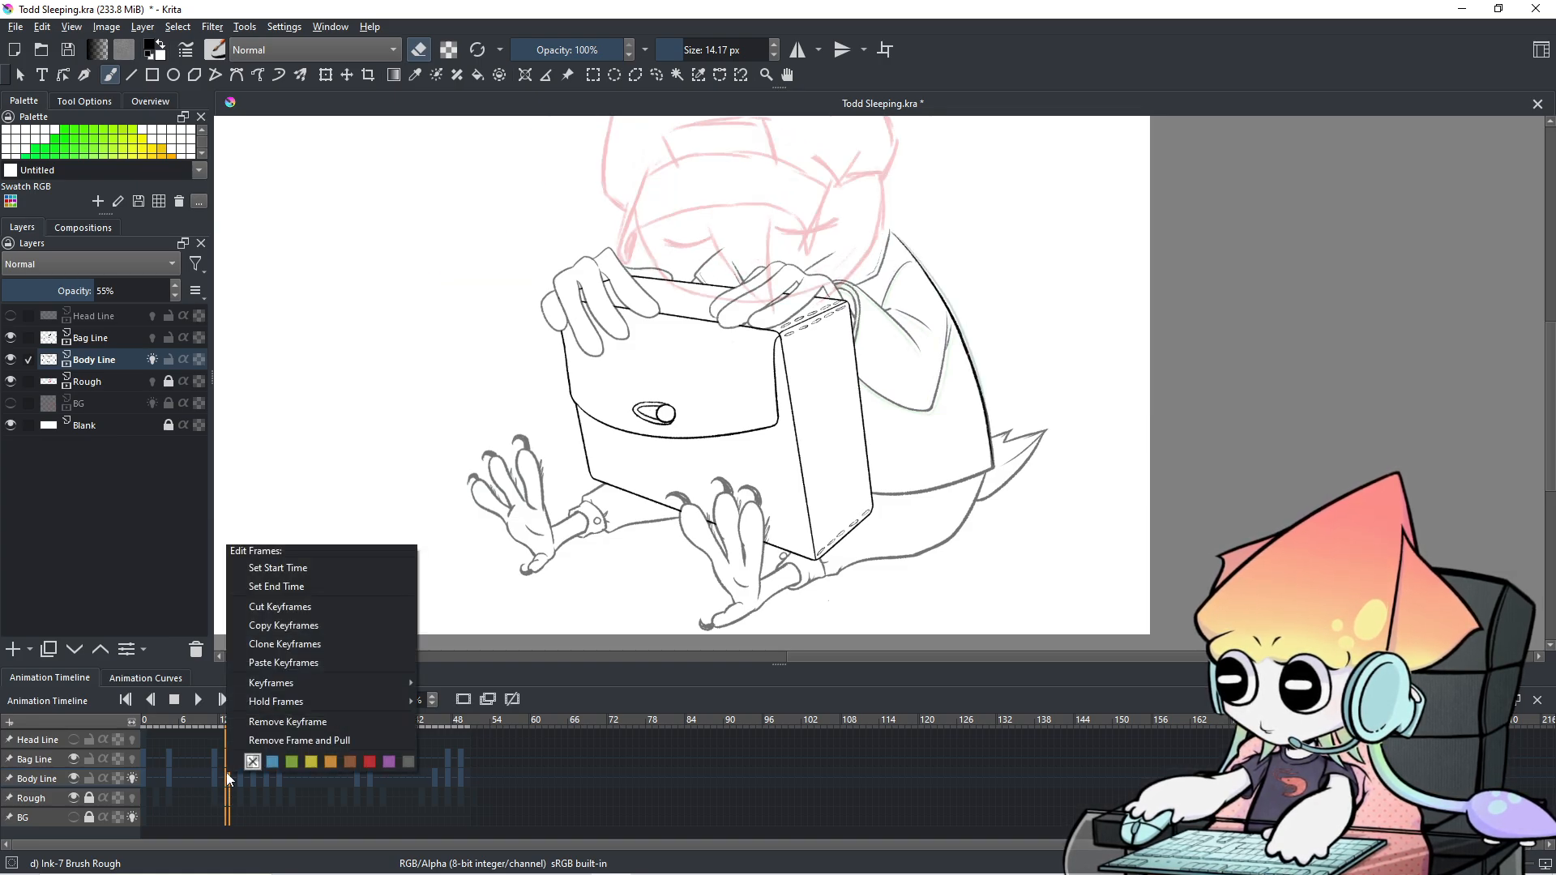
{"action": "left_click", "coordinate": [263, 723]}
{"action": "right_click", "coordinate": [226, 776]}
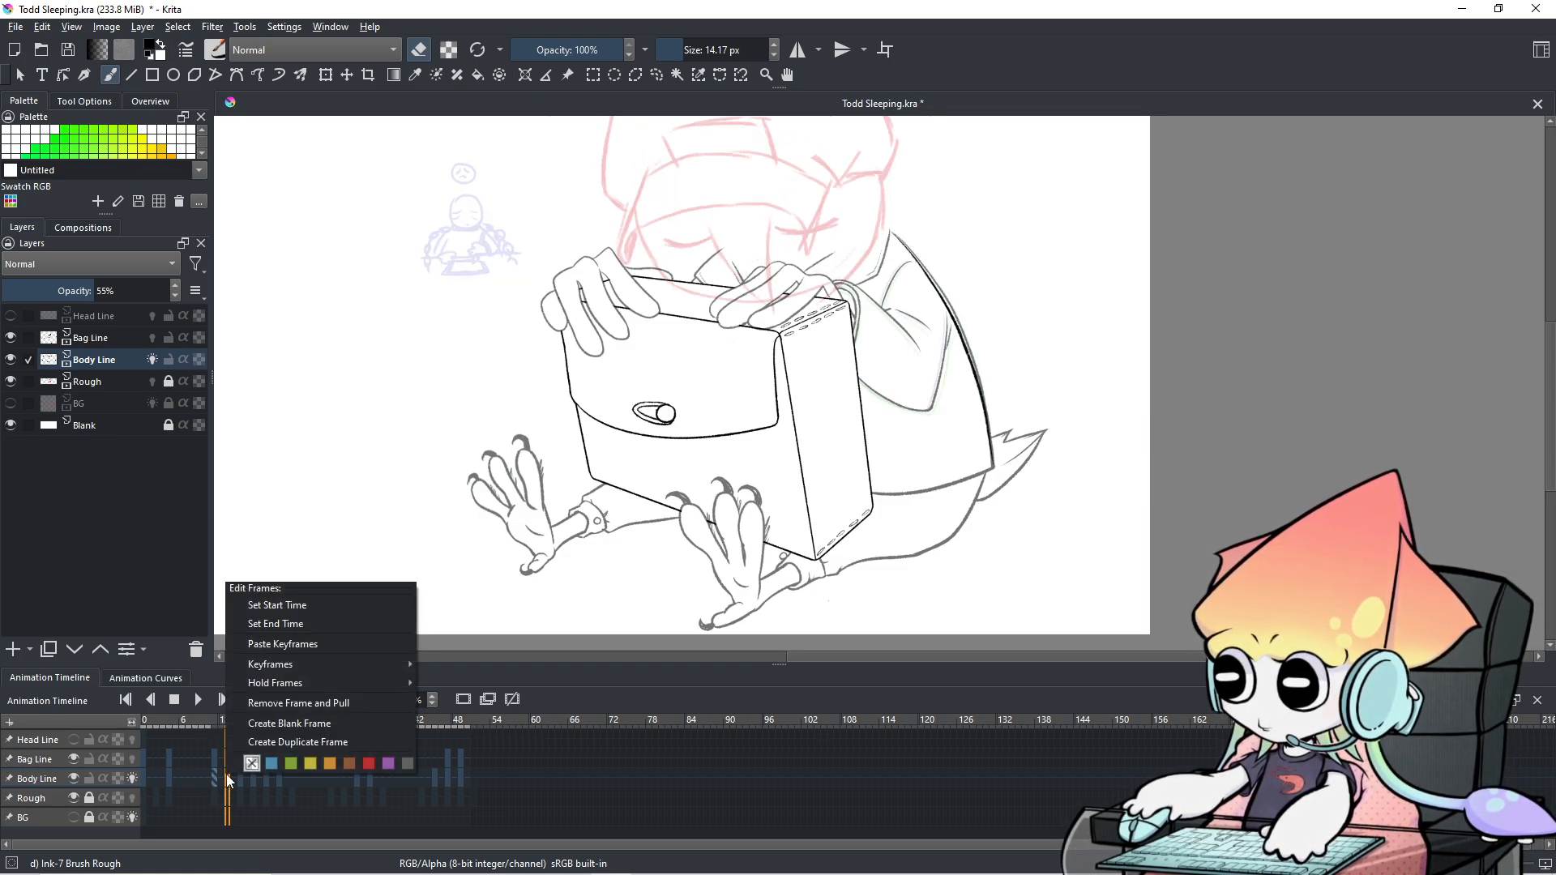
{"action": "left_click", "coordinate": [288, 646]}
Step through frames 12 to 17 to check the new Body Line keyframe.
{"action": "key", "text": "Right"}
{"action": "key", "text": "Right"}
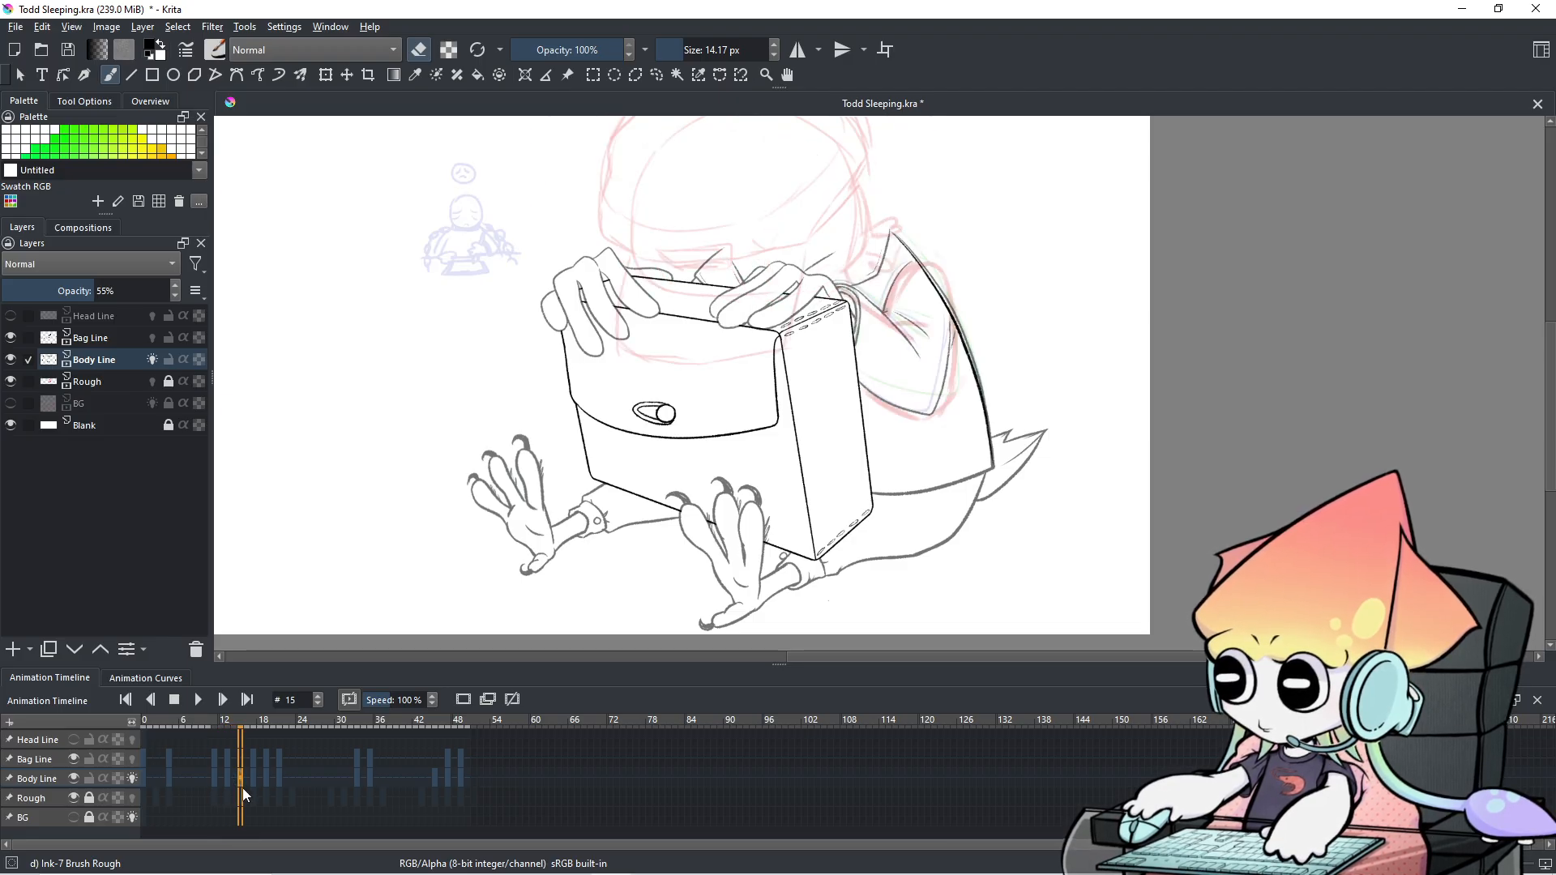
{"action": "key", "text": "Left"}
{"action": "key", "text": "Left"}
{"action": "key", "text": "Right"}
{"action": "key", "text": "Right"}
{"action": "key", "text": "Right"}
{"action": "key", "text": "Right"}
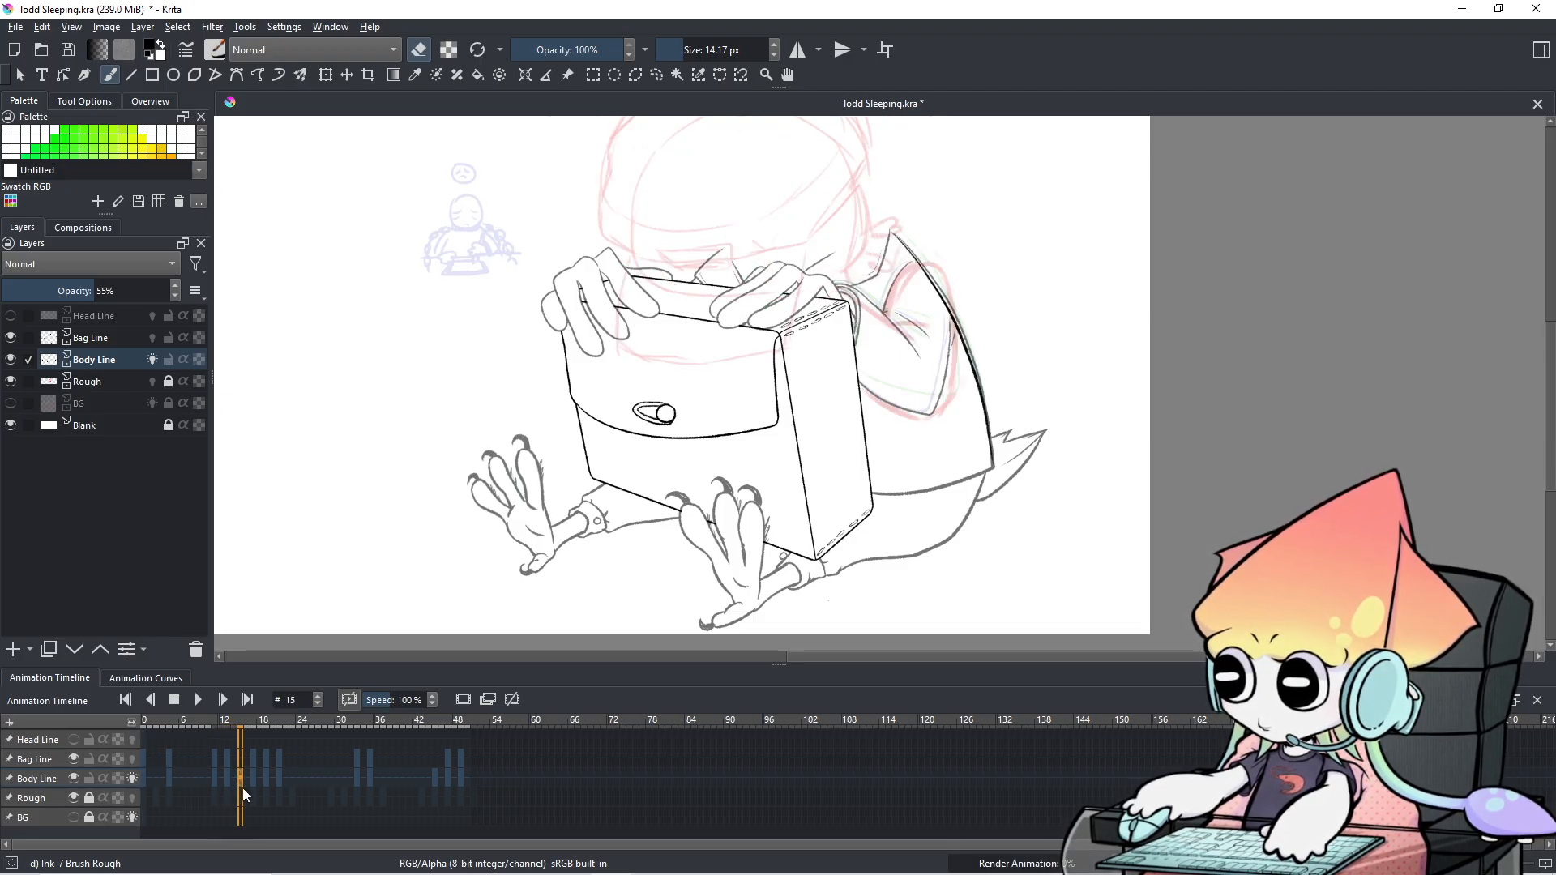
{"action": "key", "text": "Left"}
{"action": "key", "text": "Left"}
{"action": "key", "text": "Left"}
{"action": "key", "text": "Left"}
{"action": "key", "text": "Left"}
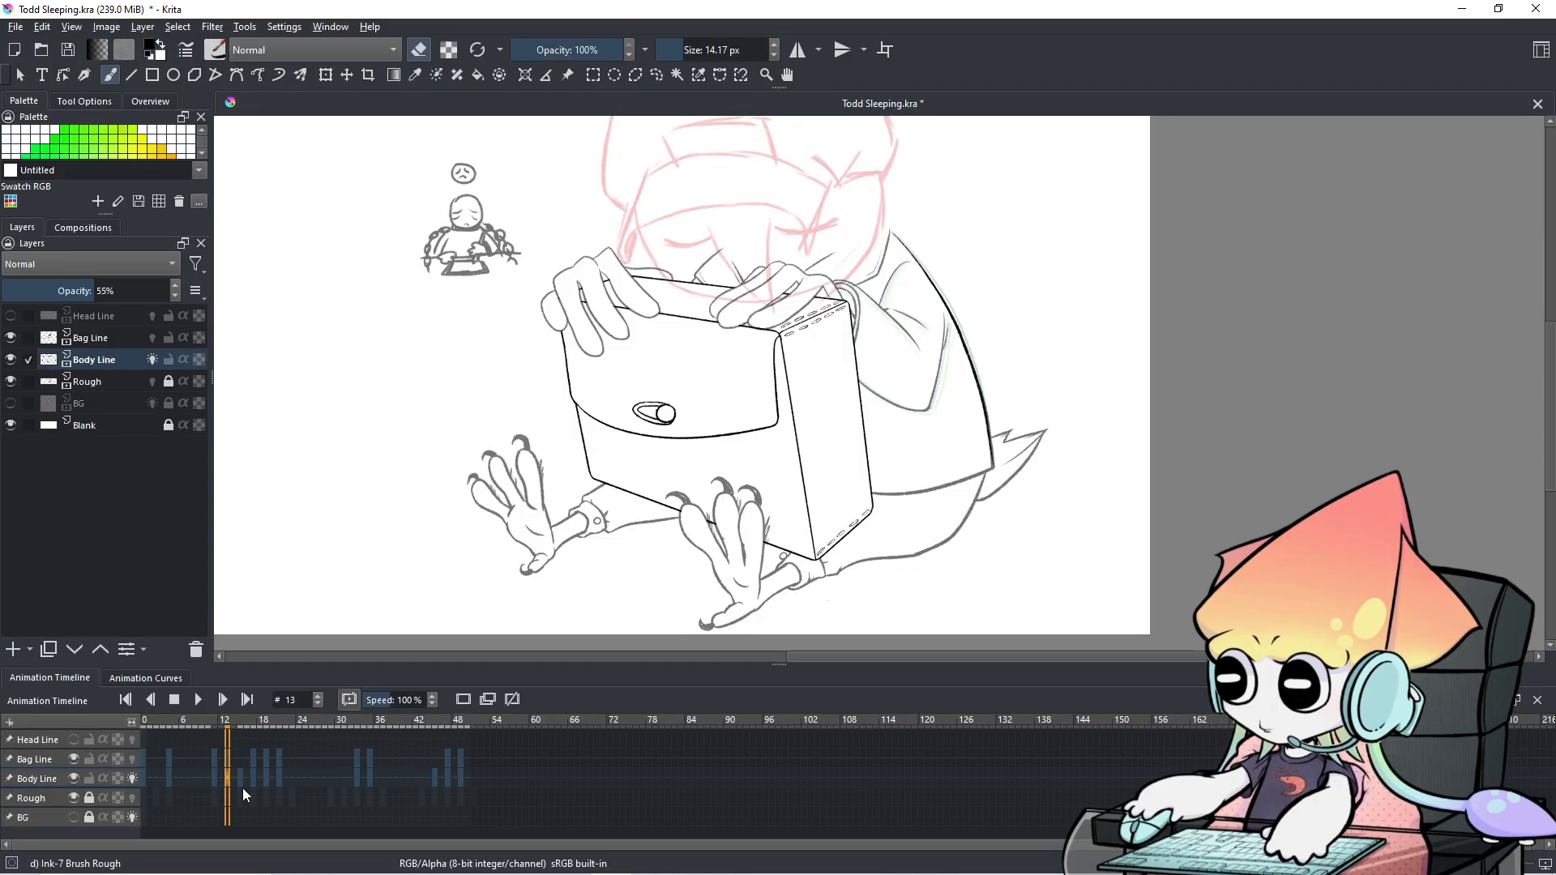
{"action": "key", "text": "Right"}
{"action": "key", "text": "Right"}
{"action": "key", "text": "Right"}
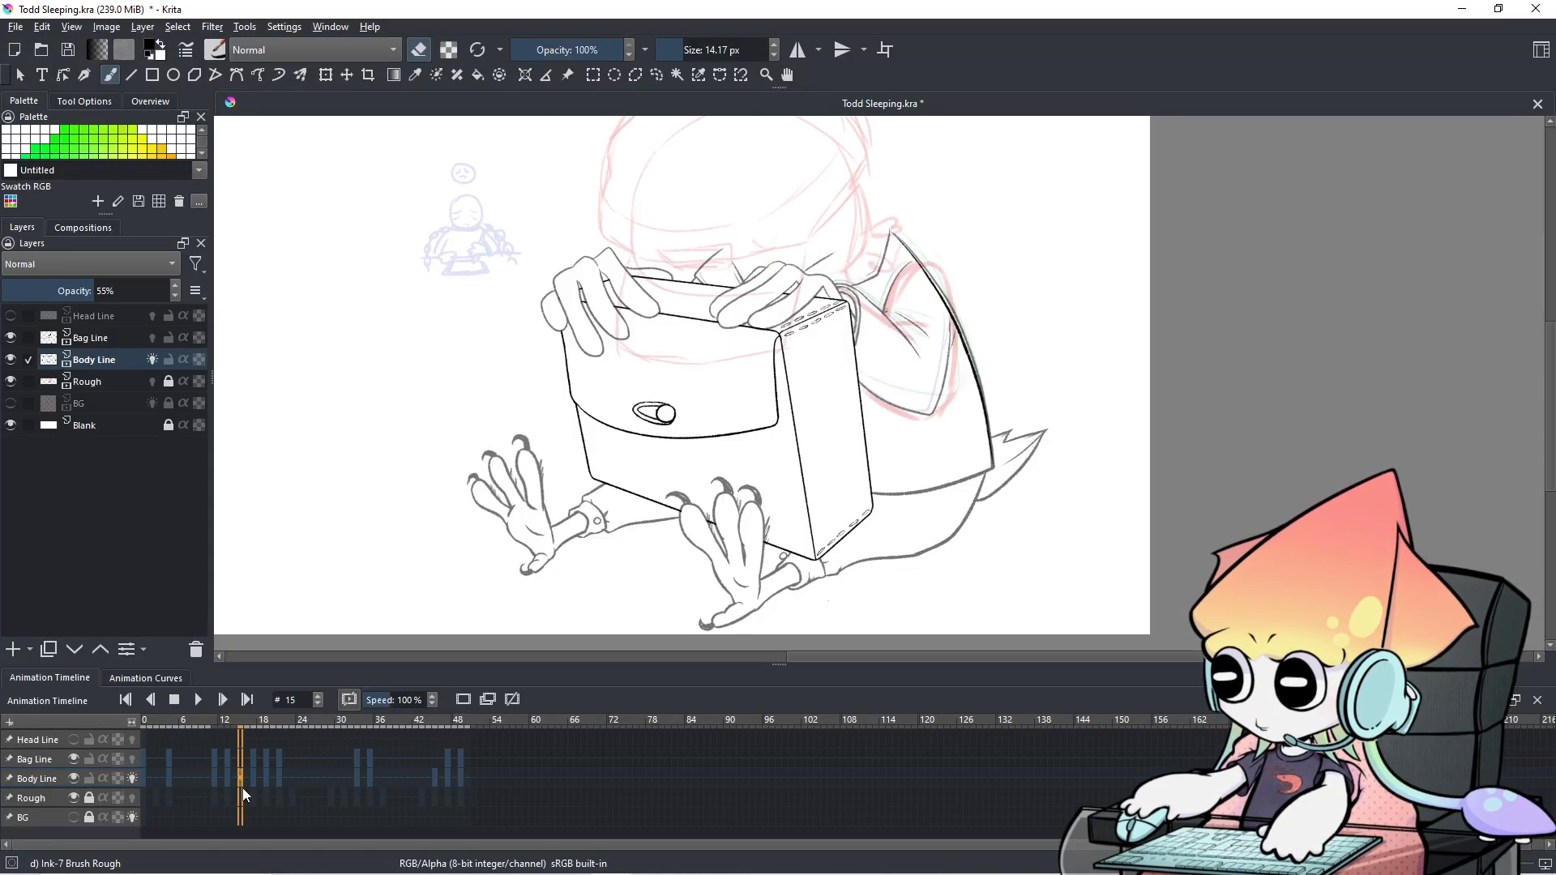
{"action": "key", "text": "Left"}
{"action": "key", "text": "Right"}
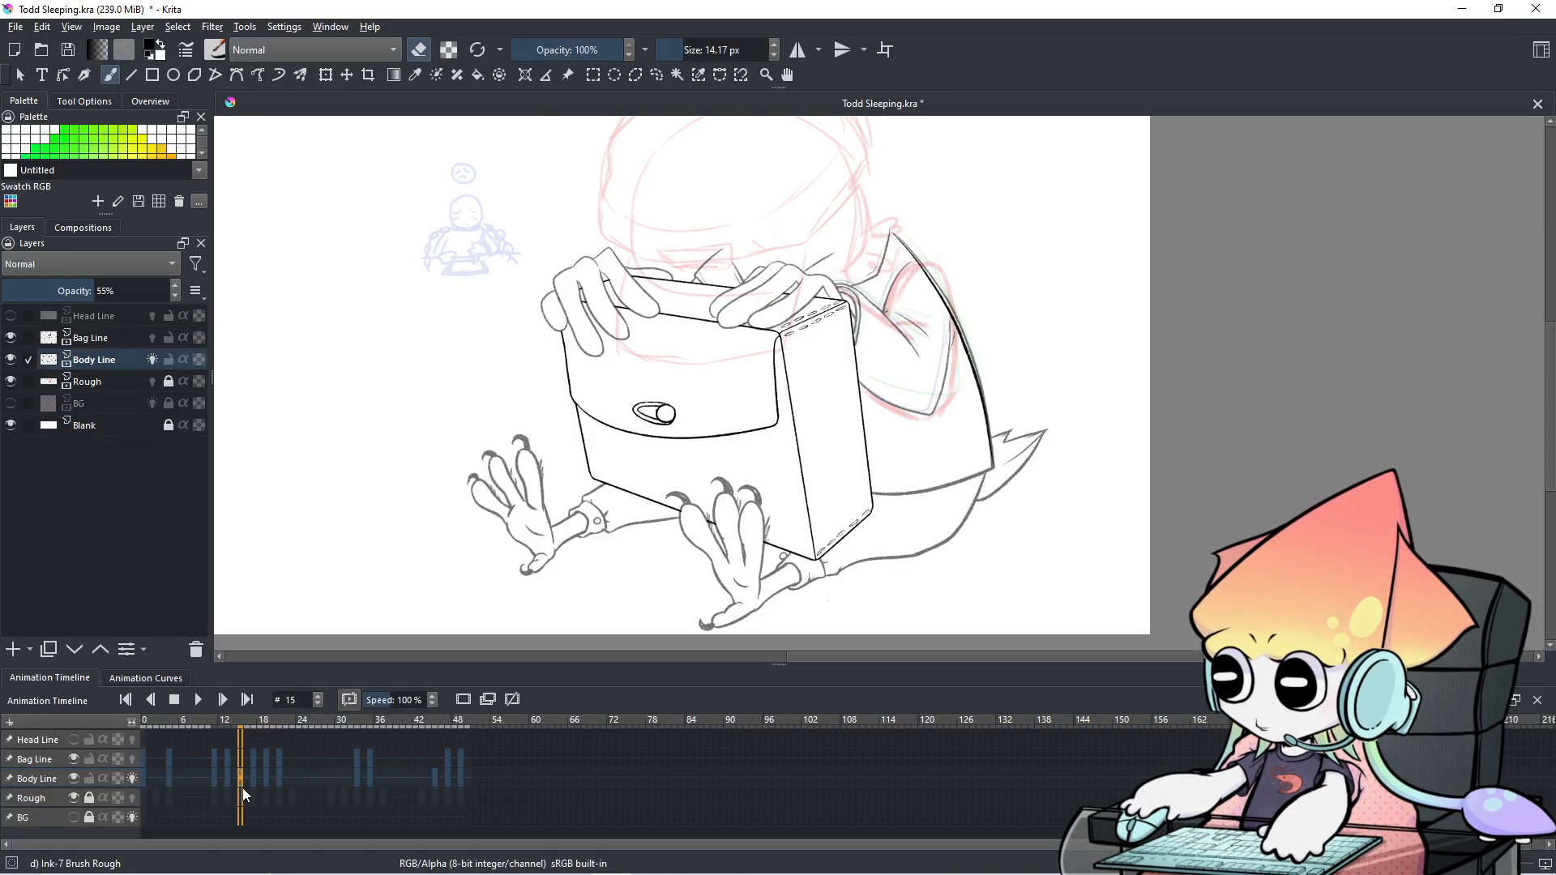
Copy Bag Line's frame 0 keyframe and paste it at frame 14.
{"action": "left_click", "coordinate": [141, 761]}
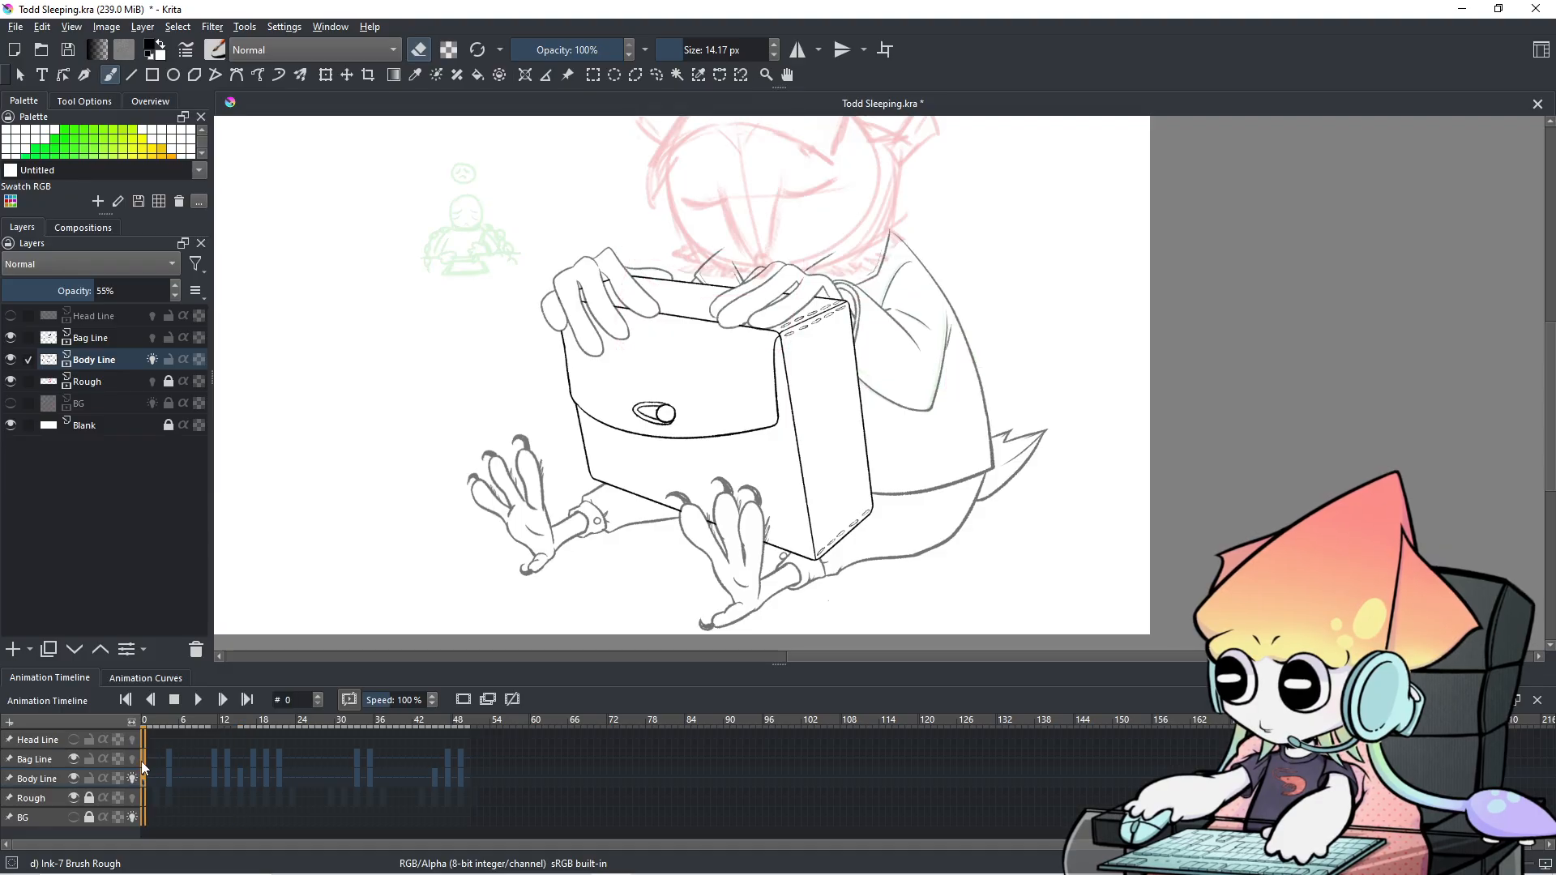
{"action": "right_click", "coordinate": [141, 761]}
{"action": "left_click", "coordinate": [199, 614]}
{"action": "left_click", "coordinate": [240, 758]}
{"action": "right_click", "coordinate": [240, 758]}
{"action": "left_click", "coordinate": [305, 631]}
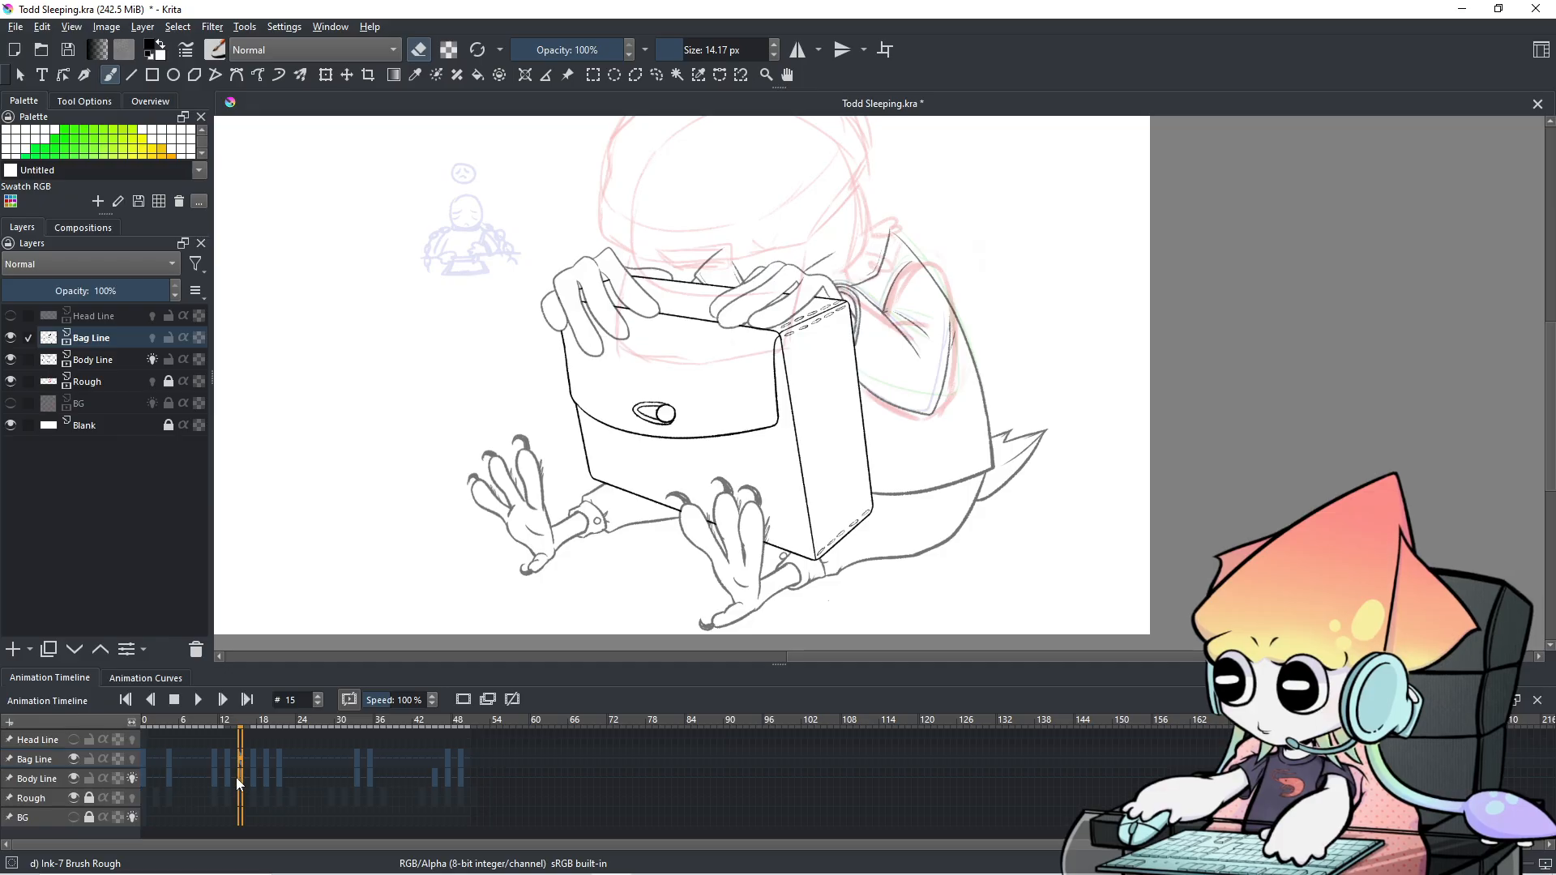
Flip through frames 12 to 17, comparing frames 14 and 15.
{"action": "key", "text": "Left"}
{"action": "key", "text": "Left"}
{"action": "key", "text": "Left"}
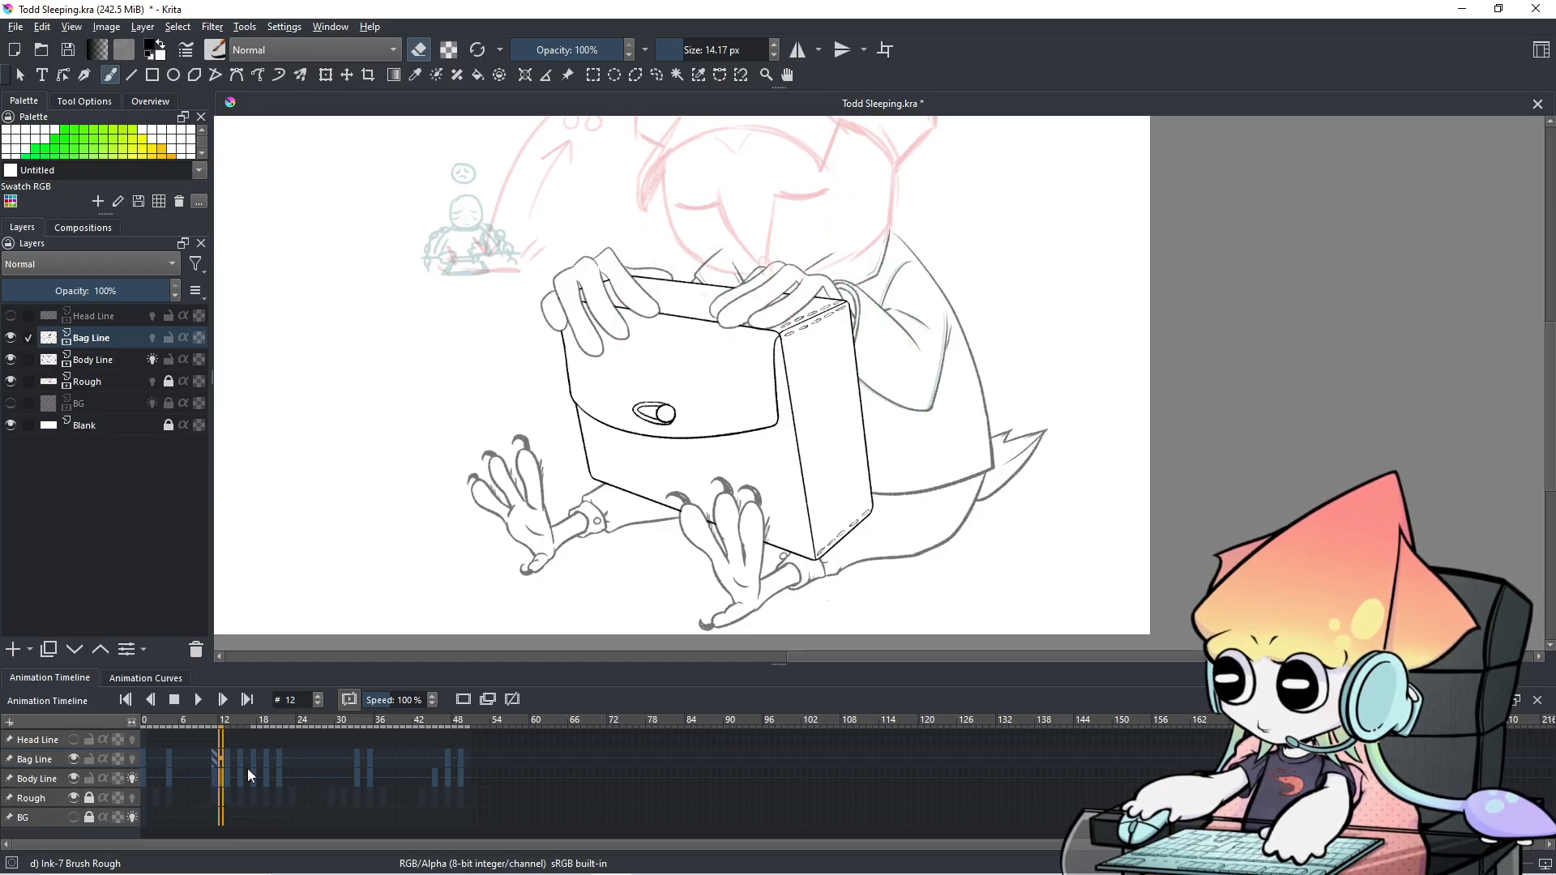
{"action": "key", "text": "Right"}
{"action": "key", "text": "Right"}
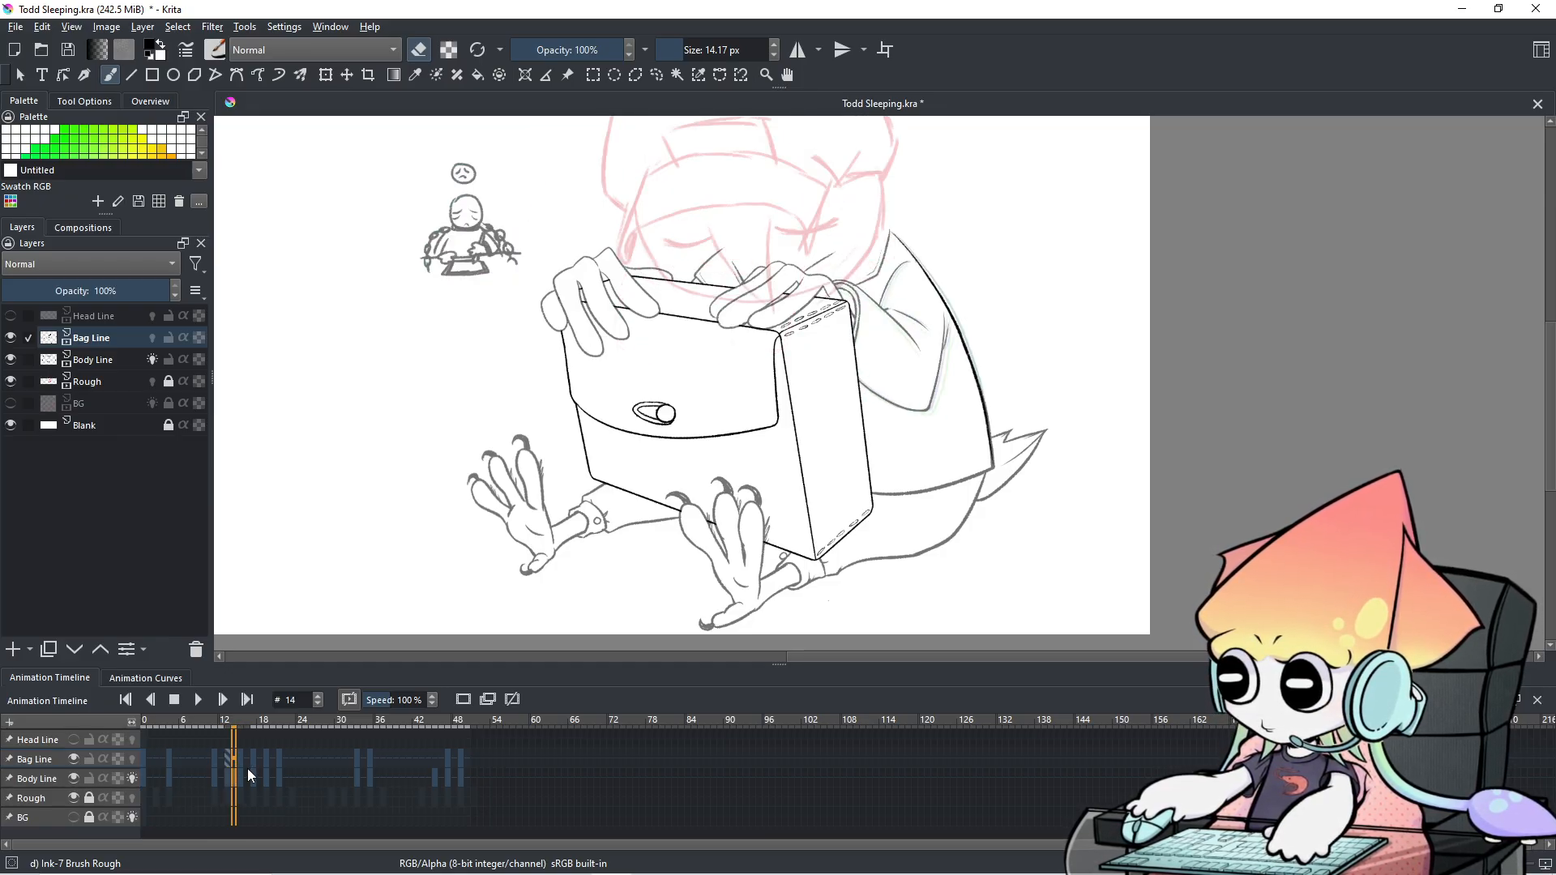
{"action": "key", "text": "Right"}
{"action": "key", "text": "Left"}
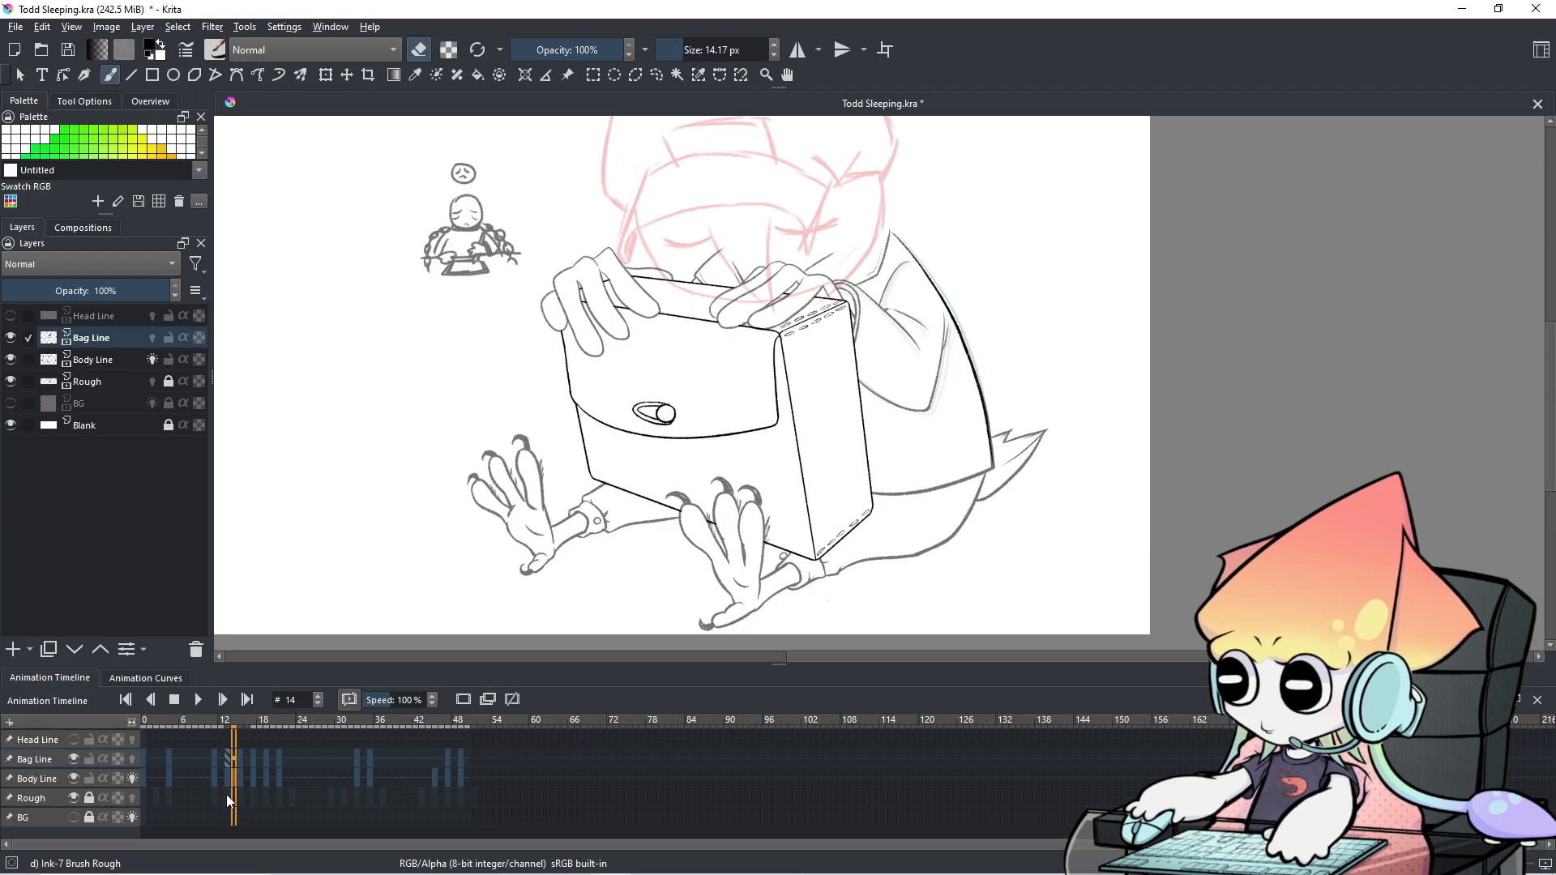
{"action": "key", "text": "Right"}
{"action": "key", "text": "Right"}
{"action": "key", "text": "Right"}
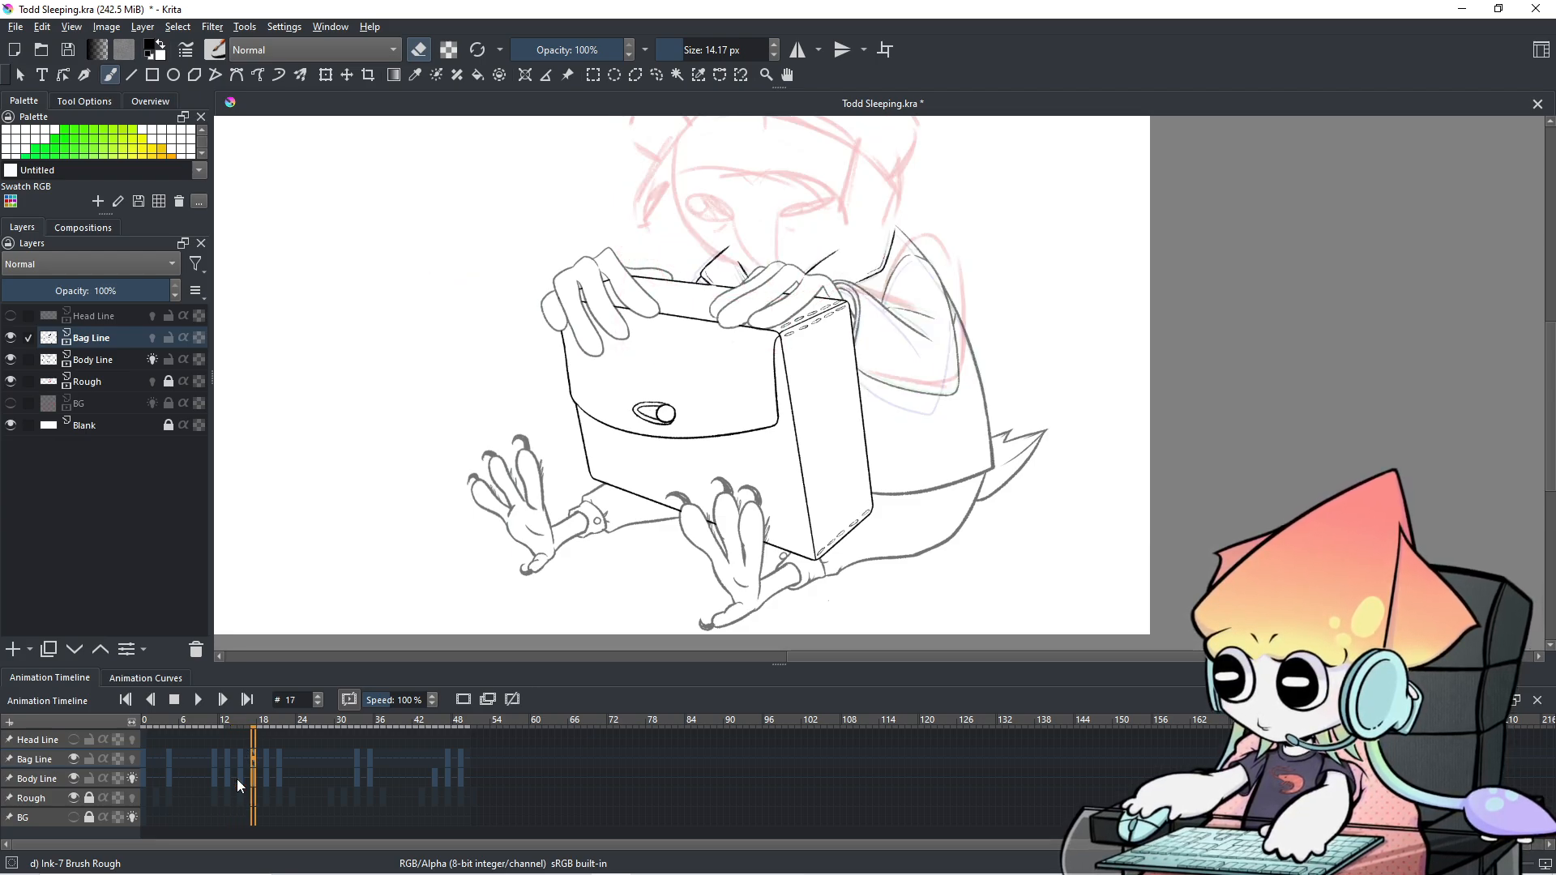
{"action": "key", "text": "Left"}
{"action": "key", "text": "Left"}
{"action": "key", "text": "Left"}
{"action": "key", "text": "Right"}
{"action": "key", "text": "Left"}
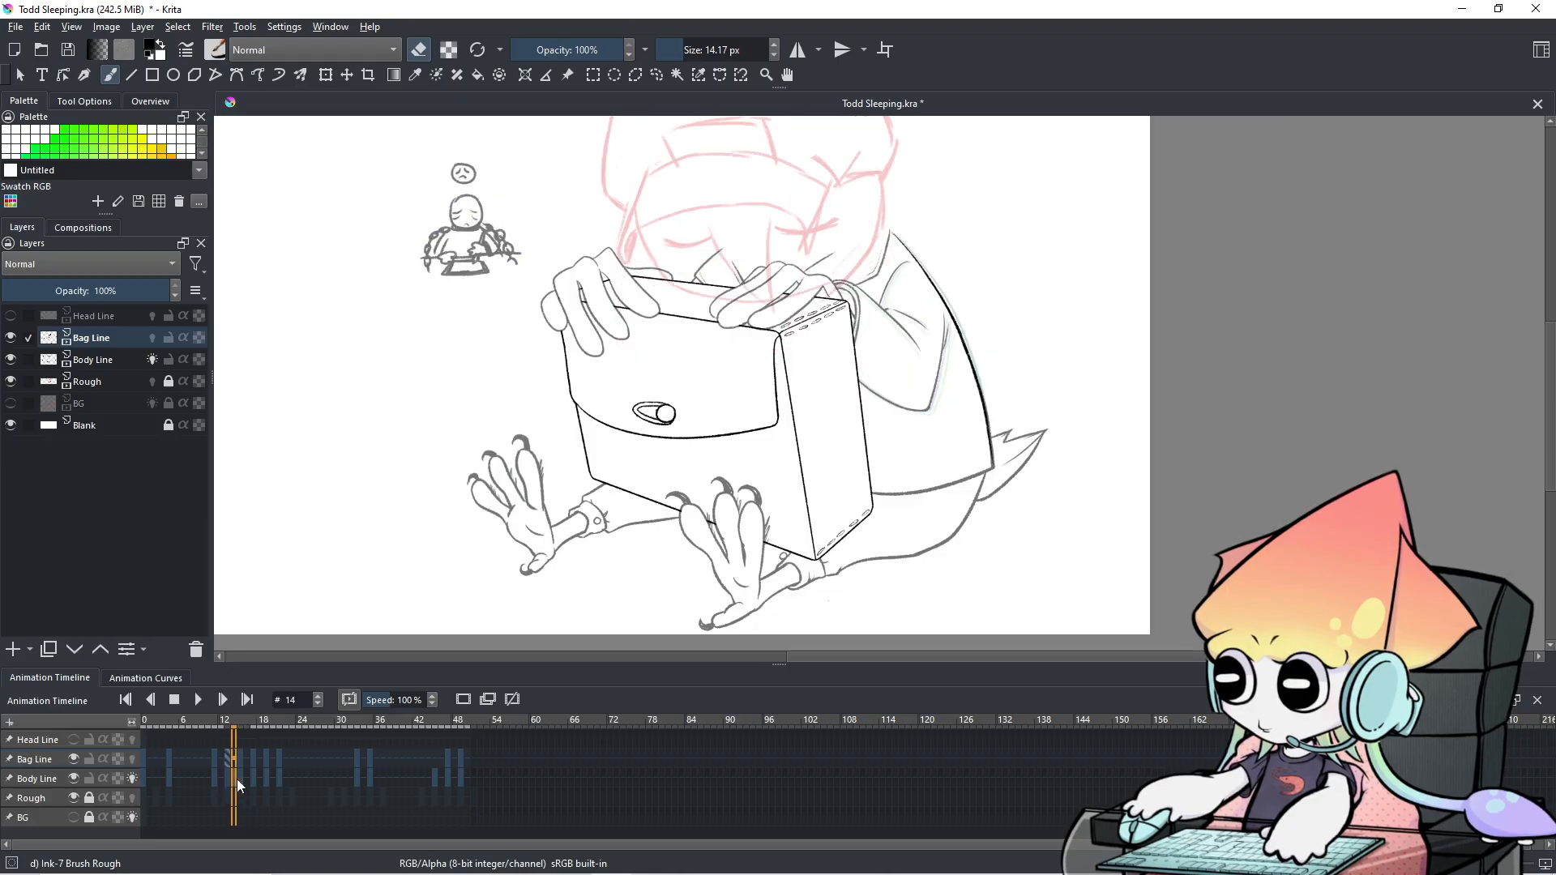
{"action": "key", "text": "Left"}
{"action": "key", "text": "Right"}
{"action": "key", "text": "Right"}
{"action": "key", "text": "Right"}
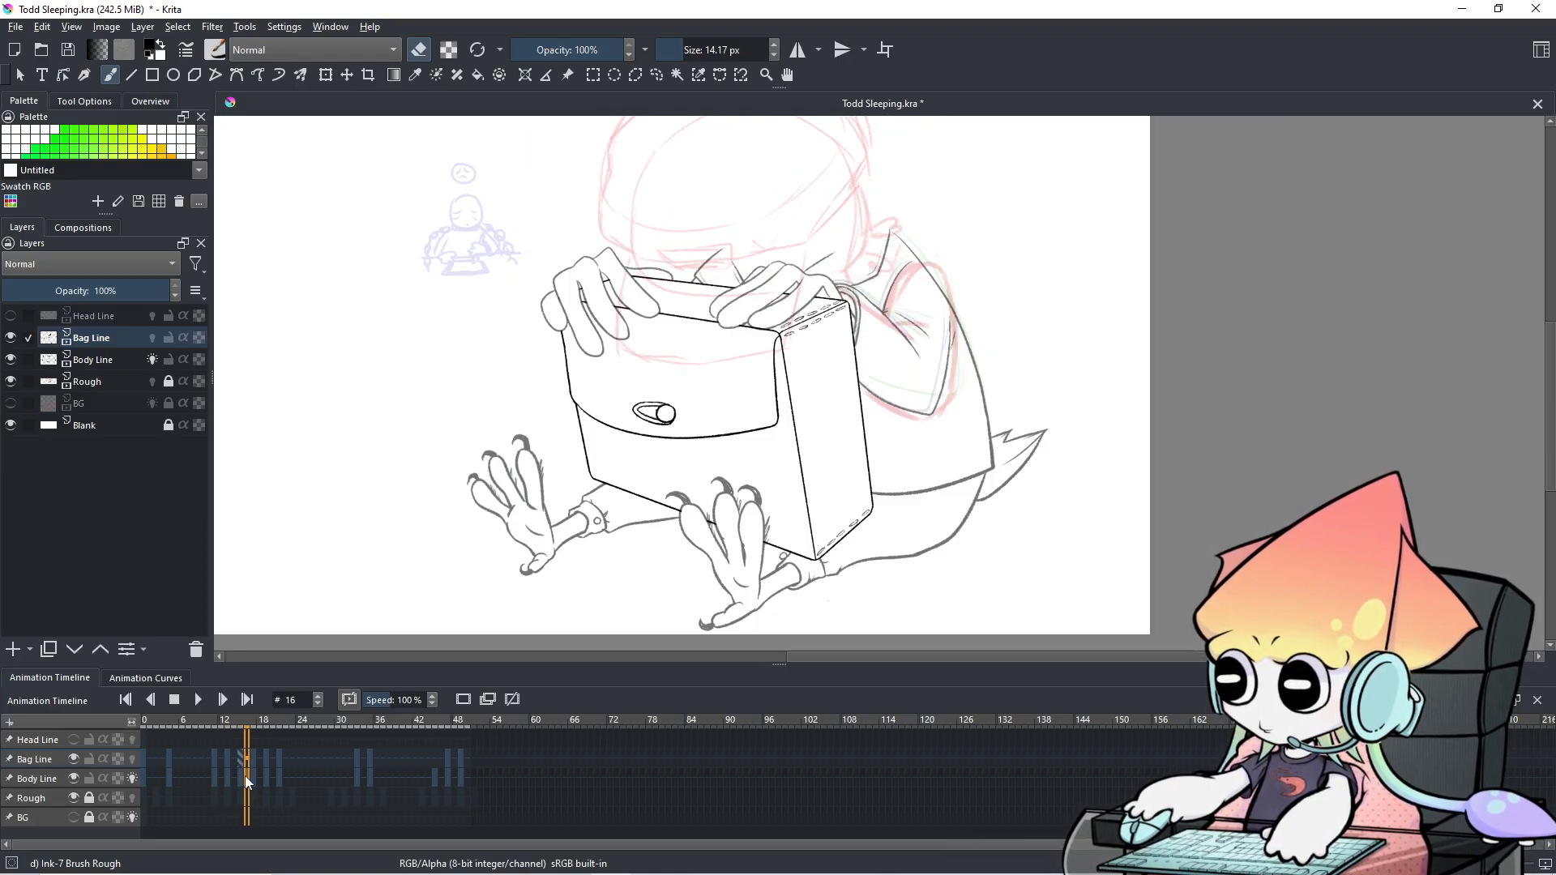
Pan toward the box and body, then step back from frame 17 to frame 4.
{"action": "scroll", "coordinate": [820, 544], "scroll_direction": "up", "scroll_amount": 2}
{"action": "left_click_drag", "start_coordinate": [880, 538], "coordinate": [683, 659]}
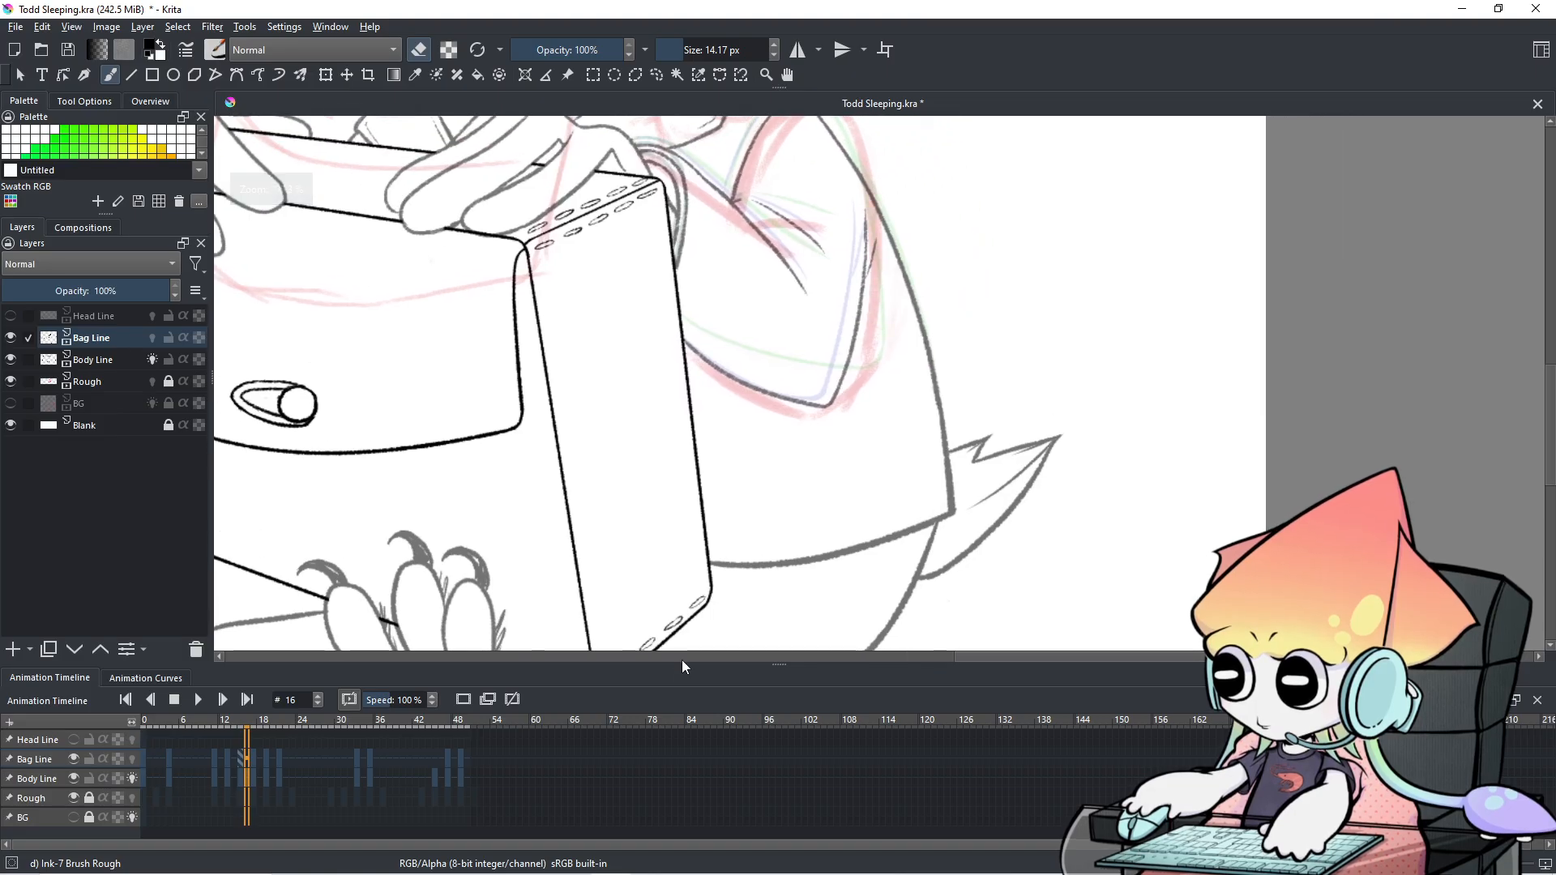
{"action": "scroll", "coordinate": [713, 568], "scroll_direction": "down", "scroll_amount": 1}
{"action": "left_click_drag", "start_coordinate": [717, 569], "coordinate": [736, 586]}
{"action": "key", "text": "Left"}
{"action": "key", "text": "Left"}
{"action": "key", "text": "Left"}
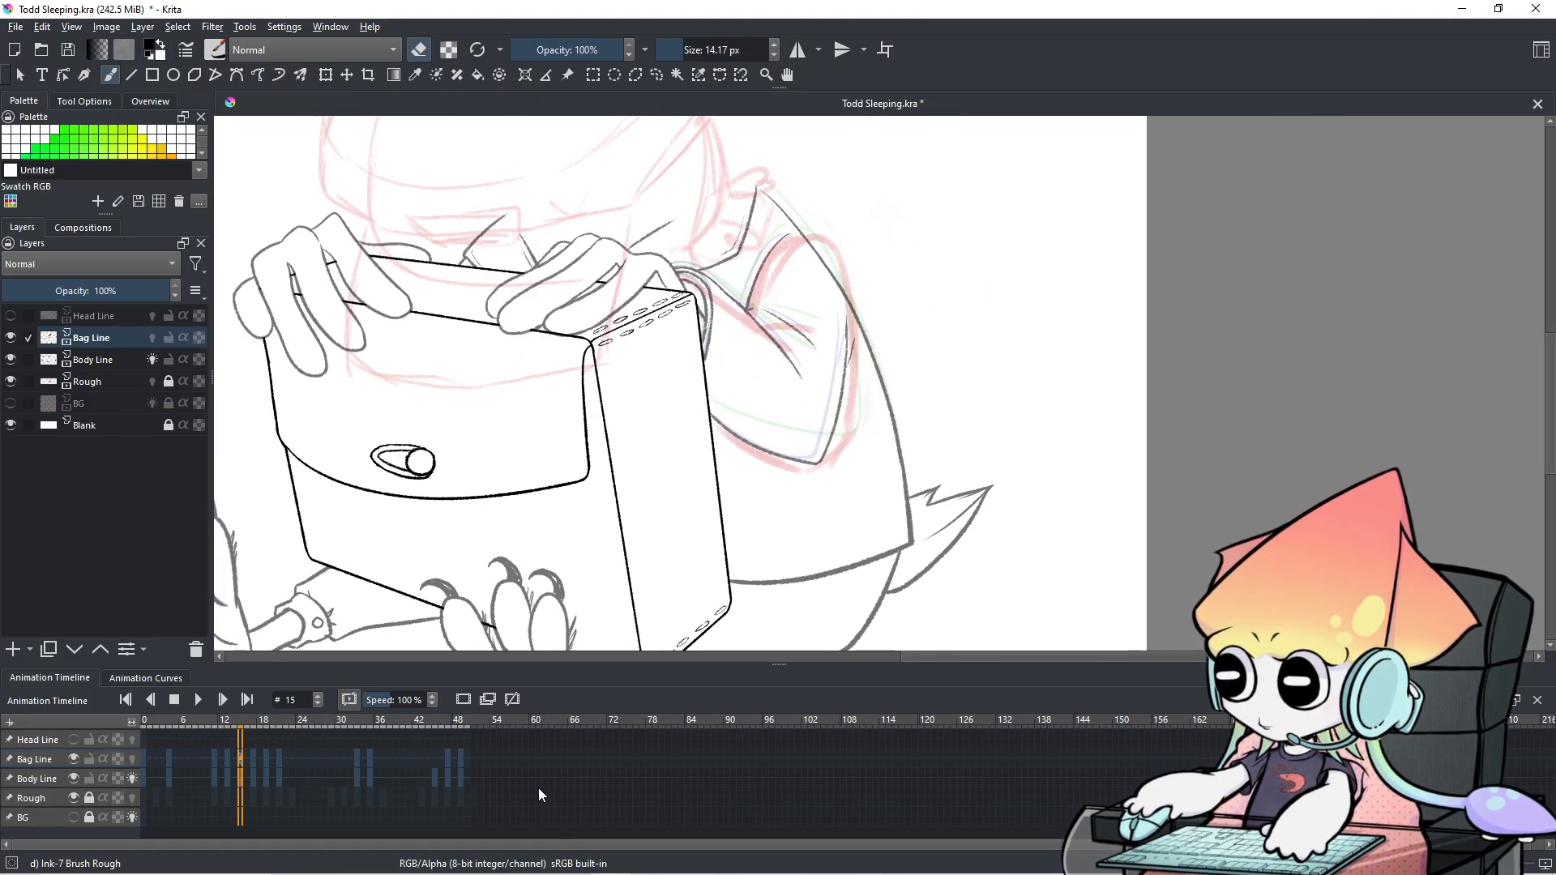
{"action": "key", "text": "Right"}
{"action": "key", "text": "Right"}
{"action": "key", "text": "Right"}
{"action": "key", "text": "Right"}
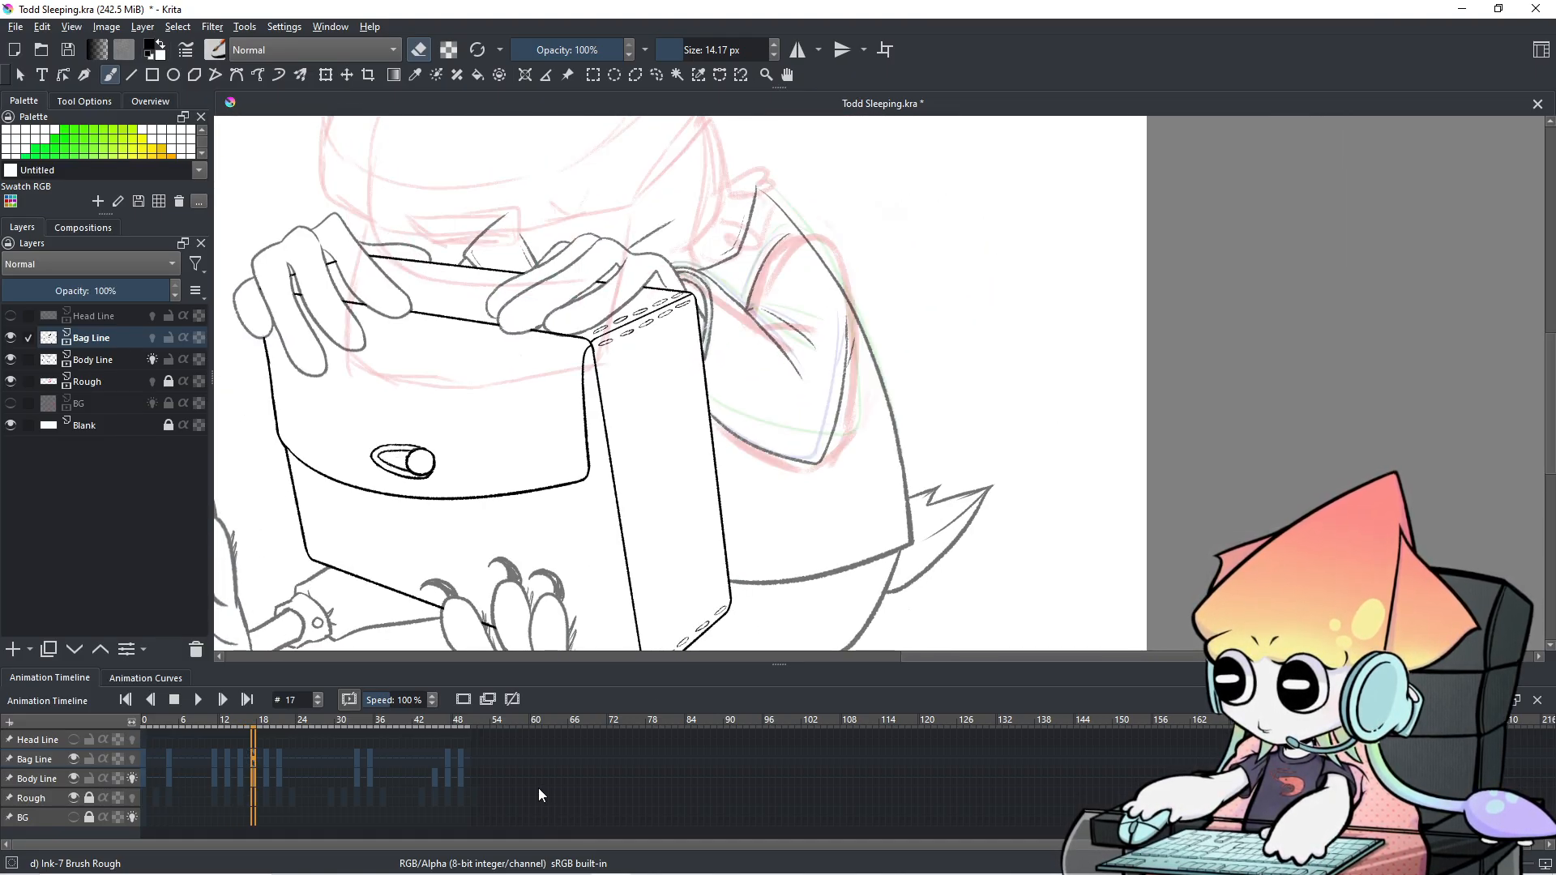
{"action": "key", "text": "Left"}
{"action": "key", "text": "Left"}
{"action": "key", "text": "Left"}
{"action": "key", "text": "Left"}
{"action": "key", "text": "Left"}
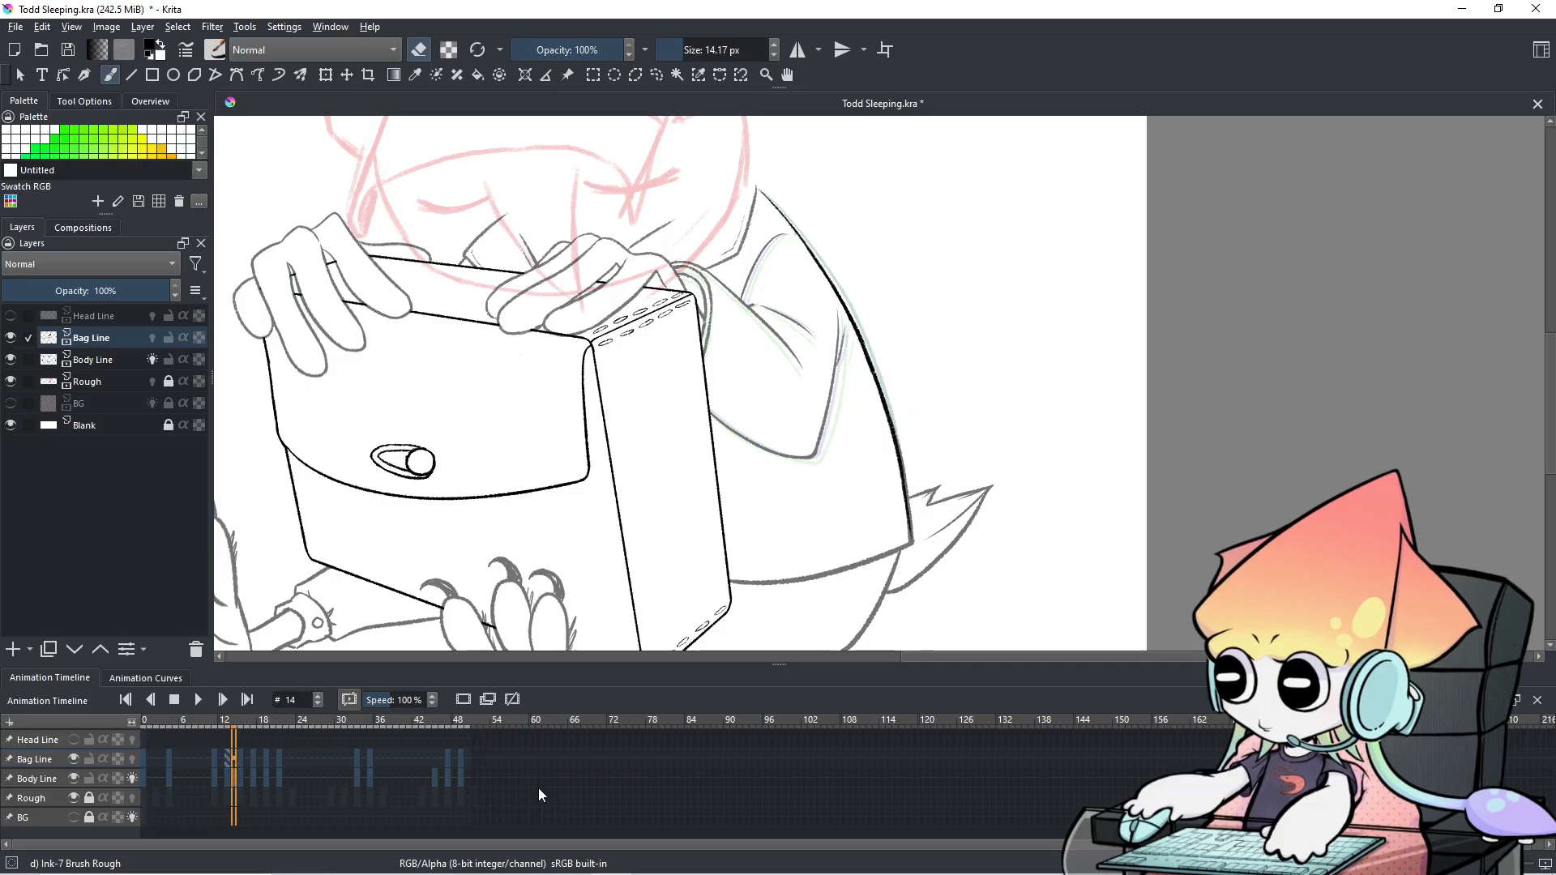
{"action": "key", "text": "Left"}
{"action": "key", "text": "Left"}
{"action": "key", "text": "Left"}
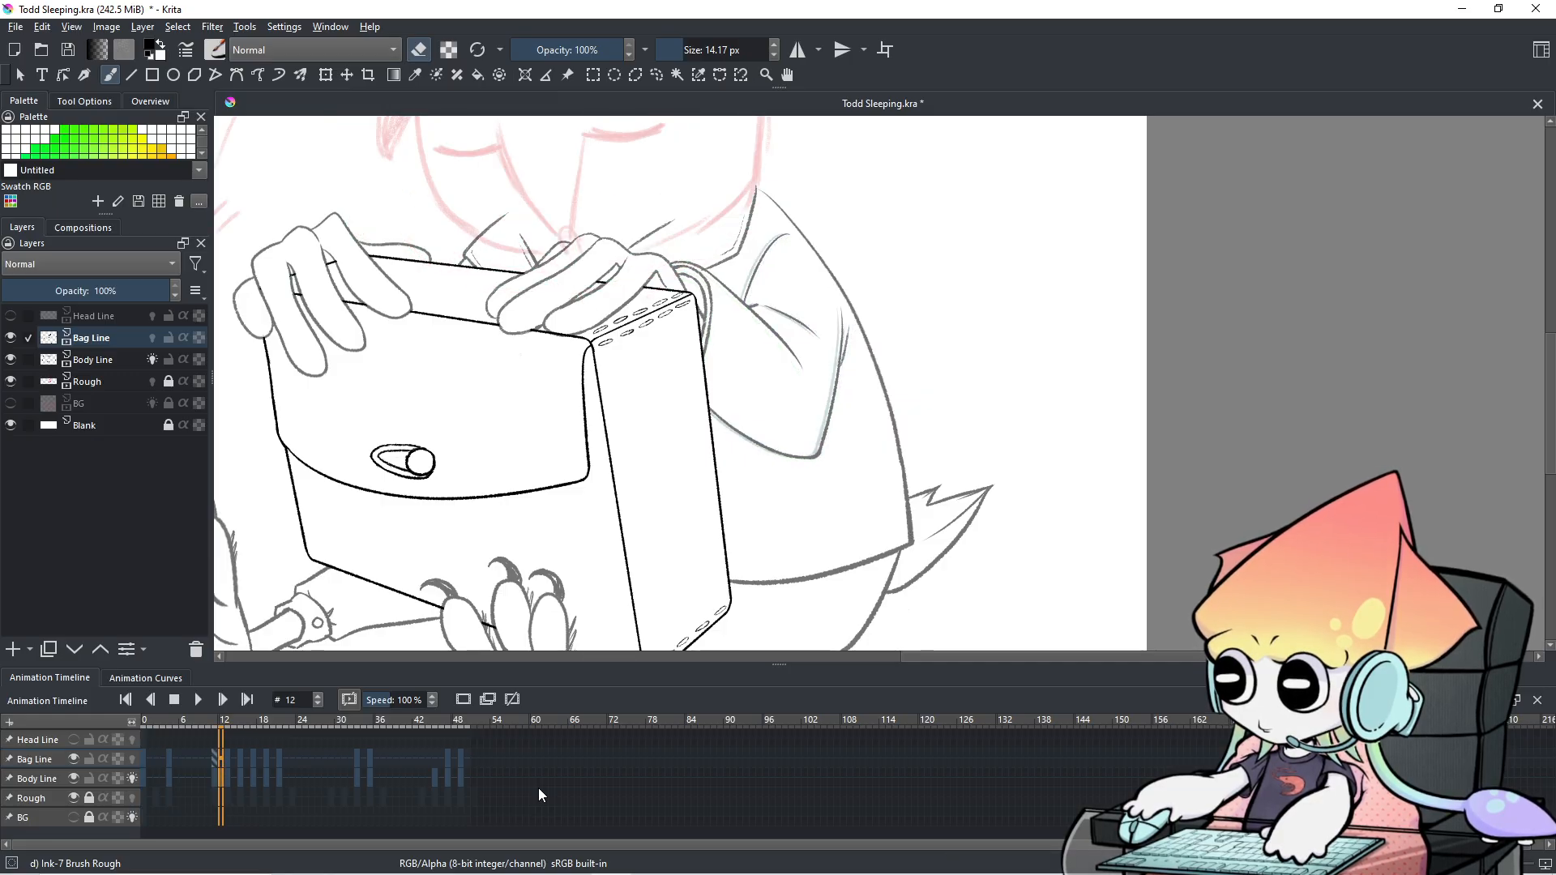
{"action": "key", "text": "Left"}
{"action": "key", "text": "Left"}
{"action": "key", "text": "Left"}
{"action": "key", "text": "Left"}
{"action": "key", "text": "Left"}
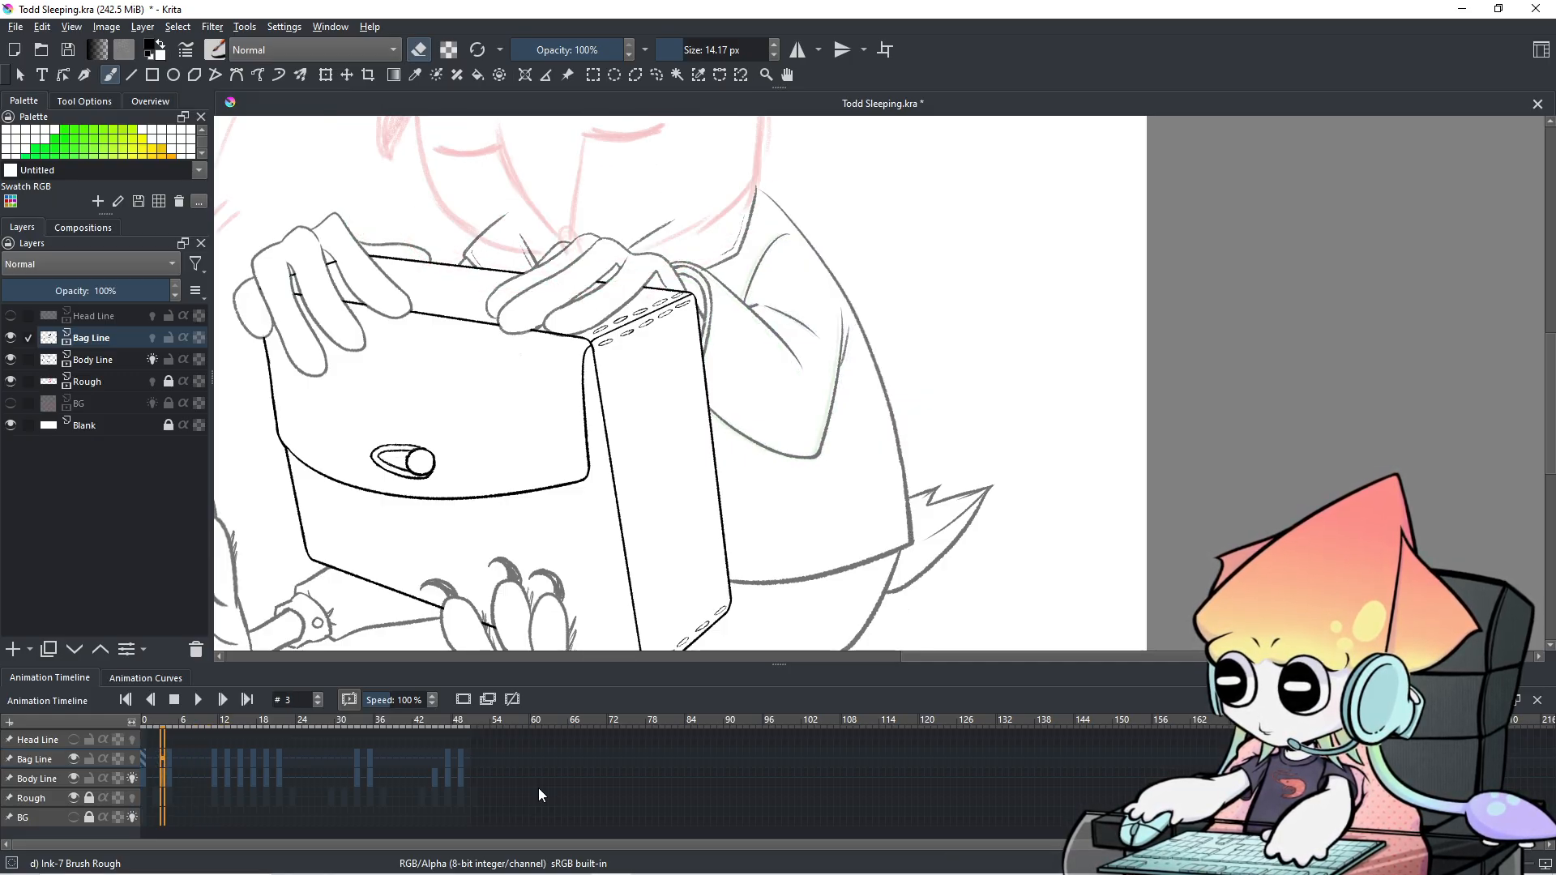
Step forward to frame 15, briefly comparing it with frame 14.
{"action": "key", "text": "Right"}
{"action": "key", "text": "Right"}
{"action": "key", "text": "Right"}
{"action": "key", "text": "Right"}
{"action": "key", "text": "Right"}
{"action": "key", "text": "Right"}
{"action": "key", "text": "Right"}
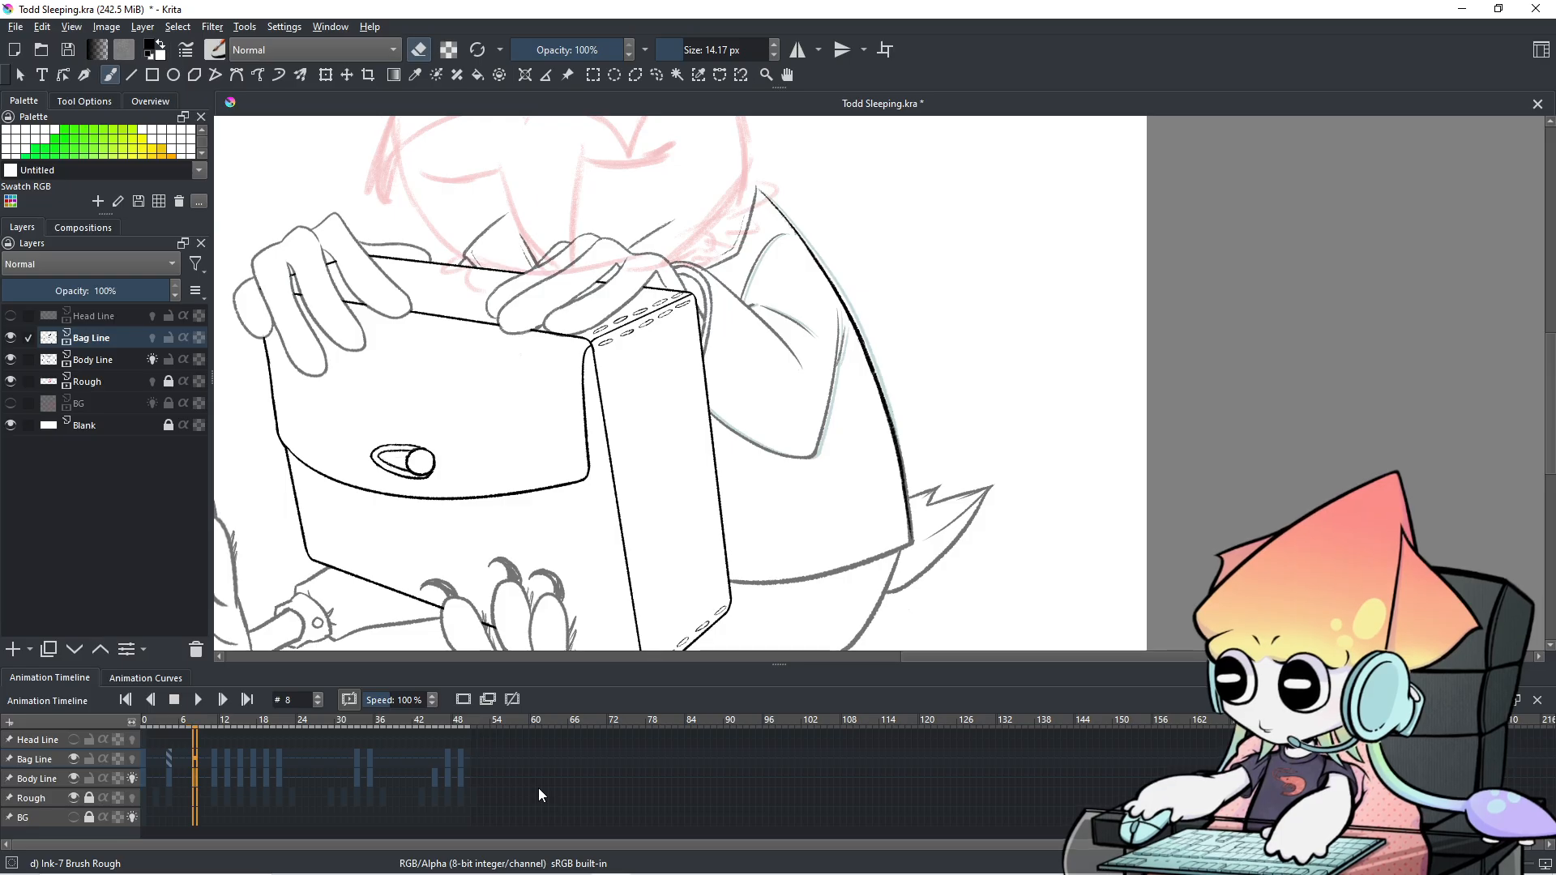
{"action": "key", "text": "Right"}
{"action": "key", "text": "Right"}
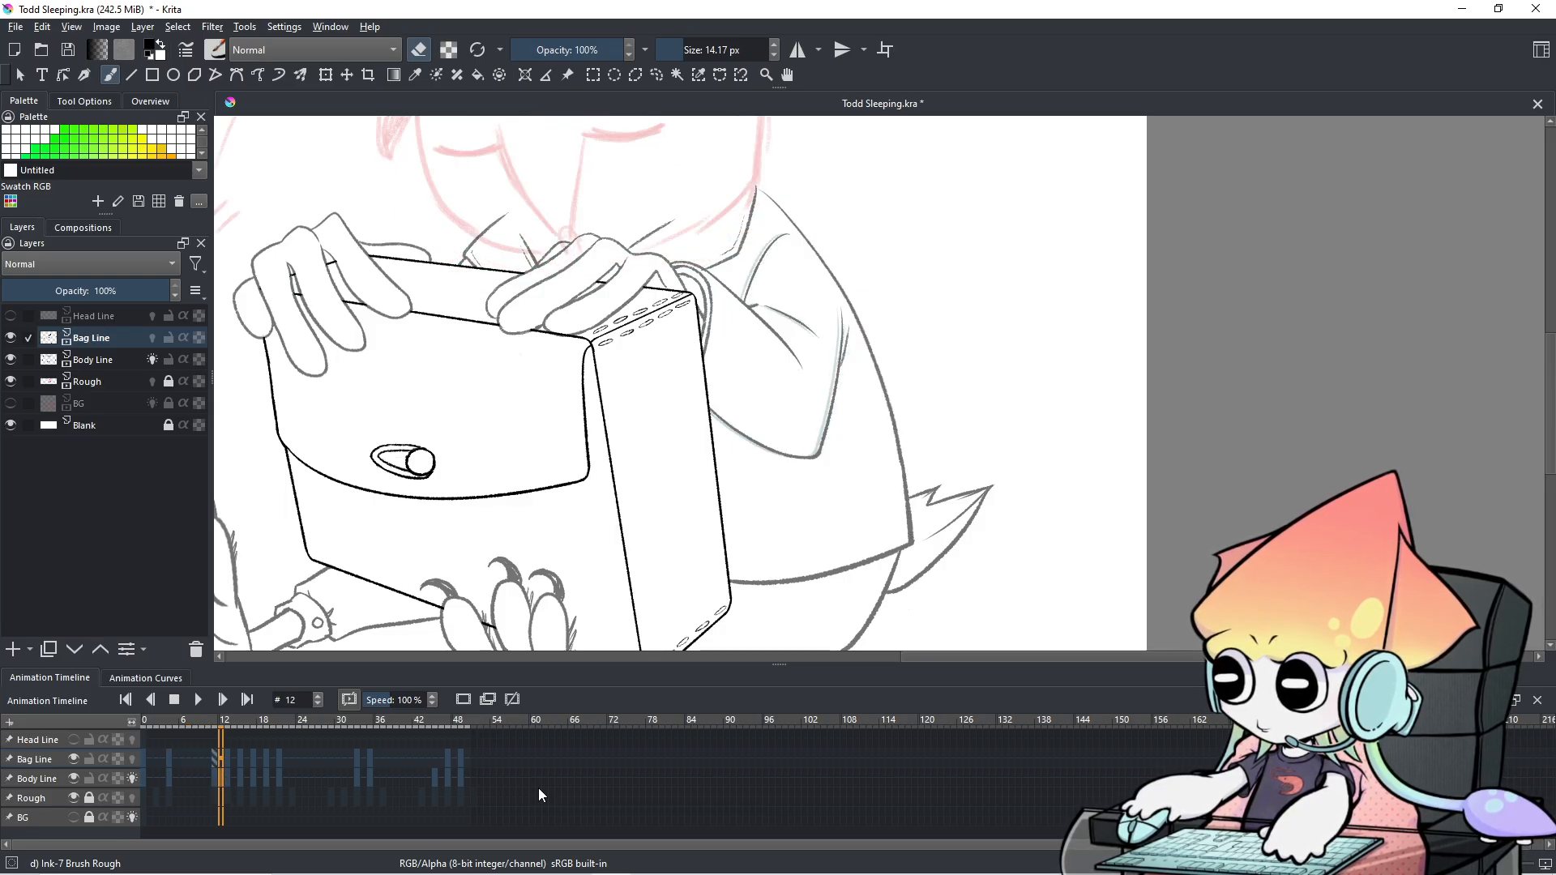
{"action": "key", "text": "Right"}
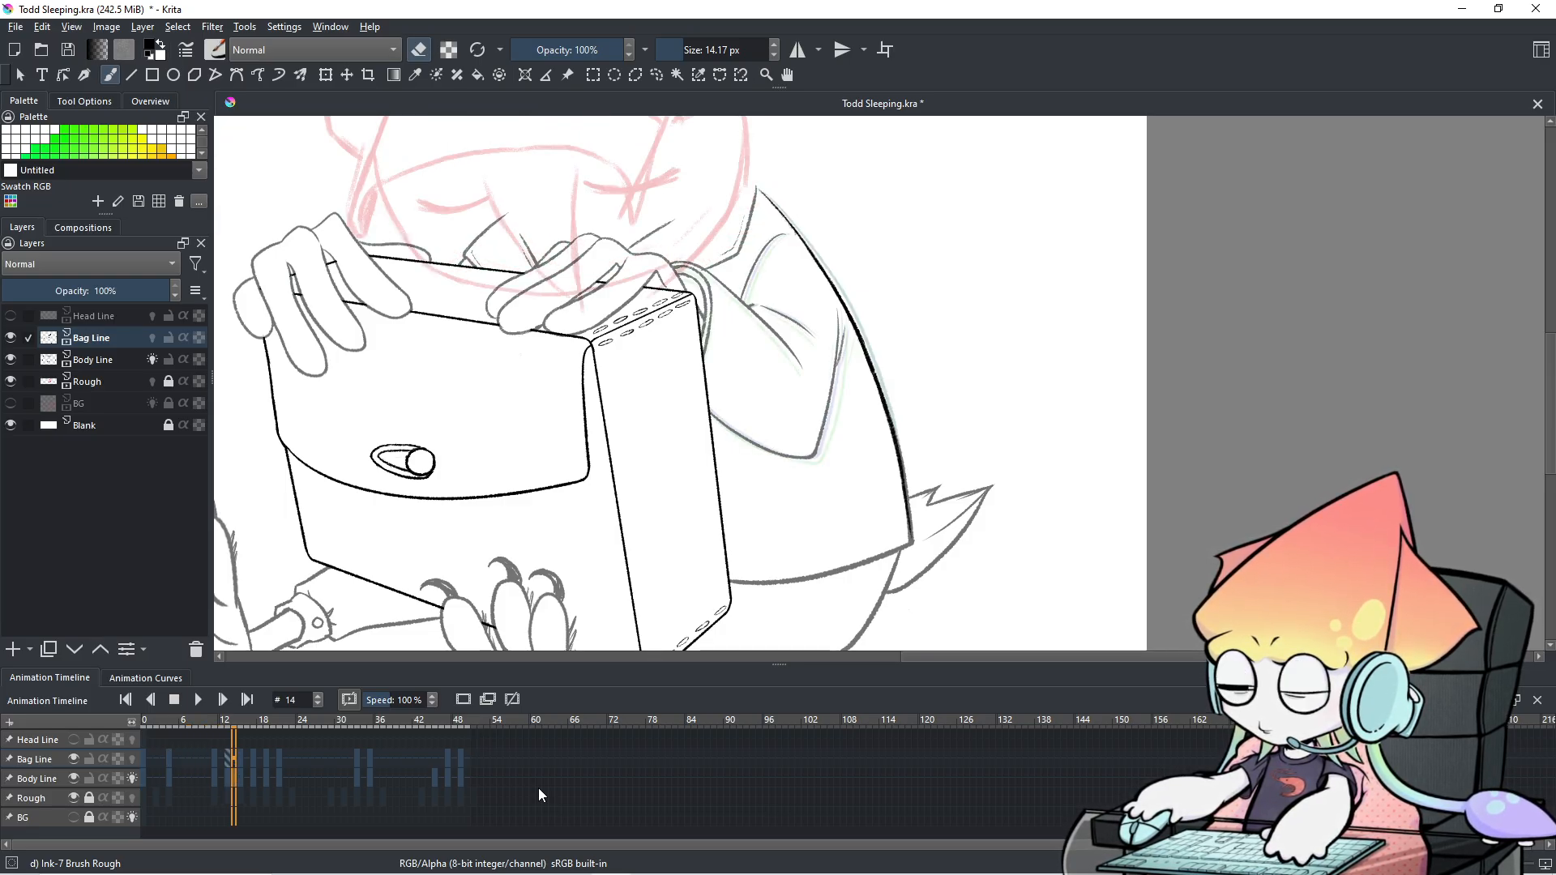
{"action": "key", "text": "Right"}
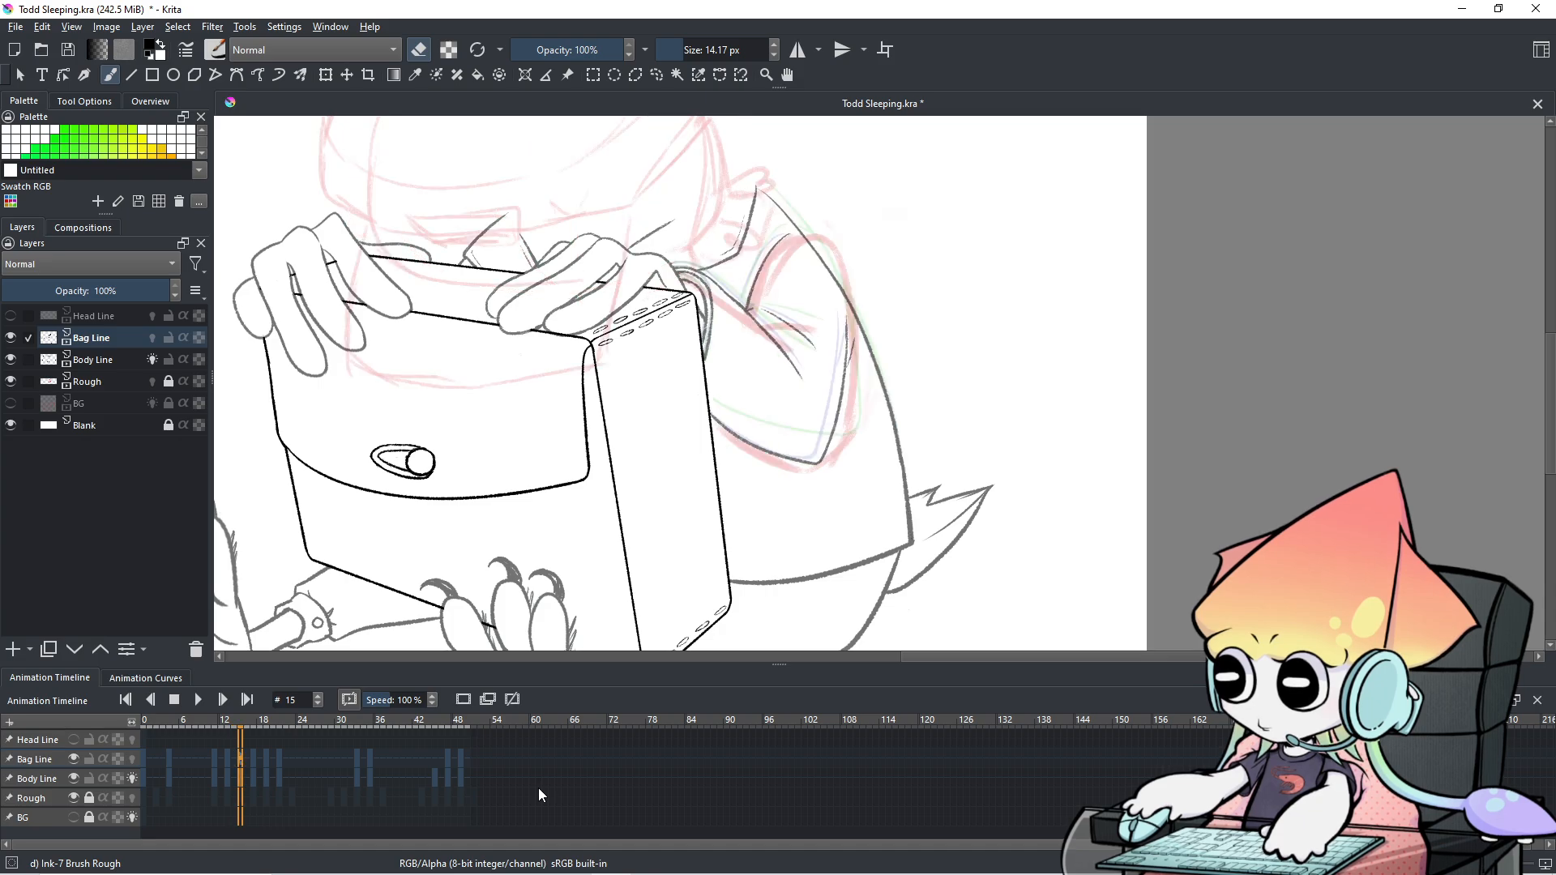
{"action": "key", "text": "Left"}
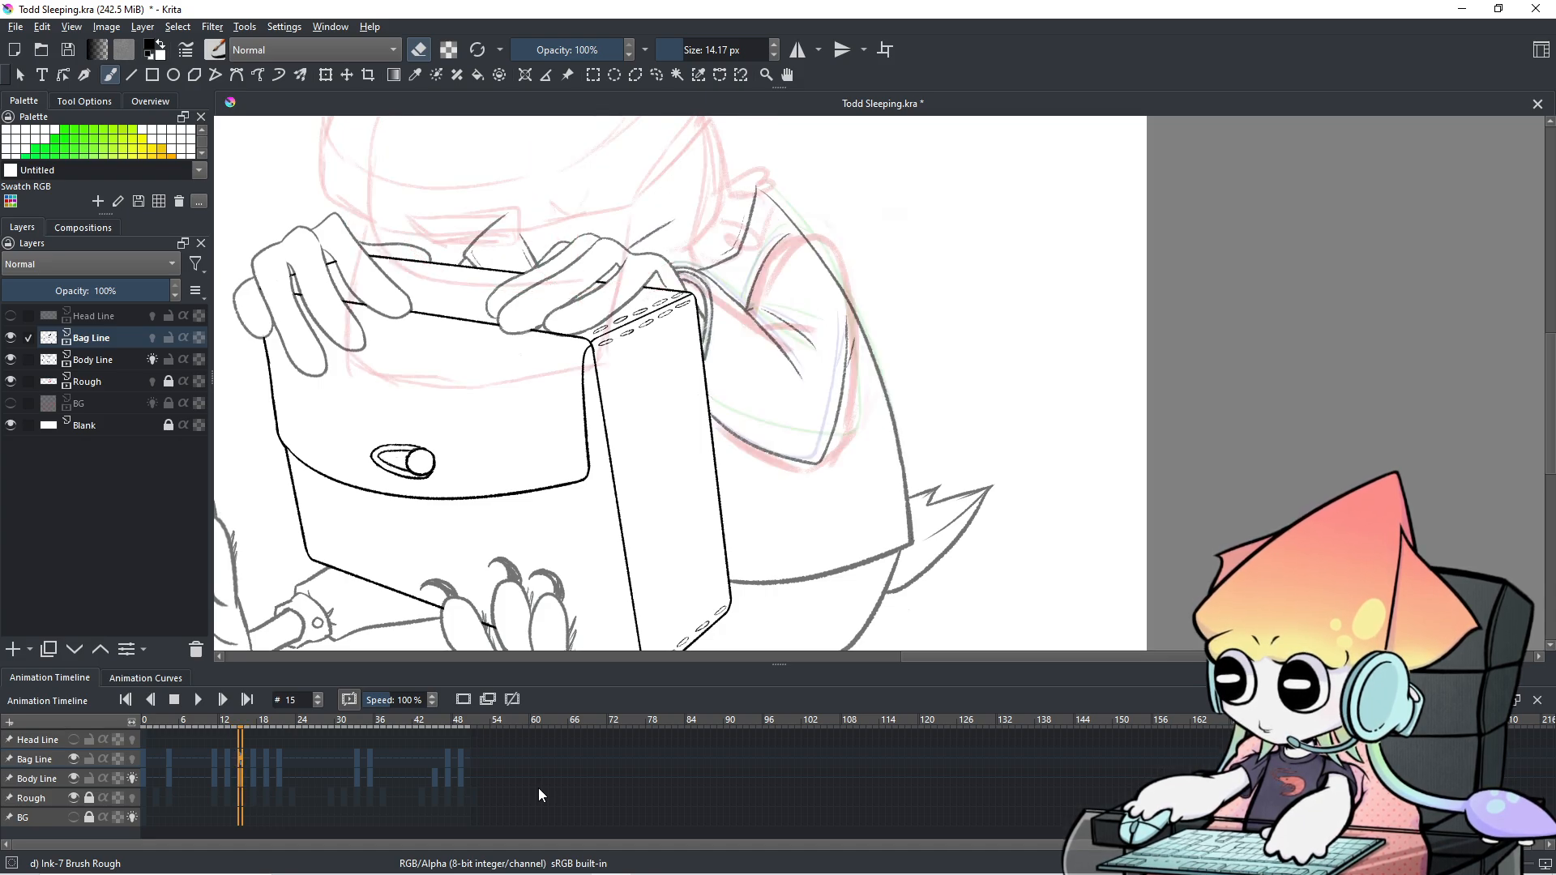
{"action": "key", "text": "Right"}
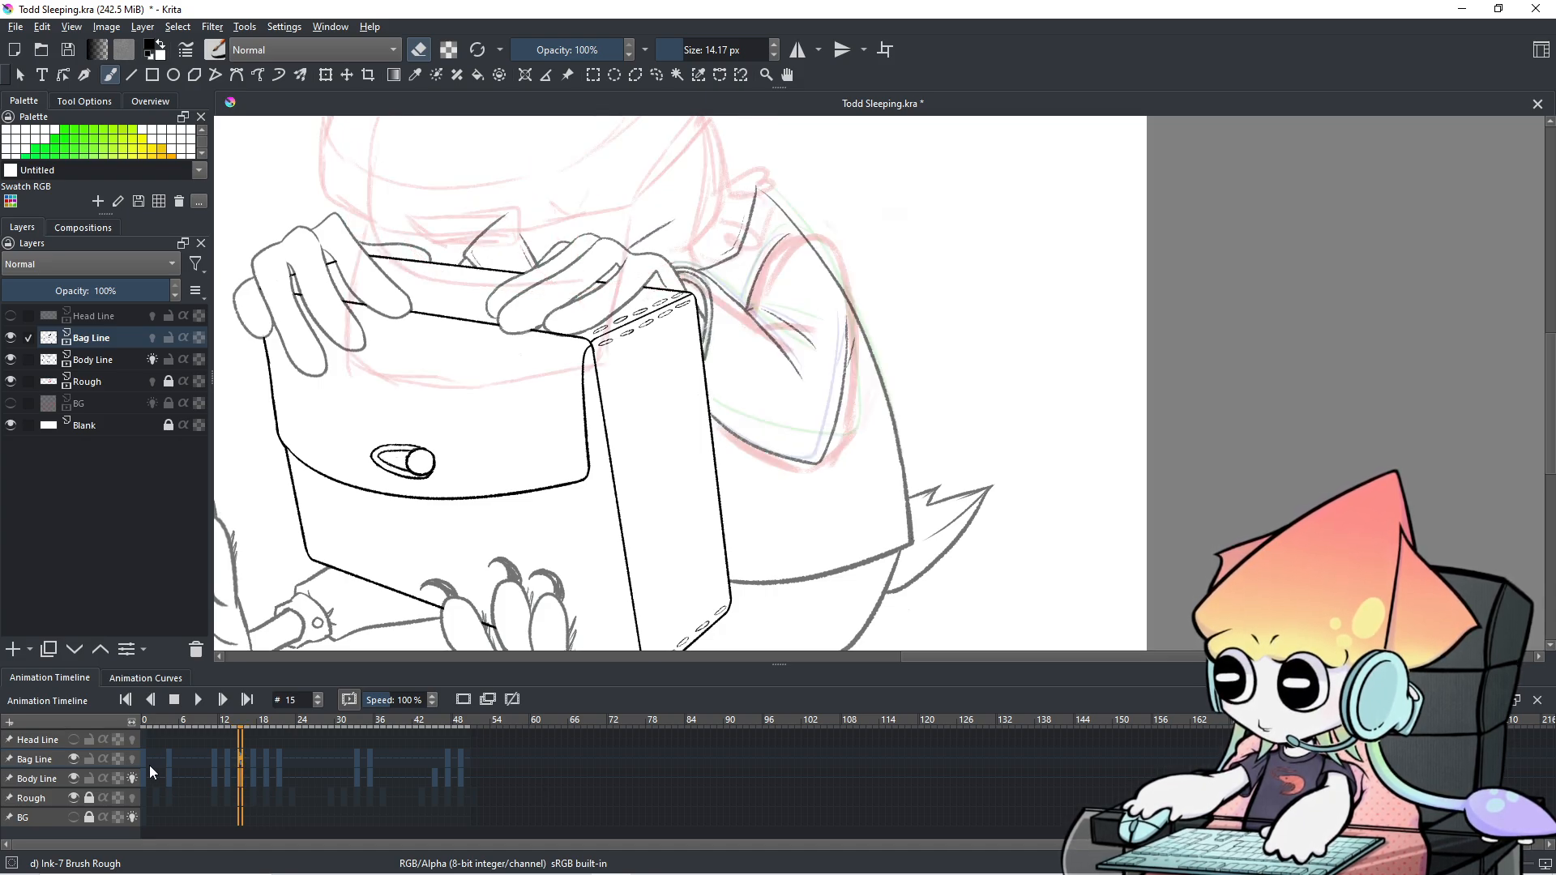
On the Body Line layer, erase the top end of the right shoulder line.
{"action": "left_click", "coordinate": [70, 778]}
{"action": "scroll", "coordinate": [695, 511], "scroll_direction": "up", "scroll_amount": 1}
{"action": "left_click_drag", "start_coordinate": [695, 511], "coordinate": [640, 559]}
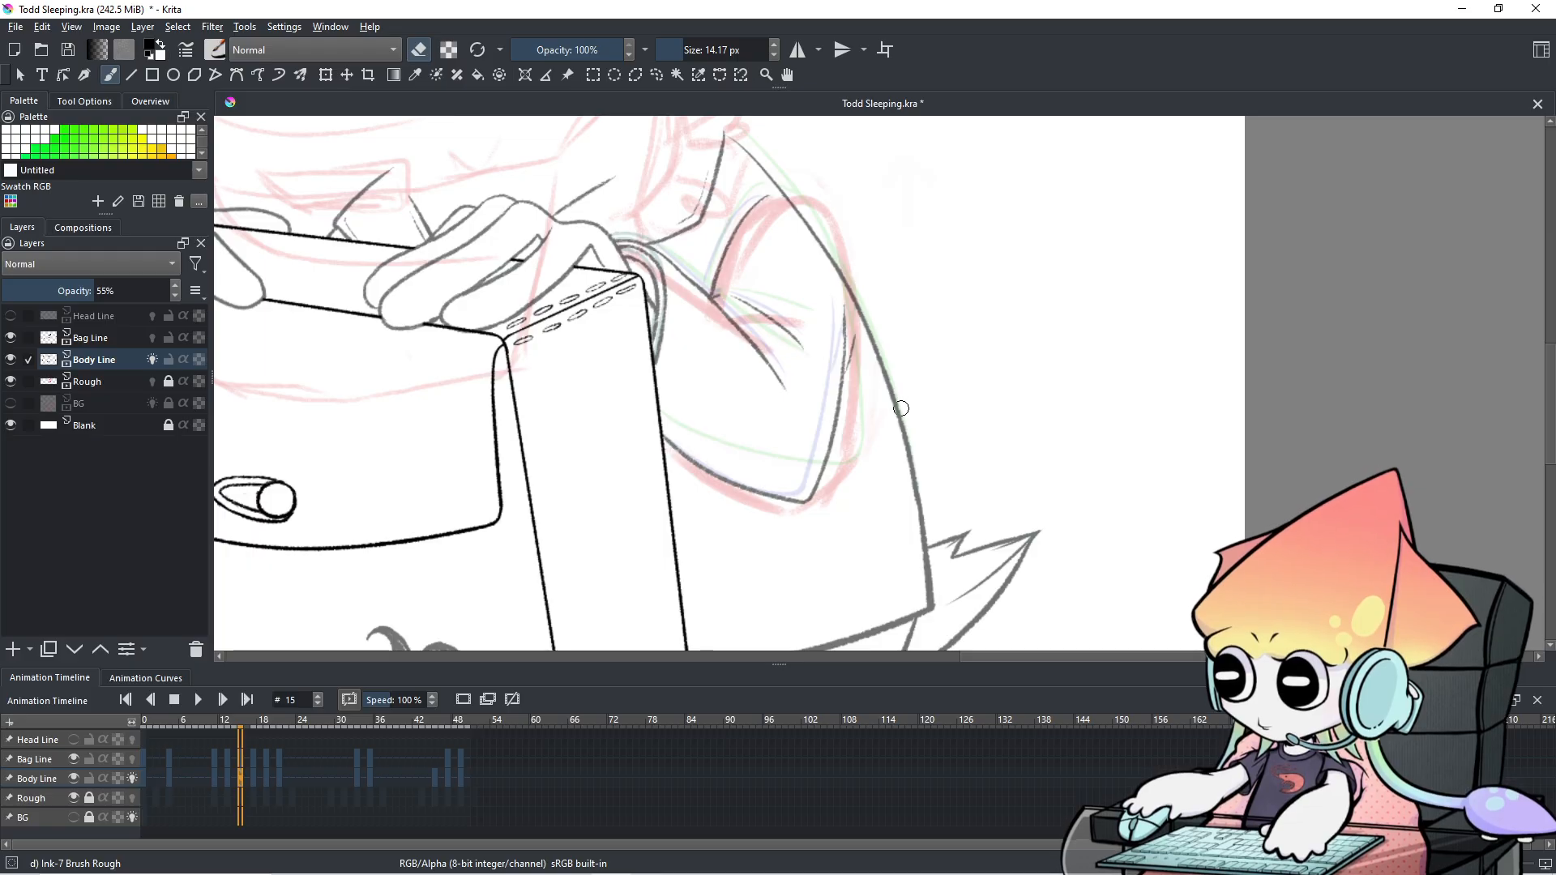
{"action": "mouse_move", "coordinate": [905, 409]}
{"action": "left_mouse_down"}
{"action": "mouse_move", "coordinate": [918, 462]}
{"action": "mouse_move", "coordinate": [884, 385]}
{"action": "mouse_move", "coordinate": [903, 415]}
{"action": "mouse_move", "coordinate": [894, 372]}
{"action": "mouse_move", "coordinate": [808, 244]}
{"action": "left_mouse_up"}
{"action": "key", "text": "ctrl+z"}
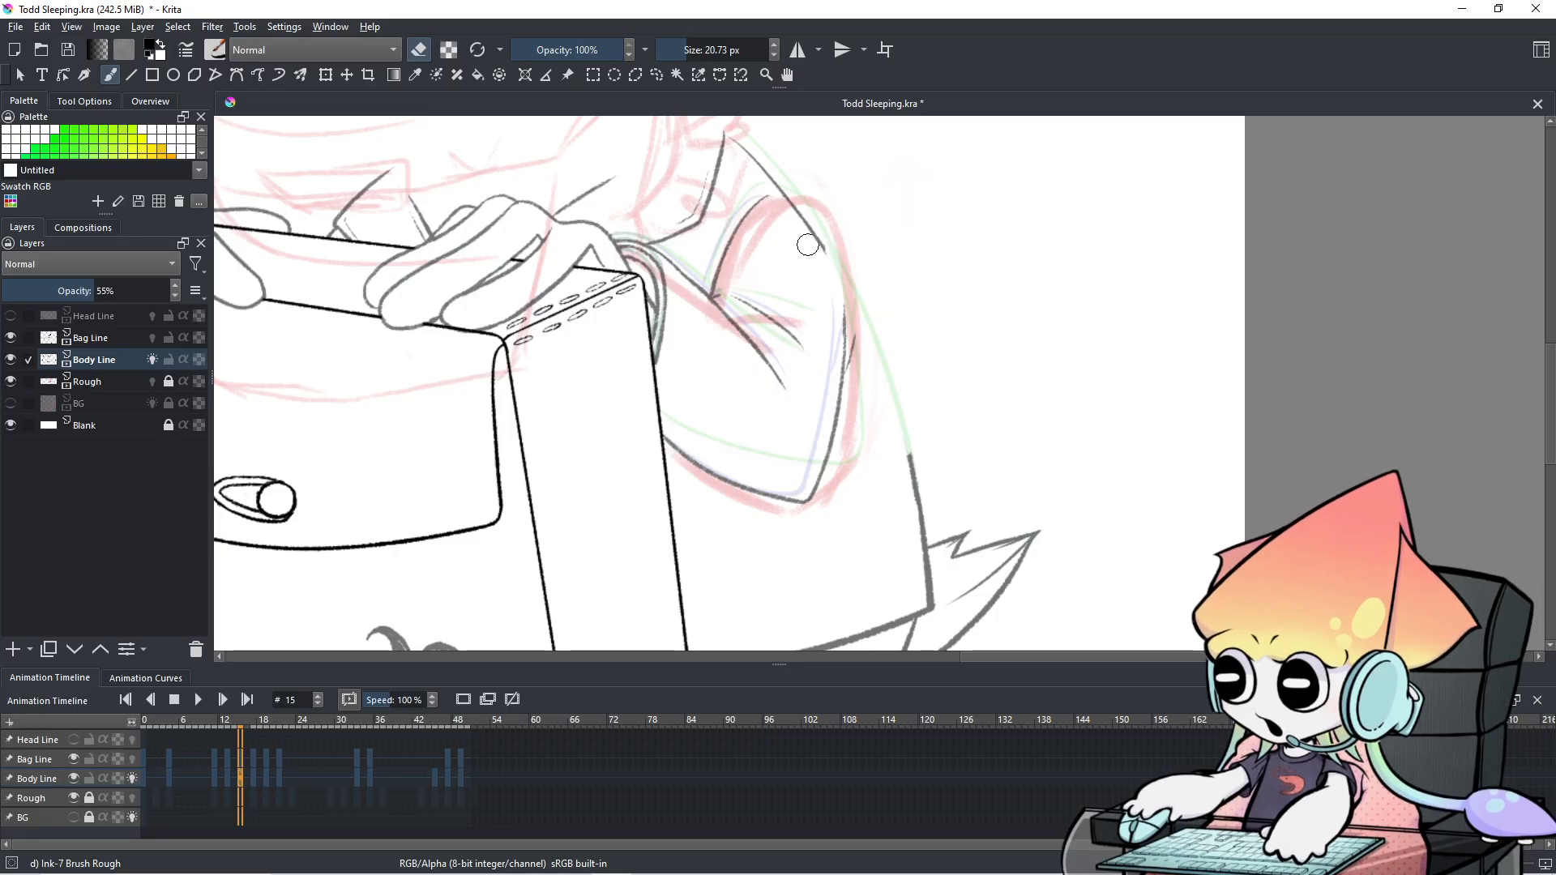
{"action": "left_click_drag", "start_coordinate": [909, 293], "coordinate": [967, 334]}
{"action": "left_click_drag", "start_coordinate": [801, 184], "coordinate": [909, 324]}
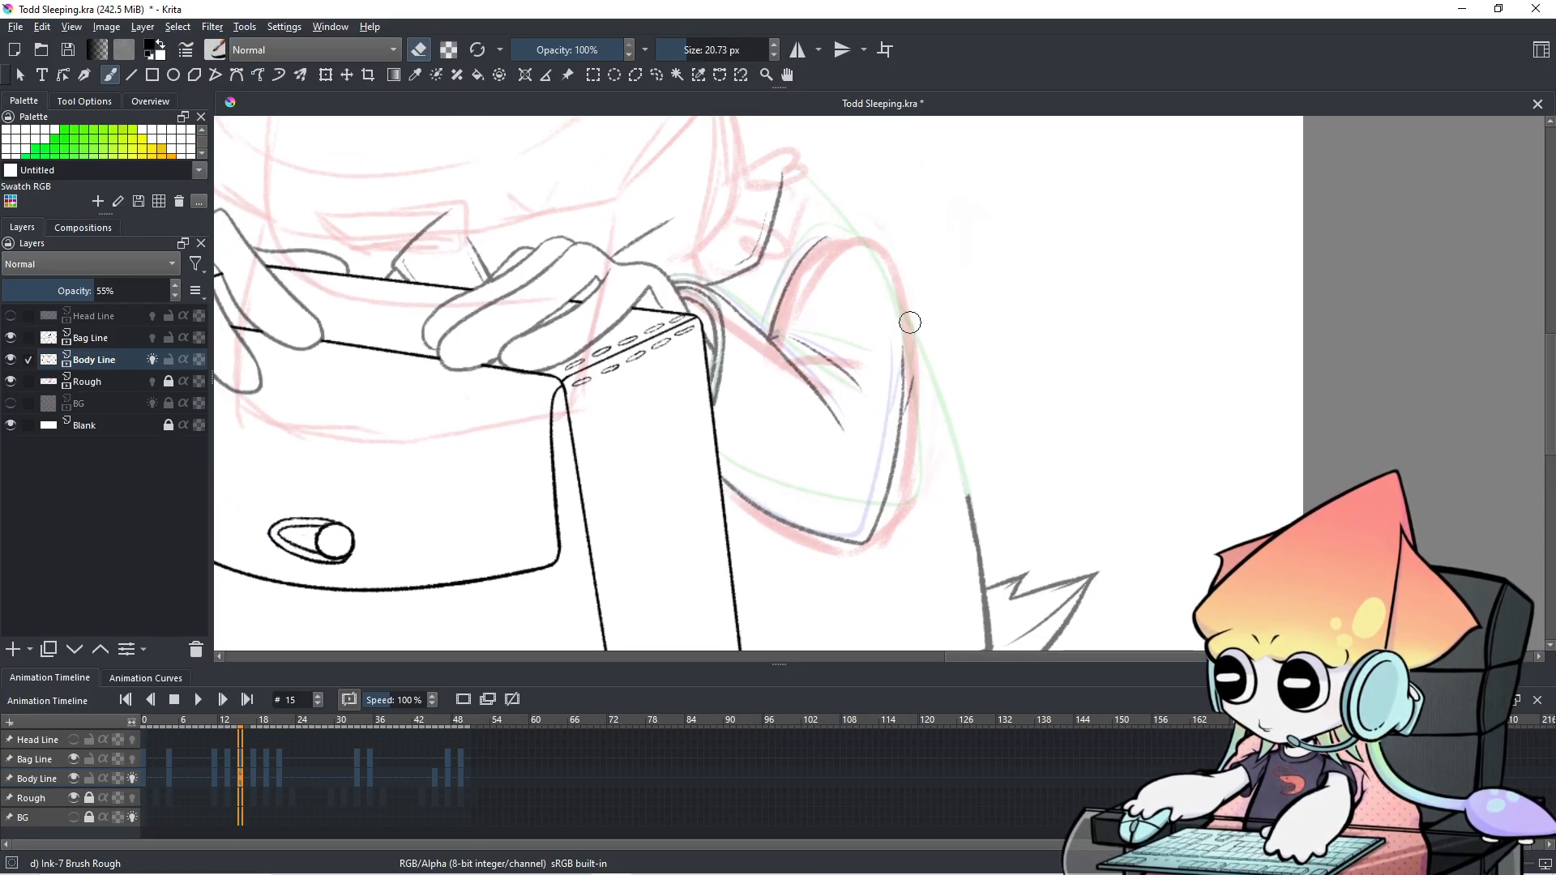
Compare frame 15 with frame 14 and turn on Bag Line's onion-skin ghosts.
{"action": "left_click", "coordinate": [232, 759]}
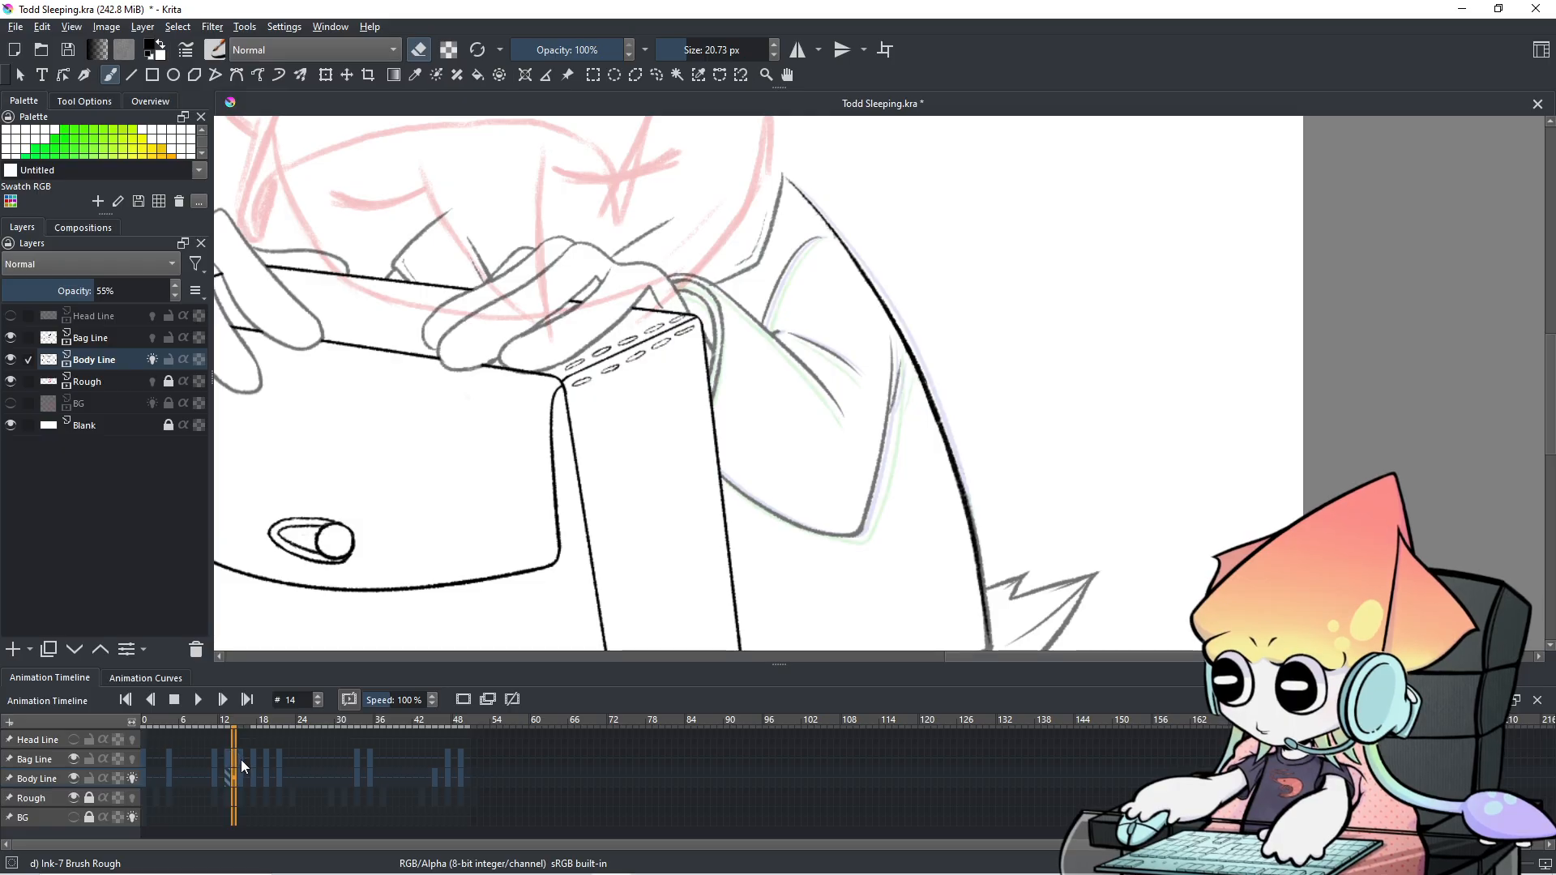
{"action": "left_click", "coordinate": [240, 774]}
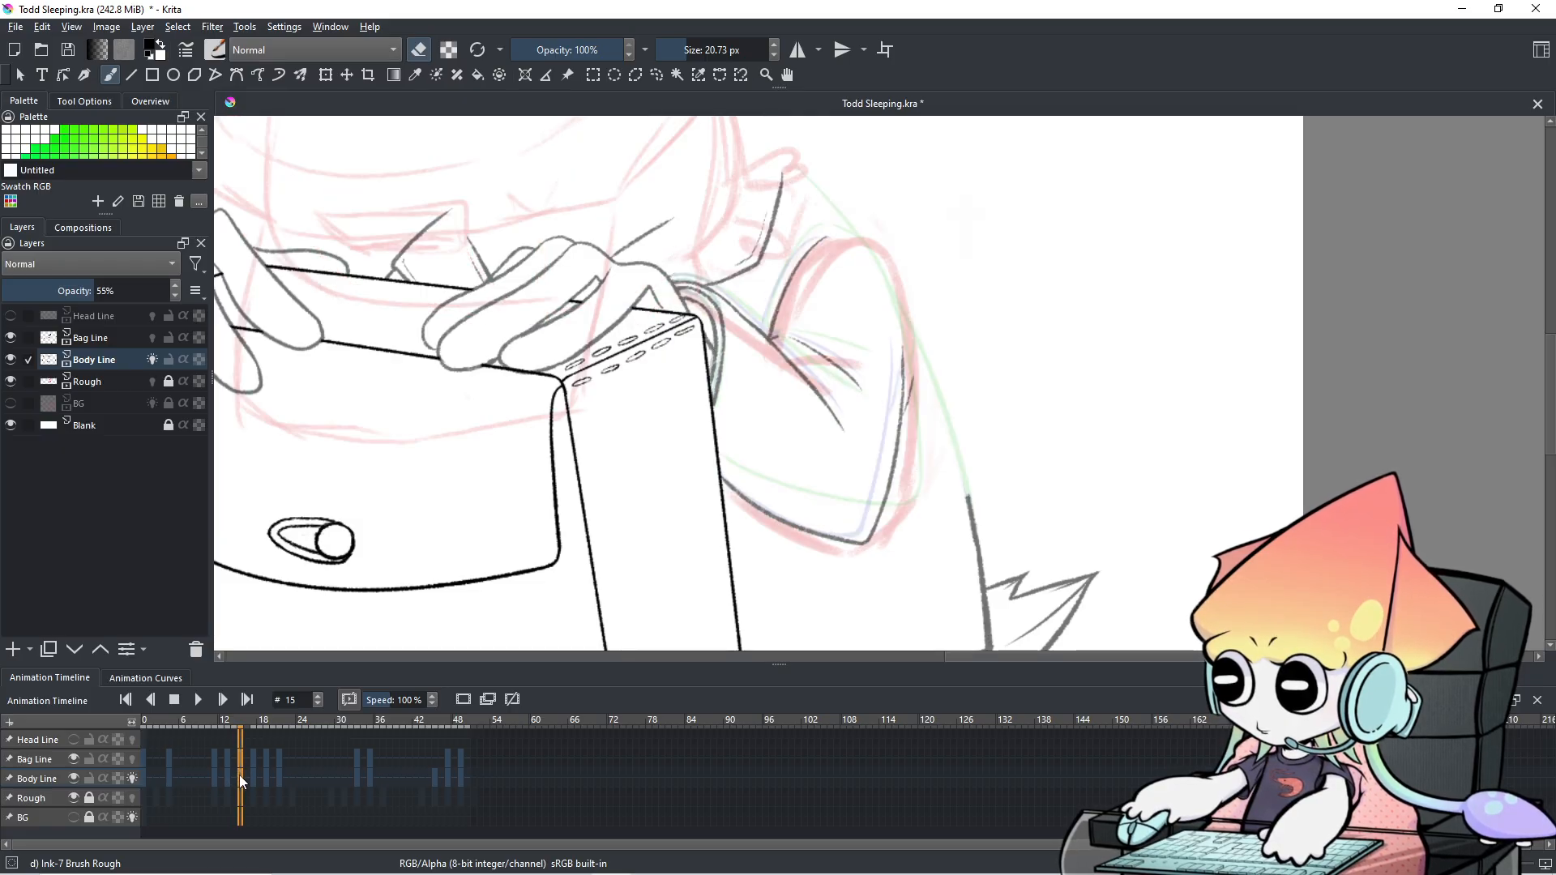
{"action": "left_click", "coordinate": [229, 754]}
{"action": "left_click", "coordinate": [240, 758]}
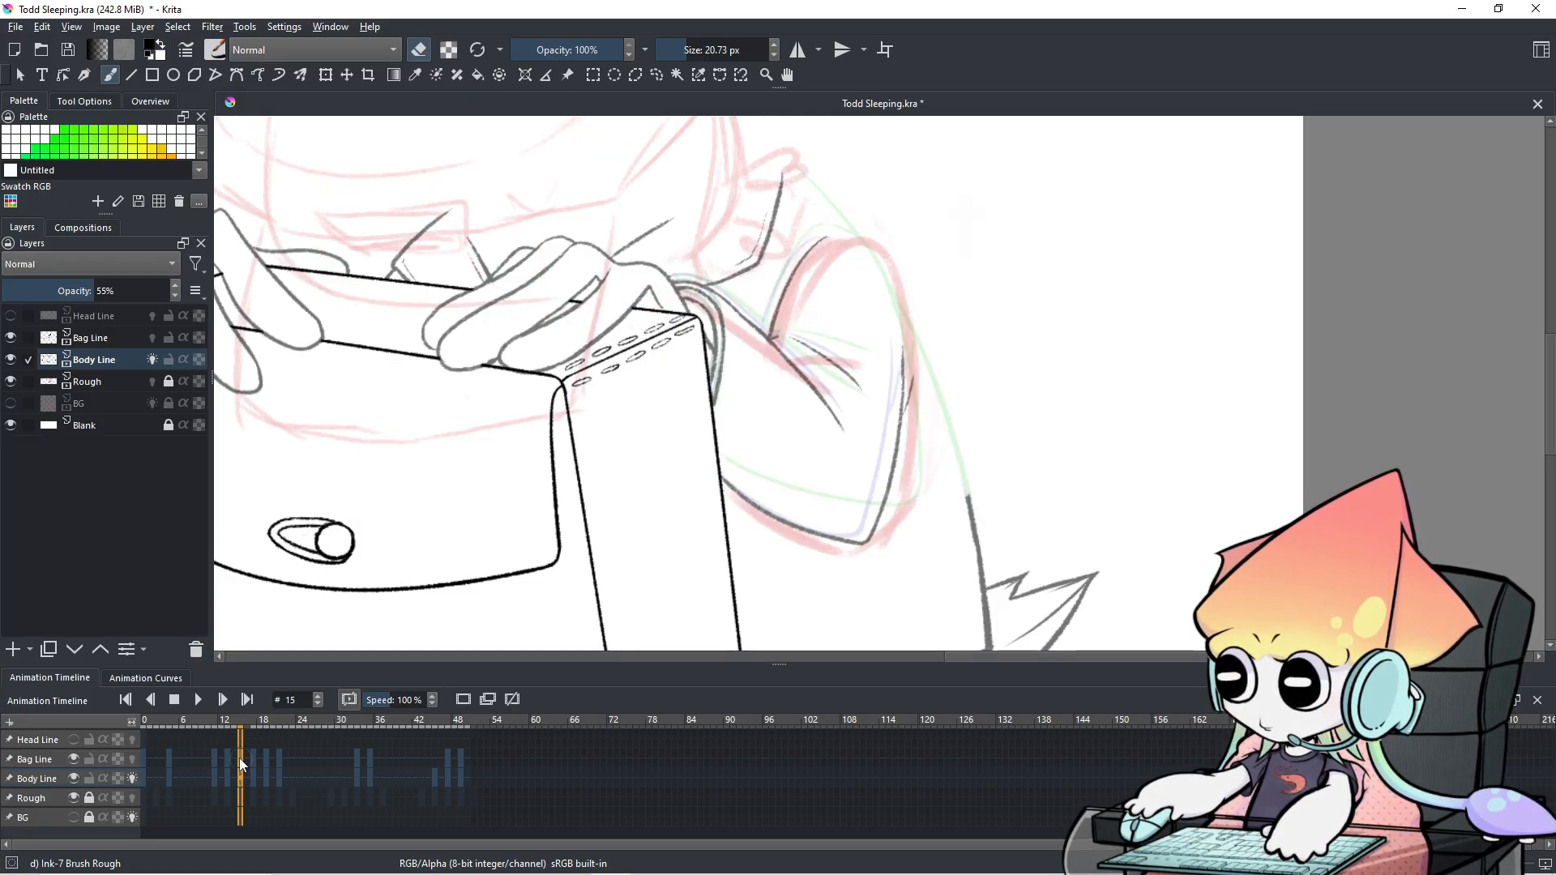
{"action": "left_click", "coordinate": [132, 759]}
{"action": "left_click", "coordinate": [132, 760]}
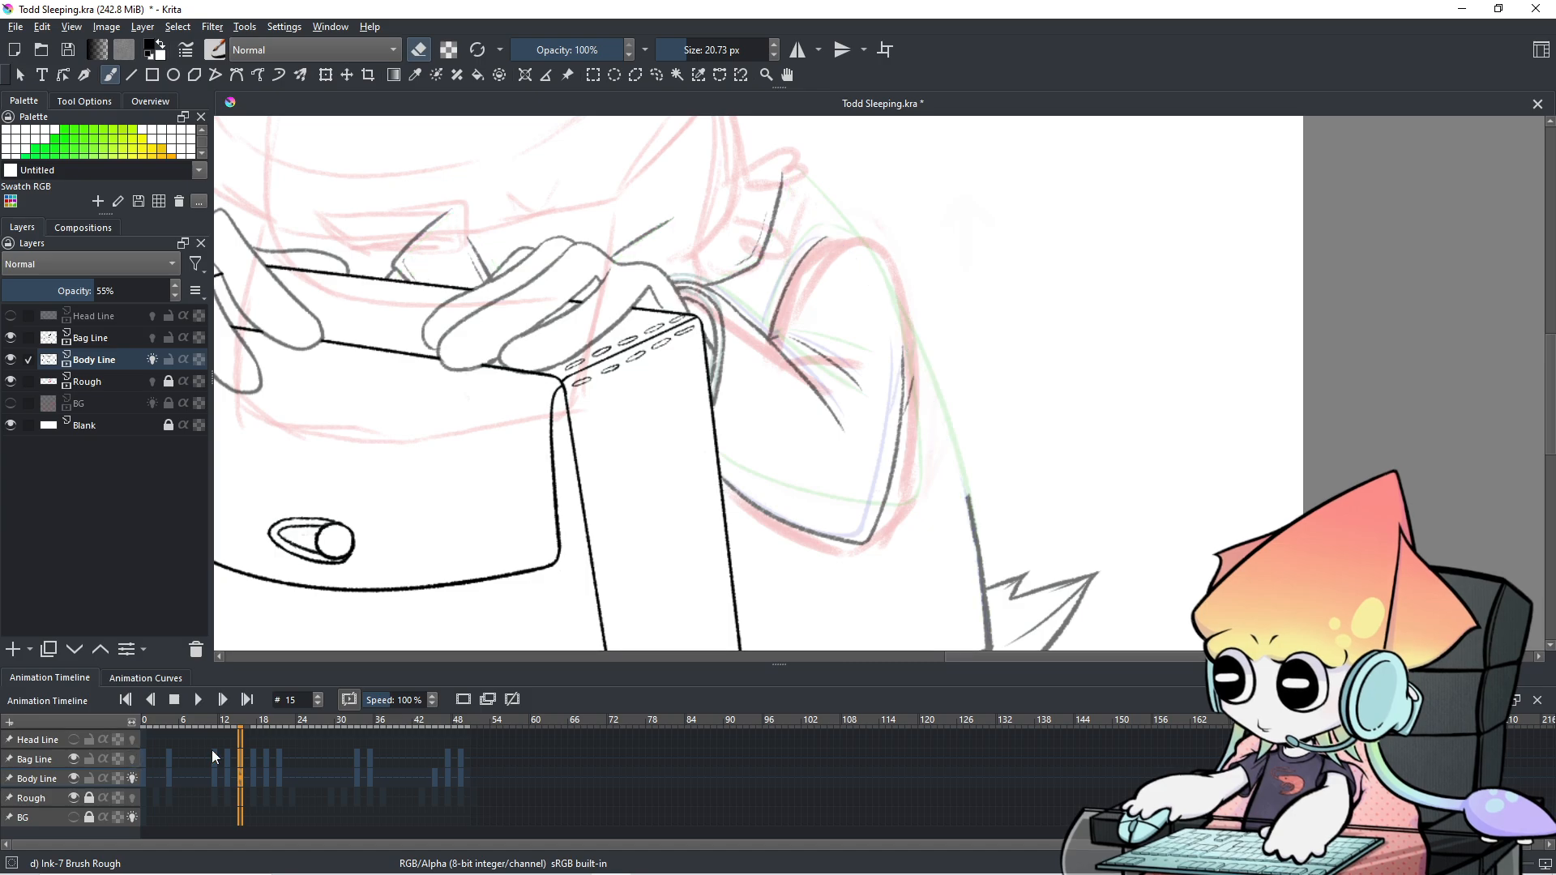
{"action": "left_click", "coordinate": [132, 760]}
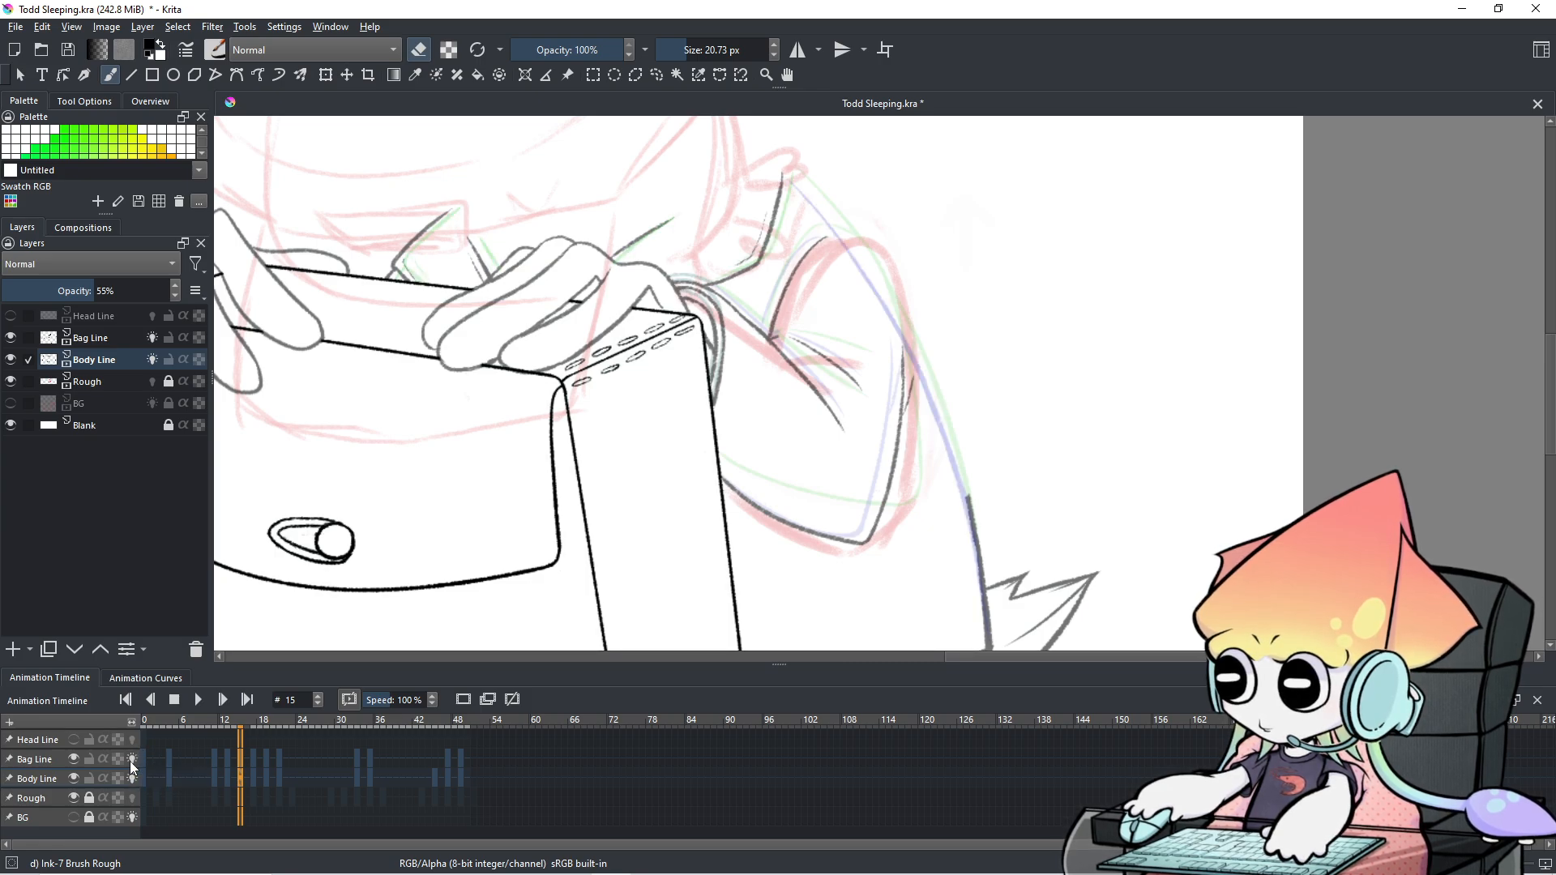
Flip through frames 12, 13 and 14 to compare the drawings, ending on frame 15.
{"action": "left_click", "coordinate": [231, 775]}
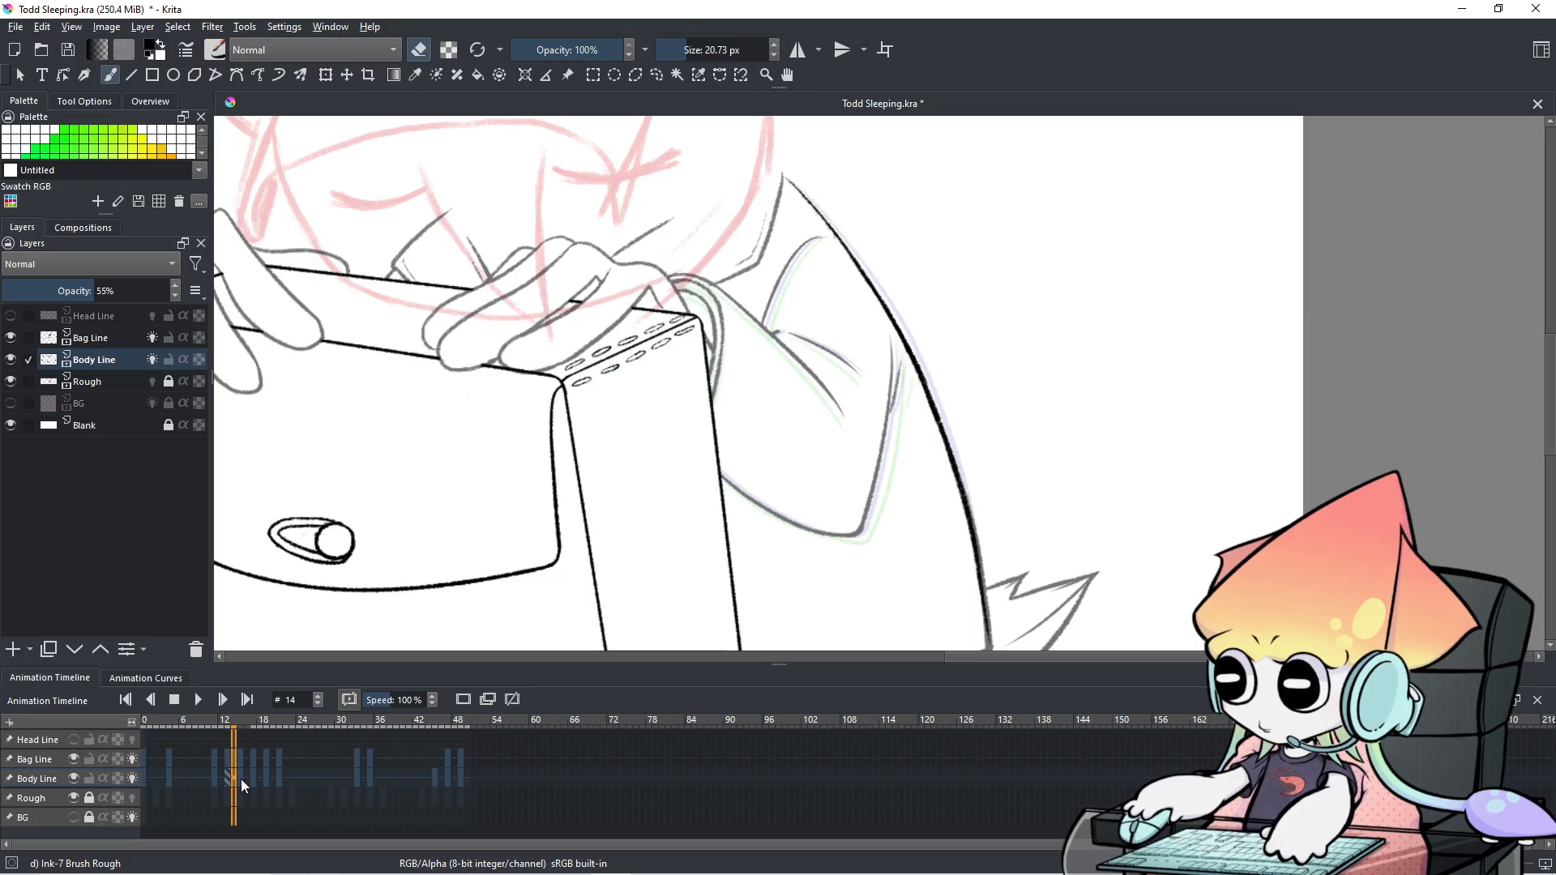
{"action": "left_click", "coordinate": [241, 780]}
{"action": "left_click", "coordinate": [237, 776]}
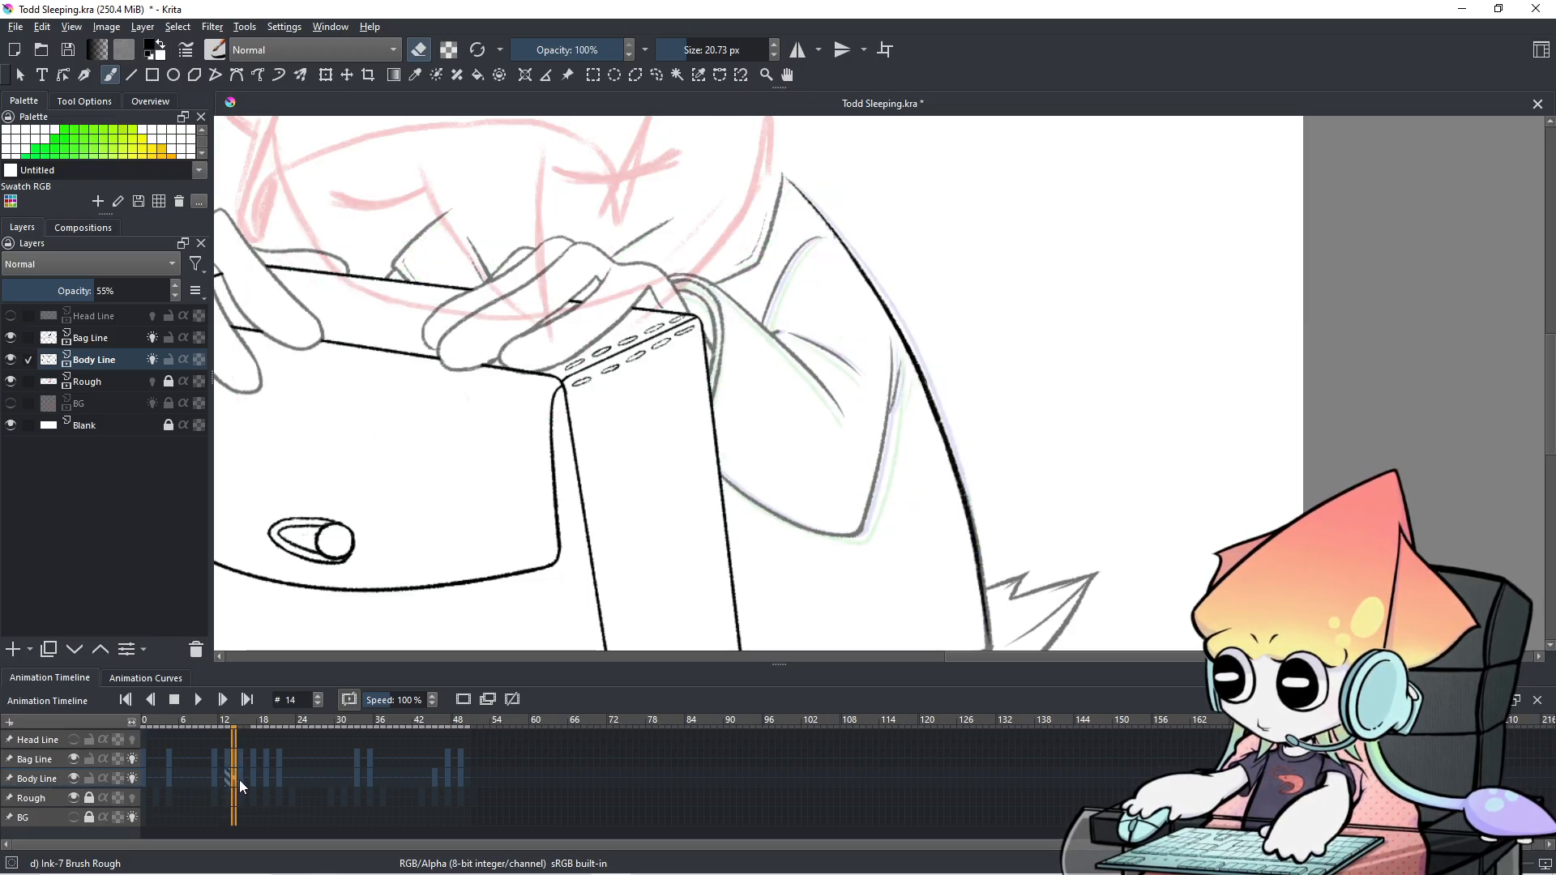
{"action": "left_click", "coordinate": [240, 778]}
{"action": "left_click", "coordinate": [234, 776]}
{"action": "left_click", "coordinate": [240, 777]}
{"action": "left_click", "coordinate": [225, 773]}
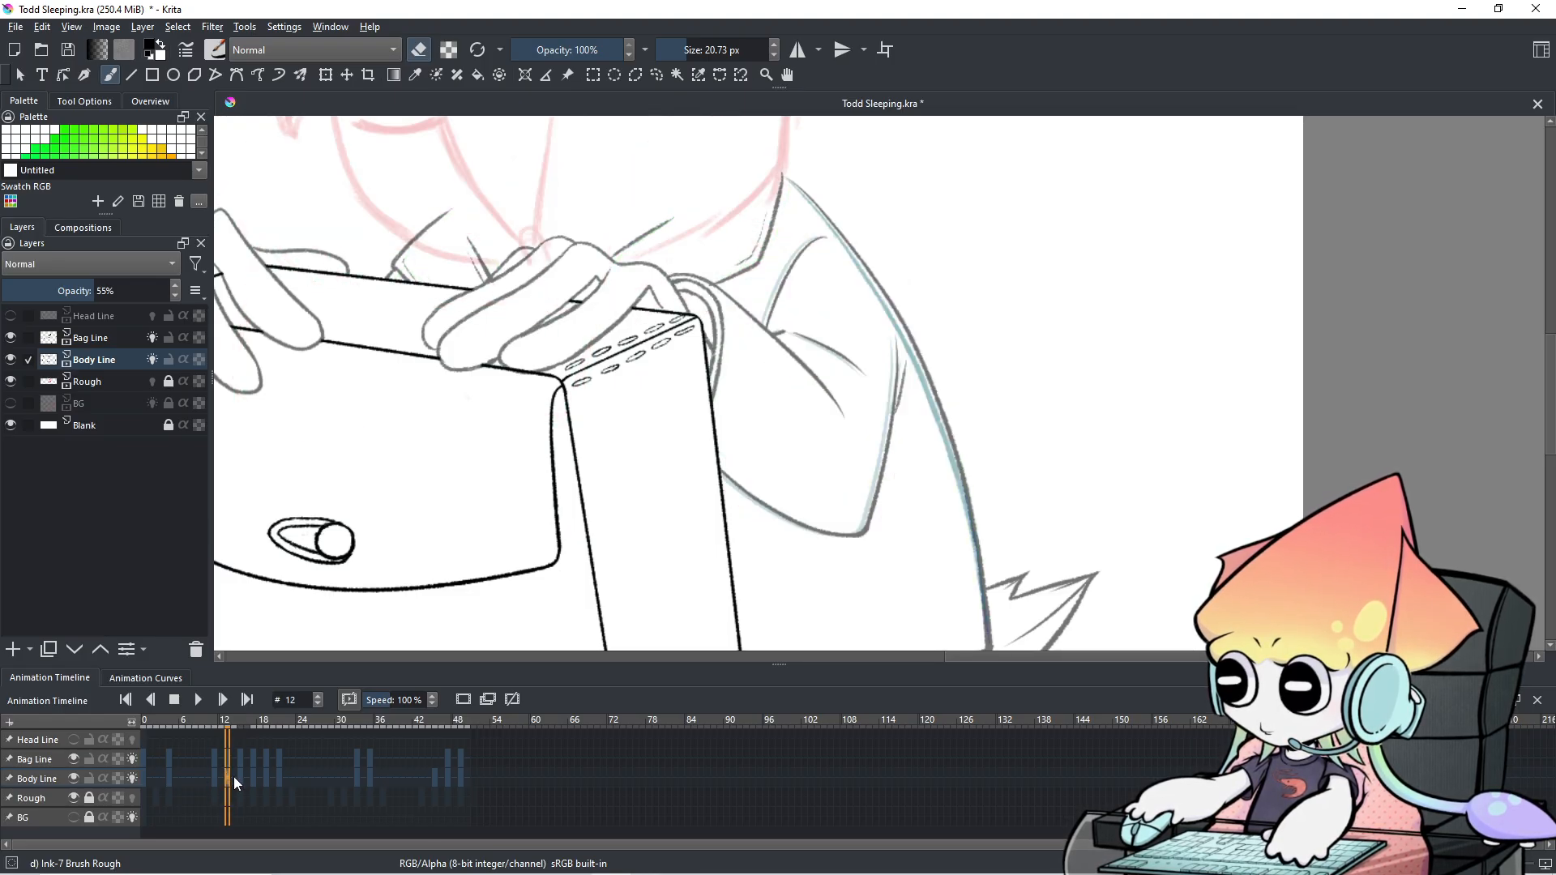
{"action": "left_click", "coordinate": [227, 777]}
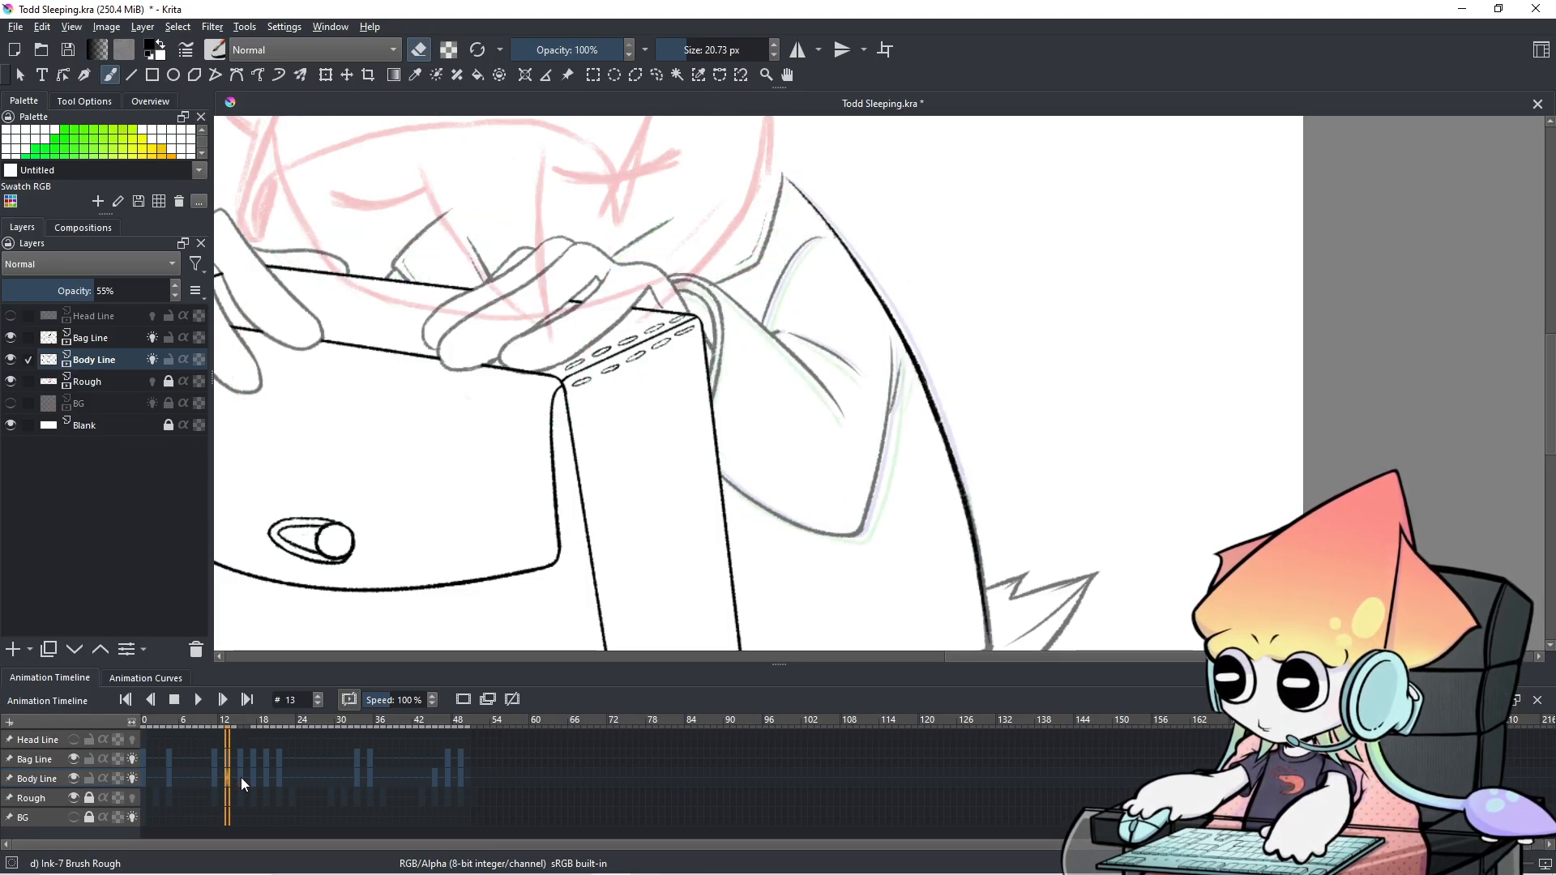
{"action": "left_click", "coordinate": [227, 776]}
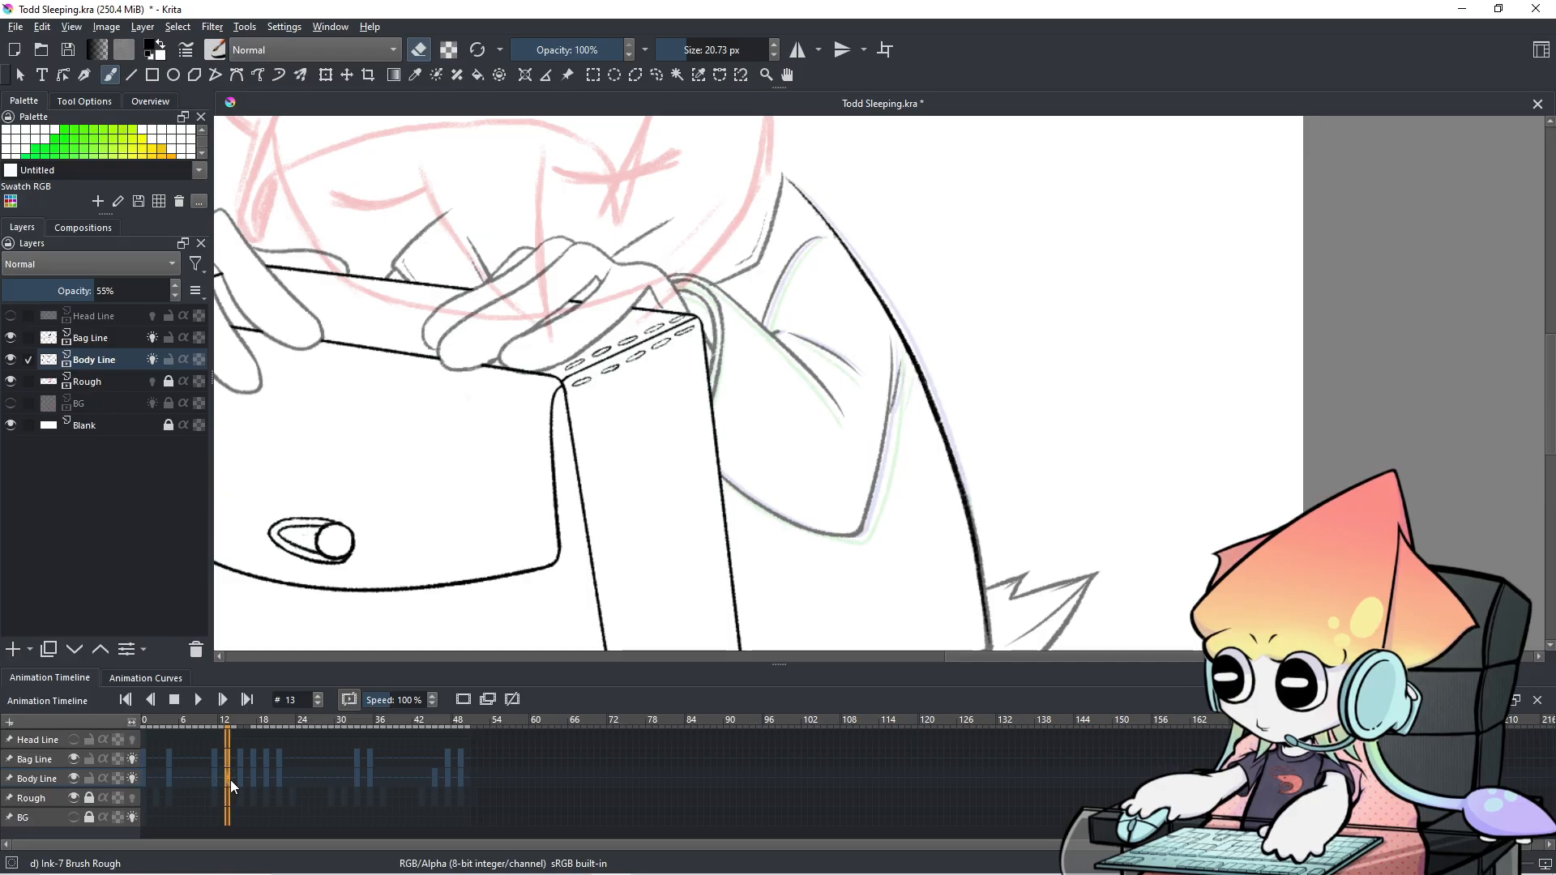
{"action": "left_click", "coordinate": [221, 775]}
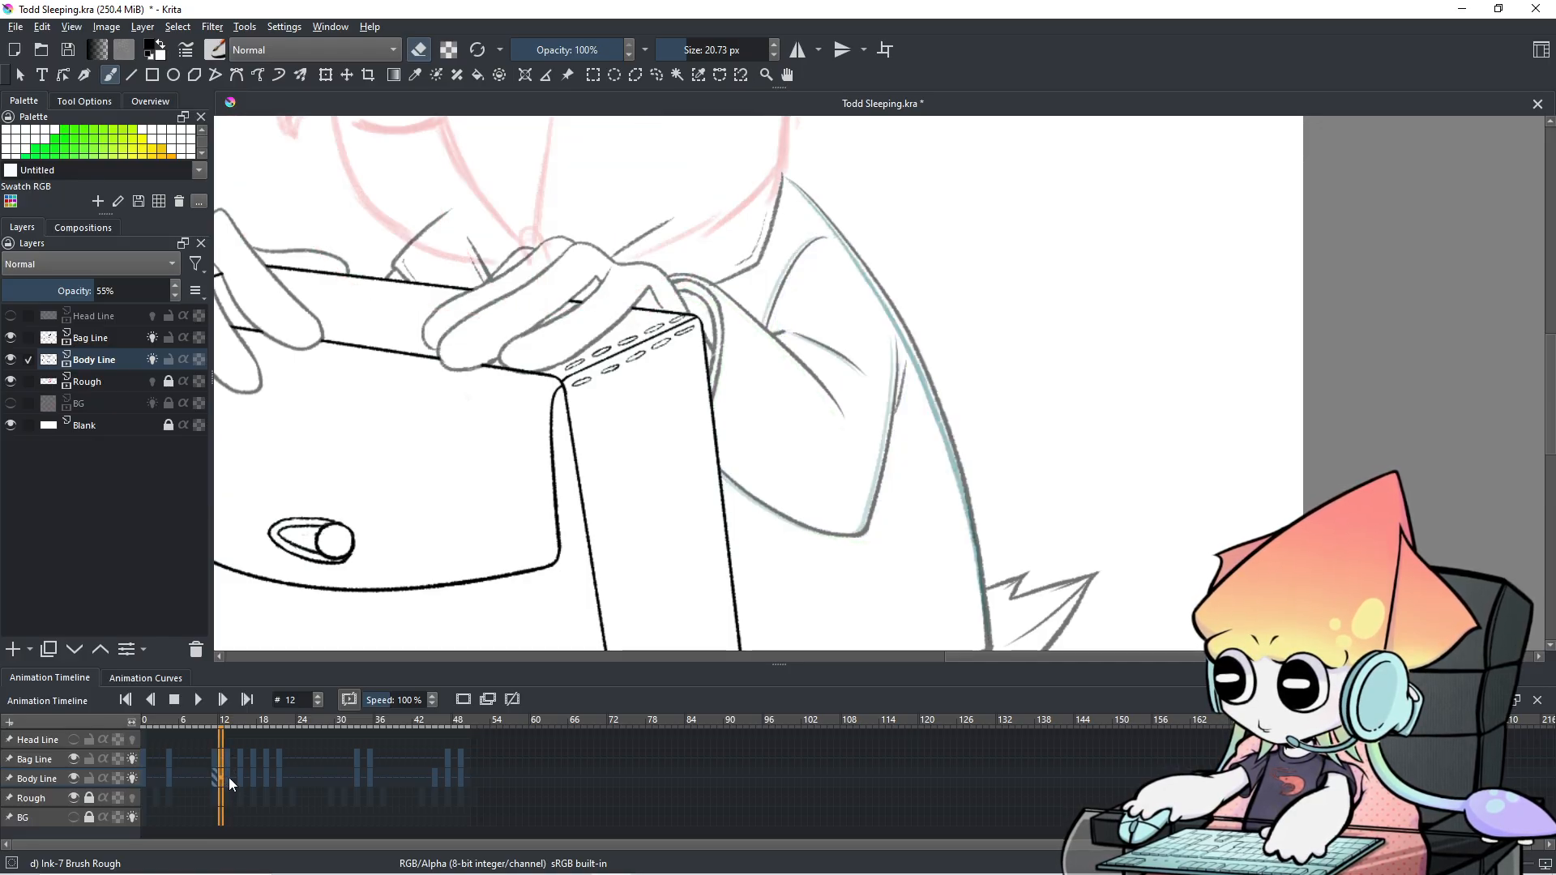
{"action": "left_click", "coordinate": [232, 775]}
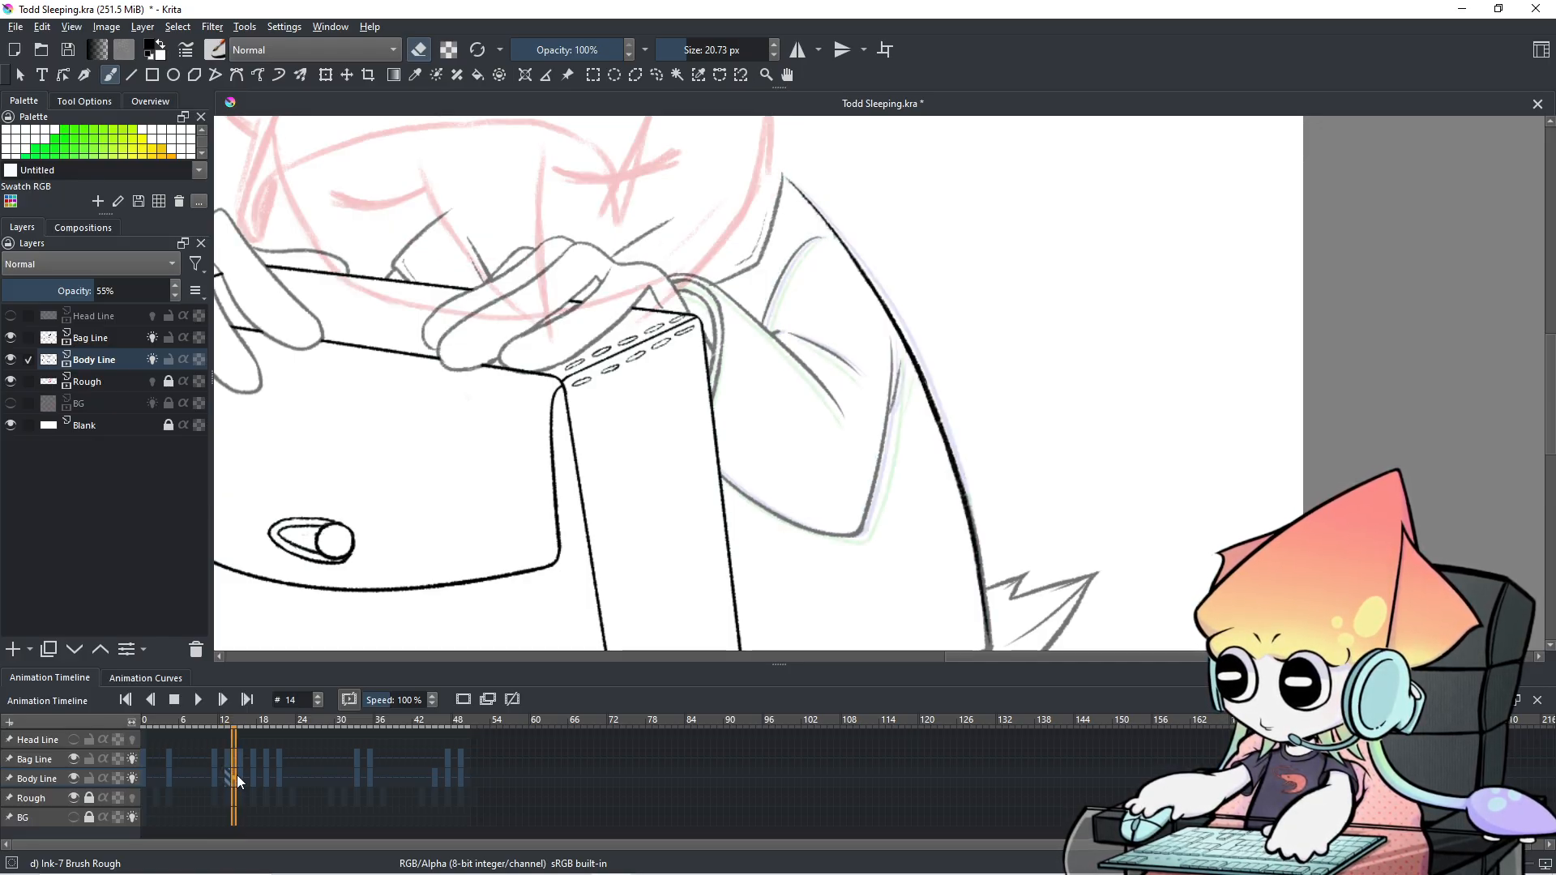
{"action": "left_click", "coordinate": [241, 776]}
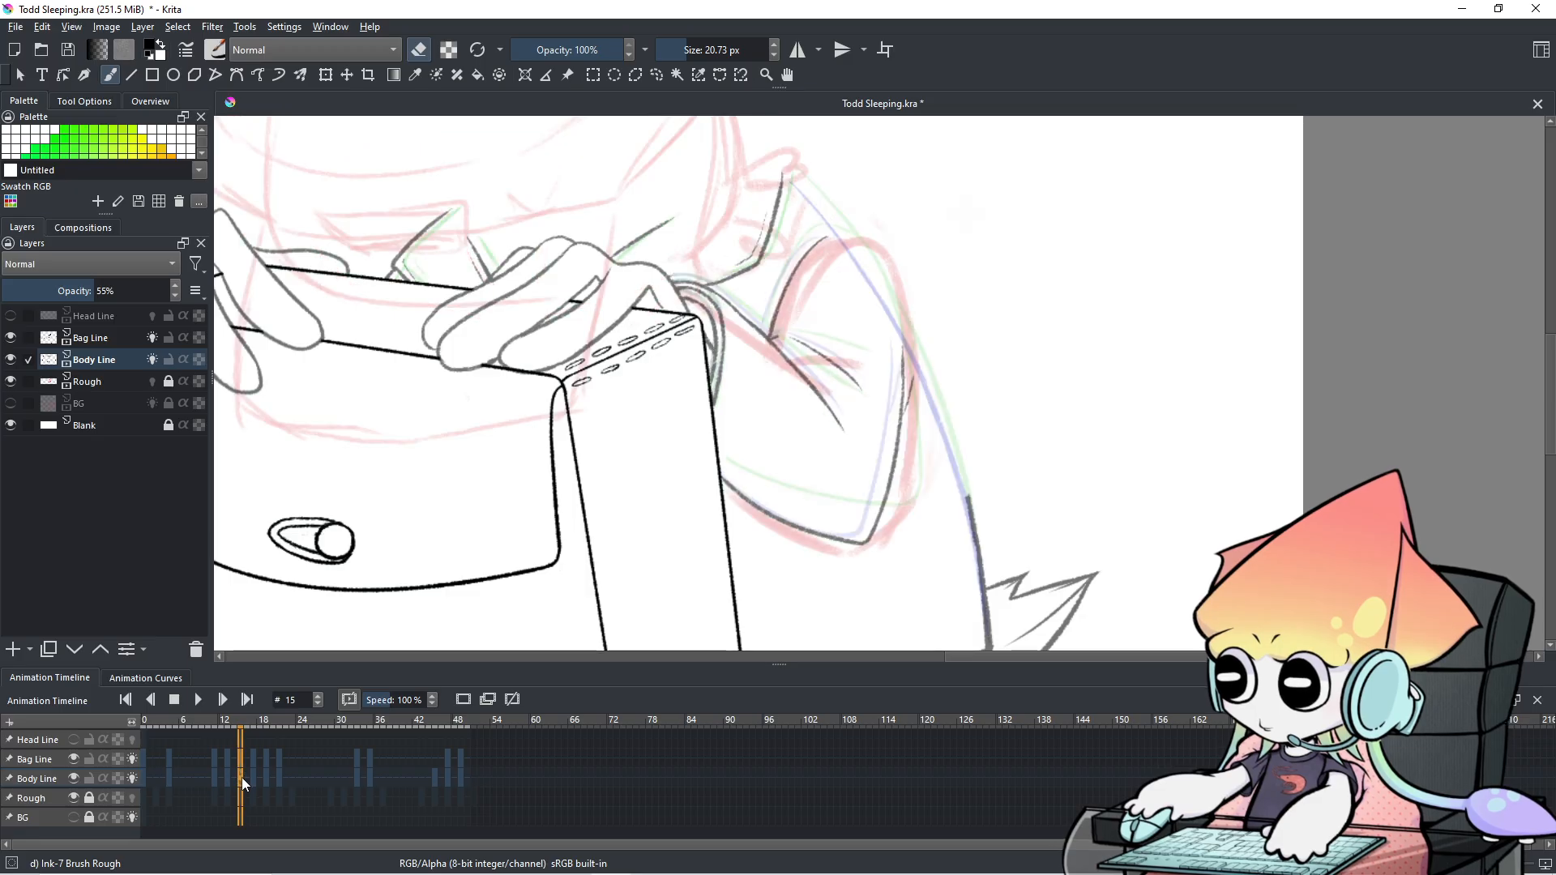
Shrink the brush, then select the arm lines freehand and nudge them slightly left.
{"action": "mouse_move", "coordinate": [883, 348]}
{"action": "left_mouse_down", "text": "shift"}
{"action": "mouse_move", "coordinate": [865, 394]}
{"action": "mouse_move", "coordinate": [885, 349]}
{"action": "mouse_move", "coordinate": [955, 338]}
{"action": "mouse_move", "coordinate": [851, 572]}
{"action": "mouse_move", "coordinate": [746, 515]}
{"action": "mouse_move", "coordinate": [724, 478]}
{"action": "mouse_move", "coordinate": [749, 318]}
{"action": "left_mouse_up", "text": "shift"}
{"action": "left_click", "coordinate": [657, 74]}
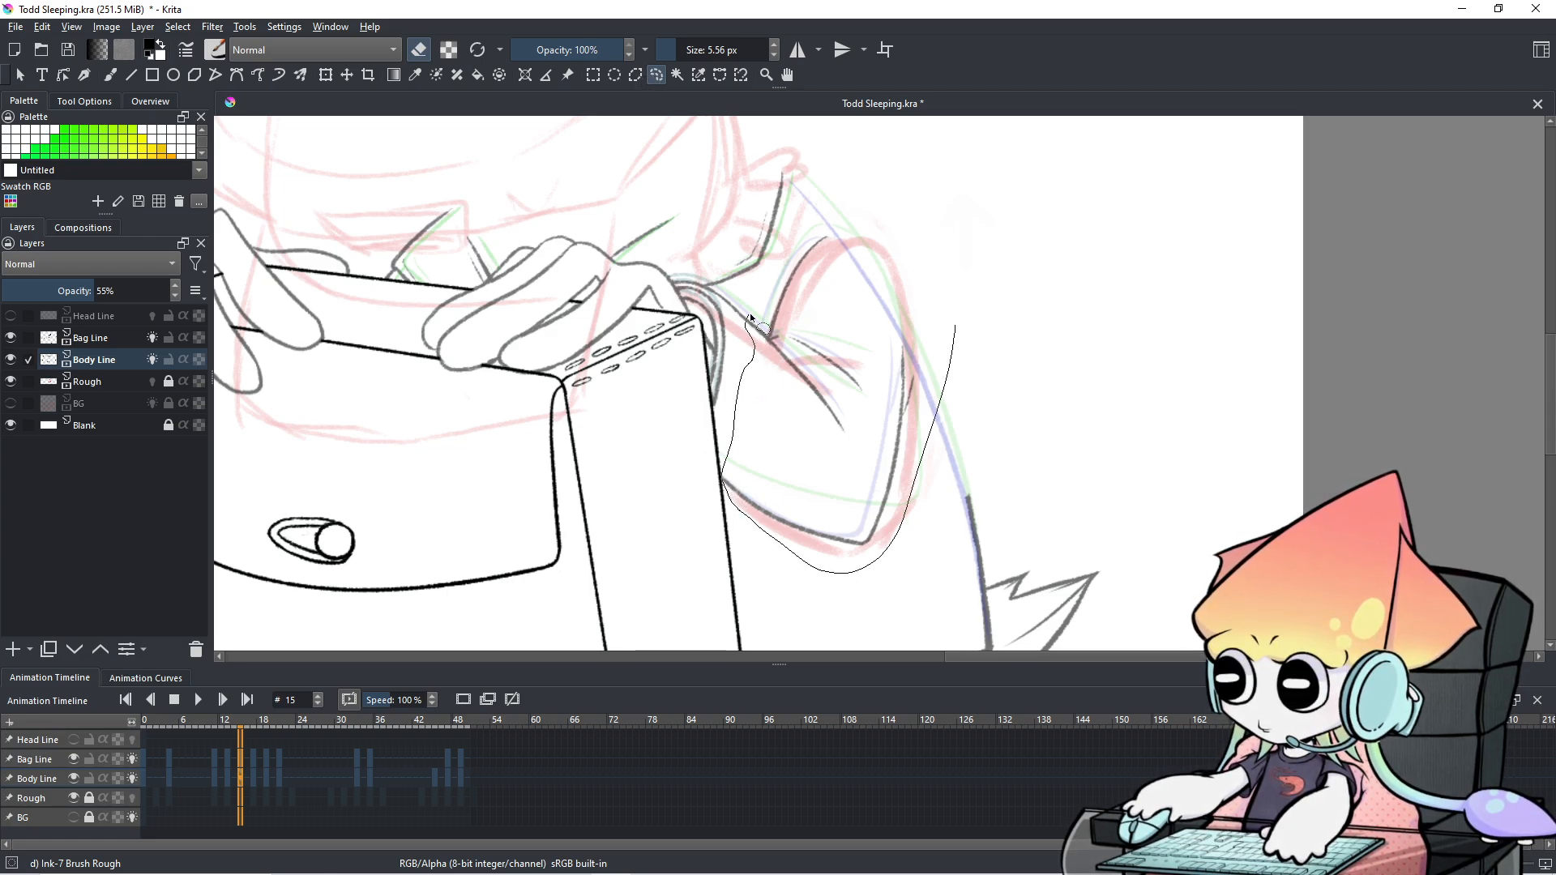
{"action": "left_click_drag", "start_coordinate": [796, 245], "coordinate": [798, 243]}
{"action": "left_click", "coordinate": [326, 75]}
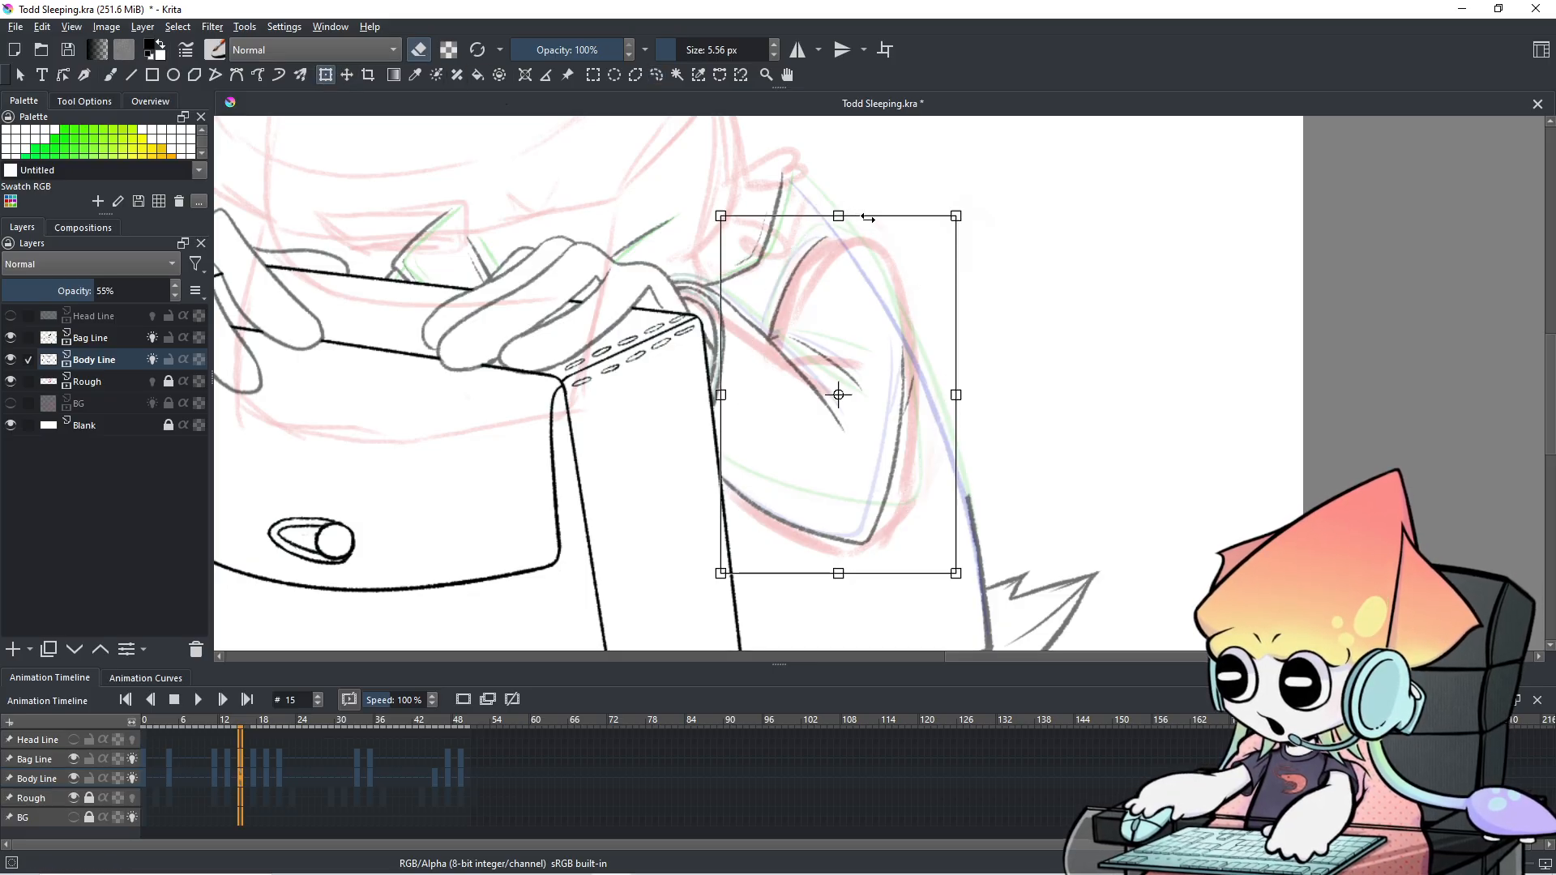
{"action": "left_click_drag", "start_coordinate": [866, 251], "coordinate": [859, 243]}
{"action": "left_click", "coordinate": [656, 74]}
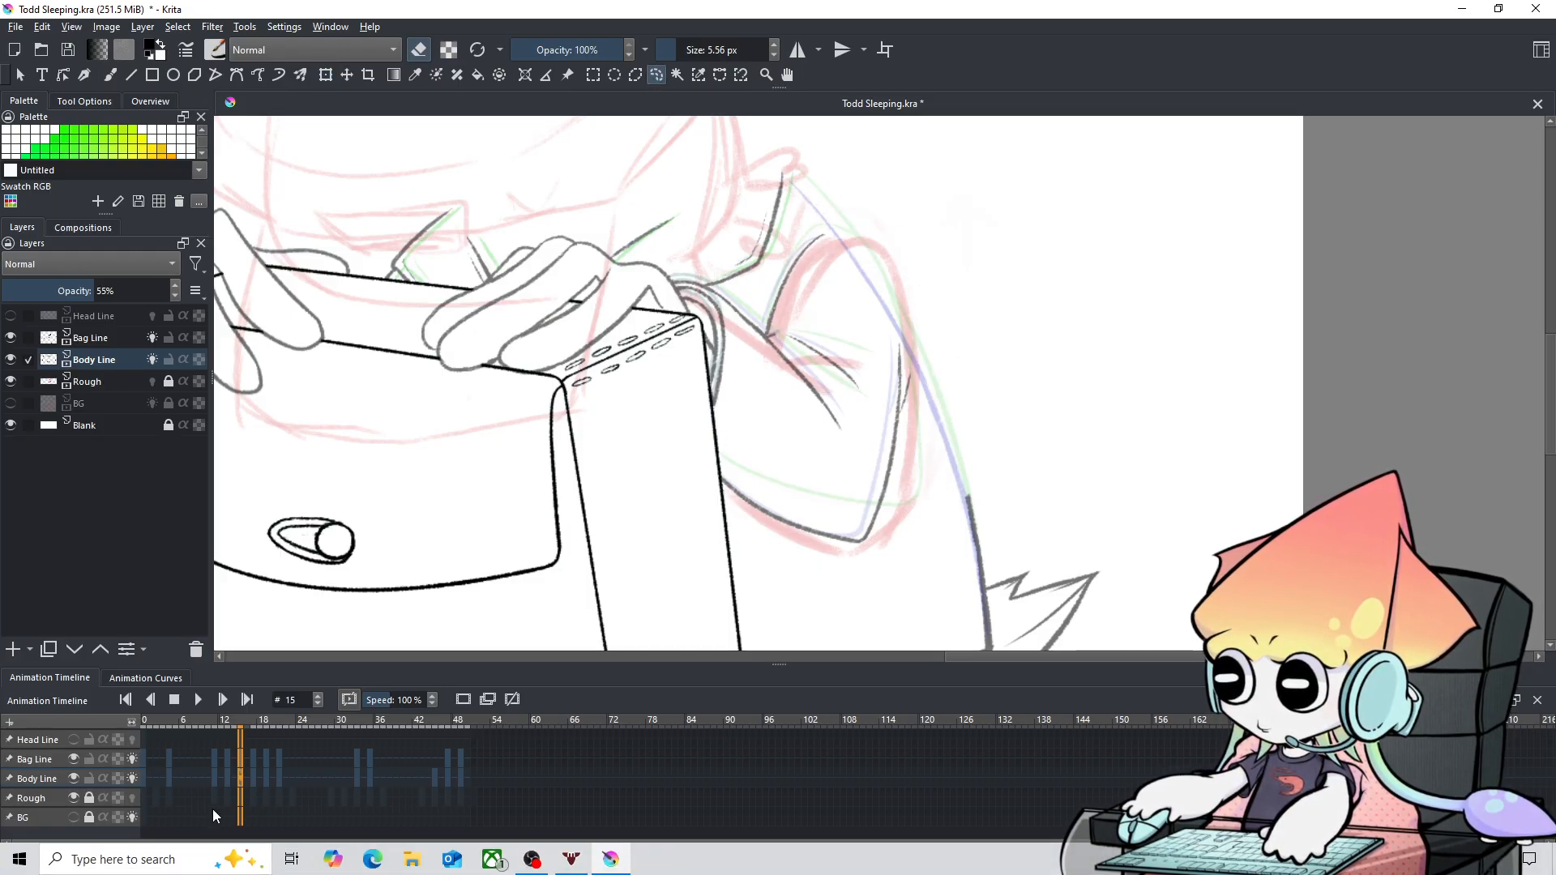
Check the adjusted arm against the previous frame, returning to frame 15.
{"action": "key", "text": "Left"}
{"action": "key", "text": "Left"}
{"action": "key", "text": "Right"}
{"action": "key", "text": "Right"}
{"action": "key", "text": "Left"}
{"action": "key", "text": "Right"}
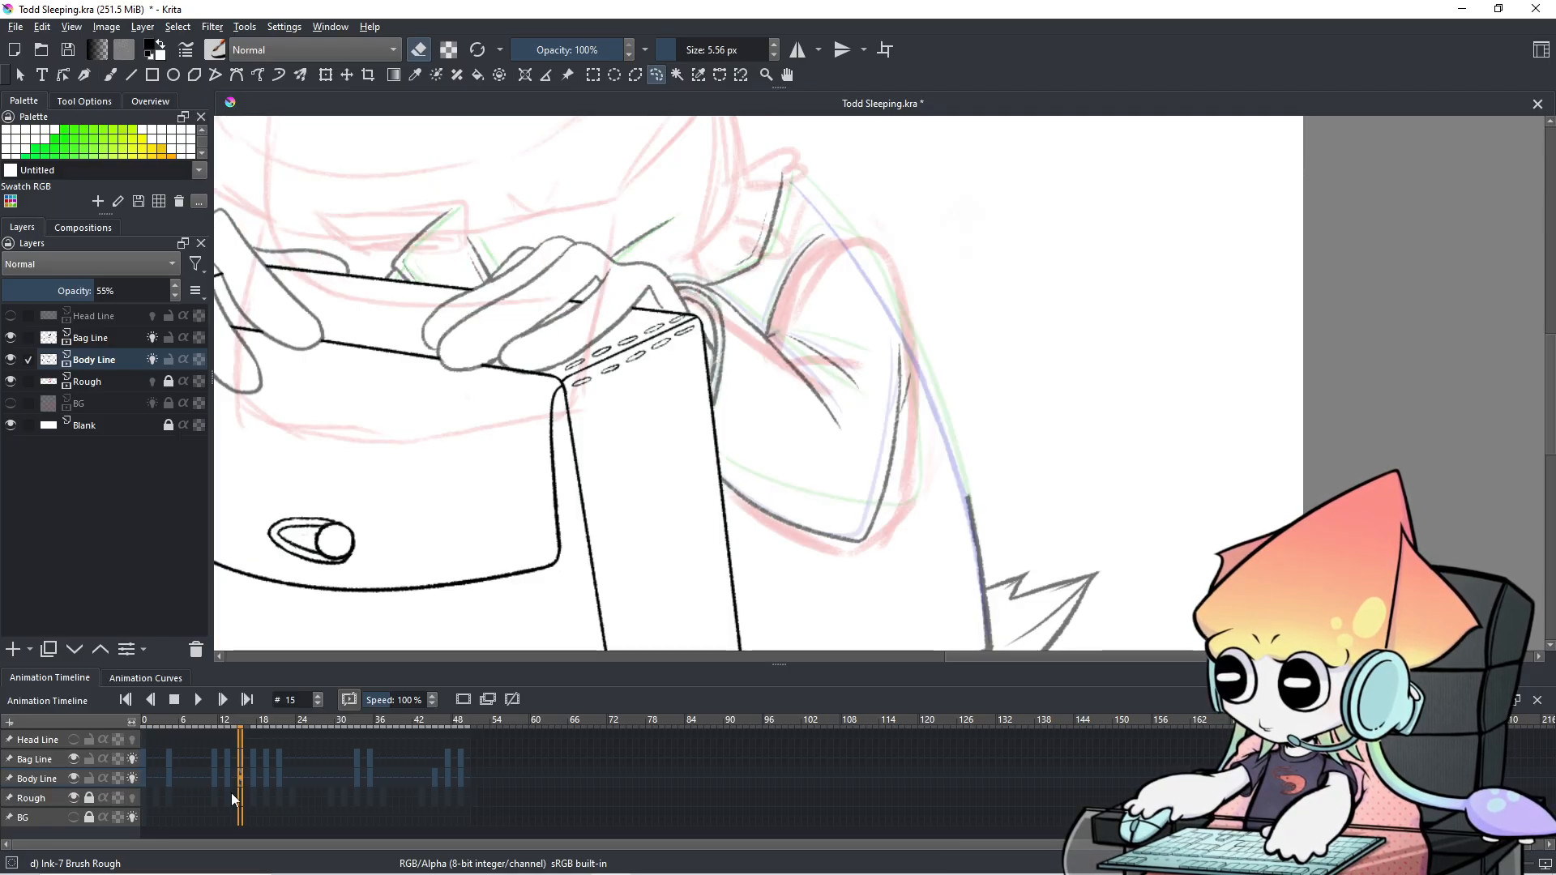
Switch back to the ink brush and try a stroke along the right arm contour, then undo it.
{"action": "key", "text": "e"}
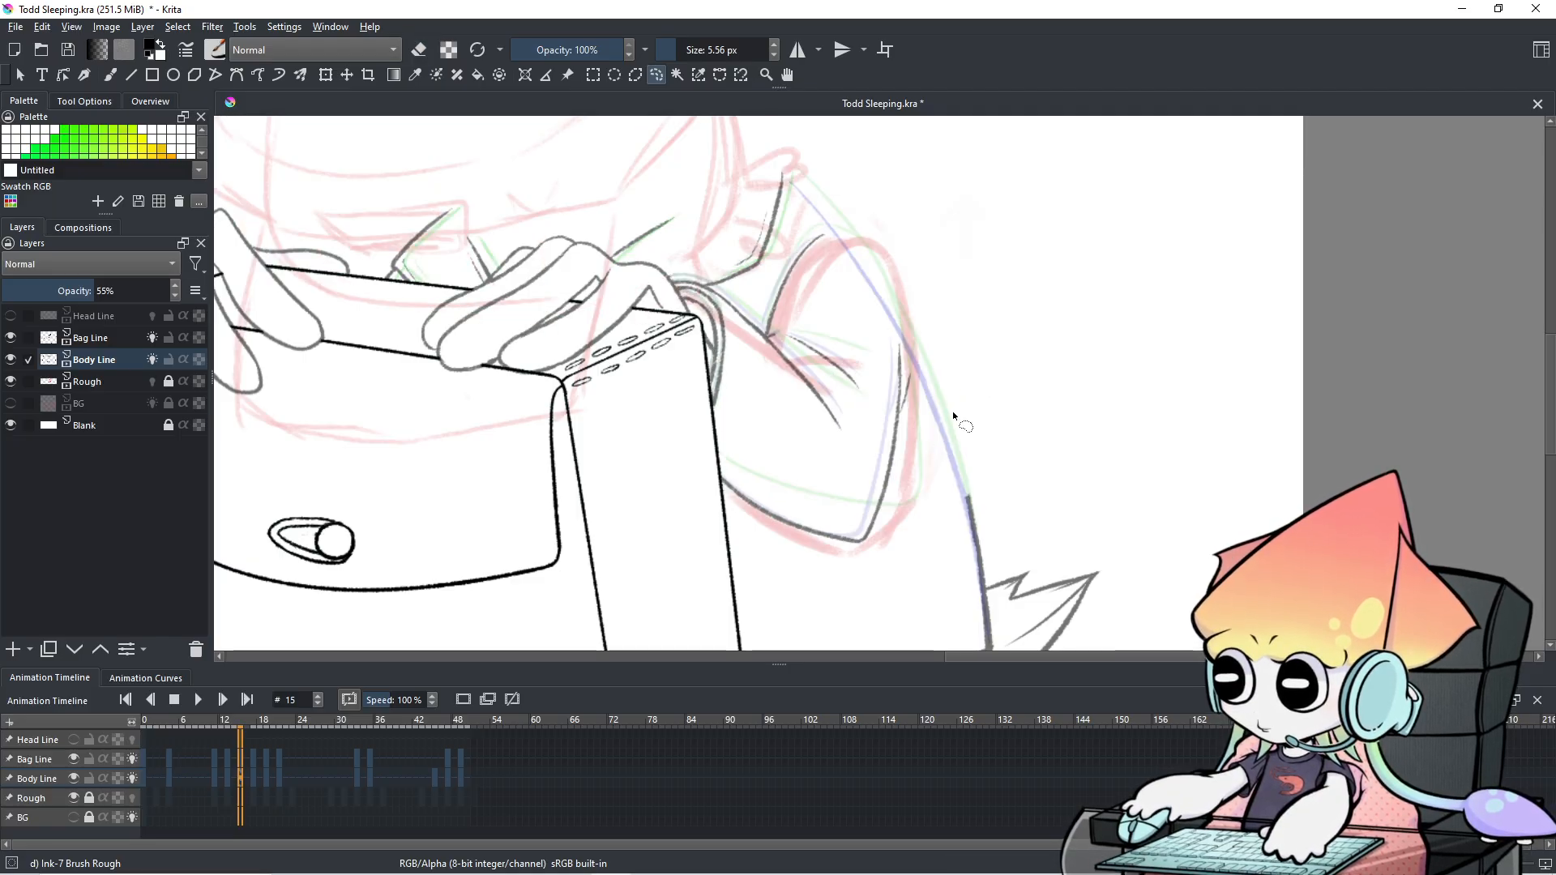
{"action": "left_click", "coordinate": [110, 74]}
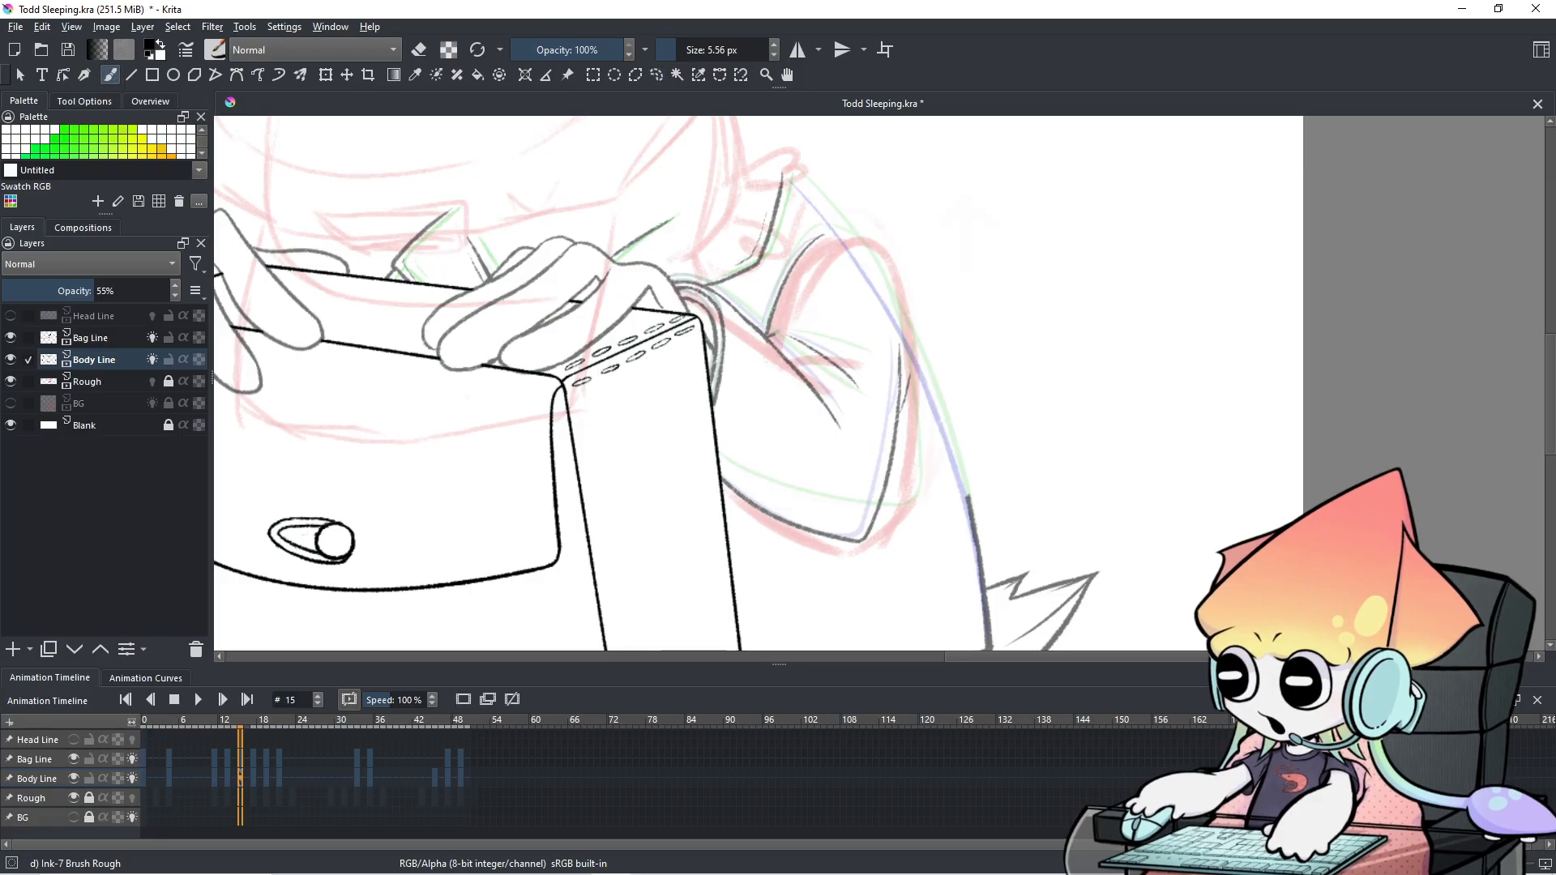
{"action": "left_click_drag", "start_coordinate": [884, 296], "coordinate": [962, 506]}
{"action": "key", "text": "ctrl+z"}
{"action": "key", "text": "ctrl+z"}
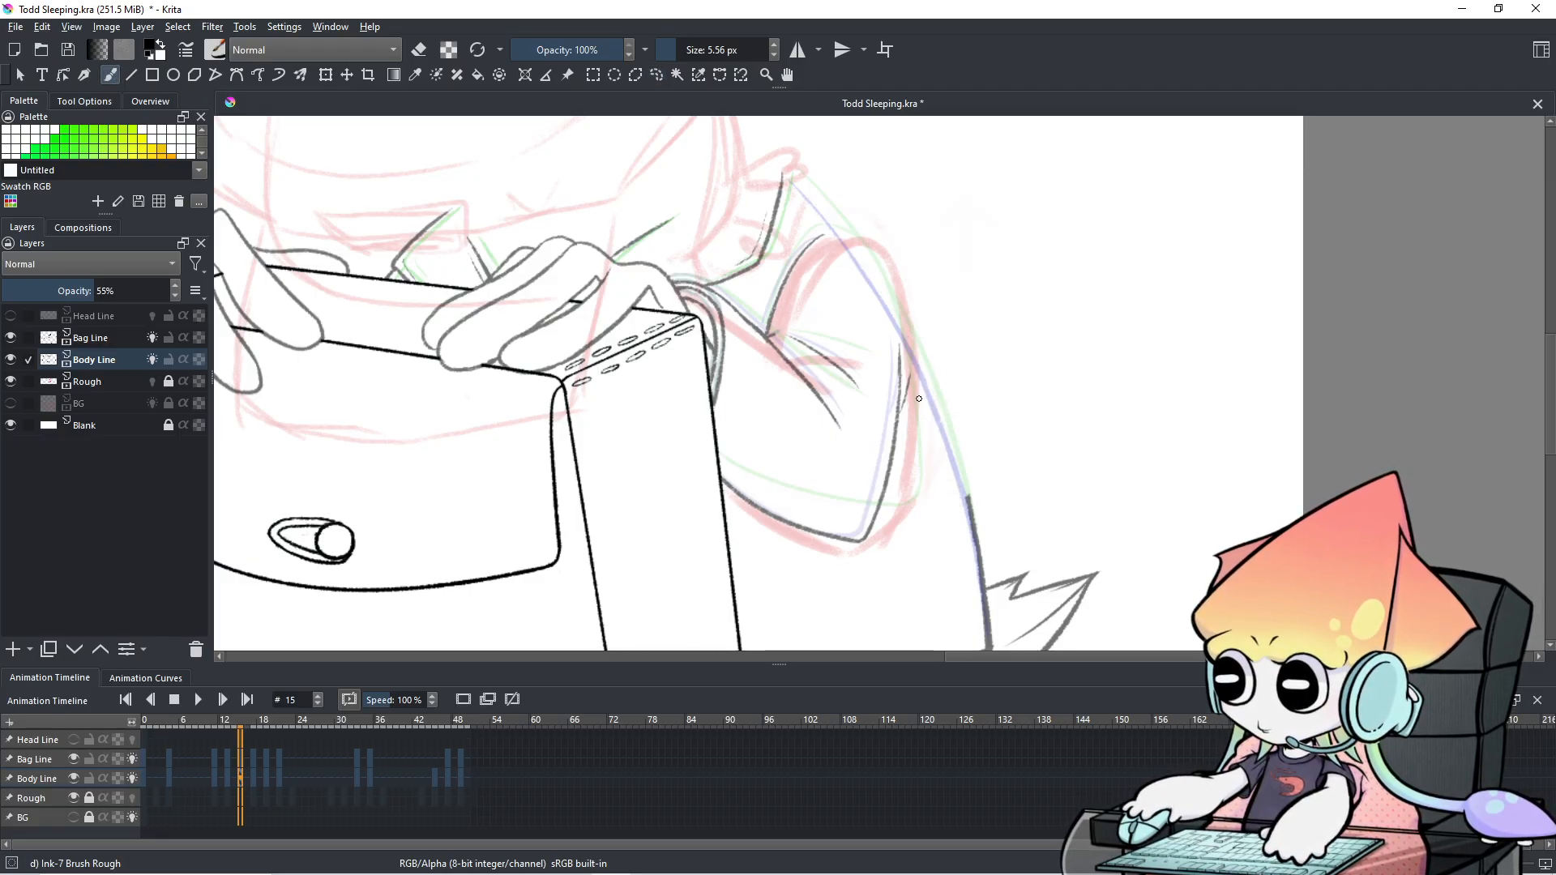
Rotate the canvas counter-clockwise and make several trial strokes down the blue guide, undoing each.
{"action": "key", "text": "4"}
{"action": "key", "text": "4"}
{"action": "key", "text": "4"}
{"action": "key", "text": "4"}
{"action": "key", "text": "4"}
{"action": "key", "text": "4"}
{"action": "key", "text": "4"}
{"action": "key", "text": "4"}
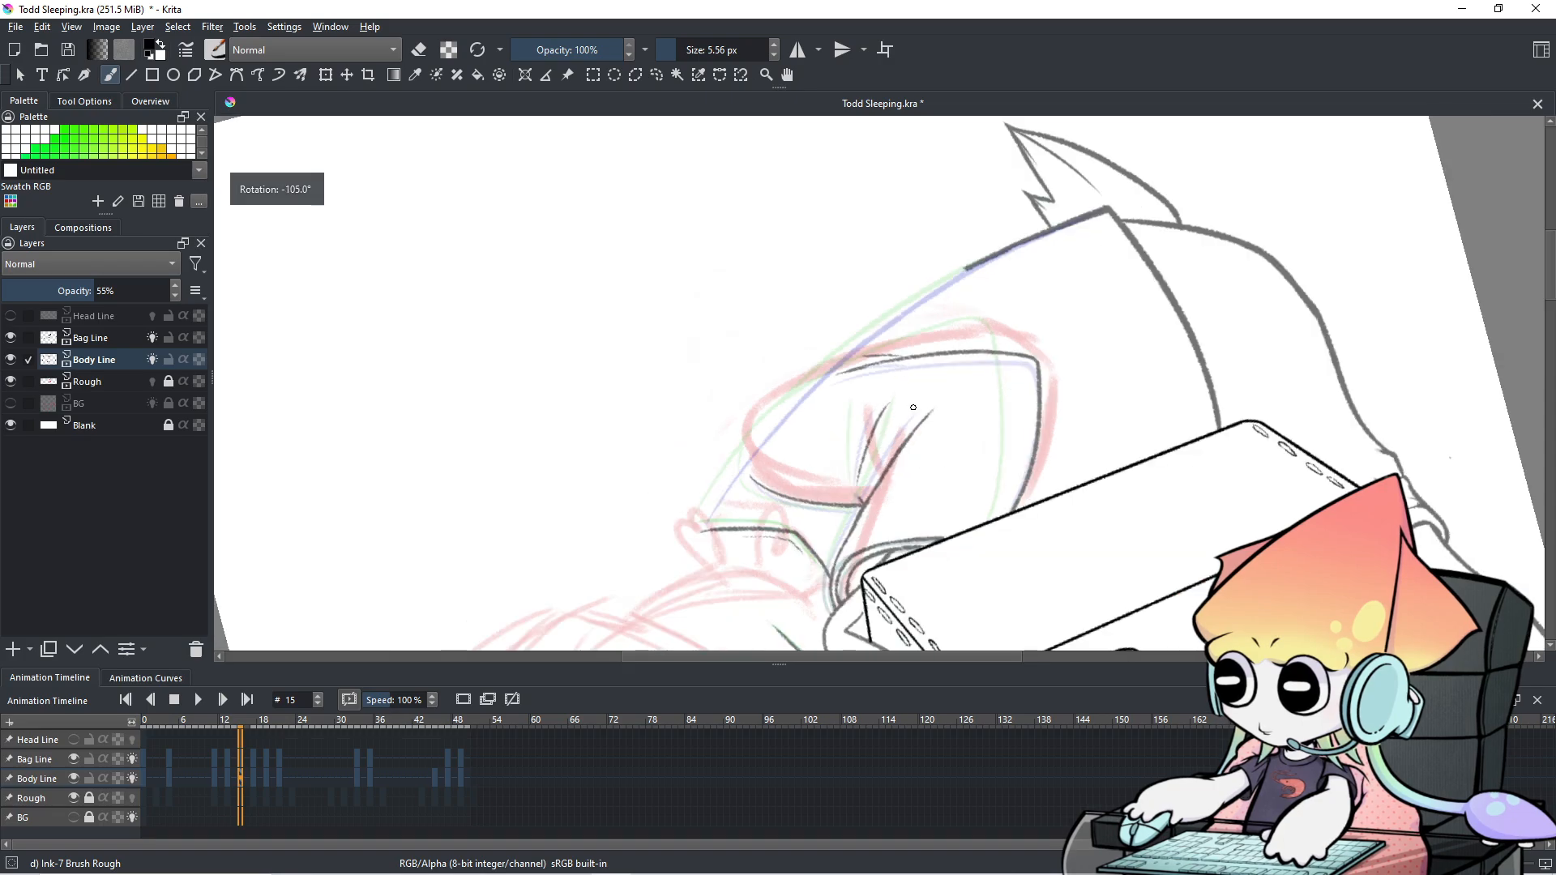
{"action": "key", "text": "4"}
{"action": "mouse_move", "coordinate": [974, 315]}
{"action": "left_mouse_down"}
{"action": "mouse_move", "coordinate": [994, 288]}
{"action": "mouse_move", "coordinate": [967, 293]}
{"action": "left_mouse_up"}
{"action": "key", "text": "4"}
{"action": "left_click_drag", "start_coordinate": [848, 220], "coordinate": [828, 378]}
{"action": "key", "text": "ctrl+z"}
{"action": "left_click_drag", "start_coordinate": [844, 261], "coordinate": [830, 328]}
{"action": "key", "text": "ctrl+z"}
{"action": "left_click_drag", "start_coordinate": [844, 235], "coordinate": [841, 240]}
{"action": "left_click_drag", "start_coordinate": [848, 218], "coordinate": [824, 369]}
{"action": "key", "text": "ctrl+z"}
{"action": "left_click_drag", "start_coordinate": [842, 236], "coordinate": [825, 350]}
{"action": "key", "text": "ctrl+z"}
{"action": "left_click_drag", "start_coordinate": [854, 205], "coordinate": [820, 404]}
{"action": "key", "text": "ctrl+z"}
{"action": "left_click_drag", "start_coordinate": [847, 211], "coordinate": [819, 380]}
{"action": "key", "text": "ctrl+z"}
{"action": "left_click_drag", "start_coordinate": [857, 204], "coordinate": [817, 388]}
{"action": "key", "text": "ctrl+z"}
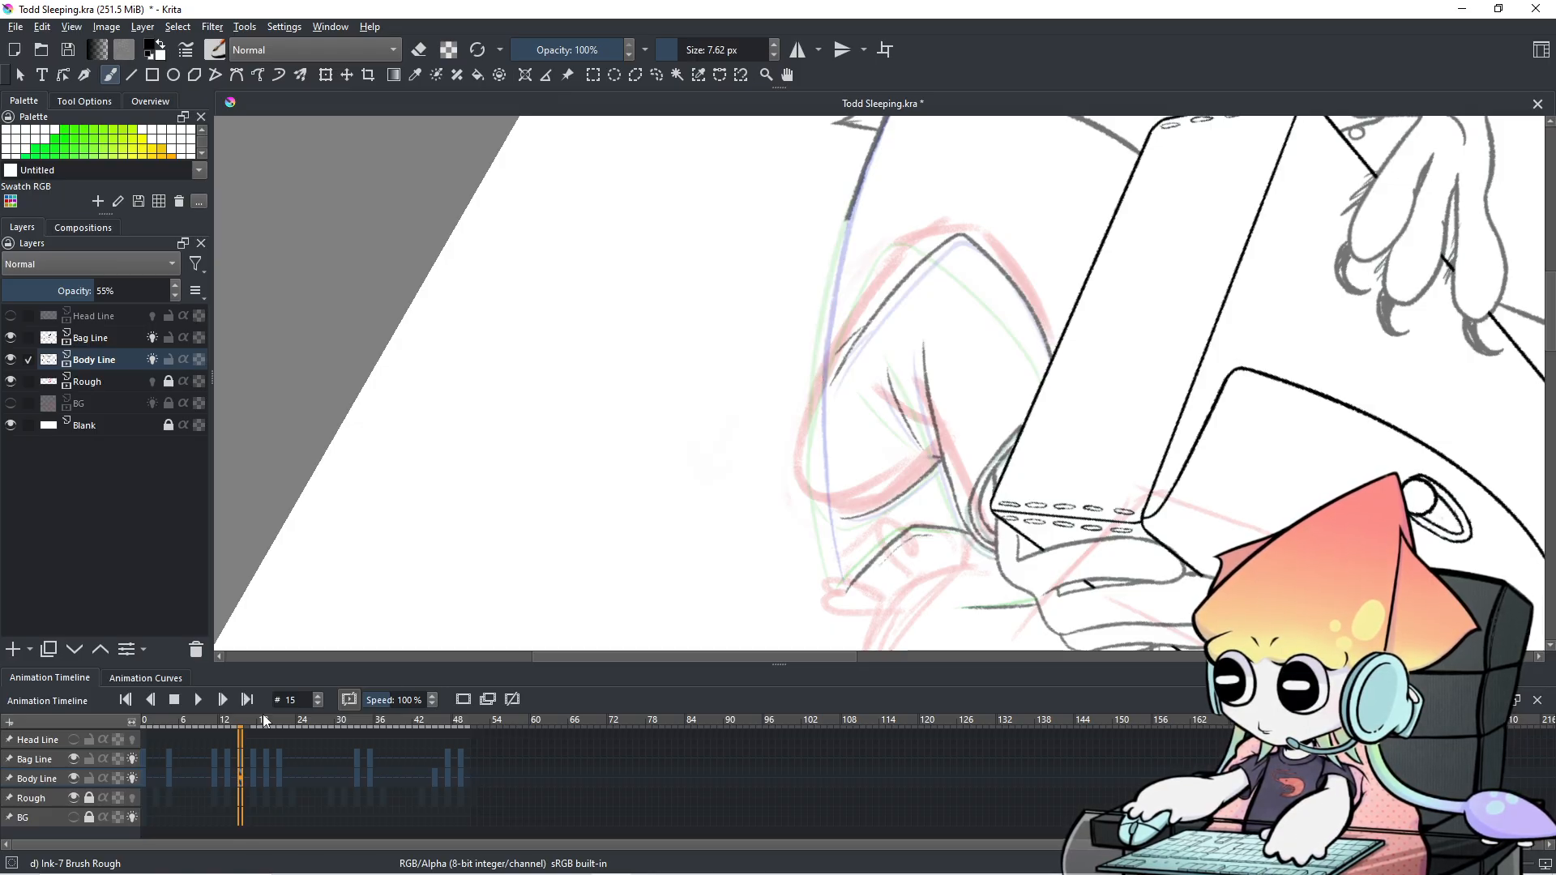
Compare with frame 14, then ink a dark stroke over the guide and erase its lower part.
{"action": "left_click", "coordinate": [231, 757]}
{"action": "left_click", "coordinate": [241, 762]}
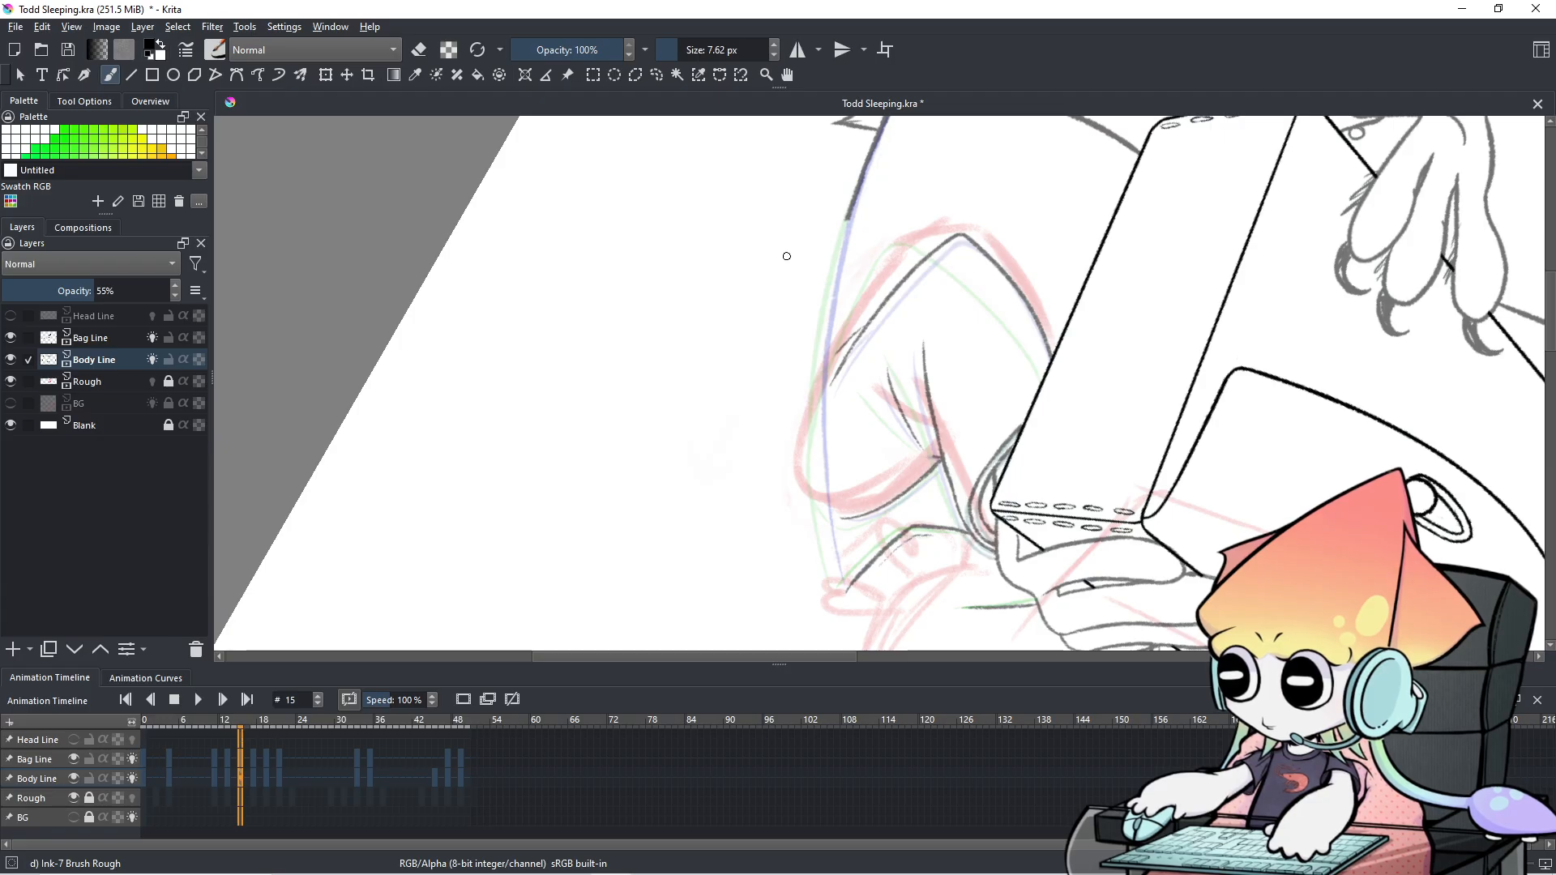
{"action": "key", "text": "e"}
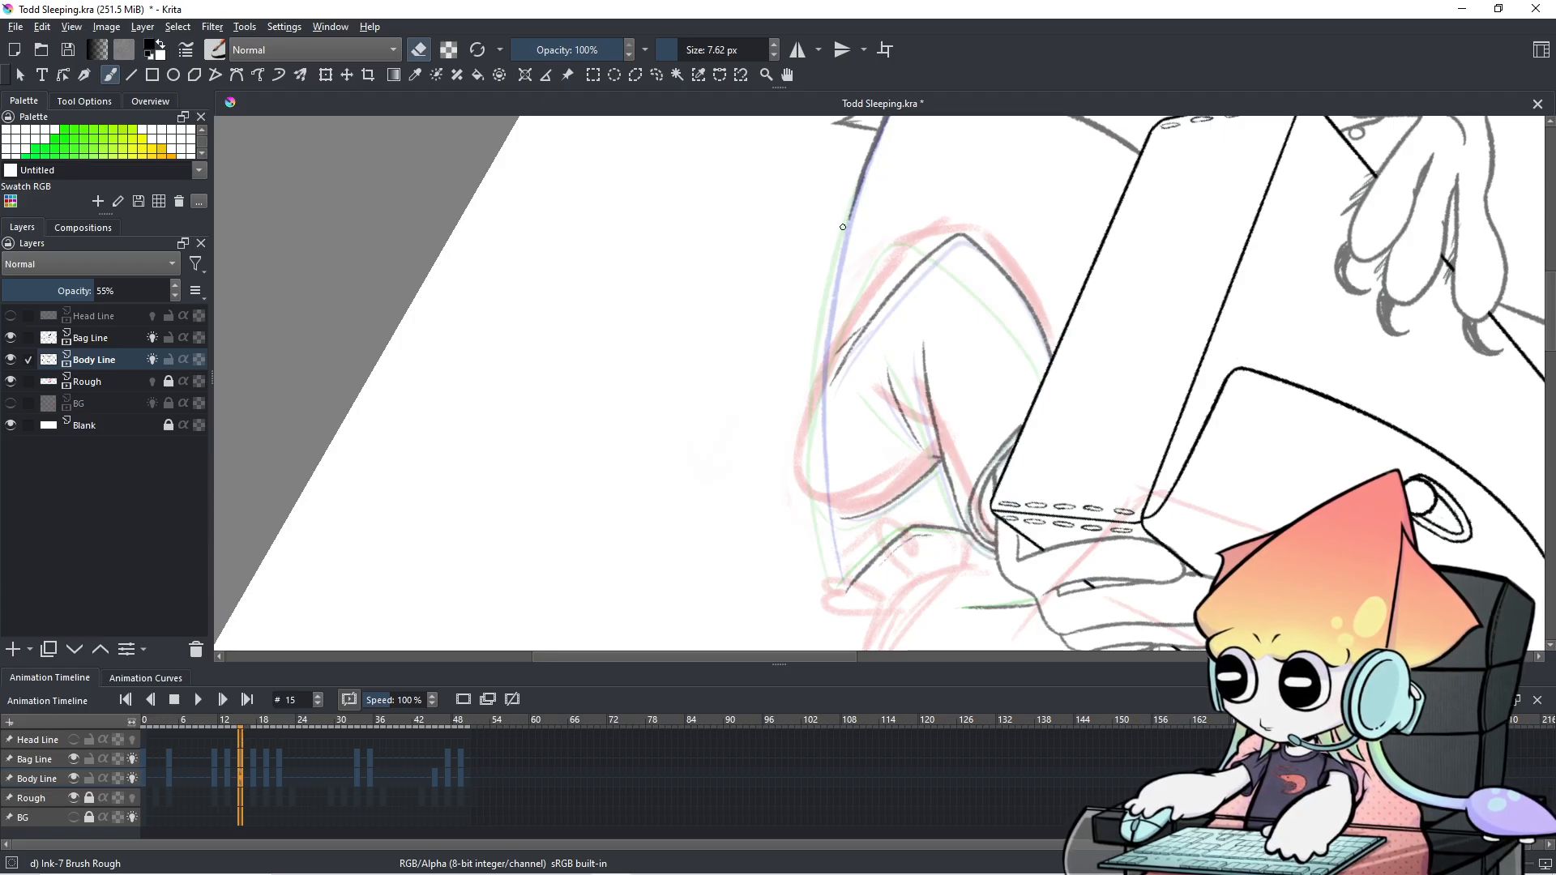
{"action": "left_click_drag", "start_coordinate": [845, 218], "coordinate": [846, 219]}
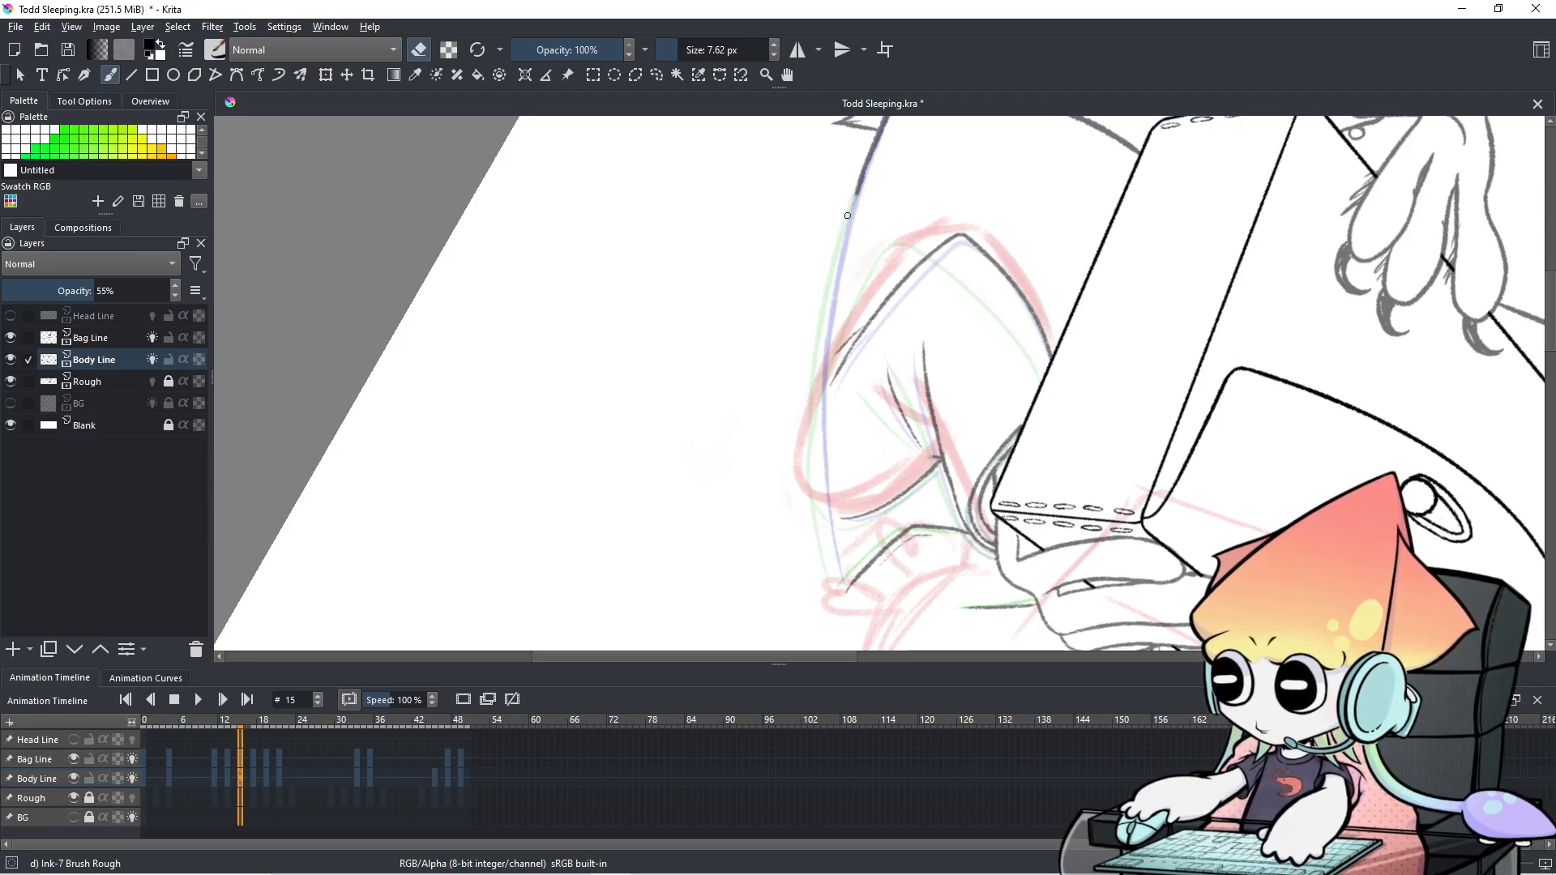
{"action": "key", "text": "e"}
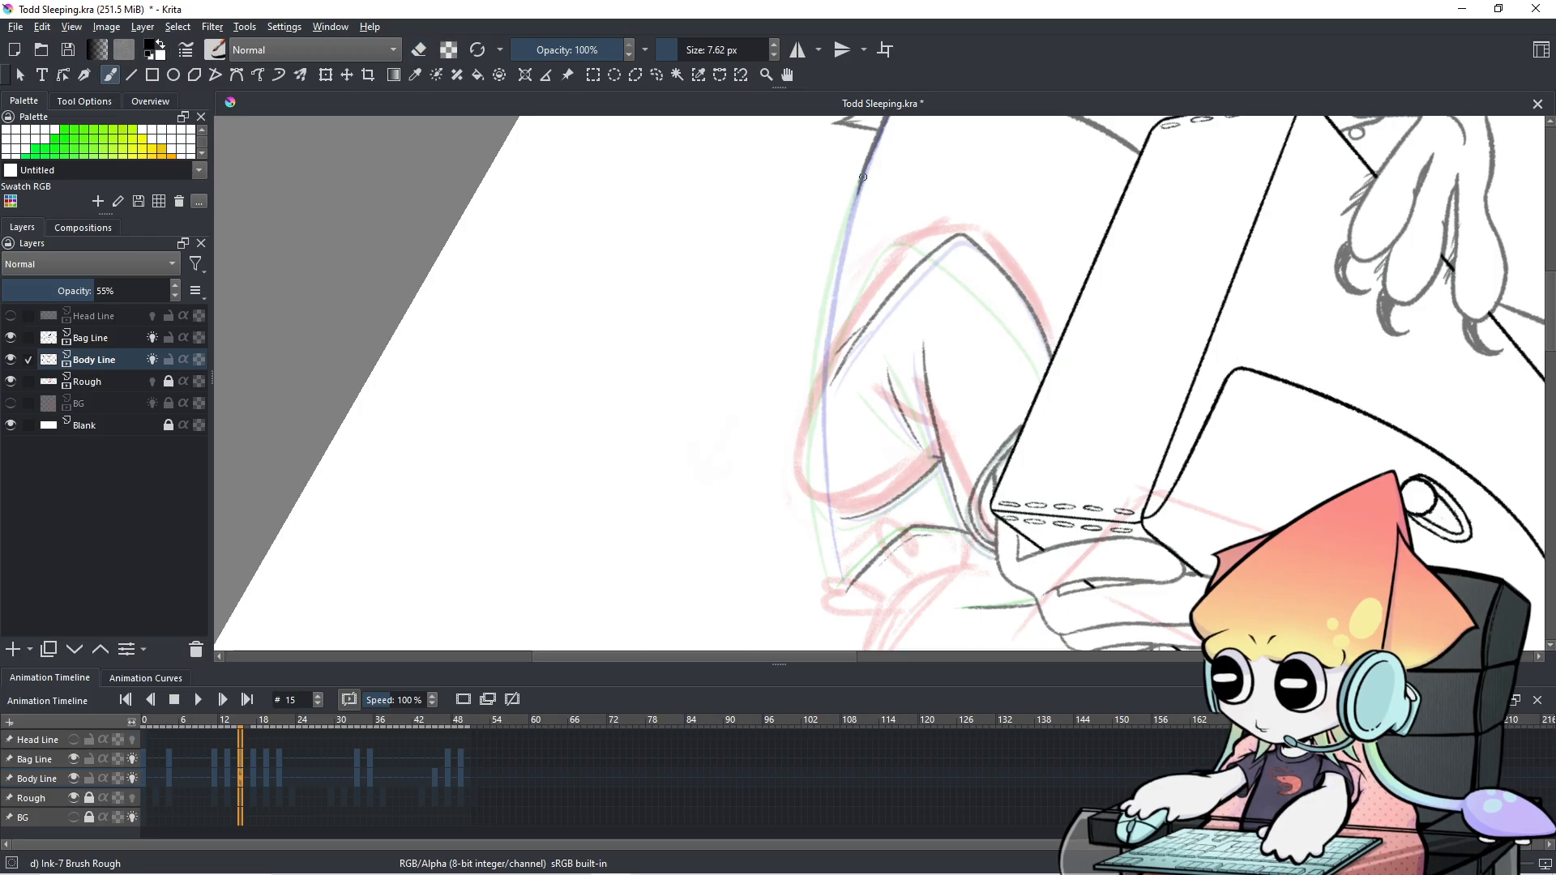
{"action": "left_click_drag", "start_coordinate": [864, 170], "coordinate": [831, 304]}
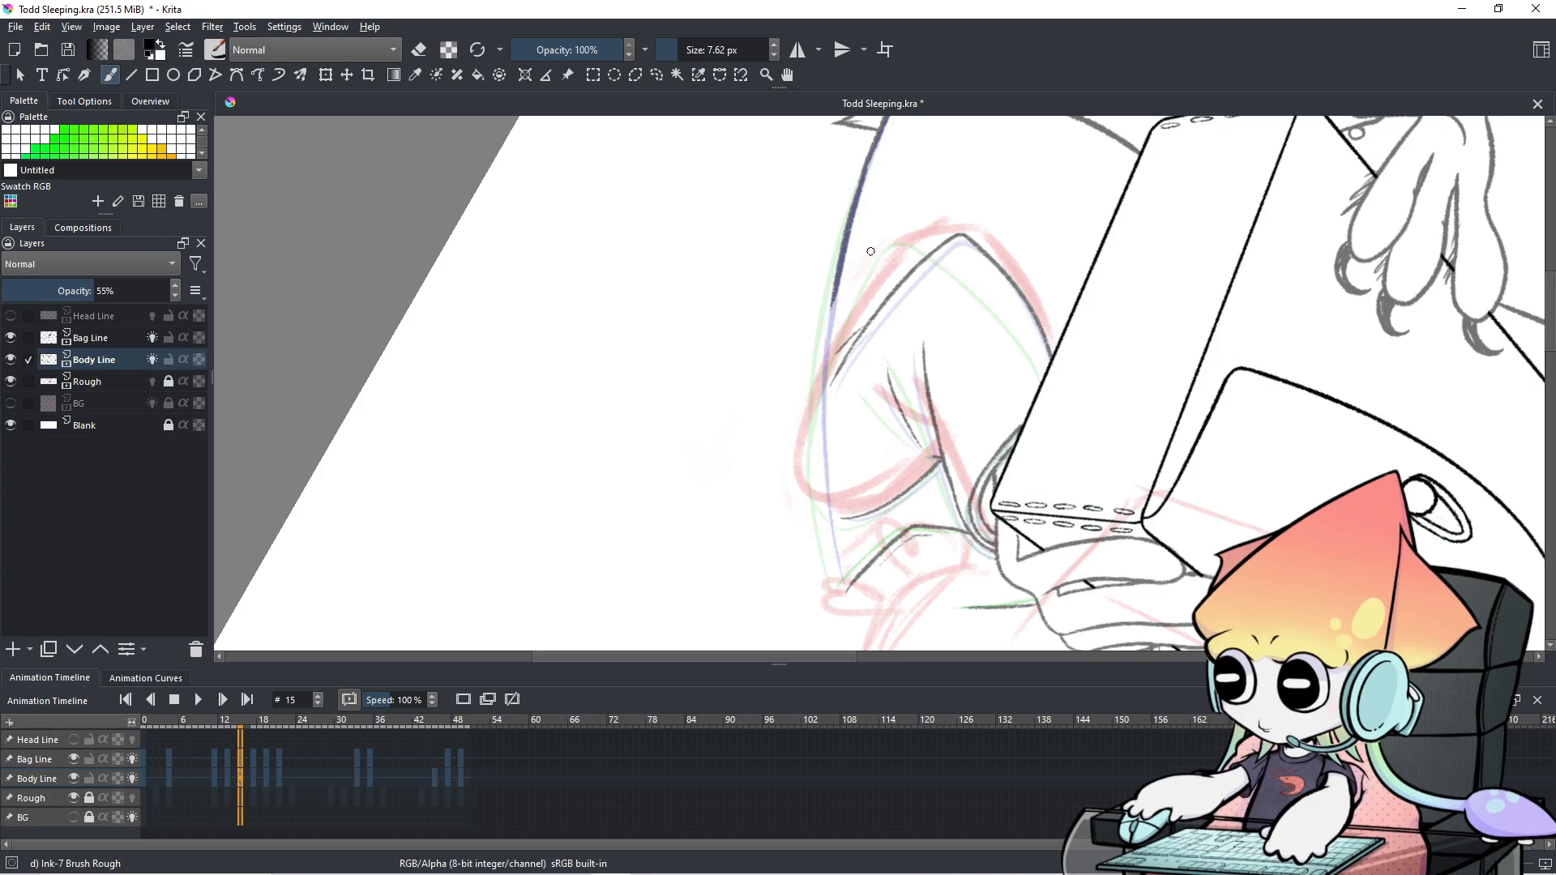
{"action": "key", "text": "e"}
{"action": "left_click_drag", "start_coordinate": [832, 252], "coordinate": [830, 298]}
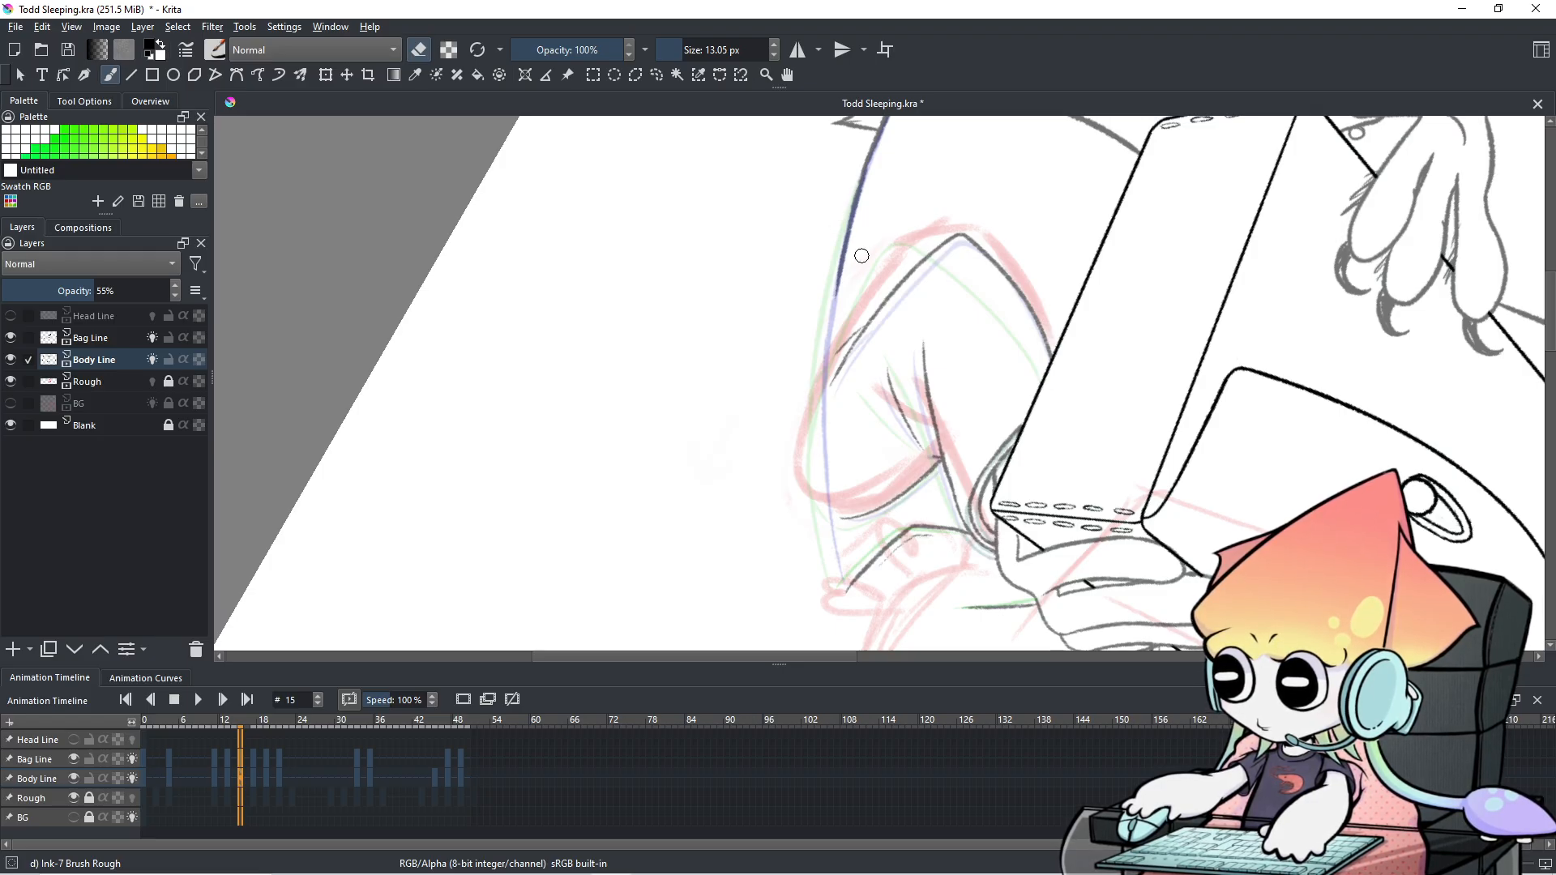
{"action": "key", "text": "e"}
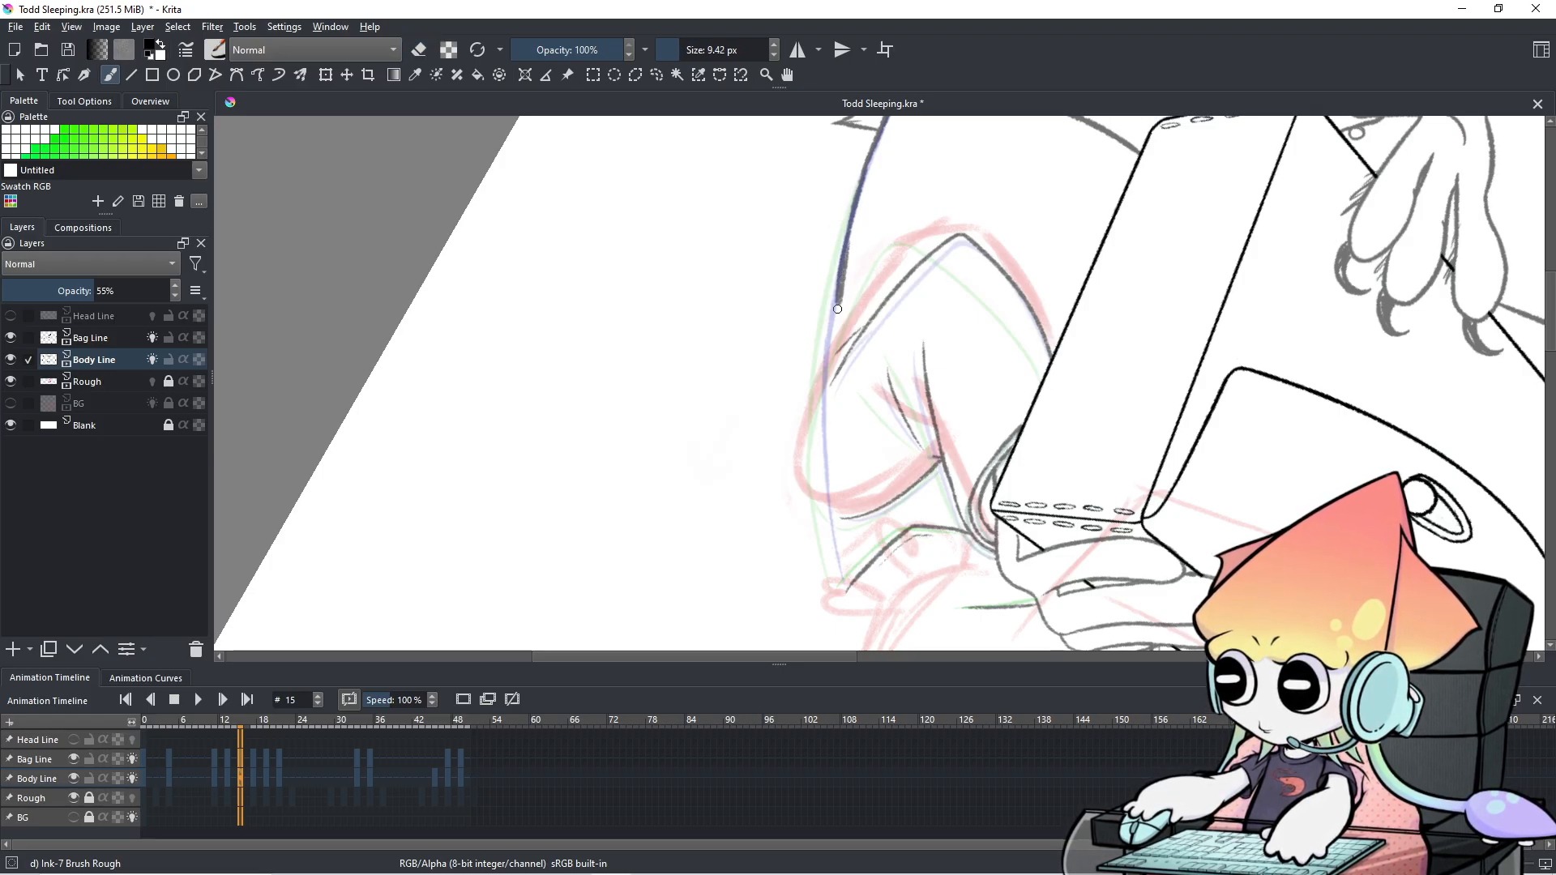
{"action": "left_click_drag", "start_coordinate": [846, 264], "coordinate": [853, 249]}
{"action": "left_click_drag", "start_coordinate": [836, 277], "coordinate": [826, 366]}
{"action": "key", "text": "e"}
{"action": "key", "text": "ctrl+z"}
Retry the back line down the guide several times, then enlarge the brush slightly.
{"action": "left_click_drag", "start_coordinate": [846, 247], "coordinate": [826, 402]}
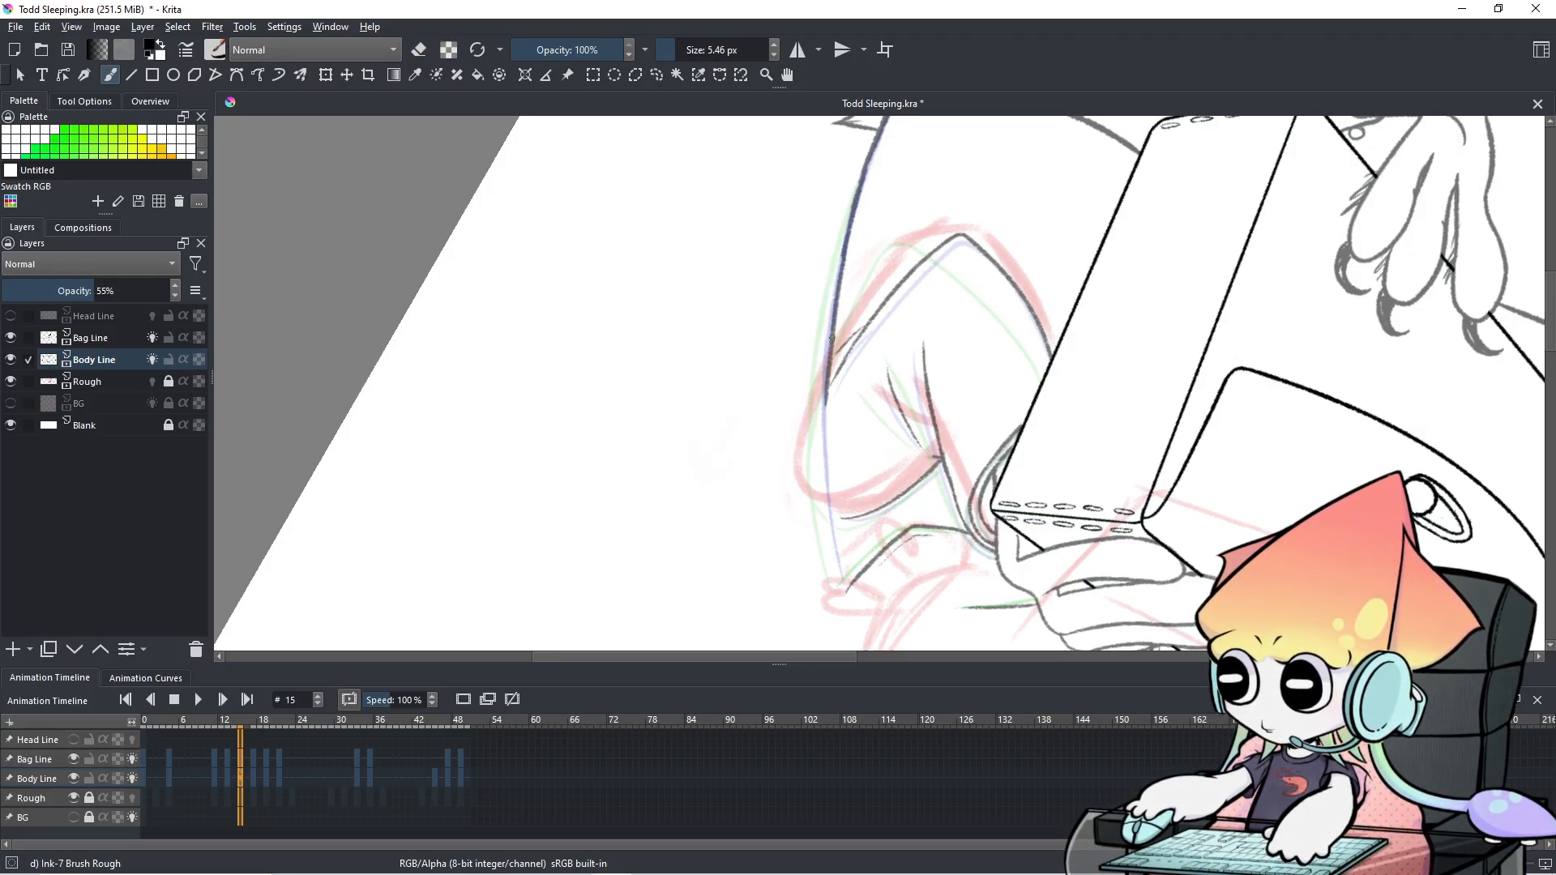
{"action": "key", "text": "ctrl+z"}
{"action": "left_click_drag", "start_coordinate": [846, 247], "coordinate": [830, 369]}
{"action": "key", "text": "ctrl+z"}
{"action": "key", "text": "ctrl+z"}
{"action": "mouse_move", "coordinate": [844, 253]}
{"action": "left_mouse_down"}
{"action": "mouse_move", "coordinate": [825, 434]}
{"action": "mouse_move", "coordinate": [834, 334]}
{"action": "mouse_move", "coordinate": [827, 411]}
{"action": "left_mouse_up"}
{"action": "key", "text": "ctrl+z"}
{"action": "left_click_drag", "start_coordinate": [844, 252], "coordinate": [823, 411]}
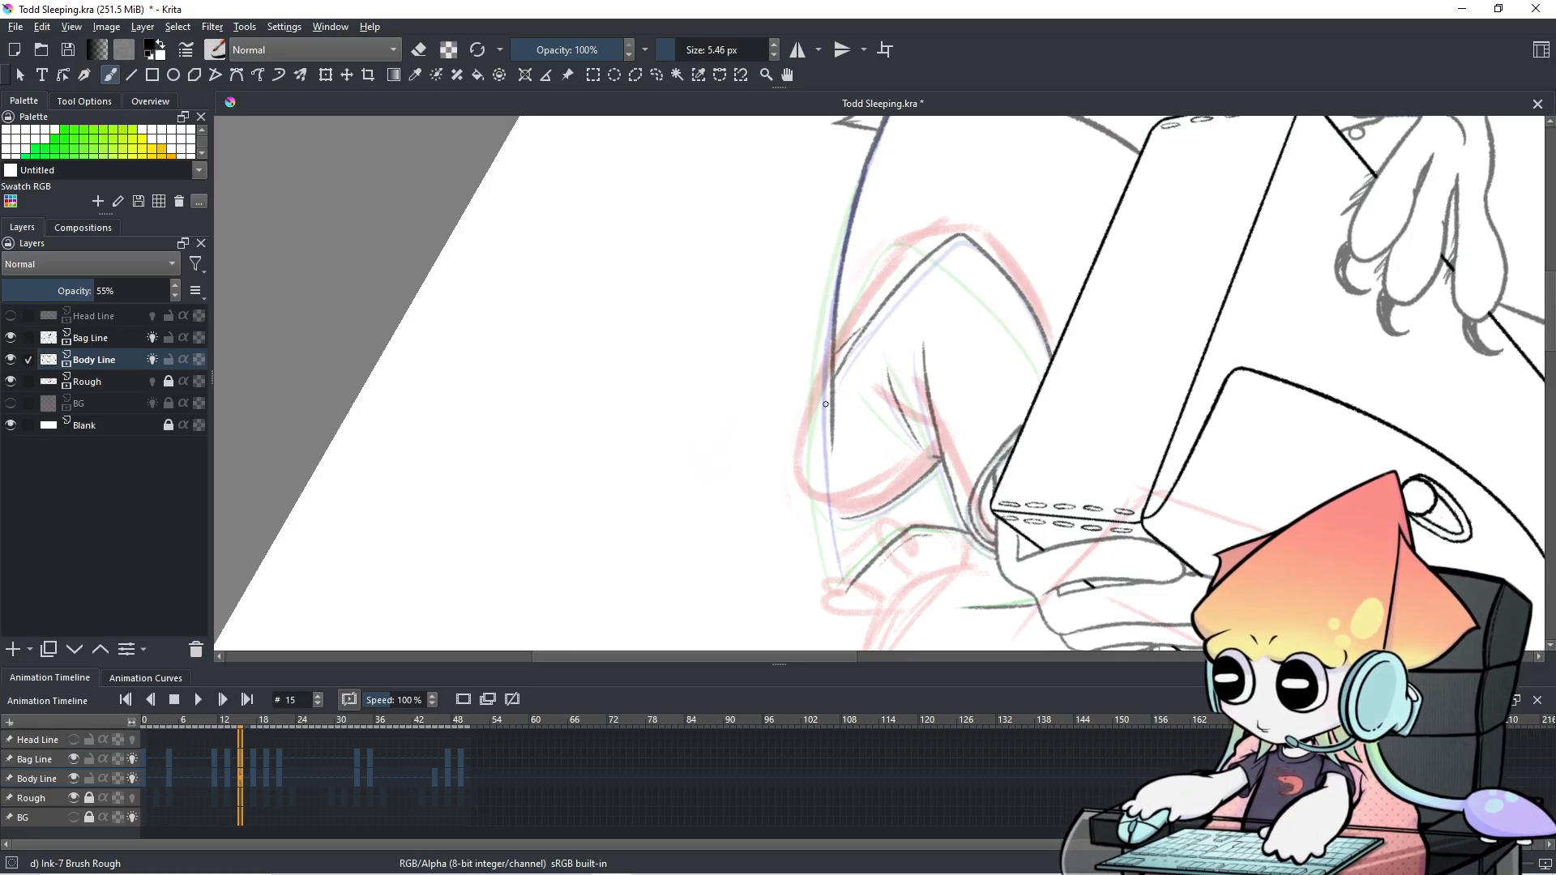
{"action": "key", "text": "ctrl+z"}
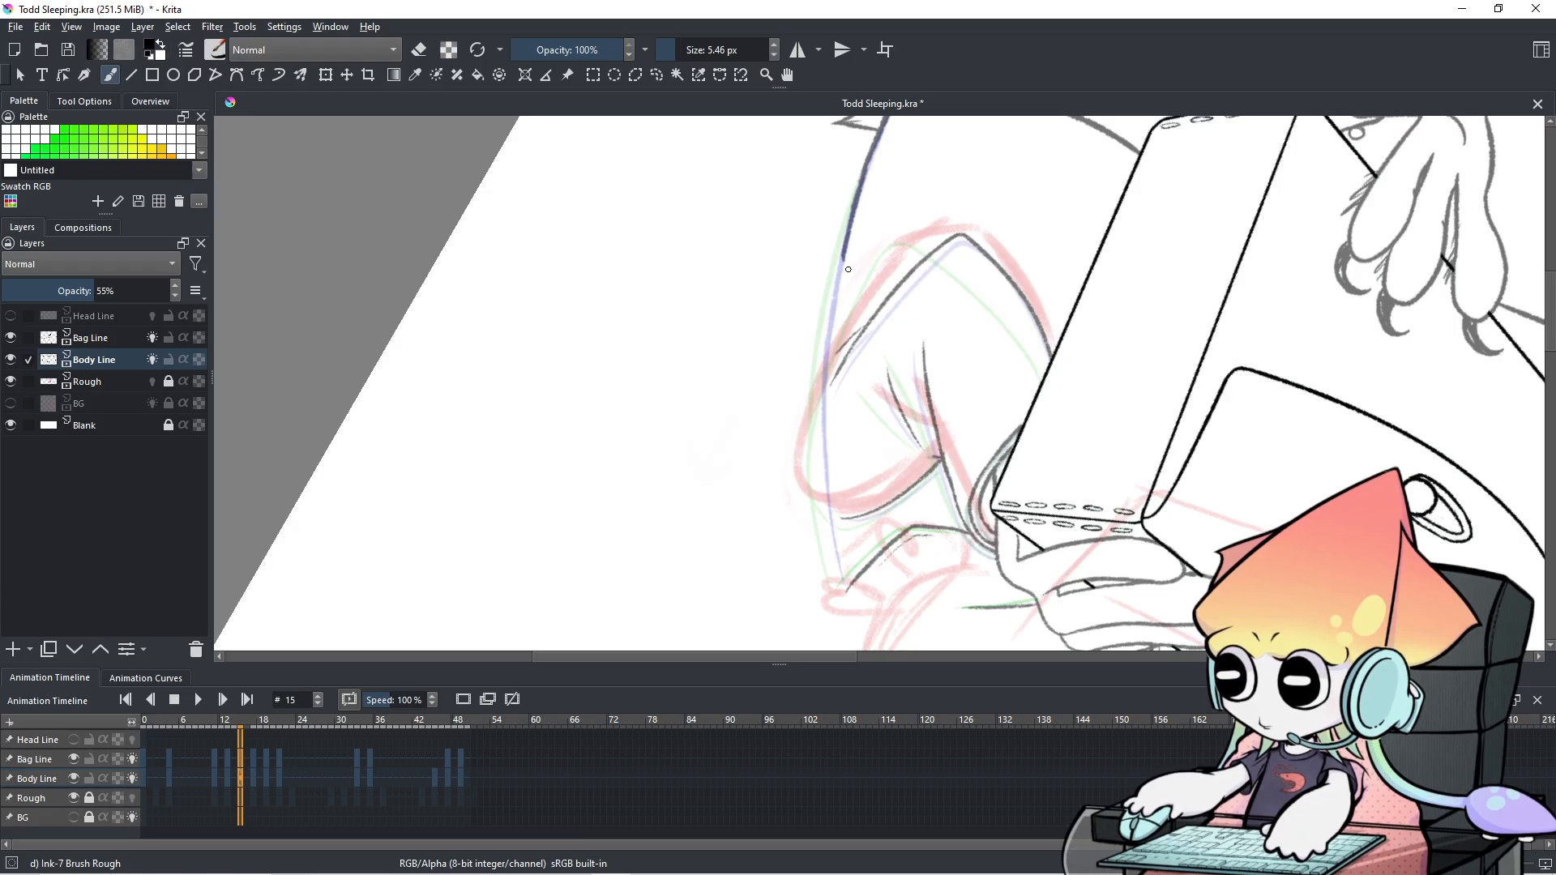
{"action": "key", "text": "ctrl+z"}
{"action": "mouse_move", "coordinate": [845, 253]}
{"action": "left_mouse_down"}
{"action": "mouse_move", "coordinate": [825, 396]}
{"action": "mouse_move", "coordinate": [826, 377]}
{"action": "left_mouse_up"}
{"action": "key", "text": "ctrl+z"}
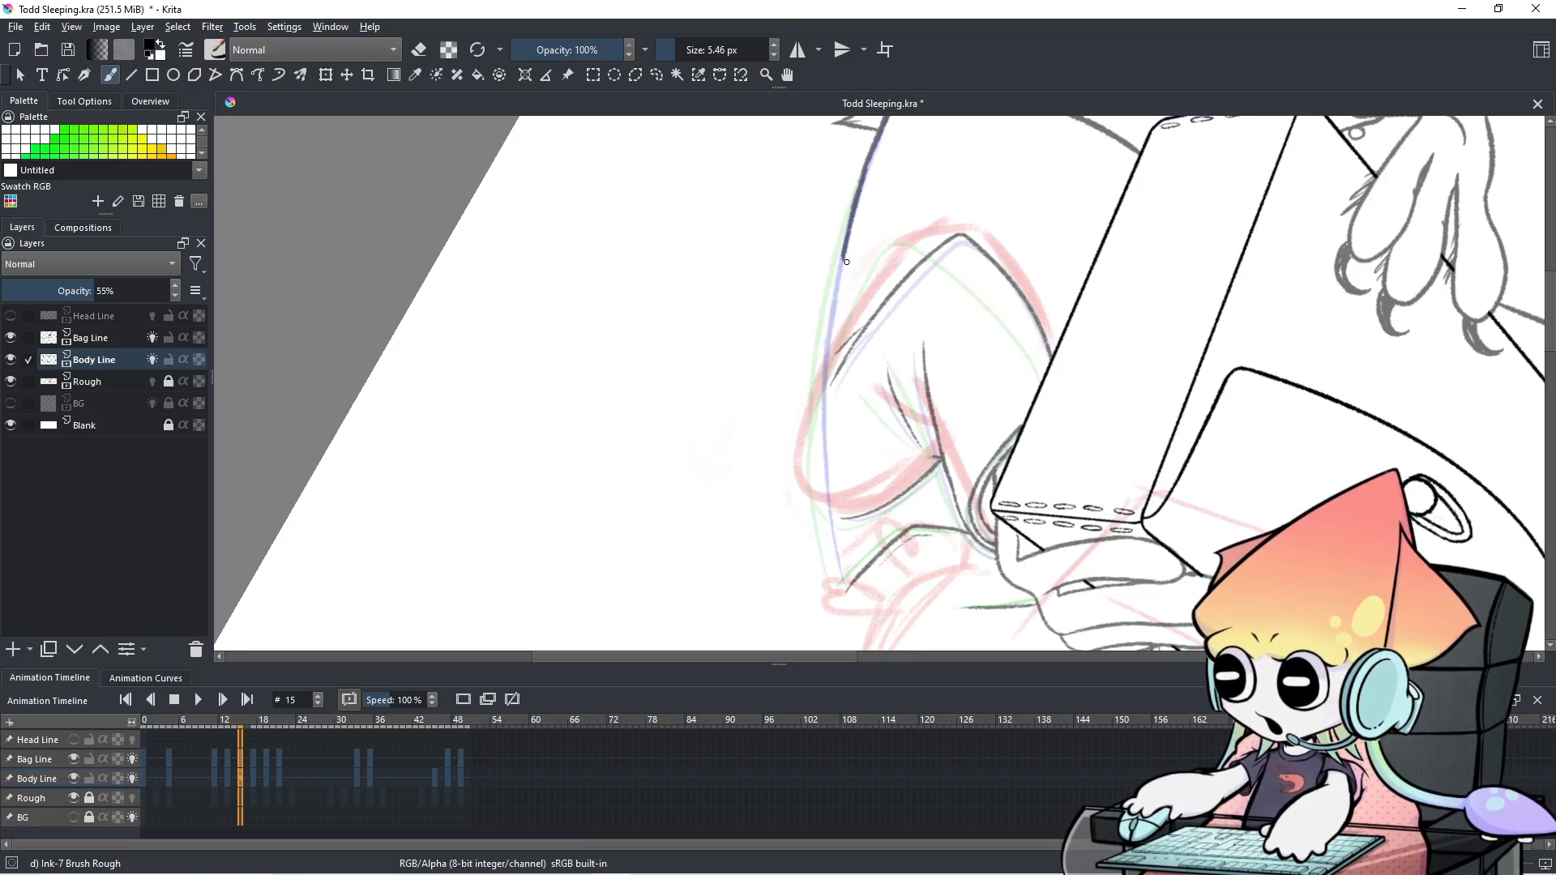
{"action": "left_click_drag", "start_coordinate": [840, 259], "coordinate": [825, 398]}
{"action": "key", "text": "ctrl+z"}
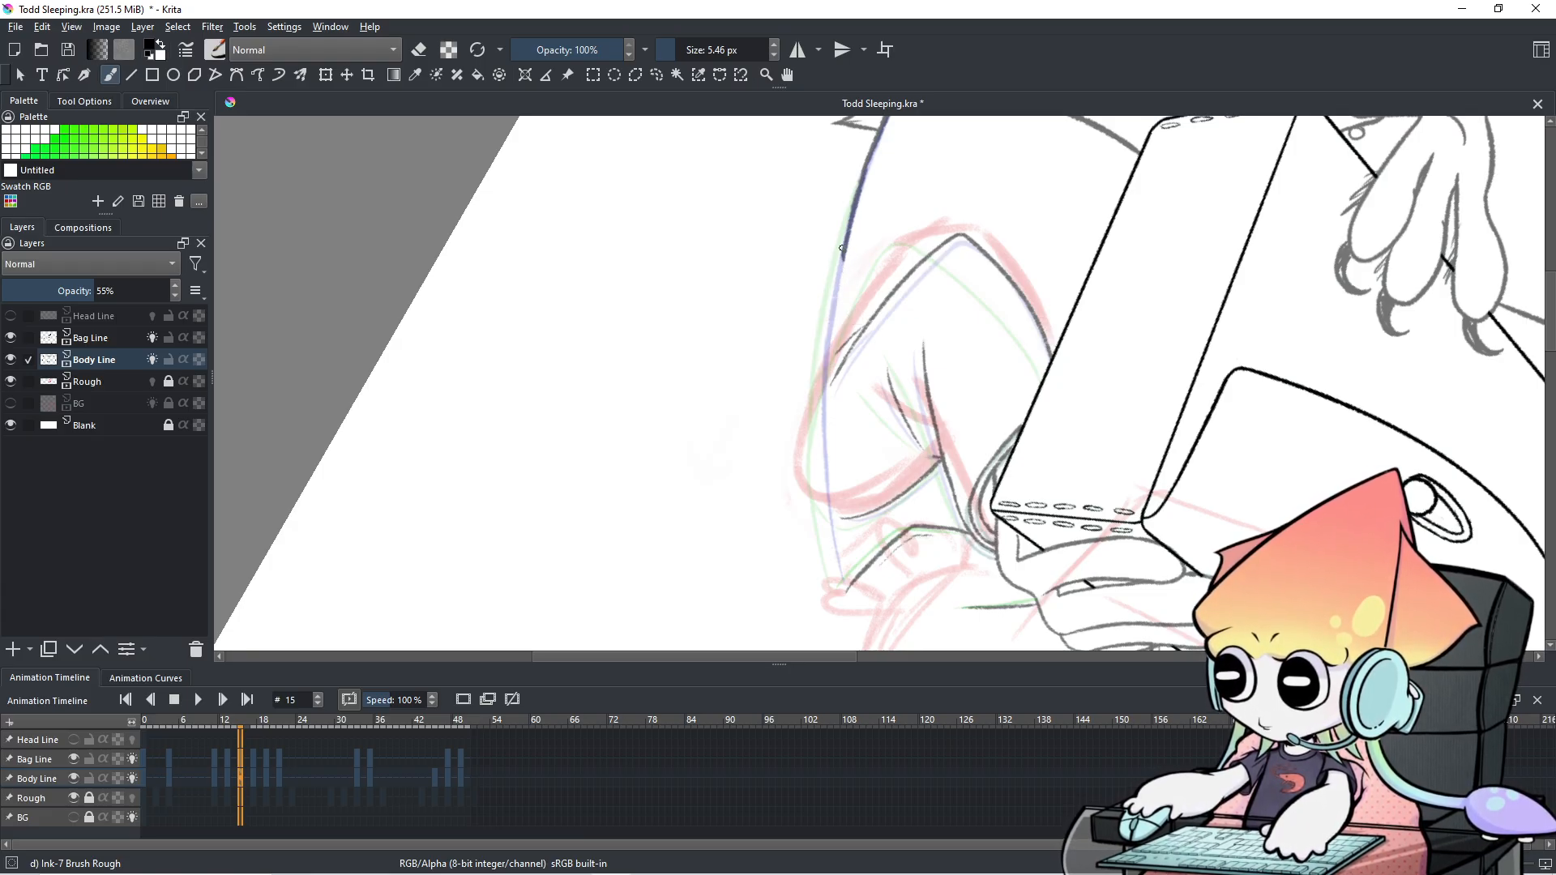
{"action": "key", "text": "bracketright"}
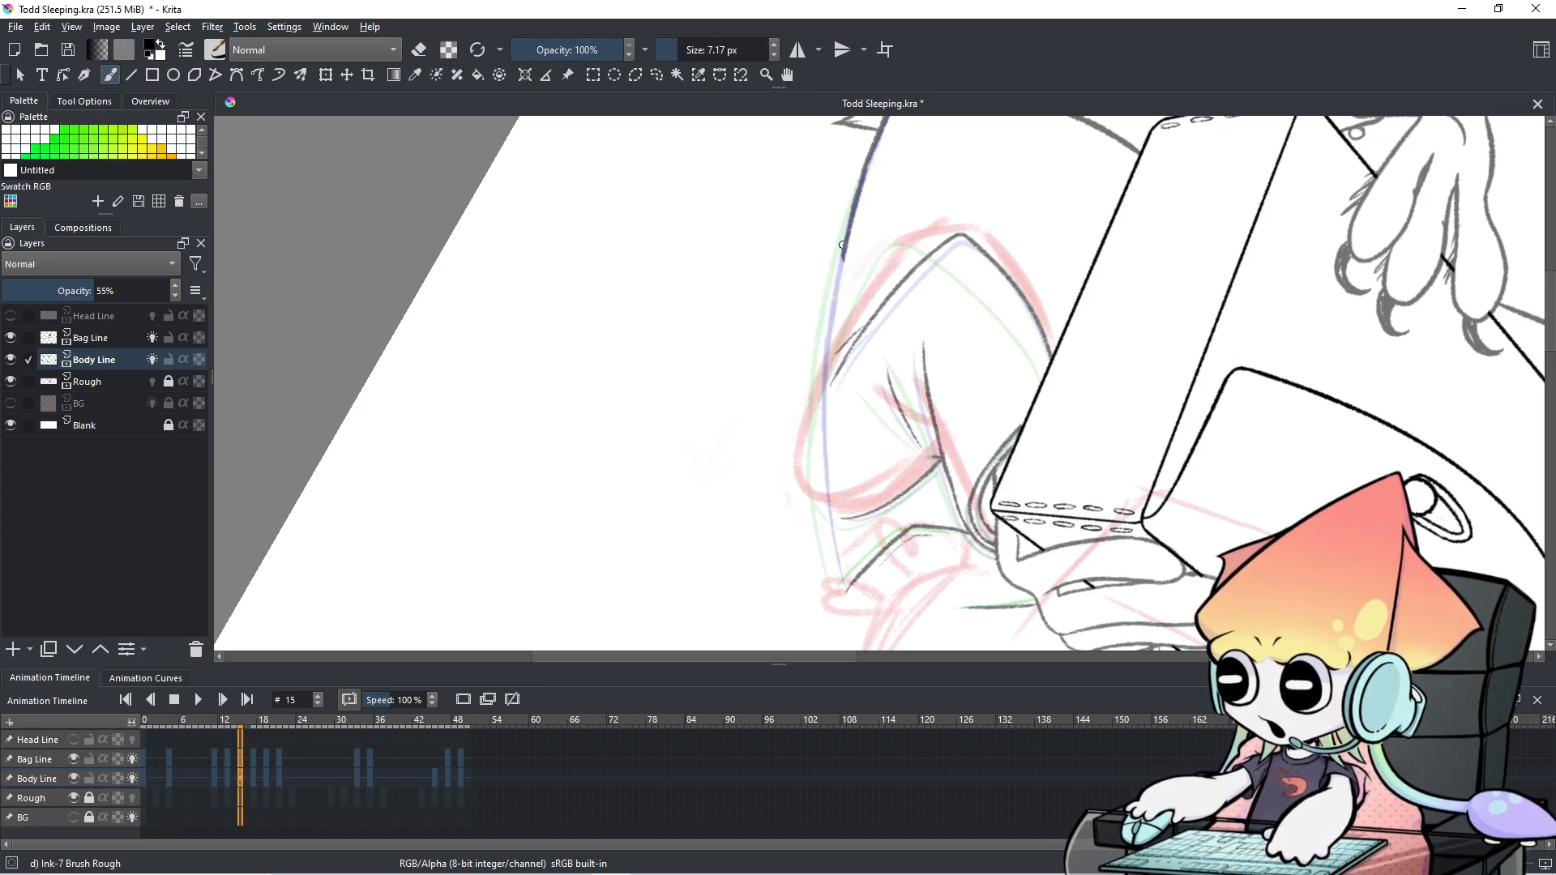
Extend the back outline further down the guide, redrawing until it reaches its lower end.
{"action": "left_click_drag", "start_coordinate": [845, 248], "coordinate": [826, 418]}
{"action": "key", "text": "ctrl+z"}
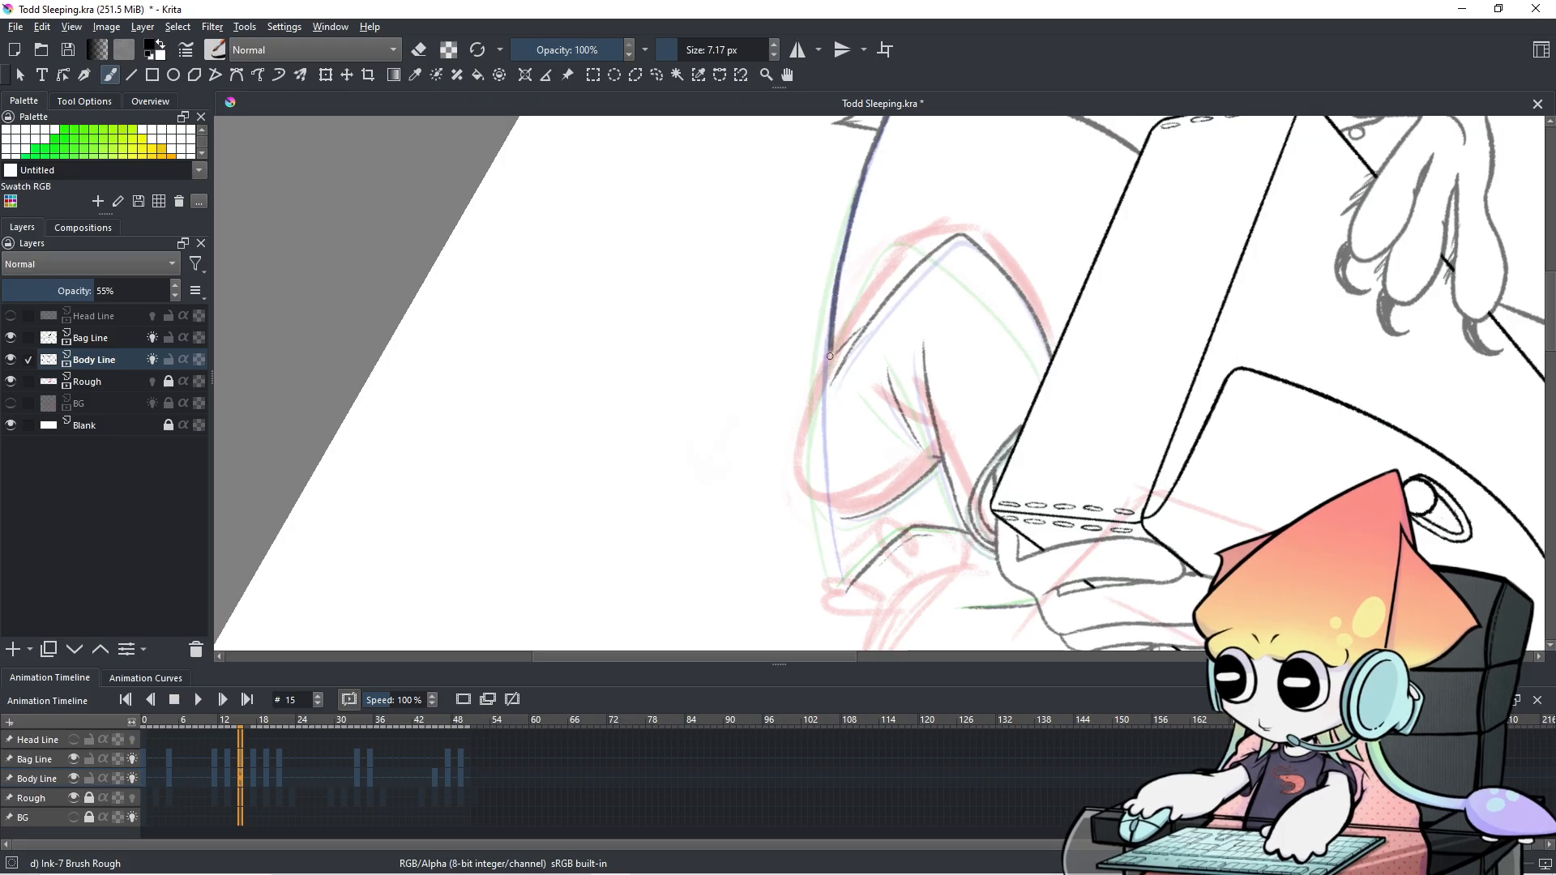
{"action": "left_click_drag", "start_coordinate": [848, 242], "coordinate": [825, 405]}
{"action": "key", "text": "ctrl+z"}
{"action": "mouse_move", "coordinate": [847, 243]}
{"action": "left_mouse_down"}
{"action": "mouse_move", "coordinate": [830, 397]}
{"action": "mouse_move", "coordinate": [832, 337]}
{"action": "left_mouse_up"}
{"action": "key", "text": "ctrl+z"}
{"action": "key", "text": "ctrl+z"}
{"action": "left_click_drag", "start_coordinate": [845, 248], "coordinate": [825, 421]}
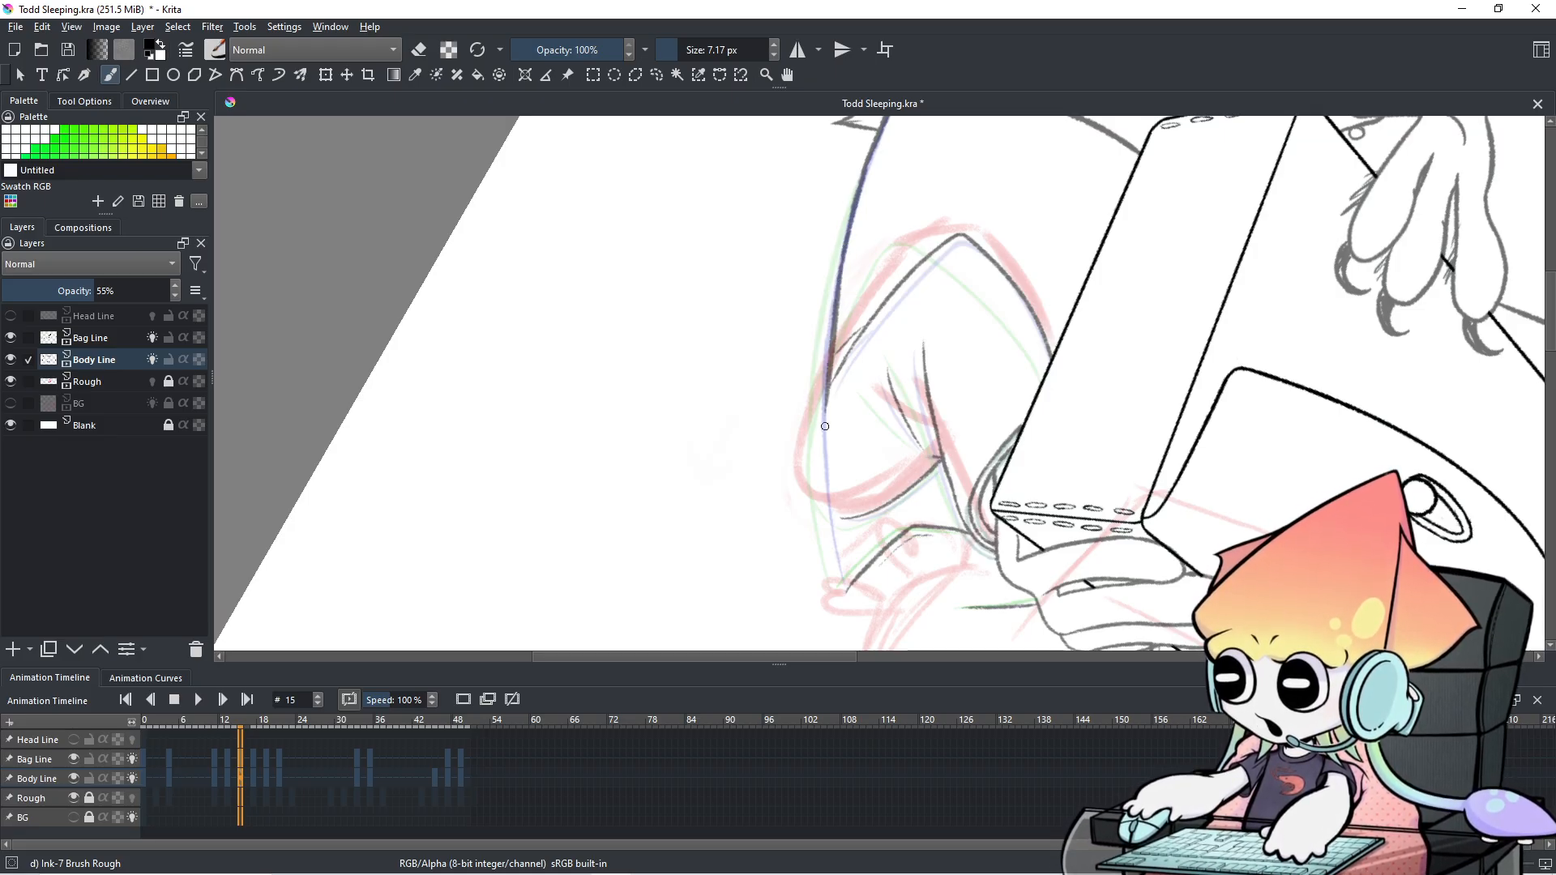
{"action": "key", "text": "ctrl+z"}
{"action": "left_click_drag", "start_coordinate": [846, 246], "coordinate": [827, 525]}
{"action": "key", "text": "ctrl+z"}
{"action": "key", "text": "ctrl+z"}
{"action": "left_click_drag", "start_coordinate": [845, 246], "coordinate": [827, 559]}
{"action": "key", "text": "ctrl+z"}
{"action": "left_click_drag", "start_coordinate": [832, 372], "coordinate": [835, 574]}
{"action": "key", "text": "ctrl+z"}
{"action": "key", "text": "ctrl+z"}
{"action": "left_click_drag", "start_coordinate": [832, 372], "coordinate": [840, 583]}
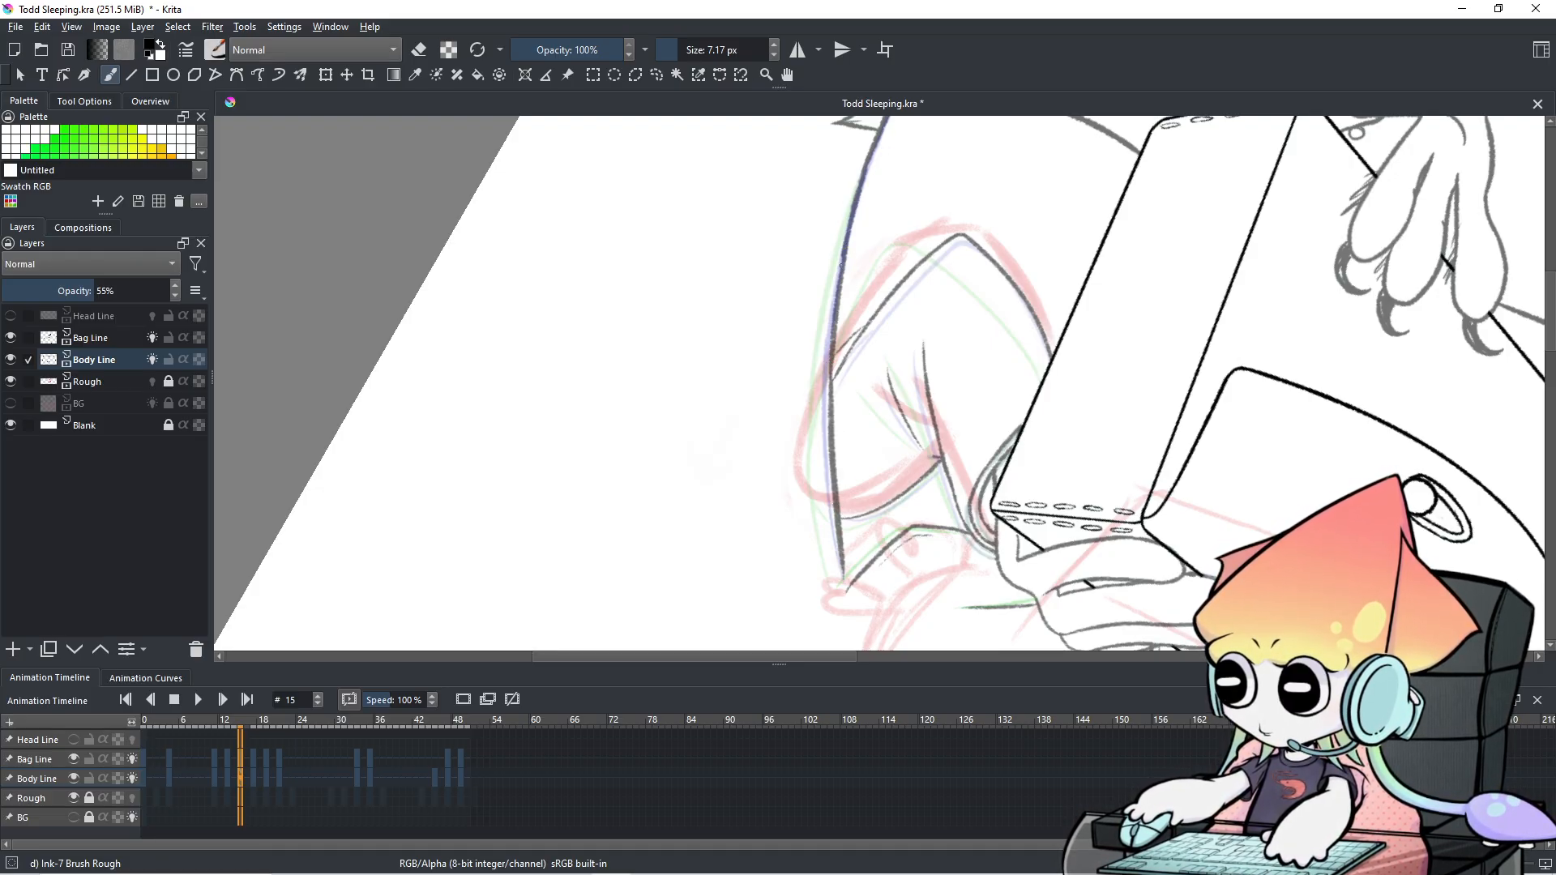
Rotate the view back upright, zoom out, and play the animation to review the poses.
{"action": "key", "text": "4"}
{"action": "key", "text": "4"}
{"action": "key", "text": "4"}
{"action": "key", "text": "4"}
{"action": "key", "text": "4"}
{"action": "key", "text": "4"}
{"action": "key", "text": "4"}
{"action": "key", "text": "4"}
{"action": "key", "text": "4"}
{"action": "key", "text": "4"}
{"action": "key", "text": "4"}
{"action": "key", "text": "4"}
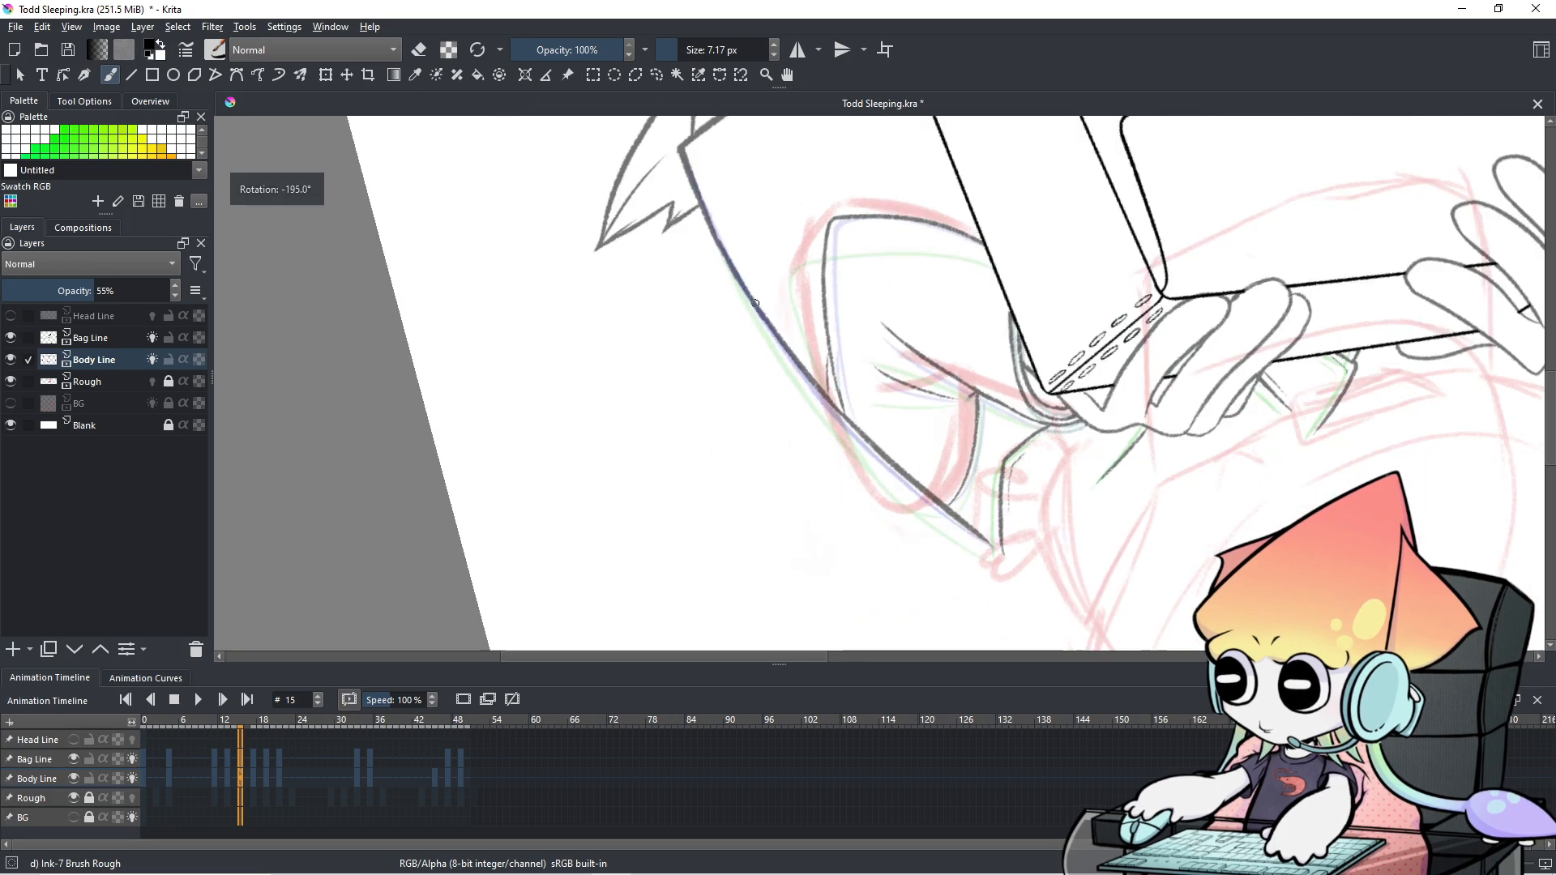
{"action": "key", "text": "4"}
{"action": "key", "text": "4"}
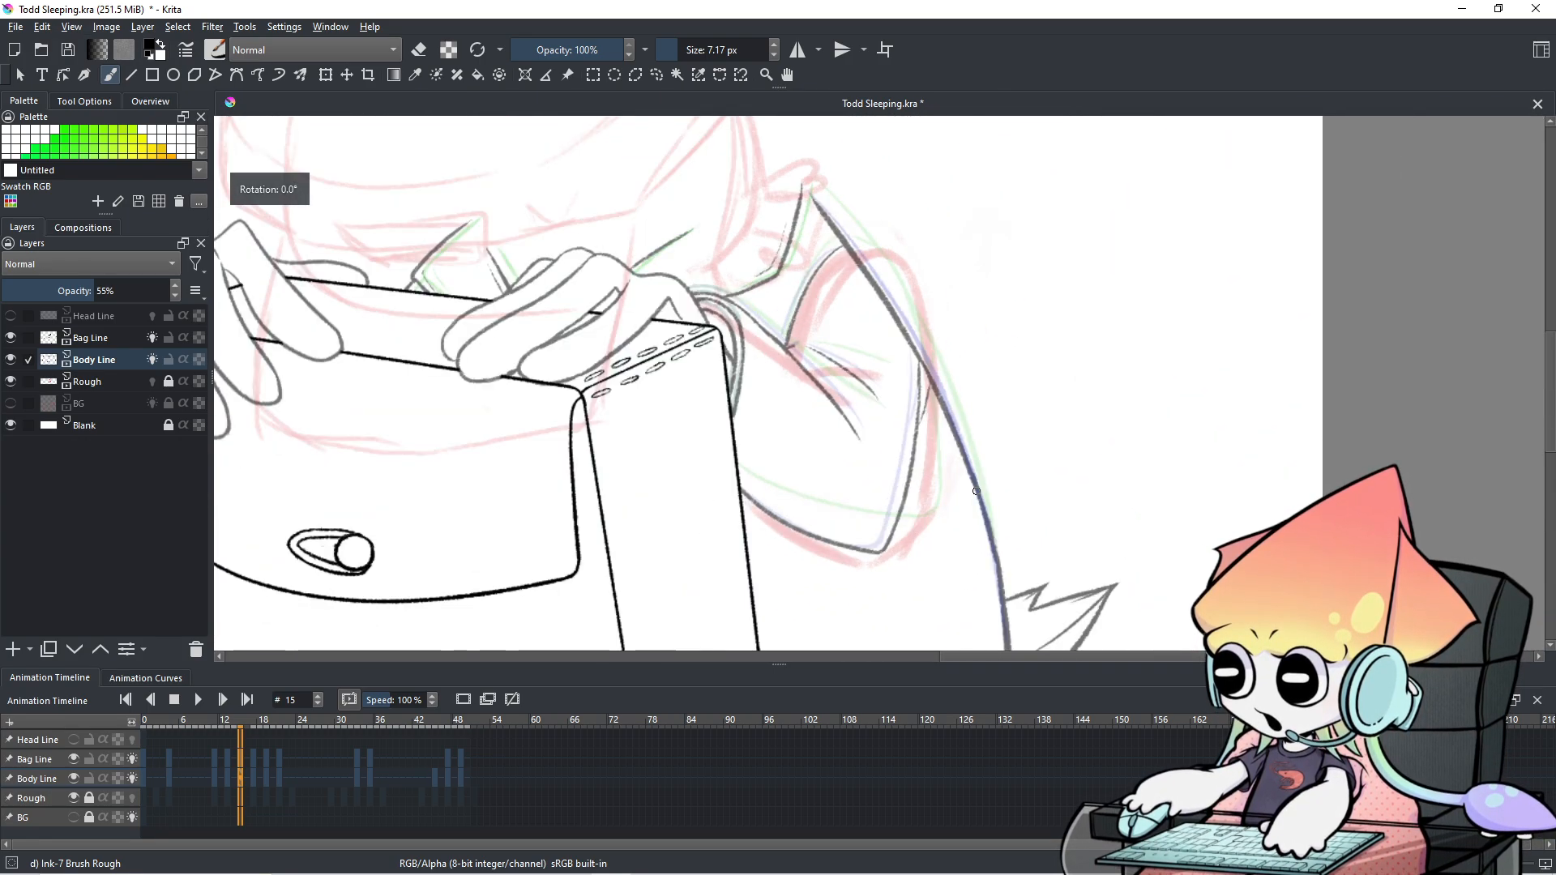
{"action": "scroll", "coordinate": [849, 229], "scroll_direction": "down", "scroll_amount": 2}
{"action": "mouse_move", "coordinate": [830, 196]}
{"action": "left_mouse_down"}
{"action": "mouse_move", "coordinate": [895, 167]}
{"action": "mouse_move", "coordinate": [903, 184]}
{"action": "mouse_move", "coordinate": [960, 175]}
{"action": "mouse_move", "coordinate": [894, 405]}
{"action": "left_mouse_up"}
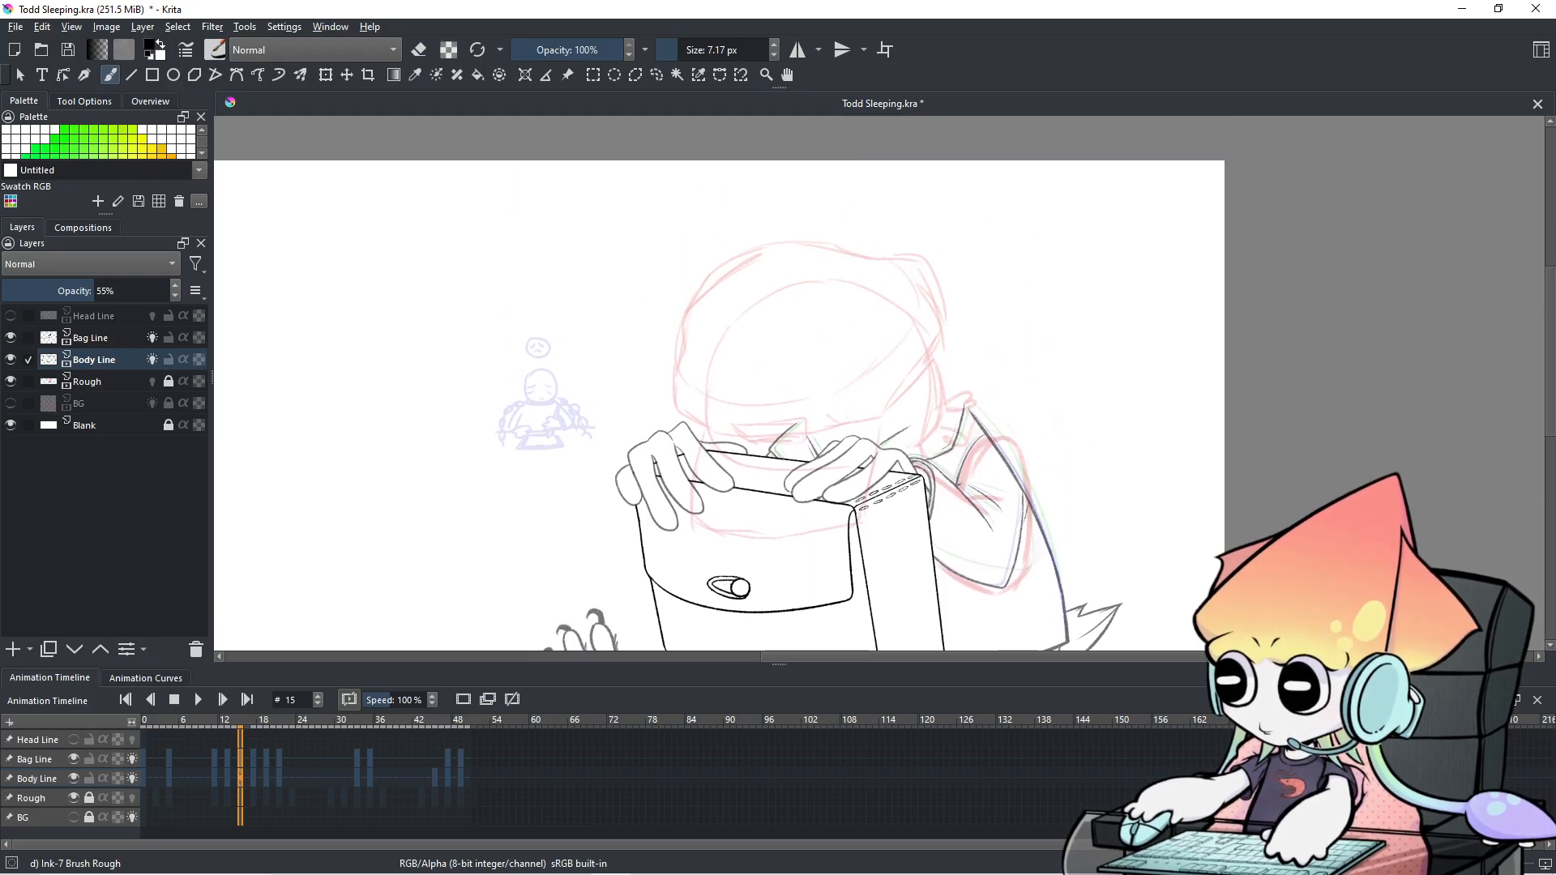
{"action": "key", "text": "Left"}
{"action": "key", "text": "Left"}
{"action": "key", "text": "Left"}
{"action": "key", "text": "Left"}
{"action": "key", "text": "Left"}
{"action": "key", "text": "Left"}
{"action": "key", "text": "Left"}
{"action": "key", "text": "Right"}
{"action": "key", "text": "Left"}
{"action": "key", "text": "Left"}
{"action": "key", "text": "Left"}
{"action": "key", "text": "Left"}
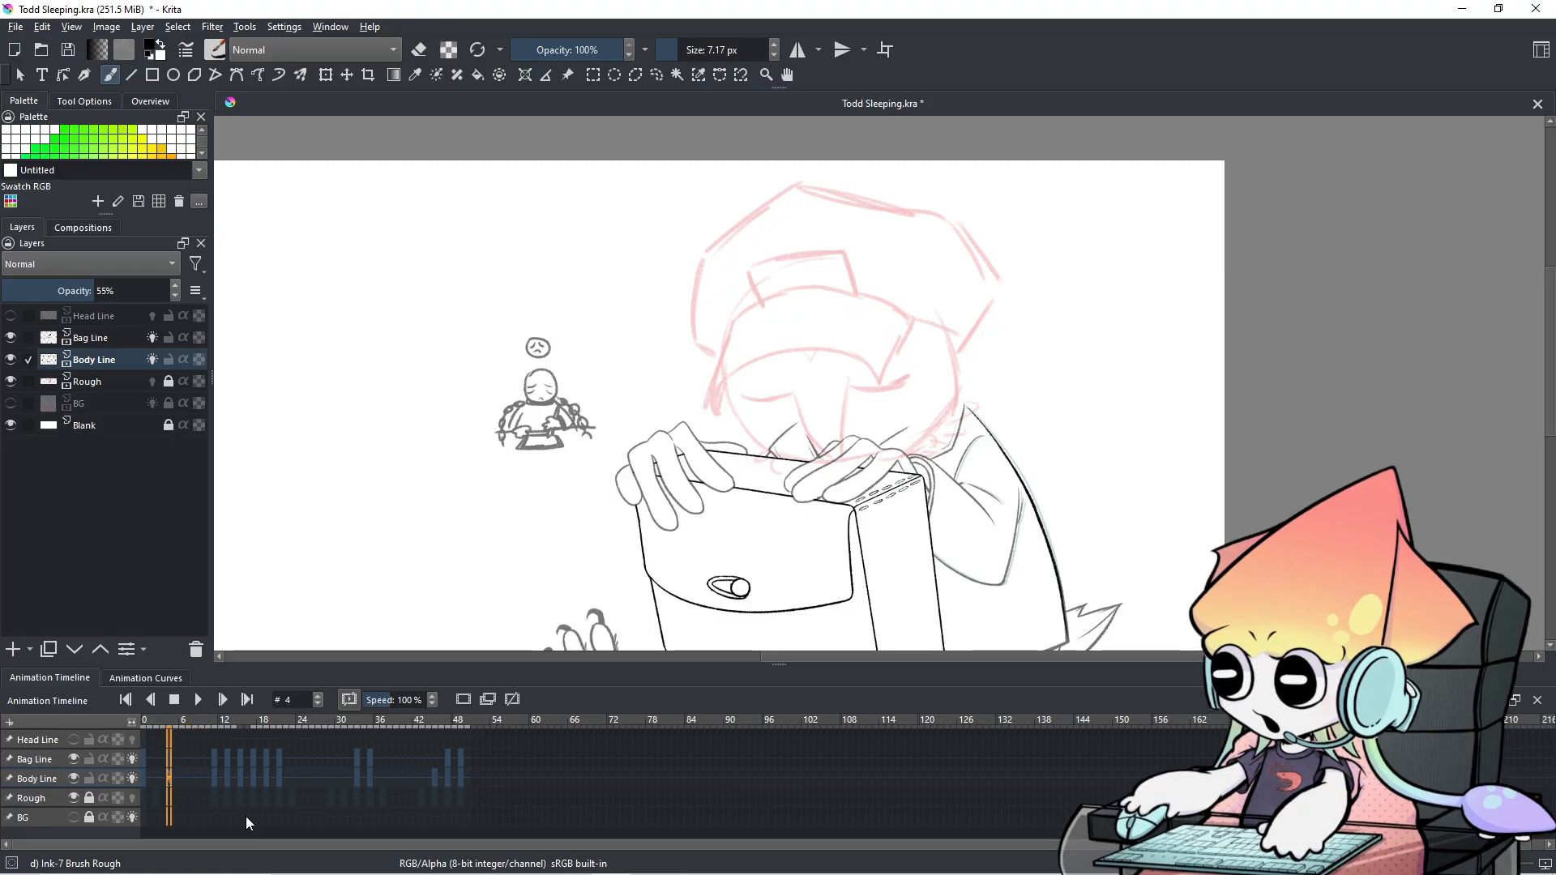
{"action": "key", "text": "space"}
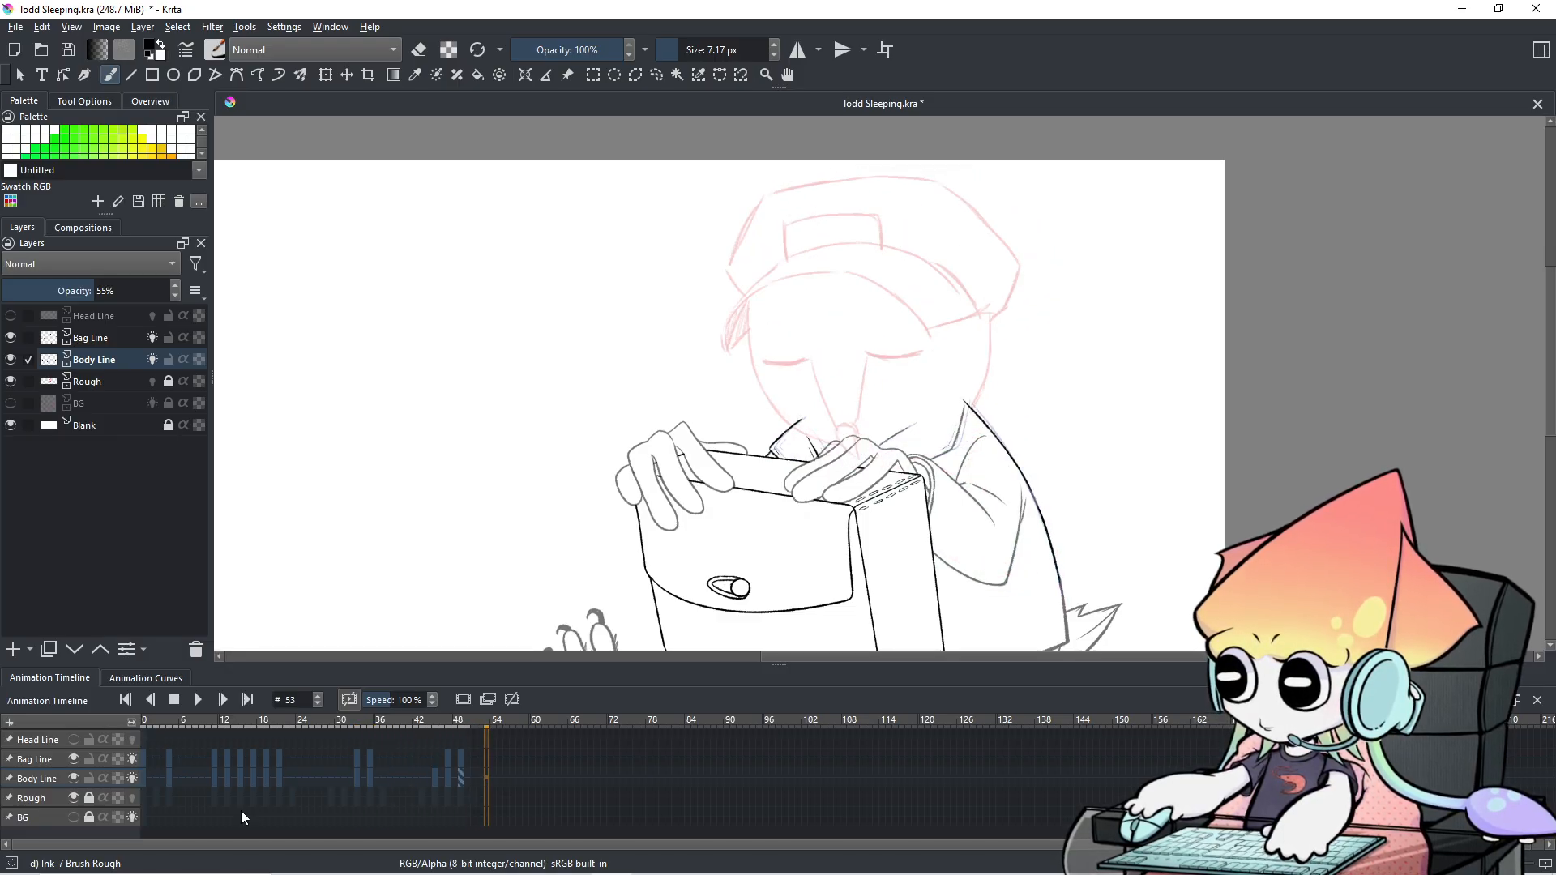
{"action": "key", "text": "Left"}
{"action": "key", "text": "Left"}
{"action": "key", "text": "Left"}
{"action": "key", "text": "Left"}
{"action": "key", "text": "Left"}
{"action": "key", "text": "Left"}
{"action": "key", "text": "Left"}
{"action": "key", "text": "Left"}
{"action": "key", "text": "Left"}
{"action": "key", "text": "Left"}
{"action": "key", "text": "Left"}
{"action": "key", "text": "Left"}
{"action": "key", "text": "Left"}
{"action": "key", "text": "Left"}
{"action": "key", "text": "Left"}
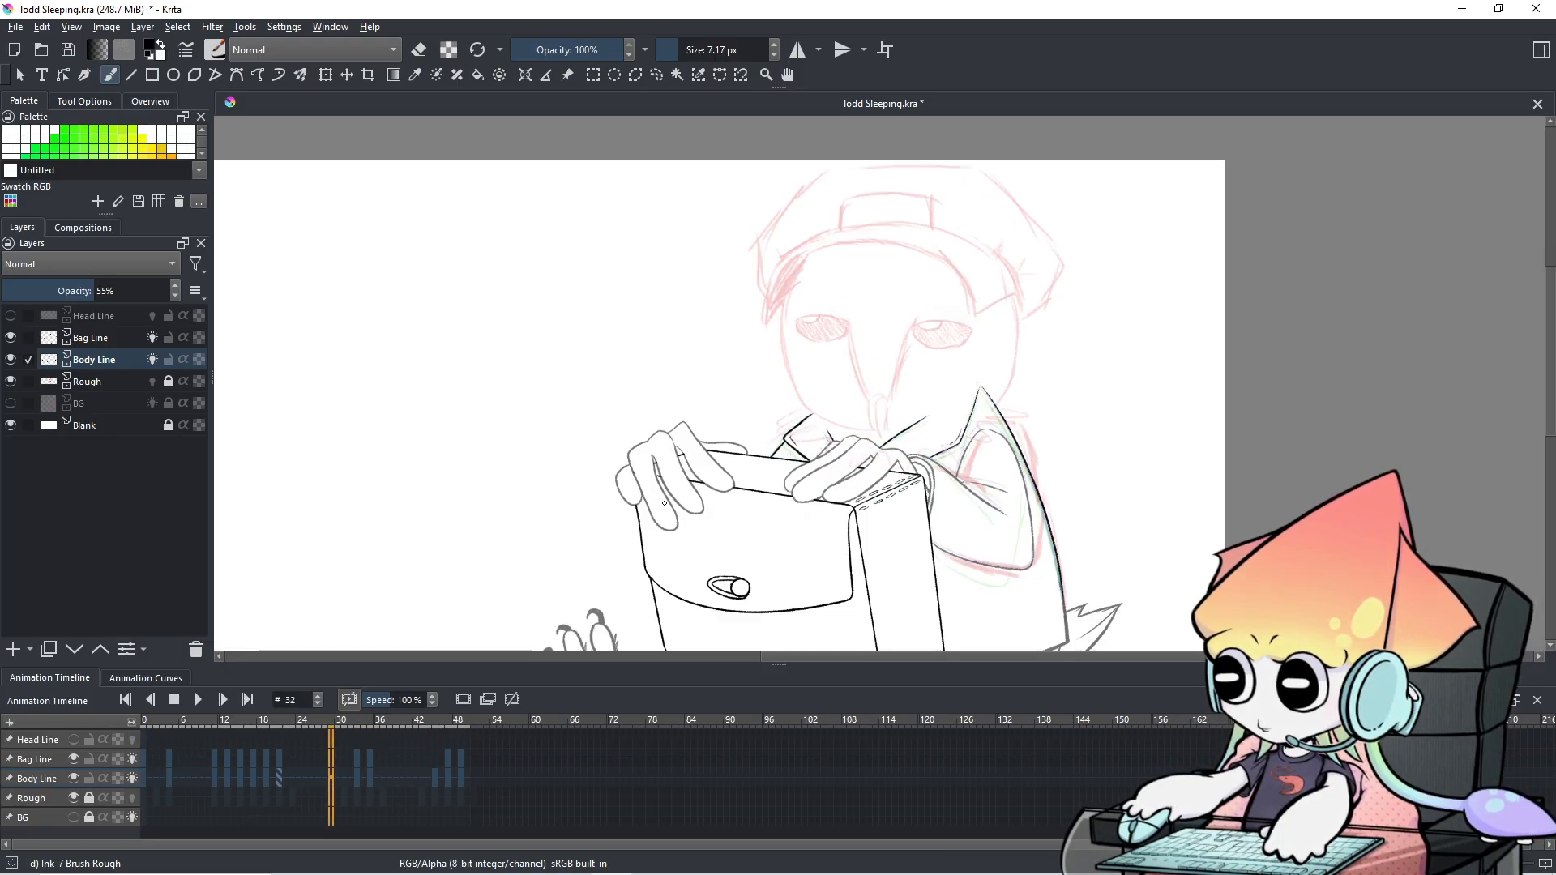
After undoing a trial arc over the head, step back to frame 0 and zoom out to 50%.
{"action": "mouse_move", "coordinate": [777, 322]}
{"action": "left_mouse_down"}
{"action": "mouse_move", "coordinate": [787, 282]}
{"action": "mouse_move", "coordinate": [855, 245]}
{"action": "mouse_move", "coordinate": [986, 307]}
{"action": "left_mouse_up"}
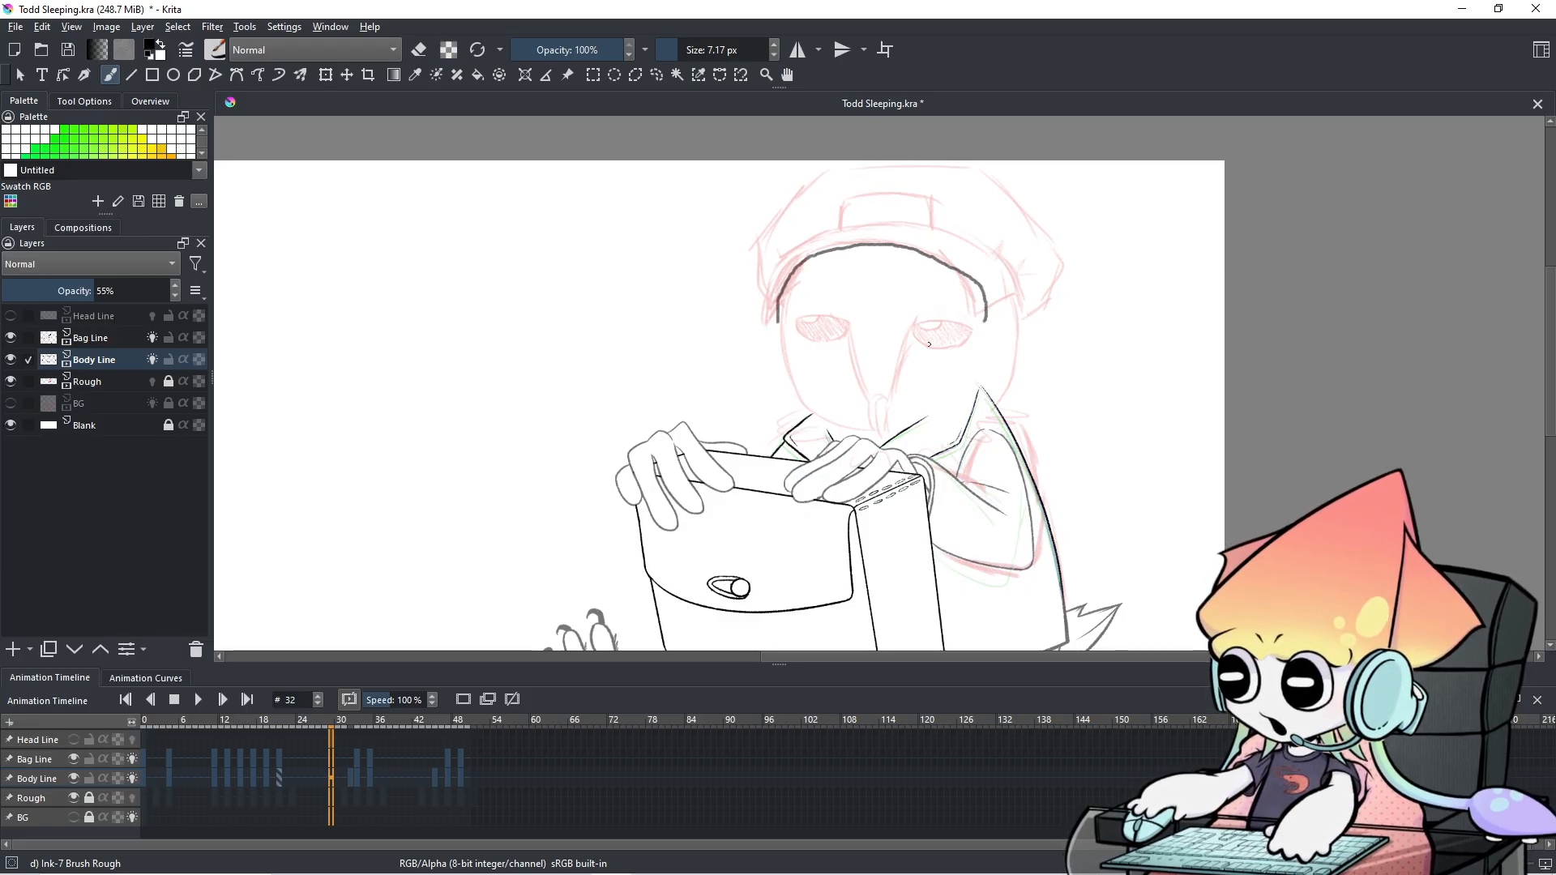
{"action": "key", "text": "ctrl+z"}
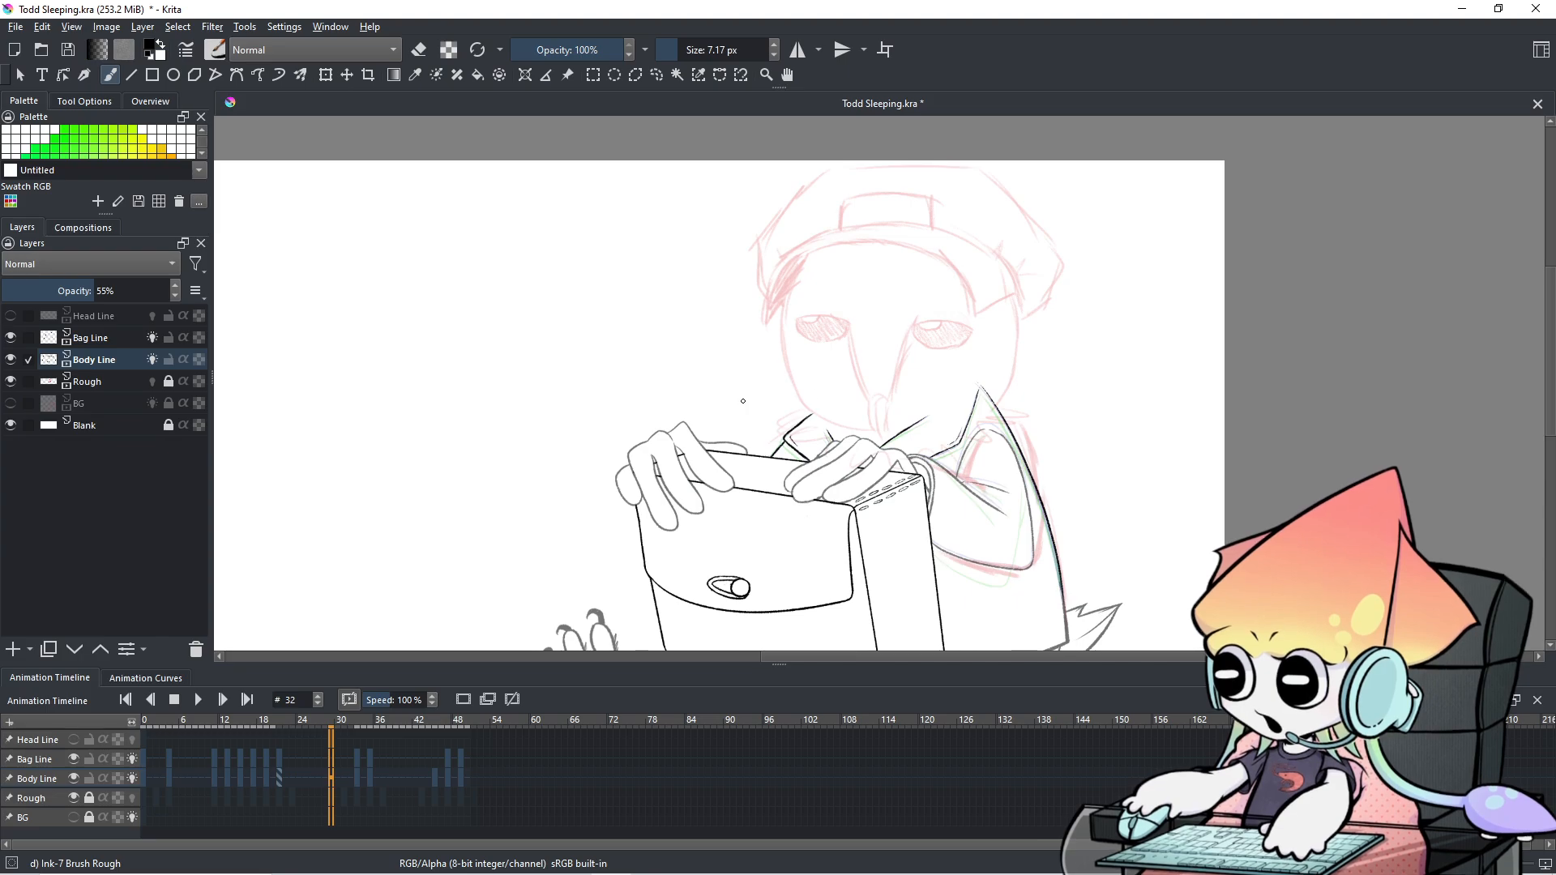
{"action": "mouse_move", "coordinate": [803, 413]}
{"action": "left_mouse_down"}
{"action": "mouse_move", "coordinate": [807, 344]}
{"action": "mouse_move", "coordinate": [763, 364]}
{"action": "left_mouse_up"}
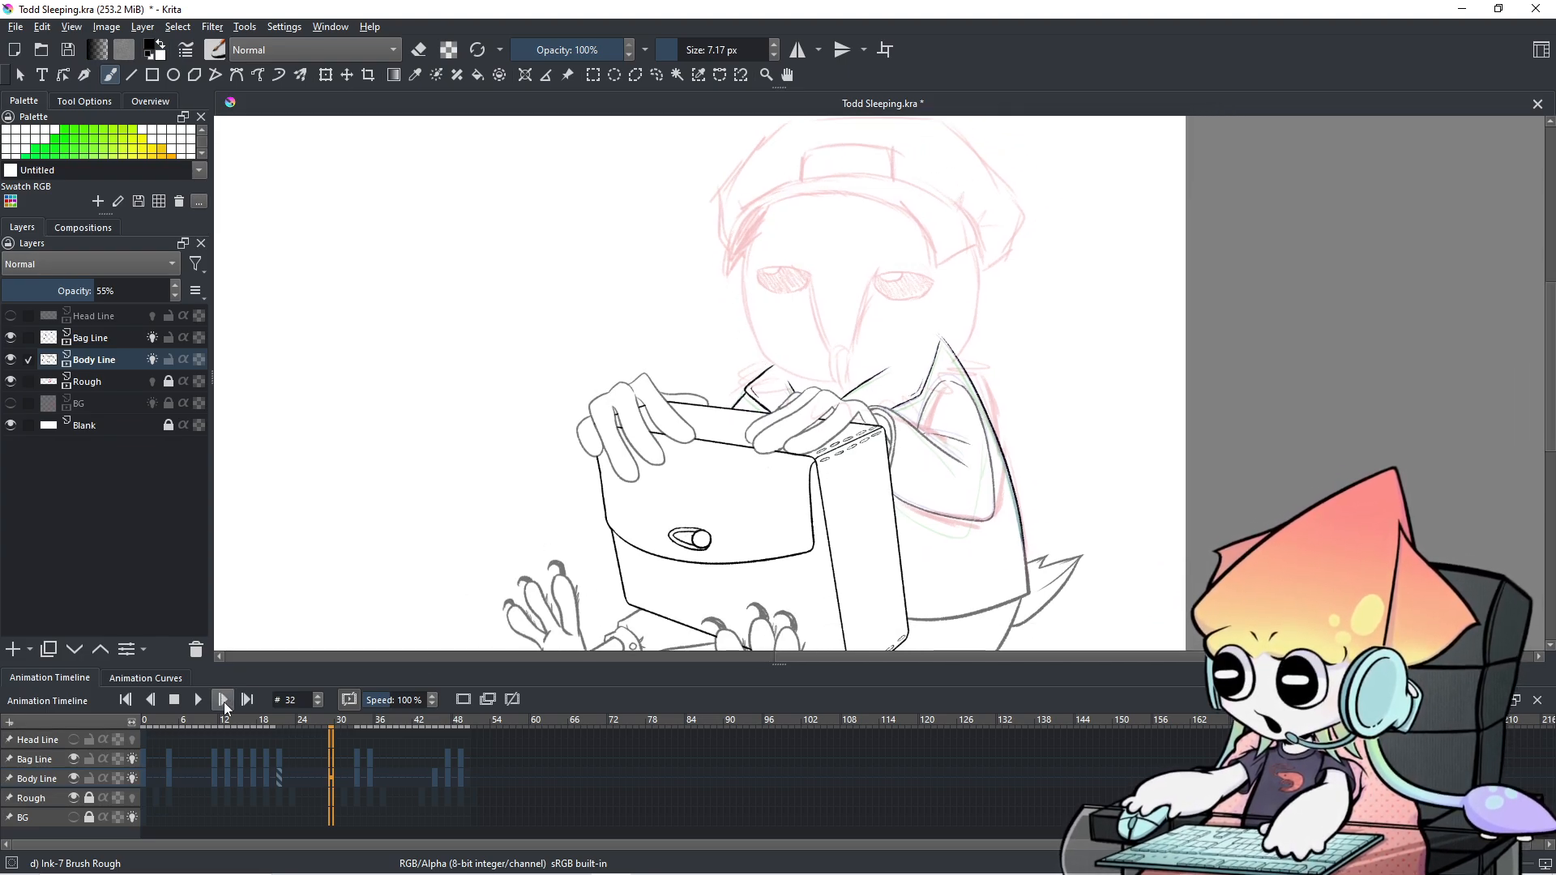
{"action": "key", "text": "Left"}
{"action": "key", "text": "Left"}
{"action": "key", "text": "Left"}
{"action": "key", "text": "Left"}
{"action": "key", "text": "Left"}
{"action": "key", "text": "Left"}
{"action": "key", "text": "Left"}
{"action": "key", "text": "Left"}
{"action": "key", "text": "Left"}
{"action": "key", "text": "Left"}
{"action": "key", "text": "Left"}
{"action": "key", "text": "Left"}
{"action": "key", "text": "Left"}
{"action": "key", "text": "Left"}
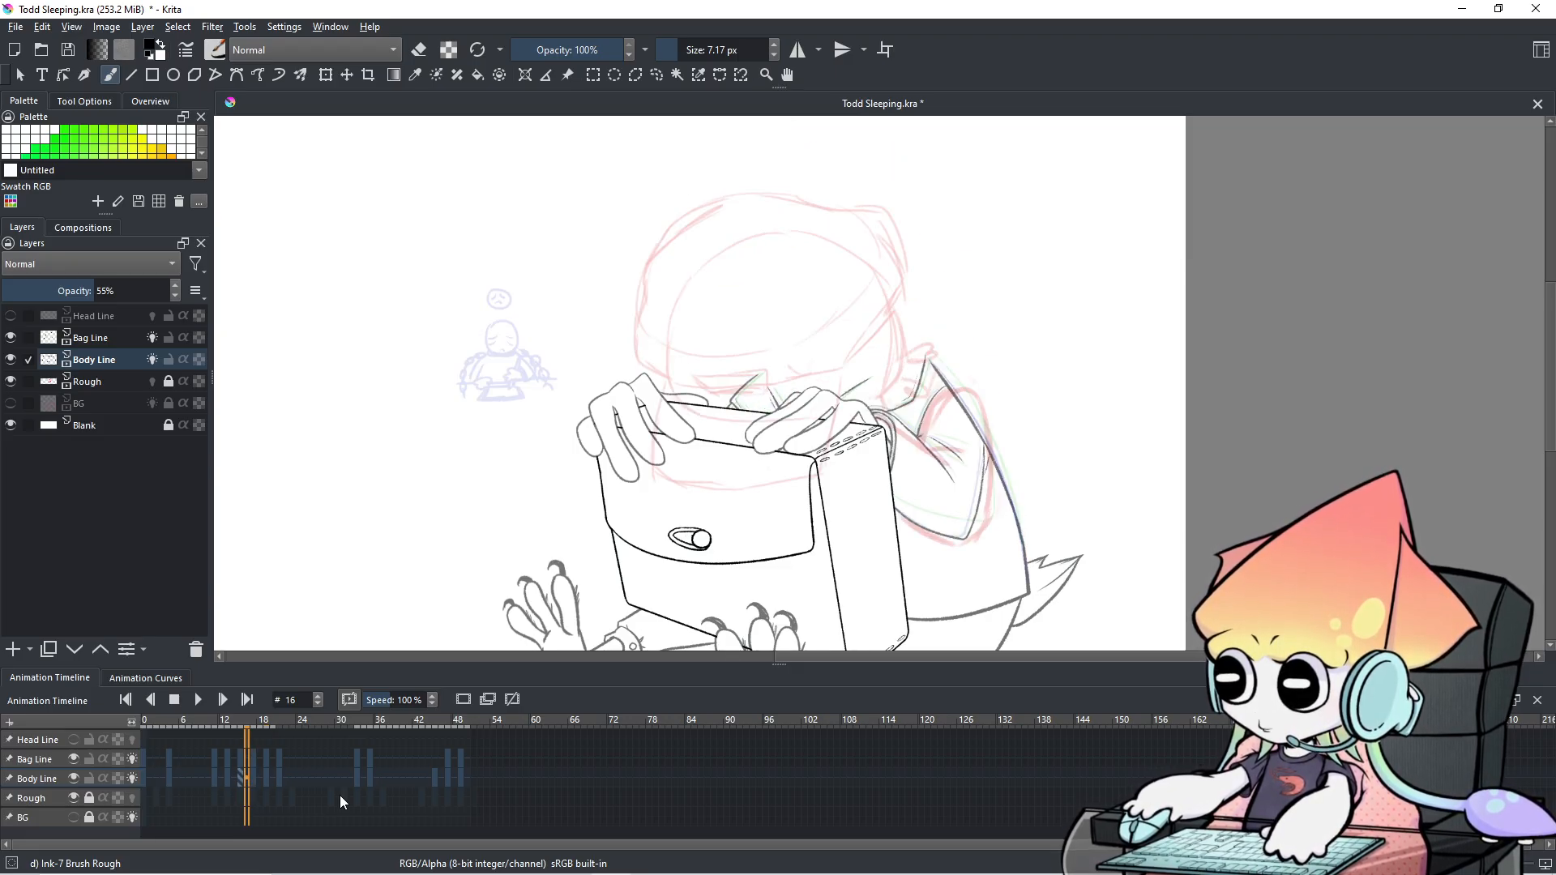
{"action": "key", "text": "Left"}
{"action": "key", "text": "Left"}
{"action": "key", "text": "Left"}
{"action": "key", "text": "Left"}
{"action": "key", "text": "Left"}
{"action": "key", "text": "Right"}
{"action": "key", "text": "Right"}
{"action": "key", "text": "Right"}
{"action": "key", "text": "Right"}
{"action": "key", "text": "Right"}
{"action": "key", "text": "Right"}
{"action": "key", "text": "Right"}
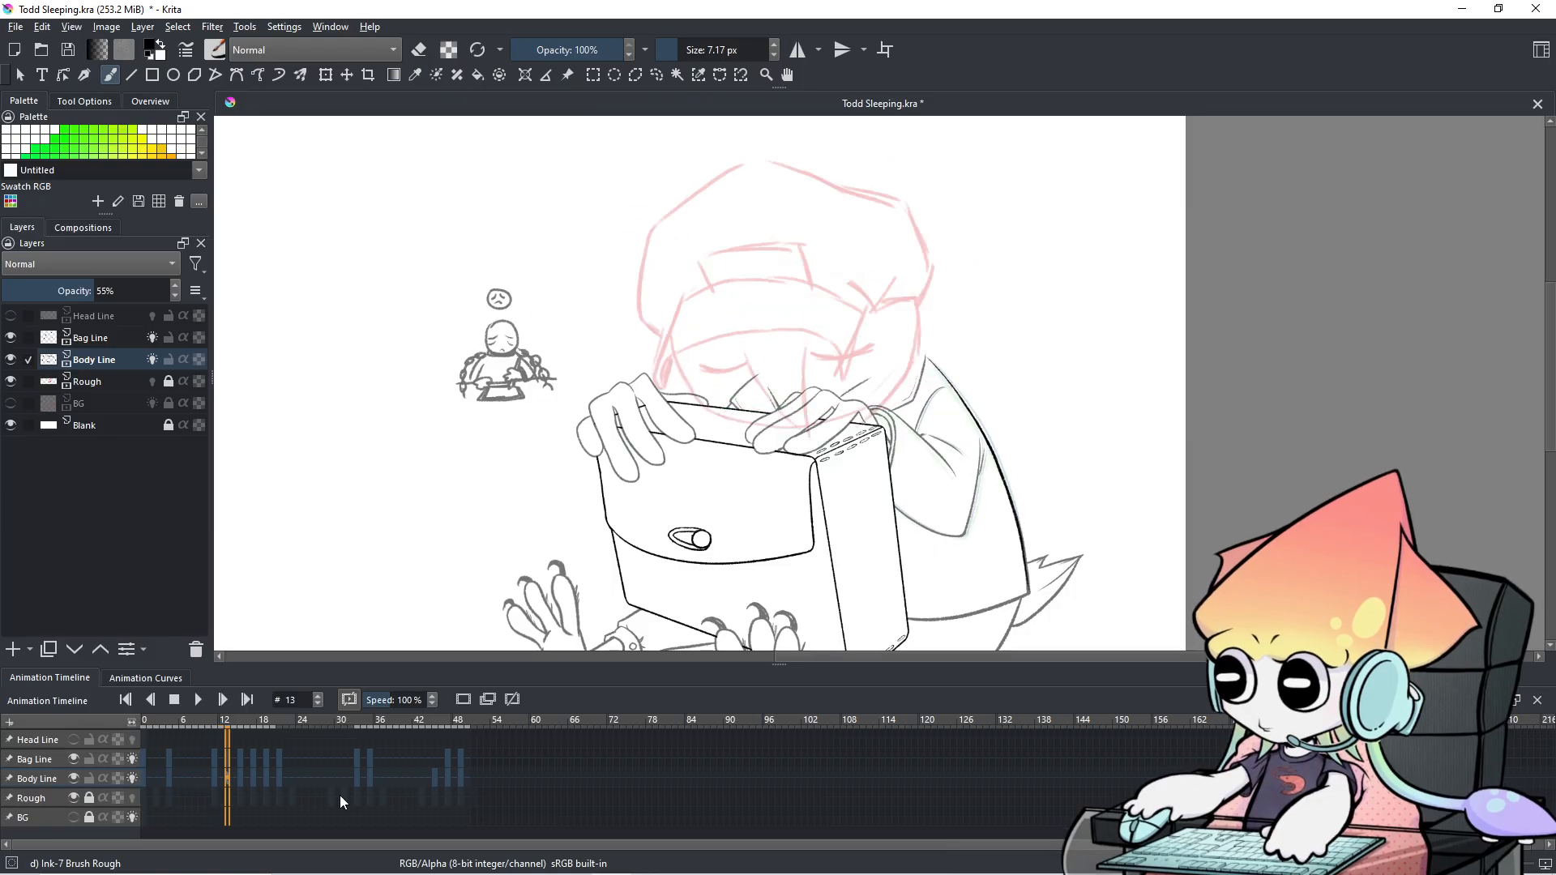
{"action": "key", "text": "Left"}
{"action": "key", "text": "Left"}
{"action": "key", "text": "Left"}
{"action": "key", "text": "Left"}
{"action": "key", "text": "Left"}
{"action": "key", "text": "Left"}
{"action": "key", "text": "Left"}
{"action": "key", "text": "Left"}
{"action": "key", "text": "Left"}
{"action": "key", "text": "Left"}
{"action": "key", "text": "Left"}
{"action": "key", "text": "Left"}
{"action": "key", "text": "Left"}
{"action": "key", "text": "Left"}
{"action": "key", "text": "Left"}
{"action": "key", "text": "Left"}
{"action": "key", "text": "Left"}
{"action": "key", "text": "Left"}
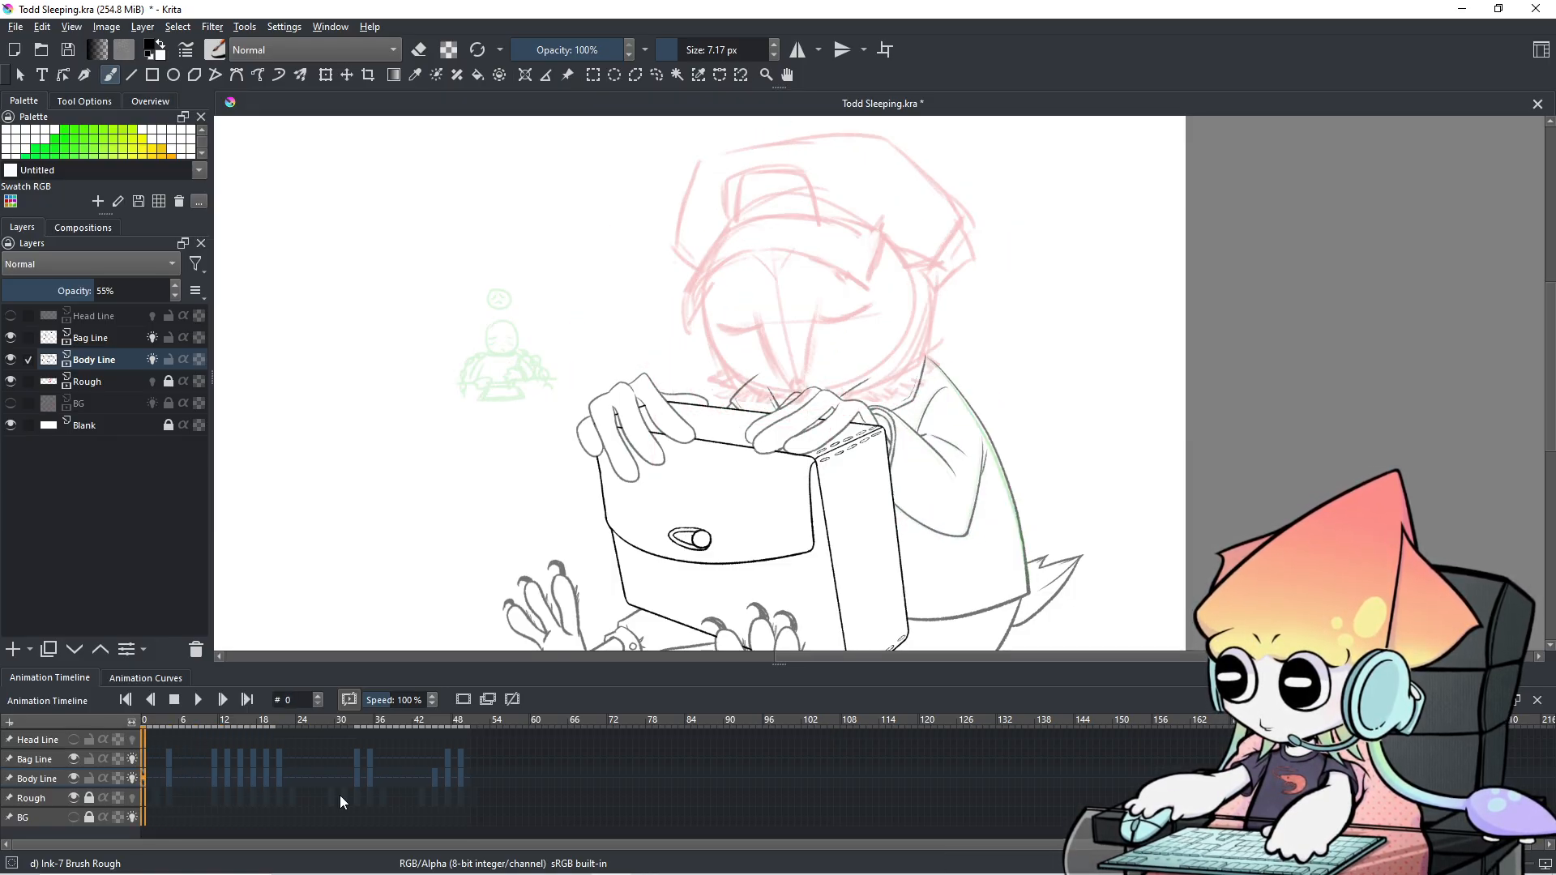
{"action": "key", "text": "minus"}
{"action": "scroll", "coordinate": [777, 436], "scroll_direction": "down", "scroll_amount": 1}
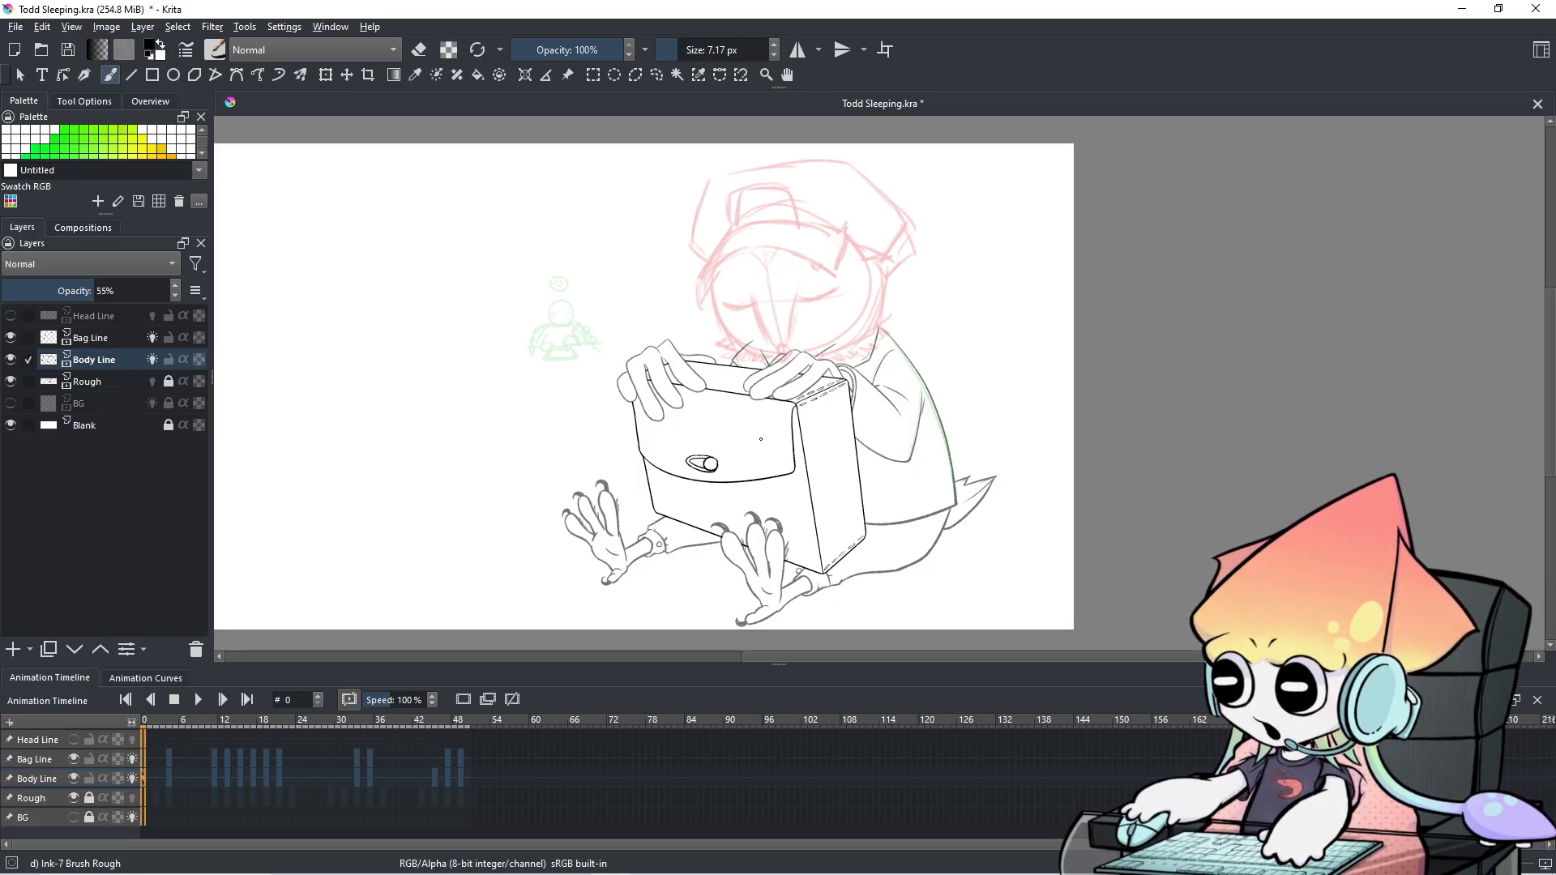
{"action": "left_click", "coordinate": [195, 703]}
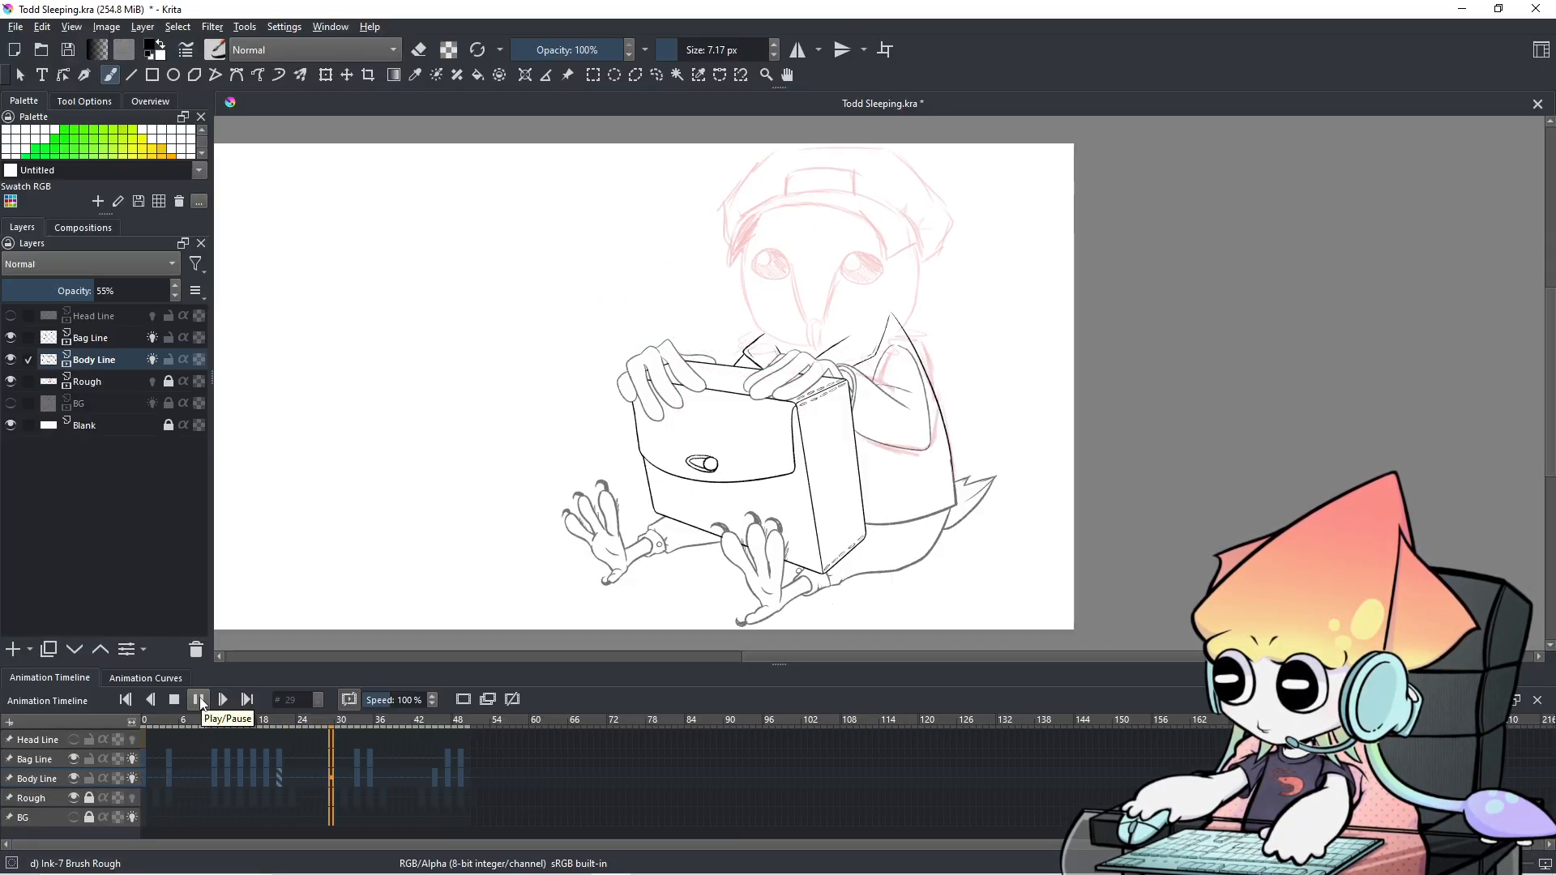
{"action": "left_click", "coordinate": [200, 700]}
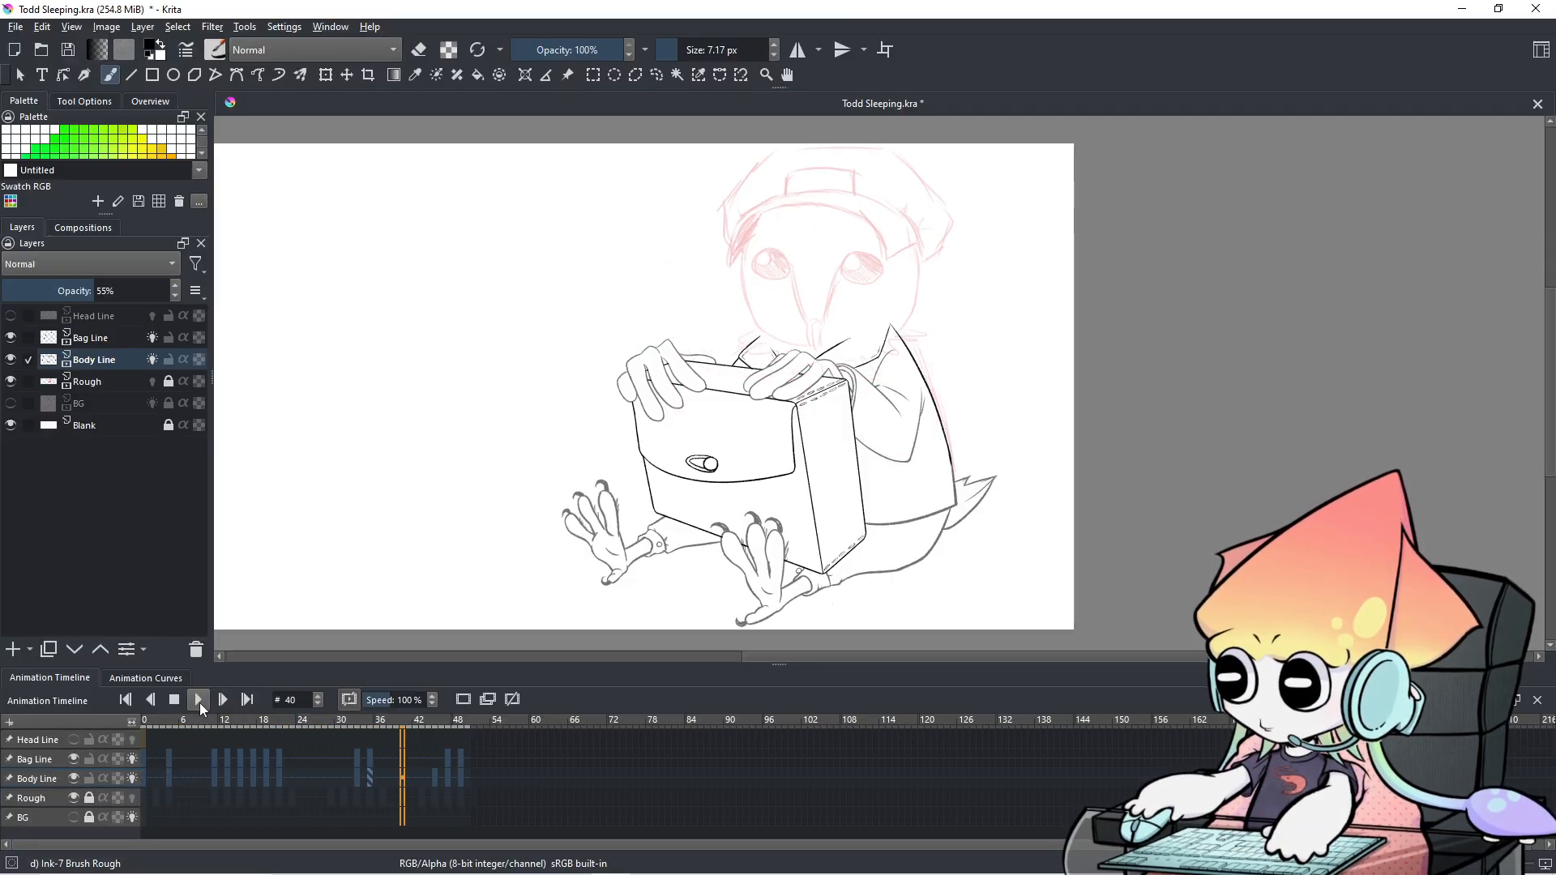
{"action": "left_click", "coordinate": [154, 747]}
{"action": "key", "text": "Right"}
{"action": "key", "text": "Left"}
{"action": "key", "text": "Left"}
{"action": "key", "text": "Right"}
{"action": "key", "text": "Right"}
{"action": "key", "text": "Right"}
{"action": "key", "text": "Right"}
{"action": "key", "text": "Right"}
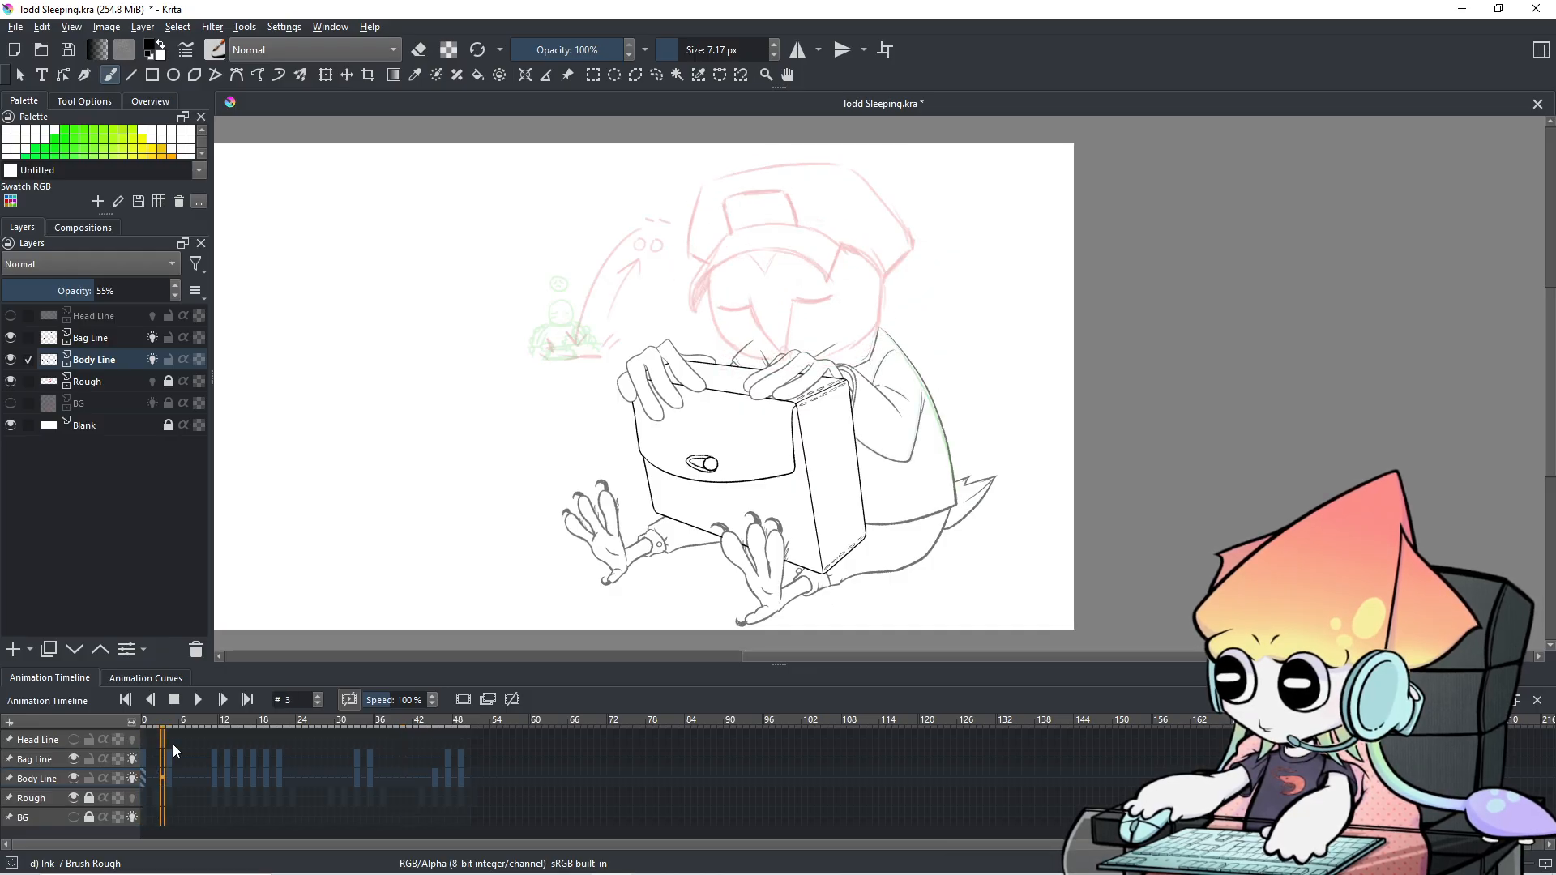
{"action": "key", "text": "Right"}
{"action": "key", "text": "Right"}
{"action": "key", "text": "Right"}
{"action": "key", "text": "Right"}
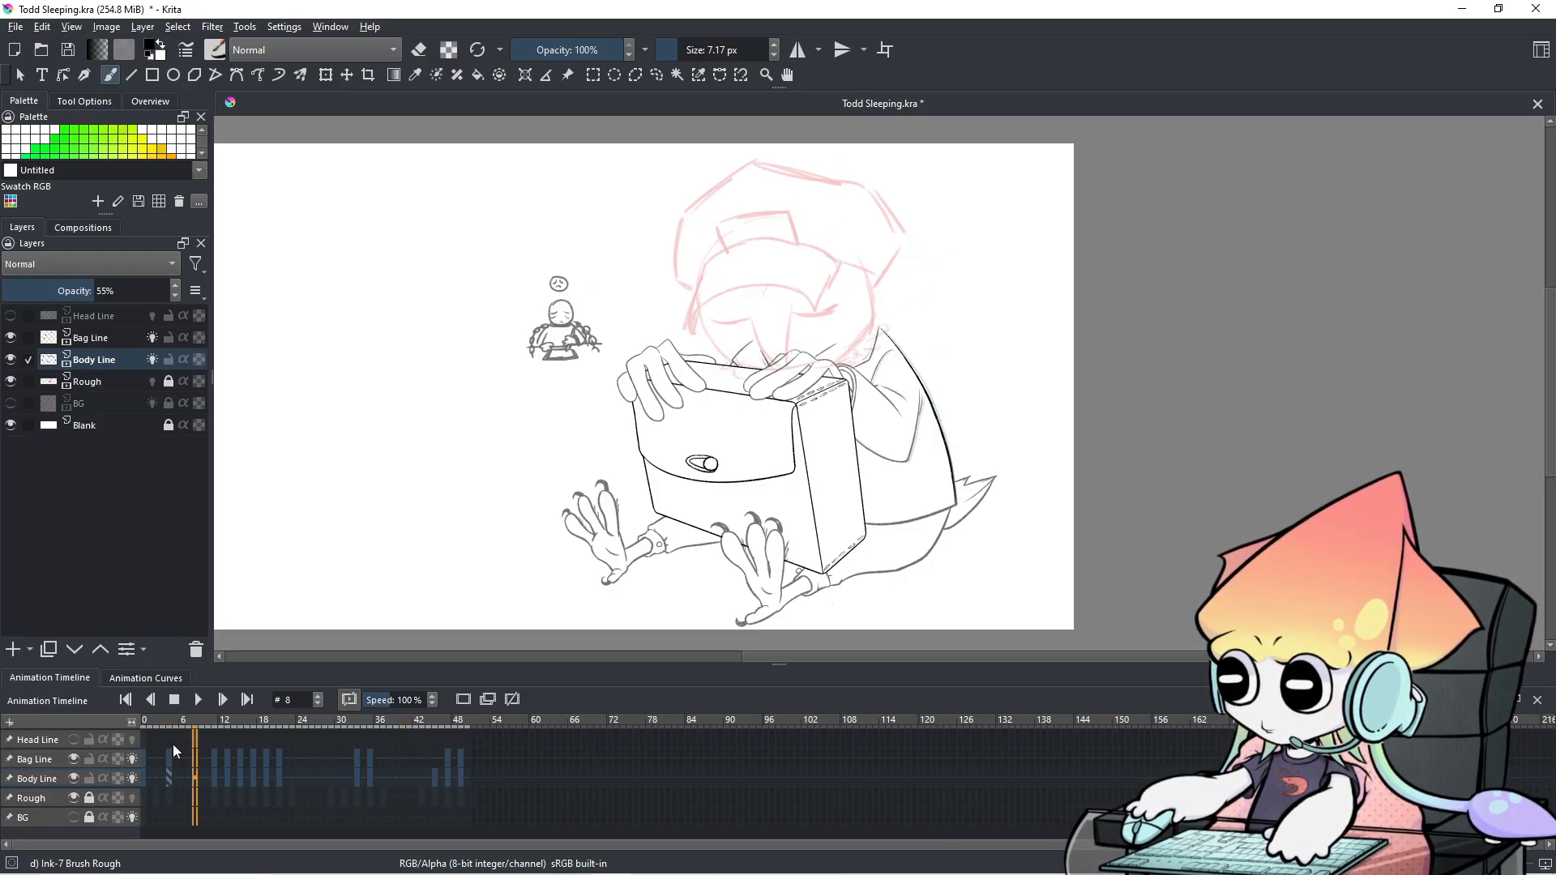
{"action": "key", "text": "Right"}
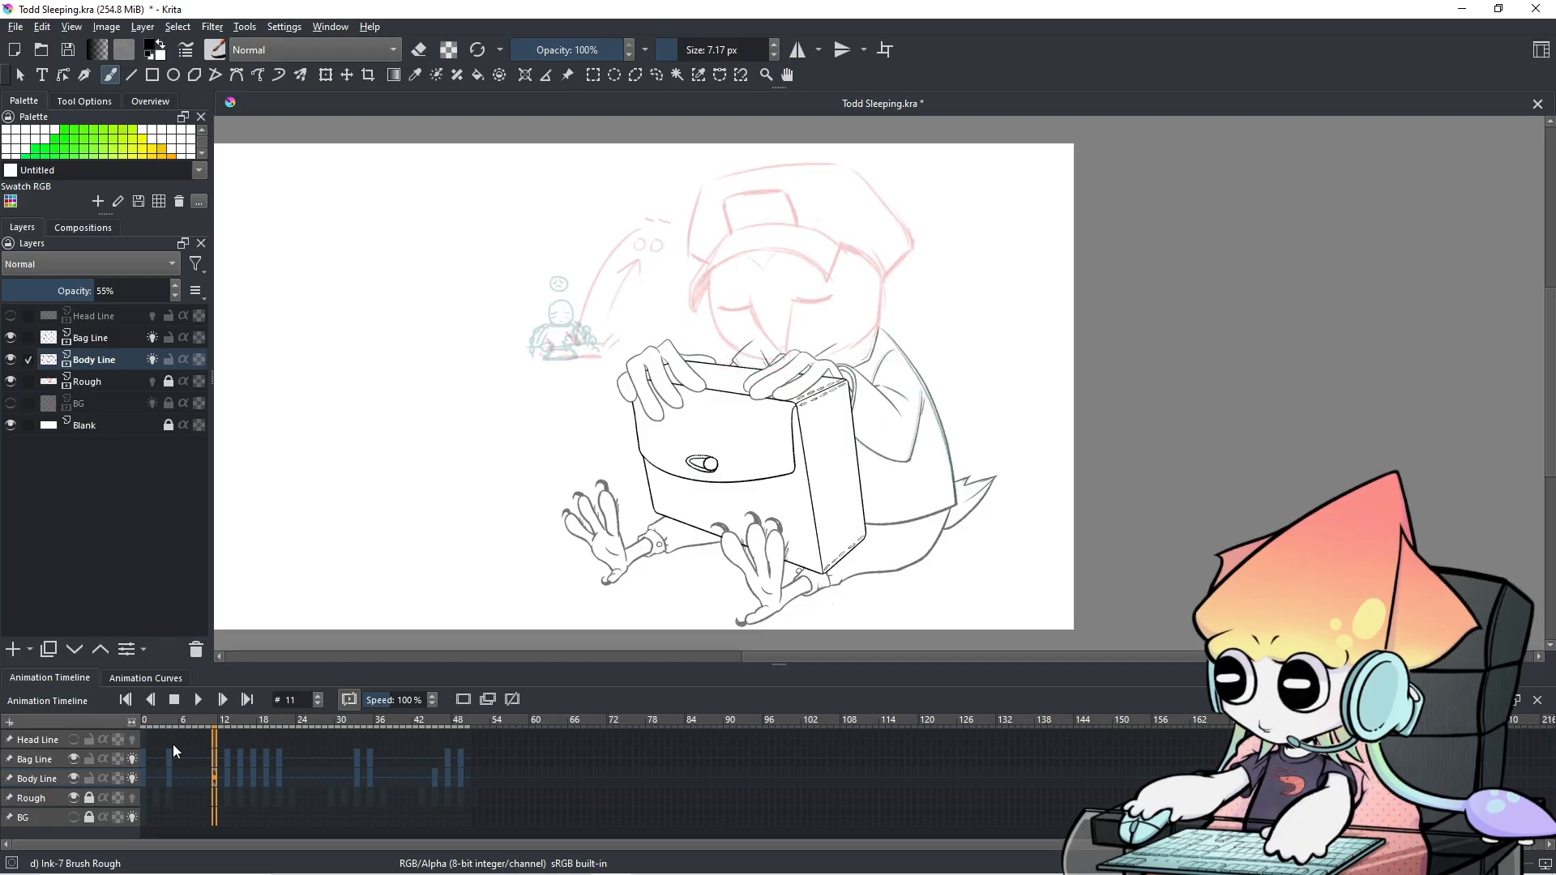
{"action": "key", "text": "Right"}
{"action": "key", "text": "Left"}
{"action": "key", "text": "Left"}
{"action": "key", "text": "Right"}
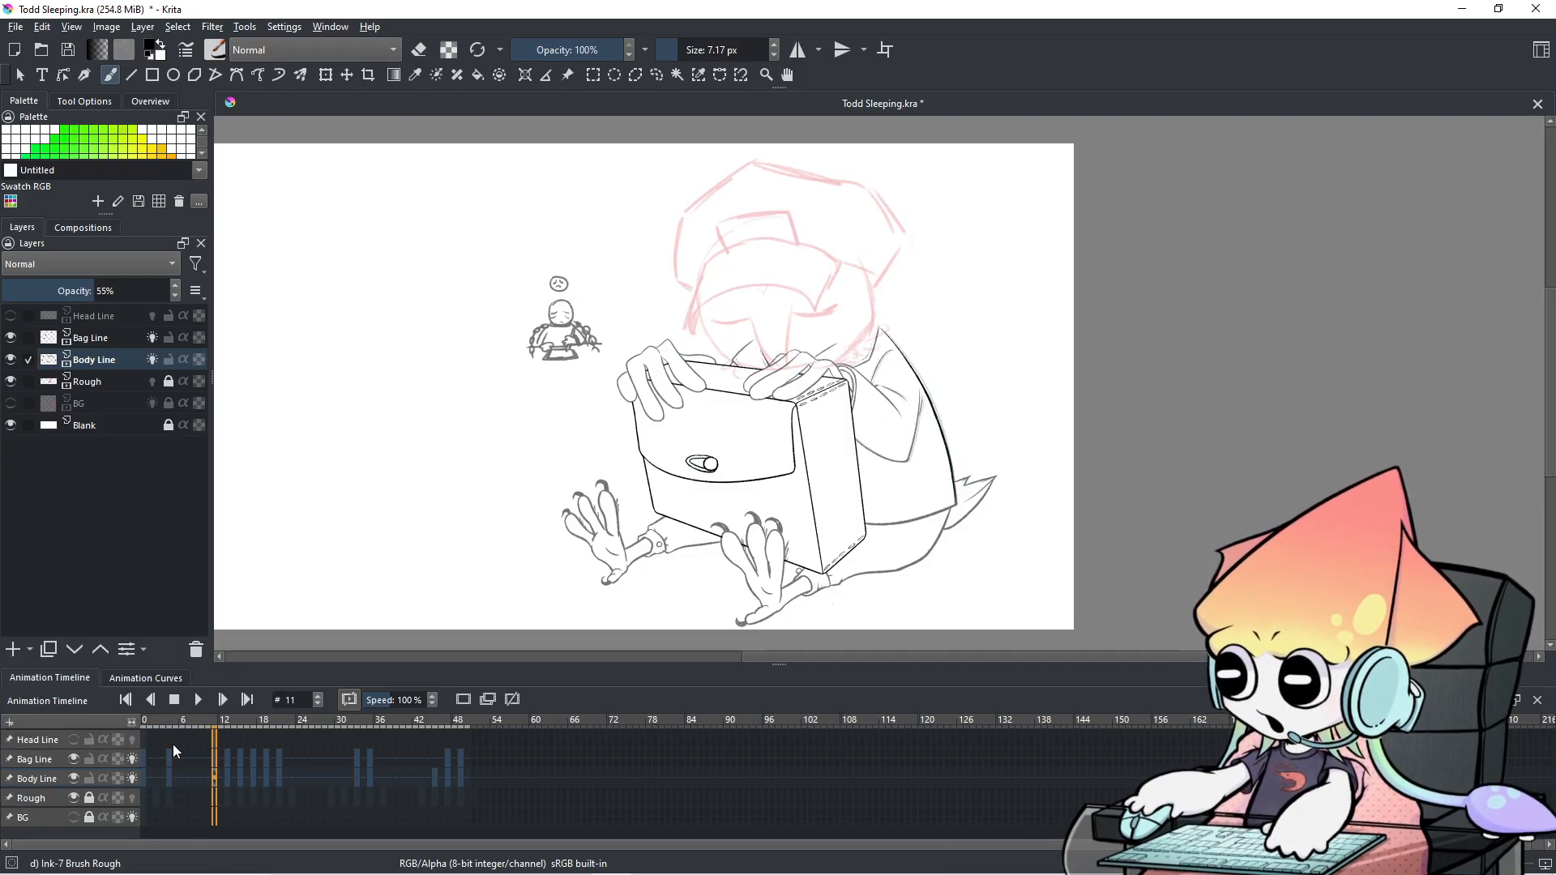
{"action": "key", "text": "Left"}
{"action": "key", "text": "Left"}
{"action": "key", "text": "Left"}
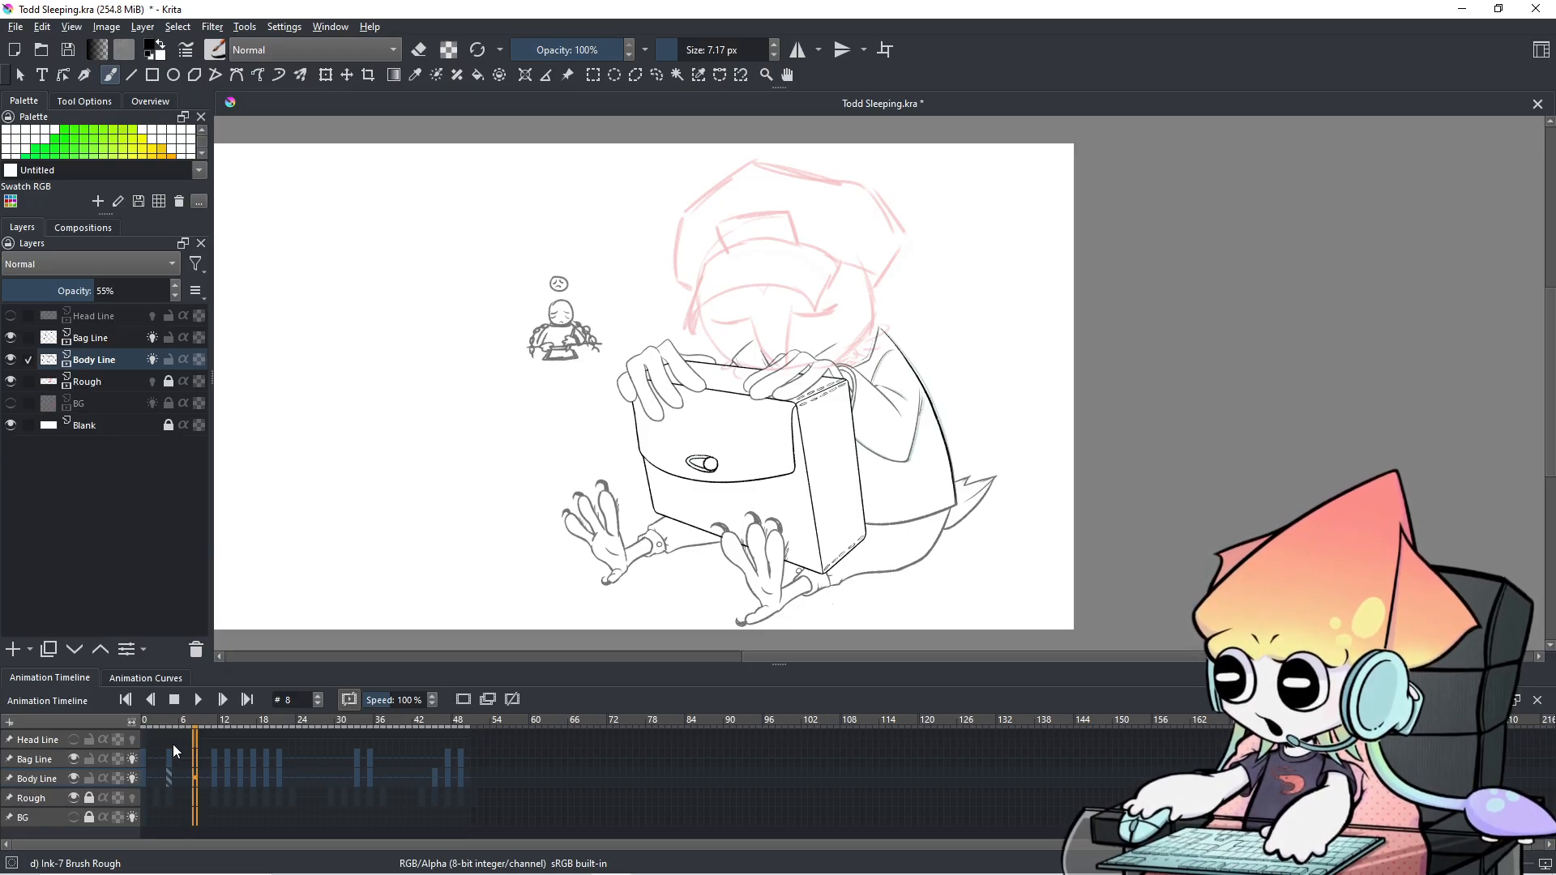
{"action": "left_click", "coordinate": [154, 761]}
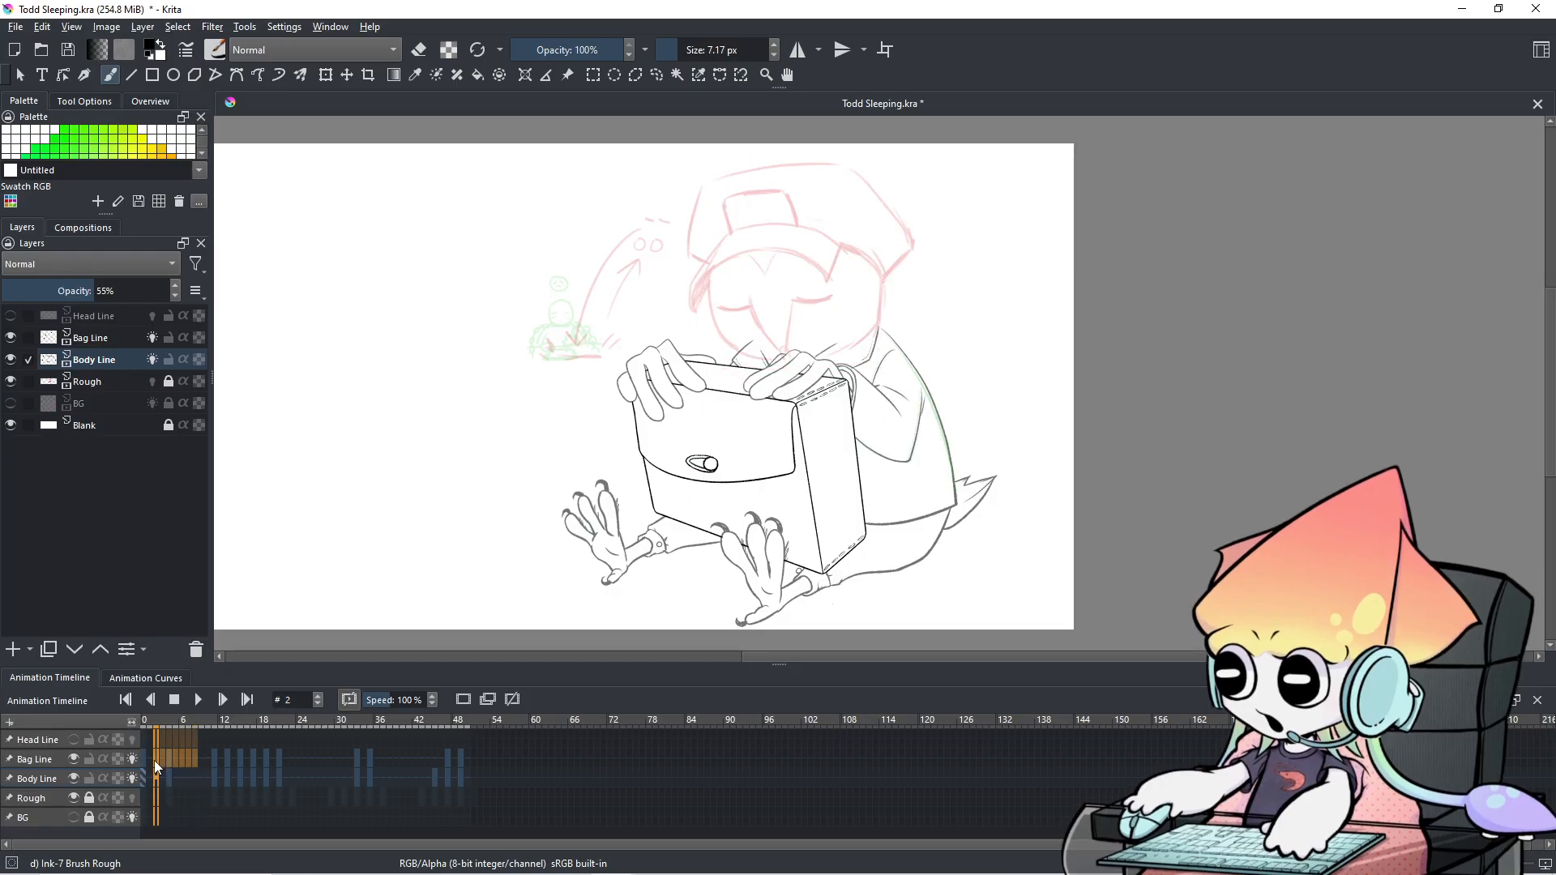
{"action": "left_click", "coordinate": [191, 783]}
{"action": "key", "text": "space"}
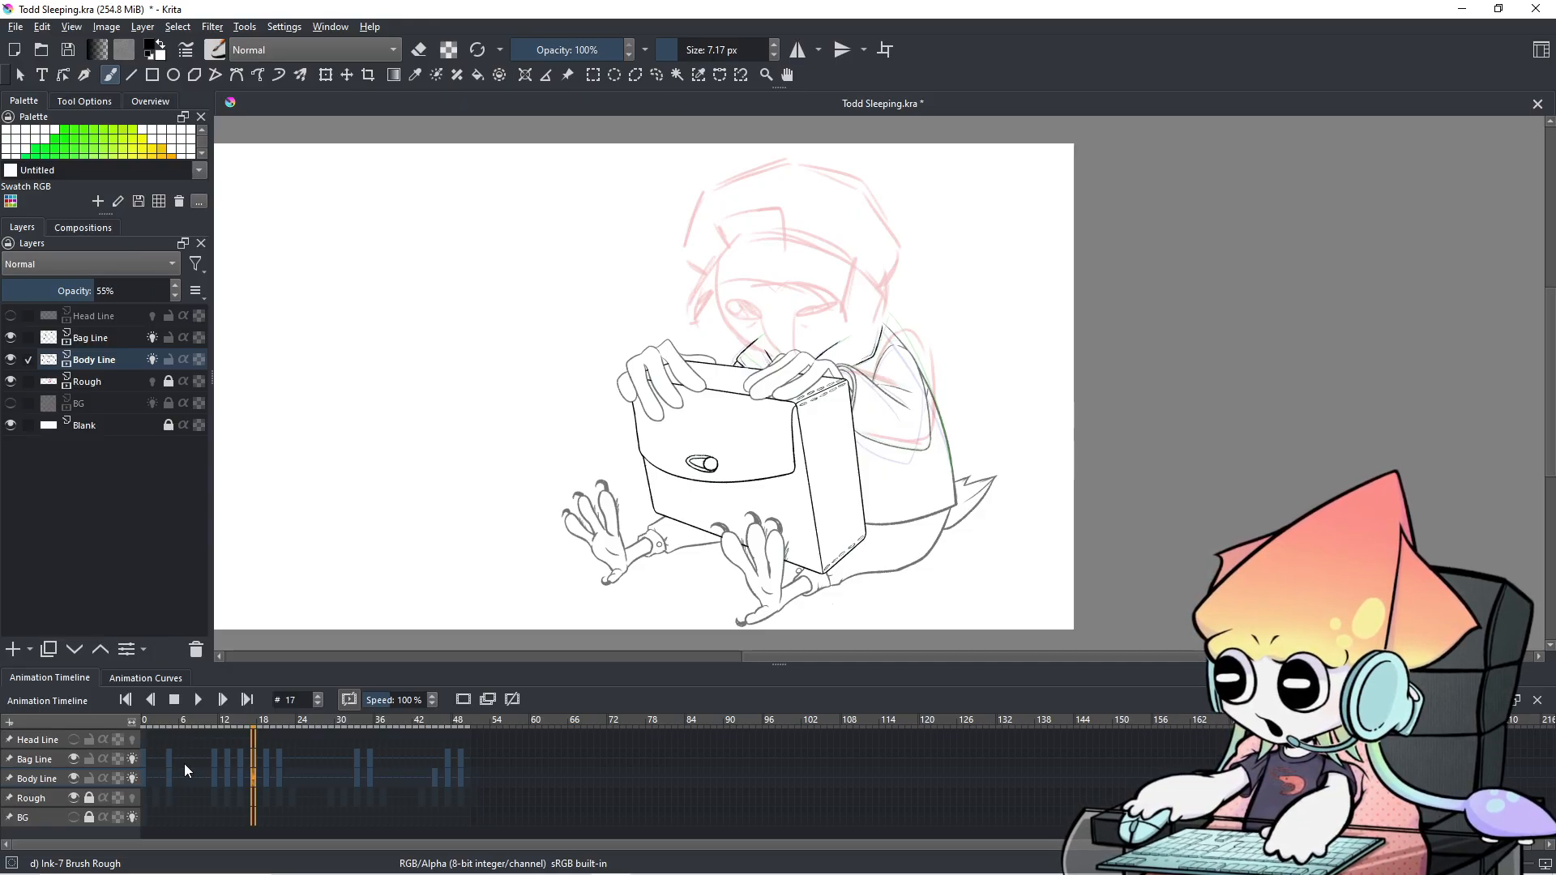
{"action": "left_click", "coordinate": [150, 764]}
{"action": "key", "text": "Right"}
{"action": "key", "text": "Right"}
{"action": "key", "text": "Right"}
{"action": "key", "text": "Right"}
{"action": "key", "text": "Right"}
{"action": "key", "text": "Right"}
{"action": "key", "text": "Right"}
{"action": "key", "text": "Right"}
{"action": "key", "text": "Right"}
{"action": "key", "text": "Right"}
{"action": "key", "text": "Right"}
{"action": "key", "text": "Right"}
{"action": "key", "text": "Right"}
{"action": "key", "text": "Right"}
{"action": "key", "text": "Right"}
{"action": "key", "text": "Right"}
{"action": "key", "text": "Right"}
{"action": "key", "text": "Right"}
{"action": "key", "text": "Right"}
{"action": "key", "text": "Right"}
{"action": "key", "text": "Right"}
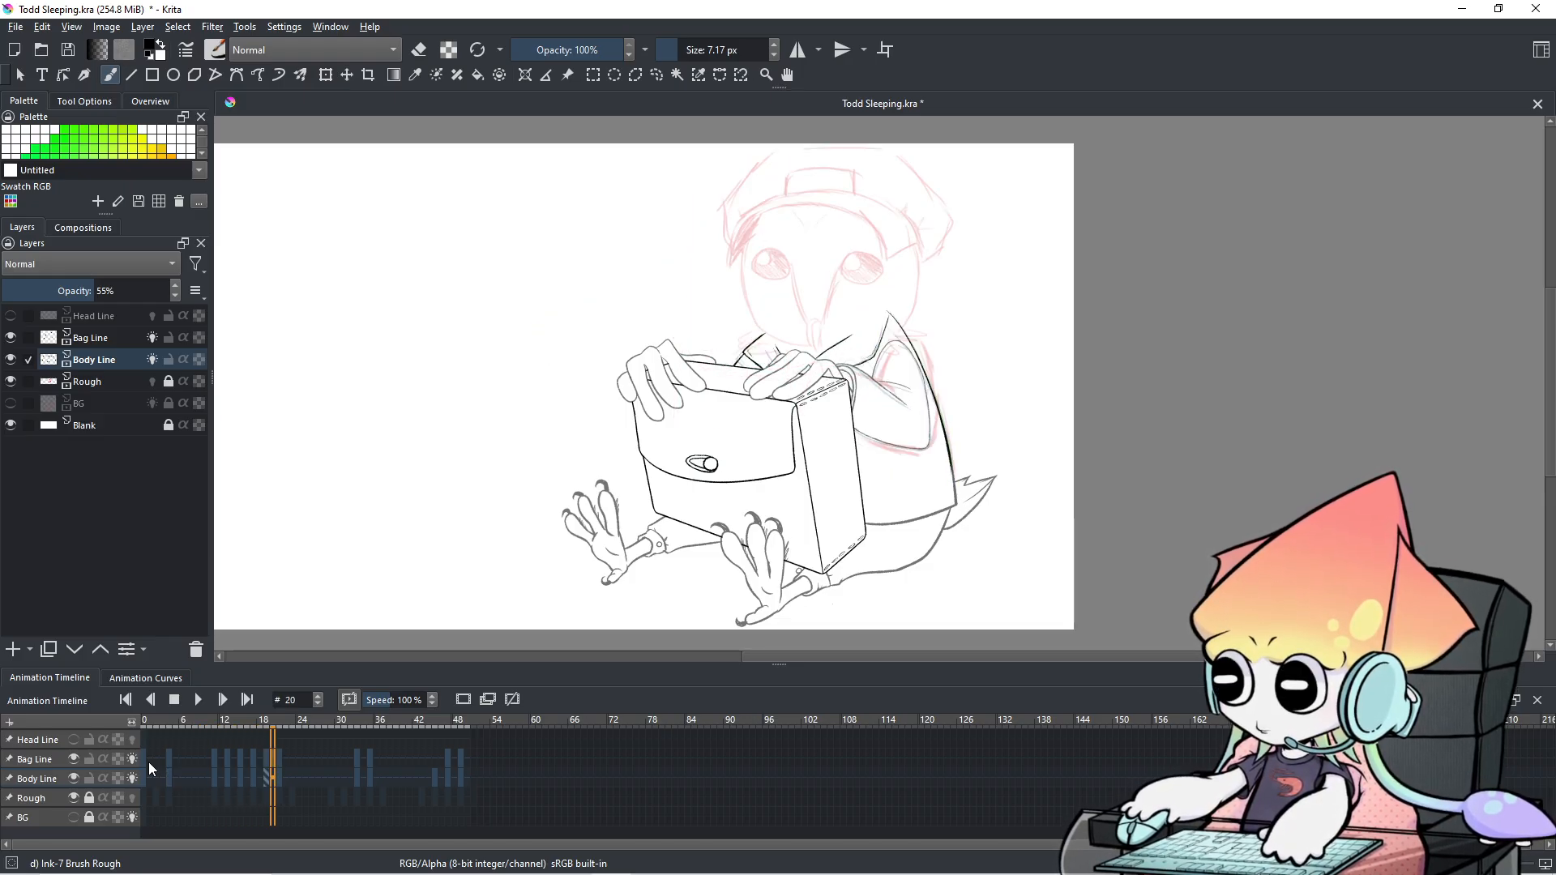
{"action": "key", "text": "Left"}
{"action": "key", "text": "Left"}
{"action": "key", "text": "Left"}
{"action": "key", "text": "Left"}
{"action": "key", "text": "Left"}
{"action": "key", "text": "Left"}
{"action": "key", "text": "Left"}
{"action": "key", "text": "Left"}
{"action": "key", "text": "Left"}
{"action": "key", "text": "Left"}
{"action": "key", "text": "Left"}
{"action": "key", "text": "Left"}
{"action": "key", "text": "Left"}
{"action": "key", "text": "Left"}
{"action": "key", "text": "Left"}
{"action": "key", "text": "Left"}
{"action": "key", "text": "Left"}
{"action": "key", "text": "Left"}
{"action": "key", "text": "Left"}
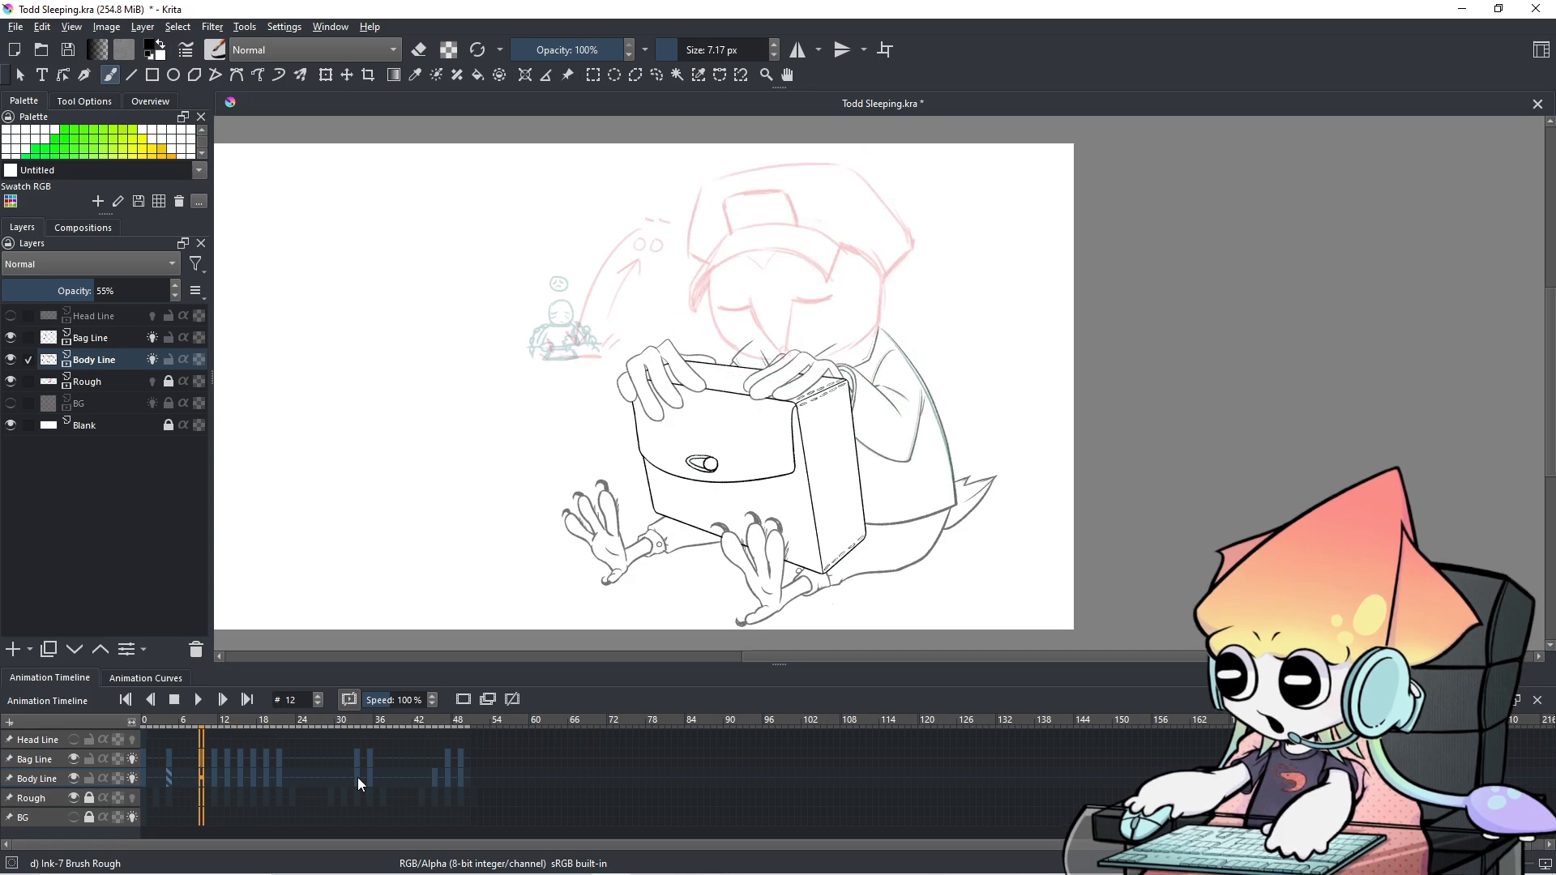
{"action": "key", "text": "Right"}
{"action": "key", "text": "Right"}
{"action": "key", "text": "Right"}
{"action": "key", "text": "Right"}
{"action": "key", "text": "Right"}
{"action": "key", "text": "Right"}
{"action": "key", "text": "Right"}
{"action": "key", "text": "Right"}
{"action": "key", "text": "Right"}
{"action": "key", "text": "Right"}
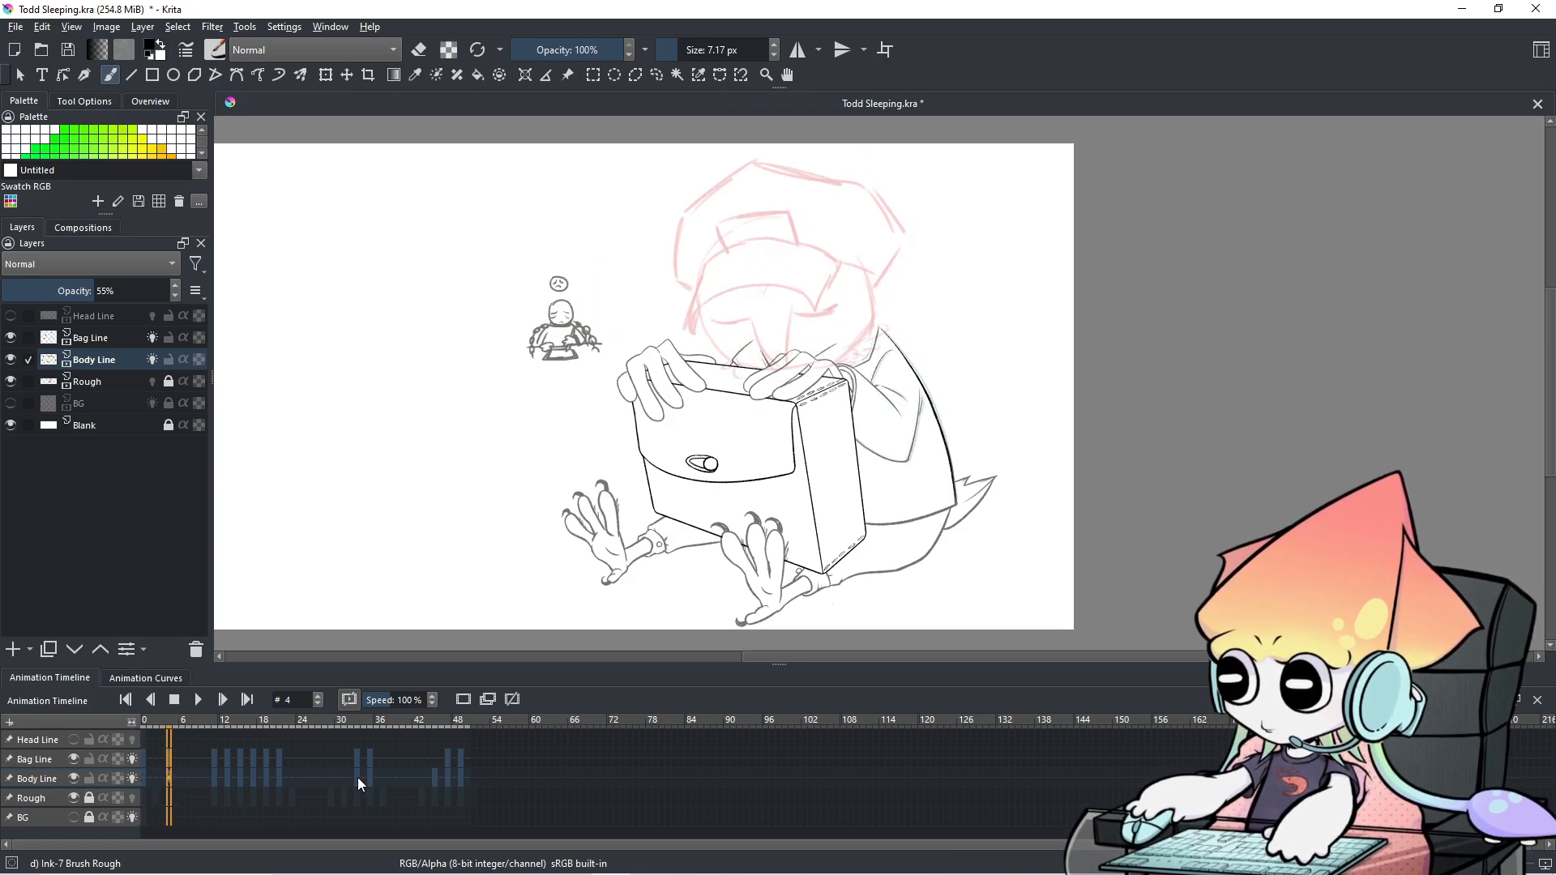
{"action": "key", "text": "Right"}
{"action": "key", "text": "Right"}
{"action": "key", "text": "Right"}
{"action": "key", "text": "Right"}
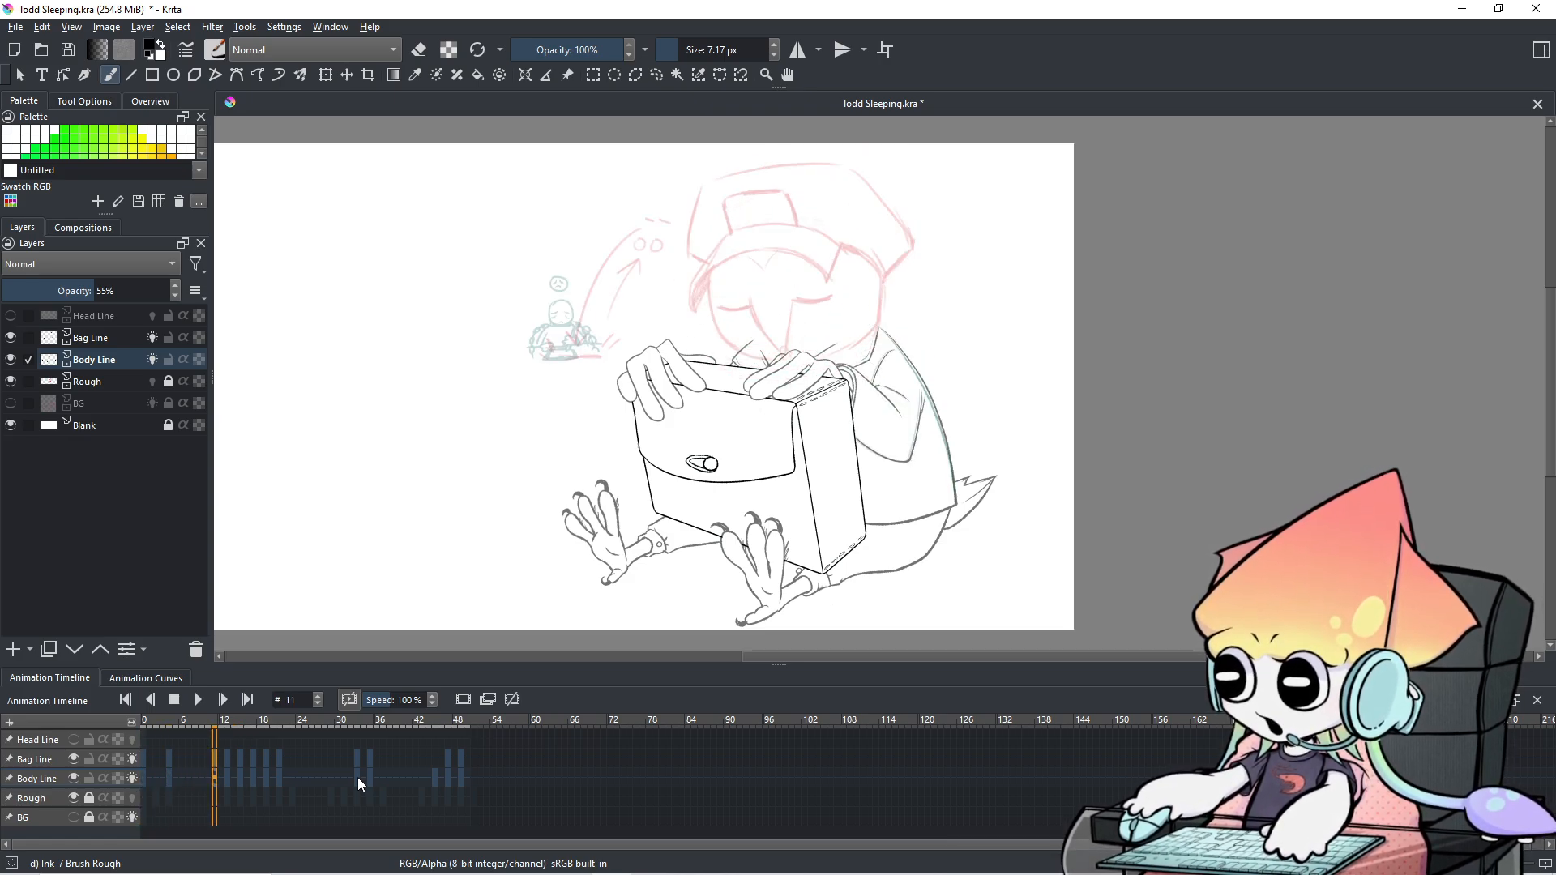
{"action": "key", "text": "Right"}
{"action": "key", "text": "Right"}
{"action": "key", "text": "Right"}
{"action": "key", "text": "Right"}
{"action": "key", "text": "Right"}
{"action": "key", "text": "Right"}
{"action": "key", "text": "Right"}
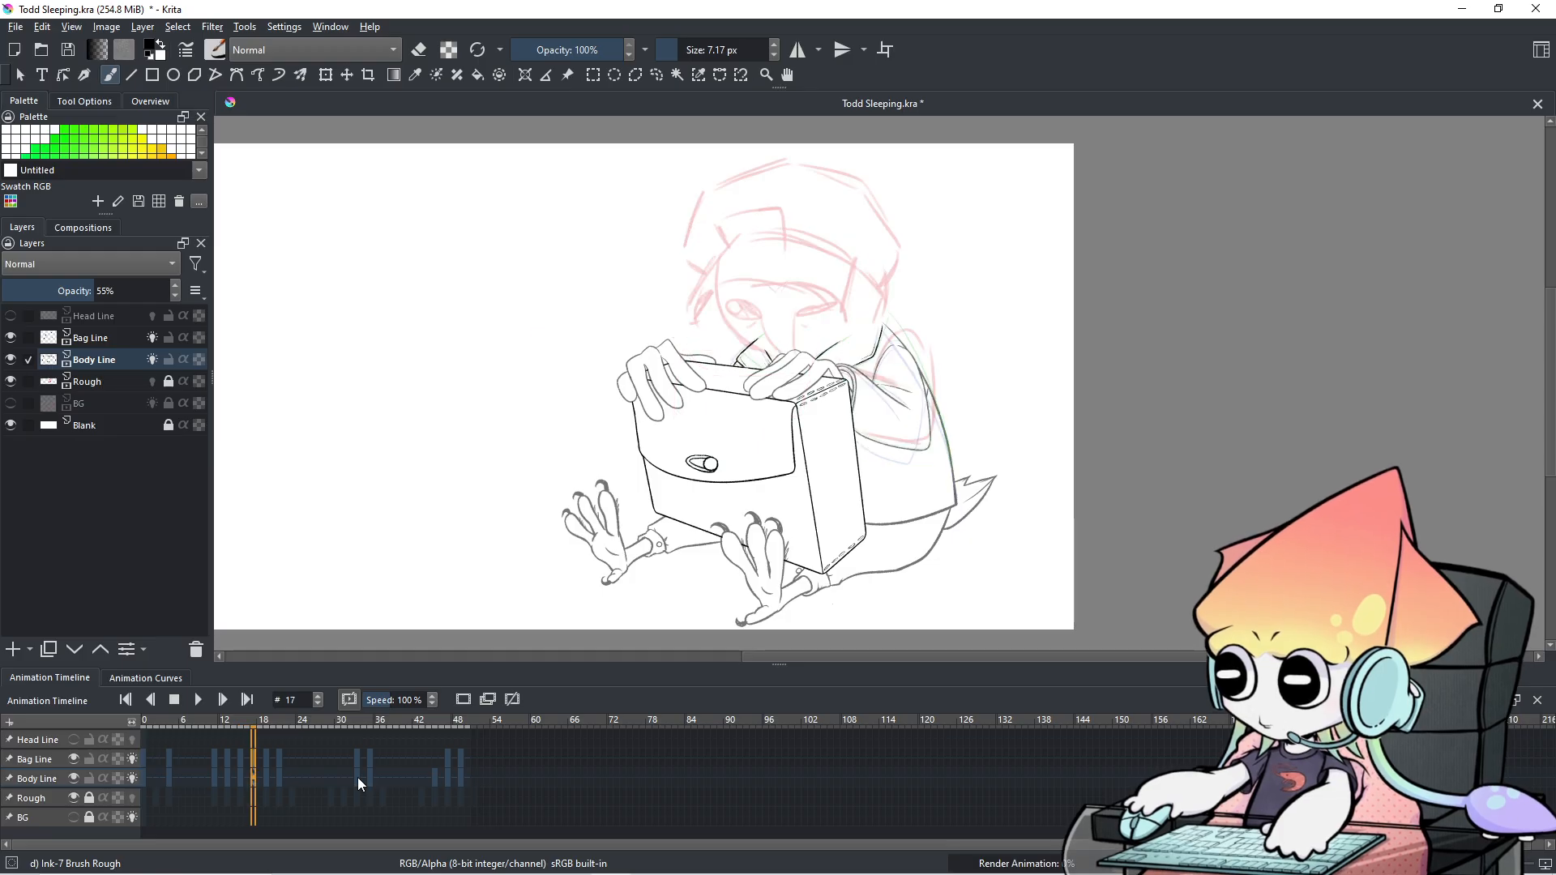
{"action": "key", "text": "Right"}
{"action": "key", "text": "Right"}
{"action": "key", "text": "Right"}
{"action": "key", "text": "Right"}
{"action": "key", "text": "Right"}
{"action": "key", "text": "Right"}
{"action": "key", "text": "Right"}
{"action": "key", "text": "Right"}
{"action": "key", "text": "Right"}
{"action": "key", "text": "Right"}
{"action": "key", "text": "Right"}
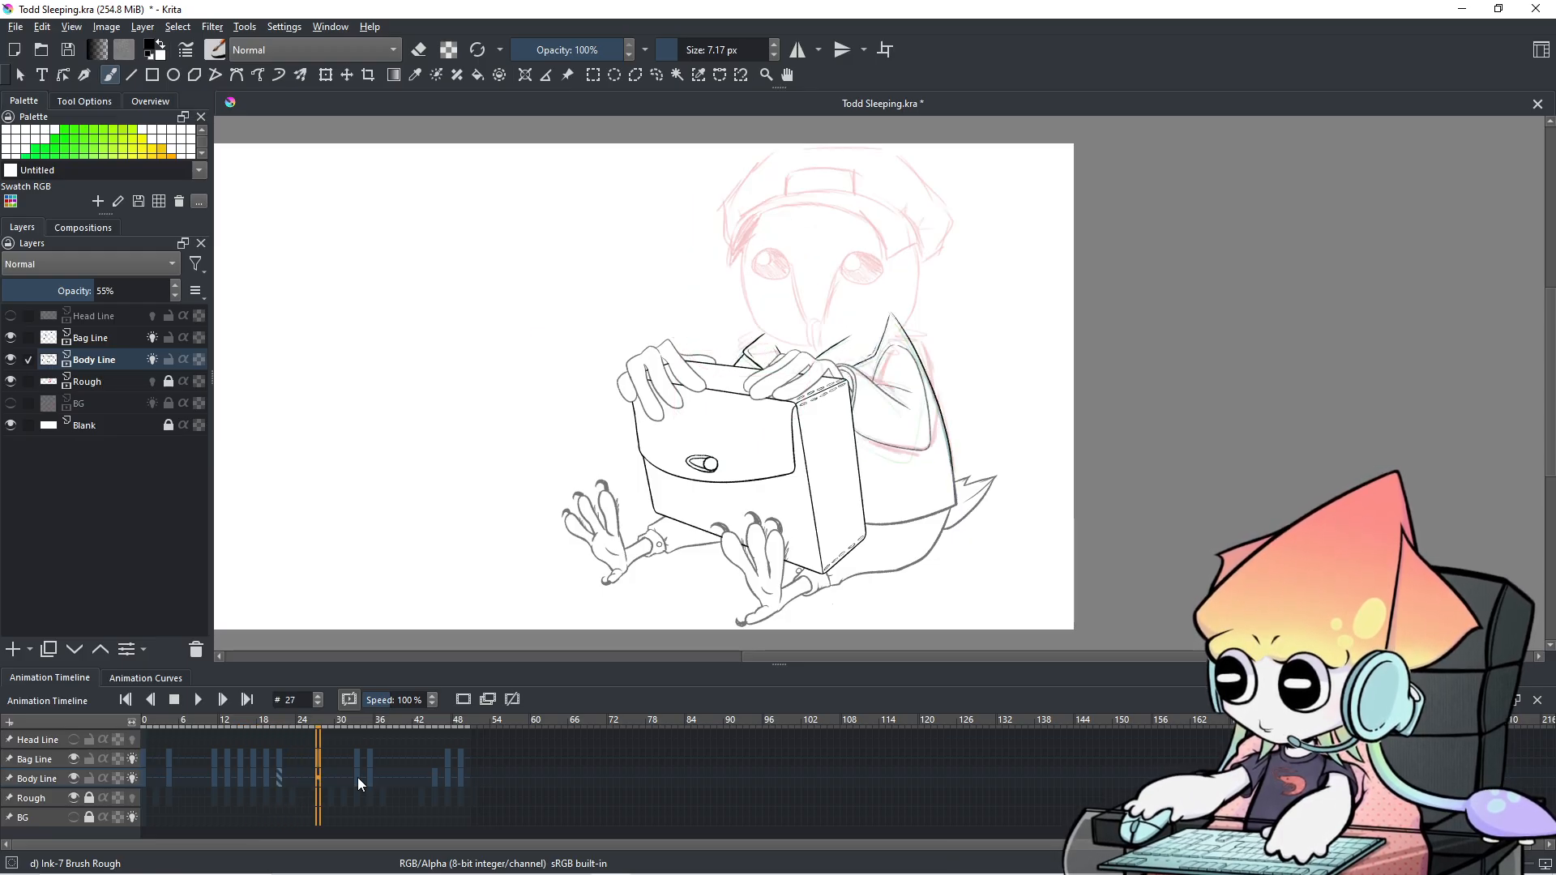
{"action": "key", "text": "Right"}
{"action": "key", "text": "Right"}
{"action": "key", "text": "Right"}
{"action": "key", "text": "Right"}
{"action": "key", "text": "Right"}
{"action": "key", "text": "Right"}
{"action": "key", "text": "Right"}
{"action": "key", "text": "Right"}
{"action": "key", "text": "Right"}
{"action": "key", "text": "Right"}
{"action": "key", "text": "Right"}
{"action": "key", "text": "Right"}
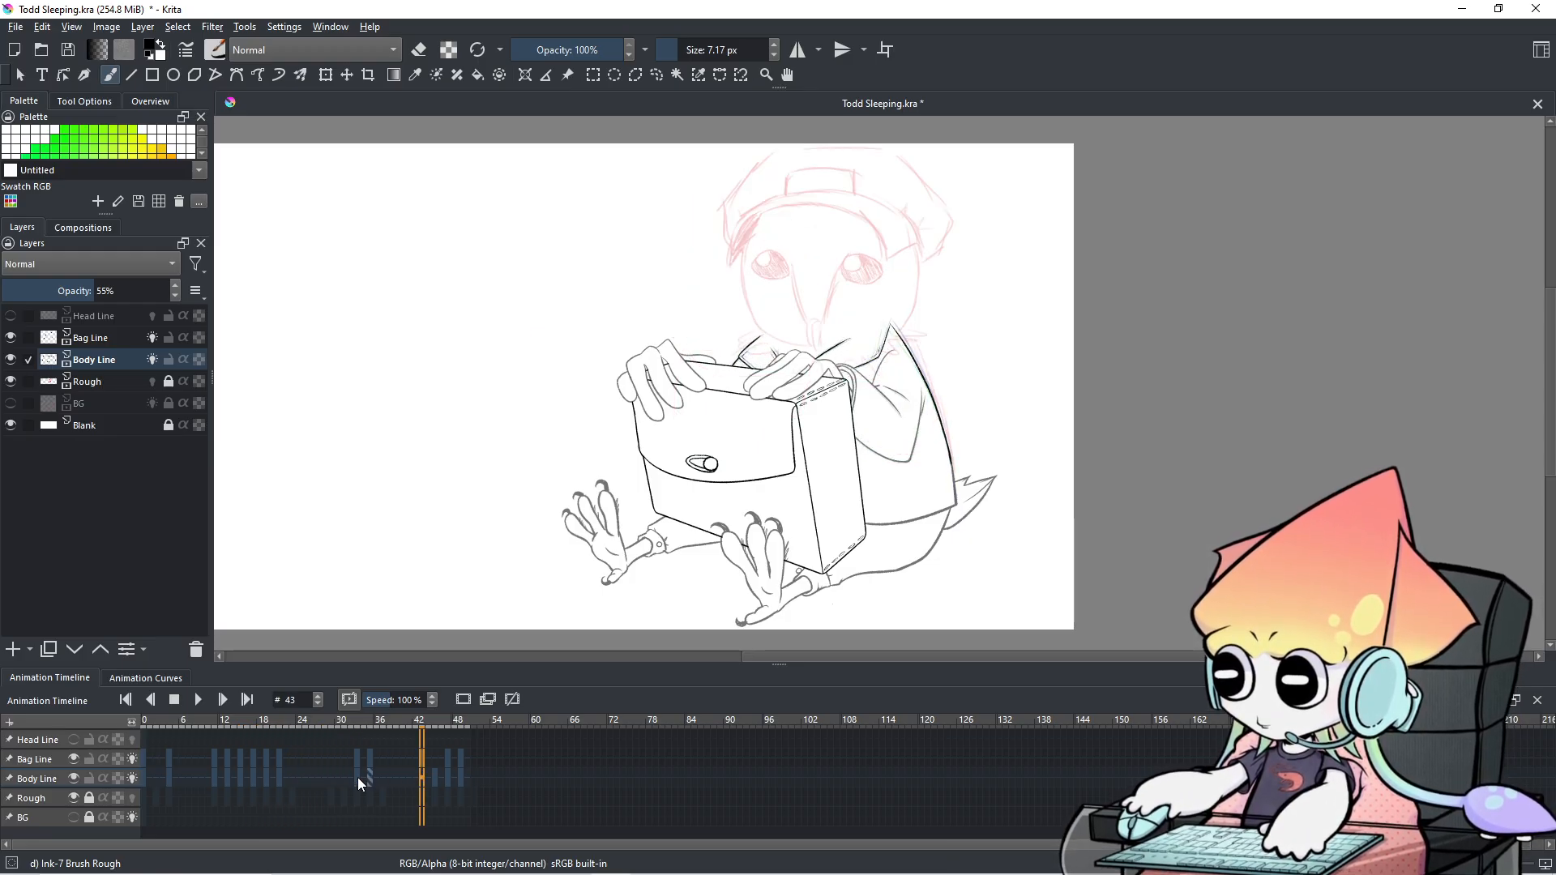
{"action": "key", "text": "Right"}
{"action": "key", "text": "Right"}
{"action": "key", "text": "Right"}
{"action": "key", "text": "Right"}
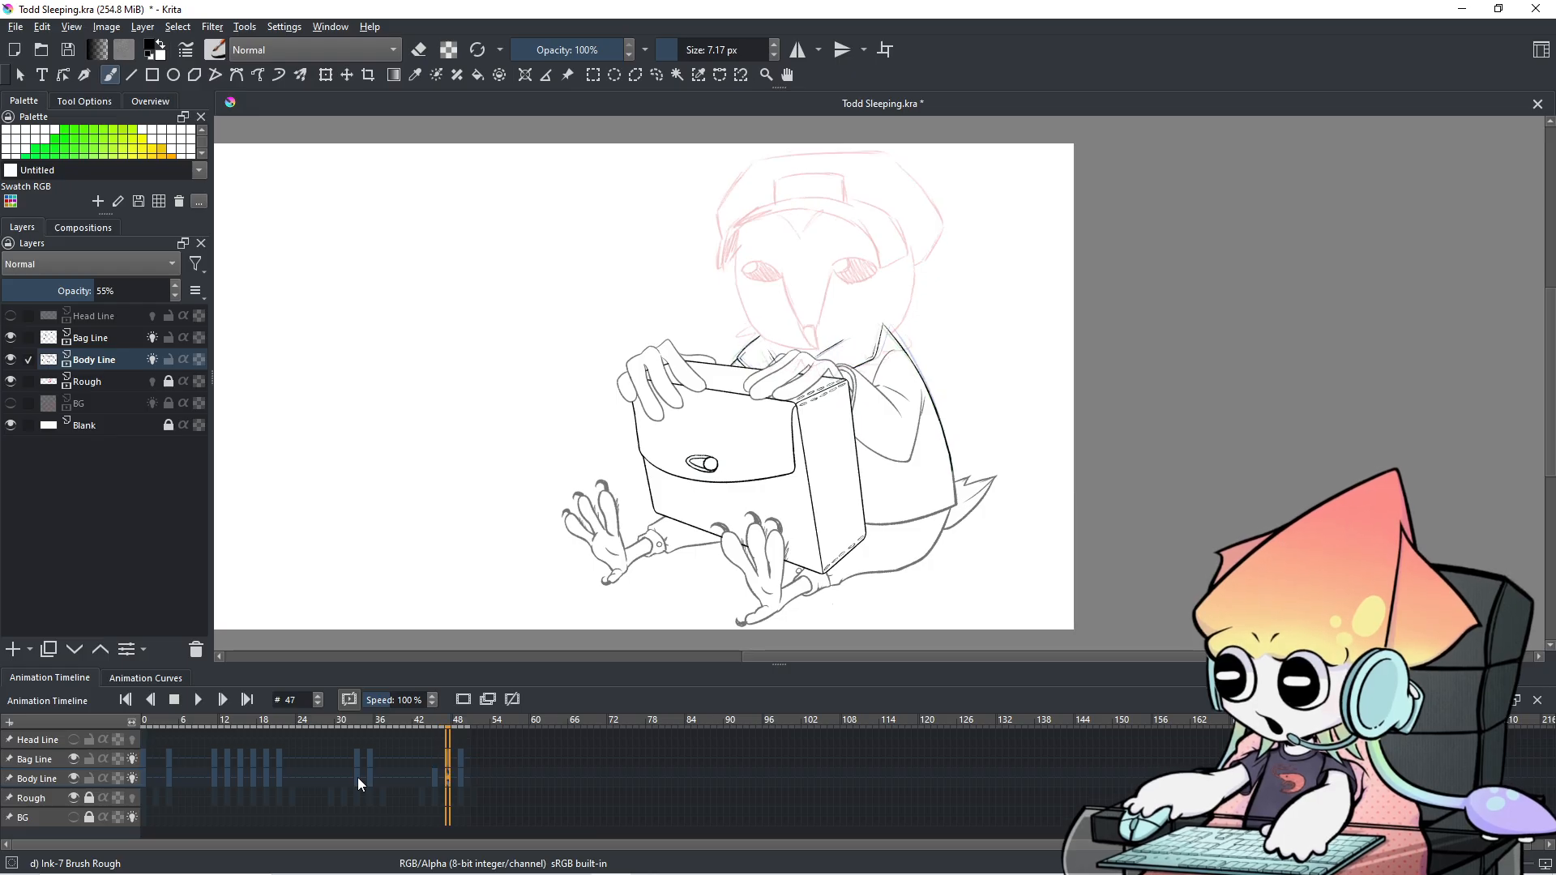
{"action": "key", "text": "Left"}
{"action": "key", "text": "Left"}
{"action": "key", "text": "Left"}
{"action": "key", "text": "Left"}
{"action": "key", "text": "Left"}
{"action": "key", "text": "Left"}
{"action": "key", "text": "Left"}
{"action": "key", "text": "Left"}
{"action": "key", "text": "Left"}
{"action": "key", "text": "Left"}
{"action": "key", "text": "Left"}
{"action": "key", "text": "Left"}
{"action": "key", "text": "Left"}
{"action": "key", "text": "Left"}
{"action": "key", "text": "Left"}
{"action": "key", "text": "Left"}
{"action": "key", "text": "Left"}
{"action": "key", "text": "Left"}
{"action": "key", "text": "Left"}
{"action": "key", "text": "Left"}
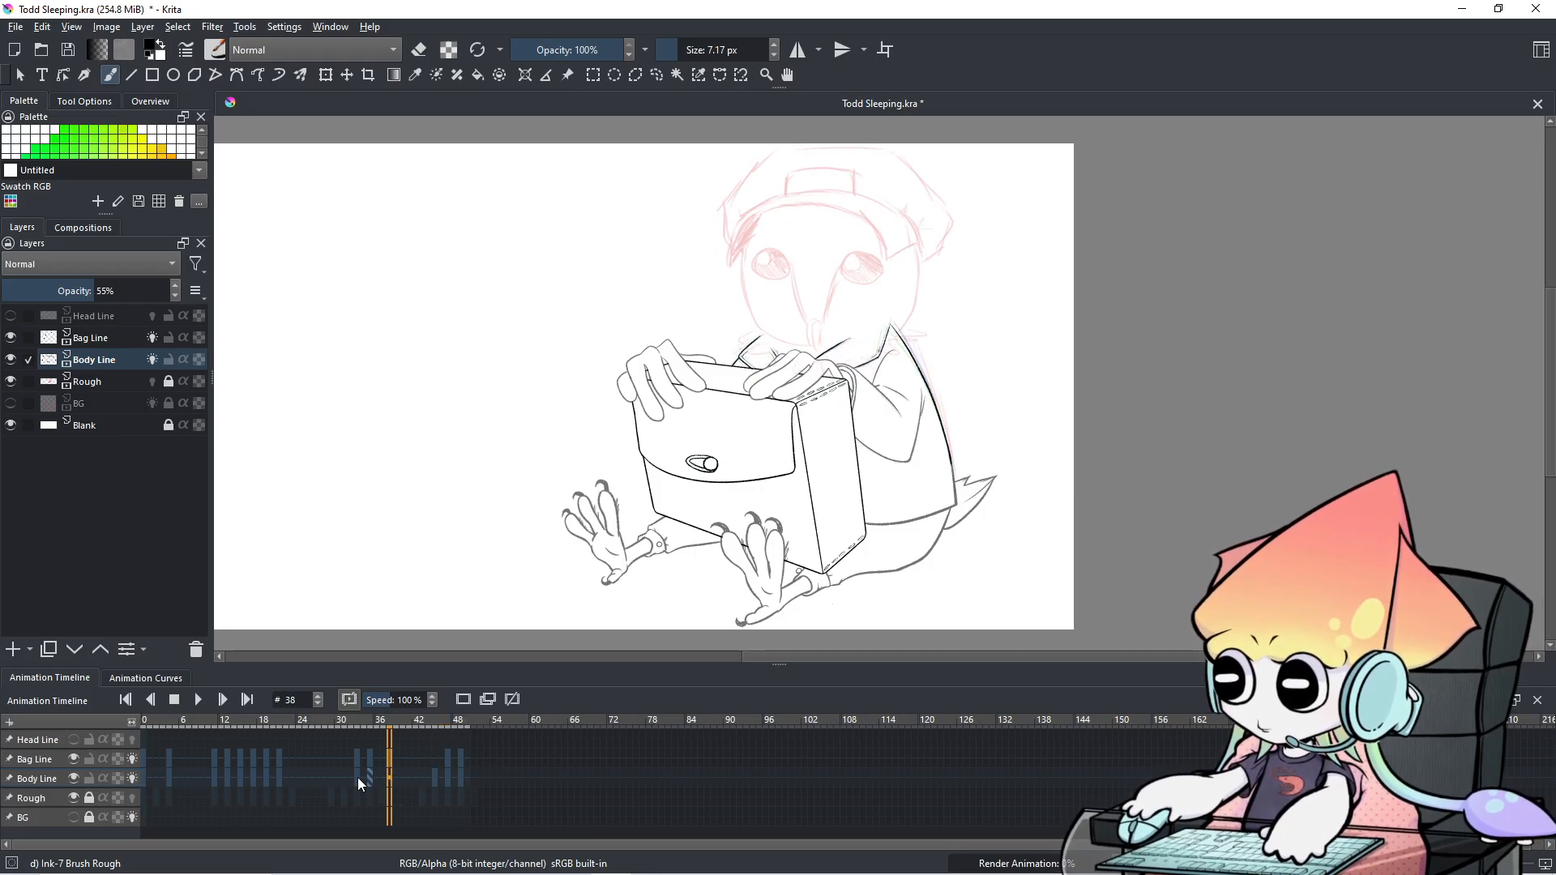
{"action": "key", "text": "Left"}
{"action": "key", "text": "Left"}
{"action": "key", "text": "Left"}
{"action": "key", "text": "Left"}
{"action": "key", "text": "Left"}
{"action": "key", "text": "Left"}
{"action": "key", "text": "Left"}
{"action": "key", "text": "Left"}
{"action": "key", "text": "Left"}
{"action": "key", "text": "Left"}
{"action": "key", "text": "Left"}
{"action": "key", "text": "Left"}
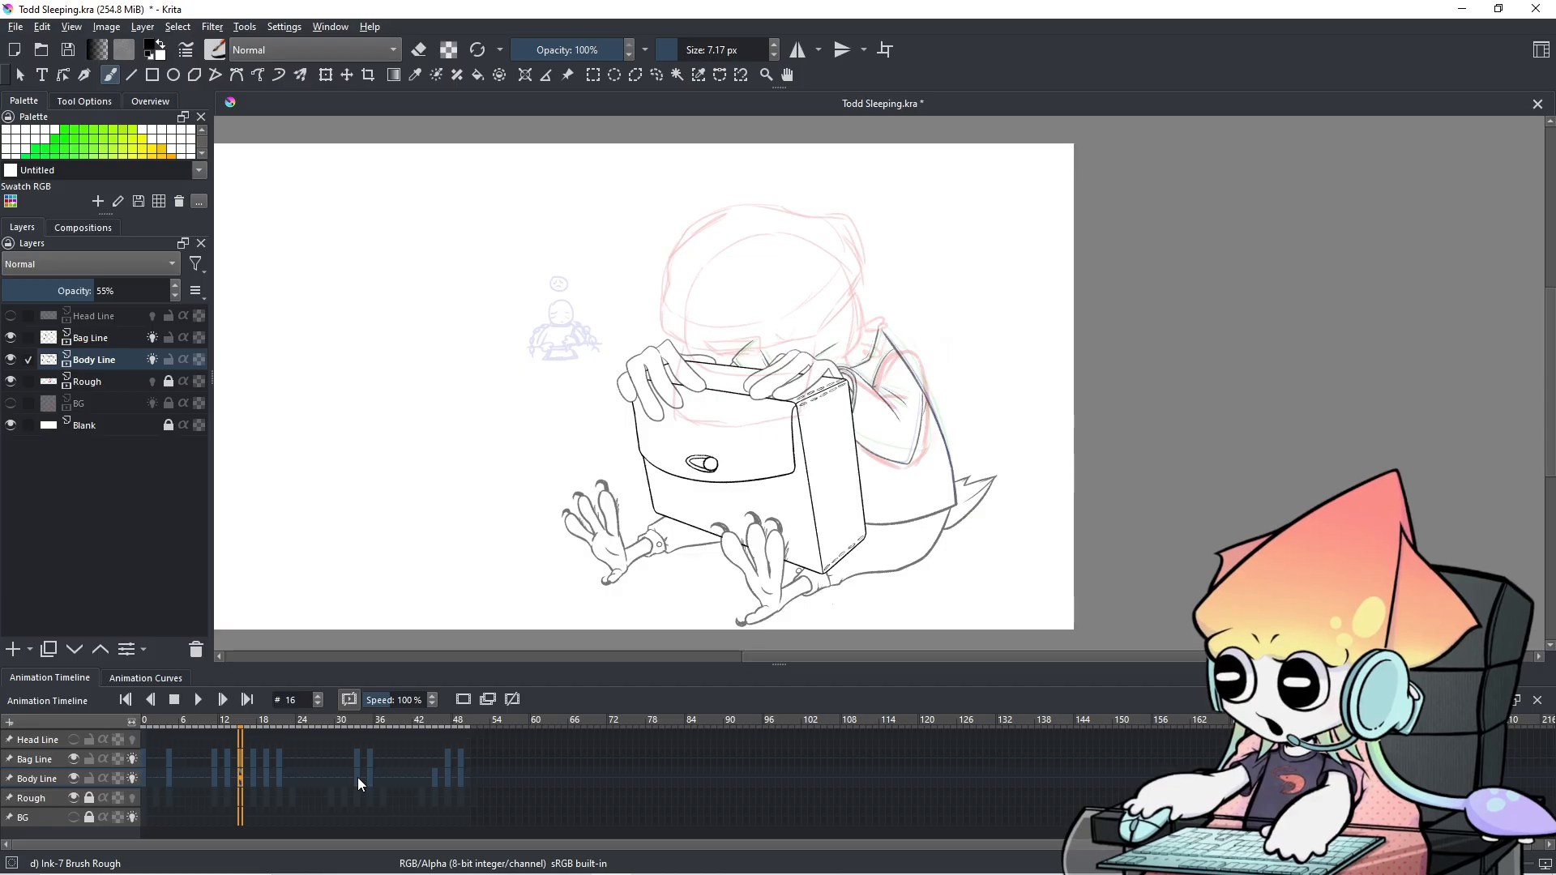
{"action": "key", "text": "Left"}
{"action": "key", "text": "Left"}
{"action": "key", "text": "Left"}
{"action": "key", "text": "Left"}
{"action": "key", "text": "Left"}
{"action": "key", "text": "Left"}
{"action": "key", "text": "Left"}
{"action": "key", "text": "Left"}
{"action": "key", "text": "Left"}
{"action": "key", "text": "Left"}
{"action": "key", "text": "Left"}
{"action": "key", "text": "Left"}
{"action": "key", "text": "Left"}
{"action": "key", "text": "Left"}
{"action": "key", "text": "Left"}
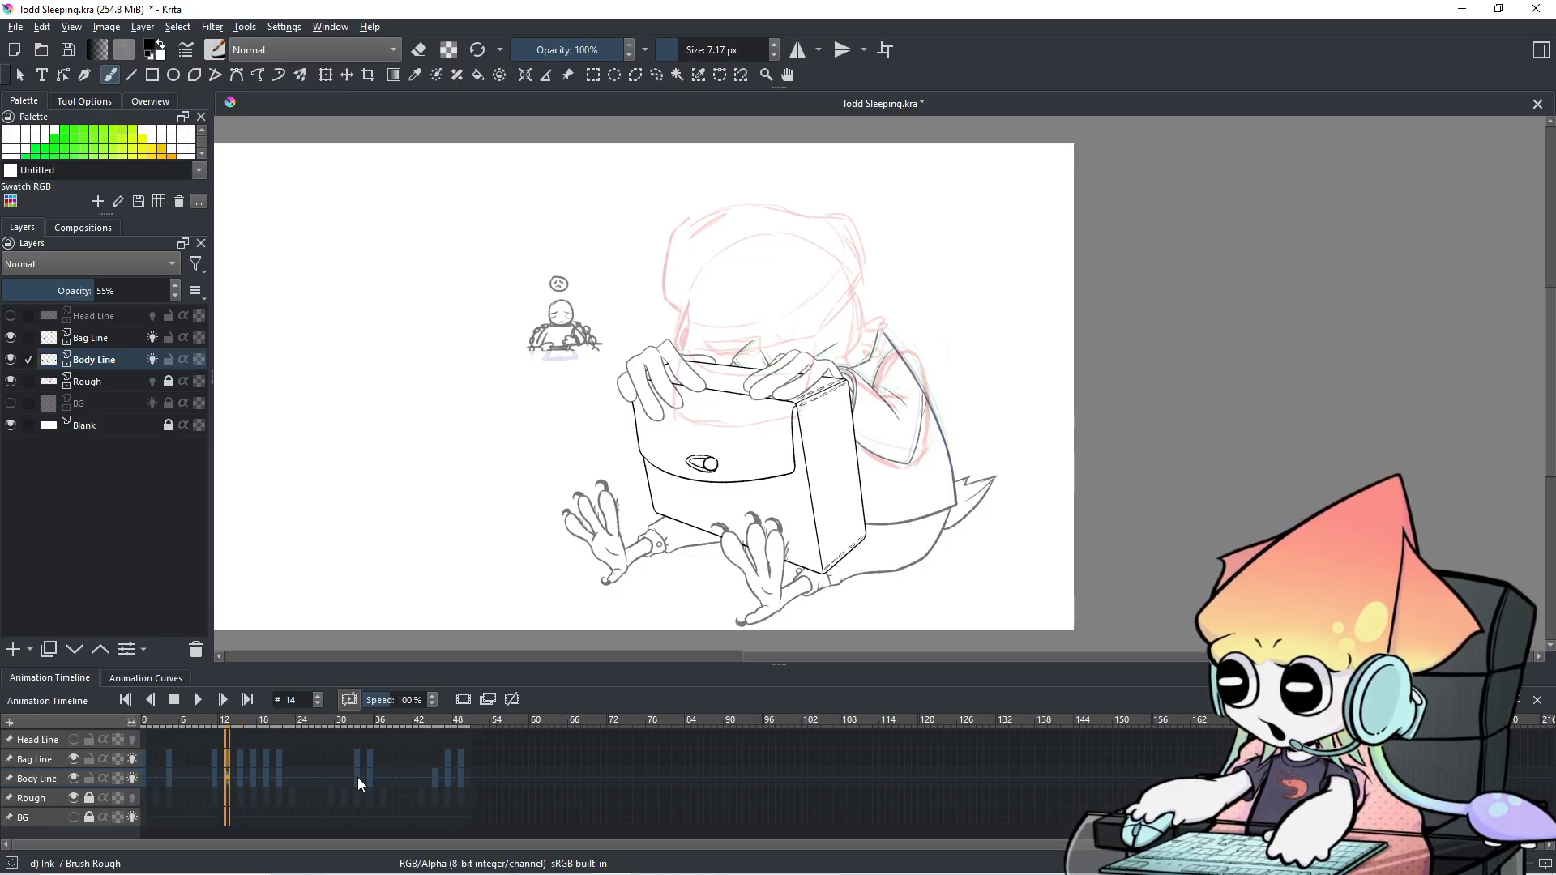
{"action": "key", "text": "Left"}
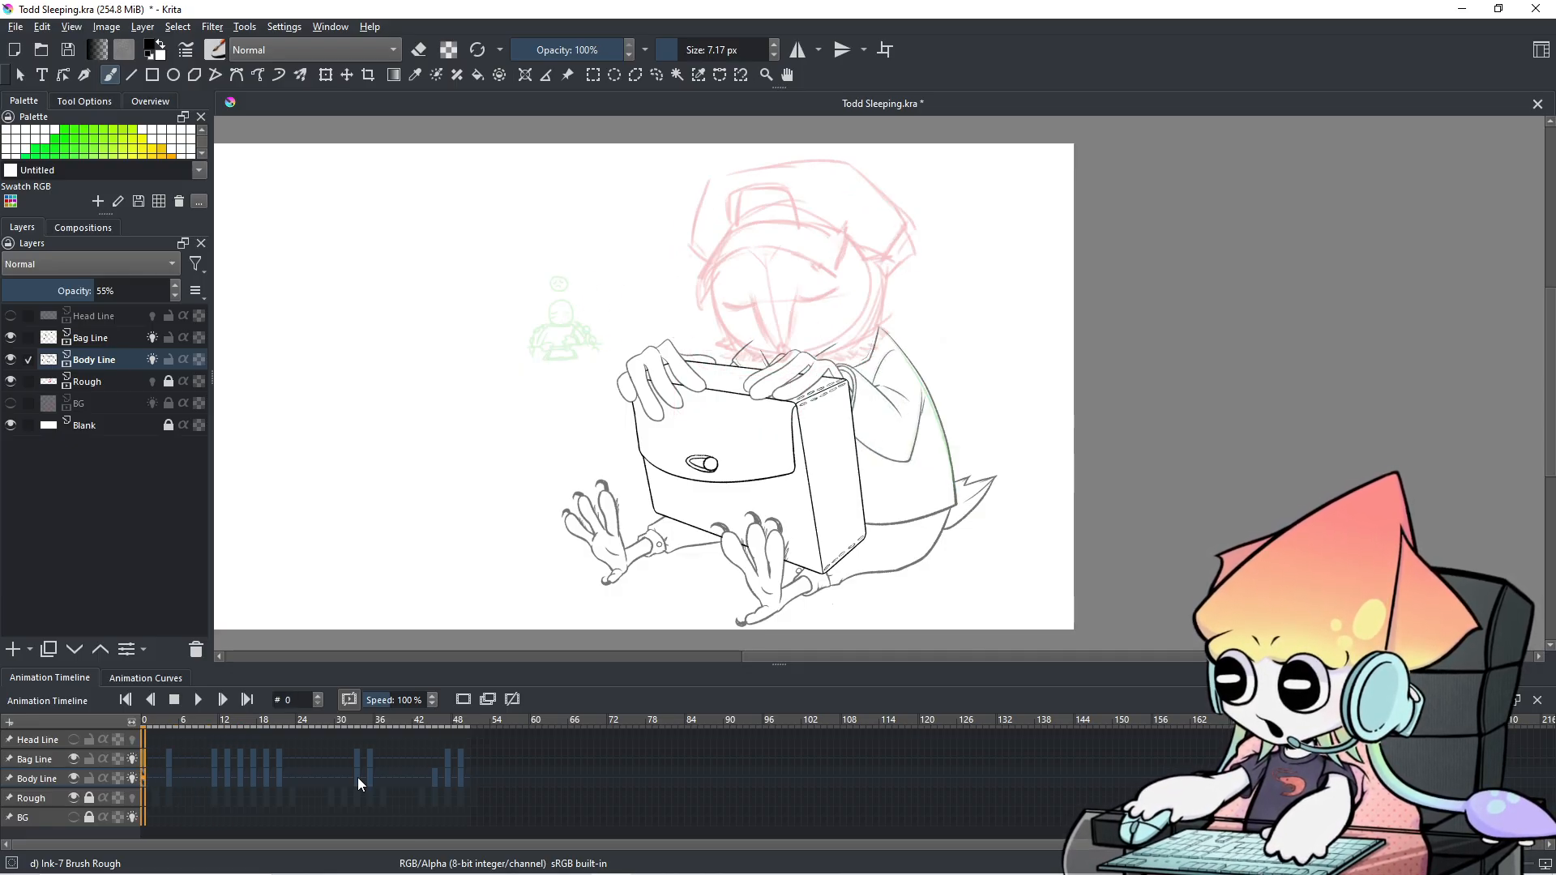
Go to frame 0 and briefly show the Head Line layer before hiding it again.
{"action": "left_click", "coordinate": [188, 776]}
{"action": "left_click", "coordinate": [147, 755]}
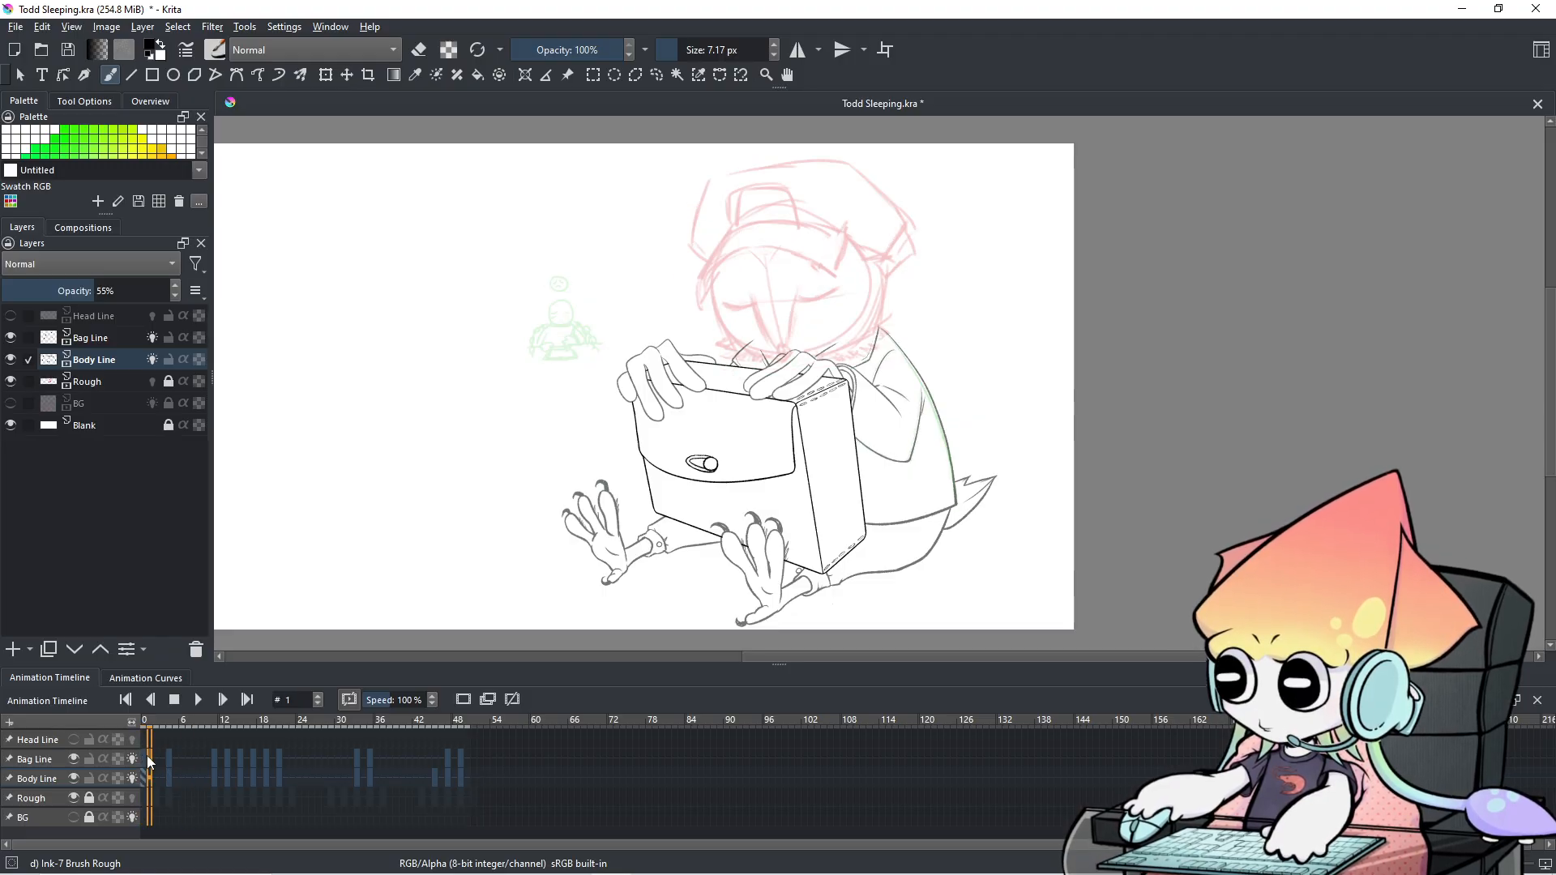
{"action": "left_click", "coordinate": [144, 760]}
{"action": "left_click", "coordinate": [73, 740]}
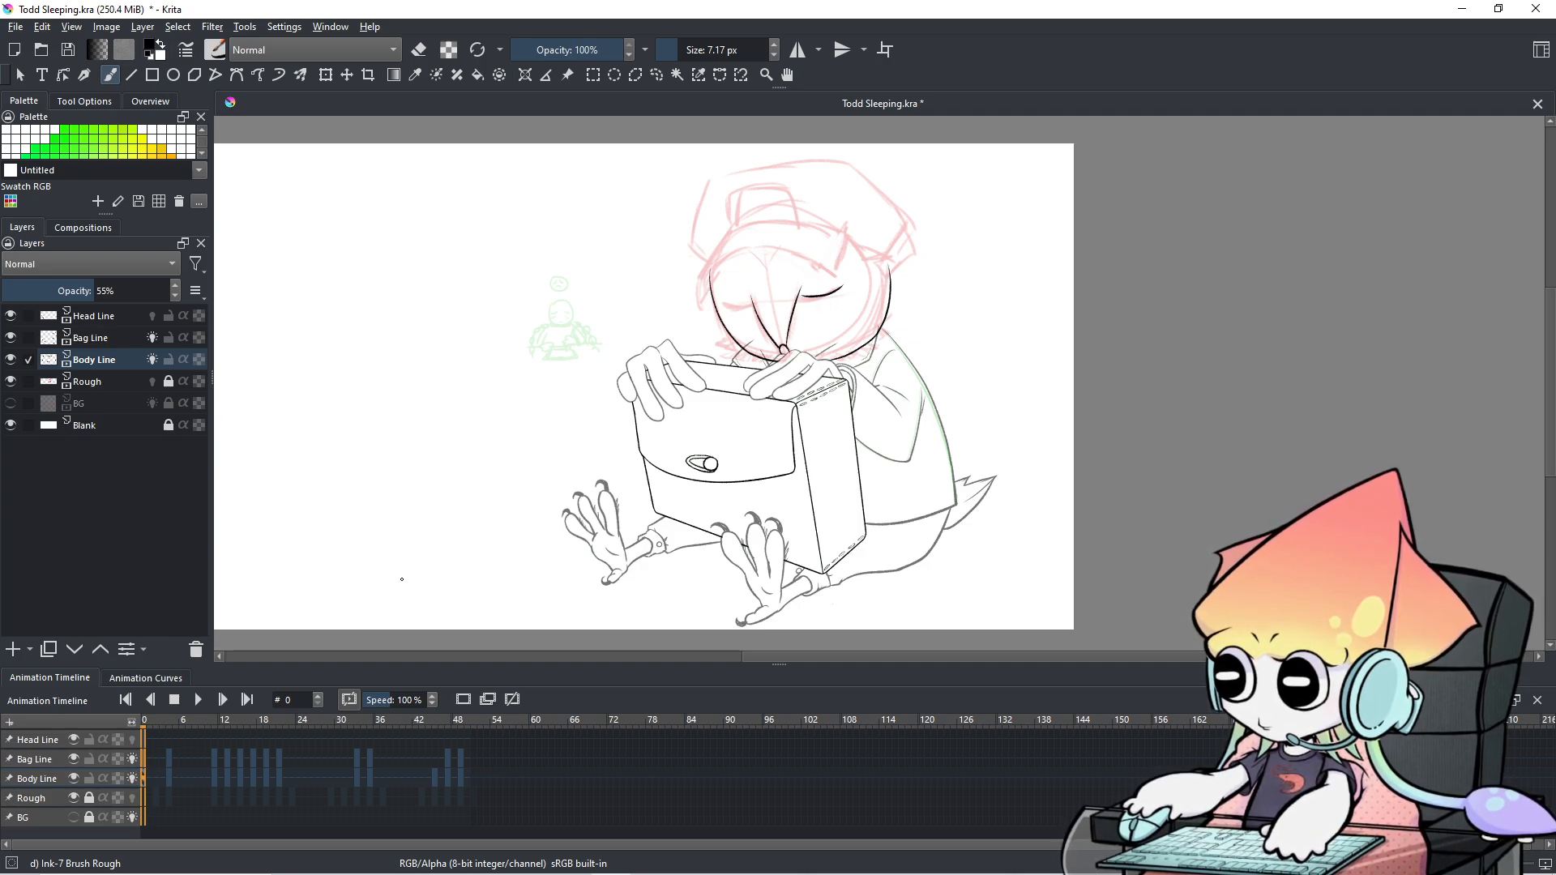
{"action": "left_click", "coordinate": [72, 739]}
{"action": "left_click", "coordinate": [73, 739]}
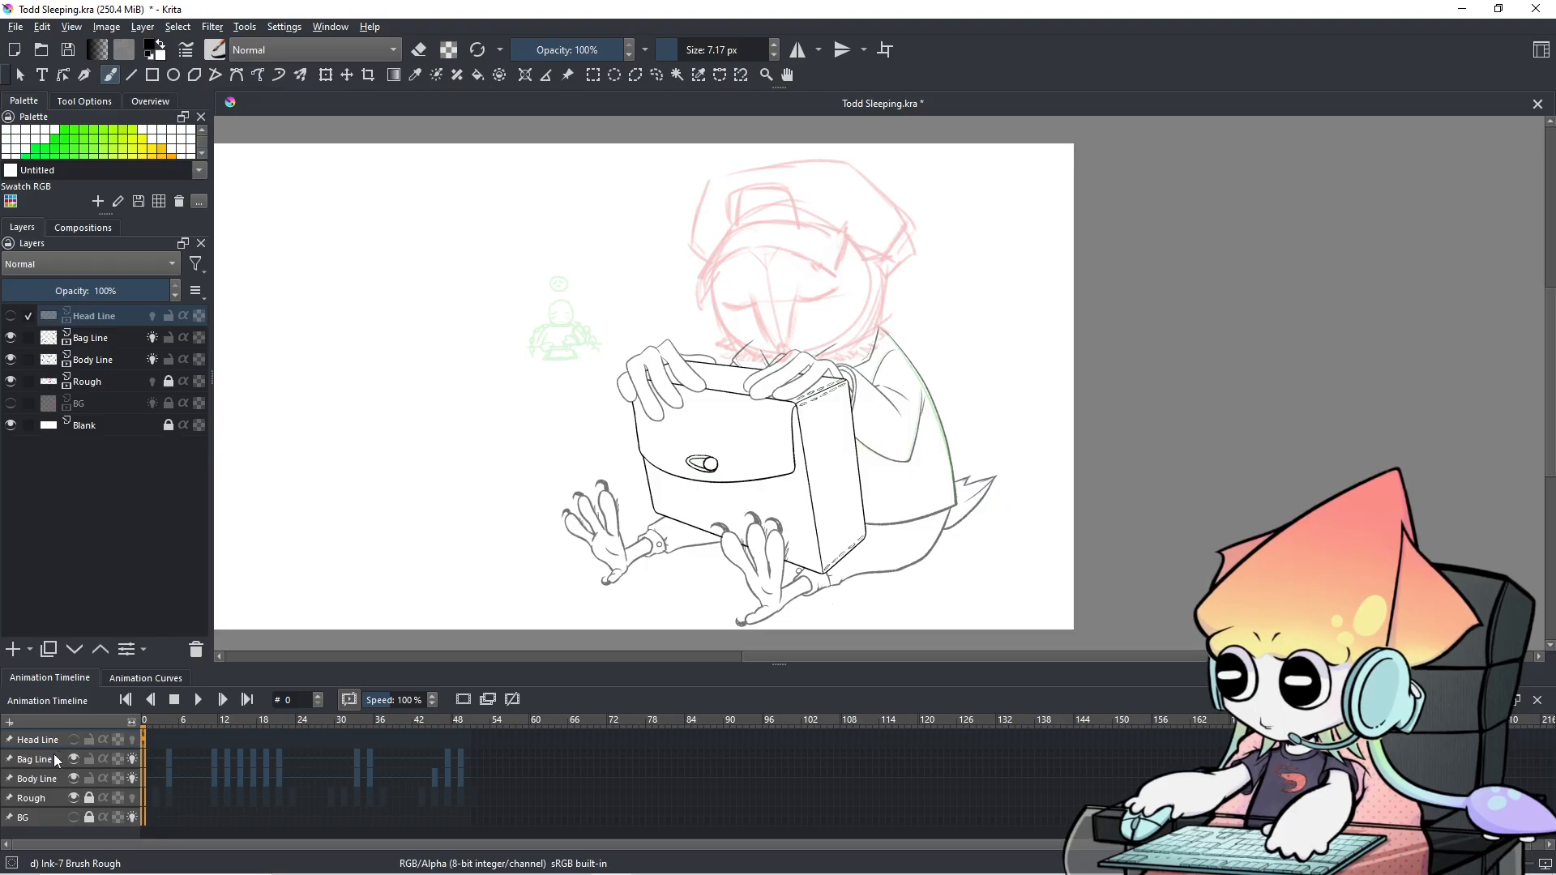
Toggle Body Line's visibility to compare, keeping it shown, and hide the Bag Line layer.
{"action": "left_click", "coordinate": [55, 755]}
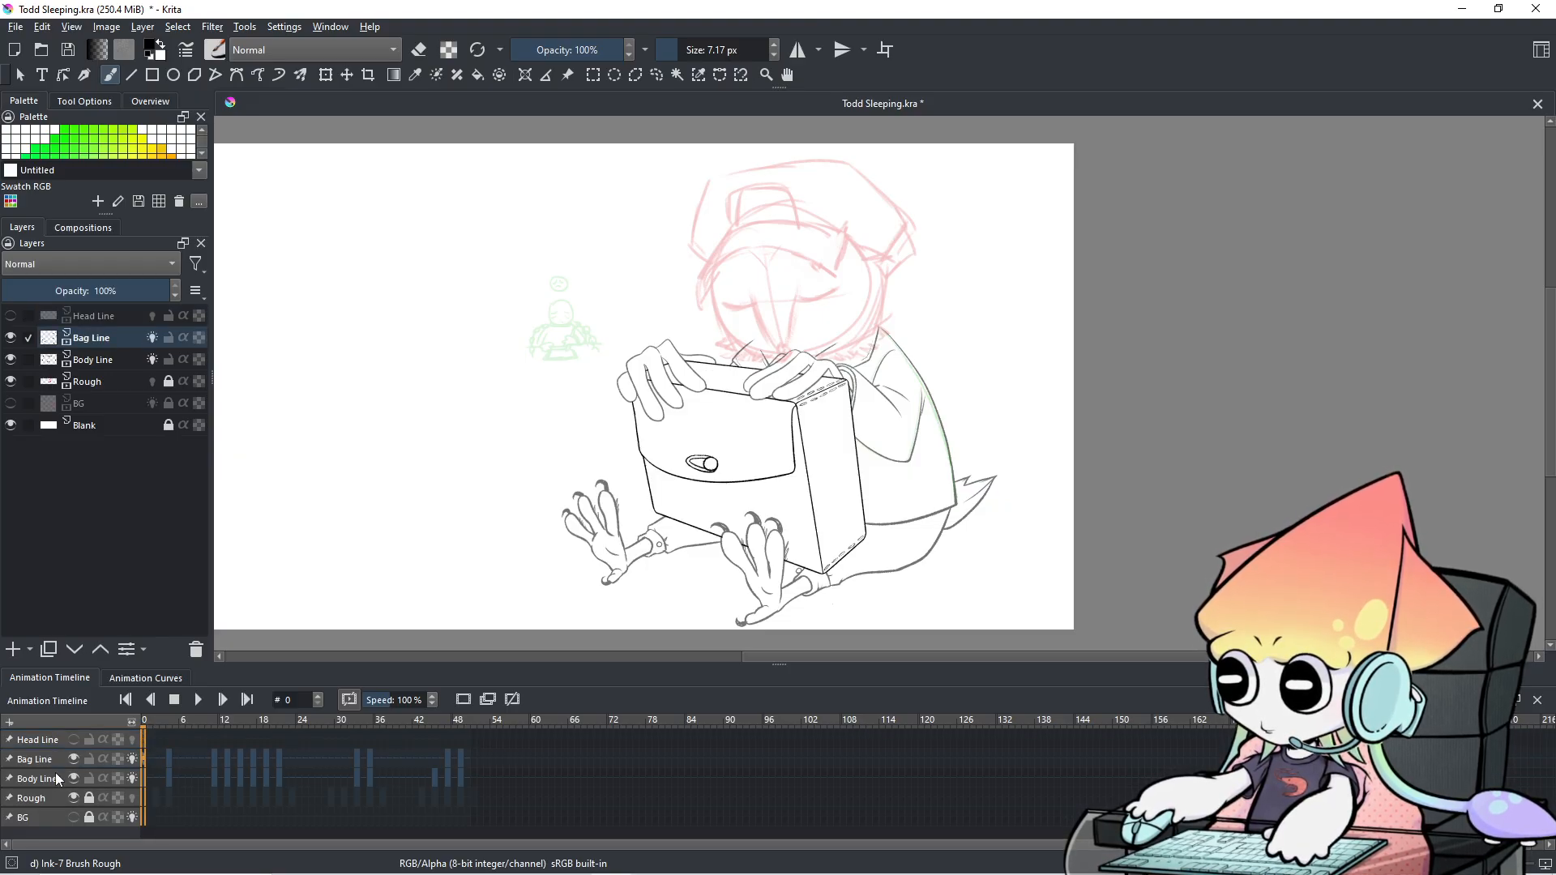
{"action": "left_click", "coordinate": [57, 778]}
{"action": "left_click", "coordinate": [72, 780]}
{"action": "left_click", "coordinate": [72, 779]}
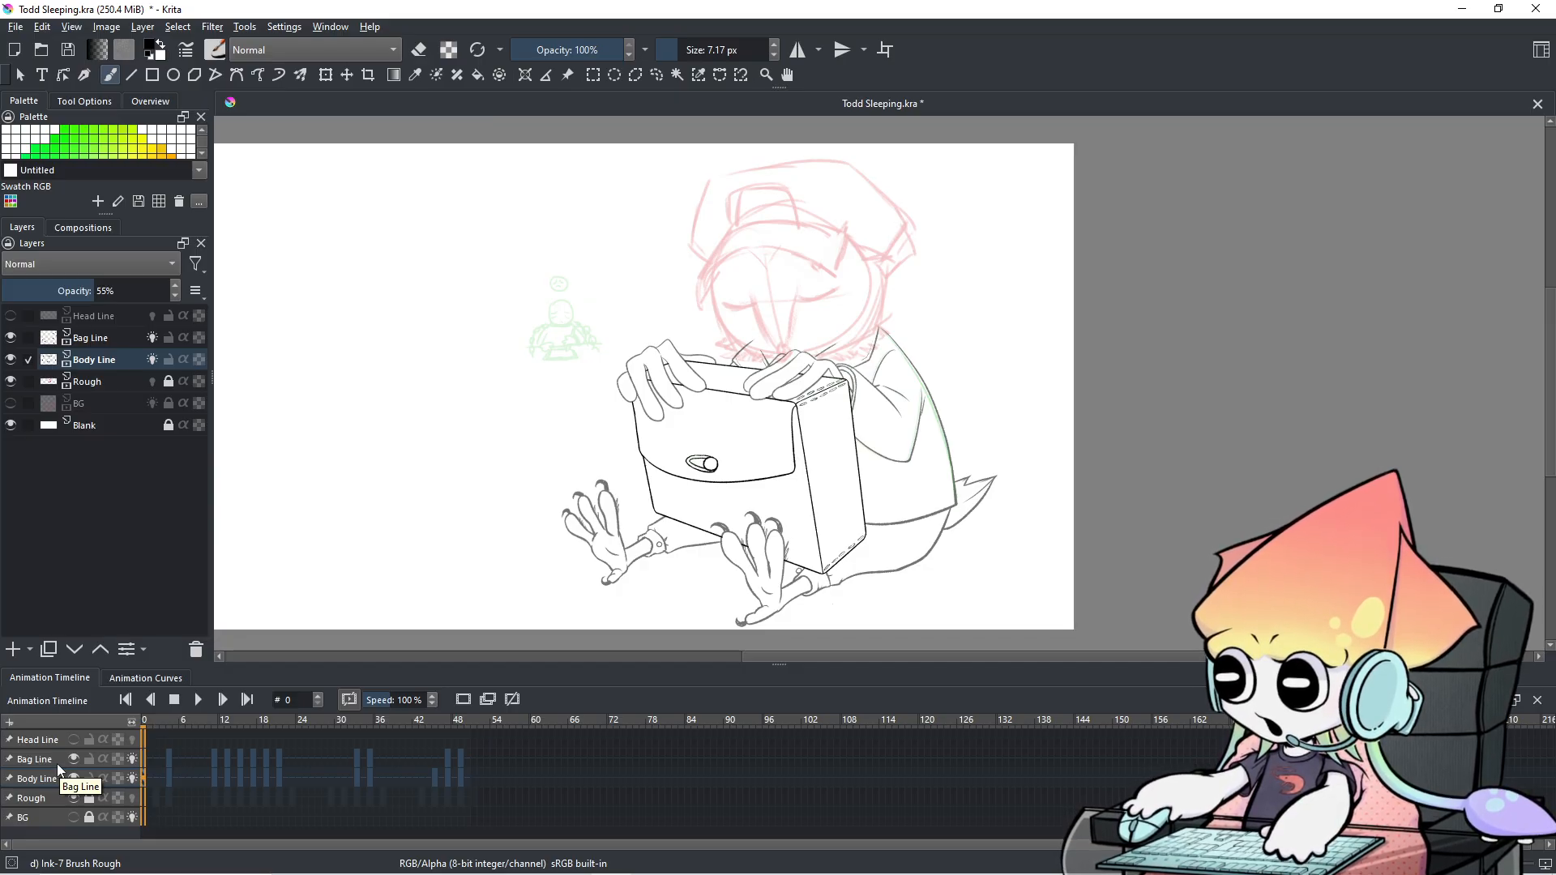
{"action": "left_click", "coordinate": [56, 766]}
{"action": "left_click", "coordinate": [56, 774]}
{"action": "left_click", "coordinate": [73, 779]}
{"action": "left_click", "coordinate": [73, 780]}
{"action": "left_click", "coordinate": [73, 759]}
{"action": "left_click", "coordinate": [73, 759]}
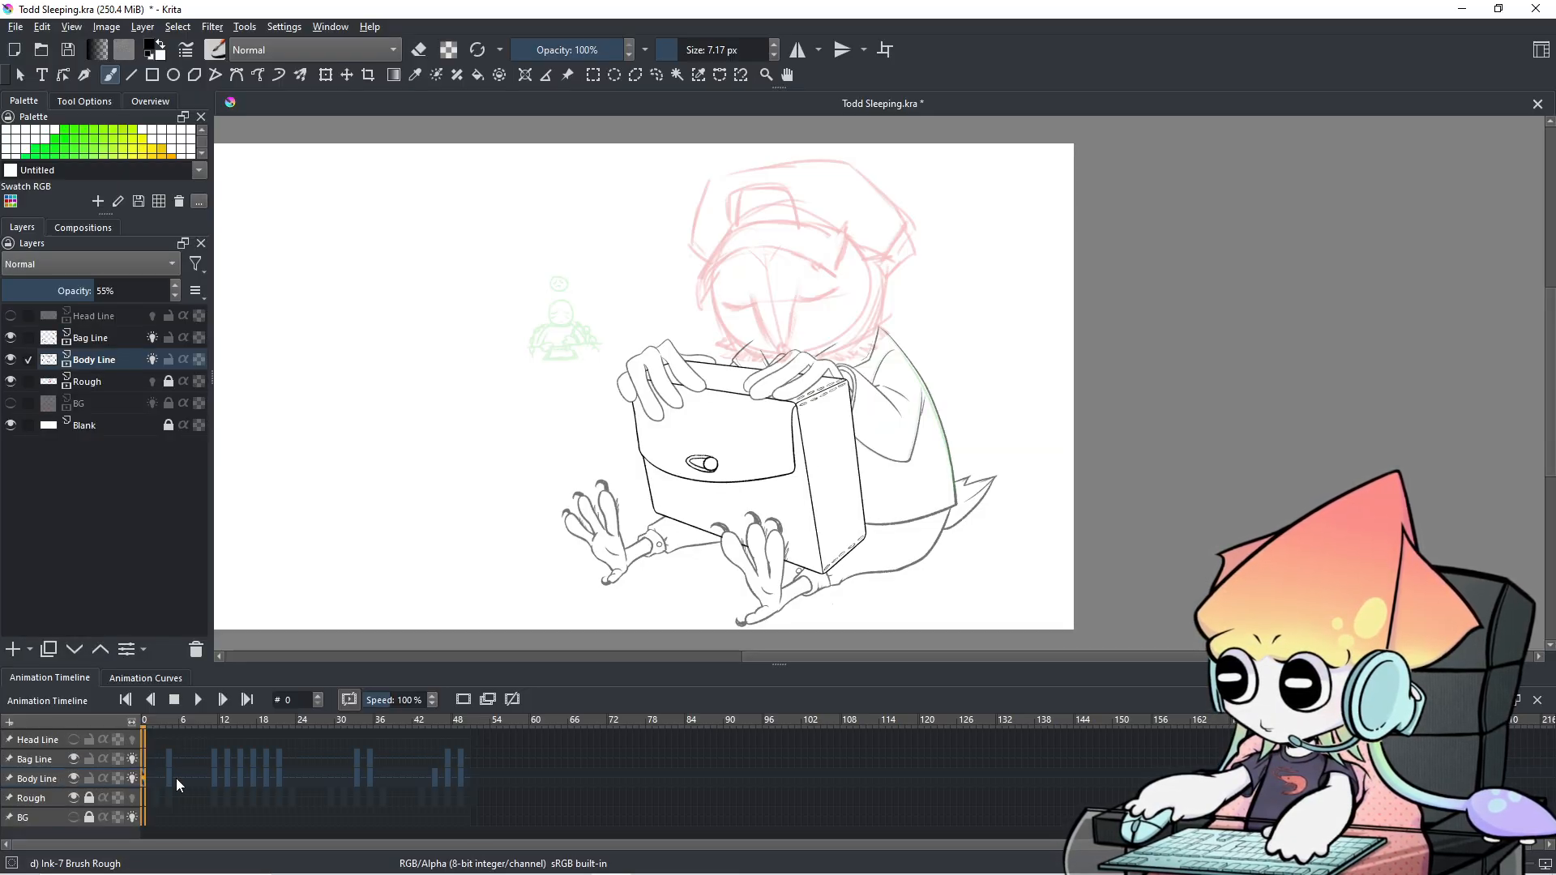
Scrub the timeline to frame 15 and zoom in on the arm and back line.
{"action": "scroll", "coordinate": [177, 785], "scroll_direction": "up", "scroll_amount": 5}
{"action": "scroll", "coordinate": [177, 784], "scroll_direction": "down", "scroll_amount": 3}
{"action": "scroll", "coordinate": [177, 784], "scroll_direction": "up", "scroll_amount": 7}
{"action": "scroll", "coordinate": [177, 778], "scroll_direction": "up", "scroll_amount": 7}
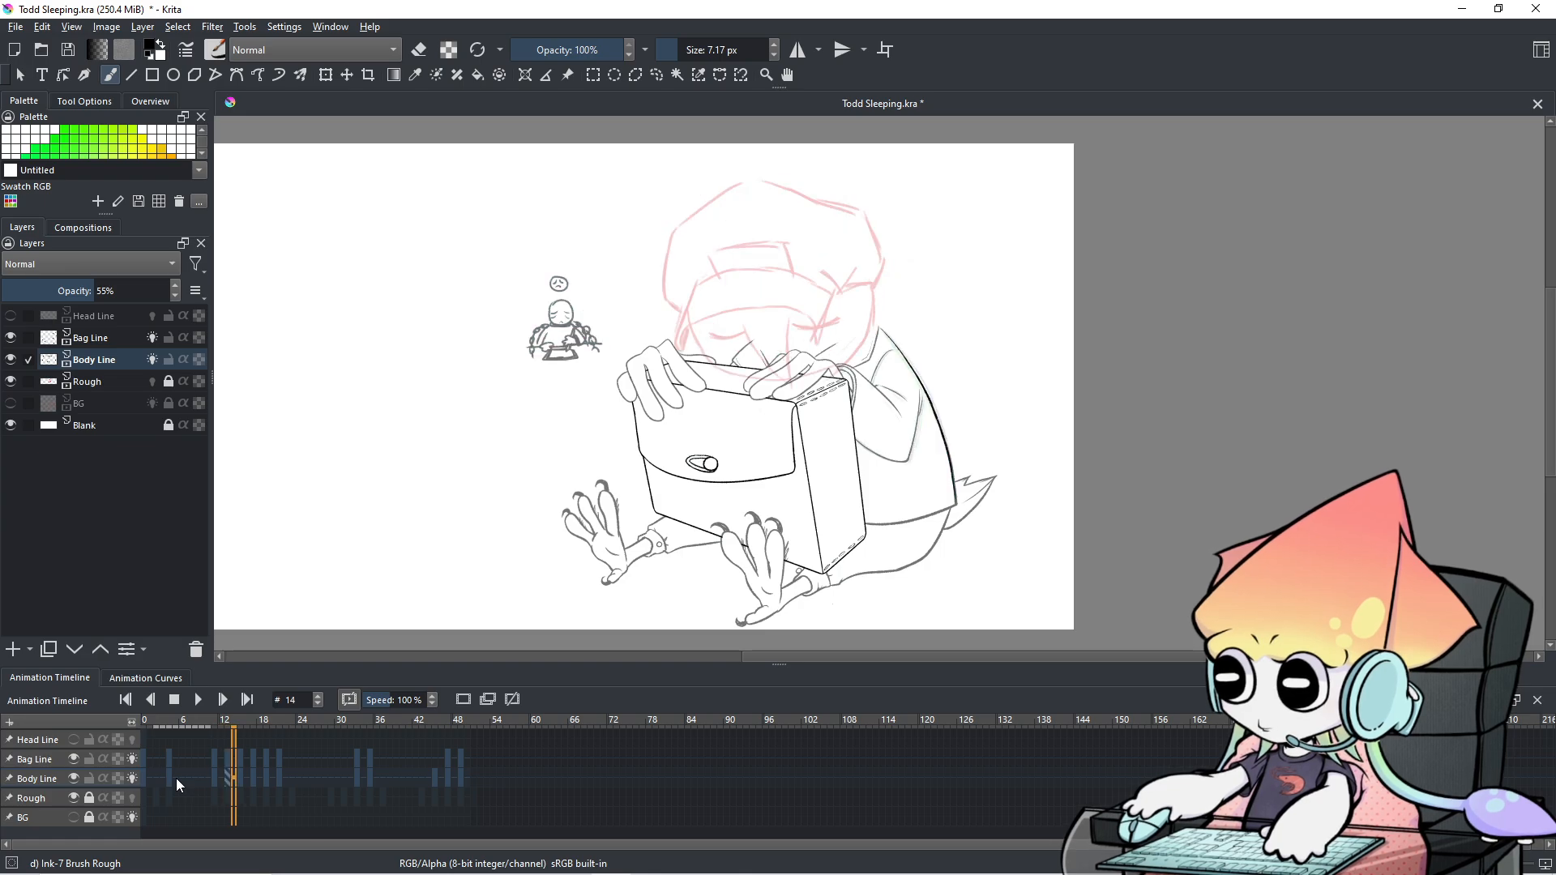
{"action": "scroll", "coordinate": [177, 778], "scroll_direction": "down", "scroll_amount": 2}
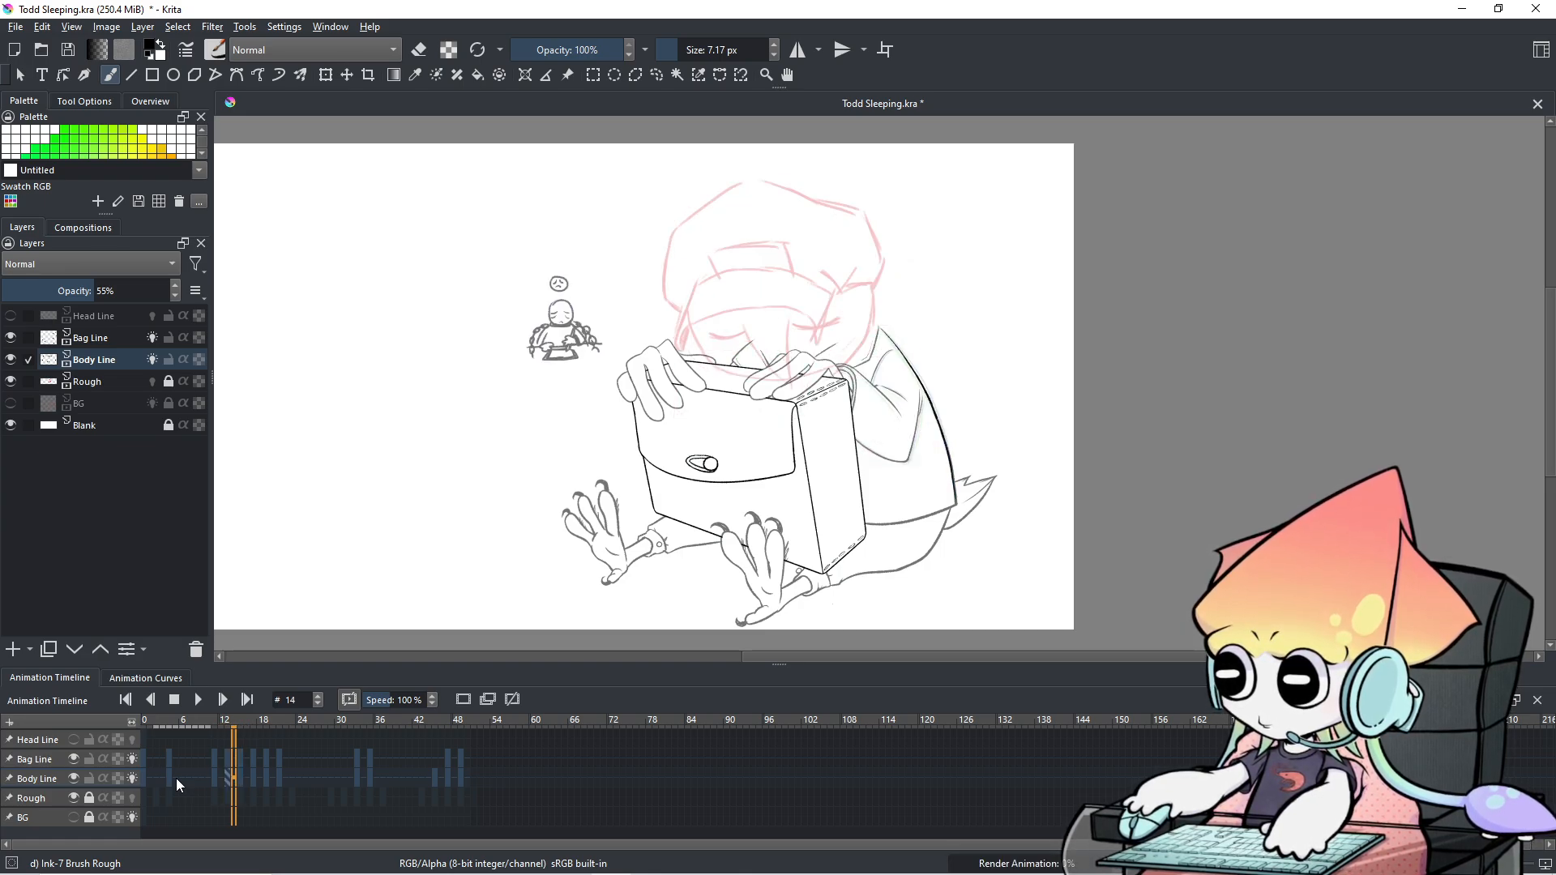
{"action": "scroll", "coordinate": [176, 778], "scroll_direction": "up", "scroll_amount": 1}
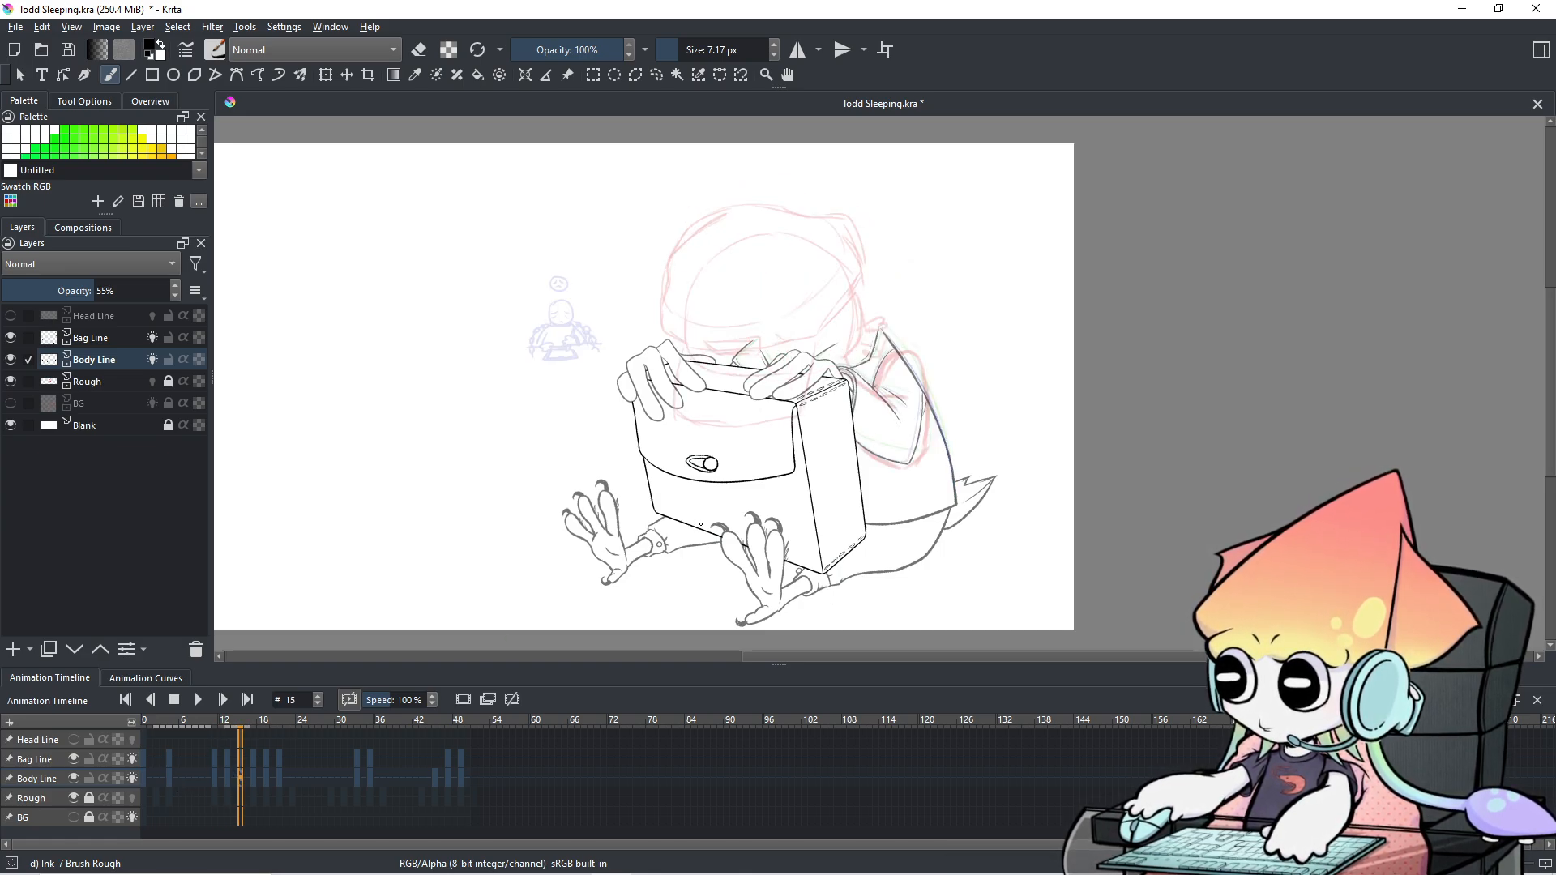
{"action": "scroll", "coordinate": [701, 524], "scroll_direction": "up", "scroll_amount": 1}
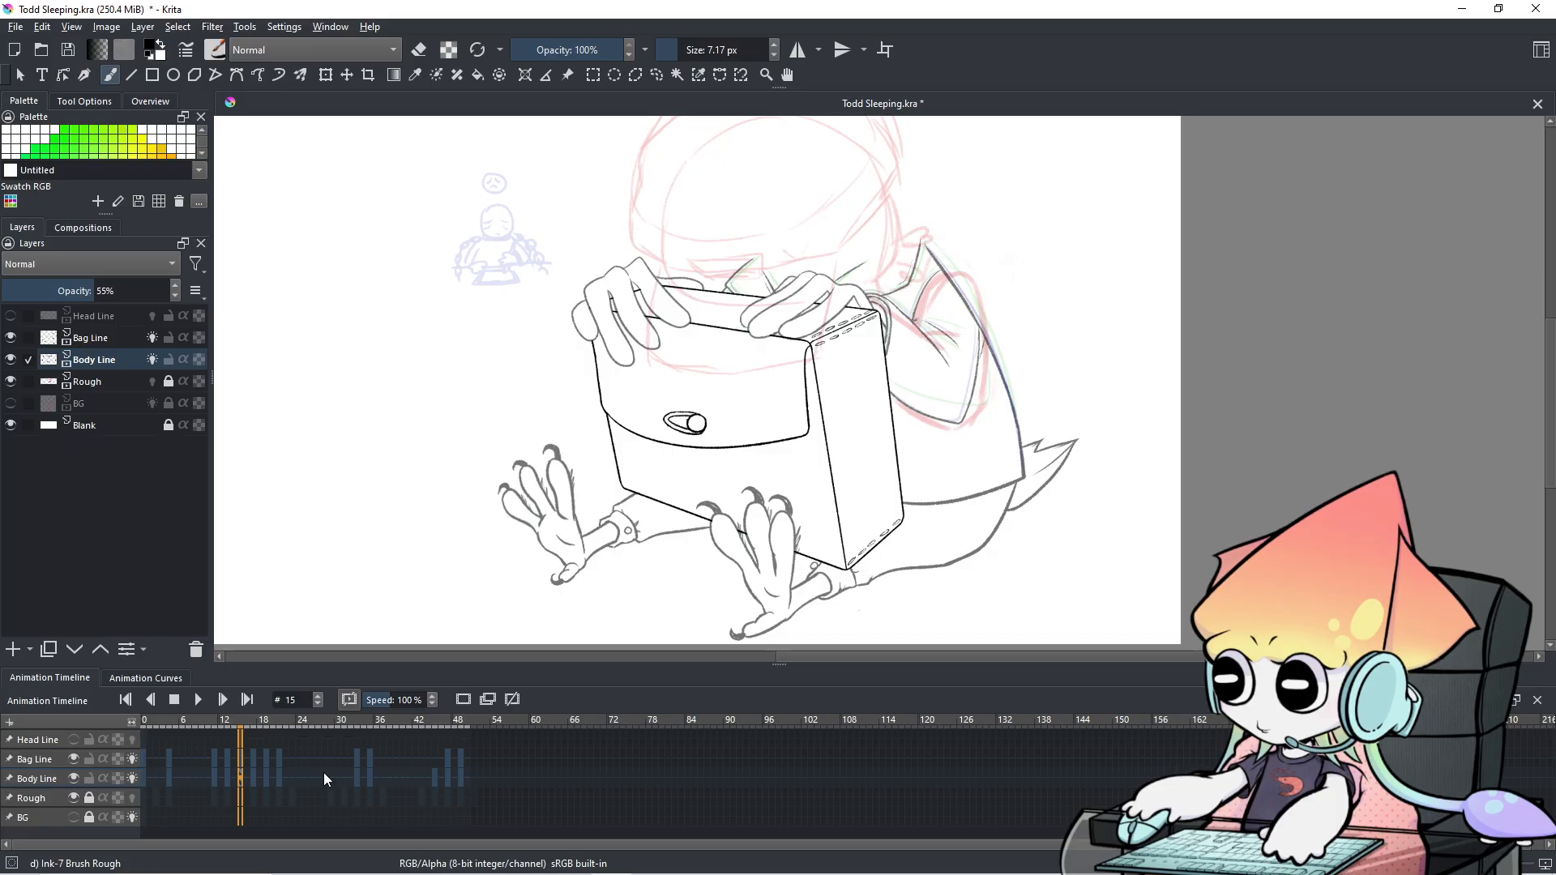
{"action": "scroll", "coordinate": [323, 772], "scroll_direction": "down", "scroll_amount": 2}
{"action": "scroll", "coordinate": [323, 772], "scroll_direction": "up", "scroll_amount": 2}
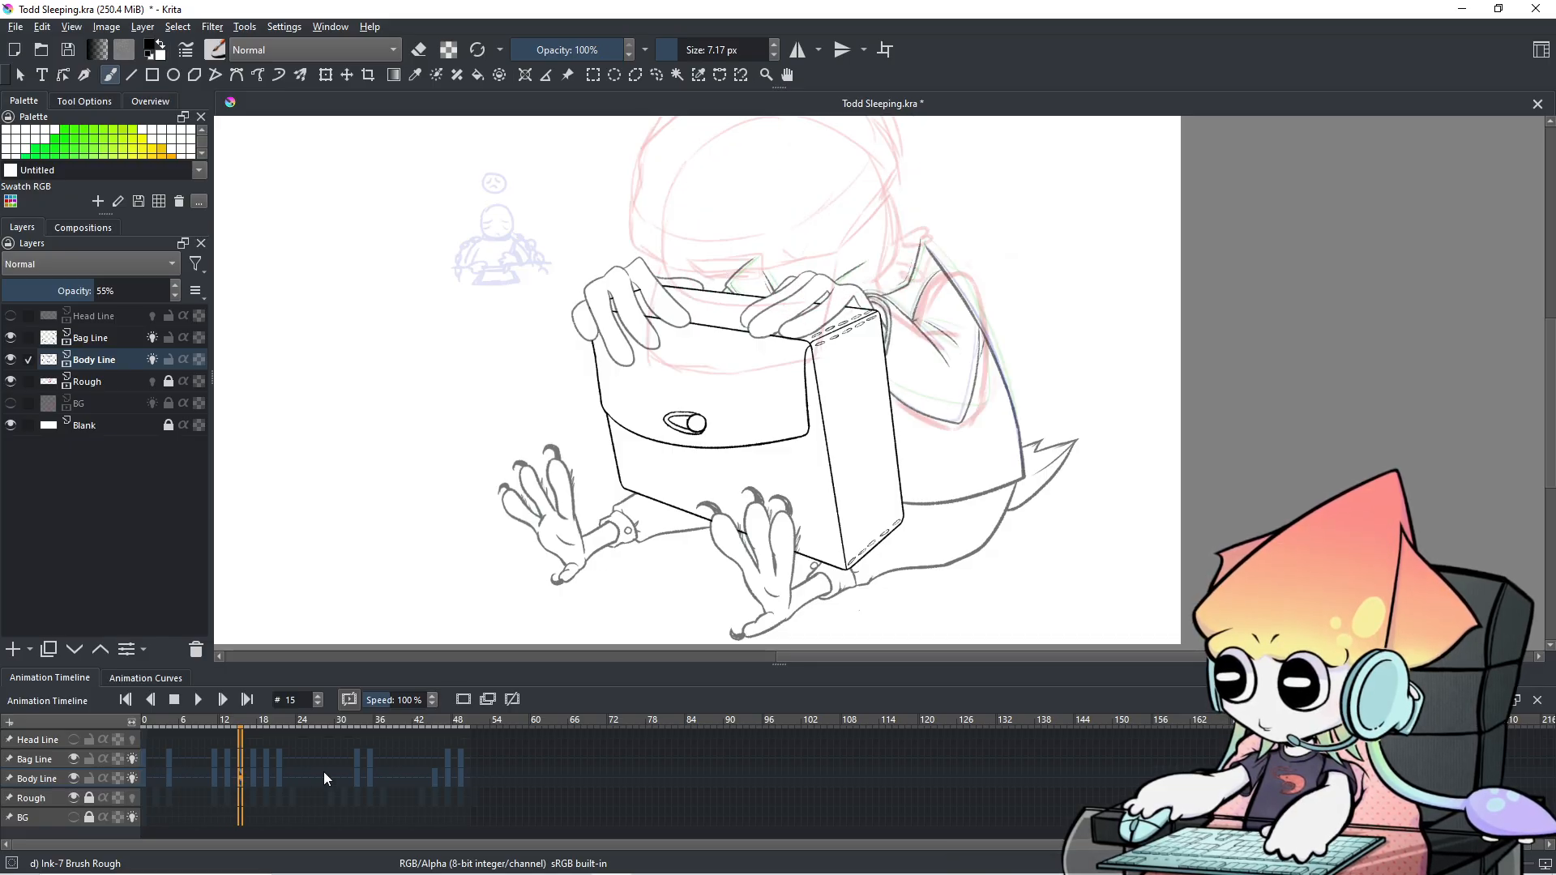
{"action": "scroll", "coordinate": [323, 771], "scroll_direction": "down", "scroll_amount": 1}
{"action": "scroll", "coordinate": [324, 772], "scroll_direction": "up", "scroll_amount": 1}
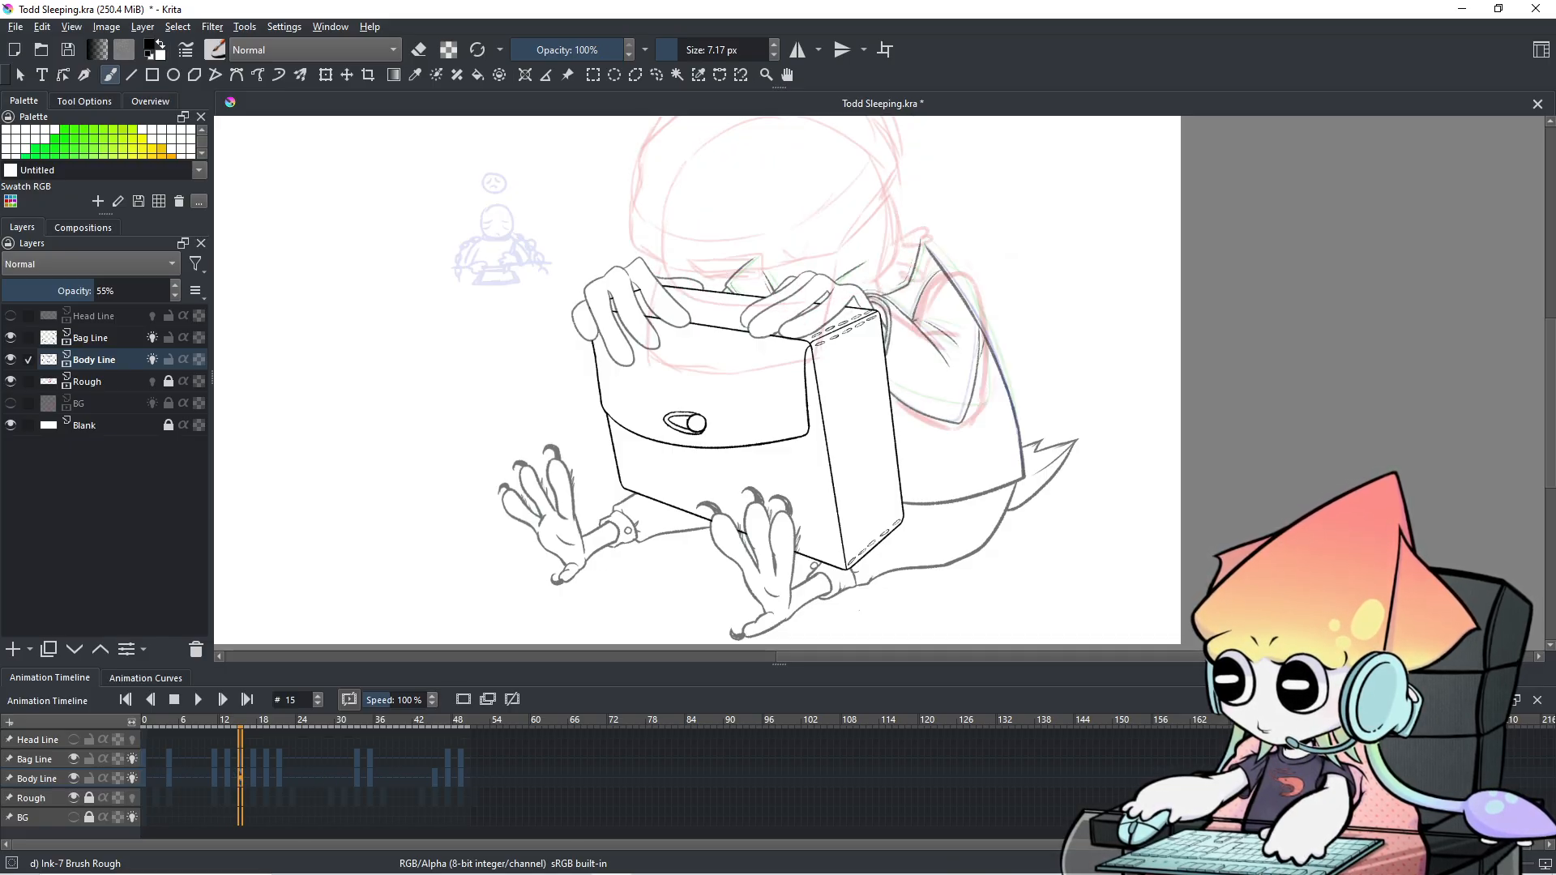
{"action": "scroll", "coordinate": [1025, 249], "scroll_direction": "up", "scroll_amount": 3}
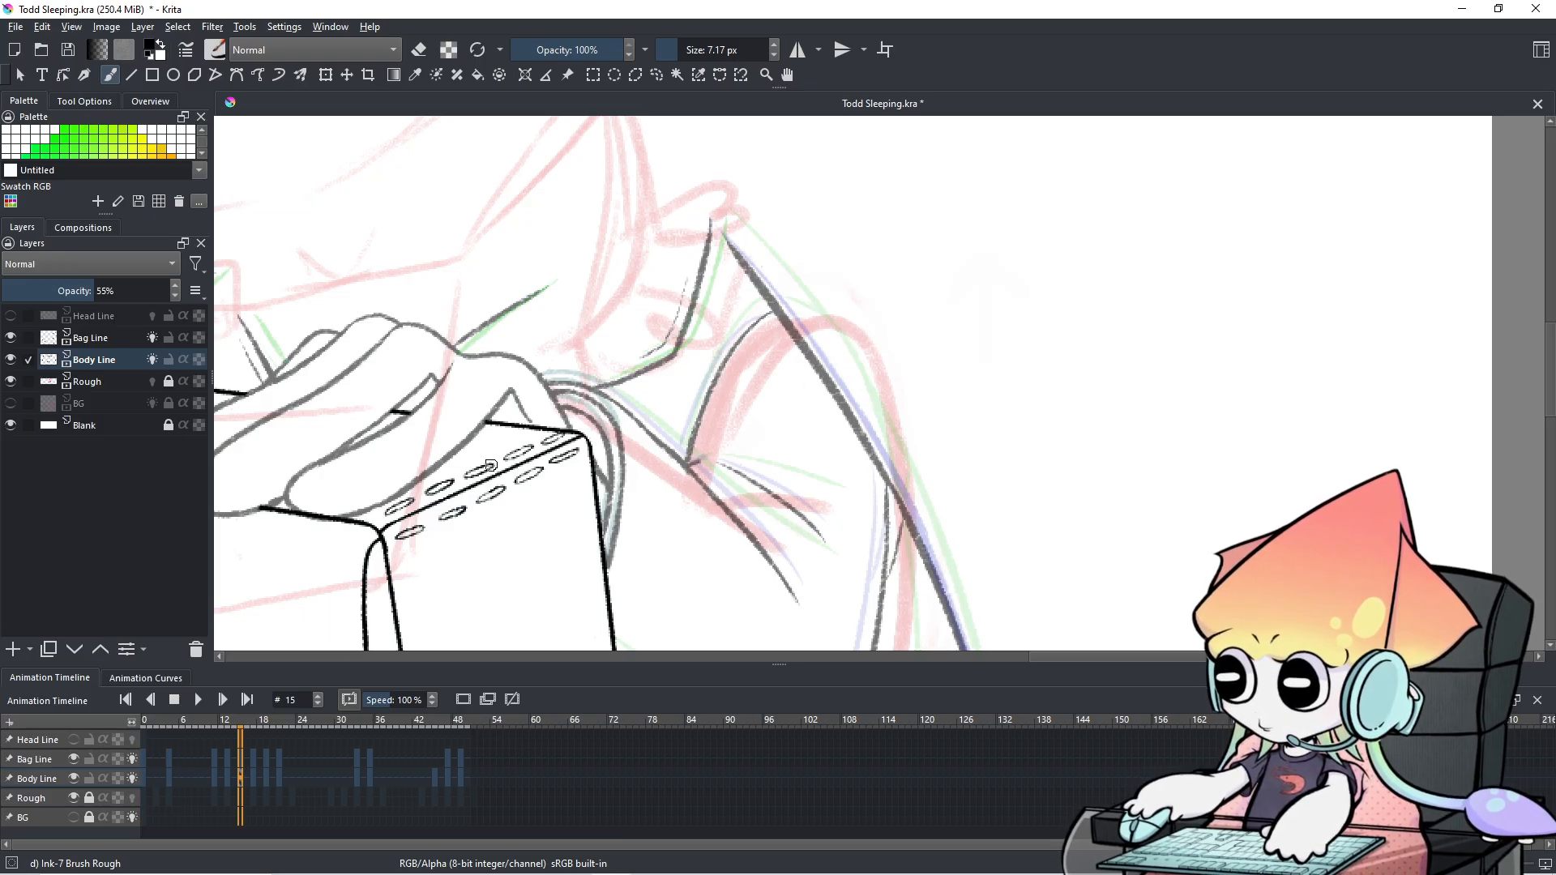
Switch to eraser mode and trim the thick back line beside the box.
{"action": "key", "text": "e"}
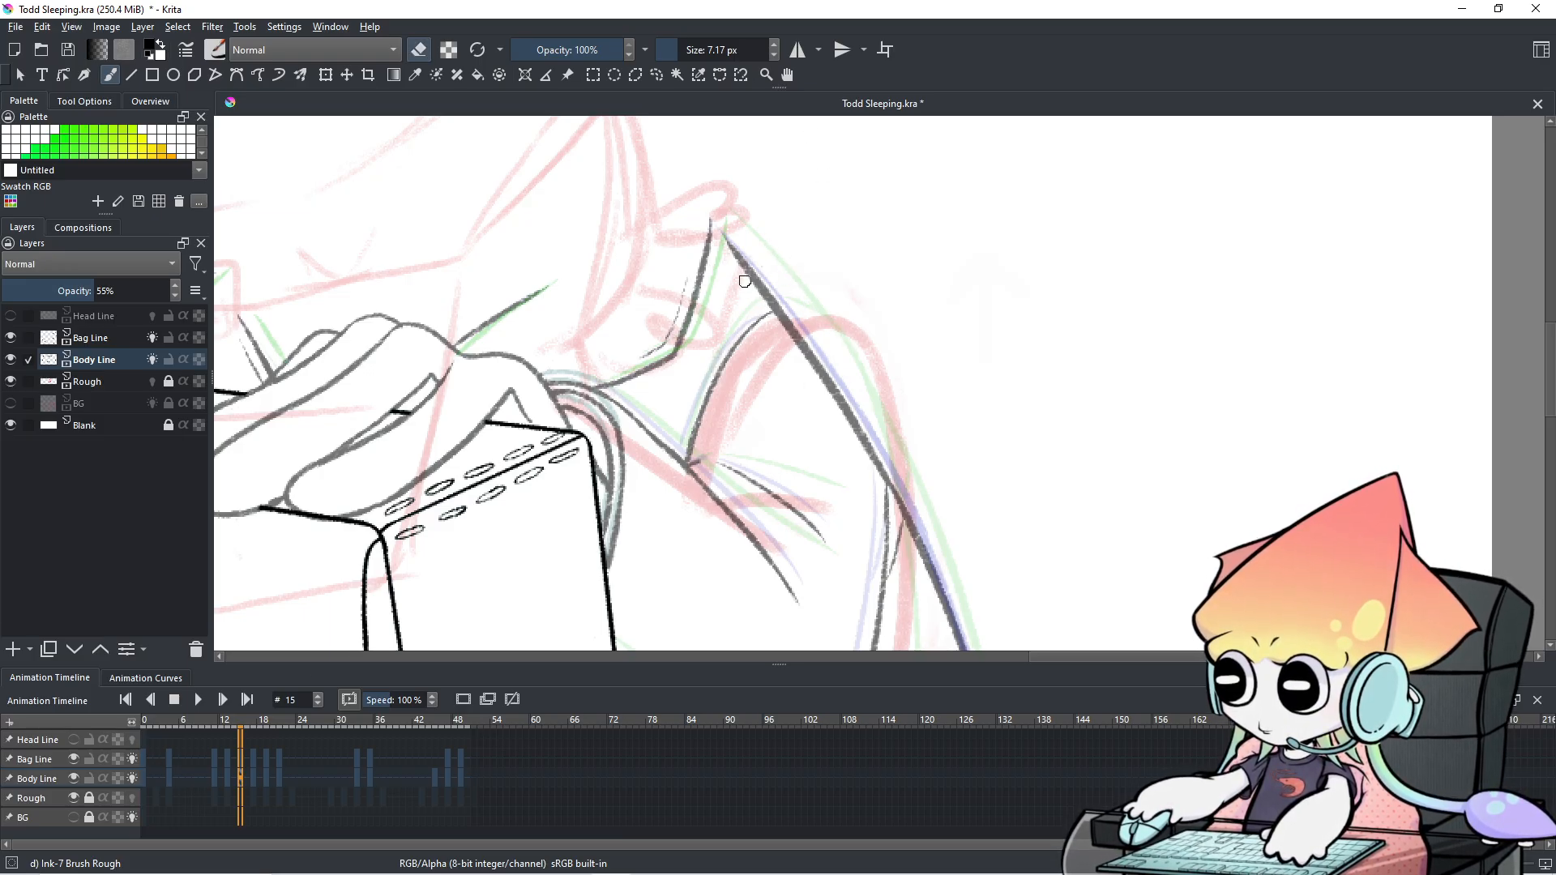
{"action": "left_click_drag", "start_coordinate": [724, 243], "coordinate": [839, 401]}
{"action": "key", "text": "ctrl+z"}
{"action": "key", "text": "ctrl+z"}
{"action": "left_click_drag", "start_coordinate": [780, 320], "coordinate": [831, 398]}
{"action": "mouse_move", "coordinate": [777, 314]}
{"action": "left_mouse_down"}
{"action": "mouse_move", "coordinate": [878, 476]}
{"action": "mouse_move", "coordinate": [836, 404]}
{"action": "left_mouse_up"}
{"action": "key", "text": "ctrl+z"}
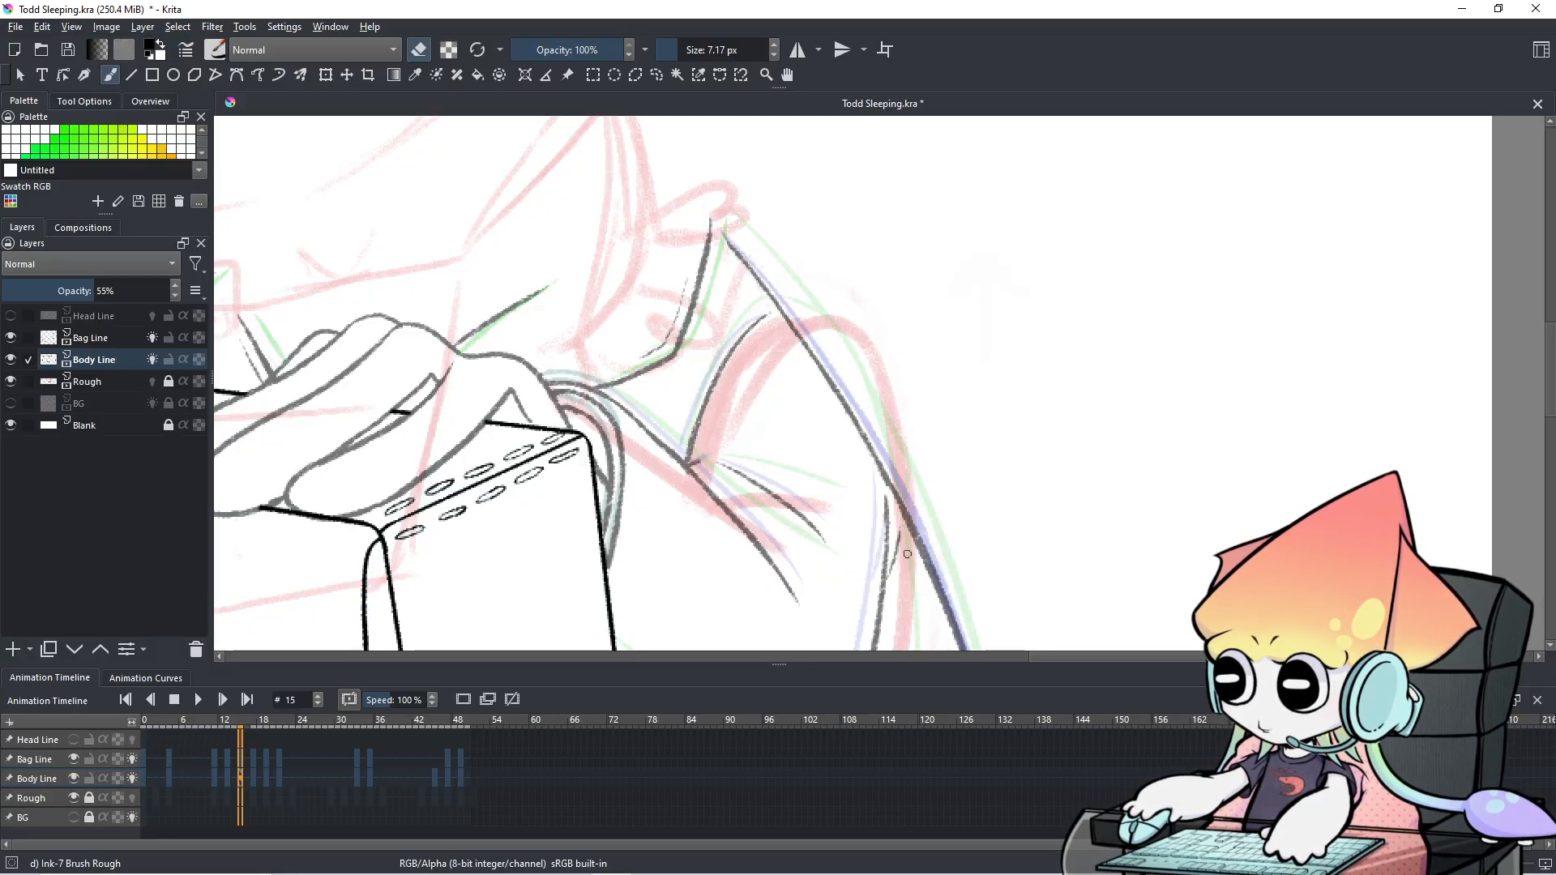
{"action": "scroll", "coordinate": [883, 504], "scroll_direction": "down", "scroll_amount": 3}
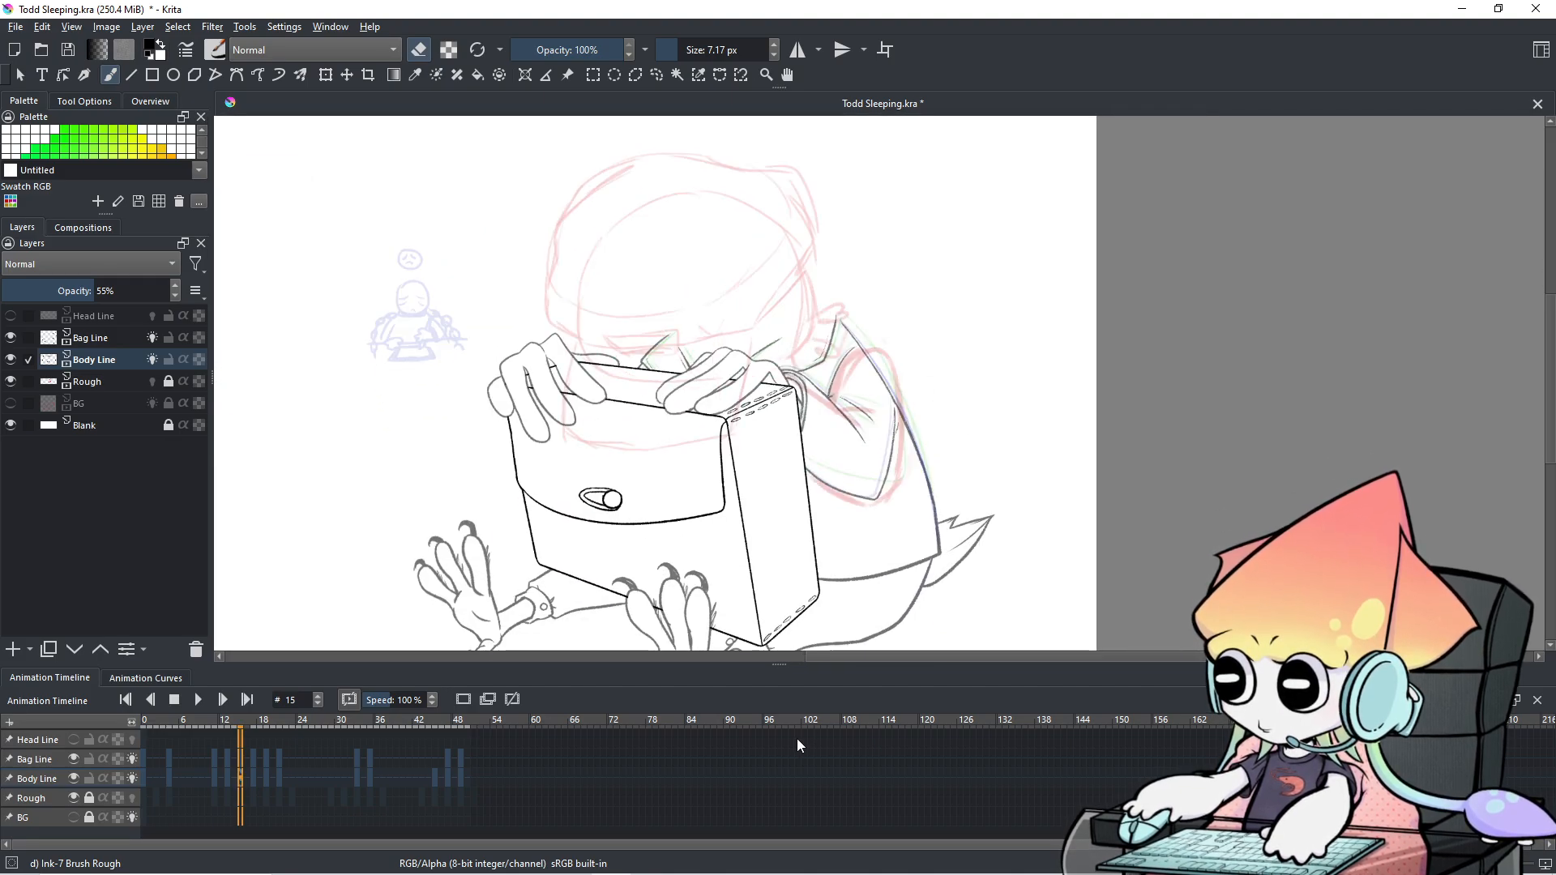
{"action": "scroll", "coordinate": [924, 433], "scroll_direction": "up", "scroll_amount": 3}
{"action": "scroll", "coordinate": [924, 432], "scroll_direction": "up", "scroll_amount": 3}
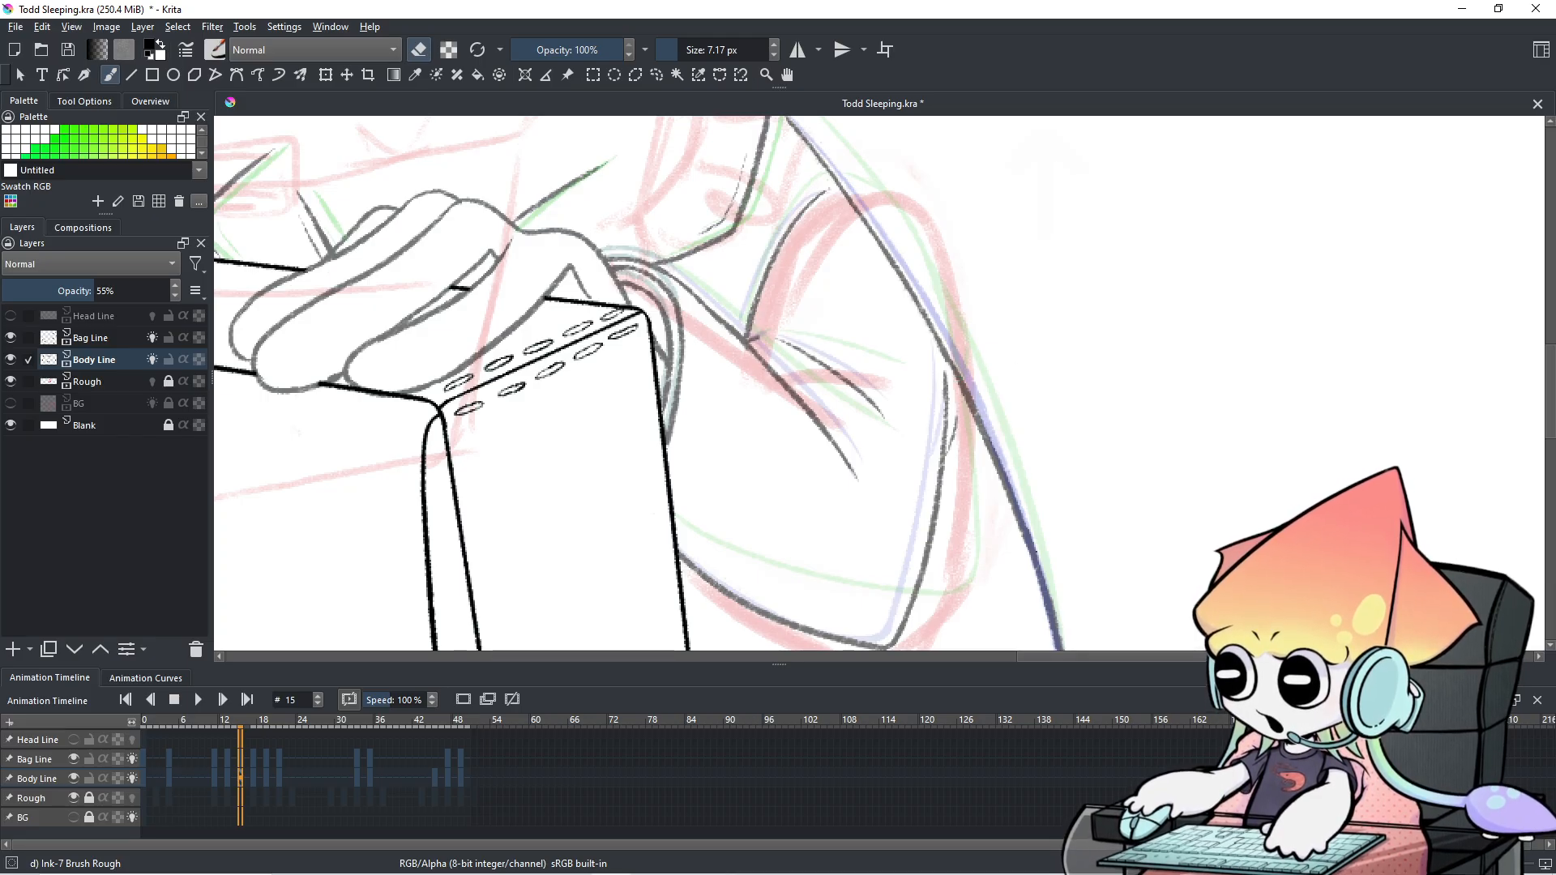
Redraw the back line beside the box with the Ink brush, undoing failed attempts.
{"action": "key", "text": "e"}
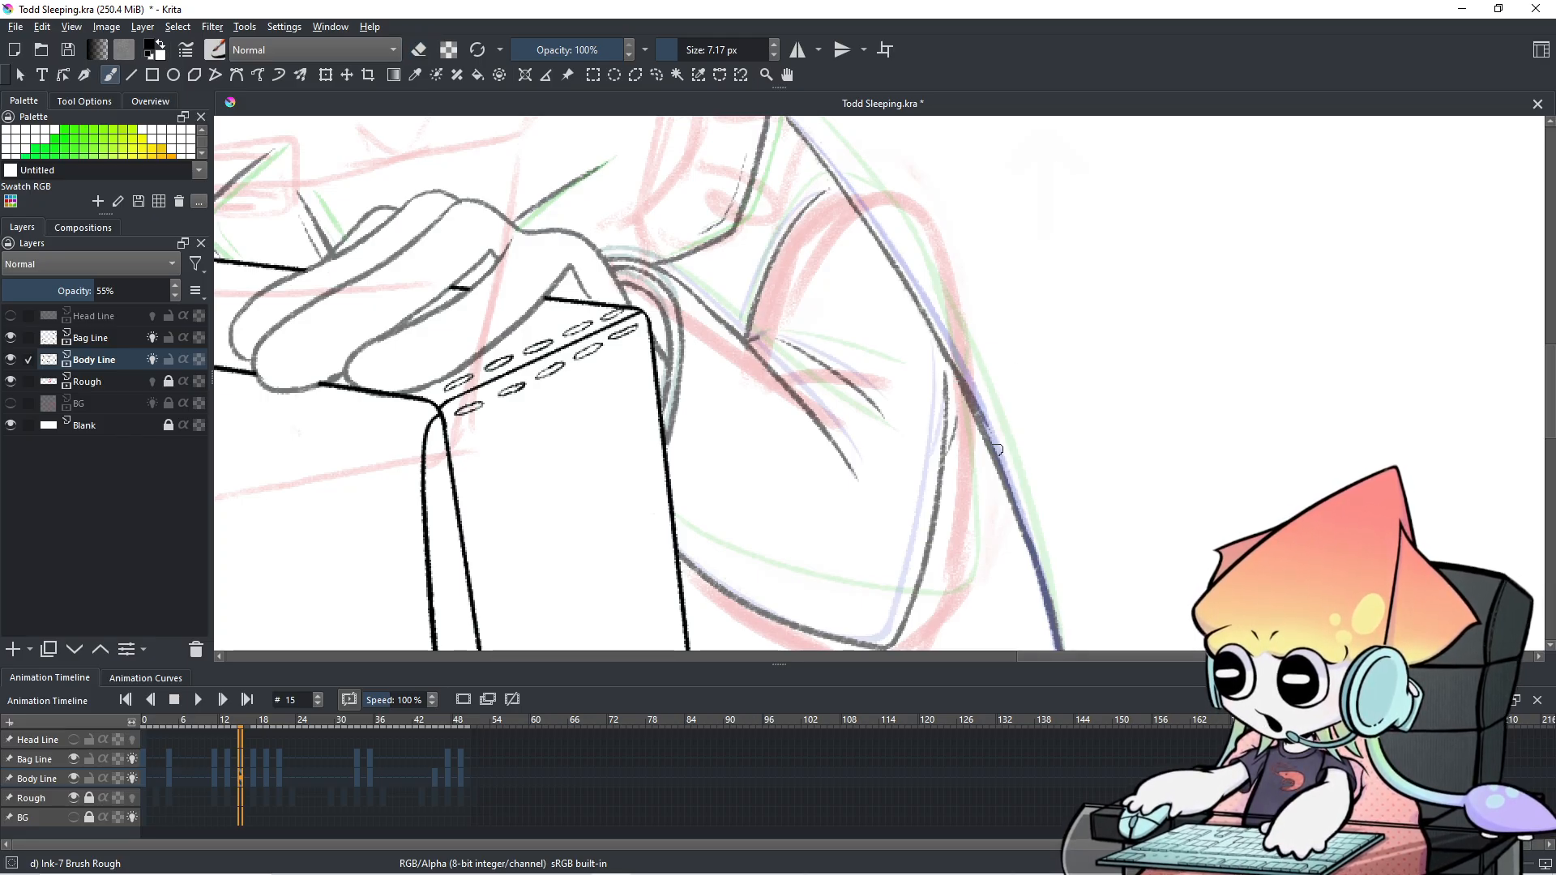
{"action": "left_click_drag", "start_coordinate": [884, 247], "coordinate": [956, 382]}
{"action": "key", "text": "ctrl+z"}
{"action": "left_click_drag", "start_coordinate": [898, 268], "coordinate": [964, 400]}
{"action": "key", "text": "ctrl+z"}
{"action": "left_click_drag", "start_coordinate": [907, 289], "coordinate": [990, 443]}
{"action": "left_click_drag", "start_coordinate": [839, 187], "coordinate": [920, 306]}
Retrace the upper back outline until one clean dark stroke extends above the box.
{"action": "key", "text": "ctrl+z"}
{"action": "left_click_drag", "start_coordinate": [879, 237], "coordinate": [927, 317]}
{"action": "key", "text": "ctrl+z"}
{"action": "left_click_drag", "start_coordinate": [848, 186], "coordinate": [927, 329]}
{"action": "key", "text": "ctrl+z"}
{"action": "mouse_move", "coordinate": [858, 215]}
{"action": "left_mouse_down"}
{"action": "mouse_move", "coordinate": [932, 322]}
{"action": "mouse_move", "coordinate": [919, 311]}
{"action": "left_mouse_up"}
{"action": "key", "text": "ctrl+z"}
{"action": "key", "text": "ctrl+z"}
{"action": "left_click_drag", "start_coordinate": [848, 193], "coordinate": [907, 298]}
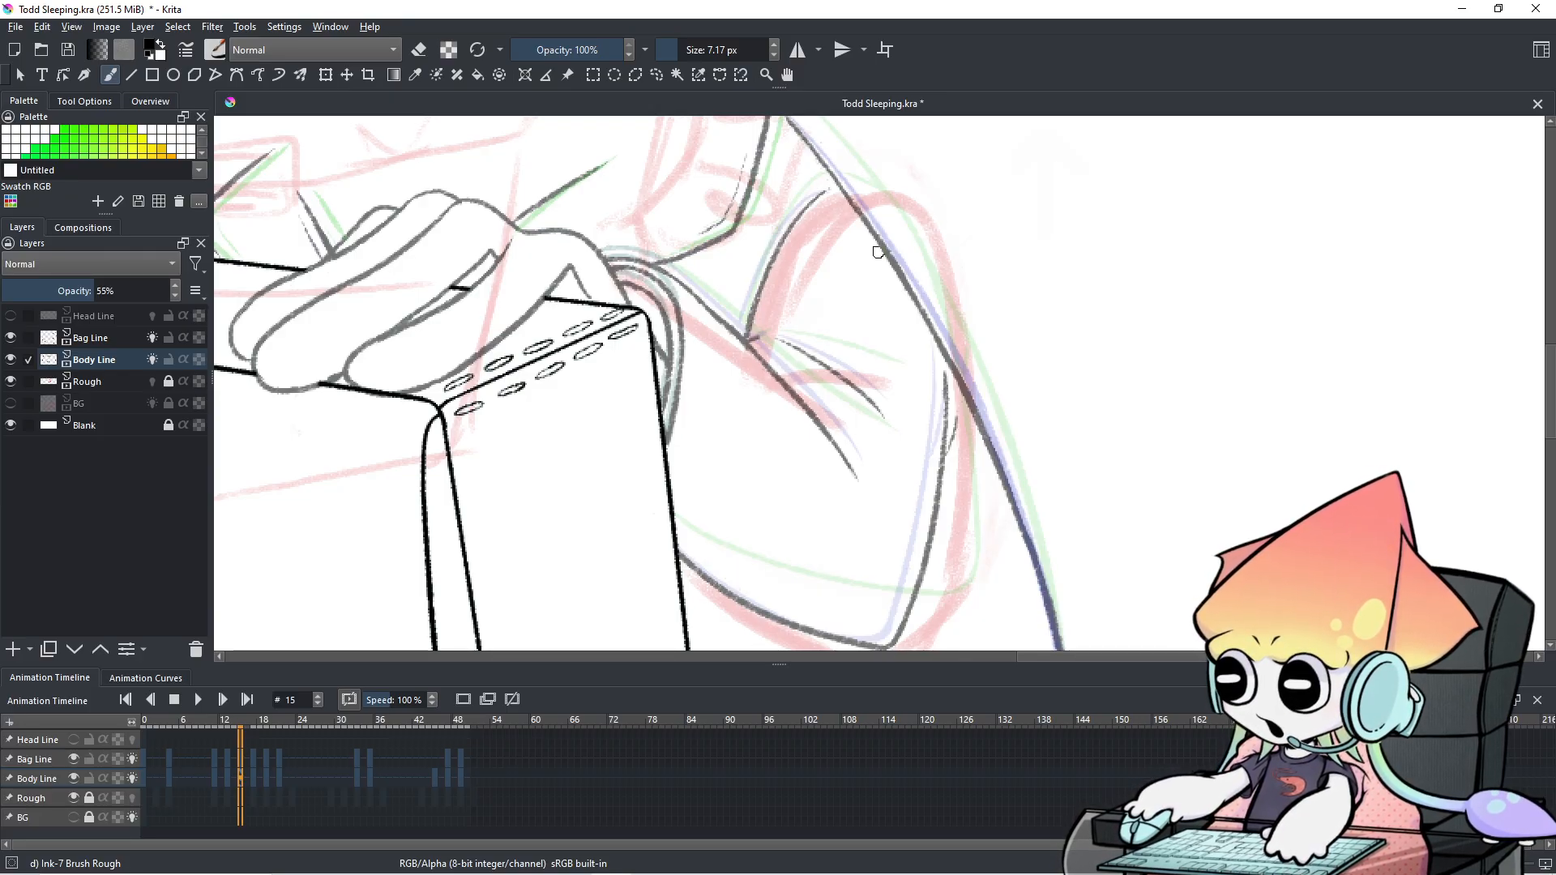
{"action": "scroll", "coordinate": [878, 252], "scroll_direction": "down", "scroll_amount": 3}
{"action": "left_click_drag", "start_coordinate": [875, 273], "coordinate": [905, 328]}
{"action": "scroll", "coordinate": [906, 328], "scroll_direction": "up", "scroll_amount": 1}
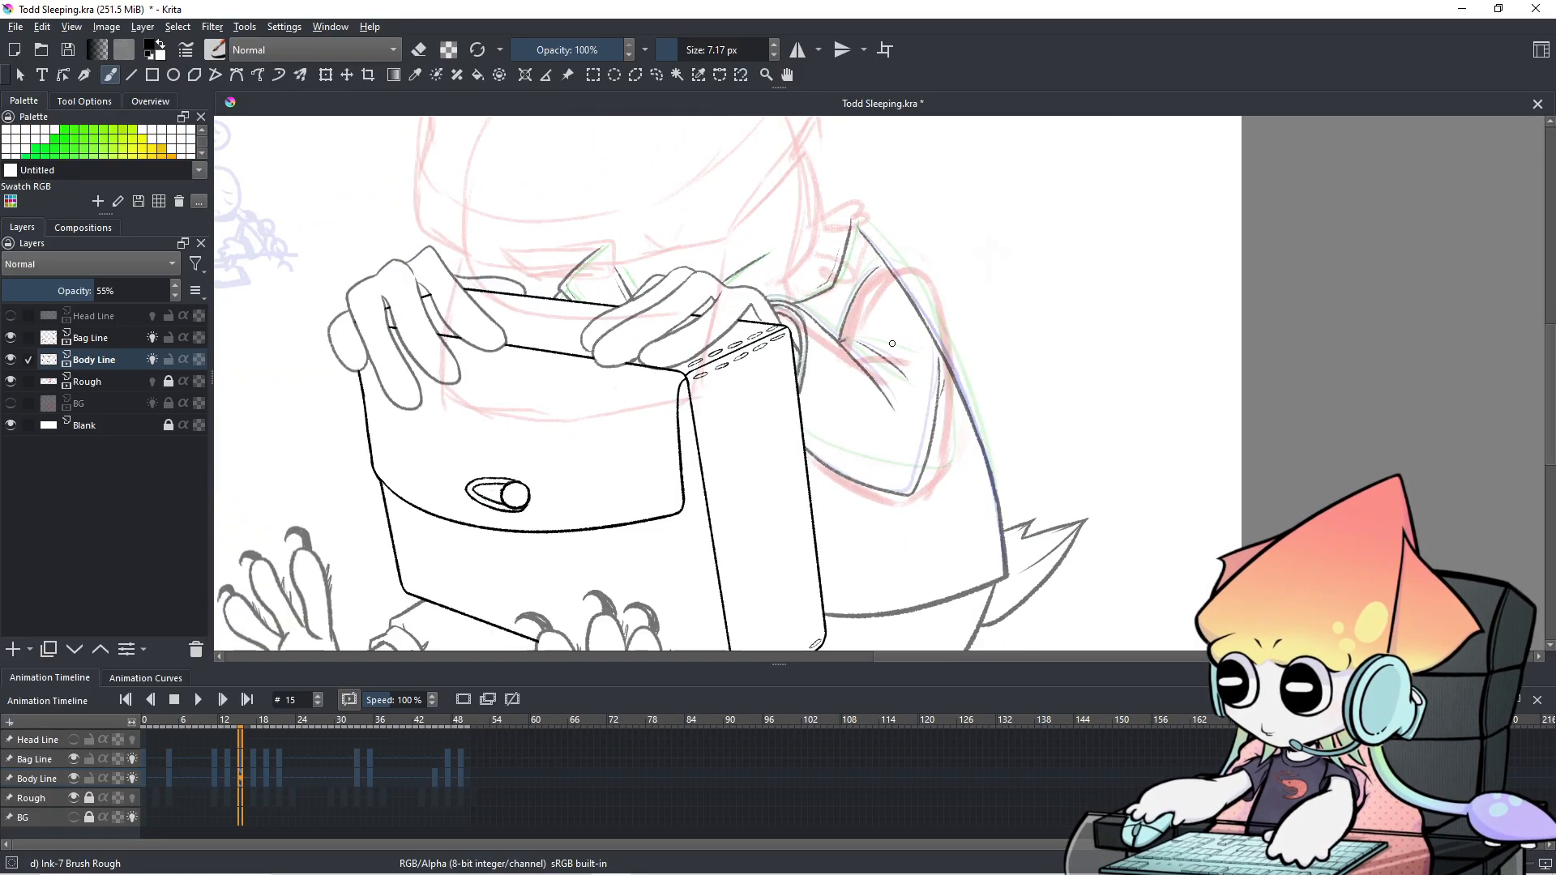
{"action": "scroll", "coordinate": [344, 781], "scroll_direction": "down", "scroll_amount": 4}
{"action": "scroll", "coordinate": [344, 781], "scroll_direction": "up", "scroll_amount": 3}
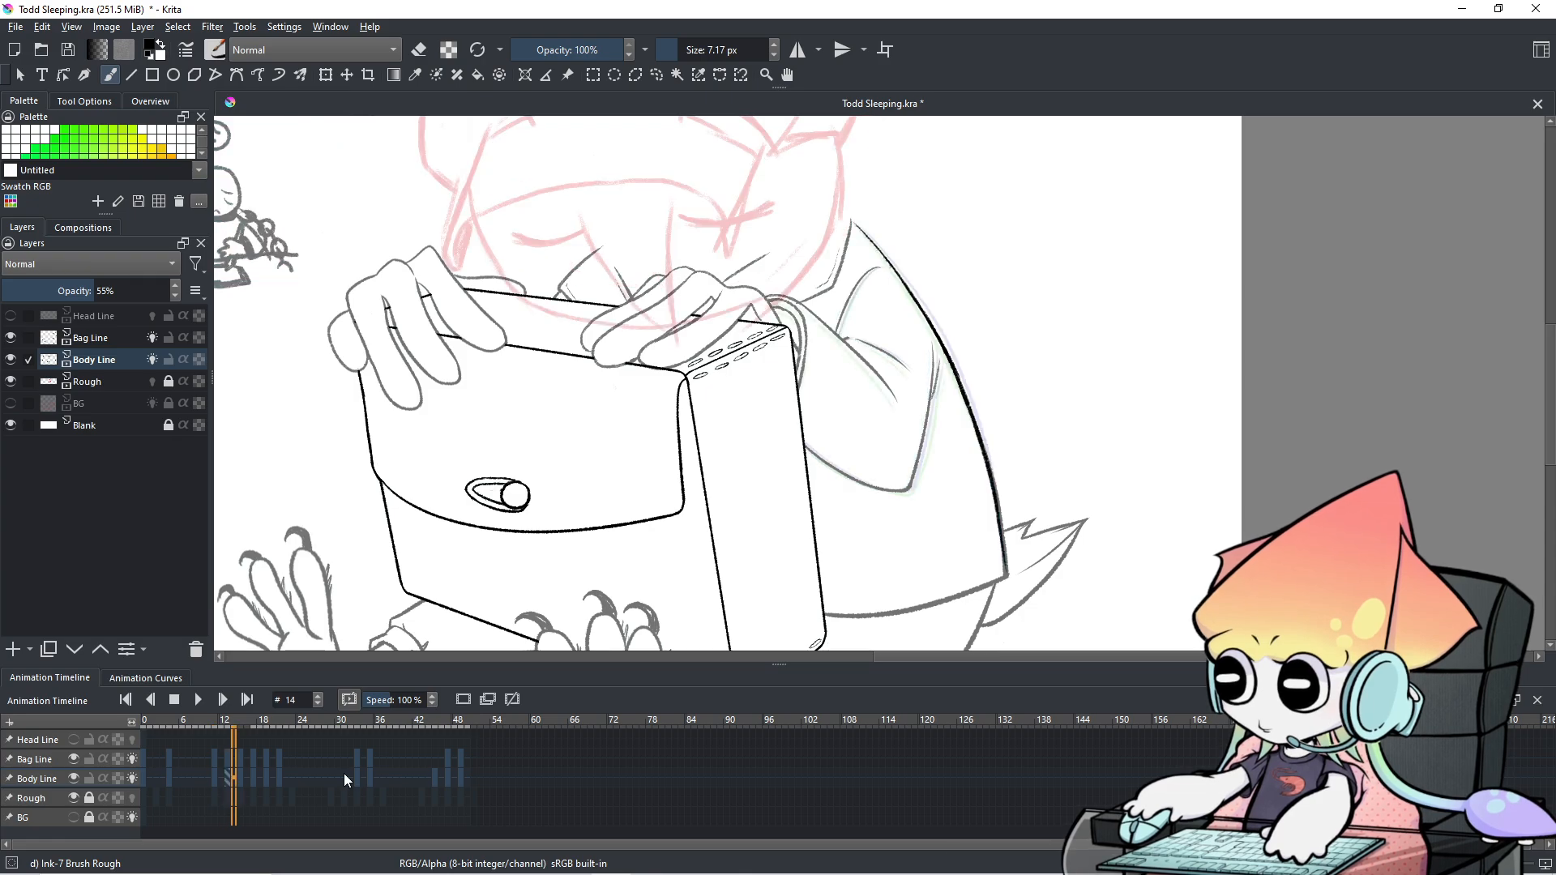
{"action": "scroll", "coordinate": [343, 774], "scroll_direction": "up", "scroll_amount": 2}
{"action": "scroll", "coordinate": [343, 774], "scroll_direction": "down", "scroll_amount": 2}
{"action": "scroll", "coordinate": [344, 774], "scroll_direction": "up", "scroll_amount": 1}
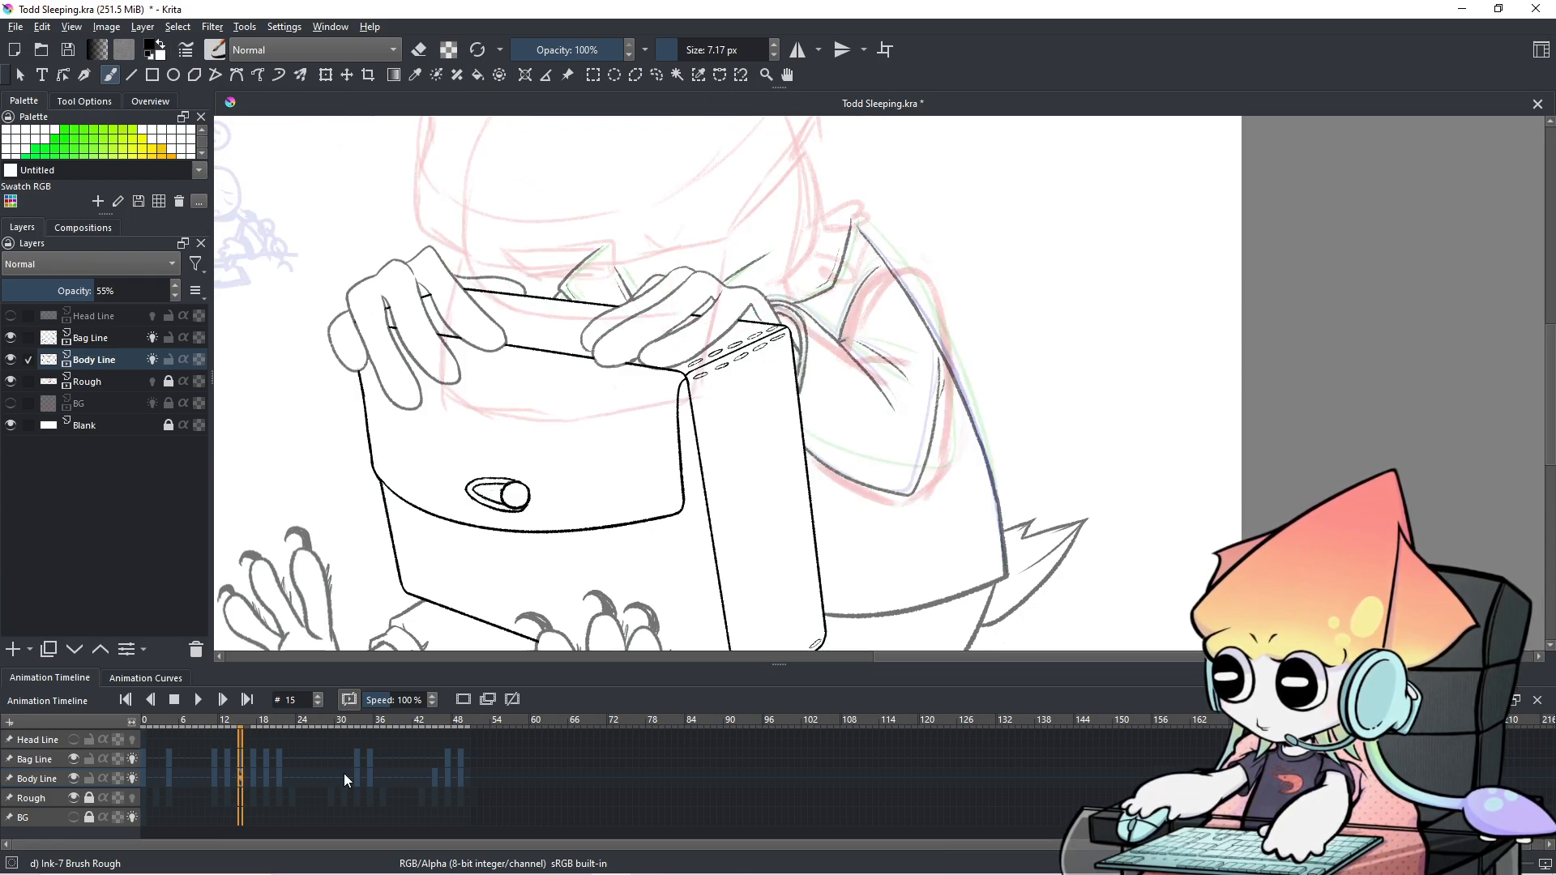
{"action": "scroll", "coordinate": [343, 774], "scroll_direction": "down", "scroll_amount": 1}
{"action": "scroll", "coordinate": [344, 774], "scroll_direction": "up", "scroll_amount": 3}
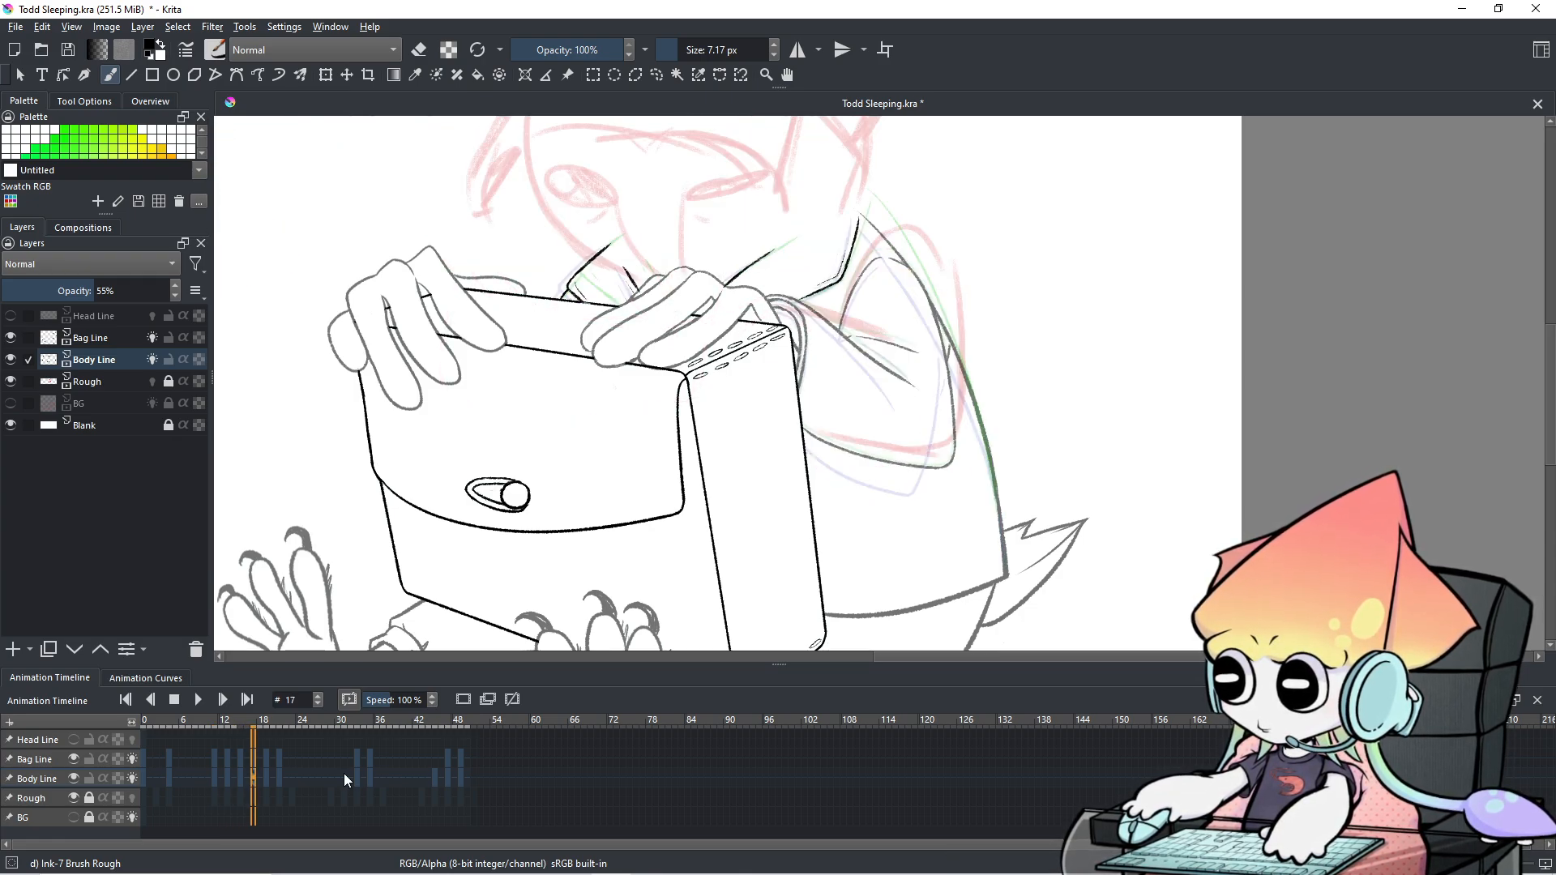
{"action": "scroll", "coordinate": [344, 773], "scroll_direction": "up", "scroll_amount": 4}
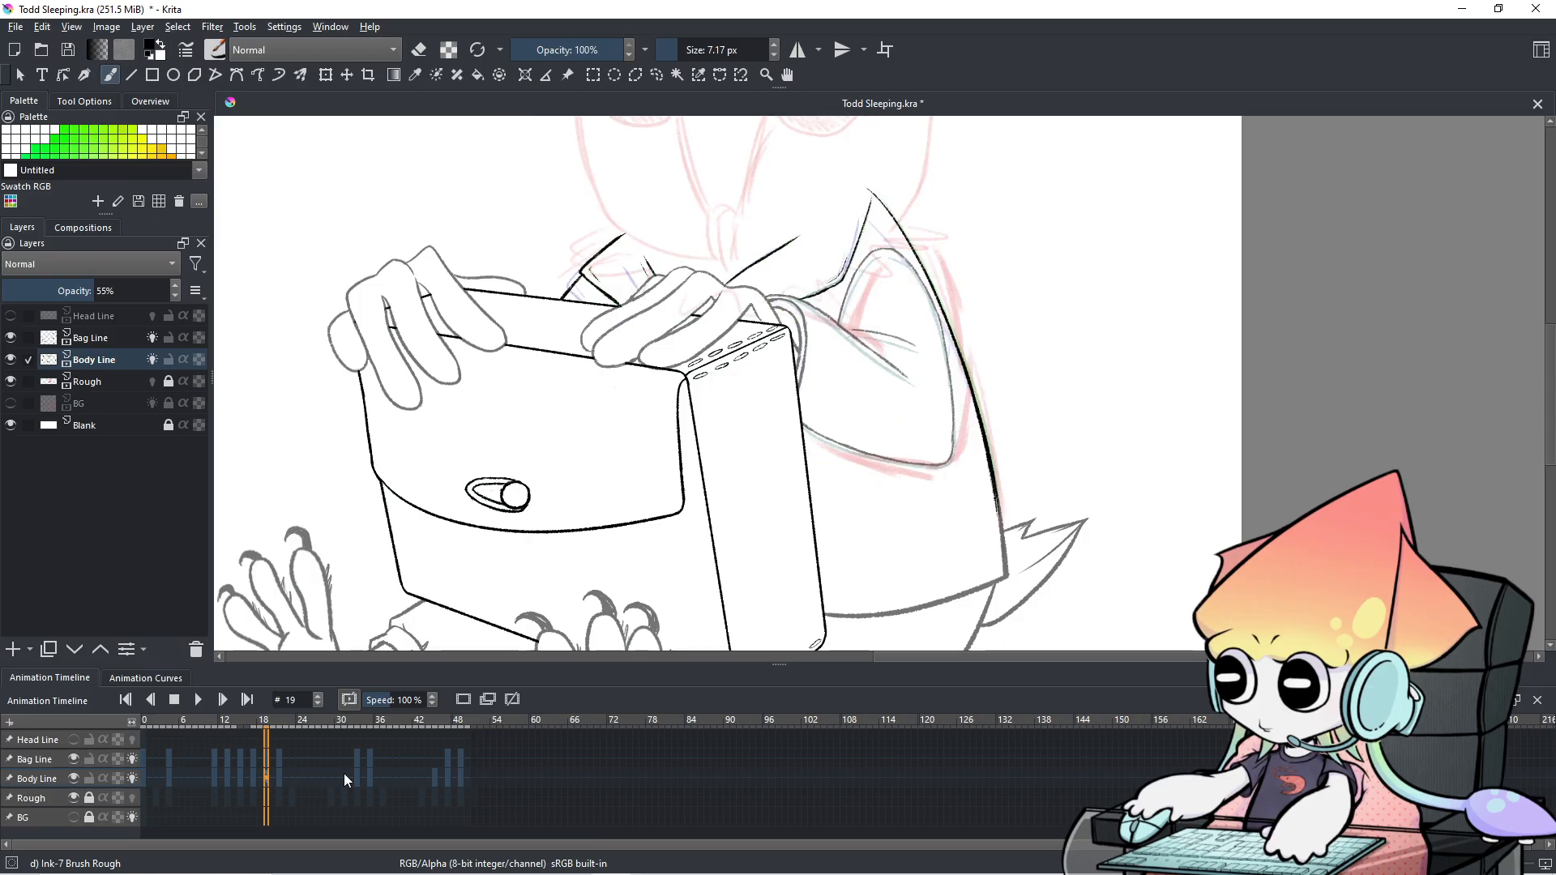
{"action": "scroll", "coordinate": [344, 773], "scroll_direction": "down", "scroll_amount": 10}
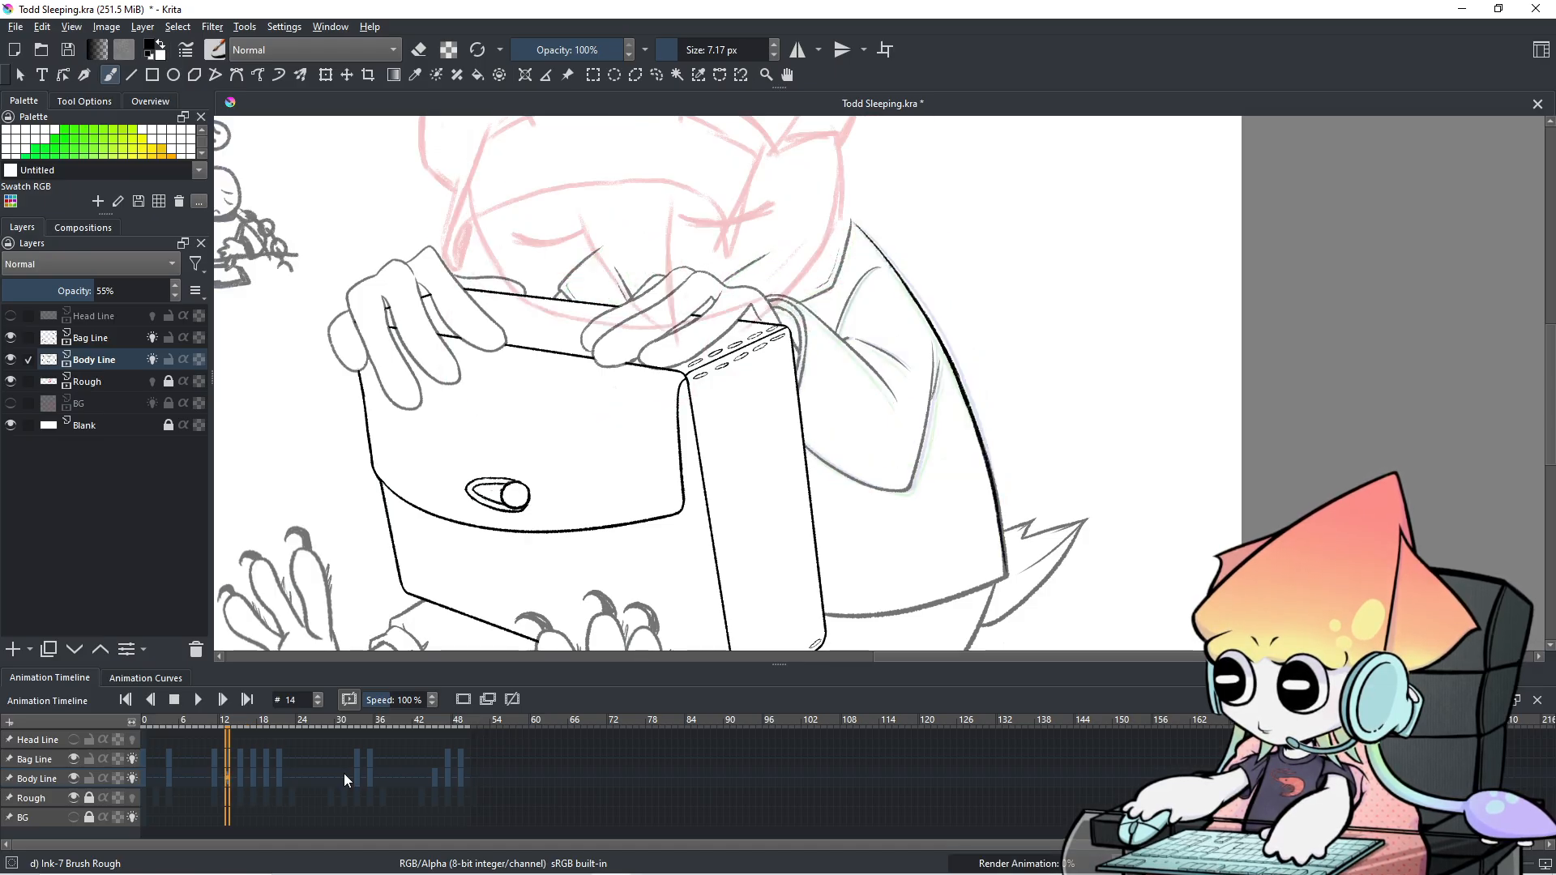
{"action": "scroll", "coordinate": [343, 773], "scroll_direction": "up", "scroll_amount": 3}
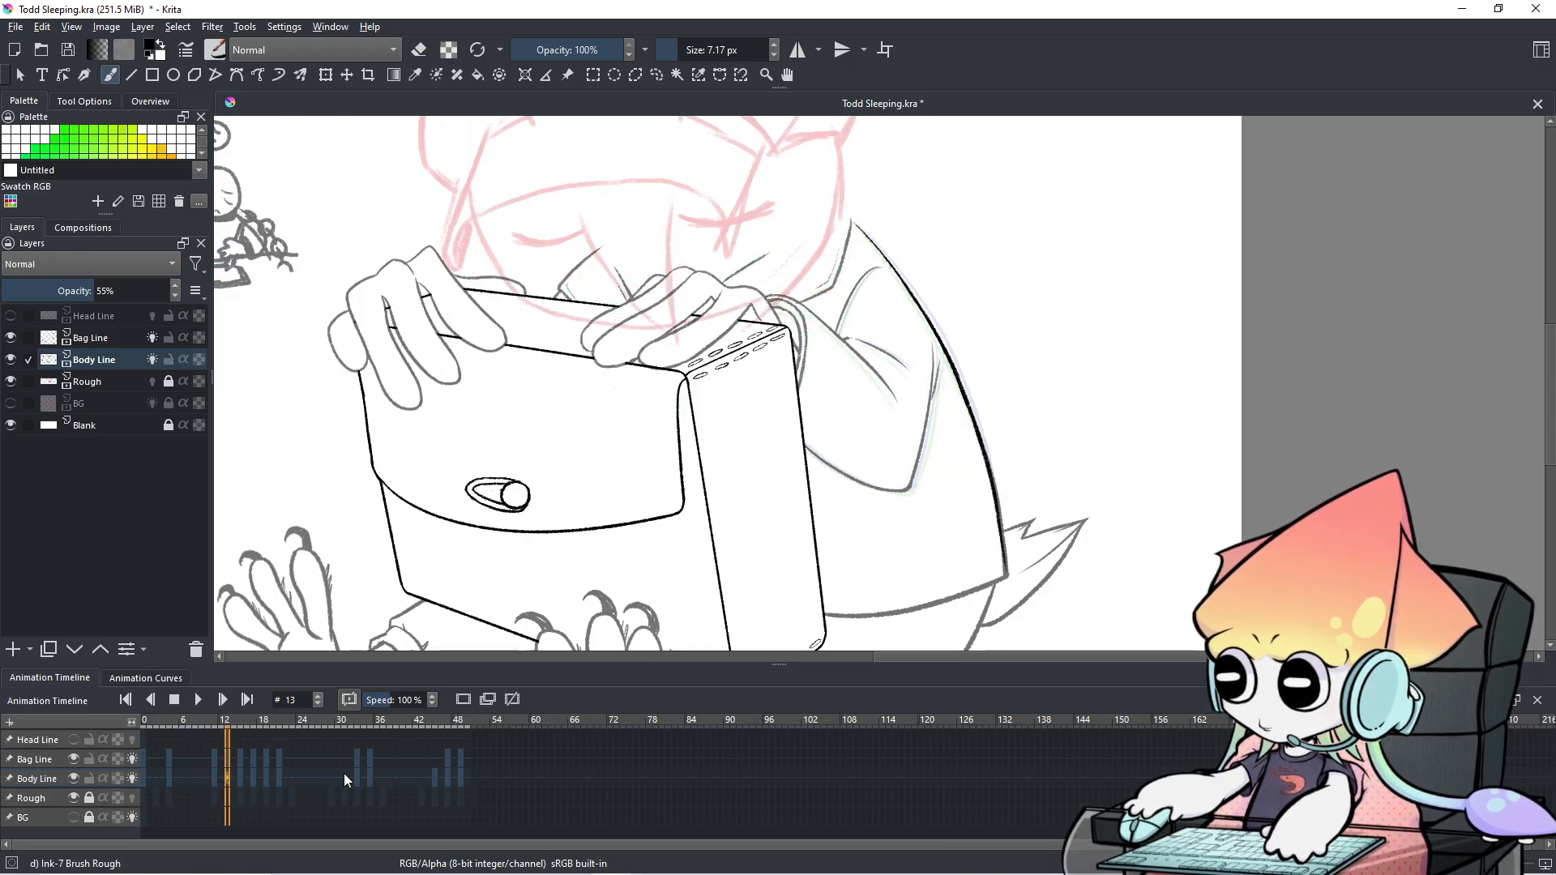
{"action": "scroll", "coordinate": [344, 773], "scroll_direction": "up", "scroll_amount": 2}
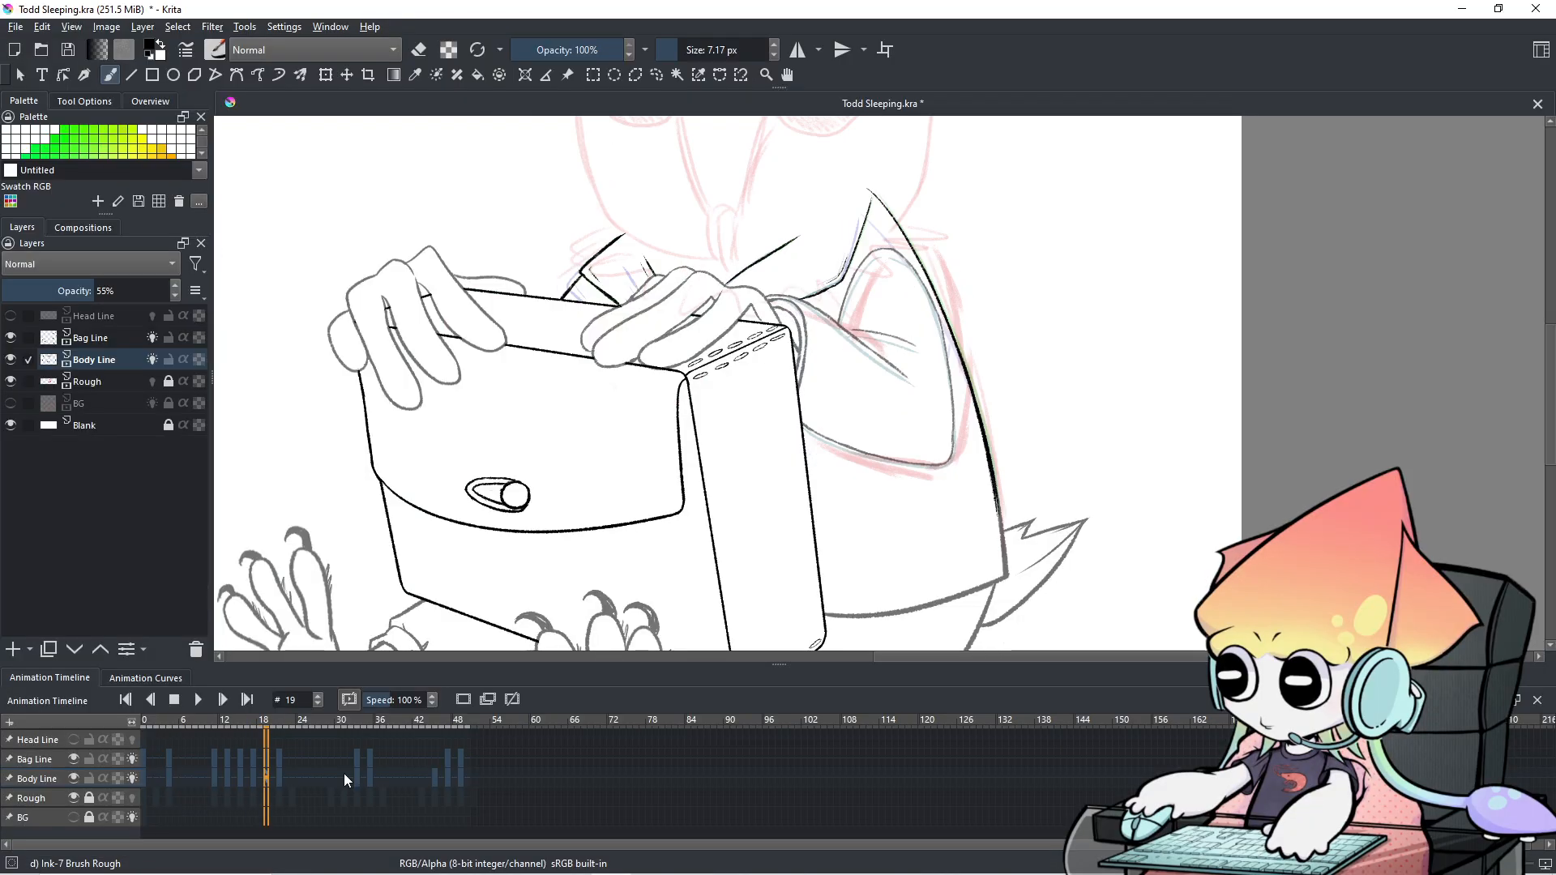
{"action": "scroll", "coordinate": [343, 771], "scroll_direction": "down", "scroll_amount": 1}
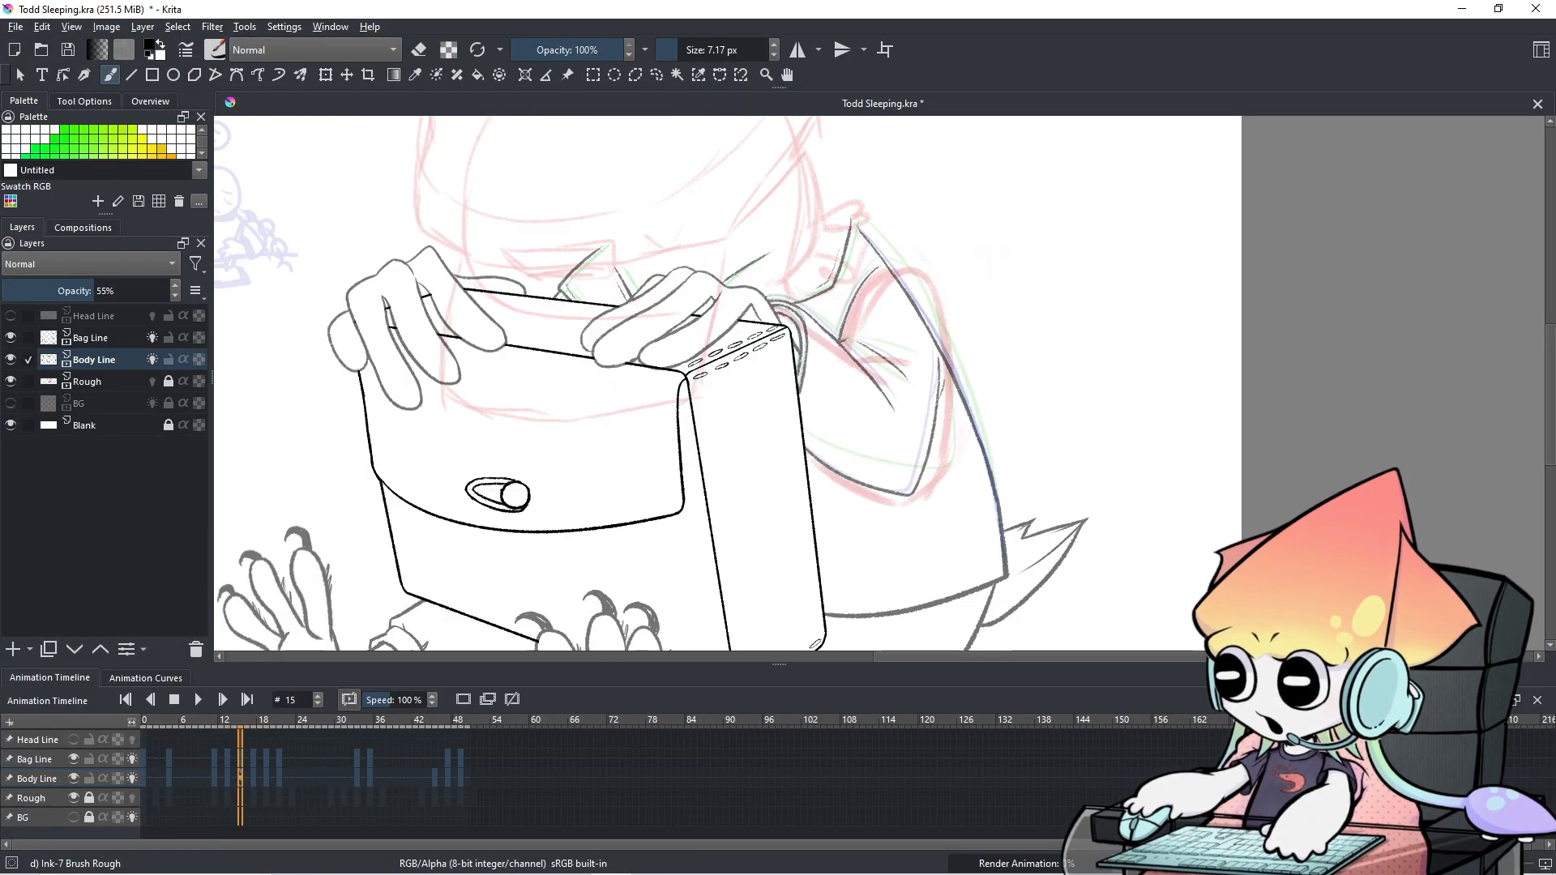
{"action": "scroll", "coordinate": [869, 332], "scroll_direction": "down", "scroll_amount": 1}
Return to frame 0 and play the Todd Sleeping animation from the start.
{"action": "scroll", "coordinate": [869, 332], "scroll_direction": "down", "scroll_amount": 1}
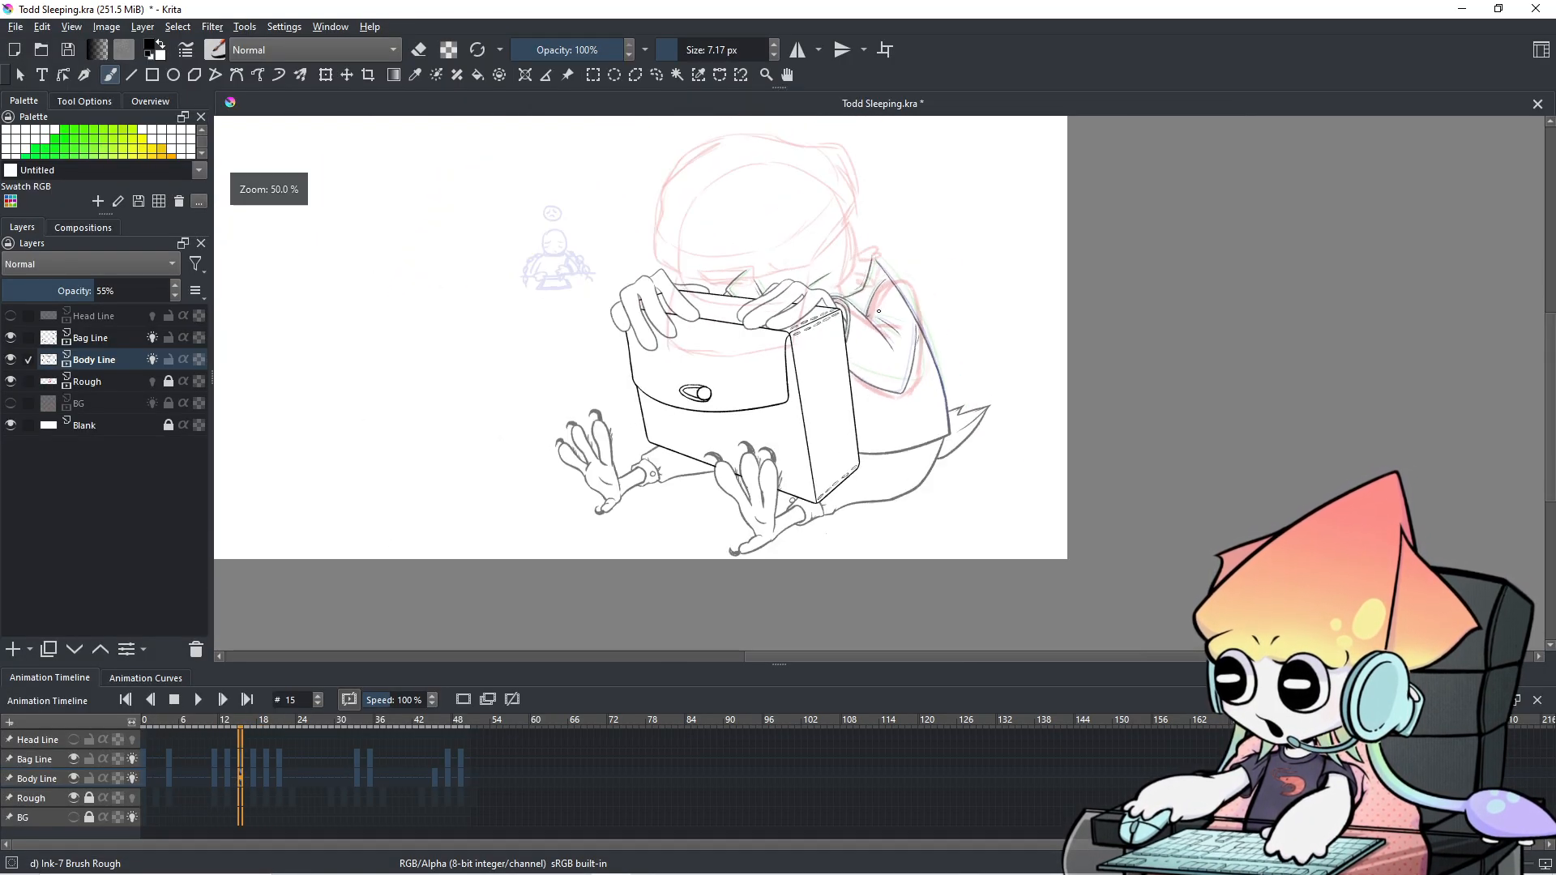
{"action": "left_click", "coordinate": [147, 761]}
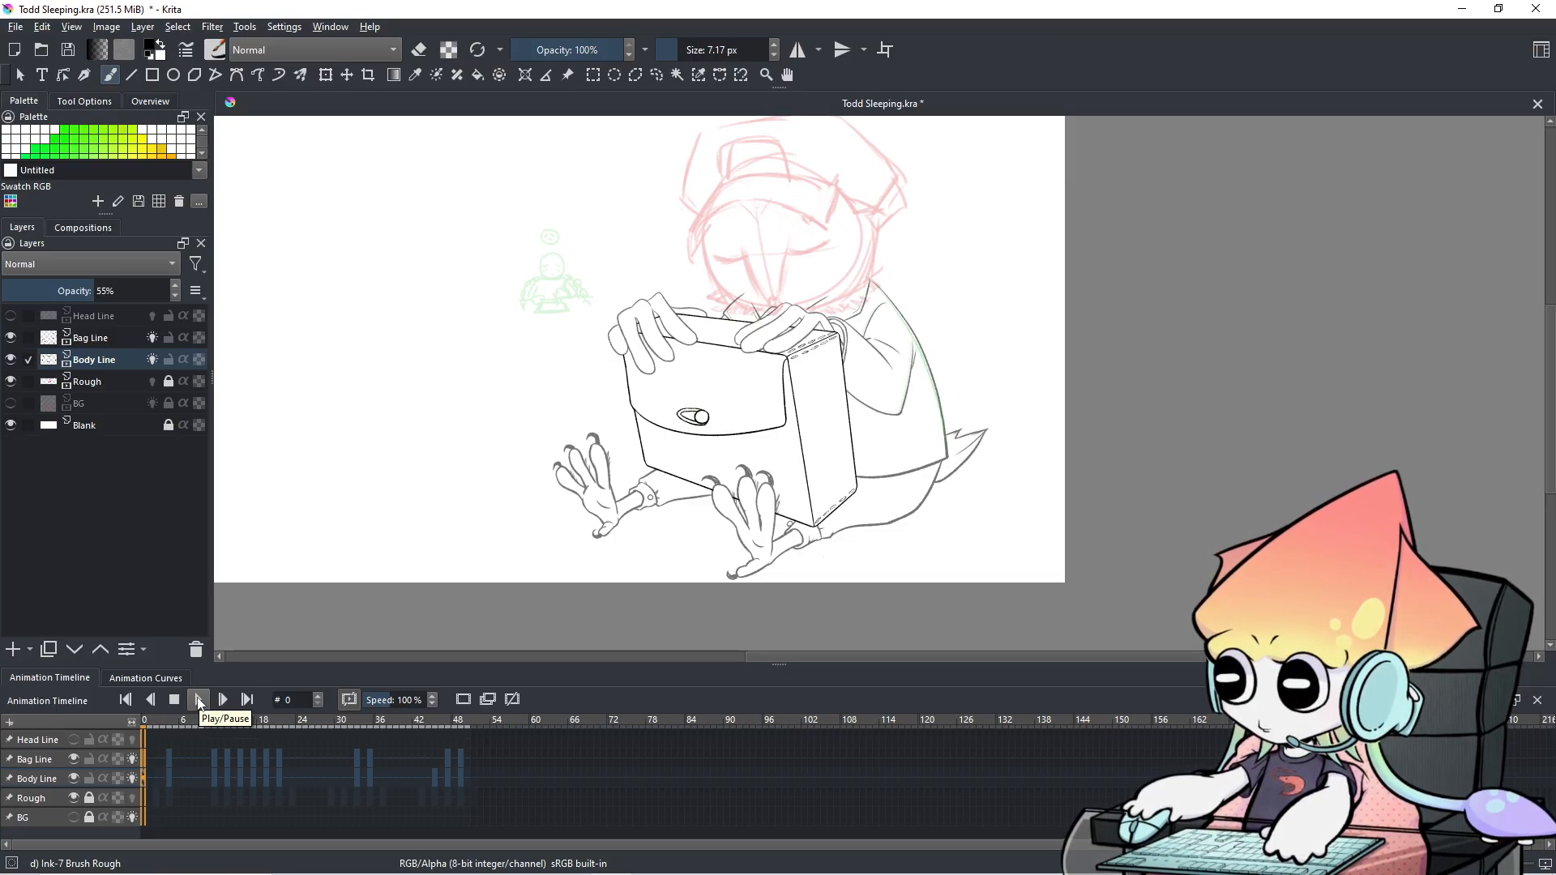
{"action": "left_click", "coordinate": [200, 701]}
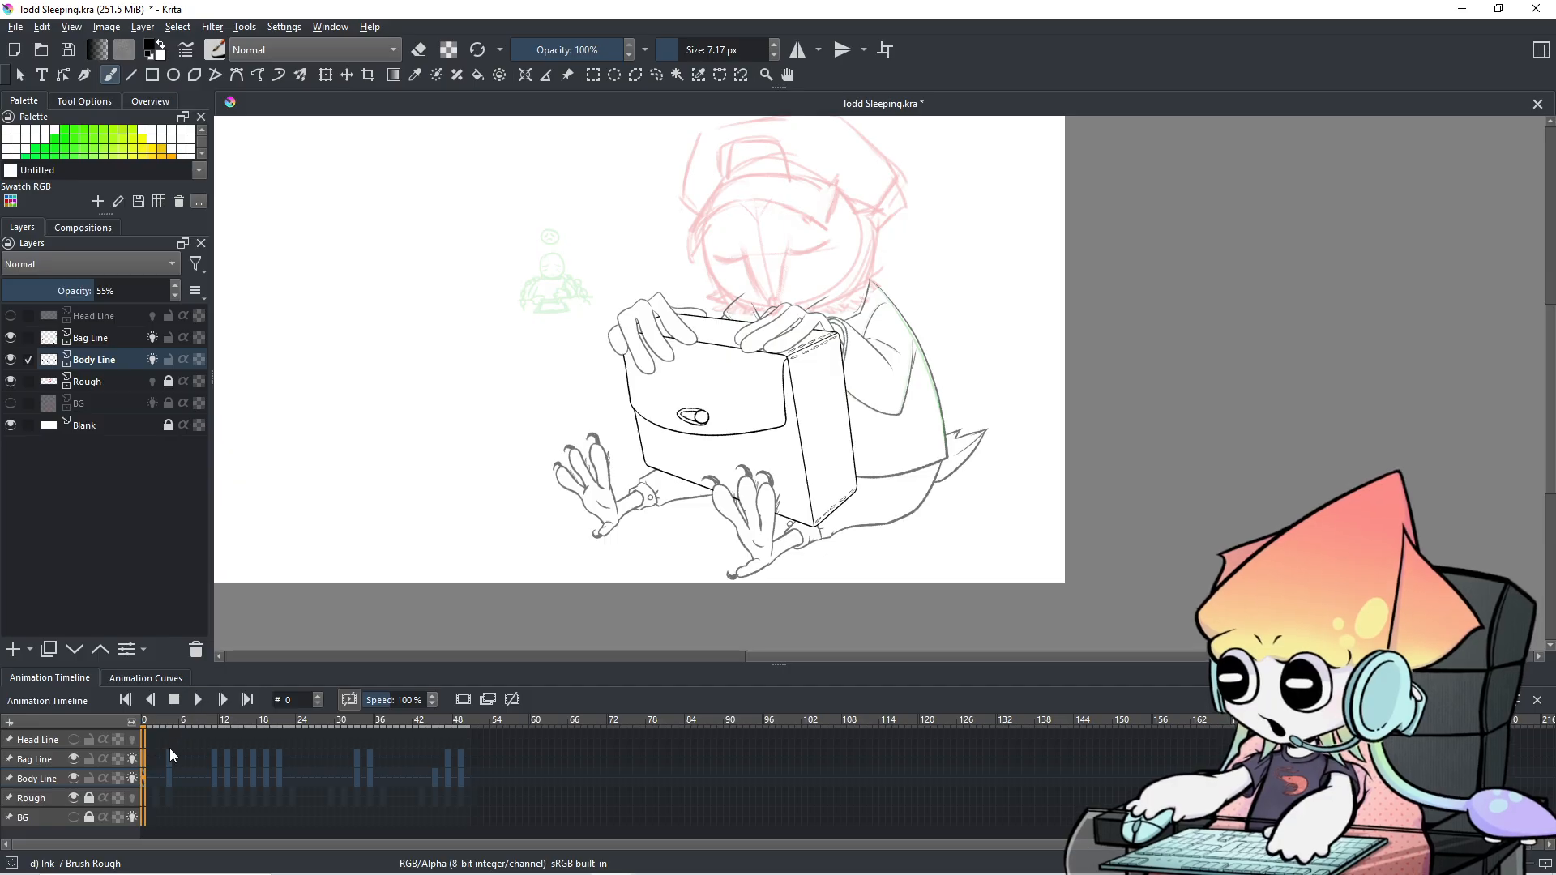
{"action": "left_click", "coordinate": [198, 700]}
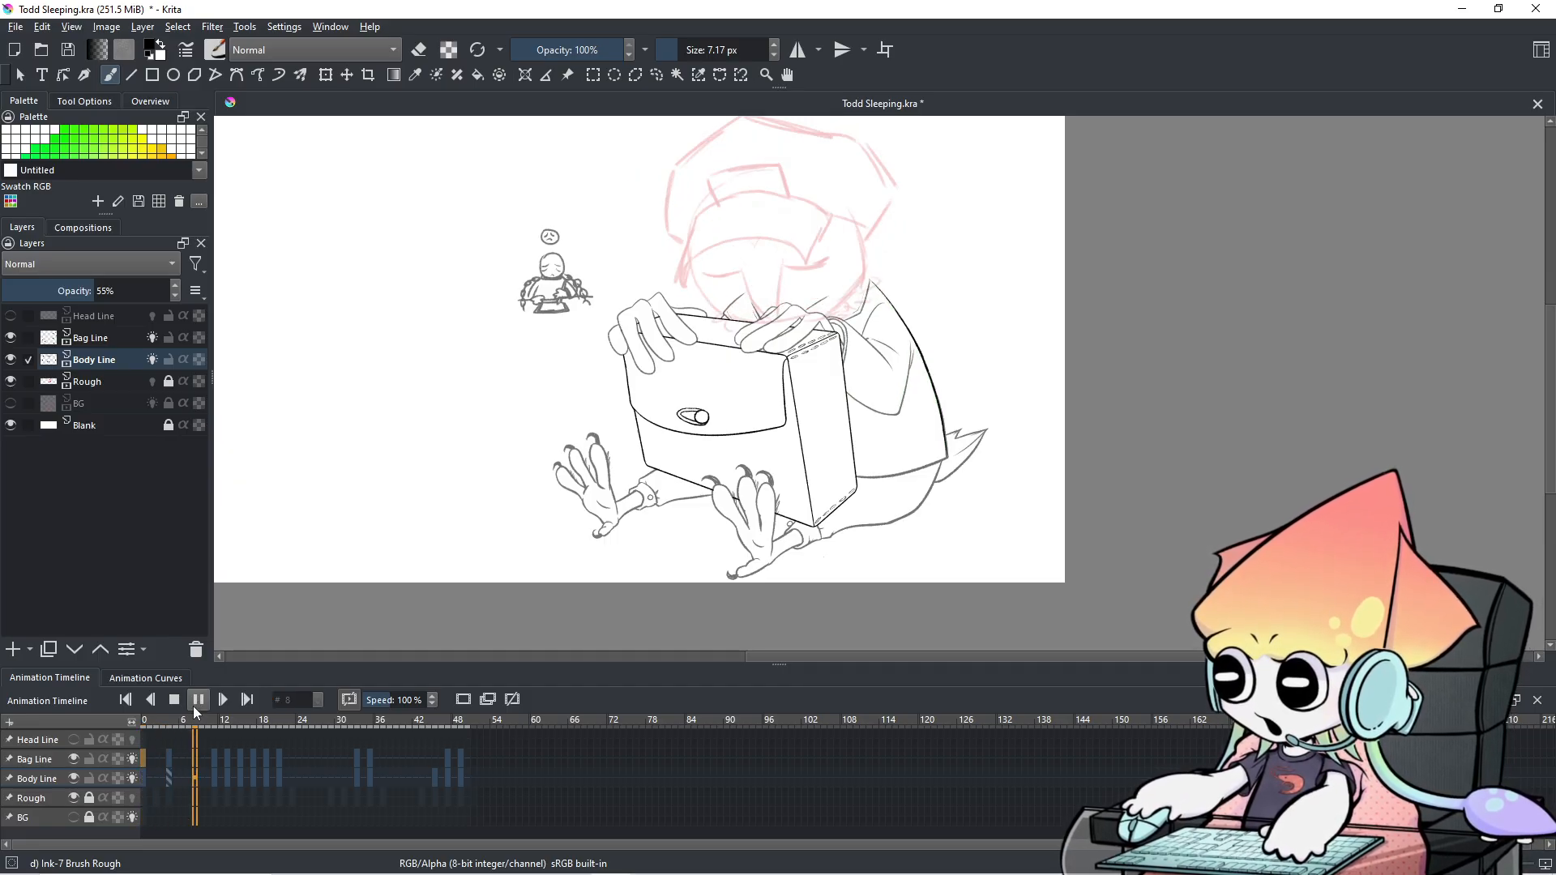
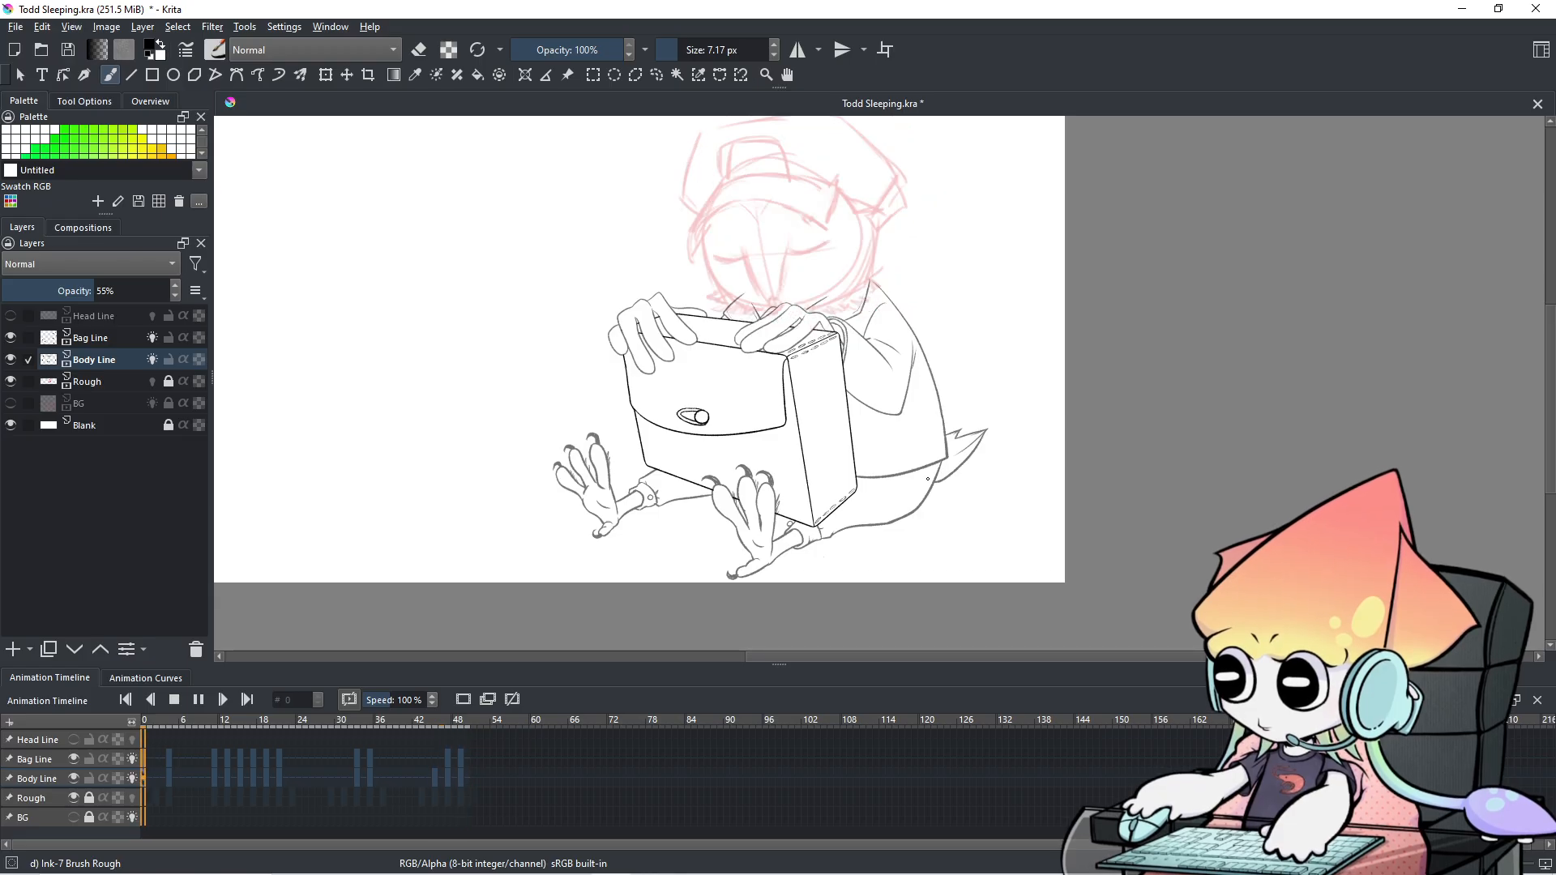
Replay the Todd Sleeping animation and pause it at frame 12.
{"action": "scroll", "coordinate": [928, 479], "scroll_direction": "up", "scroll_amount": 1}
{"action": "left_click_drag", "start_coordinate": [915, 381], "coordinate": [962, 421]}
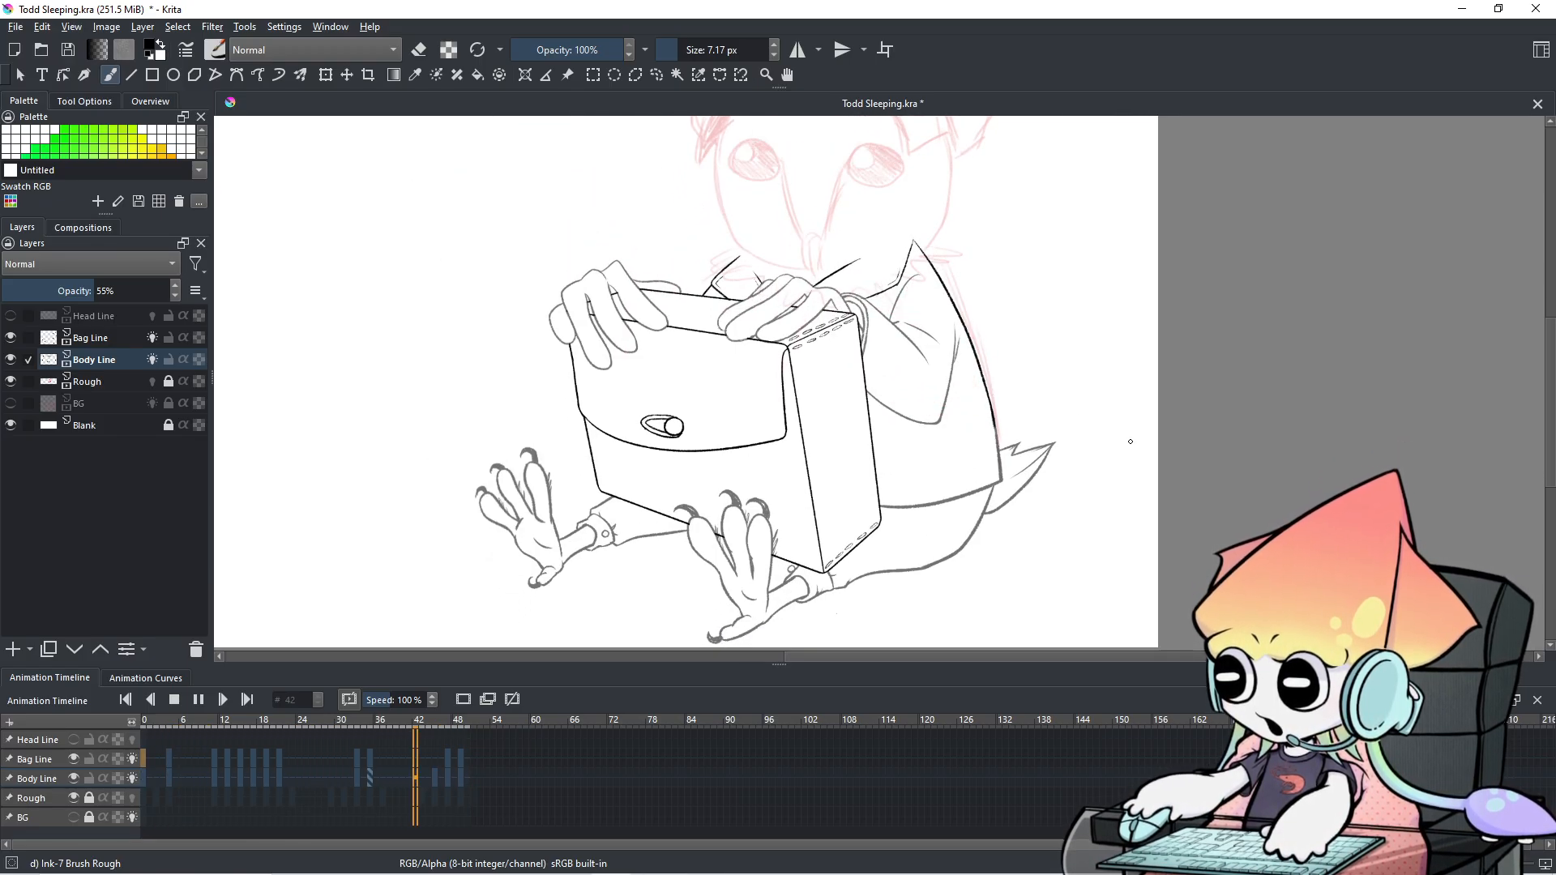
{"action": "scroll", "coordinate": [1110, 437], "scroll_direction": "down", "scroll_amount": 1}
{"action": "left_click_drag", "start_coordinate": [1110, 436], "coordinate": [1070, 483]}
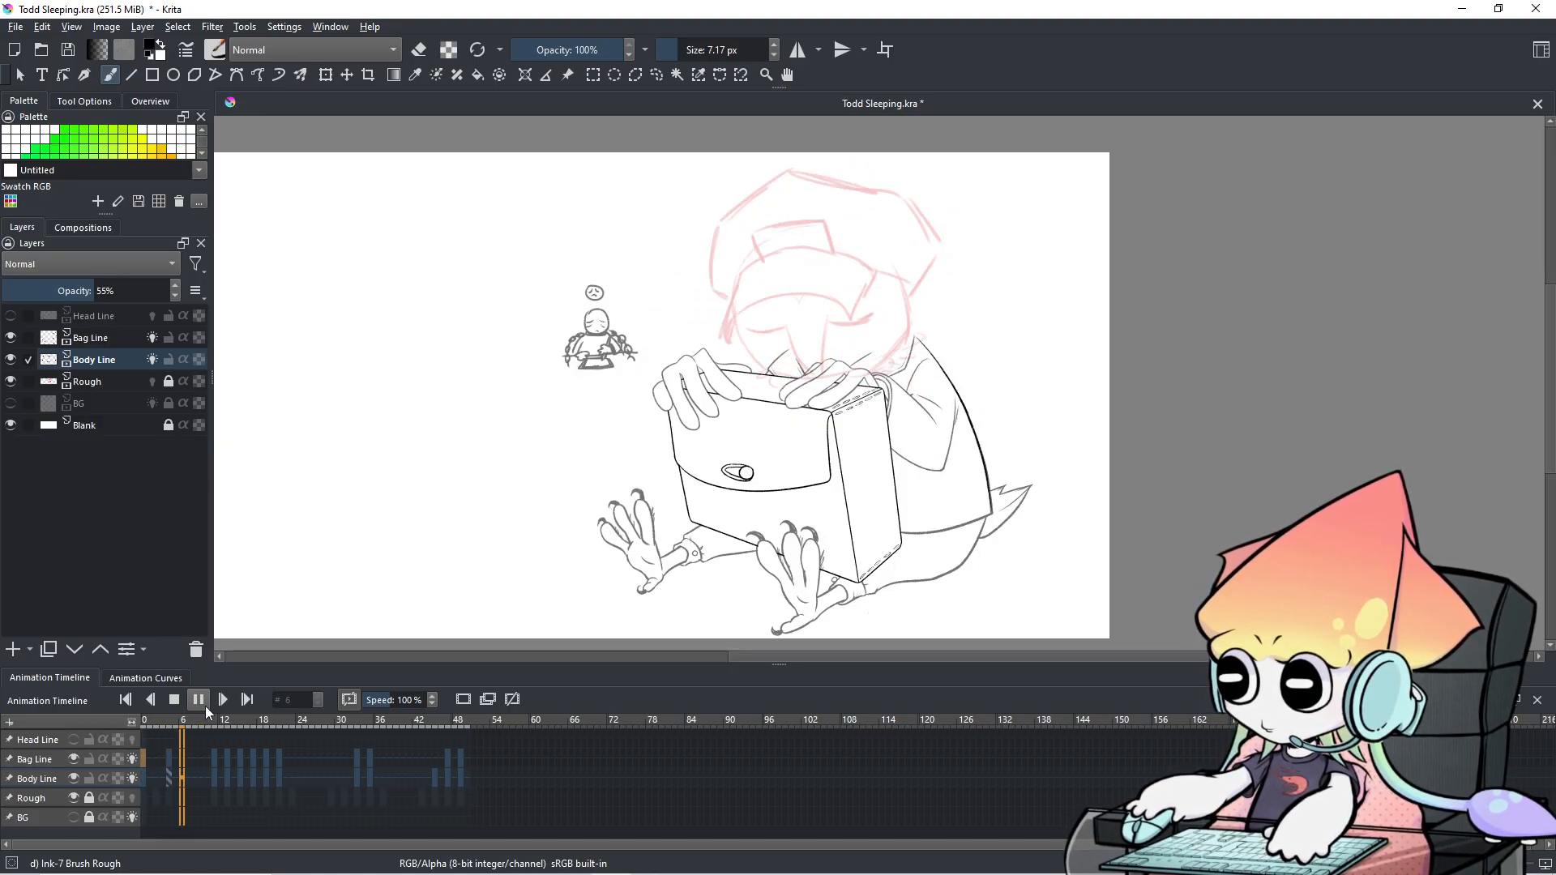
{"action": "left_click", "coordinate": [148, 760]}
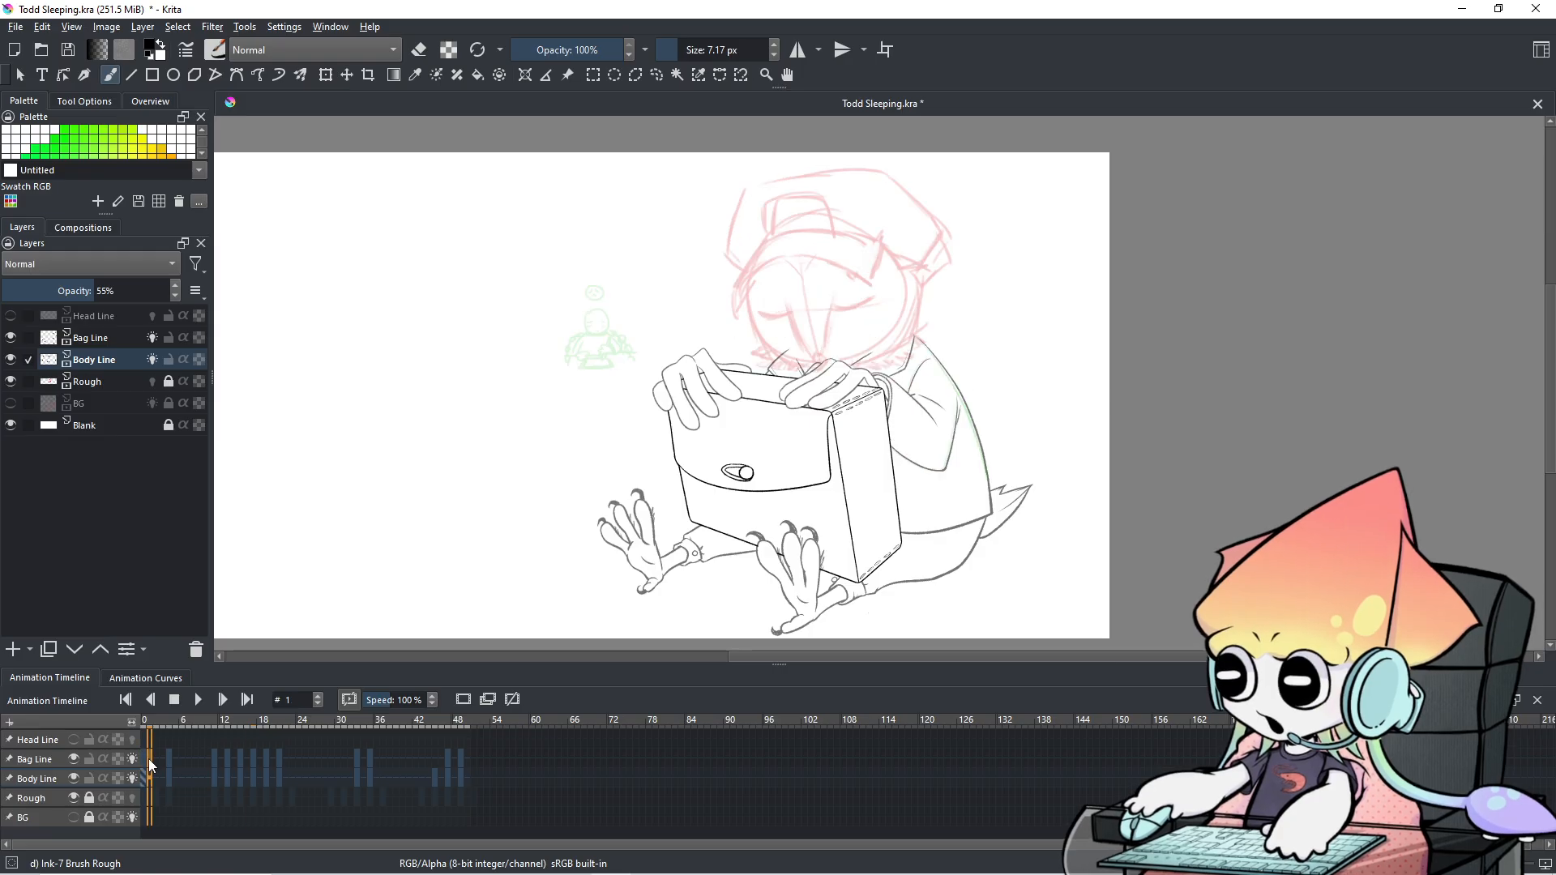
{"action": "key", "text": "space"}
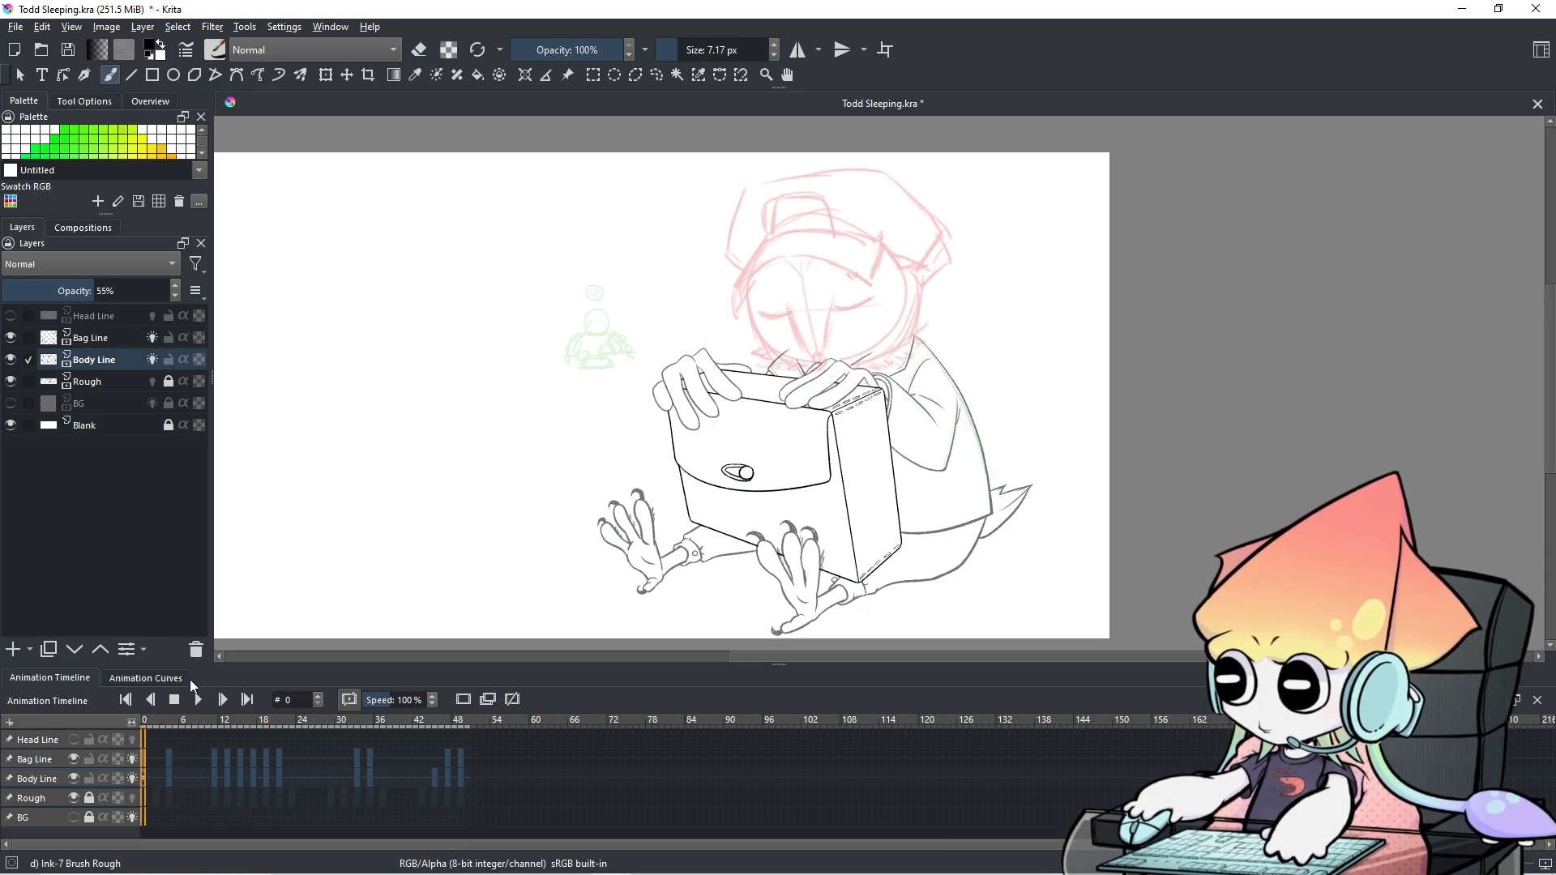
{"action": "left_click", "coordinate": [198, 702]}
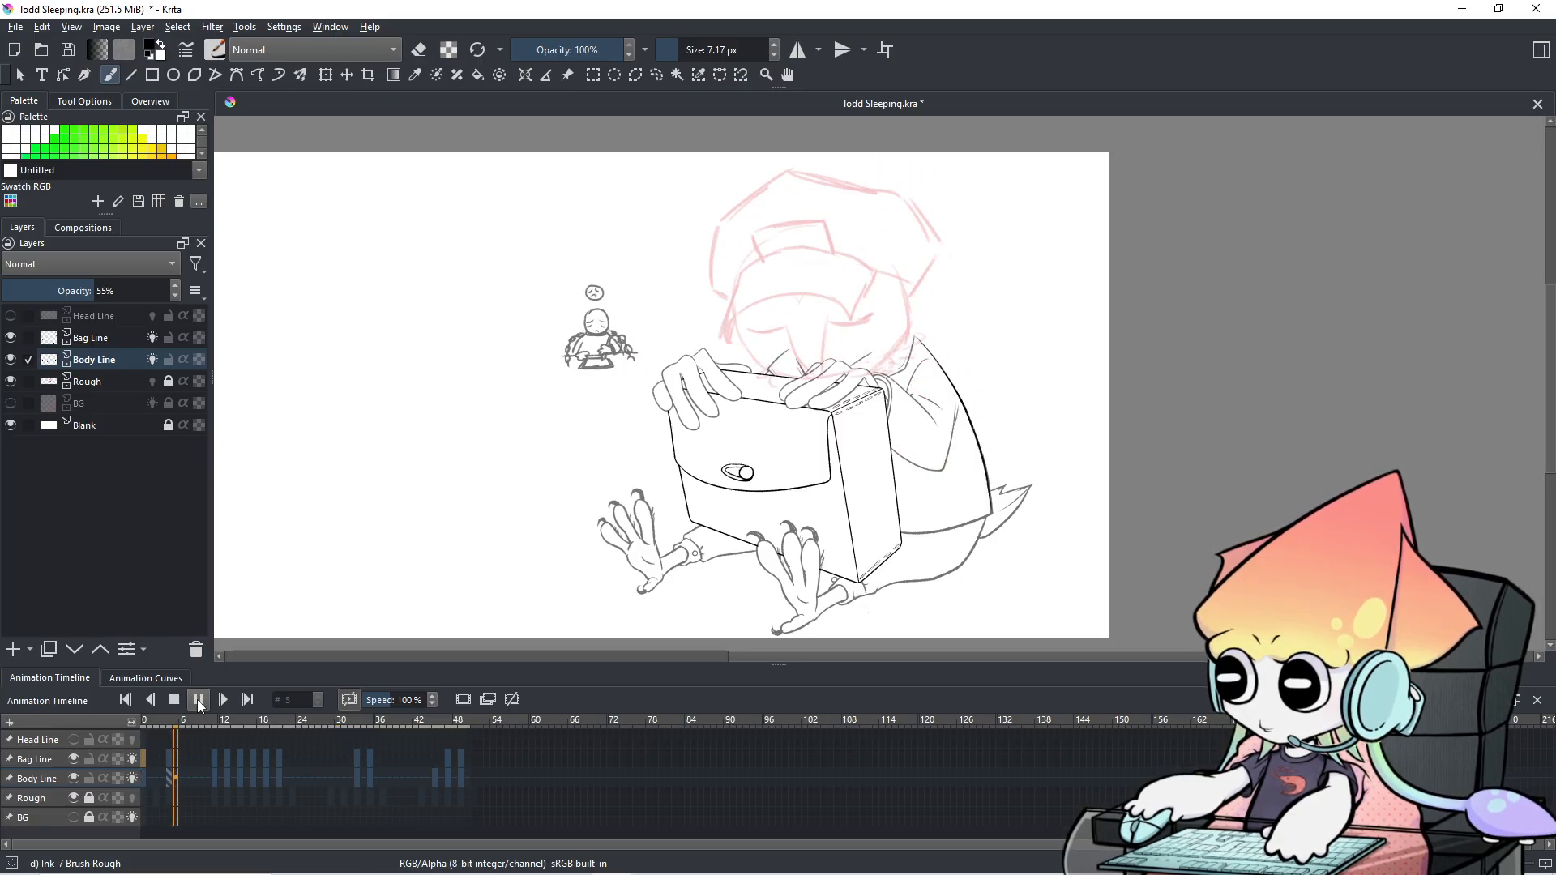
{"action": "key", "text": "space"}
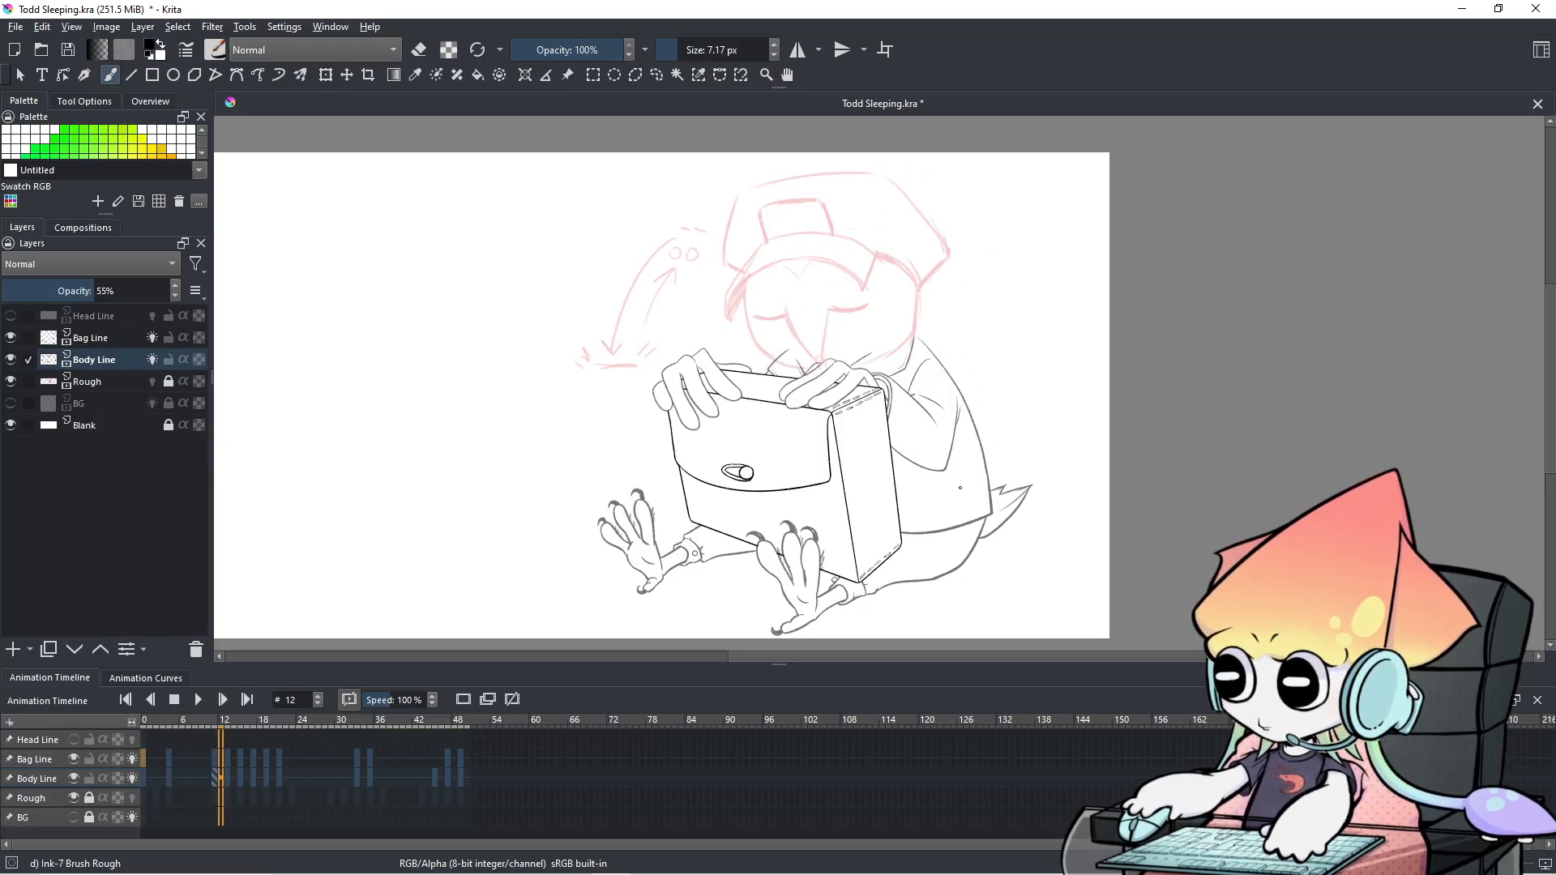
{"action": "scroll", "coordinate": [961, 487], "scroll_direction": "up", "scroll_amount": 3}
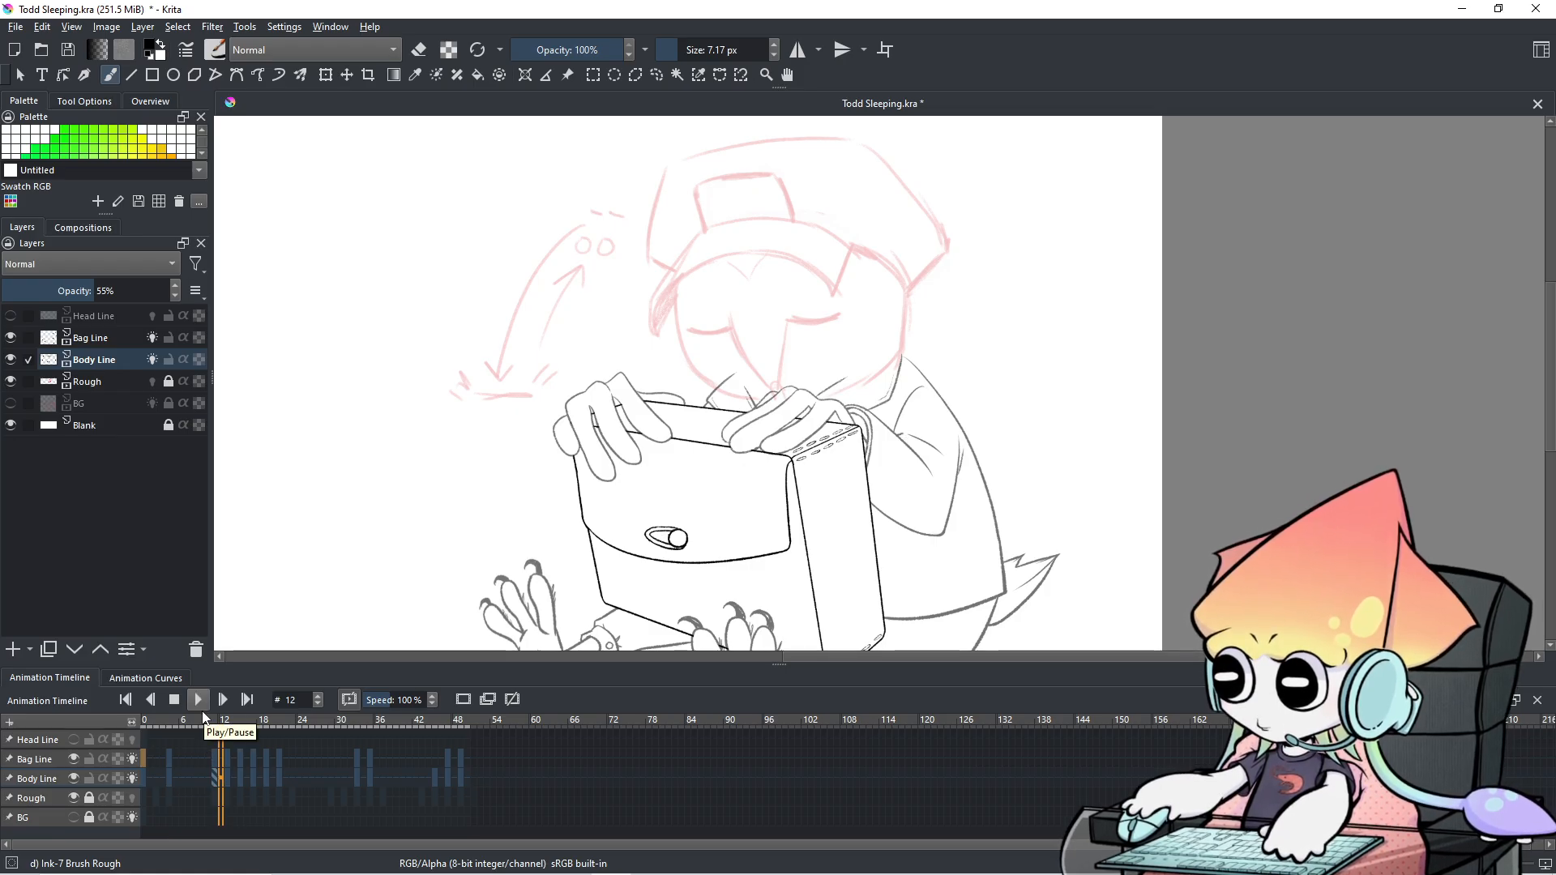
Step through the frames from the first frame up to frame 56 to review the motion.
{"action": "left_click", "coordinate": [167, 760]}
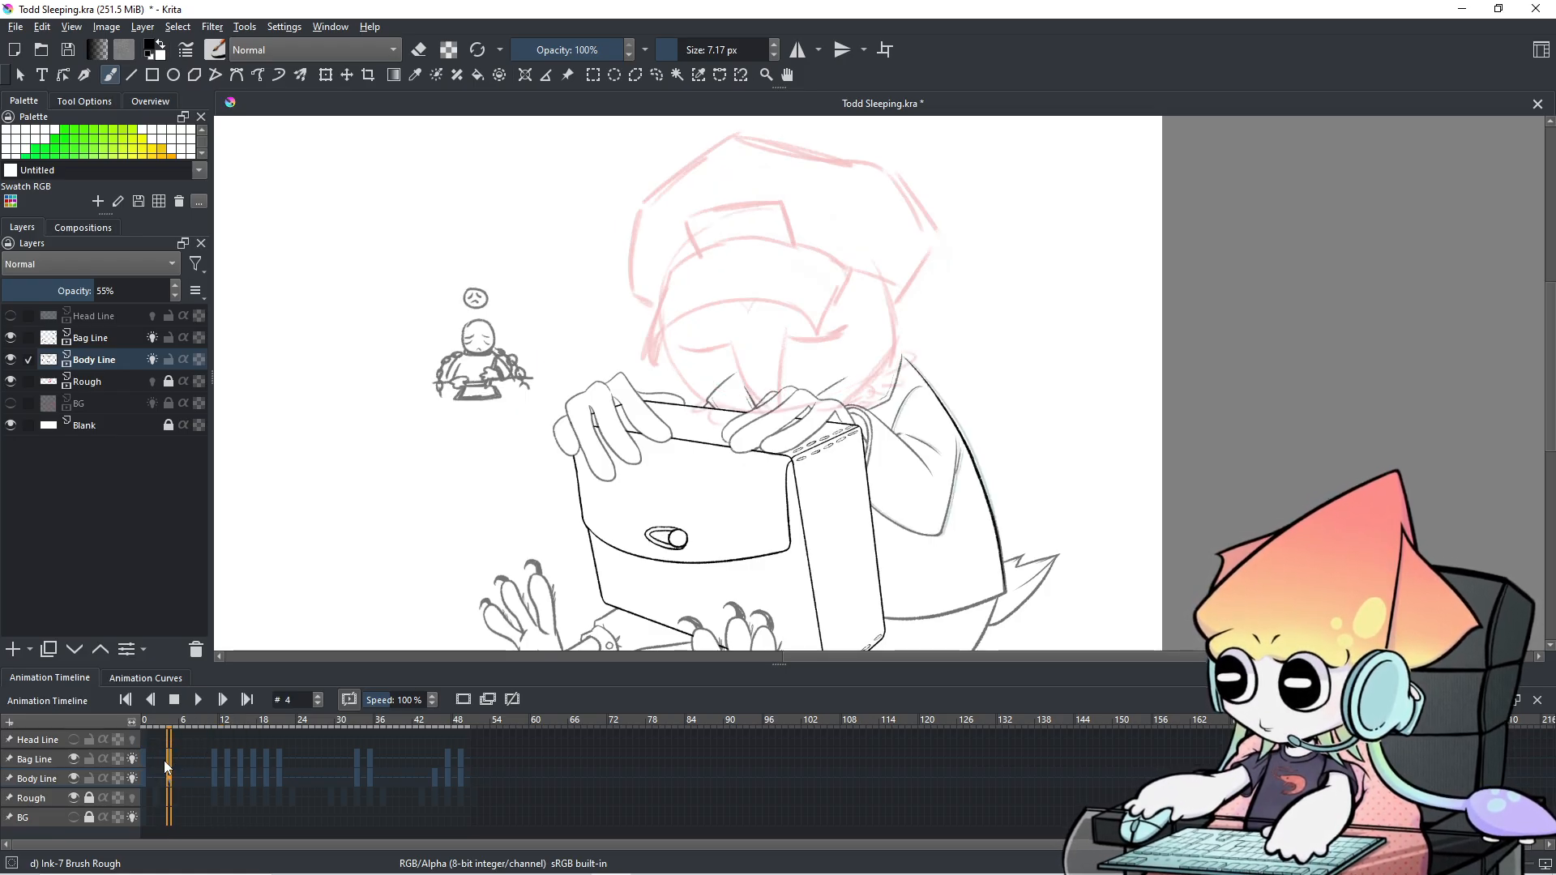
{"action": "left_click", "coordinate": [156, 760]}
{"action": "left_click", "coordinate": [142, 761]}
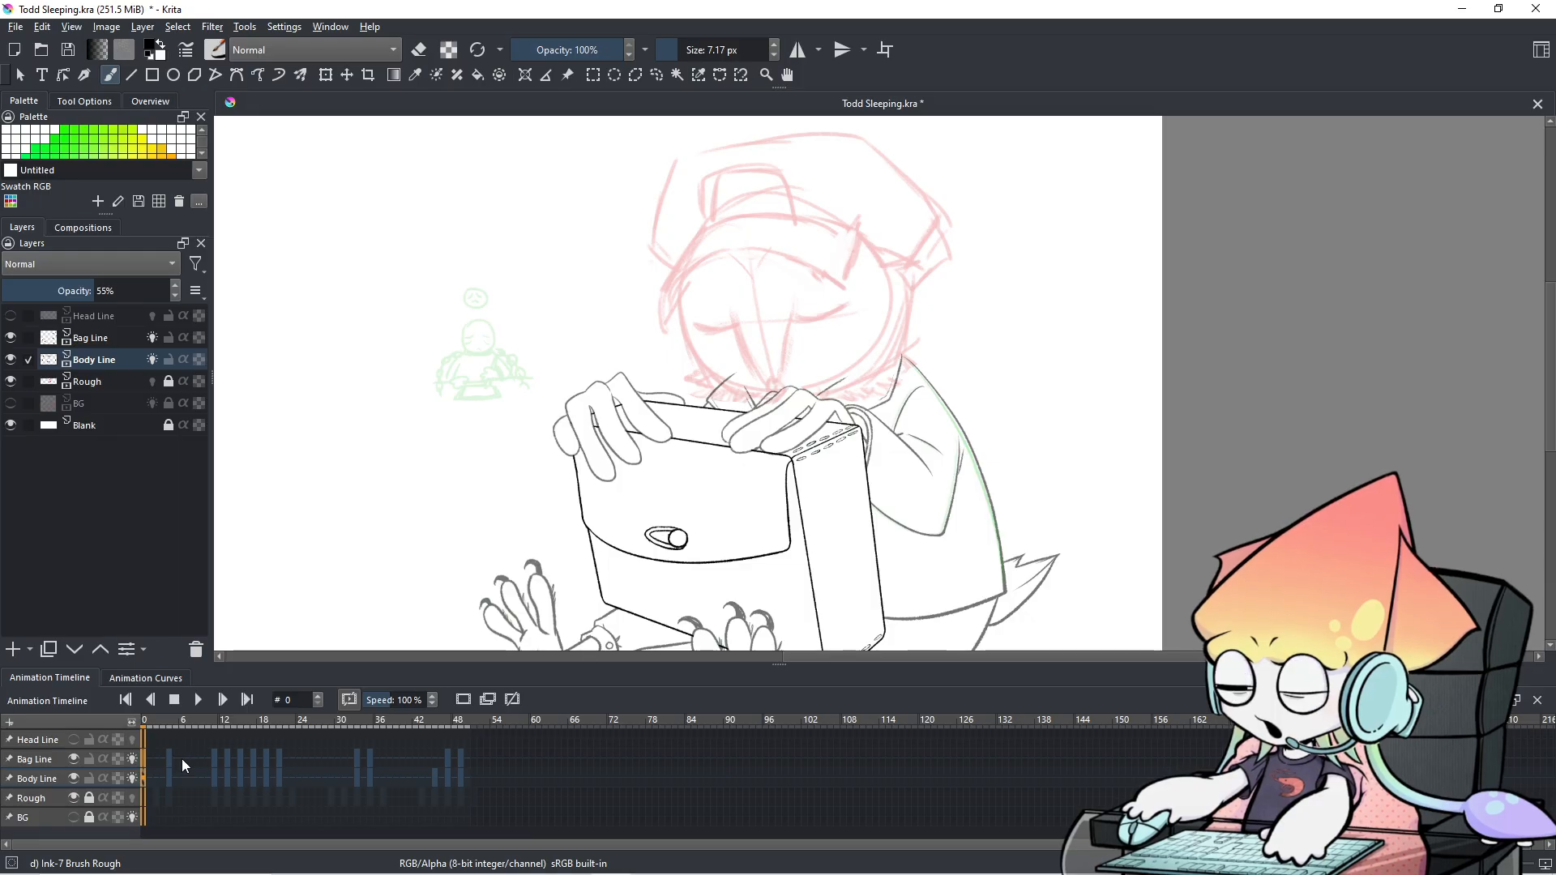
{"action": "key", "text": "Right"}
{"action": "key", "text": "Right"}
{"action": "key", "text": "Right"}
{"action": "key", "text": "Right"}
{"action": "key", "text": "Right"}
{"action": "key", "text": "Right"}
{"action": "key", "text": "Right"}
{"action": "key", "text": "Right"}
{"action": "key", "text": "Right"}
{"action": "key", "text": "Right"}
{"action": "key", "text": "Right"}
{"action": "key", "text": "Right"}
{"action": "key", "text": "Right"}
{"action": "key", "text": "Right"}
{"action": "key", "text": "Right"}
{"action": "key", "text": "Right"}
{"action": "key", "text": "Right"}
{"action": "key", "text": "Right"}
{"action": "key", "text": "Right"}
{"action": "key", "text": "Right"}
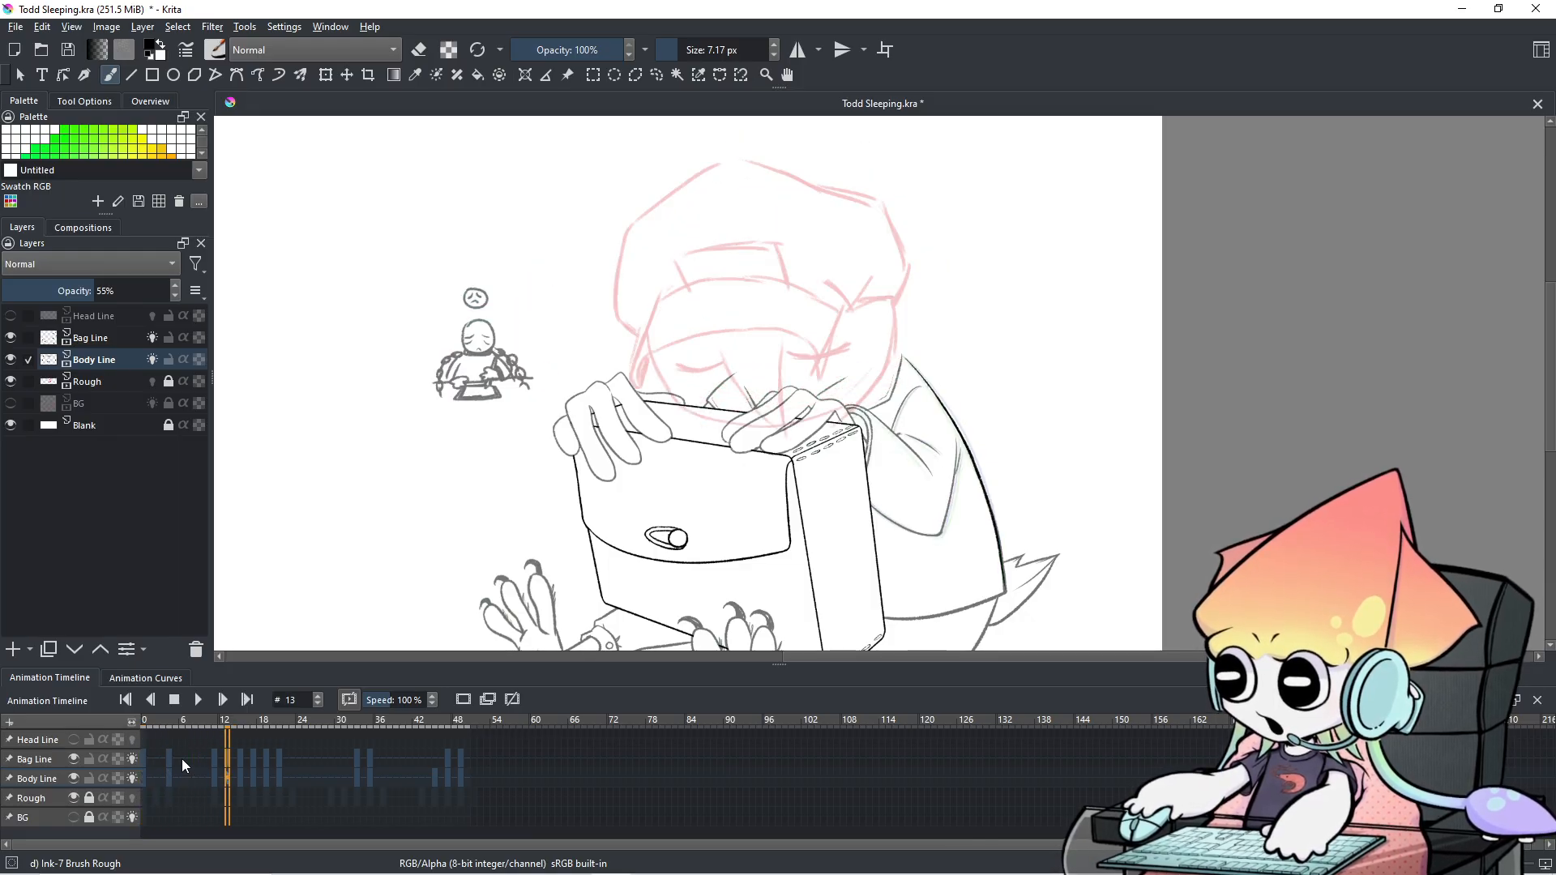
{"action": "key", "text": "Left"}
{"action": "key", "text": "Left"}
{"action": "key", "text": "Left"}
{"action": "key", "text": "Left"}
{"action": "key", "text": "Left"}
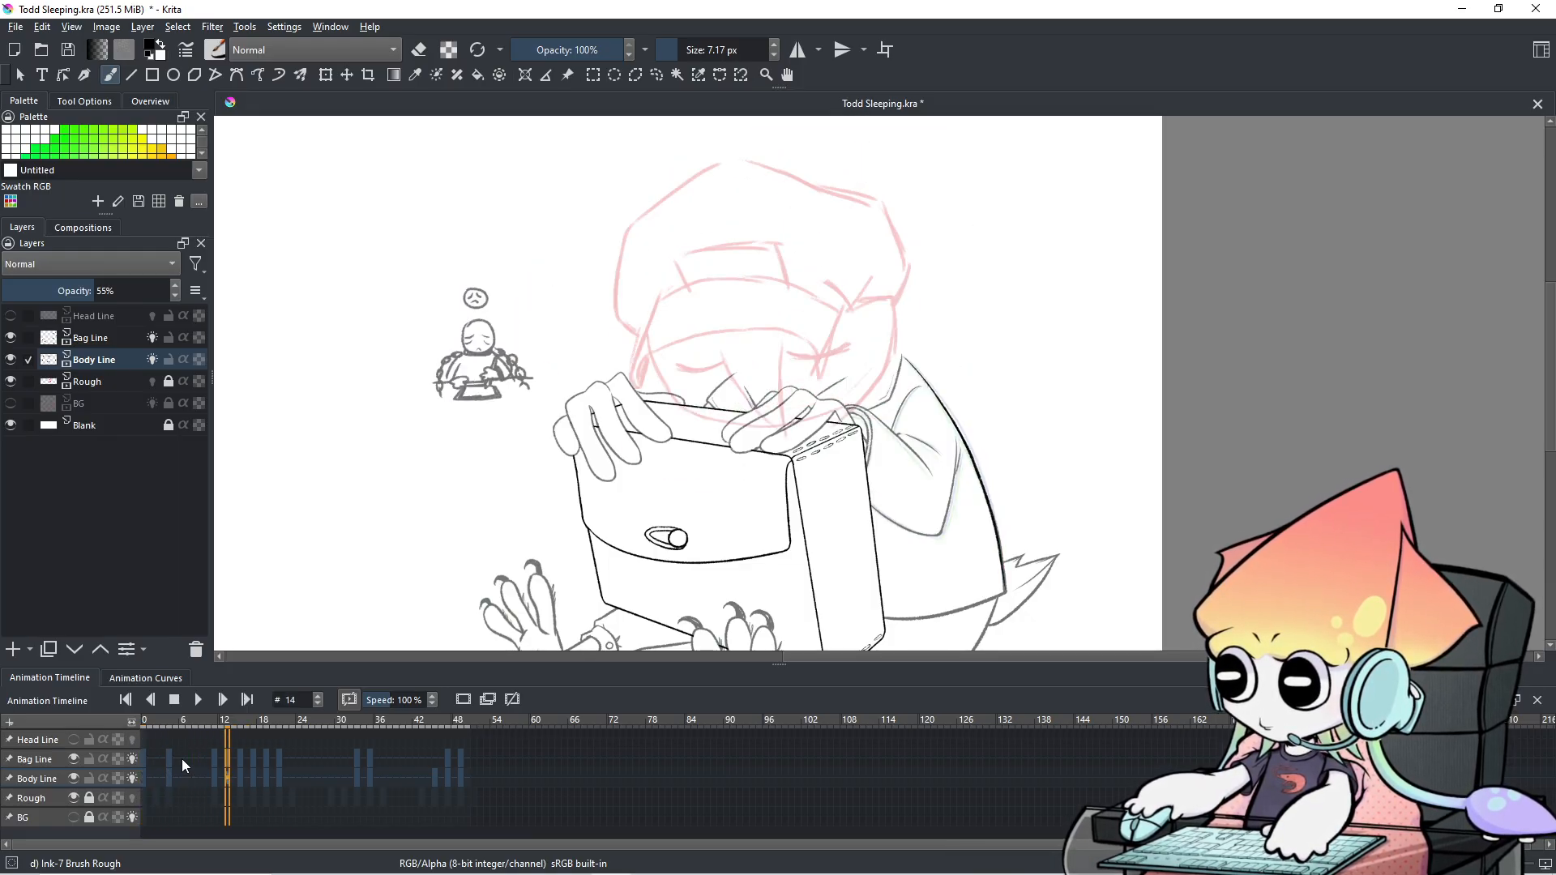
{"action": "key", "text": "Right"}
{"action": "key", "text": "Right"}
{"action": "key", "text": "Right"}
{"action": "key", "text": "Right"}
{"action": "key", "text": "Right"}
{"action": "key", "text": "Right"}
{"action": "key", "text": "Right"}
{"action": "key", "text": "Right"}
{"action": "key", "text": "Right"}
{"action": "key", "text": "Right"}
{"action": "key", "text": "Right"}
{"action": "key", "text": "Right"}
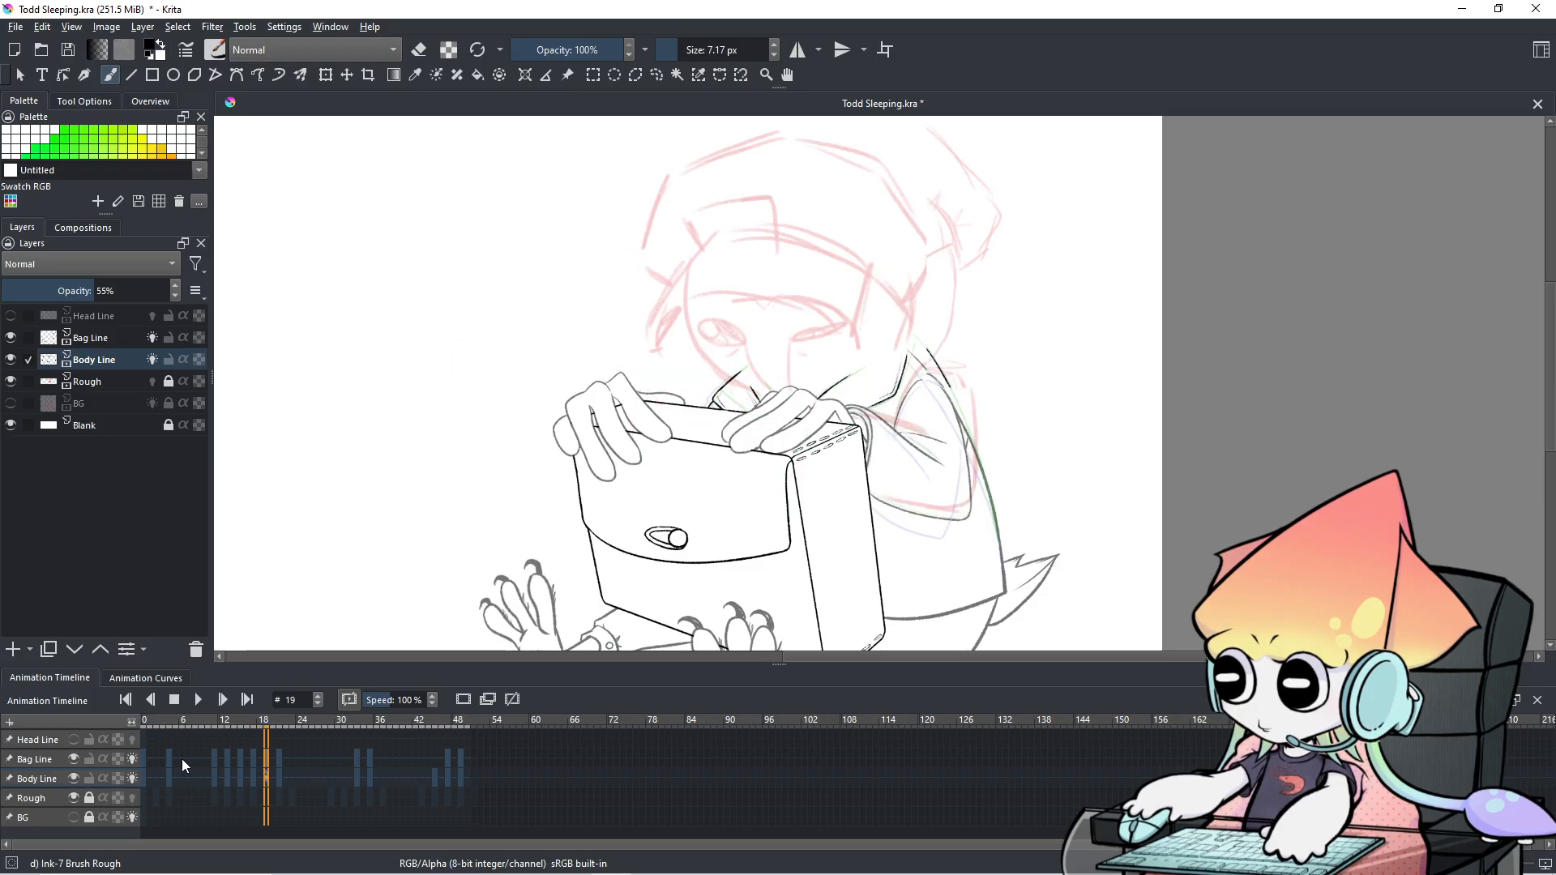
{"action": "key", "text": "Right"}
{"action": "key", "text": "Right"}
{"action": "key", "text": "Right"}
{"action": "key", "text": "Right"}
{"action": "key", "text": "Right"}
{"action": "key", "text": "Right"}
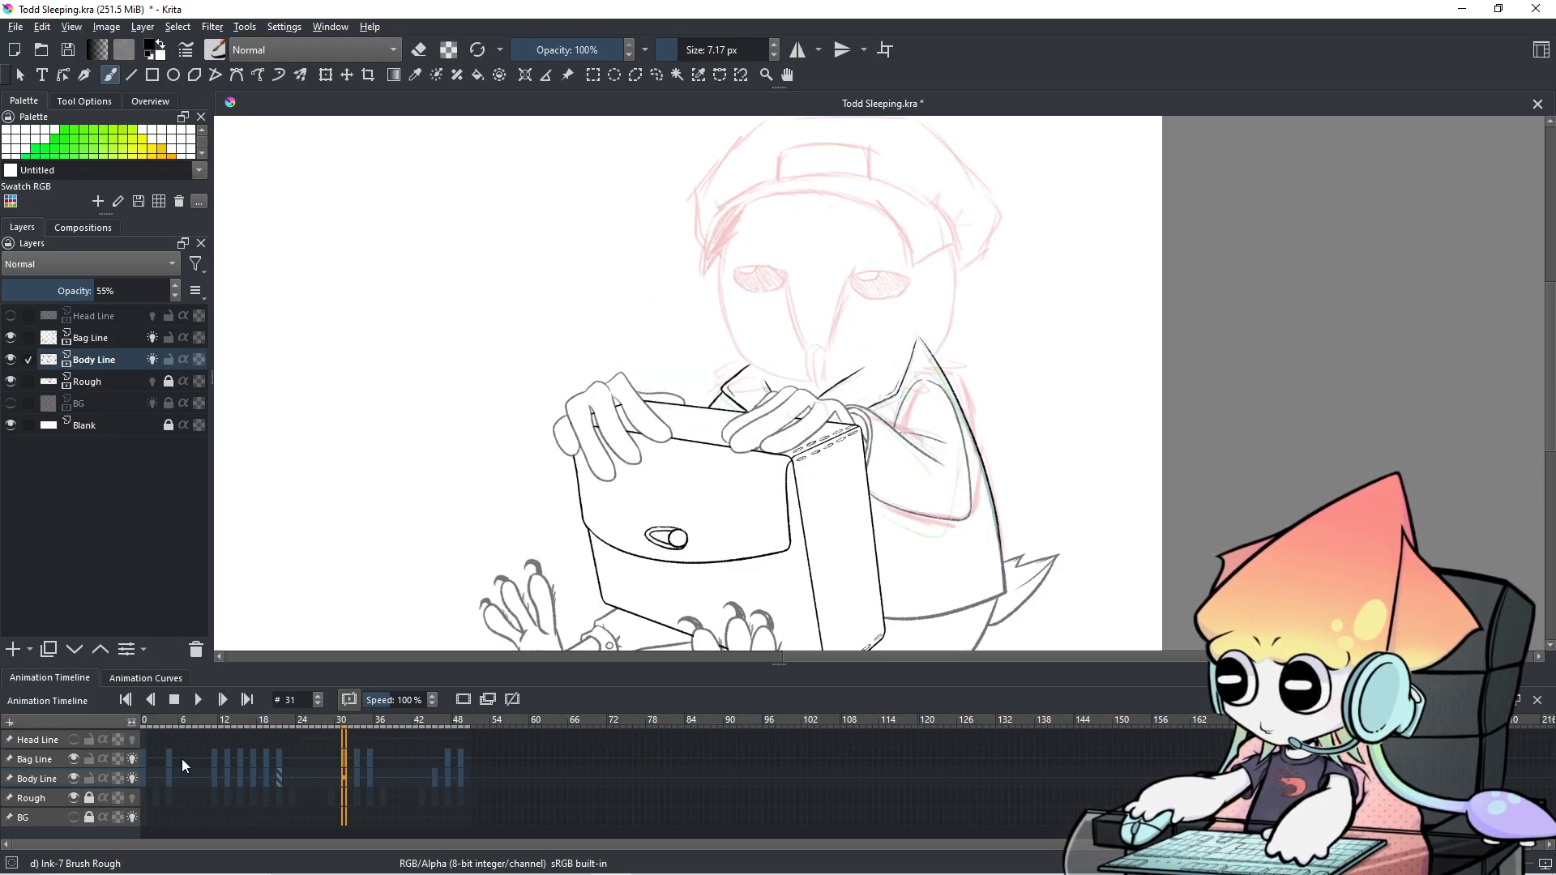
{"action": "key", "text": "Right"}
{"action": "key", "text": "Right"}
{"action": "key", "text": "Right"}
{"action": "key", "text": "Right"}
{"action": "key", "text": "Right"}
{"action": "key", "text": "Right"}
{"action": "key", "text": "Right"}
{"action": "key", "text": "Right"}
{"action": "key", "text": "Right"}
{"action": "key", "text": "Right"}
{"action": "key", "text": "Right"}
{"action": "key", "text": "Right"}
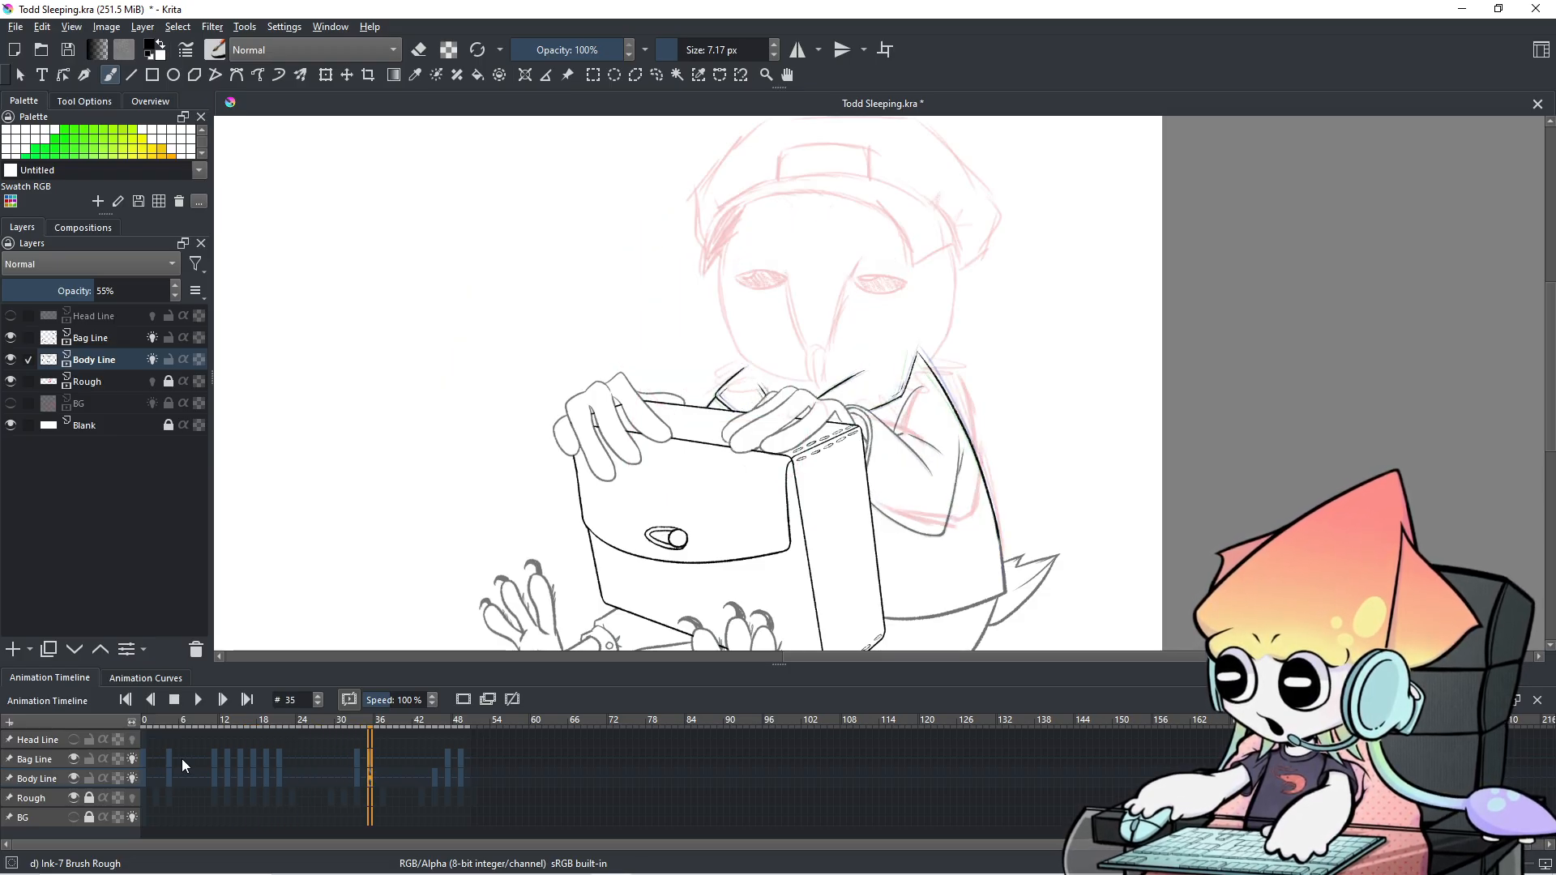
{"action": "key", "text": "Right"}
{"action": "key", "text": "Right"}
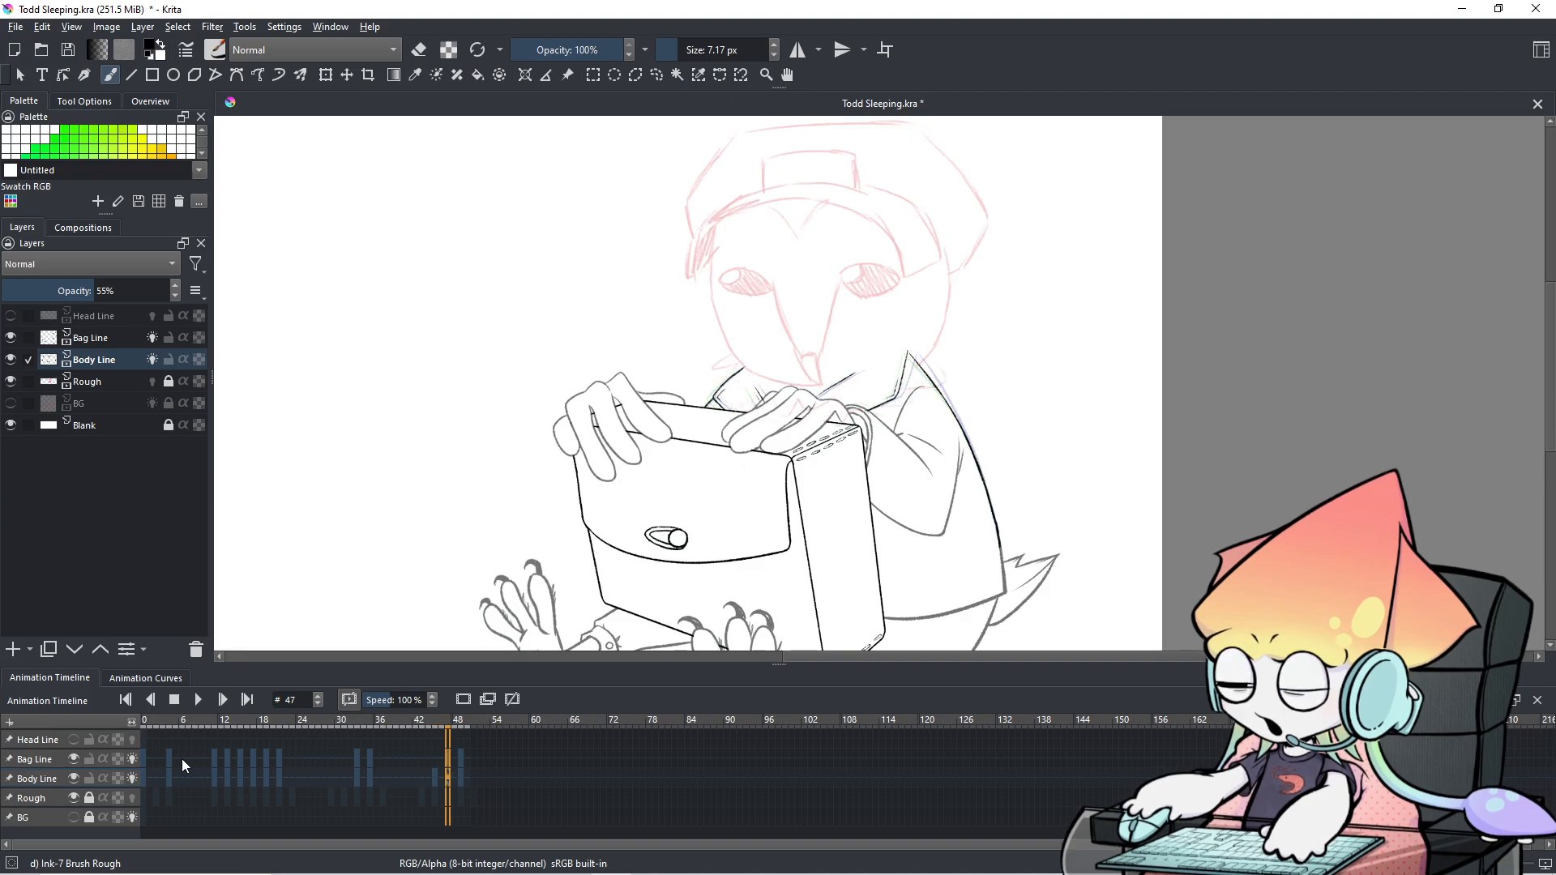
{"action": "key", "text": "Left"}
{"action": "key", "text": "Left"}
{"action": "key", "text": "Left"}
{"action": "key", "text": "Left"}
{"action": "key", "text": "Left"}
{"action": "key", "text": "Right"}
{"action": "key", "text": "Right"}
{"action": "key", "text": "Right"}
{"action": "key", "text": "Right"}
{"action": "key", "text": "Right"}
{"action": "key", "text": "Right"}
{"action": "key", "text": "Right"}
{"action": "key", "text": "Right"}
{"action": "key", "text": "Right"}
{"action": "key", "text": "Right"}
{"action": "key", "text": "Right"}
{"action": "key", "text": "Right"}
{"action": "key", "text": "Right"}
{"action": "key", "text": "Right"}
{"action": "key", "text": "Left"}
{"action": "key", "text": "Left"}
{"action": "key", "text": "Left"}
{"action": "key", "text": "Left"}
{"action": "key", "text": "Left"}
{"action": "key", "text": "Left"}
{"action": "key", "text": "Left"}
{"action": "key", "text": "Left"}
{"action": "key", "text": "Left"}
{"action": "key", "text": "Left"}
{"action": "key", "text": "Left"}
Compare frames 6 through 23 with the view close on the hands and box.
{"action": "left_click", "coordinate": [182, 758]}
{"action": "key", "text": "Right"}
{"action": "key", "text": "Right"}
{"action": "key", "text": "Right"}
{"action": "key", "text": "Right"}
{"action": "key", "text": "Right"}
{"action": "key", "text": "Right"}
{"action": "key", "text": "Right"}
{"action": "key", "text": "Right"}
{"action": "key", "text": "Right"}
{"action": "key", "text": "Right"}
{"action": "key", "text": "Right"}
{"action": "key", "text": "Right"}
{"action": "key", "text": "Right"}
{"action": "key", "text": "Right"}
{"action": "key", "text": "Right"}
{"action": "key", "text": "Right"}
{"action": "key", "text": "Right"}
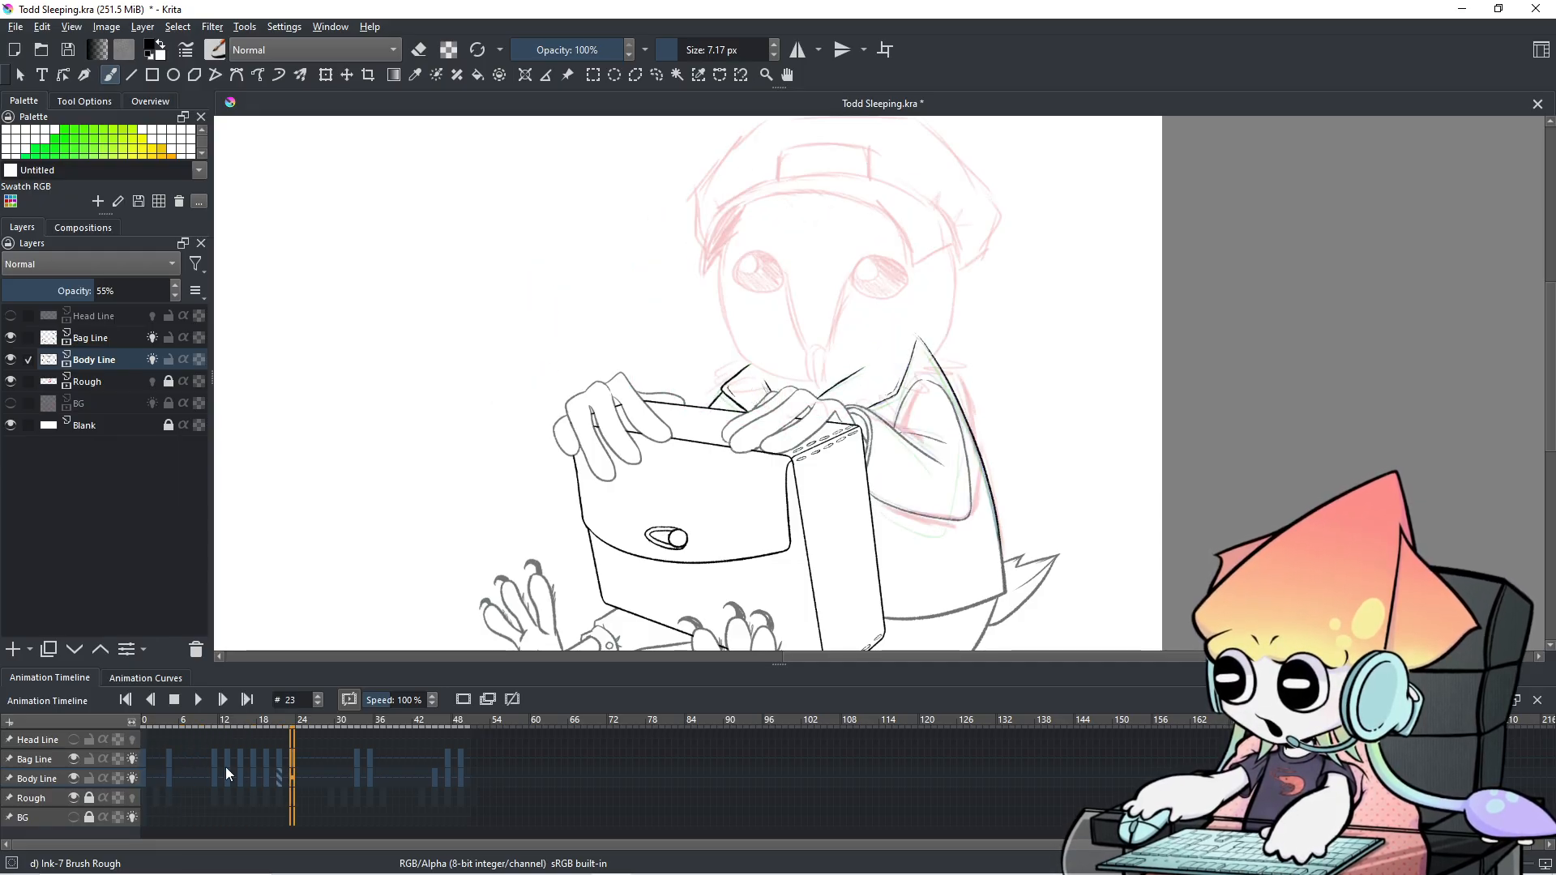
{"action": "key", "text": "Left"}
{"action": "key", "text": "Left"}
{"action": "key", "text": "Left"}
{"action": "key", "text": "Left"}
{"action": "key", "text": "Left"}
{"action": "key", "text": "Left"}
{"action": "key", "text": "Left"}
{"action": "key", "text": "Left"}
{"action": "key", "text": "Left"}
{"action": "key", "text": "Left"}
{"action": "key", "text": "Left"}
{"action": "key", "text": "Left"}
{"action": "key", "text": "Left"}
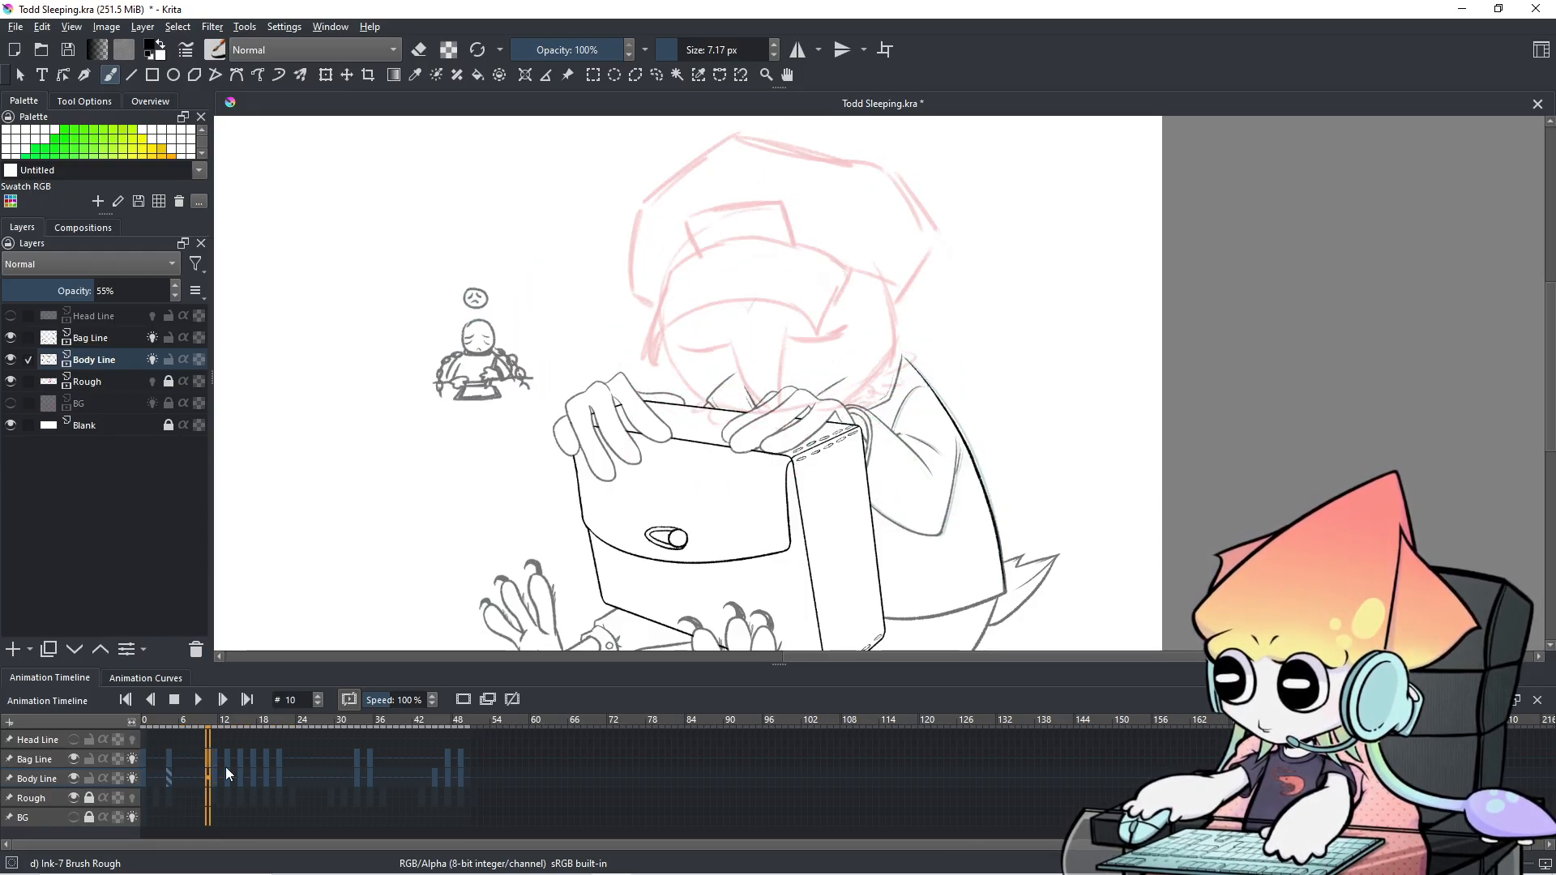
{"action": "key", "text": "Right"}
{"action": "key", "text": "Right"}
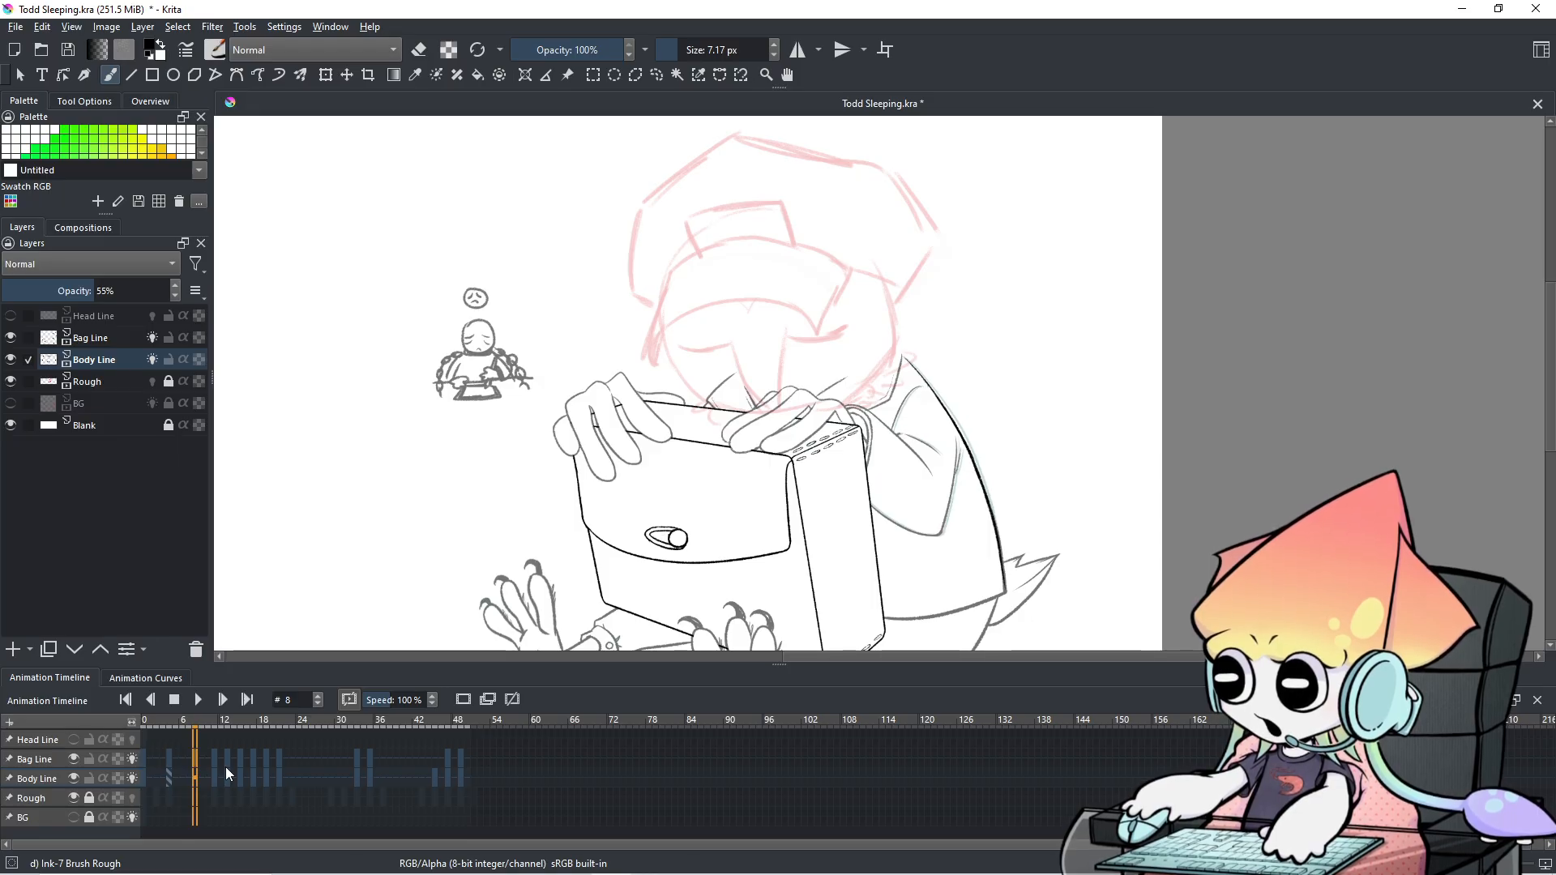
{"action": "key", "text": "Right"}
{"action": "key", "text": "Right"}
{"action": "key", "text": "Right"}
{"action": "key", "text": "Right"}
{"action": "key", "text": "Right"}
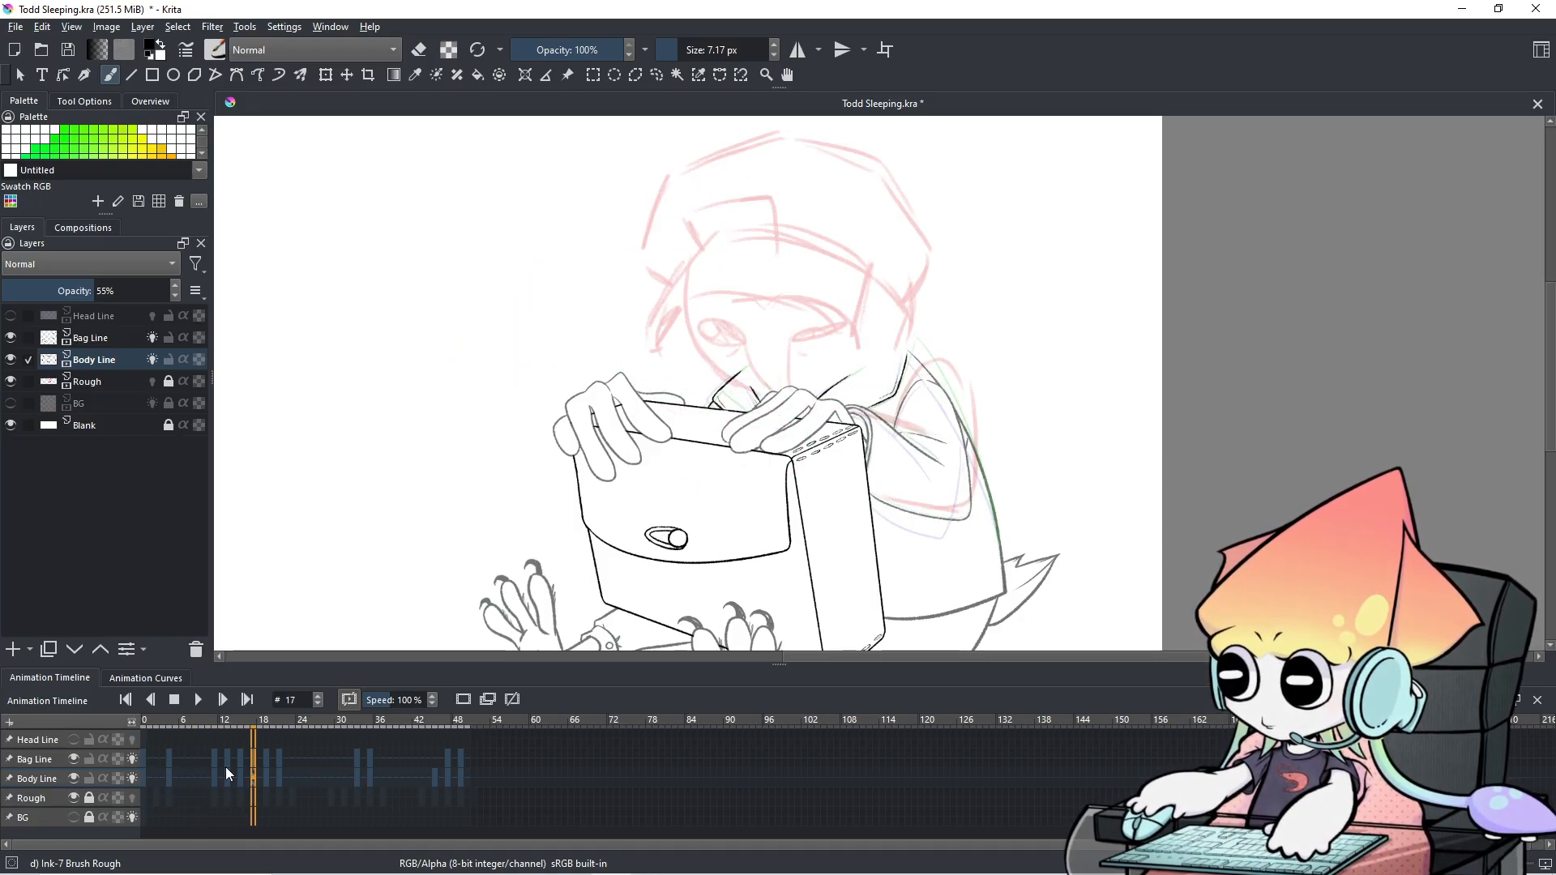
{"action": "scroll", "coordinate": [829, 417], "scroll_direction": "up", "scroll_amount": 1}
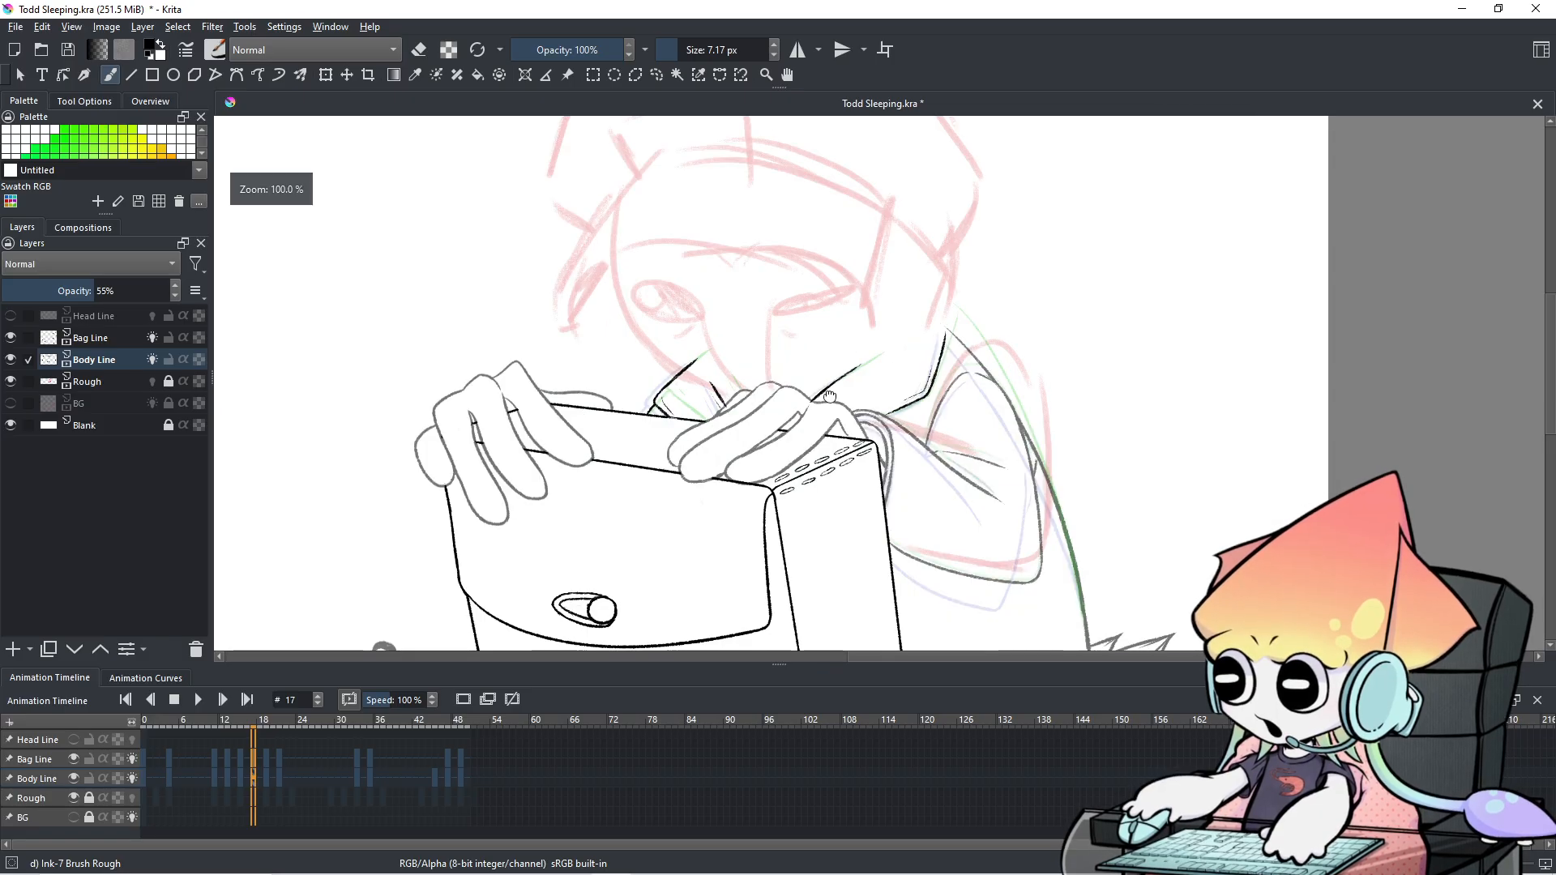
{"action": "left_click_drag", "start_coordinate": [829, 397], "coordinate": [832, 438]}
{"action": "key", "text": "Right"}
{"action": "key", "text": "Right"}
{"action": "key", "text": "Right"}
{"action": "key", "text": "Left"}
{"action": "key", "text": "Left"}
{"action": "key", "text": "Left"}
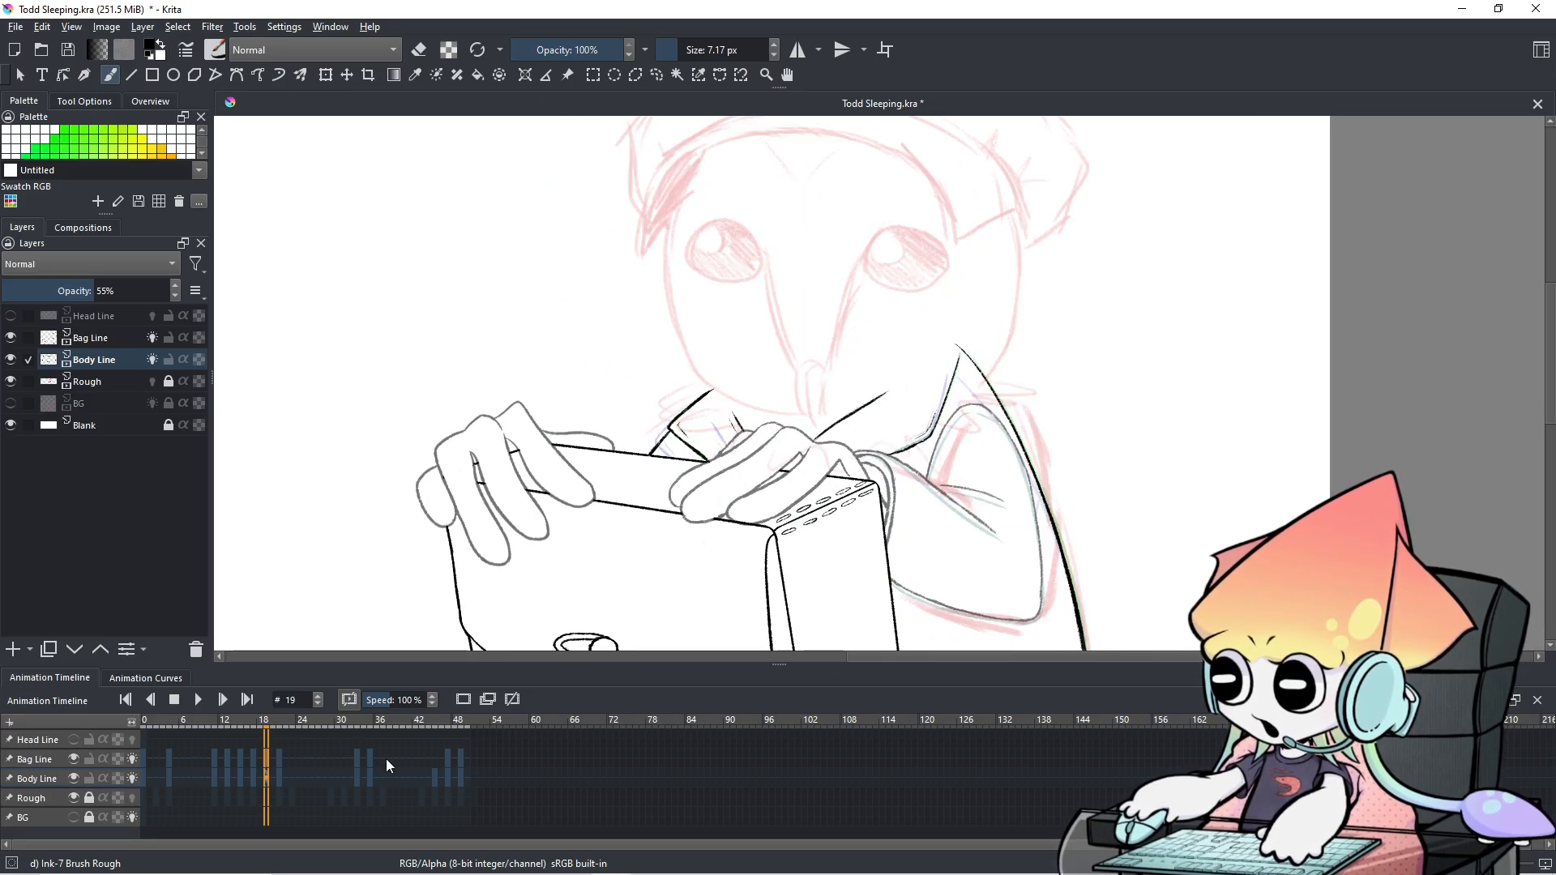
Flip between frames 12 and 17 while viewing the character's face, then zoom out.
{"action": "left_click_drag", "start_coordinate": [750, 533], "coordinate": [736, 455]}
{"action": "key", "text": "Left"}
{"action": "key", "text": "Left"}
{"action": "key", "text": "Left"}
{"action": "key", "text": "Left"}
{"action": "key", "text": "Left"}
{"action": "key", "text": "Right"}
{"action": "key", "text": "Left"}
{"action": "key", "text": "Right"}
{"action": "key", "text": "Right"}
{"action": "key", "text": "Right"}
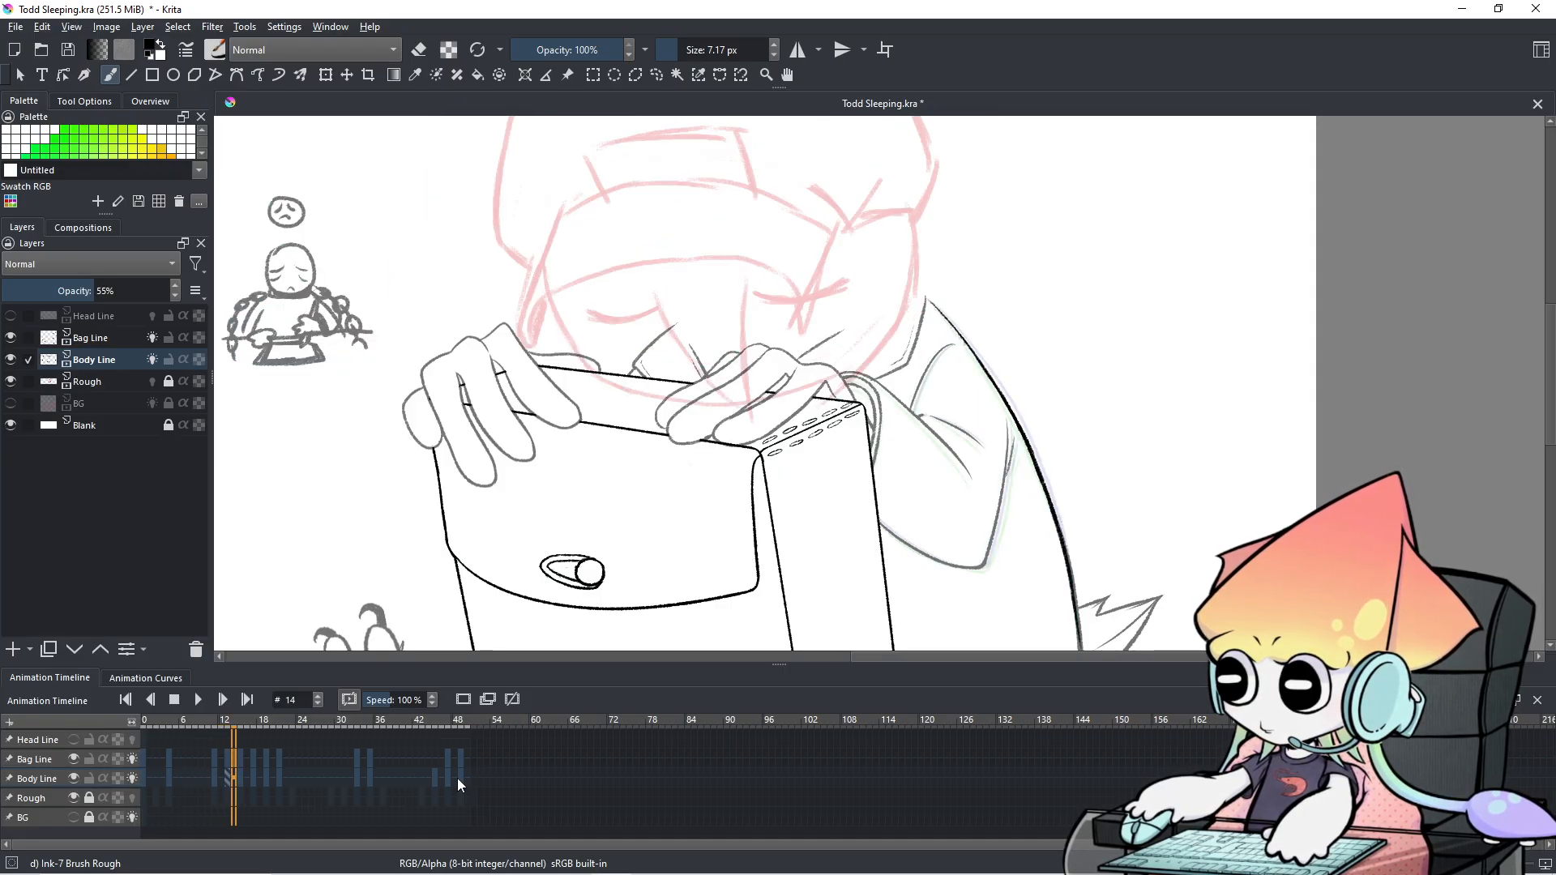
{"action": "key", "text": "Right"}
{"action": "key", "text": "Right"}
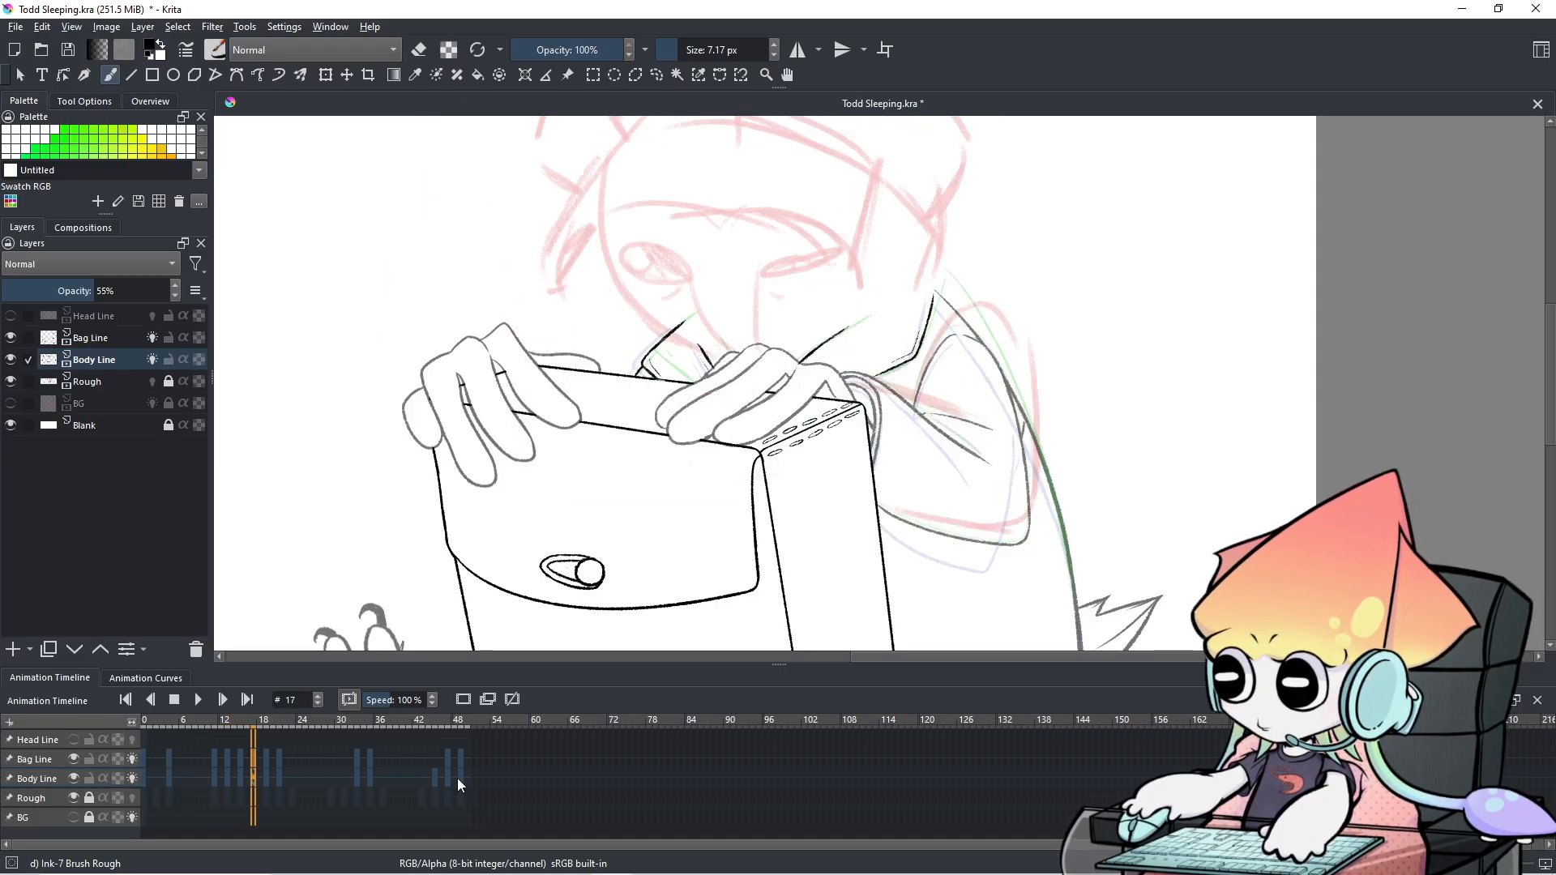
{"action": "key", "text": "minus"}
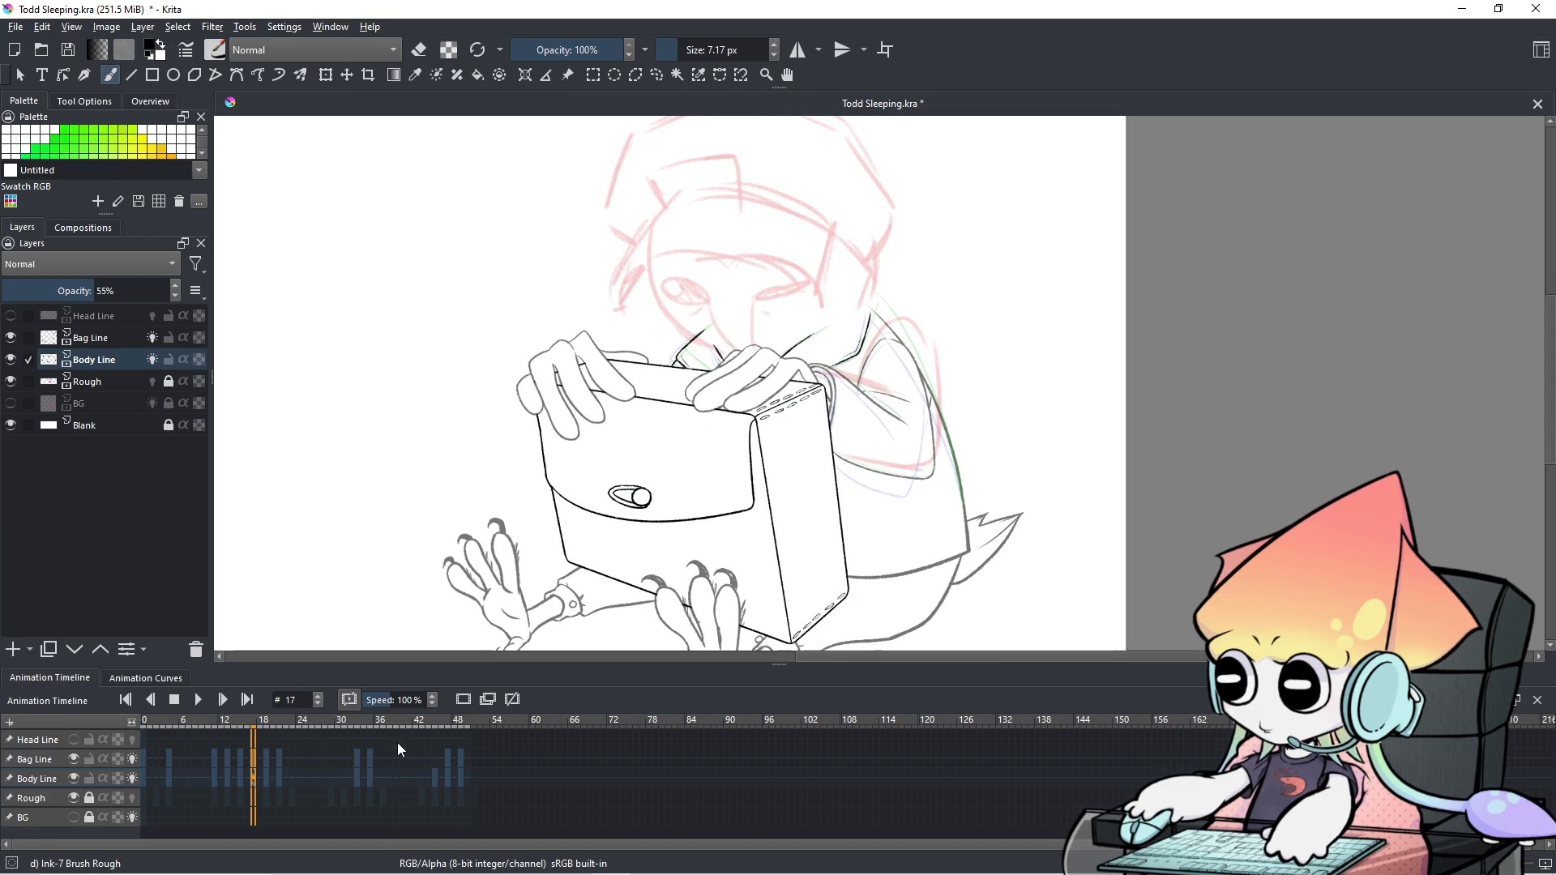
Play the animation again, pausing at frame 12 and stopping at frame 40.
{"action": "left_click", "coordinate": [197, 700]}
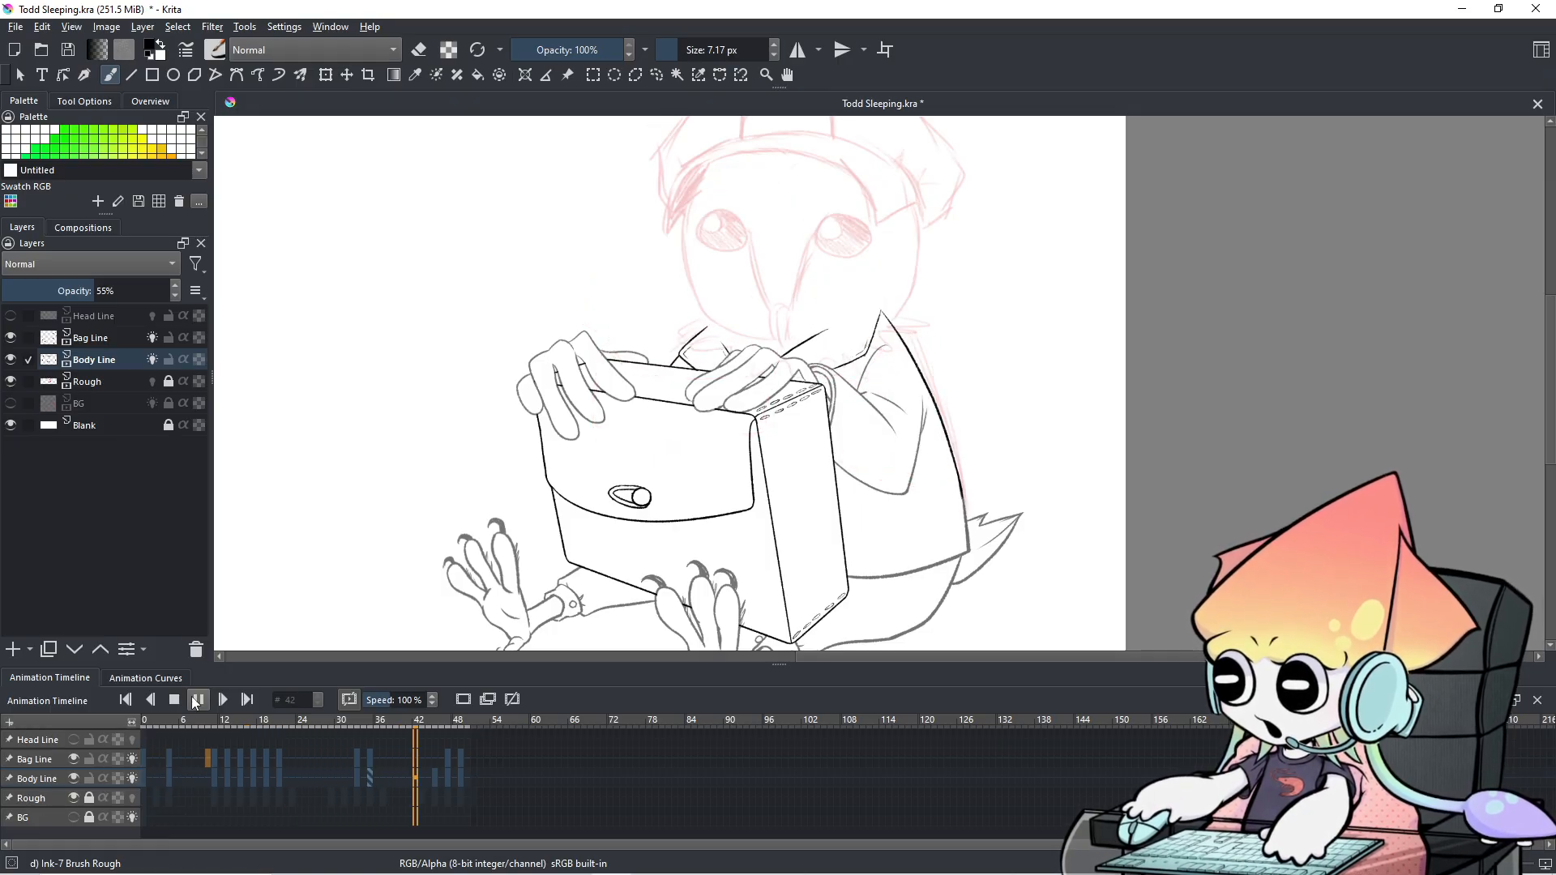
{"action": "left_click", "coordinate": [198, 701]}
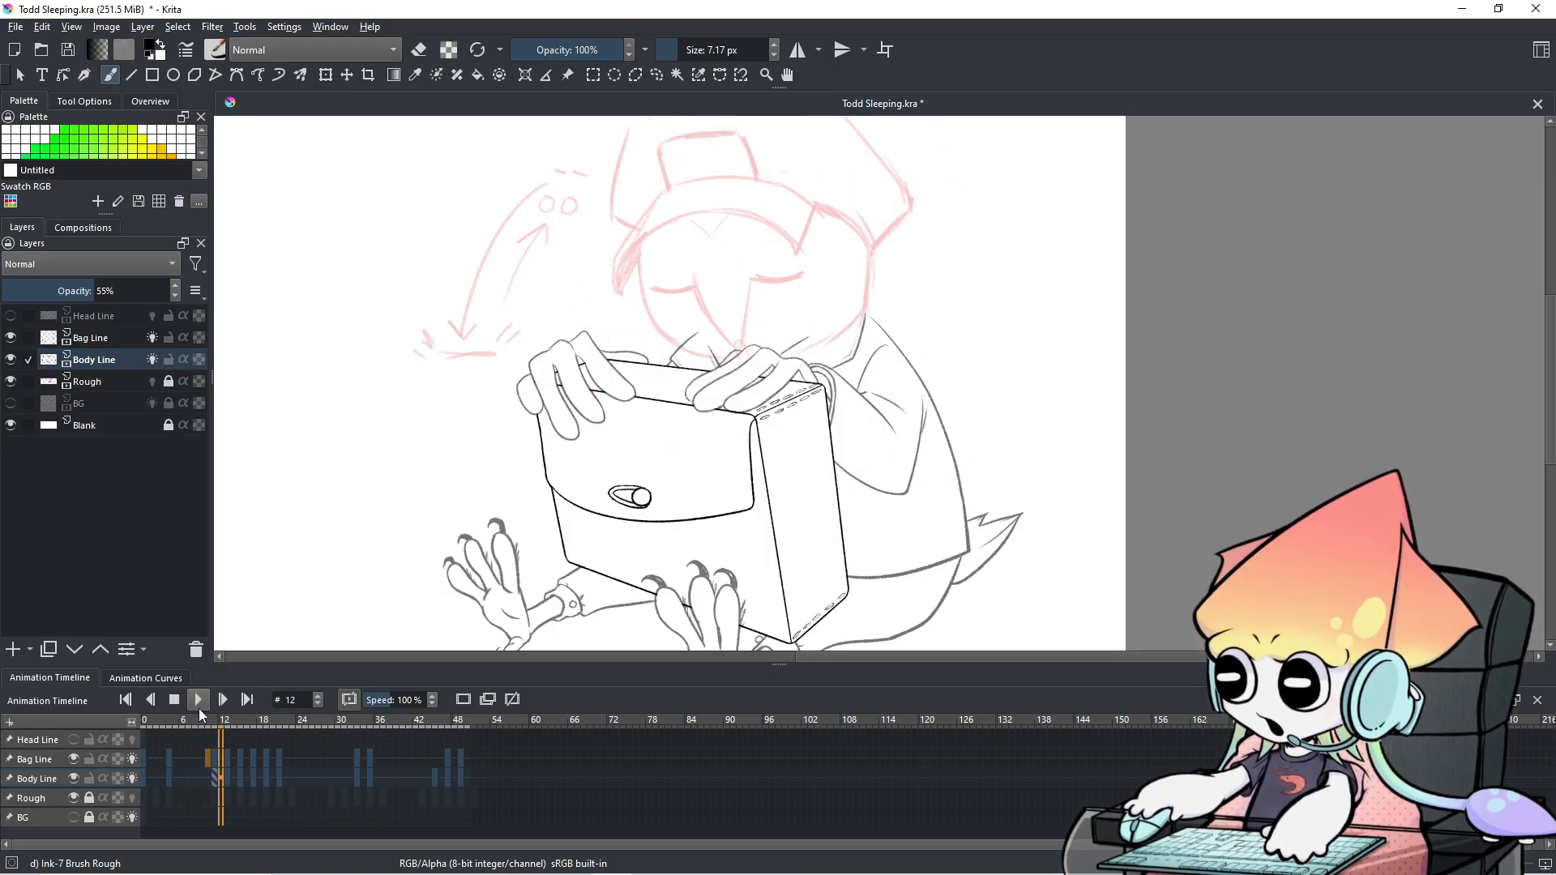
{"action": "left_click_drag", "start_coordinate": [165, 762], "coordinate": [193, 766]}
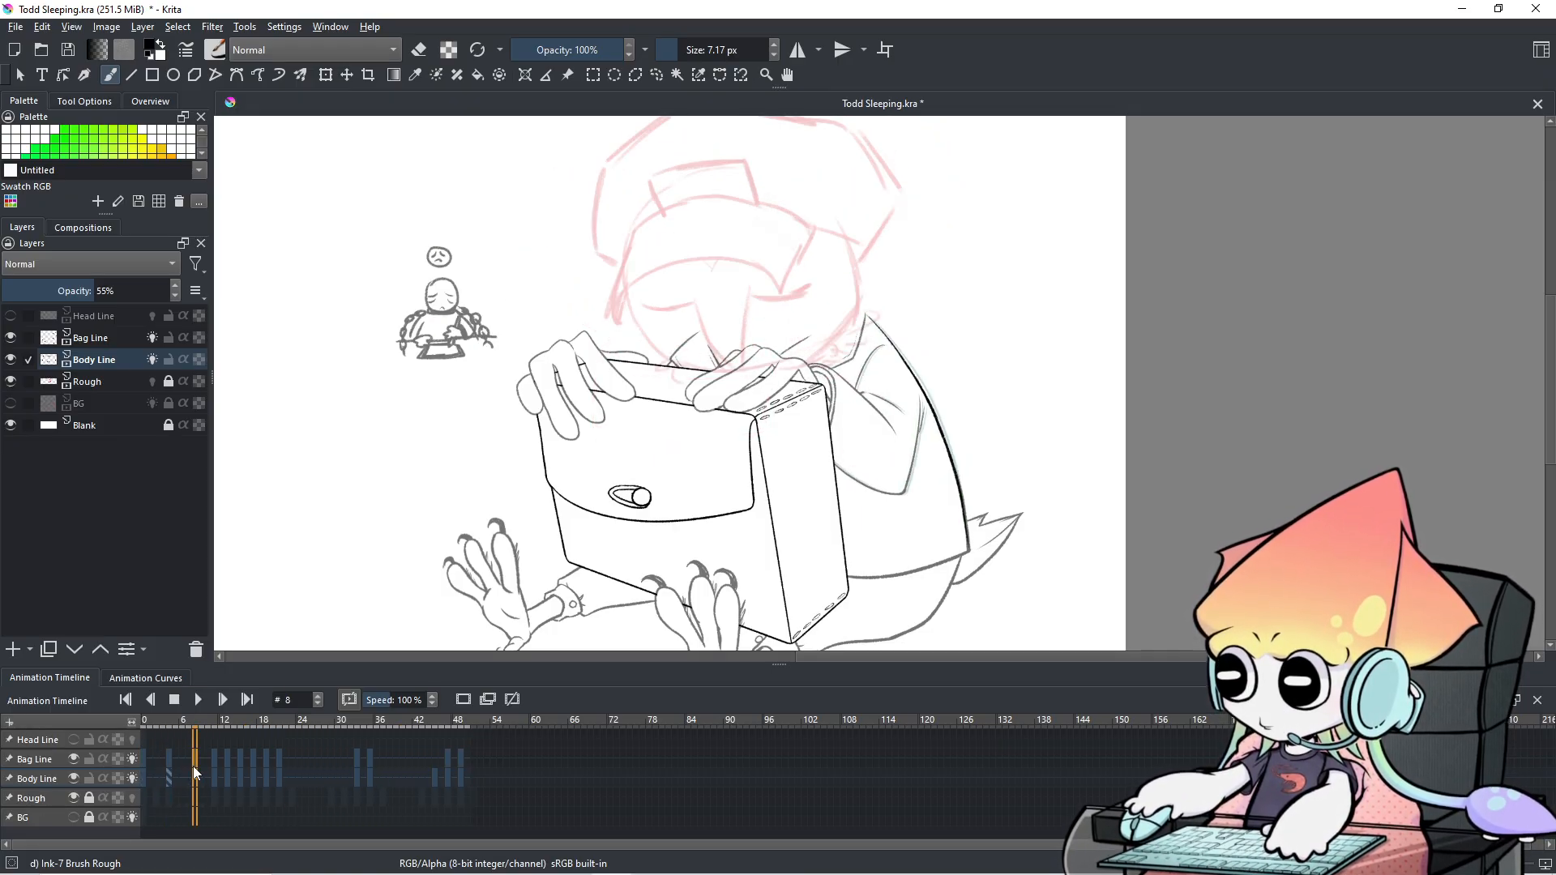
{"action": "left_click", "coordinate": [144, 762]}
{"action": "left_click", "coordinate": [195, 702]}
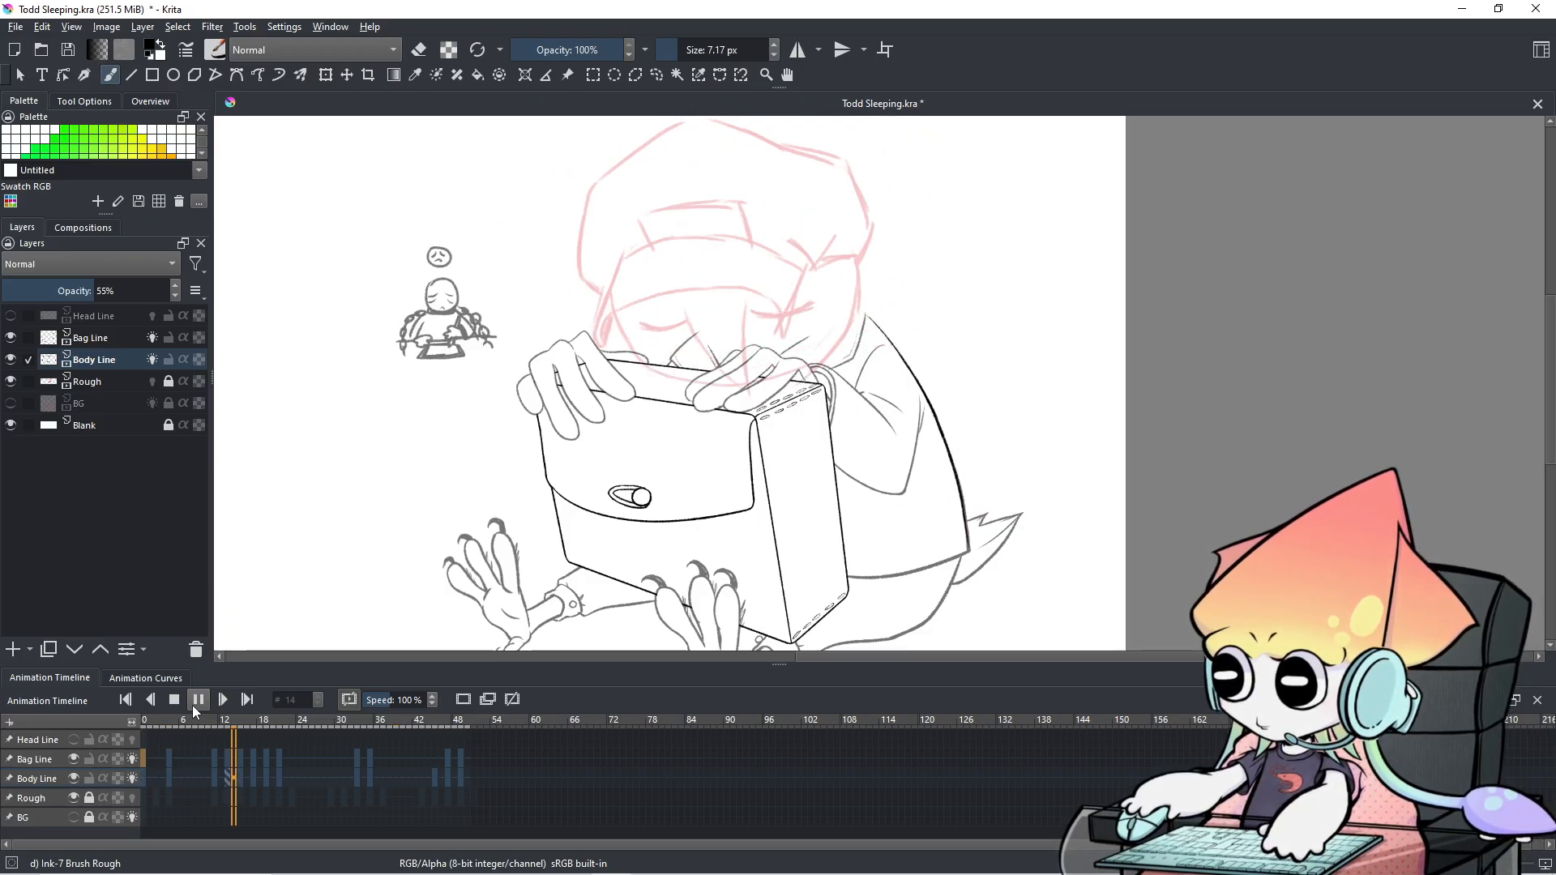
{"action": "left_click", "coordinate": [197, 701]}
Replay the animation from the first frame with the box and hands in view.
{"action": "scroll", "coordinate": [839, 306], "scroll_direction": "up", "scroll_amount": 3}
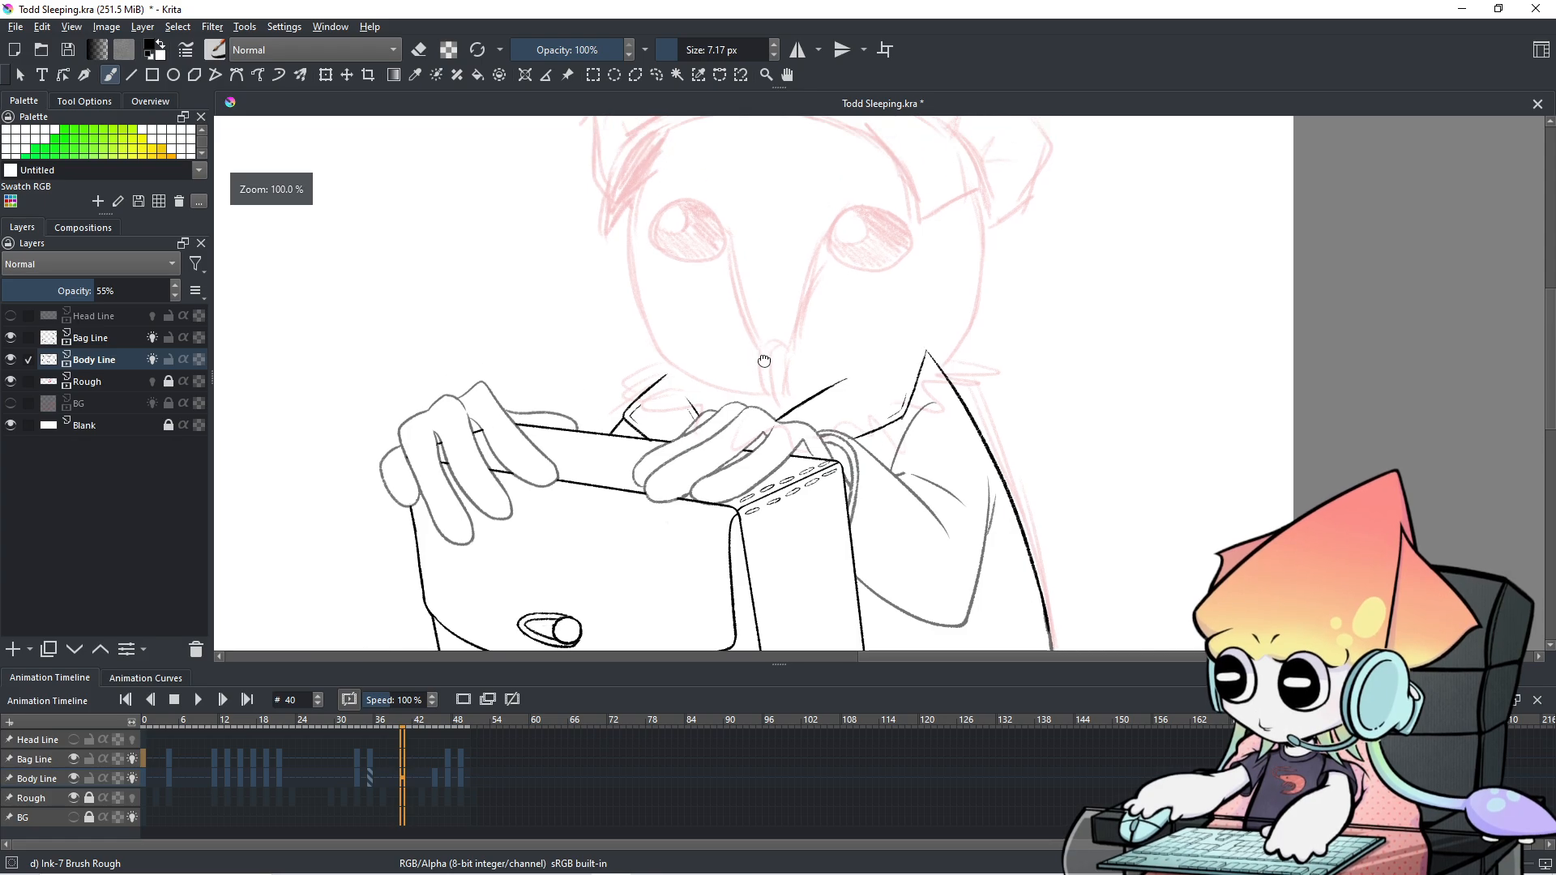
{"action": "left_click_drag", "start_coordinate": [827, 543], "coordinate": [873, 318]}
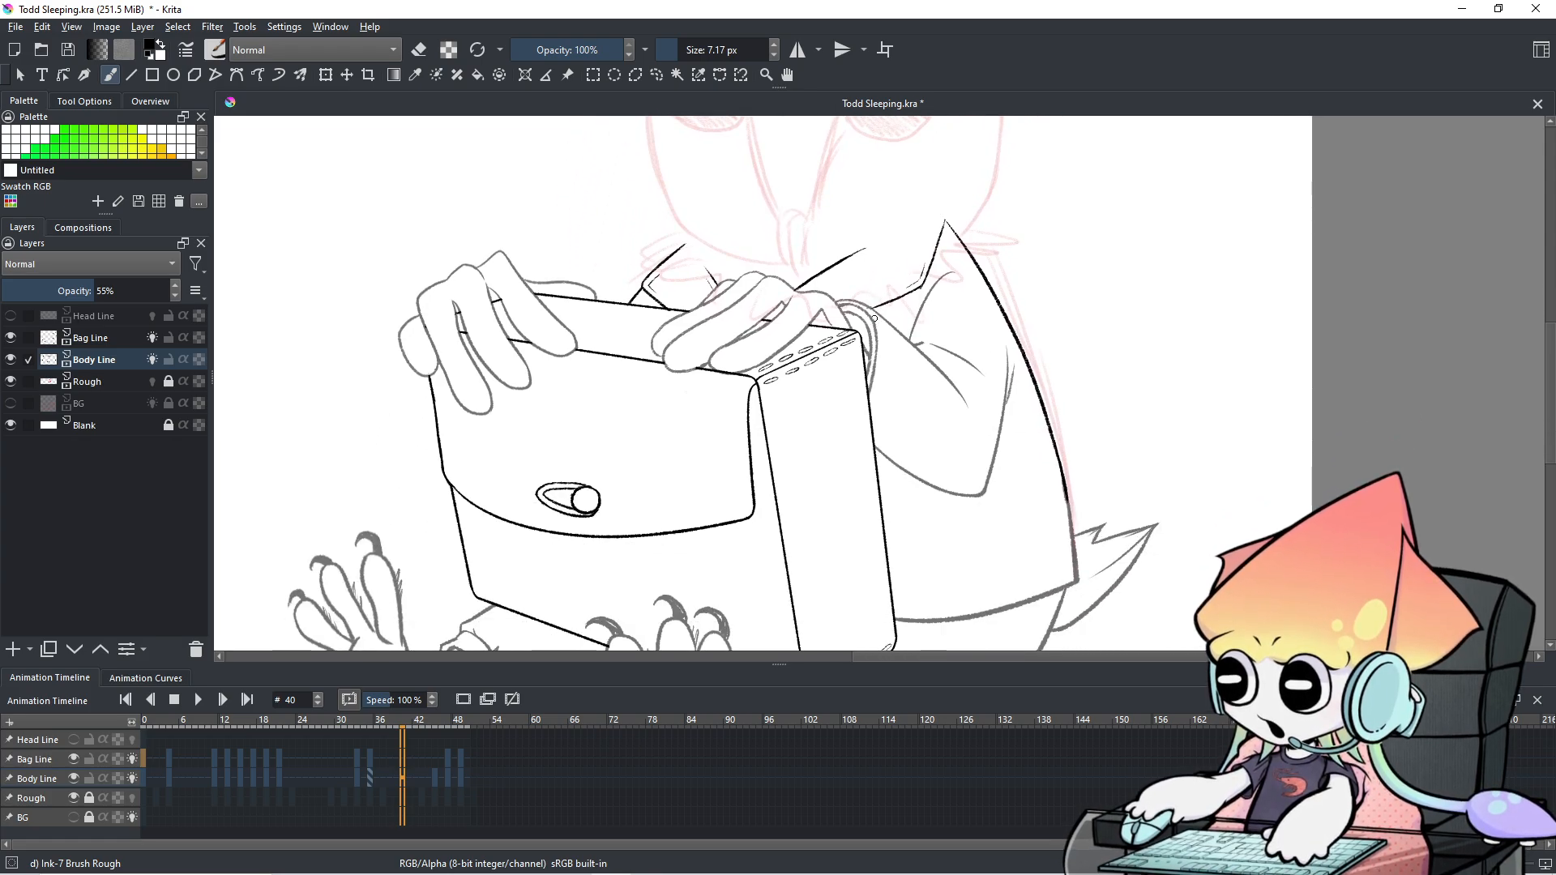
{"action": "scroll", "coordinate": [523, 652], "scroll_direction": "down", "scroll_amount": 2}
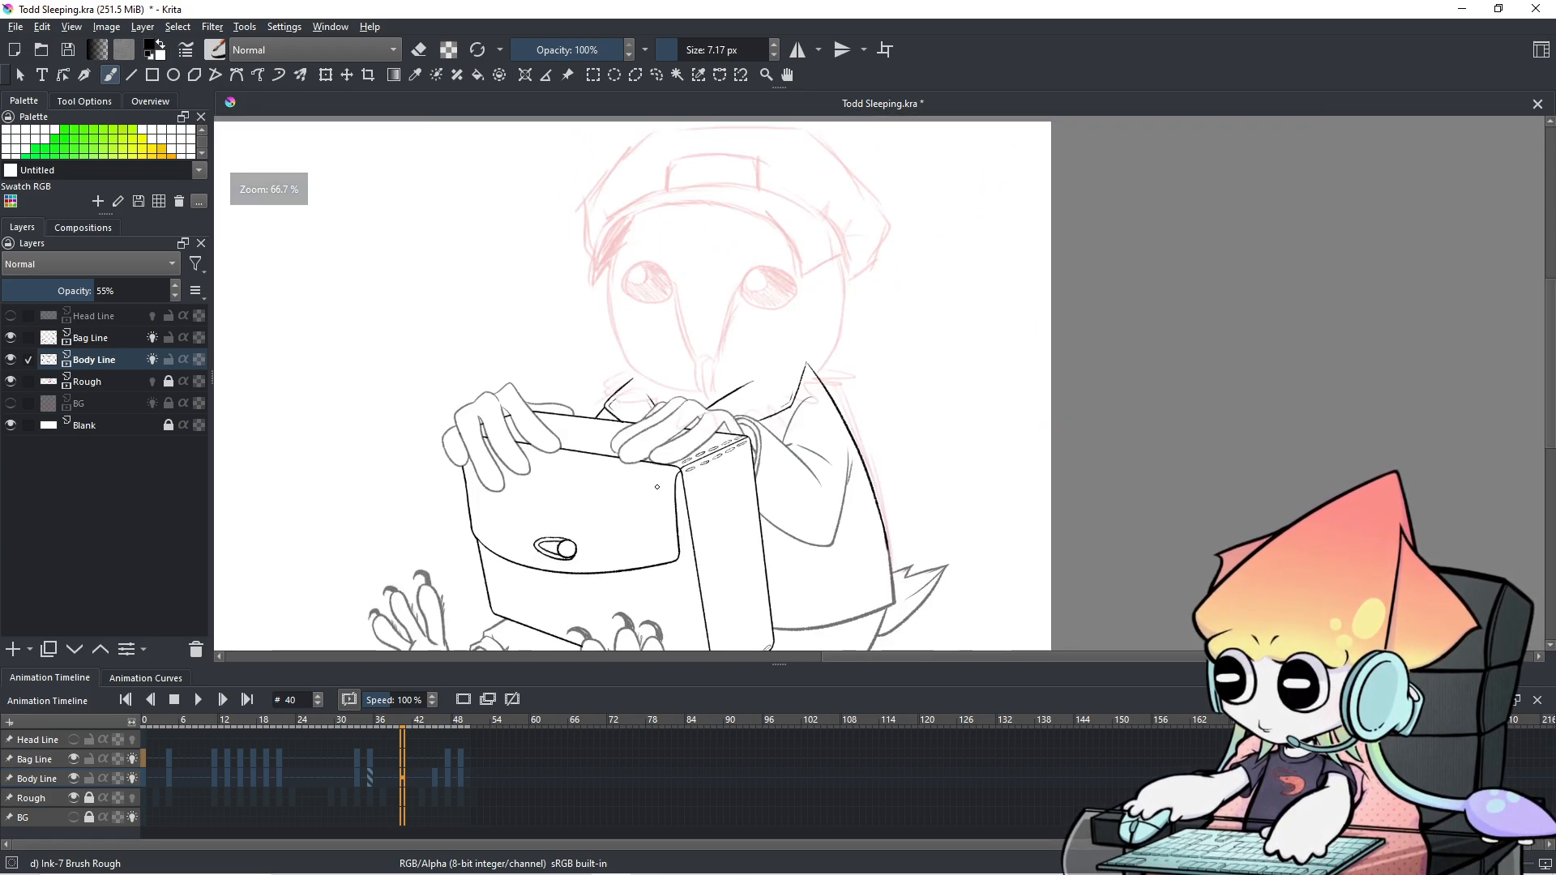
{"action": "left_click_drag", "start_coordinate": [658, 490], "coordinate": [685, 478]}
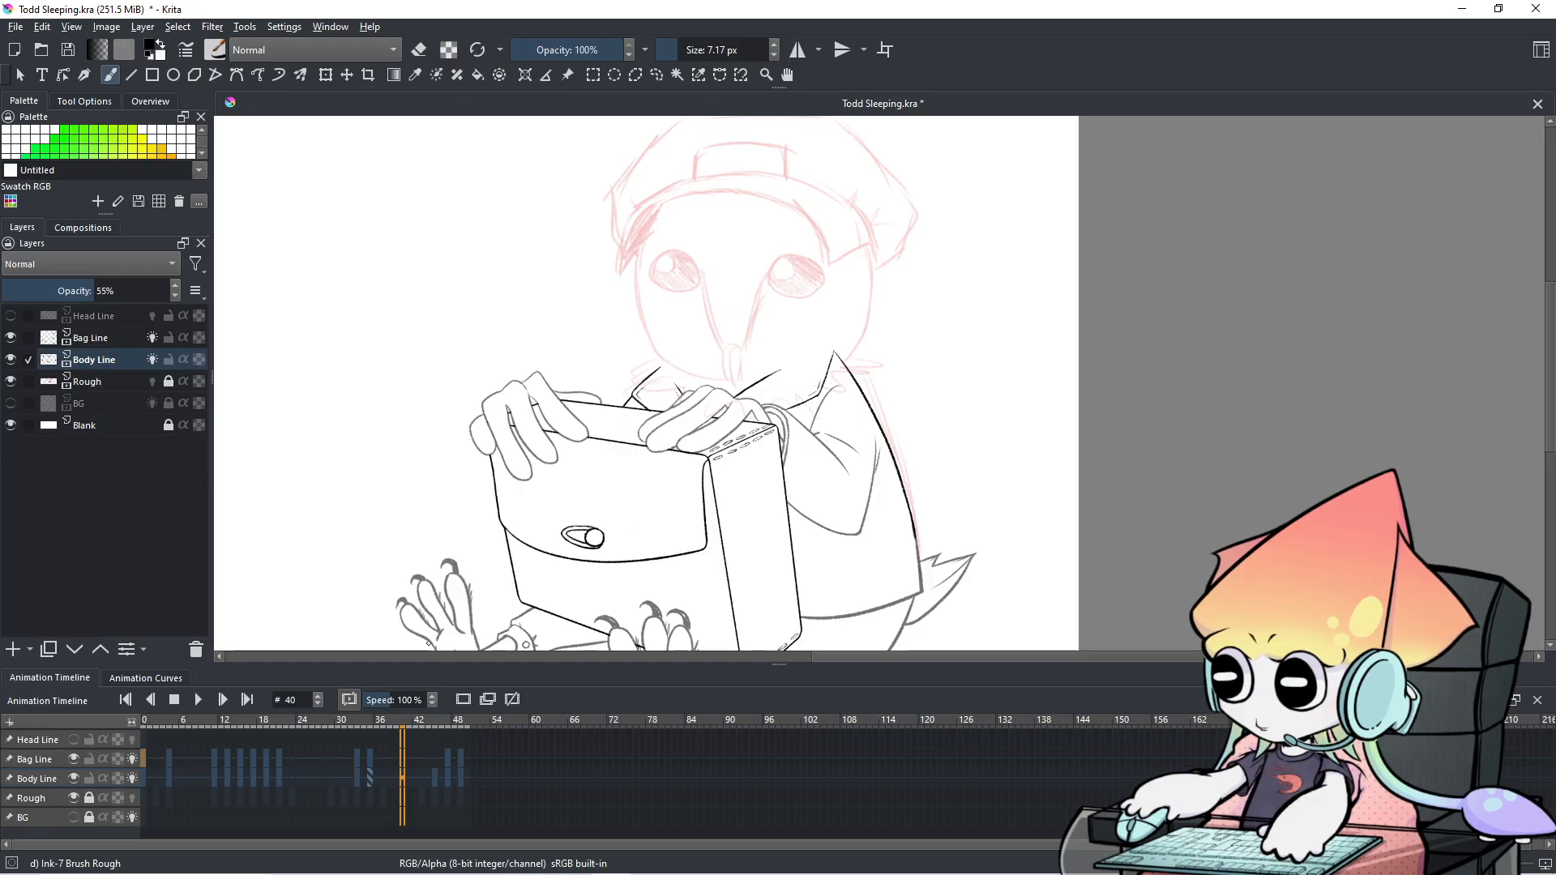
{"action": "left_click", "coordinate": [145, 760]}
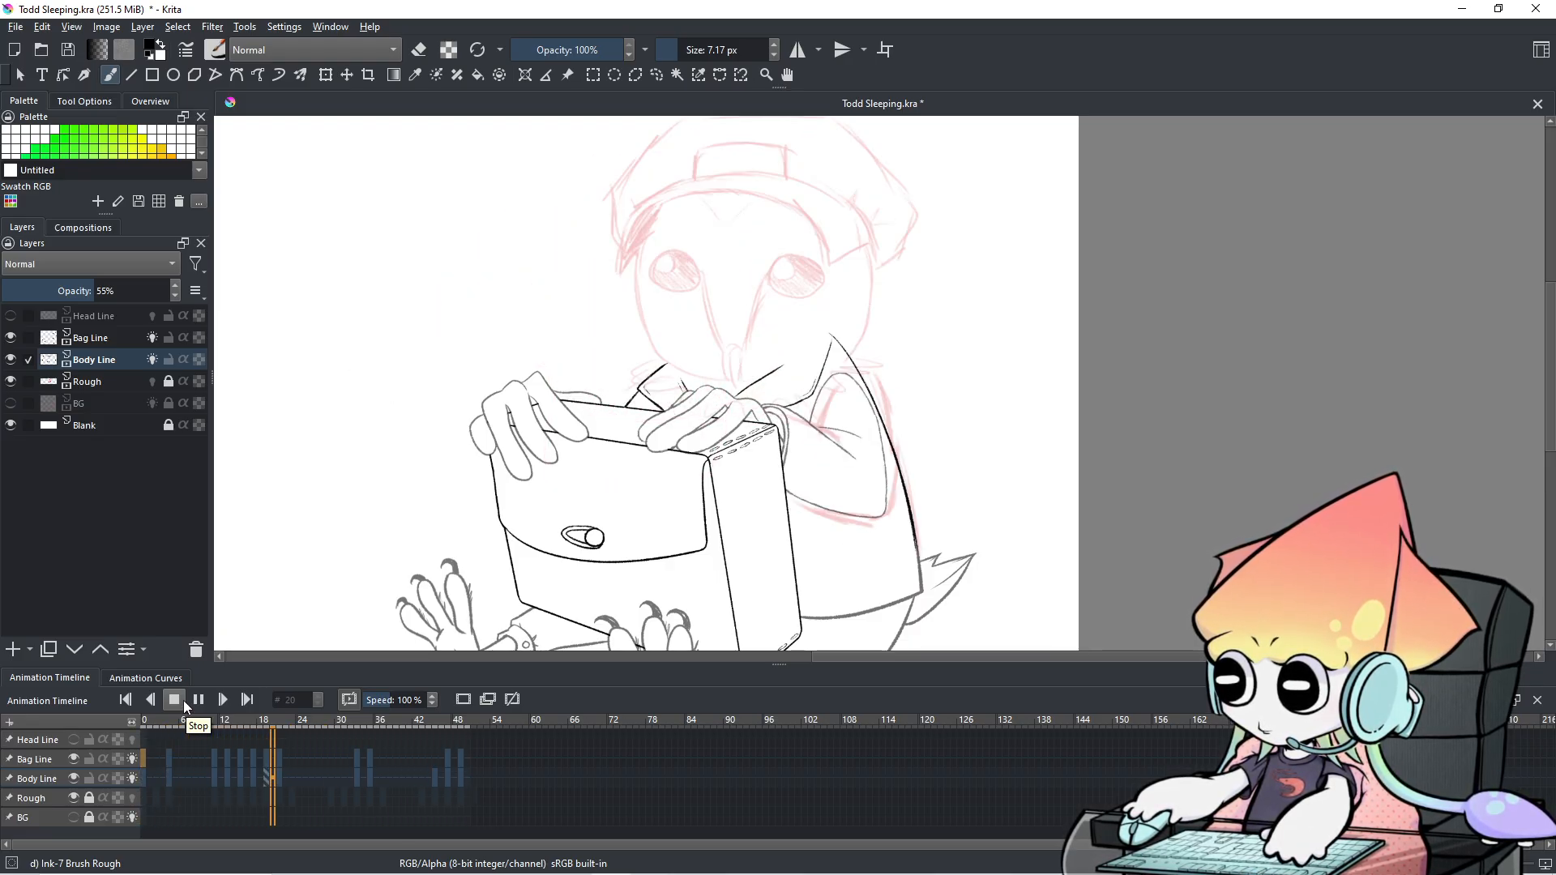
{"action": "left_click", "coordinate": [206, 702]}
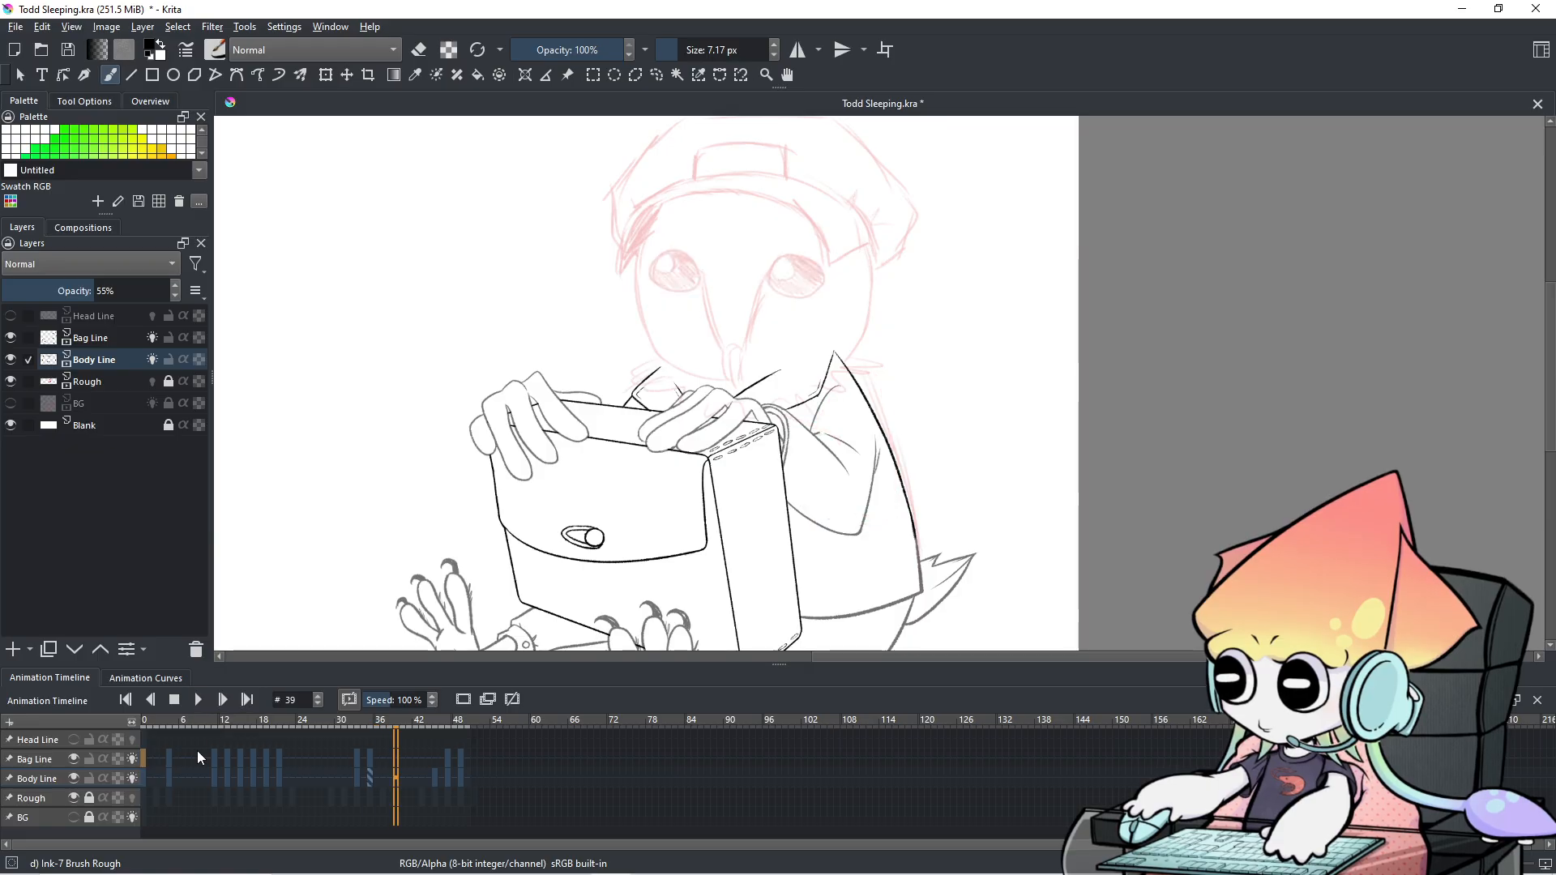
Go to frame 4 and centre the view on the bag's pointed tip.
{"action": "left_click", "coordinate": [178, 767]}
{"action": "scroll", "coordinate": [720, 457], "scroll_direction": "up", "scroll_amount": 2}
{"action": "left_click_drag", "start_coordinate": [768, 409], "coordinate": [743, 482]}
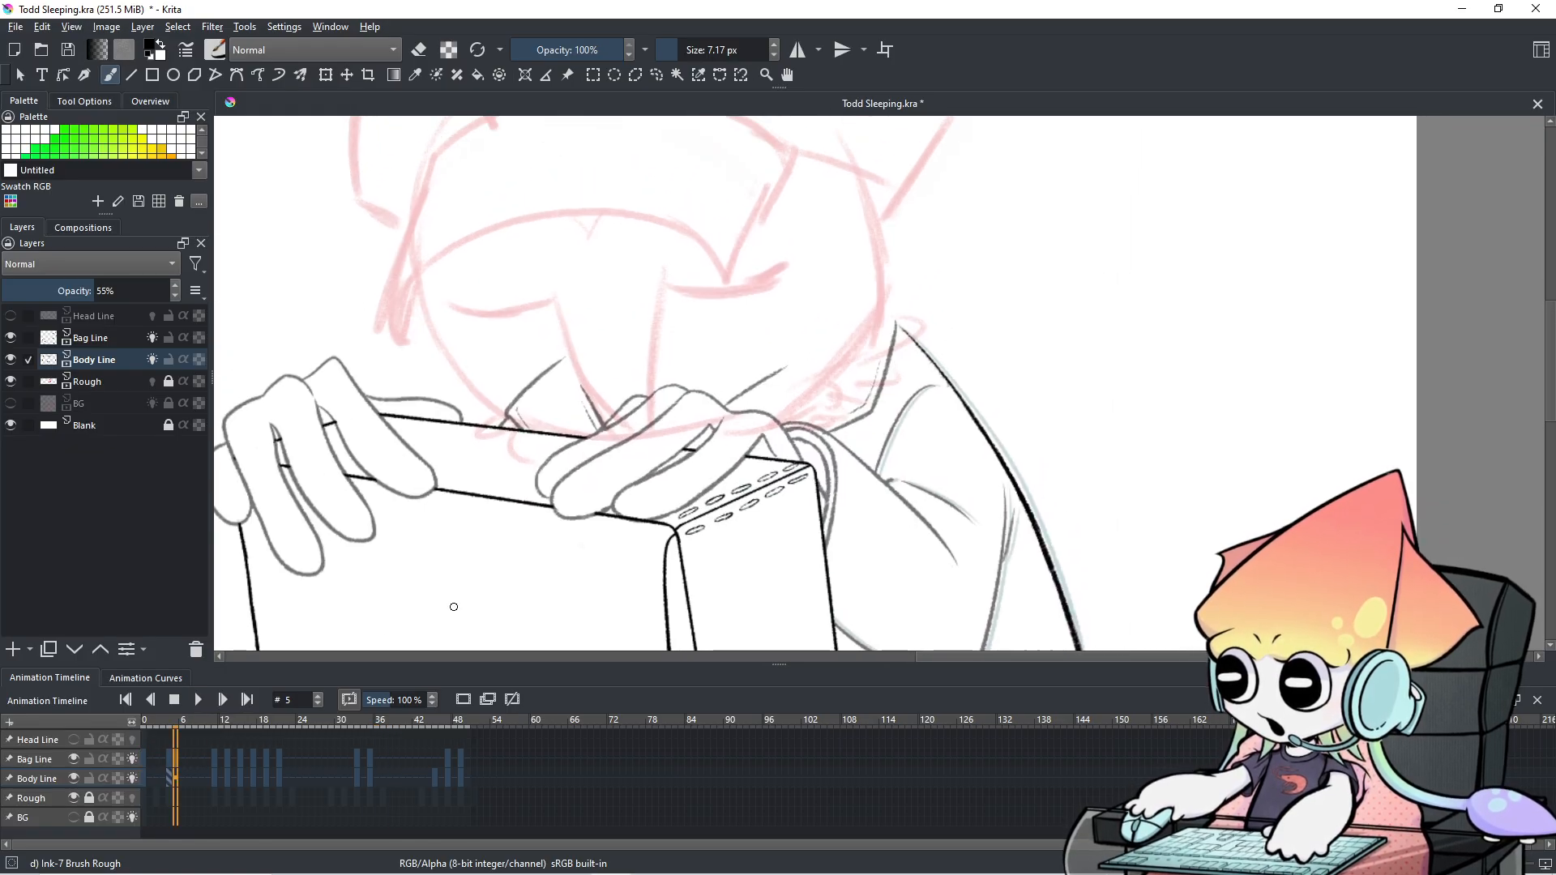
{"action": "key", "text": "Left"}
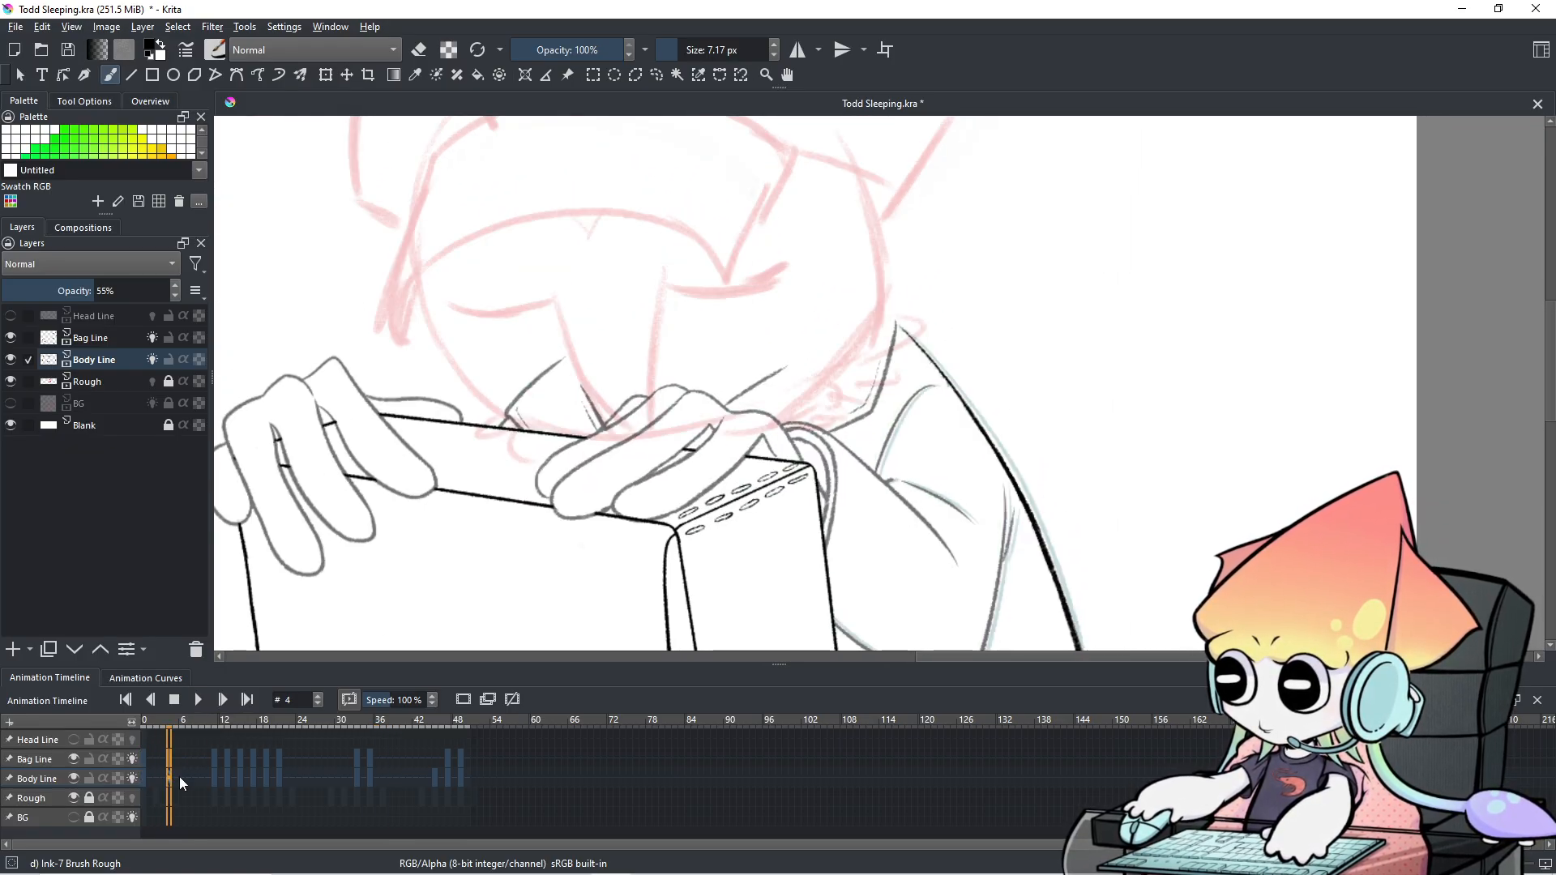
{"action": "scroll", "coordinate": [753, 452], "scroll_direction": "up", "scroll_amount": 1}
{"action": "left_click_drag", "start_coordinate": [819, 392], "coordinate": [886, 419]}
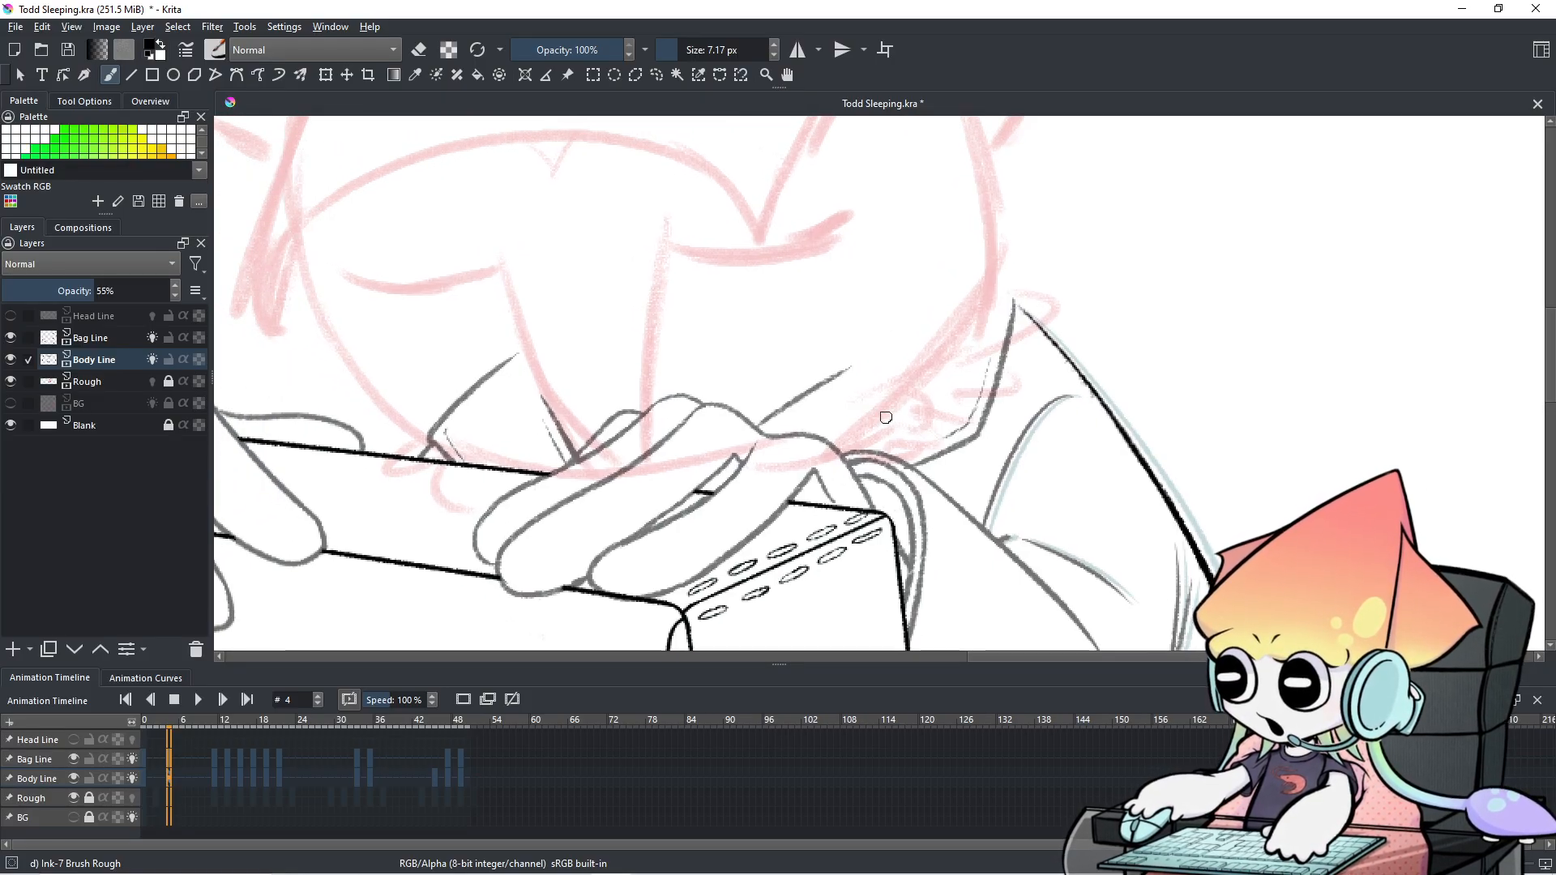
{"action": "left_click_drag", "start_coordinate": [887, 415], "coordinate": [1026, 428]}
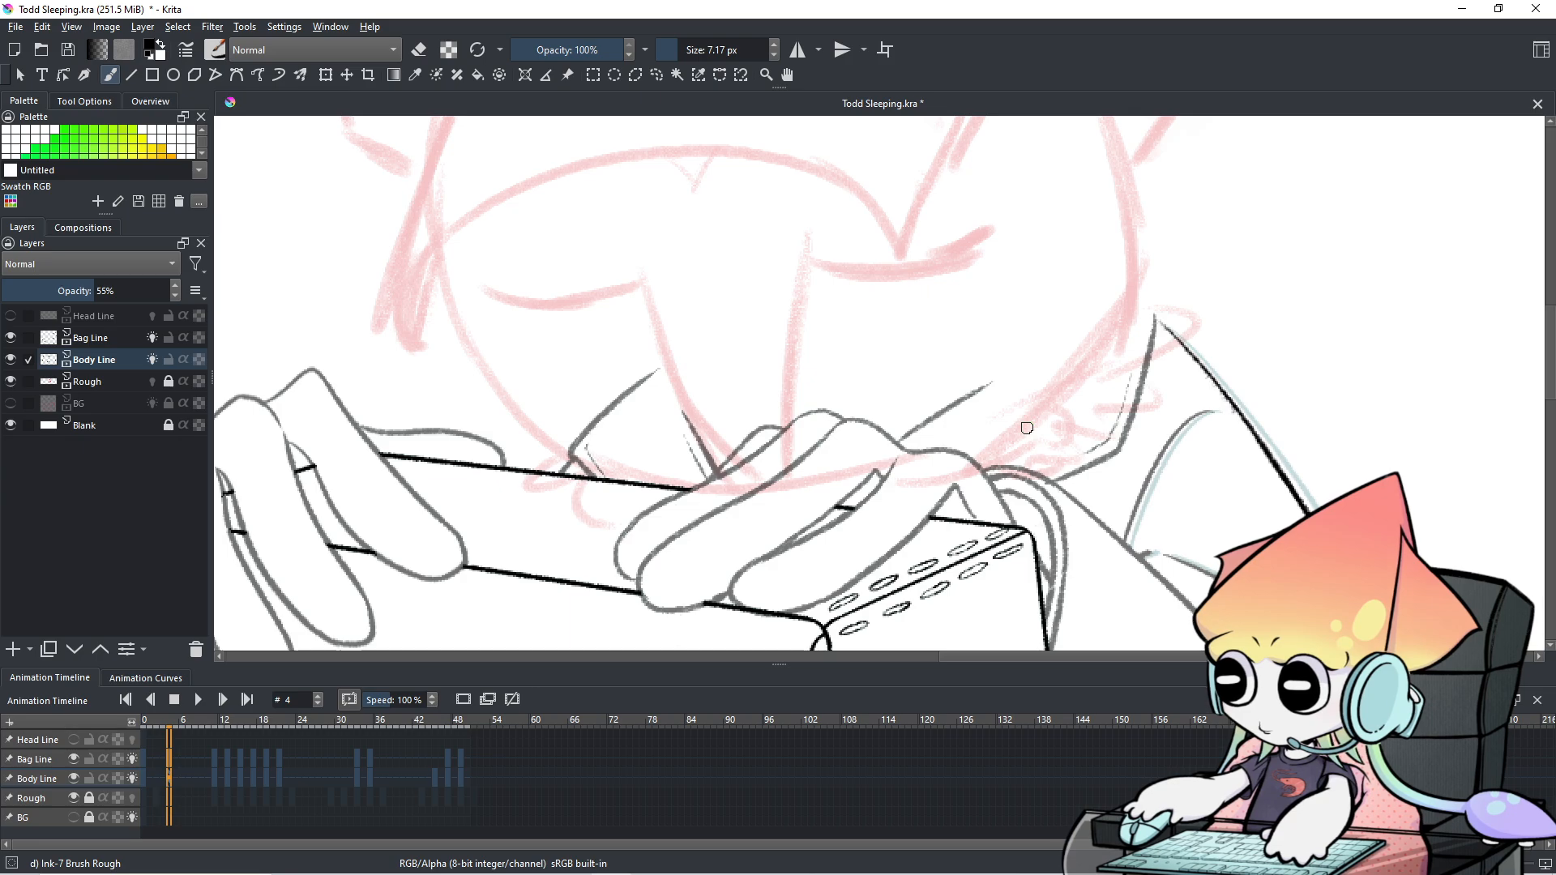
{"action": "scroll", "coordinate": [187, 774], "scroll_direction": "down", "scroll_amount": 1}
{"action": "scroll", "coordinate": [187, 774], "scroll_direction": "up", "scroll_amount": 1}
{"action": "scroll", "coordinate": [187, 774], "scroll_direction": "down", "scroll_amount": 1}
{"action": "scroll", "coordinate": [190, 772], "scroll_direction": "up", "scroll_amount": 1}
{"action": "scroll", "coordinate": [1167, 525], "scroll_direction": "up", "scroll_amount": 2}
{"action": "left_click_drag", "start_coordinate": [1094, 431], "coordinate": [1232, 433]}
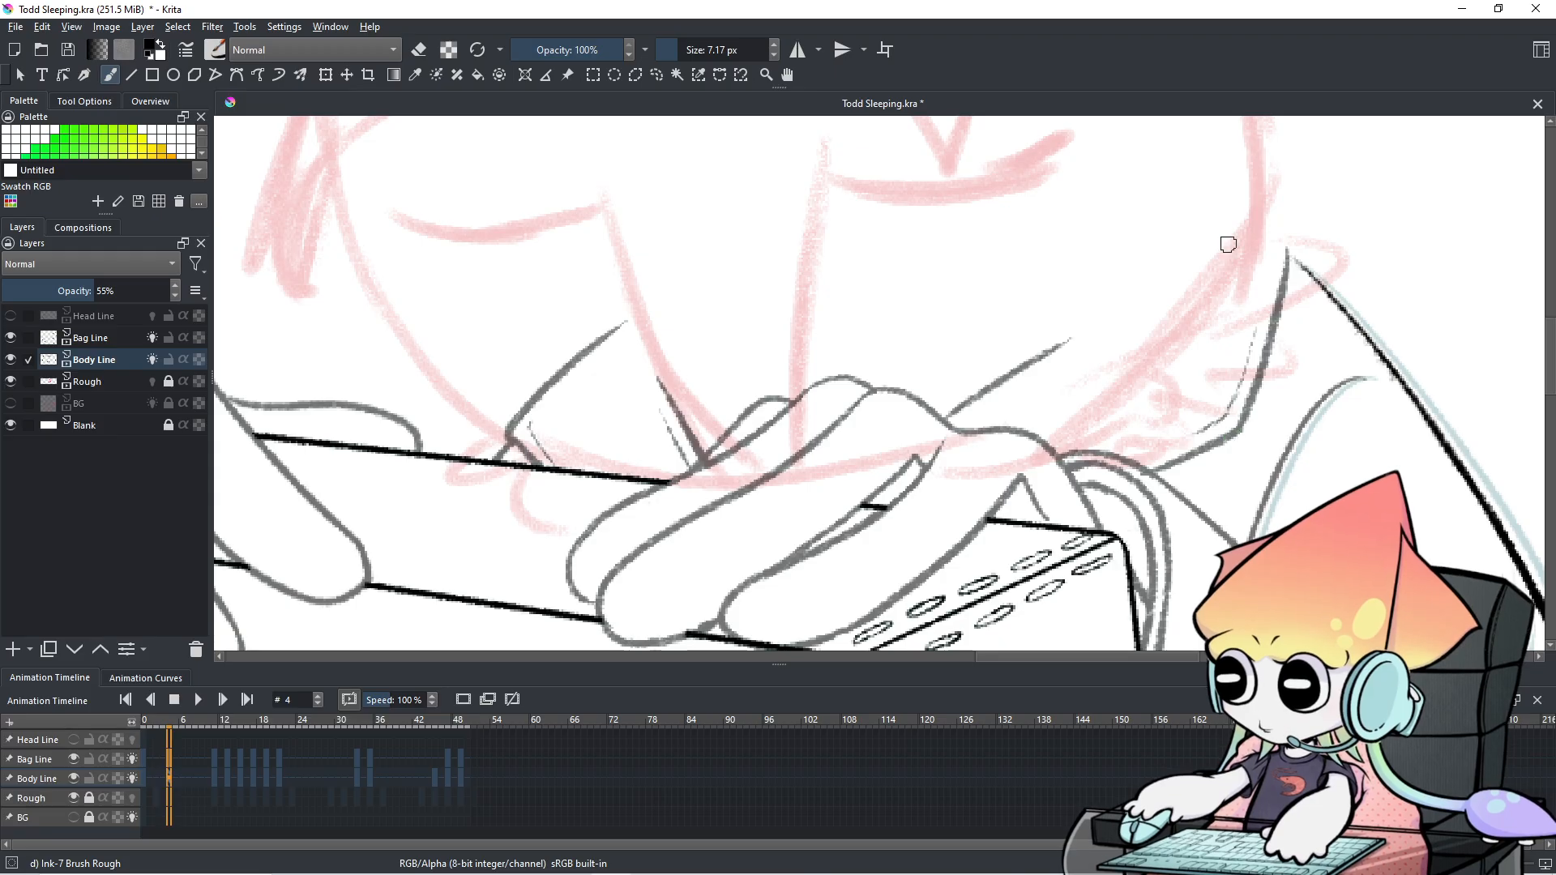
Discard a trial stroke, make Bag Line active, and toggle its visibility to check it.
{"action": "left_click_drag", "start_coordinate": [1239, 316], "coordinate": [1227, 371]}
{"action": "key", "text": "ctrl+z"}
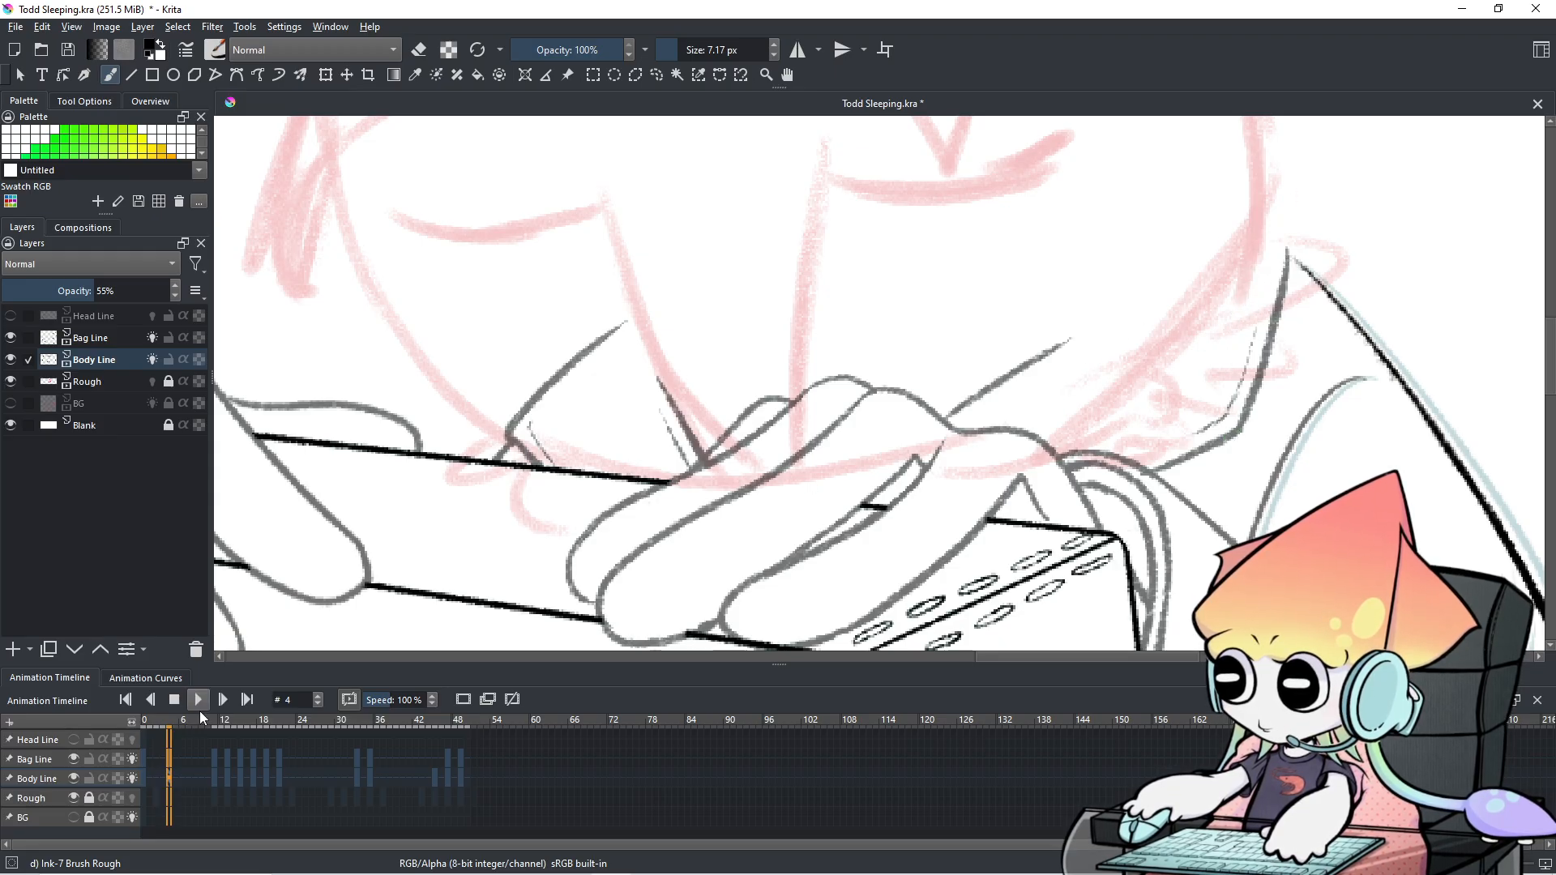
{"action": "left_click", "coordinate": [37, 762]}
{"action": "left_click", "coordinate": [73, 759]}
{"action": "left_click", "coordinate": [74, 760]}
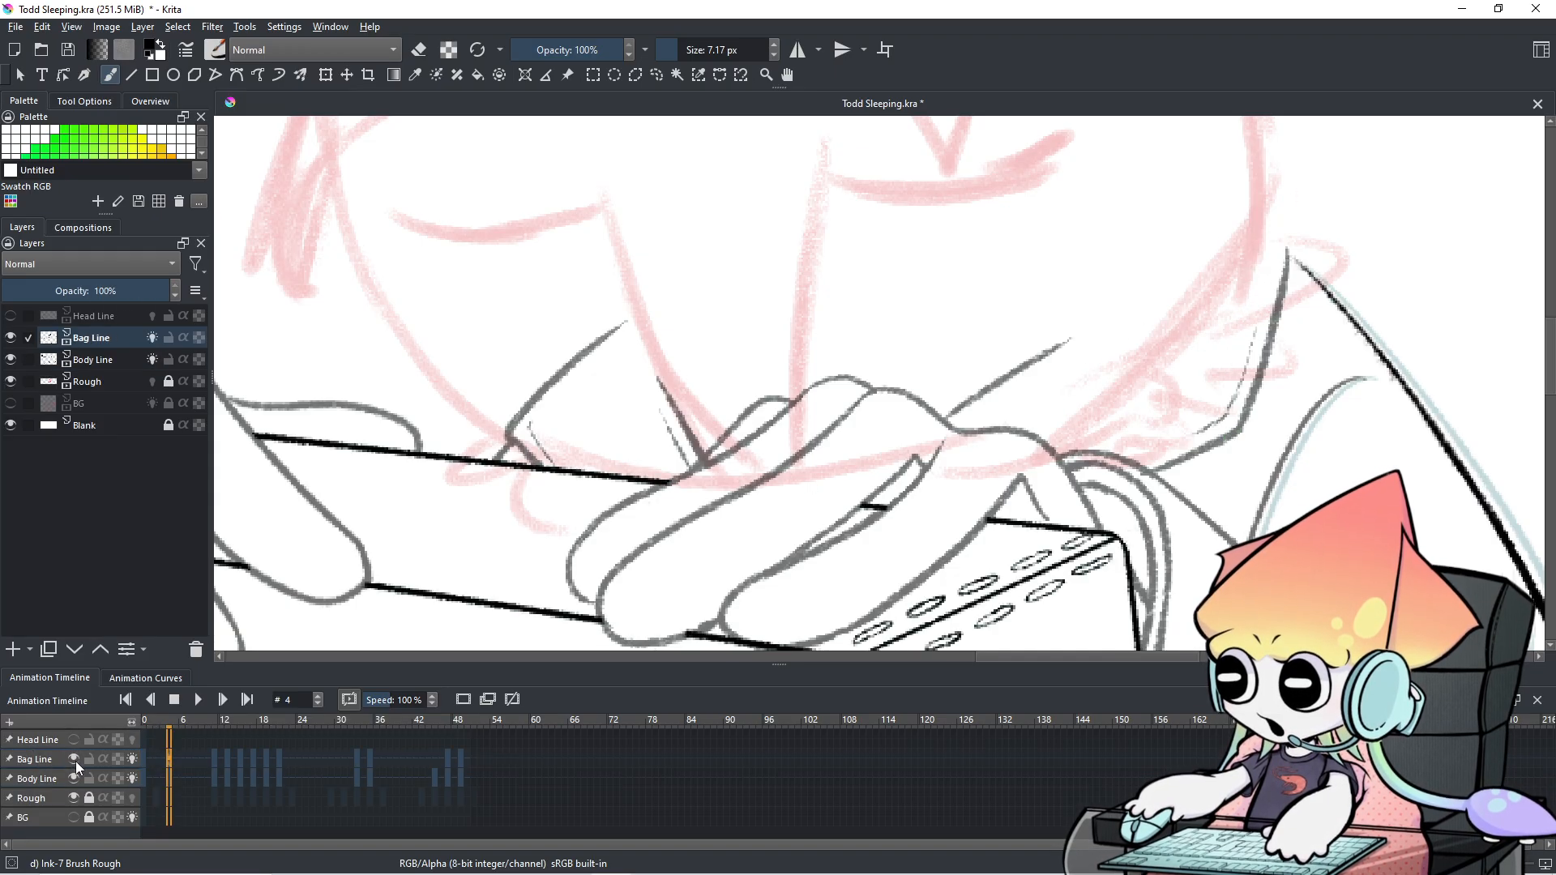
{"action": "left_click", "coordinate": [75, 762]}
{"action": "left_click", "coordinate": [74, 762]}
{"action": "left_click", "coordinate": [72, 761]}
{"action": "left_click", "coordinate": [76, 759]}
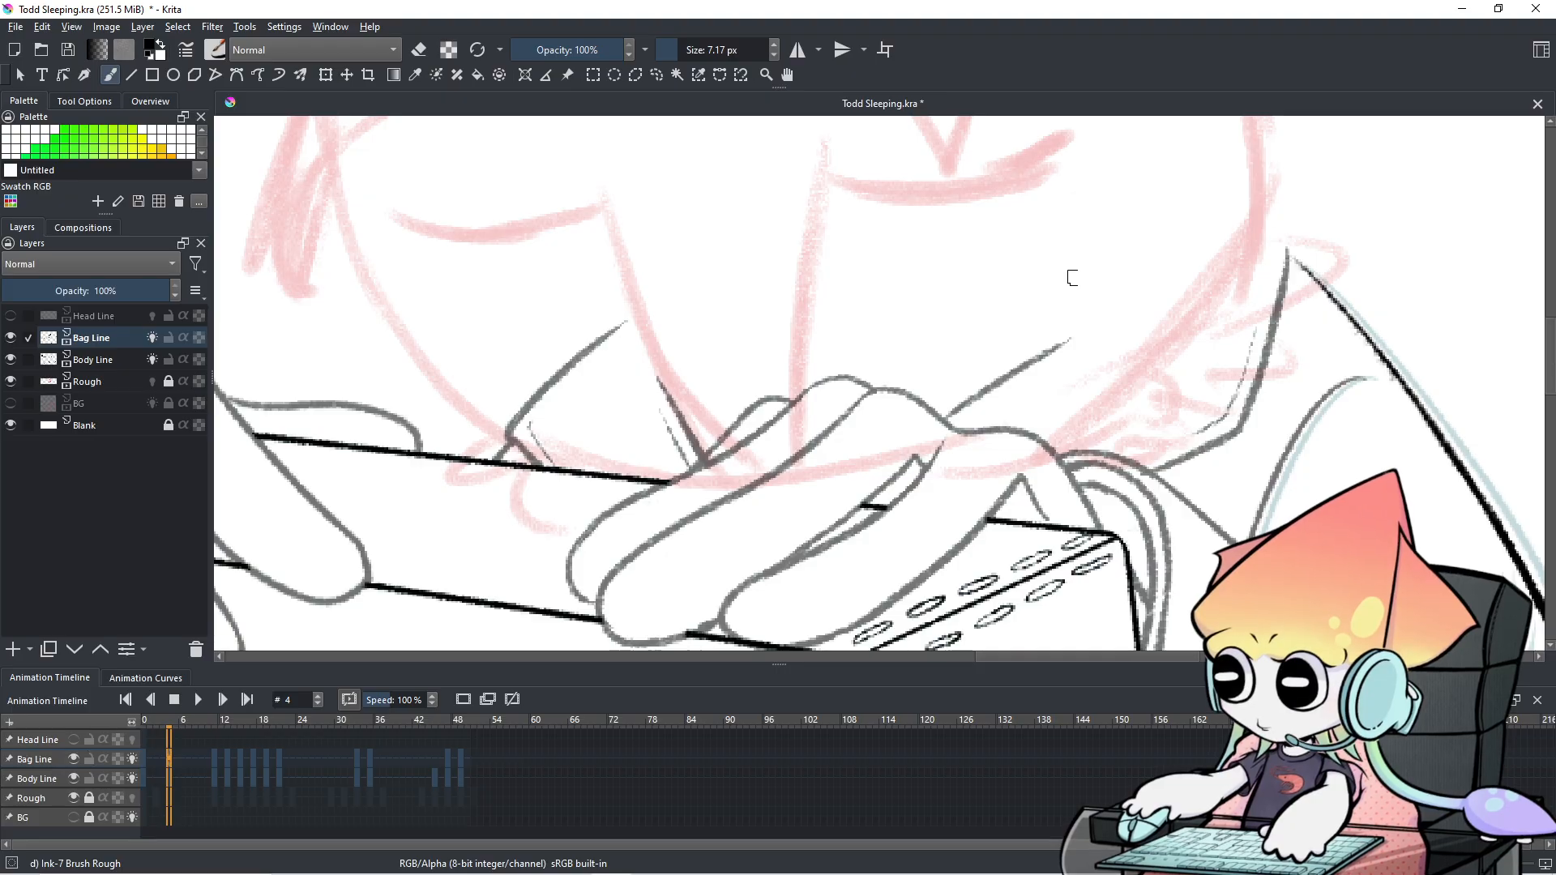
Ink the strap line down from the bag tip, undoing failed tries, then compare neighbouring frames.
{"action": "left_click_drag", "start_coordinate": [1225, 313], "coordinate": [1203, 373]}
{"action": "key", "text": "ctrl+z"}
{"action": "left_click_drag", "start_coordinate": [1238, 267], "coordinate": [1233, 371]}
{"action": "key", "text": "ctrl+z"}
{"action": "left_click_drag", "start_coordinate": [1282, 251], "coordinate": [1234, 410]}
{"action": "key", "text": "ctrl+z"}
{"action": "left_click_drag", "start_coordinate": [1281, 246], "coordinate": [1220, 431]}
{"action": "key", "text": "ctrl+z"}
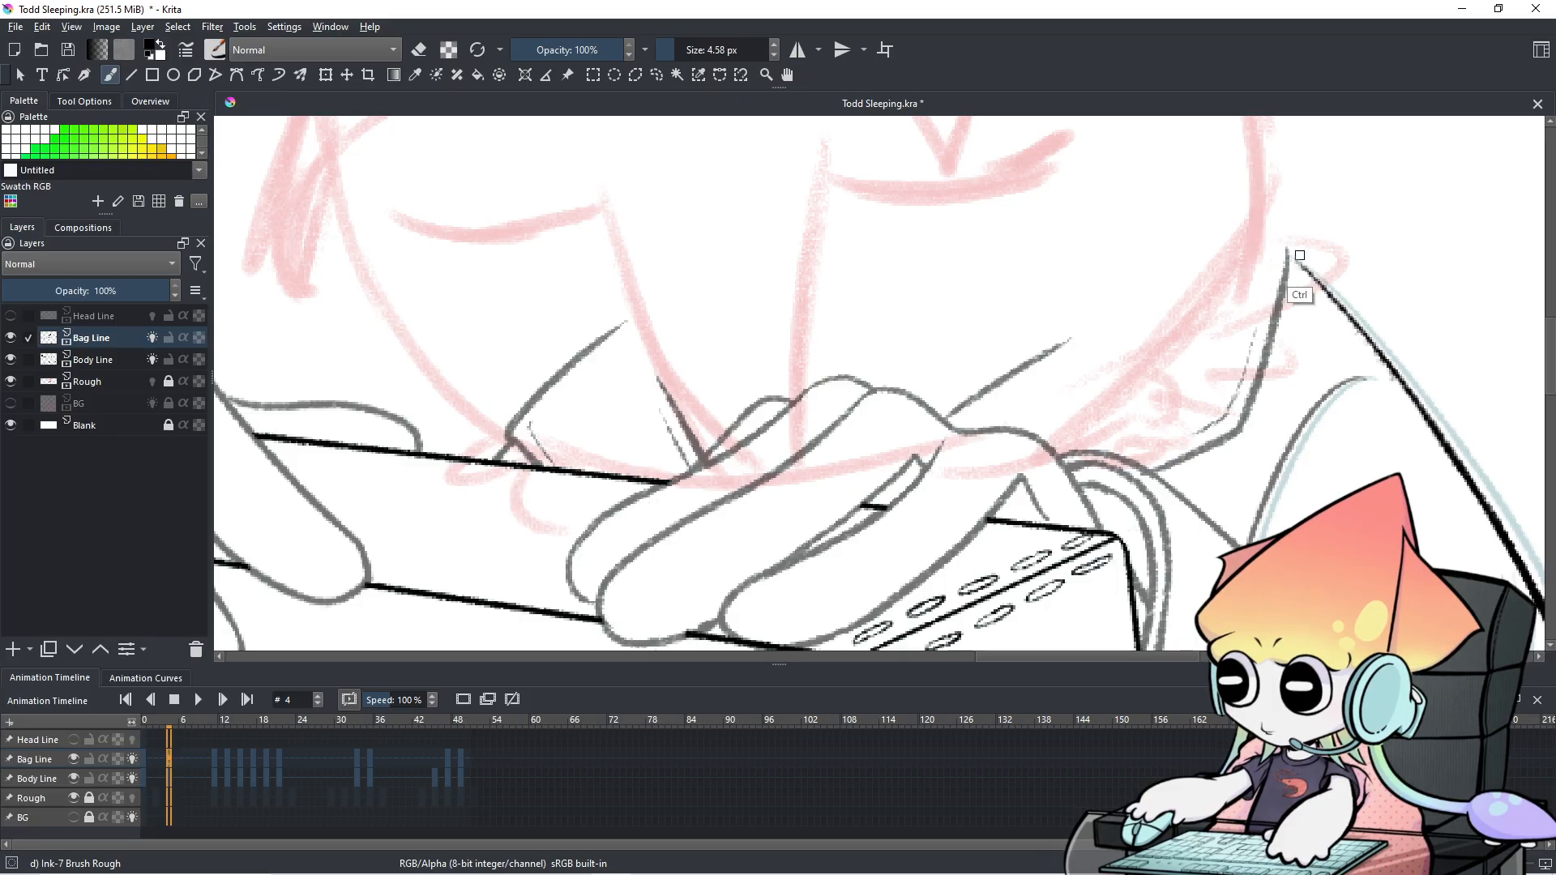
{"action": "left_click_drag", "start_coordinate": [1246, 368], "coordinate": [1220, 431]}
{"action": "key", "text": "ctrl+z"}
{"action": "left_click_drag", "start_coordinate": [1283, 248], "coordinate": [1235, 409]}
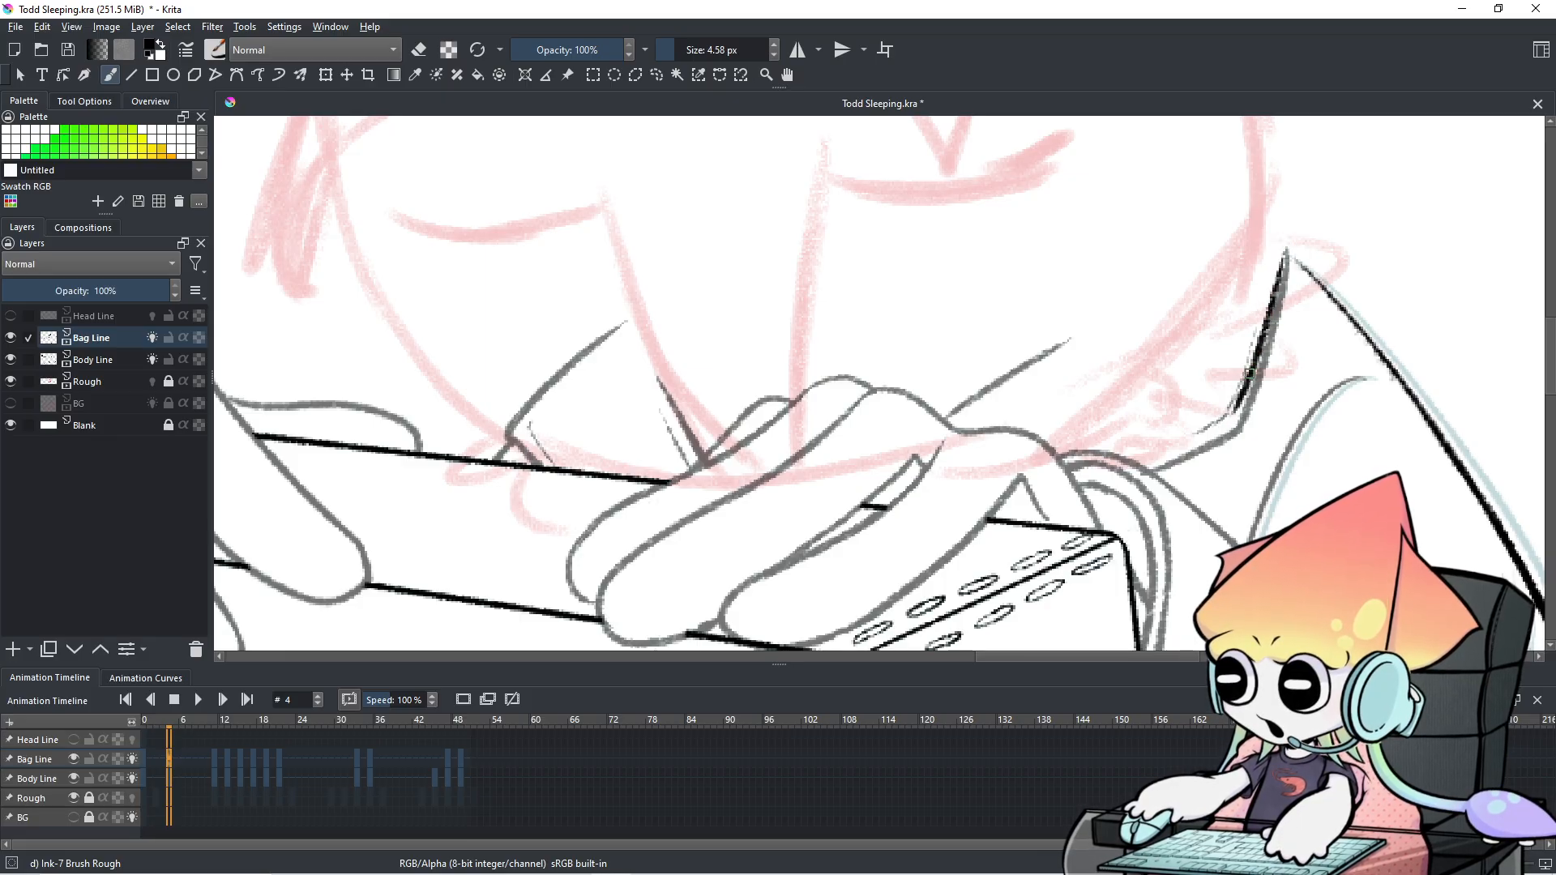
{"action": "key", "text": "ctrl+z"}
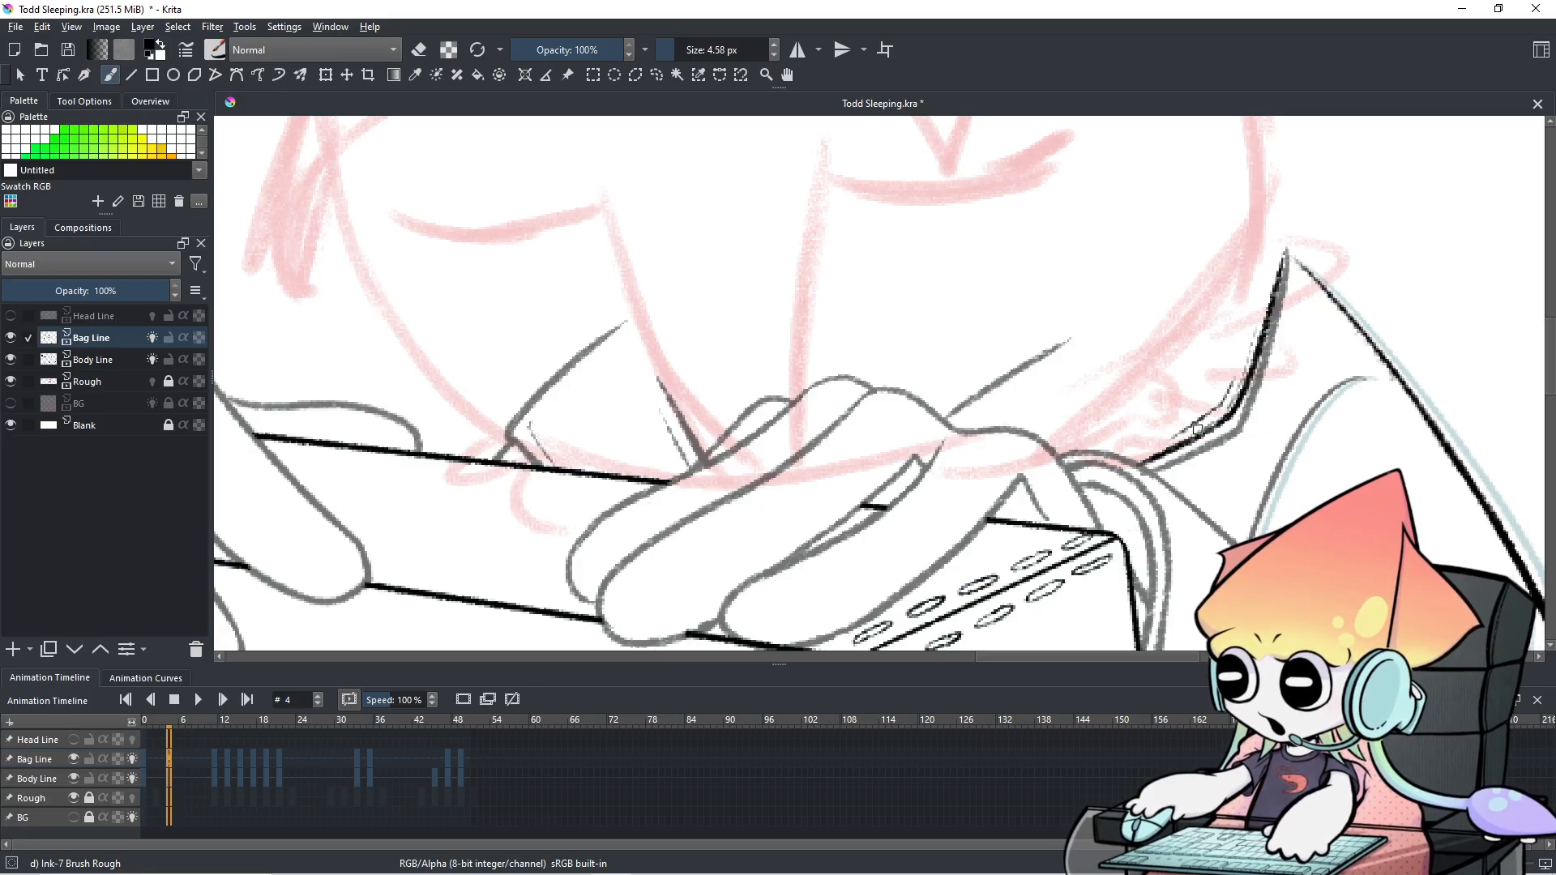
{"action": "left_click", "coordinate": [165, 760]}
{"action": "left_click", "coordinate": [167, 760]}
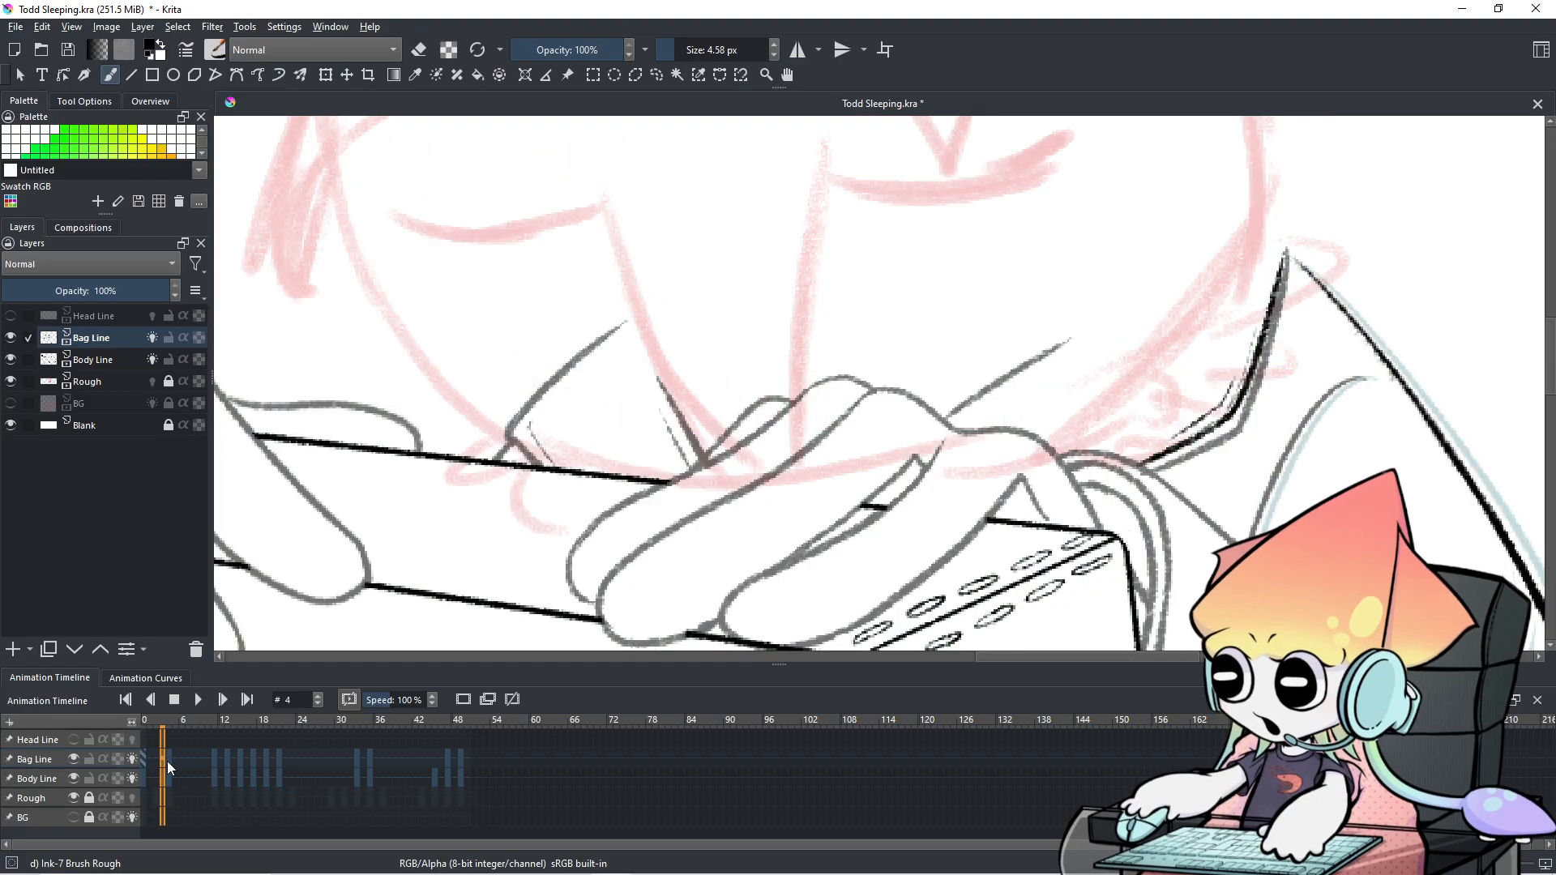
Lasso the old strap stroke with Freehand Selection, delete it, and deselect.
{"action": "left_click", "coordinate": [658, 76]}
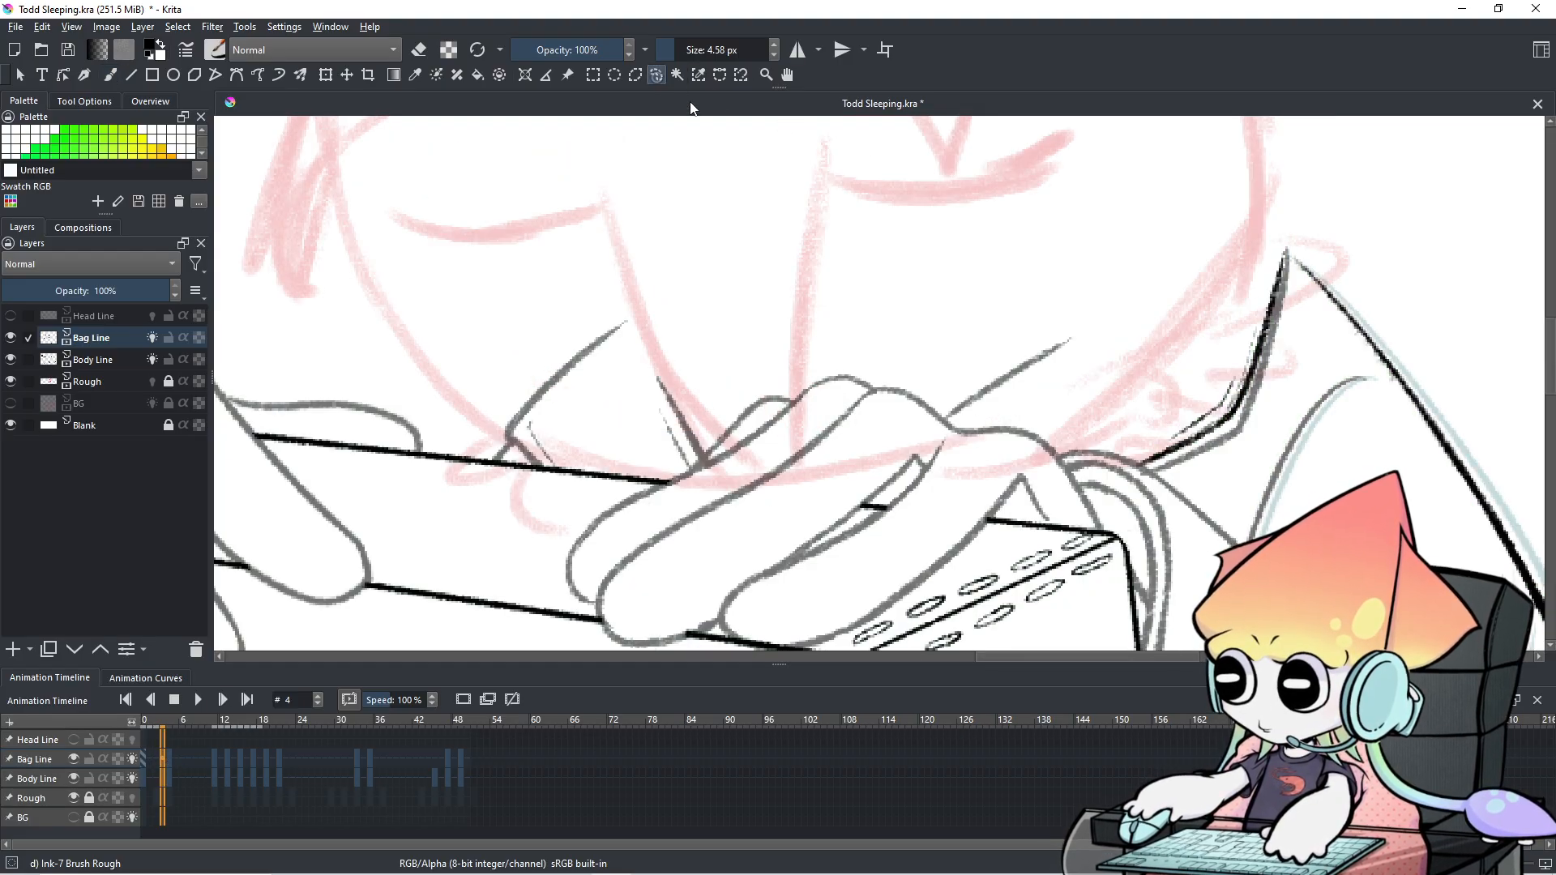
{"action": "left_click_drag", "start_coordinate": [1300, 227], "coordinate": [1292, 244]}
{"action": "mouse_move", "coordinate": [1256, 415]}
{"action": "left_mouse_down"}
{"action": "mouse_move", "coordinate": [1137, 468]}
{"action": "mouse_move", "coordinate": [1196, 305]}
{"action": "left_mouse_up"}
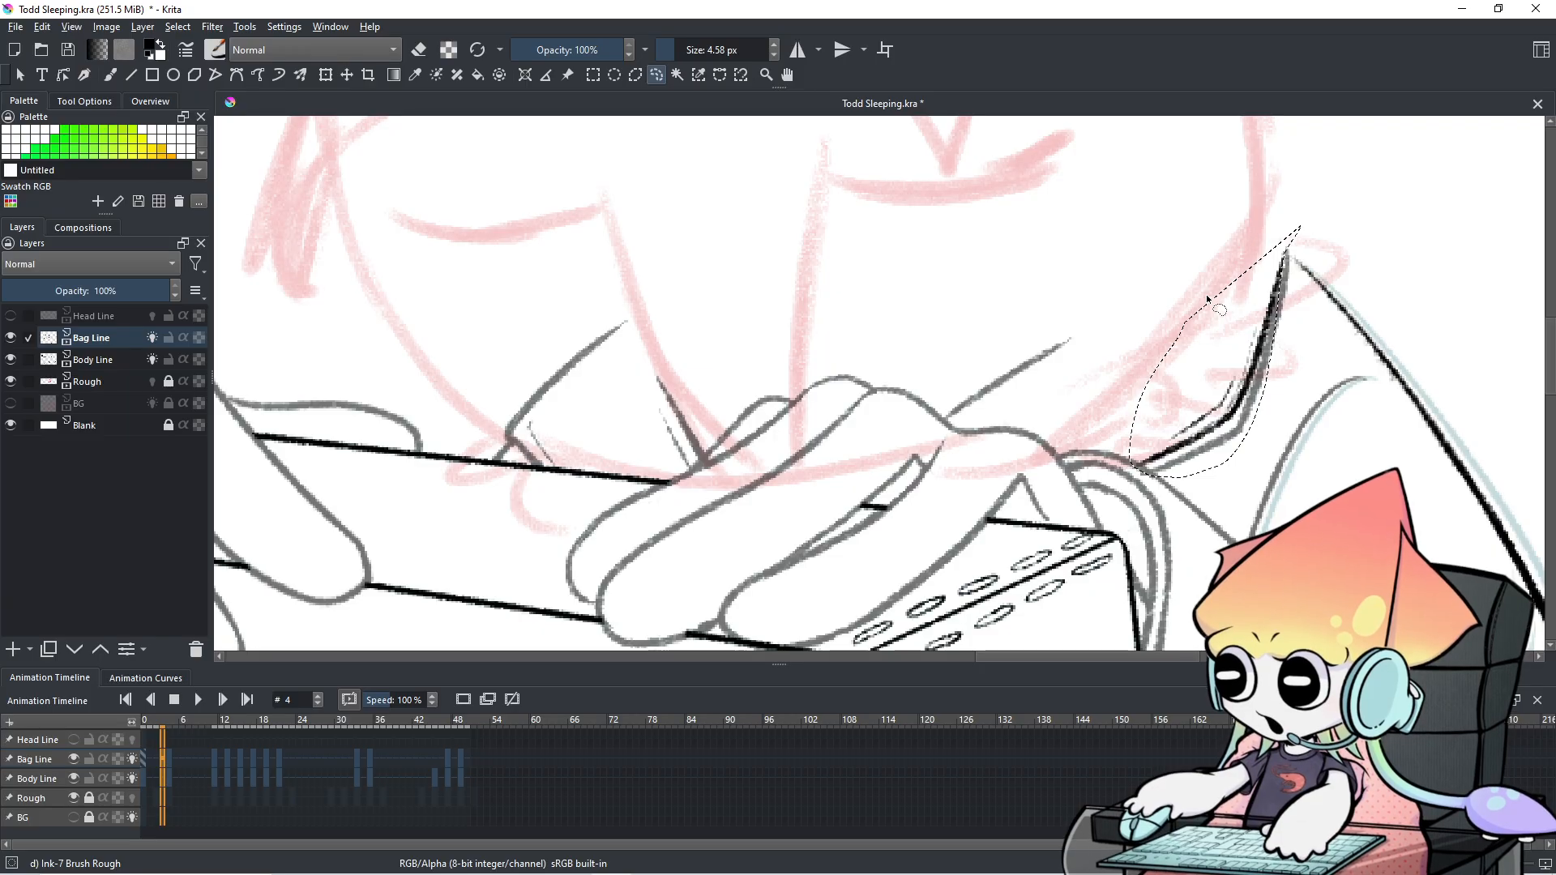
{"action": "key", "text": "Delete"}
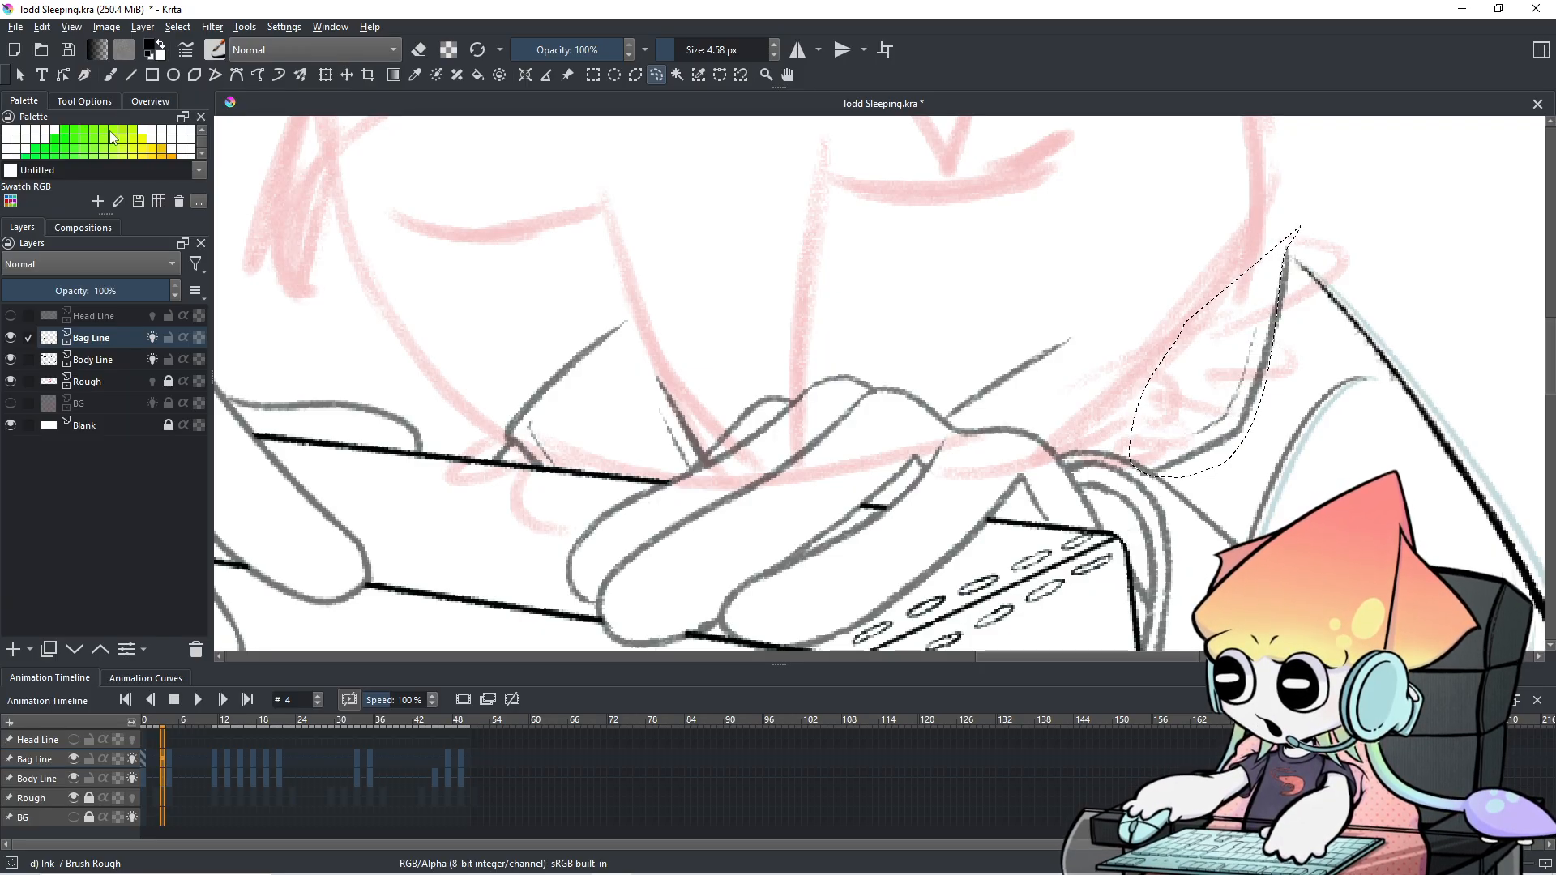
{"action": "left_click", "coordinate": [367, 180]}
With the Freehand Brush, redraw the strap line from the bag tip, undoing repeated attempts.
{"action": "left_click", "coordinate": [110, 77]}
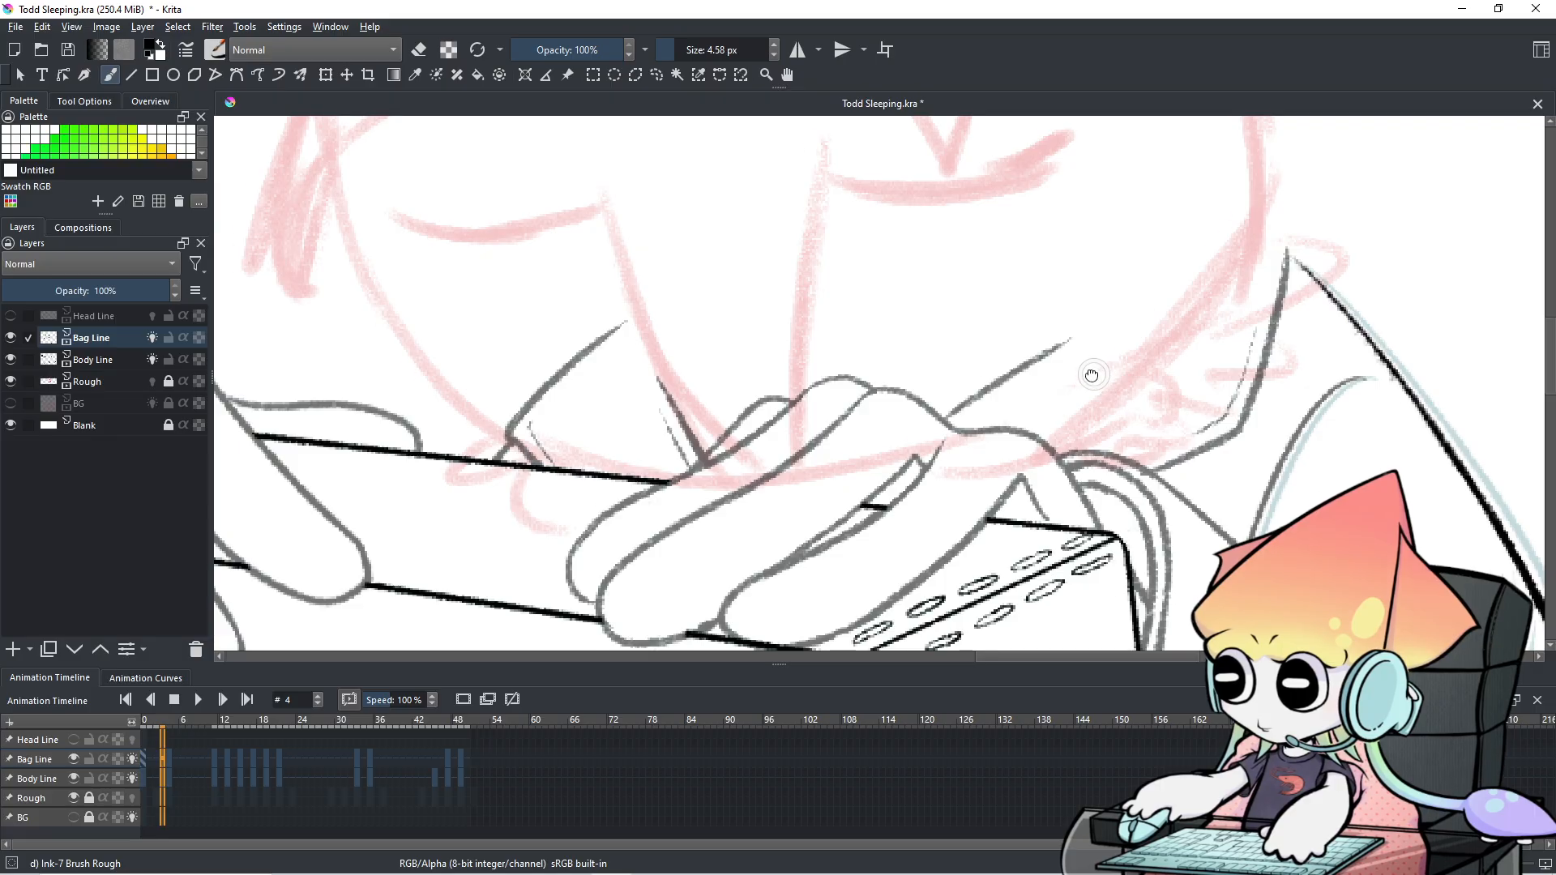
{"action": "left_click_drag", "start_coordinate": [1089, 371], "coordinate": [1032, 360]}
{"action": "left_click_drag", "start_coordinate": [1231, 240], "coordinate": [1199, 350]}
{"action": "key", "text": "ctrl+z"}
{"action": "left_click_drag", "start_coordinate": [1230, 240], "coordinate": [1195, 362]}
{"action": "key", "text": "ctrl+z"}
{"action": "left_click_drag", "start_coordinate": [1230, 241], "coordinate": [1194, 369]}
{"action": "key", "text": "ctrl+z"}
{"action": "left_click_drag", "start_coordinate": [1230, 241], "coordinate": [1196, 368]}
{"action": "key", "text": "ctrl+z"}
{"action": "left_click_drag", "start_coordinate": [1230, 241], "coordinate": [1195, 369]}
{"action": "key", "text": "ctrl+z"}
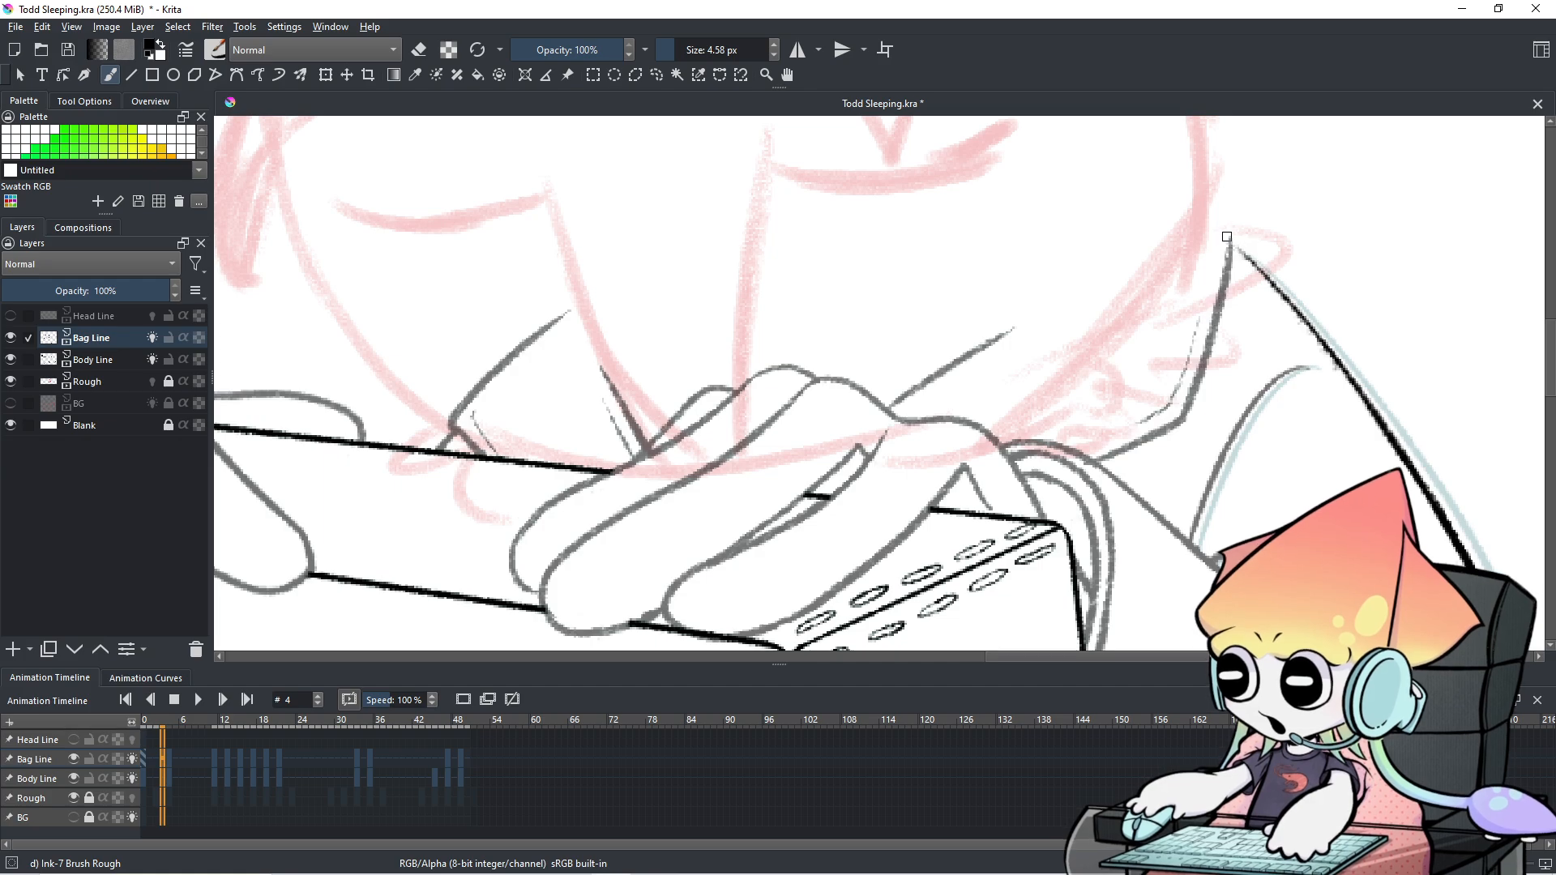
Ink a longer strap stroke and a line along the strap's lower edge, undoing poor tries.
{"action": "left_click_drag", "start_coordinate": [1230, 241], "coordinate": [1195, 369]}
{"action": "key", "text": "ctrl+z"}
{"action": "left_click_drag", "start_coordinate": [1230, 241], "coordinate": [1165, 419]}
{"action": "key", "text": "ctrl+z"}
{"action": "key", "text": "ctrl+z"}
{"action": "left_click_drag", "start_coordinate": [1089, 454], "coordinate": [1179, 405]}
{"action": "key", "text": "ctrl+z"}
{"action": "key", "text": "ctrl+z"}
{"action": "key", "text": "ctrl+z"}
{"action": "key", "text": "ctrl+z"}
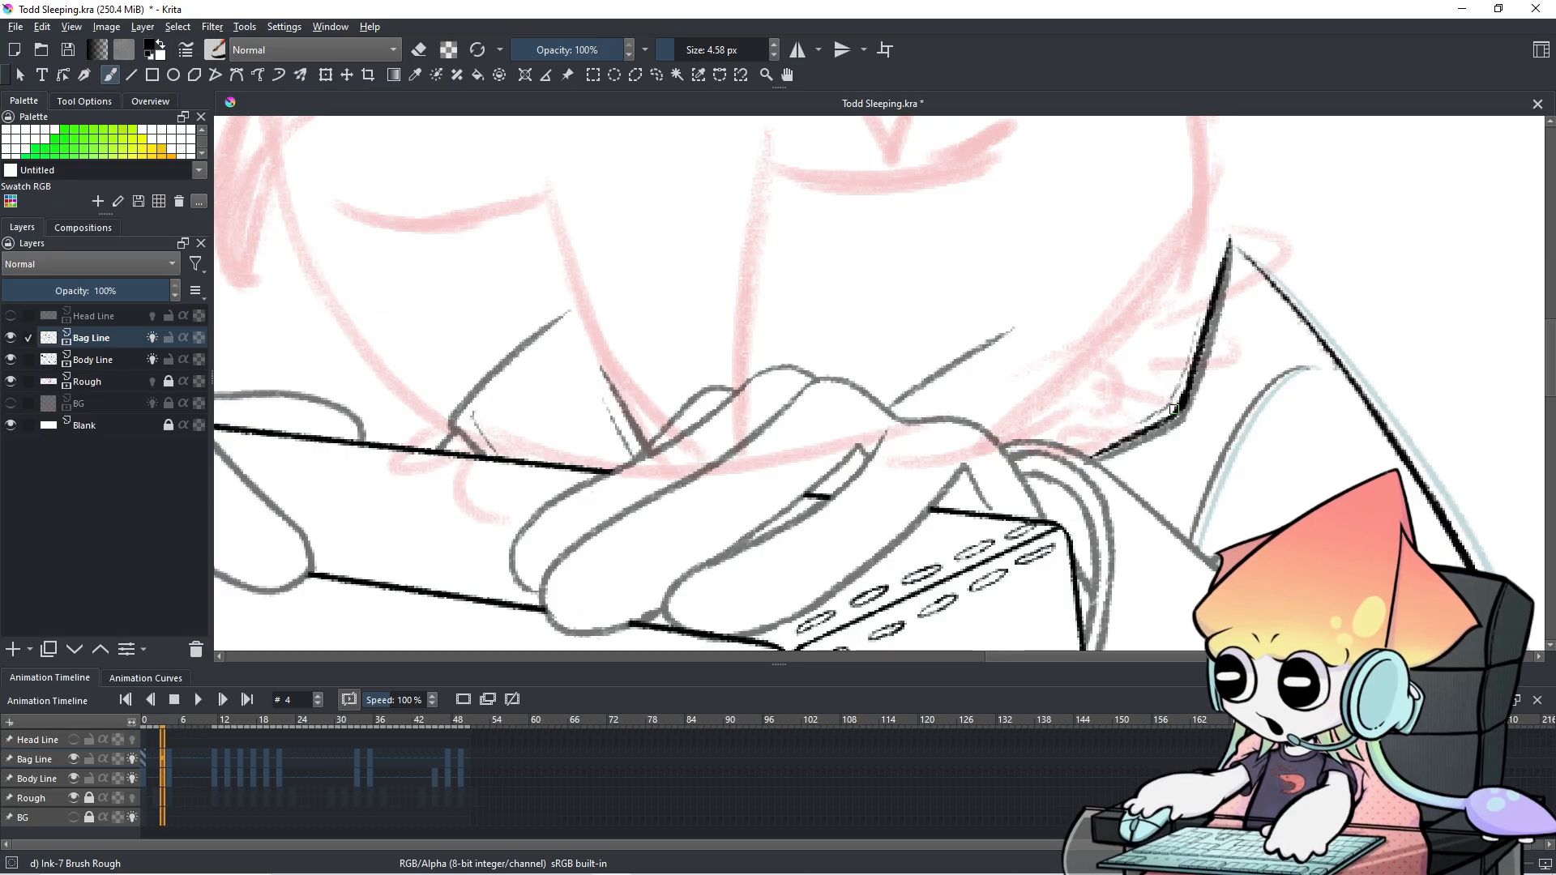
Center the hands and box, then darken and extend the ink along the bag edge.
{"action": "scroll", "coordinate": [1174, 409], "scroll_direction": "down", "scroll_amount": 5}
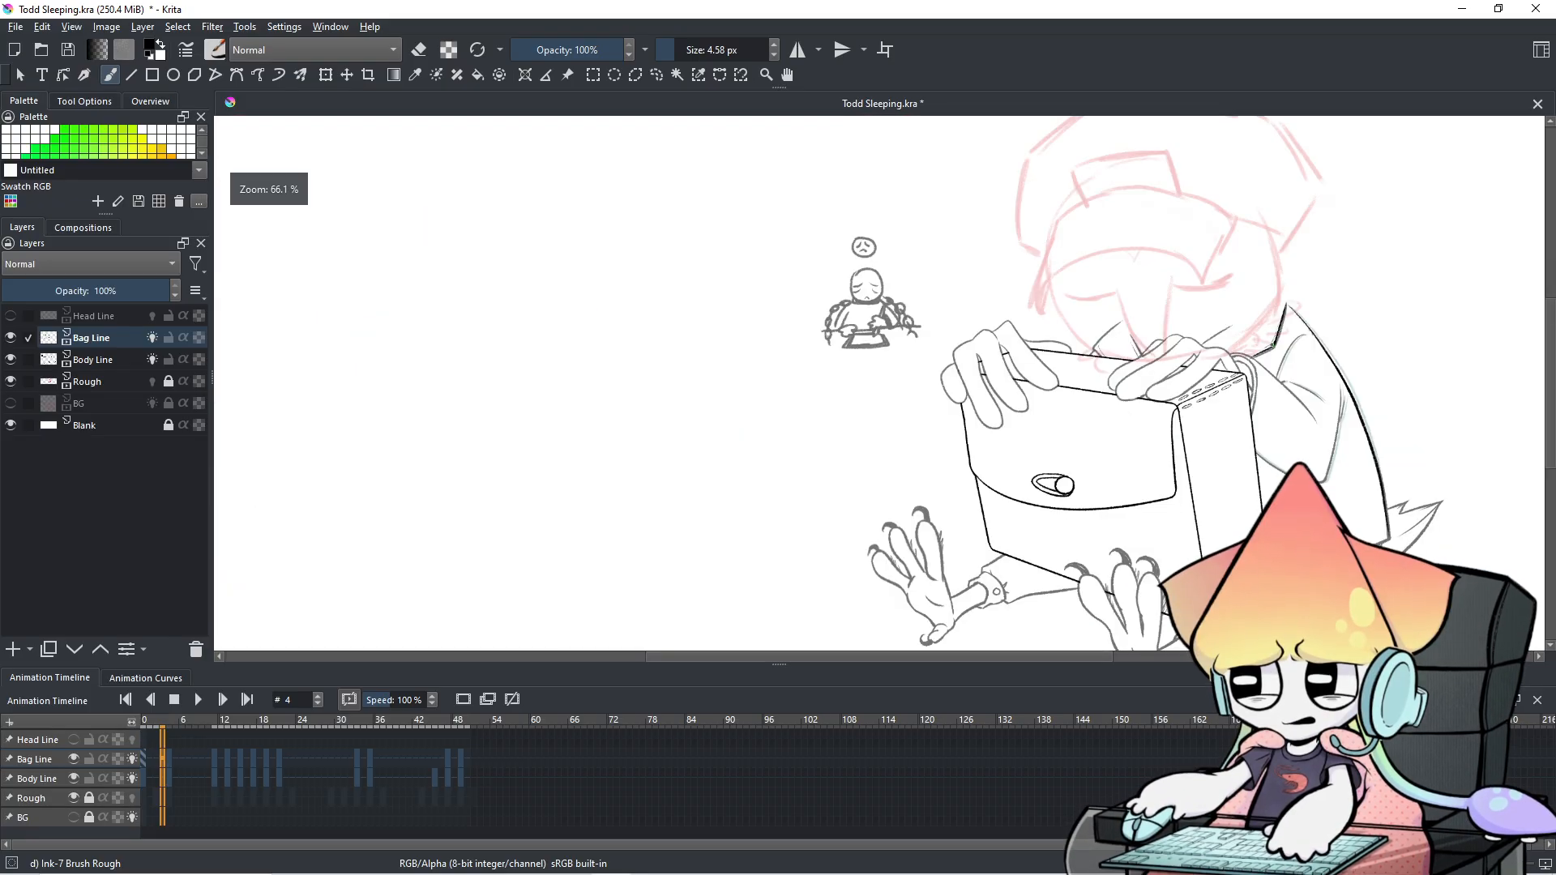
{"action": "scroll", "coordinate": [880, 384], "scroll_direction": "up", "scroll_amount": 3}
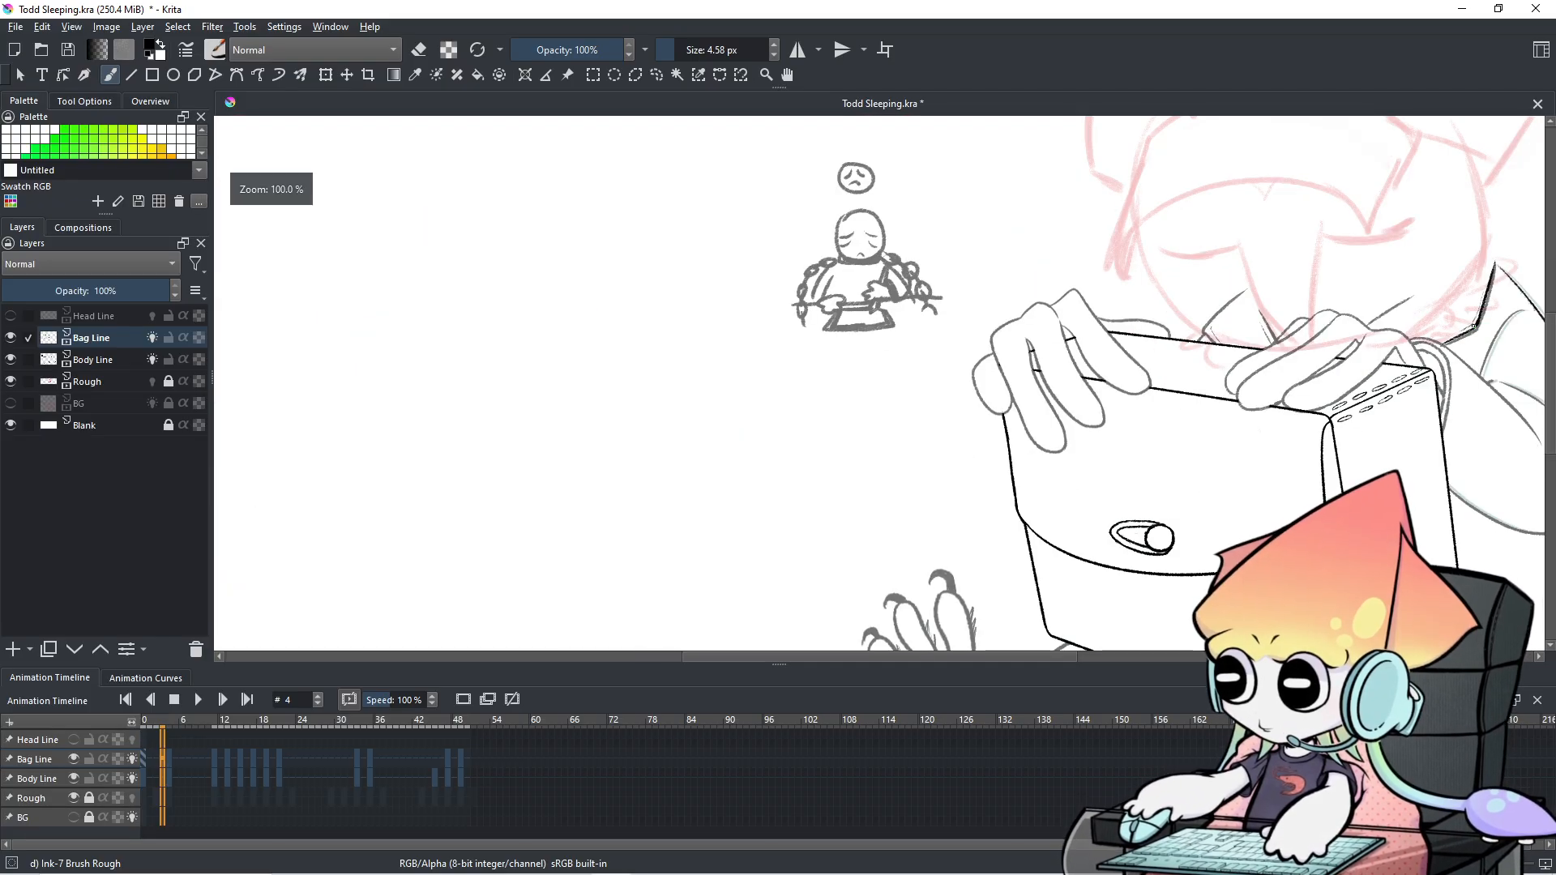
{"action": "left_click_drag", "start_coordinate": [886, 463], "coordinate": [422, 544]}
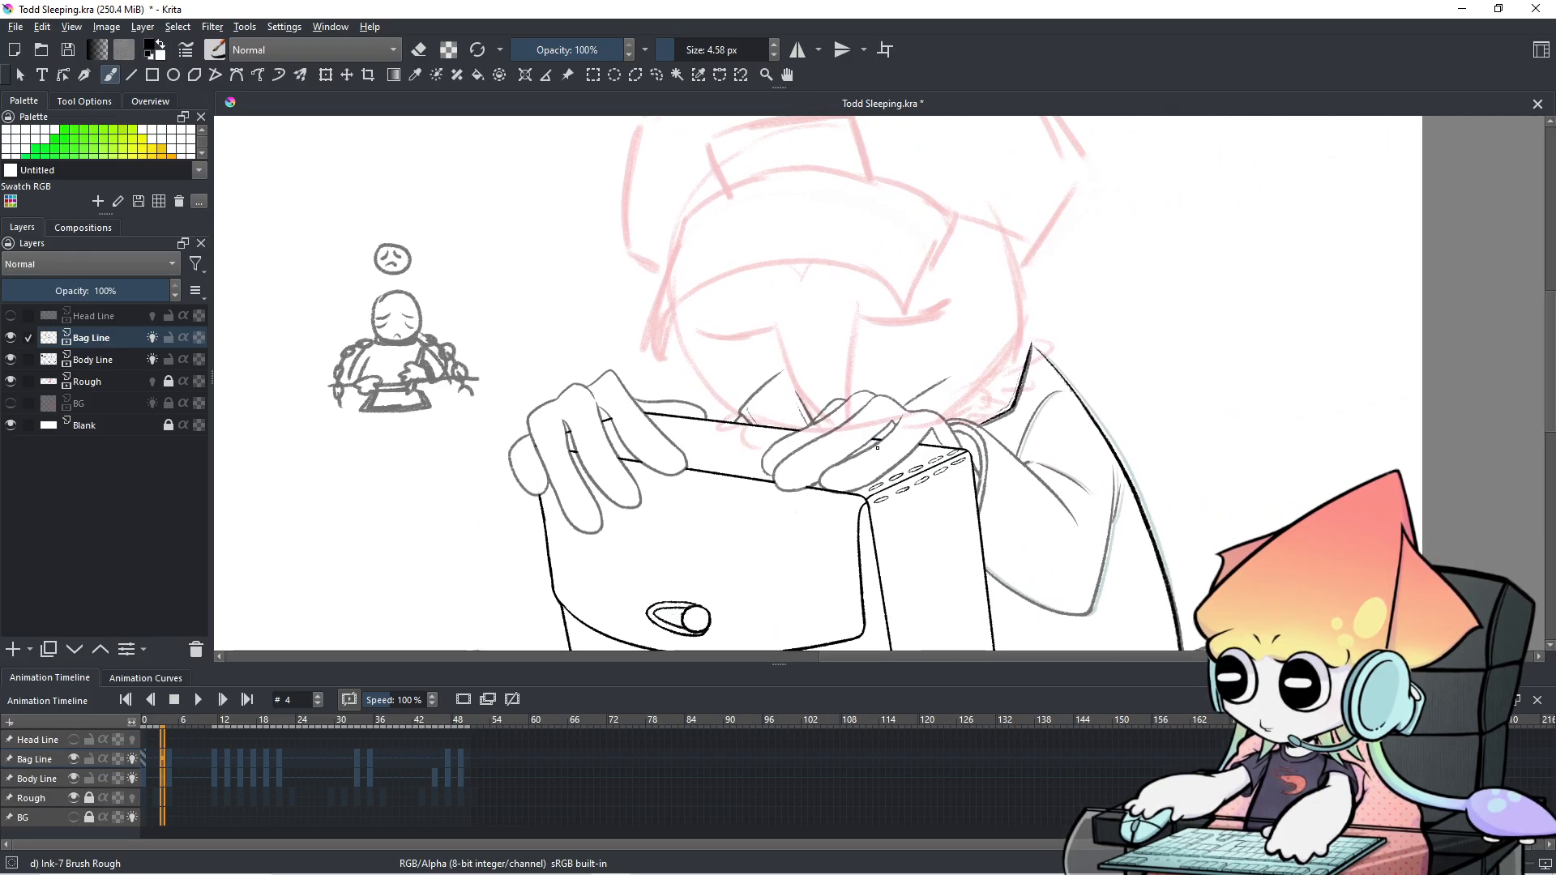
{"action": "scroll", "coordinate": [877, 446], "scroll_direction": "up", "scroll_amount": 4}
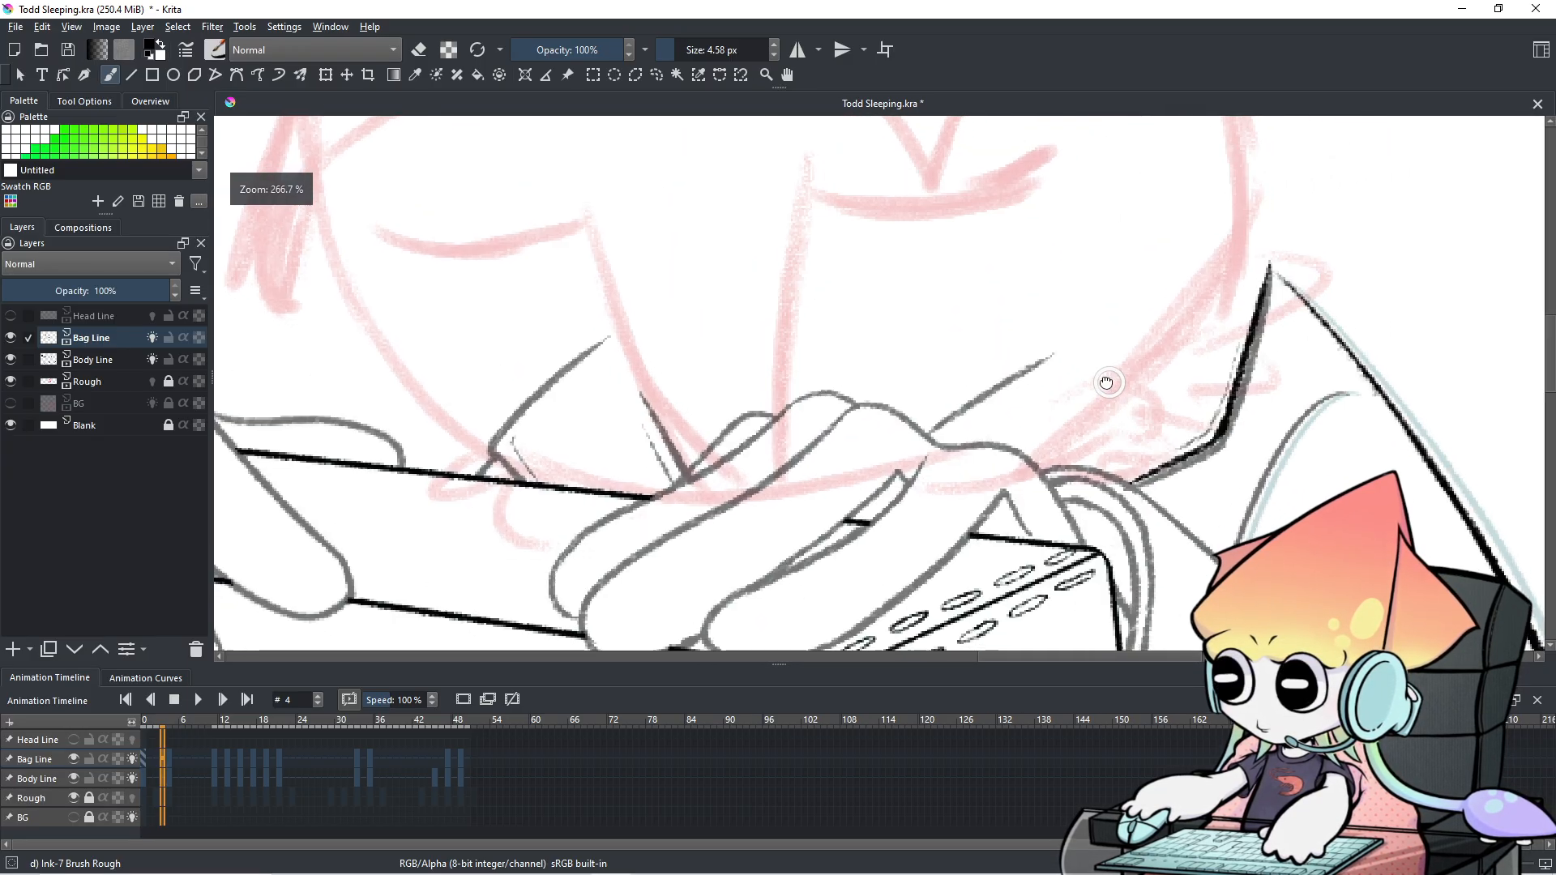
{"action": "left_click_drag", "start_coordinate": [1111, 385], "coordinate": [1059, 370]}
{"action": "left_click_drag", "start_coordinate": [1139, 446], "coordinate": [1079, 470]}
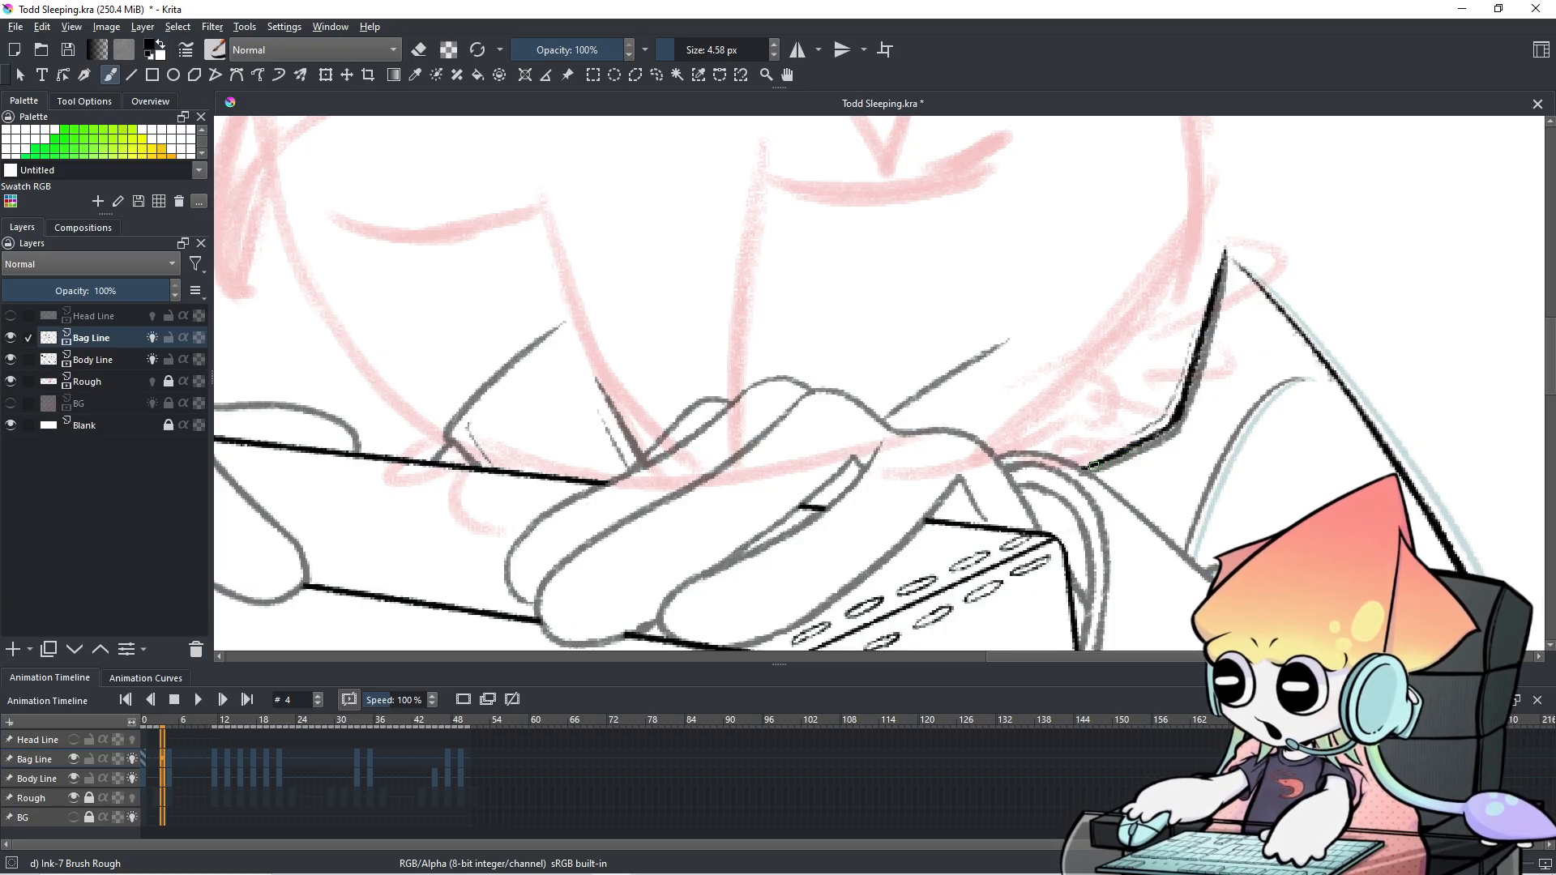
Retry a short inked line along the inner bag edge near the corner until it looks right.
{"action": "left_click_drag", "start_coordinate": [1183, 357], "coordinate": [1162, 419]}
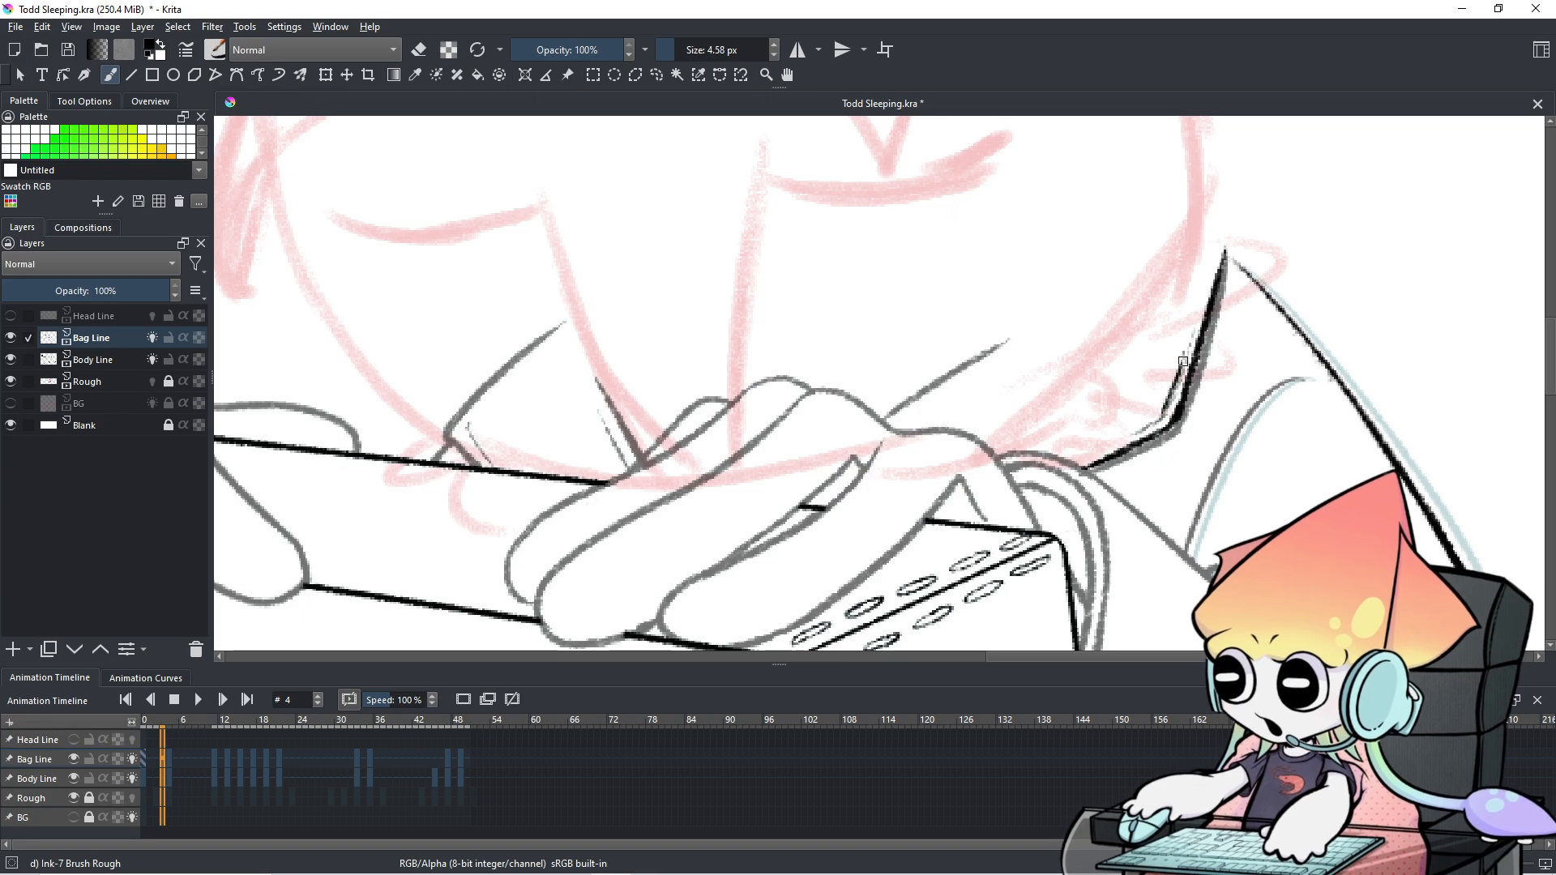
{"action": "key", "text": "ctrl+z"}
{"action": "left_click_drag", "start_coordinate": [1179, 350], "coordinate": [1157, 415]}
{"action": "key", "text": "ctrl+z"}
{"action": "left_click_drag", "start_coordinate": [1182, 346], "coordinate": [1160, 415]}
{"action": "key", "text": "ctrl+z"}
{"action": "left_click_drag", "start_coordinate": [1182, 357], "coordinate": [1160, 414]}
{"action": "key", "text": "ctrl+z"}
{"action": "key", "text": "ctrl+z"}
{"action": "left_click_drag", "start_coordinate": [1179, 357], "coordinate": [1161, 413]}
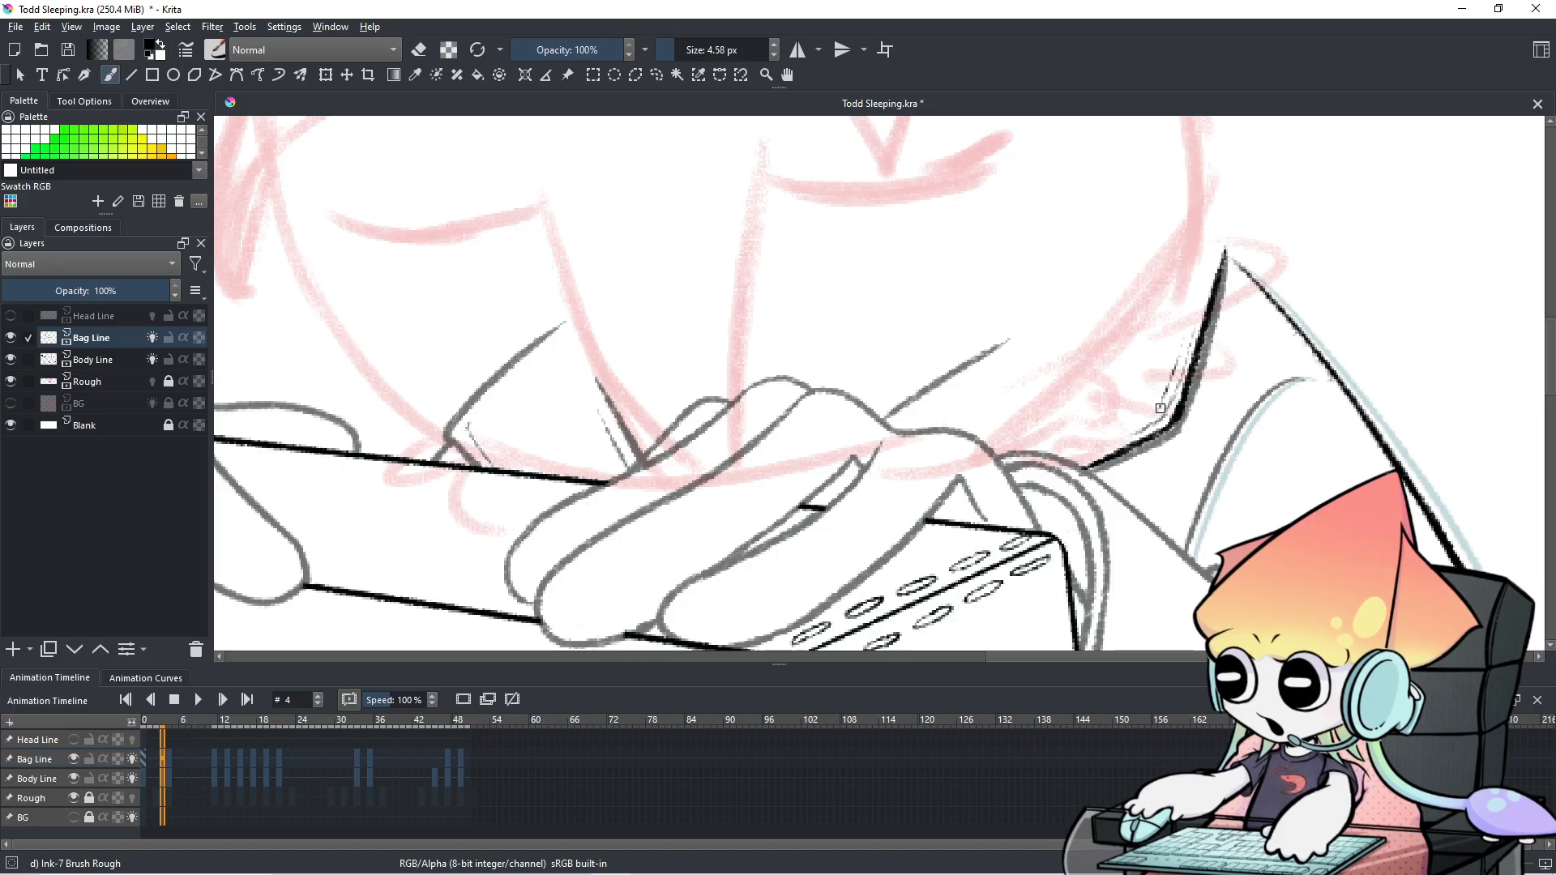
{"action": "key", "text": "ctrl+z"}
{"action": "mouse_move", "coordinate": [1185, 334]}
{"action": "left_mouse_down"}
{"action": "mouse_move", "coordinate": [1163, 412]}
{"action": "mouse_move", "coordinate": [1131, 432]}
{"action": "left_mouse_up"}
{"action": "key", "text": "ctrl+z"}
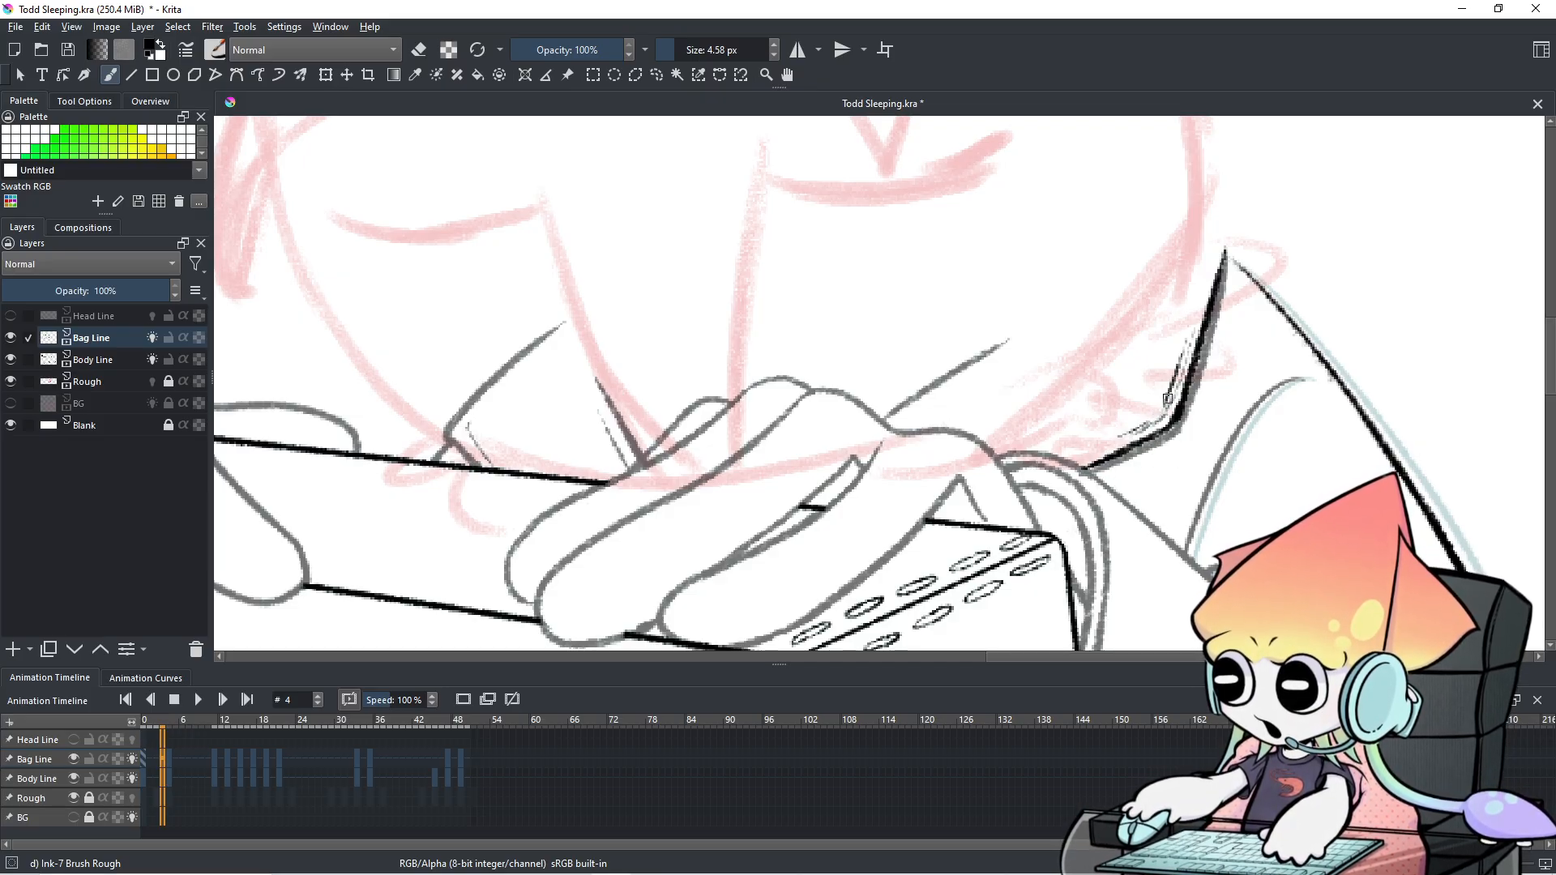
{"action": "key", "text": "ctrl+z"}
{"action": "left_click_drag", "start_coordinate": [1172, 393], "coordinate": [1136, 431]}
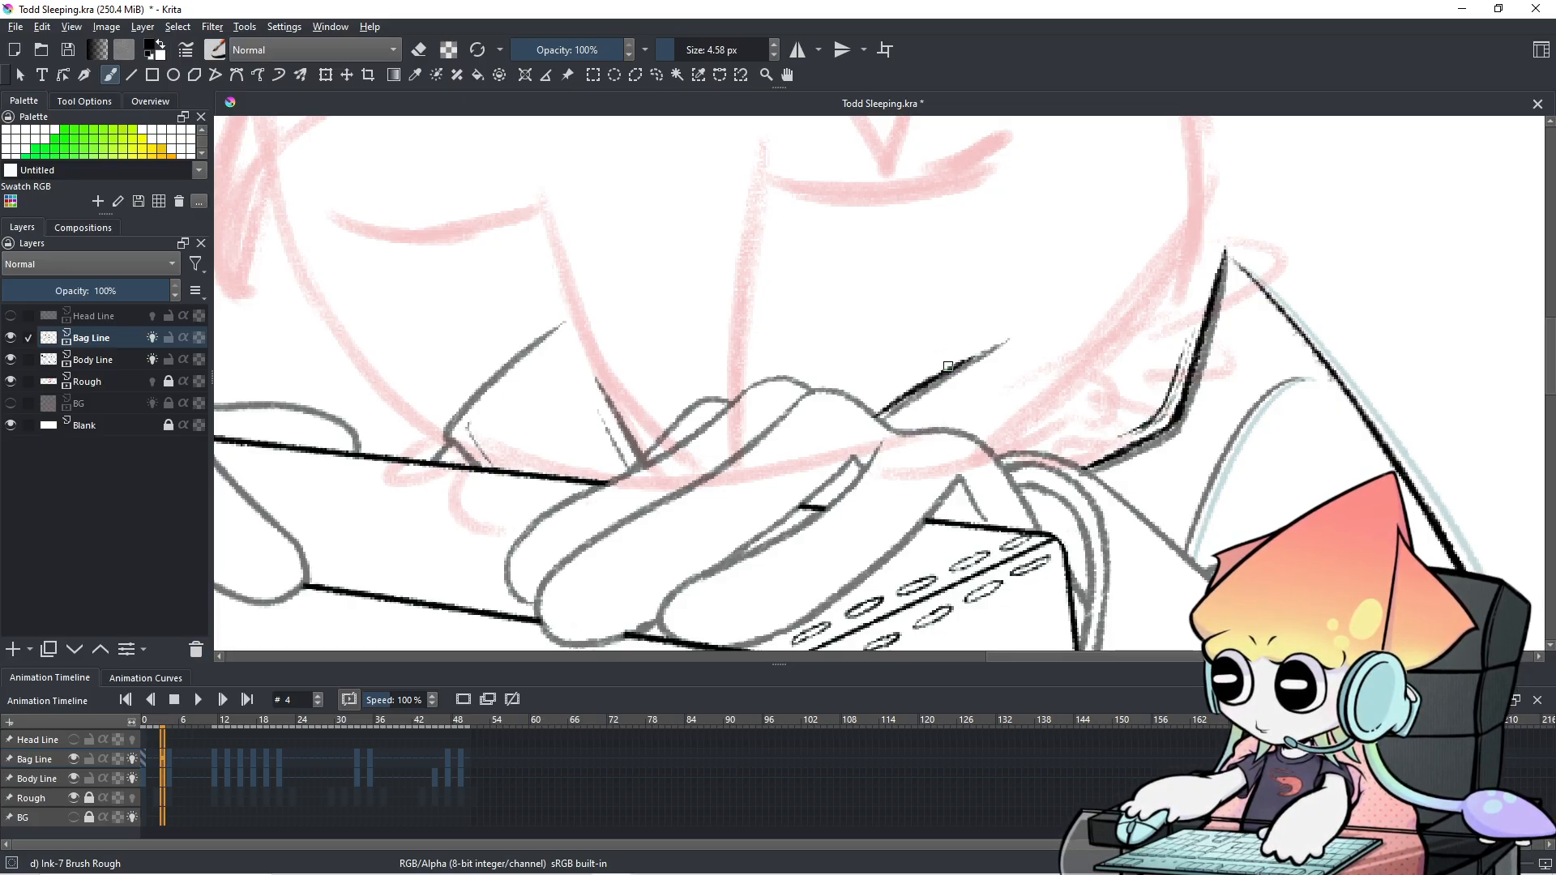
{"action": "key", "text": "ctrl+z"}
Ink over the grey diagonal line from lower left to upper right, thickening its lower end.
{"action": "left_click_drag", "start_coordinate": [880, 418], "coordinate": [1004, 336]}
{"action": "key", "text": "ctrl+z"}
{"action": "left_click_drag", "start_coordinate": [875, 422], "coordinate": [987, 347]}
{"action": "key", "text": "ctrl+z"}
{"action": "left_click_drag", "start_coordinate": [875, 420], "coordinate": [1008, 340]}
{"action": "key", "text": "ctrl+z"}
{"action": "key", "text": "ctrl+z"}
{"action": "left_click_drag", "start_coordinate": [877, 417], "coordinate": [1009, 337]}
{"action": "left_click_drag", "start_coordinate": [875, 419], "coordinate": [991, 354]}
Ink two strokes along the pencil line on the drawing's left side, then switch to the eraser.
{"action": "left_click_drag", "start_coordinate": [647, 375], "coordinate": [801, 375]}
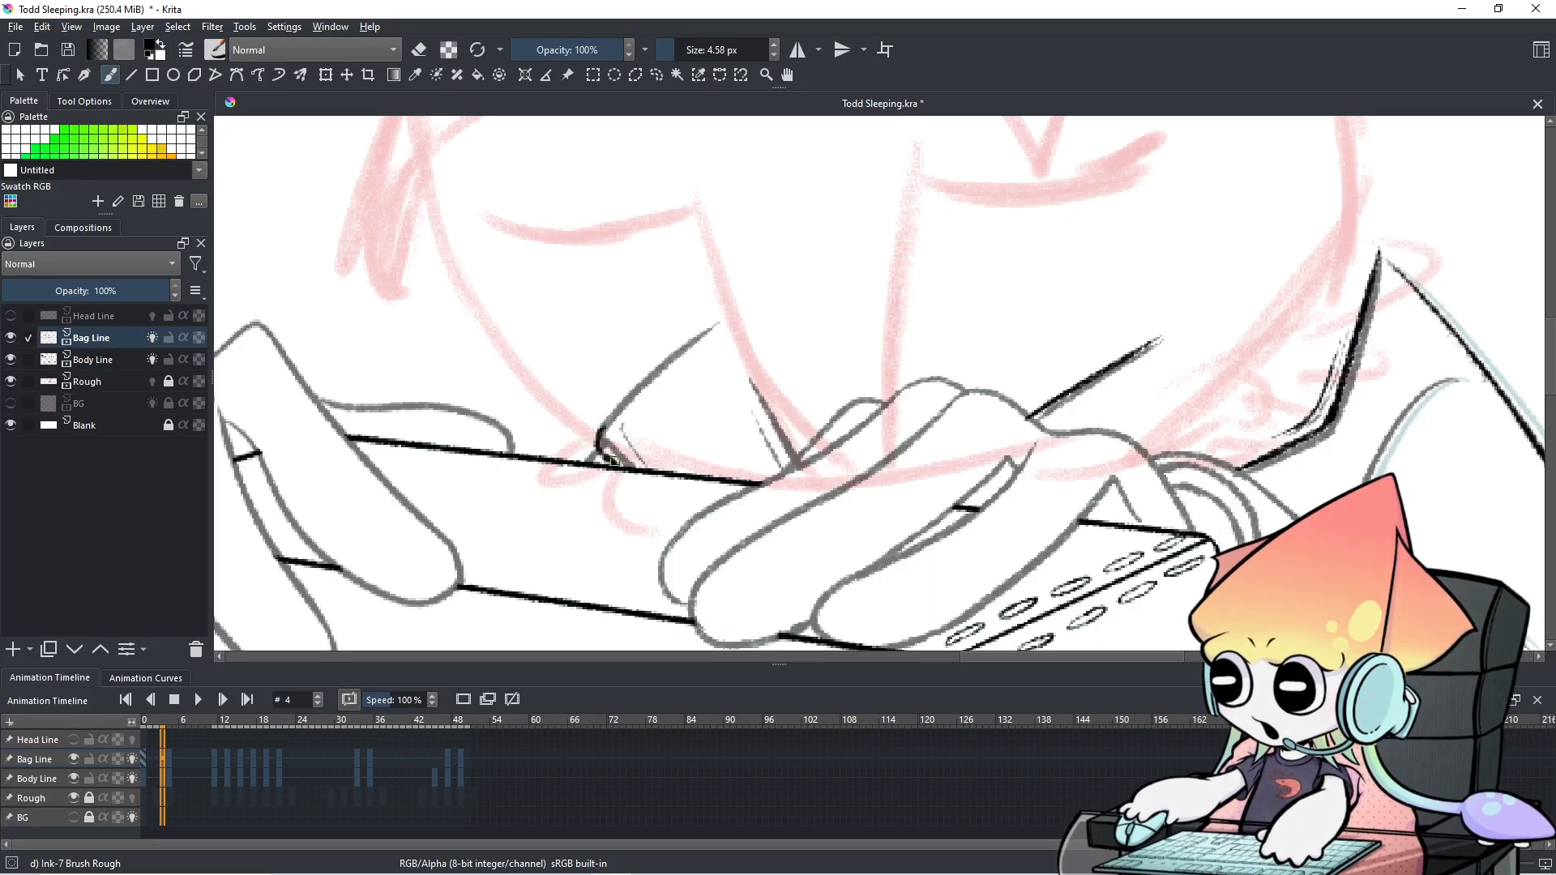
{"action": "left_click_drag", "start_coordinate": [745, 380], "coordinate": [792, 486]}
{"action": "key", "text": "ctrl+z"}
{"action": "left_click_drag", "start_coordinate": [742, 373], "coordinate": [788, 477]}
{"action": "left_click_drag", "start_coordinate": [747, 417], "coordinate": [780, 476]}
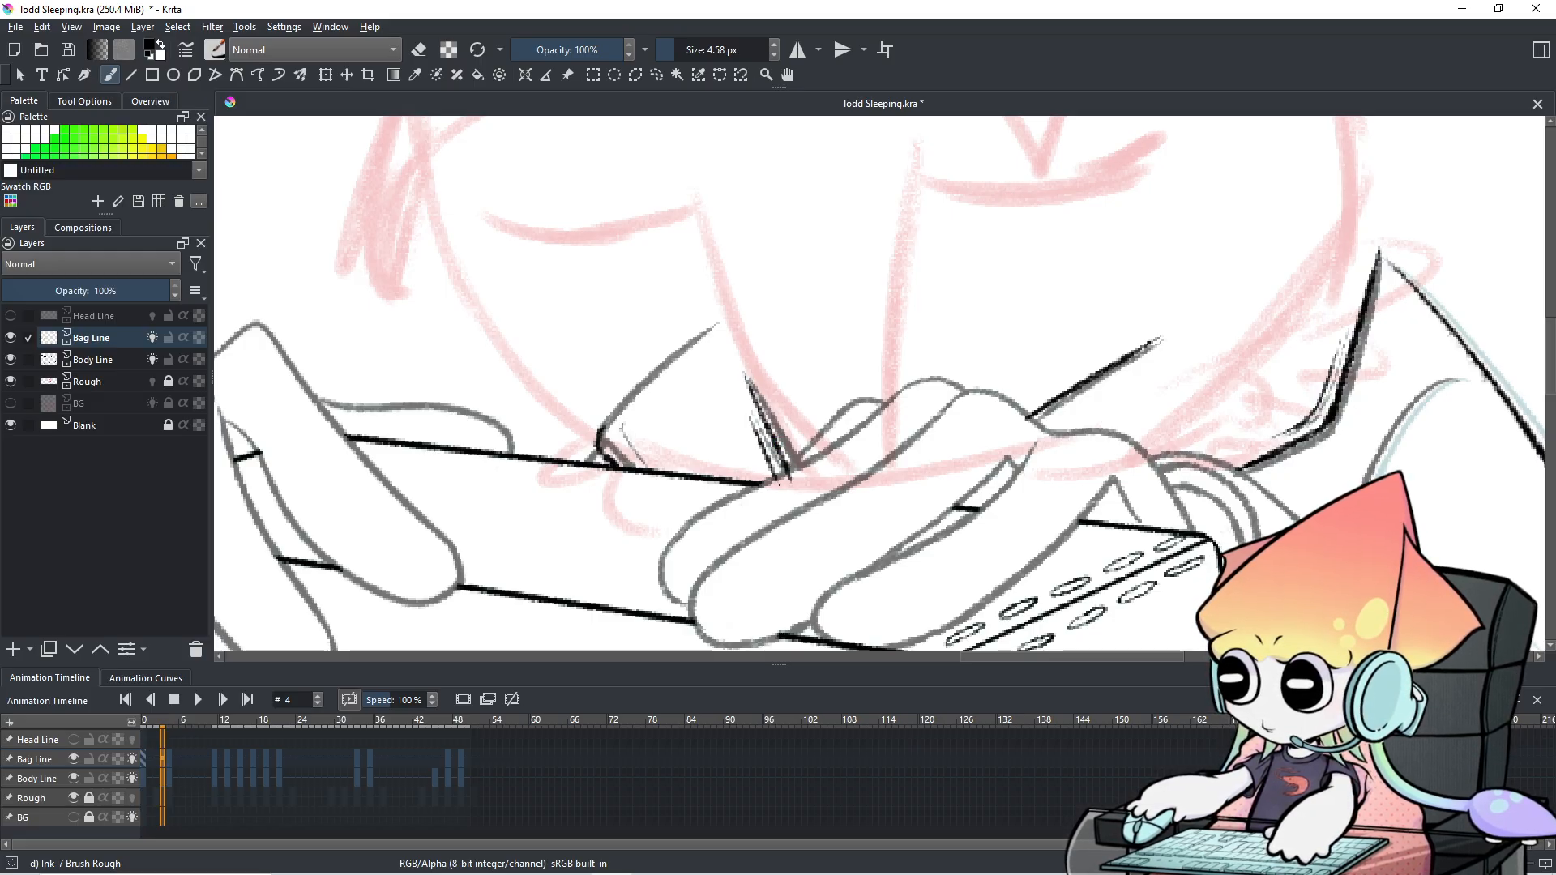
{"action": "key", "text": "e"}
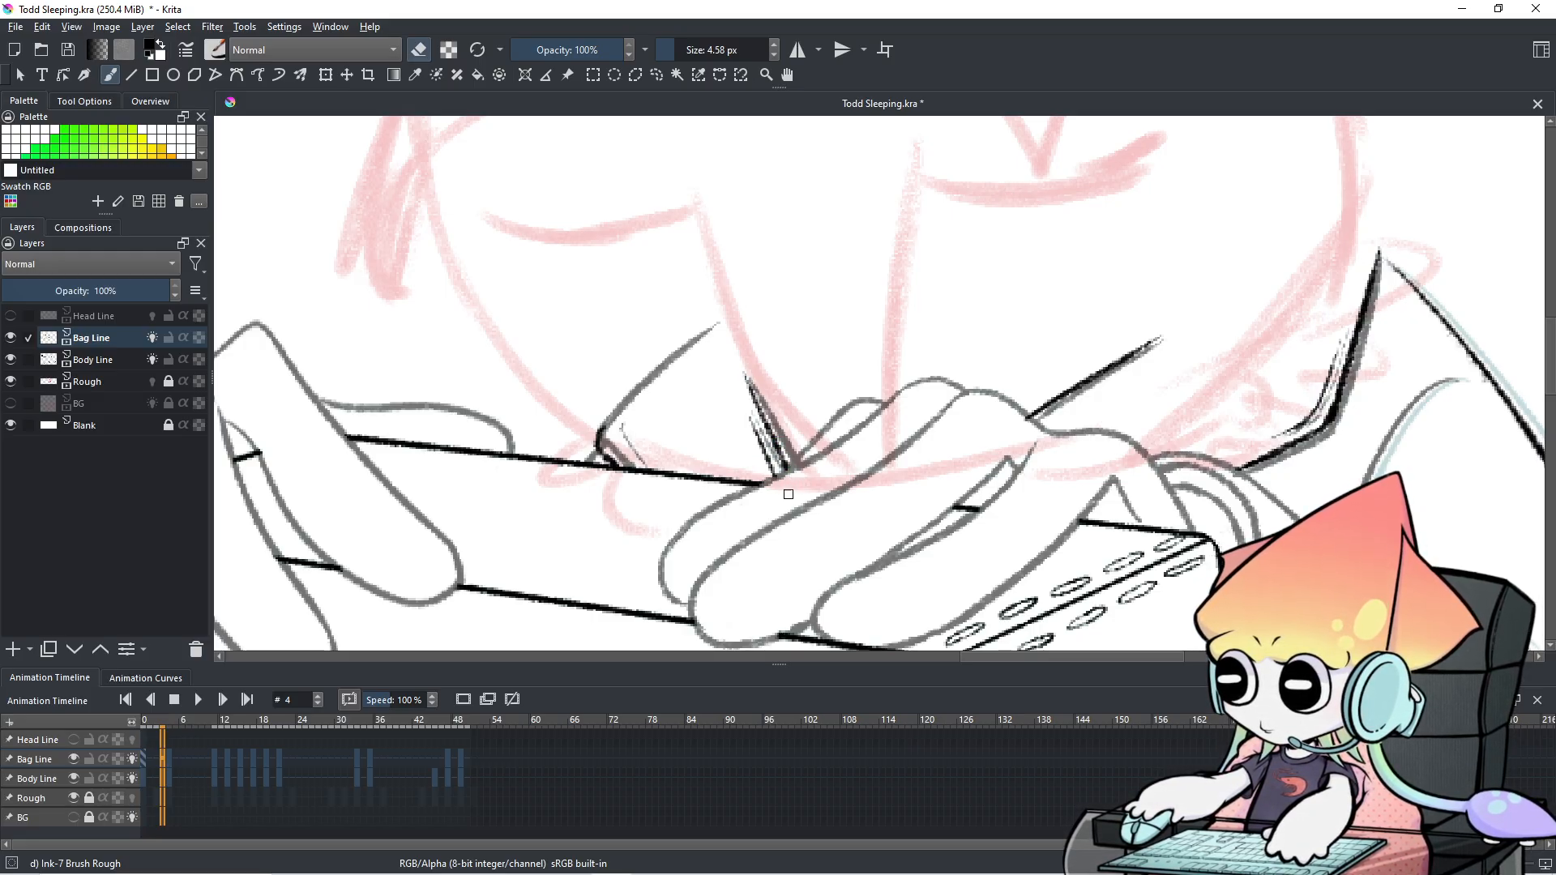
{"action": "left_click_drag", "start_coordinate": [983, 379], "coordinate": [900, 403]}
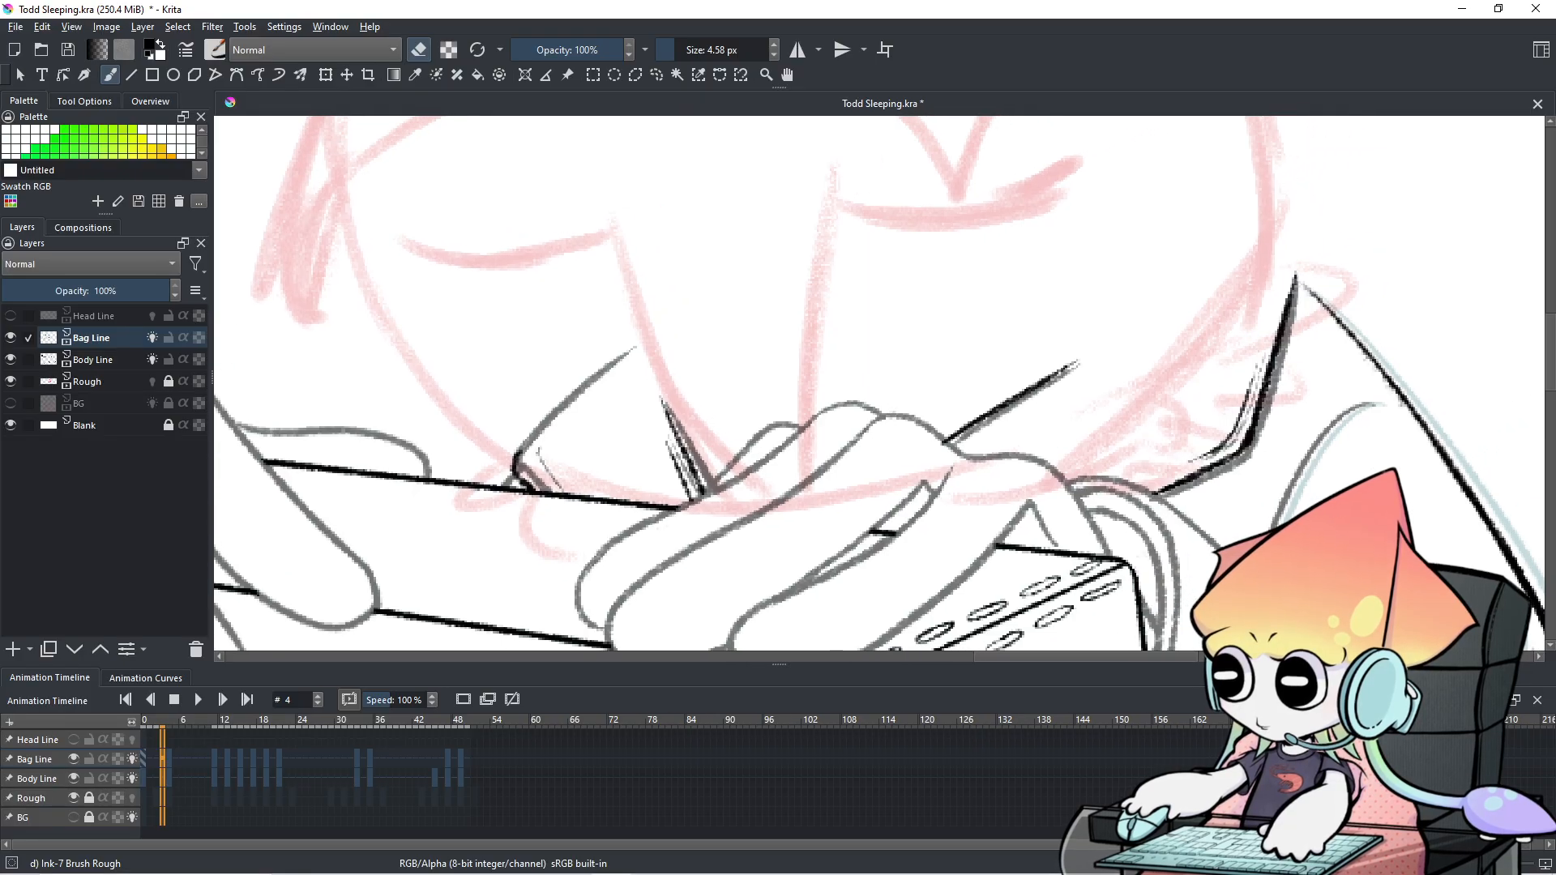
Compare frames 3 and 4, then make Bag Line the active layer again.
{"action": "left_click", "coordinate": [167, 774]}
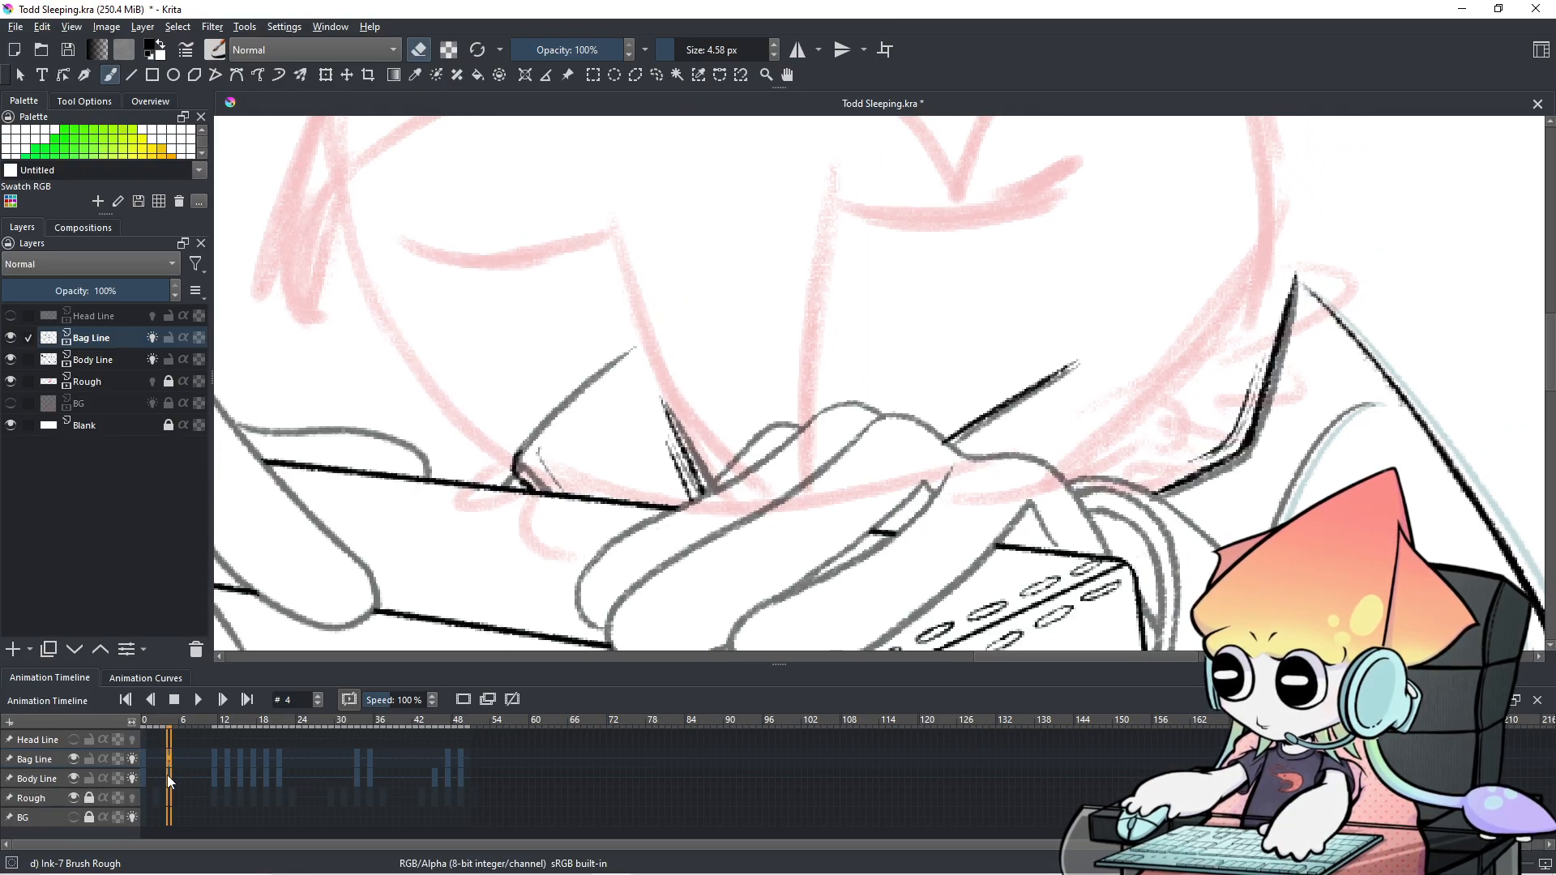
{"action": "left_click", "coordinate": [169, 779]}
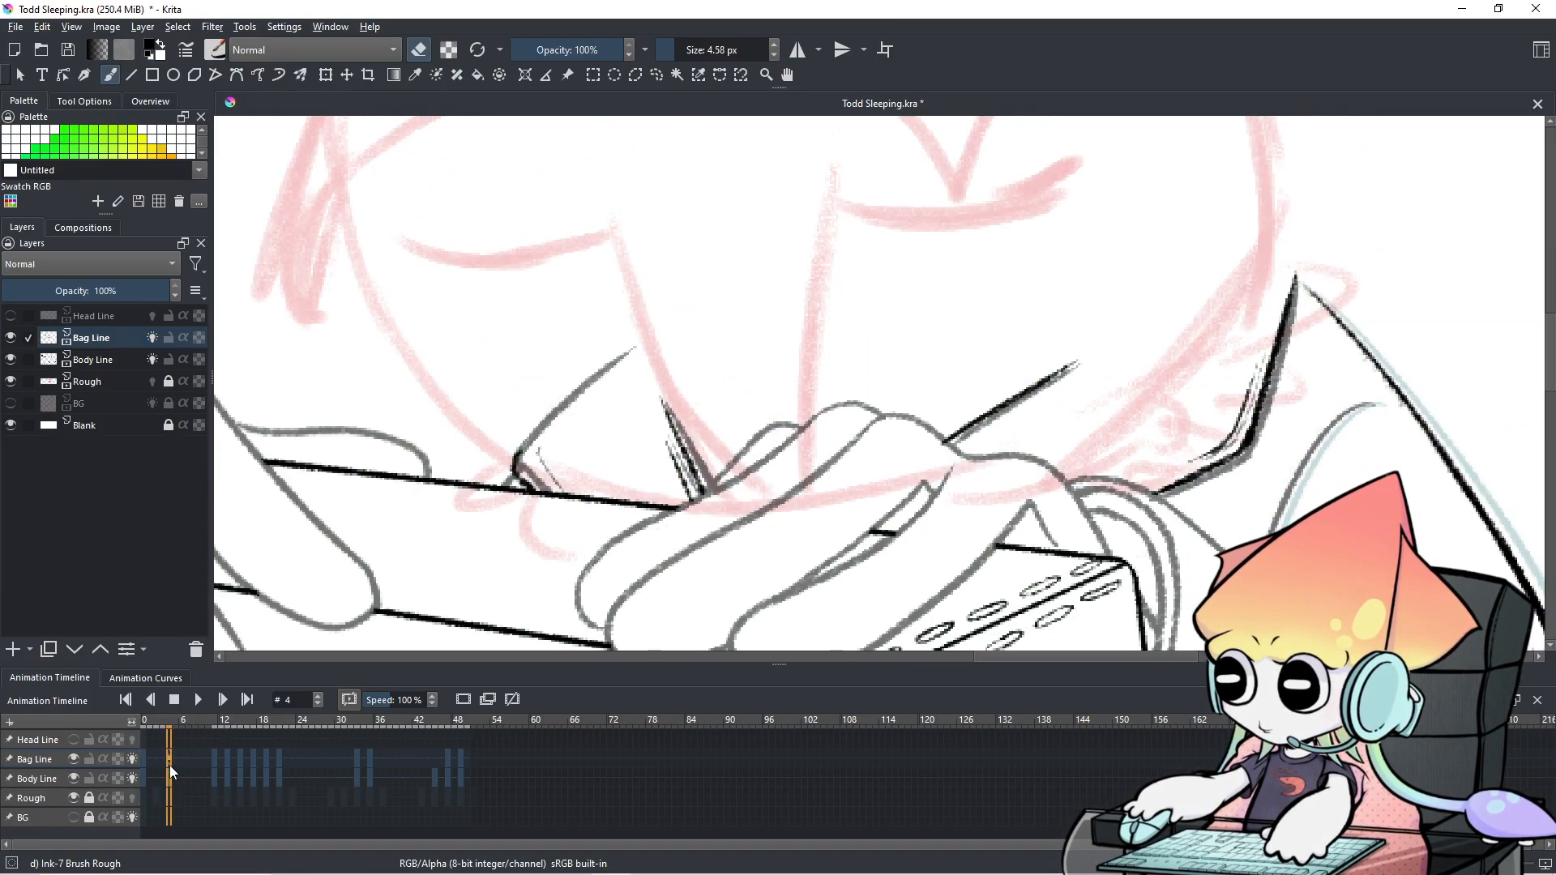
{"action": "left_click", "coordinate": [52, 779]}
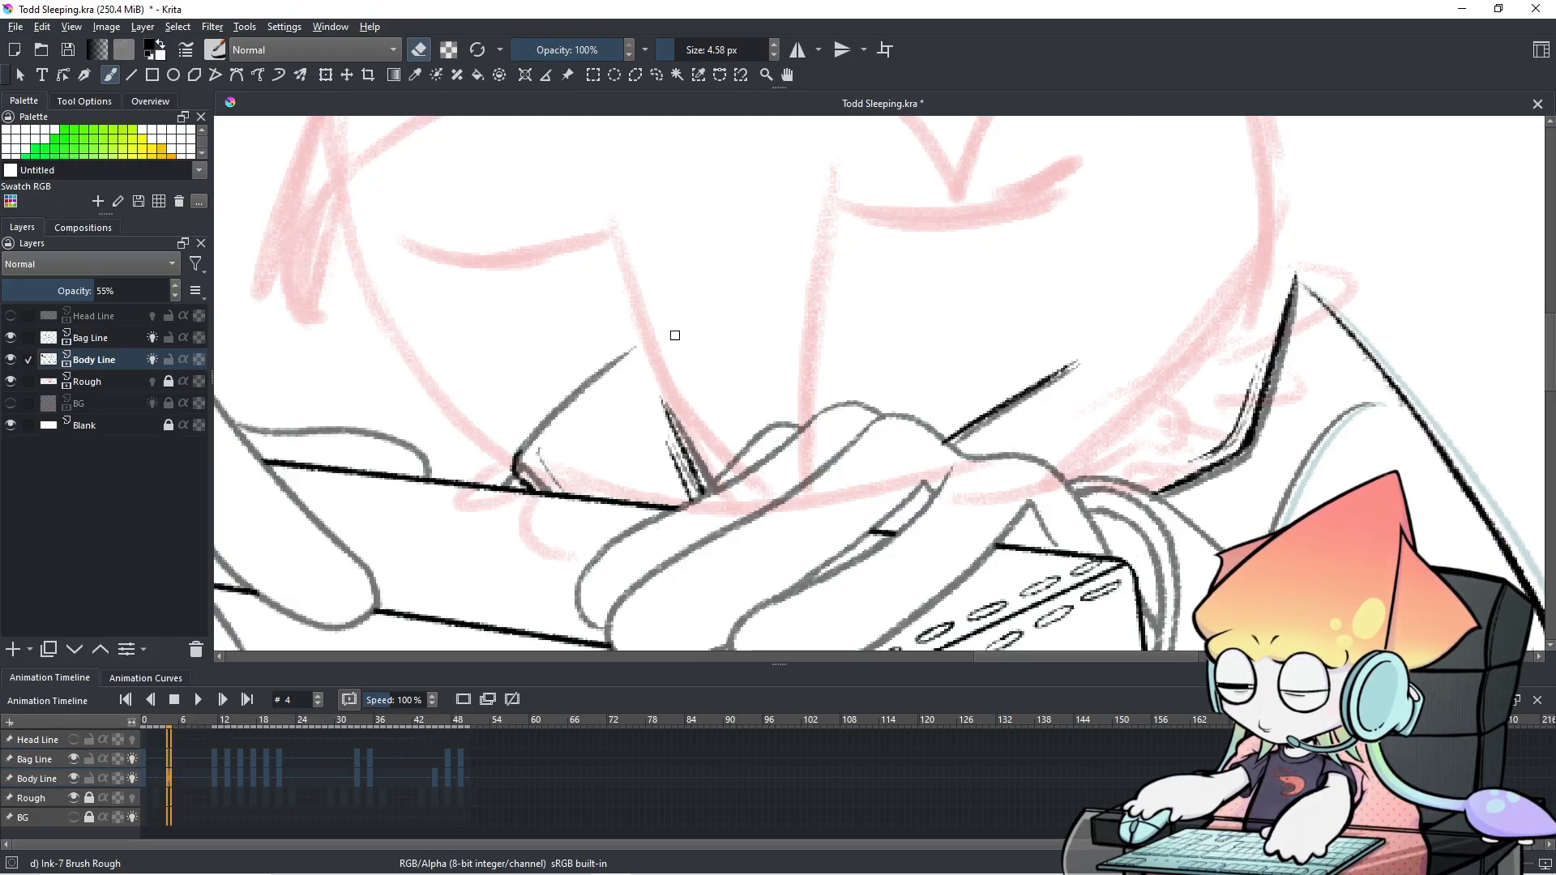
{"action": "key", "text": "e"}
{"action": "key", "text": "e"}
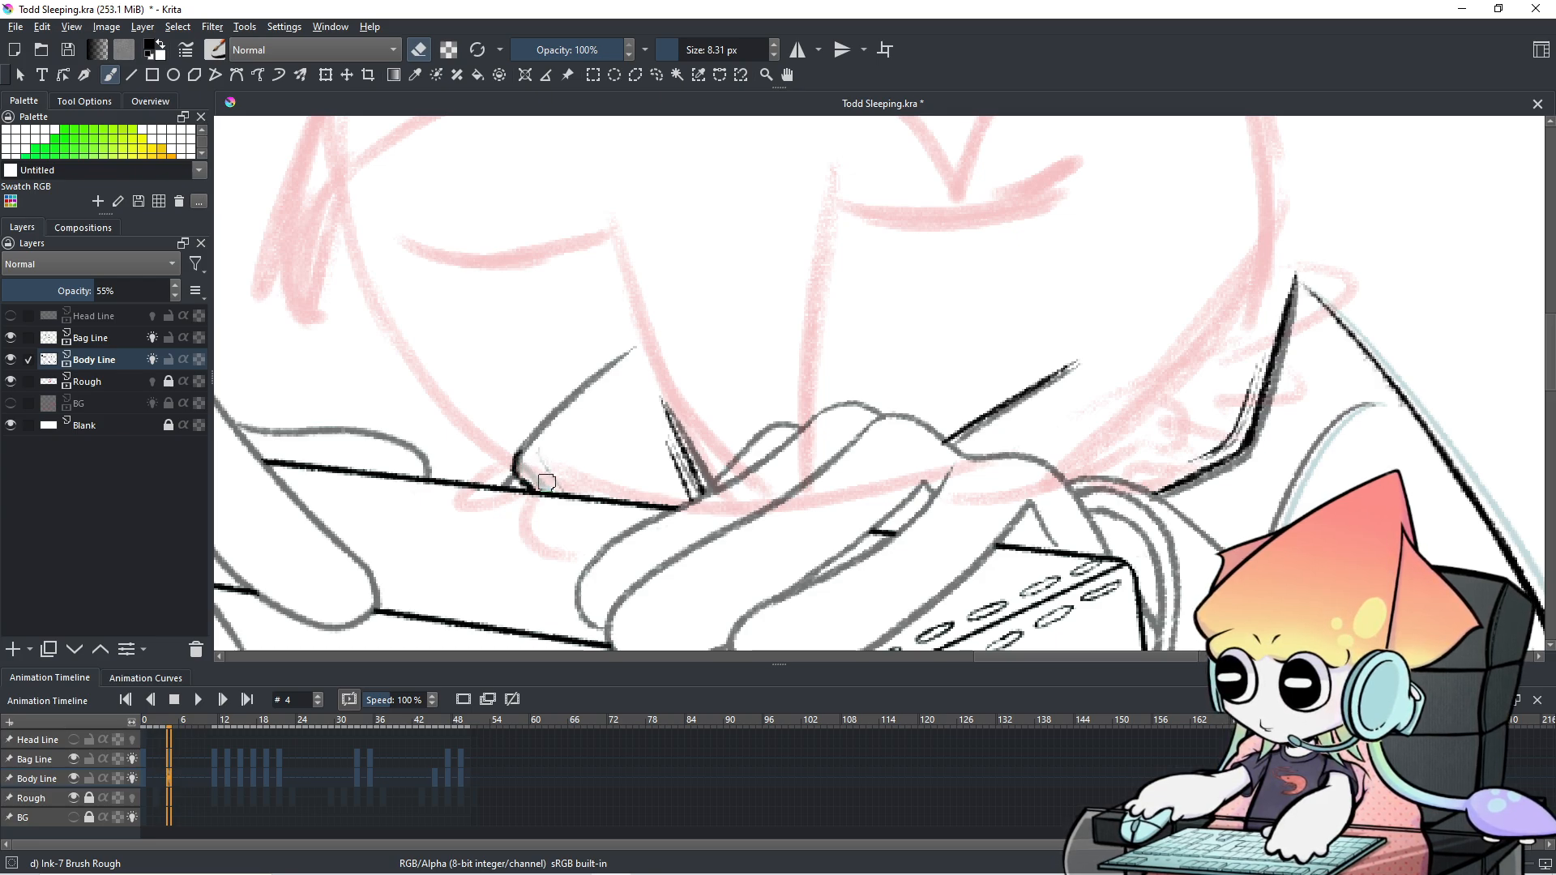
{"action": "left_click", "coordinate": [43, 761]}
Shrink the brush to about 3 px and test-erase a short piece of the Body Line.
{"action": "mouse_move", "coordinate": [500, 392]}
{"action": "left_mouse_down", "text": "shift"}
{"action": "mouse_move", "coordinate": [493, 437]}
{"action": "mouse_move", "coordinate": [551, 491]}
{"action": "left_mouse_up", "text": "shift"}
{"action": "key", "text": "e"}
{"action": "key", "text": "ctrl+z"}
{"action": "left_click_drag", "start_coordinate": [509, 400], "coordinate": [527, 447], "text": "shift"}
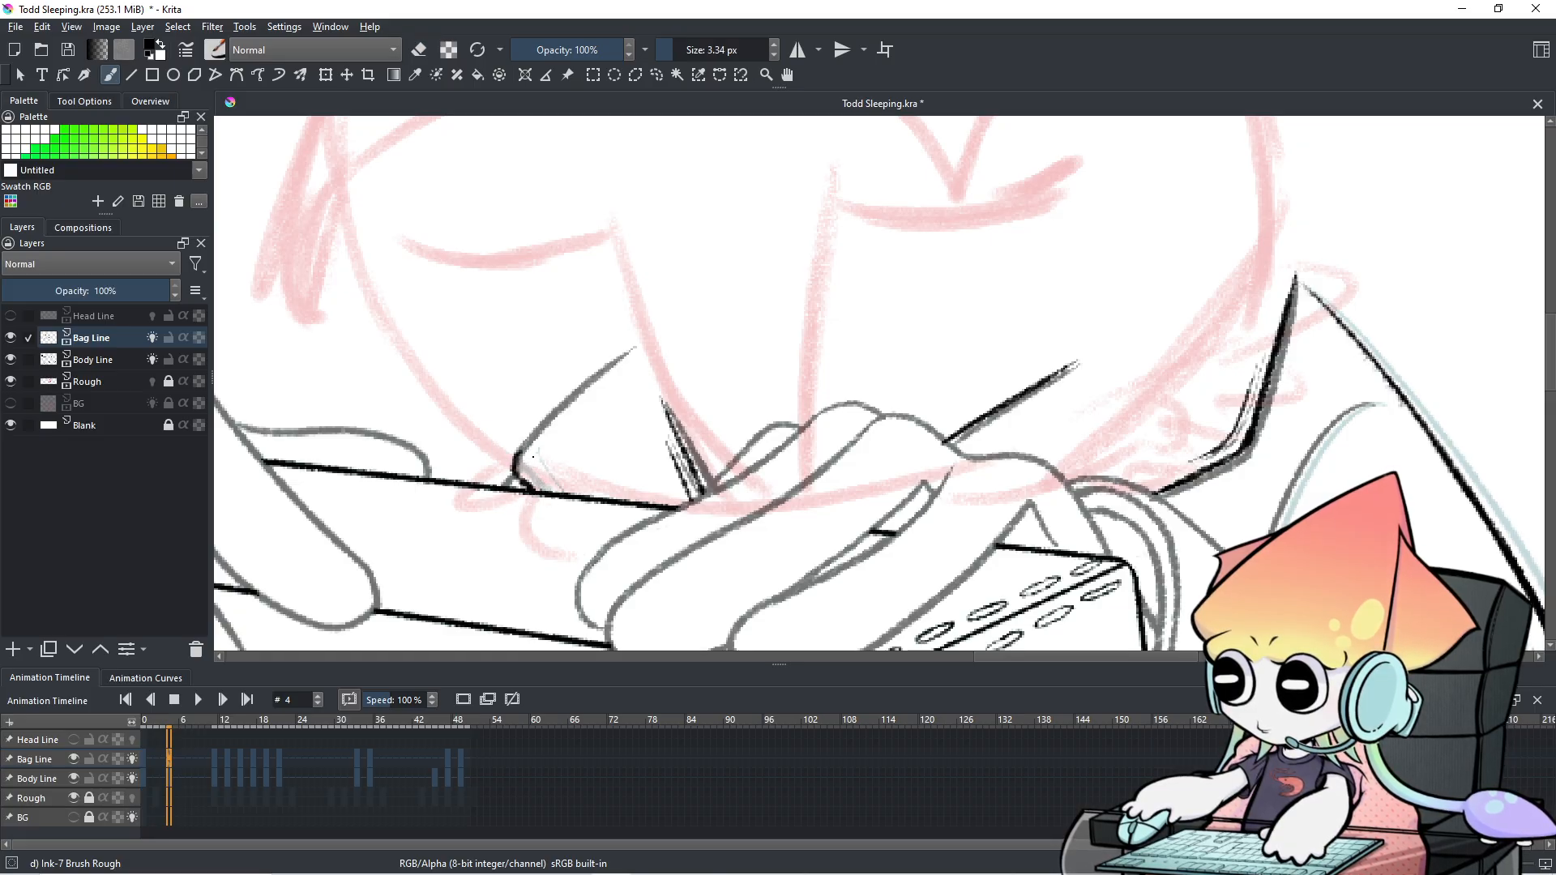
{"action": "key", "text": "e"}
{"action": "left_click", "coordinate": [68, 776]}
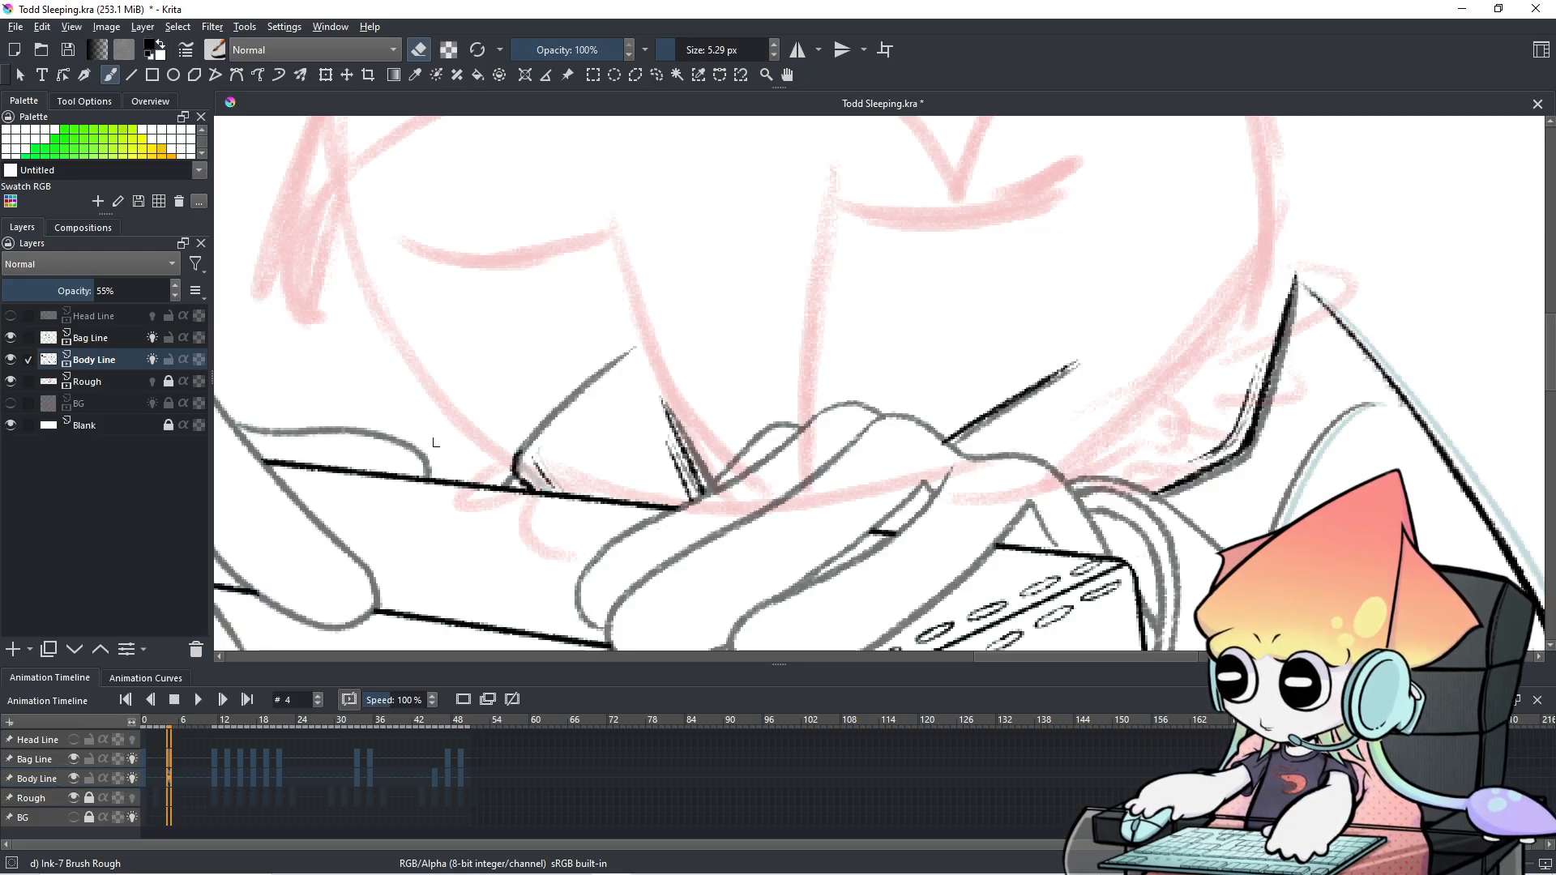
{"action": "left_click_drag", "start_coordinate": [581, 400], "coordinate": [594, 379]}
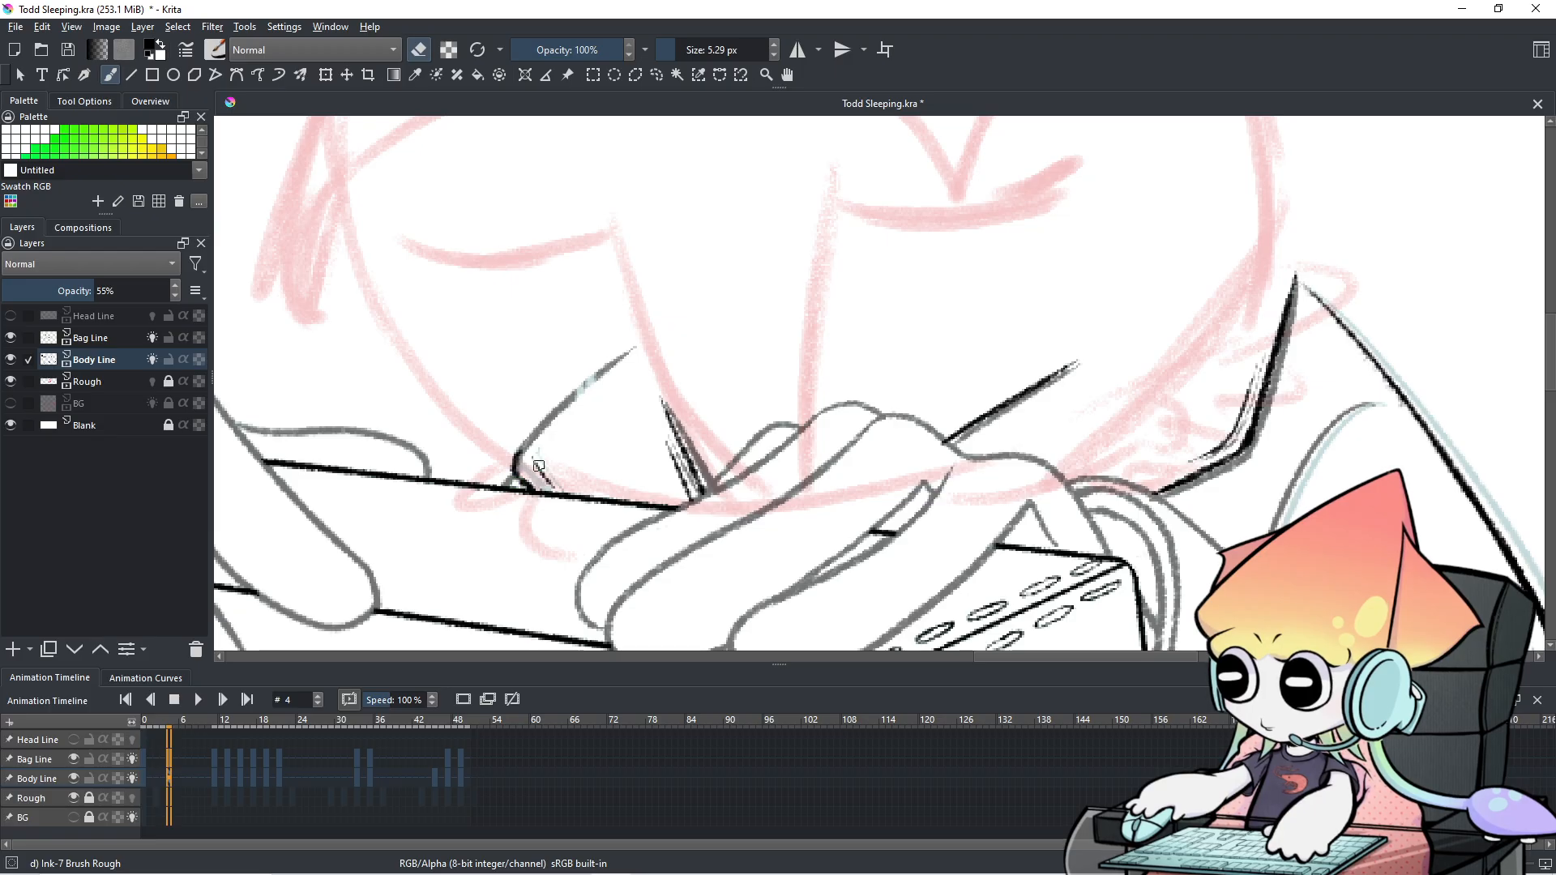
{"action": "key", "text": "ctrl+z"}
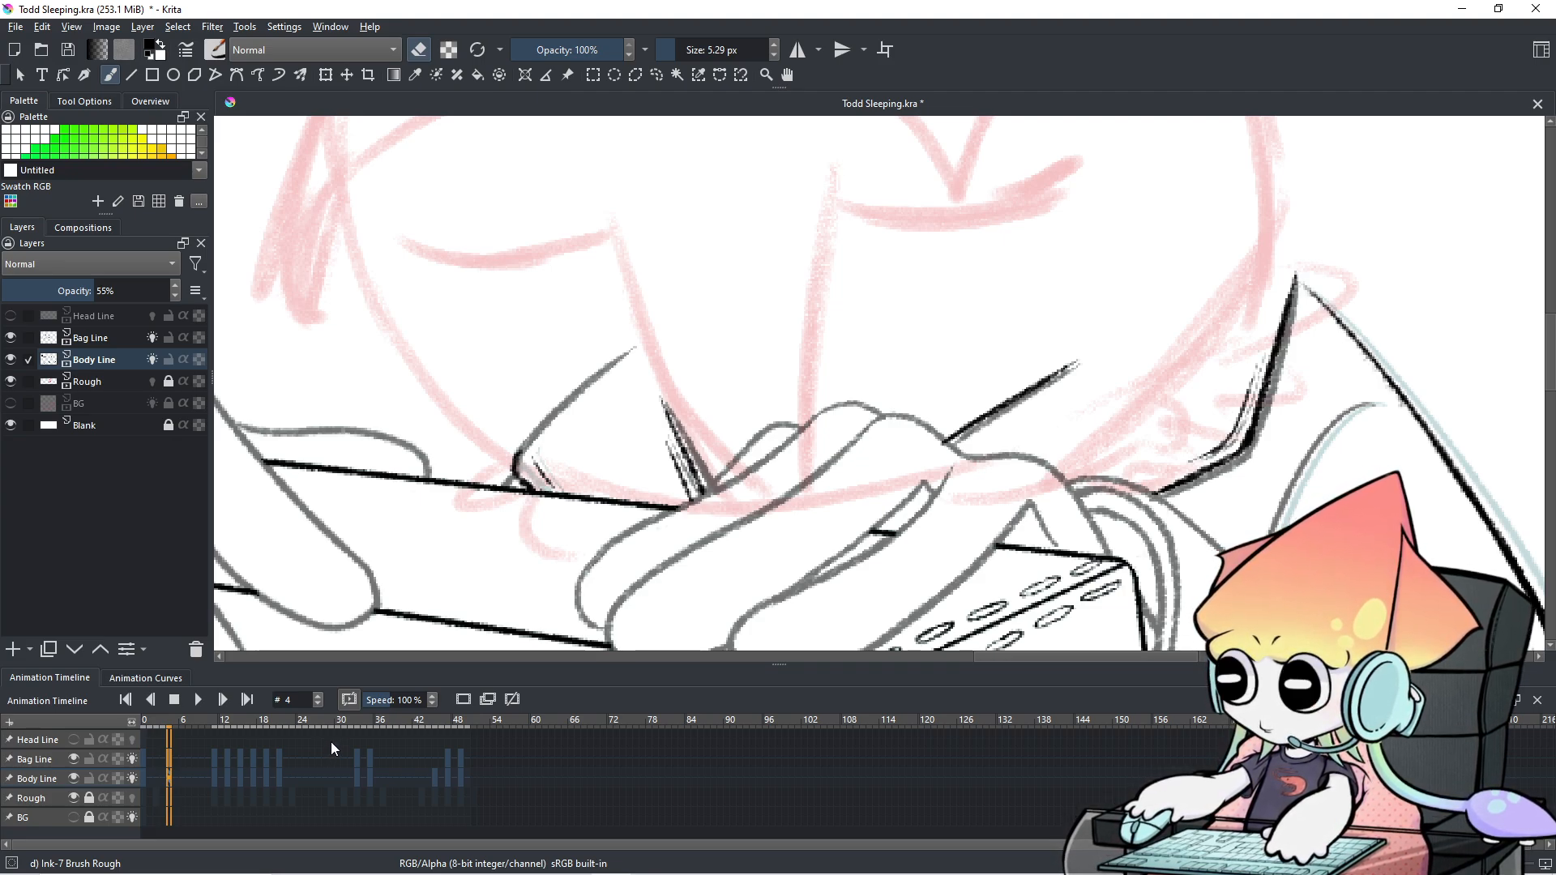
With a 9.6 px eraser, thin the lower black line by removing its grey underside.
{"action": "left_click_drag", "start_coordinate": [1051, 495], "coordinate": [774, 535]}
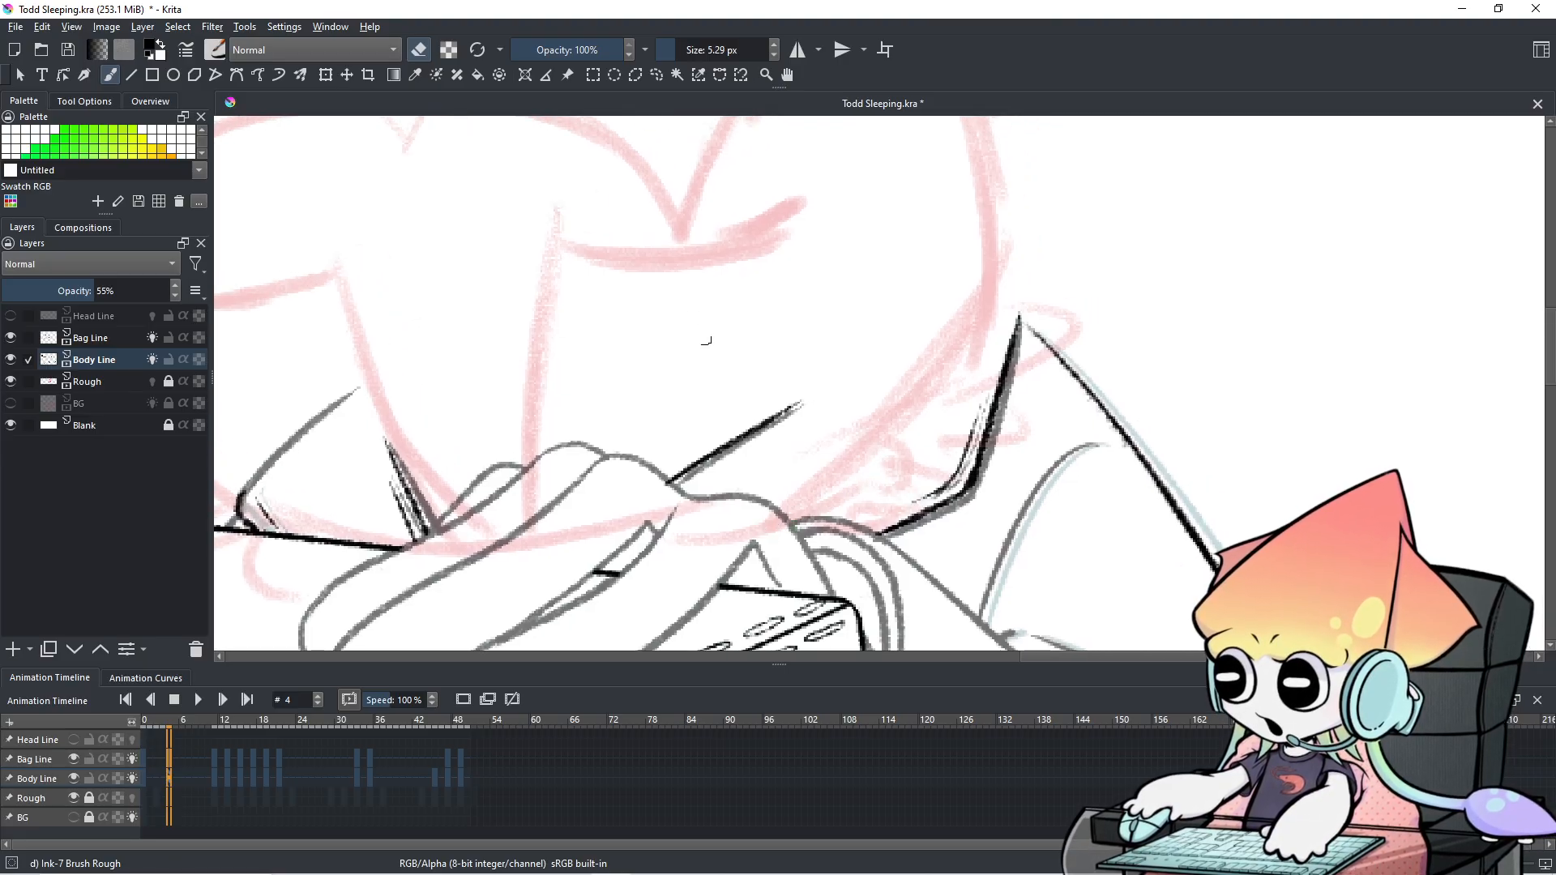
{"action": "left_click_drag", "start_coordinate": [651, 398], "coordinate": [670, 410]}
{"action": "key", "text": "e"}
{"action": "mouse_move", "coordinate": [683, 468]}
{"action": "left_mouse_down"}
{"action": "mouse_move", "coordinate": [691, 479]}
{"action": "mouse_move", "coordinate": [839, 385]}
{"action": "left_mouse_up"}
{"action": "key", "text": "ctrl+z"}
{"action": "key", "text": "e"}
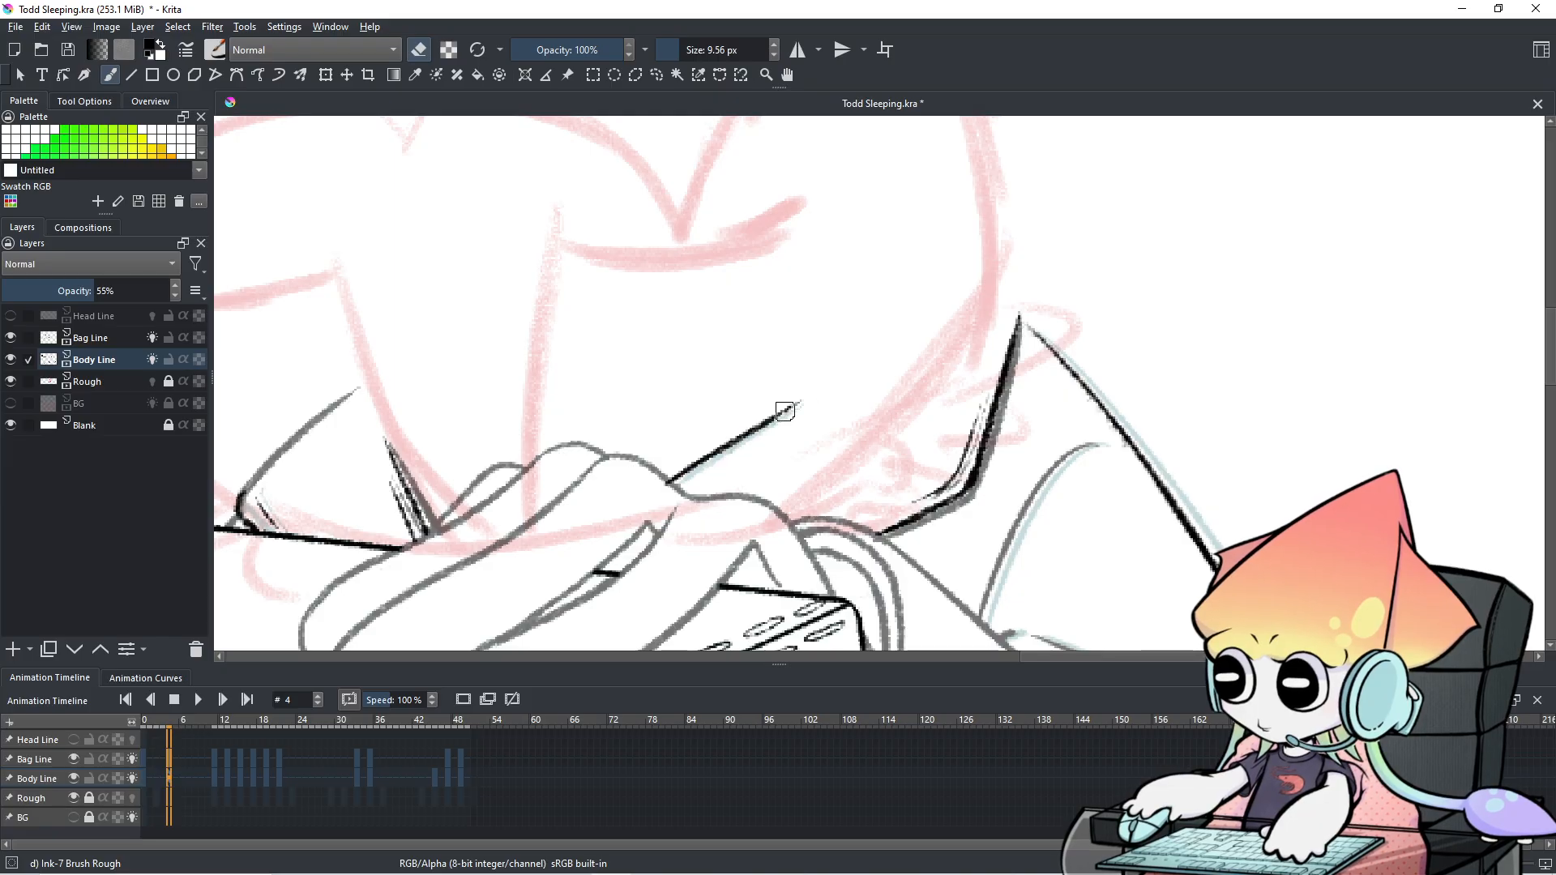
{"action": "mouse_move", "coordinate": [945, 541]}
{"action": "left_mouse_down"}
{"action": "mouse_move", "coordinate": [886, 520]}
{"action": "mouse_move", "coordinate": [902, 533]}
{"action": "mouse_move", "coordinate": [929, 505]}
{"action": "mouse_move", "coordinate": [966, 517]}
{"action": "mouse_move", "coordinate": [981, 378]}
{"action": "mouse_move", "coordinate": [1013, 364]}
{"action": "mouse_move", "coordinate": [1015, 319]}
{"action": "mouse_move", "coordinate": [996, 422]}
{"action": "mouse_move", "coordinate": [1009, 377]}
{"action": "left_mouse_up"}
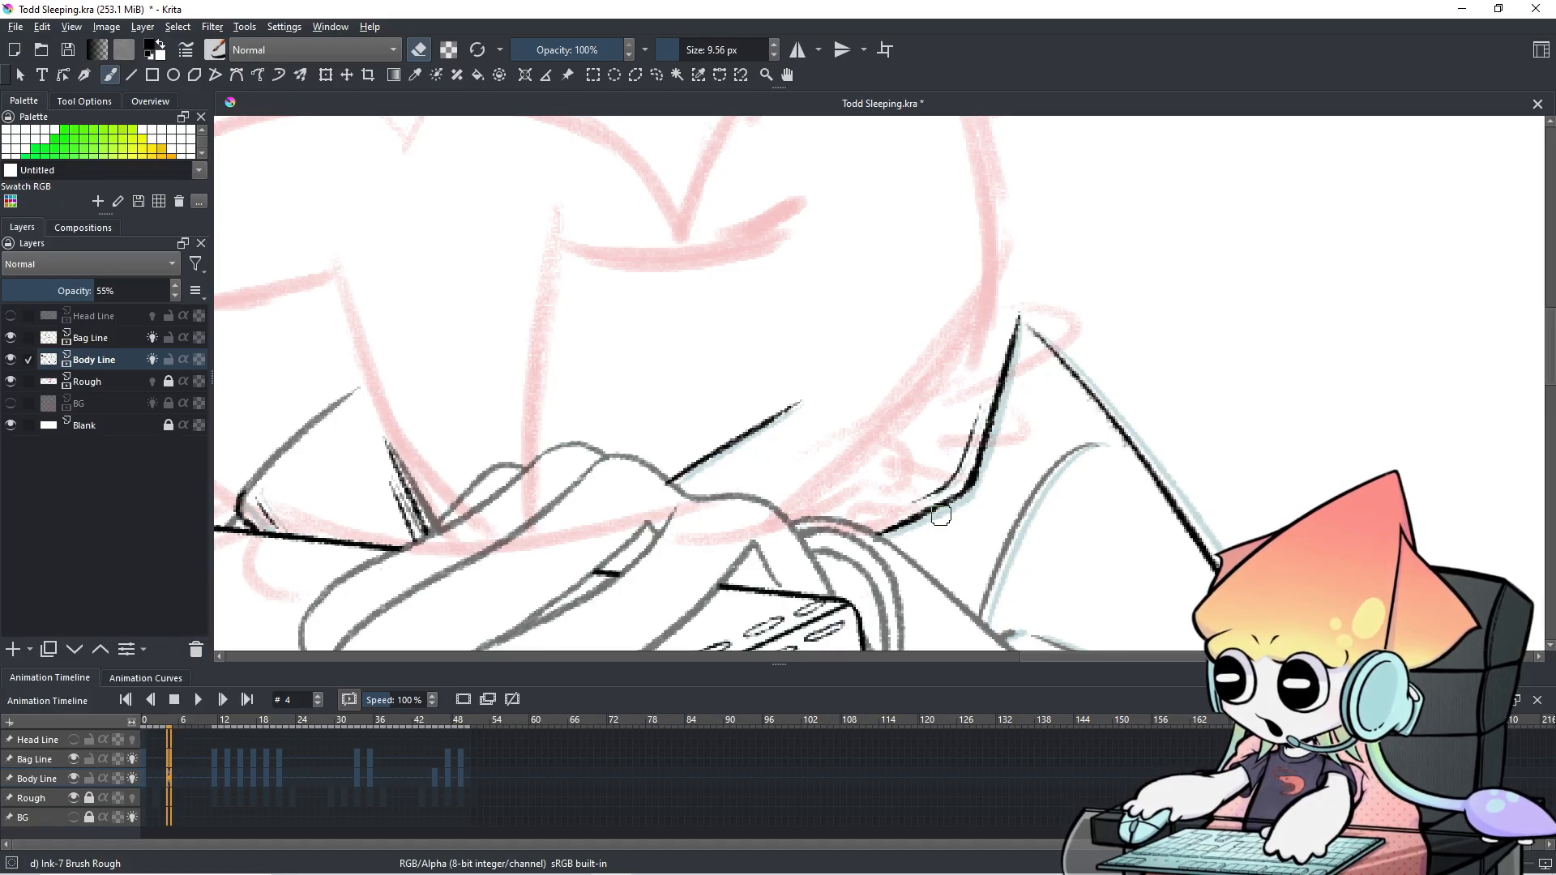
Turn off erasing and zoom in over the finger lines to inspect the ink.
{"action": "scroll", "coordinate": [940, 516], "scroll_direction": "down", "scroll_amount": 1}
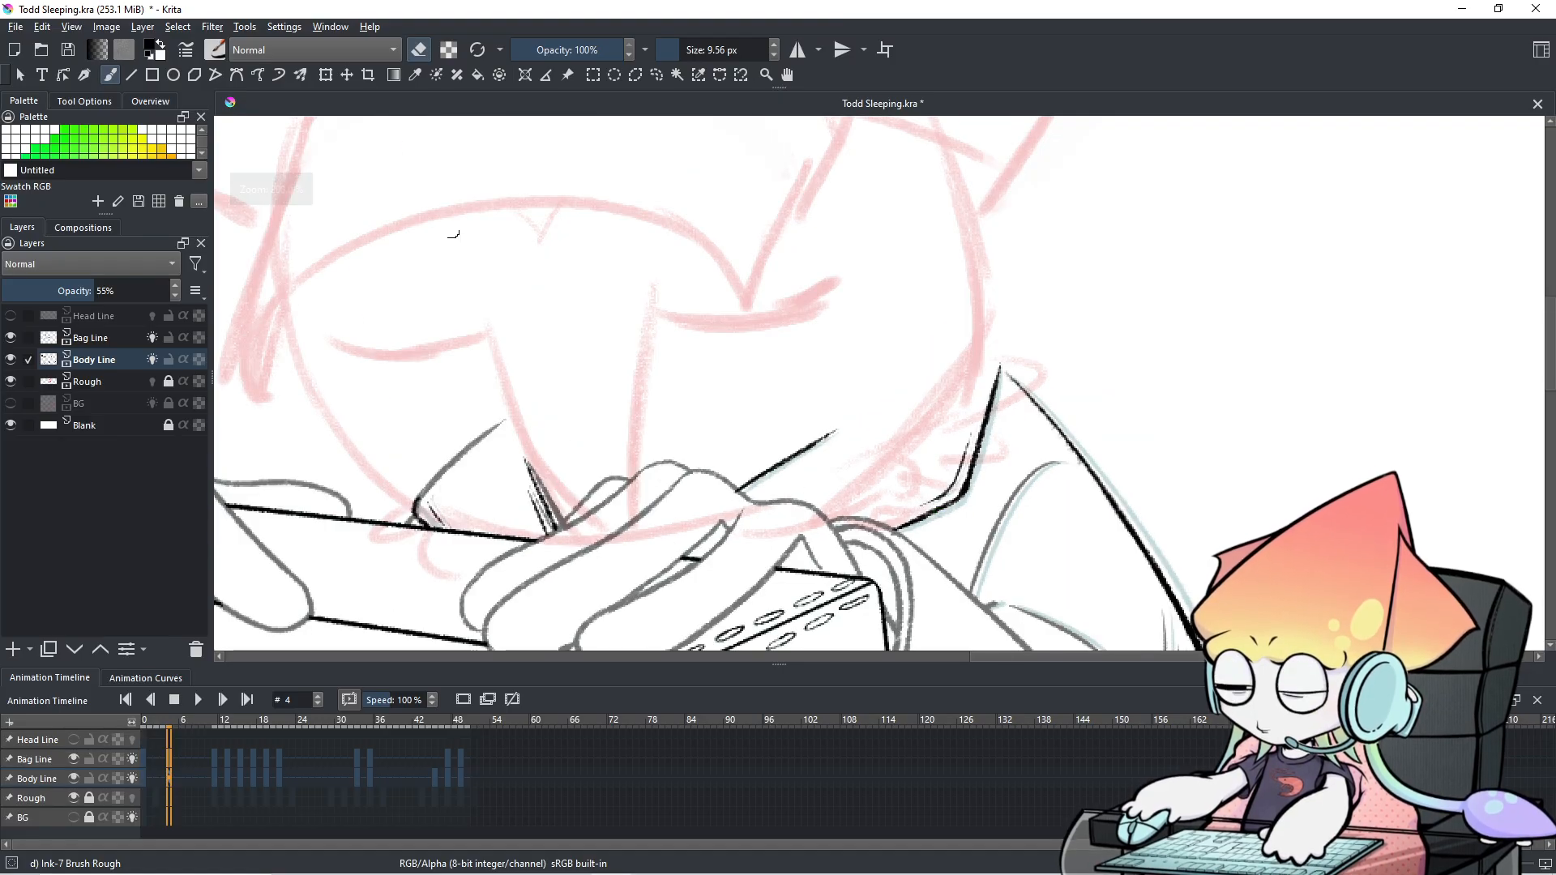
{"action": "left_click", "coordinate": [418, 49]}
{"action": "scroll", "coordinate": [427, 517], "scroll_direction": "up", "scroll_amount": 2}
{"action": "scroll", "coordinate": [439, 261], "scroll_direction": "up", "scroll_amount": 1}
{"action": "mouse_move", "coordinate": [439, 255]}
{"action": "left_mouse_down"}
{"action": "mouse_move", "coordinate": [459, 316]}
{"action": "mouse_move", "coordinate": [516, 386]}
{"action": "left_mouse_up"}
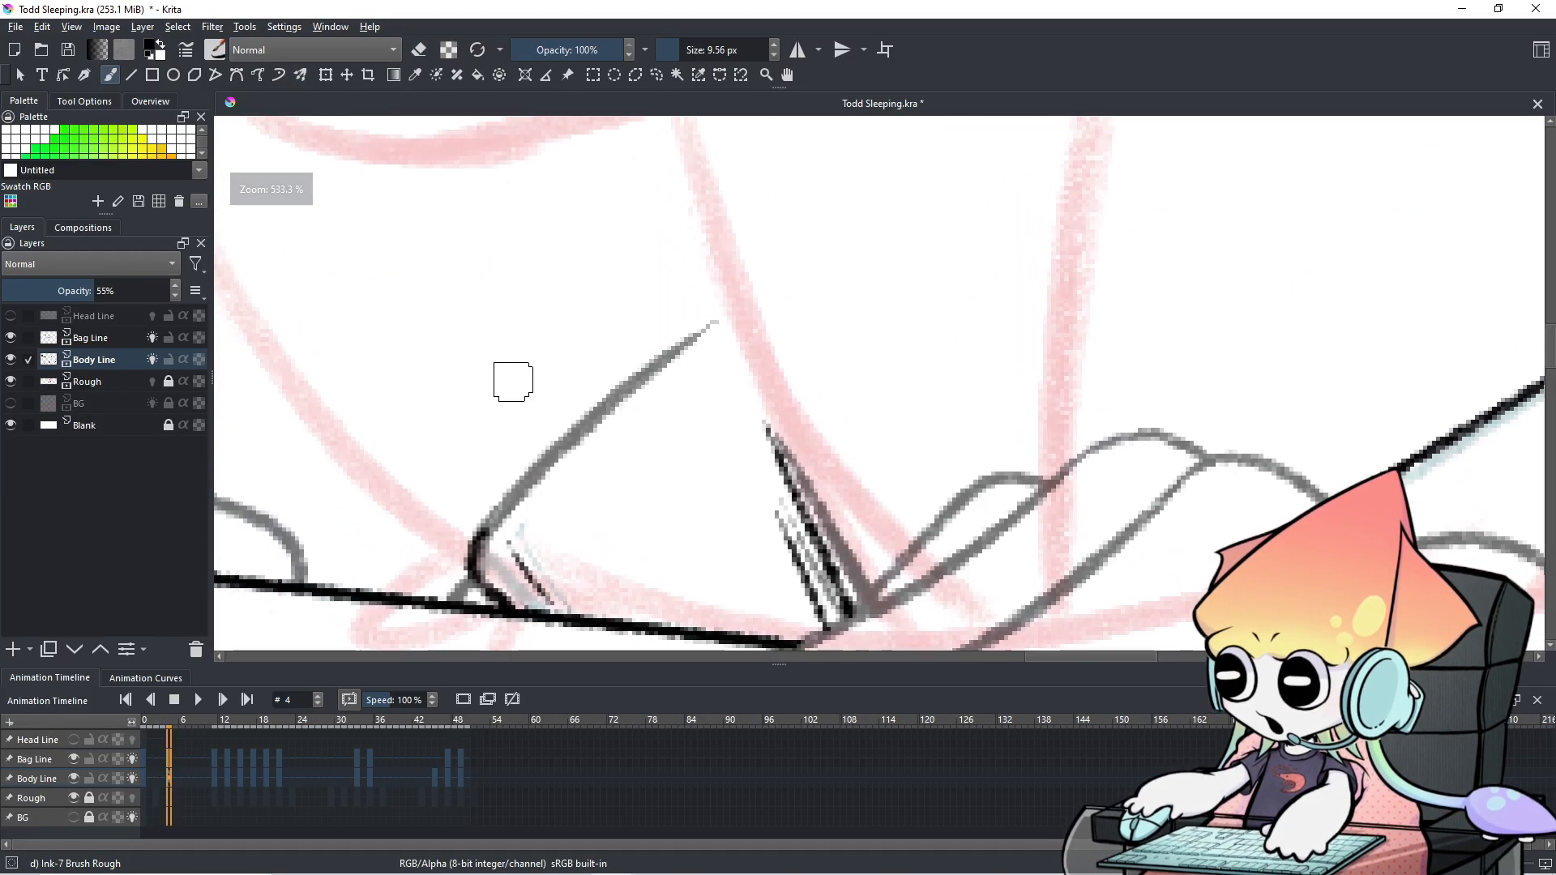
{"action": "scroll", "coordinate": [1025, 417], "scroll_direction": "down", "scroll_amount": 4}
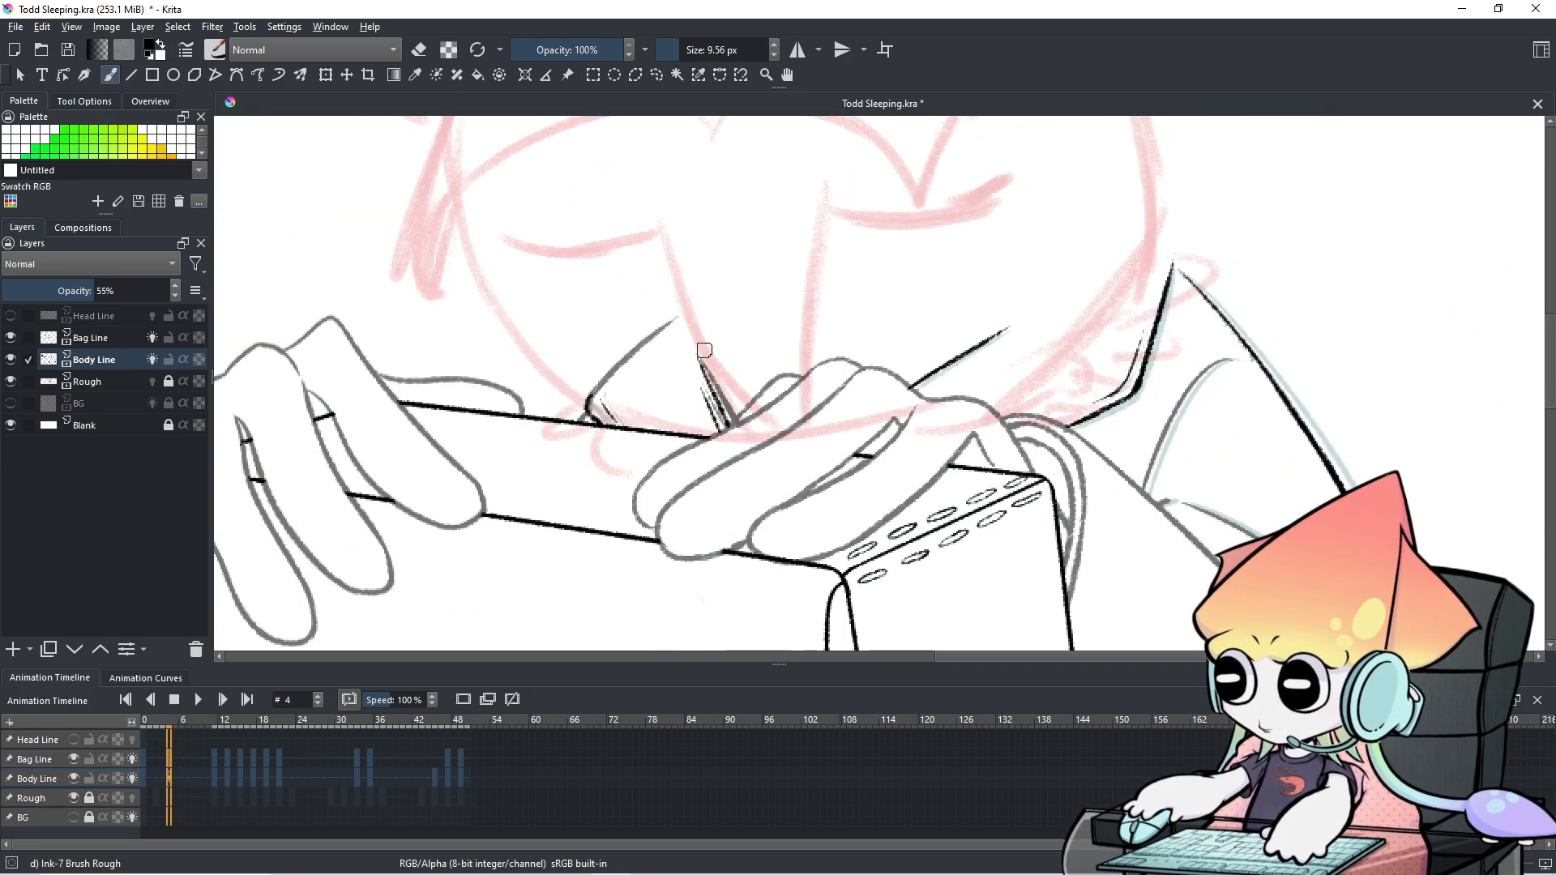
{"action": "scroll", "coordinate": [704, 350], "scroll_direction": "down", "scroll_amount": 2}
{"action": "left_click_drag", "start_coordinate": [709, 351], "coordinate": [737, 224]}
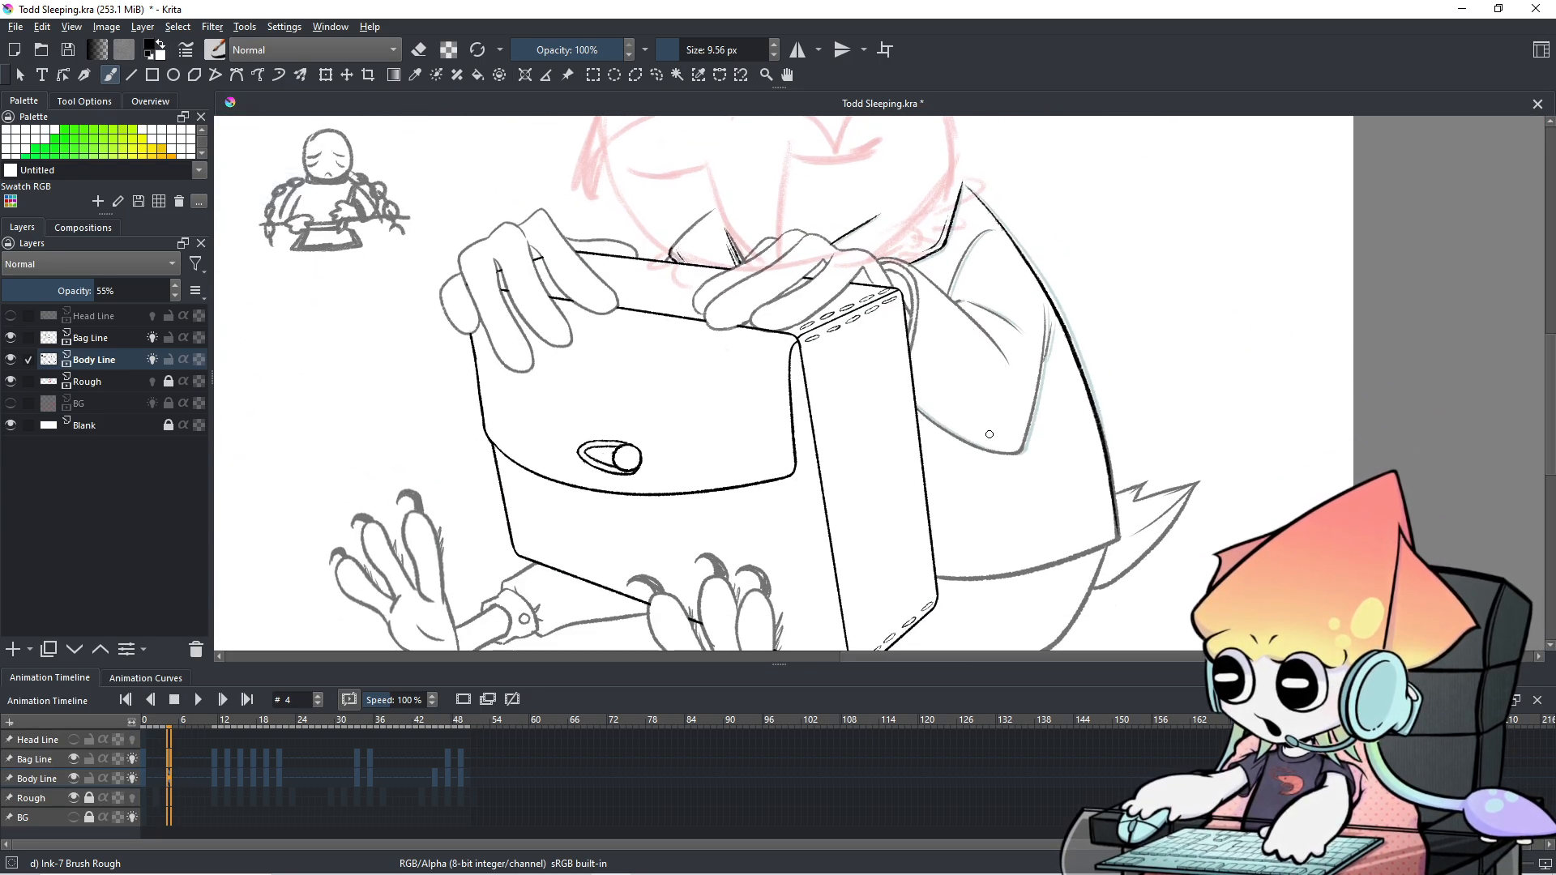
{"action": "scroll", "coordinate": [990, 435], "scroll_direction": "up", "scroll_amount": 3}
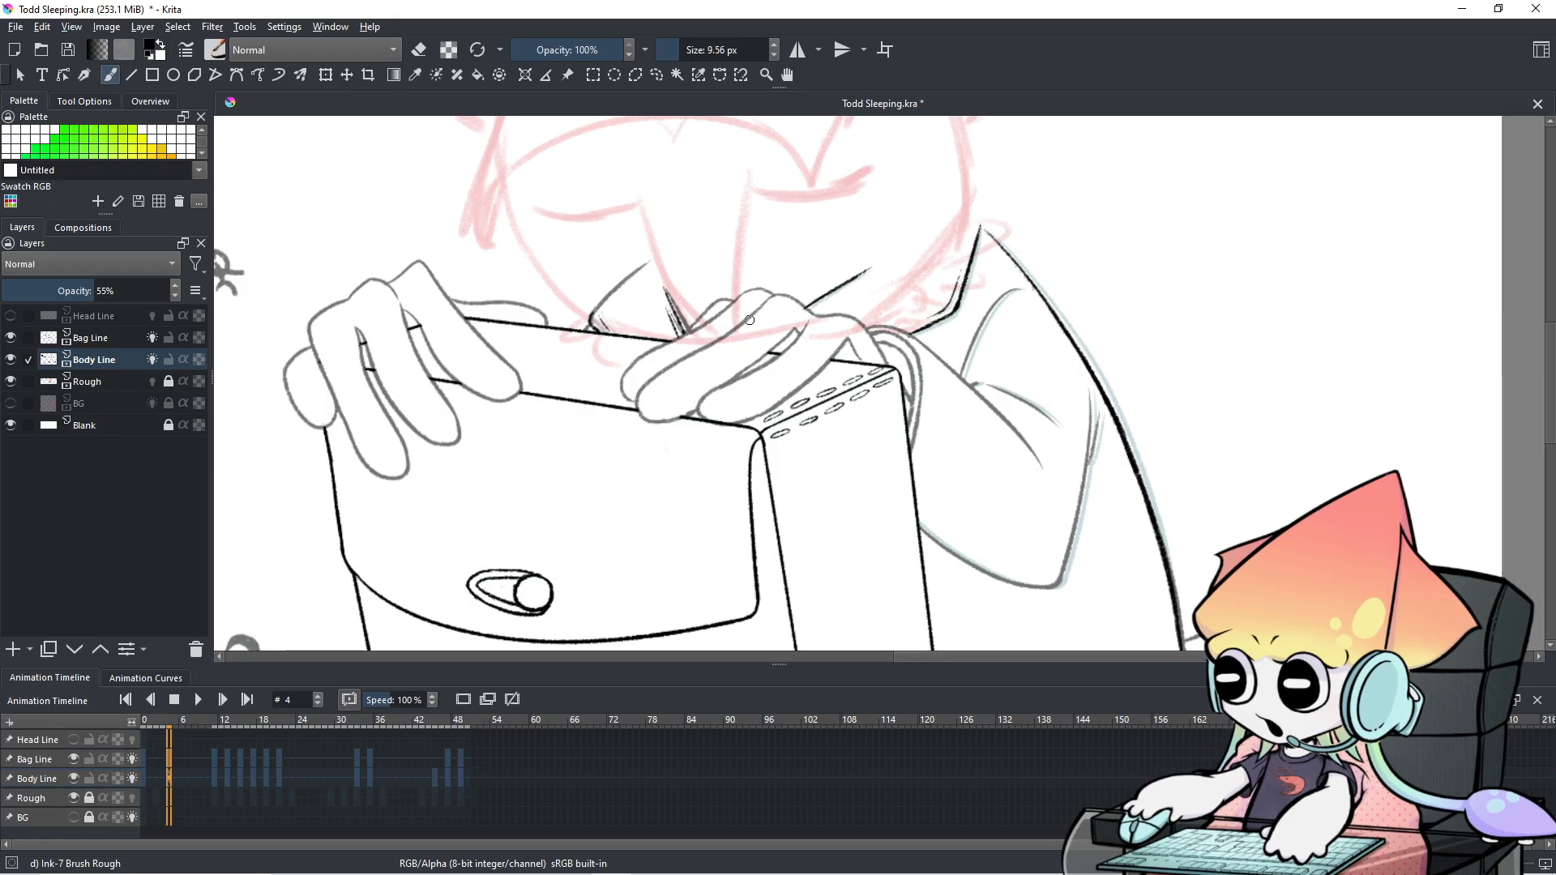
{"action": "scroll", "coordinate": [765, 316], "scroll_direction": "up", "scroll_amount": 3}
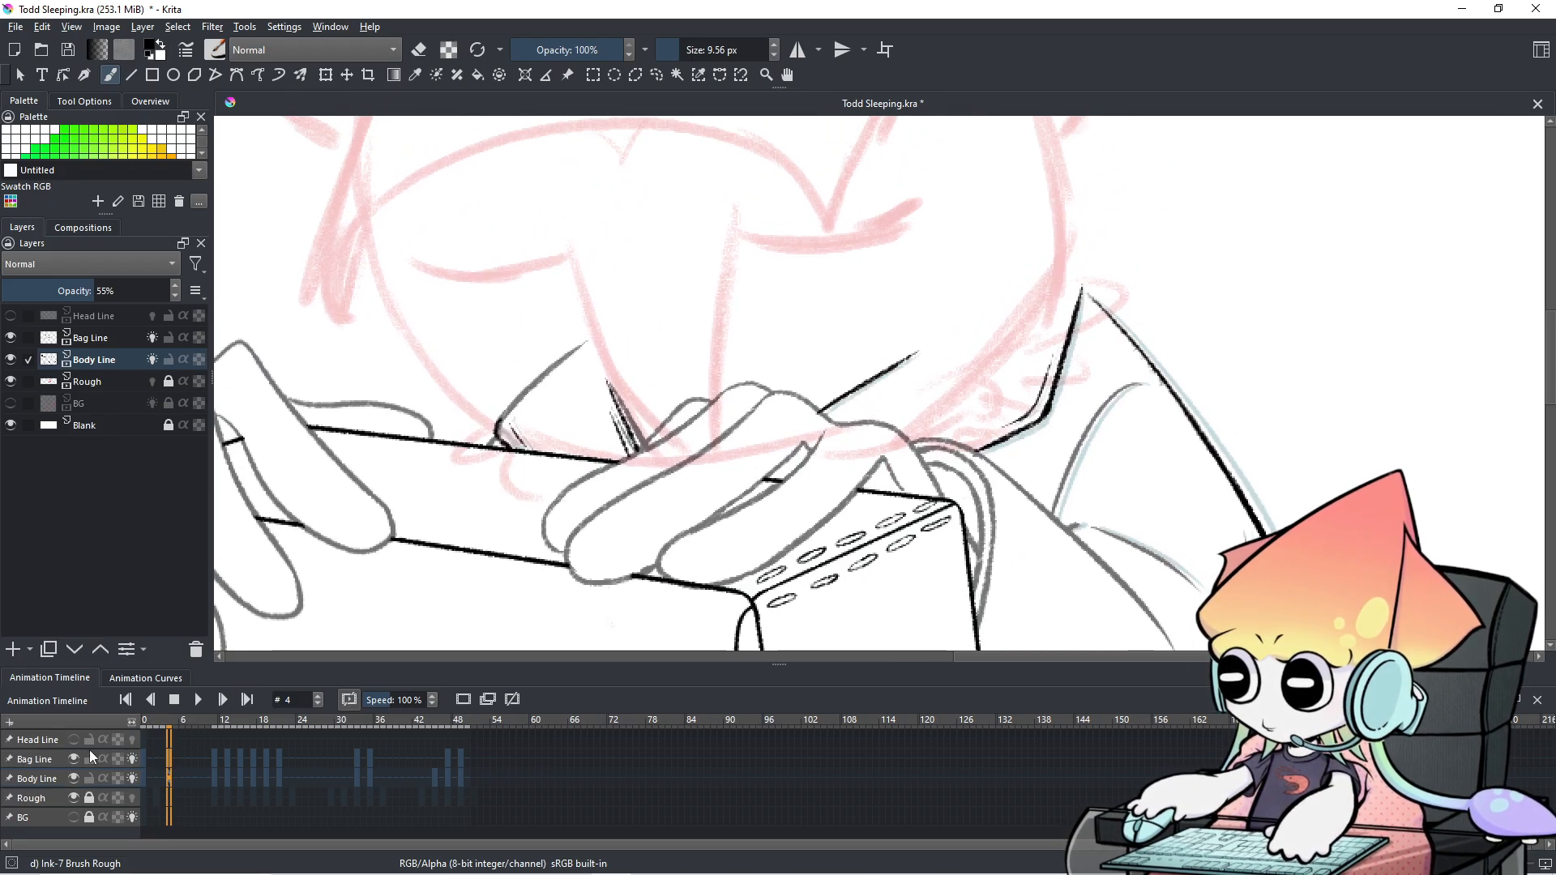
{"action": "scroll", "coordinate": [662, 272], "scroll_direction": "down", "scroll_amount": 3}
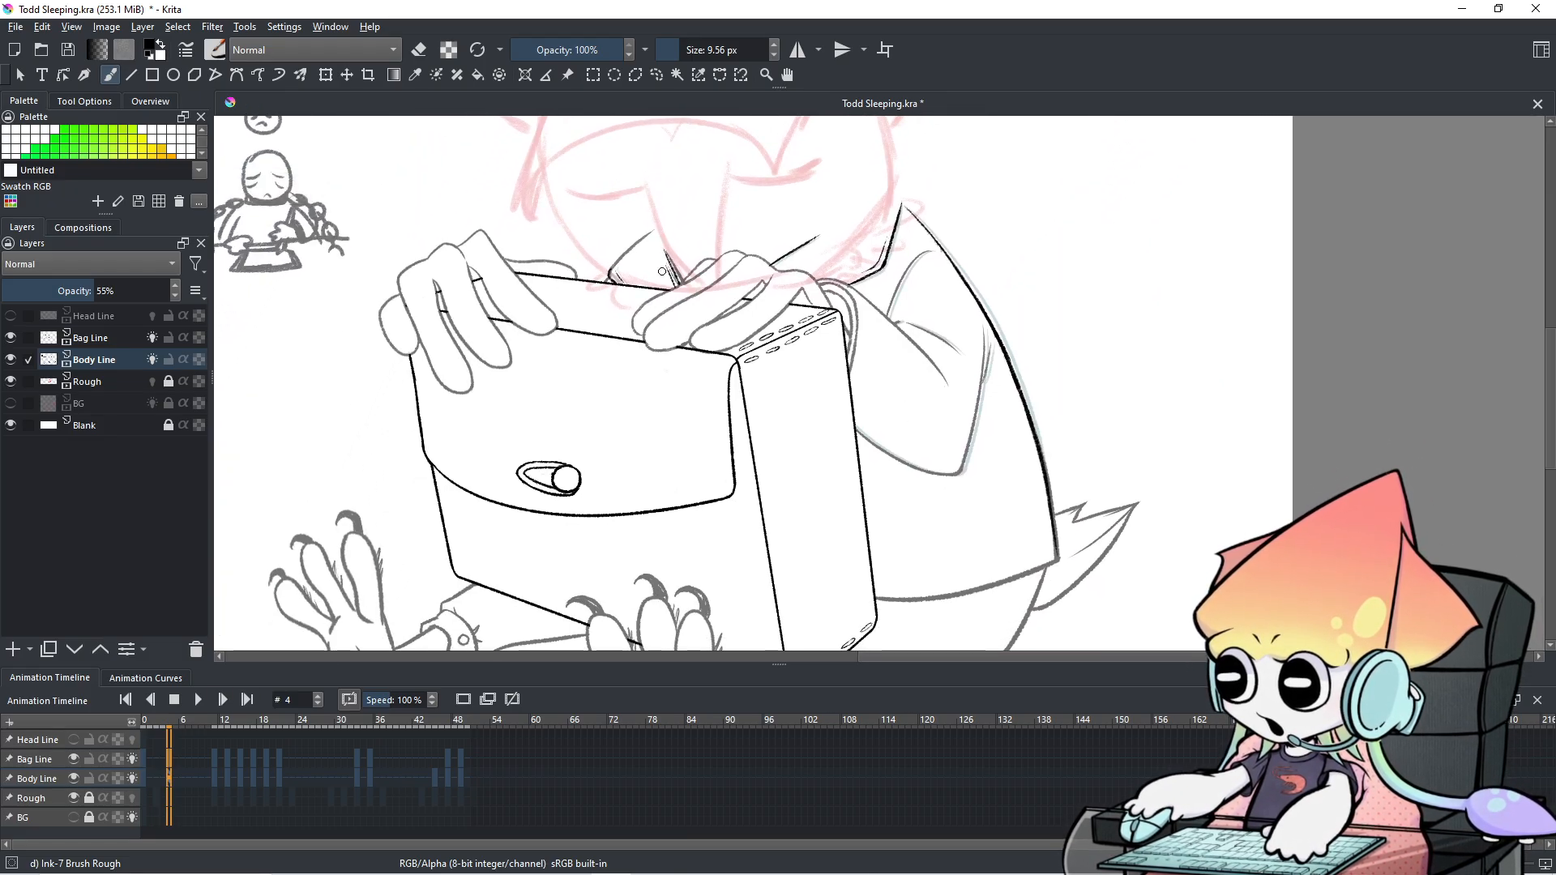
{"action": "scroll", "coordinate": [662, 272], "scroll_direction": "down", "scroll_amount": 3}
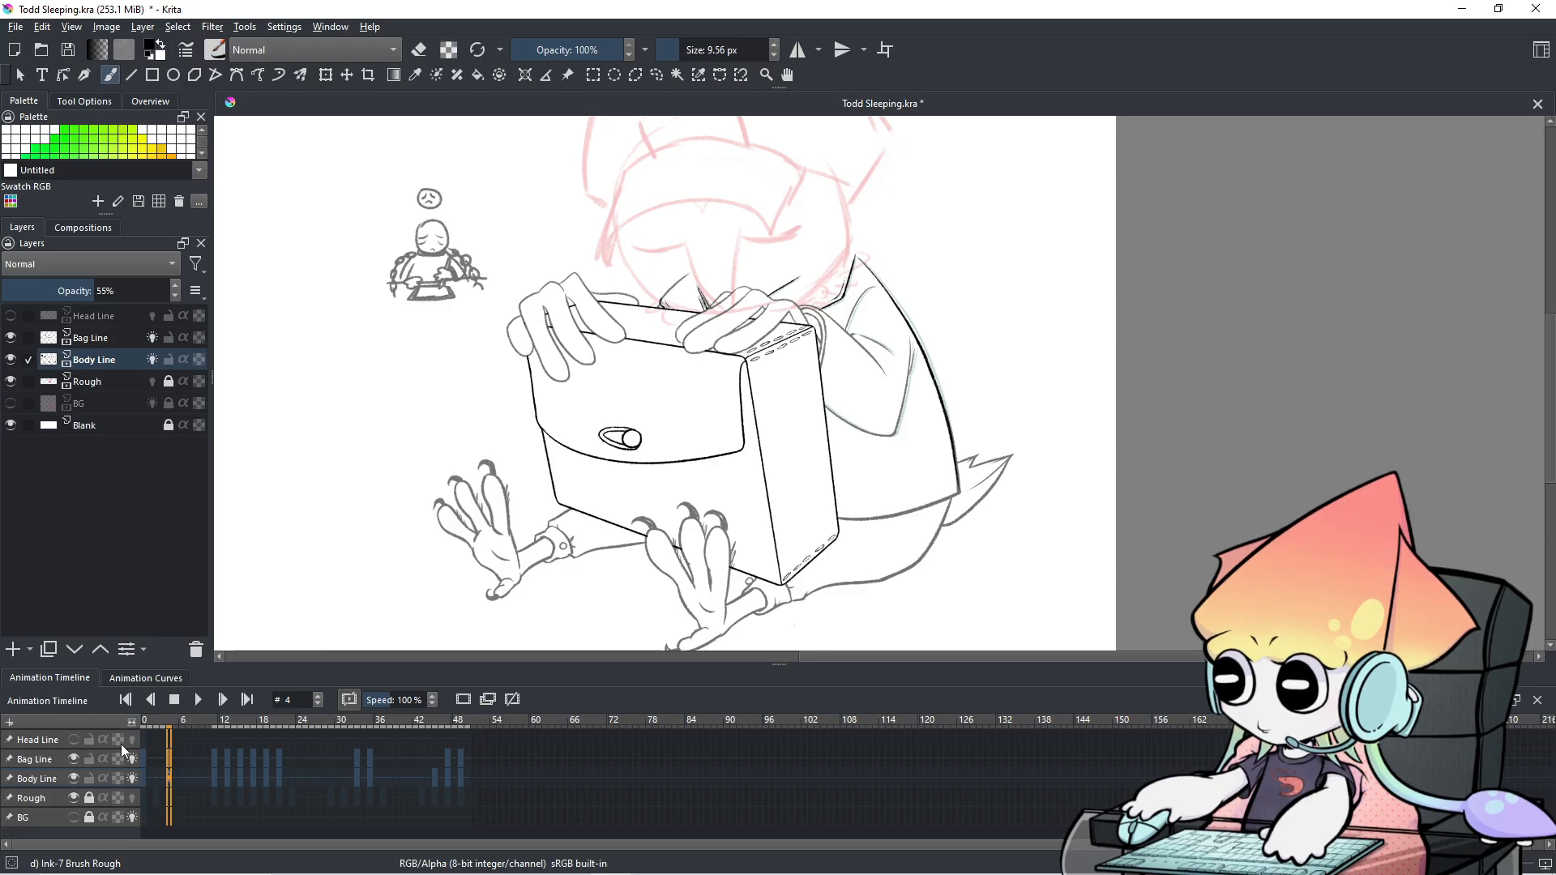
Toggle Bag Line and Body Line visibility to compare them, ending with Bag Line active.
{"action": "left_click", "coordinate": [73, 760]}
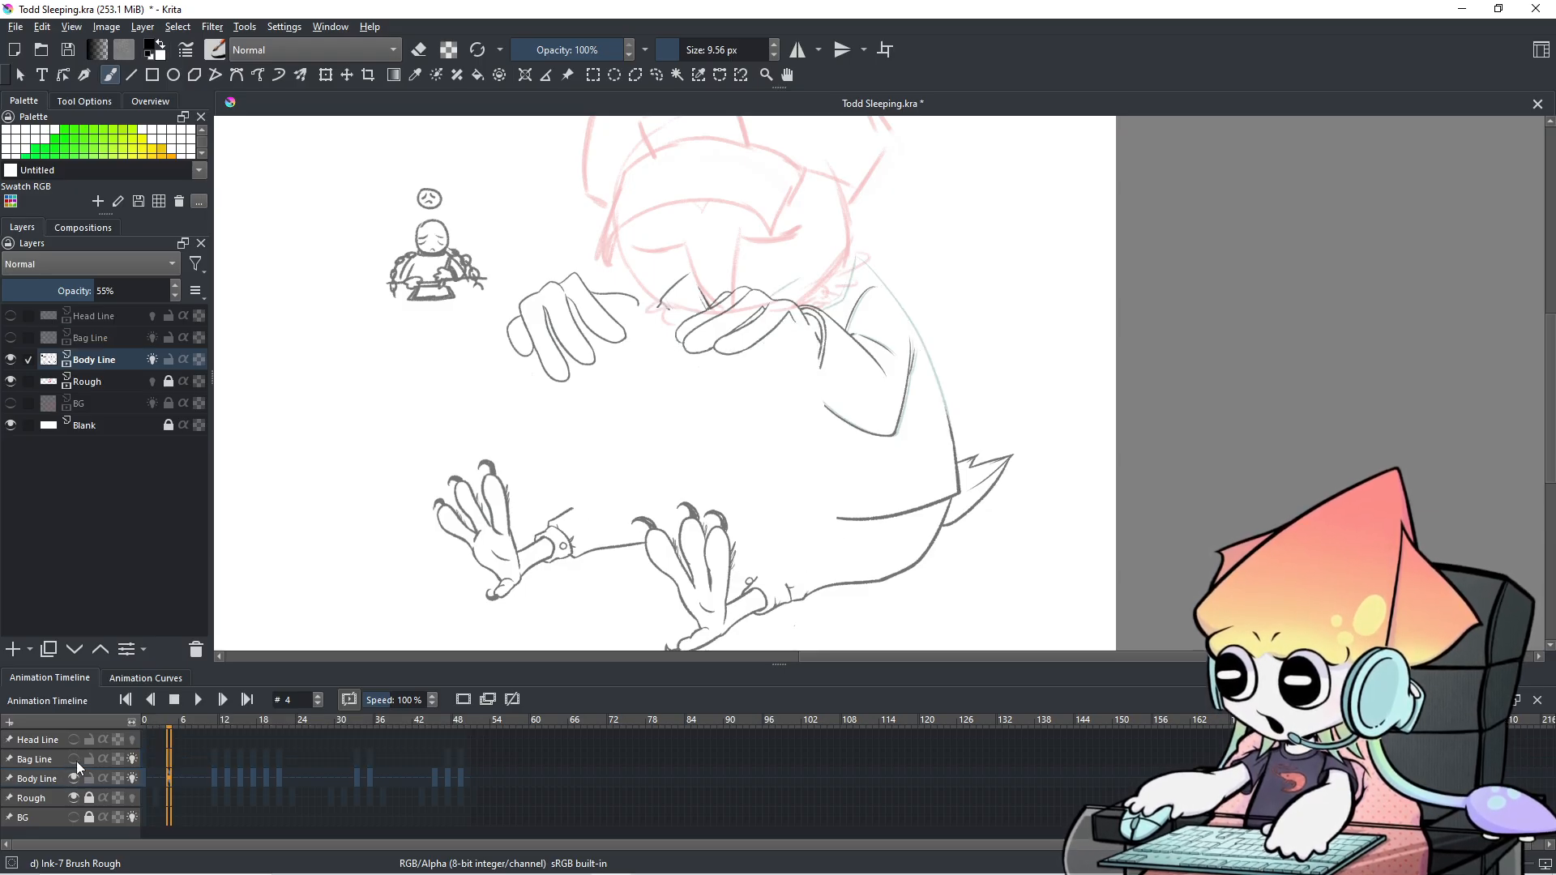
{"action": "left_click", "coordinate": [73, 778]}
{"action": "left_click", "coordinate": [74, 759]}
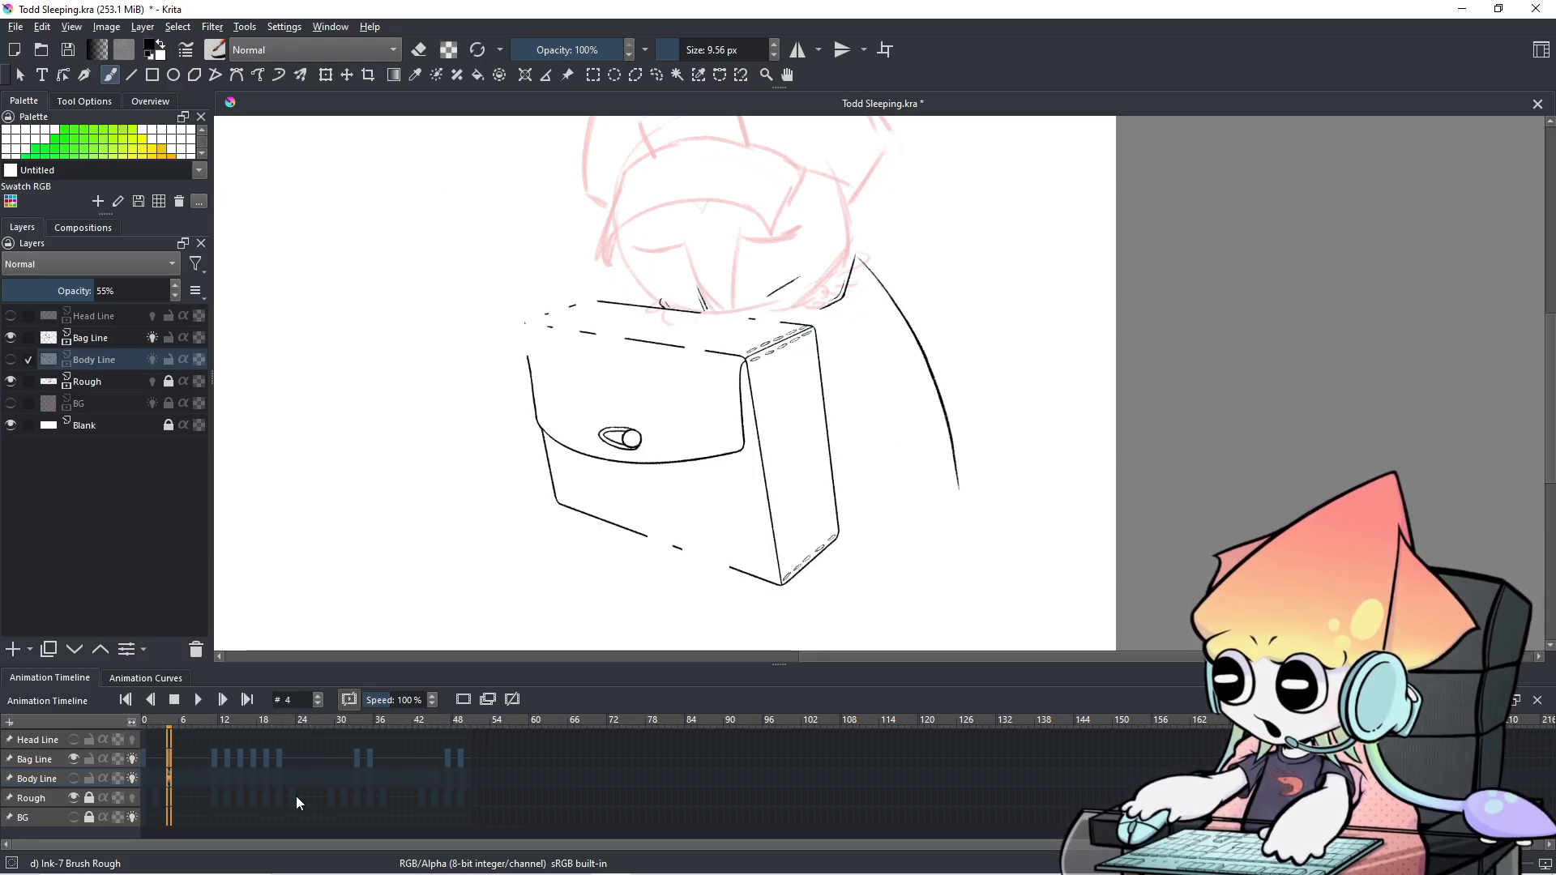
{"action": "scroll", "coordinate": [268, 775], "scroll_direction": "up", "scroll_amount": 8}
{"action": "scroll", "coordinate": [268, 769], "scroll_direction": "up", "scroll_amount": 7}
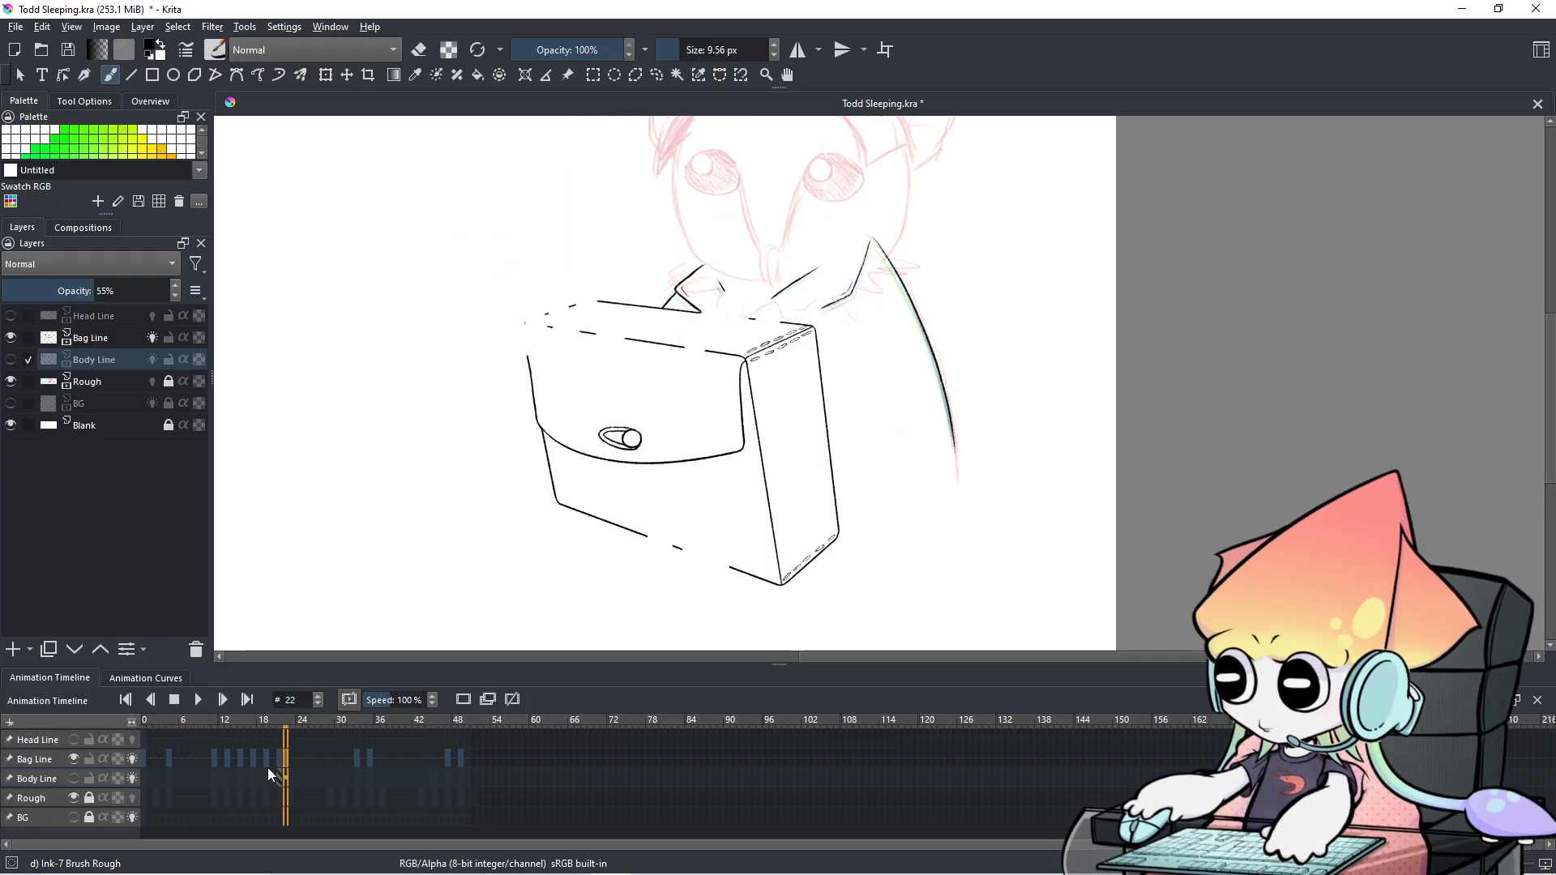
{"action": "left_click", "coordinate": [72, 760]}
{"action": "left_click", "coordinate": [72, 778]}
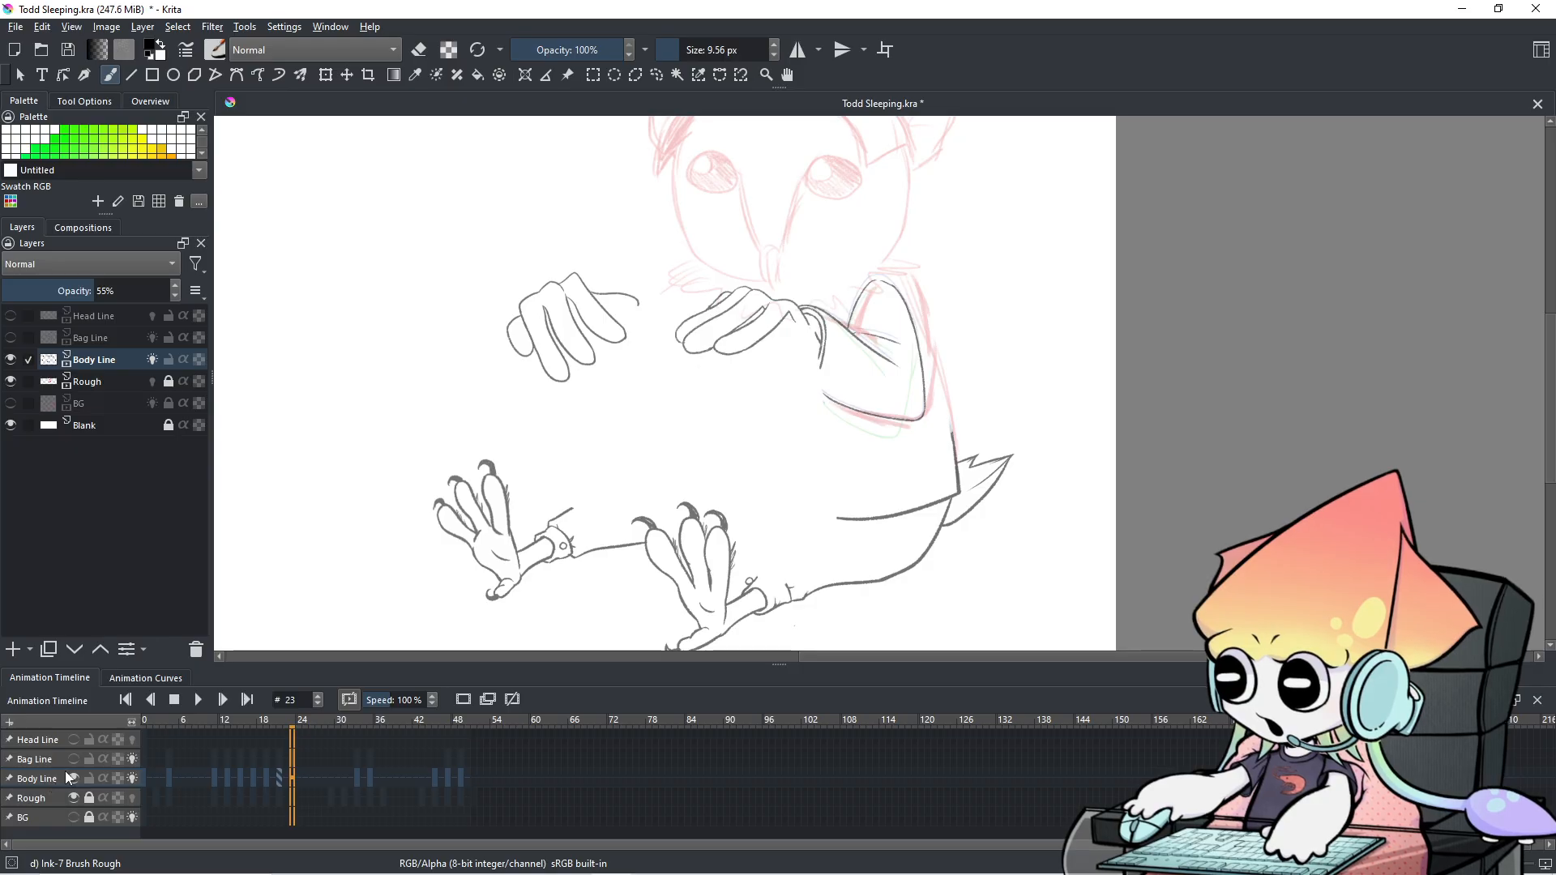
{"action": "key", "text": "Page_Up"}
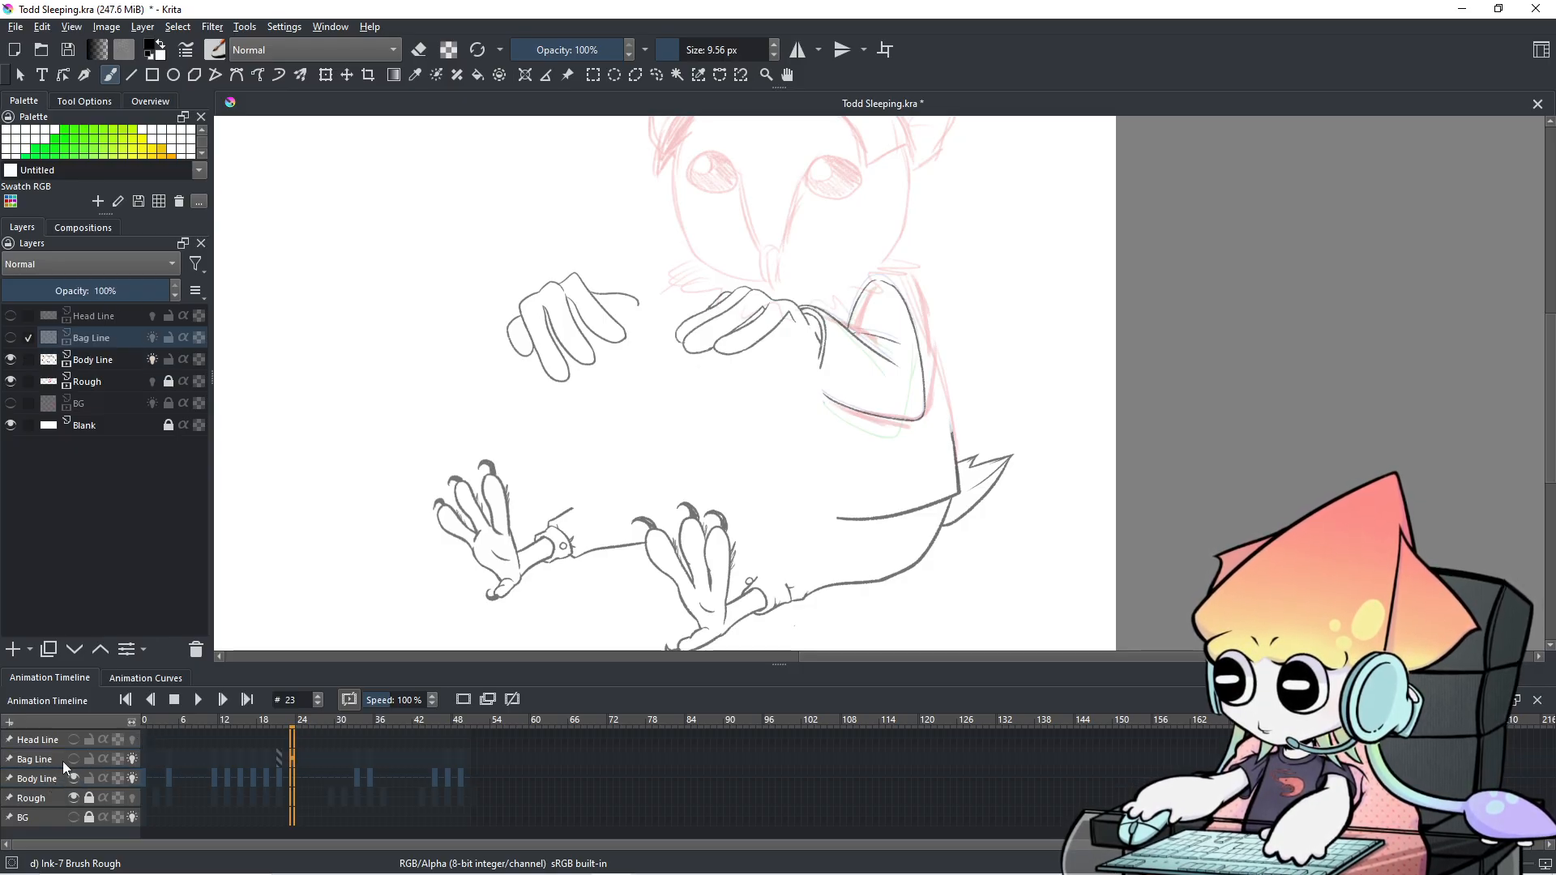
{"action": "left_click", "coordinate": [72, 760]}
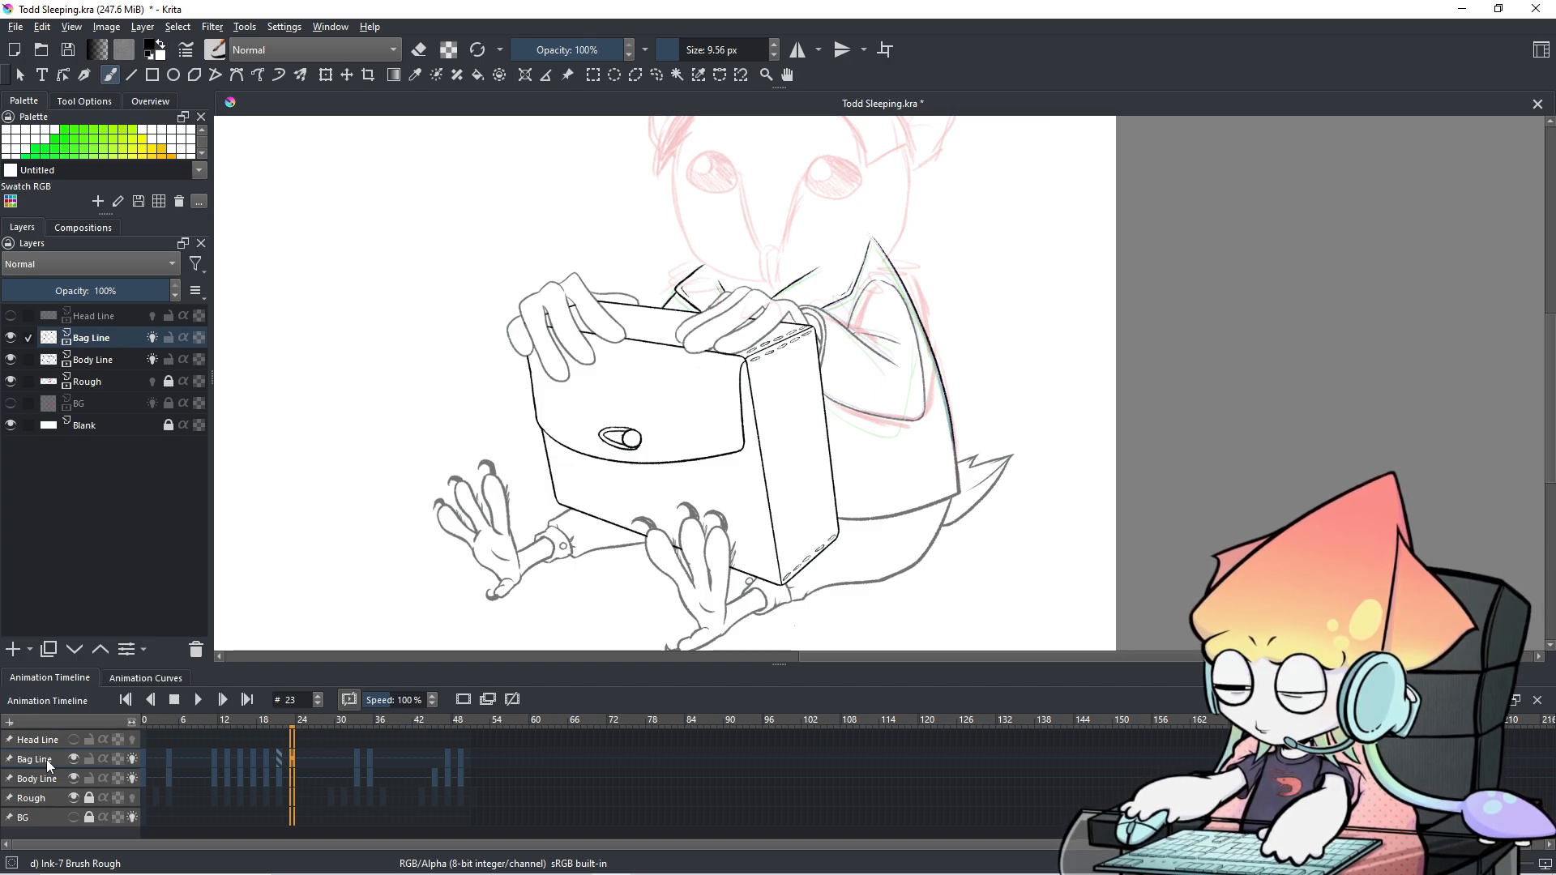
Center the box and zoom in on its top edge.
{"action": "scroll", "coordinate": [762, 356], "scroll_direction": "up", "scroll_amount": 1}
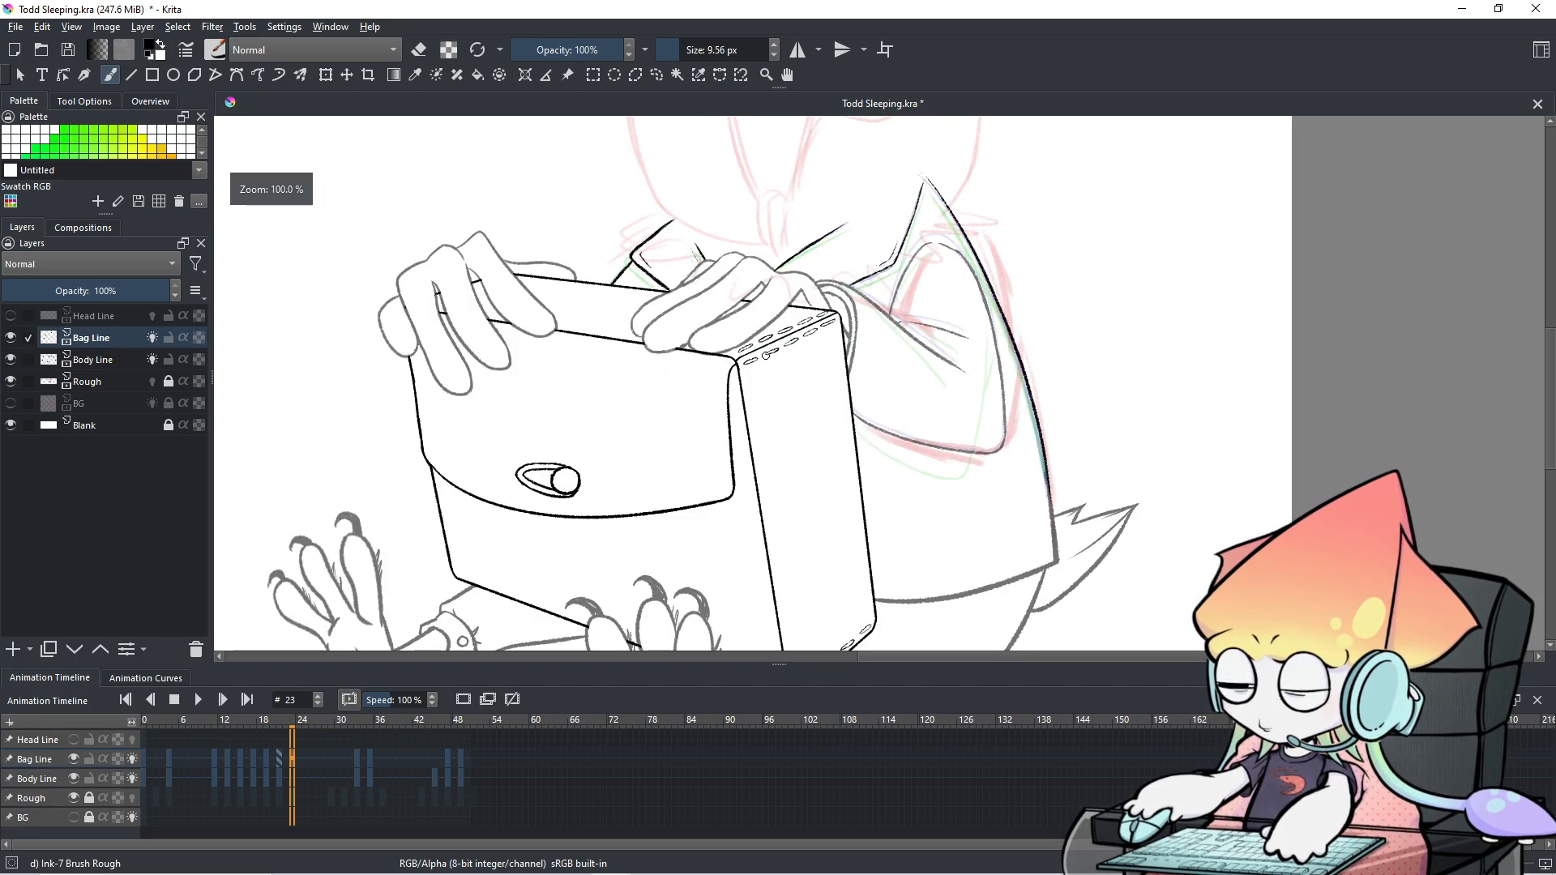
{"action": "left_click_drag", "start_coordinate": [768, 341], "coordinate": [821, 379]}
{"action": "scroll", "coordinate": [757, 434], "scroll_direction": "down", "scroll_amount": 1}
{"action": "left_click_drag", "start_coordinate": [728, 440], "coordinate": [712, 469]}
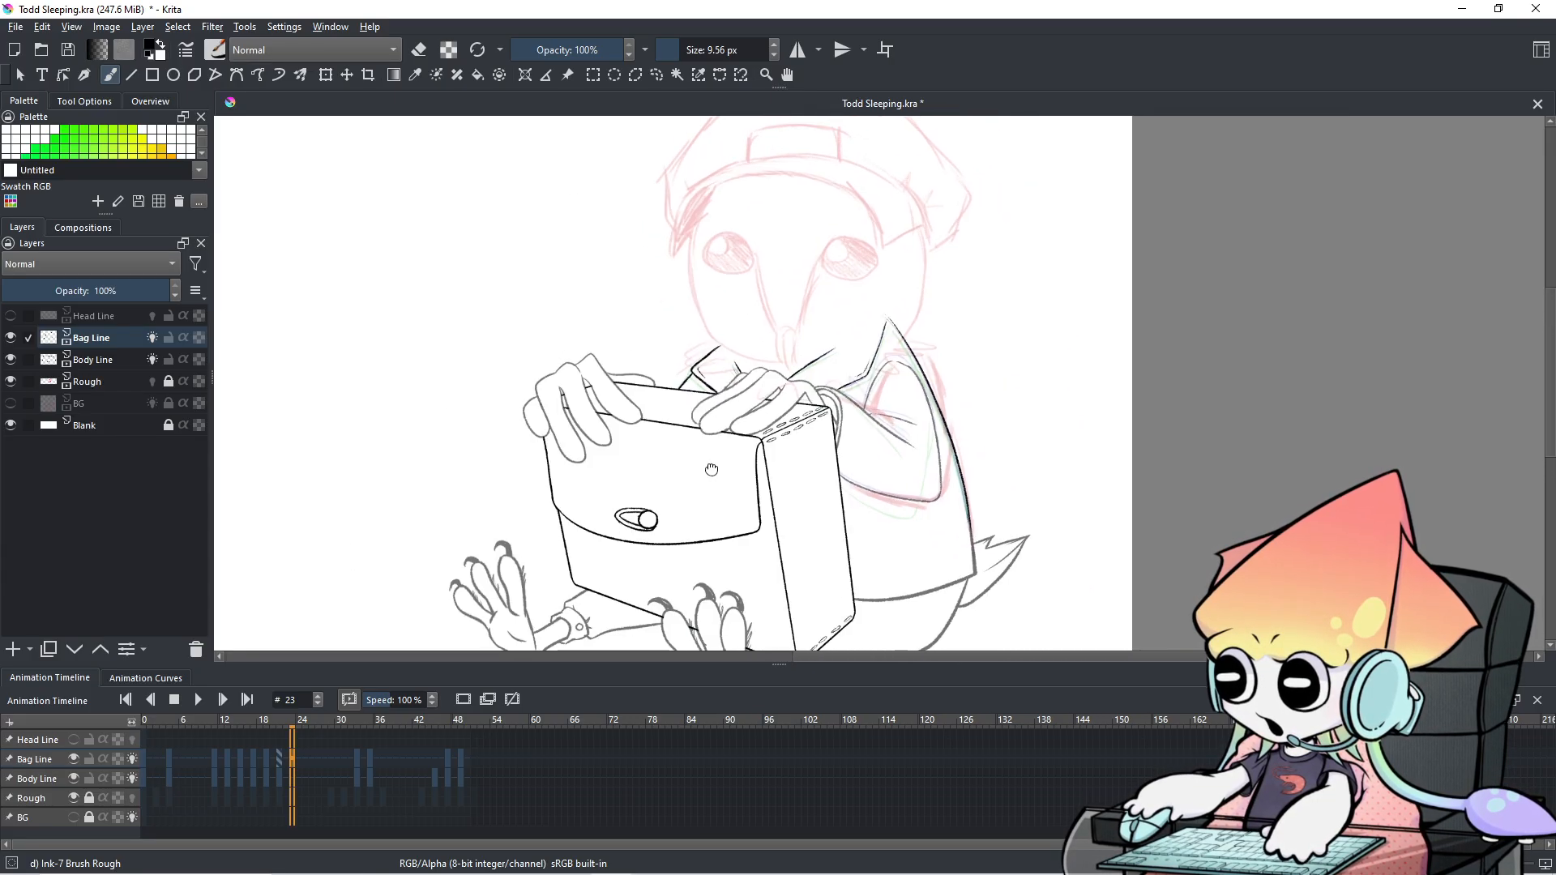
{"action": "scroll", "coordinate": [711, 468], "scroll_direction": "up", "scroll_amount": 1}
{"action": "scroll", "coordinate": [356, 776], "scroll_direction": "down", "scroll_amount": 12}
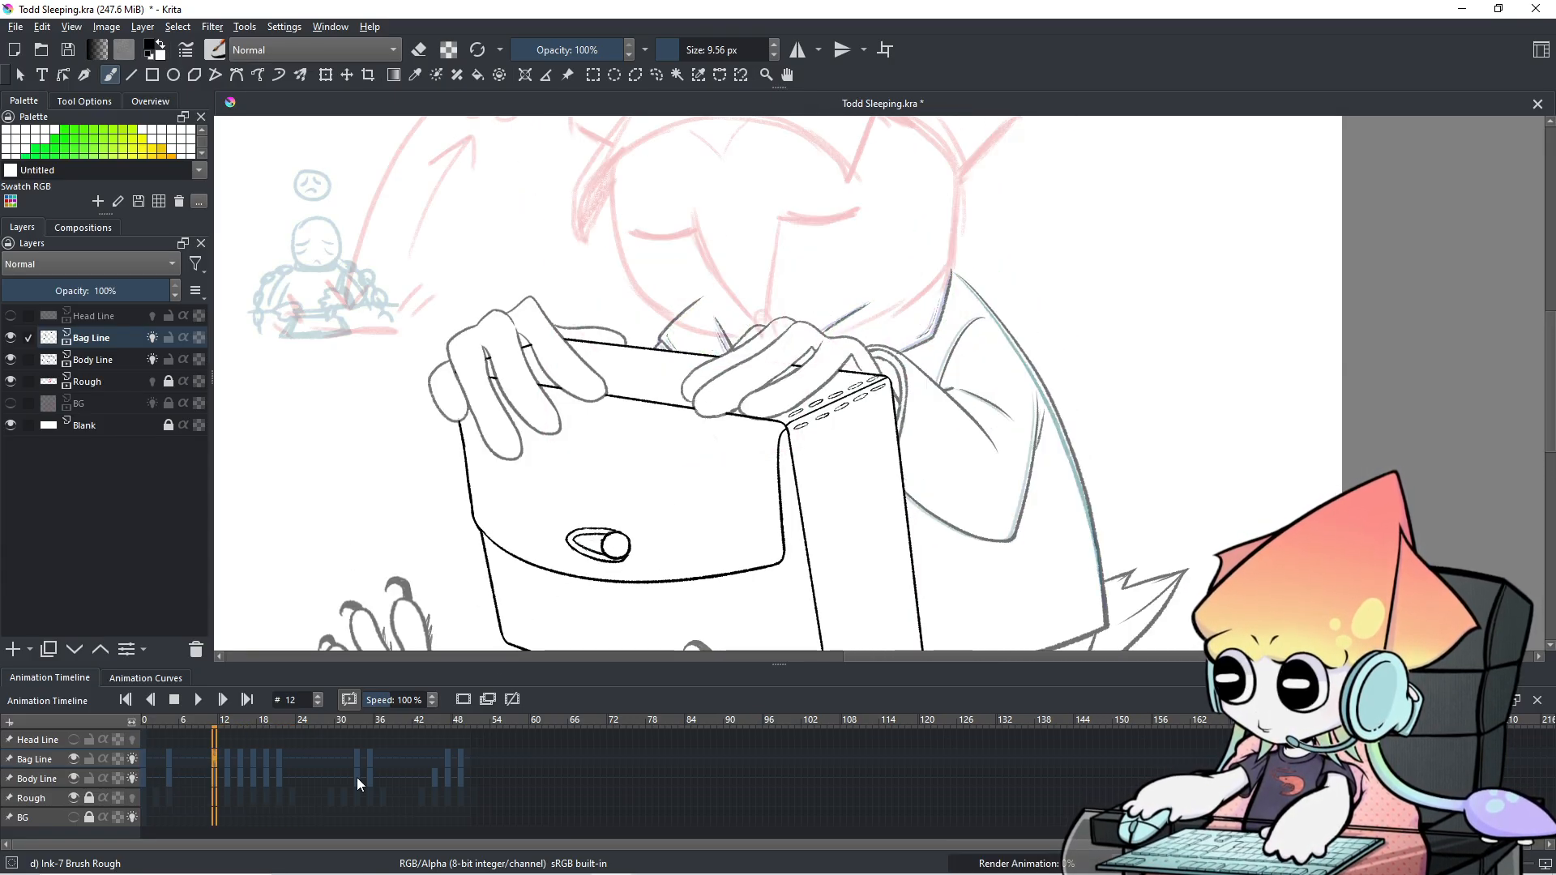
{"action": "scroll", "coordinate": [357, 777], "scroll_direction": "up", "scroll_amount": 3}
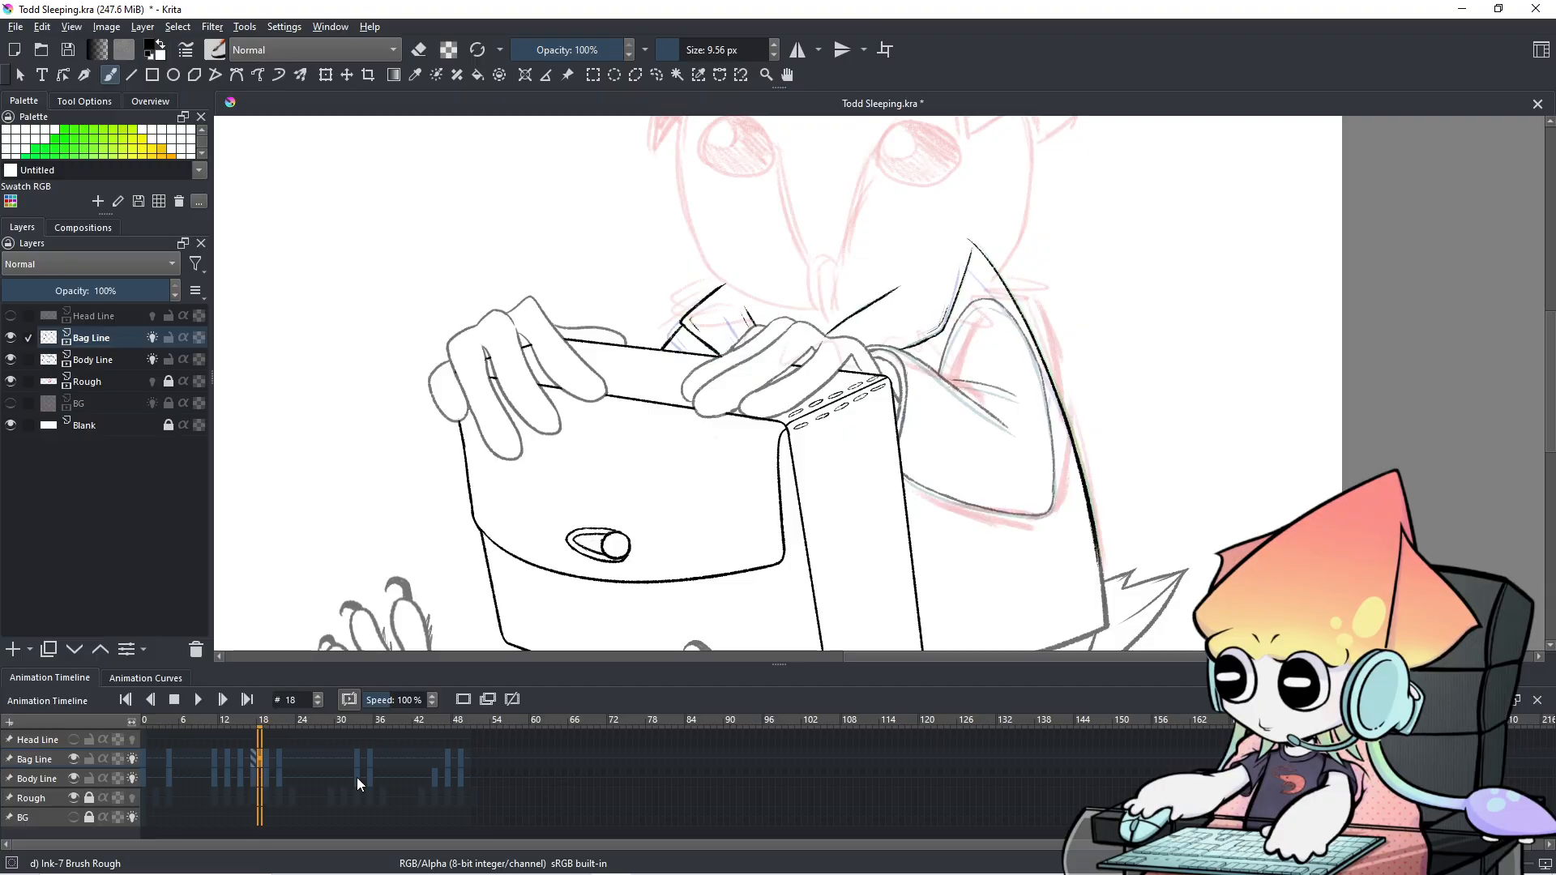
{"action": "scroll", "coordinate": [359, 773], "scroll_direction": "down", "scroll_amount": 15}
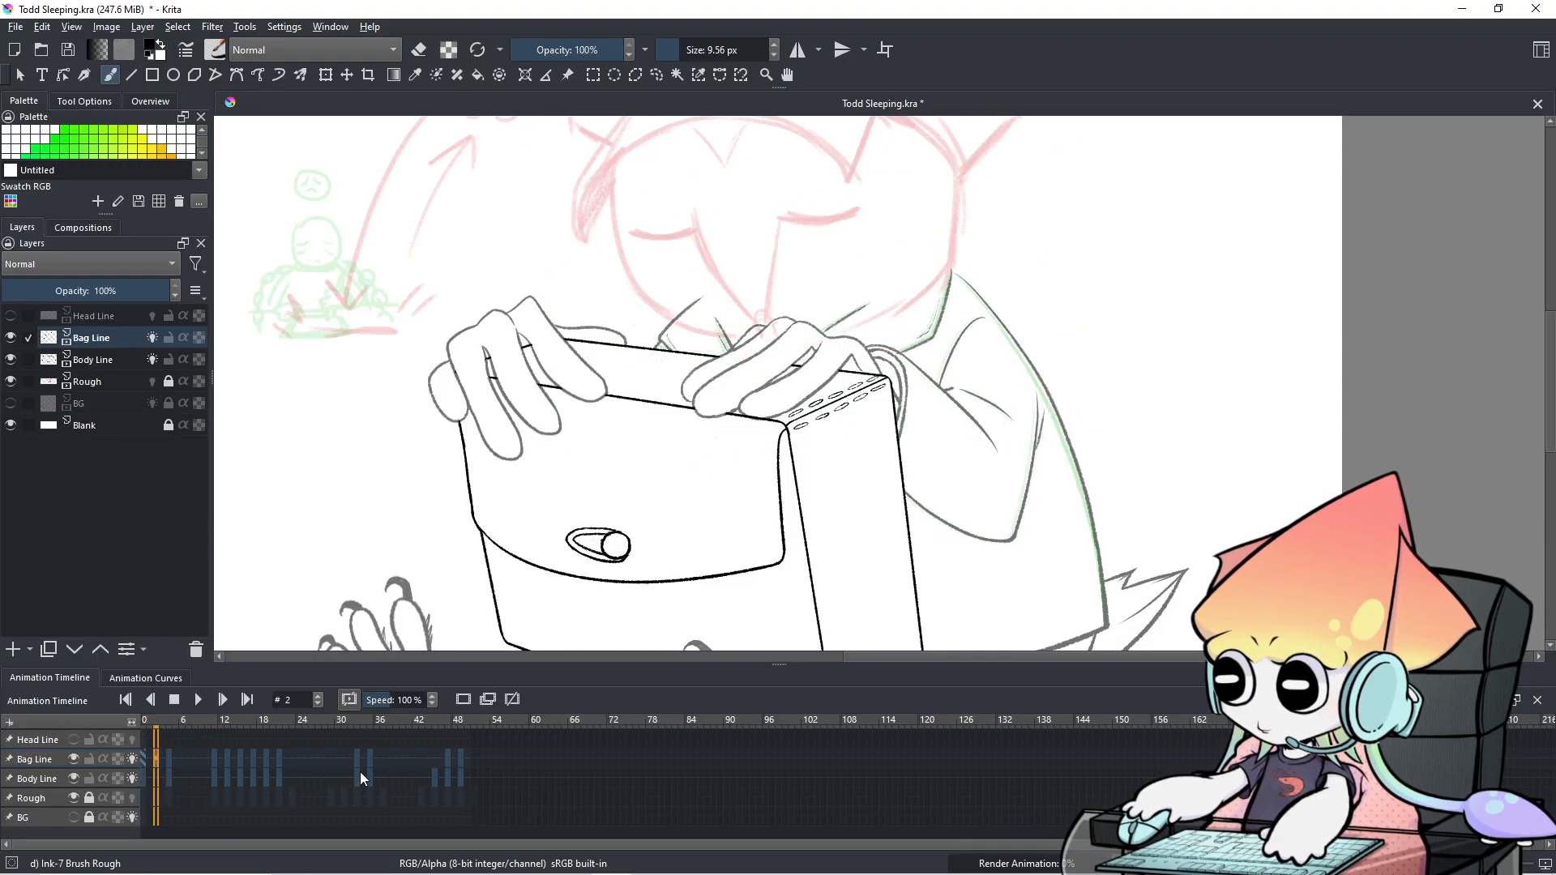
{"action": "scroll", "coordinate": [360, 771], "scroll_direction": "up", "scroll_amount": 4}
{"action": "scroll", "coordinate": [360, 778], "scroll_direction": "up", "scroll_amount": 1}
{"action": "scroll", "coordinate": [360, 772], "scroll_direction": "up", "scroll_amount": 1}
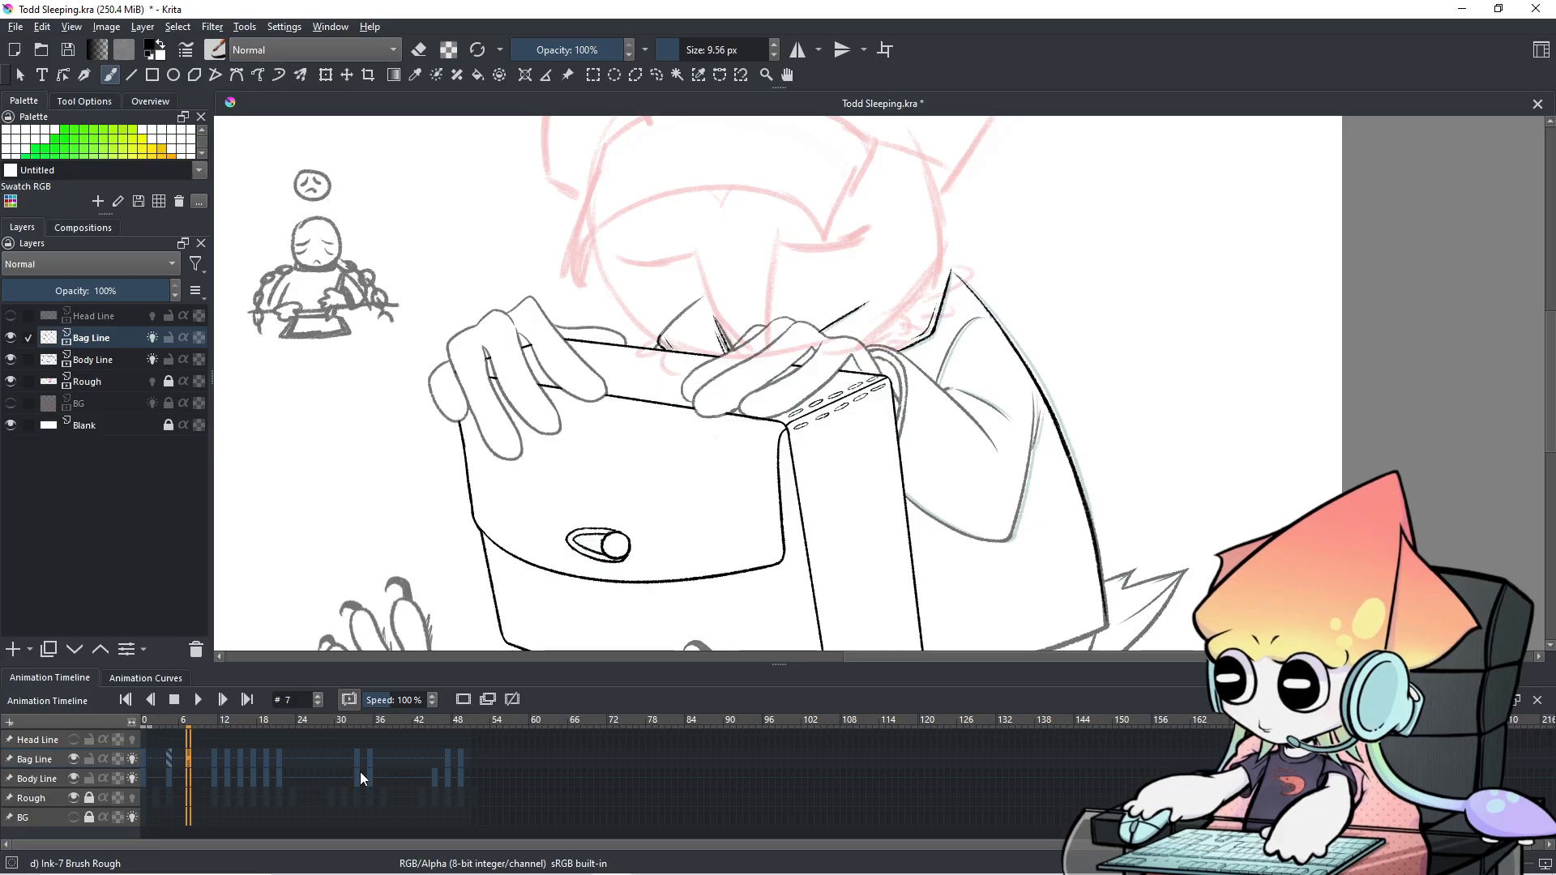
{"action": "scroll", "coordinate": [360, 771], "scroll_direction": "down", "scroll_amount": 2}
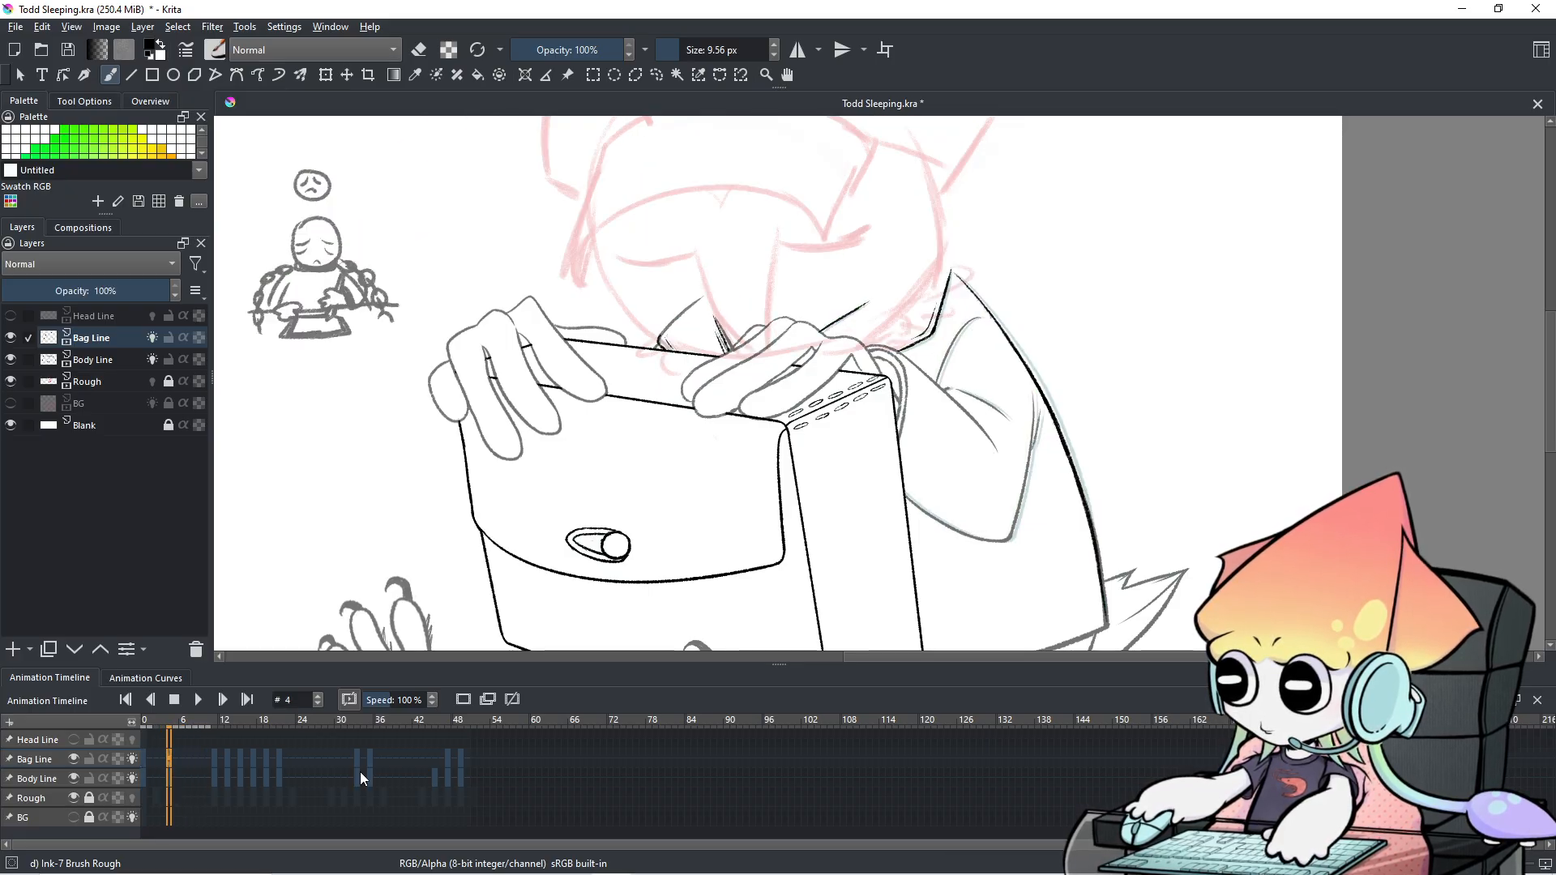
{"action": "scroll", "coordinate": [687, 341], "scroll_direction": "up", "scroll_amount": 3}
{"action": "scroll", "coordinate": [688, 340], "scroll_direction": "up", "scroll_amount": 2}
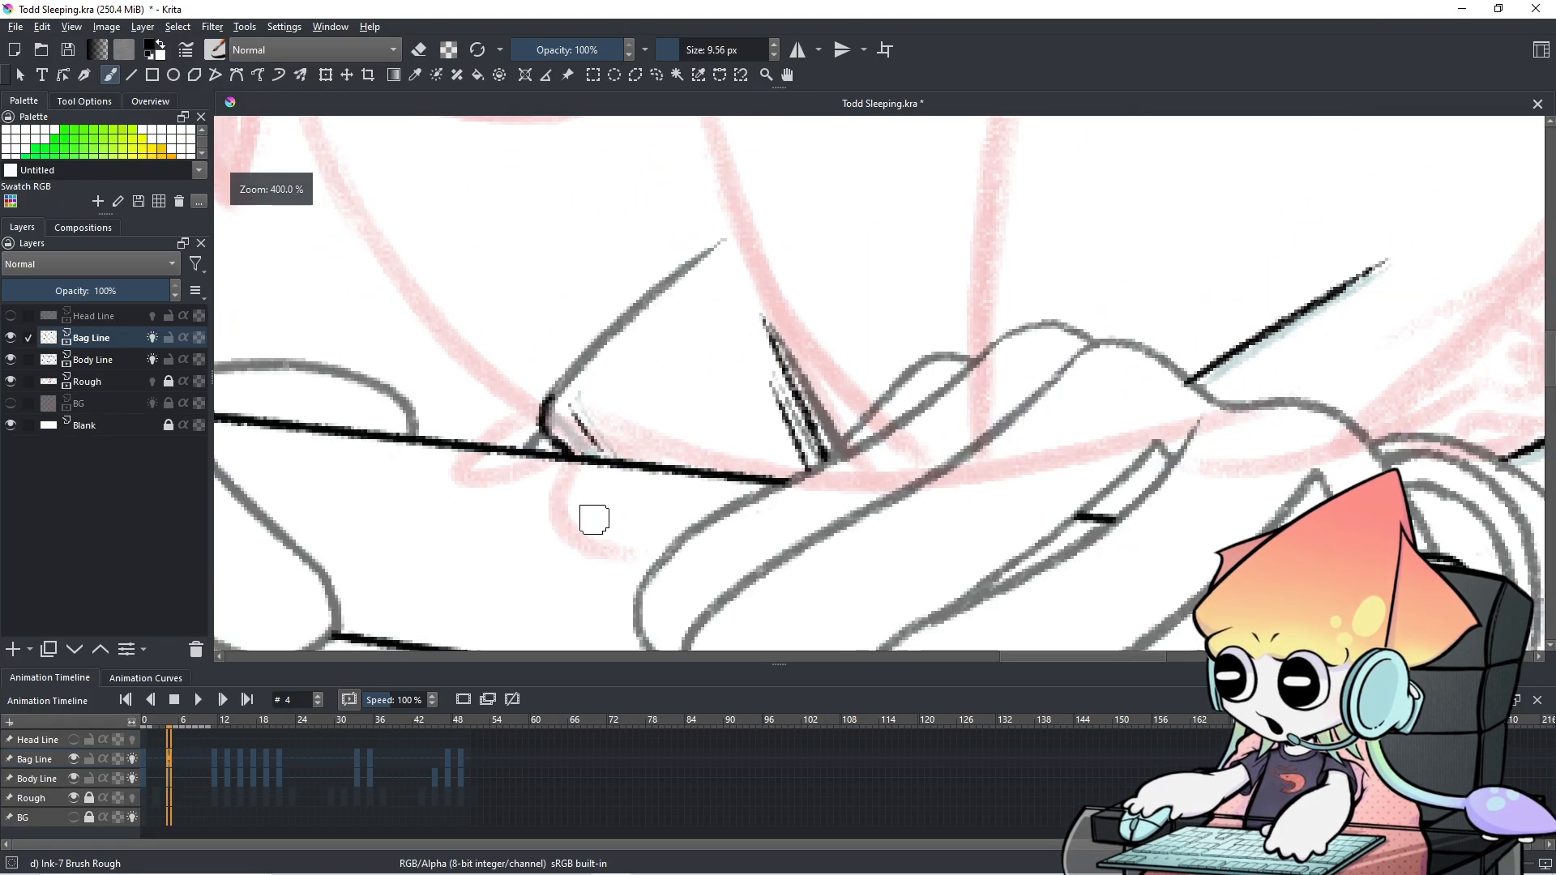
On the Body Line layer, erase the stray grey stroke by the box edge and zoom out.
{"action": "left_click", "coordinate": [59, 779]}
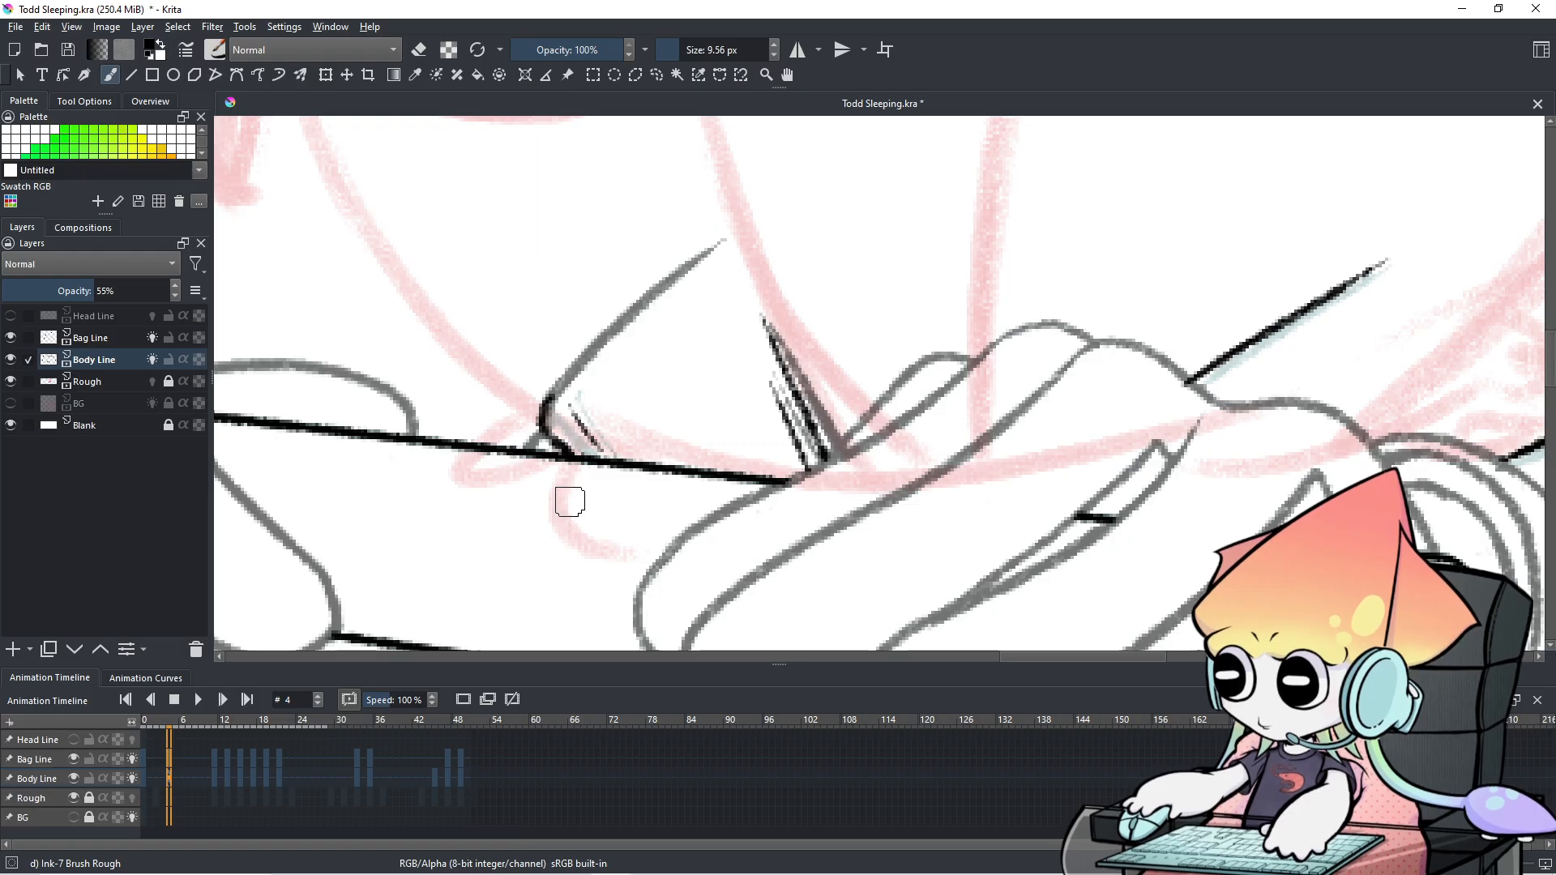
{"action": "key", "text": "e"}
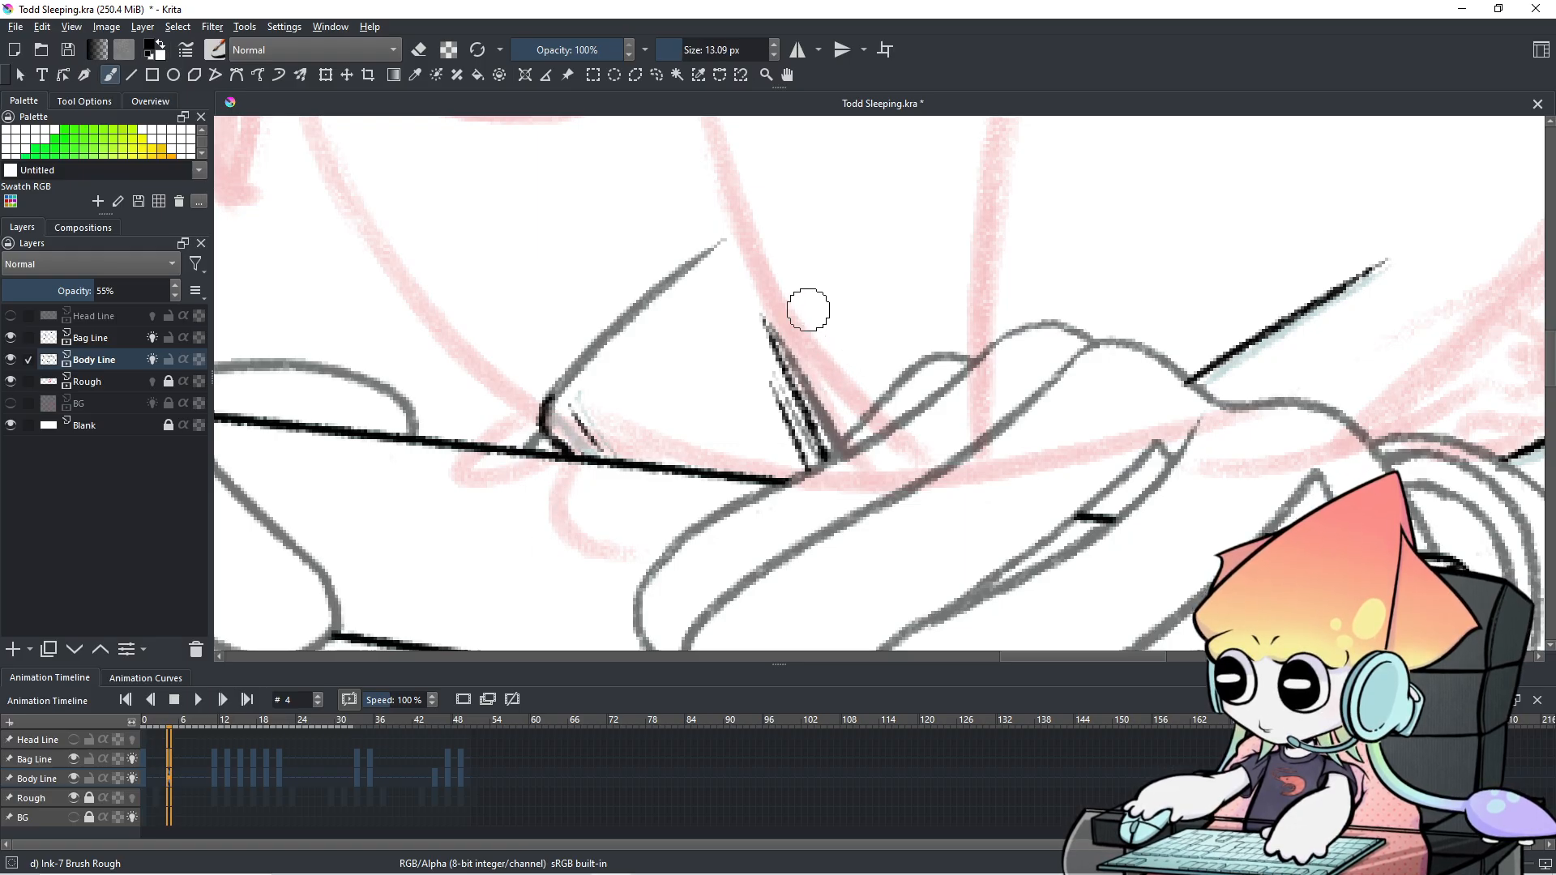
{"action": "mouse_move", "coordinate": [775, 321]}
{"action": "left_mouse_down"}
{"action": "mouse_move", "coordinate": [792, 410]}
{"action": "mouse_move", "coordinate": [824, 424]}
{"action": "left_mouse_up"}
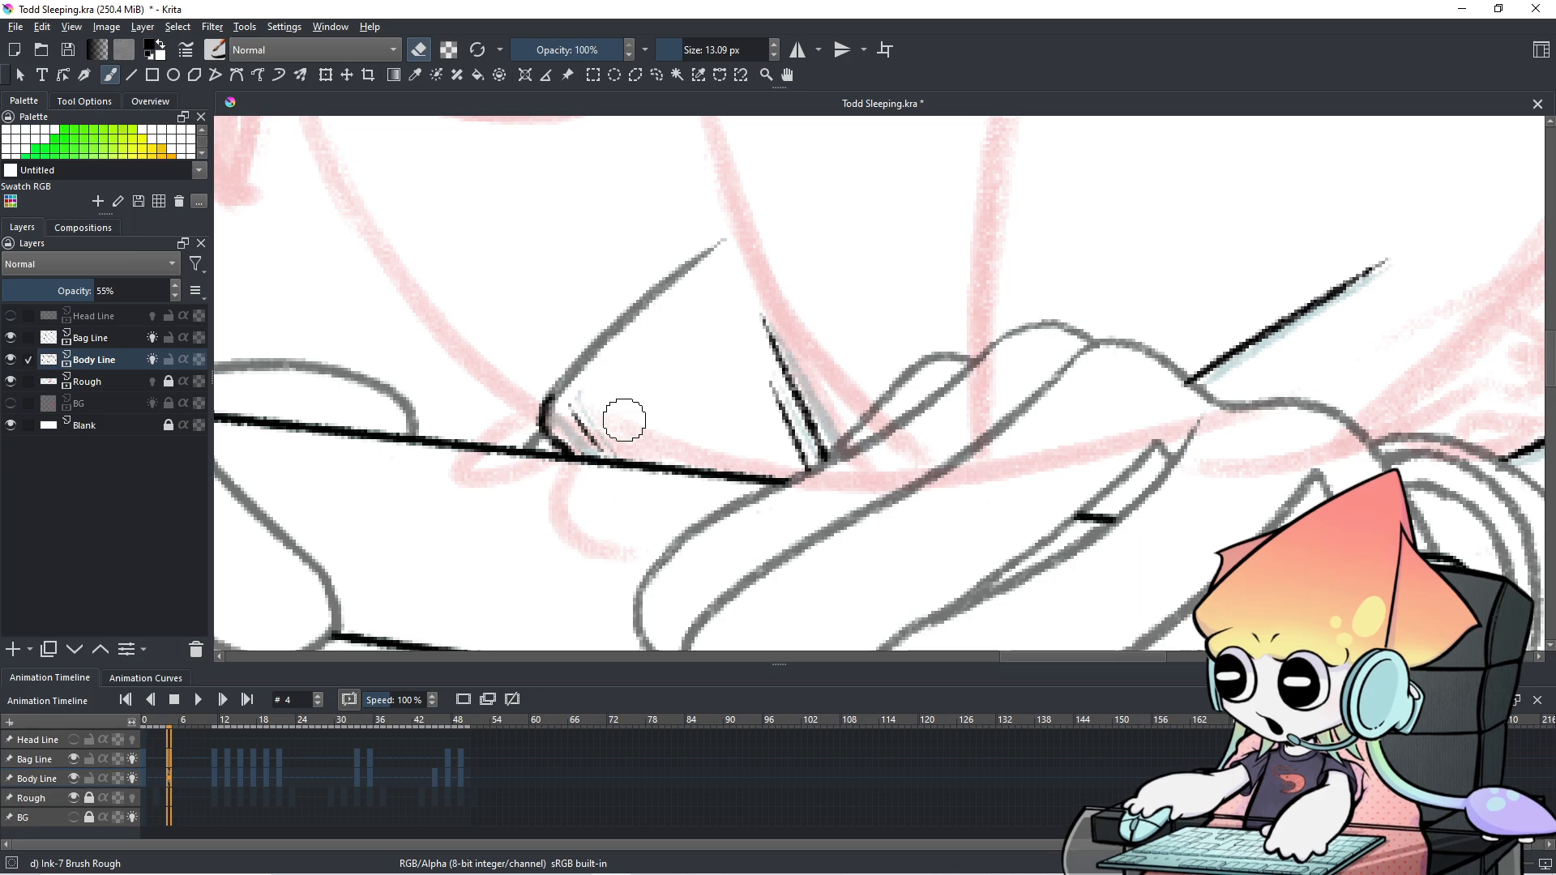
{"action": "scroll", "coordinate": [640, 418], "scroll_direction": "down", "scroll_amount": 2}
{"action": "scroll", "coordinate": [945, 430], "scroll_direction": "down", "scroll_amount": 3}
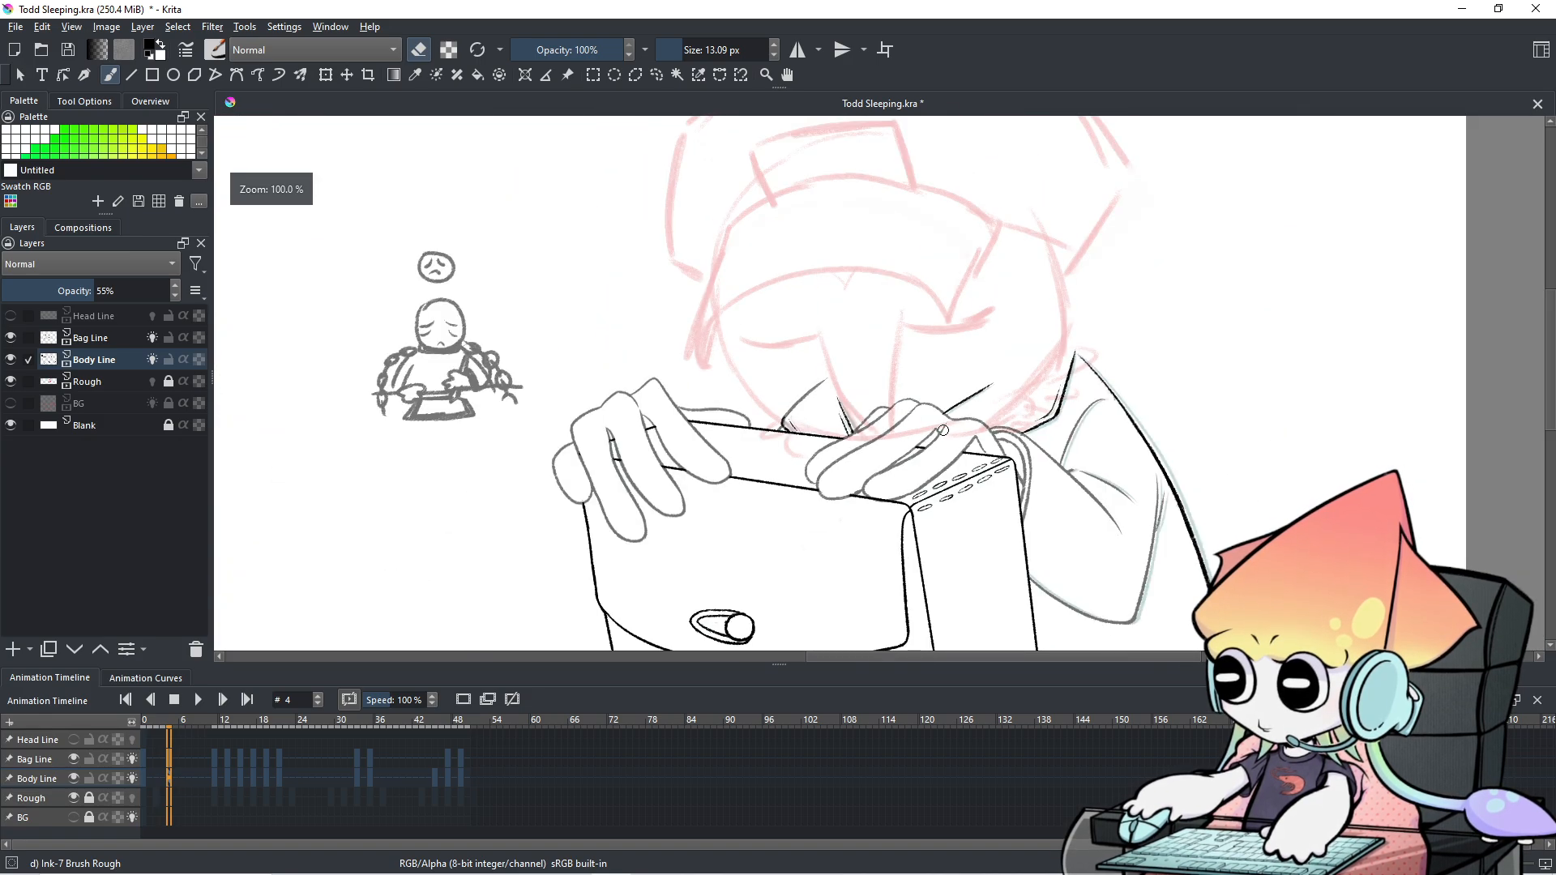
Step between frames 4 and 10 to check the motion.
{"action": "key", "text": "period"}
{"action": "key", "text": "period"}
{"action": "key", "text": "period"}
{"action": "key", "text": "period"}
{"action": "key", "text": "period"}
{"action": "key", "text": "period"}
{"action": "key", "text": "period"}
{"action": "key", "text": "period"}
{"action": "key", "text": "period"}
{"action": "key", "text": "period"}
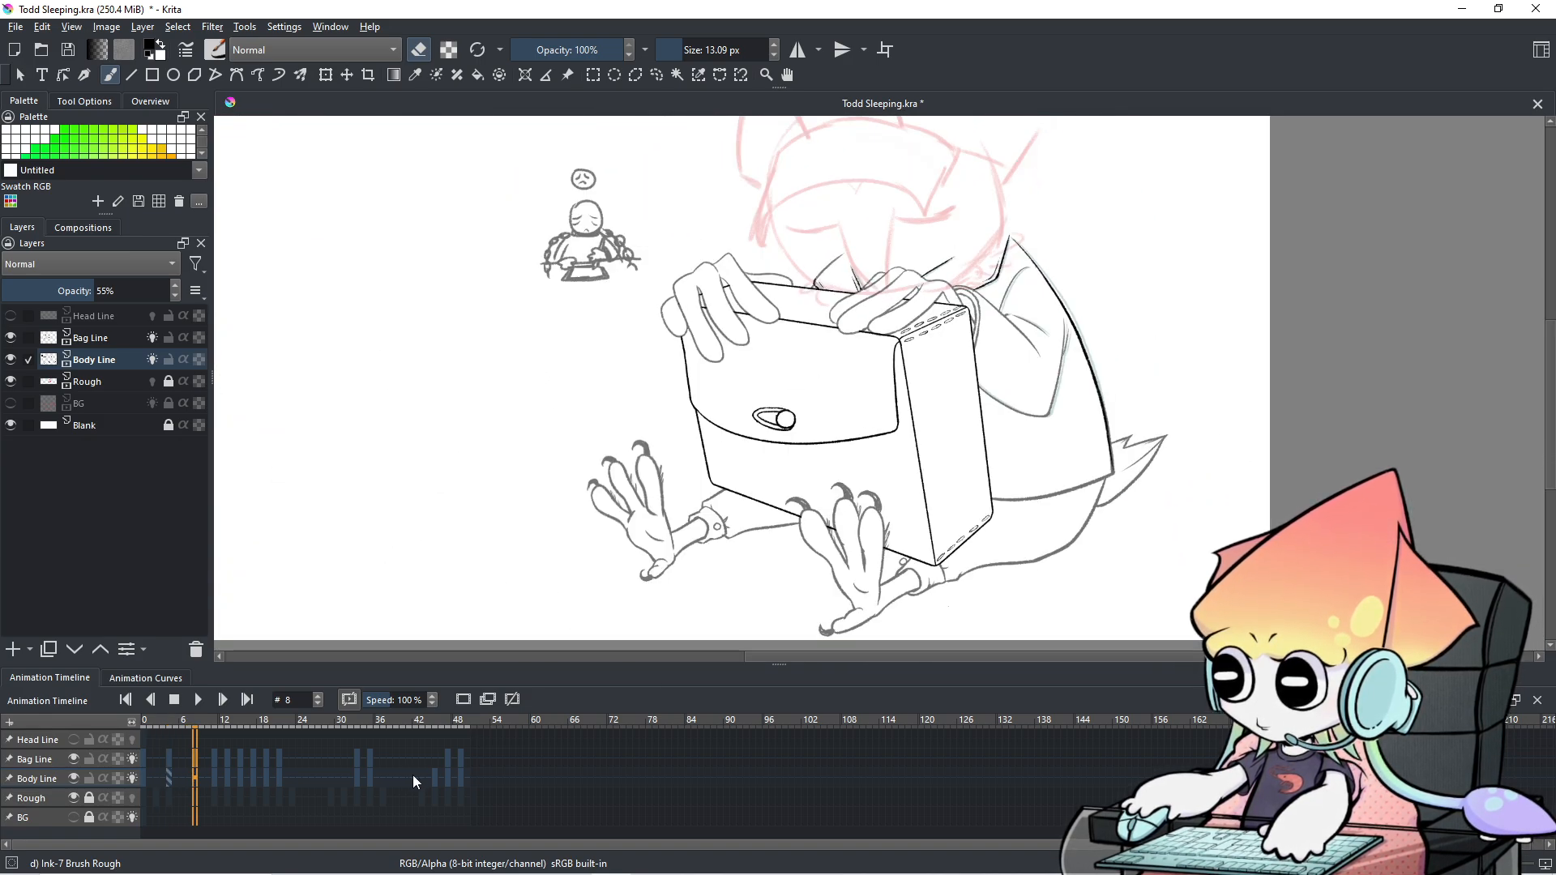
{"action": "key", "text": "Right"}
{"action": "key", "text": "Right"}
{"action": "key", "text": "Right"}
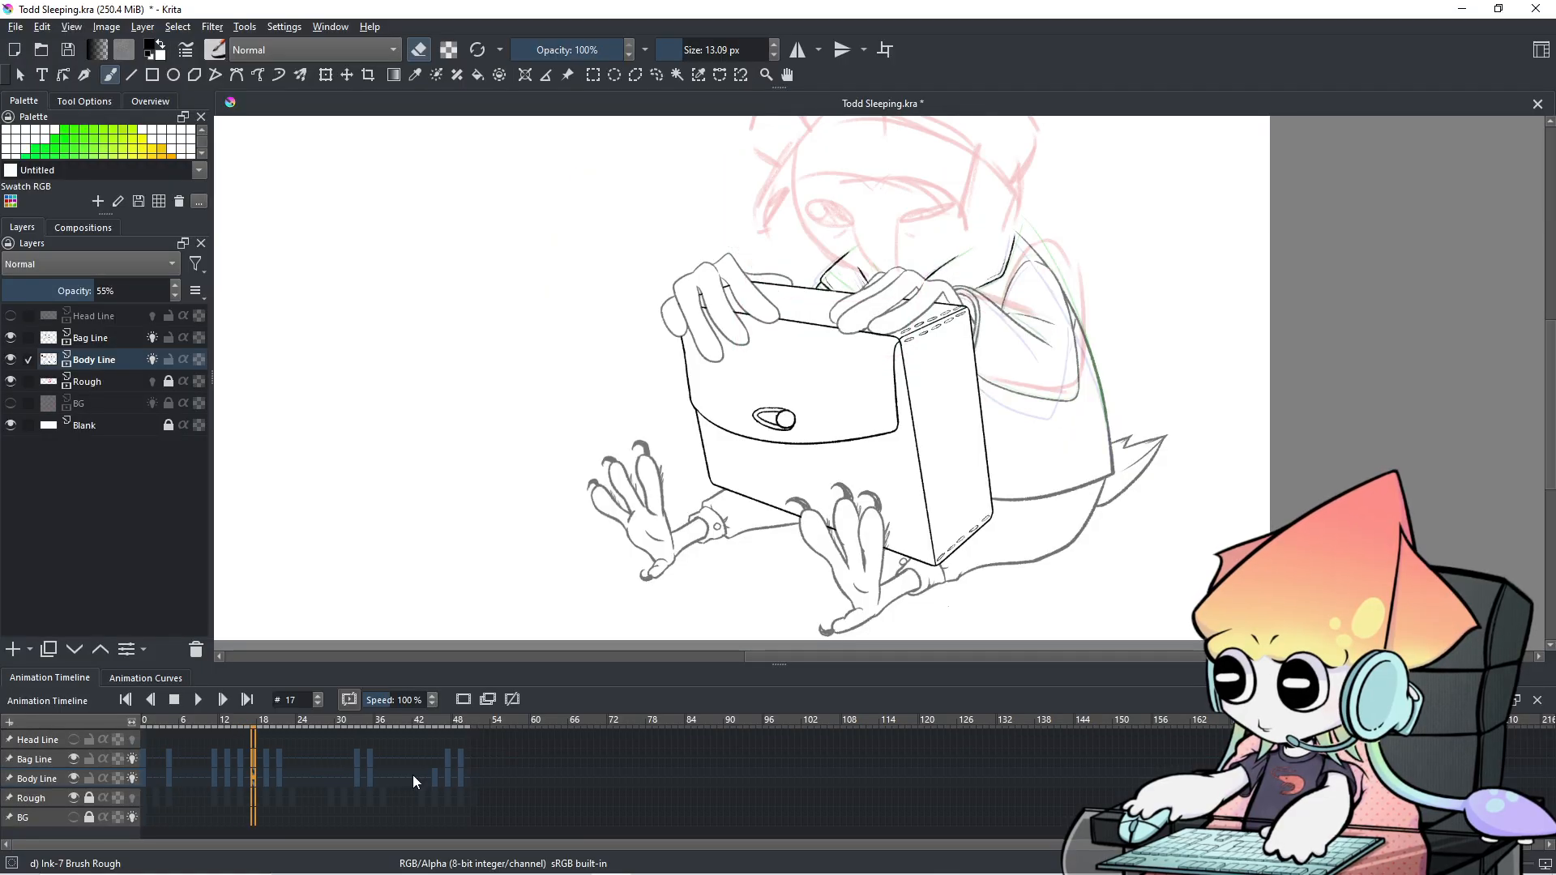
{"action": "key", "text": "Left"}
{"action": "key", "text": "Left"}
{"action": "key", "text": "Left"}
{"action": "key", "text": "Left"}
{"action": "key", "text": "Left"}
{"action": "key", "text": "Left"}
{"action": "key", "text": "Left"}
{"action": "key", "text": "Left"}
{"action": "key", "text": "Left"}
{"action": "key", "text": "Left"}
{"action": "key", "text": "Left"}
{"action": "key", "text": "Left"}
{"action": "key", "text": "Left"}
{"action": "key", "text": "Left"}
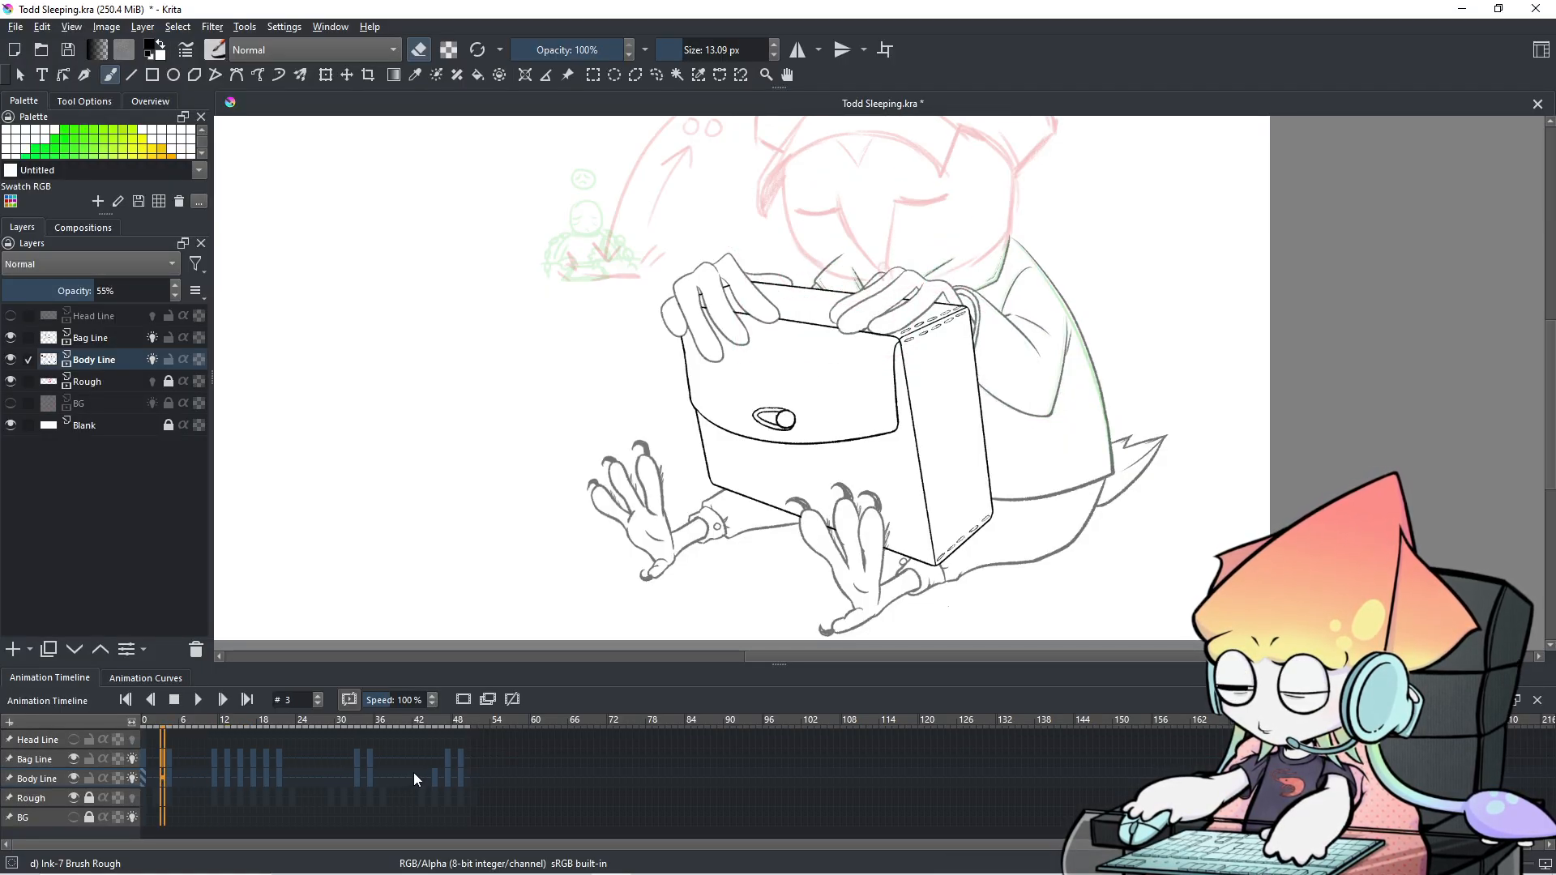
{"action": "key", "text": "Right"}
{"action": "key", "text": "Left"}
{"action": "key", "text": "Right"}
{"action": "key", "text": "Right"}
{"action": "key", "text": "Right"}
{"action": "key", "text": "Right"}
{"action": "key", "text": "Right"}
{"action": "key", "text": "Right"}
{"action": "key", "text": "Right"}
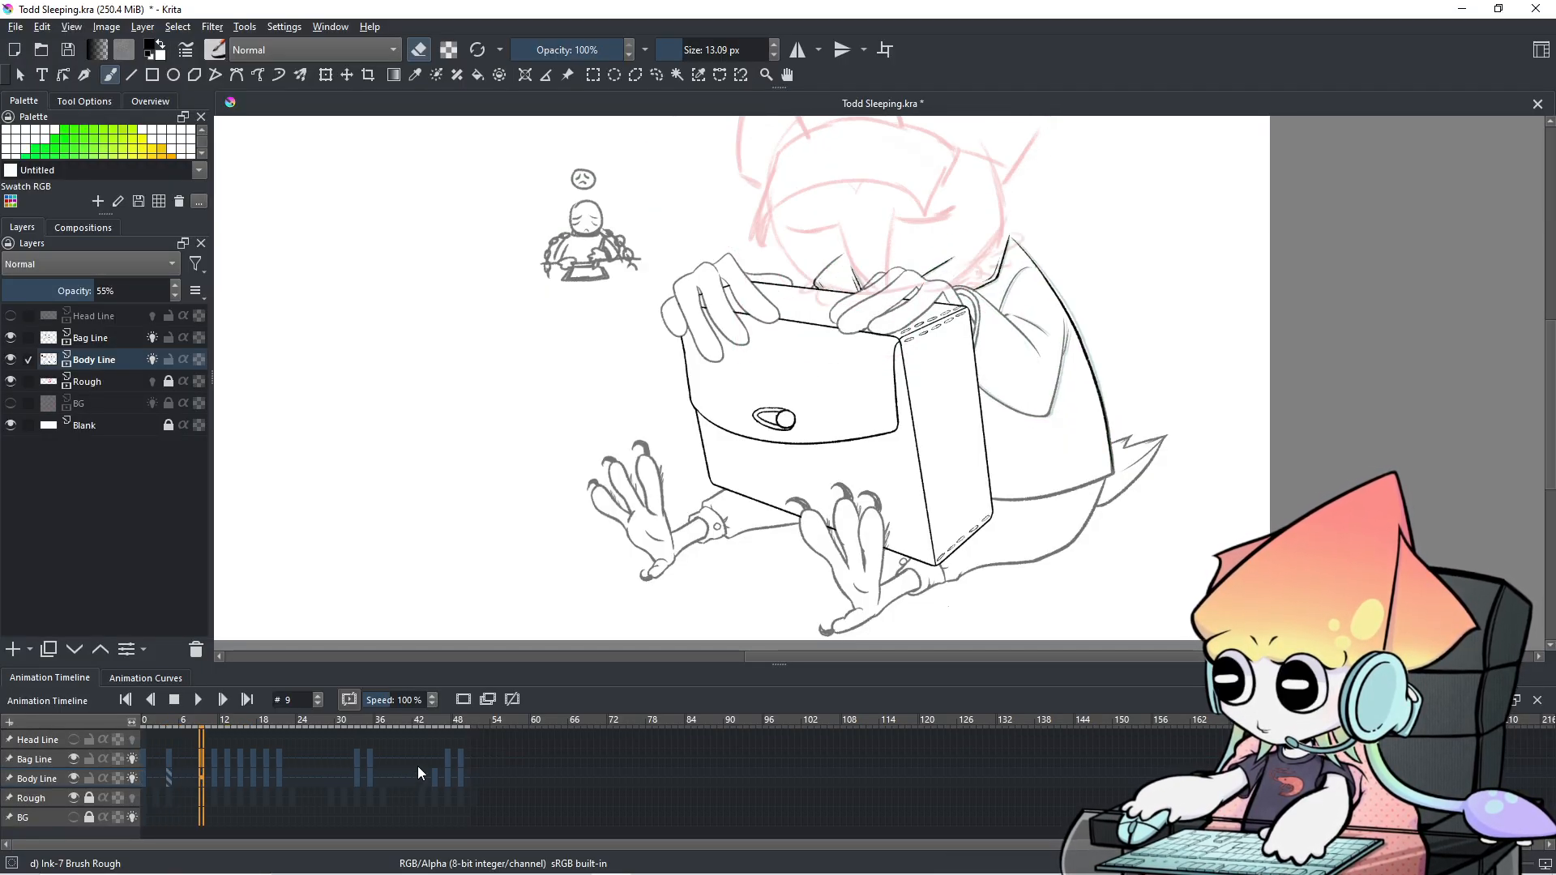
{"action": "key", "text": "Left"}
{"action": "key", "text": "Left"}
{"action": "key", "text": "Left"}
{"action": "key", "text": "Left"}
{"action": "key", "text": "Left"}
{"action": "key", "text": "Left"}
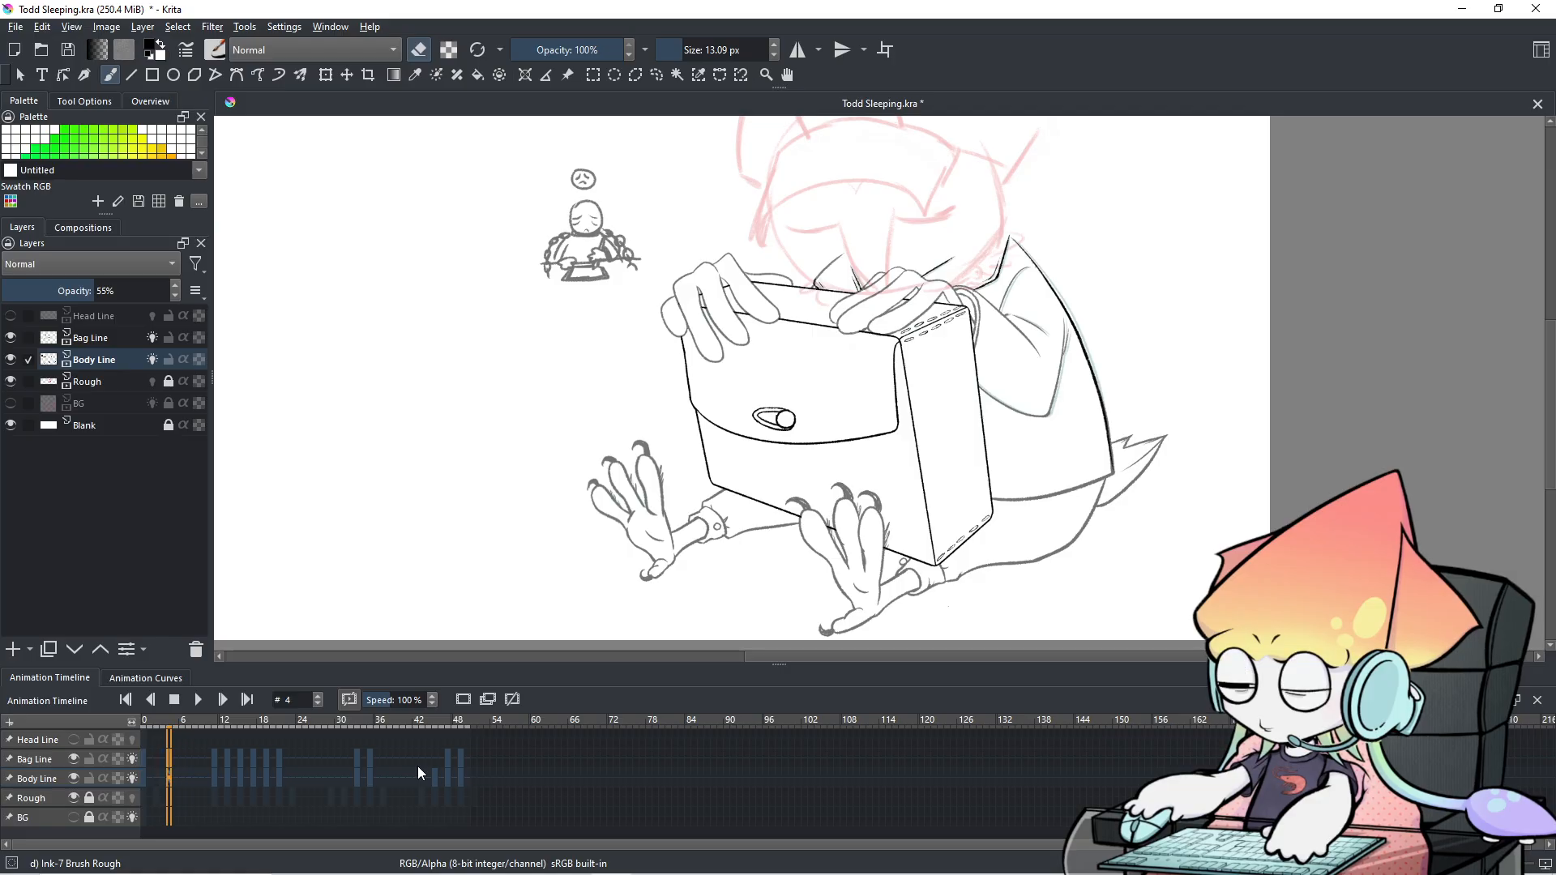
{"action": "key", "text": "Left"}
{"action": "key", "text": "Right"}
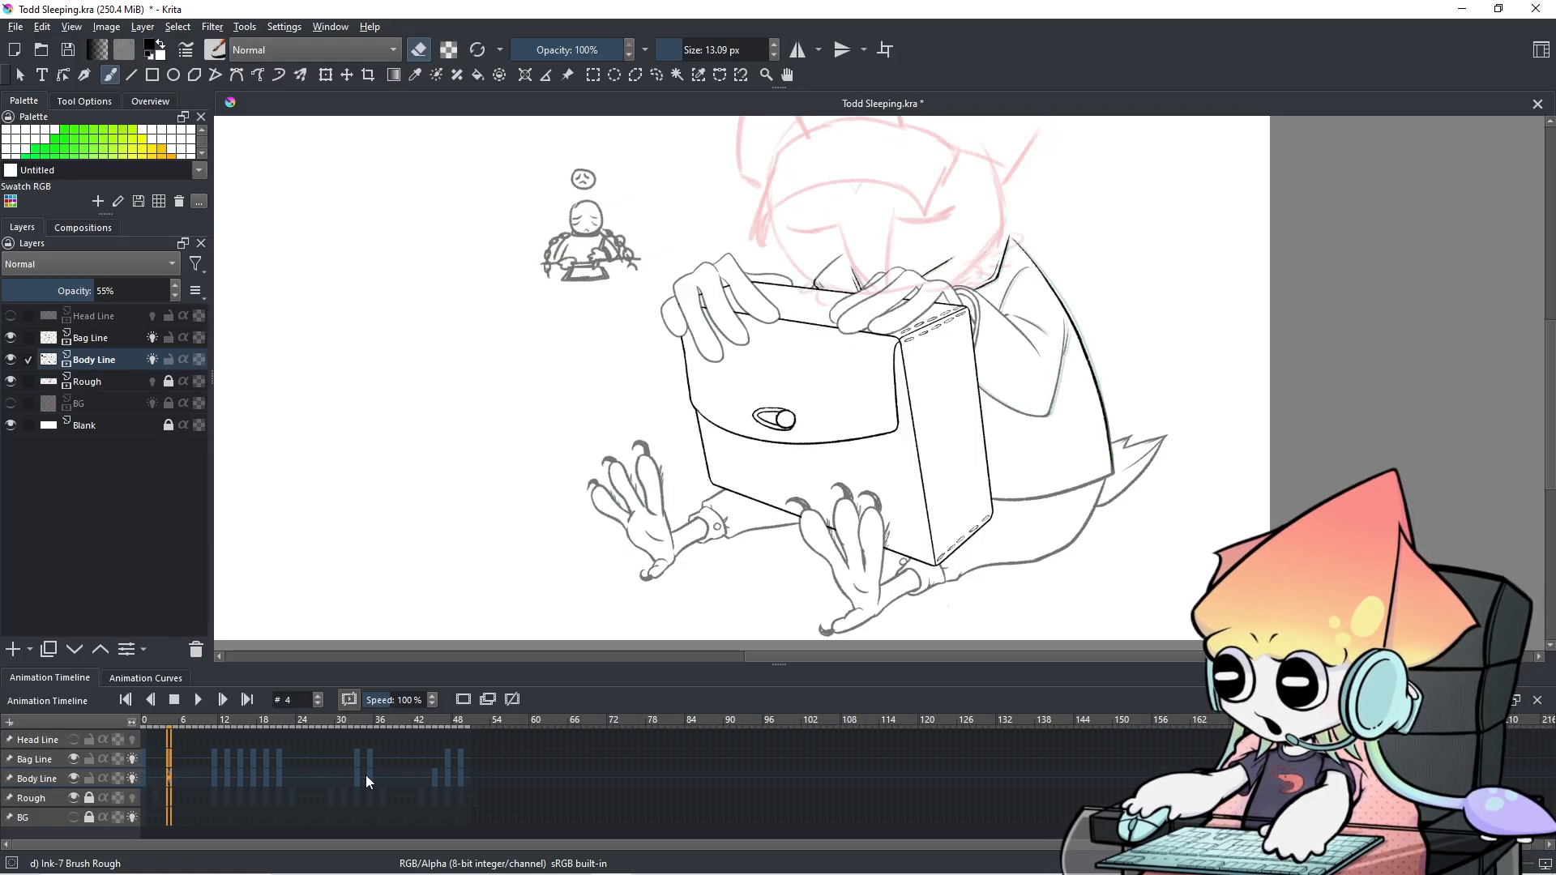
Copy the Body Line keyframe at frame 4 and paste it into frame 13.
{"action": "right_click", "coordinate": [167, 775]}
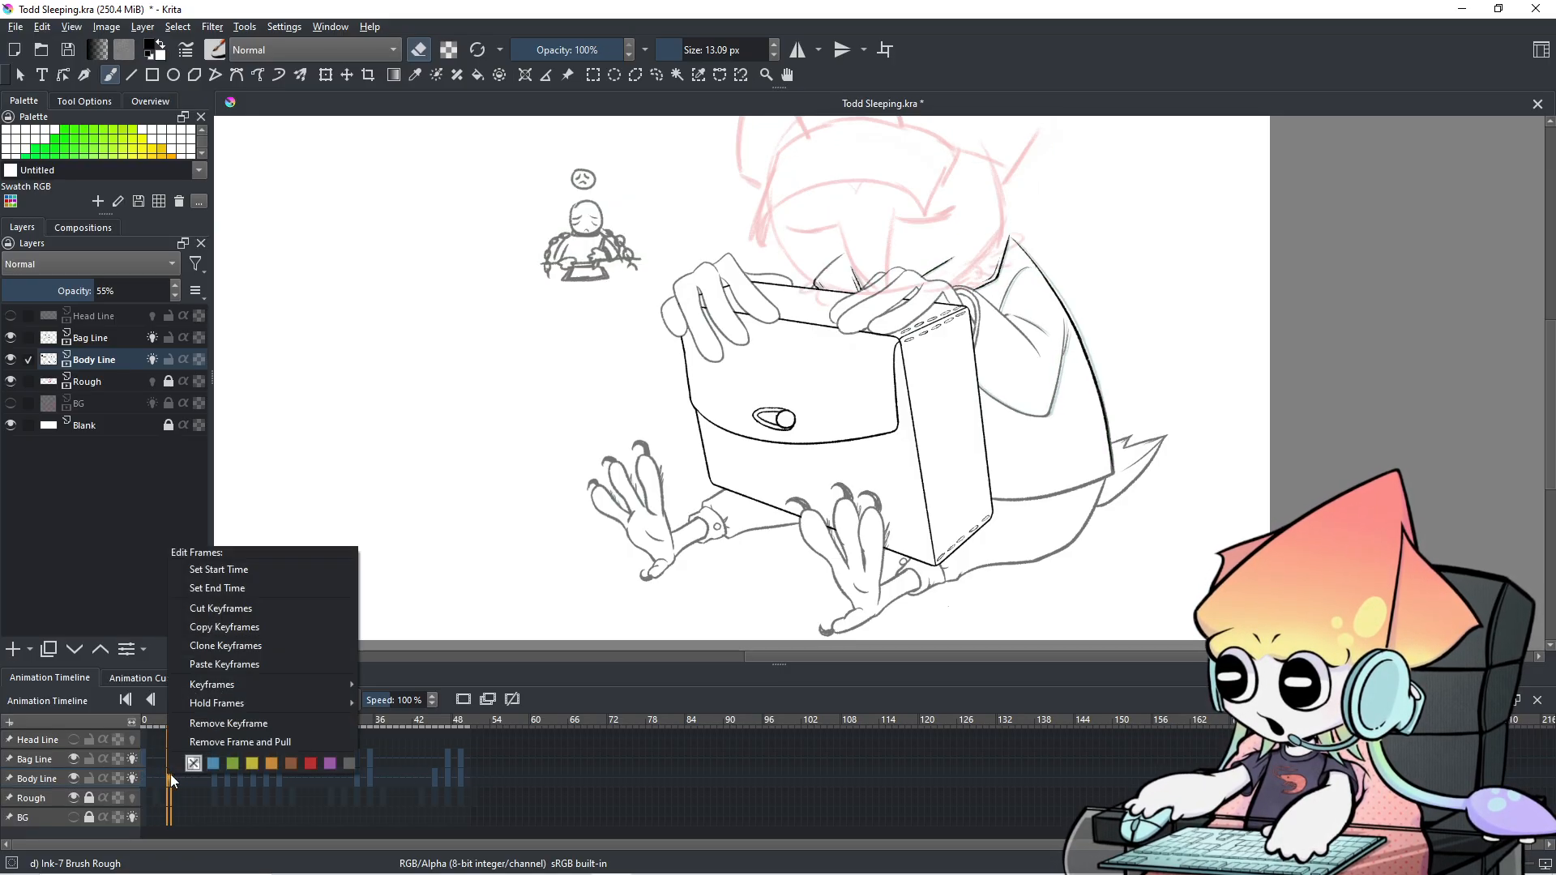
{"action": "left_click", "coordinate": [225, 624]}
{"action": "key", "text": "Right"}
{"action": "key", "text": "Right"}
{"action": "key", "text": "Right"}
{"action": "key", "text": "Right"}
{"action": "key", "text": "Right"}
{"action": "key", "text": "Right"}
{"action": "key", "text": "Right"}
{"action": "key", "text": "Right"}
{"action": "key", "text": "Right"}
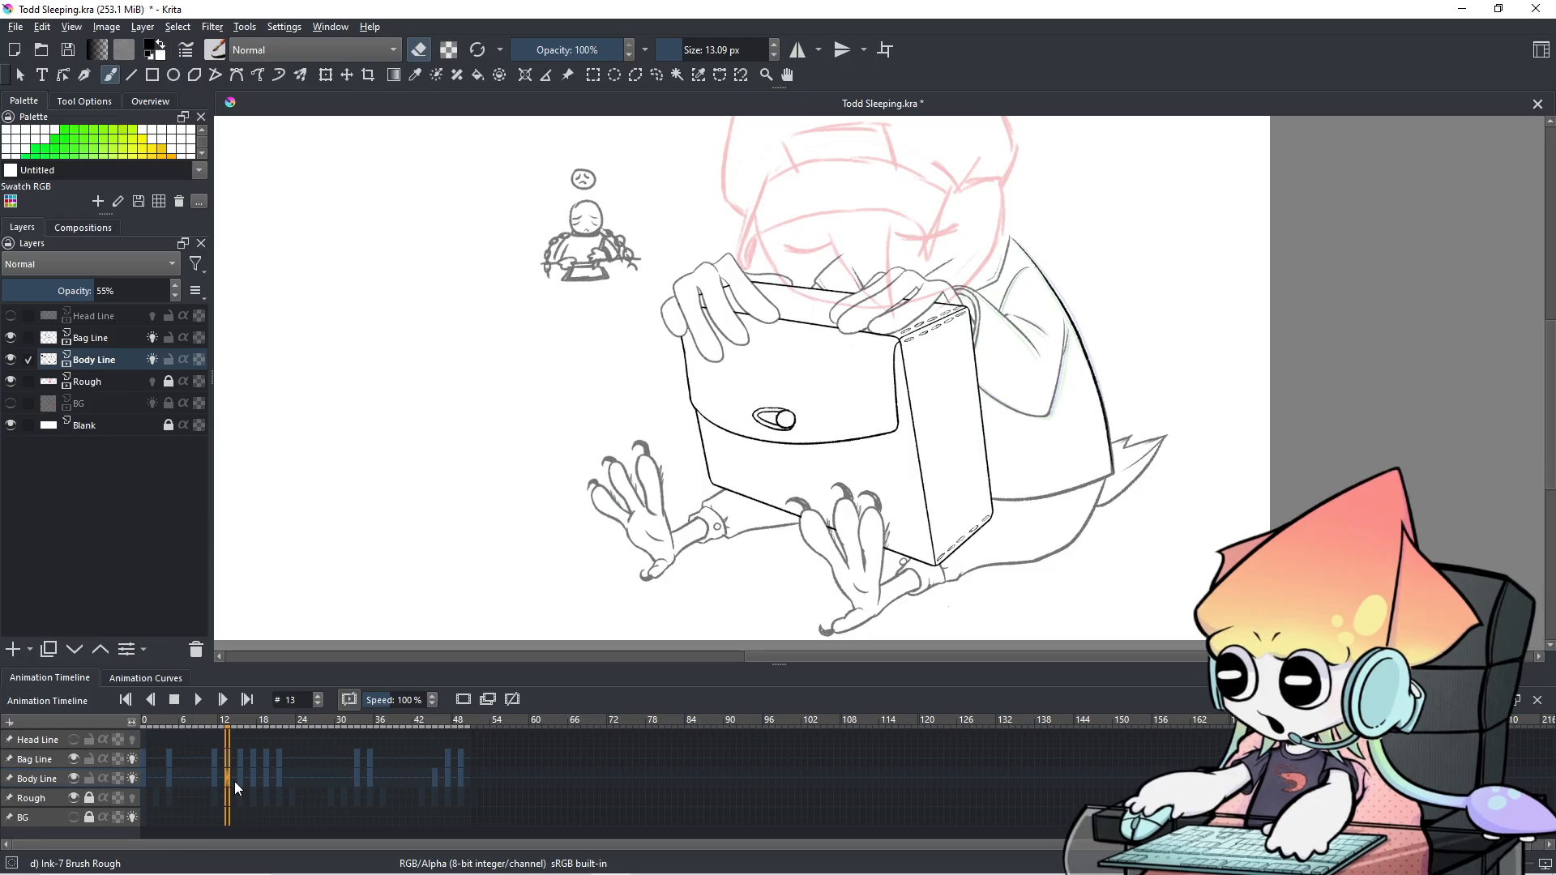
{"action": "right_click", "coordinate": [226, 773]}
{"action": "left_click", "coordinate": [260, 726]}
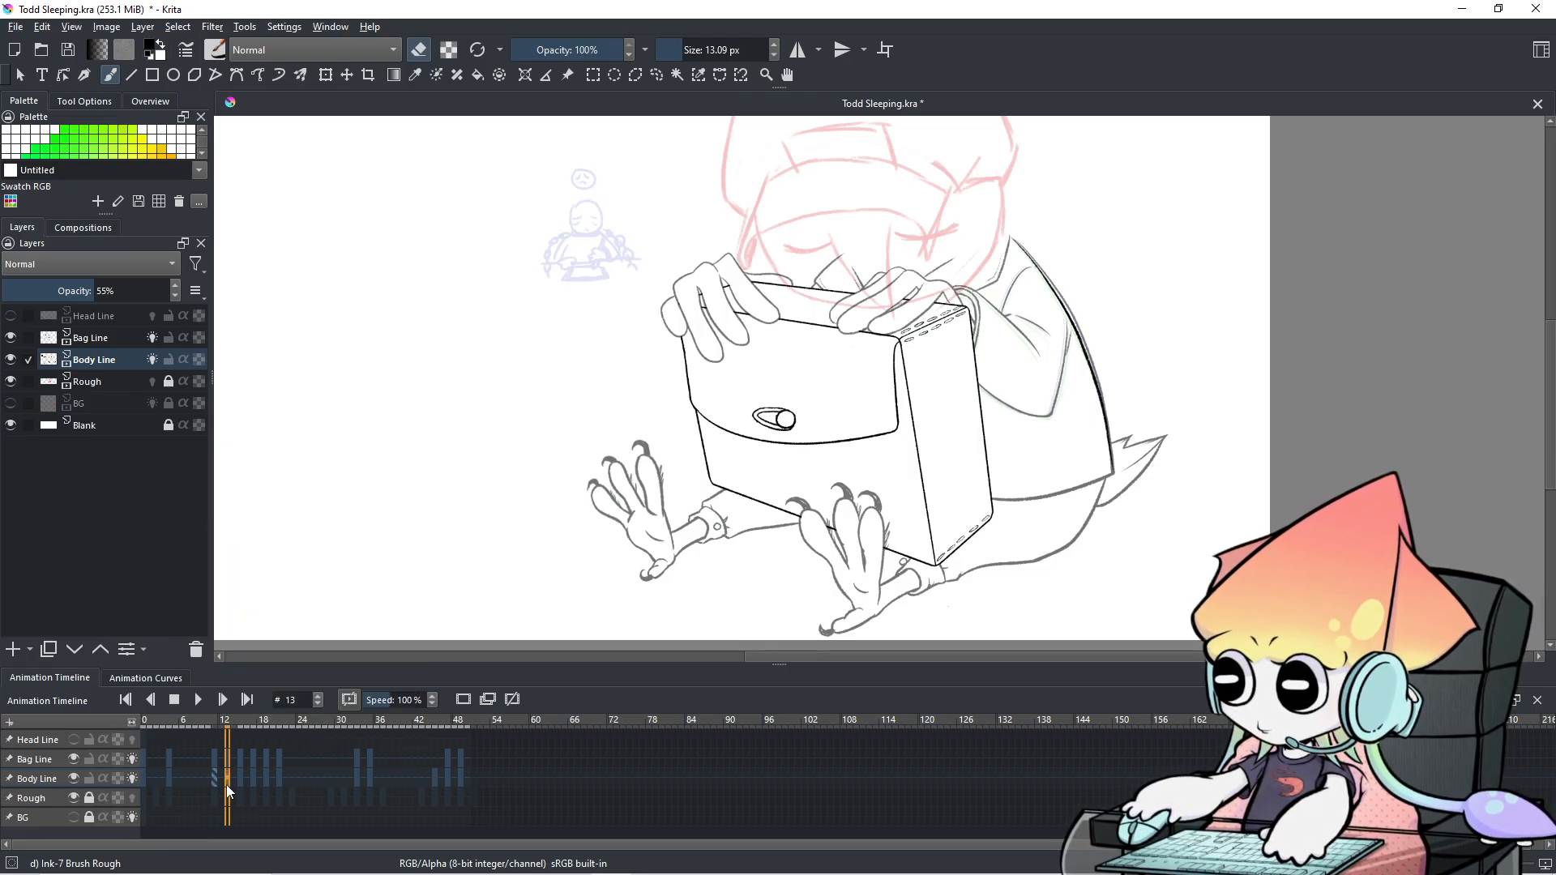
{"action": "right_click", "coordinate": [226, 781]}
{"action": "left_click", "coordinate": [284, 654]}
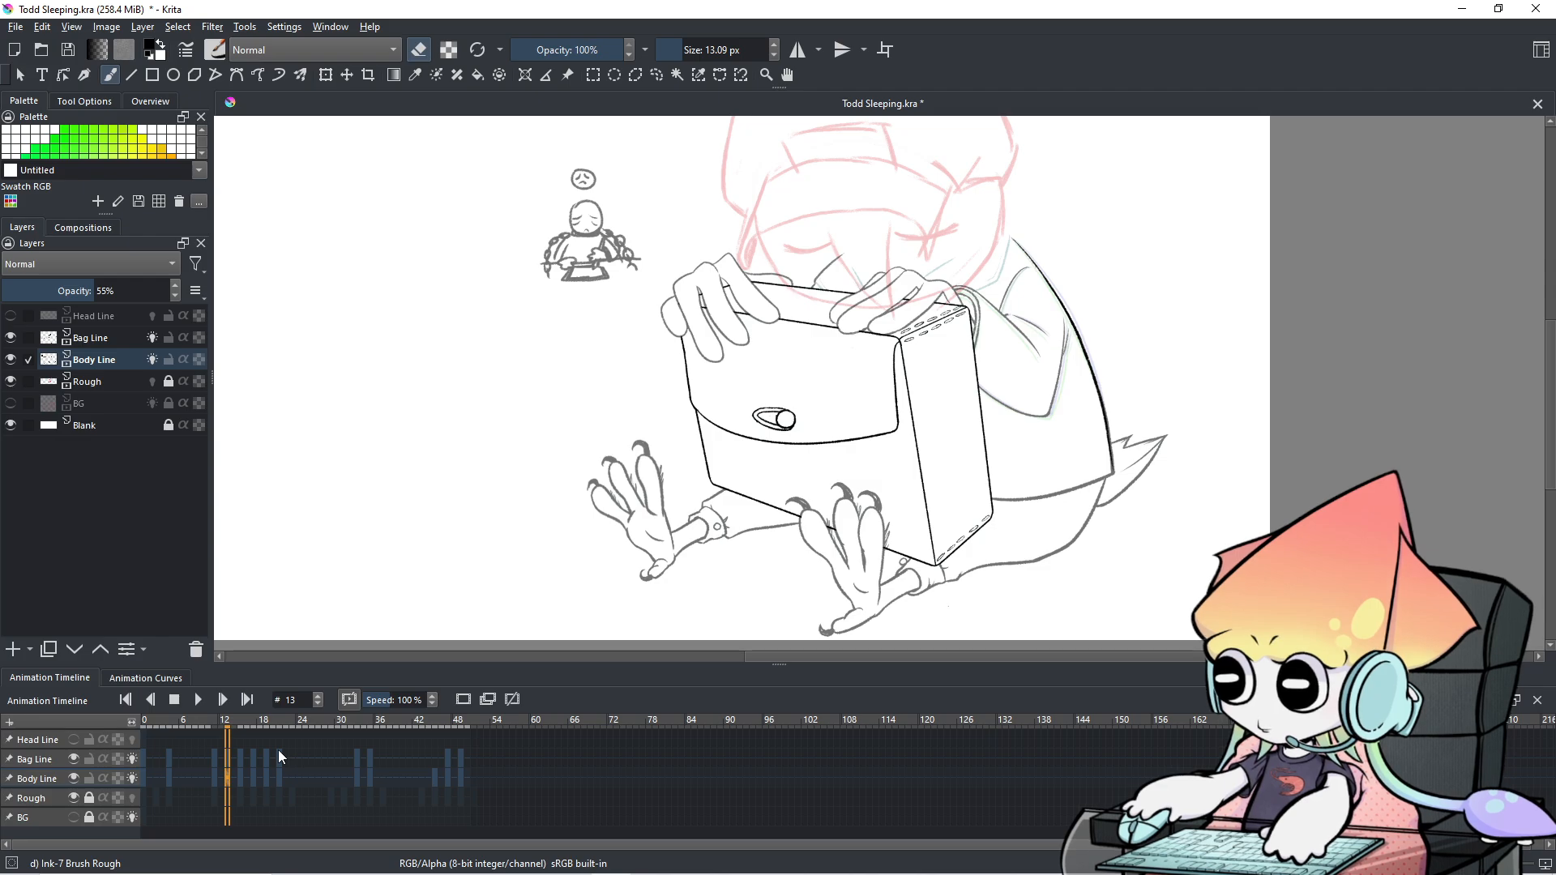
Step through the neighbouring frames and zoom out to check the pasted drawing.
{"action": "key", "text": "Left"}
{"action": "key", "text": "Left"}
{"action": "key", "text": "Left"}
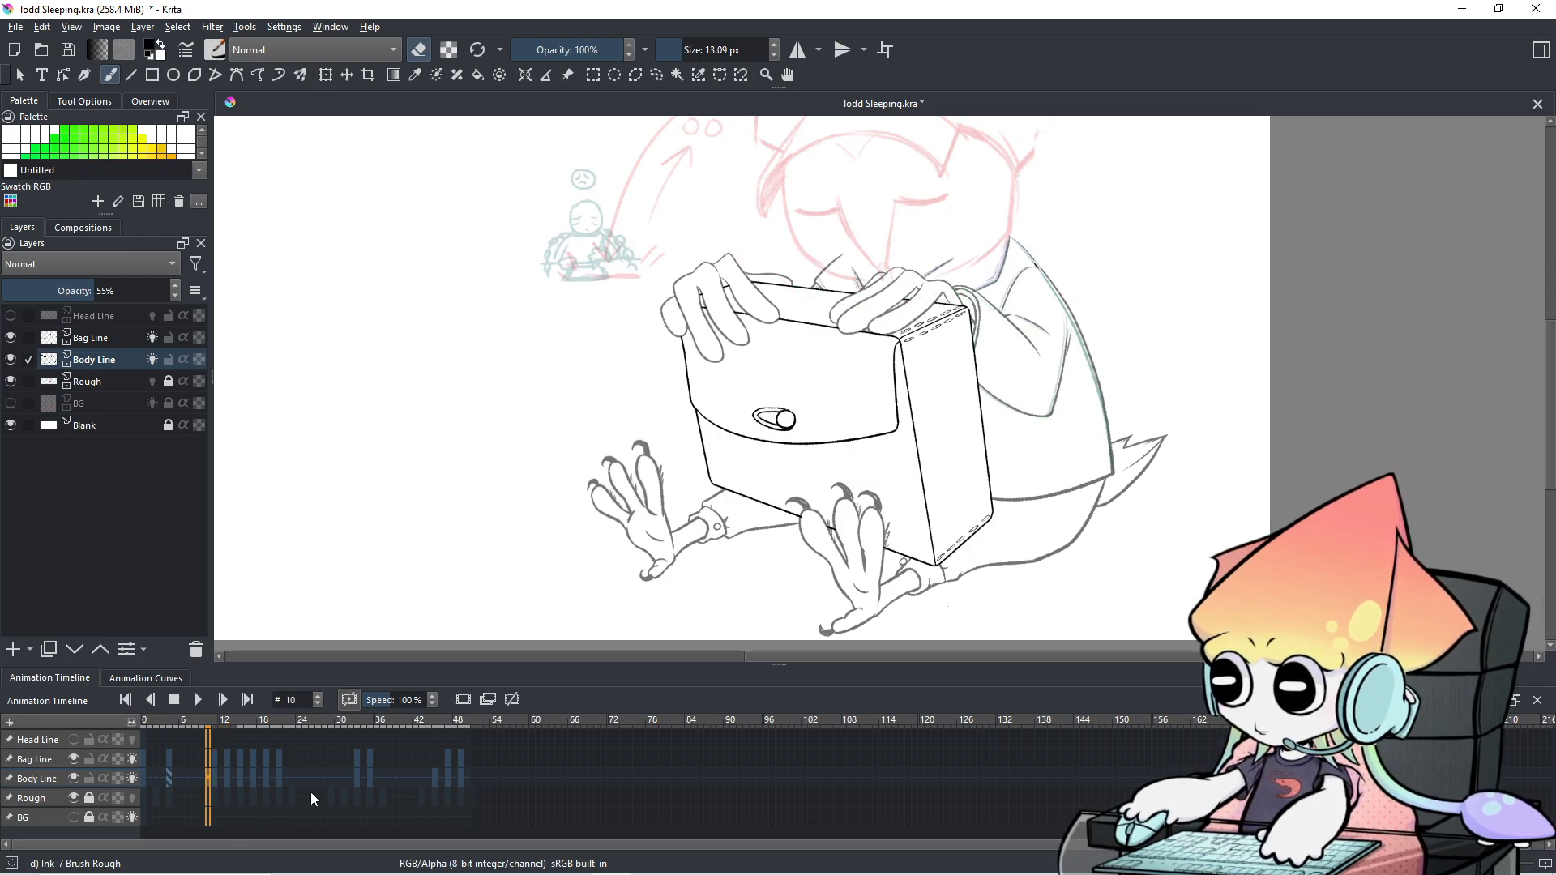
{"action": "key", "text": "Left"}
{"action": "key", "text": "Left"}
{"action": "key", "text": "Right"}
{"action": "key", "text": "Right"}
{"action": "key", "text": "Right"}
{"action": "key", "text": "Right"}
{"action": "key", "text": "Right"}
{"action": "key", "text": "Left"}
{"action": "key", "text": "Left"}
{"action": "key", "text": "Left"}
{"action": "key", "text": "Left"}
{"action": "key", "text": "Left"}
{"action": "key", "text": "Left"}
{"action": "key", "text": "Left"}
{"action": "key", "text": "Left"}
{"action": "key", "text": "Left"}
{"action": "key", "text": "Left"}
{"action": "key", "text": "Left"}
{"action": "key", "text": "Left"}
{"action": "scroll", "coordinate": [858, 371], "scroll_direction": "down", "scroll_amount": 1}
{"action": "left_click_drag", "start_coordinate": [858, 371], "coordinate": [758, 435]}
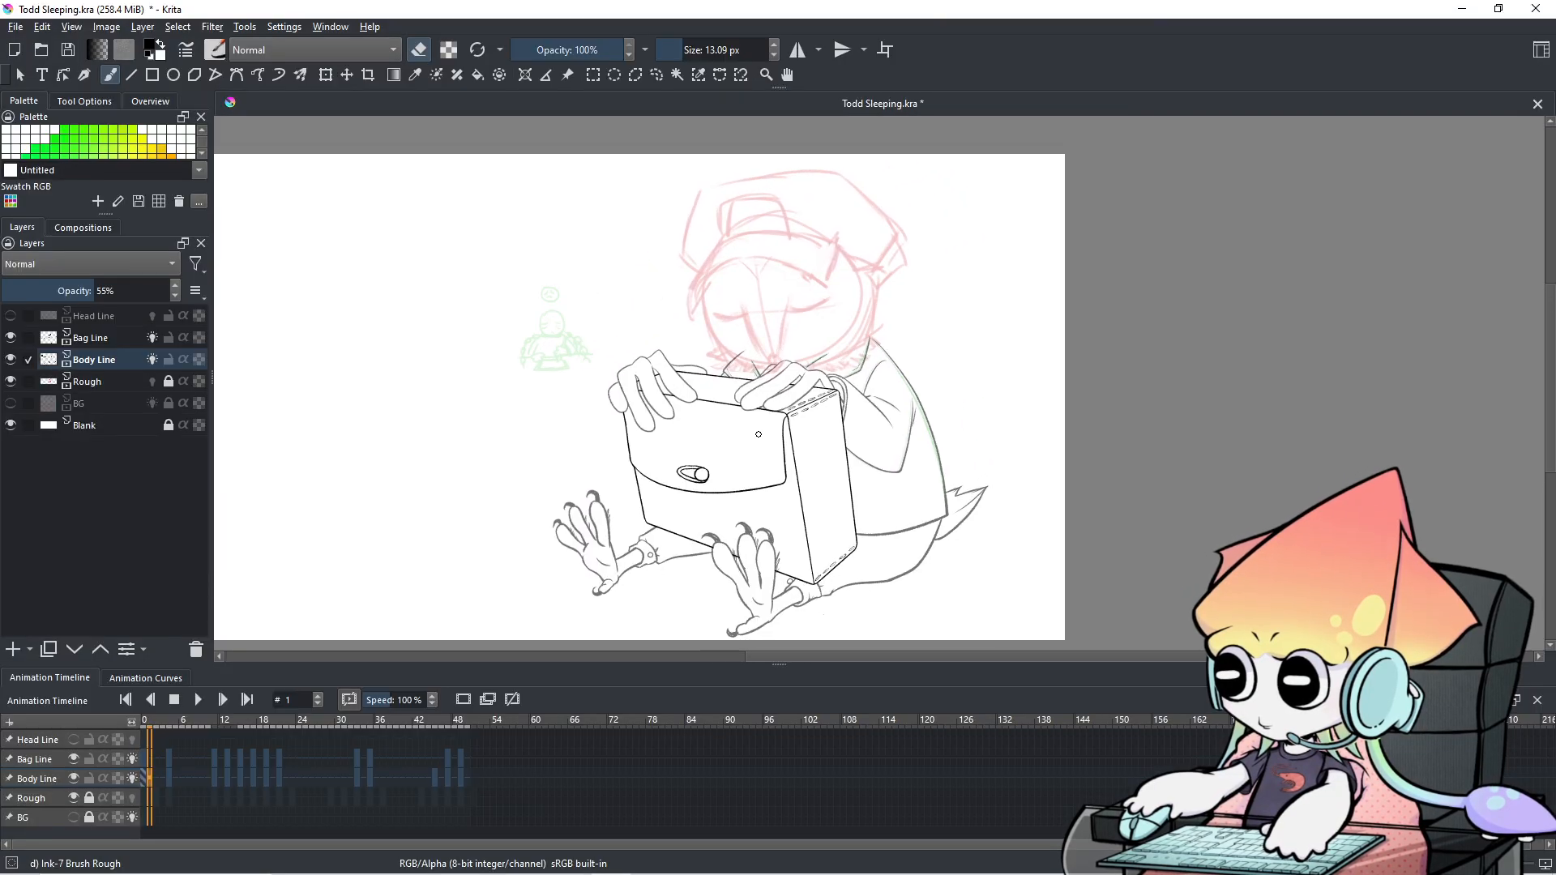
{"action": "left_click", "coordinate": [200, 702]}
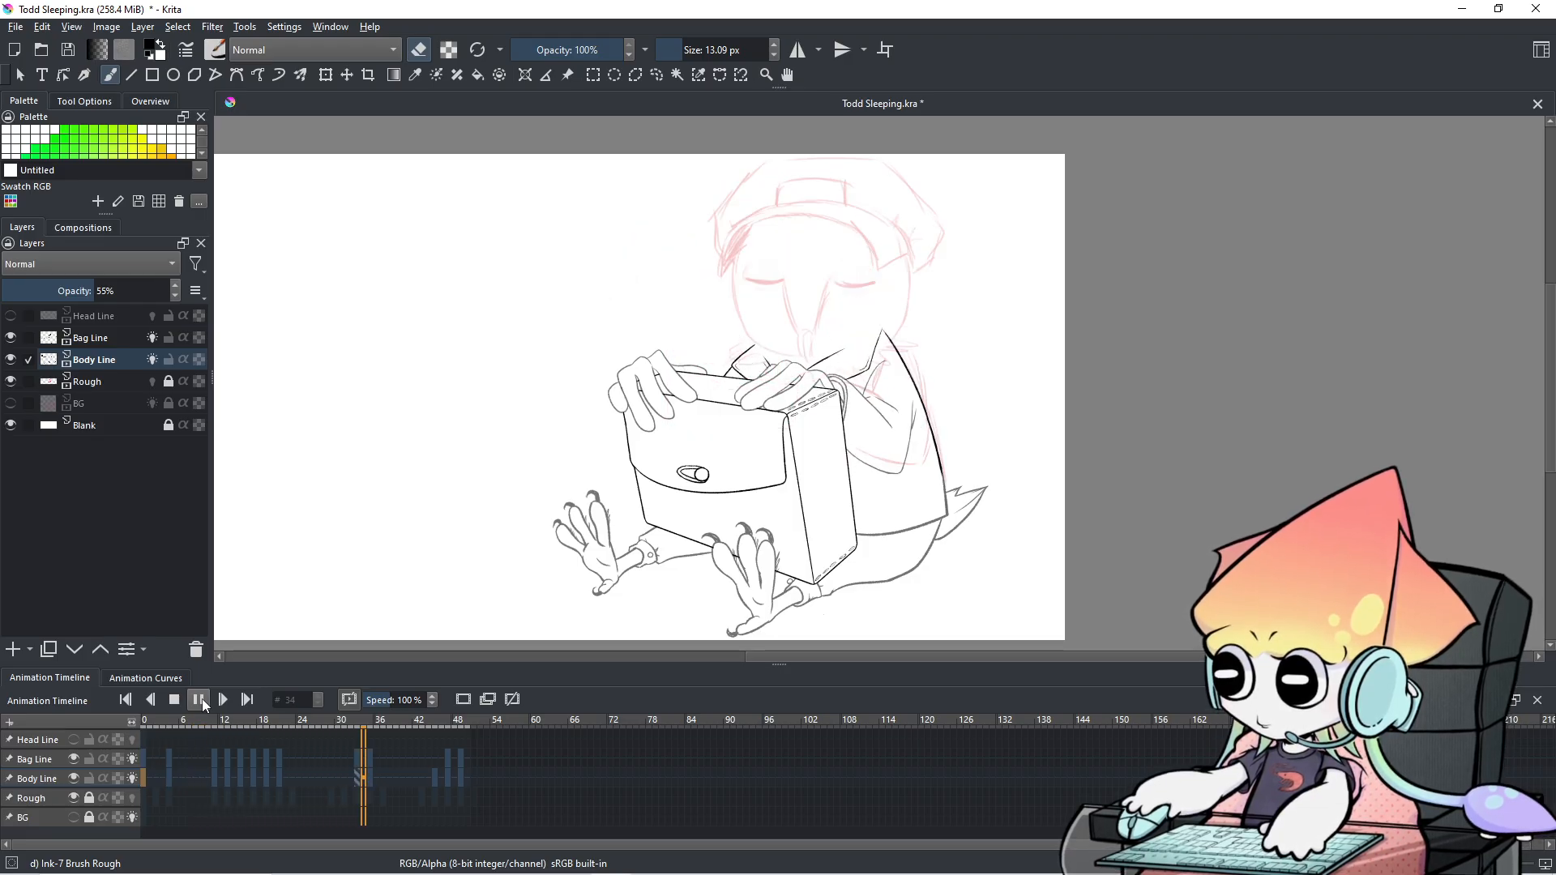
{"action": "left_click", "coordinate": [199, 700]}
{"action": "left_click", "coordinate": [158, 771]}
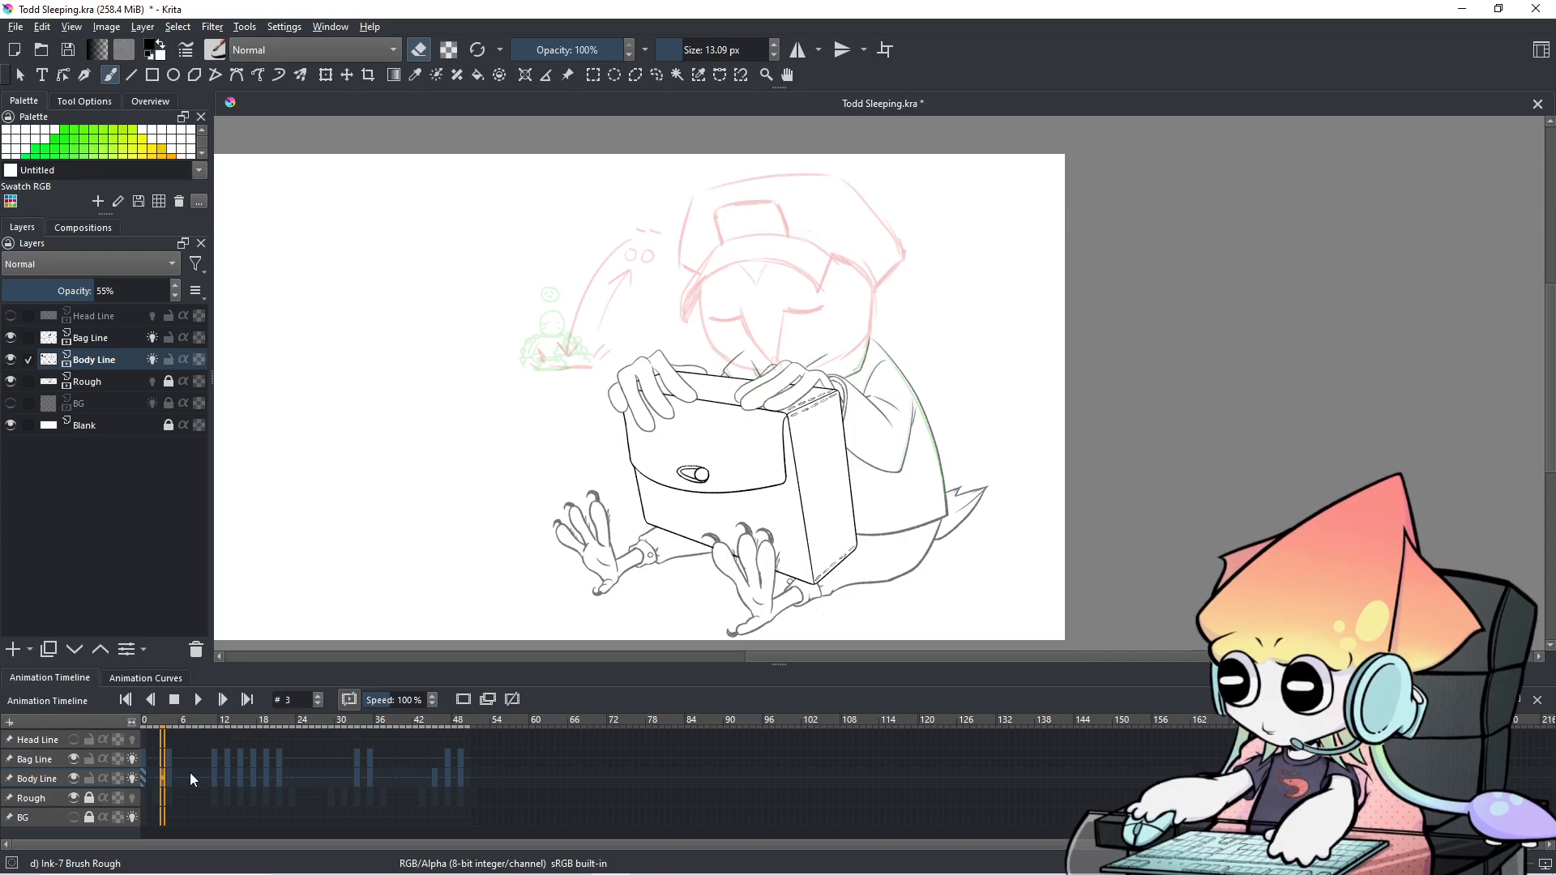
{"action": "key", "text": "Right"}
{"action": "key", "text": "Right"}
Enlarge the brush and erase the small grey face and sketch head beside the hands.
{"action": "scroll", "coordinate": [545, 372], "scroll_direction": "up", "scroll_amount": 2}
{"action": "mouse_move", "coordinate": [544, 372]}
{"action": "left_mouse_down"}
{"action": "mouse_move", "coordinate": [548, 324]}
{"action": "mouse_move", "coordinate": [642, 461]}
{"action": "mouse_move", "coordinate": [736, 460]}
{"action": "mouse_move", "coordinate": [762, 516]}
{"action": "left_mouse_up"}
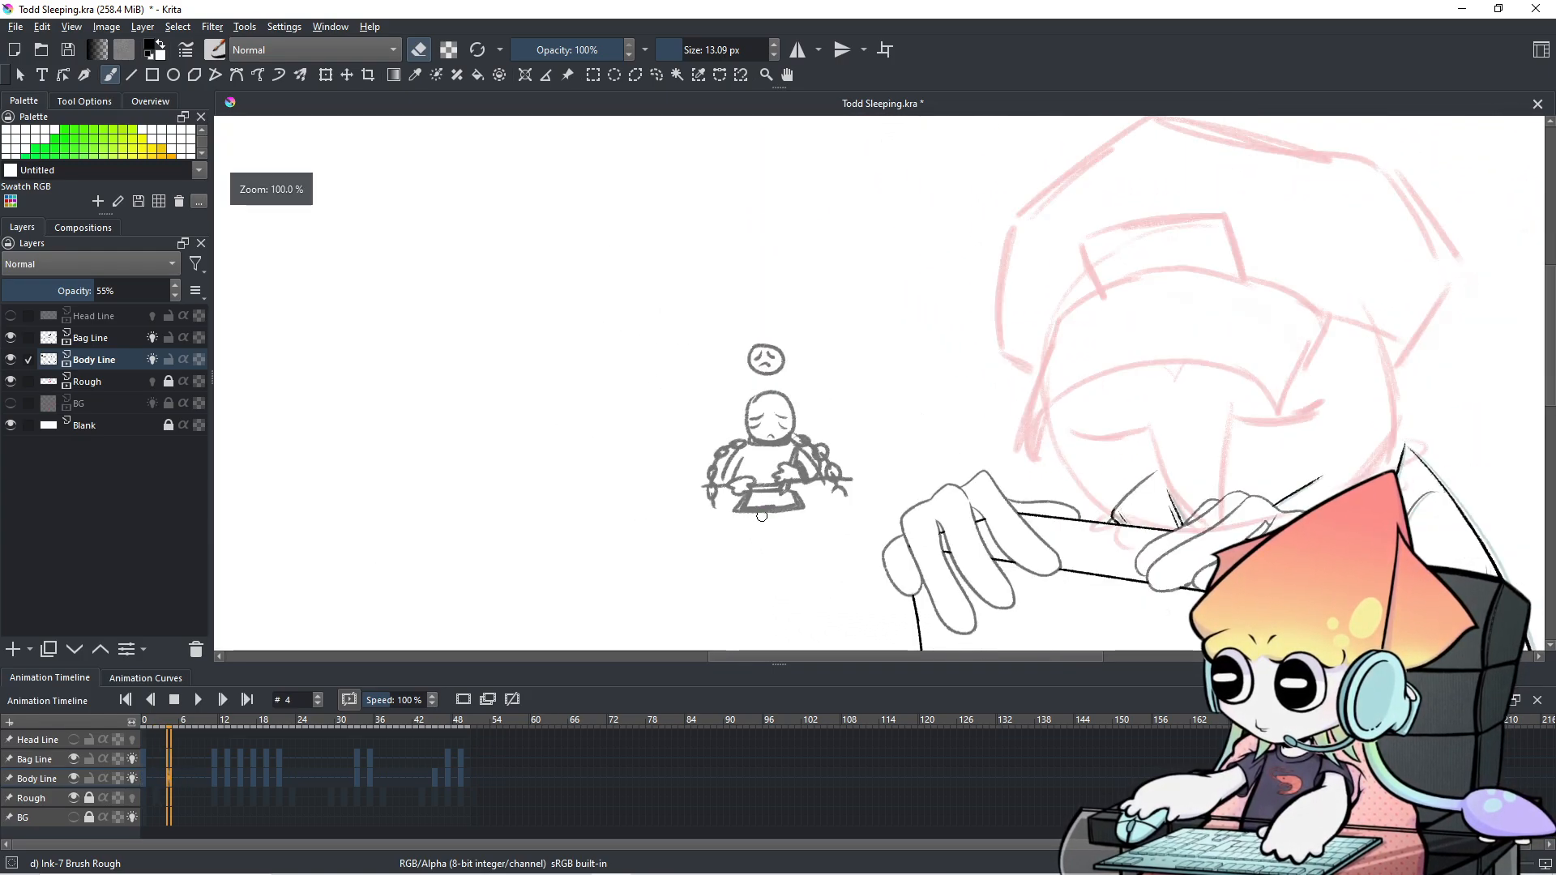
{"action": "mouse_move", "coordinate": [778, 421]}
{"action": "left_mouse_down", "text": "shift"}
{"action": "mouse_move", "coordinate": [797, 421]}
{"action": "mouse_move", "coordinate": [794, 392]}
{"action": "mouse_move", "coordinate": [755, 444]}
{"action": "left_mouse_up", "text": "shift"}
{"action": "key", "text": "e"}
{"action": "key", "text": "ctrl+z"}
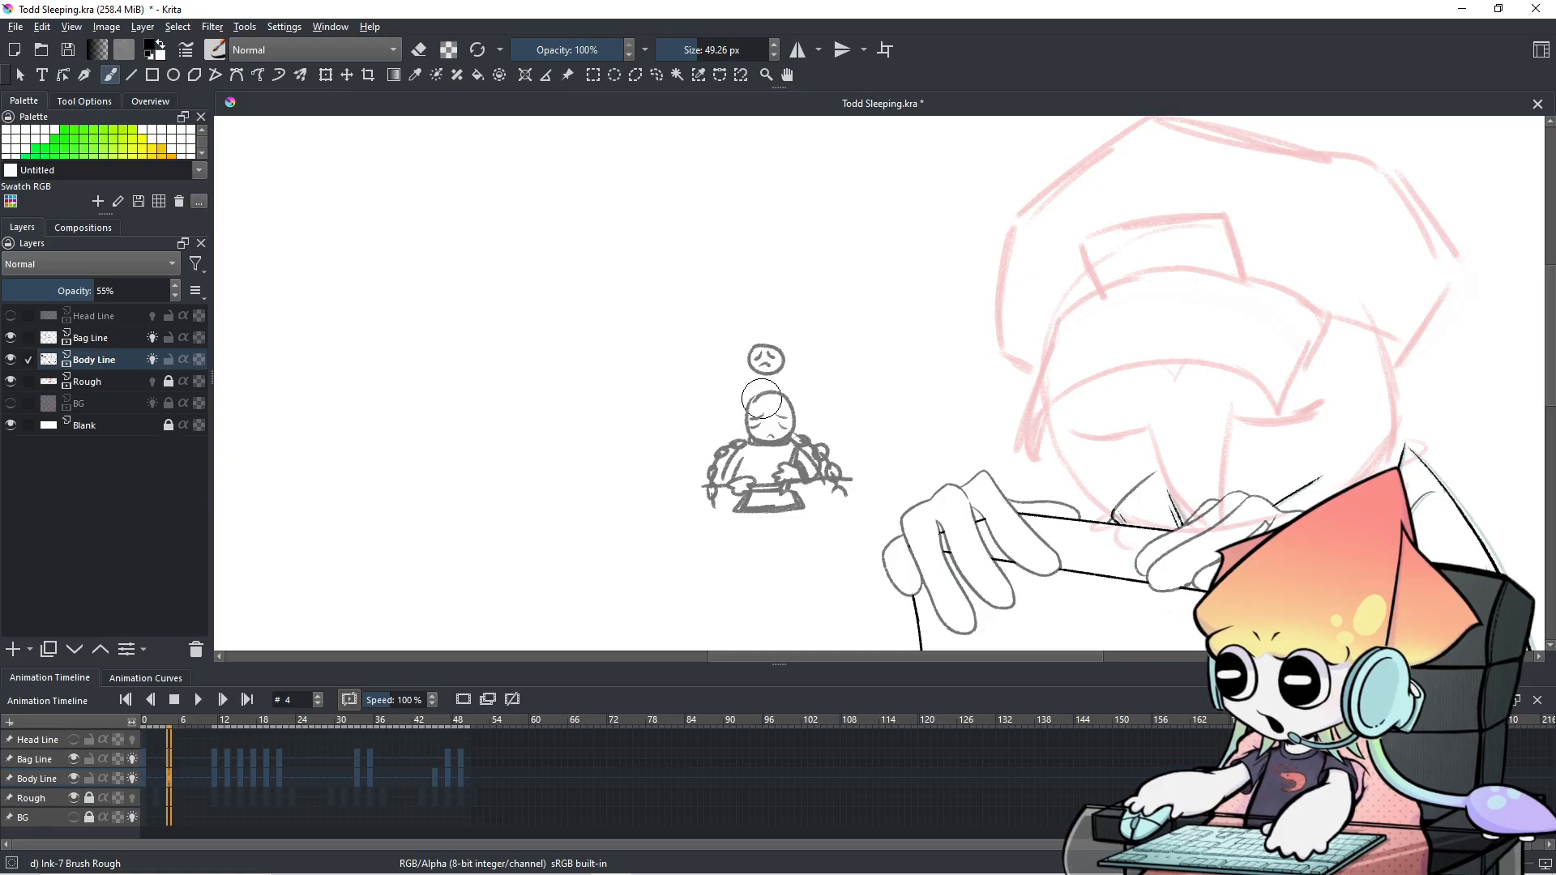
{"action": "mouse_move", "coordinate": [772, 340]}
{"action": "left_mouse_down"}
{"action": "mouse_move", "coordinate": [770, 401]}
{"action": "mouse_move", "coordinate": [757, 386]}
{"action": "left_mouse_up"}
{"action": "key", "text": "ctrl+z"}
{"action": "key", "text": "e"}
{"action": "mouse_move", "coordinate": [784, 406]}
{"action": "left_mouse_down"}
{"action": "mouse_move", "coordinate": [799, 338]}
{"action": "mouse_move", "coordinate": [708, 538]}
{"action": "mouse_move", "coordinate": [826, 450]}
{"action": "mouse_move", "coordinate": [816, 503]}
{"action": "mouse_move", "coordinate": [834, 476]}
{"action": "left_mouse_up"}
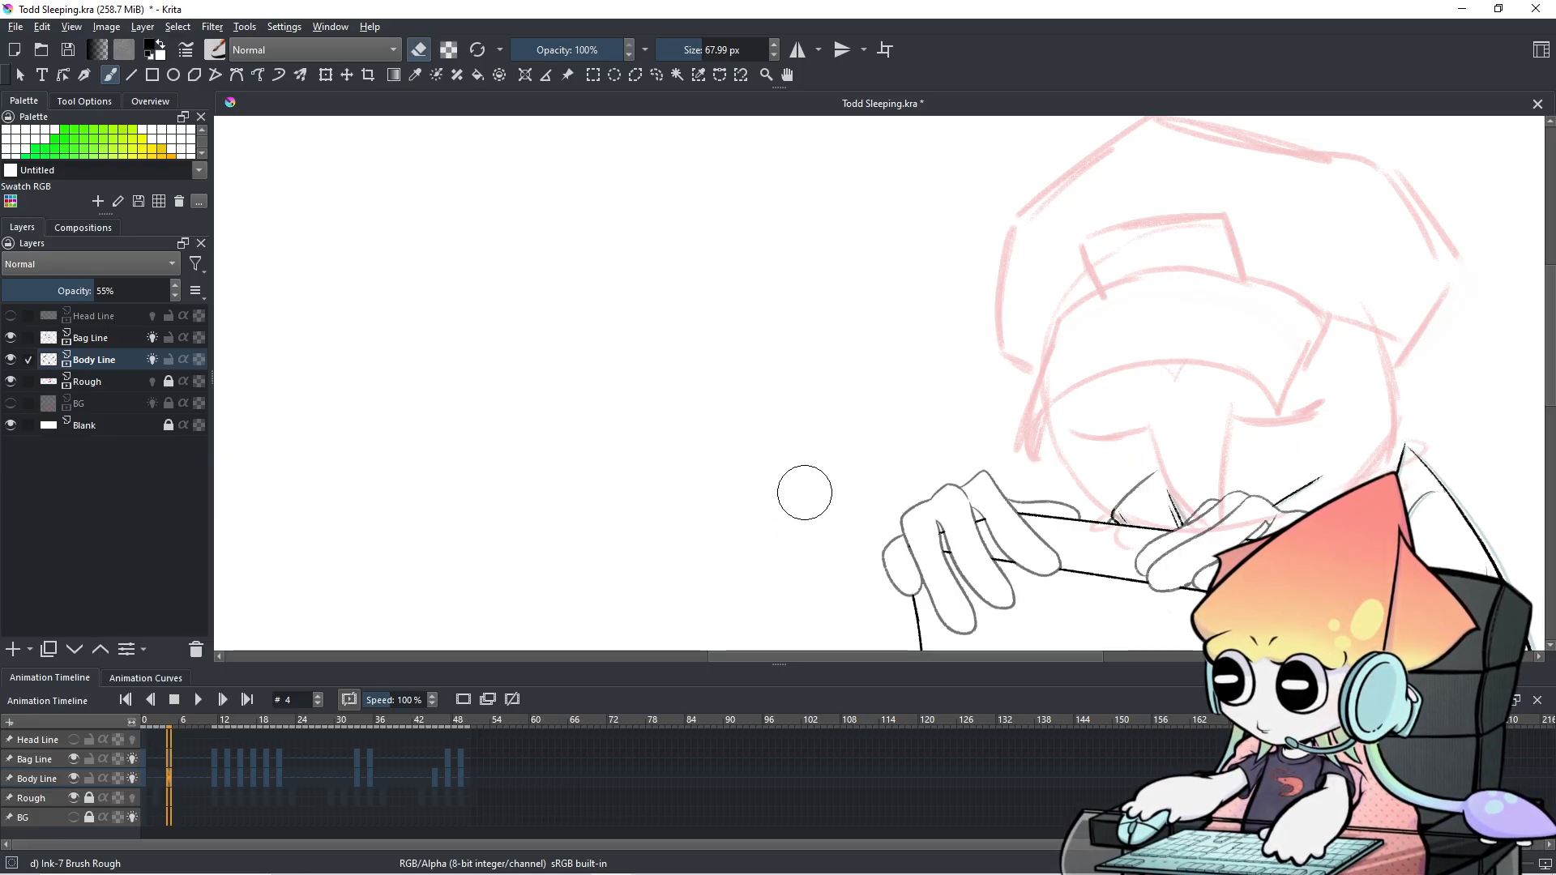
Erase the small grey thumbnail sketch on frame 13 as well.
{"action": "left_click", "coordinate": [212, 760]}
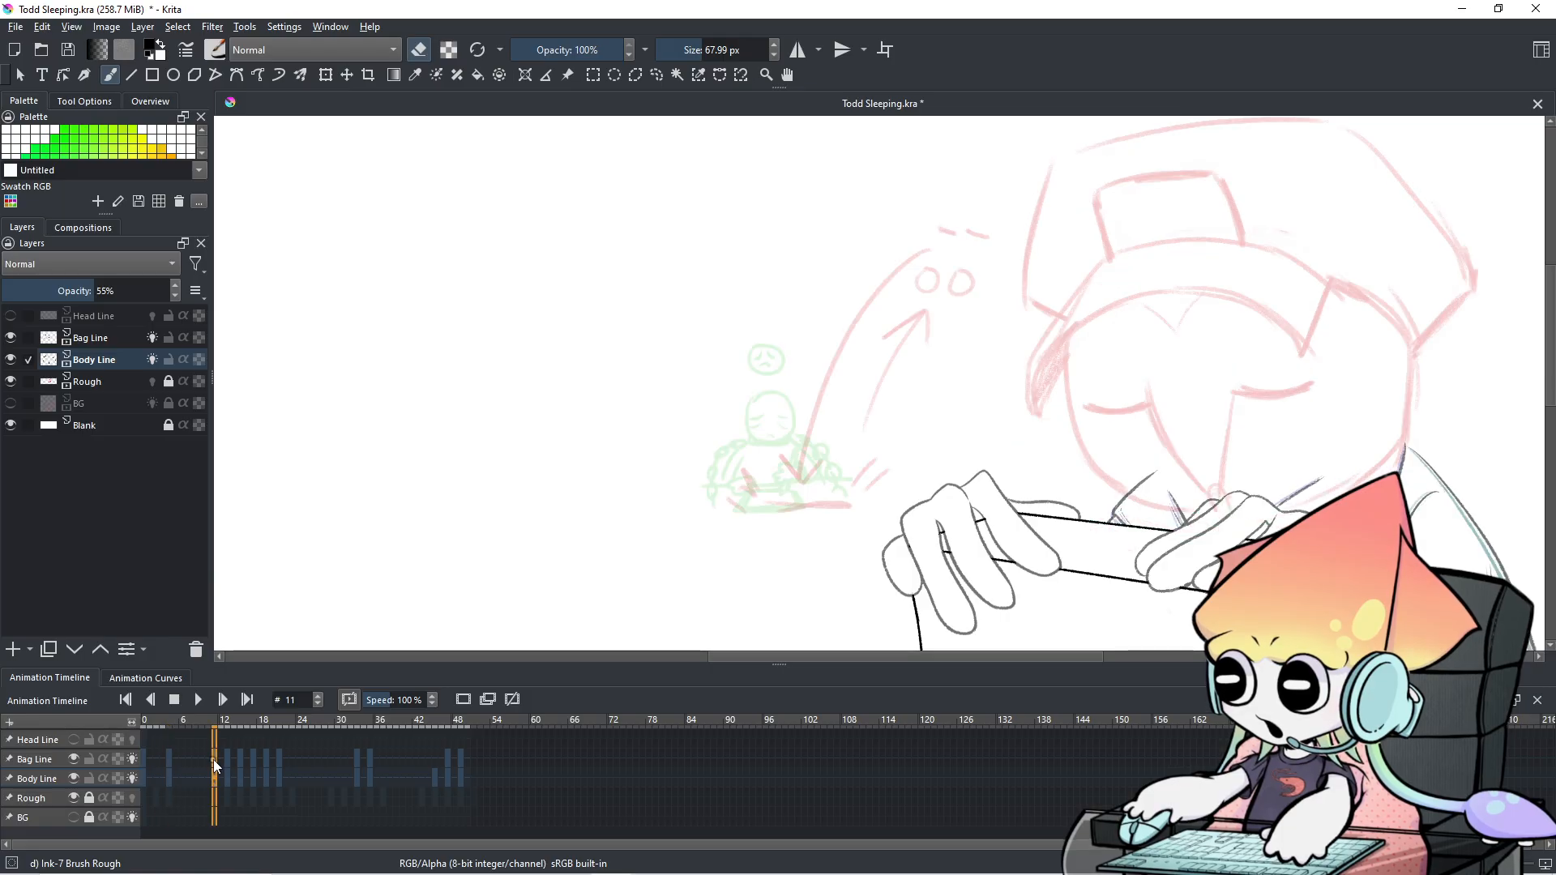
{"action": "left_click", "coordinate": [231, 757]}
{"action": "left_click", "coordinate": [221, 760]}
{"action": "left_click", "coordinate": [228, 757]}
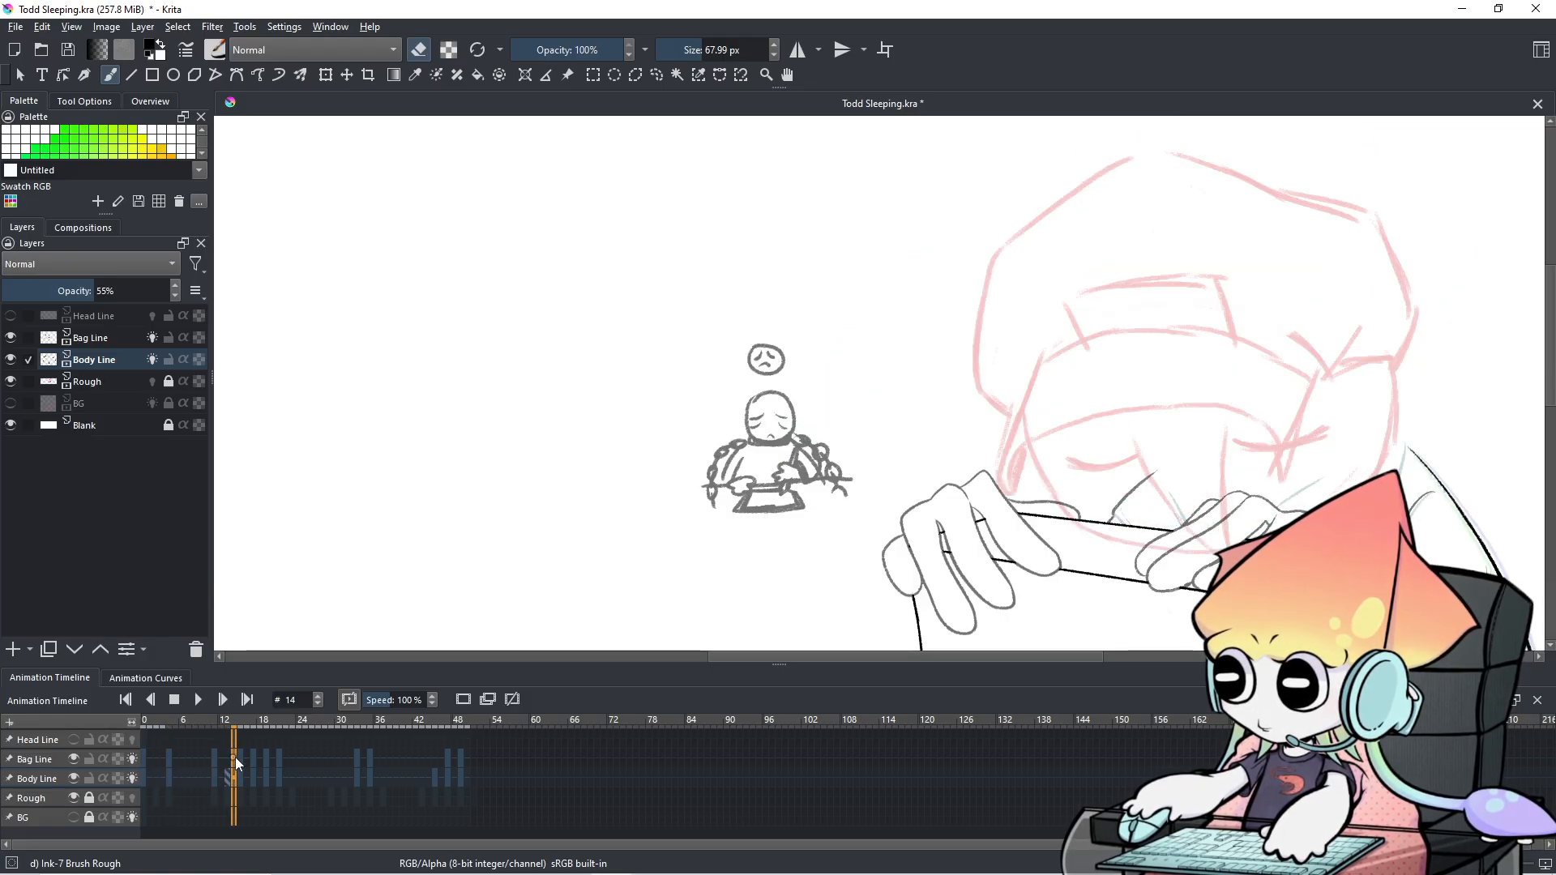
{"action": "mouse_move", "coordinate": [703, 411]}
{"action": "left_mouse_down"}
{"action": "mouse_move", "coordinate": [746, 392]}
{"action": "mouse_move", "coordinate": [728, 549]}
{"action": "mouse_move", "coordinate": [790, 512]}
{"action": "mouse_move", "coordinate": [837, 441]}
{"action": "mouse_move", "coordinate": [819, 414]}
{"action": "left_mouse_up"}
Step through frames 15 to 21, then jump back to frame 2.
{"action": "left_click", "coordinate": [242, 758]}
{"action": "left_click", "coordinate": [253, 759]}
{"action": "left_click", "coordinate": [266, 757]}
{"action": "left_click", "coordinate": [279, 759]}
{"action": "left_click", "coordinate": [154, 756]}
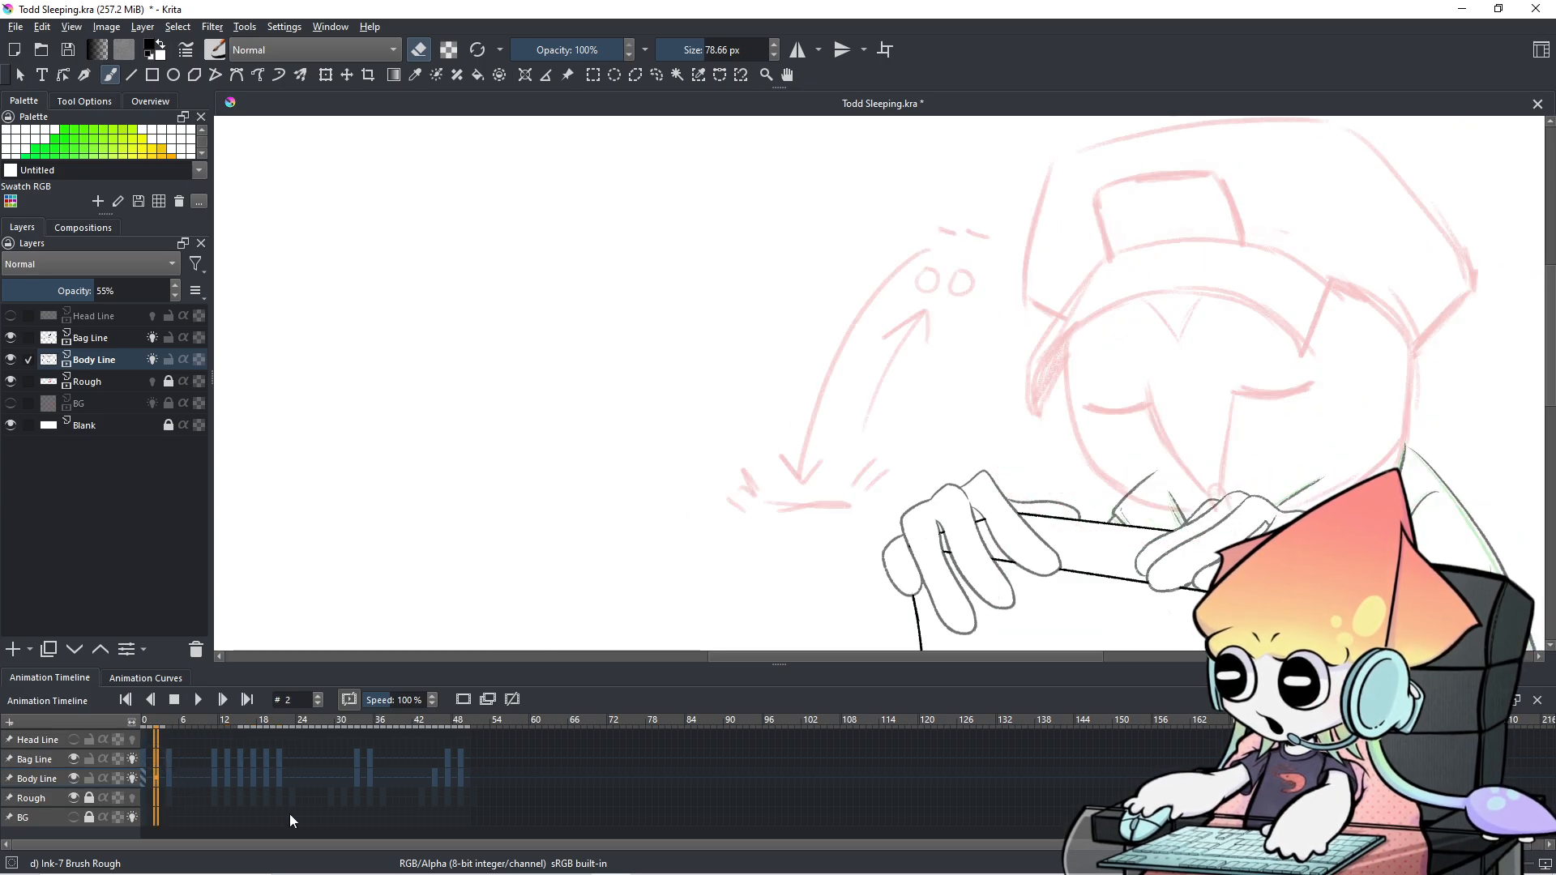
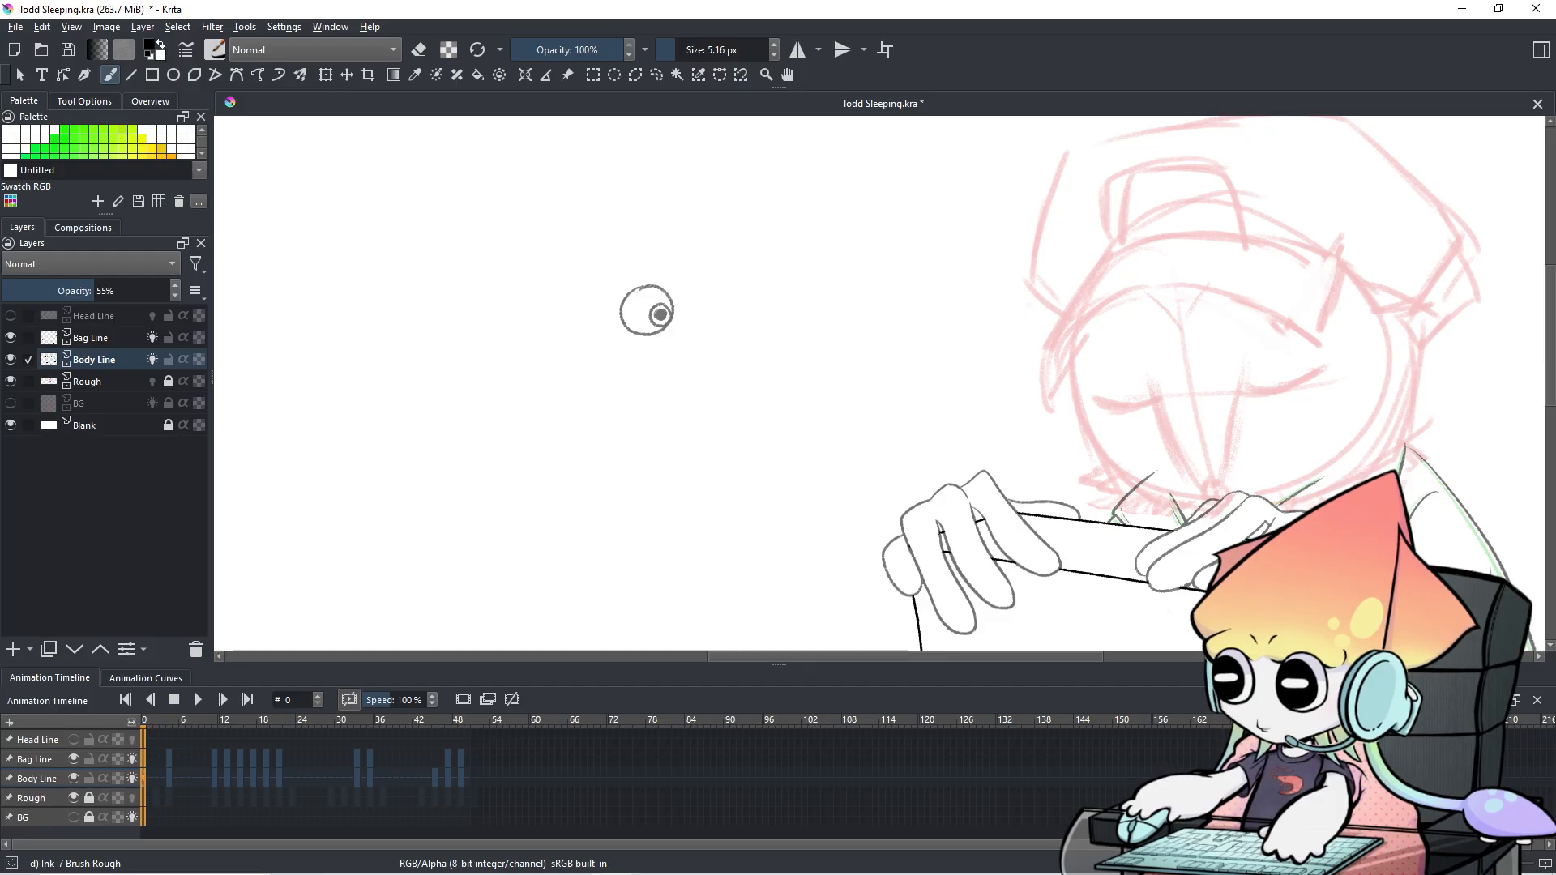
Doodle the small figure's slash of hair, dress lines and a feathered wing beside the sketch.
{"action": "mouse_move", "coordinate": [660, 289]}
{"action": "left_mouse_down"}
{"action": "mouse_move", "coordinate": [635, 329]}
{"action": "mouse_move", "coordinate": [631, 308]}
{"action": "left_mouse_up"}
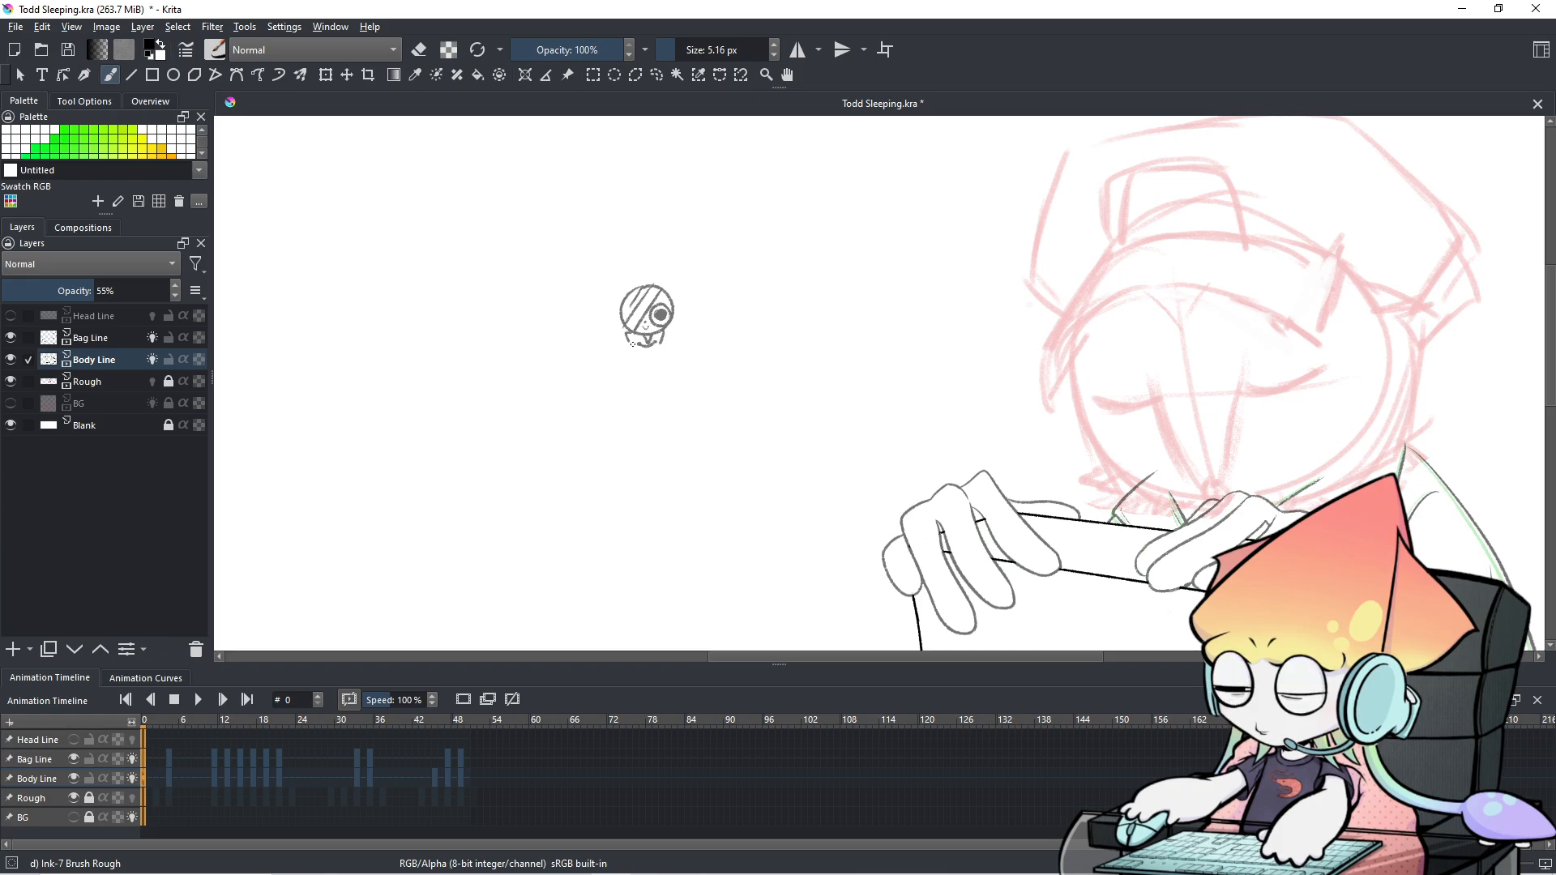
{"action": "mouse_move", "coordinate": [629, 350]}
{"action": "left_mouse_down"}
{"action": "mouse_move", "coordinate": [611, 371]}
{"action": "mouse_move", "coordinate": [663, 376]}
{"action": "mouse_move", "coordinate": [652, 388]}
{"action": "mouse_move", "coordinate": [677, 376]}
{"action": "mouse_move", "coordinate": [667, 354]}
{"action": "mouse_move", "coordinate": [682, 377]}
{"action": "mouse_move", "coordinate": [637, 400]}
{"action": "left_mouse_up"}
{"action": "key", "text": "ctrl+z"}
{"action": "key", "text": "ctrl+z"}
{"action": "key", "text": "ctrl+z"}
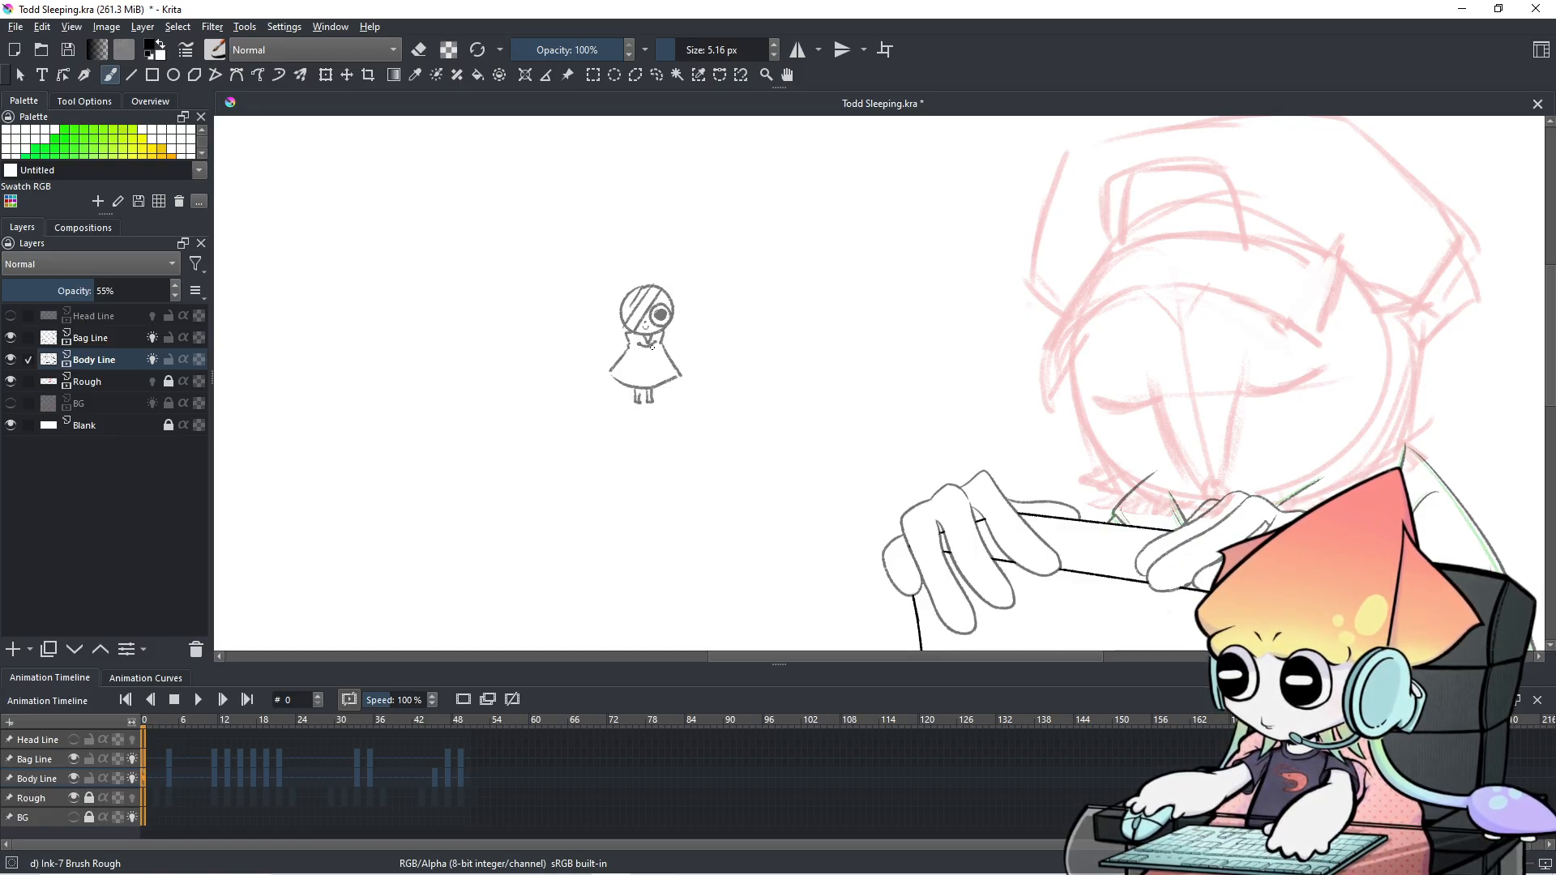
{"action": "left_click_drag", "start_coordinate": [649, 347], "coordinate": [647, 388]}
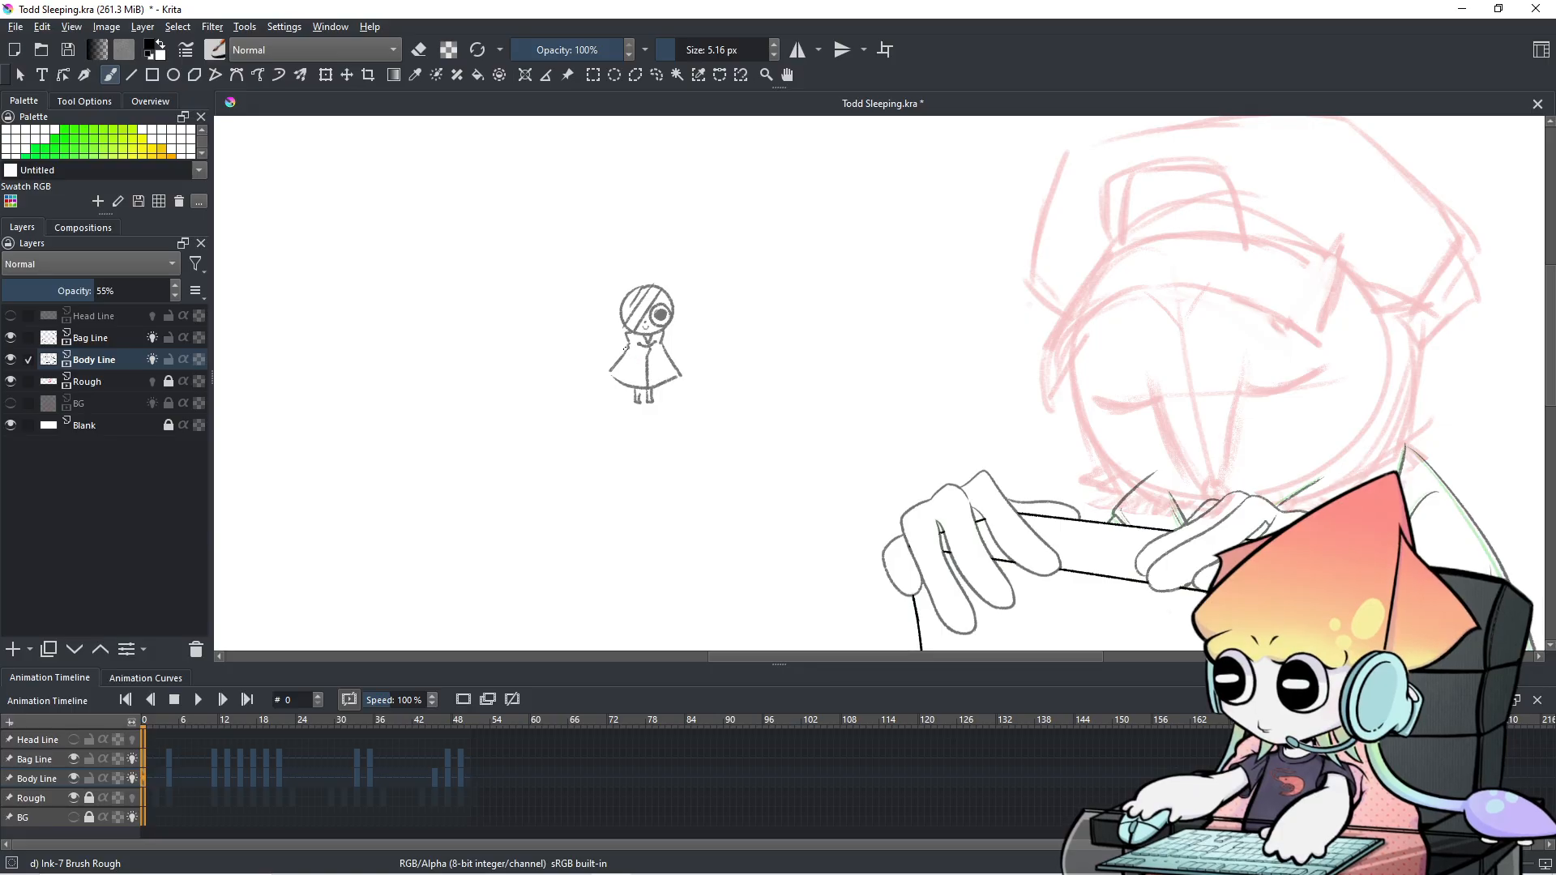
{"action": "mouse_move", "coordinate": [627, 294]}
{"action": "left_mouse_down"}
{"action": "mouse_move", "coordinate": [582, 294]}
{"action": "mouse_move", "coordinate": [611, 301]}
{"action": "mouse_move", "coordinate": [679, 276]}
{"action": "mouse_move", "coordinate": [712, 302]}
{"action": "mouse_move", "coordinate": [578, 328]}
{"action": "mouse_move", "coordinate": [700, 339]}
{"action": "left_mouse_up"}
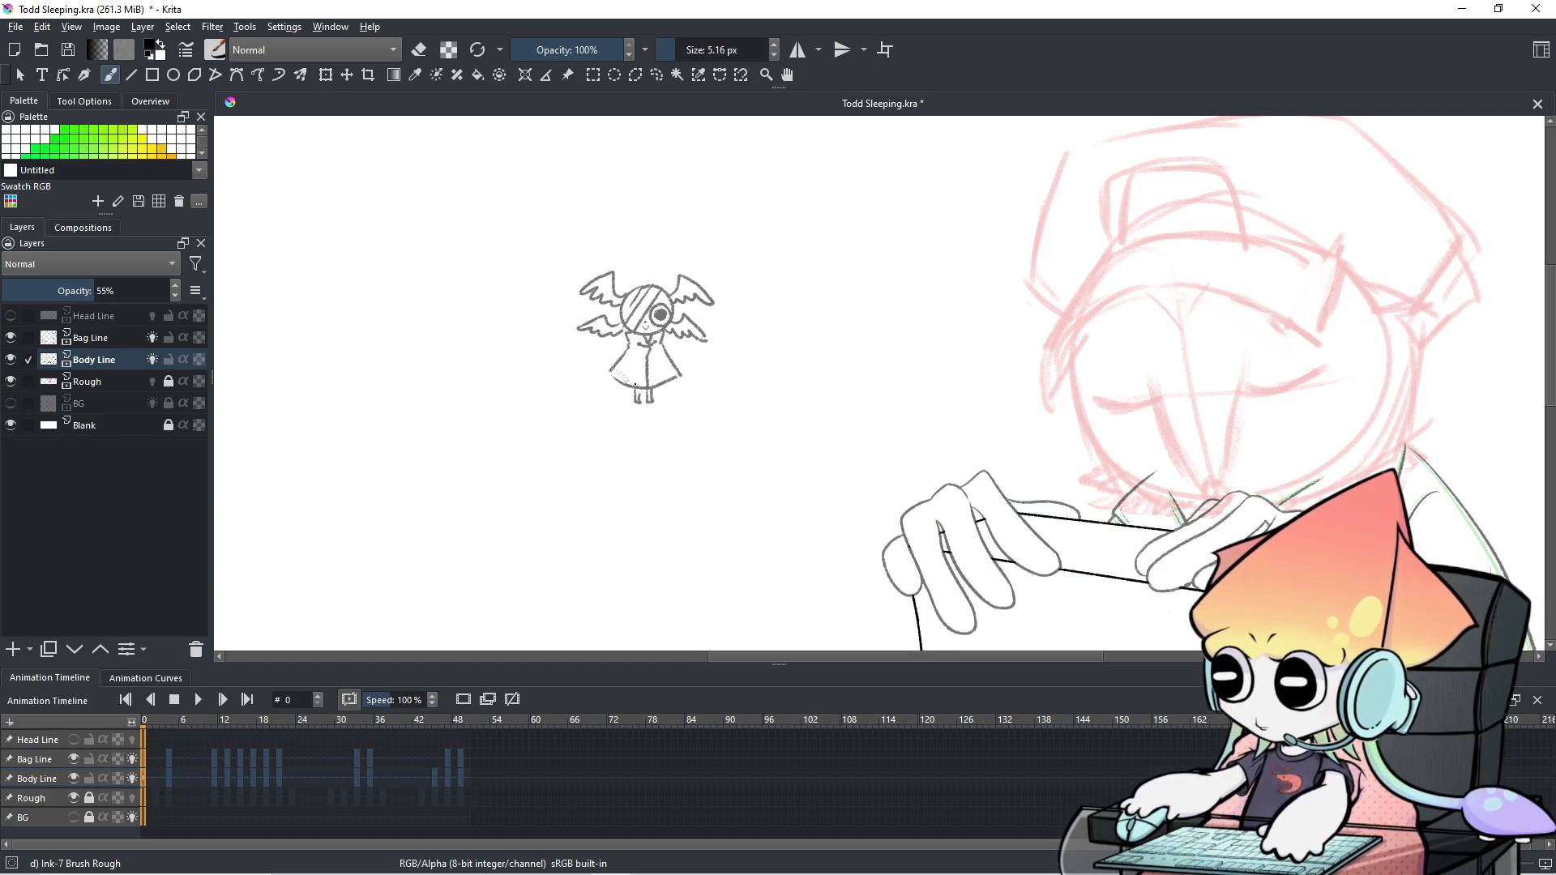
Hatch the little figure's dress with three diagonal strokes, toggling eraser mode off and on.
{"action": "left_click_drag", "start_coordinate": [626, 374], "coordinate": [618, 354]}
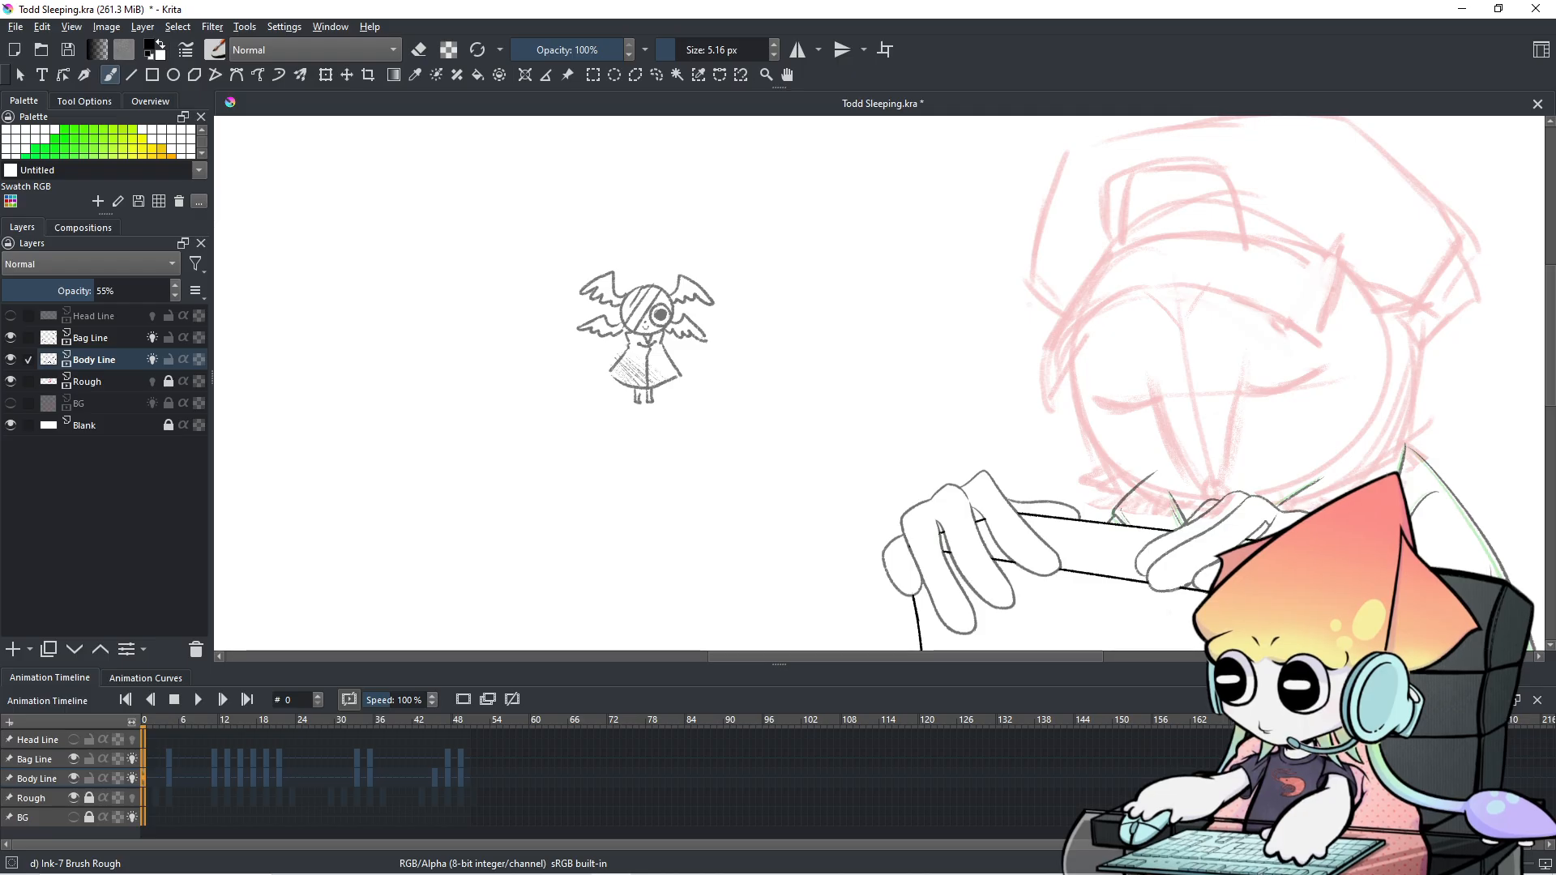
{"action": "mouse_move", "coordinate": [669, 378]}
{"action": "left_mouse_down"}
{"action": "mouse_move", "coordinate": [637, 340]}
{"action": "mouse_move", "coordinate": [671, 370]}
{"action": "left_mouse_up"}
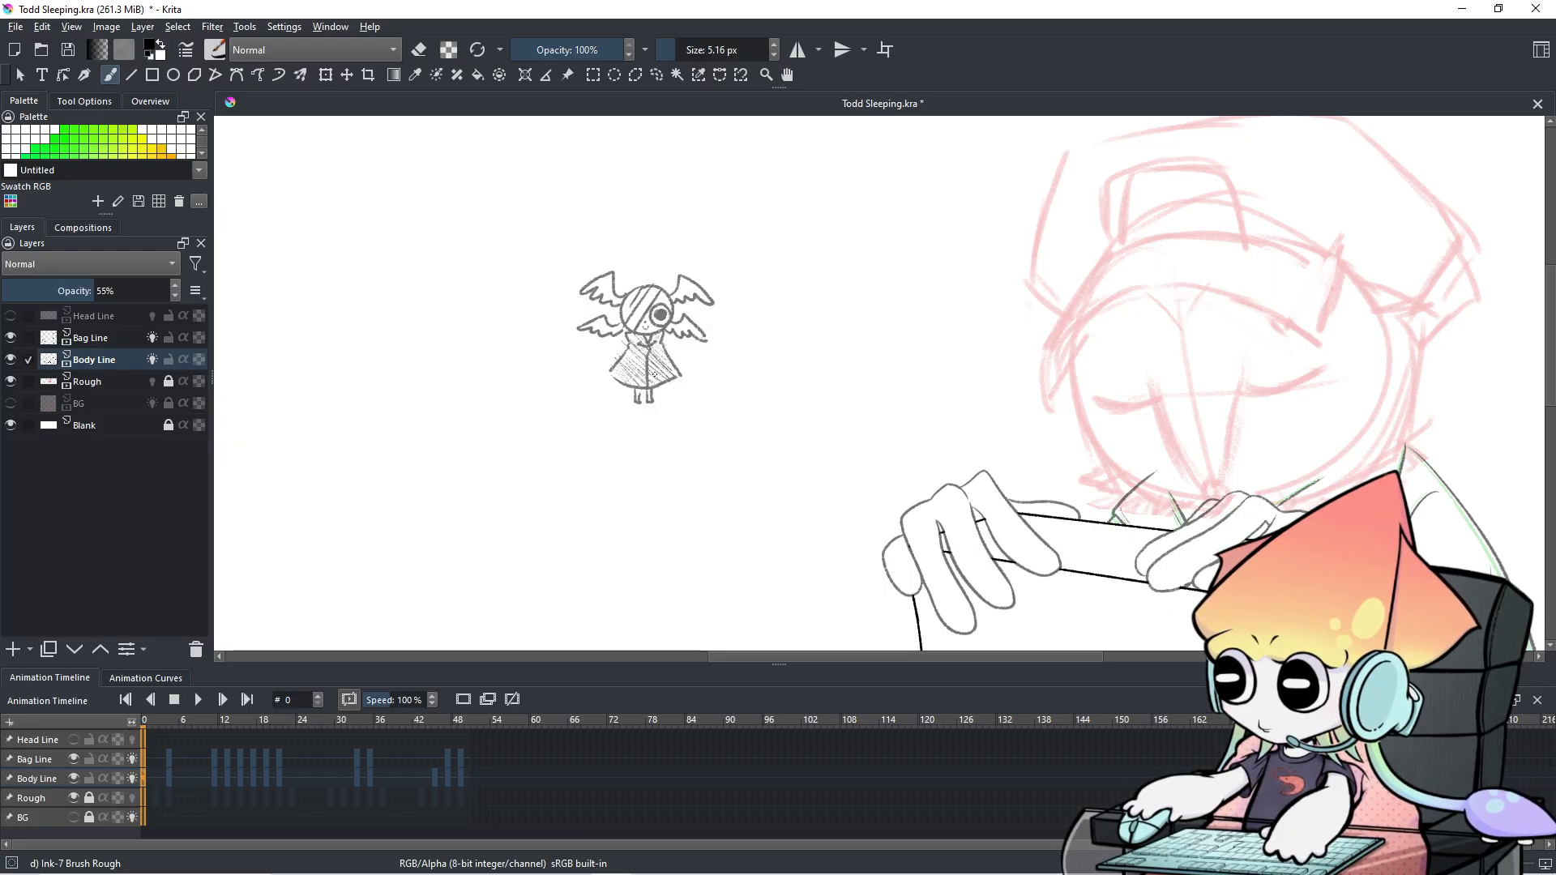
{"action": "mouse_move", "coordinate": [620, 364]}
{"action": "left_mouse_down"}
{"action": "mouse_move", "coordinate": [657, 358]}
{"action": "mouse_move", "coordinate": [644, 336]}
{"action": "mouse_move", "coordinate": [661, 365]}
{"action": "left_mouse_up"}
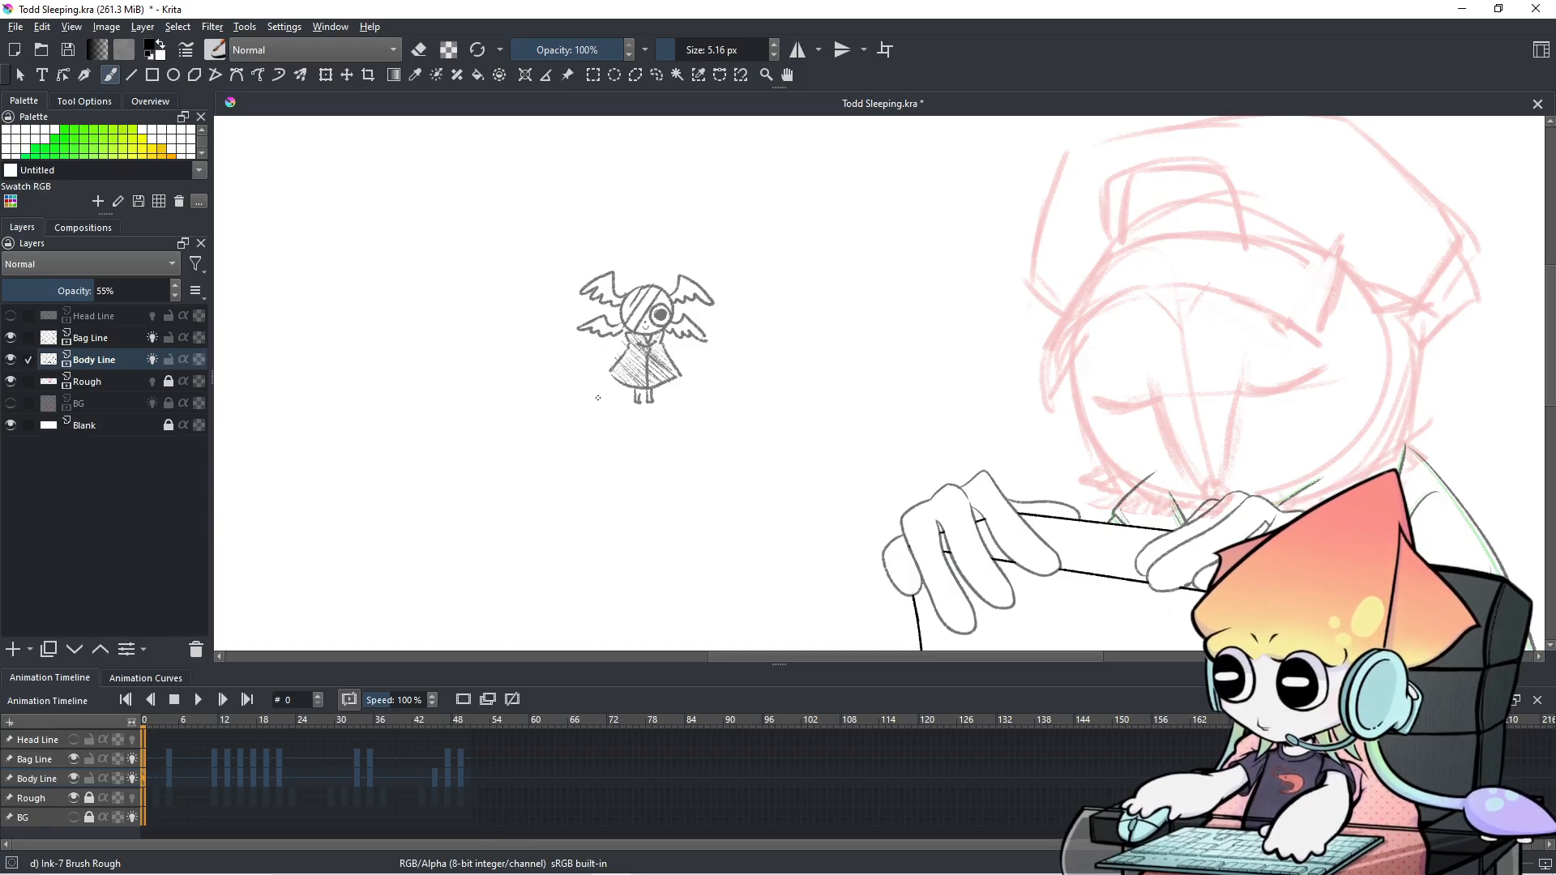
{"action": "key", "text": "e"}
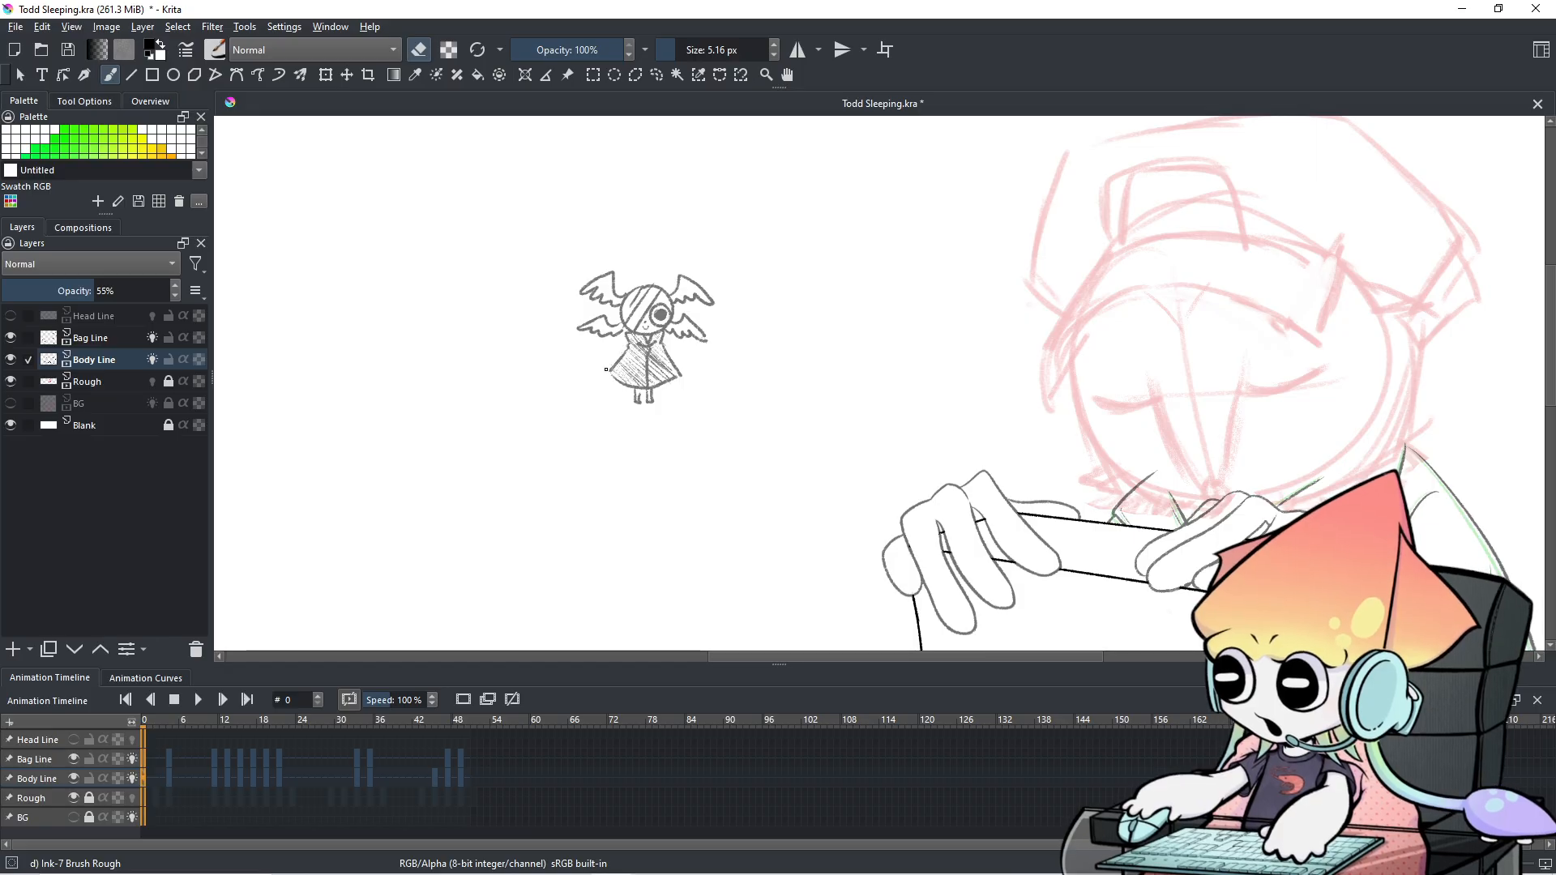
{"action": "key", "text": "e"}
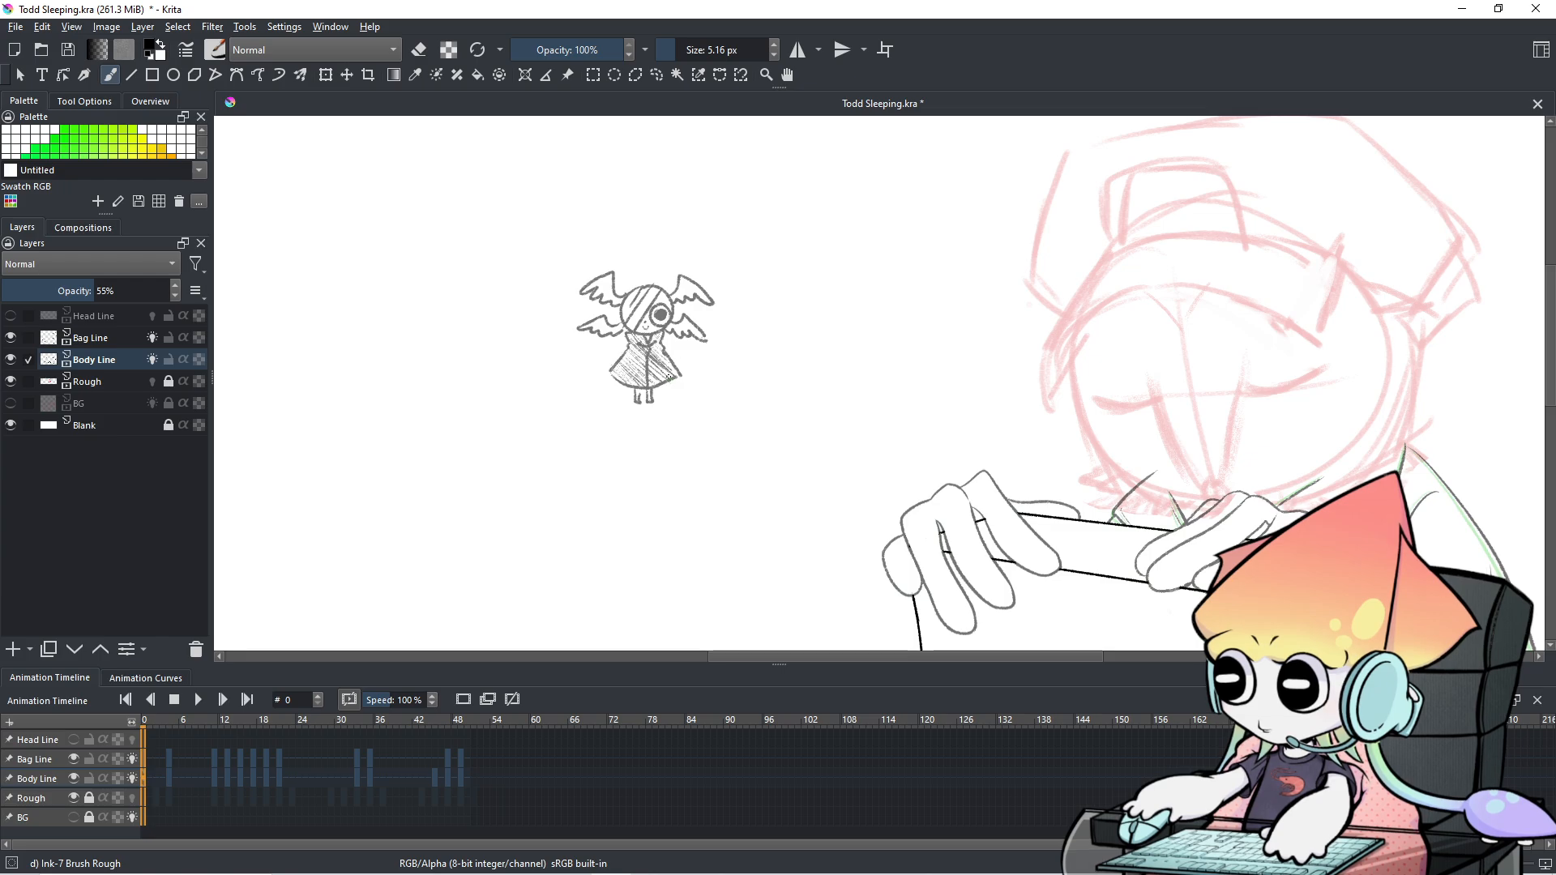
{"action": "mouse_move", "coordinate": [652, 181]}
{"action": "left_mouse_down"}
{"action": "mouse_move", "coordinate": [660, 236]}
{"action": "mouse_move", "coordinate": [614, 266]}
{"action": "mouse_move", "coordinate": [630, 284]}
{"action": "mouse_move", "coordinate": [660, 276]}
{"action": "mouse_move", "coordinate": [657, 295]}
{"action": "mouse_move", "coordinate": [708, 285]}
{"action": "left_mouse_up"}
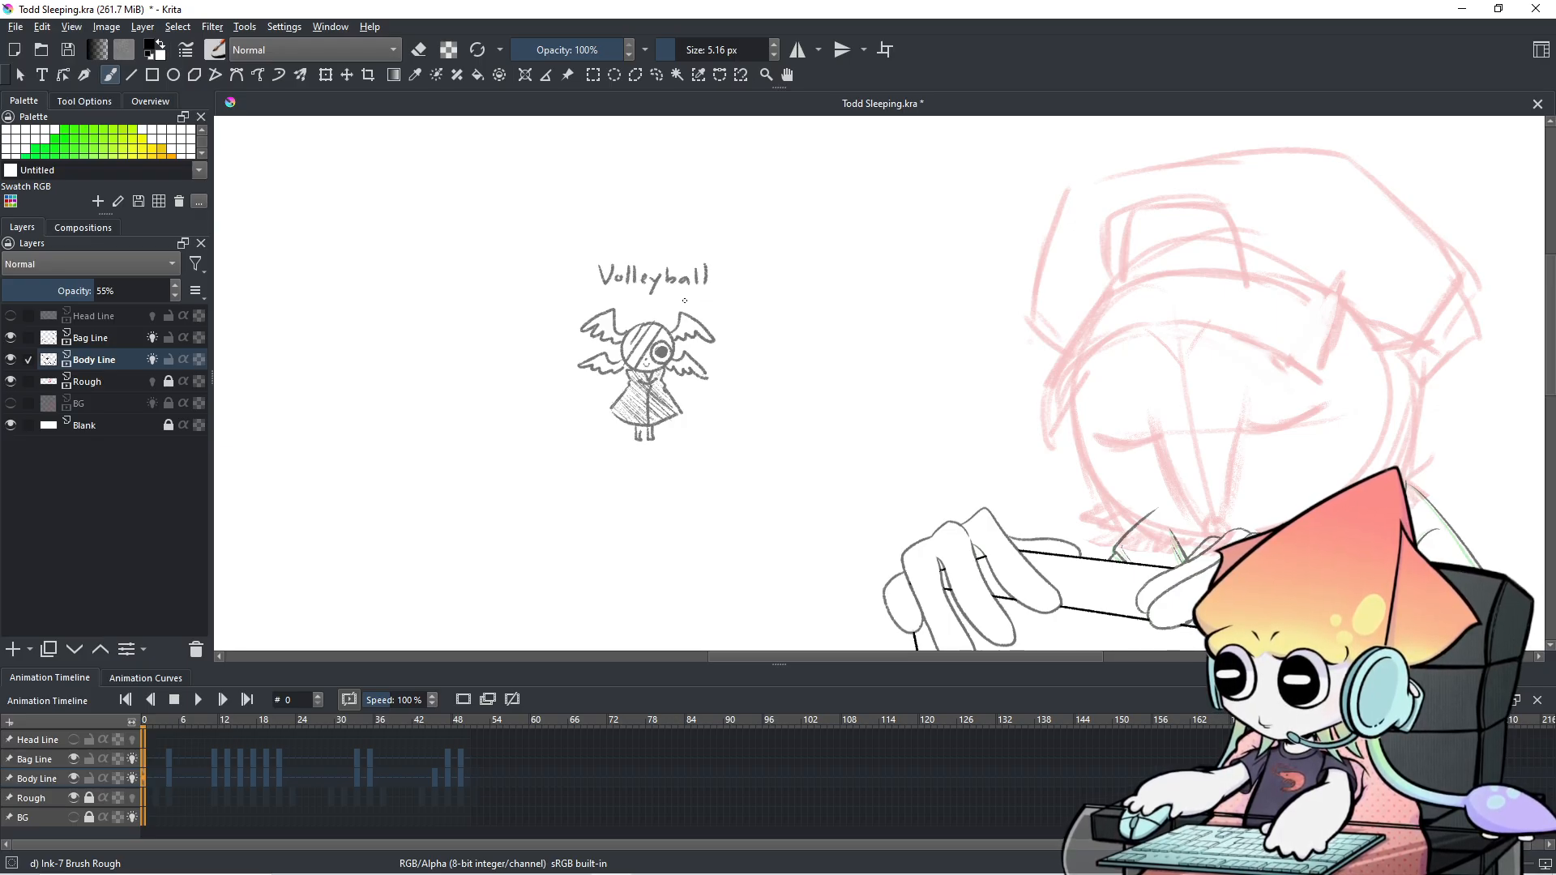
Zoom back out and step the playhead forward to frame 13, then back to 12.
{"action": "left_click_drag", "start_coordinate": [1081, 304], "coordinate": [755, 251]}
{"action": "scroll", "coordinate": [686, 430], "scroll_direction": "down", "scroll_amount": 1}
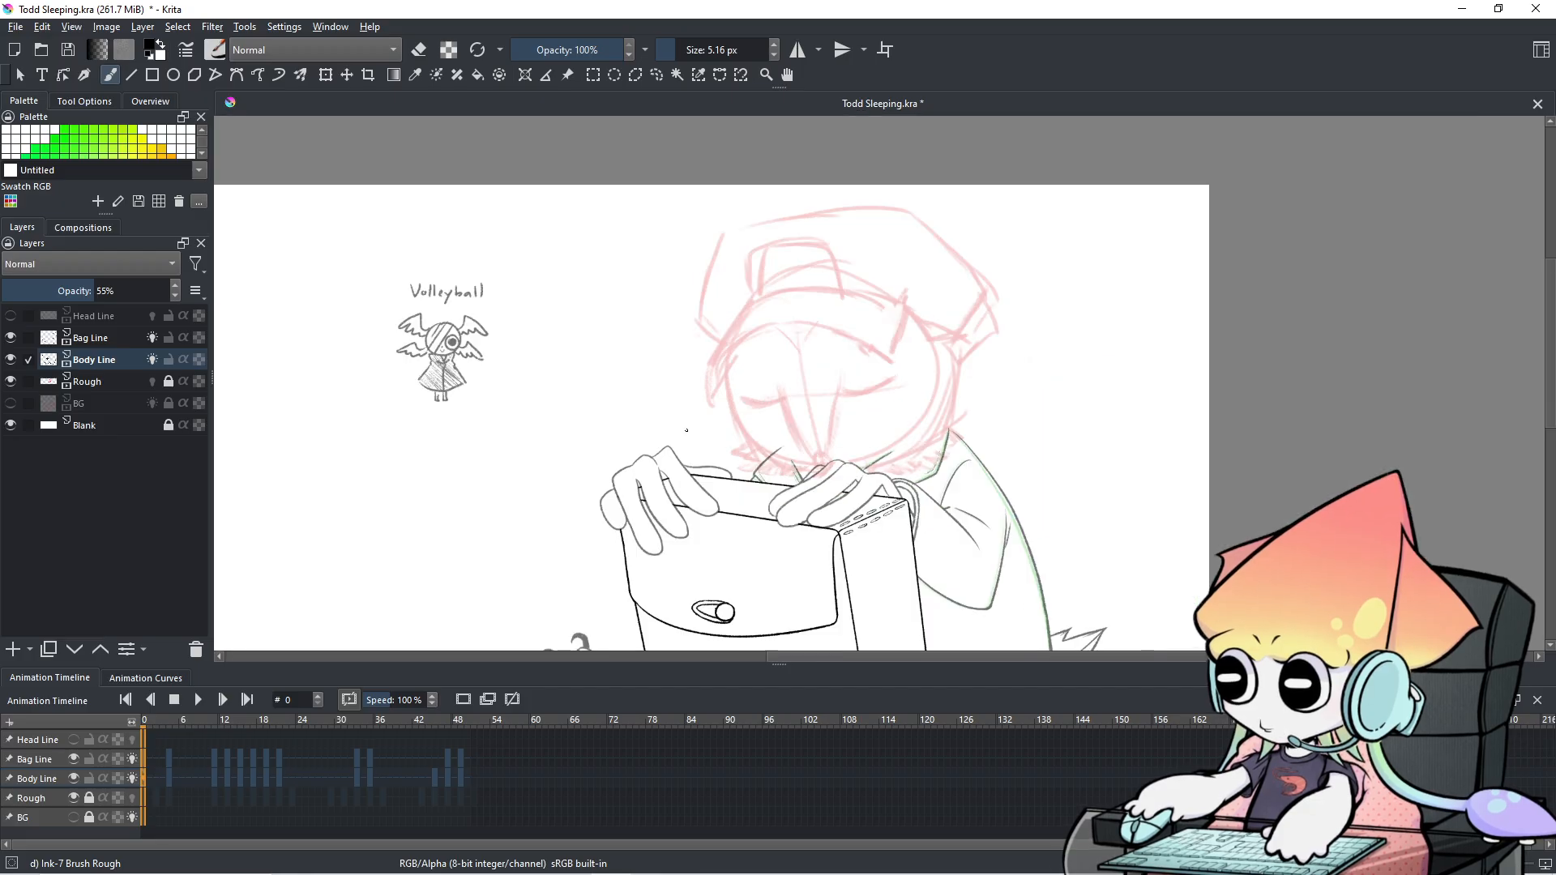
{"action": "left_click_drag", "start_coordinate": [687, 430], "coordinate": [642, 392]}
{"action": "scroll", "coordinate": [642, 391], "scroll_direction": "up", "scroll_amount": 1}
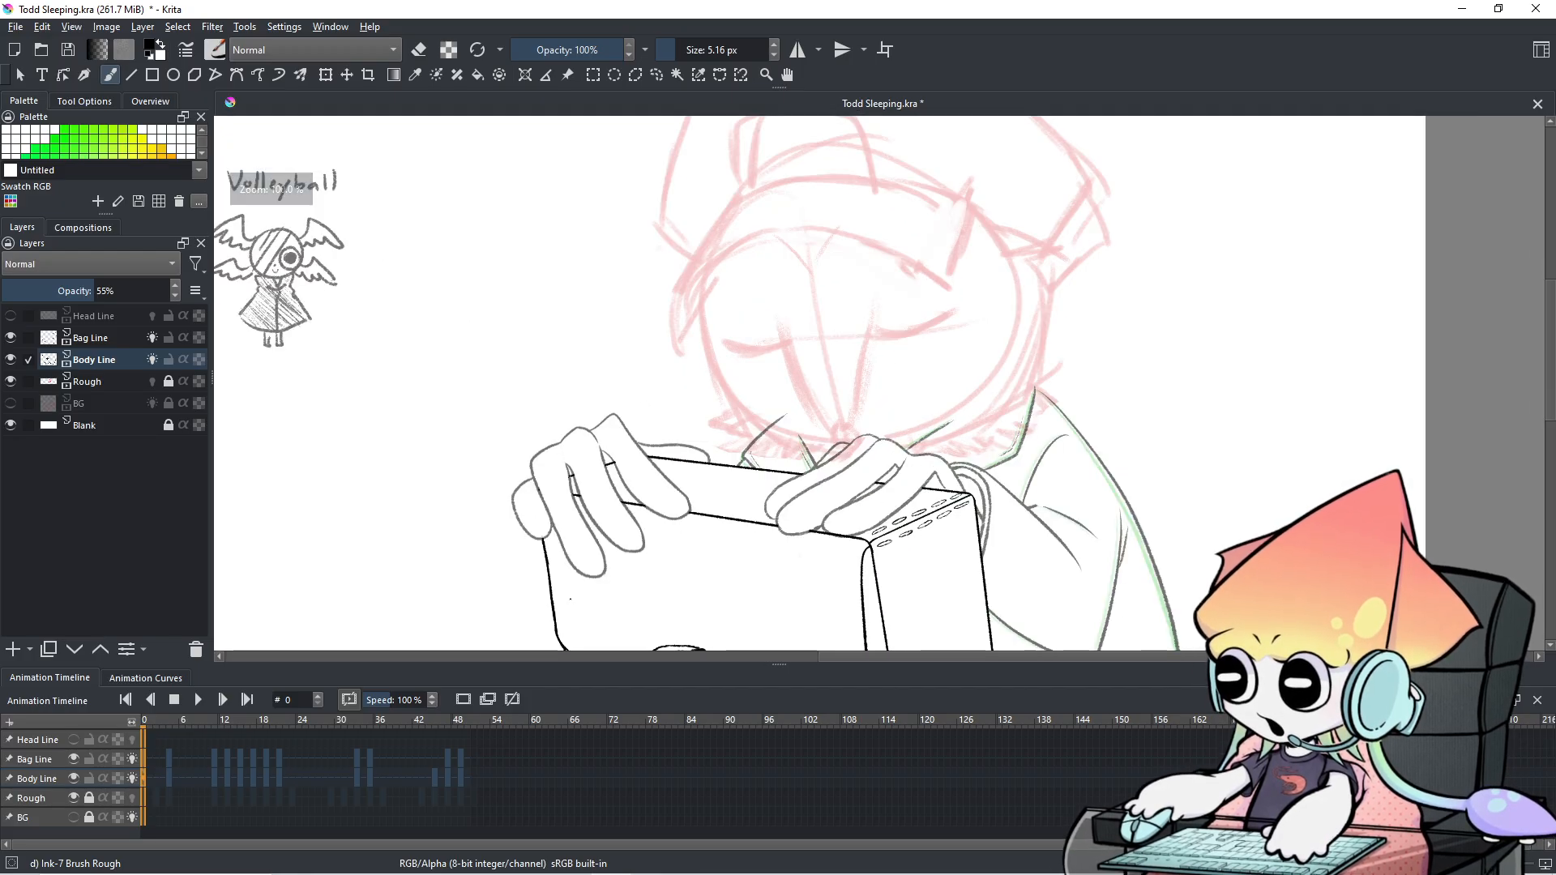
{"action": "key", "text": "Right"}
{"action": "key", "text": "Right"}
{"action": "key", "text": "Right"}
{"action": "key", "text": "Right"}
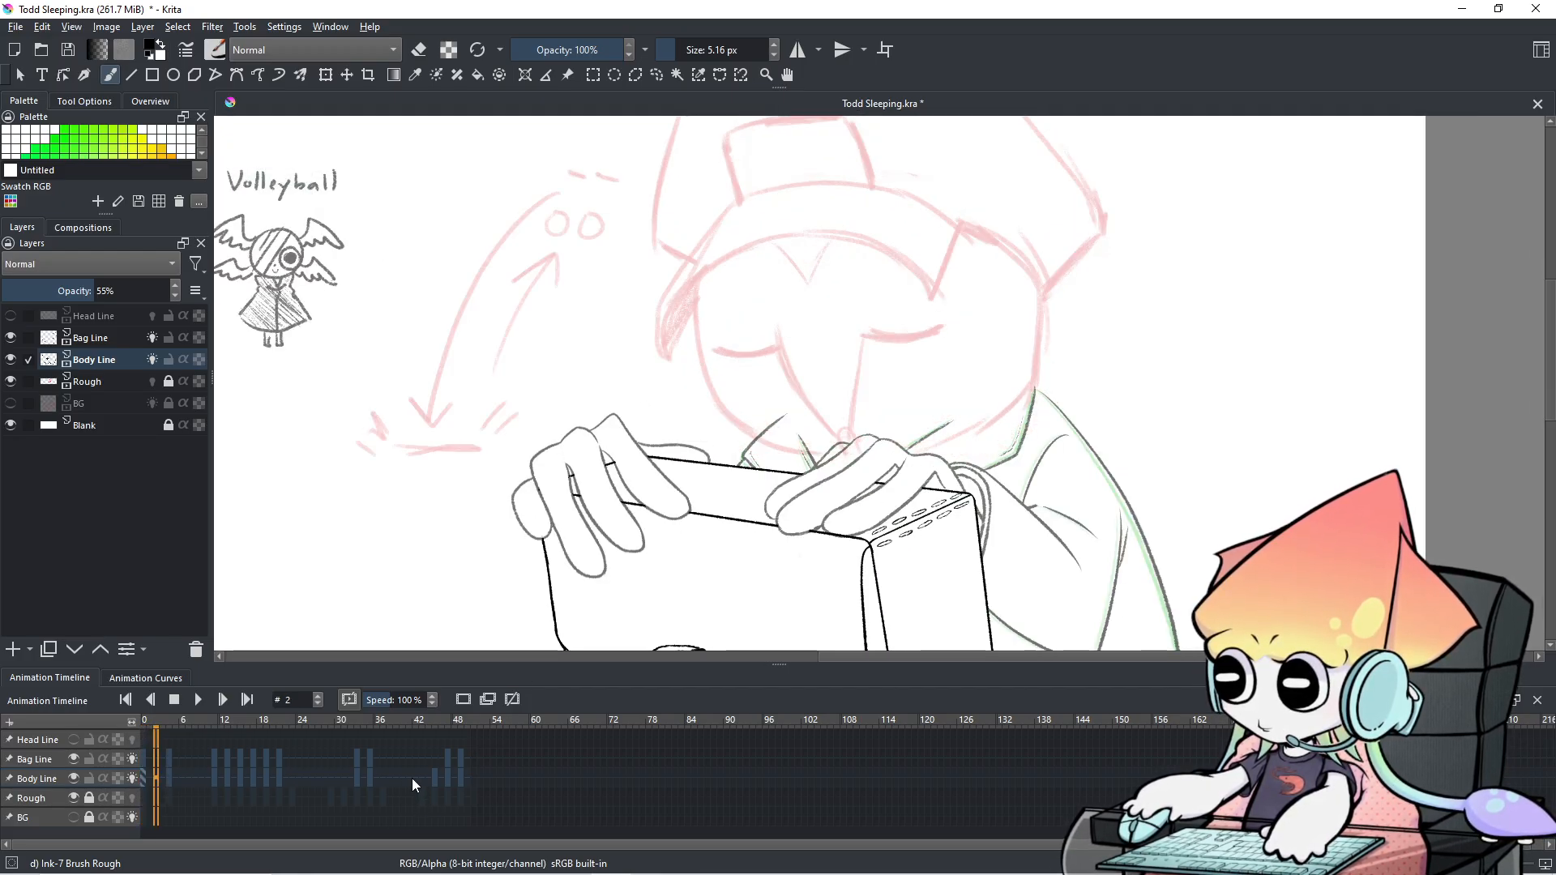
{"action": "key", "text": "Right"}
{"action": "key", "text": "Right"}
{"action": "key", "text": "Right"}
{"action": "key", "text": "Right"}
{"action": "key", "text": "Right"}
{"action": "key", "text": "Right"}
{"action": "key", "text": "Right"}
{"action": "key", "text": "Right"}
{"action": "key", "text": "Right"}
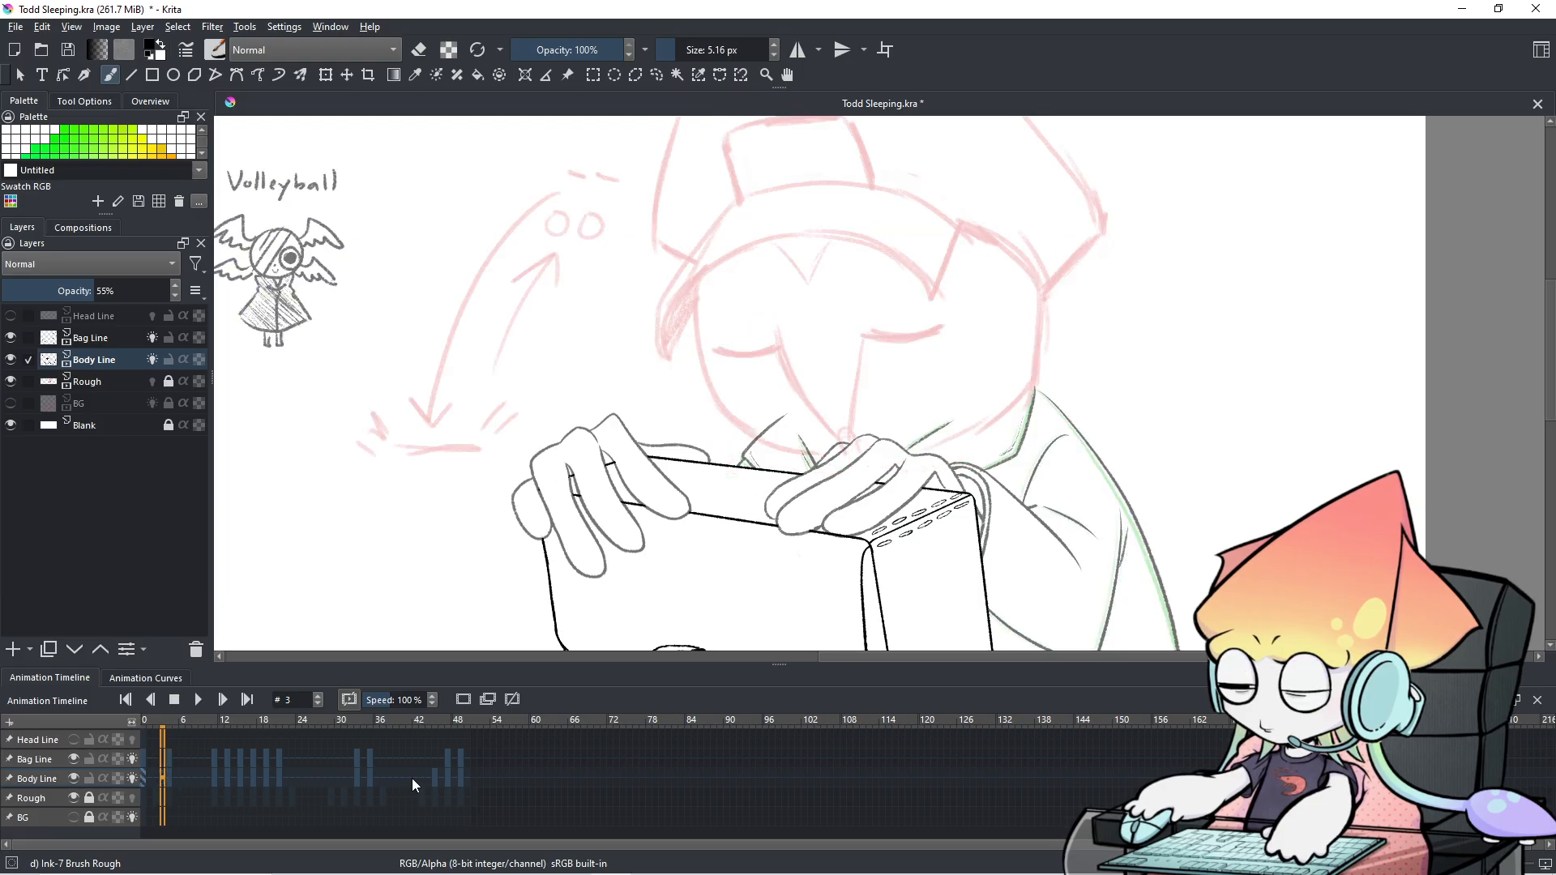
{"action": "key", "text": "Left"}
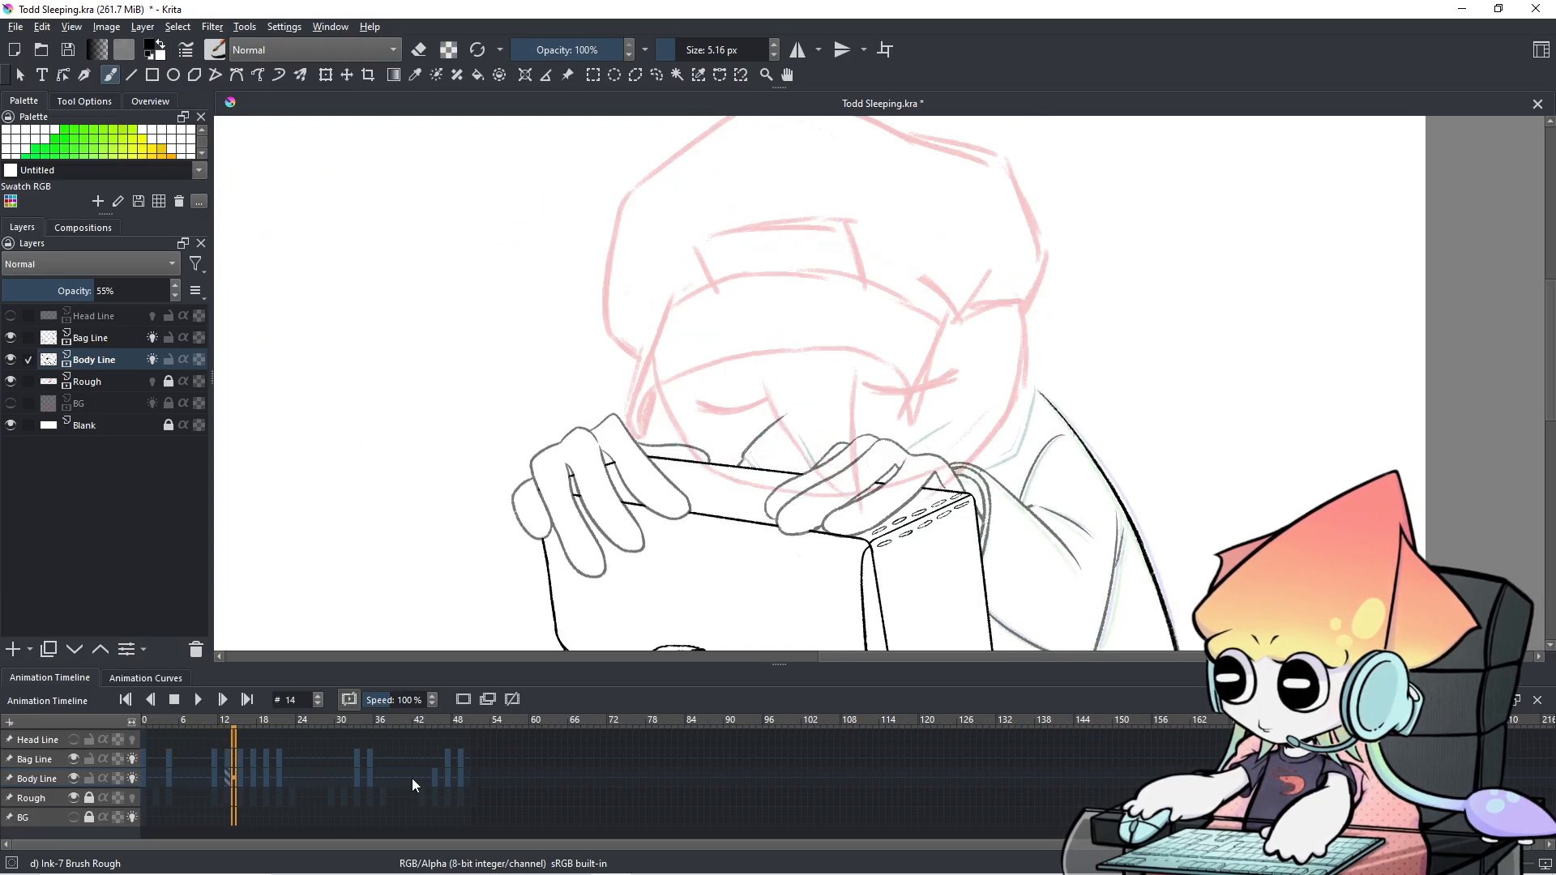
{"action": "key", "text": "Right"}
Flip between frames 10 to 13 to compare the sleeping heads, ending on frame 13.
{"action": "key", "text": "Left"}
{"action": "key", "text": "Right"}
{"action": "key", "text": "Left"}
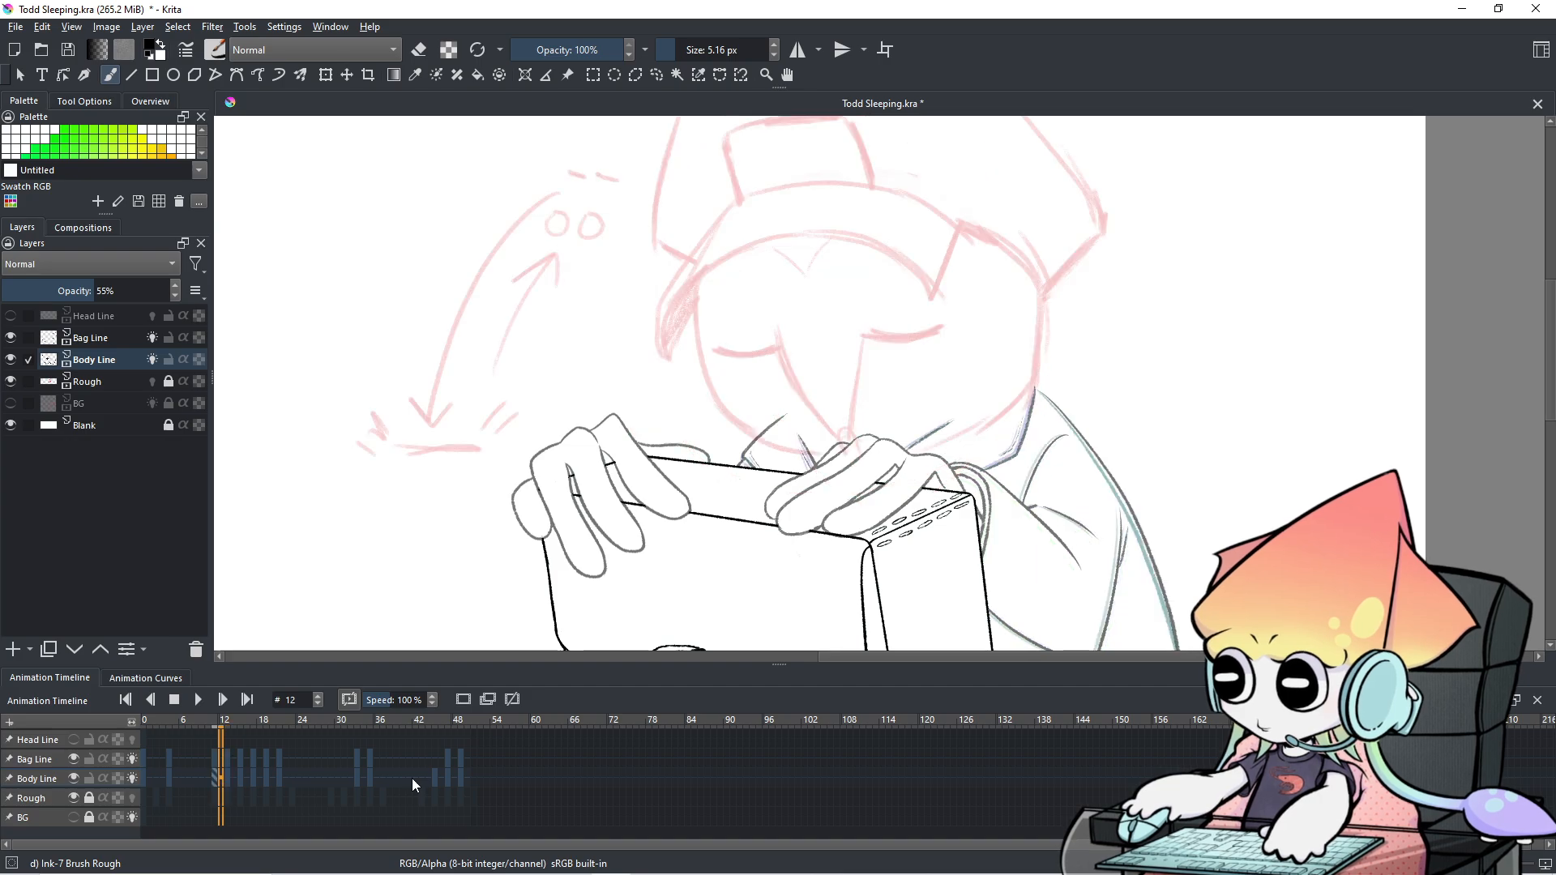
{"action": "key", "text": "Right"}
{"action": "key", "text": "Left"}
{"action": "key", "text": "Left"}
{"action": "key", "text": "Left"}
{"action": "key", "text": "Left"}
{"action": "key", "text": "Right"}
{"action": "key", "text": "Right"}
{"action": "key", "text": "Right"}
{"action": "key", "text": "Right"}
{"action": "key", "text": "Right"}
{"action": "key", "text": "Right"}
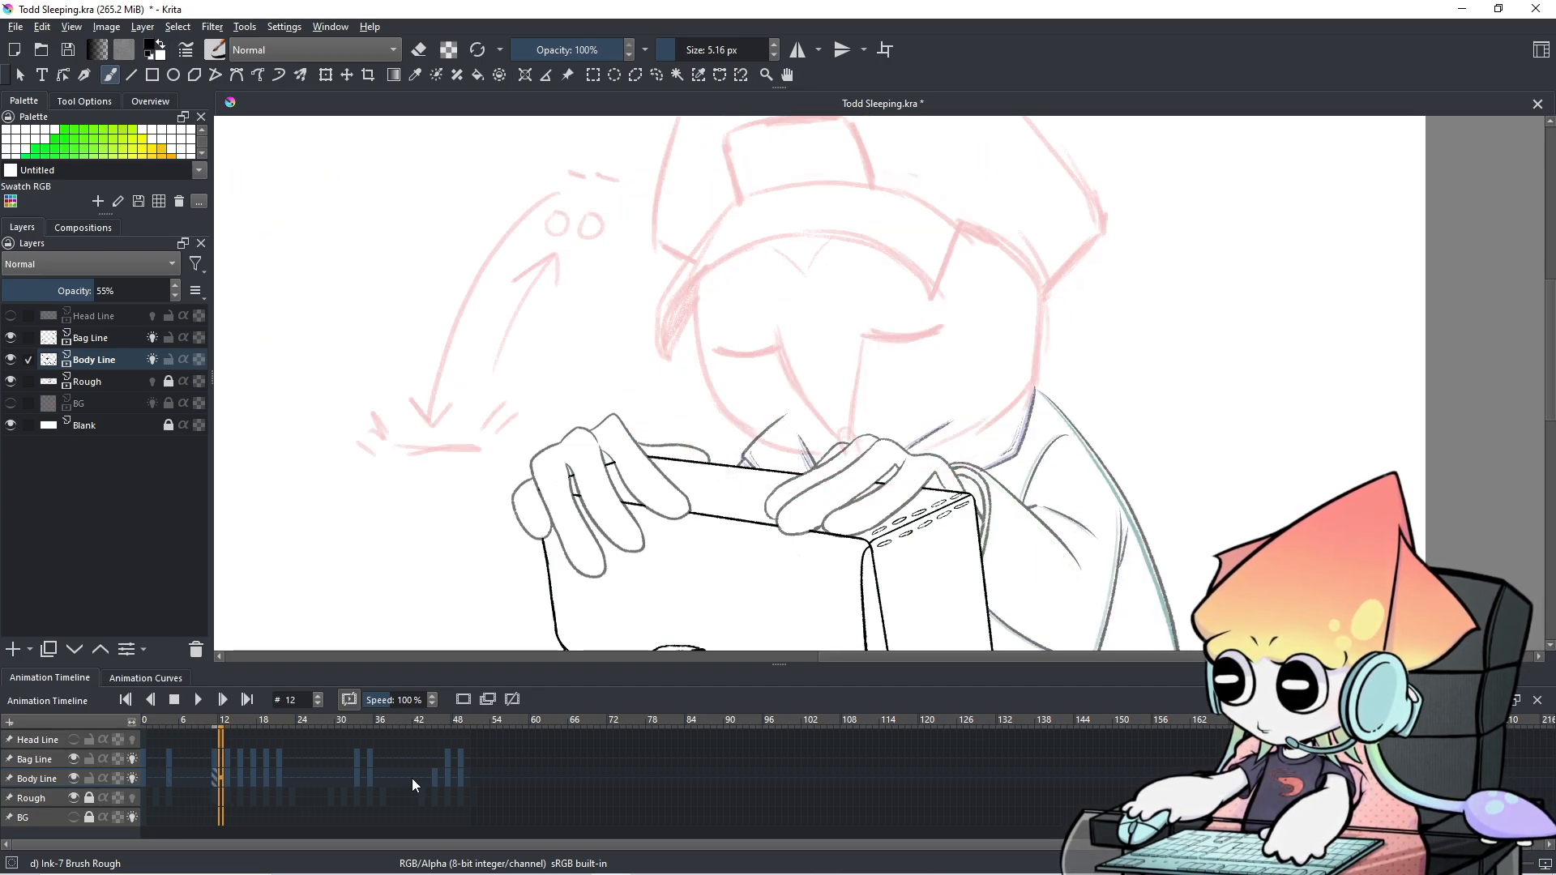
{"action": "key", "text": "Left"}
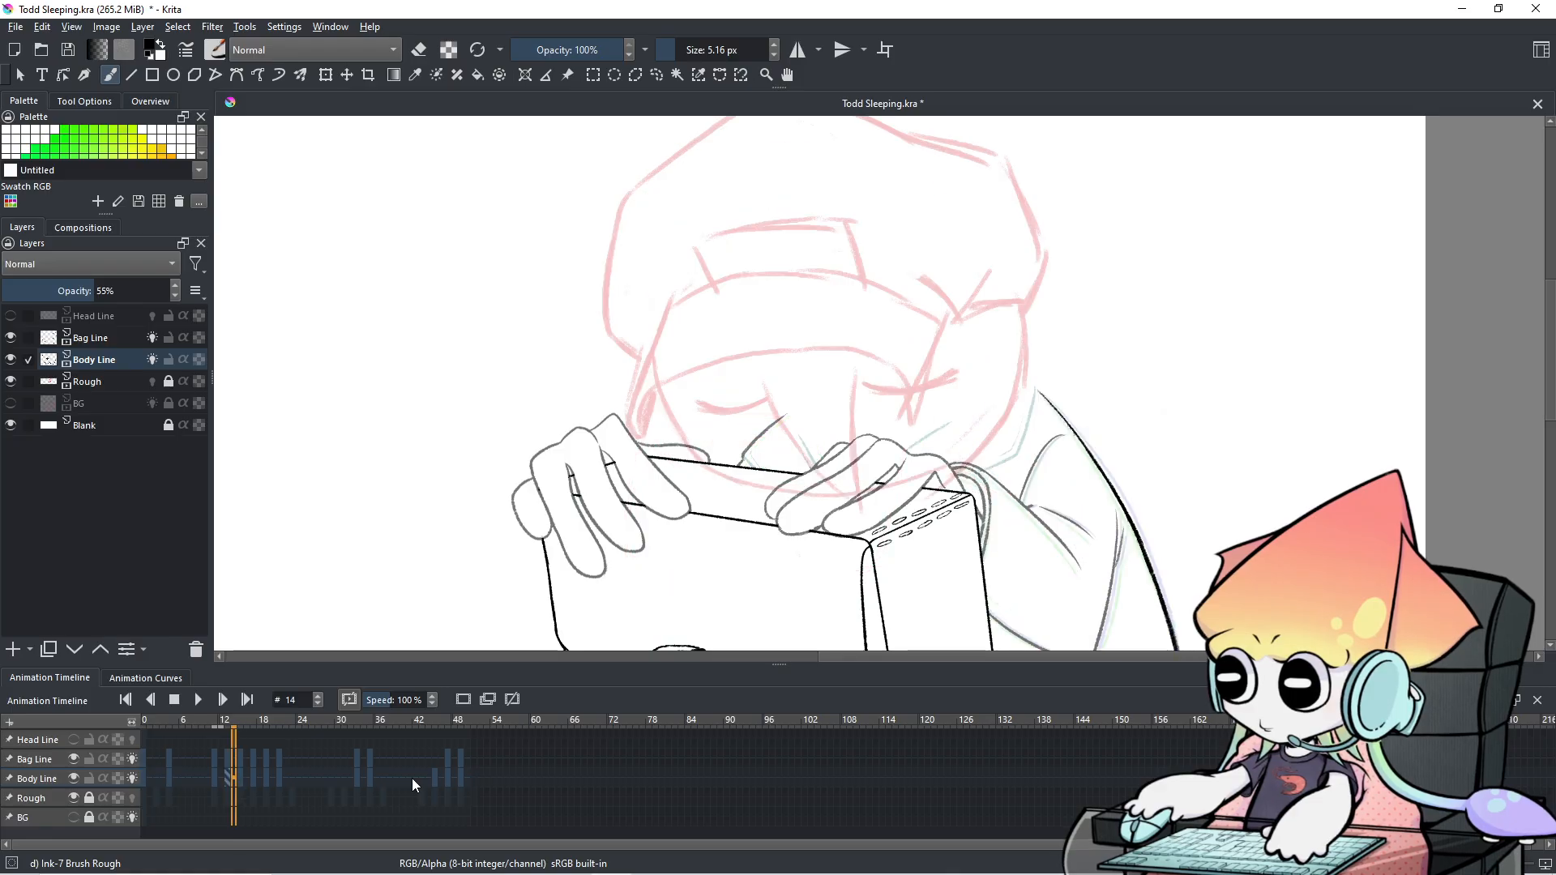
{"action": "key", "text": "Left"}
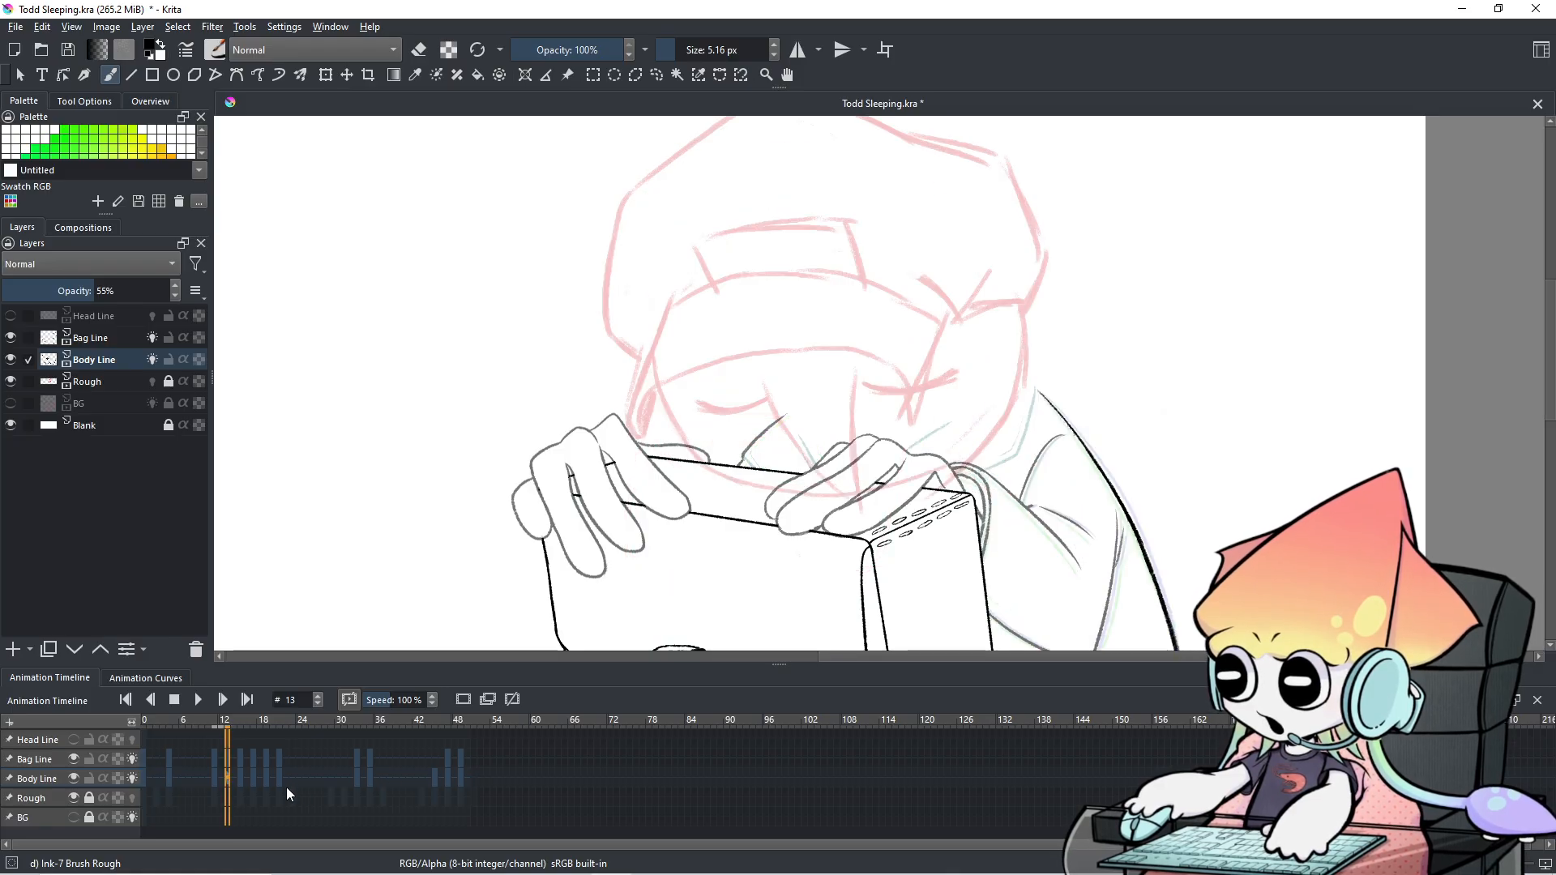
Copy the Body Line keyframe from frame 4 and remove the keyframe at frame 12.
{"action": "left_click", "coordinate": [162, 776]}
{"action": "left_click", "coordinate": [172, 779]}
{"action": "right_click", "coordinate": [172, 780]}
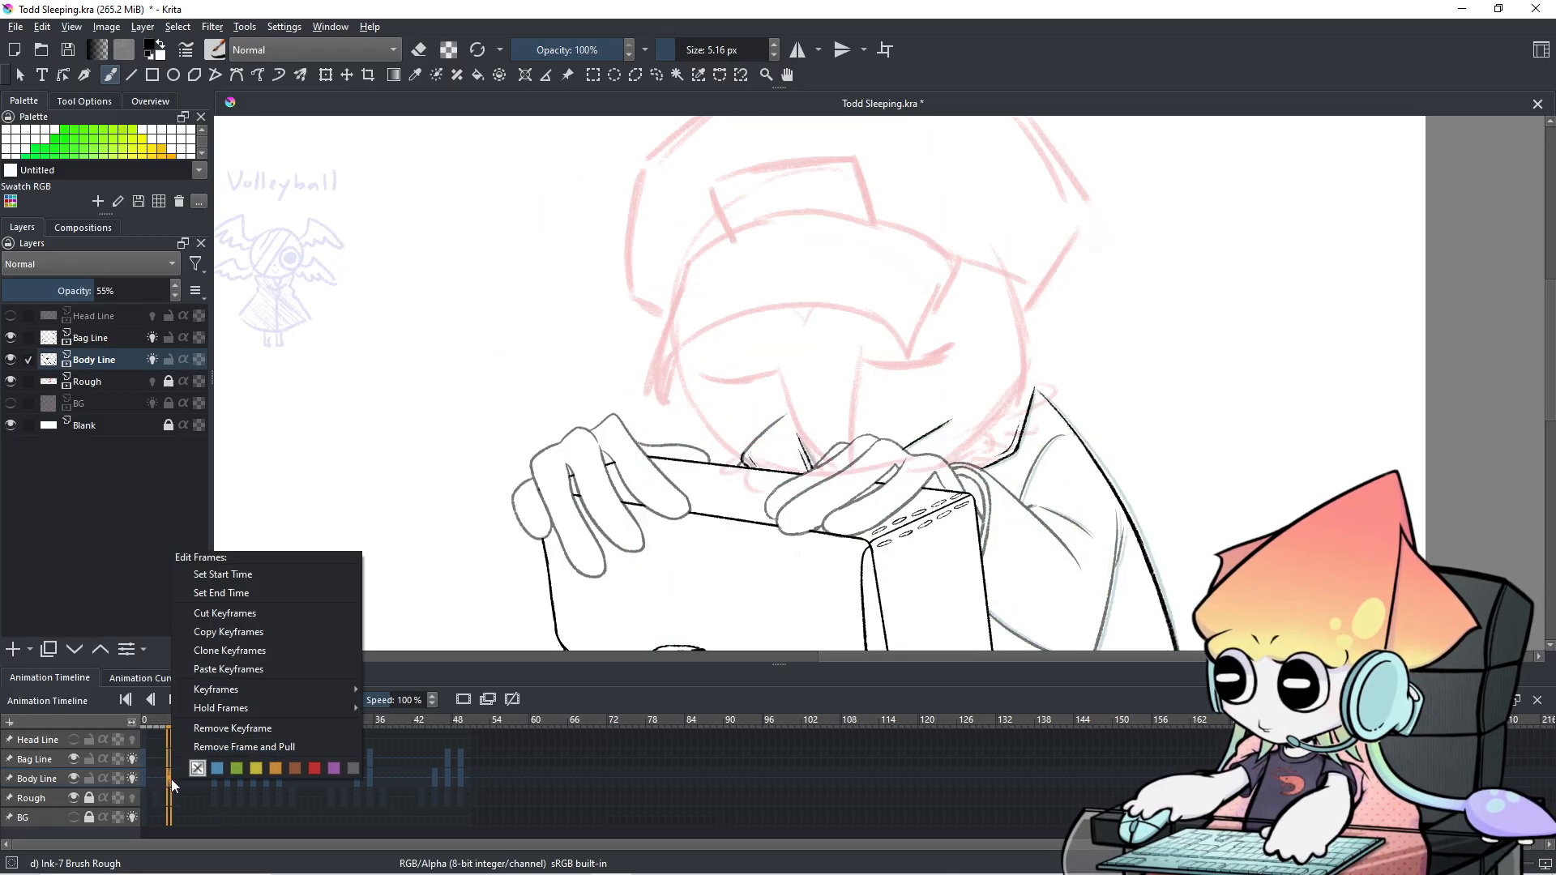
{"action": "left_click", "coordinate": [230, 632]}
{"action": "left_click", "coordinate": [229, 783]}
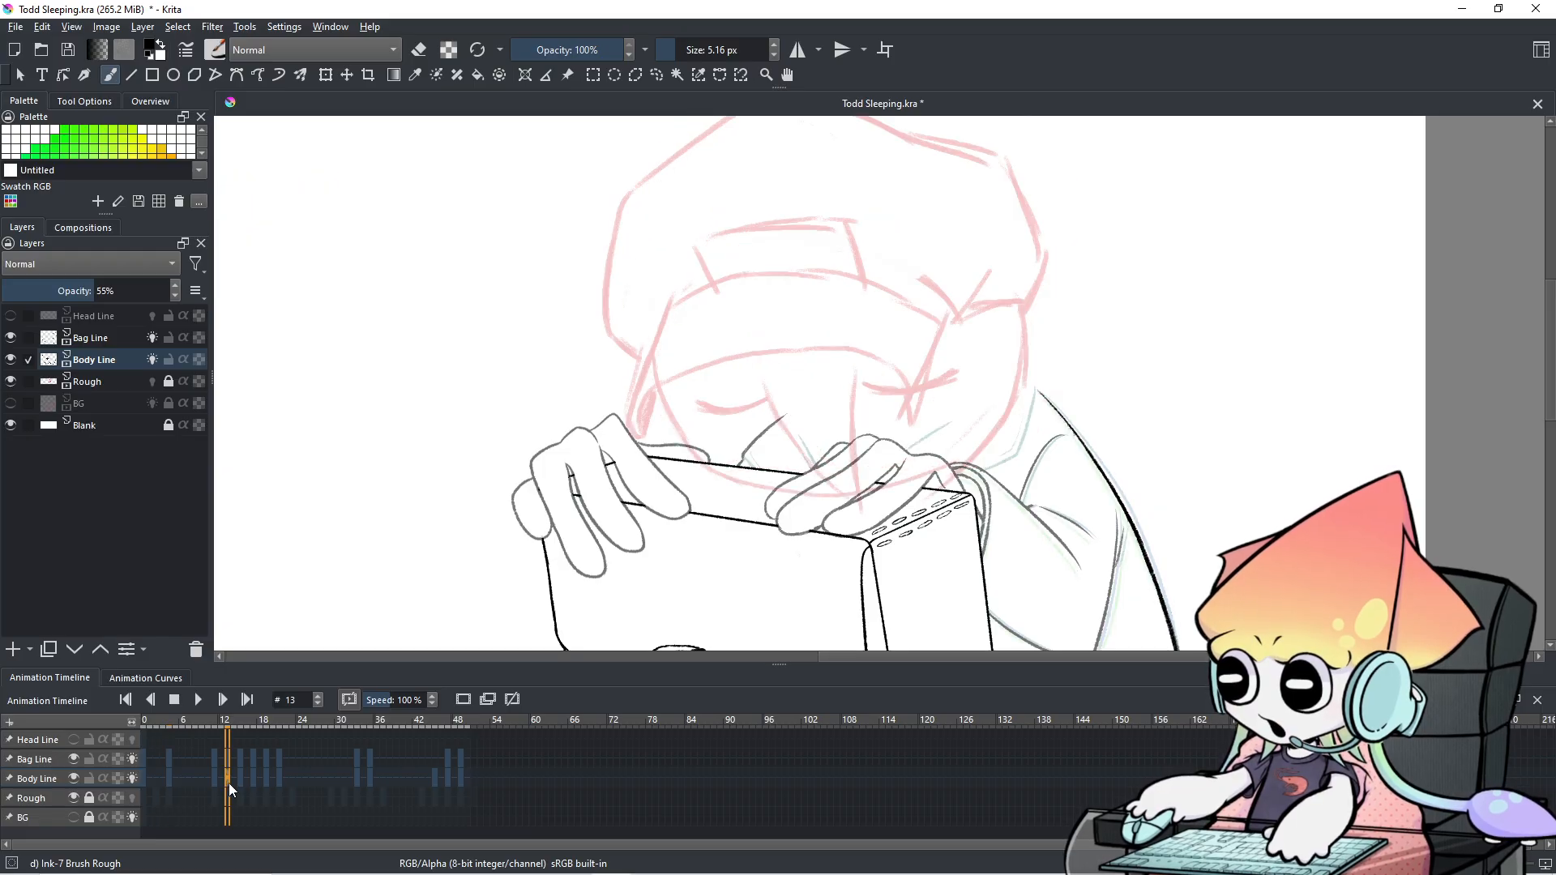
{"action": "right_click", "coordinate": [228, 783]}
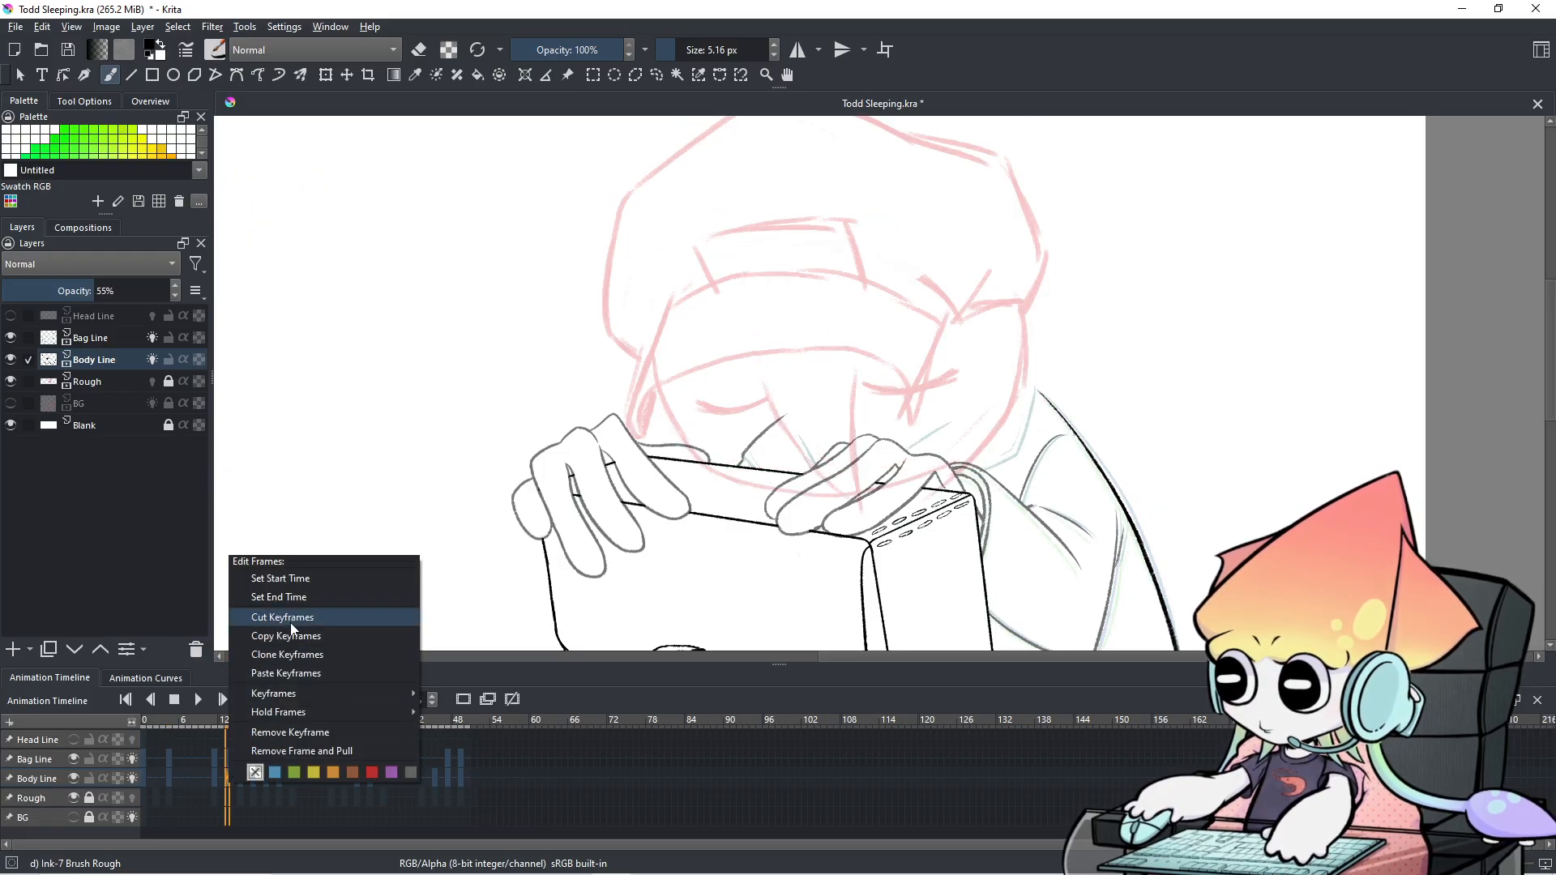
{"action": "left_click", "coordinate": [288, 729]}
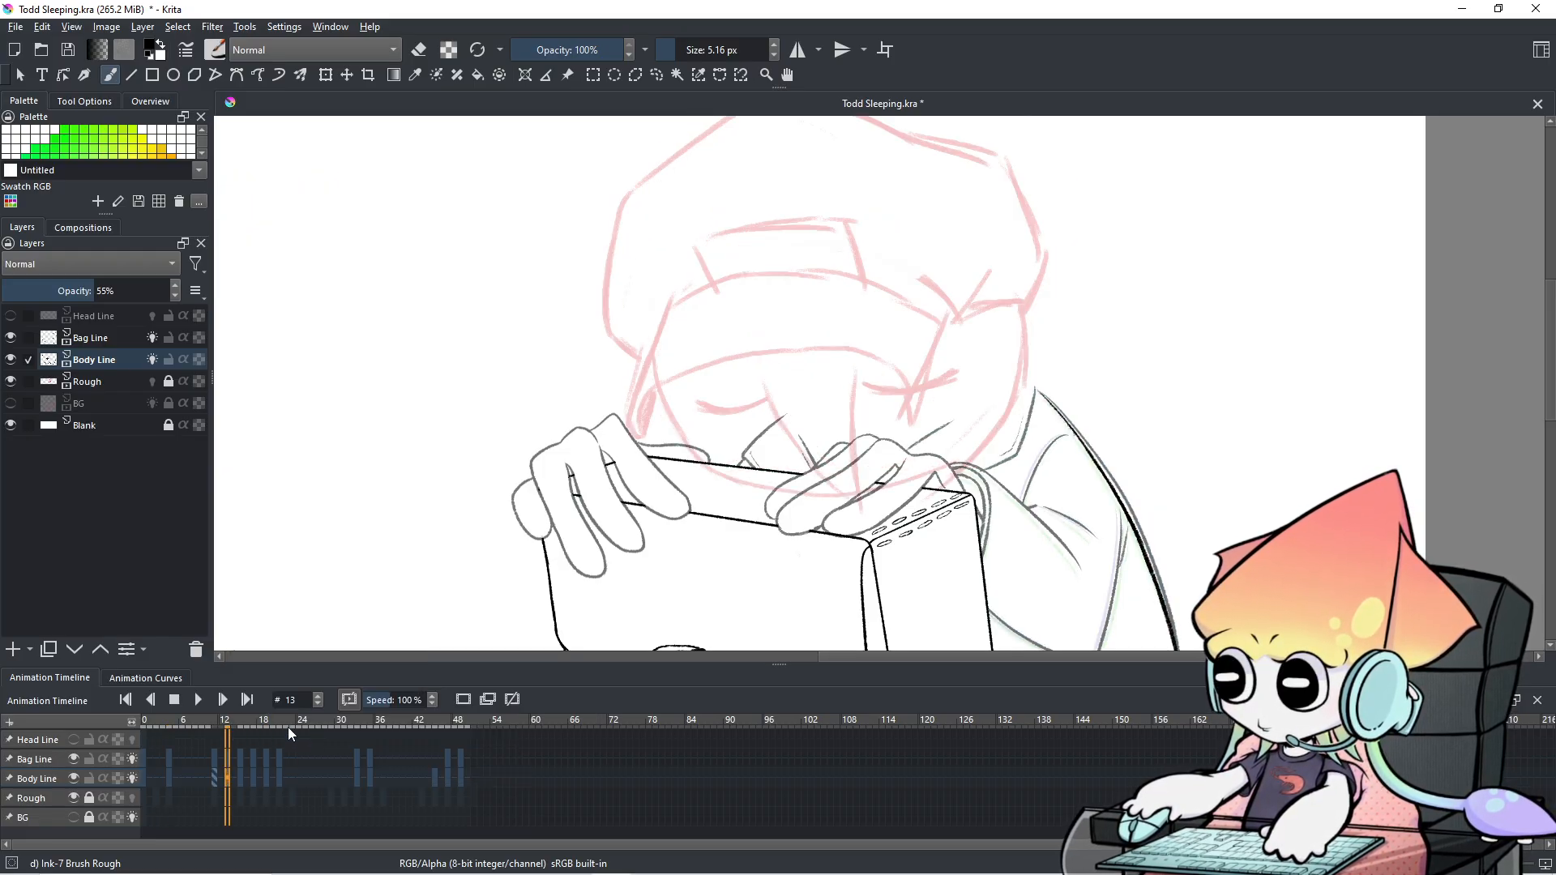
Paste the copied Body Line keyframe into frame 13 and step through frames to check it.
{"action": "right_click", "coordinate": [227, 780]}
{"action": "left_click", "coordinate": [299, 656]}
{"action": "key", "text": "Left"}
{"action": "key", "text": "Right"}
{"action": "key", "text": "Left"}
{"action": "key", "text": "Left"}
{"action": "key", "text": "Left"}
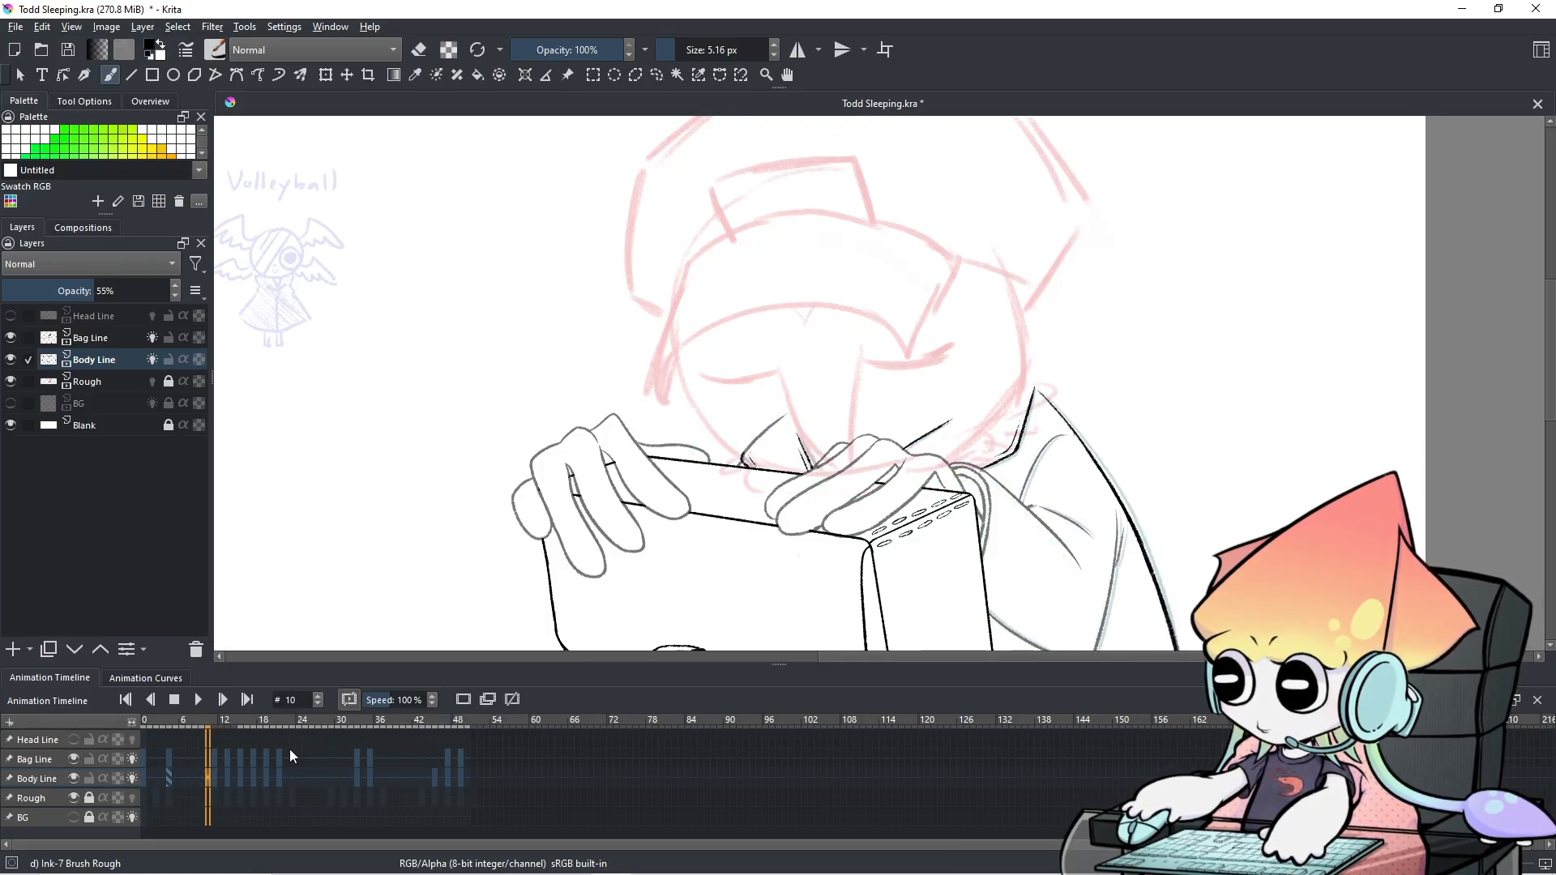
{"action": "key", "text": "Right"}
{"action": "key", "text": "Right"}
{"action": "key", "text": "Right"}
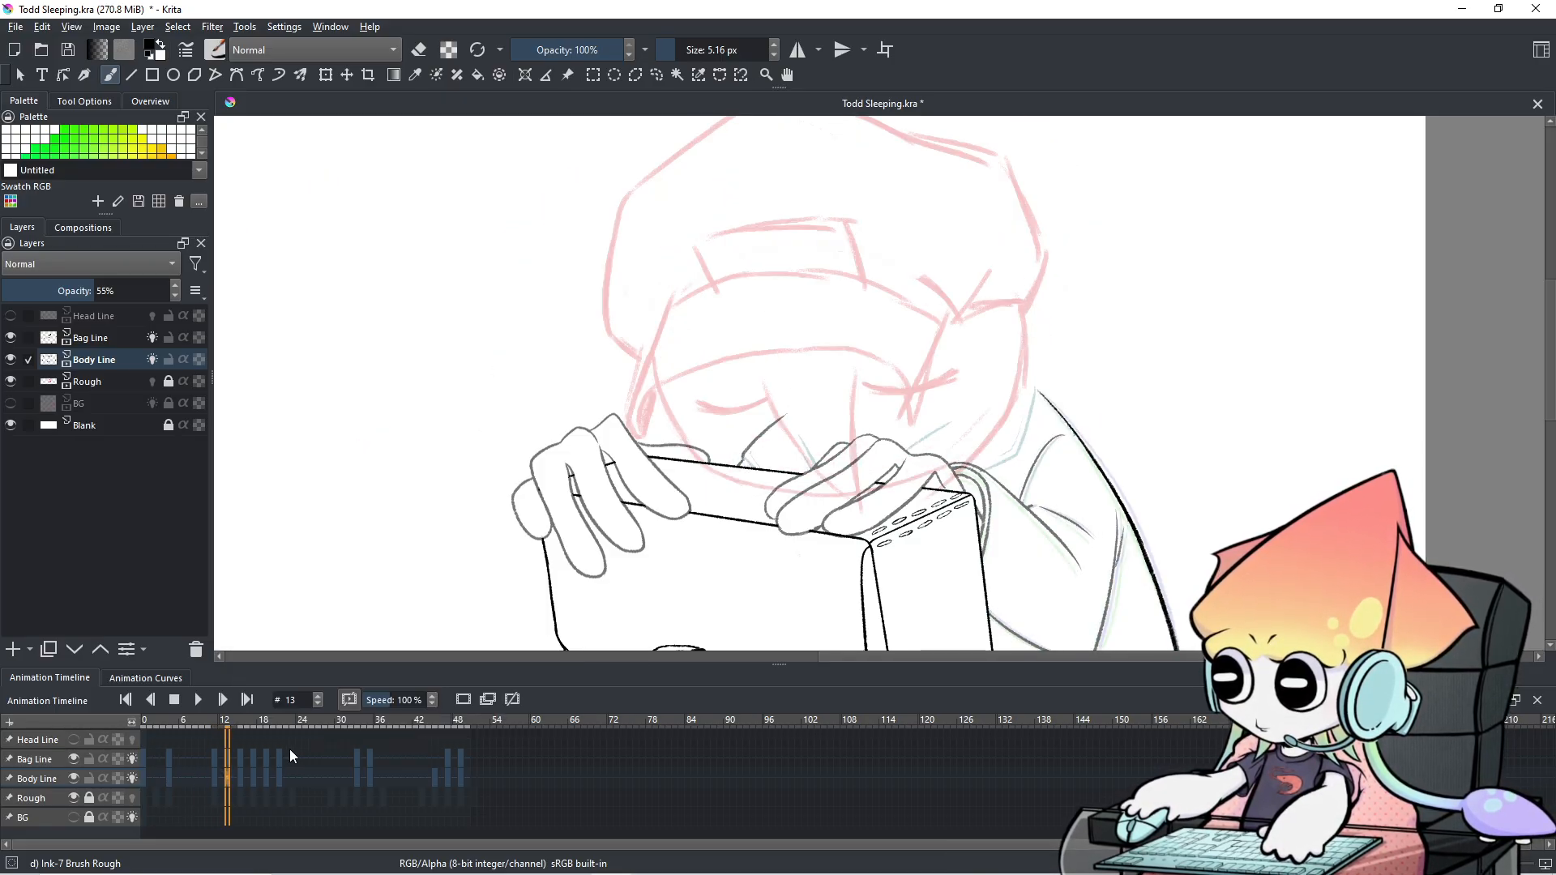
{"action": "left_click_drag", "start_coordinate": [689, 502], "coordinate": [631, 345]}
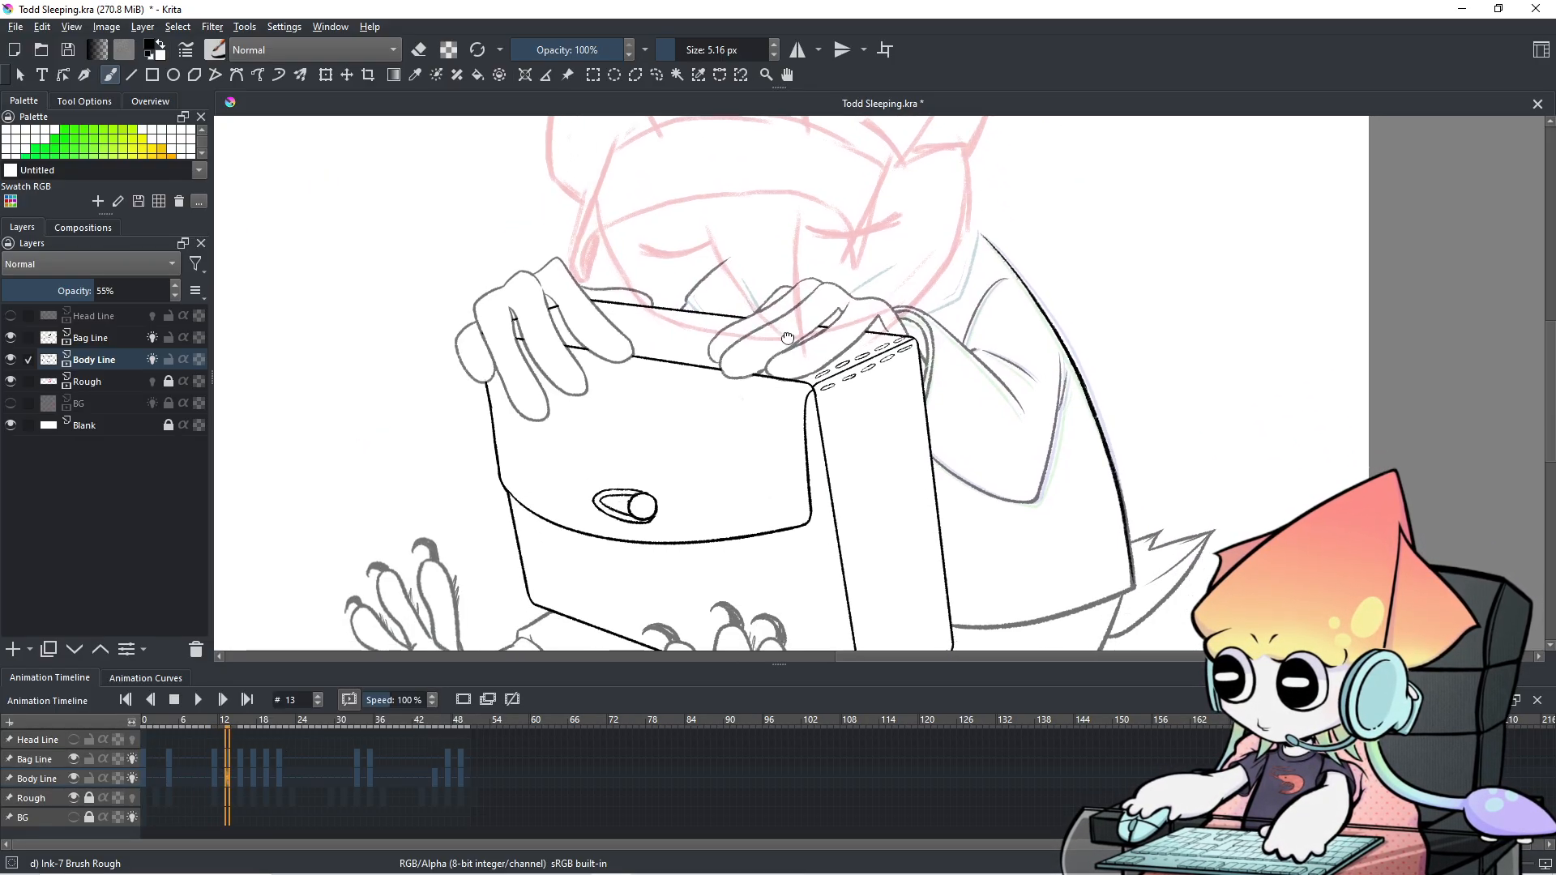
Copy the Bag Line keyframe from frame 4 and select Bag Line's frame-13 cell.
{"action": "left_click", "coordinate": [143, 757]}
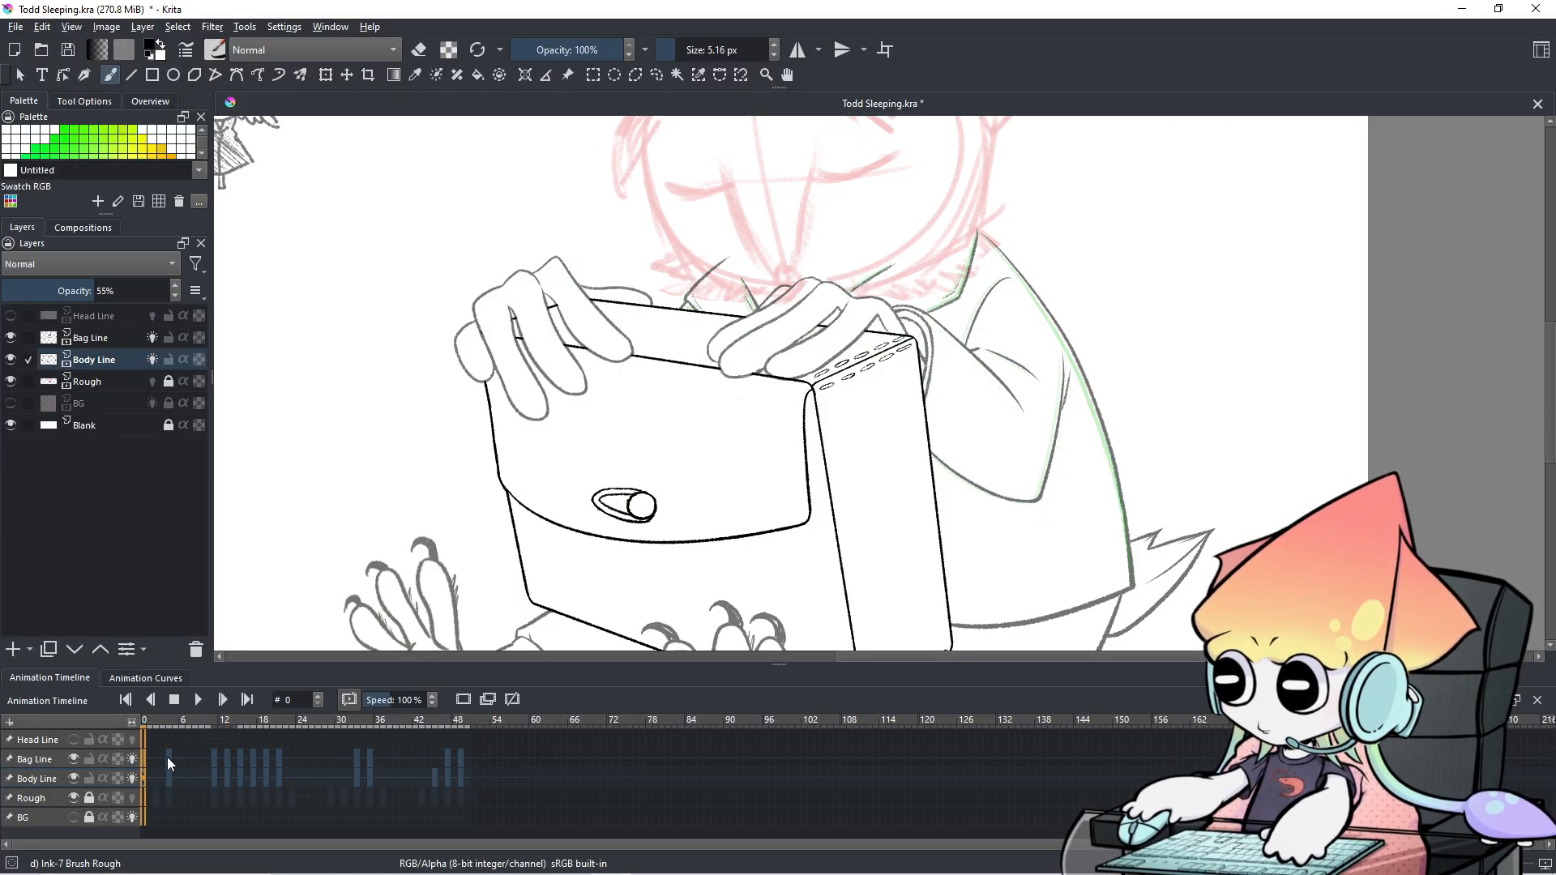
{"action": "left_click", "coordinate": [167, 757]}
{"action": "right_click", "coordinate": [167, 757]}
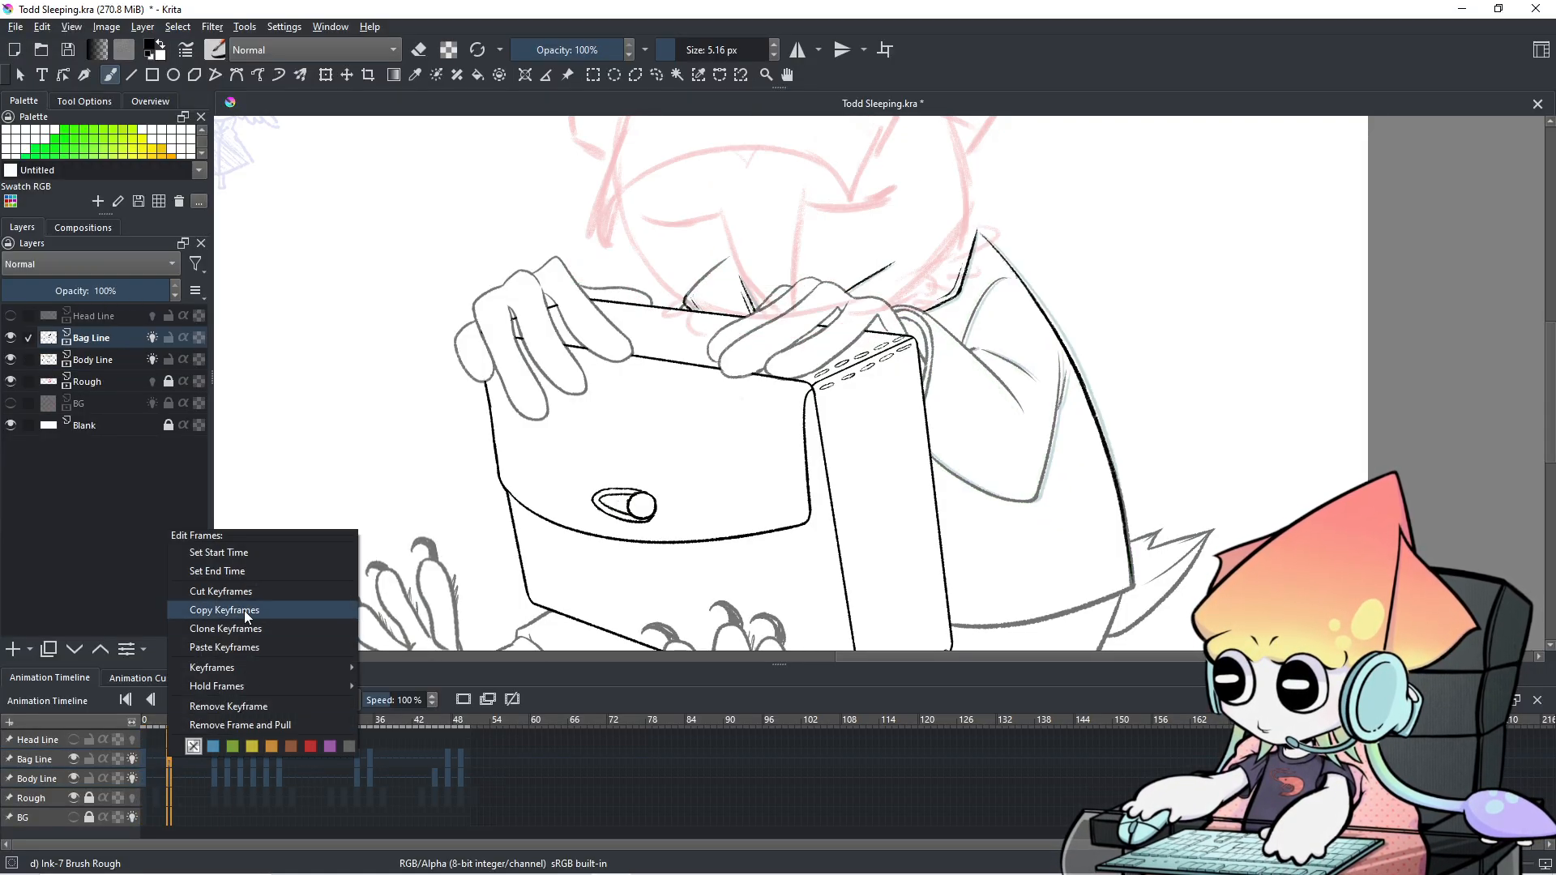
{"action": "left_click", "coordinate": [243, 612]}
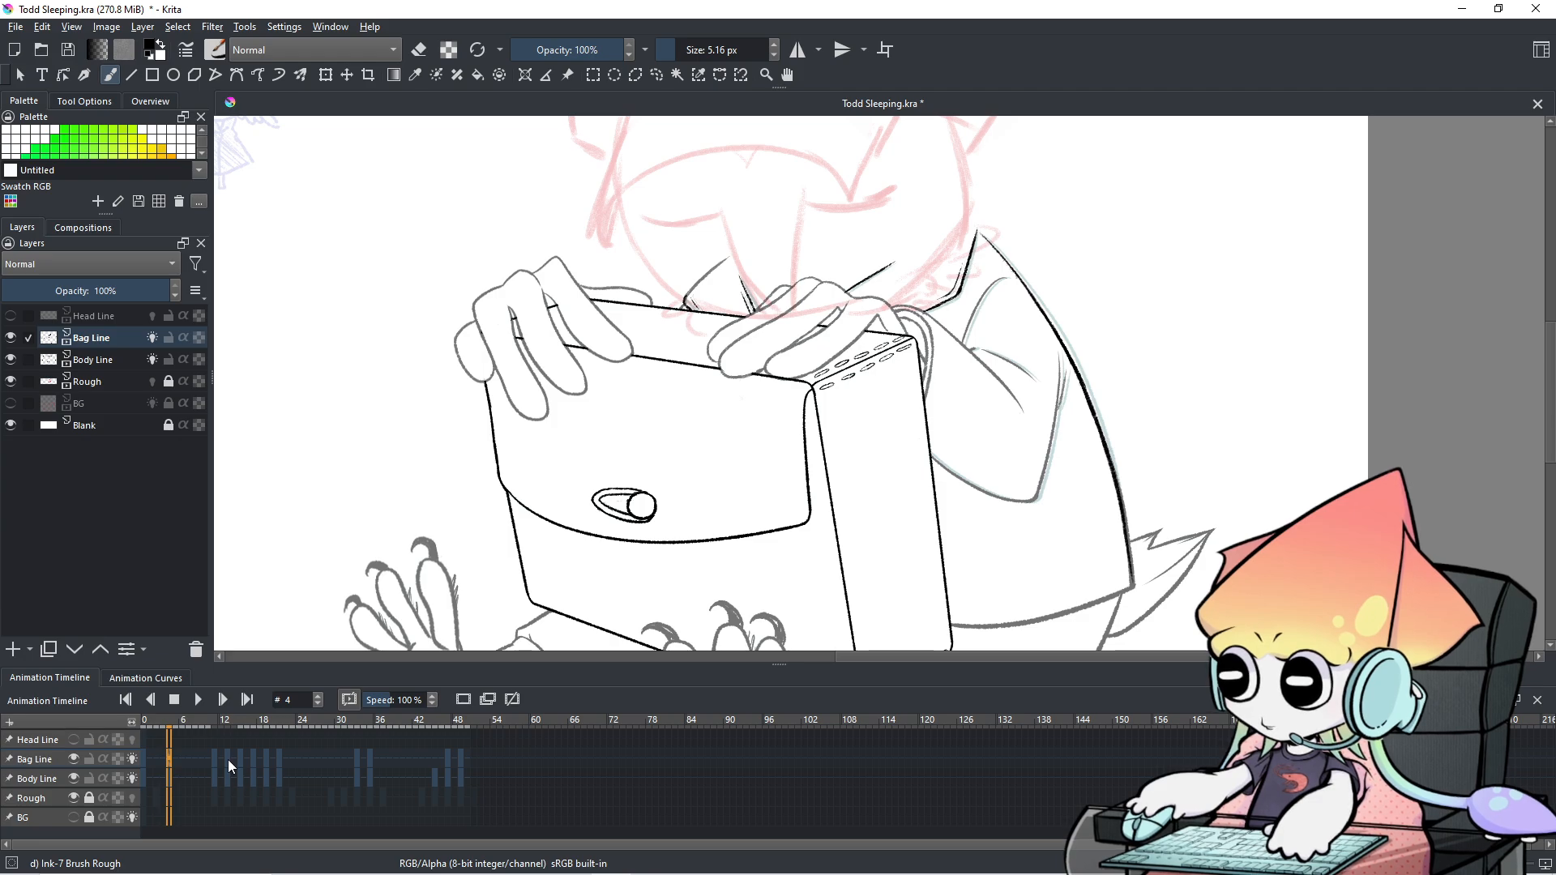
{"action": "left_click", "coordinate": [226, 760]}
{"action": "scroll", "coordinate": [653, 583], "scroll_direction": "down", "scroll_amount": 1}
{"action": "left_click_drag", "start_coordinate": [654, 583], "coordinate": [657, 472]}
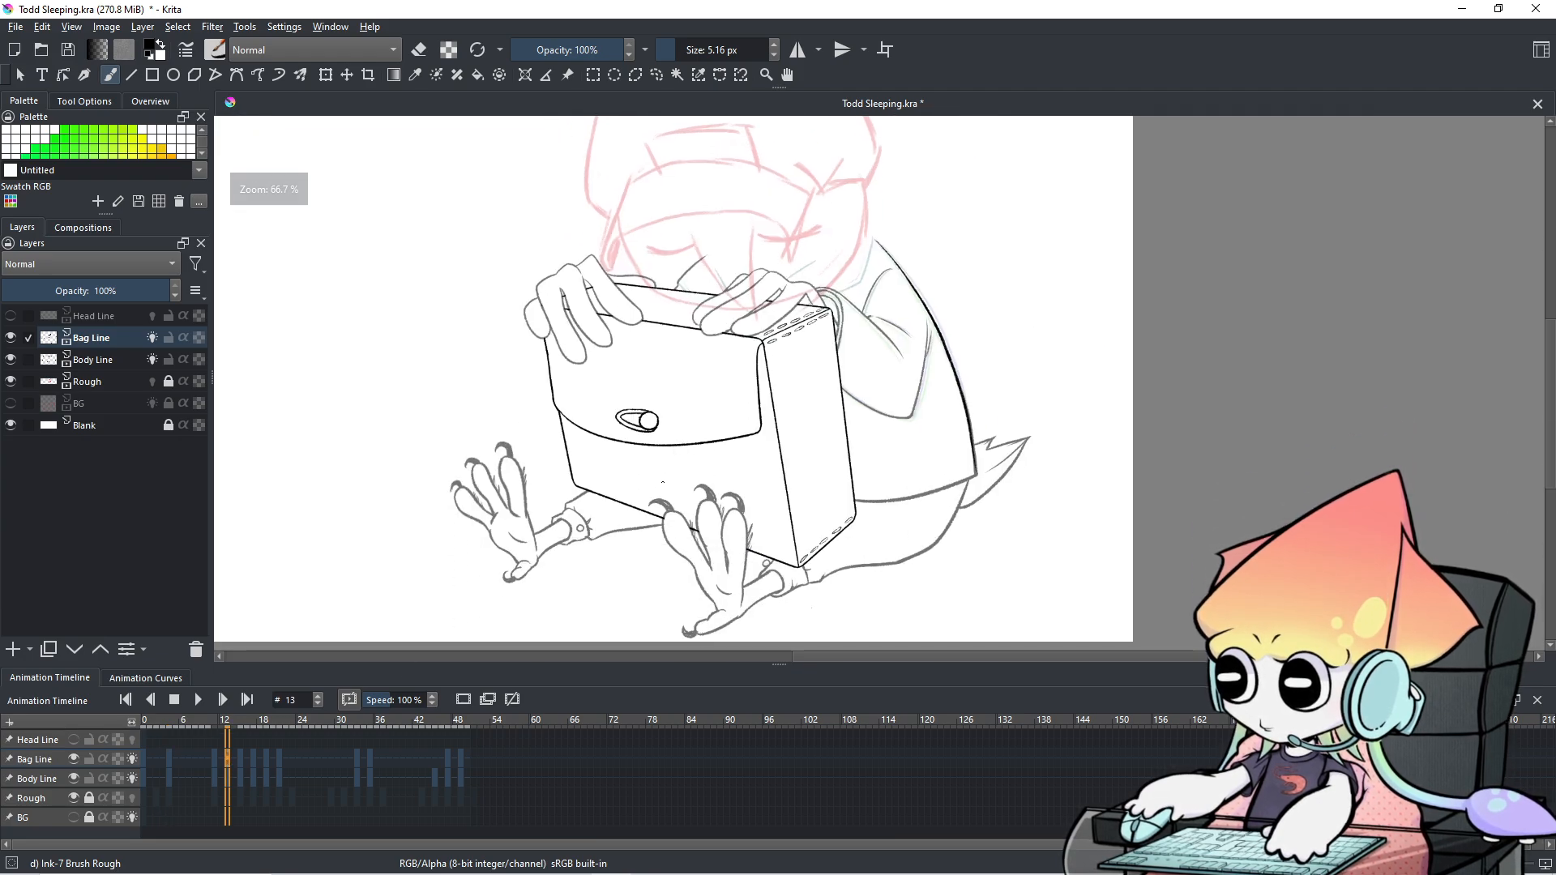
Remove Bag Line's keyframe at frame 13, then apply another frame edit on that cell.
{"action": "right_click", "coordinate": [227, 762]}
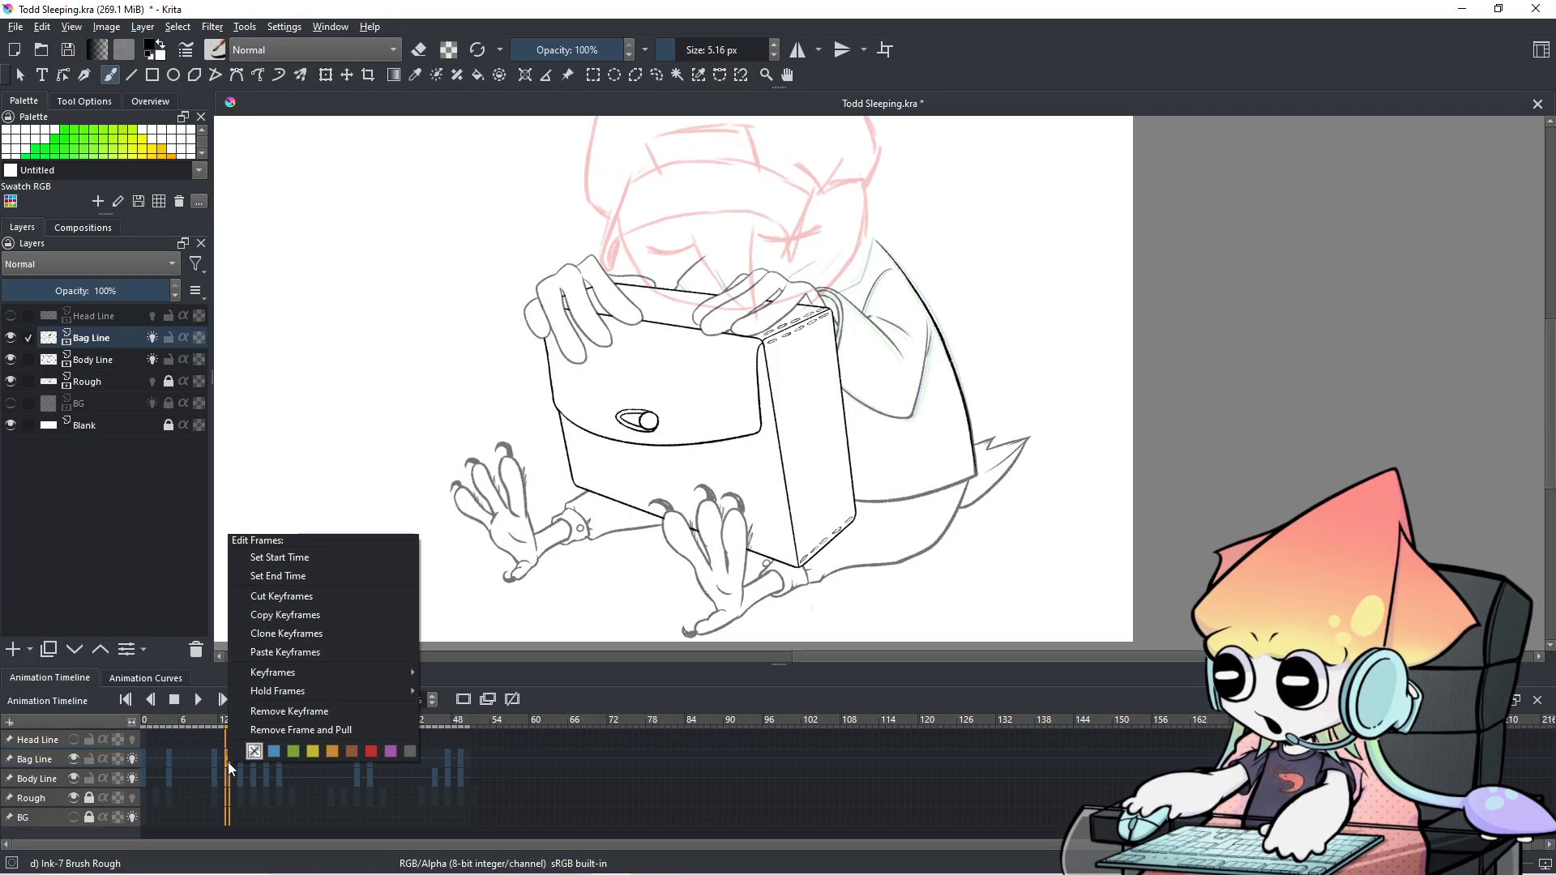
{"action": "left_click", "coordinate": [277, 713]}
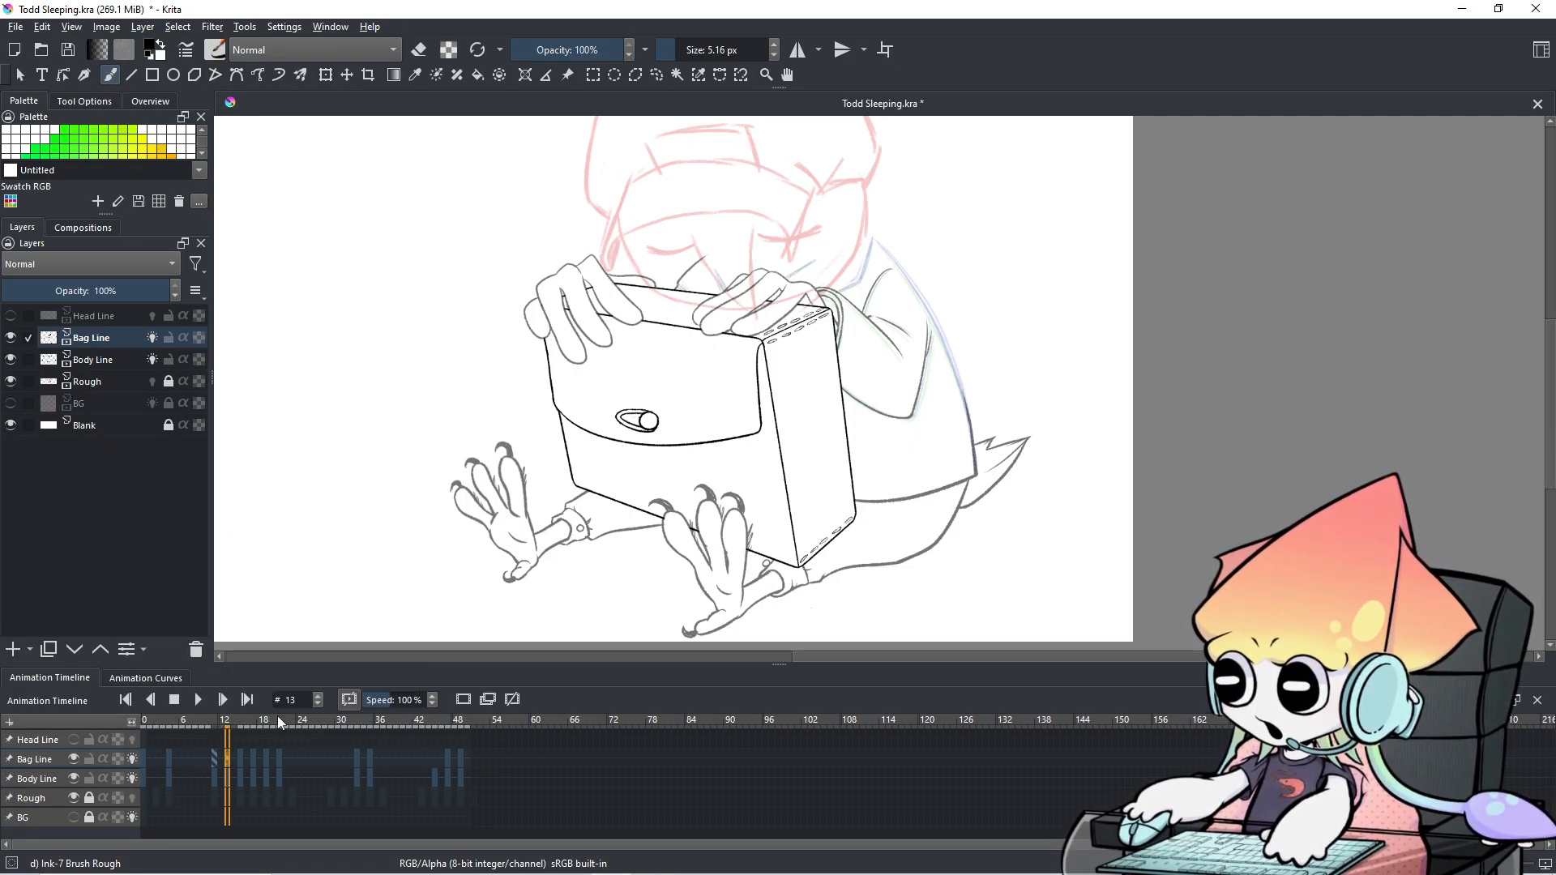
{"action": "right_click", "coordinate": [227, 760]}
{"action": "left_click", "coordinate": [308, 630]}
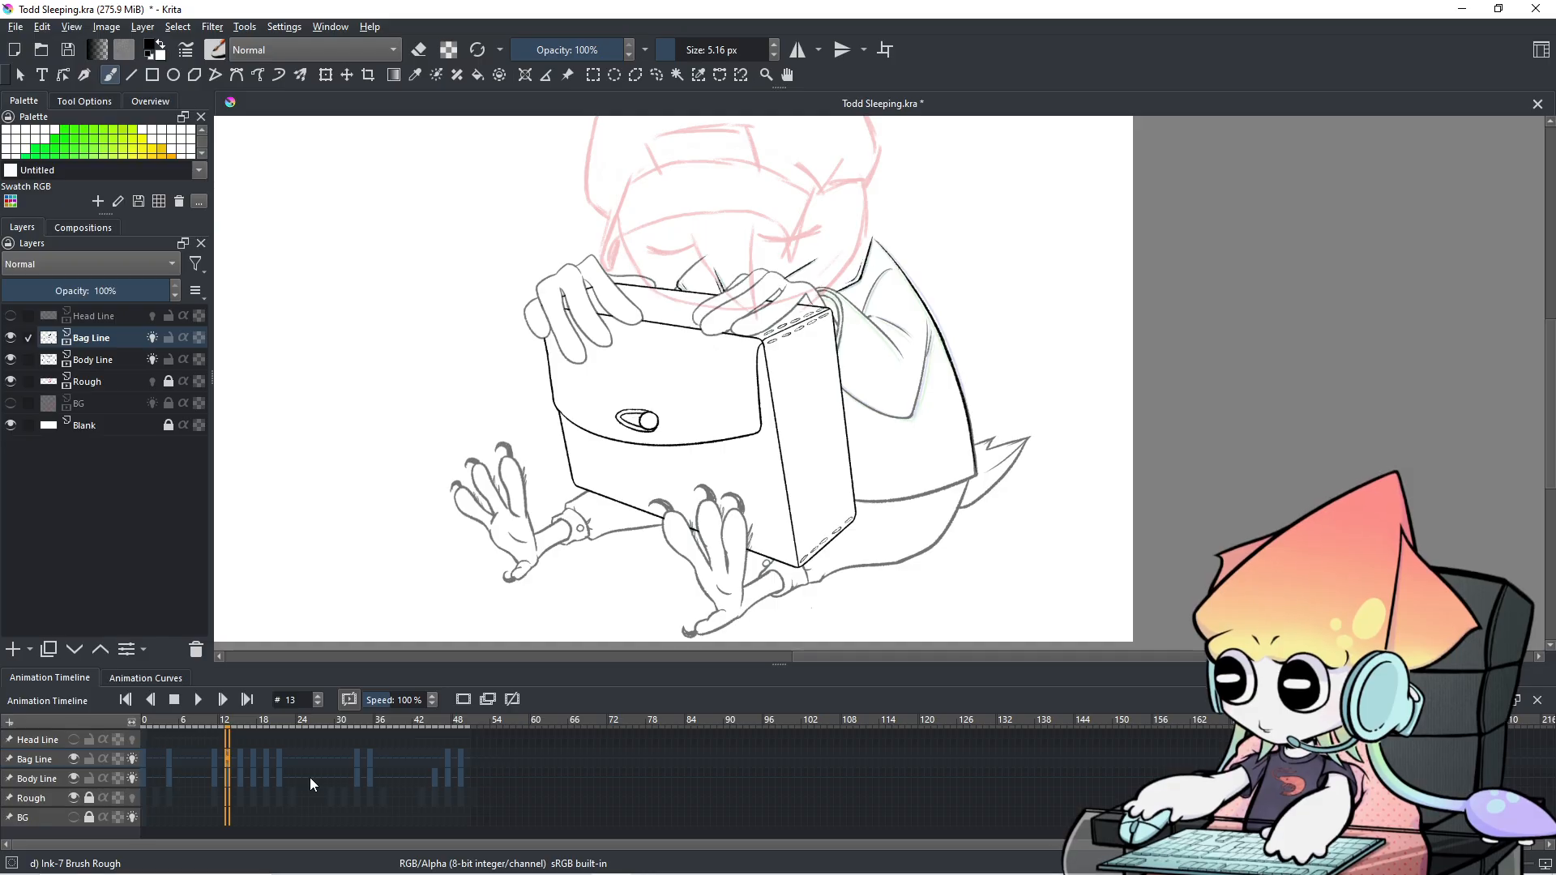
Select the Body Line layer and toggle its visibility off and back on.
{"action": "scroll", "coordinate": [784, 369], "scroll_direction": "up", "scroll_amount": 3}
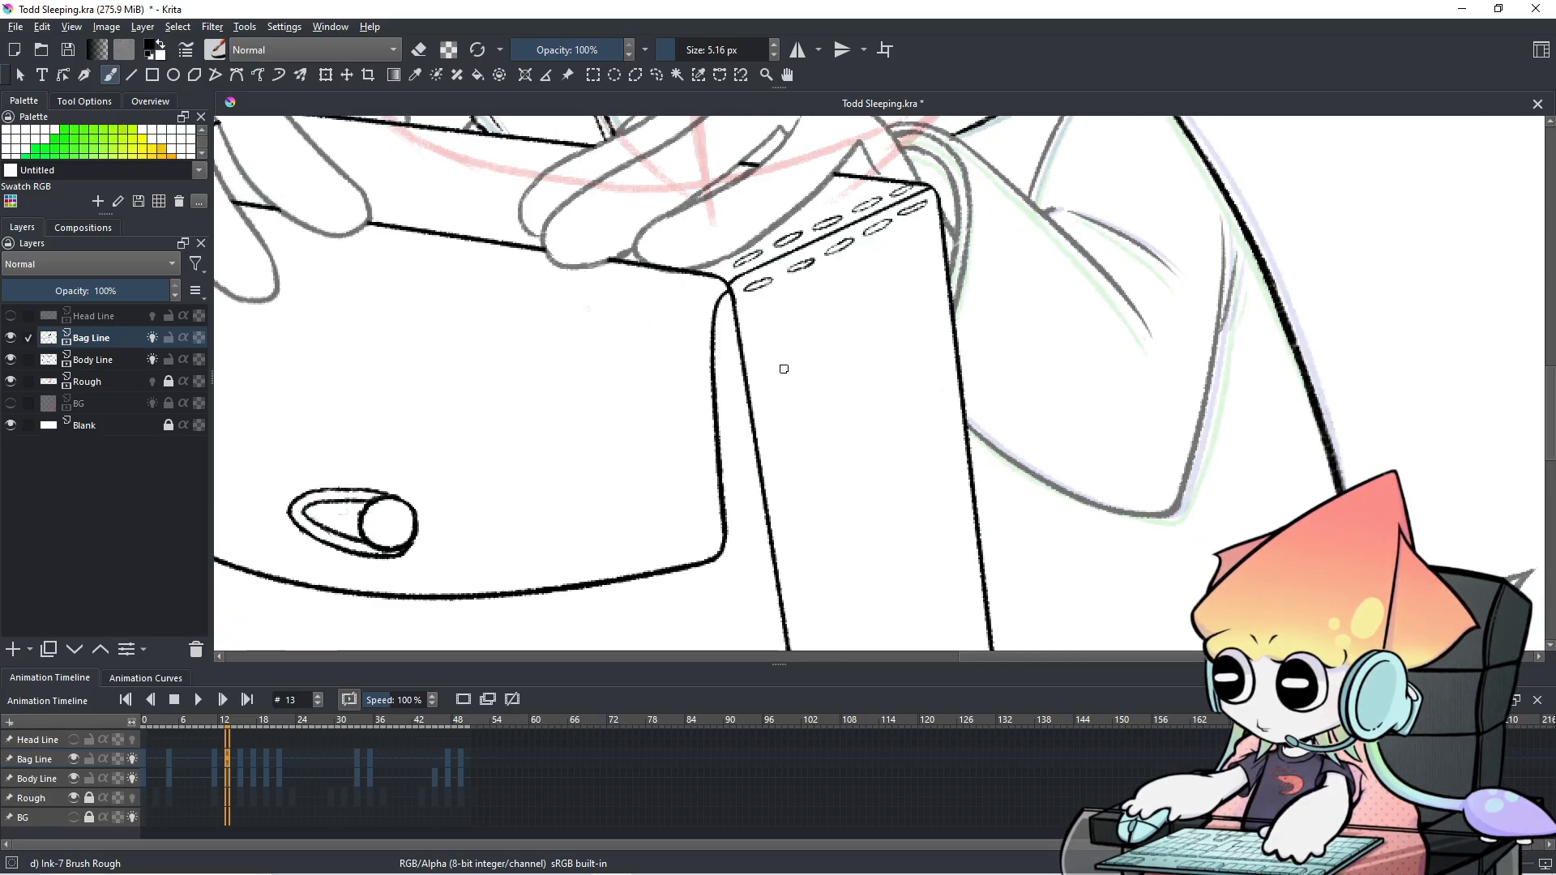
{"action": "scroll", "coordinate": [783, 369], "scroll_direction": "down", "scroll_amount": 3}
{"action": "left_click_drag", "start_coordinate": [787, 369], "coordinate": [794, 390]}
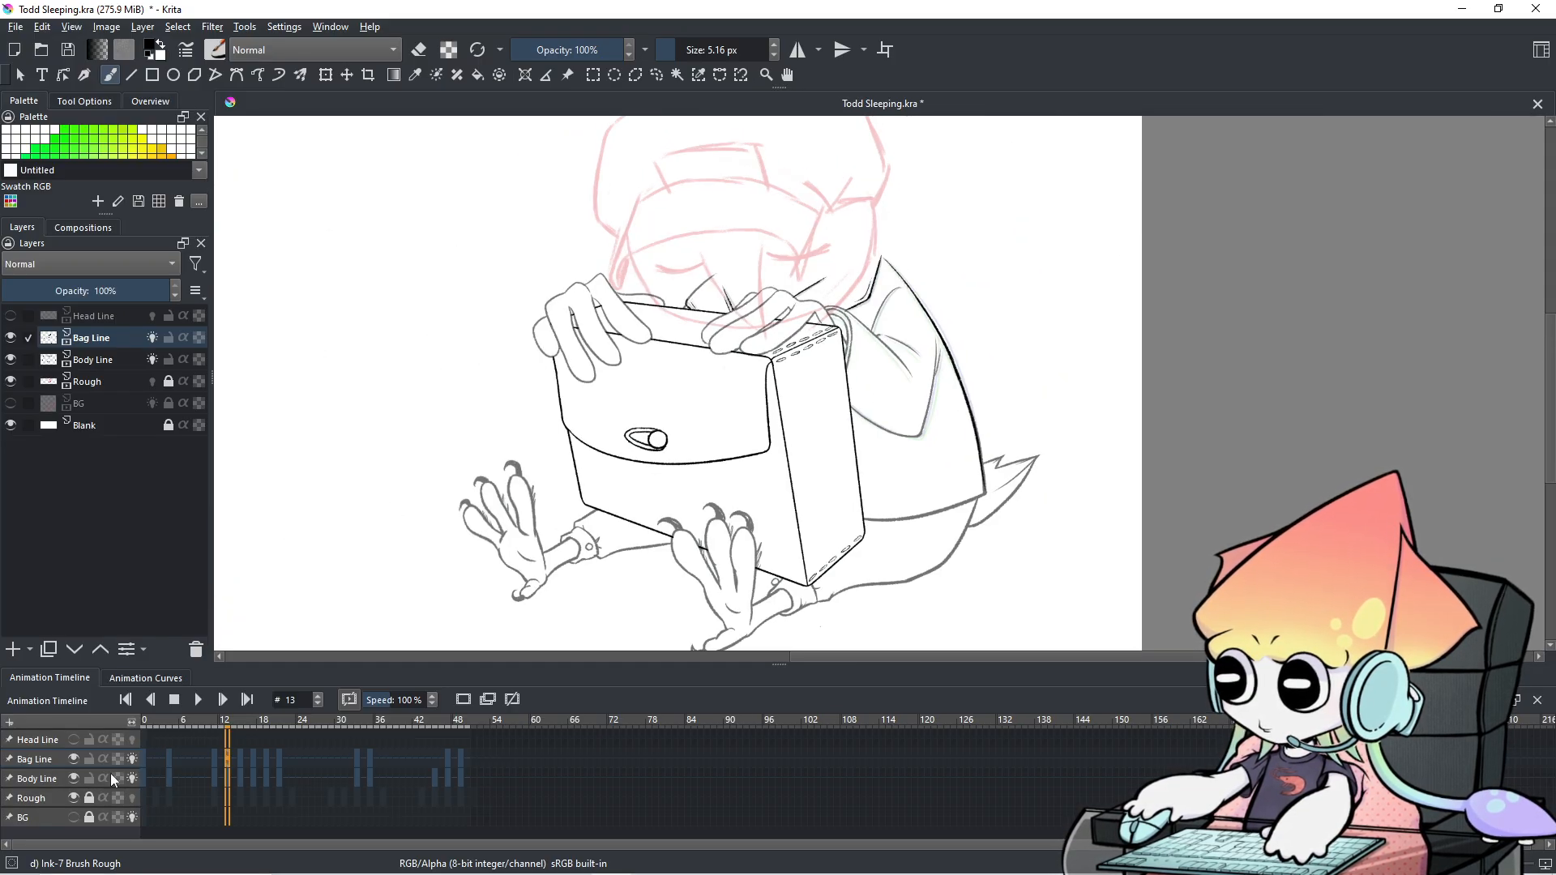
{"action": "left_click", "coordinate": [49, 780]}
{"action": "left_click", "coordinate": [73, 780]}
{"action": "left_click", "coordinate": [72, 781]}
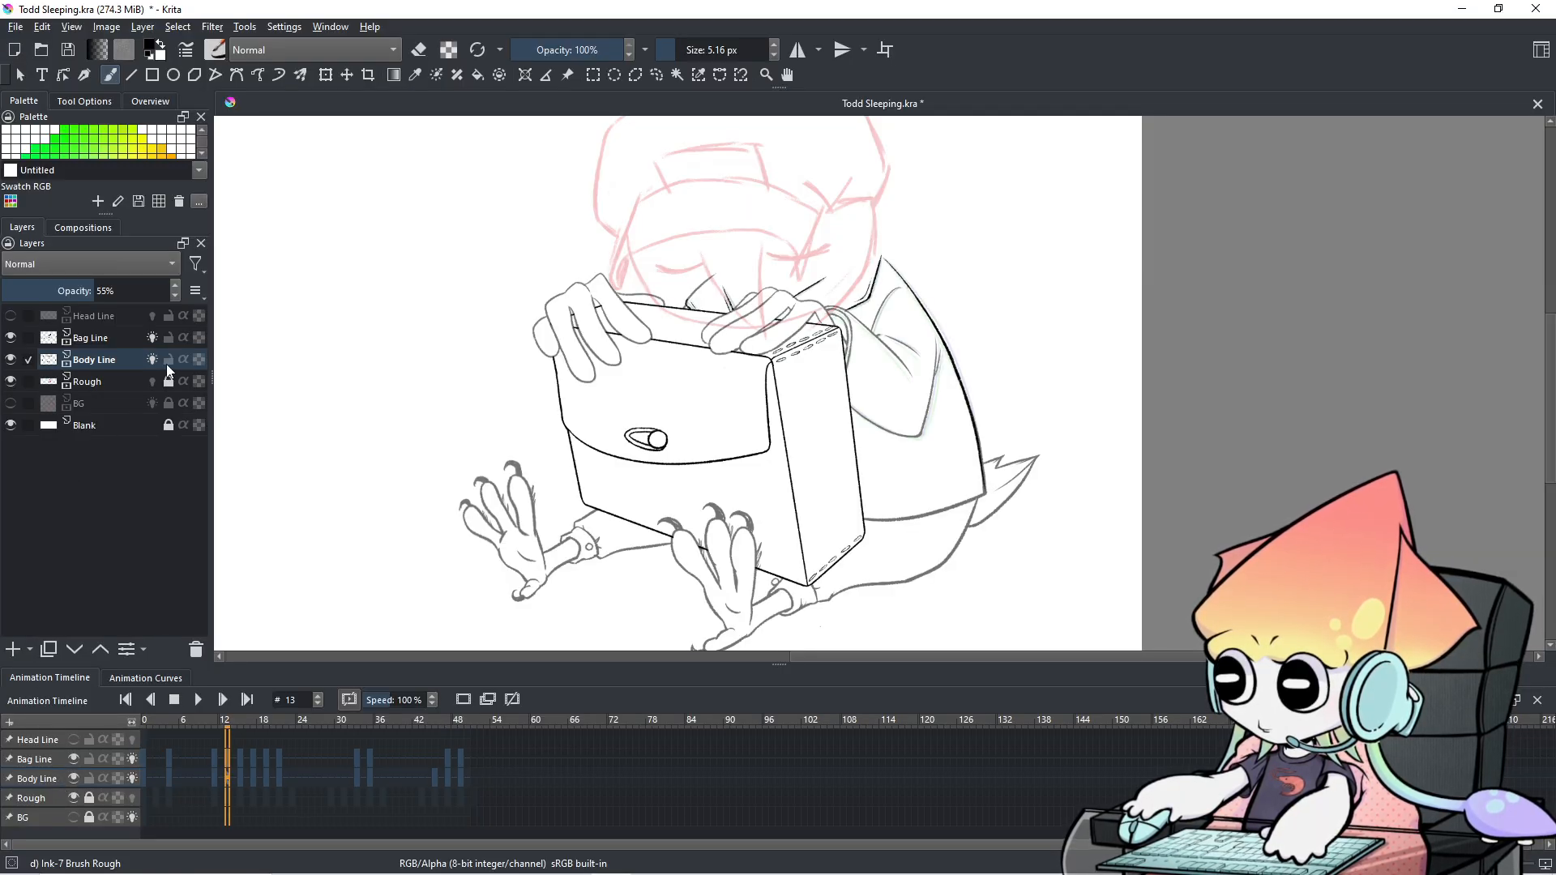
Set the Body Line layer's opacity to 100% in Layer Properties.
{"action": "right_click", "coordinate": [130, 363]}
{"action": "left_click", "coordinate": [166, 374]}
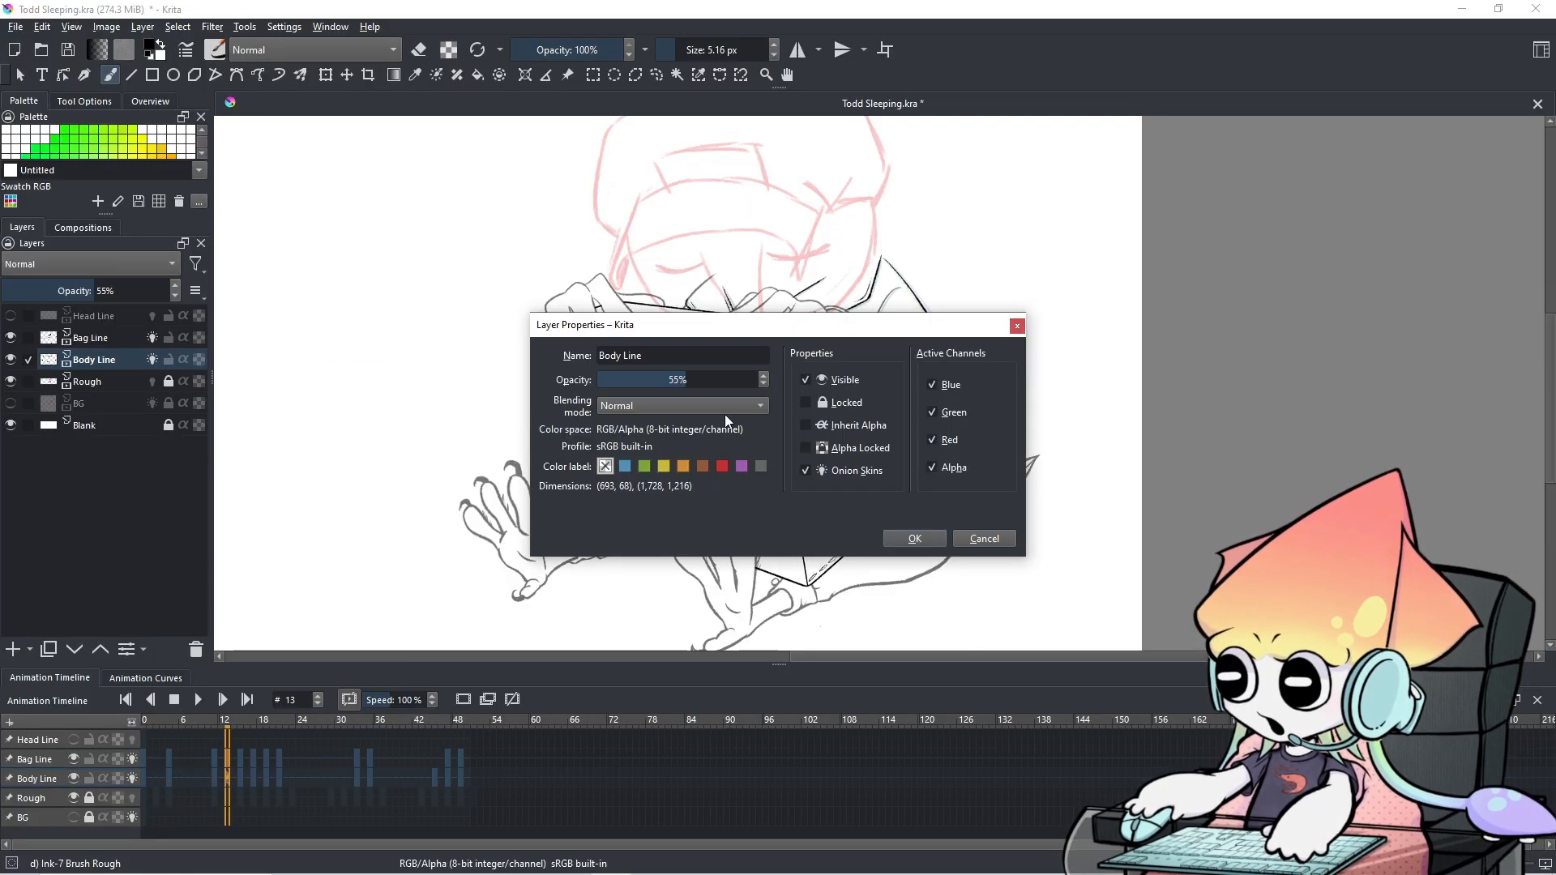
{"action": "left_click_drag", "start_coordinate": [685, 380], "coordinate": [780, 380]}
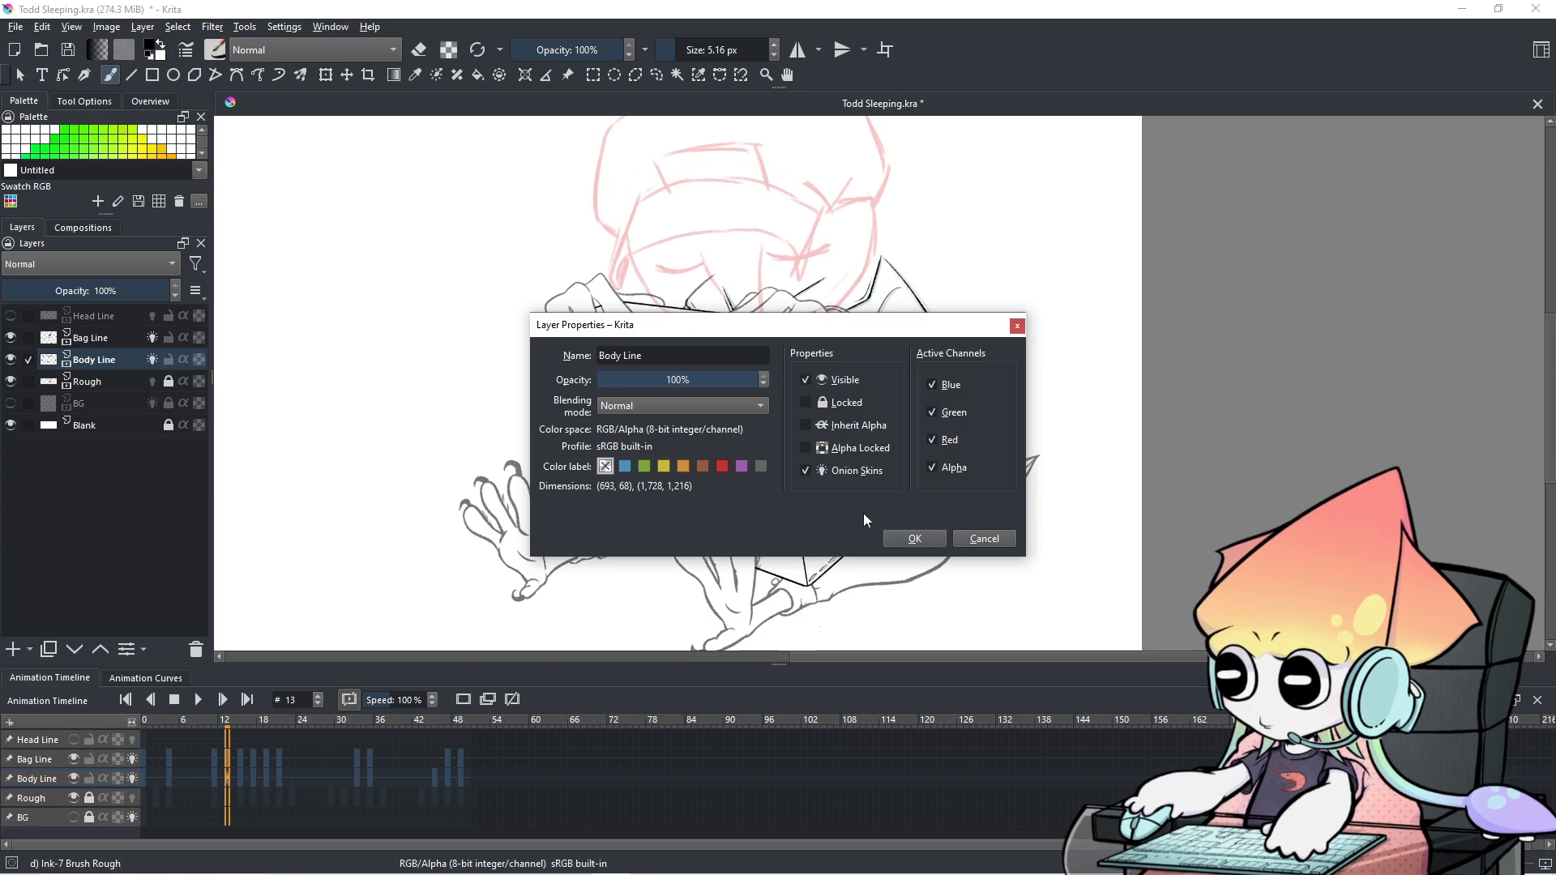
{"action": "left_click", "coordinate": [914, 539]}
{"action": "scroll", "coordinate": [887, 483], "scroll_direction": "down", "scroll_amount": 1}
{"action": "scroll", "coordinate": [887, 483], "scroll_direction": "up", "scroll_amount": 1}
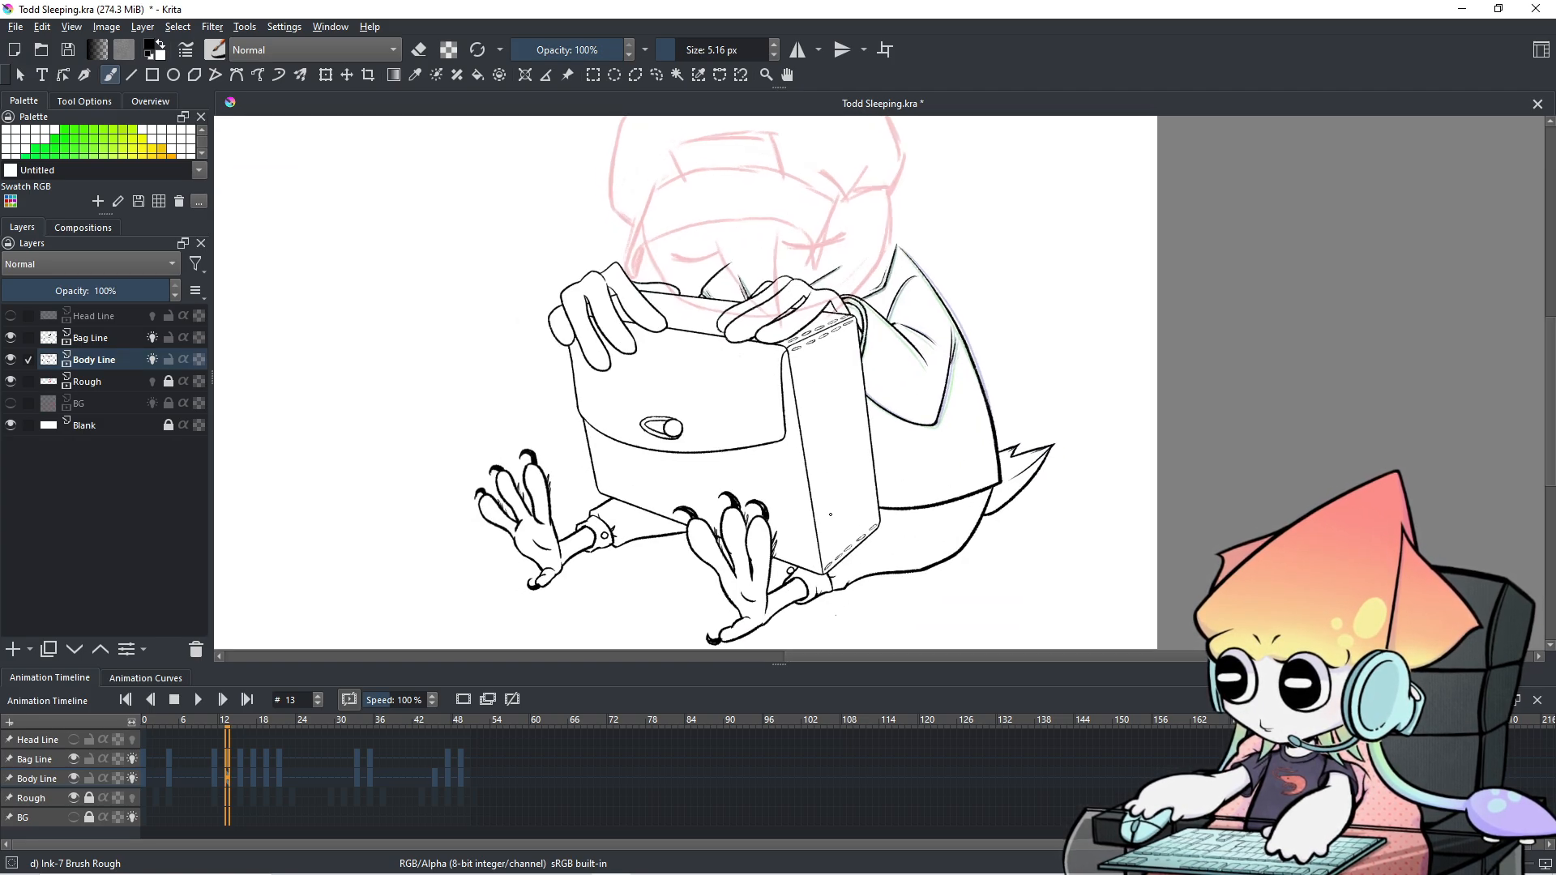
Play the animation from frame 0, zooming in on the bag, and pause at frame 15.
{"action": "left_click", "coordinate": [141, 762]}
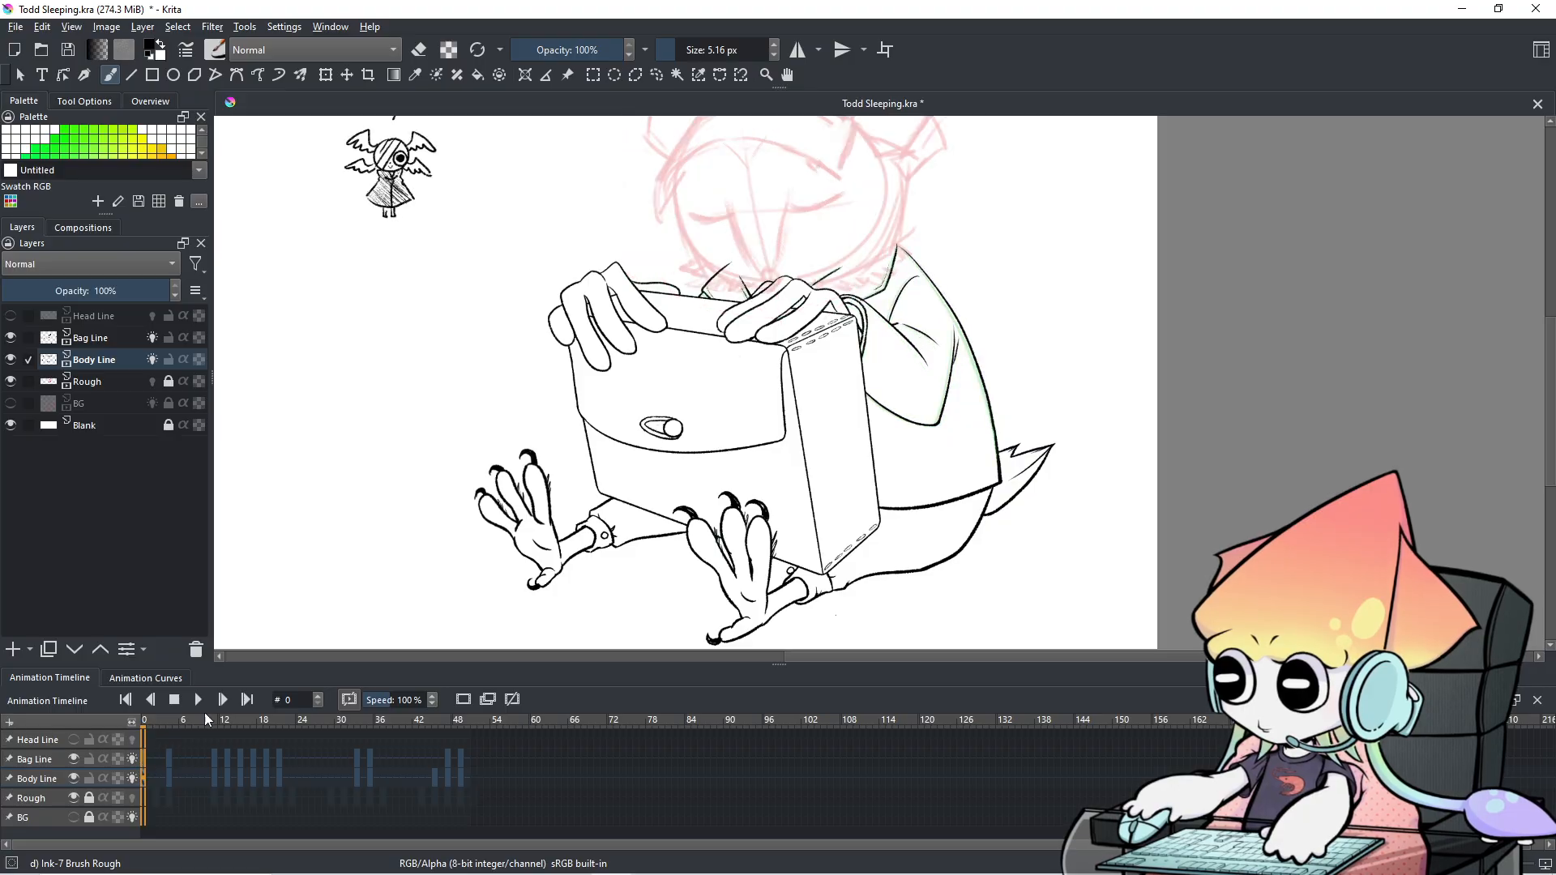
{"action": "scroll", "coordinate": [731, 500], "scroll_direction": "down", "scroll_amount": 1}
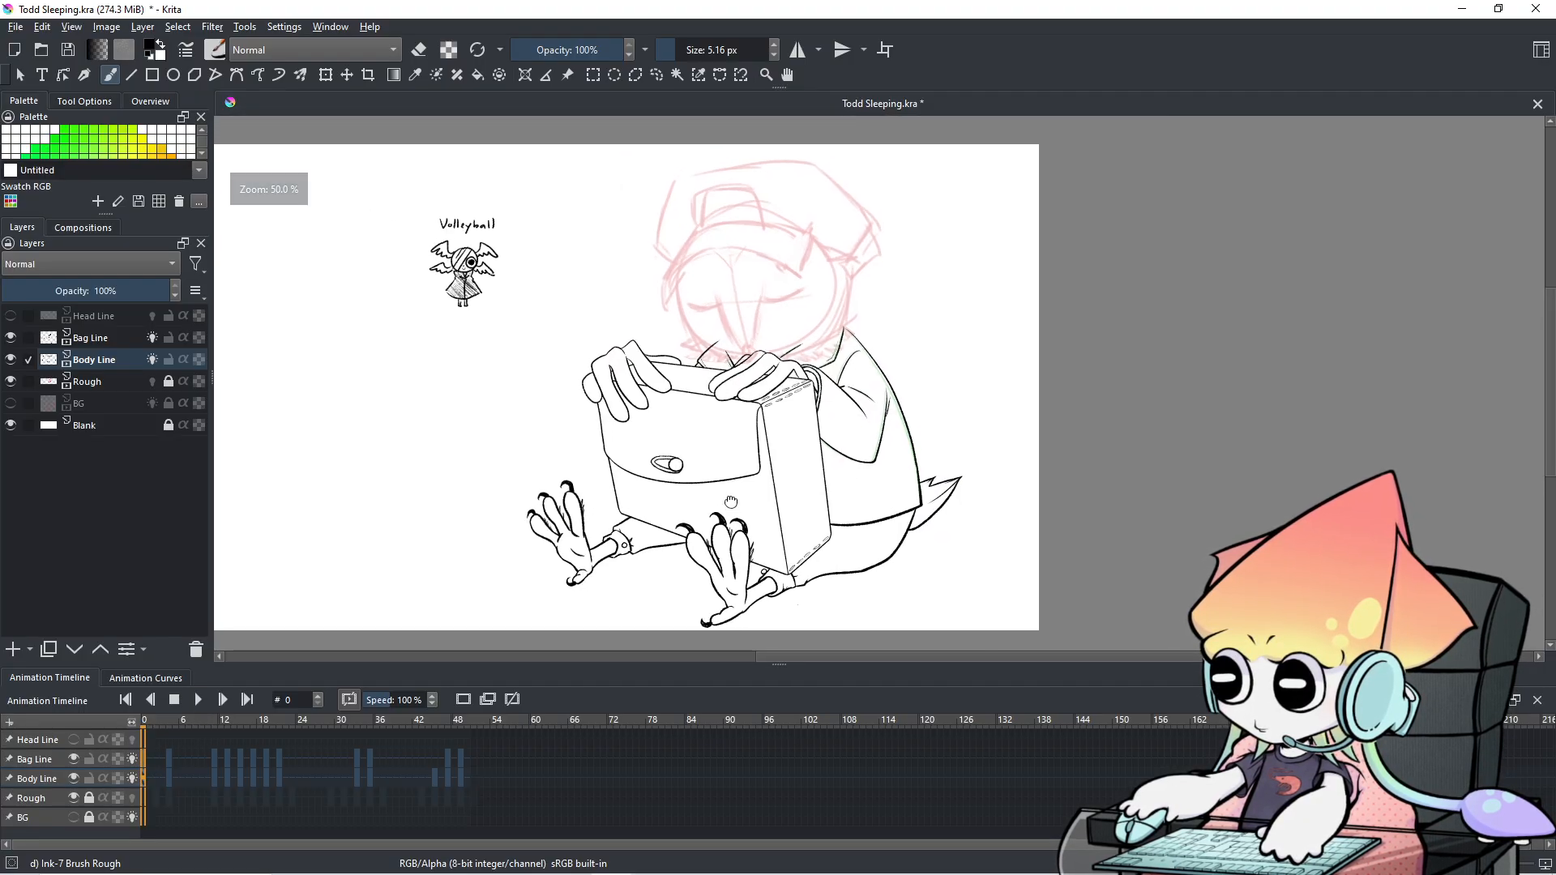
{"action": "left_click", "coordinate": [197, 700]}
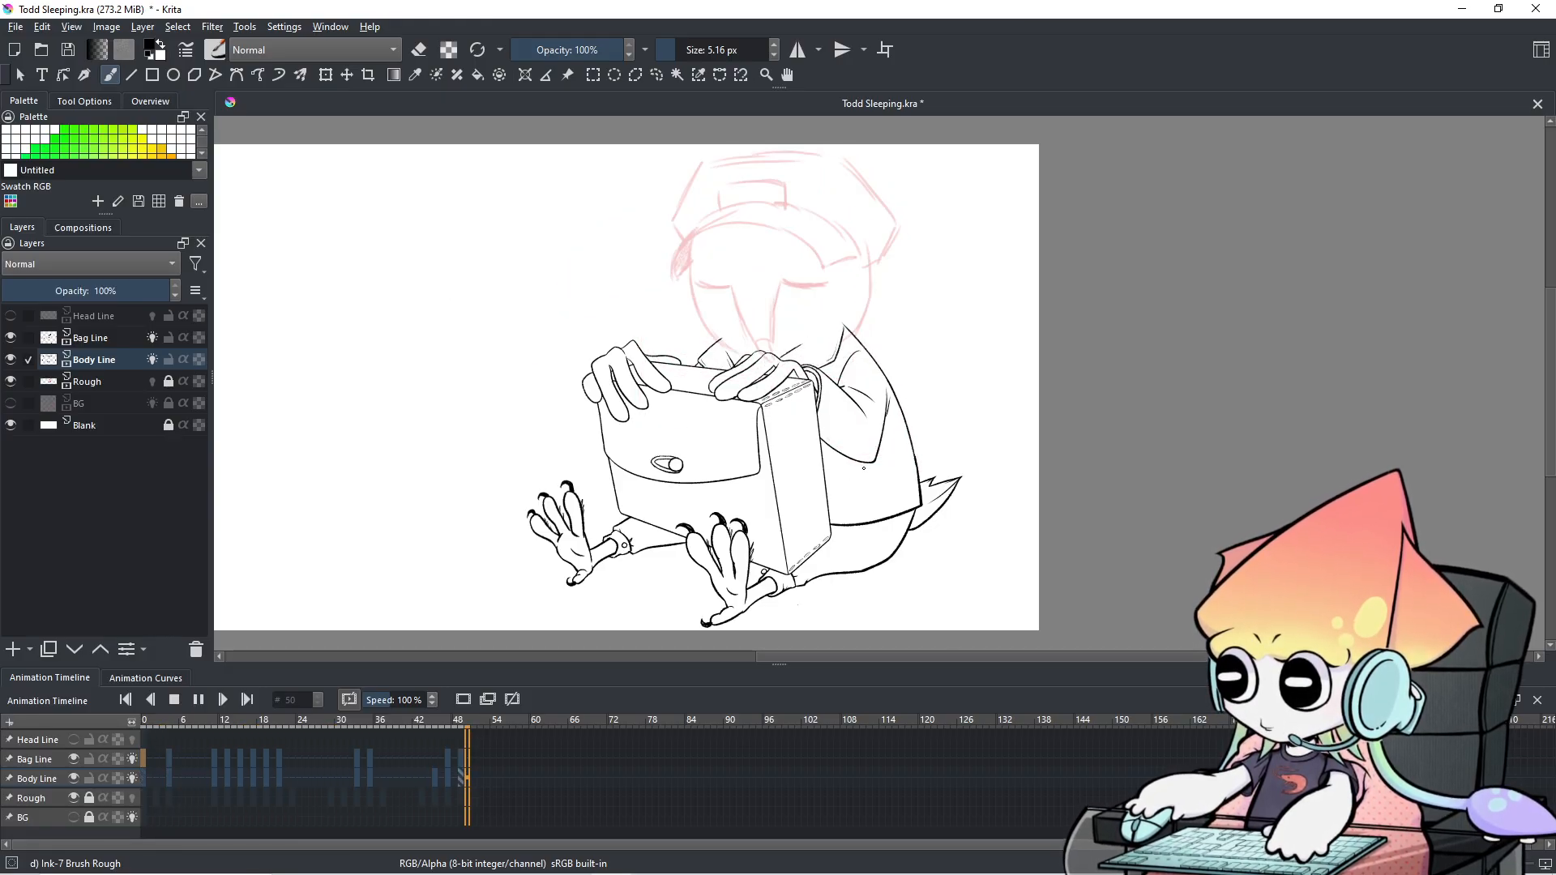
{"action": "scroll", "coordinate": [864, 468], "scroll_direction": "up", "scroll_amount": 2}
{"action": "left_click_drag", "start_coordinate": [794, 461], "coordinate": [929, 522]}
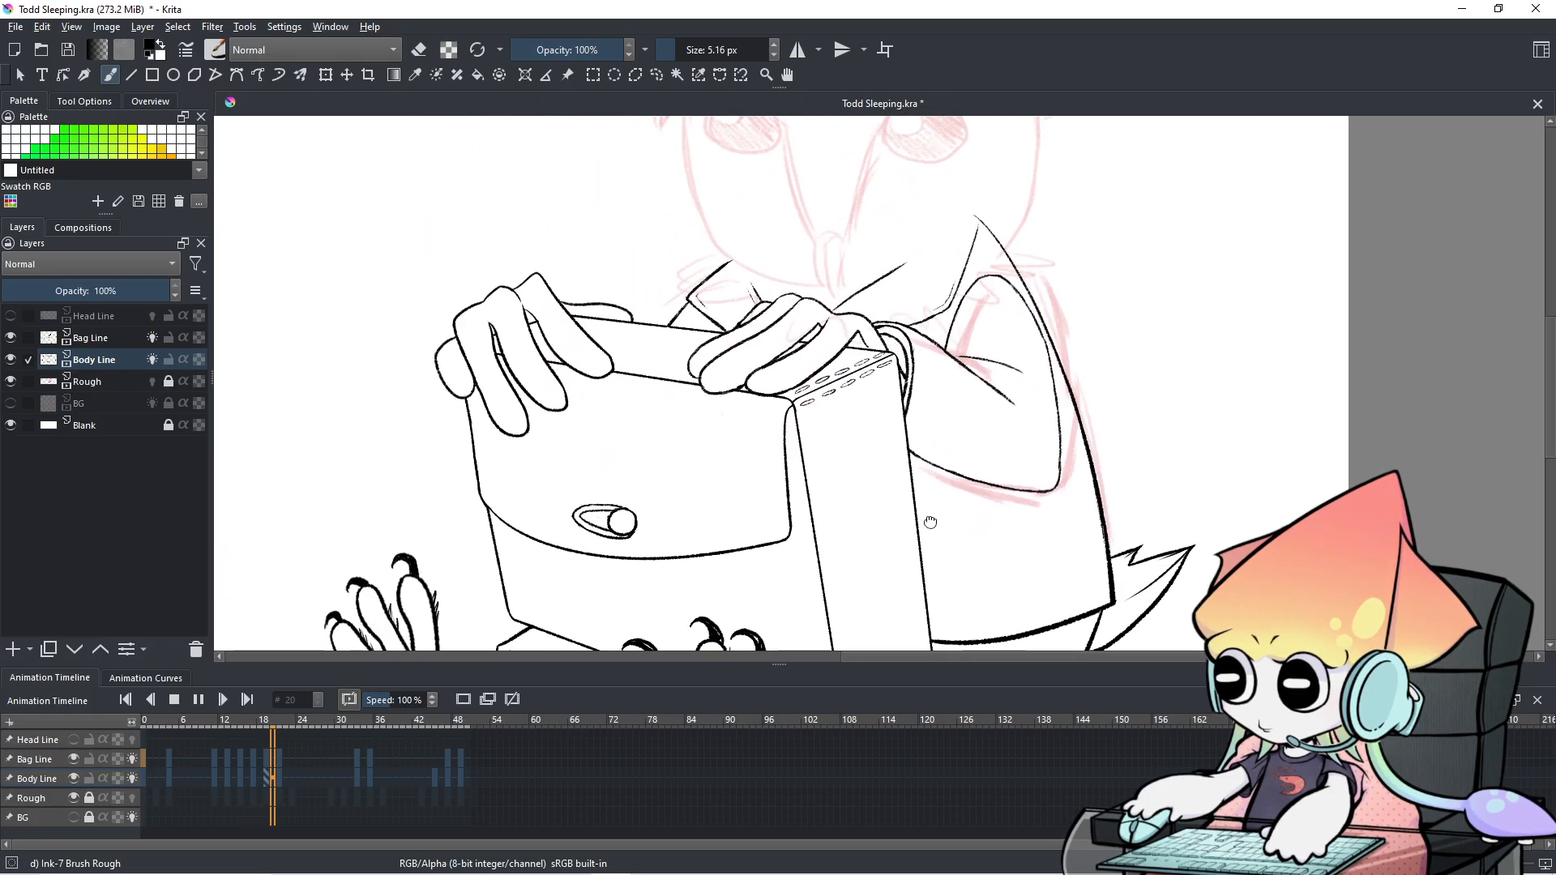
{"action": "scroll", "coordinate": [924, 486], "scroll_direction": "down", "scroll_amount": 2}
{"action": "left_click_drag", "start_coordinate": [921, 442], "coordinate": [905, 424]}
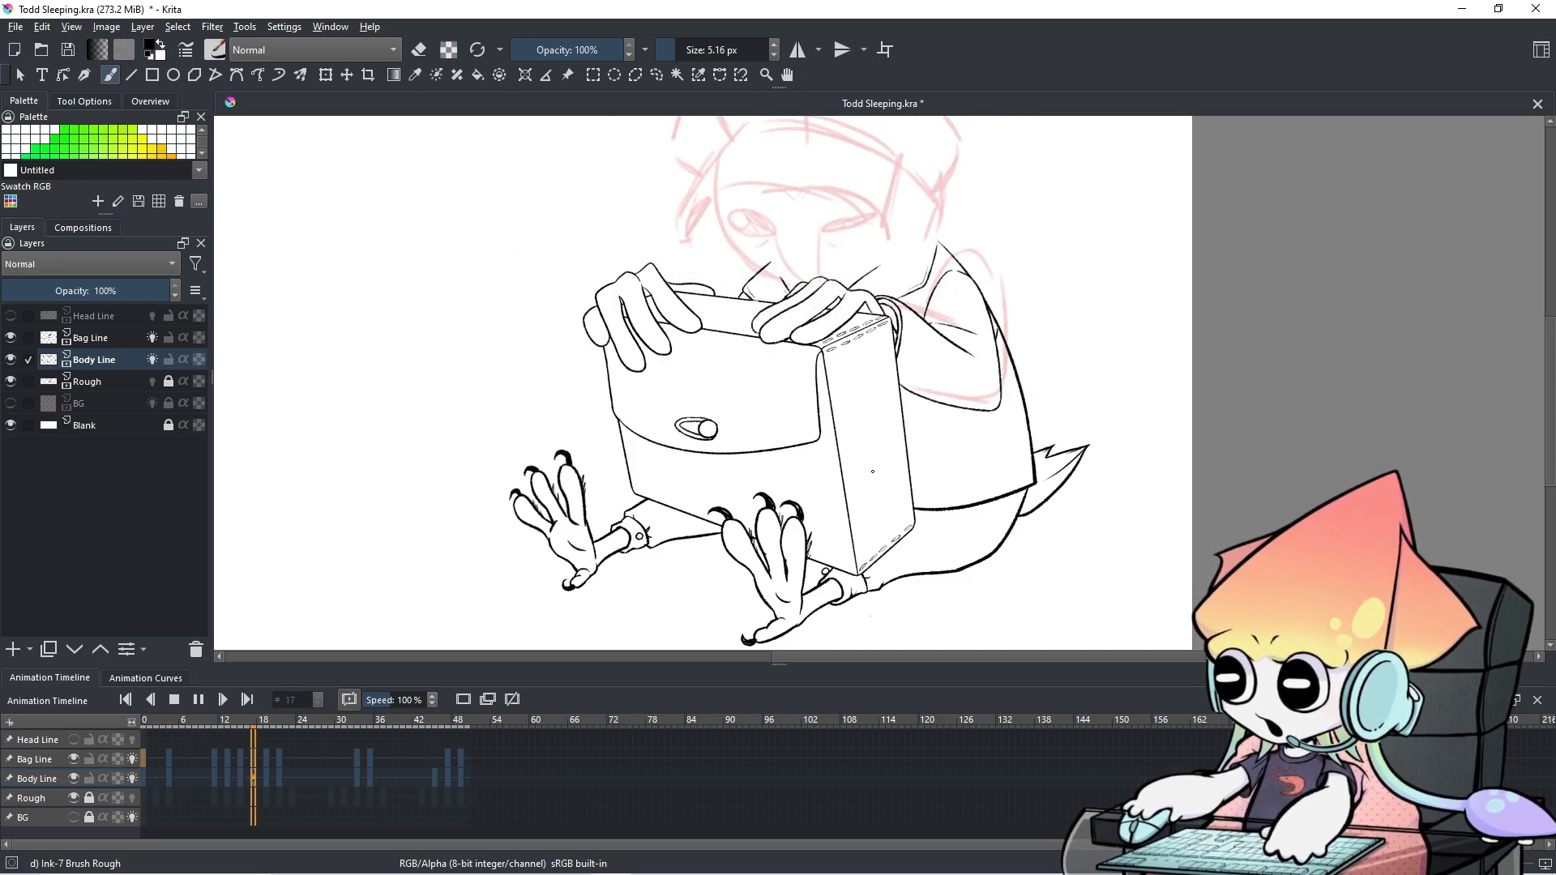
{"action": "left_click", "coordinate": [198, 701]}
{"action": "scroll", "coordinate": [806, 471], "scroll_direction": "up", "scroll_amount": 1}
{"action": "mouse_move", "coordinate": [806, 470]}
{"action": "left_mouse_down"}
{"action": "mouse_move", "coordinate": [794, 532]}
{"action": "mouse_move", "coordinate": [884, 542]}
{"action": "left_mouse_up"}
{"action": "mouse_move", "coordinate": [743, 419]}
{"action": "left_mouse_down"}
{"action": "mouse_move", "coordinate": [981, 514]}
{"action": "mouse_move", "coordinate": [1074, 525]}
{"action": "left_mouse_up"}
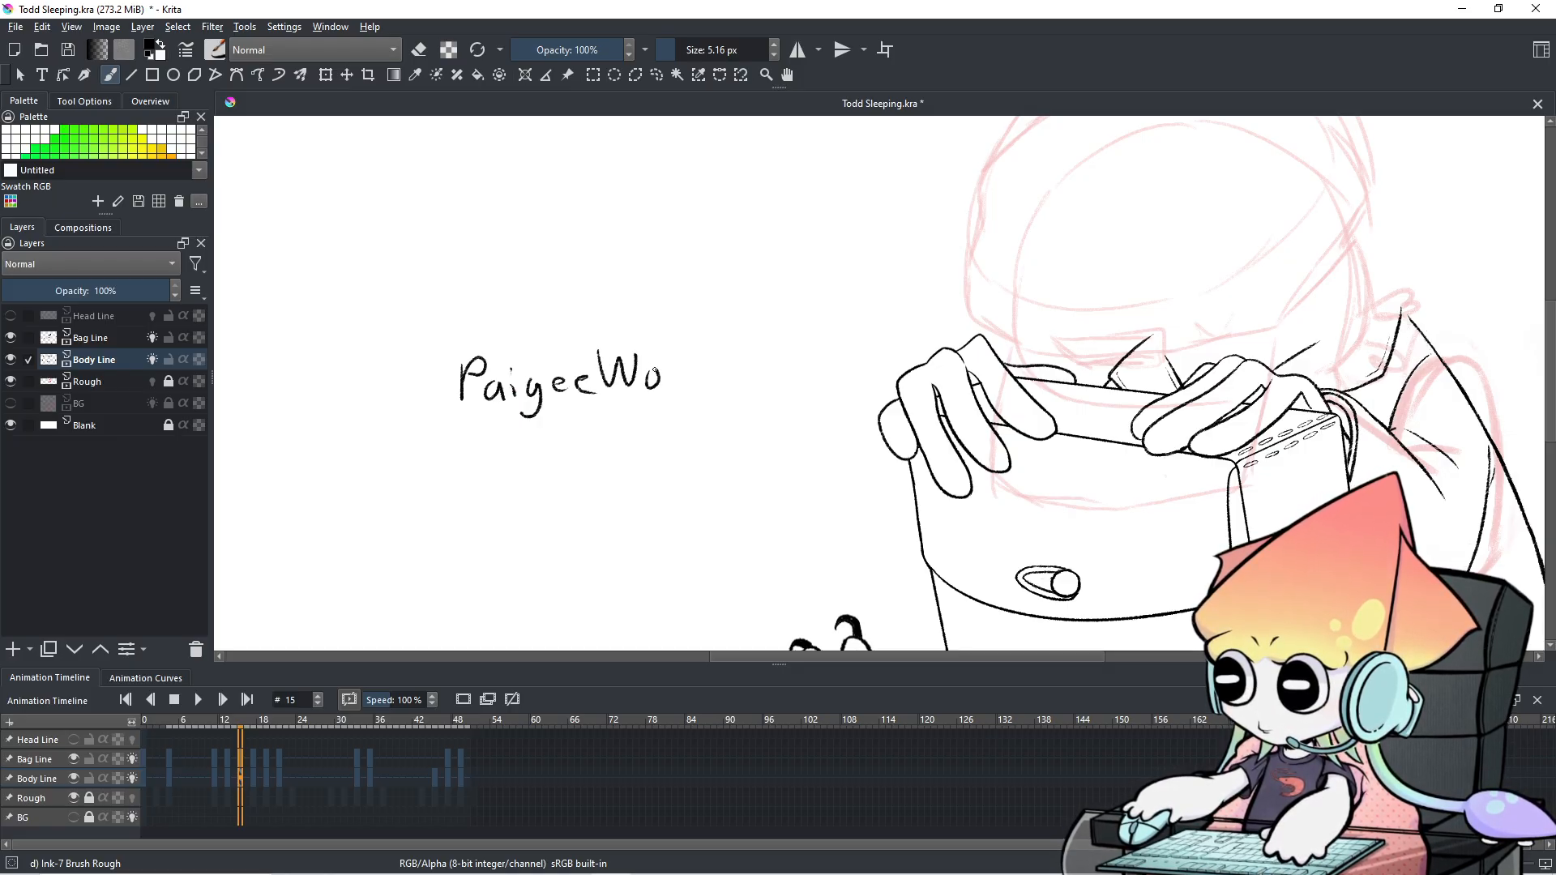
Finish the last letter of the handwritten name and undo its underline.
{"action": "left_click_drag", "start_coordinate": [723, 333], "coordinate": [730, 379]}
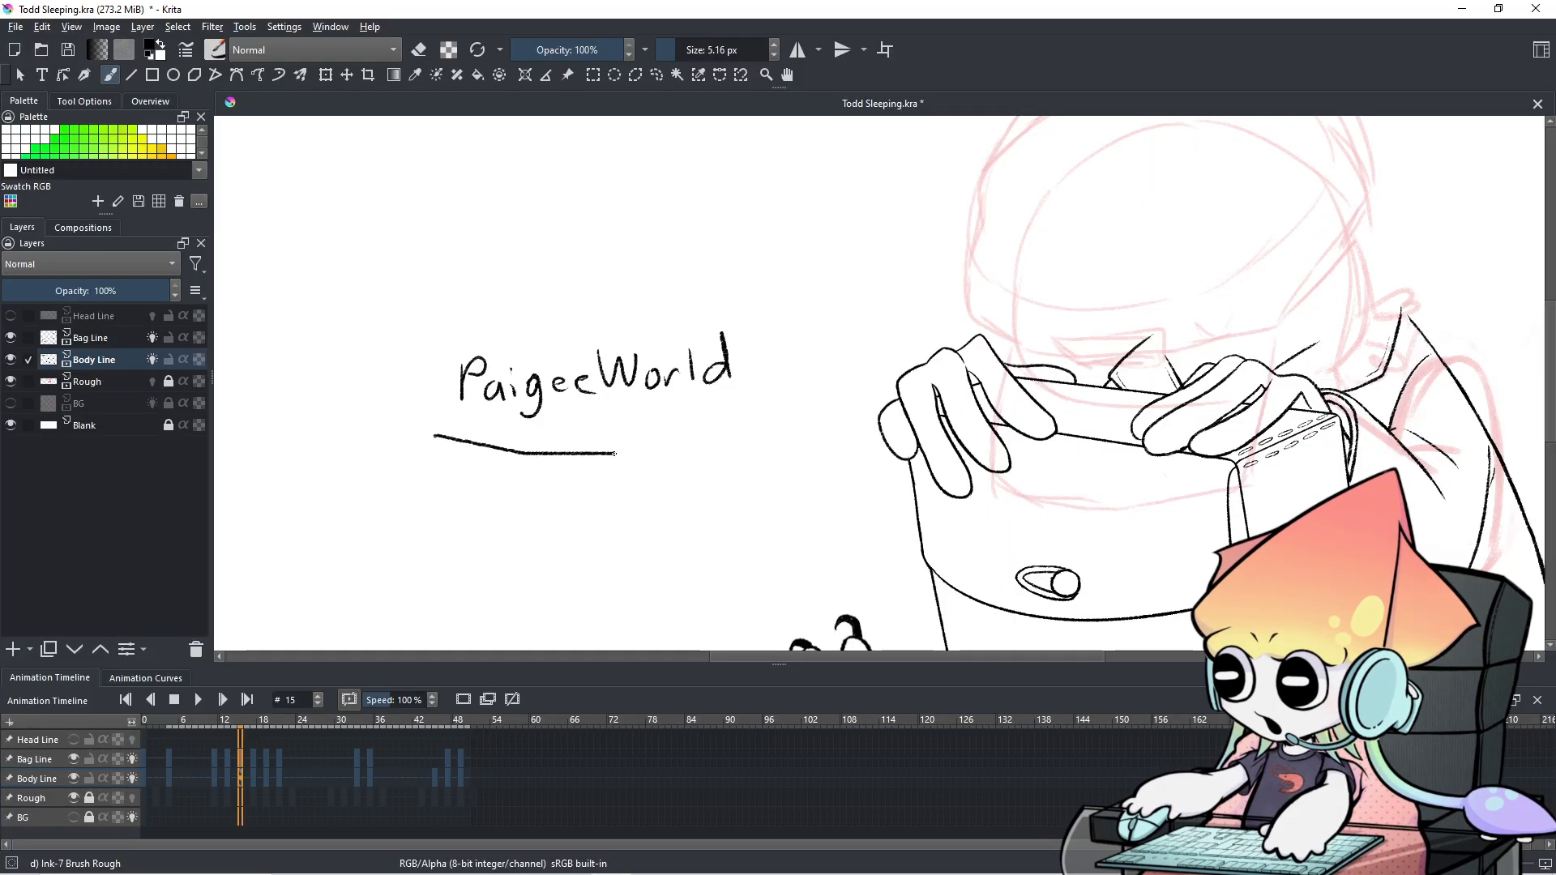
{"action": "key", "text": "ctrl+z"}
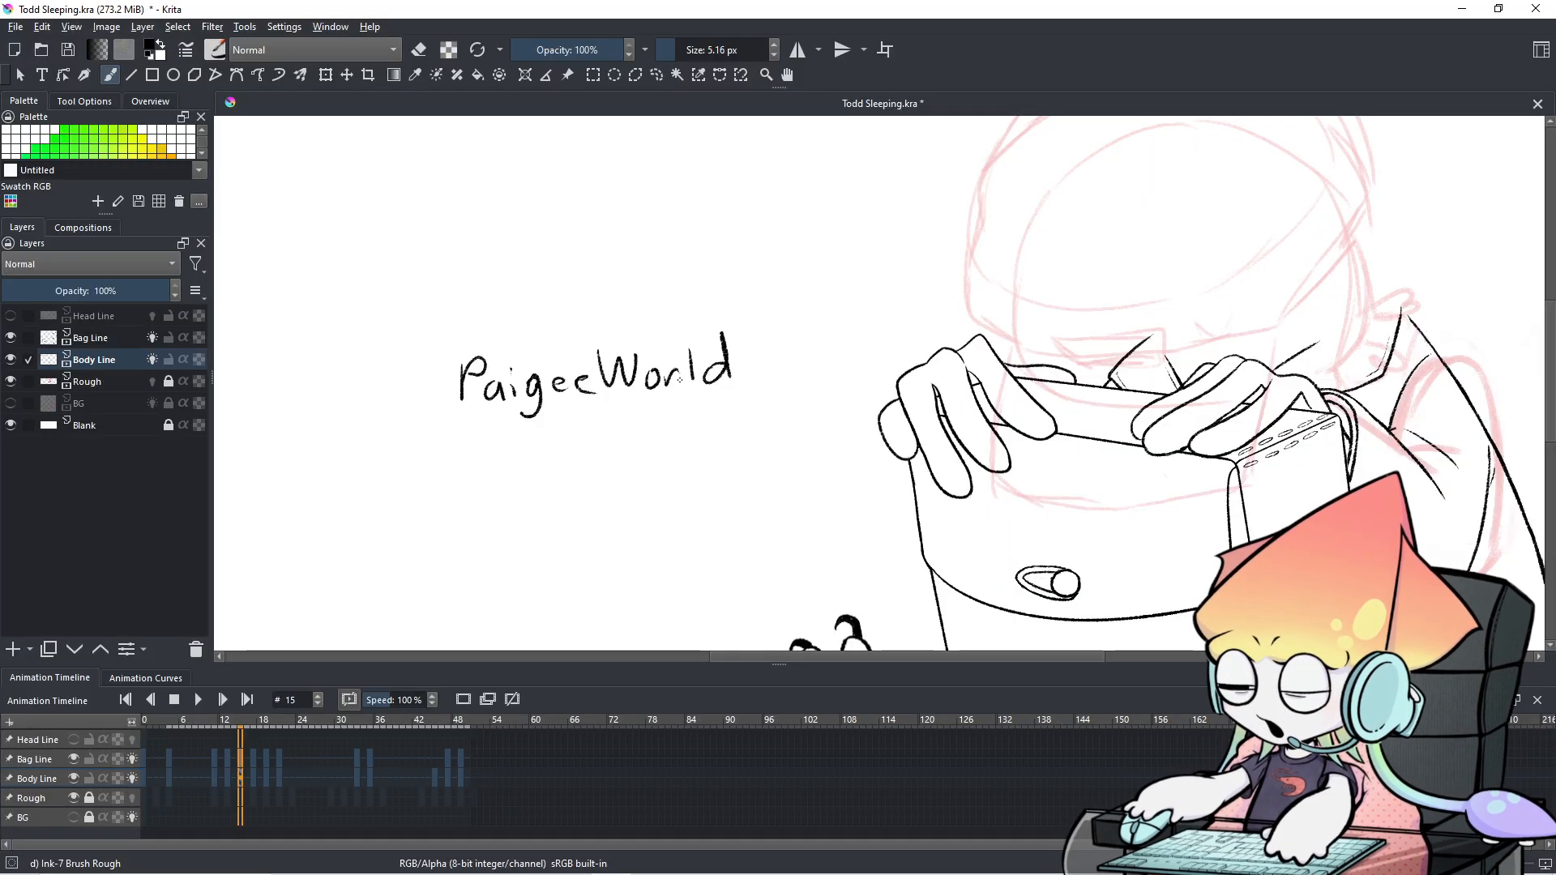
{"action": "scroll", "coordinate": [733, 388], "scroll_direction": "down", "scroll_amount": 1}
{"action": "scroll", "coordinate": [874, 436], "scroll_direction": "up", "scroll_amount": 1}
{"action": "mouse_move", "coordinate": [880, 437]}
{"action": "left_mouse_down"}
{"action": "mouse_move", "coordinate": [882, 401]}
{"action": "mouse_move", "coordinate": [881, 418]}
{"action": "mouse_move", "coordinate": [823, 439]}
{"action": "left_mouse_up"}
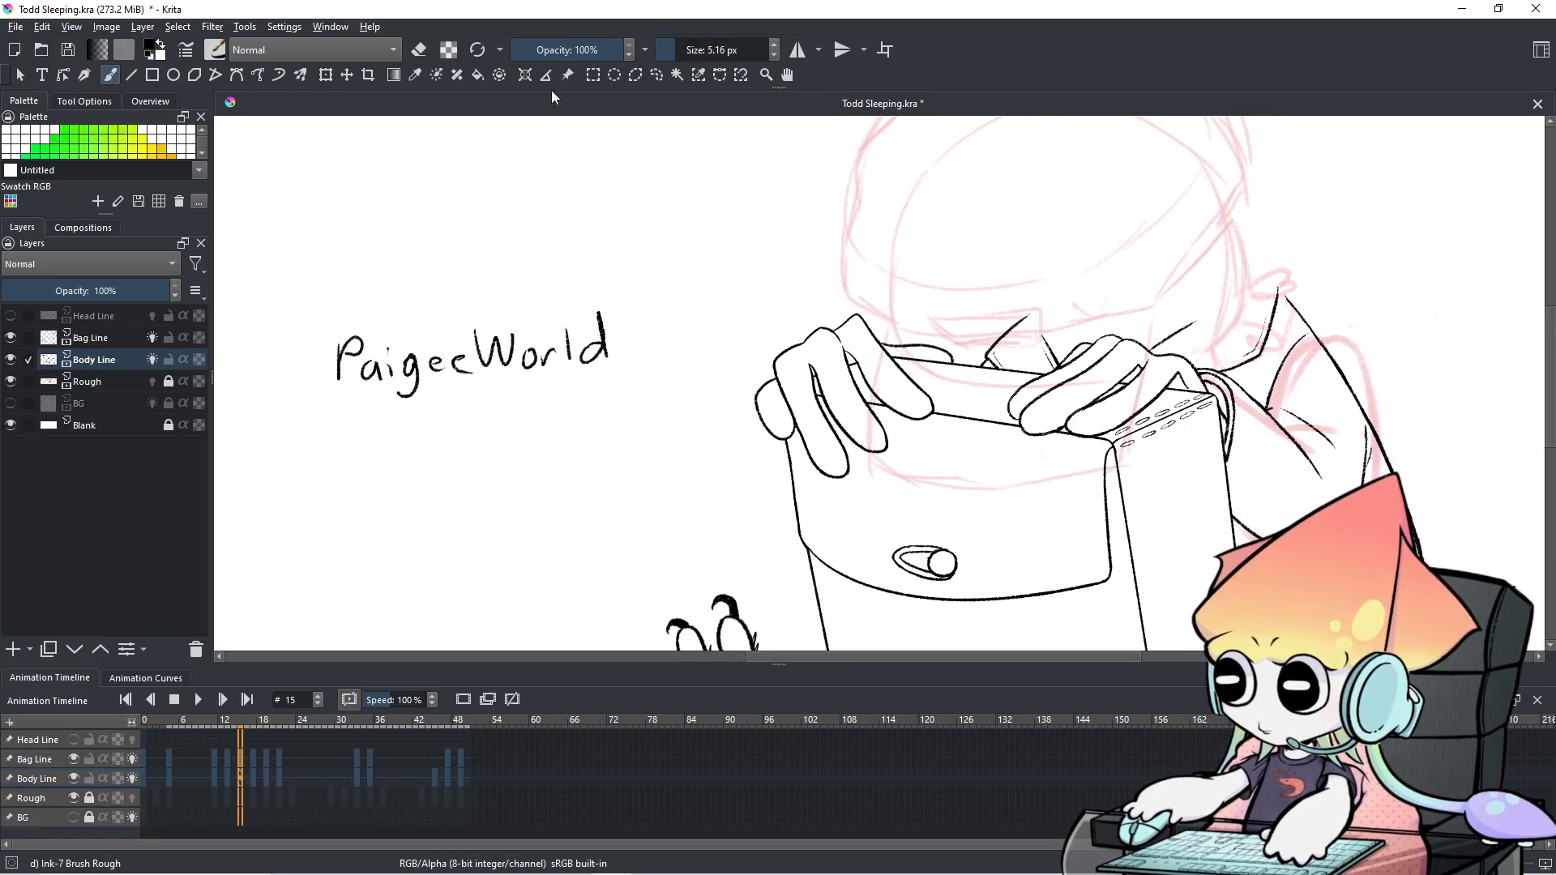
Lasso the handwritten name with Freehand Selection, delete it and clear the selection.
{"action": "left_click", "coordinate": [649, 75]}
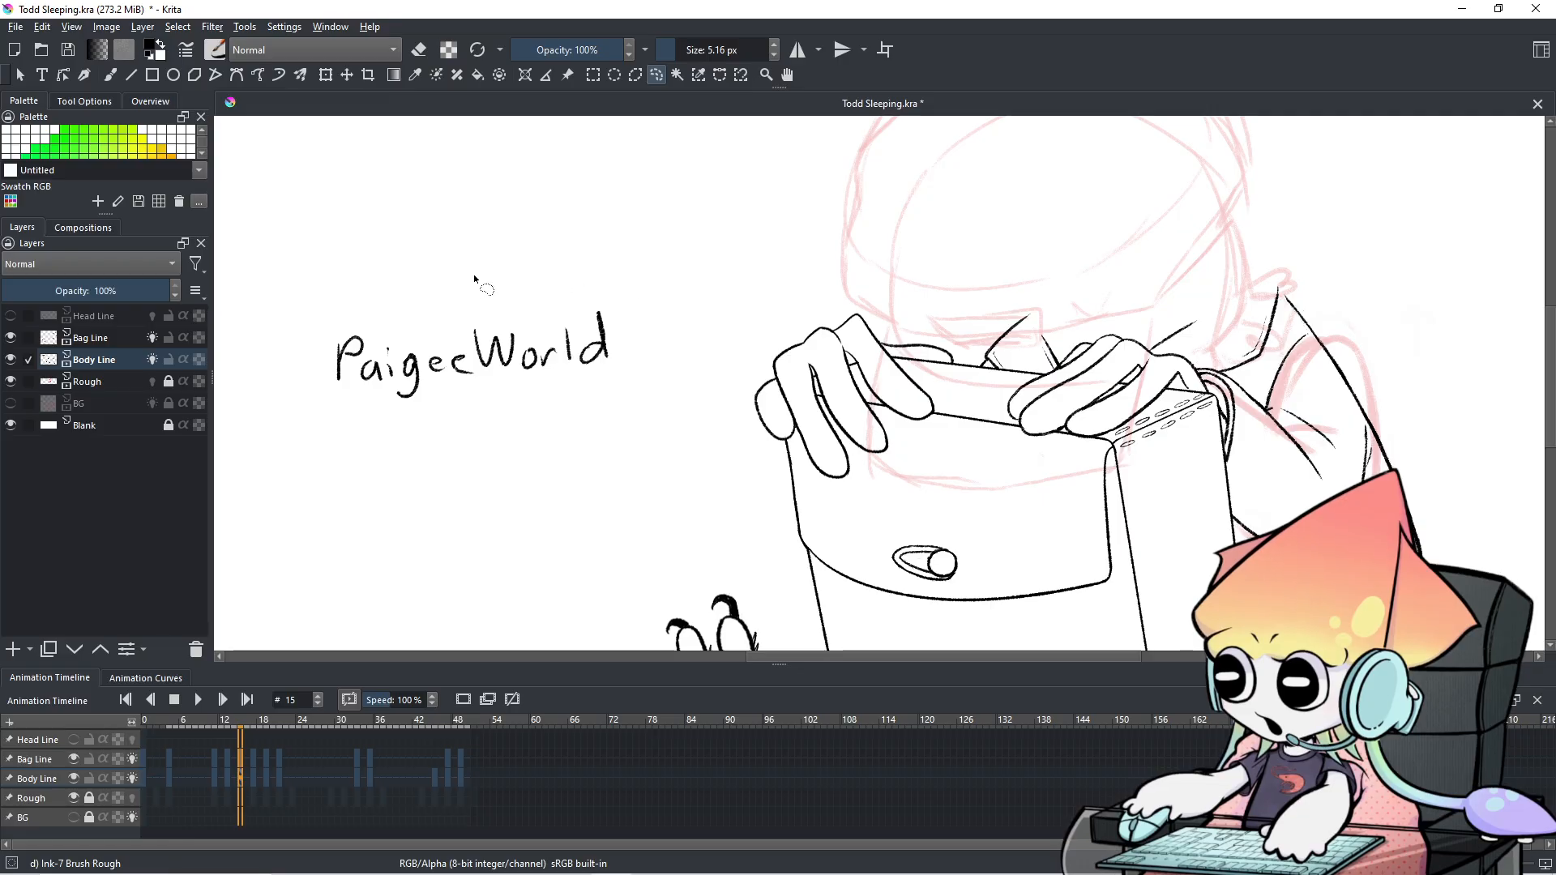
{"action": "left_click_drag", "start_coordinate": [380, 289], "coordinate": [380, 288]}
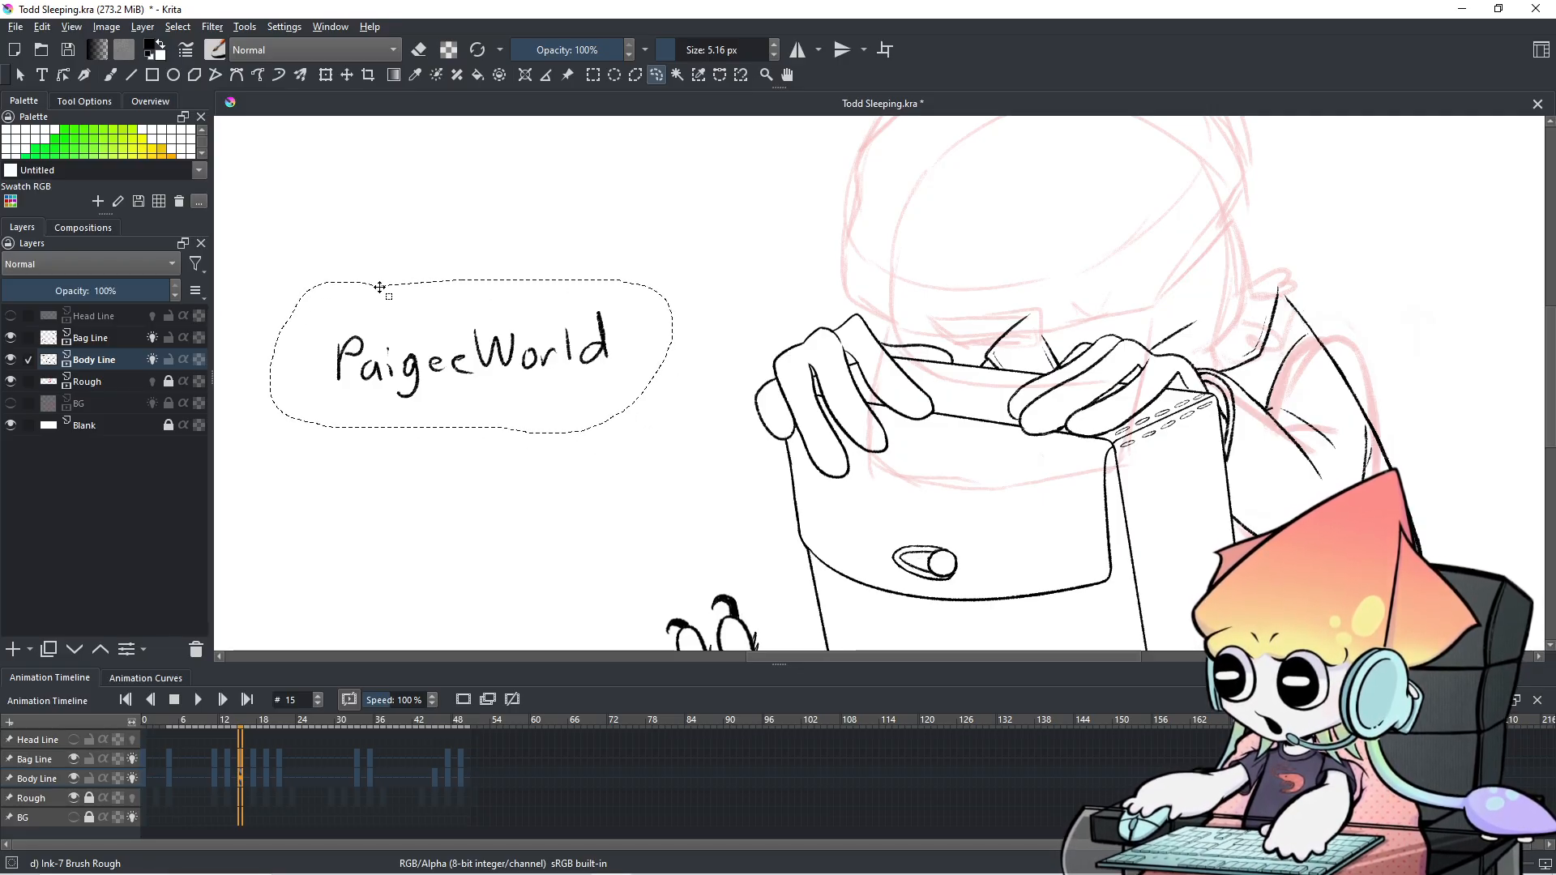
{"action": "key", "text": "Delete"}
{"action": "key", "text": "ctrl+shift+a"}
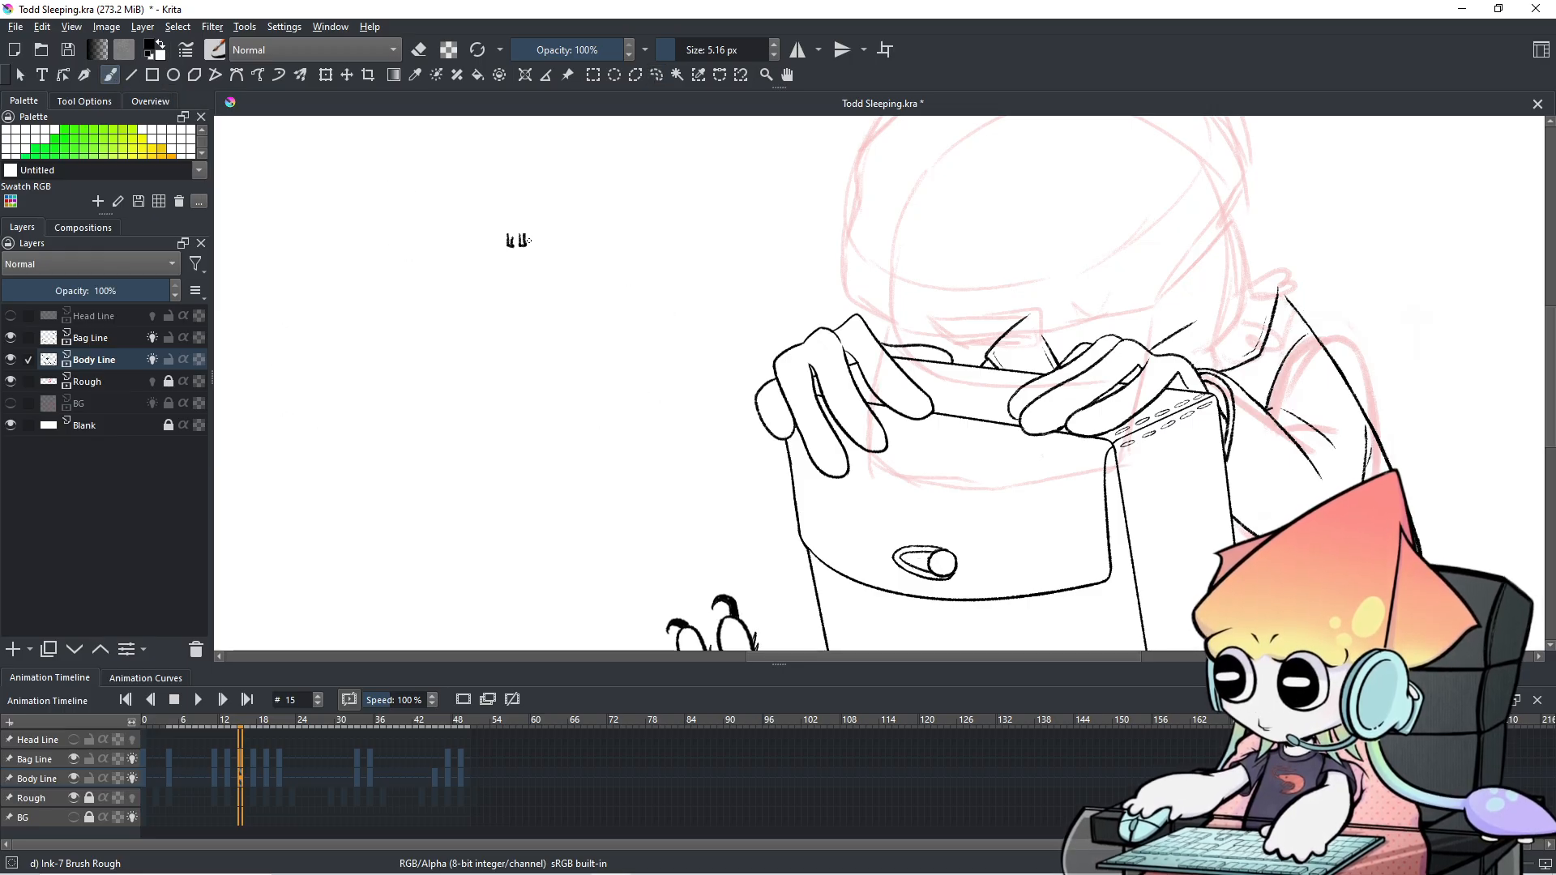
{"action": "key", "text": "ctrl+z"}
{"action": "mouse_move", "coordinate": [531, 239]}
{"action": "left_mouse_down"}
{"action": "mouse_move", "coordinate": [600, 345]}
{"action": "mouse_move", "coordinate": [845, 313]}
{"action": "mouse_move", "coordinate": [879, 246]}
{"action": "left_mouse_up"}
{"action": "scroll", "coordinate": [580, 345], "scroll_direction": "up", "scroll_amount": 3}
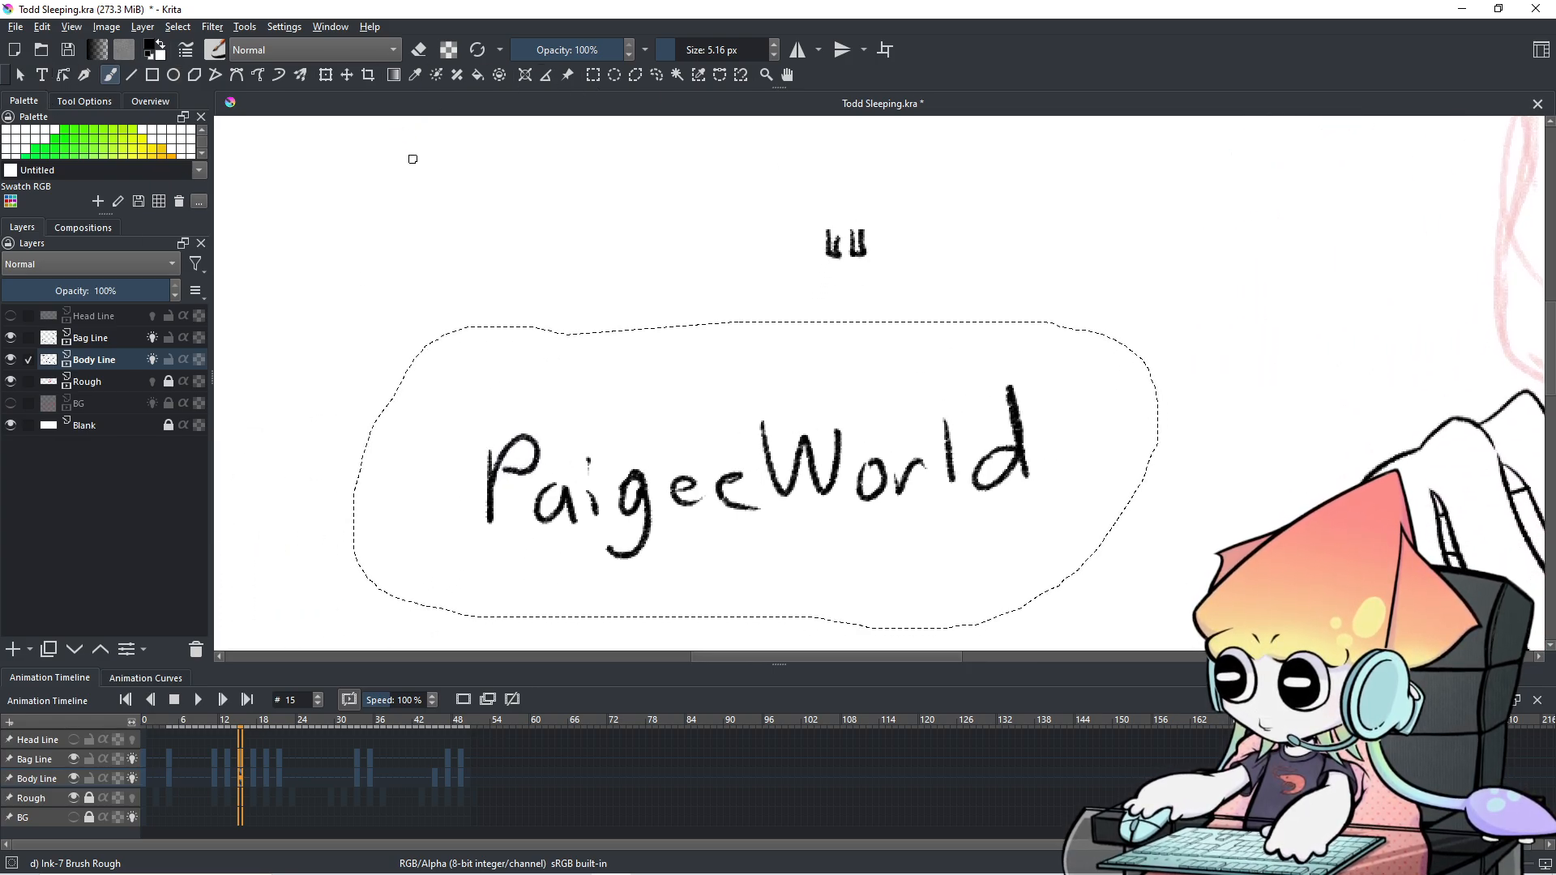
{"action": "key", "text": "Delete"}
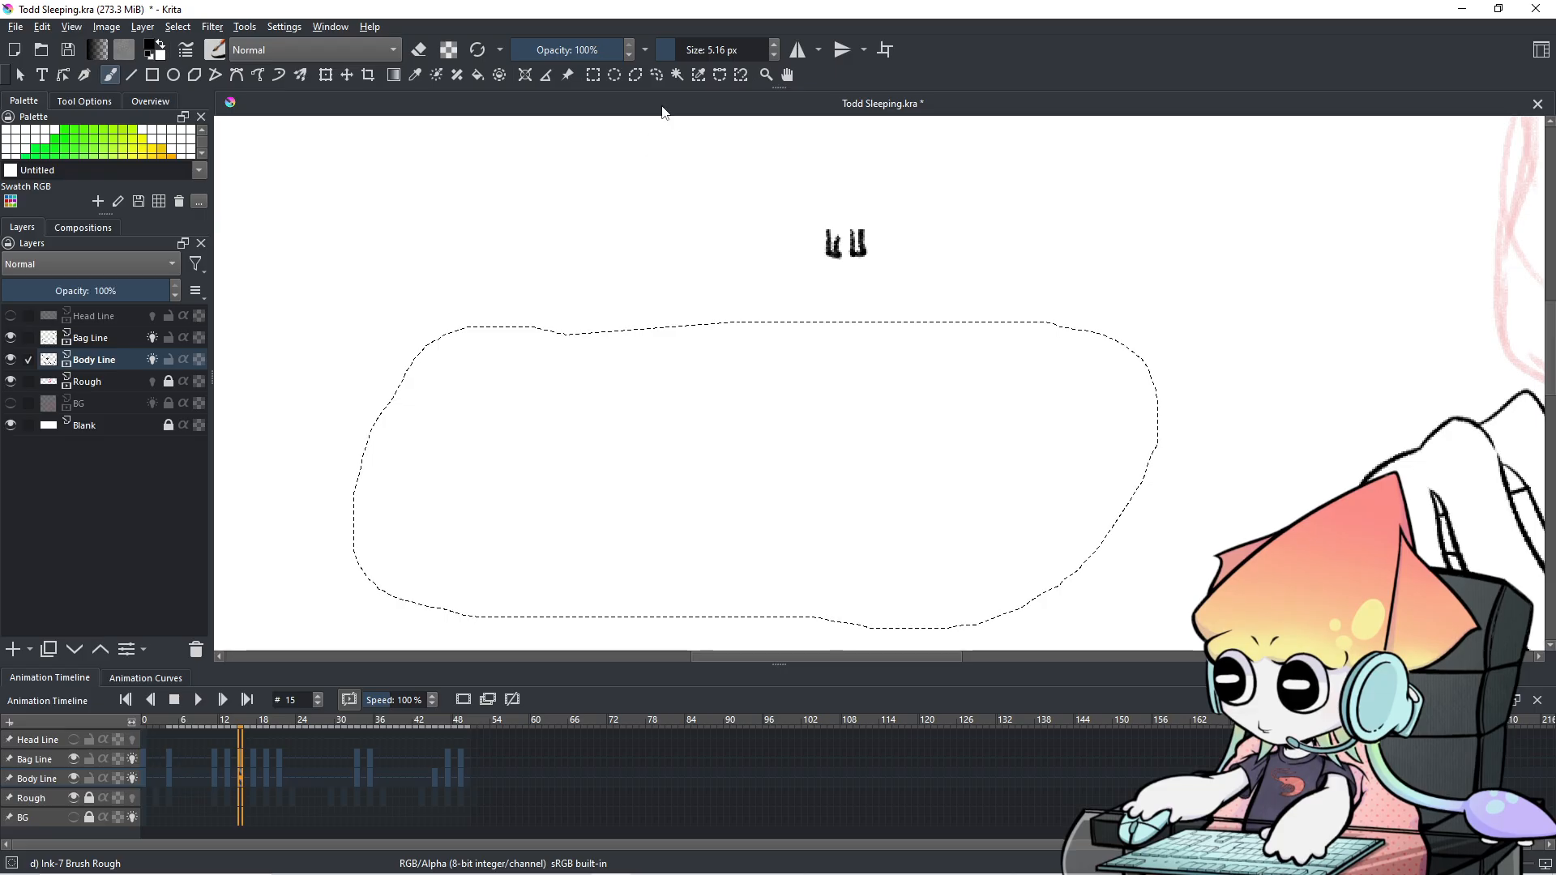
{"action": "left_click", "coordinate": [656, 75]}
{"action": "left_click", "coordinate": [476, 615]}
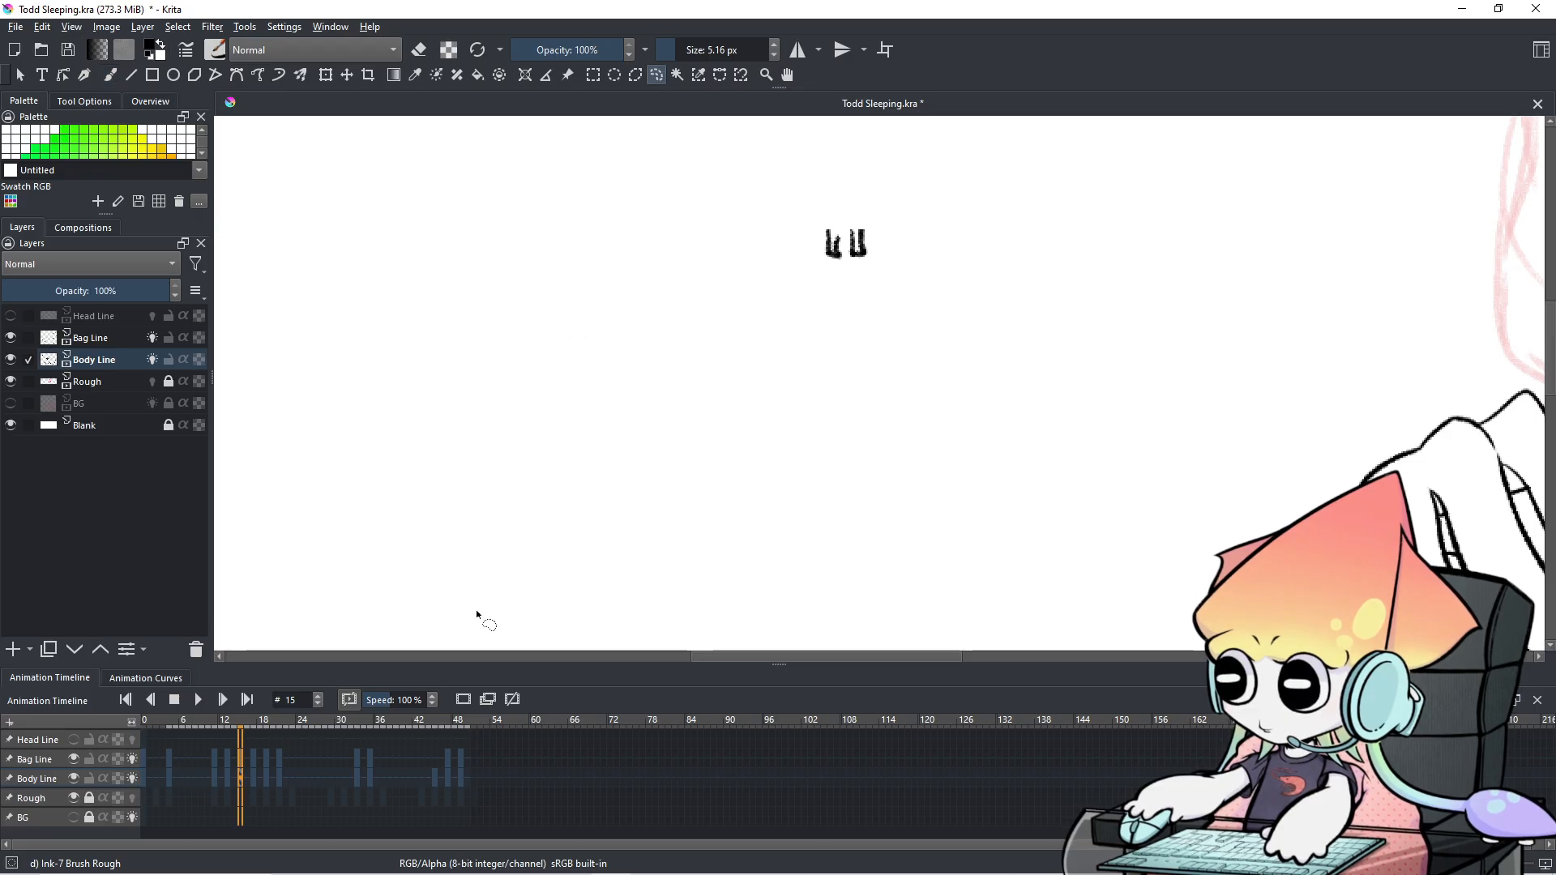
{"action": "scroll", "coordinate": [145, 776], "scroll_direction": "down", "scroll_amount": 6}
{"action": "left_click", "coordinate": [144, 776]}
{"action": "scroll", "coordinate": [1009, 417], "scroll_direction": "down", "scroll_amount": 1}
{"action": "left_click_drag", "start_coordinate": [1014, 386], "coordinate": [837, 462]}
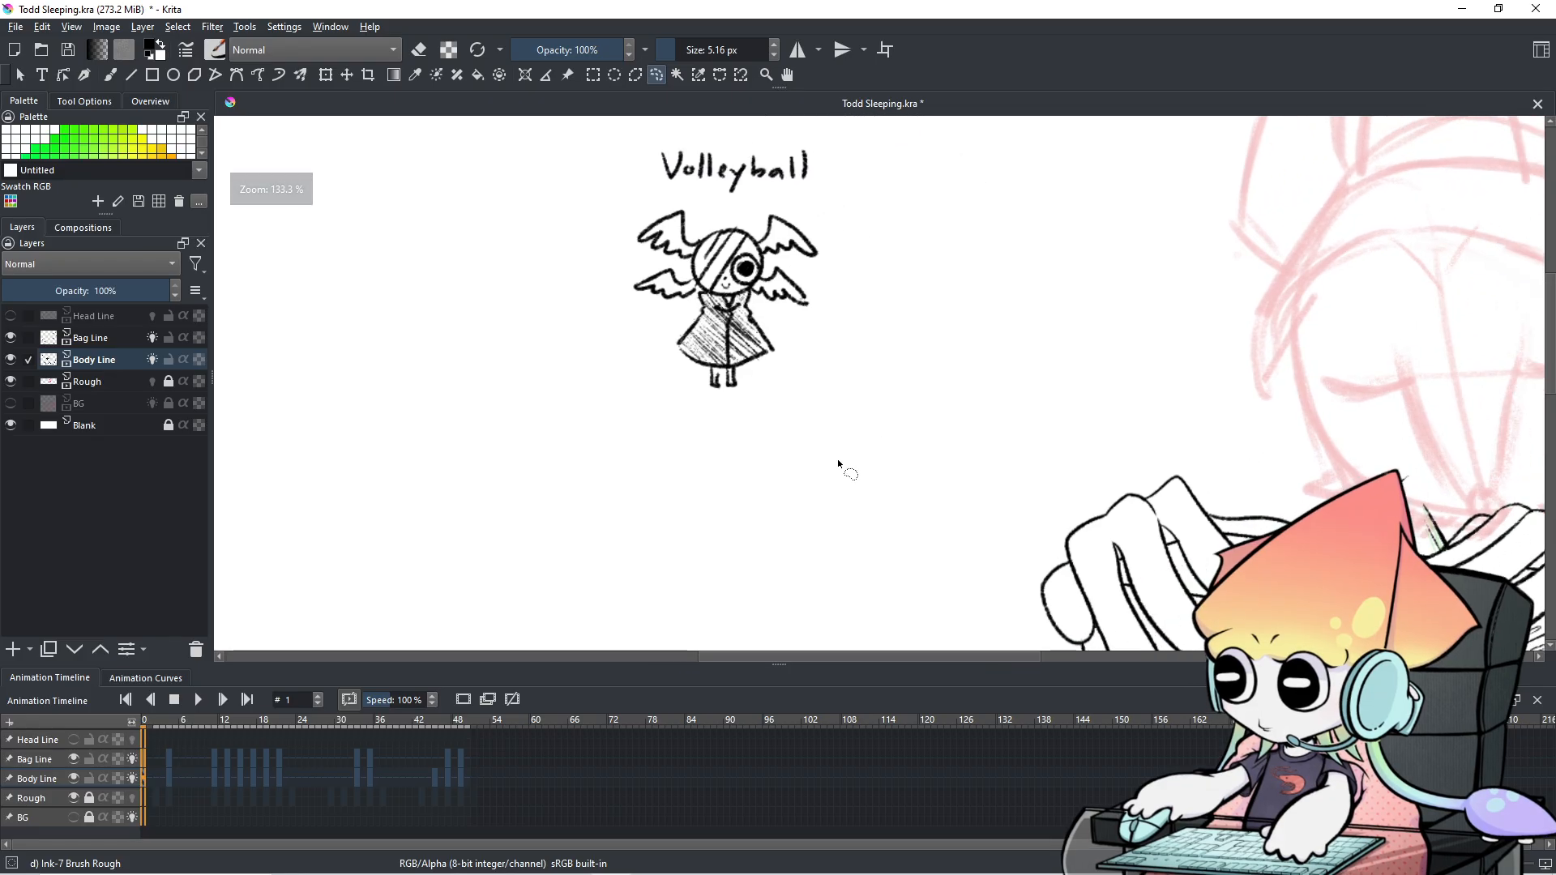
{"action": "key", "text": "space"}
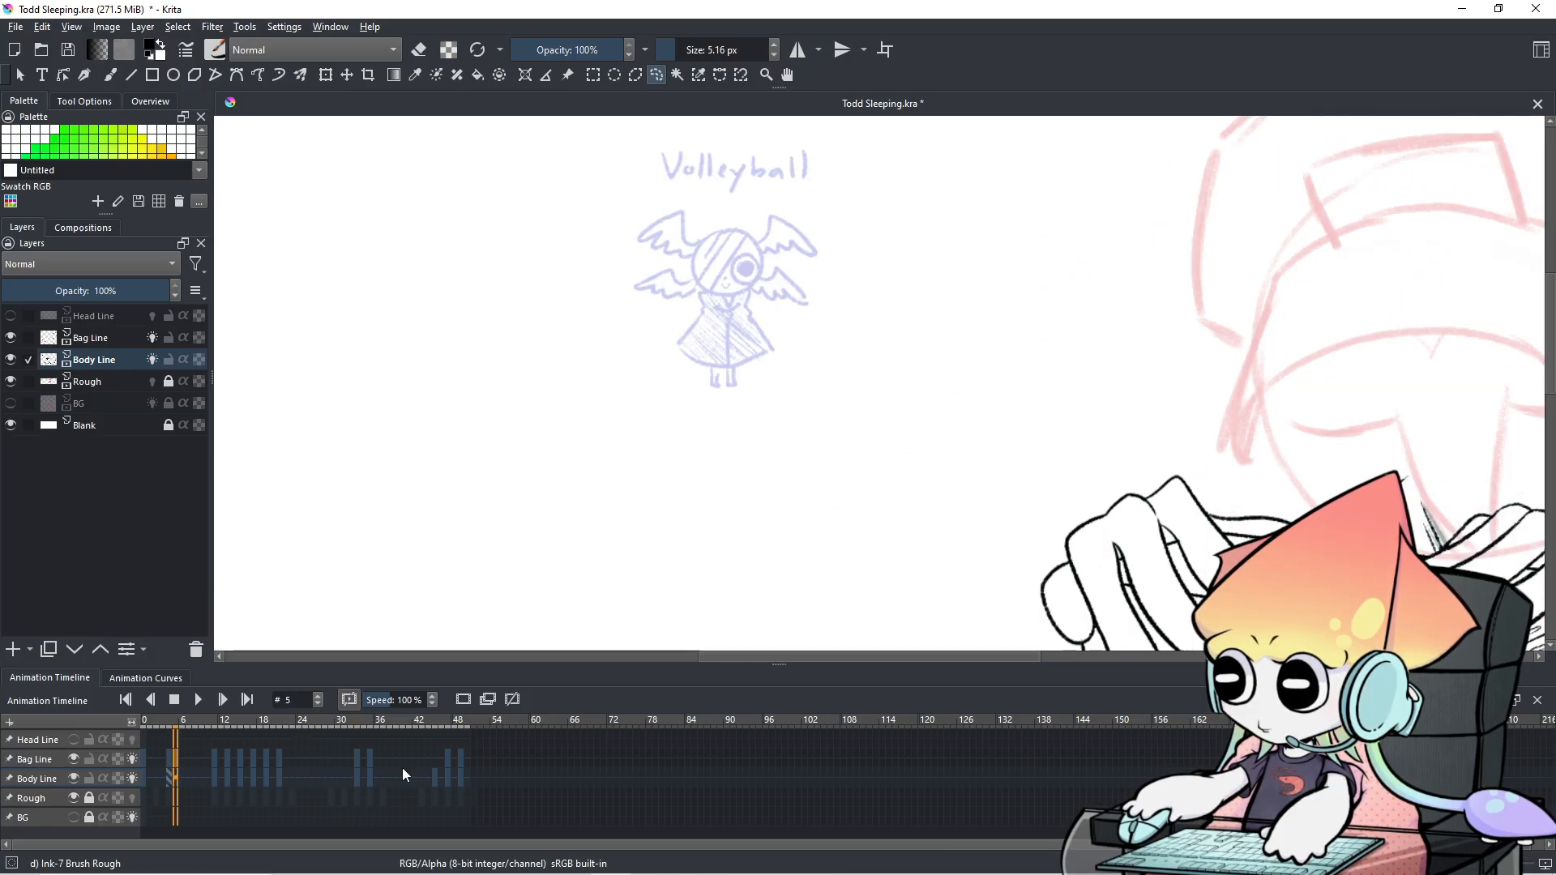
{"action": "key", "text": "Right"}
{"action": "key", "text": "Right"}
{"action": "key", "text": "Right"}
{"action": "key", "text": "Right"}
{"action": "key", "text": "Right"}
{"action": "key", "text": "Right"}
{"action": "key", "text": "Right"}
{"action": "key", "text": "Right"}
{"action": "key", "text": "Right"}
{"action": "key", "text": "Right"}
{"action": "key", "text": "Right"}
{"action": "key", "text": "Right"}
{"action": "key", "text": "Right"}
{"action": "key", "text": "Right"}
{"action": "key", "text": "Right"}
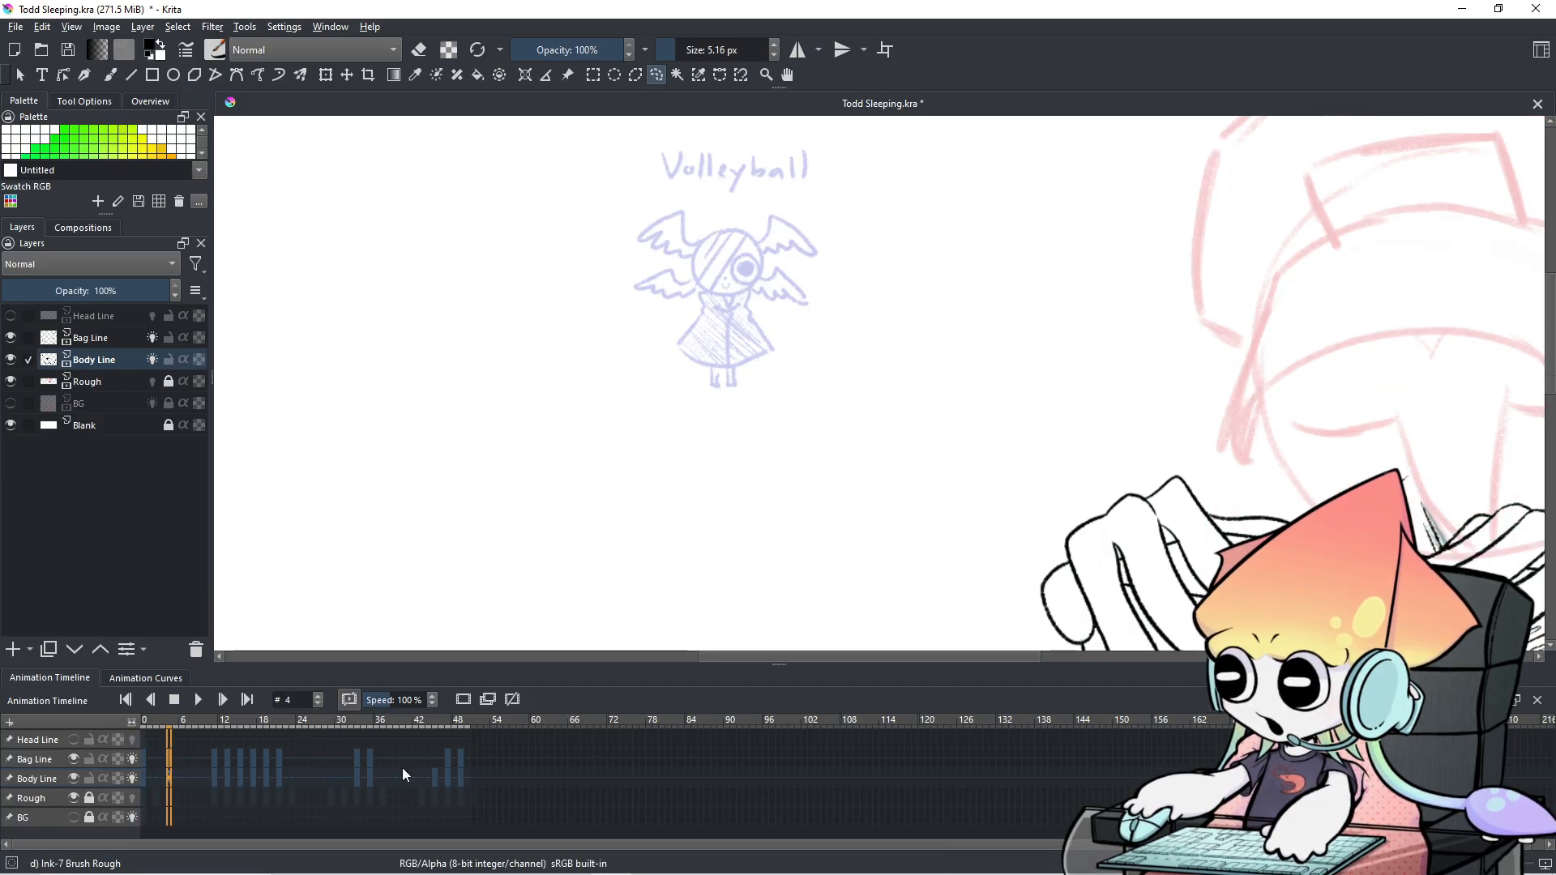
{"action": "key", "text": "Right"}
{"action": "key", "text": "Right"}
{"action": "key", "text": "Right"}
{"action": "key", "text": "Right"}
{"action": "key", "text": "Right"}
{"action": "key", "text": "Right"}
{"action": "key", "text": "Right"}
{"action": "key", "text": "Right"}
{"action": "key", "text": "Right"}
{"action": "key", "text": "Right"}
{"action": "key", "text": "Right"}
{"action": "key", "text": "Right"}
{"action": "key", "text": "Right"}
{"action": "key", "text": "Right"}
{"action": "key", "text": "Right"}
{"action": "key", "text": "Right"}
{"action": "key", "text": "Right"}
{"action": "key", "text": "Right"}
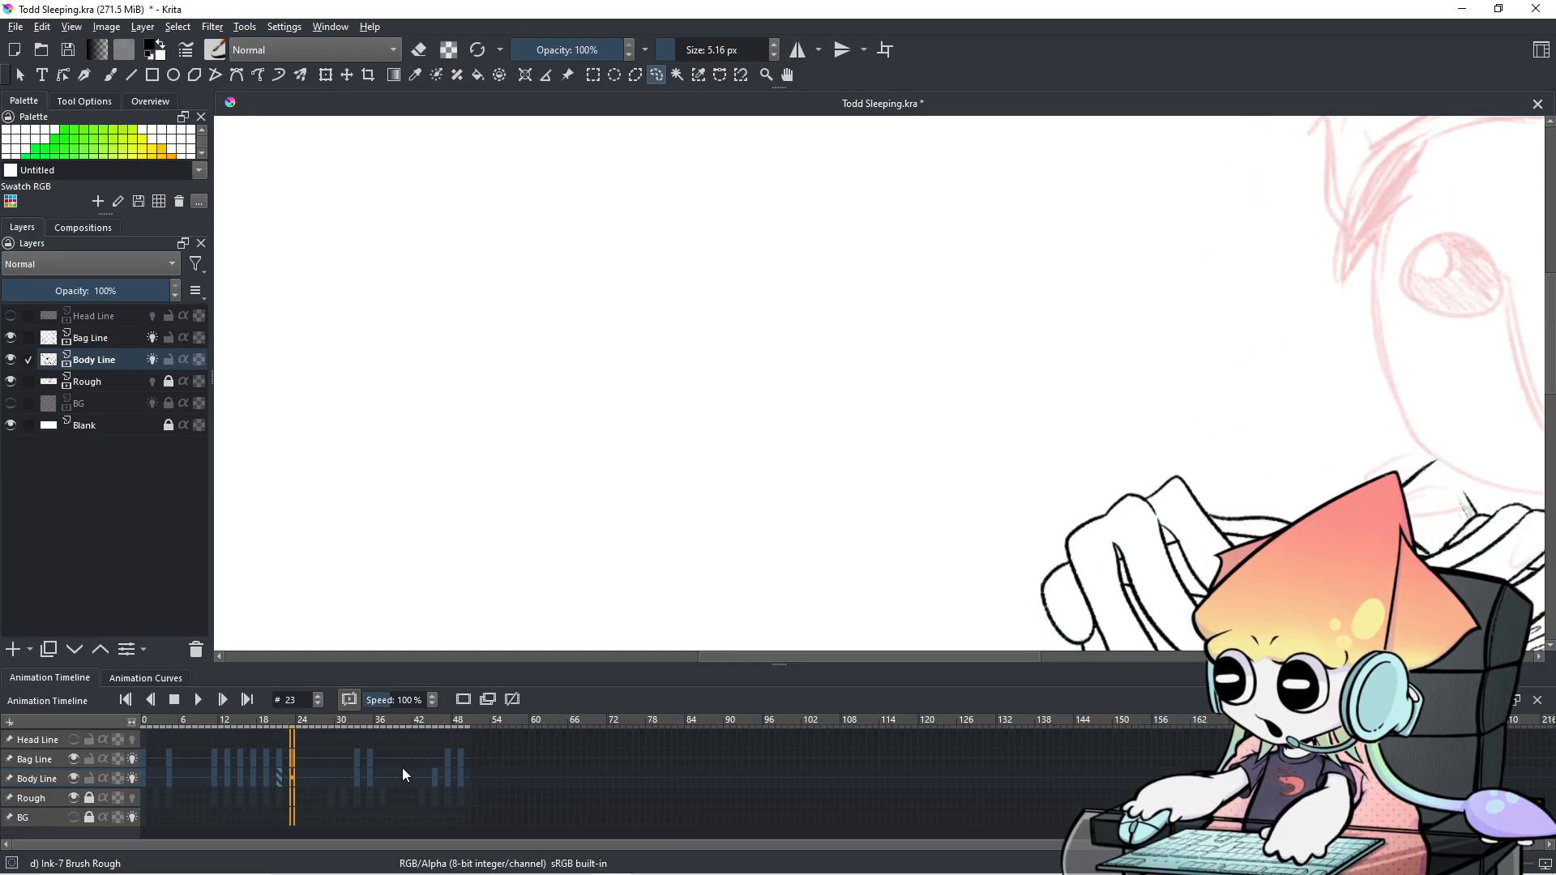
{"action": "scroll", "coordinate": [1184, 269], "scroll_direction": "down", "scroll_amount": 4}
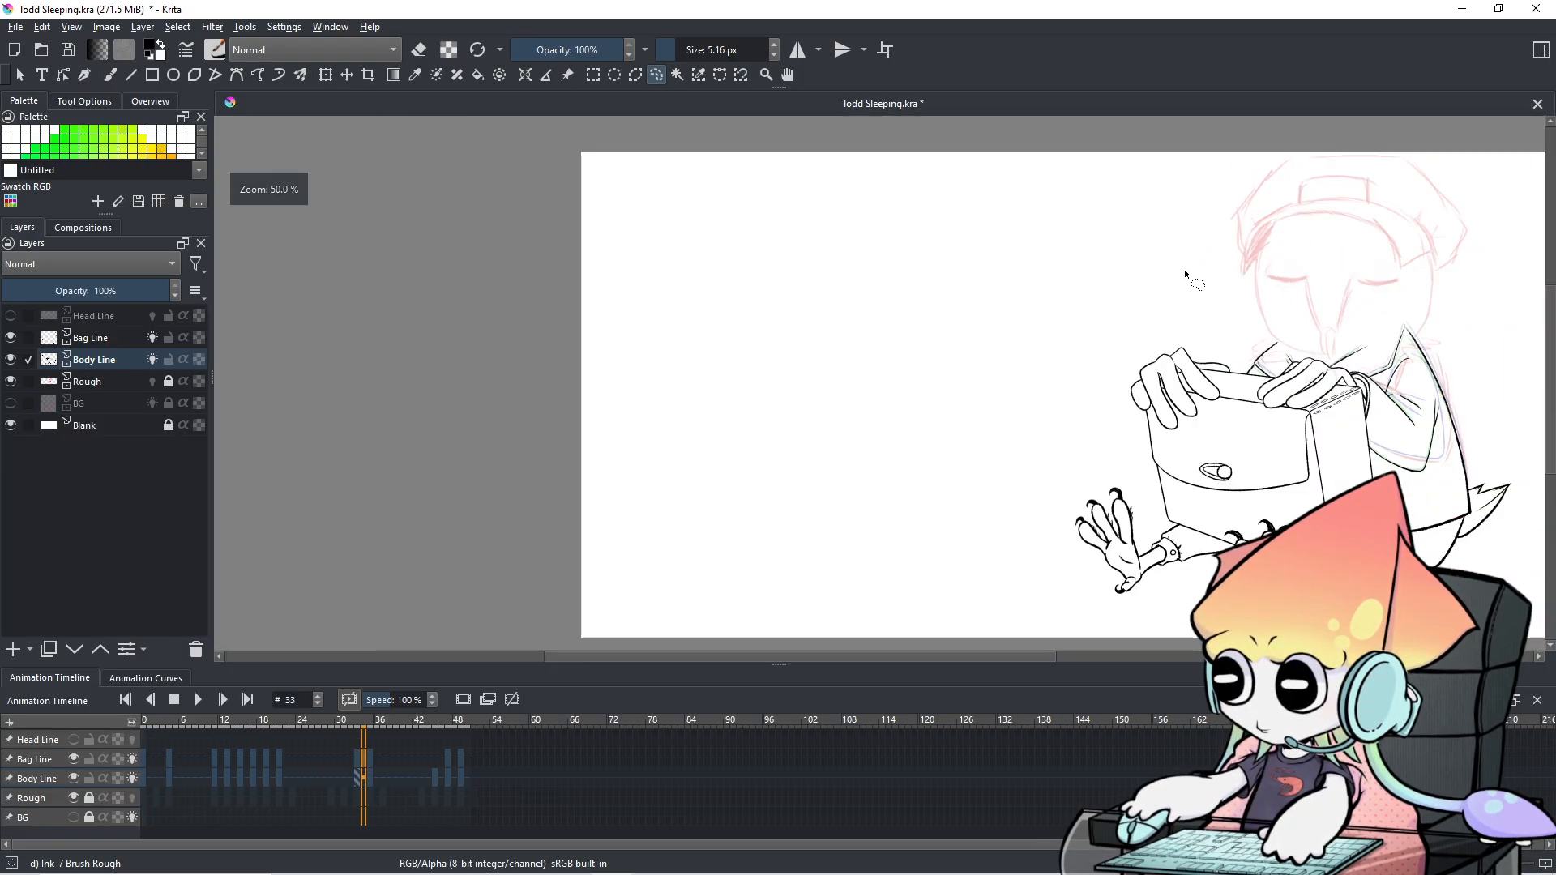
{"action": "scroll", "coordinate": [1314, 289], "scroll_direction": "up", "scroll_amount": 2}
{"action": "left_click_drag", "start_coordinate": [1332, 295], "coordinate": [1174, 323]}
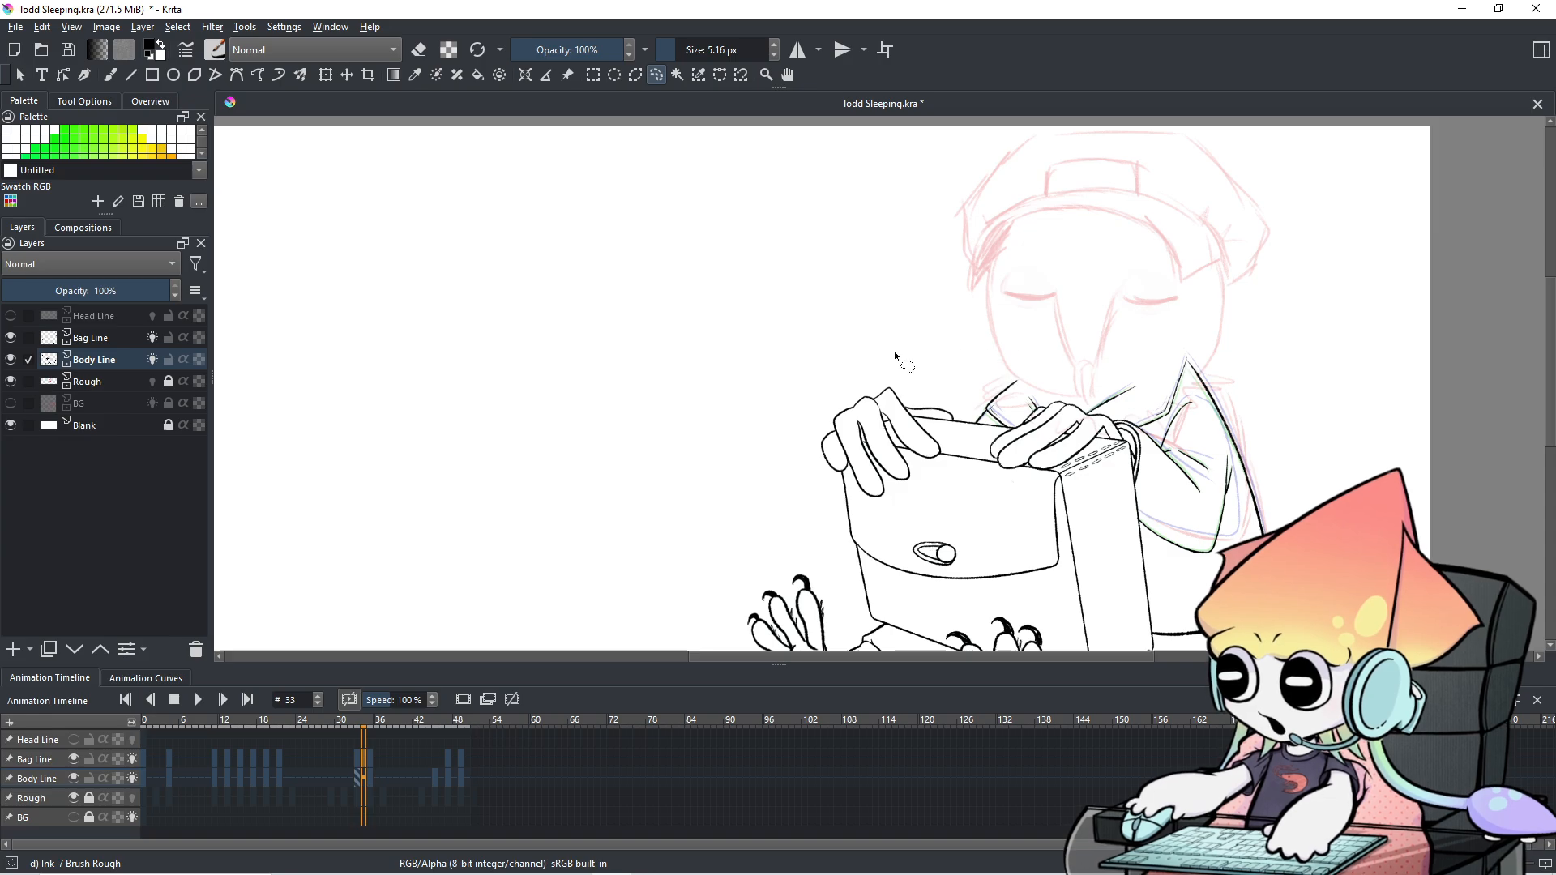
{"action": "key", "text": "Left"}
{"action": "key", "text": "Left"}
{"action": "key", "text": "Left"}
{"action": "key", "text": "Left"}
{"action": "key", "text": "Left"}
{"action": "key", "text": "Left"}
{"action": "key", "text": "Left"}
{"action": "key", "text": "Left"}
{"action": "key", "text": "Left"}
{"action": "key", "text": "Left"}
{"action": "key", "text": "Left"}
{"action": "key", "text": "Left"}
{"action": "key", "text": "Left"}
{"action": "key", "text": "Left"}
{"action": "key", "text": "Left"}
{"action": "key", "text": "Left"}
{"action": "key", "text": "Left"}
{"action": "key", "text": "Left"}
{"action": "key", "text": "Left"}
{"action": "key", "text": "Left"}
{"action": "key", "text": "Left"}
{"action": "key", "text": "Left"}
{"action": "key", "text": "Left"}
{"action": "key", "text": "Left"}
{"action": "key", "text": "Left"}
{"action": "key", "text": "Left"}
{"action": "key", "text": "Left"}
{"action": "key", "text": "Left"}
{"action": "key", "text": "Left"}
{"action": "key", "text": "Left"}
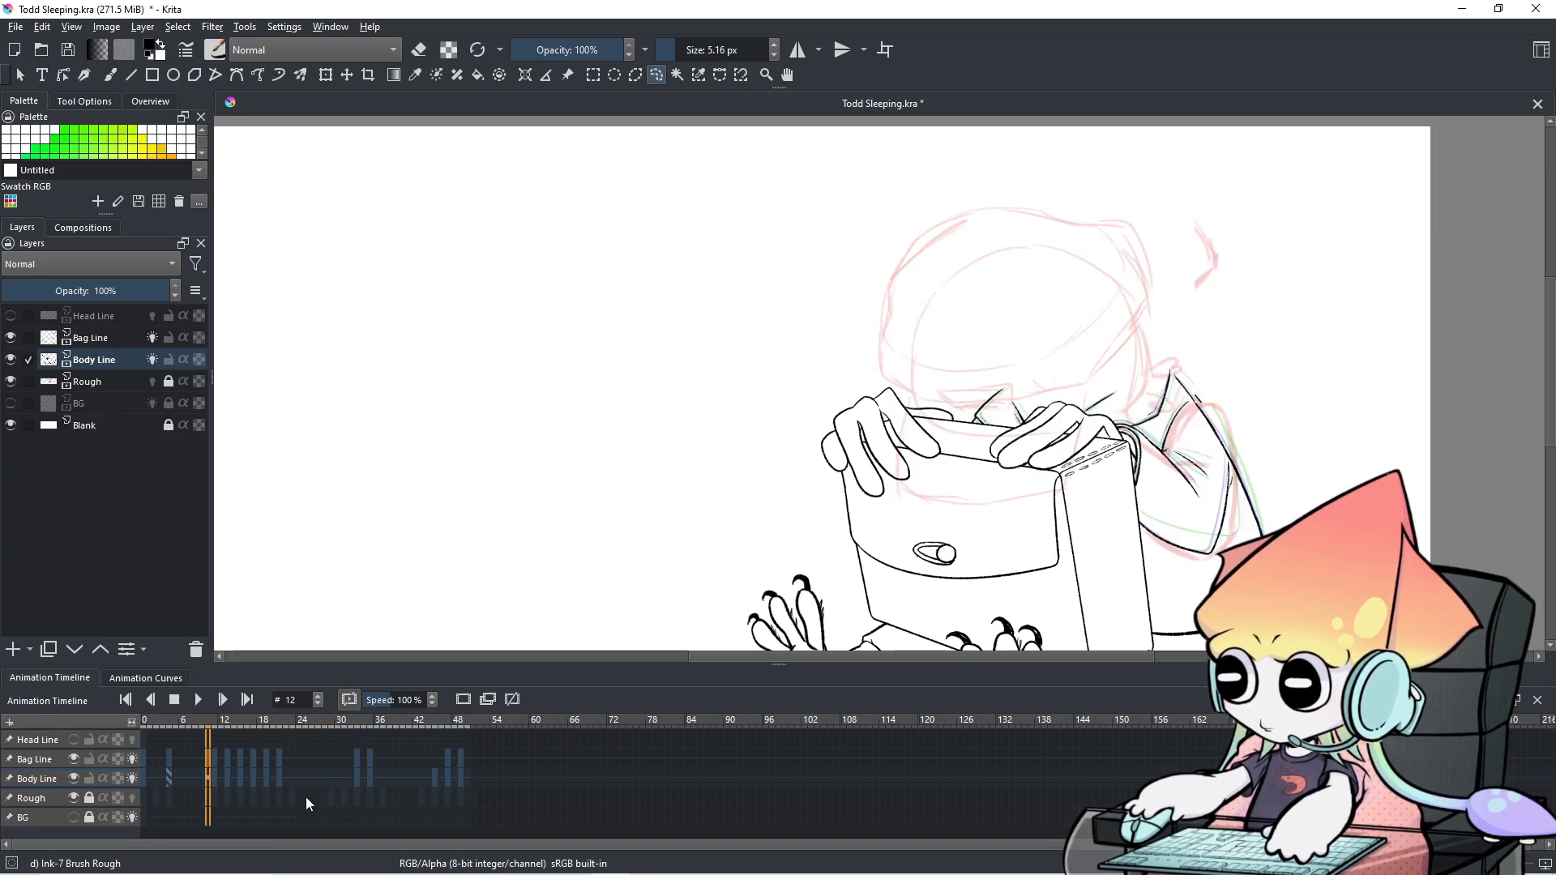
{"action": "key", "text": "Right"}
{"action": "key", "text": "Right"}
{"action": "key", "text": "Right"}
{"action": "key", "text": "Right"}
{"action": "key", "text": "Right"}
{"action": "key", "text": "Right"}
{"action": "key", "text": "Right"}
{"action": "key", "text": "Right"}
{"action": "key", "text": "Right"}
{"action": "key", "text": "Right"}
{"action": "key", "text": "Right"}
{"action": "key", "text": "Right"}
{"action": "key", "text": "Right"}
{"action": "key", "text": "Right"}
{"action": "key", "text": "Right"}
{"action": "key", "text": "Right"}
{"action": "key", "text": "Right"}
{"action": "key", "text": "Right"}
{"action": "key", "text": "Right"}
{"action": "key", "text": "Right"}
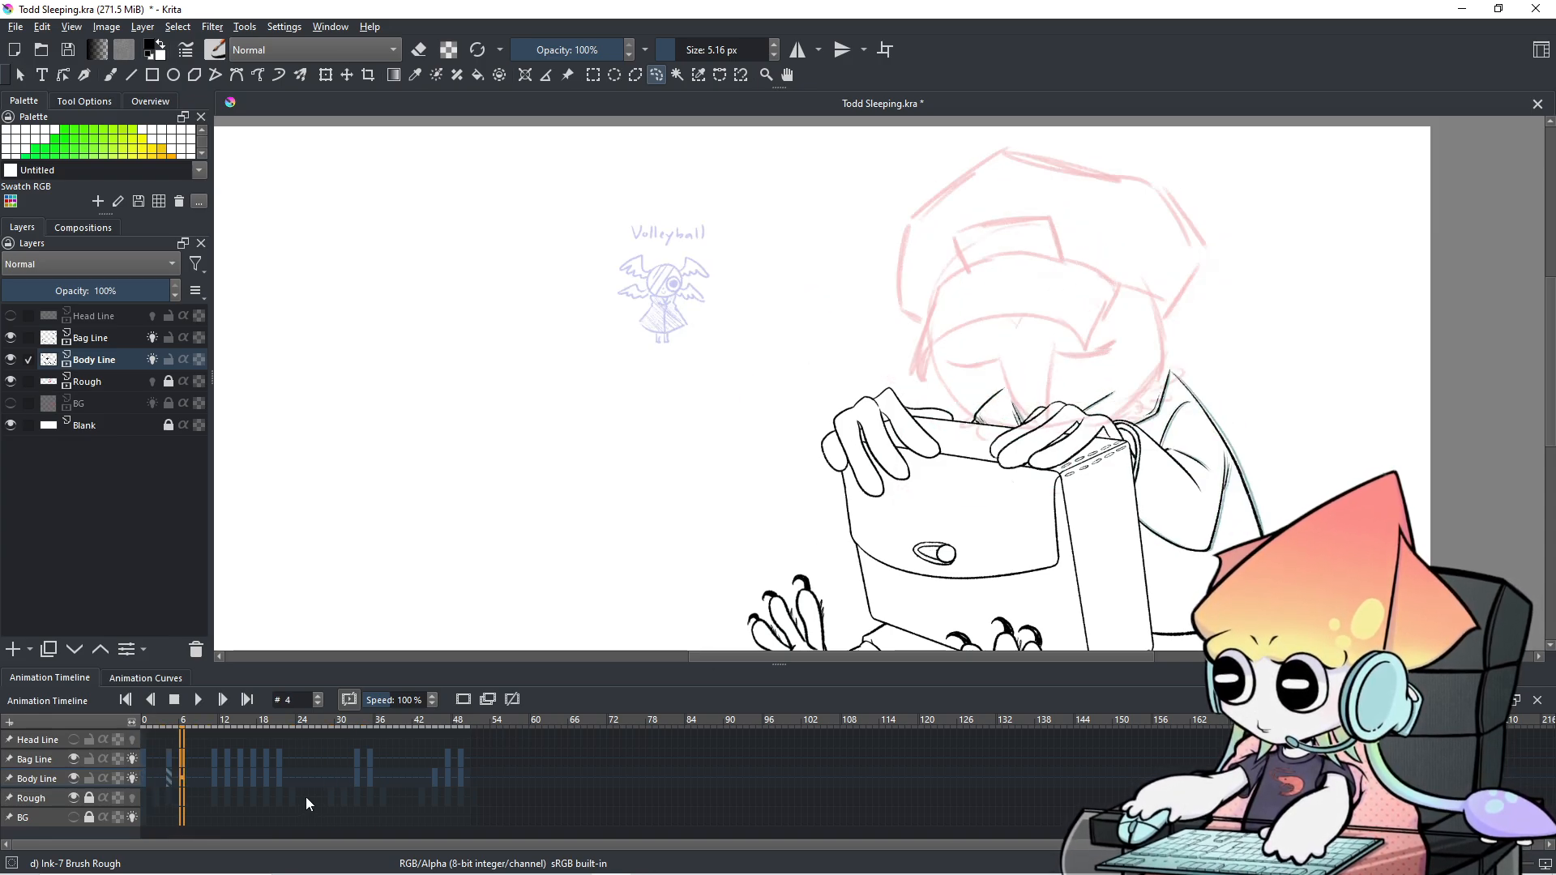
{"action": "key", "text": "Right"}
{"action": "key", "text": "Right"}
{"action": "key", "text": "Right"}
{"action": "key", "text": "Right"}
{"action": "key", "text": "Right"}
{"action": "key", "text": "Right"}
{"action": "key", "text": "Right"}
{"action": "key", "text": "Right"}
{"action": "key", "text": "Right"}
{"action": "key", "text": "Right"}
{"action": "key", "text": "Right"}
{"action": "key", "text": "Right"}
{"action": "key", "text": "Right"}
{"action": "key", "text": "Right"}
{"action": "key", "text": "Right"}
{"action": "key", "text": "Right"}
{"action": "key", "text": "Right"}
{"action": "key", "text": "Right"}
{"action": "key", "text": "Right"}
{"action": "key", "text": "Right"}
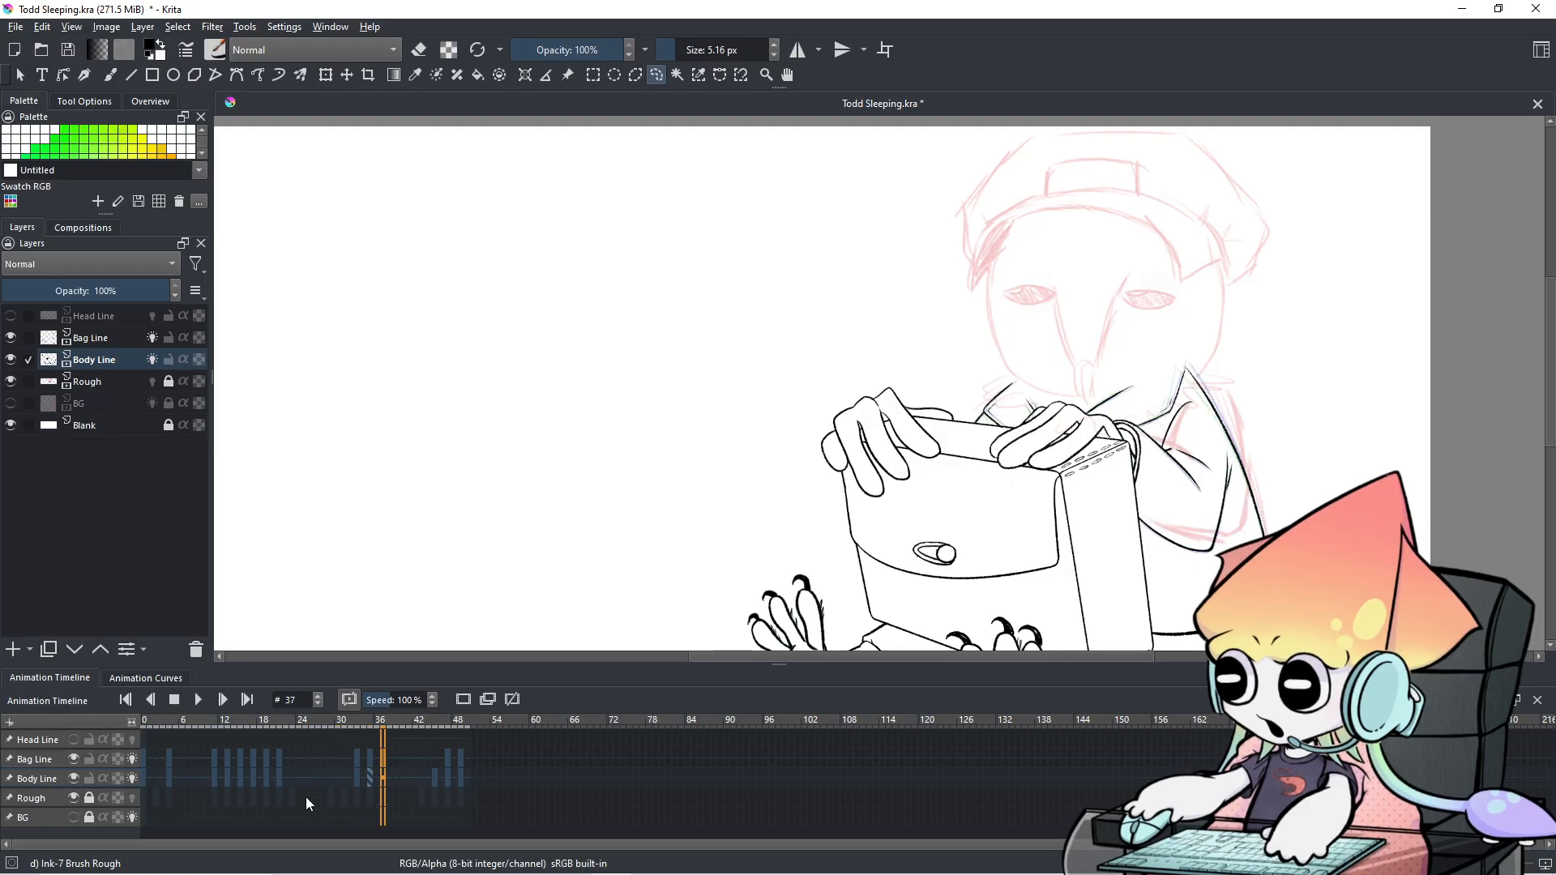
{"action": "key", "text": "Right"}
{"action": "key", "text": "Right"}
{"action": "key", "text": "Right"}
{"action": "key", "text": "Right"}
{"action": "key", "text": "Right"}
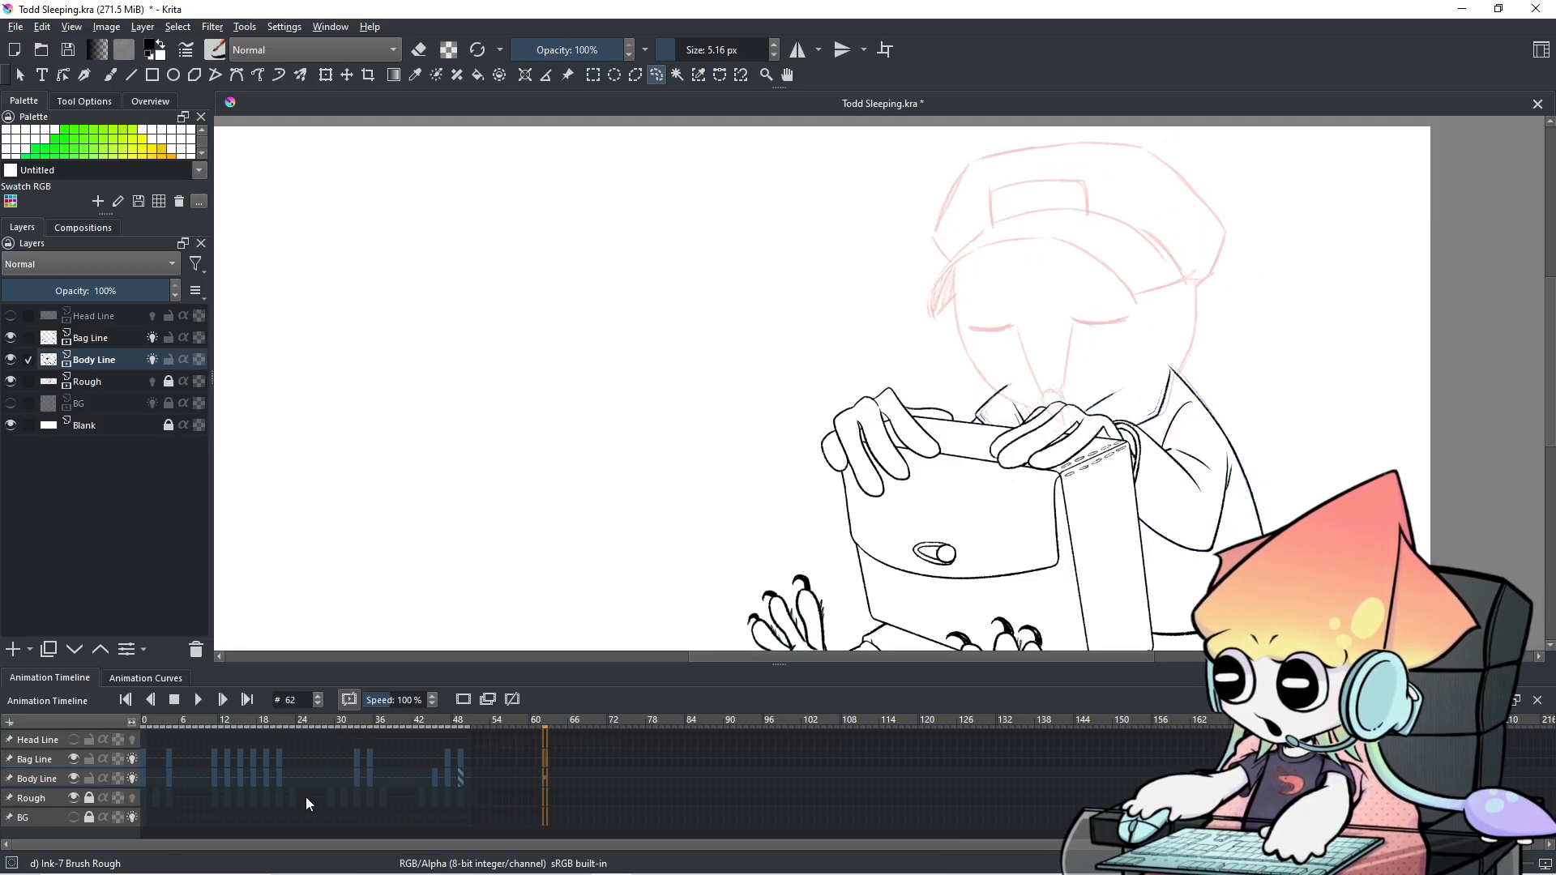
{"action": "scroll", "coordinate": [1232, 433], "scroll_direction": "down", "scroll_amount": 3}
{"action": "left_click_drag", "start_coordinate": [1289, 434], "coordinate": [1103, 379]}
{"action": "scroll", "coordinate": [1074, 427], "scroll_direction": "up", "scroll_amount": 1}
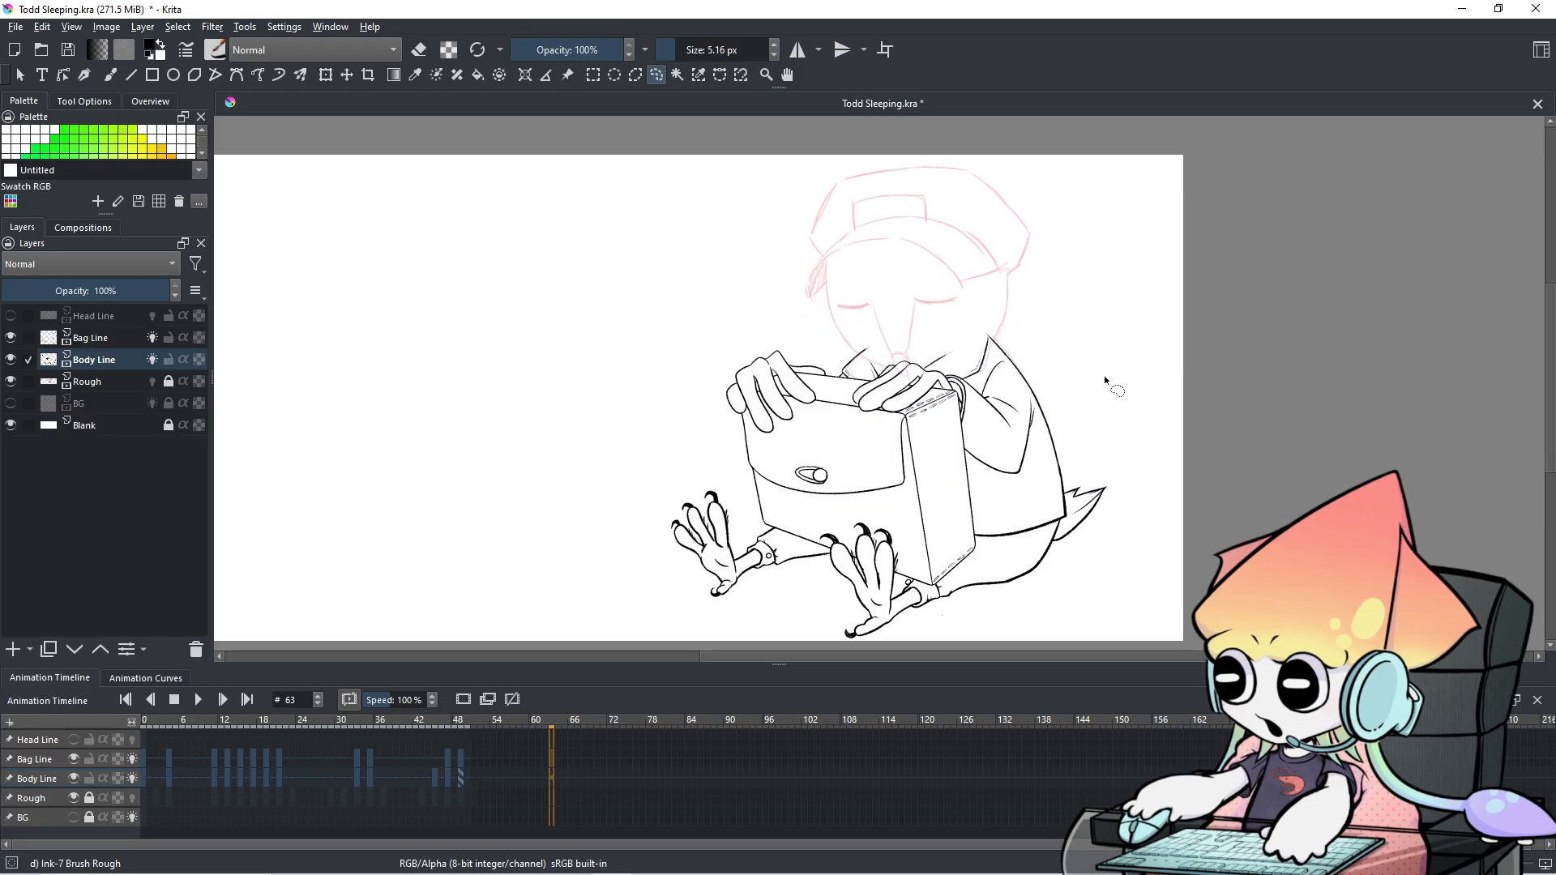
On frame 0, sketch a bubble and arrows around the Volleyball doodle, undoing the right-hand arrow.
{"action": "left_click", "coordinate": [143, 762]}
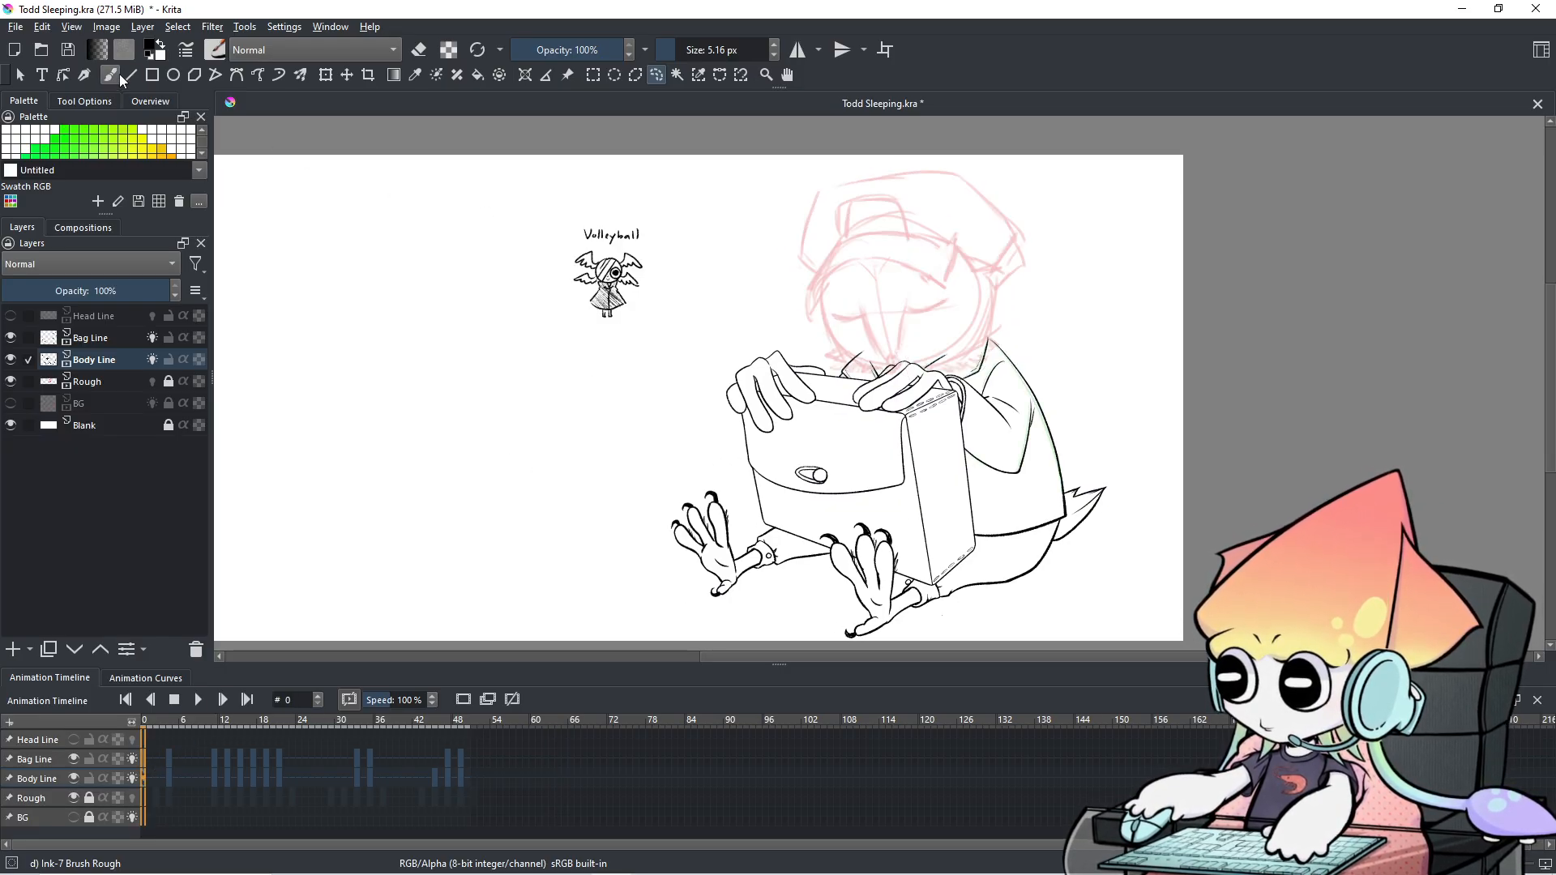
{"action": "mouse_move", "coordinate": [635, 325]}
{"action": "left_mouse_down"}
{"action": "mouse_move", "coordinate": [670, 248]}
{"action": "mouse_move", "coordinate": [660, 216]}
{"action": "mouse_move", "coordinate": [577, 198]}
{"action": "mouse_move", "coordinate": [560, 244]}
{"action": "mouse_move", "coordinate": [572, 326]}
{"action": "mouse_move", "coordinate": [628, 329]}
{"action": "left_mouse_up"}
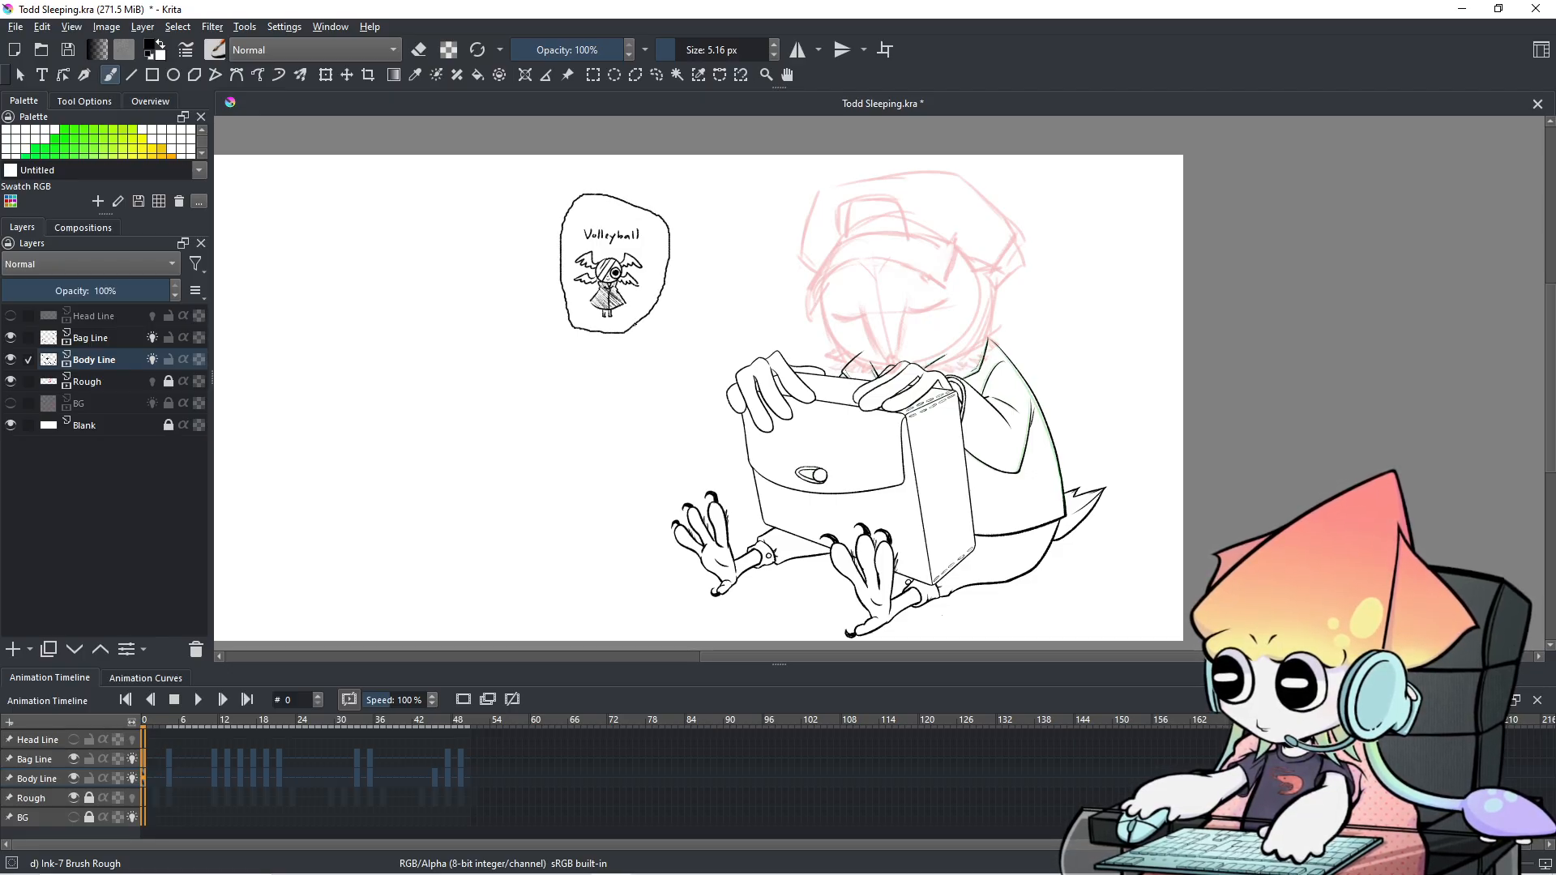
{"action": "mouse_move", "coordinate": [486, 442]}
{"action": "left_mouse_down"}
{"action": "mouse_move", "coordinate": [540, 362]}
{"action": "mouse_move", "coordinate": [521, 362]}
{"action": "mouse_move", "coordinate": [546, 387]}
{"action": "left_mouse_up"}
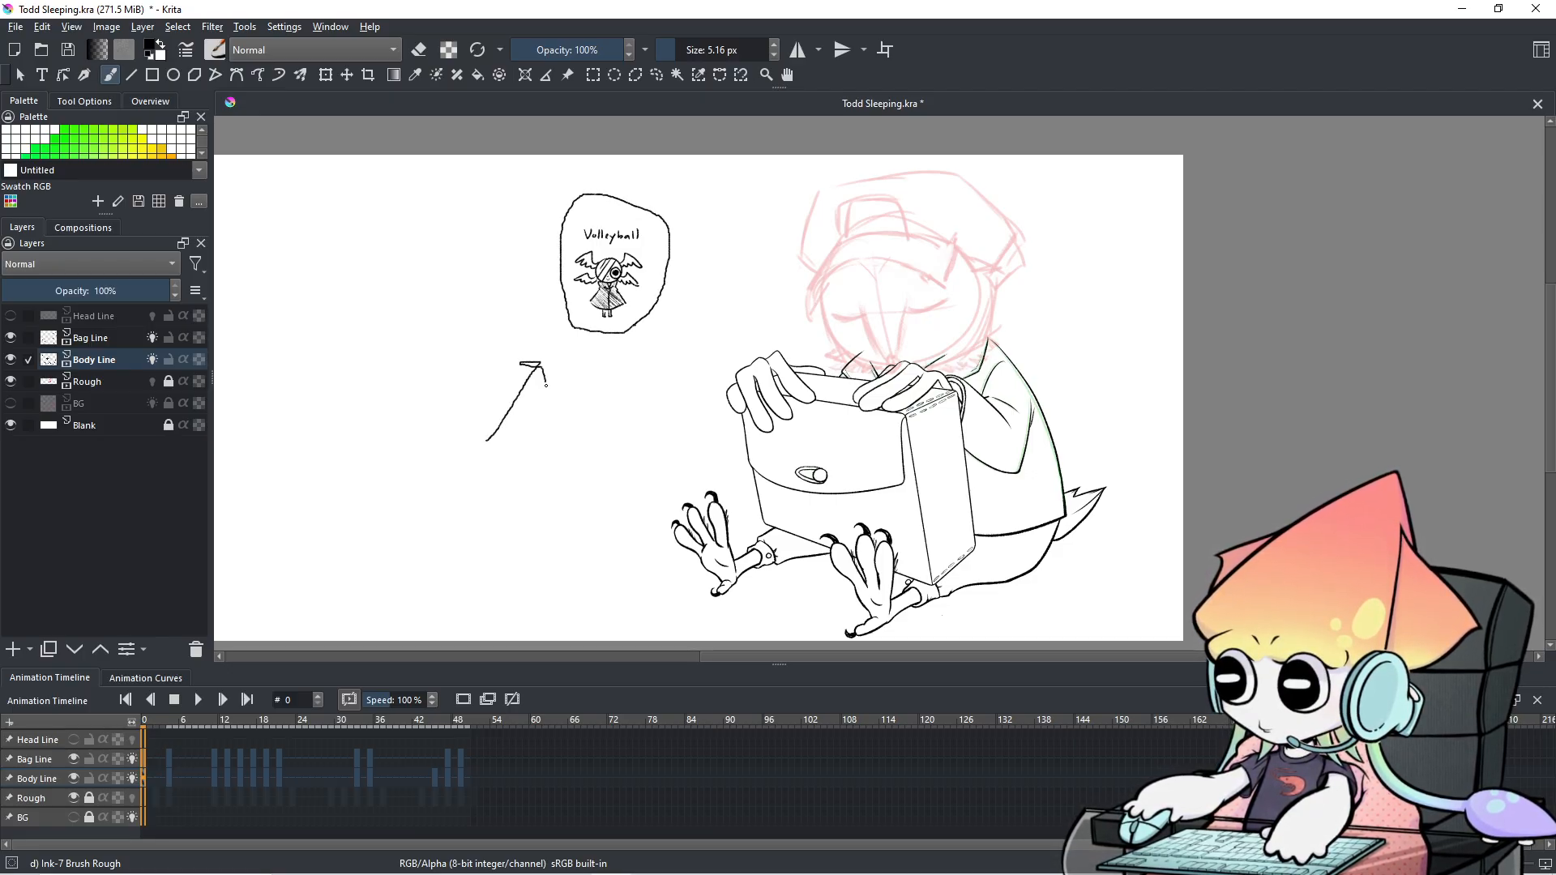
{"action": "left_click_drag", "start_coordinate": [552, 301], "coordinate": [379, 297]}
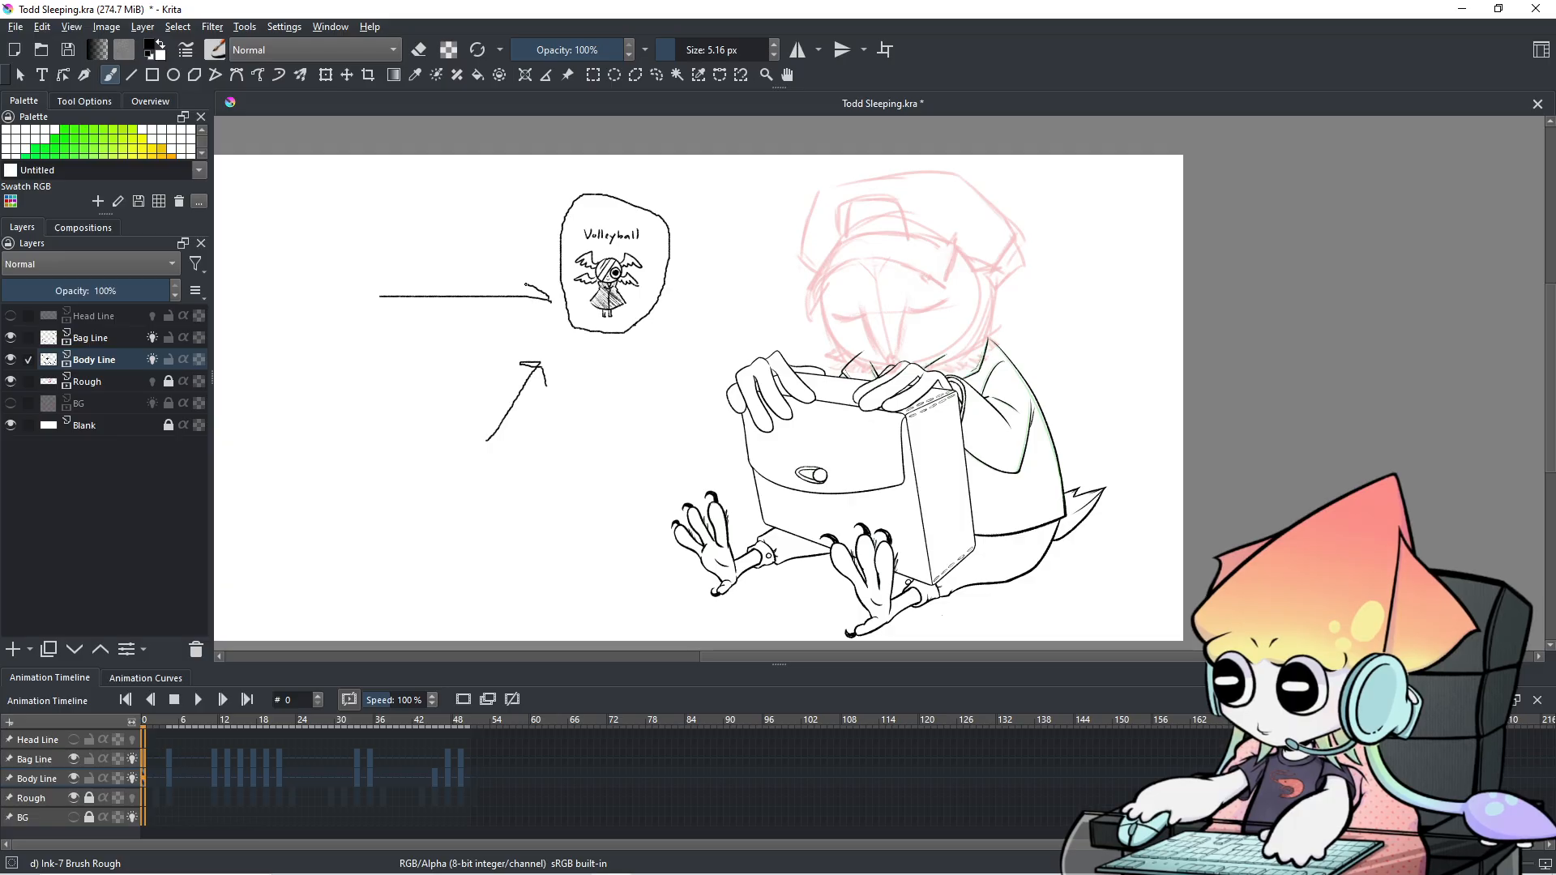
{"action": "left_click_drag", "start_coordinate": [760, 217], "coordinate": [696, 248]}
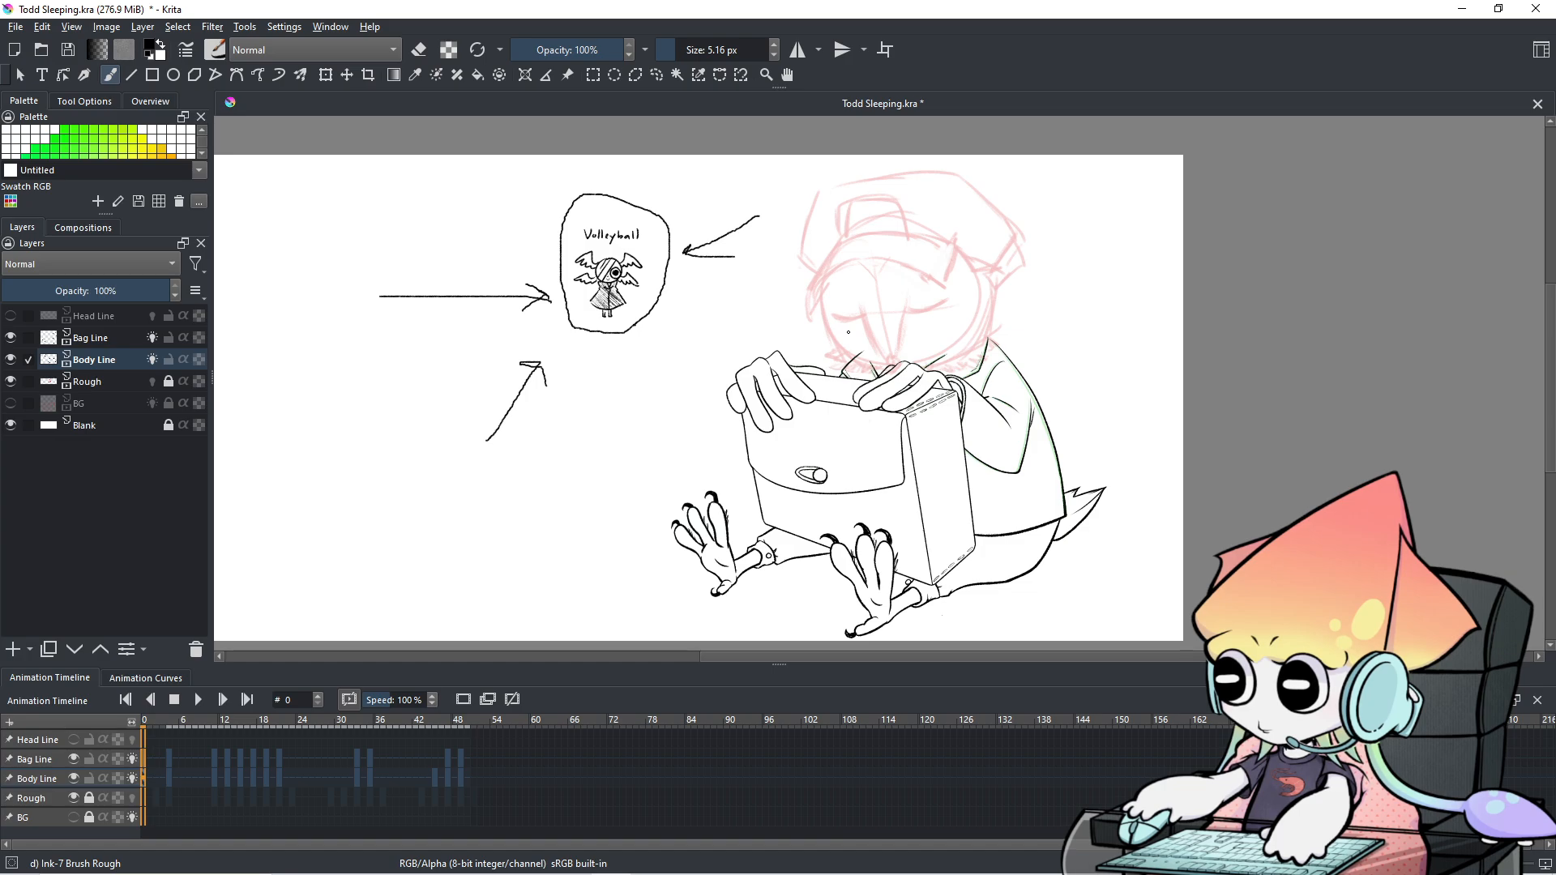
{"action": "key", "text": "ctrl+z"}
{"action": "key", "text": "ctrl+z"}
{"action": "key", "text": "ctrl+z"}
{"action": "key", "text": "ctrl+z"}
{"action": "key", "text": "ctrl+z"}
{"action": "key", "text": "ctrl+z"}
{"action": "key", "text": "ctrl+z"}
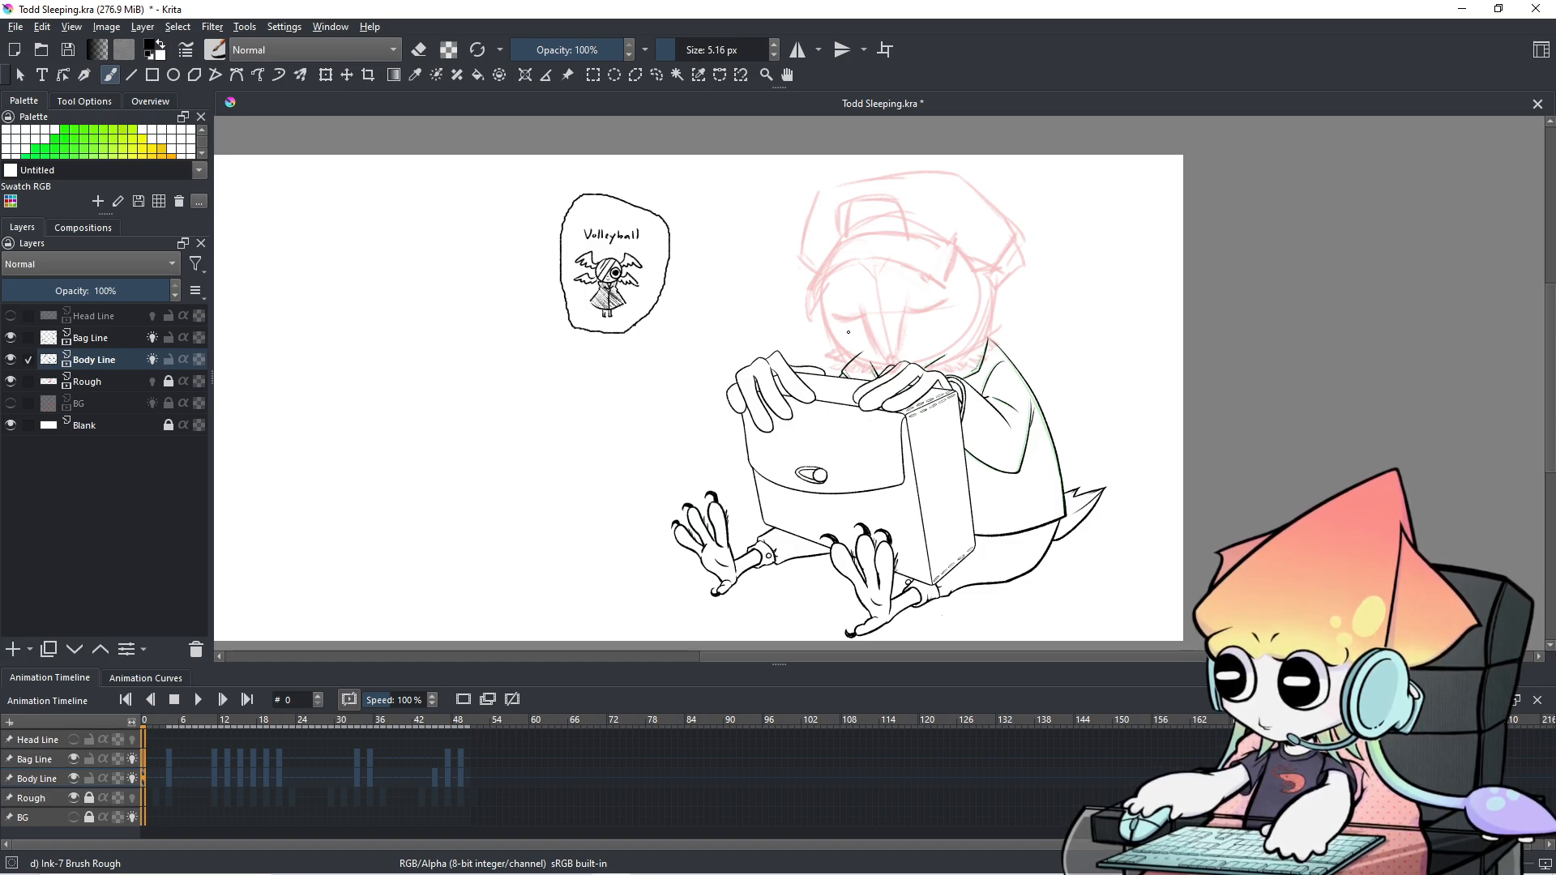
Zoom in on the character, then play the animation and stop it at frame 49.
{"action": "scroll", "coordinate": [845, 482], "scroll_direction": "up", "scroll_amount": 1}
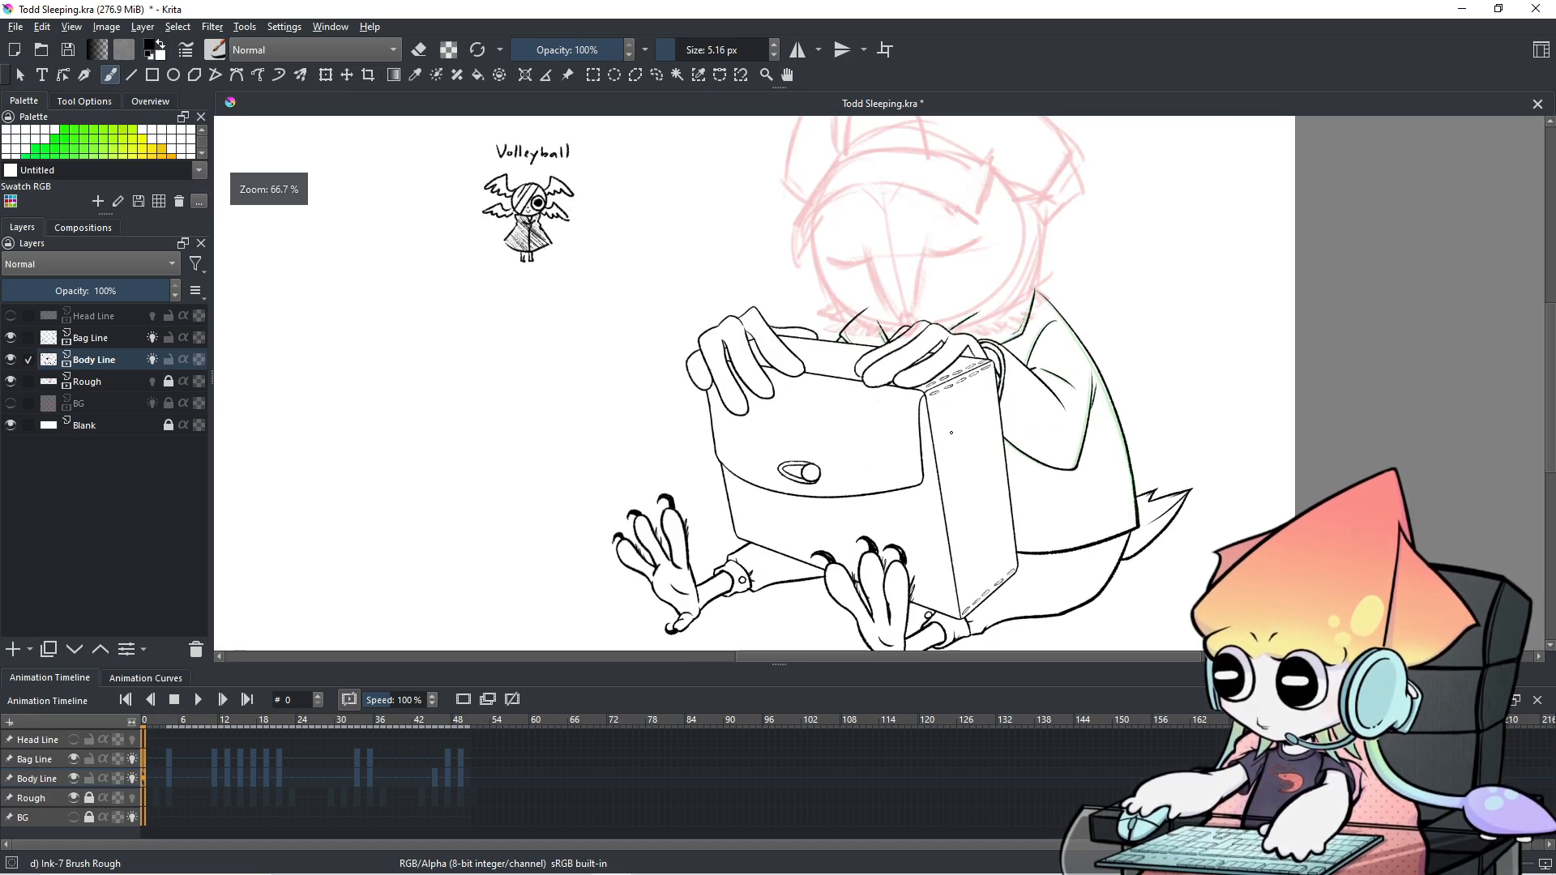
{"action": "left_click_drag", "start_coordinate": [845, 481], "coordinate": [811, 470]}
{"action": "scroll", "coordinate": [386, 760], "scroll_direction": "up", "scroll_amount": 14}
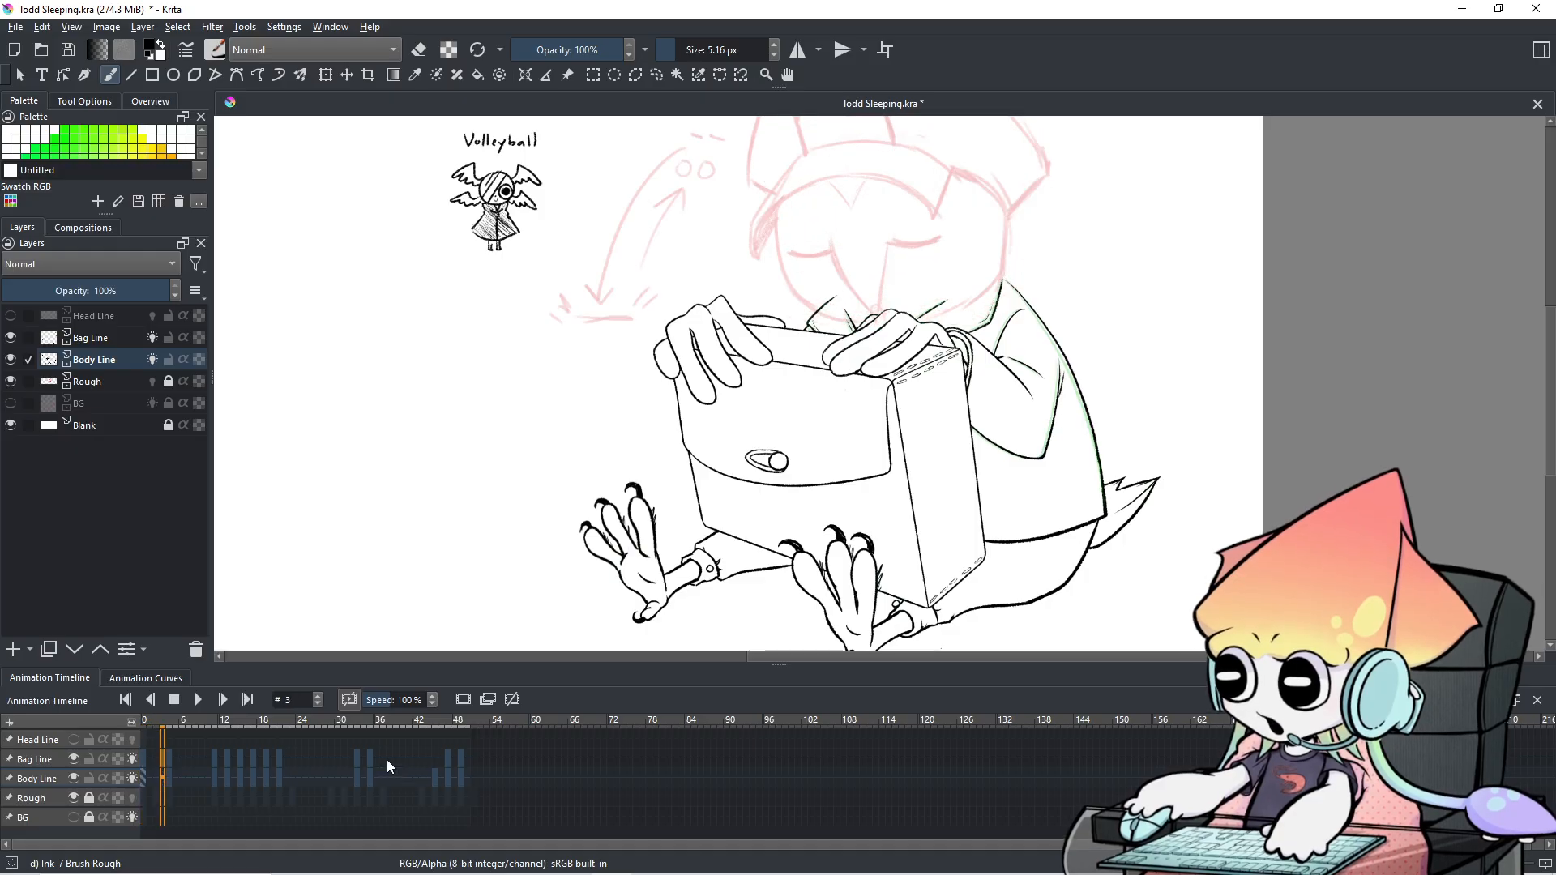
{"action": "scroll", "coordinate": [387, 760], "scroll_direction": "up", "scroll_amount": 8}
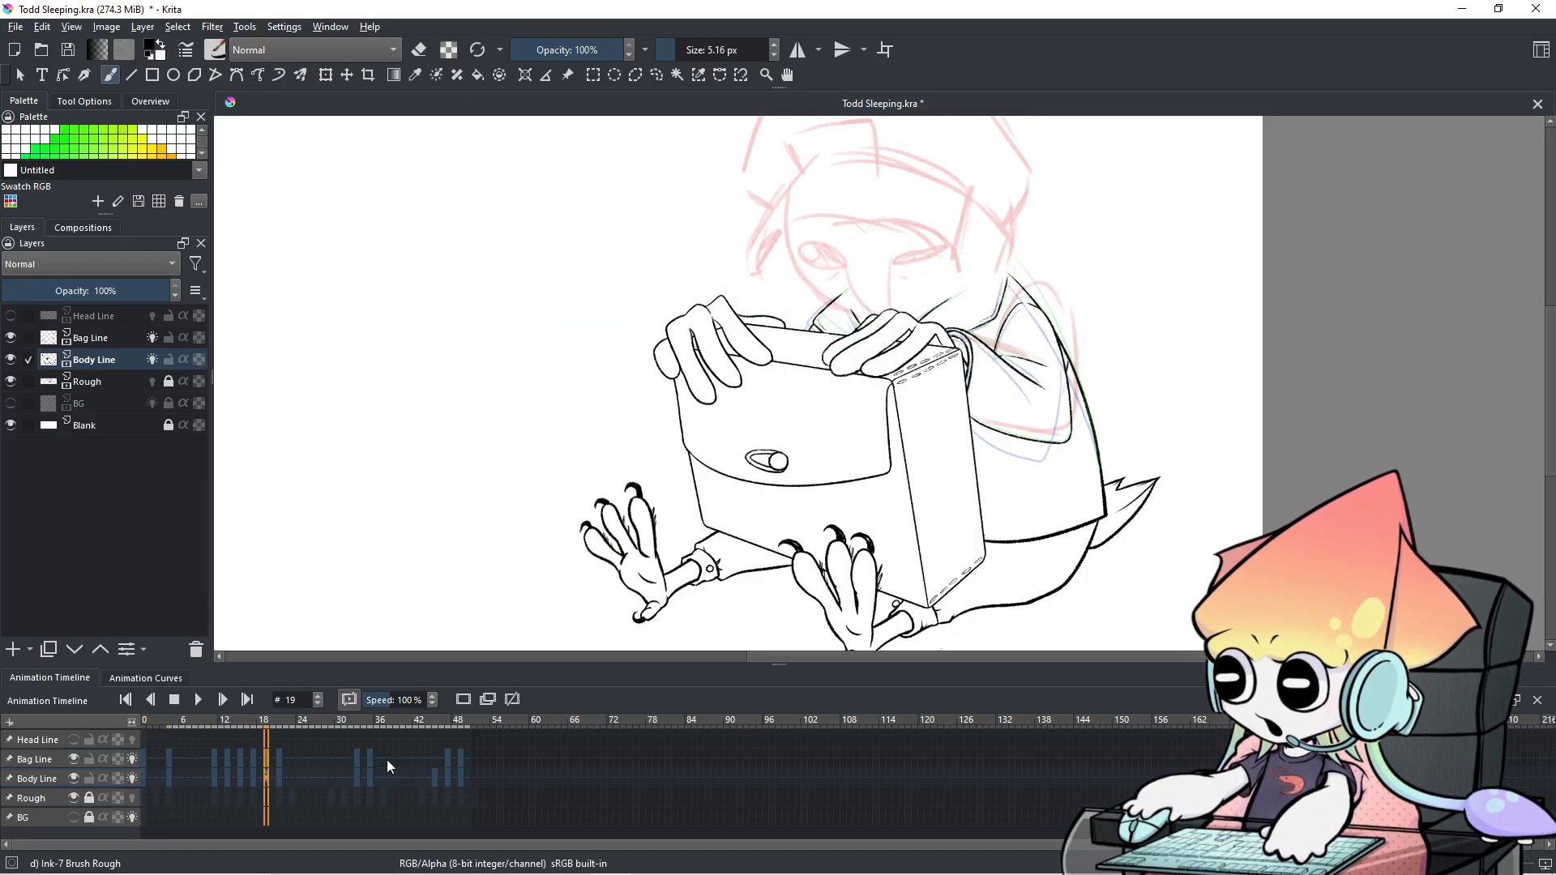
{"action": "scroll", "coordinate": [386, 761], "scroll_direction": "up", "scroll_amount": 13}
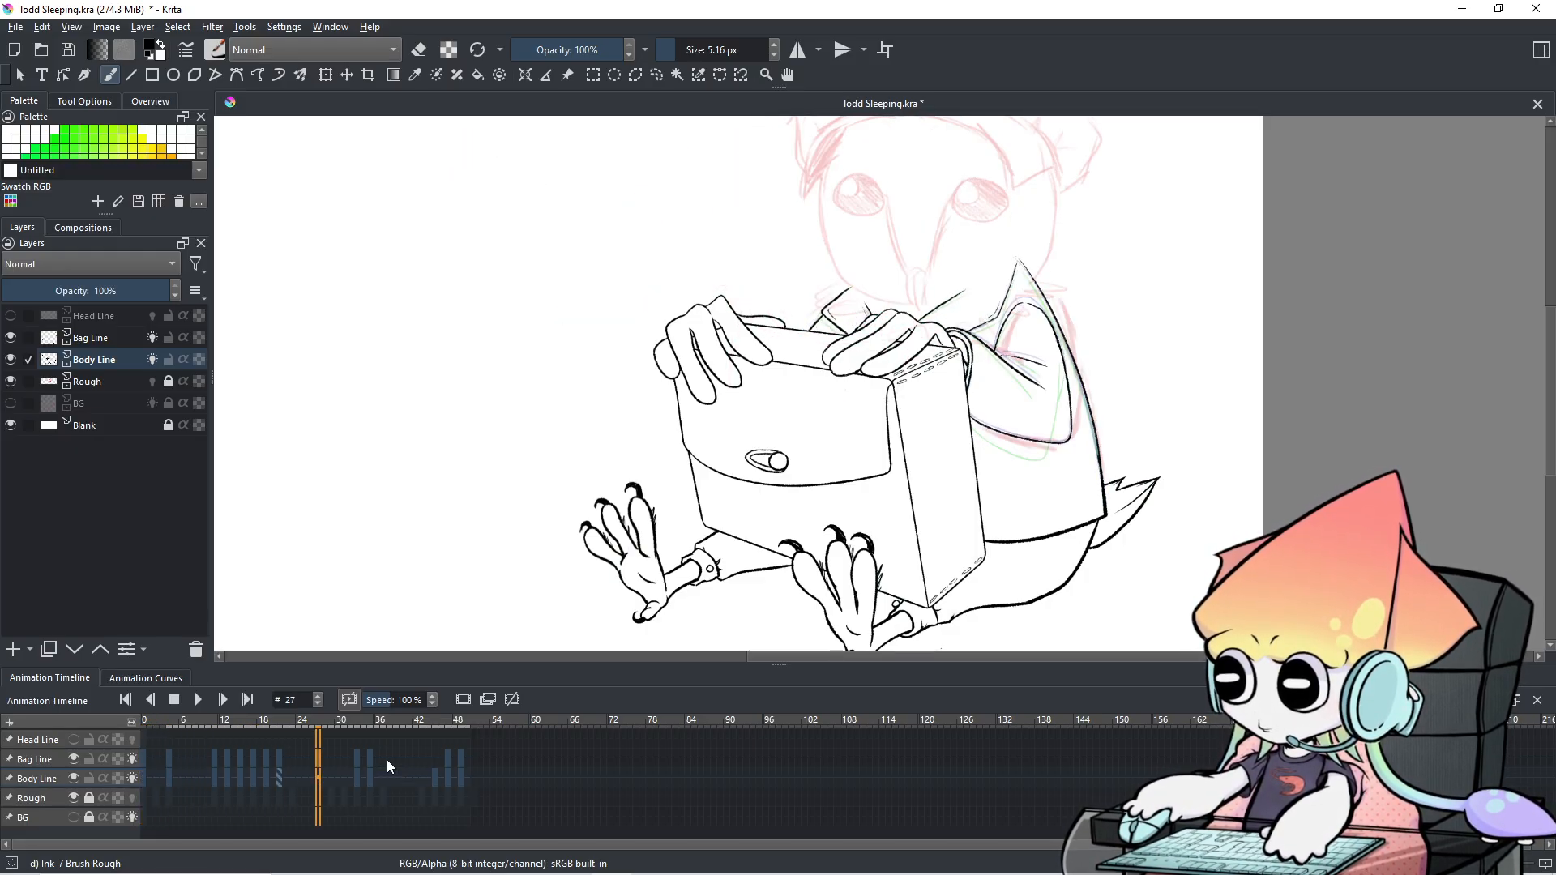
{"action": "scroll", "coordinate": [386, 761], "scroll_direction": "up", "scroll_amount": 3}
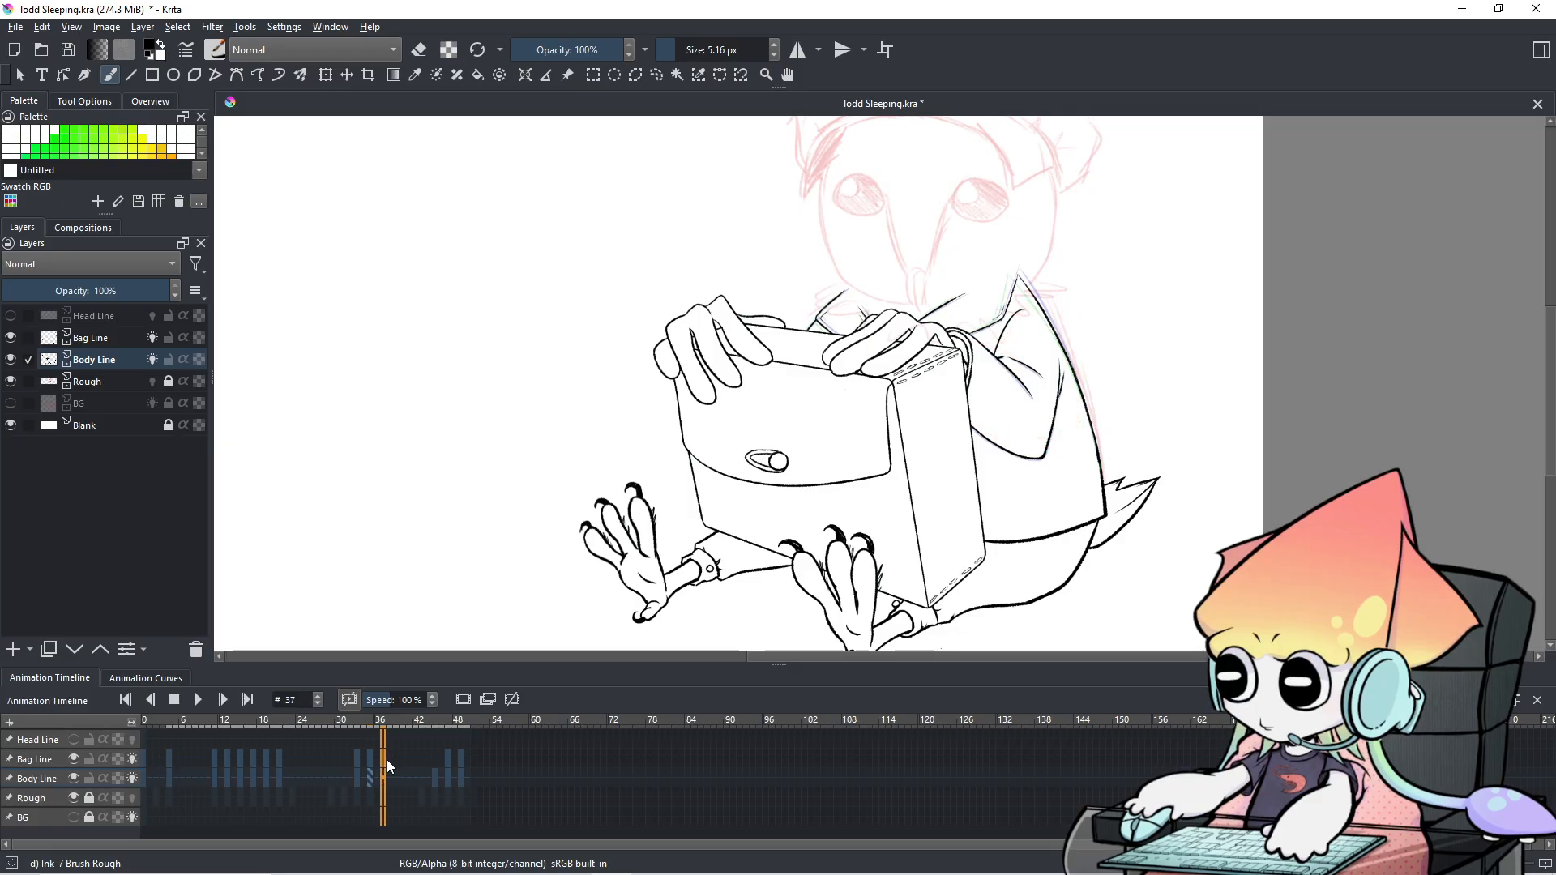
{"action": "scroll", "coordinate": [1003, 415], "scroll_direction": "down", "scroll_amount": 1}
{"action": "left_click_drag", "start_coordinate": [1003, 415], "coordinate": [937, 434]}
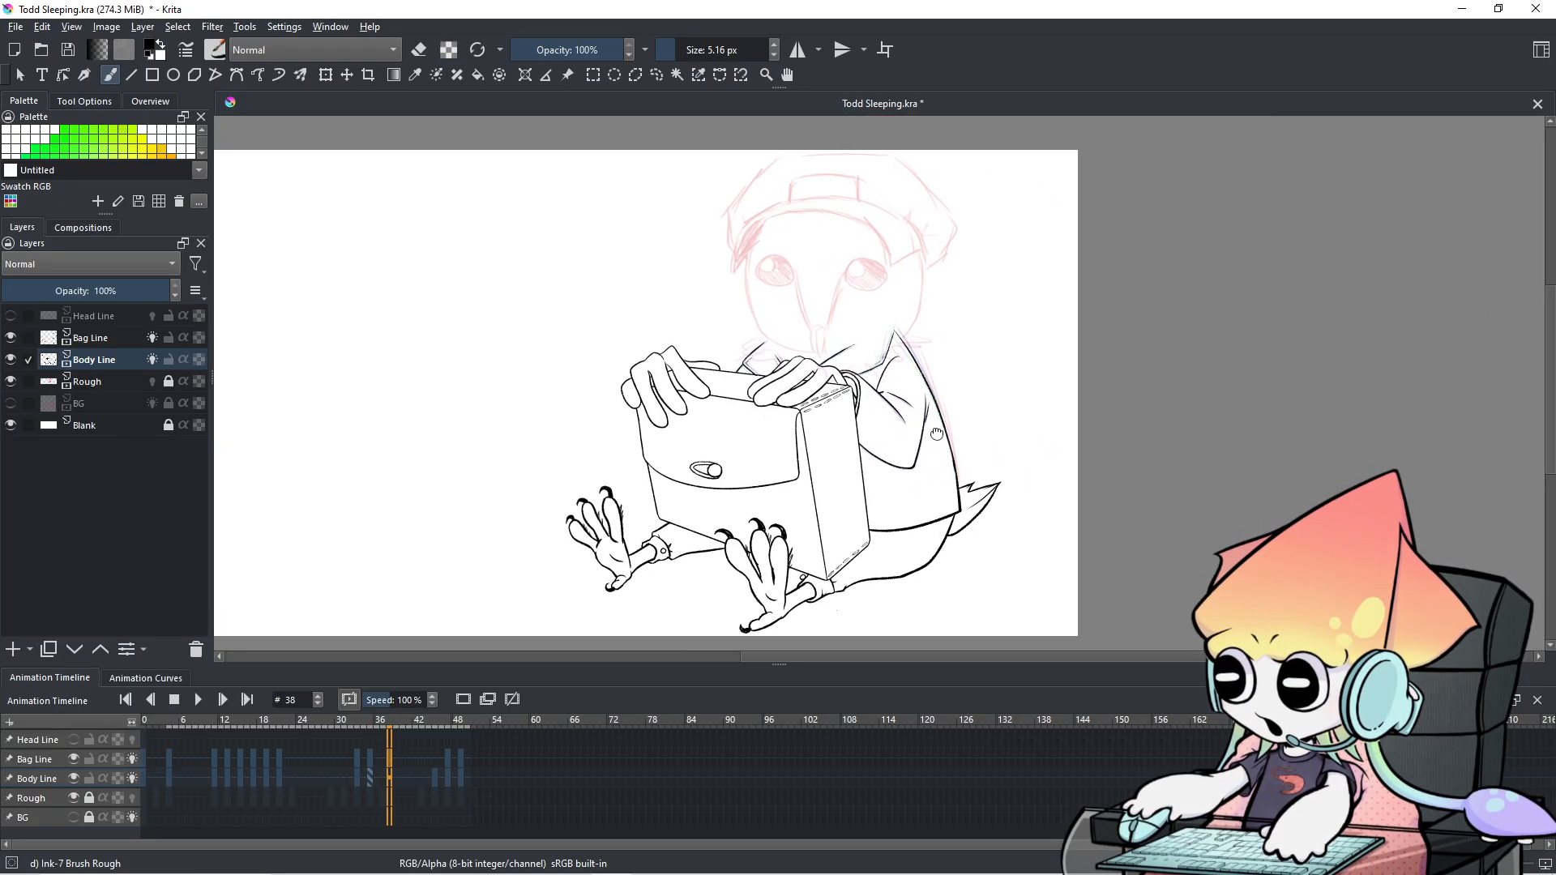
{"action": "left_click", "coordinate": [205, 698]}
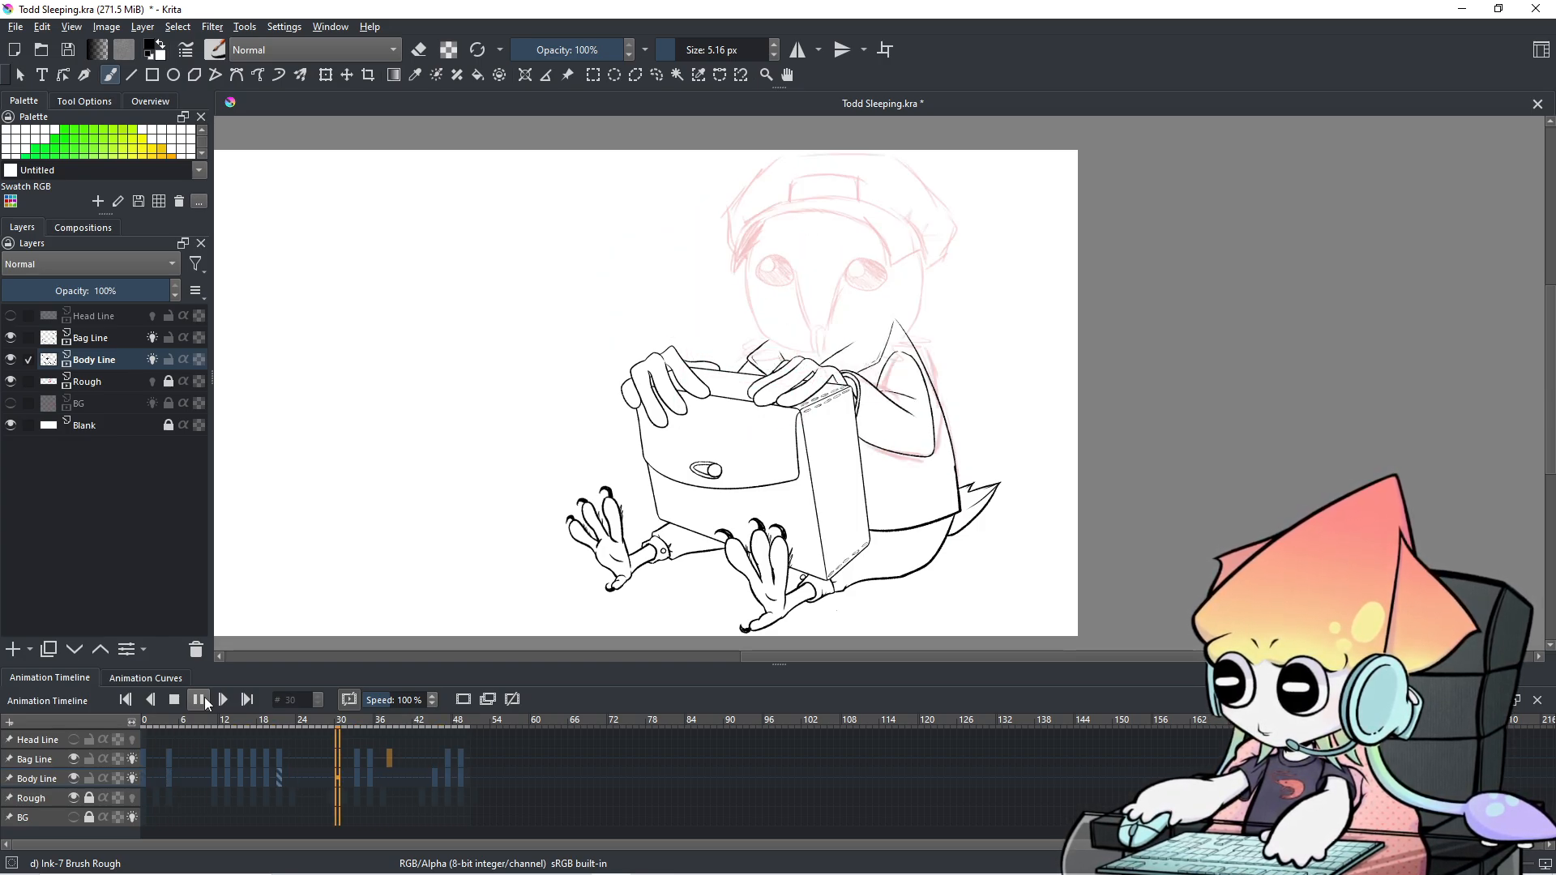
{"action": "left_click", "coordinate": [199, 700]}
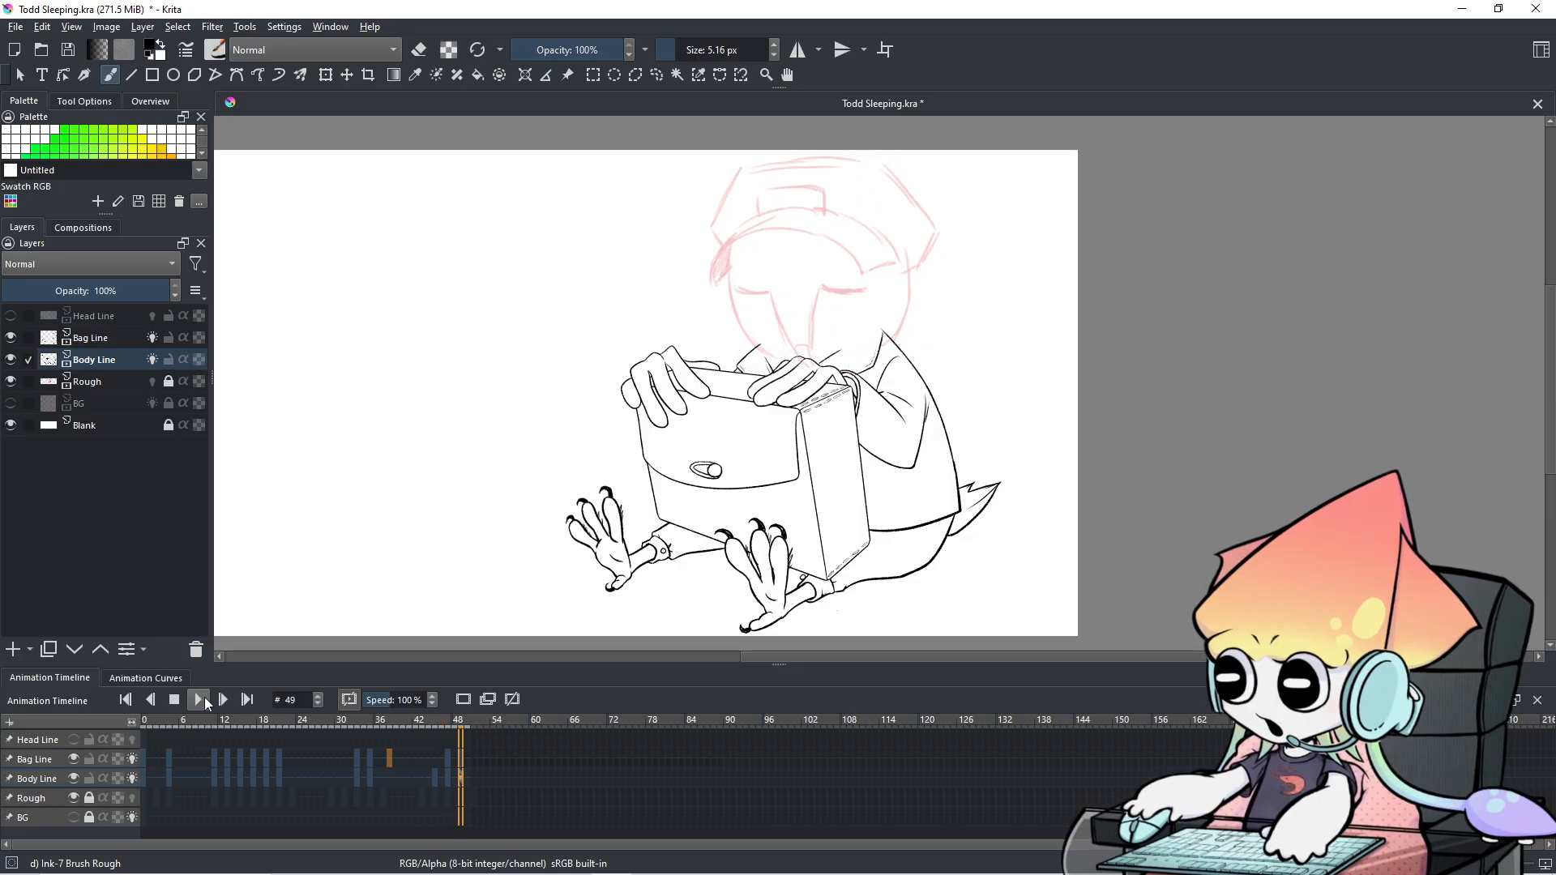
Select the Head Line layer, make it visible, and return to frame 0.
{"action": "left_click", "coordinate": [47, 739]}
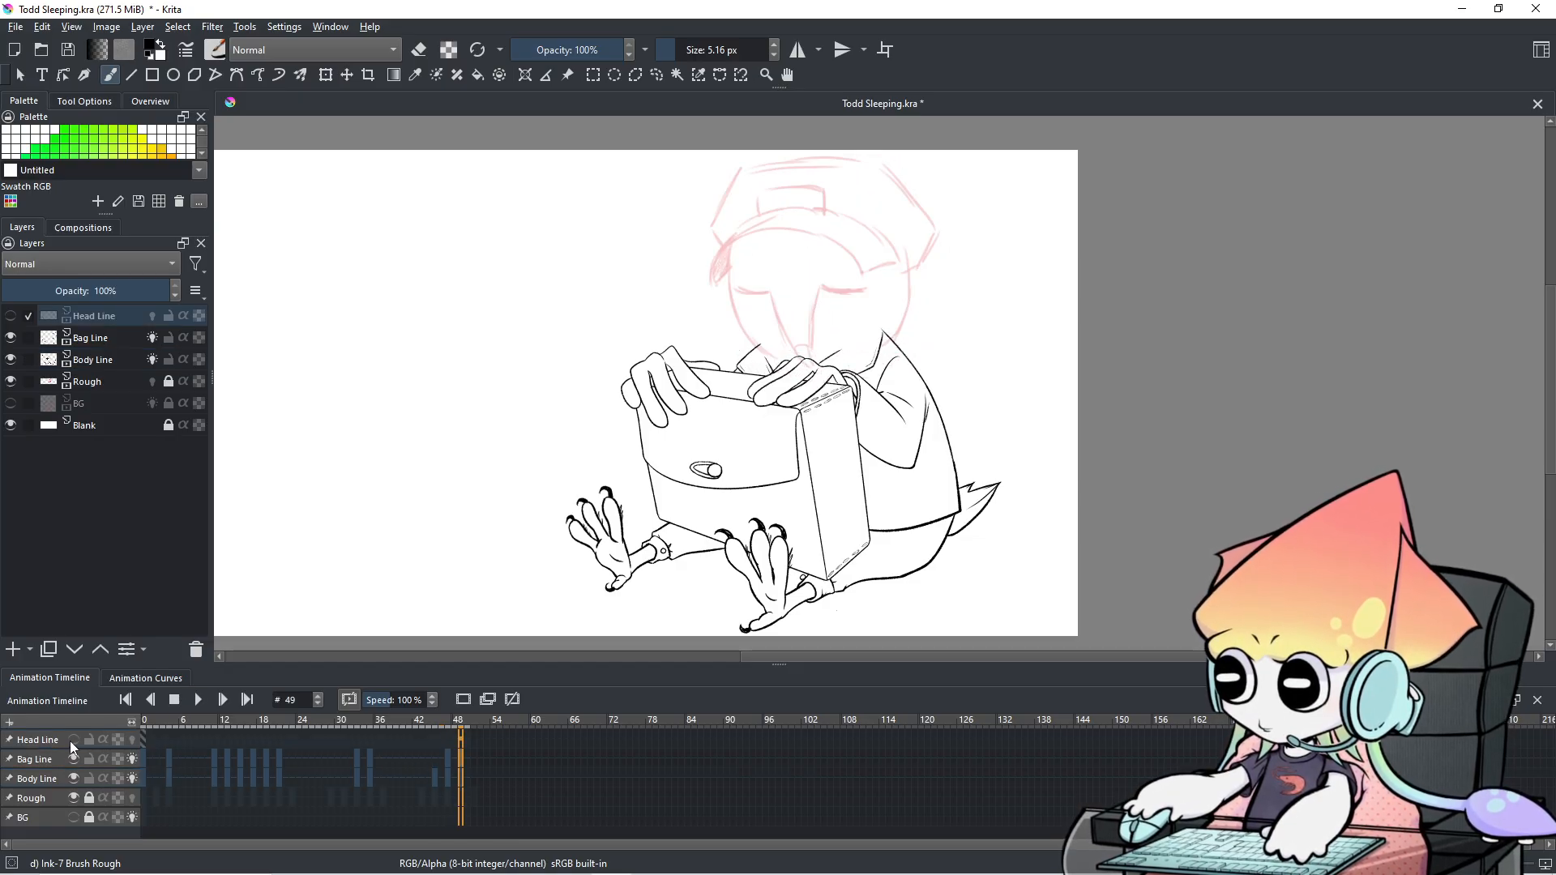
{"action": "left_click", "coordinate": [73, 739]}
{"action": "left_click", "coordinate": [144, 739]}
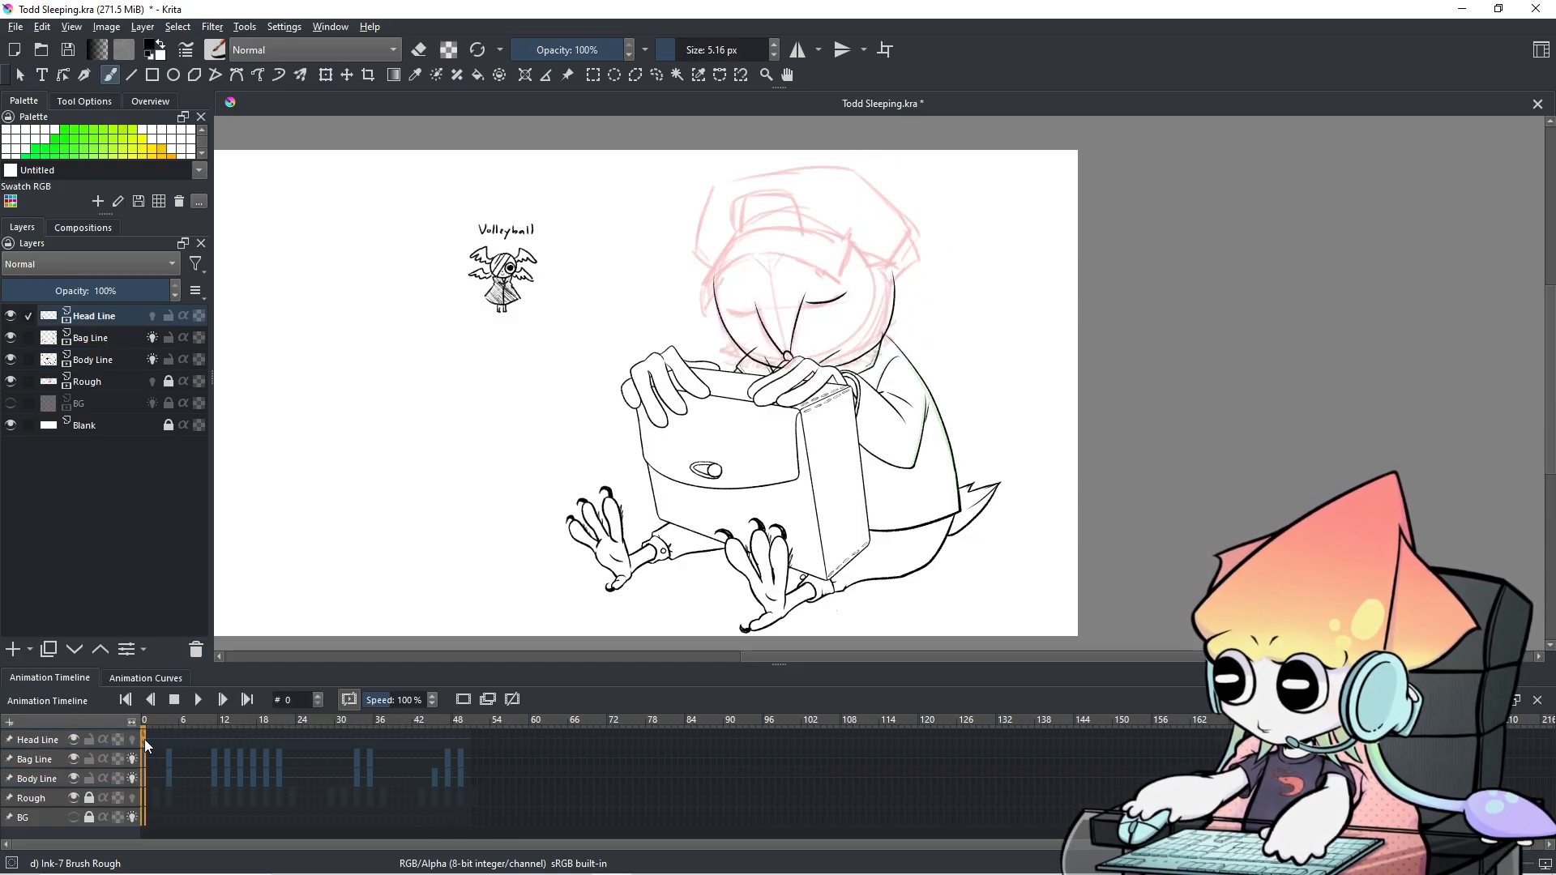
Toggle the Rough layer off and on to check the ink, then zoom onto the head.
{"action": "left_click", "coordinate": [76, 799]}
{"action": "left_click", "coordinate": [76, 799]}
{"action": "left_click", "coordinate": [76, 799]}
{"action": "left_click", "coordinate": [76, 799]}
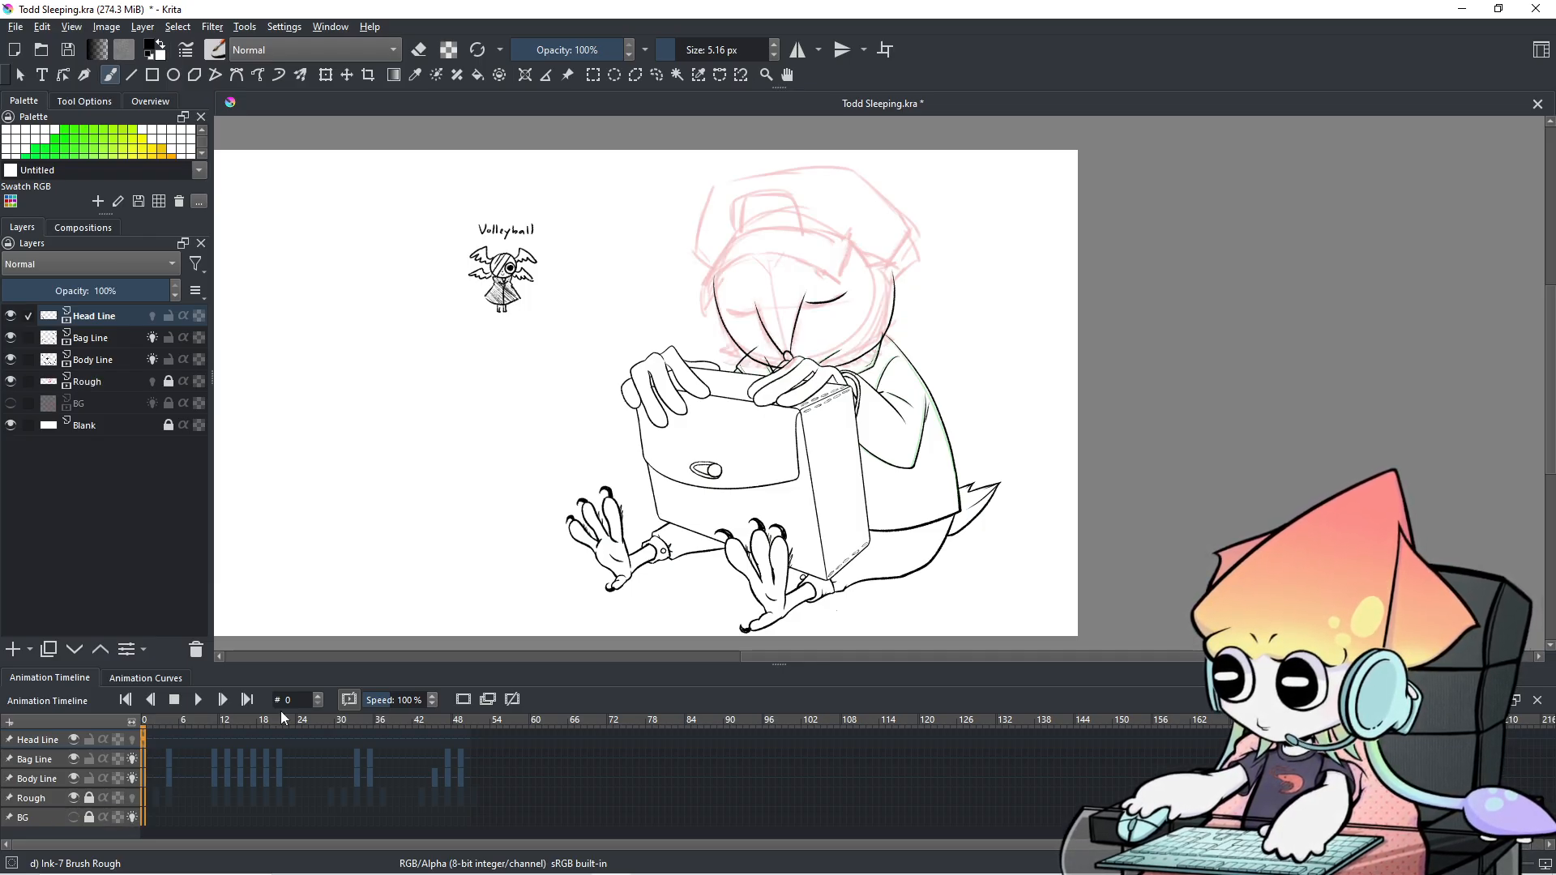
{"action": "scroll", "coordinate": [922, 344], "scroll_direction": "up", "scroll_amount": 2}
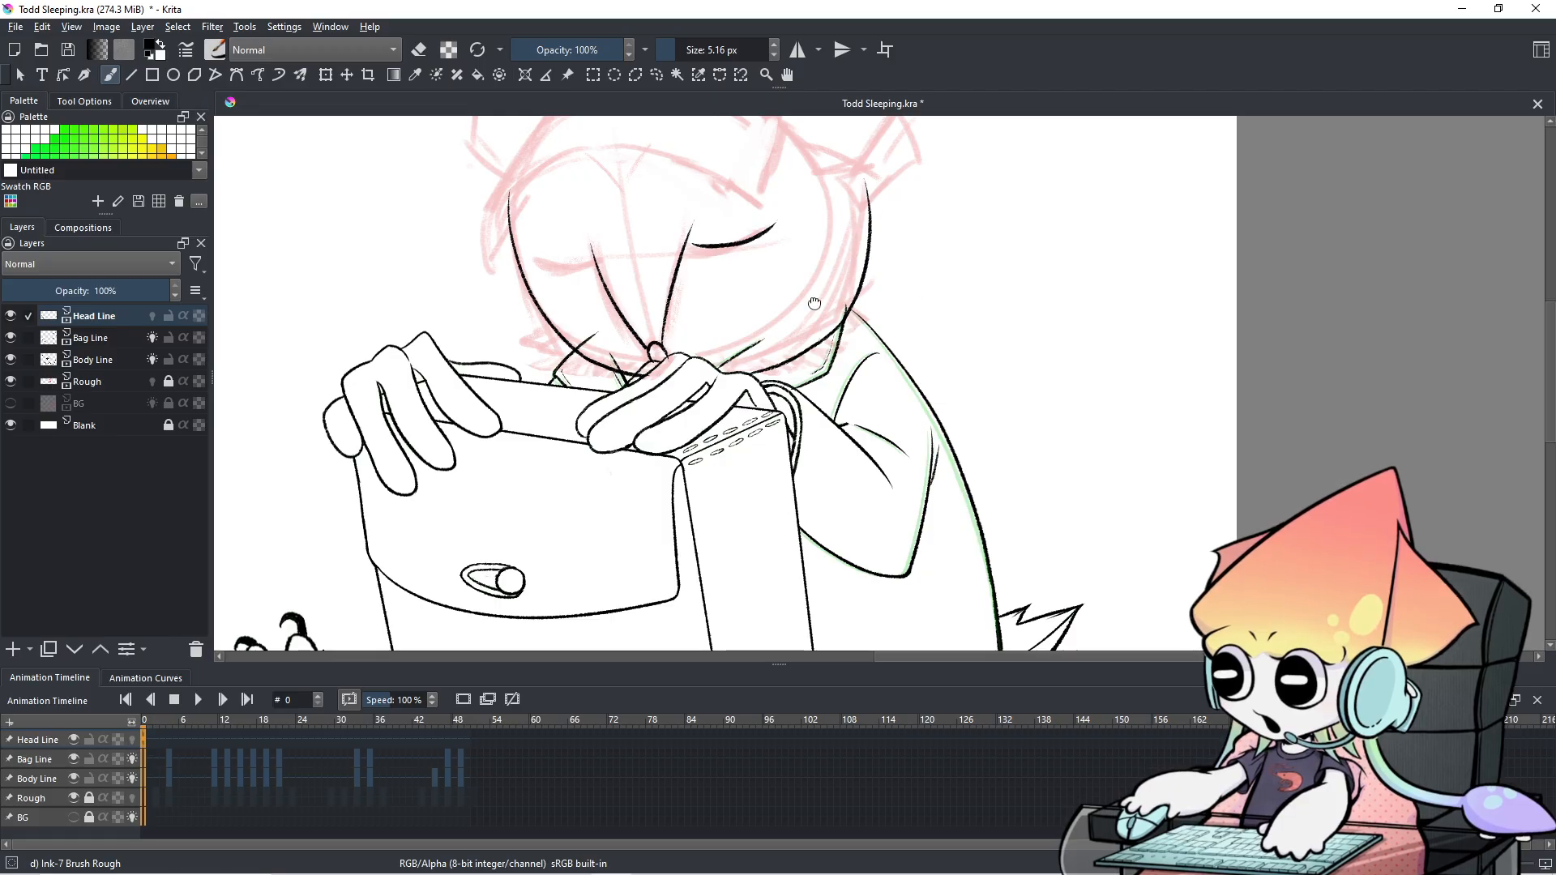
{"action": "left_click_drag", "start_coordinate": [813, 307], "coordinate": [912, 444]}
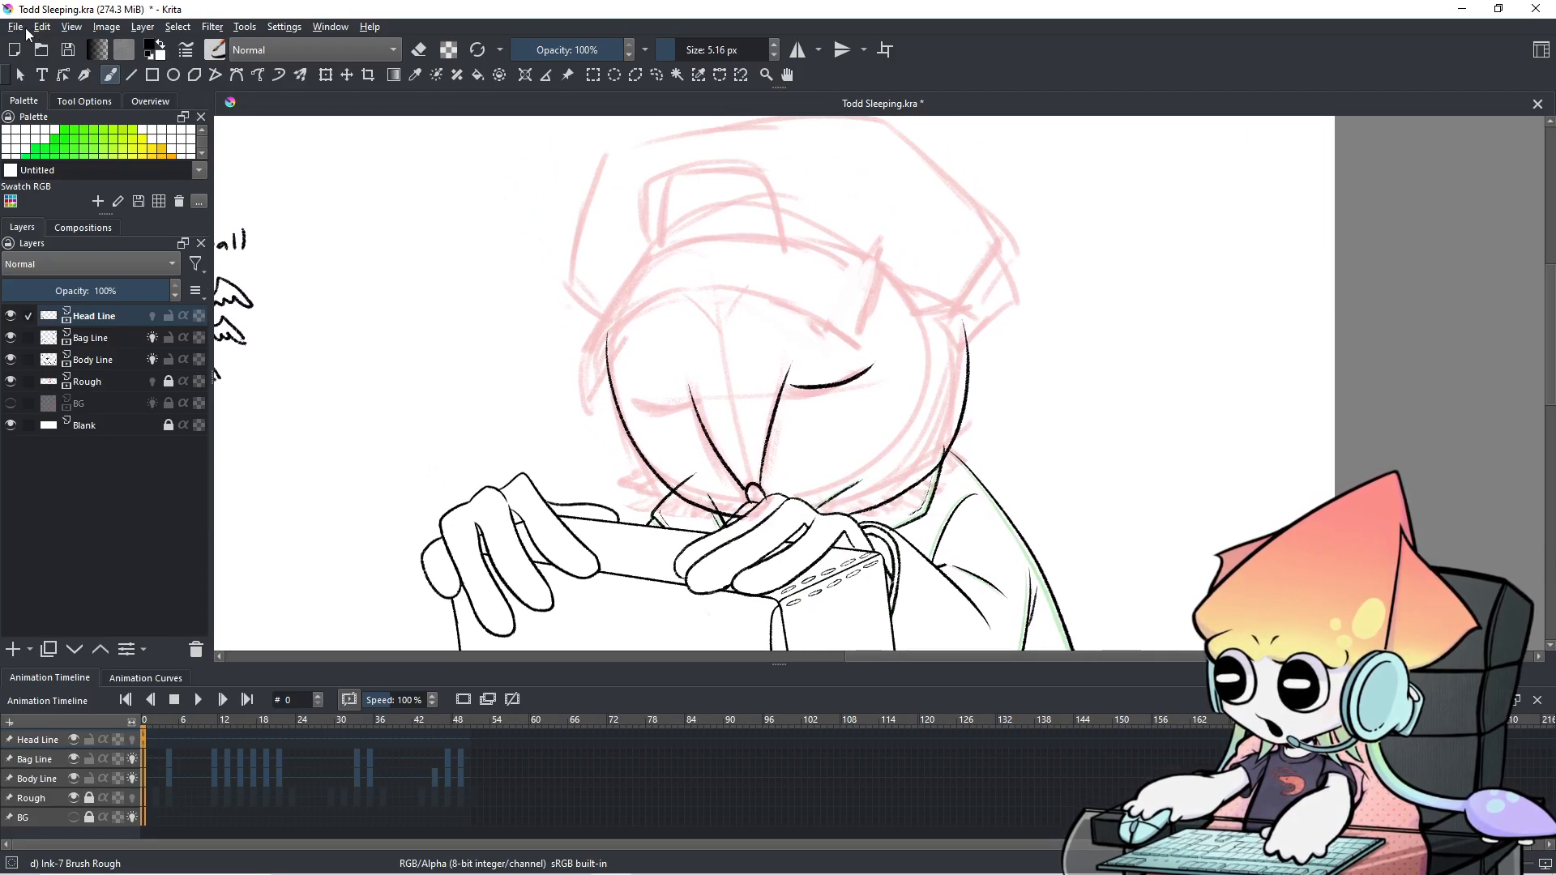
Save the drawing, move to frame 1 and choose the similar-colour selection tool.
{"action": "left_click", "coordinate": [26, 29]}
{"action": "left_click", "coordinate": [62, 95]}
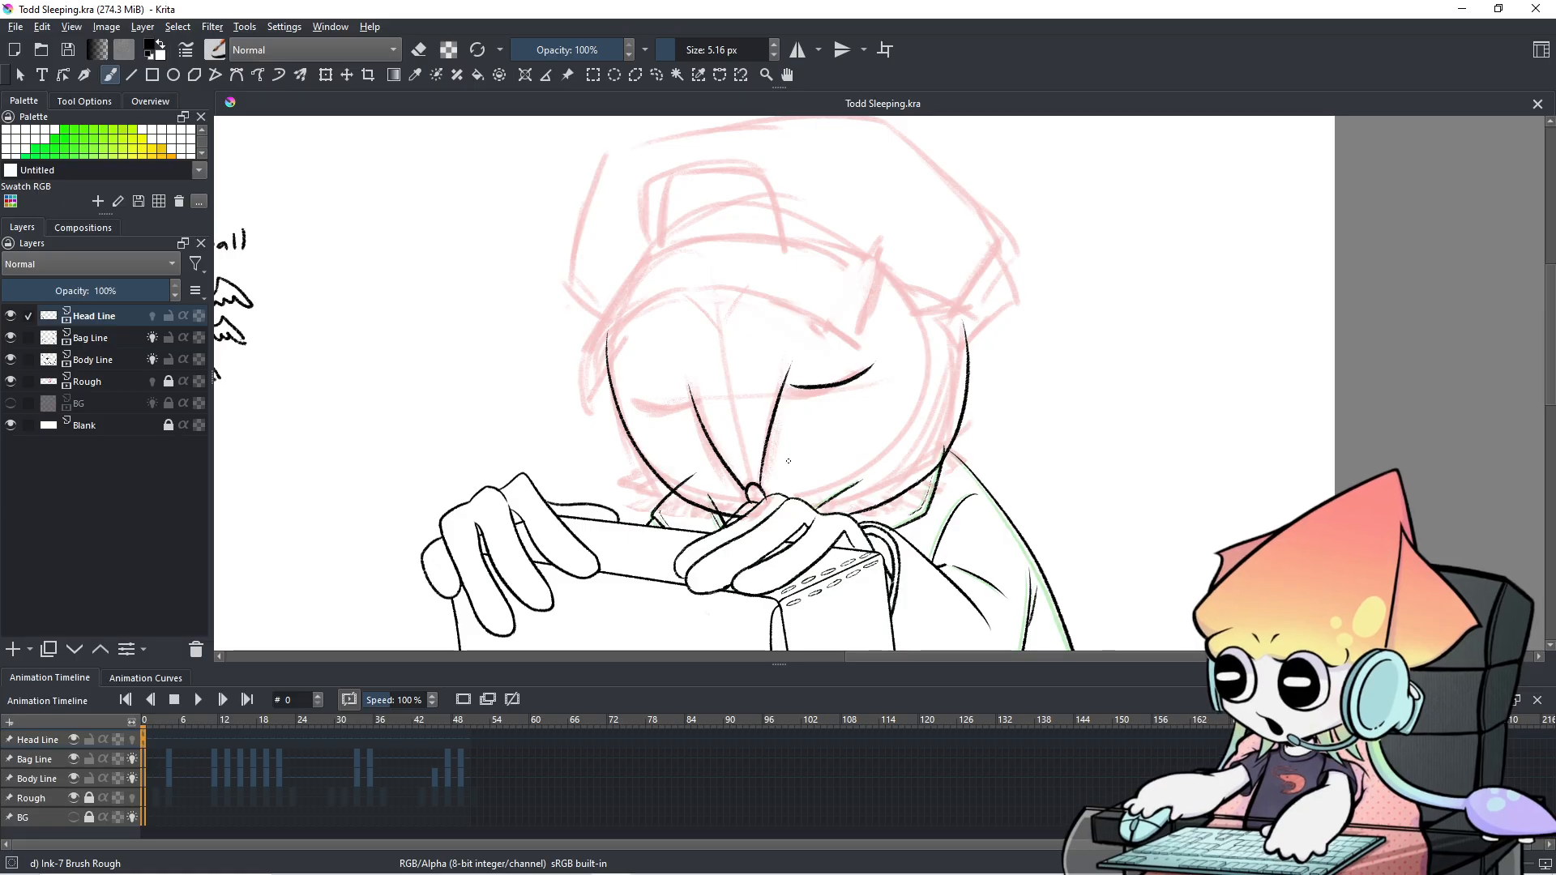
{"action": "left_click", "coordinate": [148, 746]}
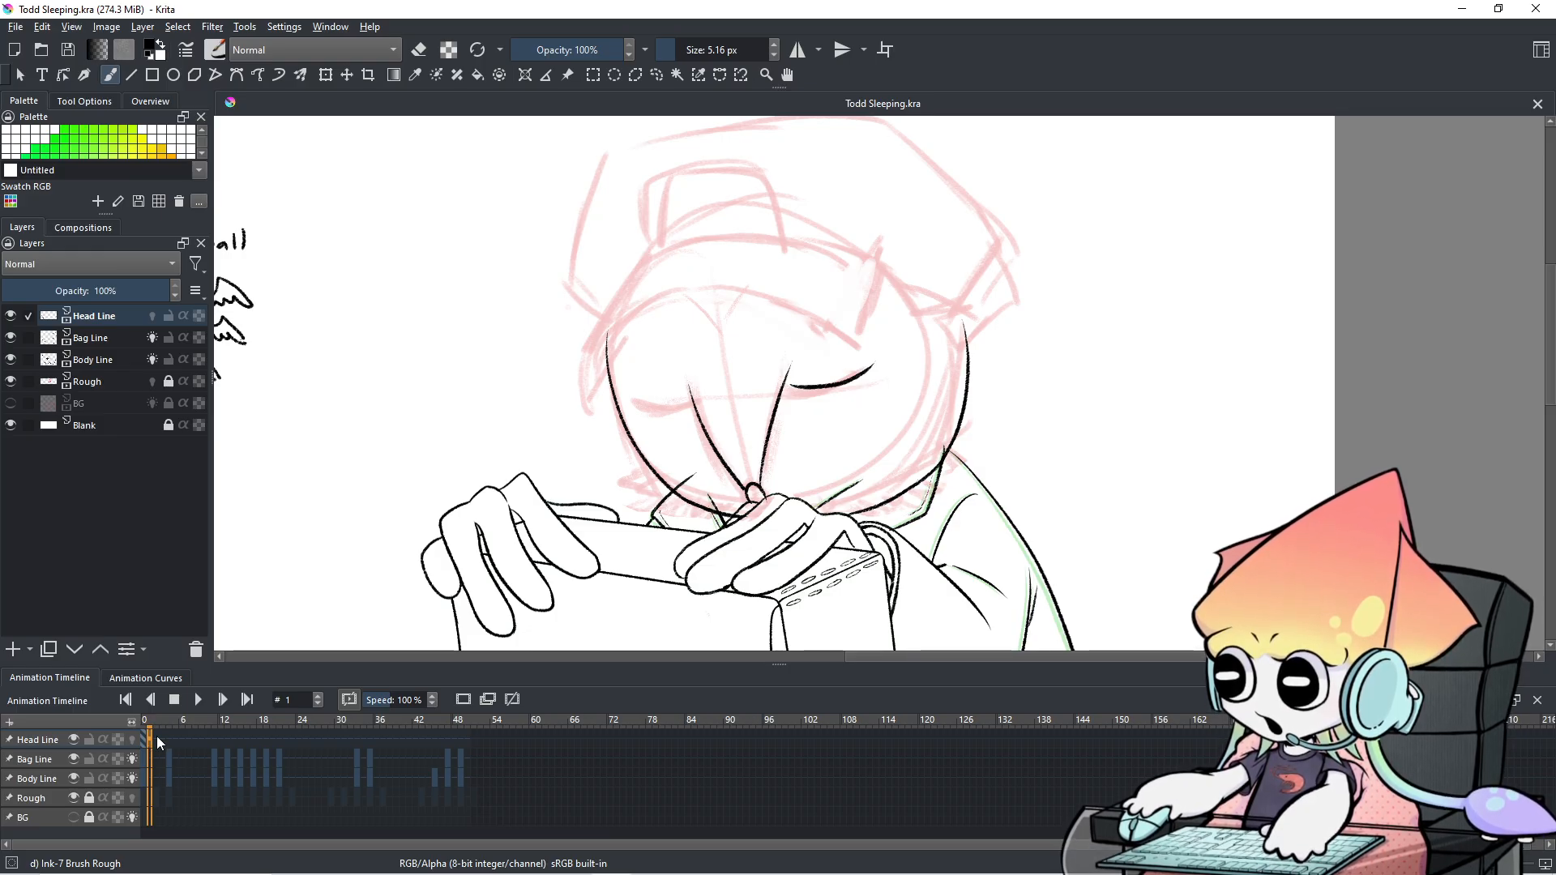
{"action": "left_click", "coordinate": [664, 81]}
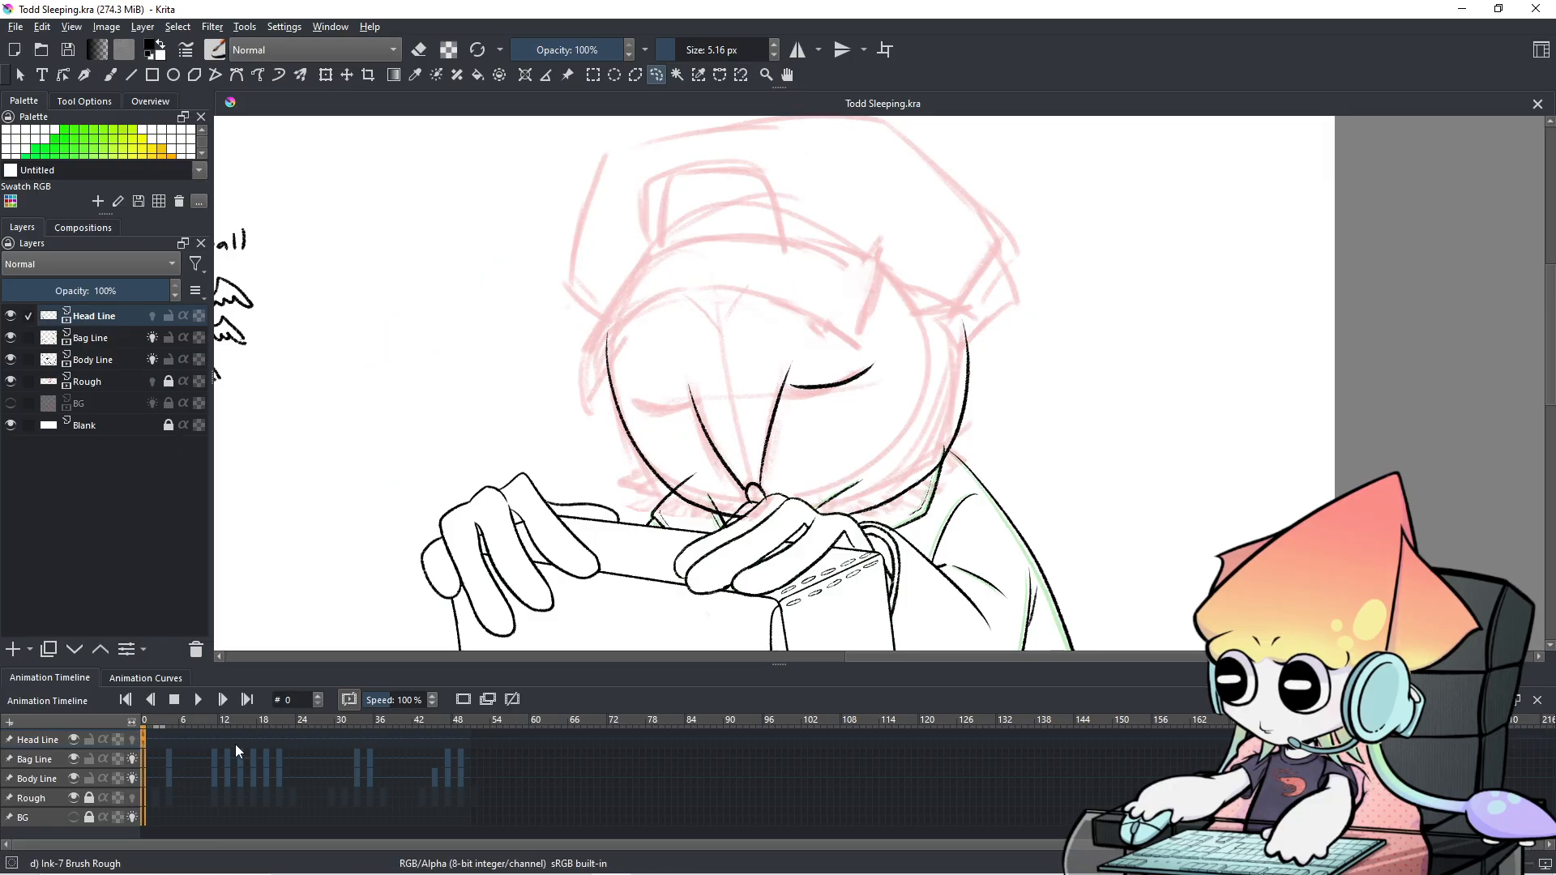
Step back and forth between frames 1 and 2 with the arrow keys, stopping on frame 2.
{"action": "key", "text": "Left"}
{"action": "key", "text": "Right"}
{"action": "key", "text": "Left"}
{"action": "key", "text": "Right"}
{"action": "key", "text": "Right"}
{"action": "key", "text": "Right"}
{"action": "key", "text": "Right"}
{"action": "key", "text": "Left"}
{"action": "key", "text": "Left"}
{"action": "key", "text": "Left"}
{"action": "key", "text": "Left"}
{"action": "key", "text": "Right"}
{"action": "key", "text": "Right"}
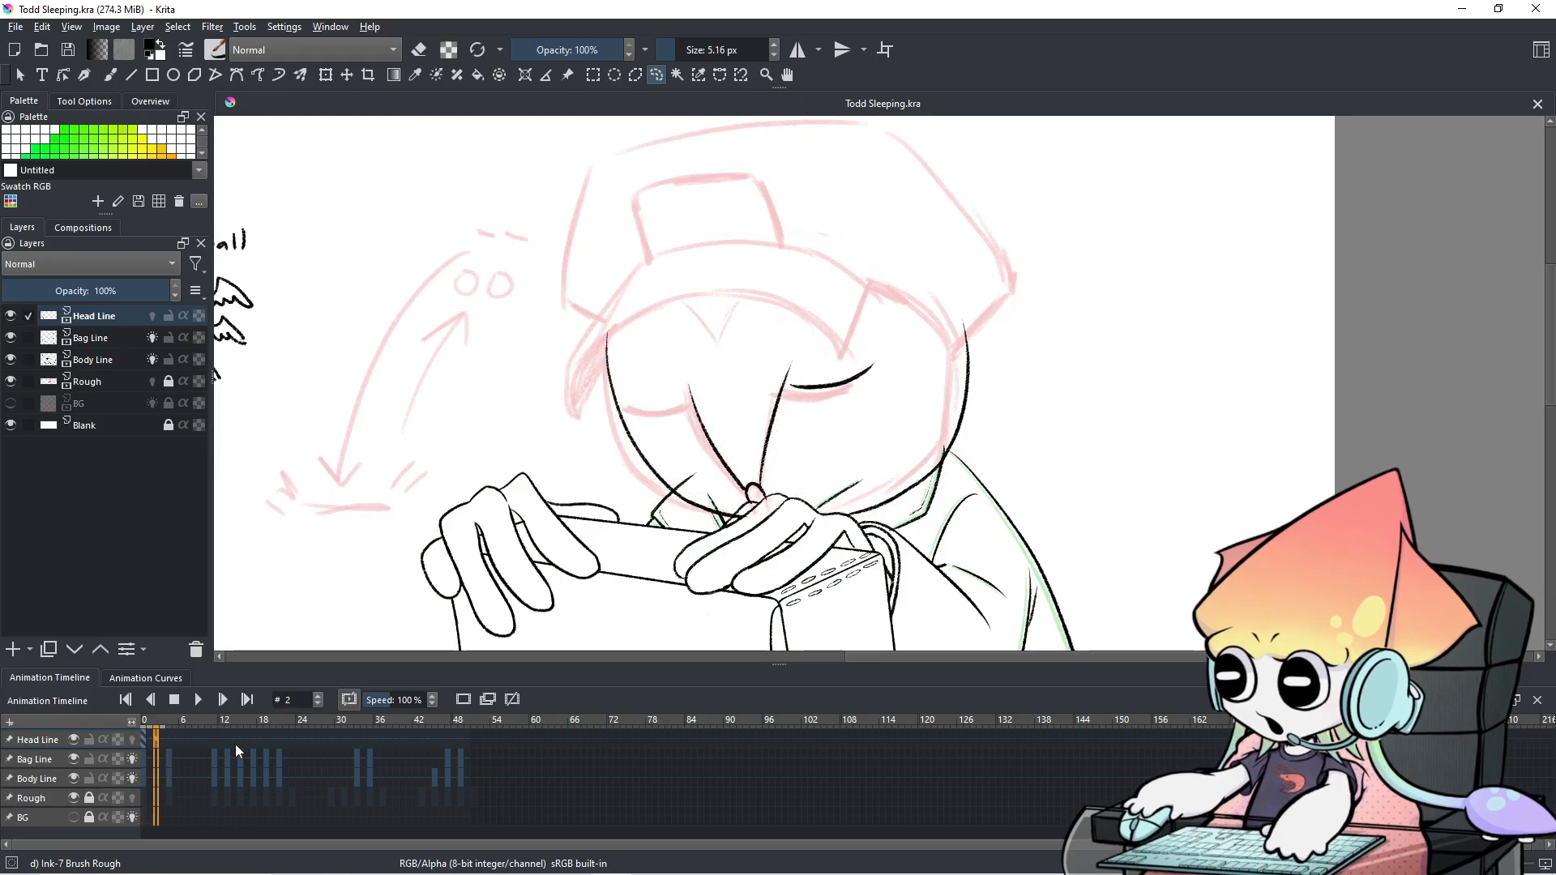
{"action": "key", "text": "Right"}
{"action": "key", "text": "Left"}
{"action": "key", "text": "Left"}
{"action": "key", "text": "Left"}
{"action": "key", "text": "Right"}
{"action": "key", "text": "Right"}
{"action": "key", "text": "Left"}
{"action": "key", "text": "Left"}
{"action": "key", "text": "Right"}
{"action": "key", "text": "Right"}
{"action": "key", "text": "Right"}
{"action": "key", "text": "Left"}
{"action": "key", "text": "Left"}
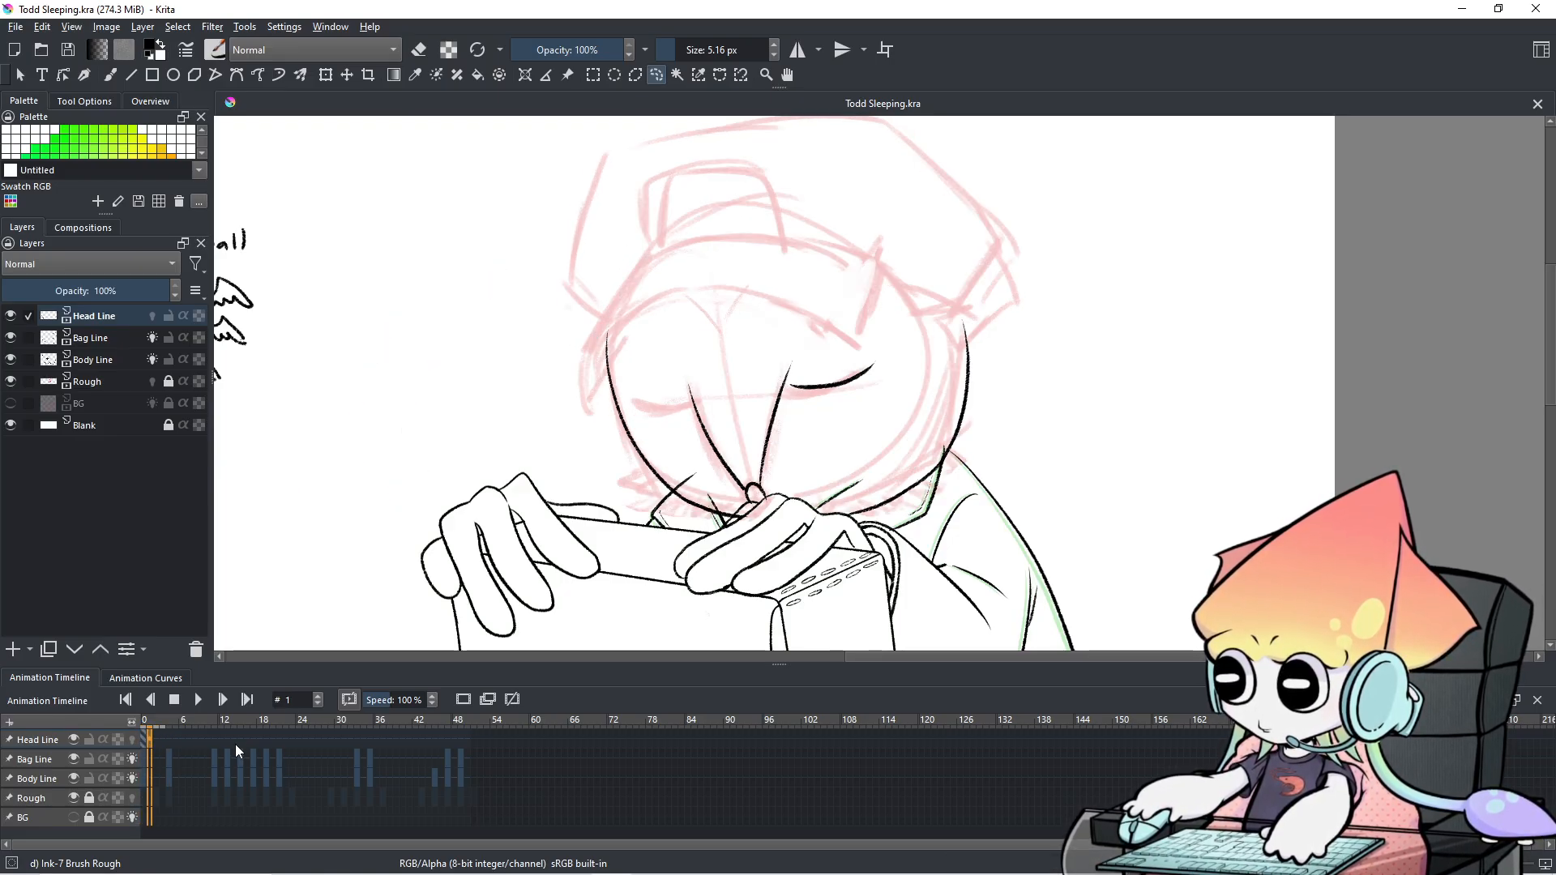
{"action": "key", "text": "Right"}
{"action": "key", "text": "Left"}
{"action": "key", "text": "Right"}
{"action": "key", "text": "Left"}
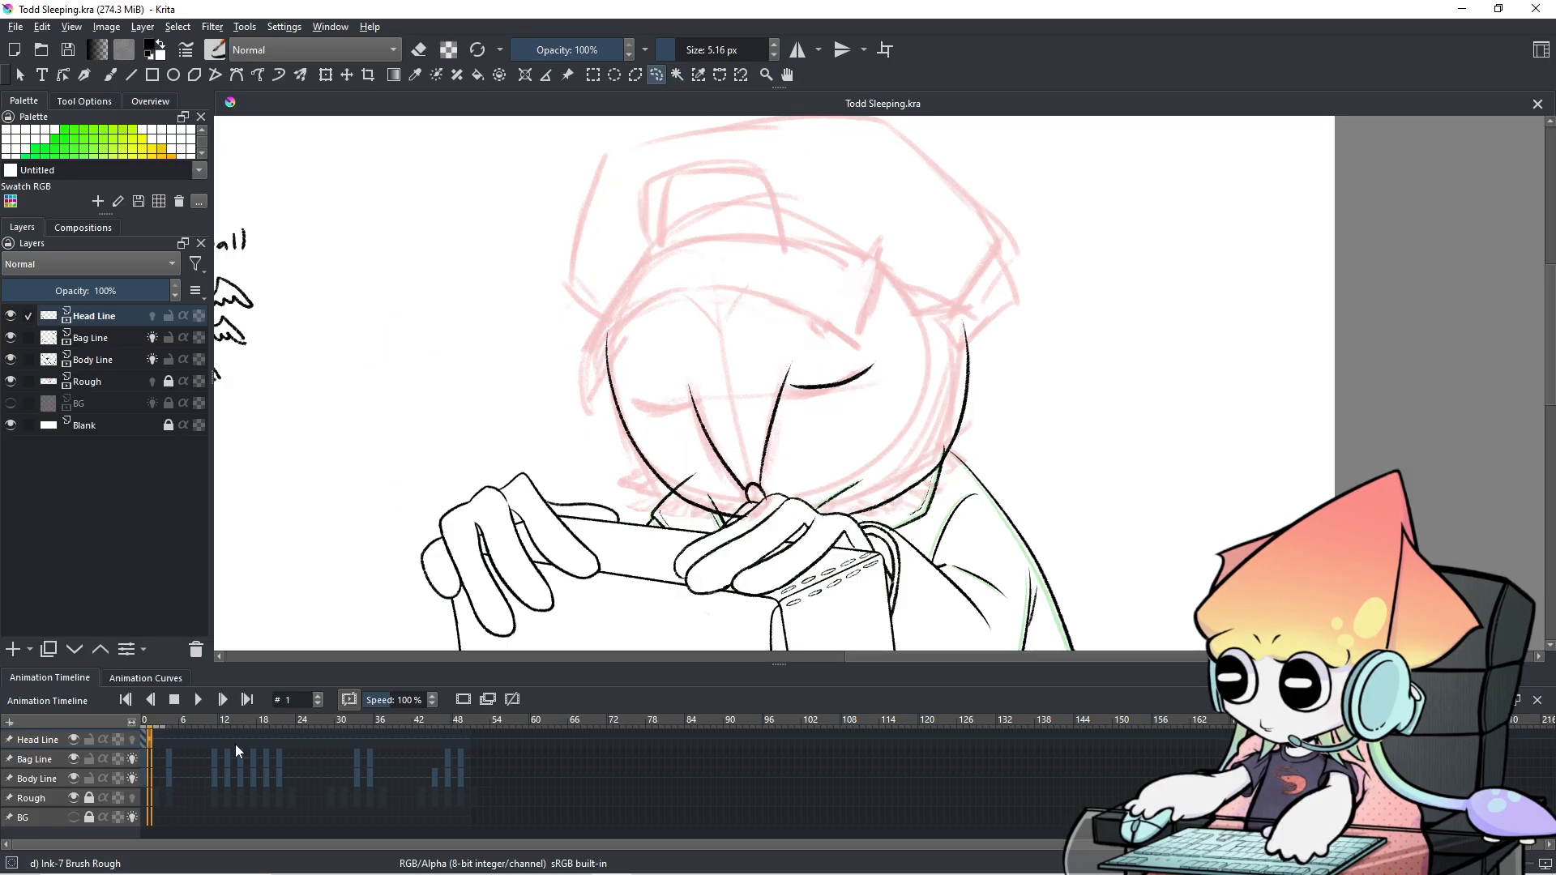
{"action": "key", "text": "Right"}
{"action": "key", "text": "Left"}
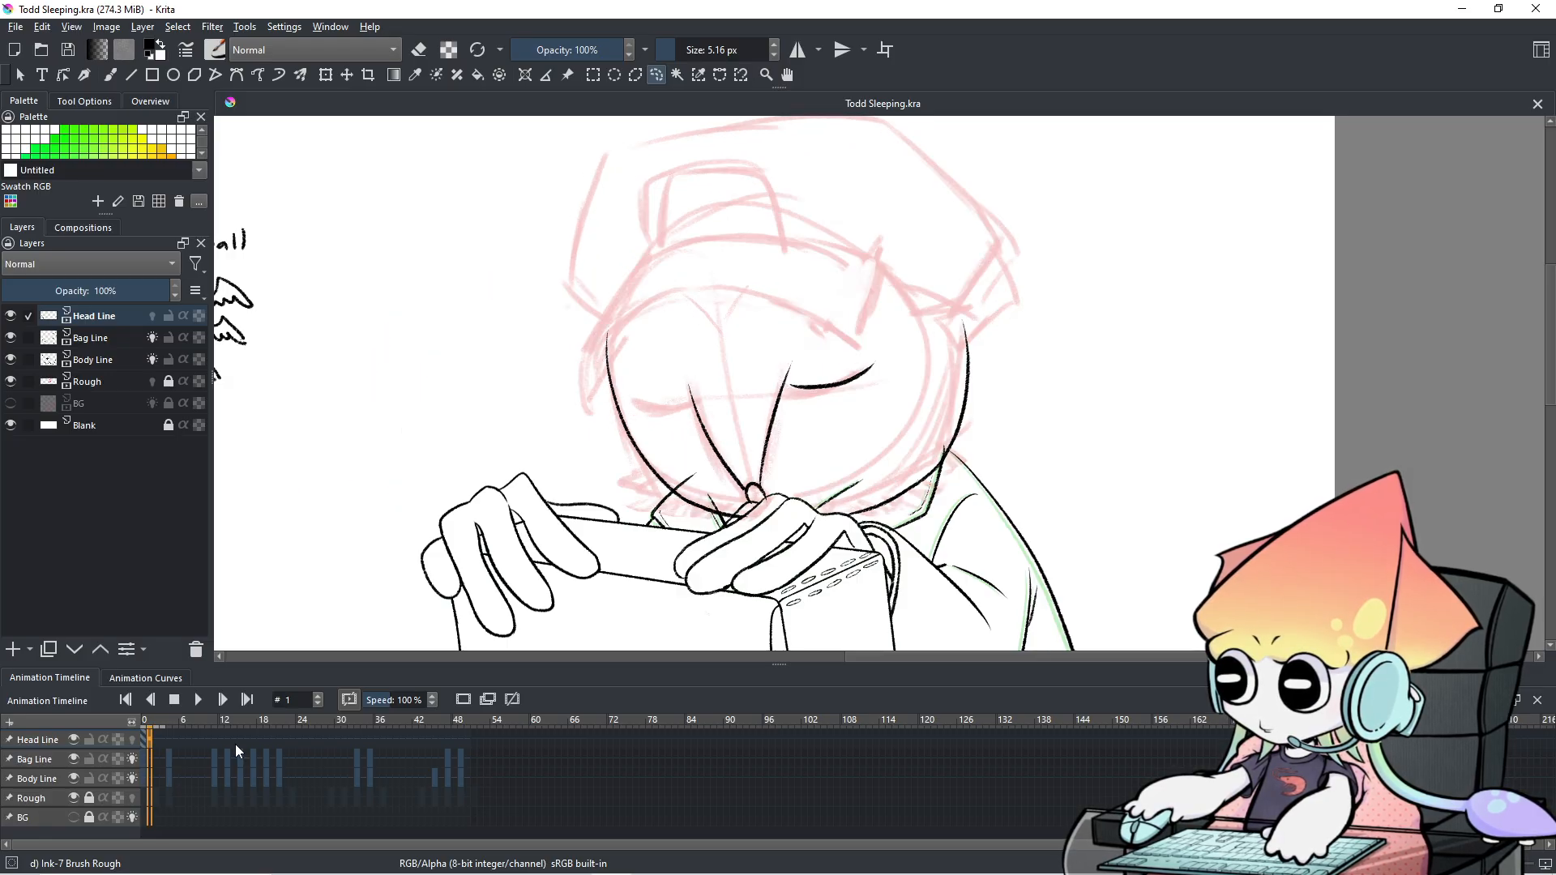
{"action": "key", "text": "Right"}
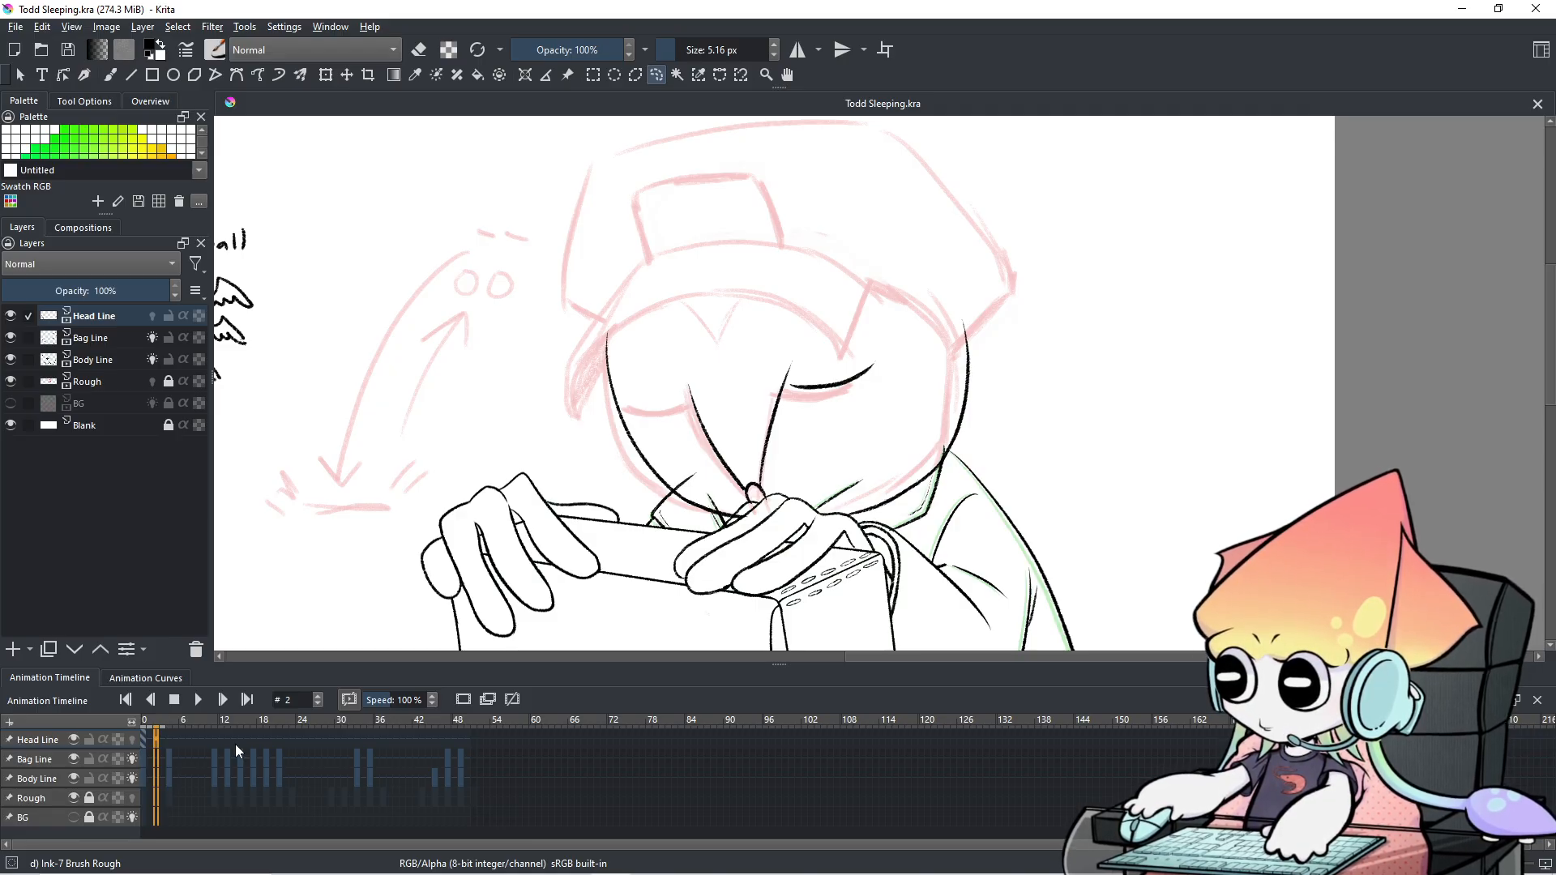
Create a blank Head Line frame at frame 0 and zoom in to centre the face.
{"action": "left_click", "coordinate": [147, 741]}
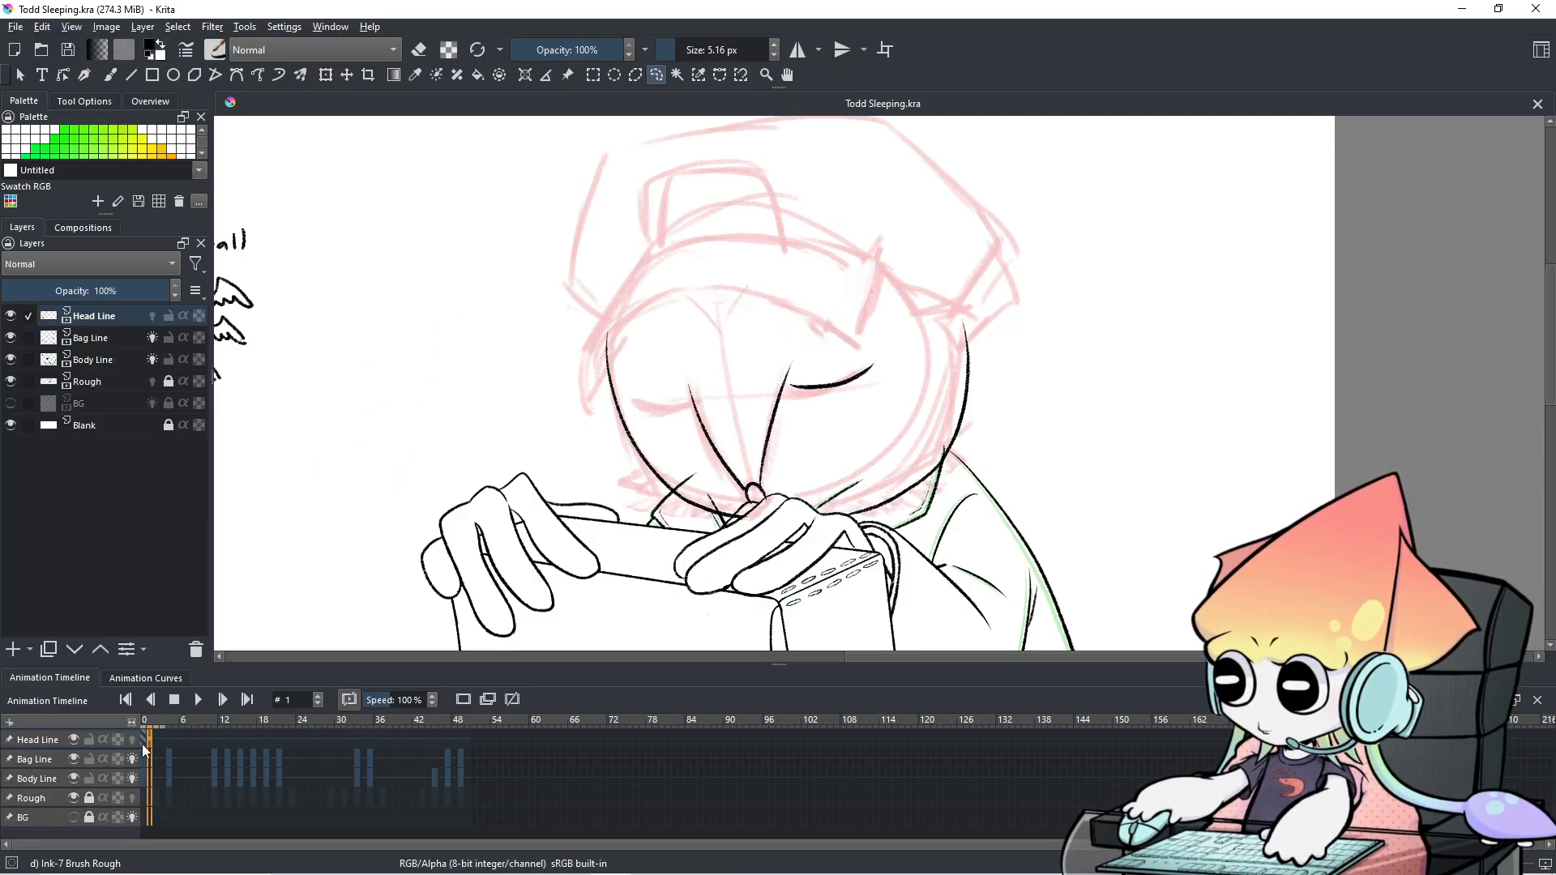
{"action": "left_click", "coordinate": [143, 743]}
{"action": "left_click", "coordinate": [197, 690]}
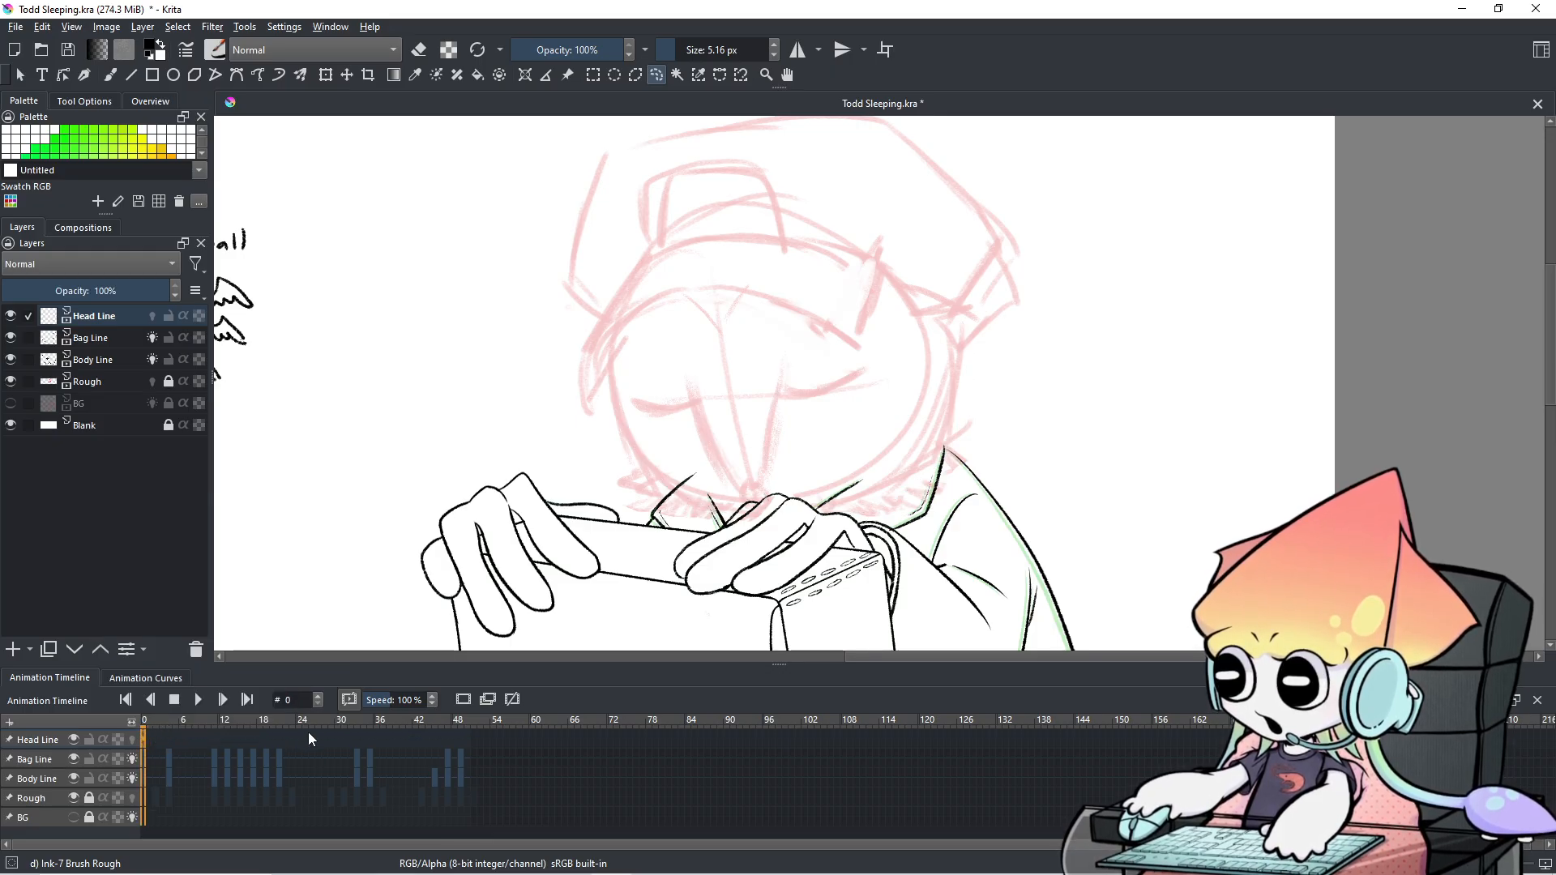
{"action": "scroll", "coordinate": [892, 493], "scroll_direction": "up", "scroll_amount": 1}
{"action": "left_click_drag", "start_coordinate": [920, 471], "coordinate": [943, 483]}
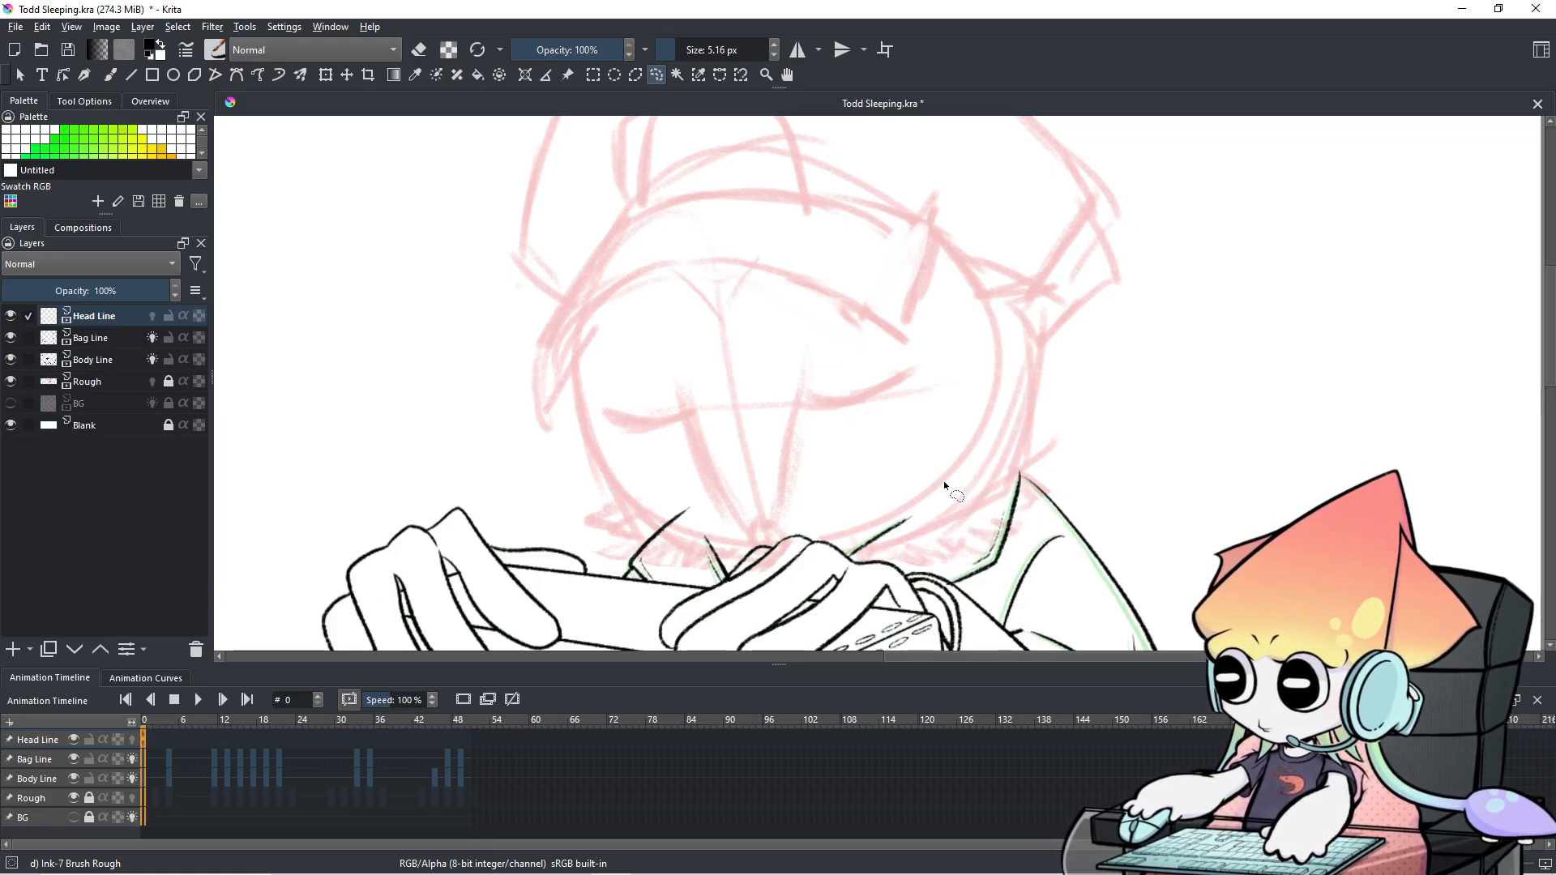
With the Freehand Brush, ink the left and right sides of the face.
{"action": "left_click", "coordinate": [111, 74]}
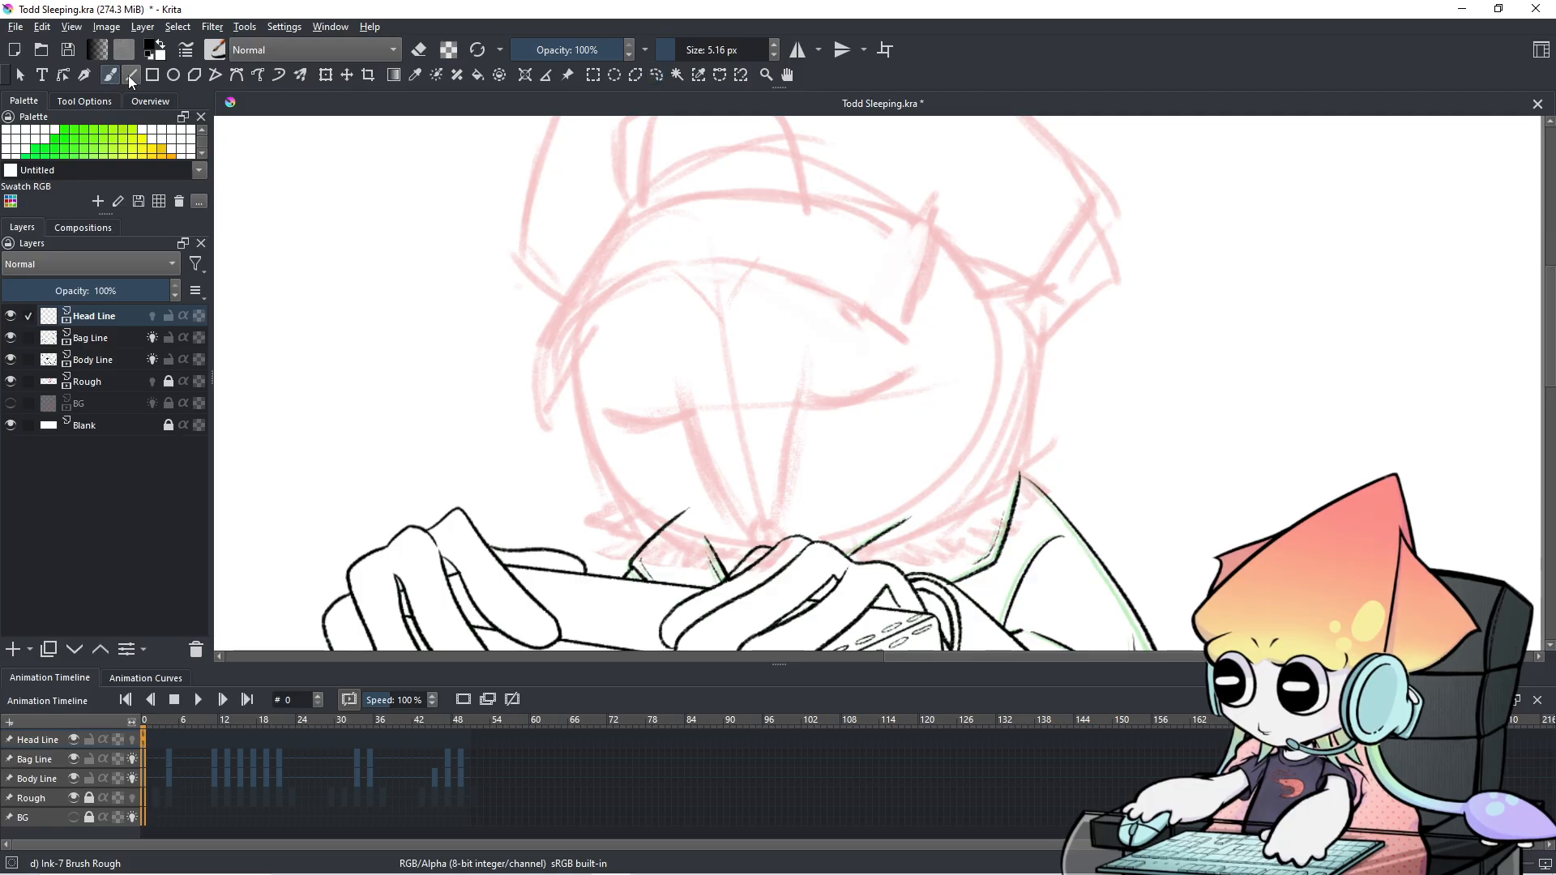
{"action": "left_click_drag", "start_coordinate": [613, 365], "coordinate": [649, 506]}
{"action": "key", "text": "ctrl+z"}
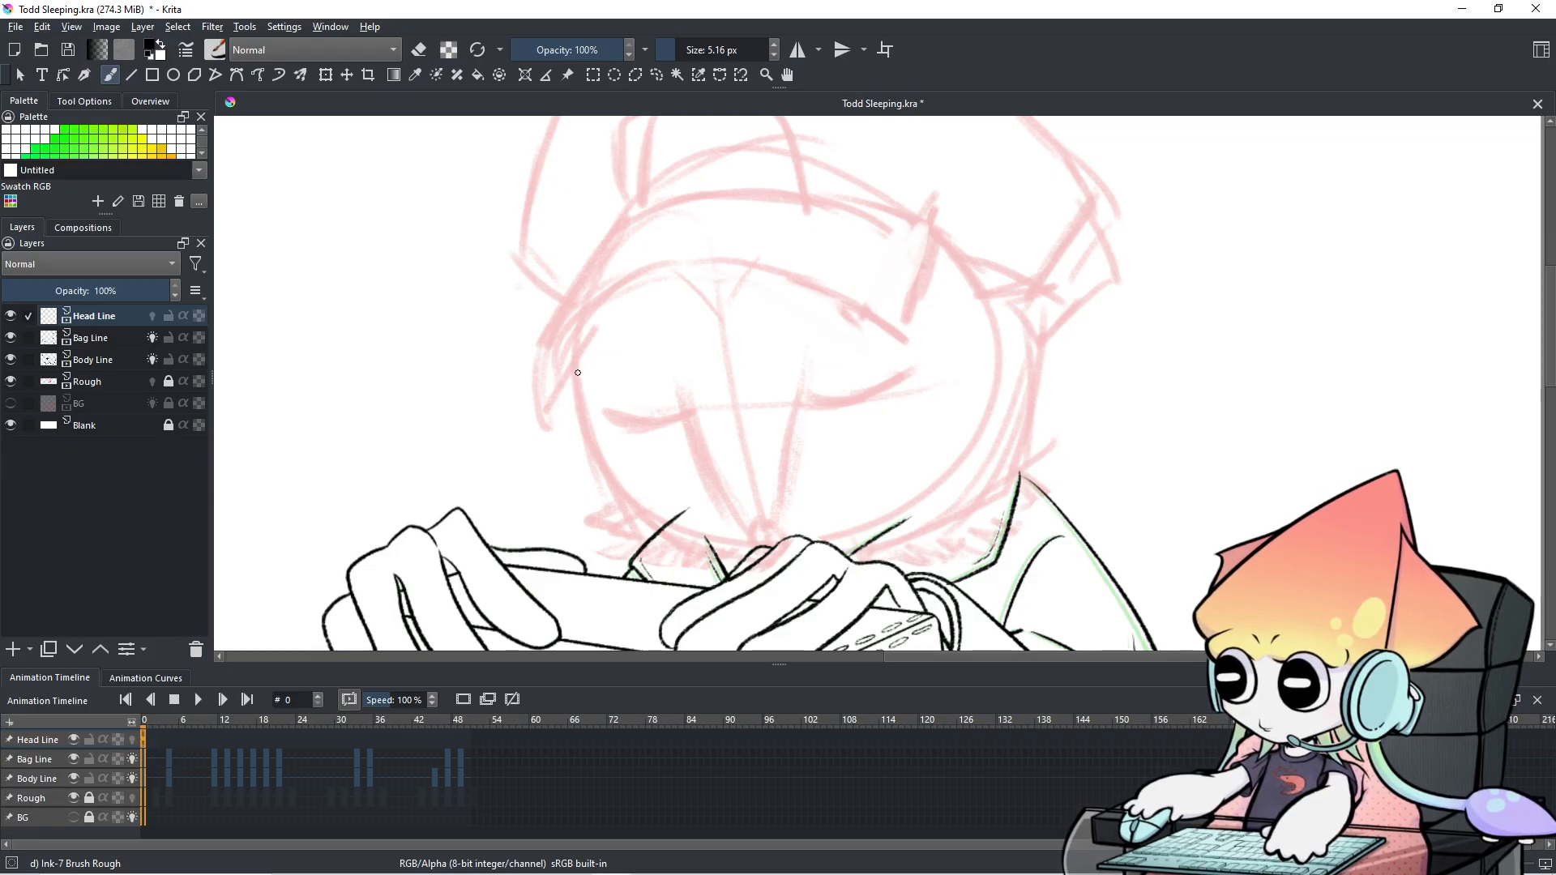
{"action": "left_click_drag", "start_coordinate": [577, 316], "coordinate": [631, 484]}
{"action": "key", "text": "ctrl+z"}
{"action": "mouse_move", "coordinate": [576, 309]}
{"action": "left_mouse_down"}
{"action": "mouse_move", "coordinate": [578, 372]}
{"action": "mouse_move", "coordinate": [631, 492]}
{"action": "mouse_move", "coordinate": [675, 517]}
{"action": "left_mouse_up"}
{"action": "key", "text": "ctrl+z"}
{"action": "key", "text": "ctrl+z"}
{"action": "left_click_drag", "start_coordinate": [578, 285], "coordinate": [667, 519]}
{"action": "key", "text": "ctrl+z"}
{"action": "left_click_drag", "start_coordinate": [576, 313], "coordinate": [686, 512]}
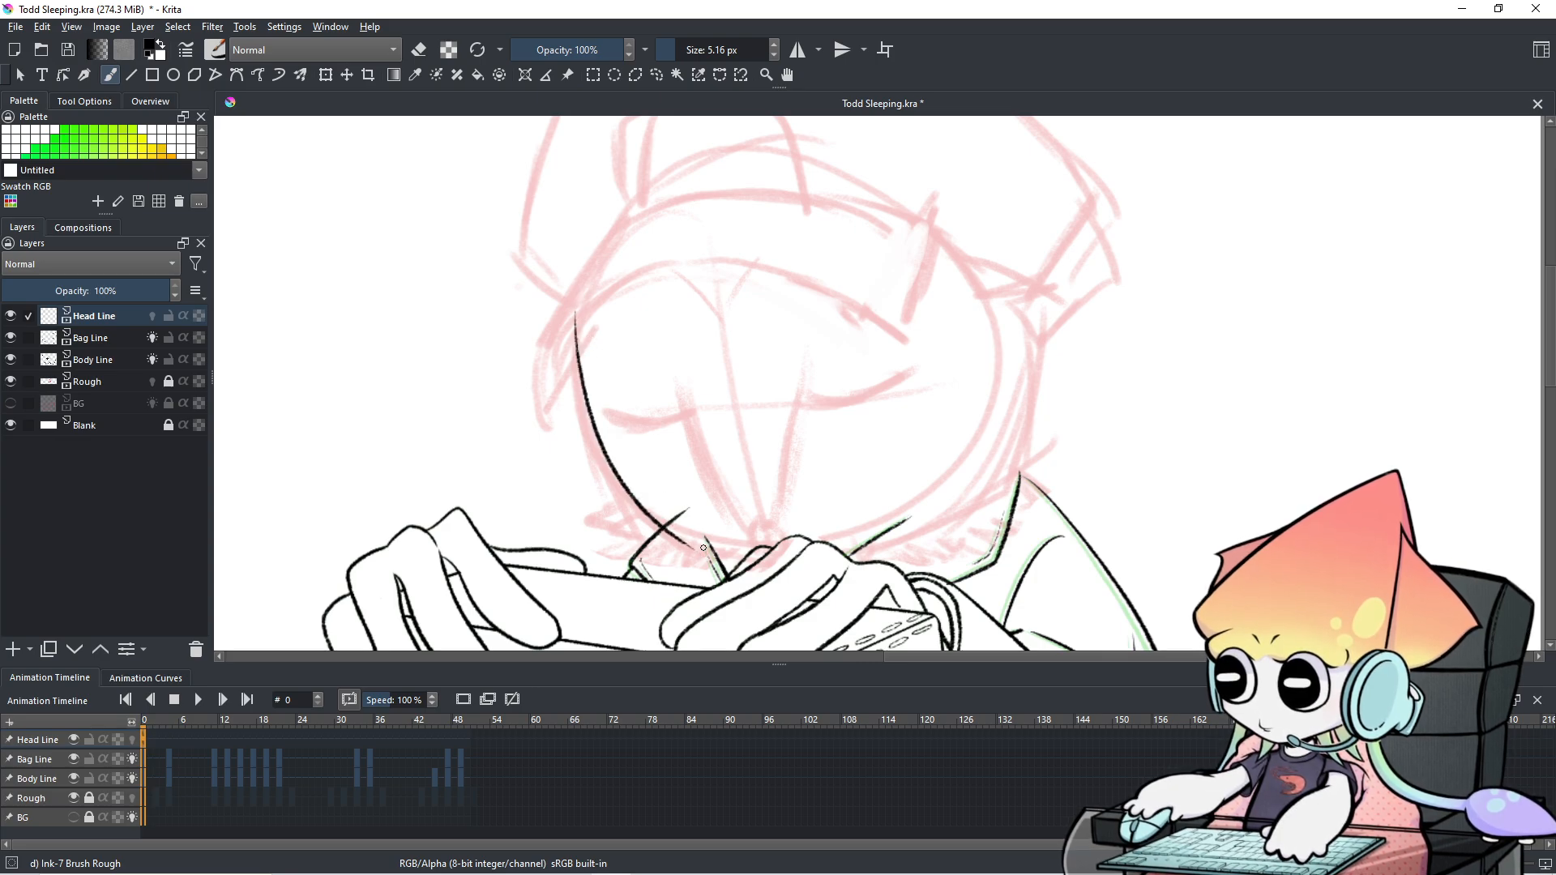
{"action": "left_click_drag", "start_coordinate": [1038, 300], "coordinate": [1016, 468]}
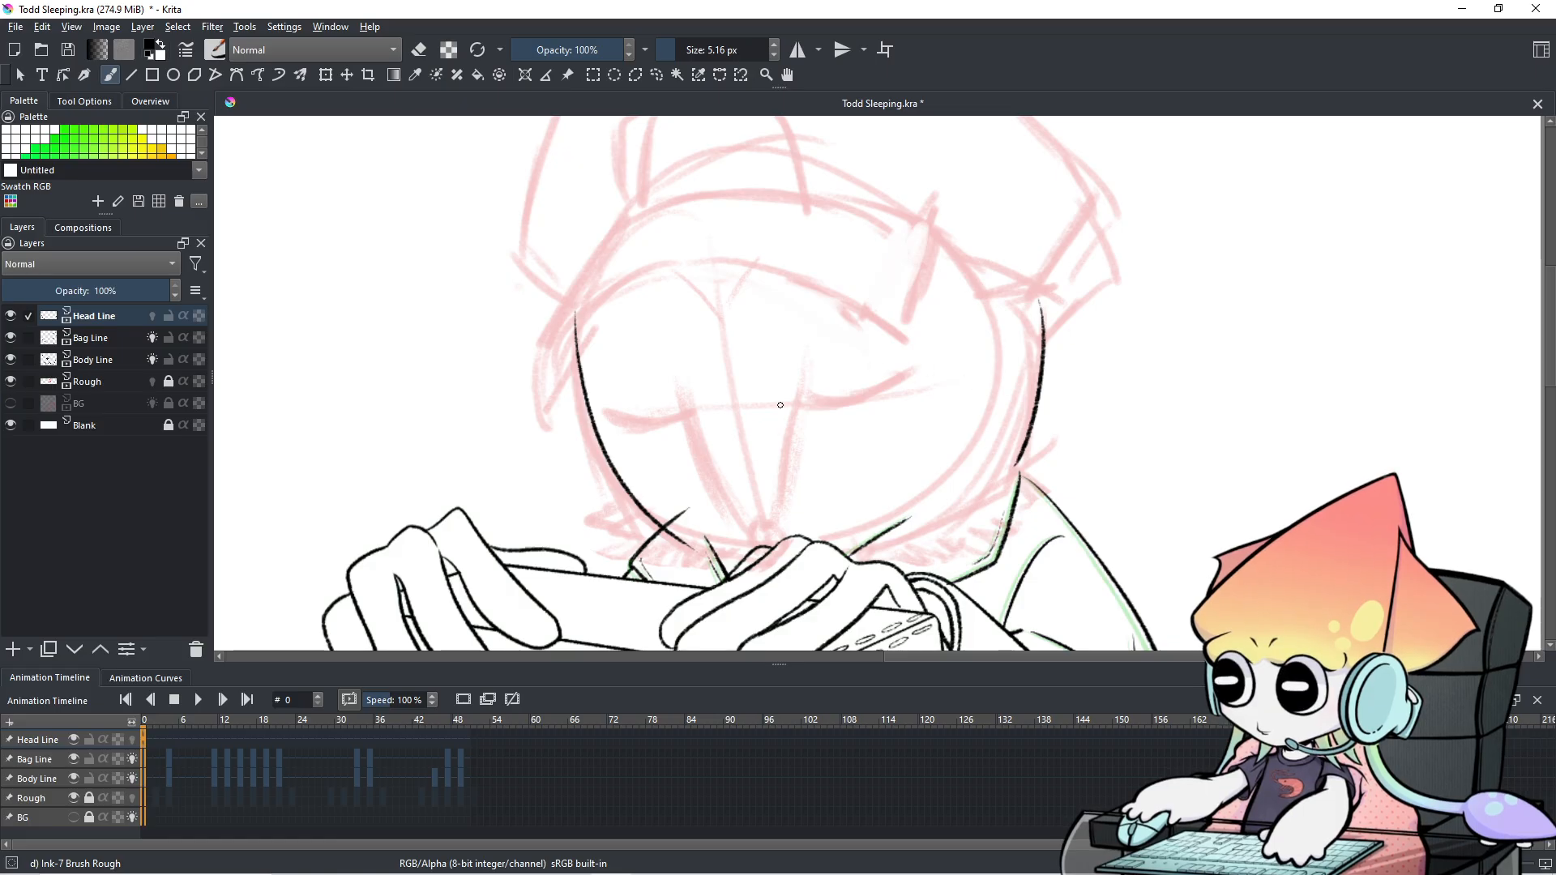
Ink the line running down the middle of the face, redrawing it until it sits right.
{"action": "mouse_move", "coordinate": [677, 369]}
{"action": "left_mouse_down"}
{"action": "mouse_move", "coordinate": [749, 494]}
{"action": "mouse_move", "coordinate": [778, 554]}
{"action": "left_mouse_up"}
{"action": "key", "text": "ctrl+z"}
{"action": "left_click_drag", "start_coordinate": [800, 364], "coordinate": [788, 502]}
{"action": "key", "text": "ctrl+z"}
{"action": "left_click_drag", "start_coordinate": [800, 363], "coordinate": [787, 492]}
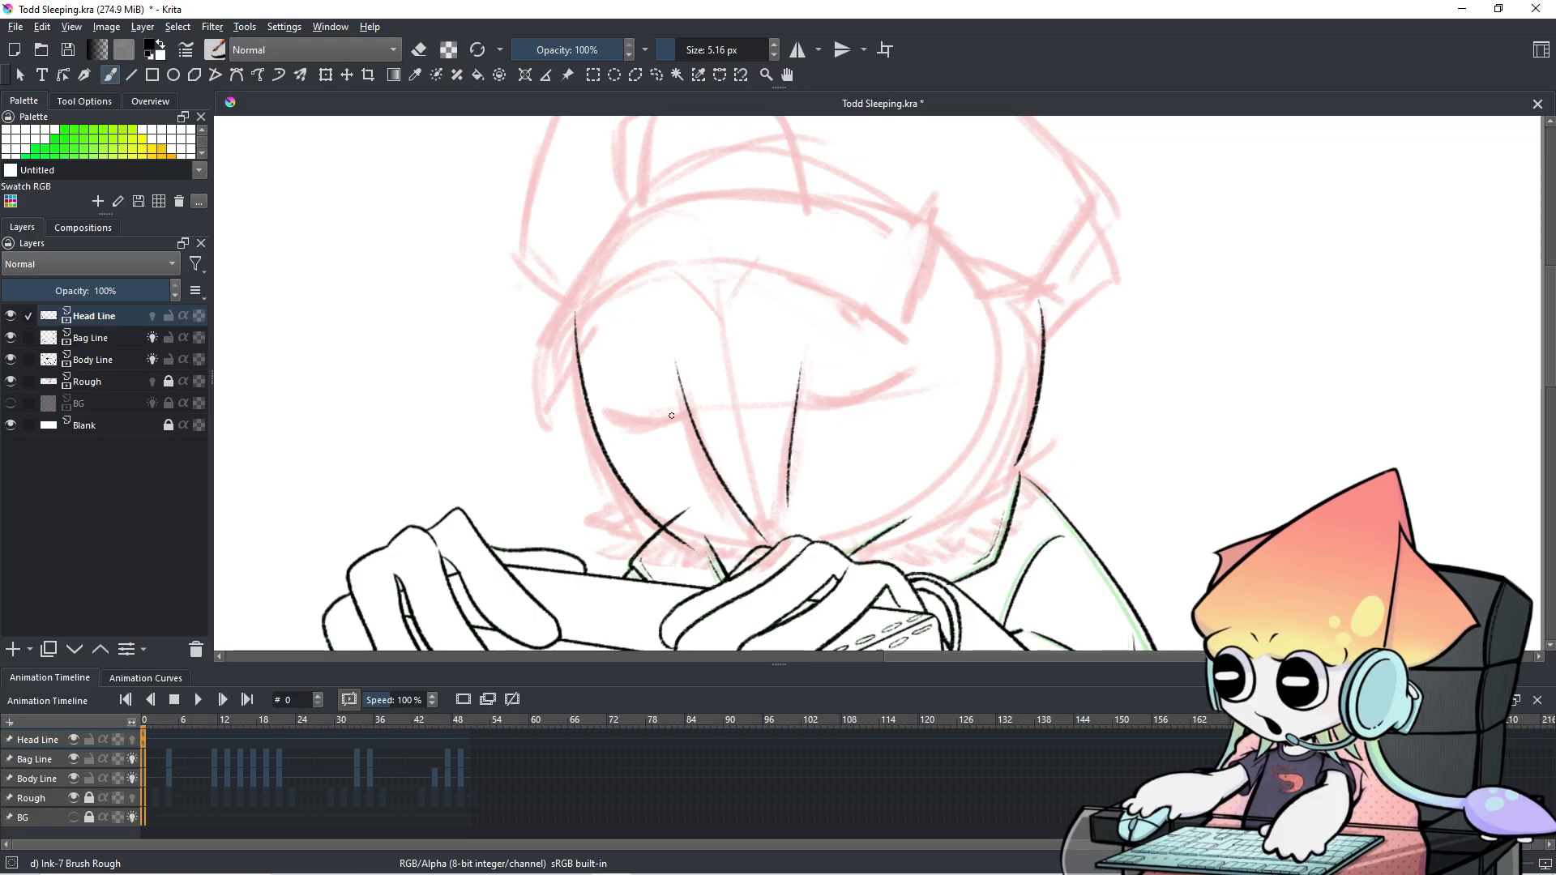
{"action": "left_click_drag", "start_coordinate": [794, 456], "coordinate": [783, 533]}
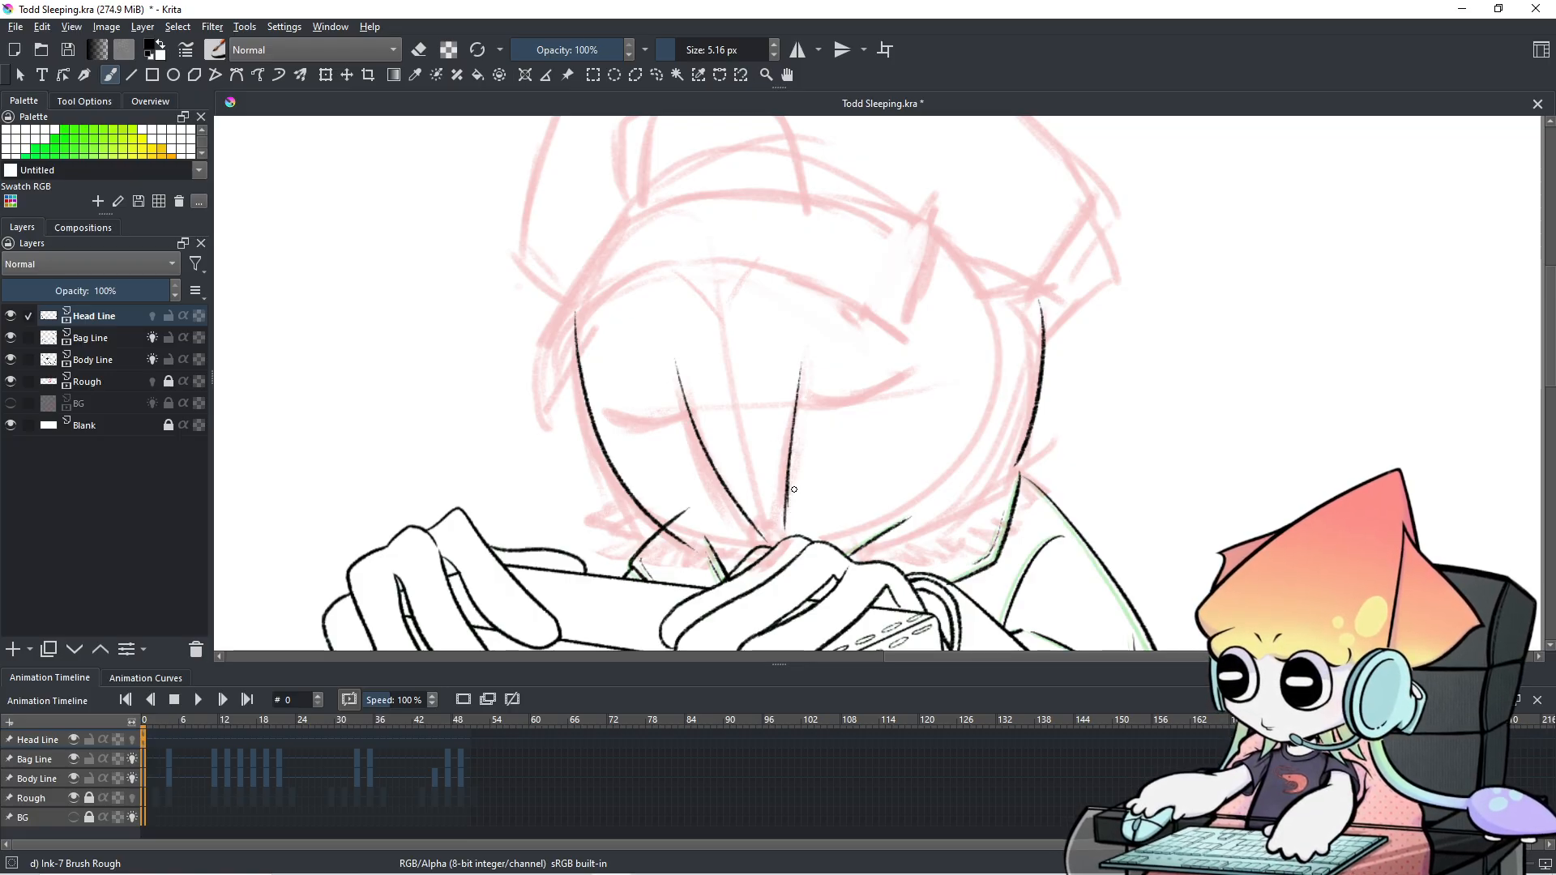
{"action": "key", "text": "ctrl+z"}
{"action": "key", "text": "ctrl+z"}
{"action": "left_click_drag", "start_coordinate": [795, 359], "coordinate": [775, 539]}
{"action": "key", "text": "ctrl+z"}
{"action": "left_click_drag", "start_coordinate": [792, 373], "coordinate": [779, 545]}
{"action": "key", "text": "ctrl+z"}
{"action": "left_click_drag", "start_coordinate": [791, 375], "coordinate": [772, 528]}
{"action": "key", "text": "ctrl+z"}
{"action": "left_click_drag", "start_coordinate": [793, 372], "coordinate": [774, 531]}
{"action": "key", "text": "ctrl+z"}
{"action": "key", "text": "ctrl+z"}
{"action": "left_click_drag", "start_coordinate": [795, 373], "coordinate": [776, 530]}
{"action": "left_click_drag", "start_coordinate": [800, 353], "coordinate": [792, 409]}
{"action": "key", "text": "ctrl+z"}
{"action": "key", "text": "ctrl+z"}
{"action": "left_click_drag", "start_coordinate": [799, 352], "coordinate": [789, 441]}
{"action": "key", "text": "ctrl+z"}
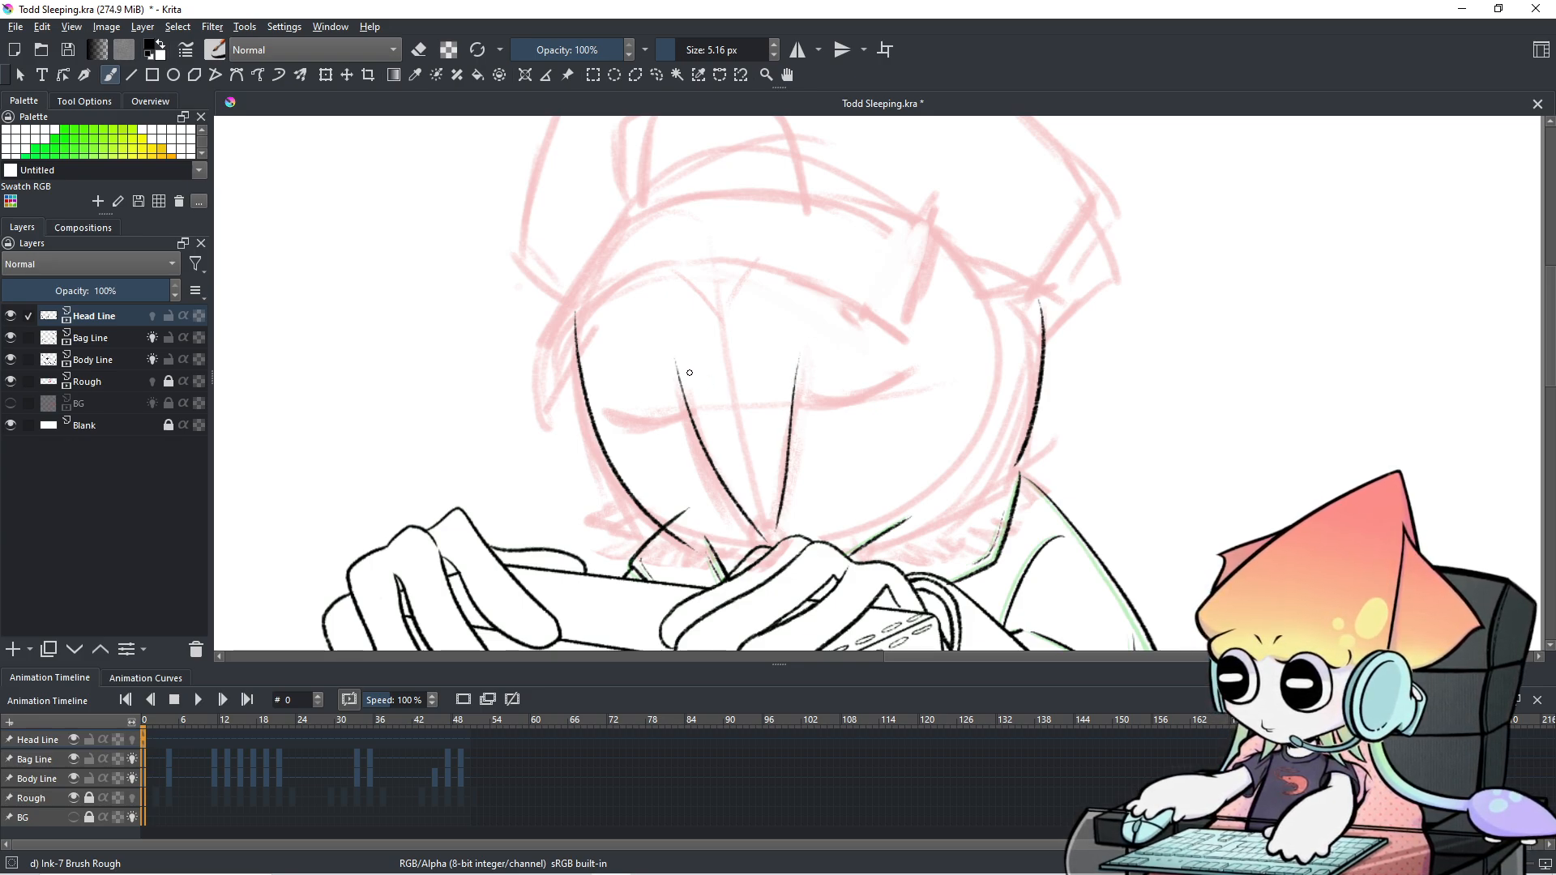
Draw the V at the top of the face and erase the small tail beneath it.
{"action": "left_click_drag", "start_coordinate": [678, 264], "coordinate": [721, 330]}
{"action": "key", "text": "ctrl+z"}
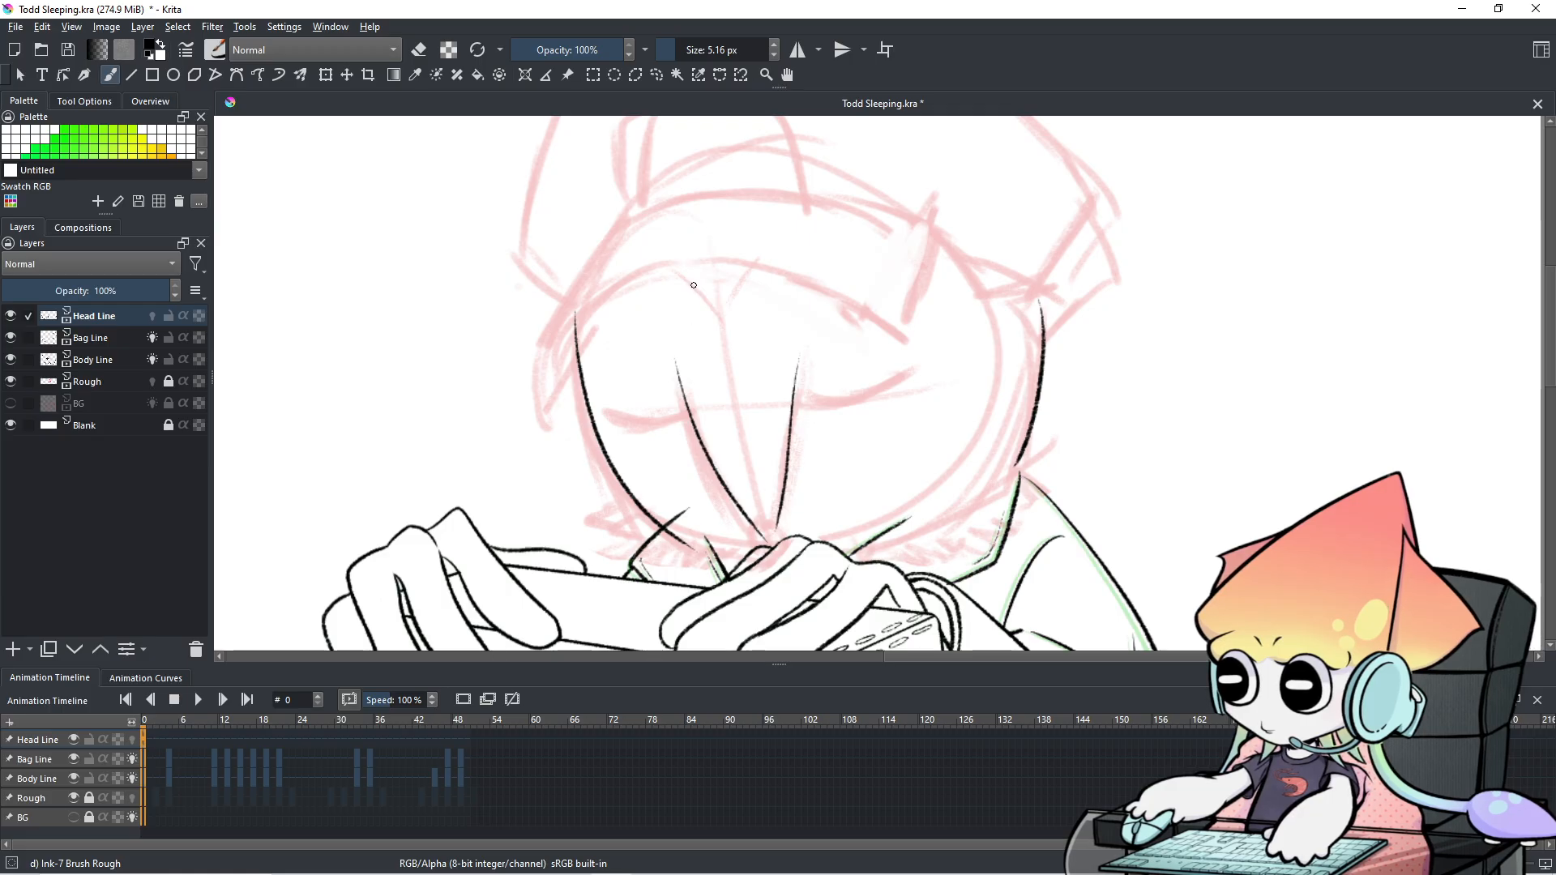
{"action": "left_click_drag", "start_coordinate": [675, 268], "coordinate": [721, 335]}
{"action": "key", "text": "ctrl+z"}
{"action": "mouse_move", "coordinate": [674, 269]}
{"action": "left_mouse_down"}
{"action": "mouse_move", "coordinate": [726, 340]}
{"action": "mouse_move", "coordinate": [764, 260]}
{"action": "left_mouse_up"}
{"action": "key", "text": "ctrl+z"}
{"action": "key", "text": "ctrl+z"}
{"action": "left_click_drag", "start_coordinate": [722, 321], "coordinate": [767, 247]}
{"action": "key", "text": "ctrl+z"}
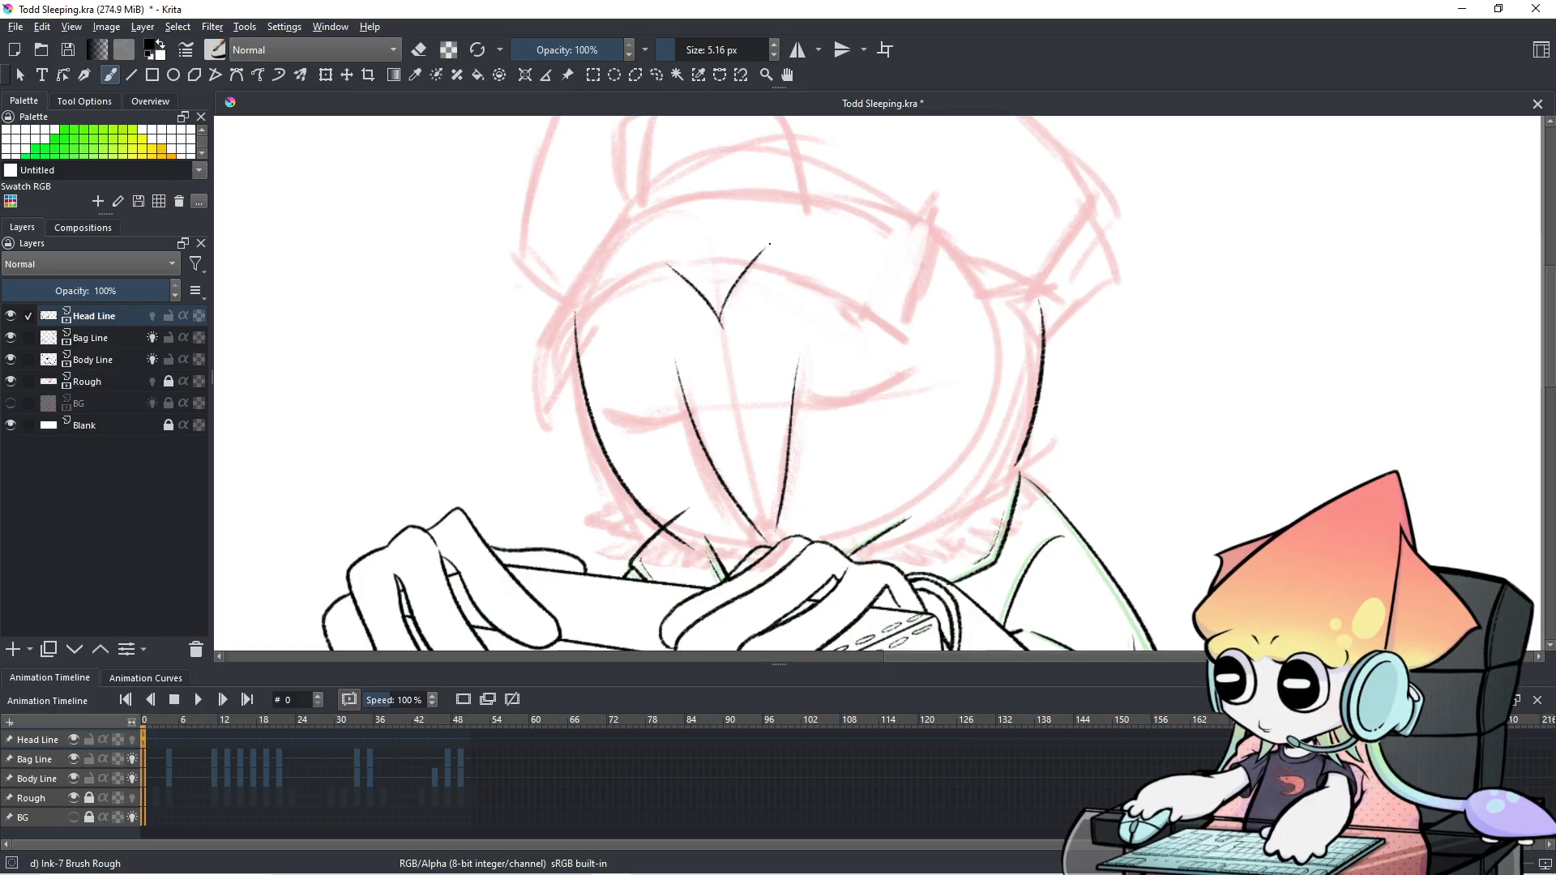
{"action": "key", "text": "e"}
{"action": "left_click_drag", "start_coordinate": [726, 334], "coordinate": [724, 323]}
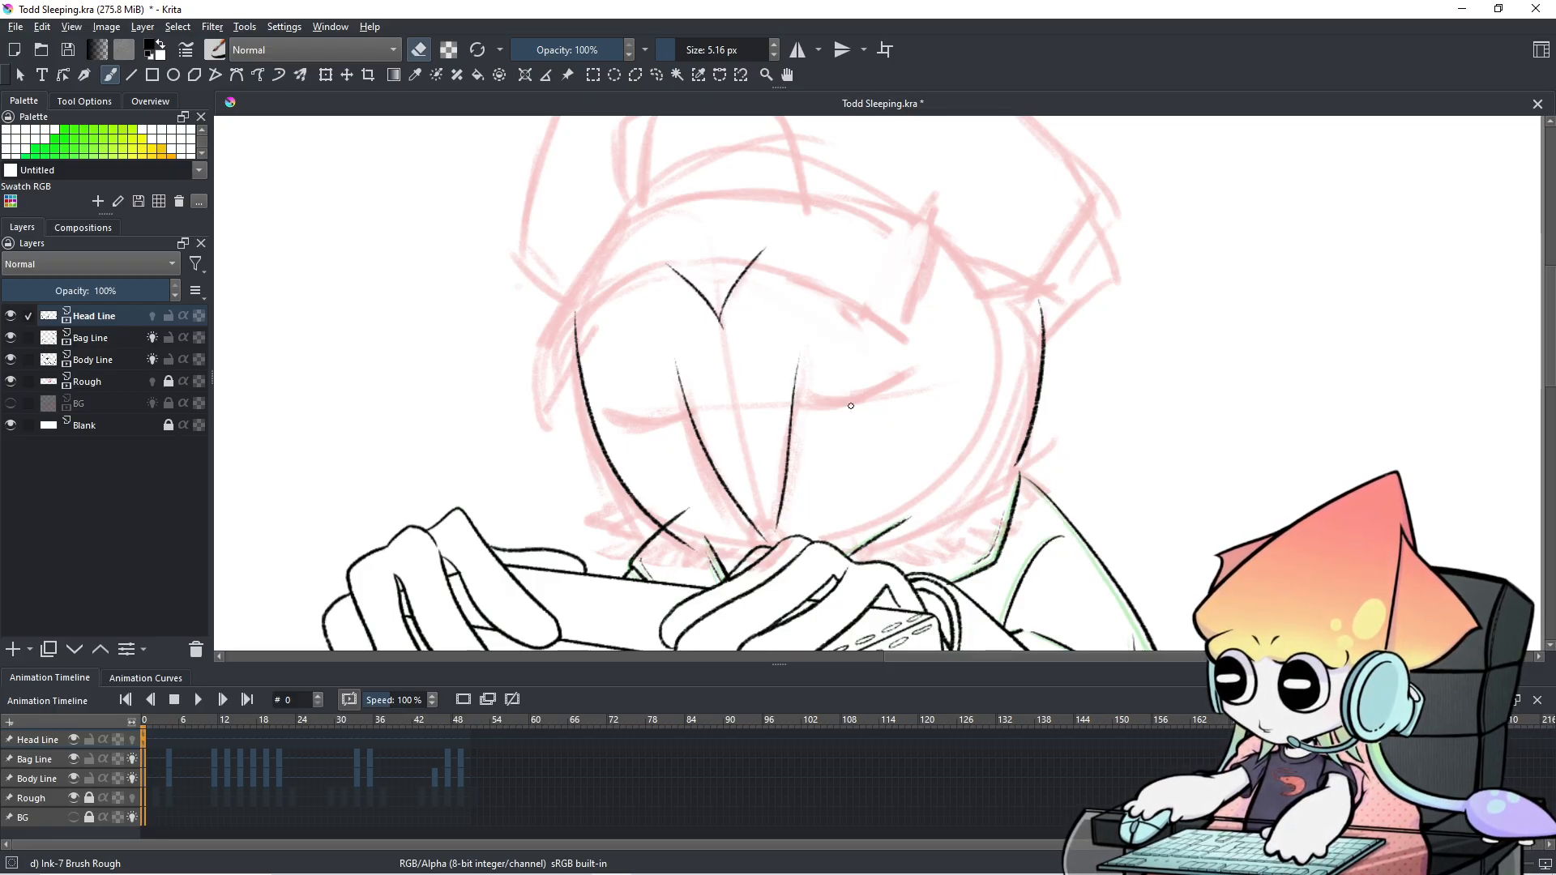
{"action": "key", "text": "e"}
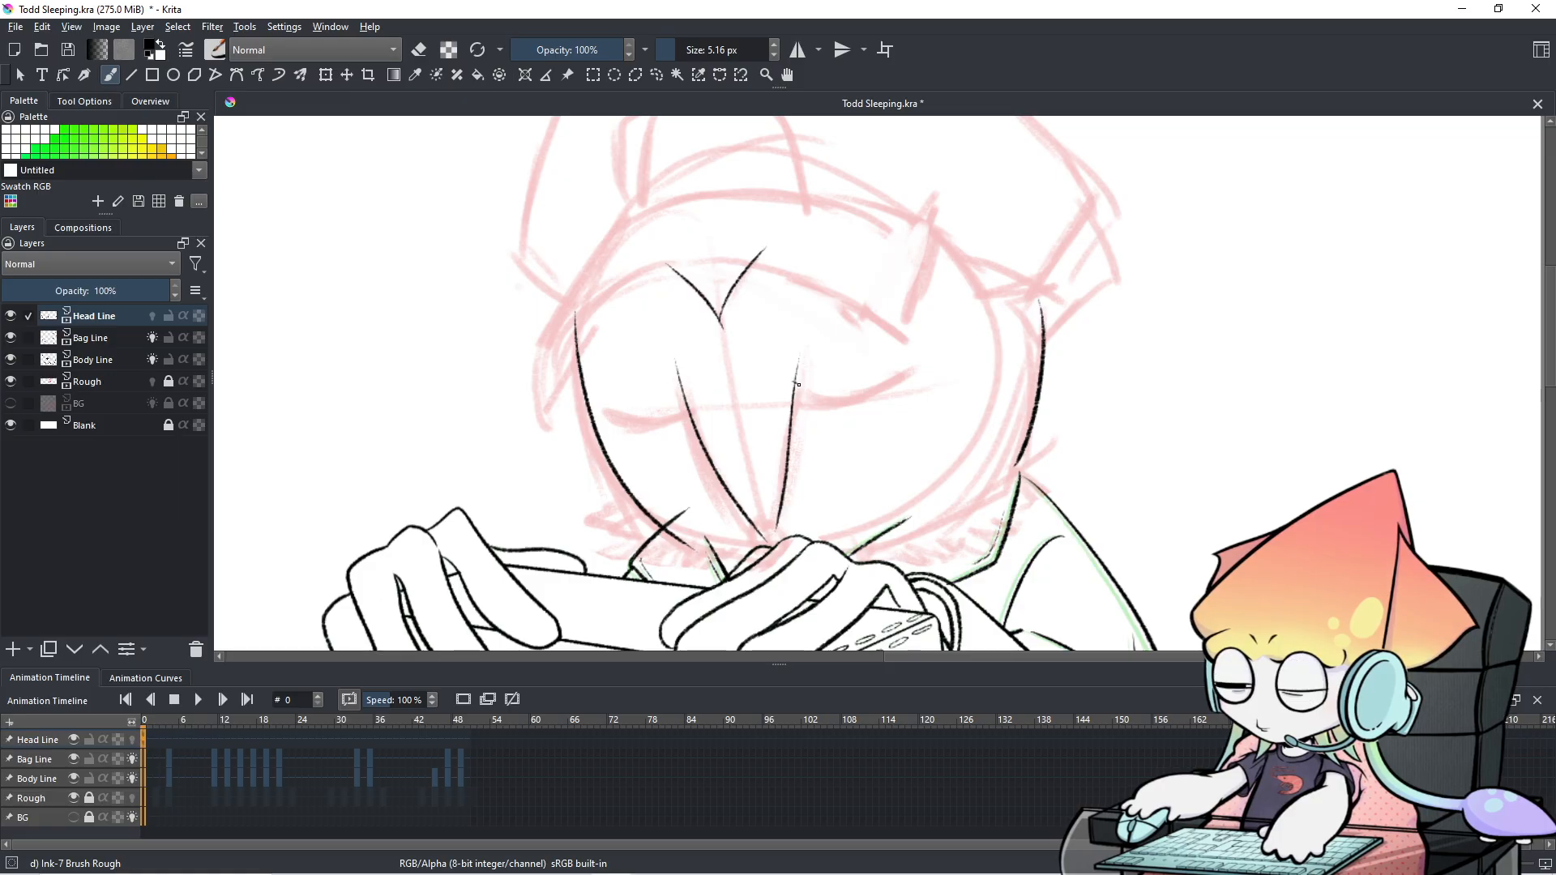
{"action": "key", "text": "e"}
{"action": "key", "text": "e"}
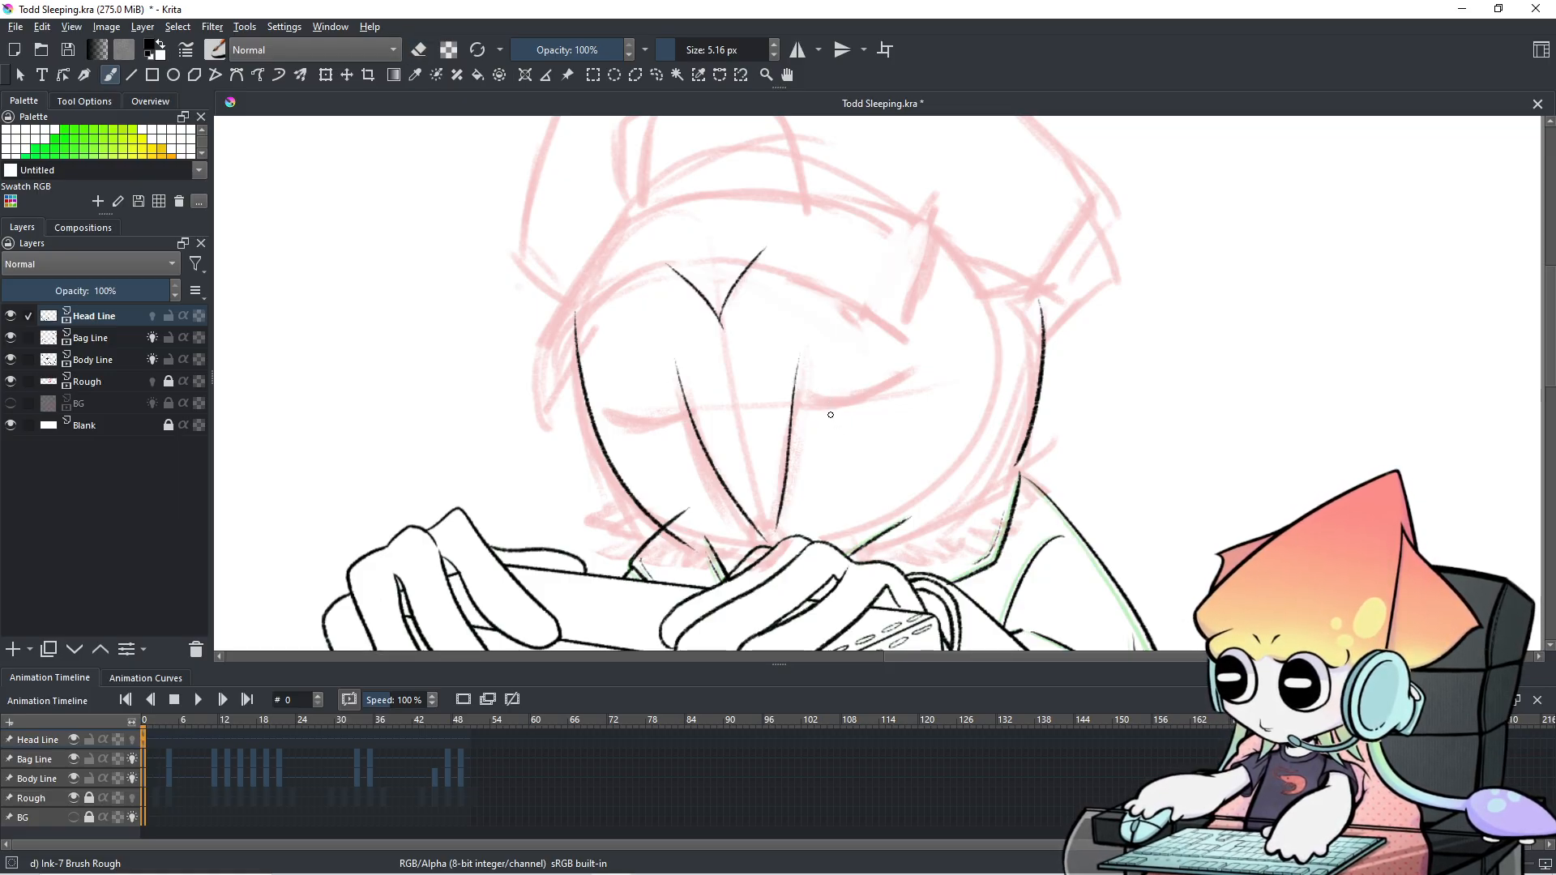
Ink the right closed-eye curve out from the nose line, settling on a shorter curve.
{"action": "mouse_move", "coordinate": [802, 381]}
{"action": "left_mouse_down"}
{"action": "mouse_move", "coordinate": [926, 380]}
{"action": "mouse_move", "coordinate": [845, 404]}
{"action": "mouse_move", "coordinate": [907, 393]}
{"action": "mouse_move", "coordinate": [825, 394]}
{"action": "mouse_move", "coordinate": [902, 391]}
{"action": "left_mouse_up"}
{"action": "key", "text": "ctrl+z"}
{"action": "key", "text": "ctrl+z"}
{"action": "key", "text": "ctrl+z"}
{"action": "left_click_drag", "start_coordinate": [801, 377], "coordinate": [900, 374]}
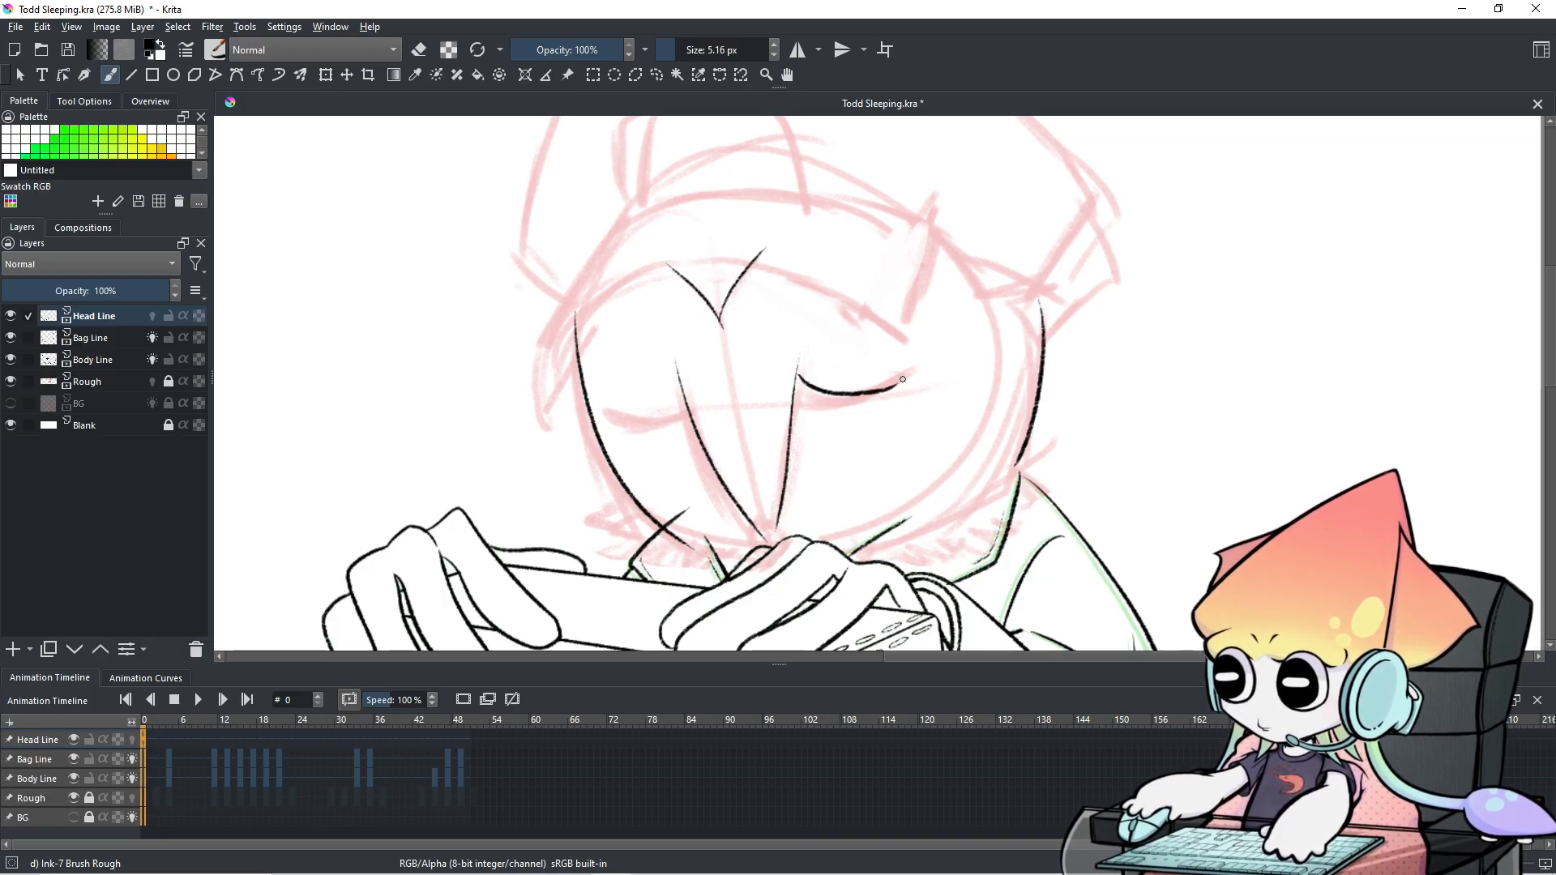
{"action": "key", "text": "ctrl+z"}
{"action": "left_click_drag", "start_coordinate": [796, 391], "coordinate": [897, 374]}
{"action": "key", "text": "ctrl+z"}
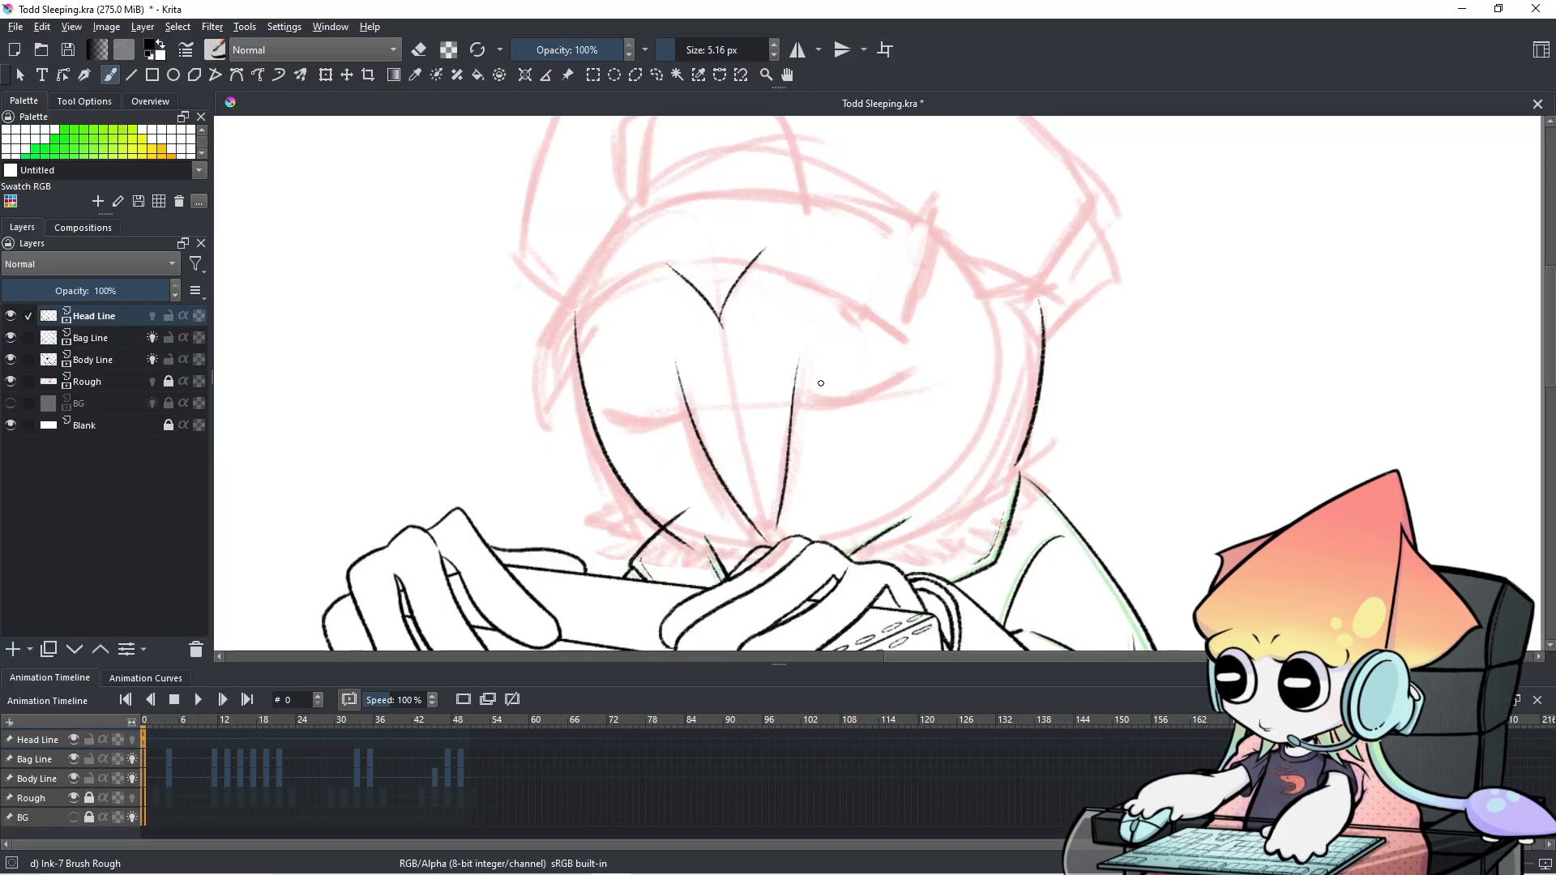
{"action": "mouse_move", "coordinate": [898, 381]}
{"action": "left_mouse_down"}
{"action": "mouse_move", "coordinate": [797, 392]}
{"action": "mouse_move", "coordinate": [911, 381]}
{"action": "left_mouse_up"}
{"action": "key", "text": "ctrl+z"}
{"action": "left_click_drag", "start_coordinate": [802, 427], "coordinate": [830, 445]}
{"action": "key", "text": "ctrl+z"}
{"action": "key", "text": "ctrl+z"}
{"action": "left_click_drag", "start_coordinate": [798, 383], "coordinate": [919, 360]}
{"action": "key", "text": "ctrl+z"}
{"action": "left_click_drag", "start_coordinate": [797, 385], "coordinate": [917, 372]}
{"action": "key", "text": "ctrl+z"}
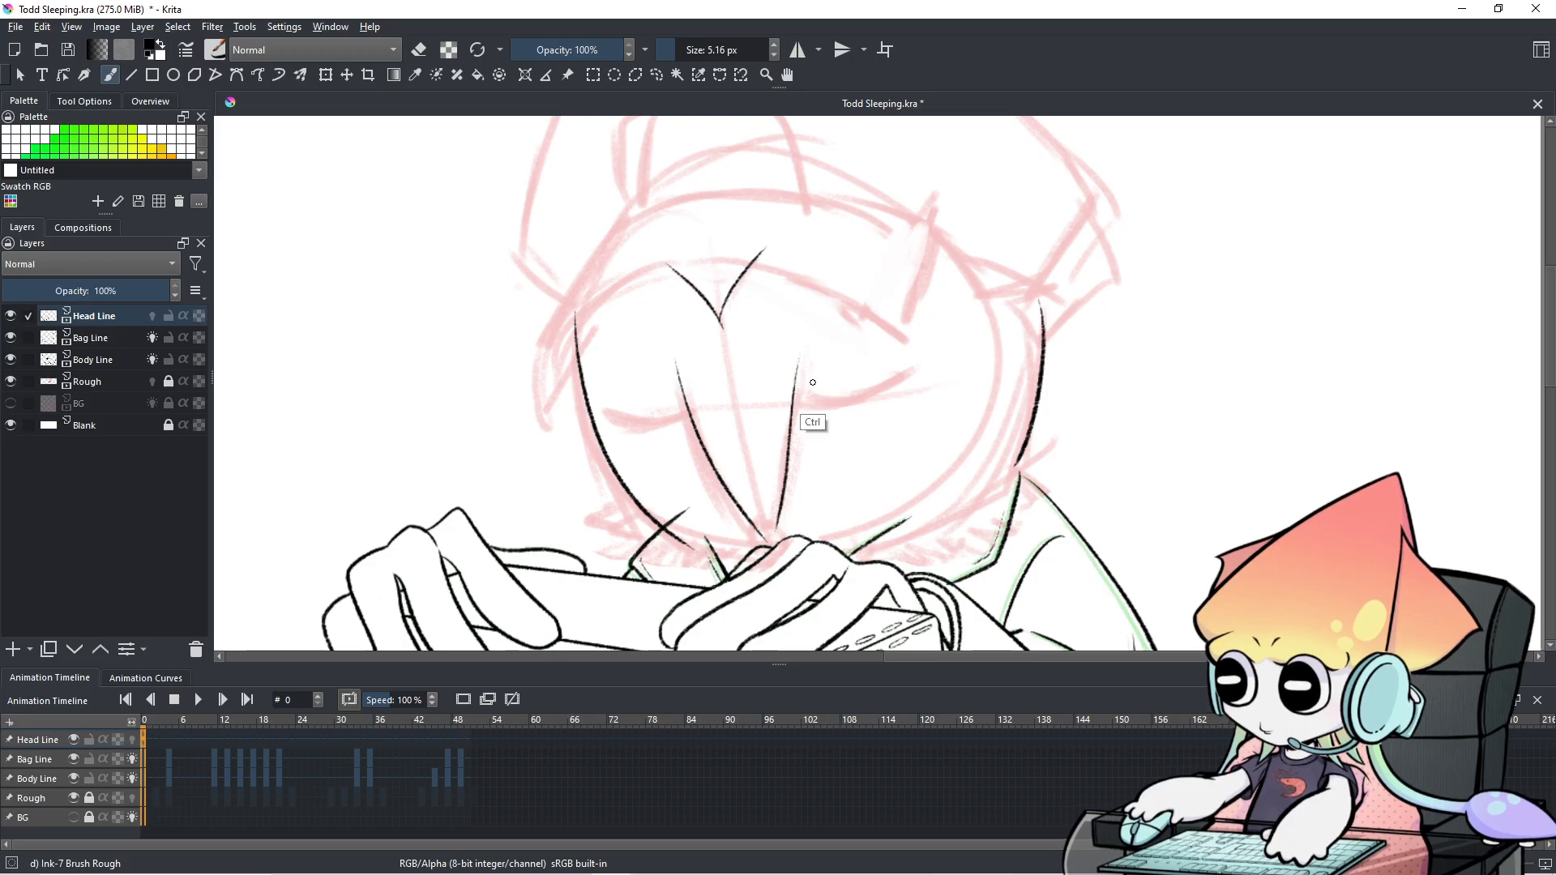
{"action": "left_click_drag", "start_coordinate": [798, 384], "coordinate": [901, 379]}
Try the left eyelid, then thicken the right eyelid with extra overlapping strokes.
{"action": "mouse_move", "coordinate": [688, 396]}
{"action": "left_mouse_down"}
{"action": "mouse_move", "coordinate": [629, 414]}
{"action": "mouse_move", "coordinate": [639, 422]}
{"action": "mouse_move", "coordinate": [609, 407]}
{"action": "mouse_move", "coordinate": [683, 401]}
{"action": "left_mouse_up"}
{"action": "key", "text": "ctrl+z"}
{"action": "key", "text": "ctrl+z"}
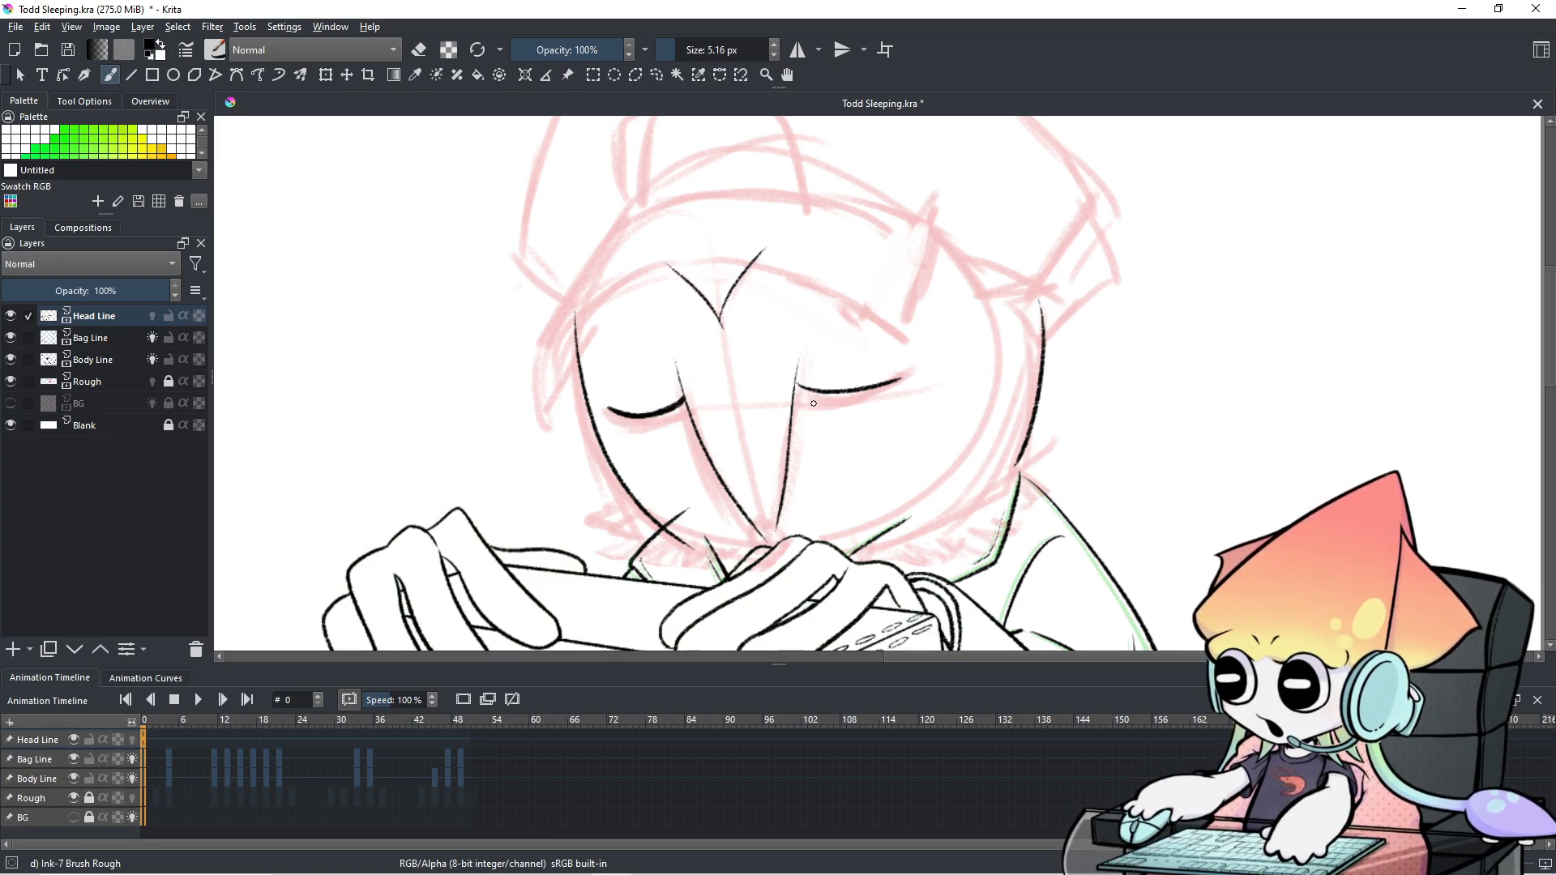
{"action": "mouse_move", "coordinate": [796, 381]}
{"action": "left_mouse_down"}
{"action": "mouse_move", "coordinate": [833, 397]}
{"action": "mouse_move", "coordinate": [889, 382]}
{"action": "left_mouse_up"}
{"action": "key", "text": "ctrl+z"}
{"action": "key", "text": "ctrl+z"}
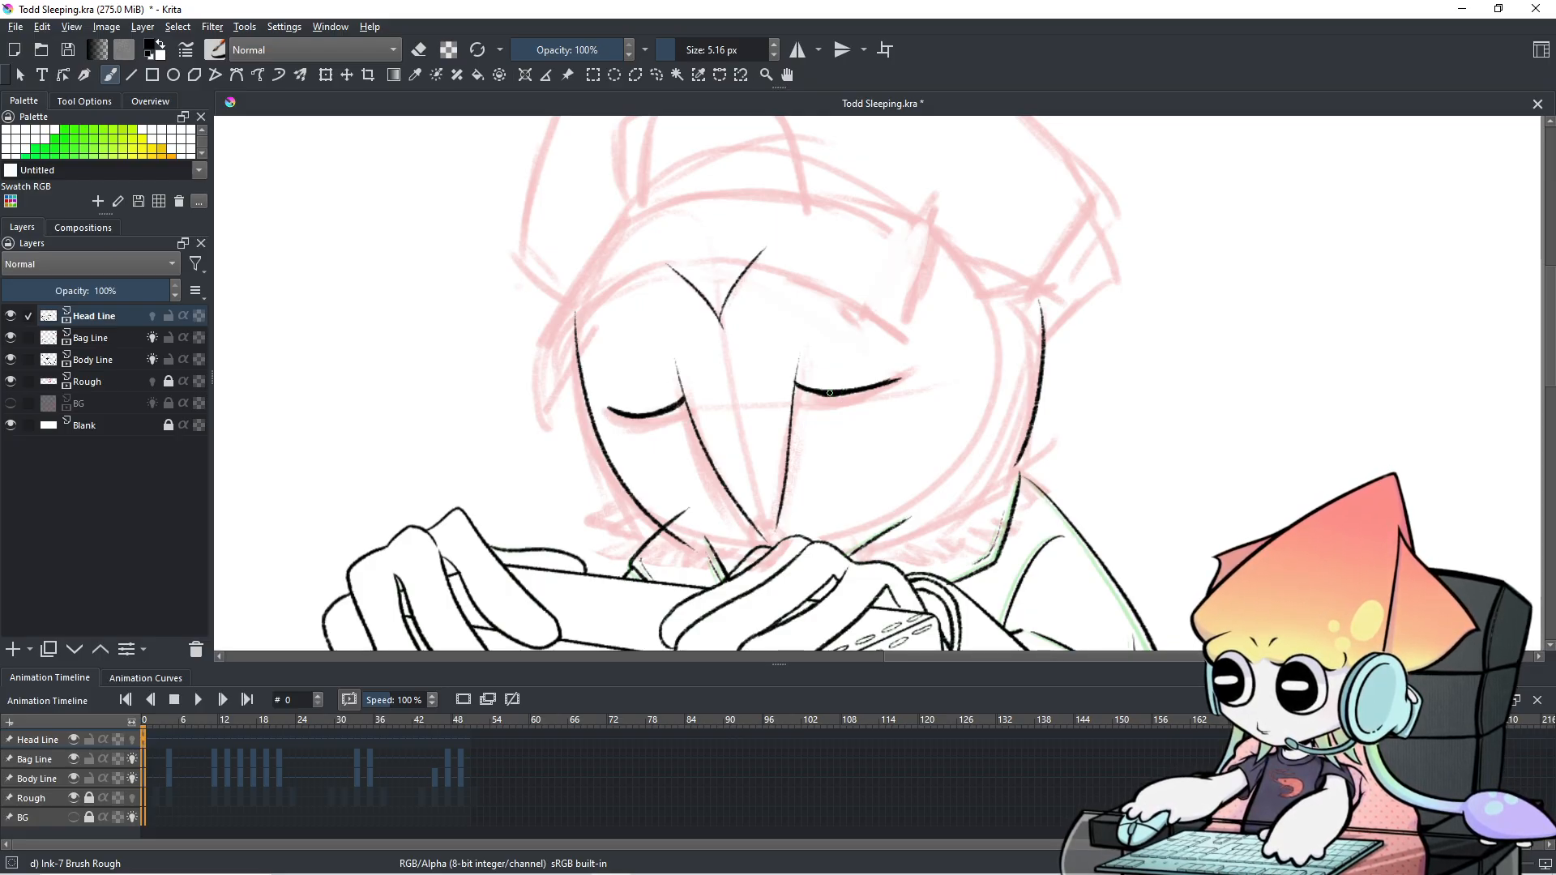
{"action": "key", "text": "ctrl"}
{"action": "key", "text": "ctrl"}
{"action": "key", "text": "ctrl"}
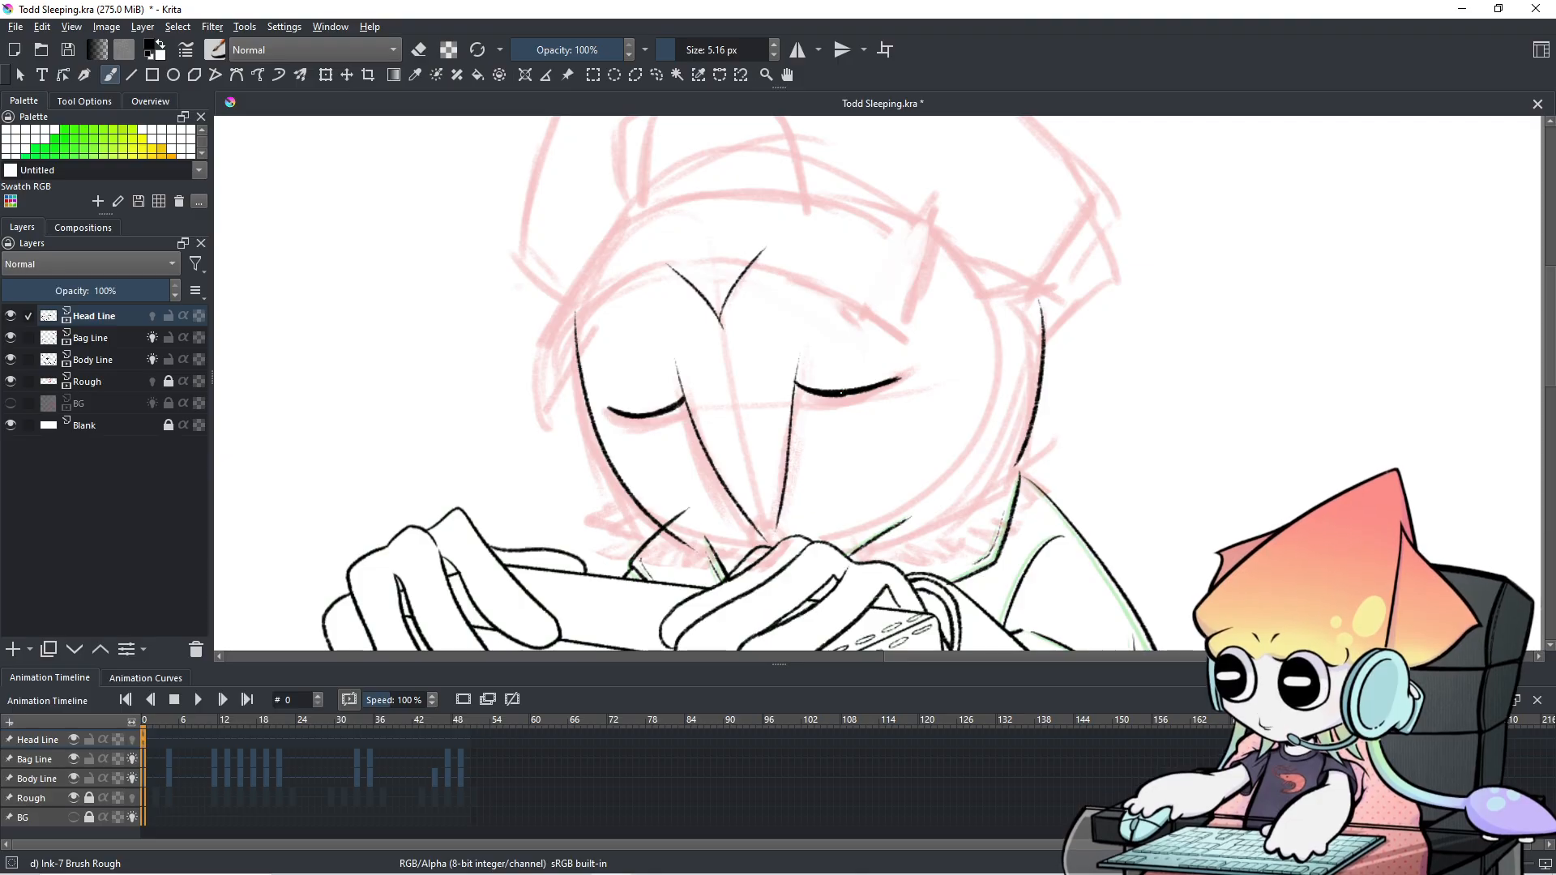
{"action": "key", "text": "ctrl"}
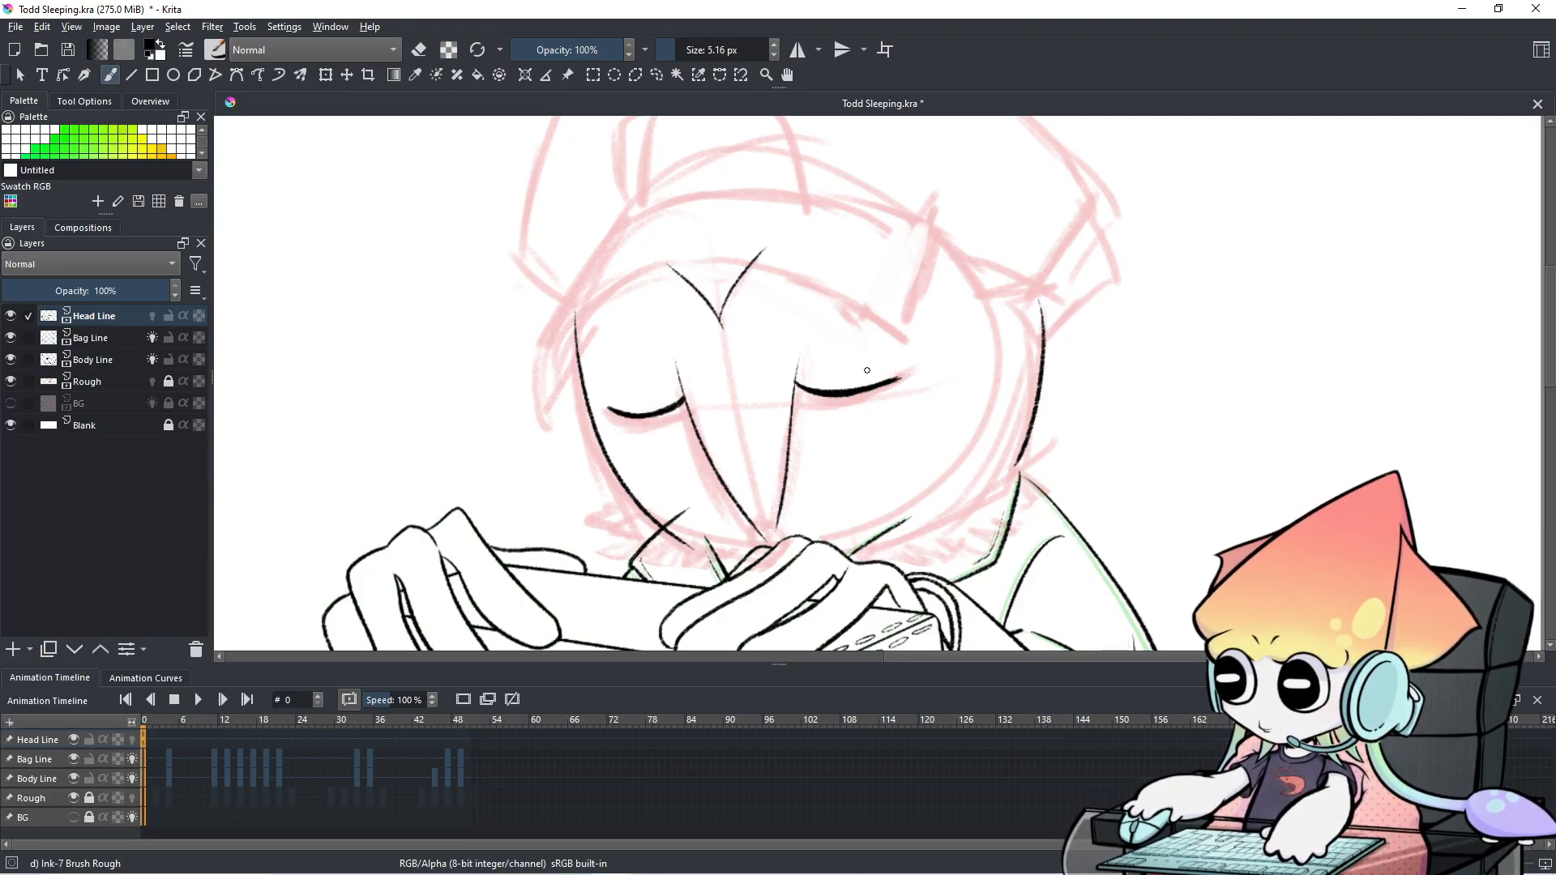
{"action": "left_click_drag", "start_coordinate": [845, 395], "coordinate": [871, 391]}
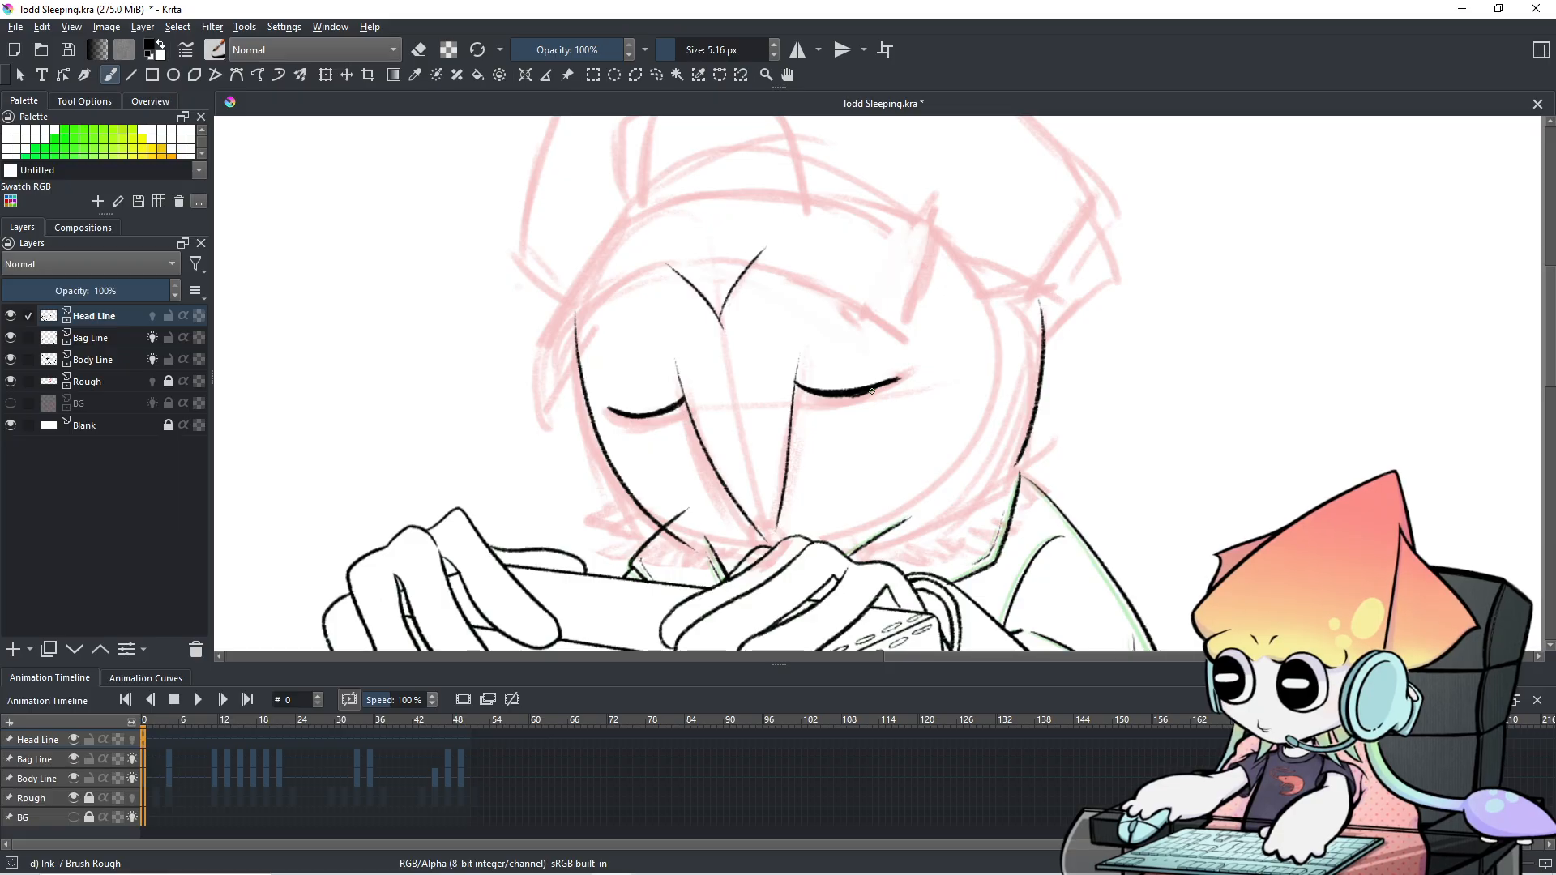
{"action": "left_click_drag", "start_coordinate": [848, 395], "coordinate": [898, 379]}
{"action": "mouse_move", "coordinate": [605, 406]}
{"action": "left_mouse_down"}
{"action": "mouse_move", "coordinate": [655, 418]}
{"action": "mouse_move", "coordinate": [681, 406]}
{"action": "left_mouse_up"}
{"action": "key", "text": "ctrl+z"}
{"action": "key", "text": "ctrl+z"}
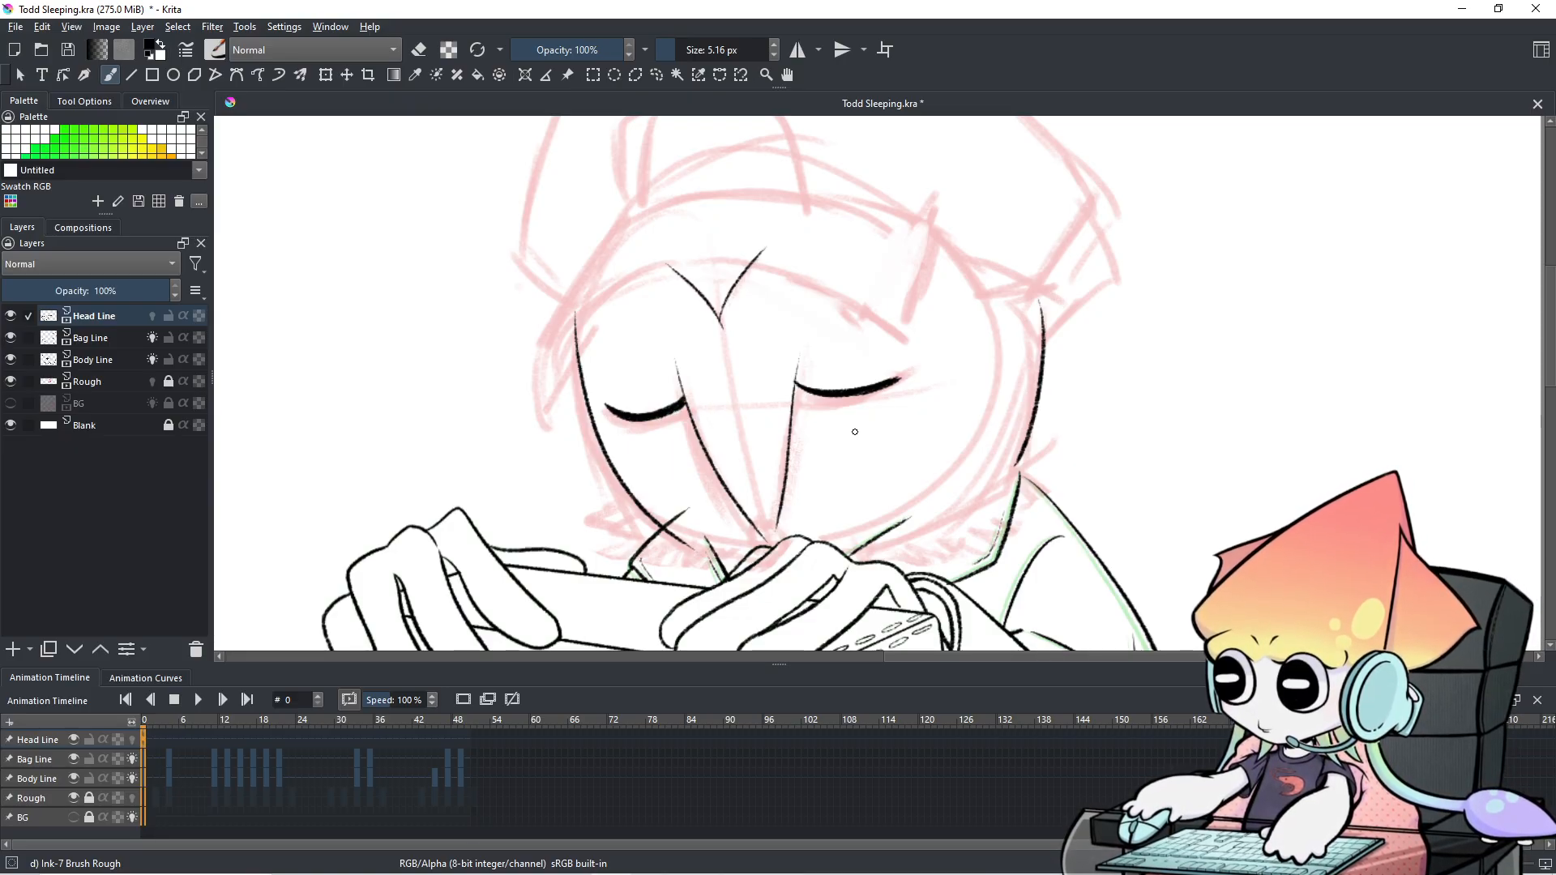
Erase the underside of the left eyelid and the lower tip of the nose line.
{"action": "key", "text": "e"}
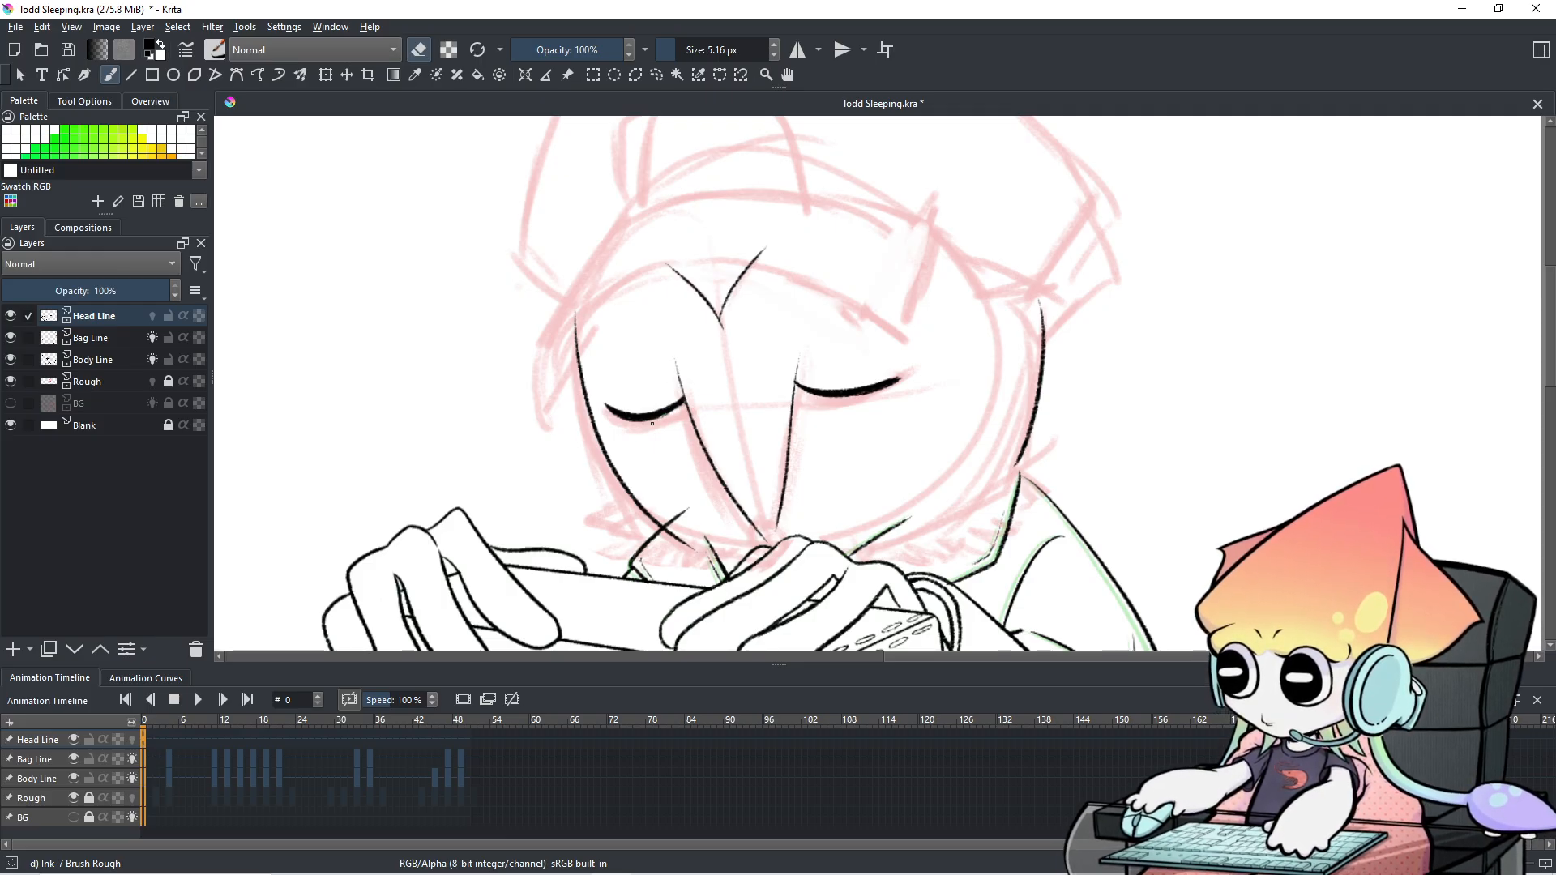
{"action": "key", "text": "e"}
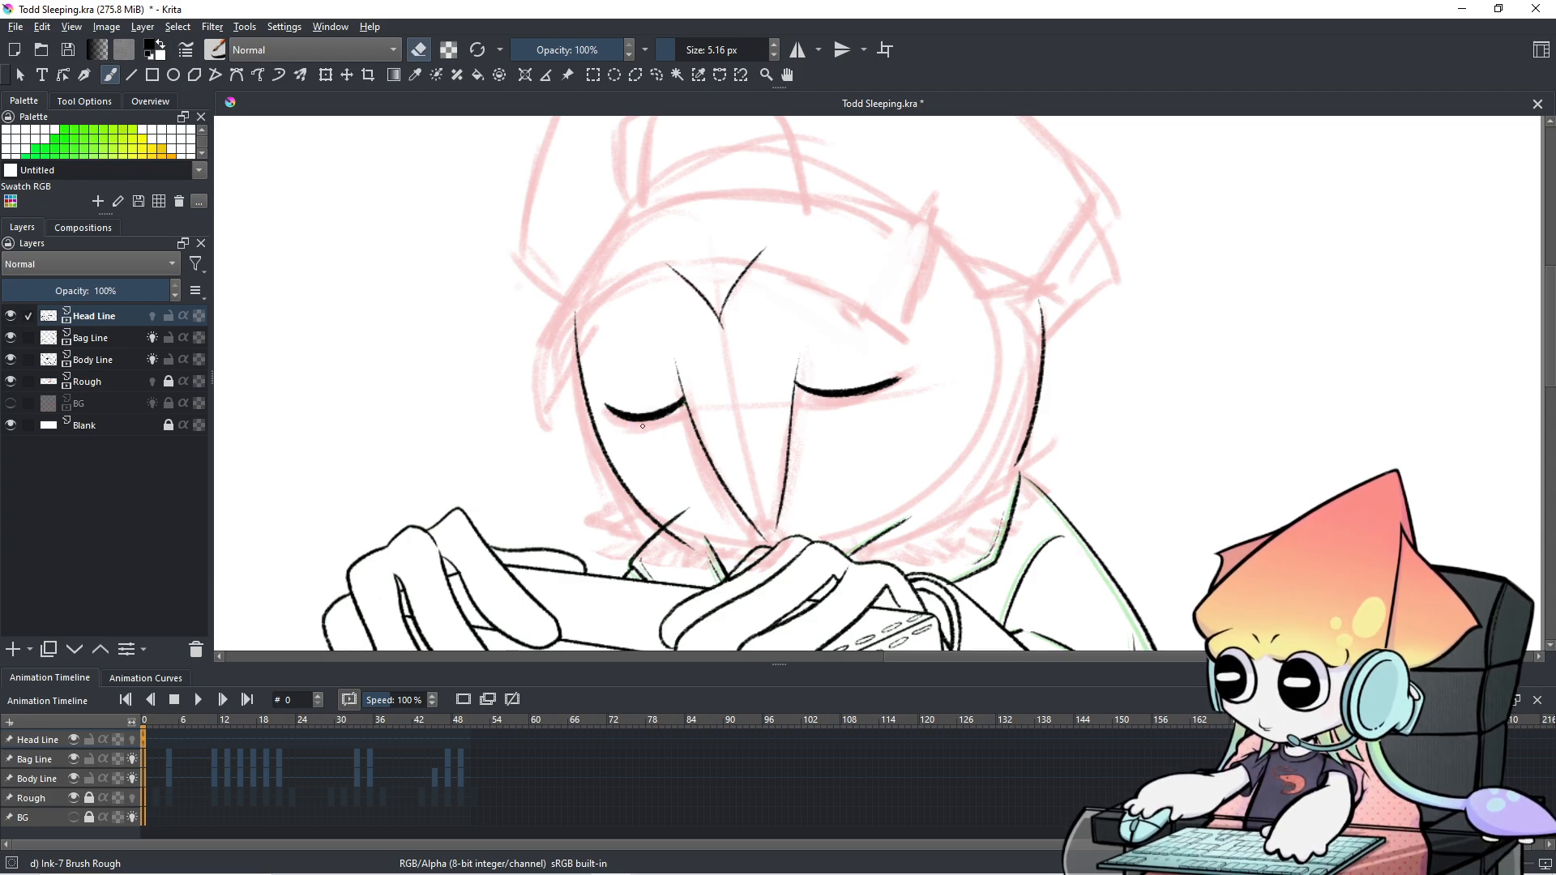
{"action": "key", "text": "ctrl+z"}
{"action": "left_click_drag", "start_coordinate": [617, 419], "coordinate": [660, 420]}
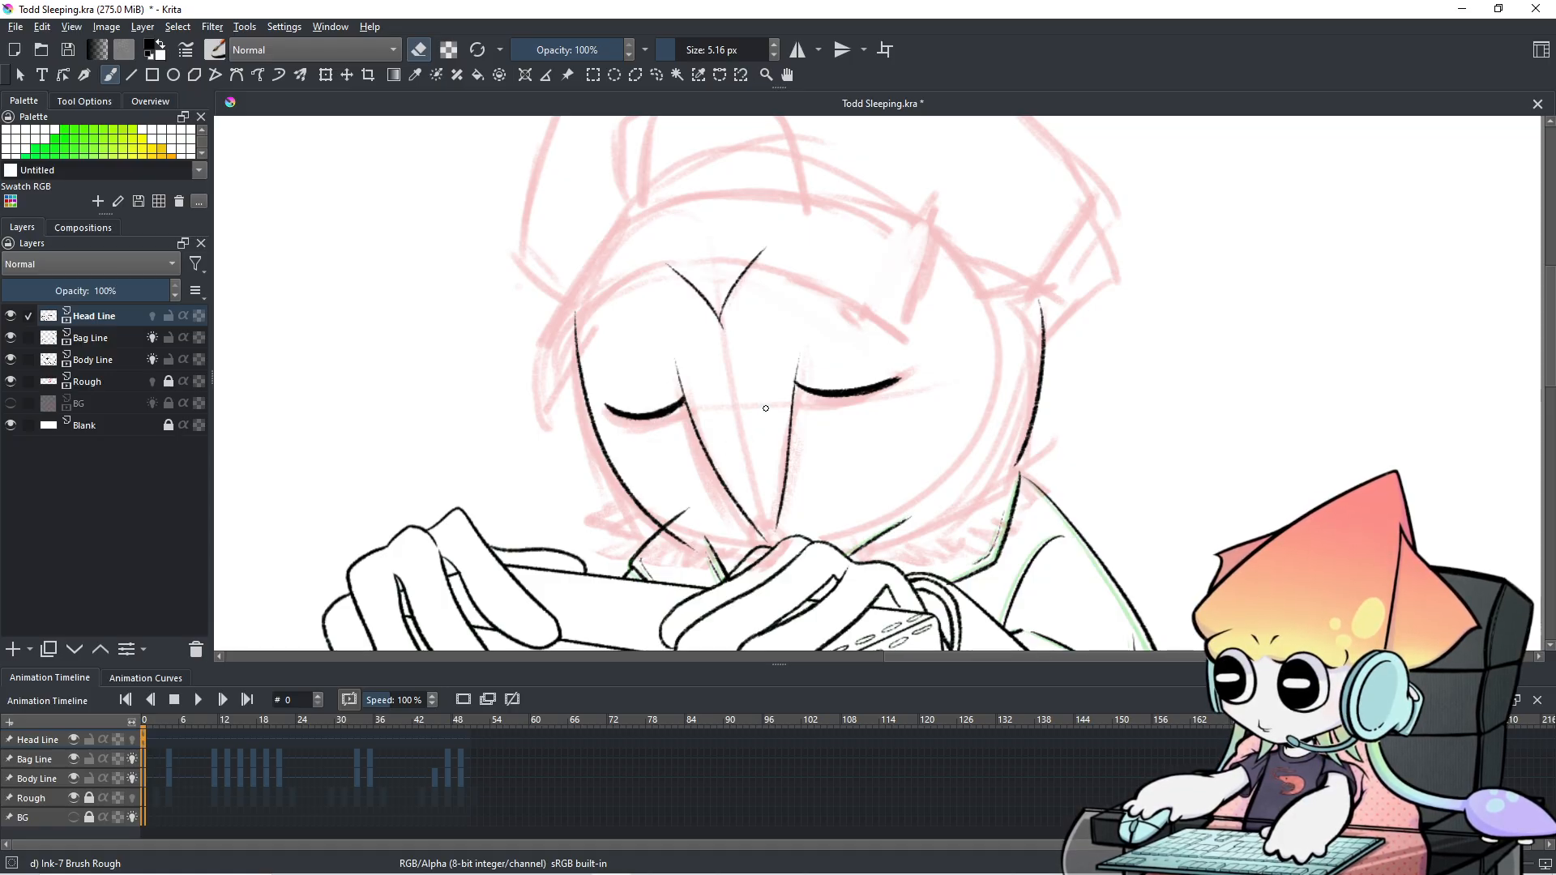
{"action": "key", "text": "e"}
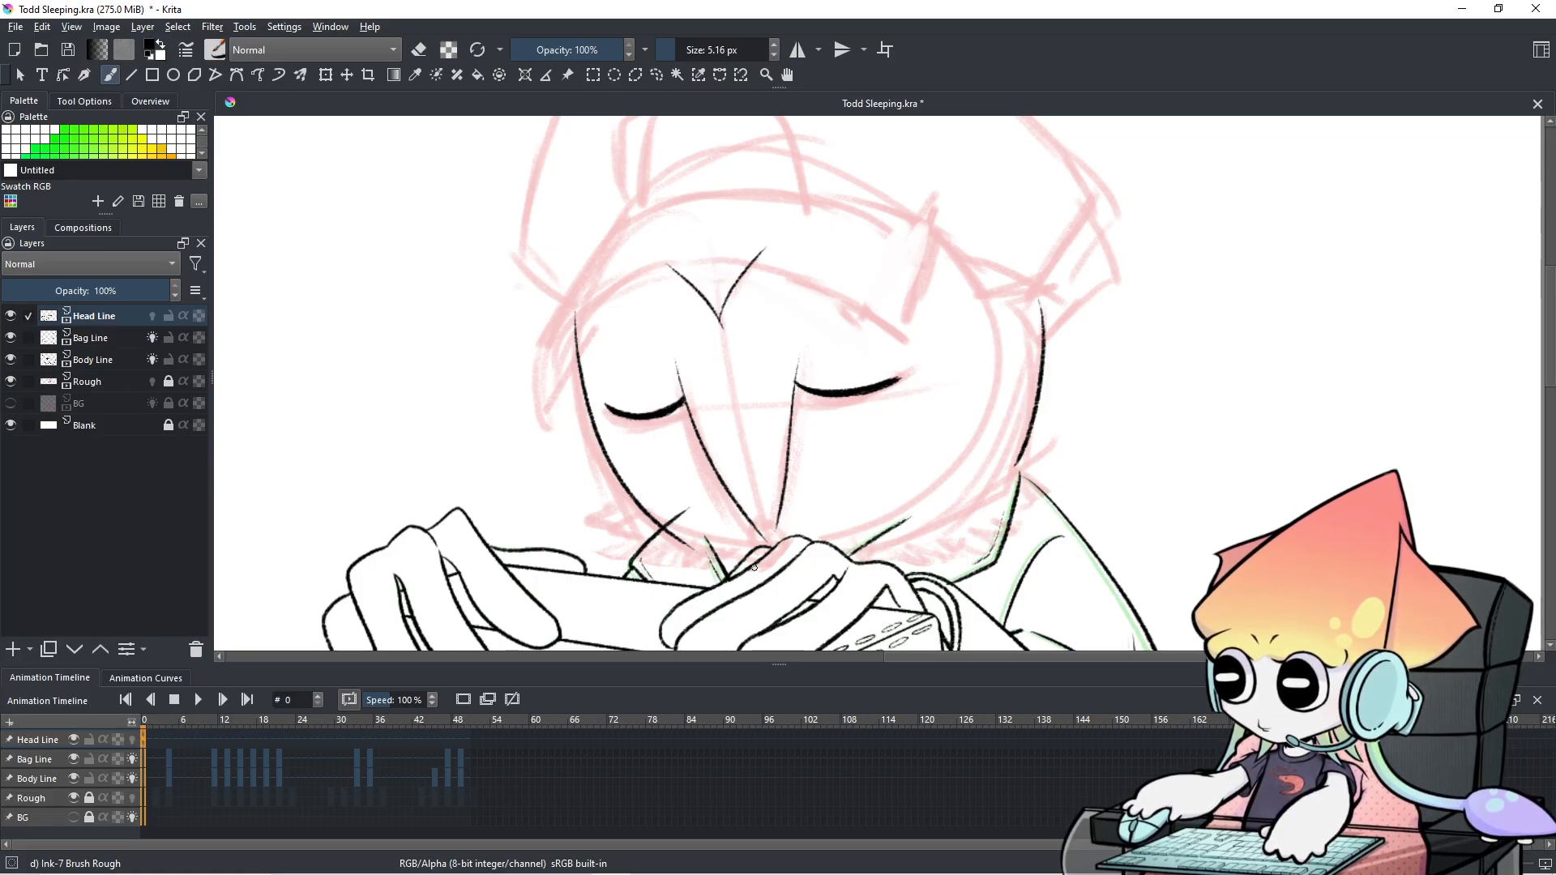
{"action": "key", "text": "e"}
{"action": "left_click_drag", "start_coordinate": [765, 540], "coordinate": [752, 543]}
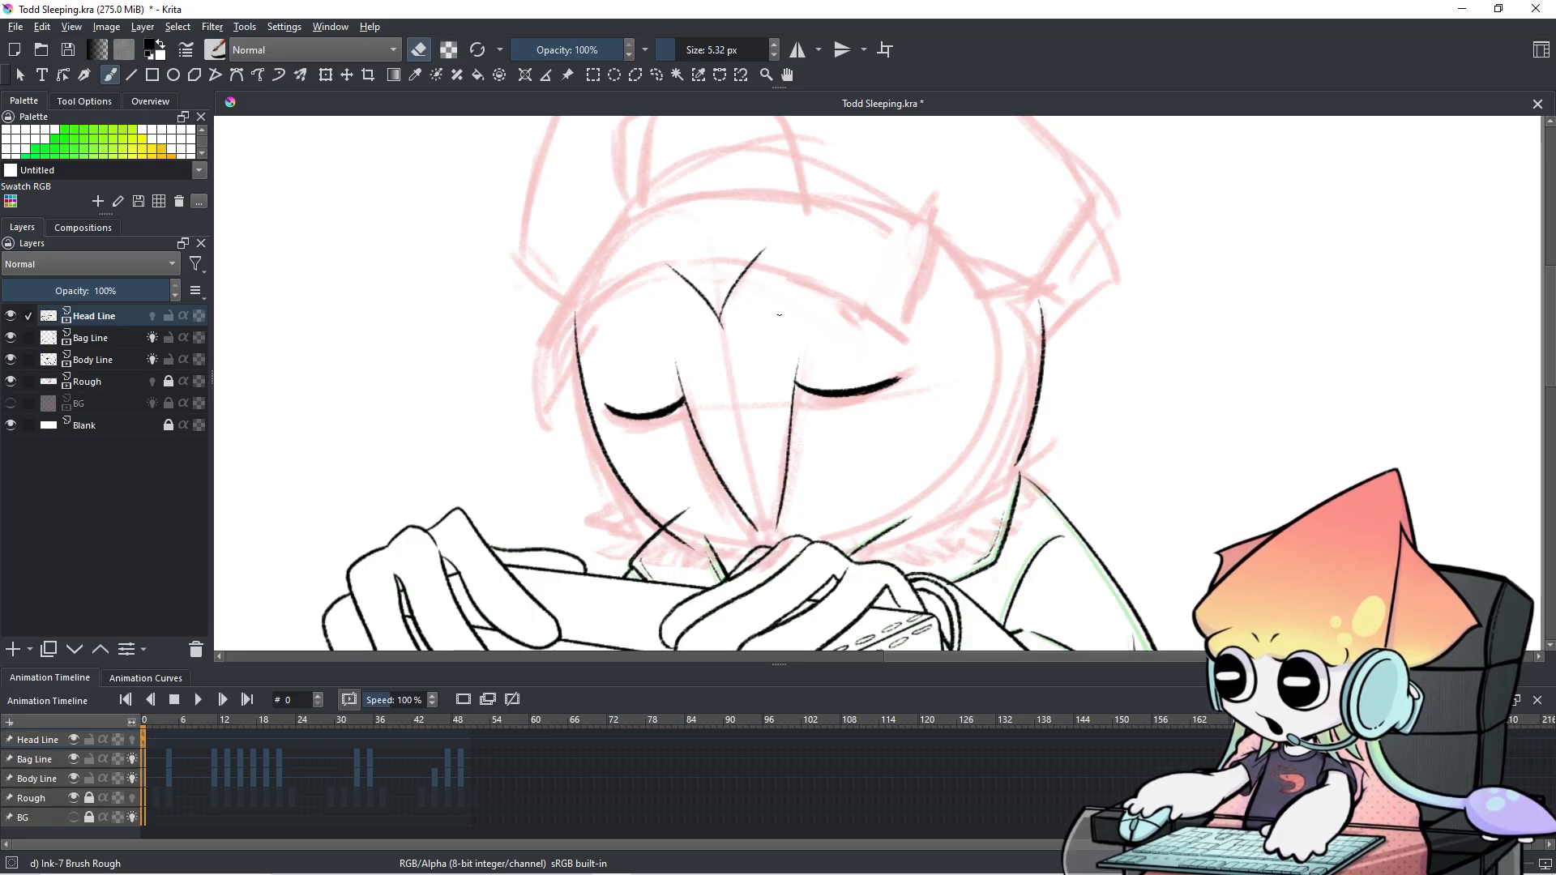
{"action": "key", "text": "e"}
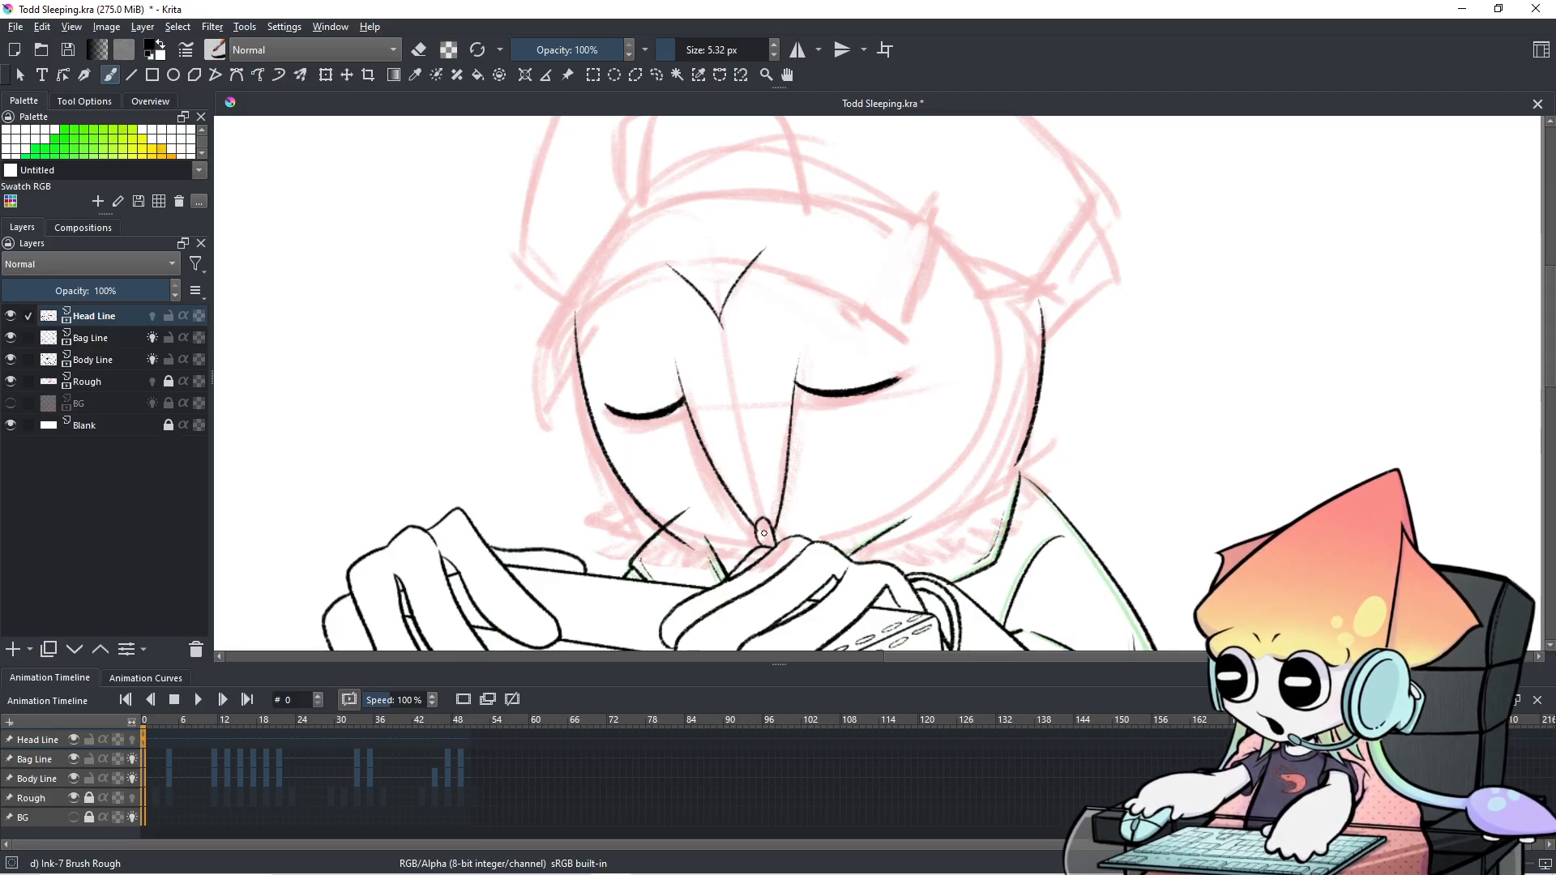
{"action": "key", "text": "e"}
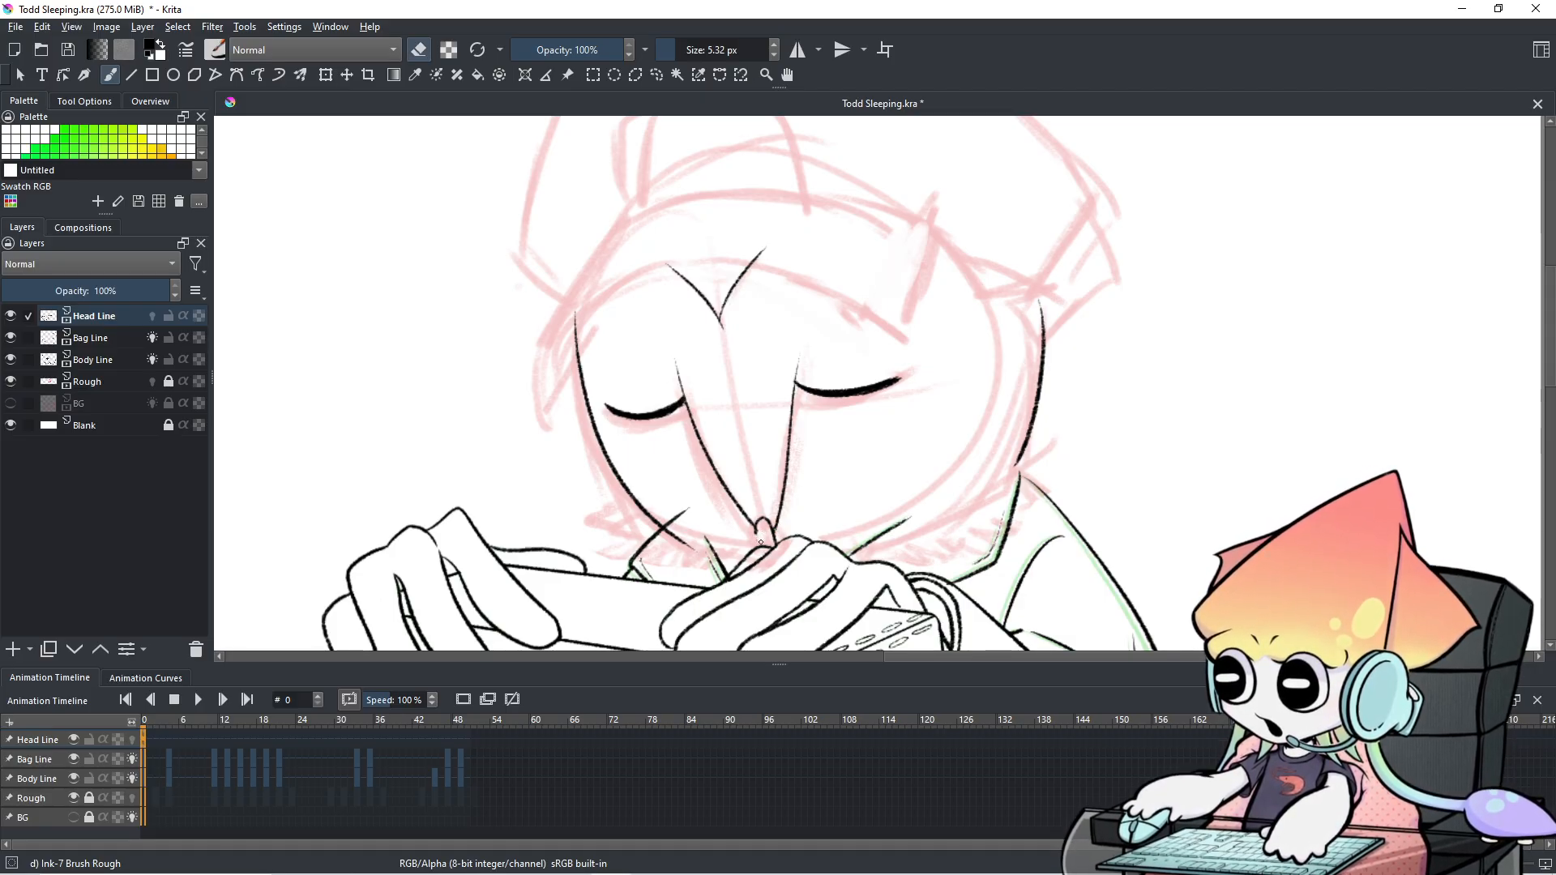
{"action": "key", "text": "e"}
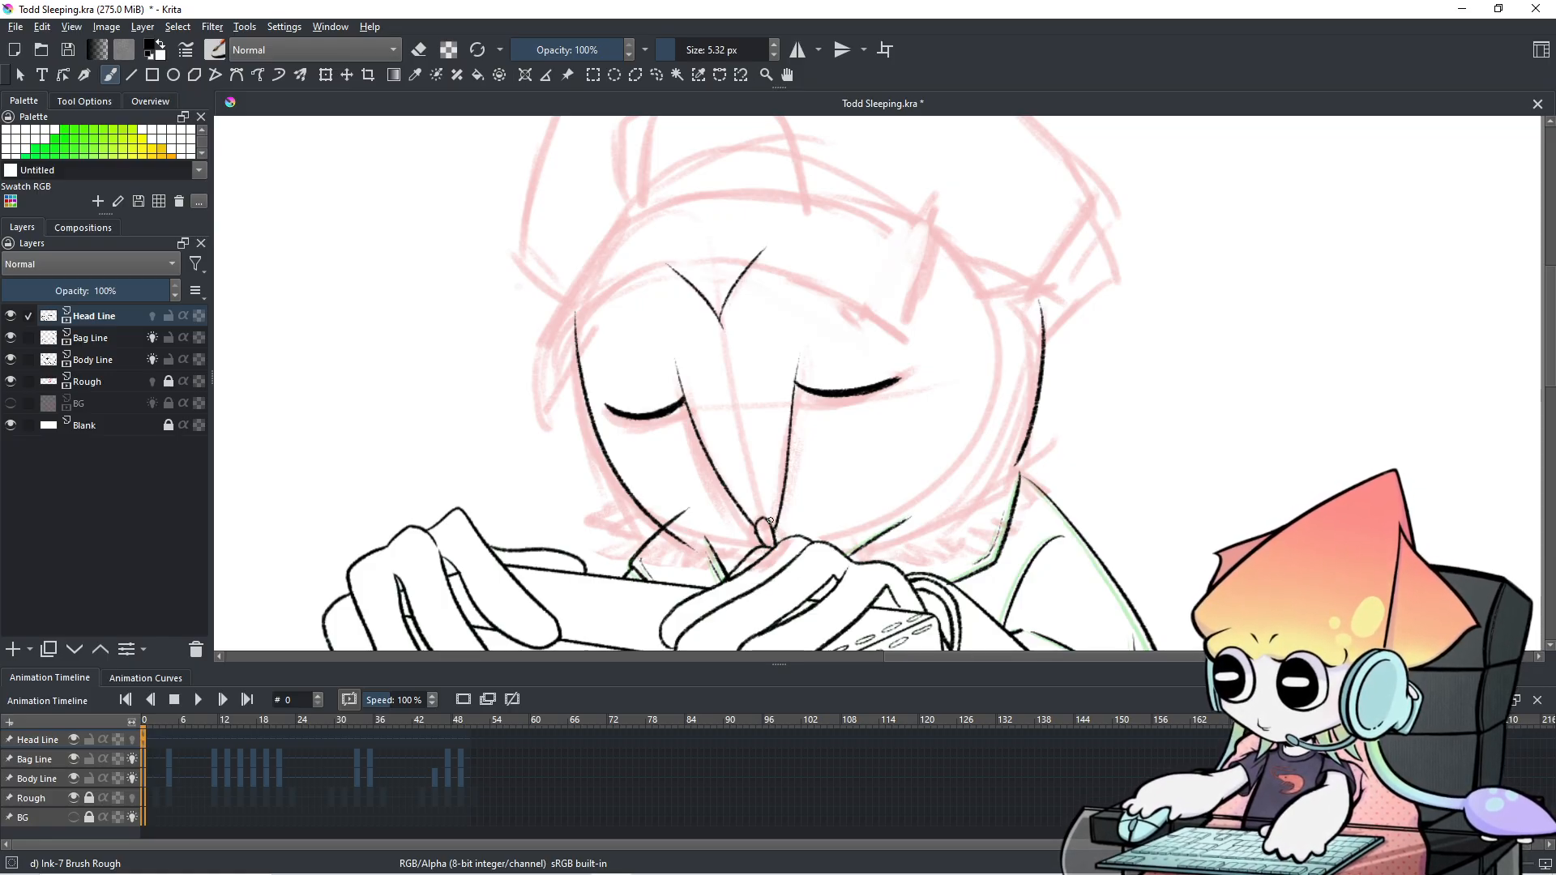
Extend the lower-right cheek outline toward the neck and clean its inner edge.
{"action": "left_click", "coordinate": [164, 748]}
{"action": "left_click", "coordinate": [146, 749]}
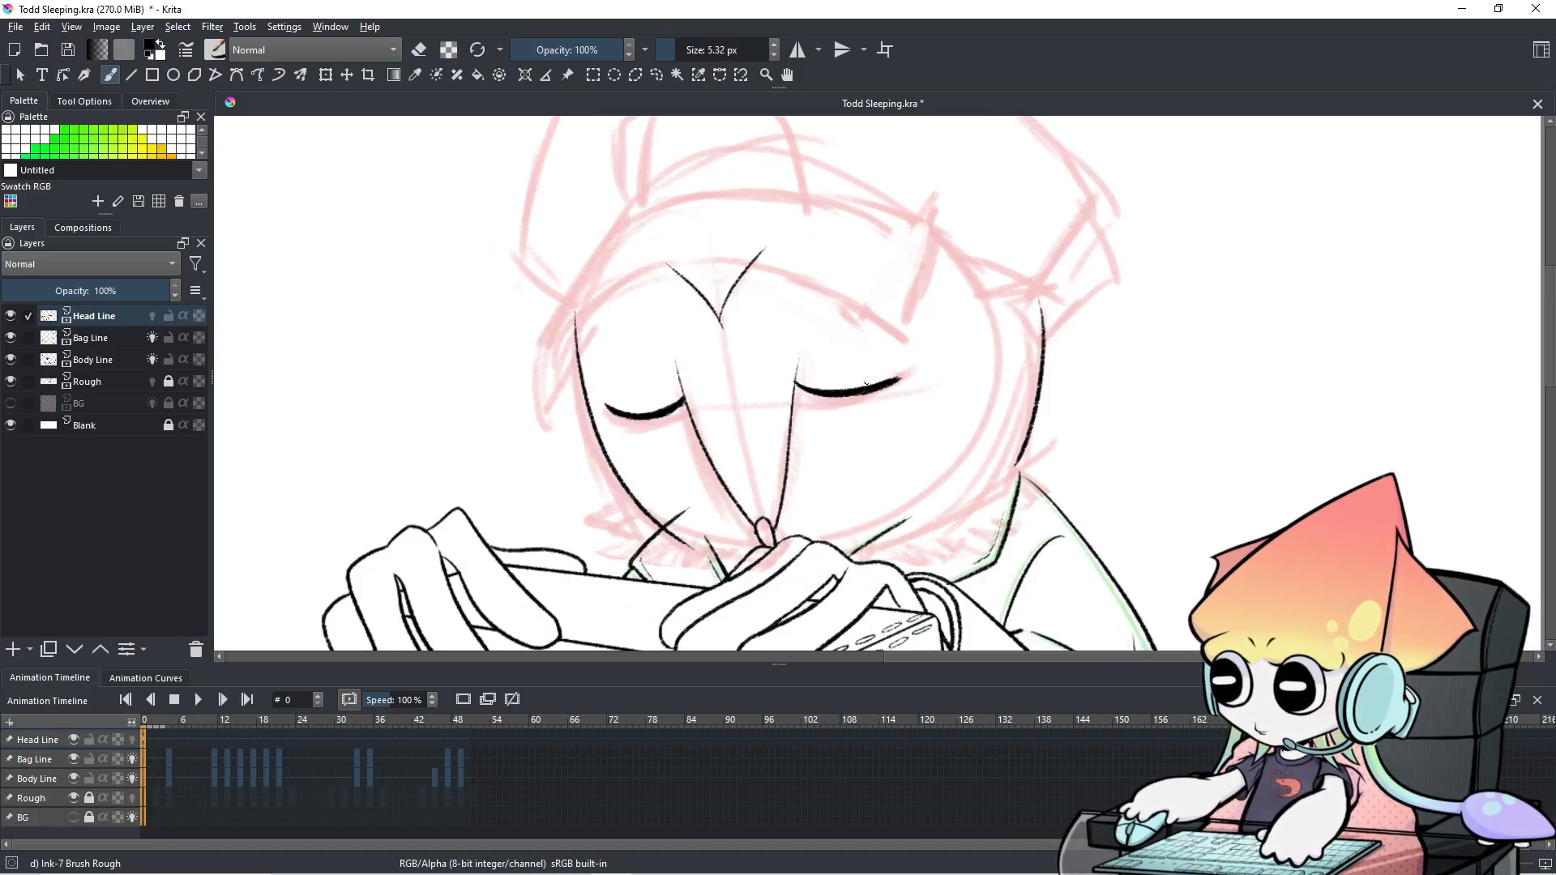
{"action": "mouse_move", "coordinate": [1021, 454]}
{"action": "left_mouse_down"}
{"action": "mouse_move", "coordinate": [920, 530]}
{"action": "mouse_move", "coordinate": [1023, 455]}
{"action": "left_mouse_up"}
{"action": "key", "text": "ctrl+z"}
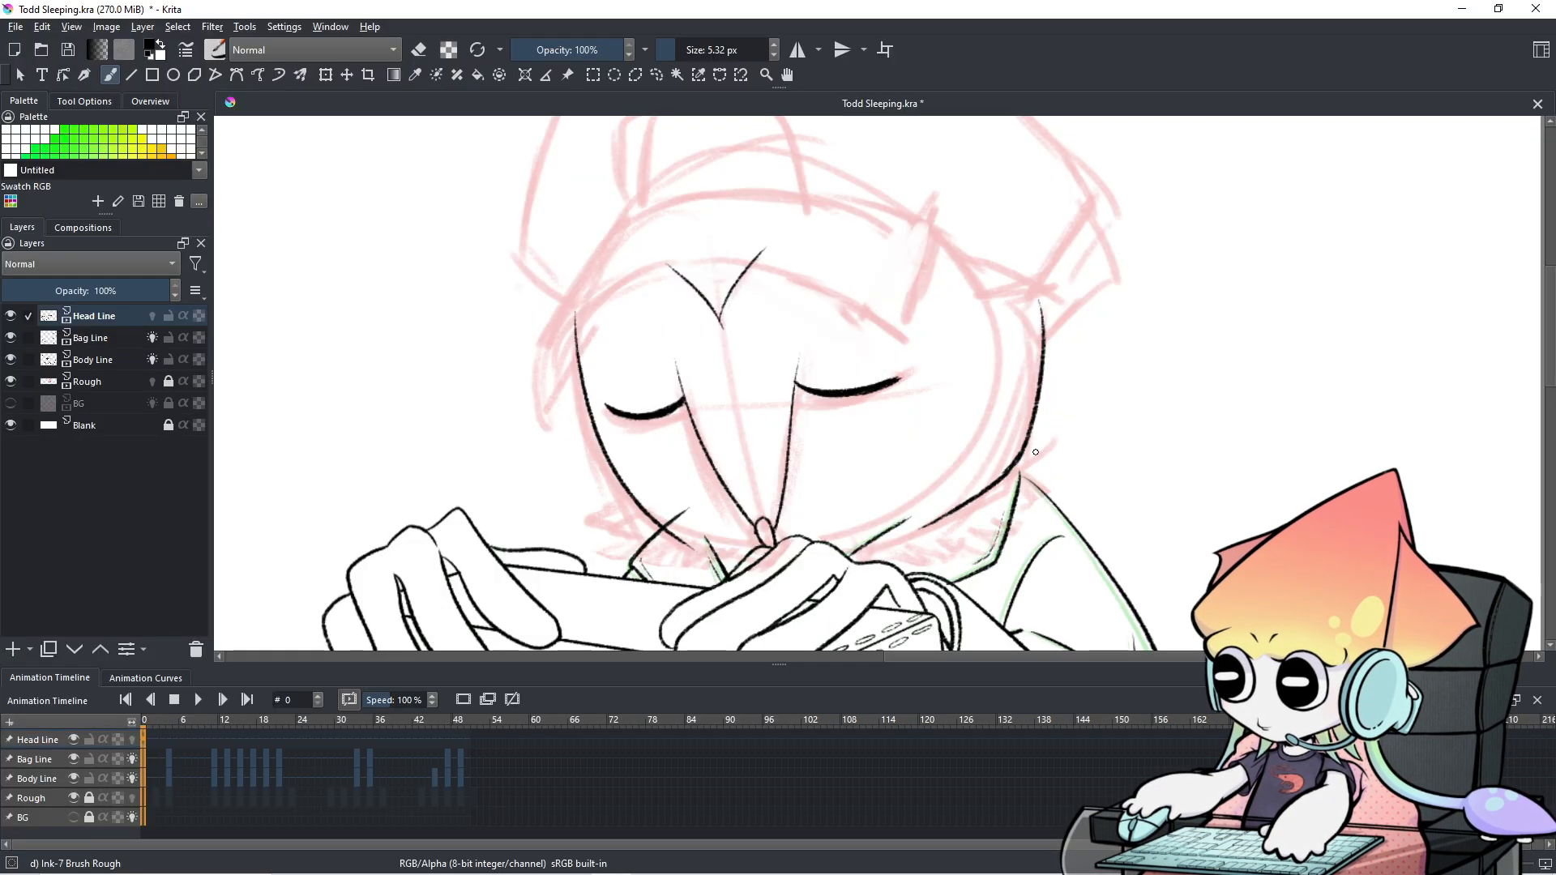
{"action": "key", "text": "e"}
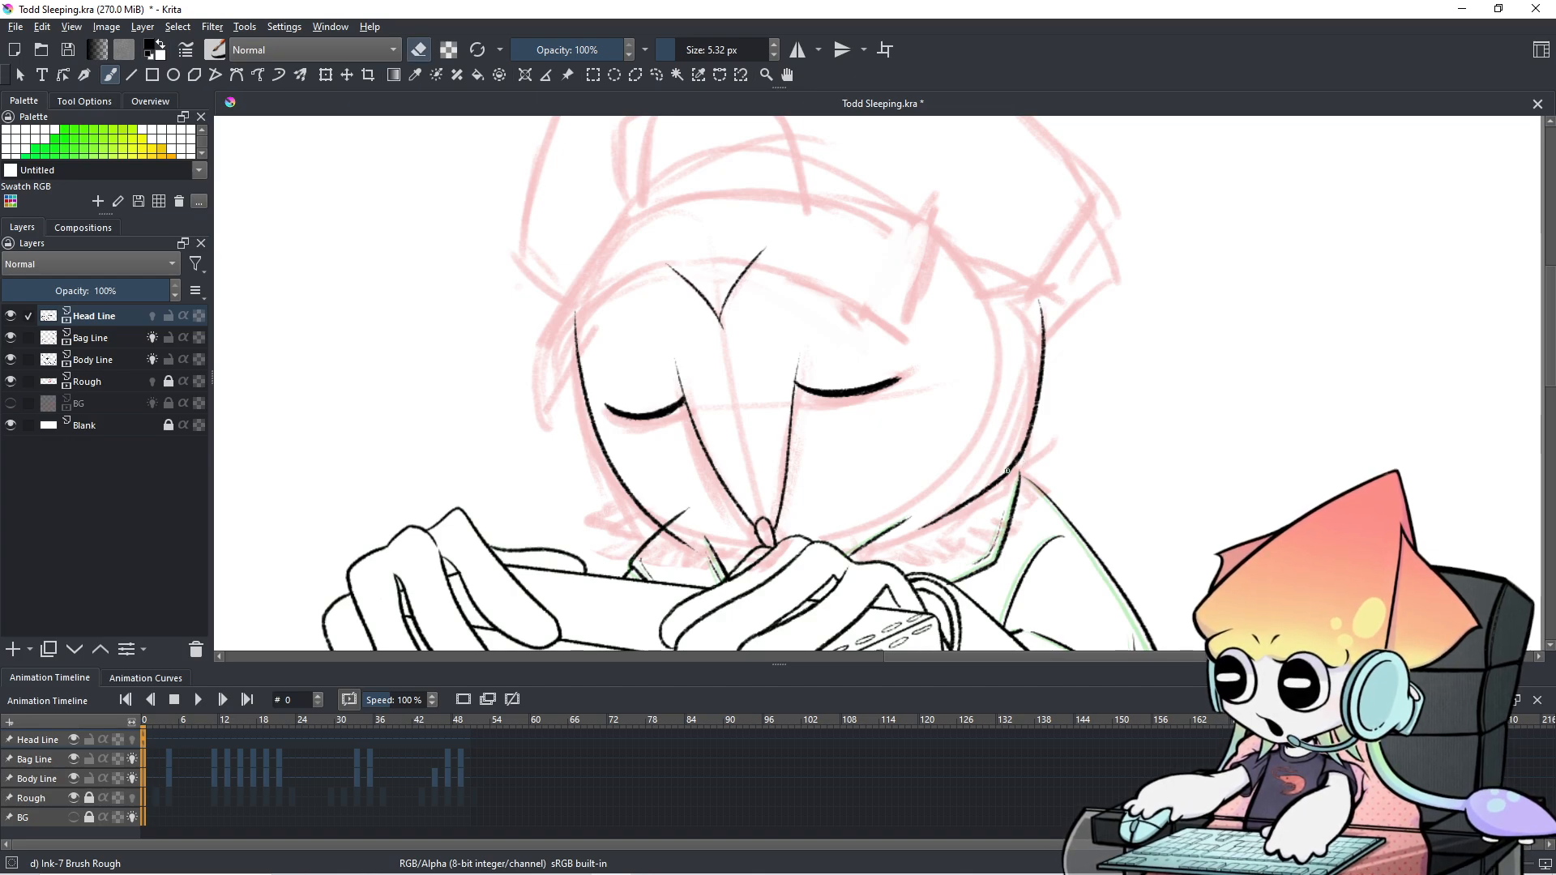
{"action": "left_click_drag", "start_coordinate": [1001, 475], "coordinate": [1006, 468]}
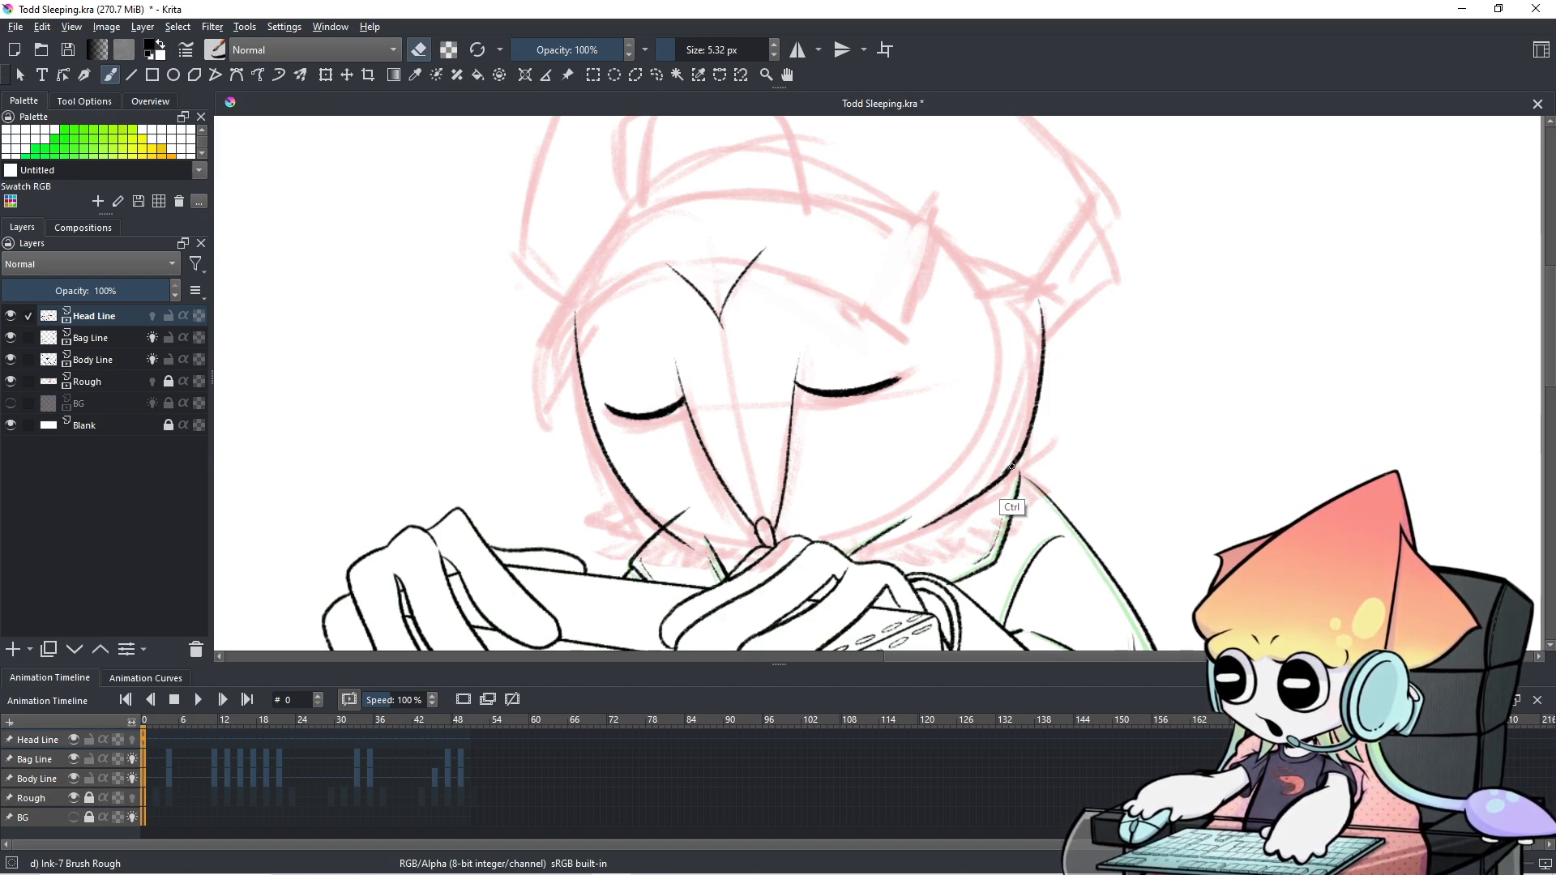
{"action": "key", "text": "e"}
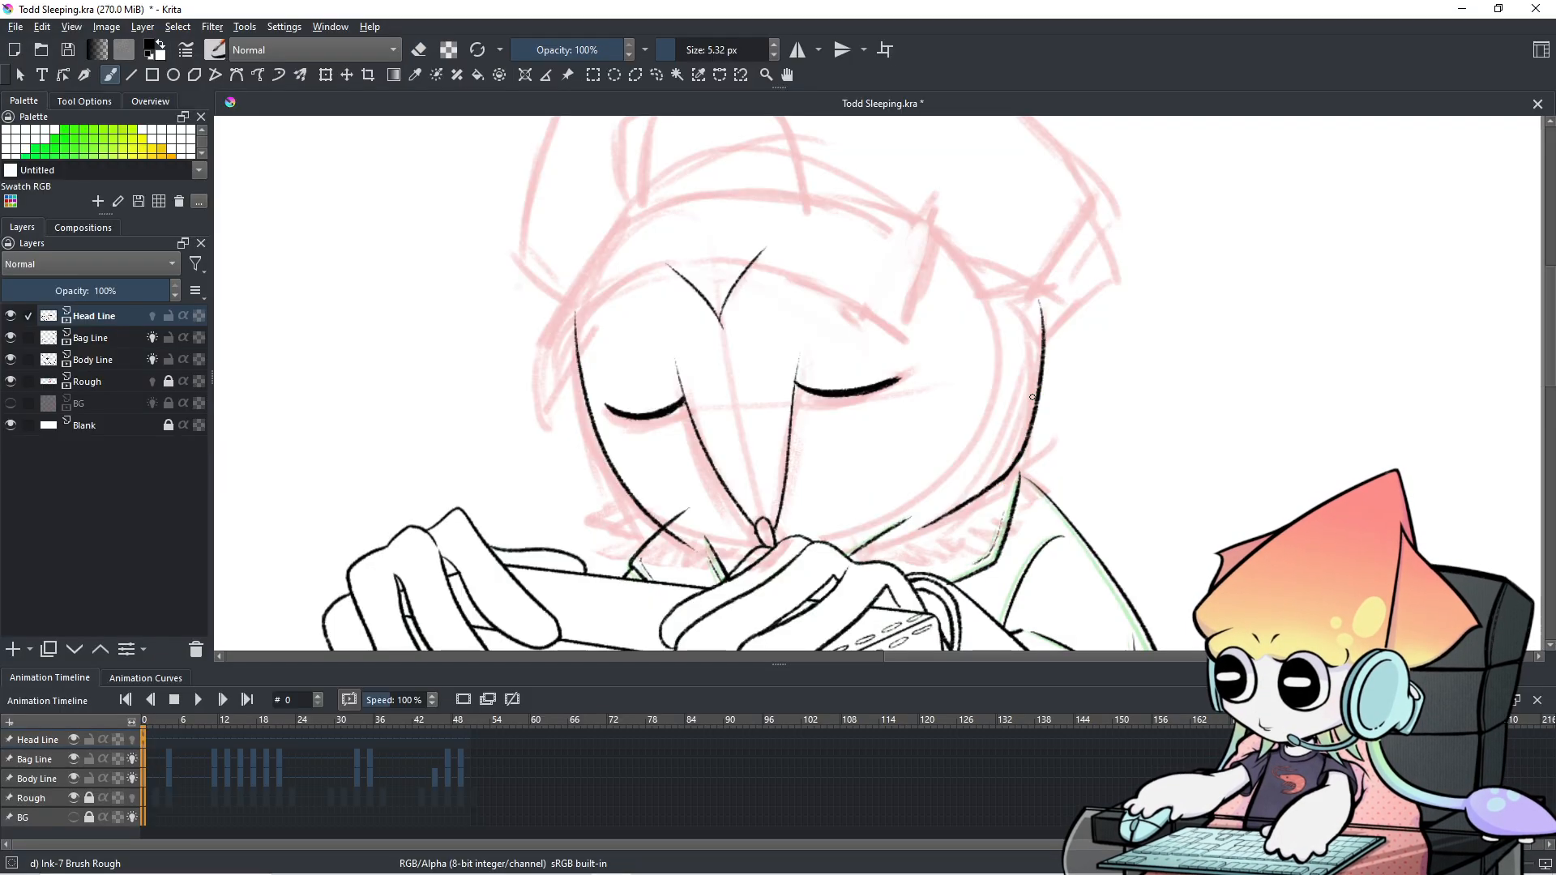
Rotate and pan the canvas to inspect the face, comparing it with frame 4's sketch.
{"action": "key", "text": "4"}
{"action": "key", "text": "4"}
{"action": "key", "text": "4"}
{"action": "key", "text": "4"}
{"action": "key", "text": "4"}
{"action": "key", "text": "4"}
{"action": "key", "text": "4"}
{"action": "key", "text": "4"}
{"action": "key", "text": "4"}
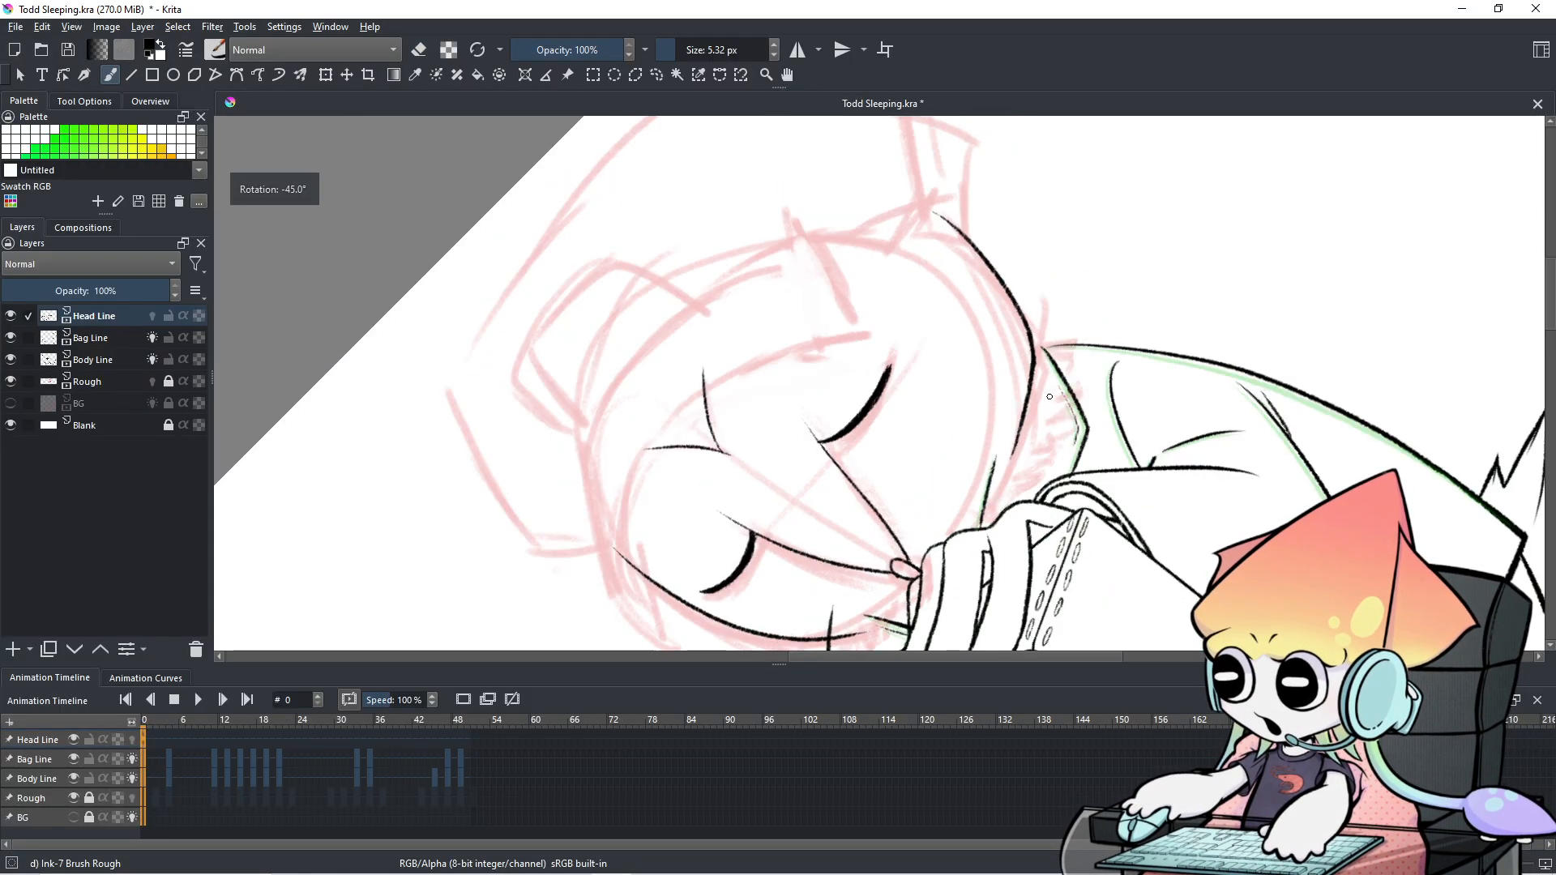
{"action": "key", "text": "4"}
{"action": "key", "text": "4"}
{"action": "key", "text": "4"}
{"action": "key", "text": "4"}
{"action": "key", "text": "4"}
{"action": "key", "text": "4"}
{"action": "key", "text": "4"}
{"action": "key", "text": "4"}
{"action": "key", "text": "4"}
{"action": "key", "text": "4"}
{"action": "key", "text": "4"}
{"action": "key", "text": "4"}
{"action": "key", "text": "4"}
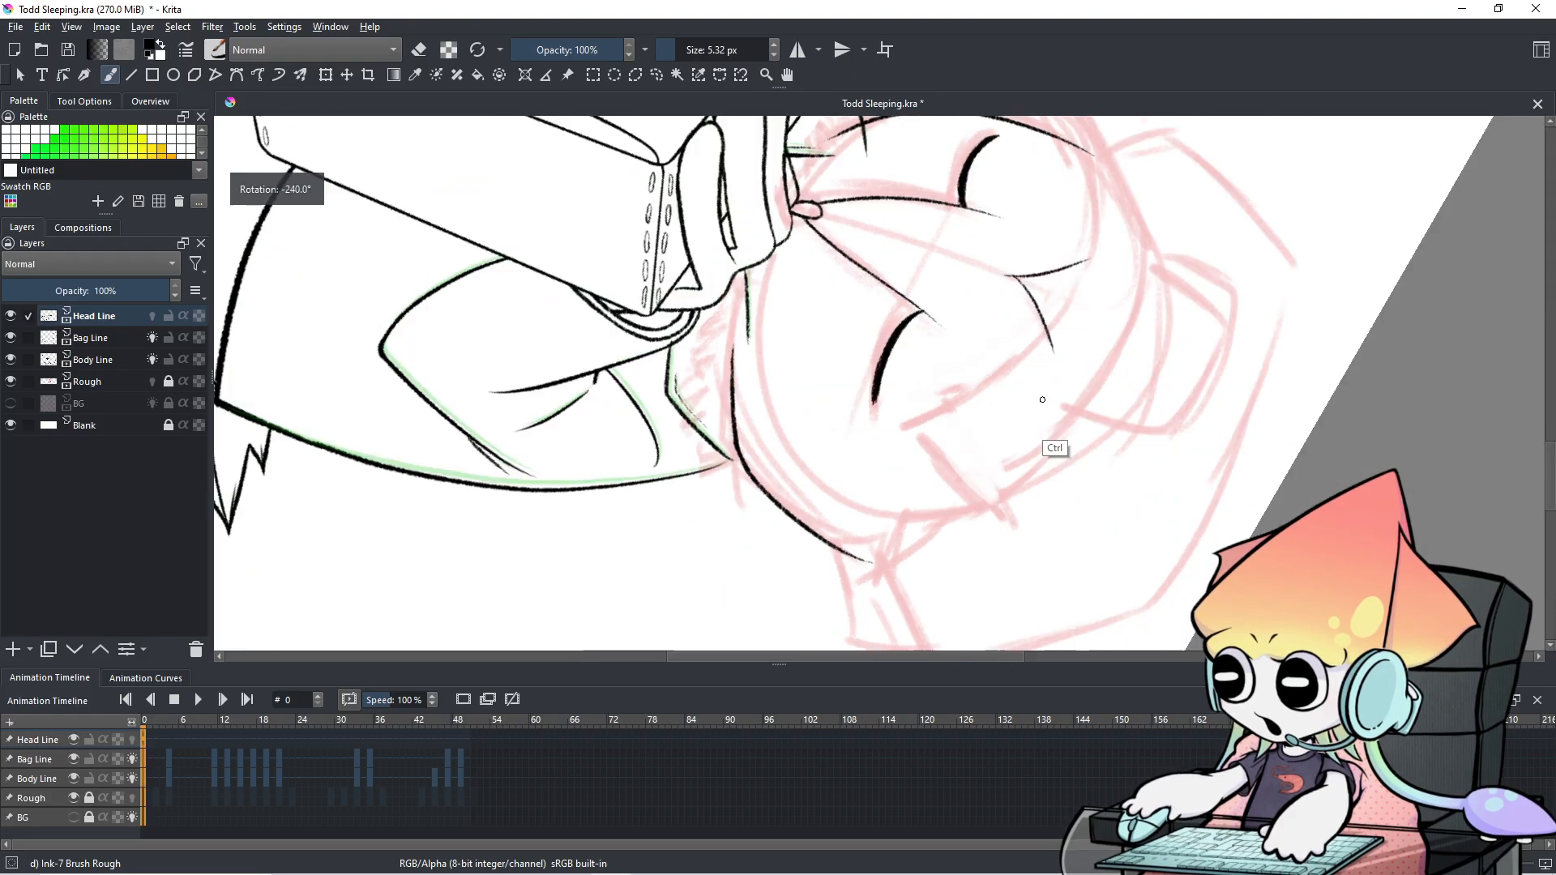
{"action": "key", "text": "4"}
{"action": "key", "text": "4"}
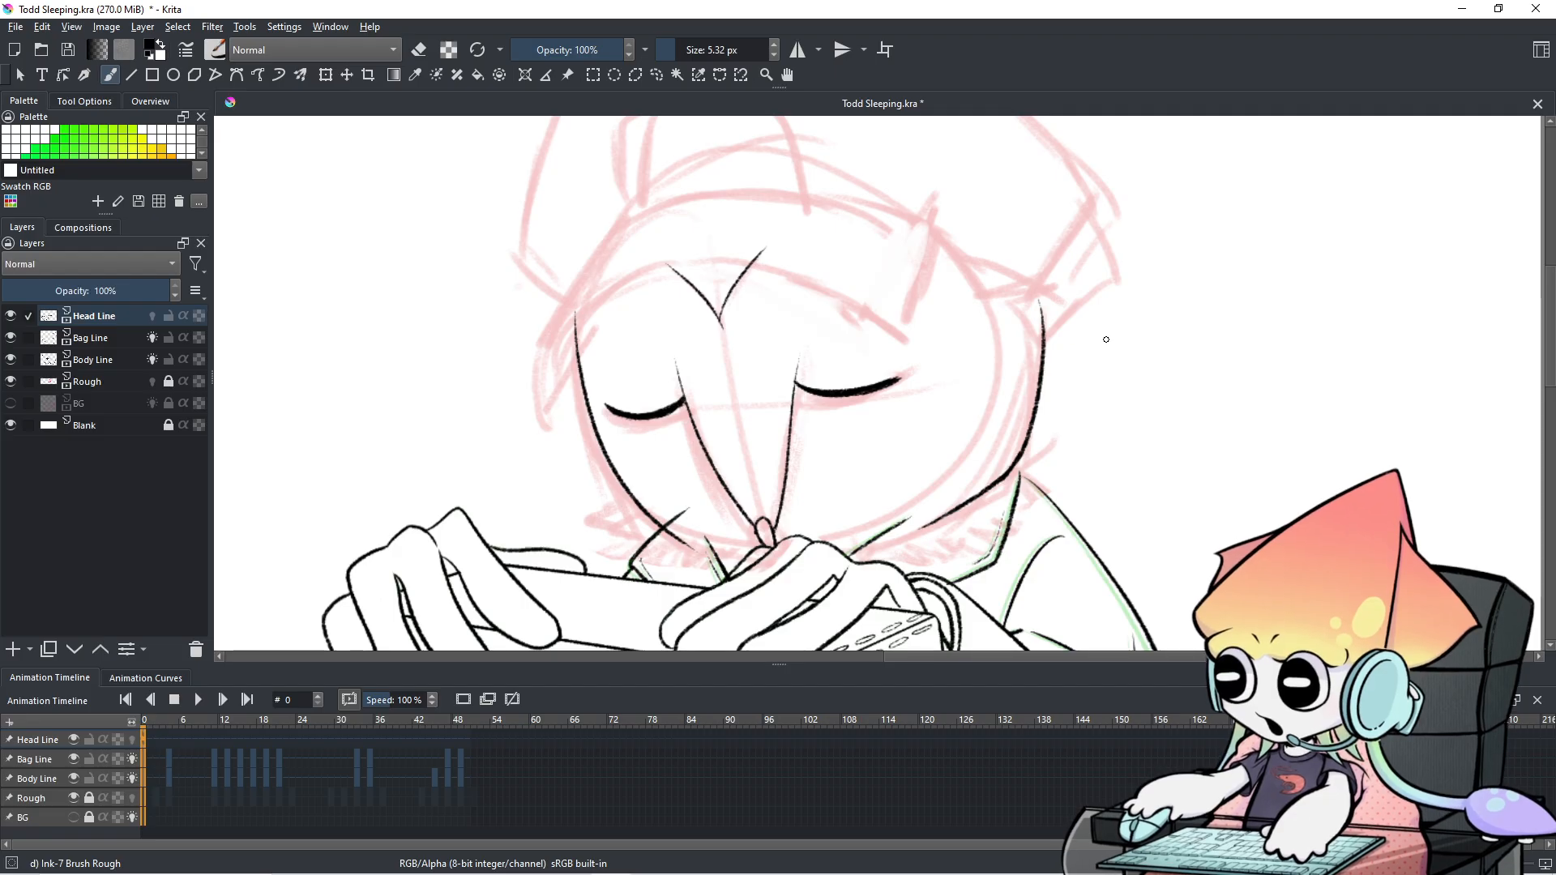
{"action": "scroll", "coordinate": [1107, 338], "scroll_direction": "up", "scroll_amount": 2}
{"action": "left_click_drag", "start_coordinate": [1002, 365], "coordinate": [1229, 236]}
{"action": "scroll", "coordinate": [1228, 236], "scroll_direction": "down", "scroll_amount": 2}
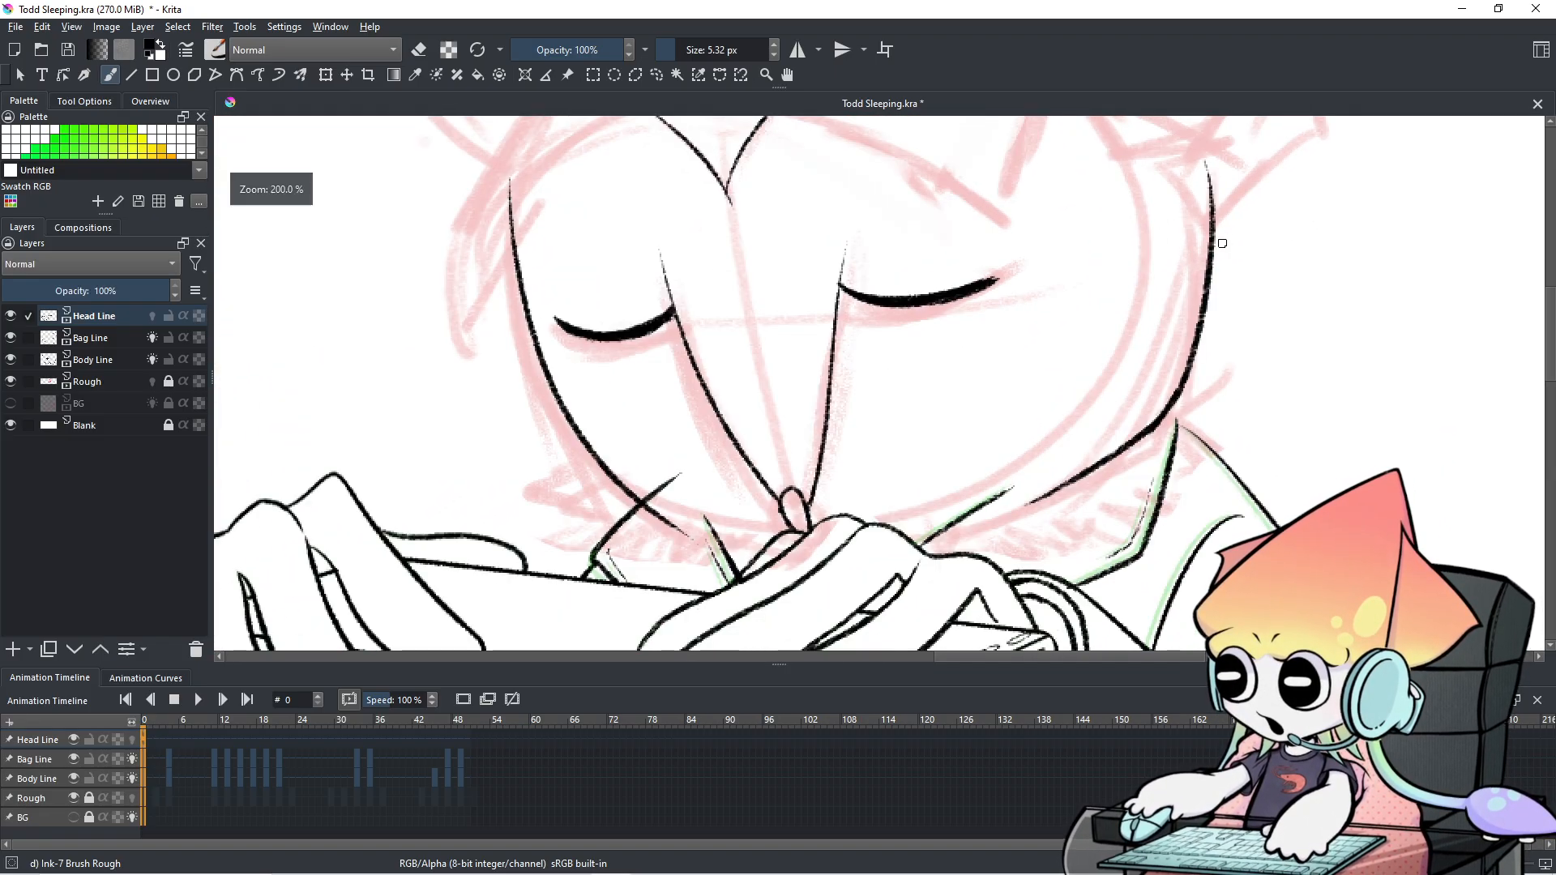
{"action": "mouse_move", "coordinate": [1065, 289]}
{"action": "left_mouse_down"}
{"action": "mouse_move", "coordinate": [1034, 364]}
{"action": "mouse_move", "coordinate": [968, 409]}
{"action": "mouse_move", "coordinate": [869, 400]}
{"action": "left_mouse_up"}
{"action": "scroll", "coordinate": [870, 401], "scroll_direction": "up", "scroll_amount": 1}
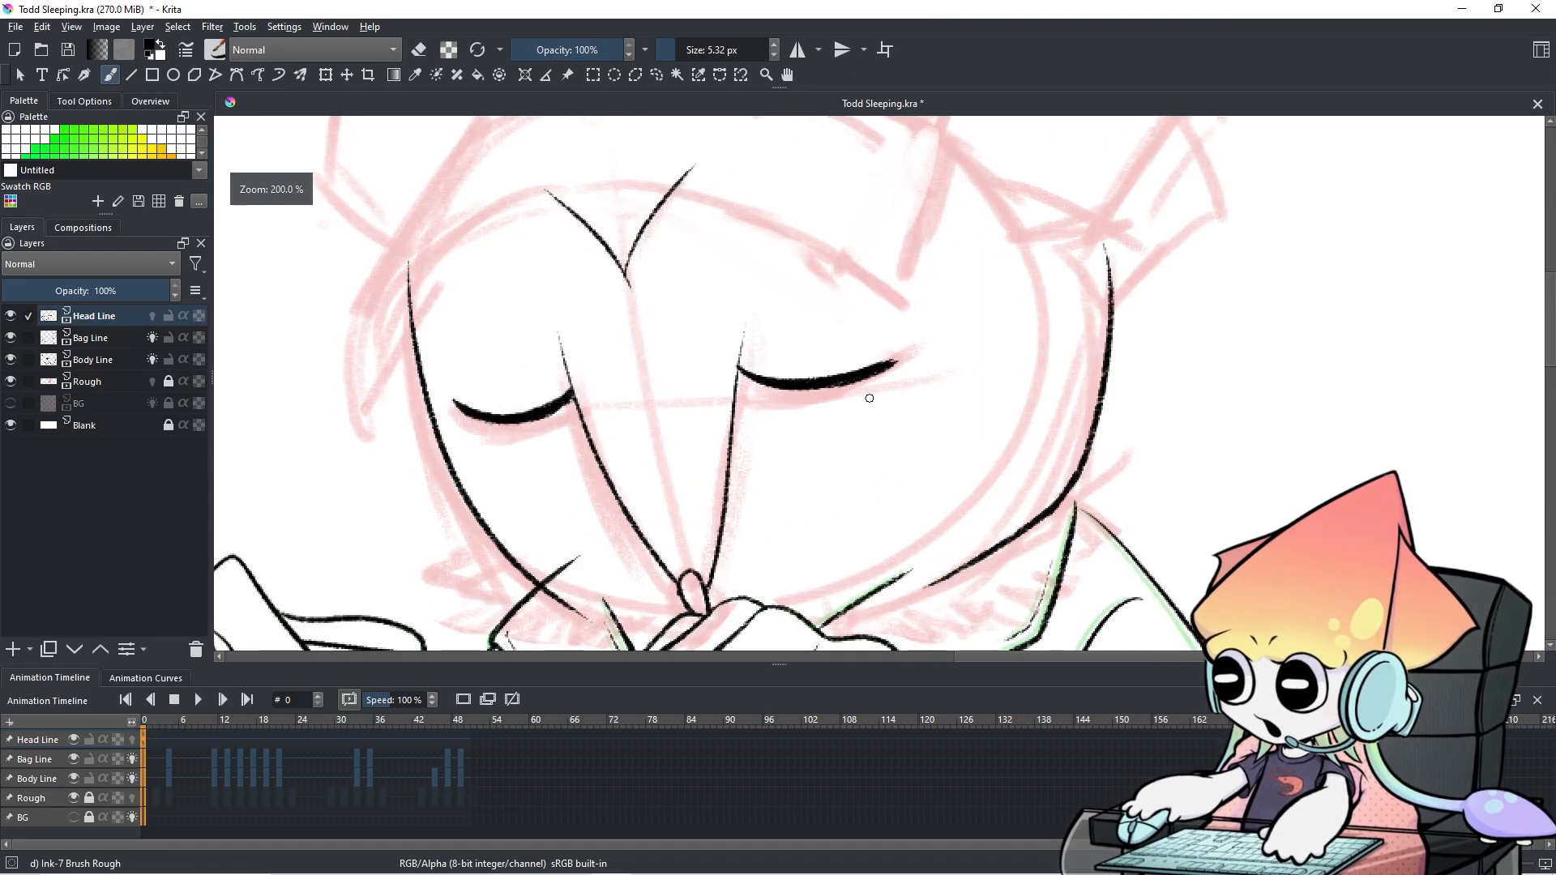
{"action": "scroll", "coordinate": [870, 399], "scroll_direction": "down", "scroll_amount": 1}
{"action": "left_click_drag", "start_coordinate": [870, 398], "coordinate": [876, 390]}
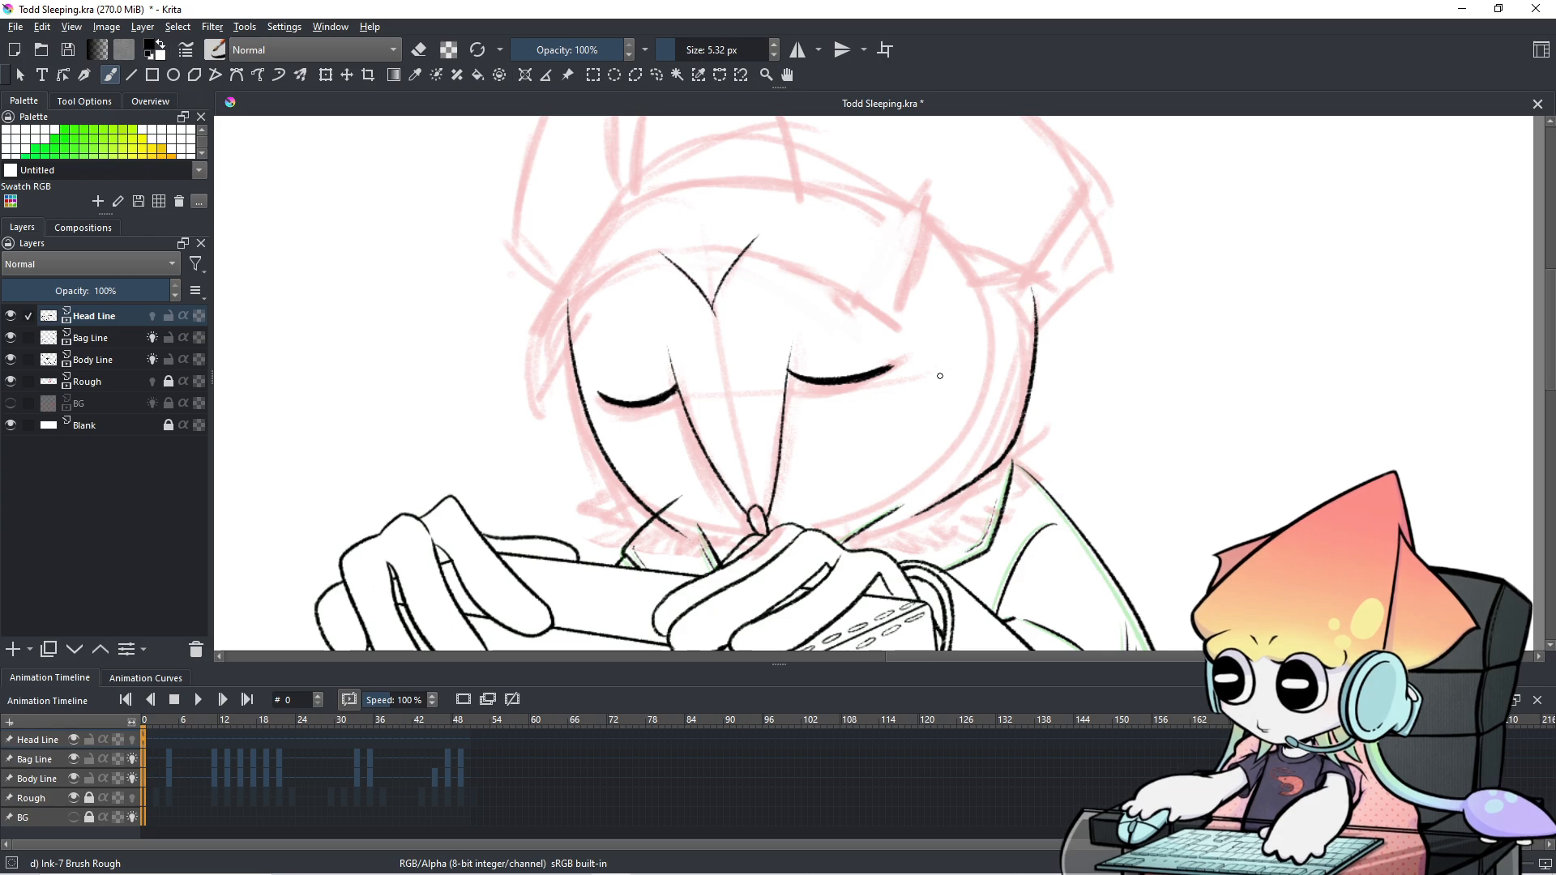
{"action": "left_click", "coordinate": [168, 757]}
{"action": "left_click", "coordinate": [143, 757]}
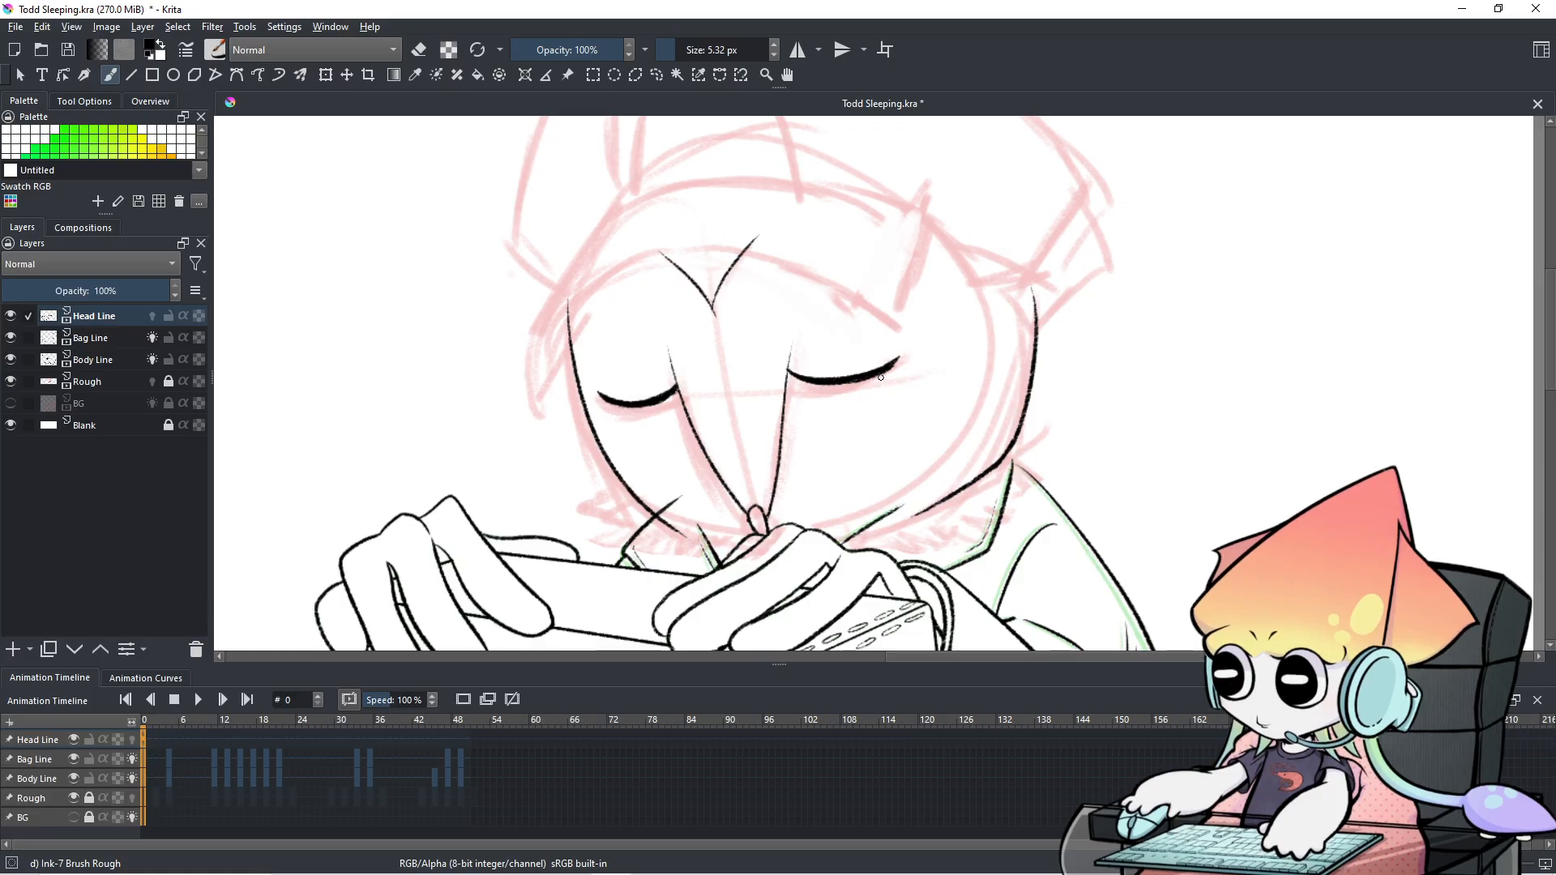
{"action": "key", "text": "ctrl+bracketleft"}
{"action": "key", "text": "ctrl+bracketleft"}
{"action": "key", "text": "ctrl+bracketleft"}
{"action": "key", "text": "ctrl+bracketleft"}
{"action": "key", "text": "ctrl+bracketleft"}
{"action": "key", "text": "ctrl+bracketleft"}
{"action": "key", "text": "ctrl+bracketleft"}
{"action": "key", "text": "ctrl+bracketleft"}
{"action": "key", "text": "ctrl+bracketleft"}
{"action": "key", "text": "ctrl+bracketleft"}
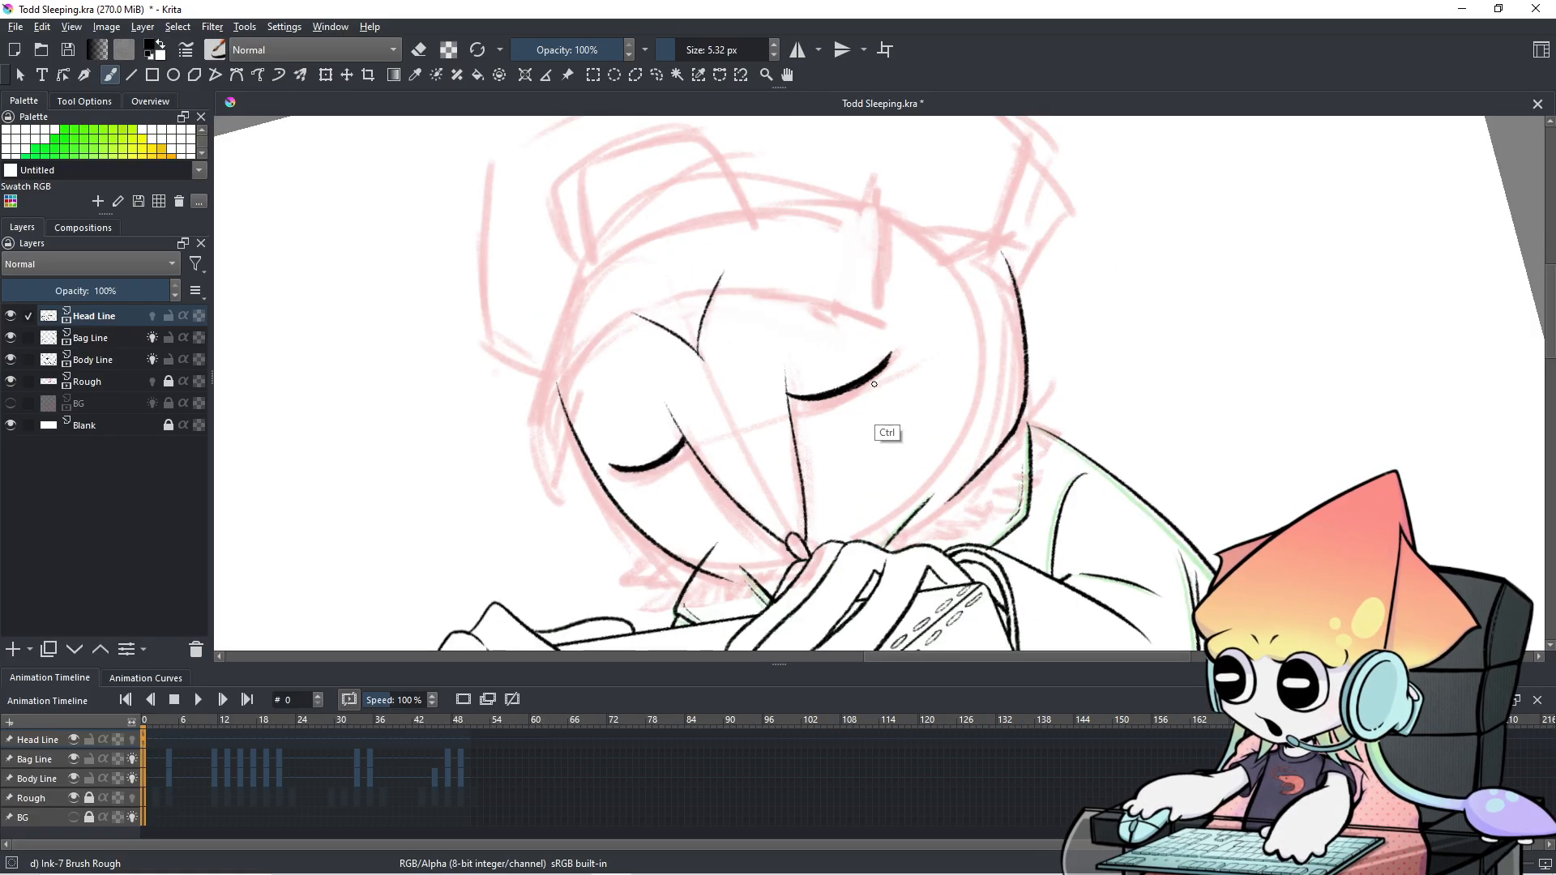
{"action": "key", "text": "ctrl+bracketleft"}
{"action": "key", "text": "ctrl+bracketleft"}
{"action": "key", "text": "ctrl+bracketleft"}
{"action": "key", "text": "ctrl+bracketleft"}
{"action": "key", "text": "ctrl+bracketleft"}
{"action": "key", "text": "ctrl+bracketleft"}
{"action": "key", "text": "ctrl+bracketleft"}
{"action": "key", "text": "ctrl+bracketleft"}
{"action": "key", "text": "ctrl+bracketleft"}
{"action": "key", "text": "ctrl+bracketleft"}
{"action": "key", "text": "ctrl+bracketleft"}
{"action": "key", "text": "ctrl+bracketleft"}
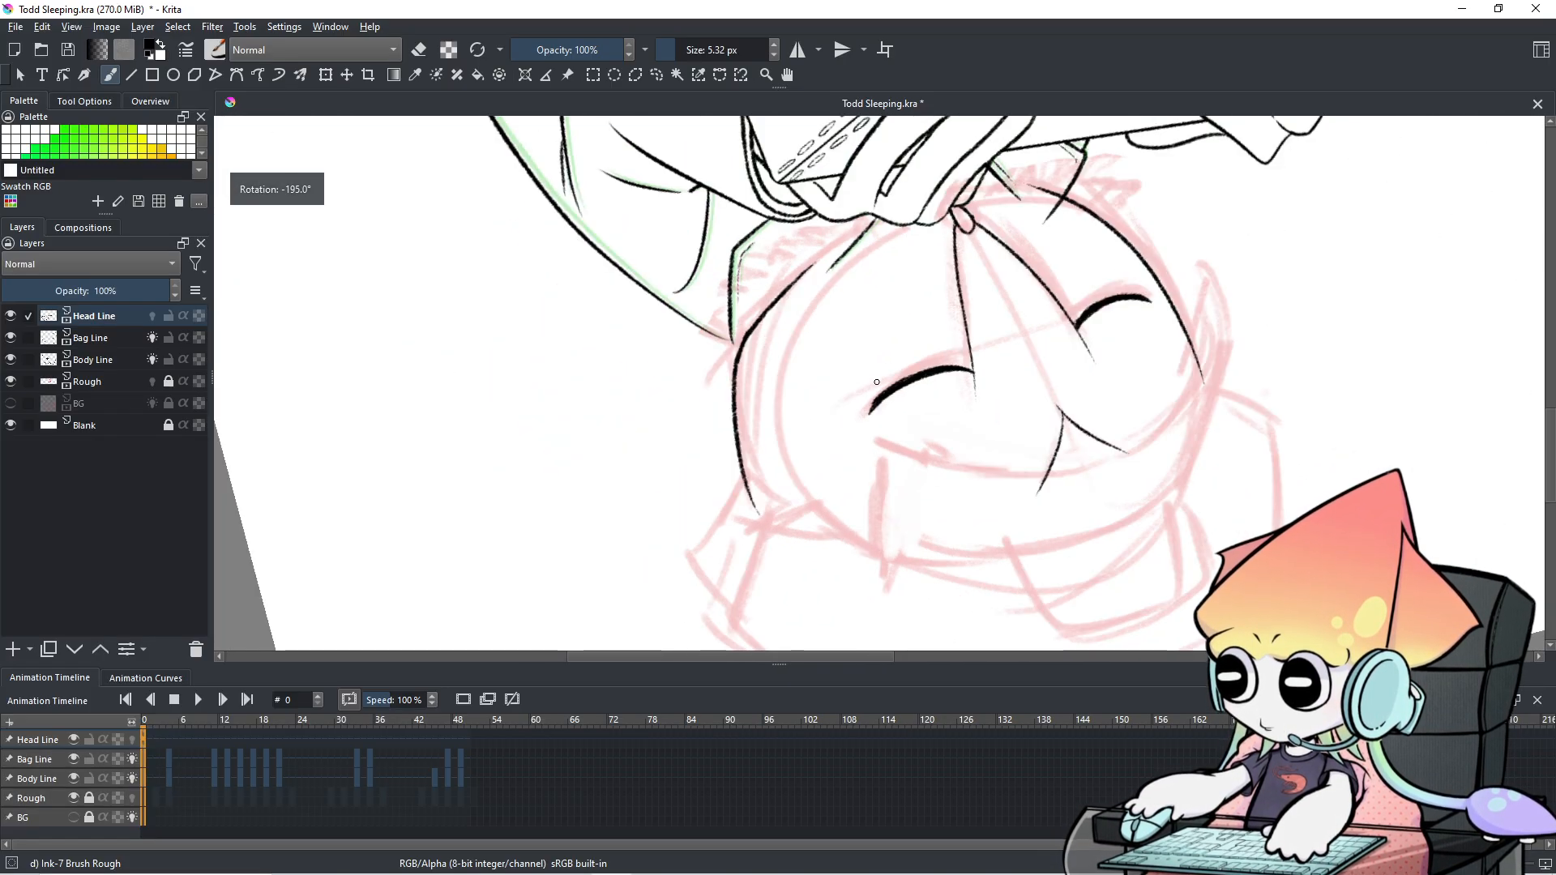
{"action": "key", "text": "ctrl+bracketleft"}
{"action": "key", "text": "ctrl+bracketleft"}
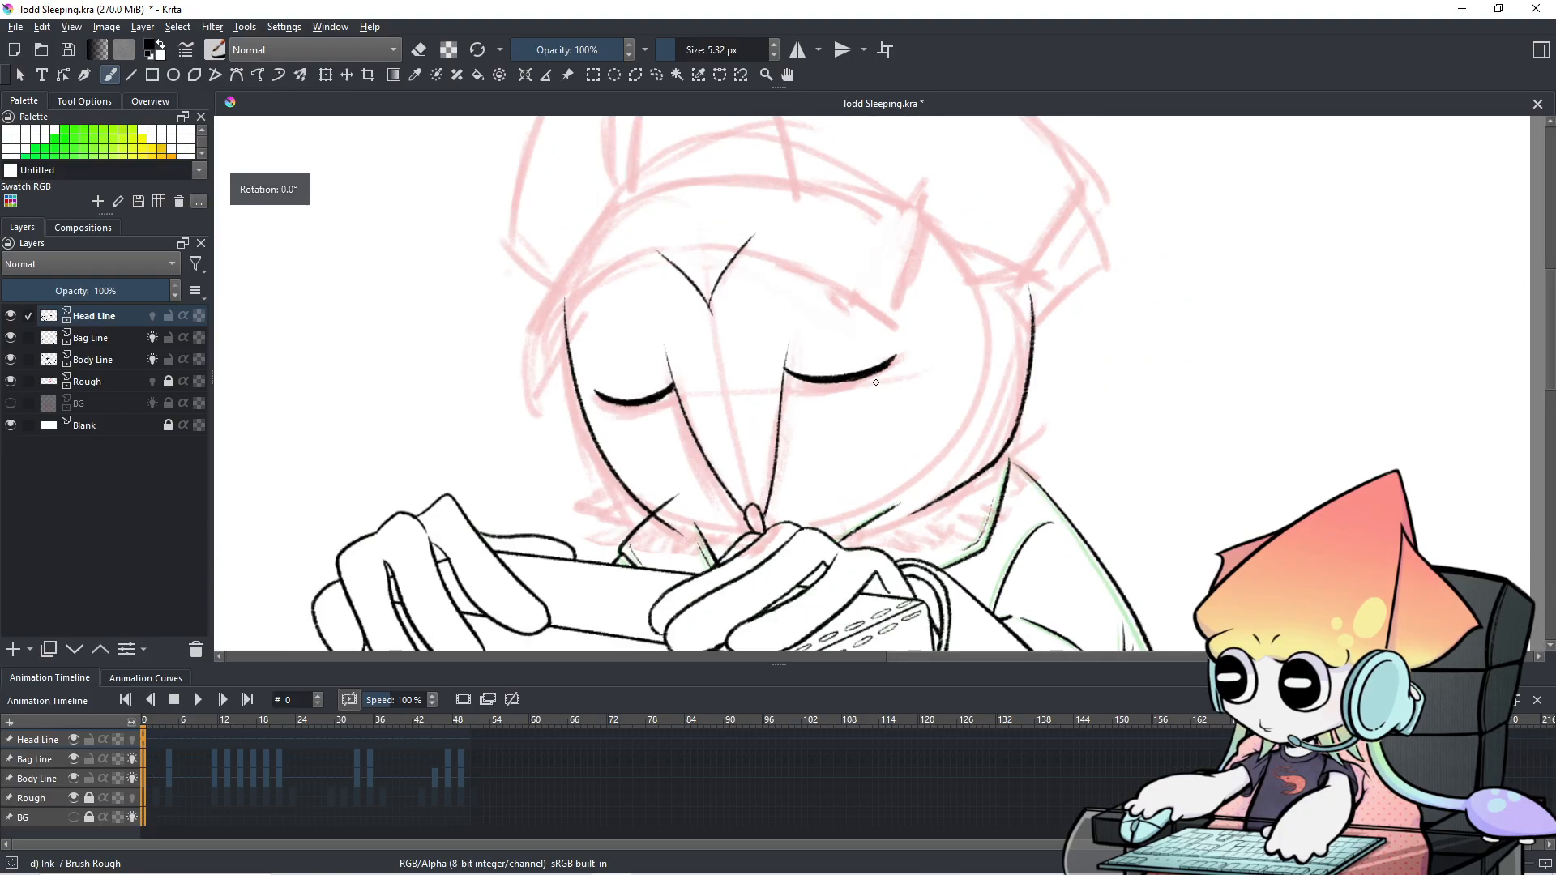
Erase the faint lower tip of the left face line with a 13 px eraser.
{"action": "scroll", "coordinate": [880, 375], "scroll_direction": "down", "scroll_amount": 3}
{"action": "scroll", "coordinate": [884, 373], "scroll_direction": "up", "scroll_amount": 5}
{"action": "mouse_move", "coordinate": [884, 372]}
{"action": "left_mouse_down"}
{"action": "mouse_move", "coordinate": [949, 335]}
{"action": "mouse_move", "coordinate": [956, 387]}
{"action": "left_mouse_up"}
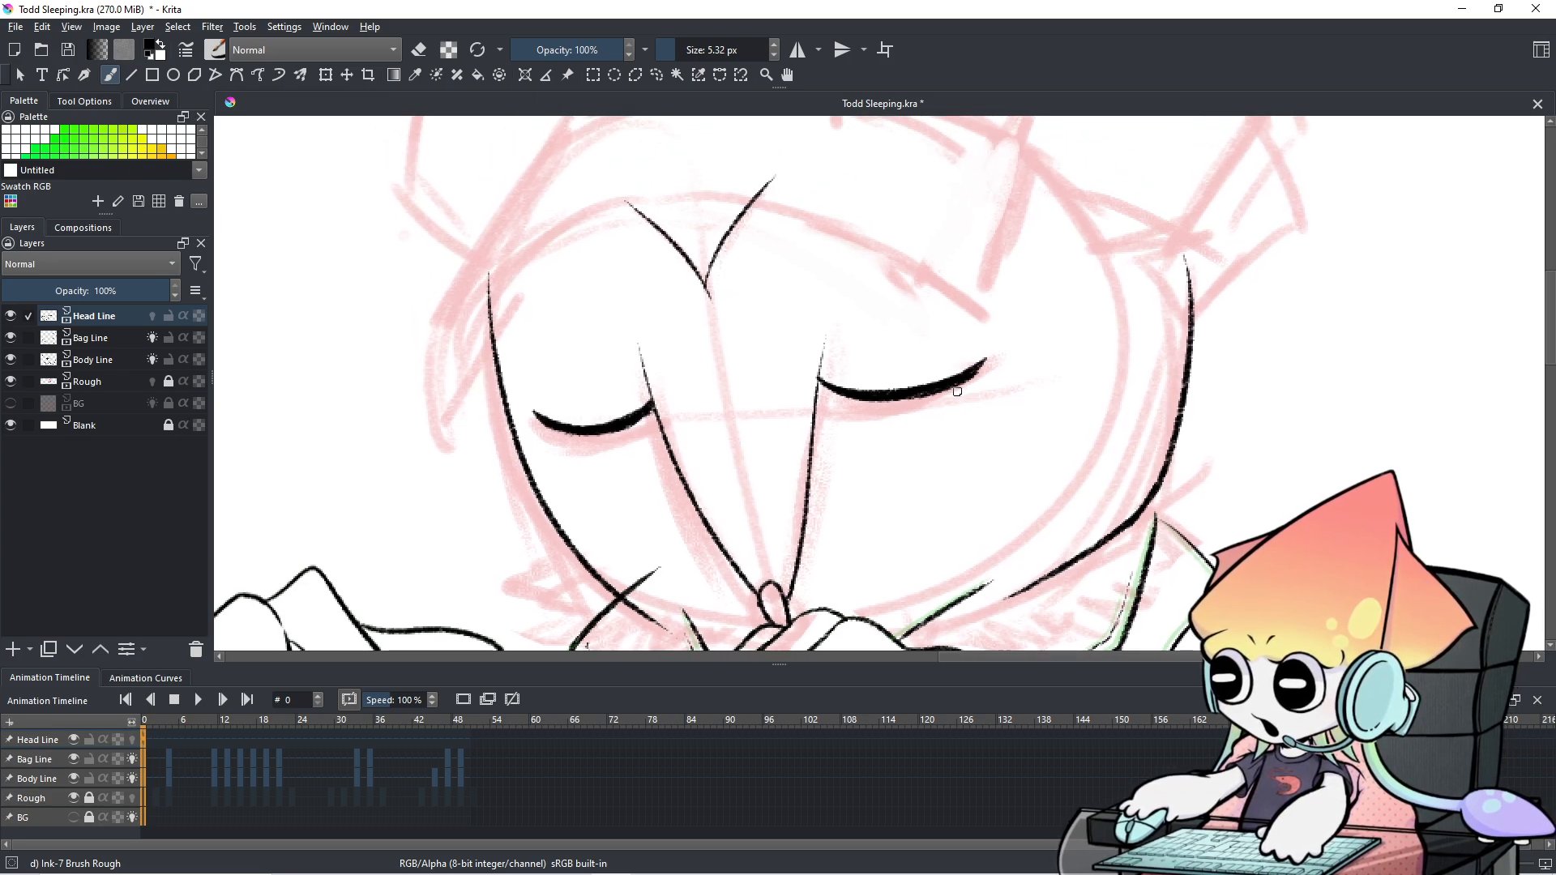
{"action": "key", "text": "e"}
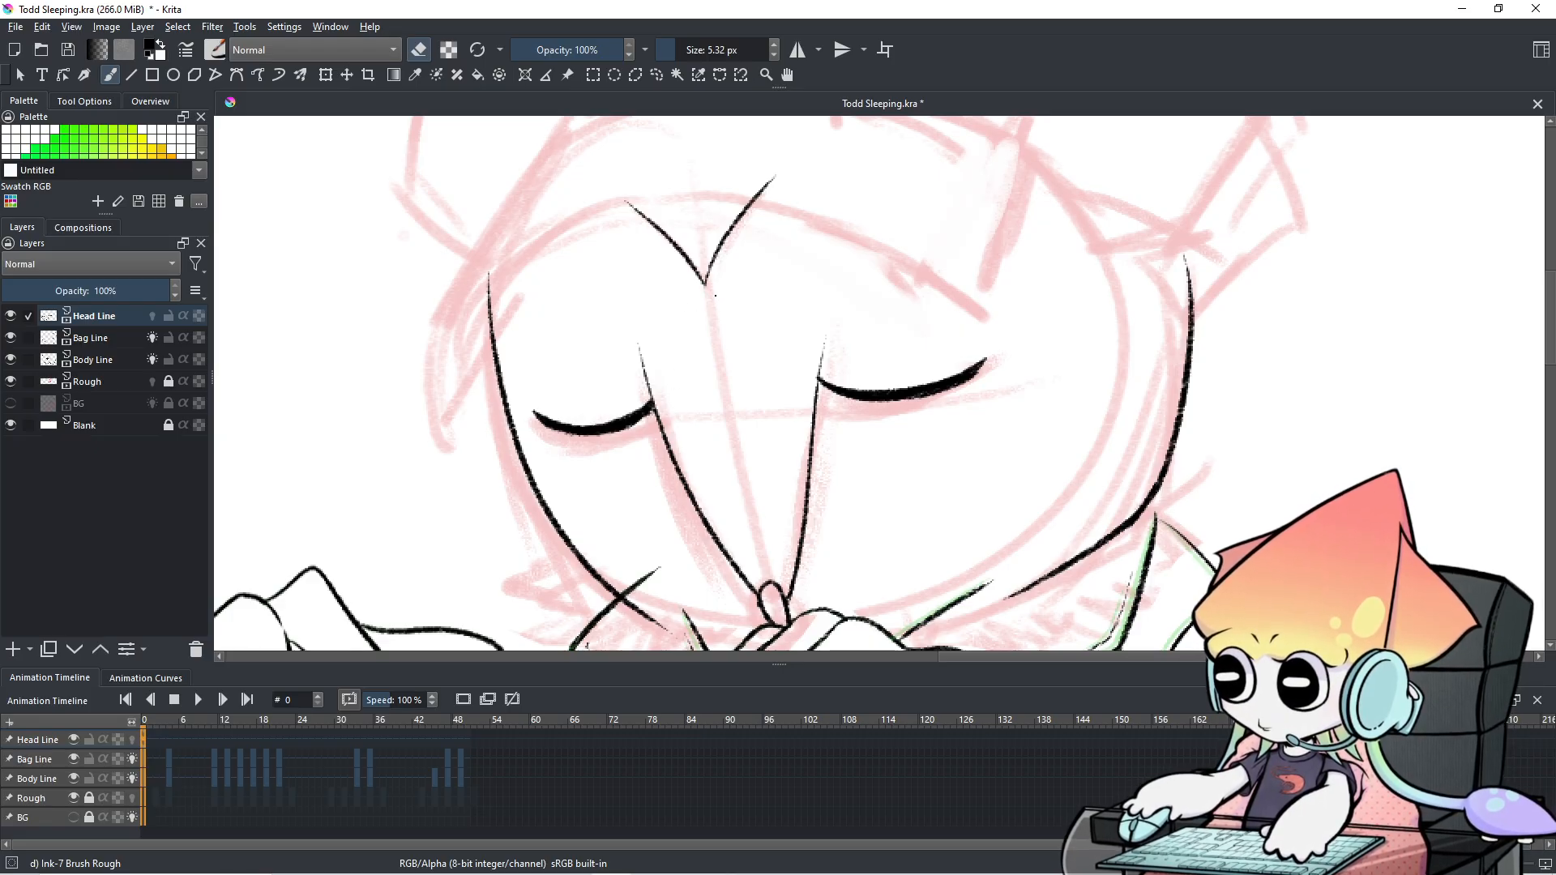
{"action": "scroll", "coordinate": [748, 300], "scroll_direction": "down", "scroll_amount": 2}
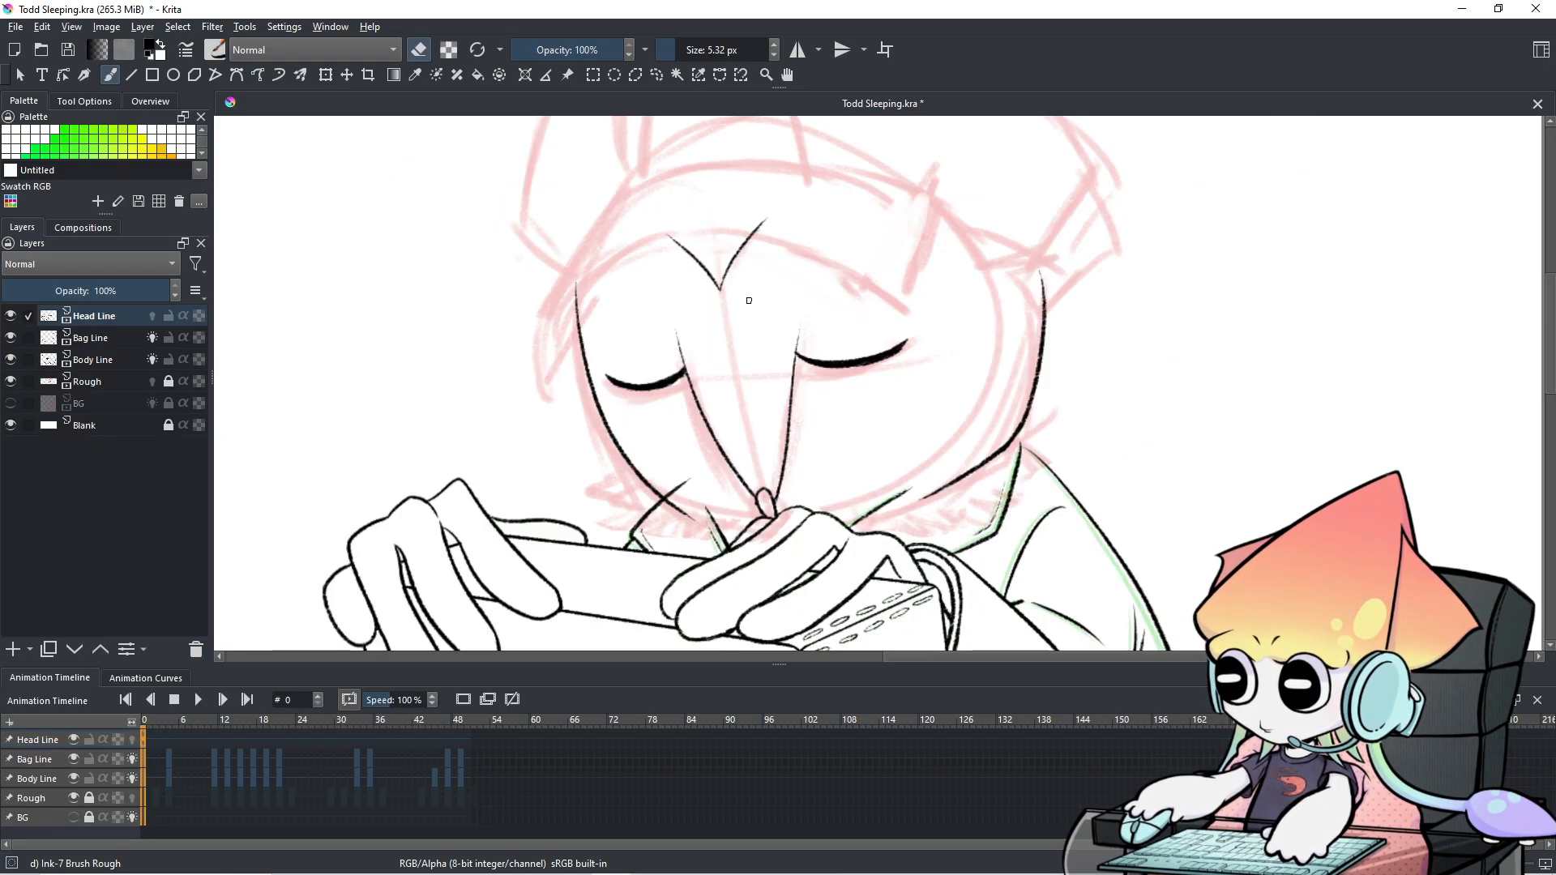
{"action": "scroll", "coordinate": [748, 301], "scroll_direction": "up", "scroll_amount": 1}
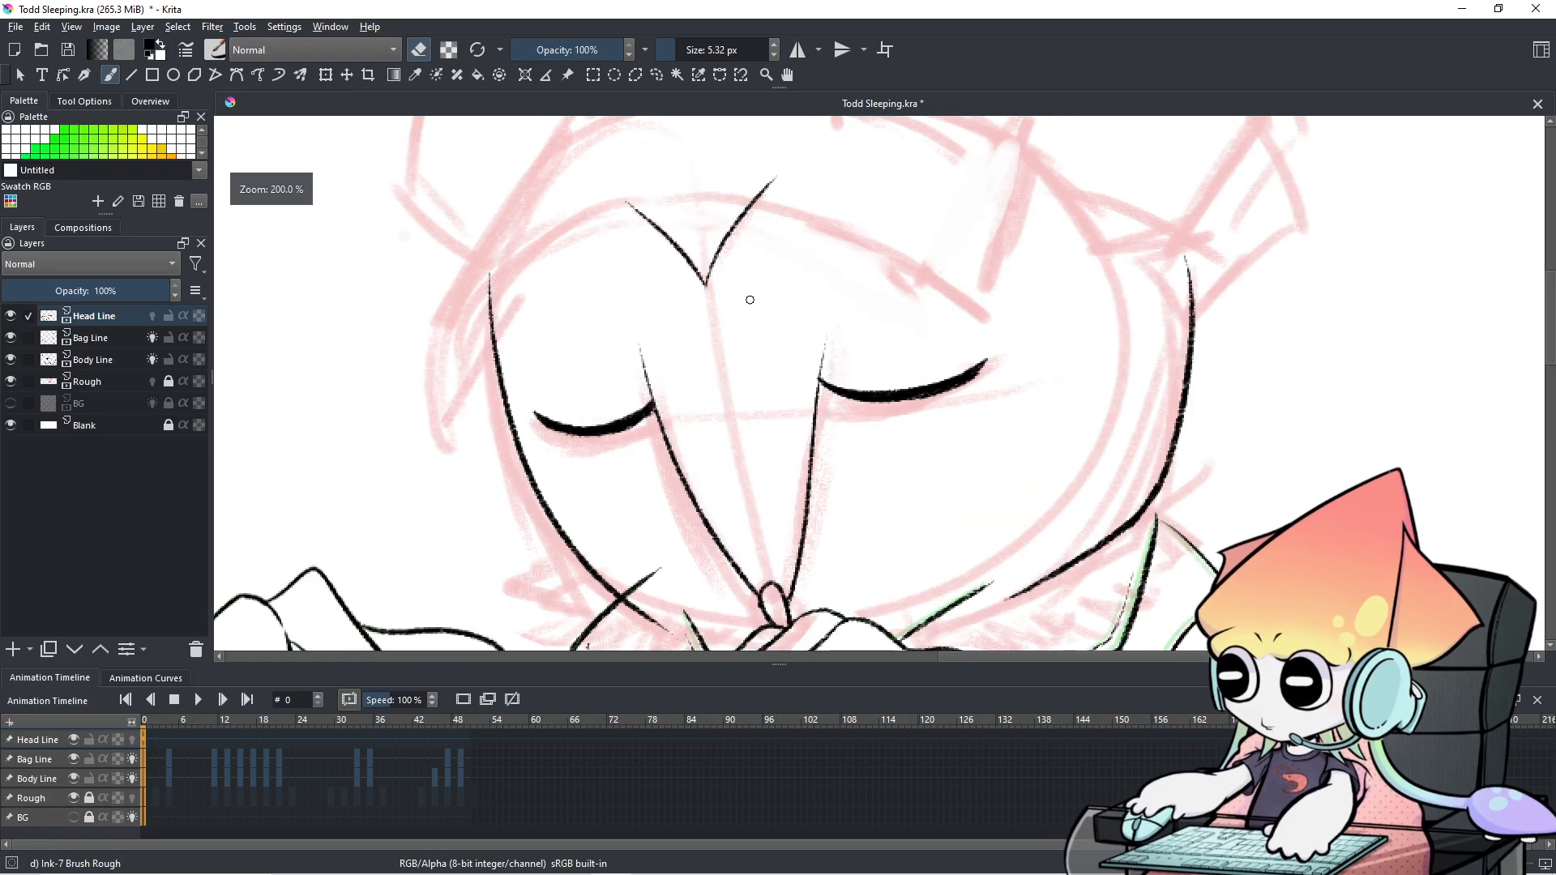
{"action": "scroll", "coordinate": [748, 301], "scroll_direction": "down", "scroll_amount": 1}
{"action": "scroll", "coordinate": [806, 445], "scroll_direction": "up", "scroll_amount": 2}
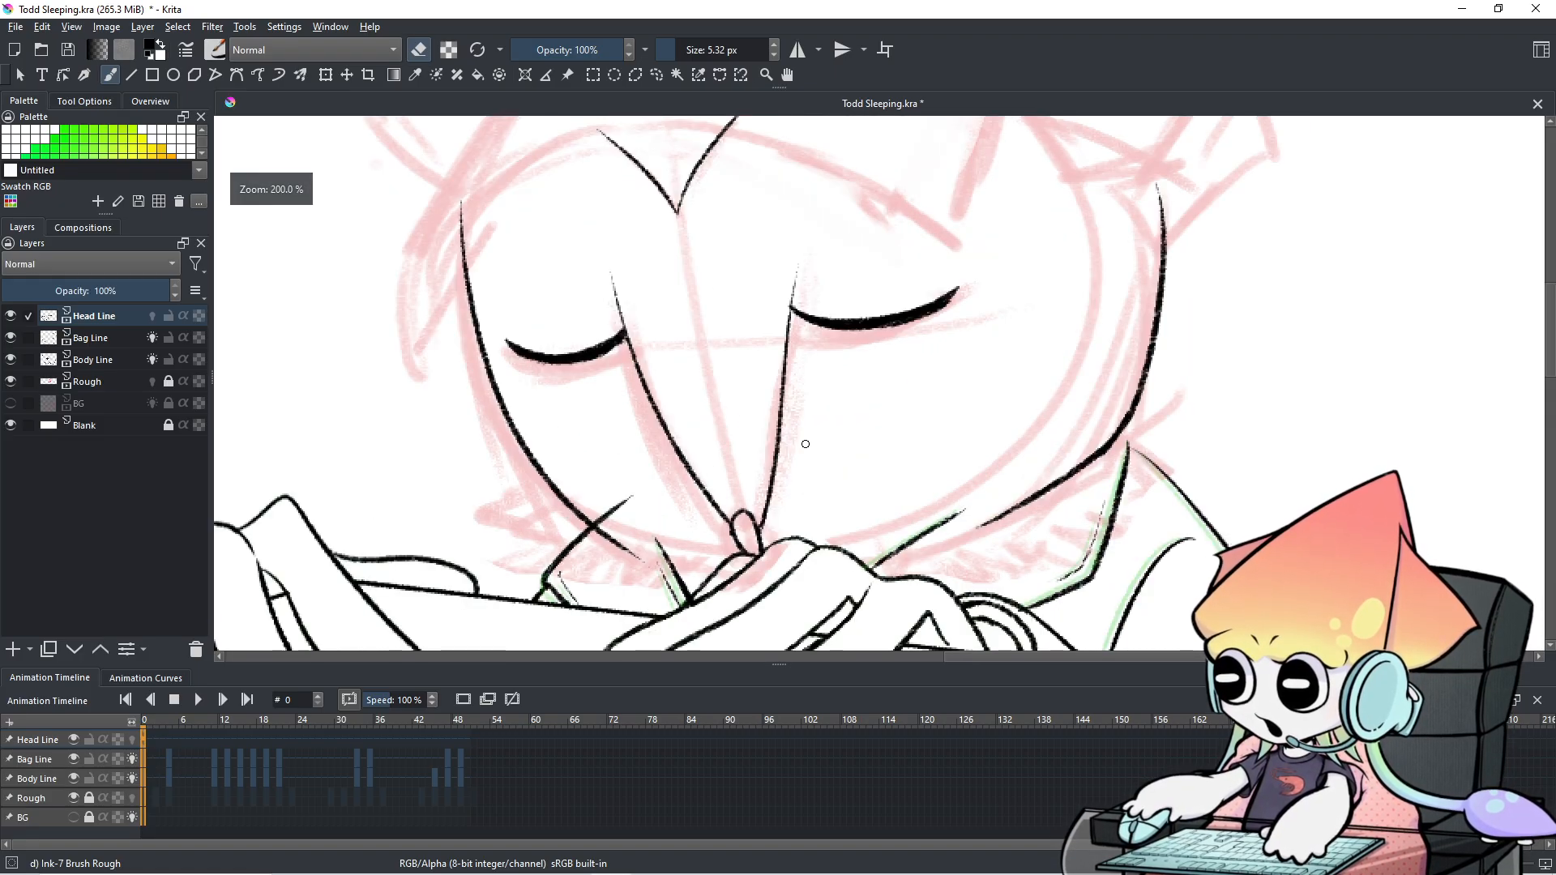
{"action": "left_click_drag", "start_coordinate": [1005, 463], "coordinate": [1019, 479]}
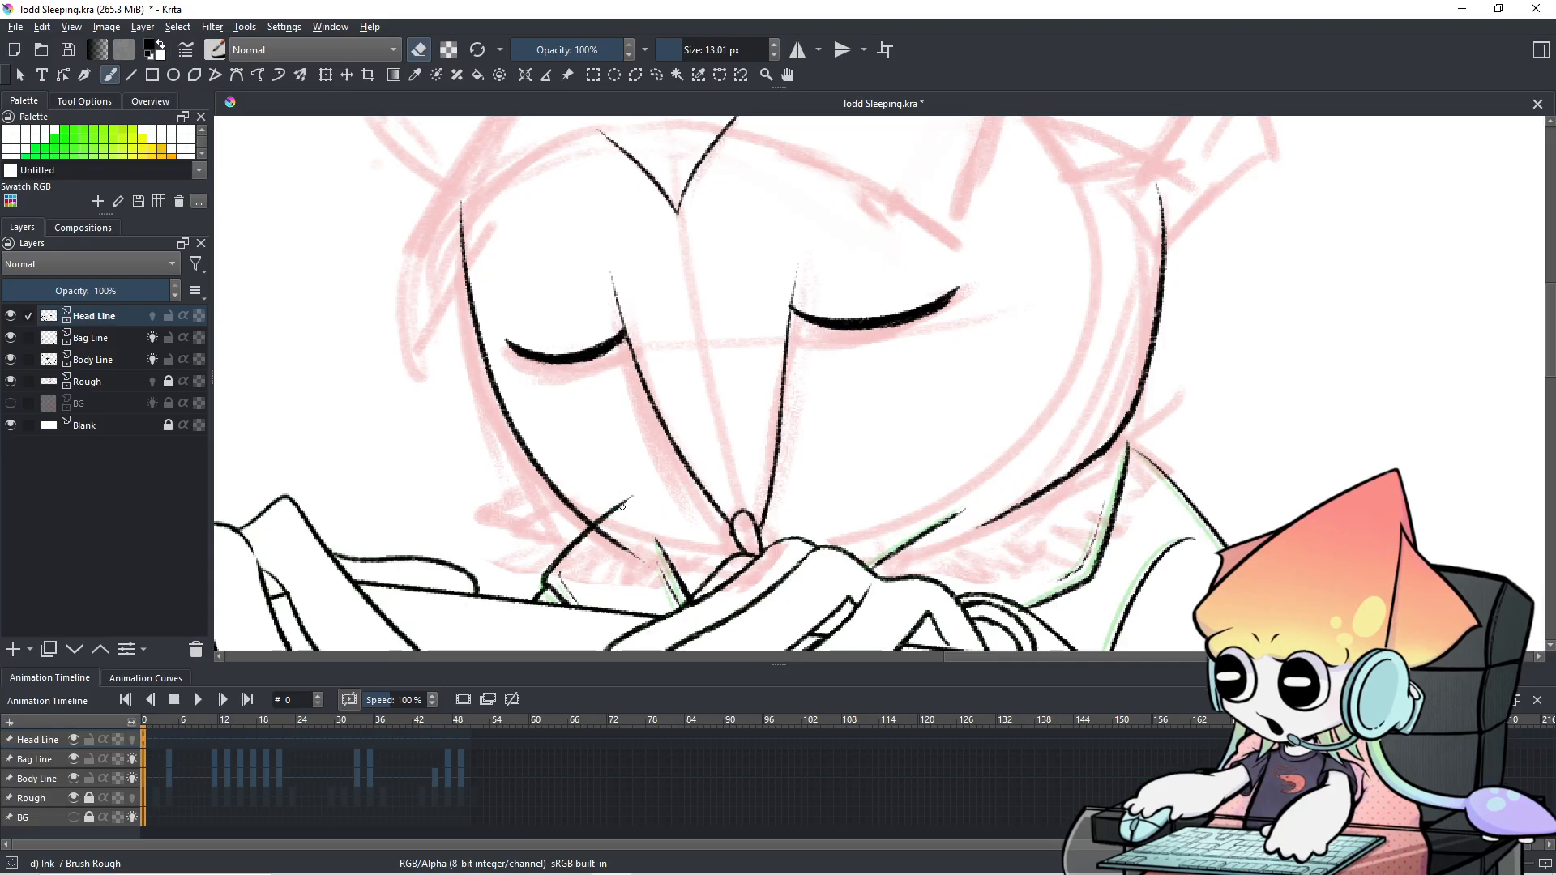
{"action": "left_click_drag", "start_coordinate": [619, 551], "coordinate": [651, 567]}
{"action": "mouse_move", "coordinate": [624, 450]}
{"action": "left_mouse_down"}
{"action": "mouse_move", "coordinate": [625, 434]}
{"action": "mouse_move", "coordinate": [607, 462]}
{"action": "left_mouse_up"}
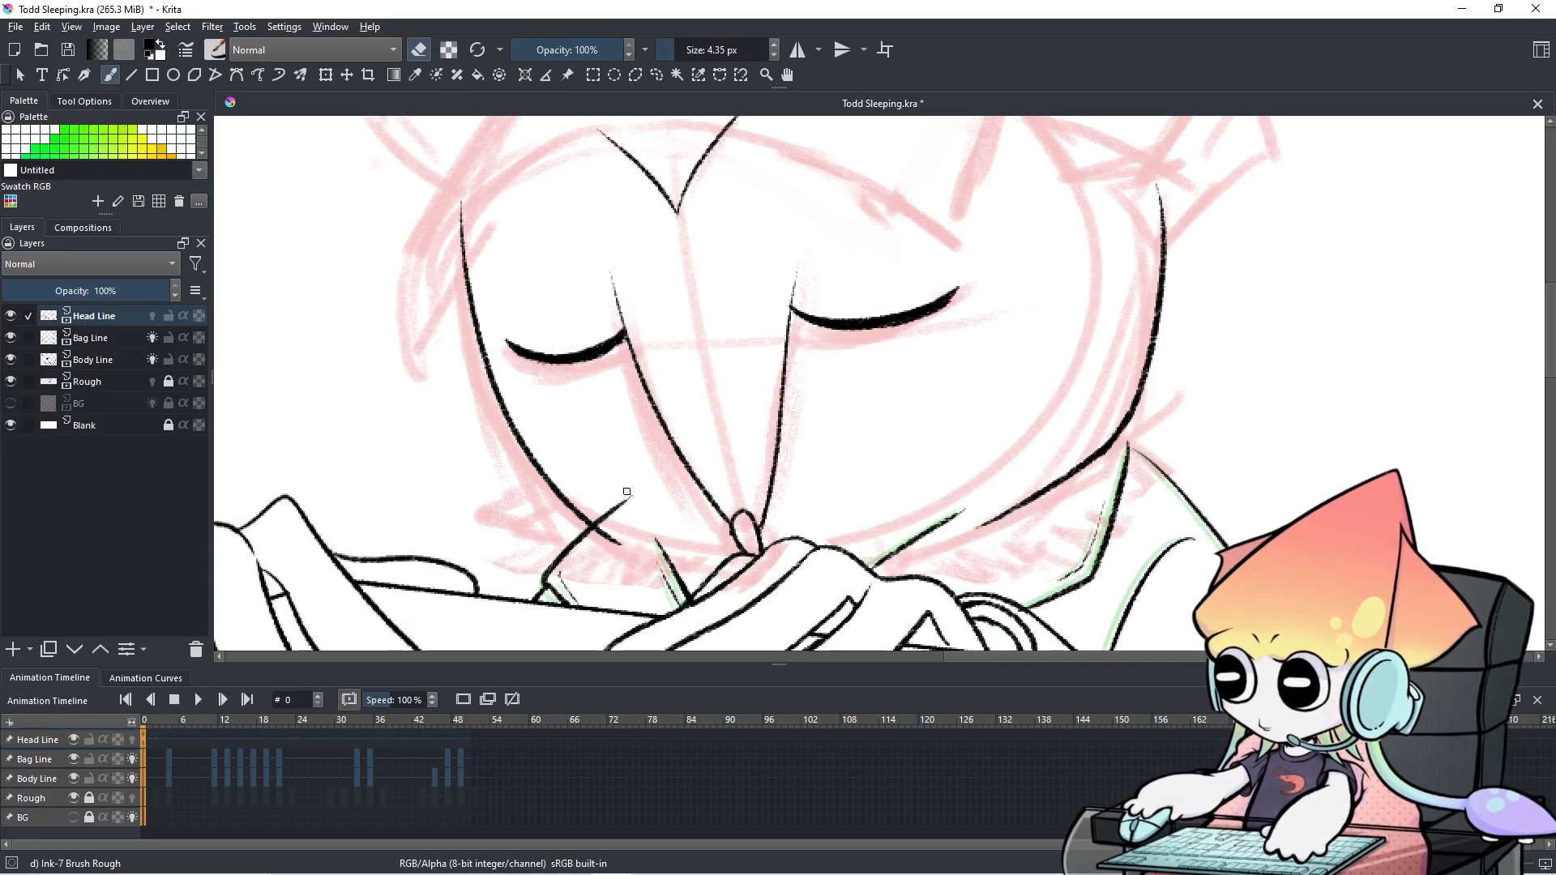
With a 4 px ink brush, try several left jaw strokes extending the left face line.
{"action": "key", "text": "e"}
{"action": "left_click_drag", "start_coordinate": [603, 538], "coordinate": [719, 562]}
{"action": "key", "text": "ctrl+z"}
{"action": "key", "text": "ctrl+z"}
{"action": "left_click_drag", "start_coordinate": [606, 536], "coordinate": [728, 571]}
{"action": "key", "text": "ctrl+z"}
{"action": "left_click_drag", "start_coordinate": [606, 537], "coordinate": [730, 574]}
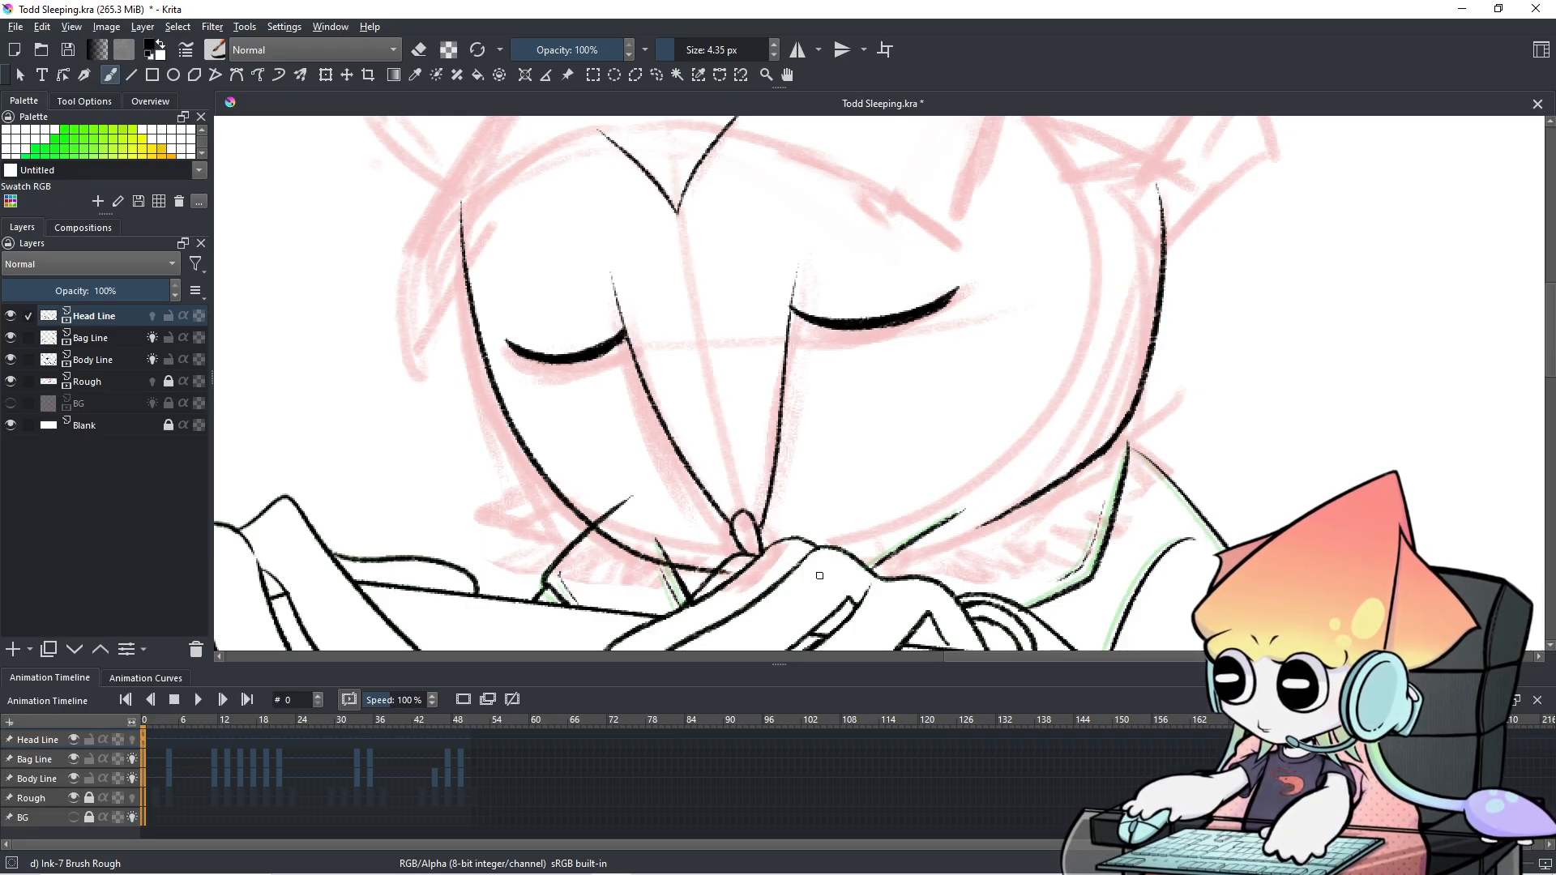
{"action": "key", "text": "ctrl+z"}
{"action": "left_click_drag", "start_coordinate": [606, 538], "coordinate": [718, 569]}
{"action": "key", "text": "ctrl+z"}
{"action": "left_click_drag", "start_coordinate": [606, 538], "coordinate": [721, 570]}
{"action": "key", "text": "ctrl+z"}
{"action": "key", "text": "ctrl+z"}
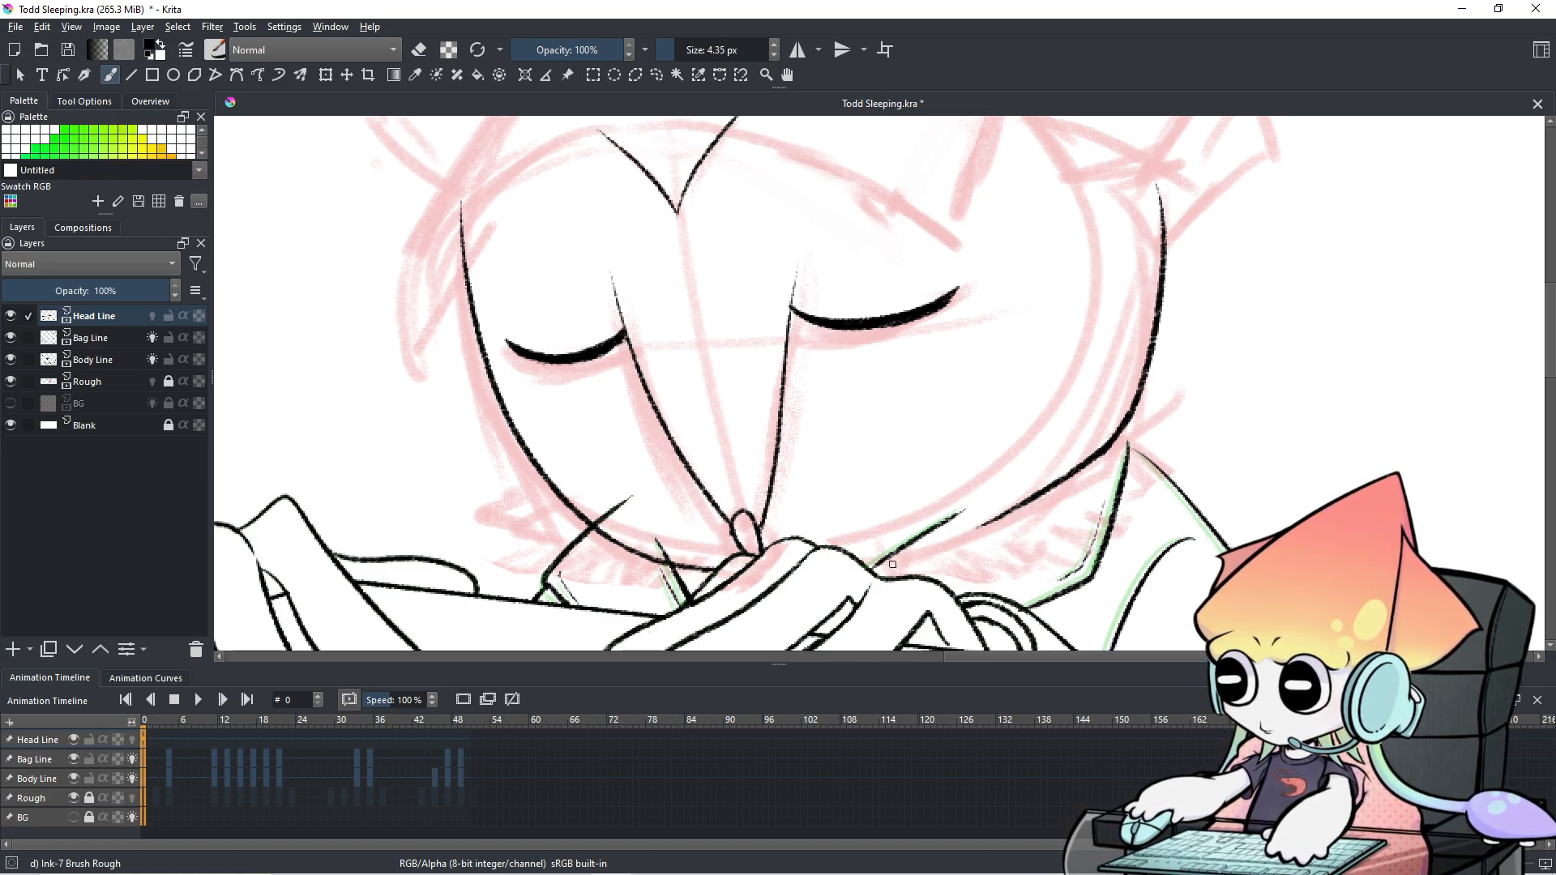
Ink the right jaw stroke curving up to the cheek.
{"action": "left_click_drag", "start_coordinate": [856, 560], "coordinate": [1003, 520]}
{"action": "key", "text": "ctrl+z"}
{"action": "left_click_drag", "start_coordinate": [856, 566], "coordinate": [1005, 516]}
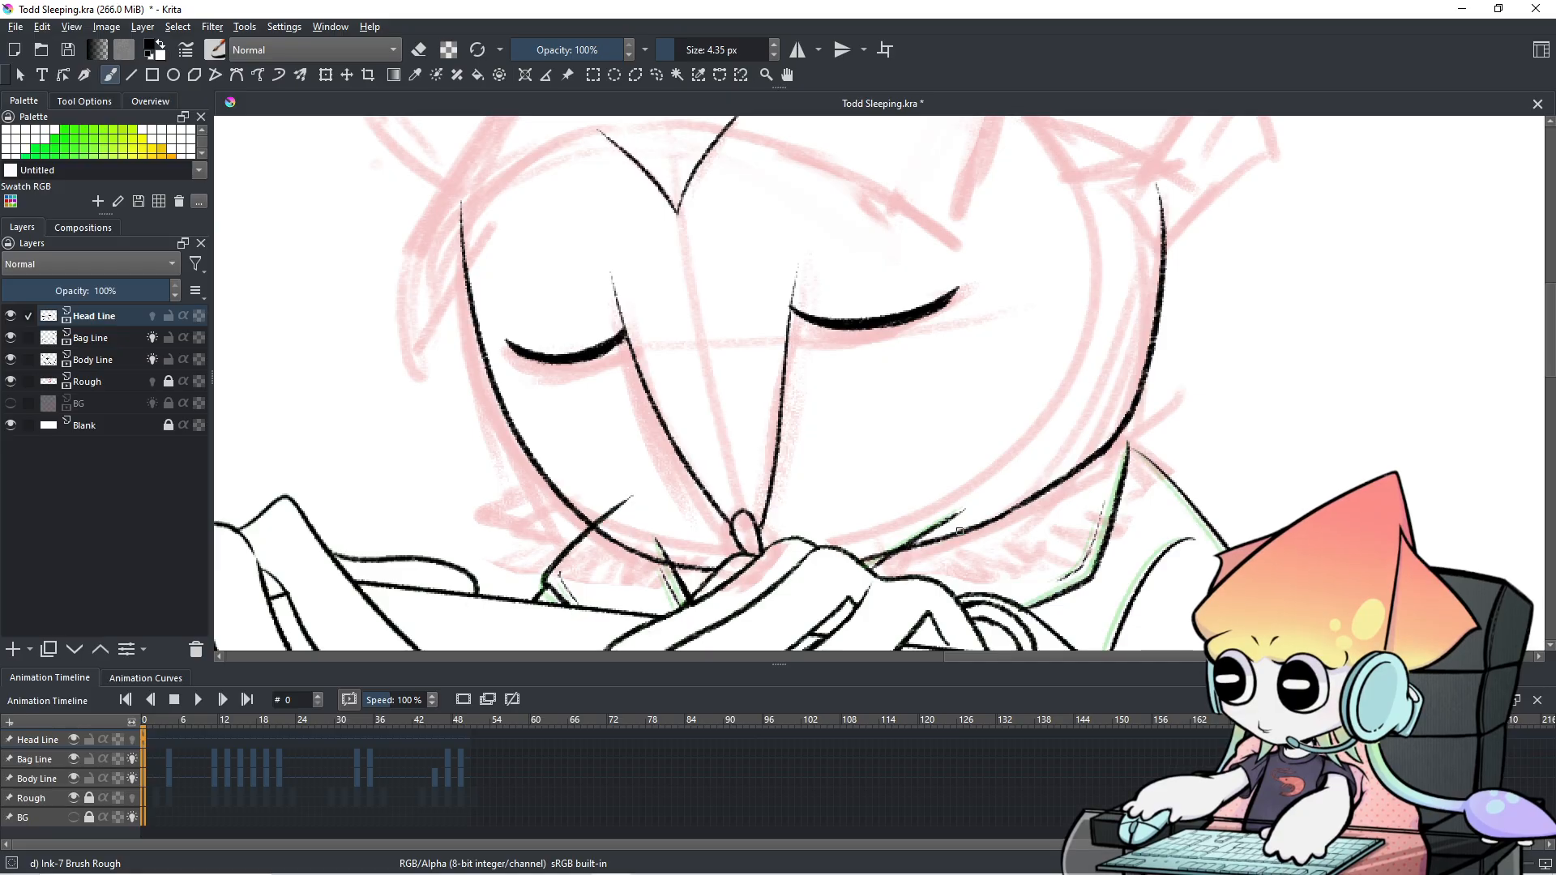
{"action": "scroll", "coordinate": [998, 555], "scroll_direction": "down", "scroll_amount": 3}
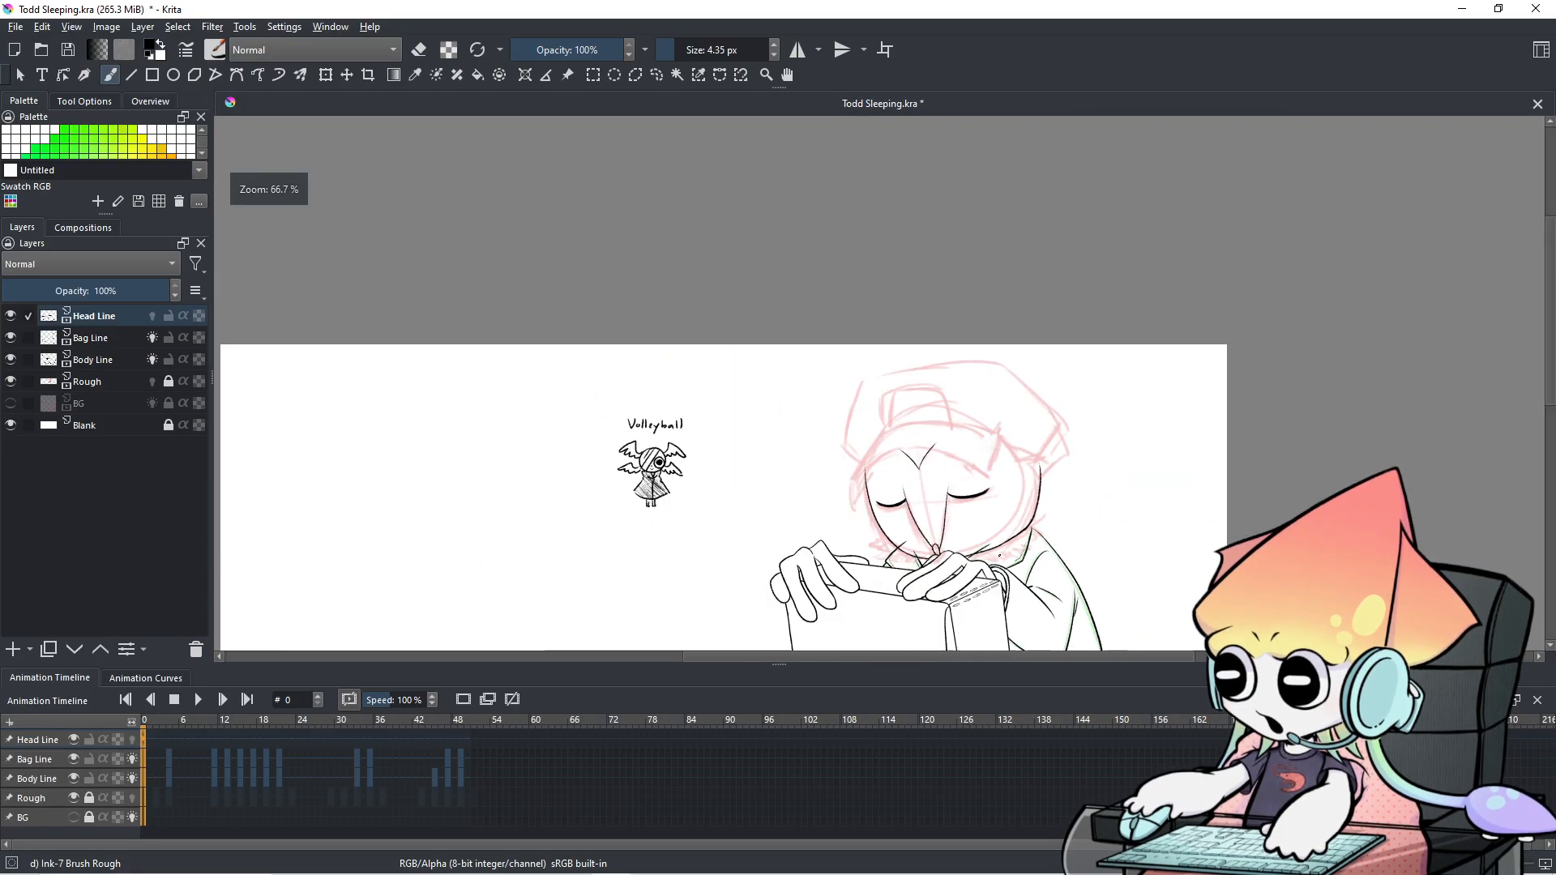
{"action": "scroll", "coordinate": [998, 555], "scroll_direction": "up", "scroll_amount": 4}
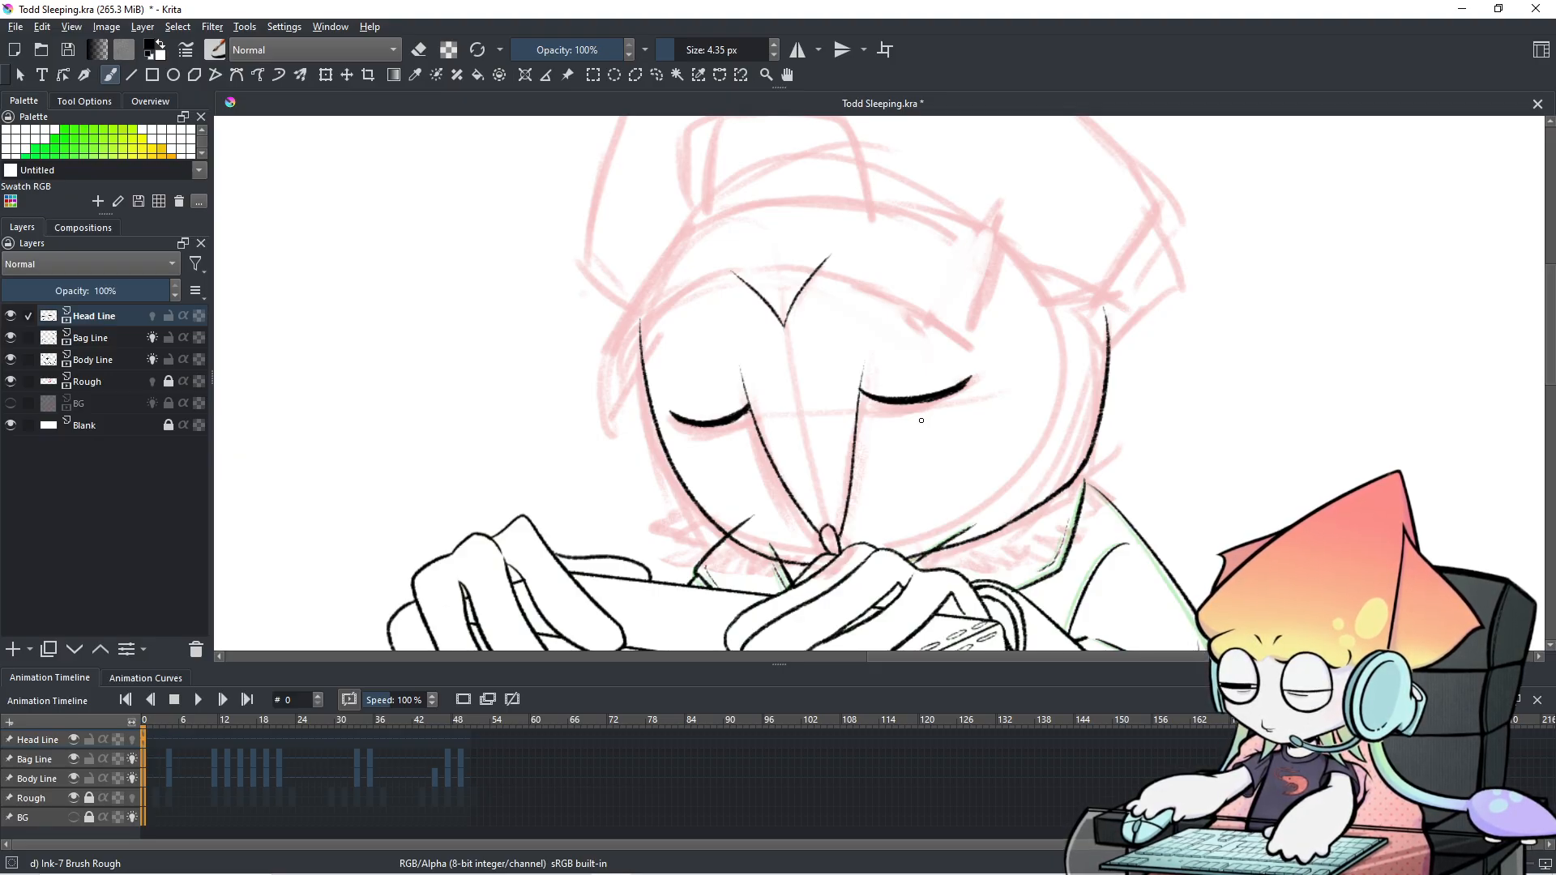
{"action": "scroll", "coordinate": [917, 388], "scroll_direction": "up", "scroll_amount": 2}
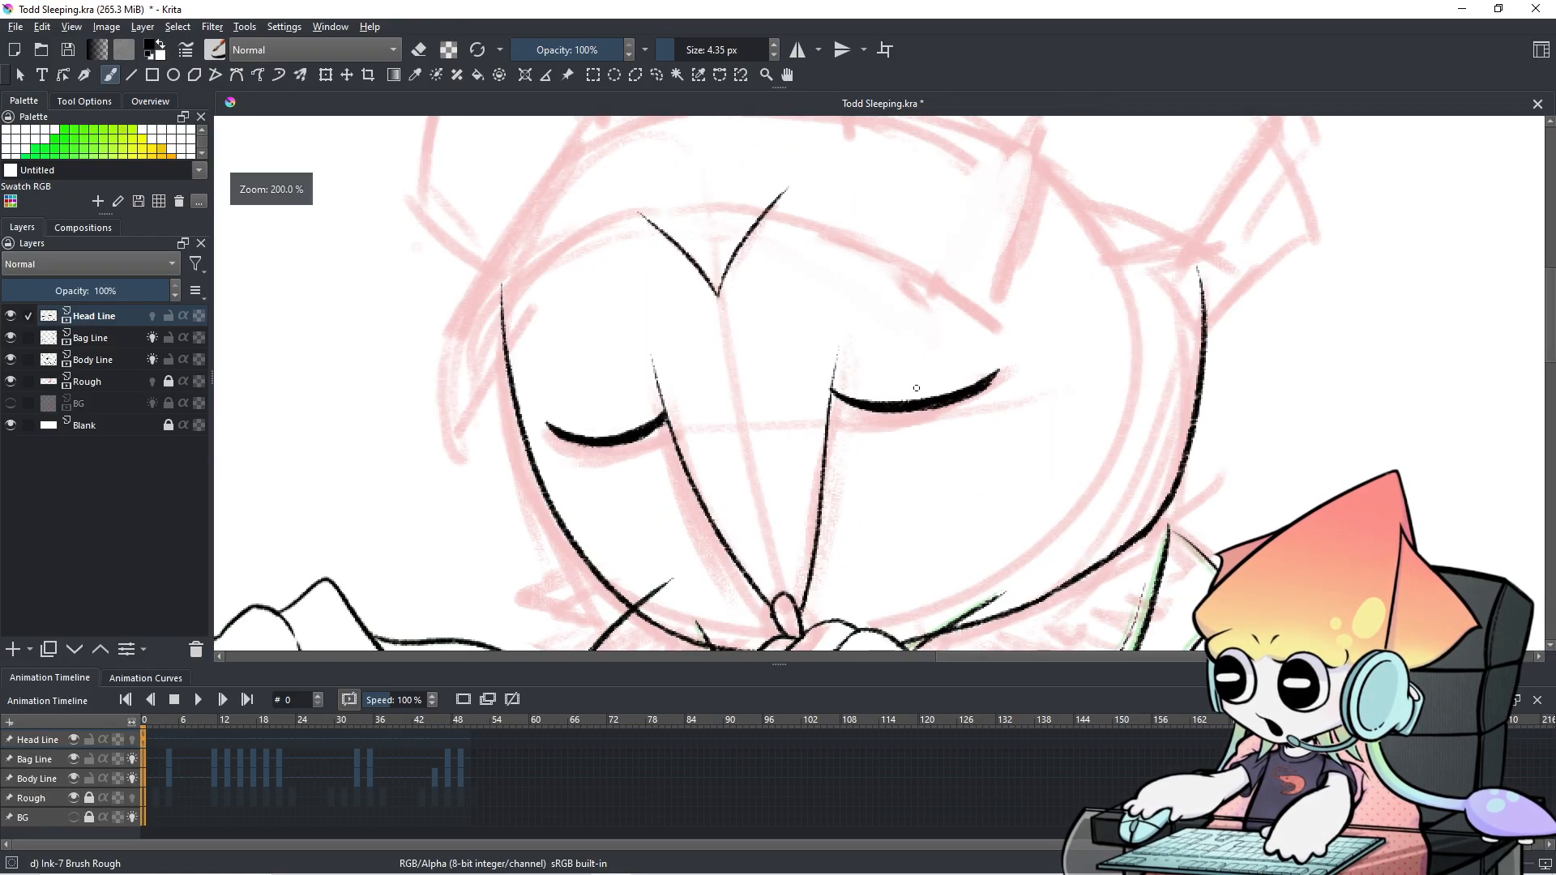
{"action": "scroll", "coordinate": [932, 385], "scroll_direction": "down", "scroll_amount": 2}
{"action": "scroll", "coordinate": [924, 467], "scroll_direction": "up", "scroll_amount": 2}
{"action": "left_click_drag", "start_coordinate": [924, 467], "coordinate": [947, 449]}
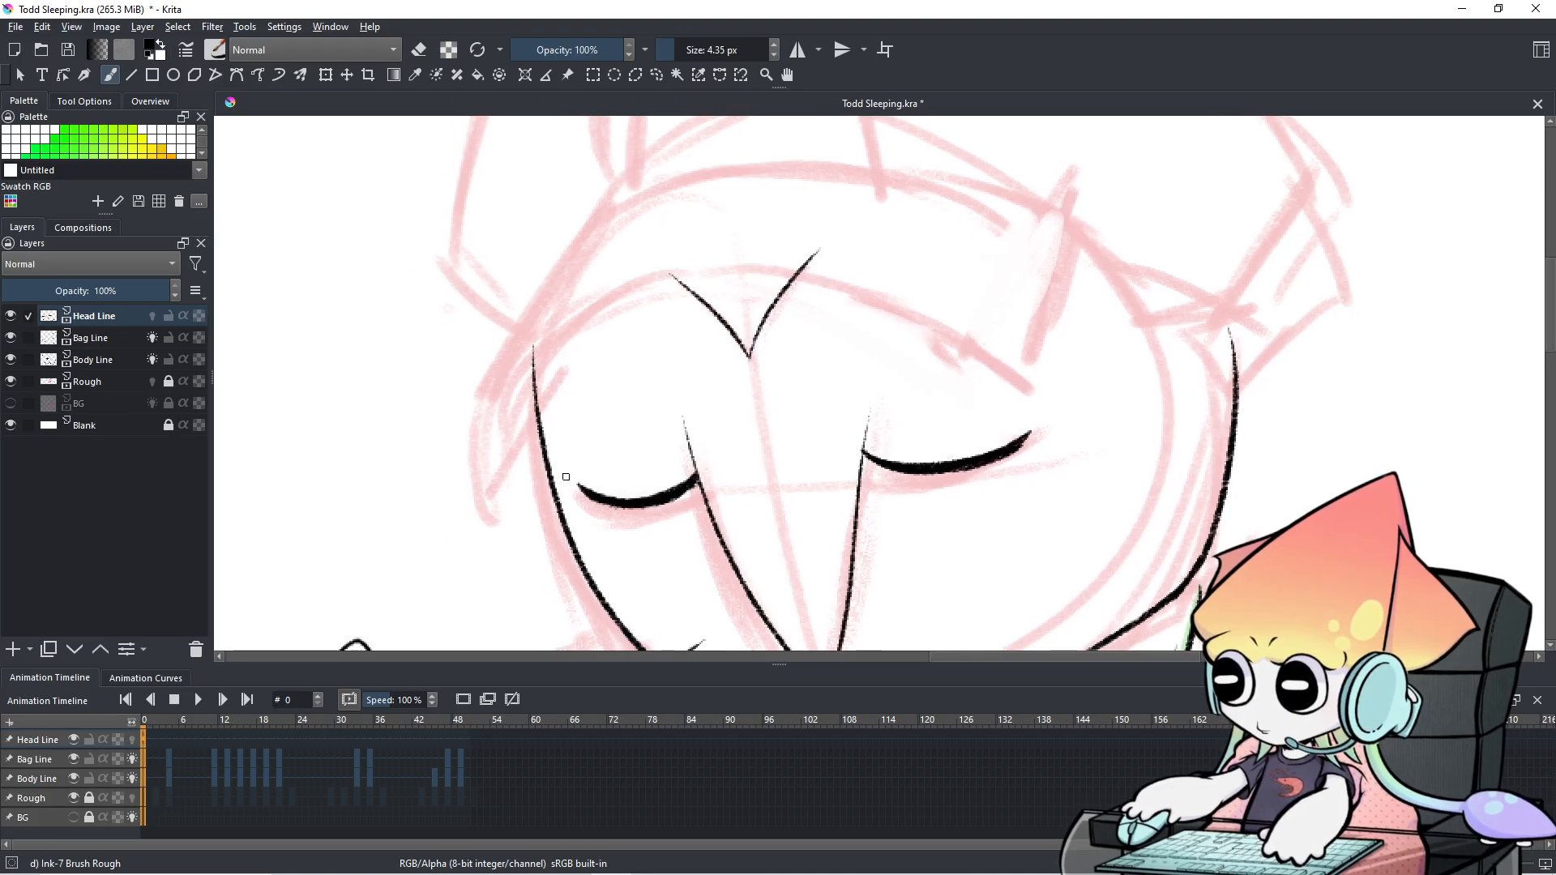
{"action": "left_click_drag", "start_coordinate": [483, 459], "coordinate": [484, 513]}
{"action": "key", "text": "t"}
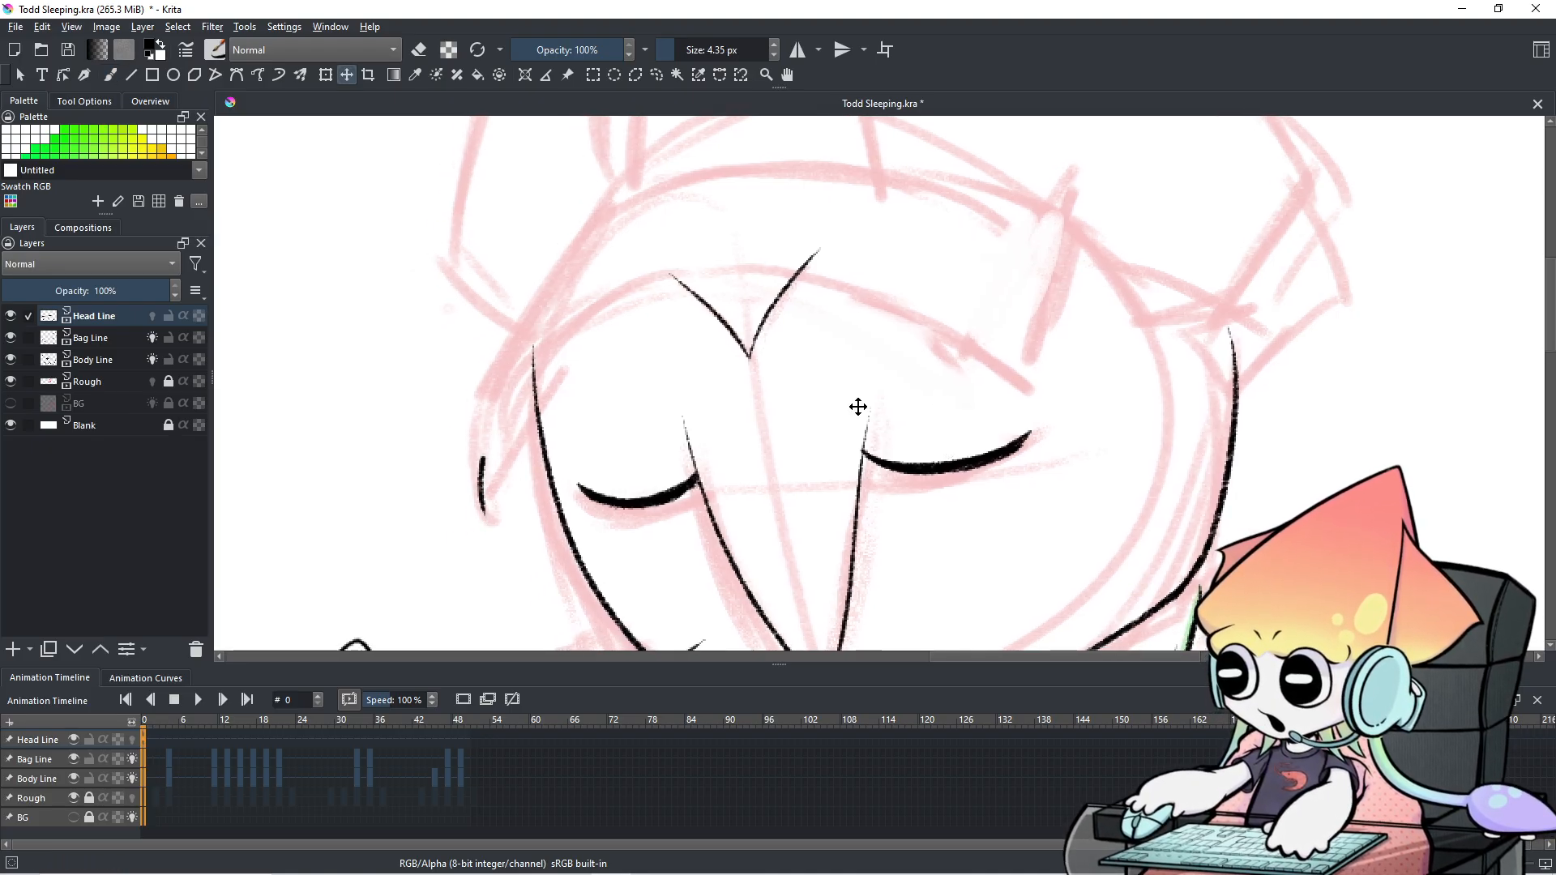
{"action": "left_click", "coordinate": [110, 75]}
{"action": "key", "text": "ctrl+z"}
{"action": "mouse_move", "coordinate": [491, 440]}
{"action": "left_mouse_down"}
{"action": "mouse_move", "coordinate": [500, 479]}
{"action": "mouse_move", "coordinate": [520, 362]}
{"action": "mouse_move", "coordinate": [952, 338]}
{"action": "left_mouse_up"}
{"action": "key", "text": "ctrl+z"}
{"action": "key", "text": "ctrl+z"}
{"action": "left_click_drag", "start_coordinate": [479, 512], "coordinate": [956, 336]}
{"action": "key", "text": "ctrl+z"}
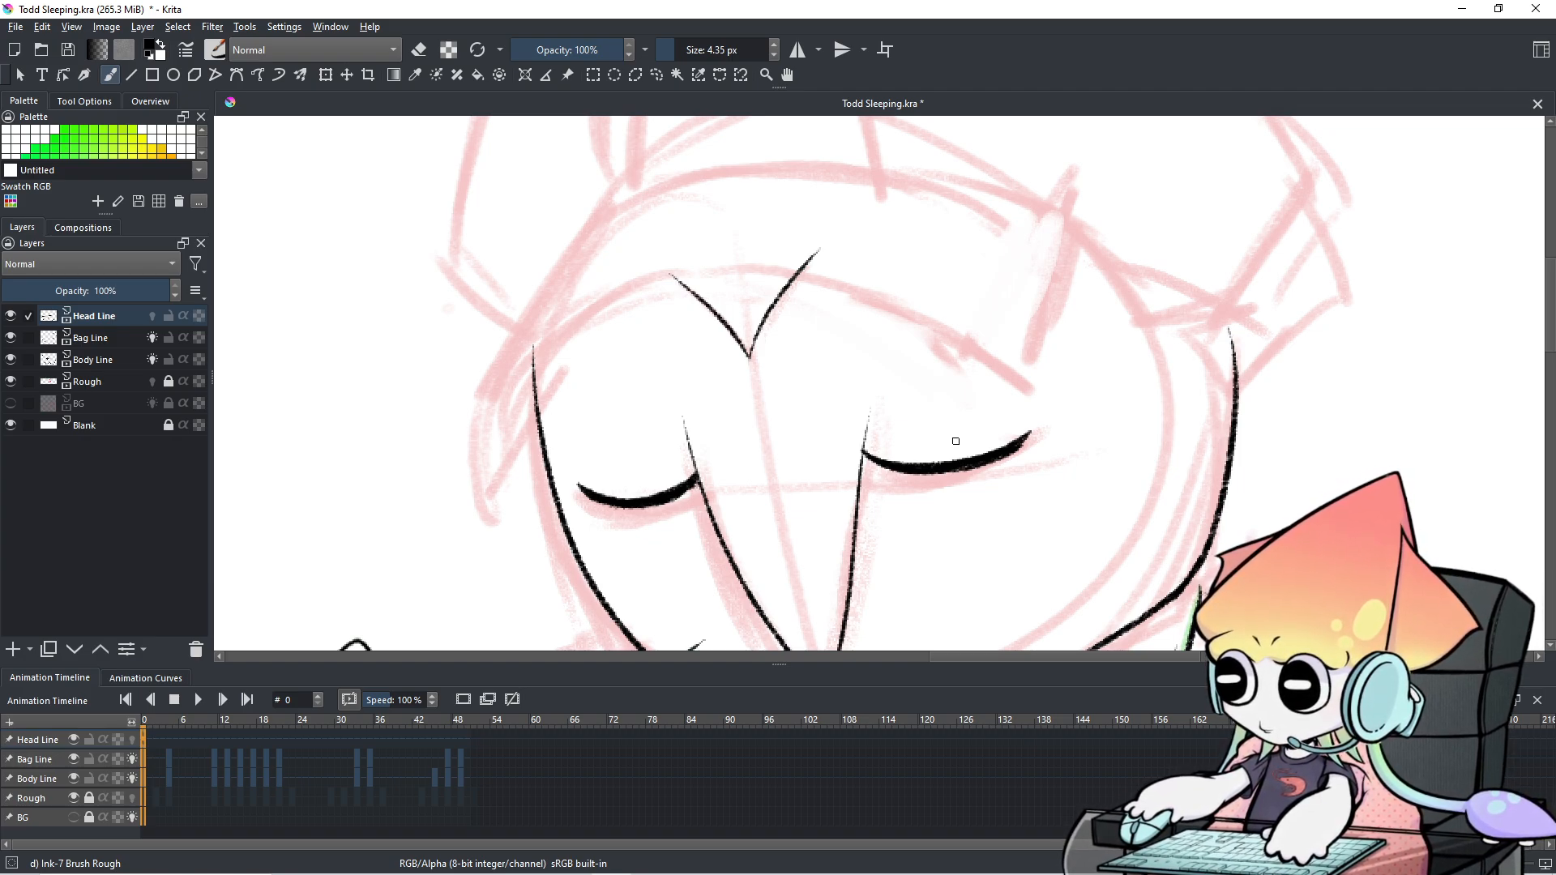
Ink the arching top line of the head across to the right side.
{"action": "left_click_drag", "start_coordinate": [487, 520], "coordinate": [1008, 443]}
{"action": "key", "text": "ctrl+z"}
{"action": "mouse_move", "coordinate": [488, 517]}
{"action": "left_mouse_down"}
{"action": "mouse_move", "coordinate": [592, 315]}
{"action": "mouse_move", "coordinate": [976, 423]}
{"action": "left_mouse_up"}
{"action": "key", "text": "ctrl+z"}
{"action": "mouse_move", "coordinate": [487, 518]}
{"action": "left_mouse_down"}
{"action": "mouse_move", "coordinate": [549, 334]}
{"action": "mouse_move", "coordinate": [1027, 410]}
{"action": "left_mouse_up"}
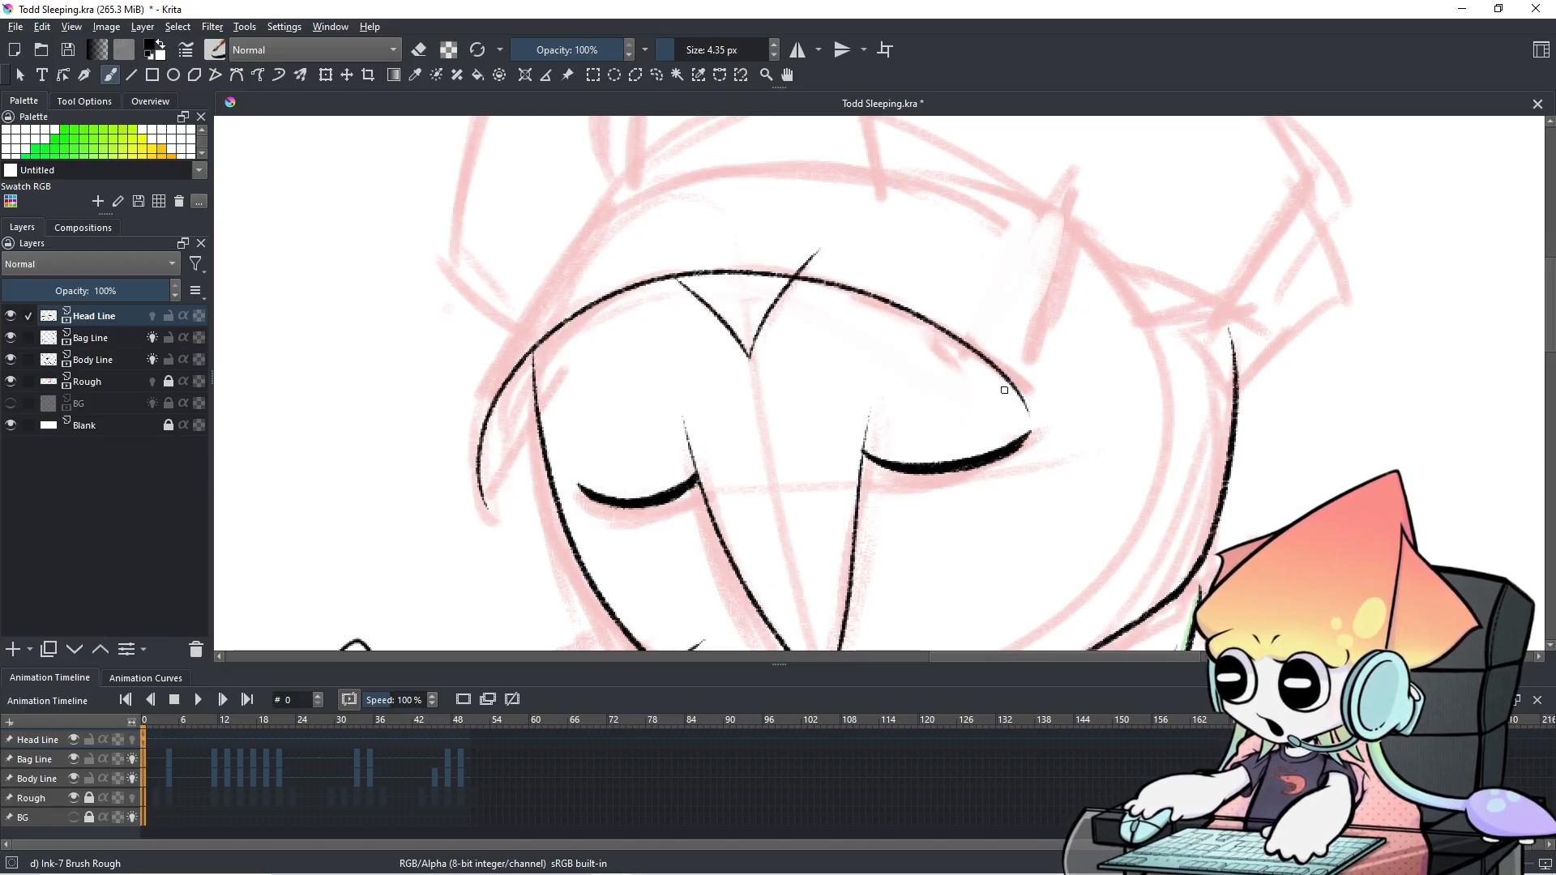
Ink the pointed tuft up the head's left side.
{"action": "left_click_drag", "start_coordinate": [486, 509], "coordinate": [537, 396]}
{"action": "key", "text": "ctrl+z"}
{"action": "left_click_drag", "start_coordinate": [486, 506], "coordinate": [533, 400]}
{"action": "key", "text": "ctrl+z"}
{"action": "left_click_drag", "start_coordinate": [487, 508], "coordinate": [542, 388]}
{"action": "key", "text": "ctrl+z"}
{"action": "left_click_drag", "start_coordinate": [487, 509], "coordinate": [536, 390]}
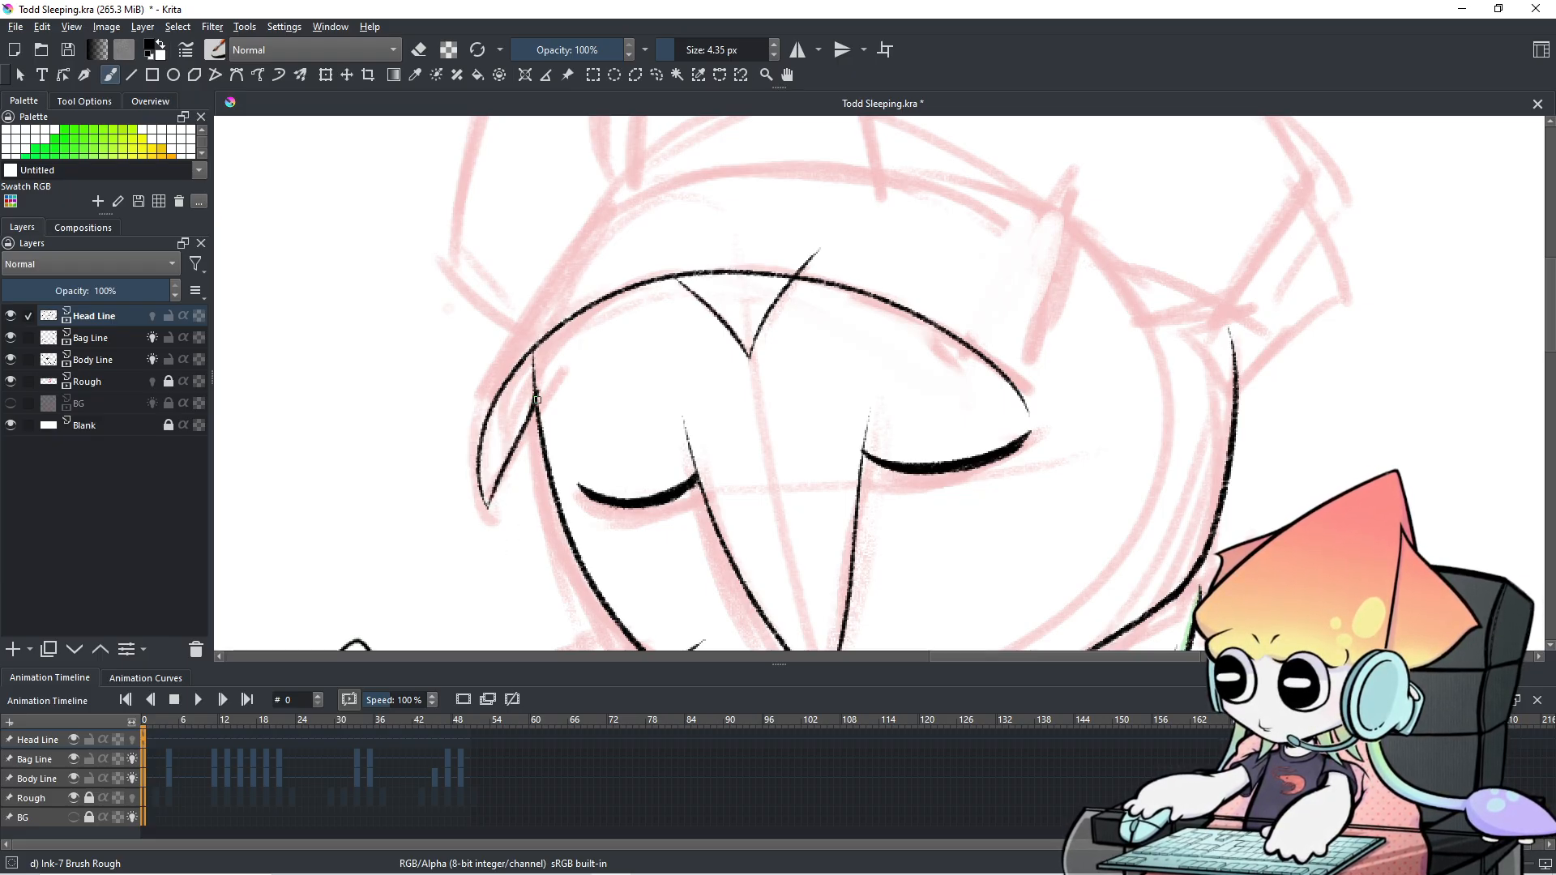
{"action": "mouse_move", "coordinate": [1012, 371]}
{"action": "left_mouse_down"}
{"action": "mouse_move", "coordinate": [997, 437]}
{"action": "mouse_move", "coordinate": [996, 424]}
{"action": "mouse_move", "coordinate": [1029, 430]}
{"action": "left_mouse_up"}
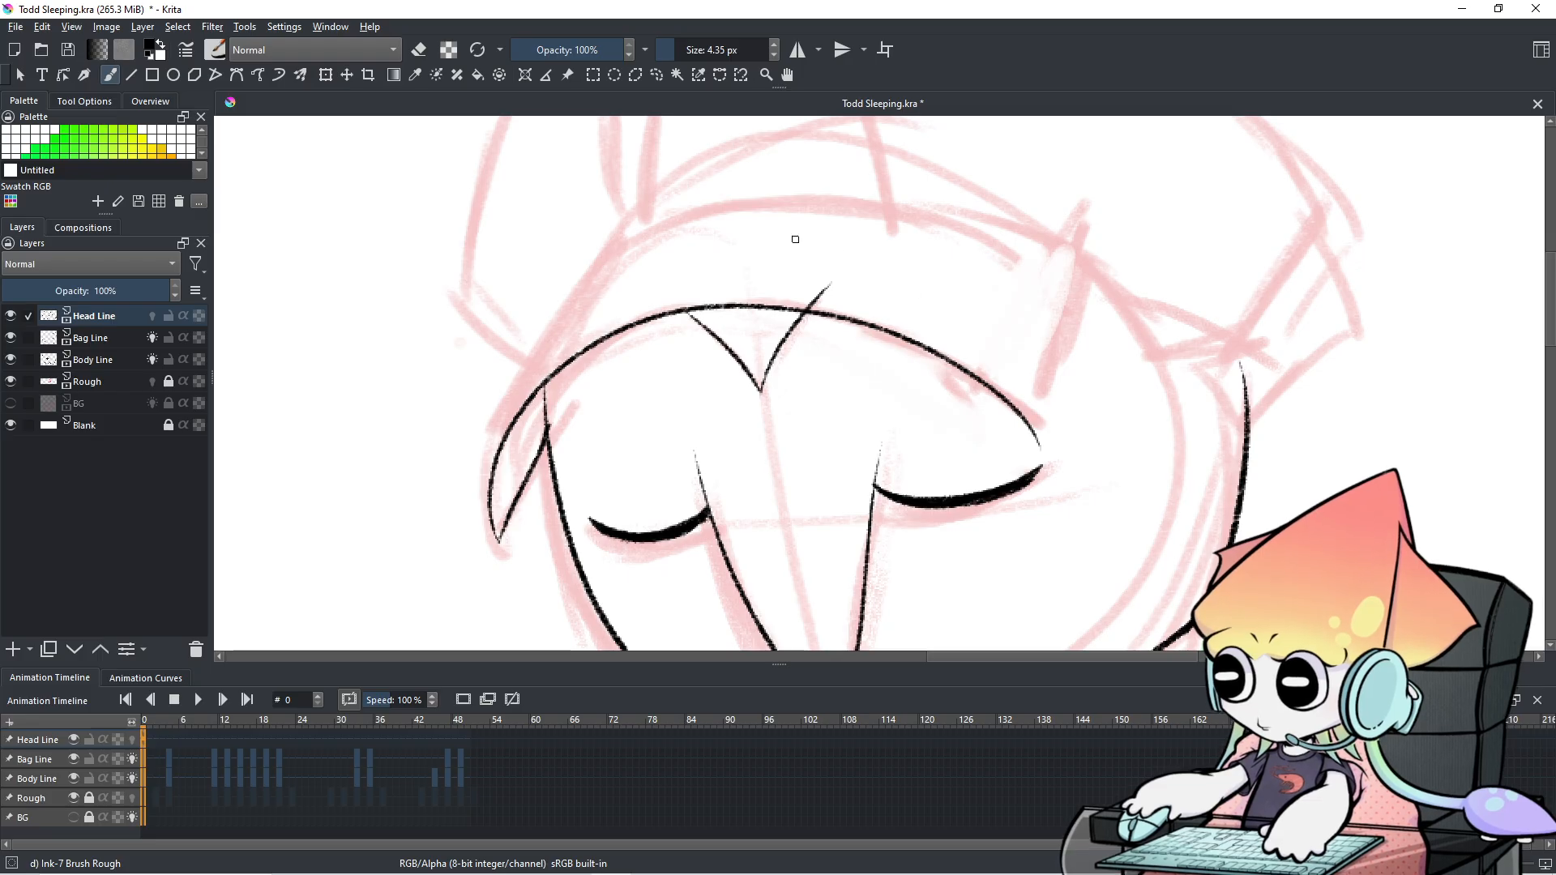
Sketch an upright rectangle and a tilted box in the empty canvas area.
{"action": "key", "text": "e"}
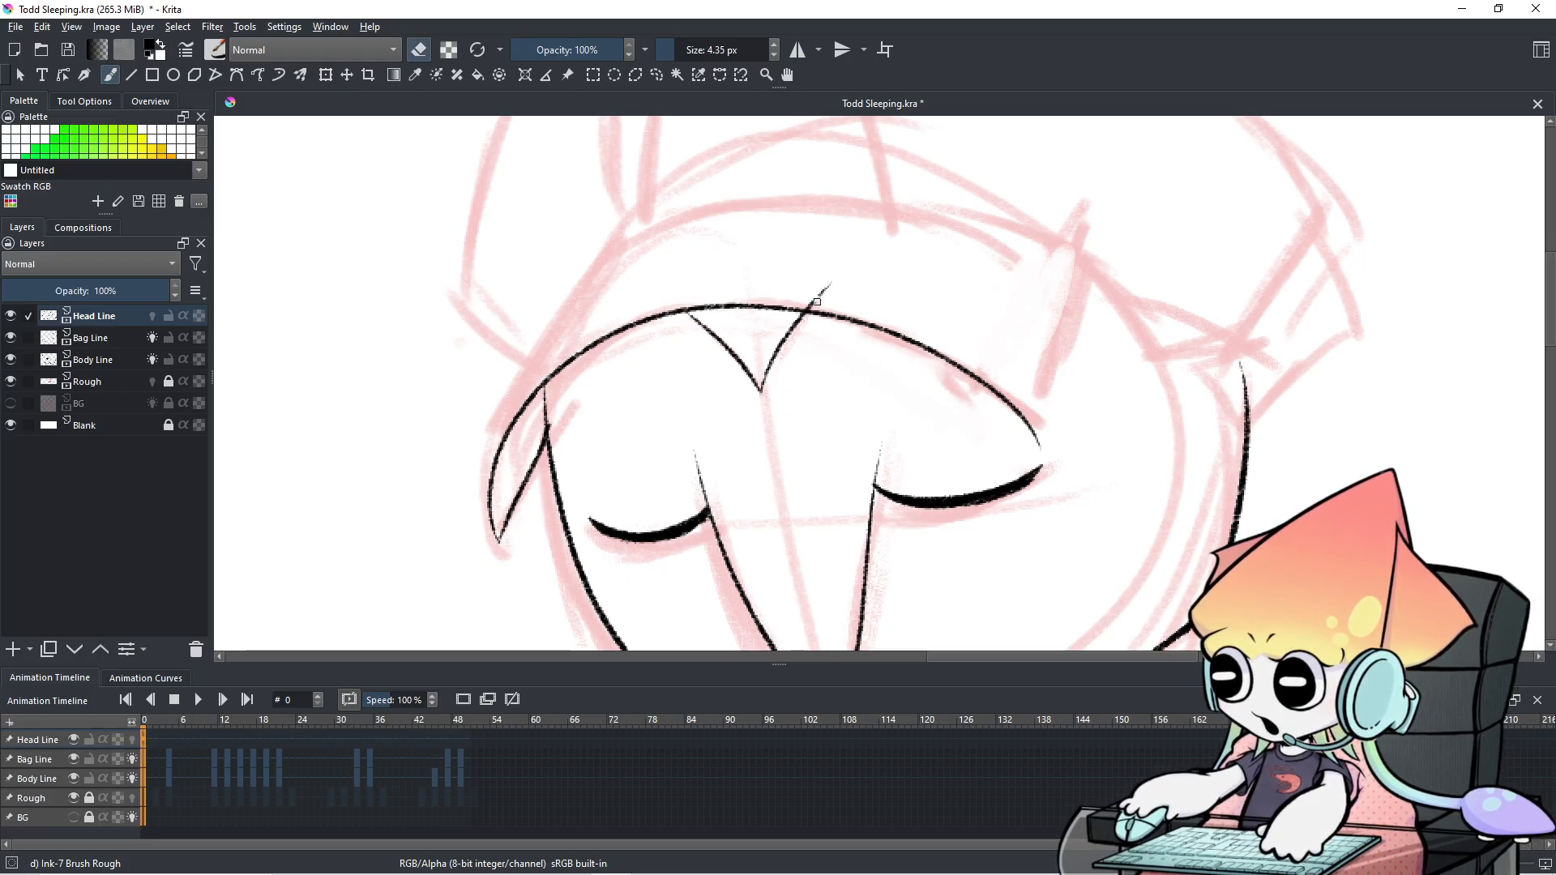
{"action": "left_click_drag", "start_coordinate": [619, 280], "coordinate": [959, 311]}
{"action": "key", "text": "e"}
{"action": "mouse_move", "coordinate": [396, 275]}
{"action": "left_mouse_down"}
{"action": "mouse_move", "coordinate": [454, 360]}
{"action": "mouse_move", "coordinate": [559, 342]}
{"action": "mouse_move", "coordinate": [544, 253]}
{"action": "mouse_move", "coordinate": [403, 265]}
{"action": "left_mouse_up"}
{"action": "mouse_move", "coordinate": [601, 296]}
{"action": "left_mouse_down"}
{"action": "mouse_move", "coordinate": [649, 348]}
{"action": "mouse_move", "coordinate": [623, 271]}
{"action": "mouse_move", "coordinate": [719, 211]}
{"action": "left_mouse_up"}
{"action": "key", "text": "ctrl+z"}
{"action": "mouse_move", "coordinate": [600, 293]}
{"action": "left_mouse_down"}
{"action": "mouse_move", "coordinate": [698, 211]}
{"action": "mouse_move", "coordinate": [762, 265]}
{"action": "left_mouse_up"}
{"action": "mouse_move", "coordinate": [647, 347]}
{"action": "left_mouse_down"}
{"action": "mouse_move", "coordinate": [661, 359]}
{"action": "mouse_move", "coordinate": [762, 263]}
{"action": "left_mouse_up"}
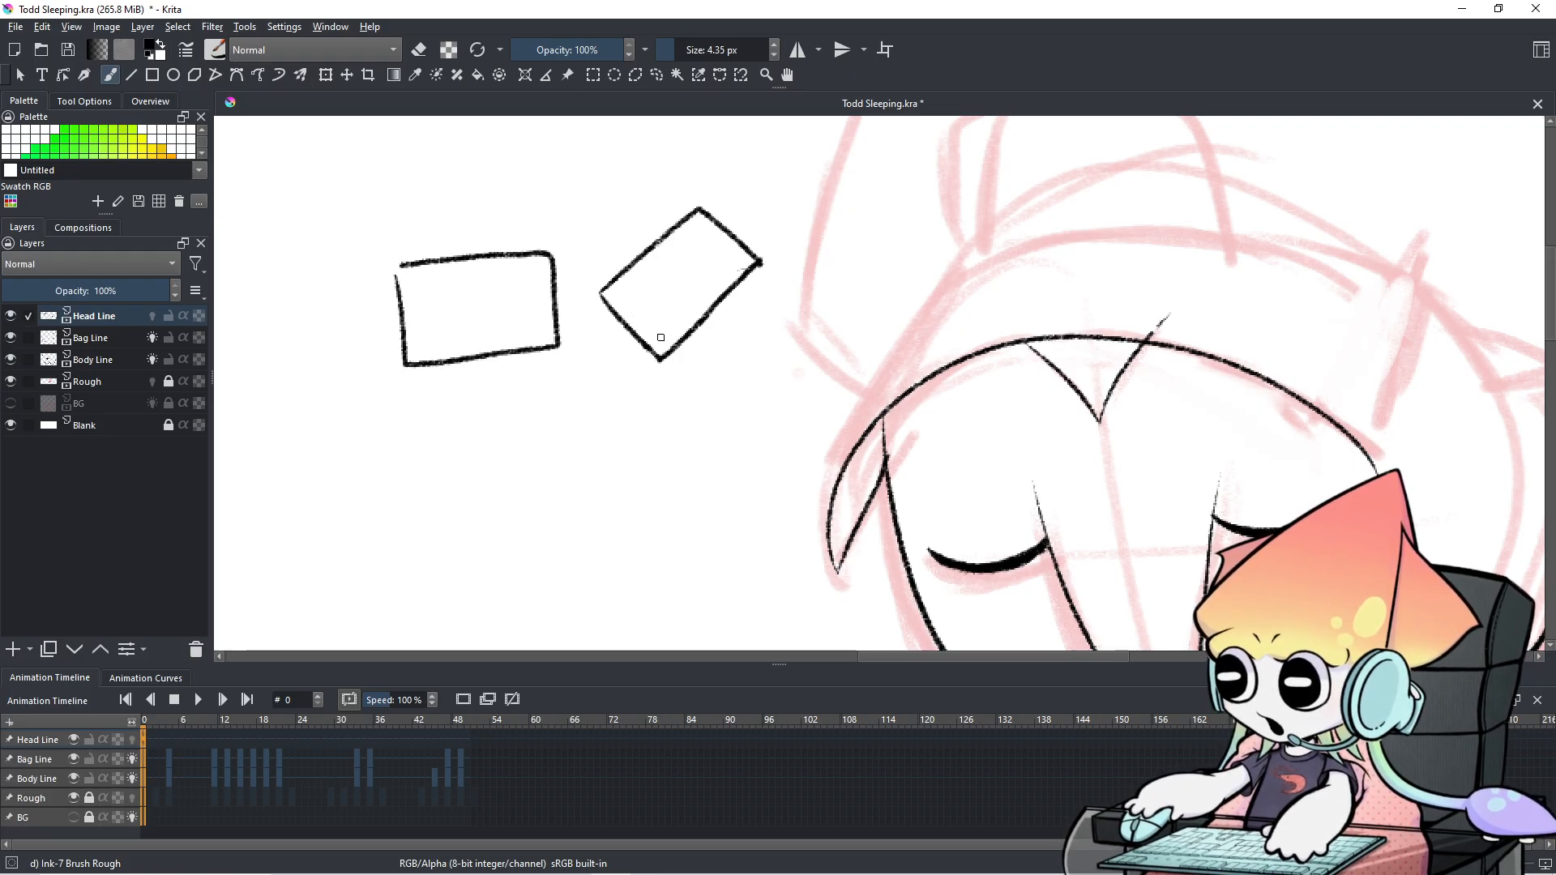
Remove the tilted box's closing strokes and erase the stray tail above the head line.
{"action": "key", "text": "ctrl+z"}
{"action": "key", "text": "ctrl+z"}
{"action": "key", "text": "ctrl+z"}
{"action": "key", "text": "ctrl+z"}
{"action": "key", "text": "ctrl+z"}
{"action": "mouse_move", "coordinate": [1232, 415]}
{"action": "left_mouse_down"}
{"action": "mouse_move", "coordinate": [996, 368]}
{"action": "mouse_move", "coordinate": [891, 367]}
{"action": "left_mouse_up"}
{"action": "key", "text": "e"}
{"action": "left_click_drag", "start_coordinate": [809, 272], "coordinate": [826, 268]}
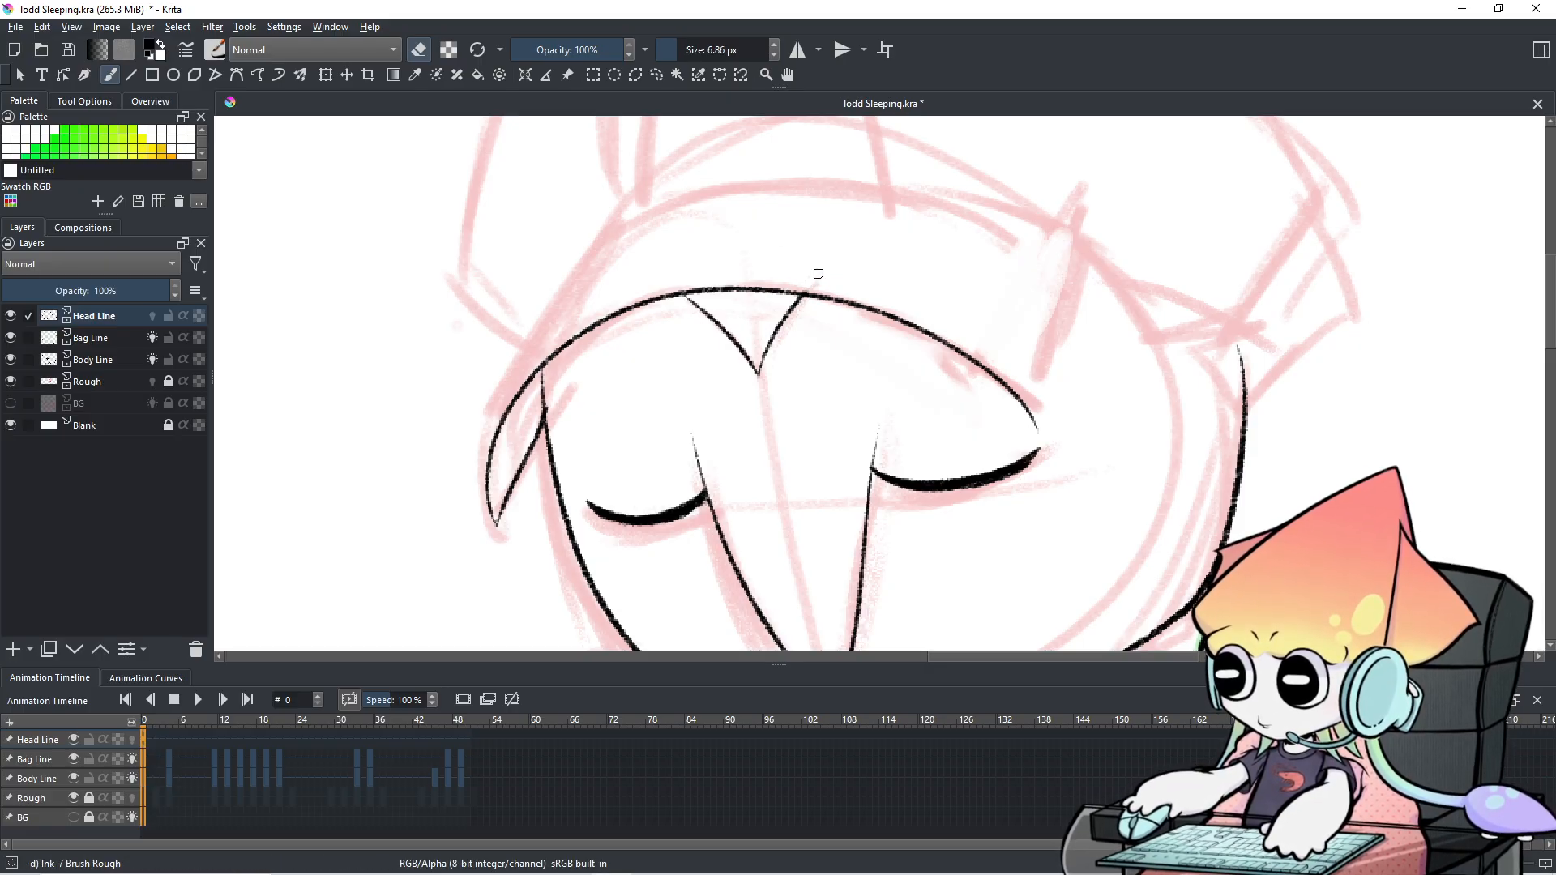
{"action": "key", "text": "e"}
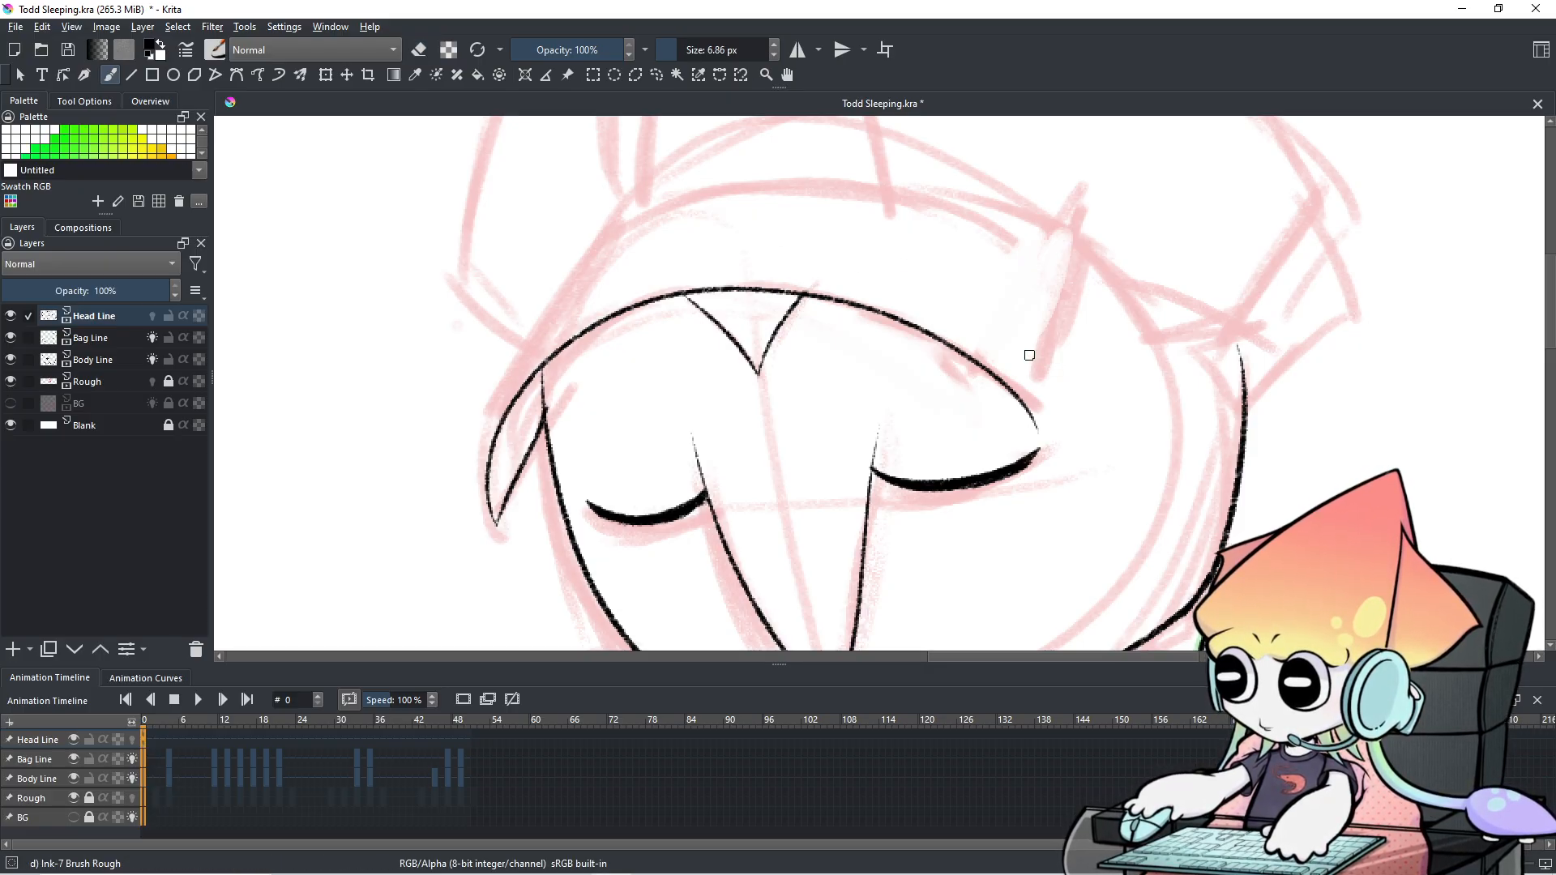
Shrink the brush to about 4.6 px and extend the head line's right end toward the right eye.
{"action": "left_click_drag", "start_coordinate": [1040, 322], "coordinate": [1045, 377]}
{"action": "key", "text": "ctrl+z"}
{"action": "left_click_drag", "start_coordinate": [1046, 310], "coordinate": [1022, 388]}
{"action": "key", "text": "ctrl+z"}
{"action": "mouse_move", "coordinate": [1039, 279]}
{"action": "left_mouse_down"}
{"action": "mouse_move", "coordinate": [1014, 283]}
{"action": "mouse_move", "coordinate": [1030, 283]}
{"action": "left_mouse_up"}
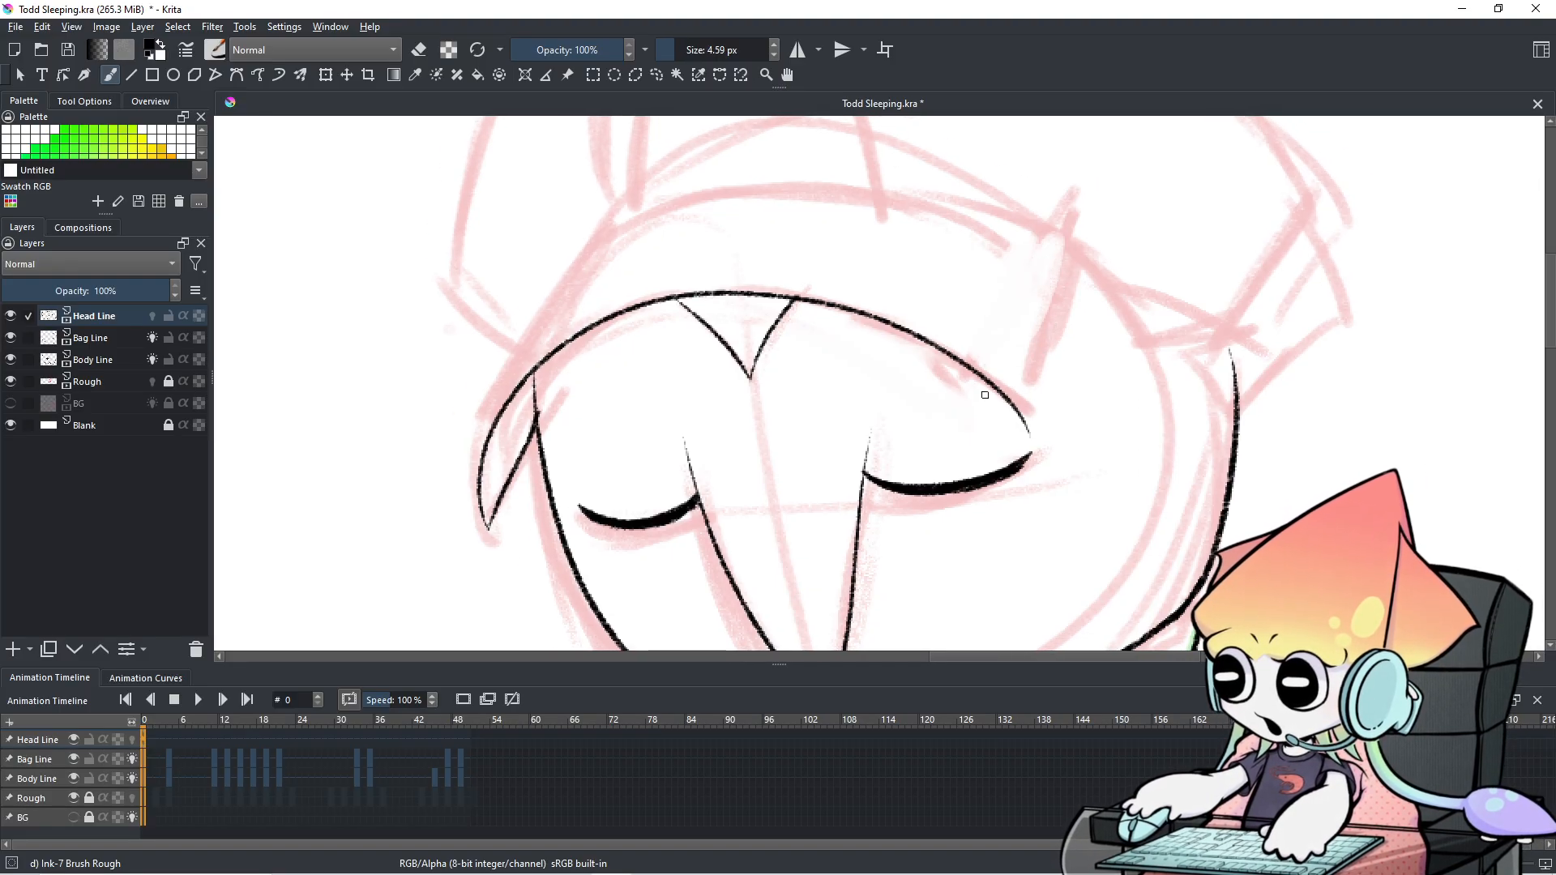
{"action": "left_click_drag", "start_coordinate": [1008, 397], "coordinate": [1032, 453]}
{"action": "key", "text": "ctrl+z"}
{"action": "key", "text": "ctrl+z"}
{"action": "left_click_drag", "start_coordinate": [1006, 398], "coordinate": [1031, 450]}
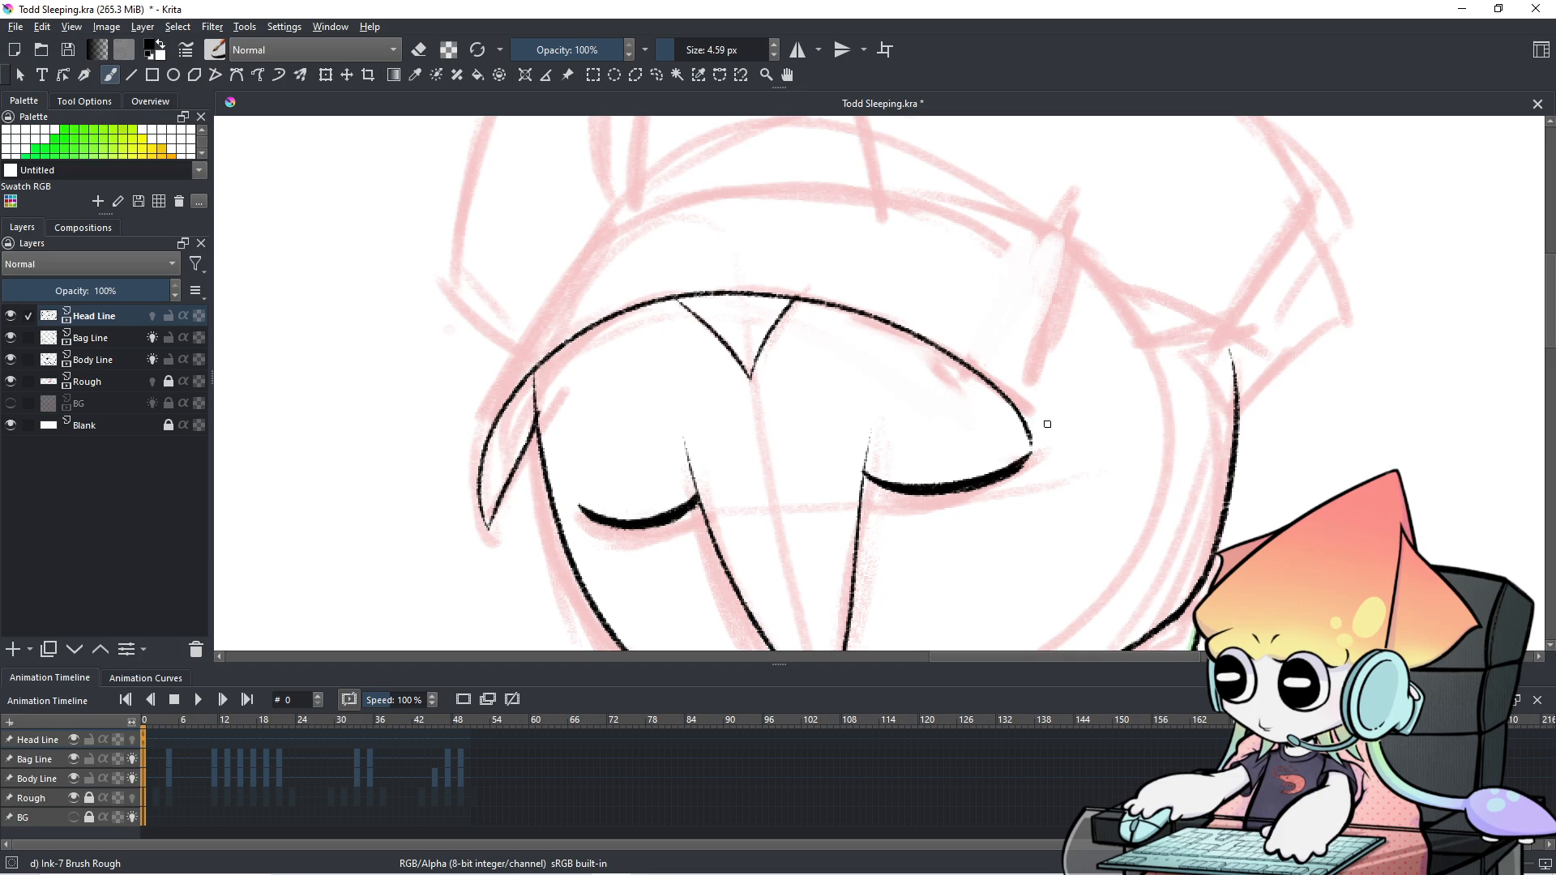
{"action": "key", "text": "e"}
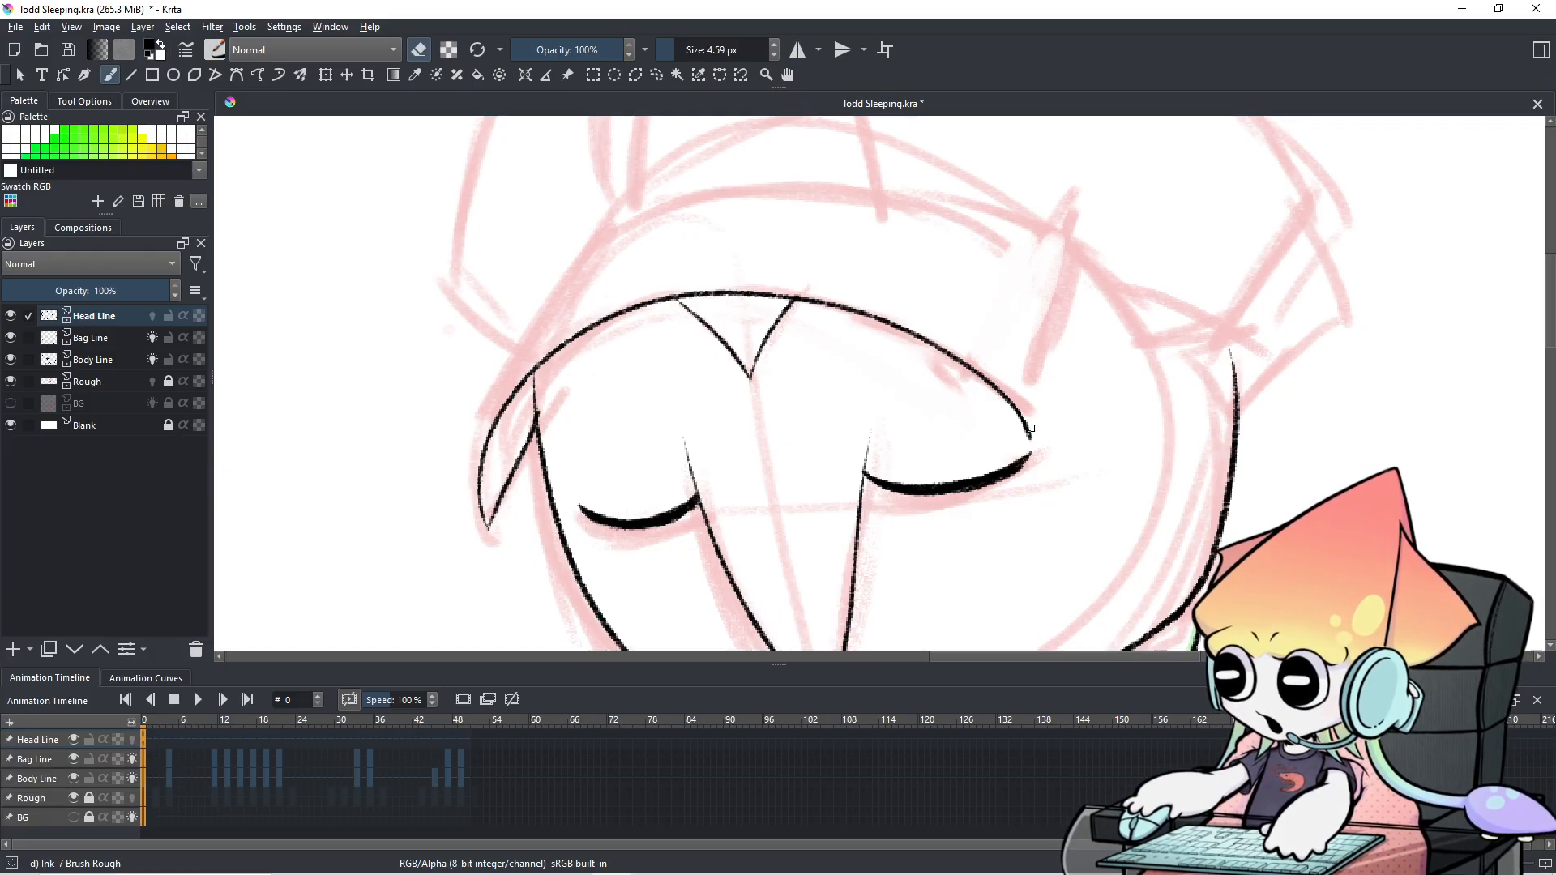
Enlarge the brush to about 17 px and trim the head line's right end.
{"action": "left_click_drag", "start_coordinate": [1031, 428], "coordinate": [1054, 323]}
{"action": "key", "text": "e"}
{"action": "mouse_move", "coordinate": [1004, 381]}
{"action": "left_mouse_down"}
{"action": "mouse_move", "coordinate": [1023, 422]}
{"action": "mouse_move", "coordinate": [1001, 386]}
{"action": "mouse_move", "coordinate": [1033, 424]}
{"action": "mouse_move", "coordinate": [1036, 310]}
{"action": "left_mouse_up"}
{"action": "key", "text": "ctrl+z"}
{"action": "key", "text": "e"}
{"action": "key", "text": "e"}
Redraw the head line's right end so it curves down to the right eye.
{"action": "mouse_move", "coordinate": [963, 362]}
{"action": "left_mouse_down"}
{"action": "mouse_move", "coordinate": [984, 387]}
{"action": "mouse_move", "coordinate": [1068, 262]}
{"action": "left_mouse_up"}
{"action": "key", "text": "ctrl+z"}
{"action": "key", "text": "ctrl+z"}
{"action": "mouse_move", "coordinate": [963, 362]}
{"action": "left_mouse_down"}
{"action": "mouse_move", "coordinate": [1018, 407]}
{"action": "mouse_move", "coordinate": [1082, 257]}
{"action": "left_mouse_up"}
{"action": "key", "text": "ctrl+z"}
{"action": "mouse_move", "coordinate": [965, 362]}
{"action": "left_mouse_down"}
{"action": "mouse_move", "coordinate": [1053, 316]}
{"action": "mouse_move", "coordinate": [1060, 247]}
{"action": "left_mouse_up"}
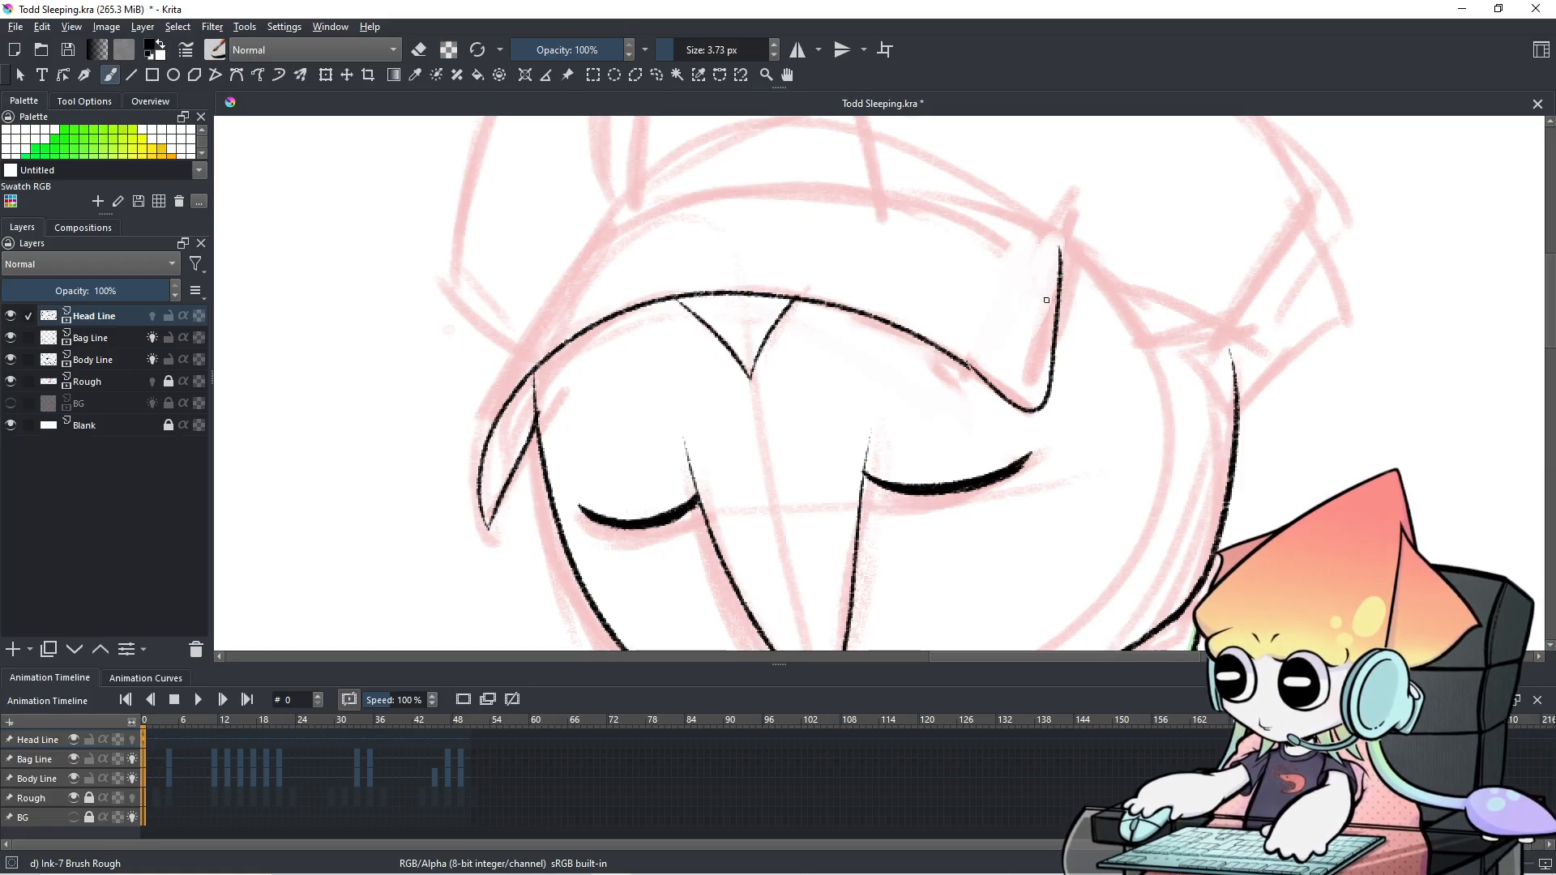
{"action": "key", "text": "ctrl+z"}
{"action": "left_click_drag", "start_coordinate": [966, 362], "coordinate": [1030, 438]}
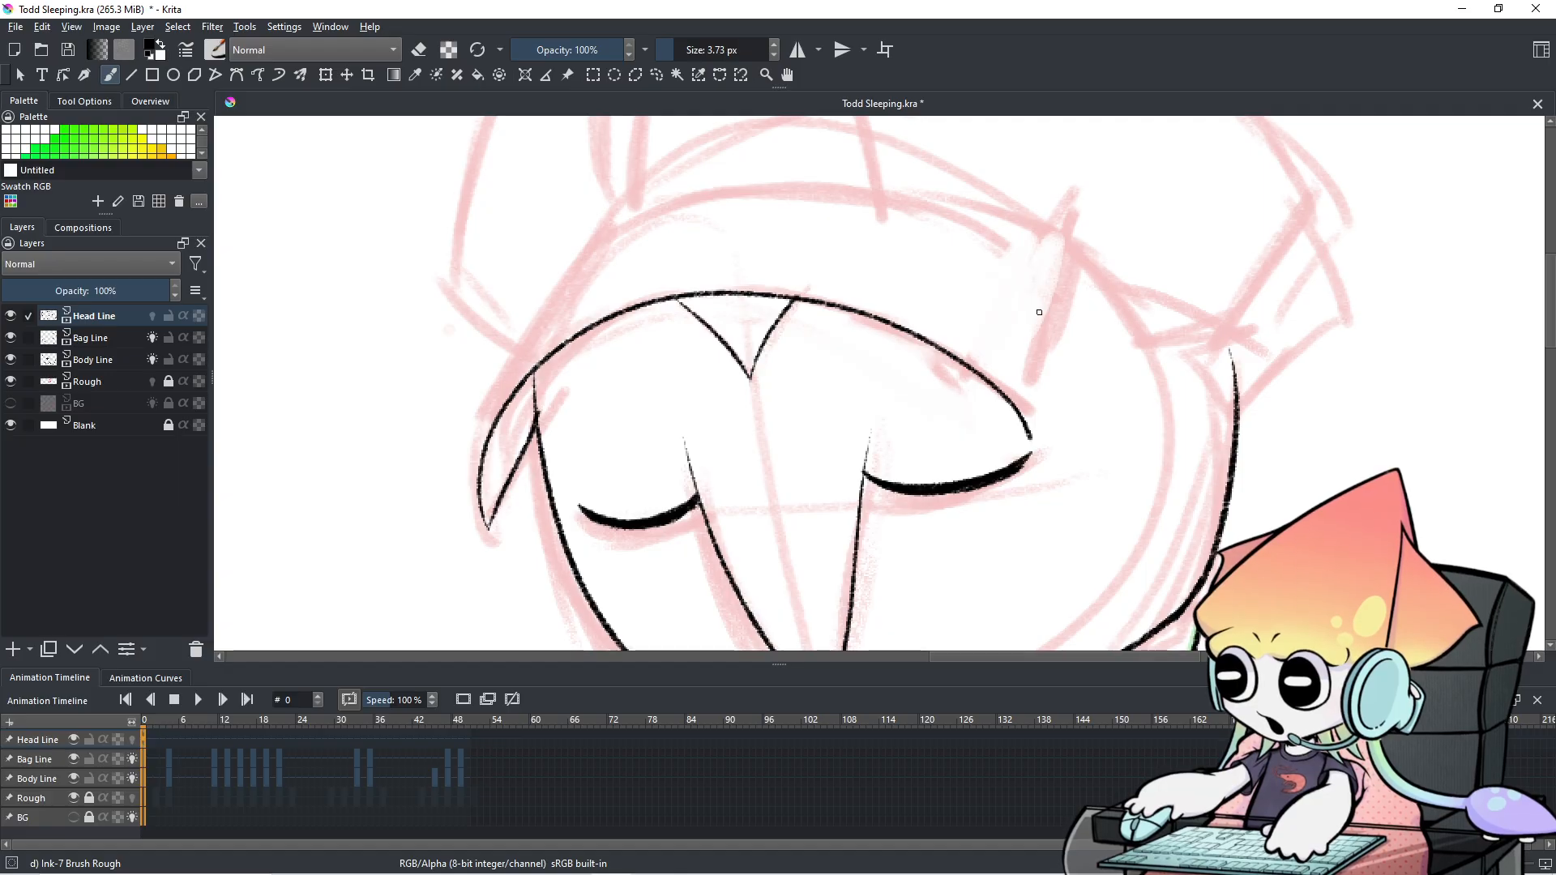
Try a long outline around the head's left side, undo it, and recentre on the face.
{"action": "mouse_move", "coordinate": [625, 210]}
{"action": "left_mouse_down"}
{"action": "mouse_move", "coordinate": [512, 275]}
{"action": "mouse_move", "coordinate": [394, 430]}
{"action": "mouse_move", "coordinate": [483, 534]}
{"action": "left_mouse_up"}
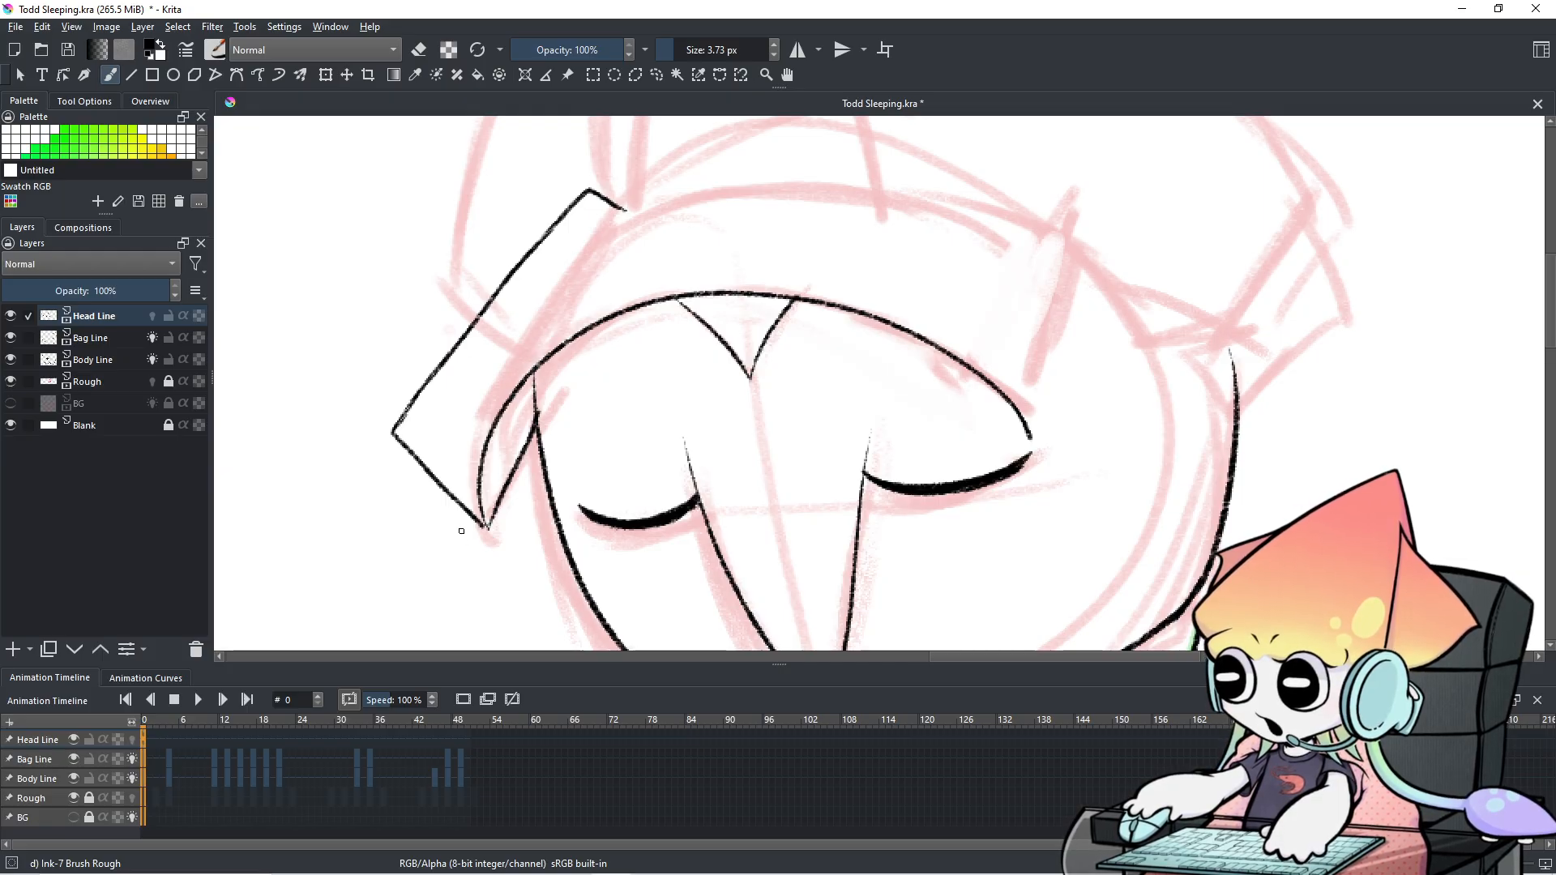
{"action": "key", "text": "ctrl+z"}
{"action": "key", "text": "ctrl+z"}
{"action": "key", "text": "ctrl+z"}
{"action": "key", "text": "ctrl+z"}
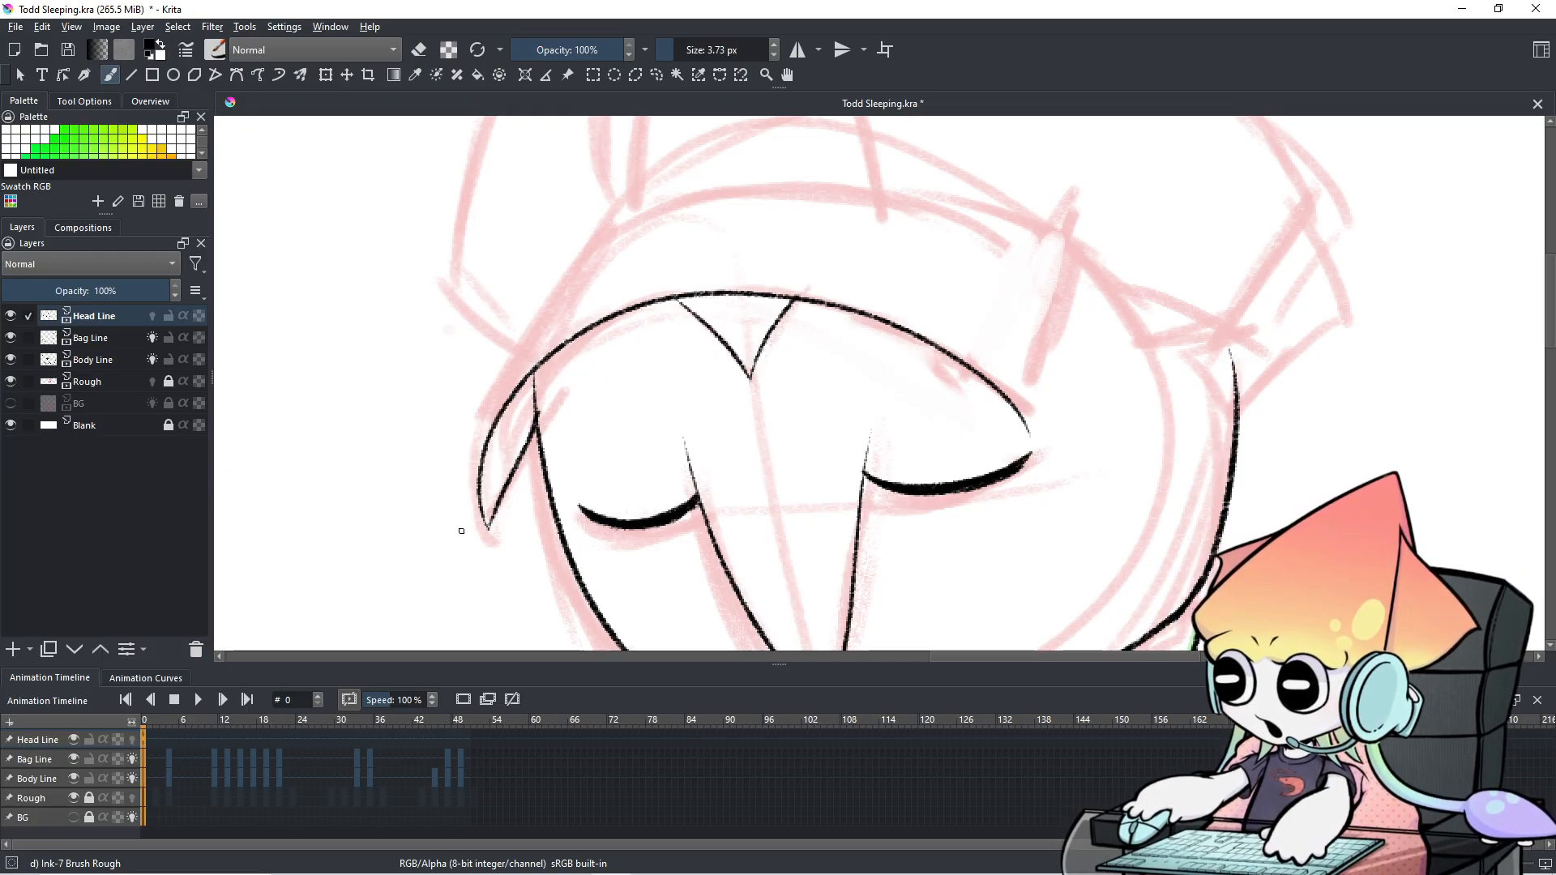
{"action": "scroll", "coordinate": [535, 486], "scroll_direction": "down", "scroll_amount": 1}
{"action": "scroll", "coordinate": [521, 494], "scroll_direction": "up", "scroll_amount": 1}
{"action": "scroll", "coordinate": [530, 510], "scroll_direction": "down", "scroll_amount": 1}
{"action": "scroll", "coordinate": [648, 455], "scroll_direction": "up", "scroll_amount": 1}
{"action": "left_click_drag", "start_coordinate": [646, 448], "coordinate": [644, 329]}
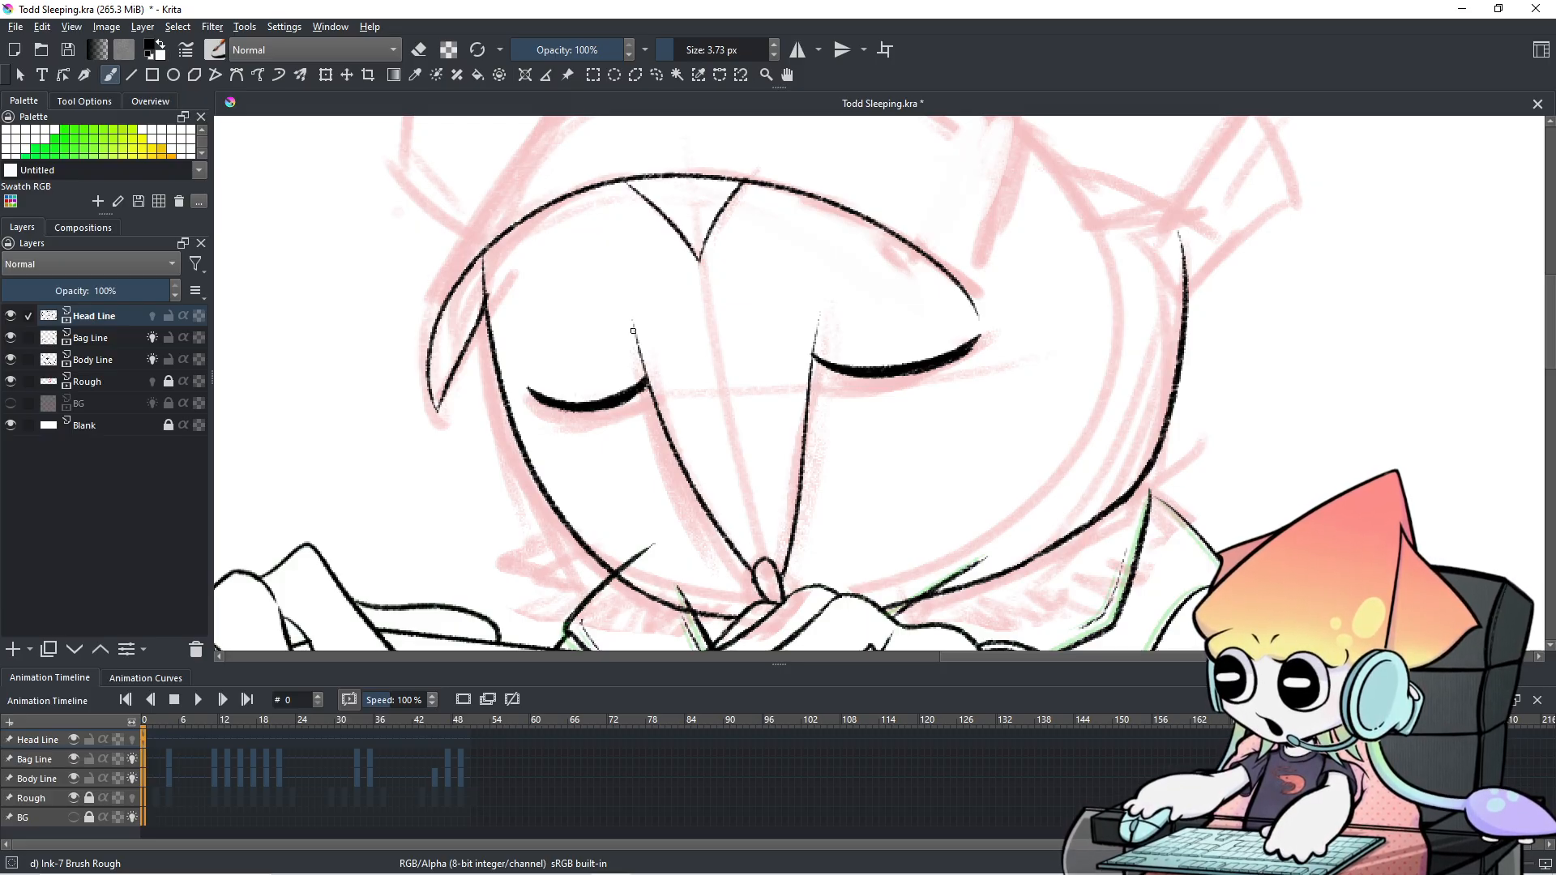
Ink thin lines below the right eye and along the nose's left side.
{"action": "key", "text": "ctrl+z"}
{"action": "left_click_drag", "start_coordinate": [837, 374], "coordinate": [800, 482]}
{"action": "left_click_drag", "start_coordinate": [641, 408], "coordinate": [679, 479]}
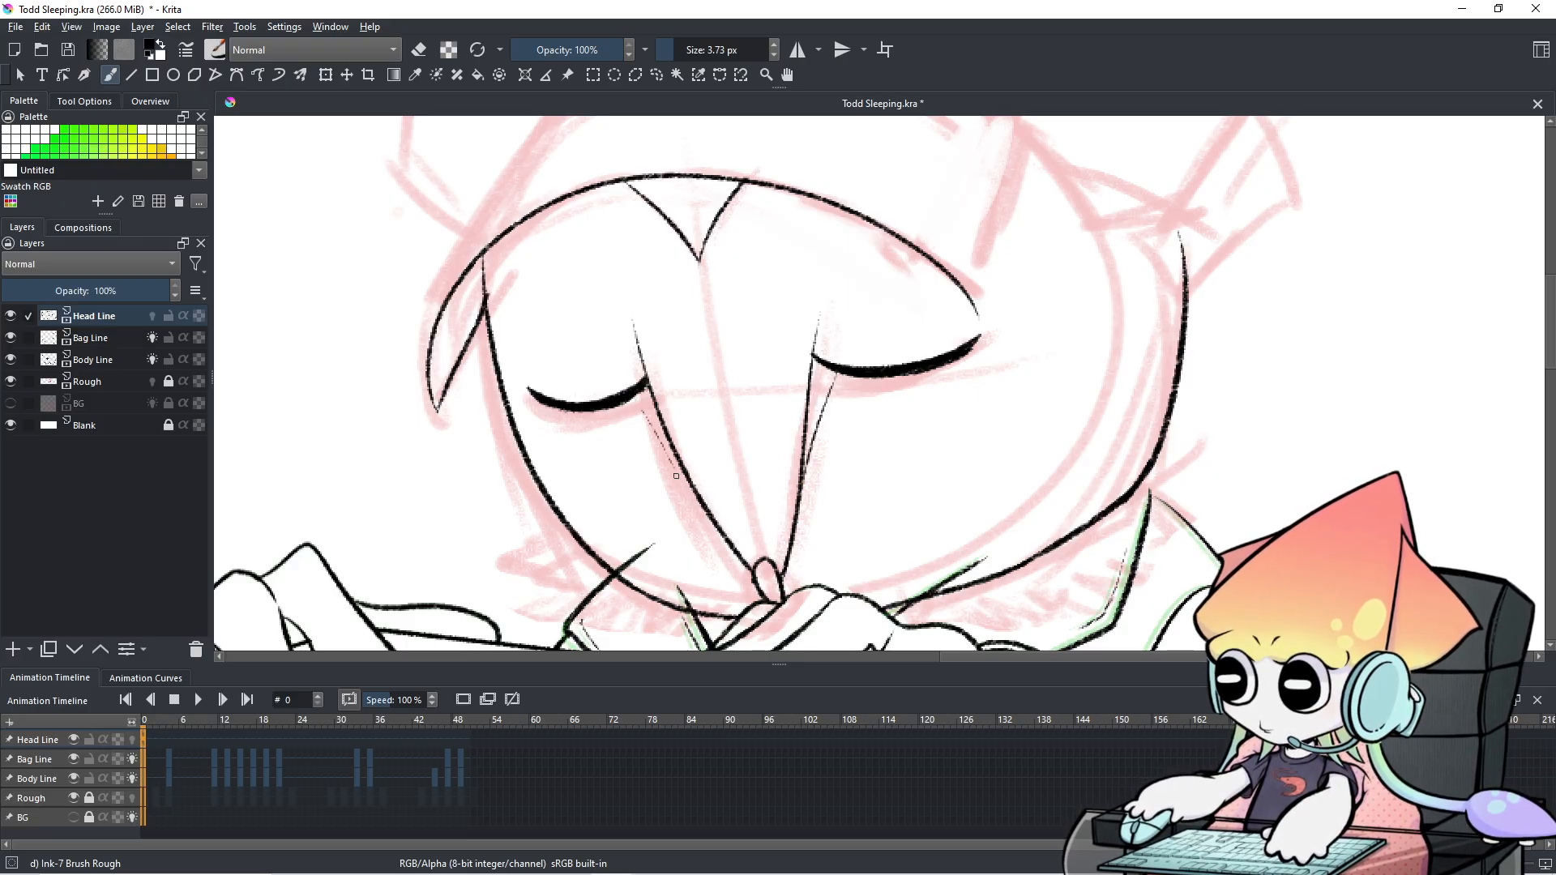
{"action": "key", "text": "ctrl+z"}
{"action": "mouse_move", "coordinate": [637, 402]}
{"action": "left_mouse_down"}
{"action": "mouse_move", "coordinate": [697, 483]}
{"action": "mouse_move", "coordinate": [685, 477]}
{"action": "left_mouse_up"}
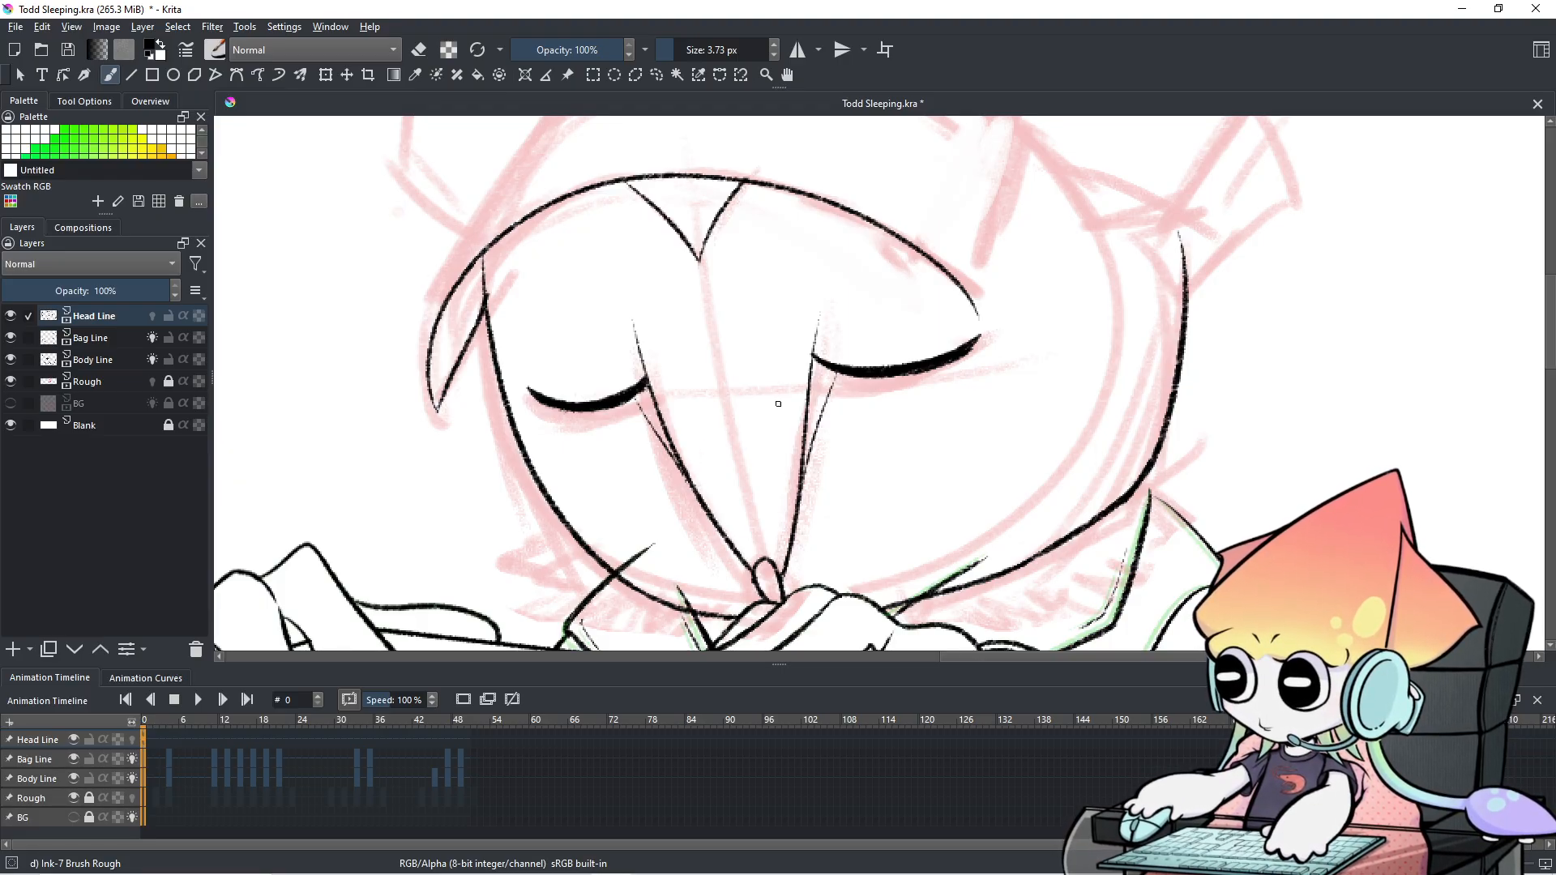
Try lashes and tufts at the right eye's outer corner, then undo them.
{"action": "mouse_move", "coordinate": [975, 340]}
{"action": "left_mouse_down"}
{"action": "mouse_move", "coordinate": [1039, 339]}
{"action": "mouse_move", "coordinate": [943, 370]}
{"action": "left_mouse_up"}
{"action": "key", "text": "ctrl+z"}
{"action": "key", "text": "ctrl+z"}
{"action": "key", "text": "ctrl+z"}
{"action": "key", "text": "ctrl+z"}
{"action": "key", "text": "ctrl+z"}
{"action": "key", "text": "ctrl+z"}
{"action": "key", "text": "ctrl+z"}
{"action": "key", "text": "ctrl+z"}
{"action": "key", "text": "ctrl+z"}
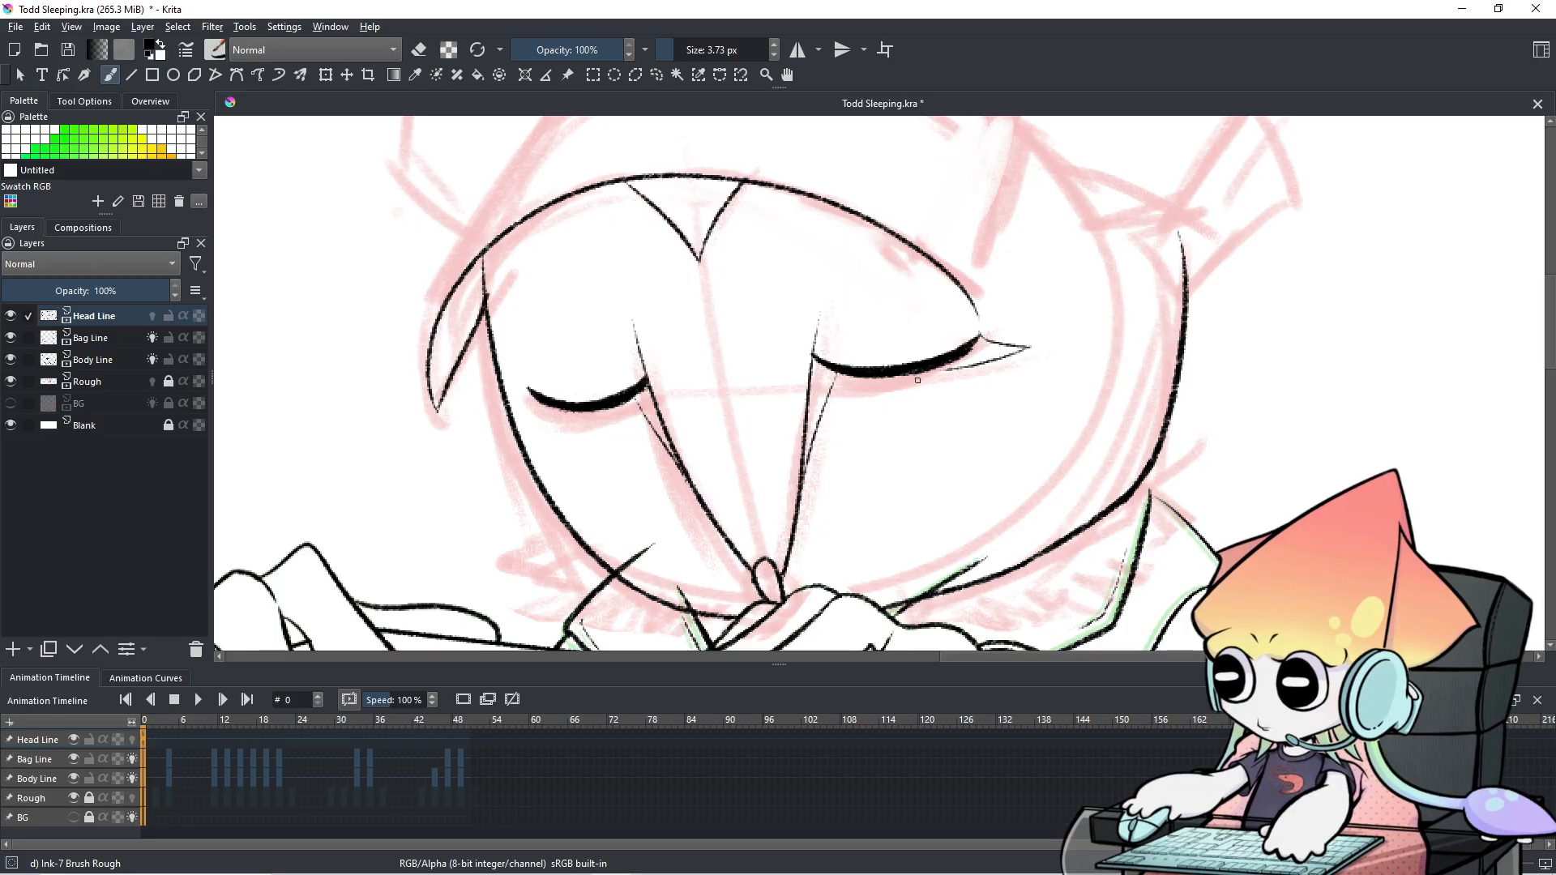
{"action": "key", "text": "ctrl+z"}
{"action": "mouse_move", "coordinate": [982, 333]}
{"action": "left_mouse_down"}
{"action": "mouse_move", "coordinate": [1018, 338]}
{"action": "mouse_move", "coordinate": [970, 357]}
{"action": "mouse_move", "coordinate": [1023, 342]}
{"action": "mouse_move", "coordinate": [957, 362]}
{"action": "mouse_move", "coordinate": [1032, 346]}
{"action": "mouse_move", "coordinate": [952, 364]}
{"action": "left_mouse_up"}
{"action": "key", "text": "ctrl+z"}
{"action": "key", "text": "ctrl+z"}
{"action": "key", "text": "ctrl+z"}
{"action": "key", "text": "ctrl+z"}
{"action": "key", "text": "ctrl+z"}
{"action": "key", "text": "ctrl+z"}
{"action": "key", "text": "ctrl+z"}
{"action": "key", "text": "ctrl+z"}
{"action": "key", "text": "ctrl+z"}
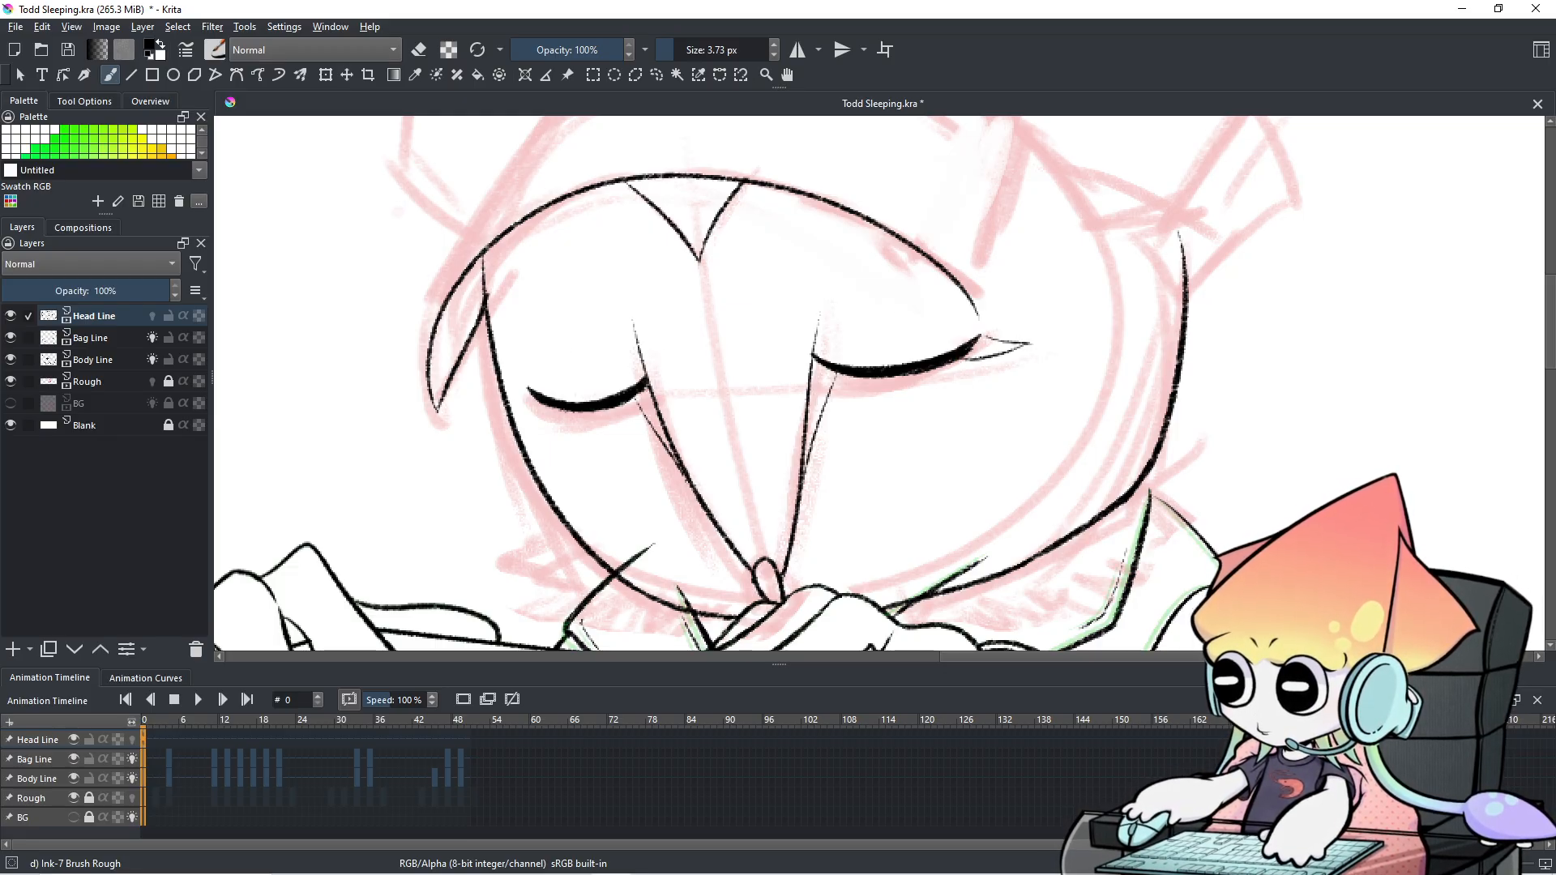
{"action": "mouse_move", "coordinate": [948, 272]}
{"action": "left_mouse_down"}
{"action": "mouse_move", "coordinate": [977, 360]}
{"action": "mouse_move", "coordinate": [1022, 311]}
{"action": "left_mouse_up"}
{"action": "left_click_drag", "start_coordinate": [1023, 311], "coordinate": [971, 348]}
{"action": "key", "text": "ctrl+z"}
{"action": "key", "text": "ctrl+z"}
{"action": "key", "text": "ctrl+z"}
{"action": "key", "text": "ctrl+z"}
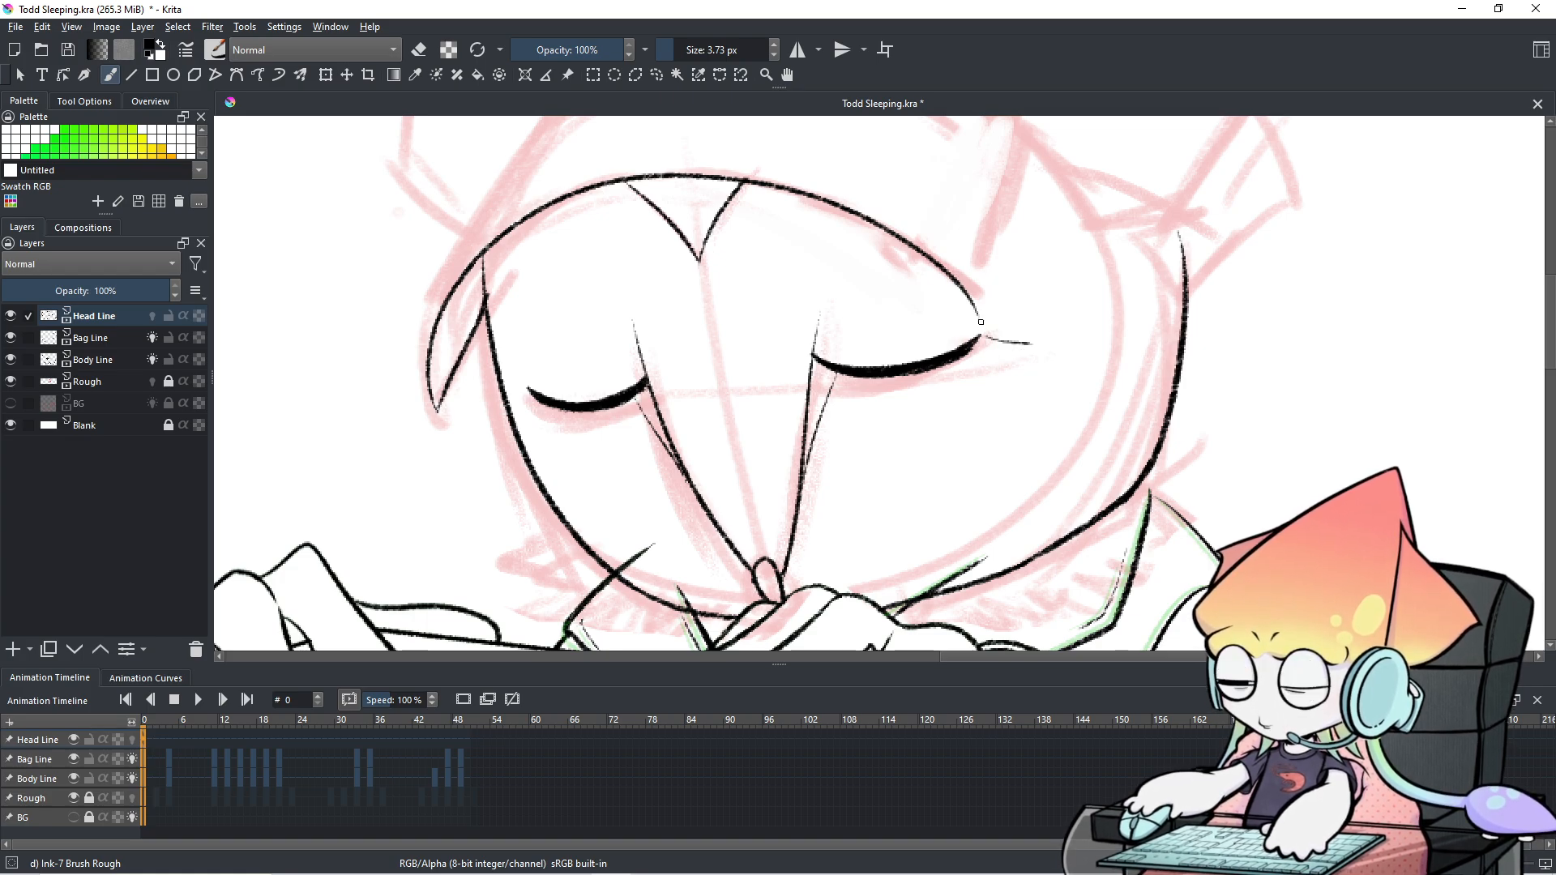
{"action": "key", "text": "ctrl+z"}
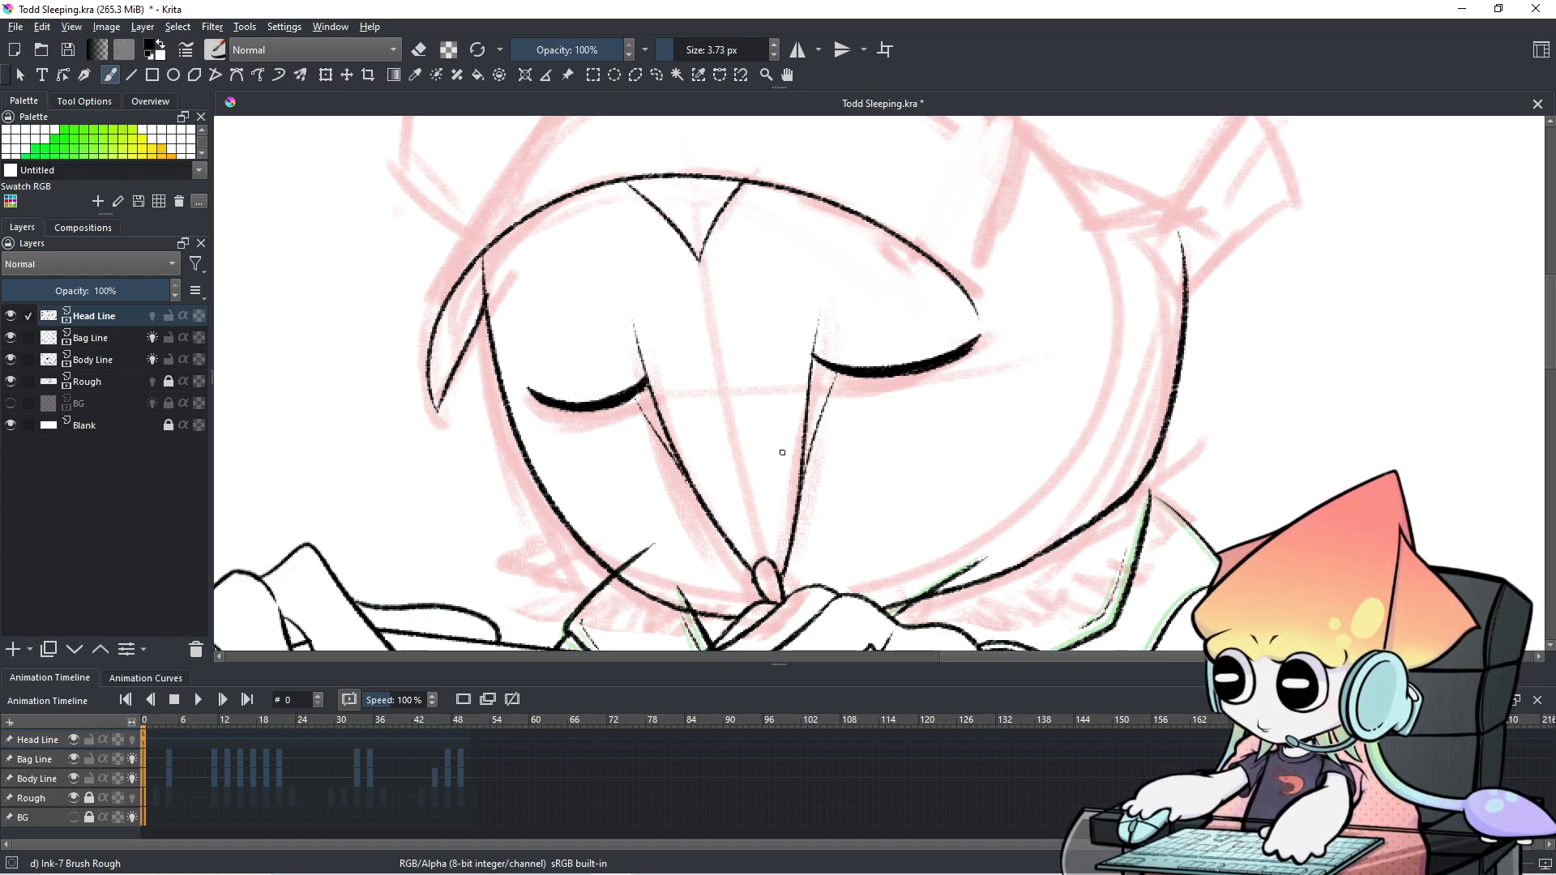
Review frames 2–4 with onion skins on and reset the canvas to actual size.
{"action": "left_click", "coordinate": [168, 758]}
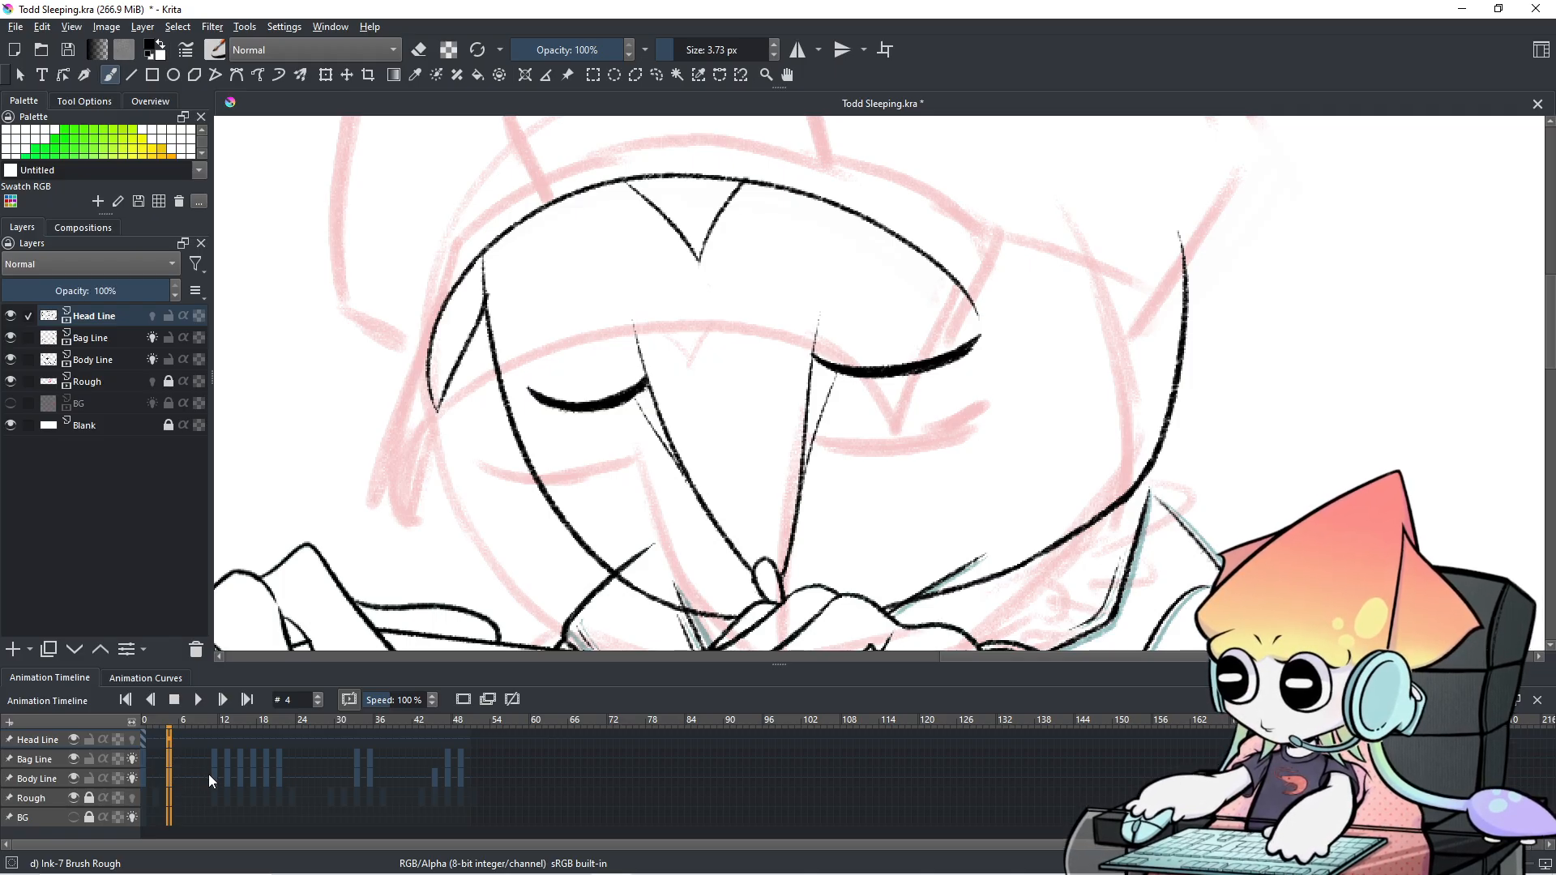
{"action": "left_click", "coordinate": [159, 764]}
{"action": "left_click", "coordinate": [168, 761]}
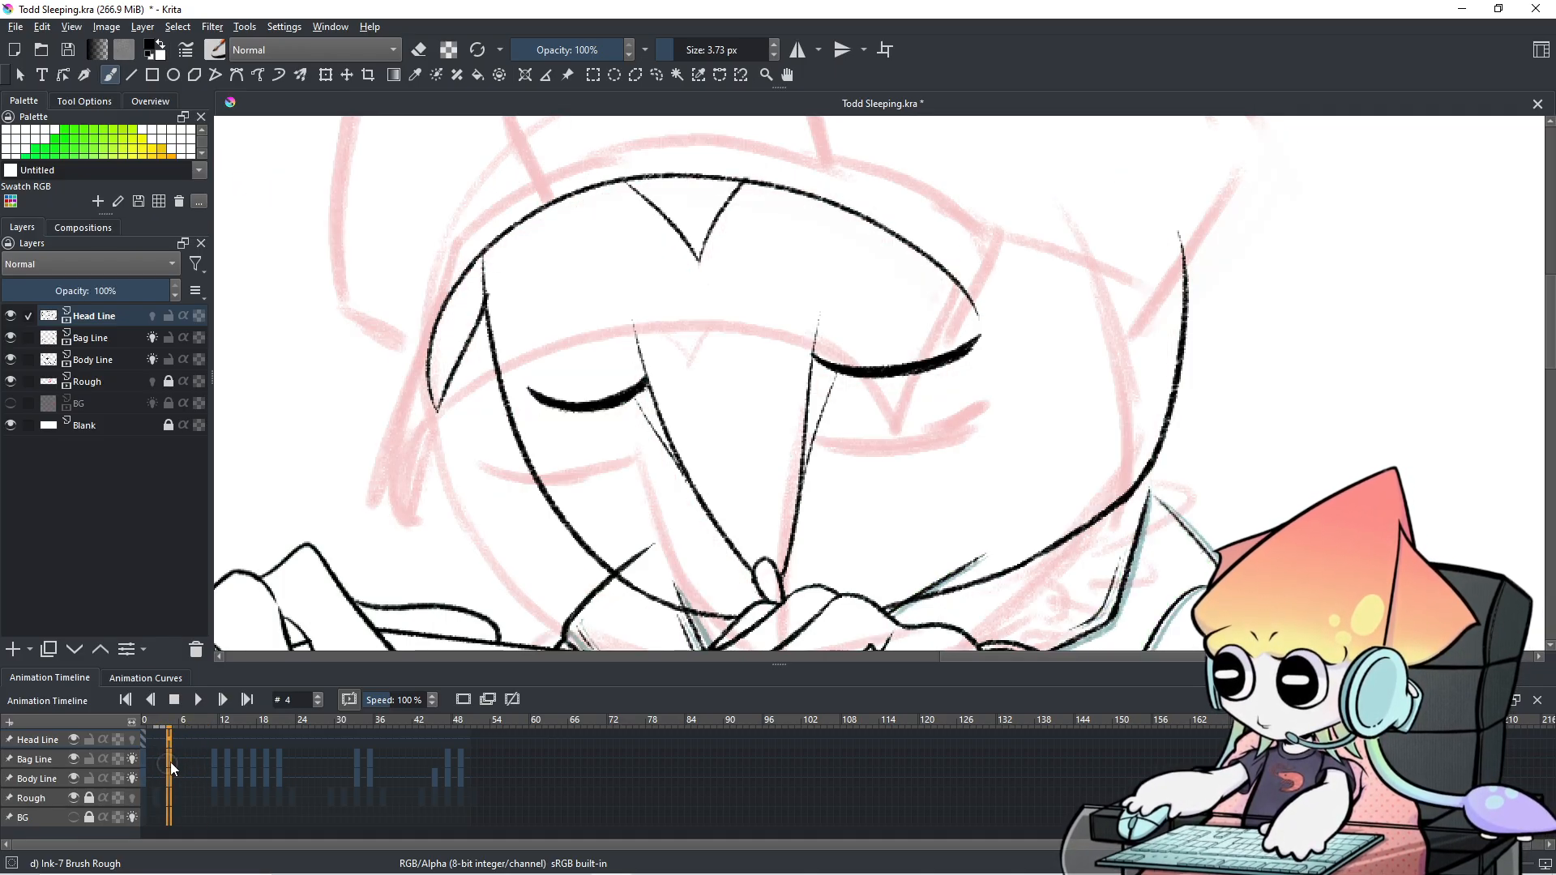
{"action": "left_click", "coordinate": [464, 701]}
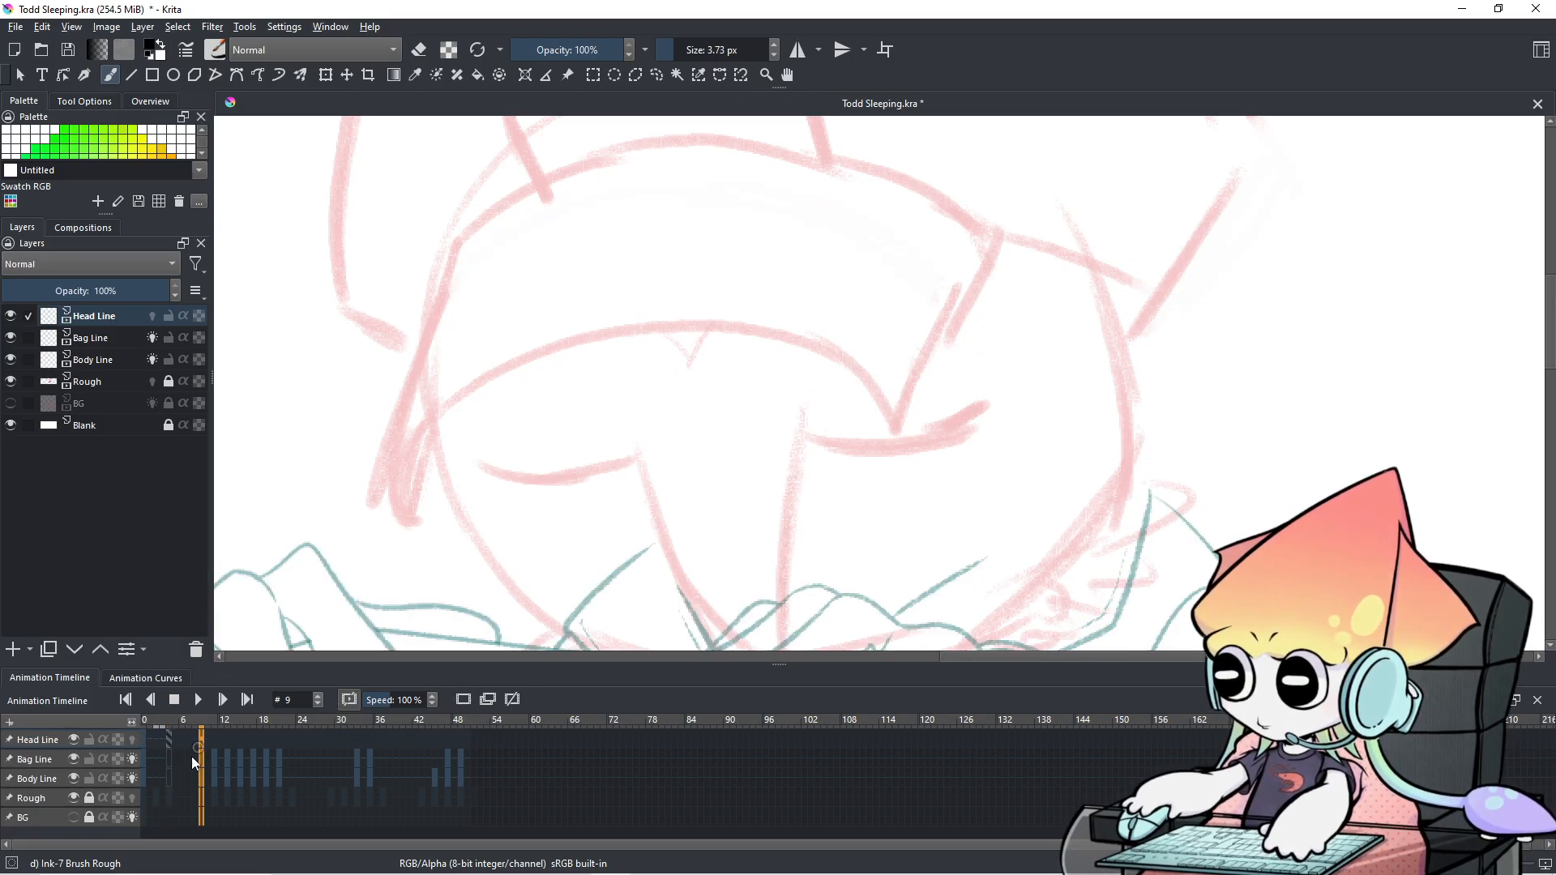
{"action": "left_click", "coordinate": [168, 761]}
{"action": "left_click", "coordinate": [169, 761]}
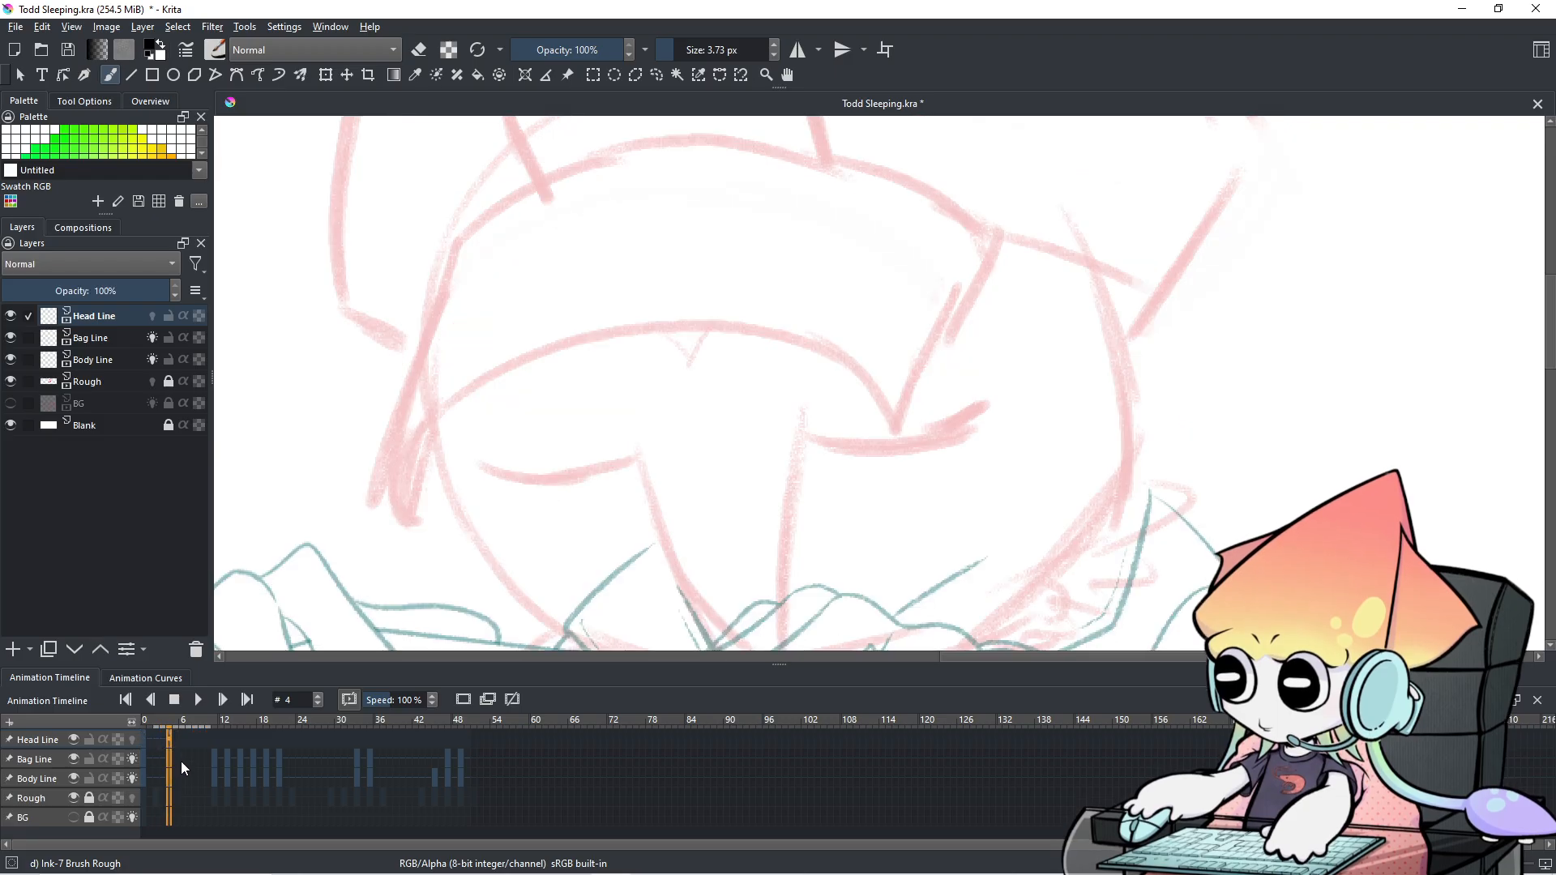
{"action": "key", "text": "1"}
{"action": "scroll", "coordinate": [652, 451], "scroll_direction": "down", "scroll_amount": 1}
{"action": "left_click_drag", "start_coordinate": [759, 392], "coordinate": [890, 234]}
{"action": "key", "text": "Left"}
{"action": "key", "text": "Left"}
{"action": "key", "text": "Left"}
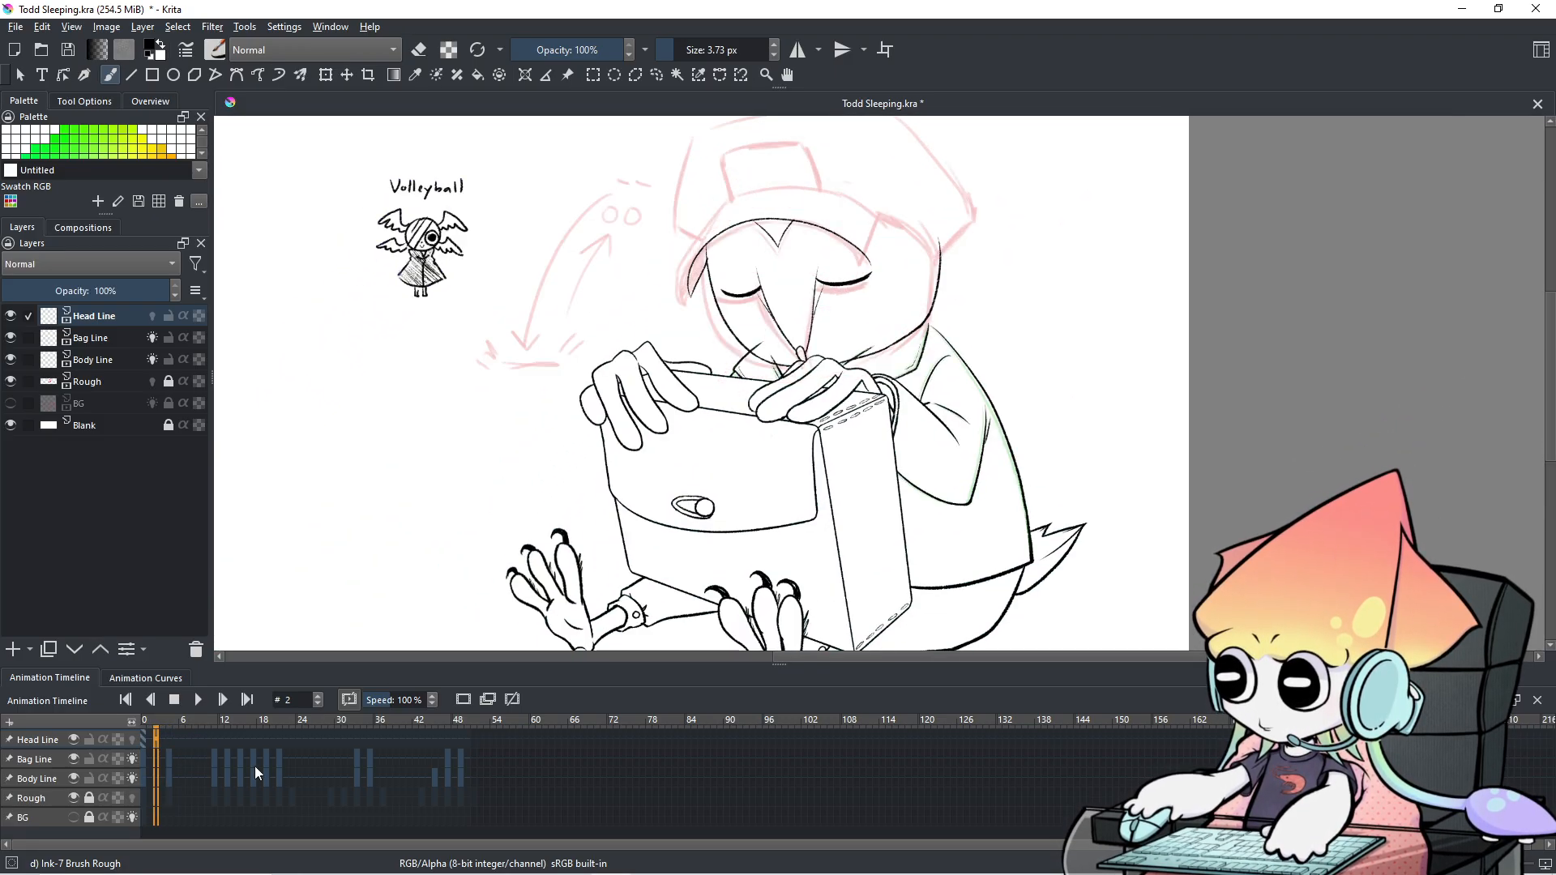
Lock the Bag Line and Body Line layers, then return to frame 2.
{"action": "left_click", "coordinate": [90, 765]}
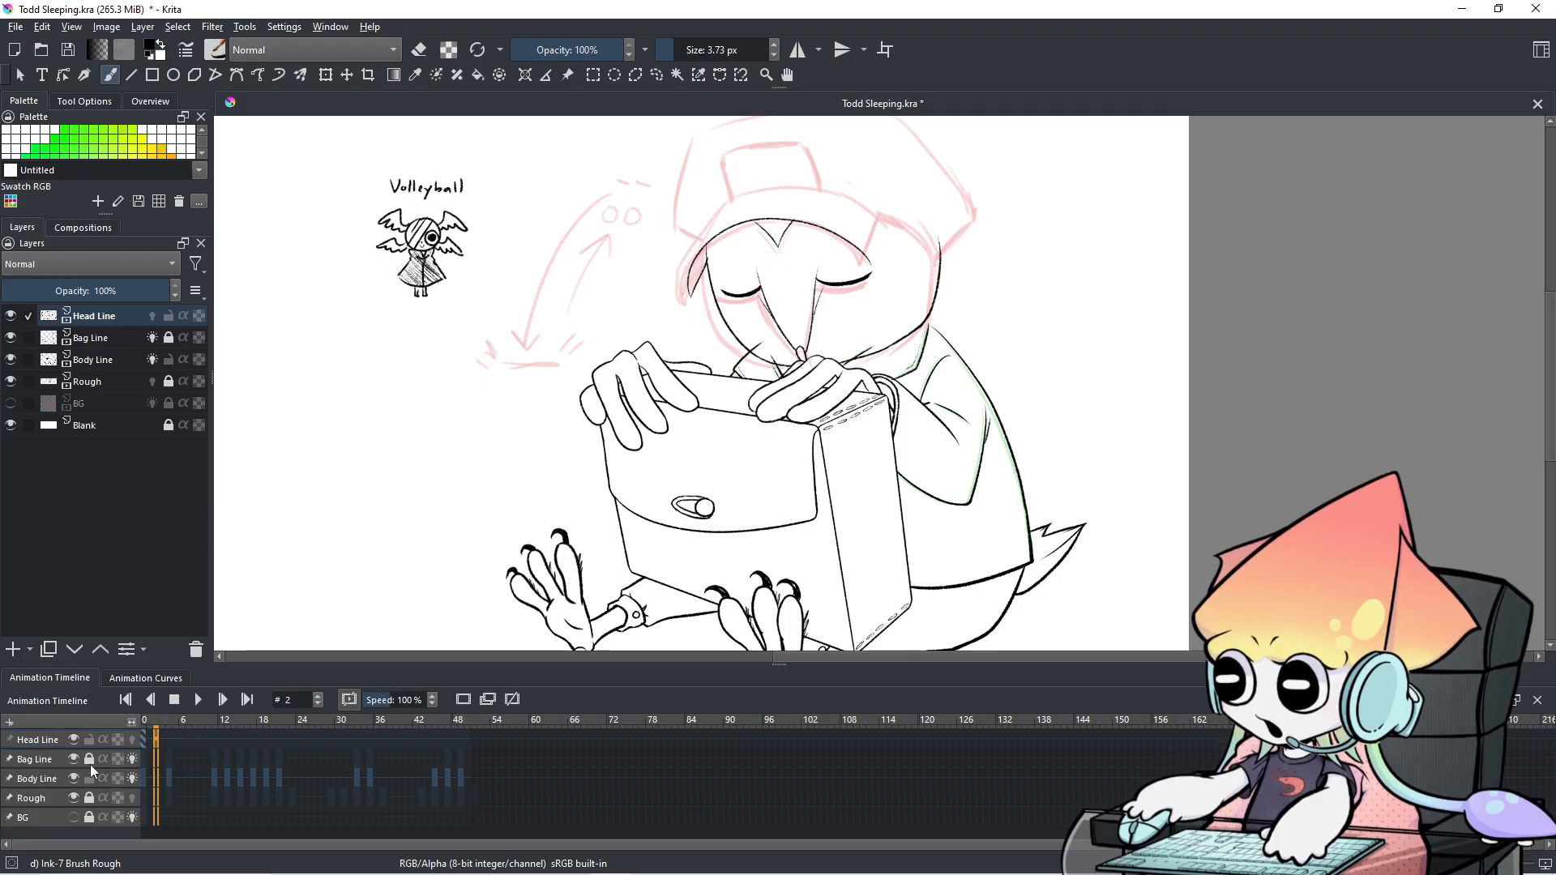
{"action": "left_click", "coordinate": [91, 776]}
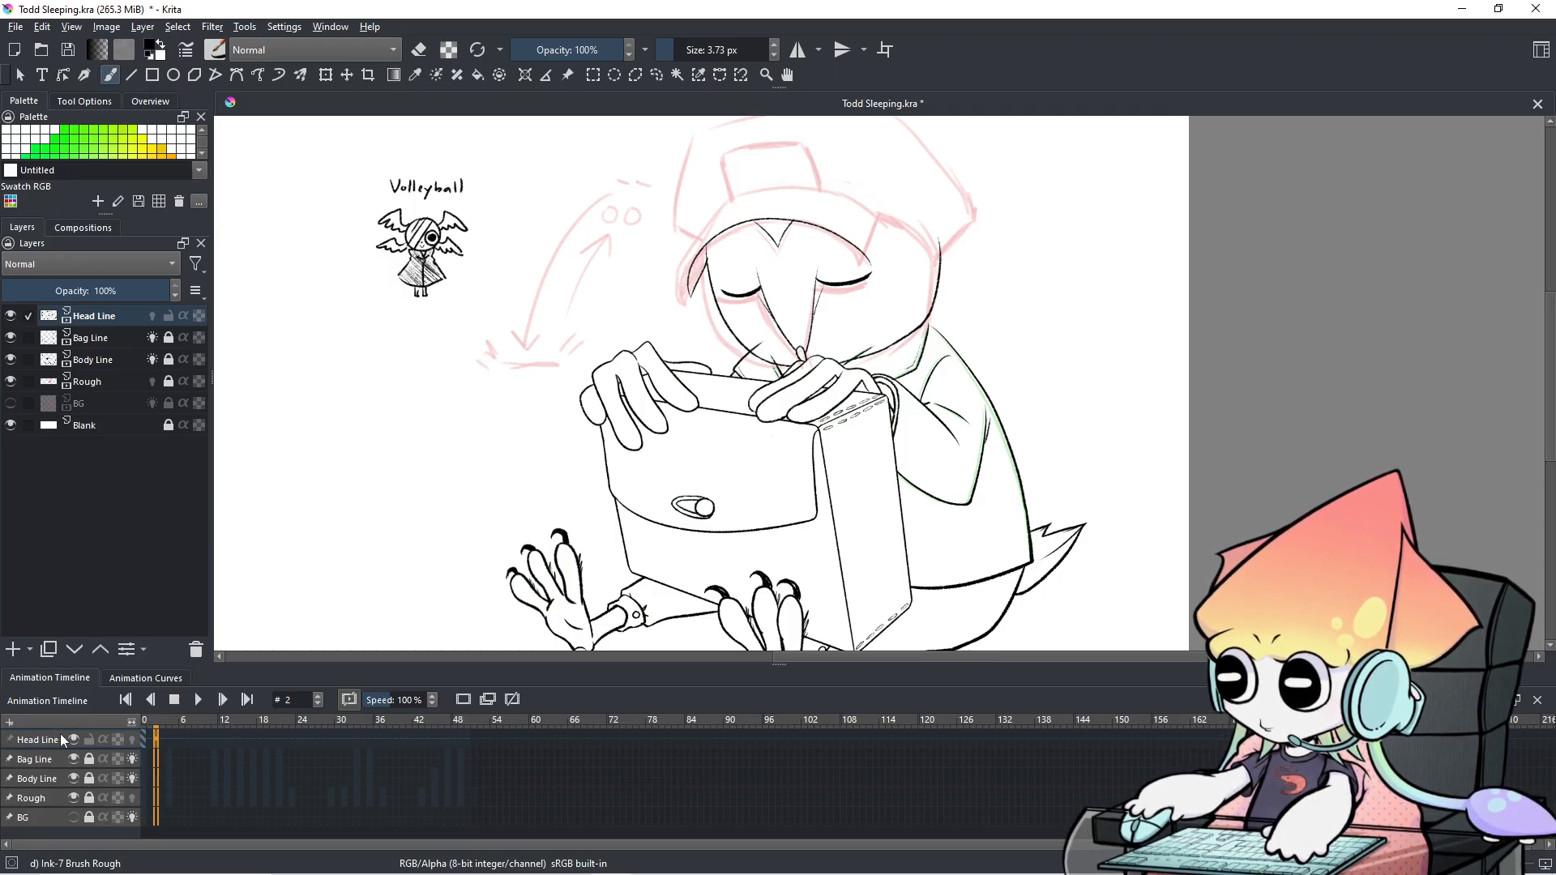
{"action": "left_click", "coordinate": [172, 751]}
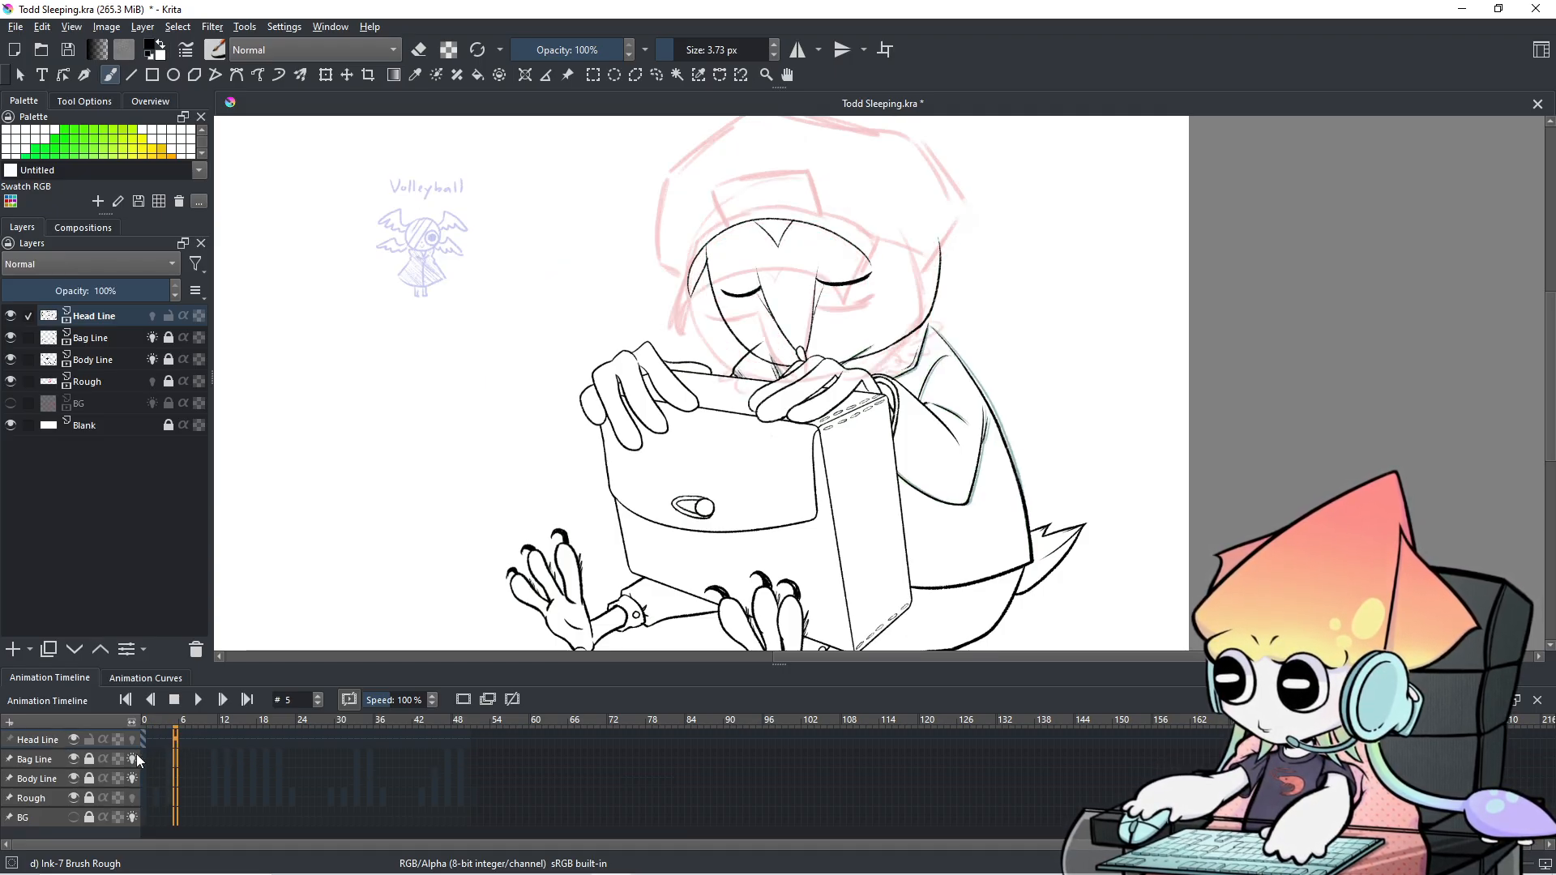
{"action": "key", "text": "Left"}
{"action": "key", "text": "Left"}
{"action": "key", "text": "Left"}
{"action": "key", "text": "Left"}
{"action": "key", "text": "Right"}
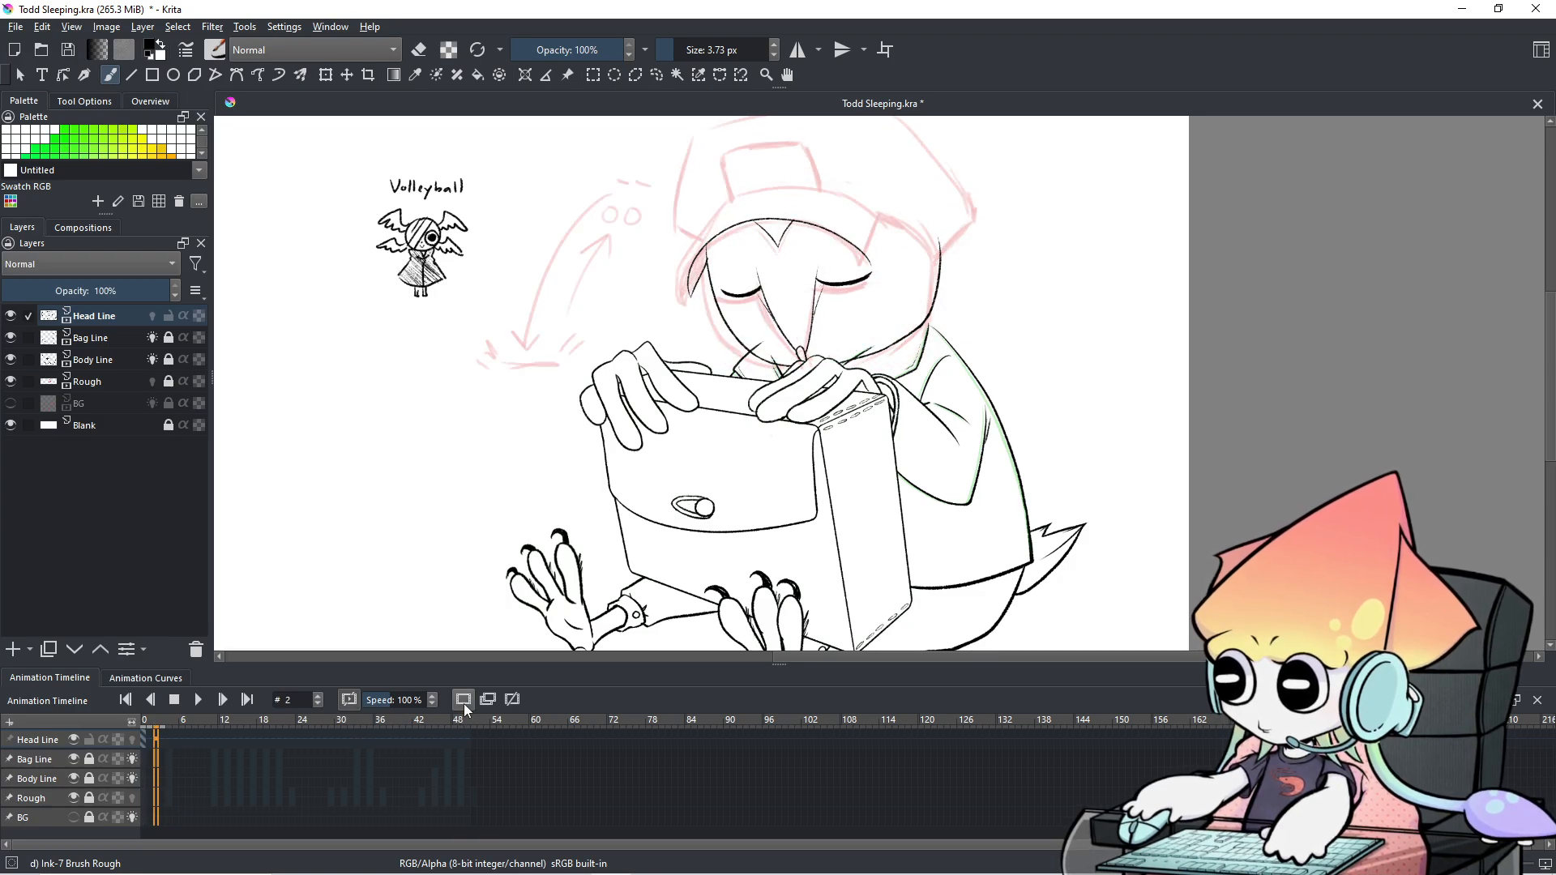
{"action": "left_click", "coordinate": [224, 756]}
{"action": "left_click", "coordinate": [155, 735]}
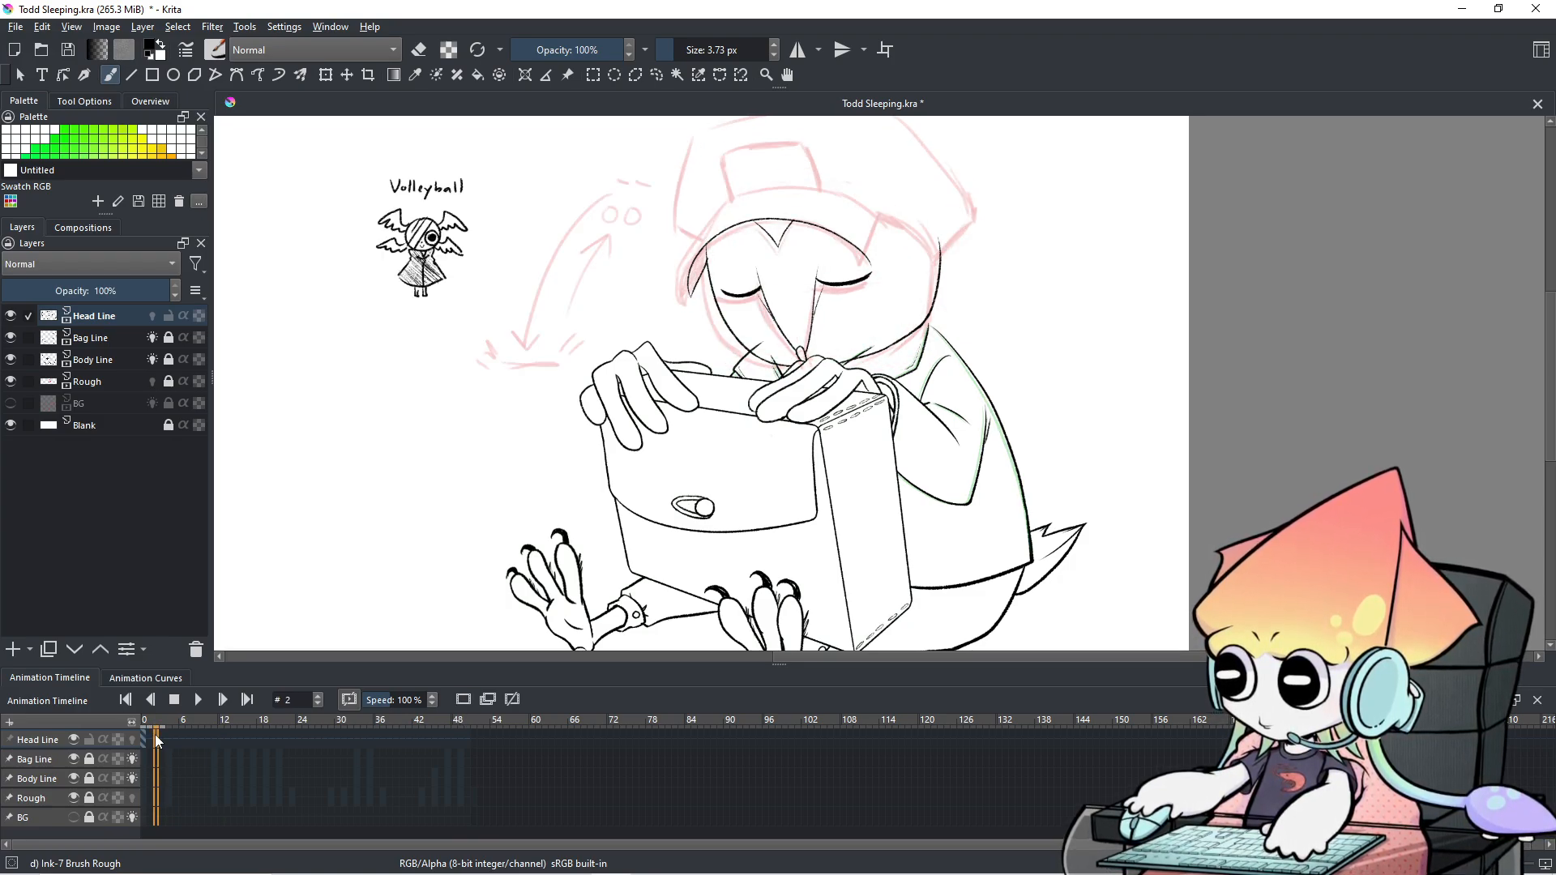
Add a blank Head Line frame at frame 2 and show its onion skins.
{"action": "left_click", "coordinate": [465, 703]}
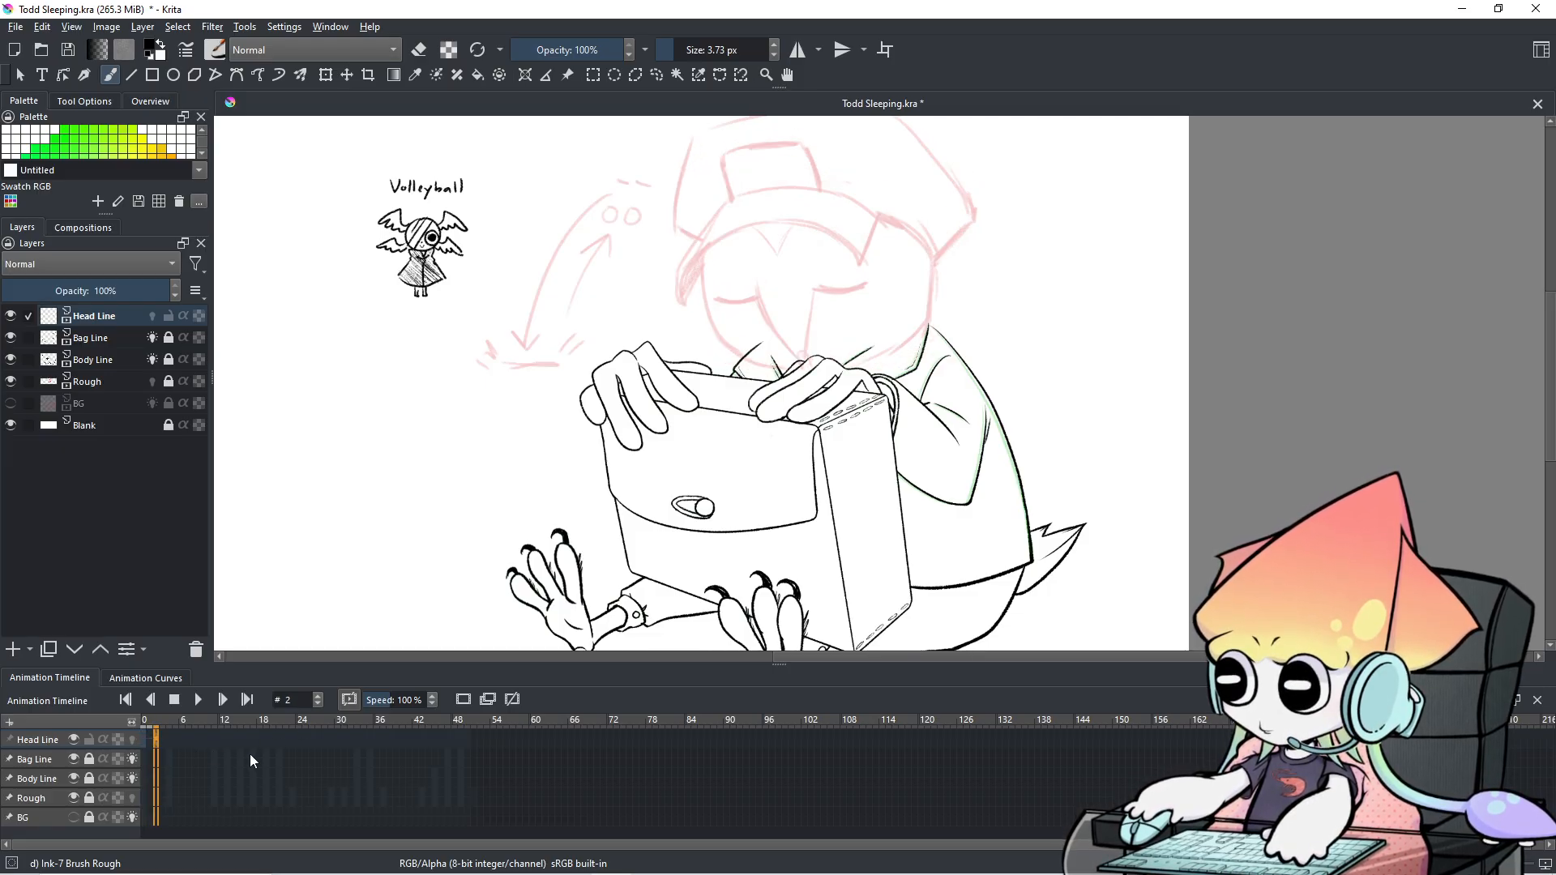
{"action": "scroll", "coordinate": [946, 312], "scroll_direction": "up", "scroll_amount": 2}
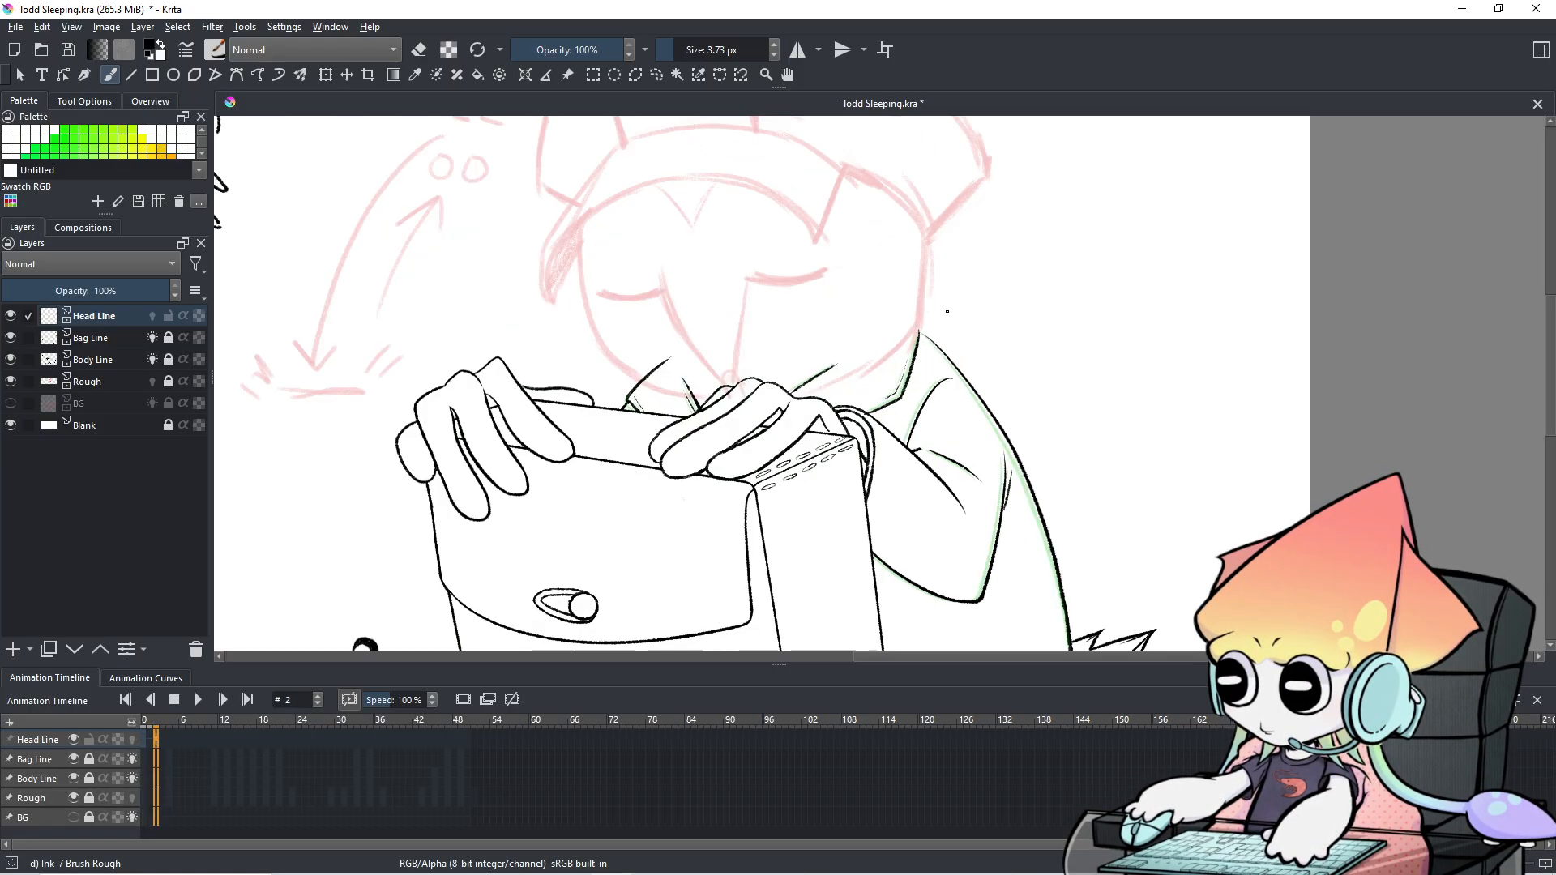
{"action": "left_click_drag", "start_coordinate": [704, 359], "coordinate": [756, 477]}
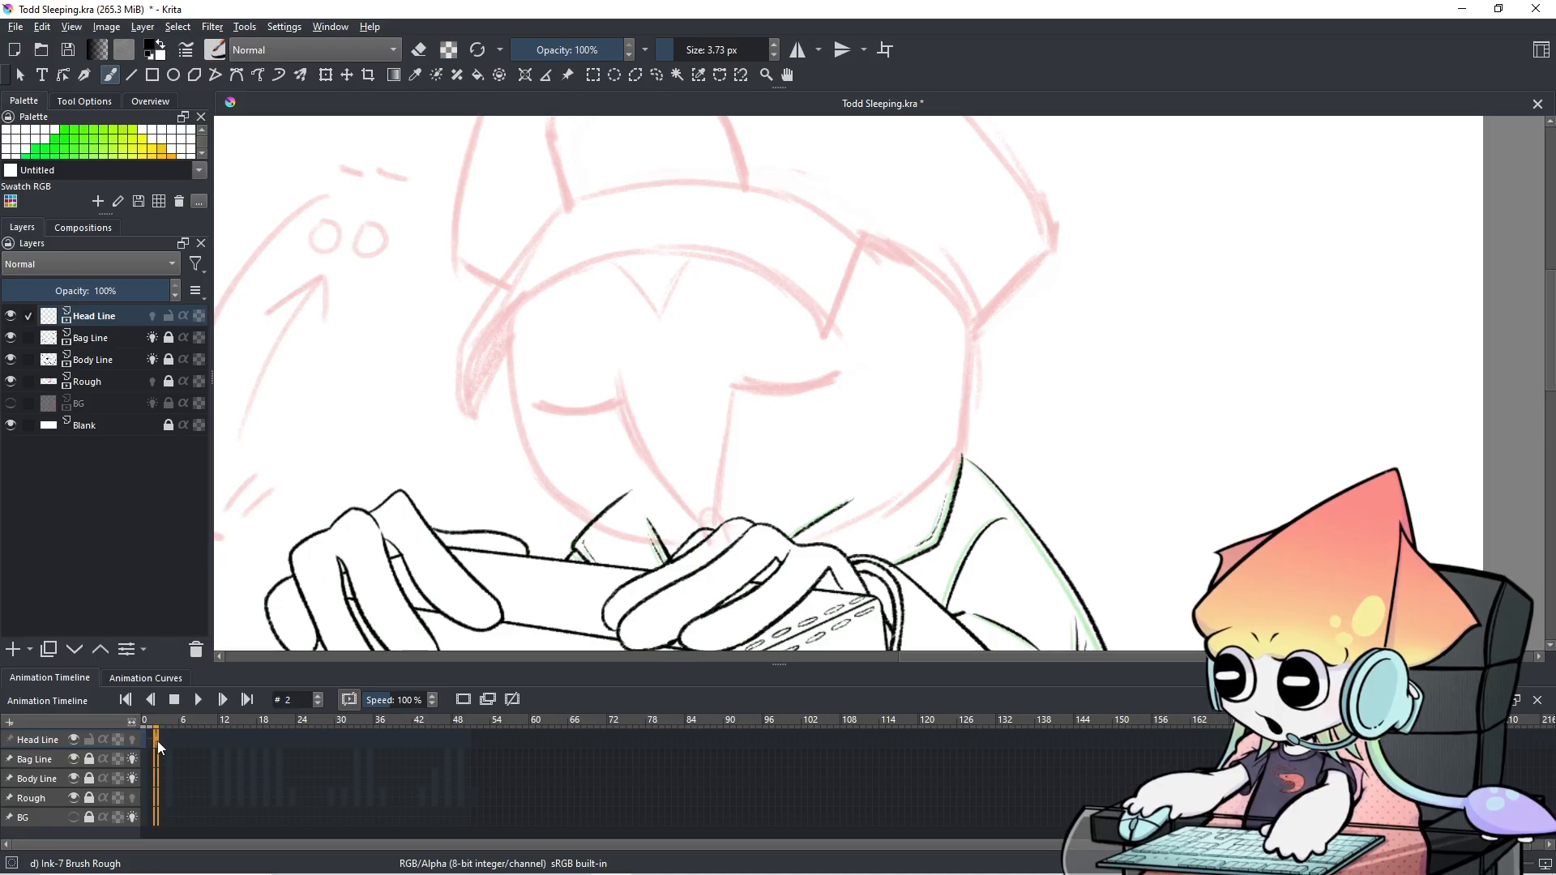
{"action": "left_click", "coordinate": [132, 739]}
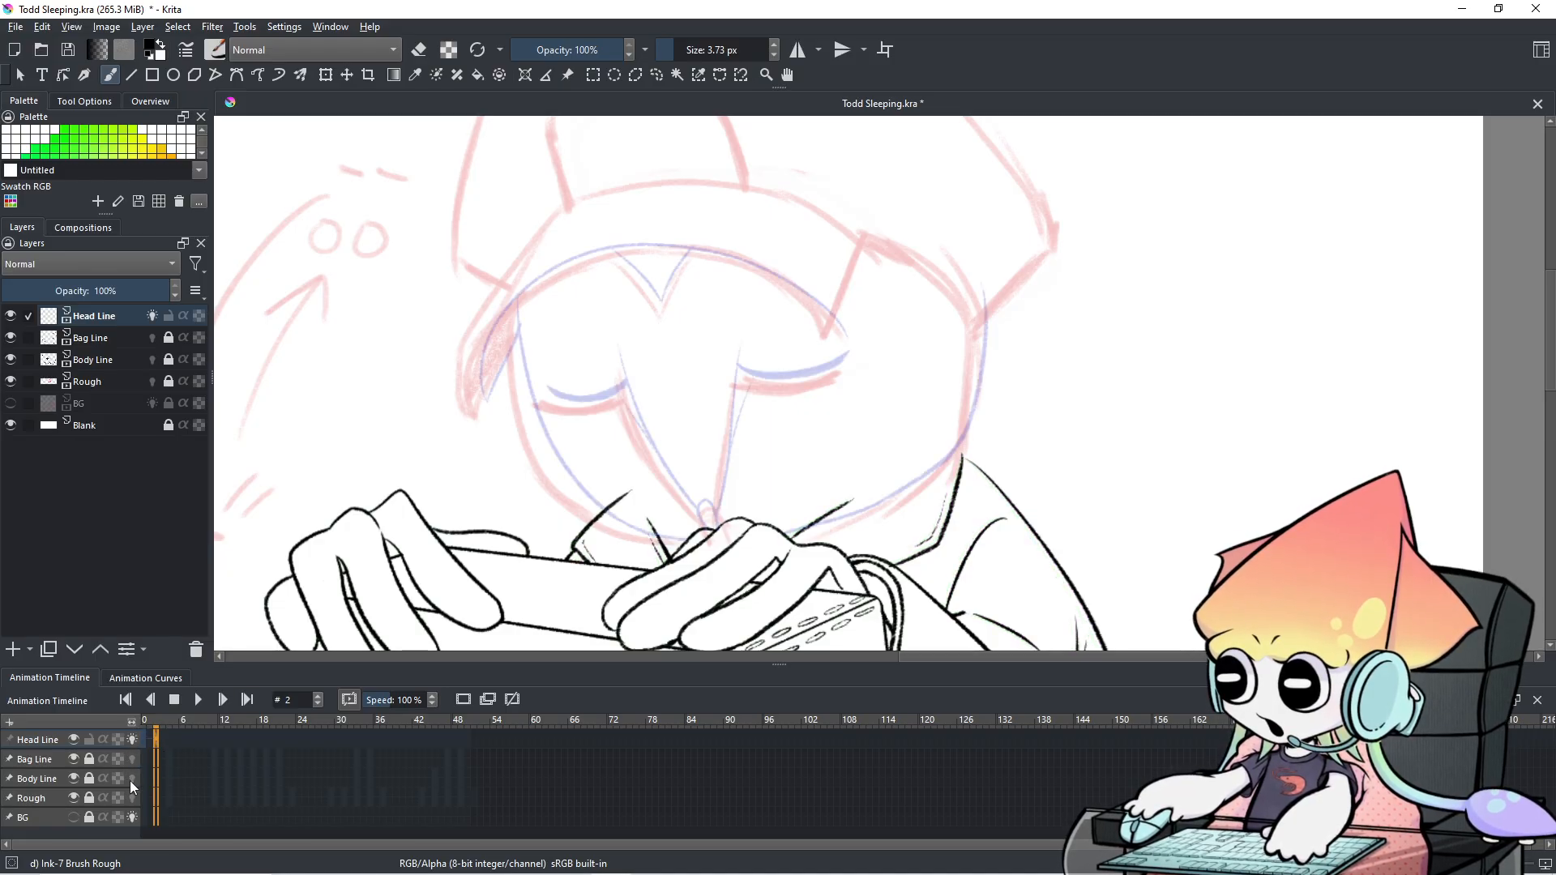
{"action": "scroll", "coordinate": [828, 590], "scroll_direction": "down", "scroll_amount": 1}
{"action": "scroll", "coordinate": [828, 590], "scroll_direction": "up", "scroll_amount": 1}
{"action": "left_click_drag", "start_coordinate": [813, 492], "coordinate": [900, 505]}
{"action": "scroll", "coordinate": [832, 511], "scroll_direction": "up", "scroll_amount": 1}
{"action": "scroll", "coordinate": [829, 512], "scroll_direction": "down", "scroll_amount": 1}
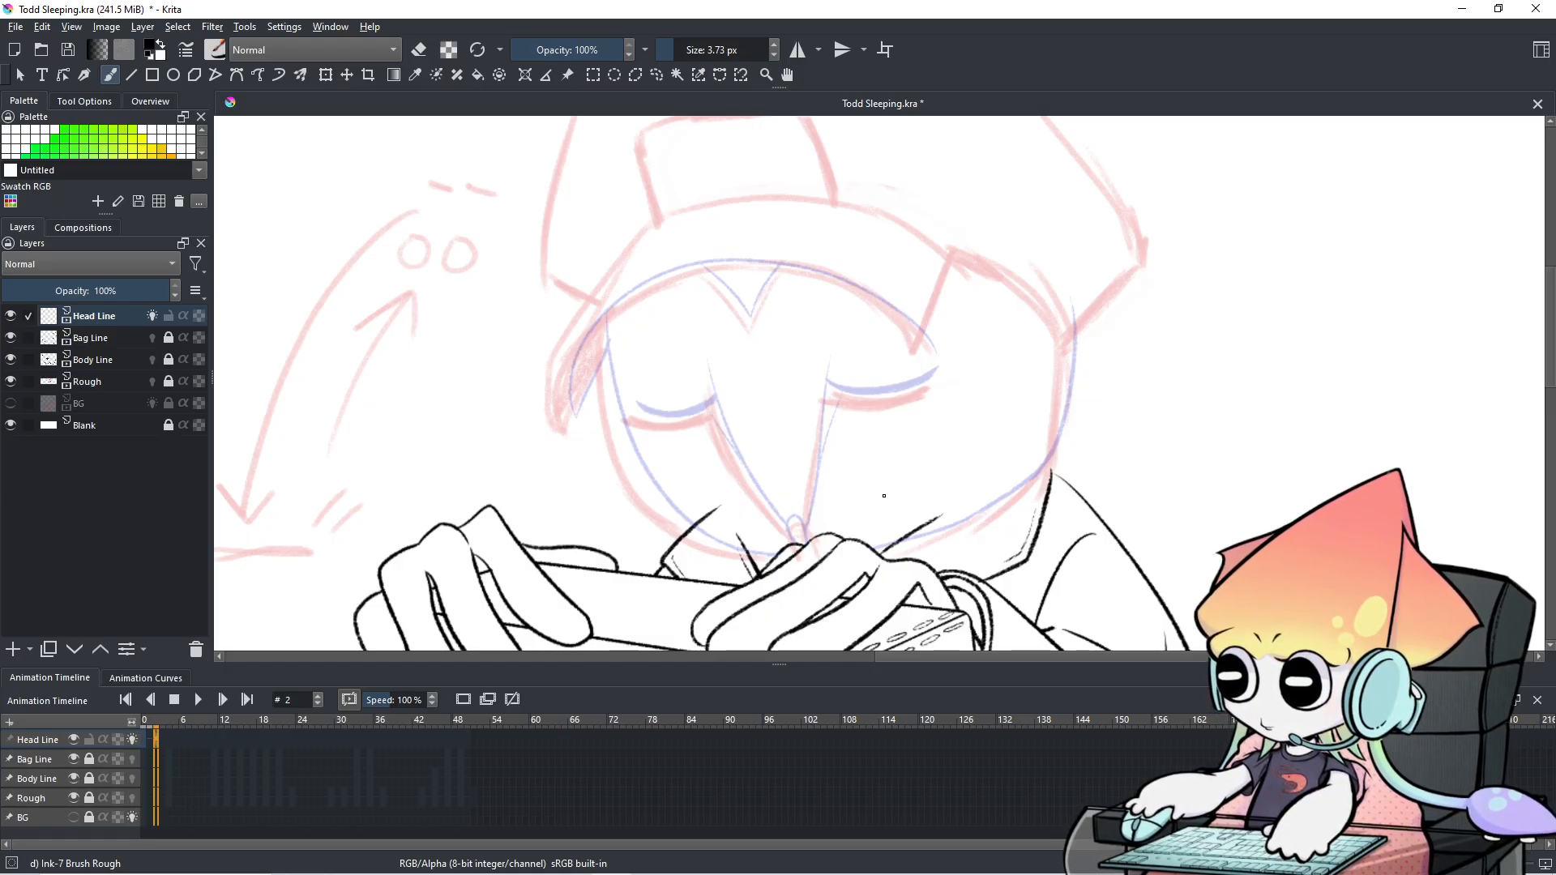
{"action": "mouse_move", "coordinate": [851, 424]}
{"action": "left_mouse_down"}
{"action": "mouse_move", "coordinate": [712, 392]}
{"action": "mouse_move", "coordinate": [898, 378]}
{"action": "left_mouse_up"}
{"action": "scroll", "coordinate": [771, 392], "scroll_direction": "up", "scroll_amount": 2}
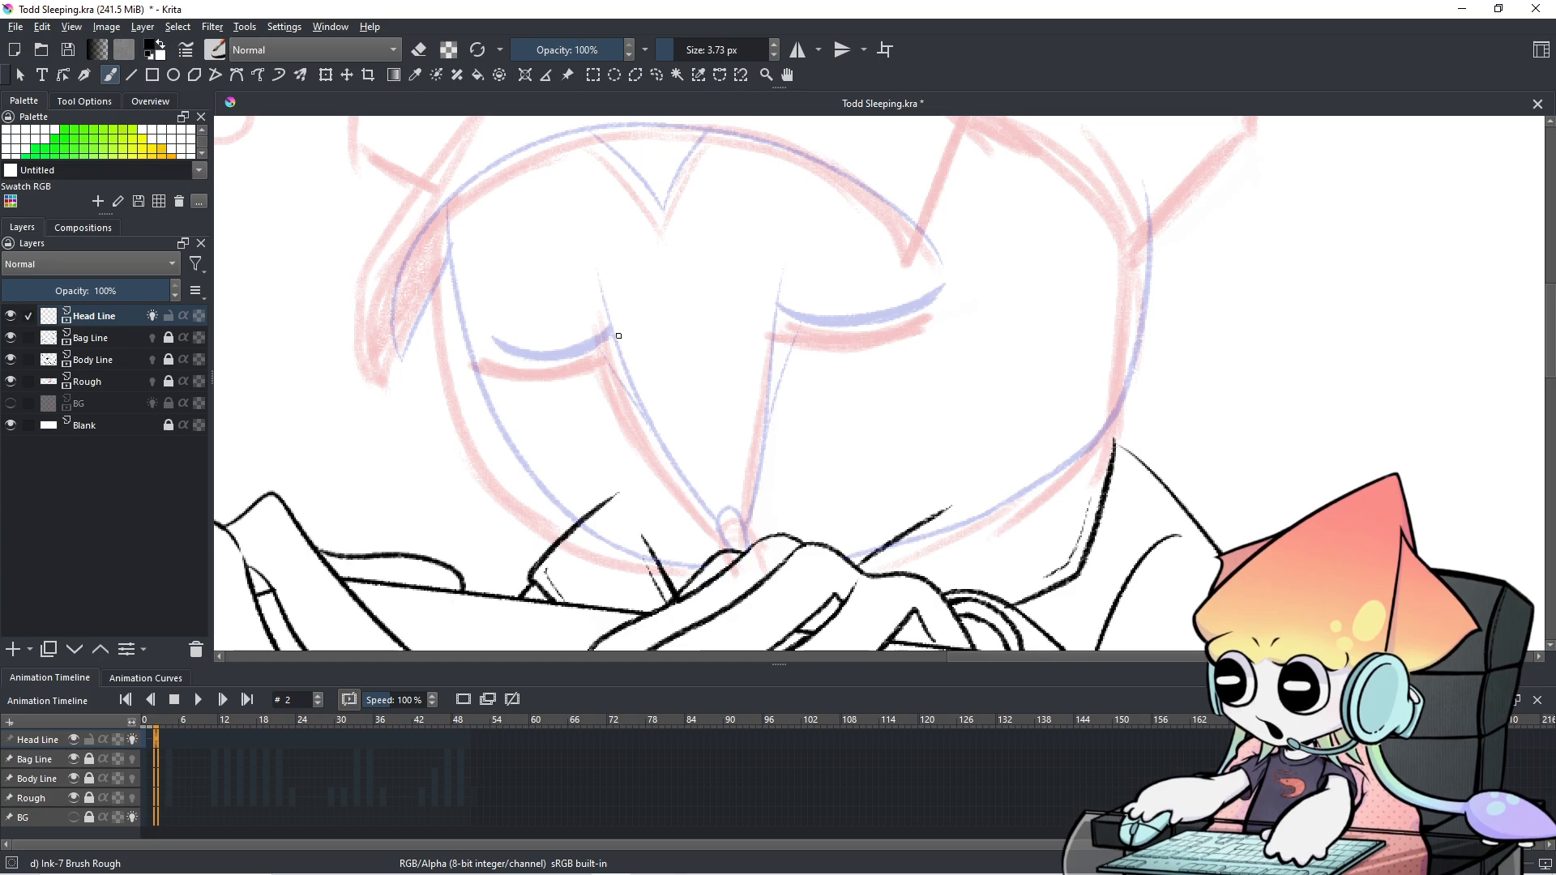
{"action": "scroll", "coordinate": [839, 344], "scroll_direction": "up", "scroll_amount": 1}
{"action": "scroll", "coordinate": [836, 351], "scroll_direction": "down", "scroll_amount": 1}
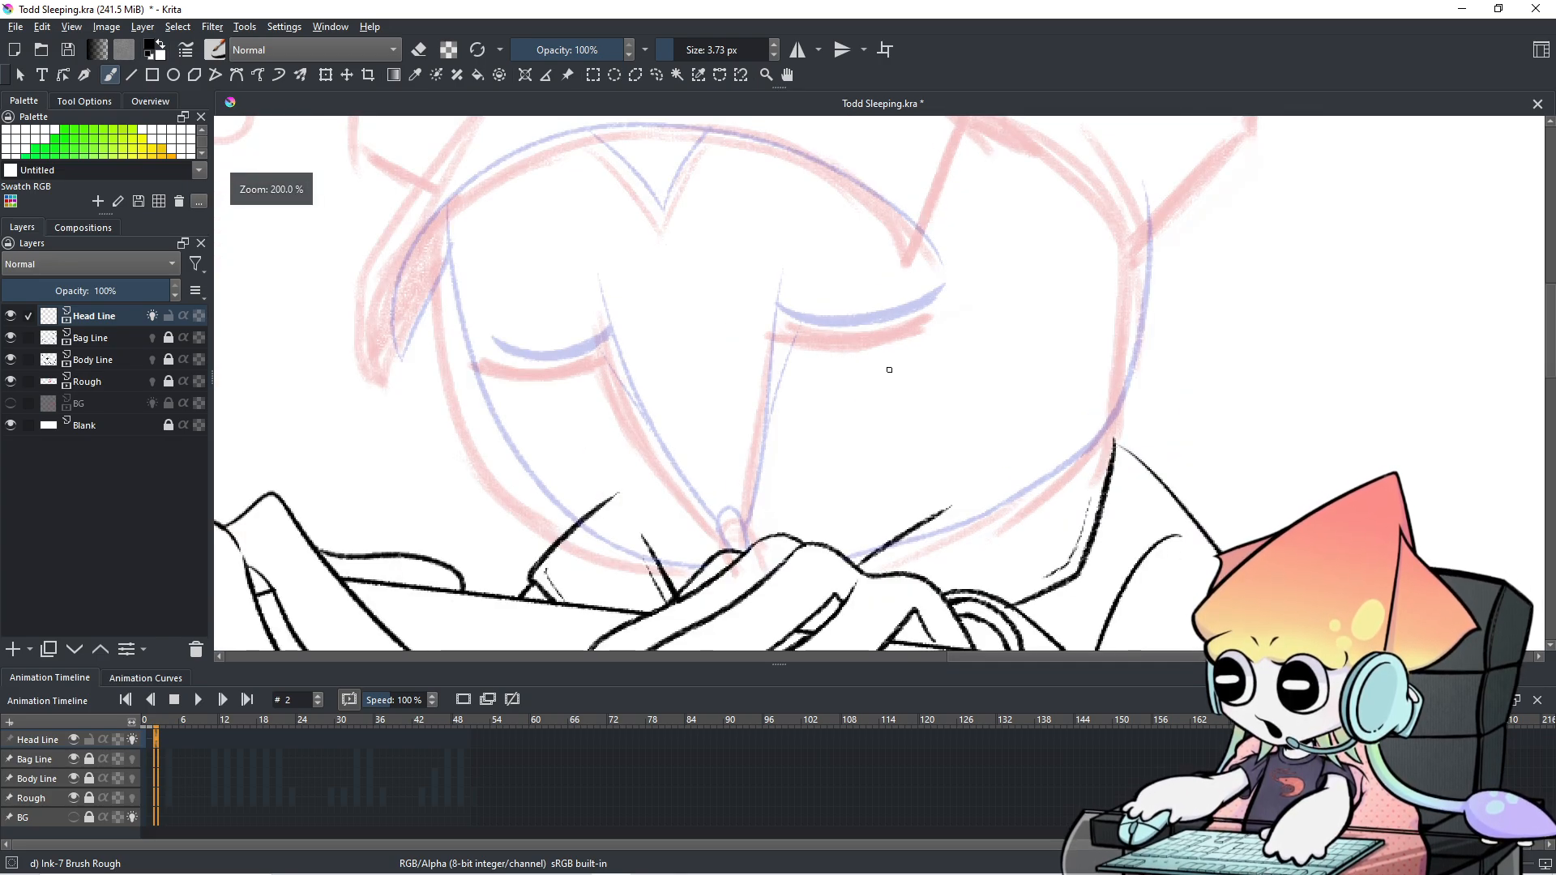
{"action": "scroll", "coordinate": [885, 366], "scroll_direction": "down", "scroll_amount": 1}
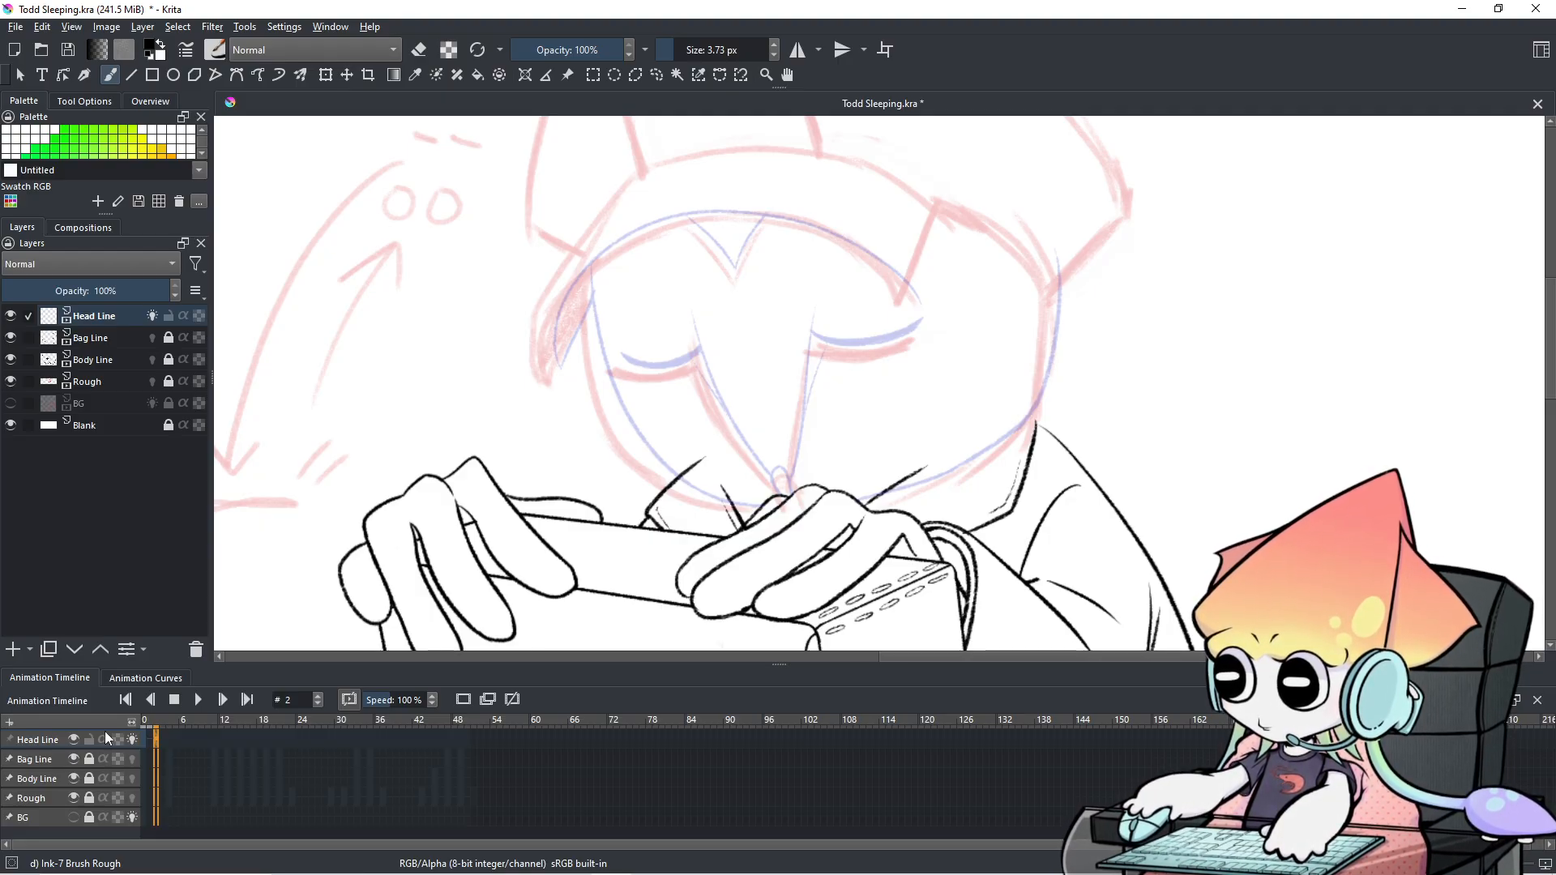
{"action": "left_click", "coordinate": [169, 739]}
{"action": "left_click", "coordinate": [151, 736]}
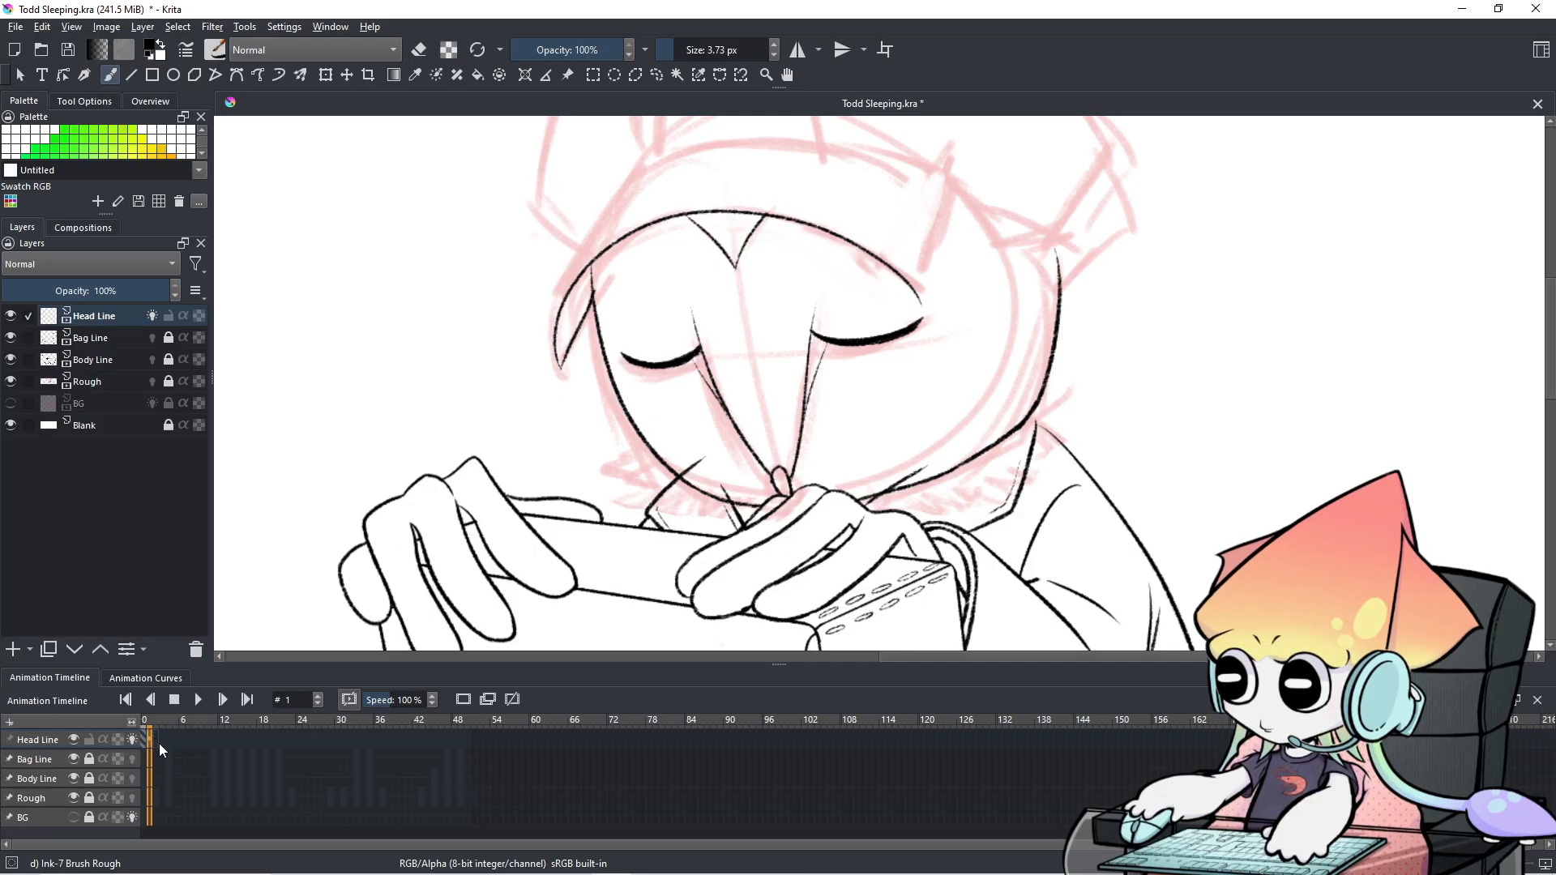
{"action": "left_click", "coordinate": [159, 742]}
{"action": "left_click", "coordinate": [152, 737]}
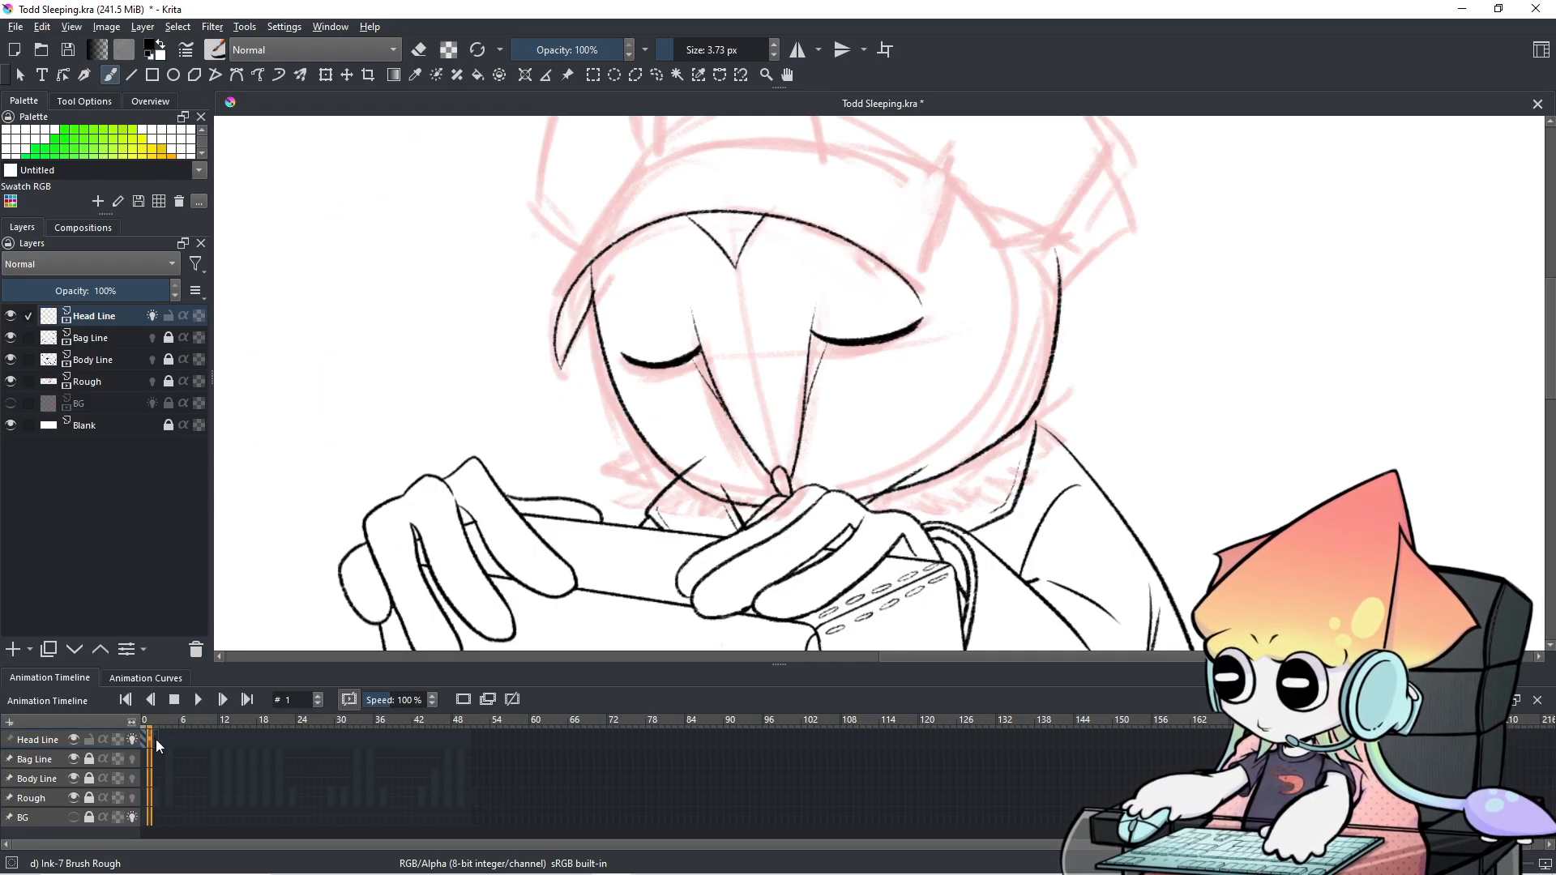
{"action": "left_click", "coordinate": [156, 743]}
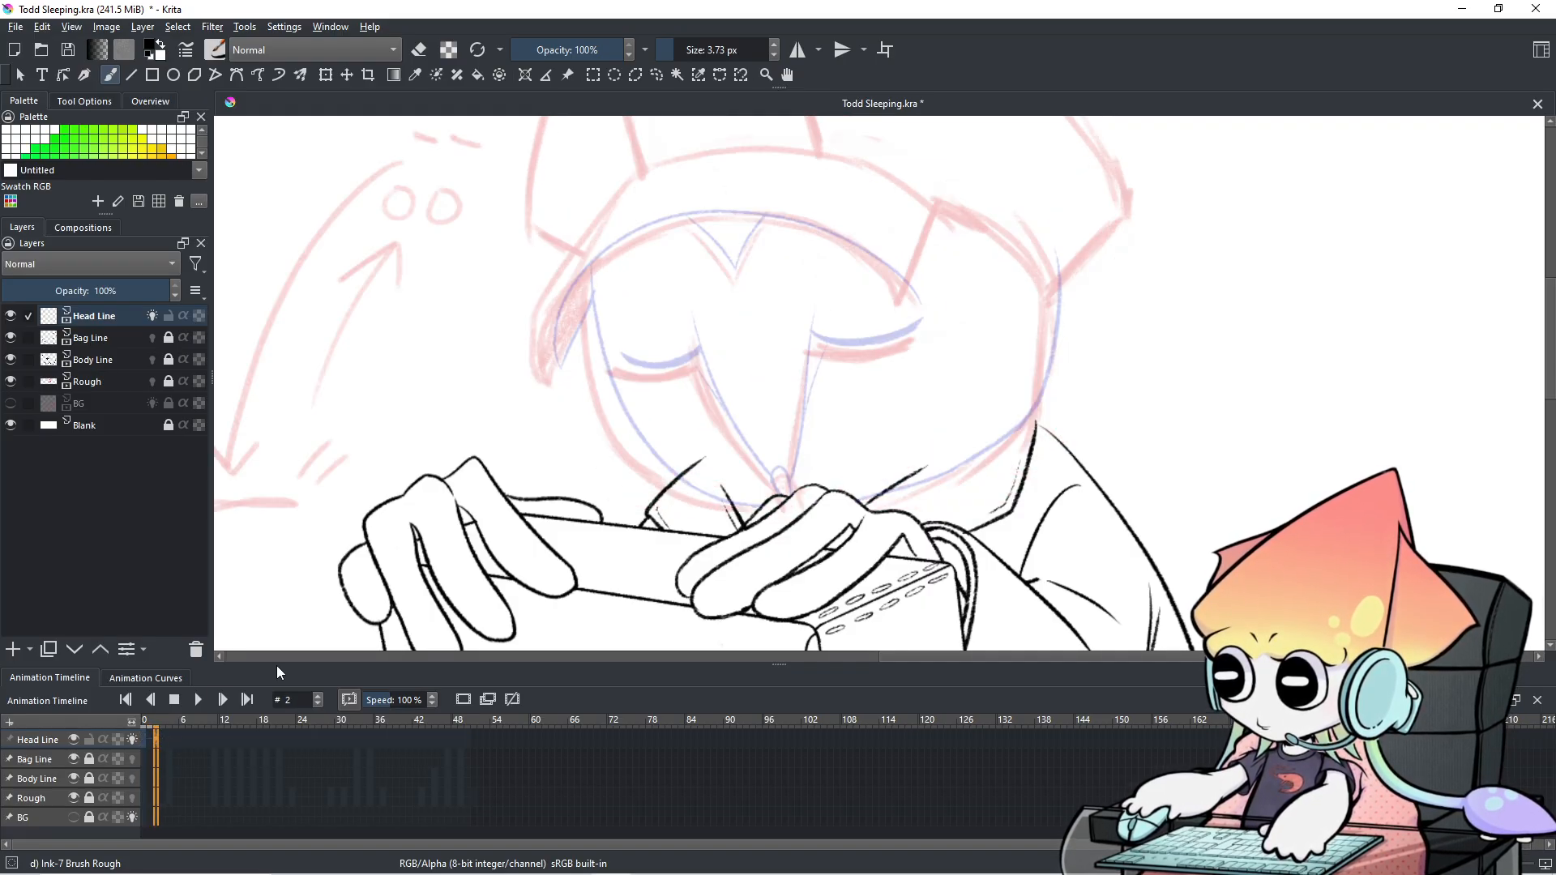
{"action": "left_click", "coordinate": [150, 740]}
{"action": "left_click", "coordinate": [157, 742]}
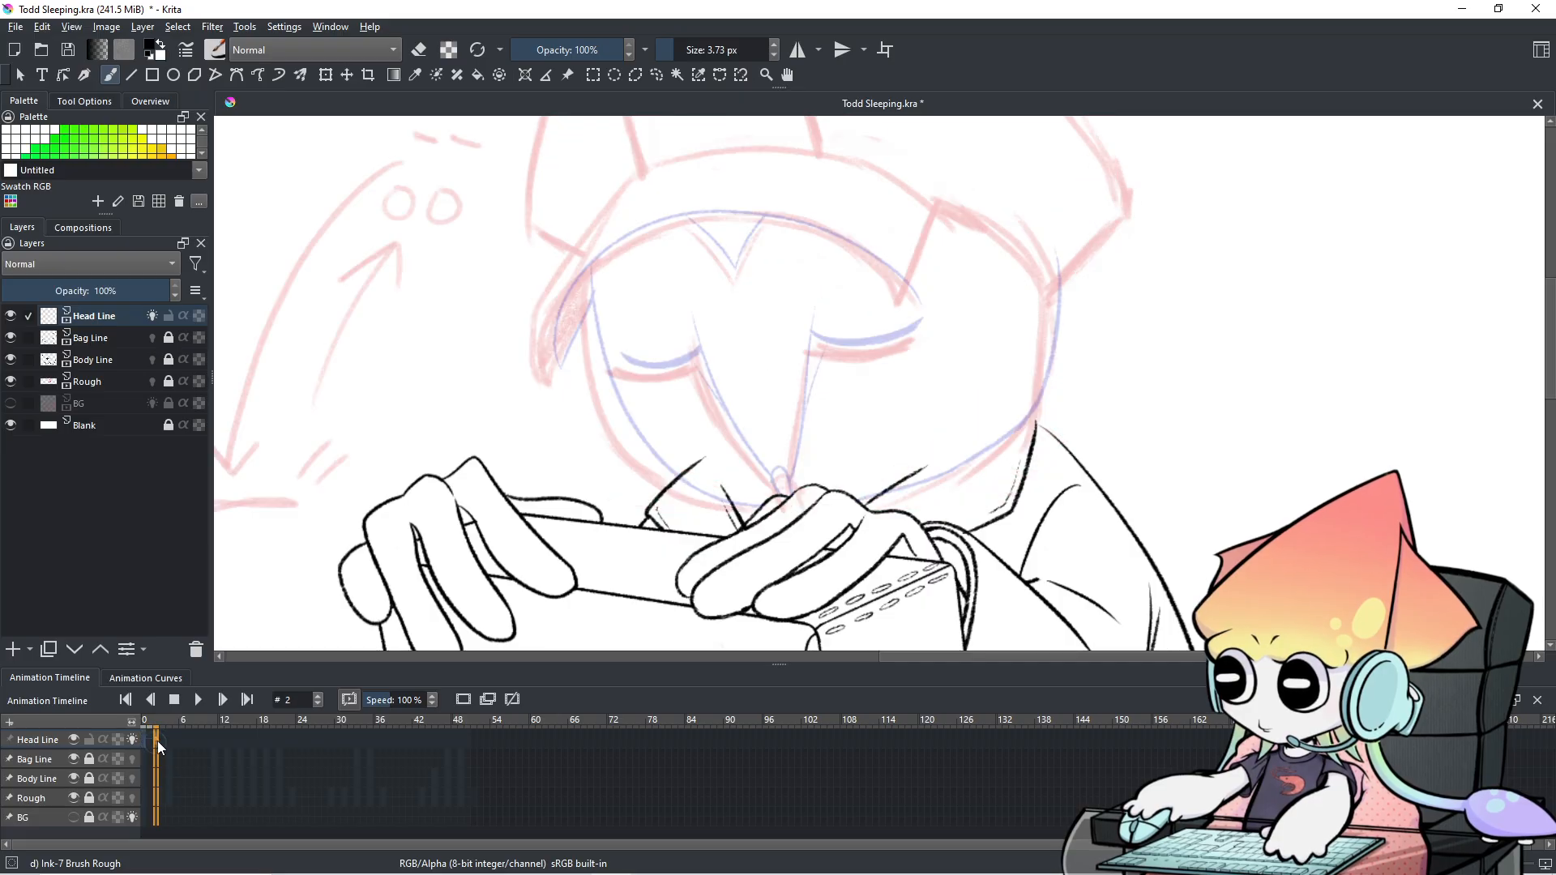
{"action": "left_click", "coordinate": [147, 740]}
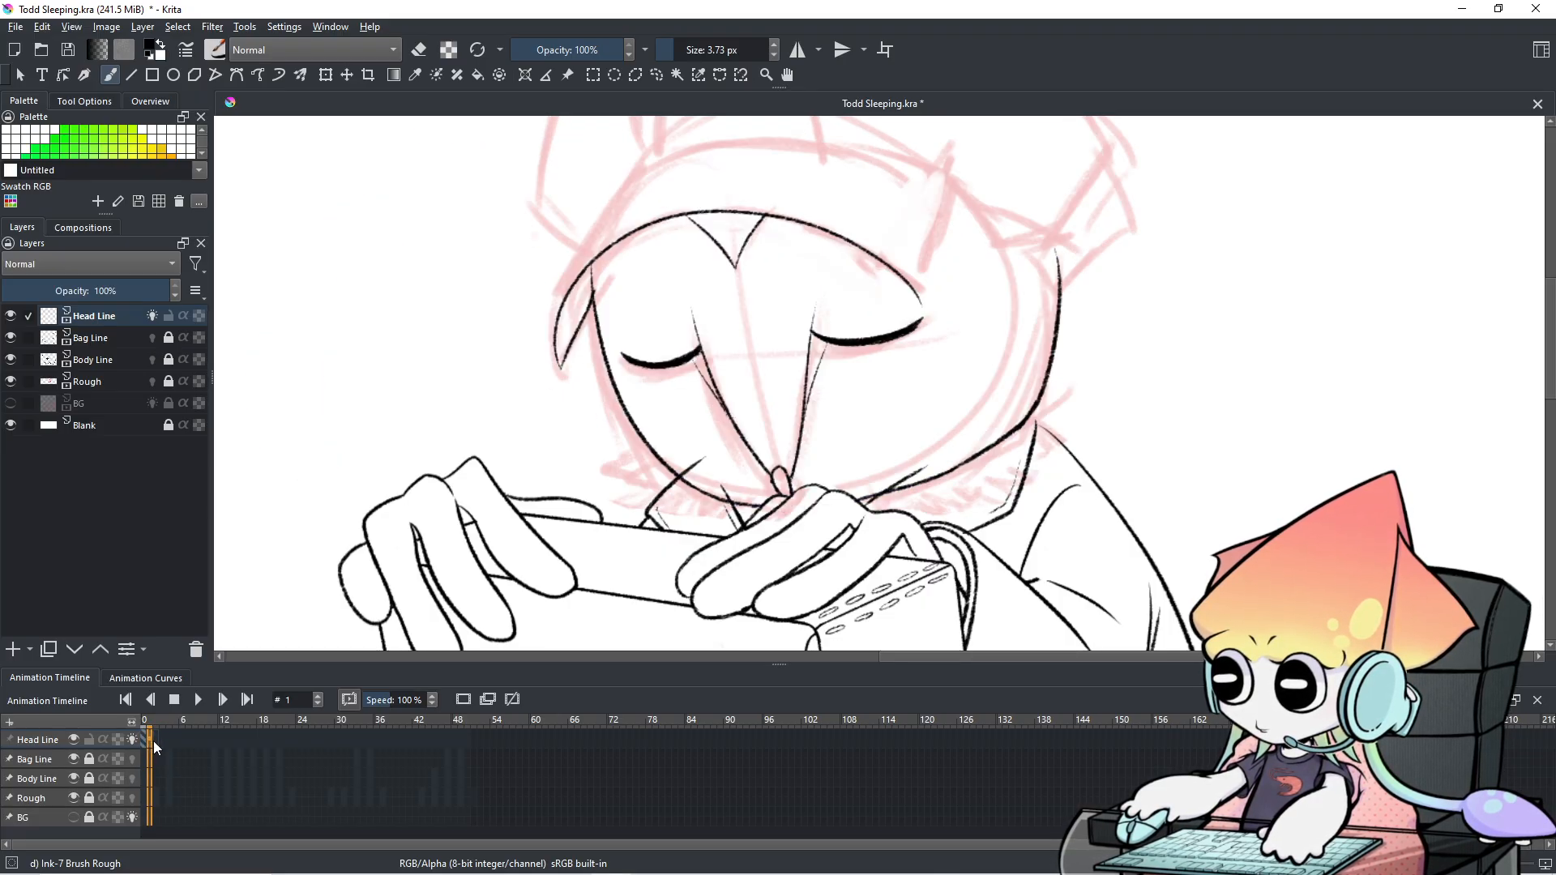
{"action": "left_click", "coordinate": [157, 742]}
Thicken the brush and ink the head's right outer outline over several retries.
{"action": "left_click_drag", "start_coordinate": [1044, 256], "coordinate": [1007, 416]}
{"action": "key", "text": "ctrl+z"}
{"action": "key", "text": "bracketright"}
{"action": "key", "text": "ctrl+z"}
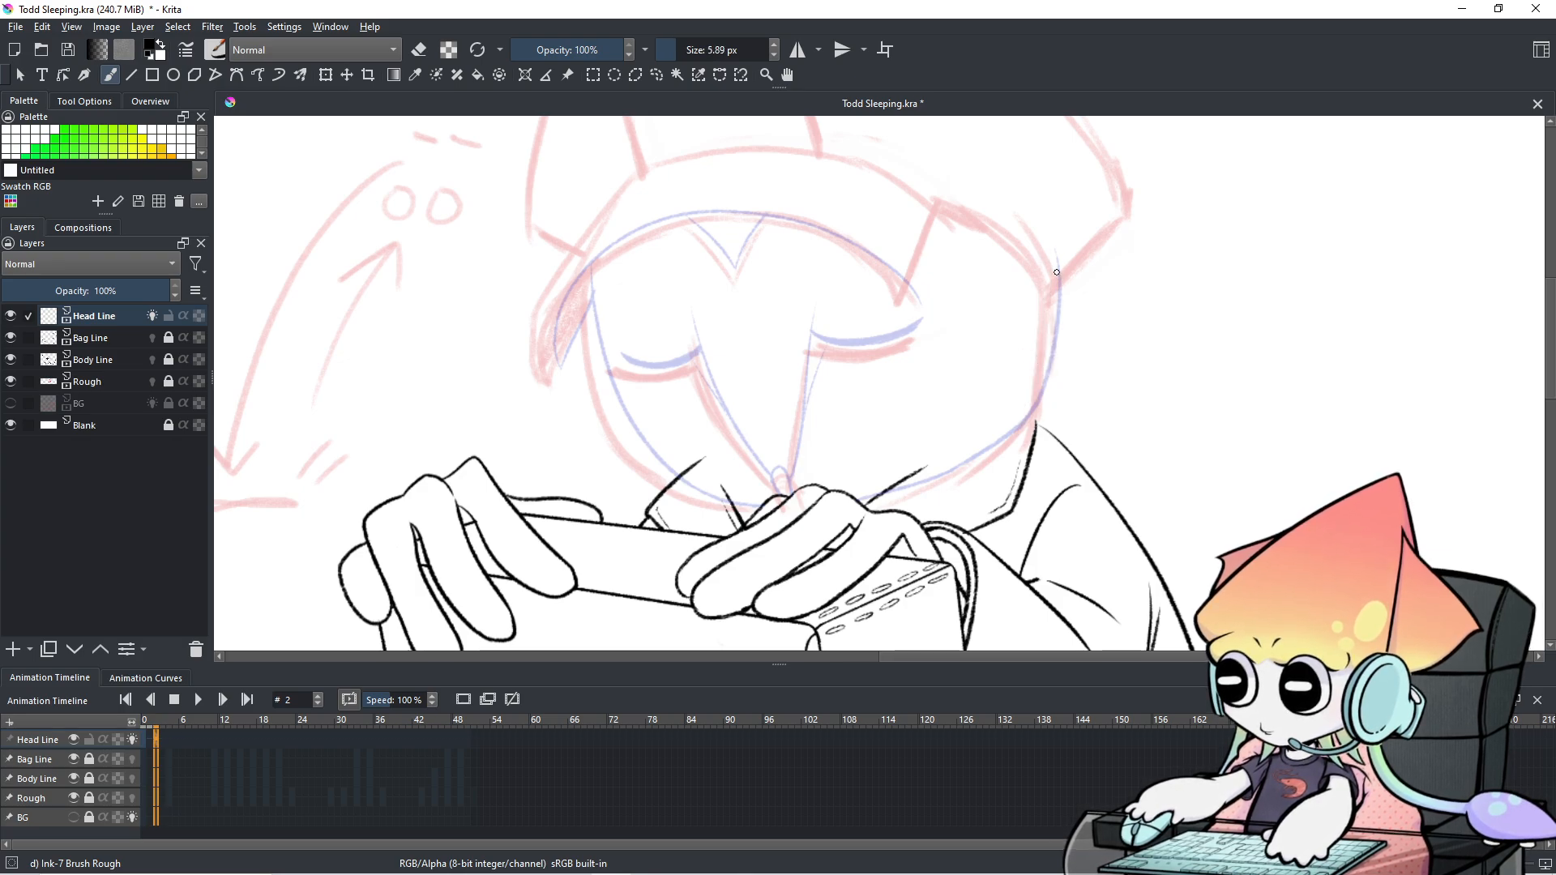
{"action": "left_click_drag", "start_coordinate": [1053, 257], "coordinate": [1018, 410]}
{"action": "key", "text": "ctrl+z"}
{"action": "left_click_drag", "start_coordinate": [1049, 256], "coordinate": [1033, 421]}
{"action": "key", "text": "ctrl+z"}
{"action": "mouse_move", "coordinate": [1045, 254]}
{"action": "left_mouse_down"}
{"action": "mouse_move", "coordinate": [1010, 437]}
{"action": "mouse_move", "coordinate": [1044, 338]}
{"action": "mouse_move", "coordinate": [1023, 419]}
{"action": "left_mouse_up"}
{"action": "key", "text": "ctrl+z"}
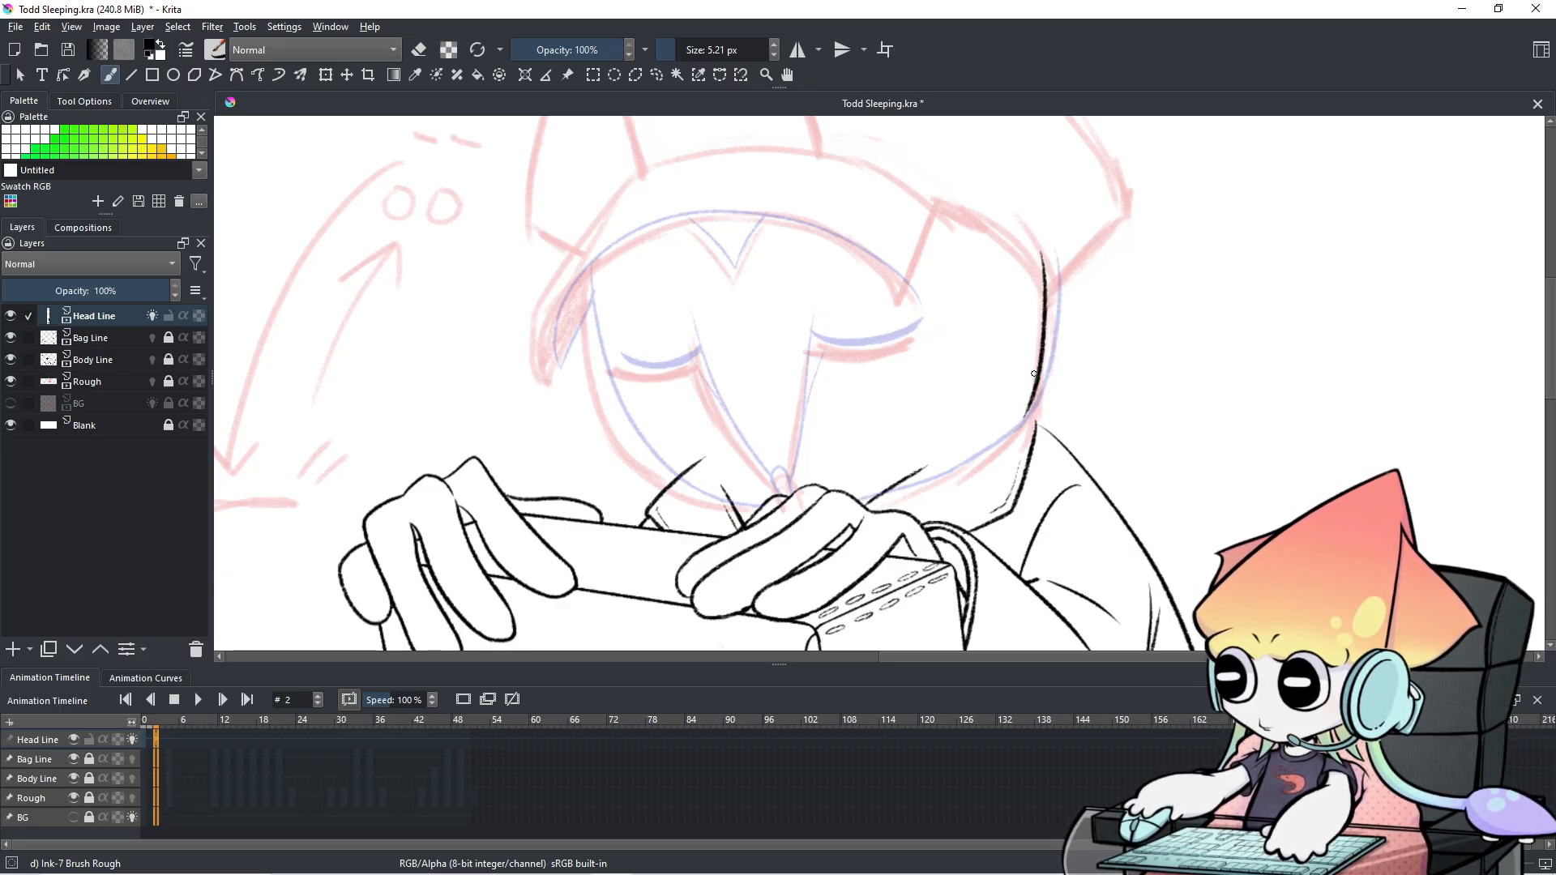
Ink the left face outline curving down to the chin after repeated retries.
{"action": "left_click_drag", "start_coordinate": [588, 296], "coordinate": [732, 506]}
{"action": "key", "text": "ctrl+z"}
{"action": "left_click_drag", "start_coordinate": [590, 289], "coordinate": [760, 512]}
{"action": "key", "text": "ctrl+z"}
{"action": "mouse_move", "coordinate": [588, 288]}
{"action": "left_mouse_down"}
{"action": "mouse_move", "coordinate": [616, 395]}
{"action": "mouse_move", "coordinate": [705, 507]}
{"action": "left_mouse_up"}
{"action": "key", "text": "ctrl+z"}
{"action": "left_click_drag", "start_coordinate": [591, 324], "coordinate": [770, 518]}
{"action": "key", "text": "ctrl+z"}
{"action": "mouse_move", "coordinate": [588, 288]}
{"action": "left_mouse_down"}
{"action": "mouse_move", "coordinate": [610, 389]}
{"action": "mouse_move", "coordinate": [739, 525]}
{"action": "left_mouse_up"}
{"action": "key", "text": "ctrl+z"}
{"action": "mouse_move", "coordinate": [580, 279]}
{"action": "left_mouse_down"}
{"action": "mouse_move", "coordinate": [693, 481]}
{"action": "mouse_move", "coordinate": [788, 510]}
{"action": "left_mouse_up"}
{"action": "key", "text": "ctrl+z"}
{"action": "left_click_drag", "start_coordinate": [590, 284], "coordinate": [786, 519]}
{"action": "key", "text": "e"}
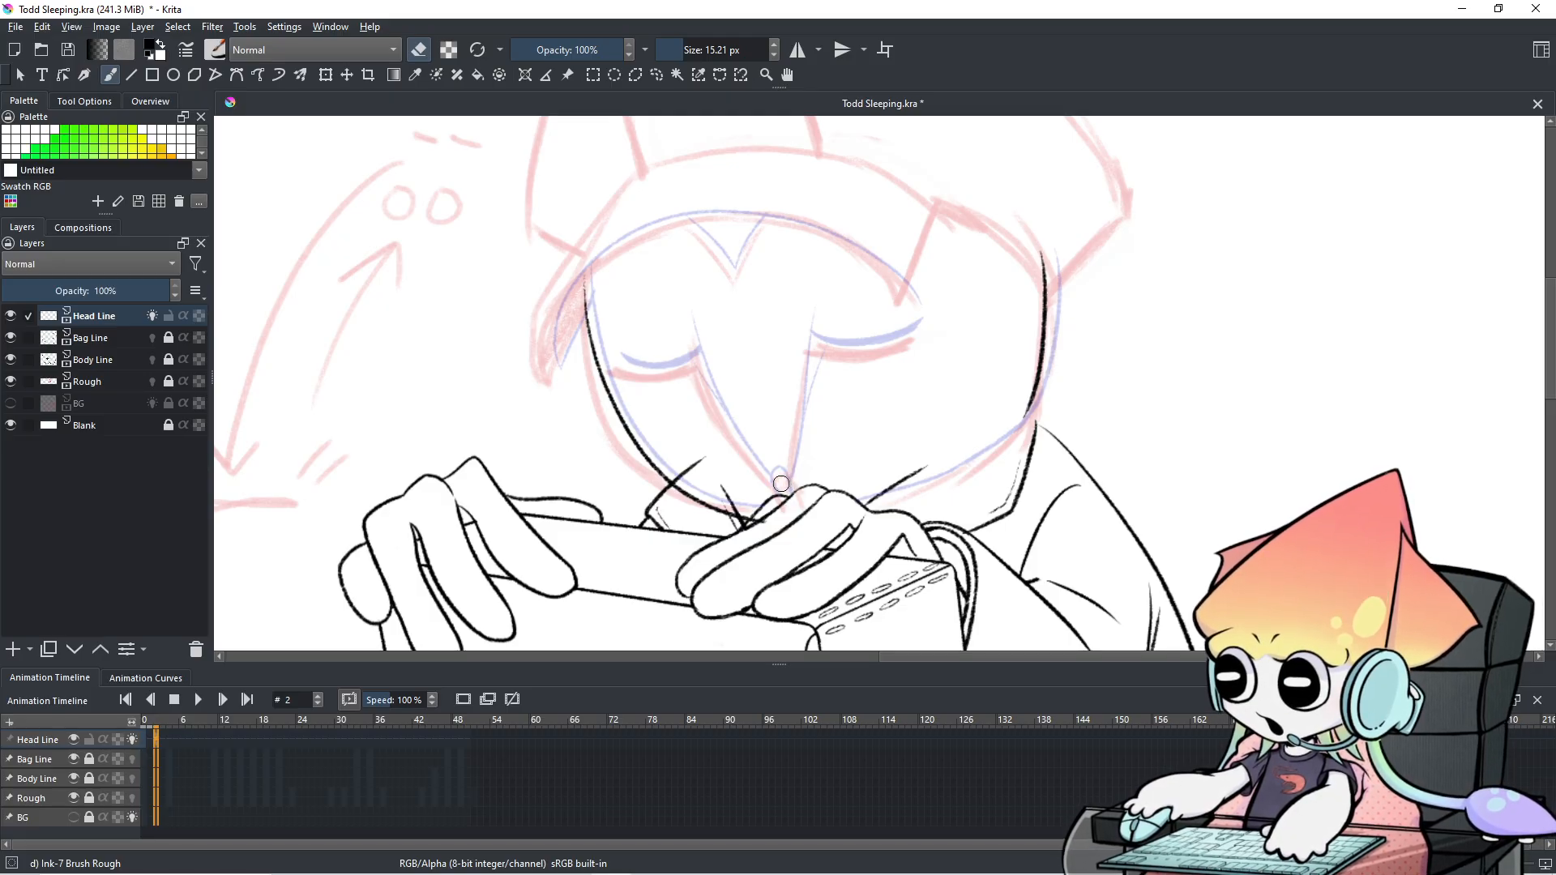
Lasso frame 2's left face lines down to the chin and nudge them slightly up-left.
{"action": "left_click", "coordinate": [656, 75]}
{"action": "mouse_move", "coordinate": [773, 445]}
{"action": "left_mouse_down"}
{"action": "mouse_move", "coordinate": [797, 530]}
{"action": "mouse_move", "coordinate": [554, 389]}
{"action": "mouse_move", "coordinate": [658, 240]}
{"action": "left_mouse_up"}
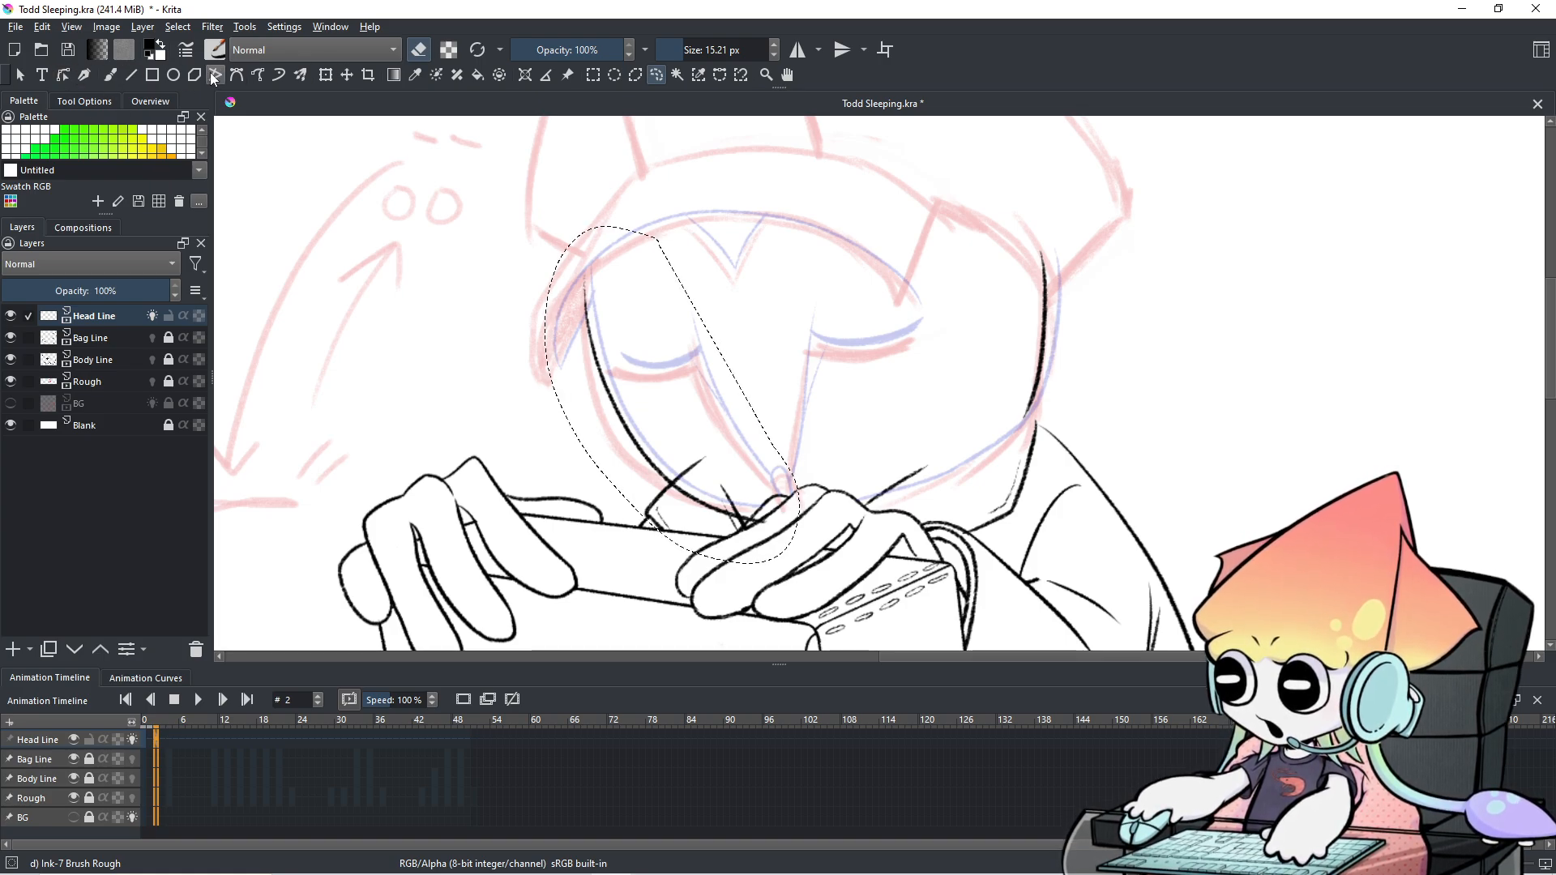
{"action": "left_click", "coordinate": [347, 75]}
{"action": "left_click_drag", "start_coordinate": [765, 268], "coordinate": [756, 260]}
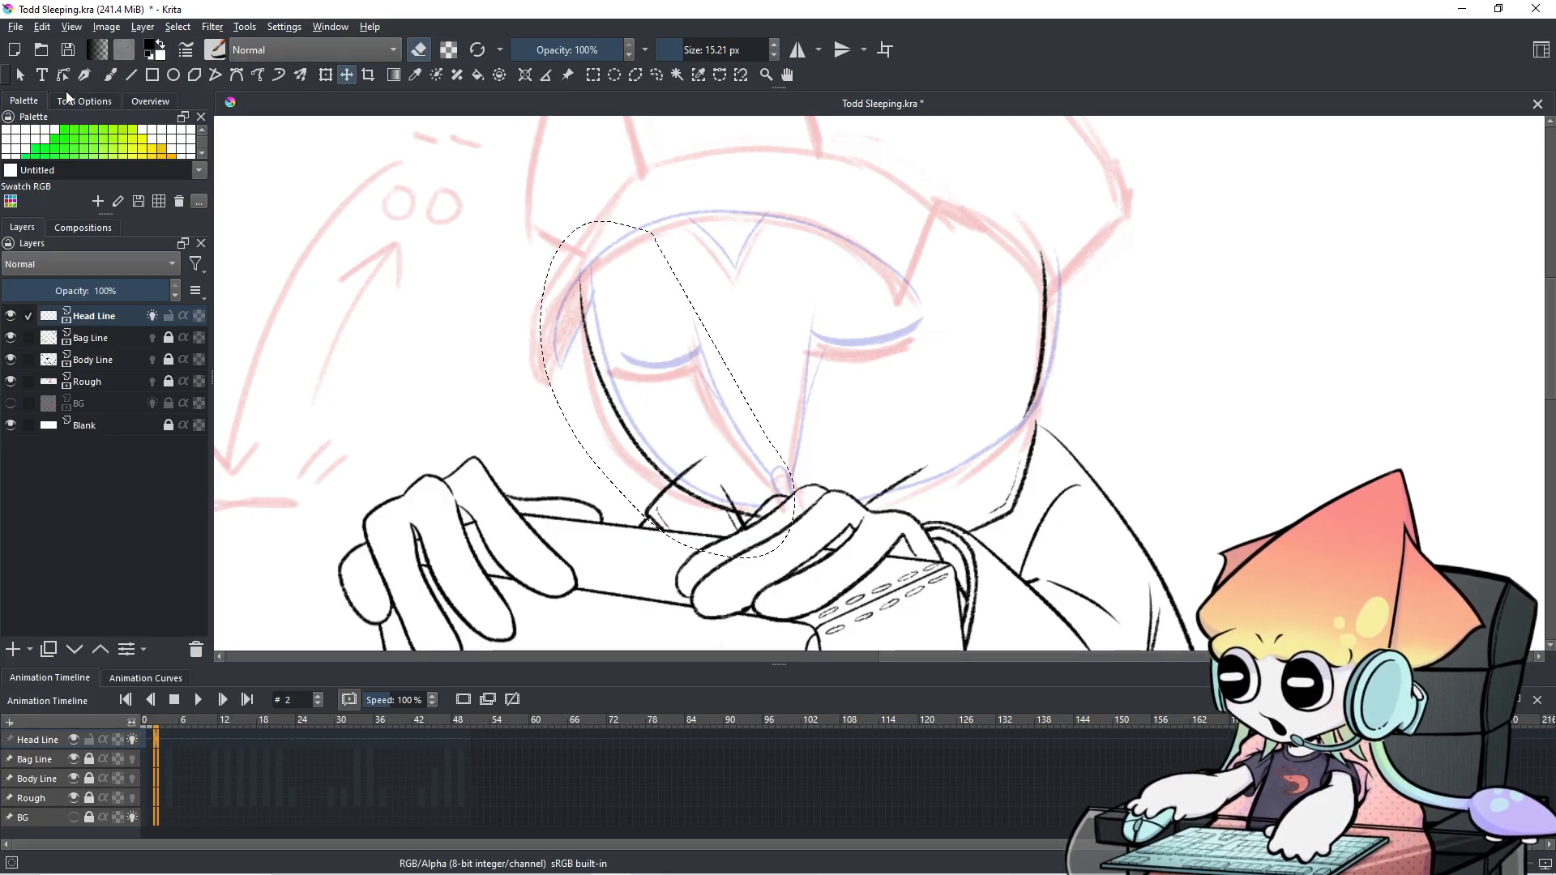
Skew the selected face lines slightly to the right, apply the transform, and return to the inking brush.
{"action": "left_click", "coordinate": [325, 75]}
{"action": "left_click_drag", "start_coordinate": [705, 222], "coordinate": [721, 224]}
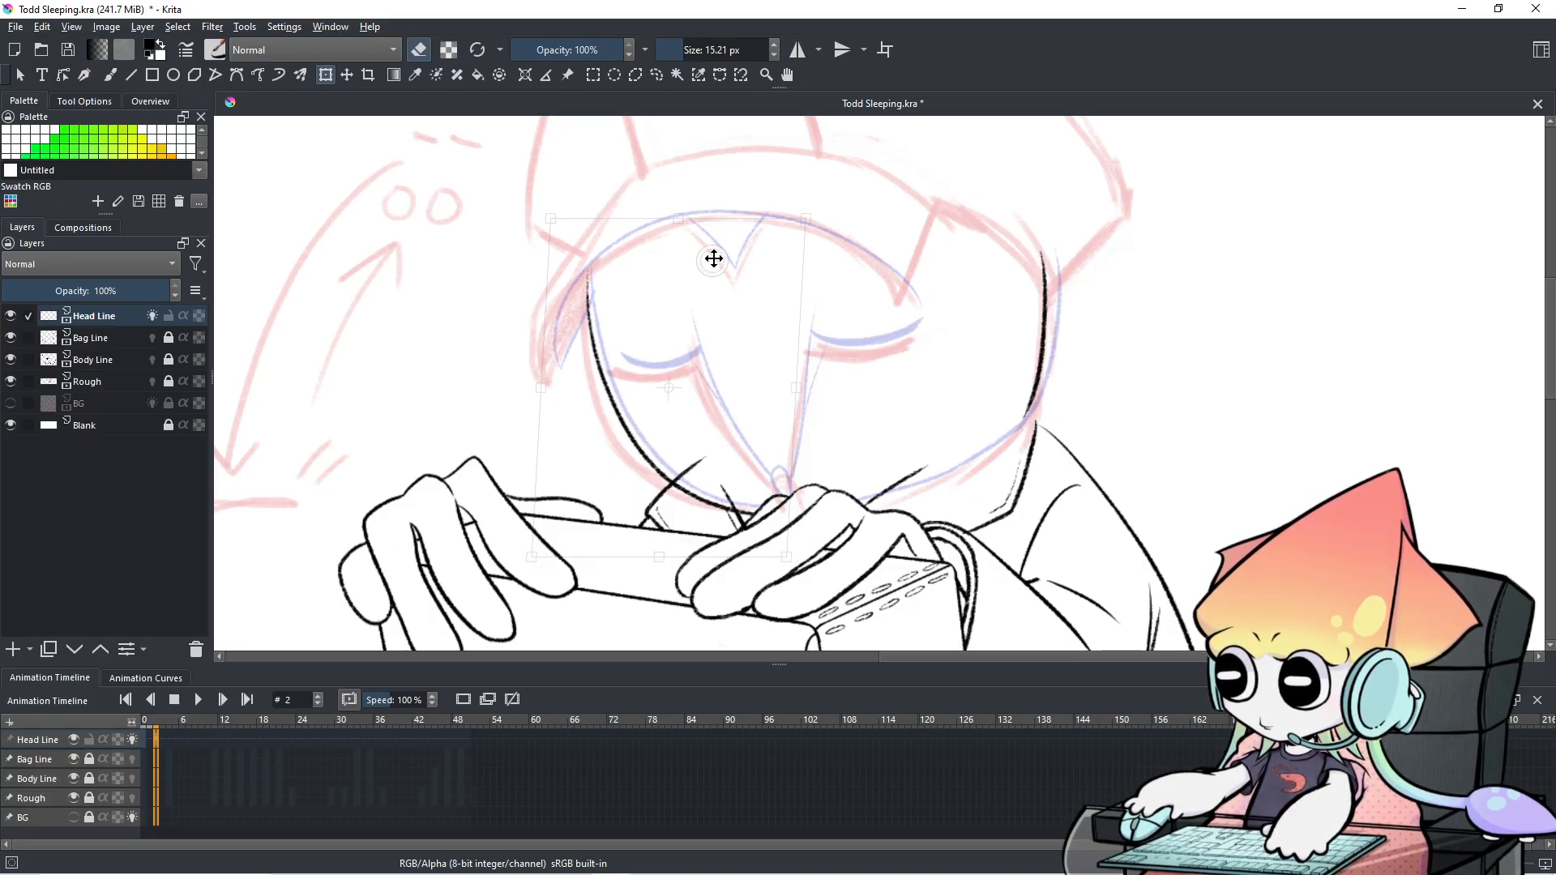
{"action": "left_click", "coordinate": [657, 75]}
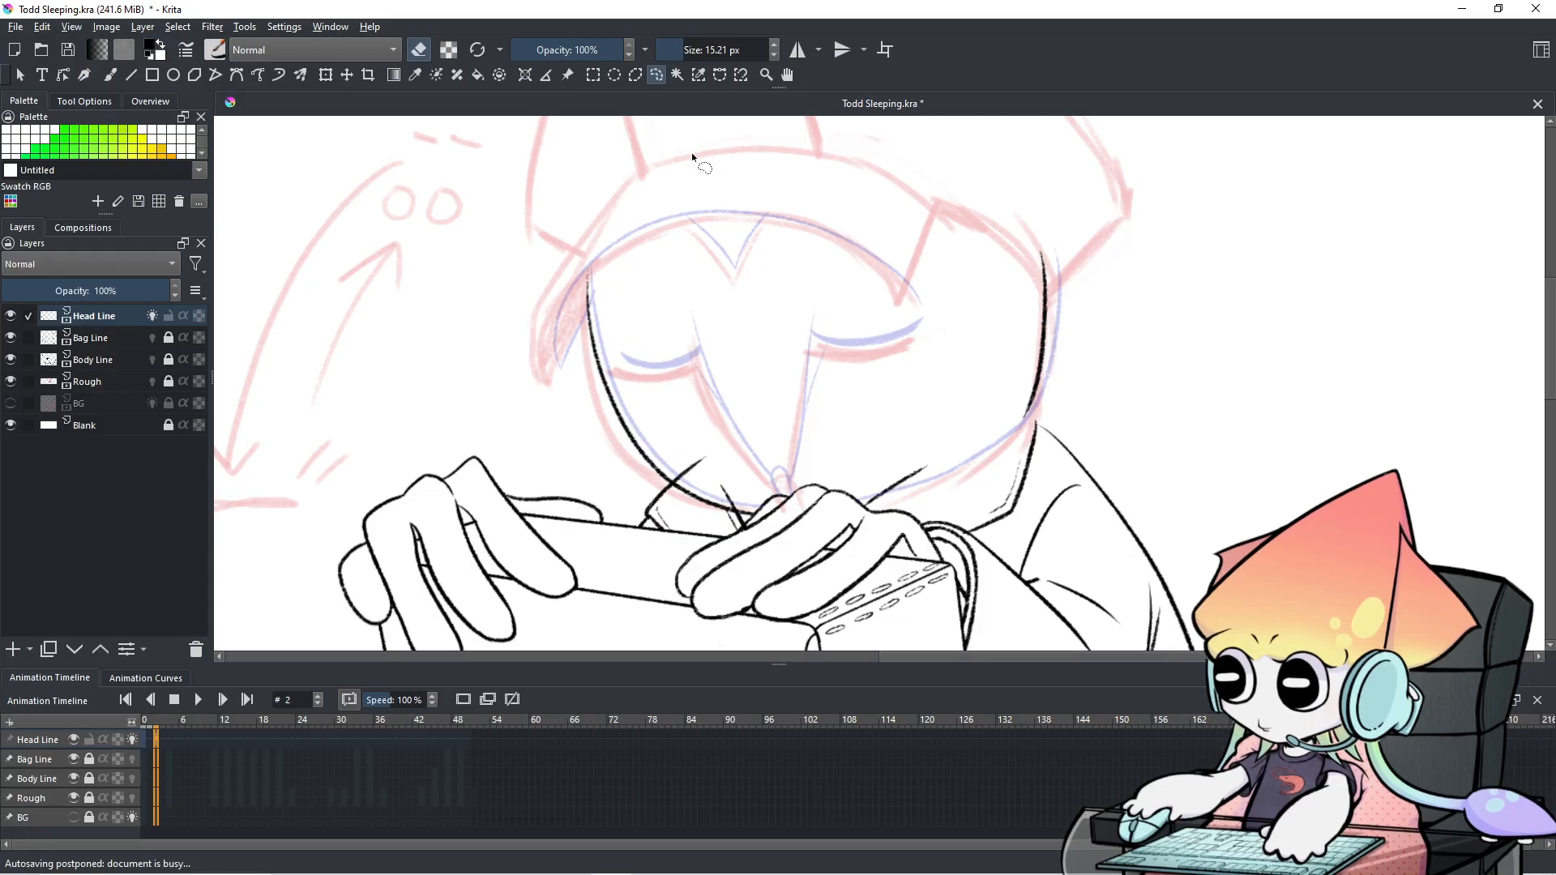
{"action": "left_click", "coordinate": [111, 74]}
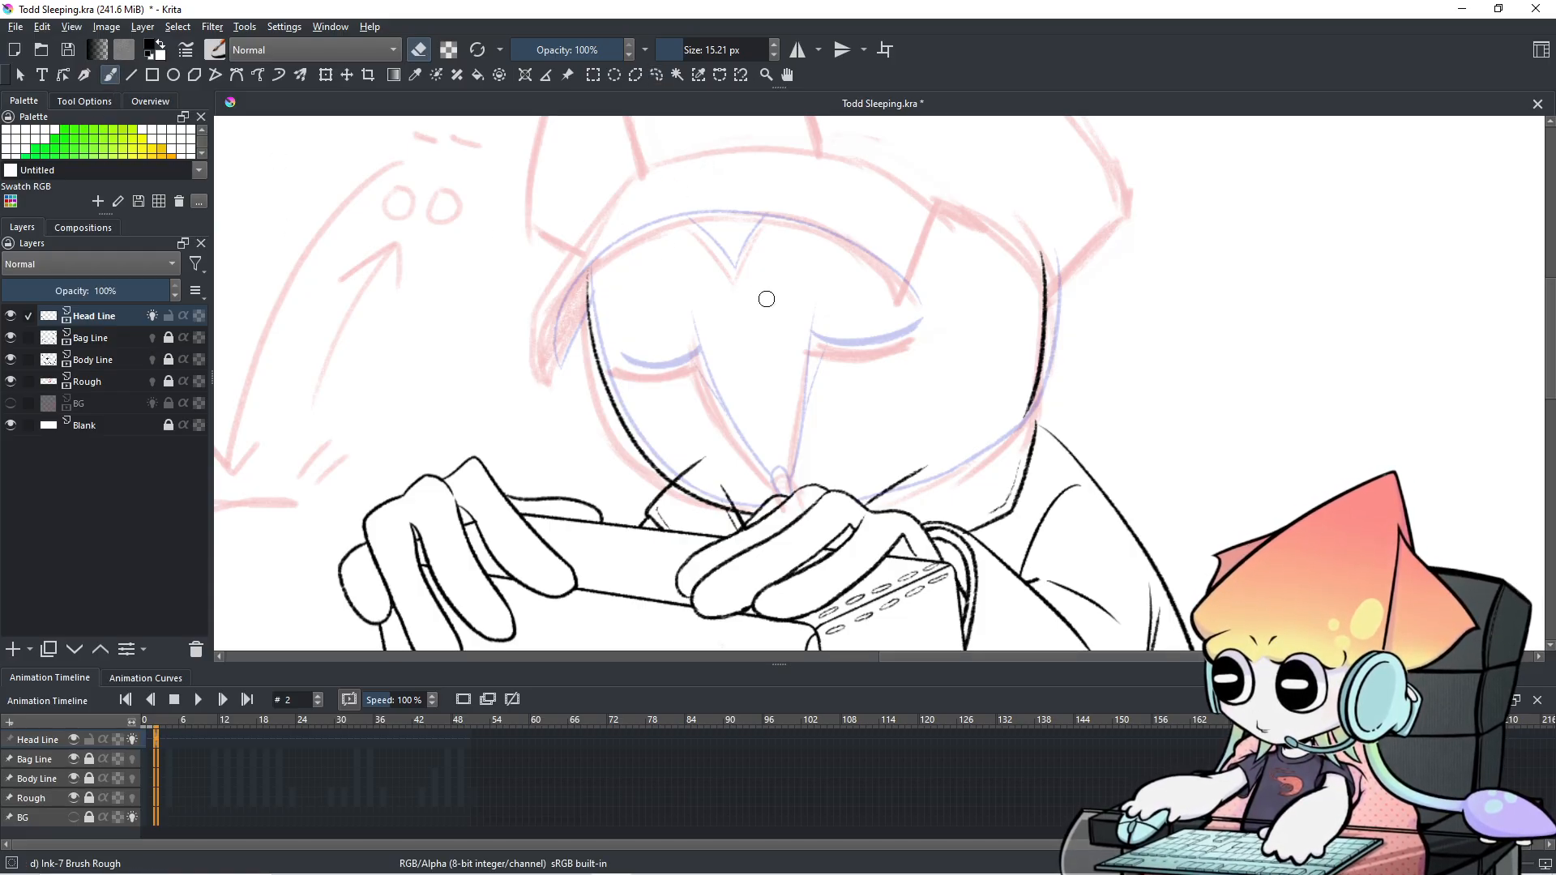
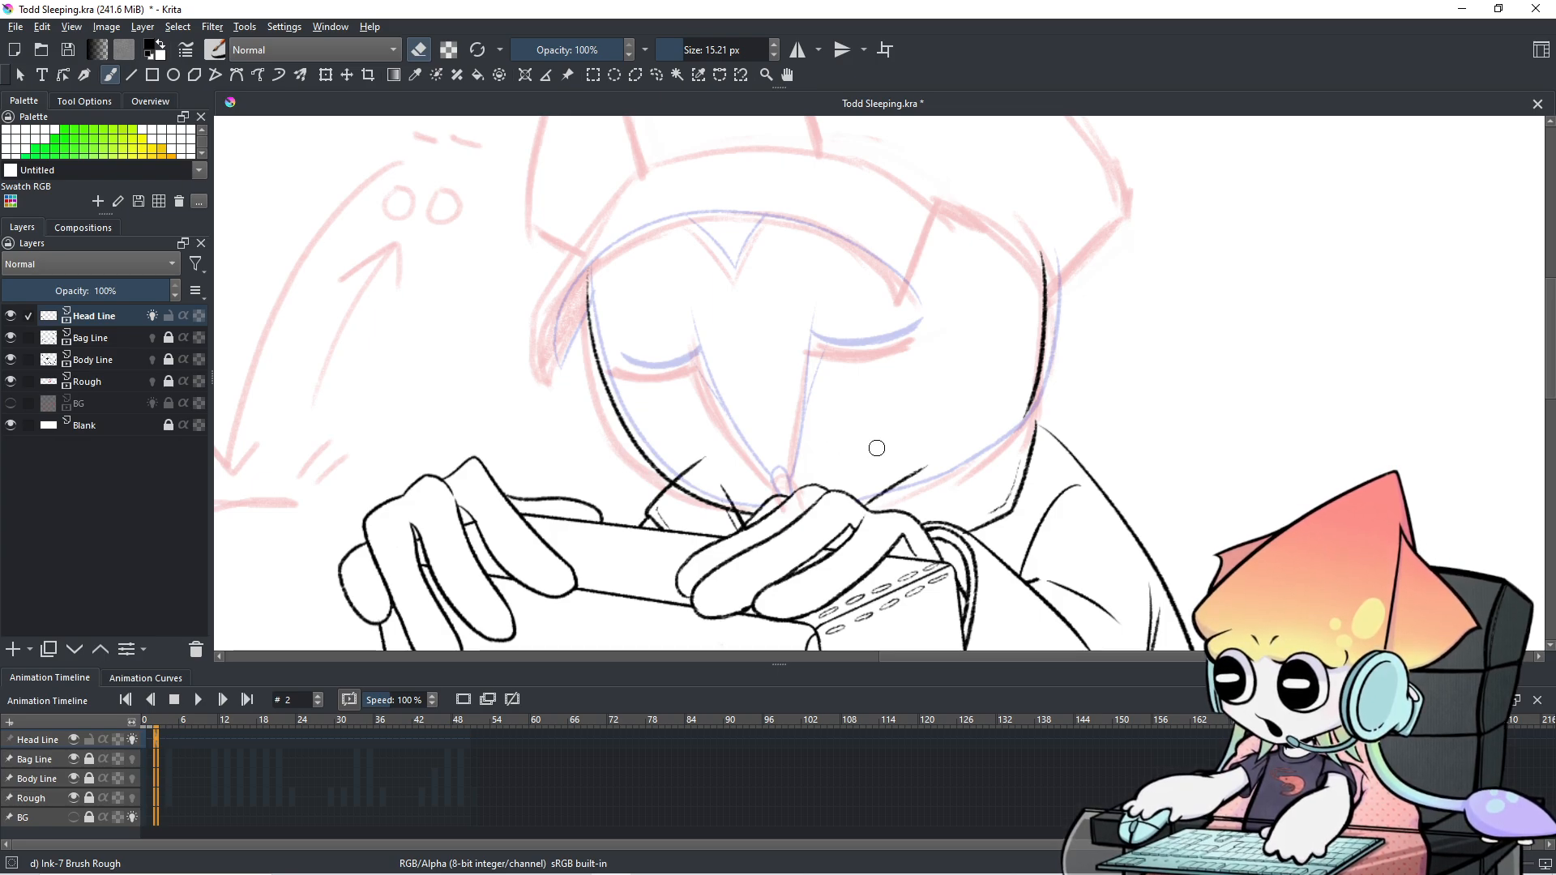
Switch back to the brush, compare the heads across frames 1–3, and undo a too-thick test stroke on frame 2.
{"action": "key", "text": "e"}
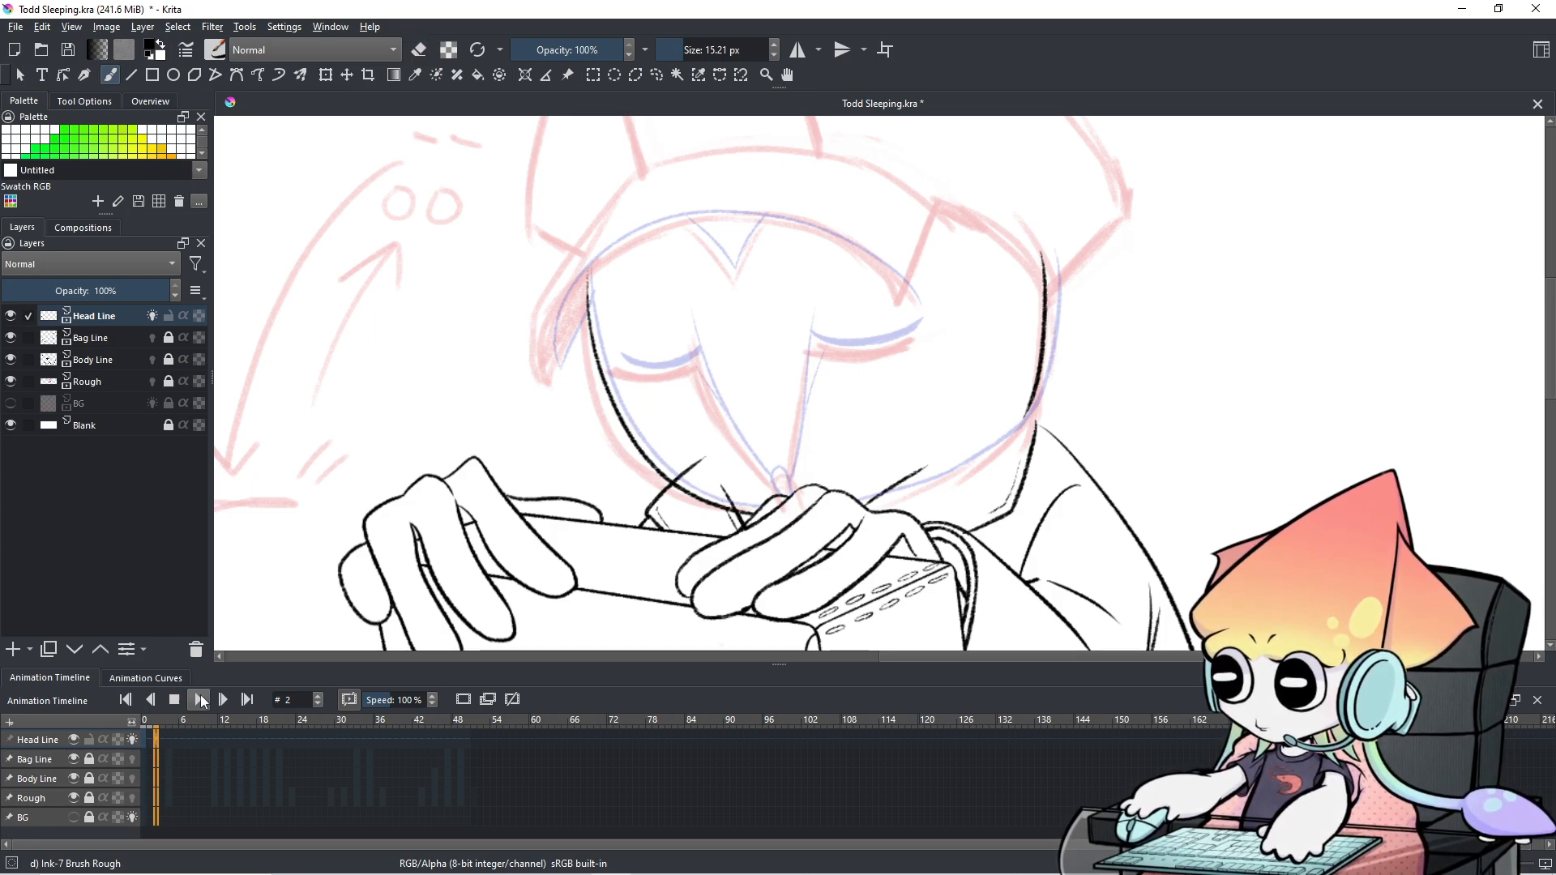
{"action": "left_click", "coordinate": [153, 740]}
{"action": "left_click", "coordinate": [157, 741]}
{"action": "left_click", "coordinate": [149, 737]}
{"action": "left_click", "coordinate": [162, 739]}
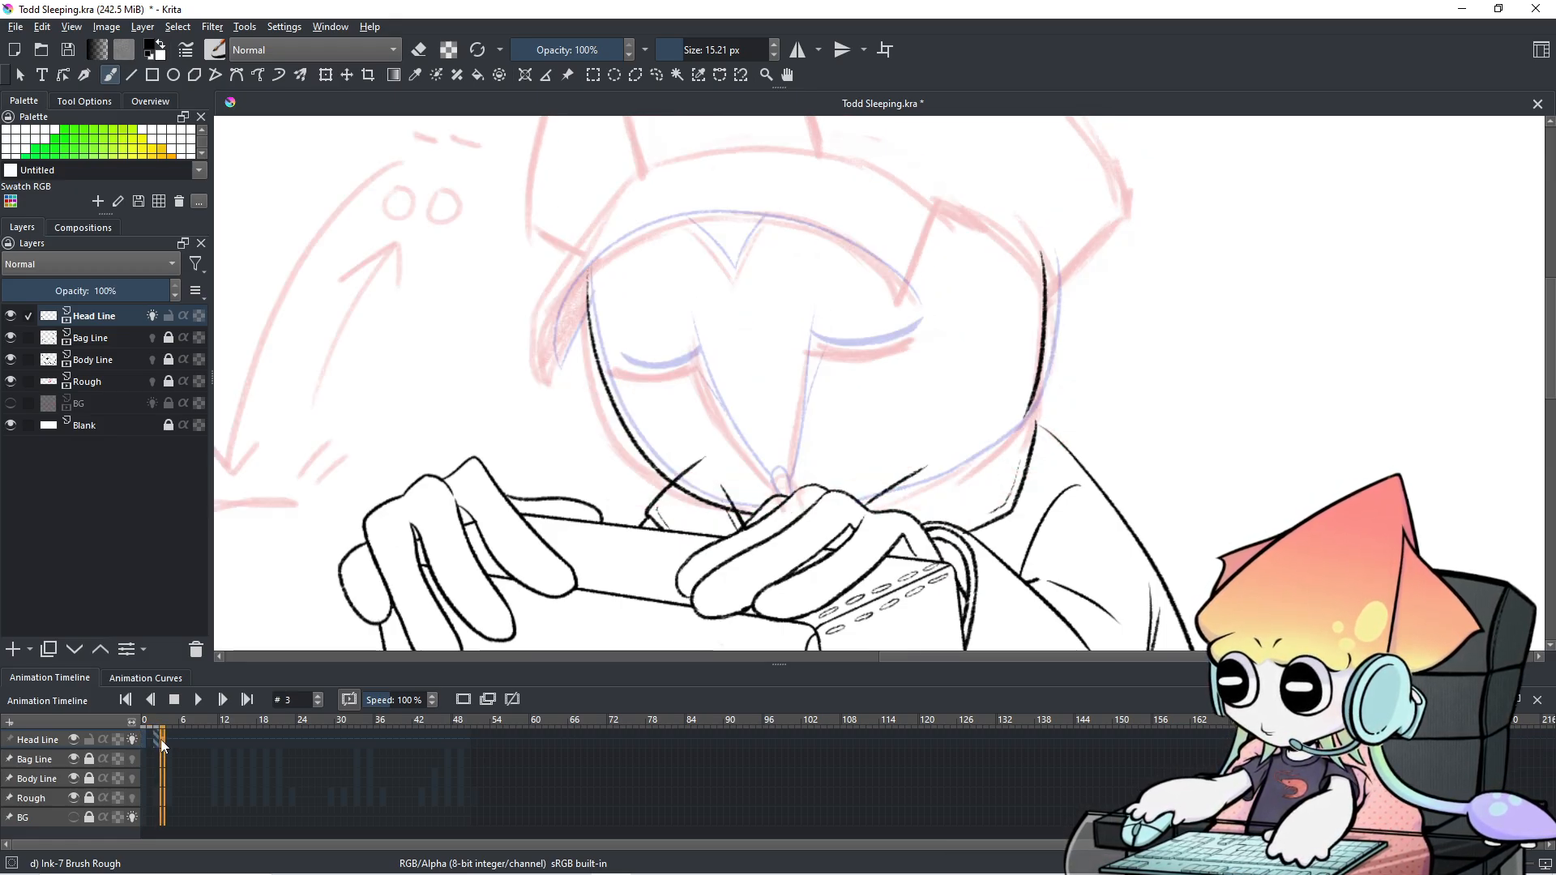
{"action": "left_click", "coordinate": [151, 737]}
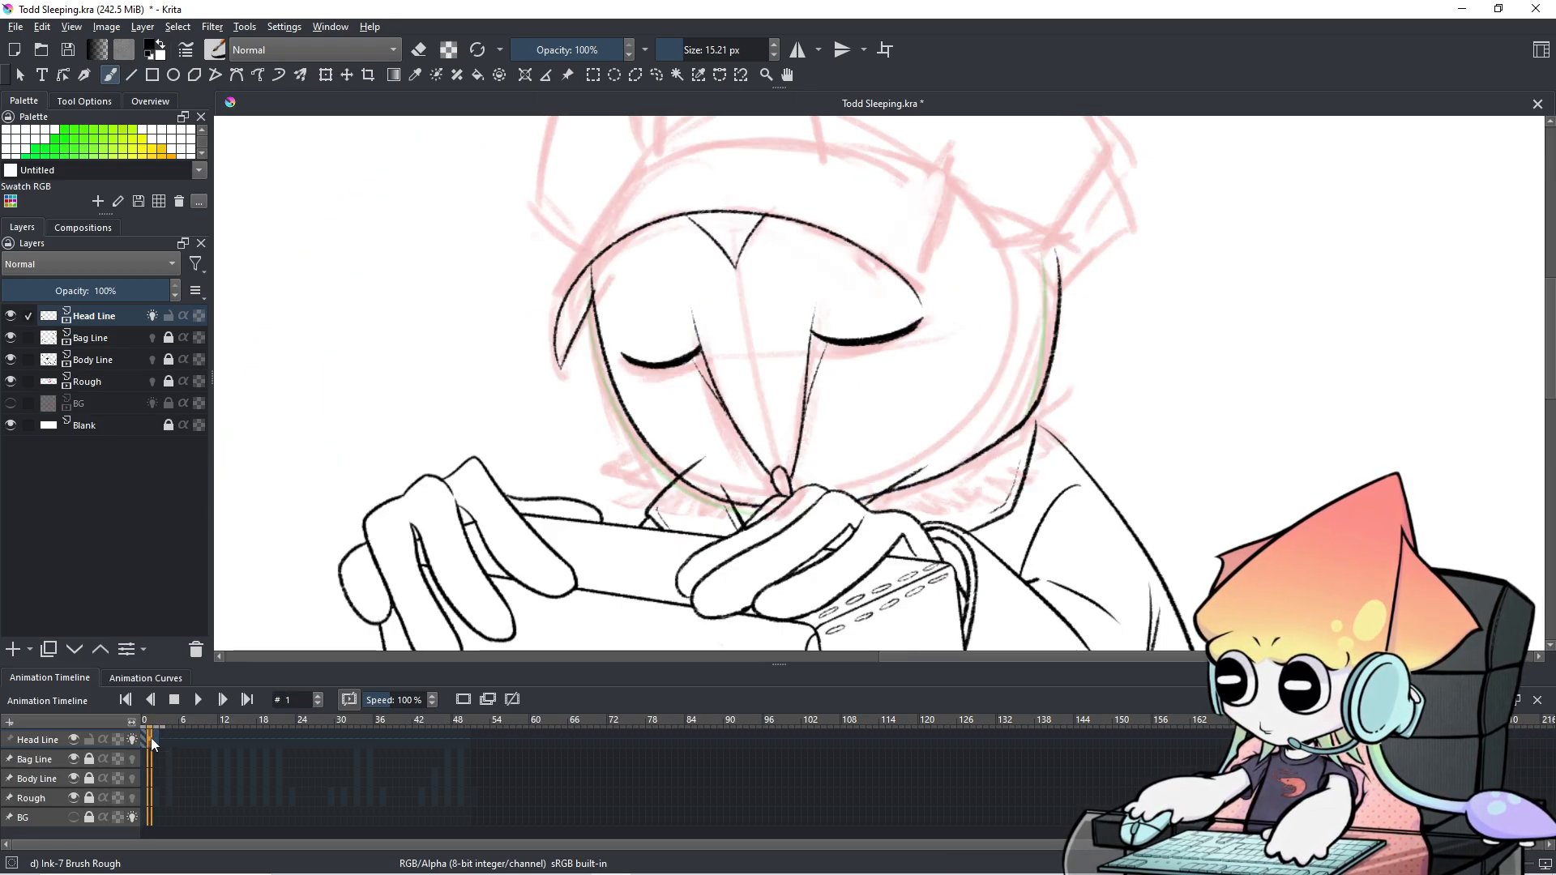
{"action": "left_click", "coordinate": [157, 741]}
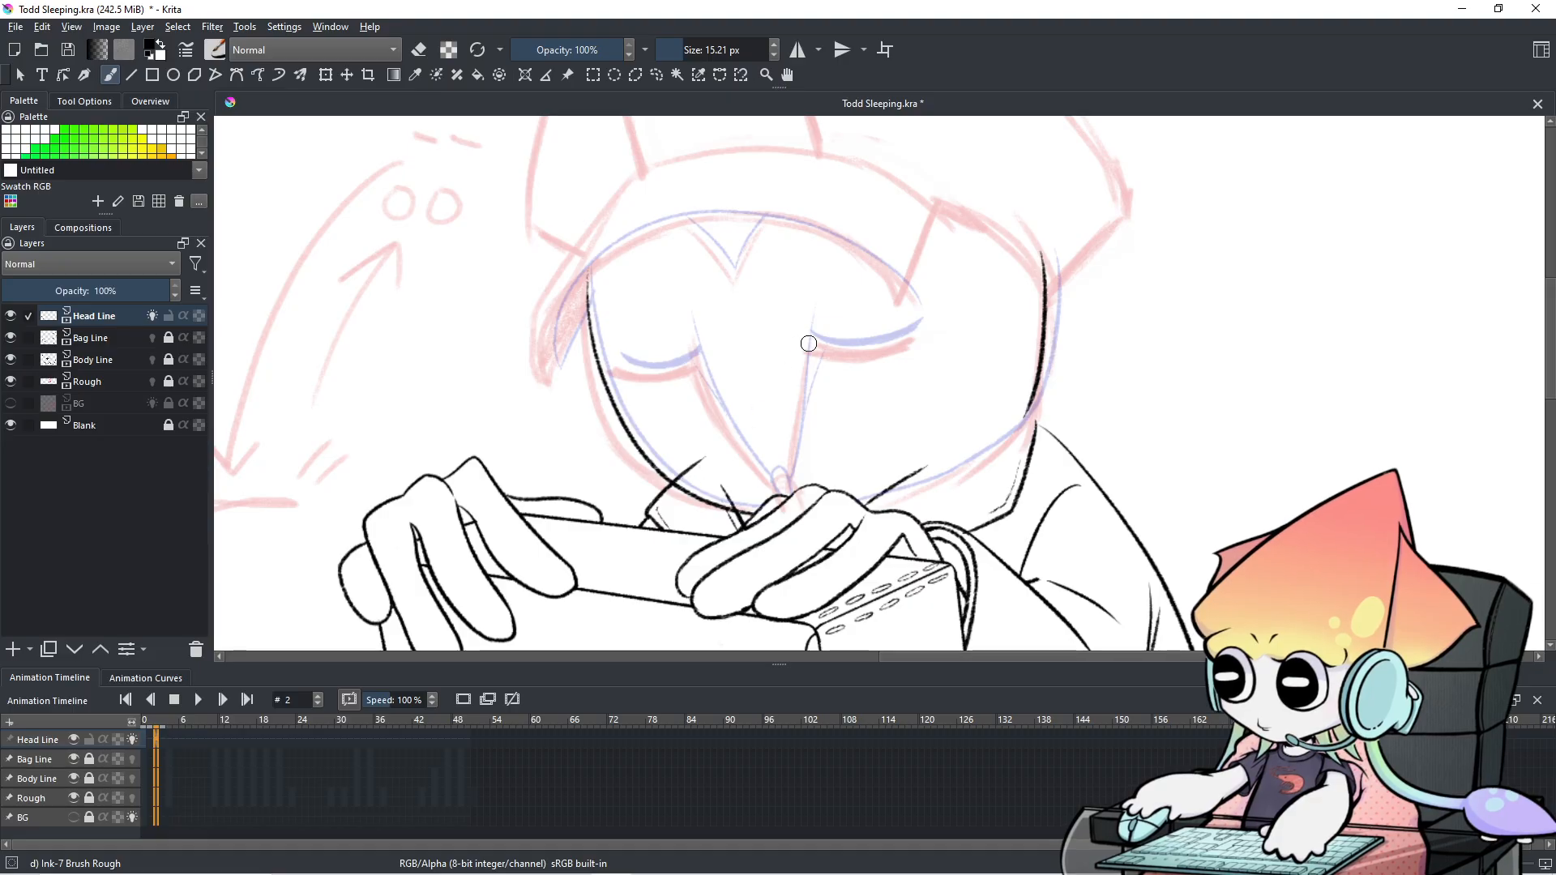
{"action": "mouse_move", "coordinate": [808, 340]}
{"action": "left_mouse_down"}
{"action": "mouse_move", "coordinate": [801, 421]}
{"action": "mouse_move", "coordinate": [851, 394]}
{"action": "mouse_move", "coordinate": [888, 338]}
{"action": "left_mouse_up"}
{"action": "key", "text": "ctrl+z"}
{"action": "key", "text": "ctrl+z"}
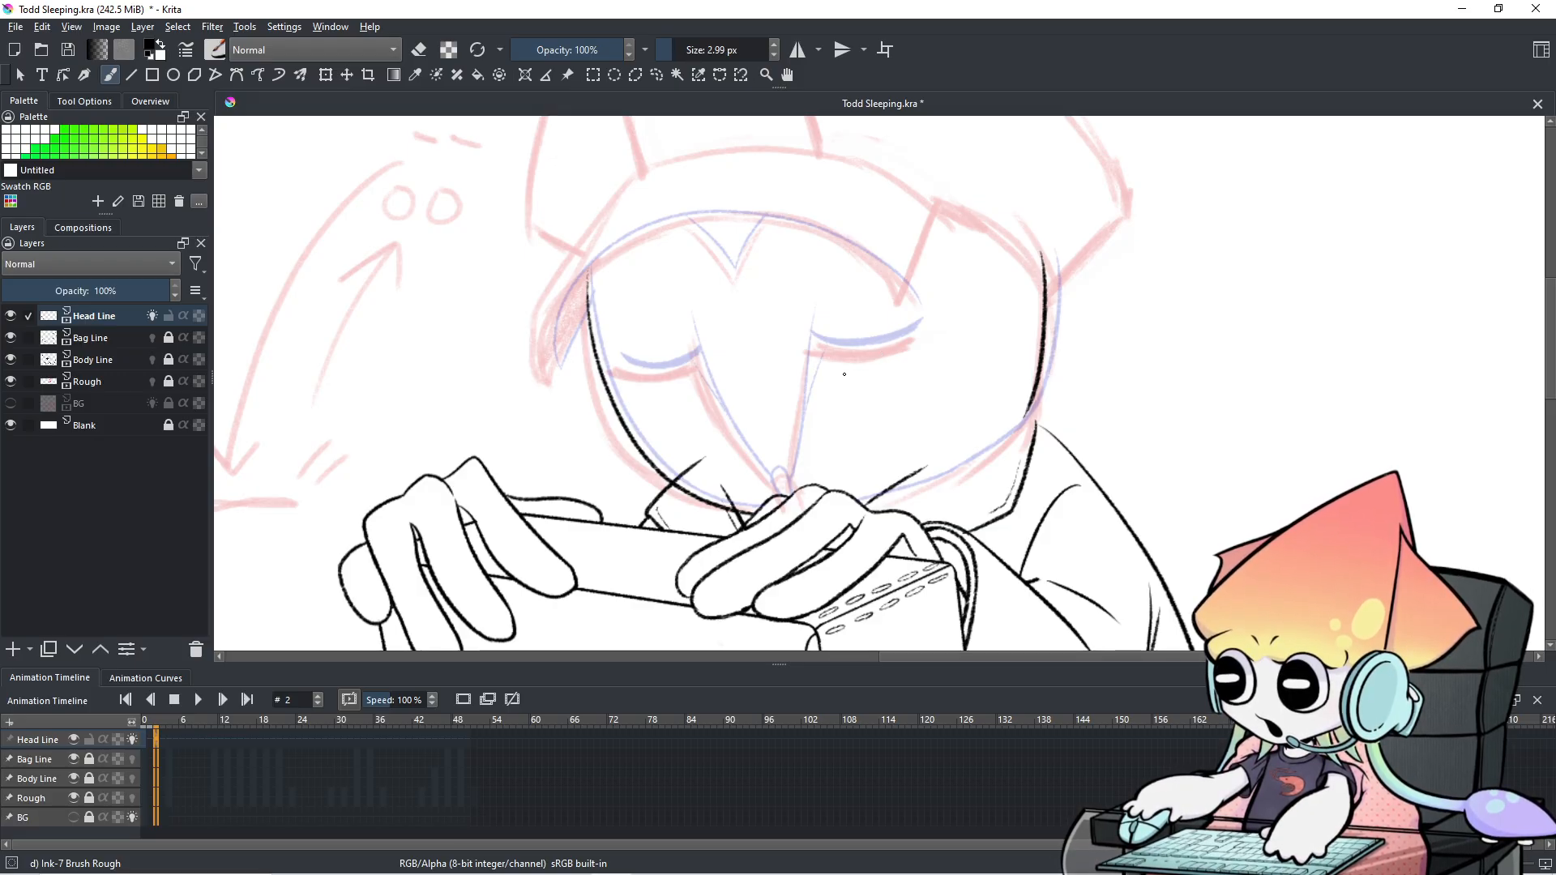
Zoom in on the face and enlarge the ink brush to about 5.5 px.
{"action": "key", "text": "ctrl+plus"}
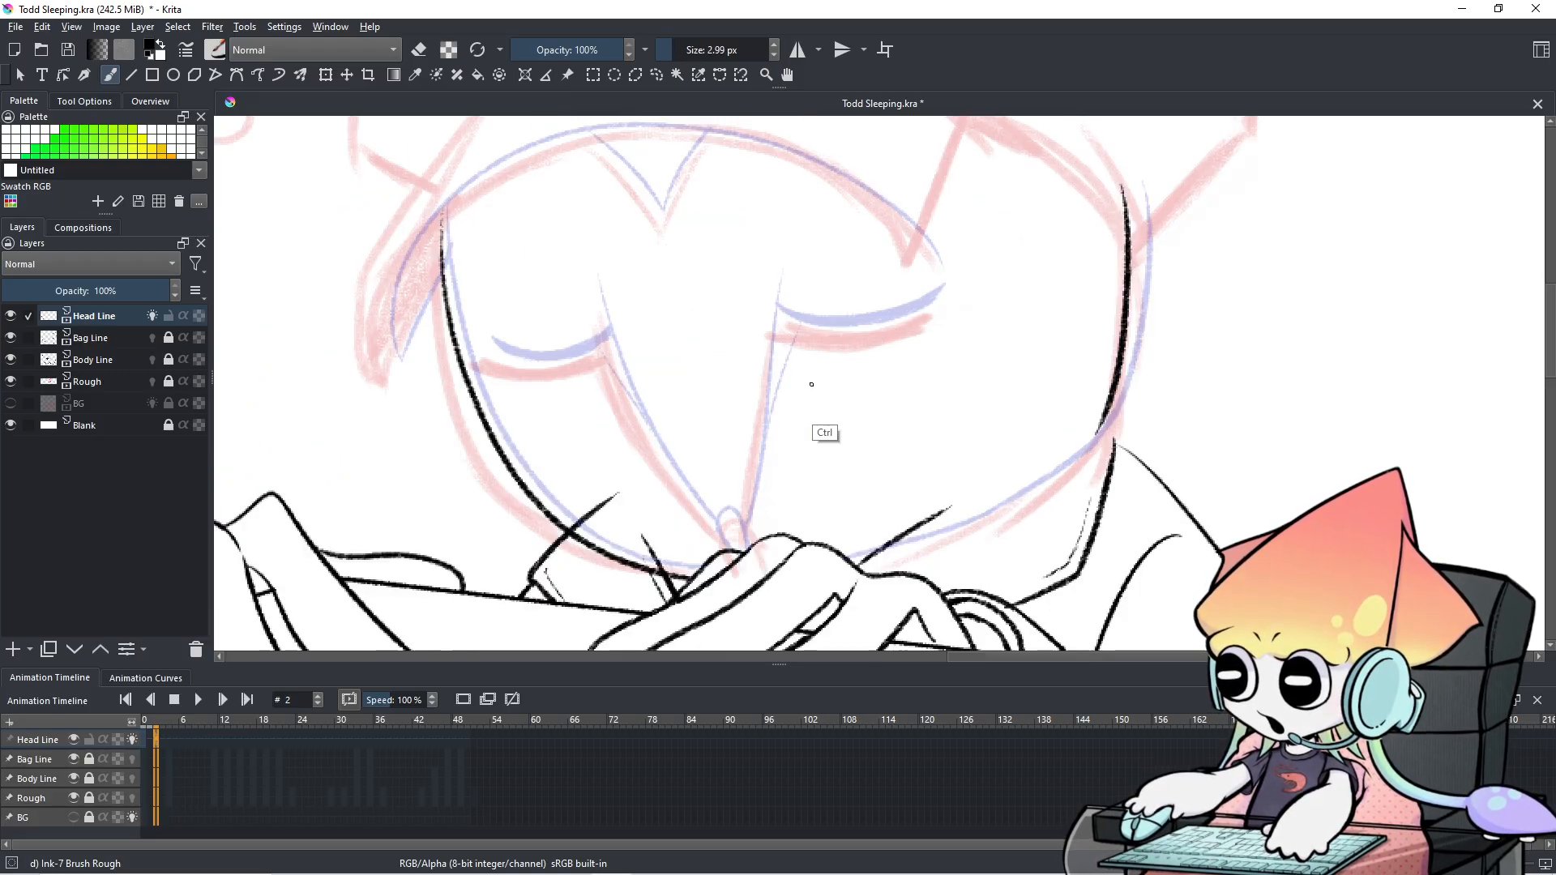
{"action": "left_click_drag", "start_coordinate": [911, 339], "coordinate": [965, 342]}
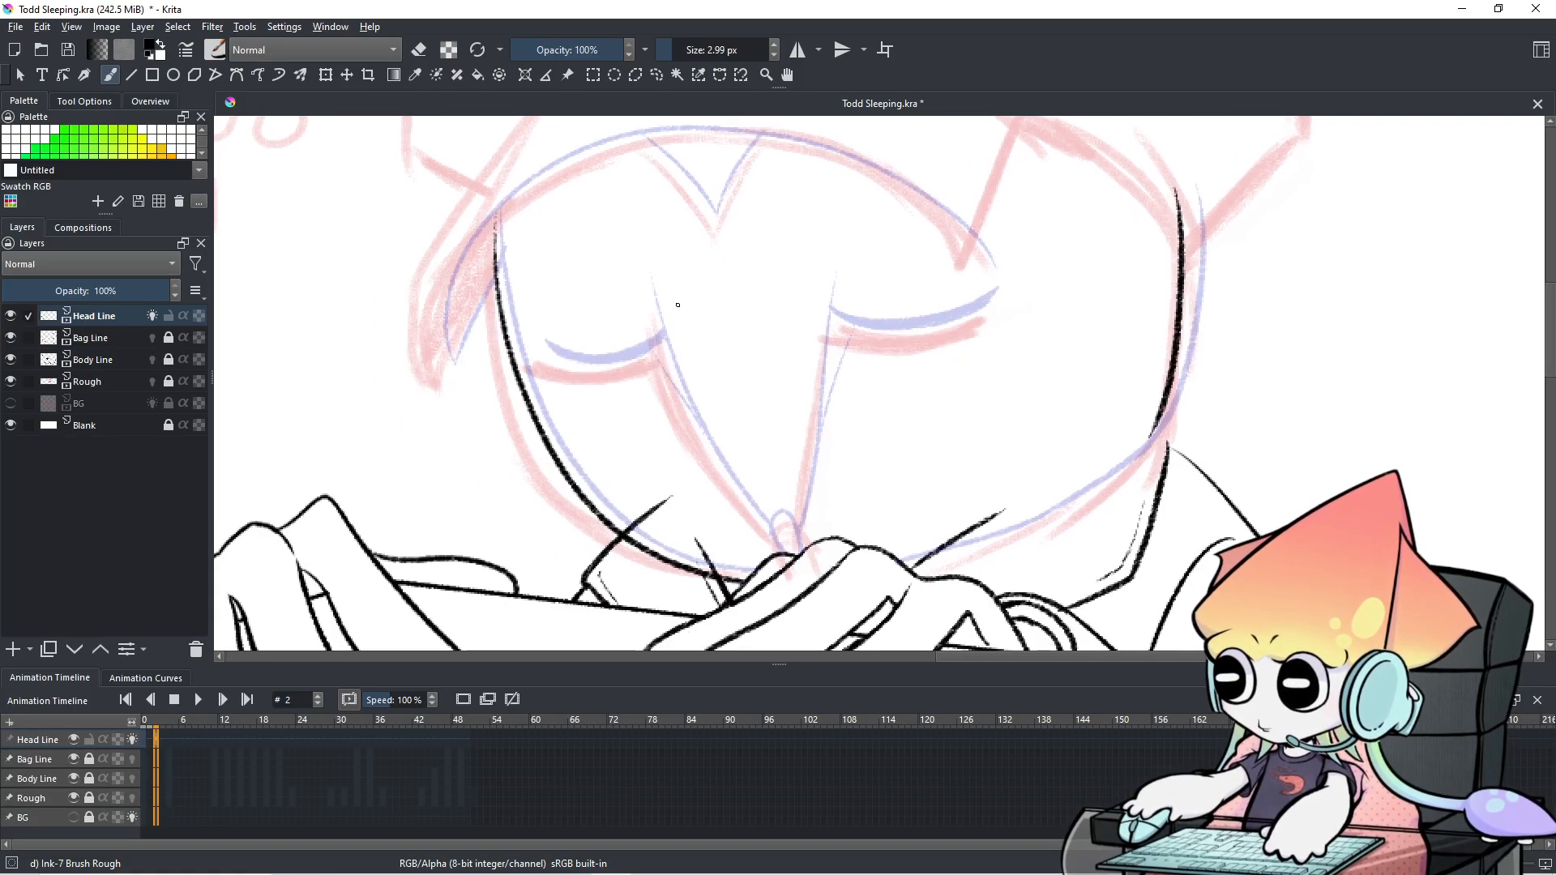
{"action": "key", "text": "shift"}
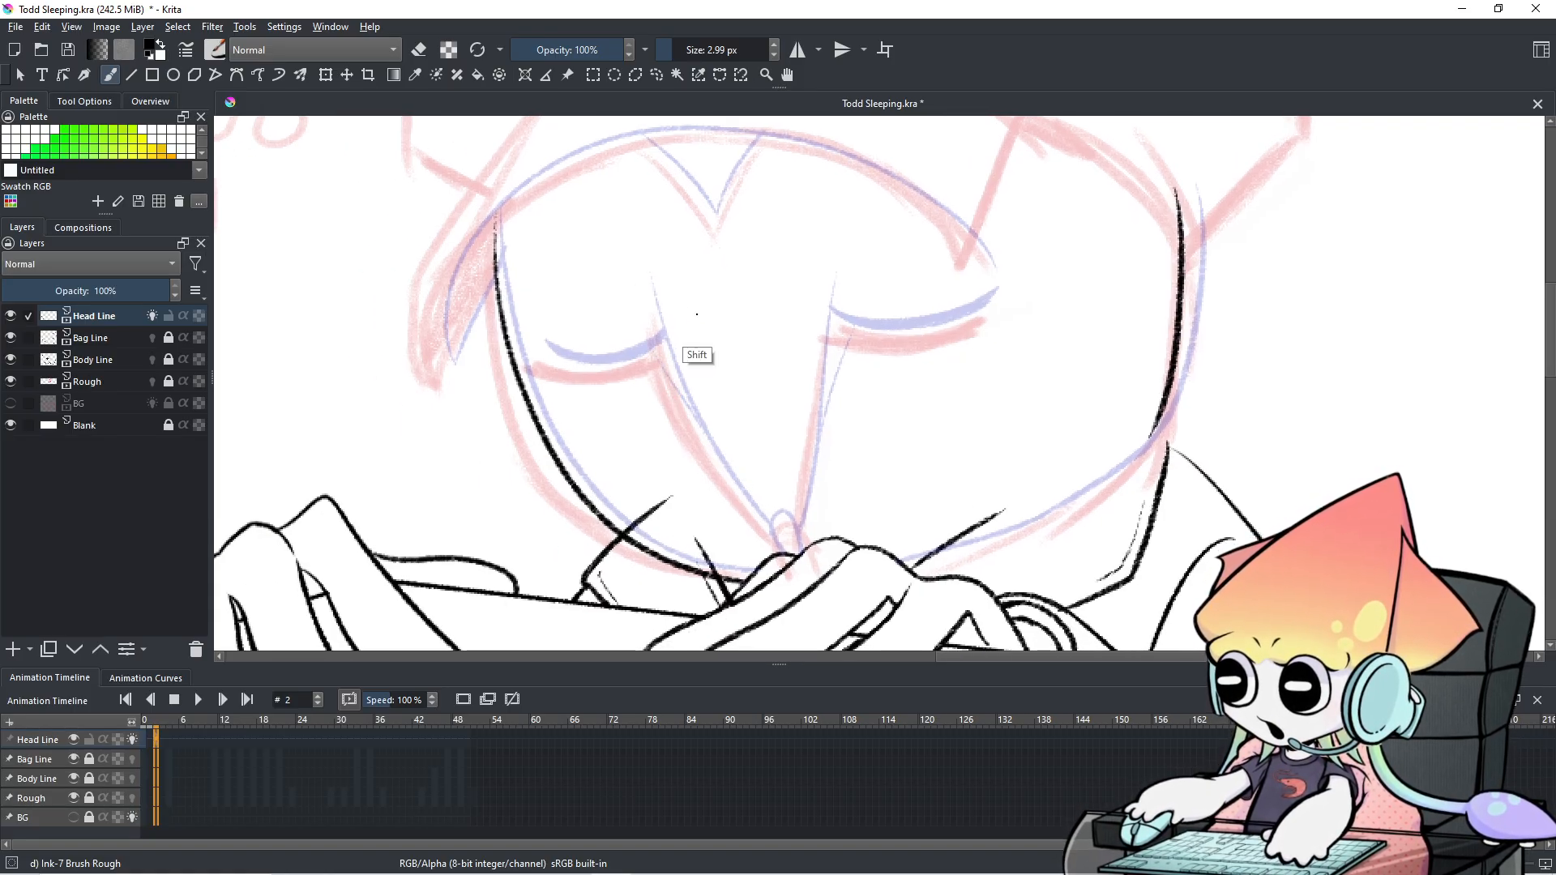
{"action": "mouse_move", "coordinate": [697, 328]}
{"action": "left_mouse_down"}
{"action": "mouse_move", "coordinate": [706, 454]}
{"action": "mouse_move", "coordinate": [760, 535]}
{"action": "left_mouse_up"}
Ink the left side of the nose, retrying the stroke with undo.
{"action": "key", "text": "ctrl+z"}
{"action": "mouse_move", "coordinate": [641, 278]}
{"action": "left_mouse_down"}
{"action": "mouse_move", "coordinate": [682, 401]}
{"action": "mouse_move", "coordinate": [794, 556]}
{"action": "left_mouse_up"}
{"action": "key", "text": "ctrl+z"}
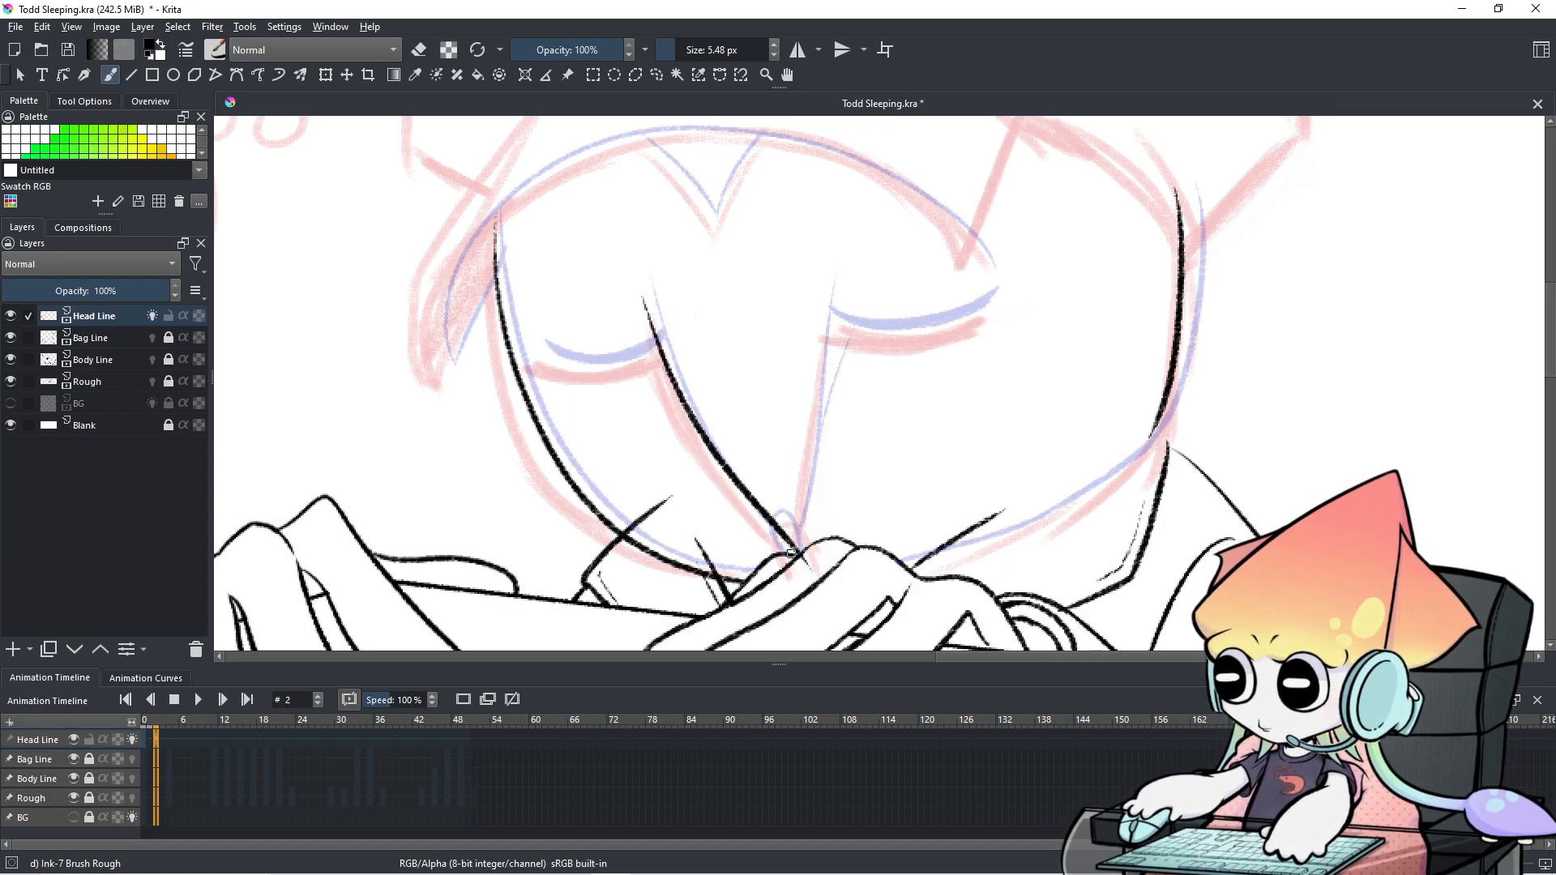
{"action": "key", "text": "ctrl+z"}
{"action": "left_click_drag", "start_coordinate": [640, 294], "coordinate": [810, 571]}
{"action": "key", "text": "ctrl+z"}
{"action": "mouse_move", "coordinate": [636, 289]}
{"action": "left_mouse_down"}
{"action": "mouse_move", "coordinate": [752, 504]}
{"action": "mouse_move", "coordinate": [810, 571]}
{"action": "left_mouse_up"}
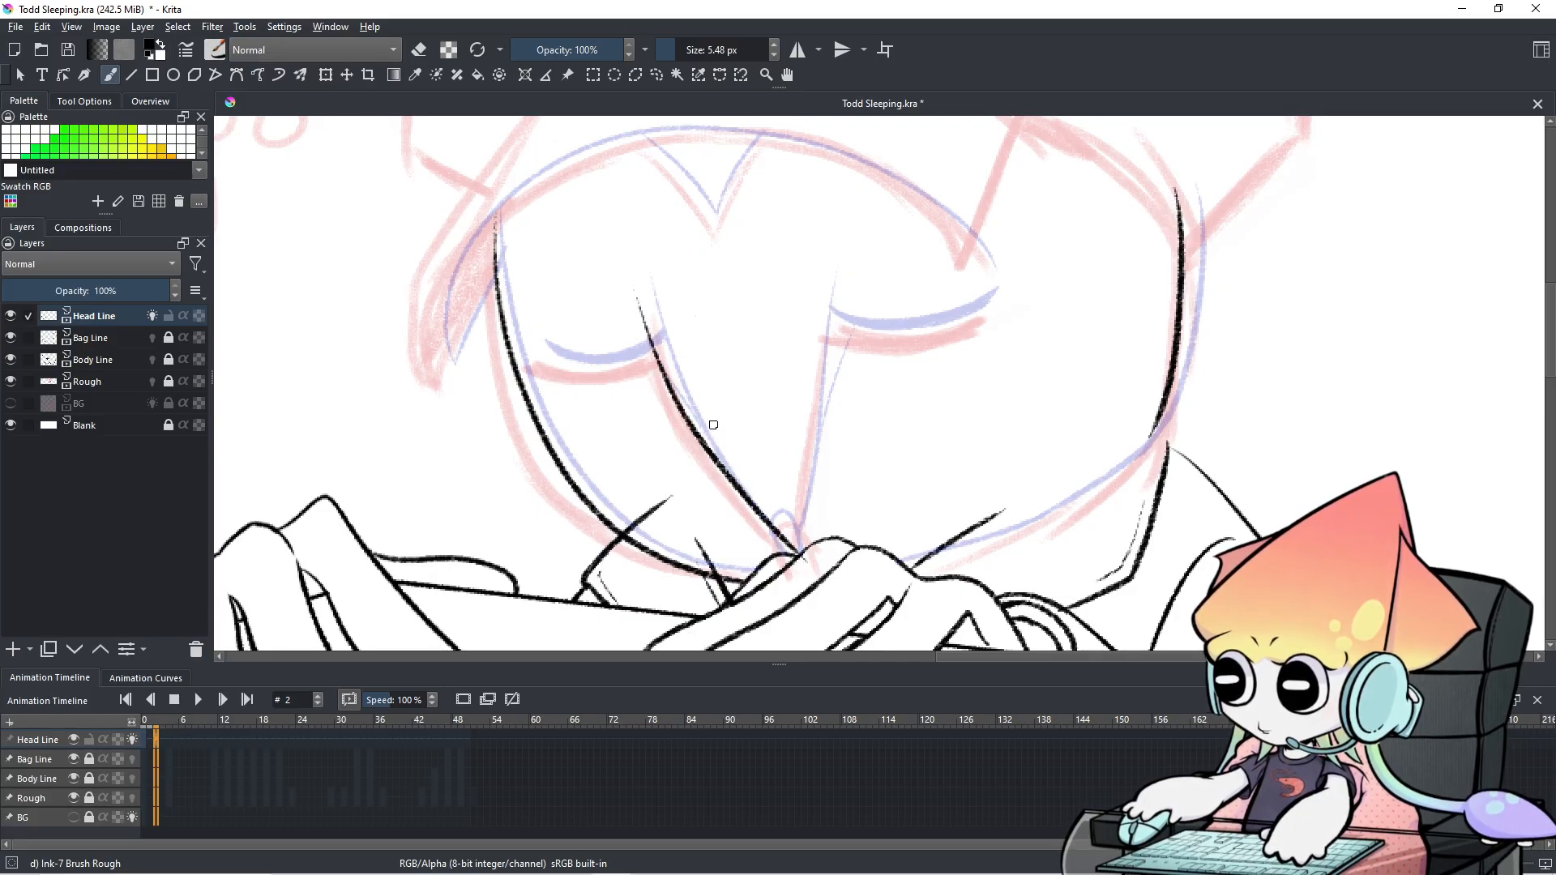
Try the right nose line and a short upward extension, undoing the unsatisfactory strokes.
{"action": "left_click_drag", "start_coordinate": [826, 281], "coordinate": [794, 541]}
{"action": "key", "text": "ctrl+z"}
{"action": "key", "text": "ctrl+z"}
{"action": "left_click_drag", "start_coordinate": [823, 282], "coordinate": [793, 522]}
{"action": "key", "text": "ctrl+z"}
{"action": "left_click_drag", "start_coordinate": [828, 273], "coordinate": [790, 558]}
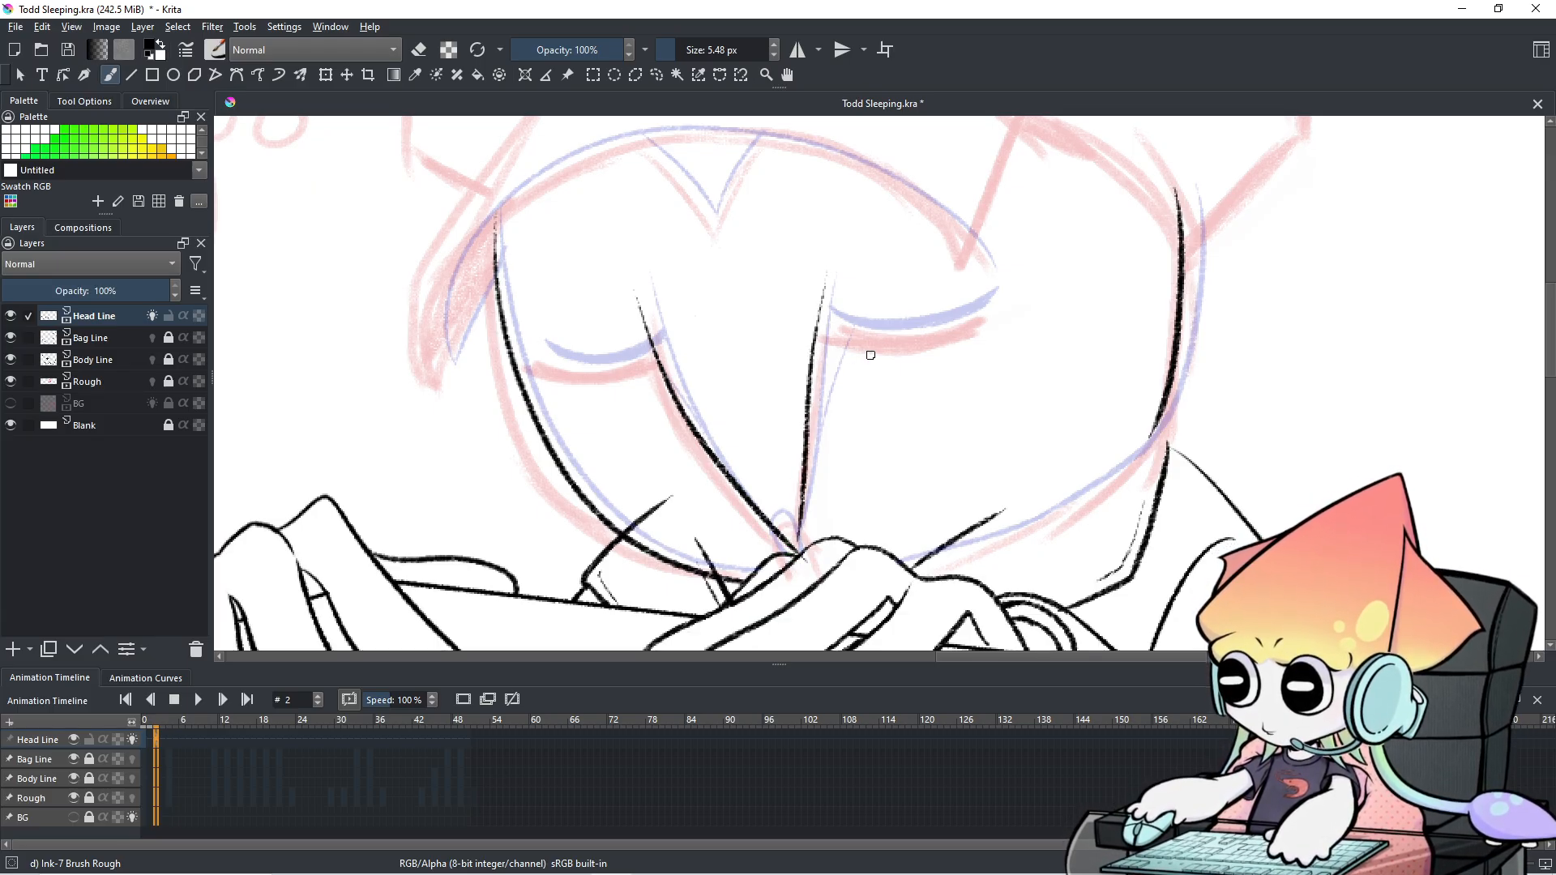
{"action": "key", "text": "ctrl+z"}
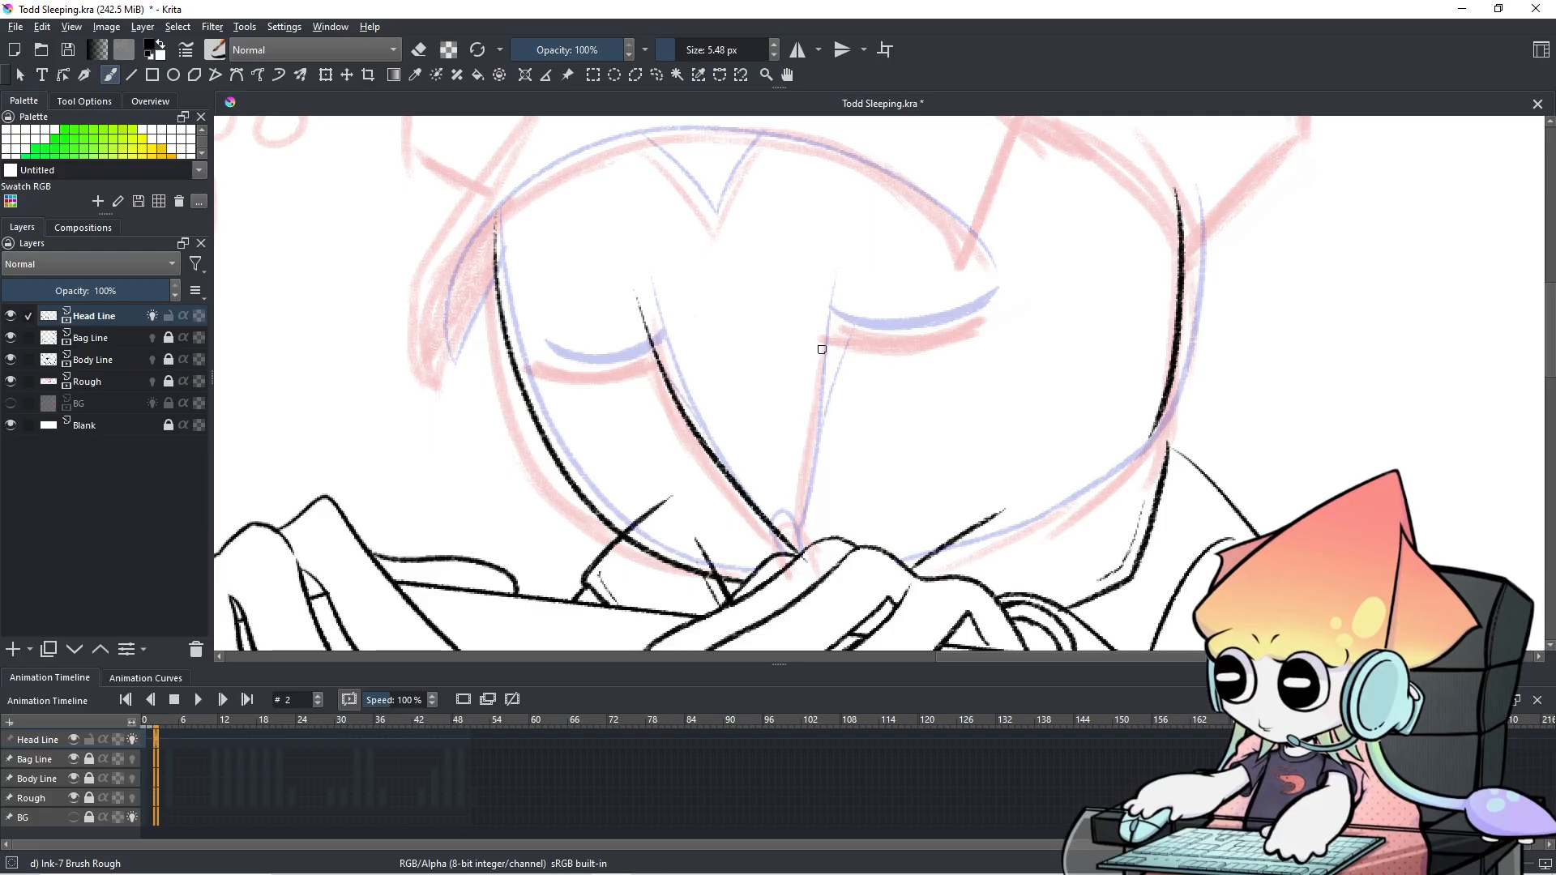
{"action": "left_click_drag", "start_coordinate": [826, 289], "coordinate": [807, 446]}
{"action": "key", "text": "ctrl+z"}
{"action": "left_click_drag", "start_coordinate": [828, 277], "coordinate": [808, 474]}
{"action": "key", "text": "ctrl+z"}
{"action": "left_click_drag", "start_coordinate": [825, 286], "coordinate": [799, 543]}
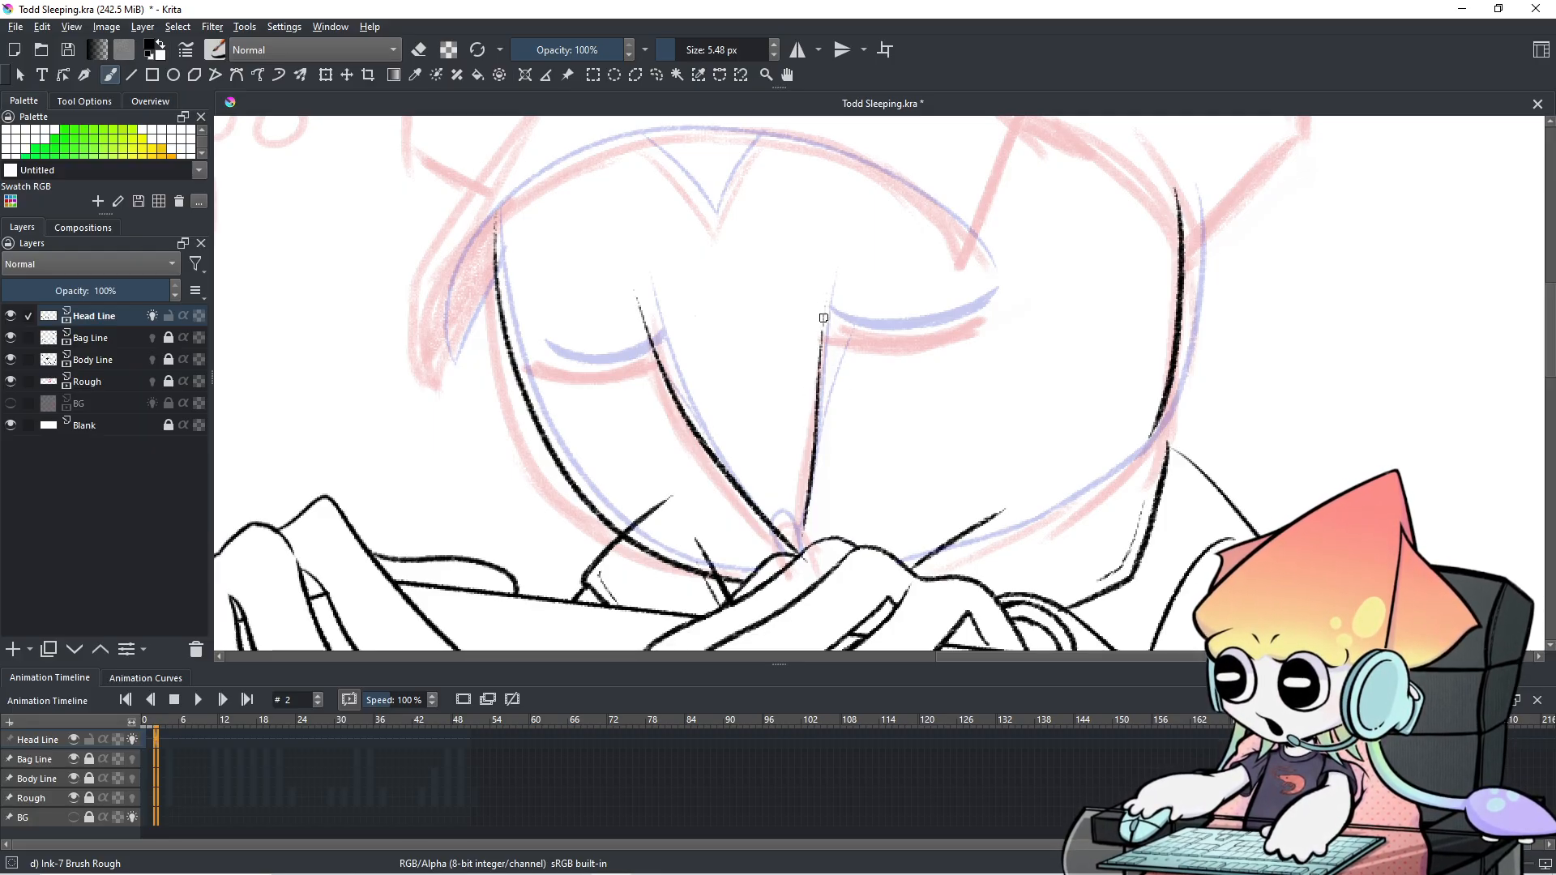
{"action": "left_click_drag", "start_coordinate": [830, 283], "coordinate": [820, 343]}
{"action": "key", "text": "ctrl+z"}
{"action": "left_click_drag", "start_coordinate": [831, 278], "coordinate": [818, 367]}
{"action": "key", "text": "ctrl+z"}
{"action": "mouse_move", "coordinate": [830, 283]}
{"action": "left_mouse_down"}
{"action": "mouse_move", "coordinate": [812, 377]}
{"action": "mouse_move", "coordinate": [821, 333]}
{"action": "mouse_move", "coordinate": [819, 362]}
{"action": "left_mouse_up"}
{"action": "key", "text": "ctrl+z"}
{"action": "key", "text": "ctrl+z"}
{"action": "key", "text": "ctrl+z"}
{"action": "key", "text": "ctrl+z"}
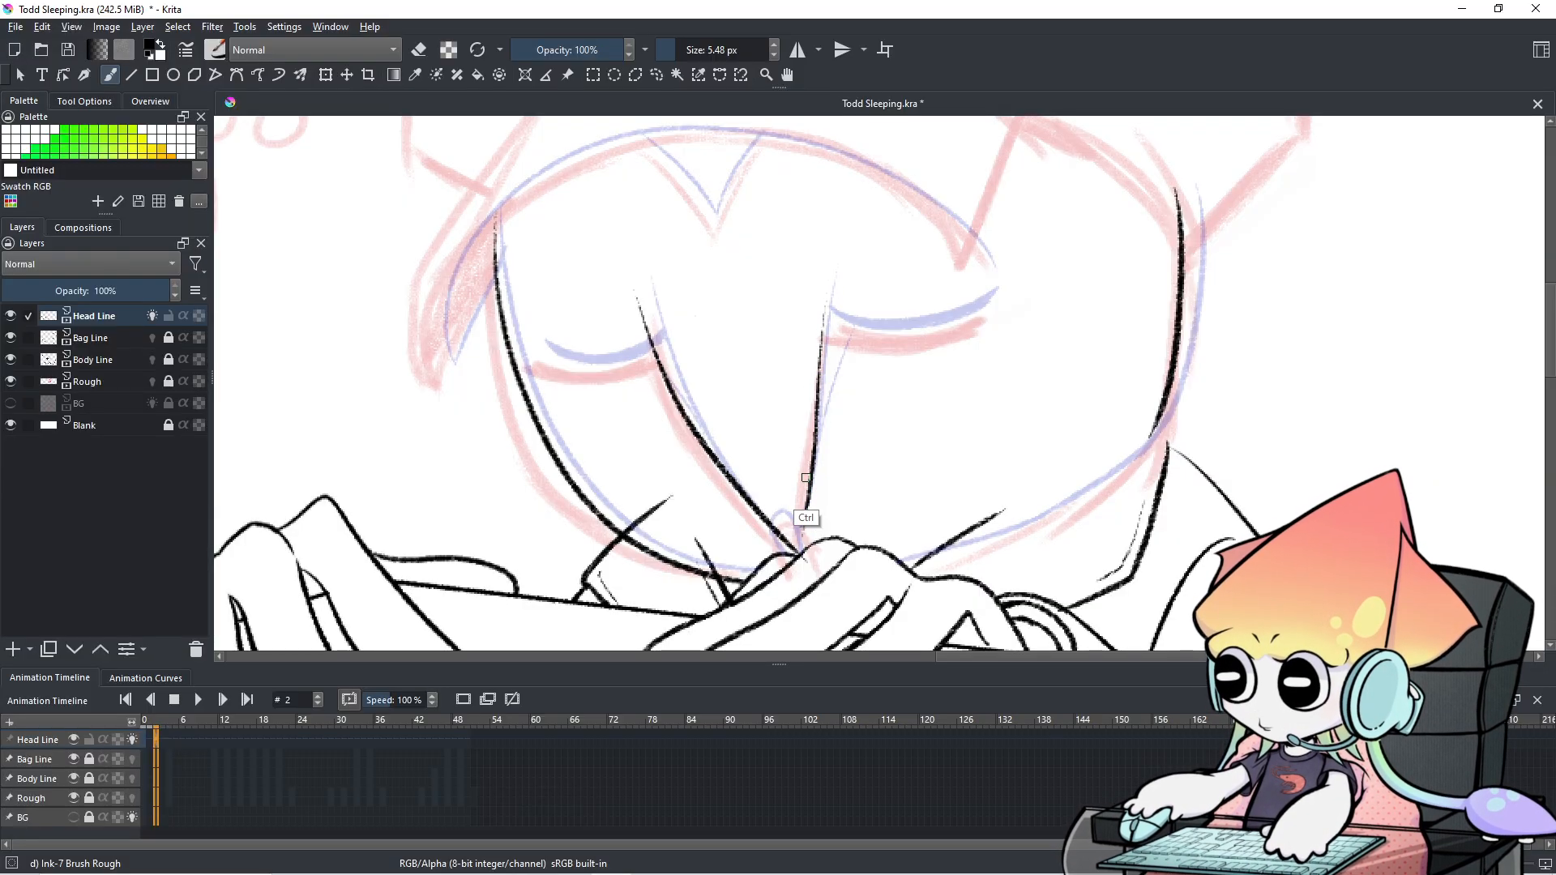
Redraw the left and right nose lines on frame 2.
{"action": "key", "text": "ctrl+z"}
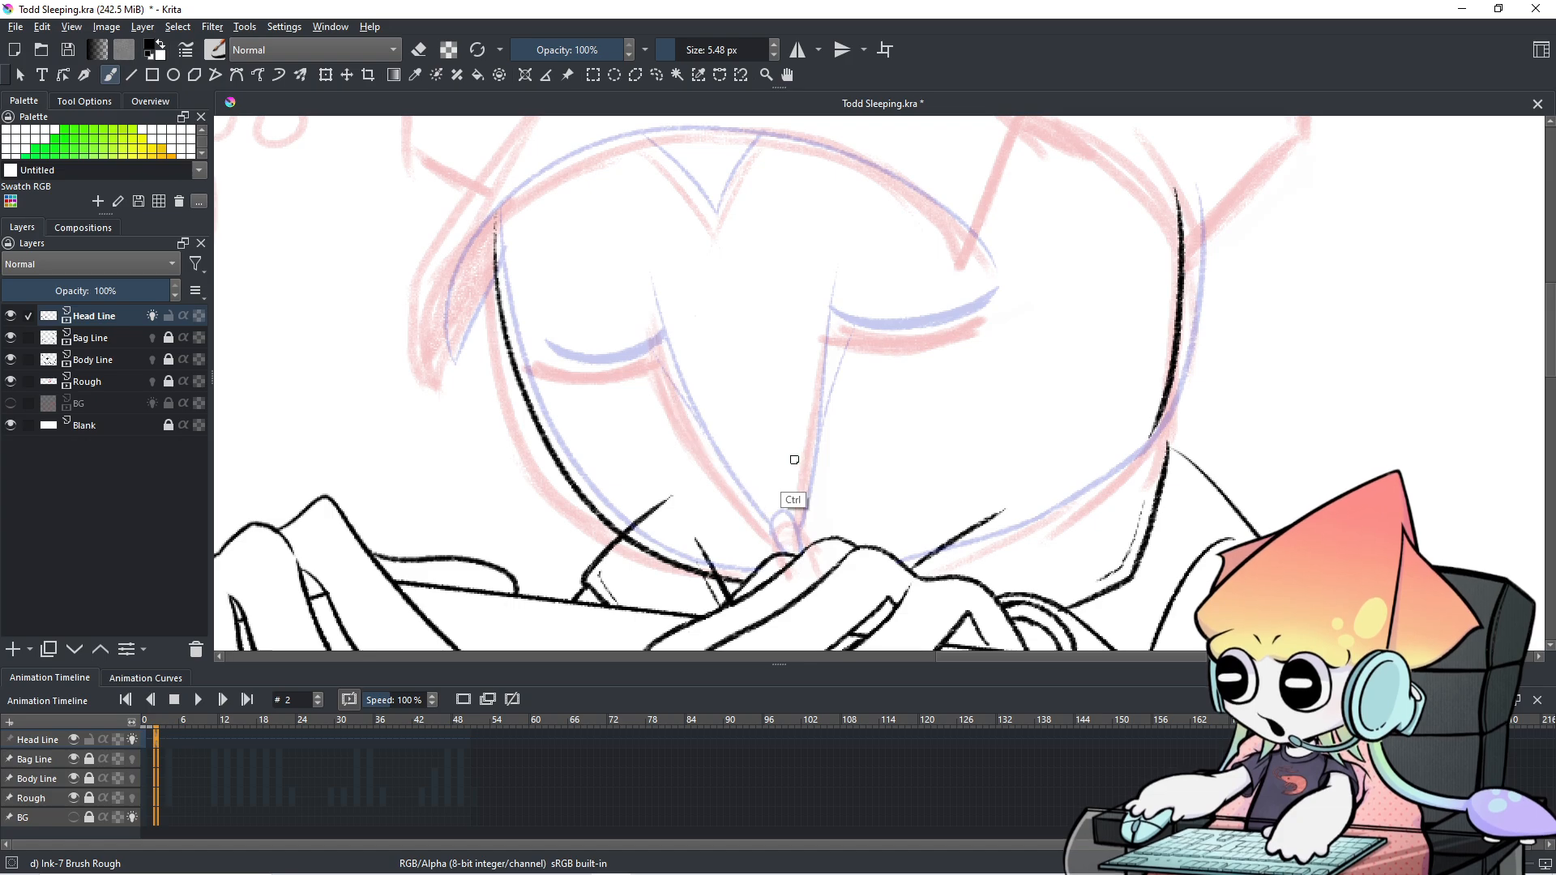
{"action": "left_click_drag", "start_coordinate": [651, 298], "coordinate": [763, 554]}
{"action": "key", "text": "ctrl+z"}
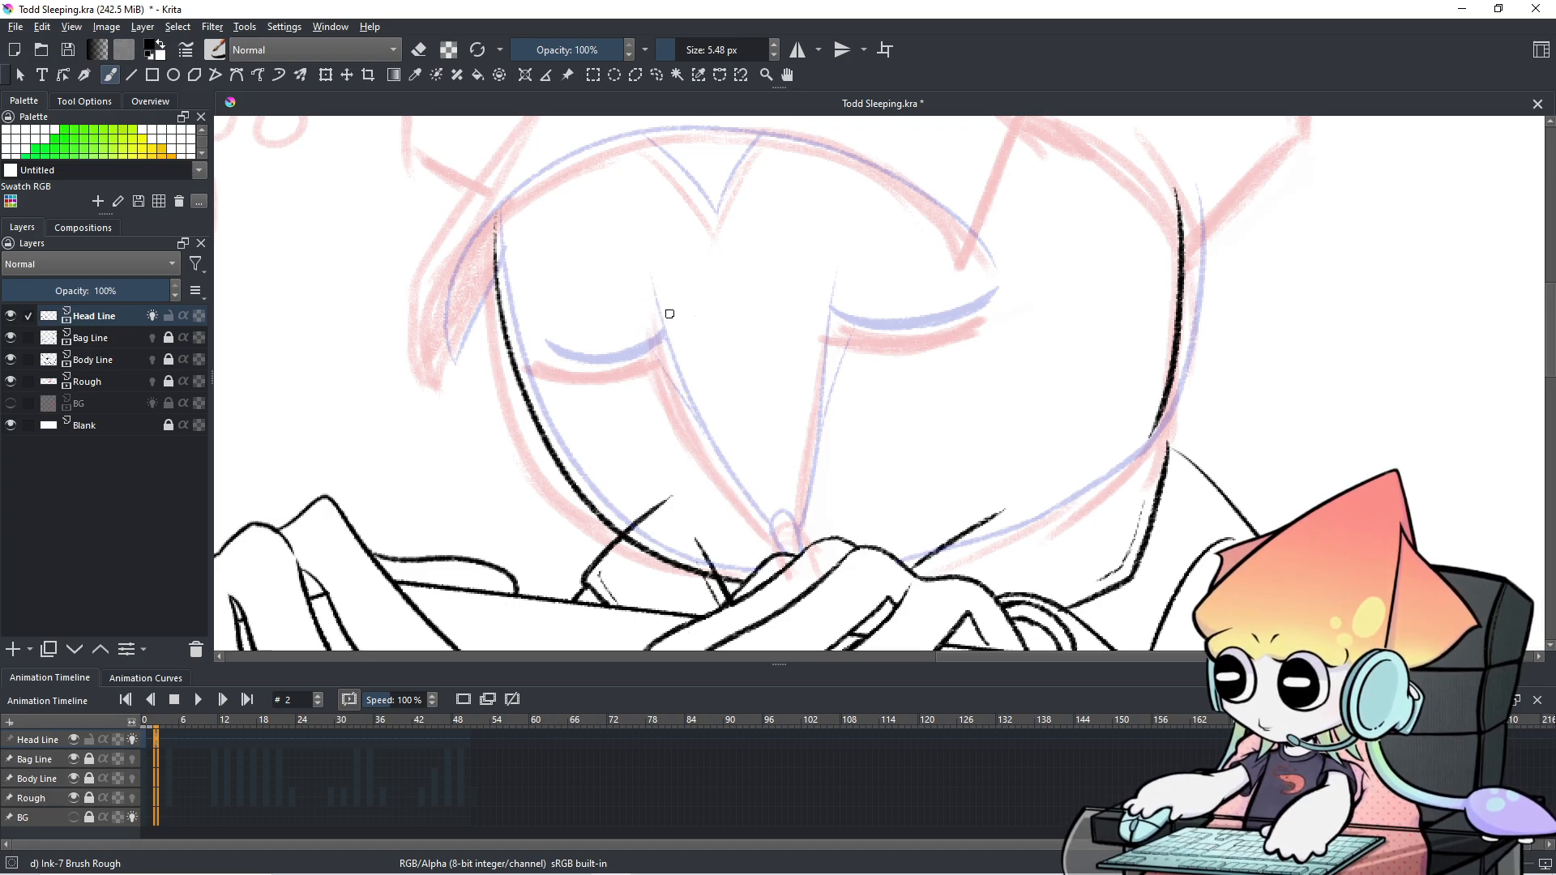
{"action": "left_click_drag", "start_coordinate": [645, 295], "coordinate": [772, 533]}
{"action": "left_click_drag", "start_coordinate": [645, 285], "coordinate": [661, 342]}
{"action": "key", "text": "ctrl+z"}
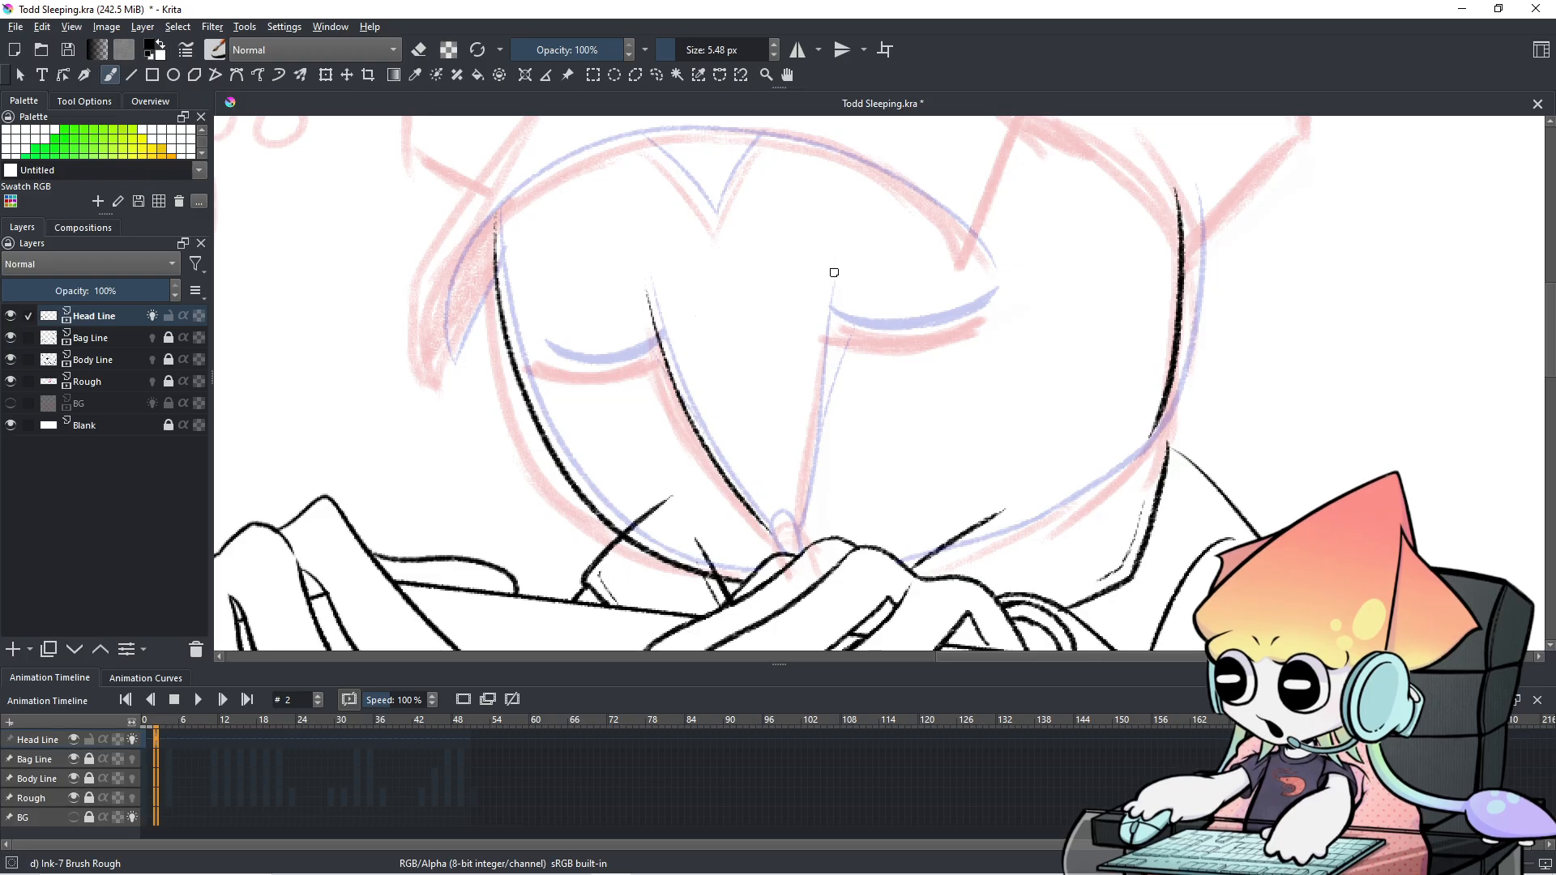
{"action": "left_click_drag", "start_coordinate": [832, 284], "coordinate": [794, 539]}
{"action": "key", "text": "ctrl+z"}
{"action": "left_click_drag", "start_coordinate": [828, 285], "coordinate": [795, 501]}
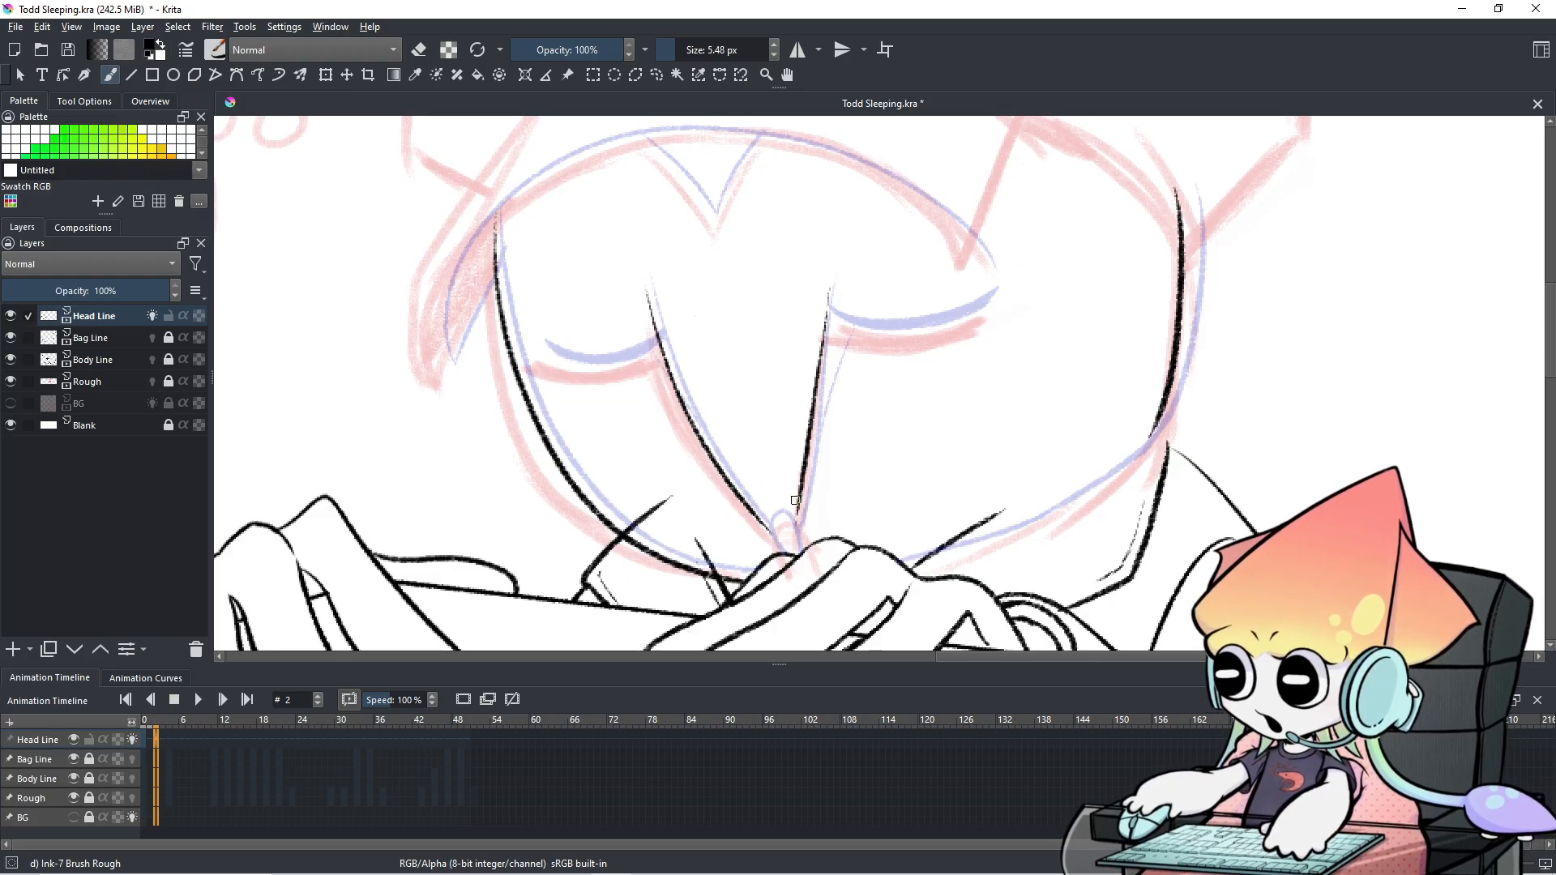
Try the small nose-tip arch and extend the right nose line upward.
{"action": "key", "text": "e"}
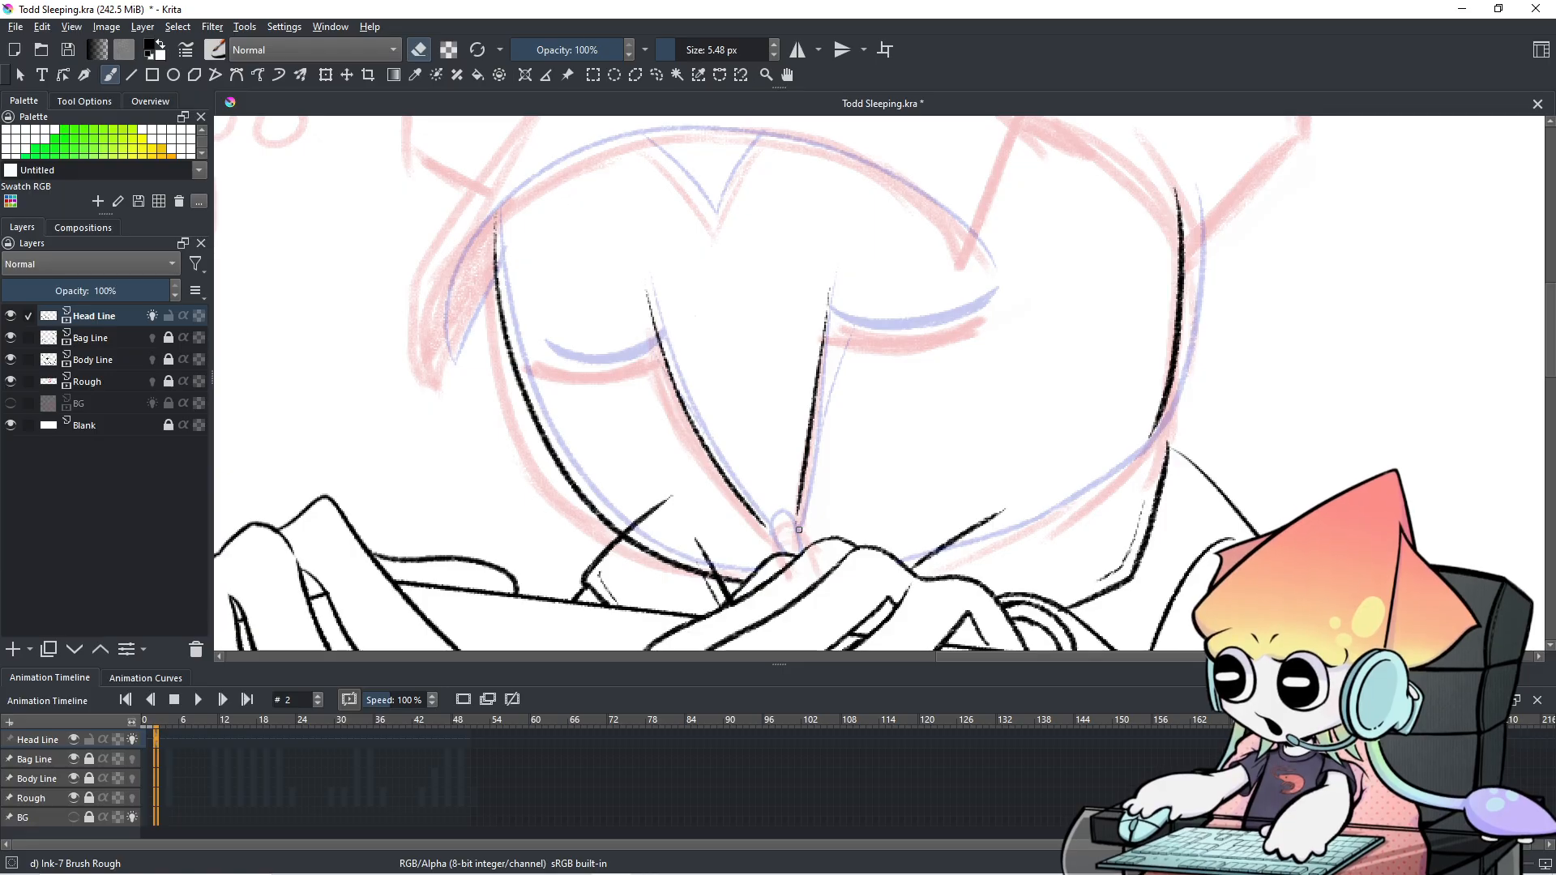
{"action": "key", "text": "e"}
{"action": "mouse_move", "coordinate": [767, 523]}
{"action": "left_mouse_down"}
{"action": "mouse_move", "coordinate": [807, 558]}
{"action": "mouse_move", "coordinate": [795, 525]}
{"action": "mouse_move", "coordinate": [783, 554]}
{"action": "mouse_move", "coordinate": [795, 525]}
{"action": "left_mouse_up"}
{"action": "key", "text": "ctrl+z"}
{"action": "key", "text": "ctrl+z"}
{"action": "key", "text": "ctrl+z"}
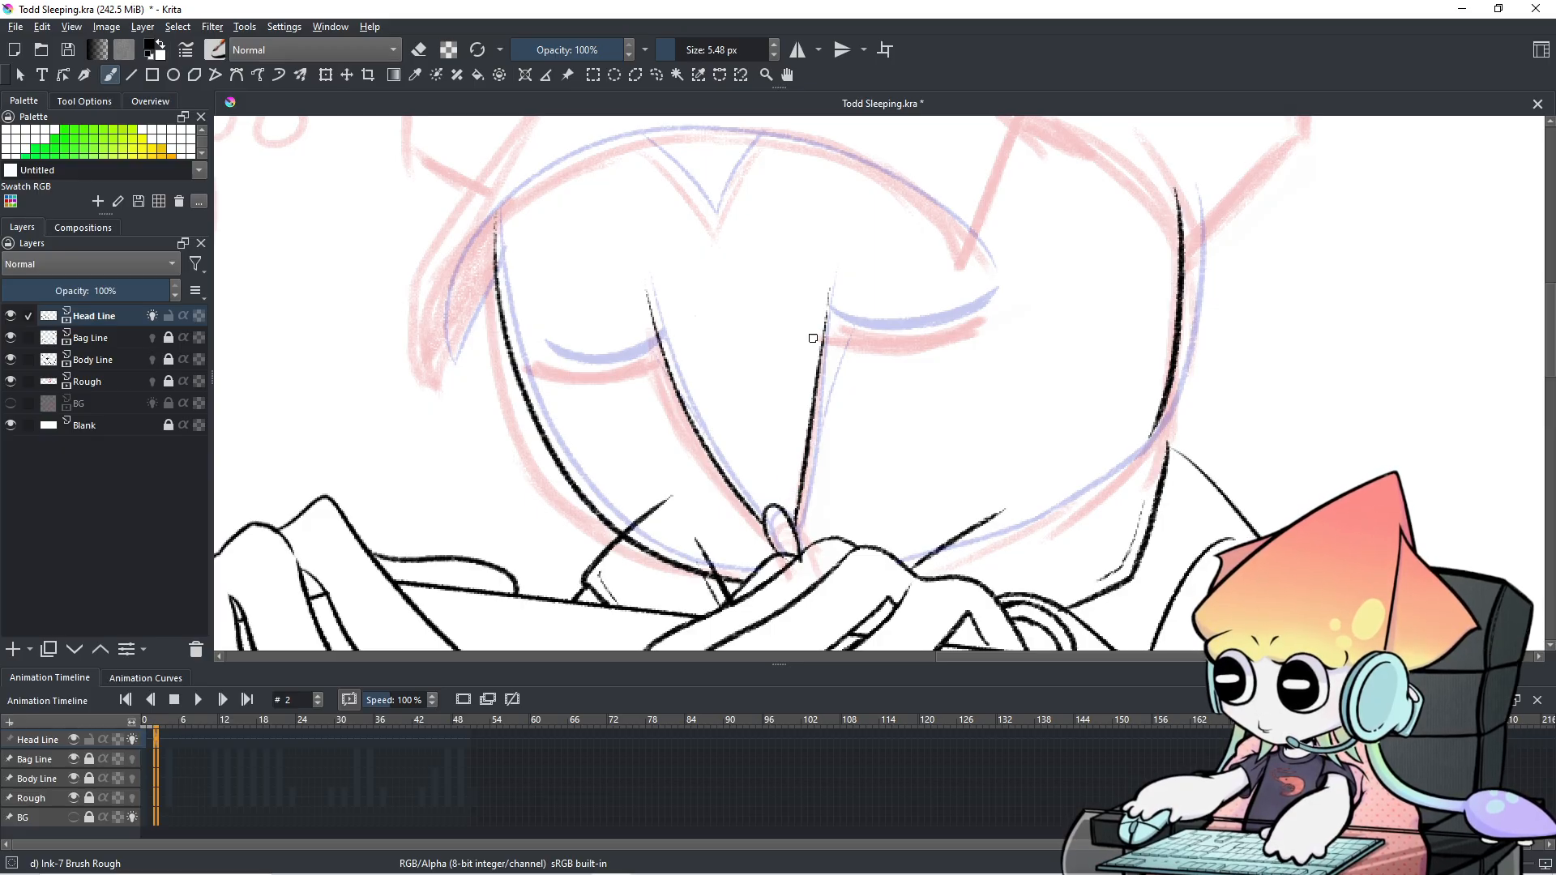
{"action": "left_click_drag", "start_coordinate": [833, 283], "coordinate": [821, 351]}
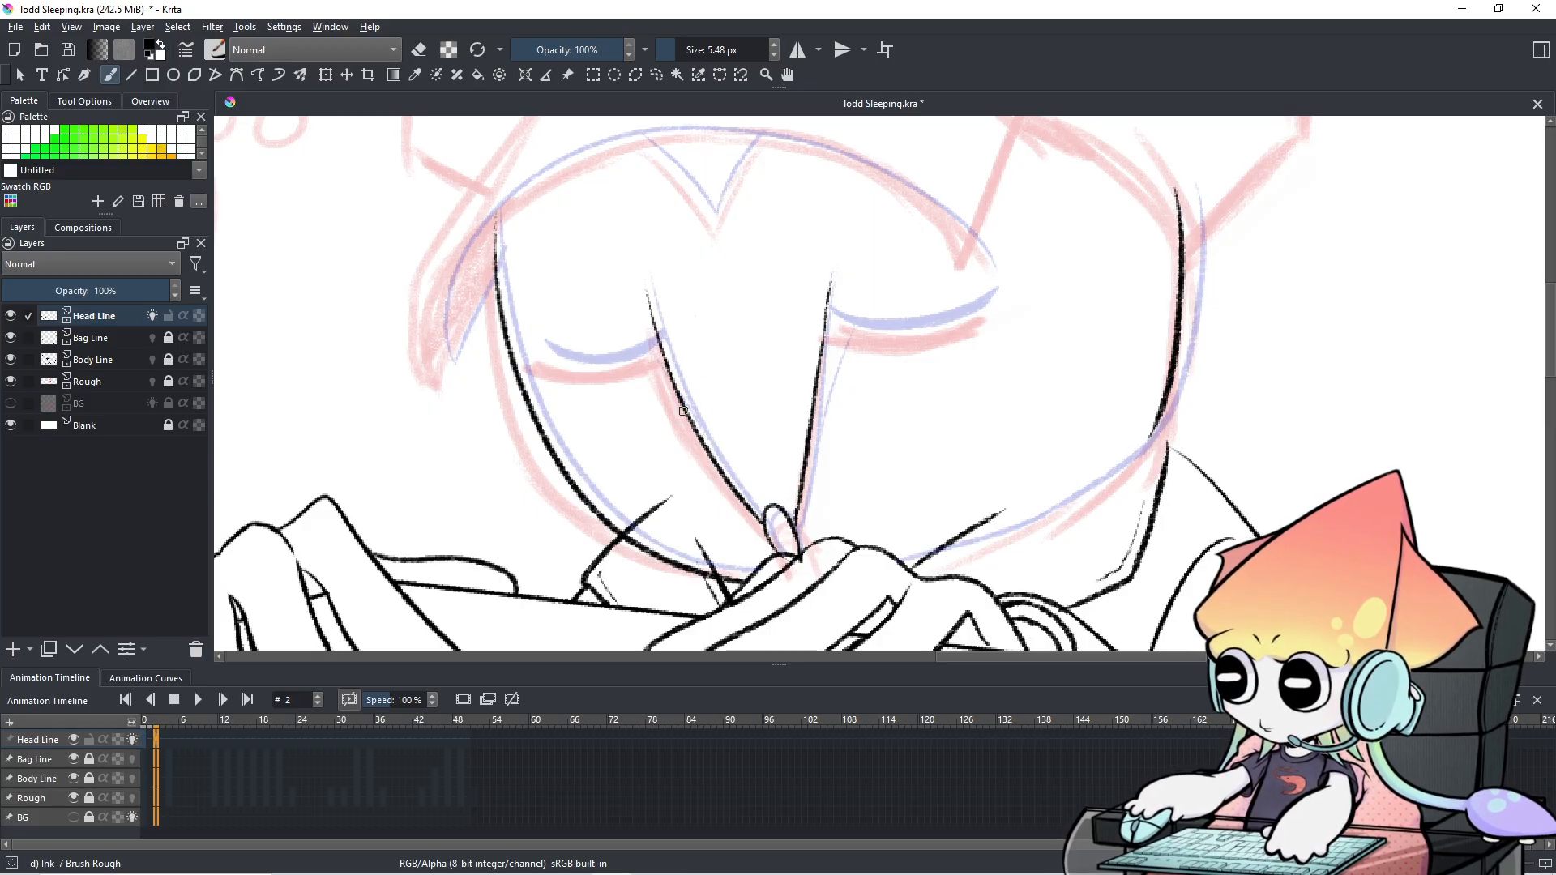
Compare frame 2 against frame 1 in the timeline, then return to frame 2 with the brush active.
{"action": "left_click", "coordinate": [144, 738]}
{"action": "left_click", "coordinate": [157, 742]}
{"action": "left_click", "coordinate": [144, 737]}
{"action": "left_click", "coordinate": [151, 738]}
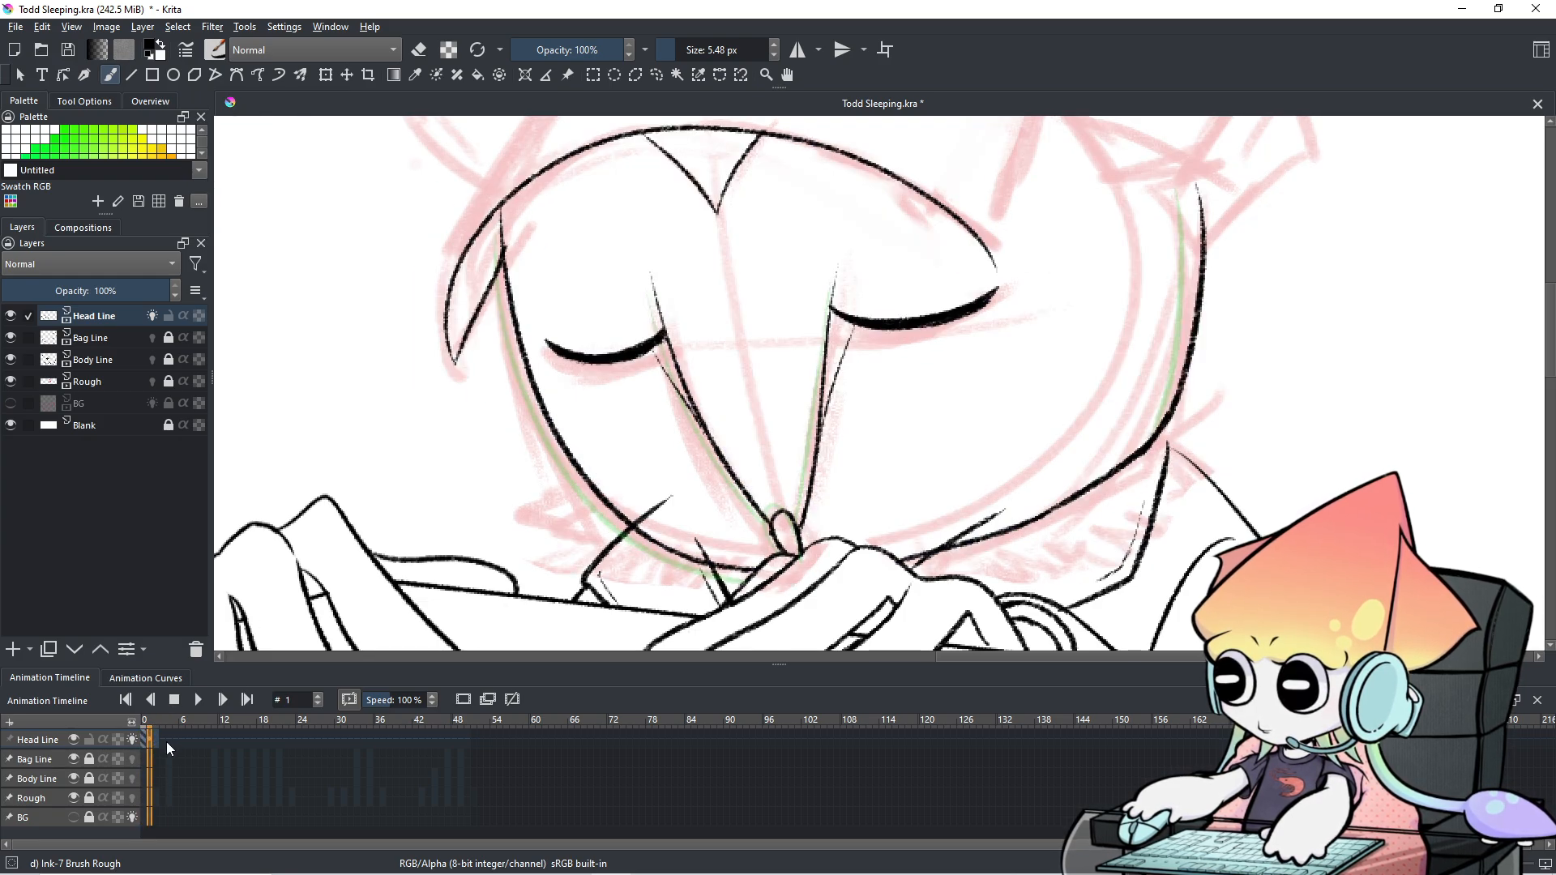
{"action": "left_click", "coordinate": [156, 741]}
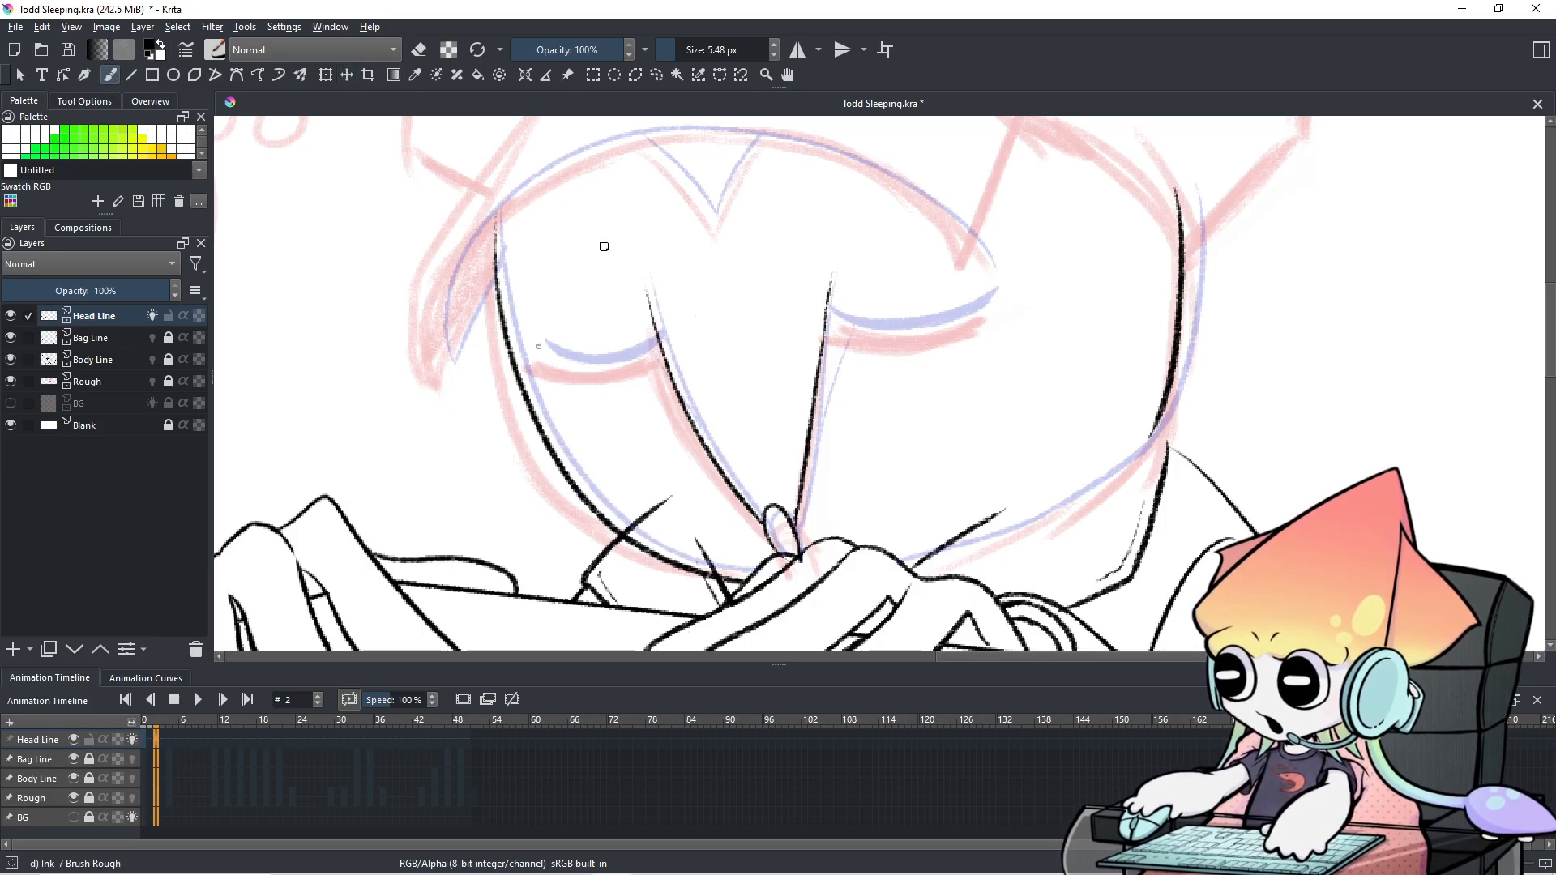
{"action": "key", "text": "e"}
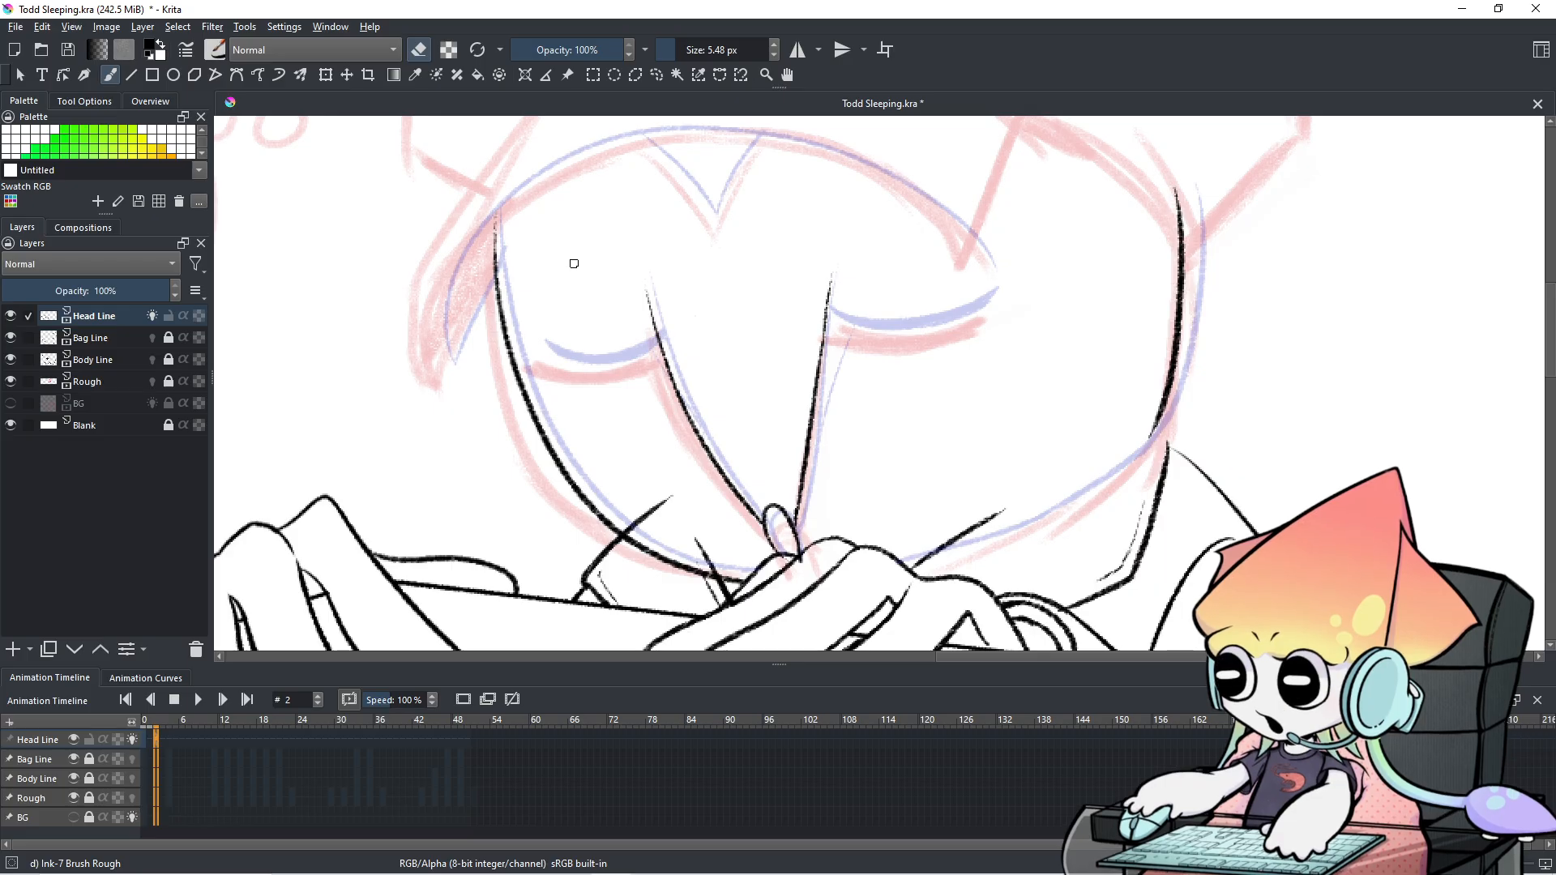
{"action": "key", "text": "e"}
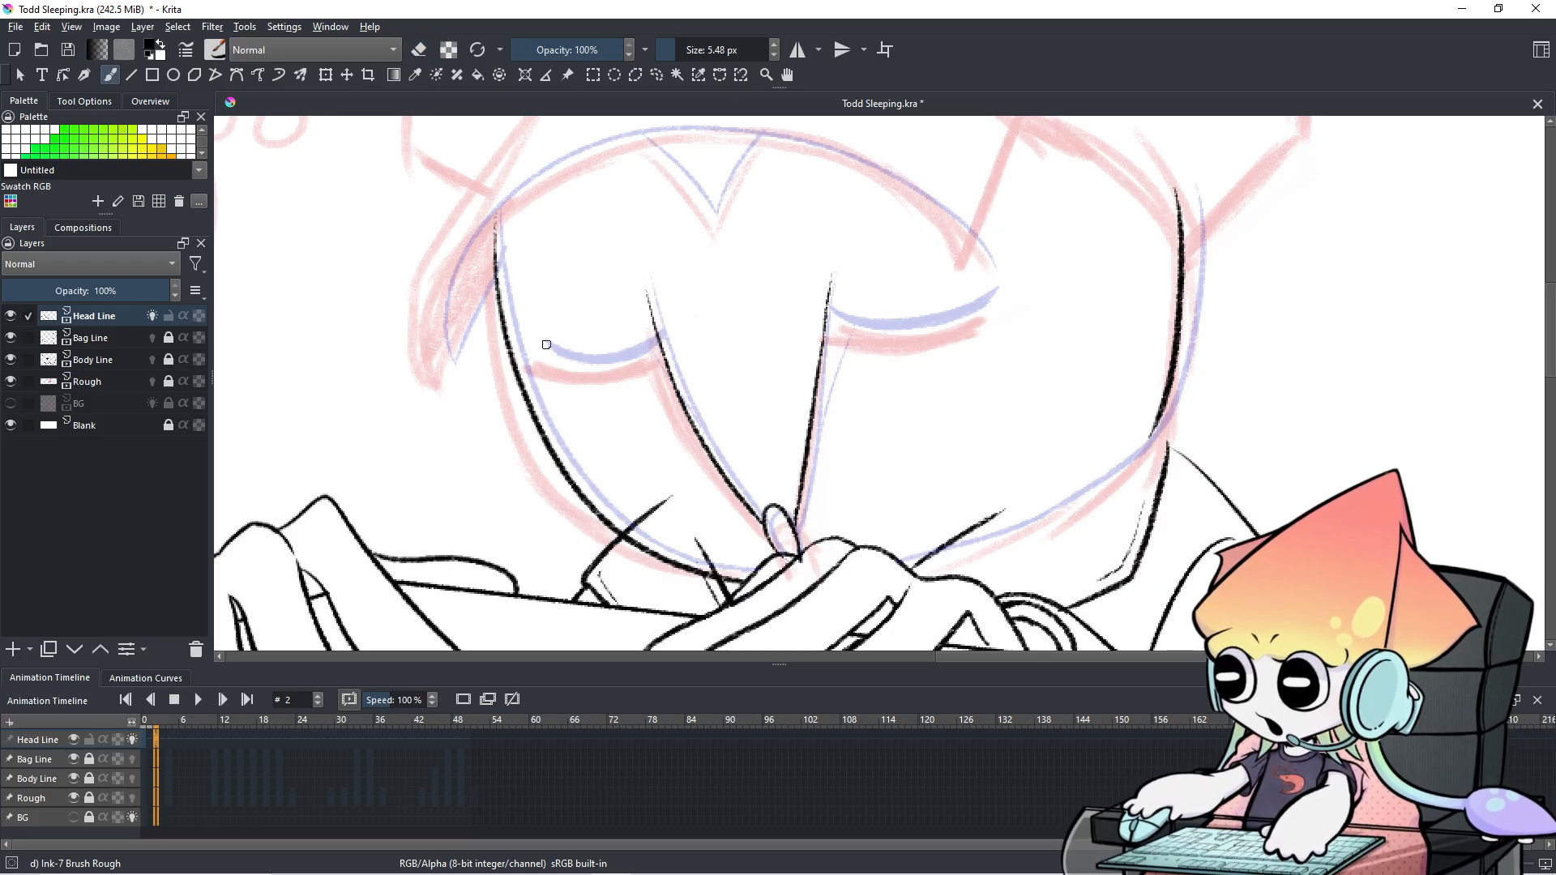
Ink the left closed eyelid in black along its blue guide curve, retrying until it fits.
{"action": "mouse_move", "coordinate": [545, 348]}
{"action": "left_mouse_down"}
{"action": "mouse_move", "coordinate": [602, 363]}
{"action": "mouse_move", "coordinate": [654, 345]}
{"action": "left_mouse_up"}
{"action": "key", "text": "ctrl+z"}
{"action": "left_click_drag", "start_coordinate": [545, 351], "coordinate": [656, 349]}
{"action": "key", "text": "ctrl+z"}
{"action": "left_click_drag", "start_coordinate": [545, 350], "coordinate": [660, 349]}
{"action": "key", "text": "ctrl+z"}
{"action": "left_click_drag", "start_coordinate": [553, 347], "coordinate": [671, 342]}
{"action": "key", "text": "ctrl+z"}
{"action": "left_click_drag", "start_coordinate": [545, 348], "coordinate": [649, 344]}
{"action": "key", "text": "ctrl+z"}
{"action": "left_click_drag", "start_coordinate": [542, 355], "coordinate": [656, 332]}
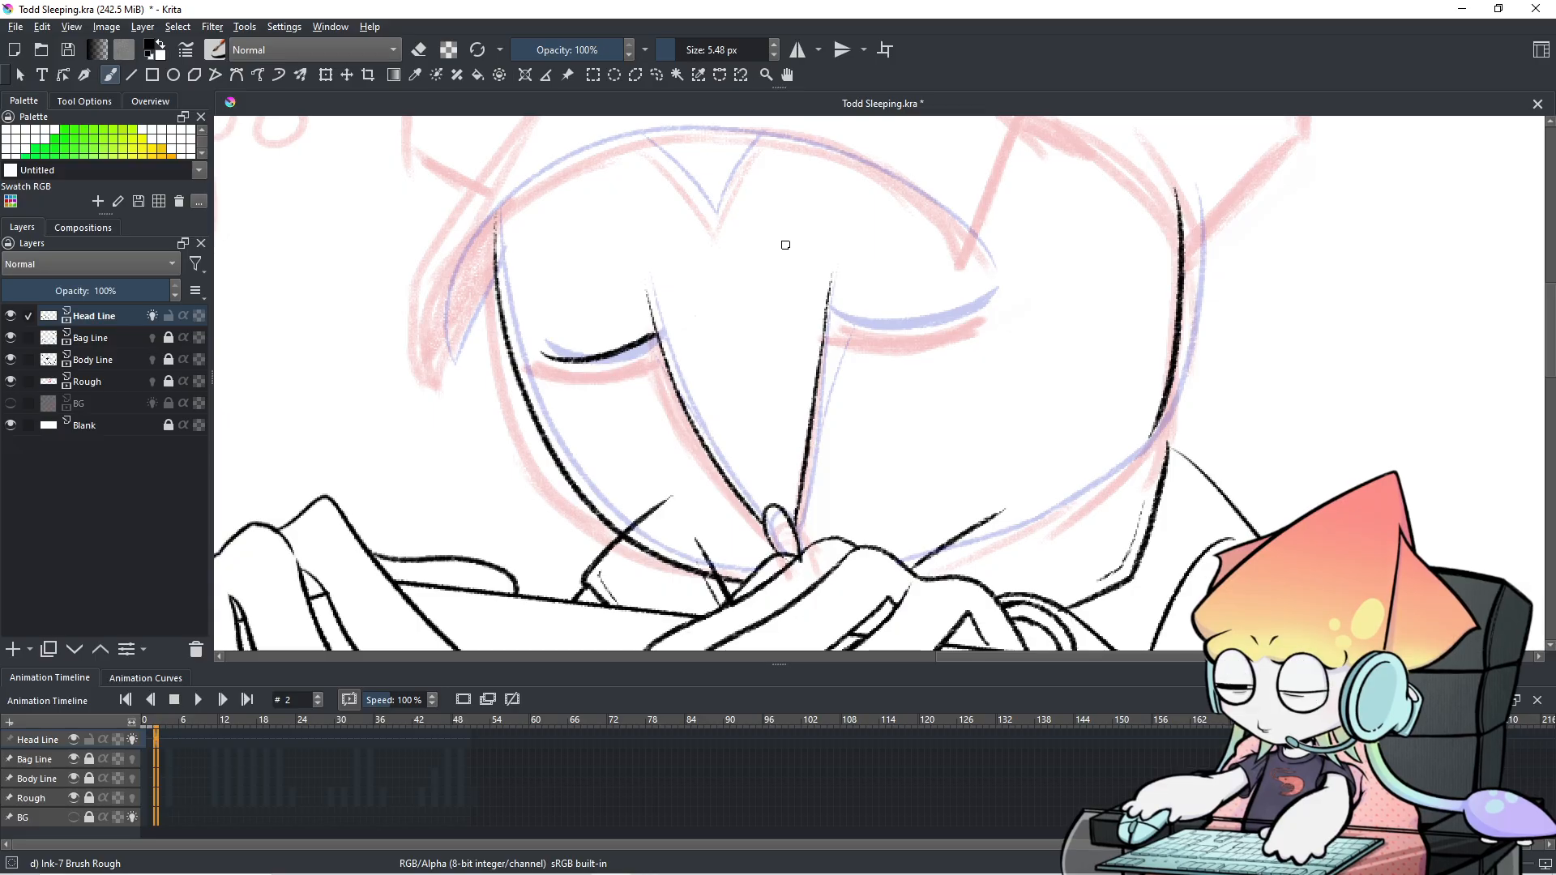
Flip between frames 1 and 2 to check the new eyelid.
{"action": "key", "text": "Left"}
{"action": "key", "text": "Right"}
{"action": "key", "text": "Left"}
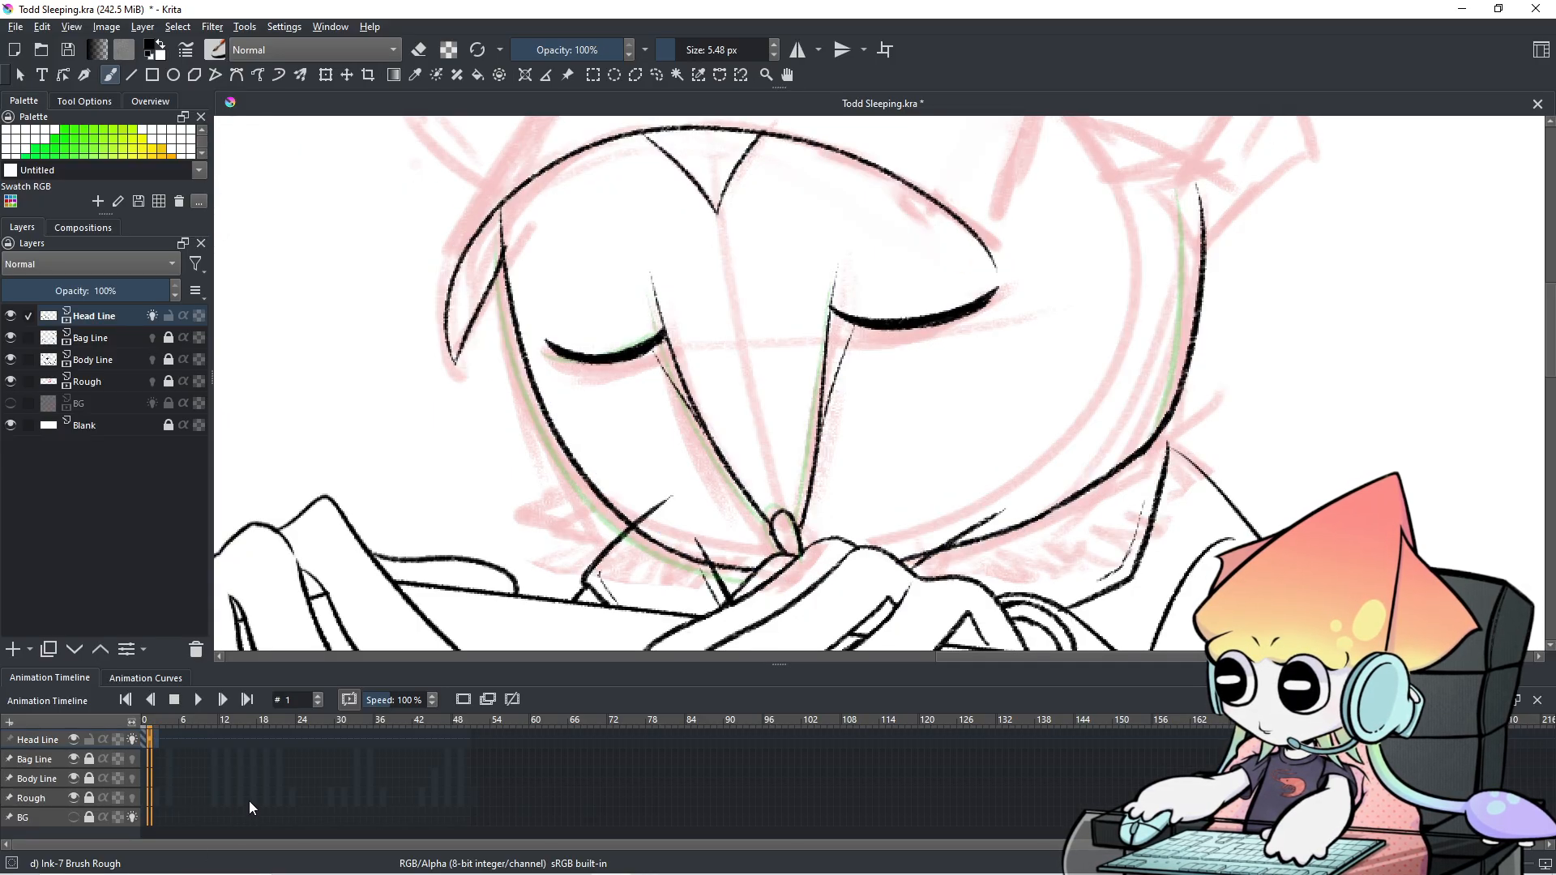
{"action": "key", "text": "Right"}
{"action": "key", "text": "Left"}
{"action": "key", "text": "Right"}
{"action": "key", "text": "Left"}
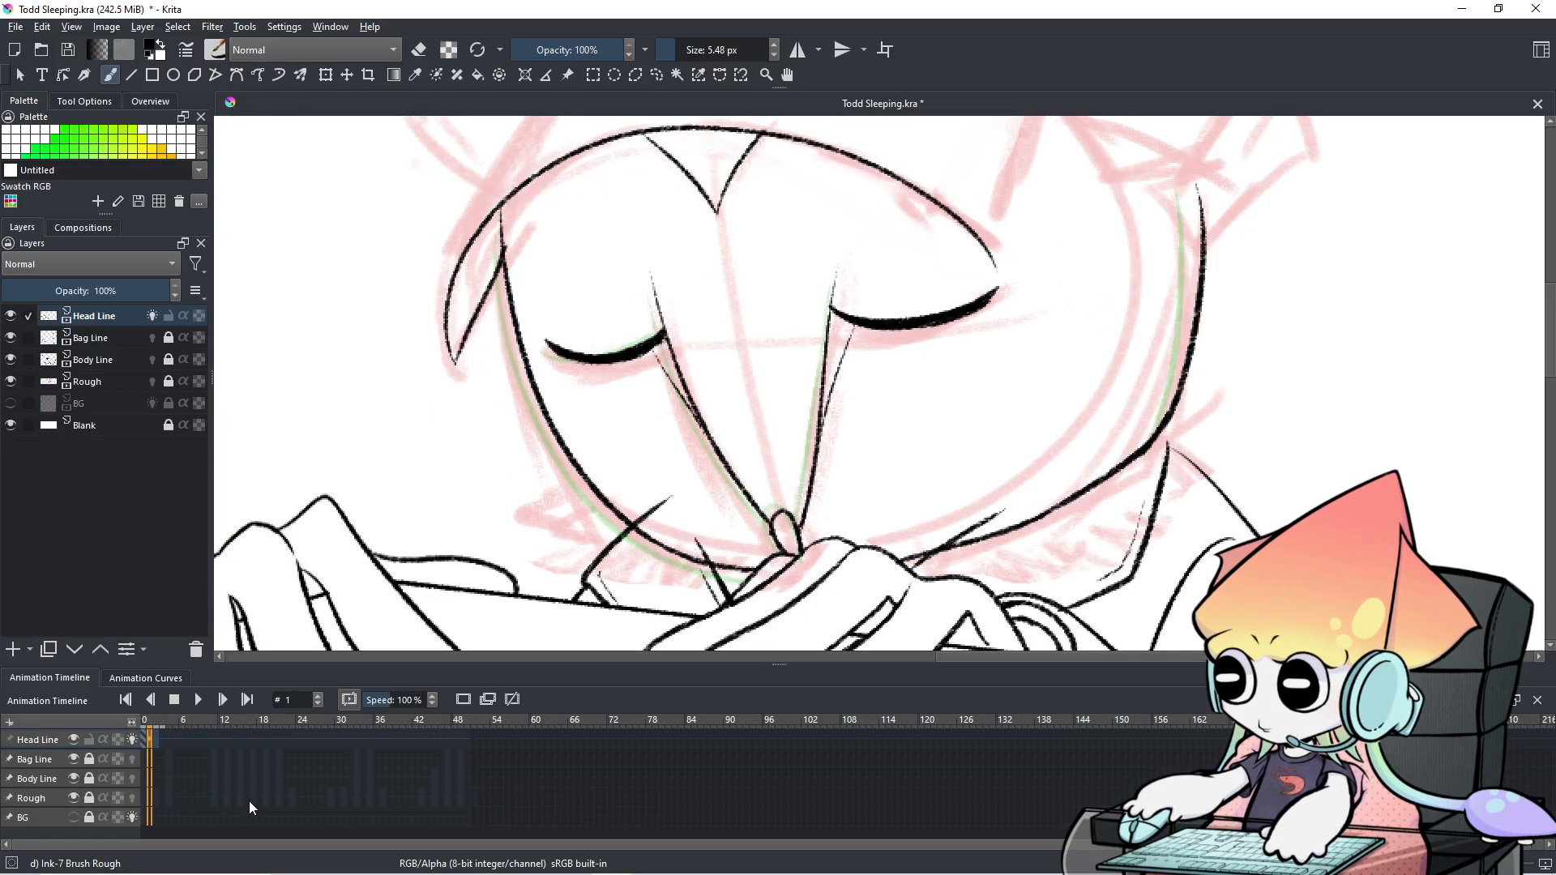
{"action": "key", "text": "Right"}
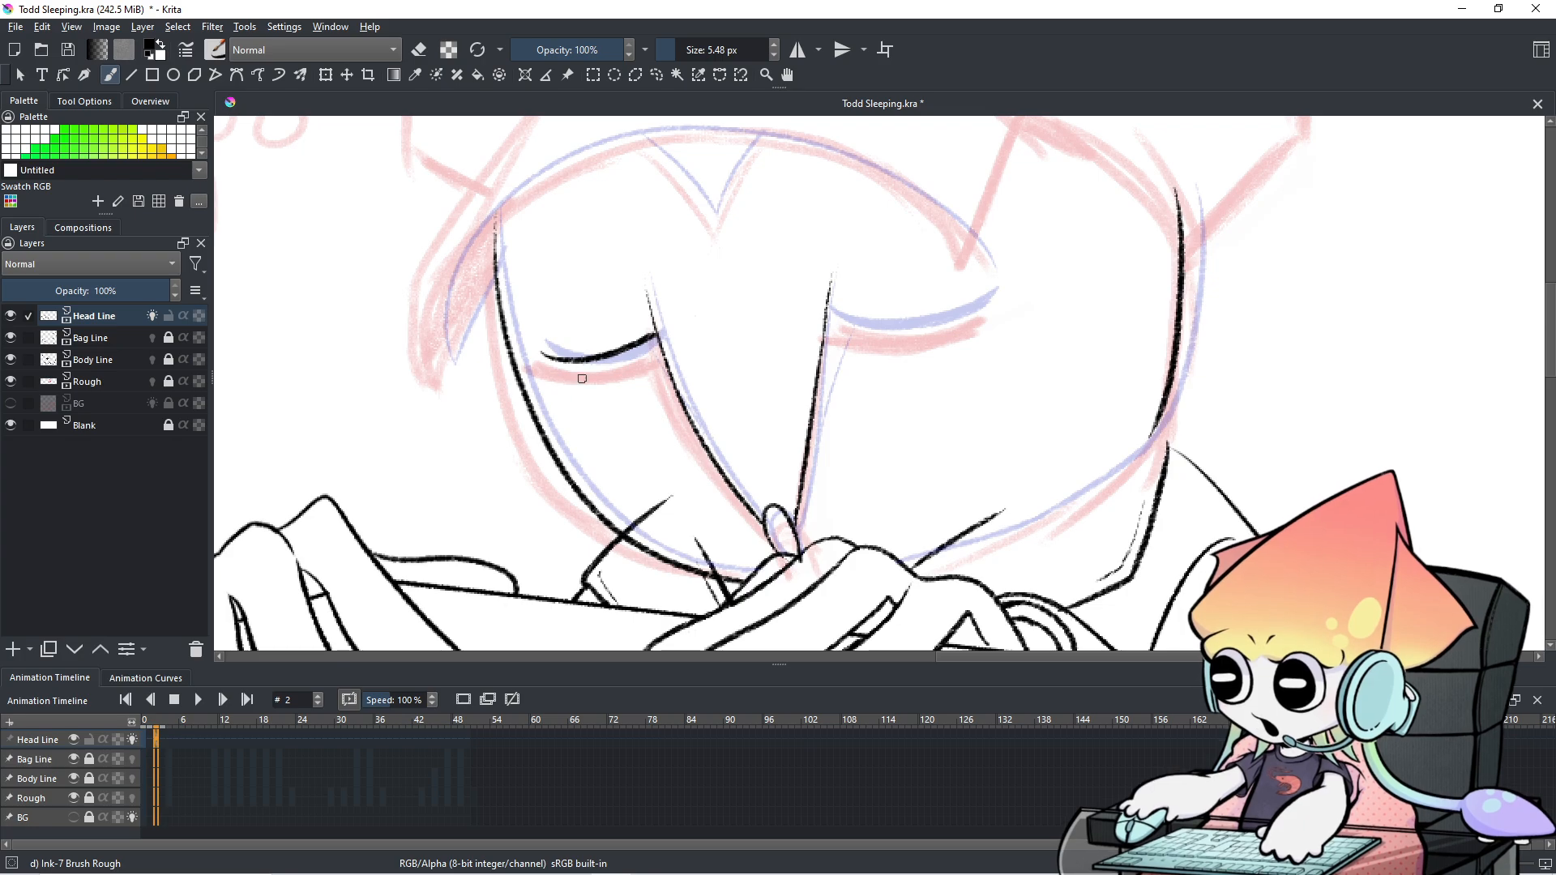
Repaint the left eyelid as a bolder tapered black stroke and tidy it with the eraser.
{"action": "mouse_move", "coordinate": [540, 353]}
{"action": "left_mouse_down"}
{"action": "mouse_move", "coordinate": [624, 359]}
{"action": "mouse_move", "coordinate": [651, 335]}
{"action": "mouse_move", "coordinate": [605, 364]}
{"action": "mouse_move", "coordinate": [555, 363]}
{"action": "mouse_move", "coordinate": [630, 355]}
{"action": "left_mouse_up"}
{"action": "key", "text": "e"}
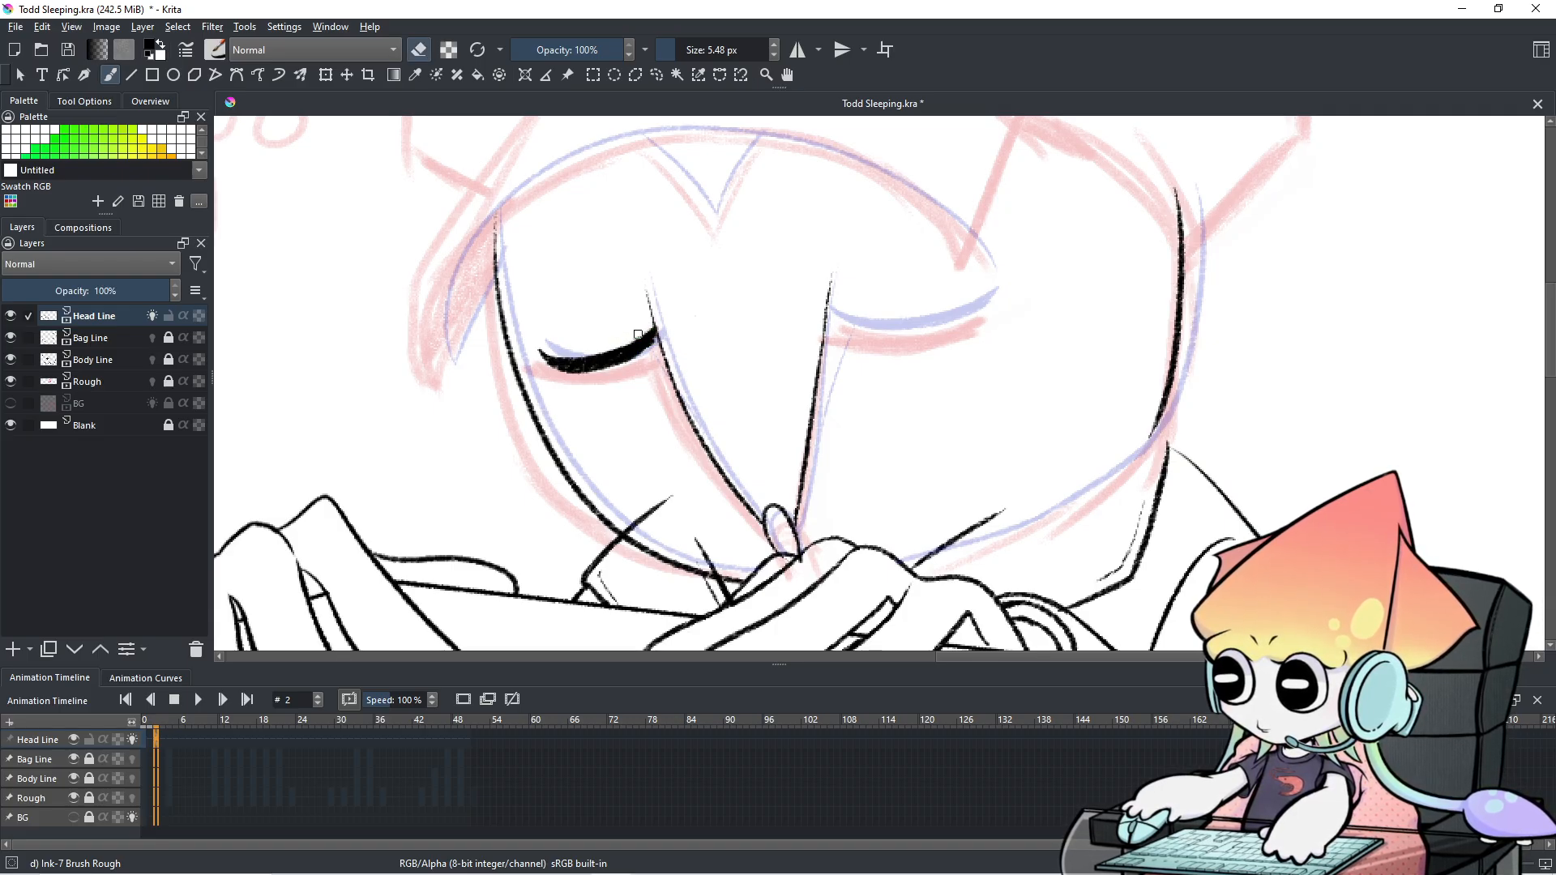
{"action": "key", "text": "e"}
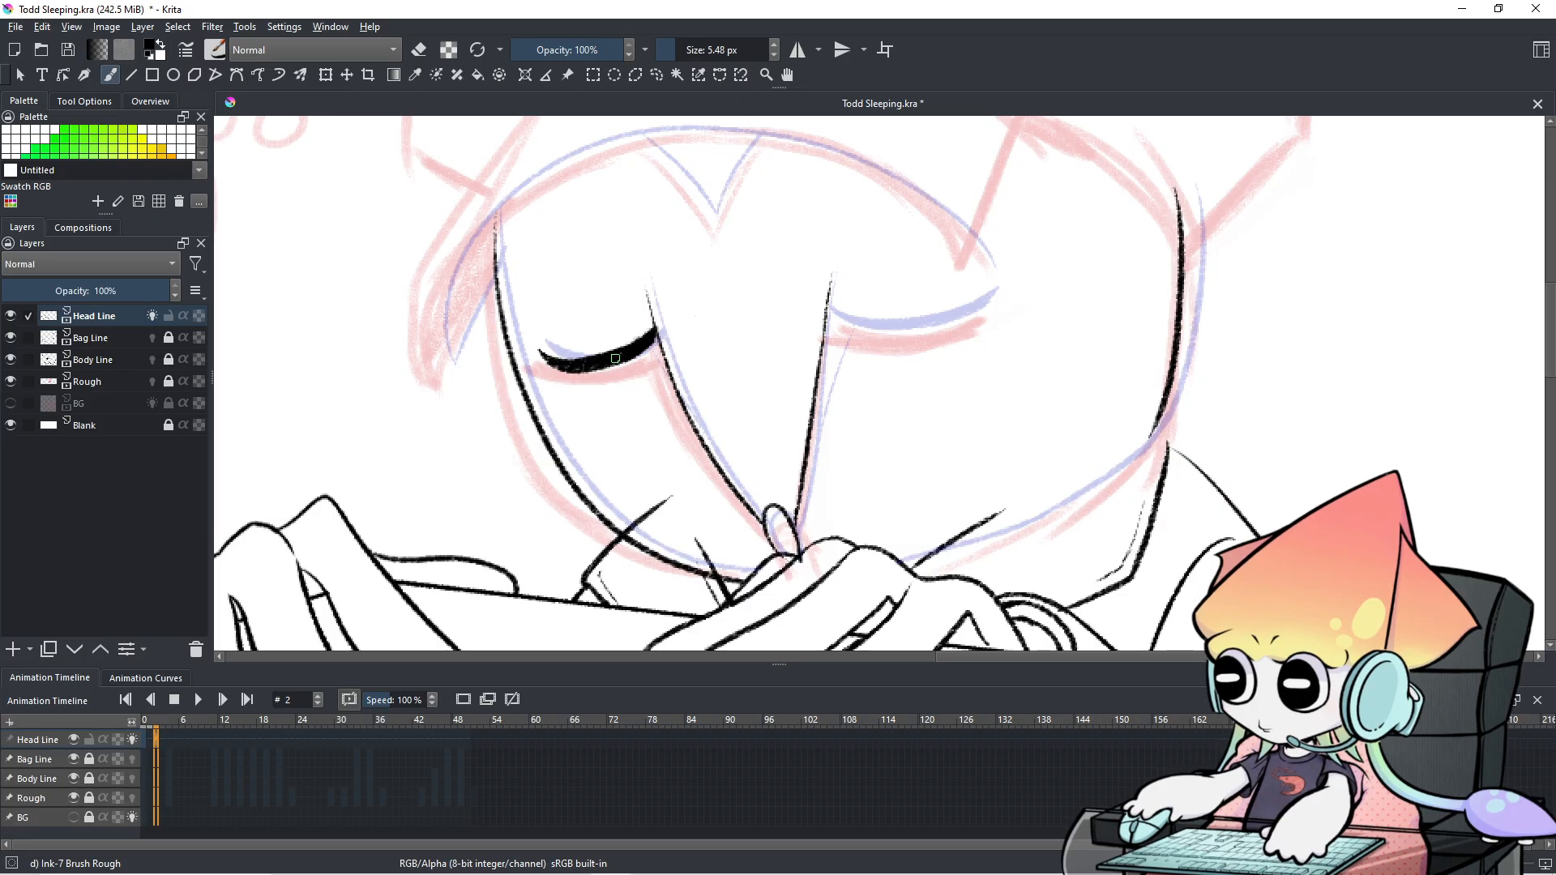
Flip between frames 1 and 2 to compare the eyelid, ending on frame 2 in eraser mode.
{"action": "key", "text": "Left"}
{"action": "key", "text": "Right"}
{"action": "key", "text": "Left"}
{"action": "key", "text": "Right"}
{"action": "key", "text": "Left"}
{"action": "key", "text": "Right"}
{"action": "key", "text": "Left"}
{"action": "key", "text": "Right"}
{"action": "key", "text": "Left"}
{"action": "key", "text": "Right"}
{"action": "key", "text": "e"}
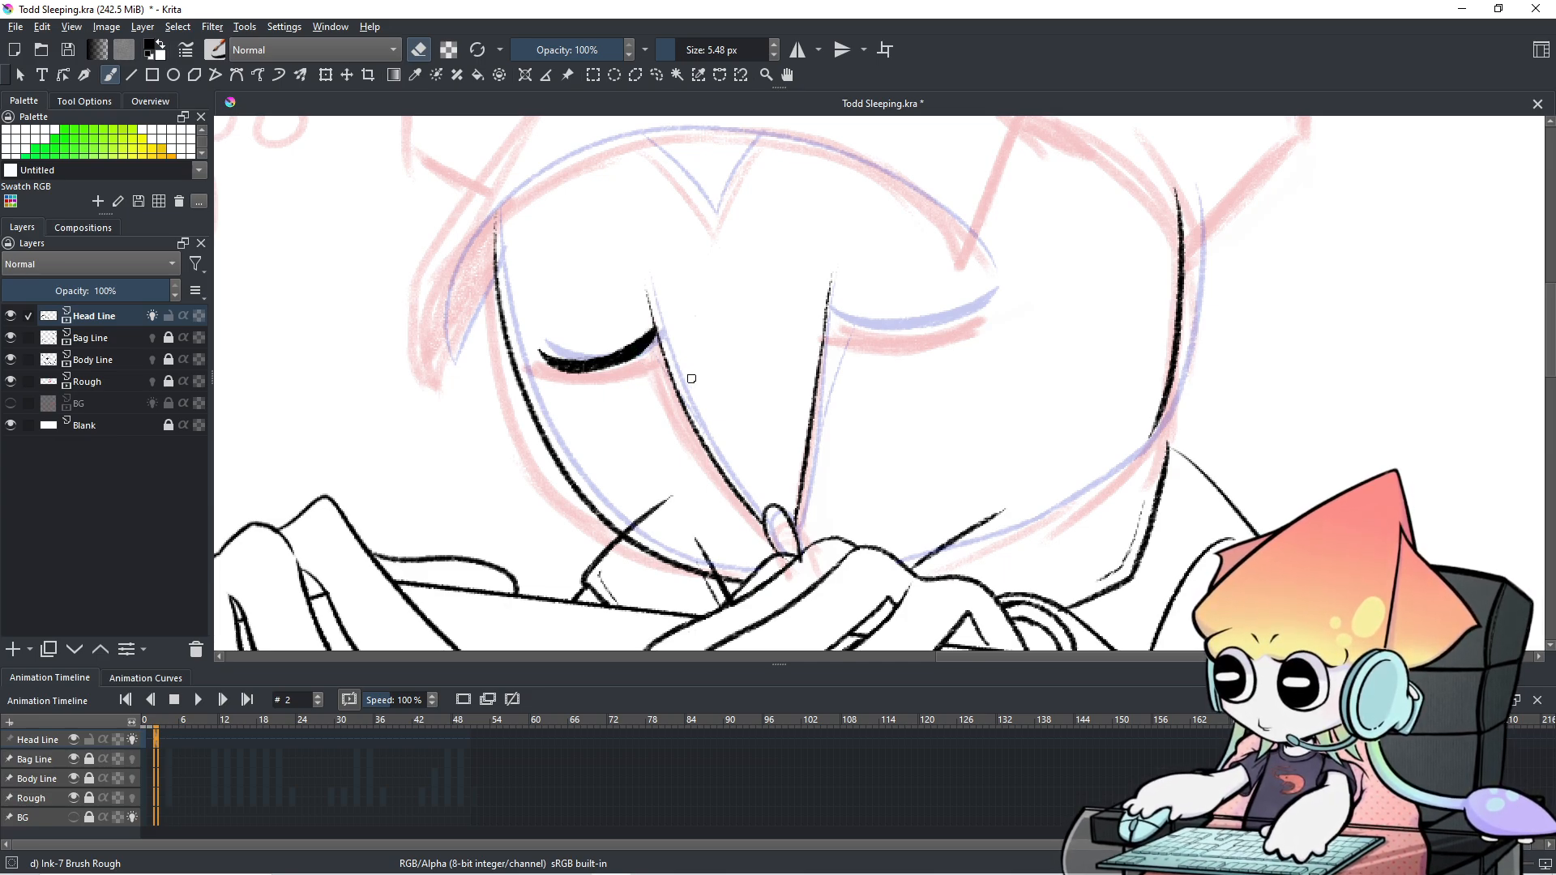
Zoom out to show the whole figure and flip between frames 1 and 2 to compare the heads.
{"action": "key", "text": "1"}
{"action": "left_click_drag", "start_coordinate": [834, 398], "coordinate": [766, 399]}
{"action": "key", "text": "Left"}
{"action": "key", "text": "Right"}
{"action": "key", "text": "Left"}
{"action": "key", "text": "Right"}
{"action": "key", "text": "Left"}
{"action": "key", "text": "Right"}
{"action": "key", "text": "Left"}
{"action": "key", "text": "Right"}
{"action": "key", "text": "Left"}
{"action": "key", "text": "Right"}
{"action": "key", "text": "Left"}
{"action": "key", "text": "Right"}
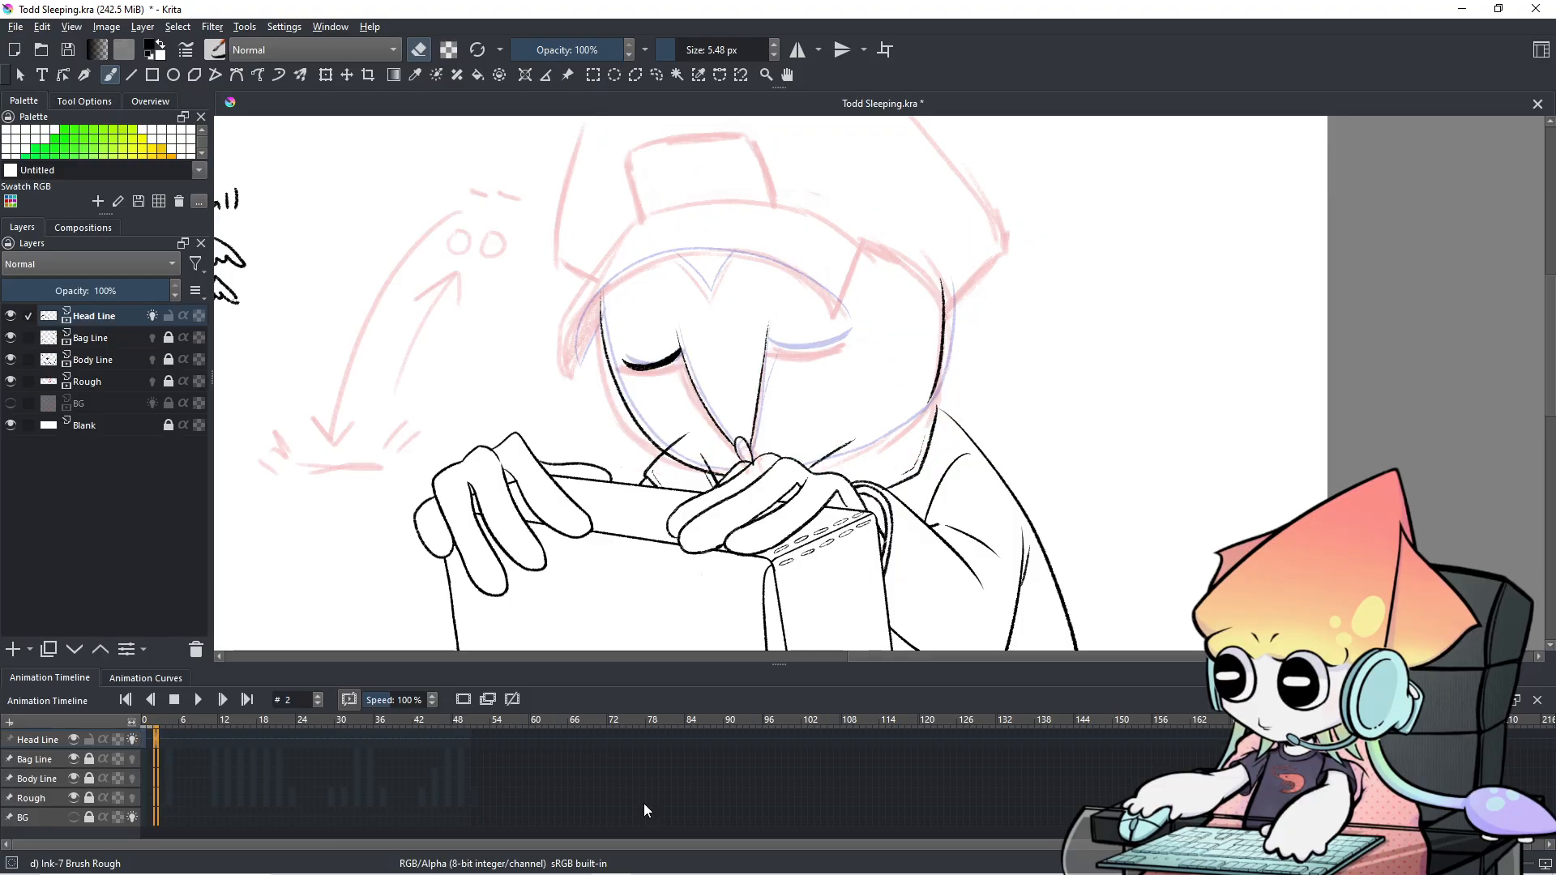
{"action": "key", "text": "Left"}
{"action": "key", "text": "Right"}
{"action": "key", "text": "Left"}
{"action": "key", "text": "Right"}
{"action": "key", "text": "Left"}
{"action": "key", "text": "Right"}
{"action": "key", "text": "Left"}
{"action": "key", "text": "Right"}
Zoom back in on the sleeping face and select frame 1 in the timeline.
{"action": "scroll", "coordinate": [698, 350], "scroll_direction": "up", "scroll_amount": 1}
{"action": "scroll", "coordinate": [698, 350], "scroll_direction": "up", "scroll_amount": 2}
{"action": "left_click_drag", "start_coordinate": [698, 351], "coordinate": [746, 250]}
{"action": "scroll", "coordinate": [746, 251], "scroll_direction": "down", "scroll_amount": 1}
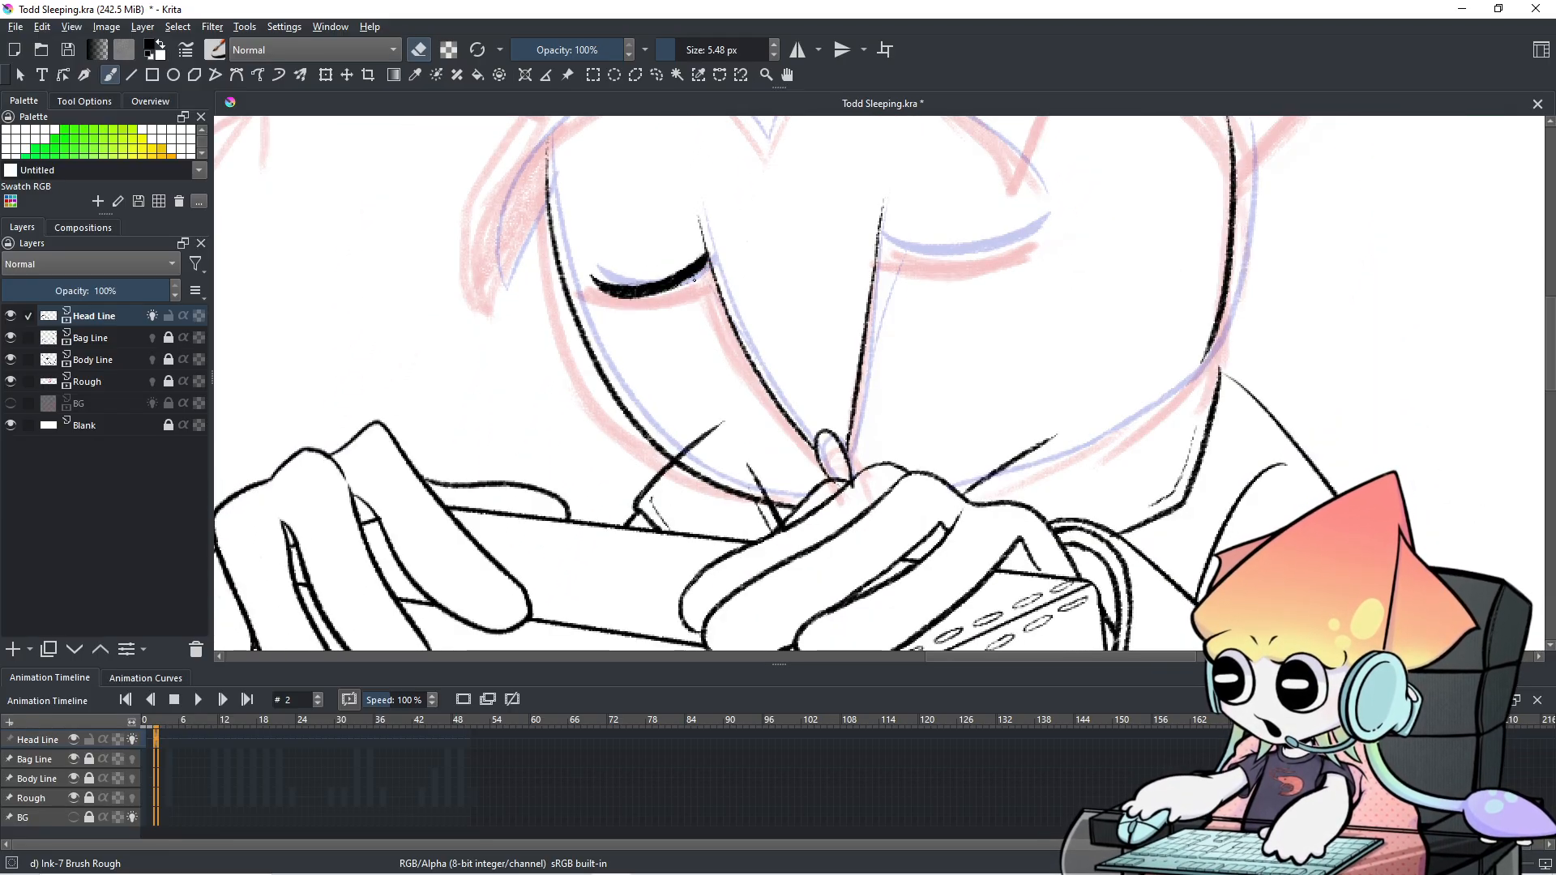
{"action": "left_click", "coordinate": [151, 741]}
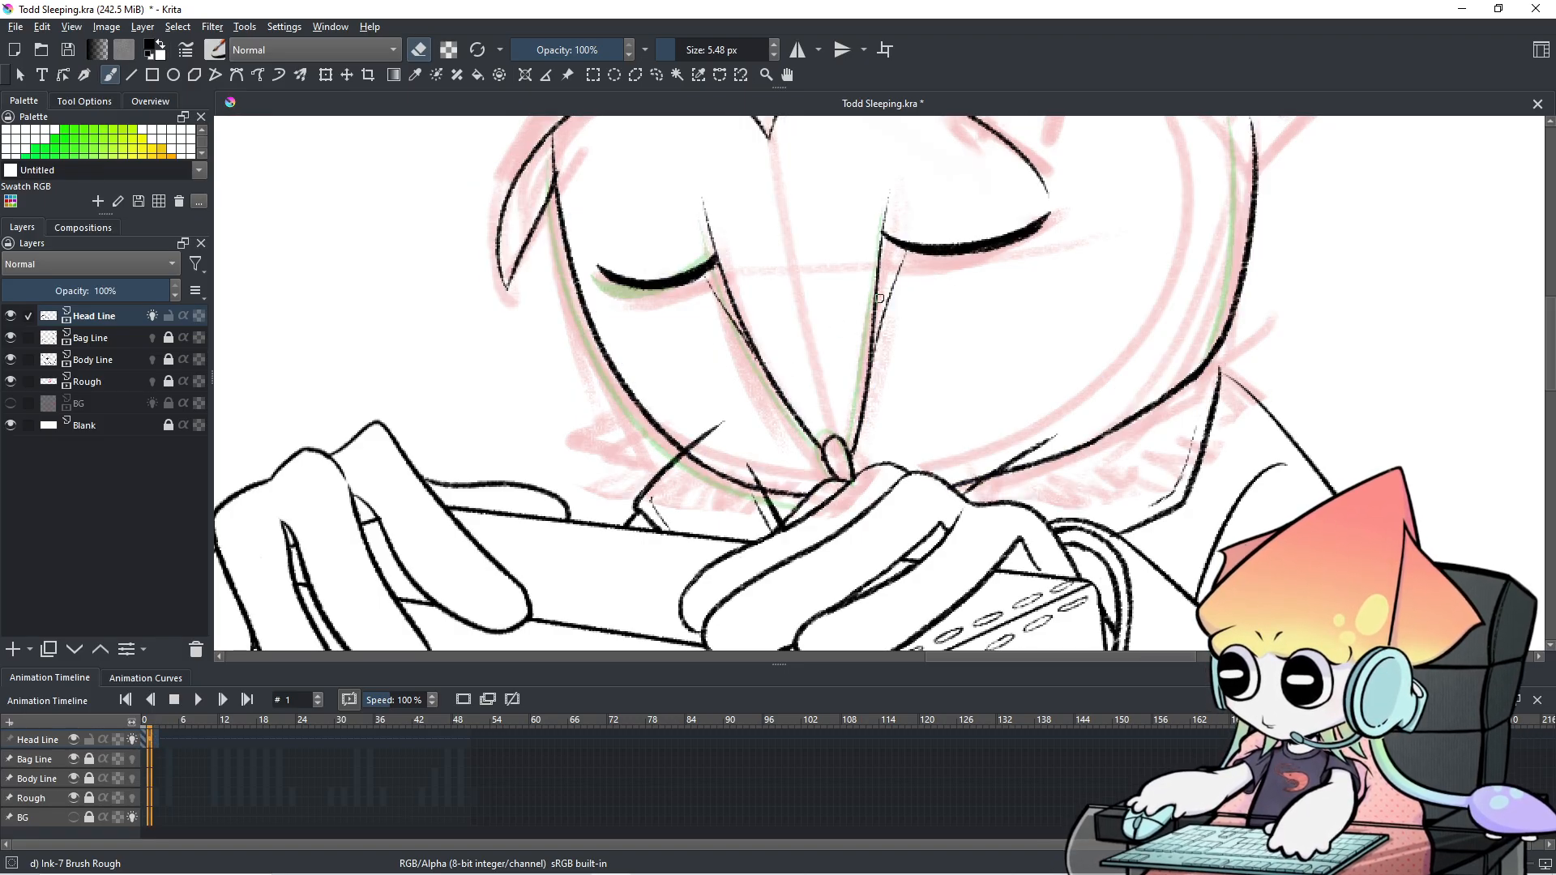
On frame 0, erase the nose tip and the stray mark, then redraw and thicken the nose line.
{"action": "left_click", "coordinate": [142, 737]}
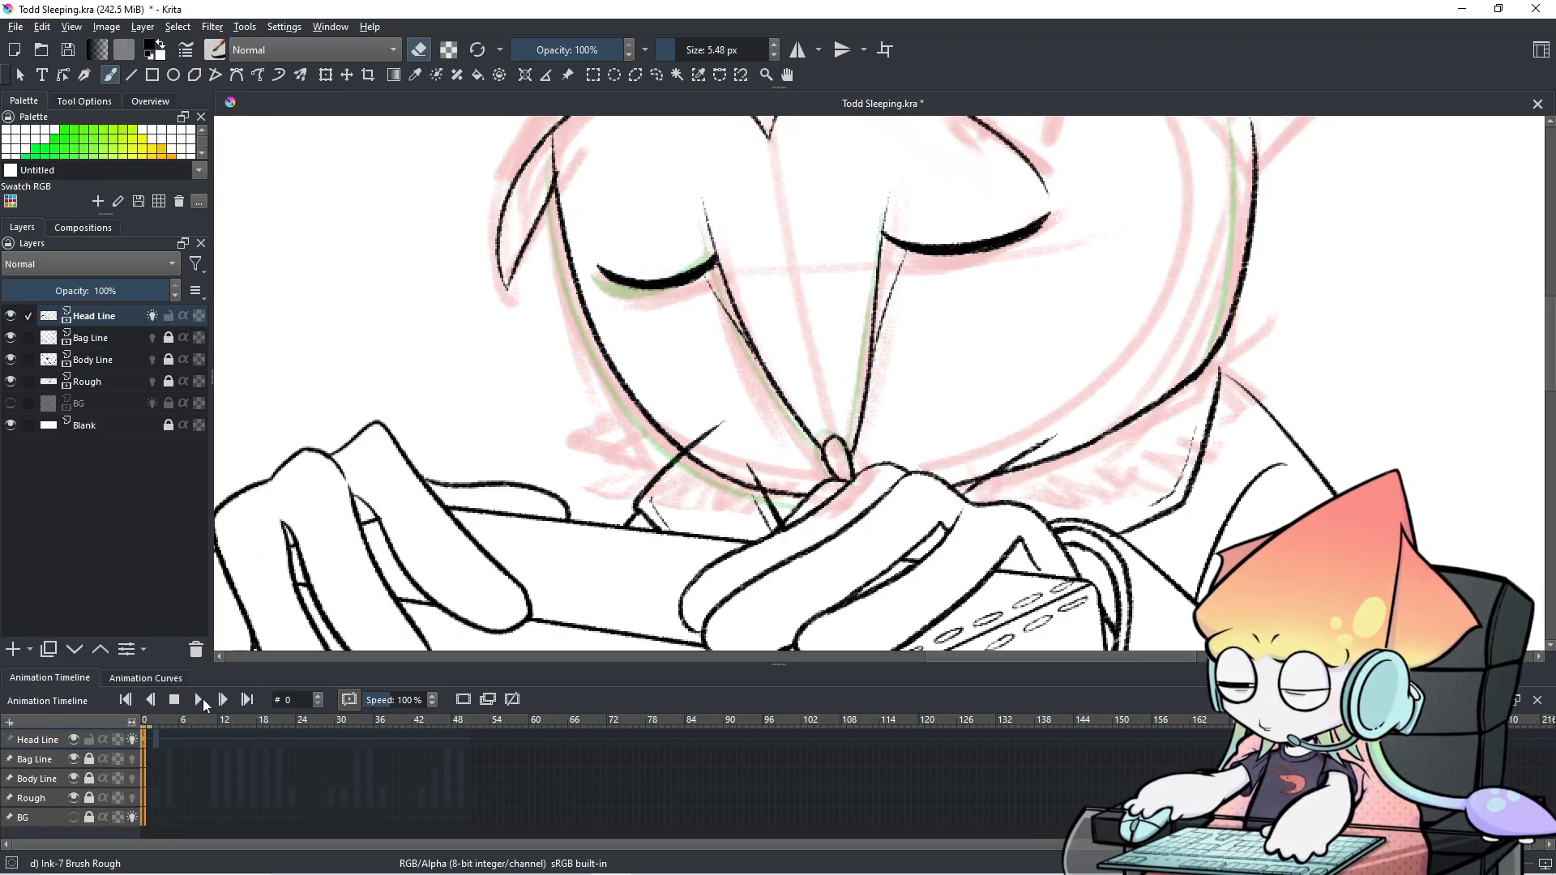
{"action": "mouse_move", "coordinate": [848, 370]}
{"action": "left_mouse_down", "text": "shift"}
{"action": "mouse_move", "coordinate": [880, 307]}
{"action": "mouse_move", "coordinate": [853, 413]}
{"action": "mouse_move", "coordinate": [877, 329]}
{"action": "left_mouse_up", "text": "shift"}
{"action": "key", "text": "e"}
{"action": "key", "text": "ctrl+z"}
{"action": "key", "text": "e"}
{"action": "left_click_drag", "start_coordinate": [862, 436], "coordinate": [856, 449]}
{"action": "left_click_drag", "start_coordinate": [884, 350], "coordinate": [875, 376], "text": "shift"}
{"action": "key", "text": "e"}
{"action": "mouse_move", "coordinate": [873, 321]}
{"action": "left_mouse_down"}
{"action": "mouse_move", "coordinate": [840, 471]}
{"action": "mouse_move", "coordinate": [848, 452]}
{"action": "left_mouse_up"}
{"action": "key", "text": "ctrl+z"}
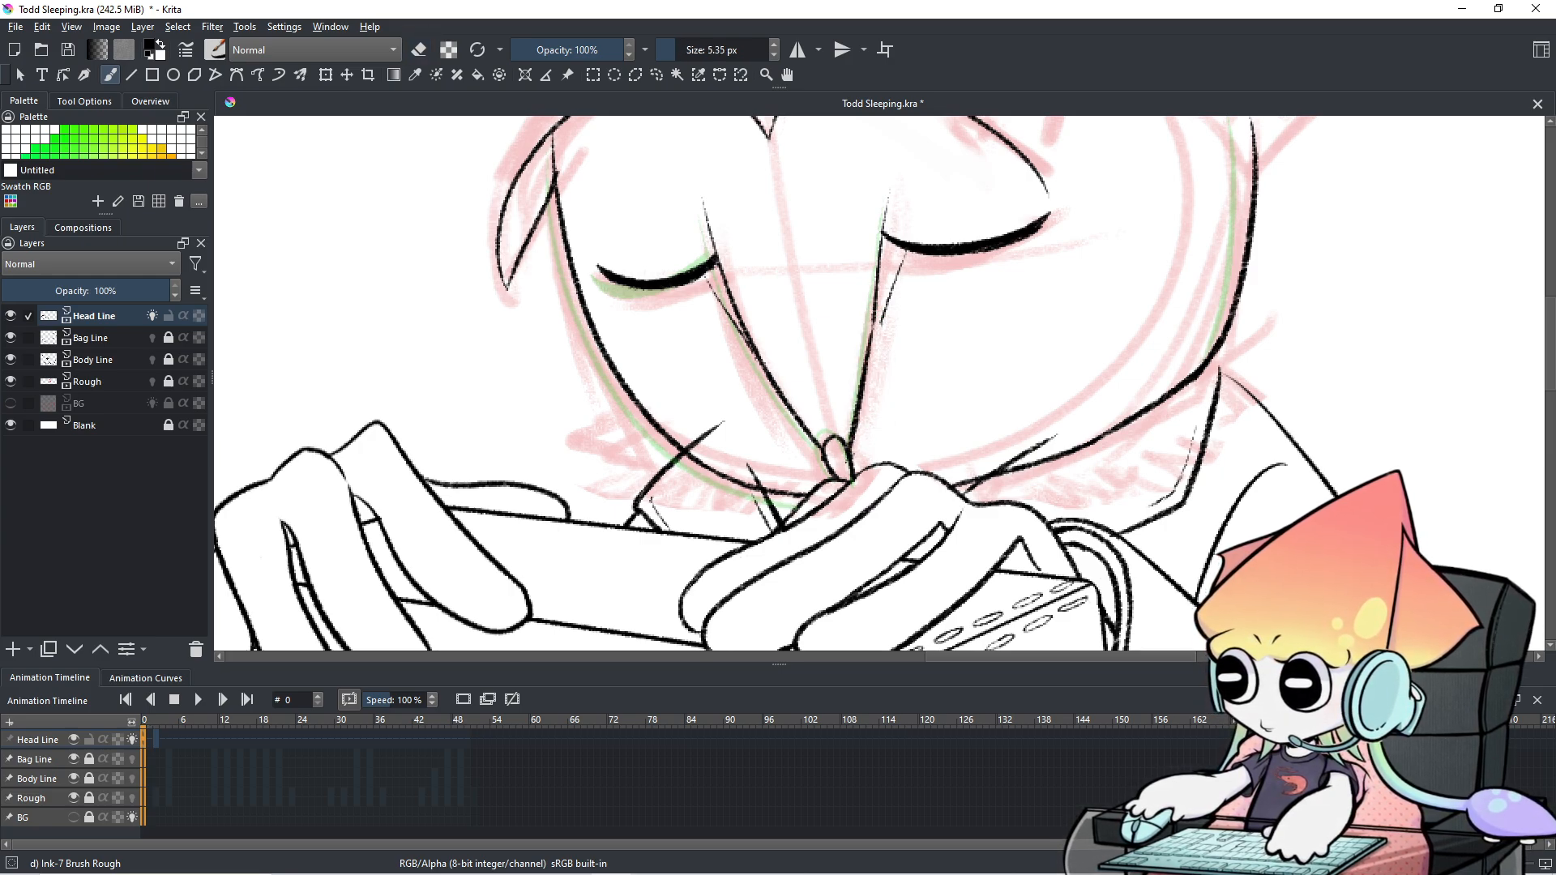
{"action": "mouse_move", "coordinate": [876, 309]}
{"action": "left_mouse_down"}
{"action": "mouse_move", "coordinate": [869, 358]}
{"action": "mouse_move", "coordinate": [875, 338]}
{"action": "left_mouse_up"}
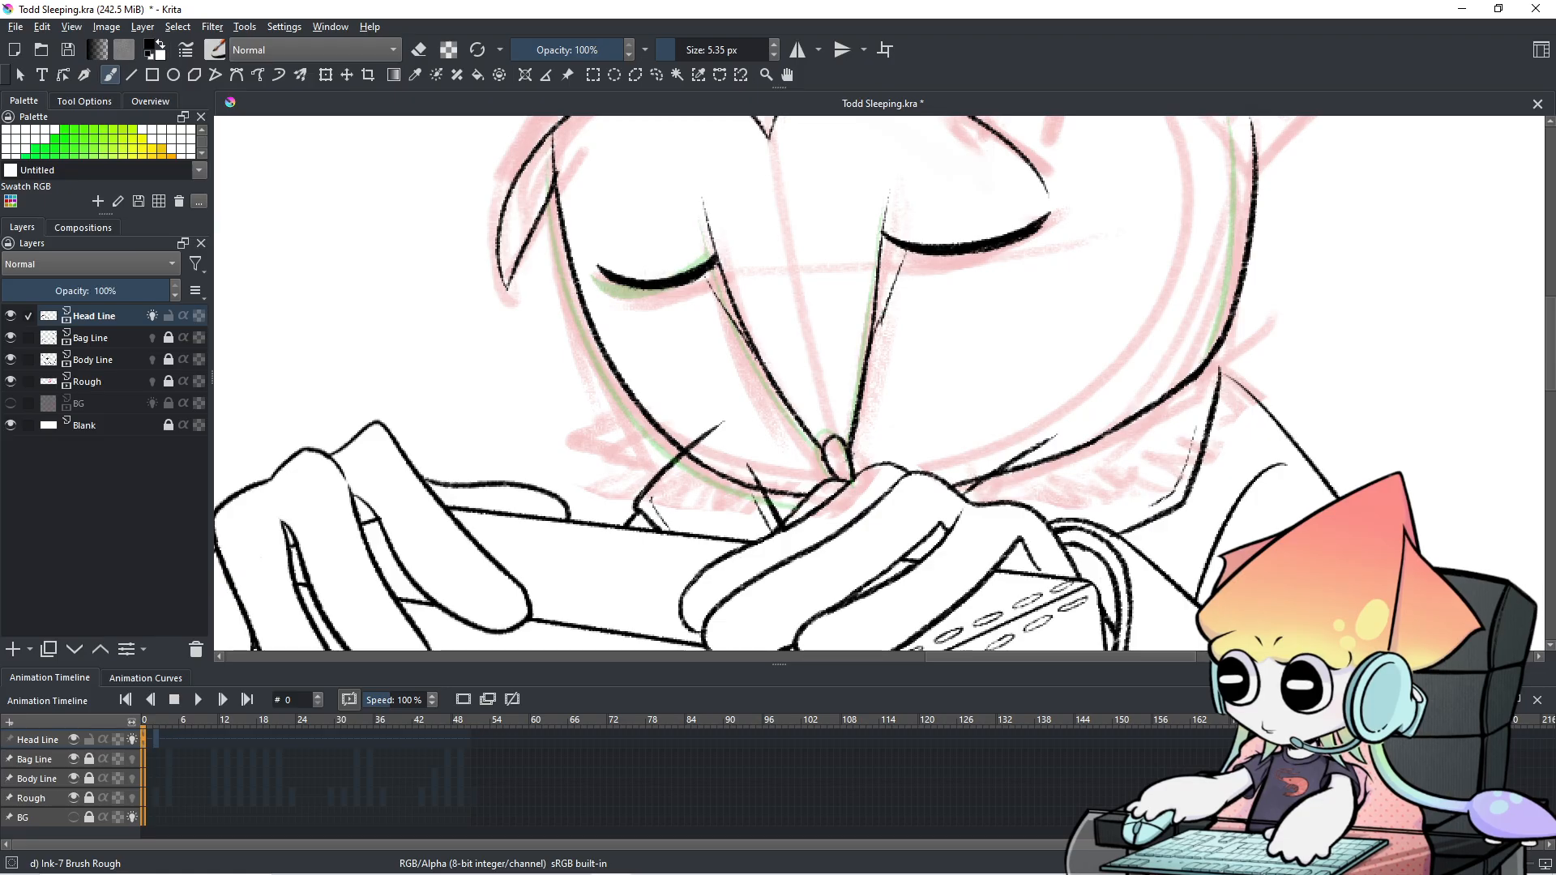
{"action": "key", "text": "e"}
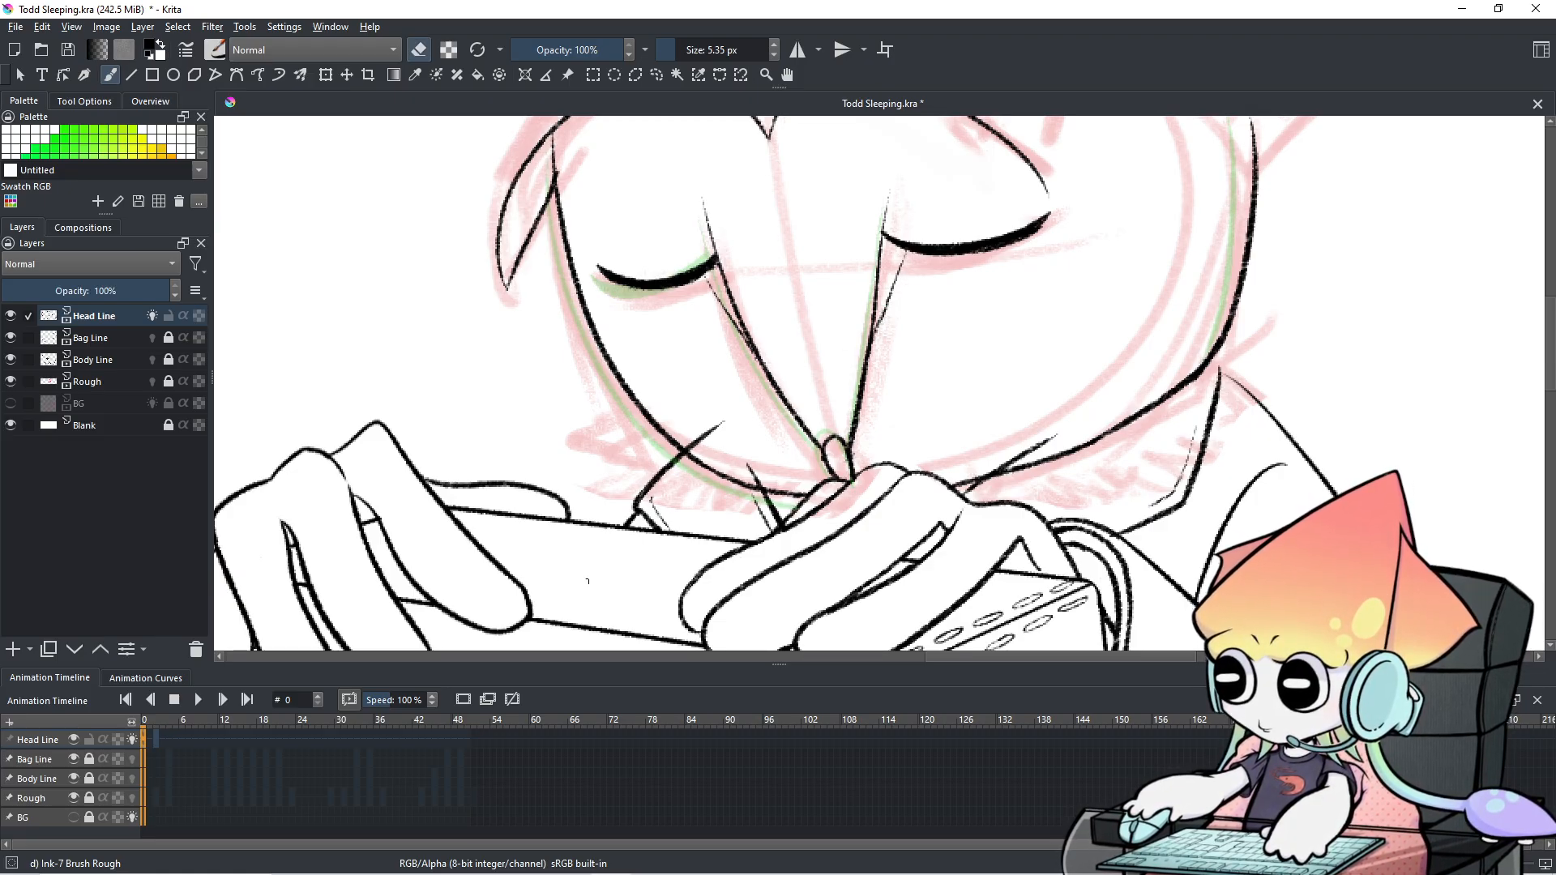
Go to frame 2, flipping back and forth with frame 1 to compare the drawings.
{"action": "left_click", "coordinate": [159, 738]}
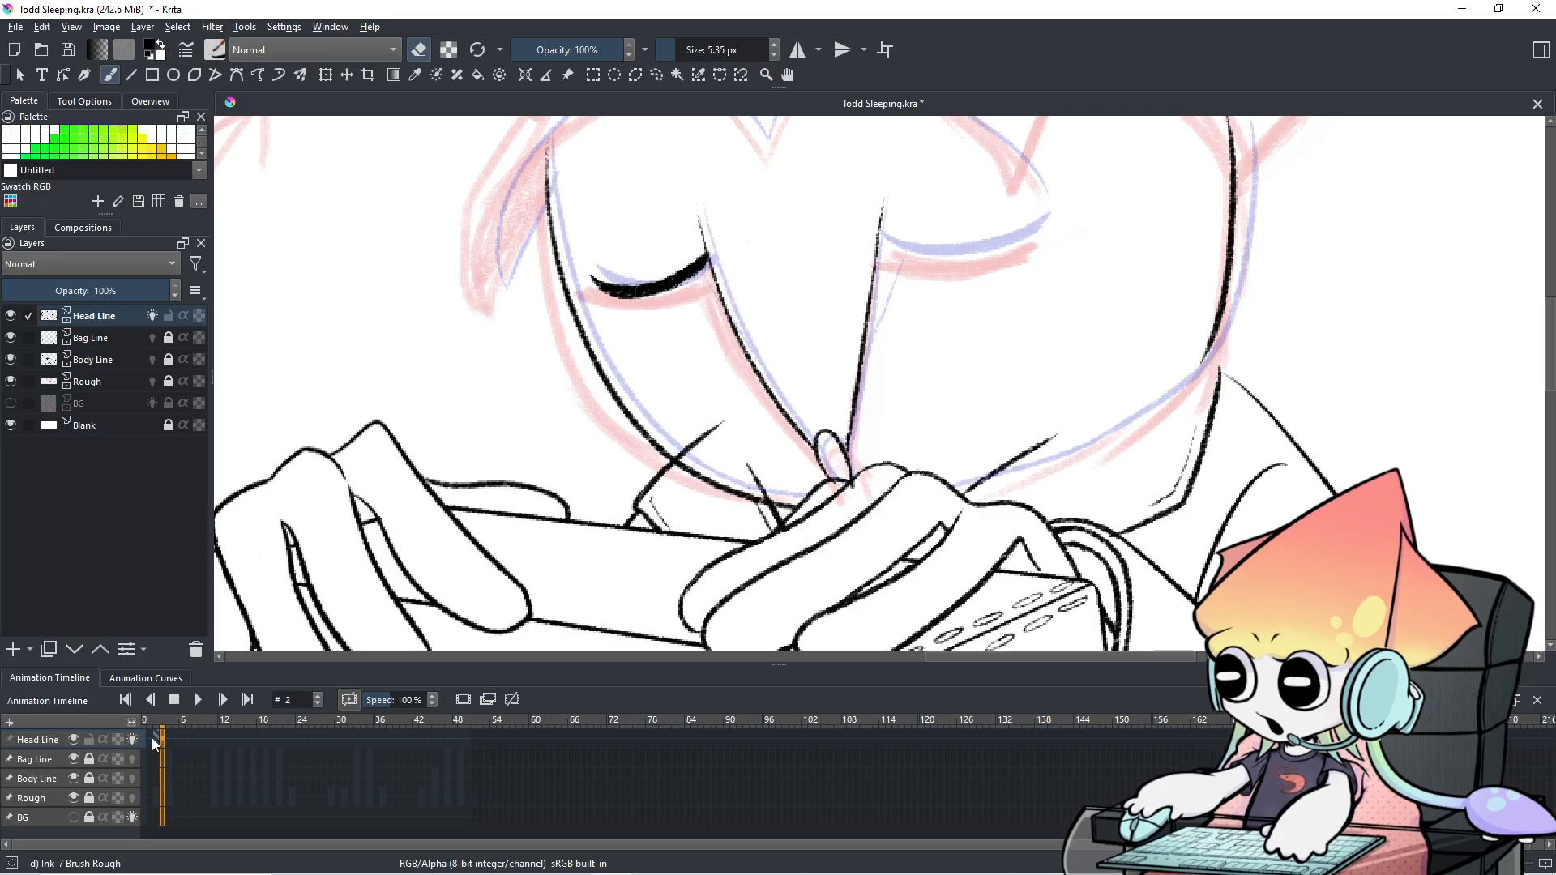
{"action": "left_click", "coordinate": [150, 738]}
{"action": "left_click", "coordinate": [154, 737]}
{"action": "left_click", "coordinate": [151, 736]}
{"action": "left_click", "coordinate": [159, 737]}
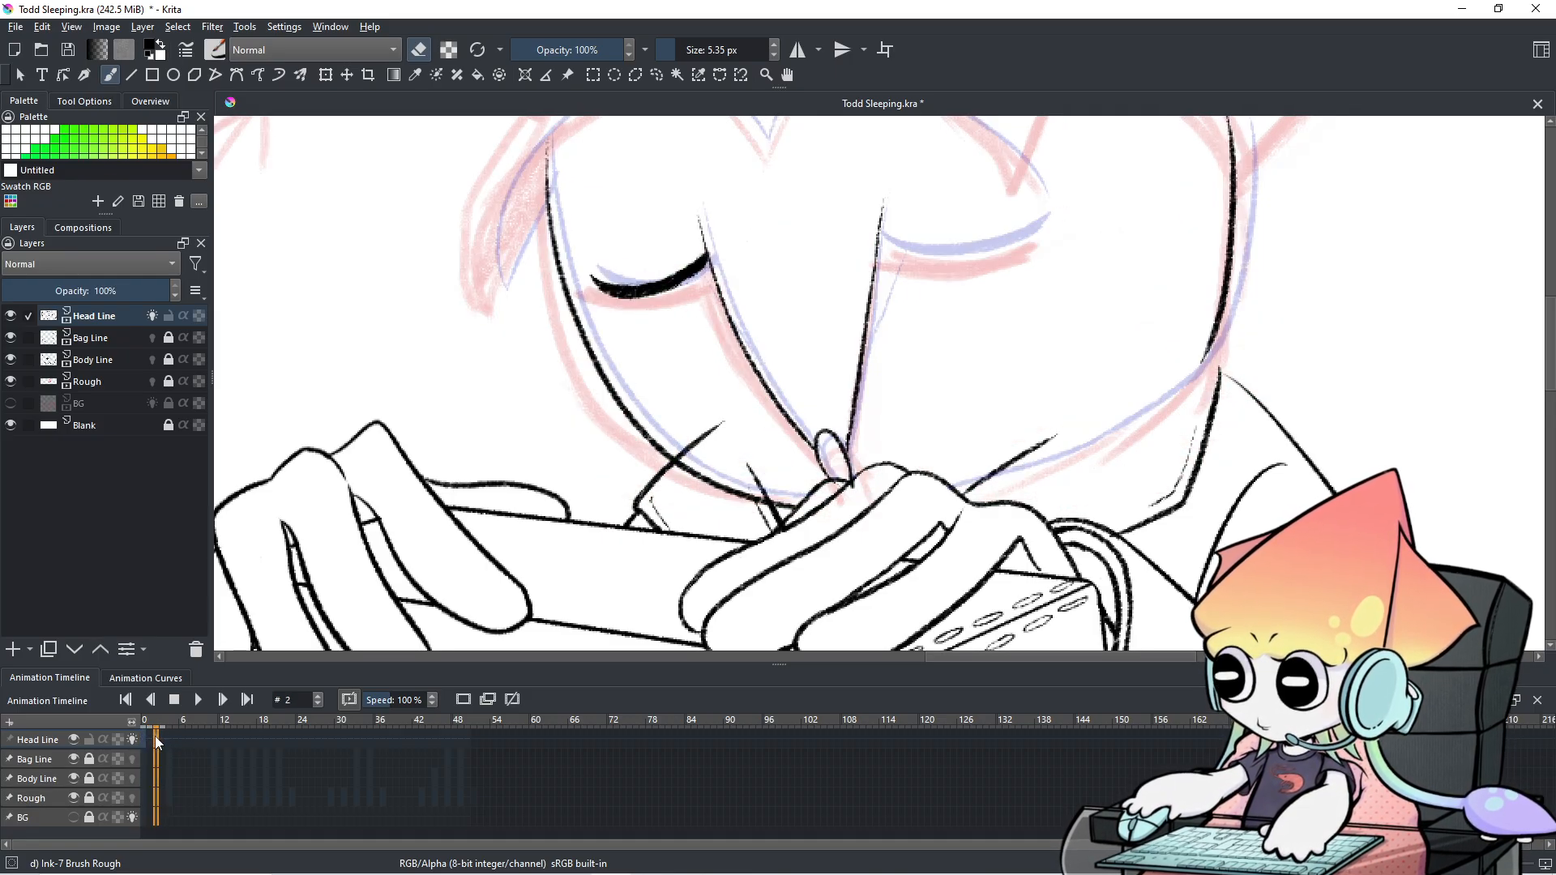
{"action": "left_click", "coordinate": [147, 740]}
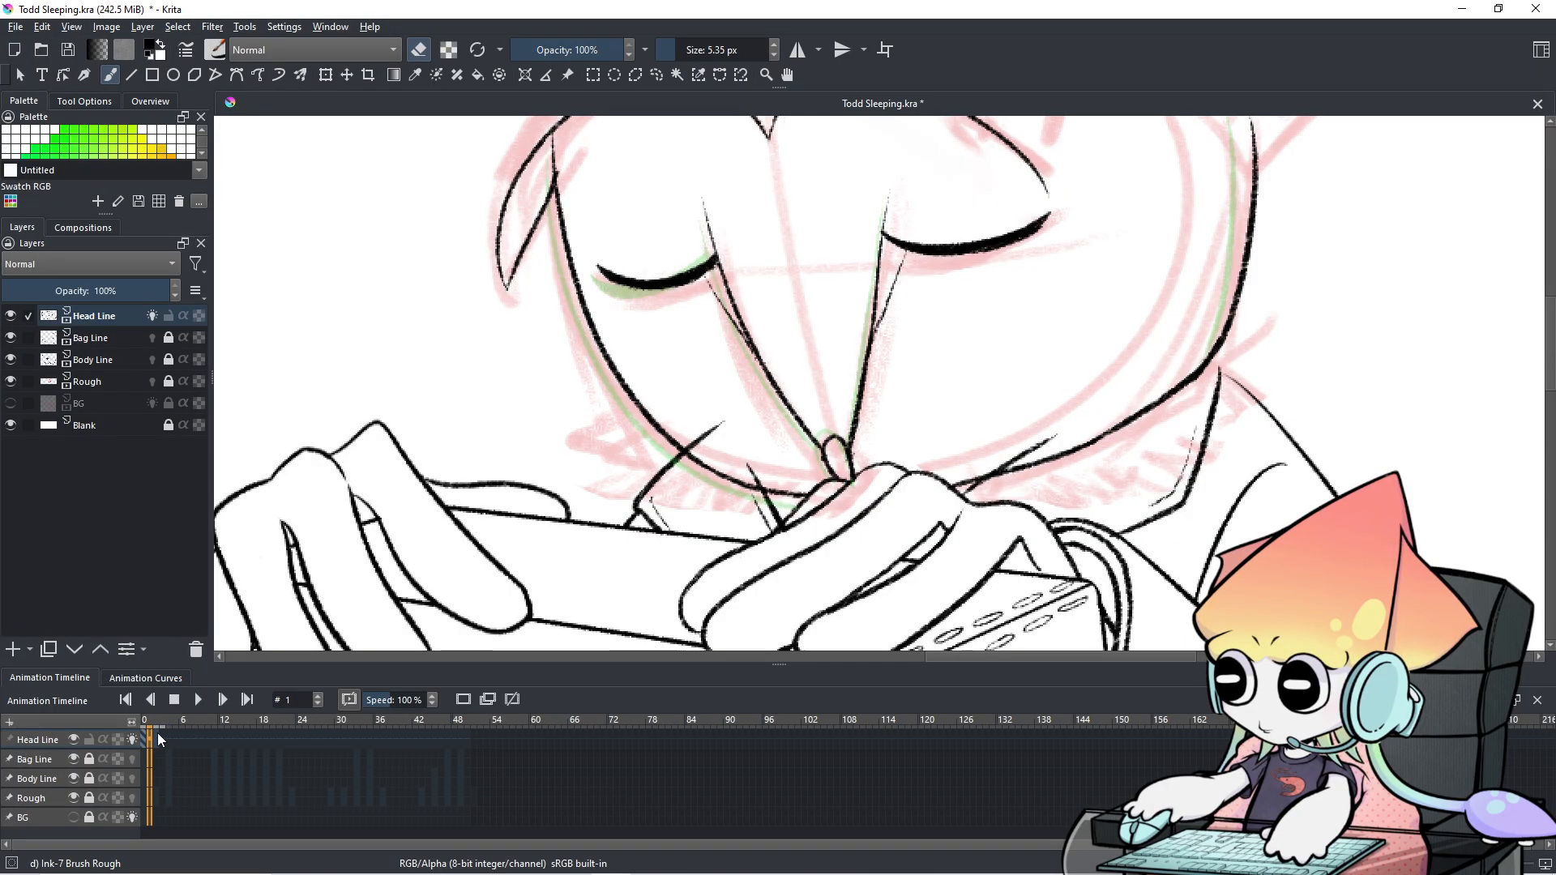
{"action": "left_click", "coordinate": [154, 744]}
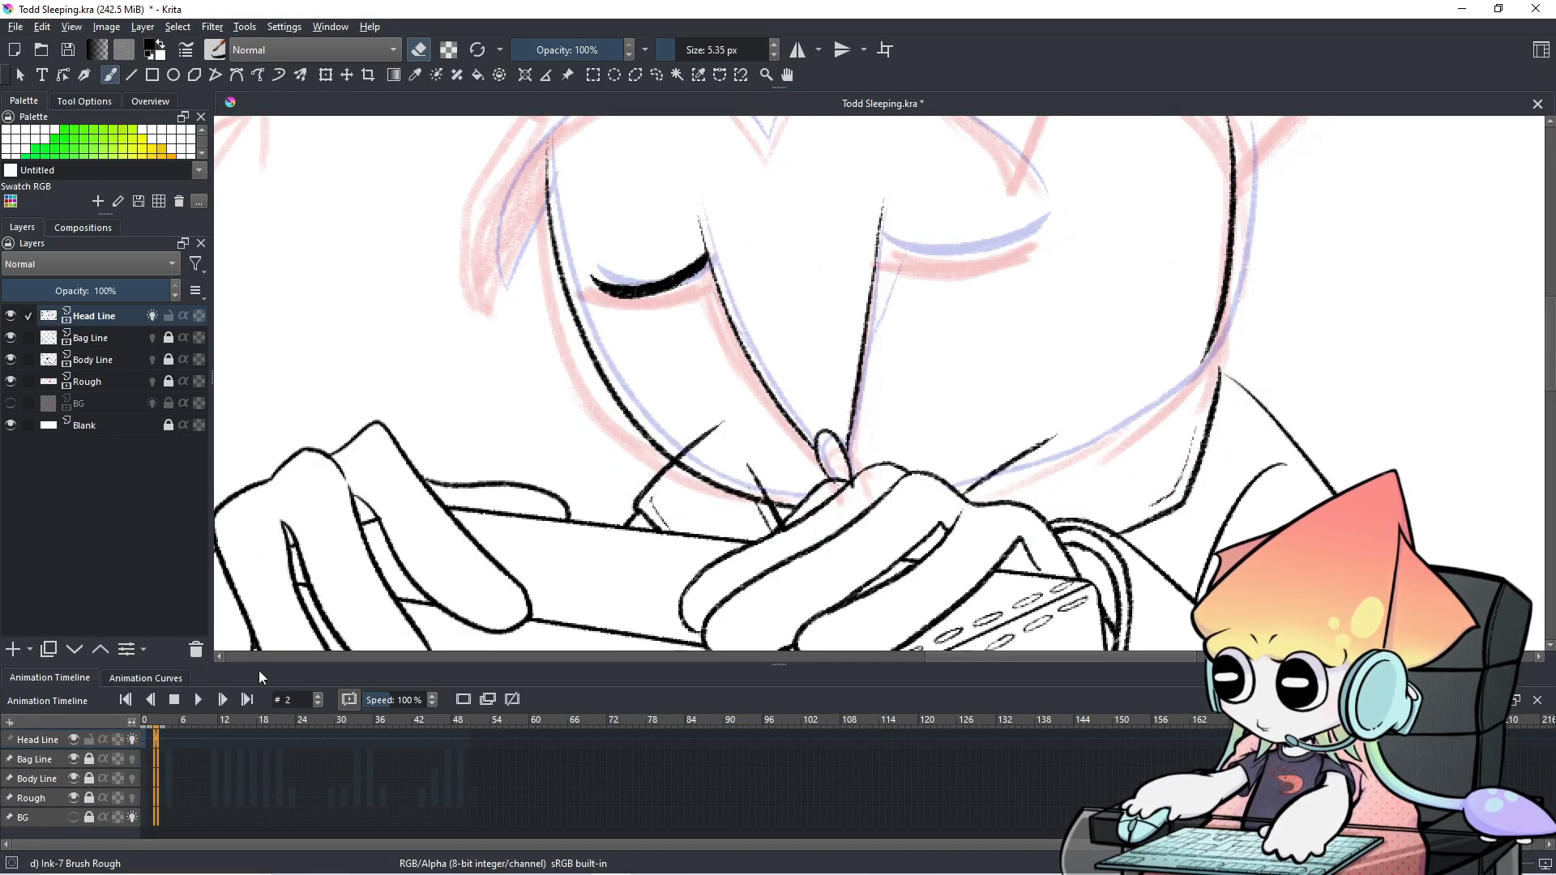
Bring the closed eyes into view, test the brush, and try a first right-eyelid stroke.
{"action": "left_click_drag", "start_coordinate": [948, 343], "coordinate": [796, 442]}
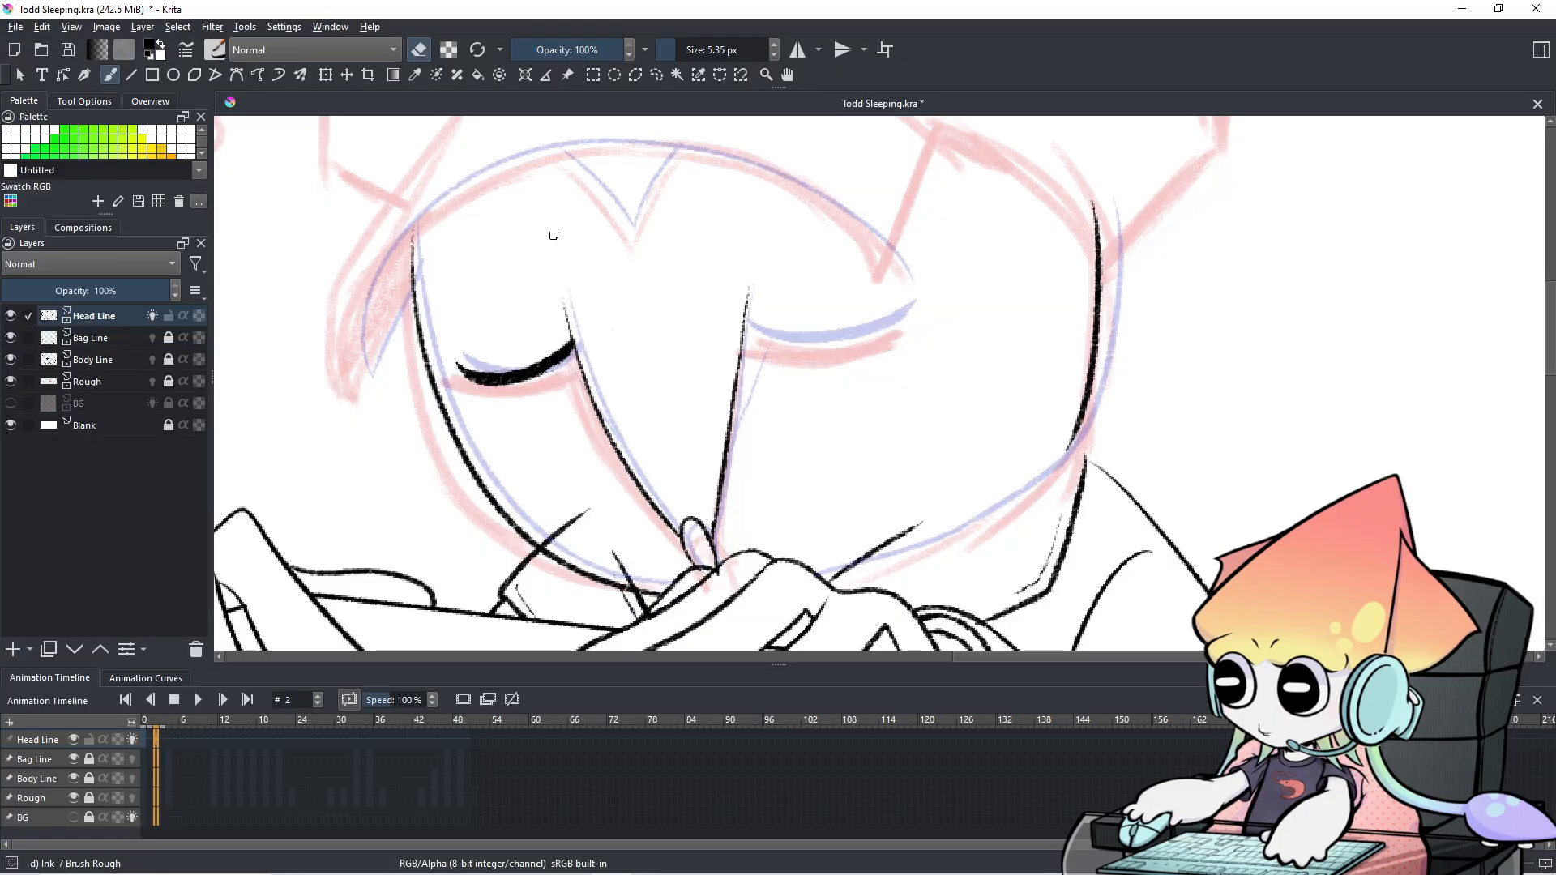
{"action": "key", "text": "e"}
{"action": "left_click_drag", "start_coordinate": [637, 202], "coordinate": [649, 196]}
{"action": "key", "text": "ctrl+z"}
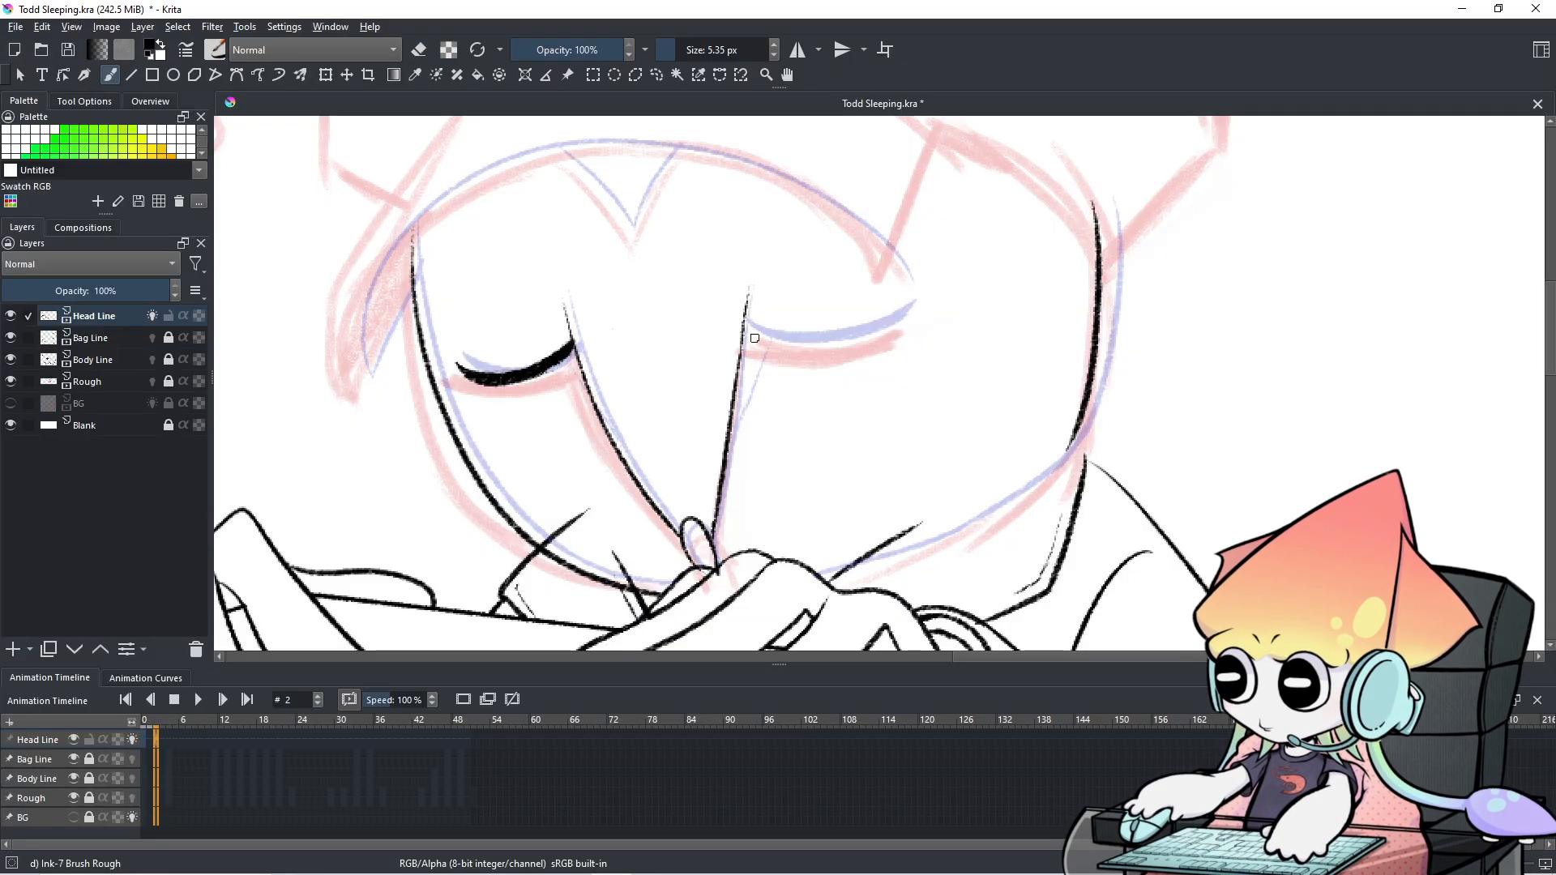
{"action": "left_click_drag", "start_coordinate": [750, 332], "coordinate": [873, 314]}
{"action": "key", "text": "ctrl+z"}
Redraw the right eyelid on frame 2 until it is one clean bold stroke, then thicken its underside.
{"action": "left_click_drag", "start_coordinate": [754, 333], "coordinate": [890, 308]}
{"action": "key", "text": "ctrl+z"}
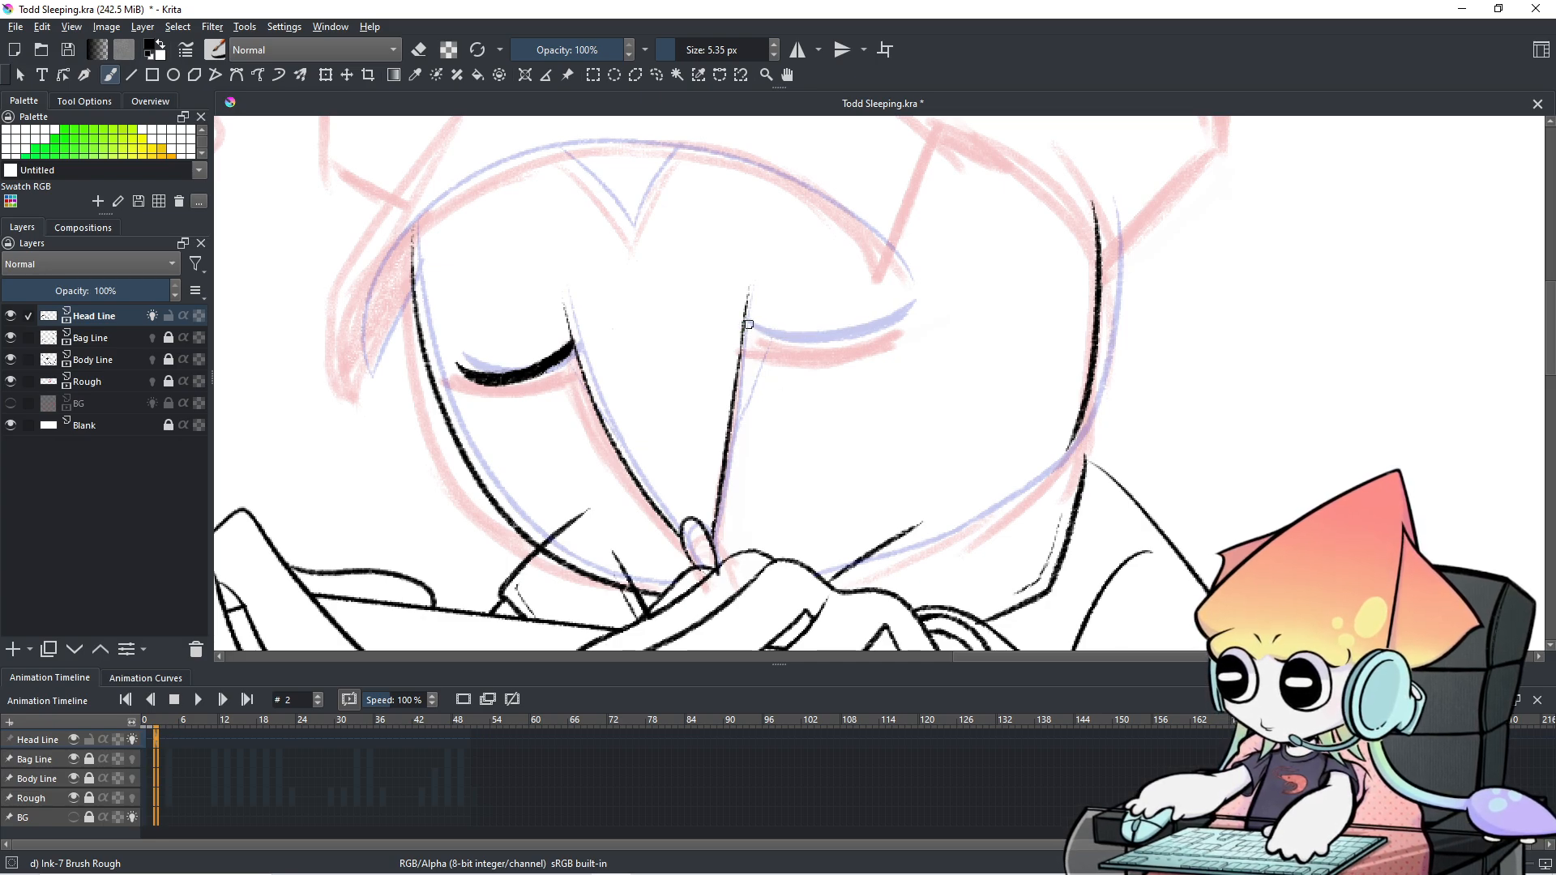
{"action": "mouse_move", "coordinate": [745, 324]}
{"action": "left_mouse_down"}
{"action": "mouse_move", "coordinate": [779, 341]}
{"action": "mouse_move", "coordinate": [892, 312]}
{"action": "left_mouse_up"}
{"action": "key", "text": "ctrl+z"}
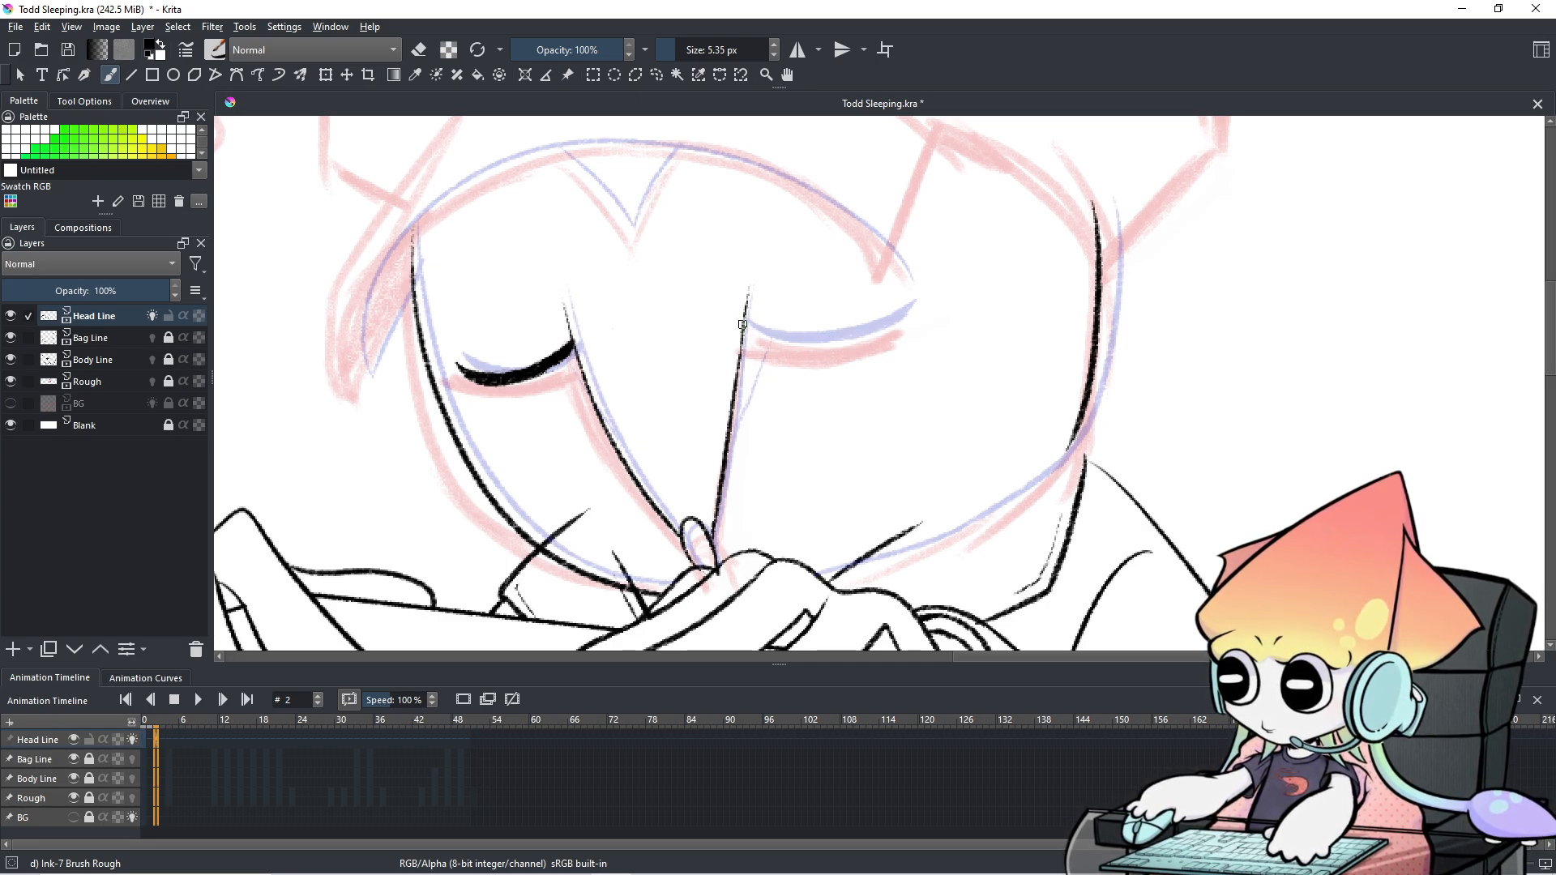
{"action": "left_click_drag", "start_coordinate": [750, 333], "coordinate": [890, 300]}
{"action": "key", "text": "ctrl+z"}
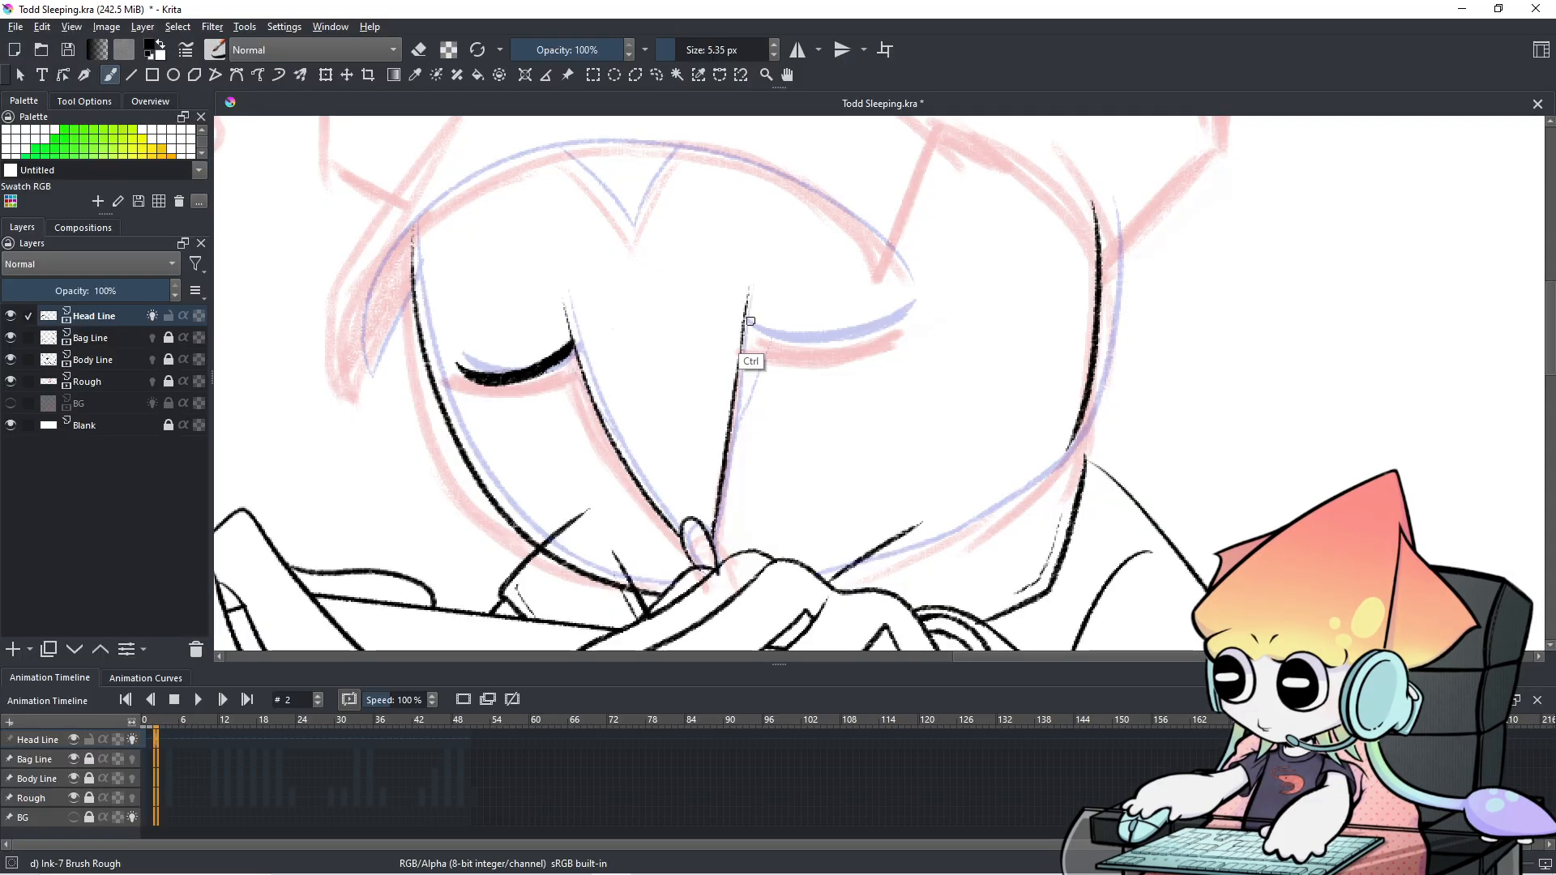
{"action": "left_click_drag", "start_coordinate": [754, 334], "coordinate": [898, 306]}
{"action": "key", "text": "ctrl+z"}
{"action": "mouse_move", "coordinate": [747, 330]}
{"action": "left_mouse_down"}
{"action": "mouse_move", "coordinate": [877, 328]}
{"action": "mouse_move", "coordinate": [908, 304]}
{"action": "left_mouse_up"}
{"action": "key", "text": "ctrl+z"}
{"action": "left_click_drag", "start_coordinate": [747, 332], "coordinate": [904, 303]}
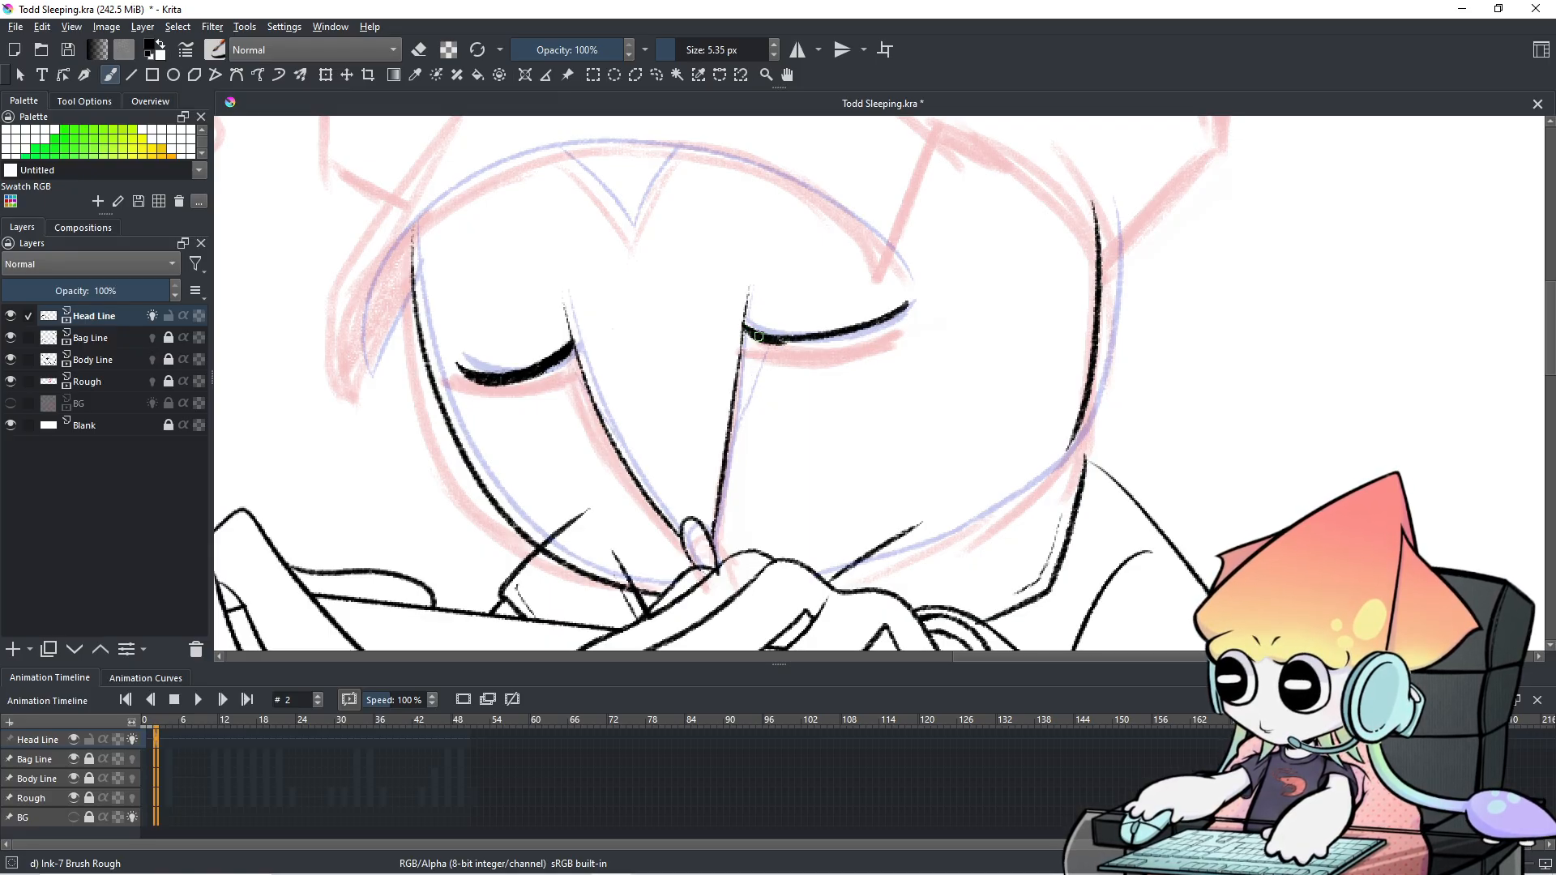
{"action": "mouse_move", "coordinate": [745, 334]}
{"action": "left_mouse_down"}
{"action": "mouse_move", "coordinate": [799, 348]}
{"action": "mouse_move", "coordinate": [817, 340]}
{"action": "mouse_move", "coordinate": [759, 336]}
{"action": "mouse_move", "coordinate": [860, 336]}
{"action": "mouse_move", "coordinate": [818, 338]}
{"action": "mouse_move", "coordinate": [902, 309]}
{"action": "mouse_move", "coordinate": [850, 328]}
{"action": "mouse_move", "coordinate": [890, 317]}
{"action": "left_mouse_up"}
Darken the right eyelid's outer tip and trim its tip and lower edge with the eraser.
{"action": "key", "text": "ctrl+z"}
{"action": "key", "text": "ctrl+z"}
{"action": "key", "text": "ctrl+z"}
{"action": "key", "text": "ctrl+z"}
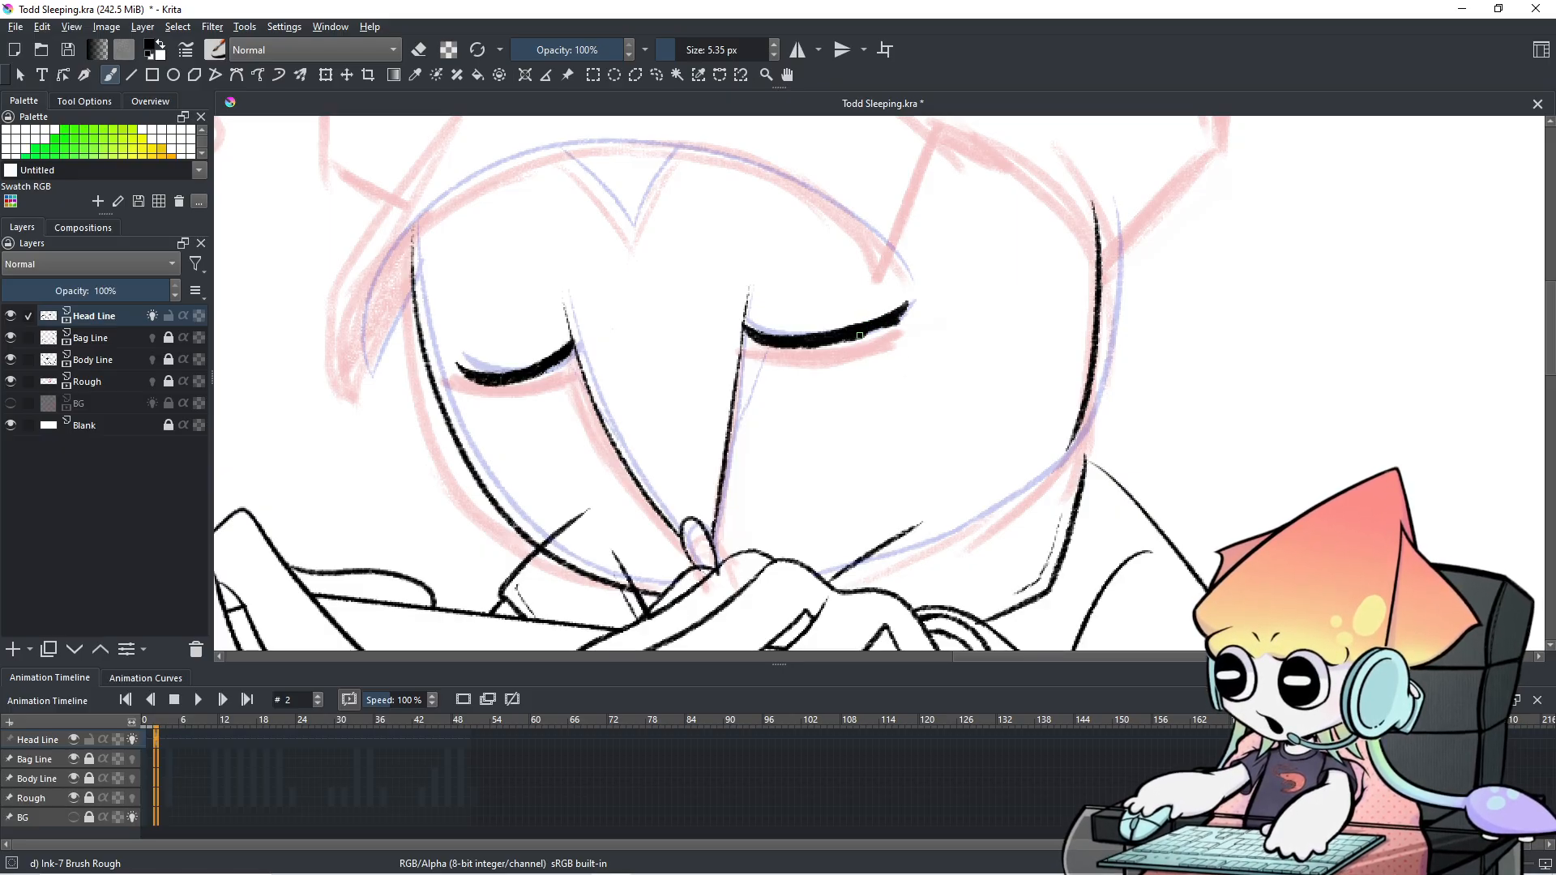
{"action": "mouse_move", "coordinate": [879, 313]}
{"action": "left_mouse_down"}
{"action": "mouse_move", "coordinate": [904, 302]}
{"action": "mouse_move", "coordinate": [901, 323]}
{"action": "mouse_move", "coordinate": [905, 303]}
{"action": "left_mouse_up"}
{"action": "key", "text": "e"}
{"action": "key", "text": "e"}
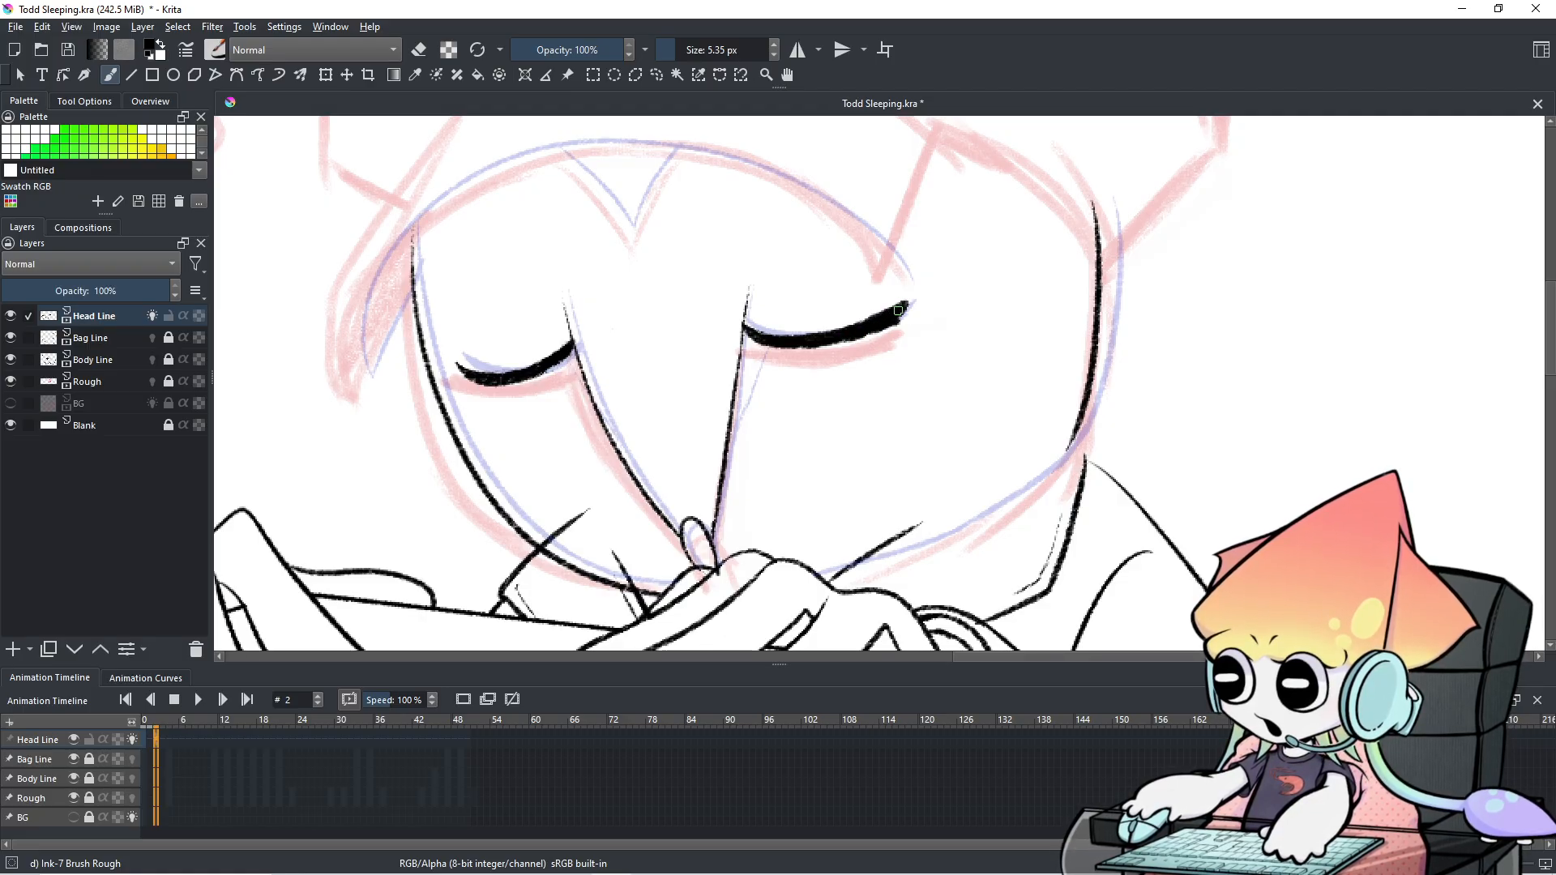
{"action": "key", "text": "e"}
{"action": "mouse_move", "coordinate": [912, 304]}
{"action": "left_mouse_down"}
{"action": "mouse_move", "coordinate": [846, 347]}
{"action": "mouse_move", "coordinate": [918, 295]}
{"action": "mouse_move", "coordinate": [838, 350]}
{"action": "left_mouse_up"}
{"action": "key", "text": "ctrl+z"}
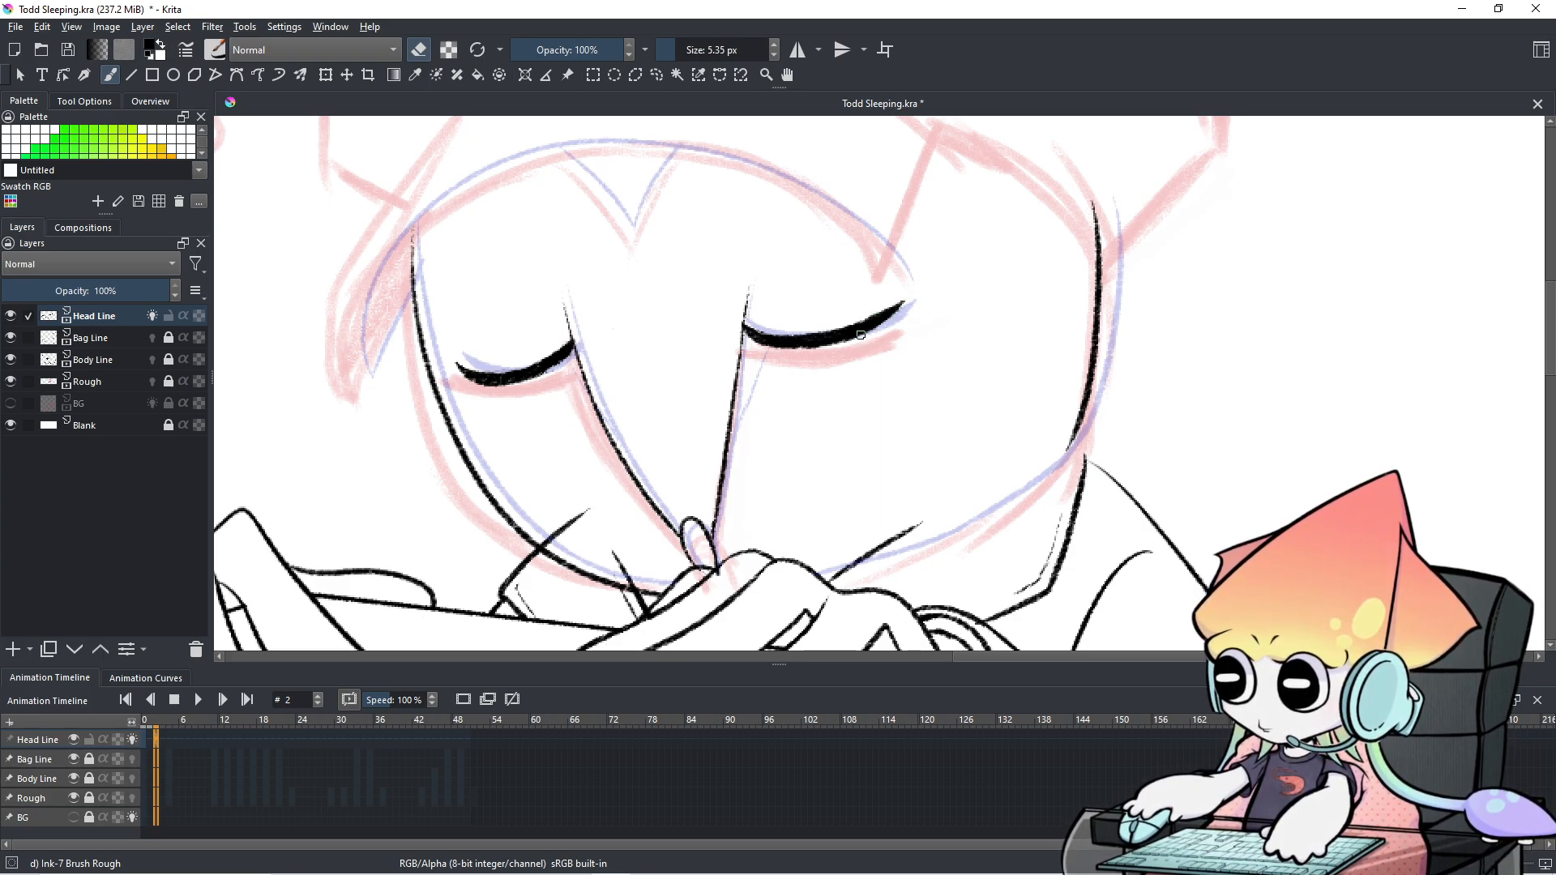
{"action": "key", "text": "e"}
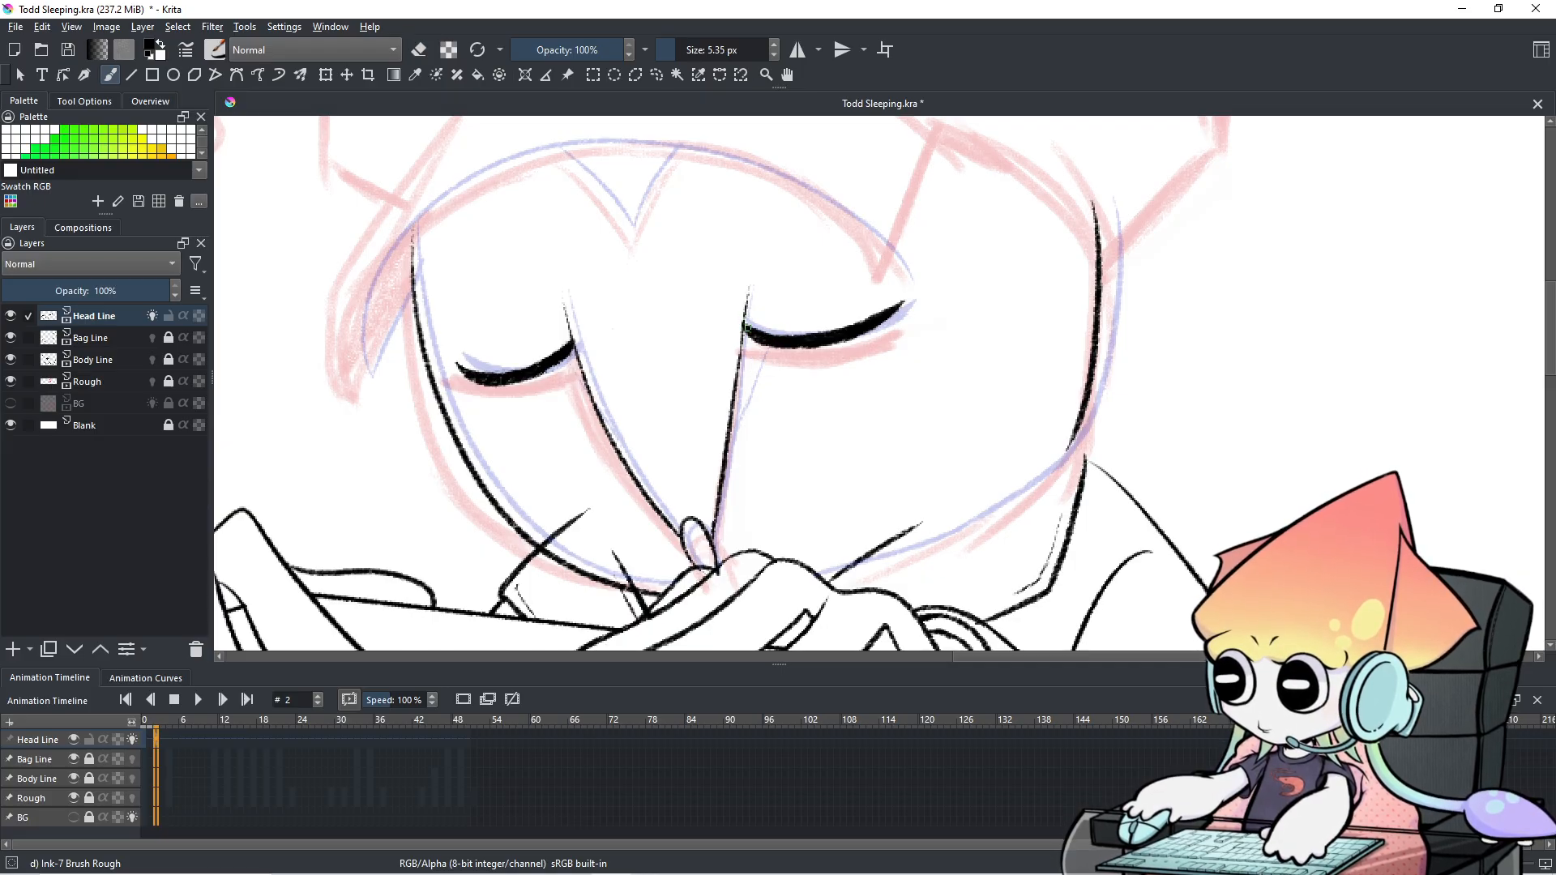
{"action": "key", "text": "ctrl"}
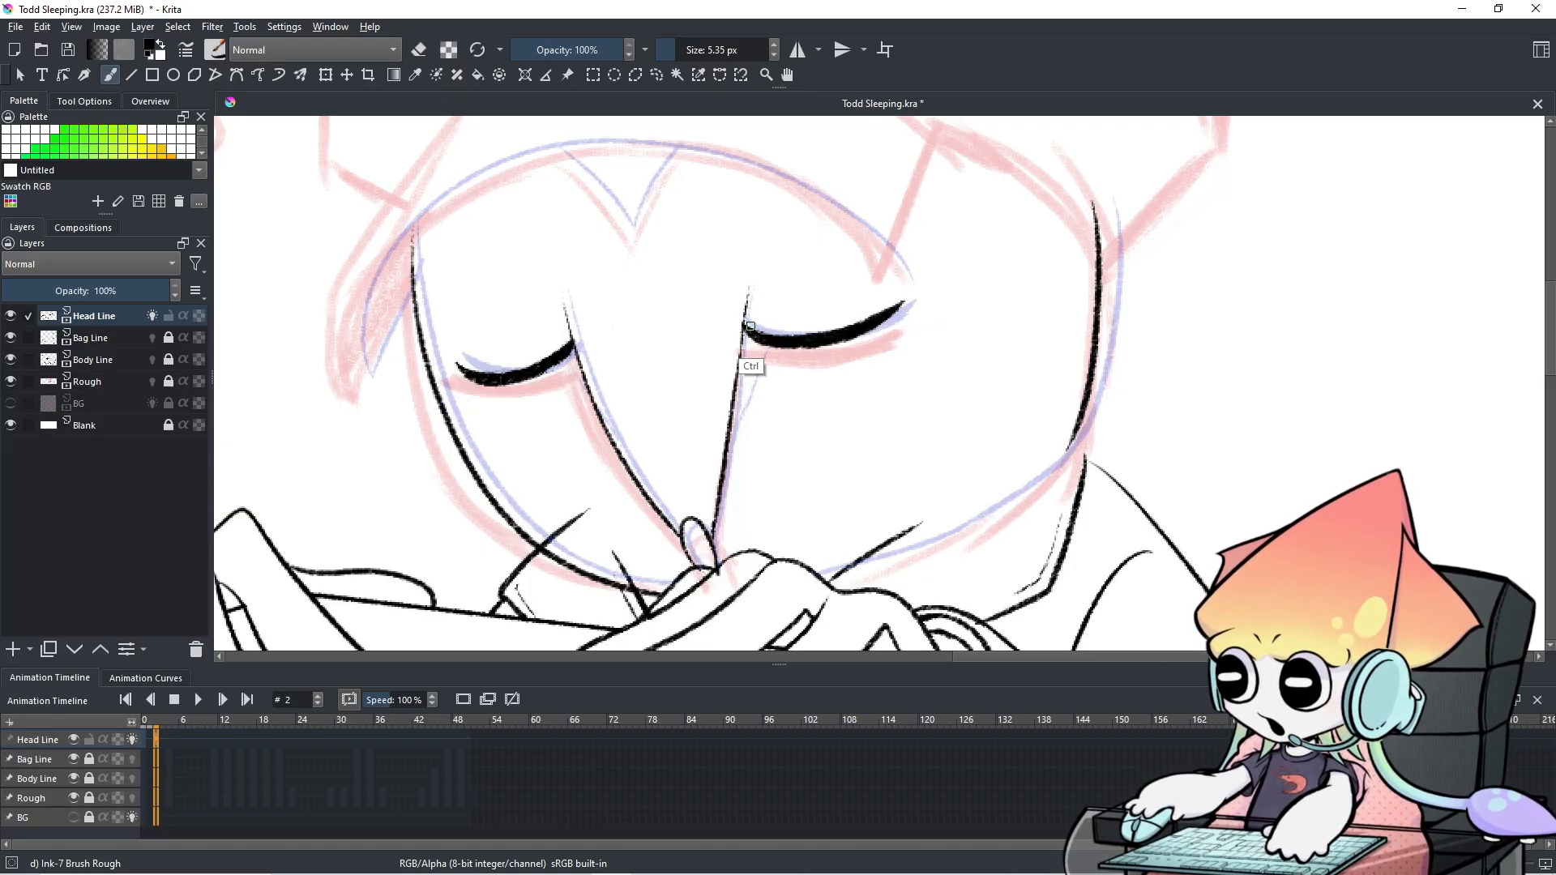
{"action": "key", "text": "e"}
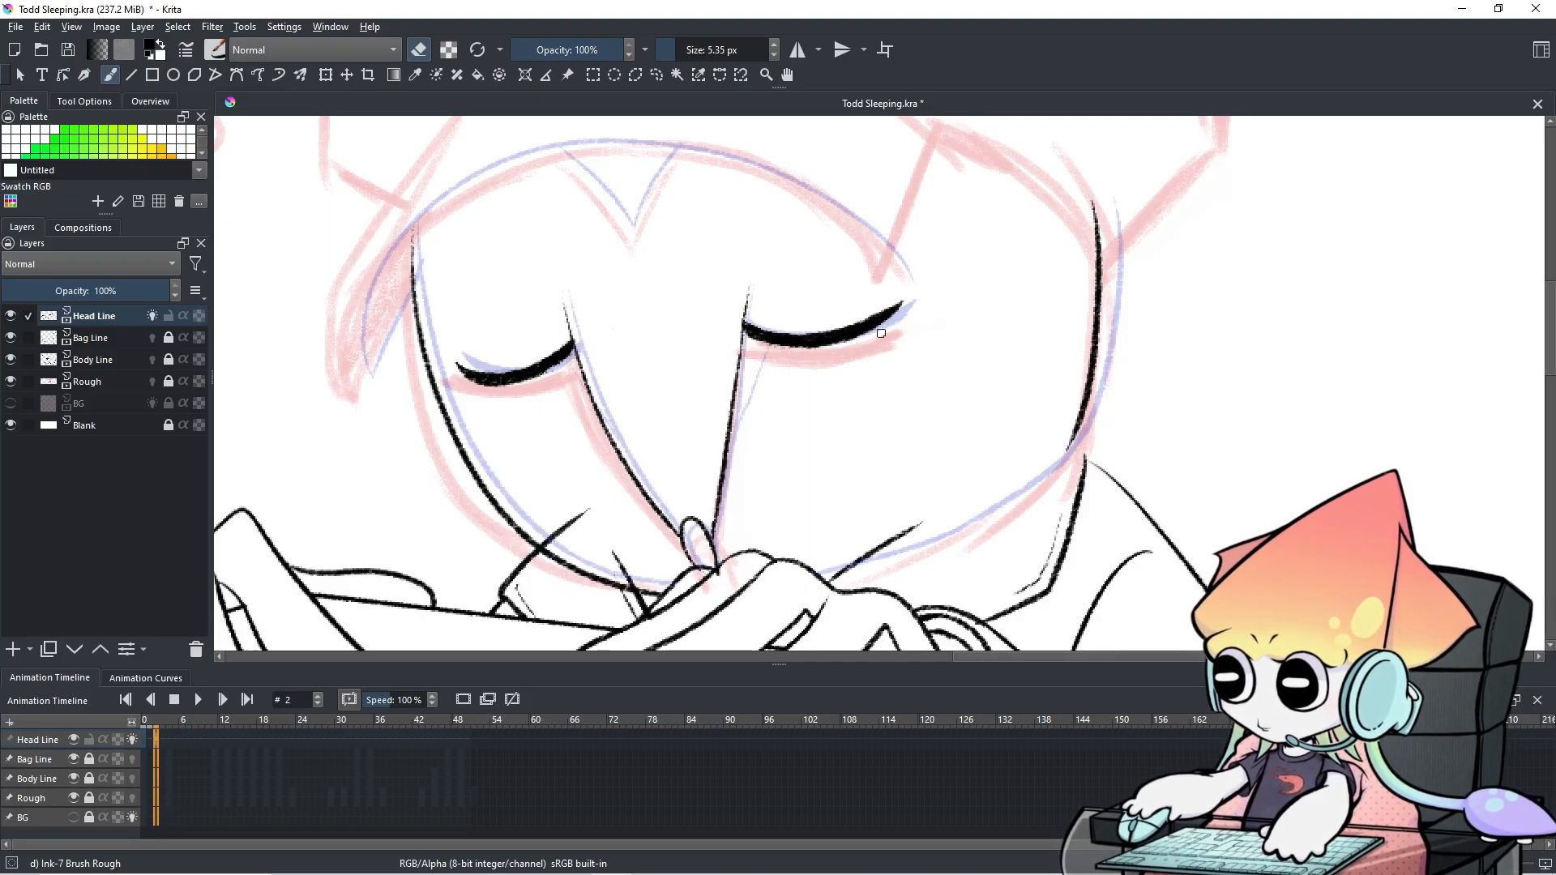
Flip repeatedly between frames 1 and 2 to compare the head drawings.
{"action": "scroll", "coordinate": [884, 329], "scroll_direction": "down", "scroll_amount": 5}
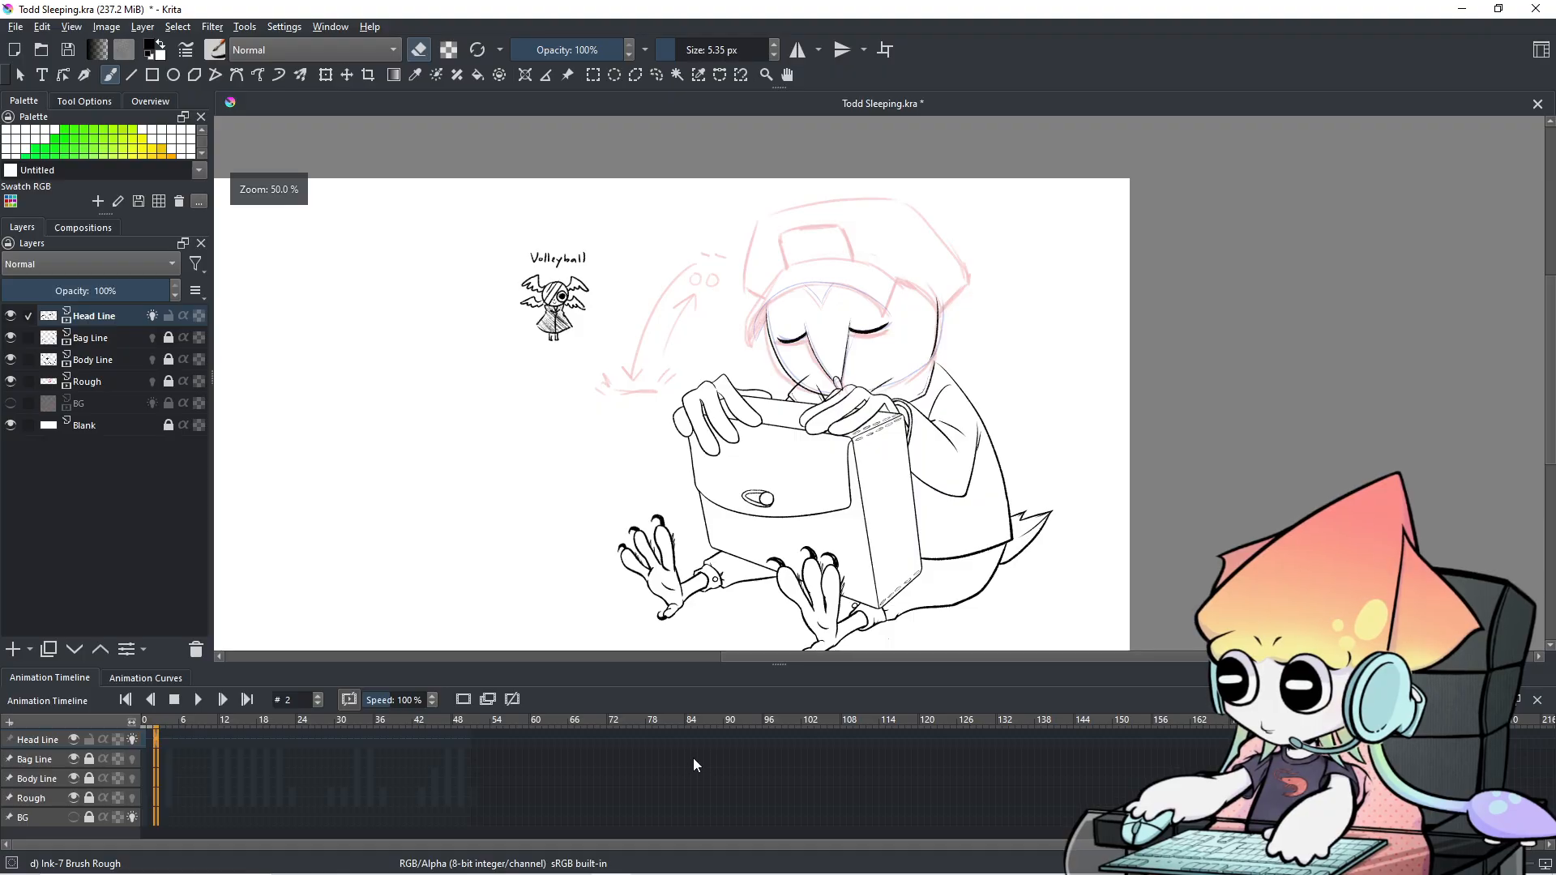
{"action": "key", "text": "Left"}
{"action": "key", "text": "Right"}
{"action": "key", "text": "Left"}
{"action": "key", "text": "Right"}
{"action": "key", "text": "Left"}
{"action": "key", "text": "Right"}
{"action": "key", "text": "Left"}
{"action": "key", "text": "Right"}
{"action": "key", "text": "Left"}
{"action": "key", "text": "Right"}
{"action": "key", "text": "Left"}
{"action": "key", "text": "Right"}
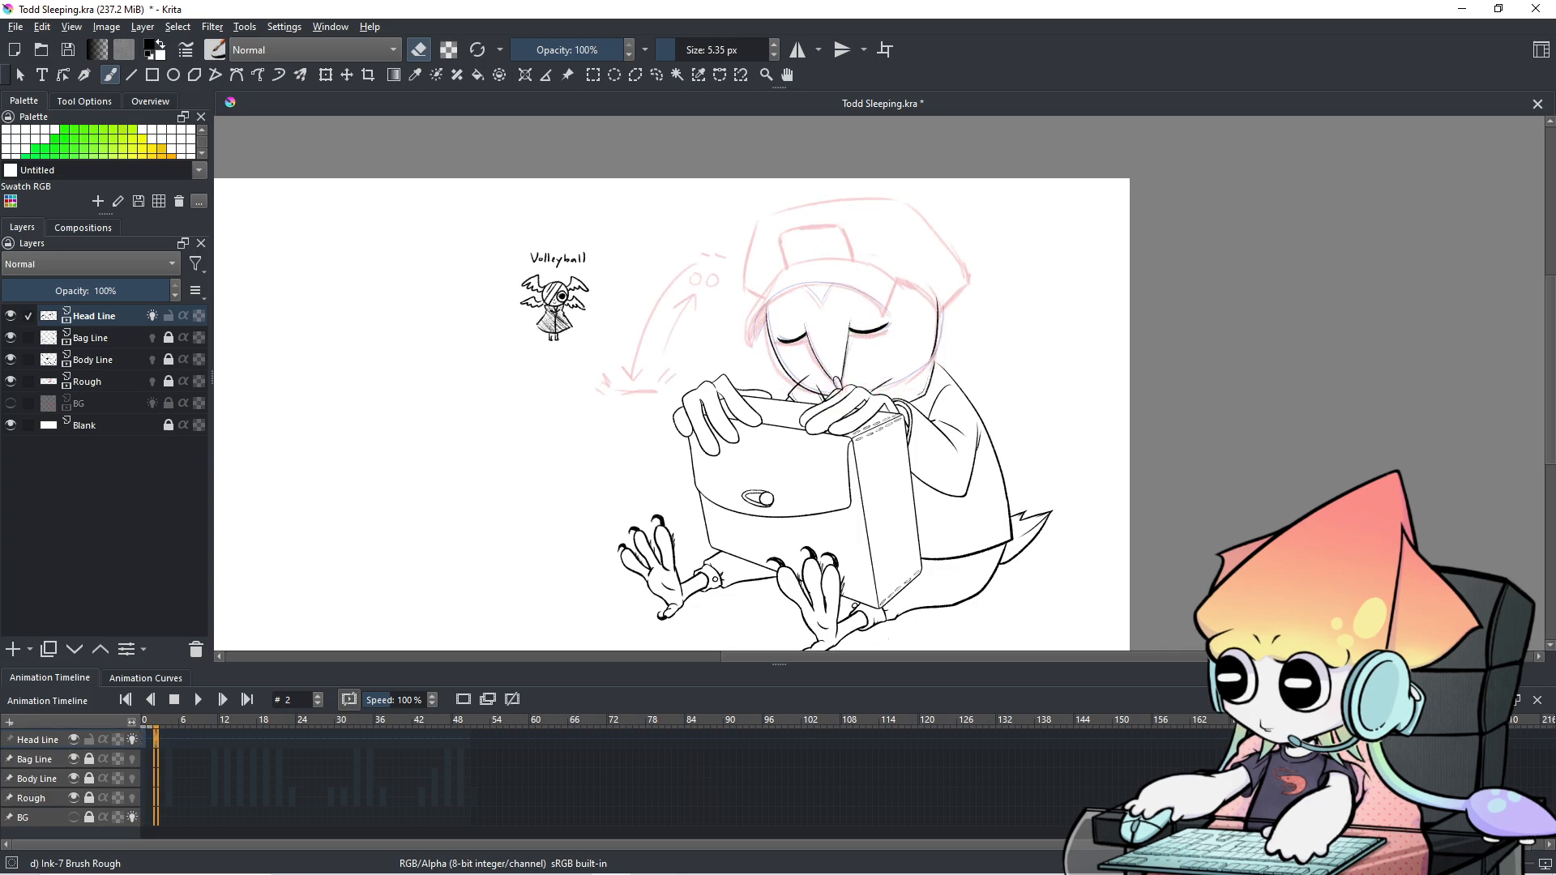
{"action": "scroll", "coordinate": [837, 346], "scroll_direction": "up", "scroll_amount": 5}
Retrace the left side of the head outline and thin its edge with the eraser.
{"action": "key", "text": "e"}
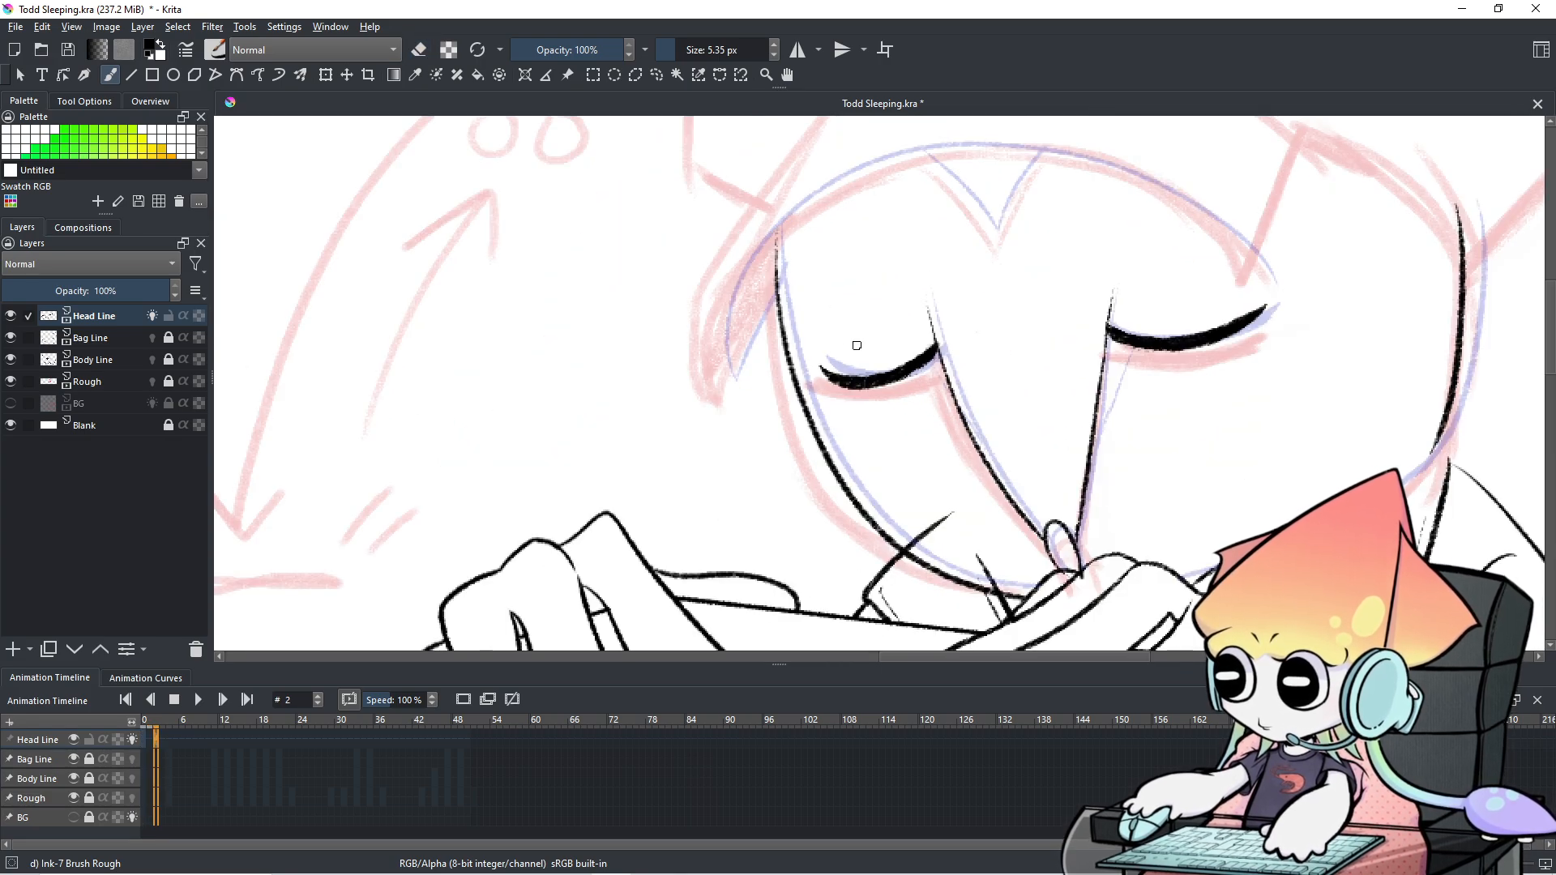
{"action": "left_click_drag", "start_coordinate": [776, 291], "coordinate": [789, 385]}
{"action": "key", "text": "ctrl+z"}
{"action": "key", "text": "e"}
{"action": "left_click_drag", "start_coordinate": [774, 295], "coordinate": [787, 373]}
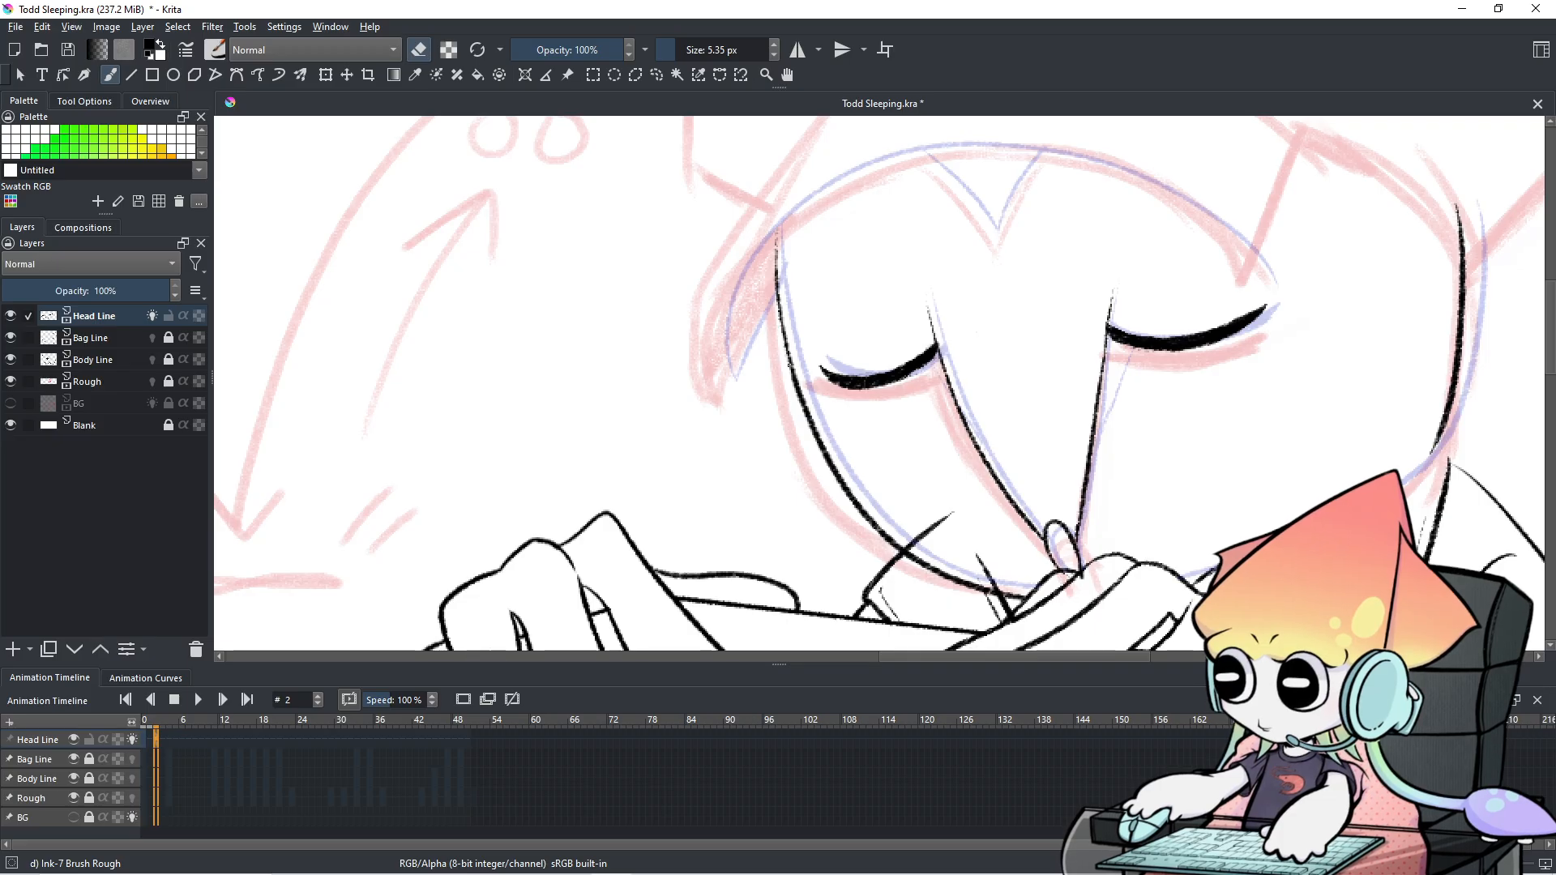
{"action": "key", "text": "e"}
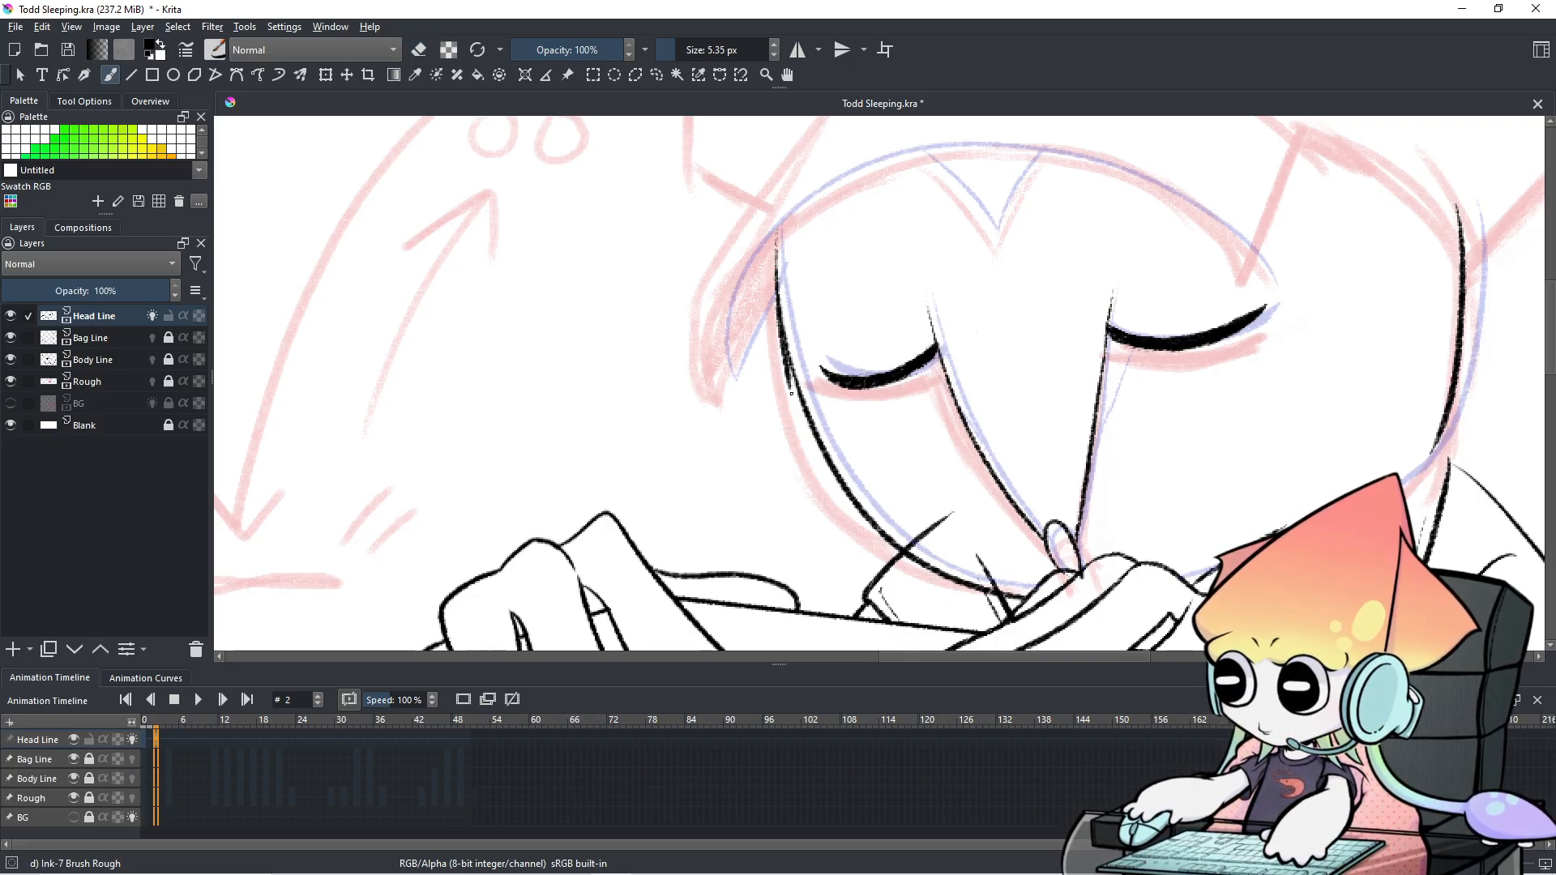
Thicken and darken the left head line with repeated strokes down its length.
{"action": "left_click_drag", "start_coordinate": [778, 273], "coordinate": [809, 426]}
{"action": "key", "text": "ctrl+z"}
{"action": "key", "text": "ctrl+z"}
{"action": "left_click_drag", "start_coordinate": [780, 284], "coordinate": [806, 420]}
{"action": "key", "text": "ctrl+z"}
{"action": "left_click_drag", "start_coordinate": [779, 283], "coordinate": [808, 433]}
{"action": "key", "text": "ctrl+z"}
{"action": "left_click_drag", "start_coordinate": [782, 283], "coordinate": [801, 405]}
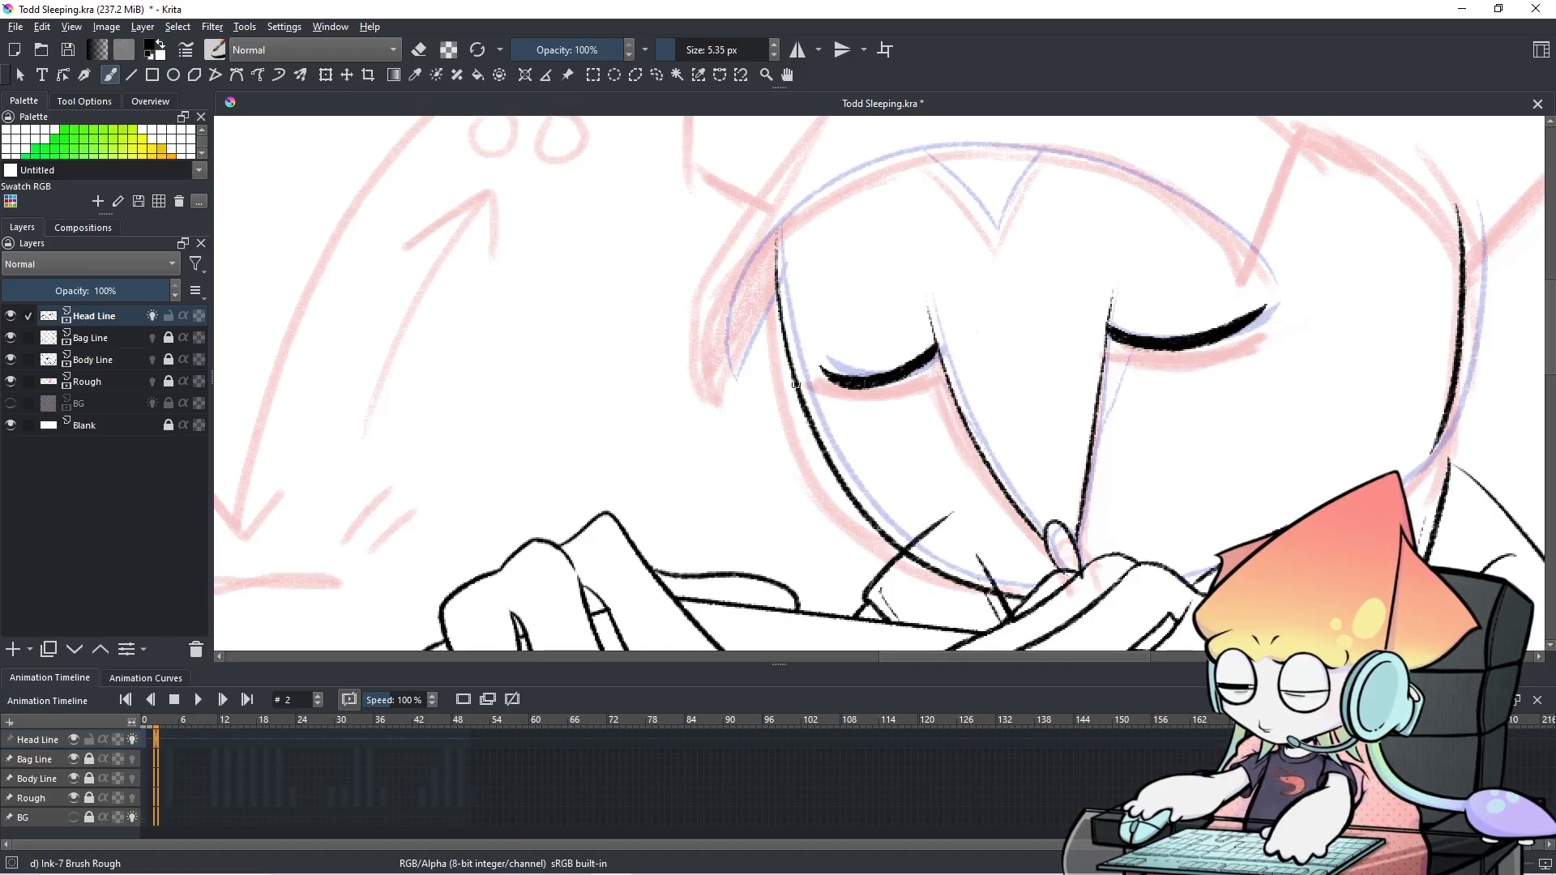
{"action": "left_click_drag", "start_coordinate": [779, 314], "coordinate": [815, 436]}
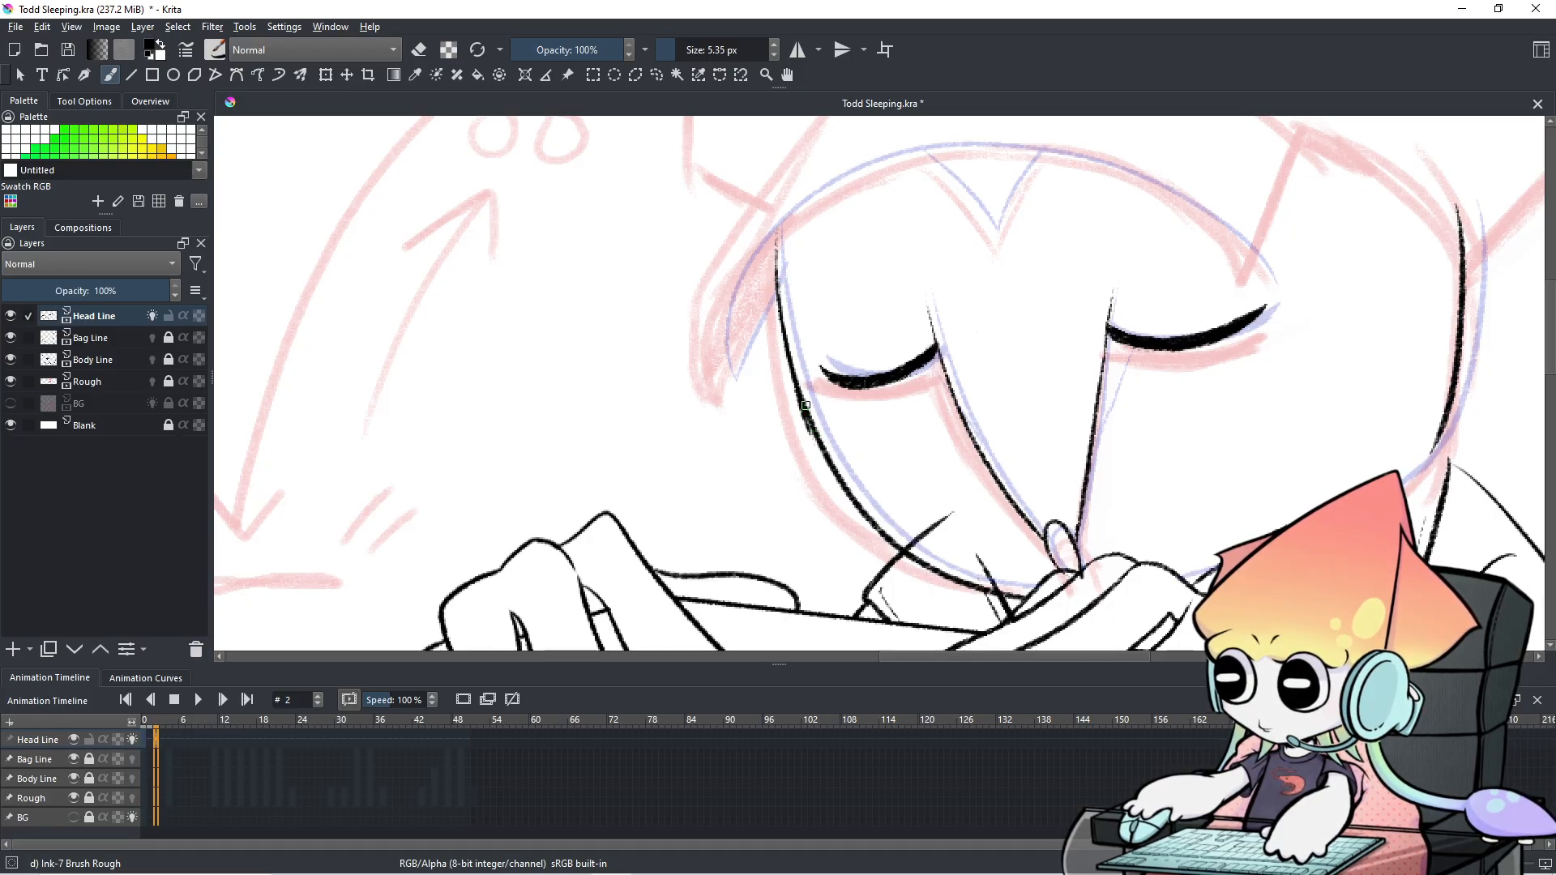
{"action": "key", "text": "ctrl+z"}
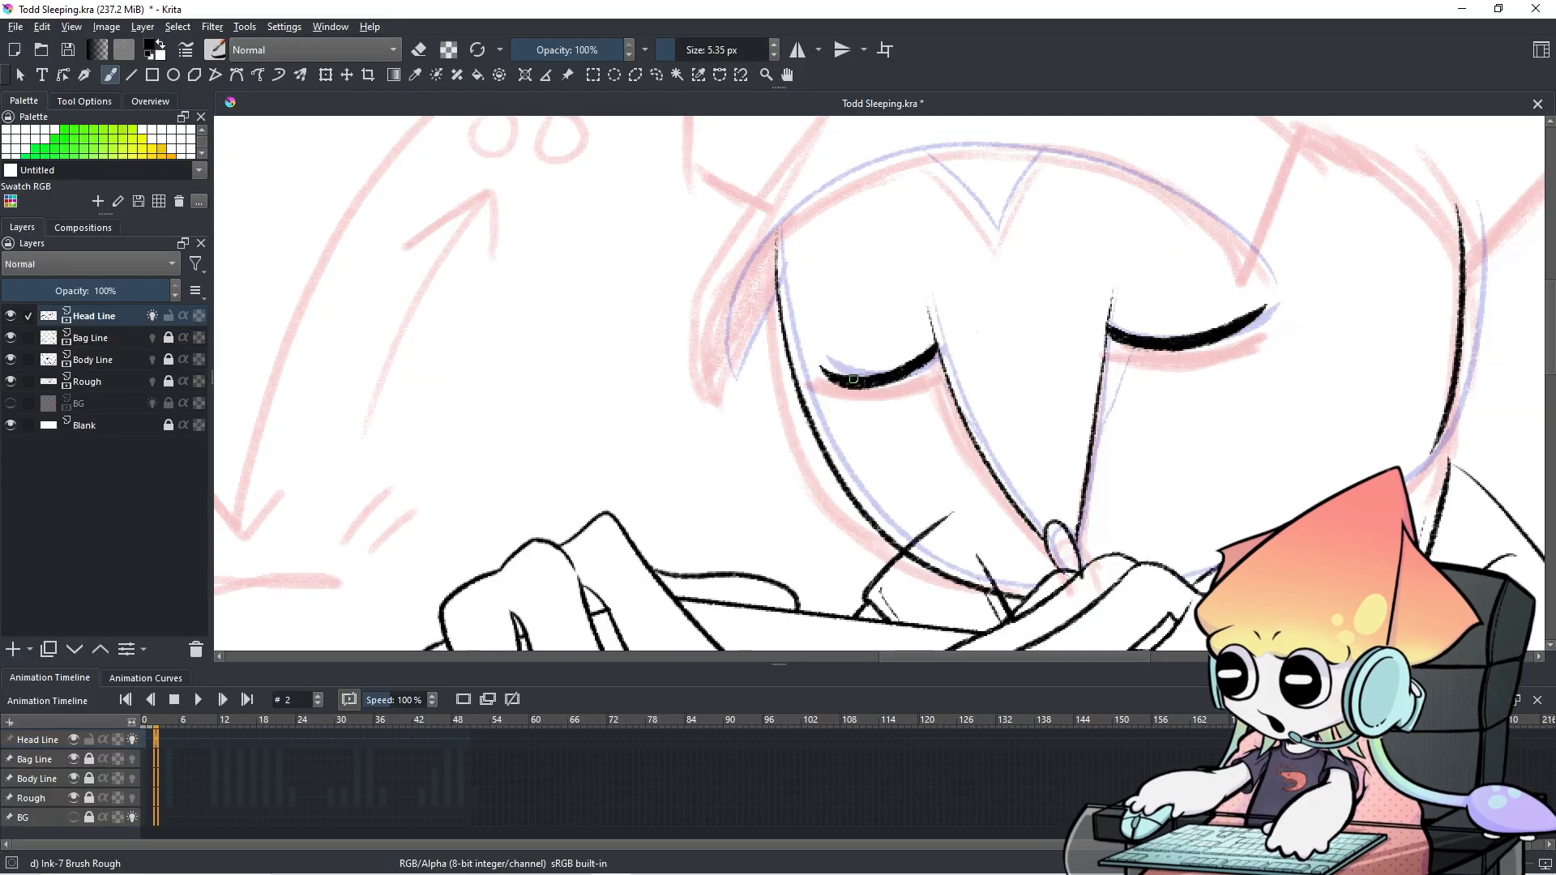
Center the sleeping face in view and check frame 2 against frame 1.
{"action": "scroll", "coordinate": [986, 383], "scroll_direction": "up", "scroll_amount": 1}
{"action": "scroll", "coordinate": [981, 383], "scroll_direction": "down", "scroll_amount": 2}
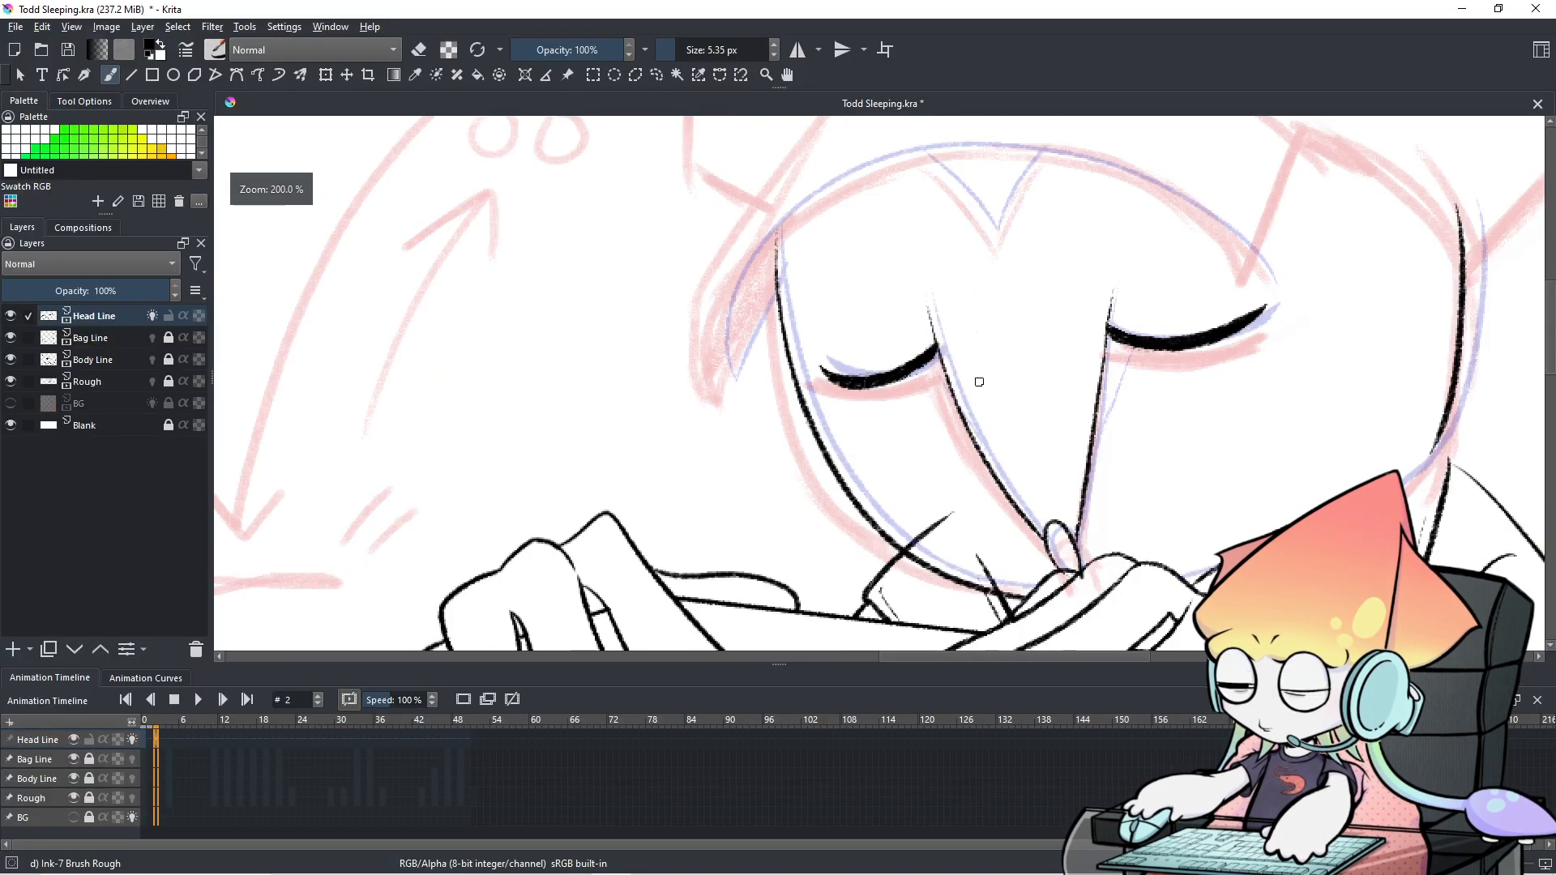
{"action": "left_click_drag", "start_coordinate": [973, 381], "coordinate": [654, 398]}
{"action": "key", "text": "Left"}
{"action": "key", "text": "Right"}
{"action": "key", "text": "Left"}
{"action": "key", "text": "Right"}
{"action": "key", "text": "Left"}
{"action": "key", "text": "Right"}
{"action": "scroll", "coordinate": [529, 363], "scroll_direction": "up", "scroll_amount": 1}
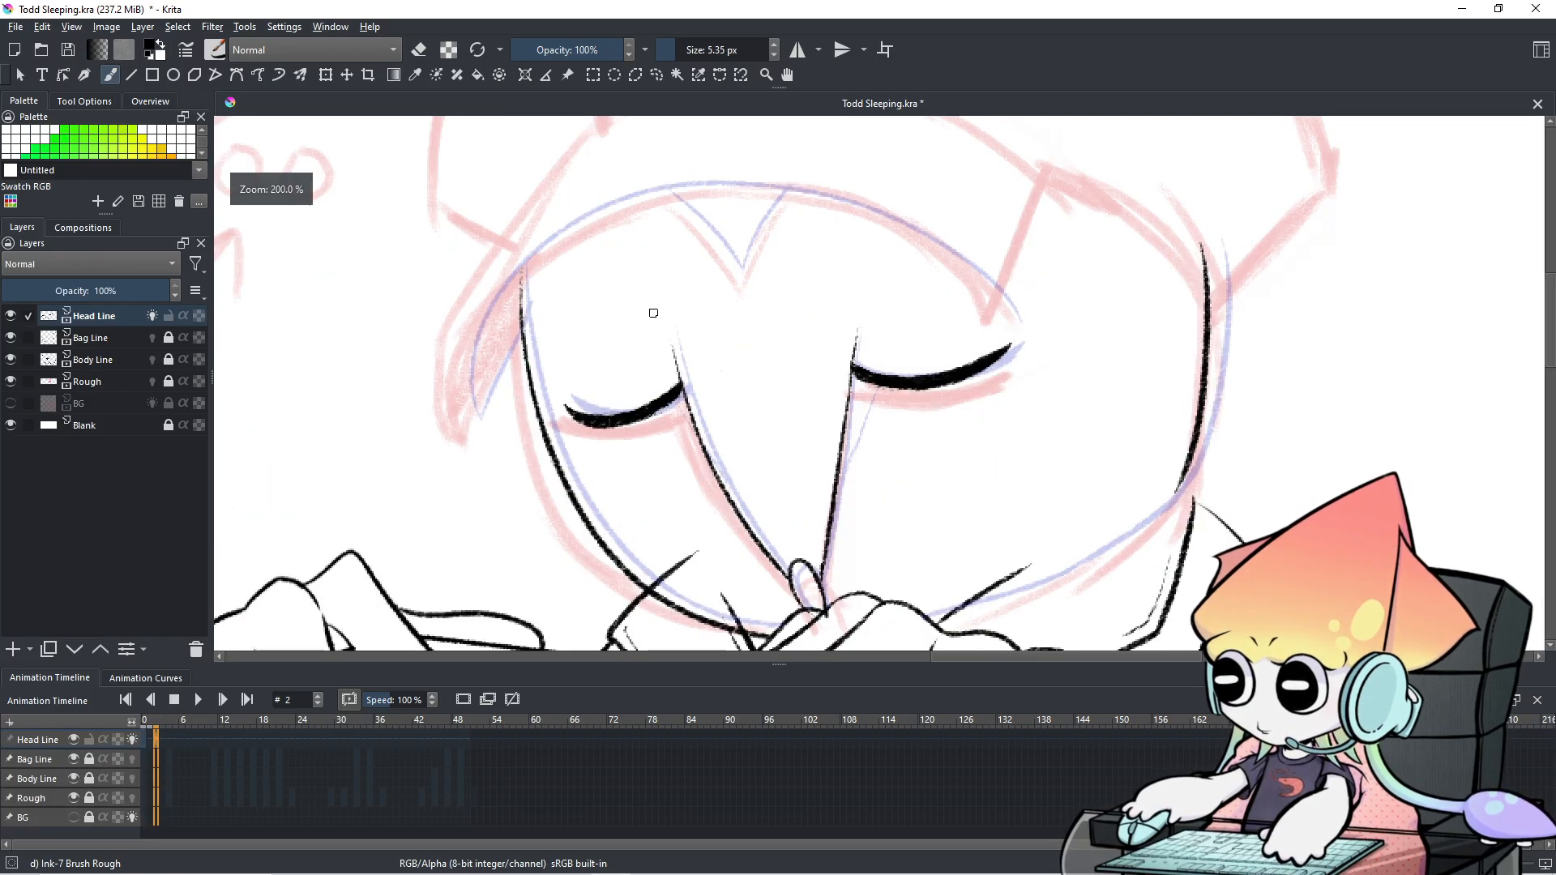
{"action": "left_click_drag", "start_coordinate": [649, 312], "coordinate": [528, 295]}
{"action": "key", "text": "Left"}
{"action": "key", "text": "Right"}
{"action": "key", "text": "Left"}
{"action": "key", "text": "Right"}
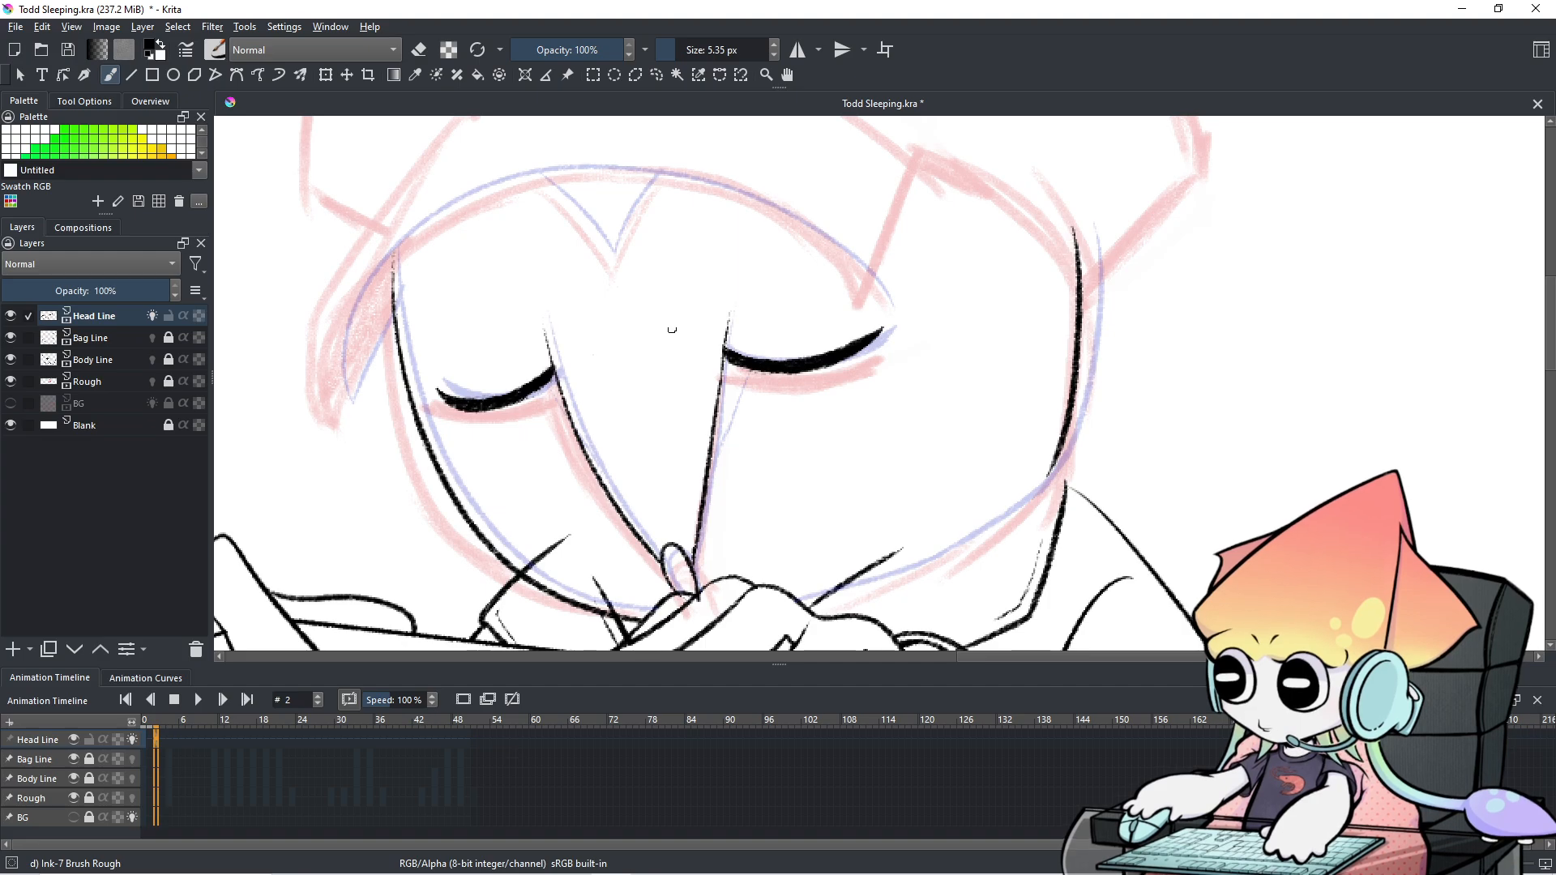
Draw the left side of the hairline V at the top of the head.
{"action": "left_click_drag", "start_coordinate": [529, 174], "coordinate": [615, 261]}
{"action": "key", "text": "ctrl+z"}
{"action": "mouse_move", "coordinate": [527, 172]}
{"action": "left_mouse_down"}
{"action": "mouse_move", "coordinate": [611, 267]}
{"action": "mouse_move", "coordinate": [680, 156]}
{"action": "left_mouse_up"}
{"action": "key", "text": "ctrl+z"}
Draw the right side of the hairline V, retrying until the stroke sits right.
{"action": "left_click_drag", "start_coordinate": [614, 264], "coordinate": [670, 148]}
{"action": "key", "text": "ctrl+z"}
{"action": "left_click_drag", "start_coordinate": [617, 248], "coordinate": [662, 170]}
{"action": "key", "text": "ctrl+z"}
{"action": "left_click_drag", "start_coordinate": [612, 258], "coordinate": [652, 170]}
{"action": "key", "text": "ctrl+z"}
{"action": "left_click_drag", "start_coordinate": [609, 259], "coordinate": [669, 160]}
{"action": "key", "text": "ctrl+z"}
{"action": "left_click_drag", "start_coordinate": [614, 253], "coordinate": [660, 155]}
{"action": "key", "text": "ctrl+z"}
{"action": "left_click_drag", "start_coordinate": [615, 251], "coordinate": [662, 175]}
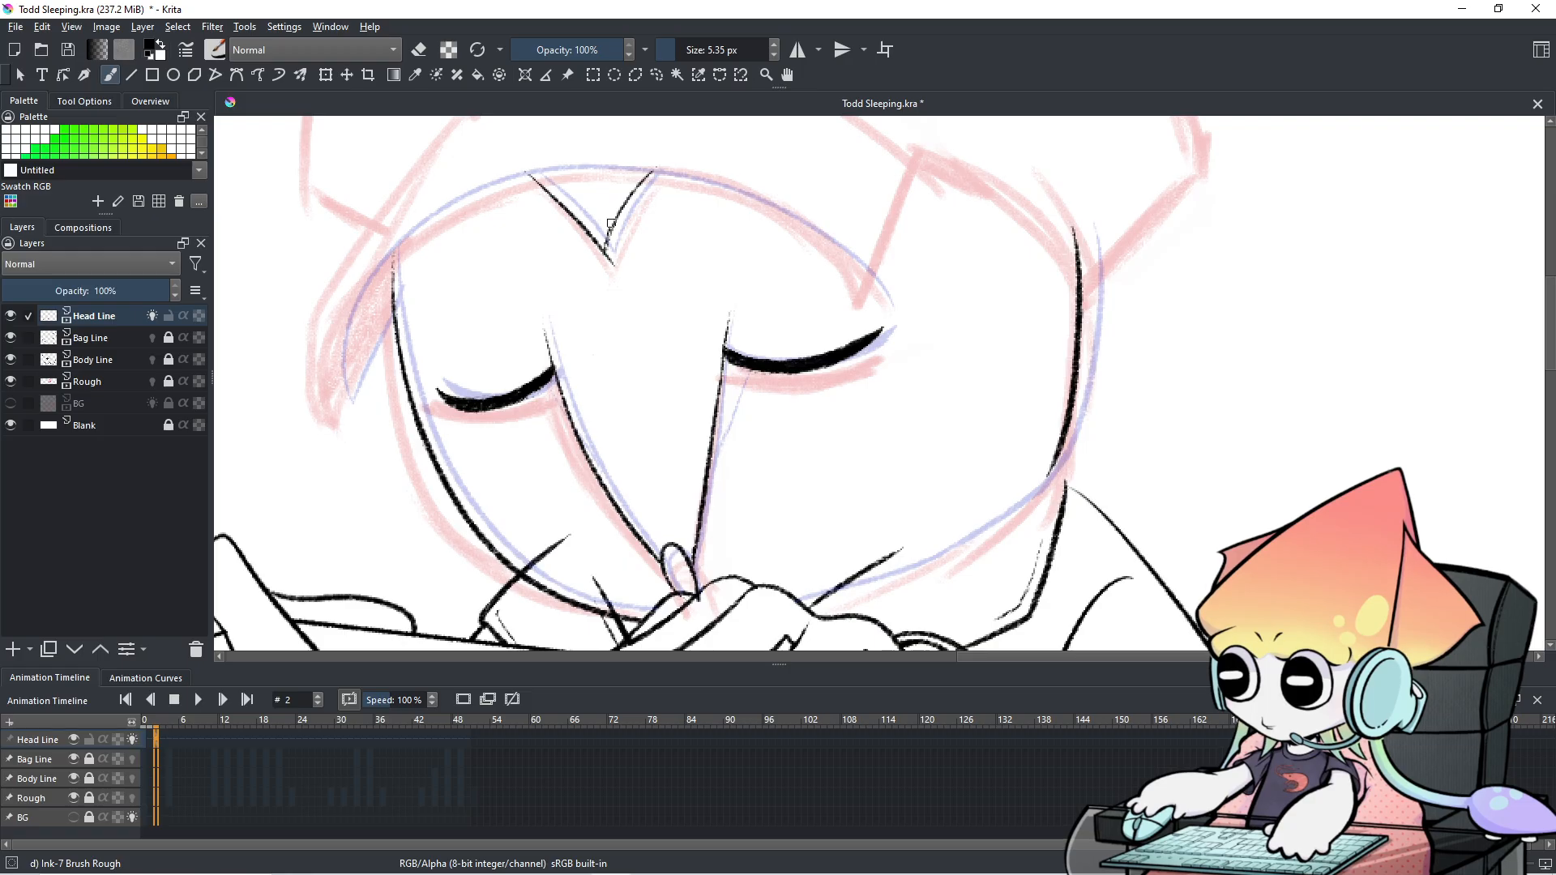
Erase the faint tail at the V's left tip and thin the left tuft line's top edge.
{"action": "key", "text": "e"}
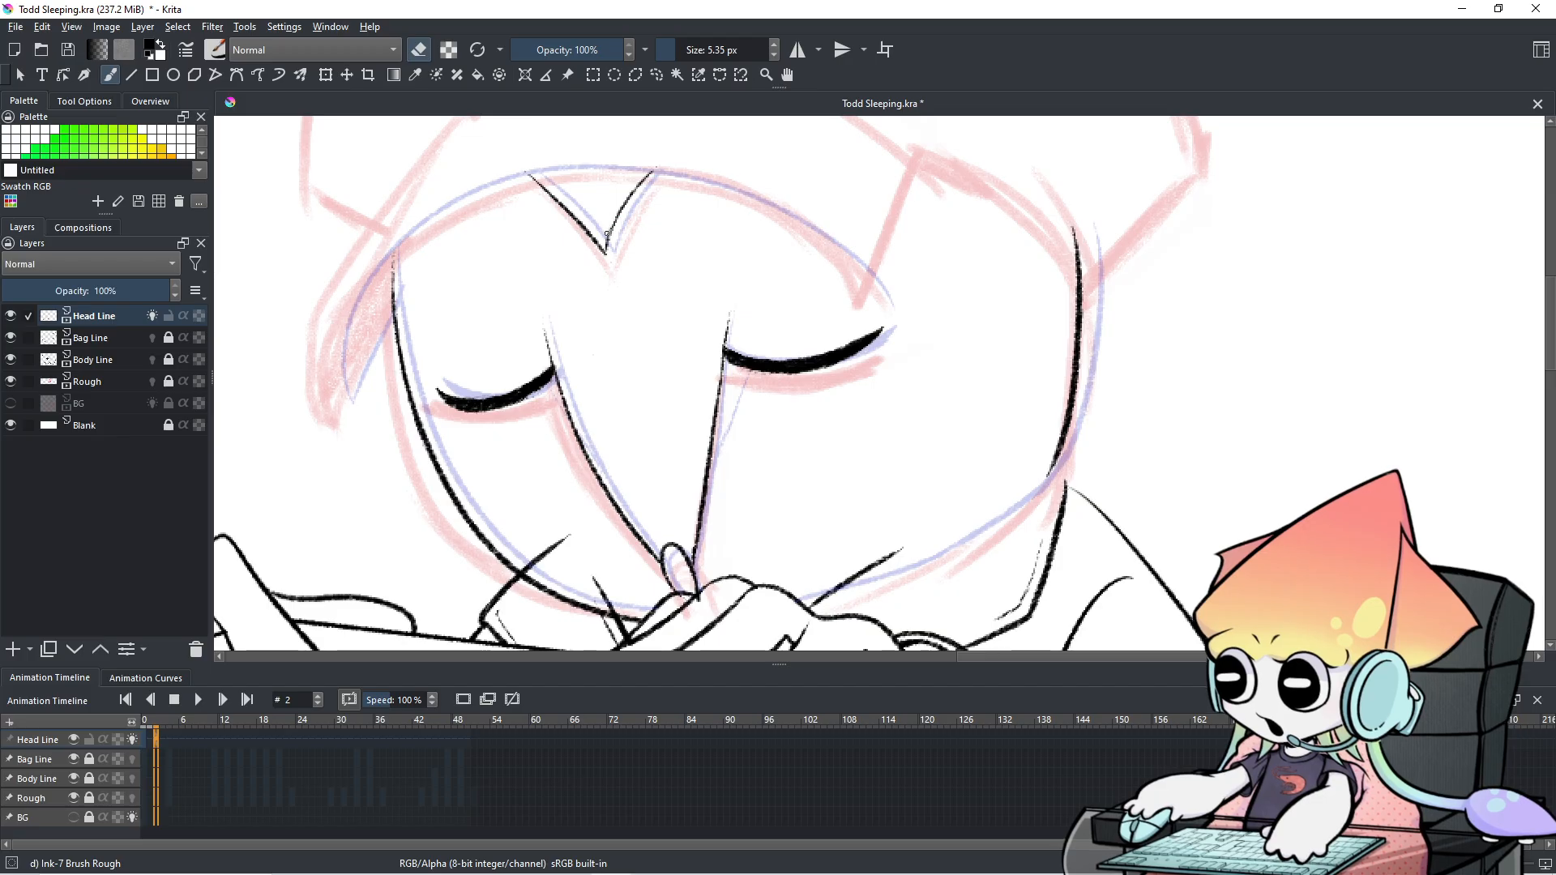
{"action": "key", "text": "e"}
{"action": "left_click_drag", "start_coordinate": [608, 251], "coordinate": [622, 208]}
{"action": "key", "text": "ctrl+z"}
{"action": "key", "text": "e"}
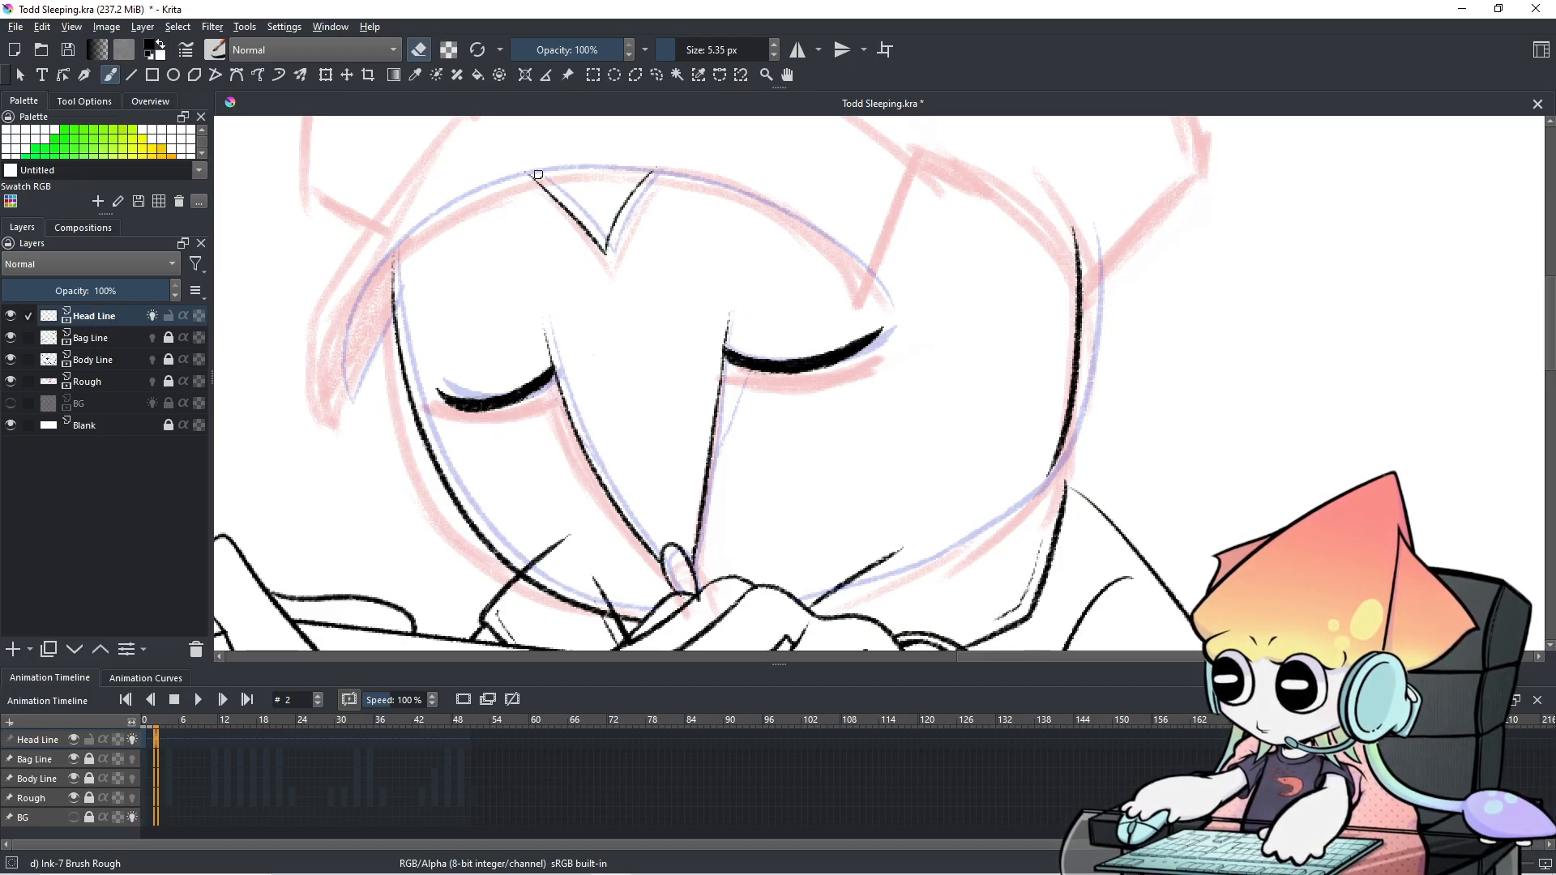
{"action": "key", "text": "ctrl+z"}
{"action": "left_click_drag", "start_coordinate": [521, 168], "coordinate": [548, 199]}
{"action": "key", "text": "e"}
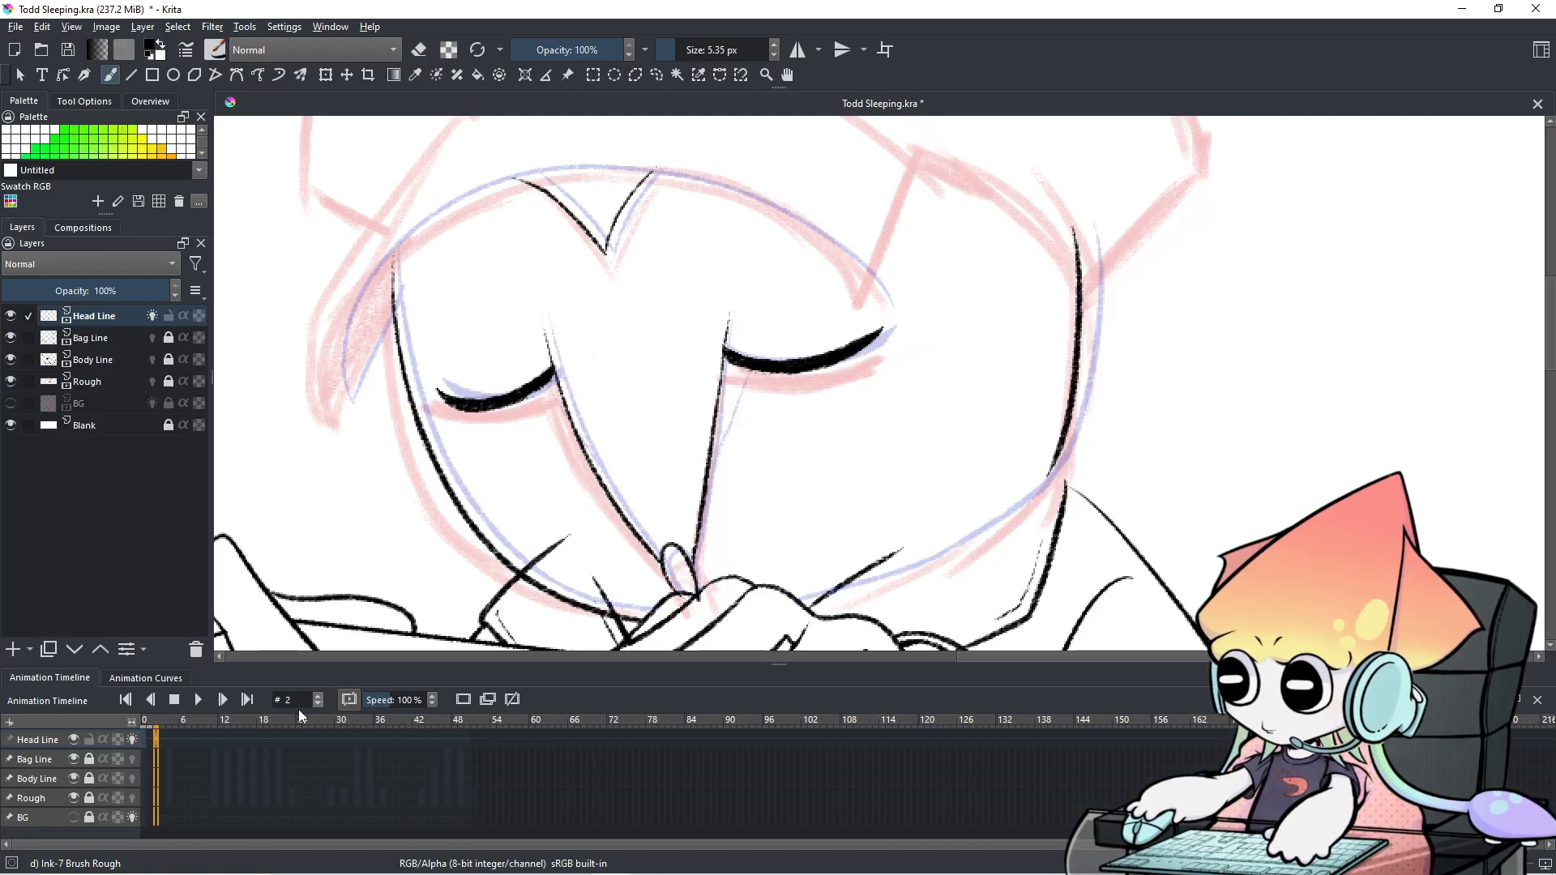
{"action": "left_click_drag", "start_coordinate": [154, 739], "coordinate": [154, 747]}
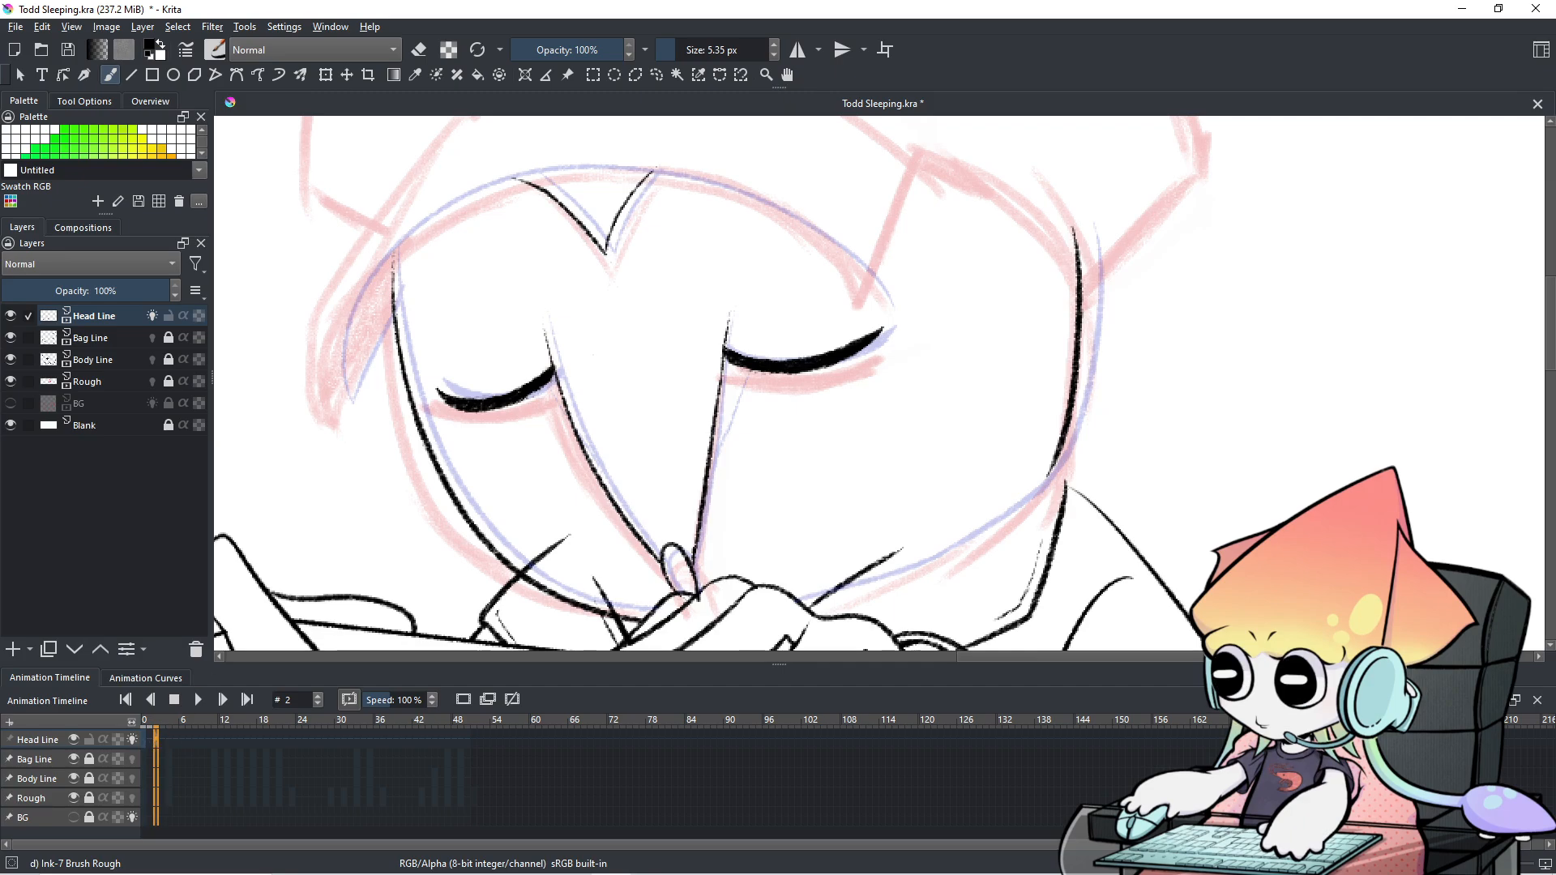
{"action": "key", "text": "e"}
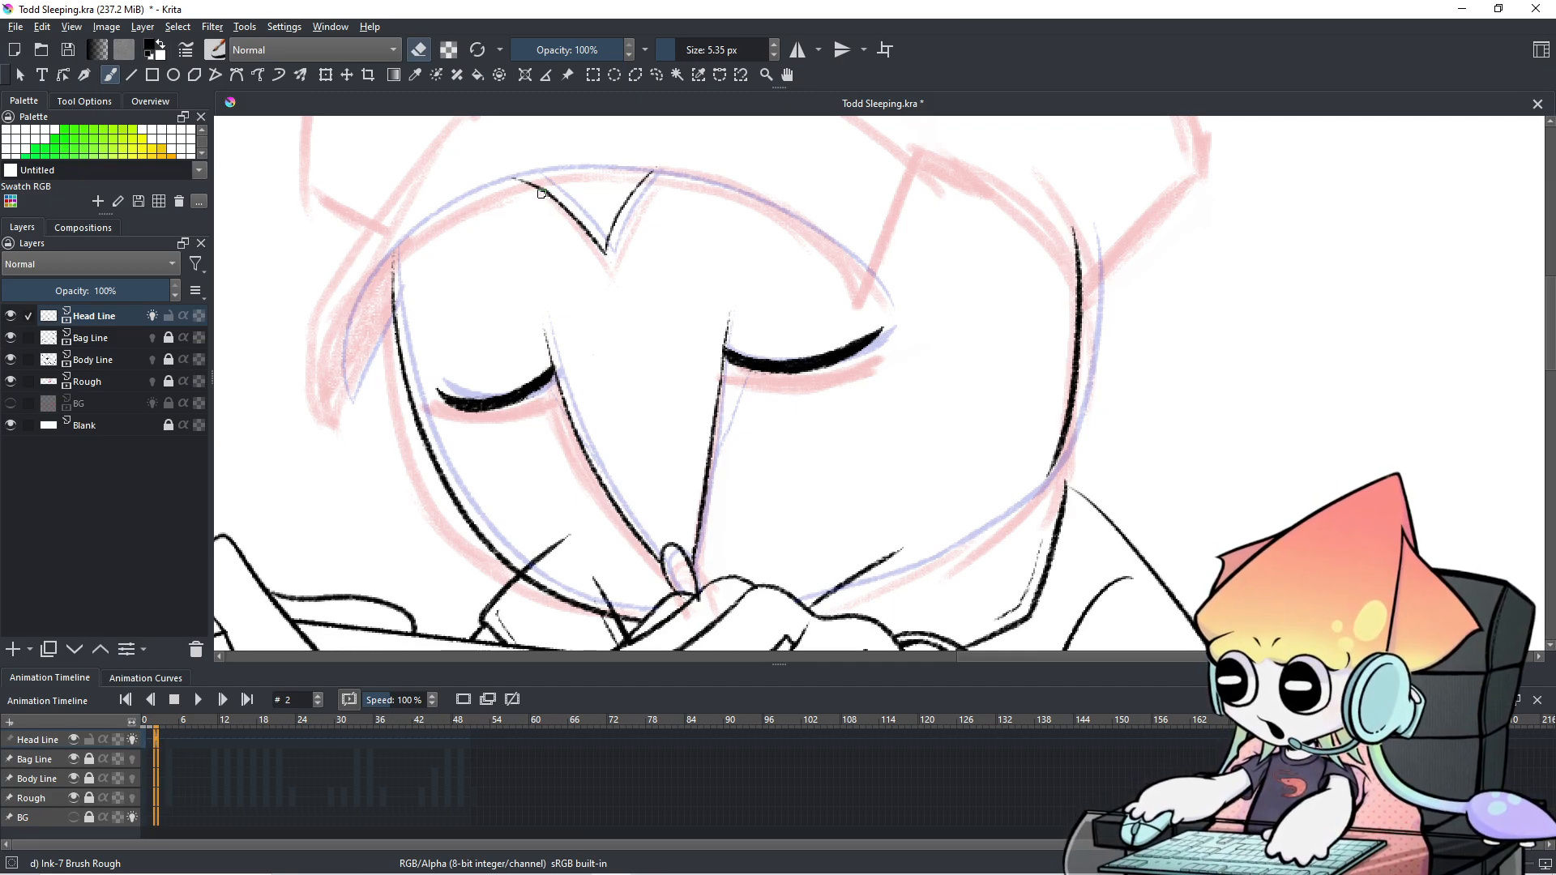
{"action": "left_click_drag", "start_coordinate": [536, 185], "coordinate": [545, 187]}
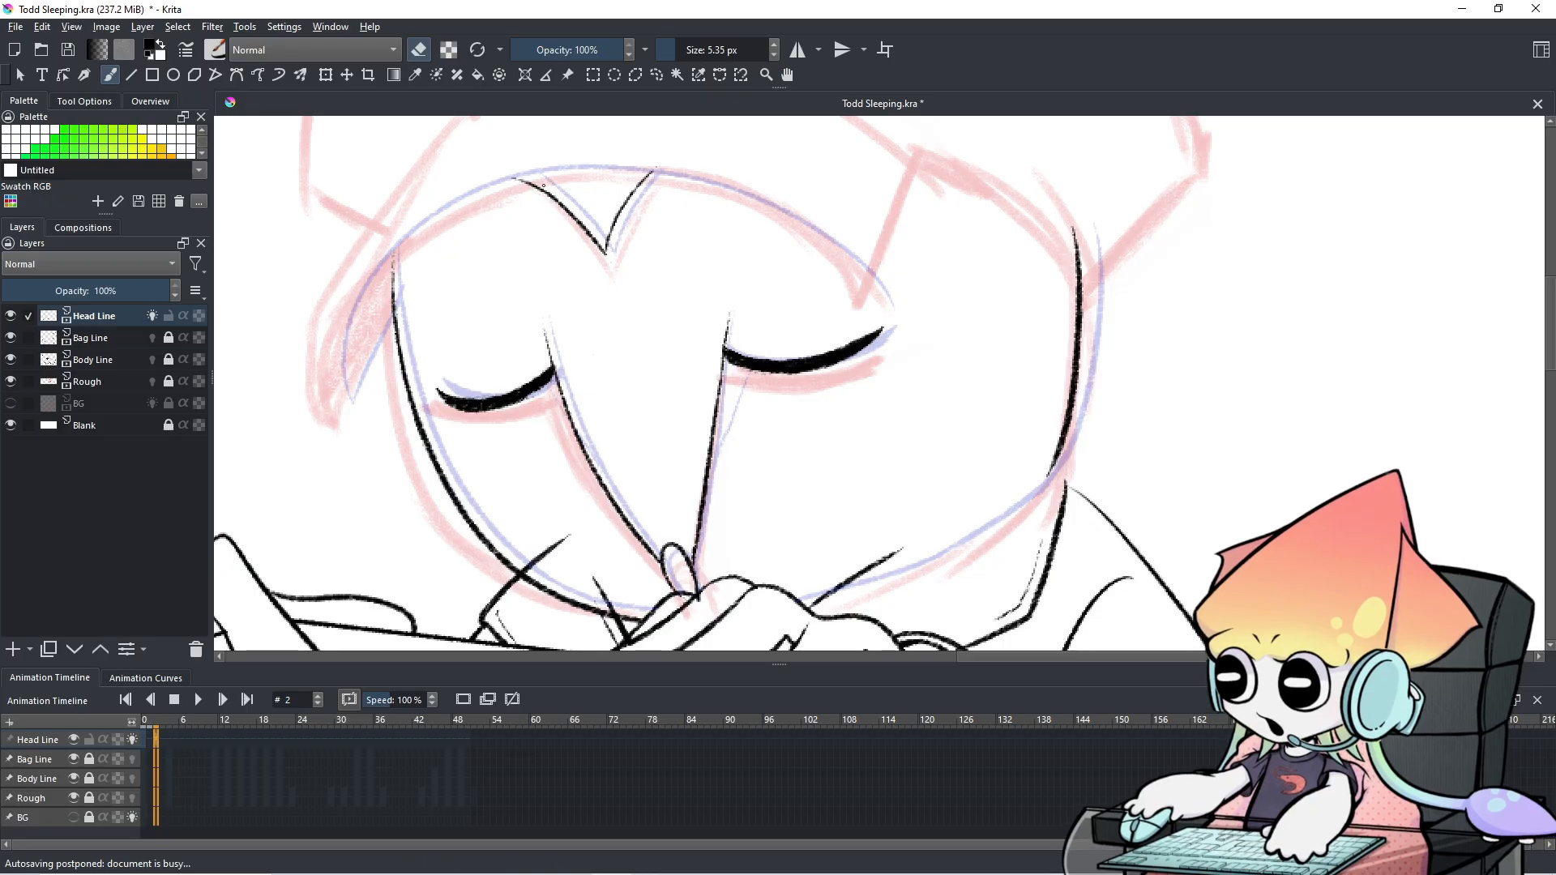
Compare the right eye line on frames 1 and 2.
{"action": "scroll", "coordinate": [812, 270], "scroll_direction": "down", "scroll_amount": 3}
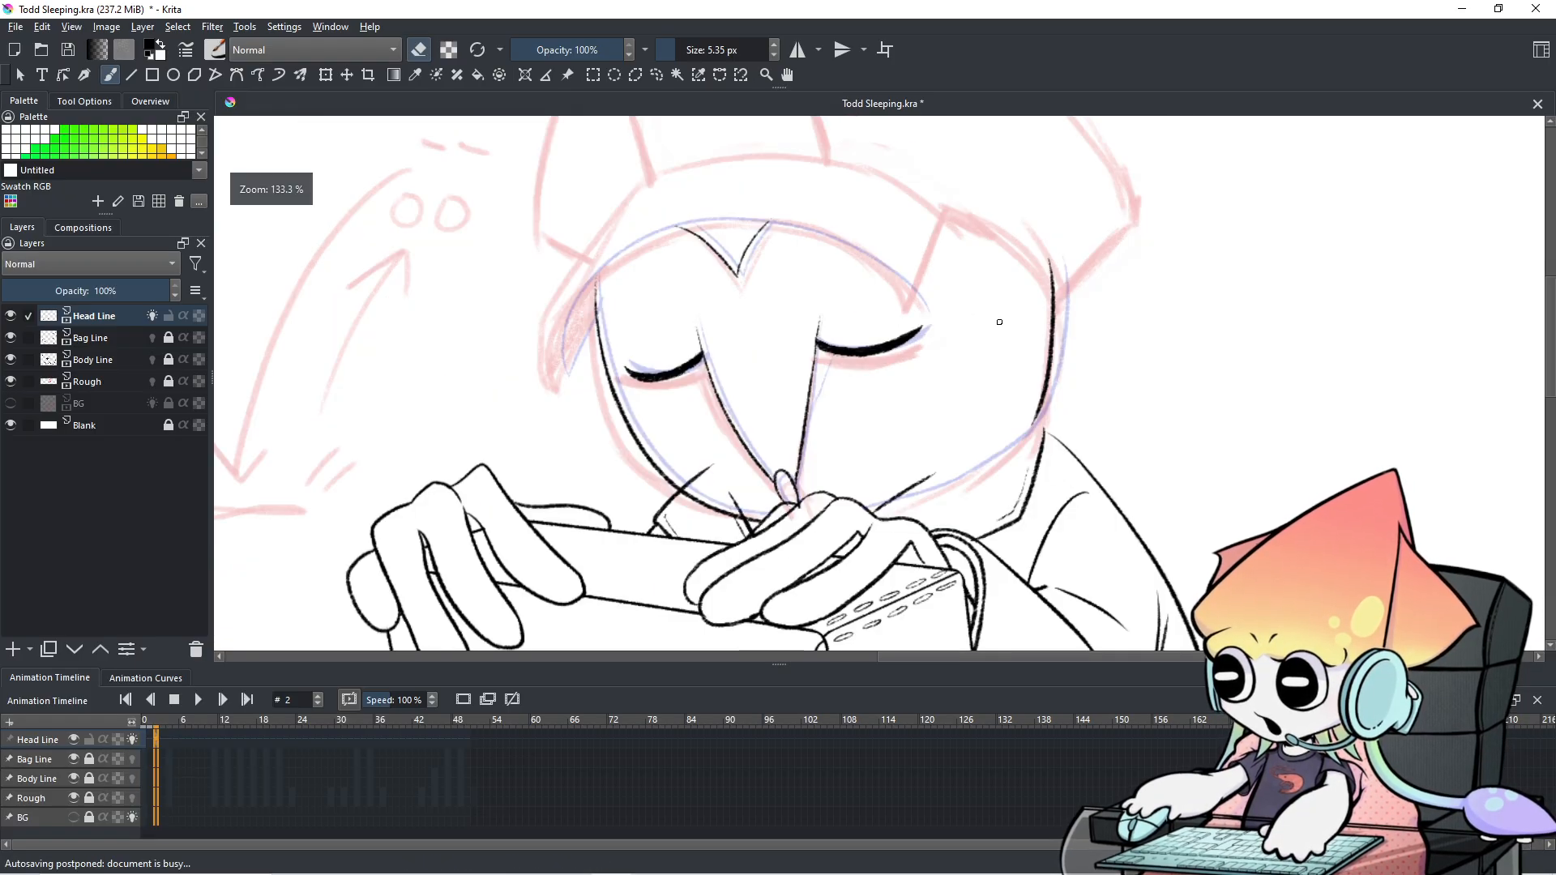
{"action": "scroll", "coordinate": [901, 359], "scroll_direction": "up", "scroll_amount": 1}
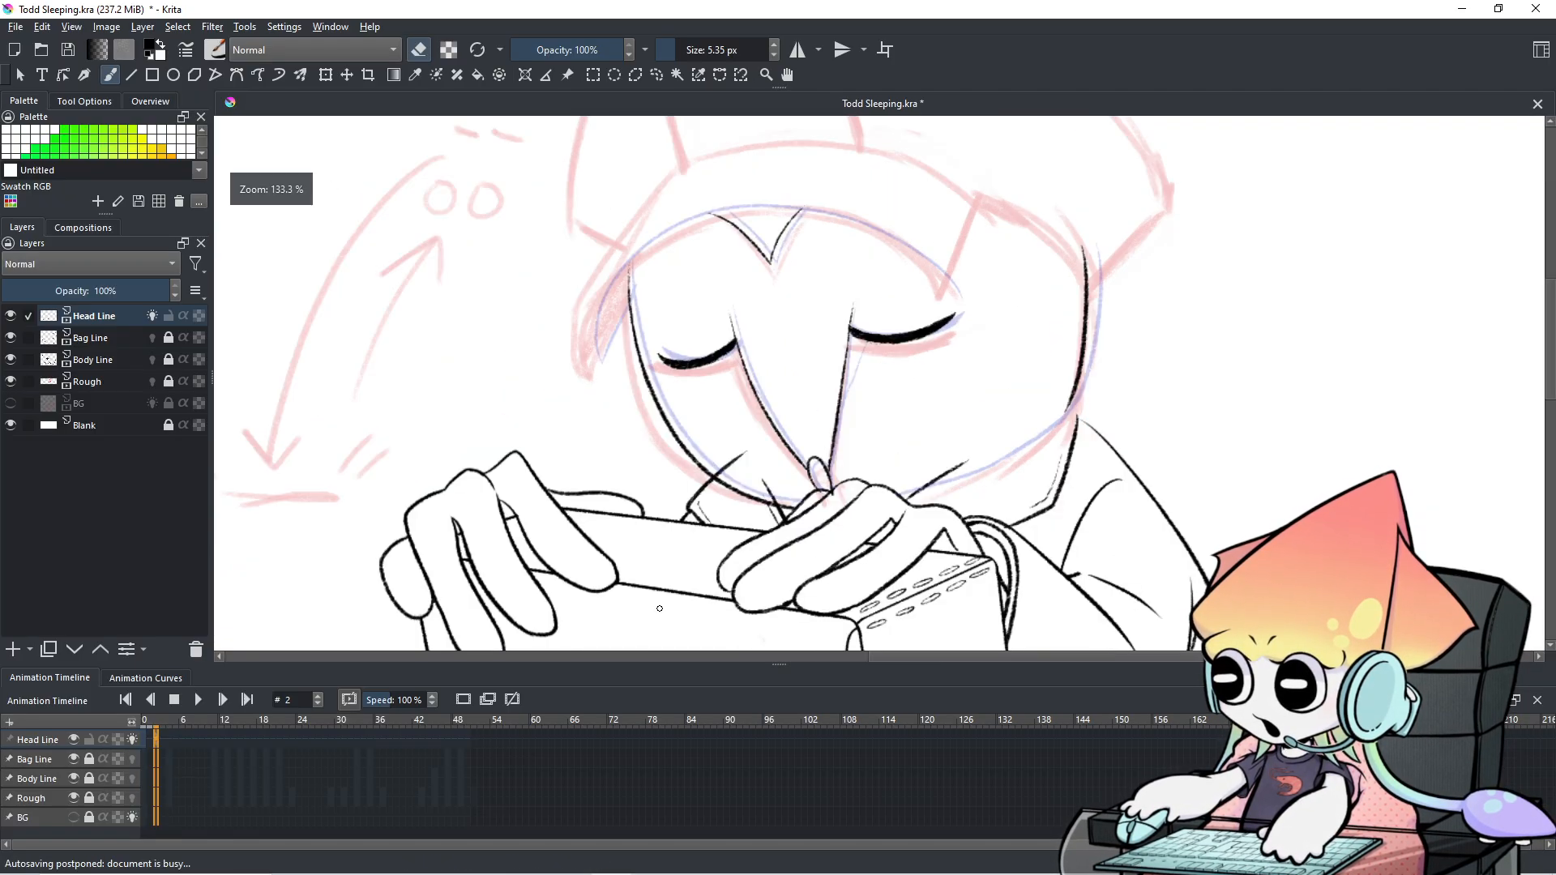
{"action": "key", "text": "Left"}
{"action": "key", "text": "Right"}
{"action": "key", "text": "Left"}
{"action": "key", "text": "Right"}
{"action": "key", "text": "Left"}
{"action": "key", "text": "Right"}
Zoom in on the right eye and erase the outer tip of its line.
{"action": "scroll", "coordinate": [846, 338], "scroll_direction": "up", "scroll_amount": 2}
{"action": "scroll", "coordinate": [833, 340], "scroll_direction": "up", "scroll_amount": 1}
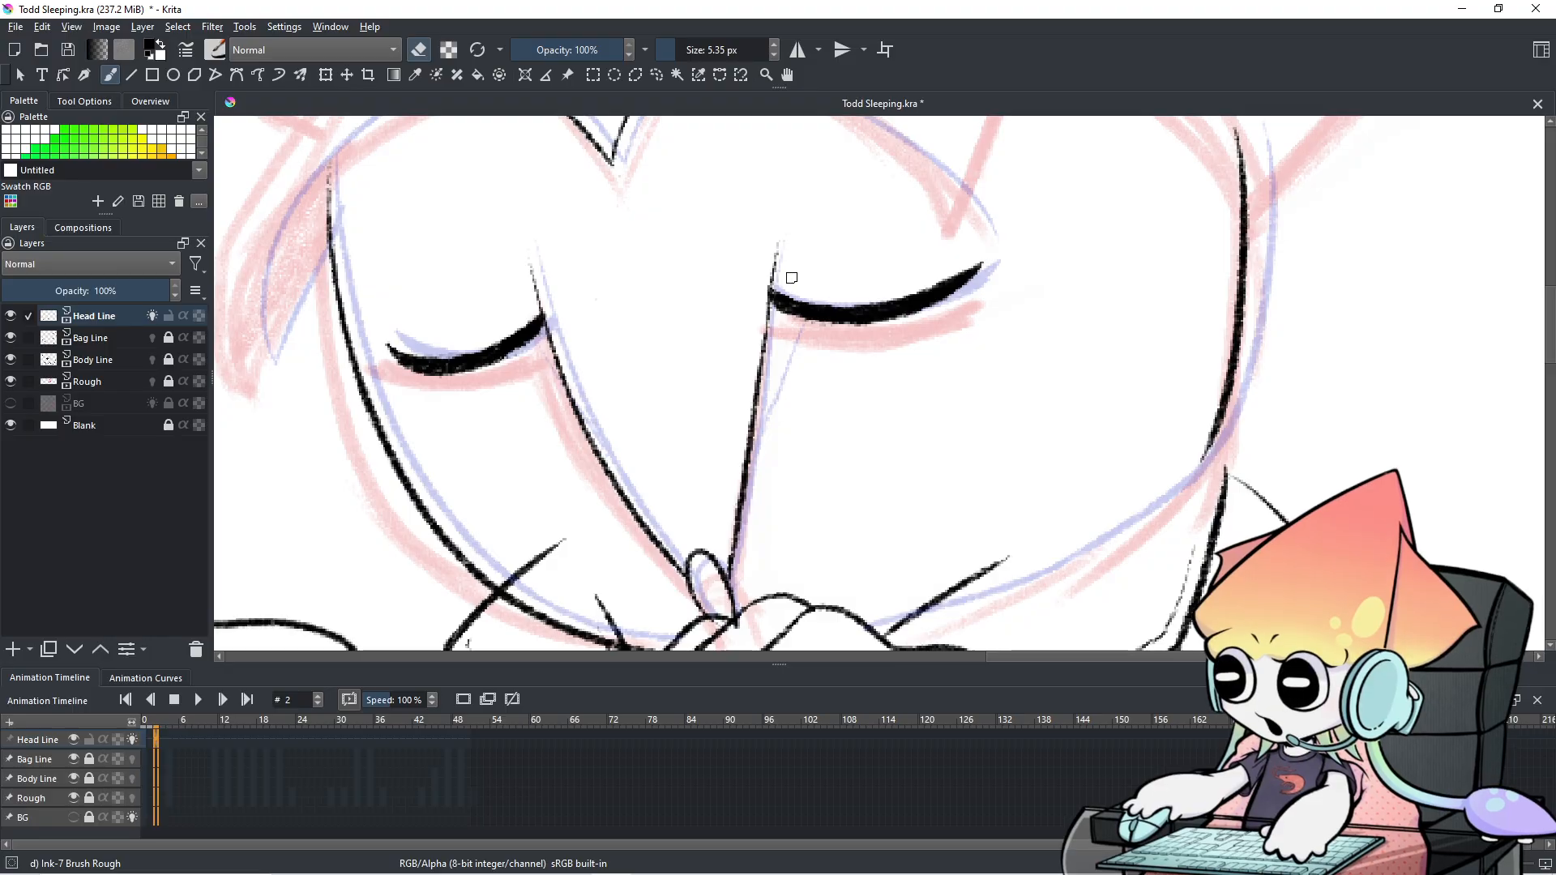
{"action": "key", "text": "e"}
{"action": "key", "text": "e"}
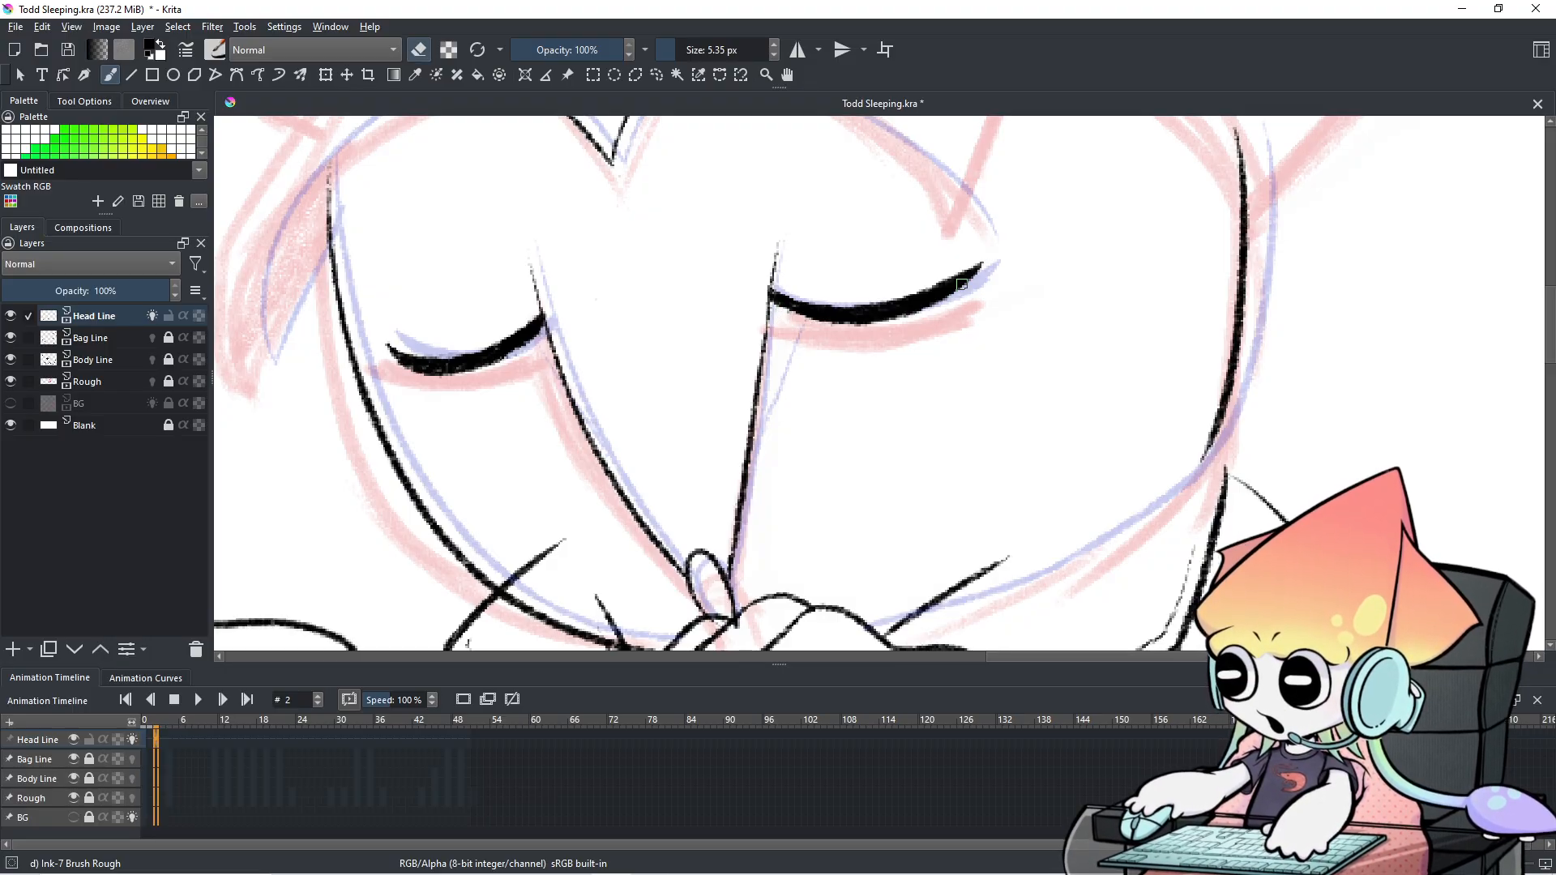
{"action": "mouse_move", "coordinate": [977, 273]}
{"action": "left_mouse_down"}
{"action": "mouse_move", "coordinate": [983, 260]}
{"action": "mouse_move", "coordinate": [953, 294]}
{"action": "left_mouse_up"}
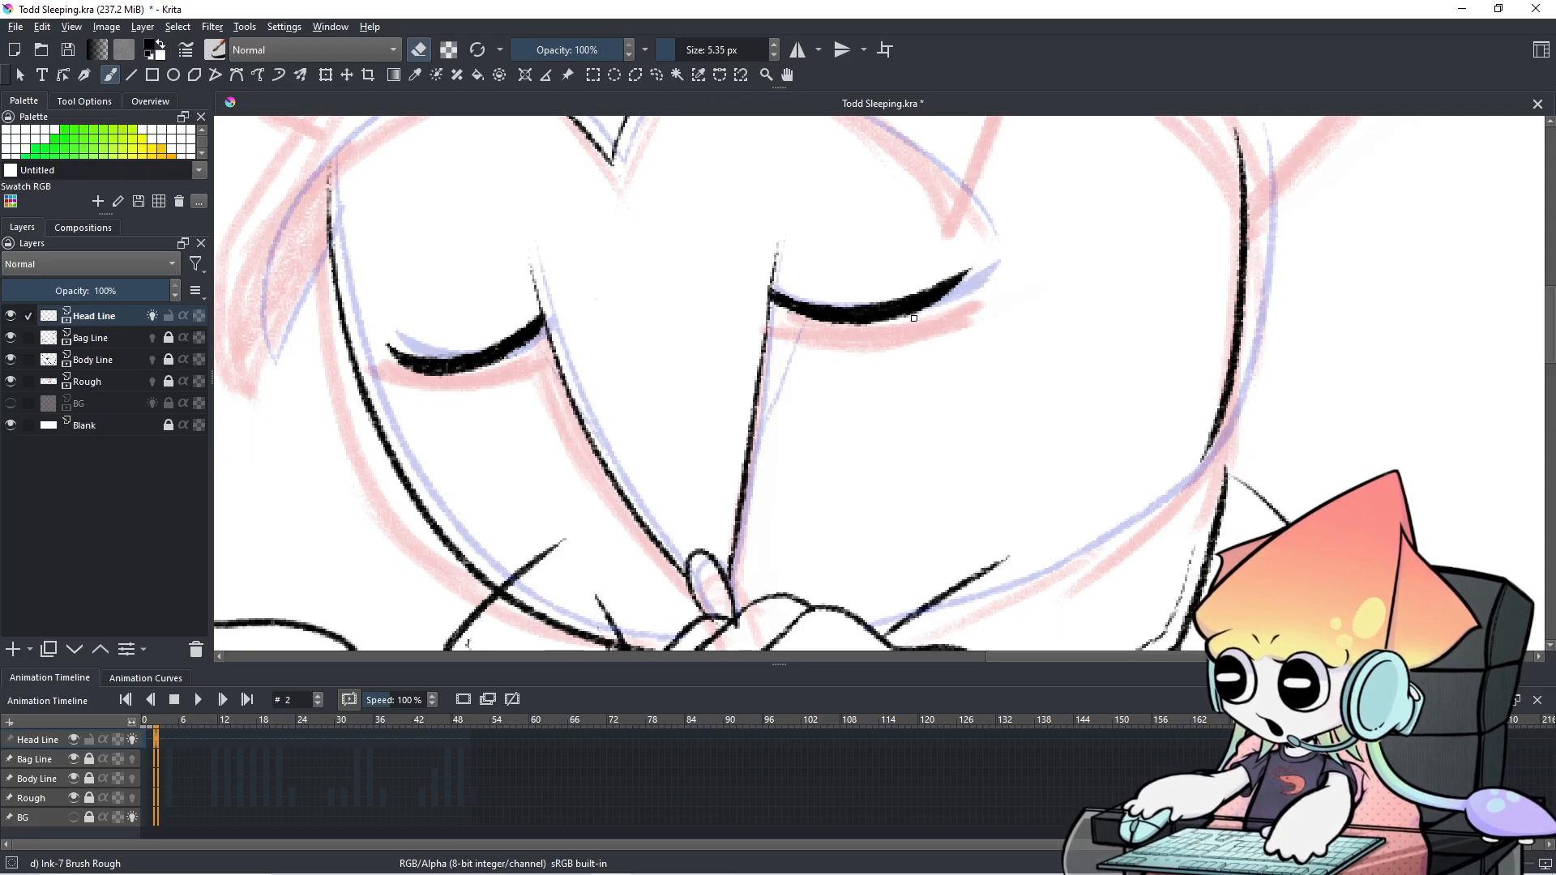
Flip between frames 1 and 2 to check the trimmed eyelid tip matches.
{"action": "scroll", "coordinate": [916, 322], "scroll_direction": "down", "scroll_amount": 2}
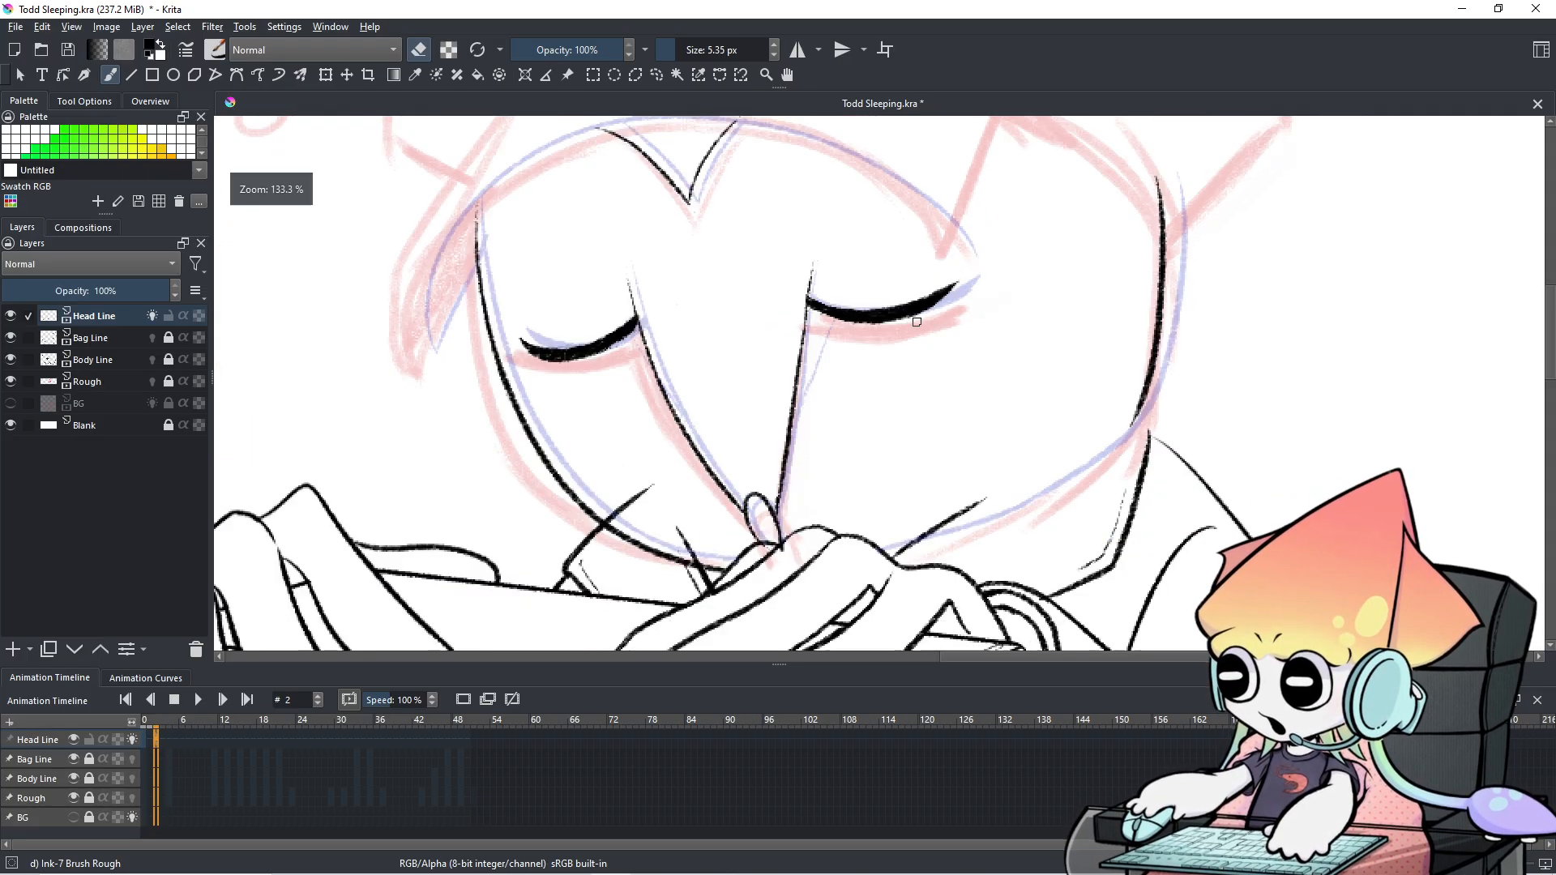
{"action": "key", "text": "Left"}
{"action": "key", "text": "Right"}
{"action": "key", "text": "Left"}
{"action": "key", "text": "Right"}
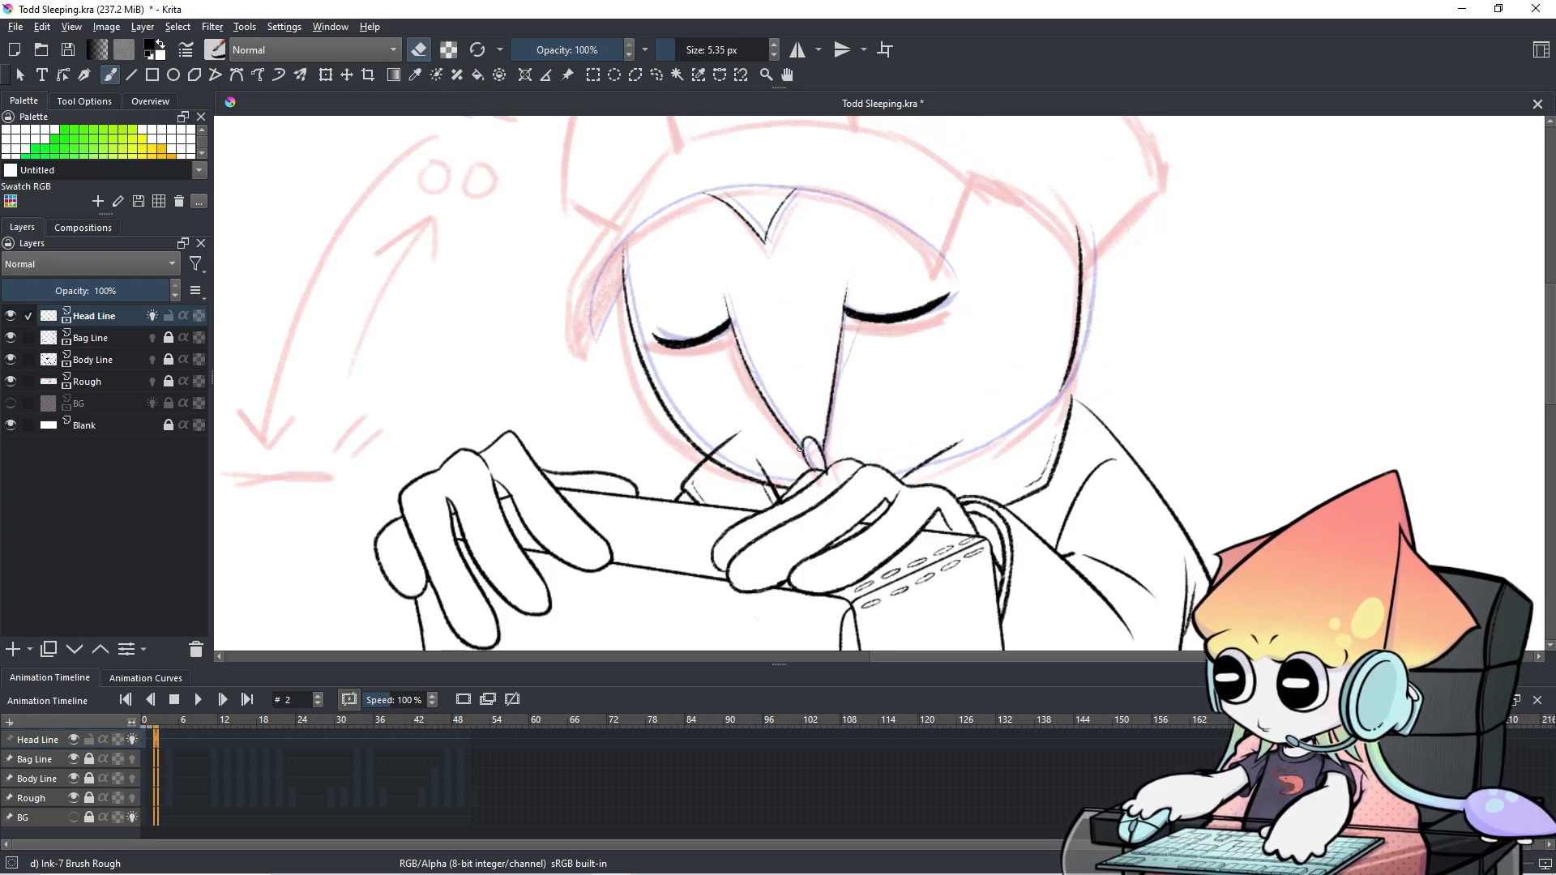
{"action": "key", "text": "Left"}
{"action": "key", "text": "Right"}
{"action": "key", "text": "Left"}
{"action": "key", "text": "Right"}
{"action": "scroll", "coordinate": [1035, 284], "scroll_direction": "up", "scroll_amount": 4}
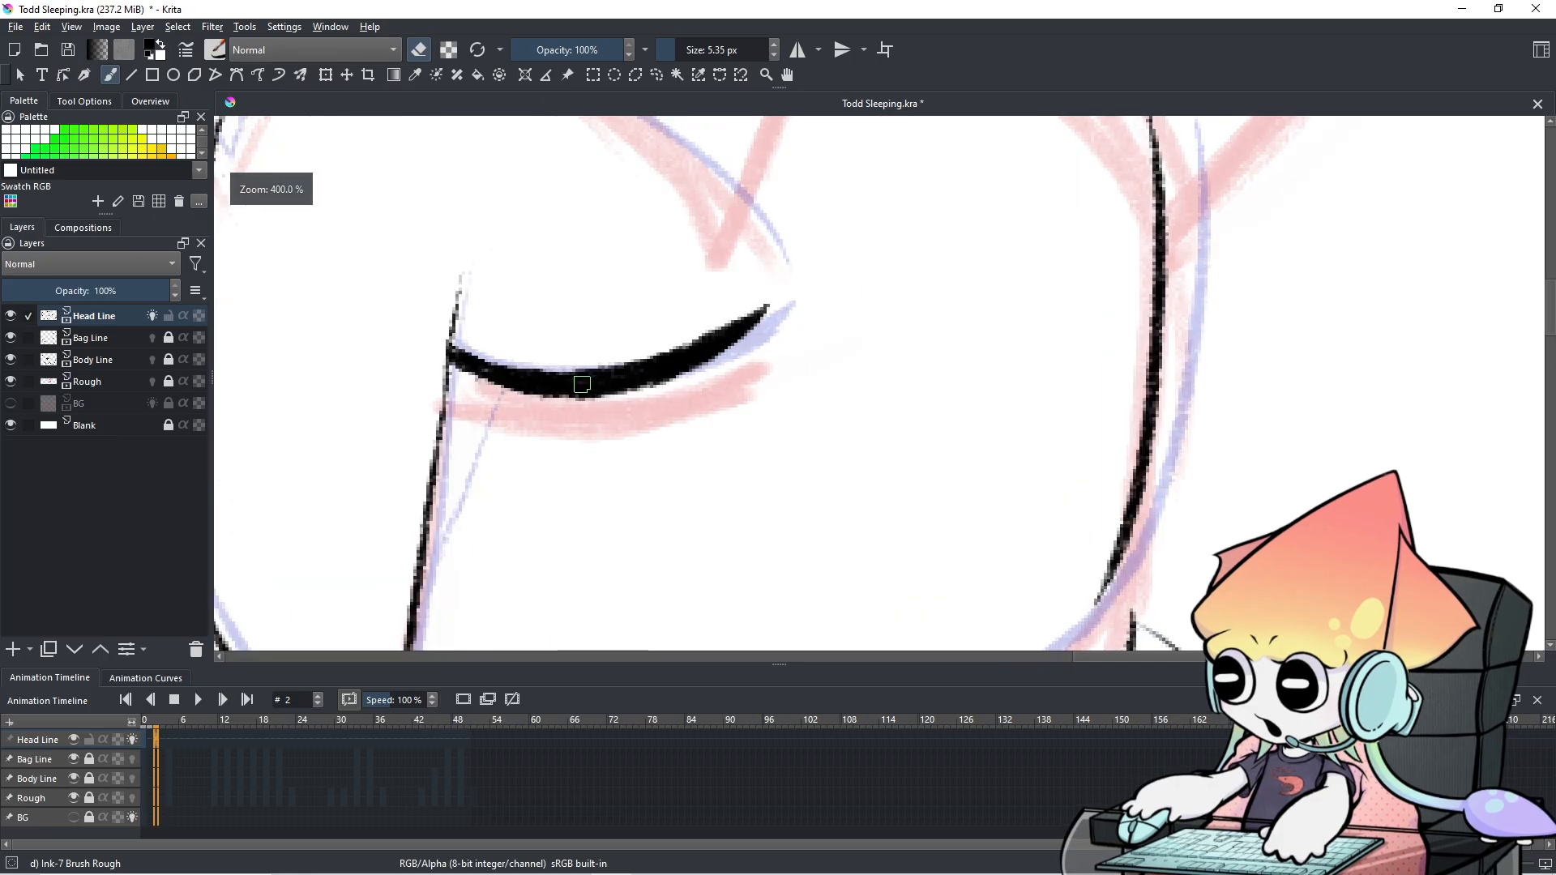
Erase along the lower edge of the closed-eye line to smooth it.
{"action": "mouse_move", "coordinate": [818, 357]}
{"action": "left_mouse_down"}
{"action": "mouse_move", "coordinate": [734, 364]}
{"action": "mouse_move", "coordinate": [760, 361]}
{"action": "left_mouse_up"}
{"action": "key", "text": "ctrl+z"}
{"action": "left_click_drag", "start_coordinate": [892, 333], "coordinate": [841, 344]}
{"action": "left_click_drag", "start_coordinate": [934, 313], "coordinate": [802, 367]}
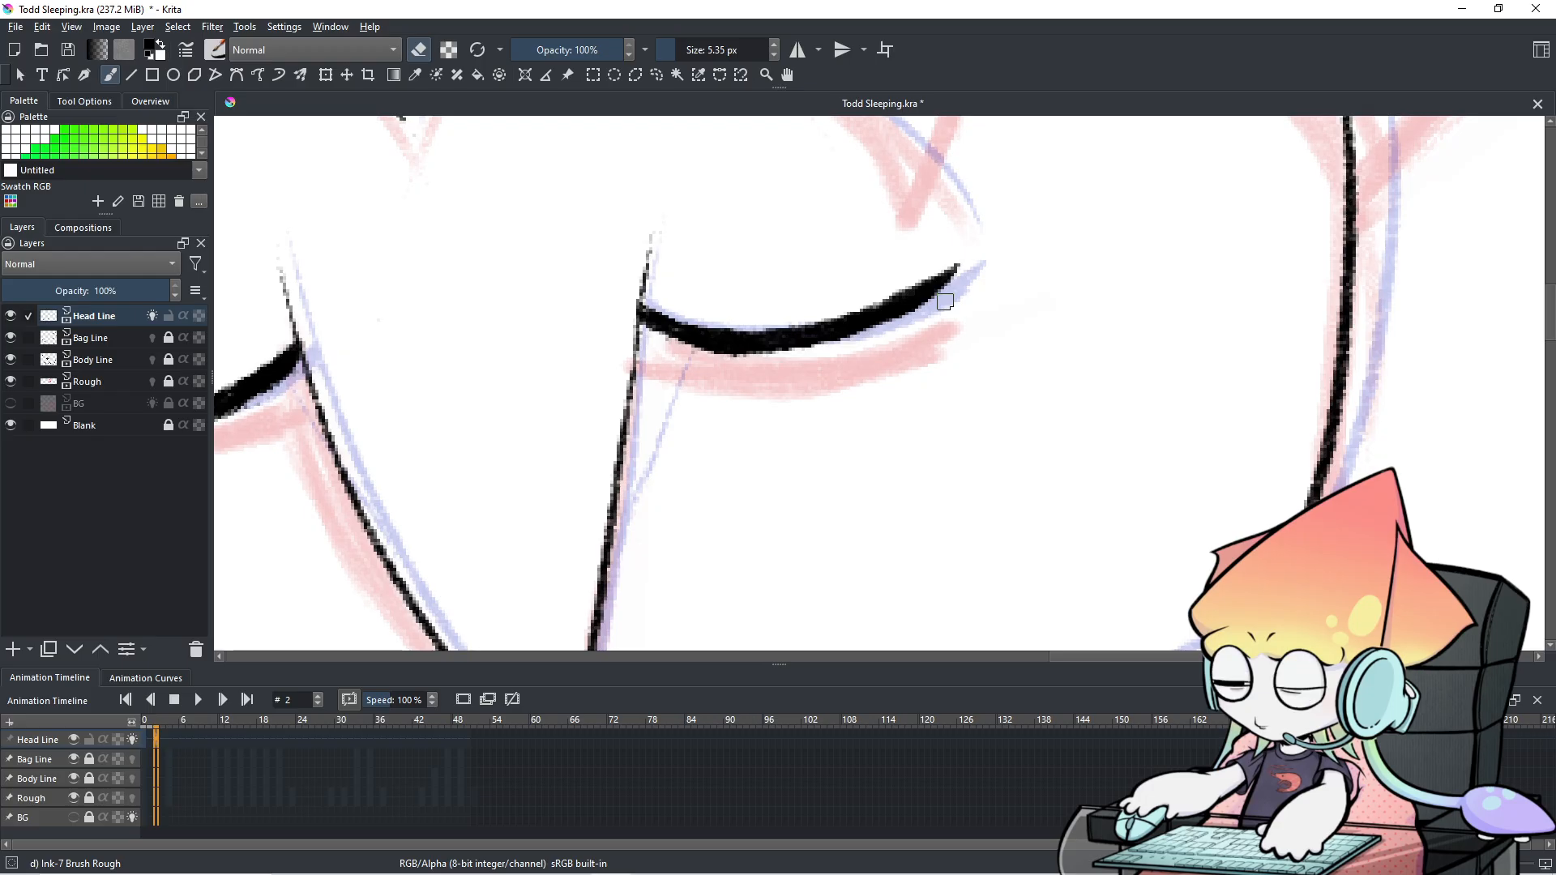
{"action": "scroll", "coordinate": [945, 301], "scroll_direction": "down", "scroll_amount": 2}
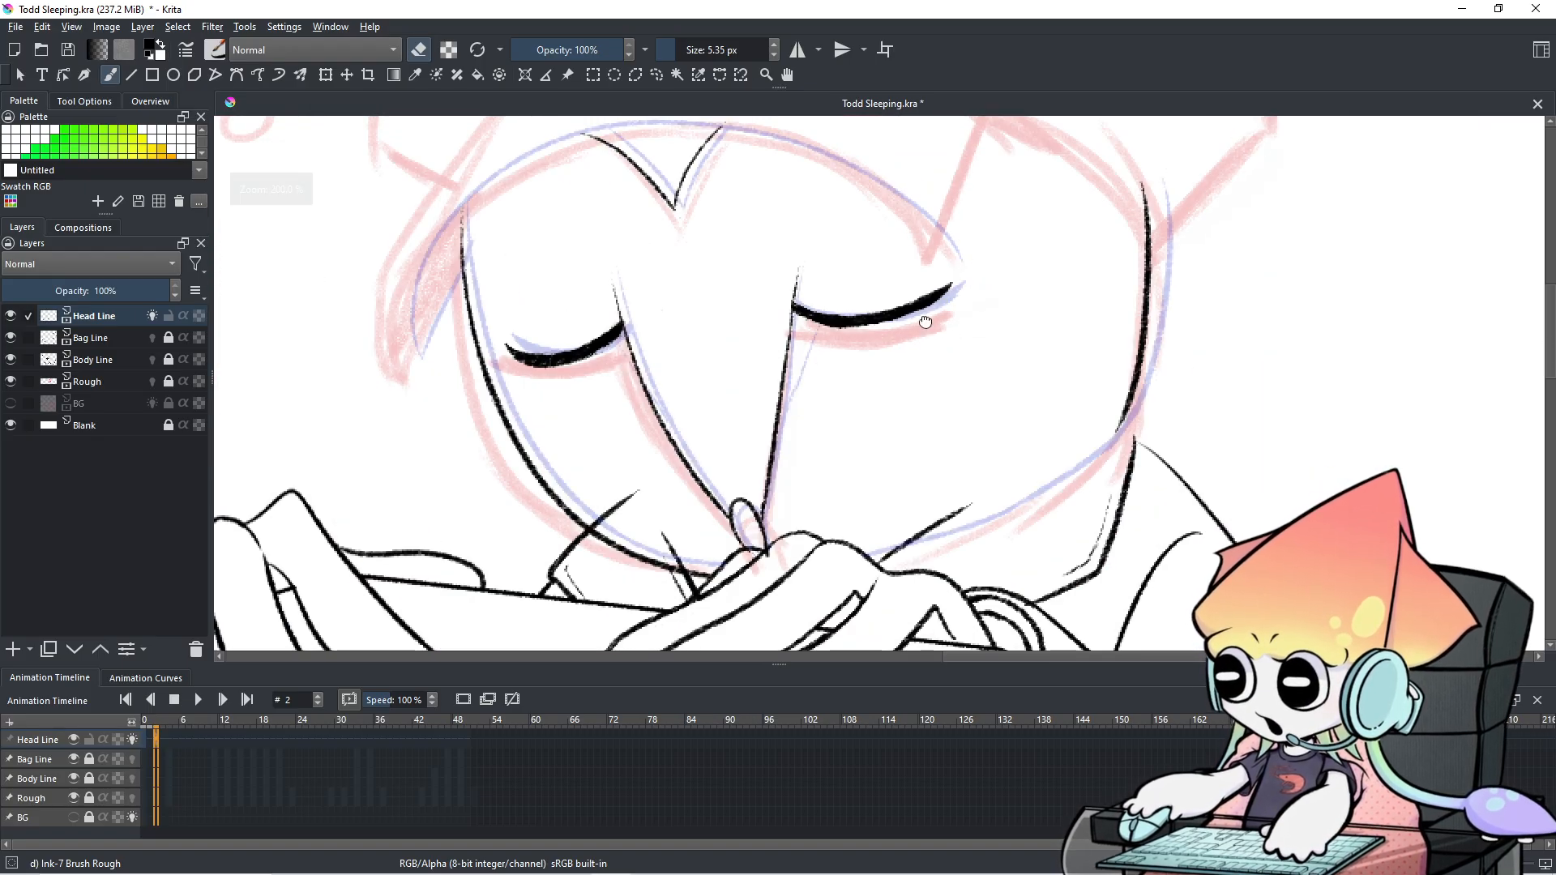
{"action": "left_click_drag", "start_coordinate": [924, 321], "coordinate": [833, 407]}
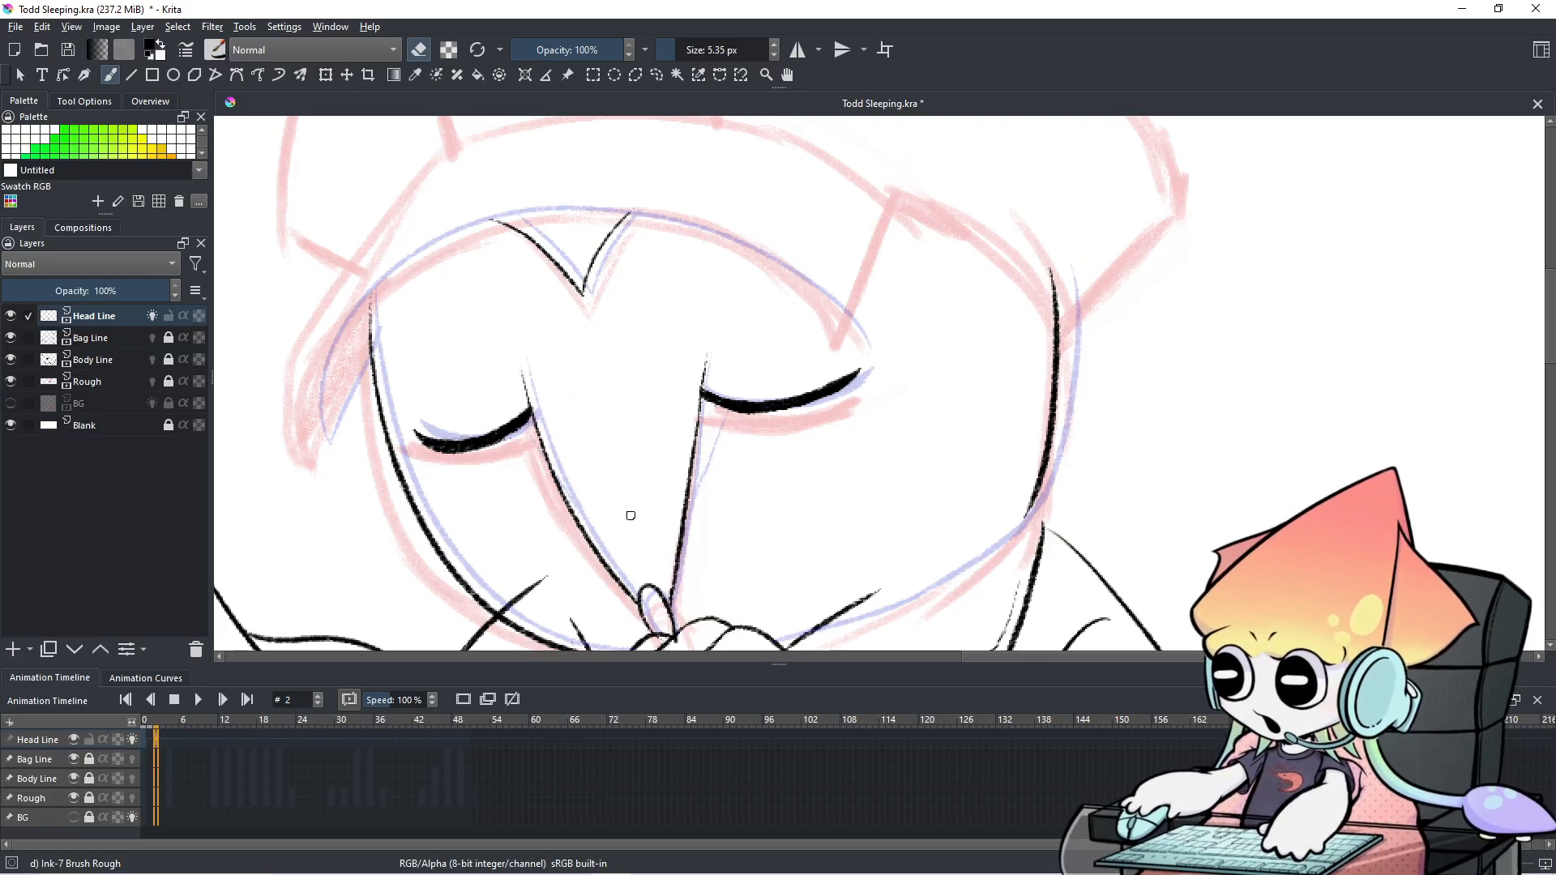
{"action": "scroll", "coordinate": [859, 363], "scroll_direction": "up", "scroll_amount": 1}
{"action": "scroll", "coordinate": [757, 395], "scroll_direction": "up", "scroll_amount": 1}
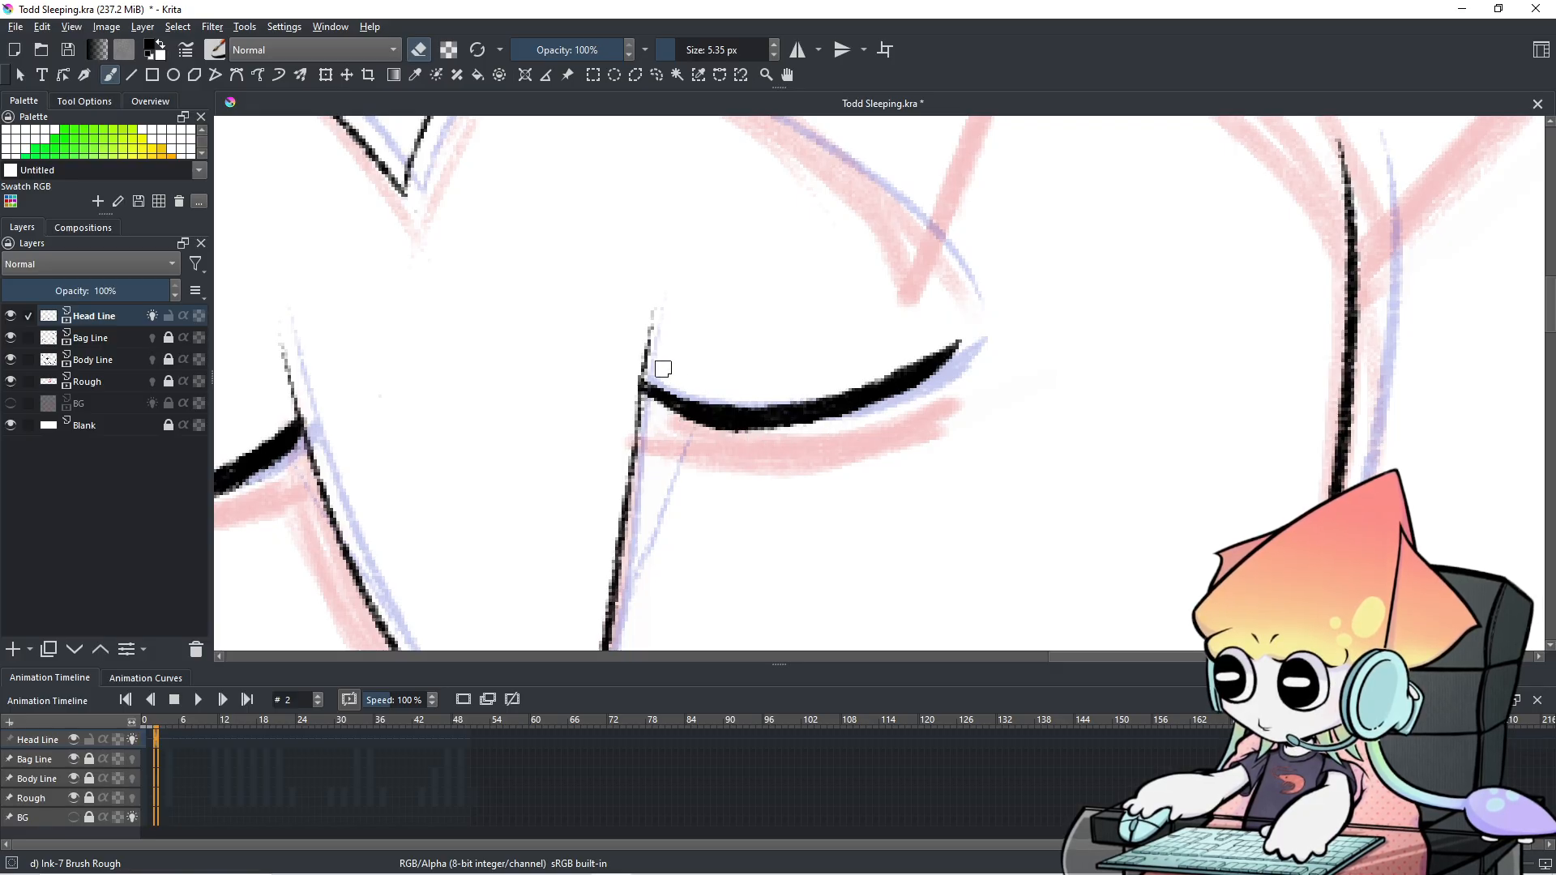
Try thinning the eye line's right tip with the eraser, then undo it.
{"action": "key", "text": "e"}
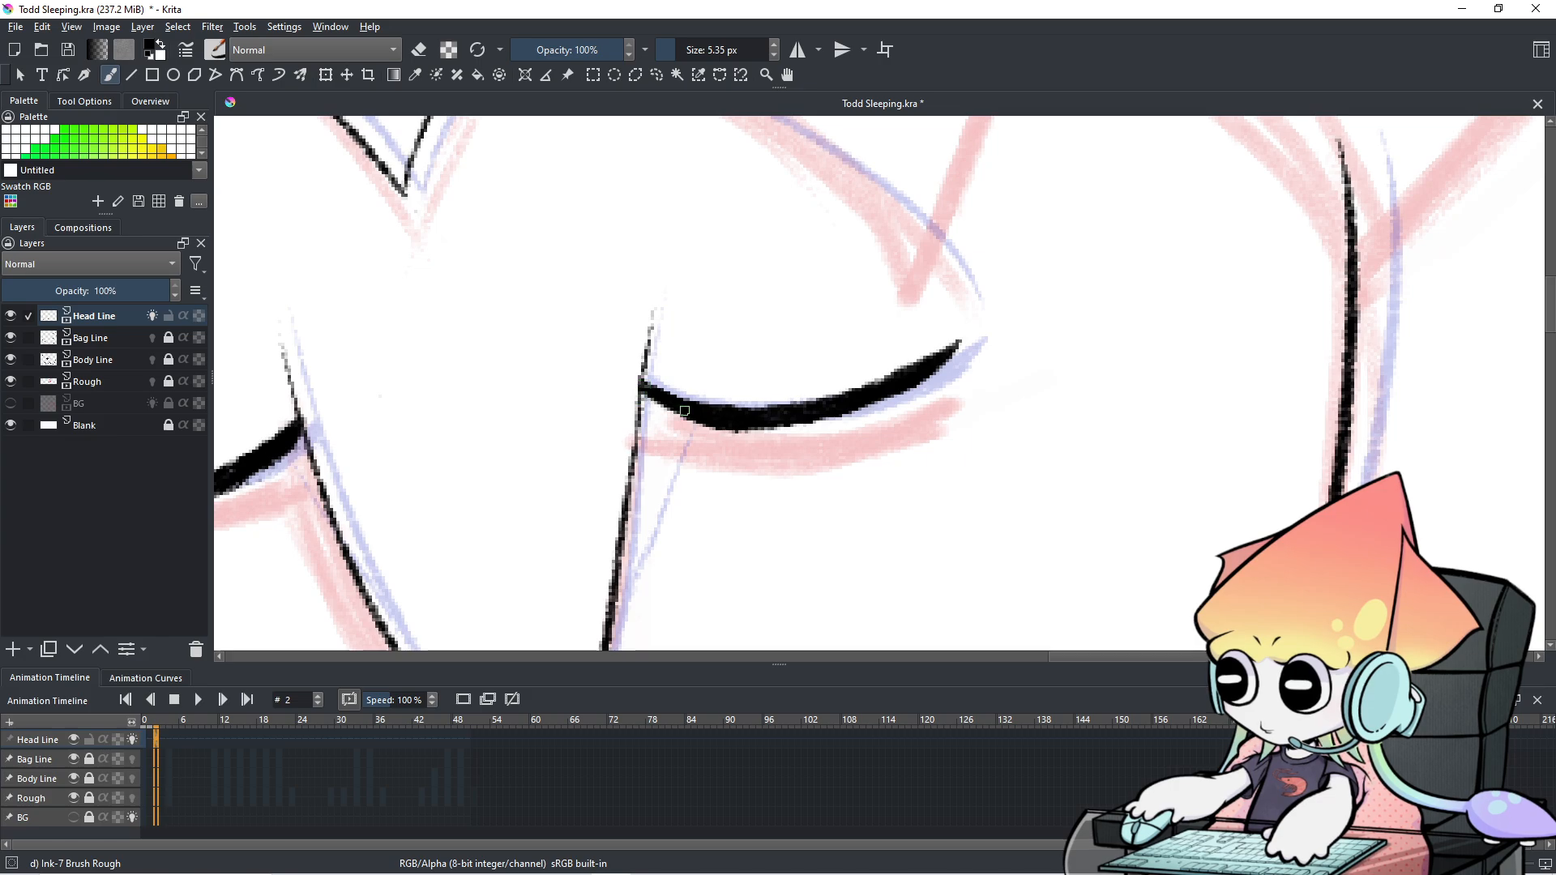
{"action": "key", "text": "e"}
{"action": "left_click_drag", "start_coordinate": [965, 345], "coordinate": [917, 396]}
{"action": "key", "text": "ctrl+z"}
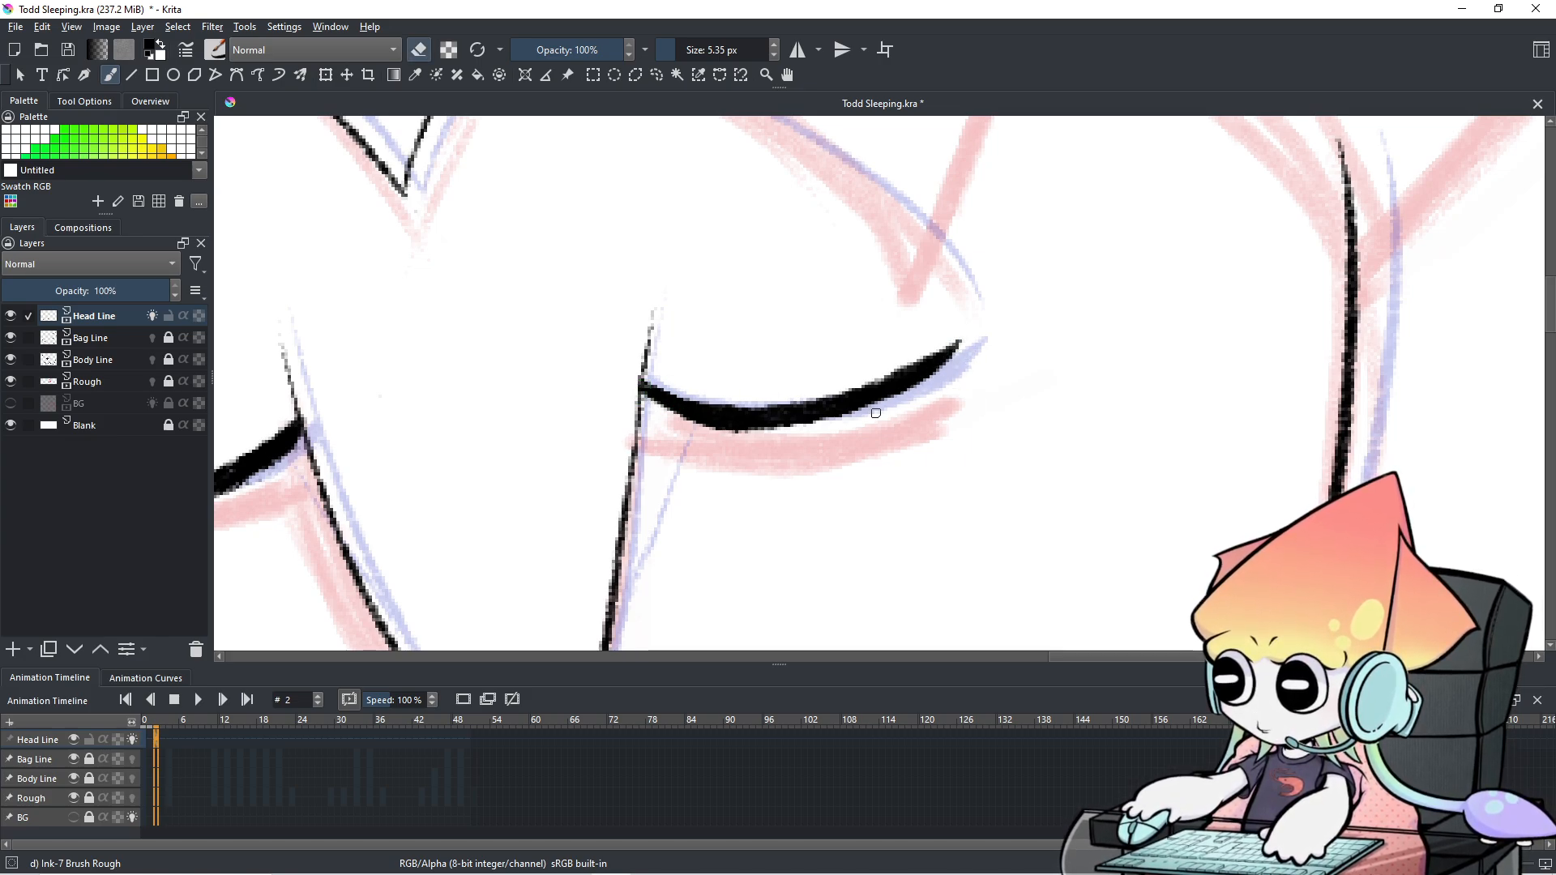
{"action": "key", "text": "e"}
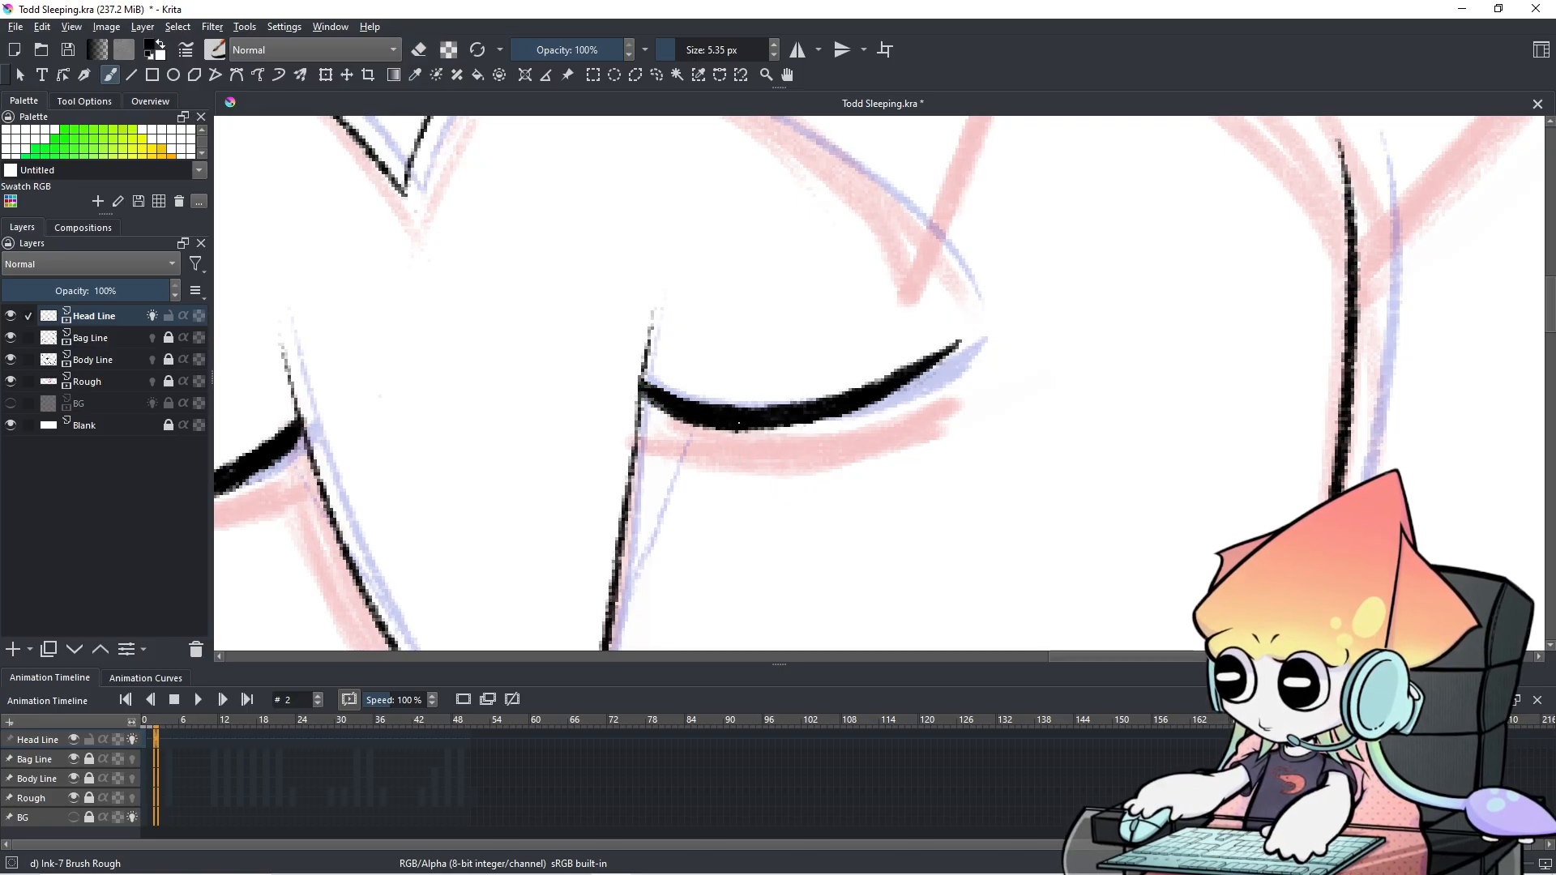
{"action": "scroll", "coordinate": [741, 424], "scroll_direction": "down", "scroll_amount": 6}
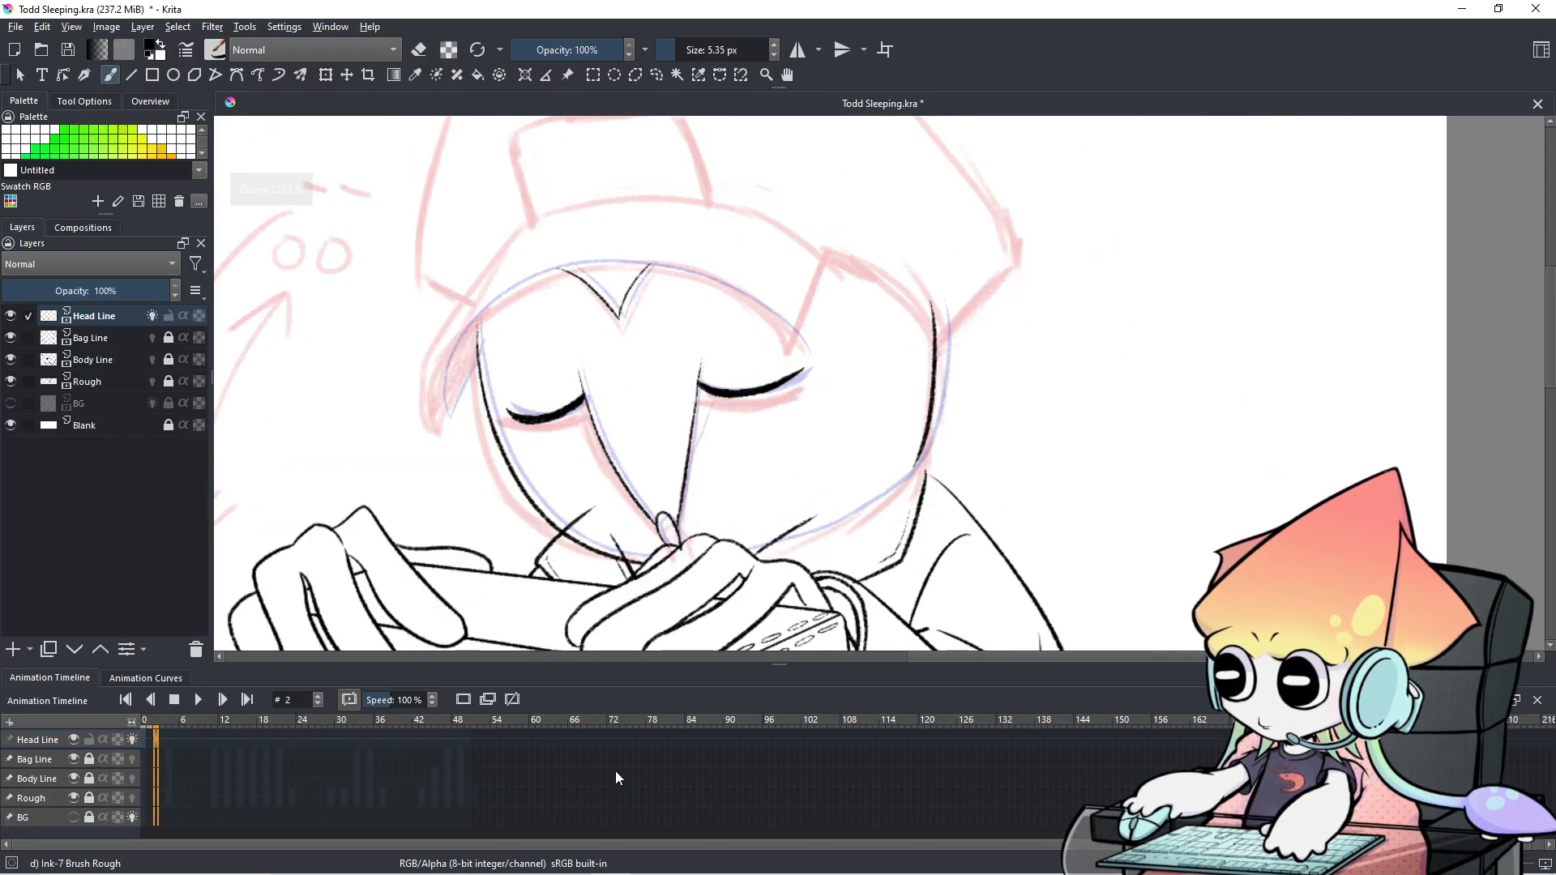
{"action": "scroll", "coordinate": [781, 399], "scroll_direction": "up", "scroll_amount": 3}
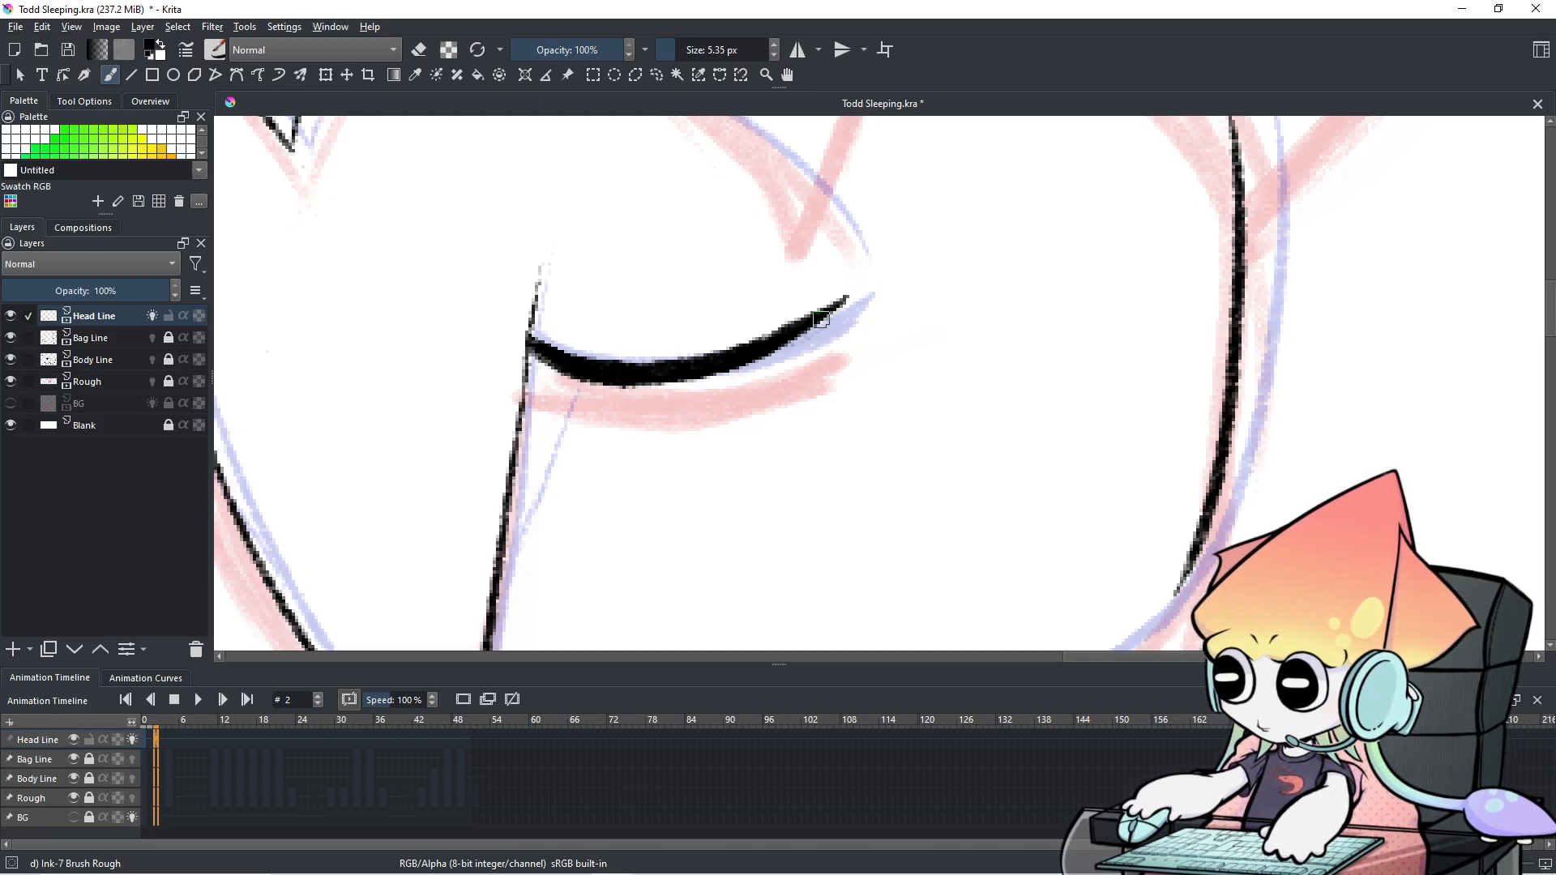
Try erasing under the right eyelid, undo it, and return to ink.
{"action": "key", "text": "e"}
{"action": "key", "text": "e"}
{"action": "mouse_move", "coordinate": [799, 333]}
{"action": "left_mouse_down"}
{"action": "mouse_move", "coordinate": [691, 380]}
{"action": "mouse_move", "coordinate": [707, 375]}
{"action": "left_mouse_up"}
{"action": "key", "text": "ctrl+z"}
{"action": "key", "text": "e"}
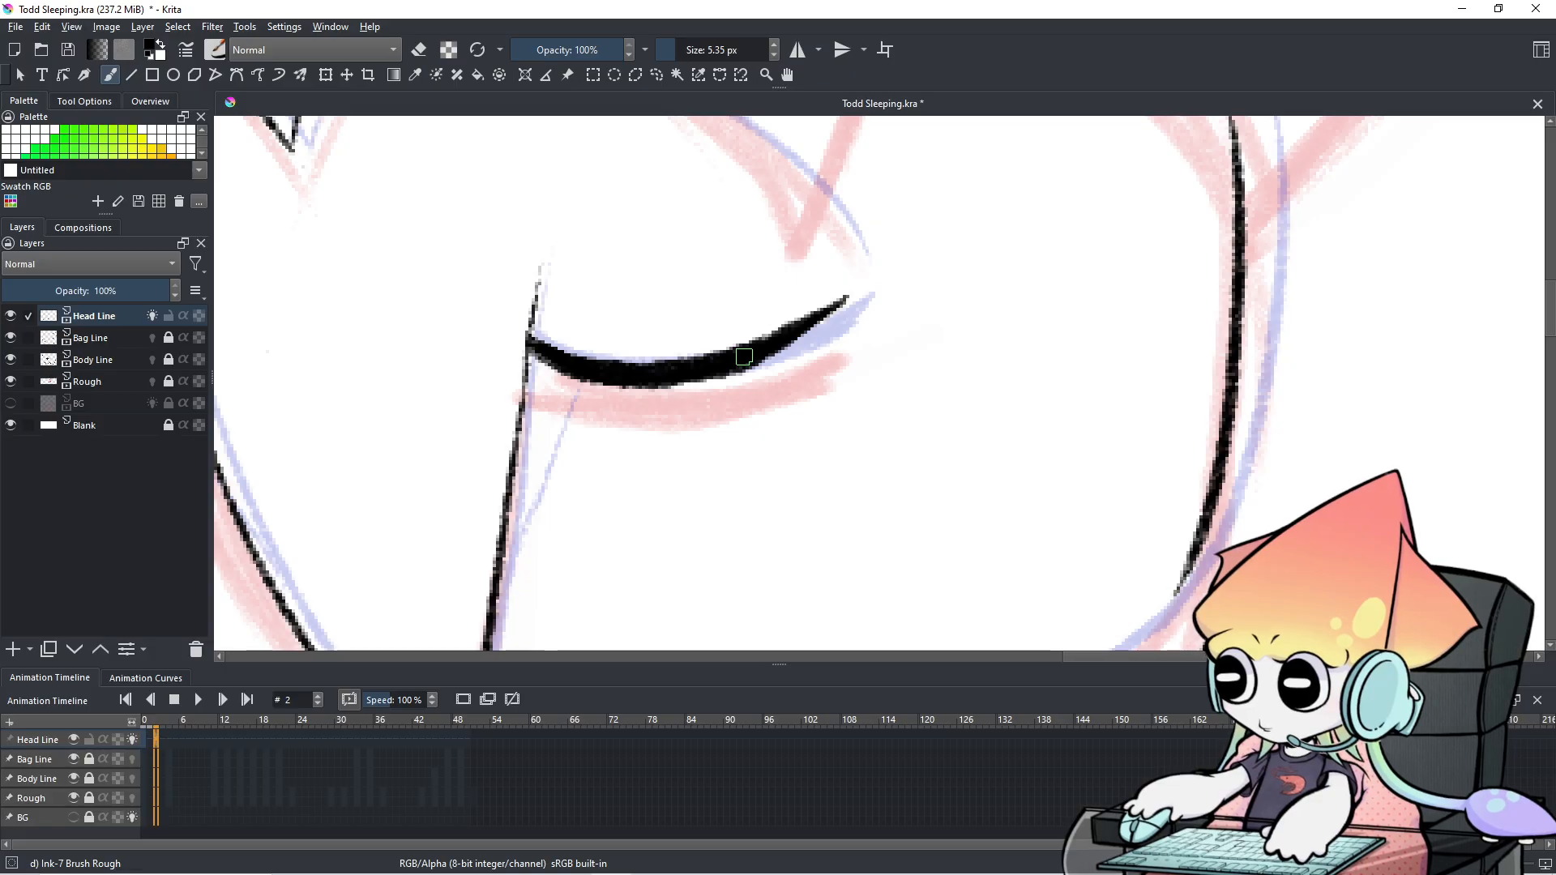
{"action": "scroll", "coordinate": [745, 357], "scroll_direction": "down", "scroll_amount": 2}
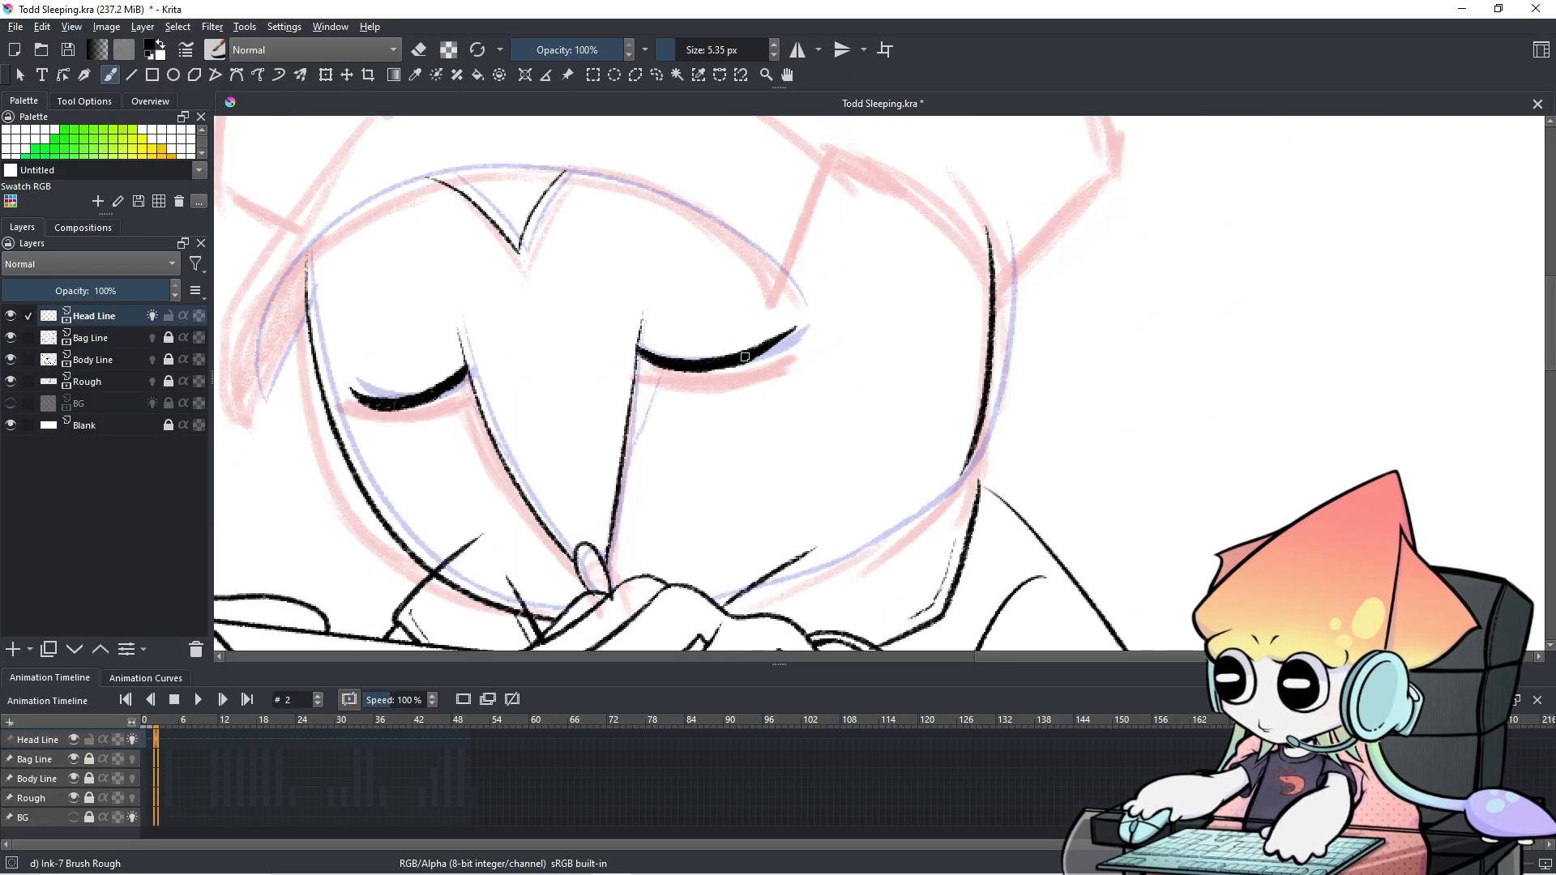
{"action": "scroll", "coordinate": [744, 357], "scroll_direction": "up", "scroll_amount": 1}
Ink a thin line from the right eyelid down to the nose line.
{"action": "left_click_drag", "start_coordinate": [740, 354], "coordinate": [905, 376]}
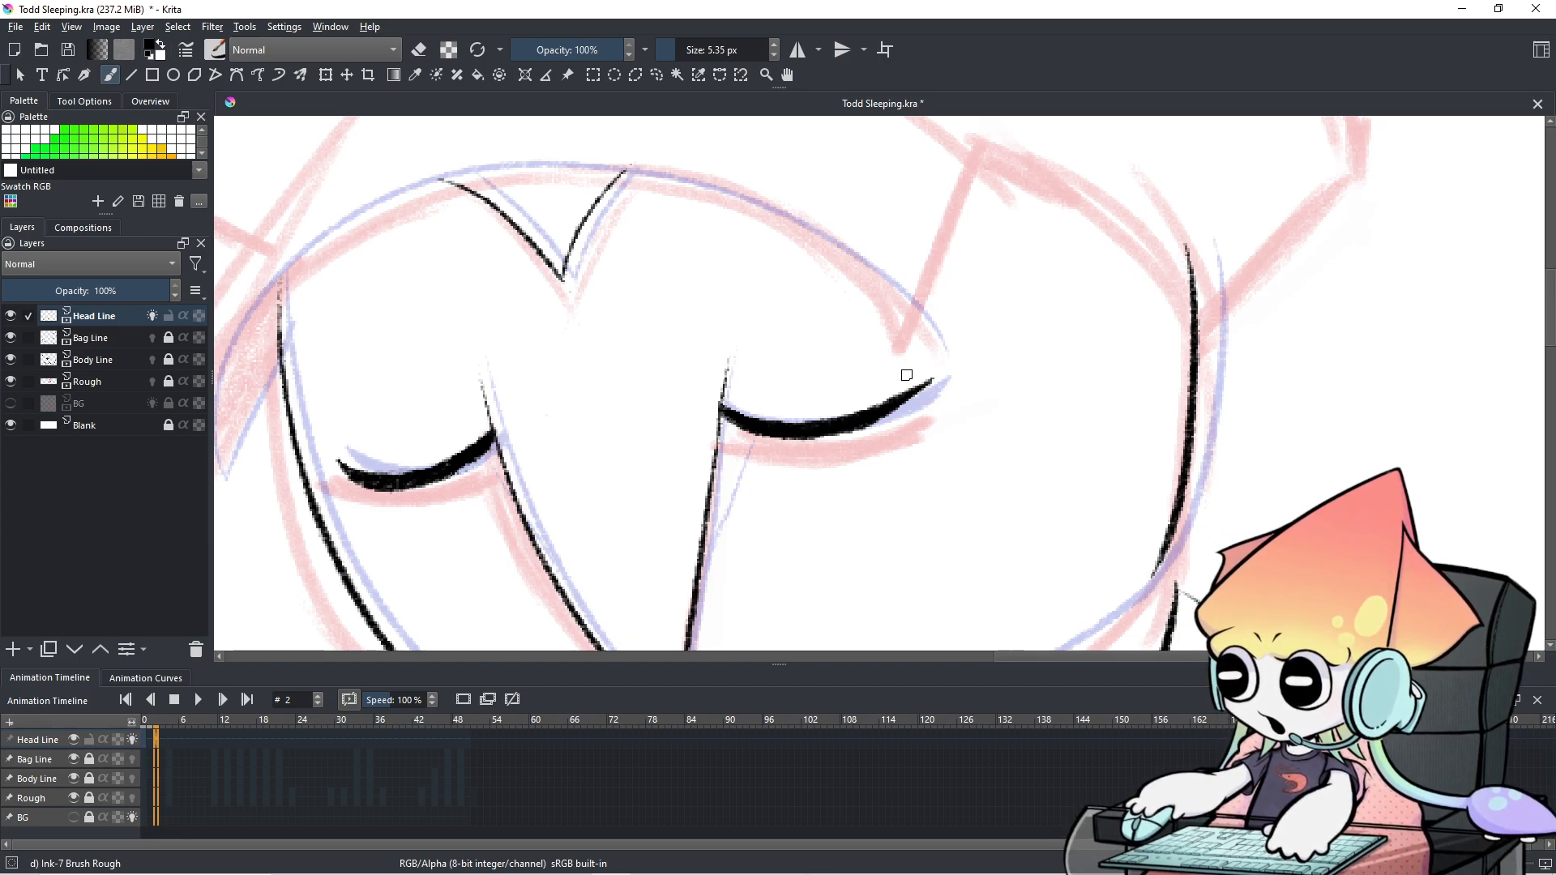
{"action": "scroll", "coordinate": [896, 389], "scroll_direction": "down", "scroll_amount": 10}
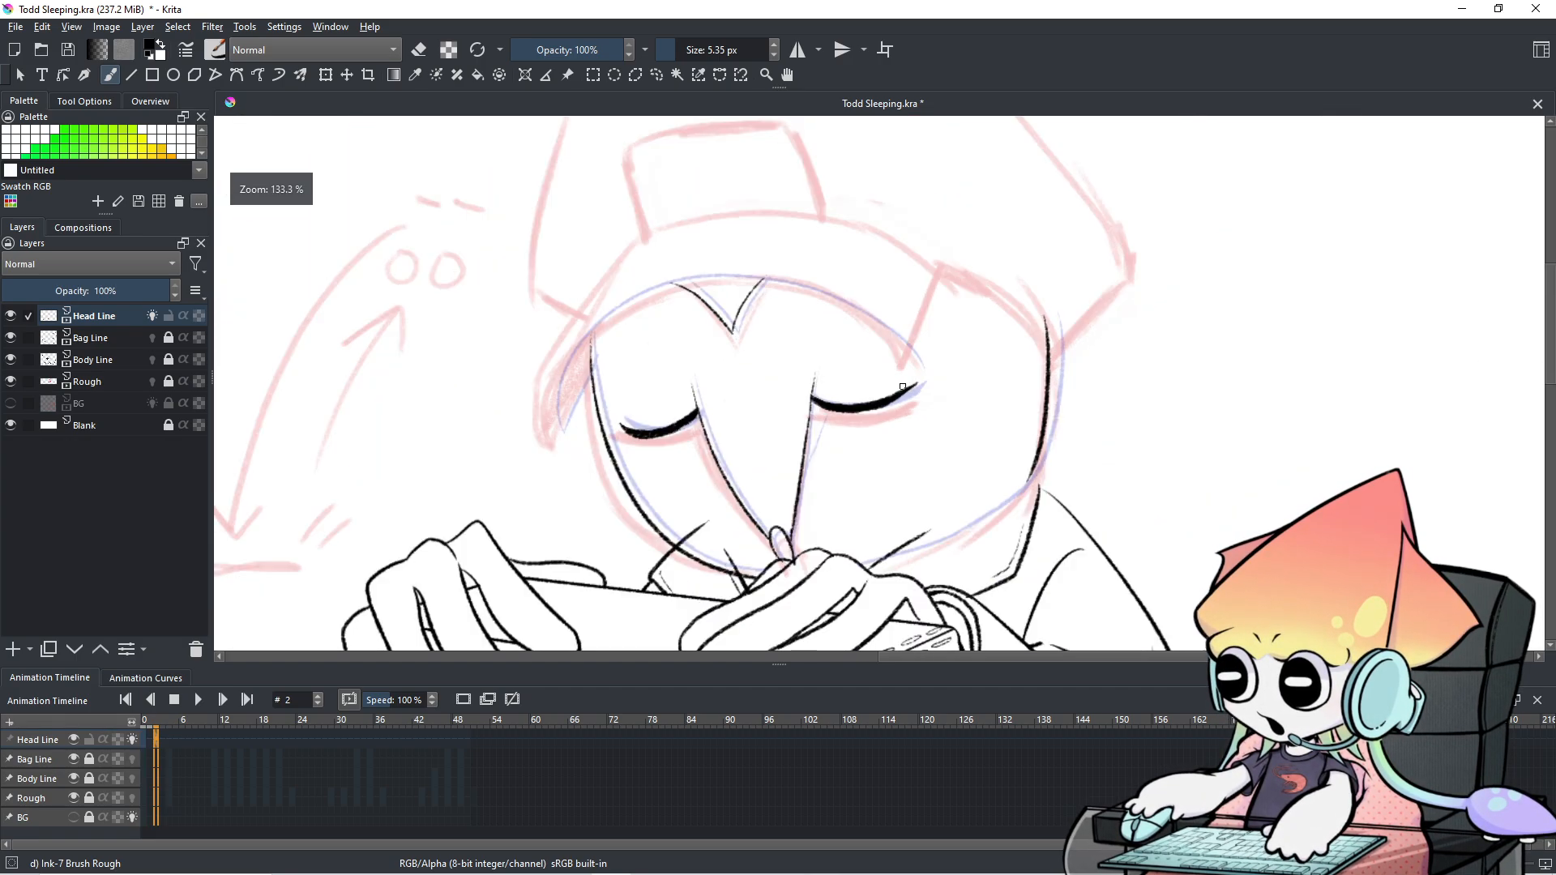
{"action": "left_click_drag", "start_coordinate": [897, 389], "coordinate": [860, 214]}
{"action": "scroll", "coordinate": [861, 235], "scroll_direction": "up", "scroll_amount": 5}
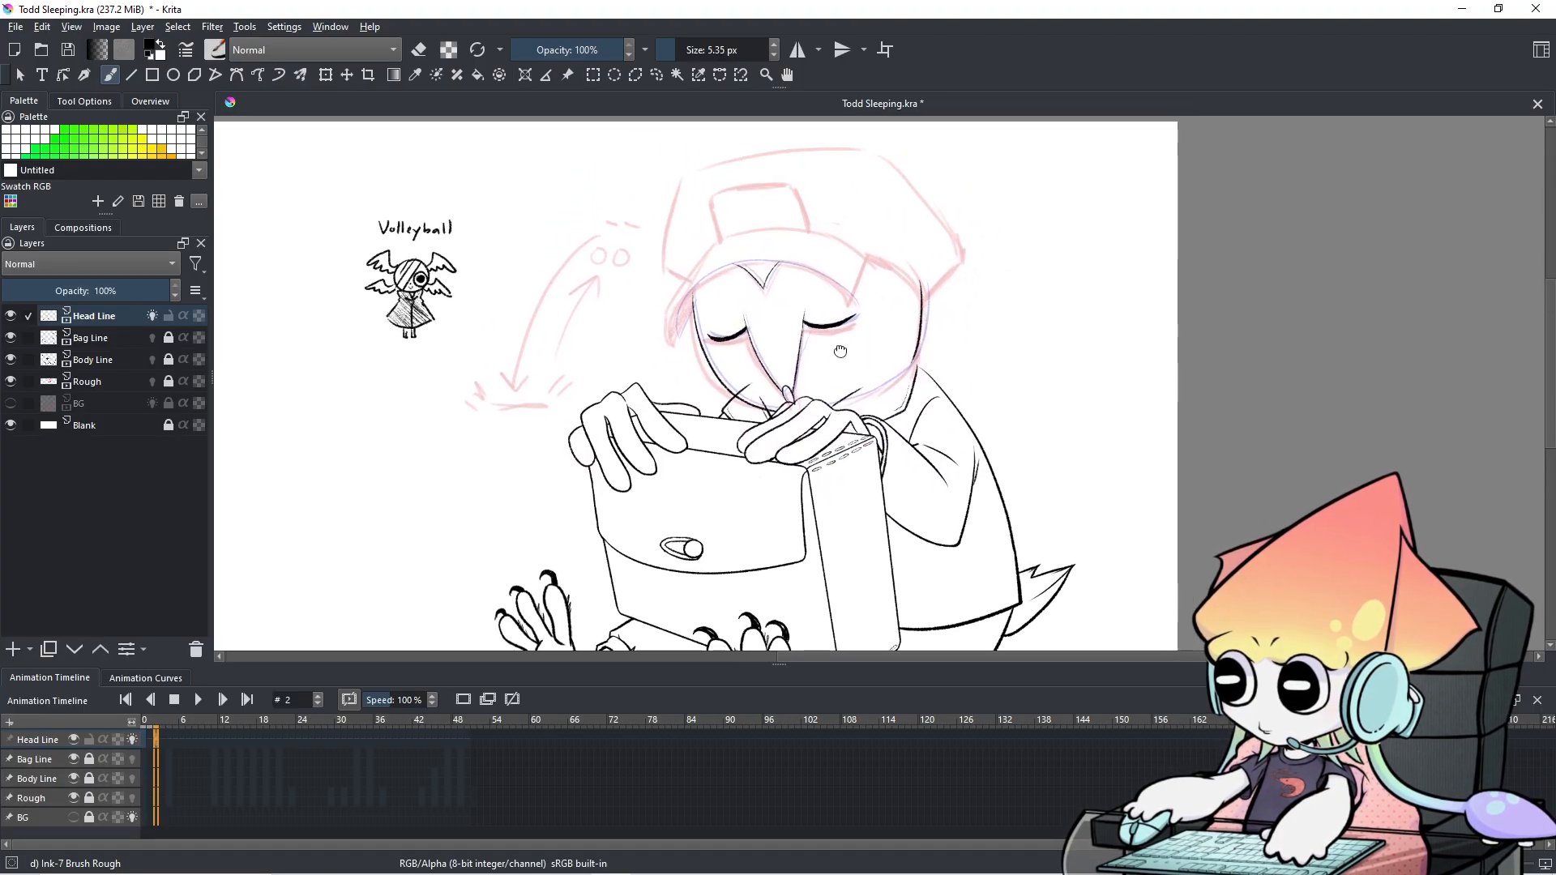
{"action": "scroll", "coordinate": [745, 423], "scroll_direction": "up", "scroll_amount": 2}
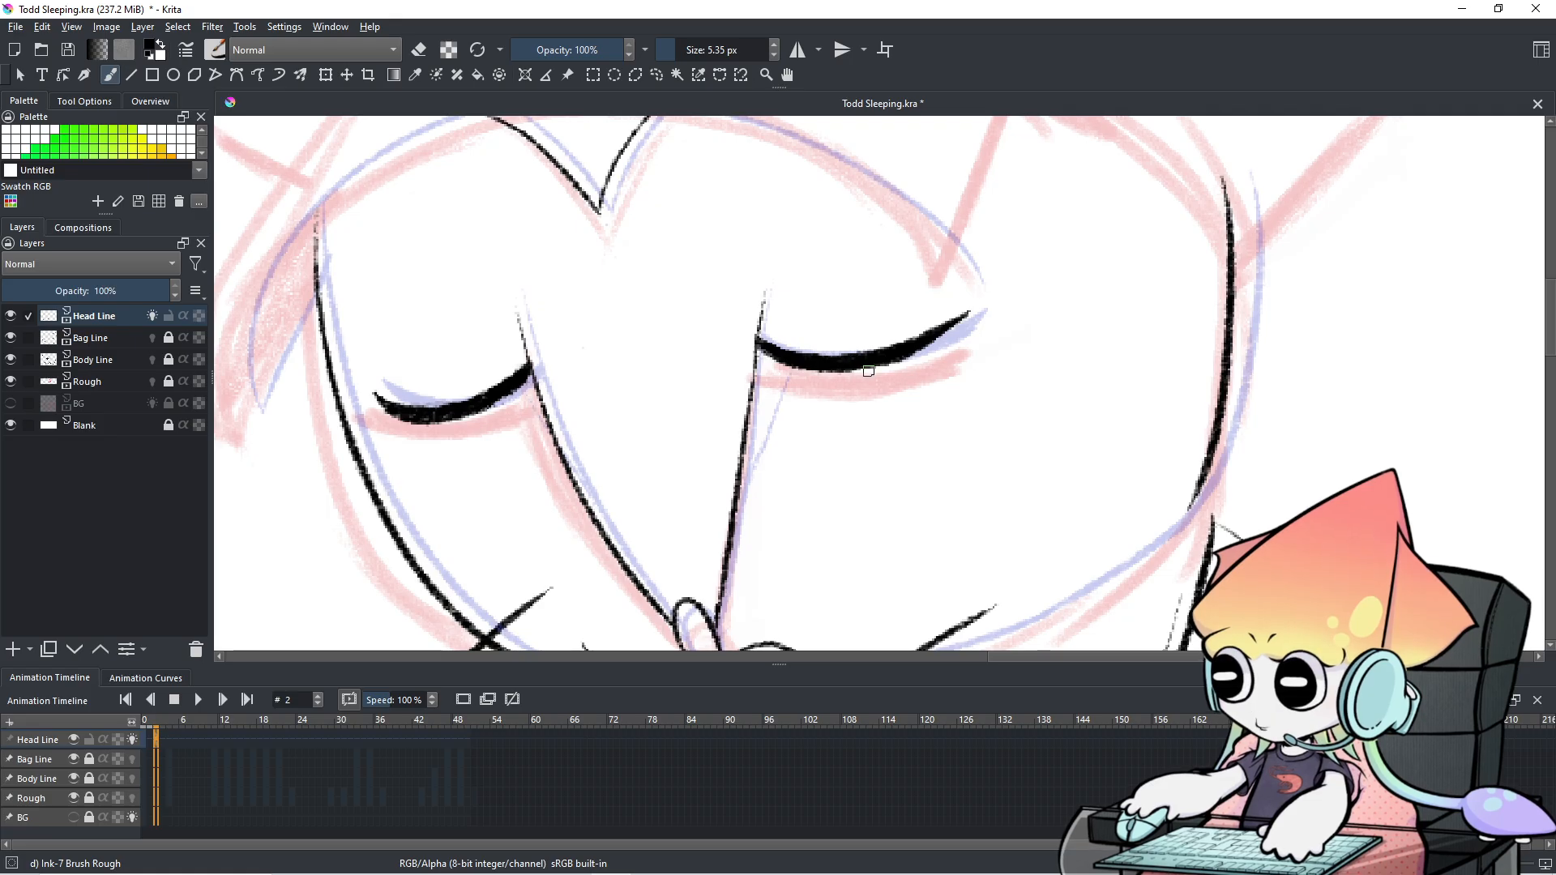
{"action": "left_click_drag", "start_coordinate": [795, 364], "coordinate": [759, 469]}
{"action": "key", "text": "ctrl+z"}
{"action": "left_click_drag", "start_coordinate": [791, 365], "coordinate": [739, 476]}
{"action": "key", "text": "ctrl+z"}
Ink a thin line from the left eyelid toward the nose, retrying several times.
{"action": "key", "text": "ctrl+z"}
{"action": "left_click_drag", "start_coordinate": [790, 365], "coordinate": [745, 468]}
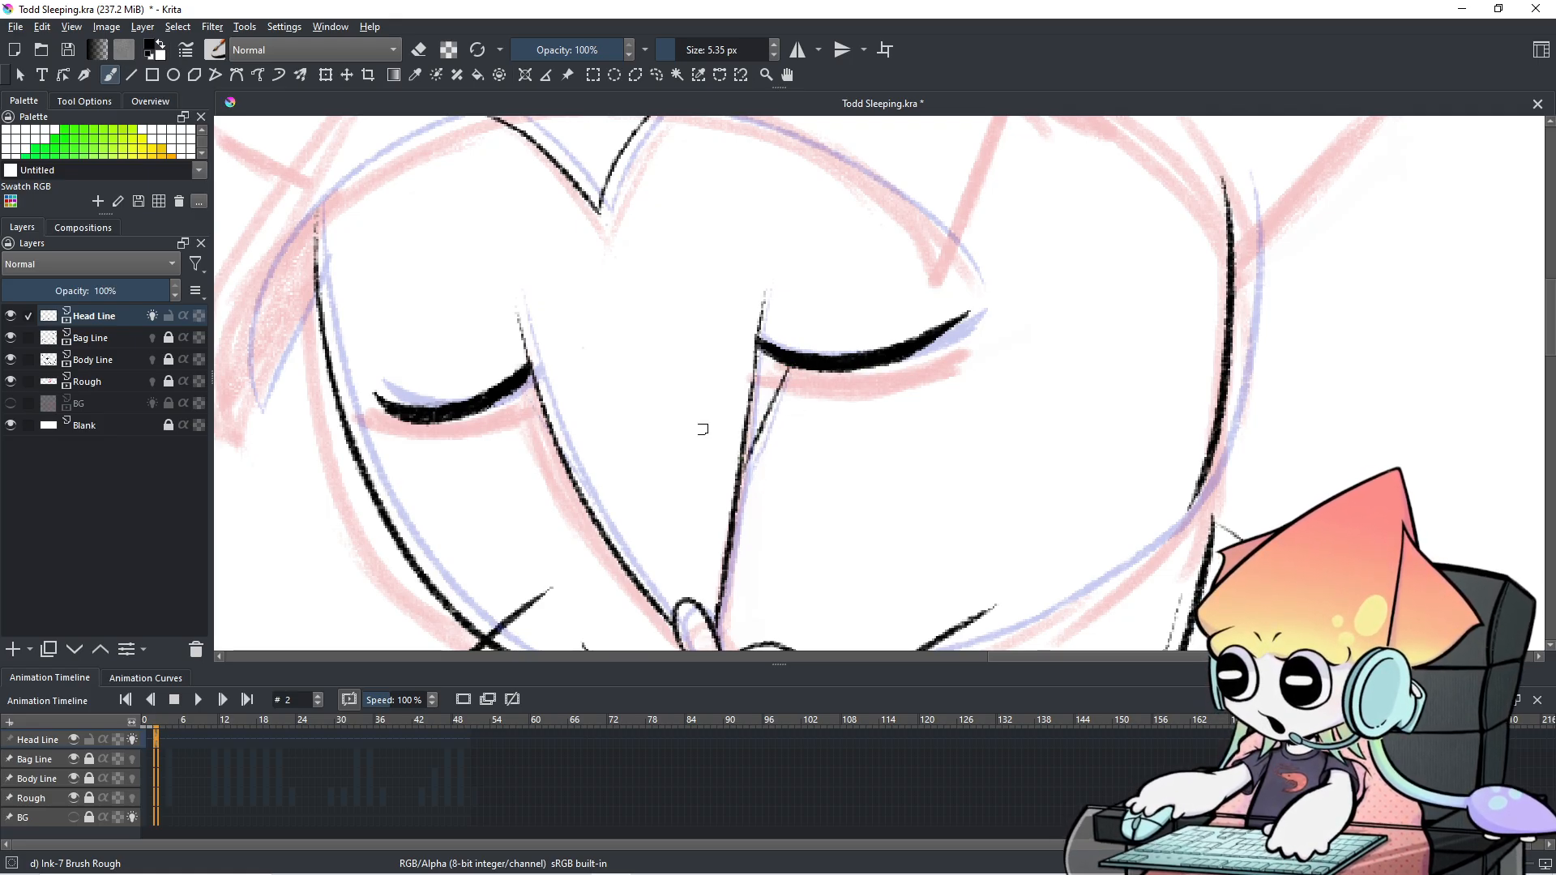
{"action": "left_click_drag", "start_coordinate": [513, 386], "coordinate": [560, 459]}
{"action": "key", "text": "ctrl+z"}
{"action": "left_click_drag", "start_coordinate": [515, 387], "coordinate": [577, 475]}
{"action": "key", "text": "ctrl+z"}
{"action": "left_click_drag", "start_coordinate": [514, 387], "coordinate": [574, 475]}
{"action": "key", "text": "ctrl+z"}
{"action": "left_click_drag", "start_coordinate": [513, 384], "coordinate": [575, 482]}
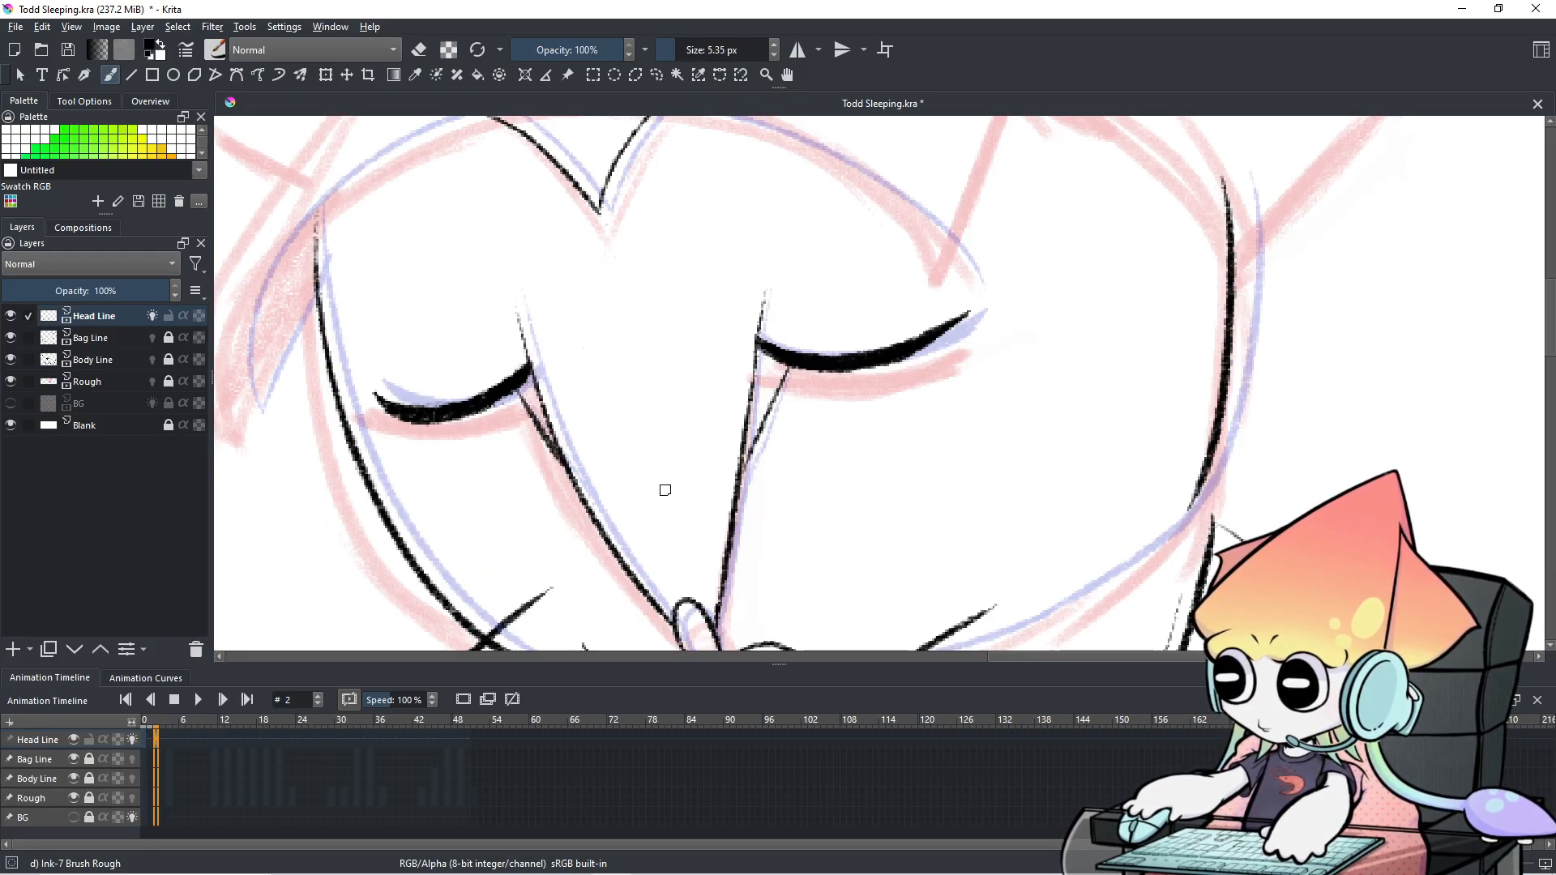
Redraw the left eyelid-to-nose line, extending its lower part into the nose line.
{"action": "scroll", "coordinate": [658, 491], "scroll_direction": "down", "scroll_amount": 3}
{"action": "left_click_drag", "start_coordinate": [690, 496], "coordinate": [683, 394]}
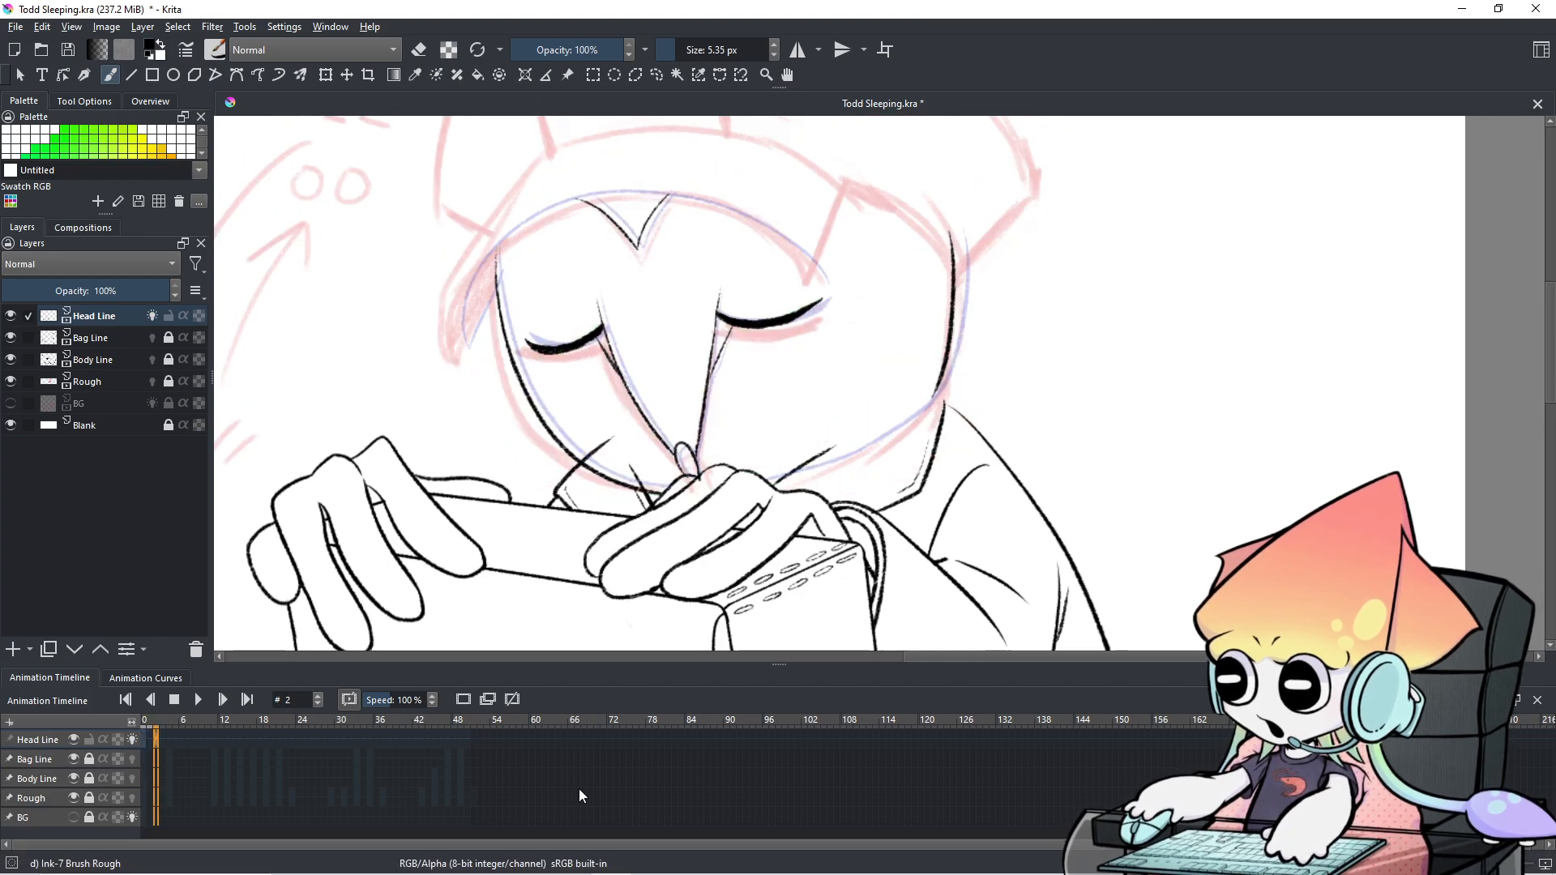
{"action": "scroll", "coordinate": [697, 365], "scroll_direction": "up", "scroll_amount": 5}
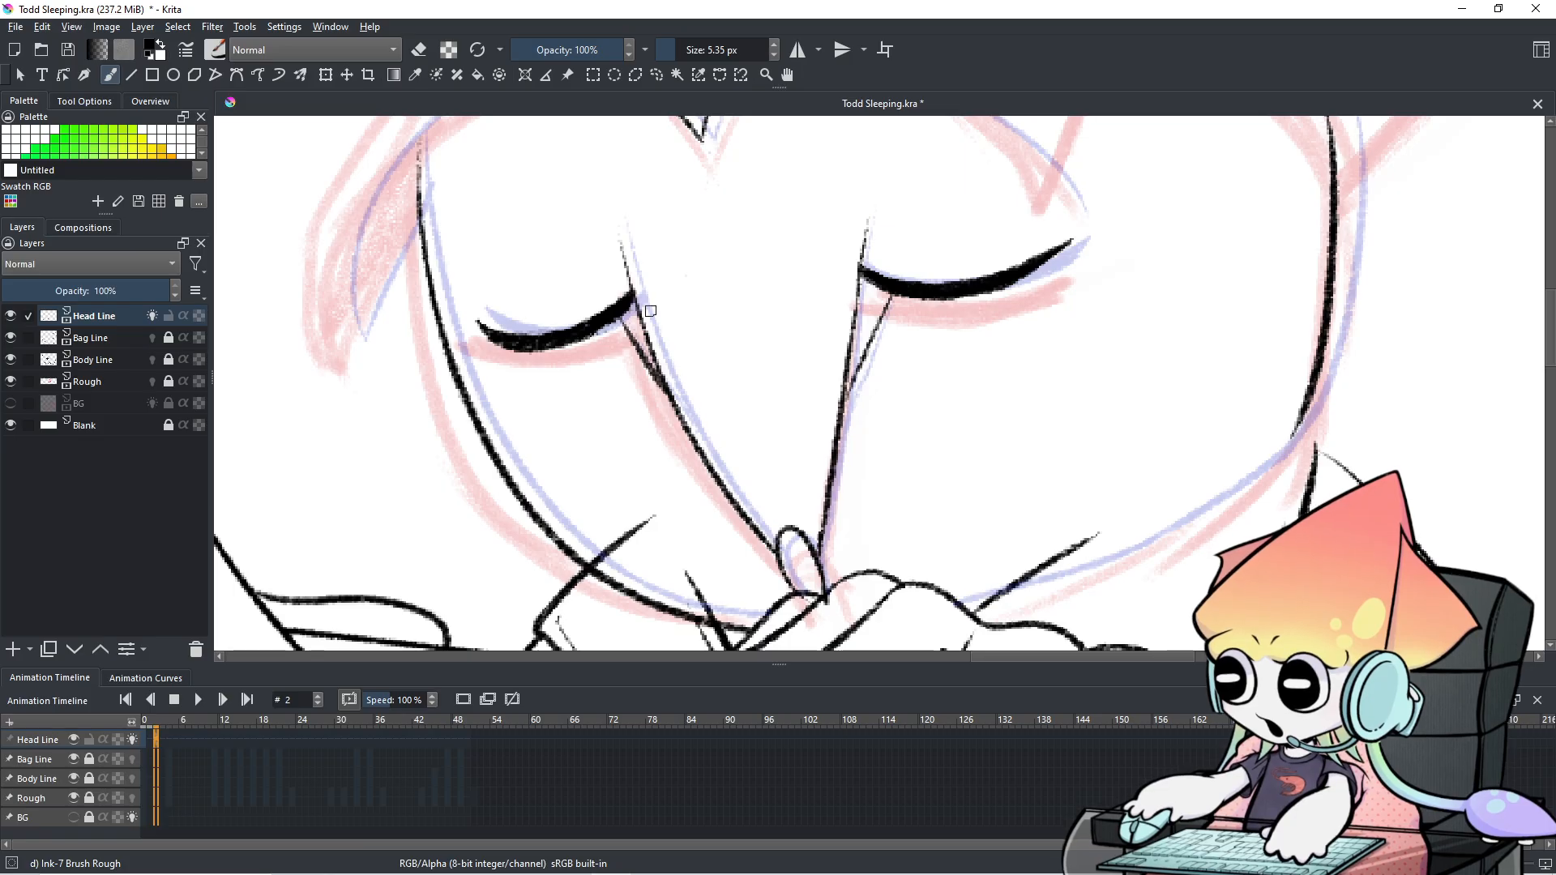
{"action": "key", "text": "e"}
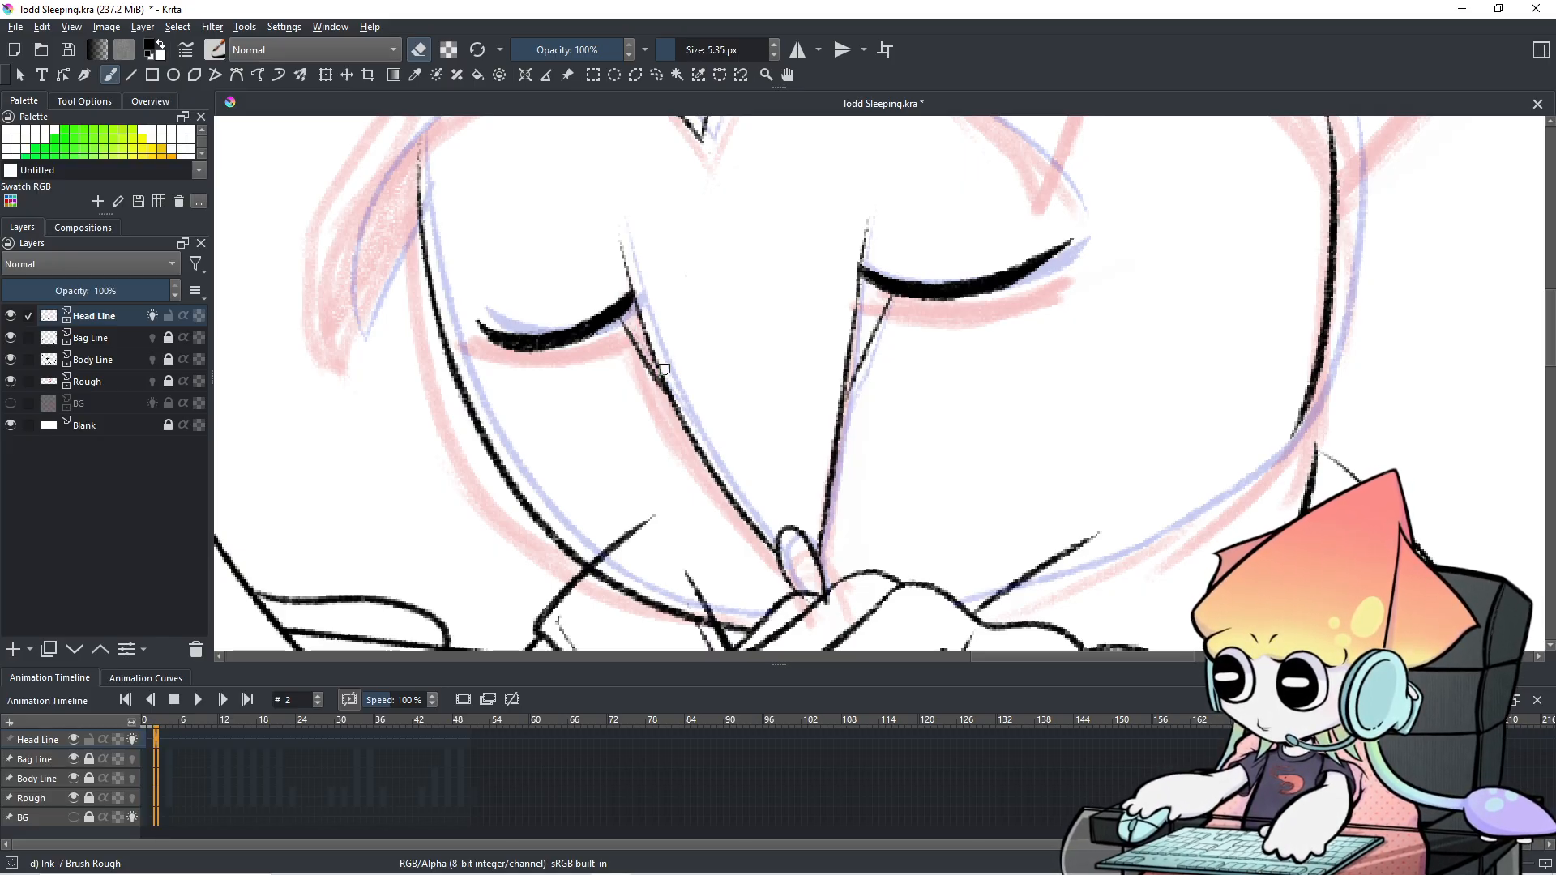
{"action": "scroll", "coordinate": [742, 327], "scroll_direction": "down", "scroll_amount": 1}
{"action": "scroll", "coordinate": [815, 749], "scroll_direction": "down", "scroll_amount": 1}
{"action": "scroll", "coordinate": [815, 749], "scroll_direction": "up", "scroll_amount": 1}
{"action": "scroll", "coordinate": [683, 252], "scroll_direction": "up", "scroll_amount": 1}
{"action": "scroll", "coordinate": [684, 308], "scroll_direction": "up", "scroll_amount": 1}
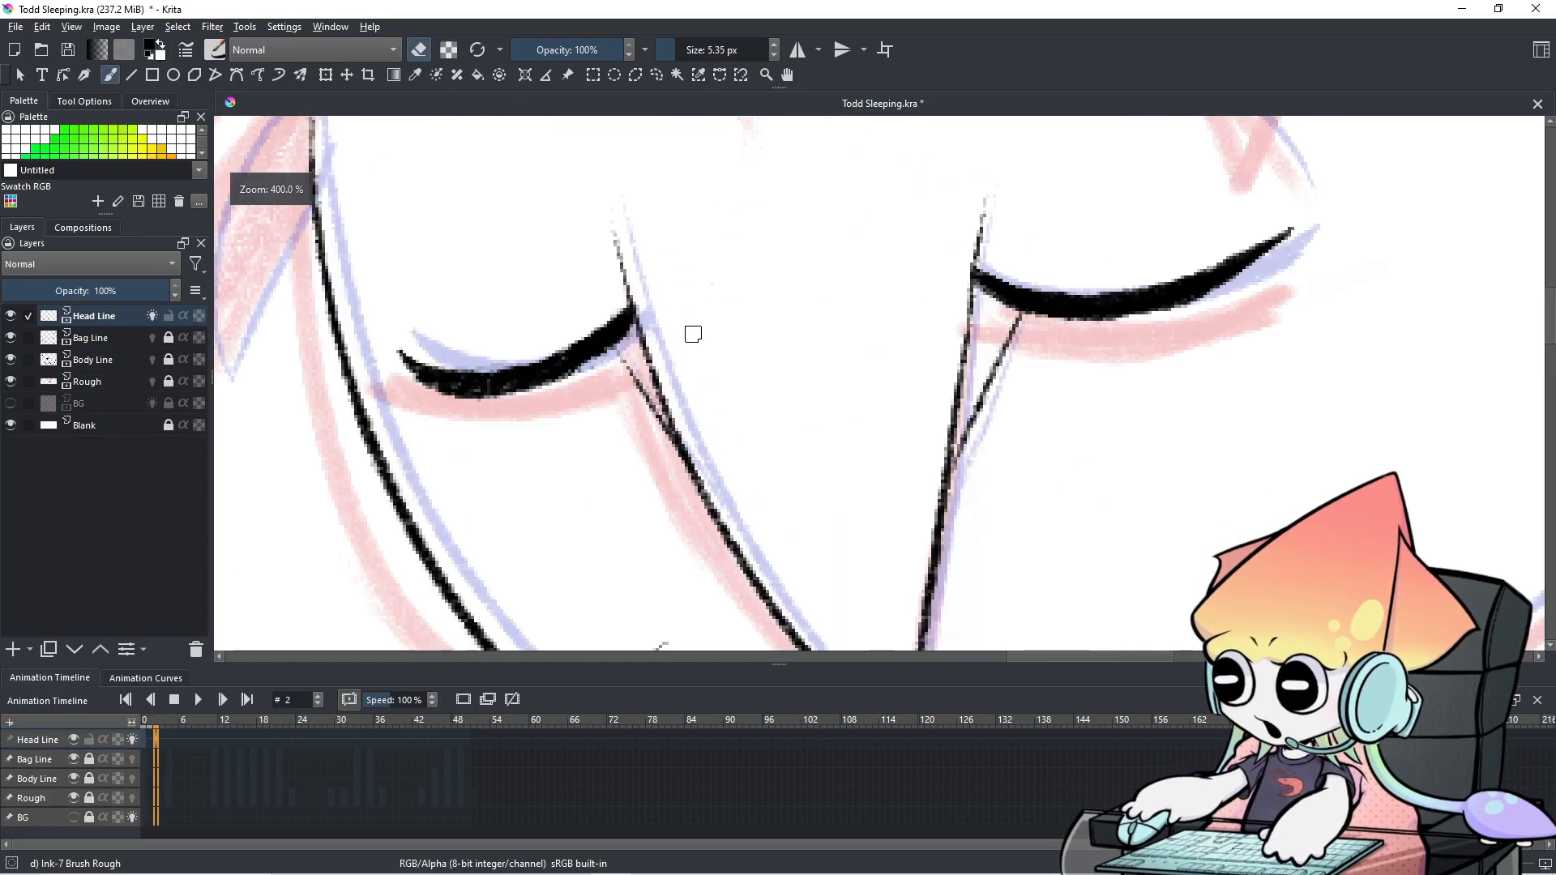
{"action": "key", "text": "e"}
{"action": "left_click_drag", "start_coordinate": [606, 355], "coordinate": [719, 512]}
{"action": "key", "text": "ctrl+z"}
{"action": "left_click_drag", "start_coordinate": [656, 433], "coordinate": [700, 493]}
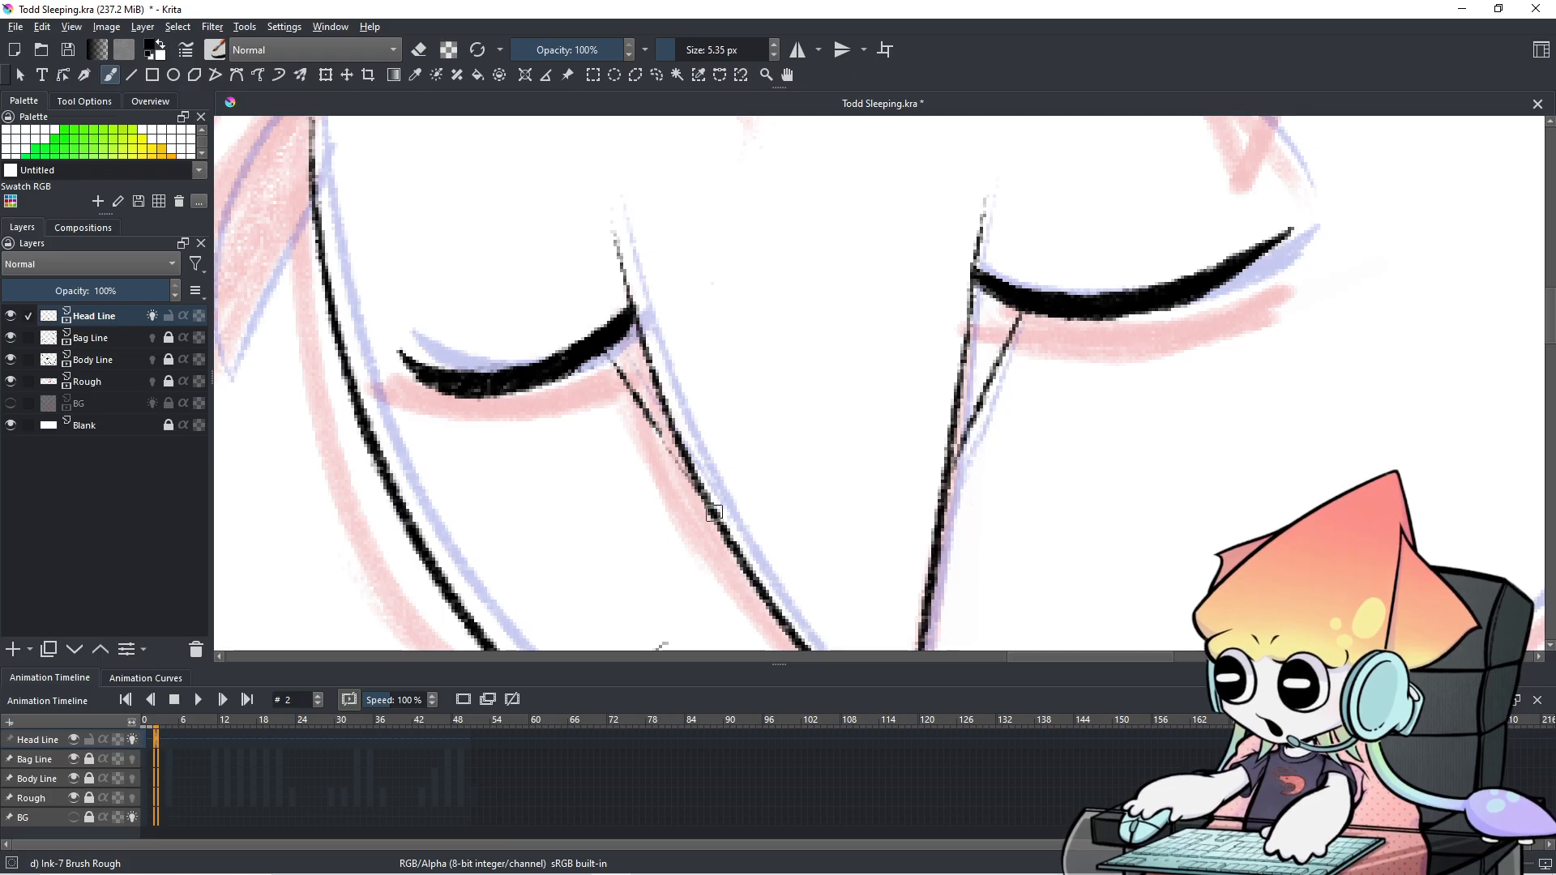
{"action": "left_click_drag", "start_coordinate": [656, 433], "coordinate": [712, 510]}
{"action": "scroll", "coordinate": [798, 434], "scroll_direction": "down", "scroll_amount": 3}
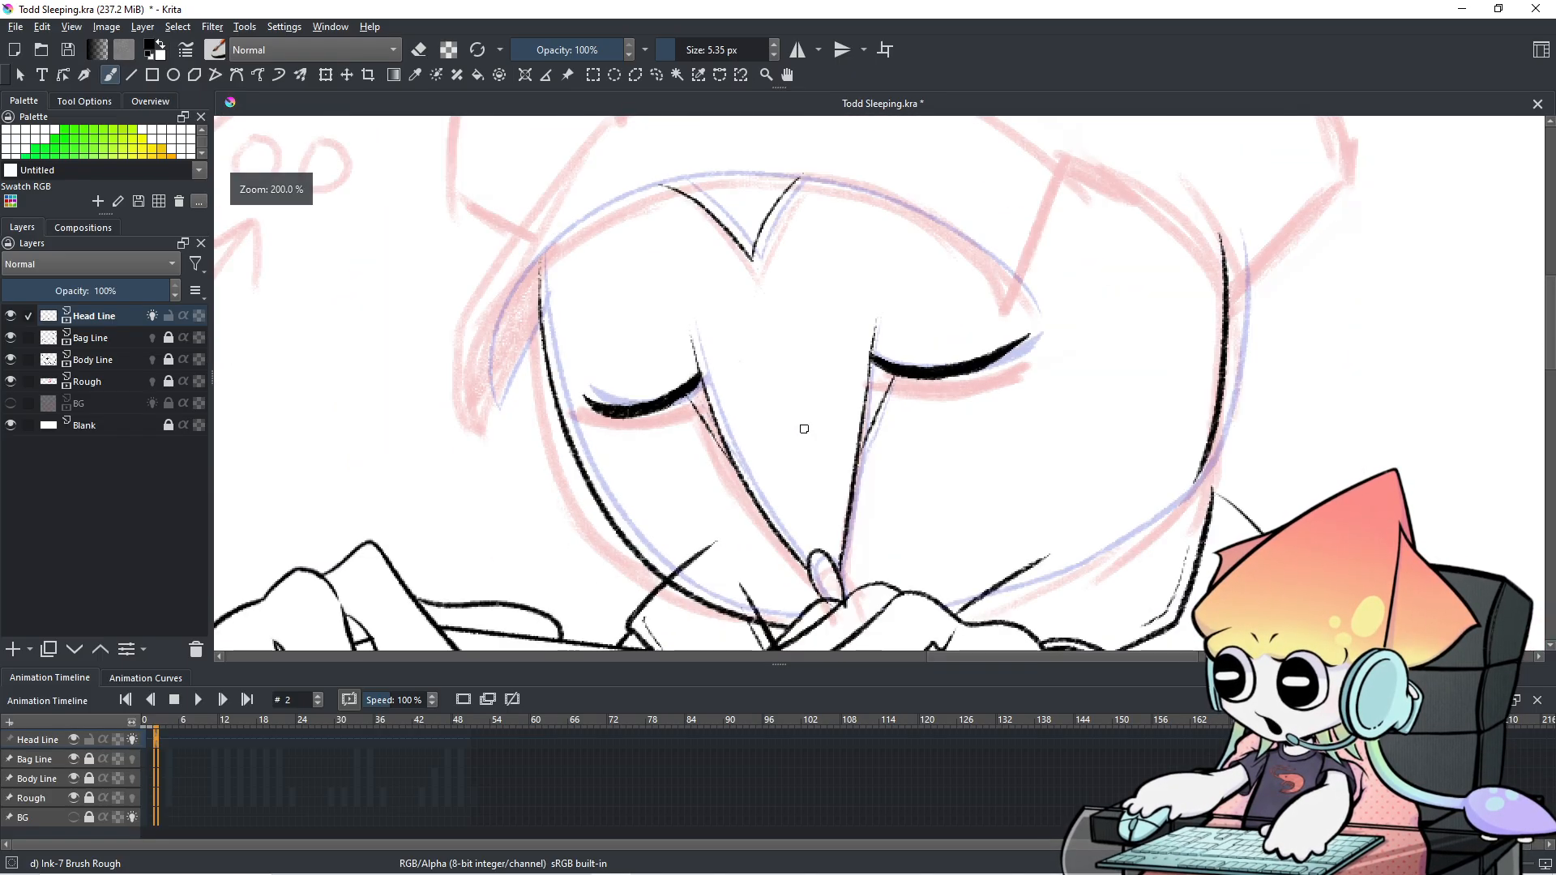
{"action": "key", "text": "Left"}
{"action": "key", "text": "Left"}
{"action": "key", "text": "Right"}
{"action": "key", "text": "Right"}
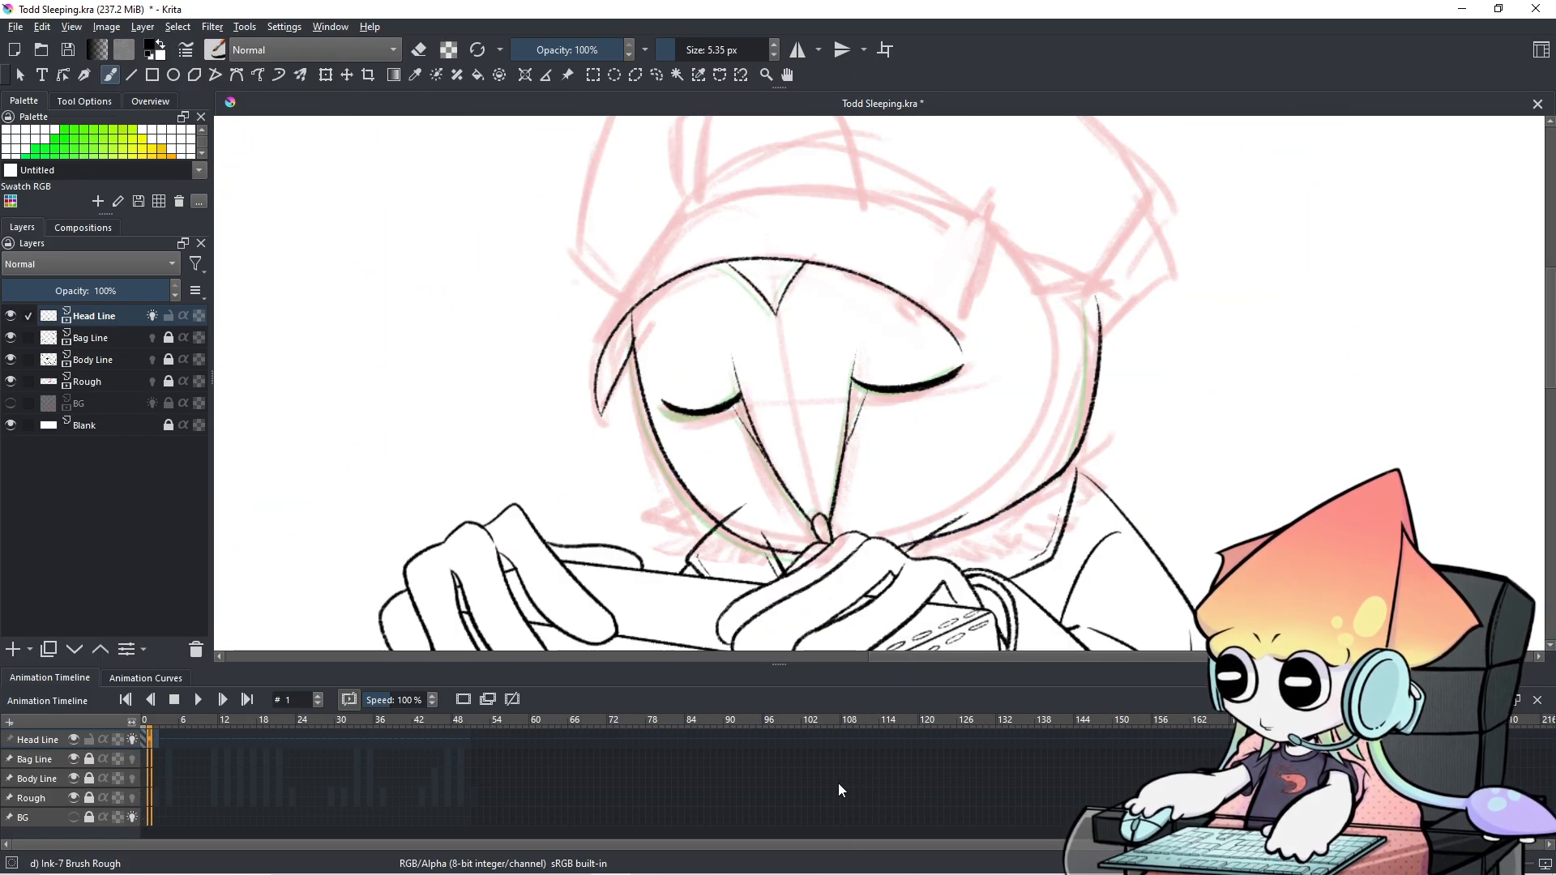
{"action": "key", "text": "Left"}
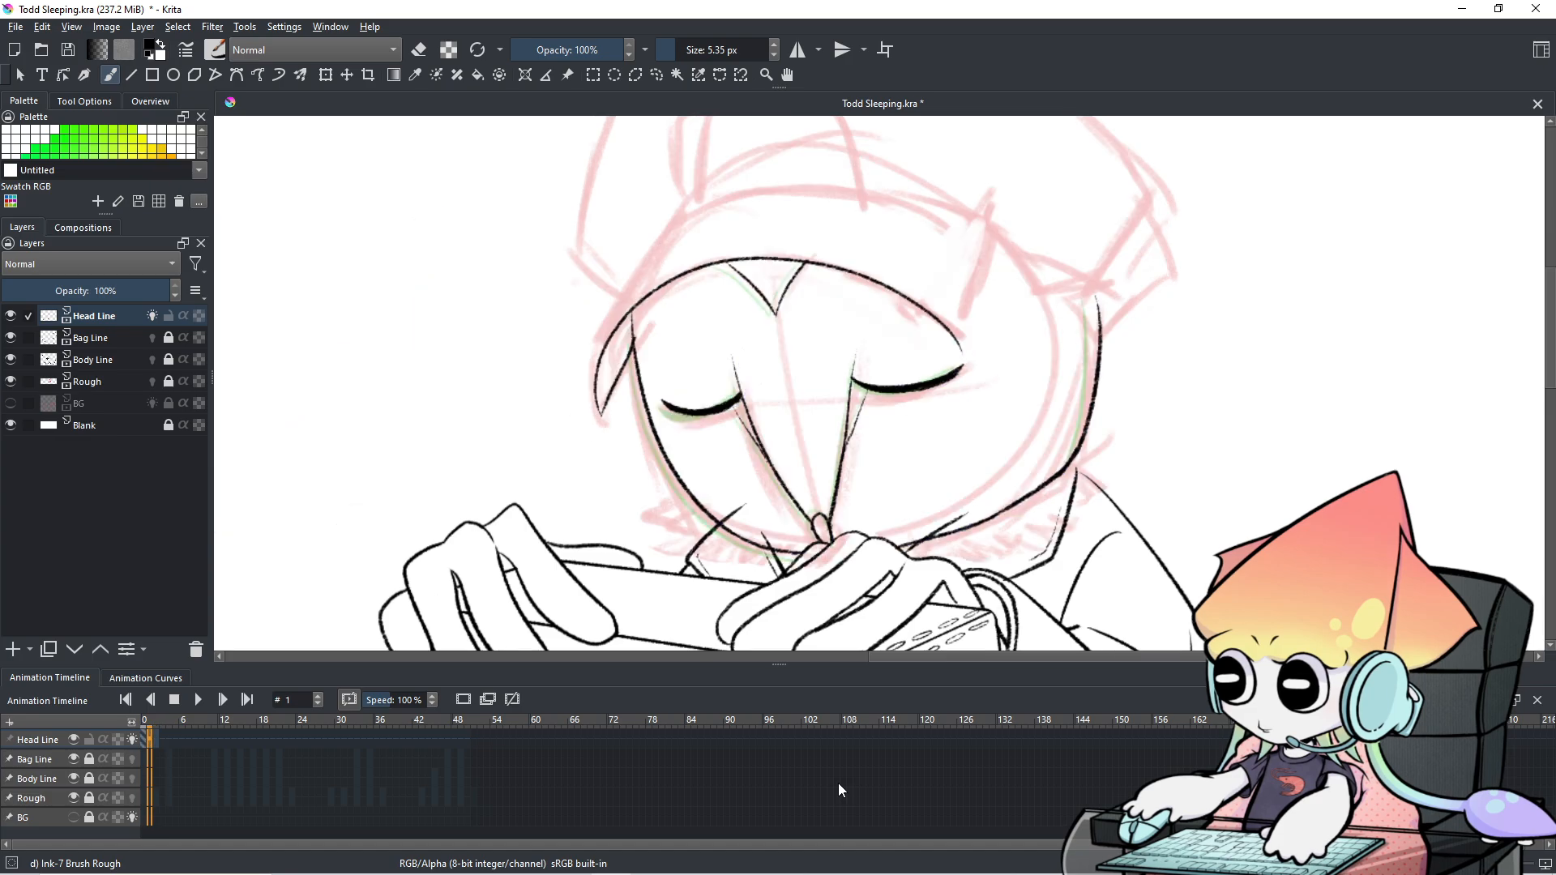
{"action": "key", "text": "Right"}
{"action": "key", "text": "Left"}
{"action": "key", "text": "Right"}
{"action": "key", "text": "Left"}
{"action": "key", "text": "Right"}
{"action": "key", "text": "Left"}
{"action": "key", "text": "Right"}
{"action": "key", "text": "Left"}
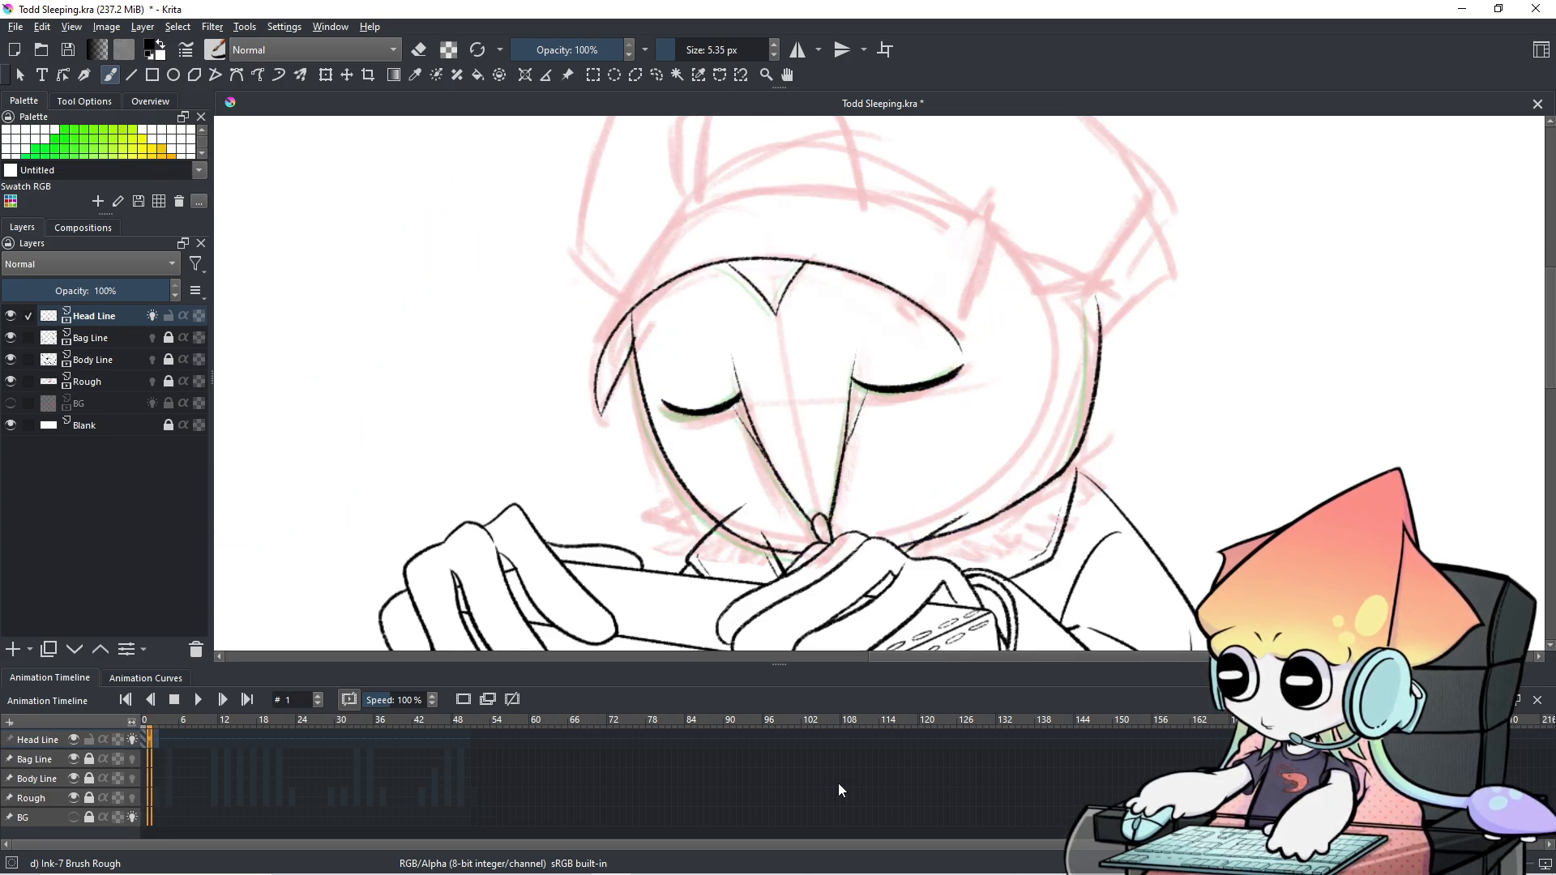
{"action": "scroll", "coordinate": [962, 524], "scroll_direction": "down", "scroll_amount": 4}
{"action": "scroll", "coordinate": [962, 524], "scroll_direction": "up", "scroll_amount": 2}
{"action": "left_click_drag", "start_coordinate": [962, 523], "coordinate": [926, 333]}
{"action": "key", "text": "Right"}
{"action": "key", "text": "Left"}
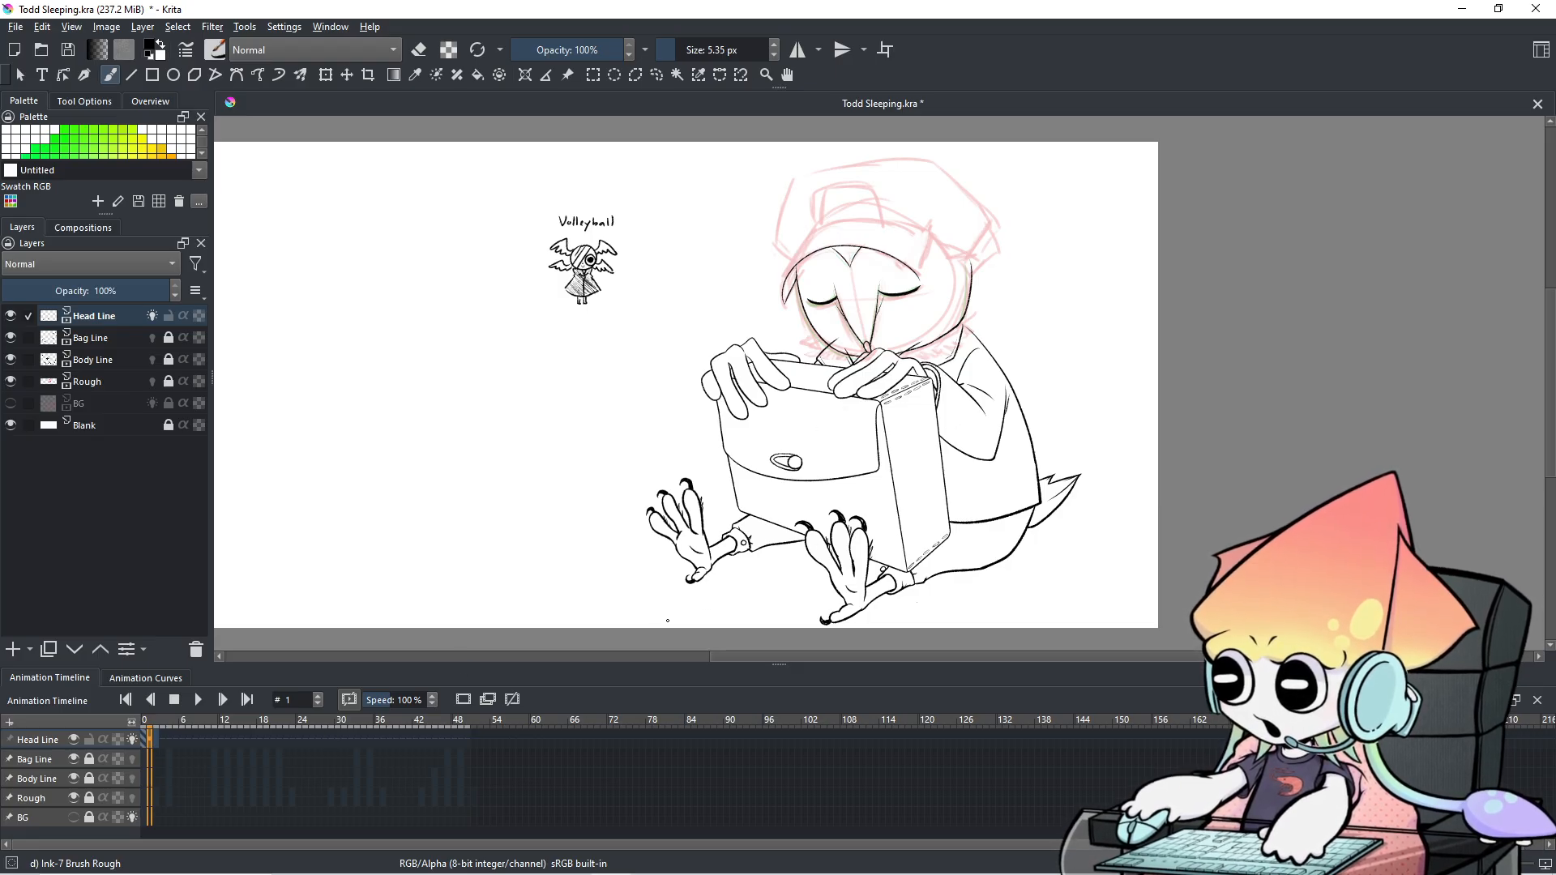
{"action": "key", "text": "Left"}
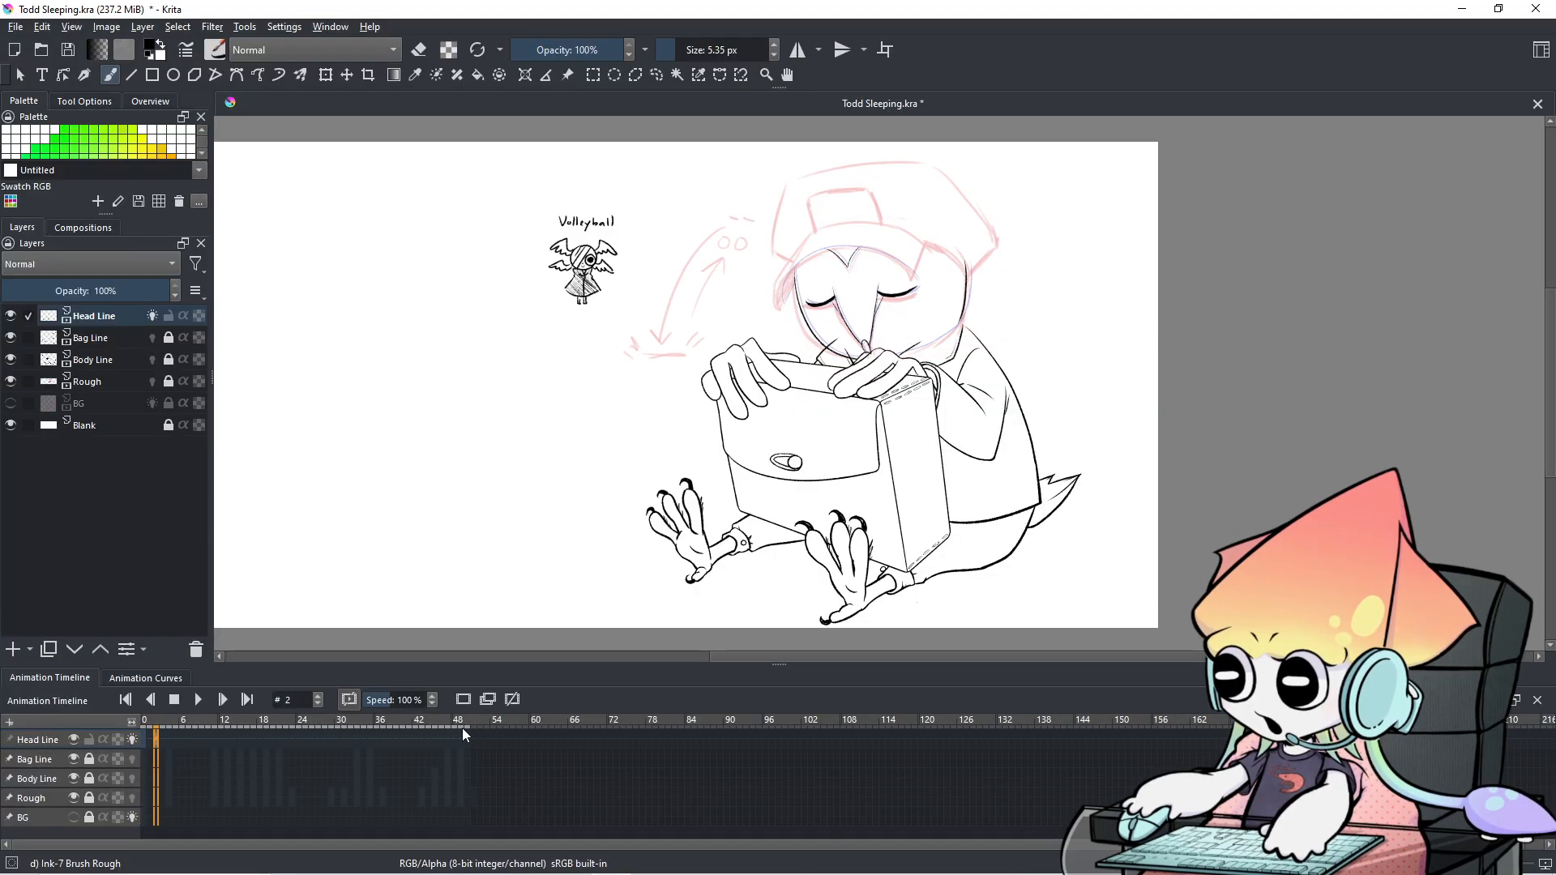
{"action": "key", "text": "Right"}
{"action": "key", "text": "Right"}
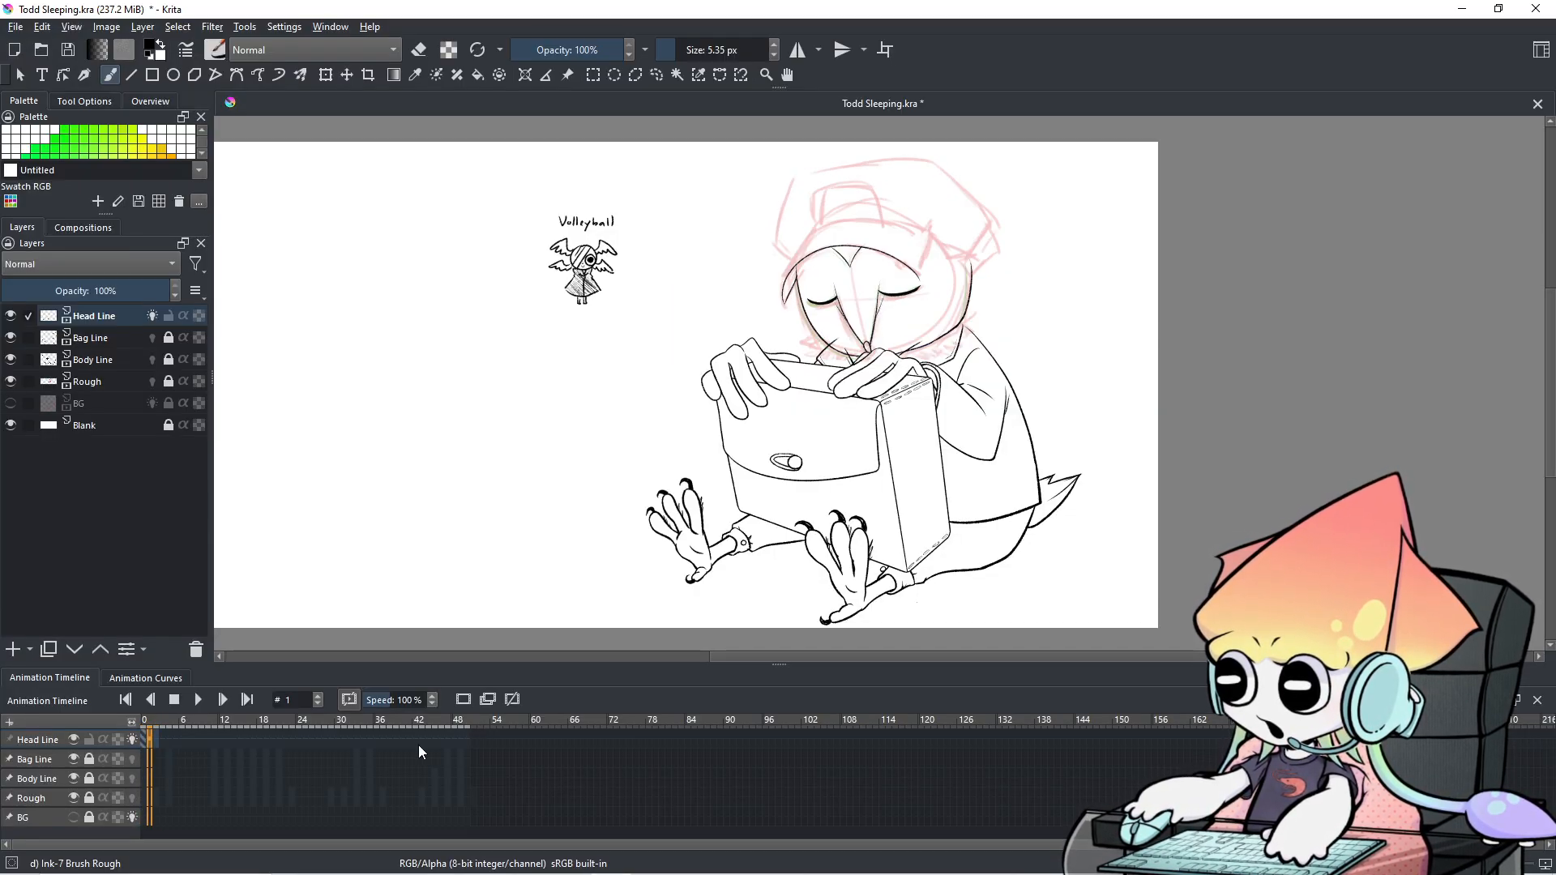
{"action": "key", "text": "Left"}
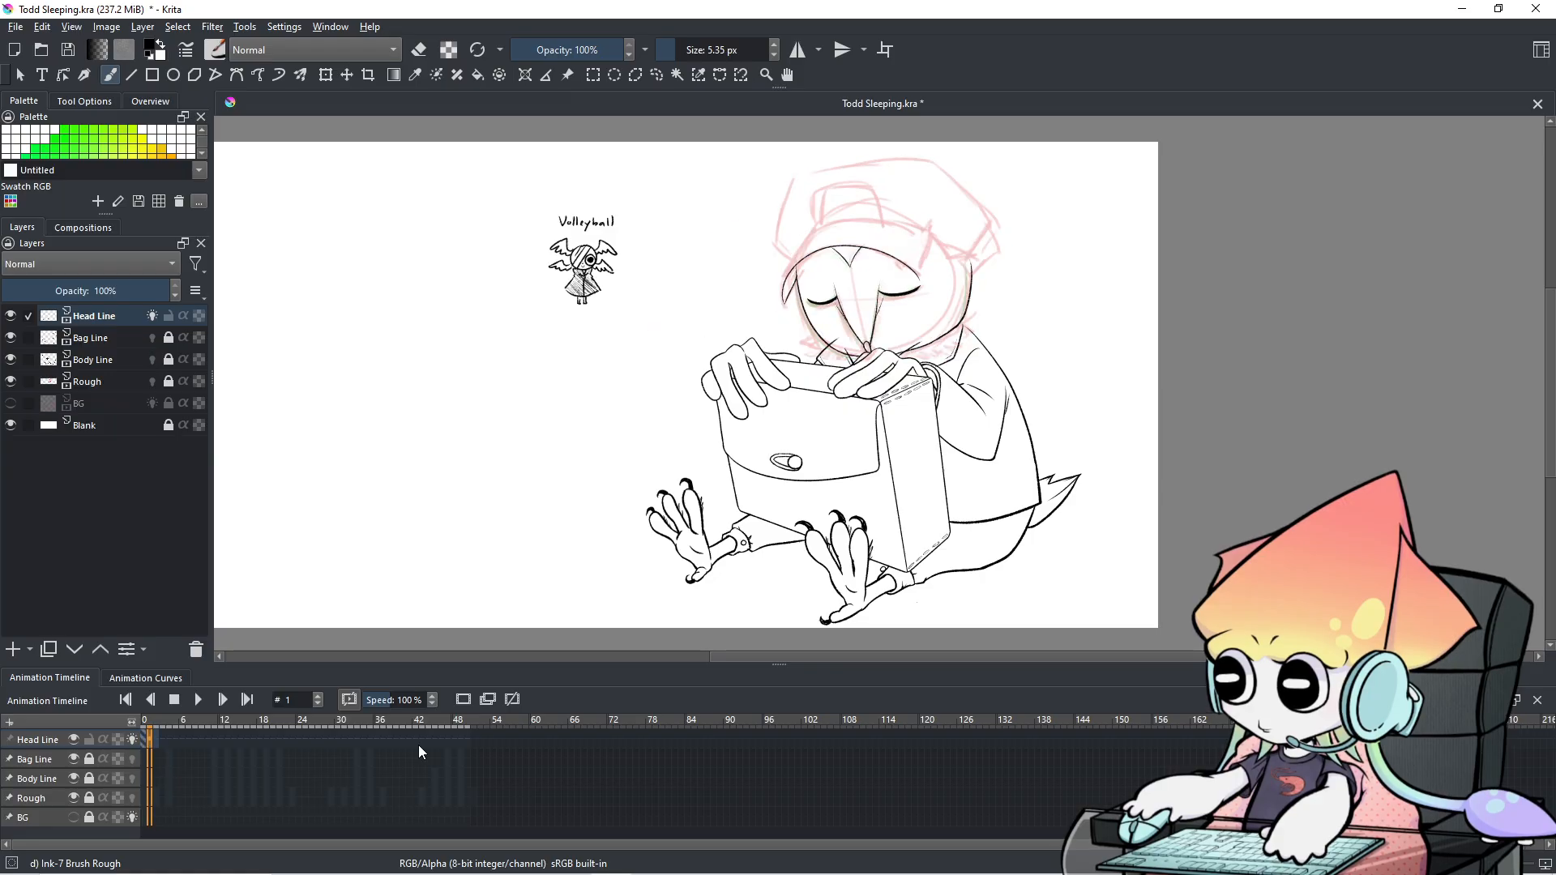
{"action": "key", "text": "Right"}
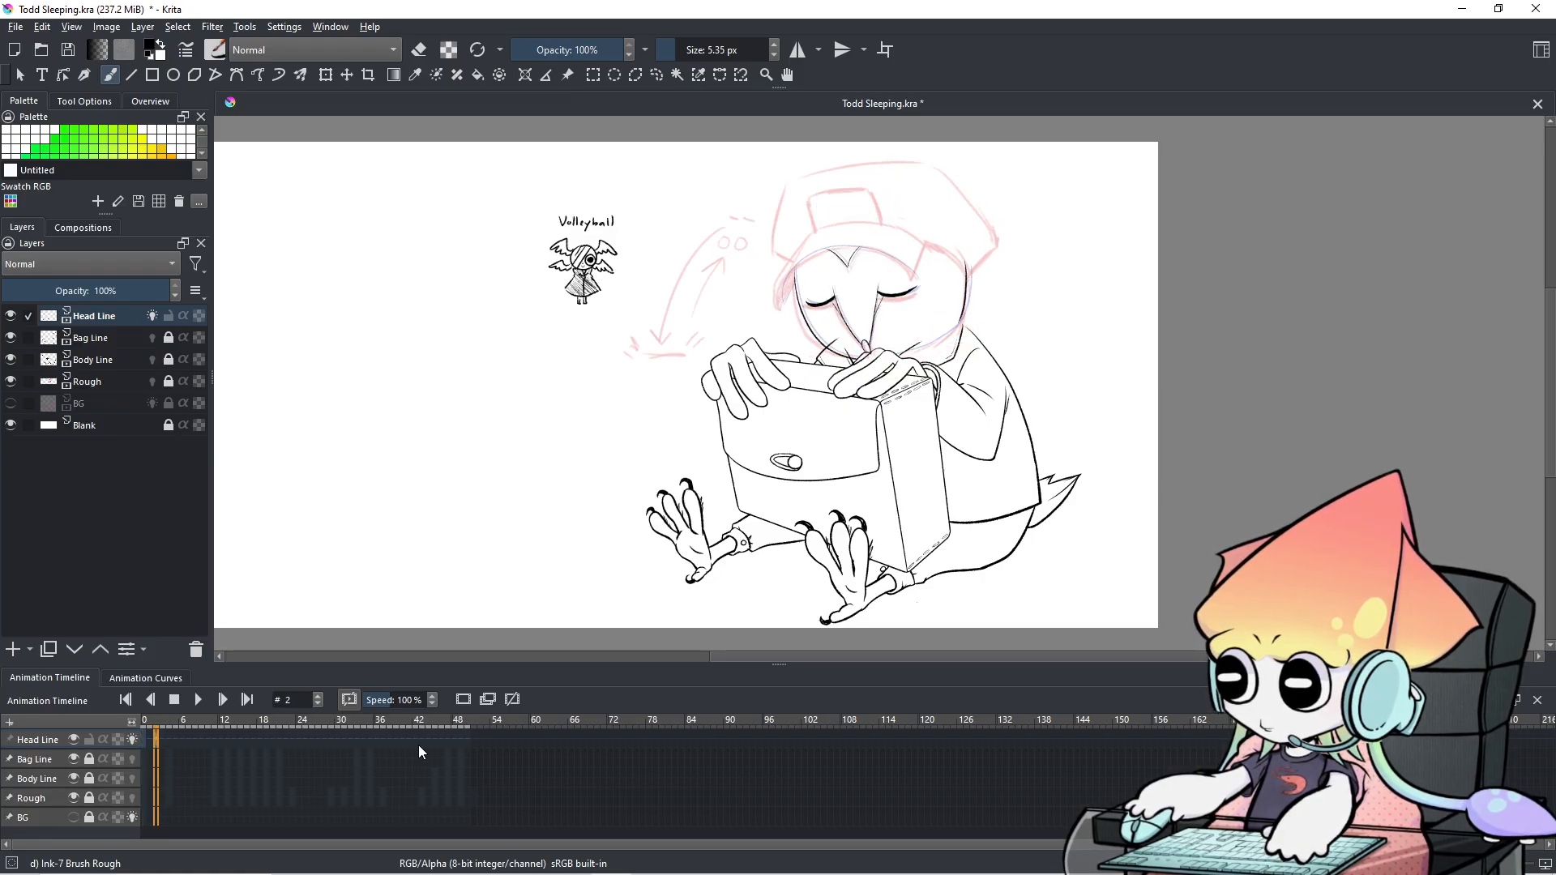
{"action": "left_click", "coordinate": [197, 707]}
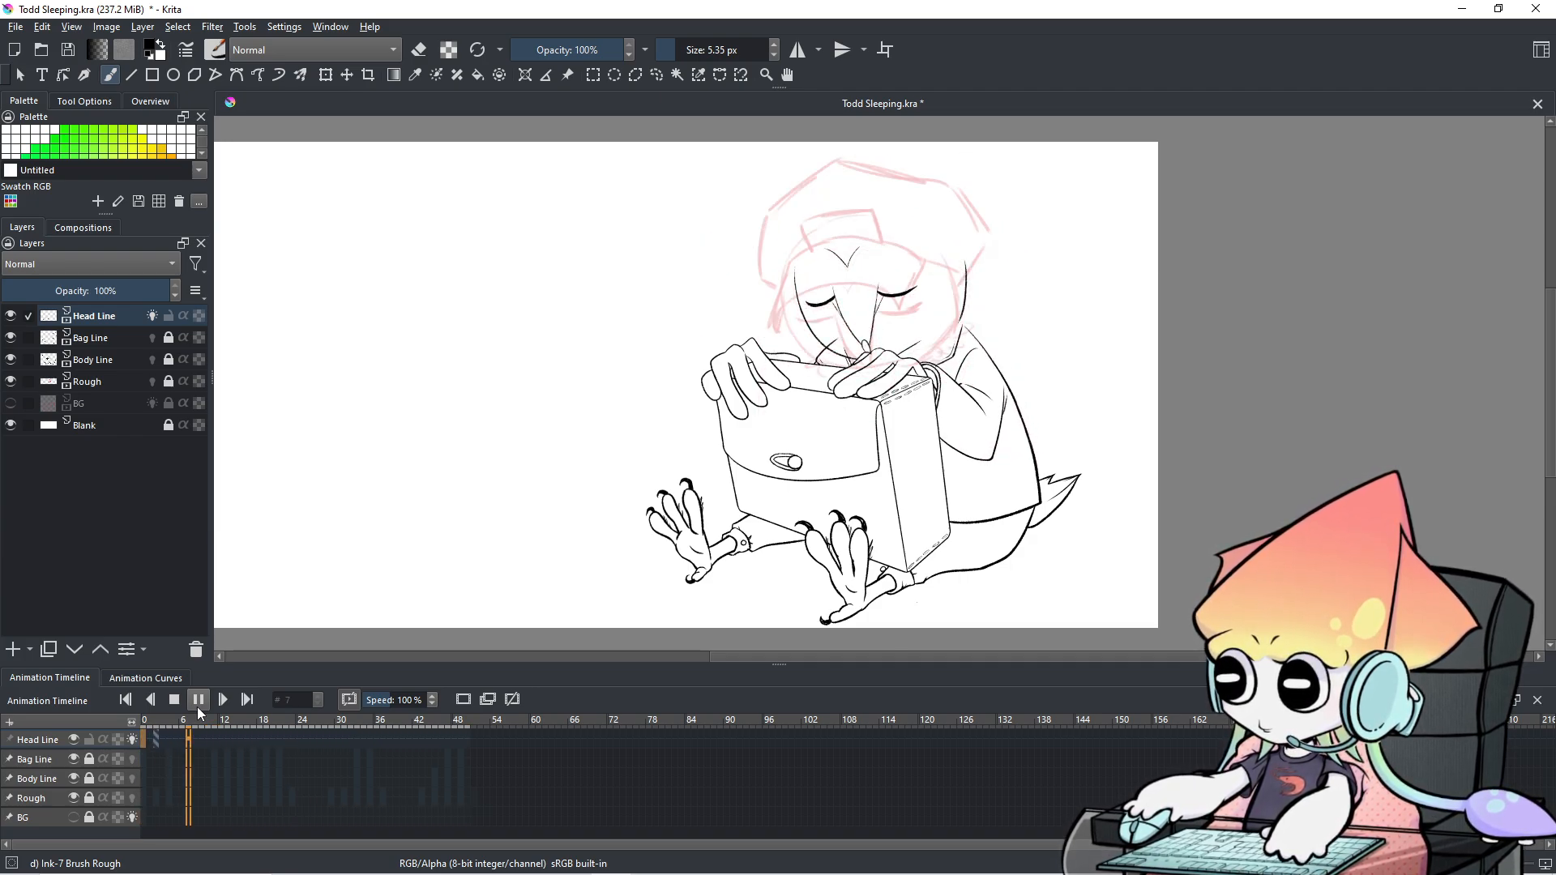
{"action": "left_click", "coordinate": [198, 705]}
{"action": "left_click", "coordinate": [148, 747]}
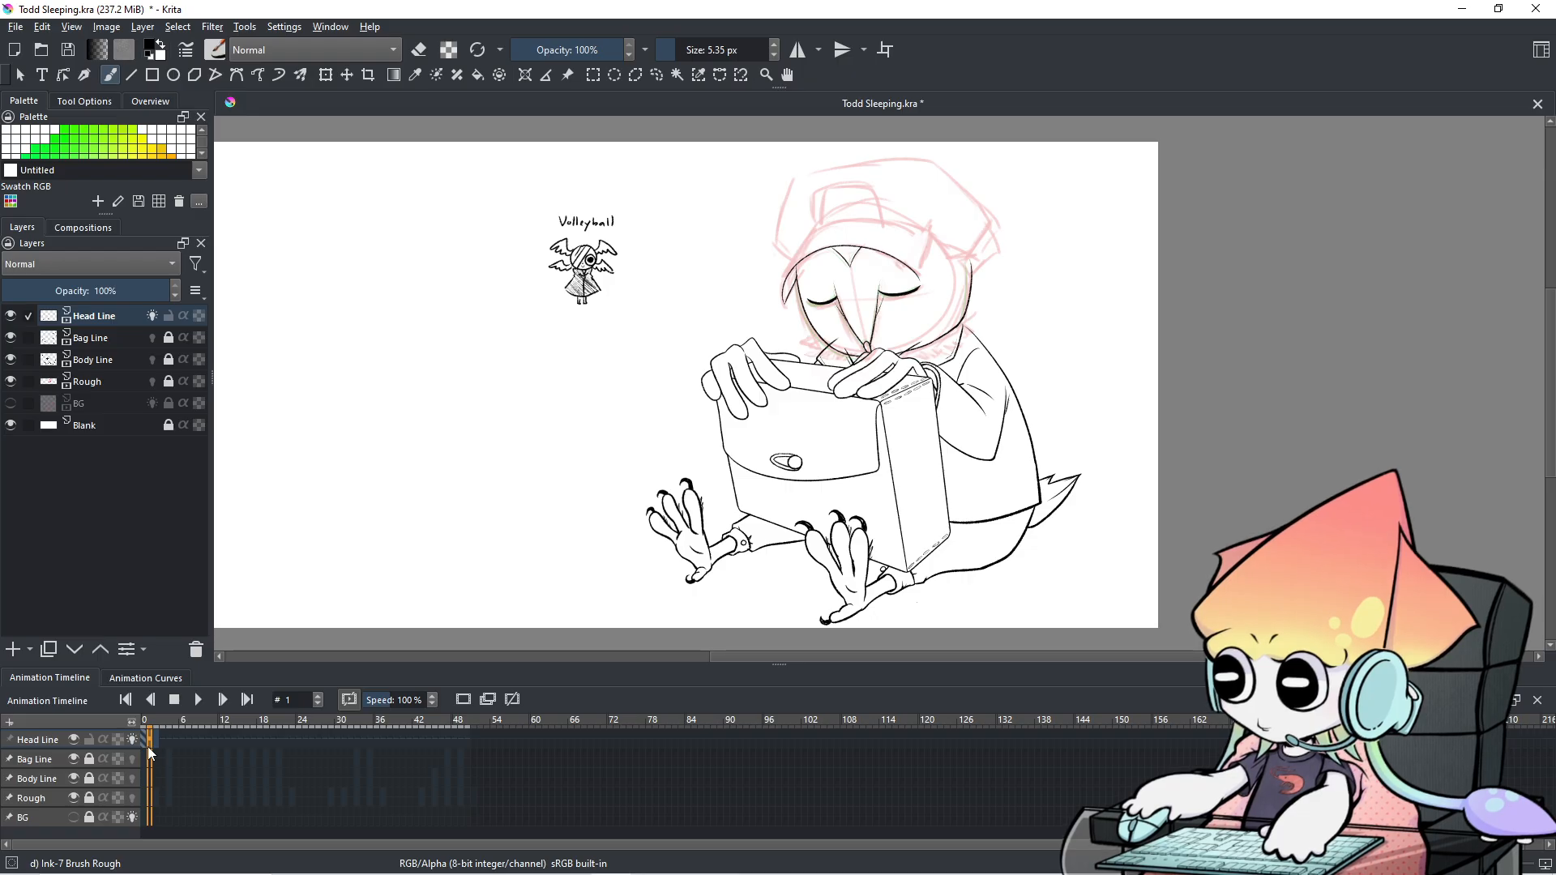
{"action": "key", "text": "period"}
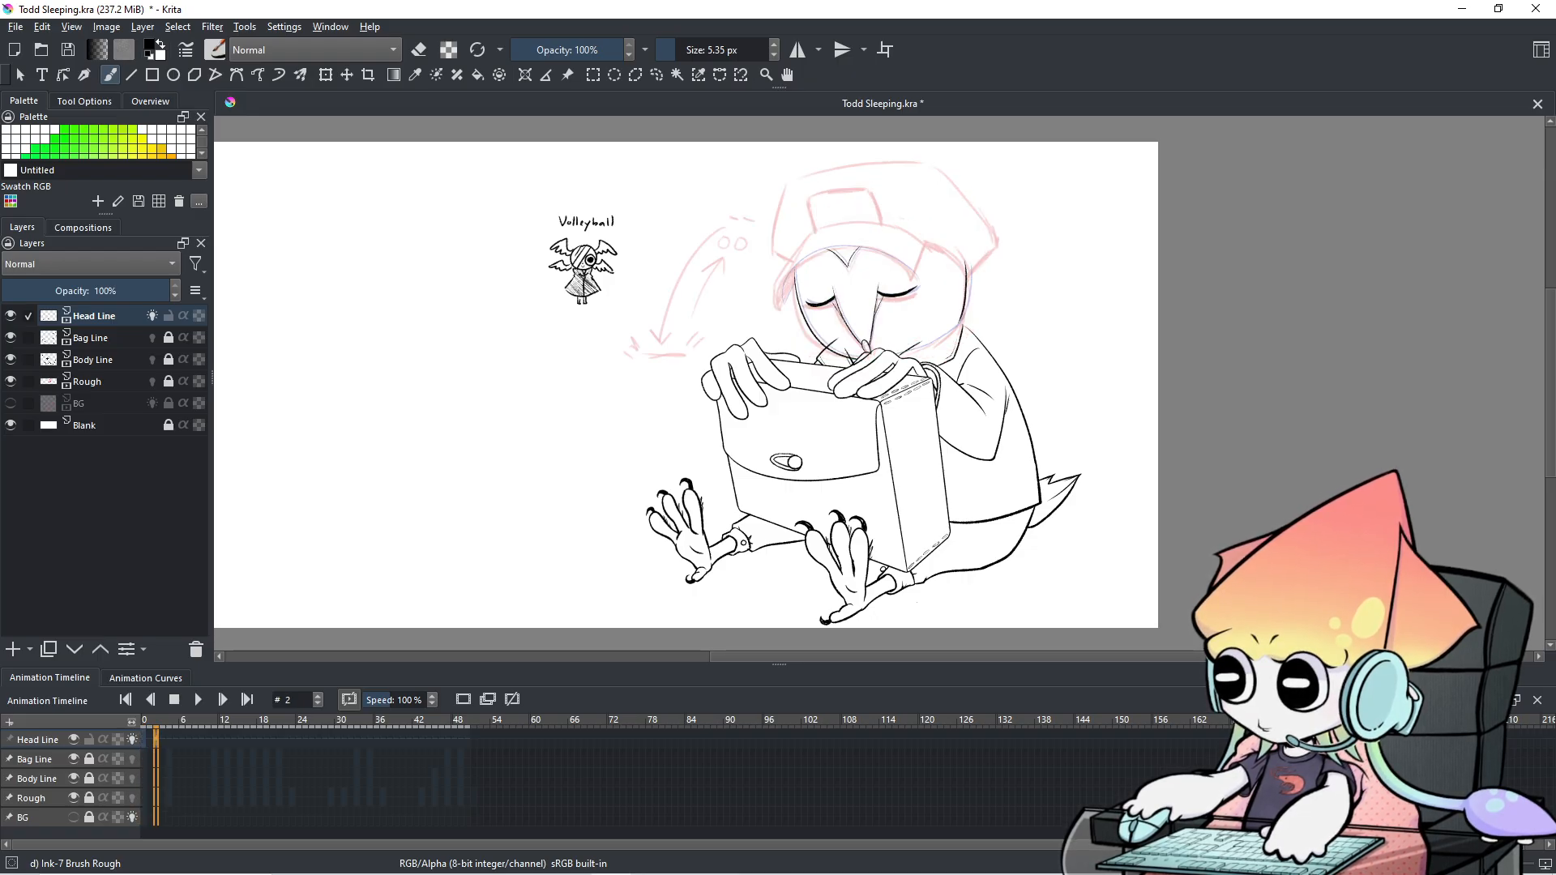
{"action": "scroll", "coordinate": [737, 307], "scroll_direction": "up", "scroll_amount": 3}
{"action": "scroll", "coordinate": [737, 306], "scroll_direction": "up", "scroll_amount": 5}
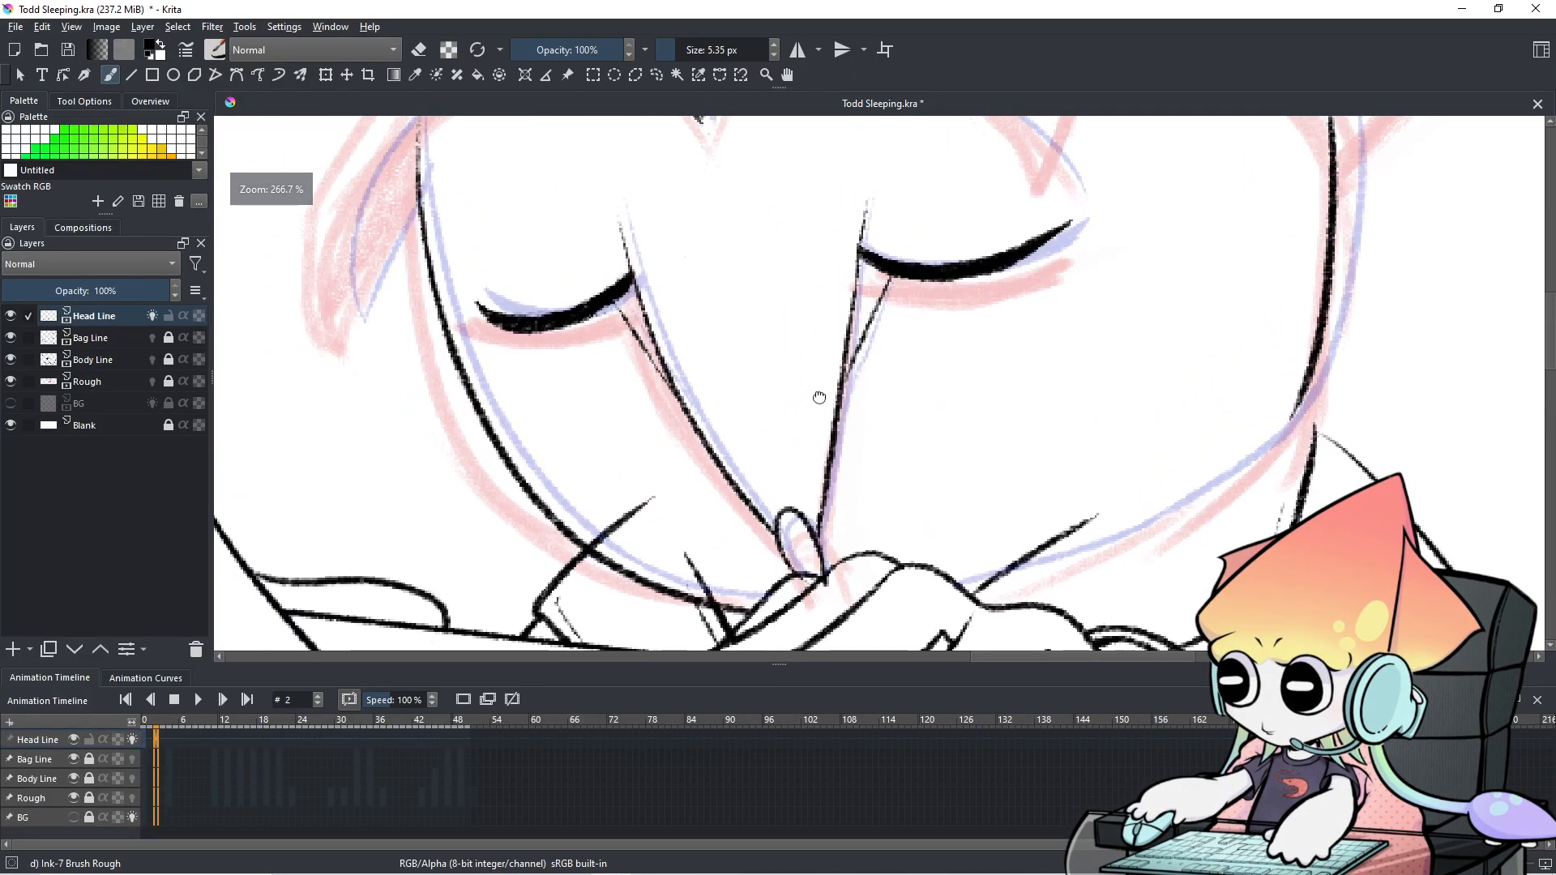
Compare frames 1 and 2, then thicken the lower edge of the right eyelid.
{"action": "left_click_drag", "start_coordinate": [769, 436], "coordinate": [747, 468]}
{"action": "key", "text": "Left"}
{"action": "key", "text": "Right"}
{"action": "key", "text": "Left"}
{"action": "key", "text": "Right"}
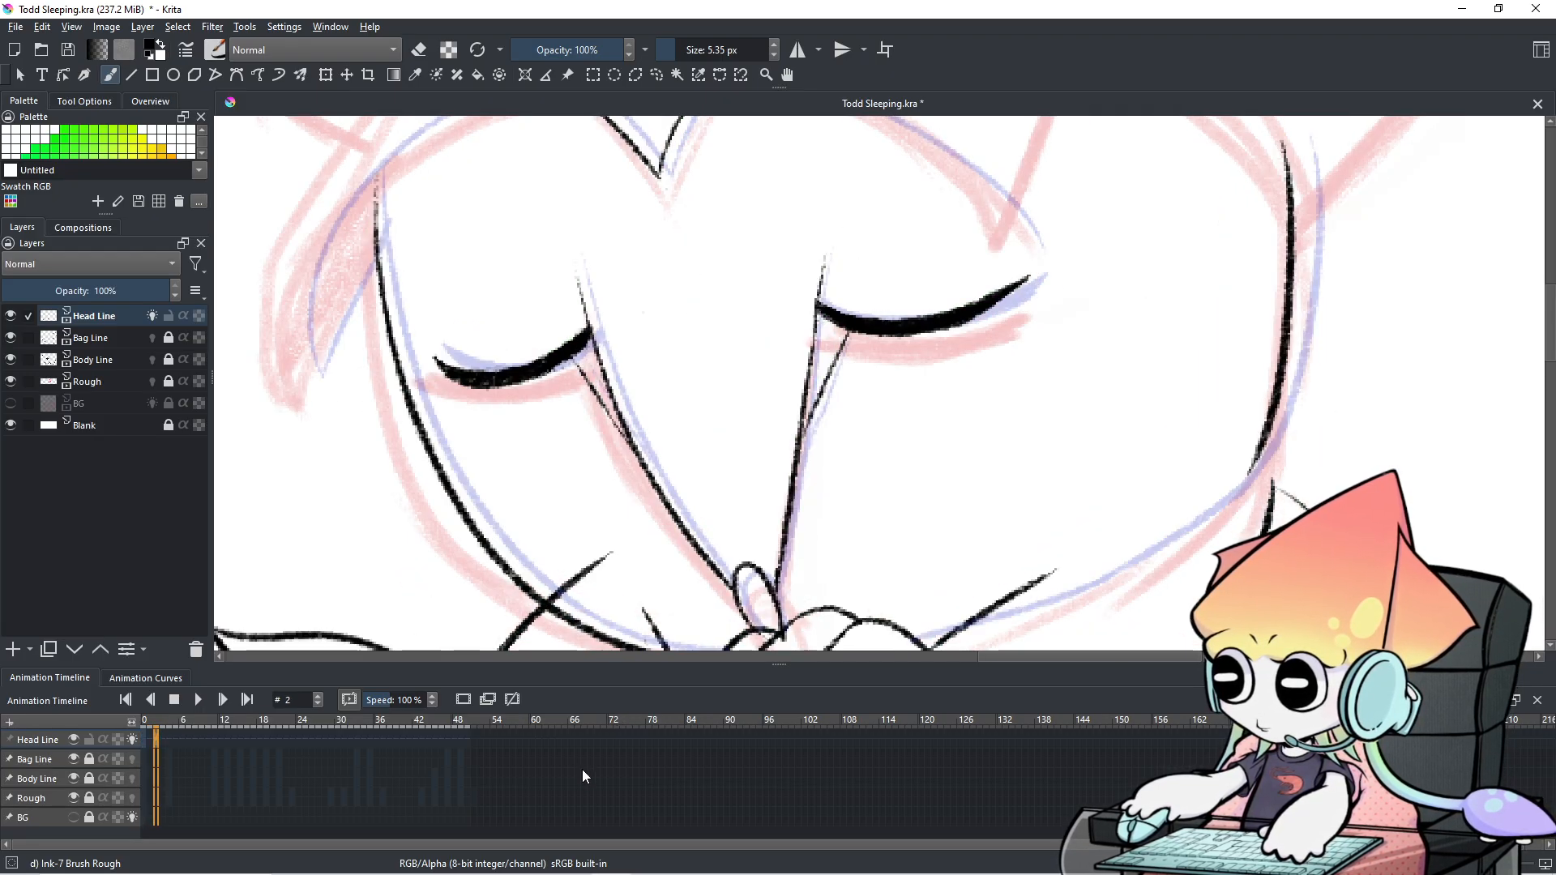
{"action": "left_click_drag", "start_coordinate": [1011, 293], "coordinate": [982, 316]}
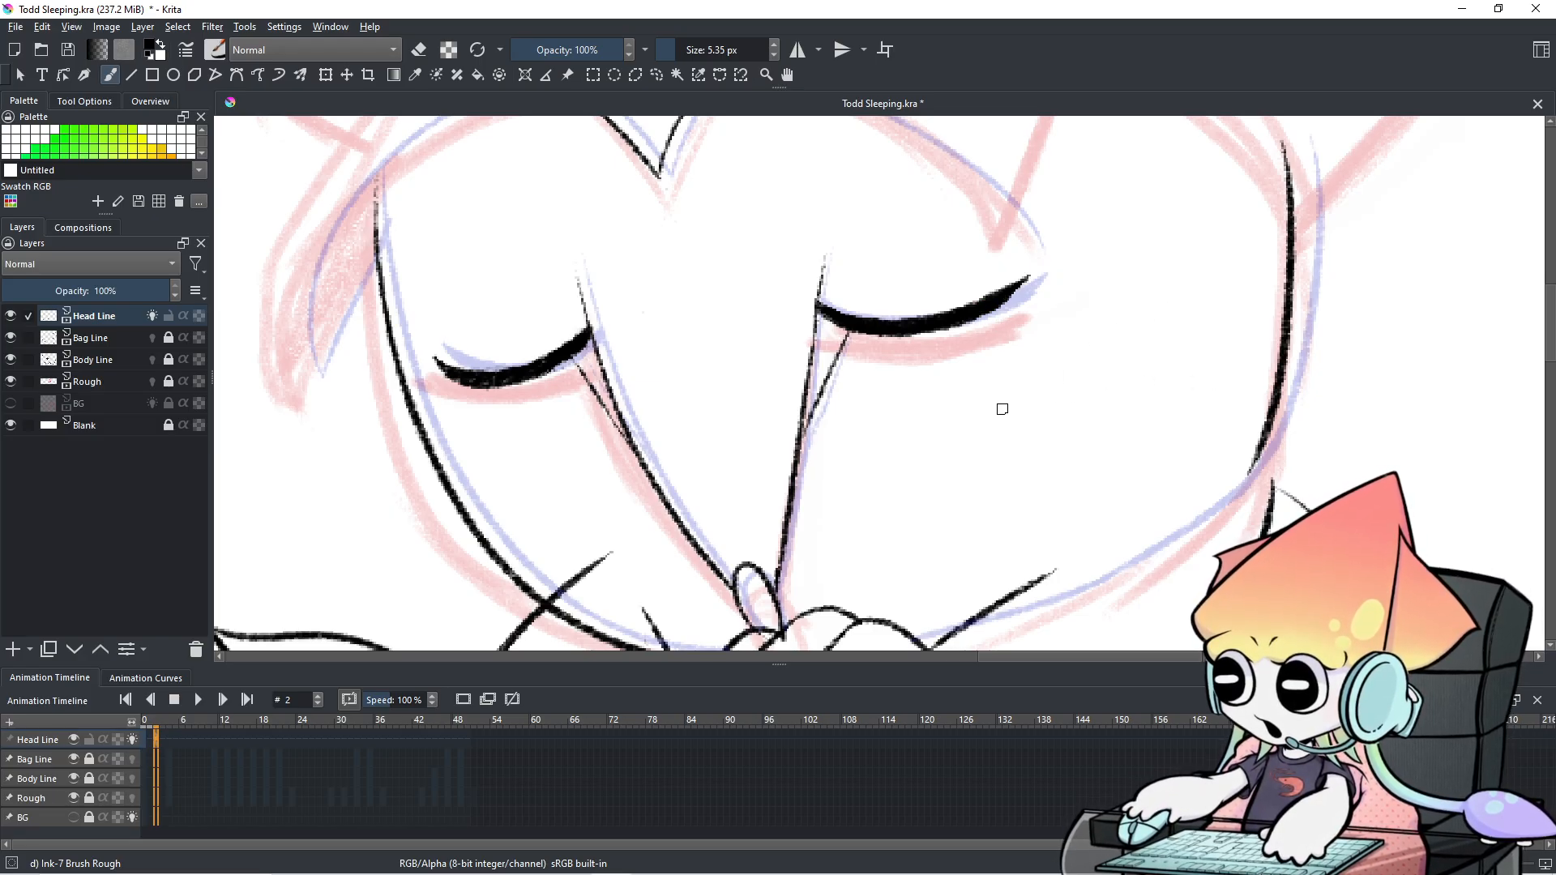
{"action": "scroll", "coordinate": [983, 410], "scroll_direction": "down", "scroll_amount": 1}
Flip between frames 1 and 2, then try extending the right eyelid's outer tip and undo it.
{"action": "key", "text": "Left"}
{"action": "key", "text": "Right"}
{"action": "key", "text": "Left"}
{"action": "key", "text": "Right"}
{"action": "key", "text": "Left"}
{"action": "key", "text": "Right"}
{"action": "key", "text": "Left"}
{"action": "key", "text": "Right"}
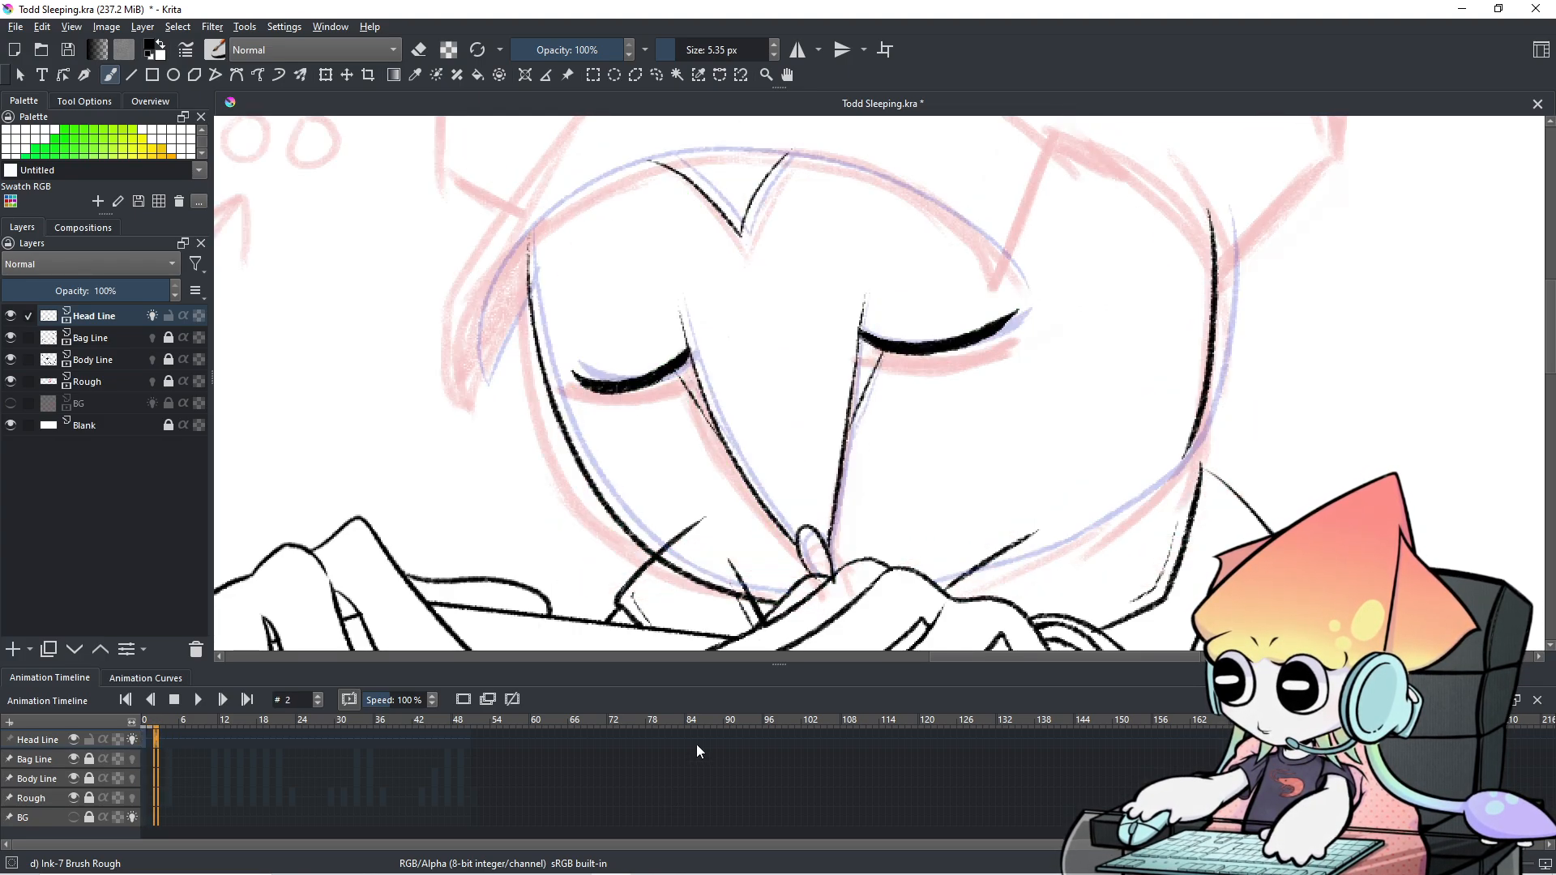
{"action": "scroll", "coordinate": [972, 434], "scroll_direction": "up", "scroll_amount": 4}
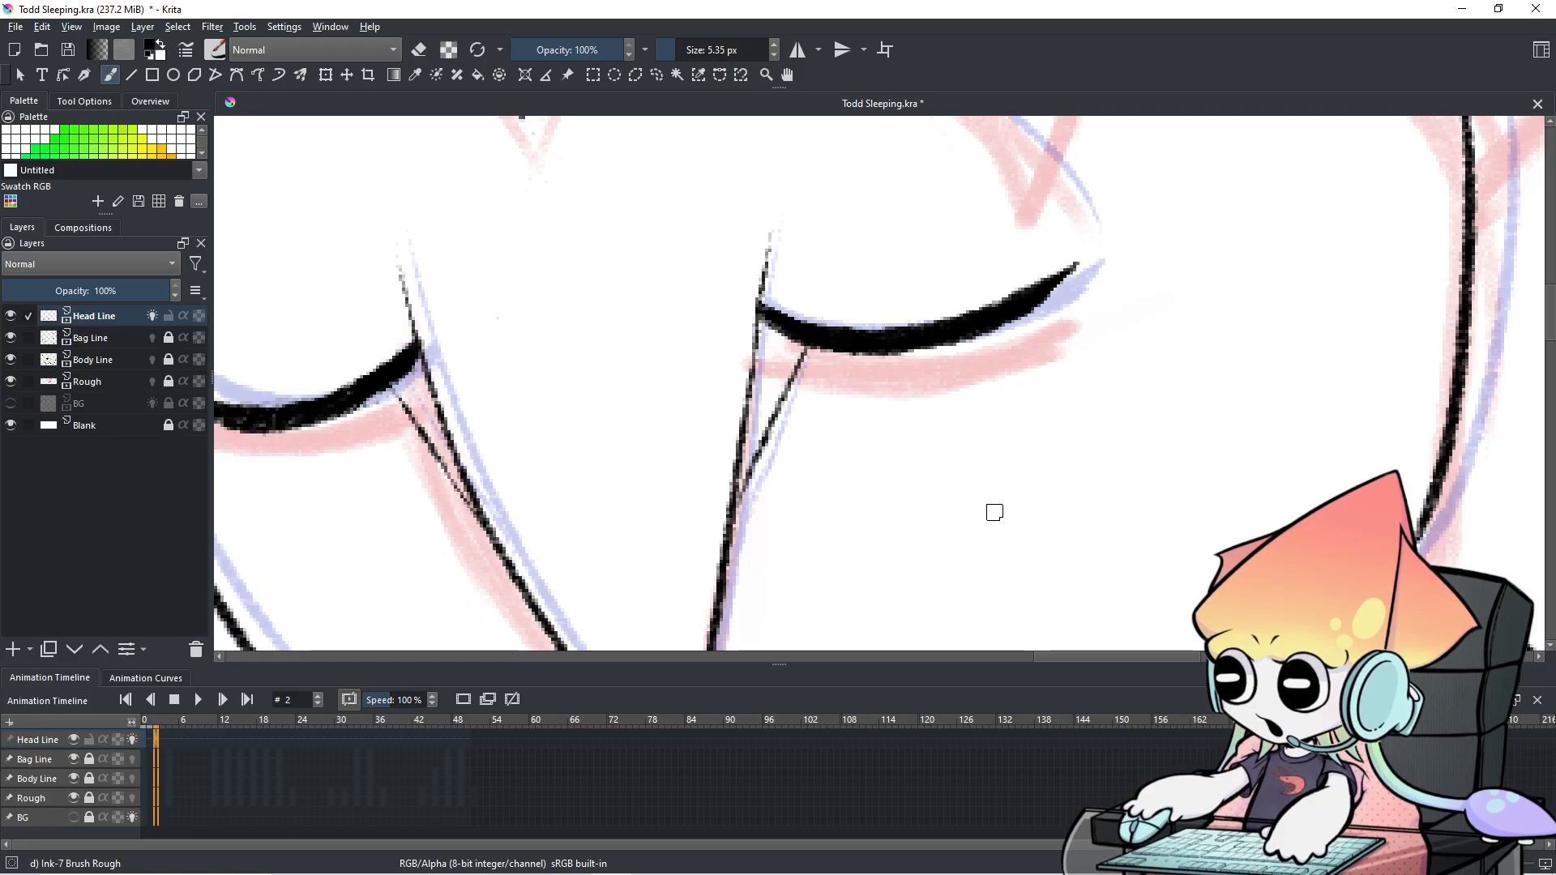
{"action": "mouse_move", "coordinate": [1065, 272]}
{"action": "left_mouse_down"}
{"action": "mouse_move", "coordinate": [1049, 282]}
{"action": "mouse_move", "coordinate": [1085, 258]}
{"action": "mouse_move", "coordinate": [1058, 287]}
{"action": "left_mouse_up"}
{"action": "key", "text": "ctrl+z"}
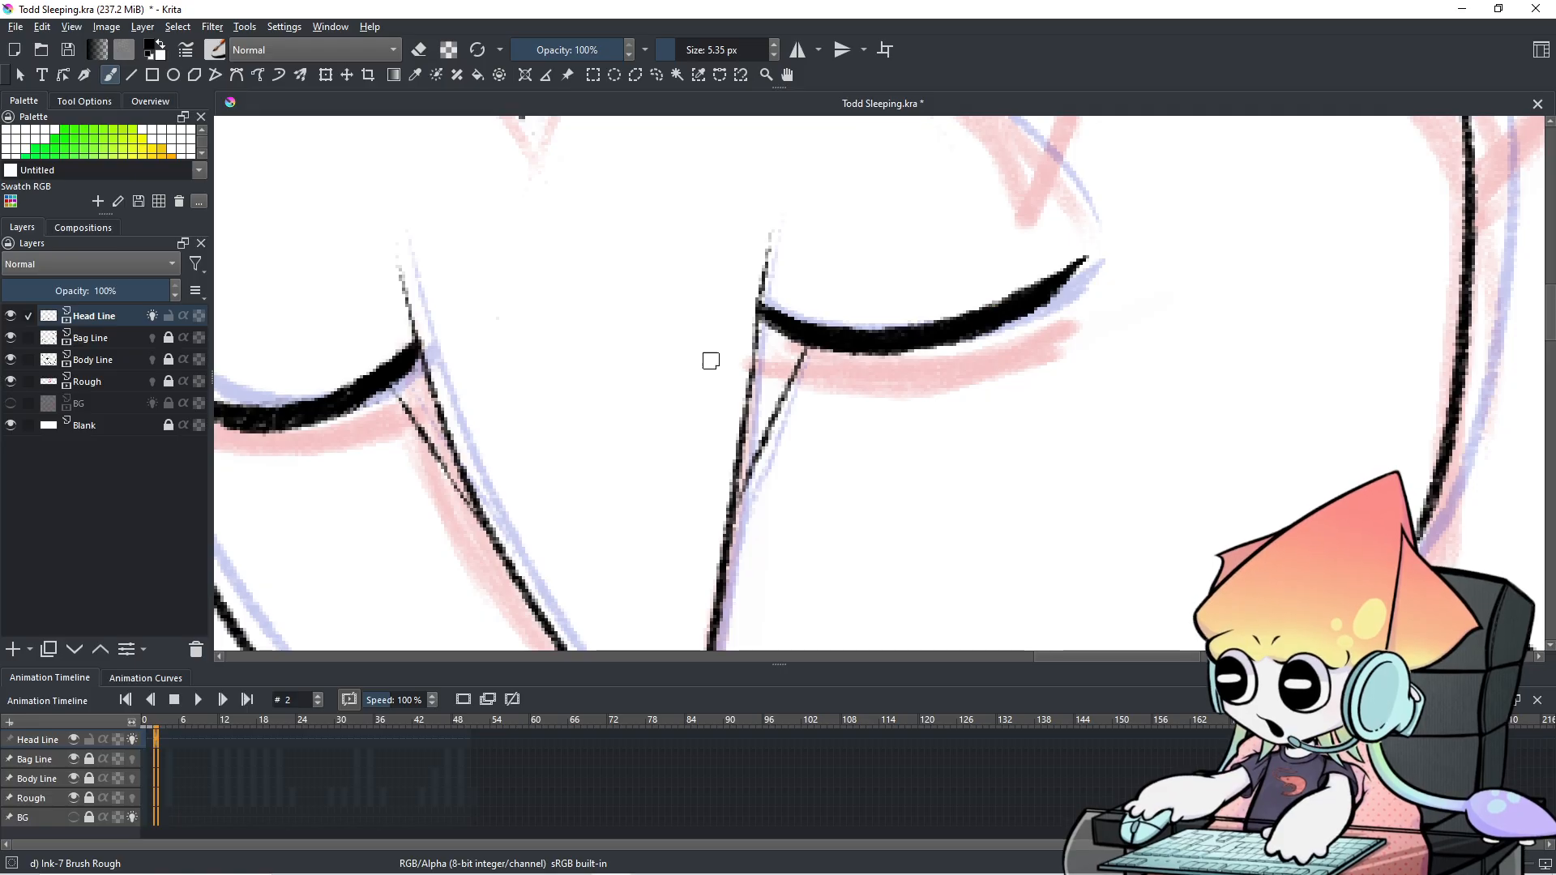
Flip through frames 0 to 3 to check the eyelids, ending on frame 2.
{"action": "scroll", "coordinate": [794, 385], "scroll_direction": "down", "scroll_amount": 3}
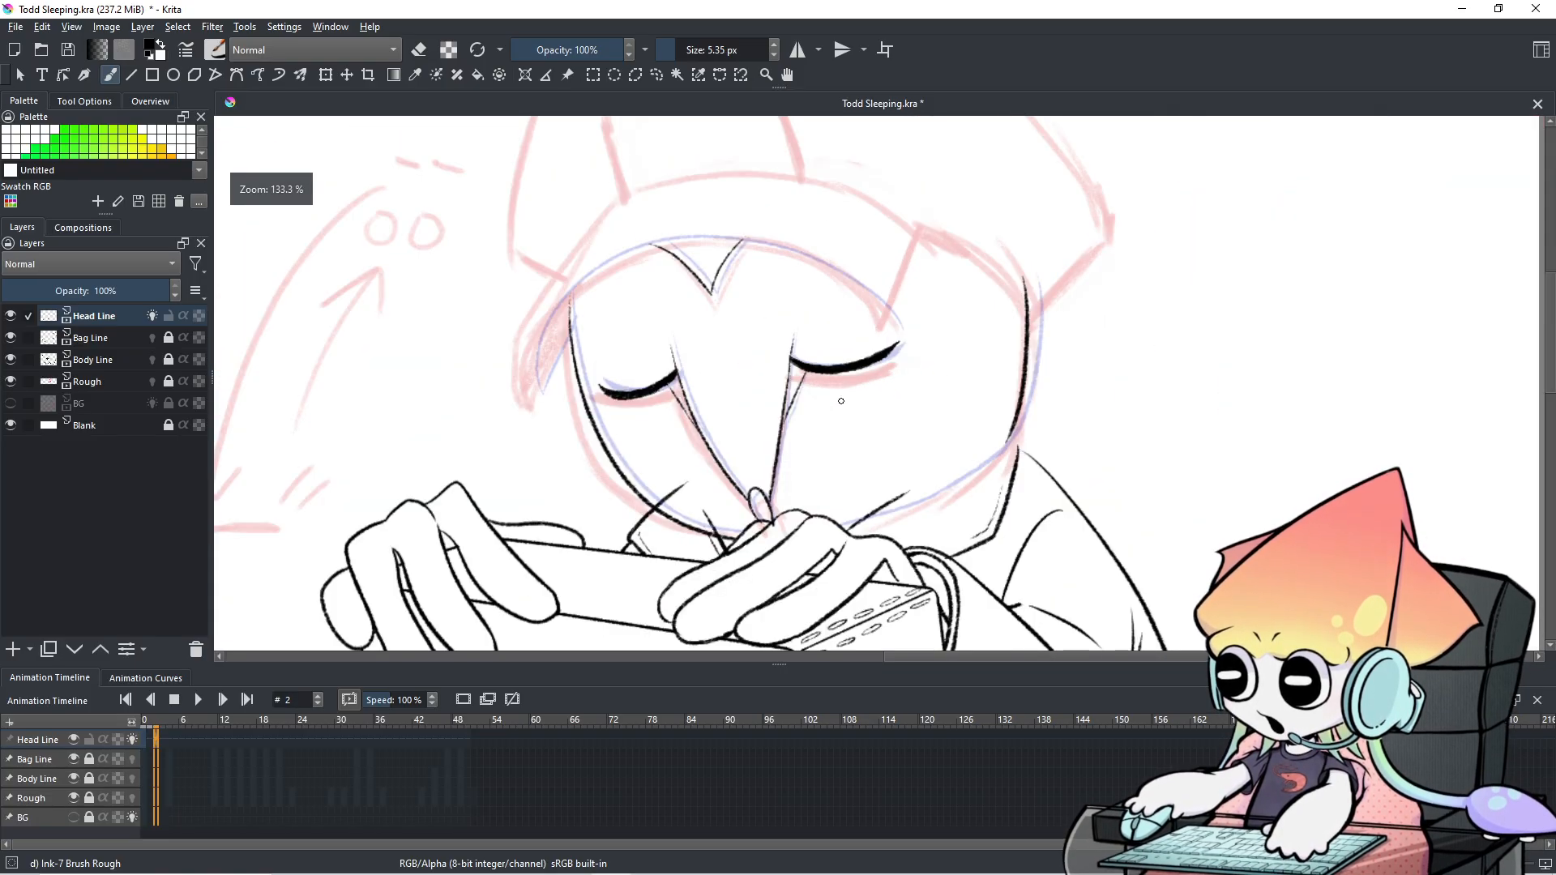
{"action": "key", "text": "Left"}
{"action": "key", "text": "Right"}
{"action": "key", "text": "Left"}
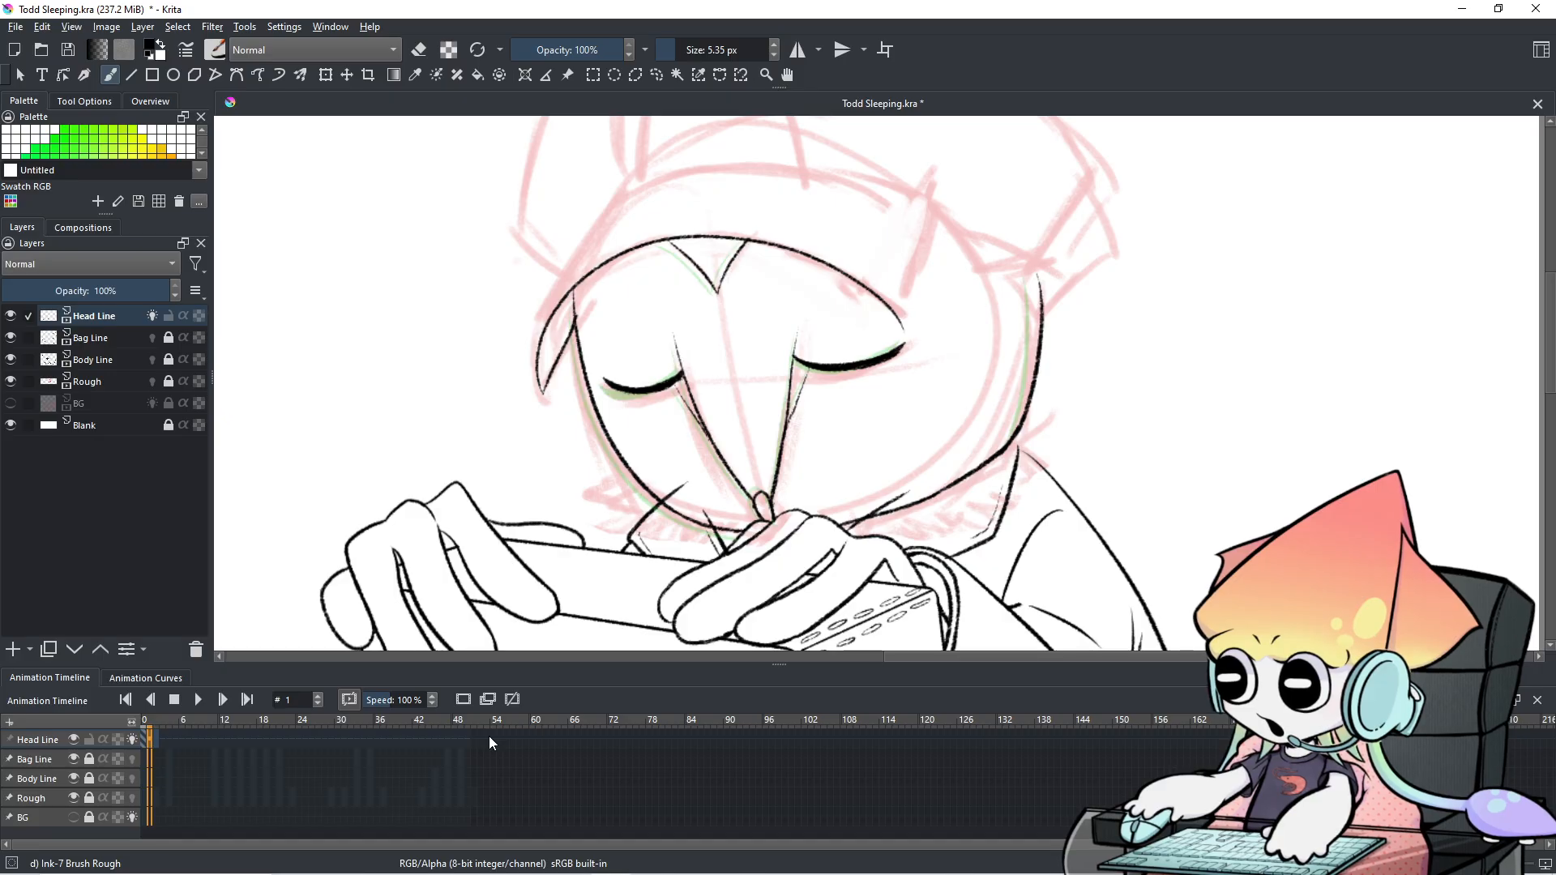
{"action": "key", "text": "Left"}
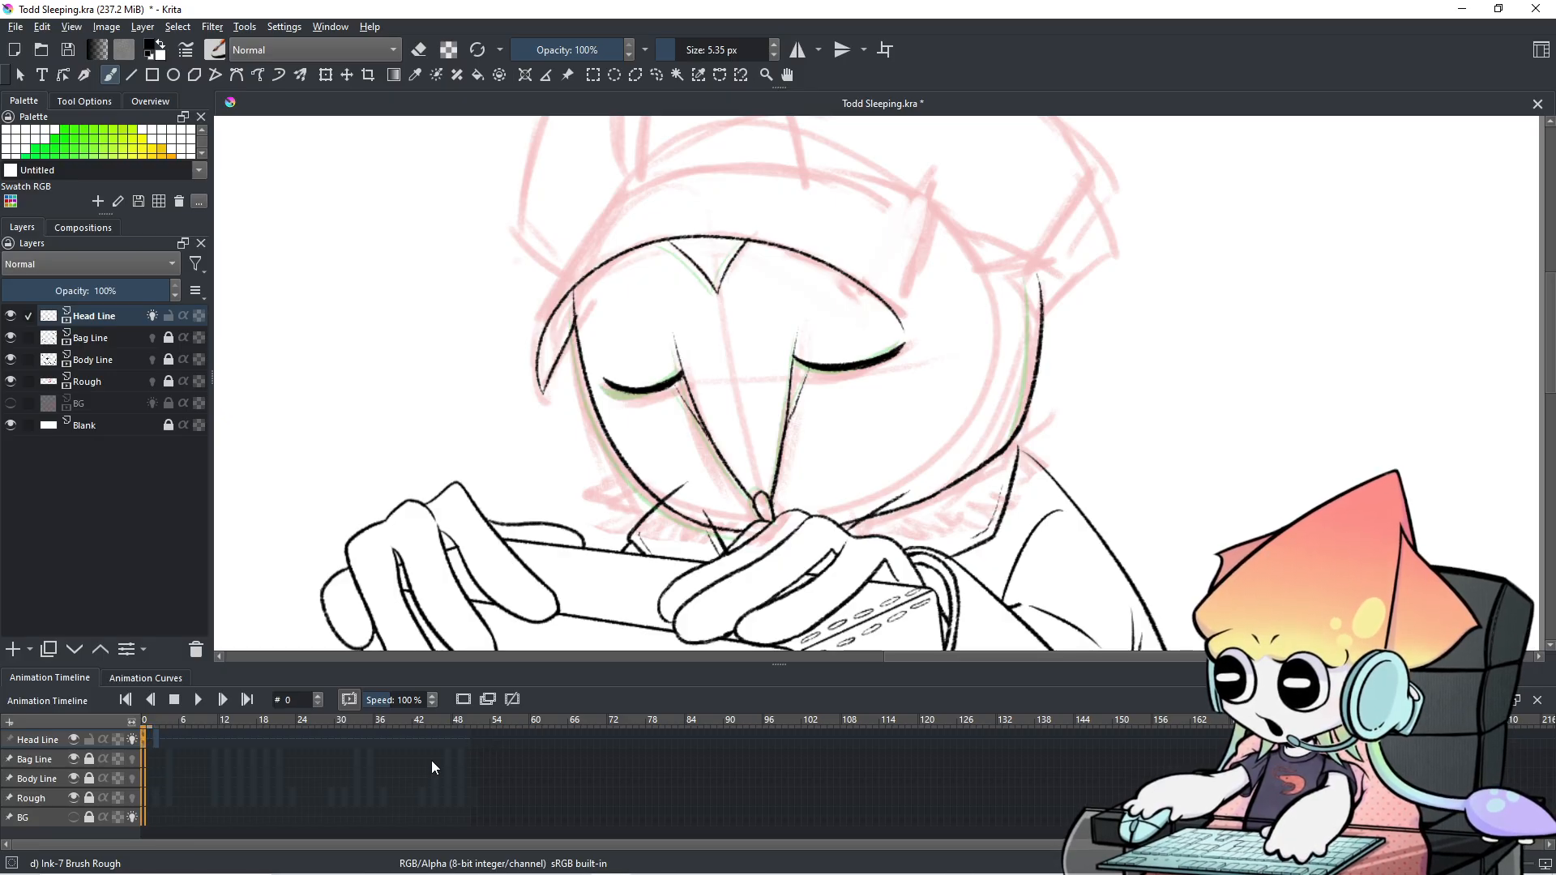
{"action": "key", "text": "Right"}
{"action": "key", "text": "Left"}
{"action": "key", "text": "Right"}
{"action": "key", "text": "Right"}
{"action": "key", "text": "Left"}
{"action": "key", "text": "Right"}
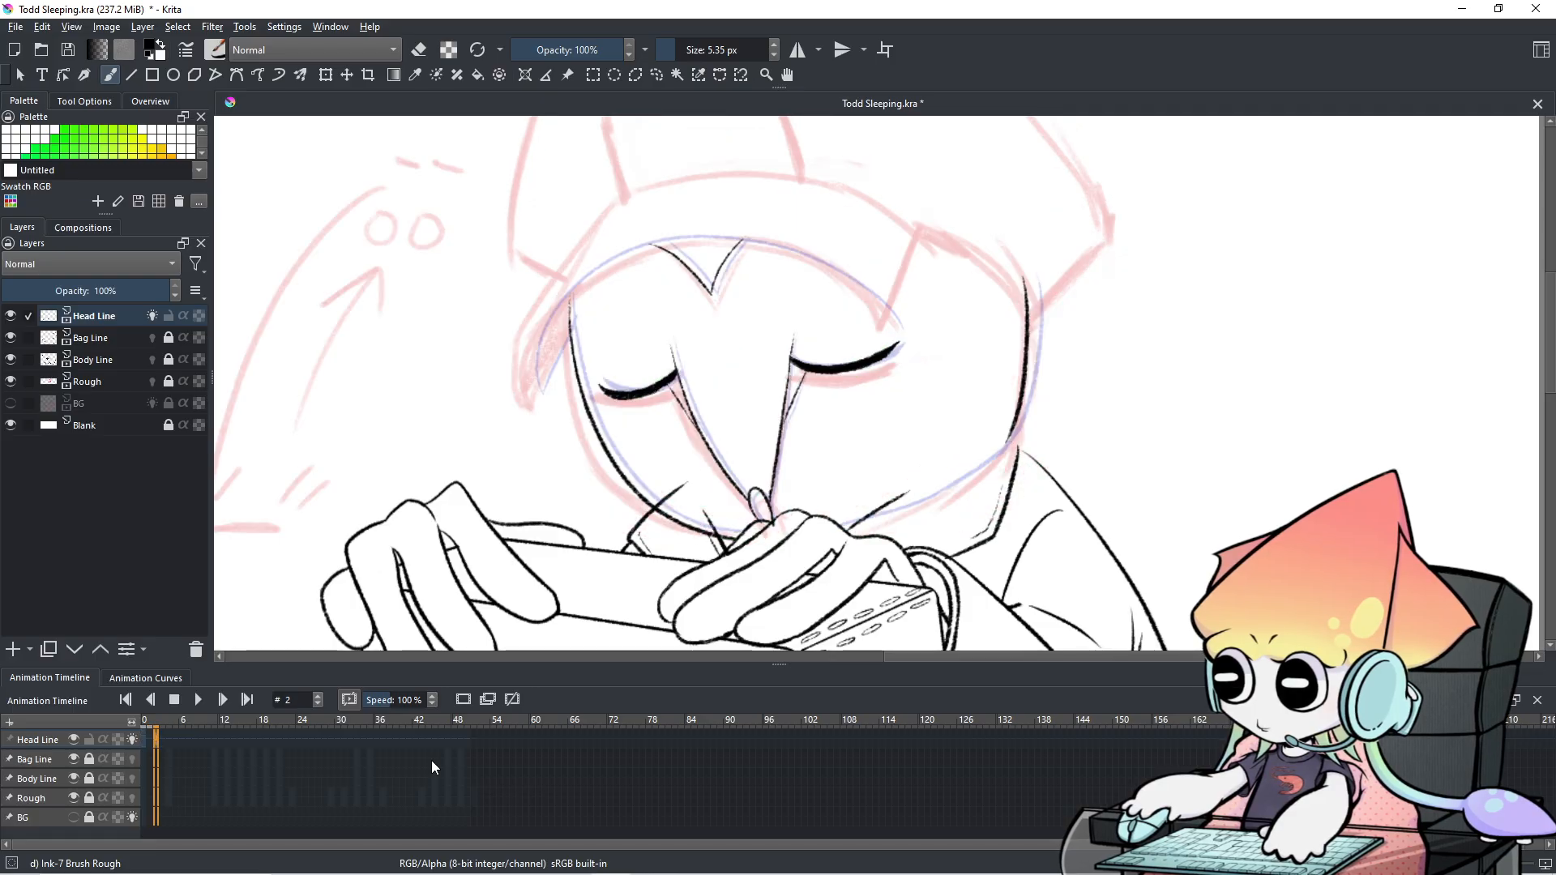
{"action": "key", "text": "Left"}
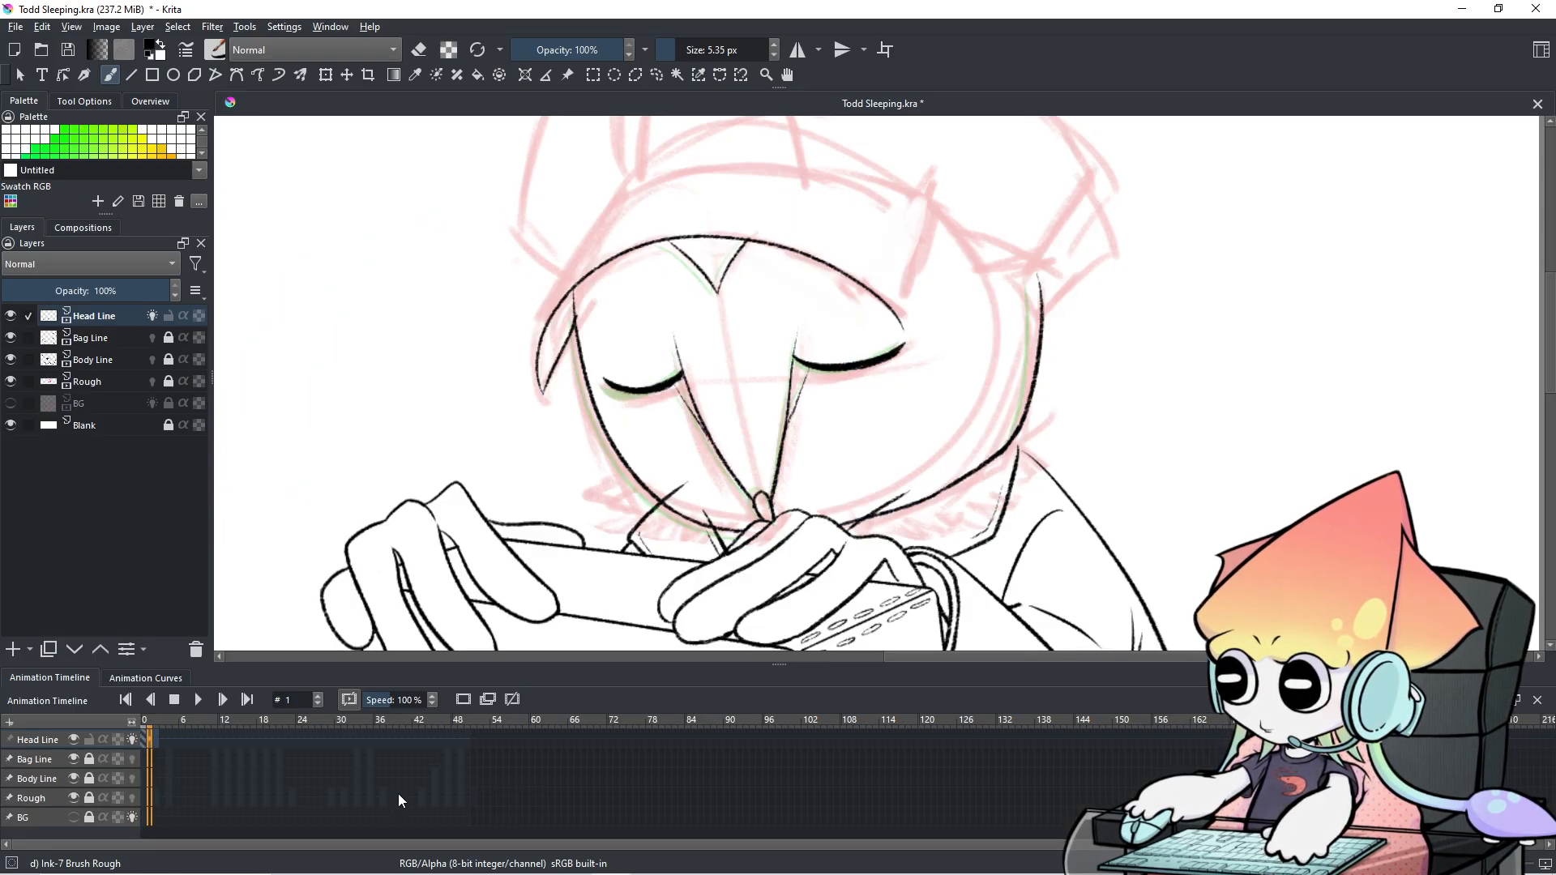
{"action": "key", "text": "Right"}
{"action": "key", "text": "Left"}
{"action": "key", "text": "Right"}
{"action": "key", "text": "Left"}
{"action": "key", "text": "Right"}
{"action": "key", "text": "Right"}
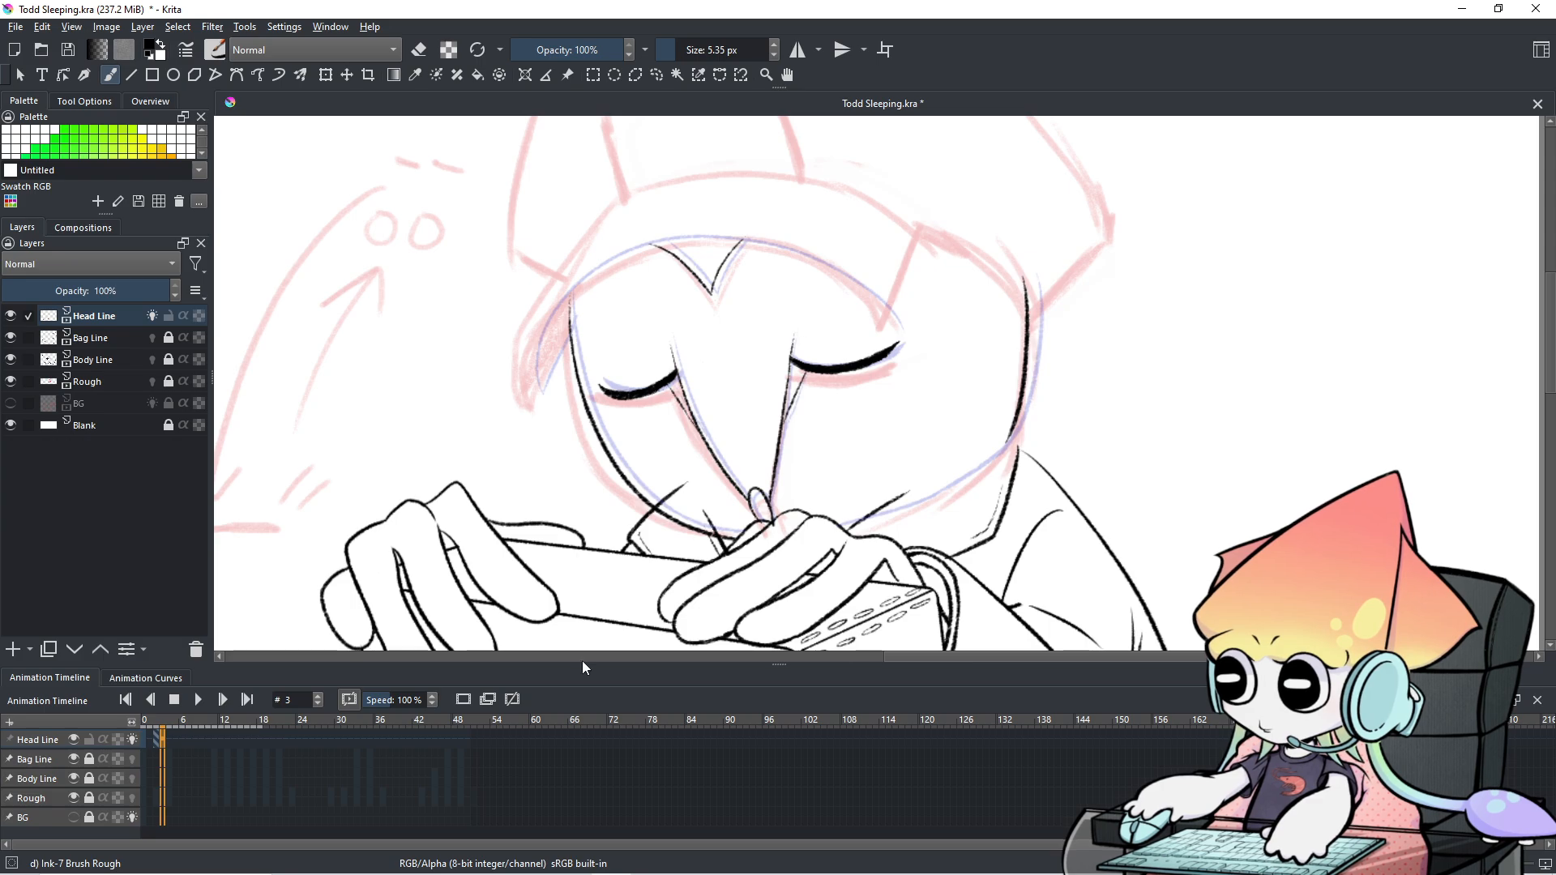
{"action": "key", "text": "Left"}
{"action": "scroll", "coordinate": [835, 297], "scroll_direction": "up", "scroll_amount": 2}
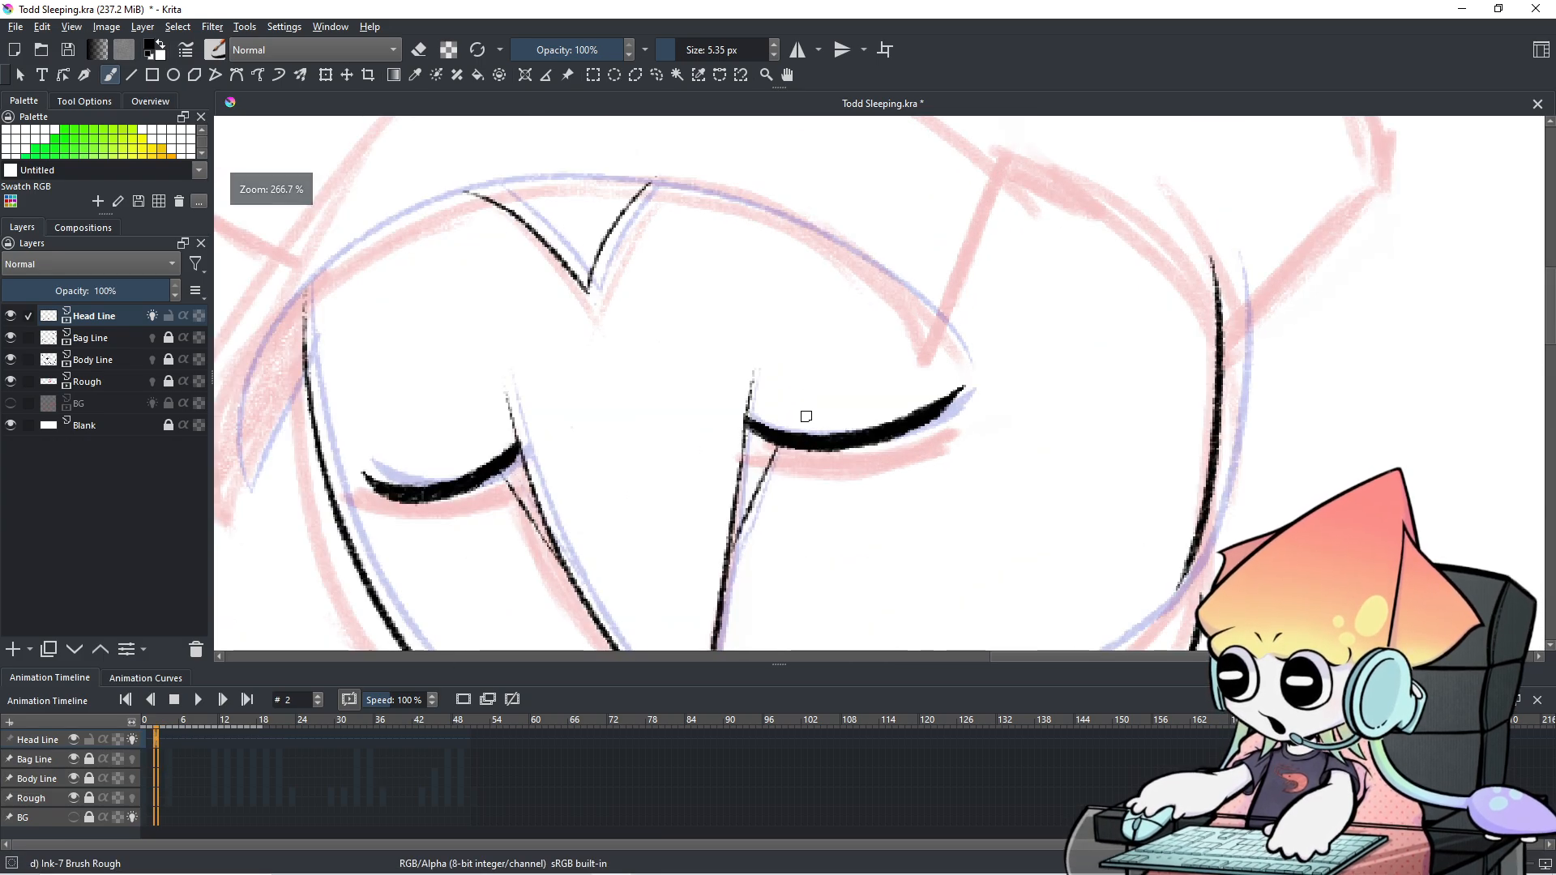
{"action": "scroll", "coordinate": [827, 417], "scroll_direction": "up", "scroll_amount": 1}
{"action": "left_click_drag", "start_coordinate": [845, 406], "coordinate": [885, 338]}
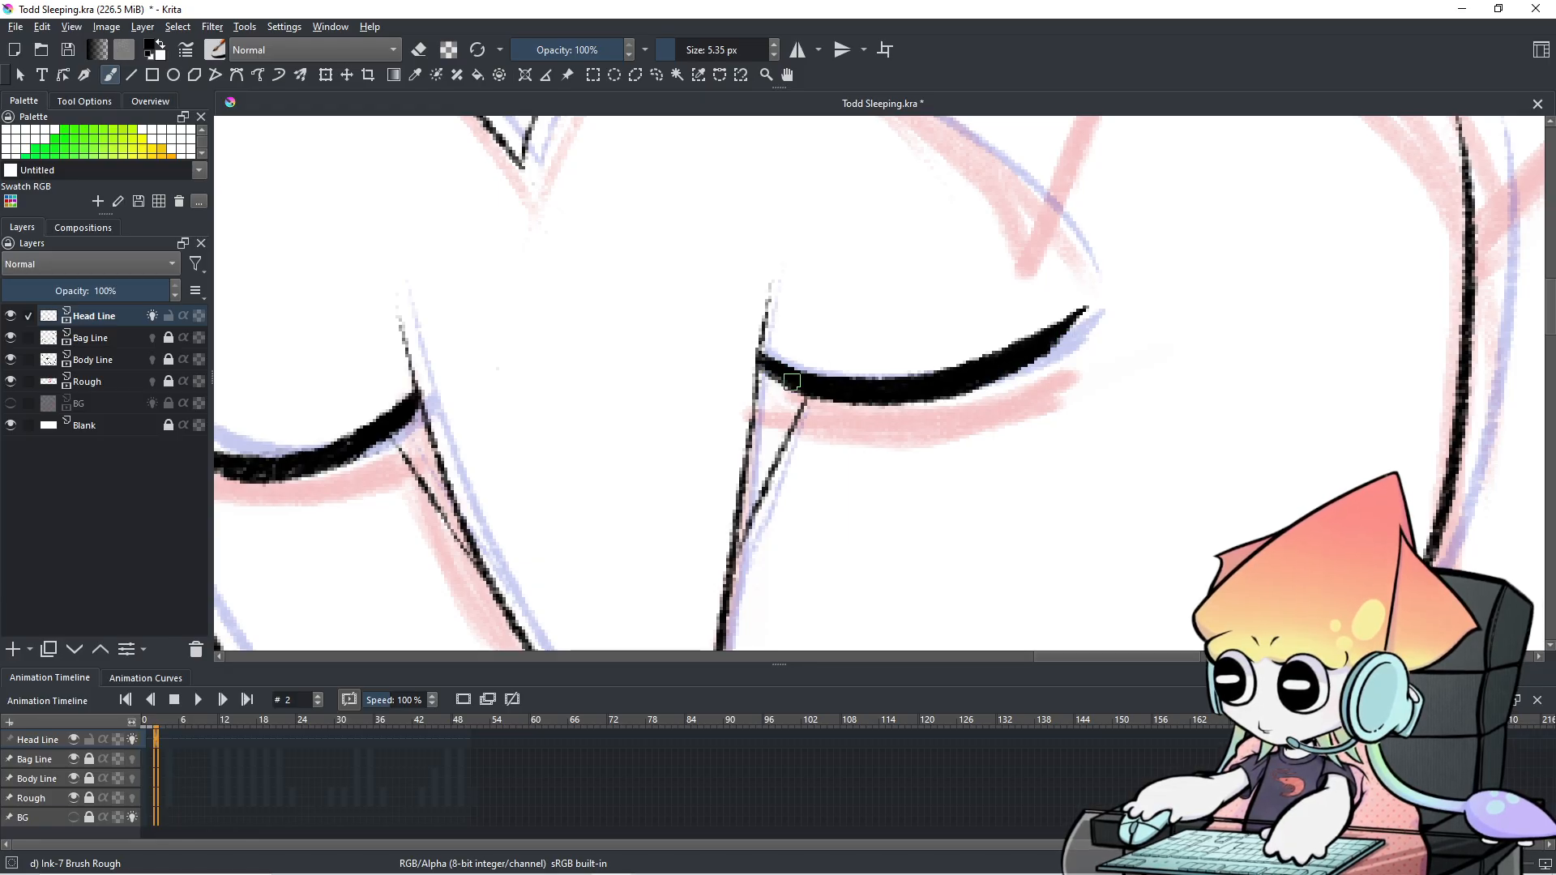
{"action": "scroll", "coordinate": [792, 381], "scroll_direction": "down", "scroll_amount": 3}
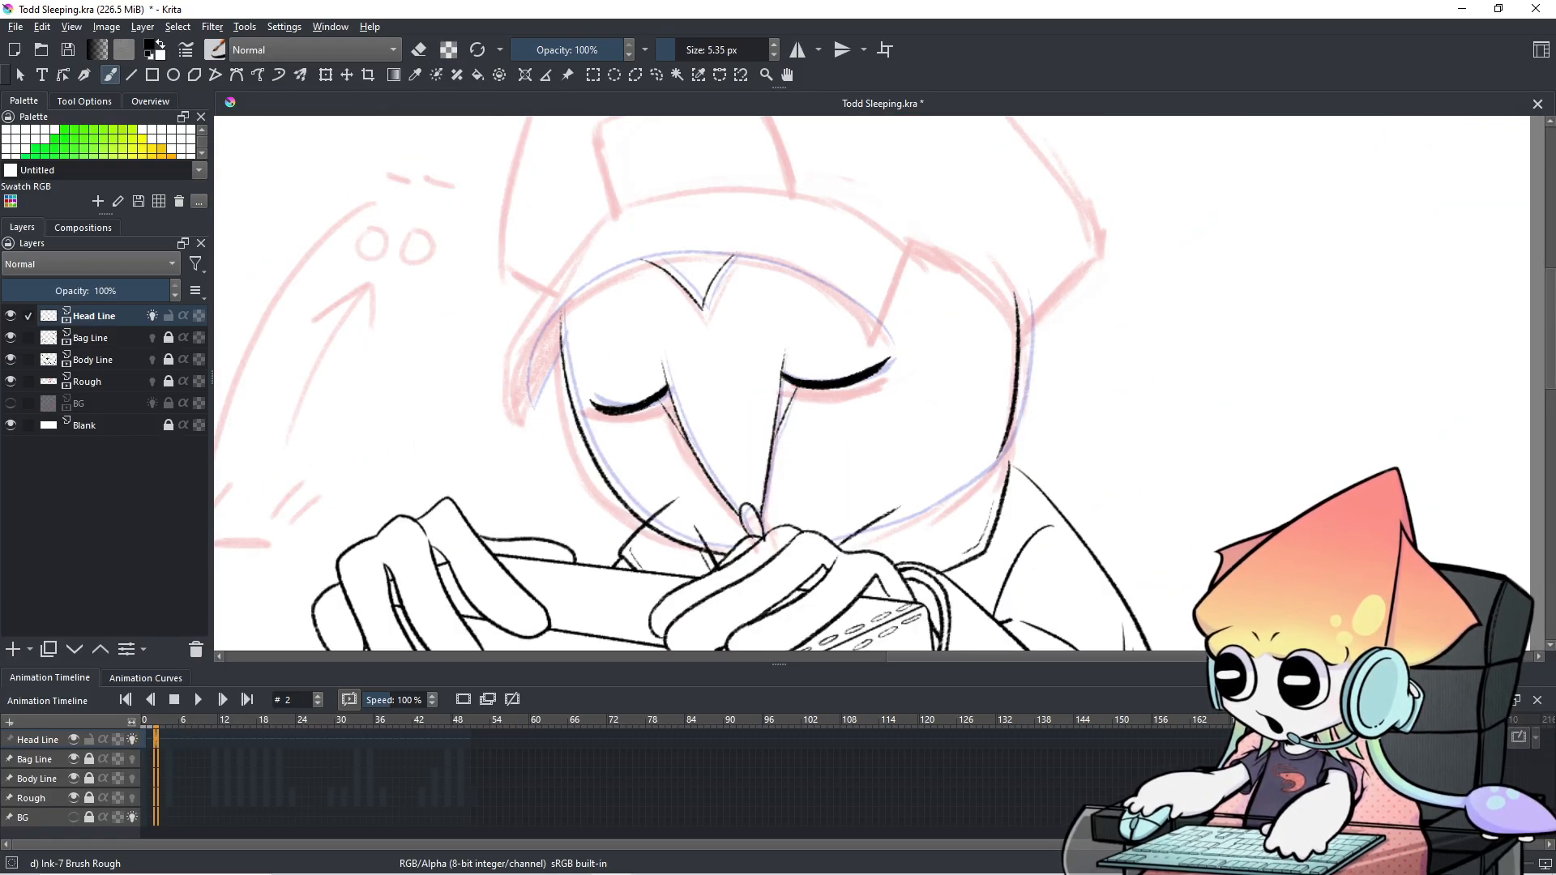
Preview the animation and flip between frames 0, 1 and 2 to check the head.
{"action": "key", "text": "space"}
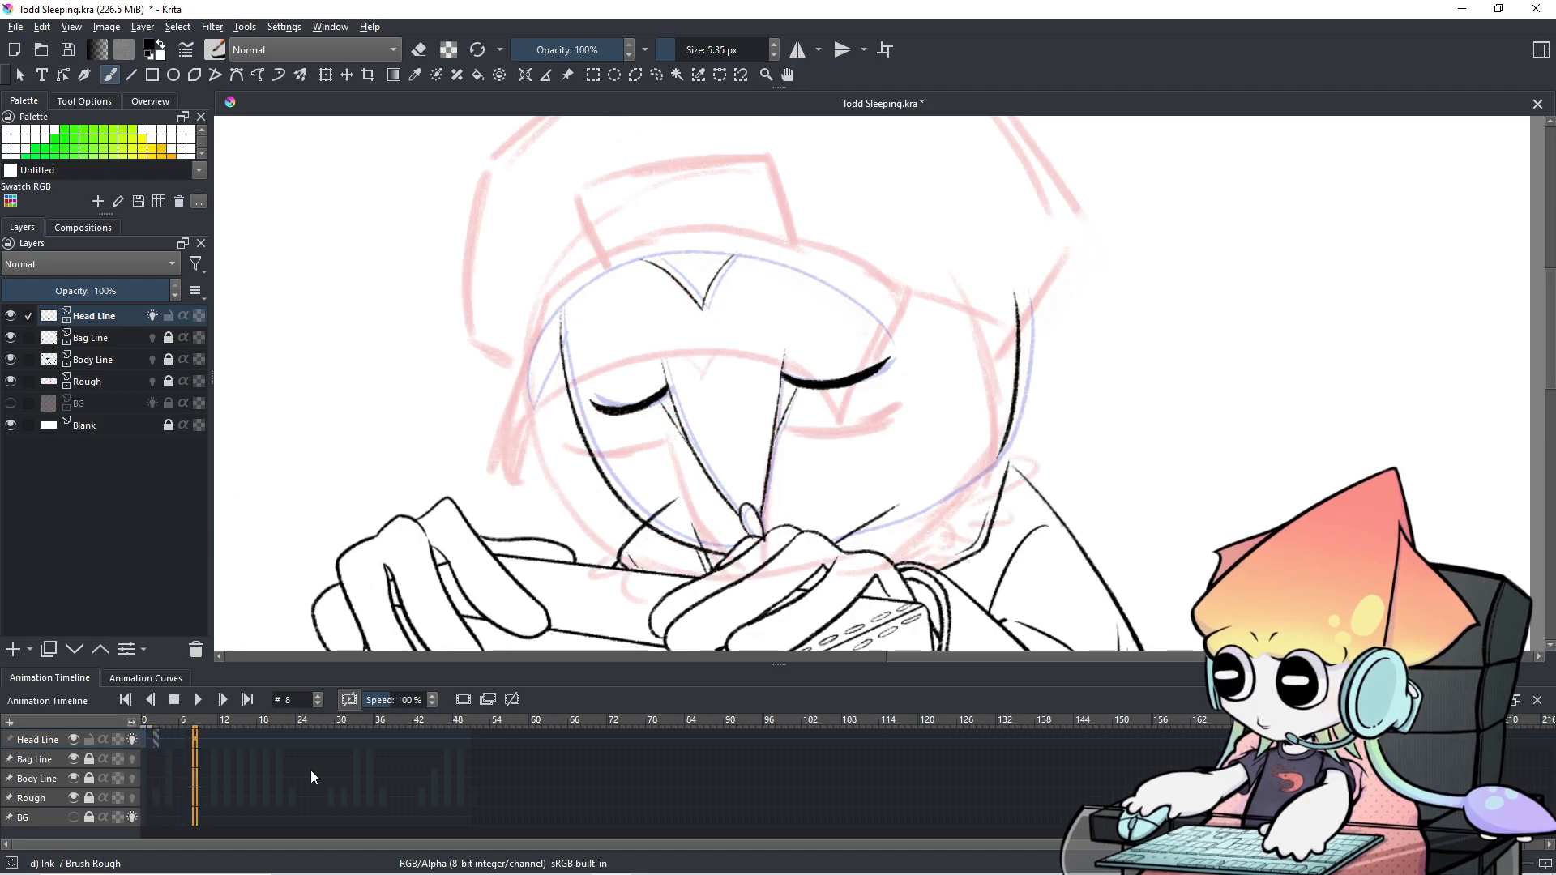
{"action": "key", "text": "space"}
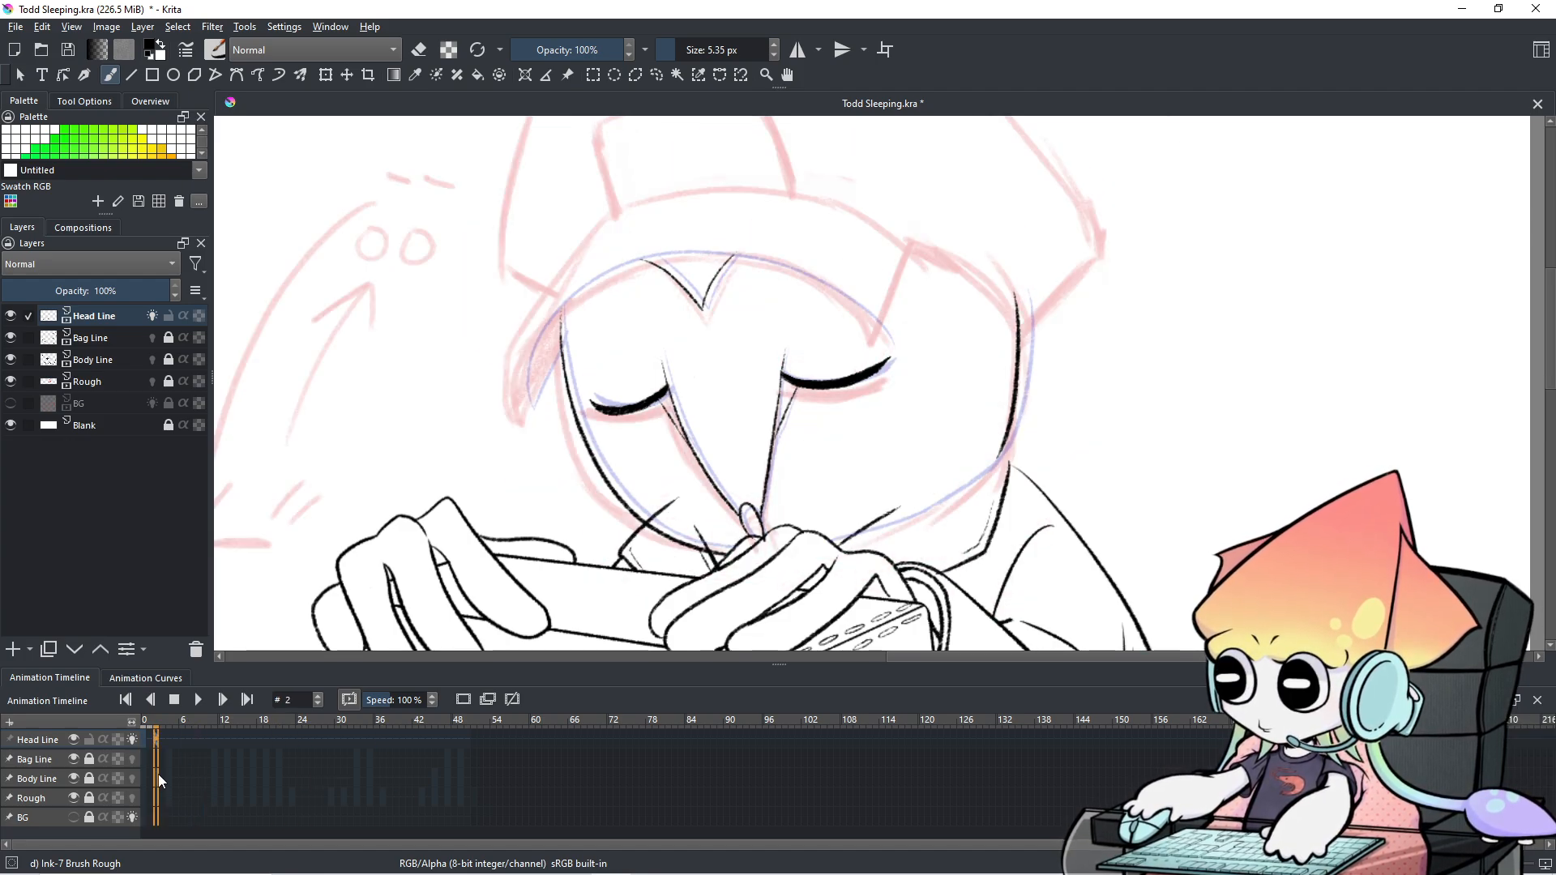
{"action": "scroll", "coordinate": [802, 477], "scroll_direction": "up", "scroll_amount": 2}
{"action": "scroll", "coordinate": [849, 411], "scroll_direction": "up", "scroll_amount": 2}
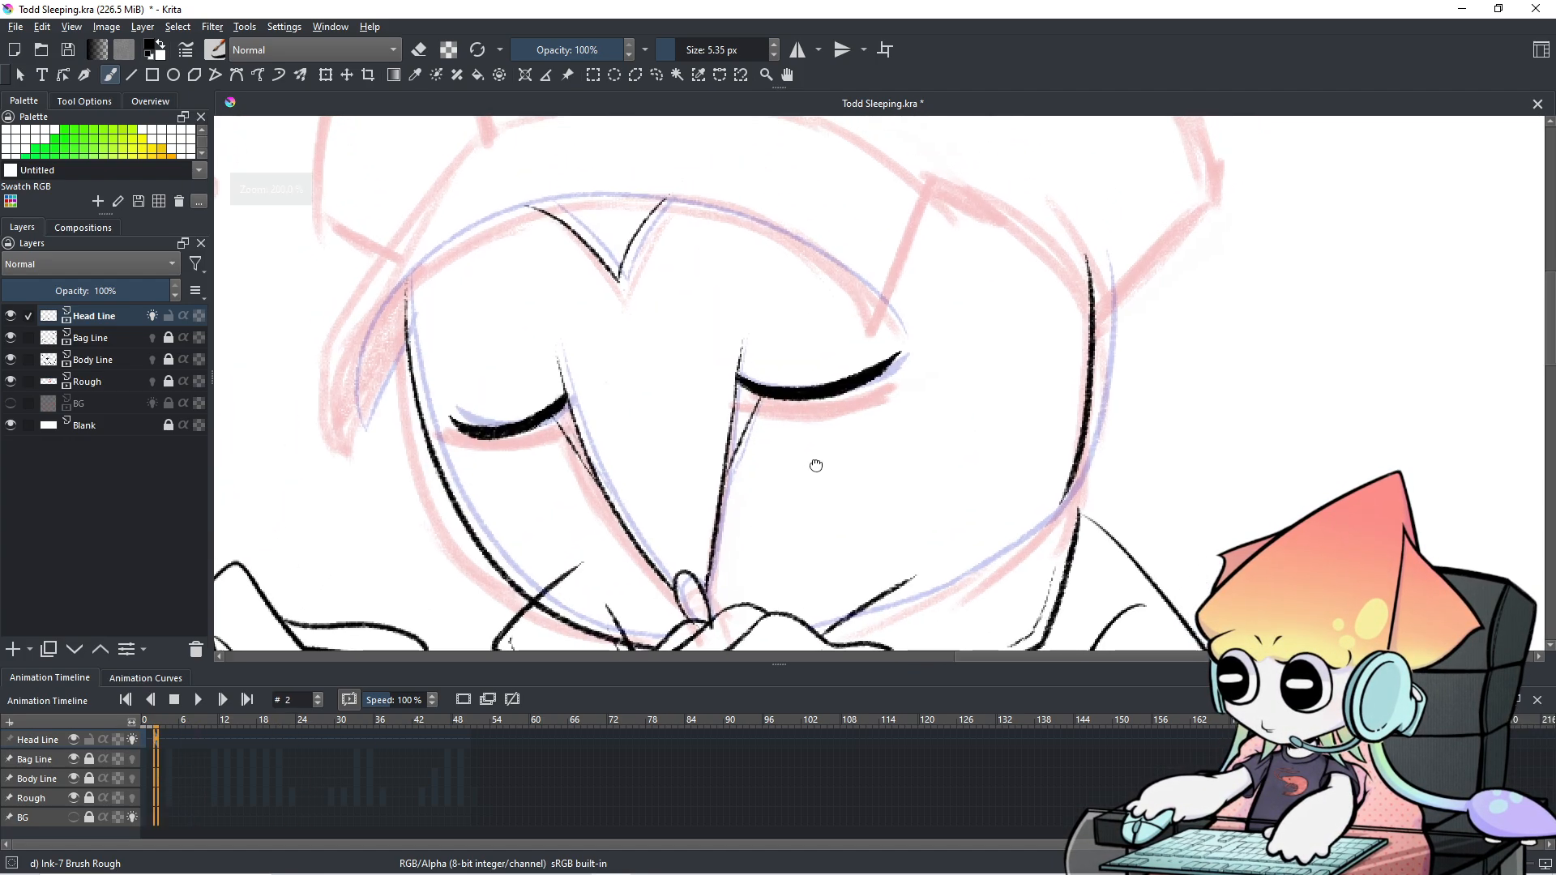
{"action": "key", "text": "Left"}
{"action": "key", "text": "Left"}
{"action": "key", "text": "Right"}
{"action": "key", "text": "Right"}
{"action": "key", "text": "Left"}
{"action": "key", "text": "Right"}
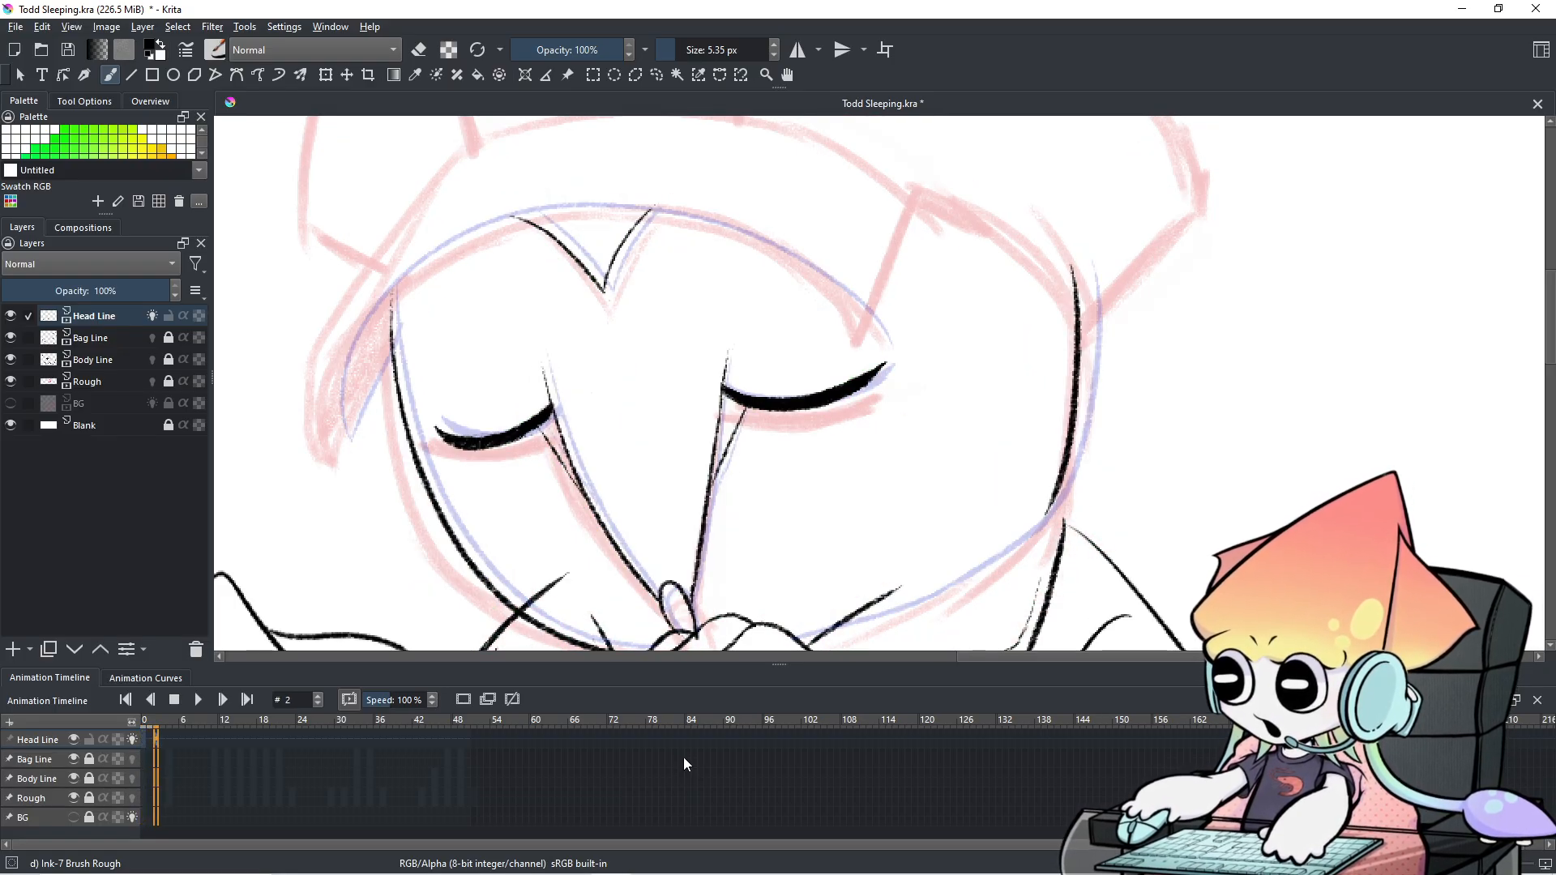
{"action": "key", "text": "Left"}
{"action": "key", "text": "Right"}
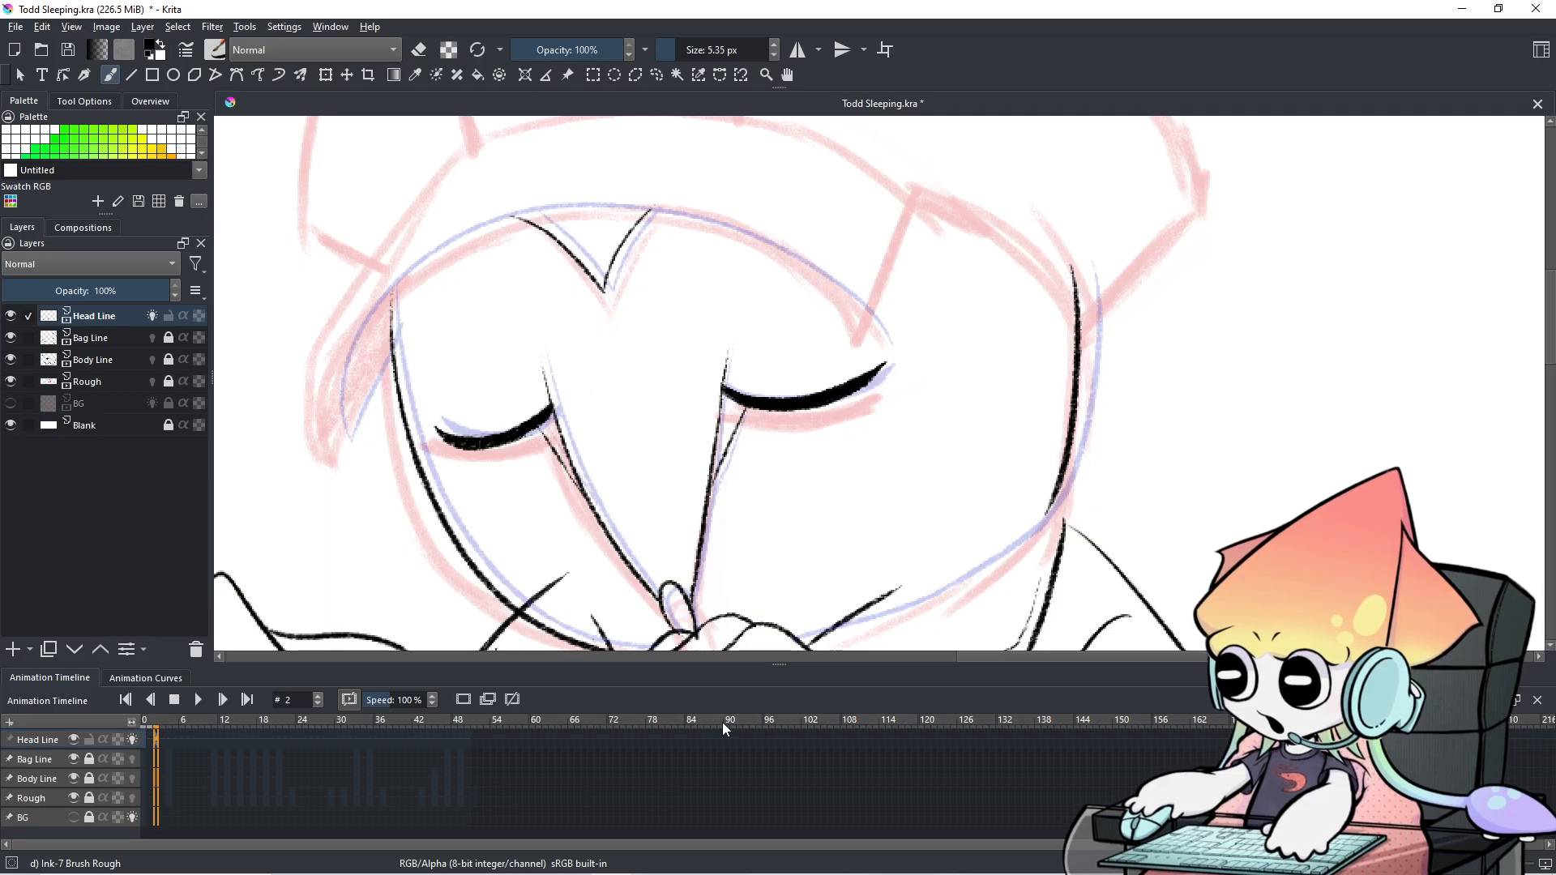
{"action": "scroll", "coordinate": [754, 603], "scroll_direction": "down", "scroll_amount": 3}
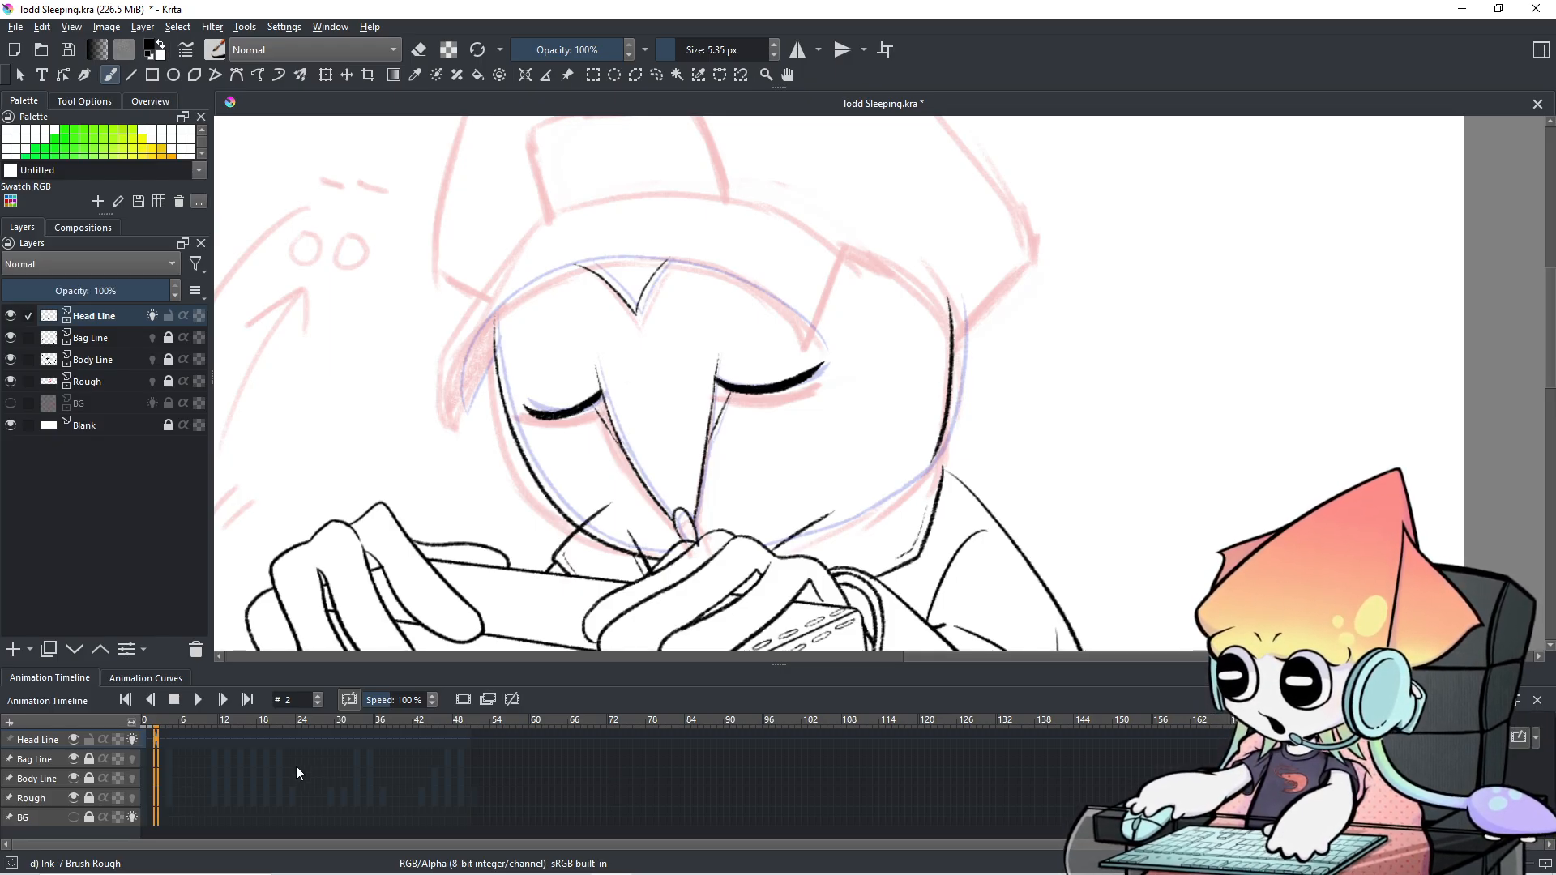
Check frames 8 and 12, return to frame 2, and centre the whole drawing.
{"action": "left_click", "coordinate": [194, 775]}
{"action": "left_click", "coordinate": [219, 771]}
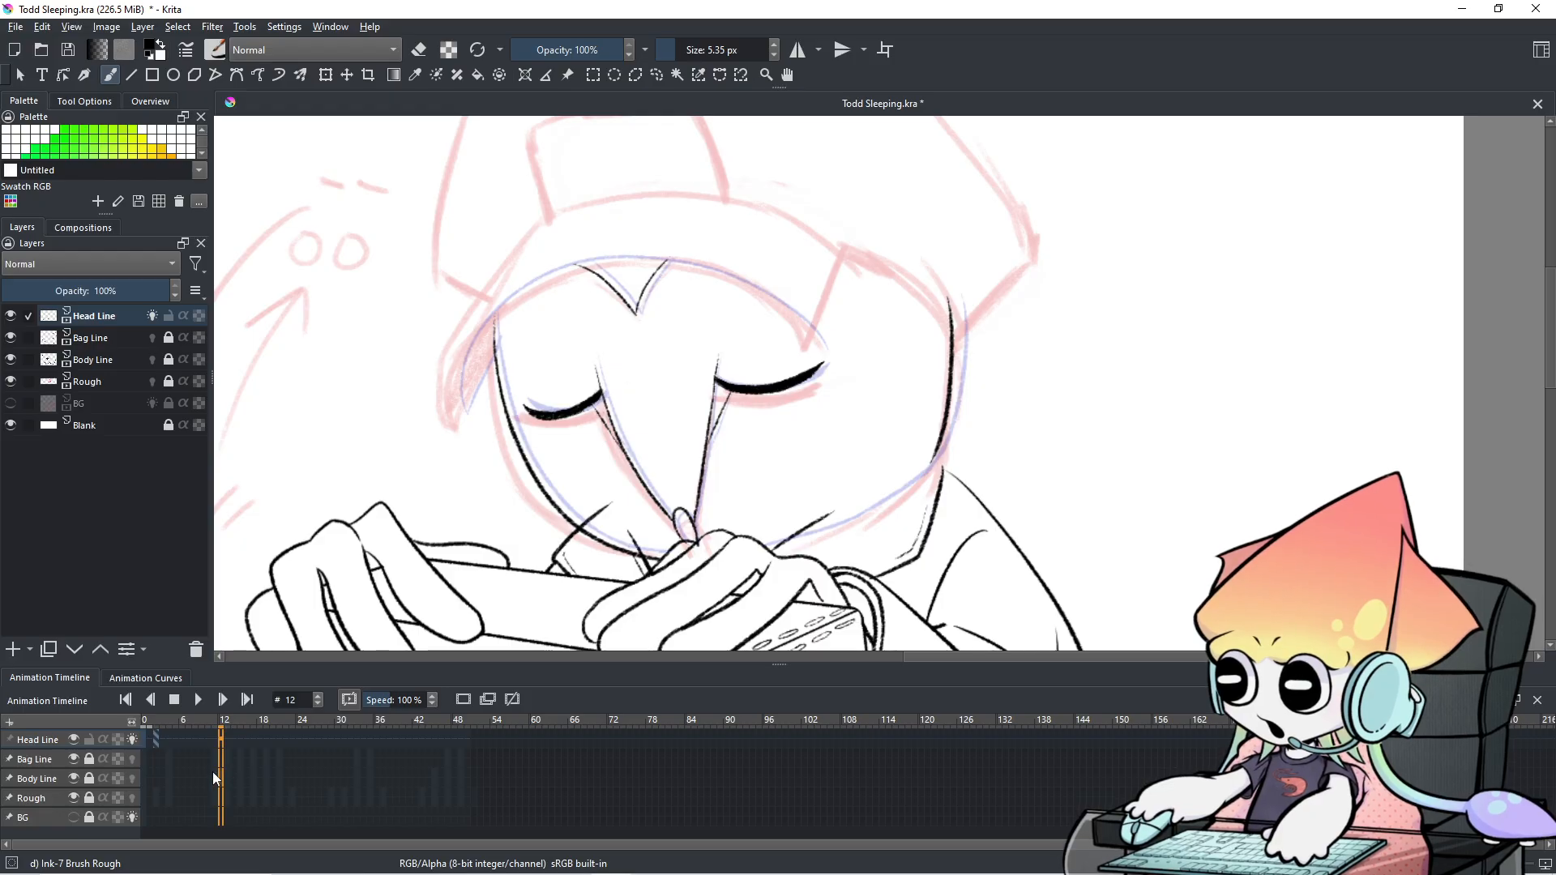
{"action": "left_click", "coordinate": [156, 777]}
{"action": "key", "text": "Left"}
{"action": "key", "text": "Left"}
{"action": "key", "text": "Right"}
{"action": "key", "text": "Right"}
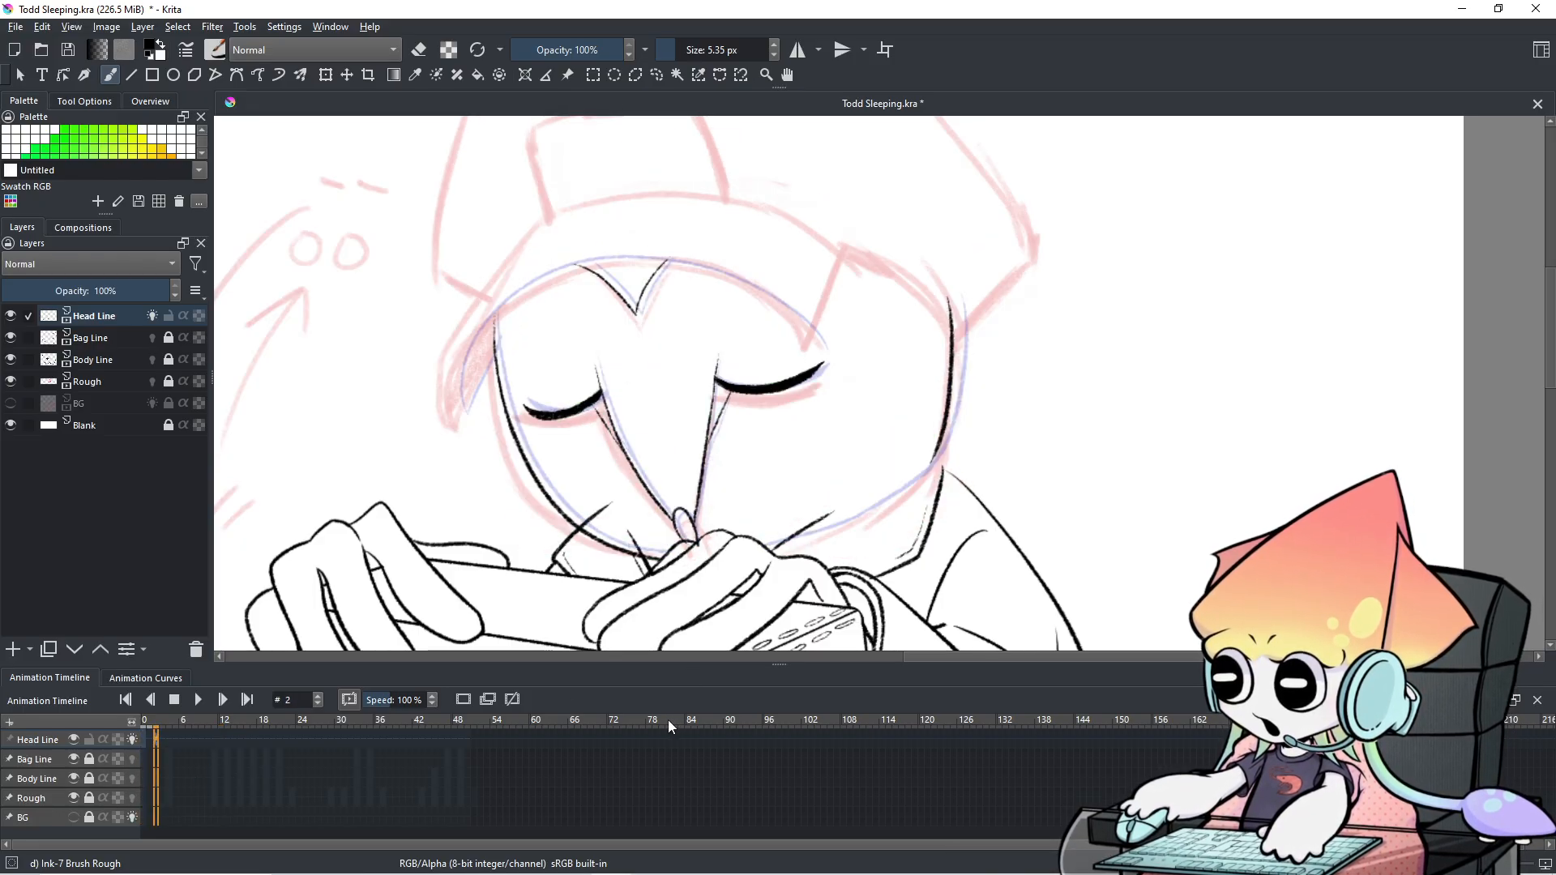
{"action": "key", "text": "Left"}
{"action": "key", "text": "Left"}
{"action": "key", "text": "Right"}
{"action": "key", "text": "Right"}
{"action": "key", "text": "Right"}
{"action": "key", "text": "Right"}
{"action": "key", "text": "Right"}
{"action": "key", "text": "Right"}
{"action": "key", "text": "Right"}
{"action": "key", "text": "Right"}
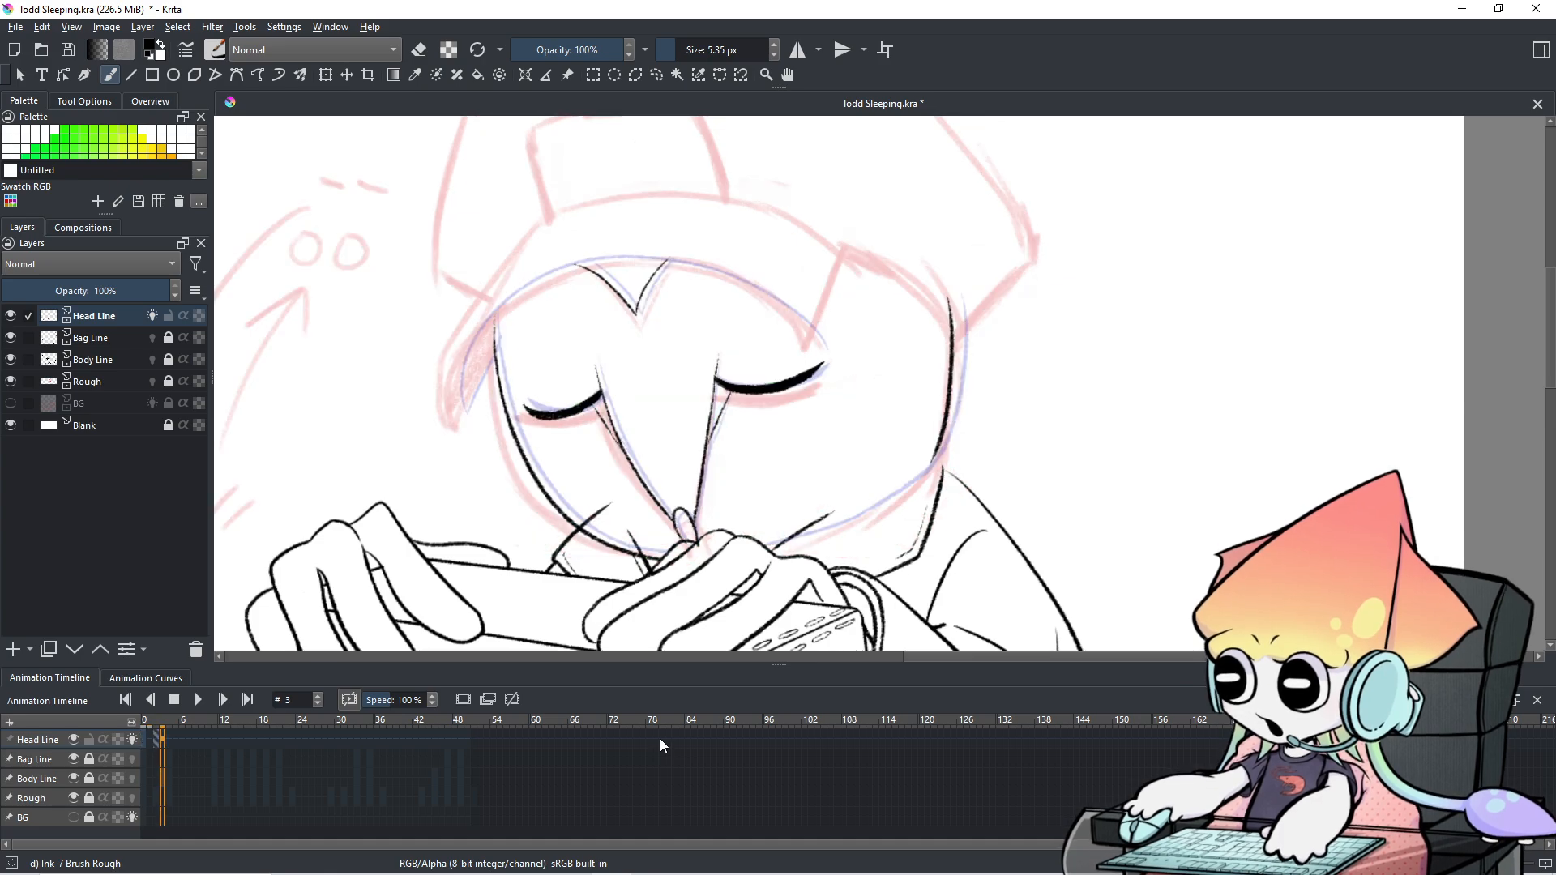
{"action": "scroll", "coordinate": [953, 397], "scroll_direction": "down", "scroll_amount": 5}
{"action": "scroll", "coordinate": [948, 412], "scroll_direction": "up", "scroll_amount": 2}
{"action": "mouse_move", "coordinate": [941, 482]}
{"action": "left_mouse_down"}
{"action": "mouse_move", "coordinate": [920, 439]}
{"action": "mouse_move", "coordinate": [837, 444]}
{"action": "left_mouse_up"}
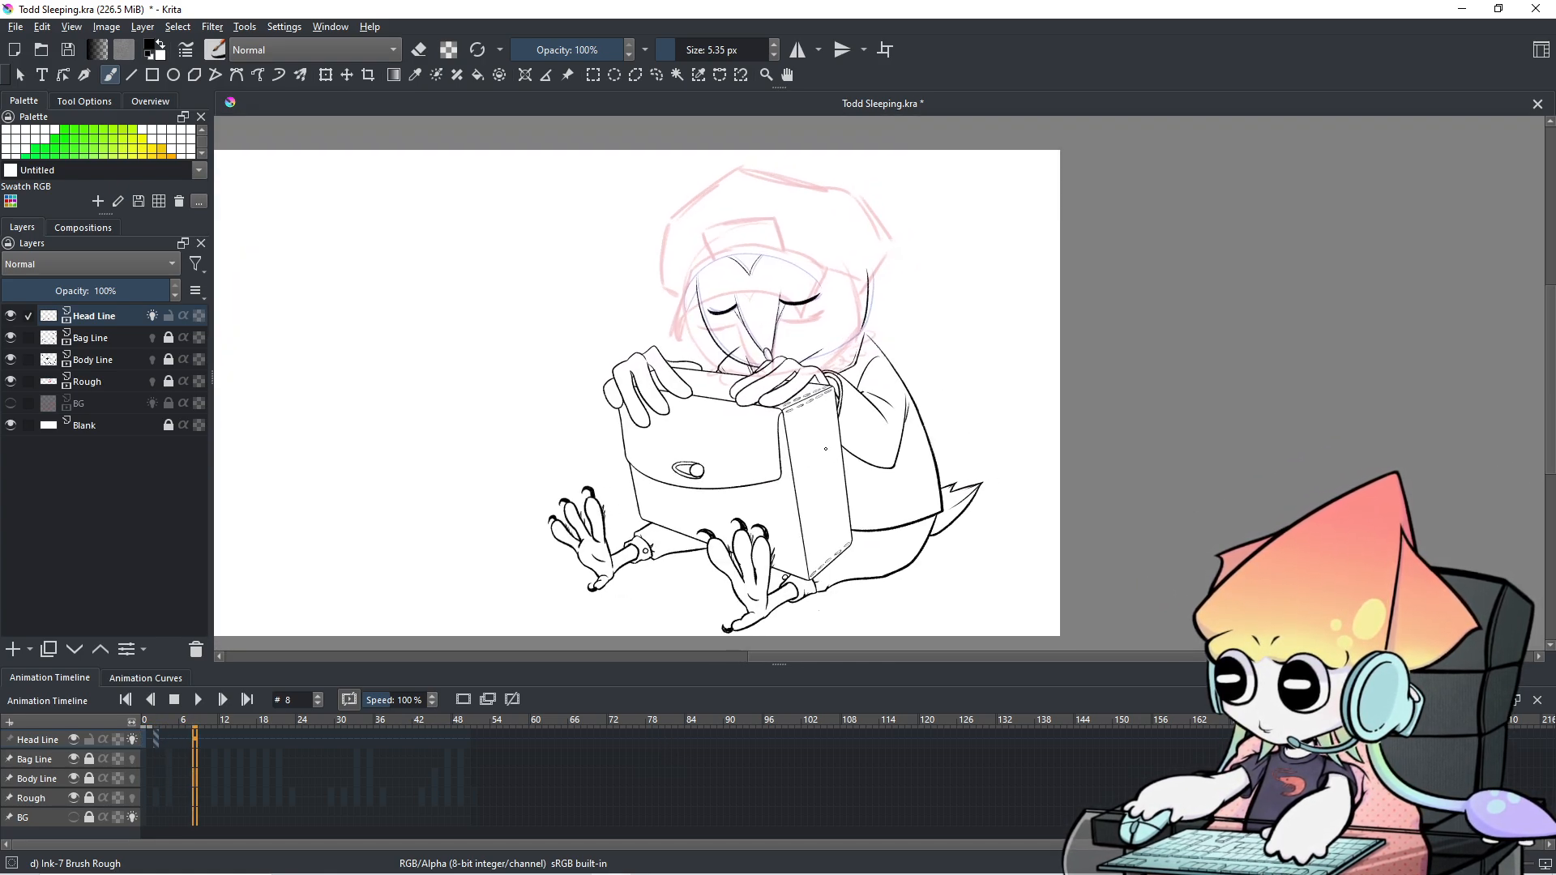
Play the animation from the first frame, then pause and compare frames 1 and 2.
{"action": "key", "text": "Left"}
{"action": "key", "text": "Left"}
{"action": "key", "text": "Left"}
{"action": "key", "text": "Left"}
{"action": "key", "text": "Left"}
{"action": "key", "text": "Left"}
{"action": "key", "text": "Left"}
{"action": "key", "text": "Left"}
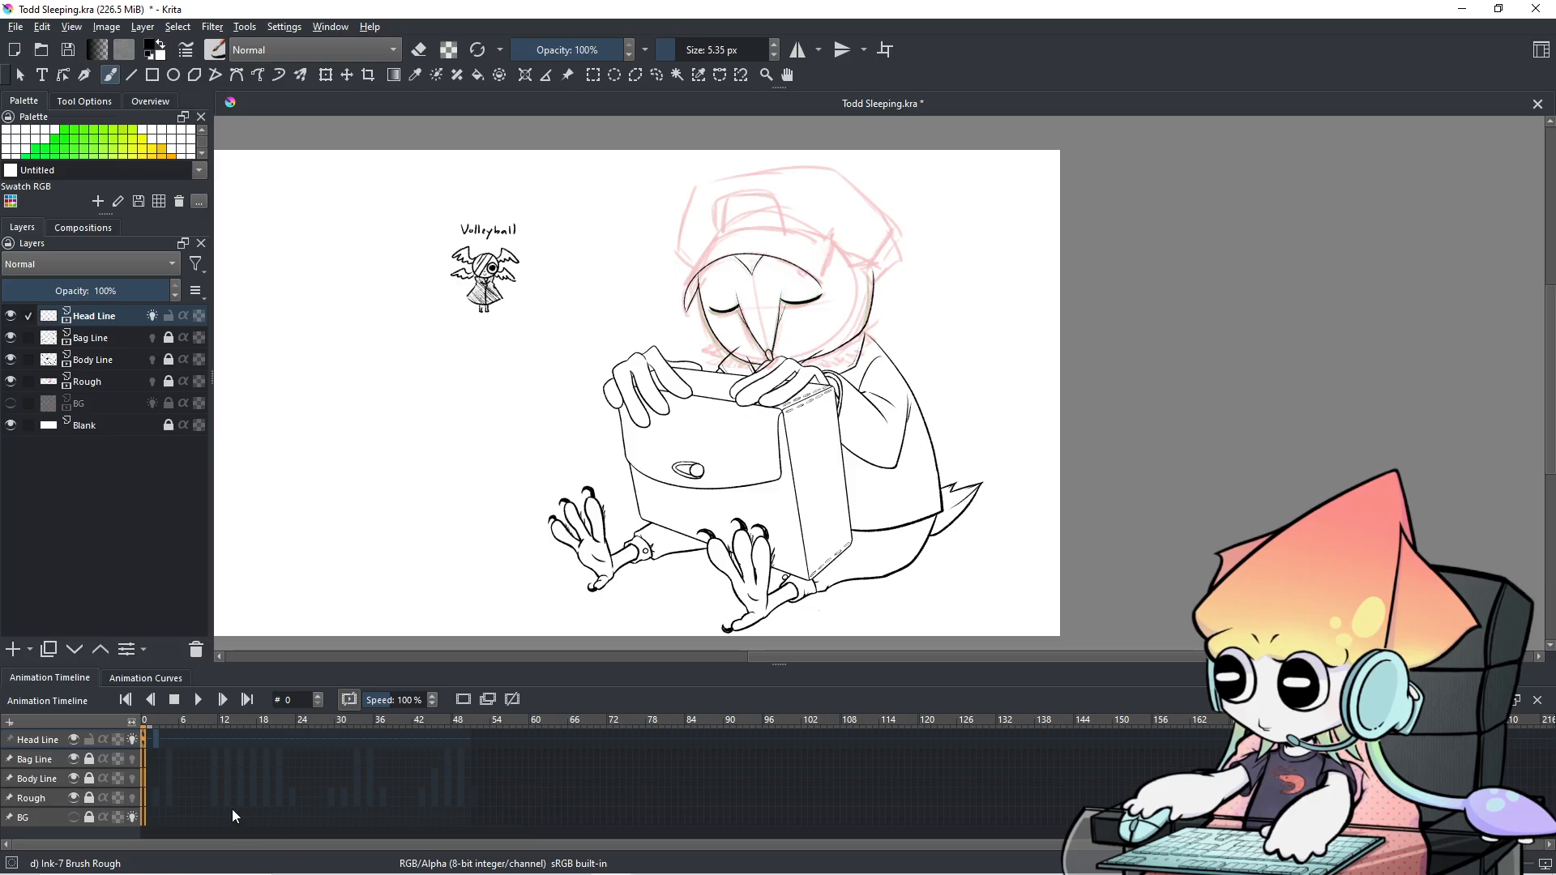
{"action": "left_click", "coordinate": [205, 702]}
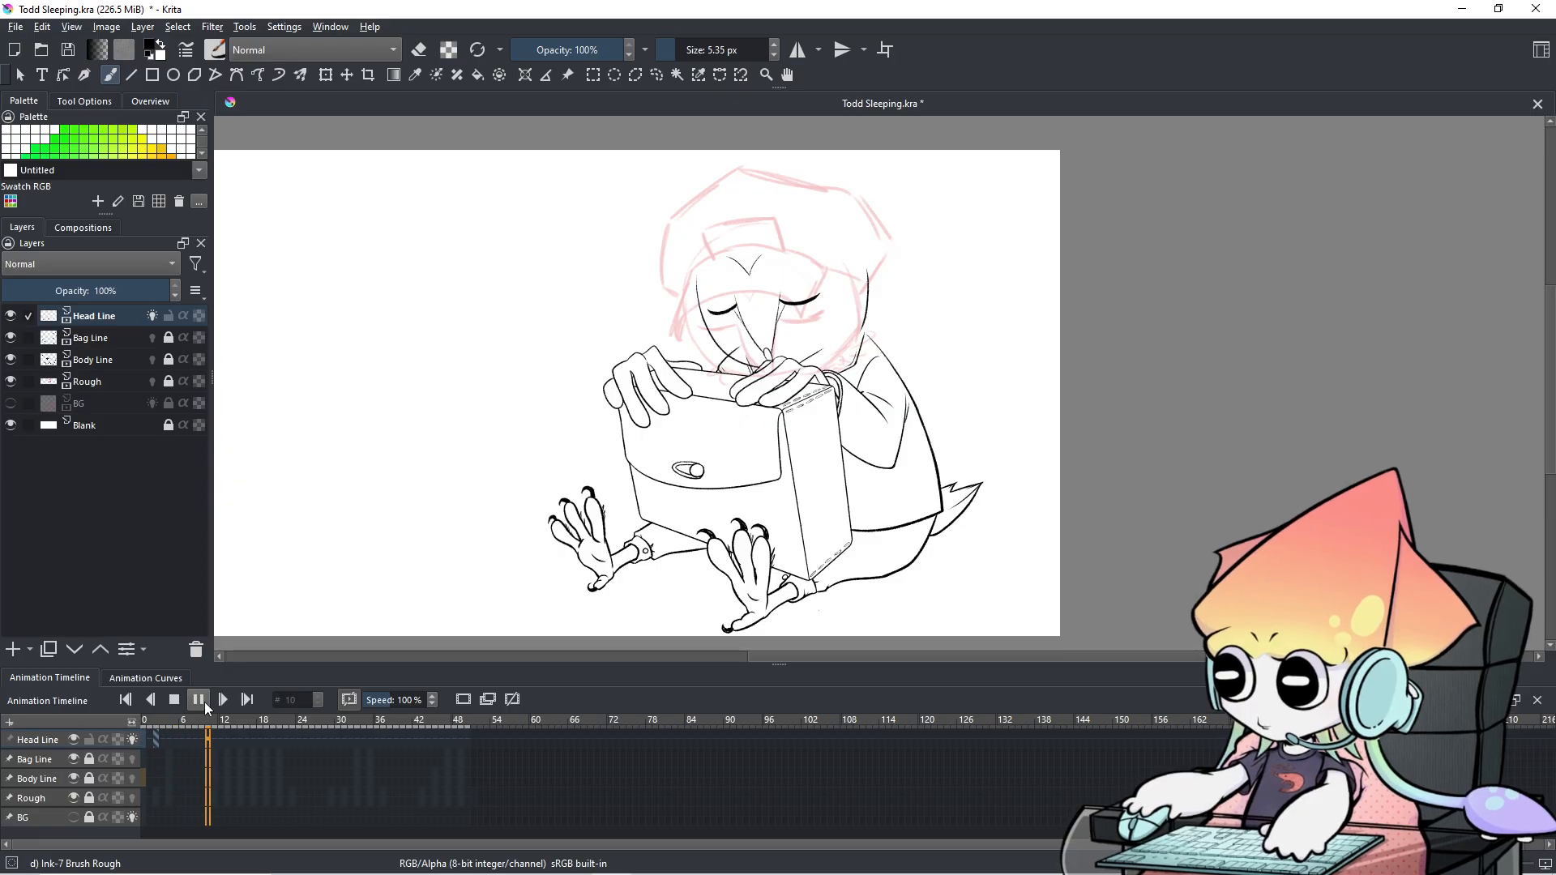
{"action": "left_click", "coordinate": [203, 702]}
{"action": "left_click", "coordinate": [154, 760]}
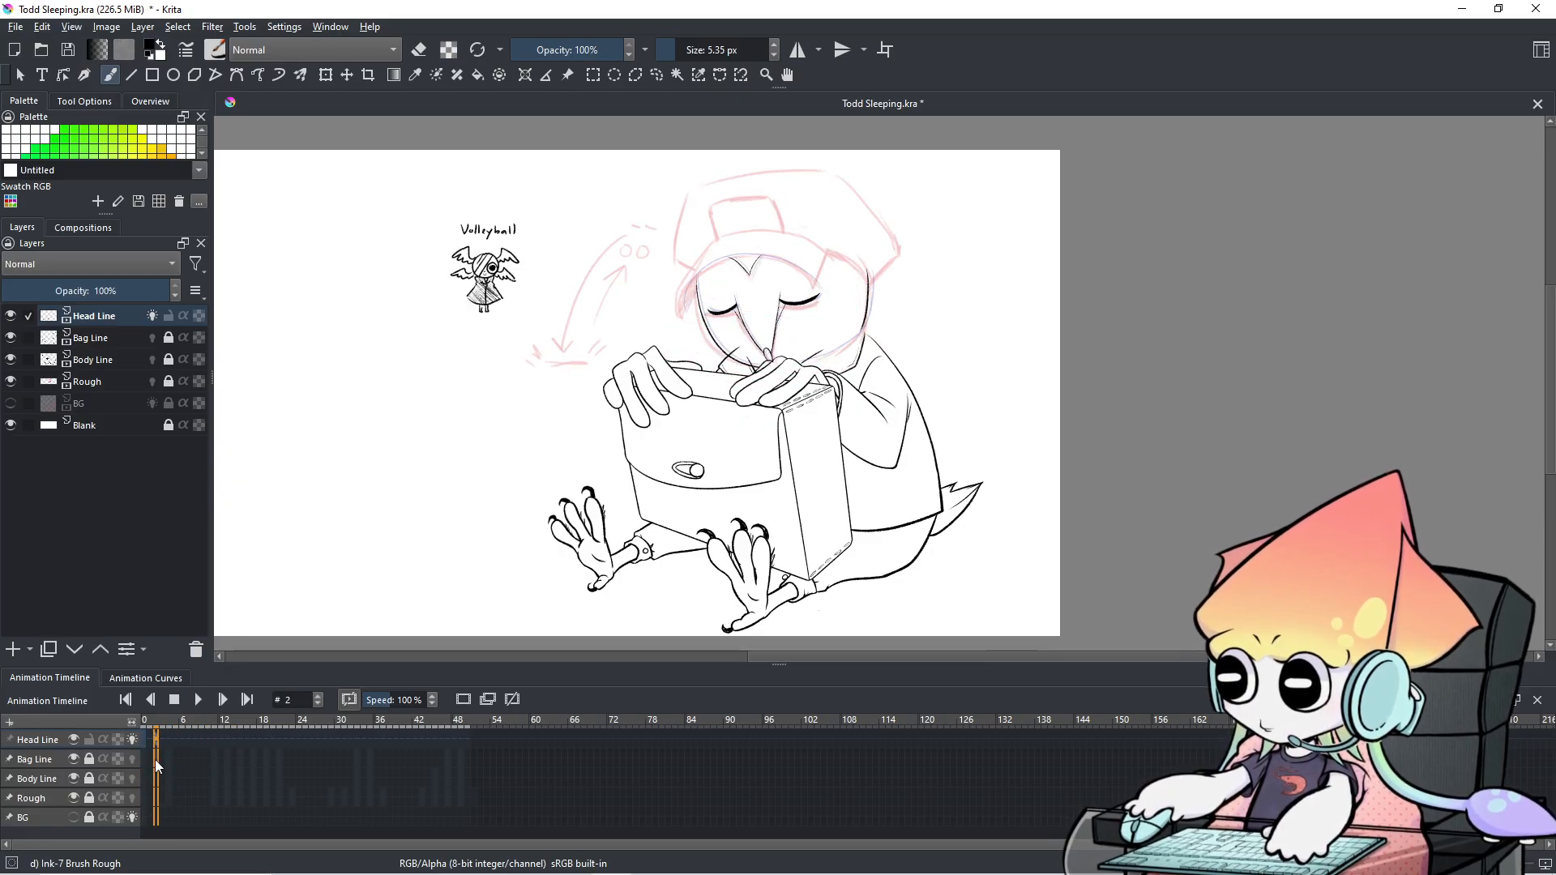
{"action": "key", "text": "Left"}
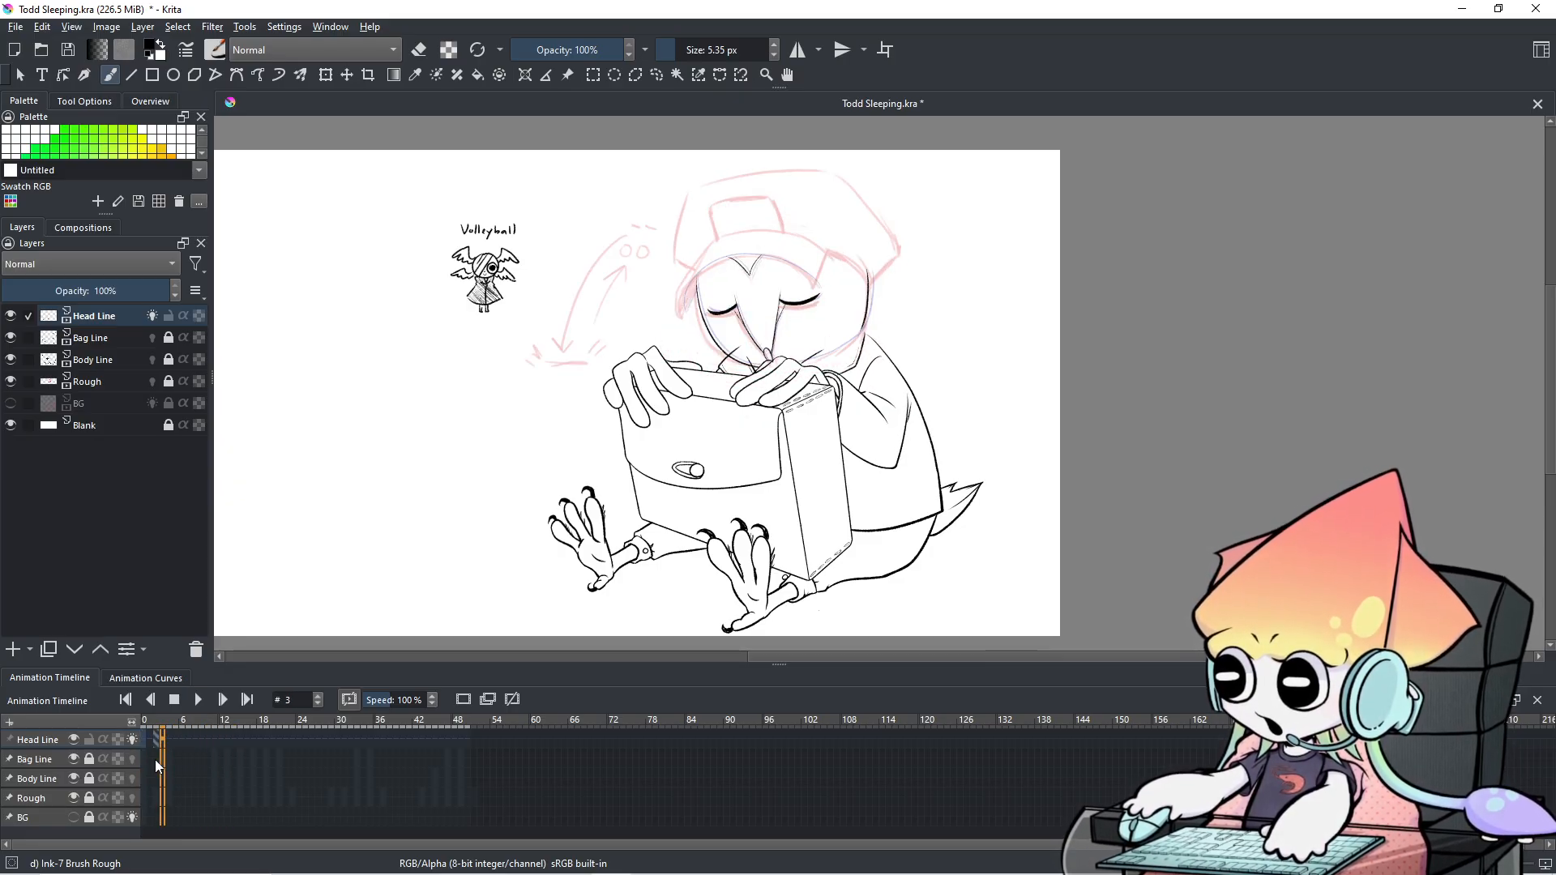
{"action": "key", "text": "Left"}
{"action": "key", "text": "Right"}
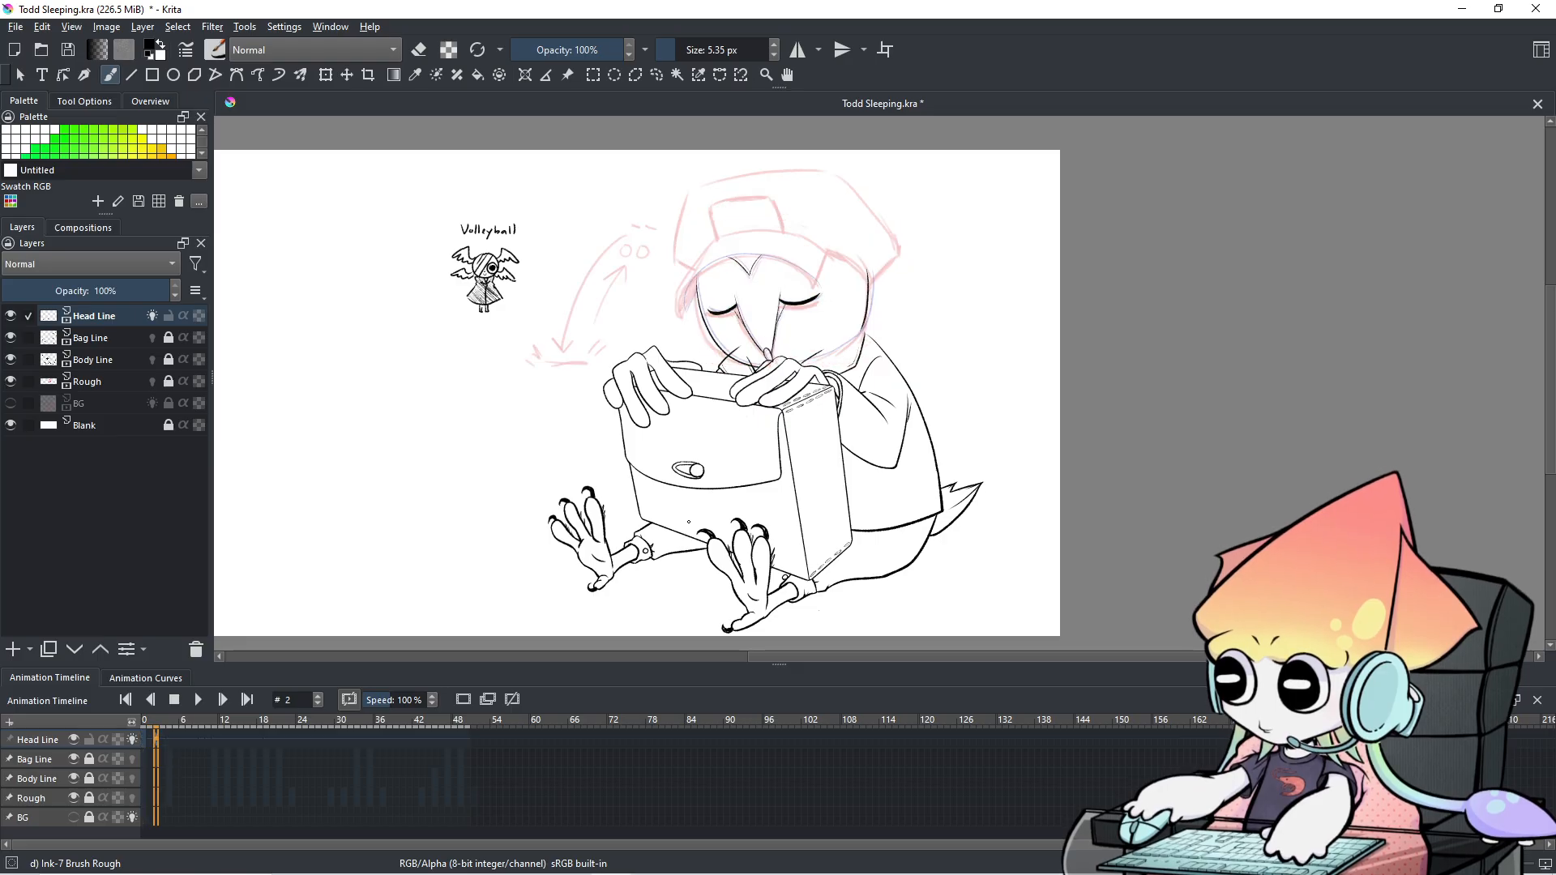
{"action": "scroll", "coordinate": [847, 336], "scroll_direction": "up", "scroll_amount": 3}
Flip between frames 1 and 2 to compare the closed eyelids up close.
{"action": "left_click_drag", "start_coordinate": [848, 335], "coordinate": [797, 416]}
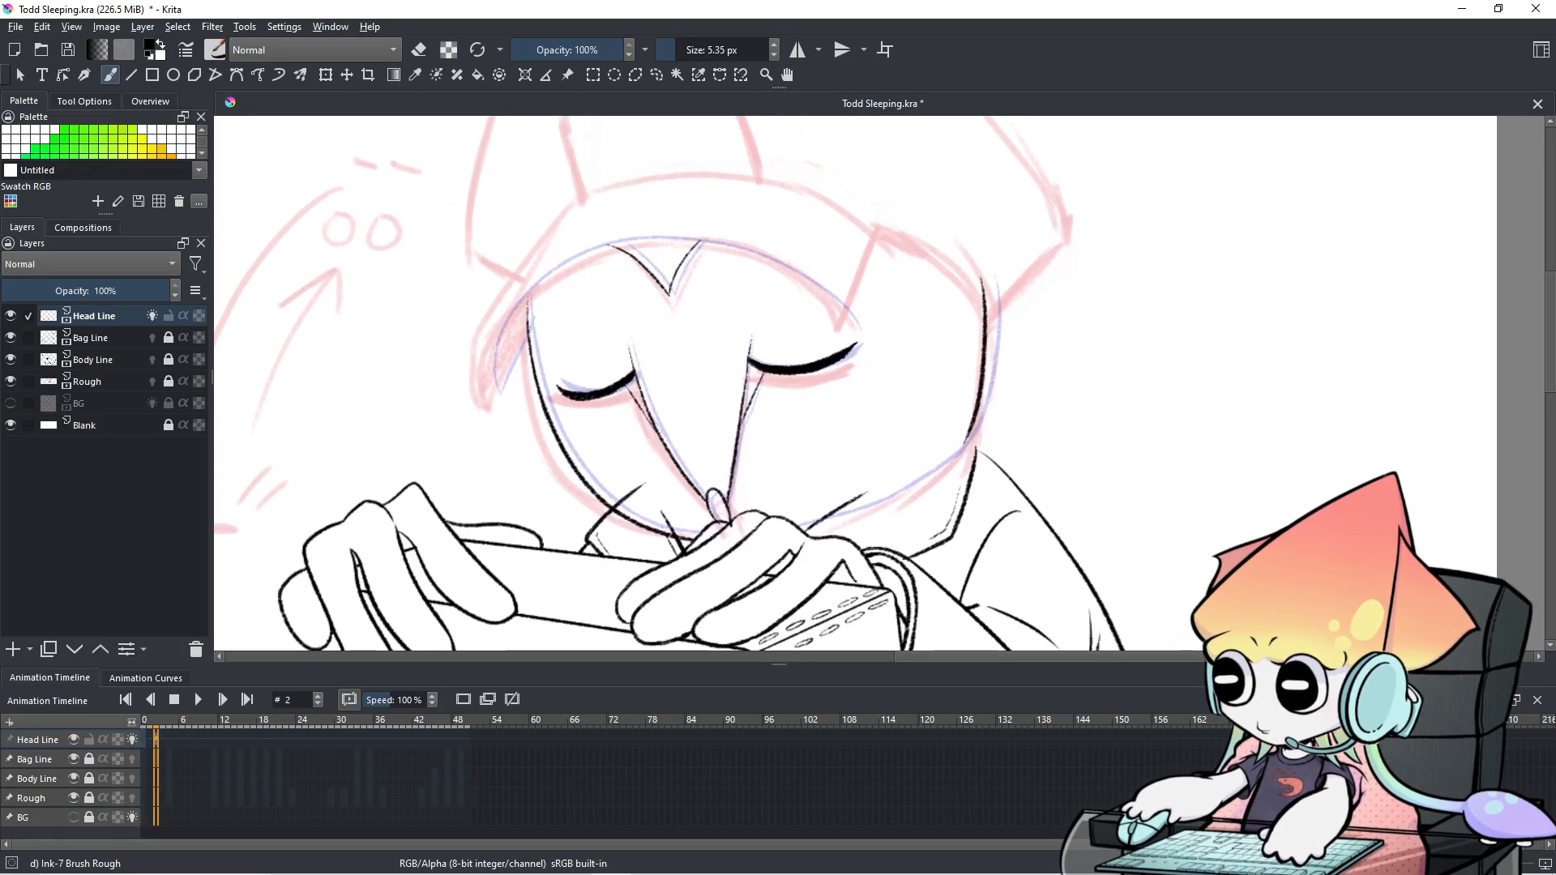
{"action": "key", "text": "Left"}
{"action": "key", "text": "Right"}
{"action": "key", "text": "Left"}
{"action": "key", "text": "Right"}
{"action": "key", "text": "Left"}
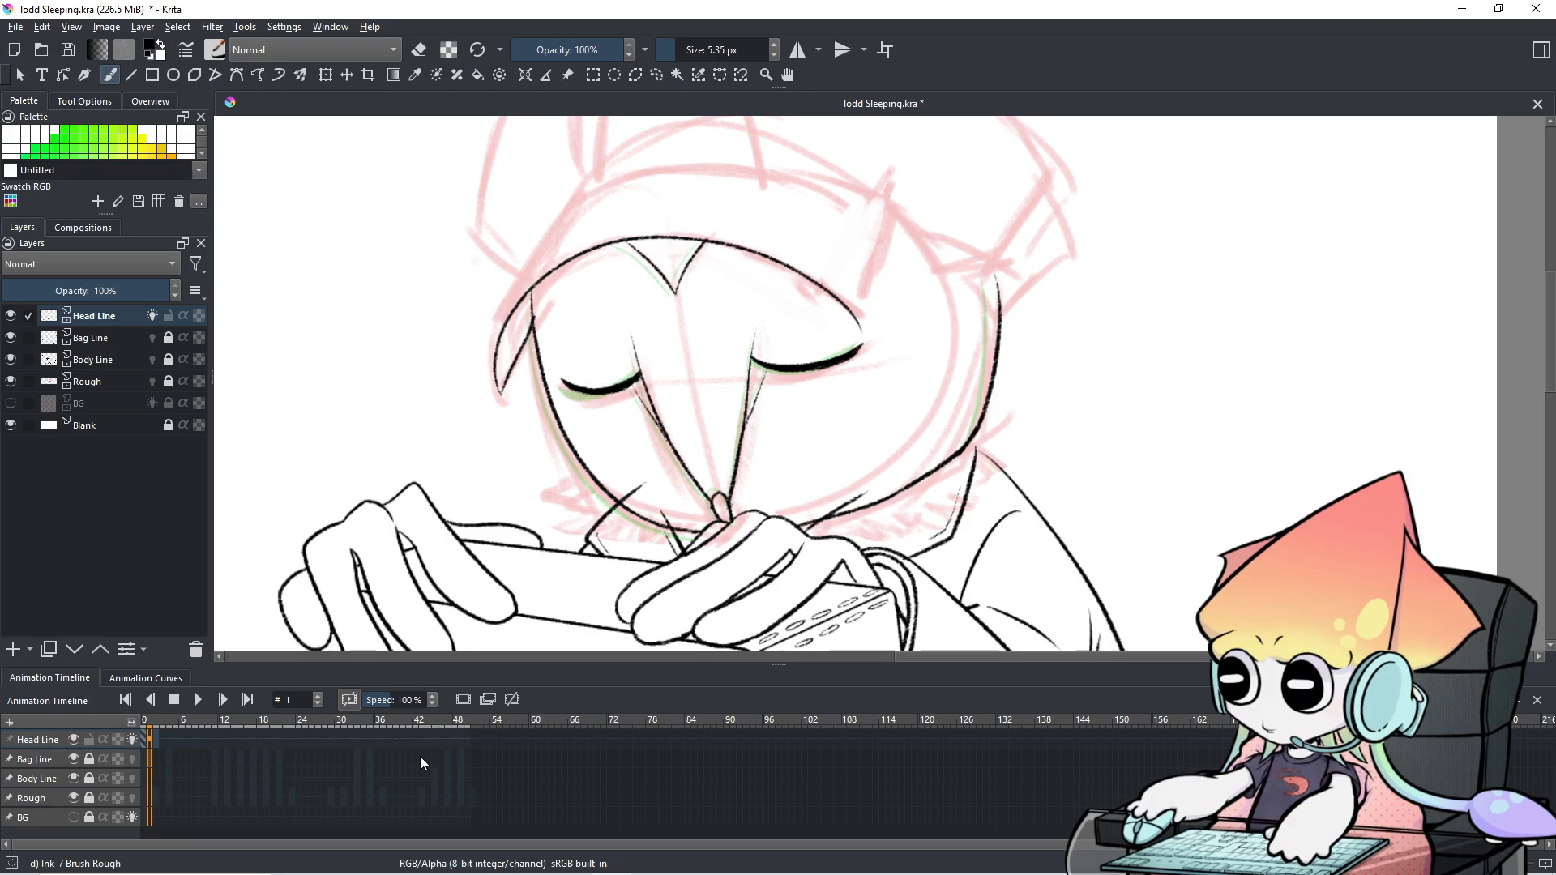
{"action": "key", "text": "Right"}
{"action": "scroll", "coordinate": [681, 437], "scroll_direction": "up", "scroll_amount": 4}
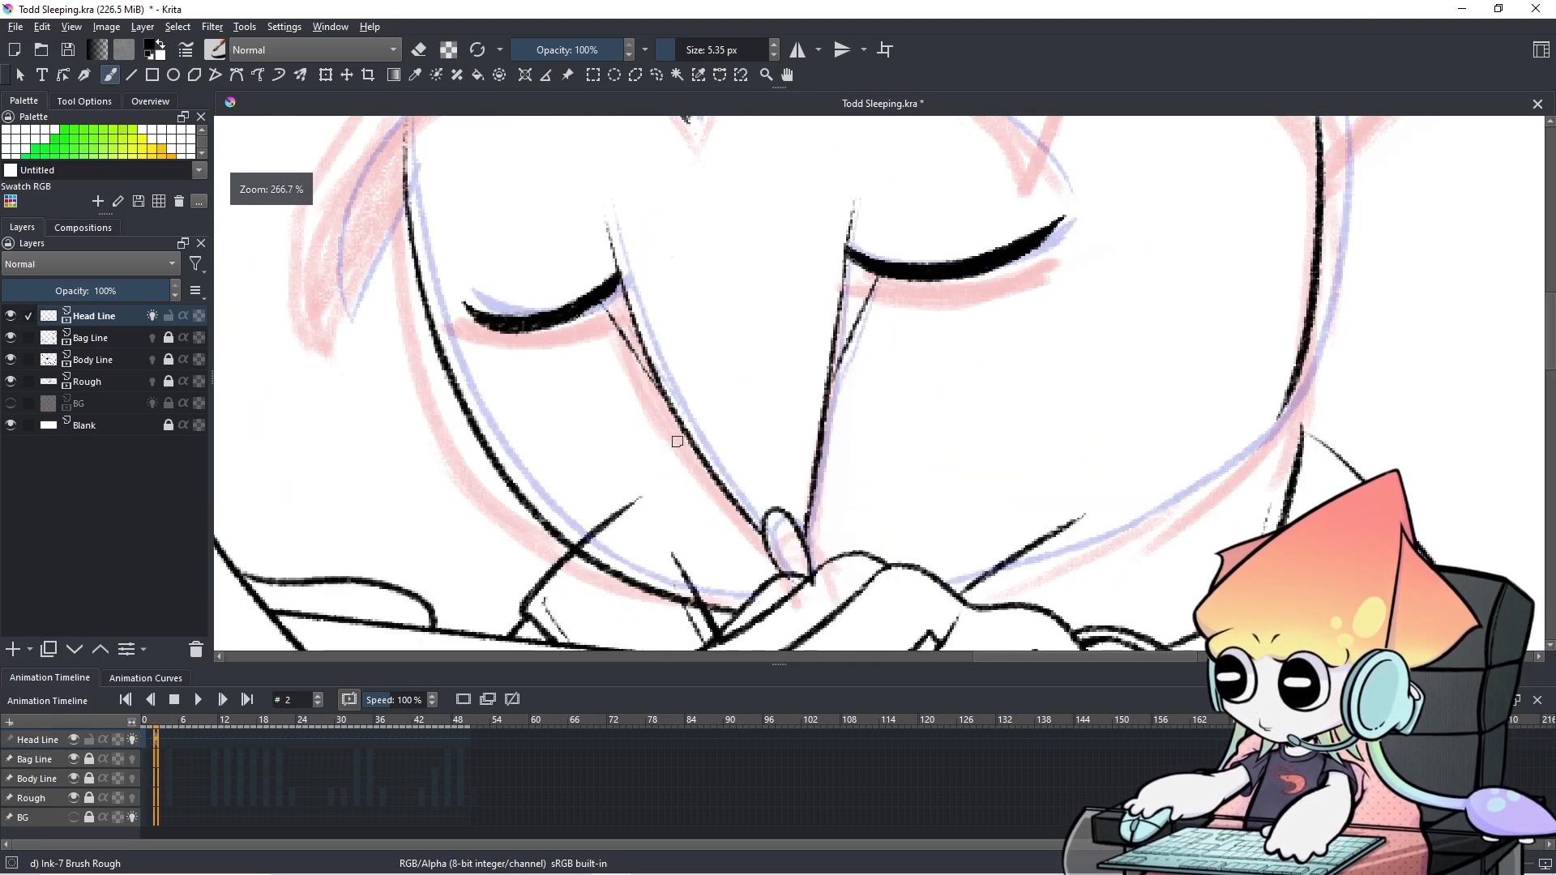
{"action": "left_click_drag", "start_coordinate": [689, 436], "coordinate": [619, 453]}
{"action": "key", "text": "Left"}
{"action": "key", "text": "Right"}
{"action": "key", "text": "Left"}
{"action": "key", "text": "Right"}
{"action": "left_click_drag", "start_coordinate": [666, 396], "coordinate": [681, 476]}
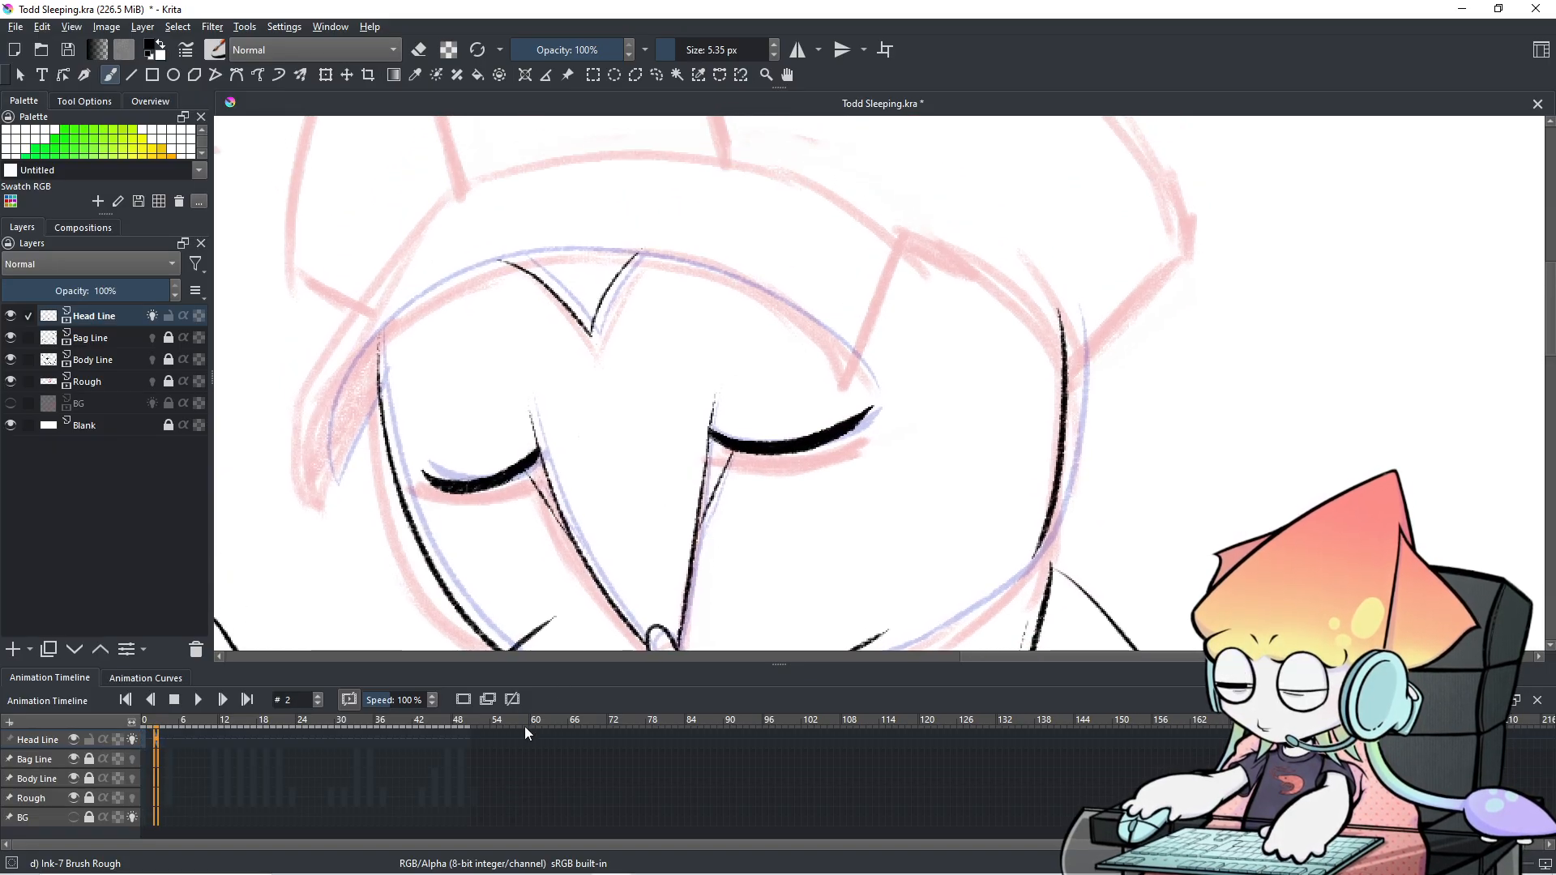
{"action": "key", "text": "Left"}
{"action": "key", "text": "Right"}
{"action": "key", "text": "Left"}
{"action": "key", "text": "Right"}
{"action": "key", "text": "Left"}
{"action": "key", "text": "Right"}
{"action": "key", "text": "Left"}
{"action": "key", "text": "Right"}
{"action": "scroll", "coordinate": [472, 531], "scroll_direction": "up", "scroll_amount": 1}
{"action": "scroll", "coordinate": [472, 531], "scroll_direction": "up", "scroll_amount": 1}
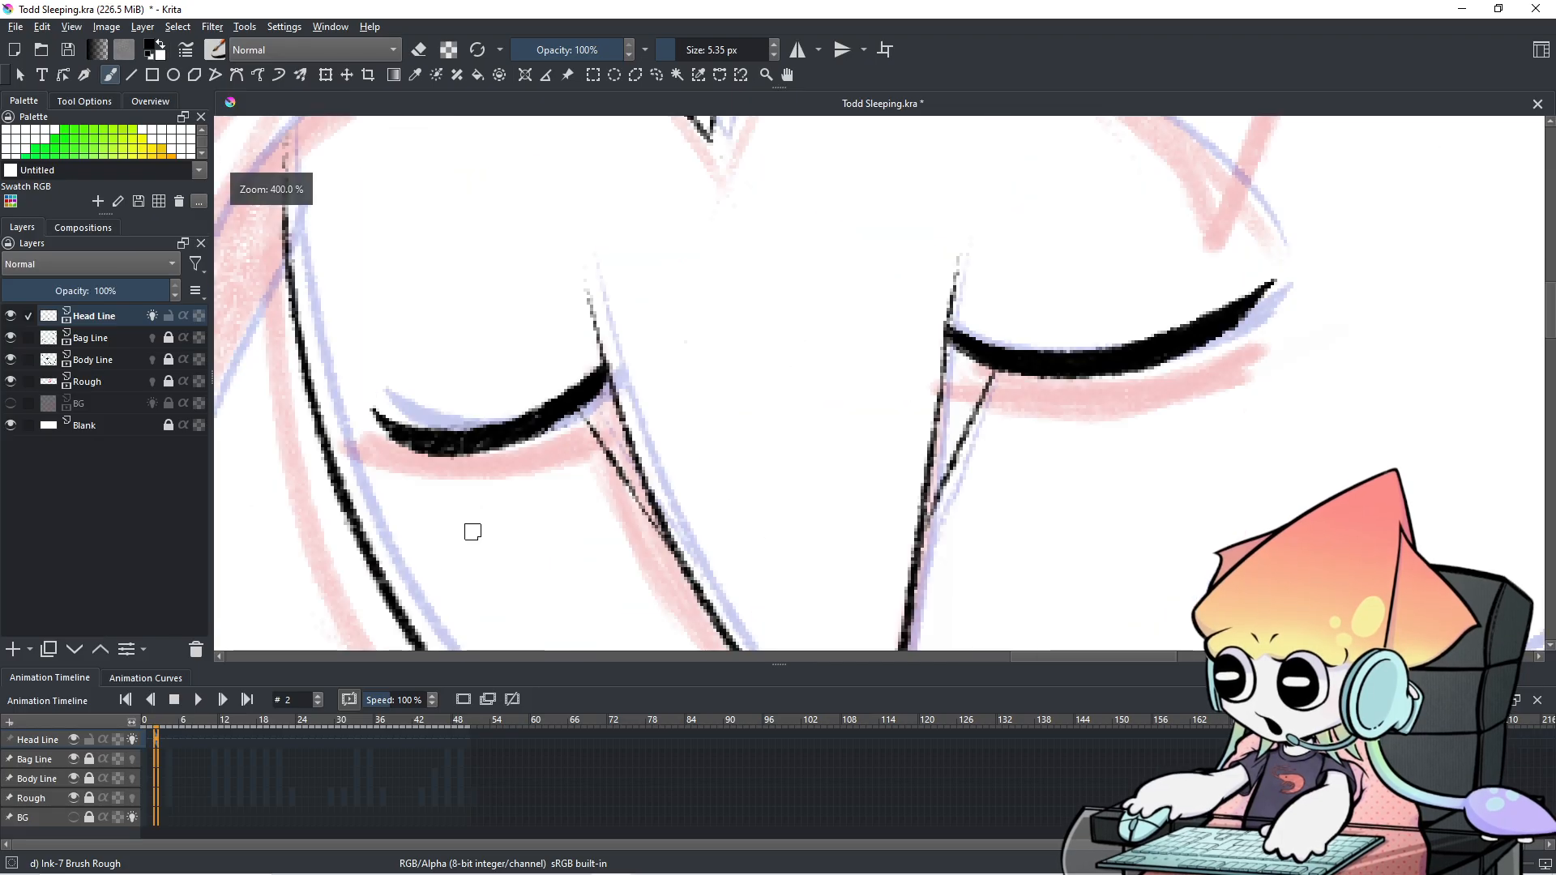
On frame 1, erase the left eyelid's lower edge to trim it.
{"action": "key", "text": "Left"}
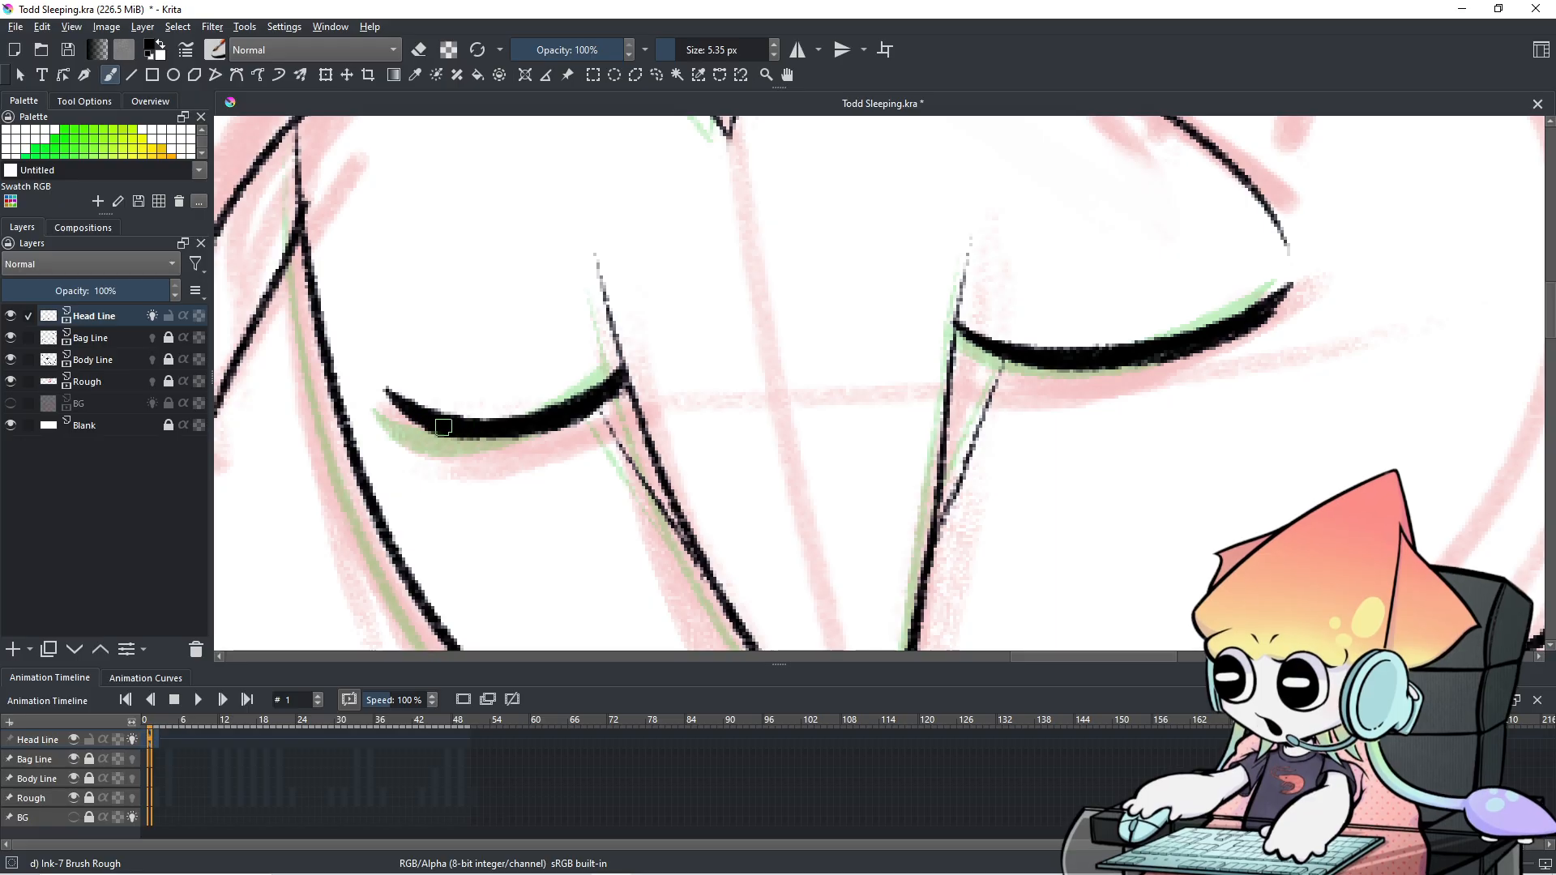
{"action": "key", "text": "e"}
{"action": "left_click_drag", "start_coordinate": [534, 440], "coordinate": [614, 392]}
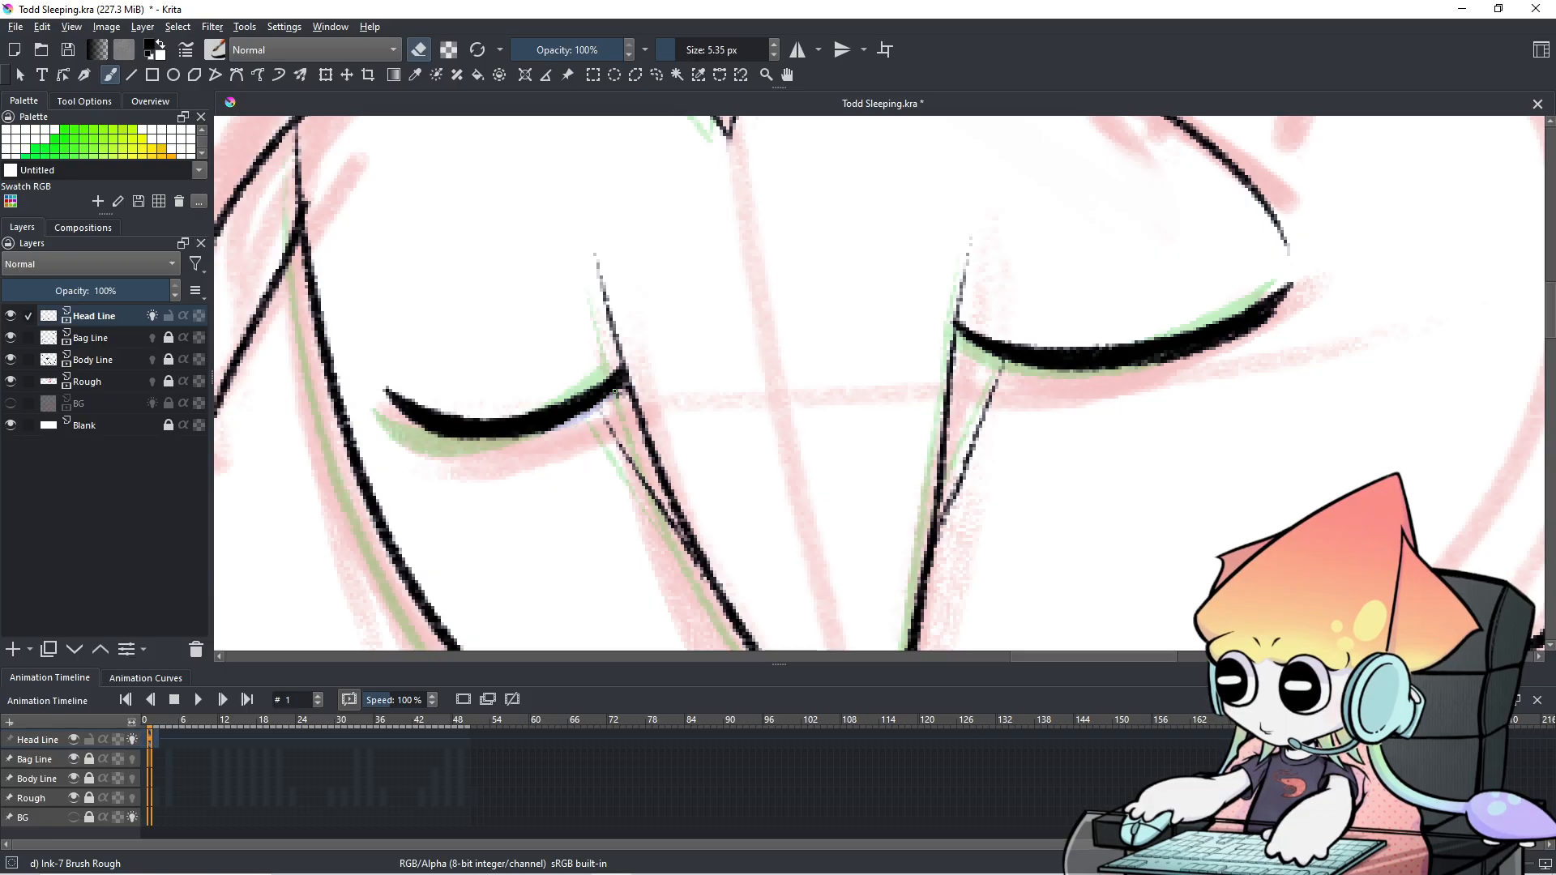
{"action": "key", "text": "e"}
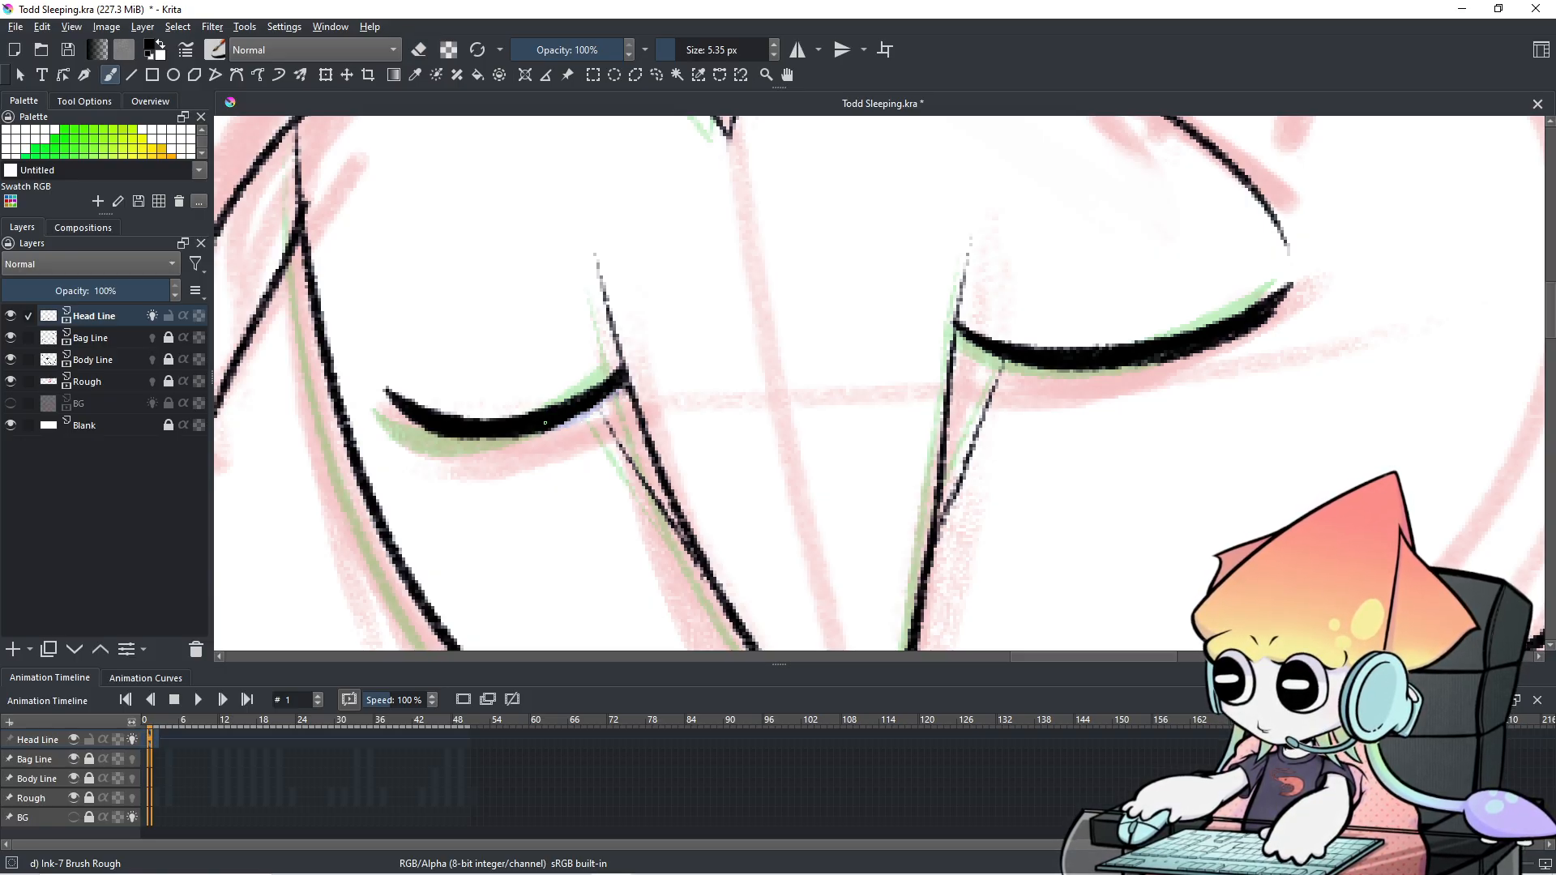
Put the same inked closed-eyed head onto frame 0 of the head.
{"action": "left_click", "coordinate": [156, 738]}
{"action": "left_click", "coordinate": [149, 737]}
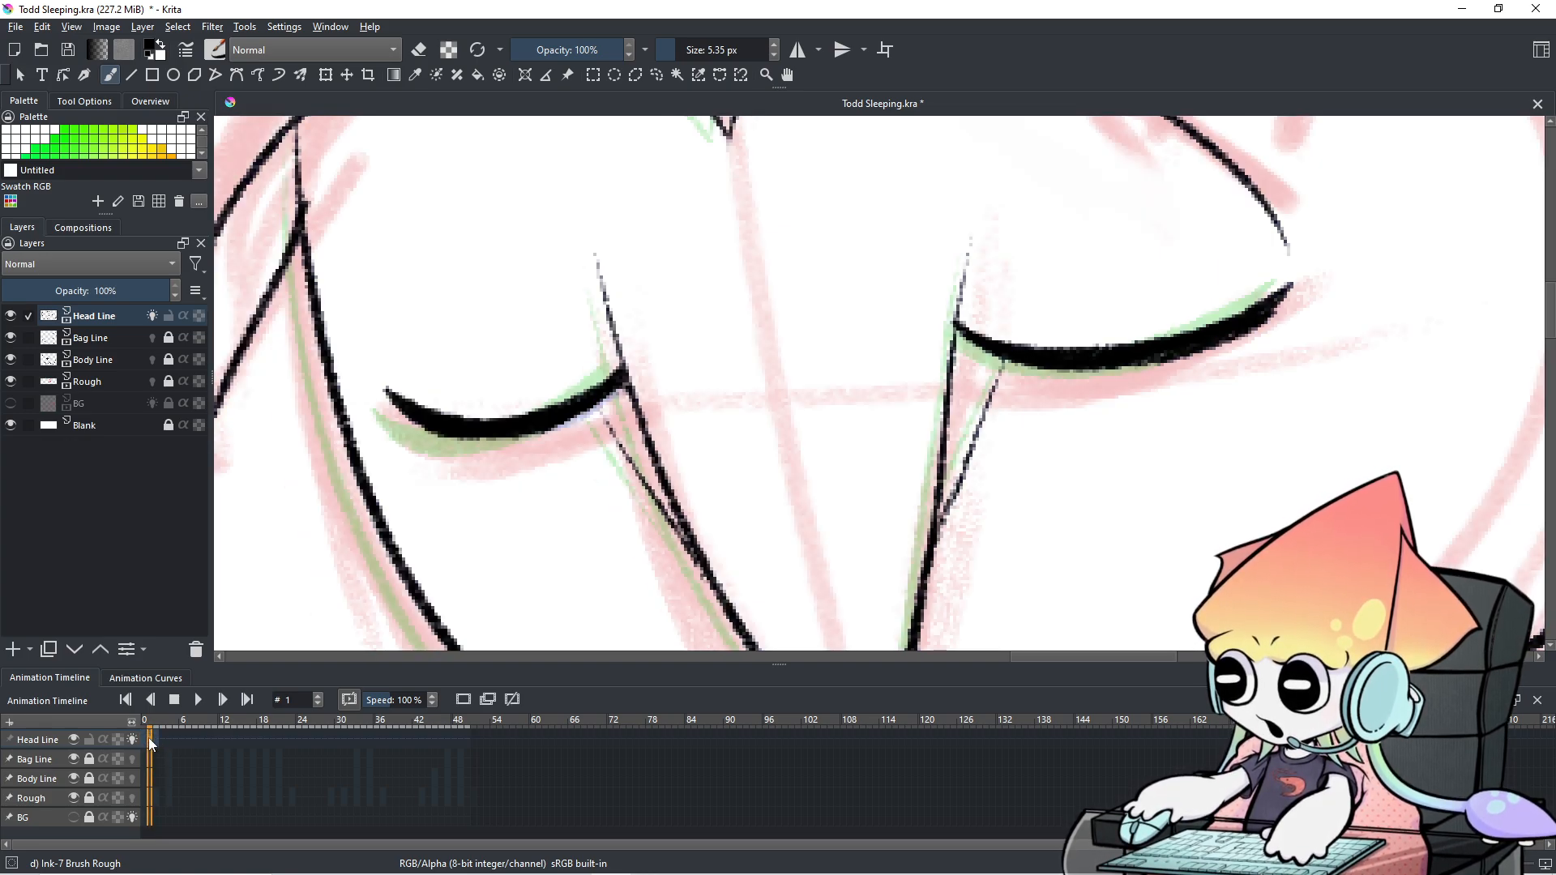
{"action": "right_click", "coordinate": [143, 741]}
{"action": "left_click", "coordinate": [186, 699]}
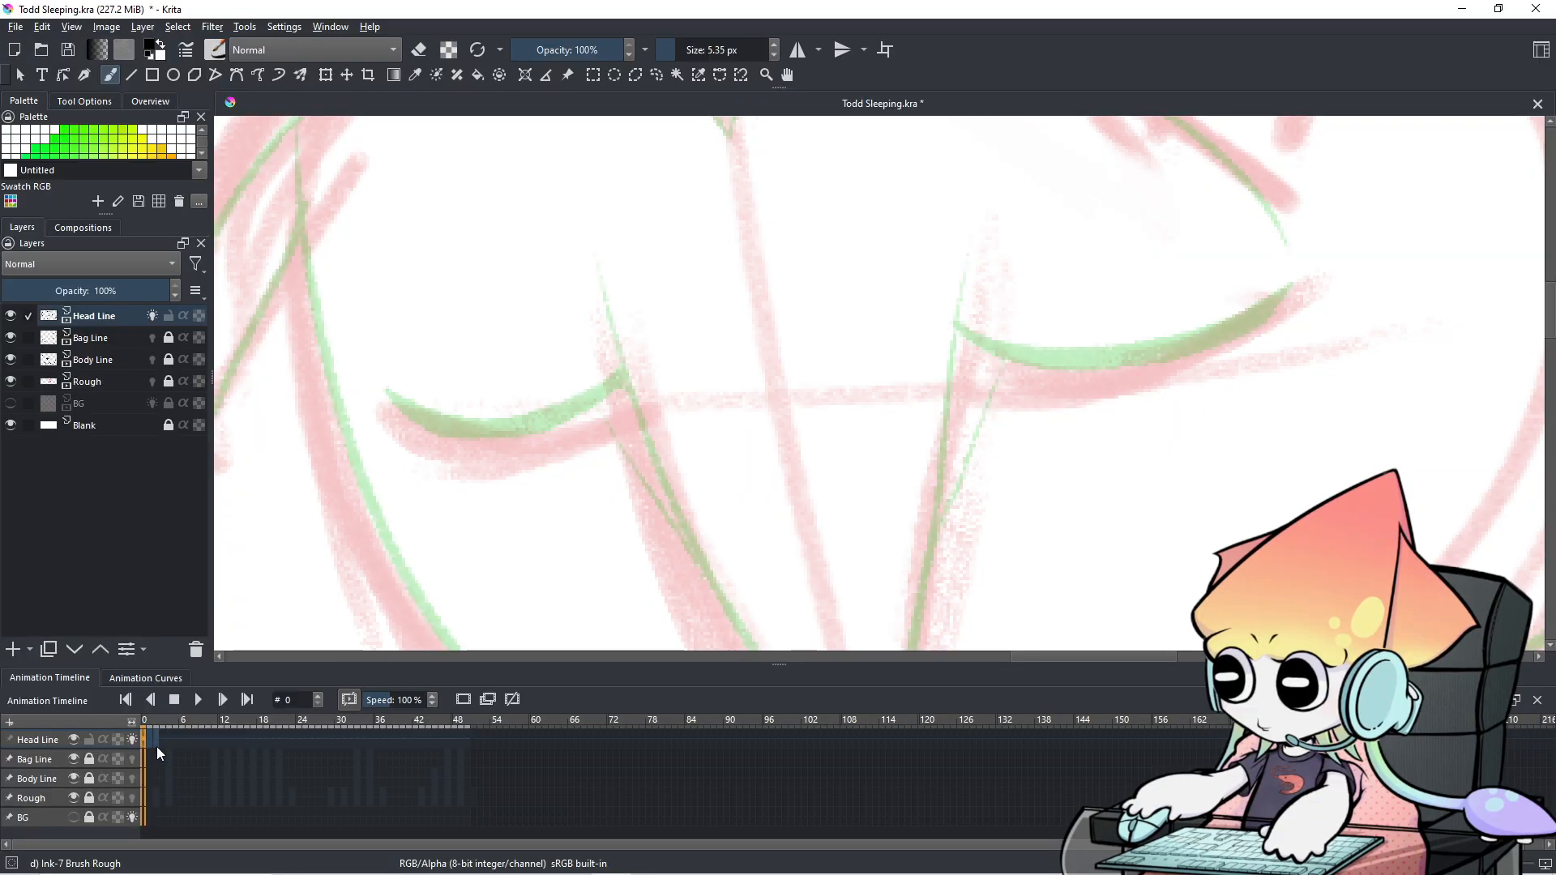
{"action": "key", "text": "ctrl+z"}
{"action": "key", "text": "ctrl+shift+z"}
{"action": "key", "text": "ctrl+z"}
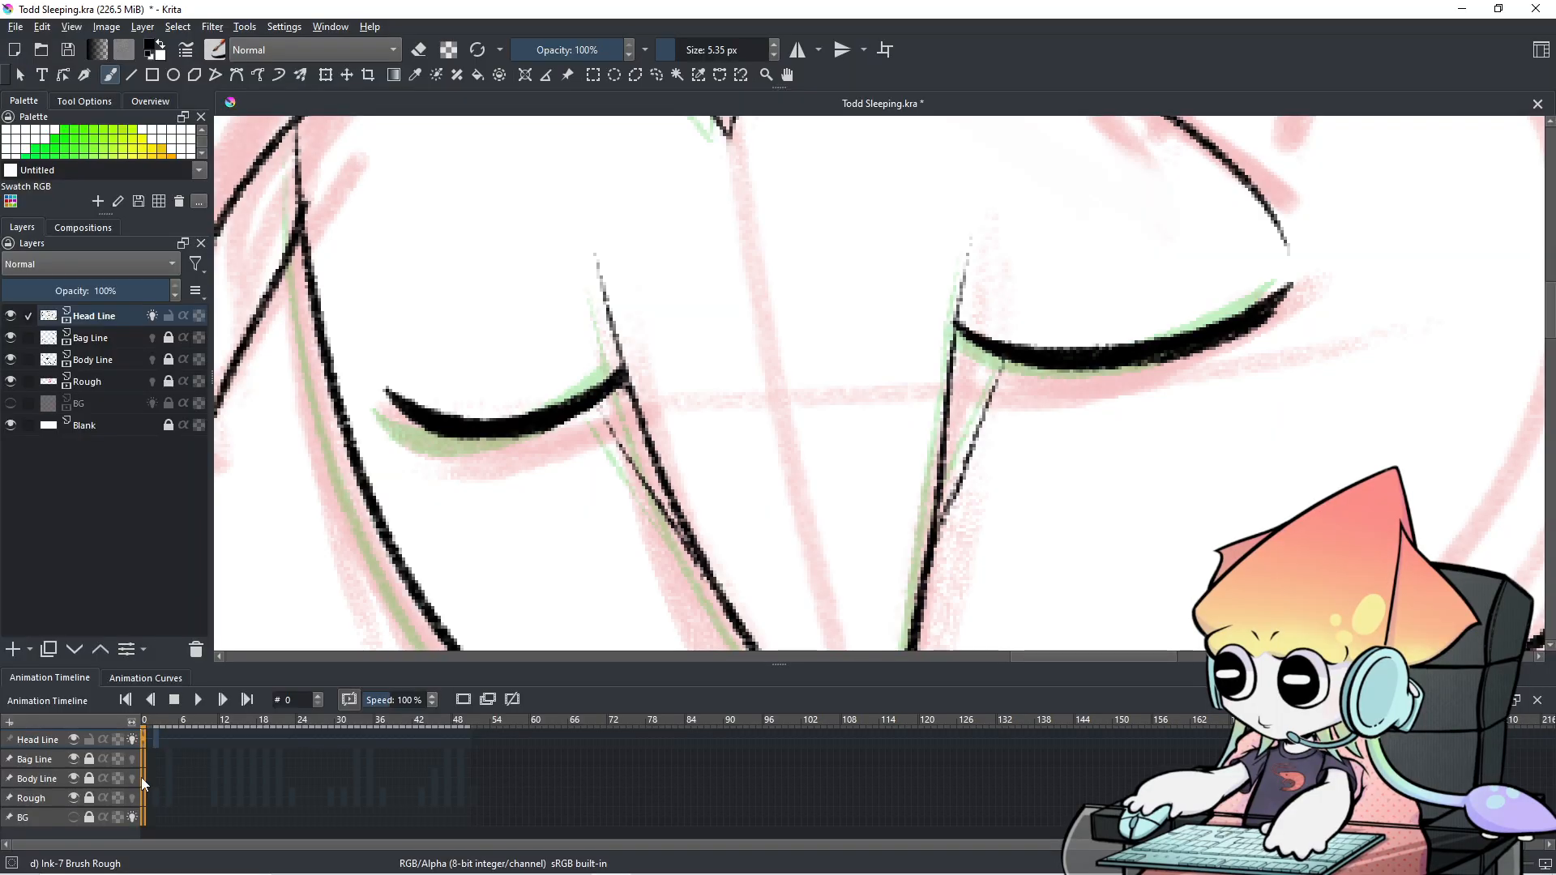
Step between frames 0, 1 and 2 to compare the face, ending on frame 2.
{"action": "scroll", "coordinate": [753, 485], "scroll_direction": "down", "scroll_amount": 1}
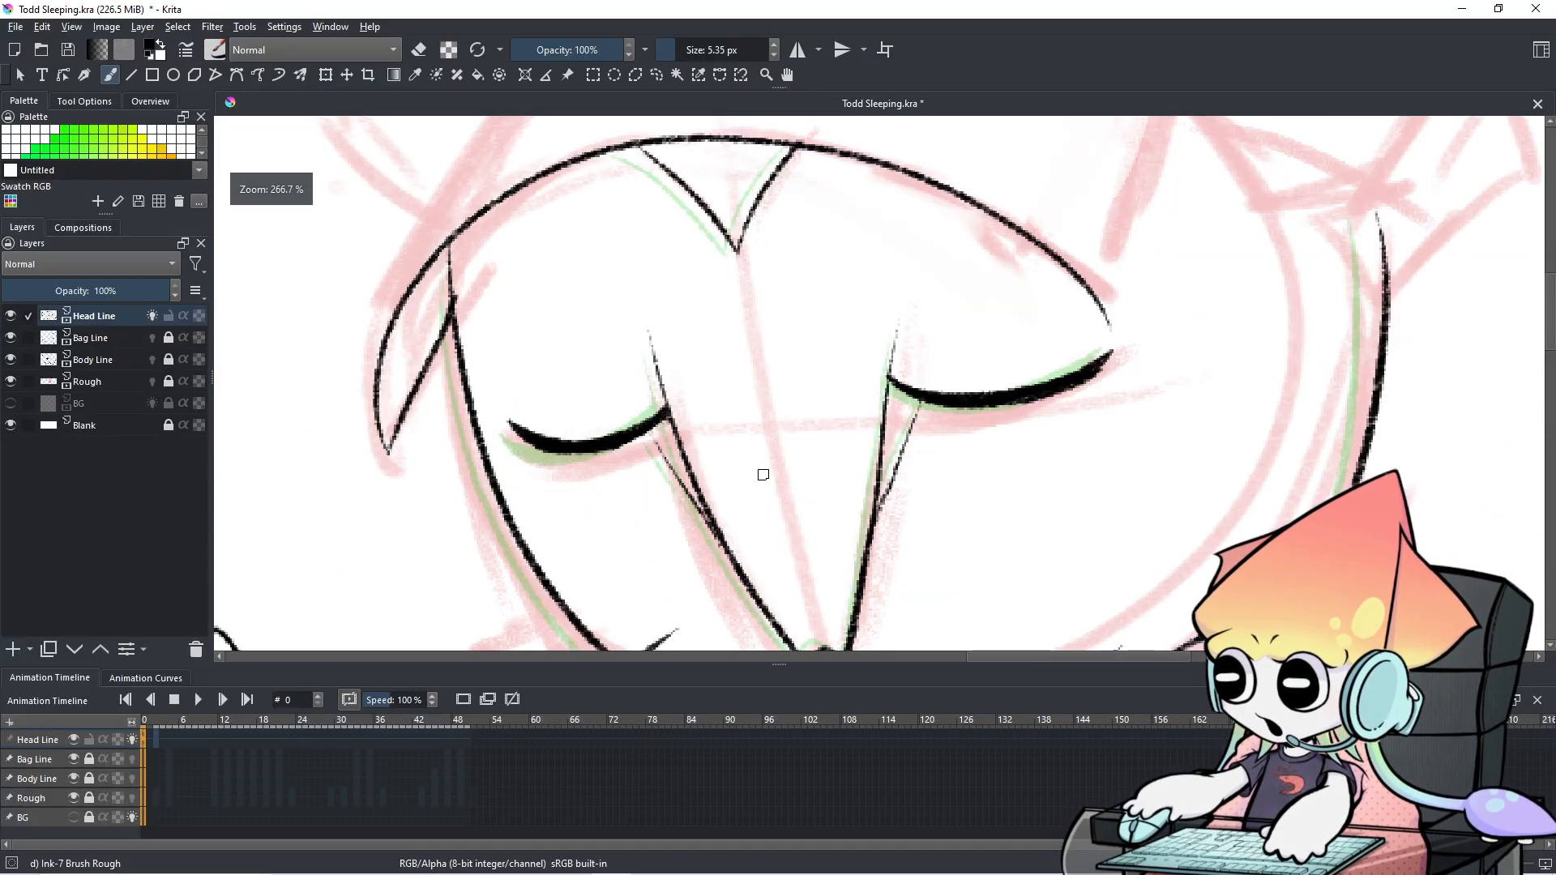
{"action": "left_click_drag", "start_coordinate": [764, 475], "coordinate": [706, 527]}
{"action": "key", "text": "period"}
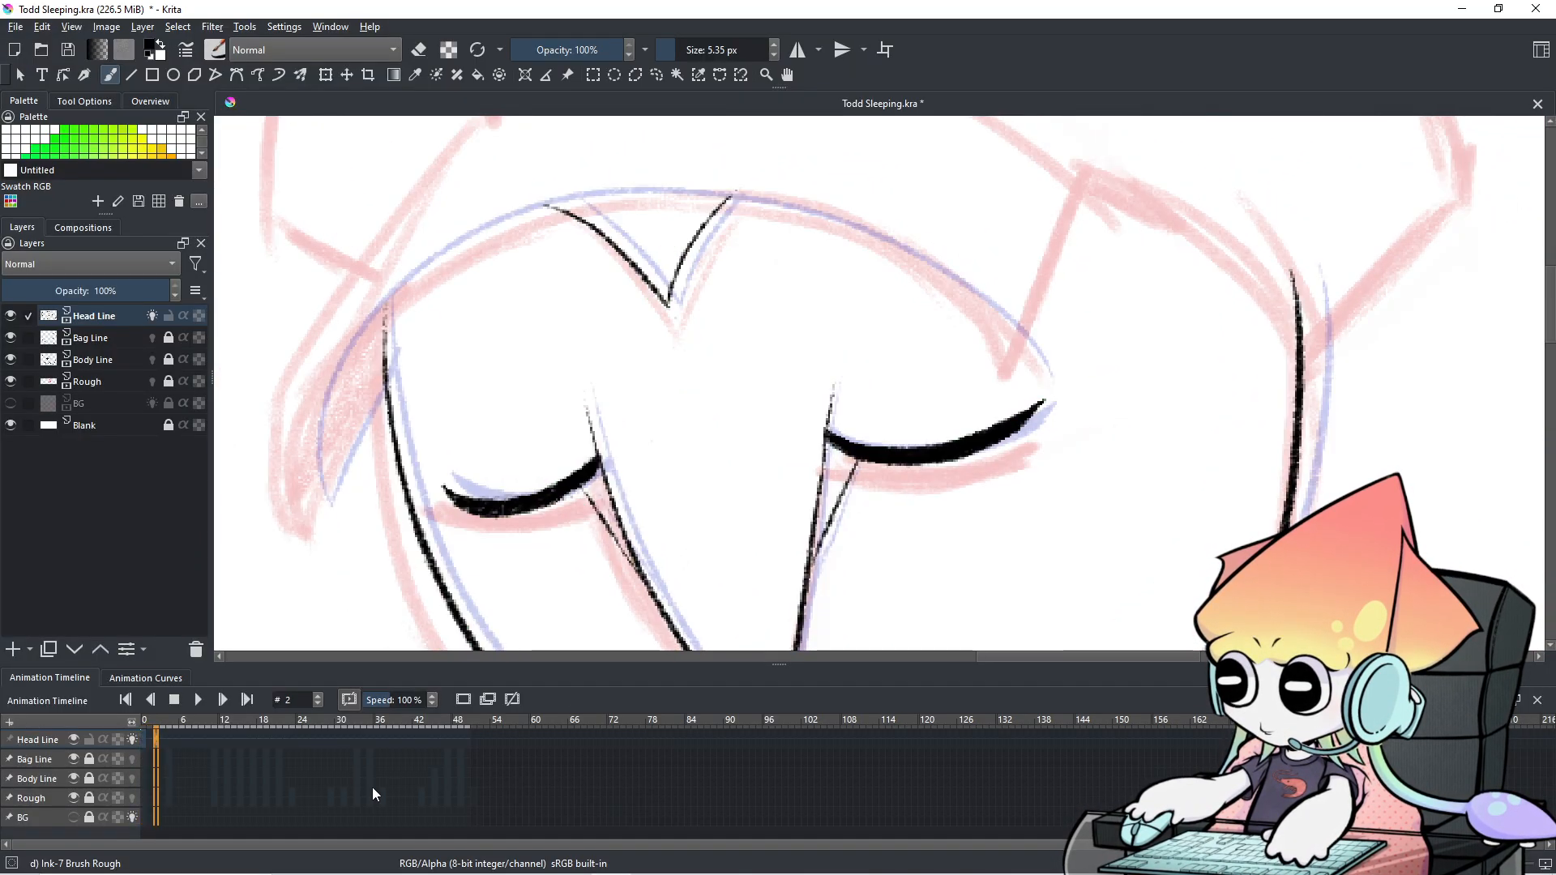
{"action": "key", "text": "period"}
{"action": "key", "text": "comma"}
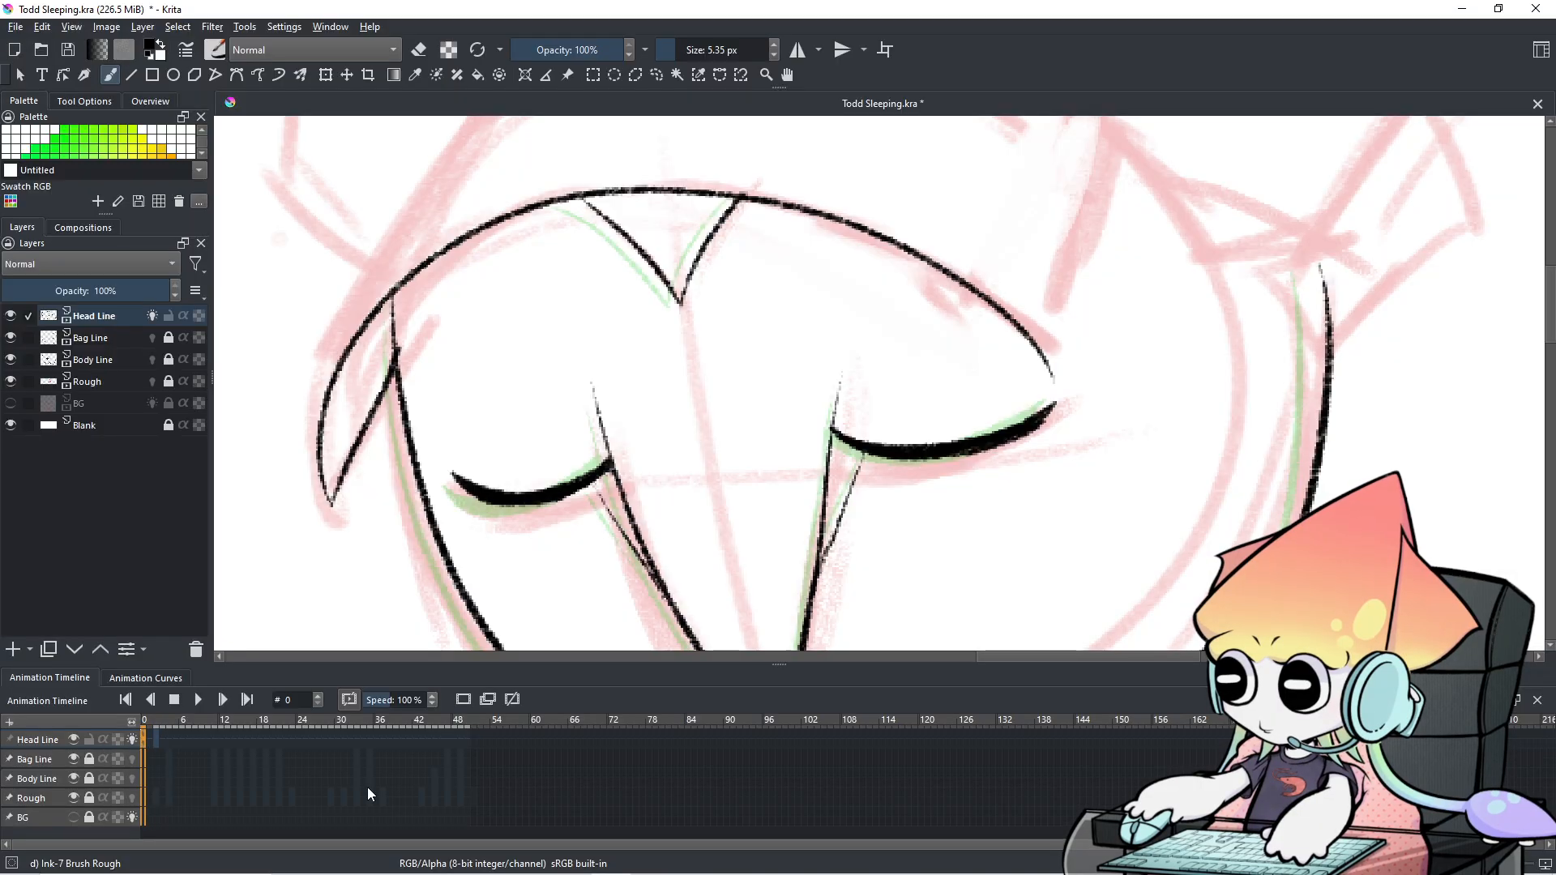
{"action": "key", "text": "period"}
{"action": "key", "text": "comma"}
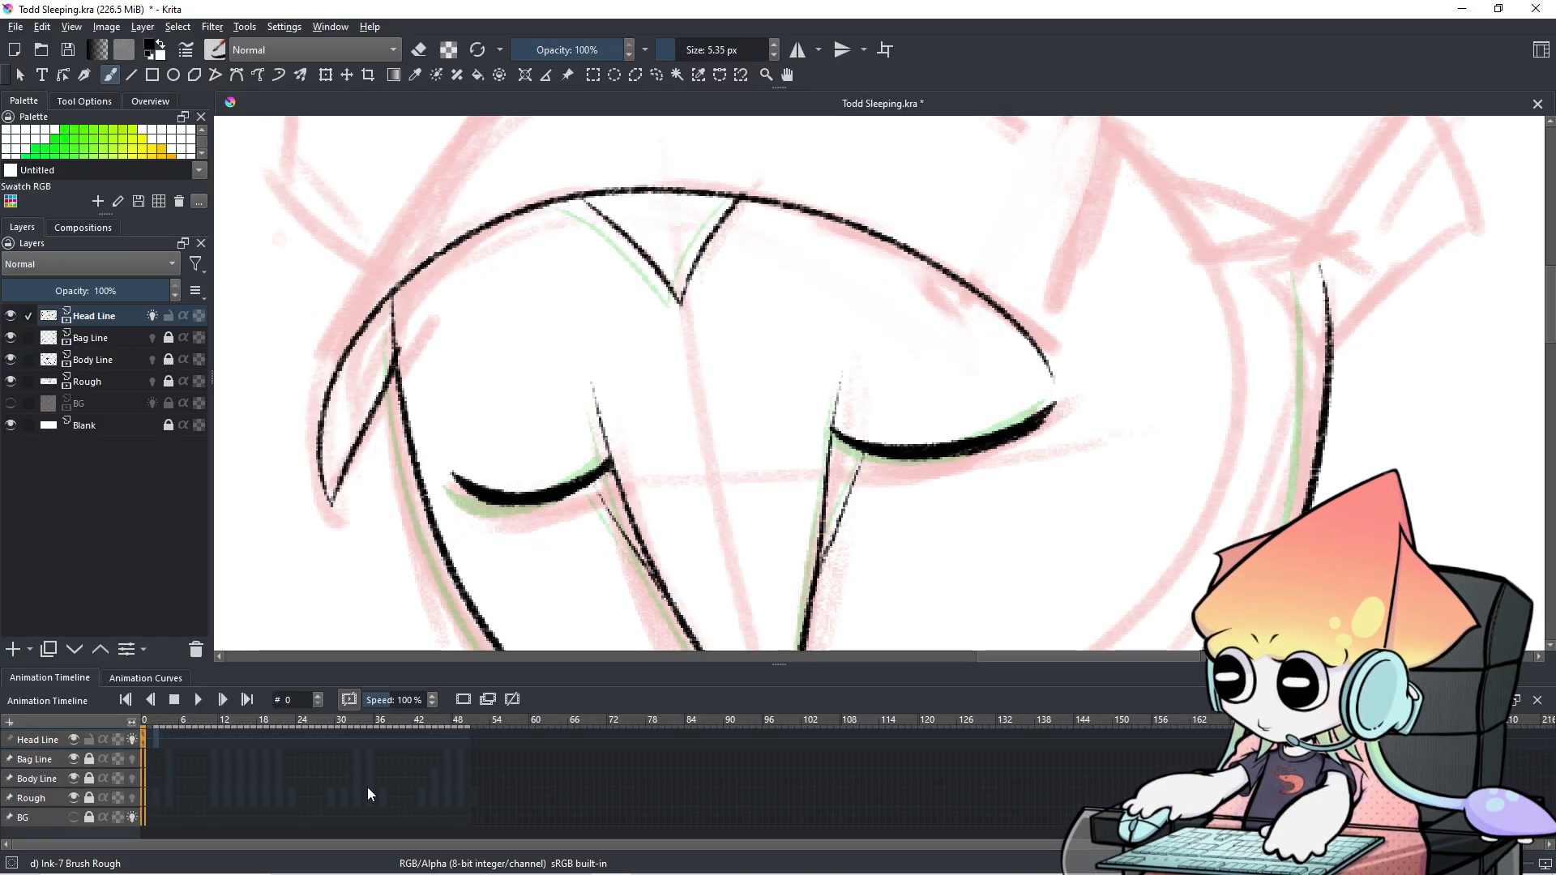
{"action": "key", "text": "period"}
{"action": "key", "text": "comma"}
{"action": "key", "text": "period"}
{"action": "key", "text": "comma"}
{"action": "key", "text": "period"}
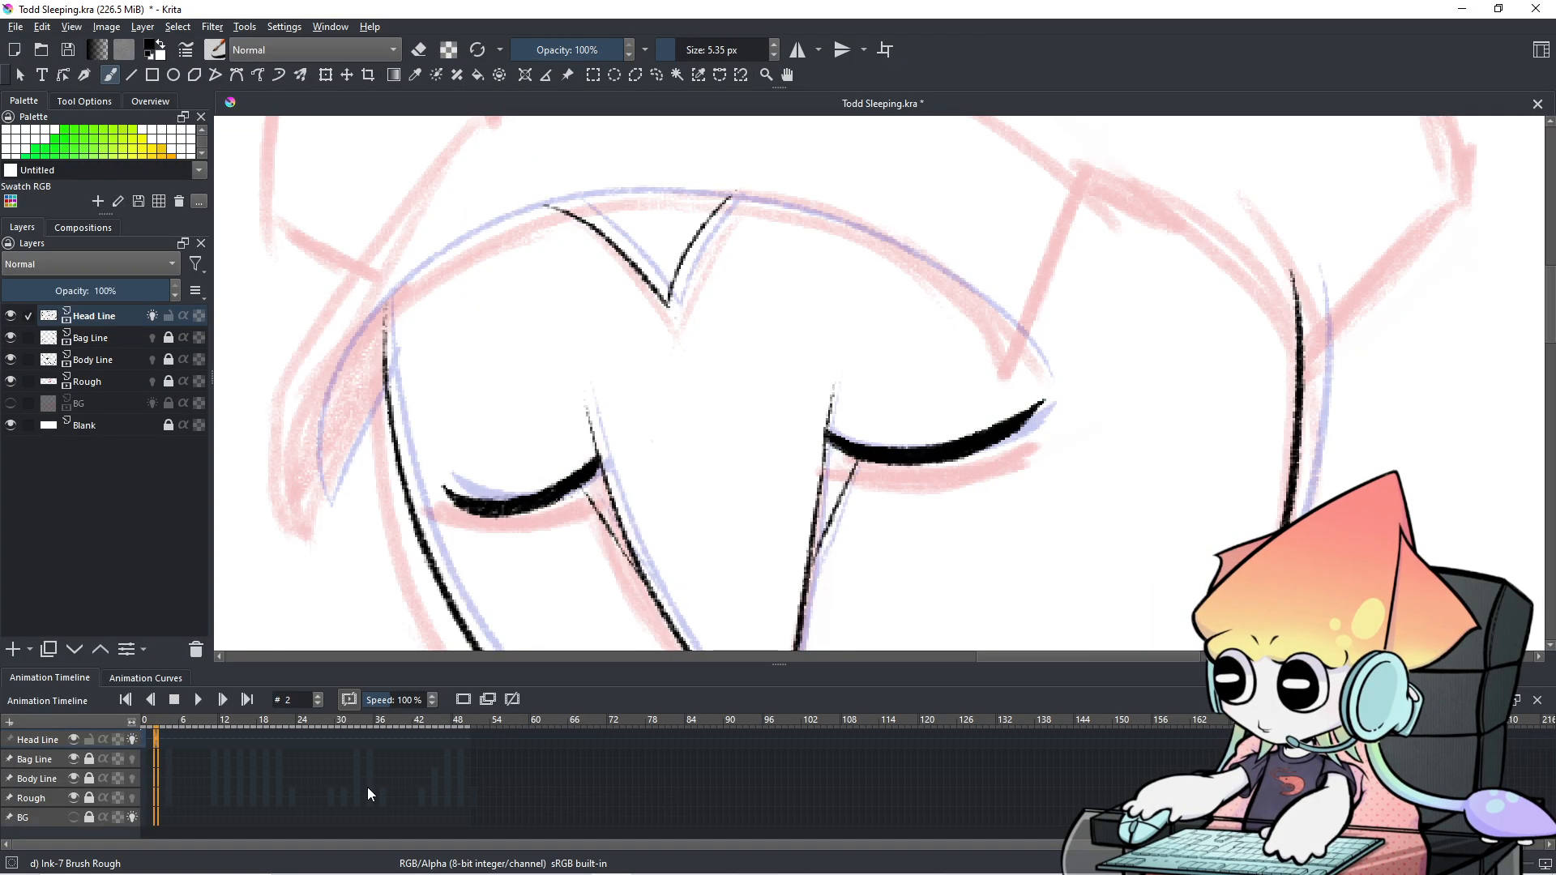
Trim the left eyelid's lower edge, then refill and thicken it toward the tip.
{"action": "scroll", "coordinate": [510, 576], "scroll_direction": "up", "scroll_amount": 2}
{"action": "key", "text": "e"}
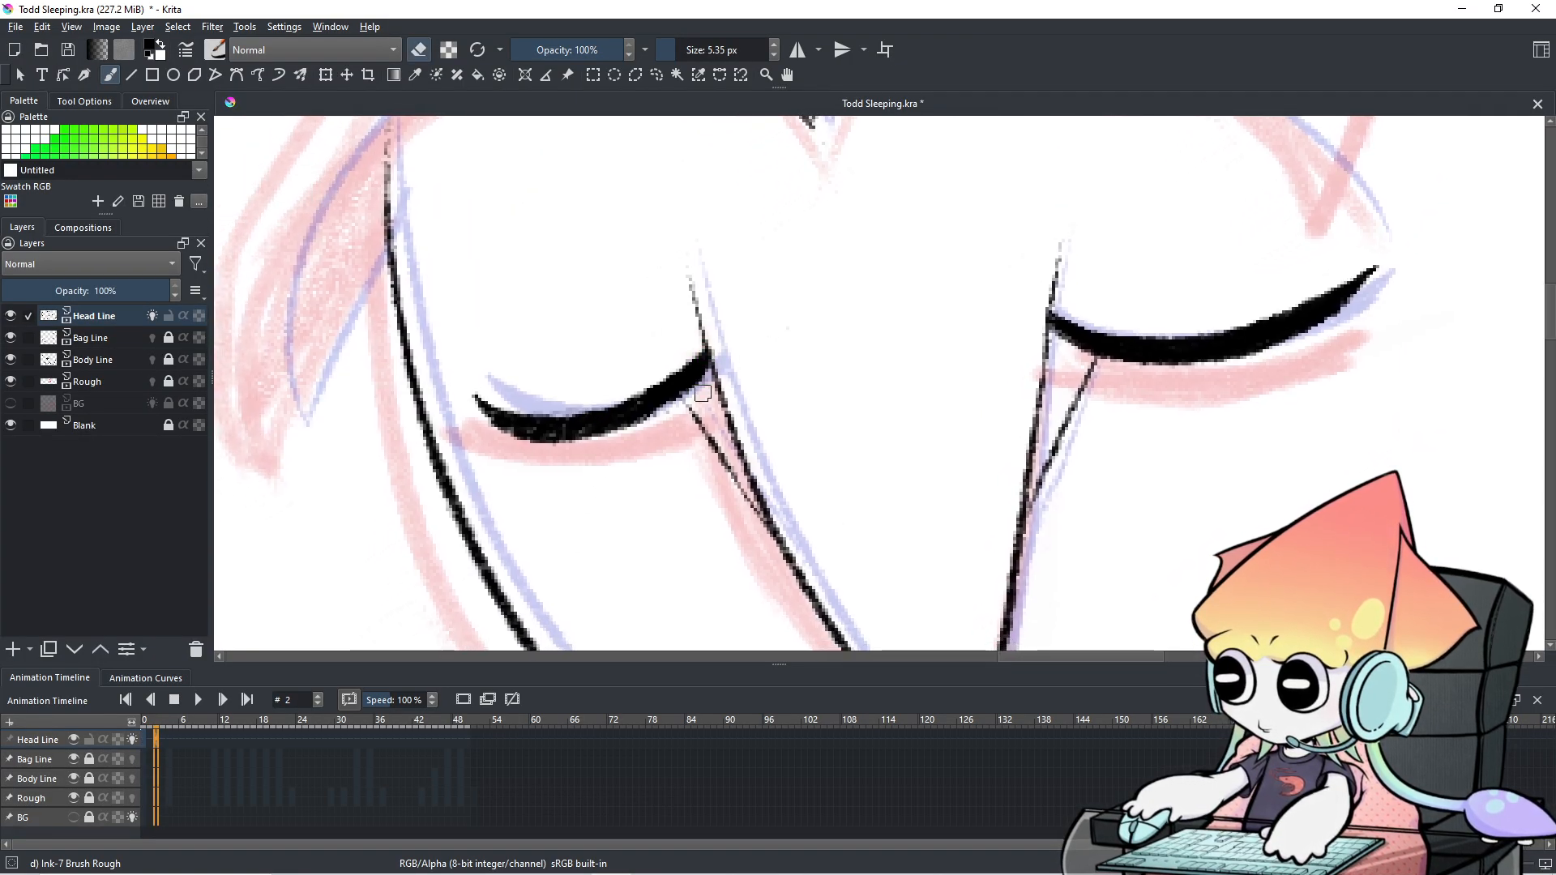
{"action": "mouse_move", "coordinate": [701, 381]}
{"action": "left_mouse_down"}
{"action": "mouse_move", "coordinate": [674, 402]}
{"action": "mouse_move", "coordinate": [681, 391]}
{"action": "left_mouse_up"}
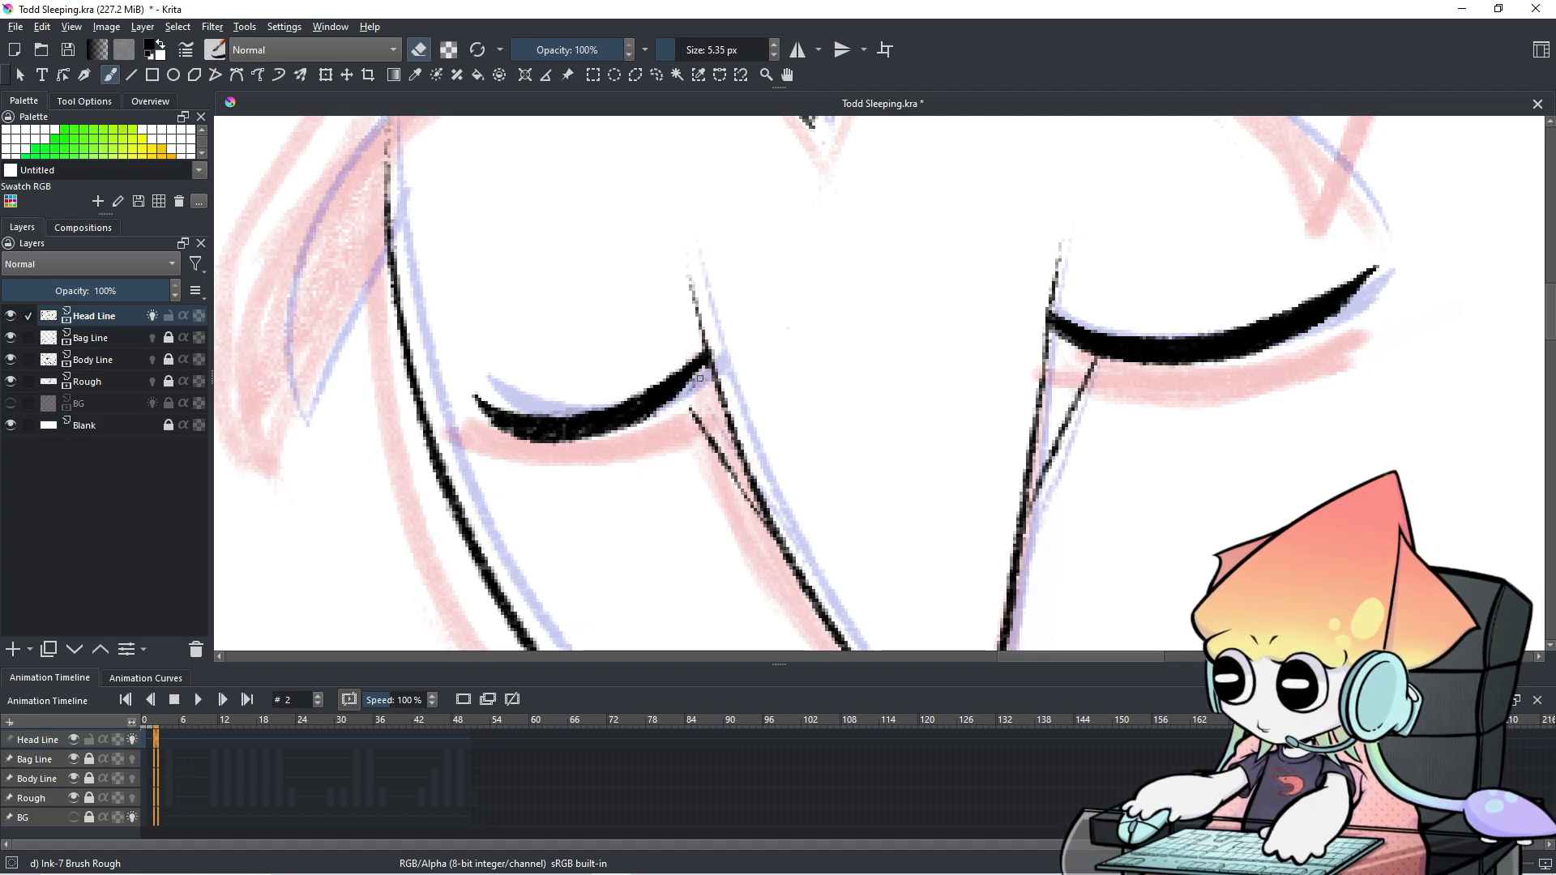
{"action": "key", "text": "e"}
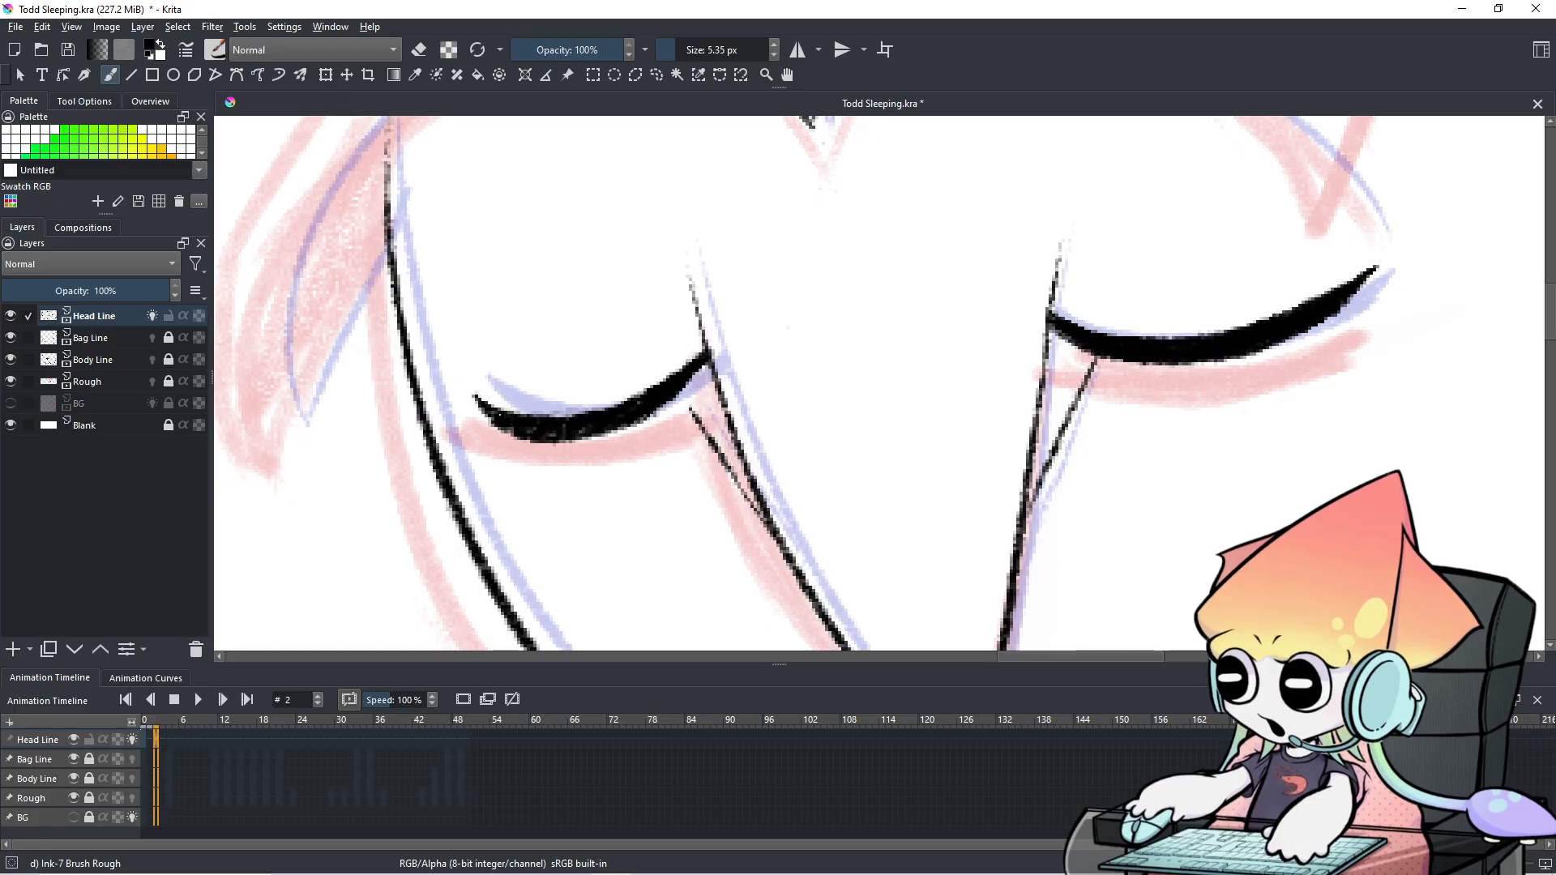
{"action": "mouse_move", "coordinate": [596, 413]}
{"action": "left_mouse_down"}
{"action": "mouse_move", "coordinate": [701, 366]}
{"action": "mouse_move", "coordinate": [640, 417]}
{"action": "left_mouse_up"}
{"action": "left_click_drag", "start_coordinate": [702, 371], "coordinate": [667, 397]}
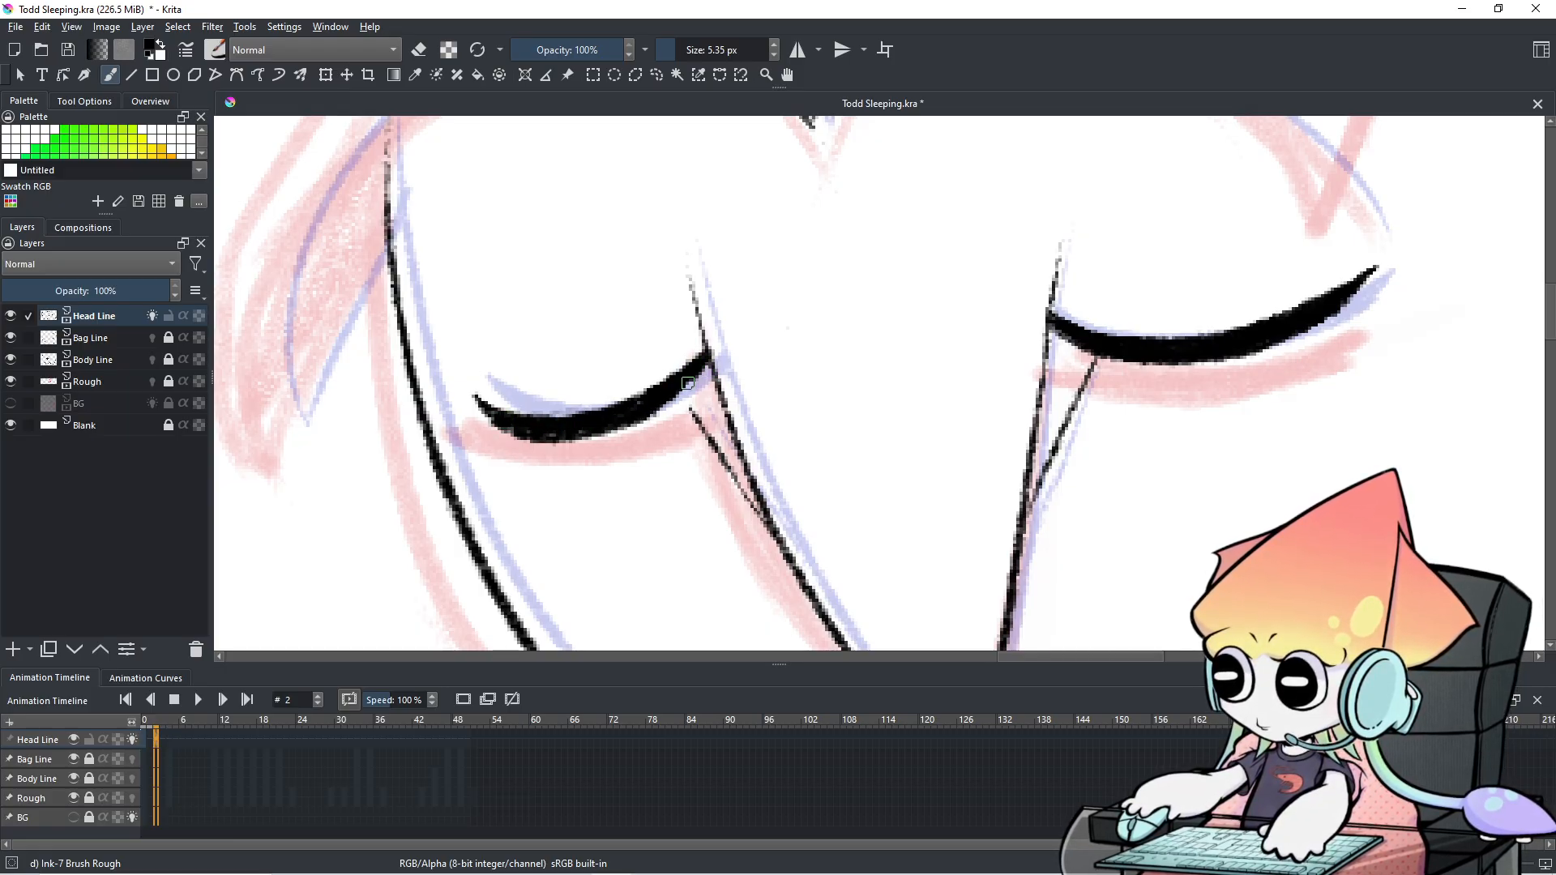
Trim and redraw the right end of the left eyelid.
{"action": "scroll", "coordinate": [1195, 339], "scroll_direction": "down", "scroll_amount": 5}
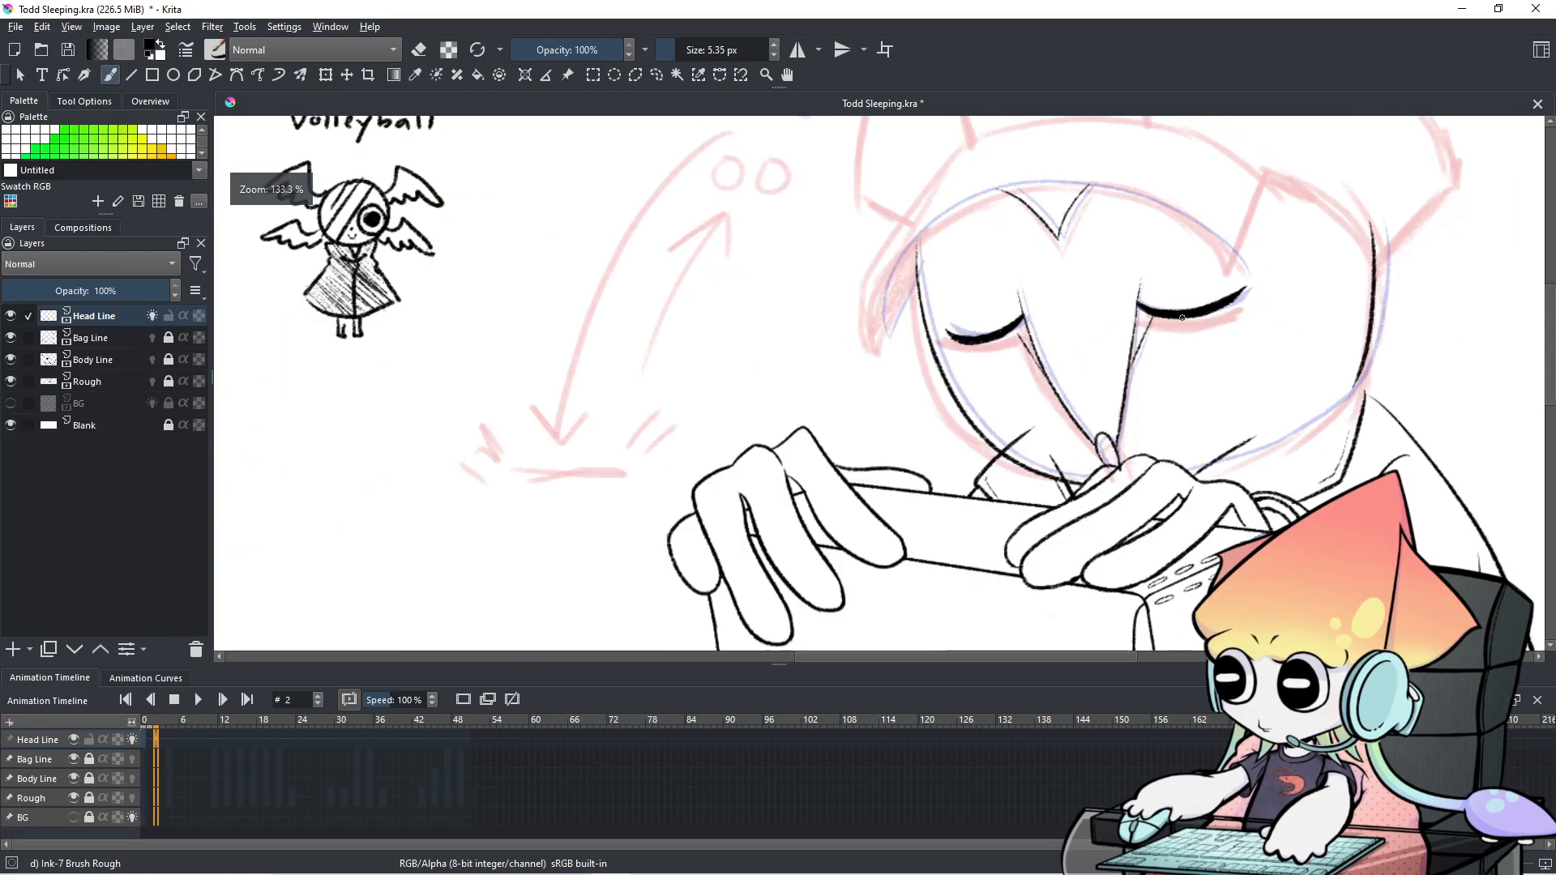
{"action": "left_click_drag", "start_coordinate": [1194, 339], "coordinate": [968, 369]}
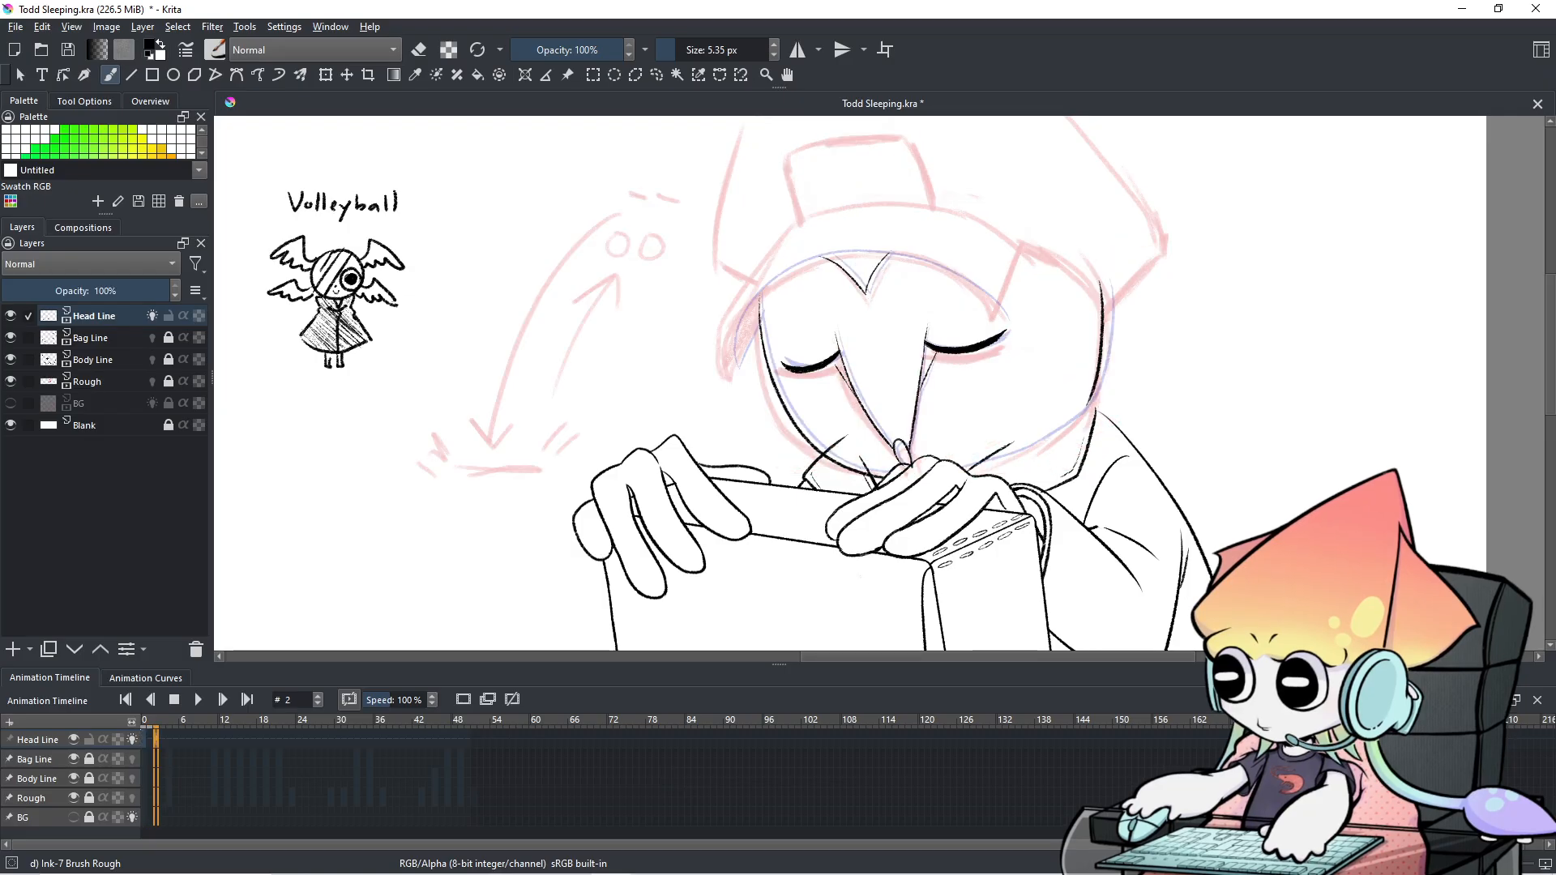
{"action": "scroll", "coordinate": [762, 377], "scroll_direction": "up", "scroll_amount": 6}
{"action": "left_click_drag", "start_coordinate": [976, 313], "coordinate": [904, 357]}
{"action": "key", "text": "e"}
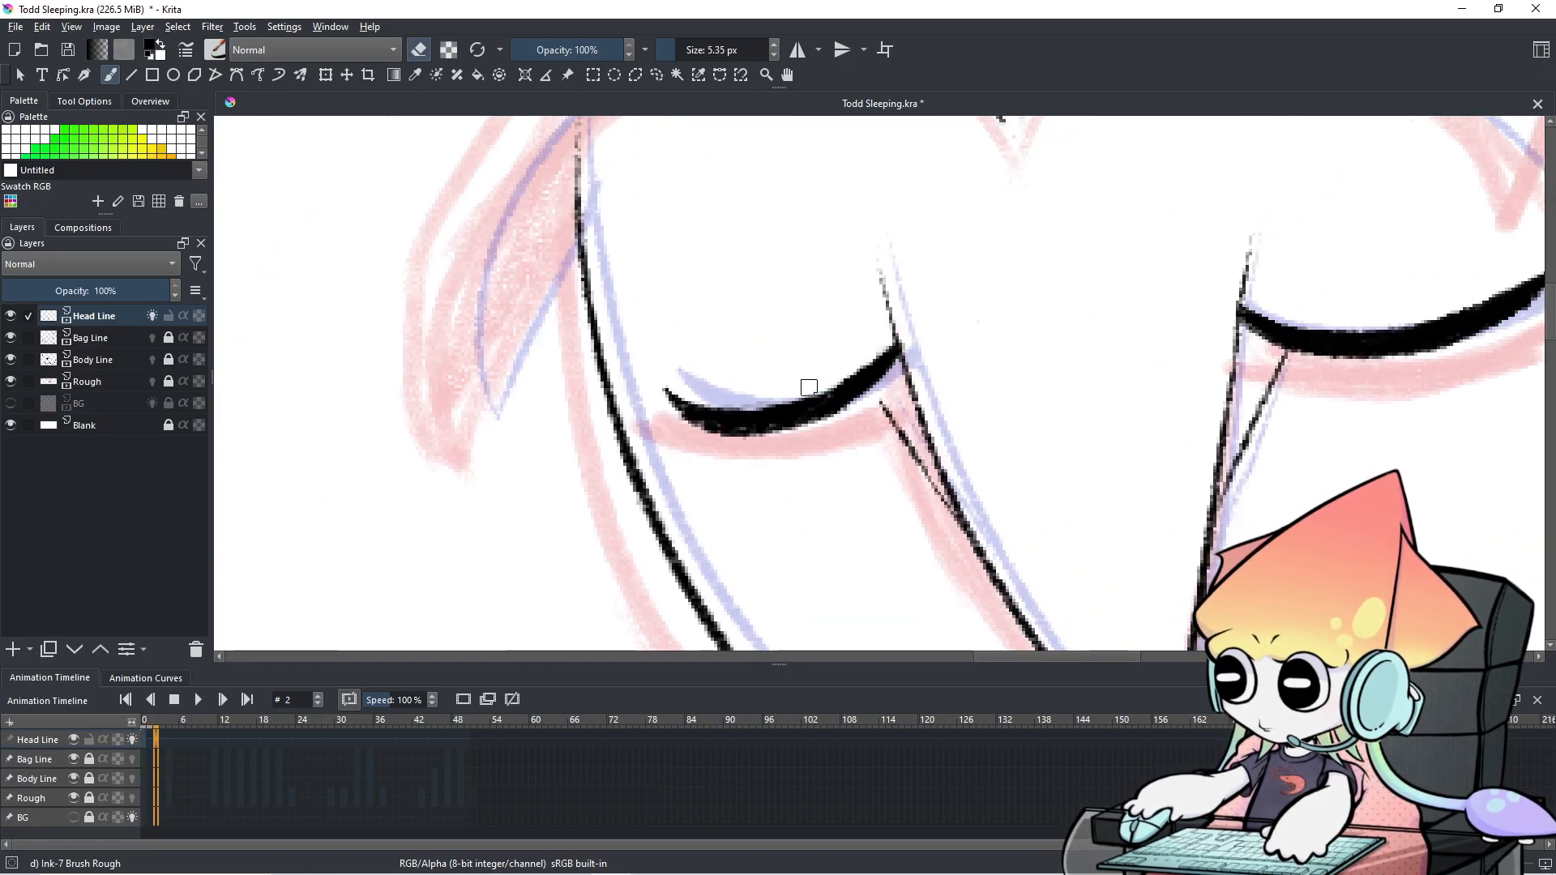
{"action": "mouse_move", "coordinate": [855, 370]}
{"action": "left_mouse_down"}
{"action": "mouse_move", "coordinate": [896, 350]}
{"action": "mouse_move", "coordinate": [849, 404]}
{"action": "left_mouse_up"}
{"action": "key", "text": "e"}
{"action": "key", "text": "ctrl+z"}
{"action": "left_click_drag", "start_coordinate": [894, 358], "coordinate": [862, 378]}
Add a blank Head Line frame at frame 4.
{"action": "scroll", "coordinate": [851, 371], "scroll_direction": "down", "scroll_amount": 3}
{"action": "scroll", "coordinate": [812, 739], "scroll_direction": "down", "scroll_amount": 1}
{"action": "scroll", "coordinate": [812, 739], "scroll_direction": "up", "scroll_amount": 1}
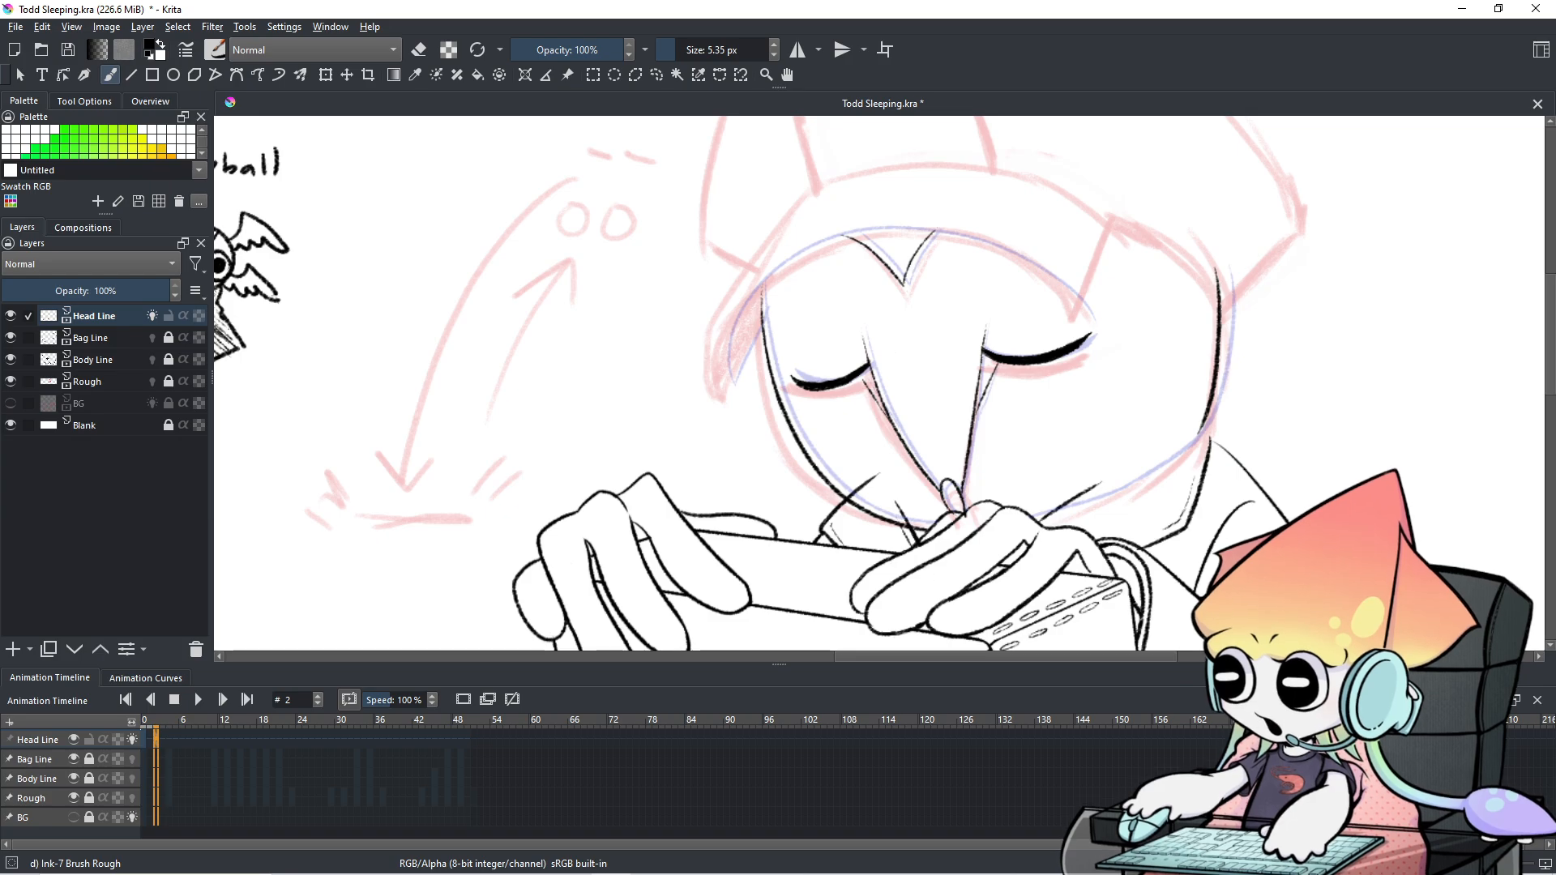
{"action": "left_click_drag", "start_coordinate": [1129, 472], "coordinate": [906, 506]}
{"action": "scroll", "coordinate": [624, 752], "scroll_direction": "down", "scroll_amount": 1}
{"action": "scroll", "coordinate": [625, 752], "scroll_direction": "up", "scroll_amount": 2}
{"action": "scroll", "coordinate": [606, 757], "scroll_direction": "down", "scroll_amount": 1}
{"action": "scroll", "coordinate": [600, 755], "scroll_direction": "up", "scroll_amount": 2}
{"action": "left_click", "coordinate": [461, 701]}
{"action": "scroll", "coordinate": [820, 512], "scroll_direction": "up", "scroll_amount": 1}
Ink the left side of the face on frame 4, retrying the stroke twice.
{"action": "scroll", "coordinate": [833, 476], "scroll_direction": "down", "scroll_amount": 1}
{"action": "left_click_drag", "start_coordinate": [842, 467], "coordinate": [893, 410]}
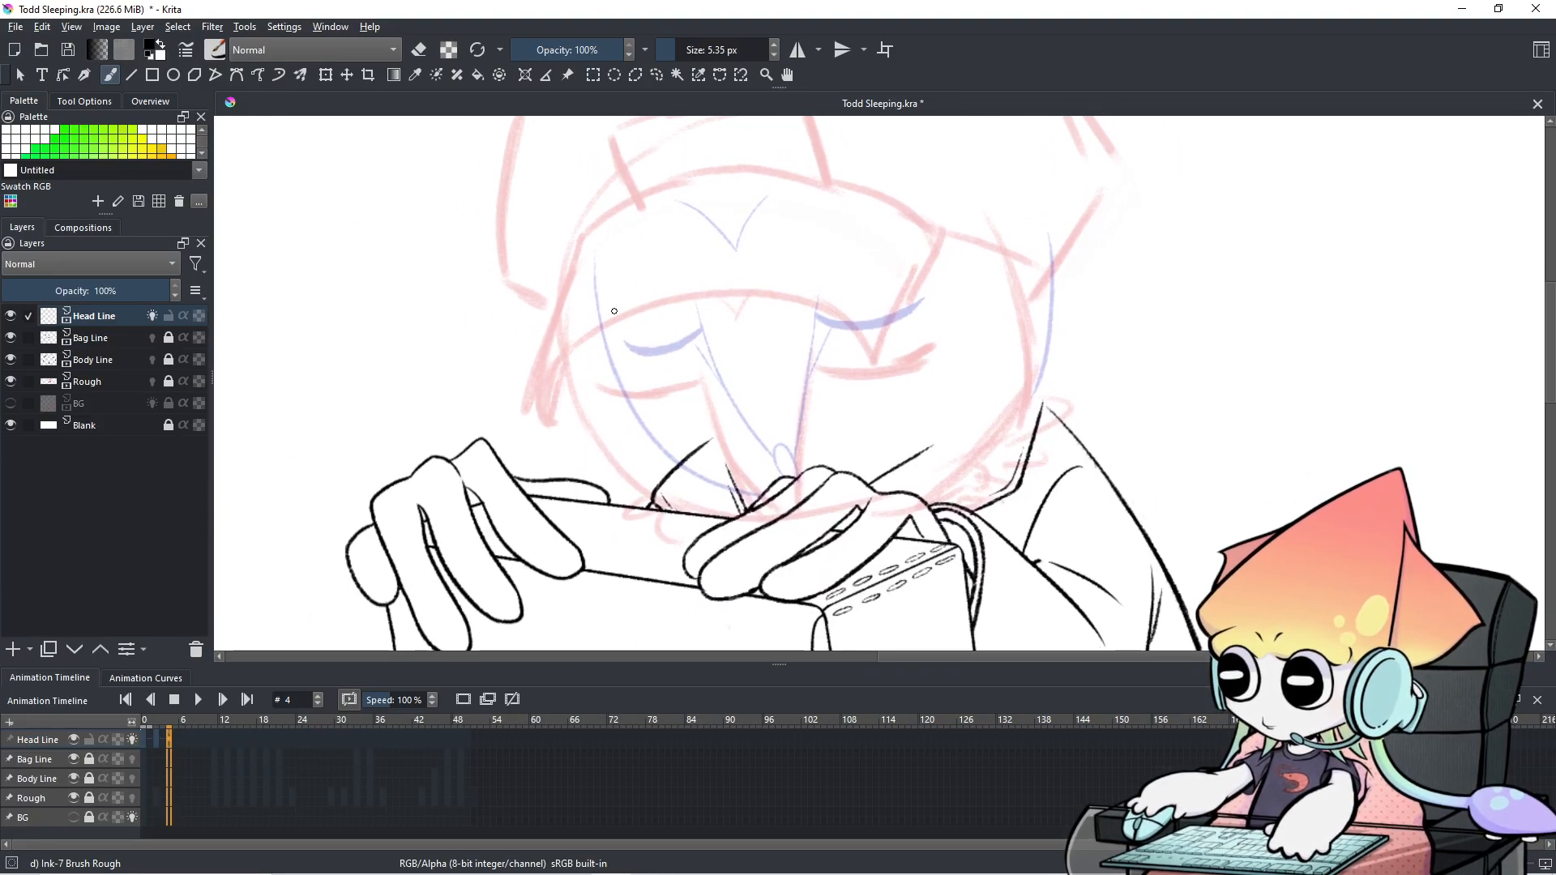
{"action": "left_click_drag", "start_coordinate": [582, 261], "coordinate": [738, 532]}
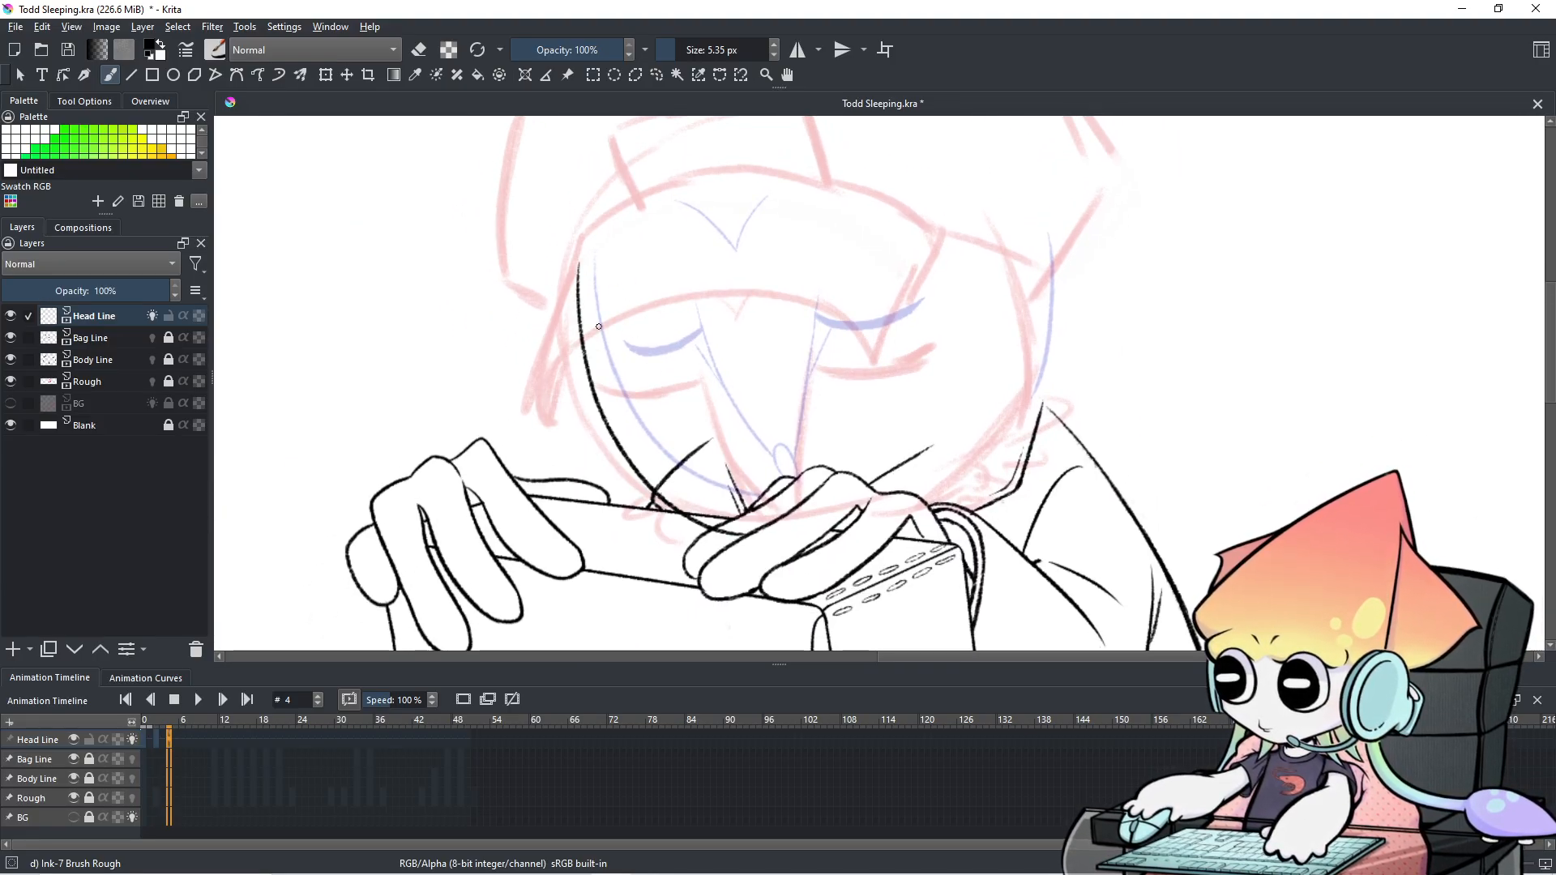
{"action": "key", "text": "ctrl+z"}
{"action": "mouse_move", "coordinate": [565, 275]}
{"action": "left_mouse_down"}
{"action": "mouse_move", "coordinate": [631, 453]}
{"action": "mouse_move", "coordinate": [785, 497]}
{"action": "left_mouse_up"}
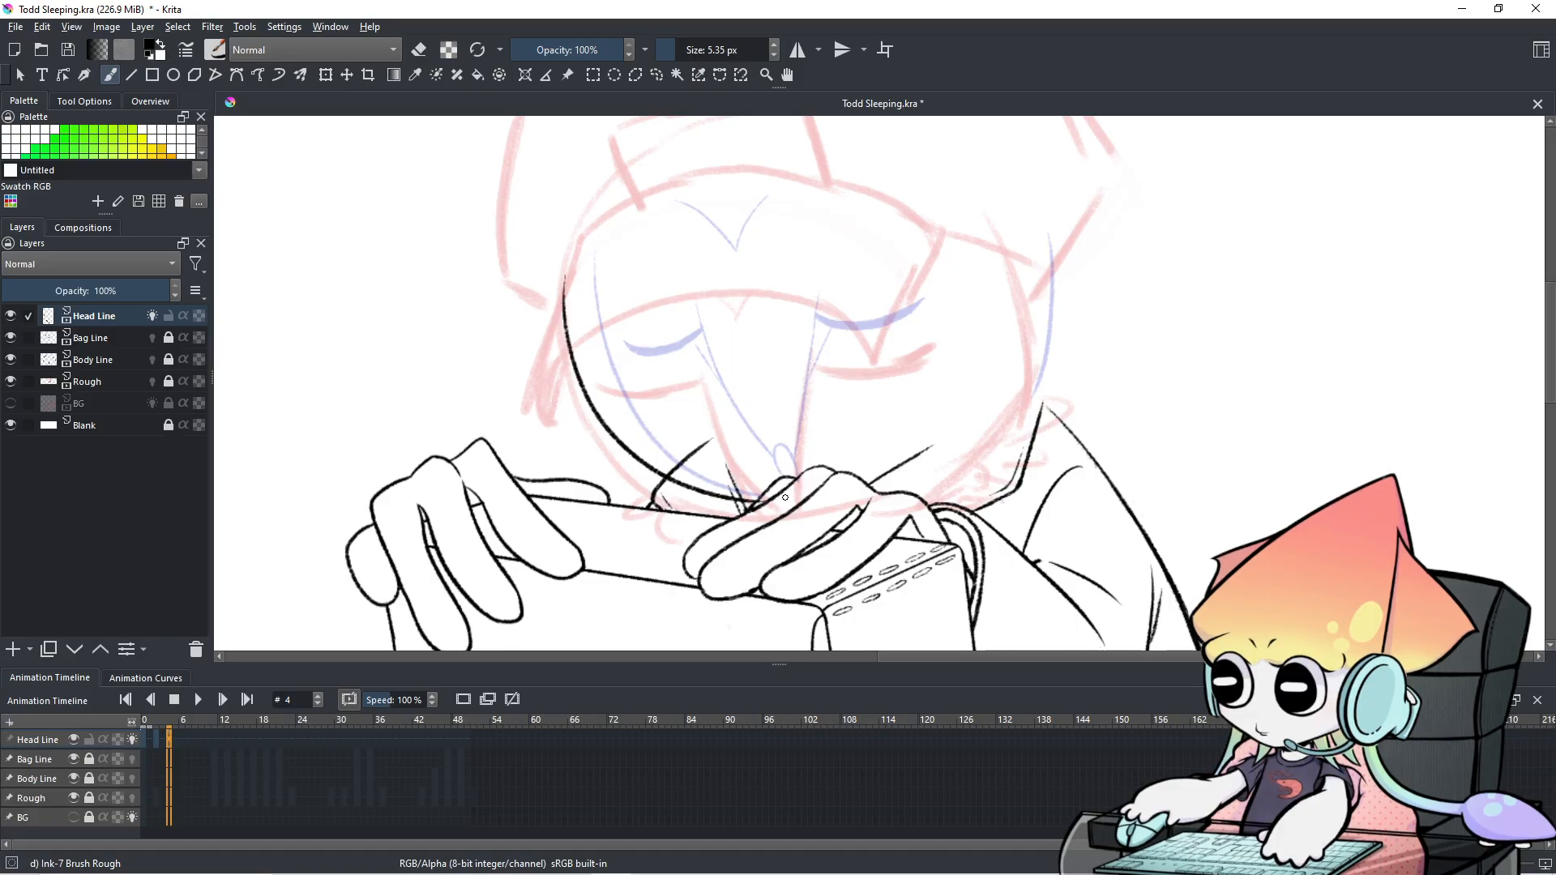
{"action": "key", "text": "ctrl+z"}
{"action": "mouse_move", "coordinate": [570, 277]}
{"action": "left_mouse_down"}
{"action": "mouse_move", "coordinate": [655, 483]}
{"action": "mouse_move", "coordinate": [773, 528]}
{"action": "left_mouse_up"}
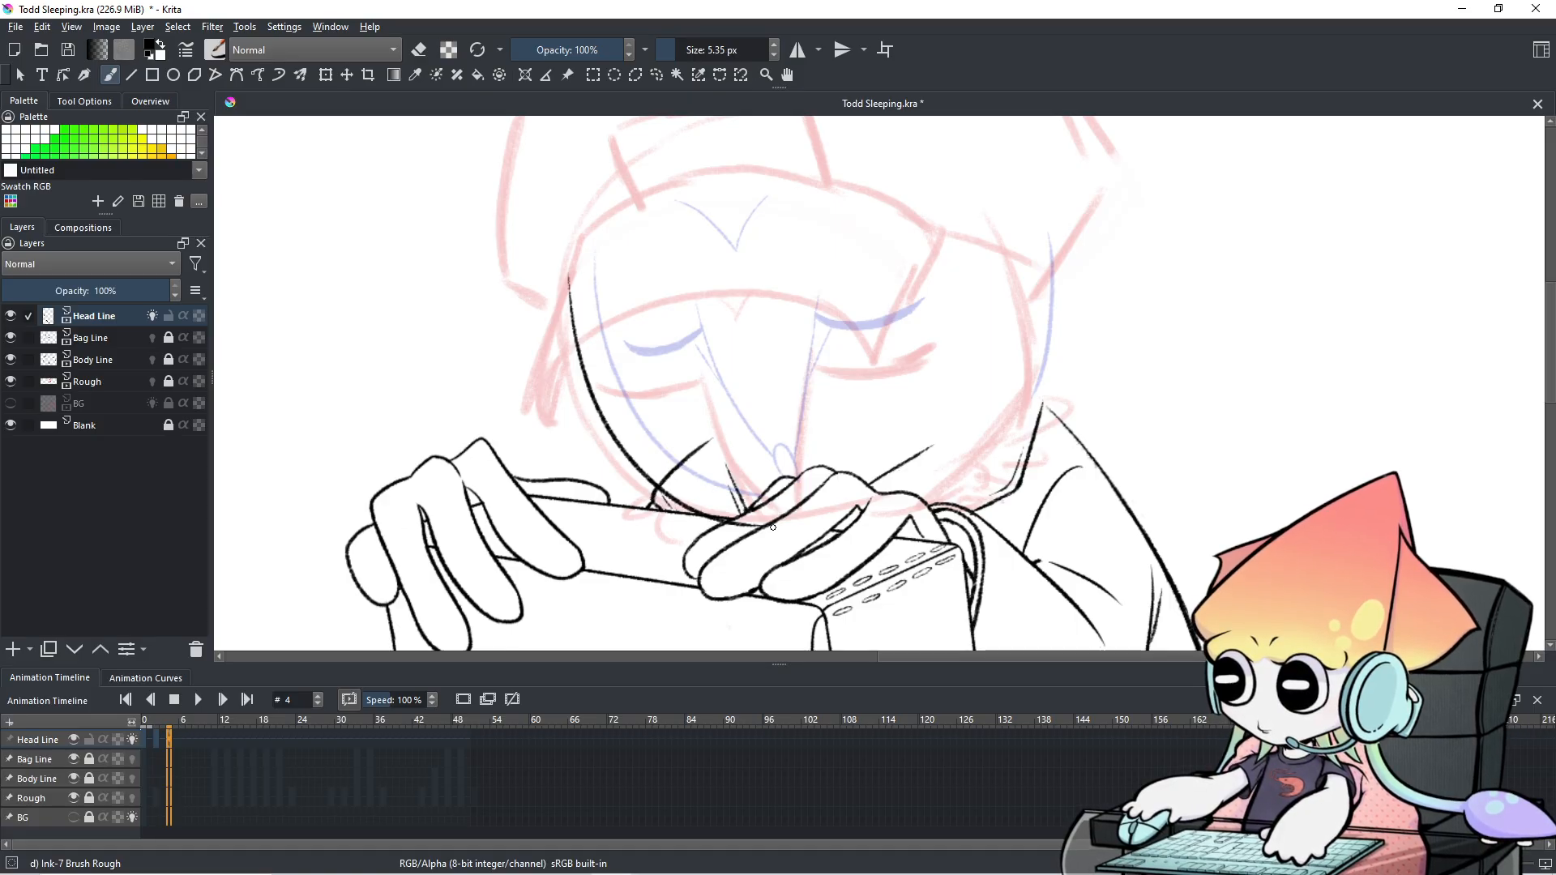
Compare frames 0 and 2, then ink the right side of the face on frame 4.
{"action": "left_click_drag", "start_coordinate": [1032, 238], "coordinate": [1022, 417]}
{"action": "key", "text": "ctrl+z"}
{"action": "left_click", "coordinate": [143, 741]}
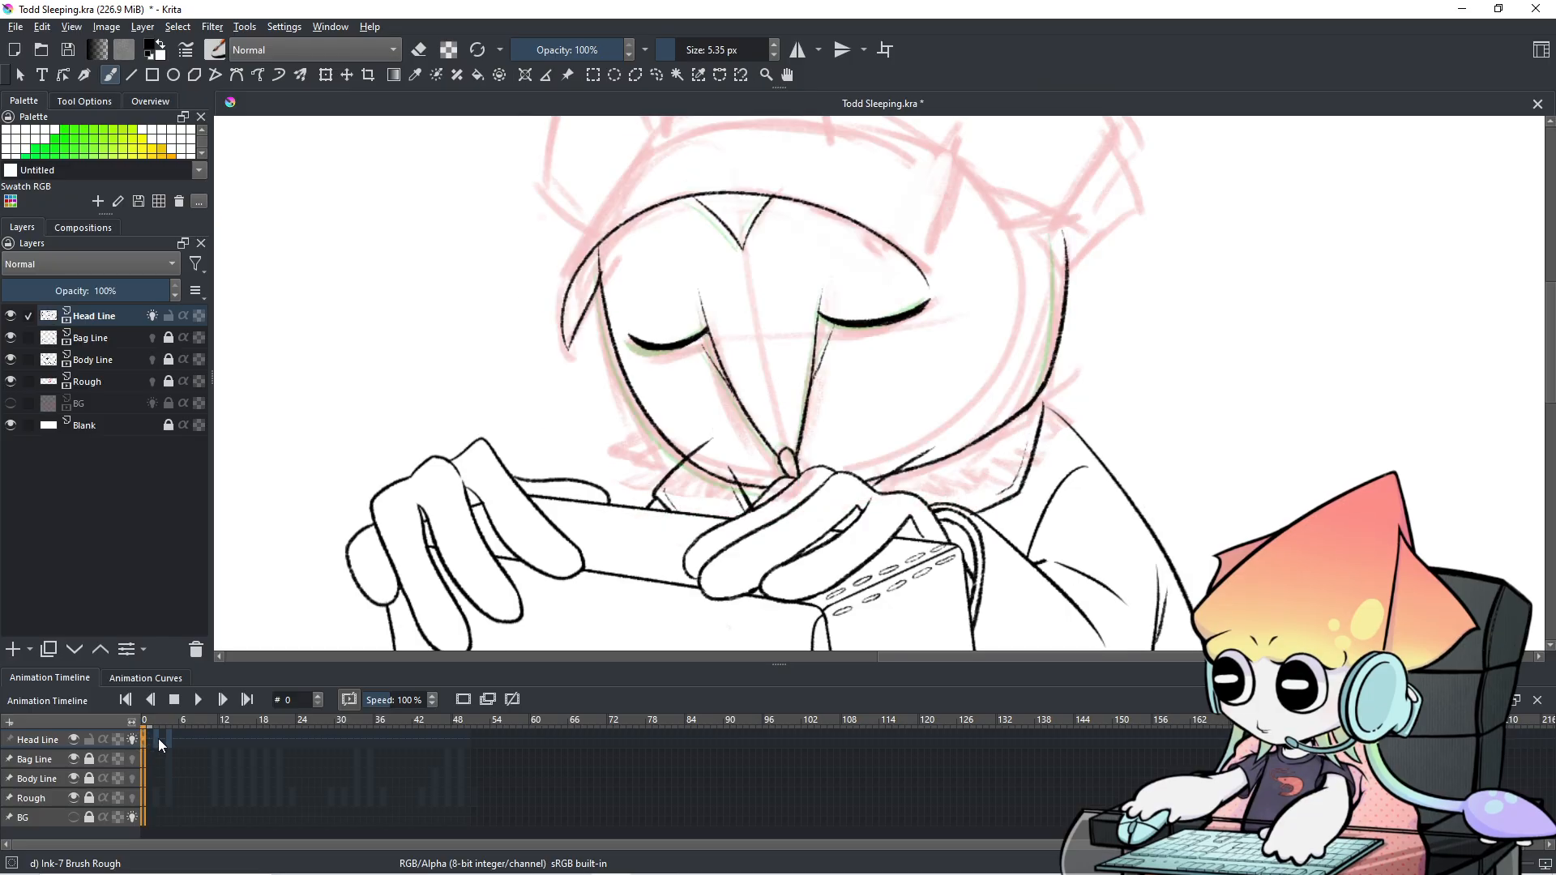
{"action": "left_click", "coordinate": [155, 741]}
{"action": "left_click", "coordinate": [168, 737]}
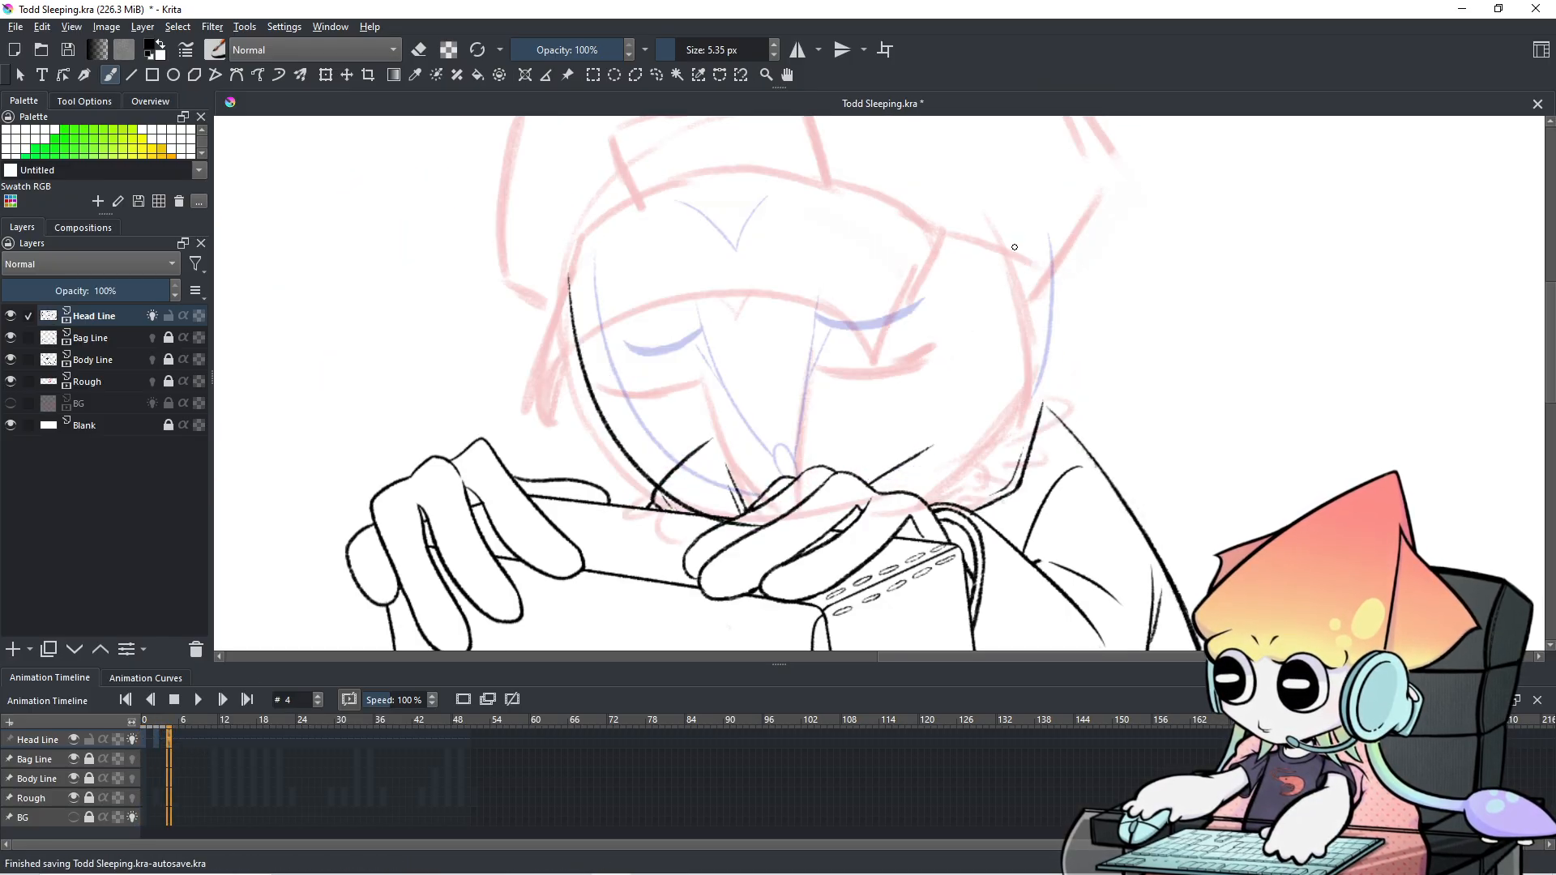
{"action": "left_click_drag", "start_coordinate": [1023, 240], "coordinate": [1027, 398]}
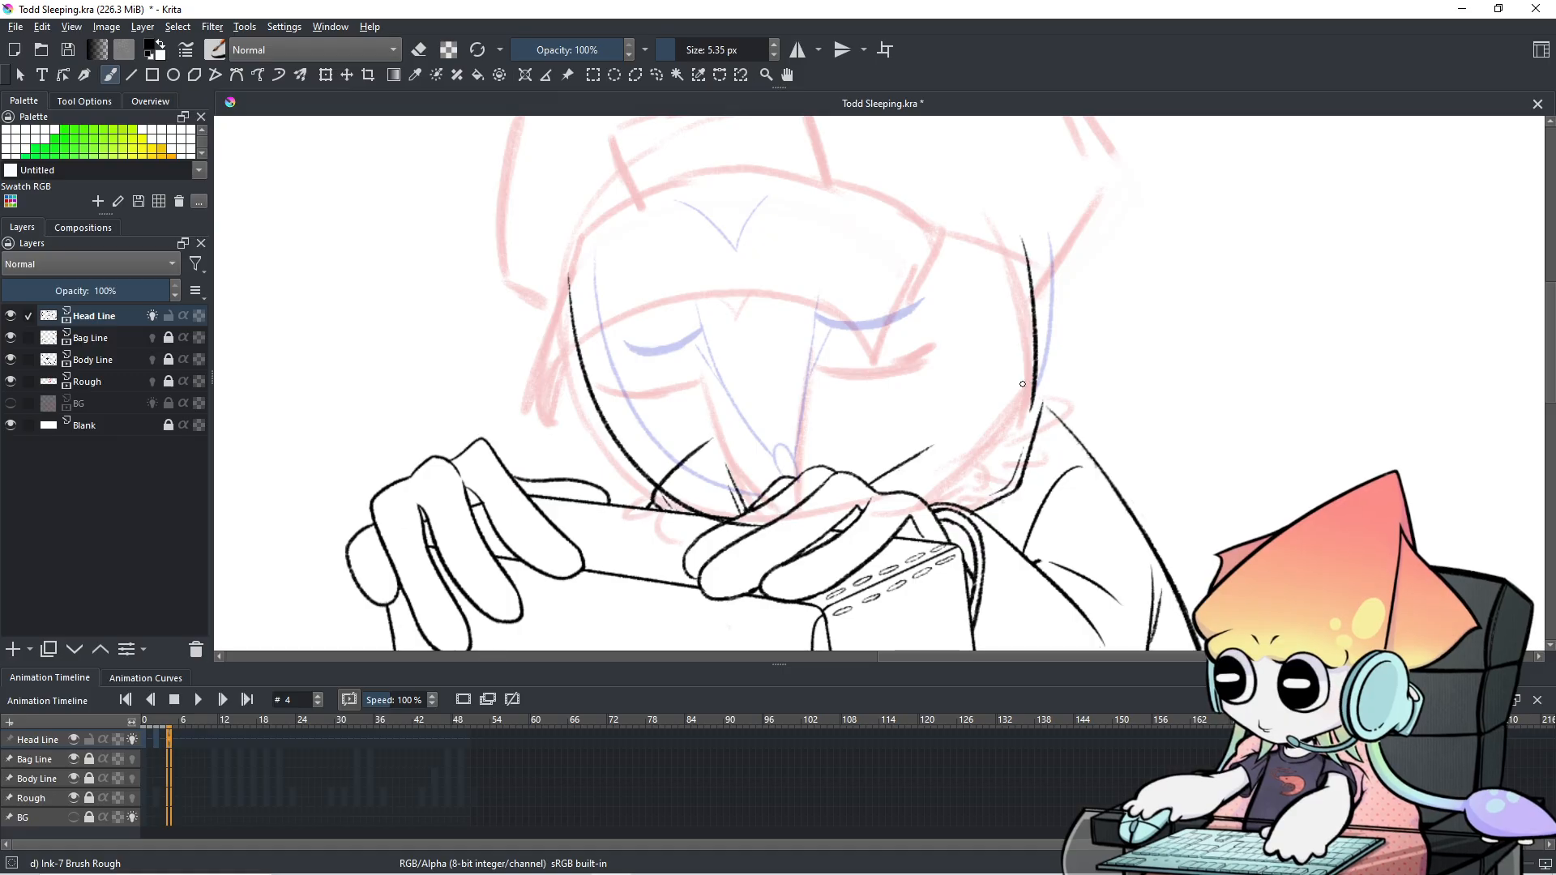
Ink the left and right edges of the snout.
{"action": "scroll", "coordinate": [561, 843], "scroll_direction": "down", "scroll_amount": 2}
{"action": "scroll", "coordinate": [545, 844], "scroll_direction": "up", "scroll_amount": 1}
{"action": "scroll", "coordinate": [441, 721], "scroll_direction": "up", "scroll_amount": 1}
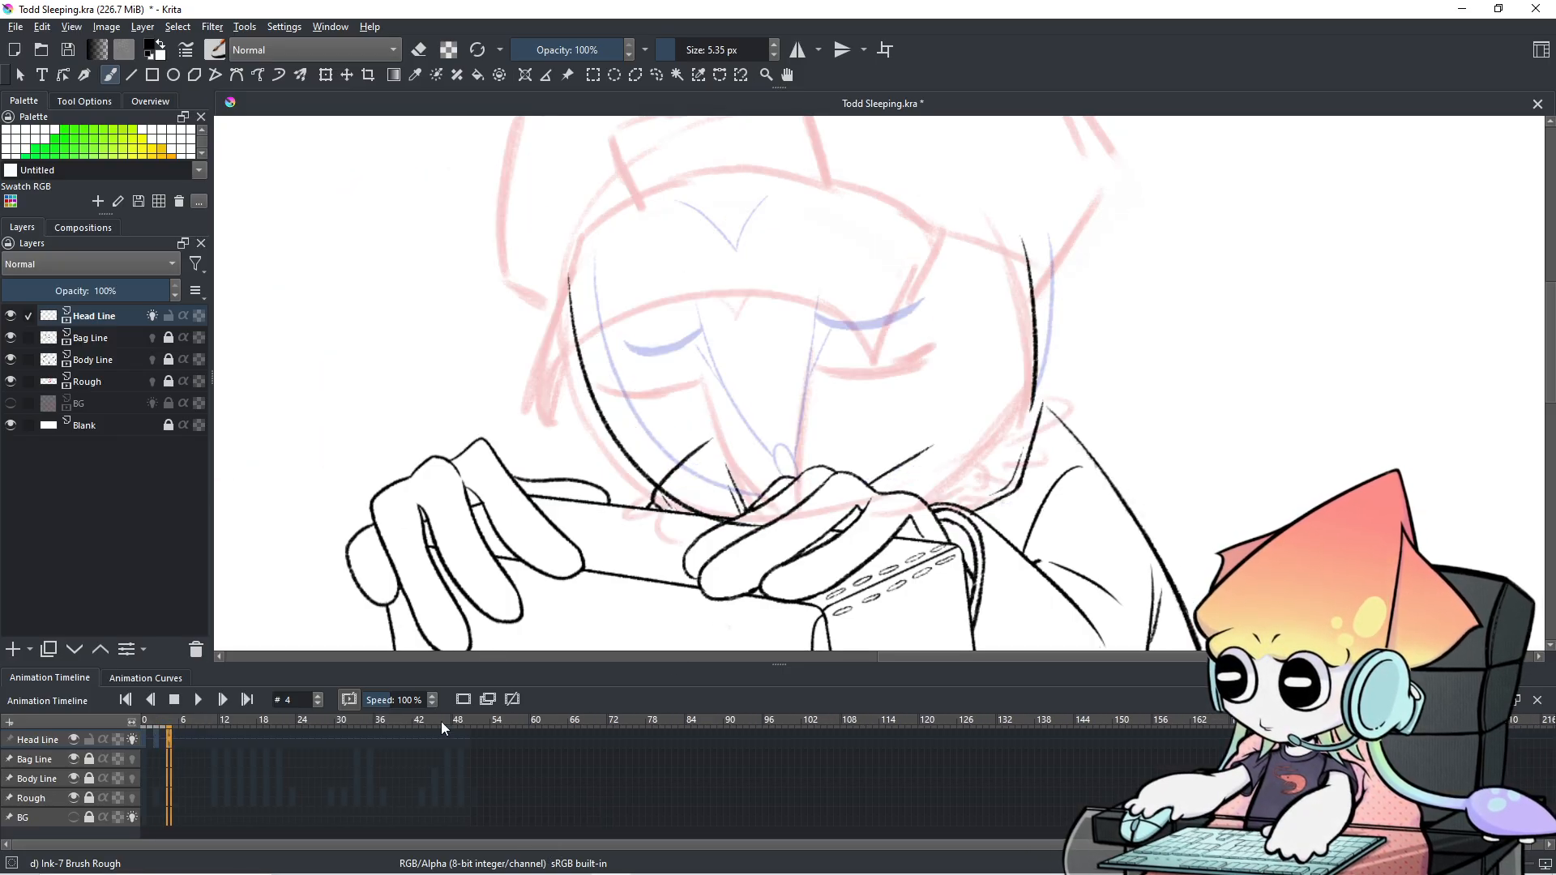
{"action": "scroll", "coordinate": [406, 790], "scroll_direction": "up", "scroll_amount": 2}
{"action": "scroll", "coordinate": [406, 789], "scroll_direction": "down", "scroll_amount": 6}
{"action": "scroll", "coordinate": [407, 789], "scroll_direction": "down", "scroll_amount": 1}
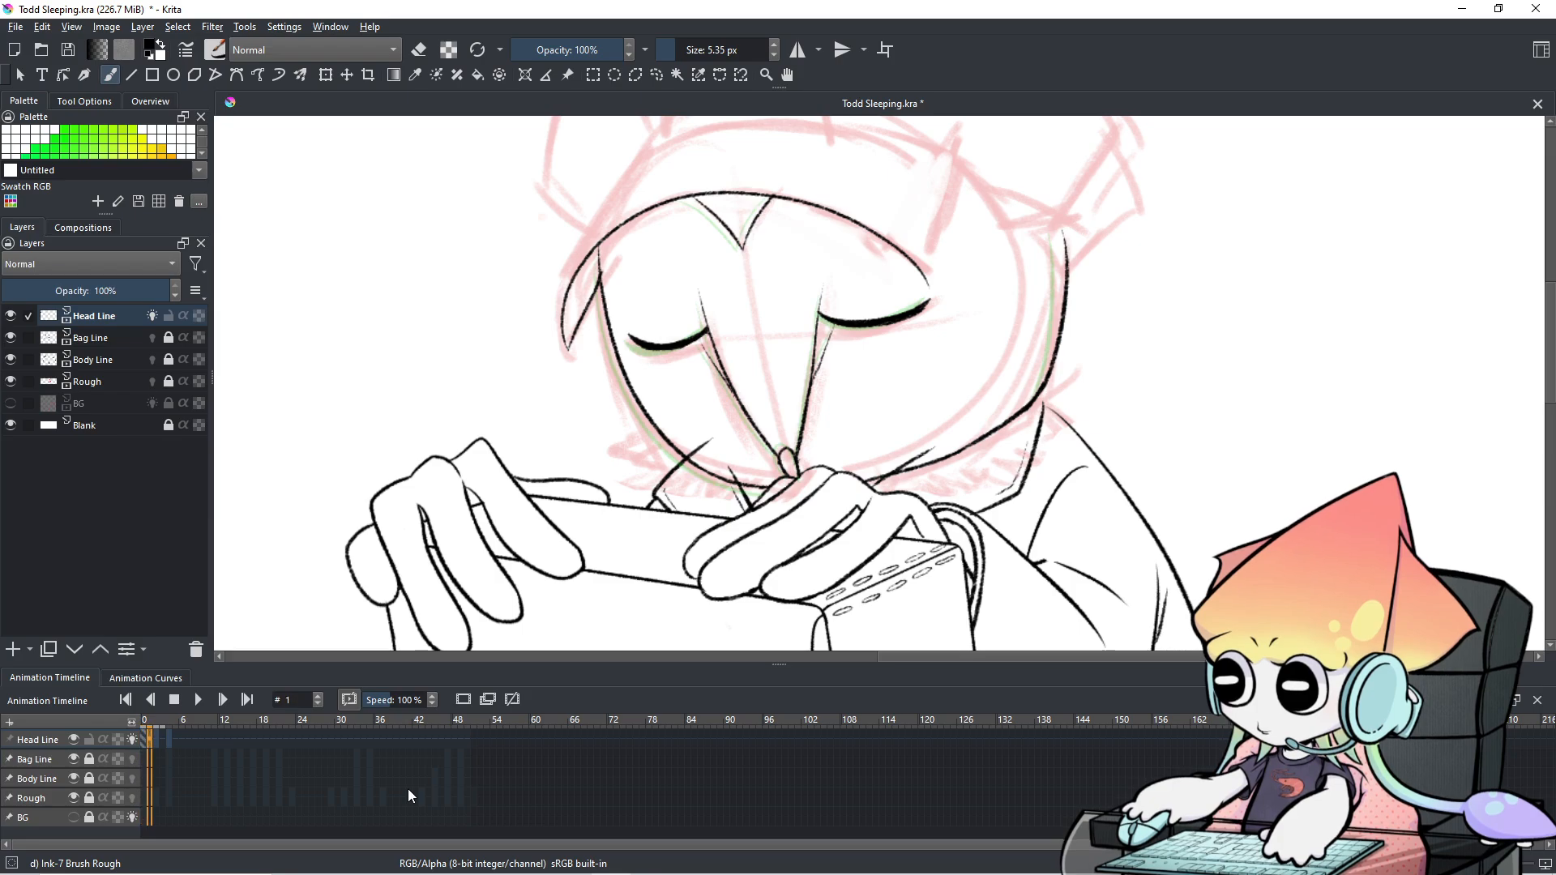
{"action": "scroll", "coordinate": [407, 789], "scroll_direction": "down", "scroll_amount": 1}
{"action": "scroll", "coordinate": [407, 790], "scroll_direction": "down", "scroll_amount": 1}
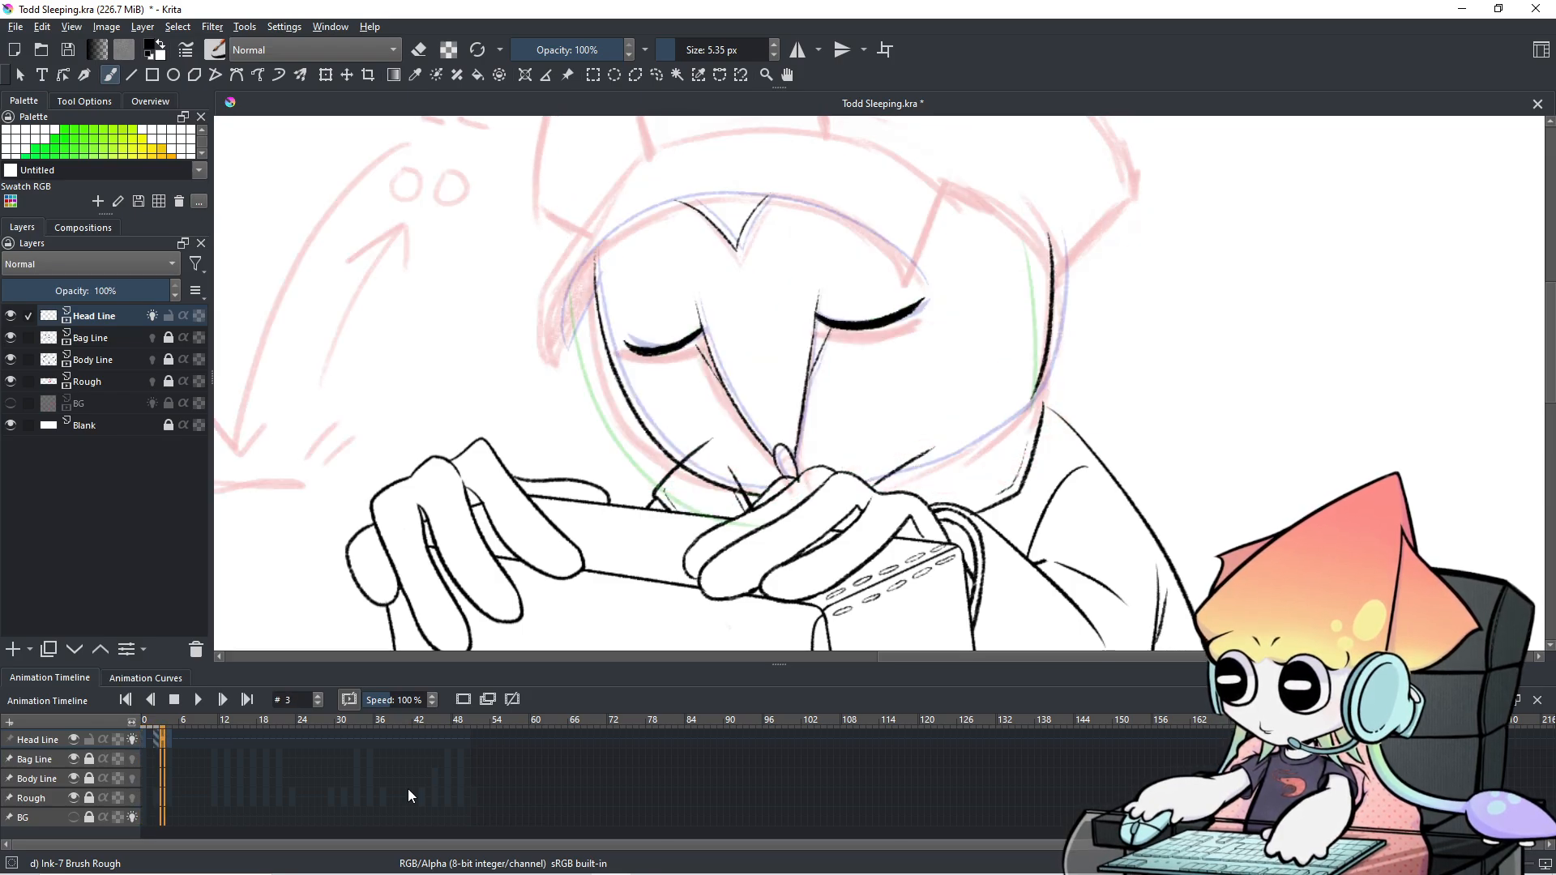
{"action": "scroll", "coordinate": [406, 789], "scroll_direction": "down", "scroll_amount": 1}
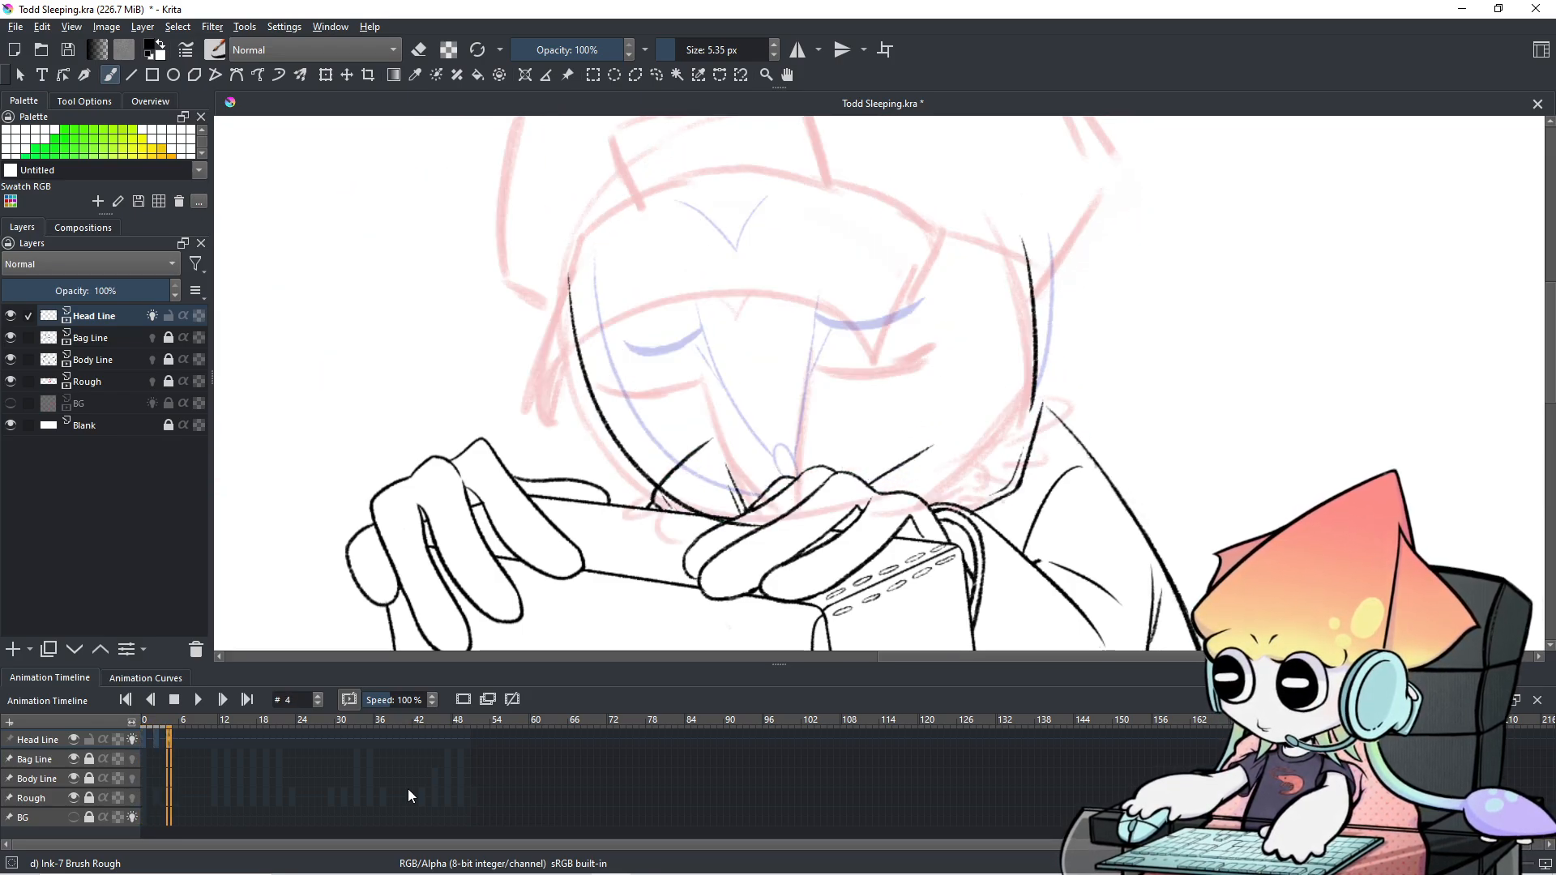
{"action": "left_click_drag", "start_coordinate": [695, 379], "coordinate": [796, 524]}
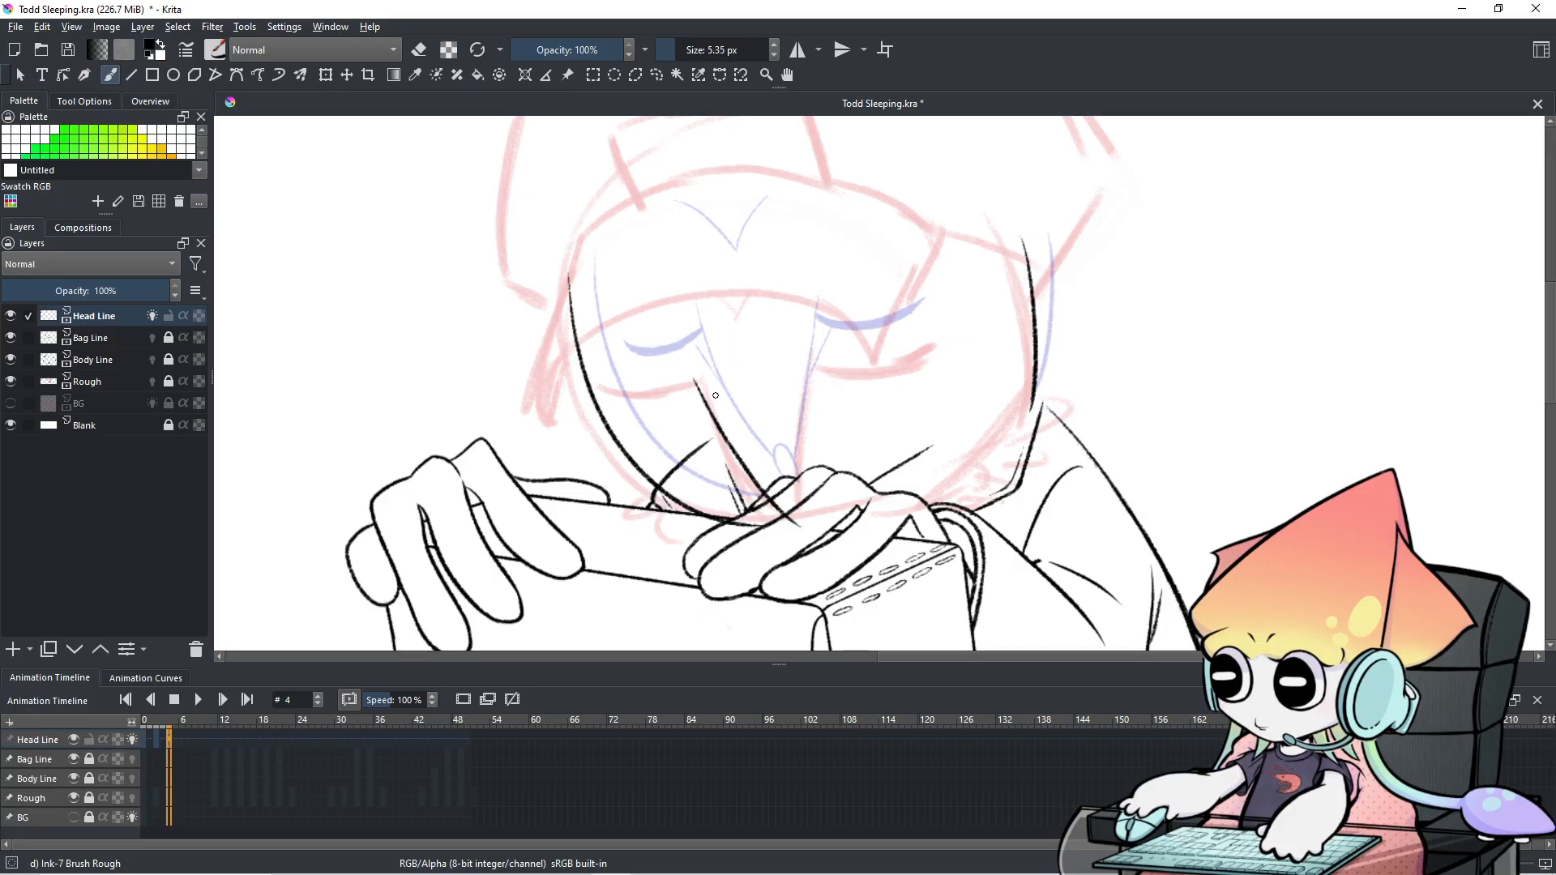
{"action": "left_click_drag", "start_coordinate": [813, 357], "coordinate": [803, 495]}
{"action": "key", "text": "ctrl+z"}
{"action": "left_click_drag", "start_coordinate": [813, 365], "coordinate": [794, 504]}
{"action": "key", "text": "ctrl+z"}
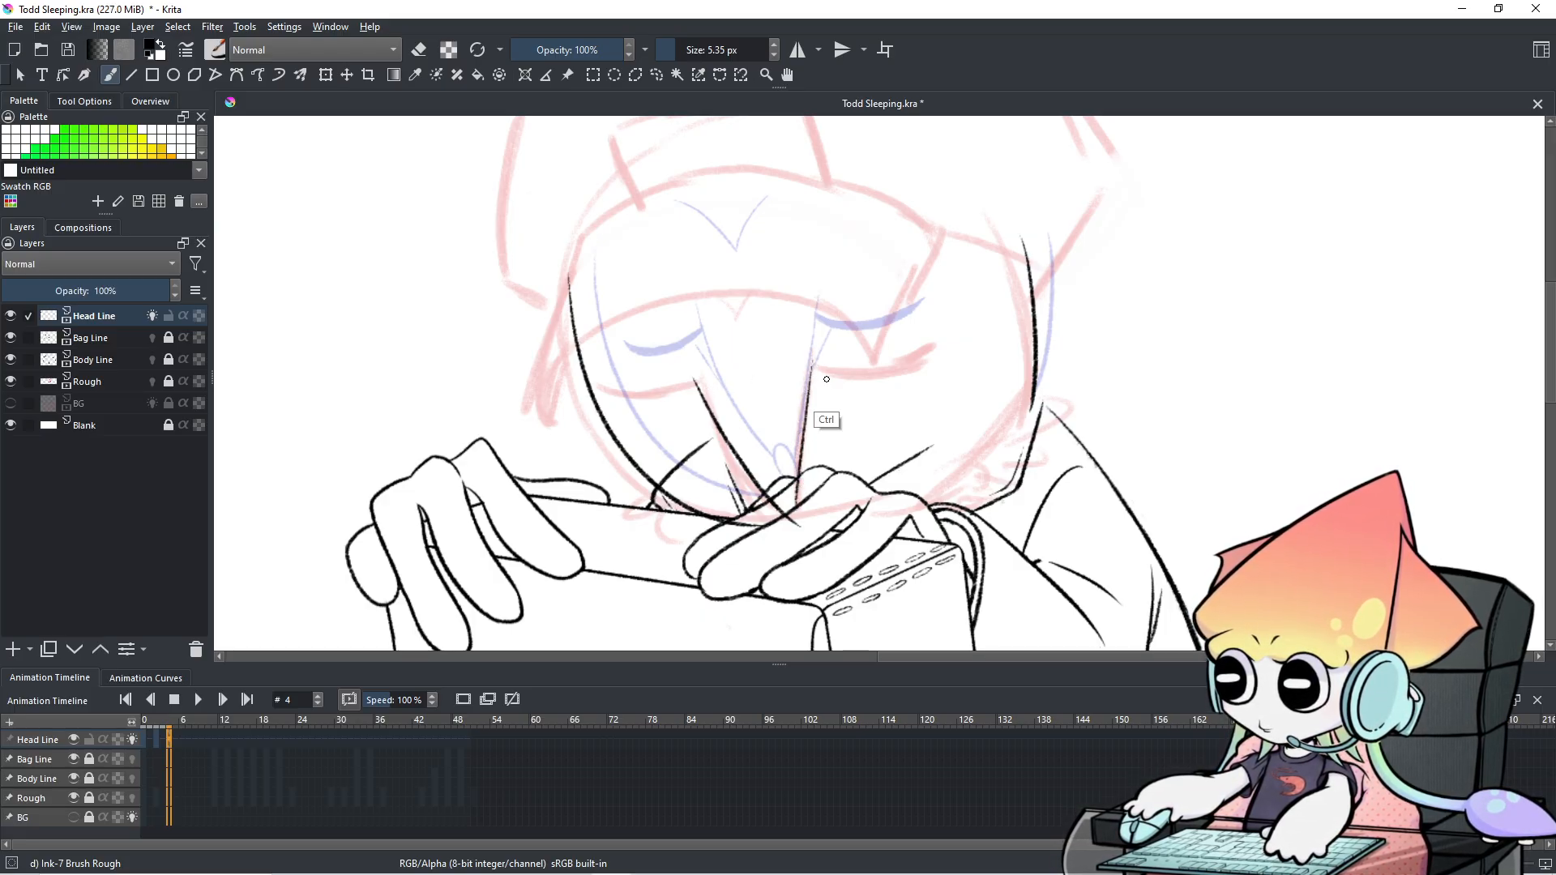
Flip between frame 4 and its neighbouring frames to compare the head.
{"action": "key", "text": "Left"}
{"action": "key", "text": "Left"}
{"action": "key", "text": "Left"}
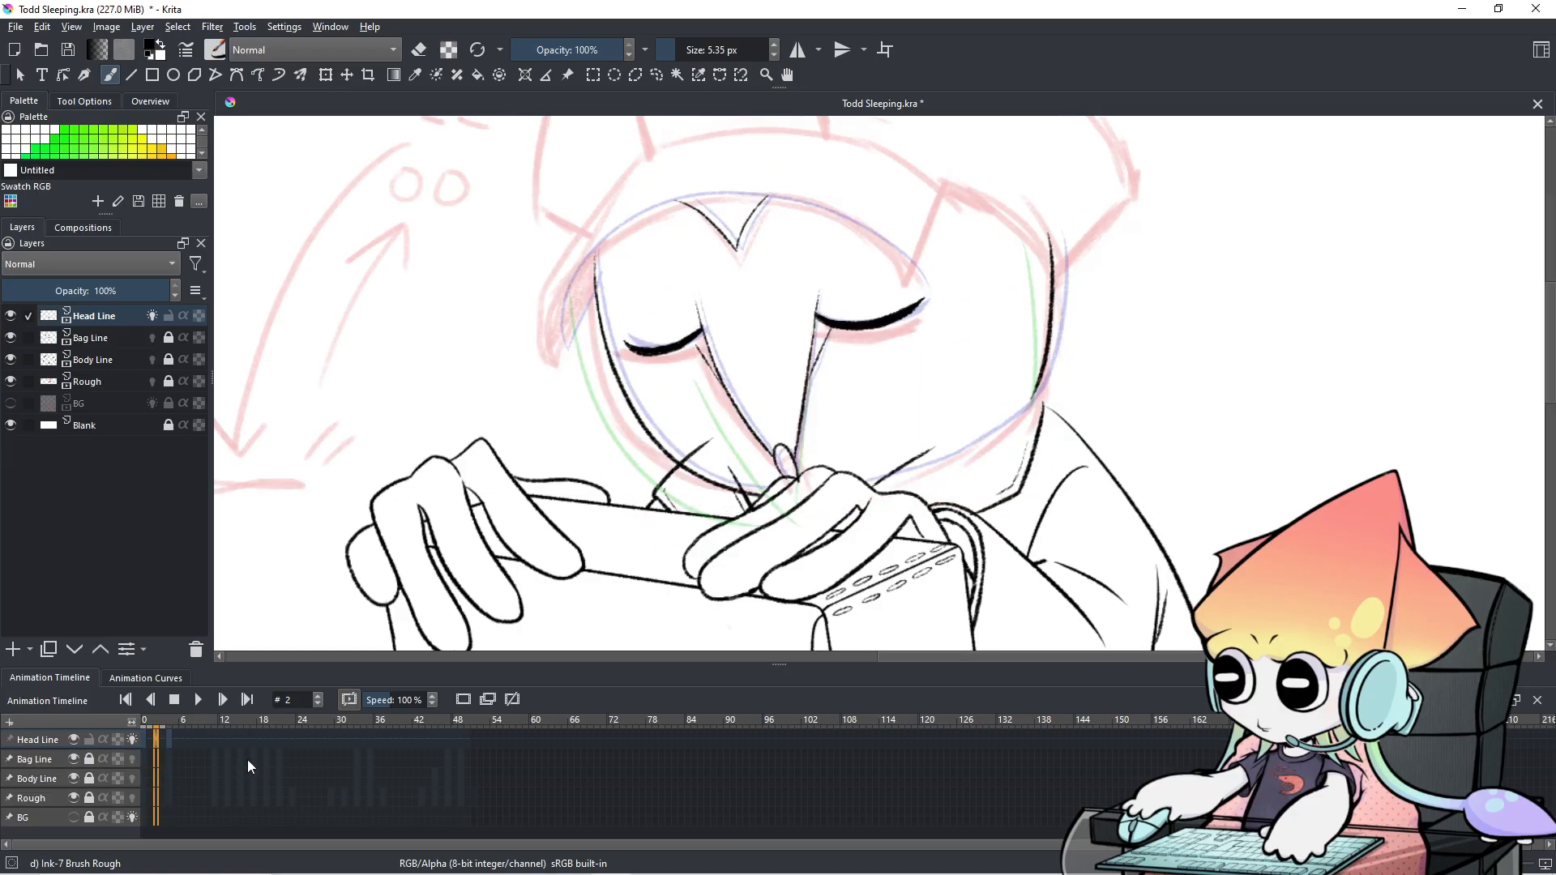
{"action": "key", "text": "Right"}
{"action": "key", "text": "Right"}
{"action": "key", "text": "Right"}
{"action": "key", "text": "Left"}
{"action": "key", "text": "Left"}
{"action": "key", "text": "Left"}
{"action": "key", "text": "Right"}
{"action": "key", "text": "Right"}
{"action": "key", "text": "Right"}
{"action": "key", "text": "Left"}
{"action": "key", "text": "Left"}
{"action": "key", "text": "Right"}
{"action": "key", "text": "Right"}
{"action": "key", "text": "Left"}
{"action": "key", "text": "Left"}
{"action": "key", "text": "Right"}
{"action": "key", "text": "Right"}
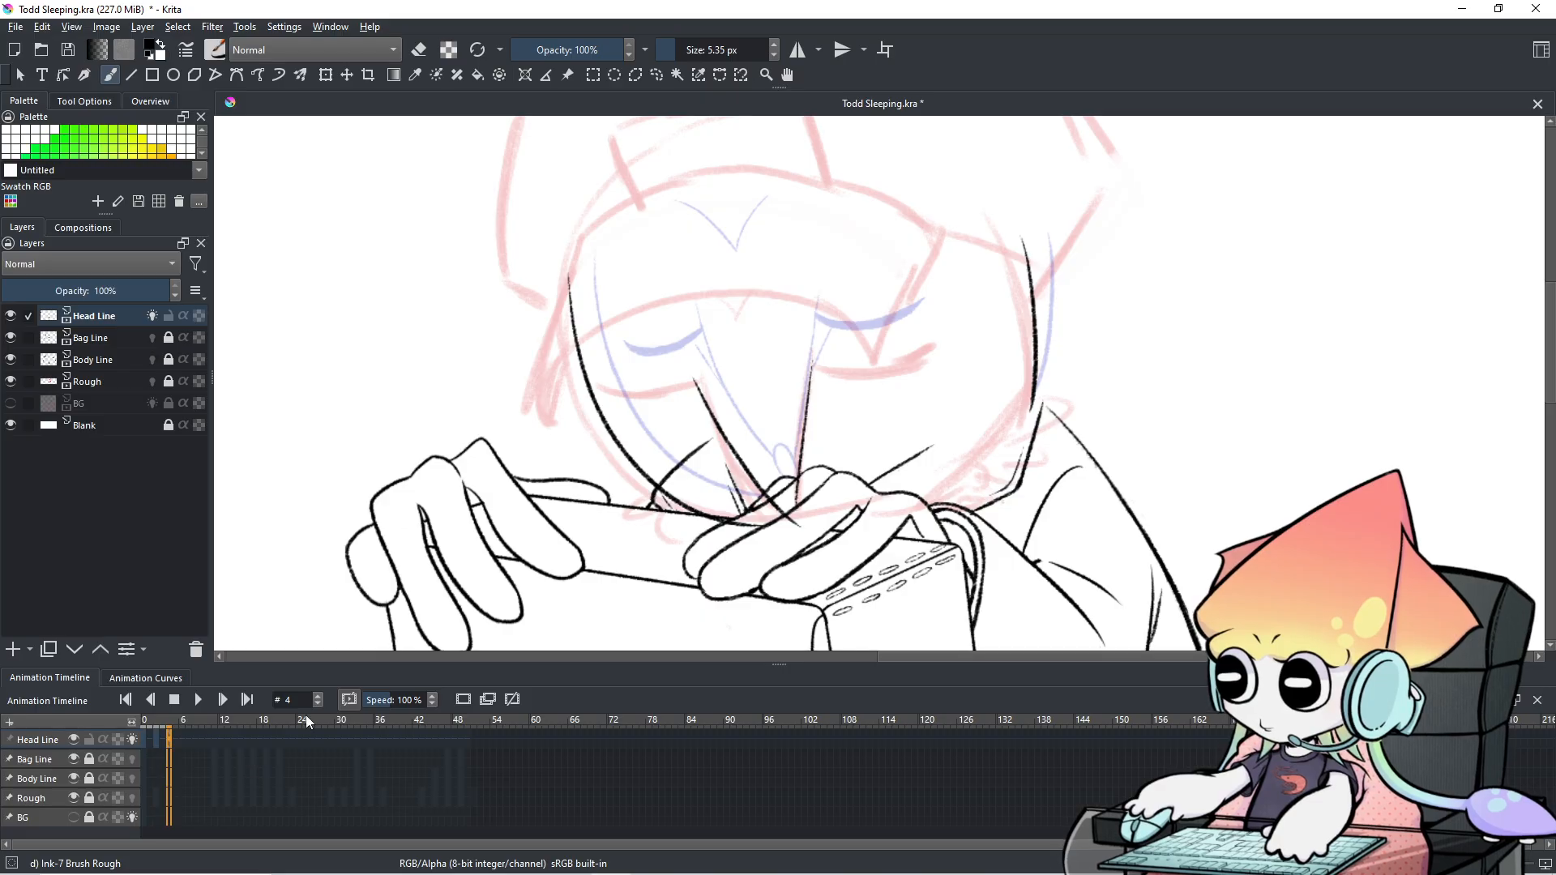
{"action": "scroll", "coordinate": [757, 478], "scroll_direction": "up", "scroll_amount": 2}
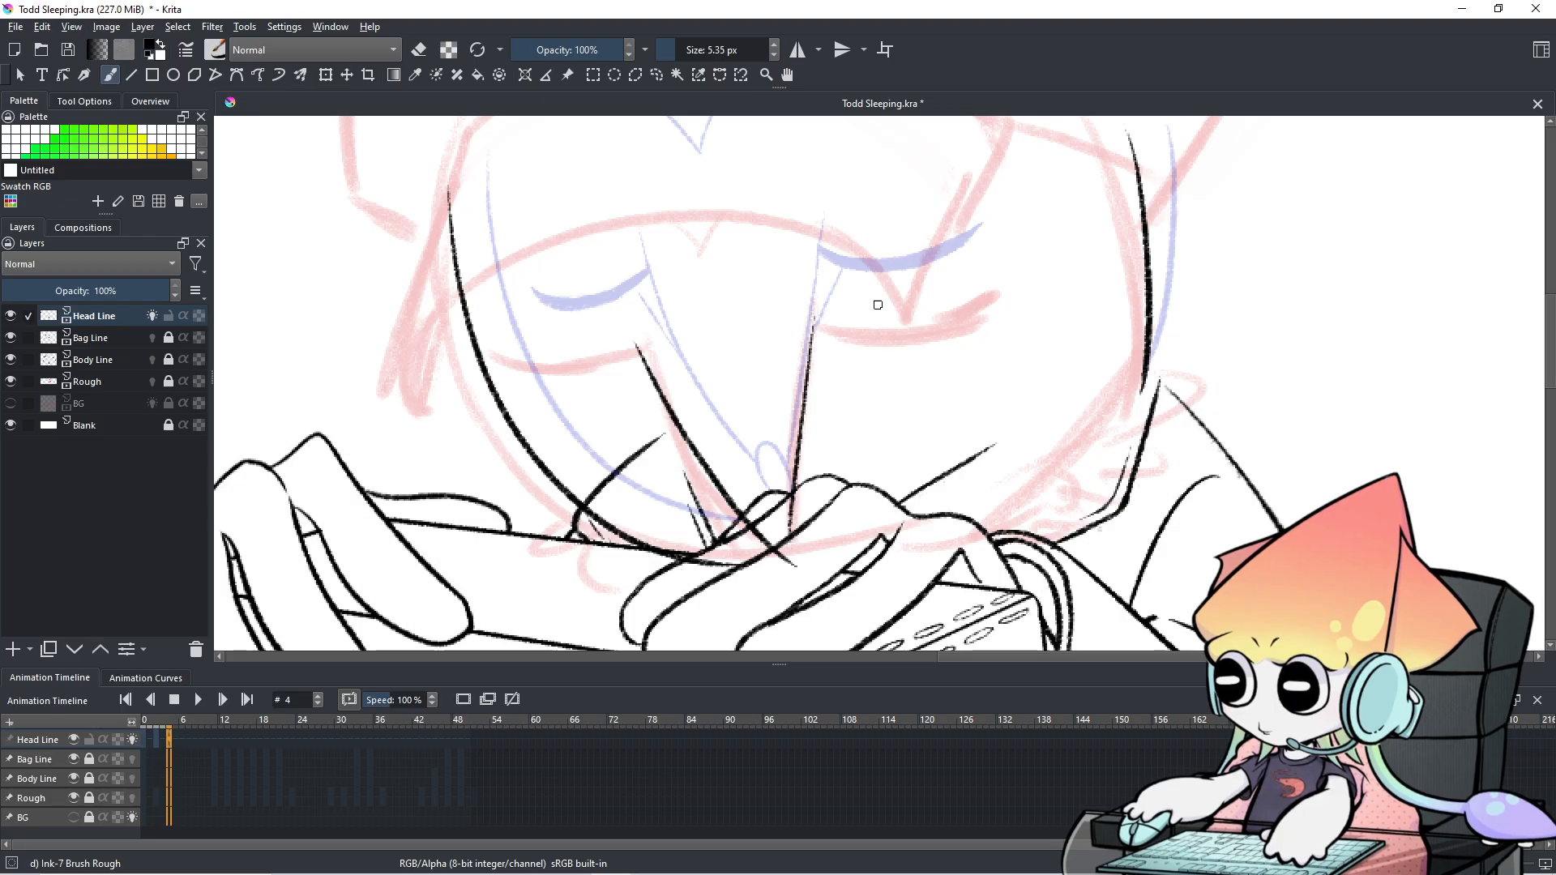
Ink the right closed eyelid along its rough line, retrying until it fits.
{"action": "left_click_drag", "start_coordinate": [817, 342], "coordinate": [996, 327]}
{"action": "key", "text": "ctrl+z"}
{"action": "left_click_drag", "start_coordinate": [812, 336], "coordinate": [960, 323]}
{"action": "key", "text": "ctrl+z"}
{"action": "left_click_drag", "start_coordinate": [812, 336], "coordinate": [1002, 326]}
{"action": "key", "text": "ctrl+z"}
{"action": "left_click_drag", "start_coordinate": [813, 335], "coordinate": [1005, 324]}
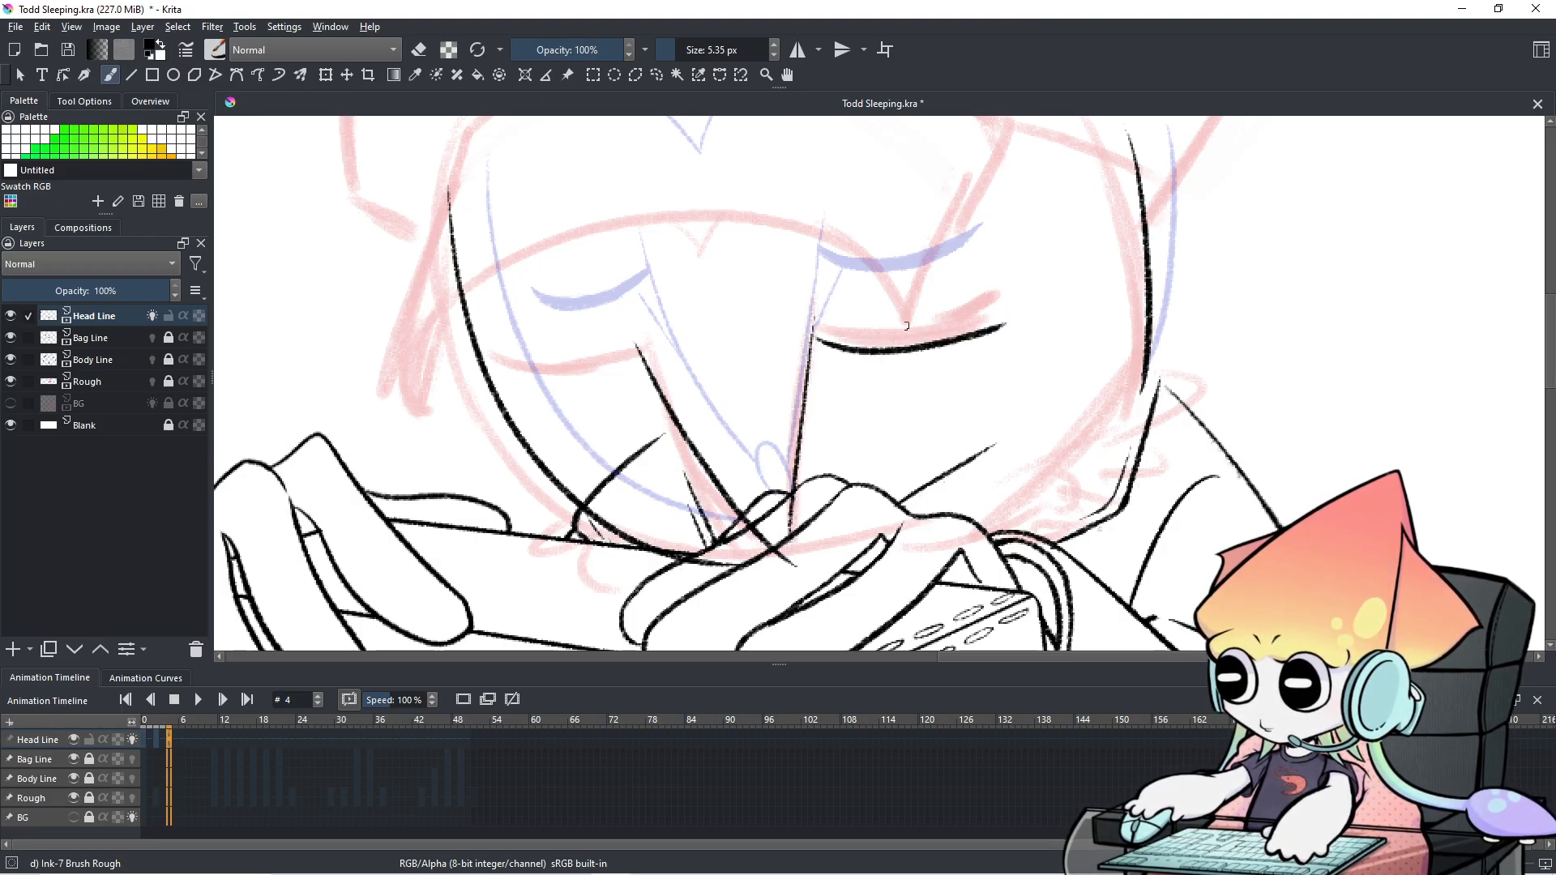
Ink the left closed eyelid and thicken its underside.
{"action": "mouse_move", "coordinate": [645, 361]}
{"action": "left_mouse_down"}
{"action": "mouse_move", "coordinate": [512, 358]}
{"action": "mouse_move", "coordinate": [576, 393]}
{"action": "left_mouse_up"}
{"action": "key", "text": "ctrl+z"}
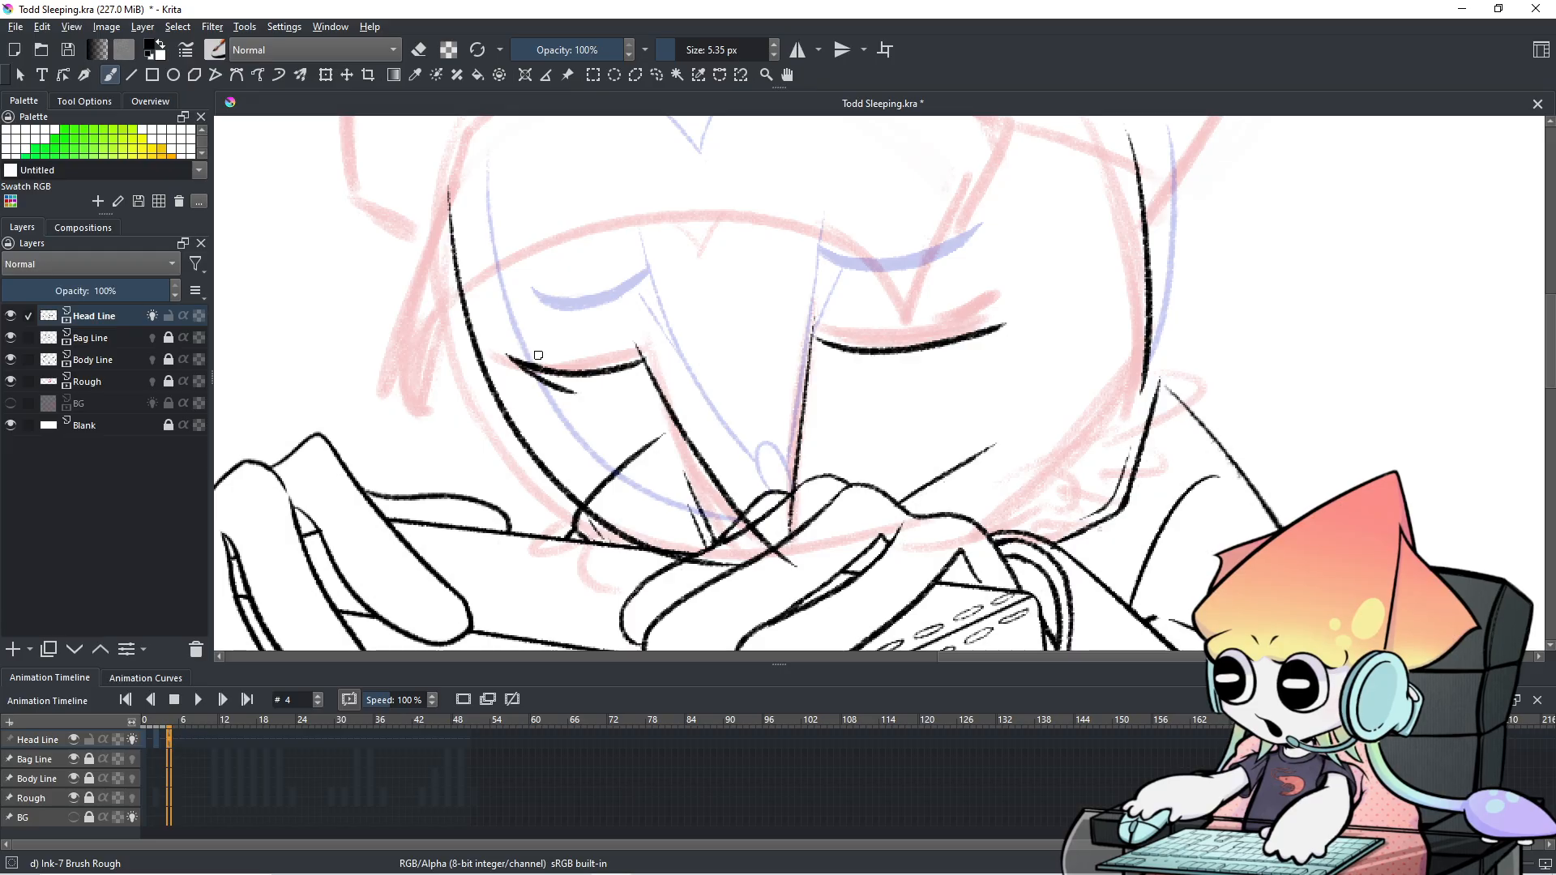
{"action": "key", "text": "ctrl+z"}
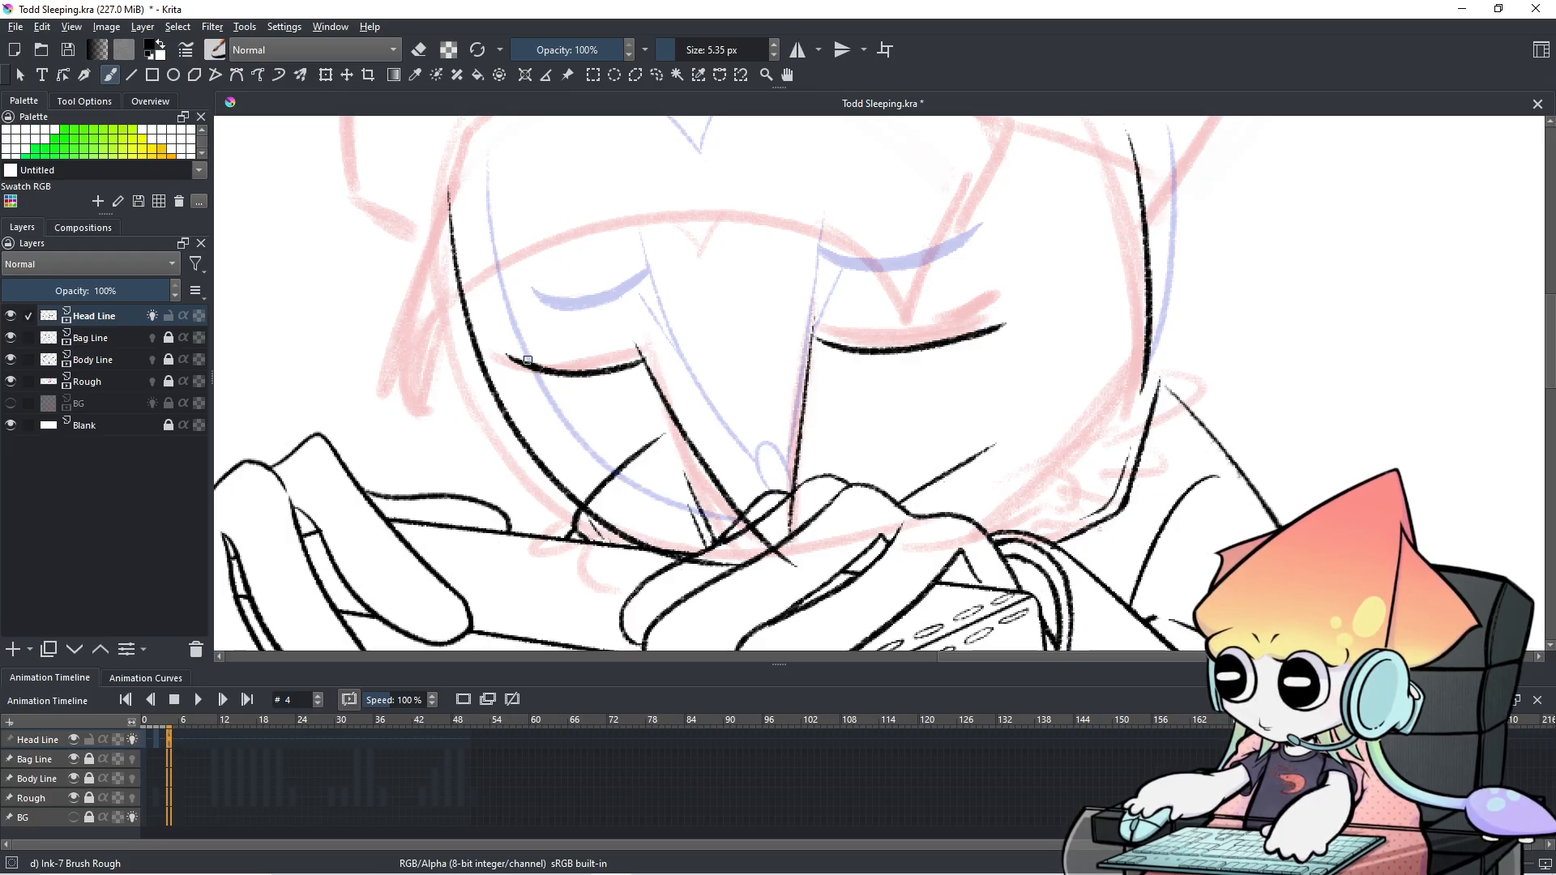
{"action": "key", "text": "ctrl+z"}
{"action": "mouse_move", "coordinate": [545, 372]}
{"action": "left_mouse_down"}
{"action": "mouse_move", "coordinate": [644, 362]}
{"action": "mouse_move", "coordinate": [622, 371]}
{"action": "left_mouse_up"}
{"action": "key", "text": "ctrl+z"}
{"action": "key", "text": "ctrl+z"}
{"action": "key", "text": "ctrl+z"}
{"action": "left_click_drag", "start_coordinate": [522, 367], "coordinate": [632, 367]}
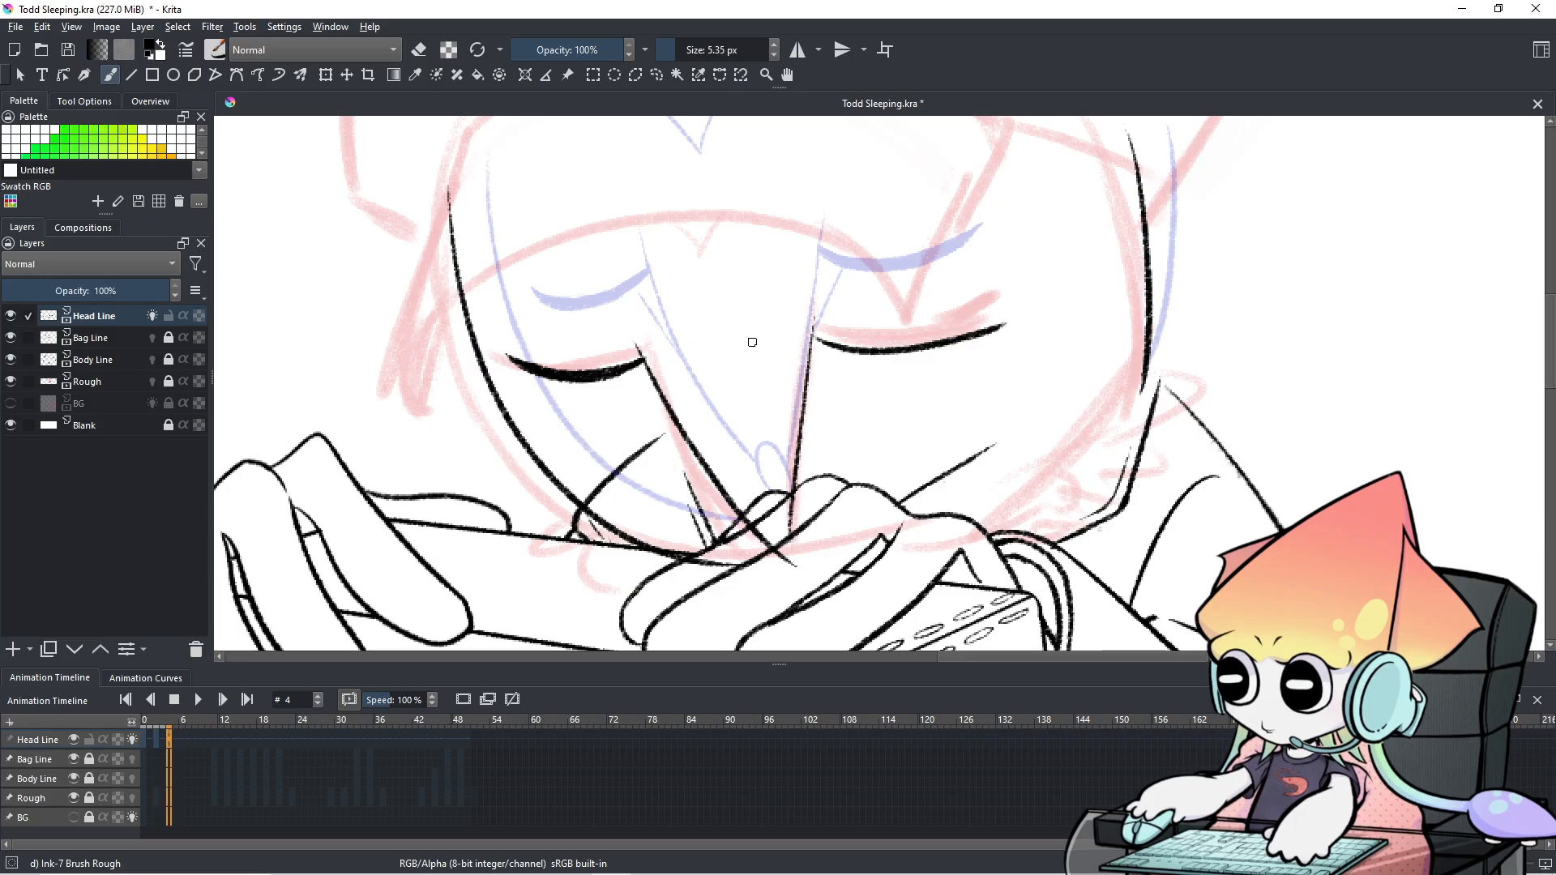
Thicken the tail of the right eyelid.
{"action": "mouse_move", "coordinate": [843, 351]}
{"action": "left_mouse_down"}
{"action": "mouse_move", "coordinate": [586, 346]}
{"action": "mouse_move", "coordinate": [671, 339]}
{"action": "mouse_move", "coordinate": [658, 336]}
{"action": "left_mouse_up"}
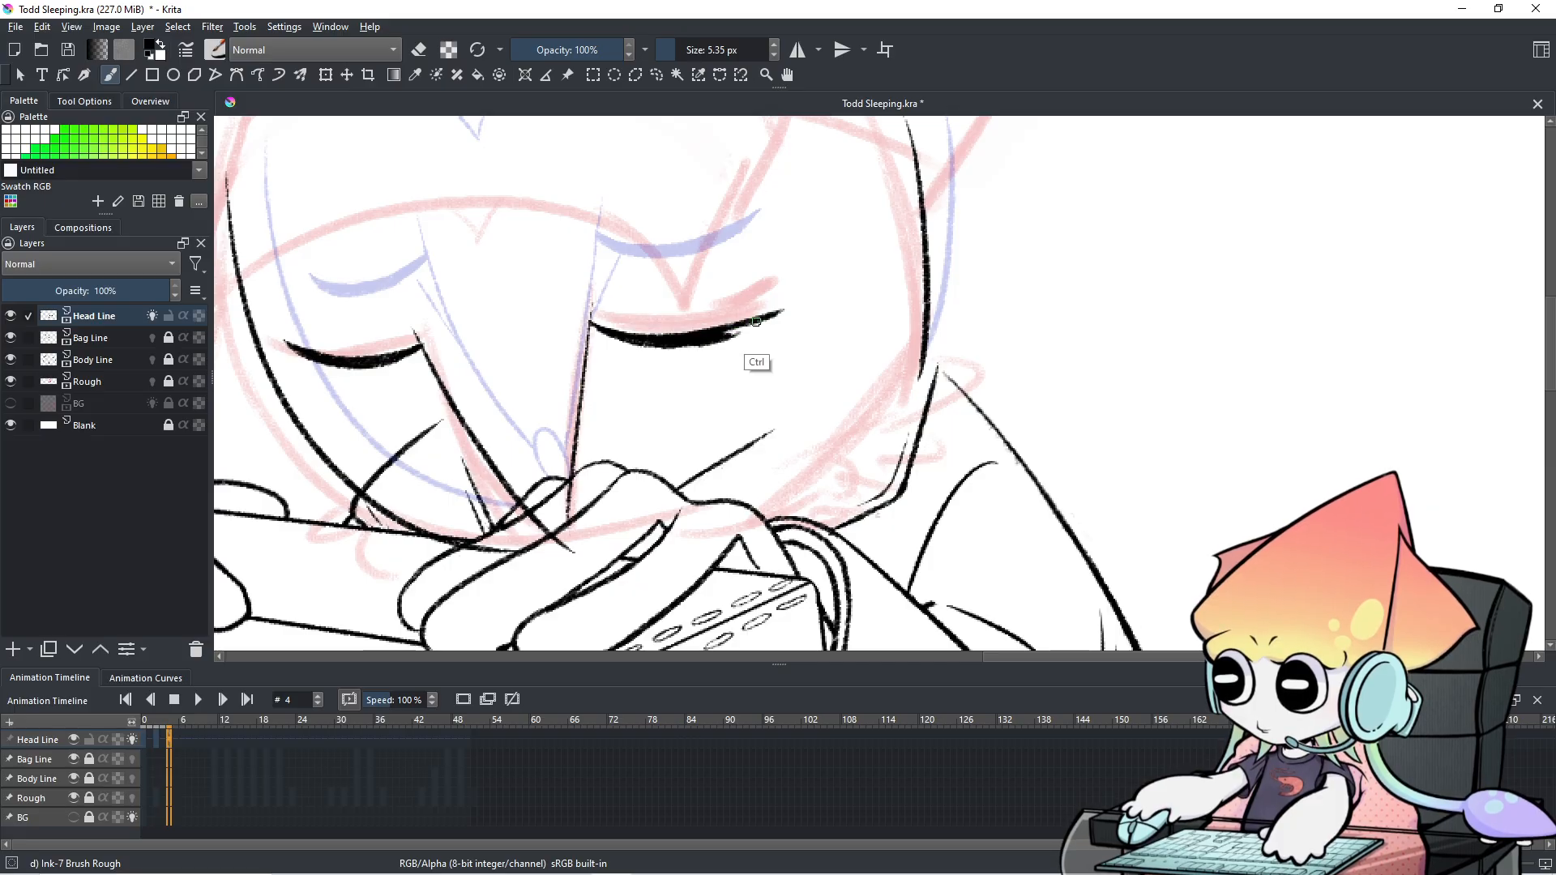
{"action": "mouse_move", "coordinate": [736, 327]}
{"action": "left_mouse_down"}
{"action": "mouse_move", "coordinate": [778, 316]}
{"action": "mouse_move", "coordinate": [732, 333]}
{"action": "left_mouse_up"}
{"action": "key", "text": "ctrl+z"}
{"action": "key", "text": "ctrl+z"}
{"action": "key", "text": "ctrl+z"}
{"action": "key", "text": "ctrl+z"}
{"action": "key", "text": "ctrl+z"}
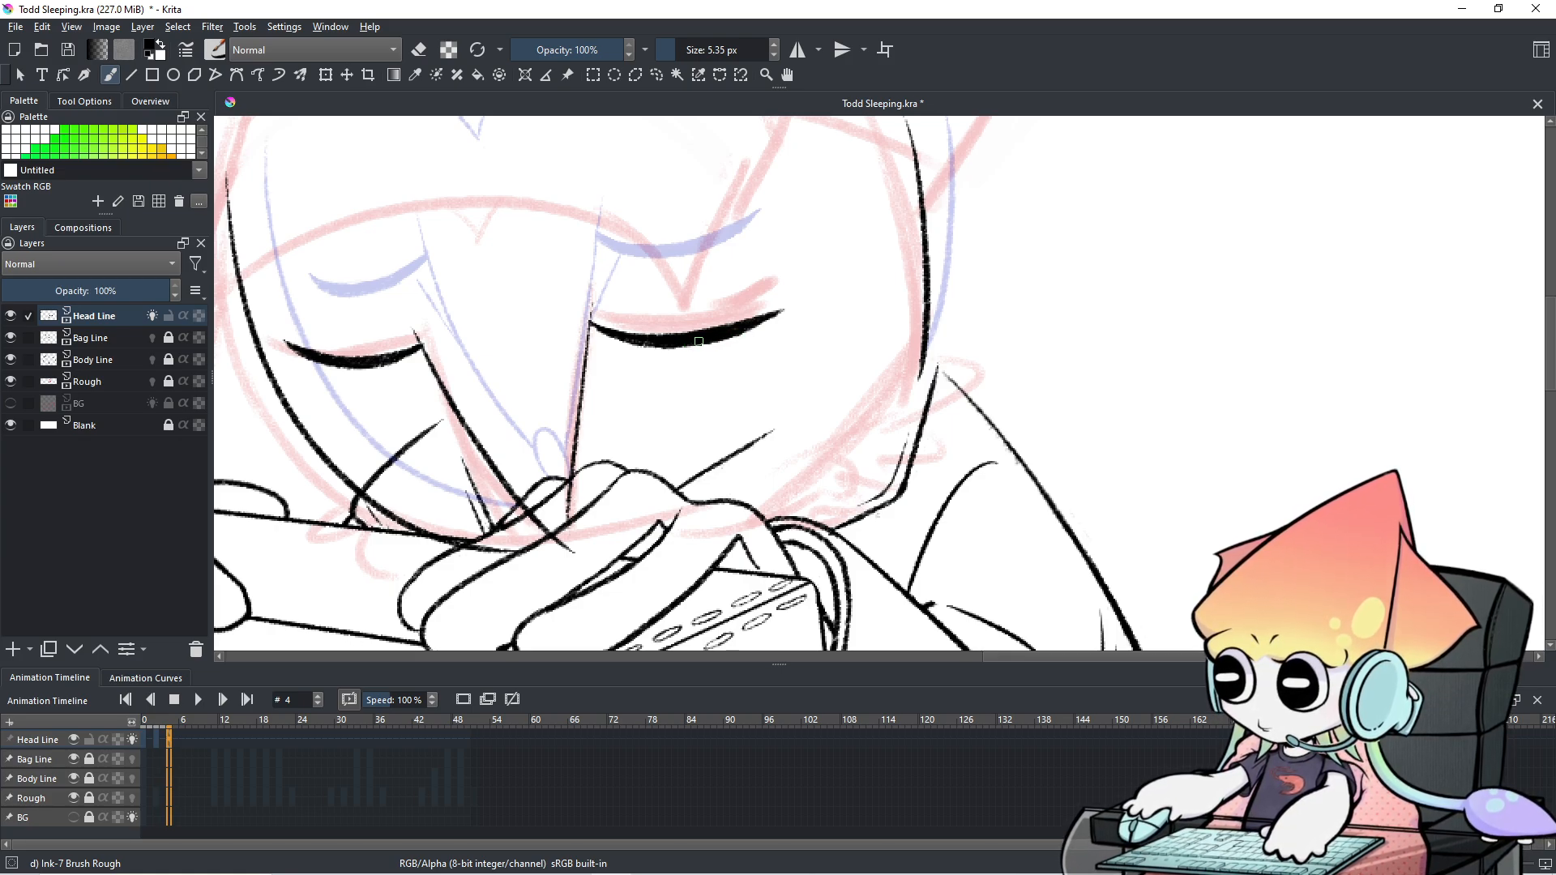
{"action": "scroll", "coordinate": [801, 294], "scroll_direction": "down", "scroll_amount": 3}
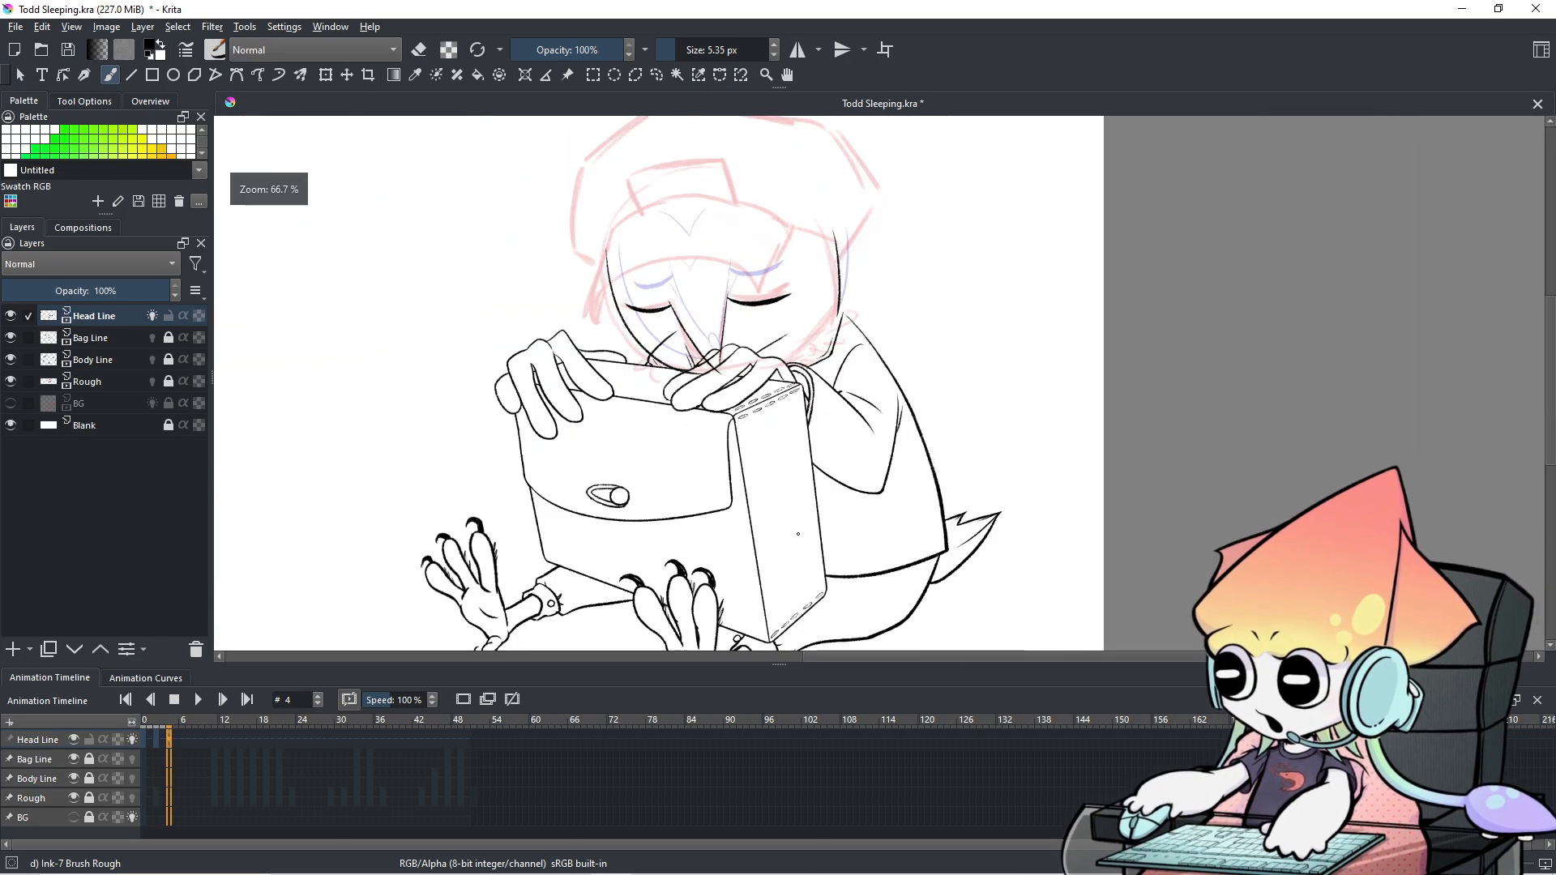
{"action": "mouse_move", "coordinate": [802, 519]}
{"action": "left_mouse_down"}
{"action": "mouse_move", "coordinate": [765, 428]}
{"action": "mouse_move", "coordinate": [755, 444]}
{"action": "left_mouse_up"}
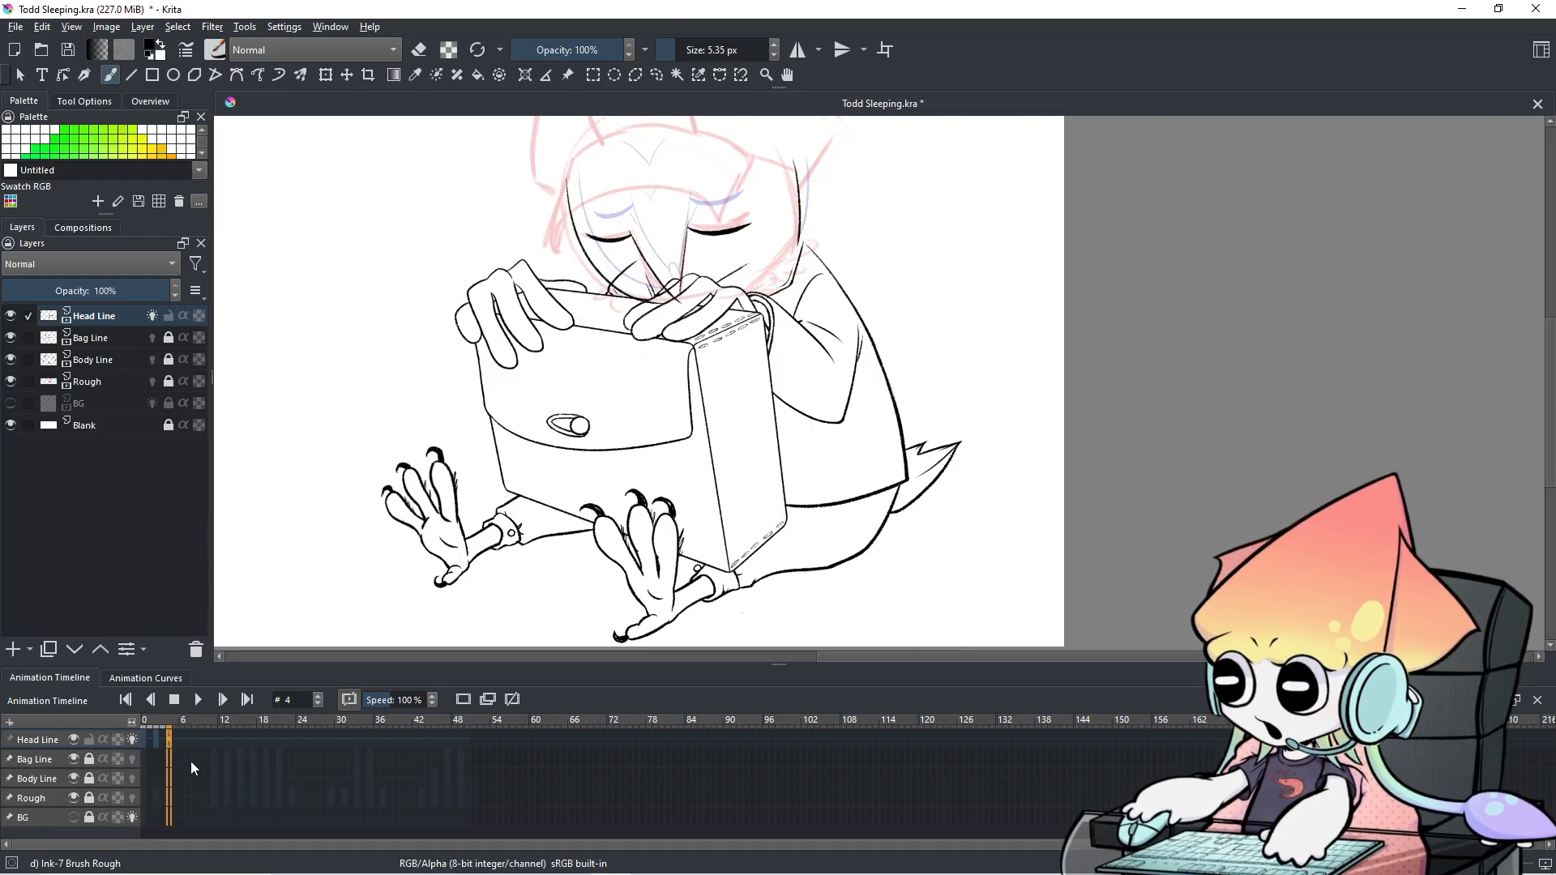
{"action": "key", "text": "Left"}
{"action": "key", "text": "Left"}
{"action": "key", "text": "Left"}
{"action": "key", "text": "Left"}
{"action": "left_click", "coordinate": [193, 708]}
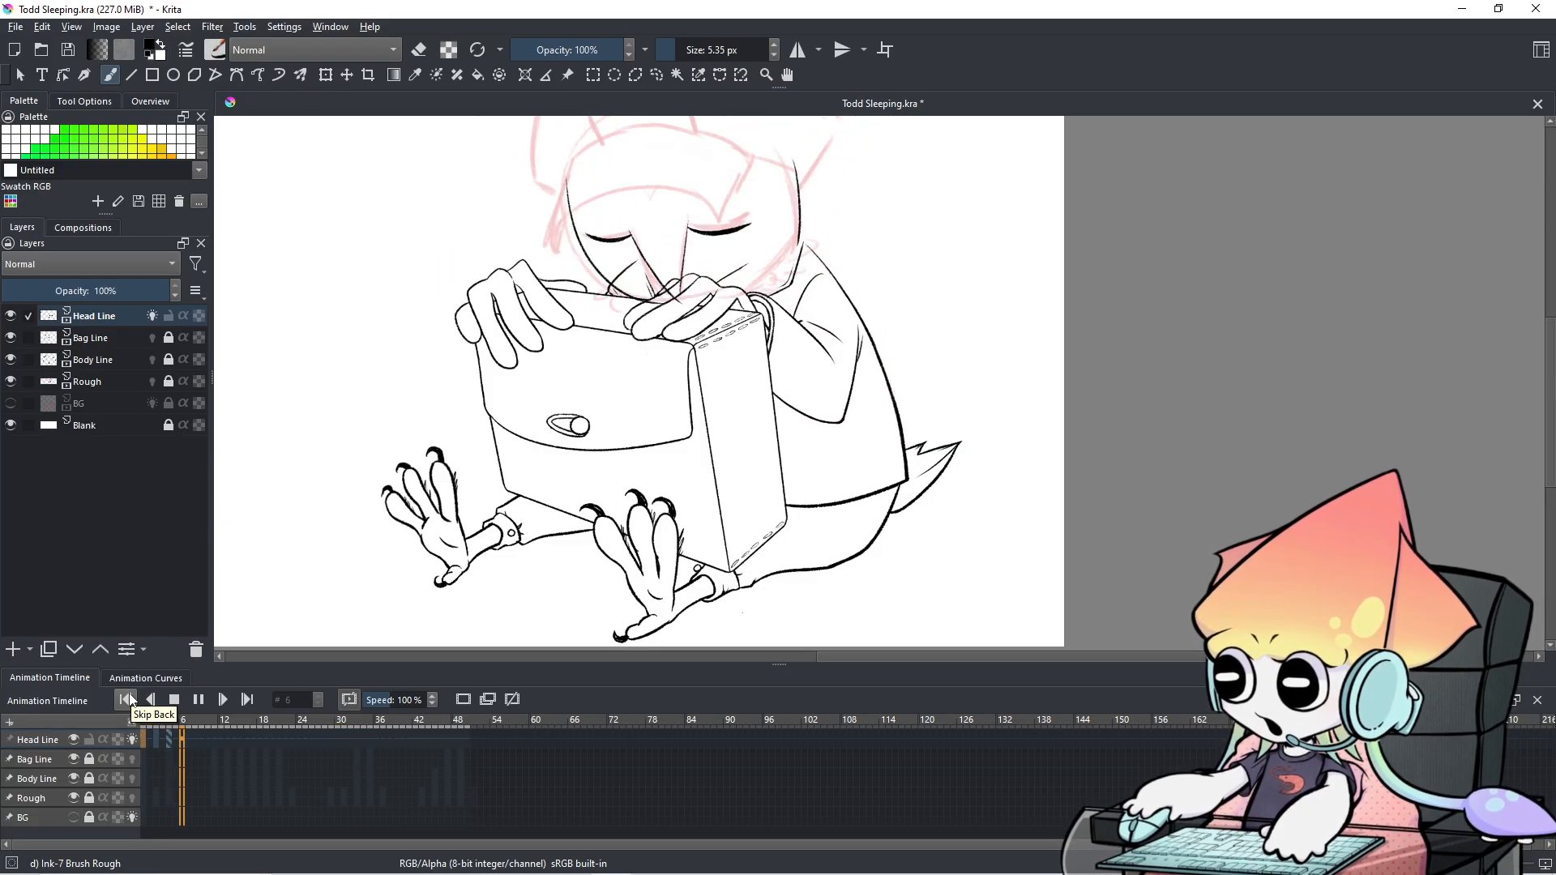
{"action": "left_click", "coordinate": [198, 703]}
{"action": "scroll", "coordinate": [362, 786], "scroll_direction": "up", "scroll_amount": 15}
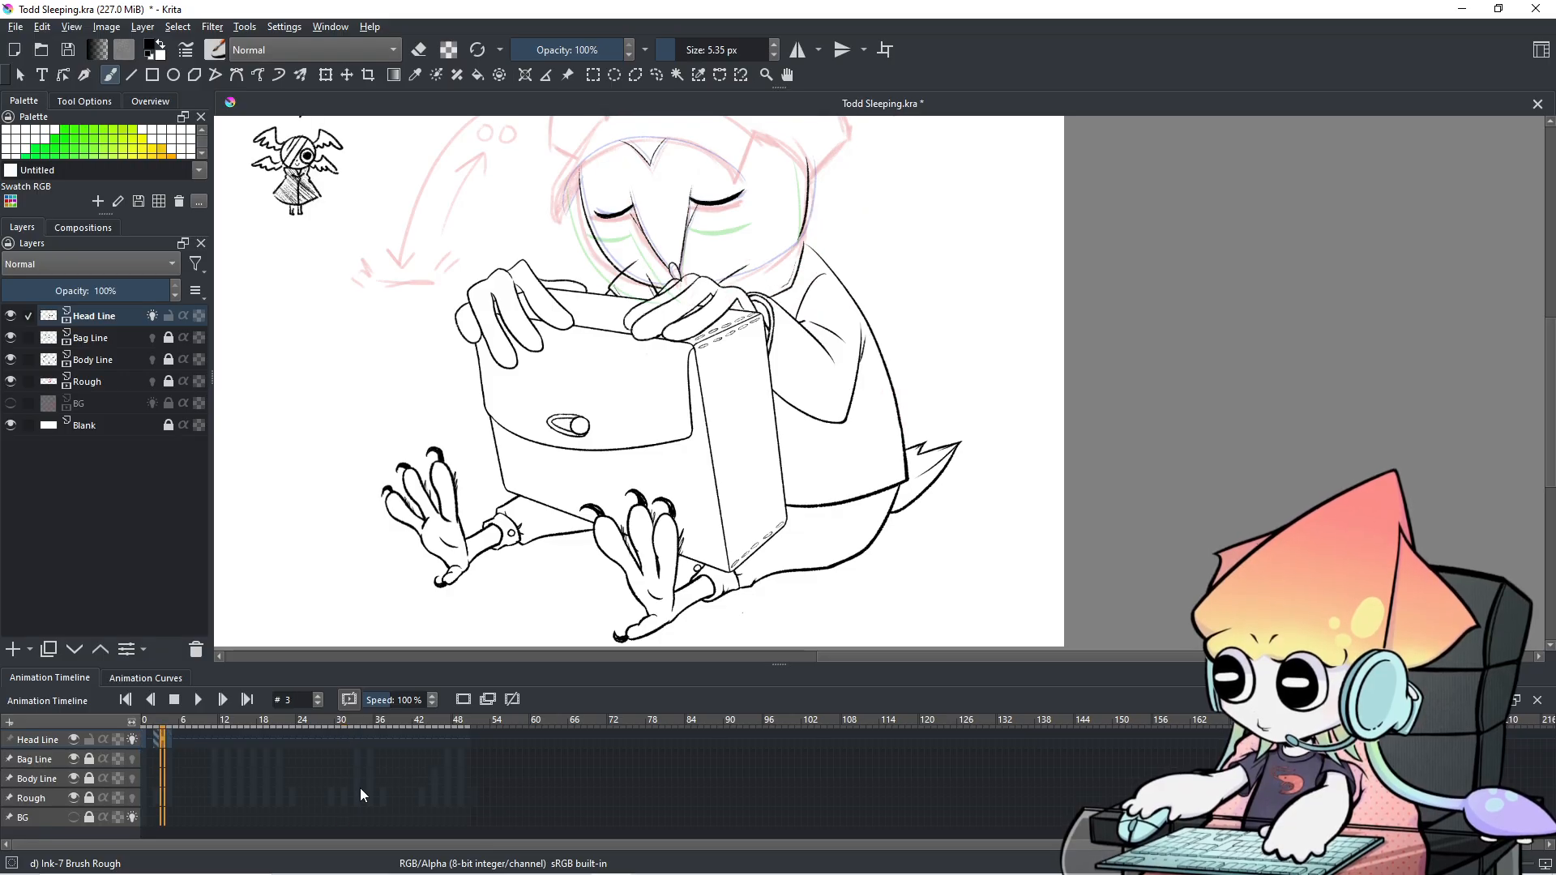
{"action": "scroll", "coordinate": [362, 790], "scroll_direction": "up", "scroll_amount": 10}
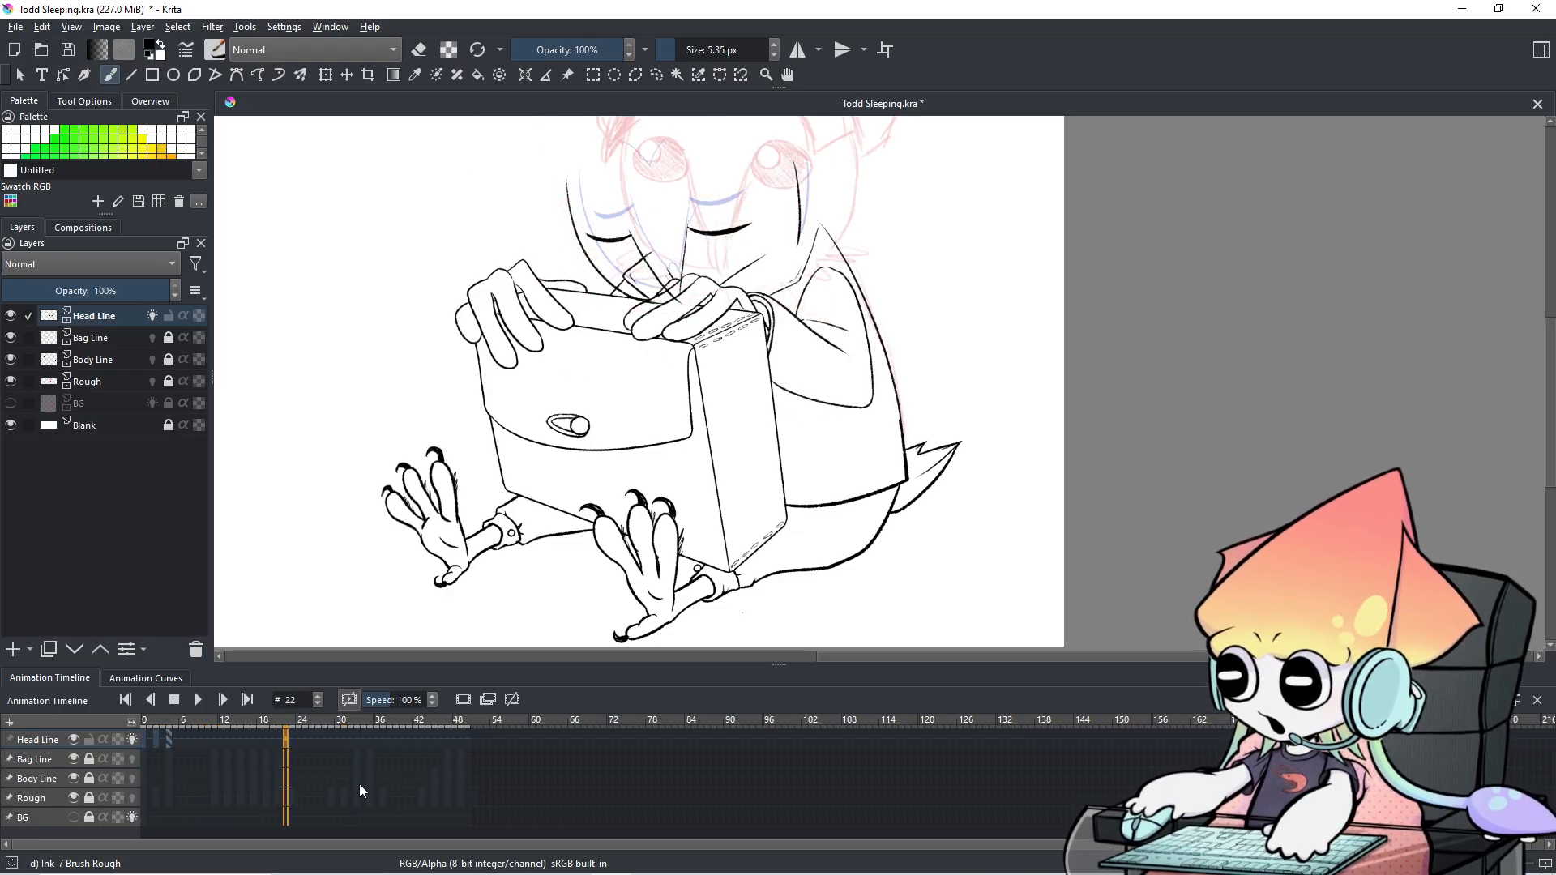
{"action": "scroll", "coordinate": [361, 790], "scroll_direction": "up", "scroll_amount": 10}
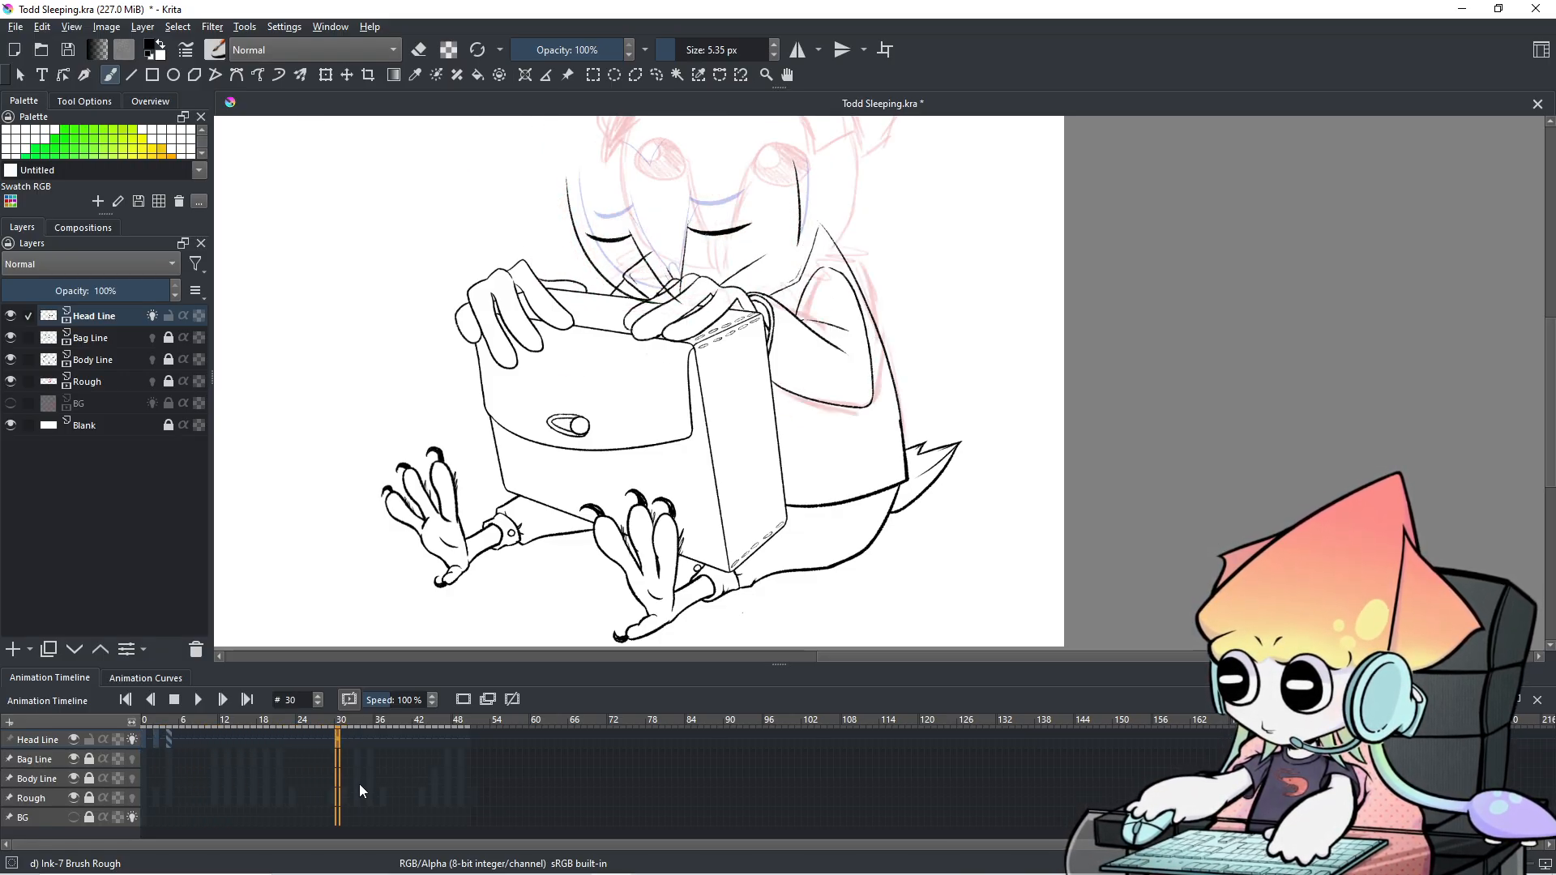
{"action": "scroll", "coordinate": [361, 790], "scroll_direction": "up", "scroll_amount": 6}
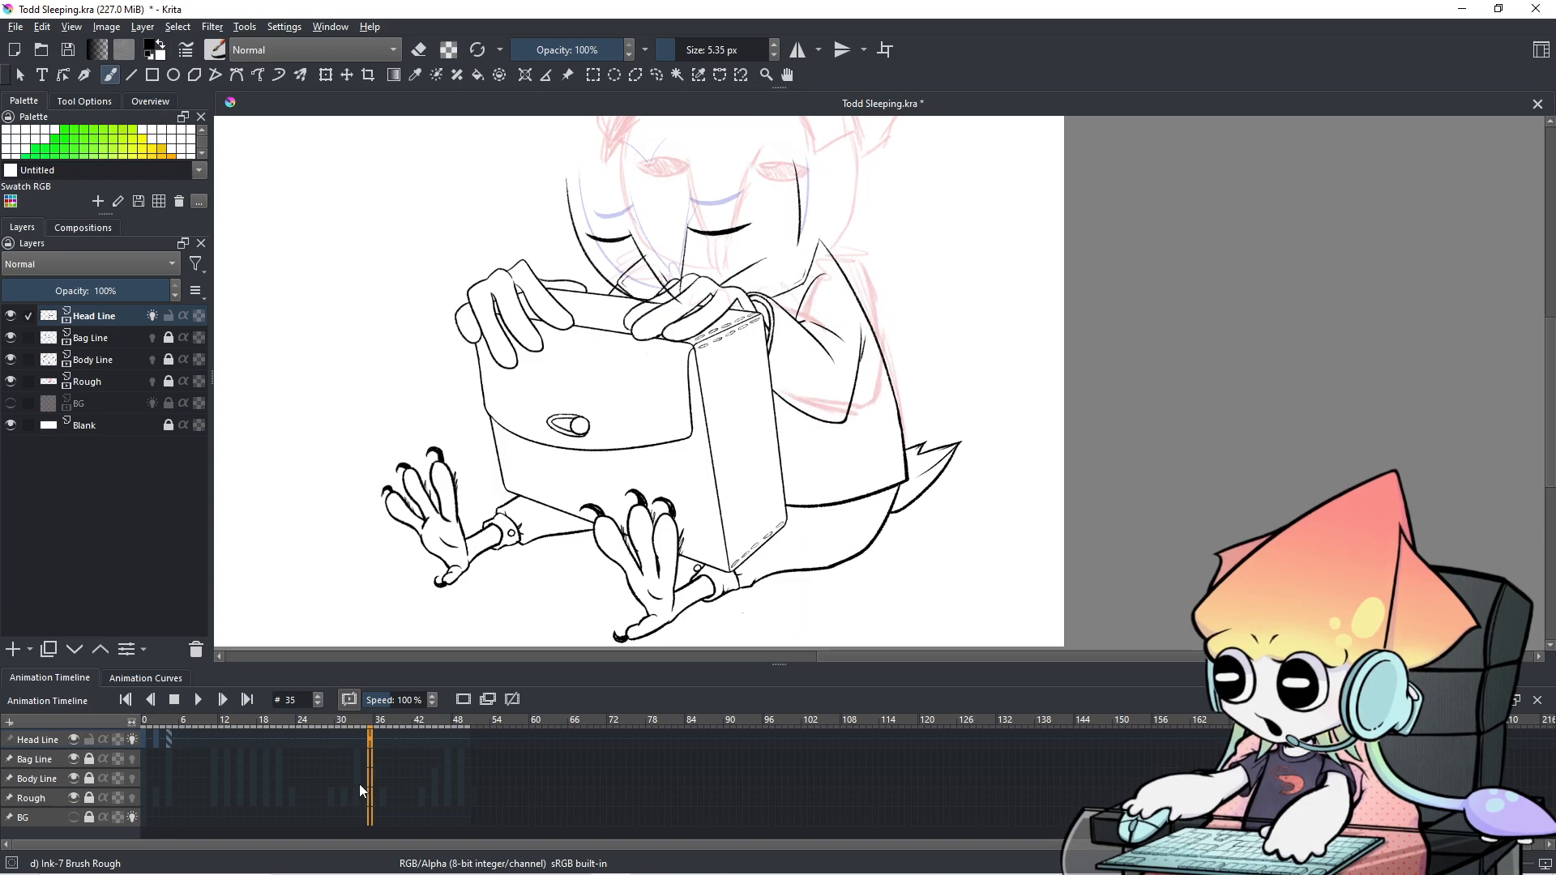
{"action": "scroll", "coordinate": [360, 790], "scroll_direction": "up", "scroll_amount": 8}
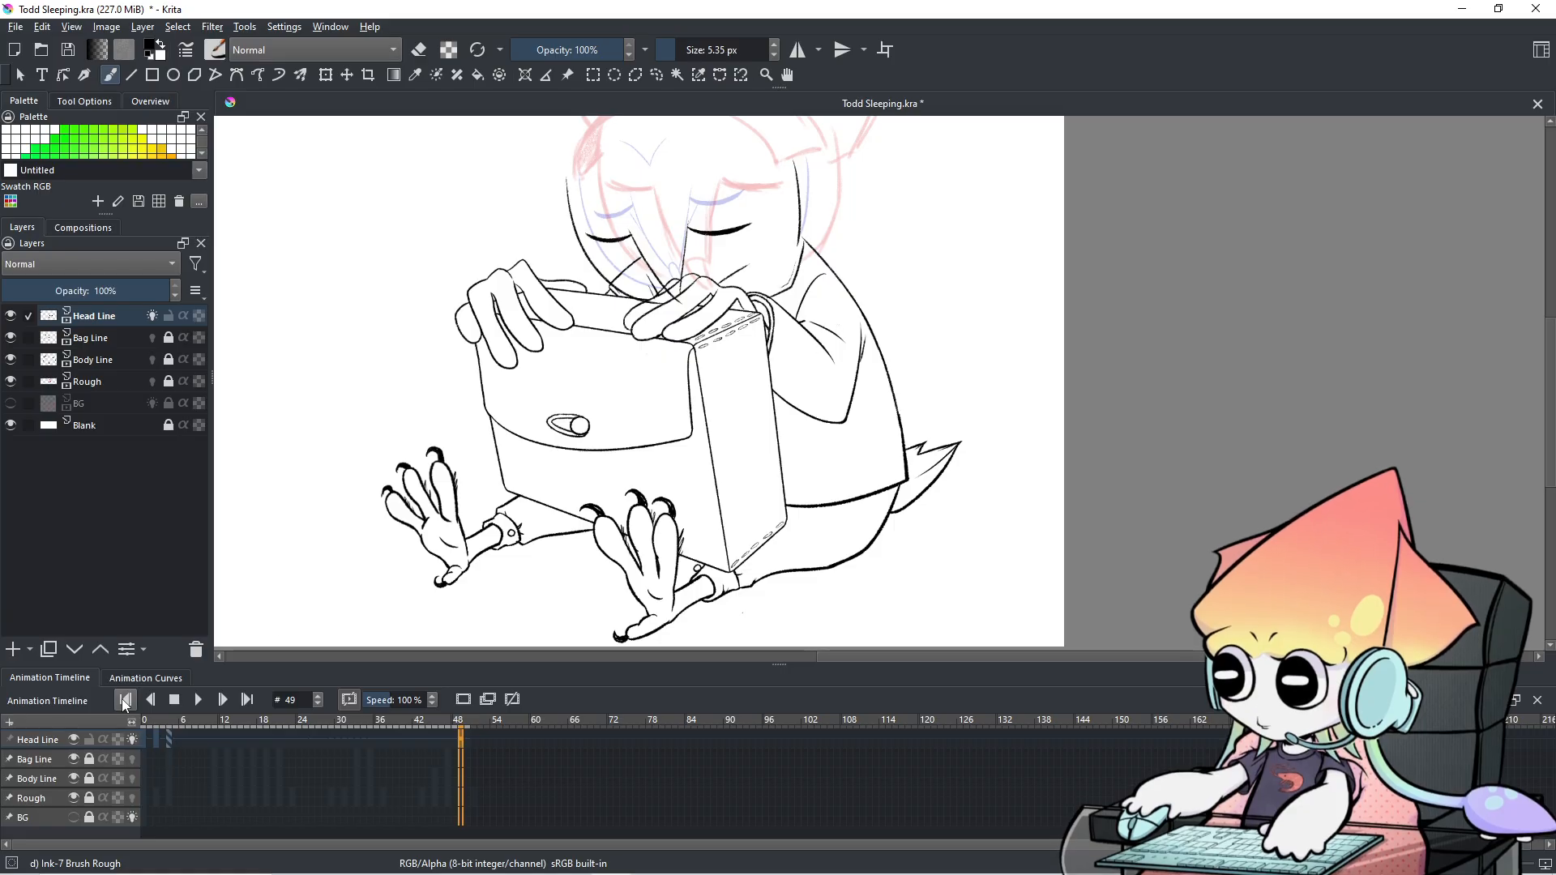
{"action": "left_click", "coordinate": [141, 744]}
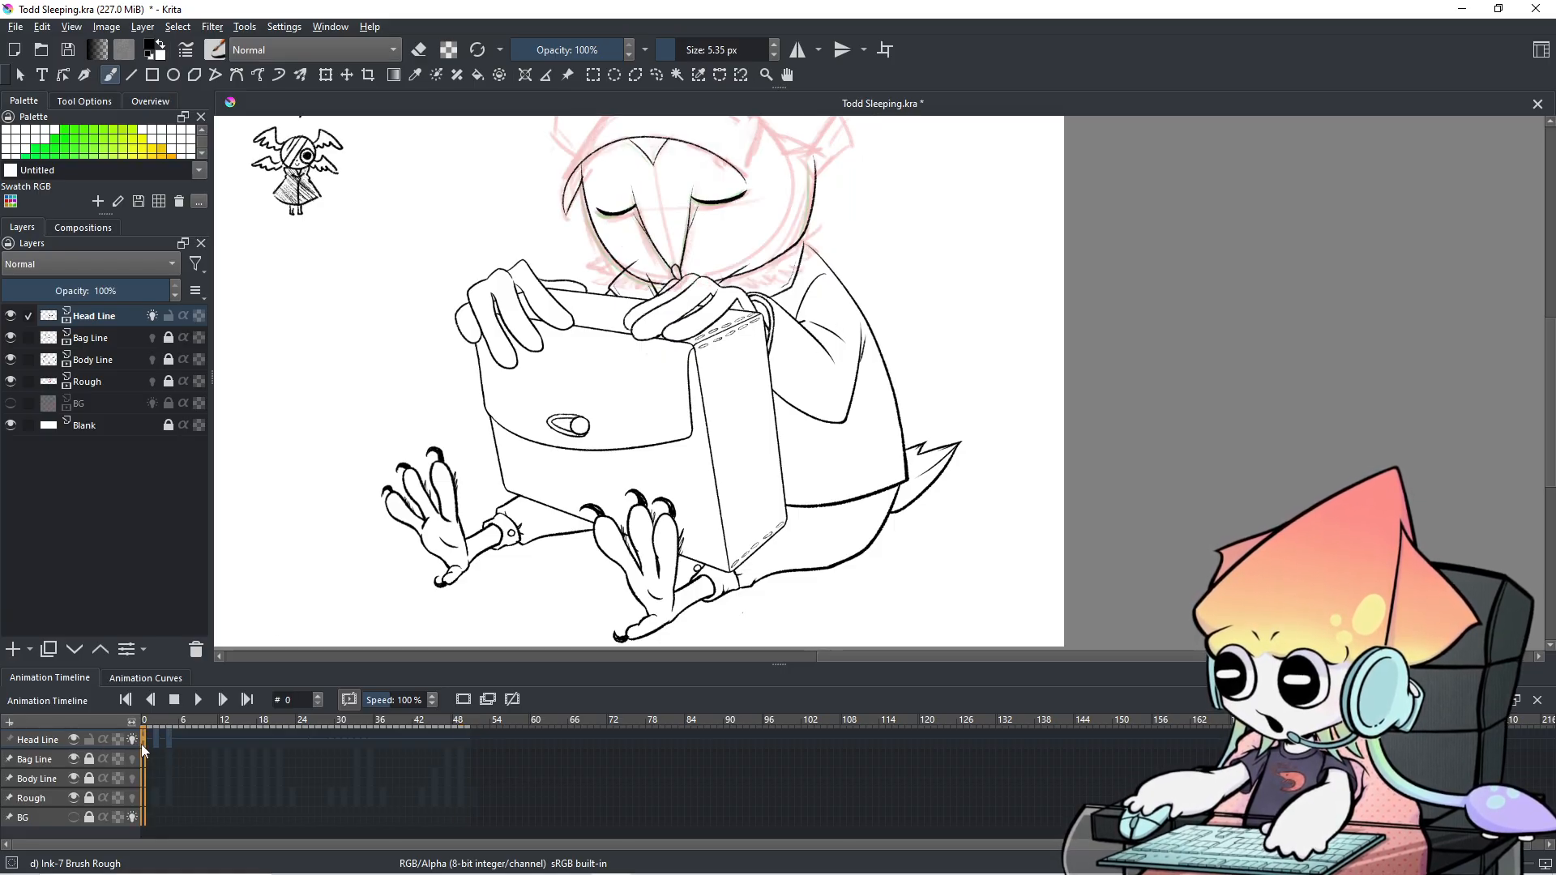
{"action": "left_click", "coordinate": [445, 750]}
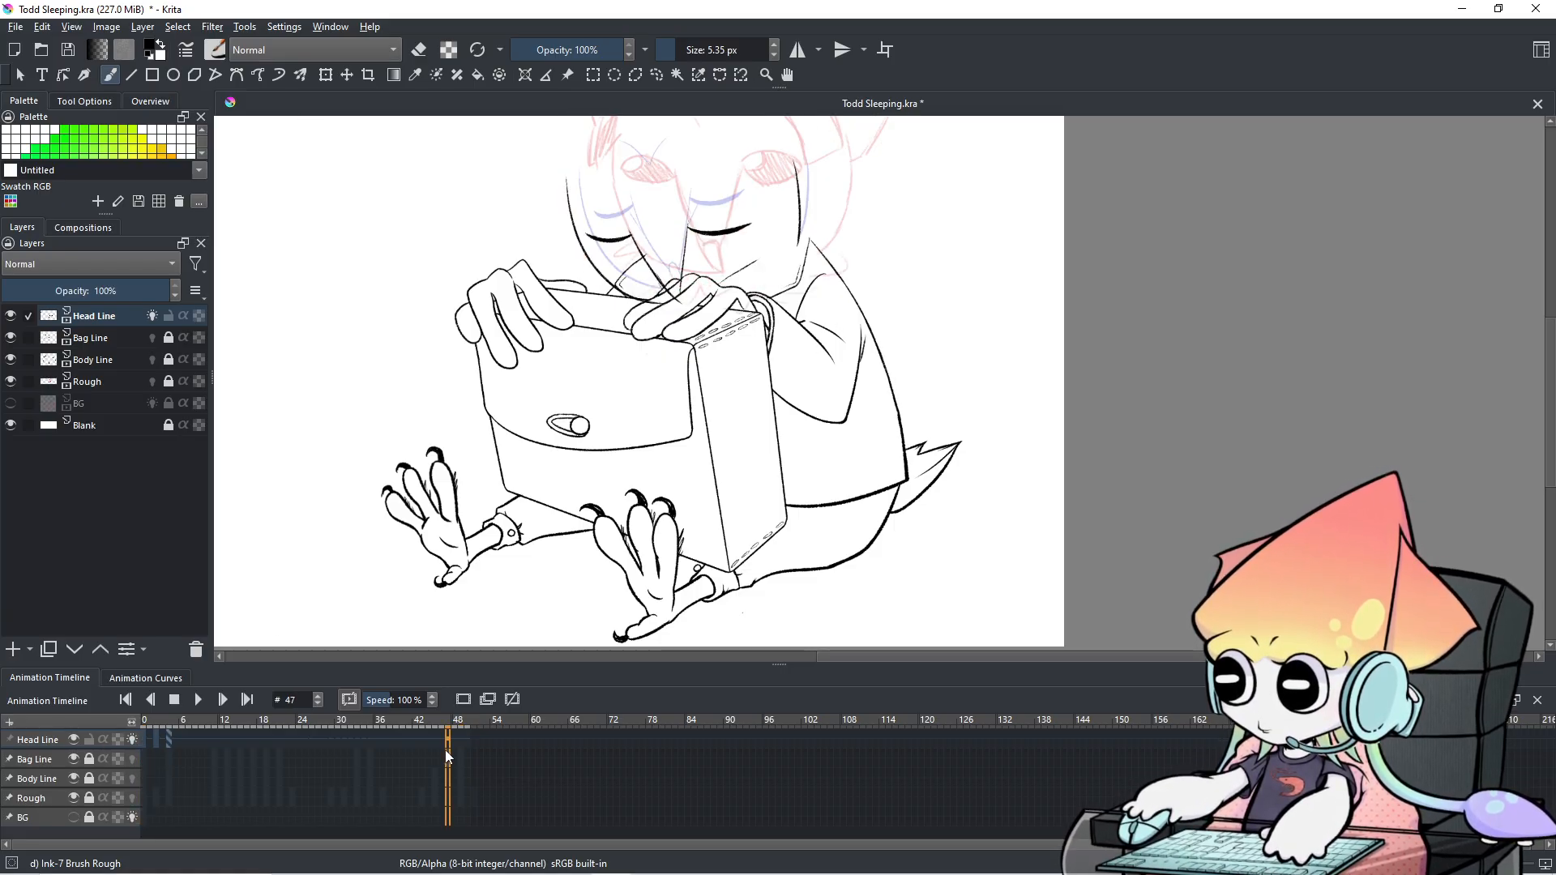
{"action": "scroll", "coordinate": [445, 750], "scroll_direction": "up", "scroll_amount": 5}
{"action": "scroll", "coordinate": [445, 750], "scroll_direction": "down", "scroll_amount": 3}
{"action": "scroll", "coordinate": [444, 750], "scroll_direction": "up", "scroll_amount": 4}
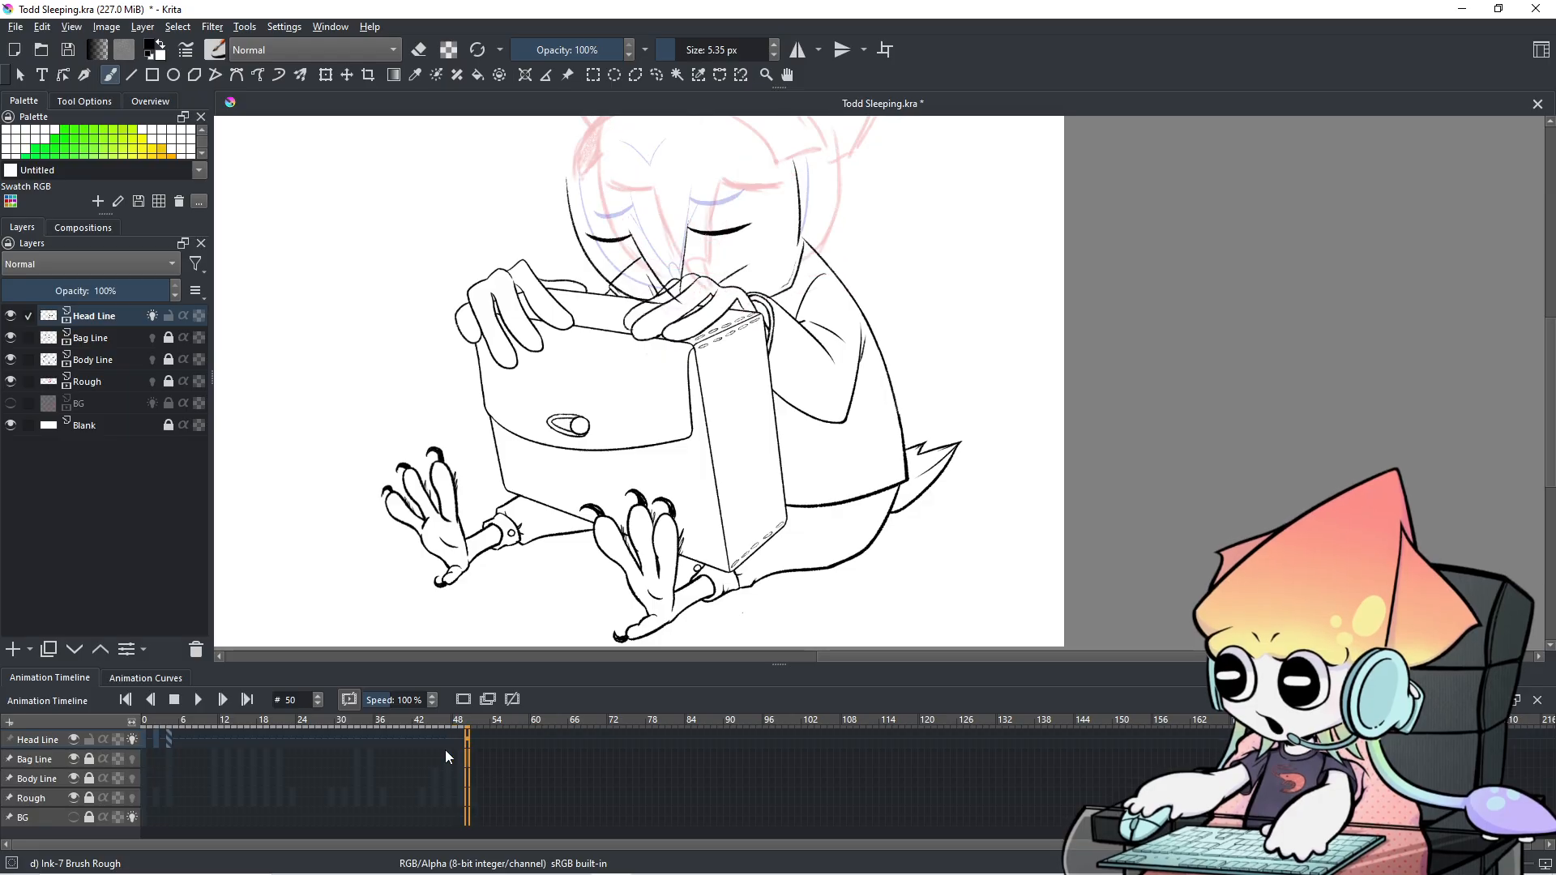
{"action": "scroll", "coordinate": [445, 750], "scroll_direction": "down", "scroll_amount": 1}
{"action": "scroll", "coordinate": [445, 751], "scroll_direction": "down", "scroll_amount": 14}
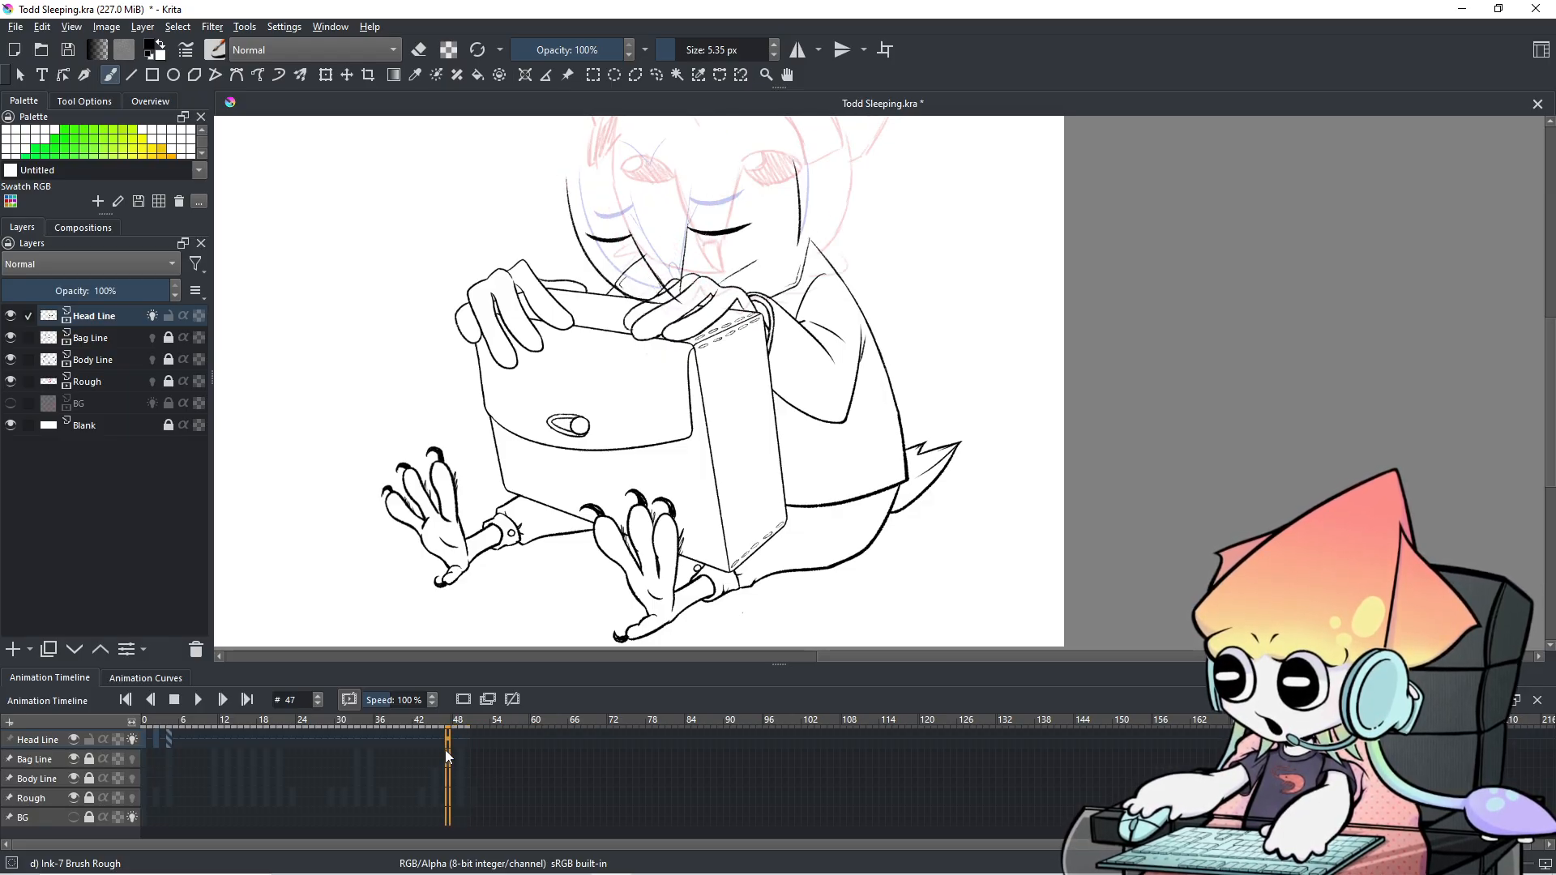
{"action": "scroll", "coordinate": [457, 746], "scroll_direction": "down", "scroll_amount": 5}
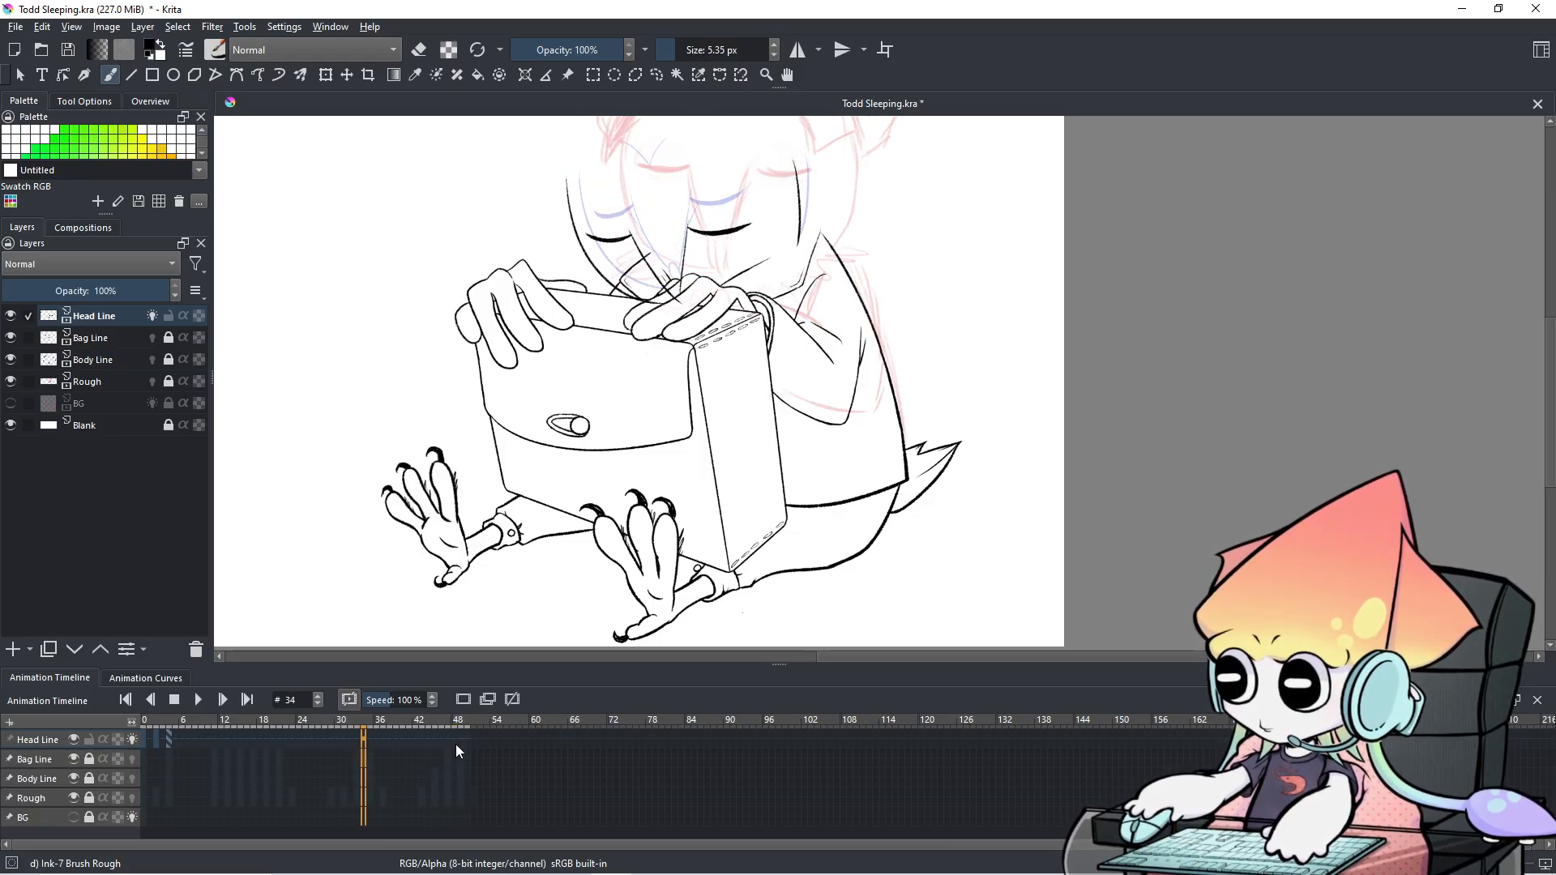
{"action": "scroll", "coordinate": [455, 744], "scroll_direction": "up", "scroll_amount": 13}
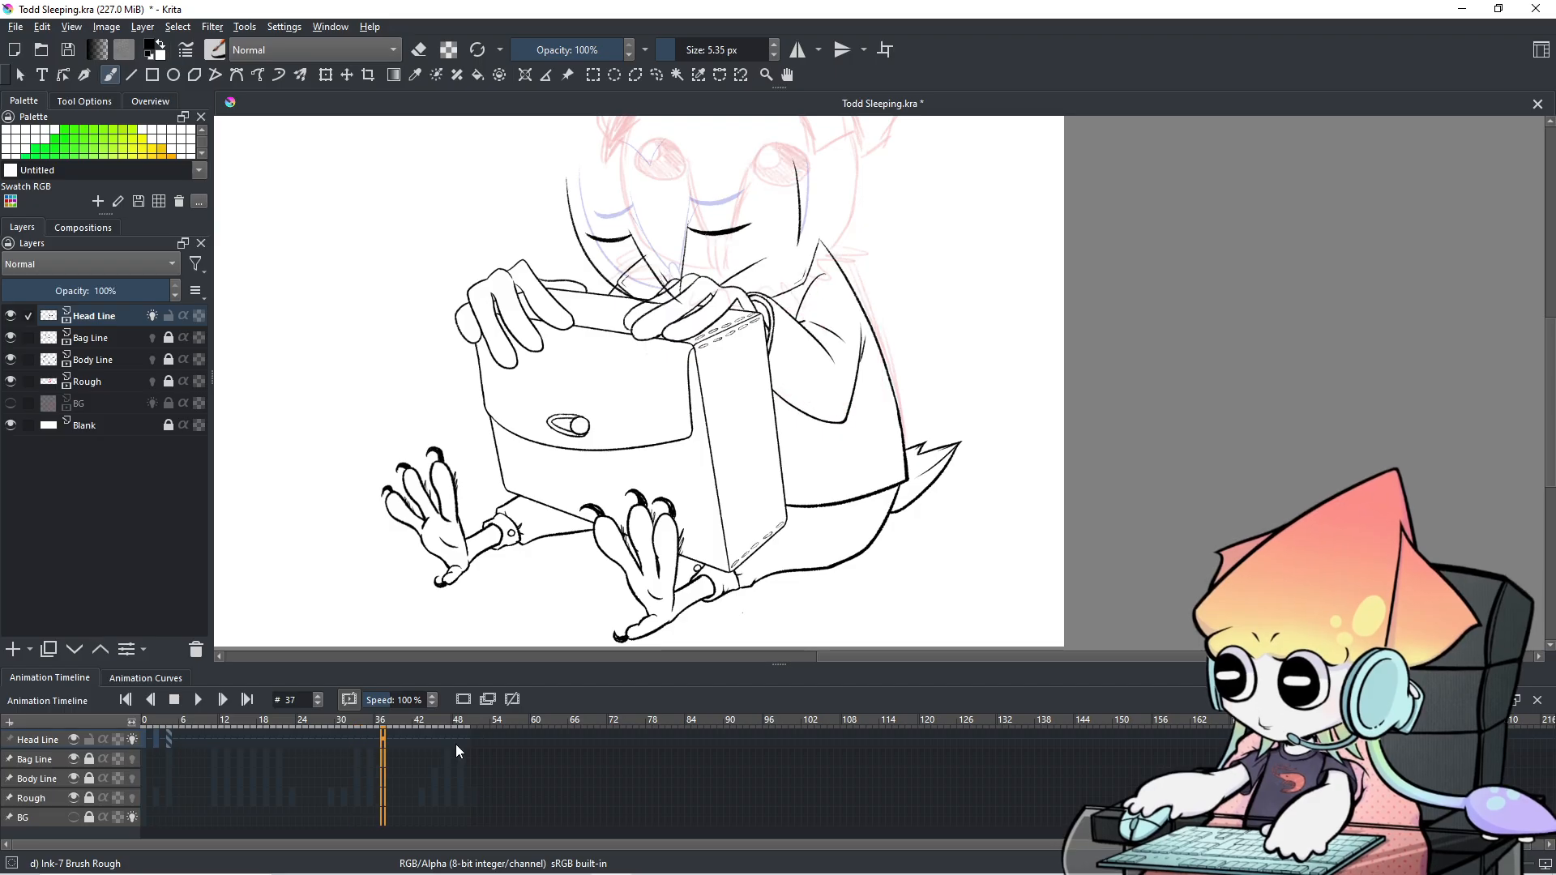
{"action": "scroll", "coordinate": [455, 744], "scroll_direction": "up", "scroll_amount": 6}
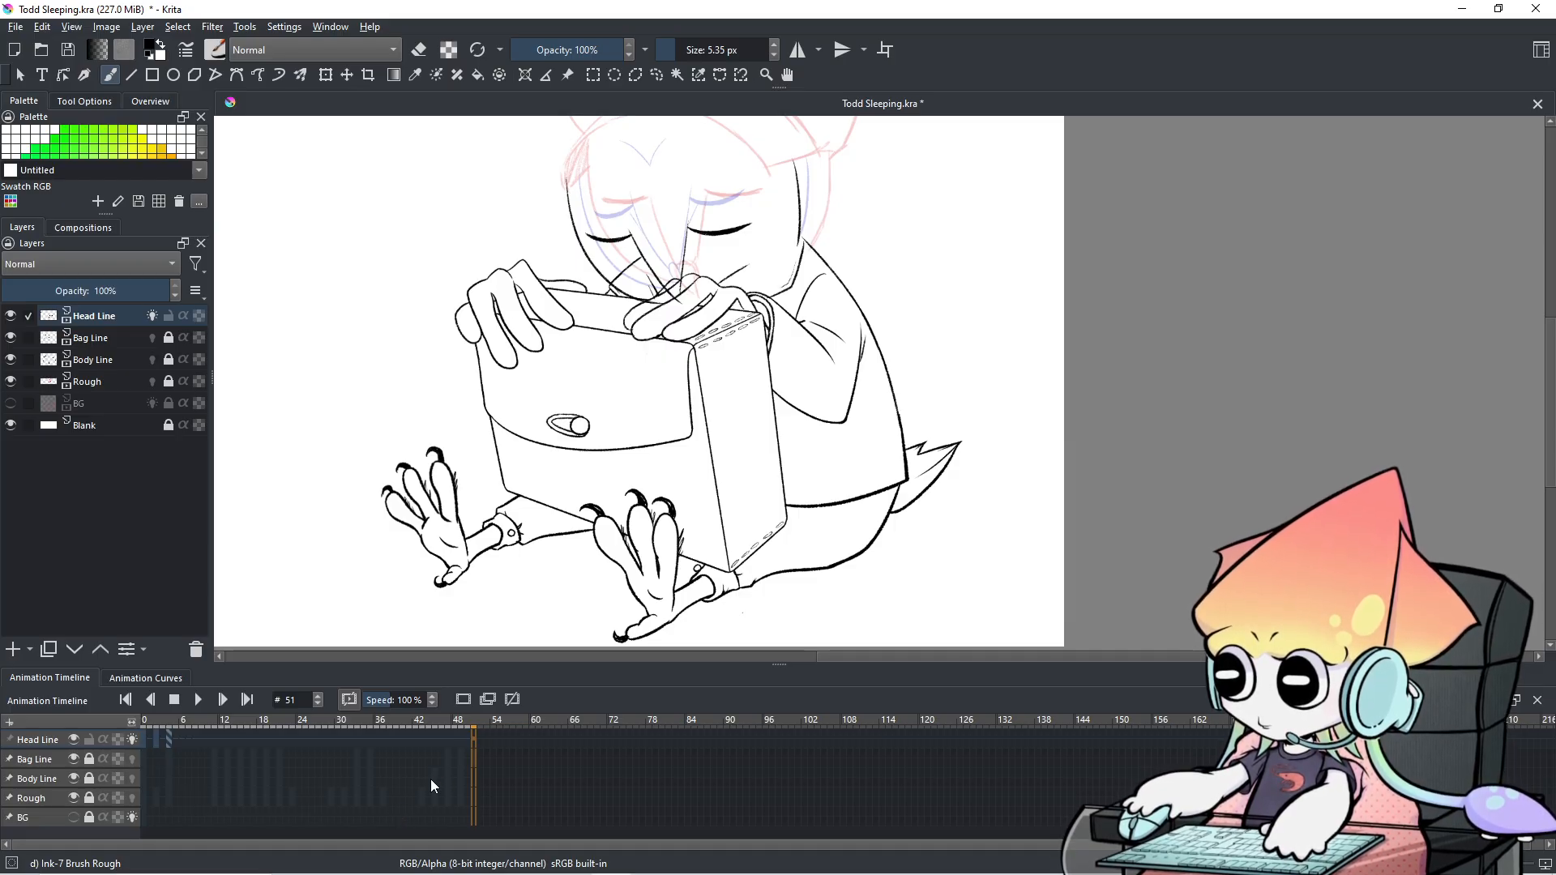
{"action": "scroll", "coordinate": [446, 771], "scroll_direction": "down", "scroll_amount": 15}
{"action": "scroll", "coordinate": [464, 774], "scroll_direction": "down", "scroll_amount": 4}
{"action": "scroll", "coordinate": [463, 773], "scroll_direction": "up", "scroll_amount": 13}
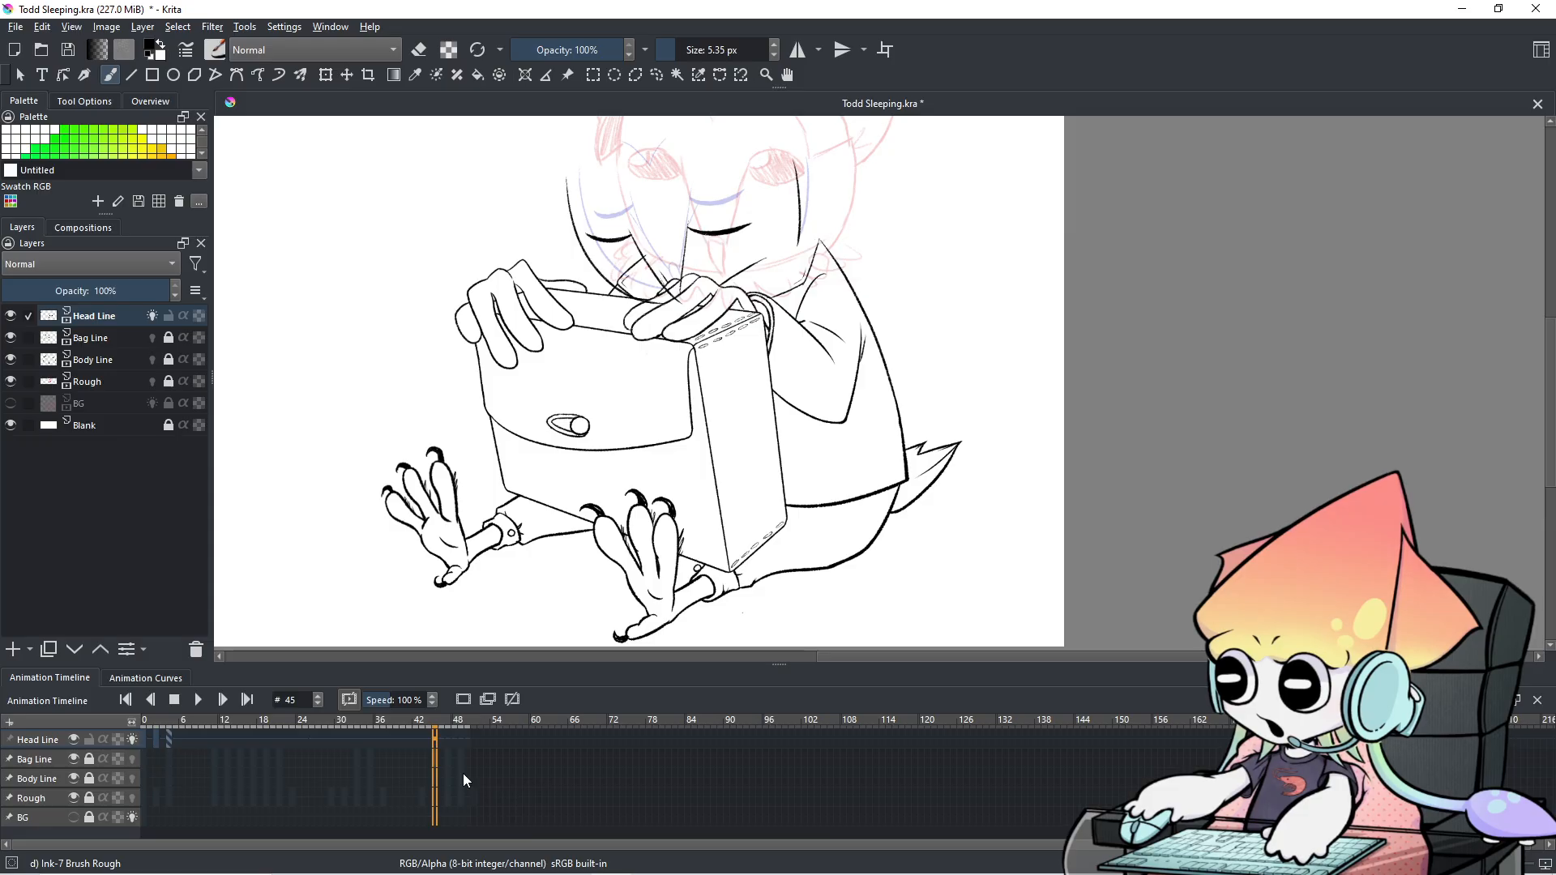
Zoom and pan the canvas to inspect the hands and bag closely.
{"action": "left_click_drag", "start_coordinate": [701, 449], "coordinate": [568, 504]}
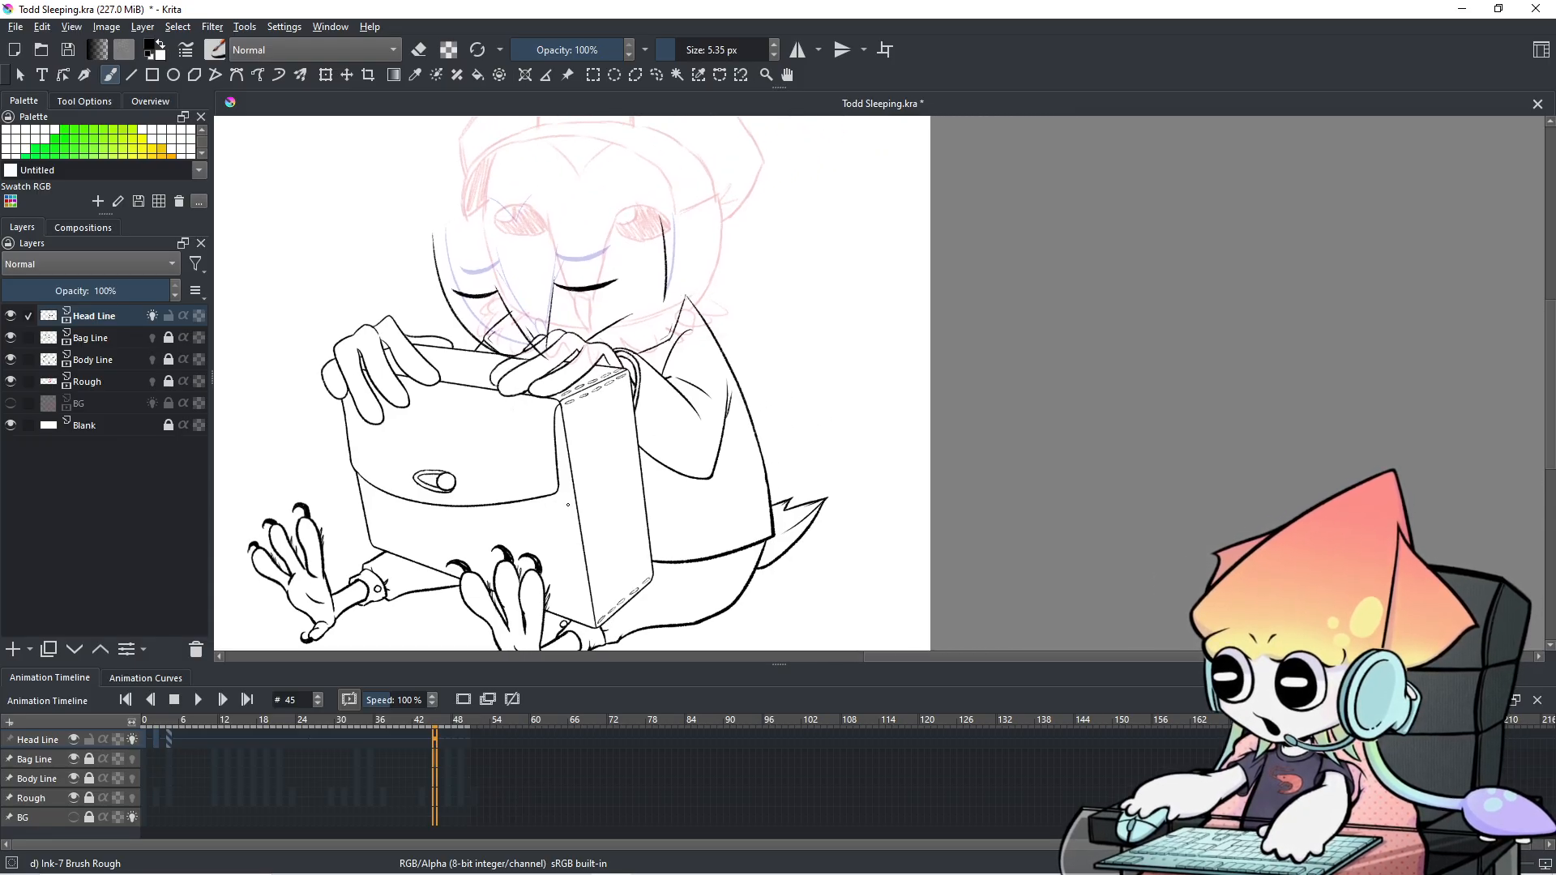
{"action": "scroll", "coordinate": [615, 477], "scroll_direction": "up", "scroll_amount": 2}
{"action": "left_click_drag", "start_coordinate": [700, 440], "coordinate": [678, 491]}
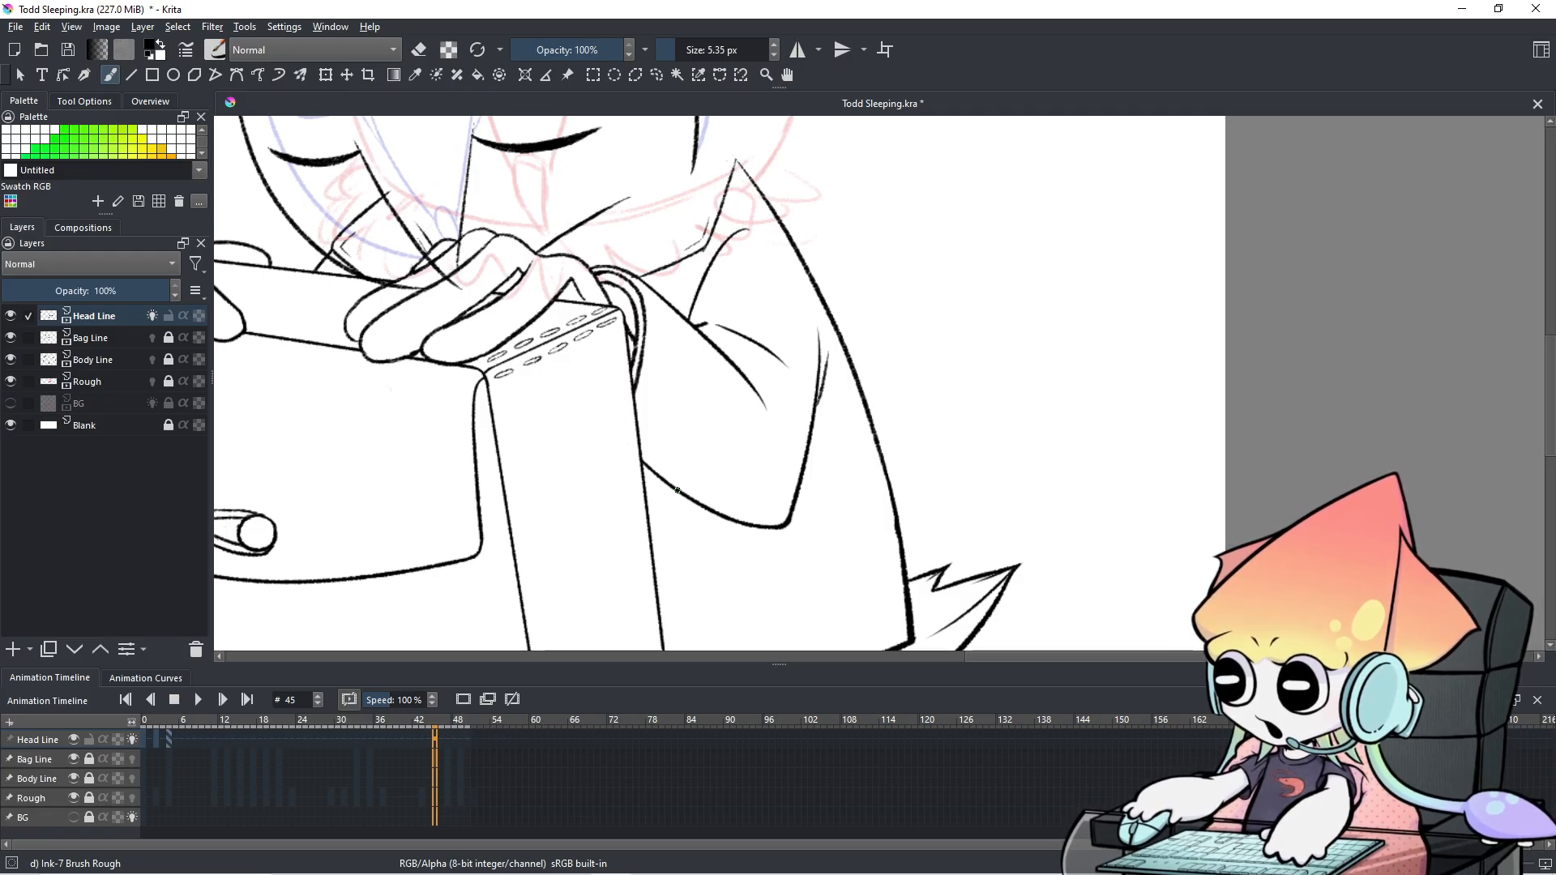
{"action": "left_click_drag", "start_coordinate": [677, 487], "coordinate": [615, 494]}
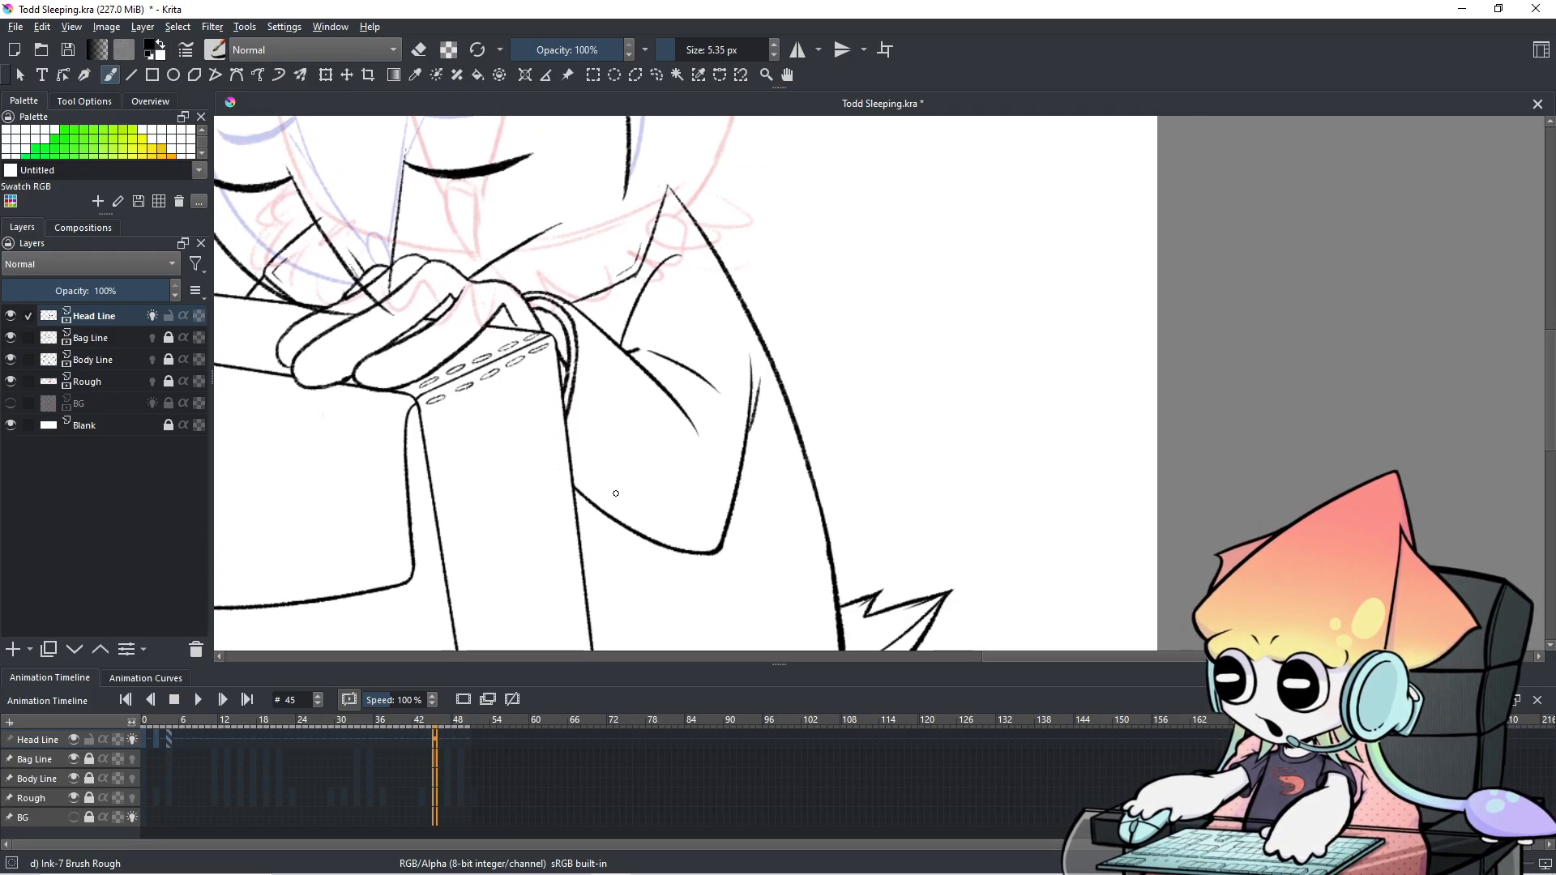
{"action": "scroll", "coordinate": [499, 786], "scroll_direction": "down", "scroll_amount": 14}
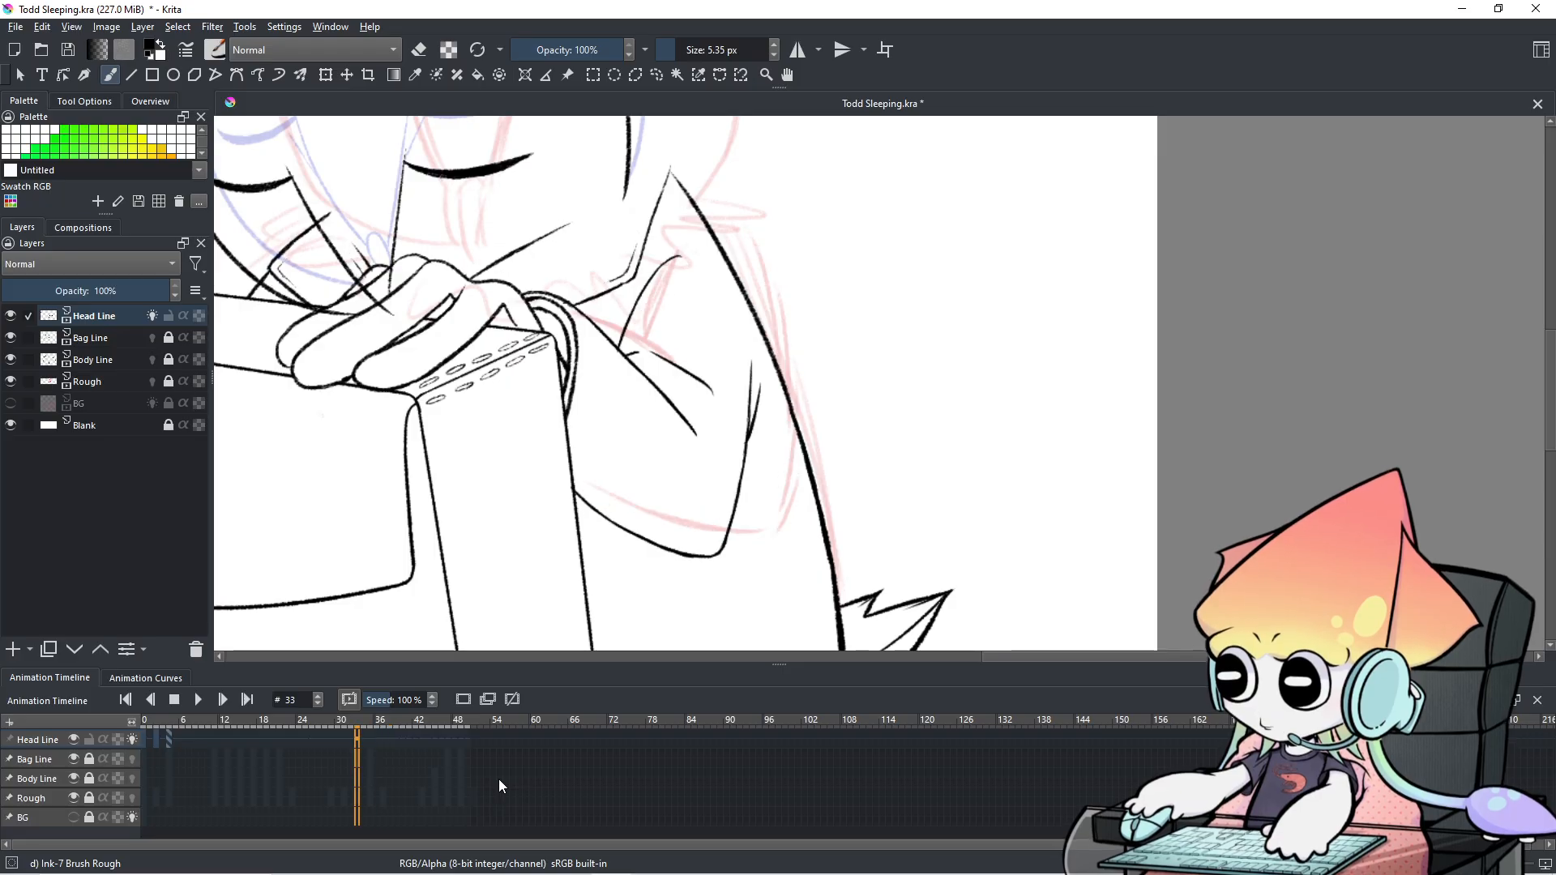
{"action": "scroll", "coordinate": [499, 780], "scroll_direction": "up", "scroll_amount": 2}
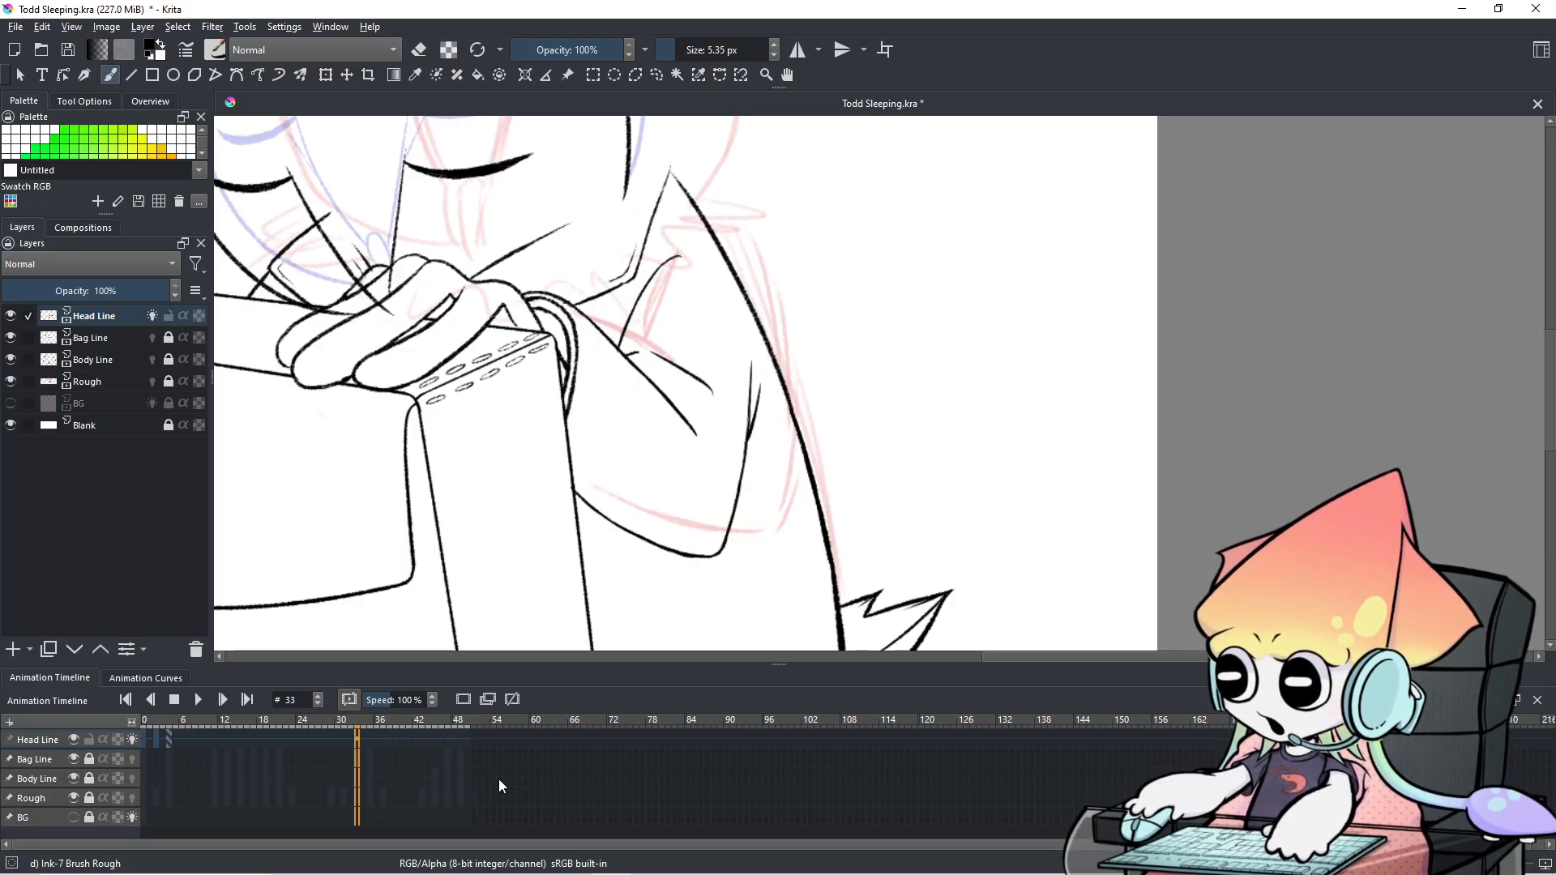
{"action": "scroll", "coordinate": [498, 780], "scroll_direction": "up", "scroll_amount": 9}
{"action": "scroll", "coordinate": [499, 780], "scroll_direction": "up", "scroll_amount": 6}
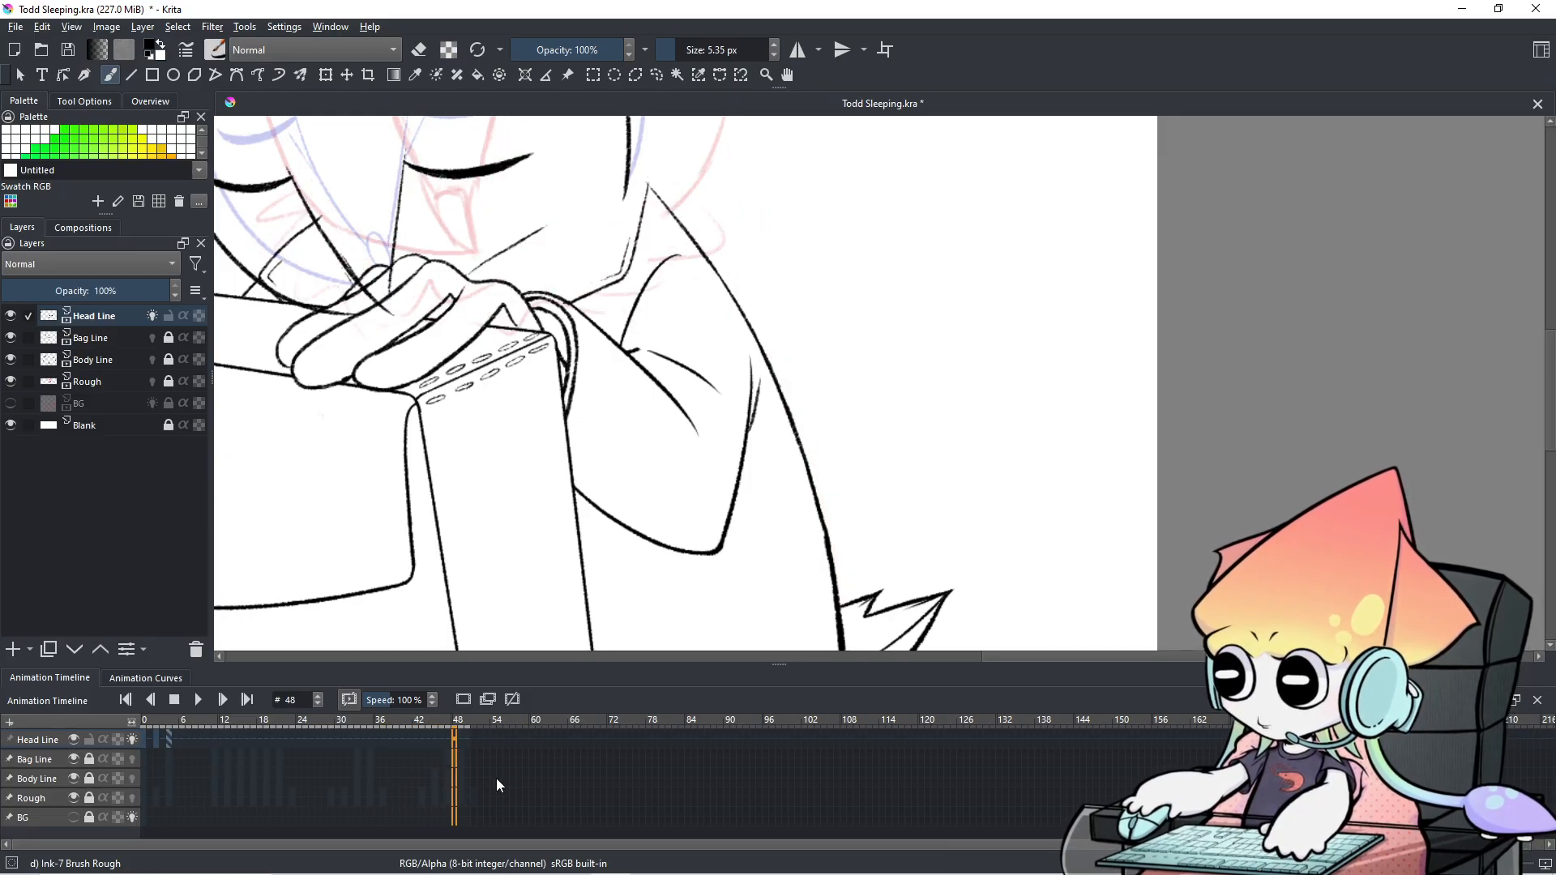
{"action": "scroll", "coordinate": [496, 778], "scroll_direction": "down", "scroll_amount": 1}
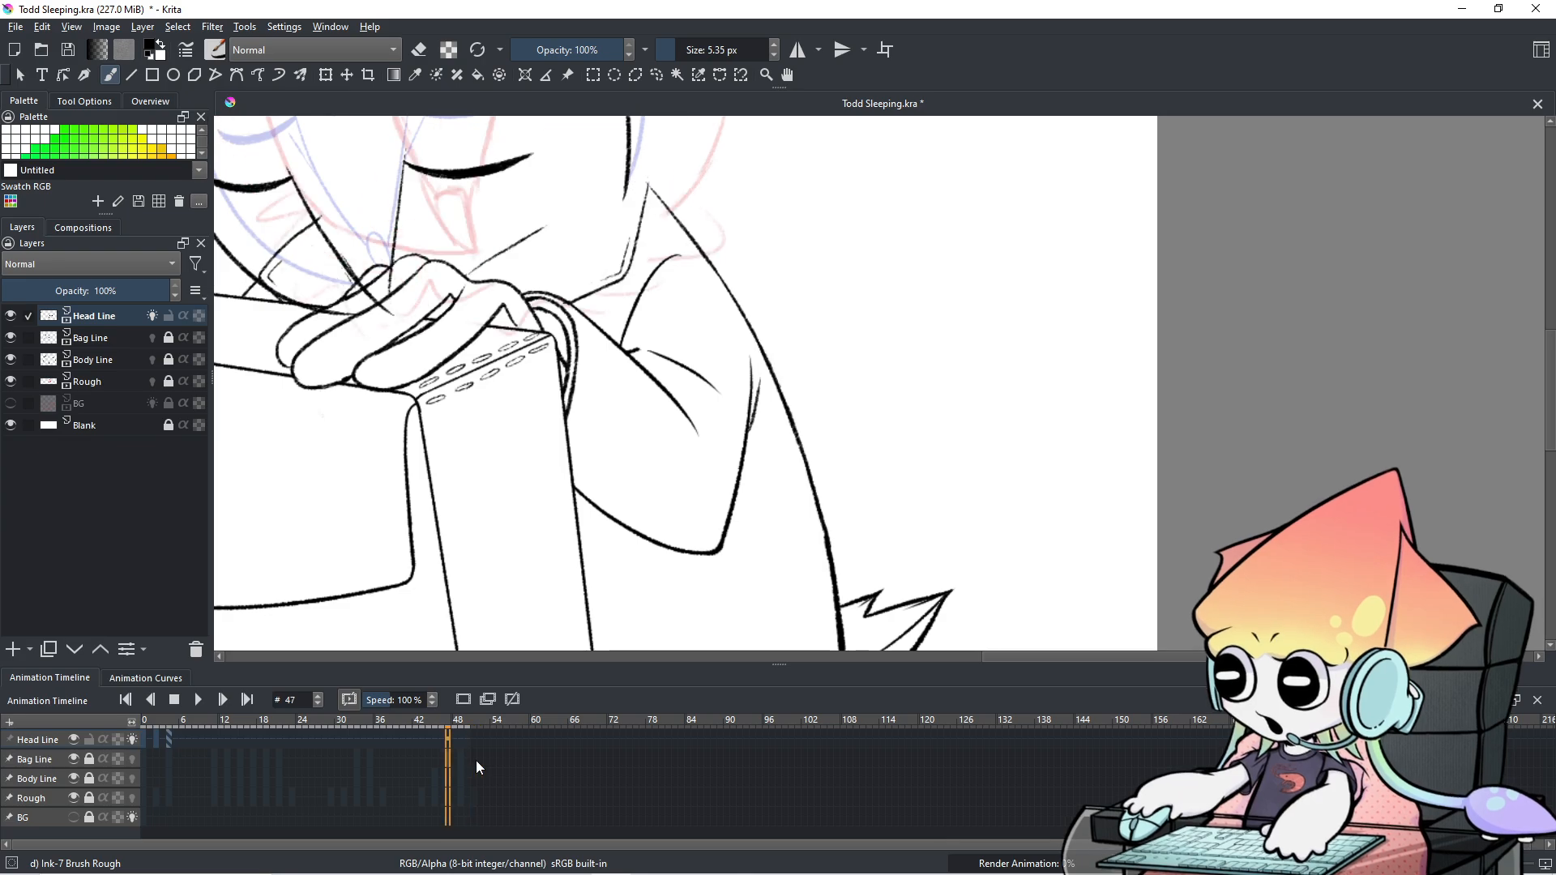
{"action": "scroll", "coordinate": [477, 766], "scroll_direction": "down", "scroll_amount": 2}
{"action": "scroll", "coordinate": [475, 760], "scroll_direction": "up", "scroll_amount": 5}
{"action": "scroll", "coordinate": [475, 760], "scroll_direction": "down", "scroll_amount": 5}
{"action": "scroll", "coordinate": [474, 760], "scroll_direction": "up", "scroll_amount": 4}
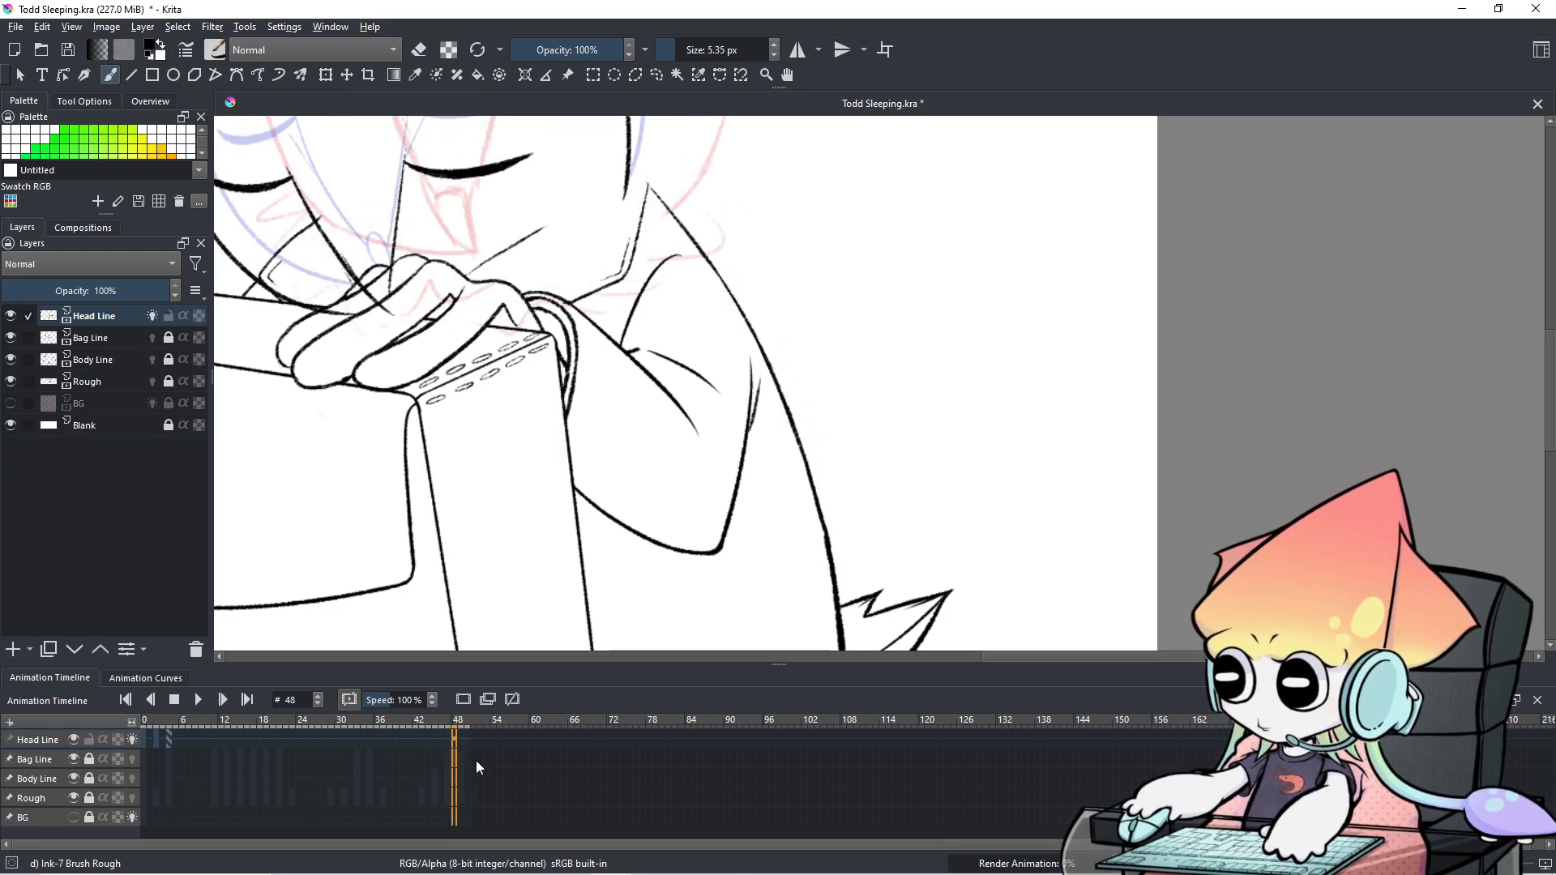
Scrub the timeline between the start of the animation and frame 49.
{"action": "left_click", "coordinate": [145, 746]}
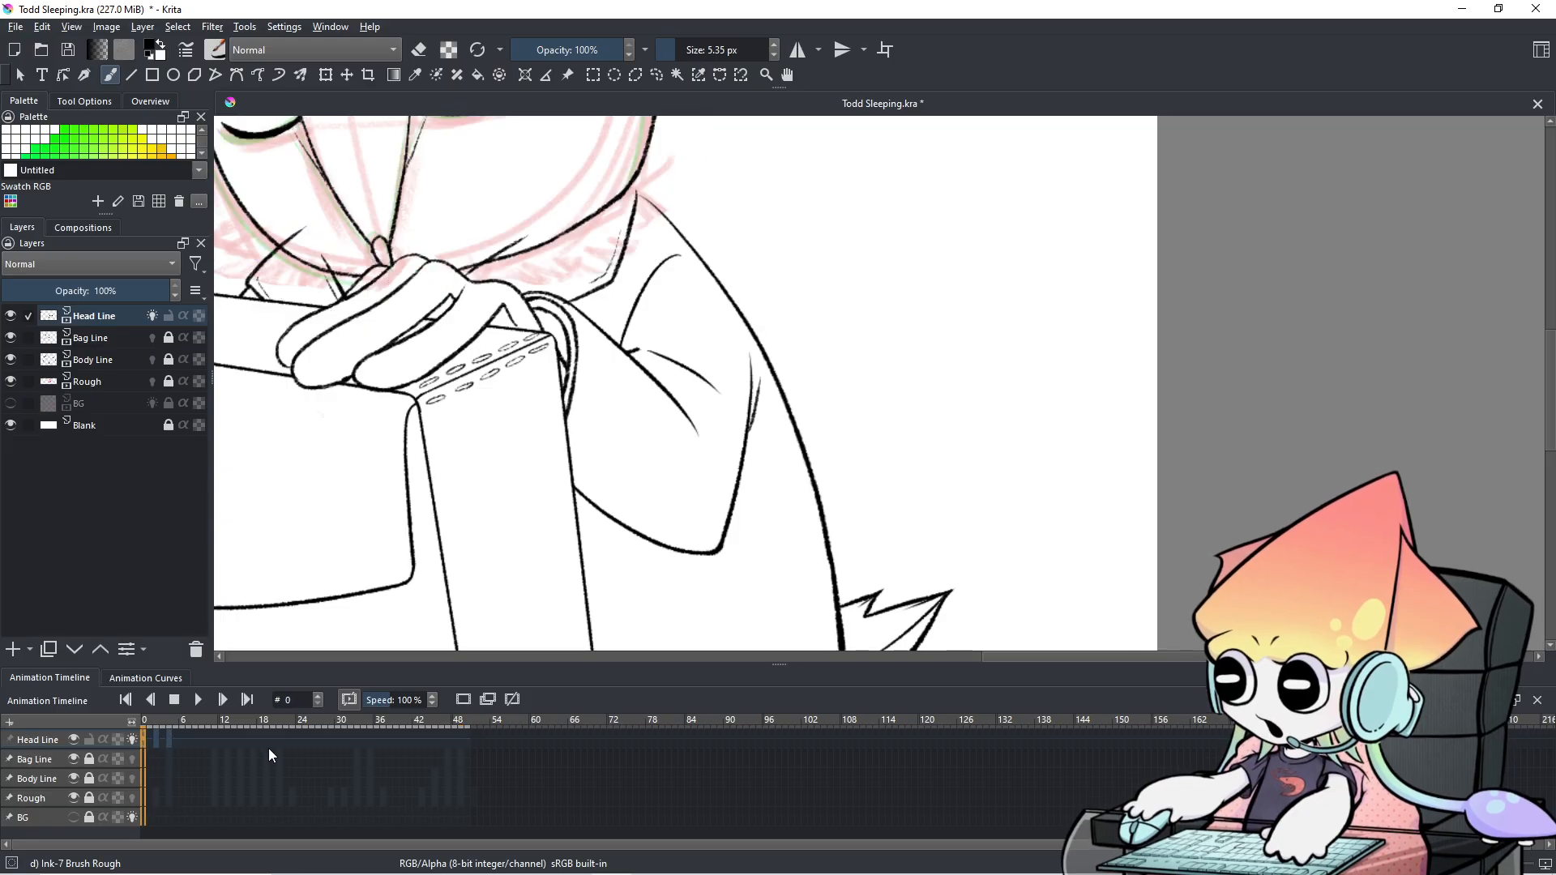
{"action": "left_click", "coordinate": [446, 745]}
{"action": "left_click", "coordinate": [460, 742]}
{"action": "scroll", "coordinate": [460, 742], "scroll_direction": "down", "scroll_amount": 2}
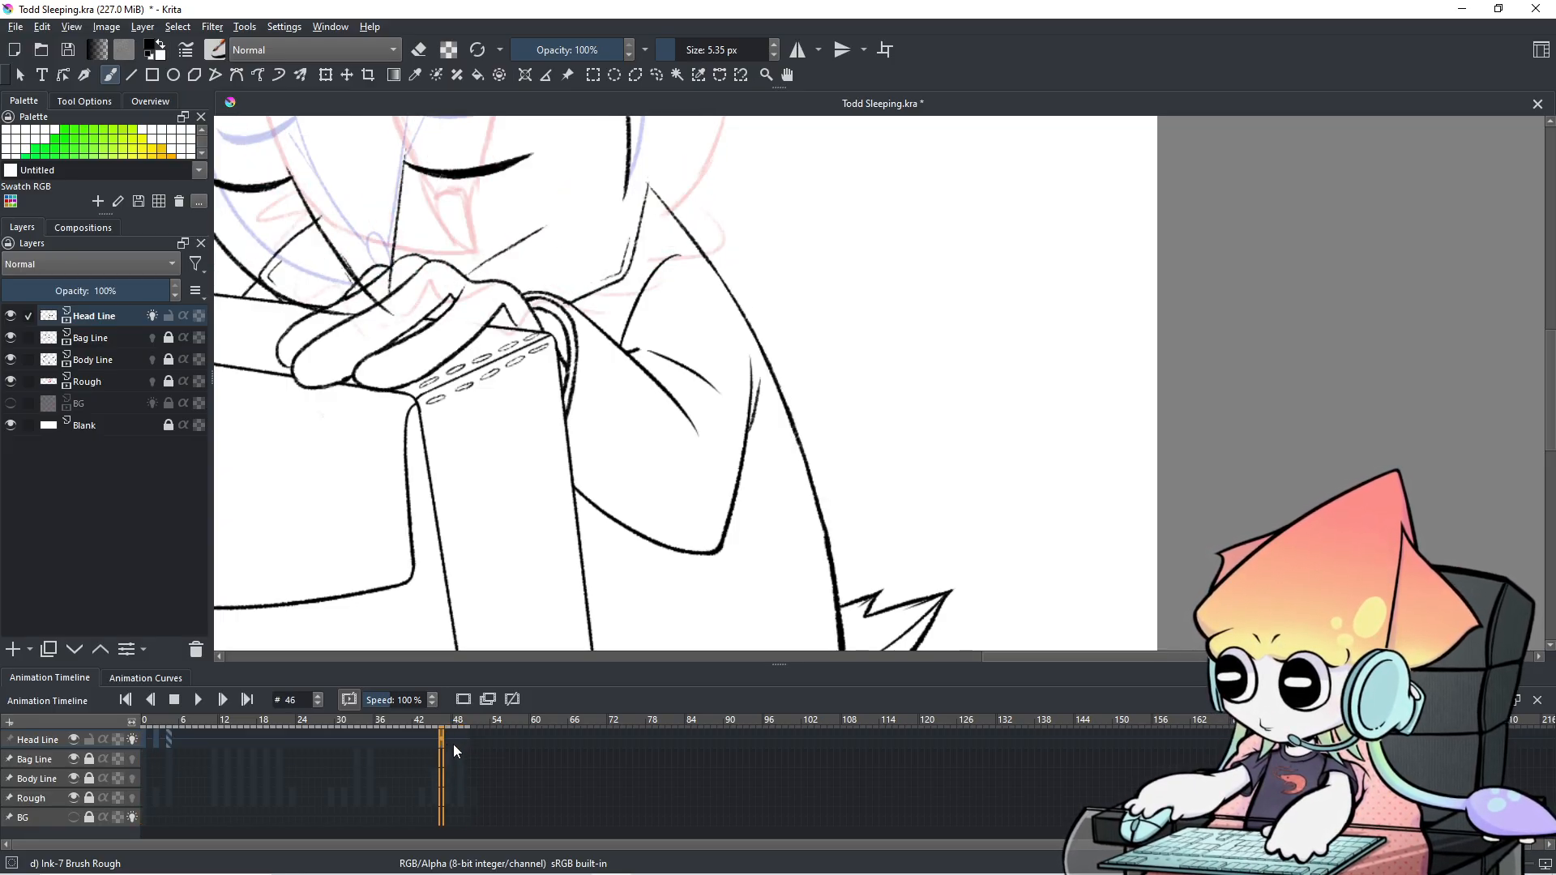
{"action": "scroll", "coordinate": [453, 744], "scroll_direction": "down", "scroll_amount": 4}
{"action": "scroll", "coordinate": [453, 744], "scroll_direction": "up", "scroll_amount": 4}
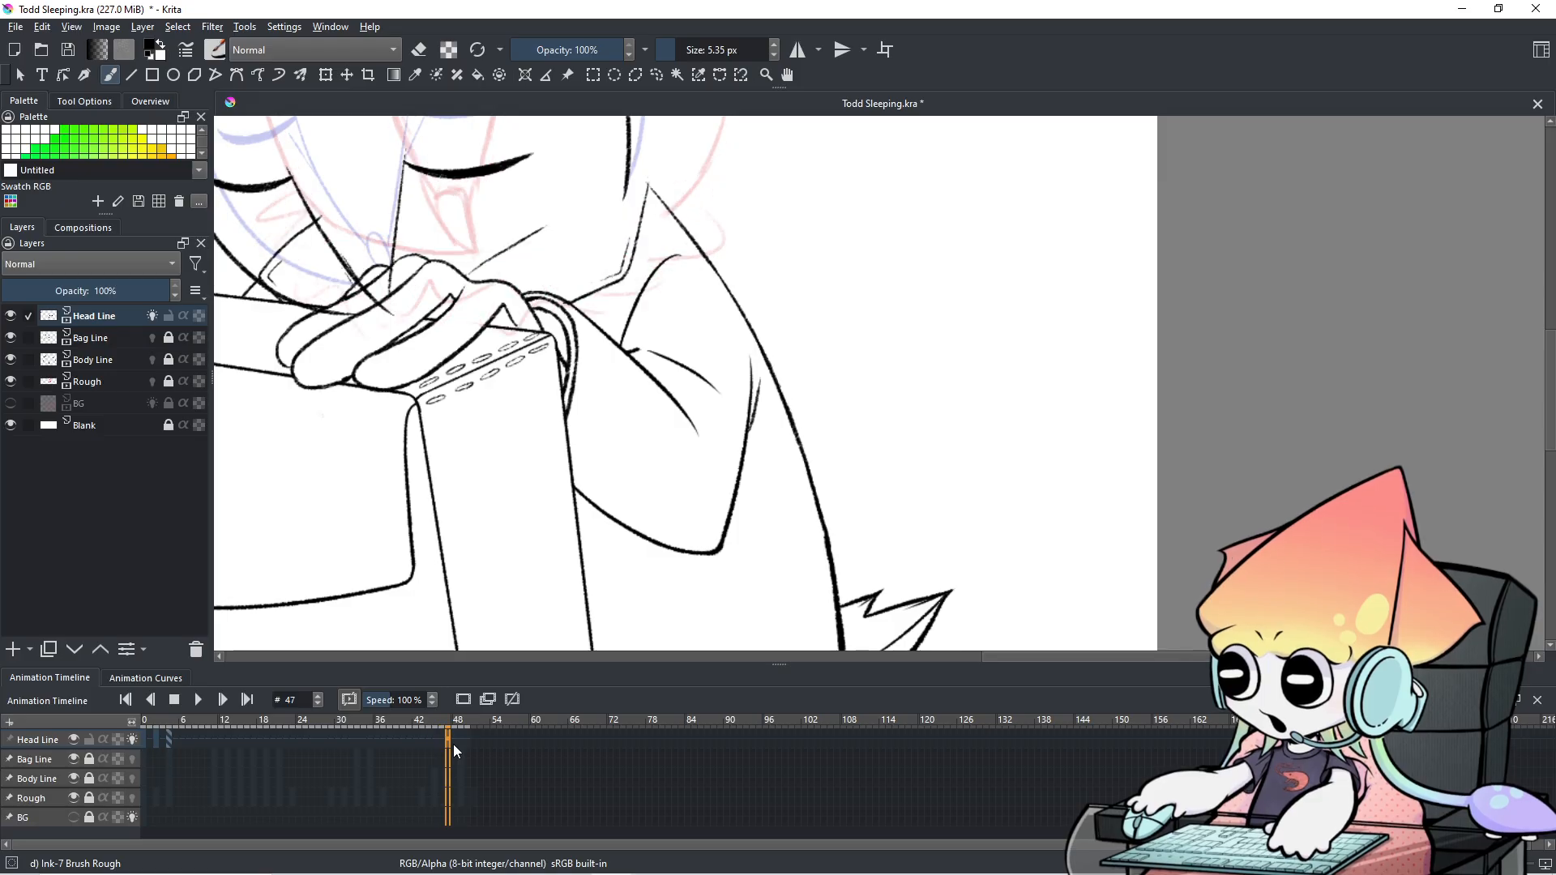
{"action": "scroll", "coordinate": [534, 419], "scroll_direction": "down", "scroll_amount": 1}
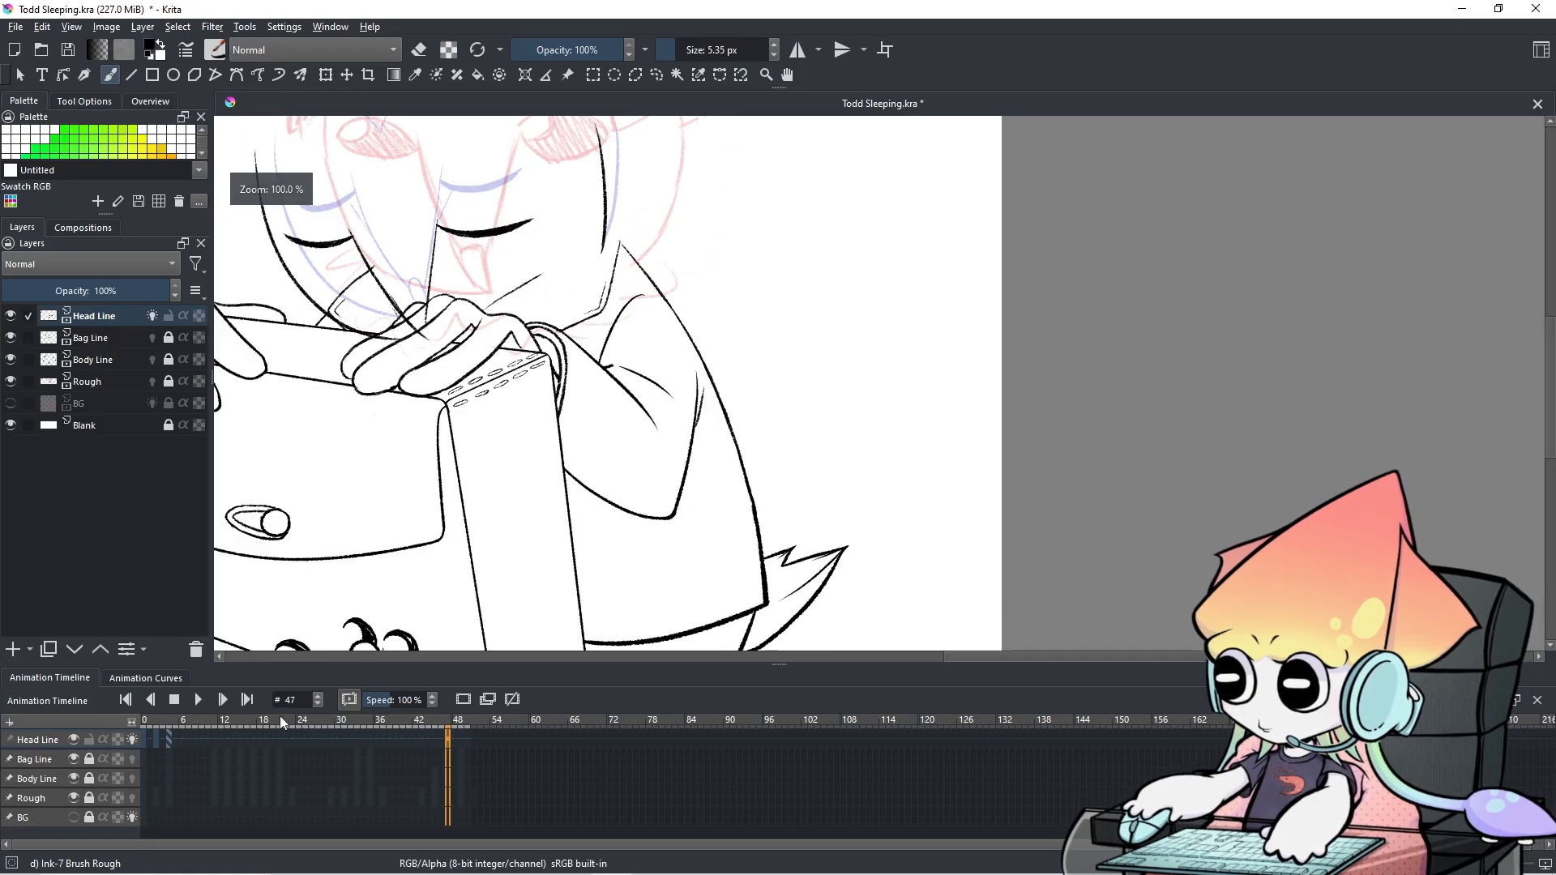
Go back to the start, step to frame 6, and zoom out to 66.7%.
{"action": "left_click", "coordinate": [140, 741]}
{"action": "scroll", "coordinate": [163, 728], "scroll_direction": "up", "scroll_amount": 5}
{"action": "scroll", "coordinate": [166, 734], "scroll_direction": "up", "scroll_amount": 1}
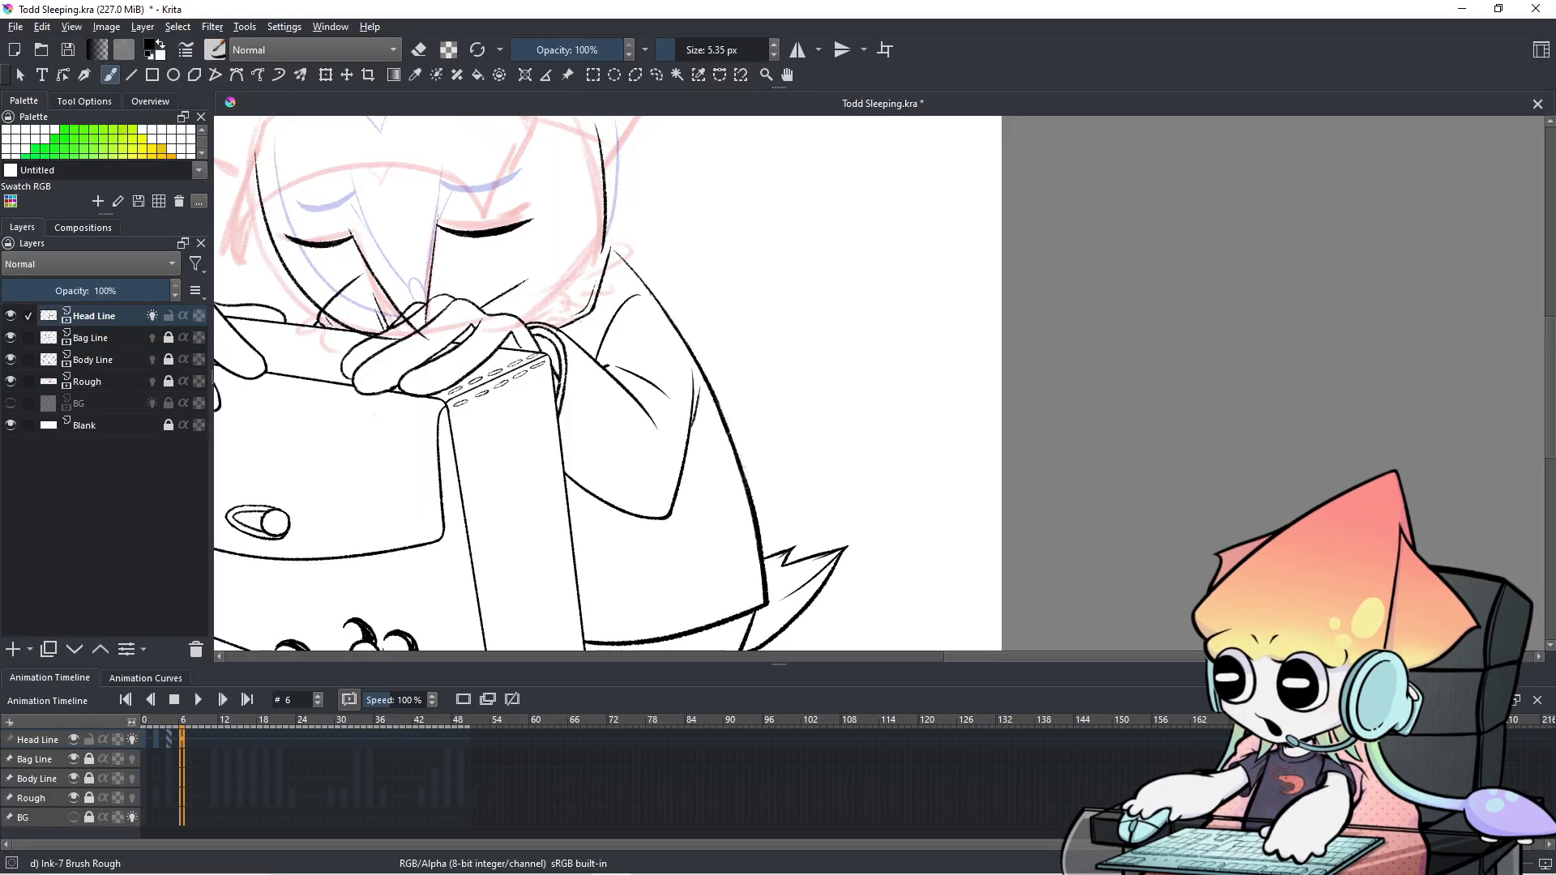
{"action": "scroll", "coordinate": [522, 542], "scroll_direction": "down", "scroll_amount": 1}
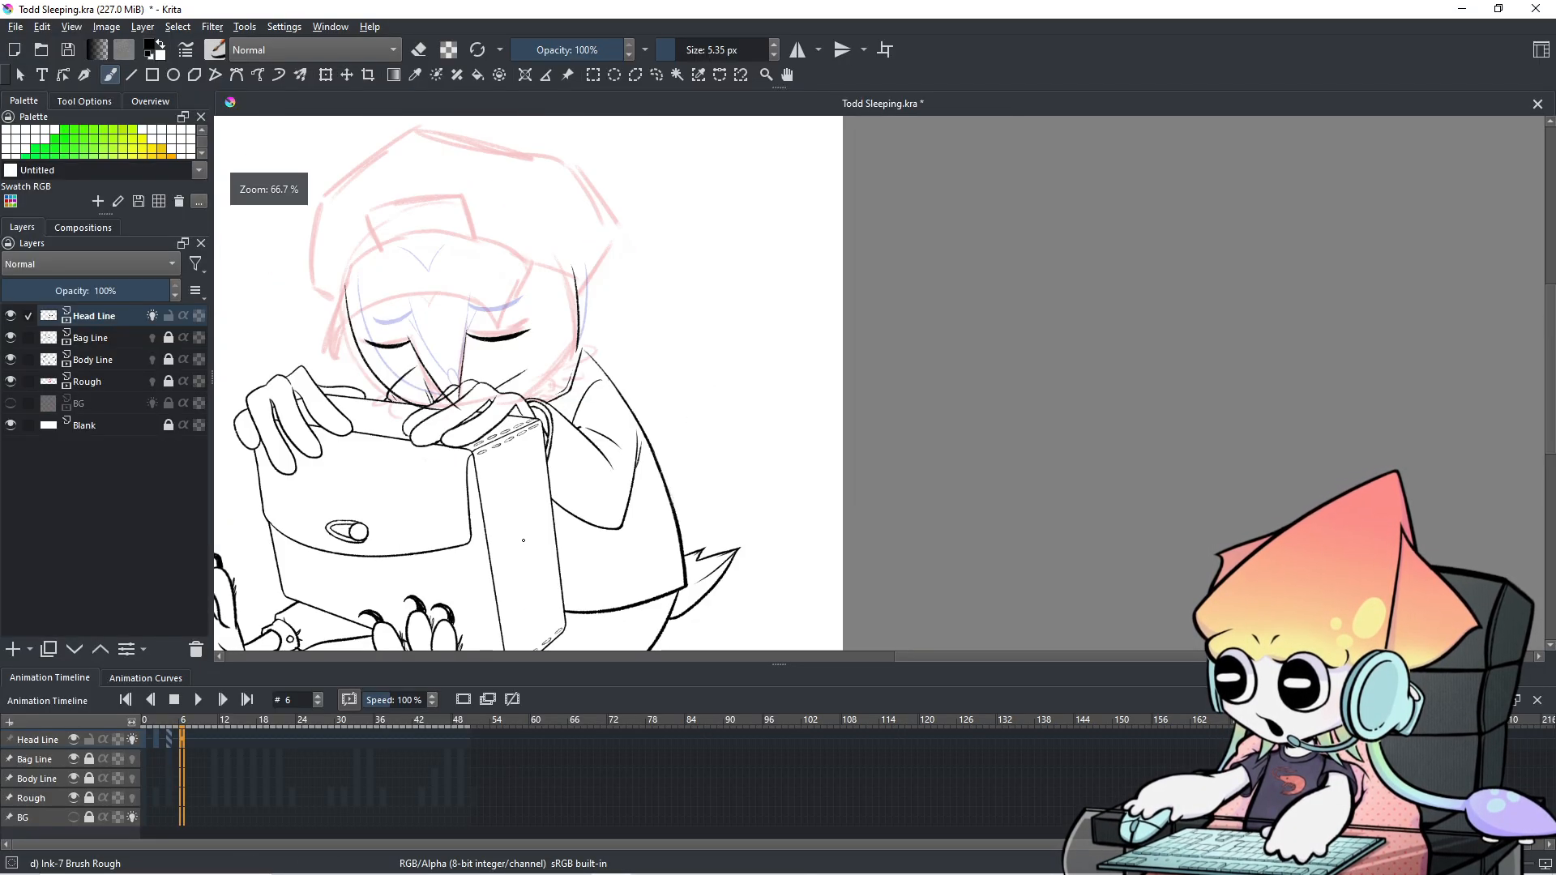
{"action": "mouse_move", "coordinate": [523, 542]}
{"action": "left_mouse_down"}
{"action": "mouse_move", "coordinate": [691, 430]}
{"action": "mouse_move", "coordinate": [729, 466]}
{"action": "left_mouse_up"}
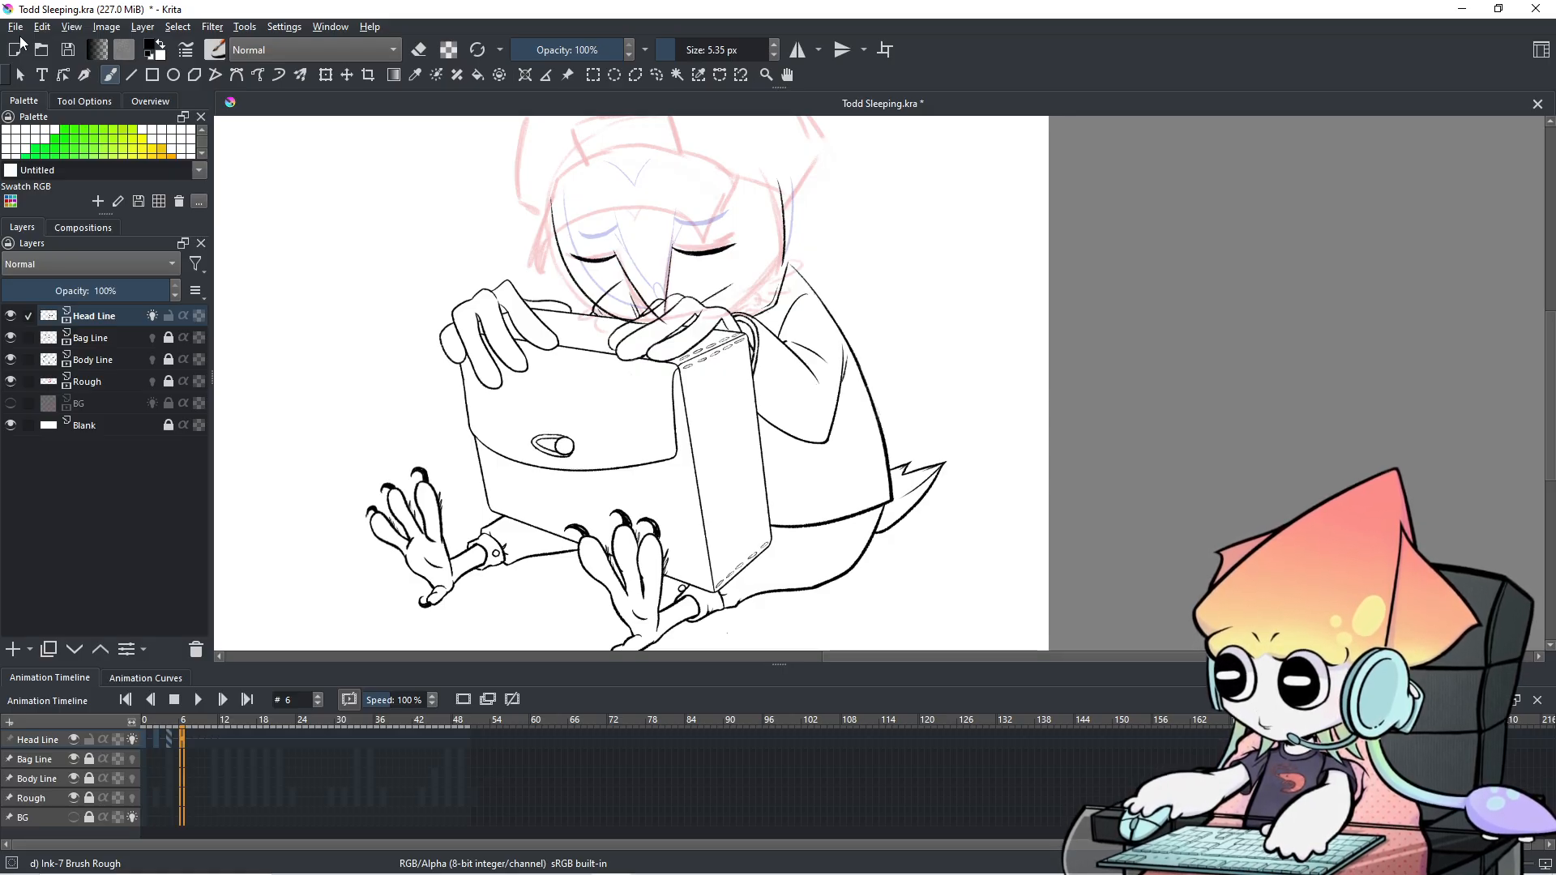
{"action": "key", "text": "1"}
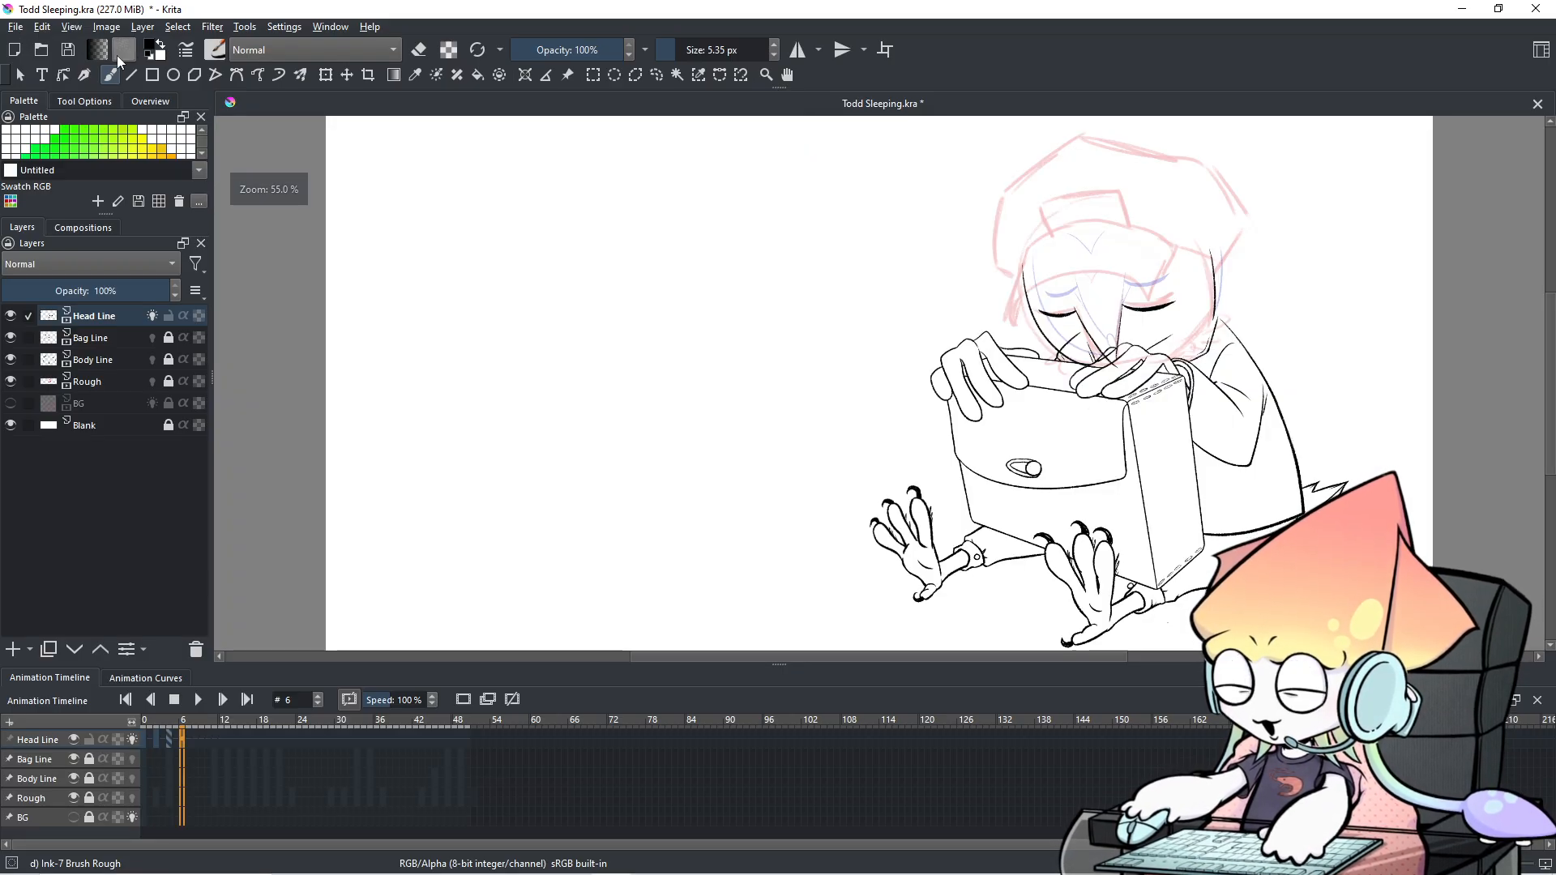
{"action": "mouse_move", "coordinate": [989, 306]}
{"action": "left_mouse_down"}
{"action": "mouse_move", "coordinate": [763, 431]}
{"action": "mouse_move", "coordinate": [790, 424]}
{"action": "left_mouse_up"}
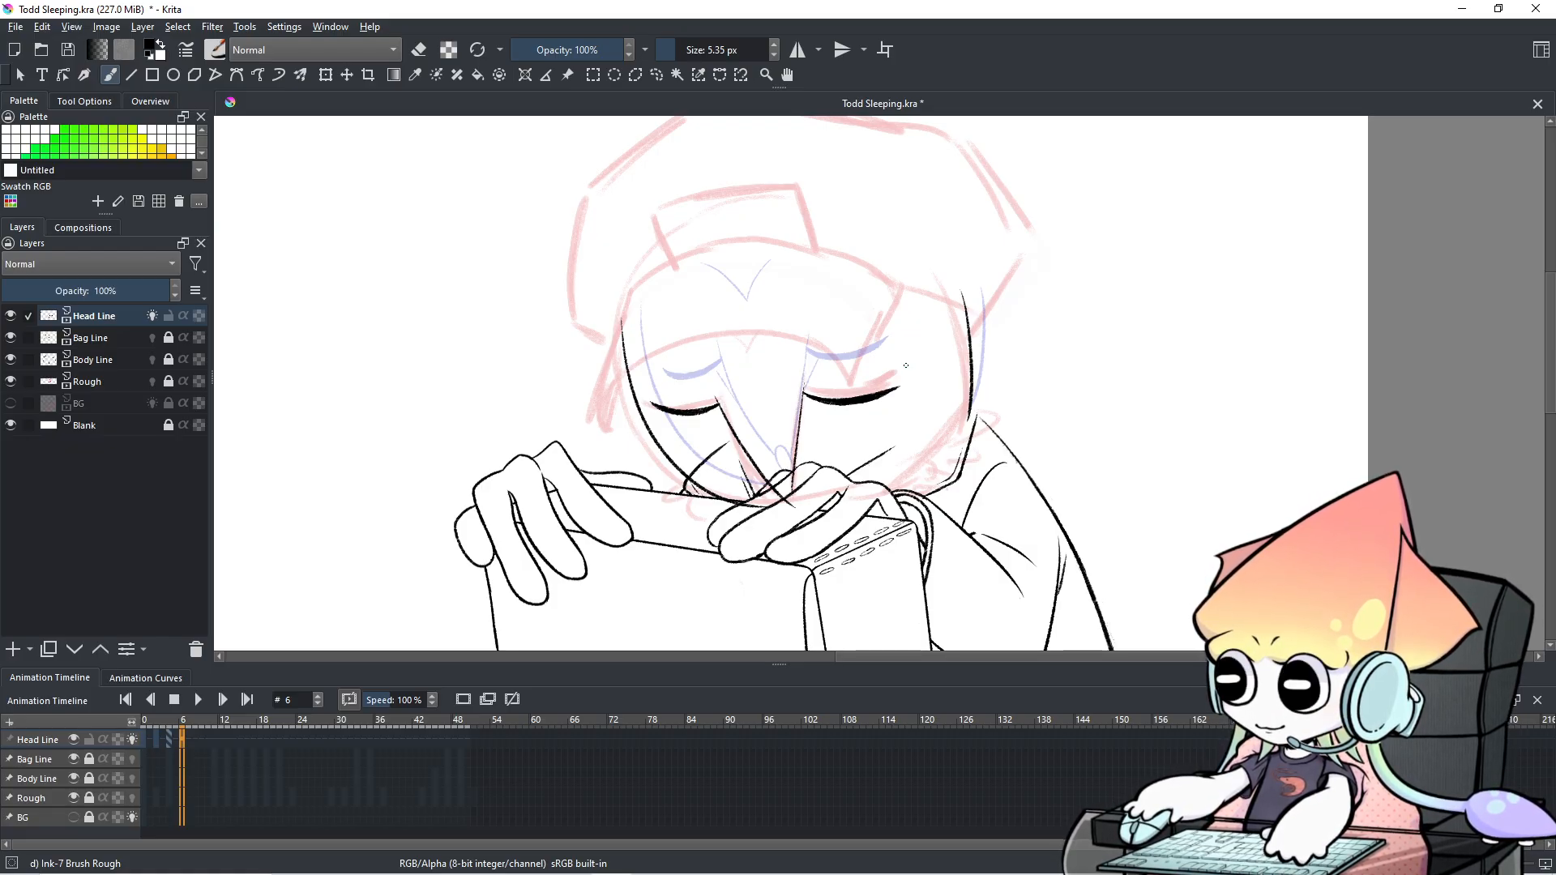
{"action": "scroll", "coordinate": [906, 365], "scroll_direction": "down", "scroll_amount": 3}
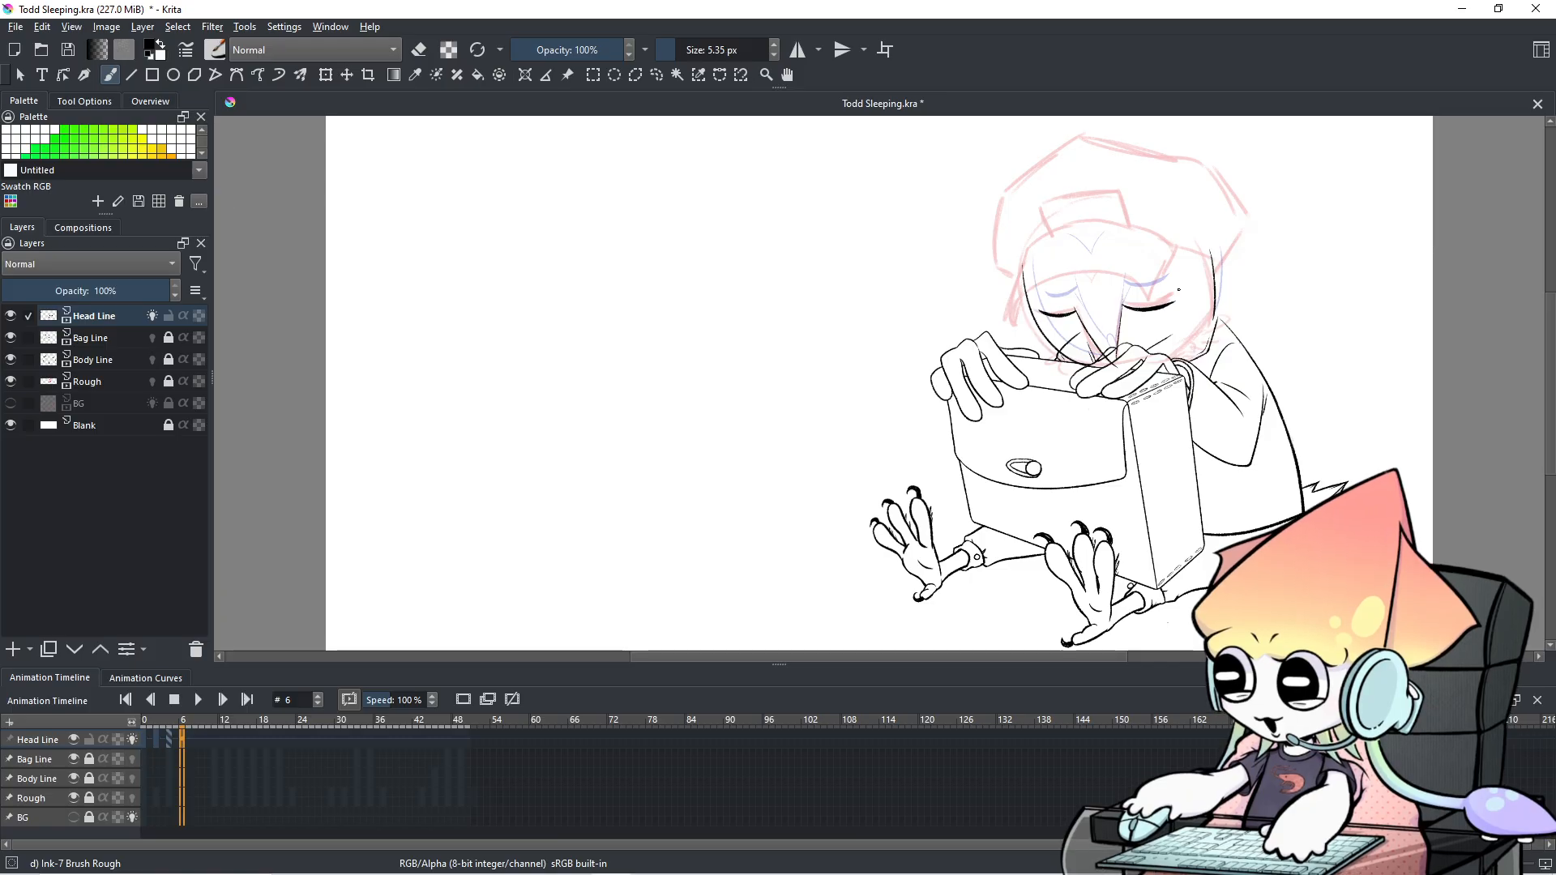